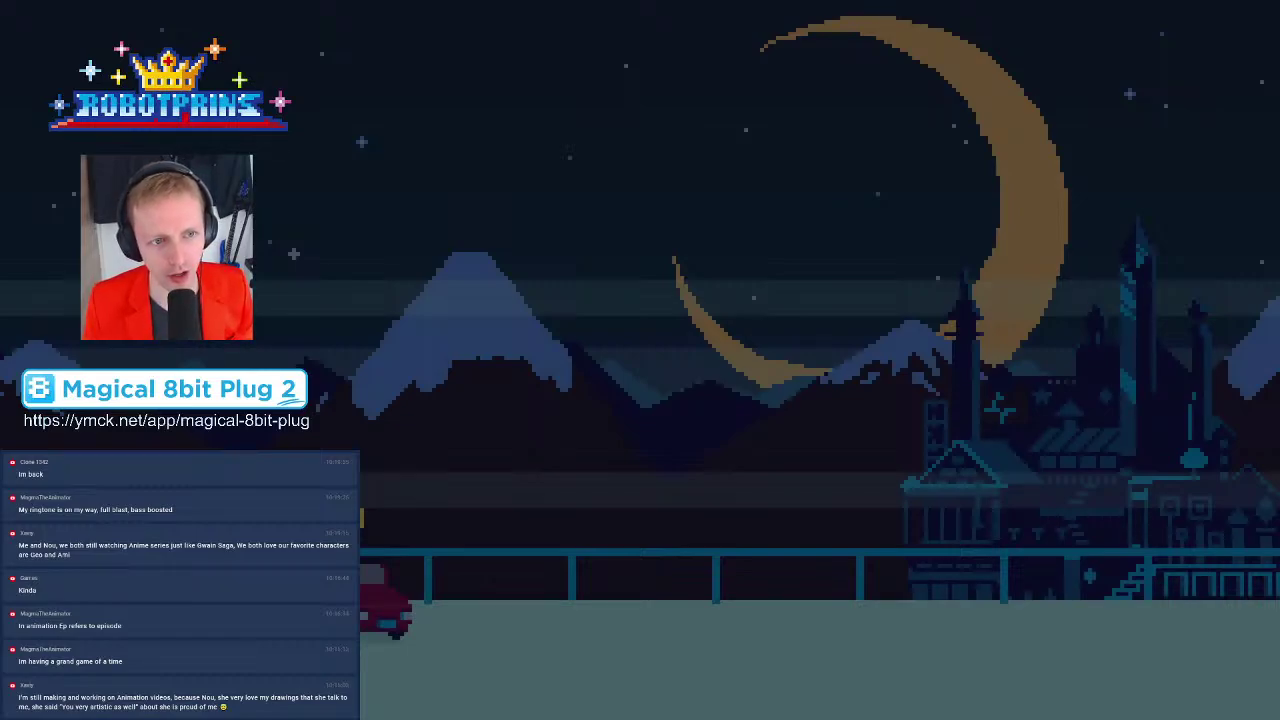
Switch to the Noobe Pillow project in Cubase, showing its arrangement from about bar 241 to bar 329
left_click(423, 432)
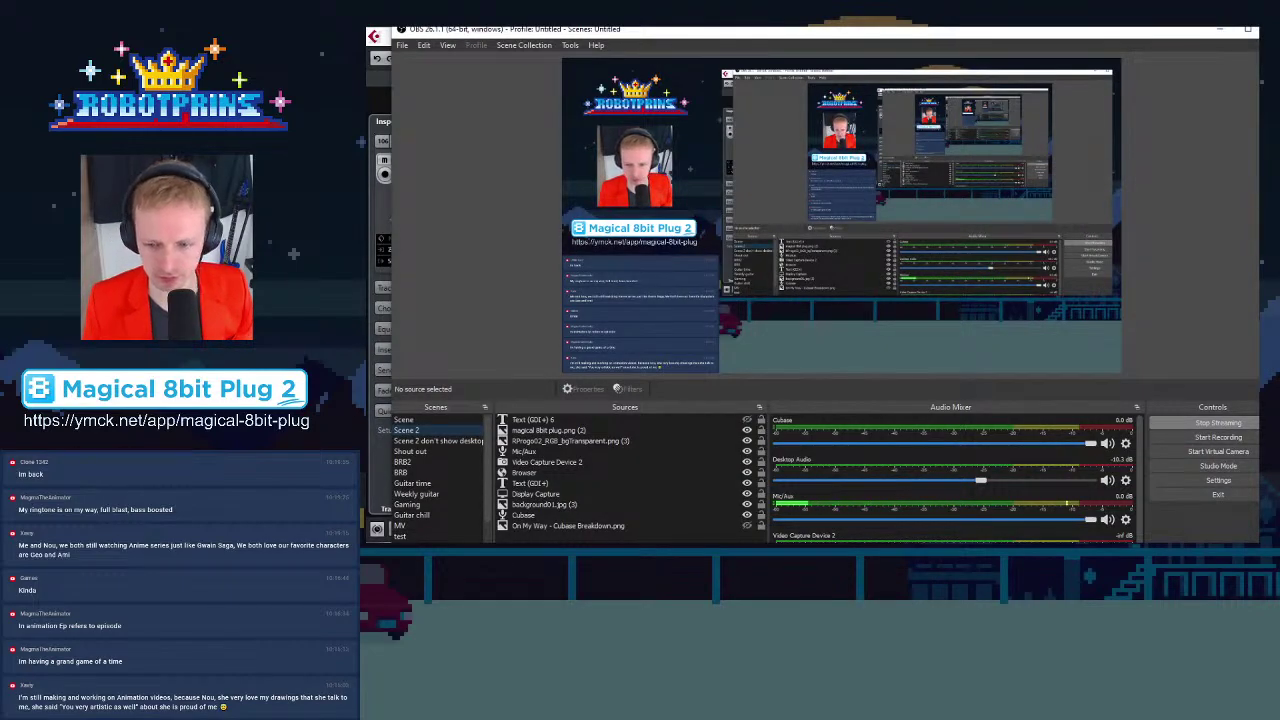
key("alt+Tab")
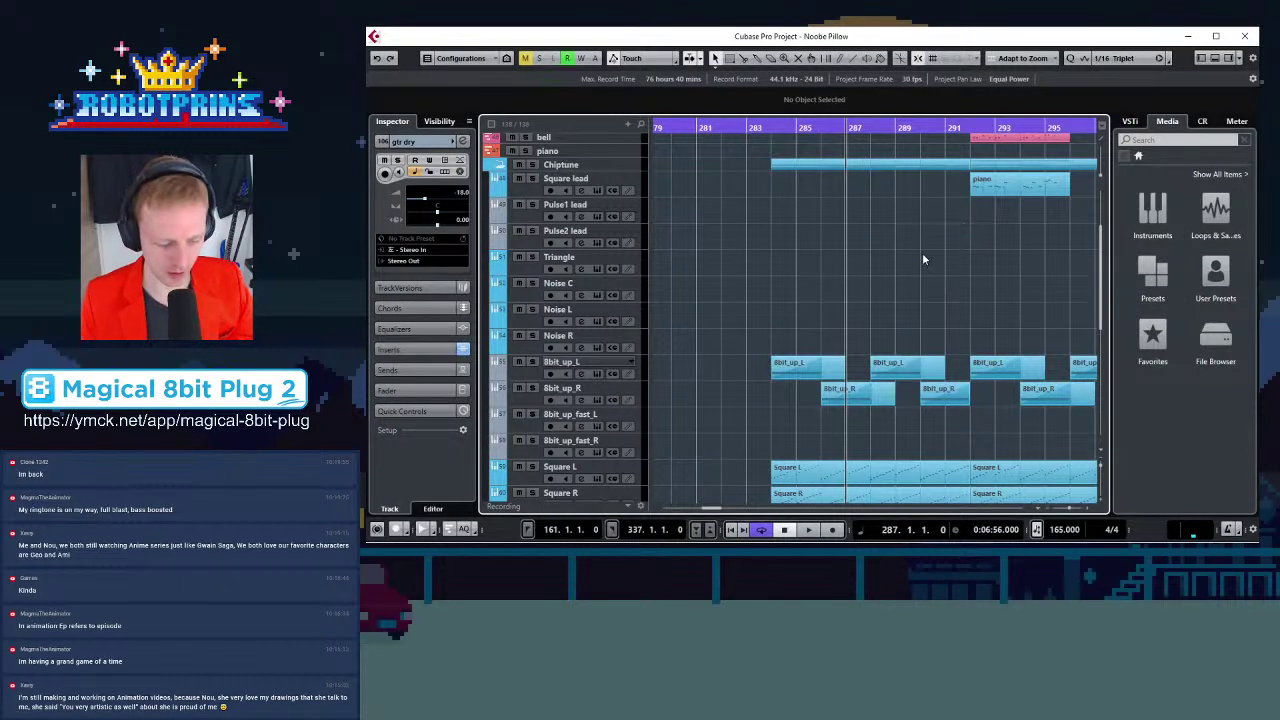
key("g")
key("g")
key("g")
key("g")
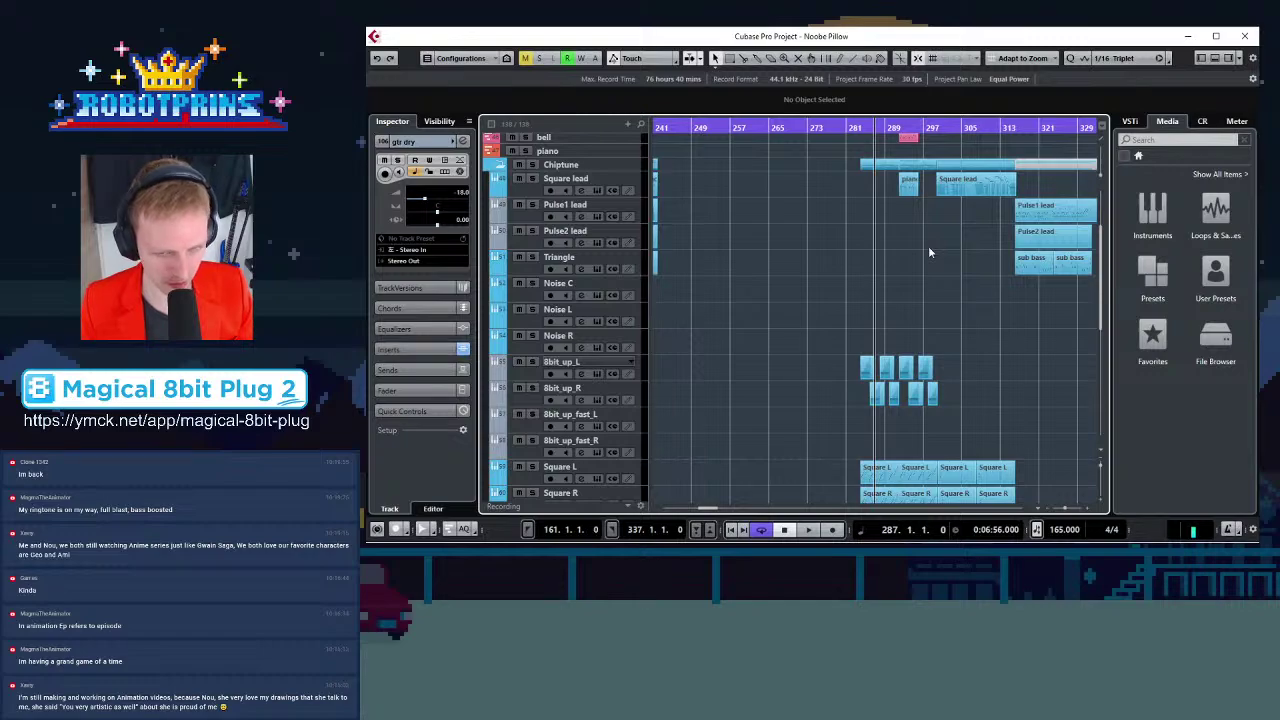
Open the MixConsole, look over the mixer channels and close it again
key("F3")
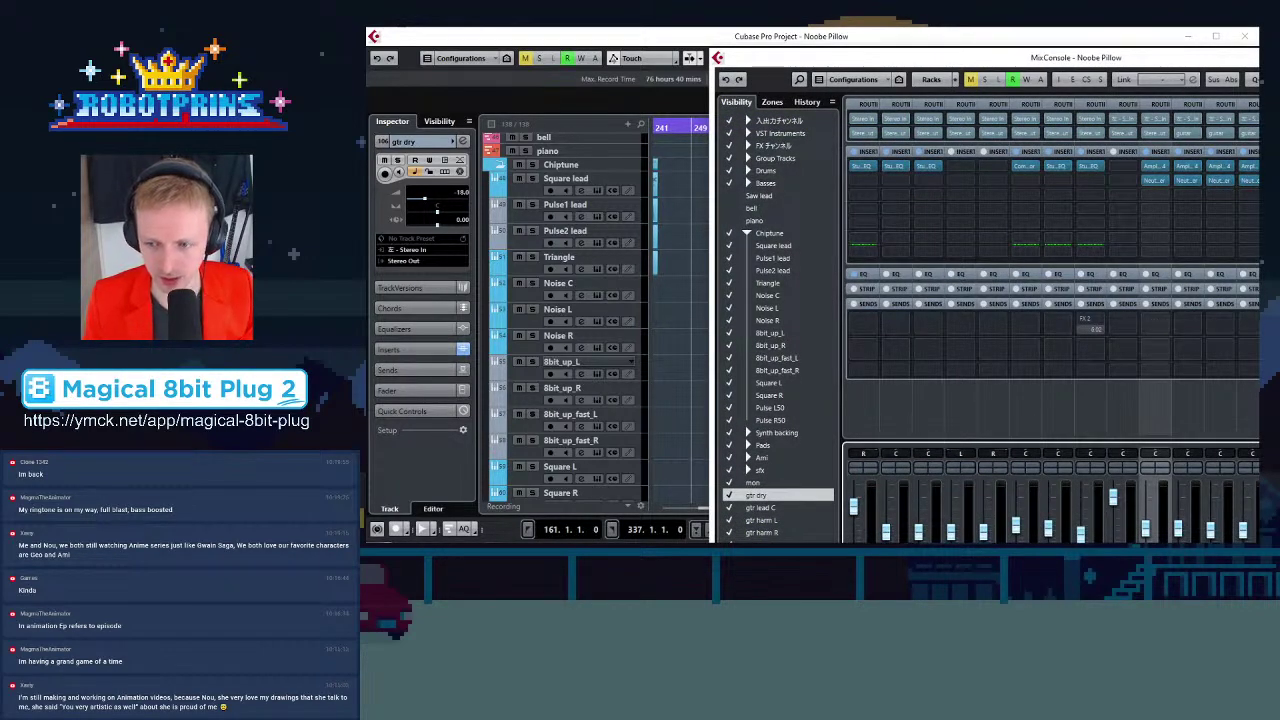
key("Tab")
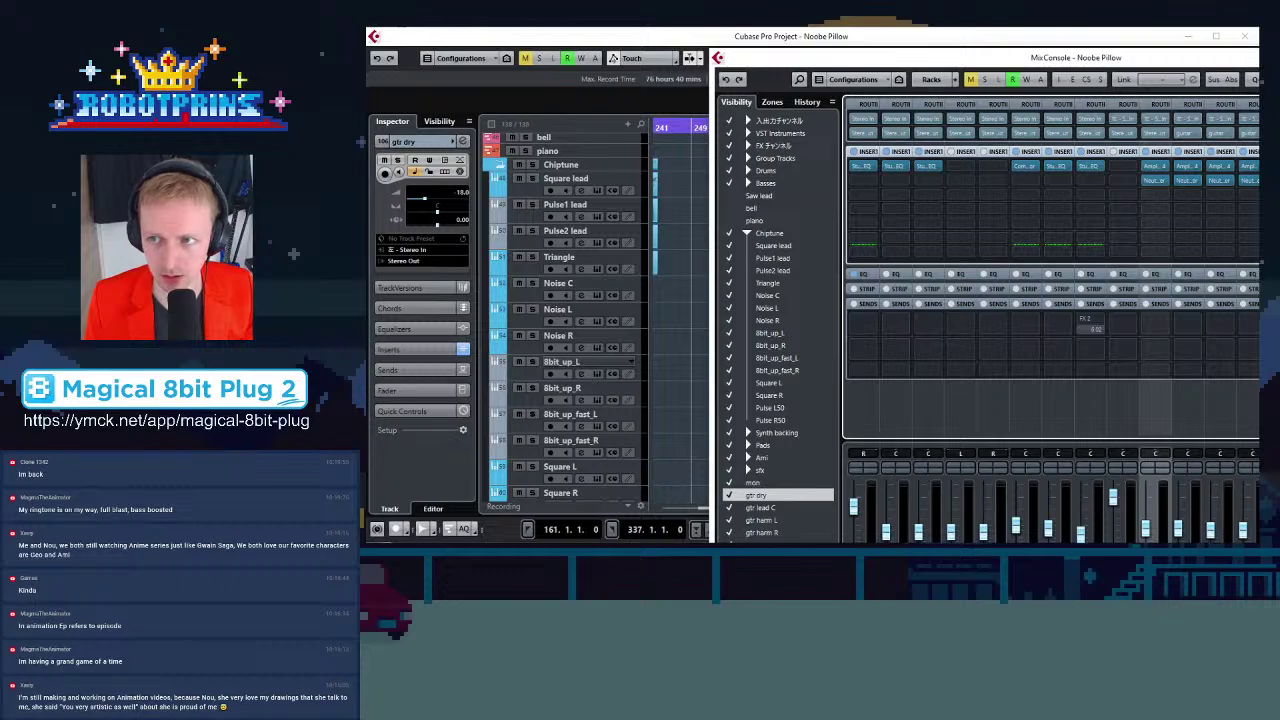
key("F3")
Start playback of the arrangement from the left locator at bar 161
key("g")
key("g")
key("g")
key("g")
key("g")
key("g")
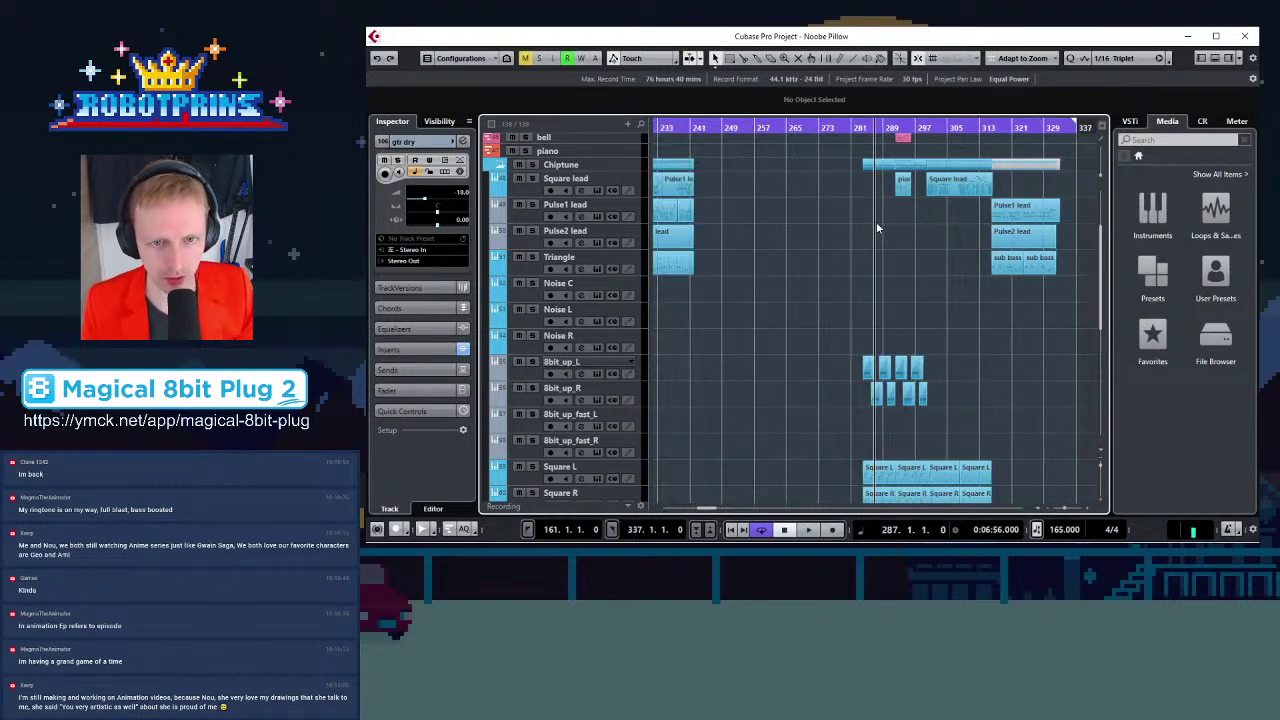
key("g")
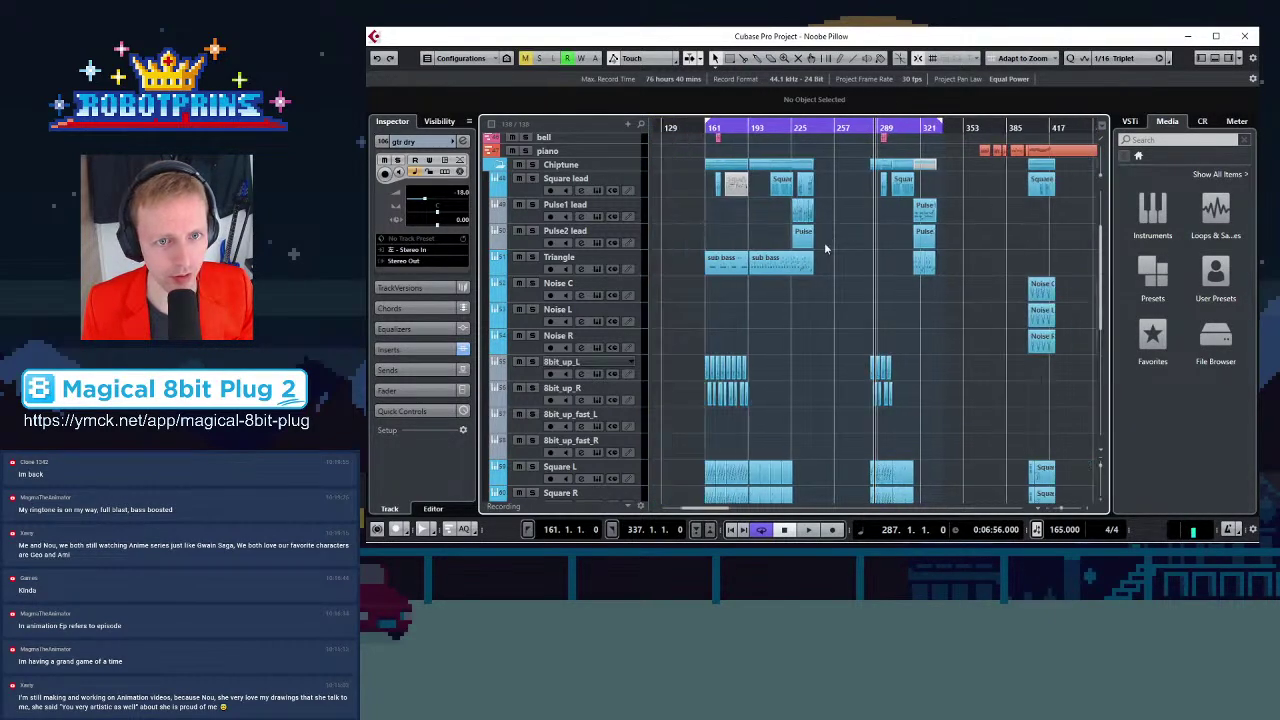
key("KP_1")
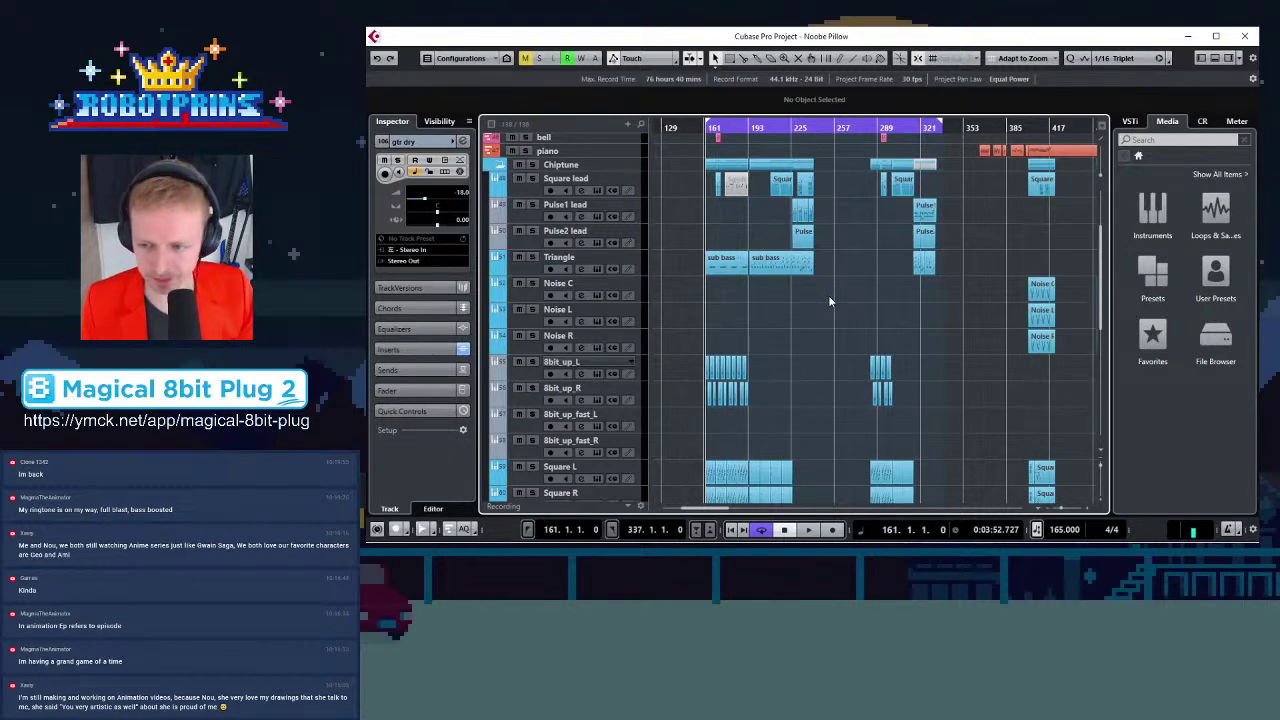
key("space")
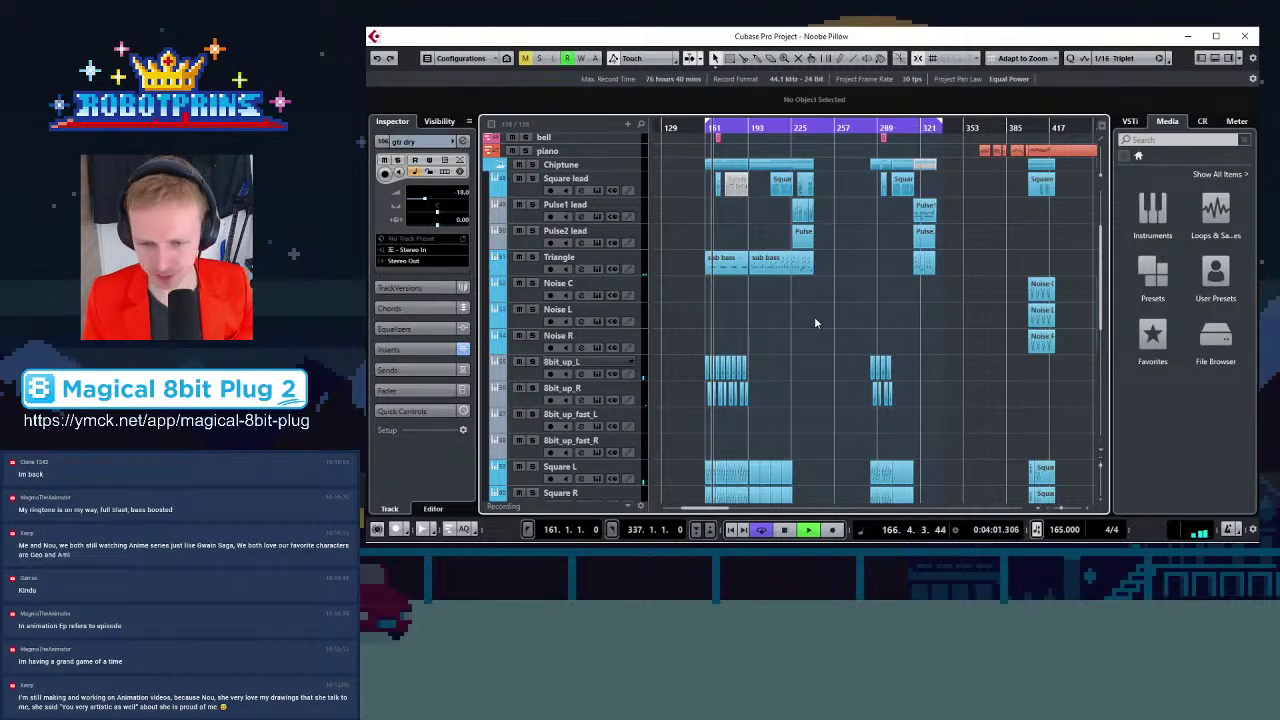
Check the audio levels in OBS, return to Cubase and inspect the MixConsole during playback
key("alt+Tab")
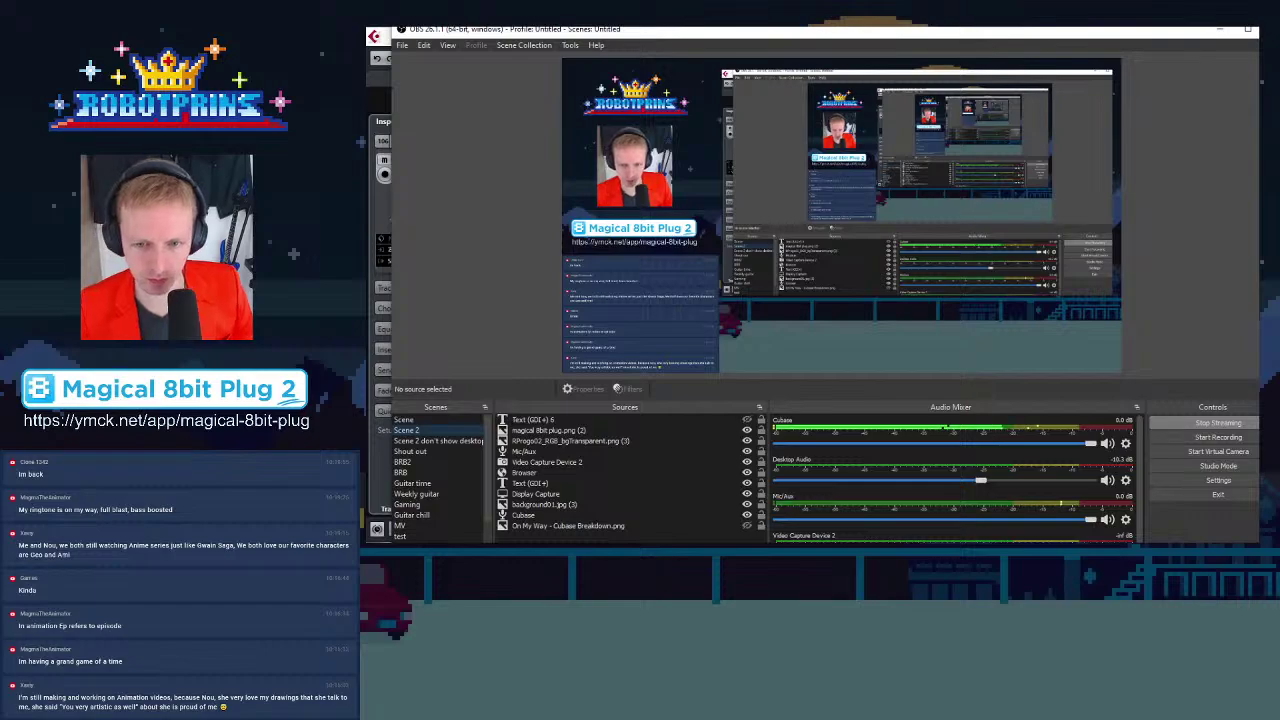
key("alt+Tab")
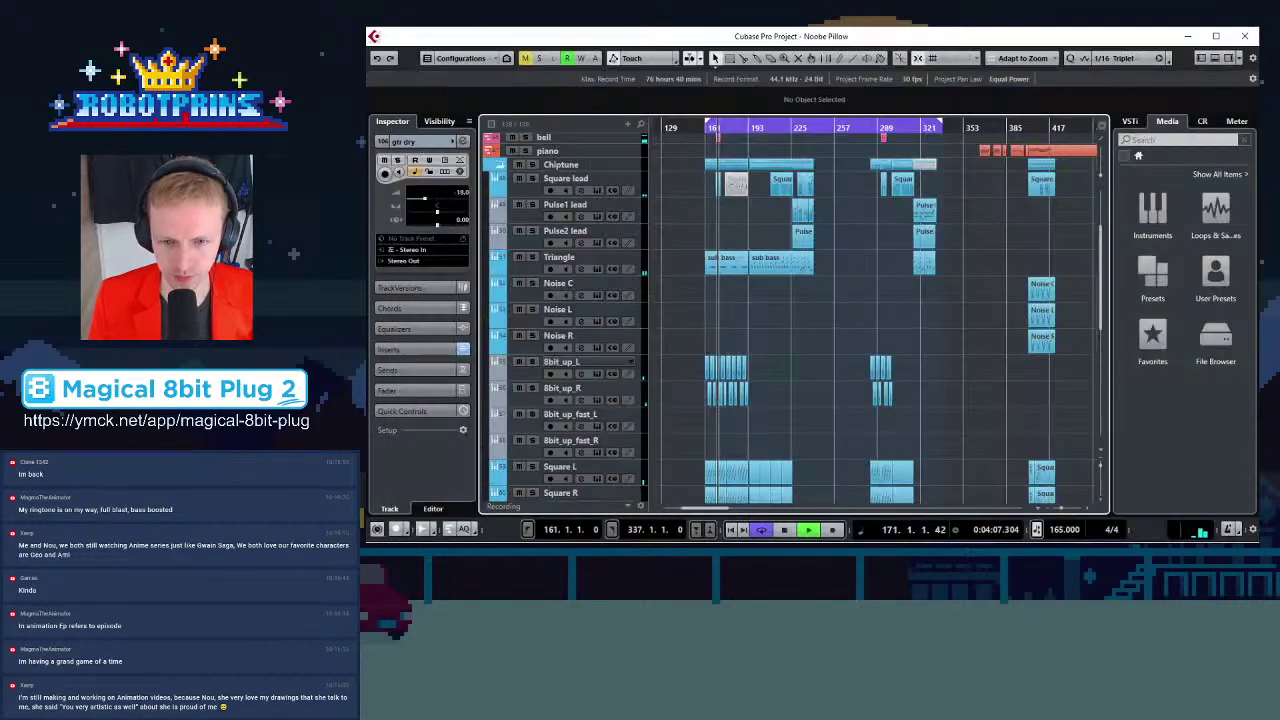
key("F3")
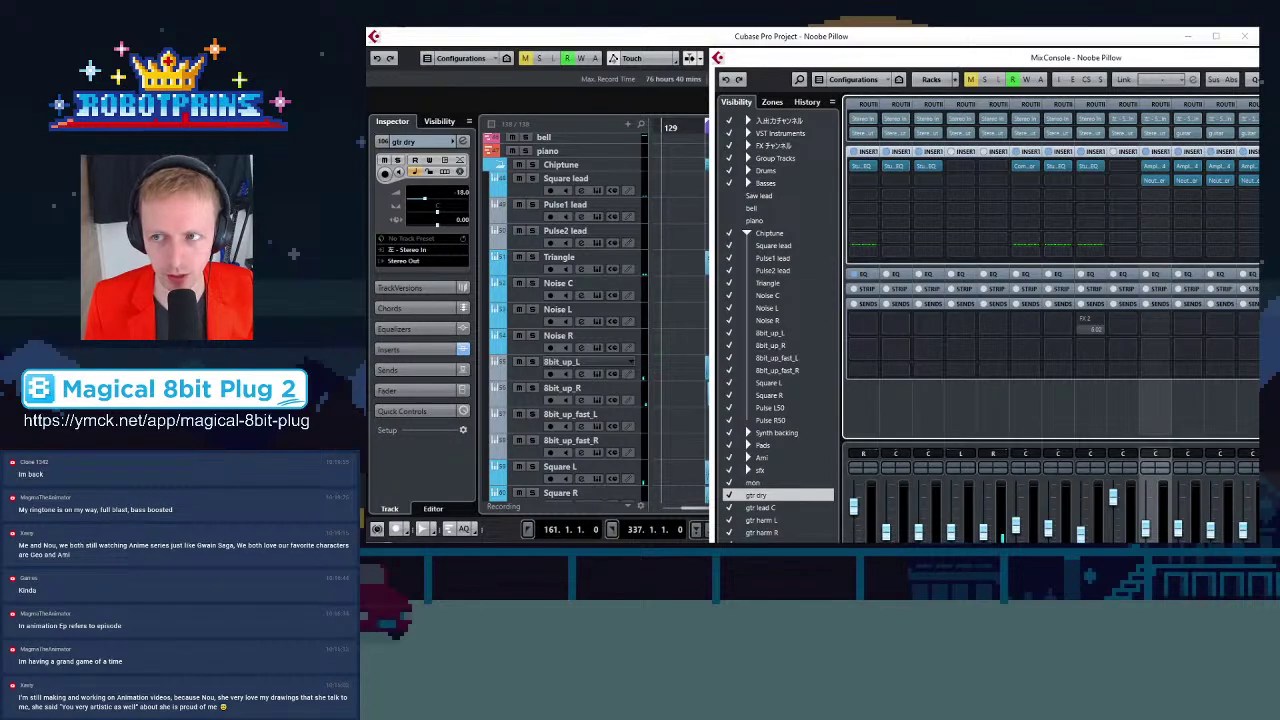
key("F3")
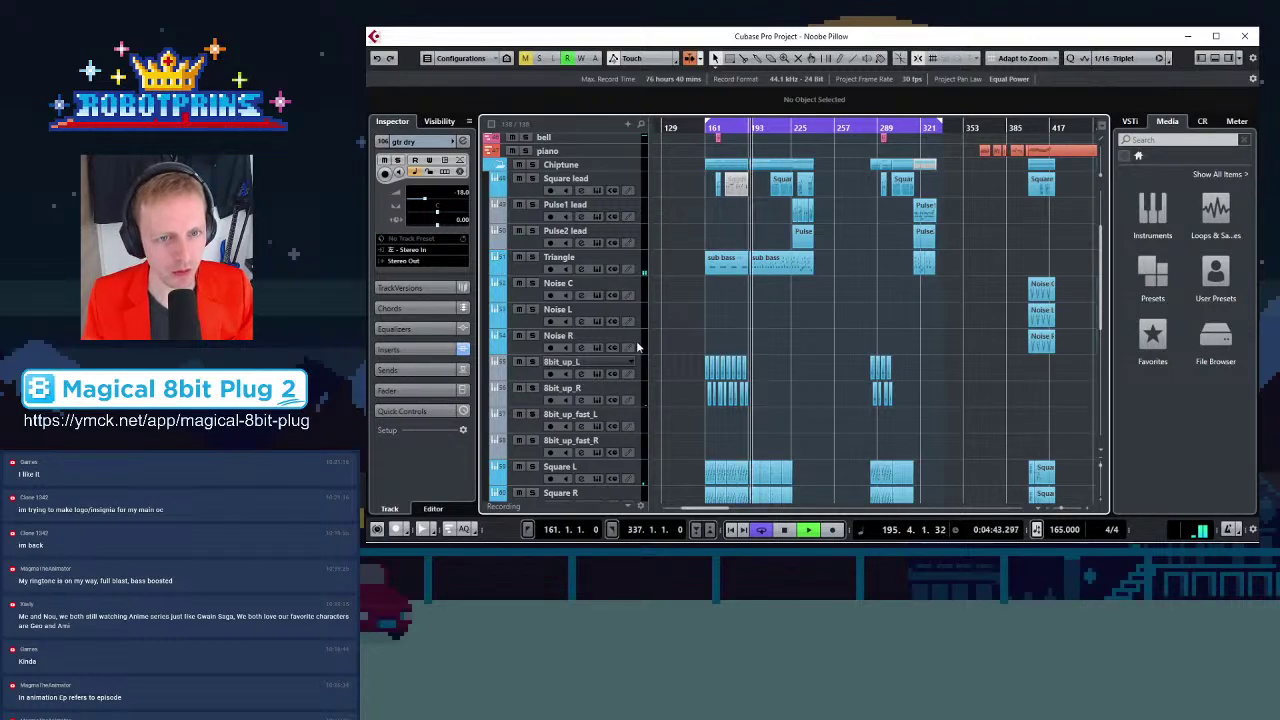
Collapse the Chiptune folder track and expand the Pads folder track
left_click(491, 166)
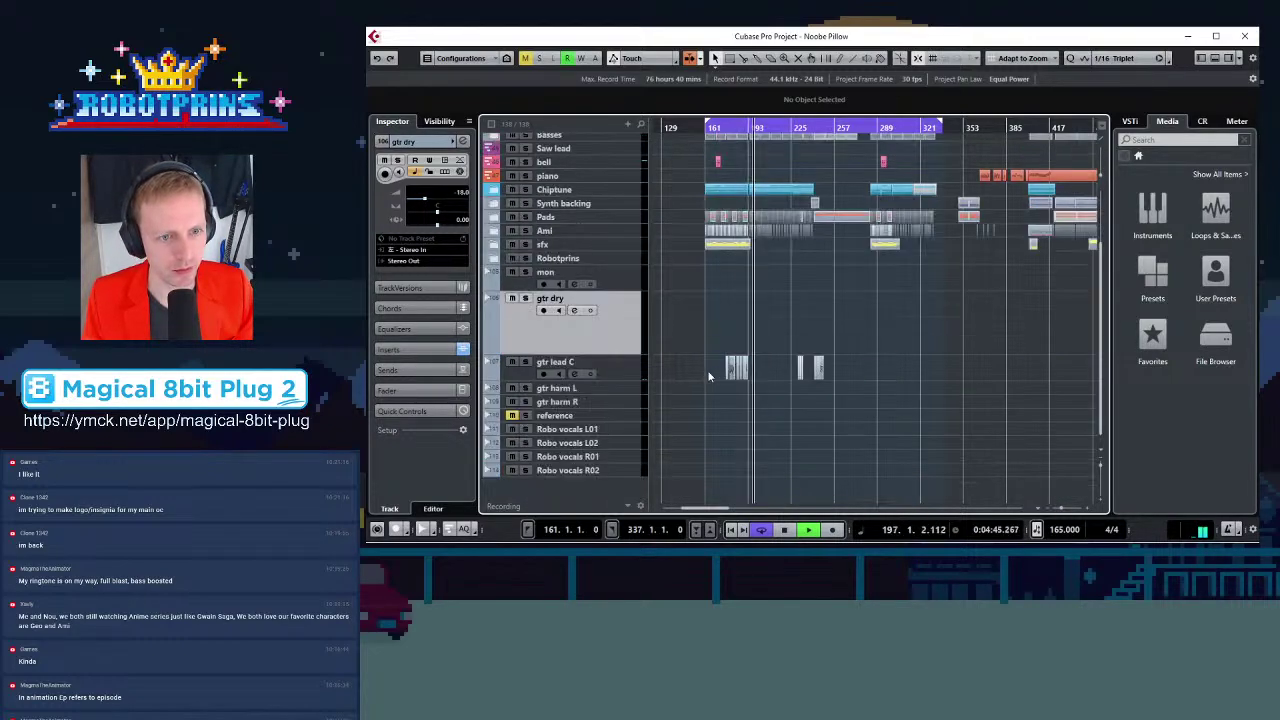
key("h")
key("h")
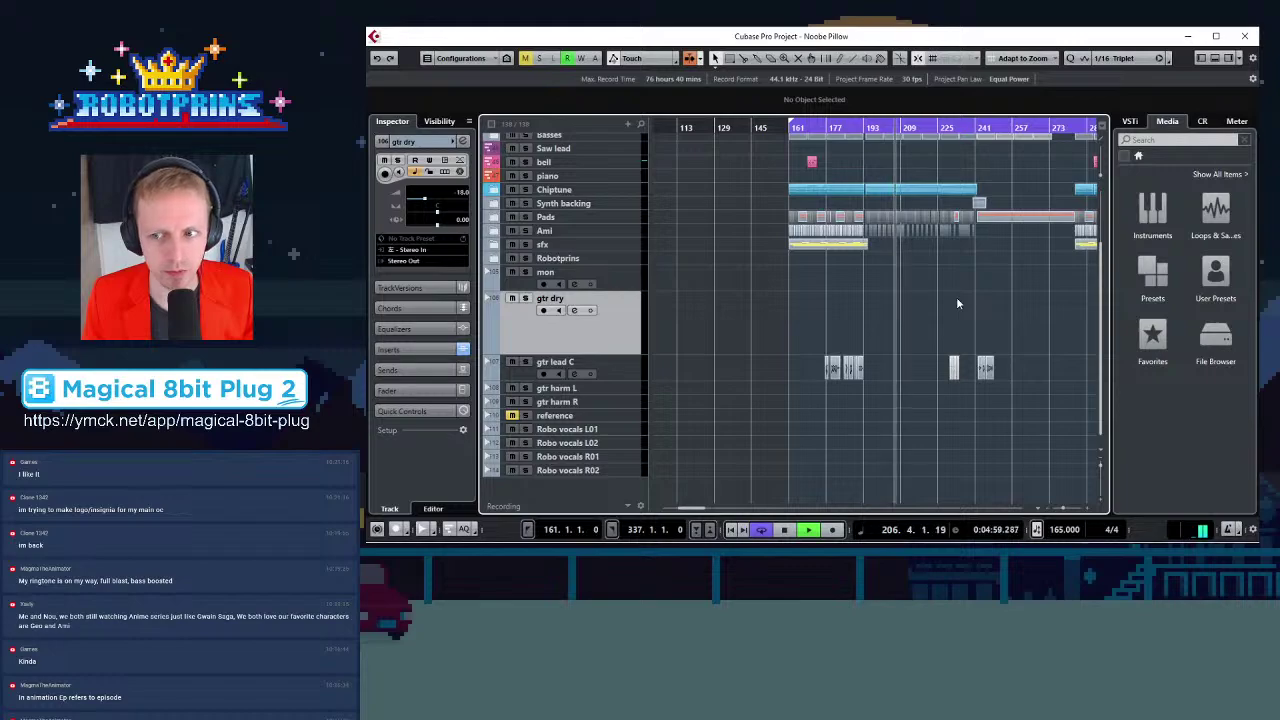
scroll(897, 311, "up", 3)
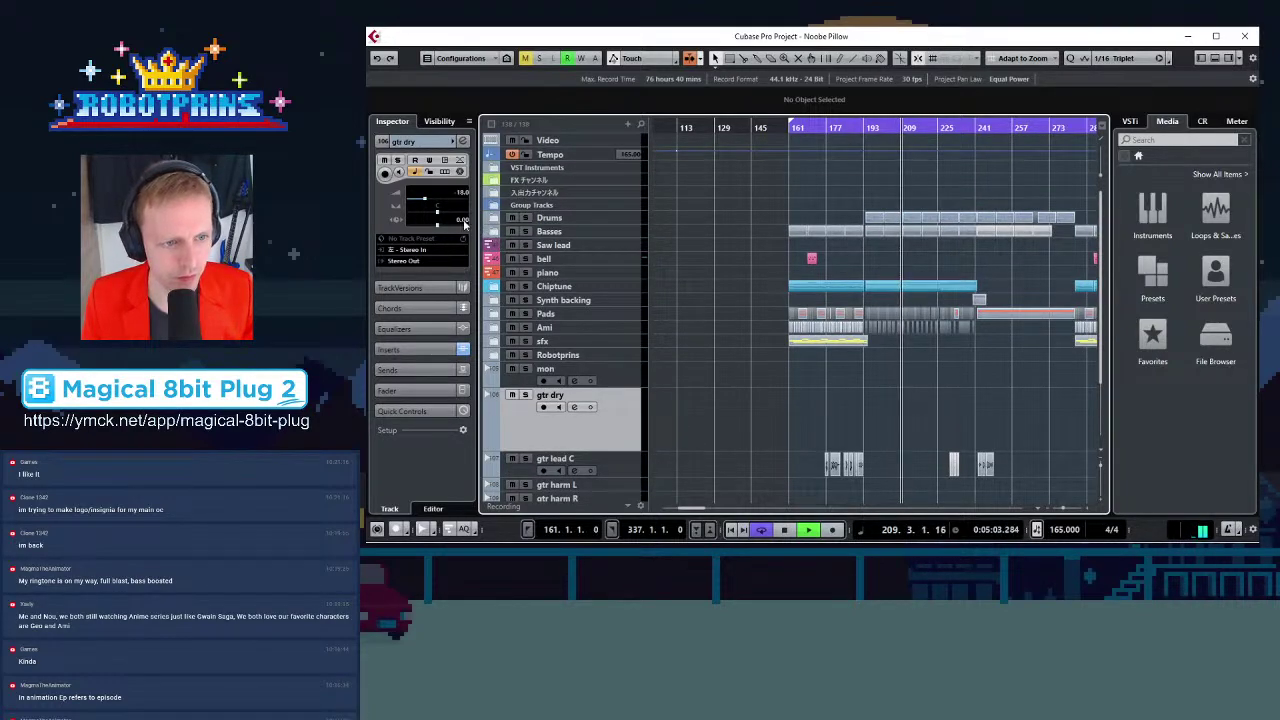
left_click(493, 318)
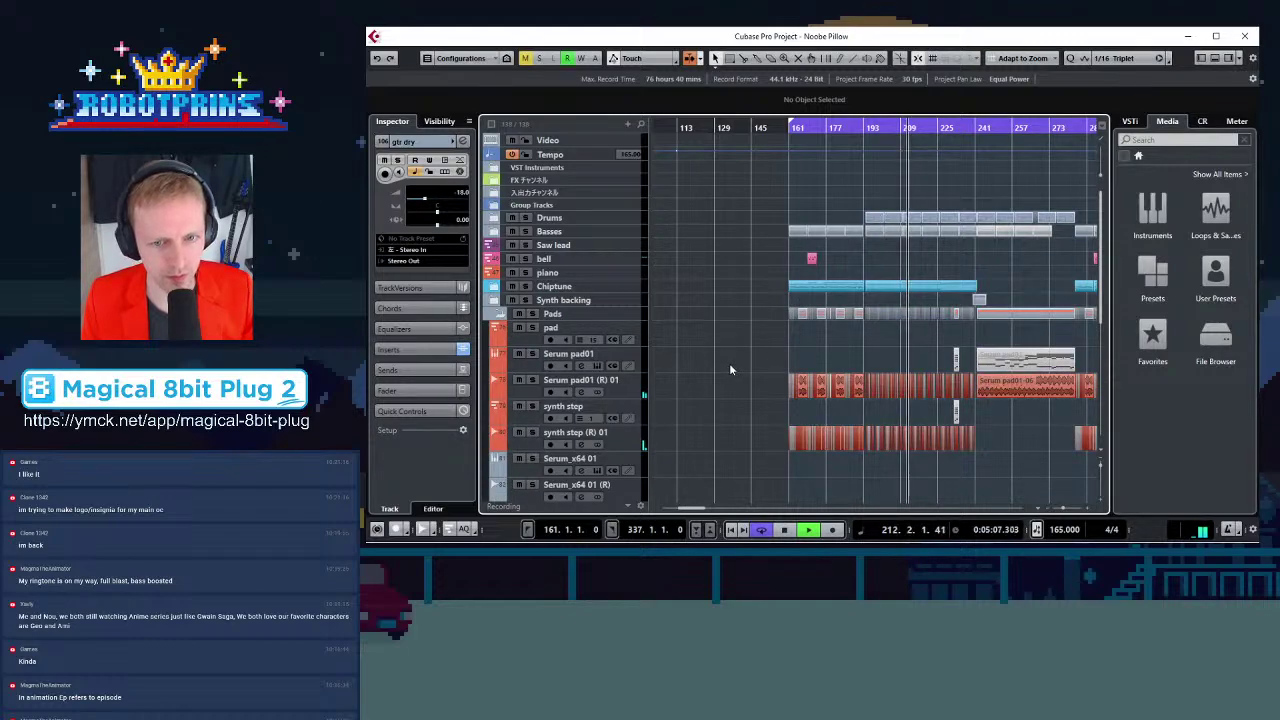
Examine the Serum pad01 and synth step events in the Pads folder between bars 161 and 241 during playback
key("h")
key("h")
key("h")
key("h")
key("h")
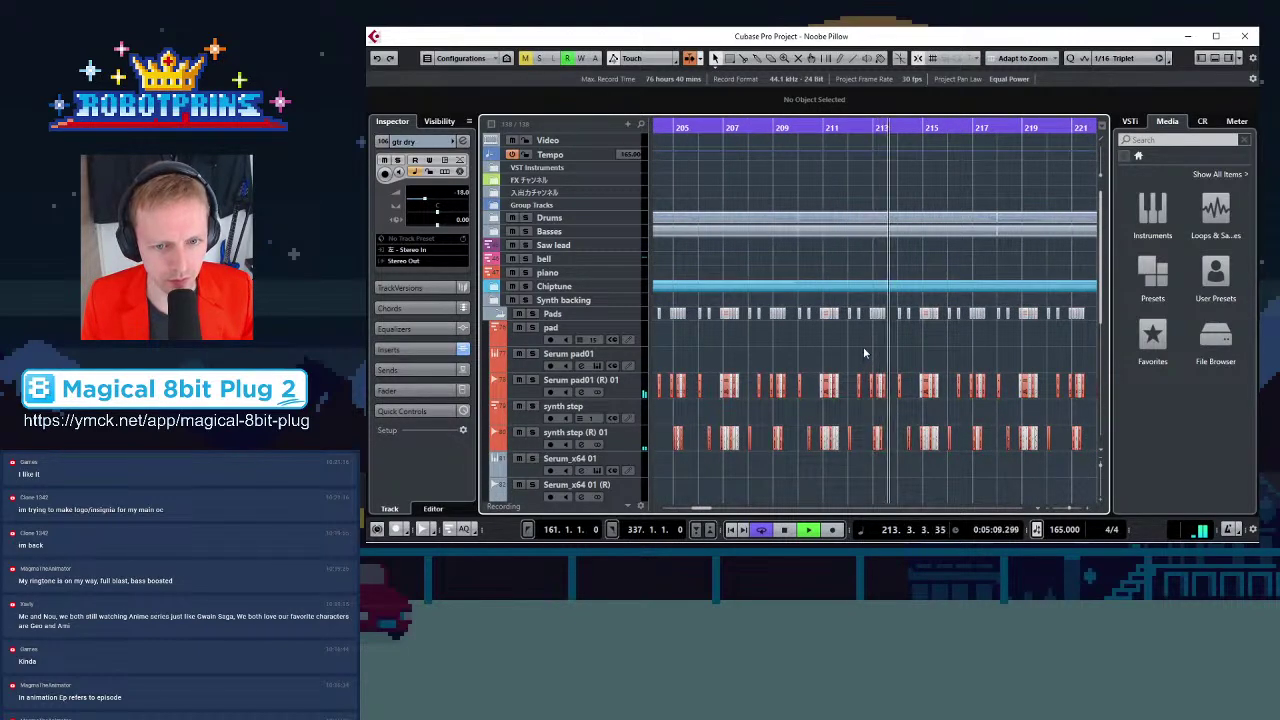
scroll(863, 348, "down", 3)
key("g")
key("g")
key("g")
key("g")
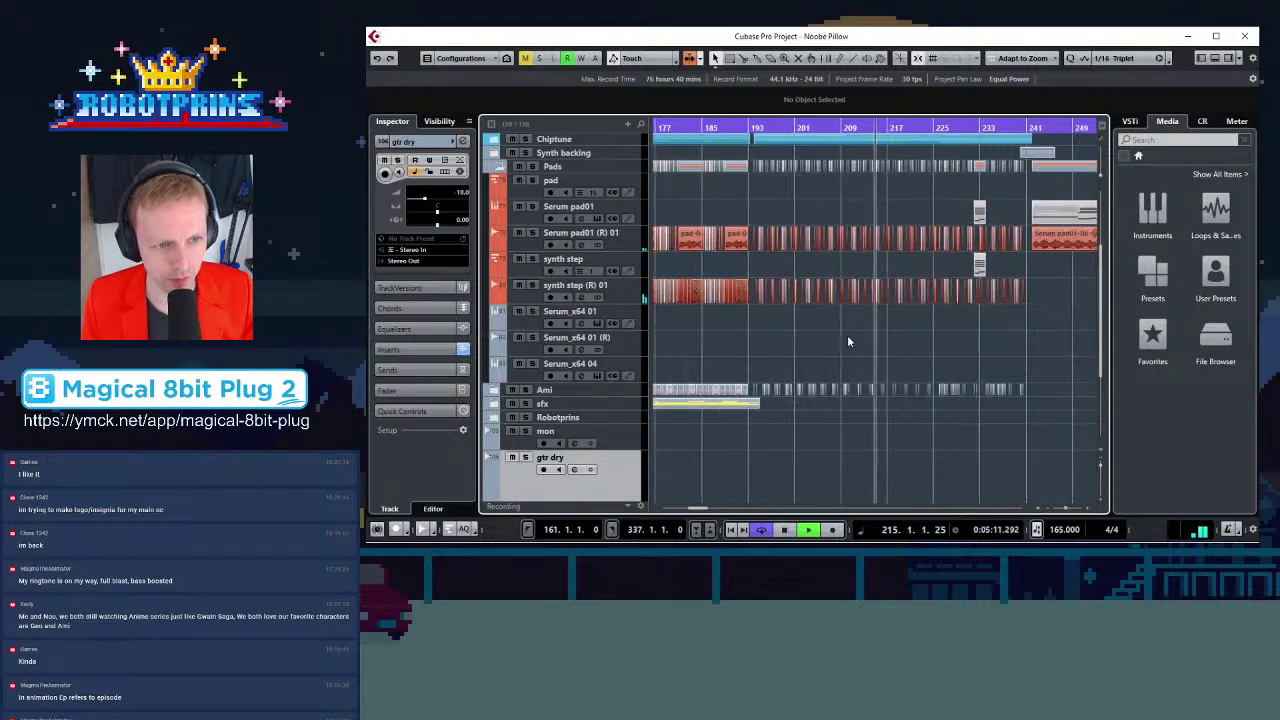
key("g")
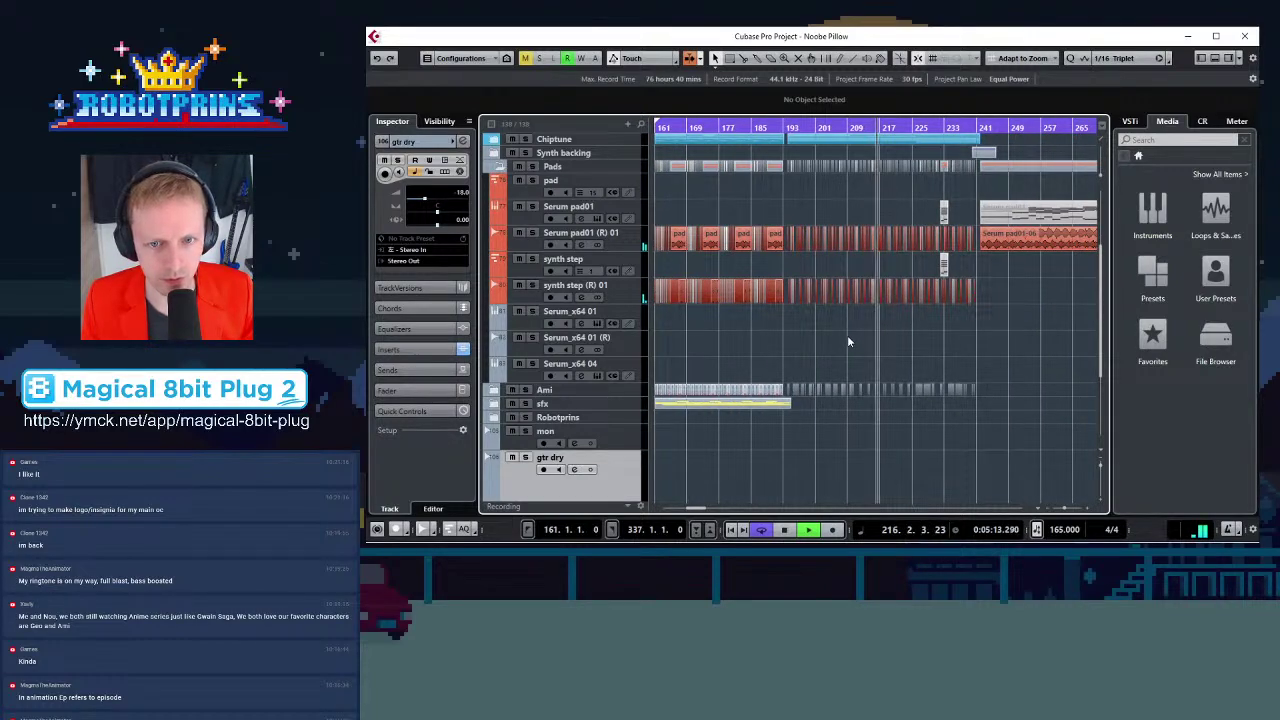
key("g")
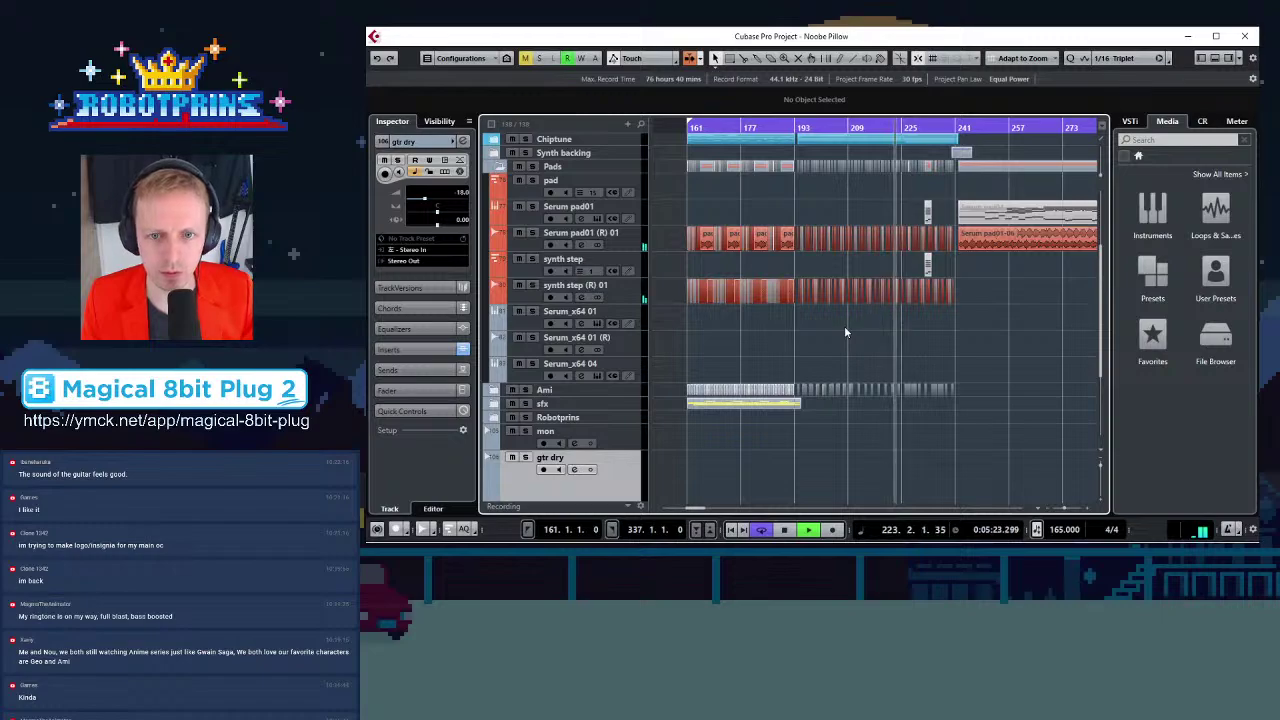
Examine the gtr lead C events between bars 229 and 249 and compare them with the Pads tracks
scroll(975, 320, "down", 3)
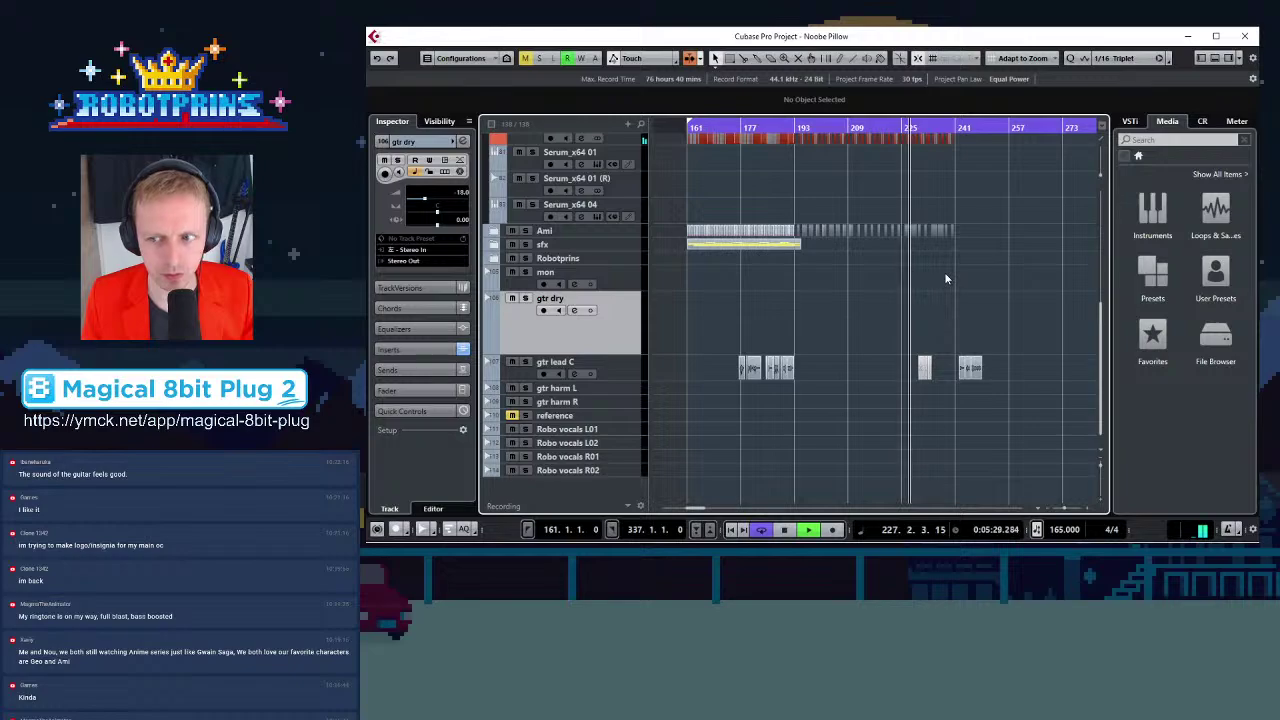
scroll(931, 280, "up", 4)
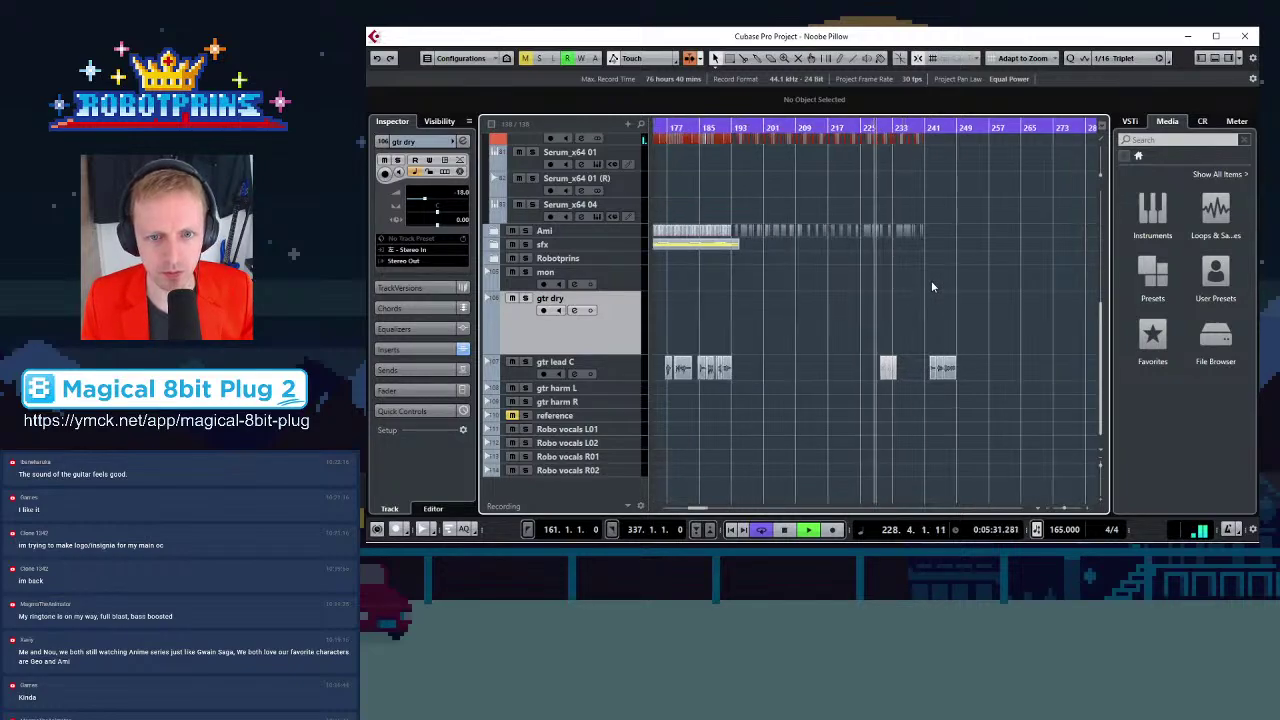
scroll(931, 280, "up", 3)
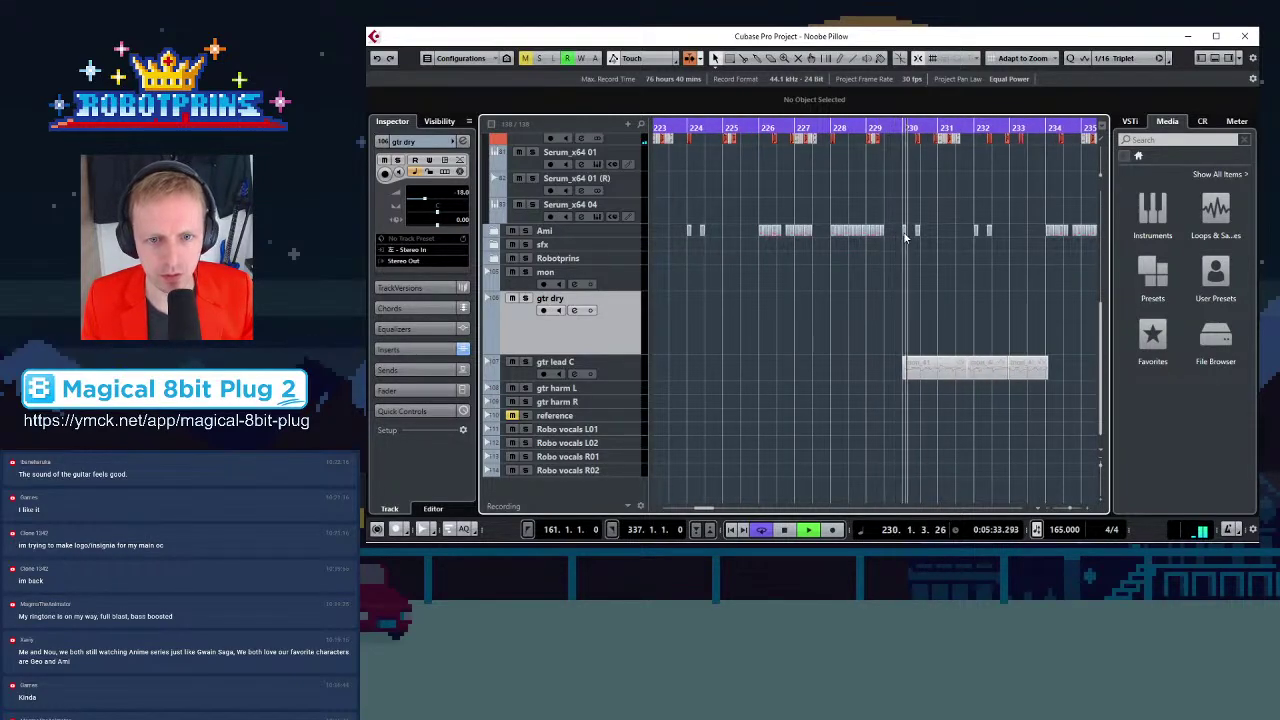
scroll(962, 300, "down", 2)
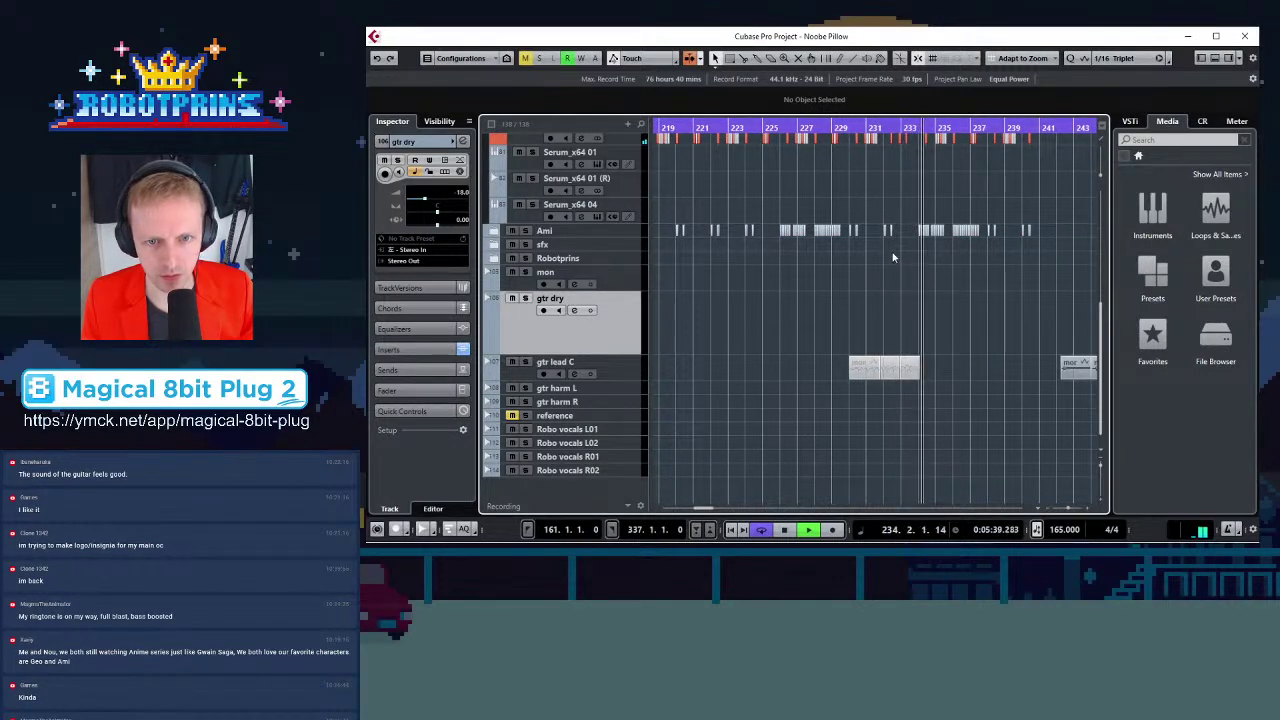
scroll(946, 256, "down", 1)
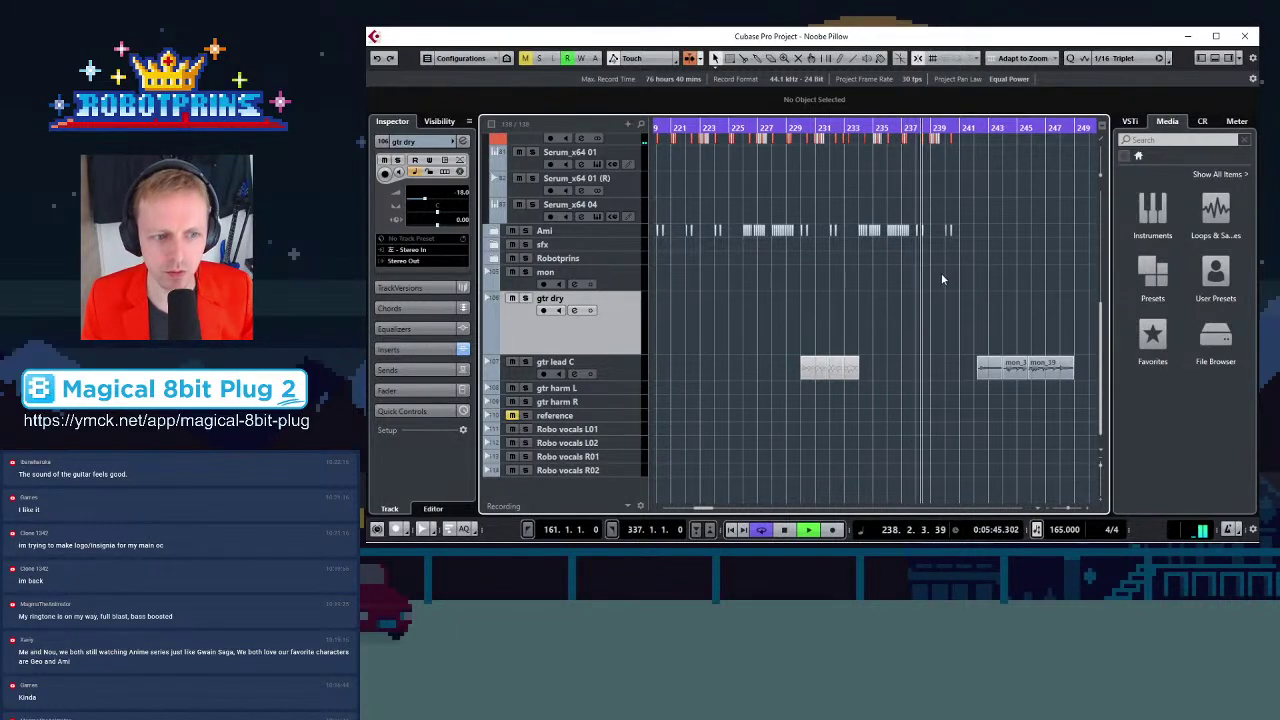
scroll(1002, 320, "up", 6)
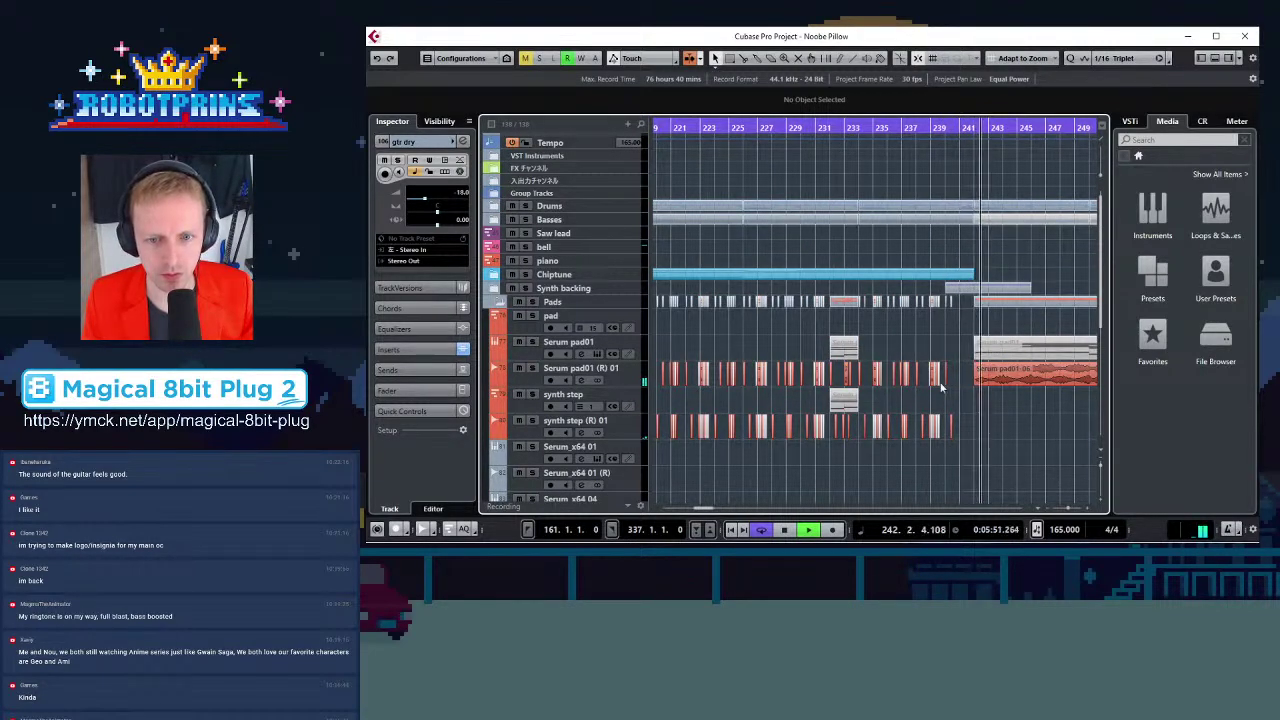
scroll(968, 343, "down", 6)
key("g")
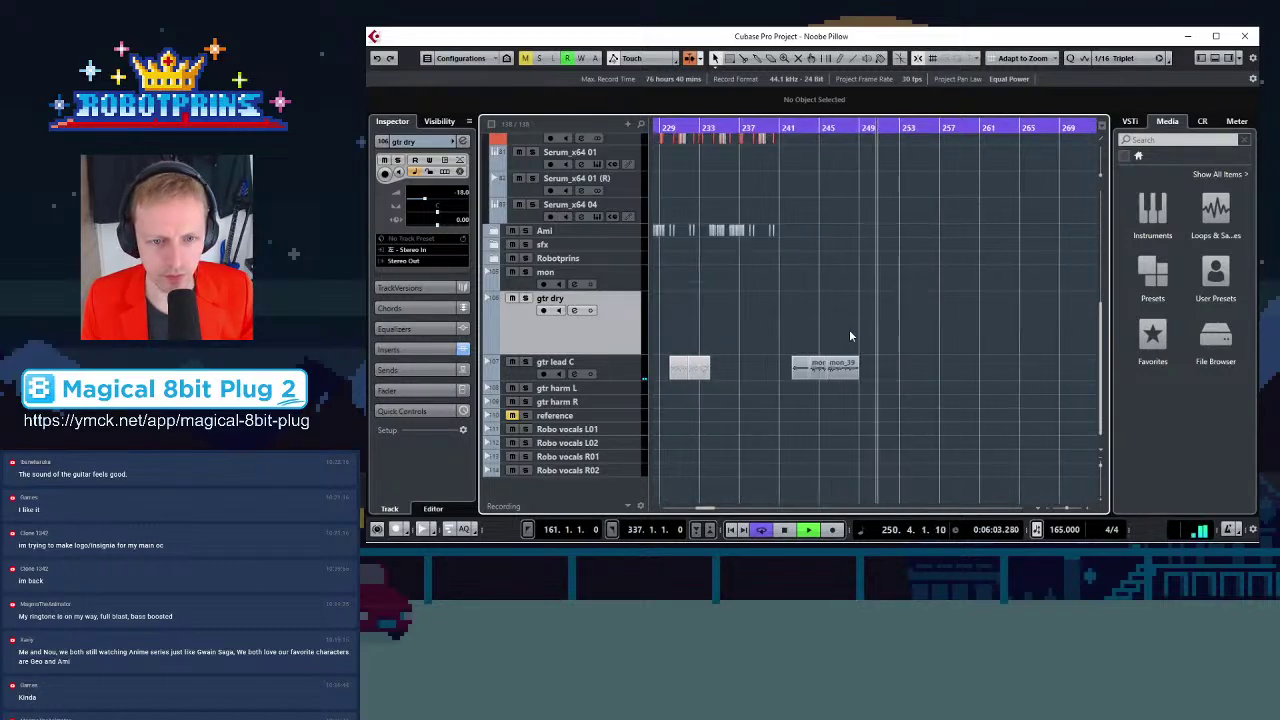
Expand the Basses folder track to show the bass and sub bass tracks alongside the pads
scroll(849, 329, "up", 2)
scroll(853, 355, "up", 1)
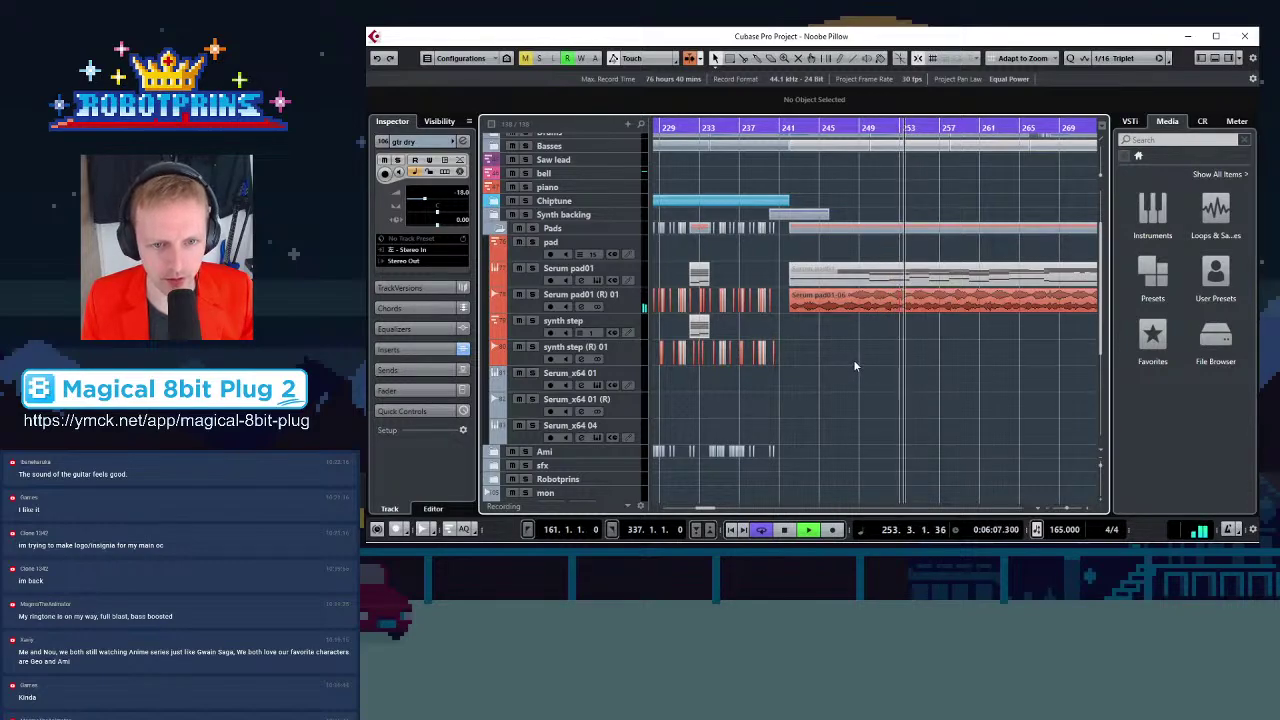
scroll(853, 360, "down", 2)
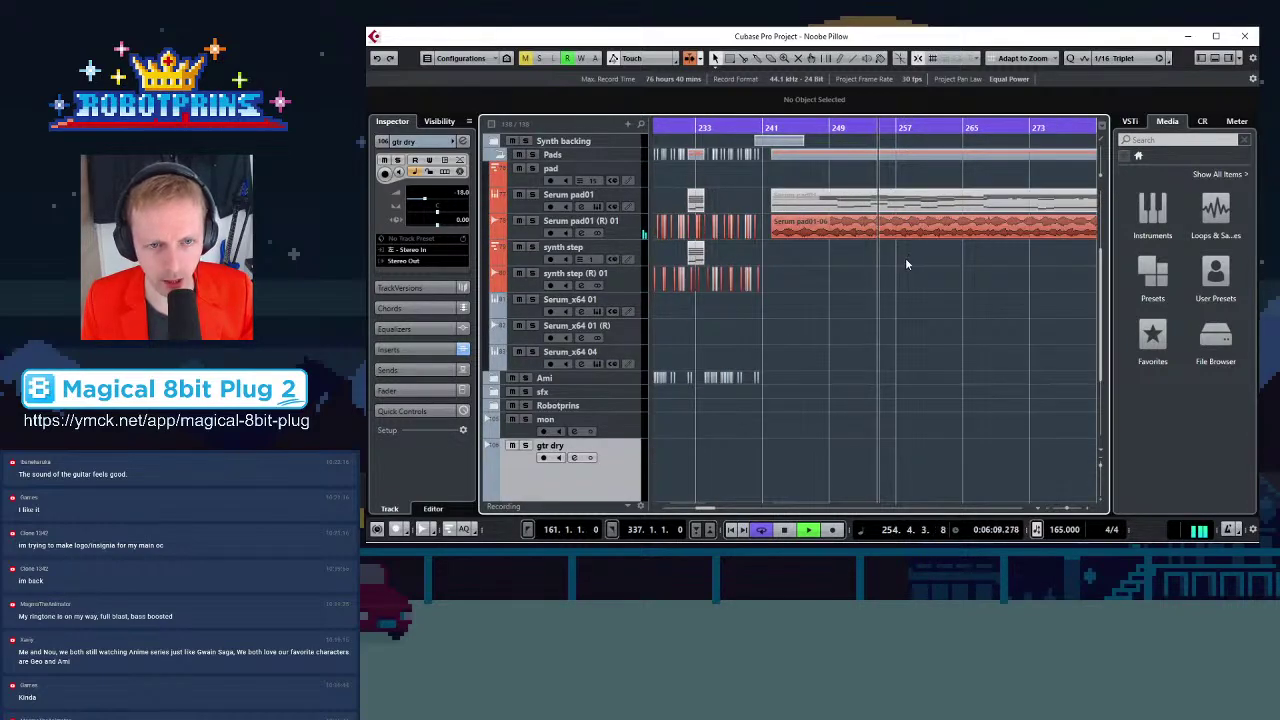
scroll(861, 306, "down", 2)
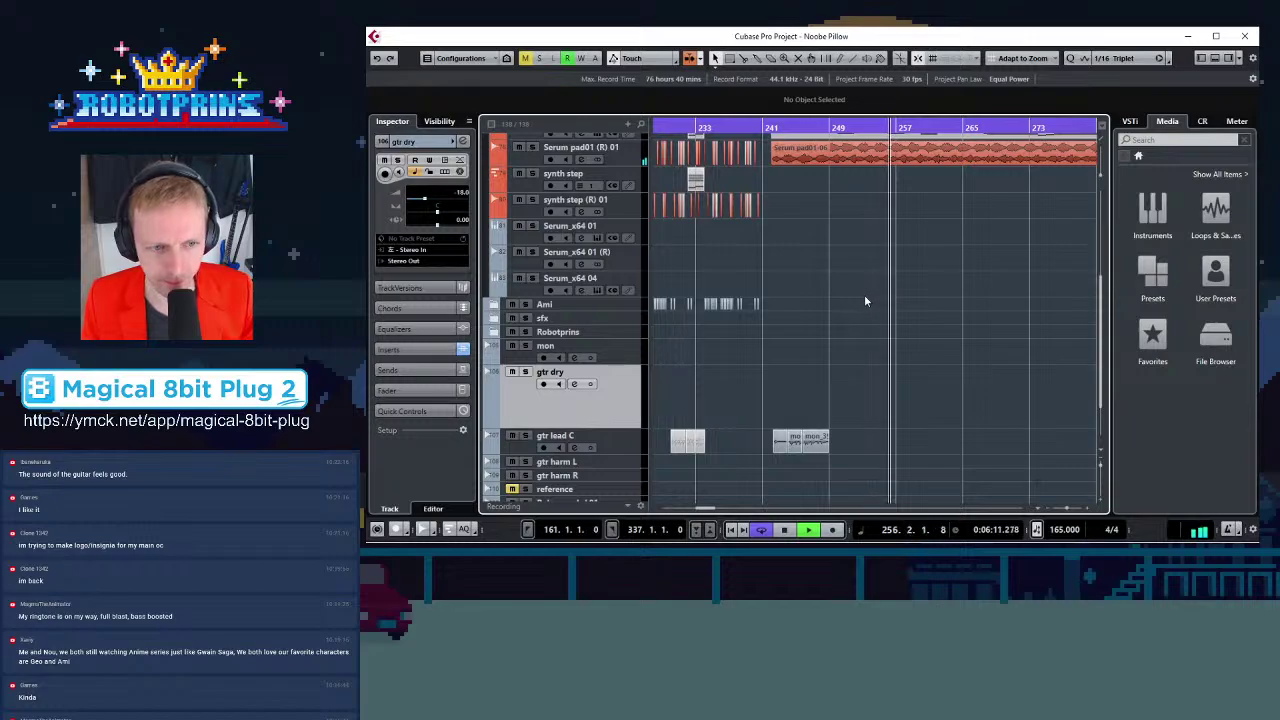
key("g")
scroll(872, 312, "up", 2)
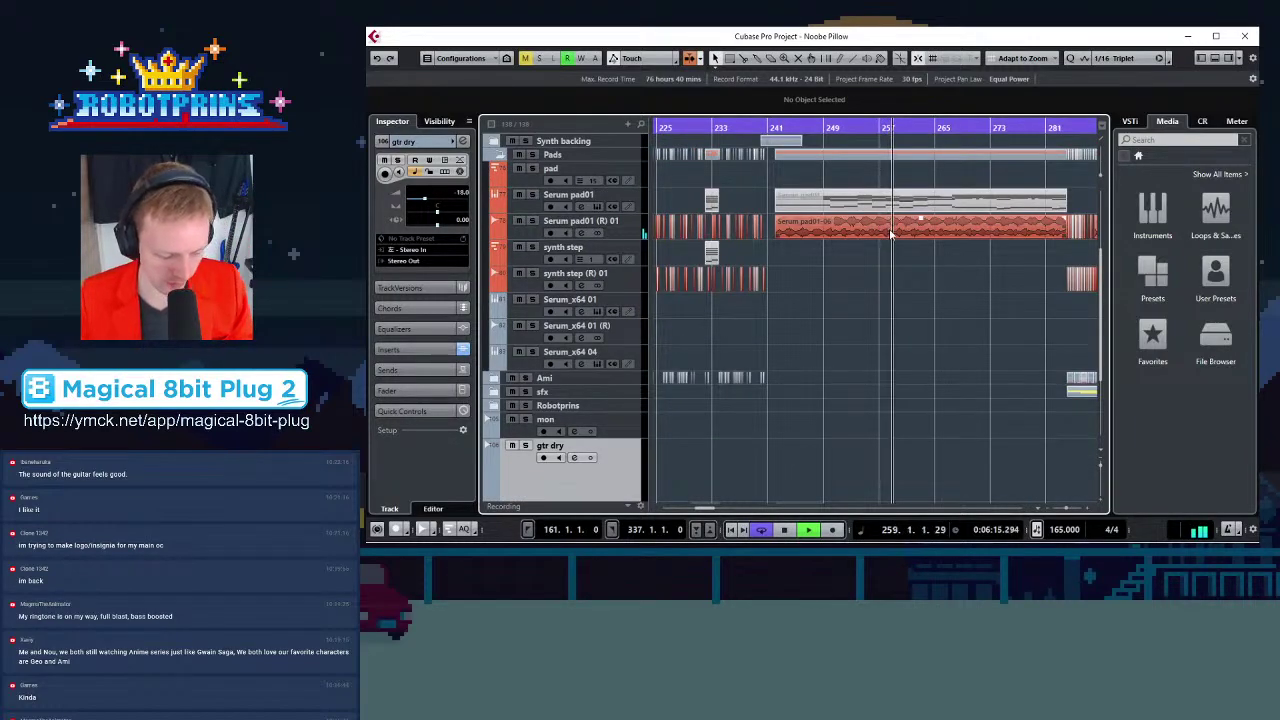
scroll(875, 291, "up", 4)
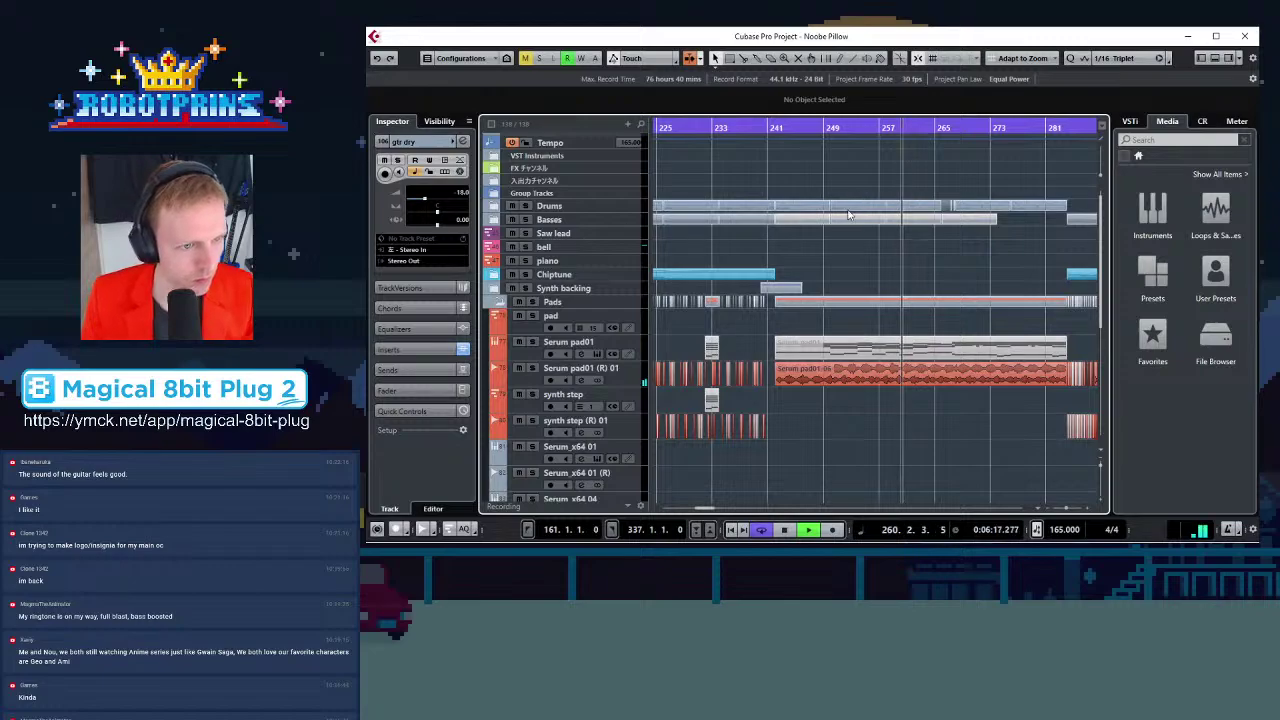
left_click(498, 219)
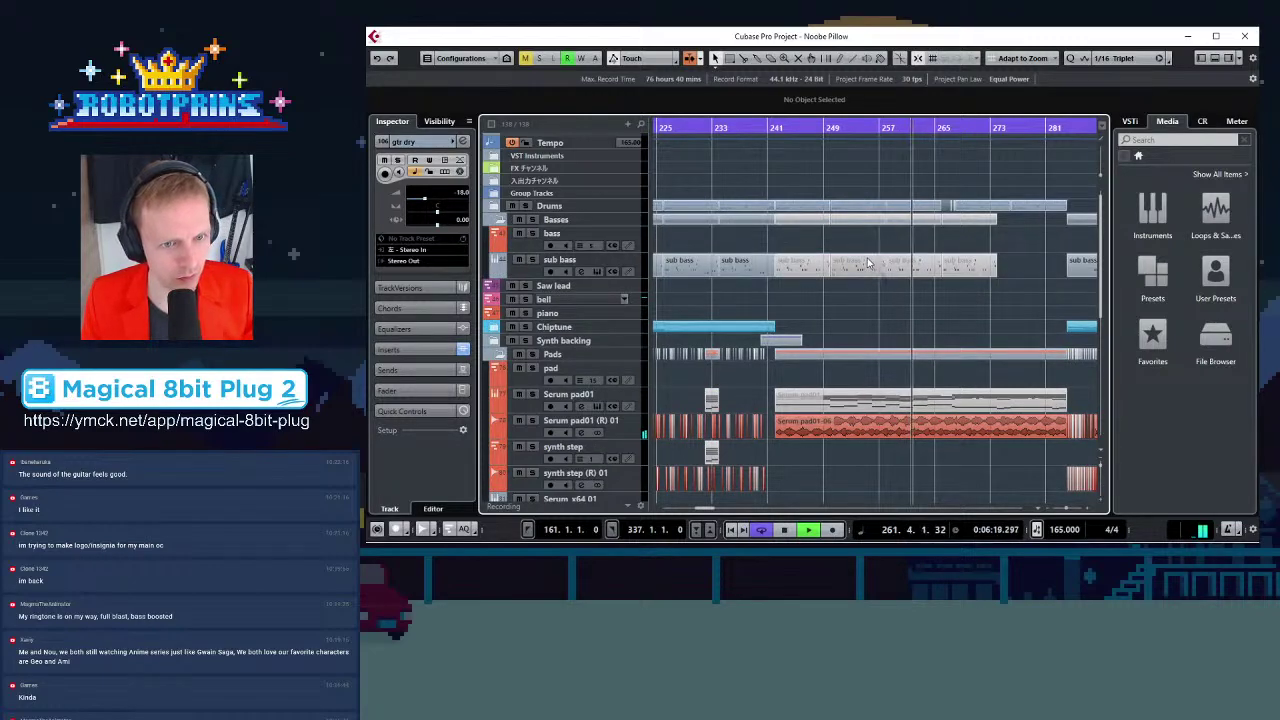
scroll(923, 362, "down", 4)
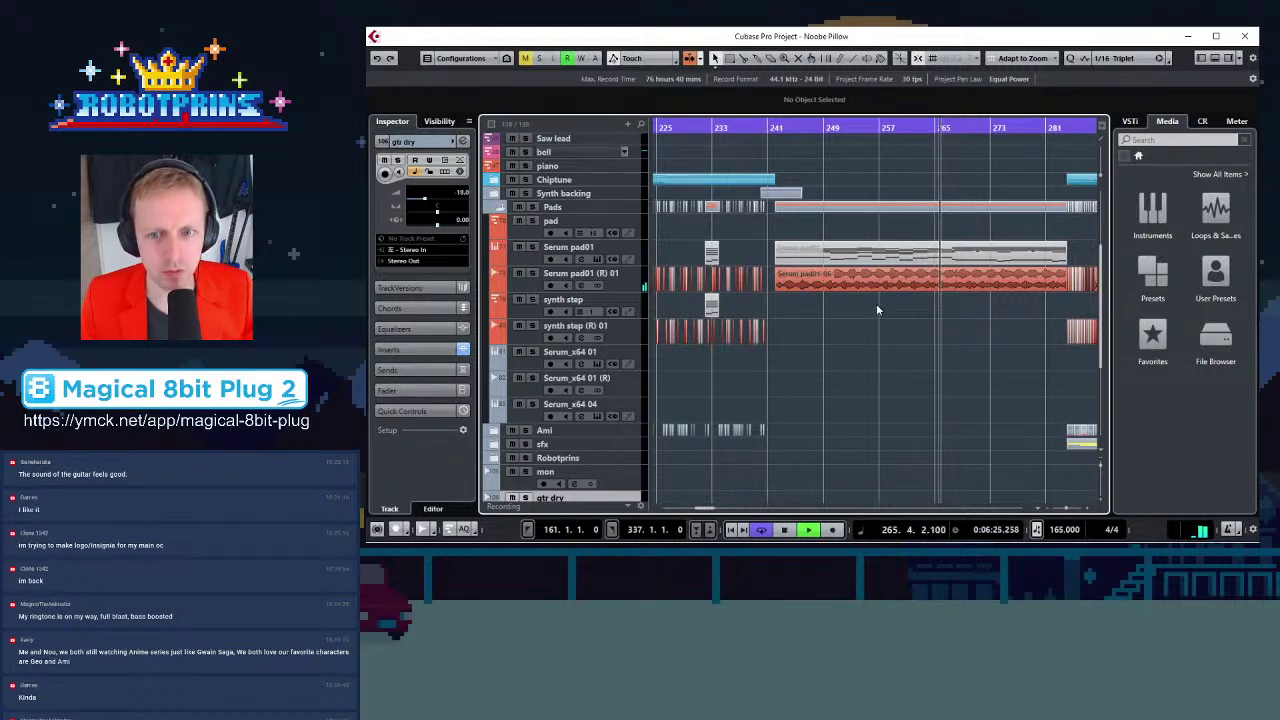
Examine the Pads, Ami, gtr lead C and Basses tracks between bars 241 and 297 during playback
scroll(876, 296, "down", 4)
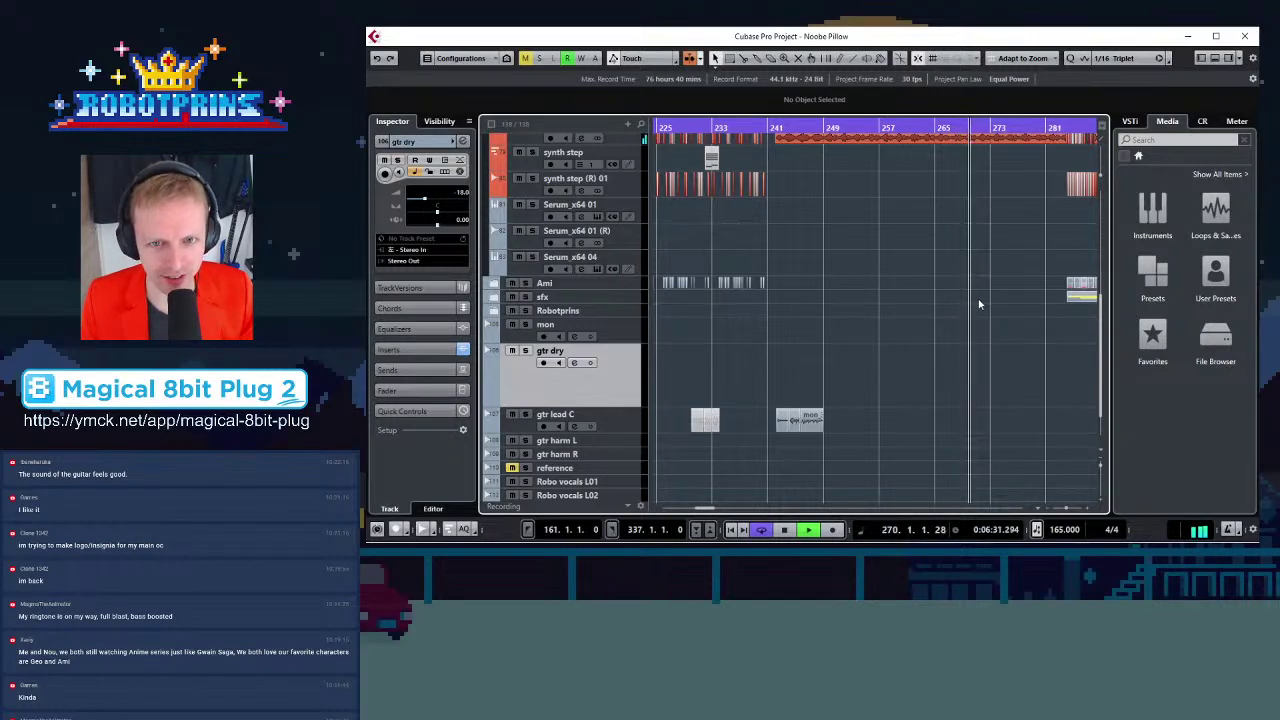
scroll(973, 318, "up", 6)
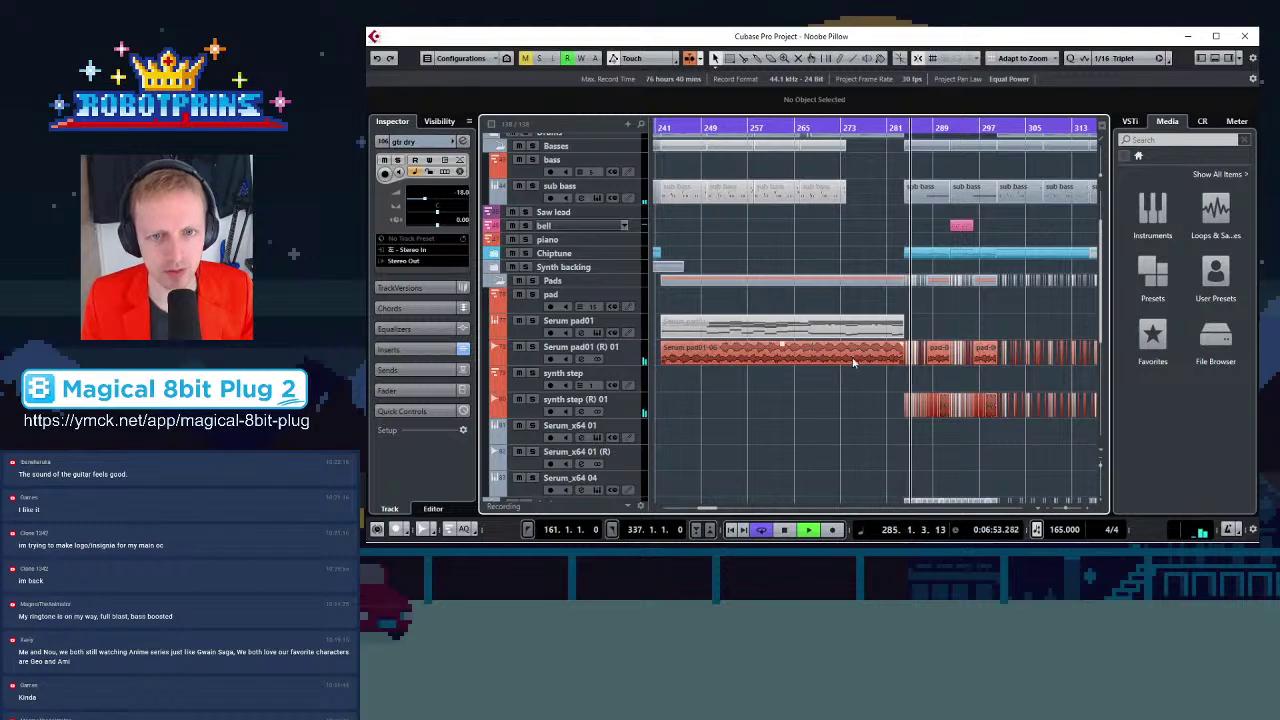
scroll(836, 374, "down", 3)
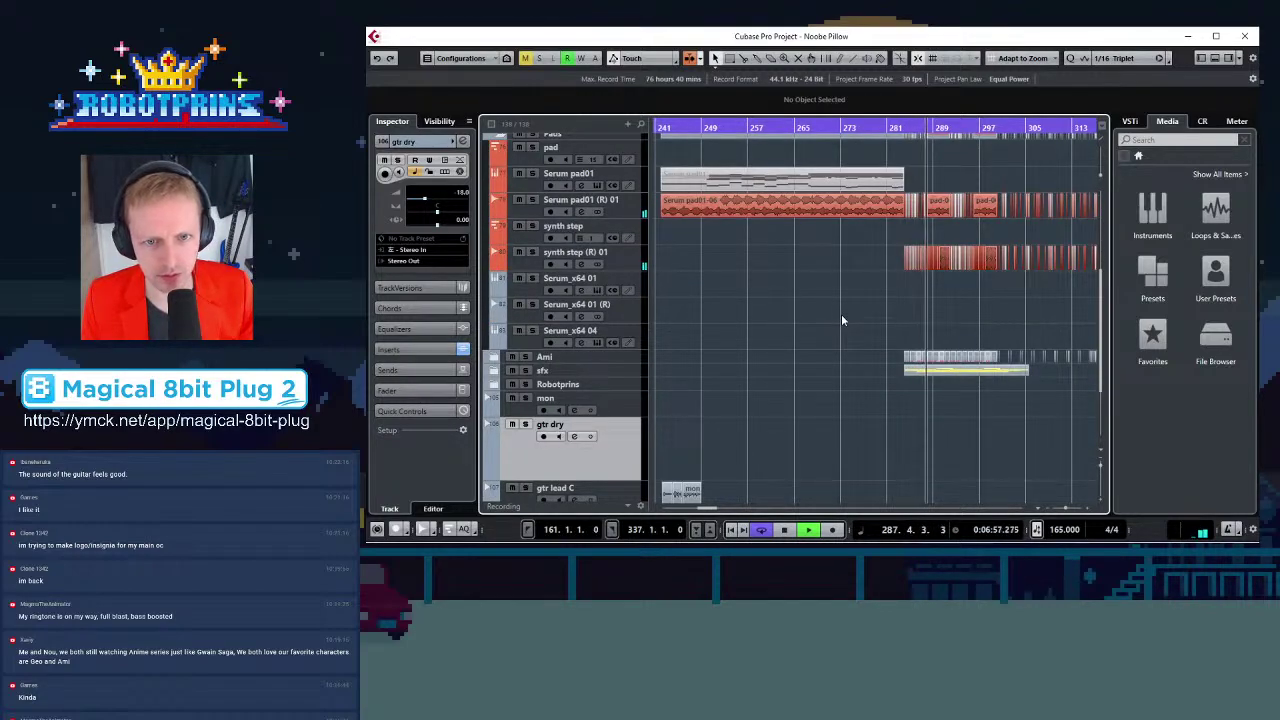
key("g")
key("g")
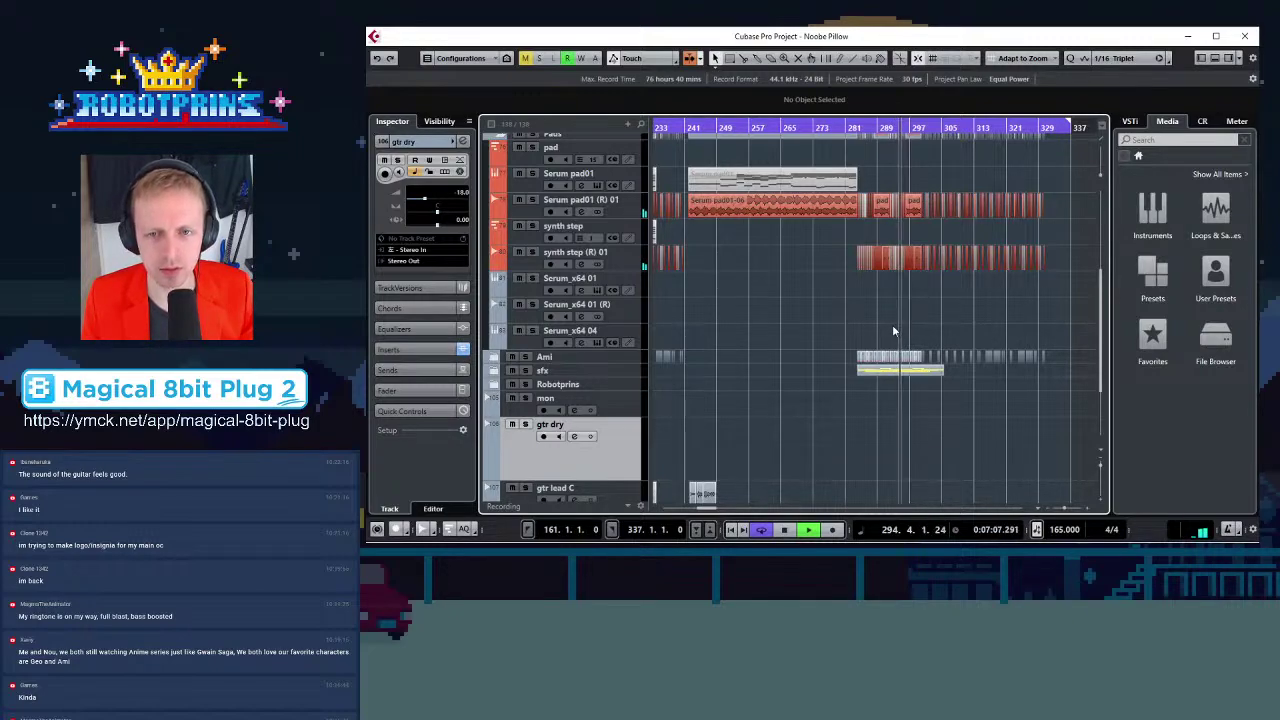
scroll(1074, 321, "up", 4)
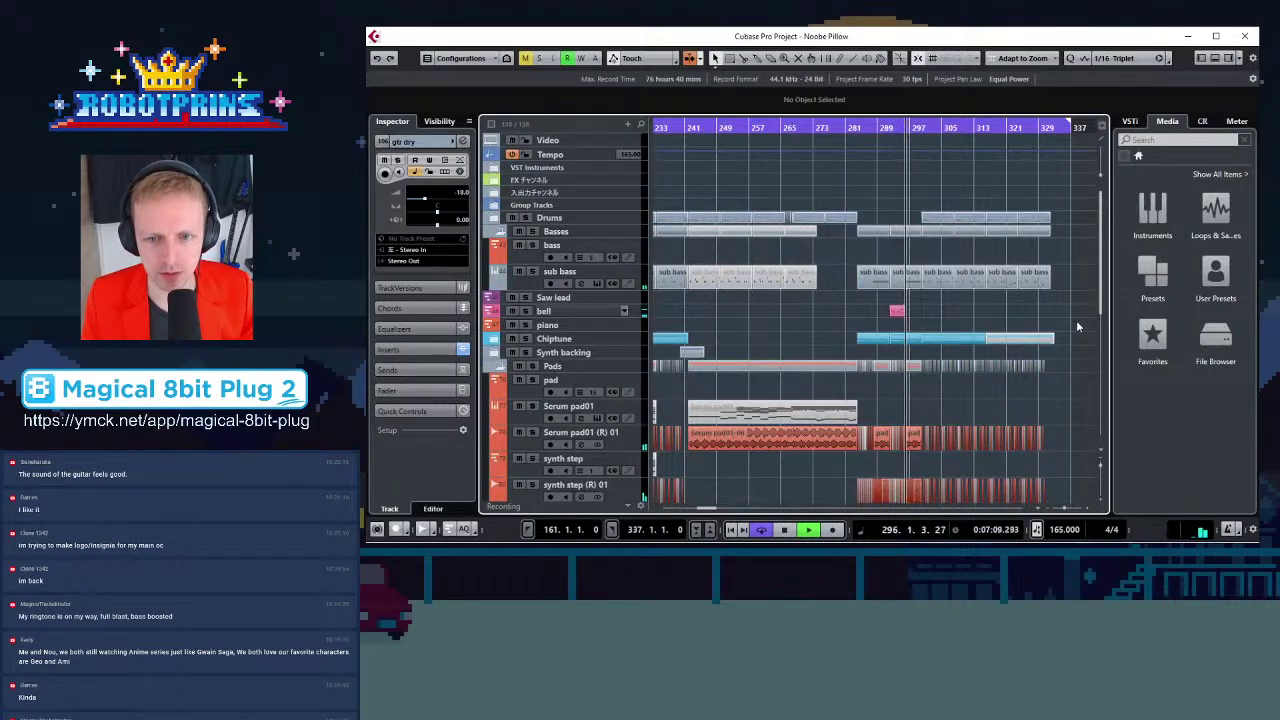
scroll(1076, 322, "down", 4)
scroll(1076, 320, "up", 3)
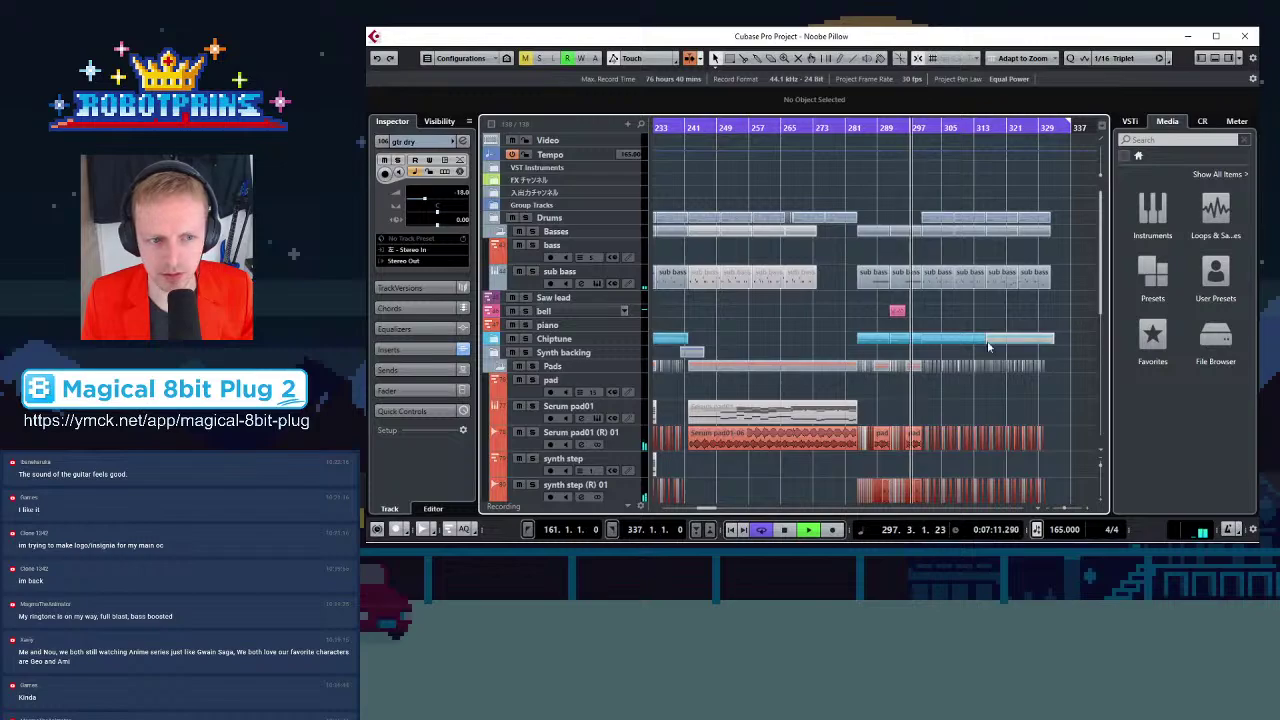
Expand the Chiptune folder track, examine its events between bars 281 and 333 during playback, and stop playback
left_click(499, 339)
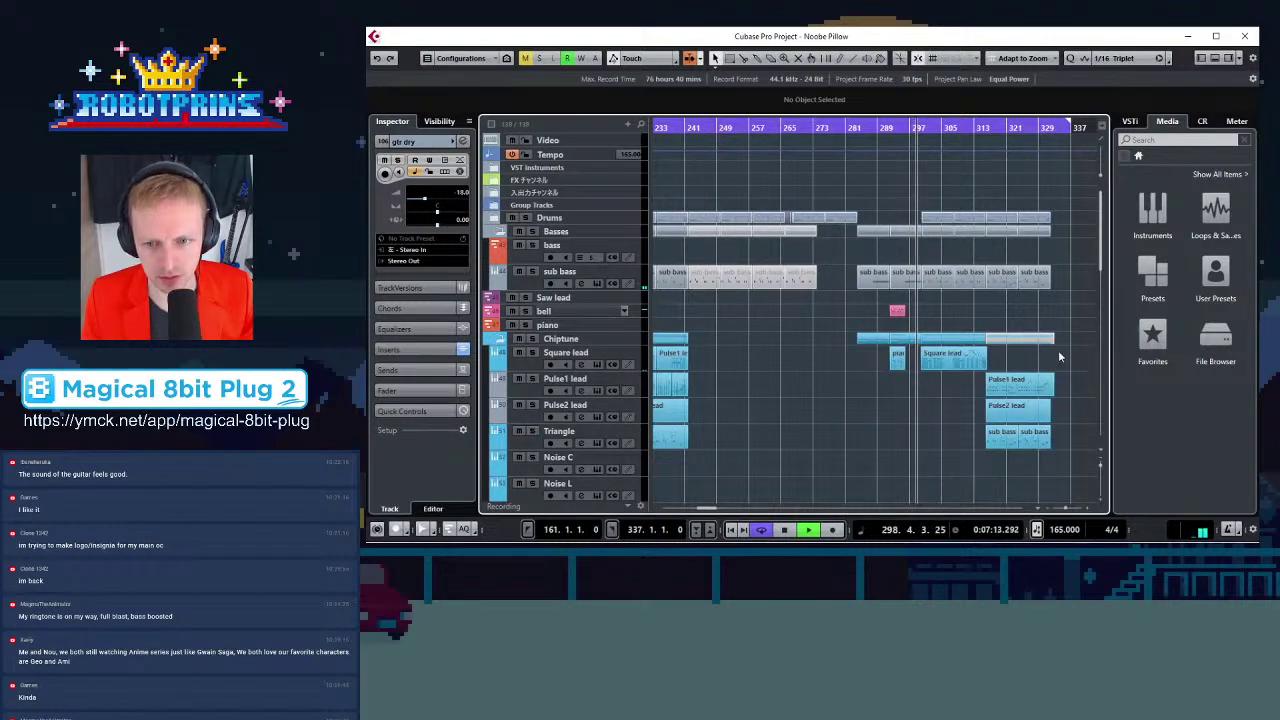
scroll(1072, 353, "down", 6)
scroll(1077, 351, "up", 2)
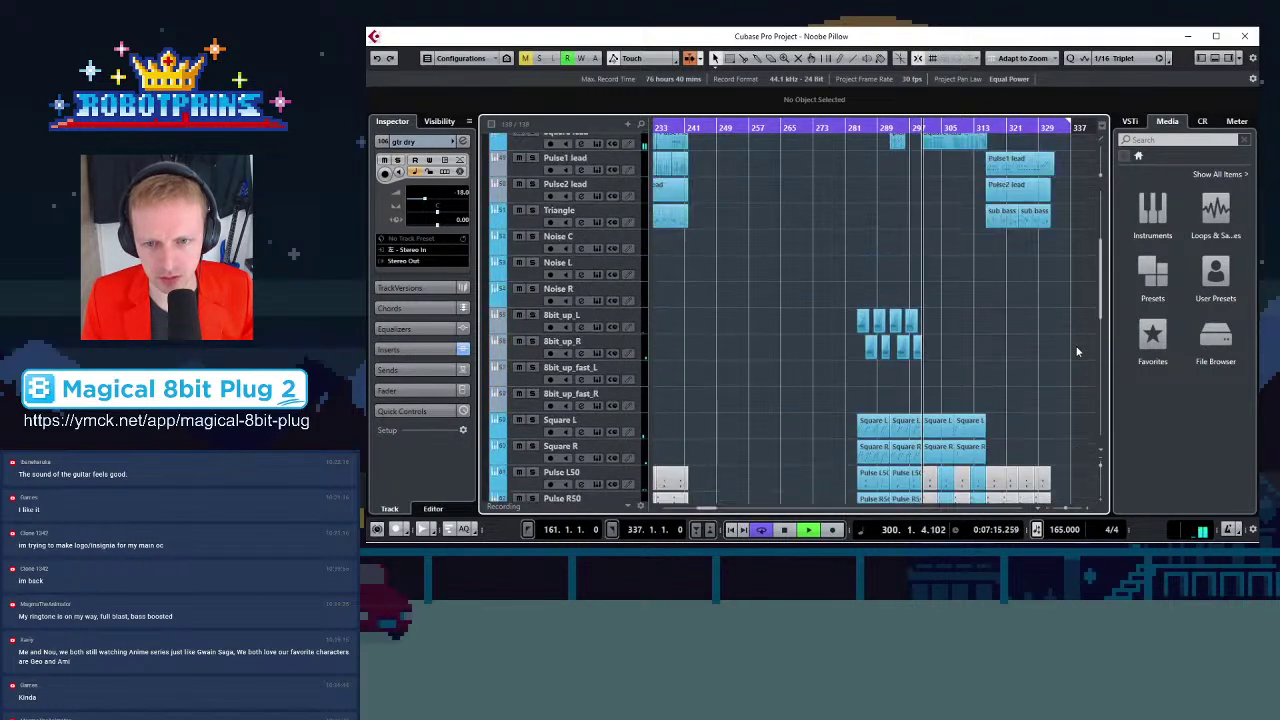
key("h")
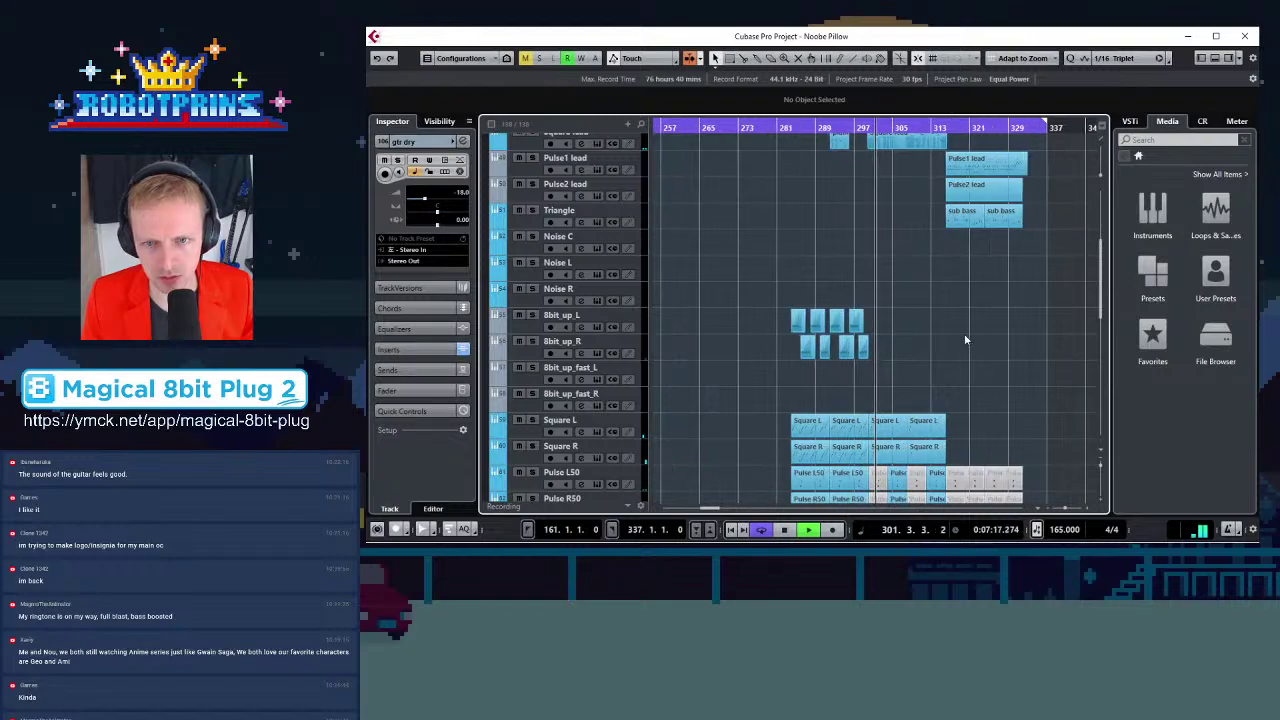
scroll(964, 333, "up", 1)
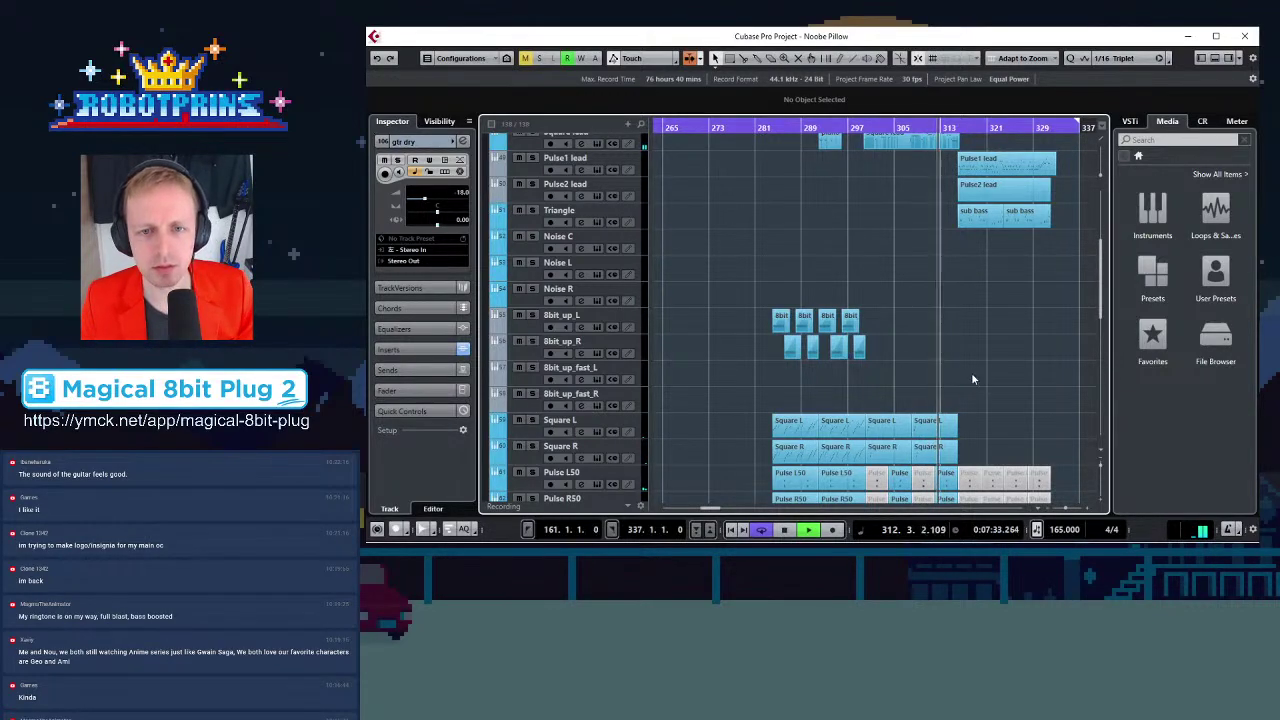
scroll(988, 315, "down", 5)
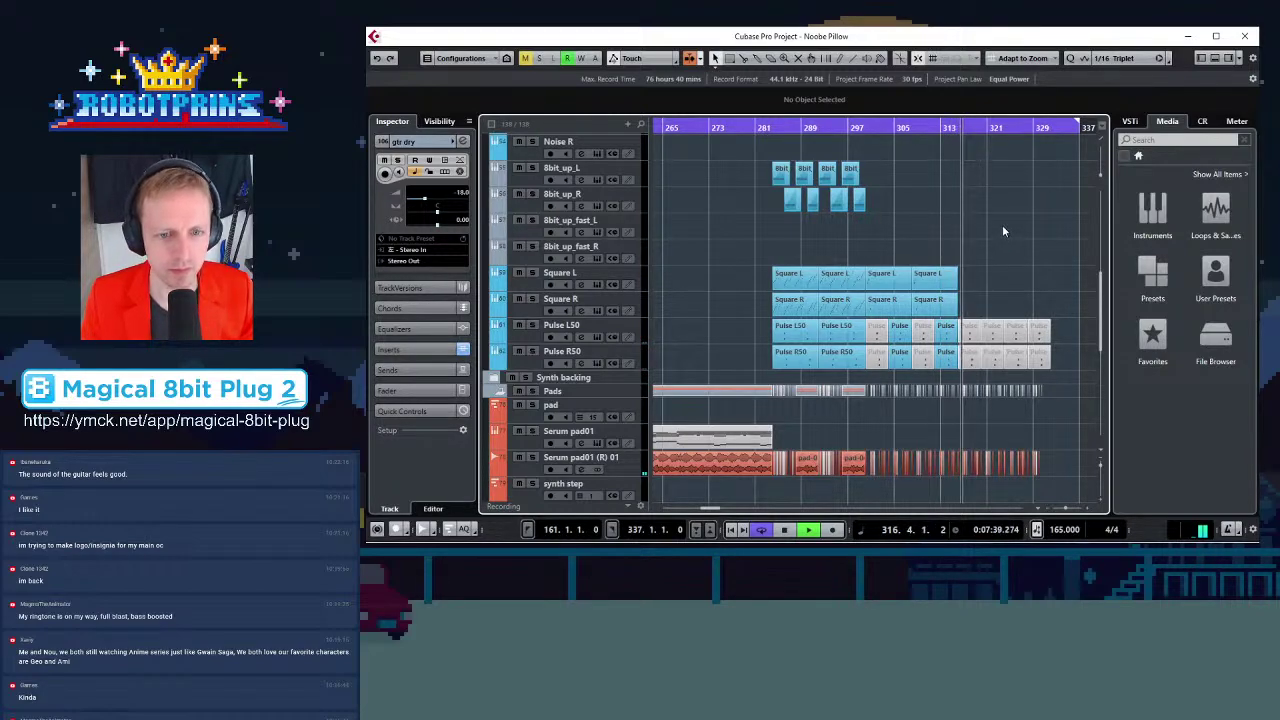
scroll(997, 230, "up", 5)
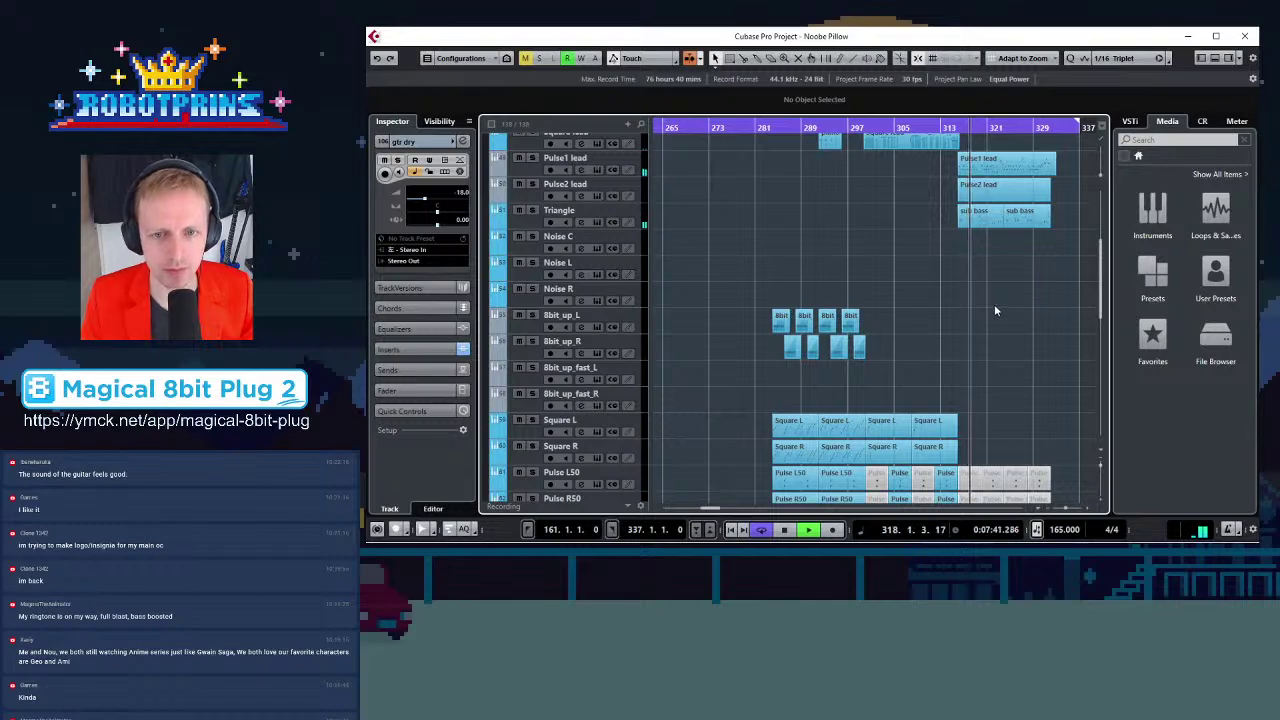
scroll(1010, 288, "up", 5)
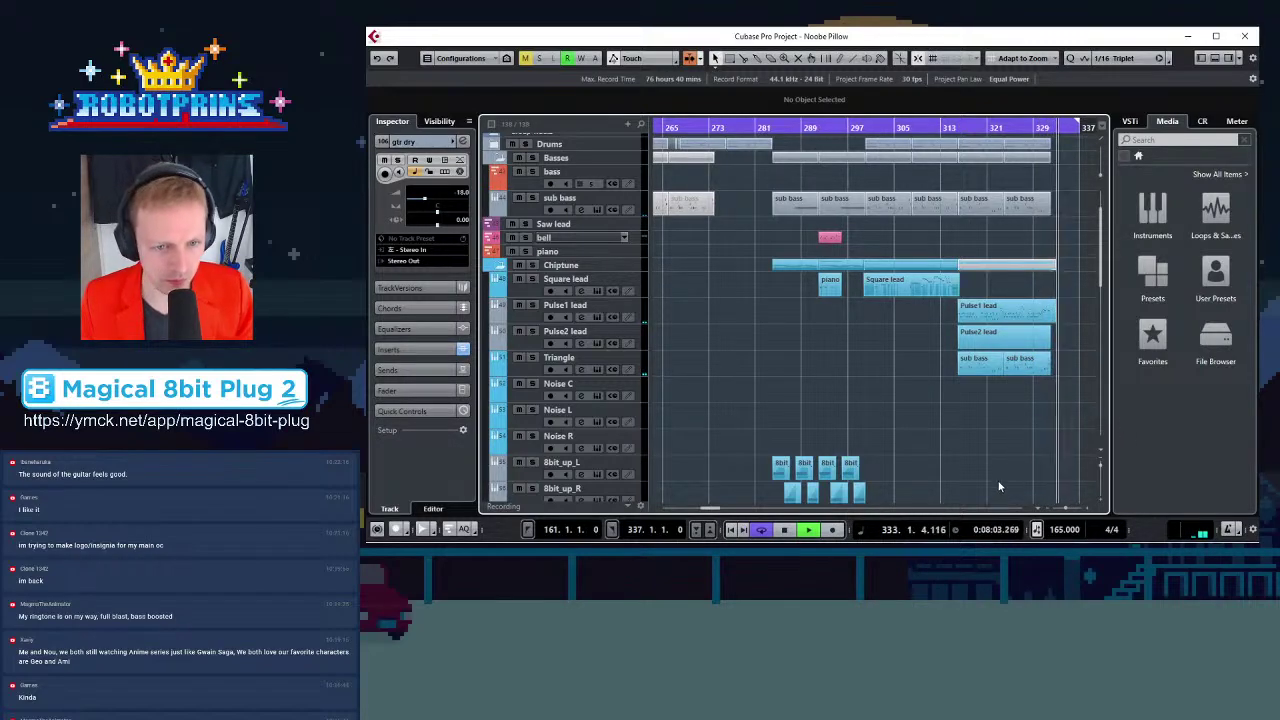
scroll(1008, 430, "down", 5)
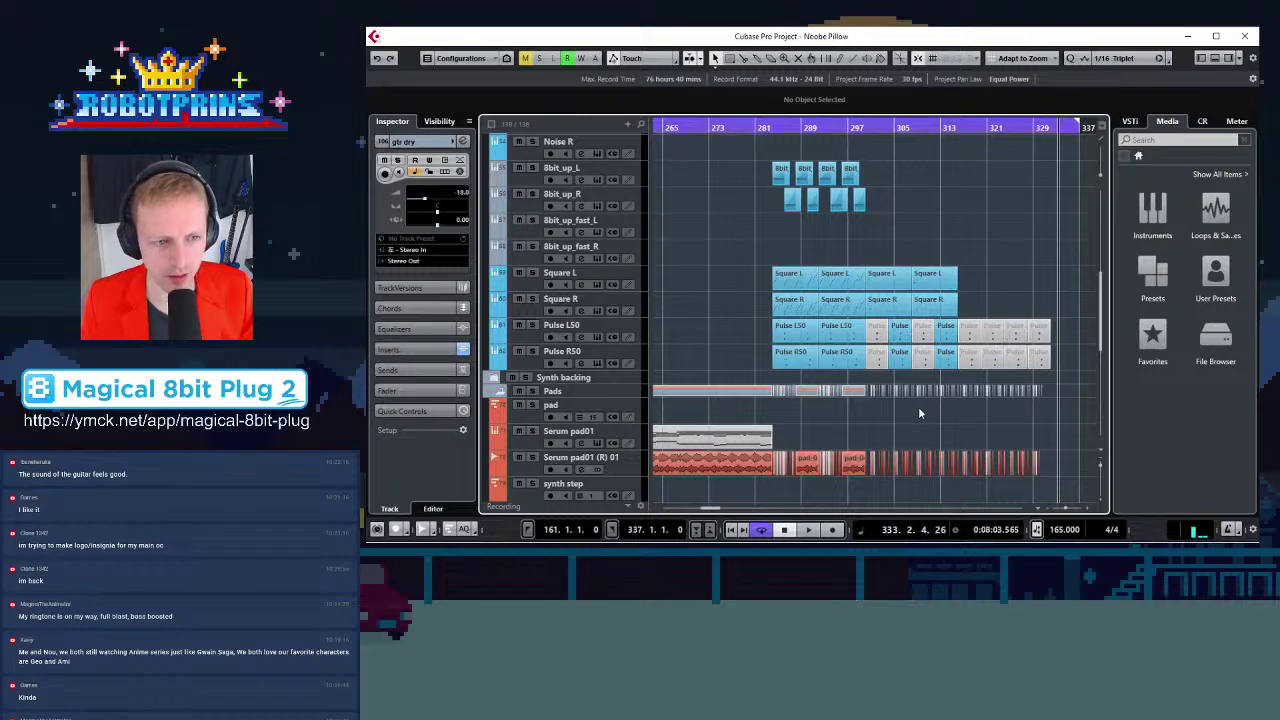
Collapse the Chiptune, Pads and Basses folder tracks
key("g")
scroll(880, 405, "up", 6)
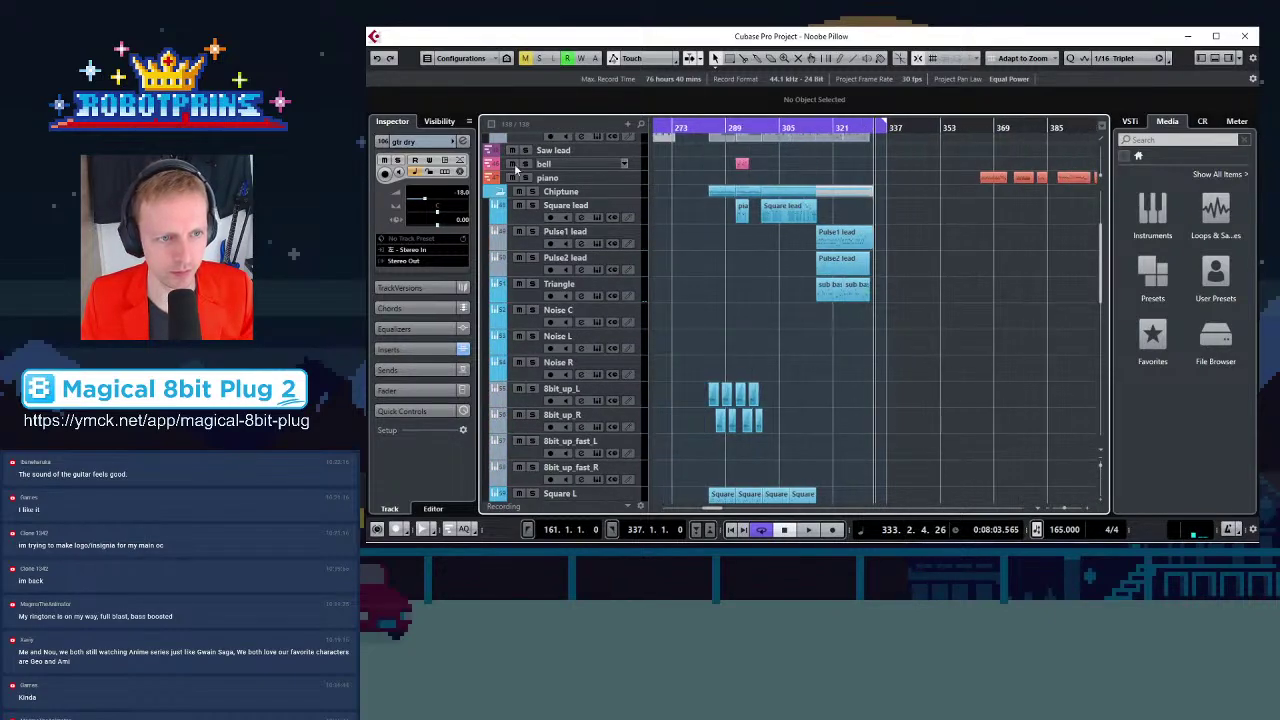
left_click(499, 191)
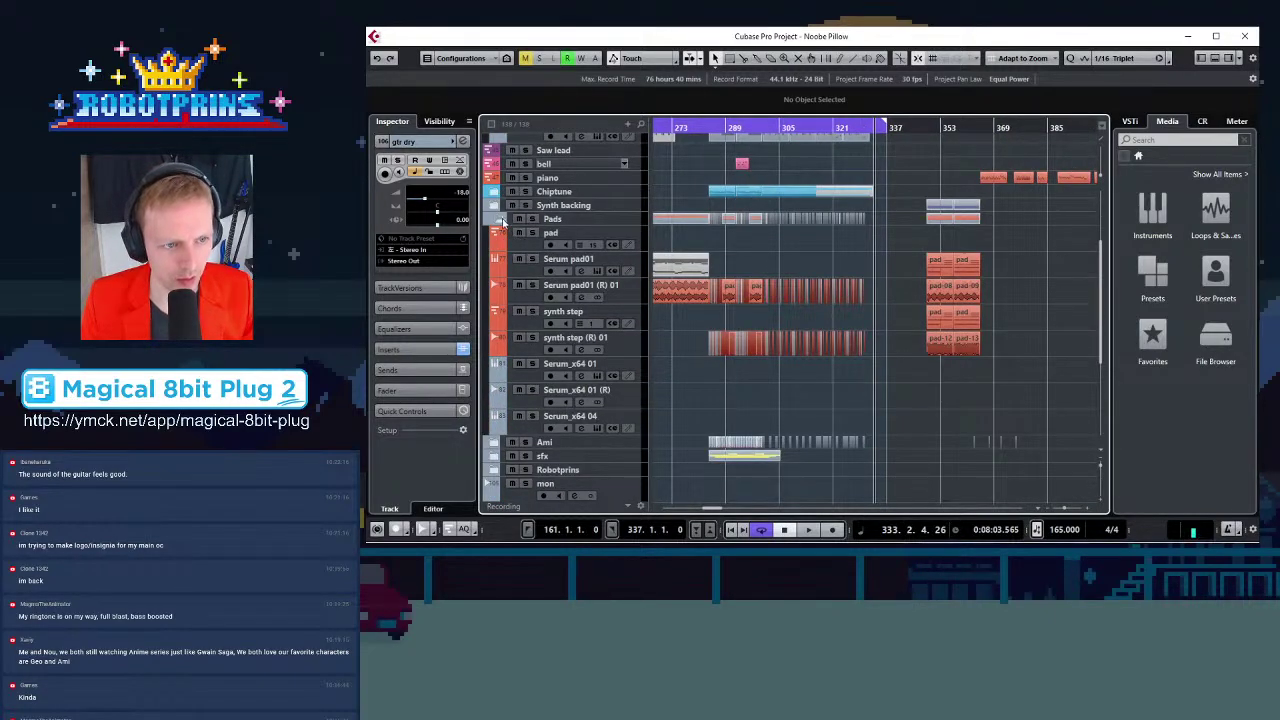
left_click(500, 219)
scroll(684, 390, "up", 5)
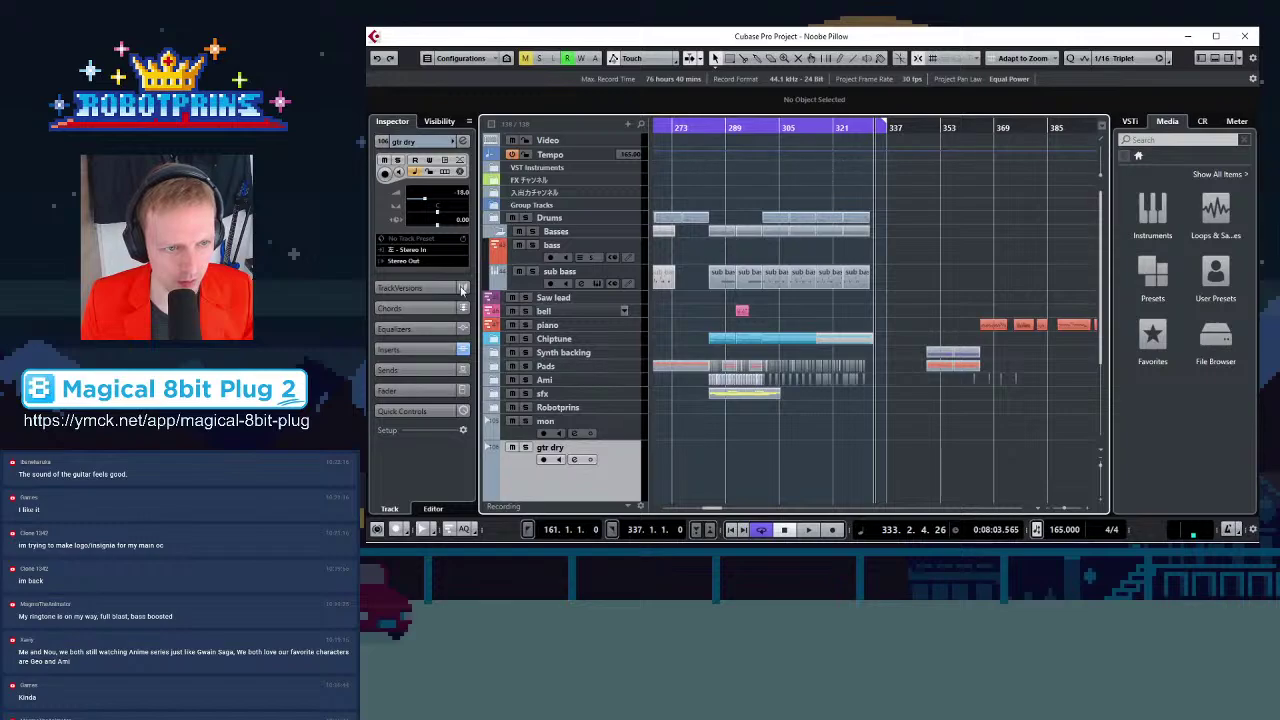
left_click(494, 227)
left_click(494, 219)
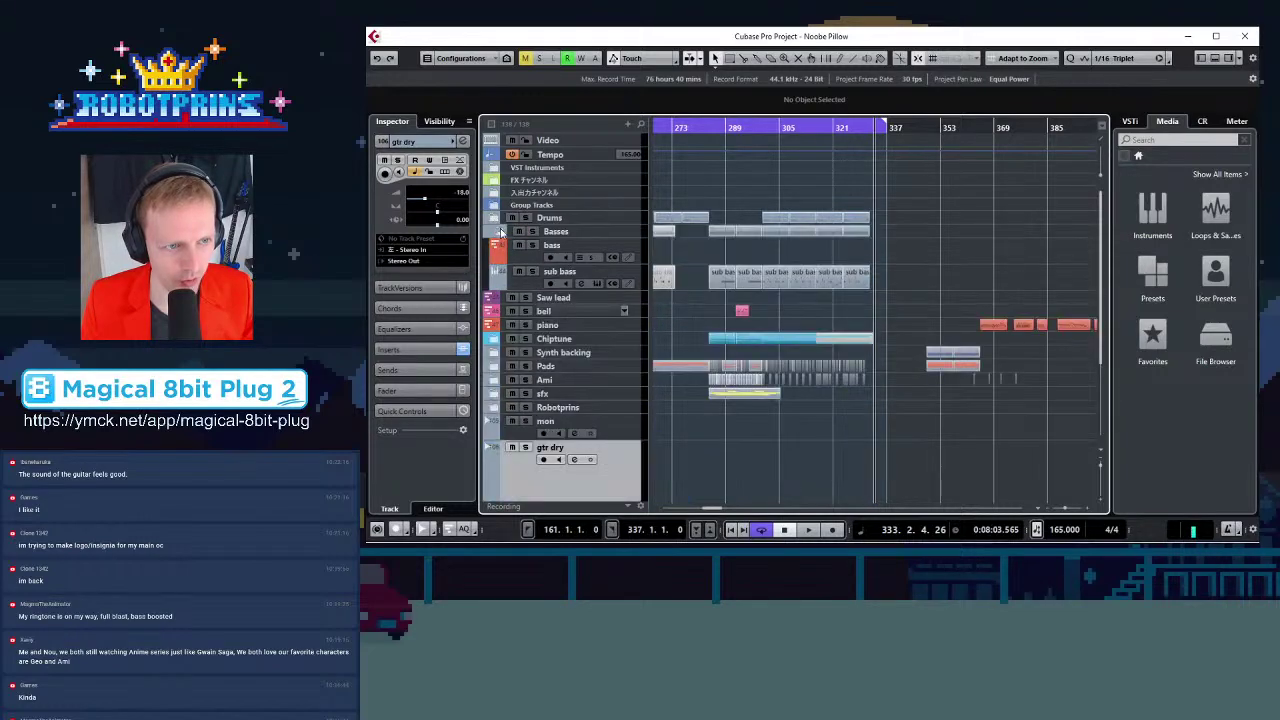
left_click(498, 231)
Place the project cursor at bar 314 and examine the collapsed arrangement on both sides of it
key("g")
key("g")
key("g")
key("g")
key("g")
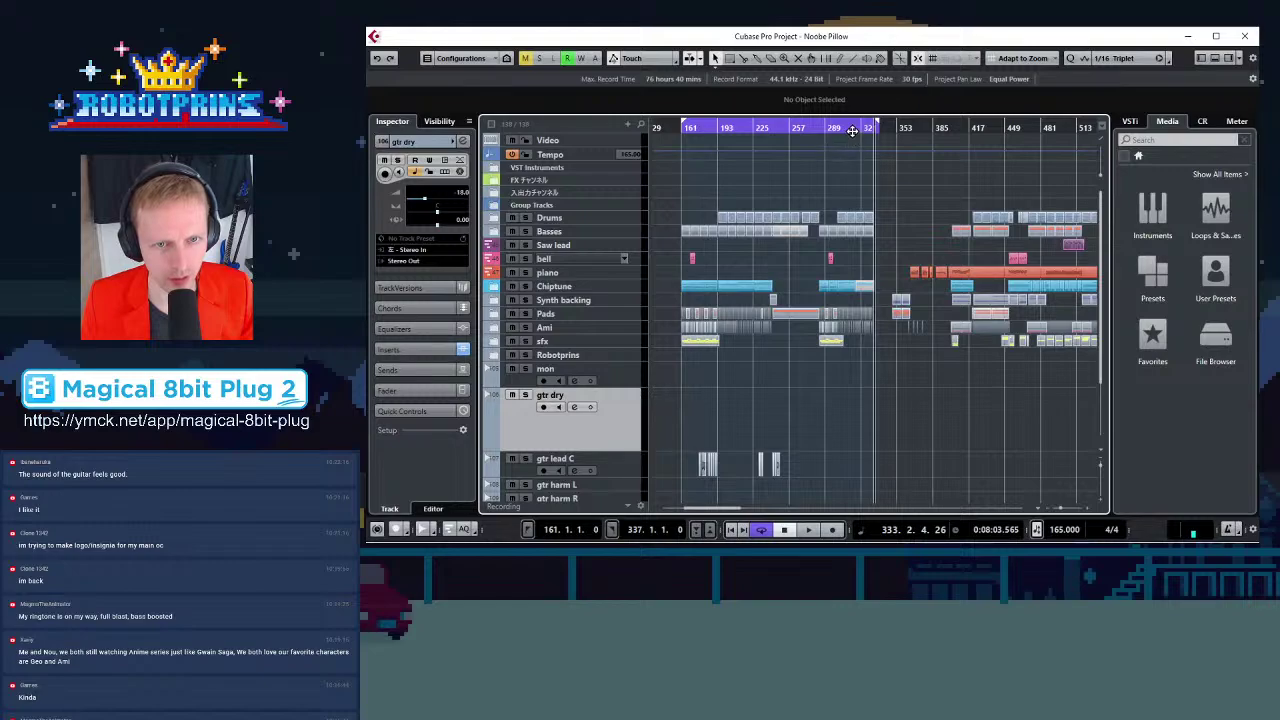
left_click_drag(852, 131, 865, 373)
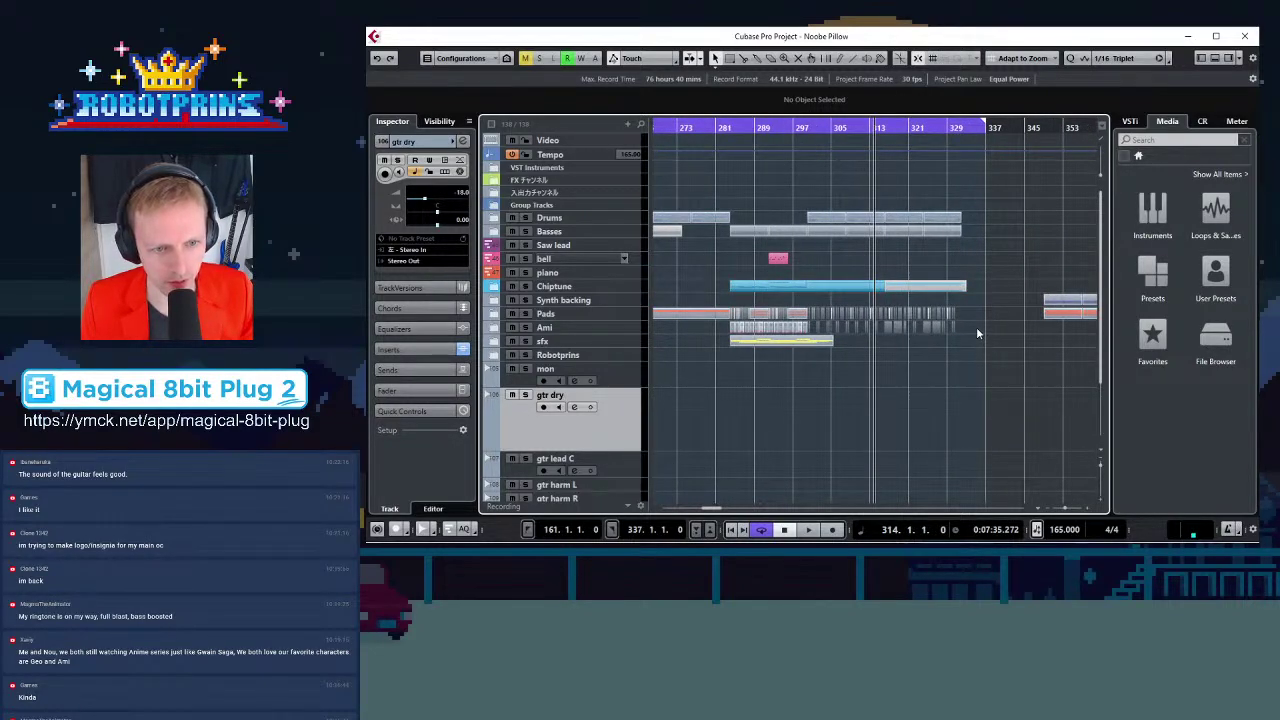
key("g")
key("g")
key("g")
key("g")
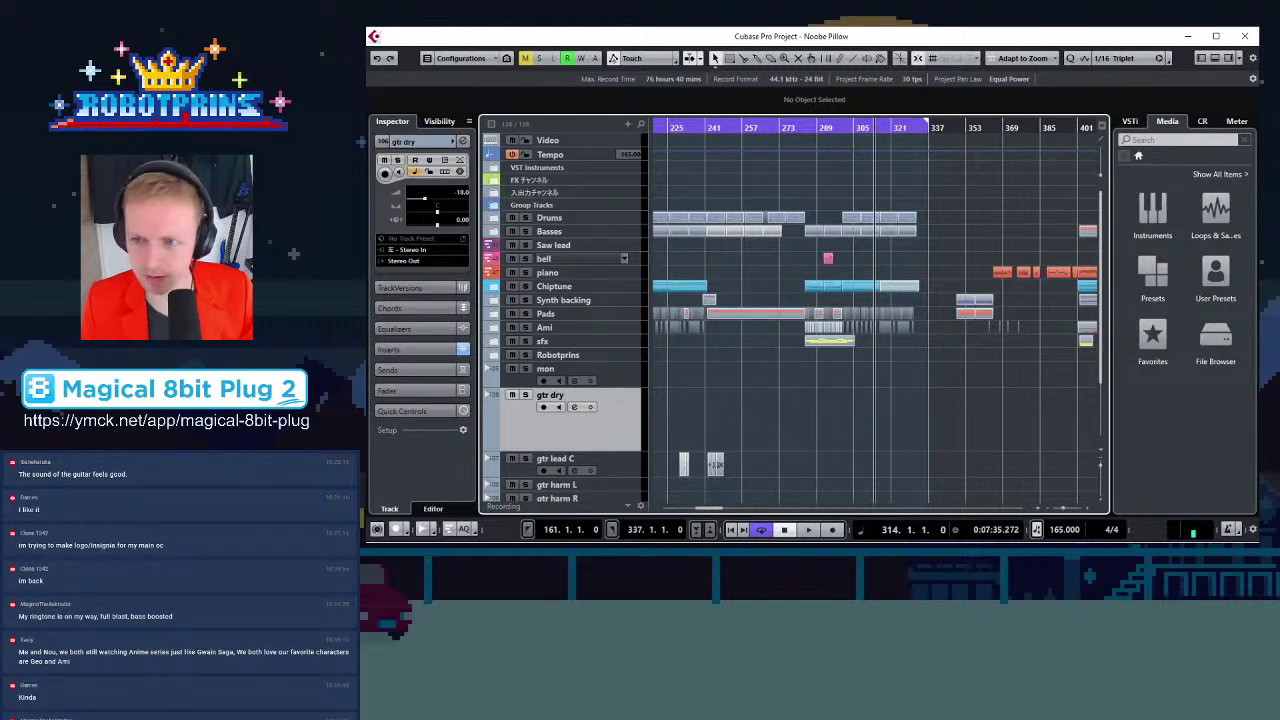
Start playback from about bar 167, ahead of the first group of gtr lead C events
scroll(886, 375, "down", 4)
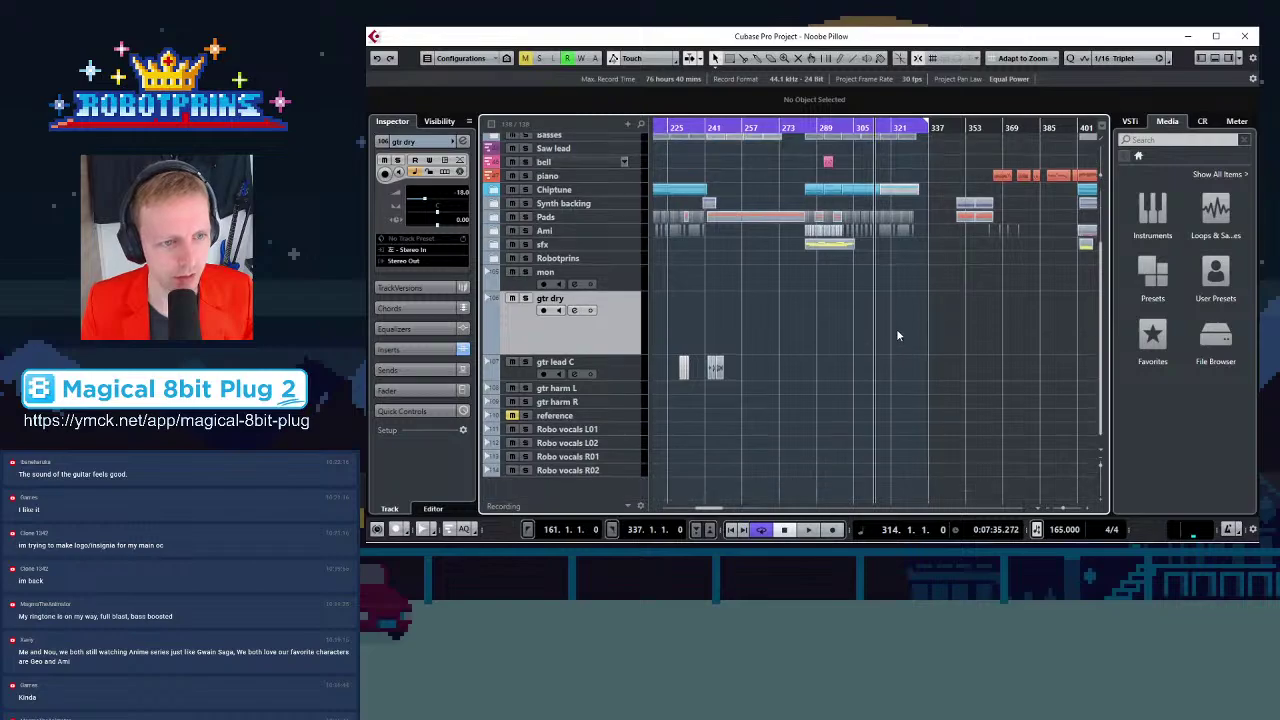
key("g")
key("g")
key("g")
key("g")
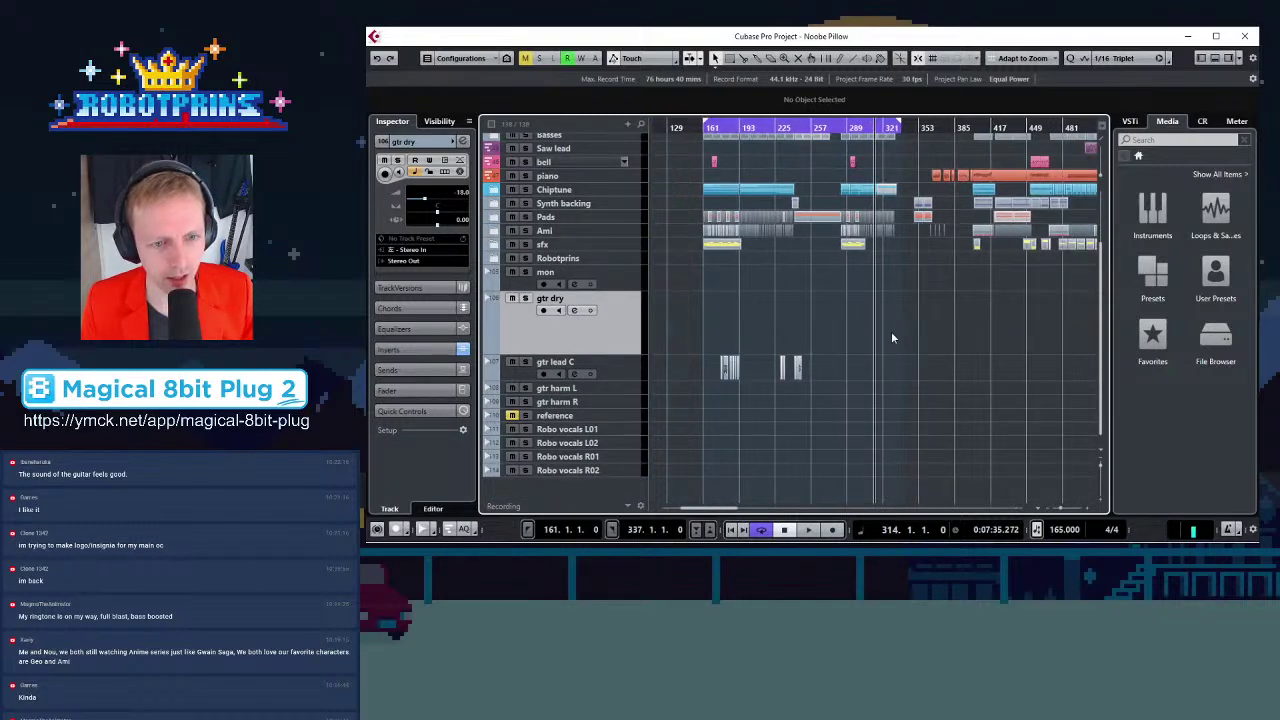
left_click(723, 129)
key("h")
key("h")
key("h")
key("h")
key("h")
key("h")
key("h")
key("h")
key("h")
key("h")
key("h")
key("h")
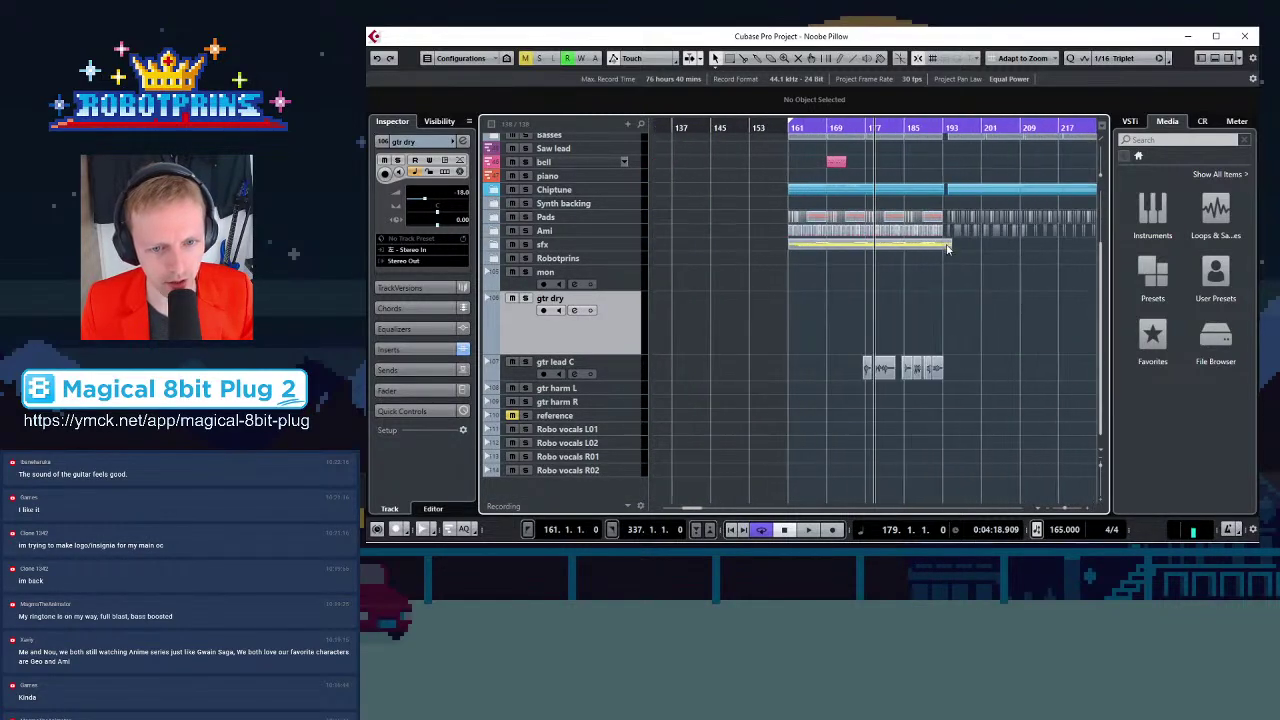
left_click(822, 128)
key("space")
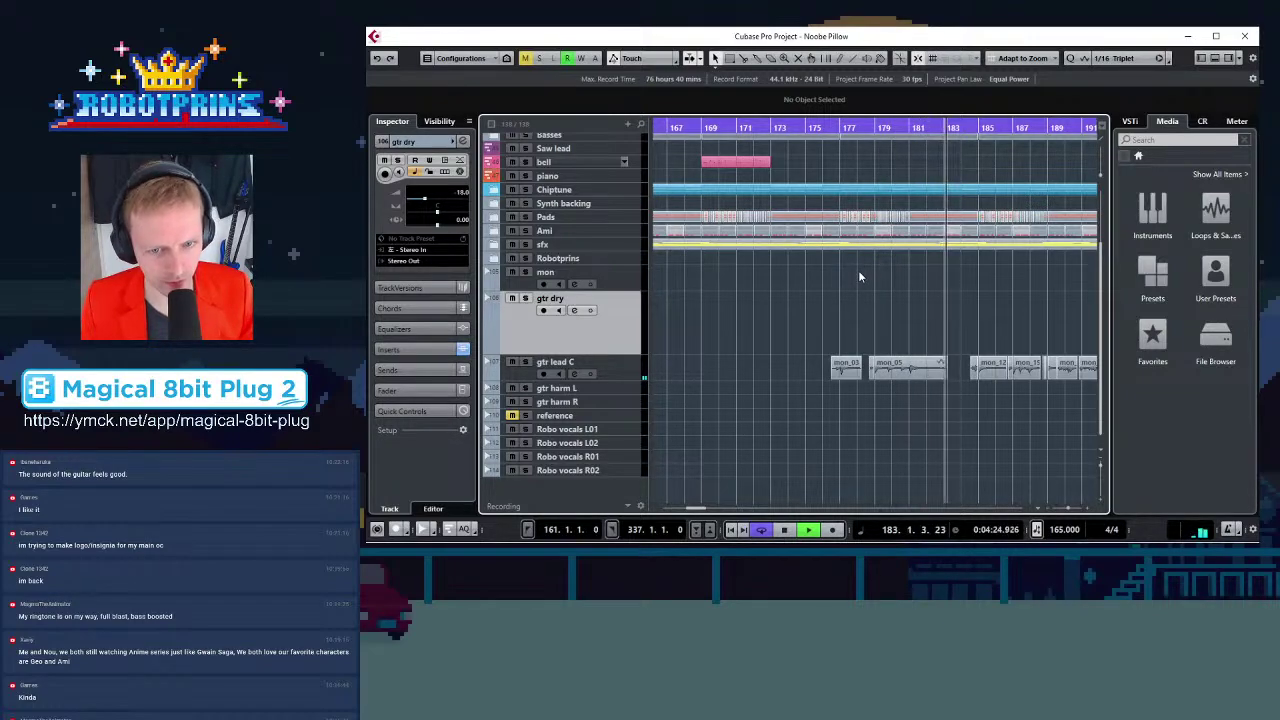
Listen to the first group of gtr lead C events and stop playback just after bar 193
key("g")
key("g")
key("g")
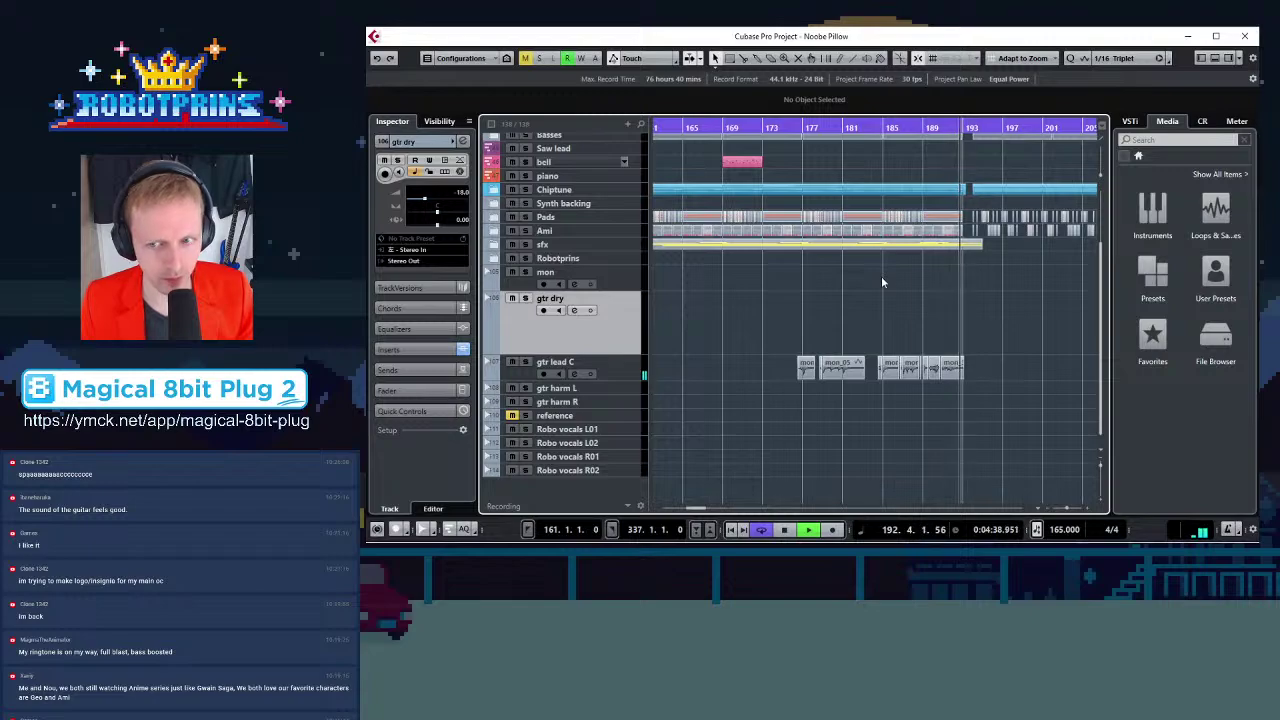
key("space")
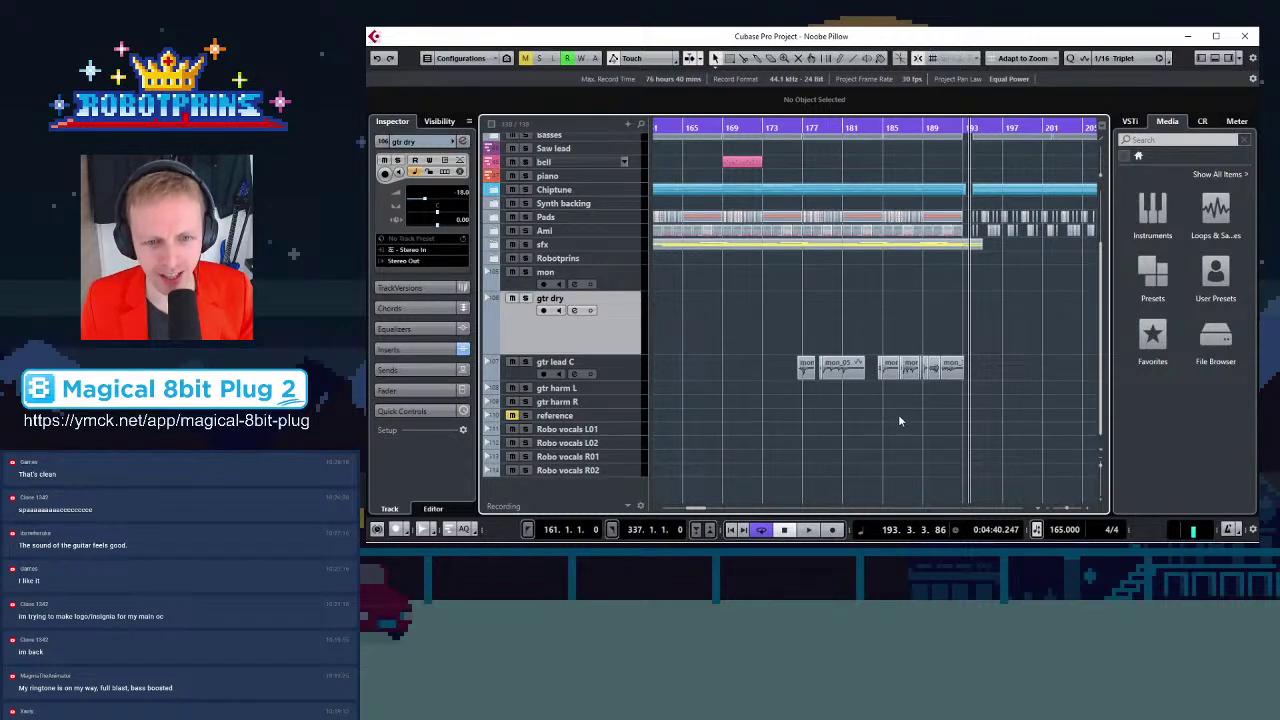
Move the project cursor to bar 234, near the gtr lead C event before bar 241
key("g")
key("g")
key("g")
key("g")
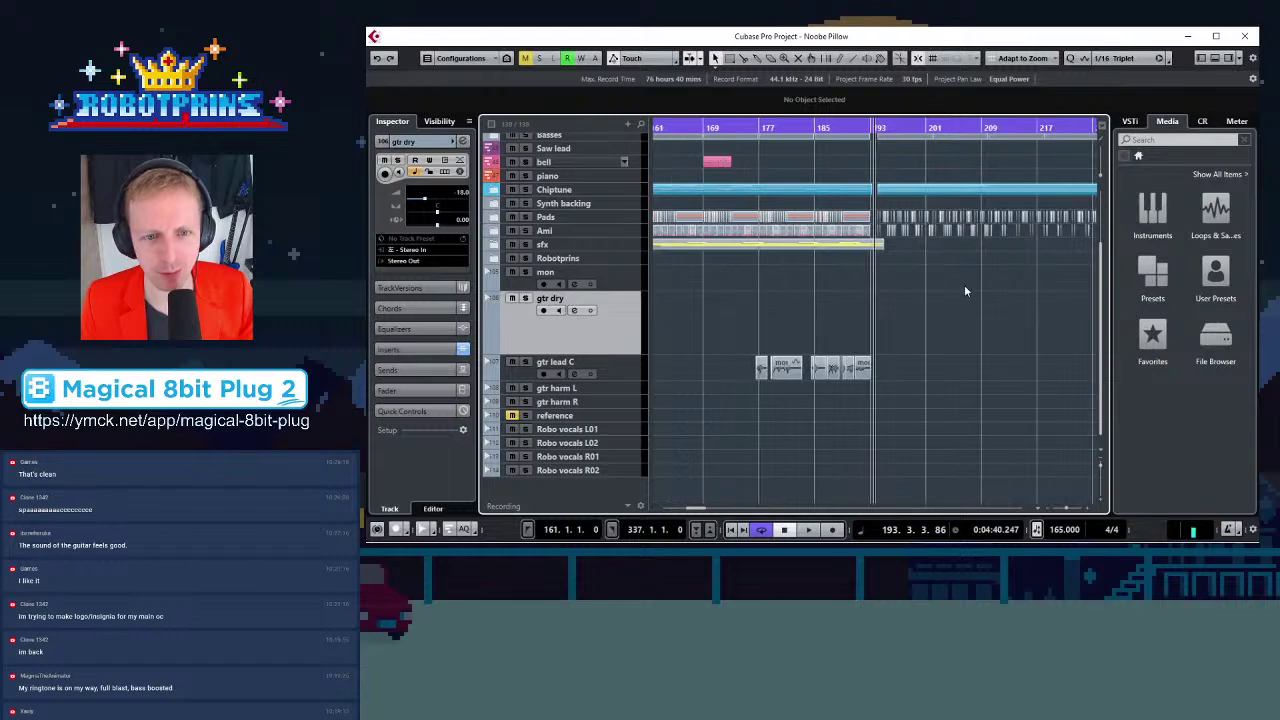
scroll(929, 344, "down", 2)
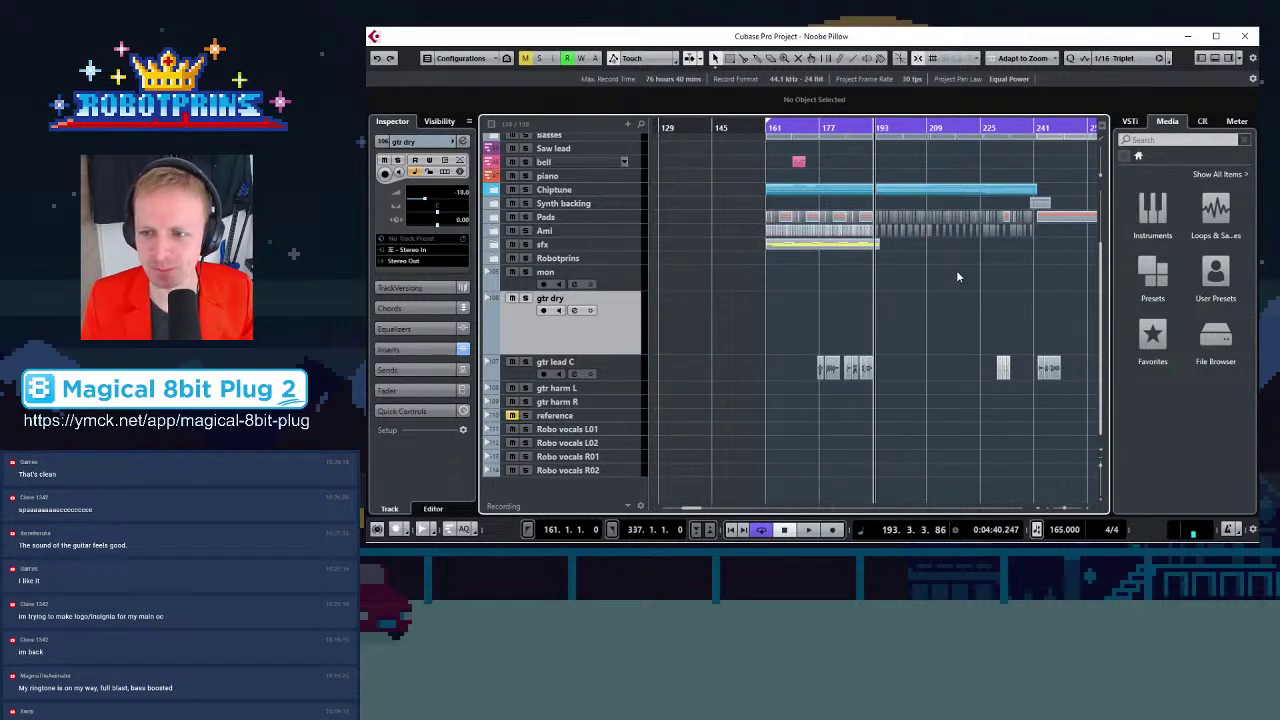
scroll(956, 270, "up", 3)
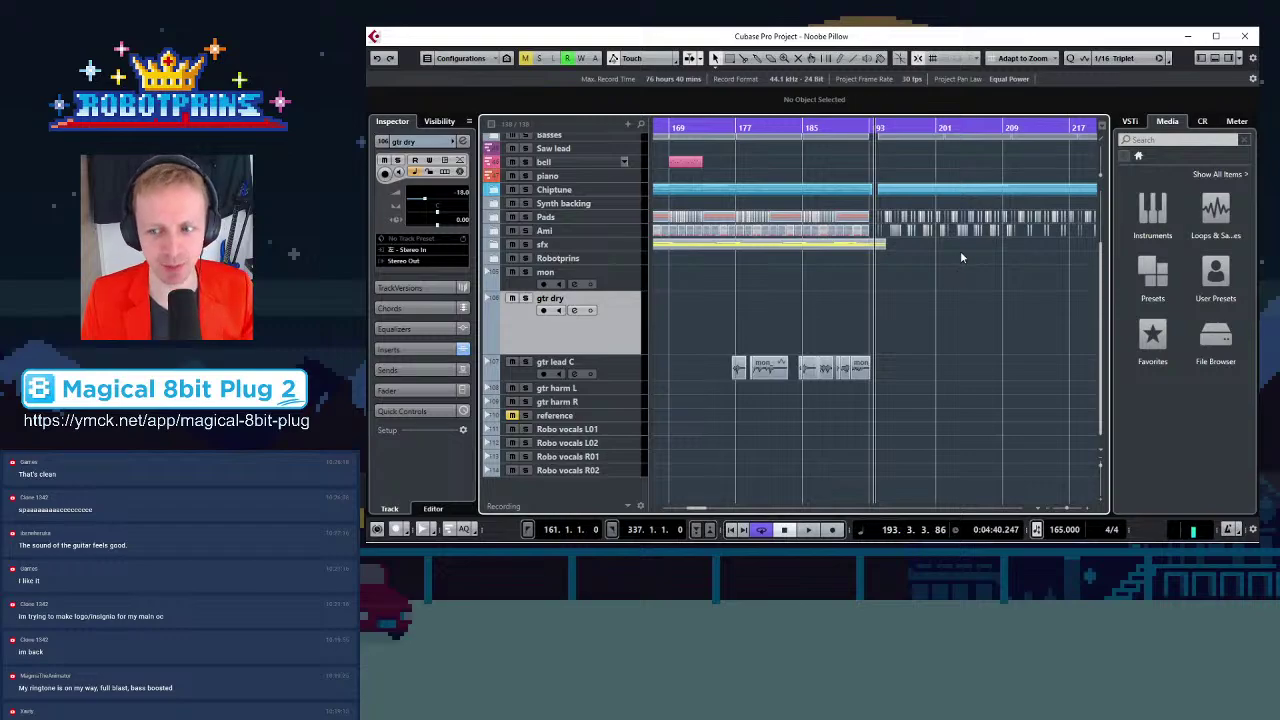
scroll(961, 255, "down", 2)
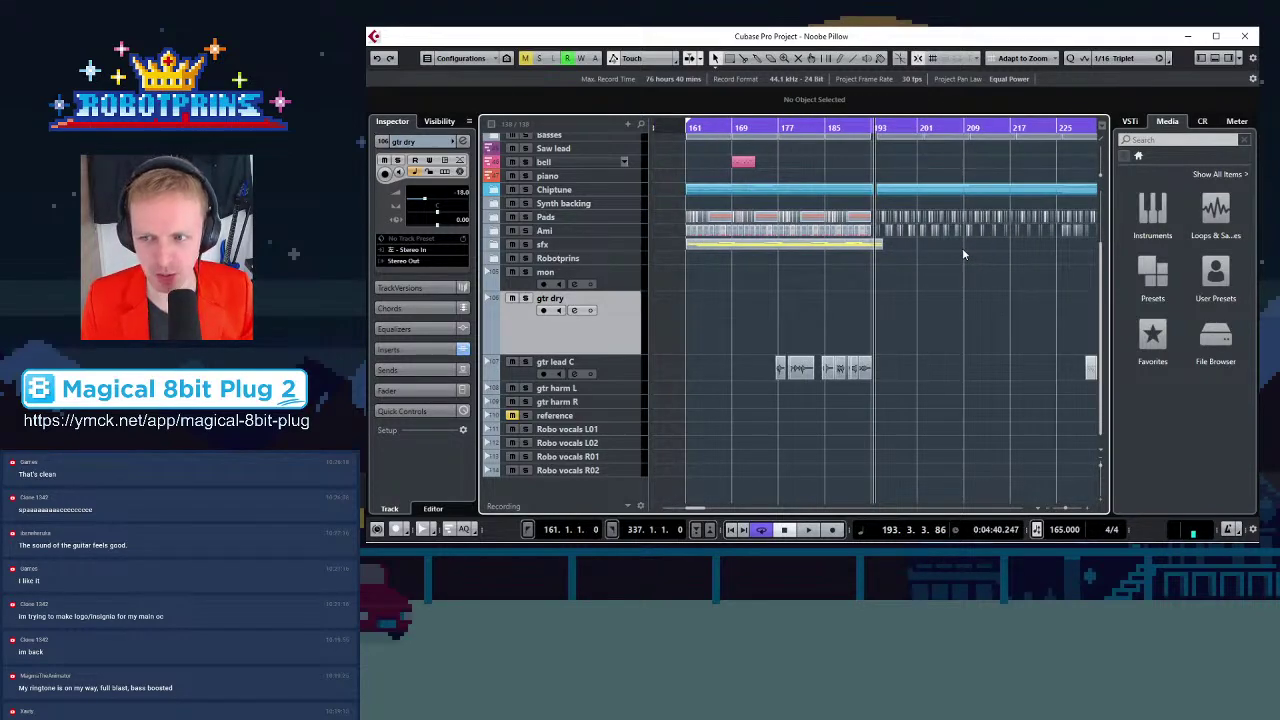
scroll(963, 260, "down", 2)
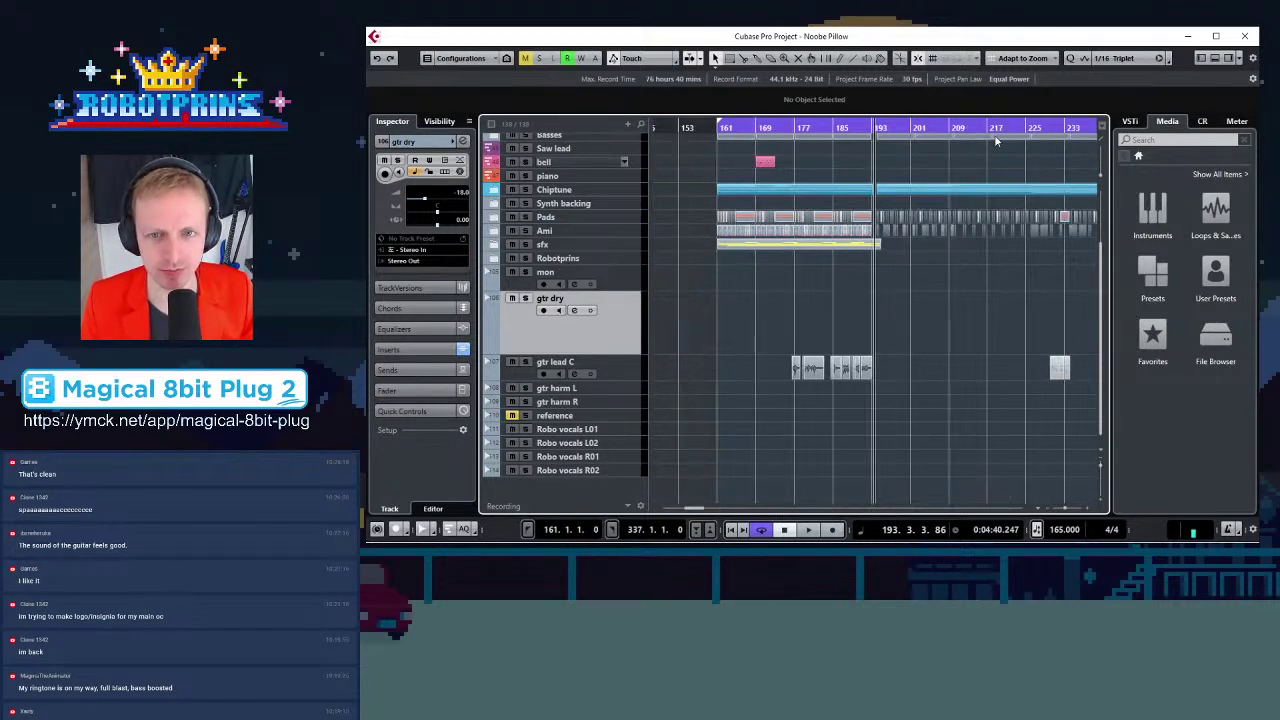
left_click(1038, 127)
scroll(930, 285, "up", 4)
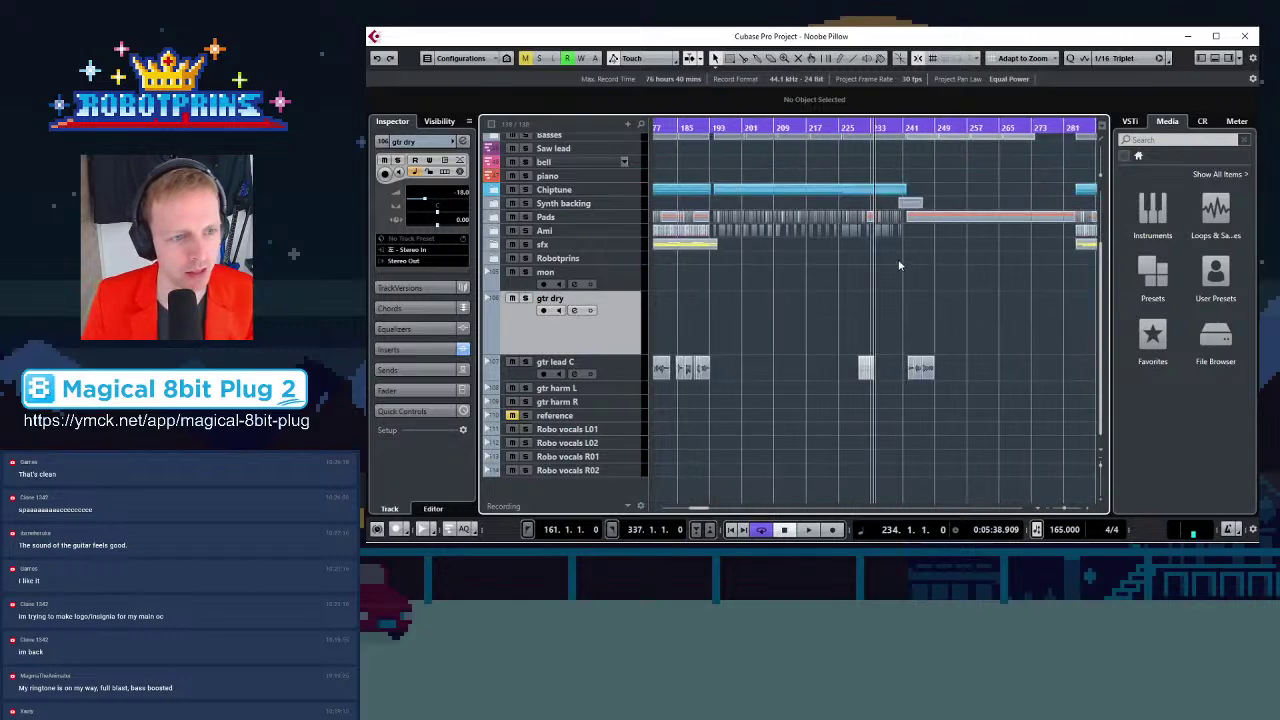
Expand the Pads folder track to show the Serum pad01 and synth step events around bar 233
scroll(962, 312, "up", 3)
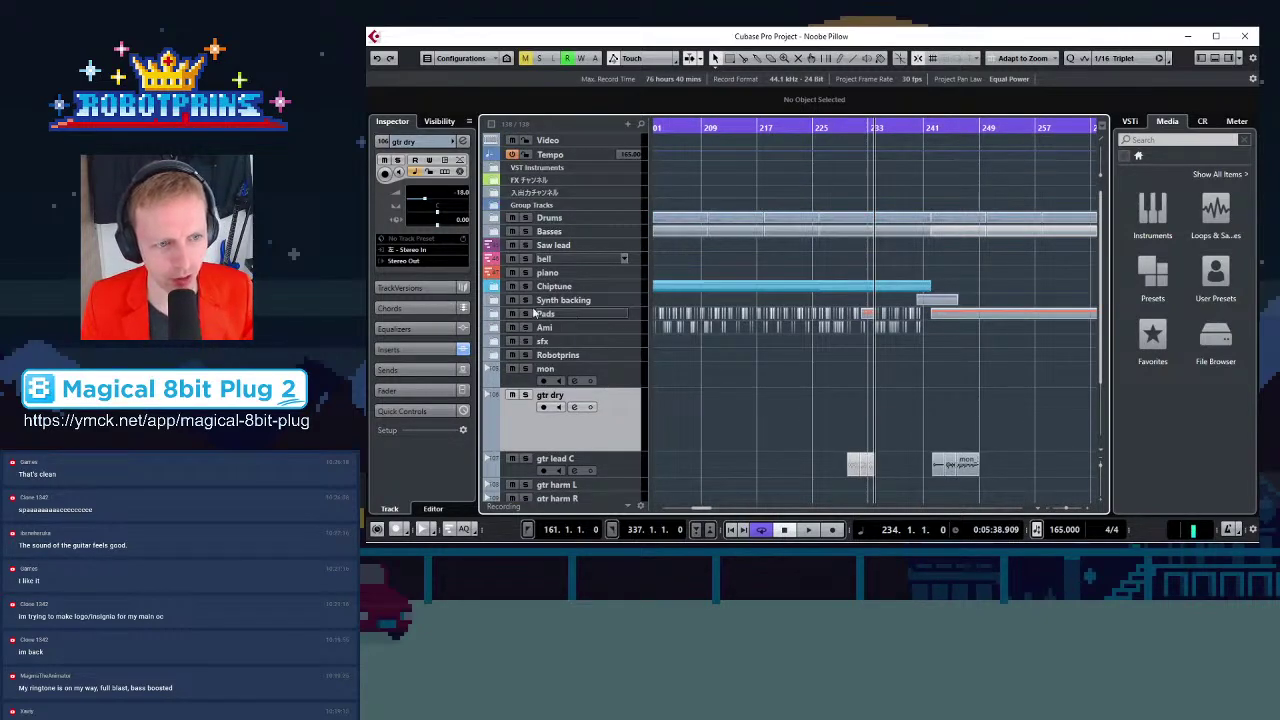
left_click(494, 316)
scroll(760, 260, "down", 2)
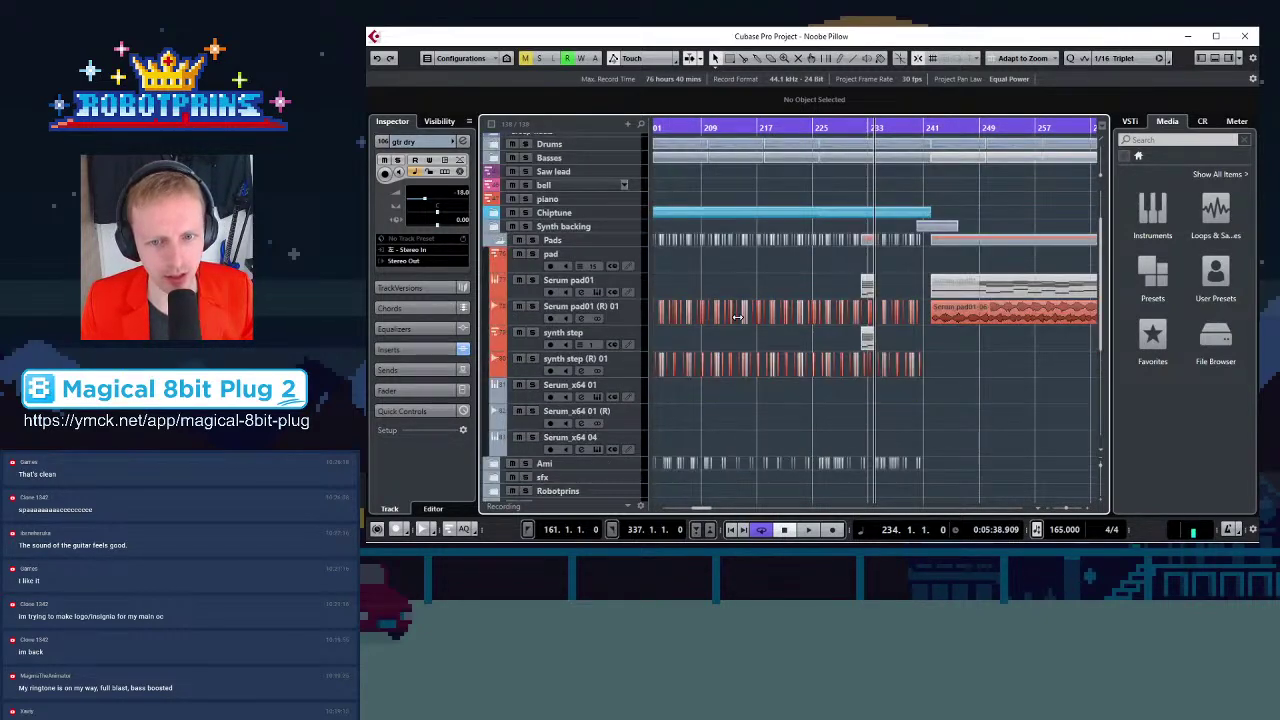
Move the project cursor to bar 242, at the start of the long Serum pad01 section
left_click(930, 128)
key("h")
key("h")
key("h")
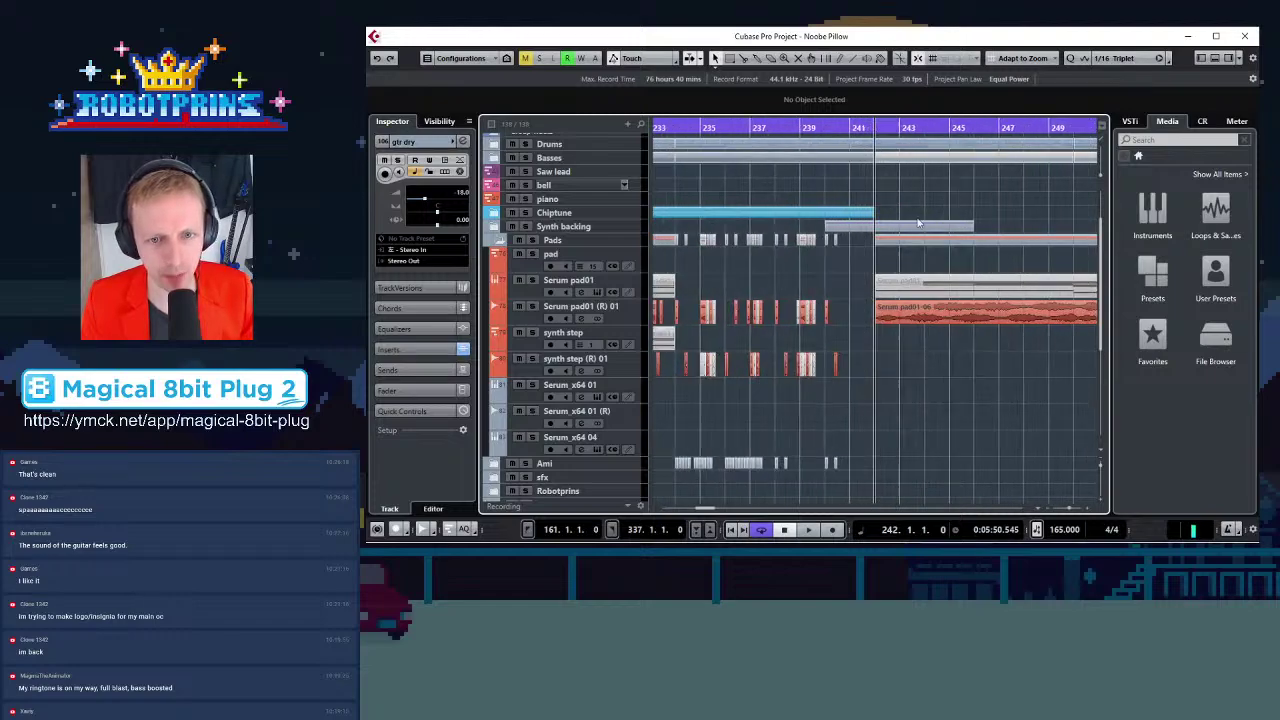
Examine how the Chiptune, Pads and synth step events are arranged before and after bar 242, across bars 161 to 337
key("g")
key("g")
key("g")
key("g")
key("g")
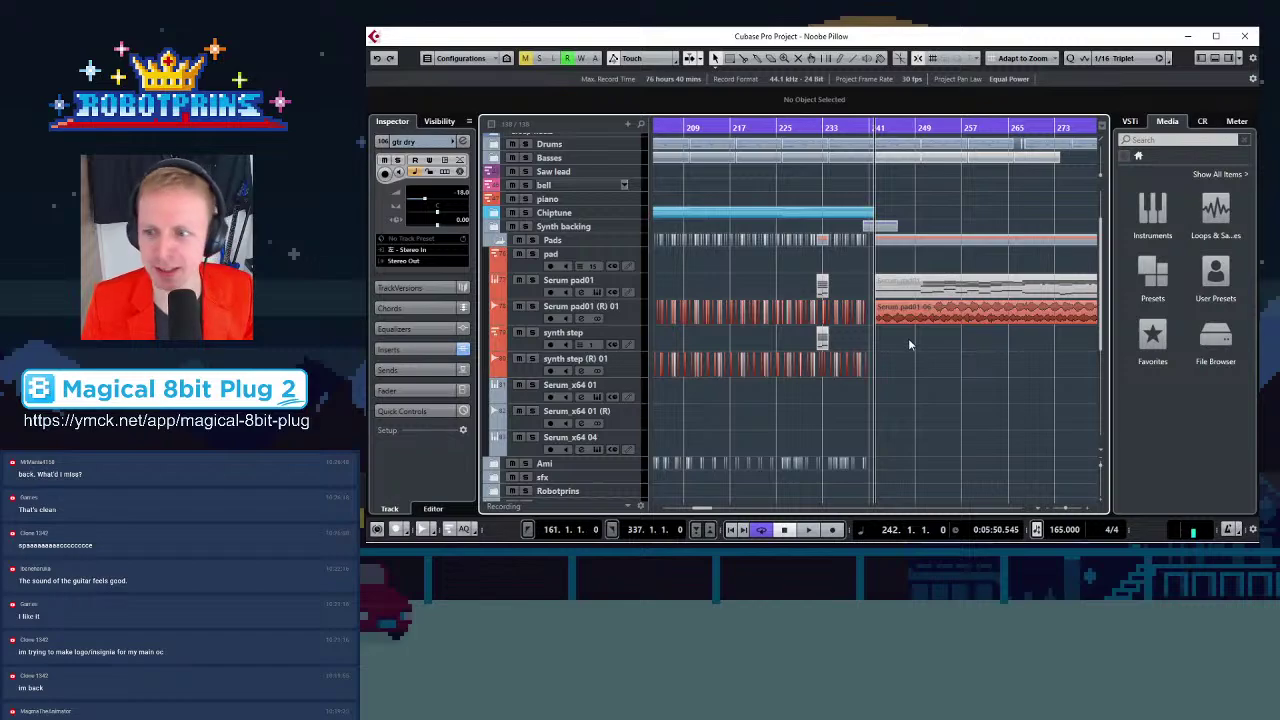
key("g")
key("g")
key("g")
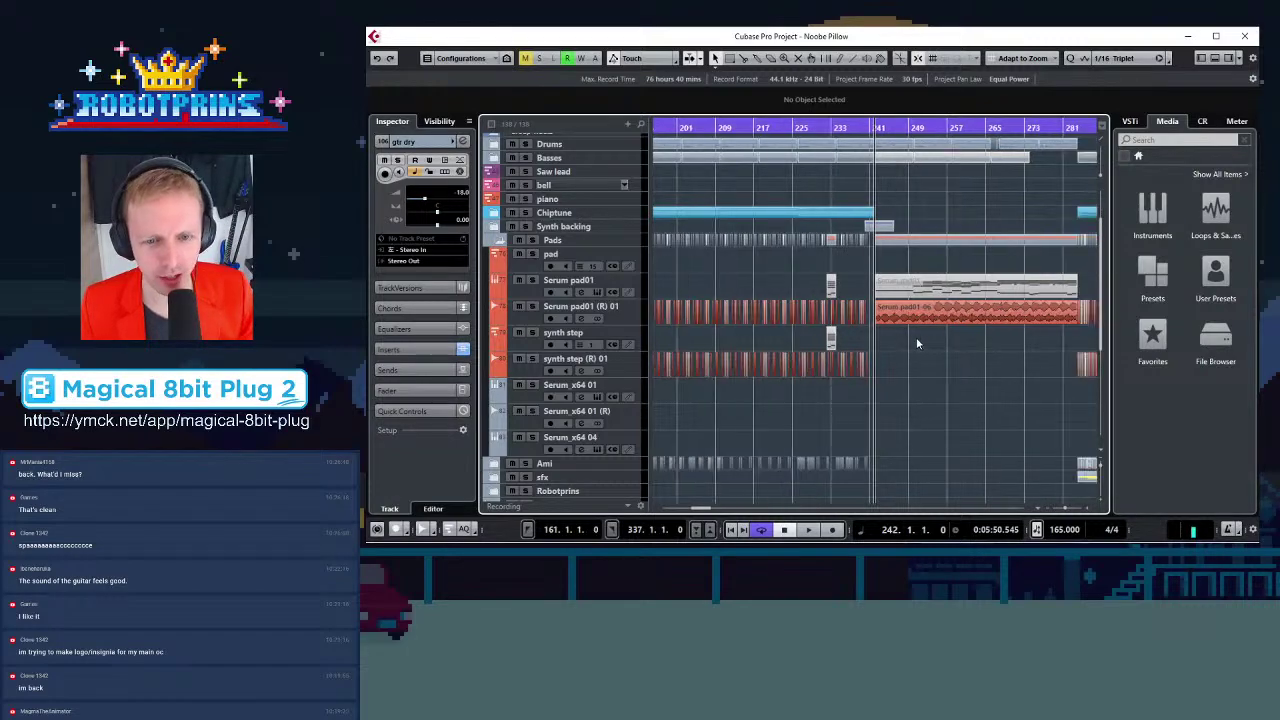
key("g")
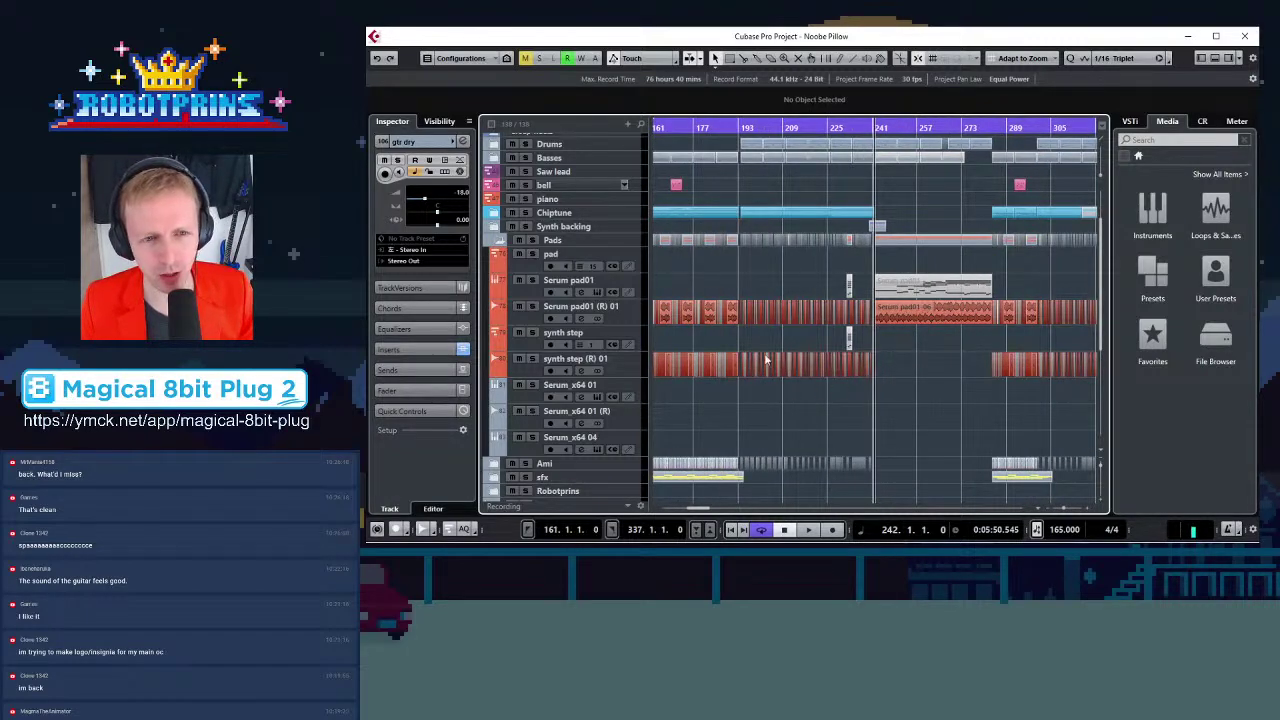
key("g")
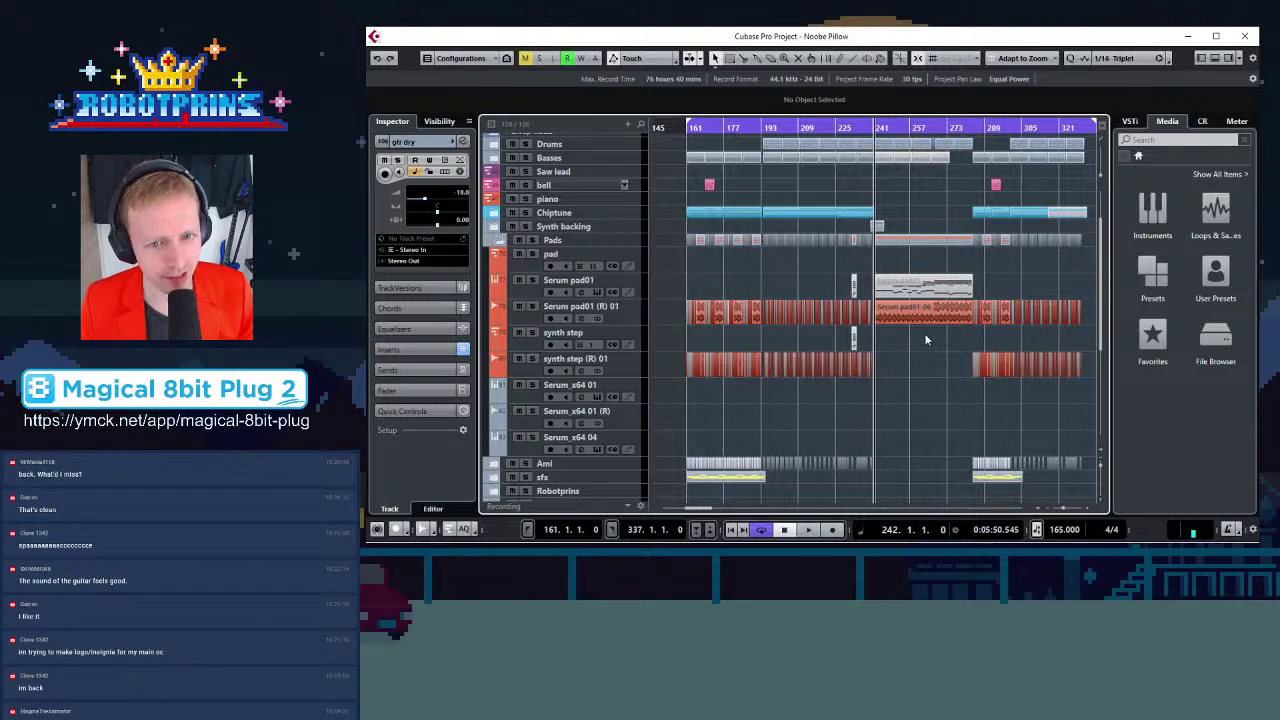
key("h")
key("h")
key("g")
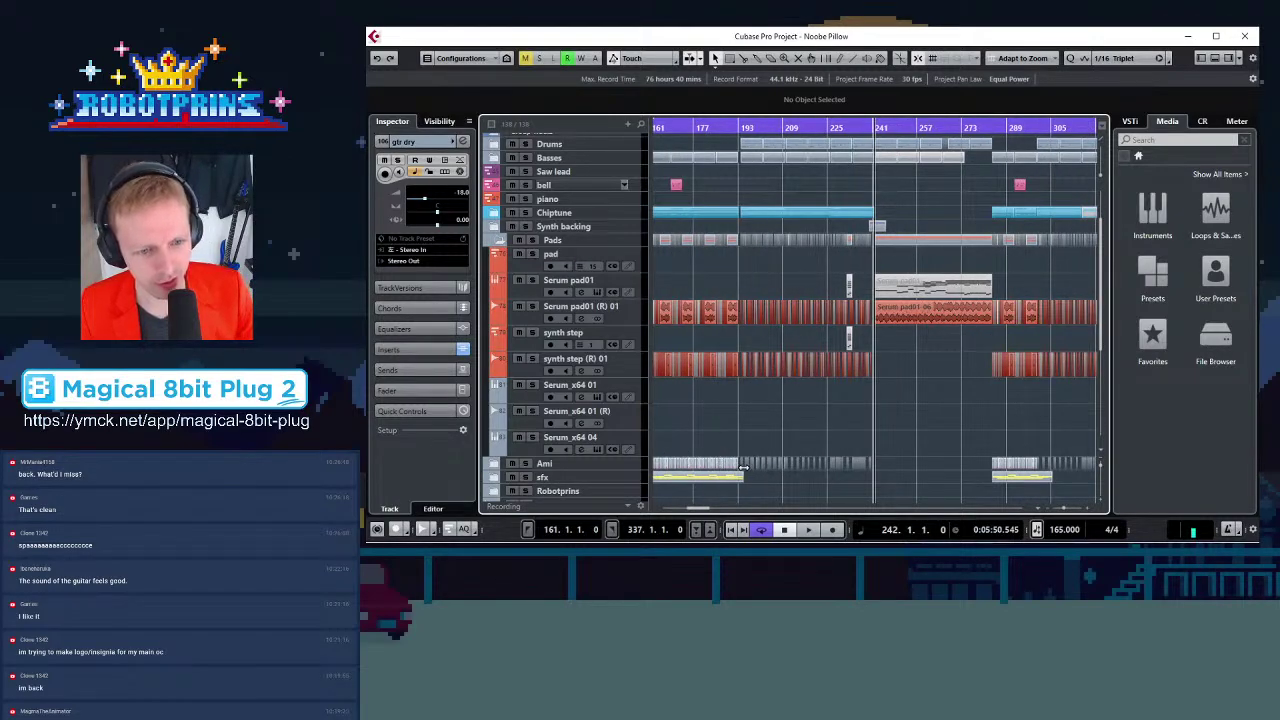
key("h")
key("h")
key("h")
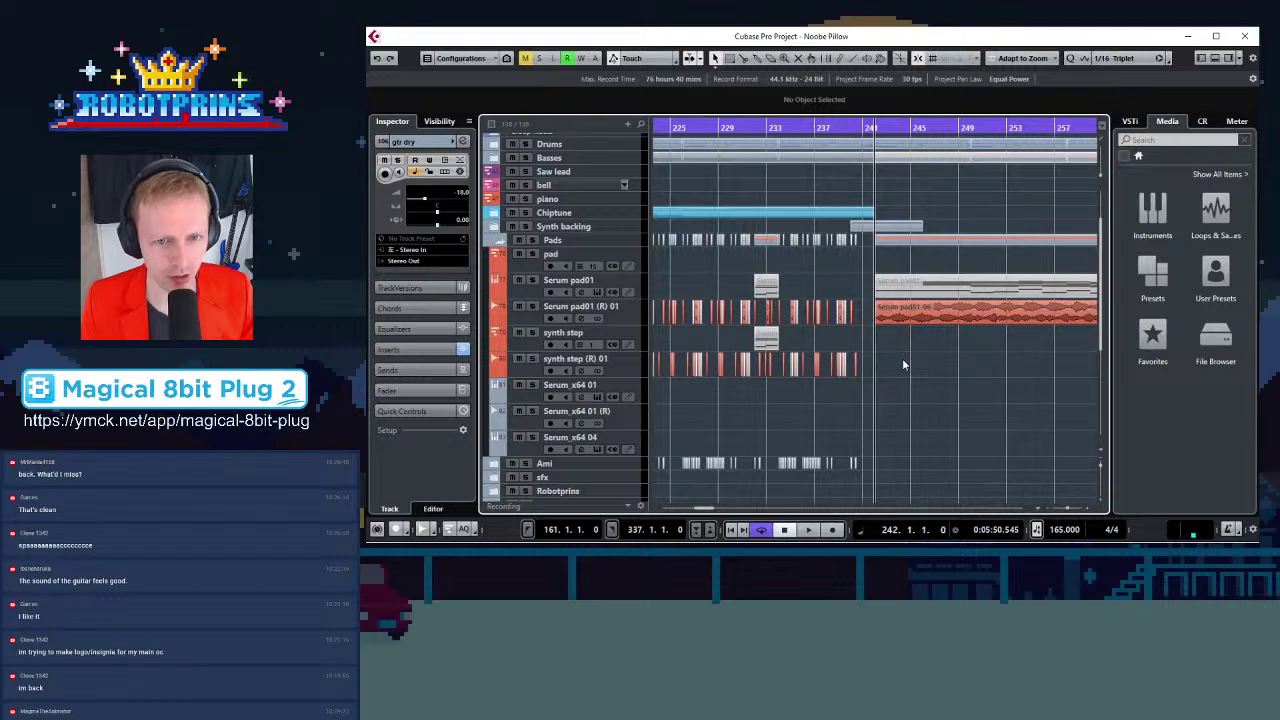
key("g")
key("g")
key("g")
key("g")
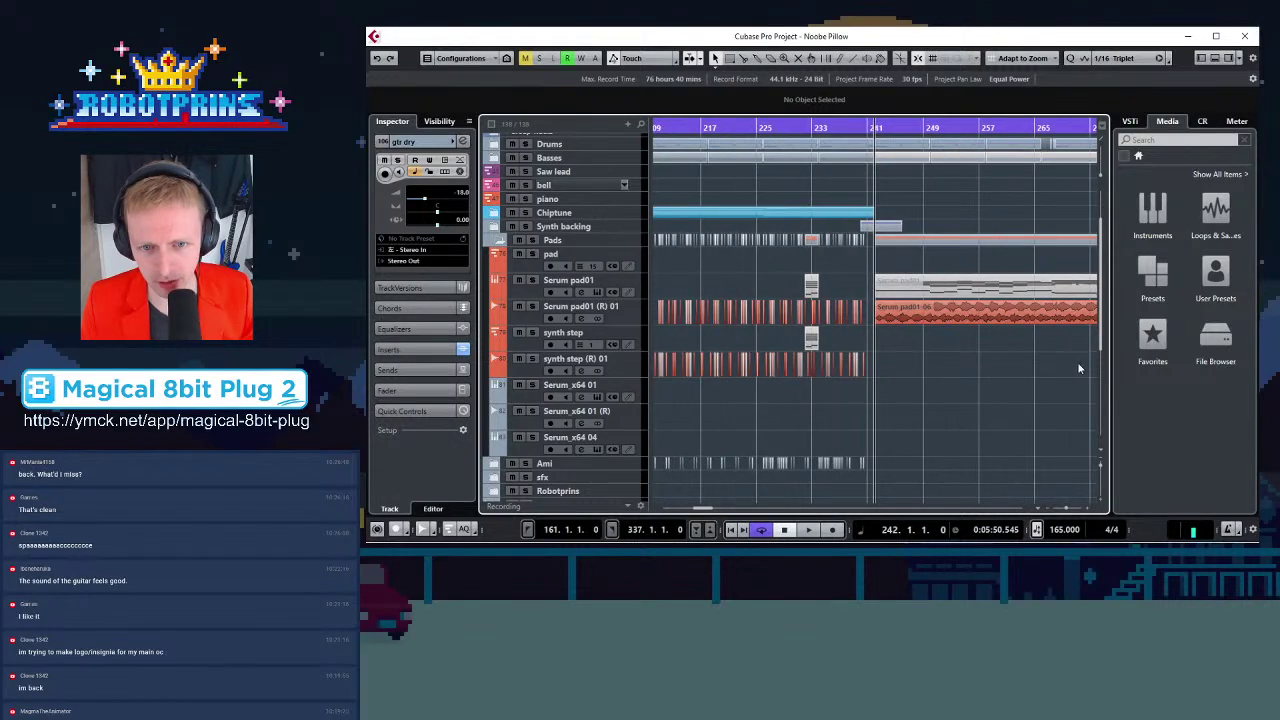
key("g")
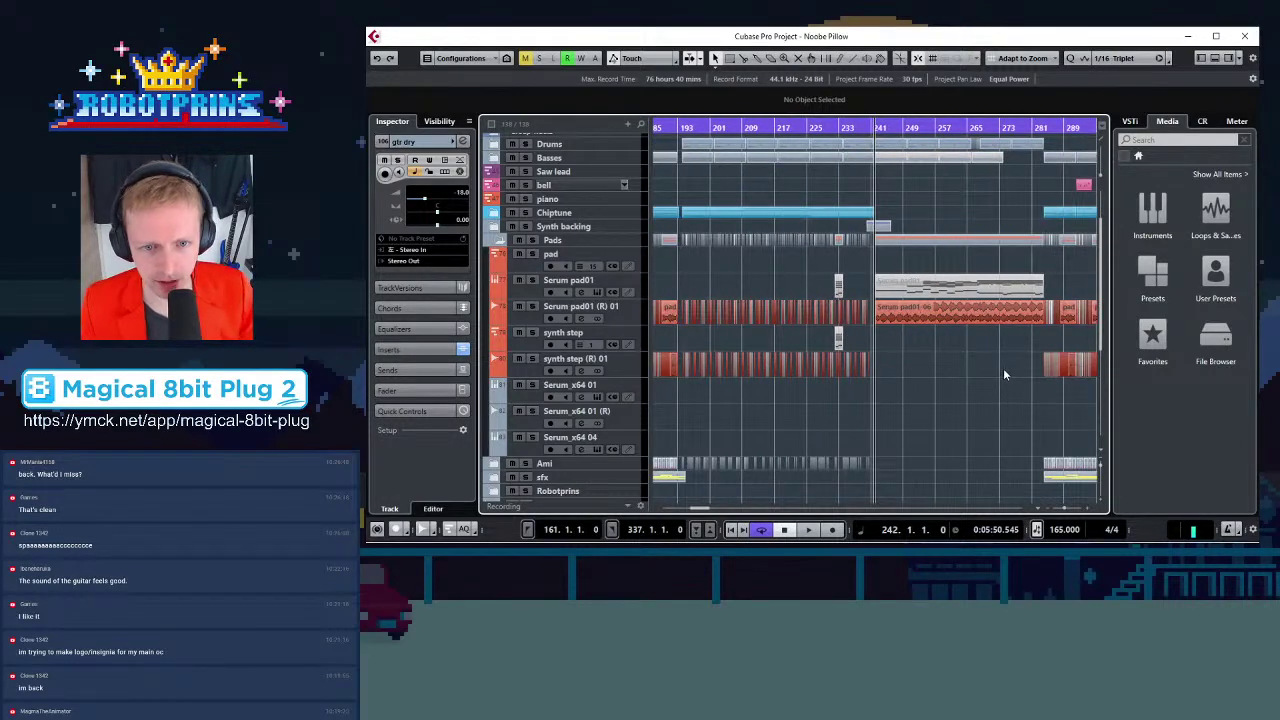
Play from bar 242 and mute the gtr lead C events just after that bar
key("space")
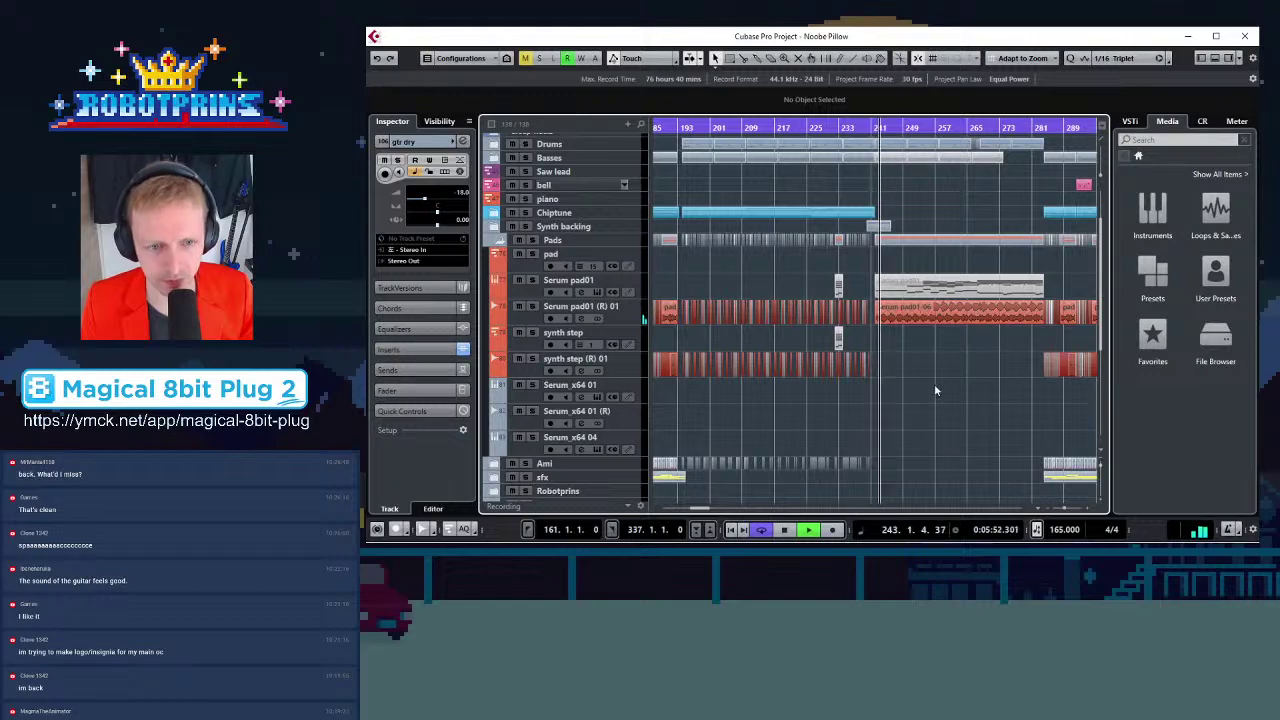
scroll(941, 358, "down", 5)
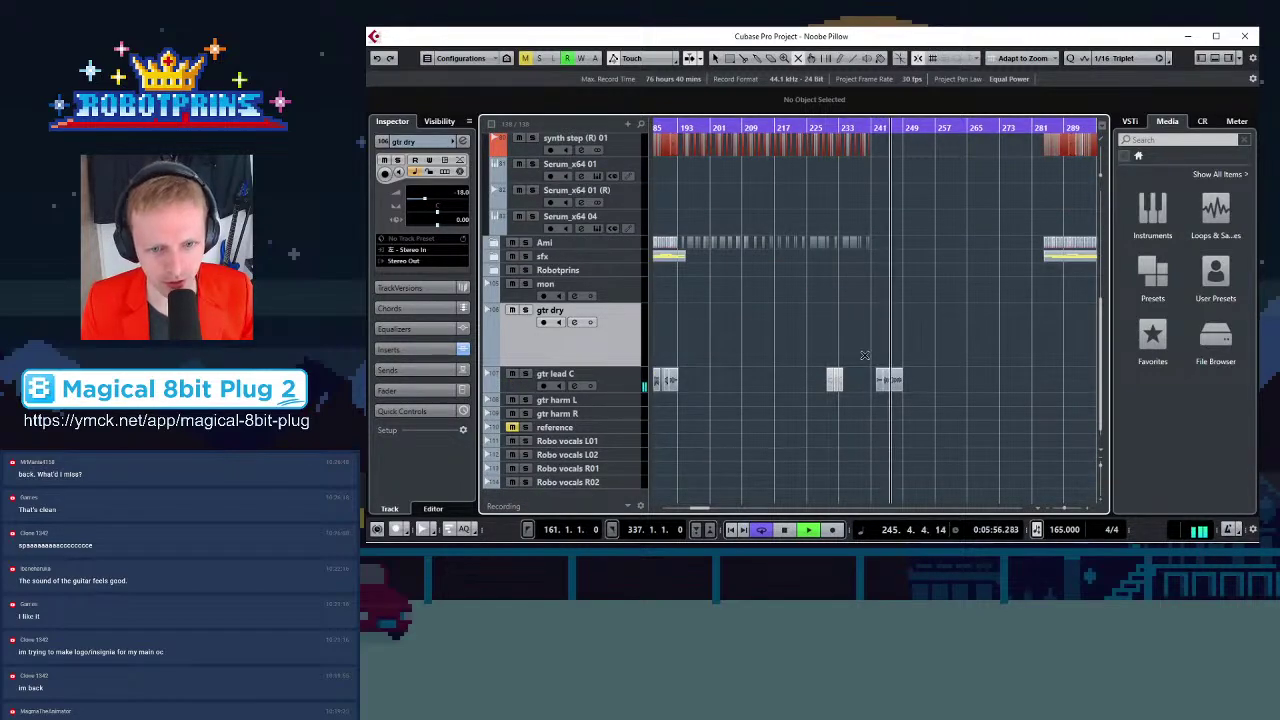
left_click(689, 58)
left_click(715, 58)
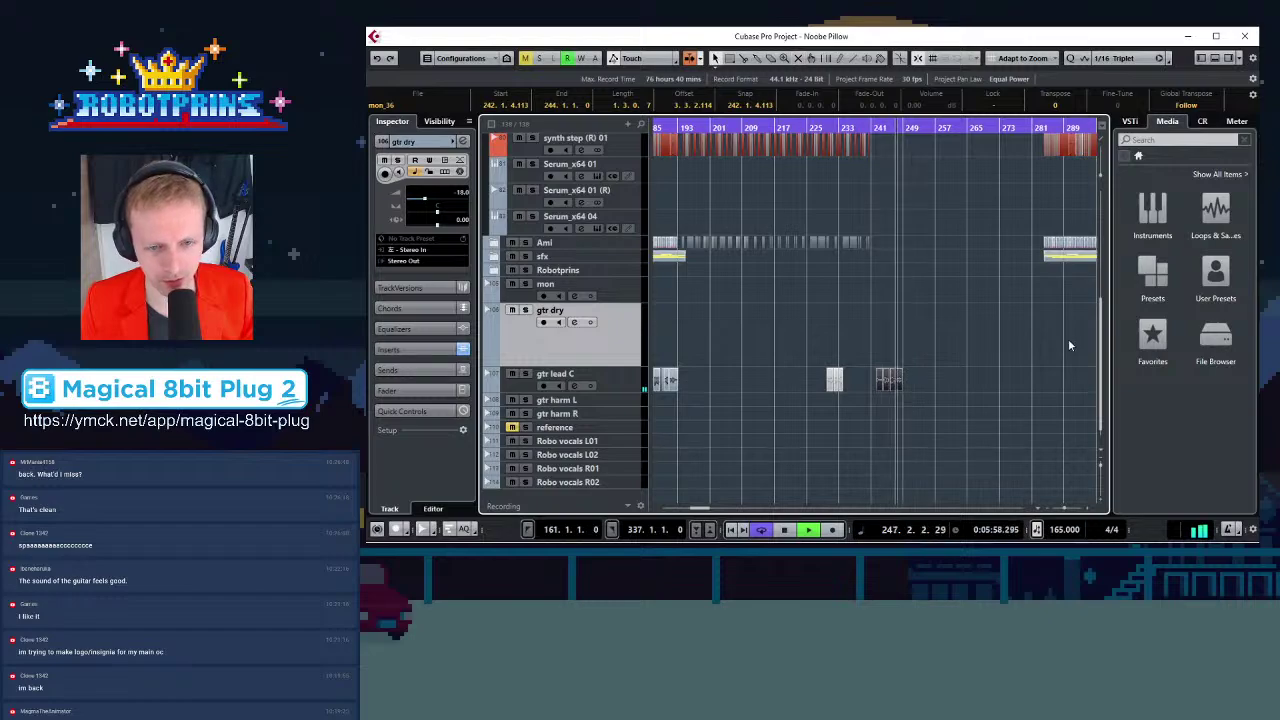
Listen to the Serum pad01 section until about bar 250, stop playback and return the project cursor to bar 242
key("h")
key("h")
key("h")
key("h")
key("h")
key("h")
scroll(963, 450, "up", 3)
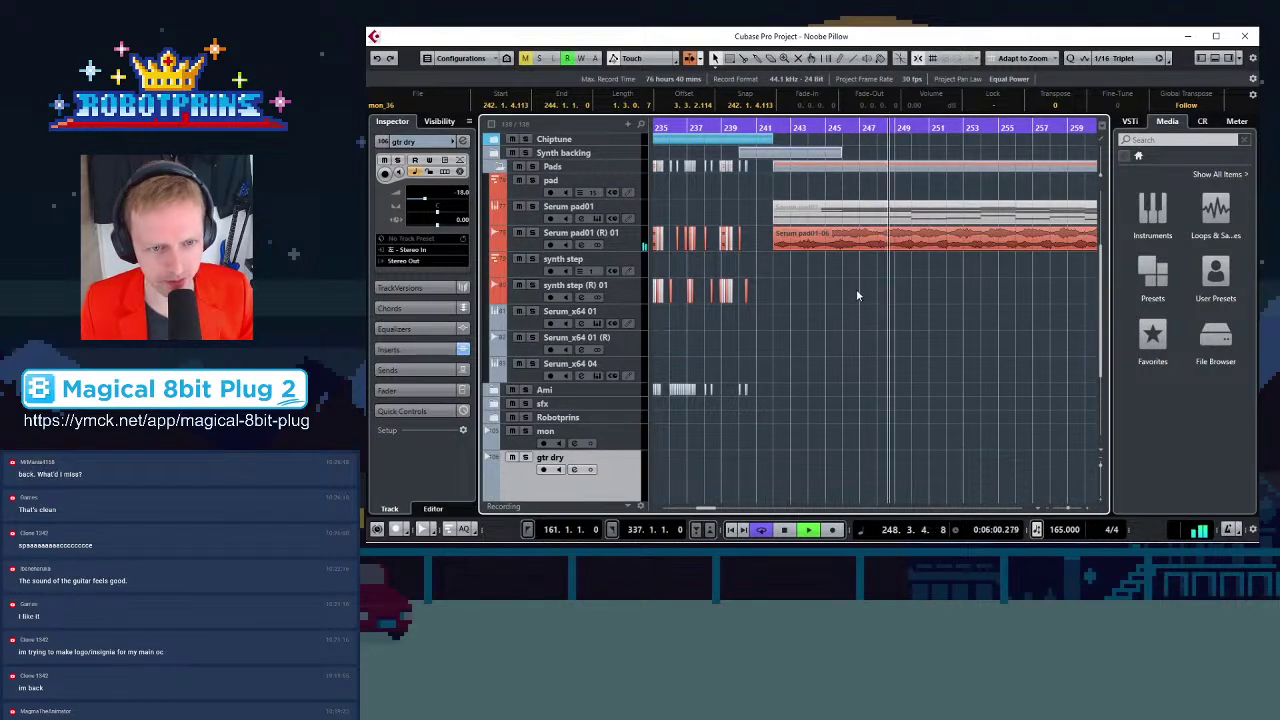
key("g")
key("g")
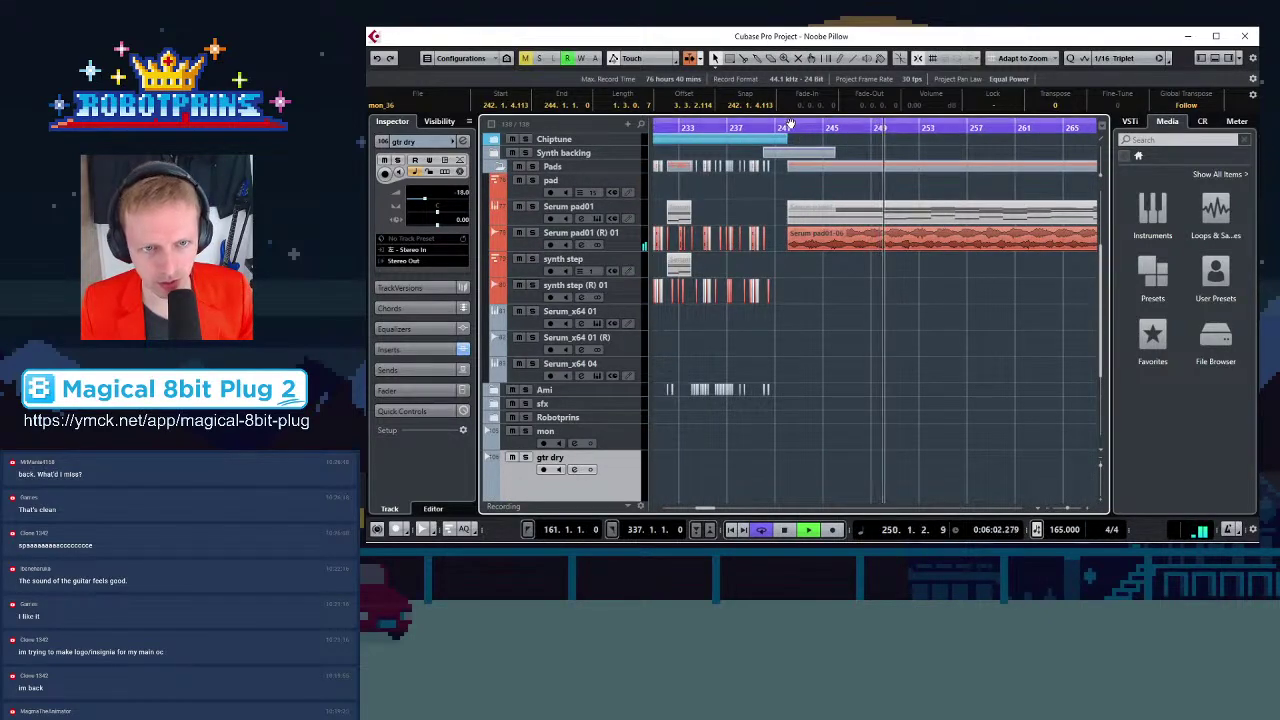
scroll(850, 430, "up", 3)
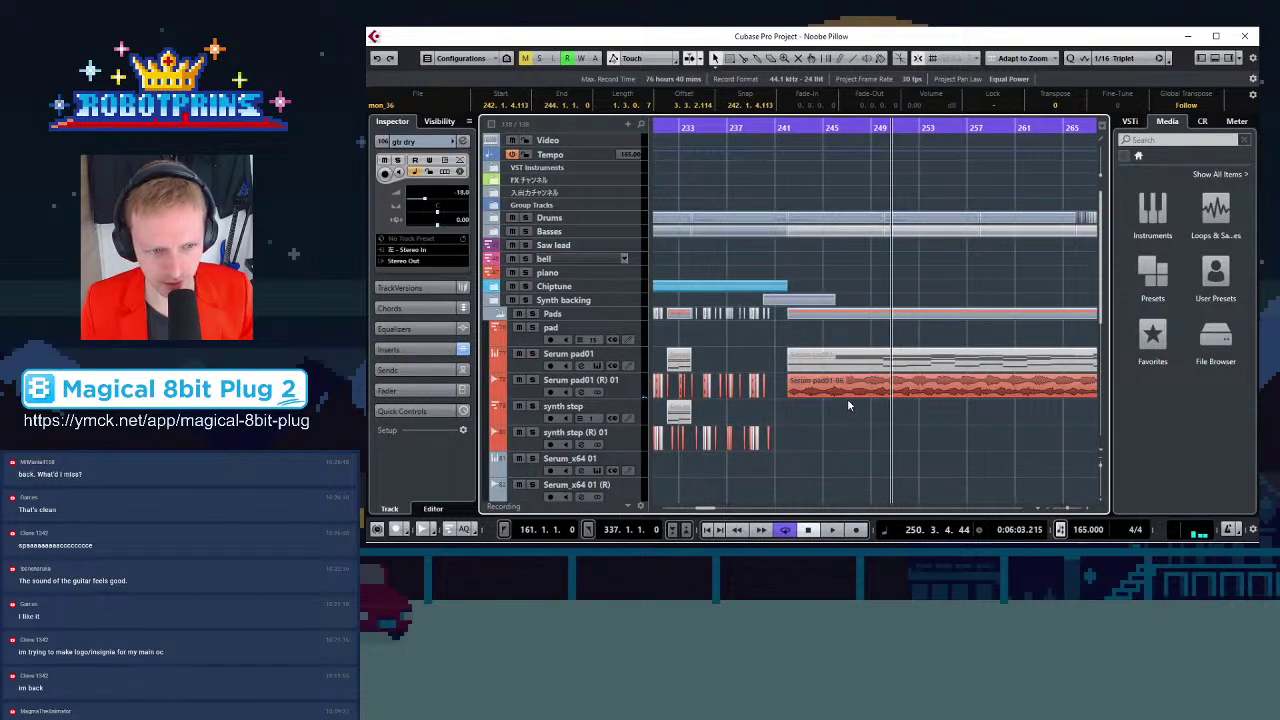
left_click(788, 129)
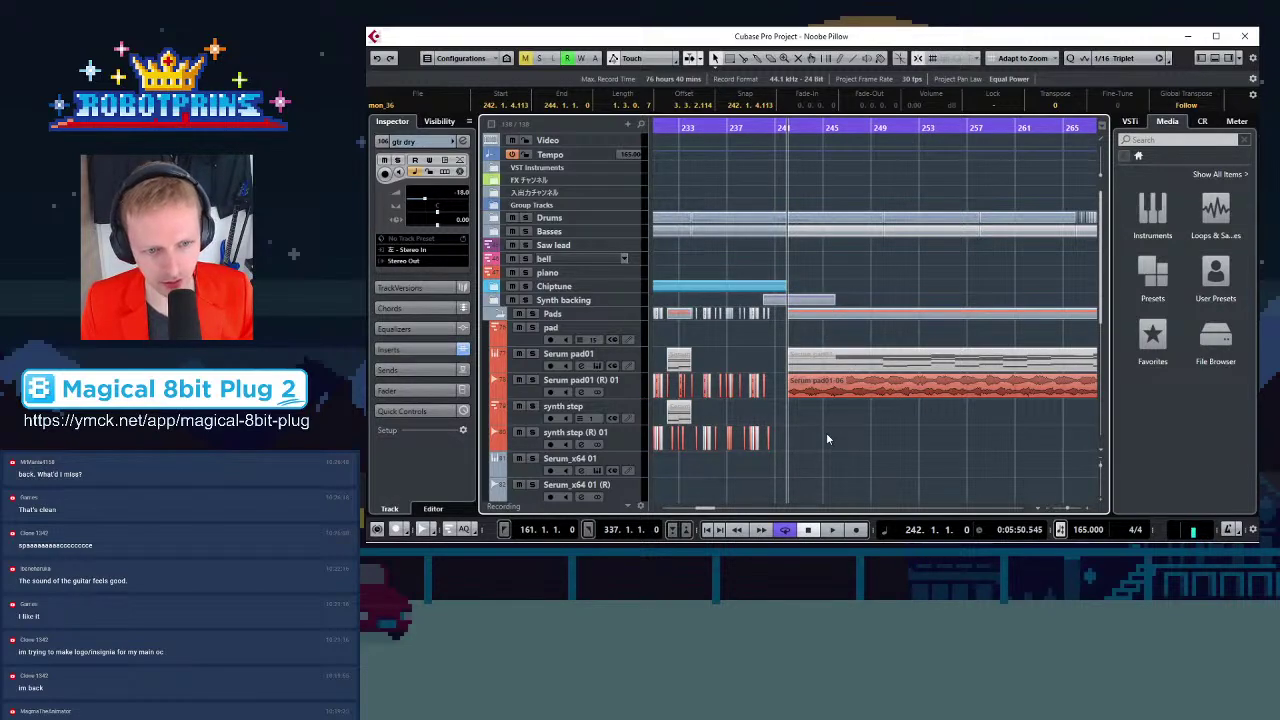
Inspect the transition at bar 242 closely and in overview across the Chiptune, Synth backing and Pads tracks
key("h")
key("h")
key("h")
key("h")
key("h")
key("h")
key("h")
key("h")
key("h")
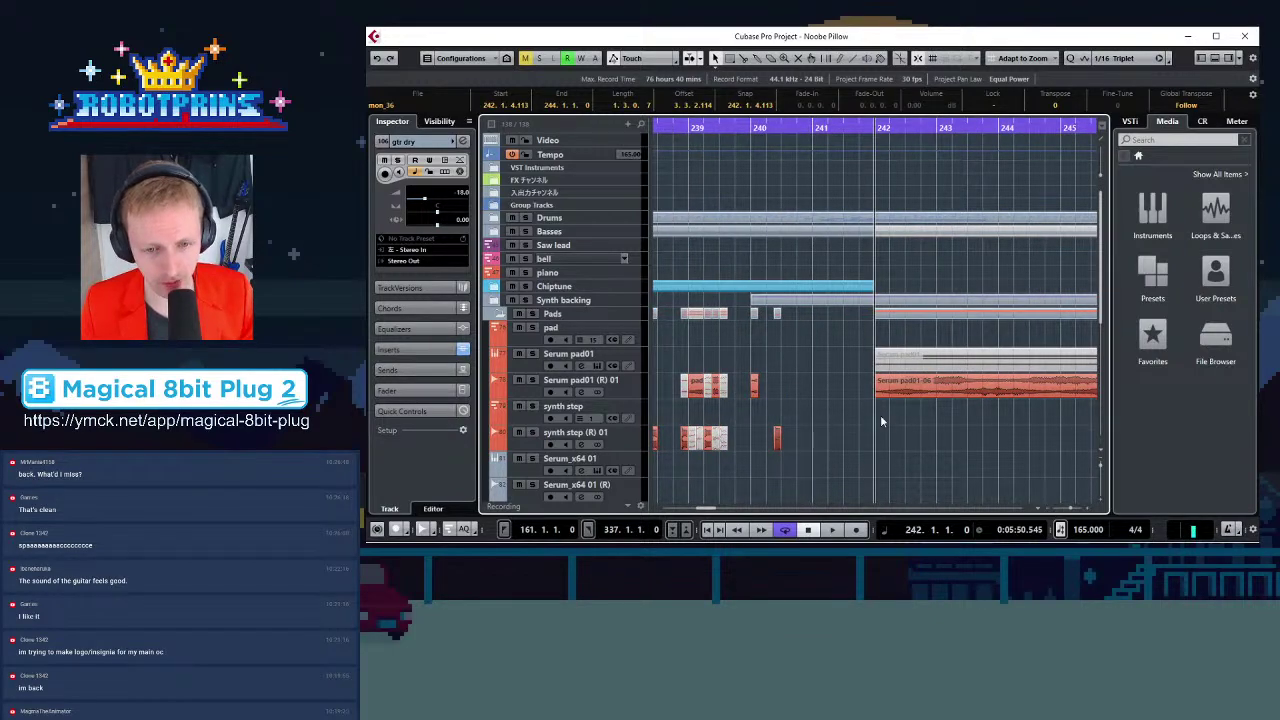
key("g")
key("g")
key("g")
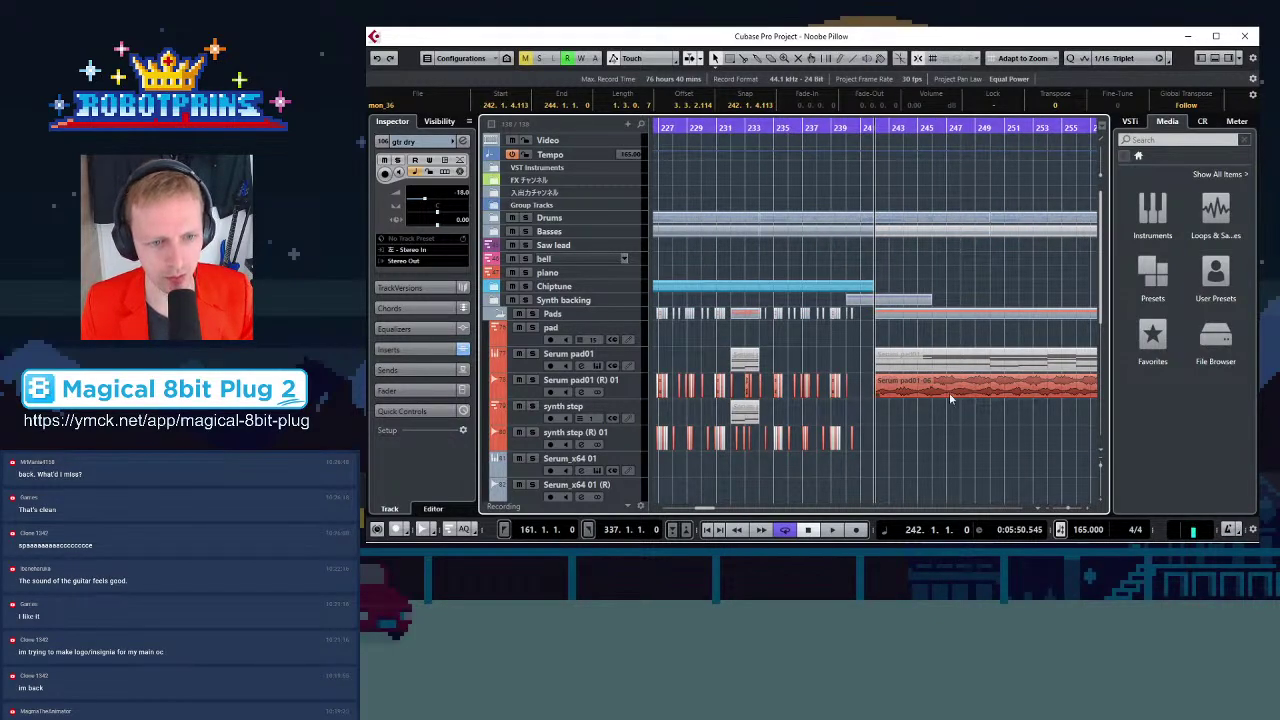
key("g")
key("g")
key("g")
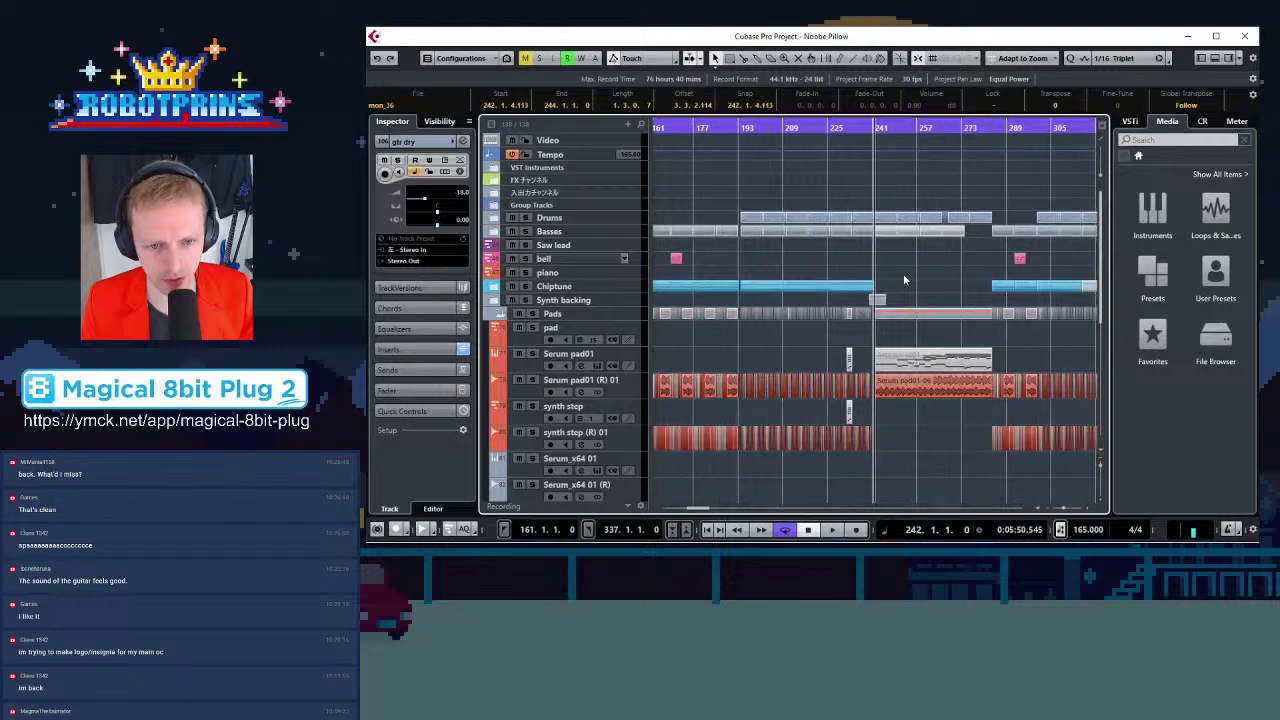
Copy the muted Serum pad01 MIDI part at bar 242 onto the synth step track at the same position
key("h")
key("h")
key("h")
scroll(877, 421, "down", 3)
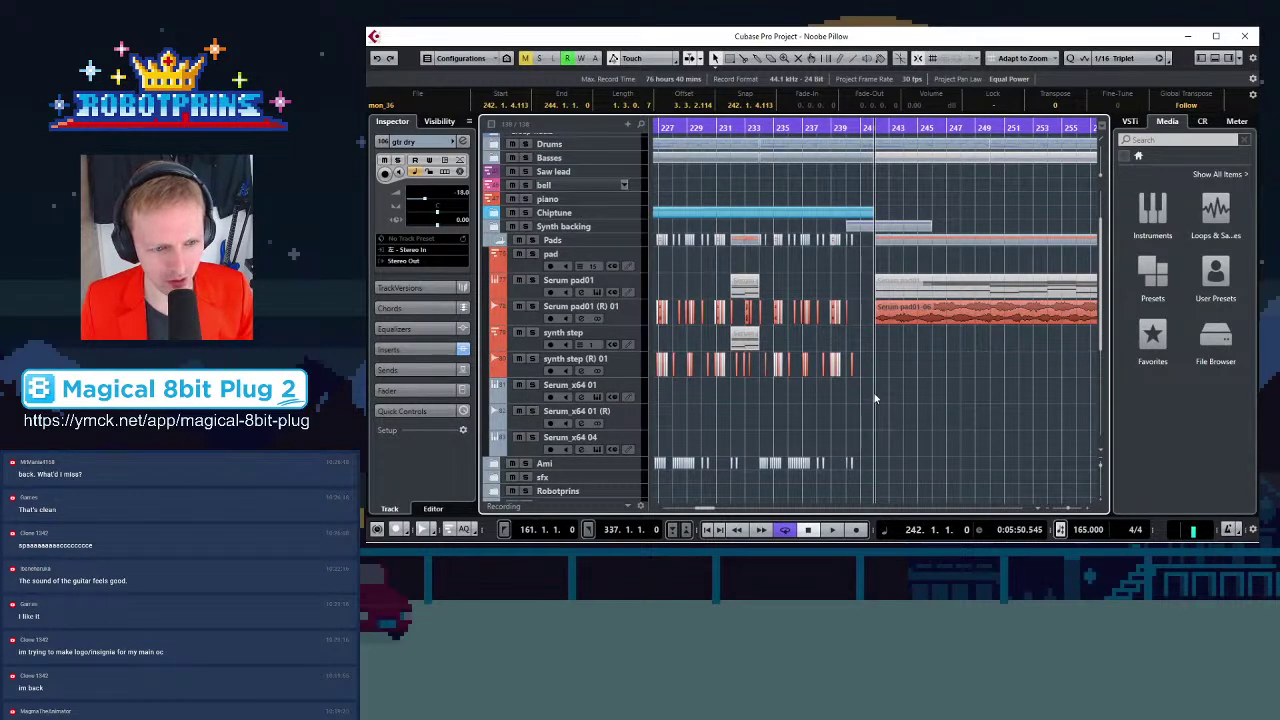
left_click(900, 286)
left_click_drag(900, 286, 903, 350)
key("g")
key("g")
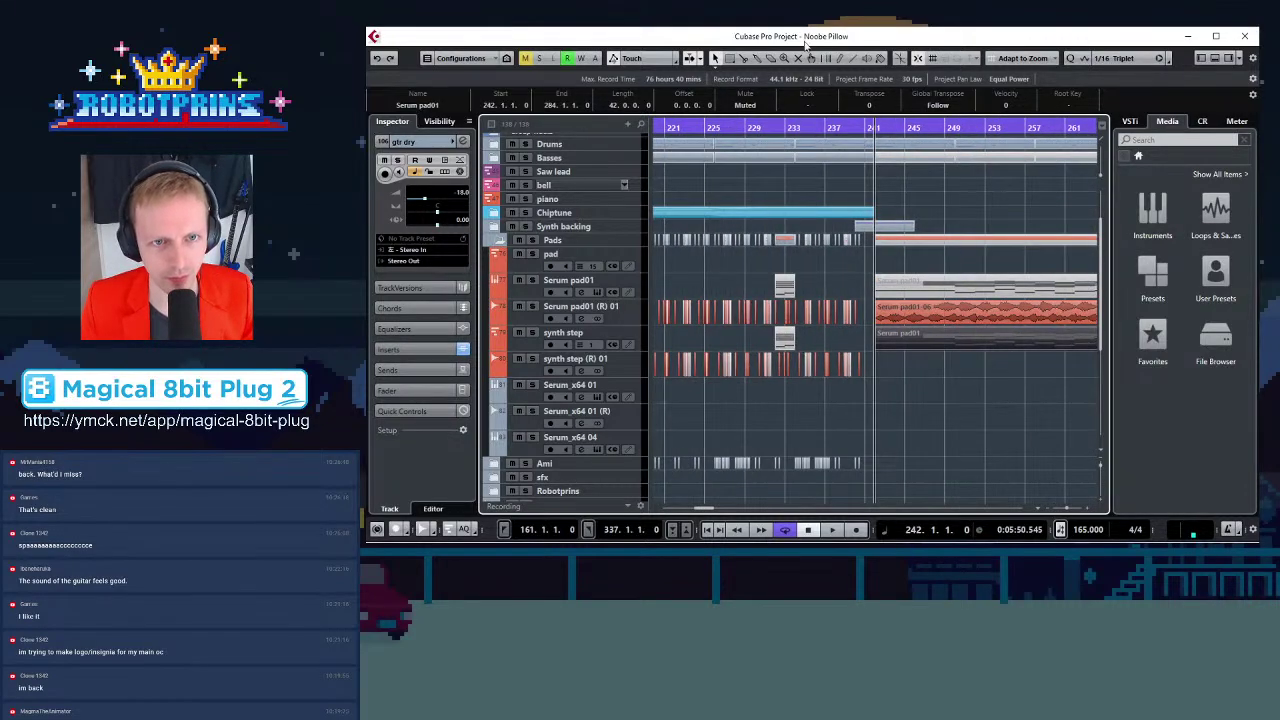
Unmute the copied Serum pad01 part on the synth step track, select it and solo that track
left_click(796, 60)
left_click(916, 354)
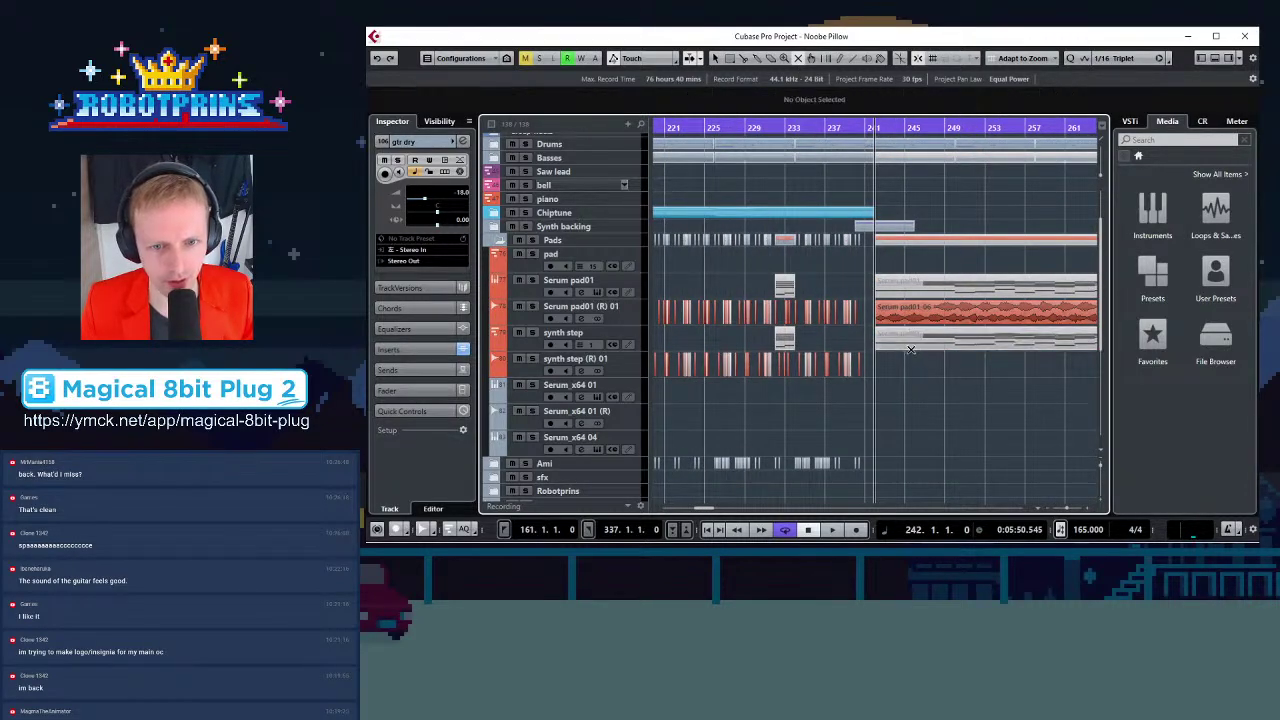
left_click(906, 342)
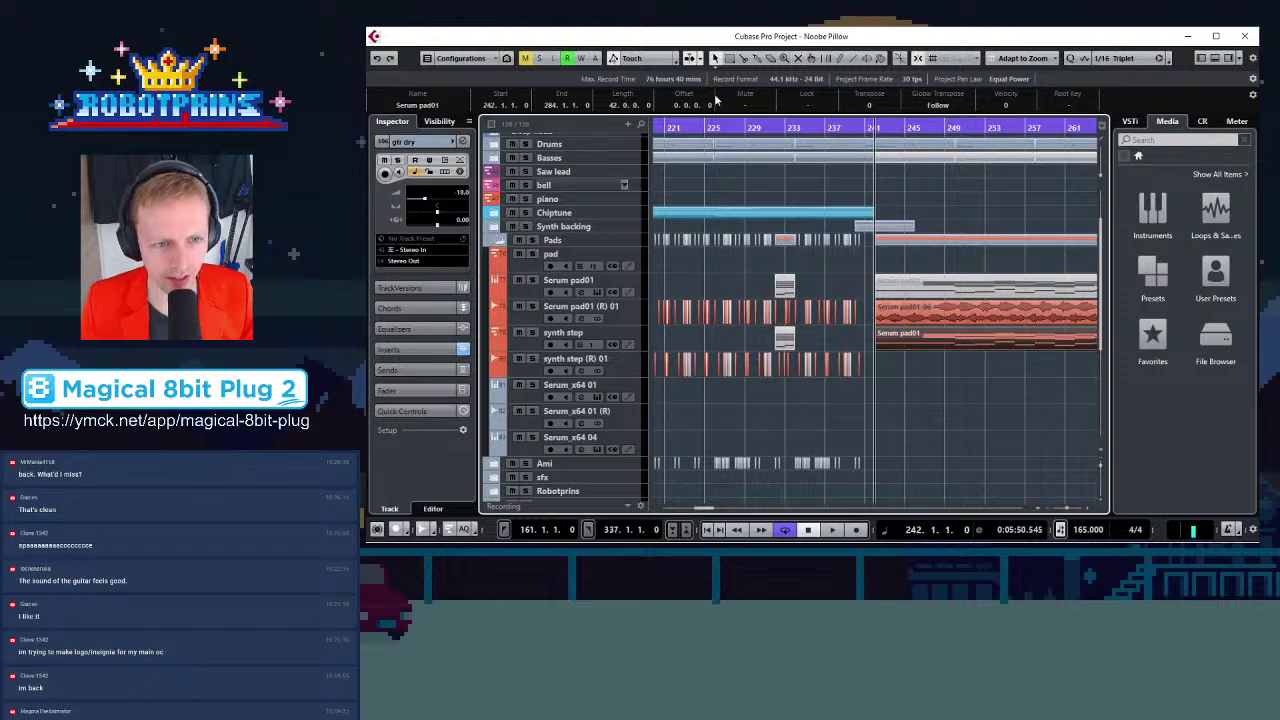
left_click(532, 332)
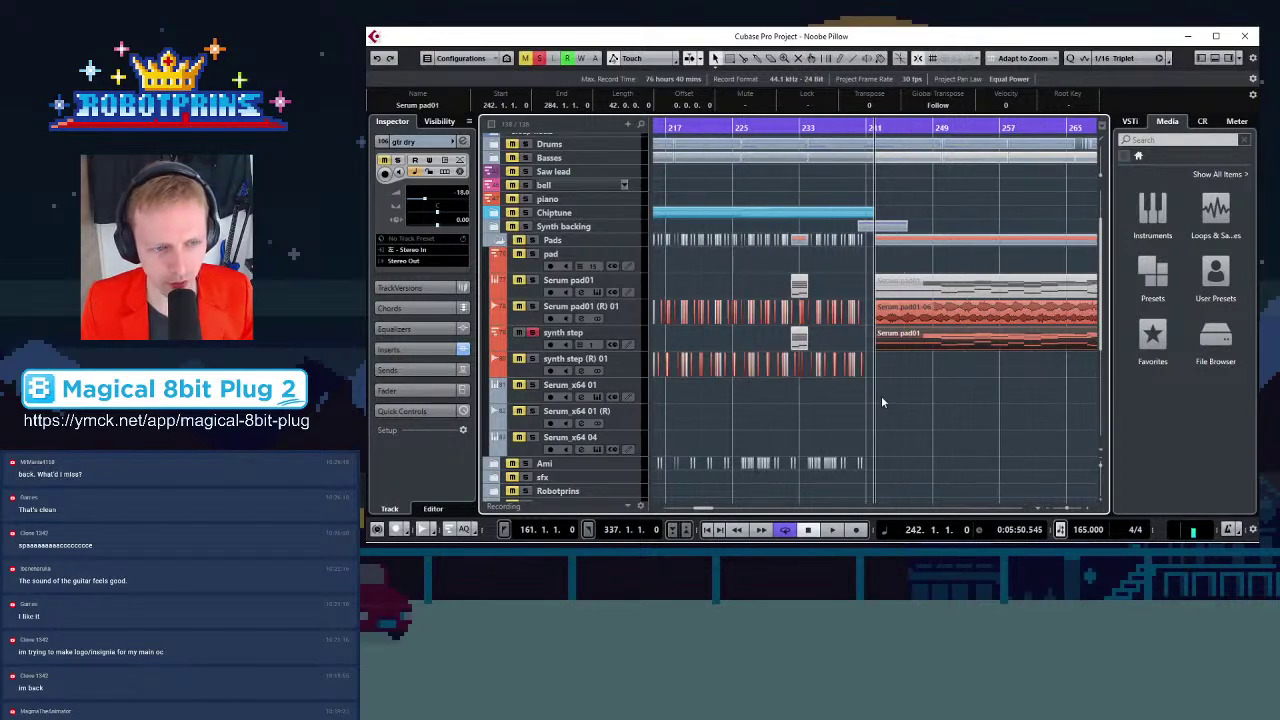
Render the selected Serum pad01 part on the synth step track to audio with Render in Place
key("g")
key("g")
key("g")
key("g")
key("g")
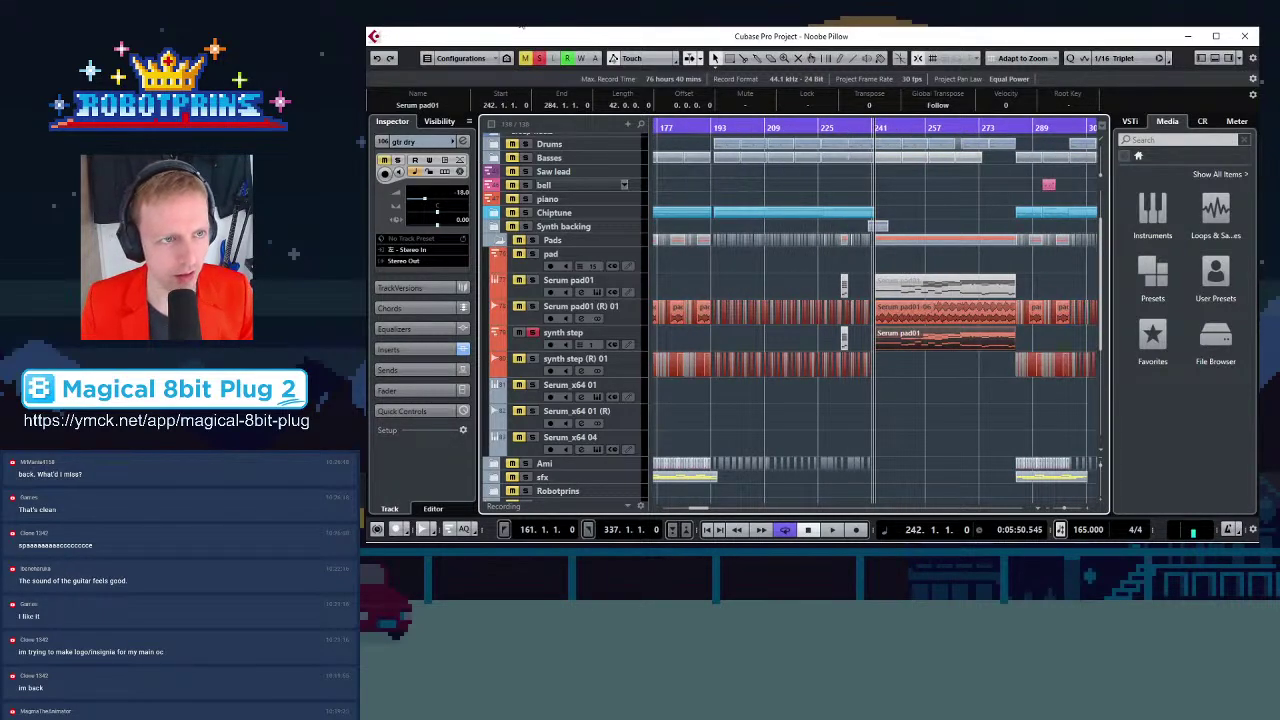
left_click(418, 28)
mouse_move(397, 27)
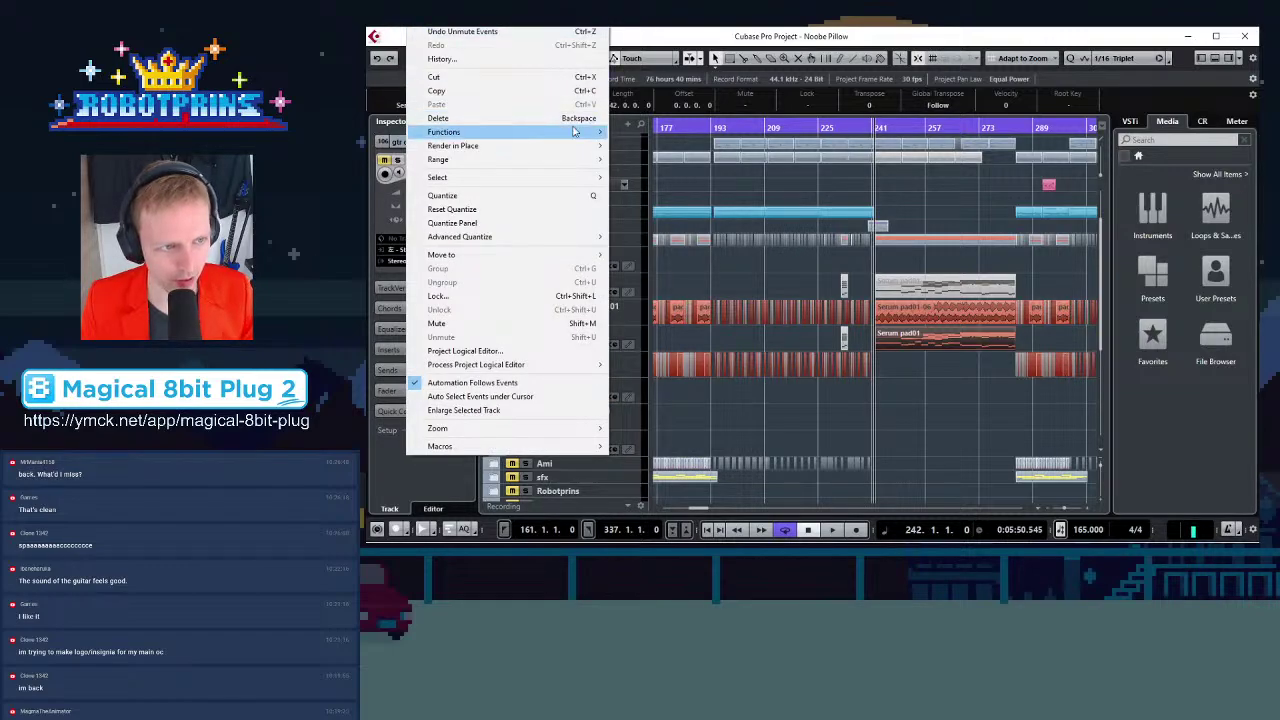
mouse_move(587, 146)
left_click(672, 146)
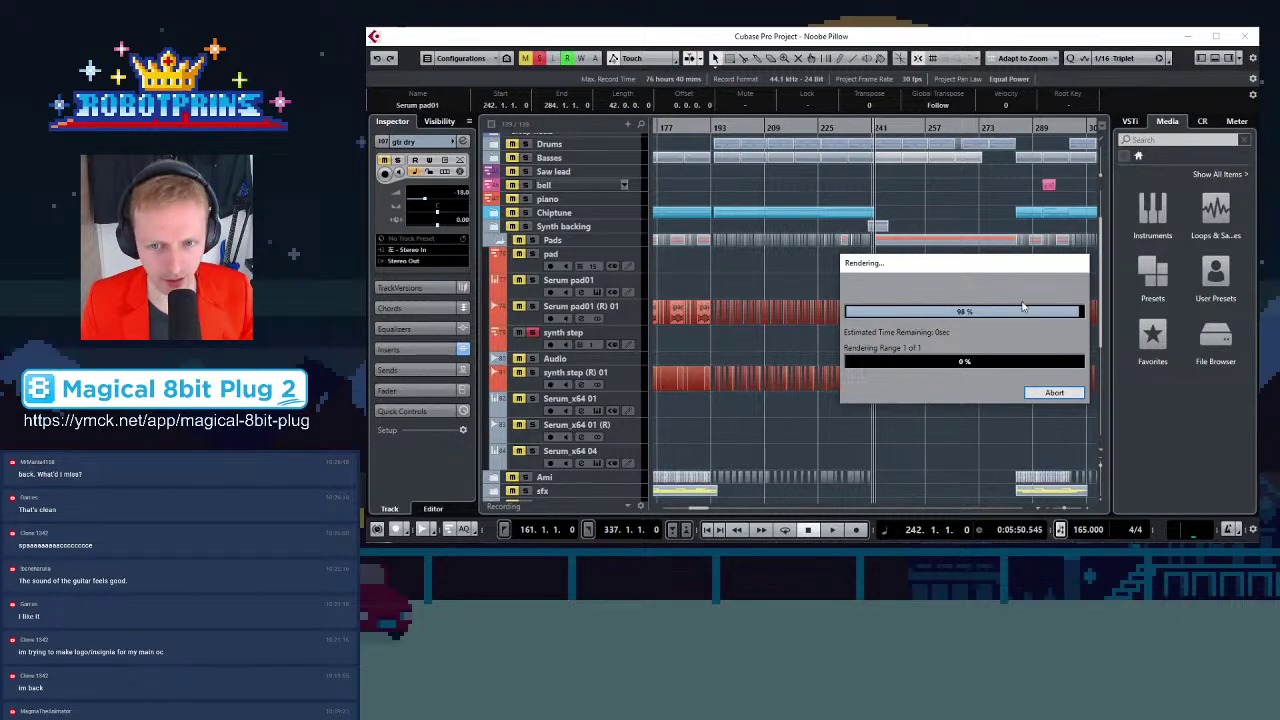
Move the rendered audio event from the new synth step (R) track to synth step (R) 01, keeping it at bar 242
key("h")
key("h")
key("h")
key("h")
key("h")
key("h")
key("h")
key("h")
key("h")
key("h")
key("h")
key("h")
key("h")
key("h")
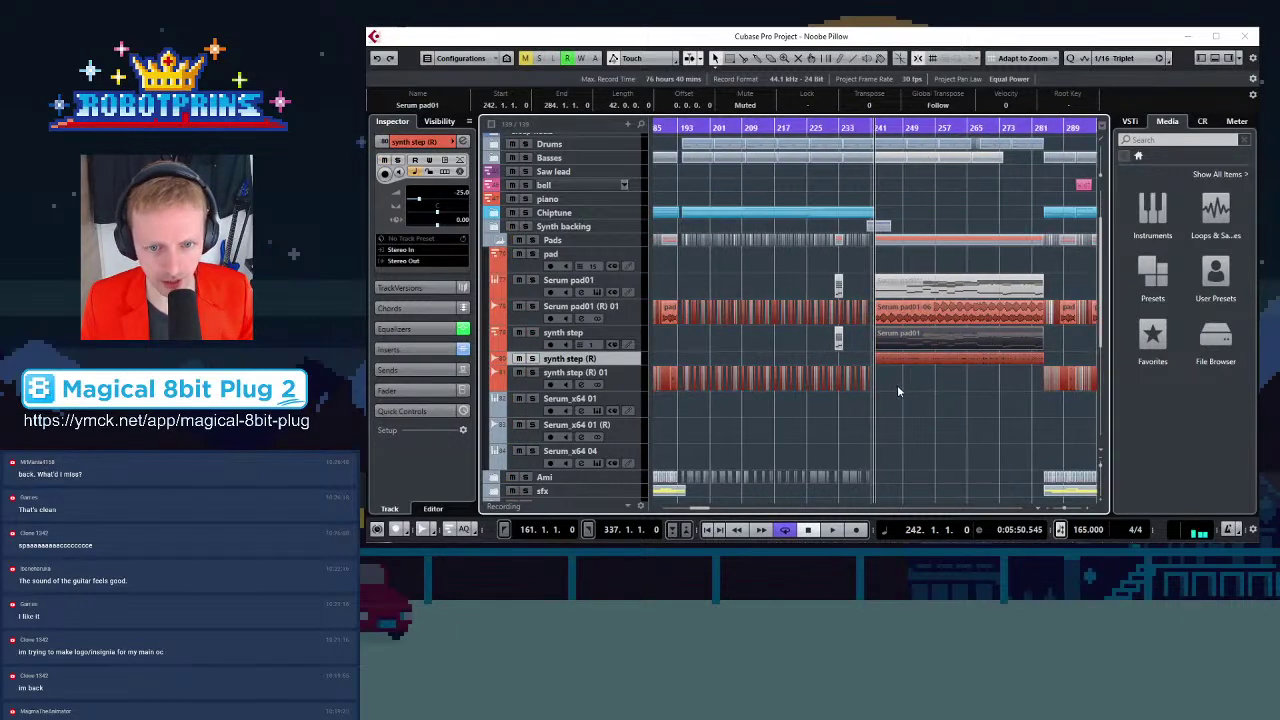
left_click_drag(908, 358, 909, 381)
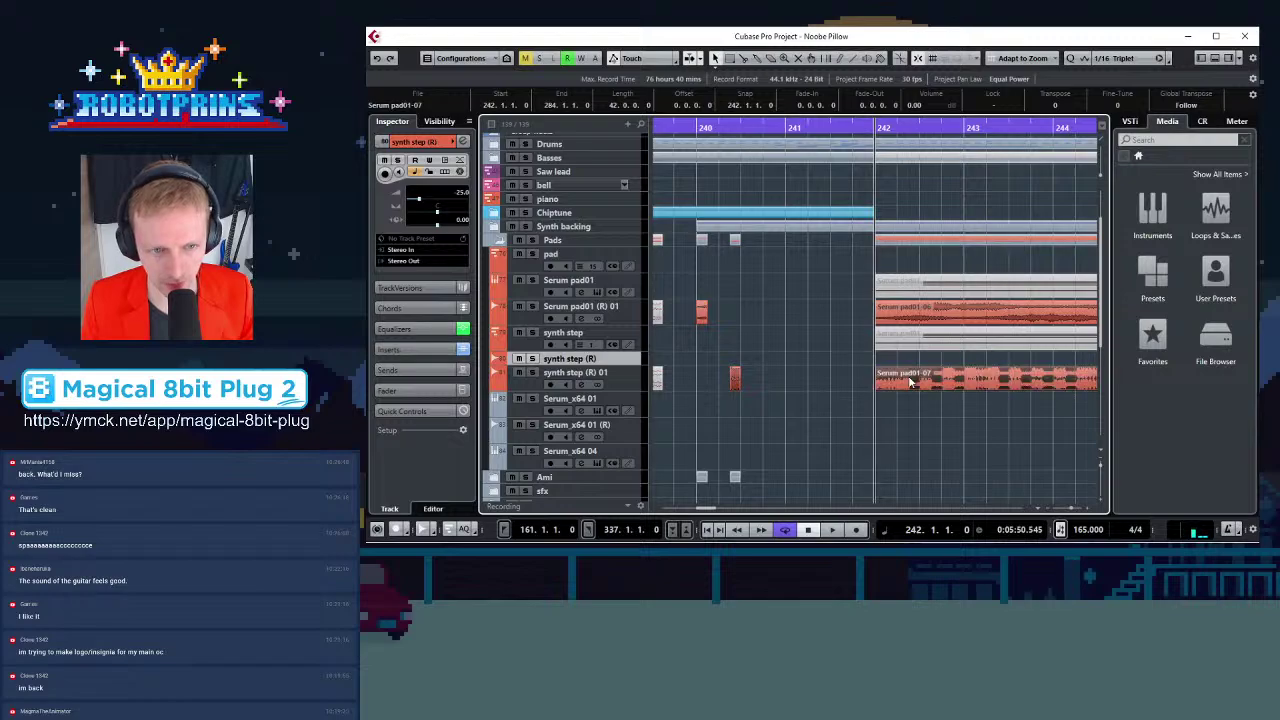
Remove the emptied synth step (R) track from the project
scroll(908, 375, "down", 8)
right_click(617, 363)
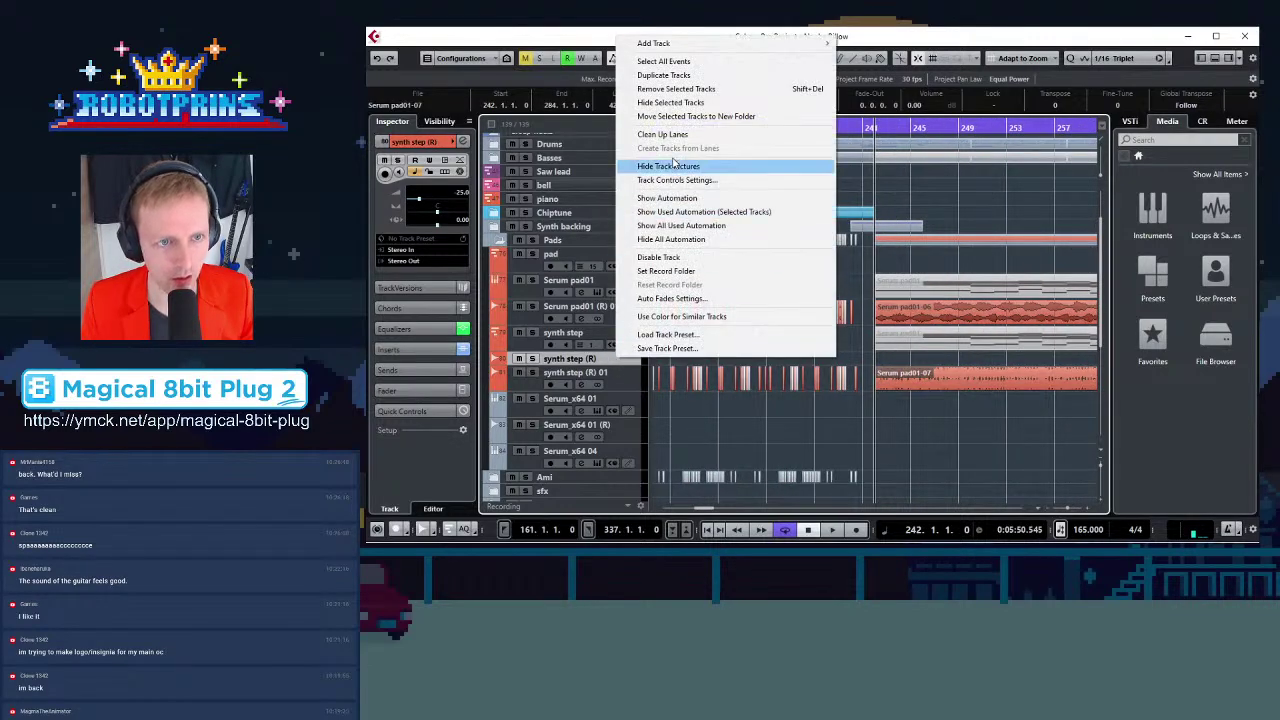
left_click(700, 95)
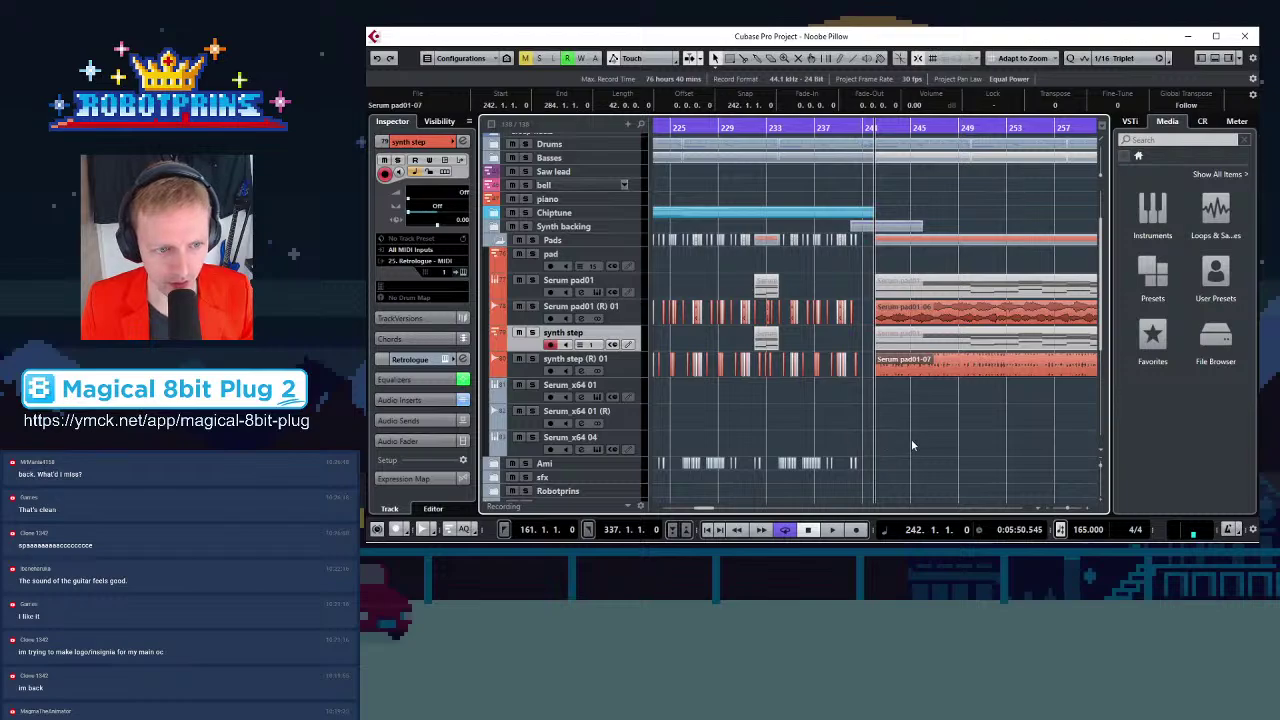
Move the muted Serum pad01 part from the synth step track to the Serum_x64 01 track and unmute it
left_click(932, 348)
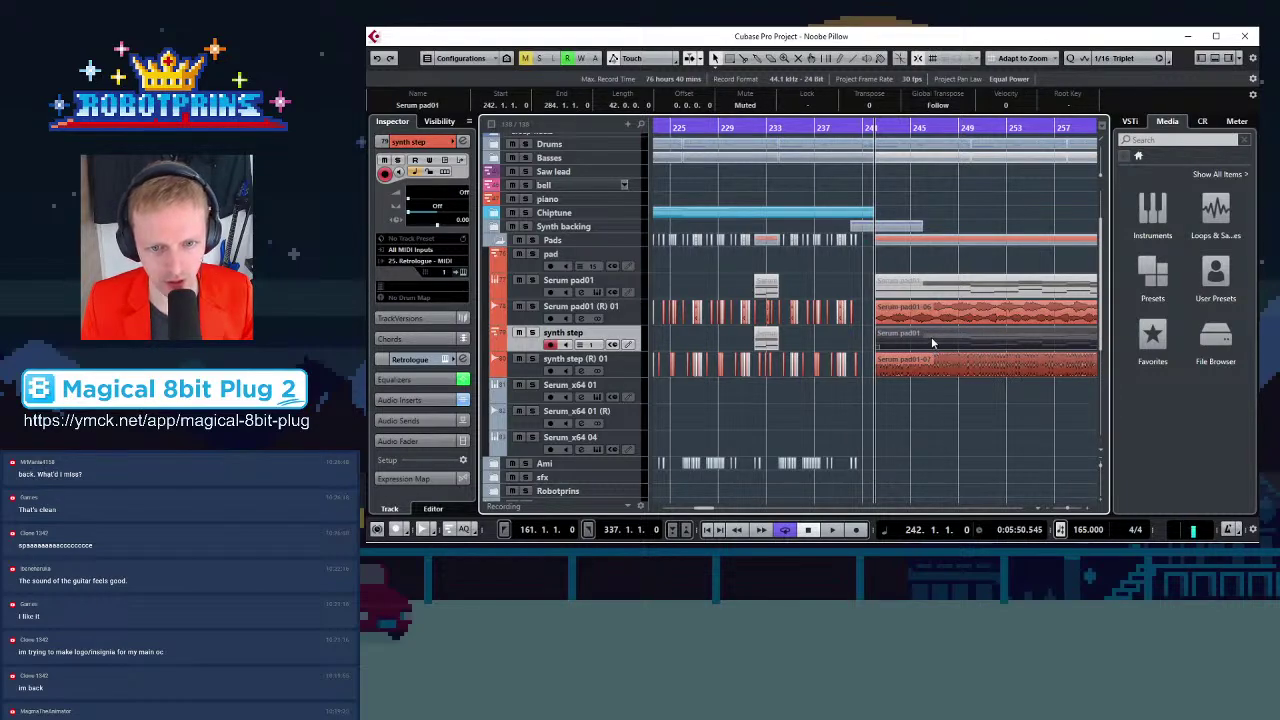
left_click_drag(930, 341, 921, 400)
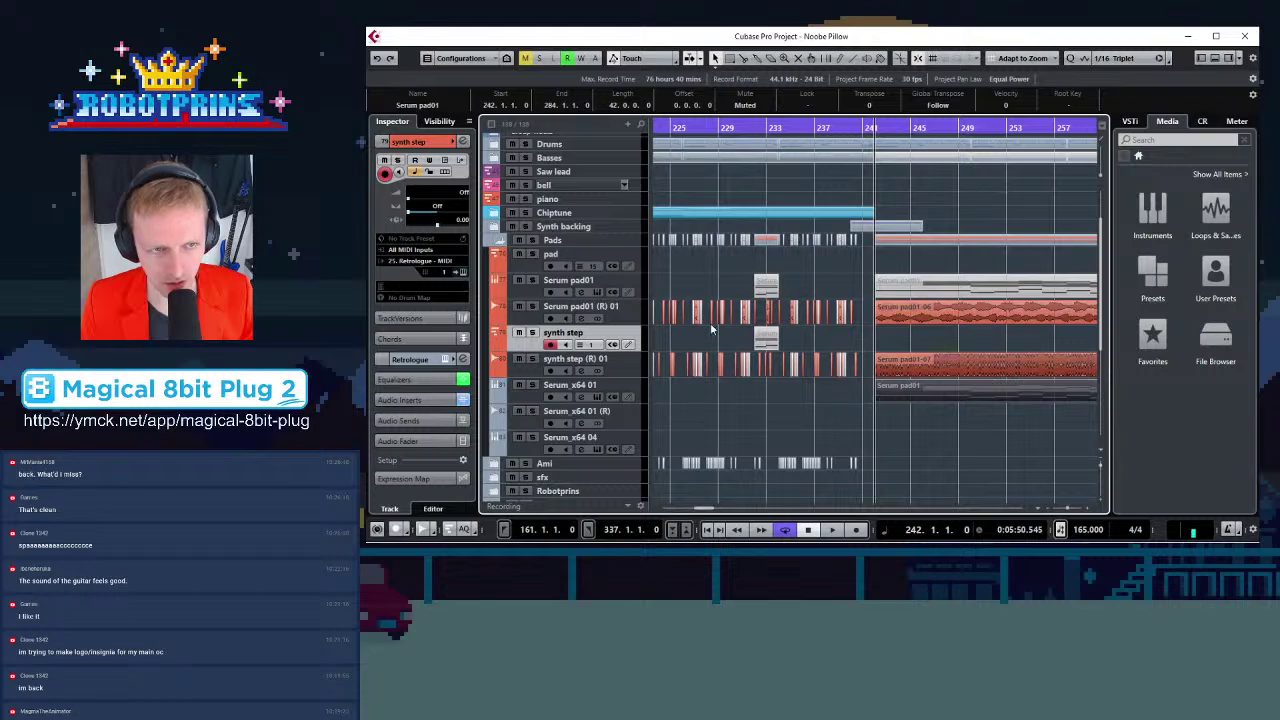
left_click(797, 57)
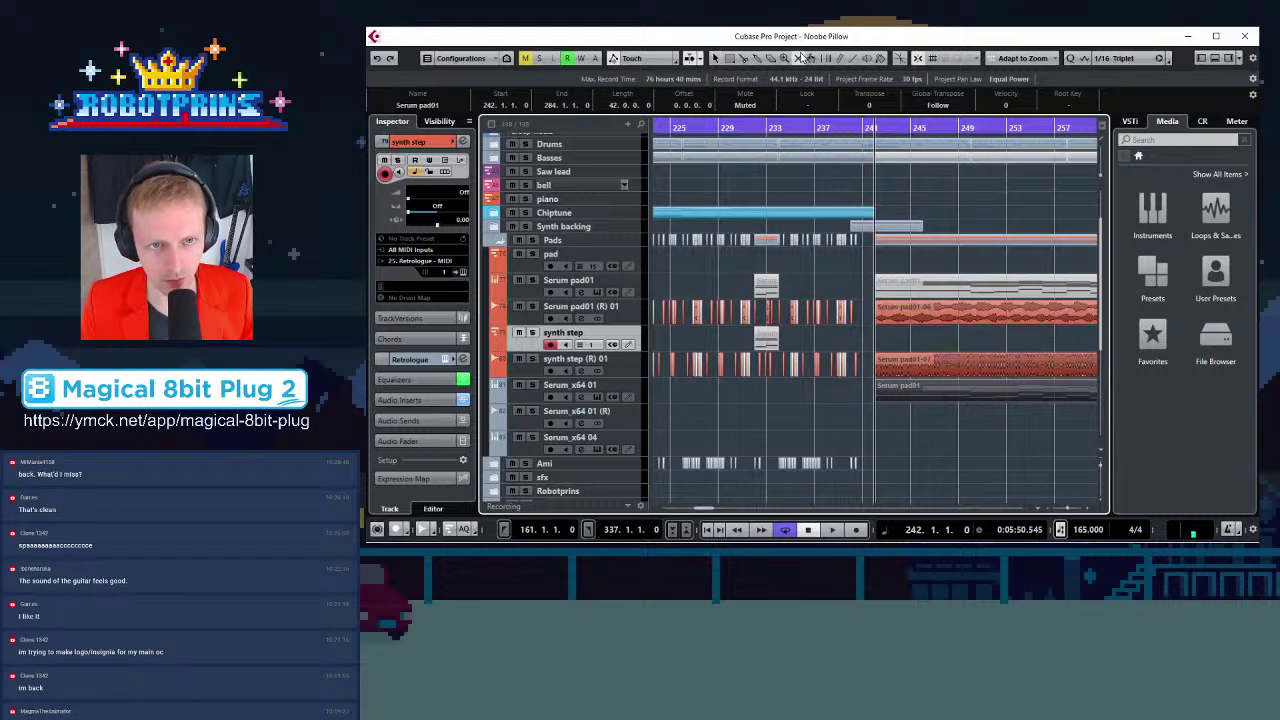
left_click(911, 394)
left_click(716, 58)
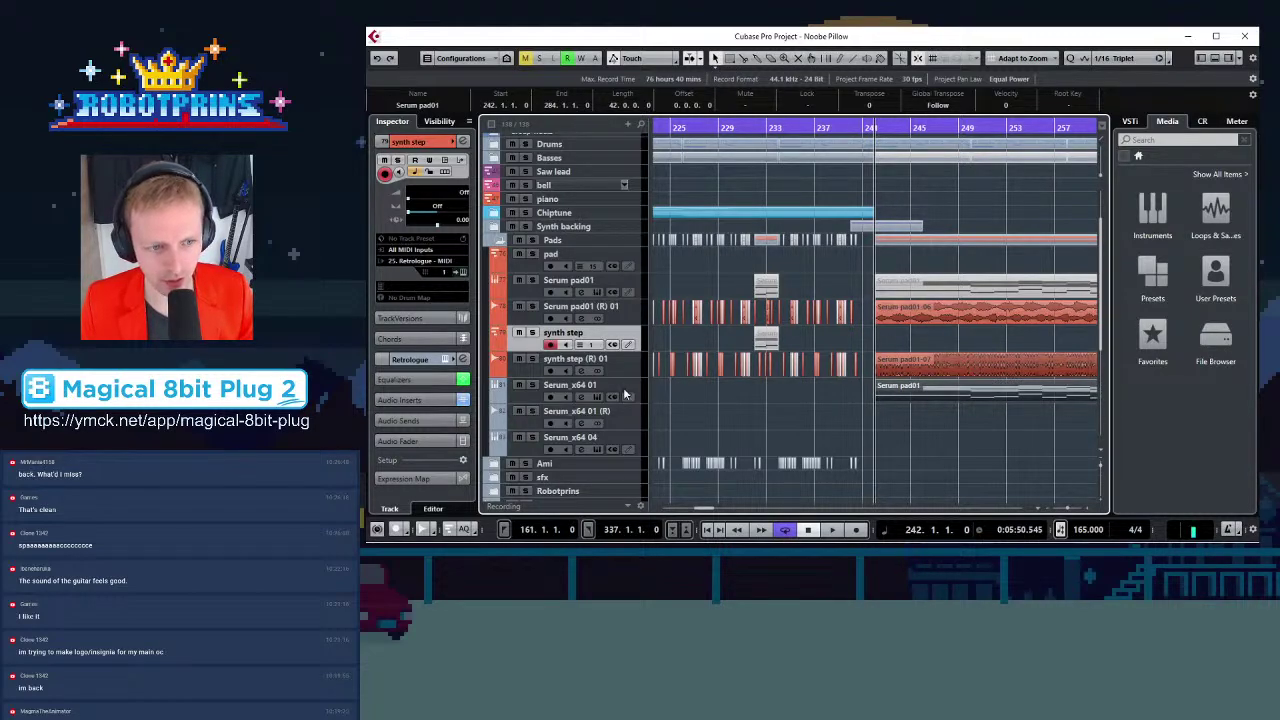
Solo the Serum_x64 01 track and play back its Serum pad01 part from bar 242
left_click(603, 393)
key("g")
key("g")
key("g")
key("g")
key("g")
key("g")
key("g")
key("g")
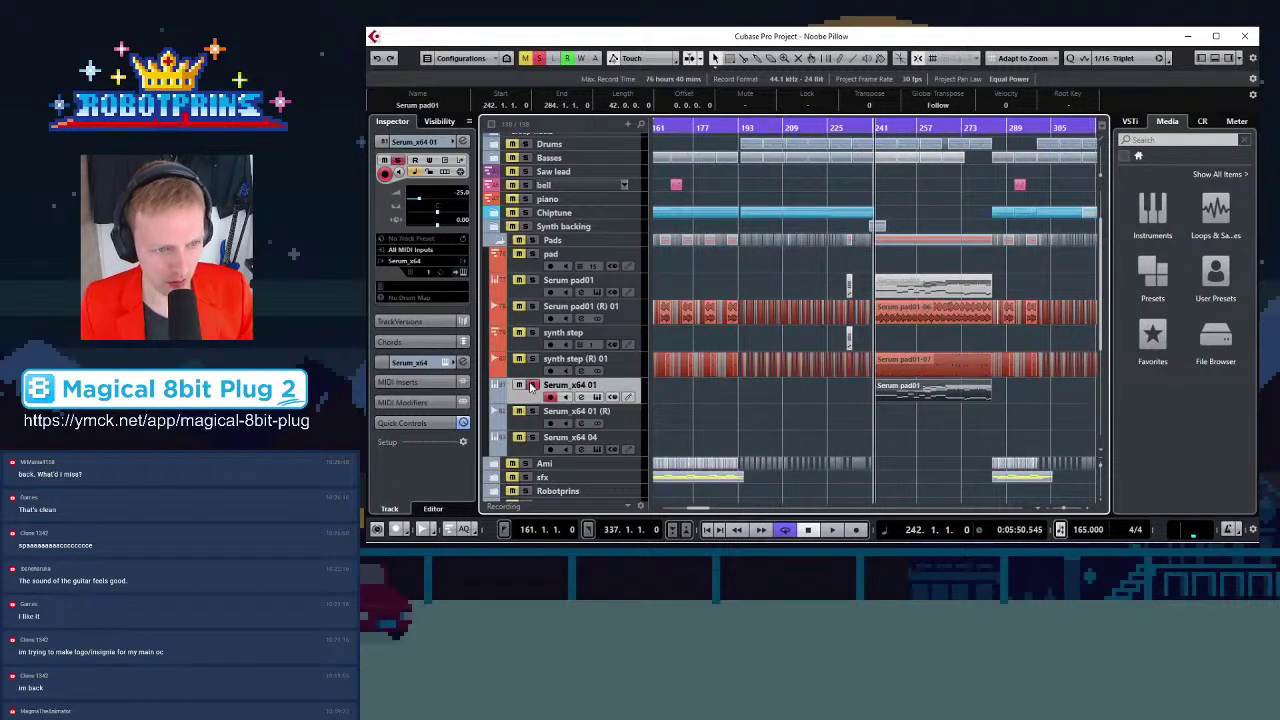
key("space")
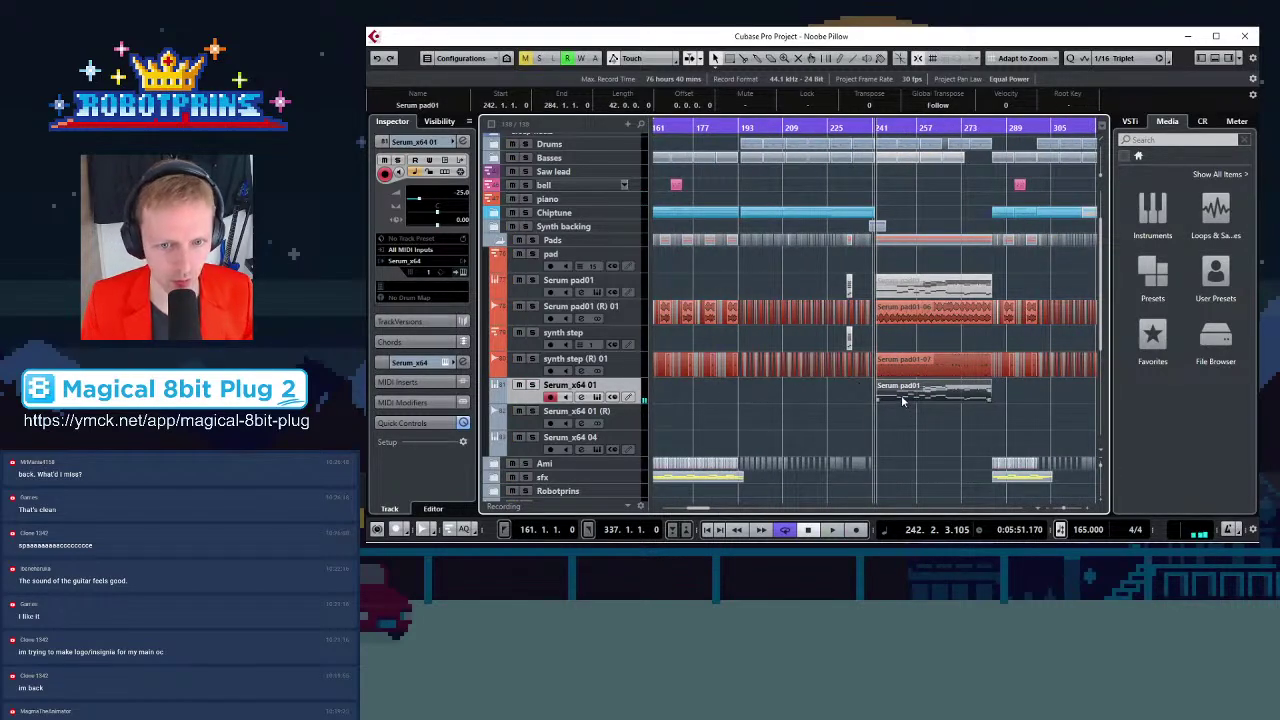
Render the Serum pad01 part on the Serum_x64 01 track to audio with Render in Place
key("h")
key("h")
key("h")
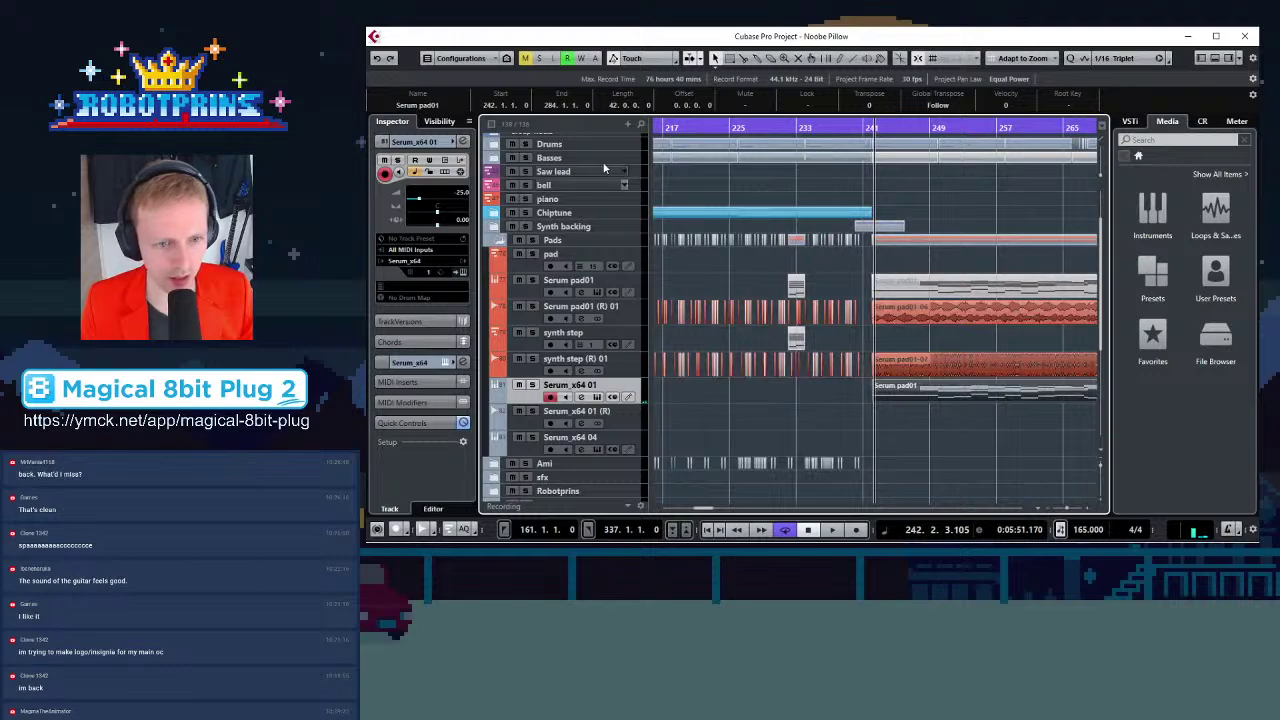
left_click(418, 22)
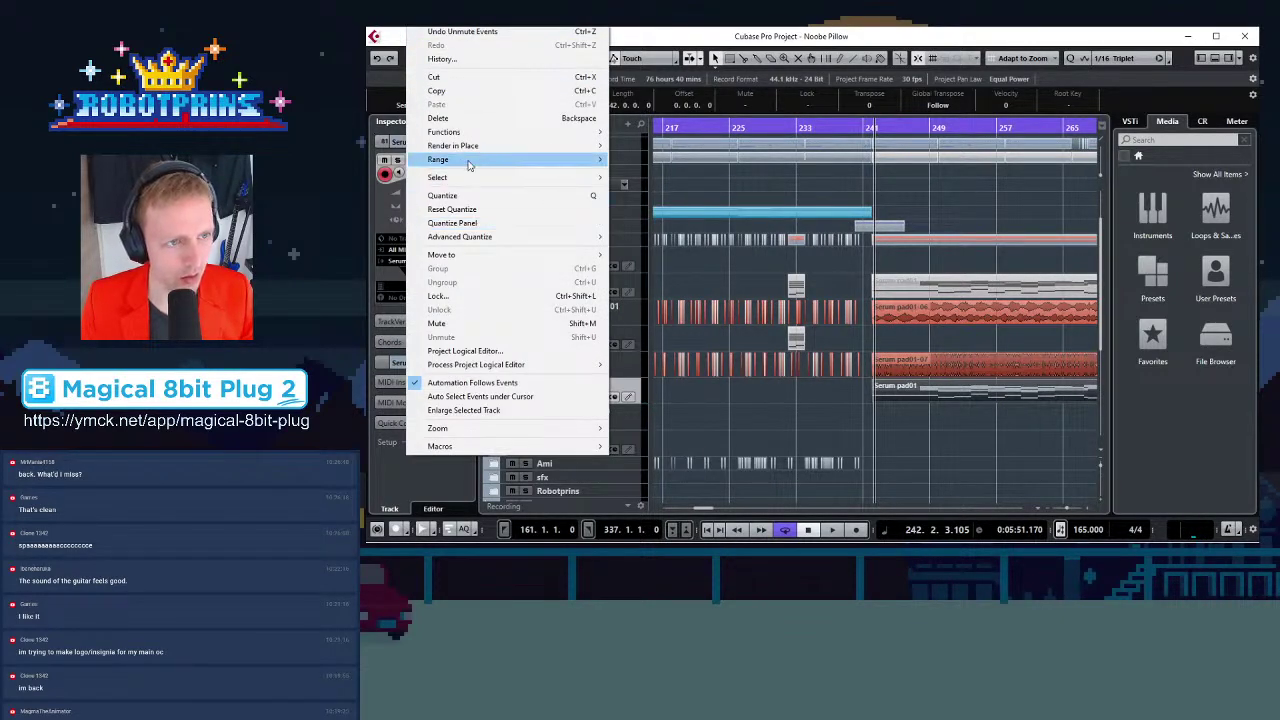
mouse_move(492, 147)
left_click(676, 146)
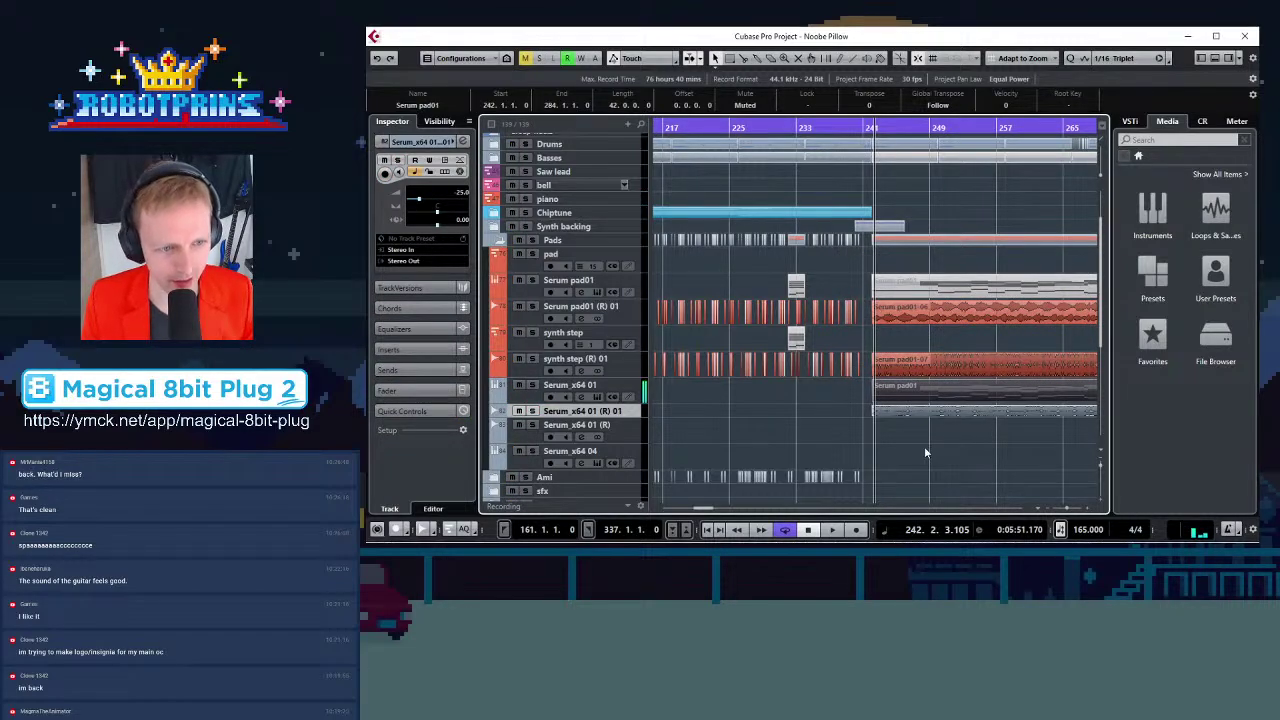
Move the rendered audio event to the Serum_x64 01 (R) track at bar 242 and remove the emptied Serum_x64 01 (R) 01 track
key("h")
key("h")
key("h")
key("h")
key("h")
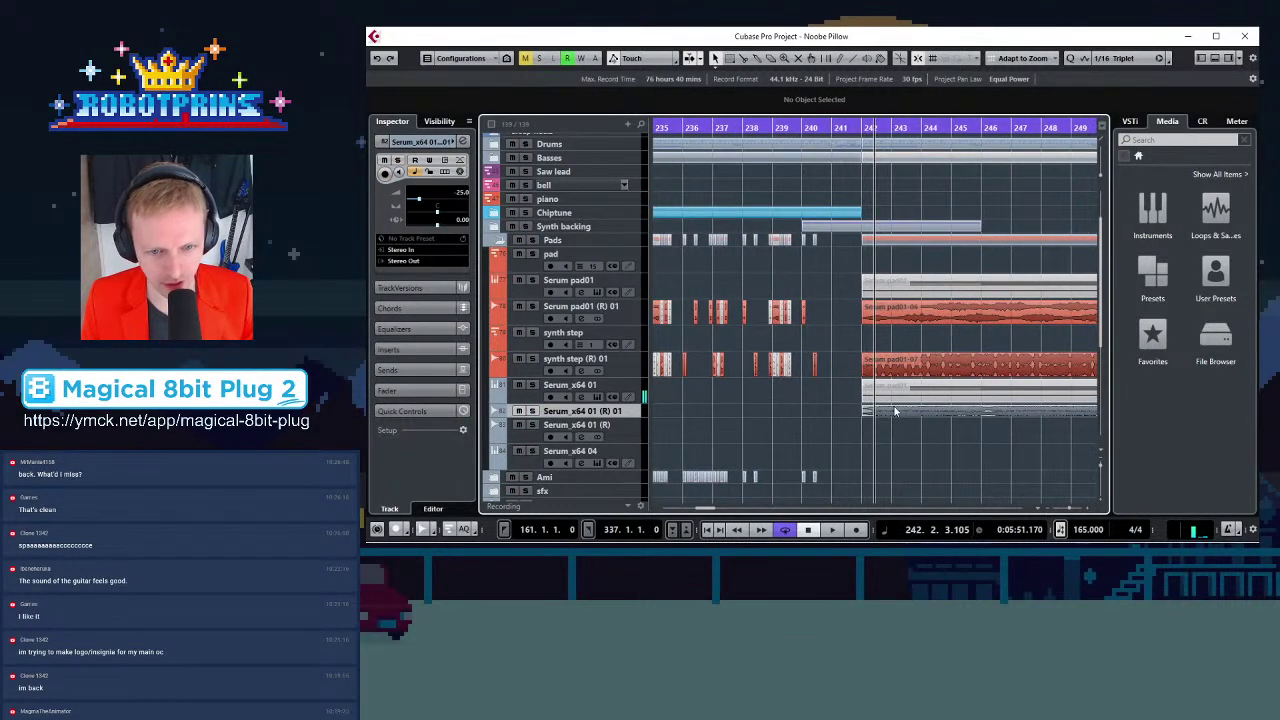
left_click(896, 415)
scroll(820, 427, "down", 6)
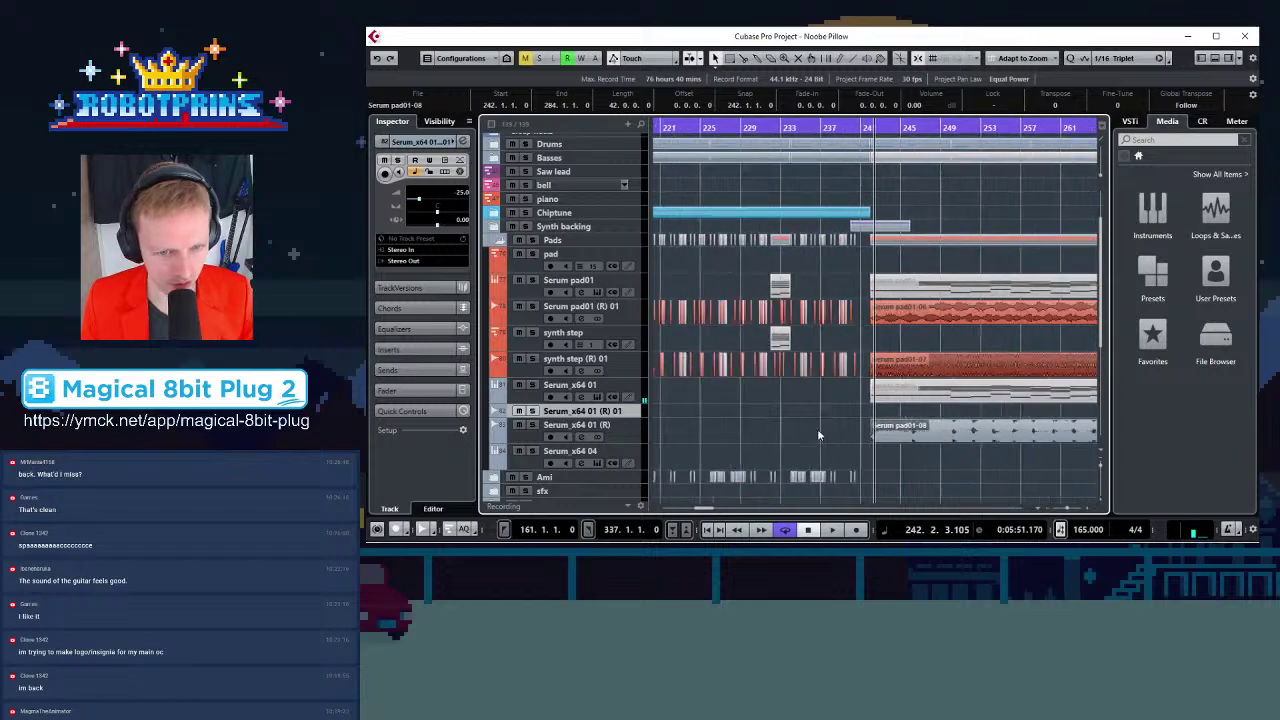
scroll(826, 427, "down", 2)
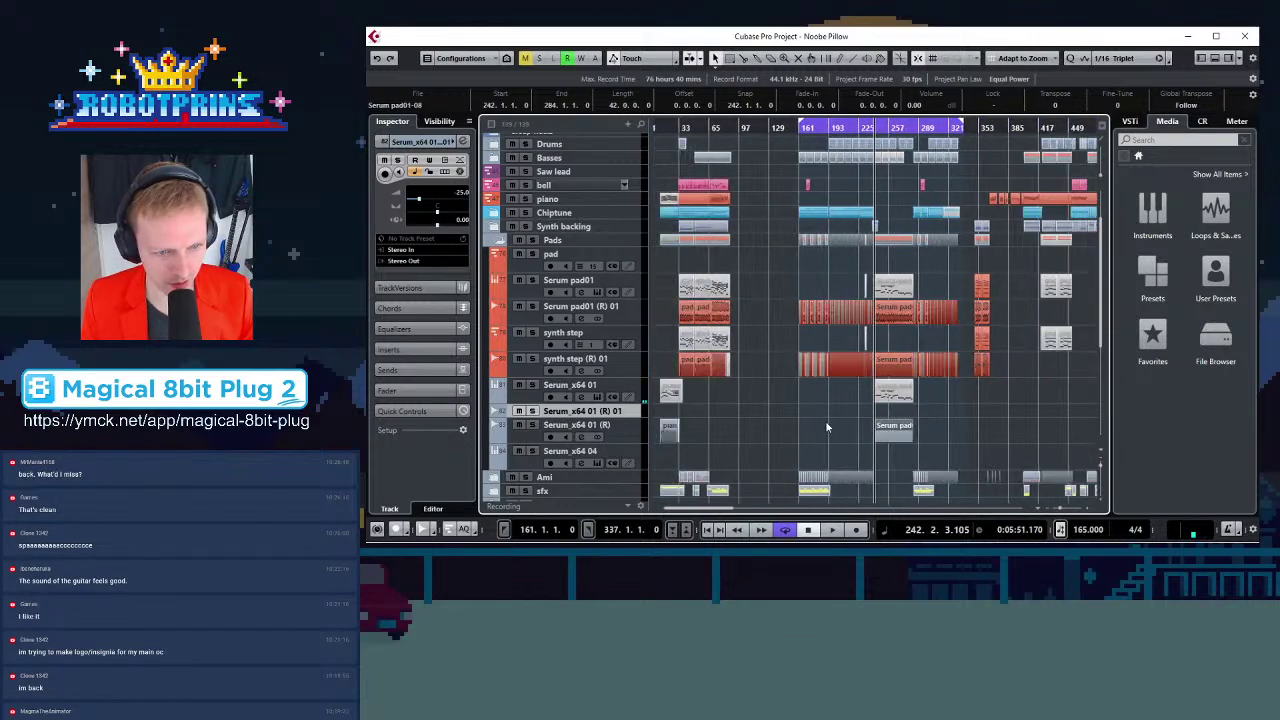
right_click(619, 411)
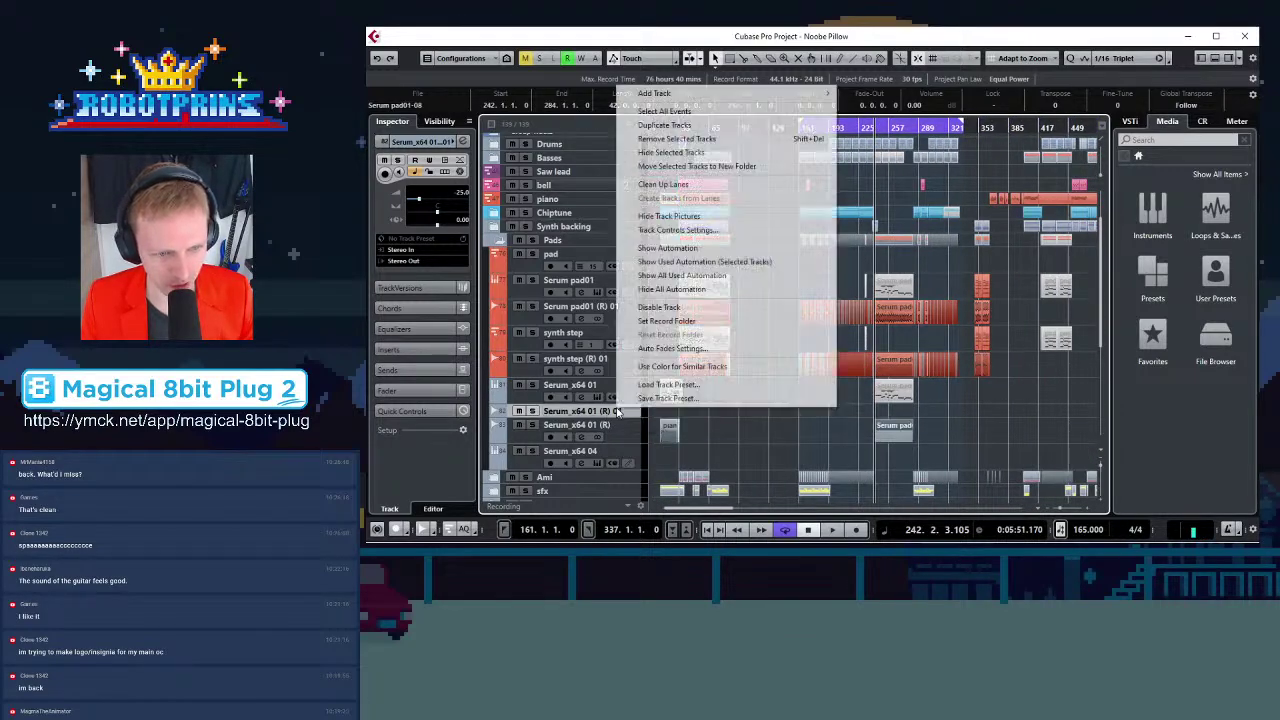
left_click(700, 138)
Move the muted Serum pad01 part from the Serum_x64 01 track to Serum_x64 04, keeping it at bar 242
scroll(855, 330, "up", 2)
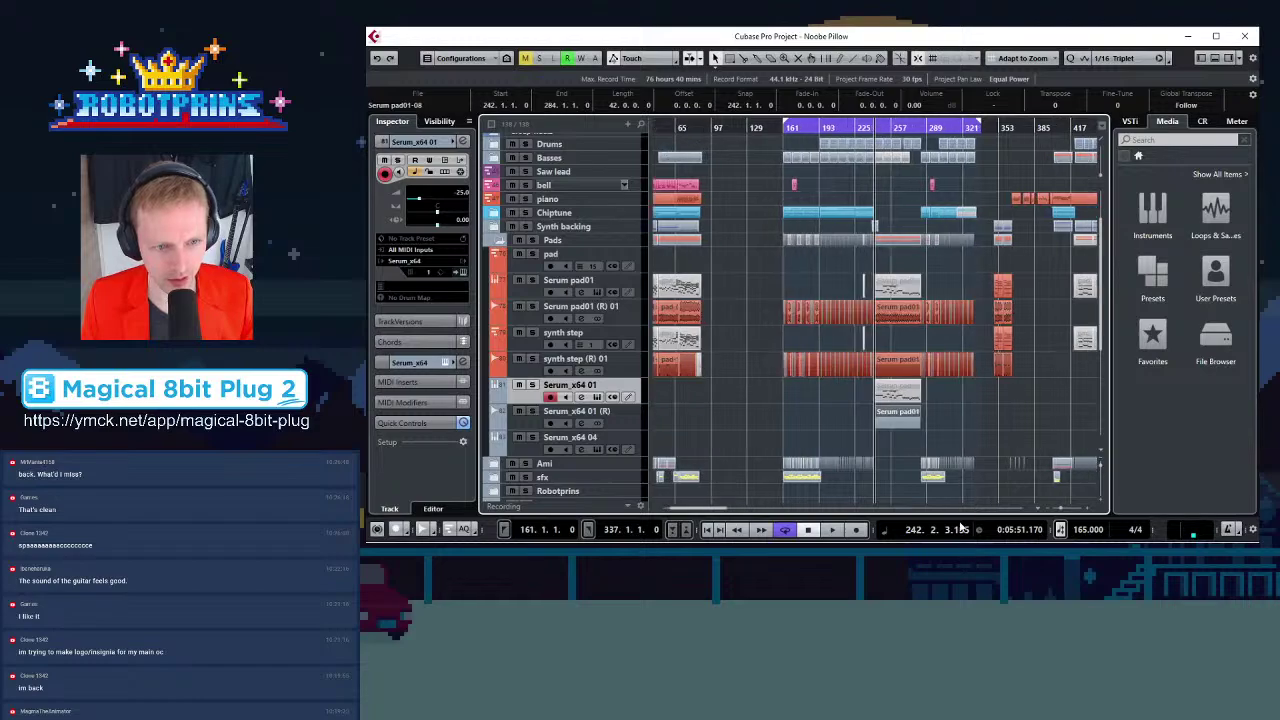
scroll(855, 330, "up", 4)
scroll(880, 327, "down", 3)
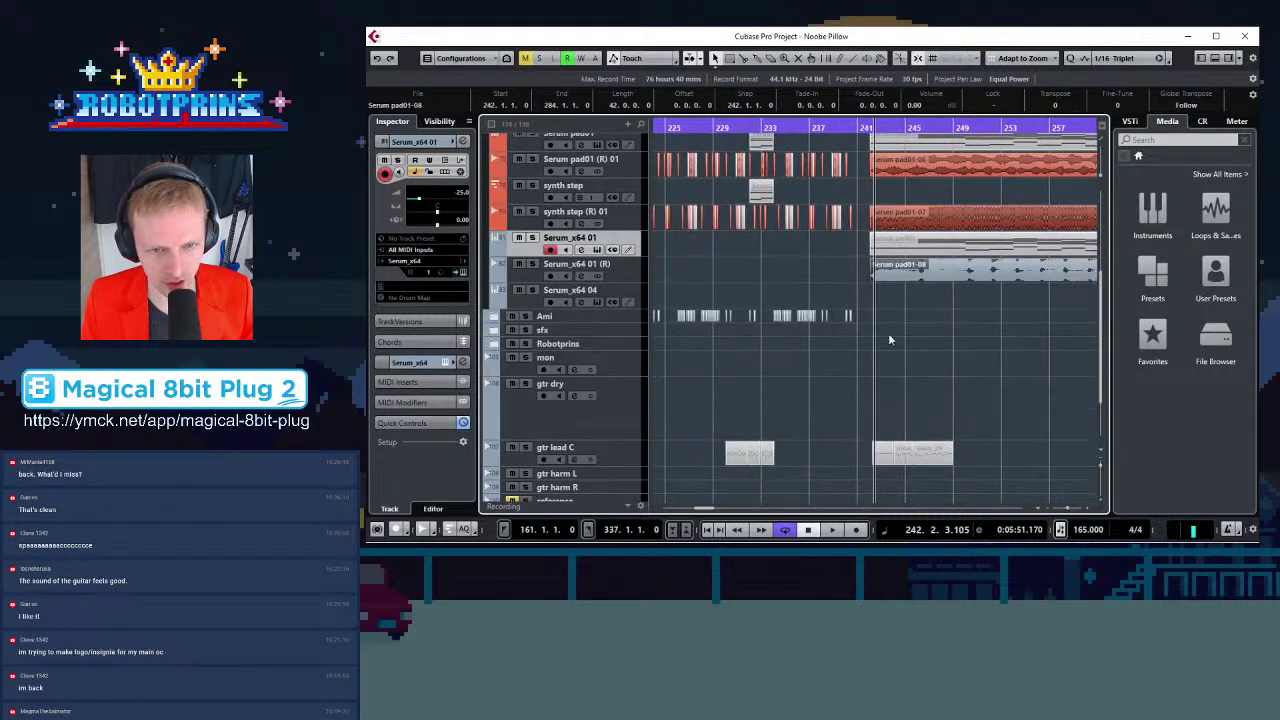
scroll(880, 326, "up", 2)
left_click_drag(878, 323, 881, 372)
key("g")
scroll(853, 388, "down", 2)
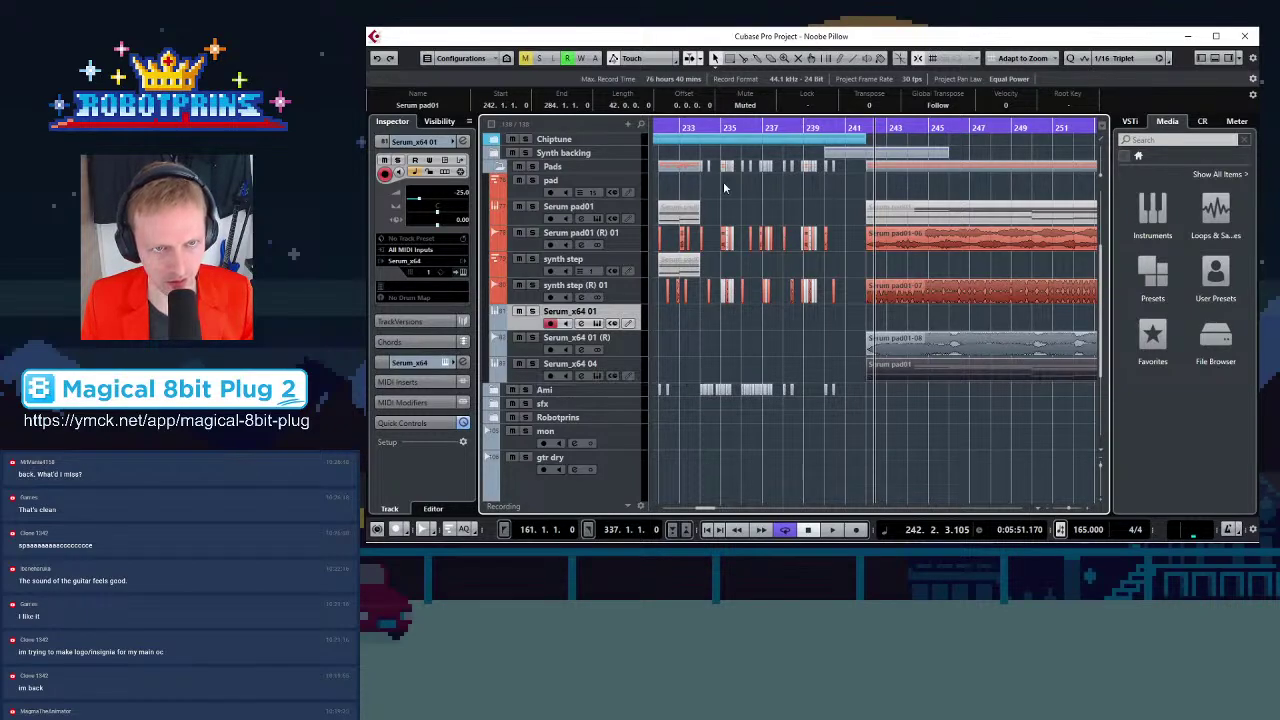
Solo the Serum_x64 04 track and play back the section from bar 242
left_click(533, 365)
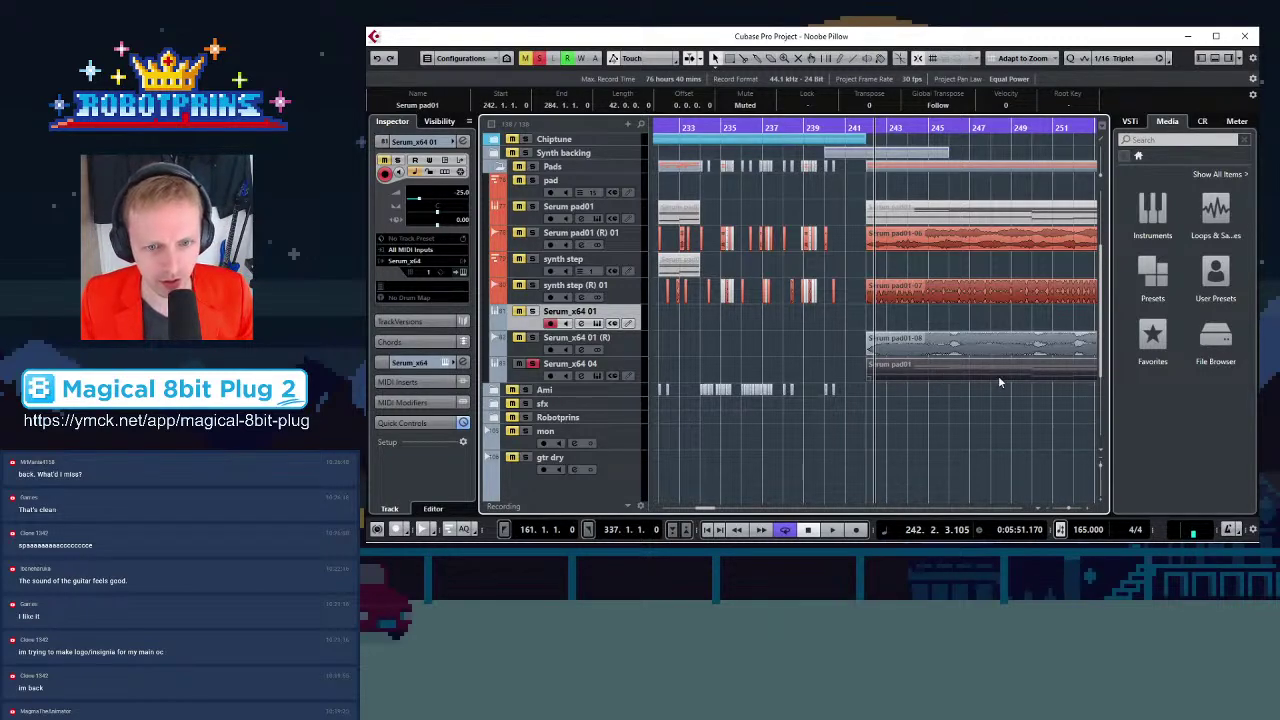
key("g")
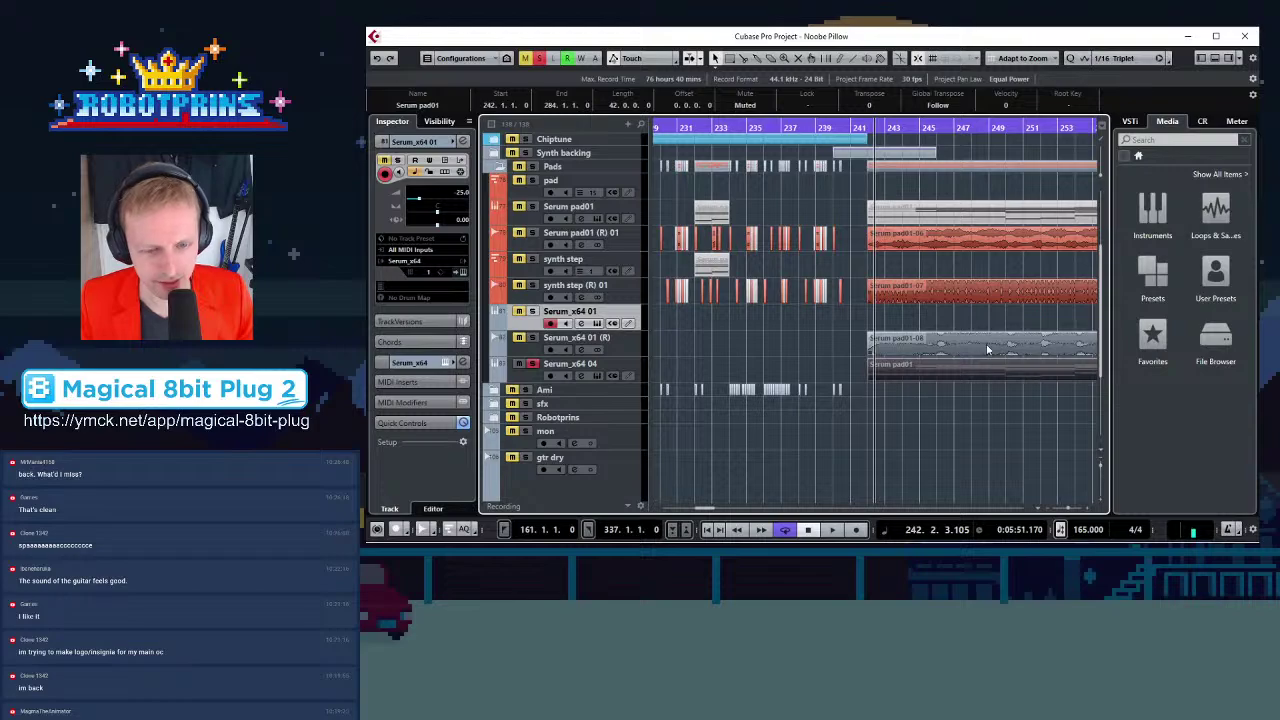
key("g")
key("g")
key("space")
key("space")
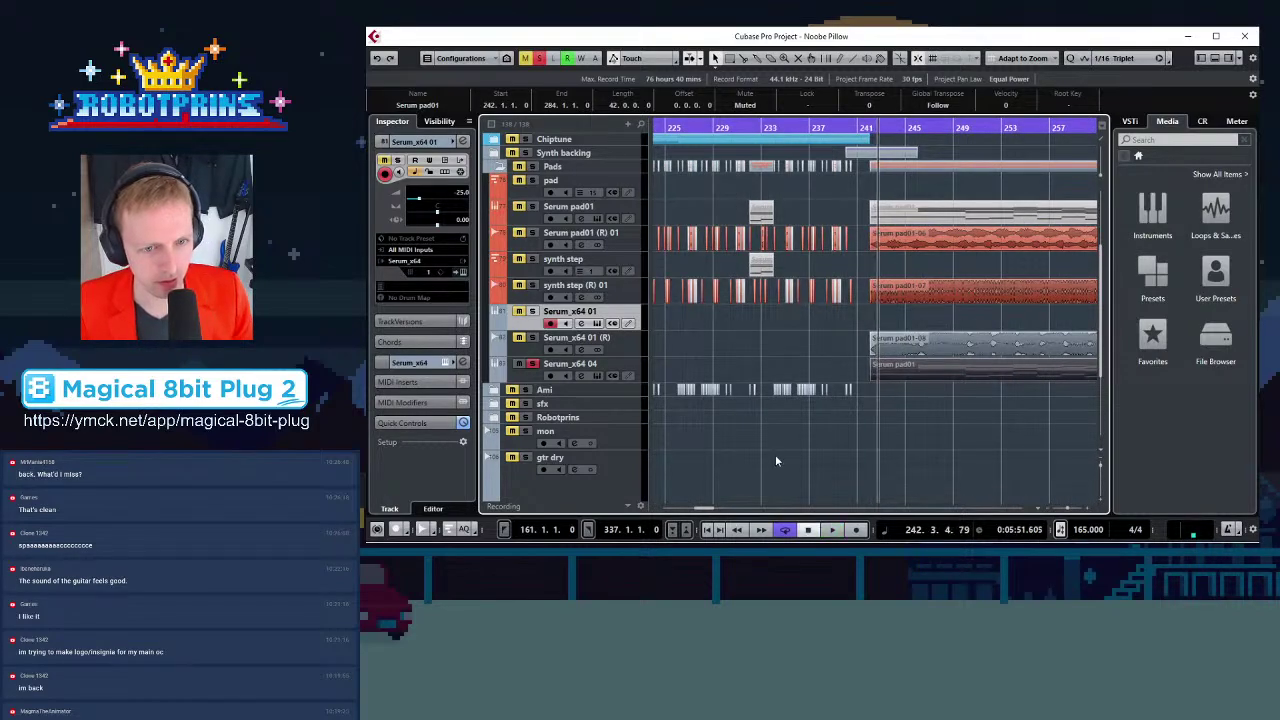
Unmute the Serum pad01 part on the Serum_x64 04 track and play it back briefly
left_click(798, 58)
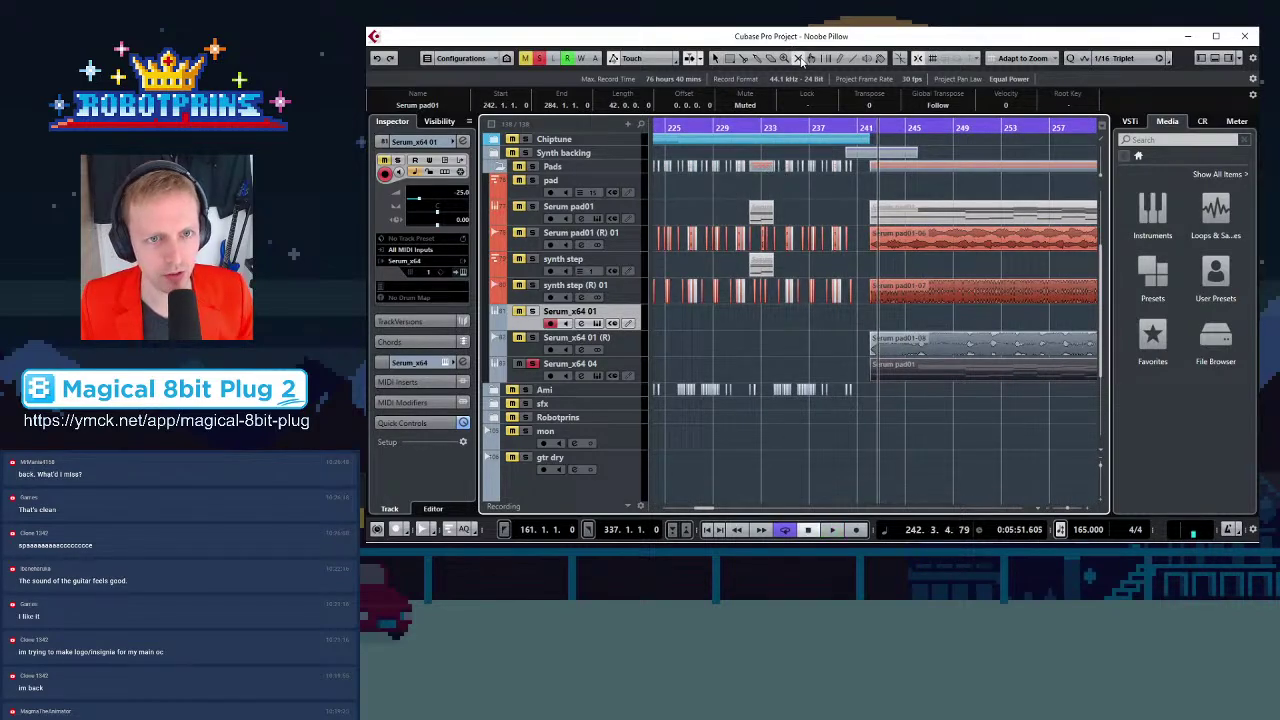
left_click(940, 373)
left_click(714, 58)
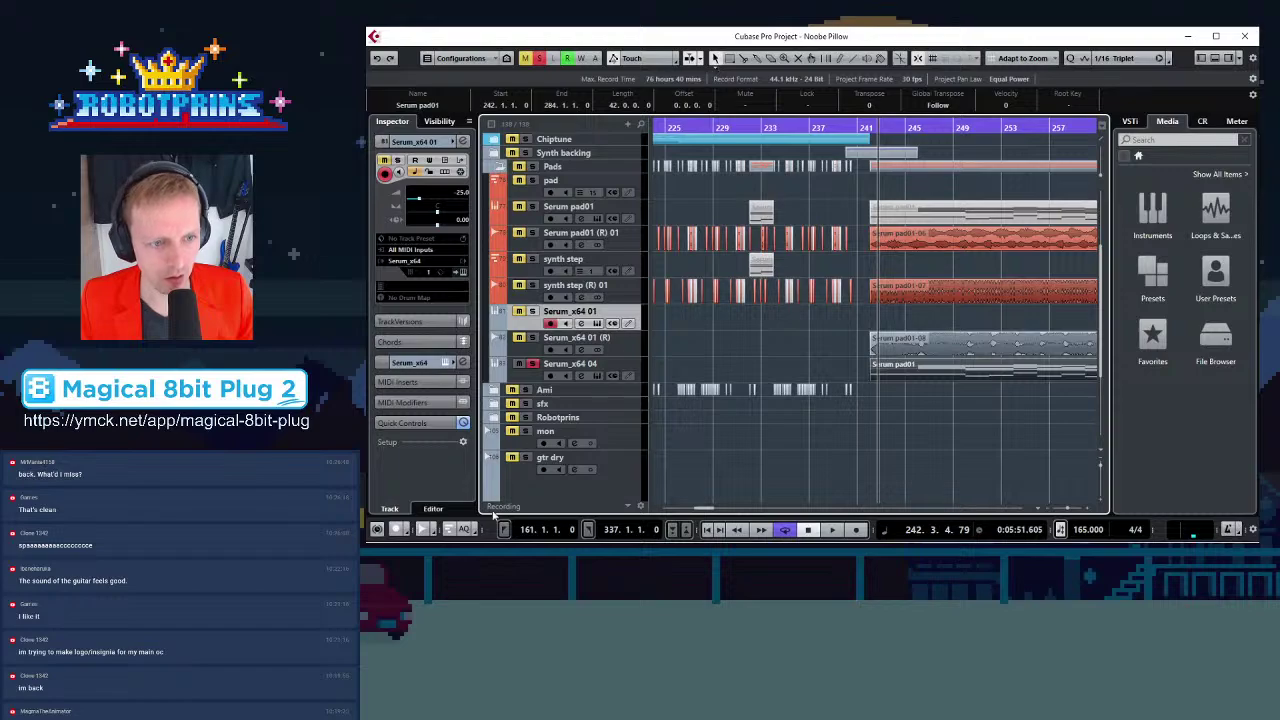
key("space")
key("space")
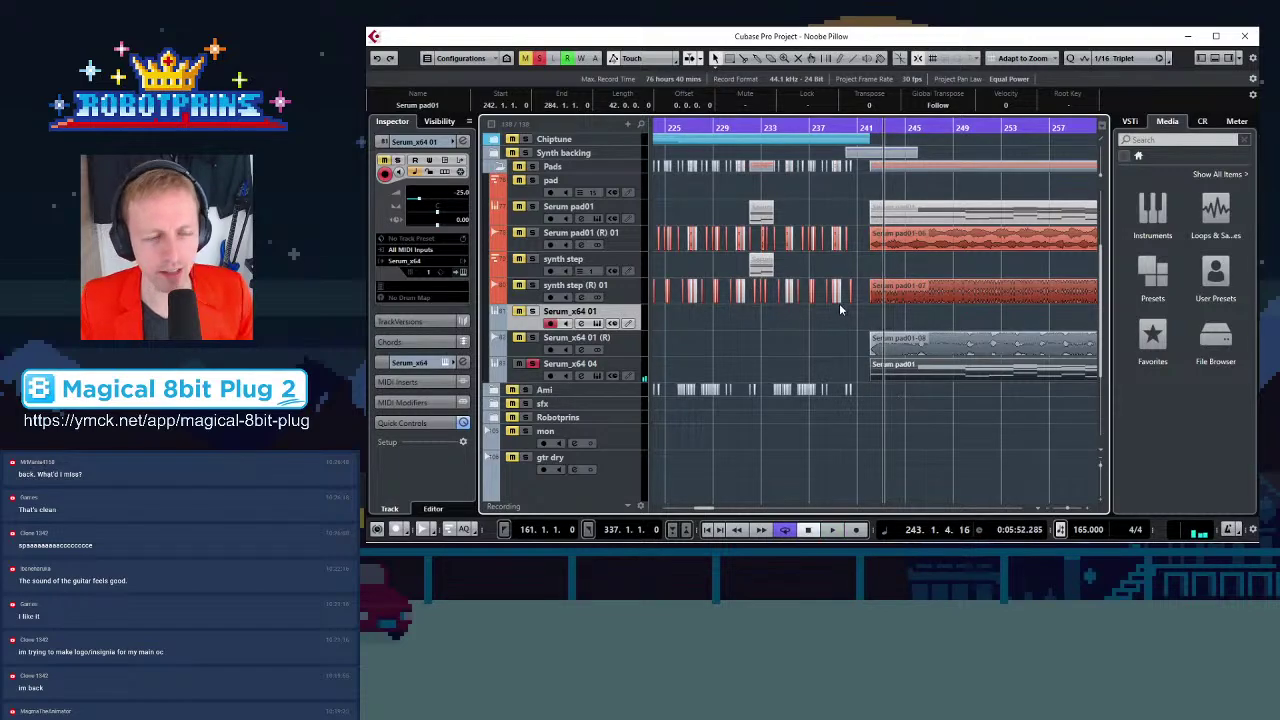
Render the Serum pad01 part on the Serum_x64 04 track to audio with Render in Place
left_click(468, 27)
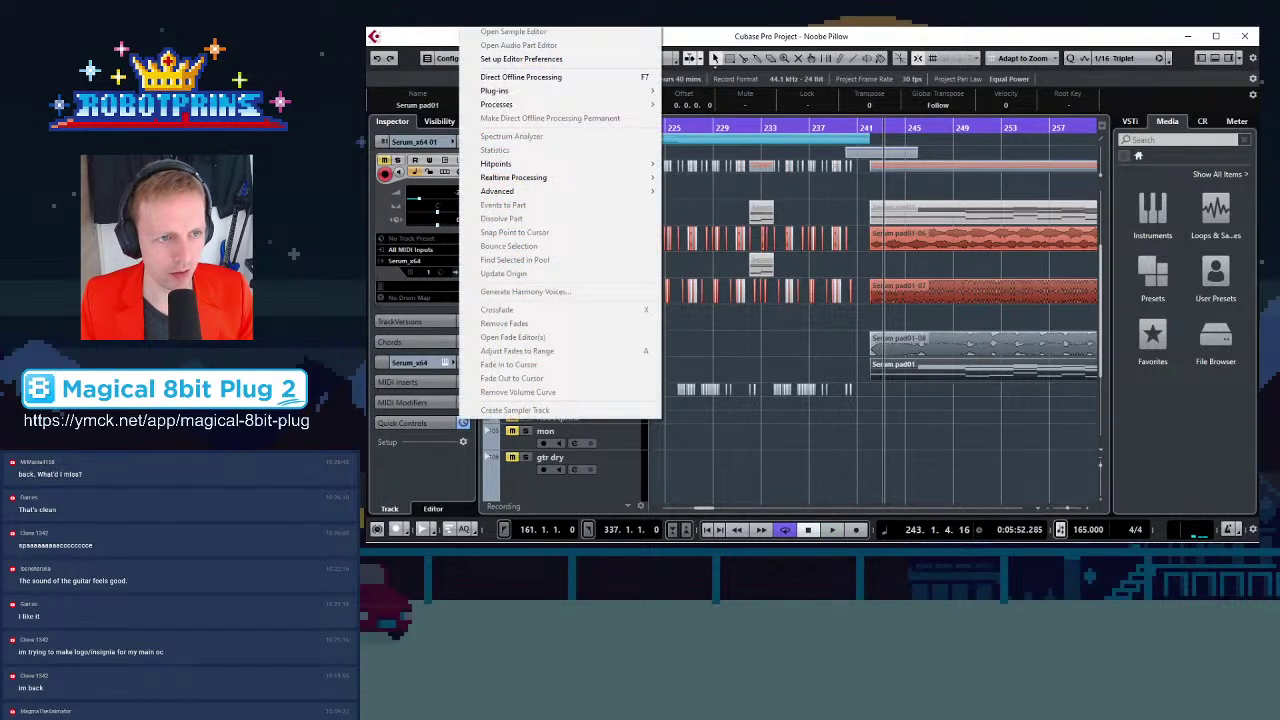
mouse_move(442, 27)
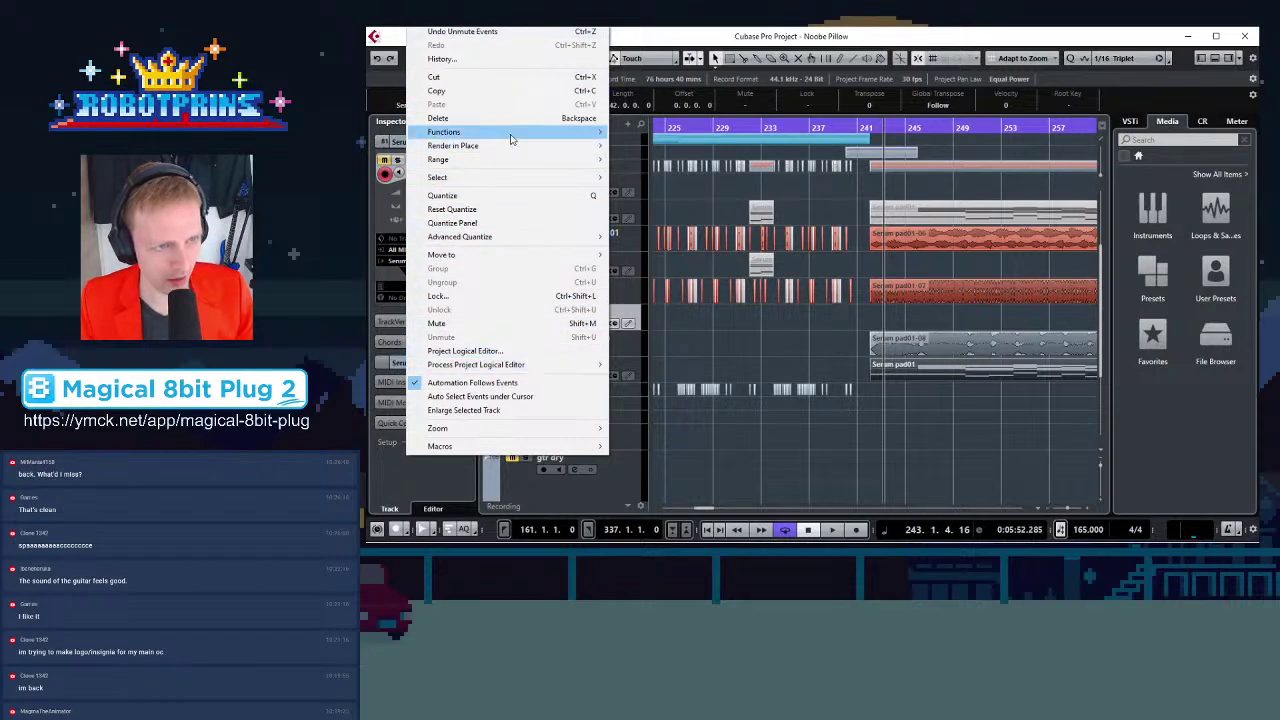
mouse_move(514, 147)
left_click(660, 145)
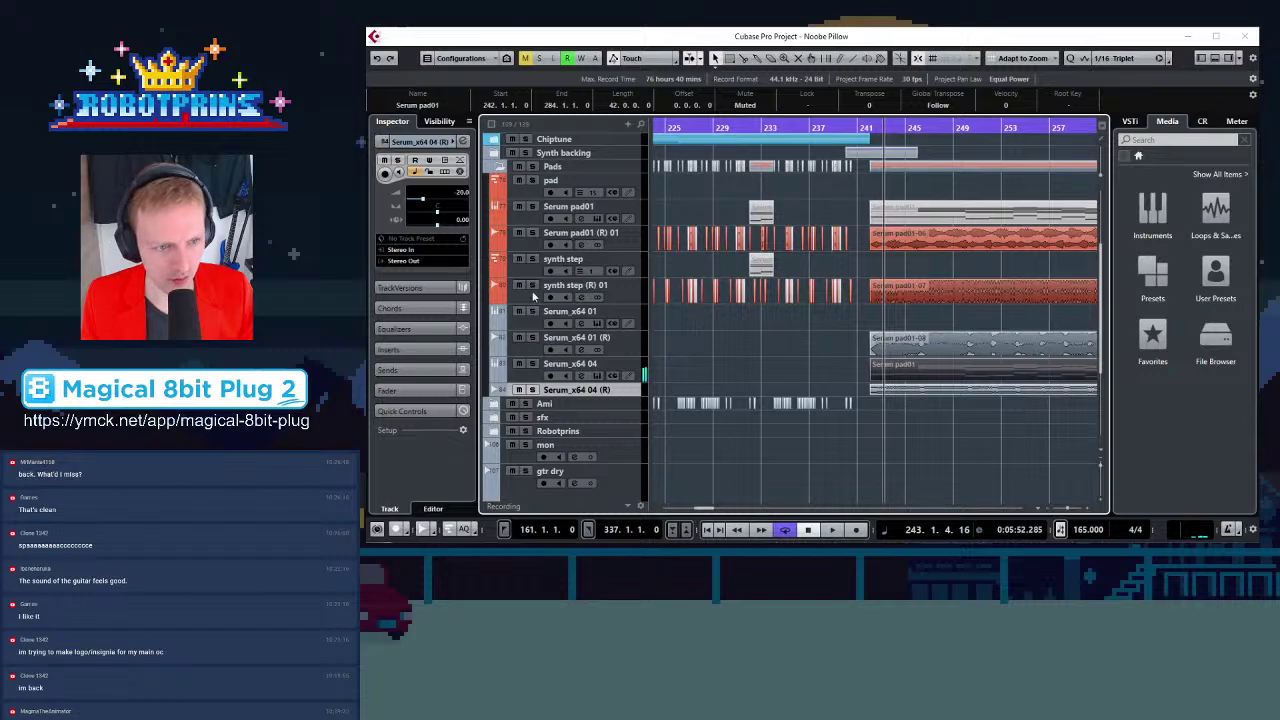
Enlarge the Serum_x64 04 (R) track and move it directly below Serum_x64 01 (R)
left_click_drag(565, 406, 565, 430)
key("h")
key("h")
key("h")
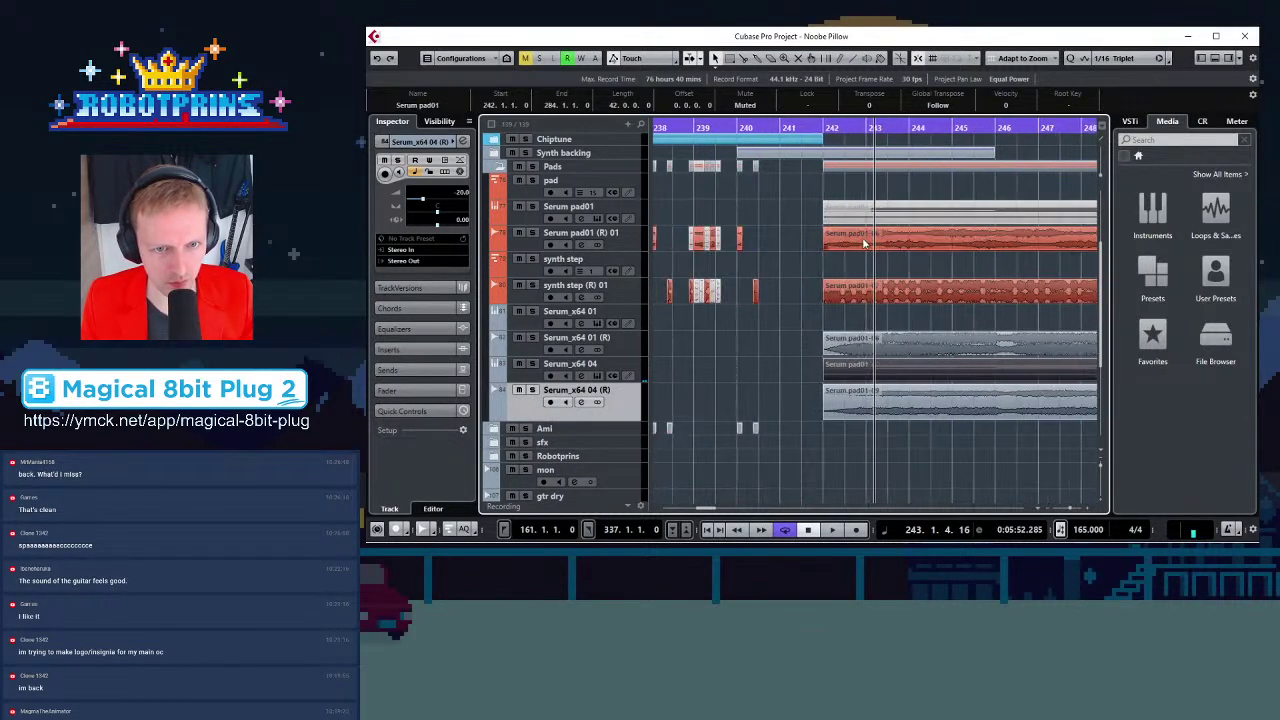
key("h")
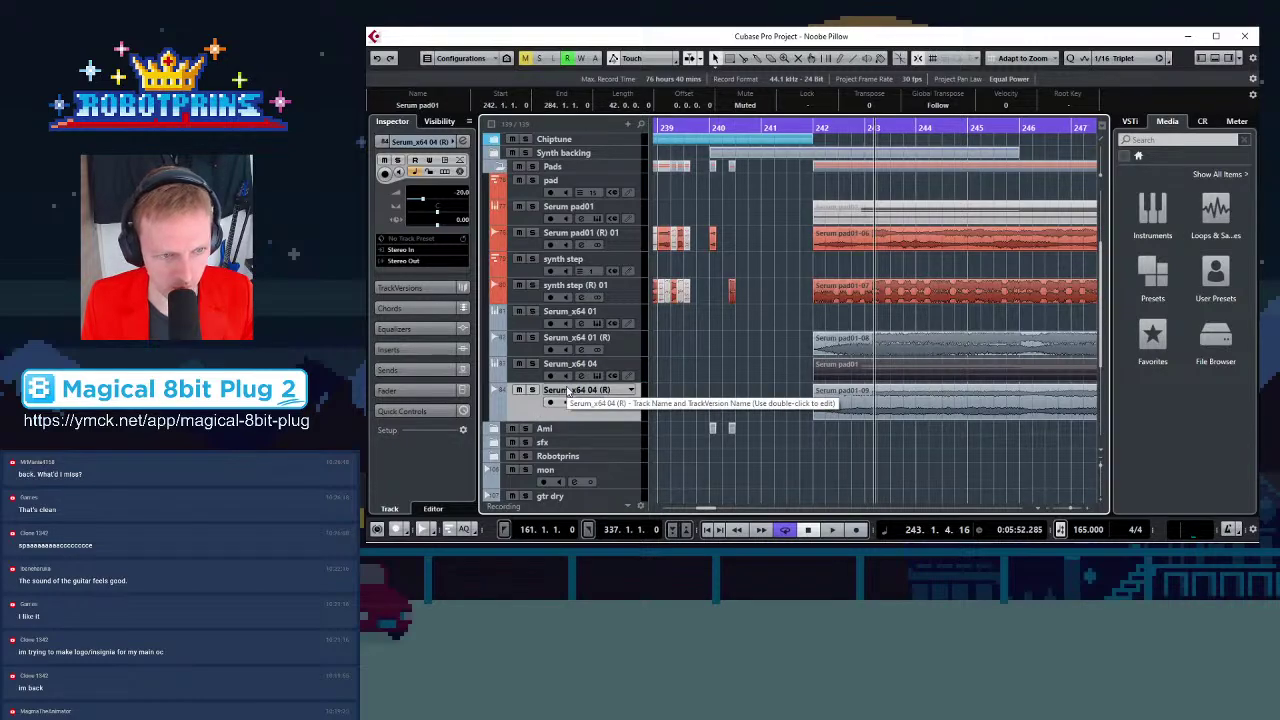
left_click_drag(568, 393, 572, 358)
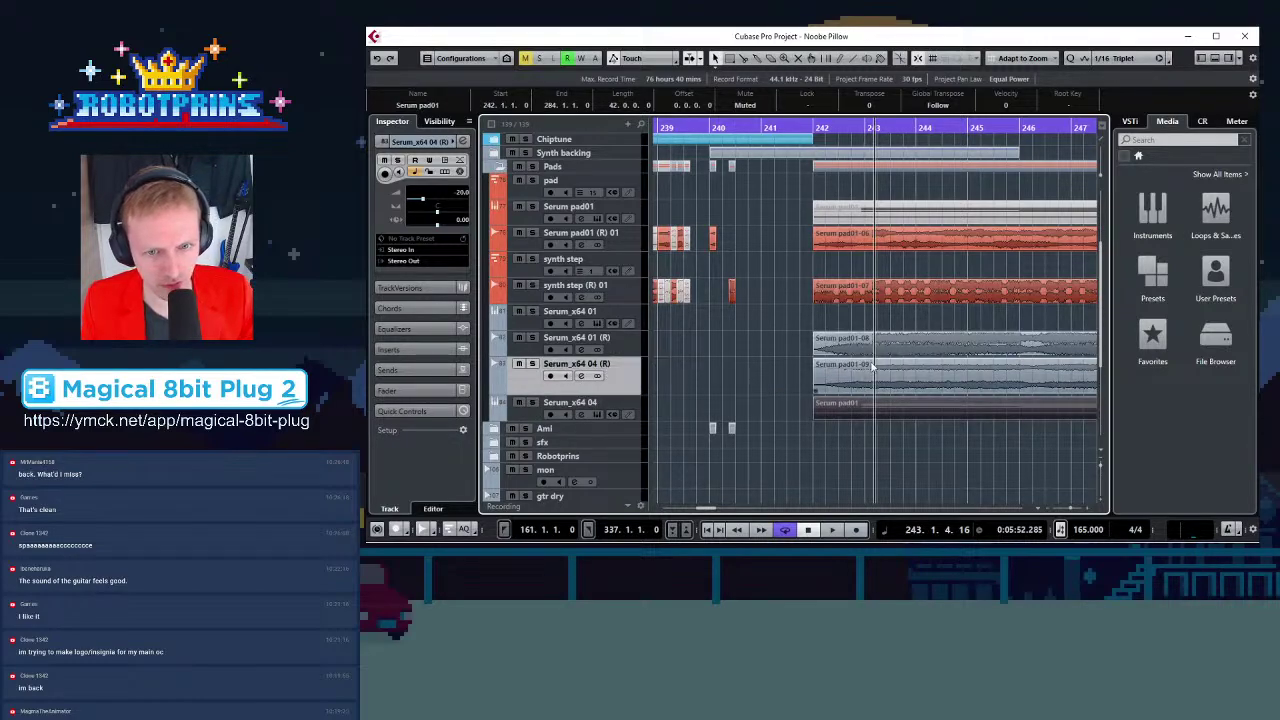
Move the Serum_x64 01 (R) and Serum_x64 04 (R) tracks together directly below synth step (R) 01
left_click(608, 351)
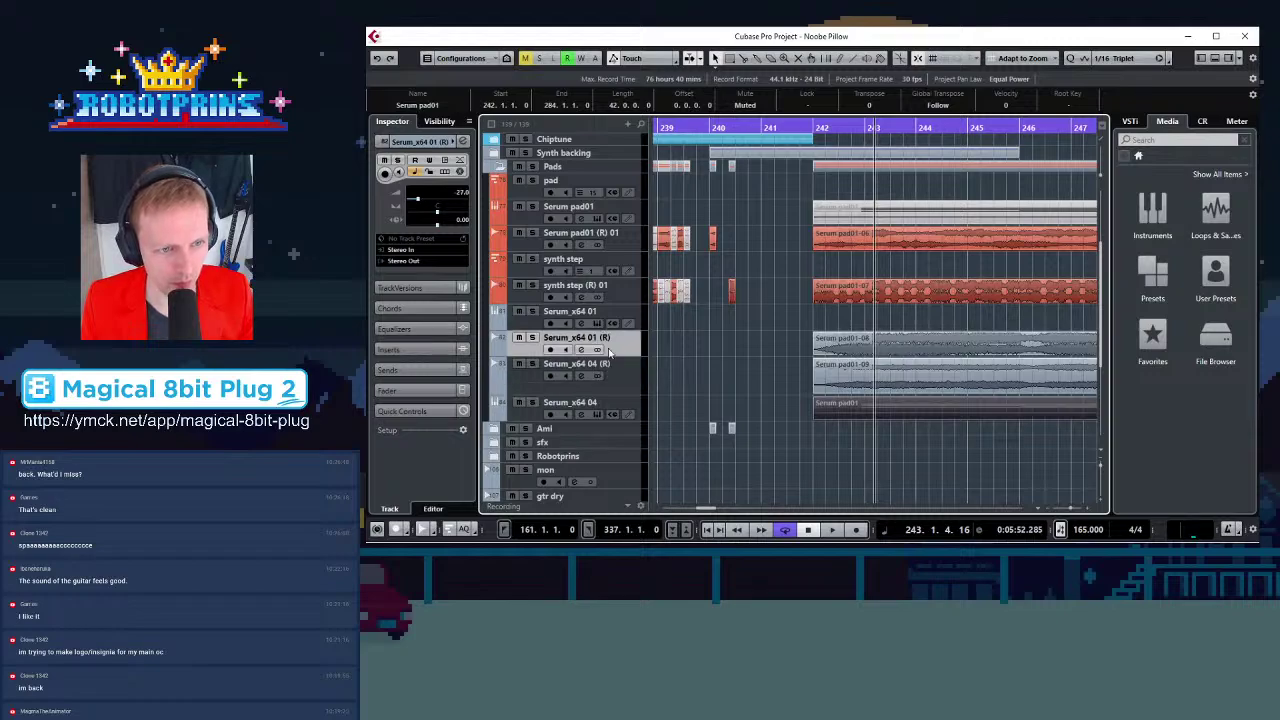
left_click(608, 381, "shift")
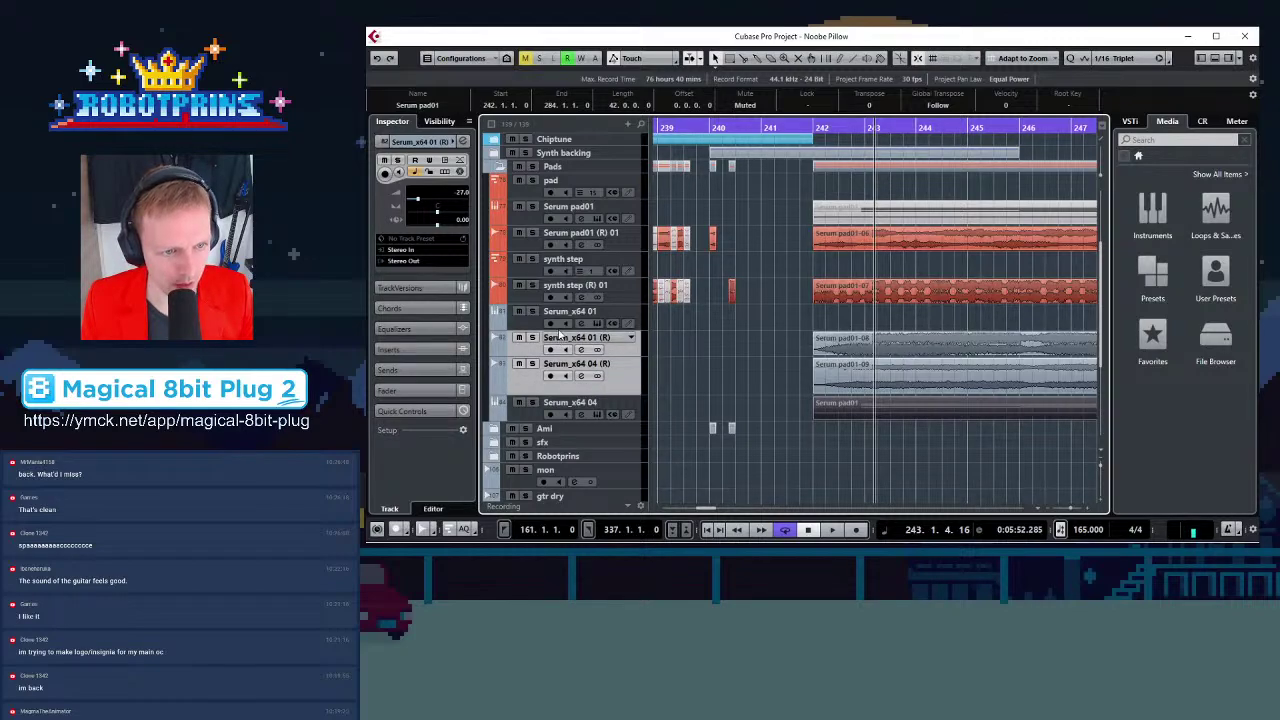
left_click_drag(562, 342, 563, 313)
Rename the Serum_x64 01 (R) track to Synth pad02
double_click(572, 311)
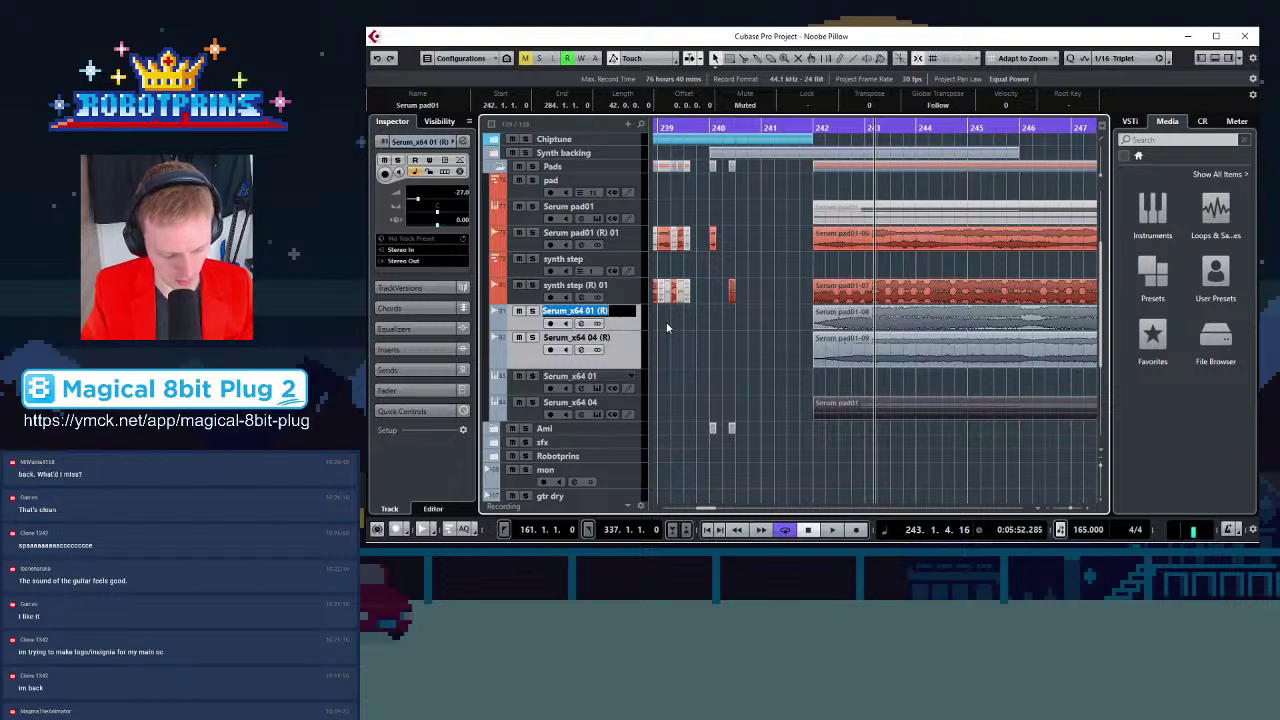
type("Synth pad")
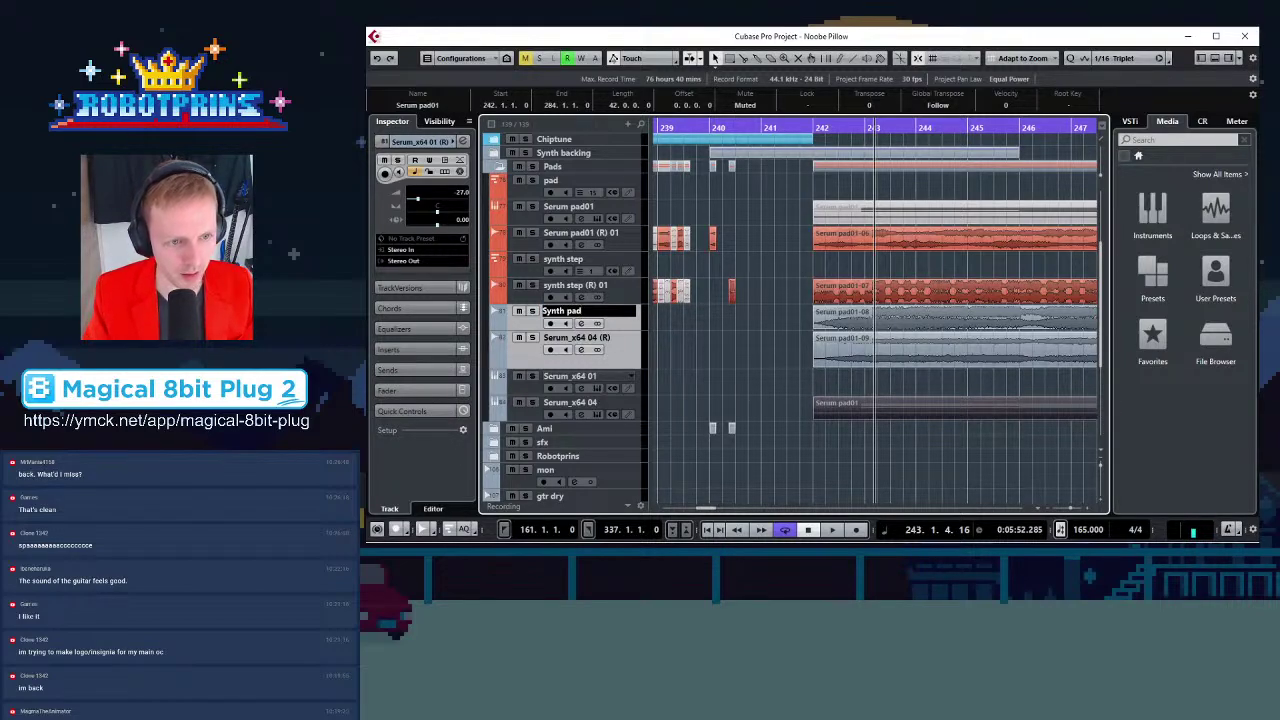
type("02")
key("Return")
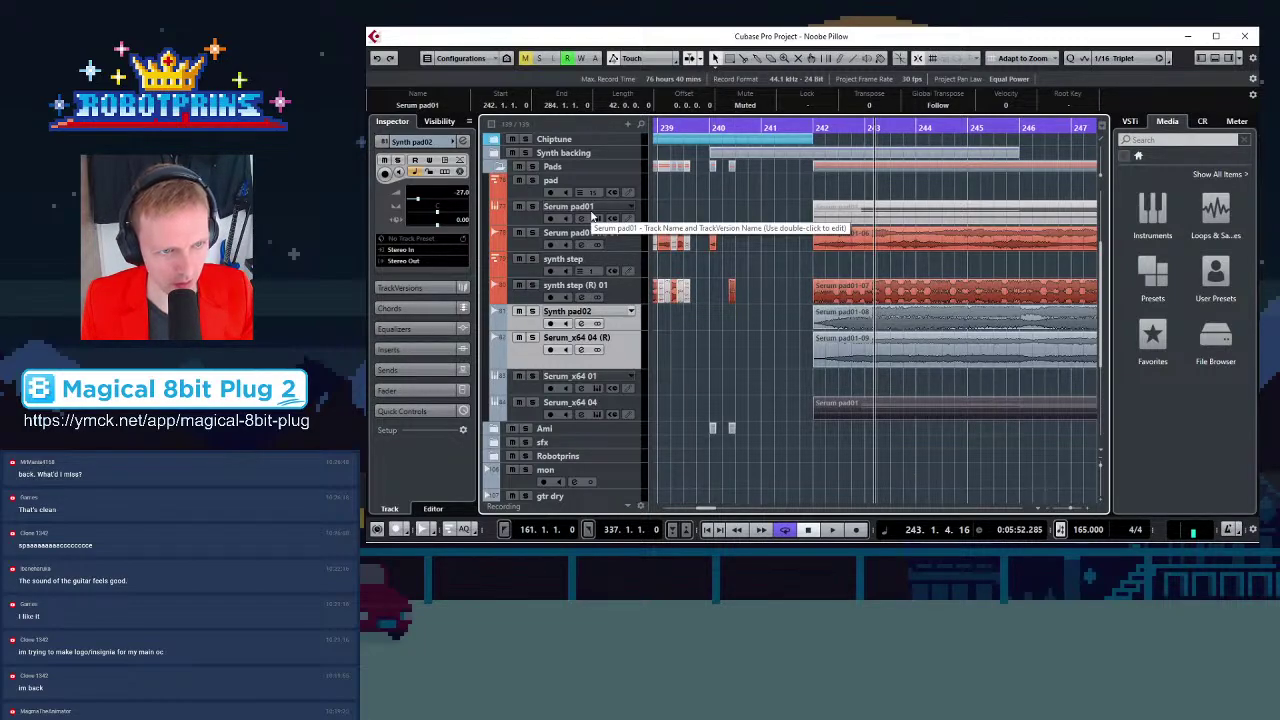
Rename the Synth pad02 track to Serum pad03
double_click(566, 311)
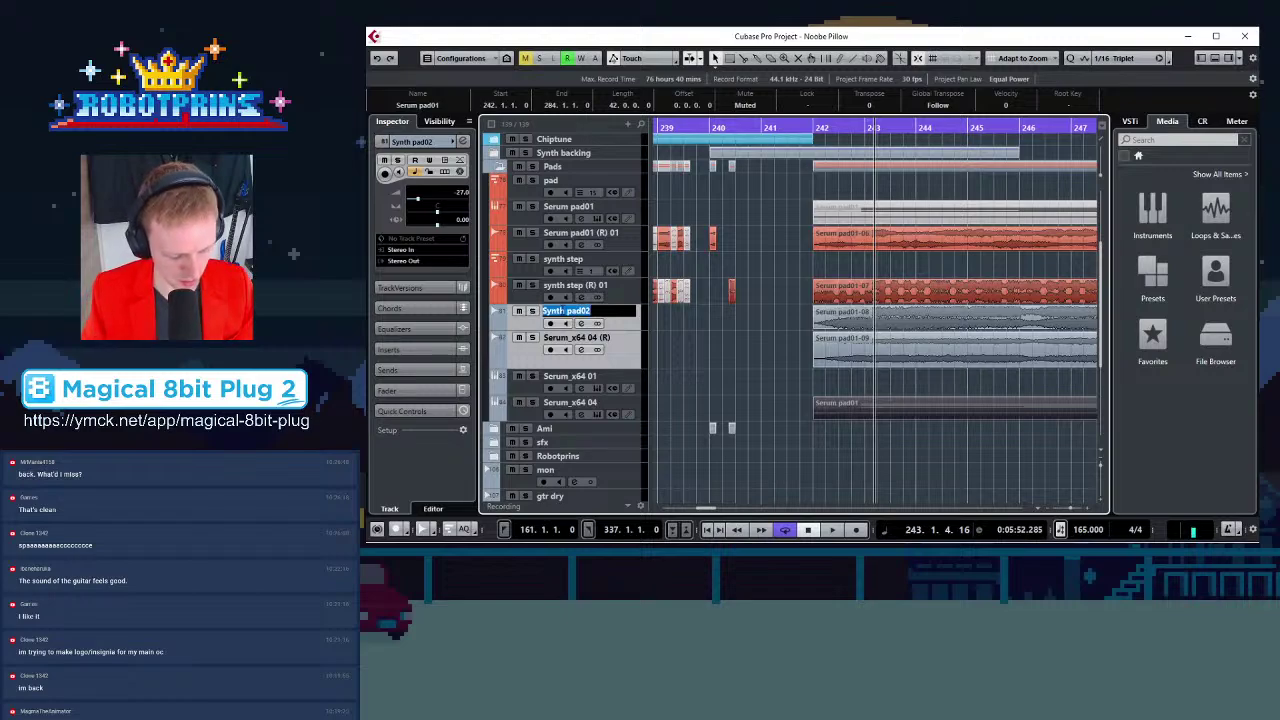
type("Serum pad")
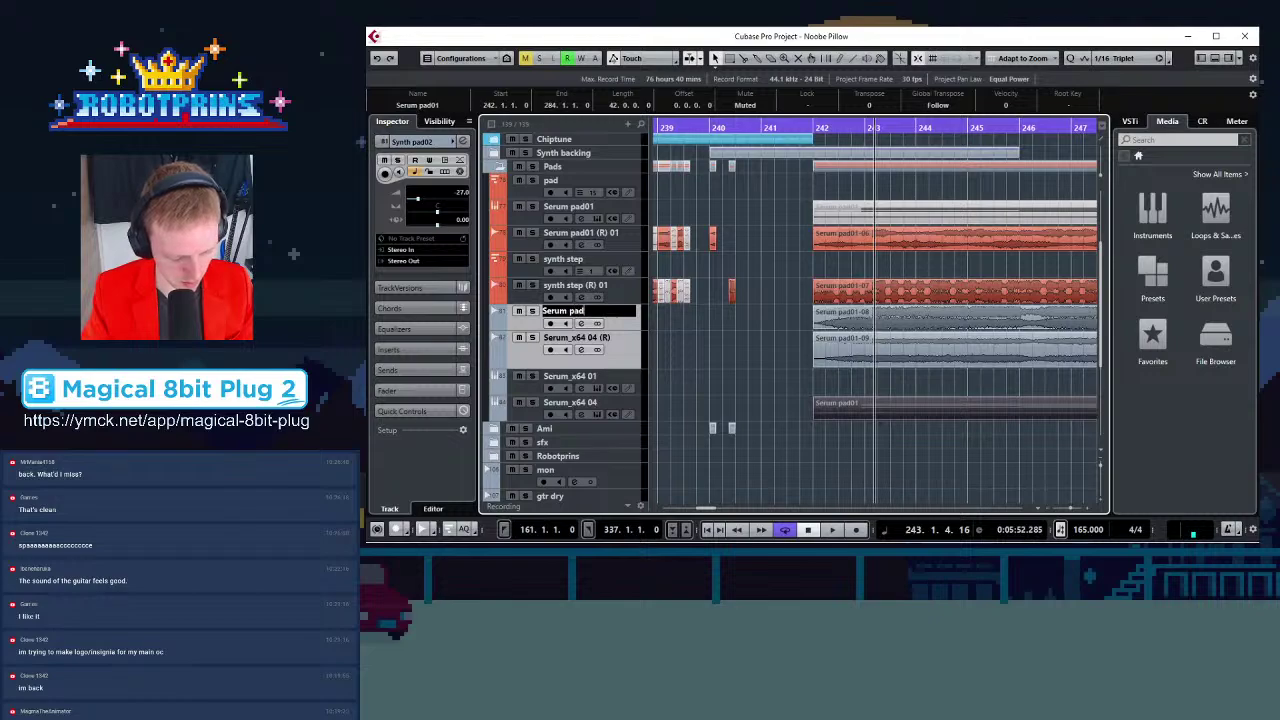
key("Return")
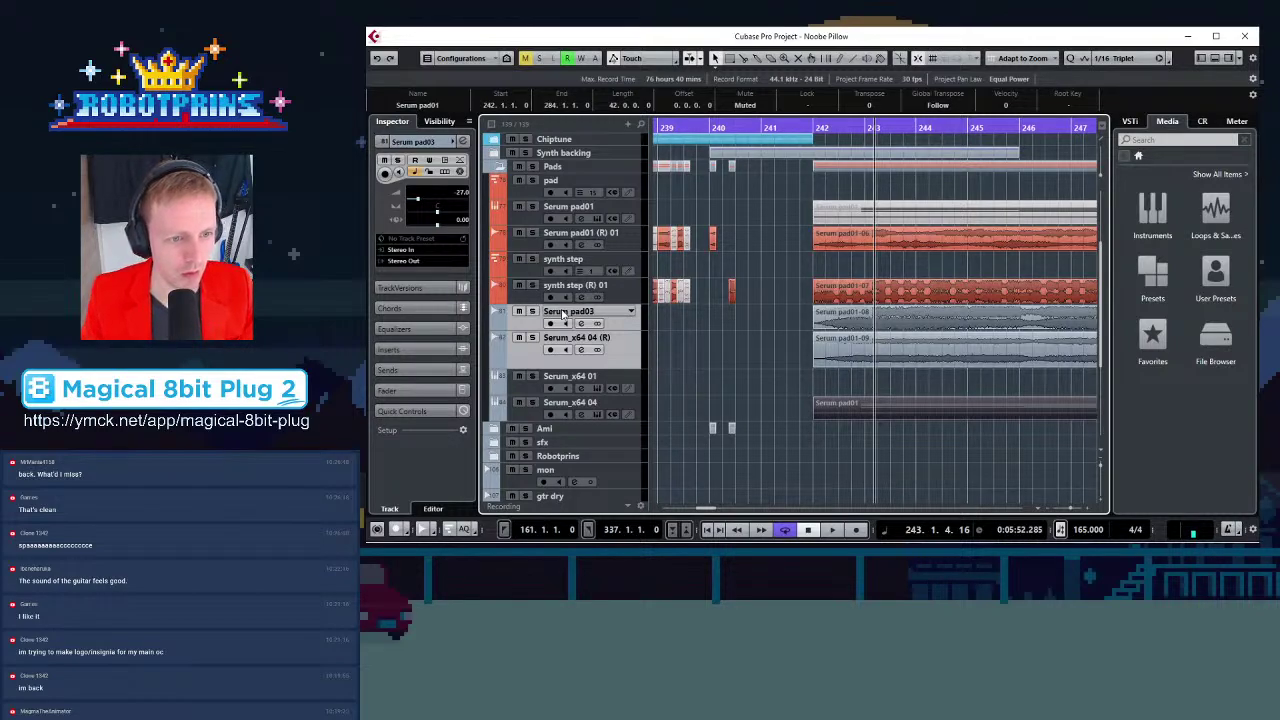
Rename the Serum pad03 track to Serum pad02 and select only that track
double_click(563, 313)
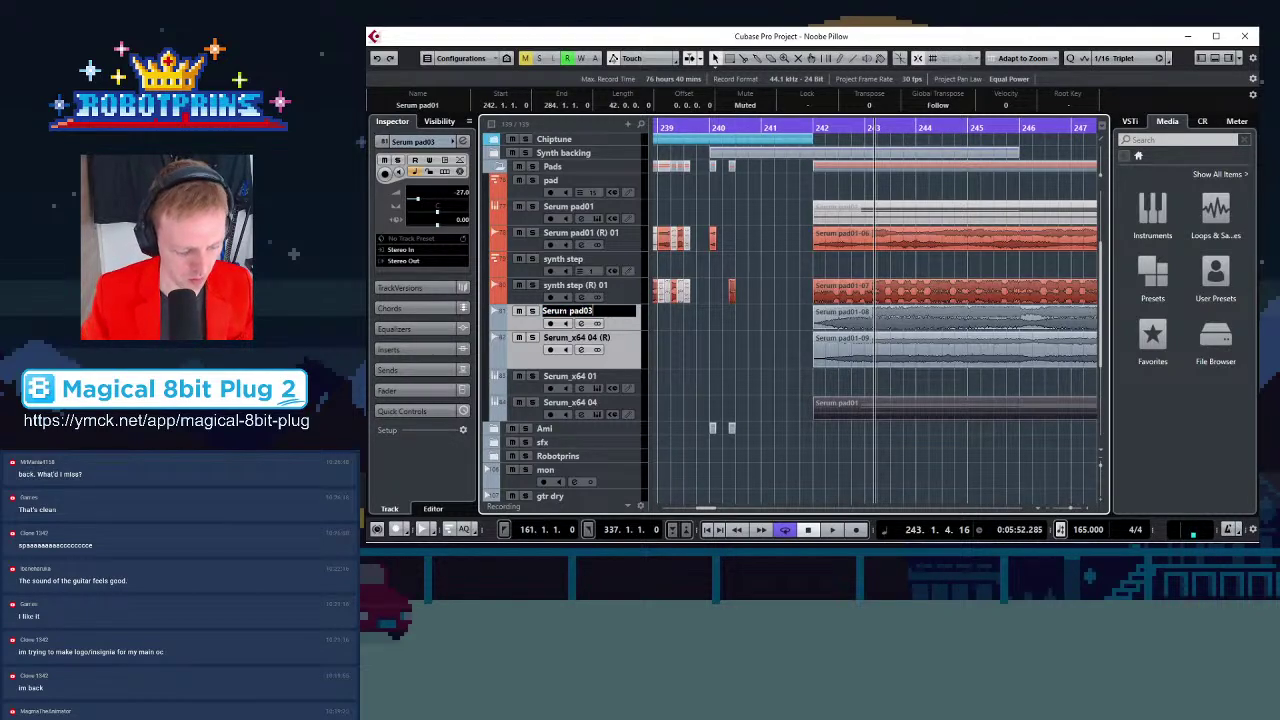
key("Return")
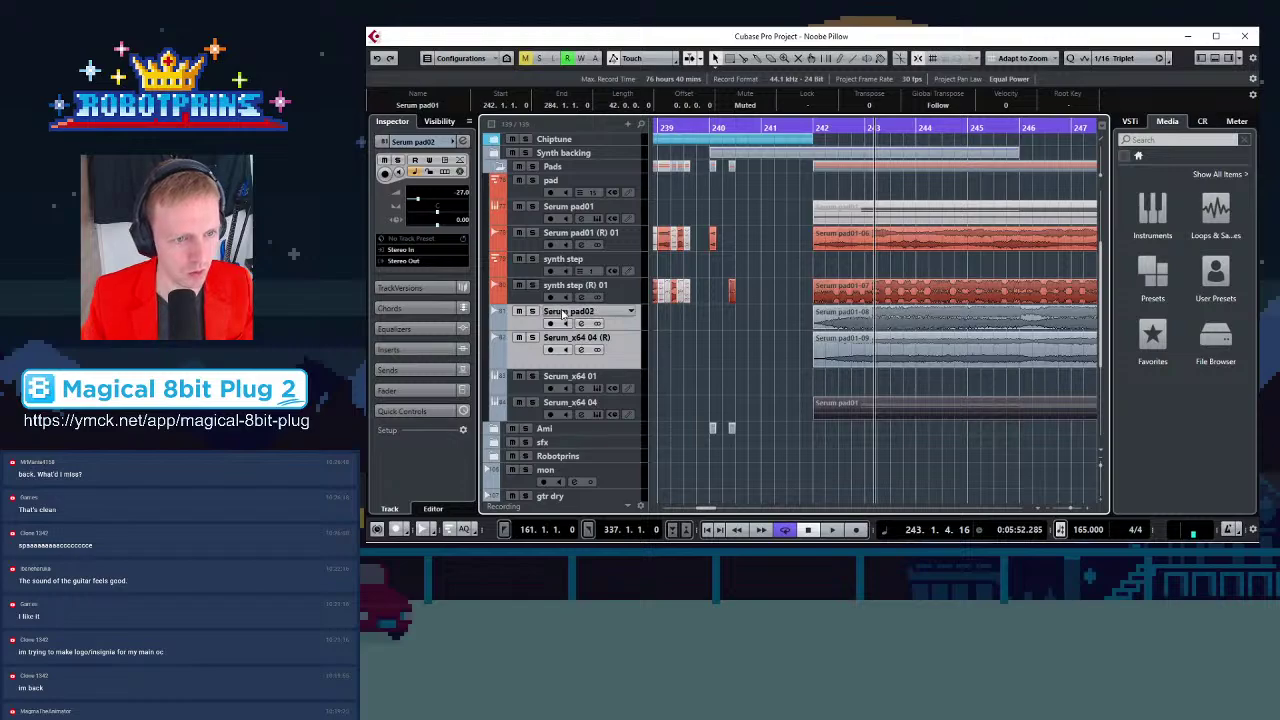
left_click(565, 313)
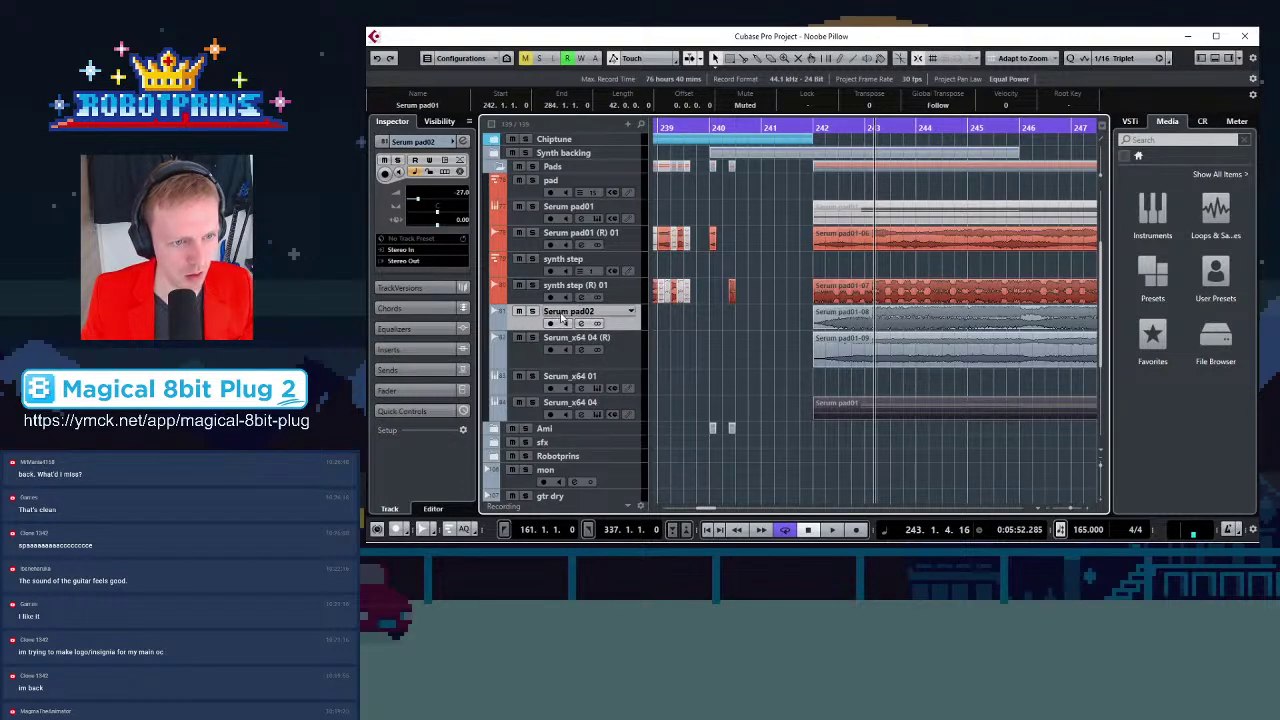
Copy the Serum pad02 track name and use it to rename the Serum_x64 04 (R) track as Serum pad03
double_click(566, 313)
key("ctrl+c")
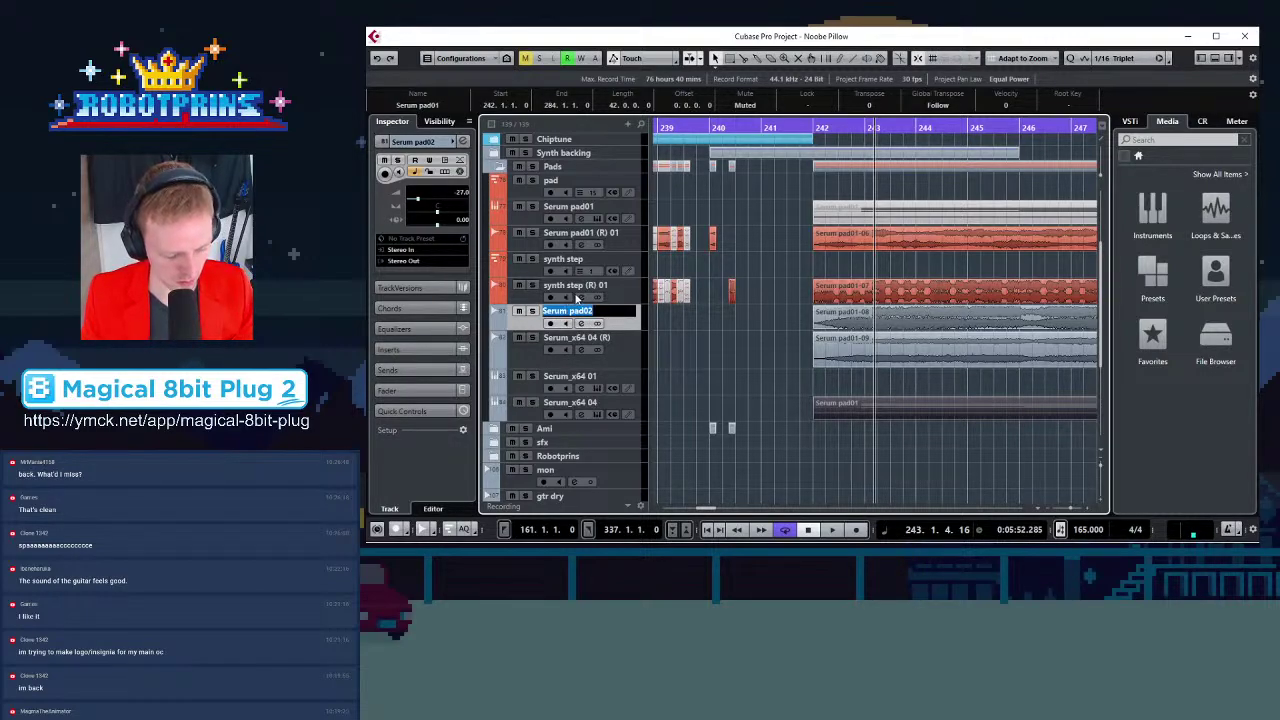
key("Tab")
key("ctrl+v")
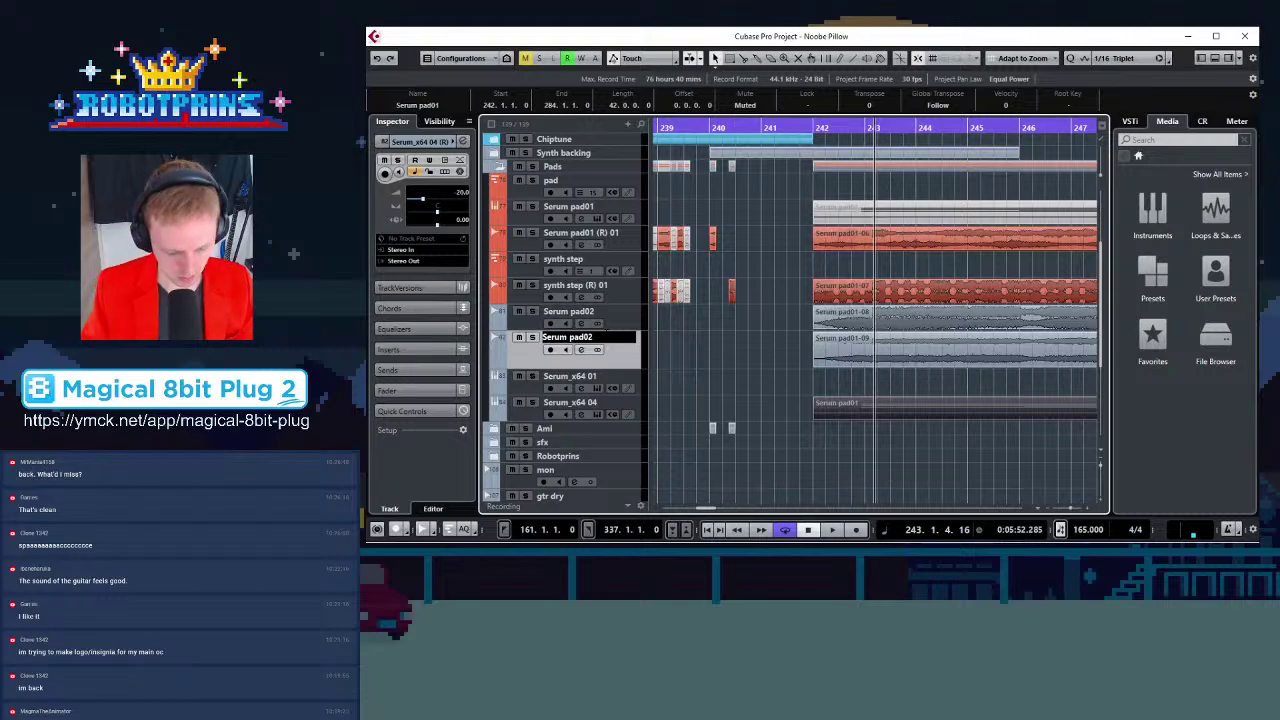
type("3")
key("Return")
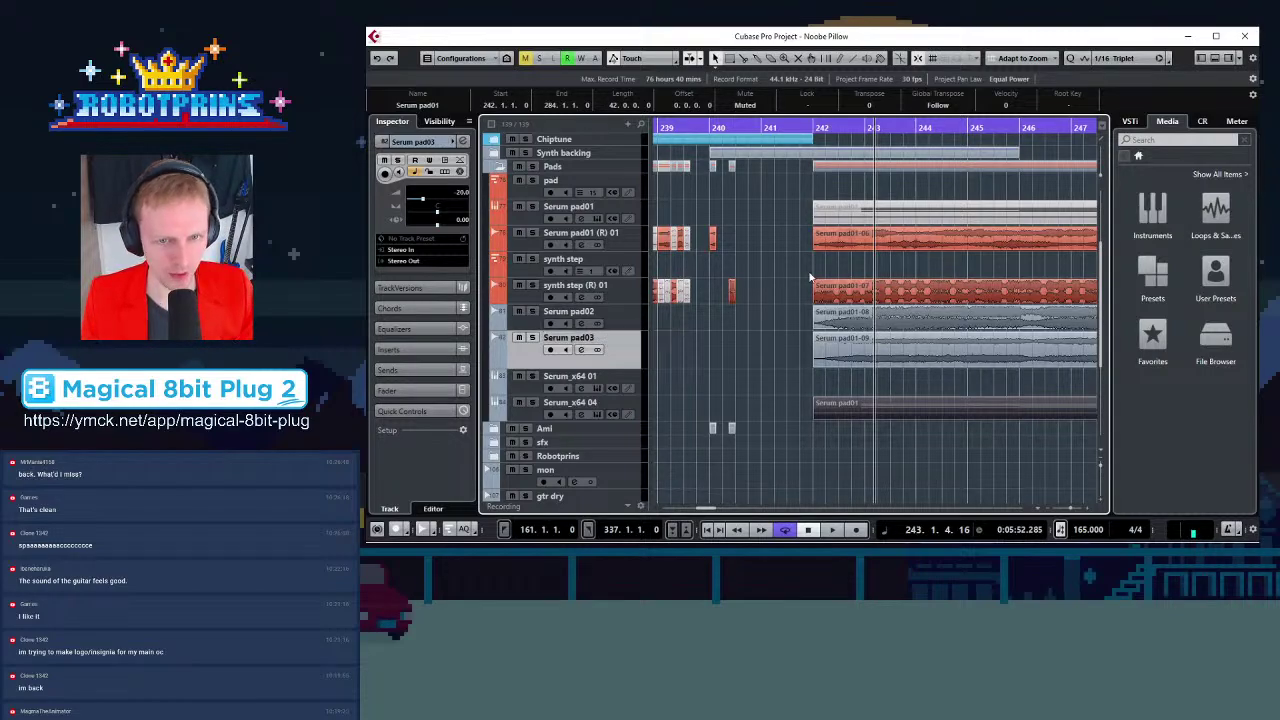
Solo the Serum pad01 (R) 01 track and move it directly below the synth step track
key("h")
key("h")
key("h")
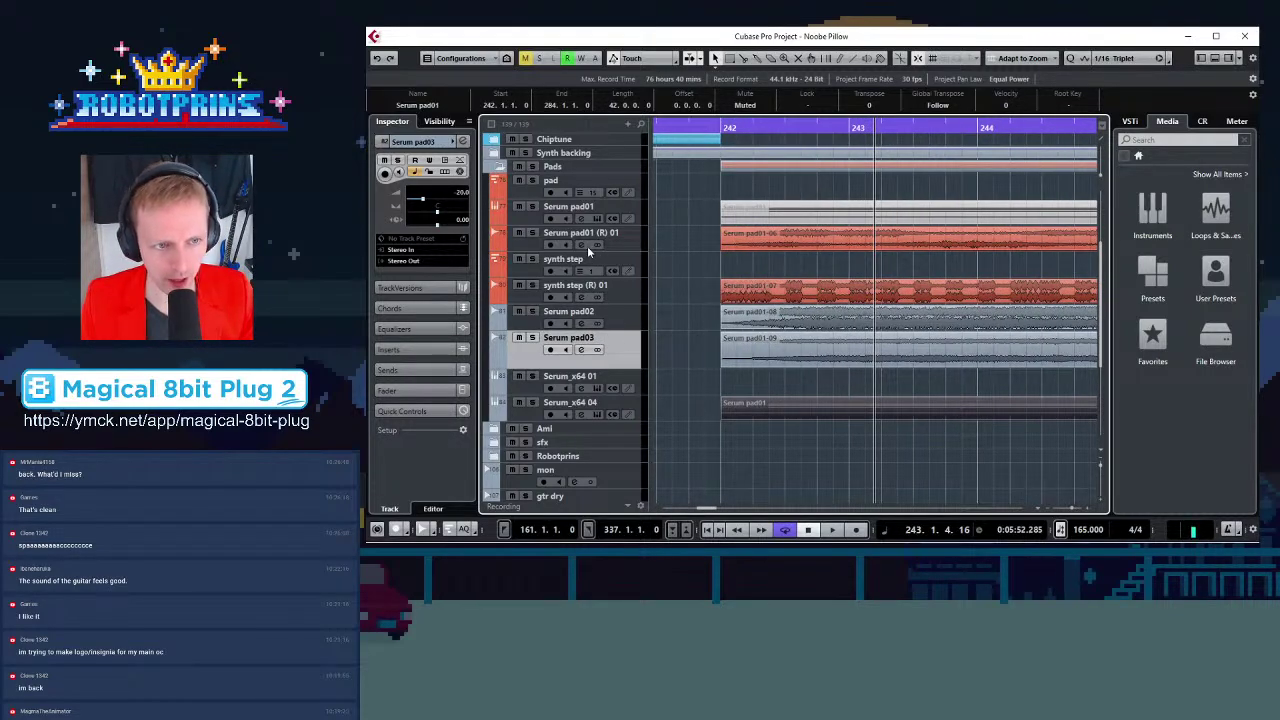
left_click(534, 233)
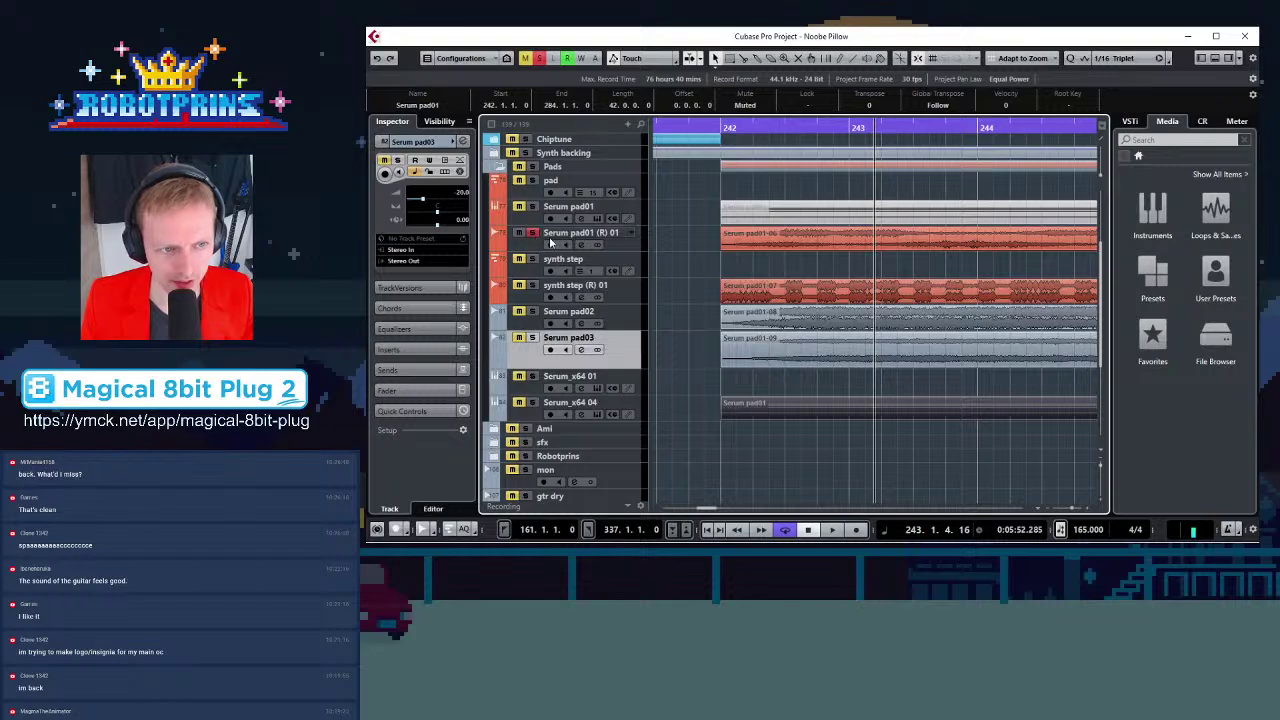
key("g")
key("g")
key("g")
left_click_drag(560, 239, 563, 268)
Play the soloed Serum pad01 (R) 01 track from bar 242 to review its rendered audio
key("g")
key("g")
key("g")
key("g")
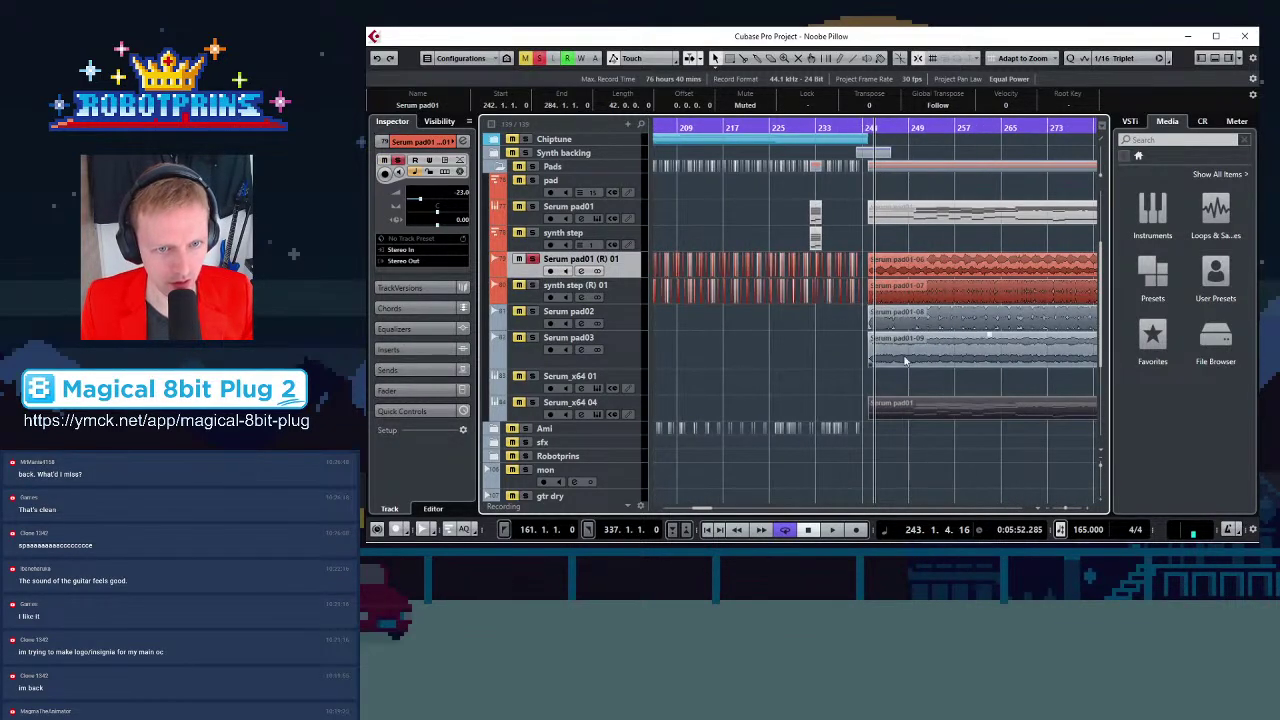
key("h")
key("h")
key("h")
key("h")
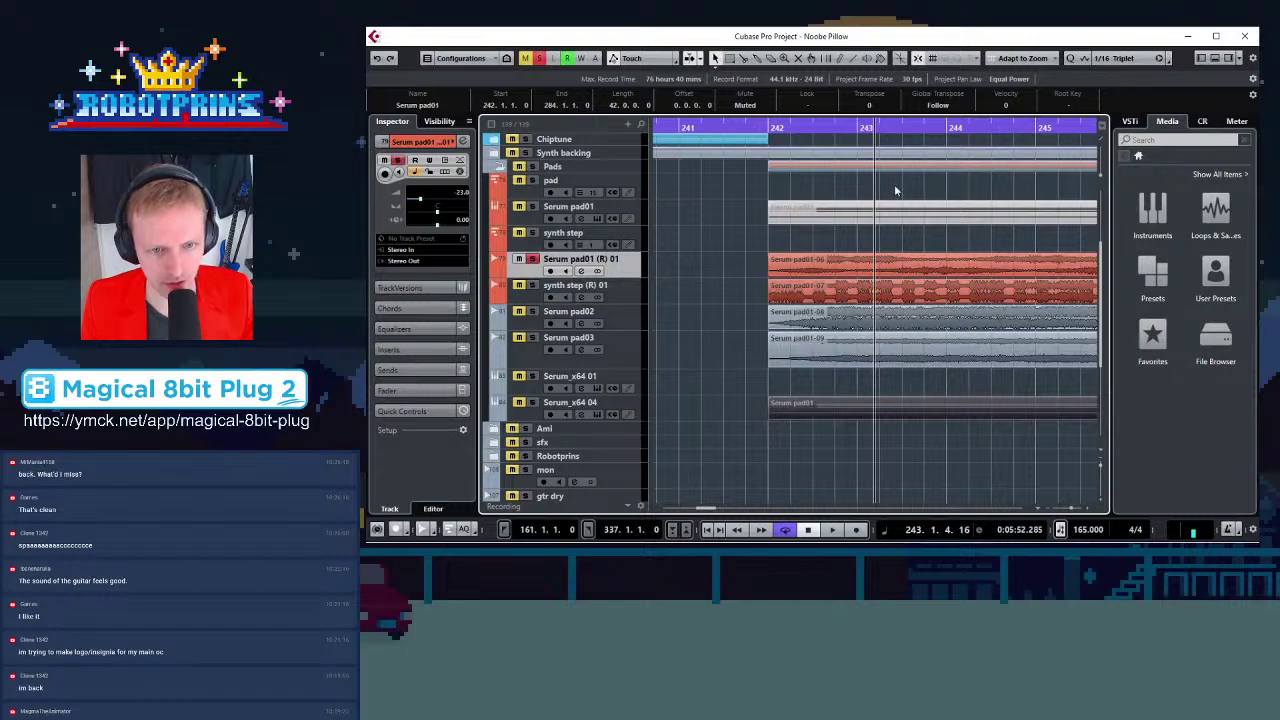
key("g")
left_click(793, 128)
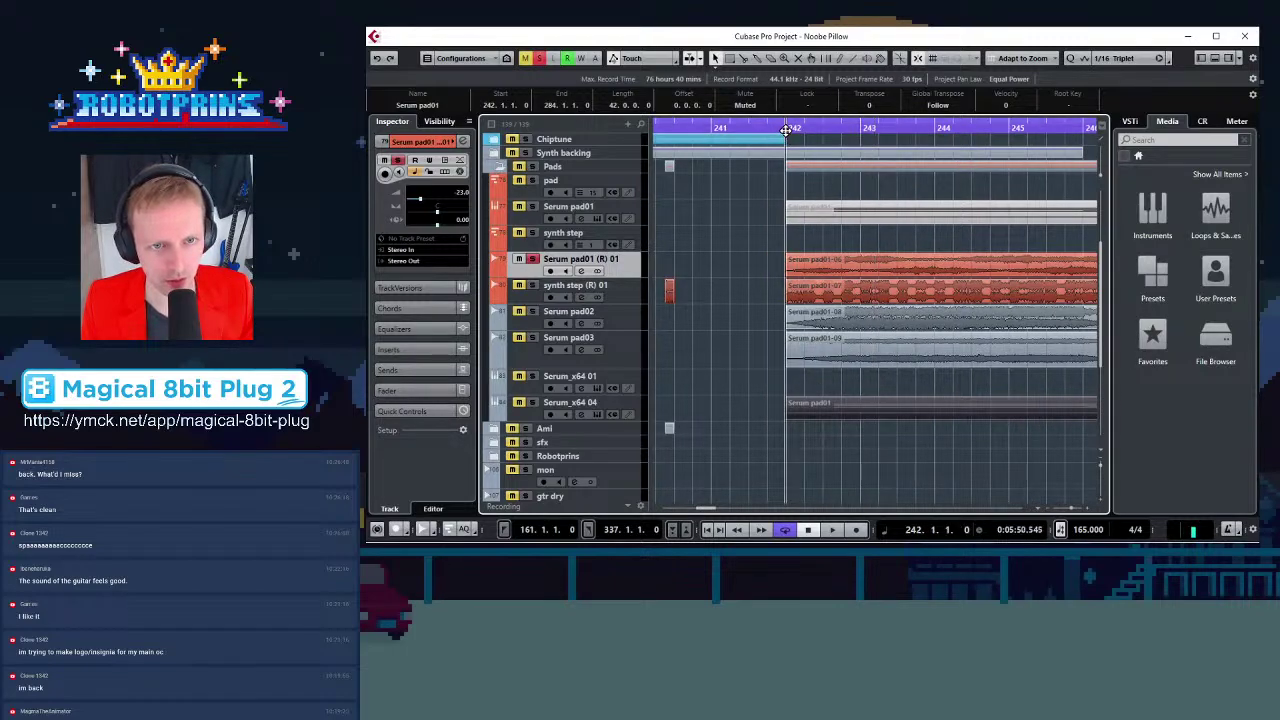
key("g")
key("g")
key("g")
key("space")
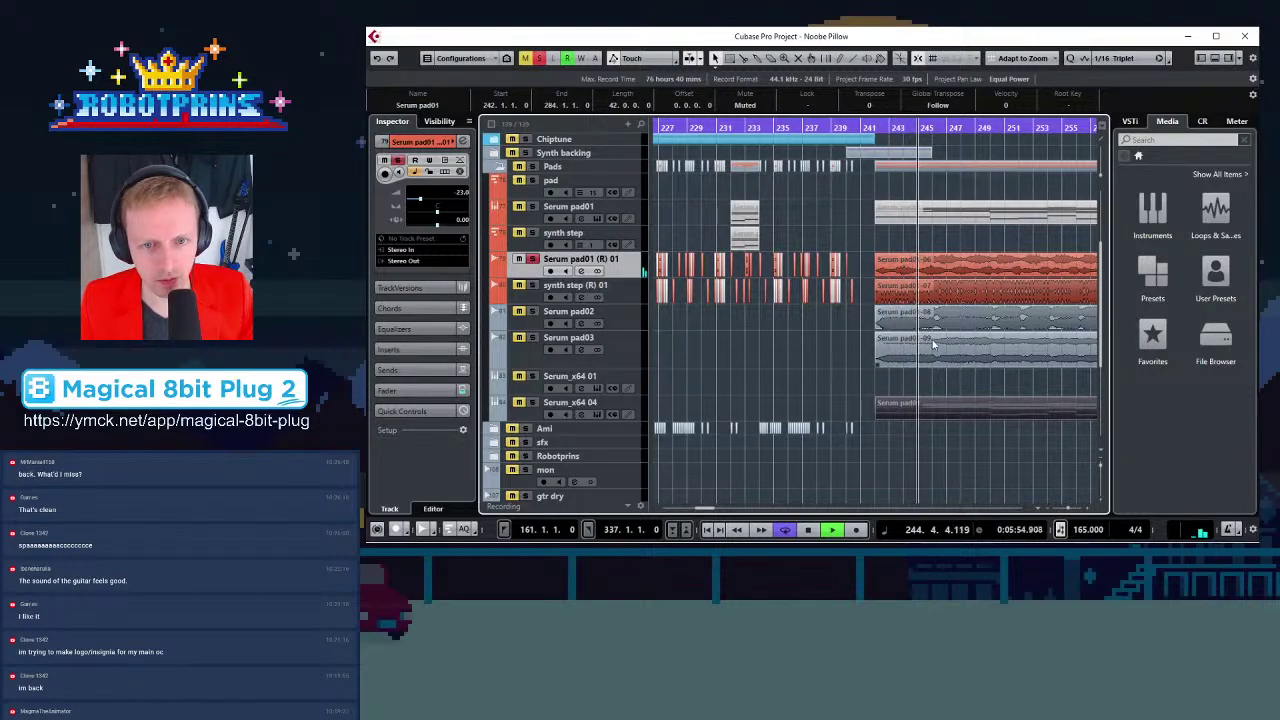
key("space")
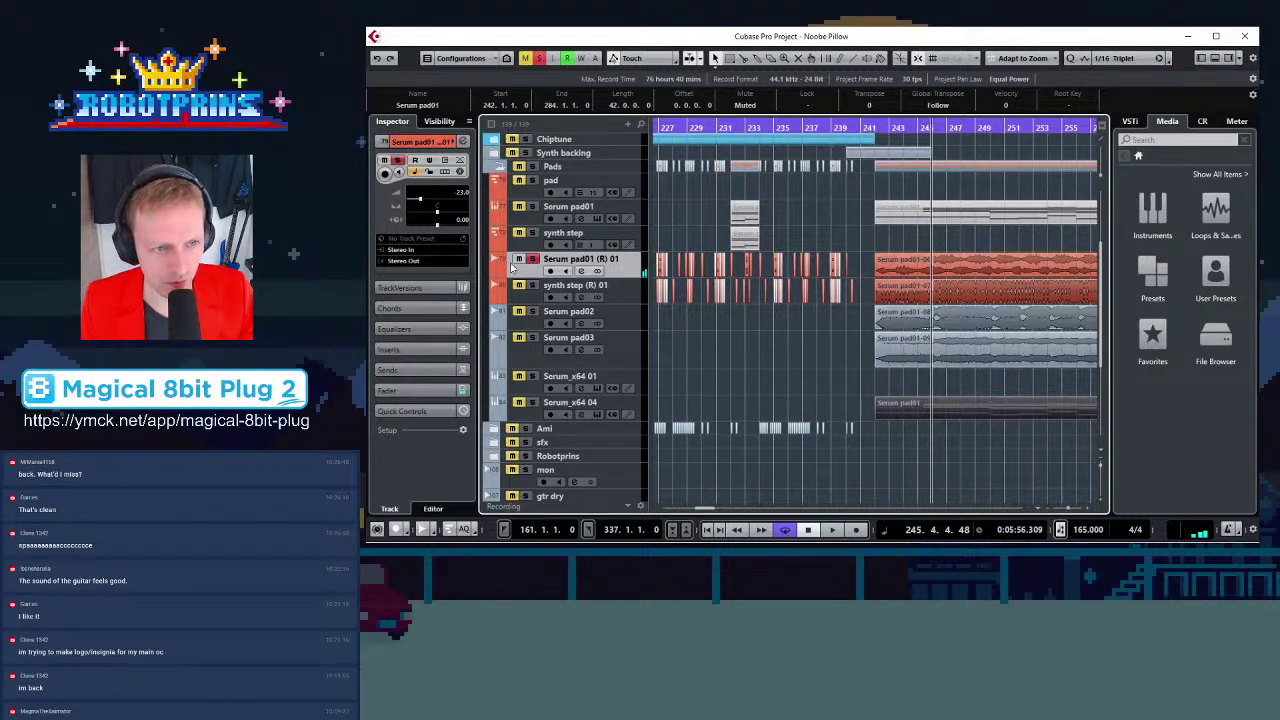
Switch the solo to synth step (R) 01 and play its rendered audio from bar 242
left_click(533, 260)
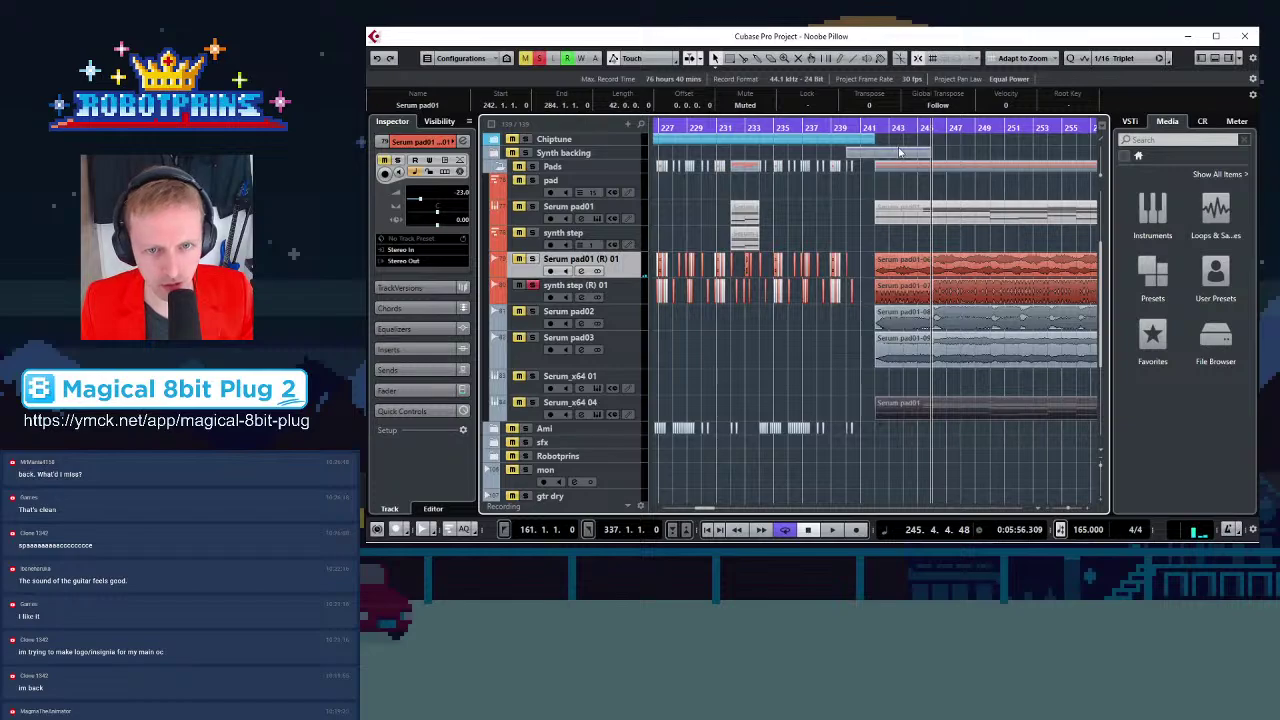
left_click(876, 127)
key("space")
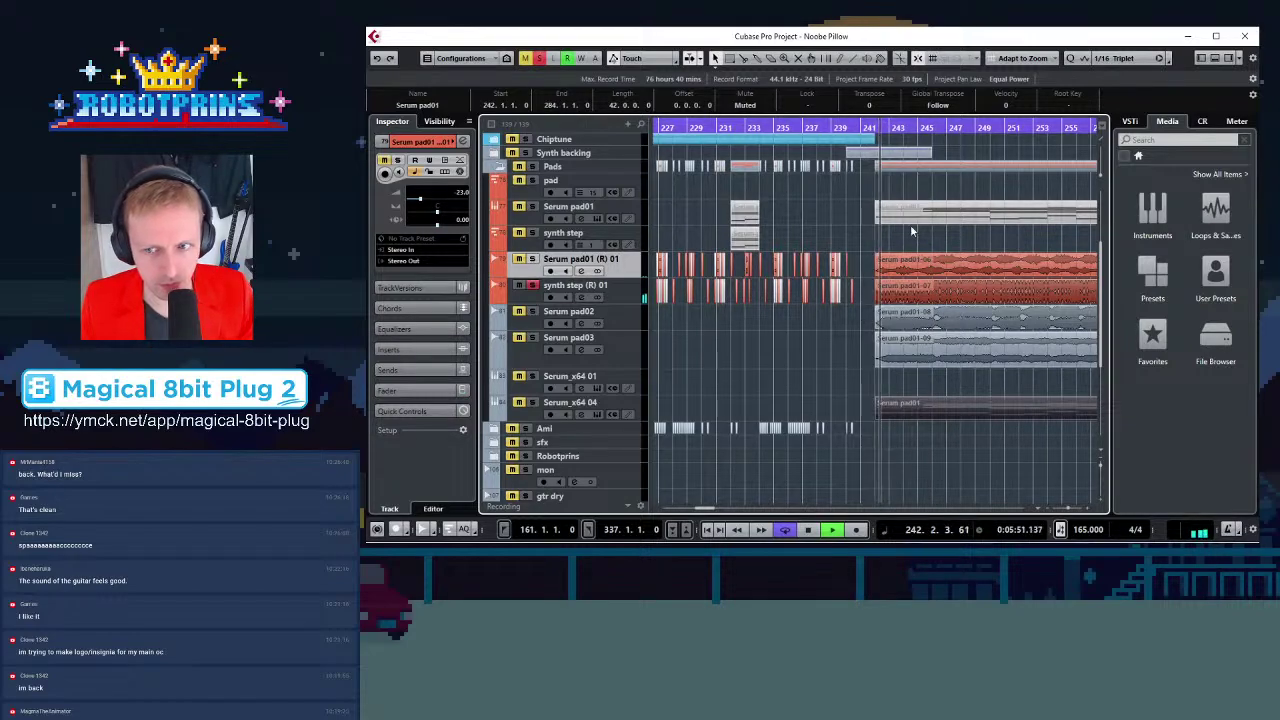
key("h")
key("h")
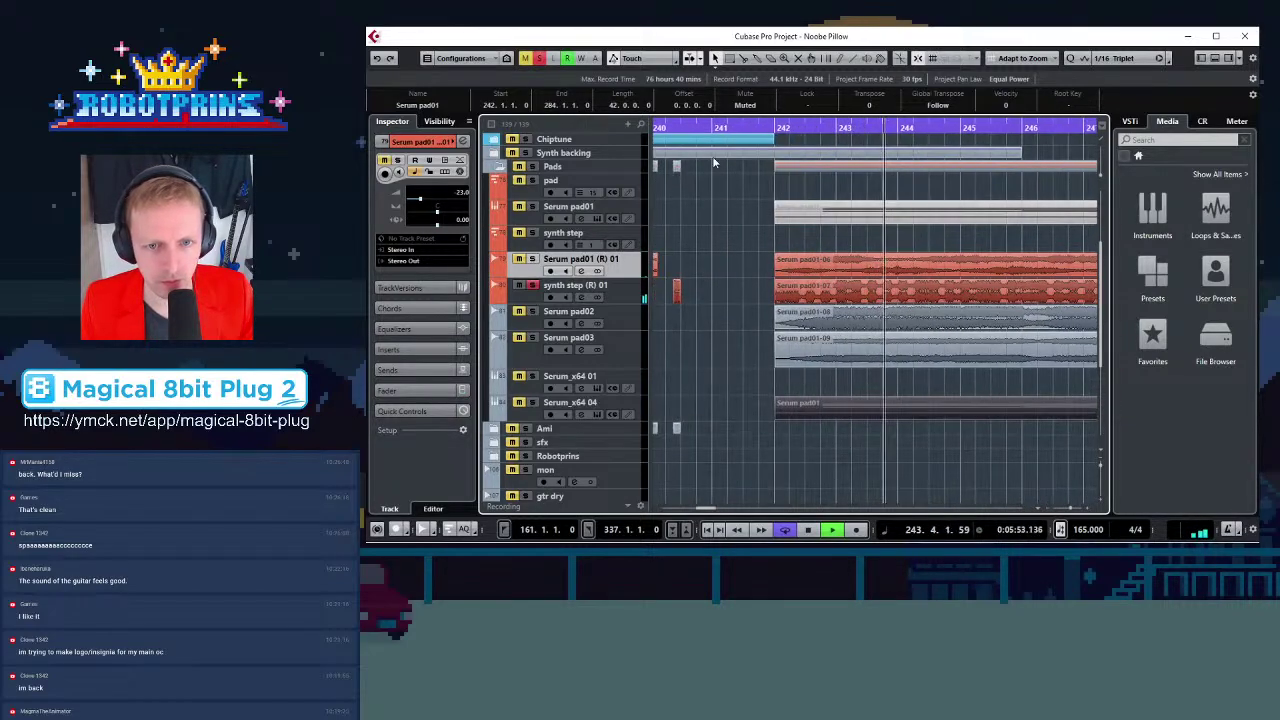
key("g")
key("g")
key("g")
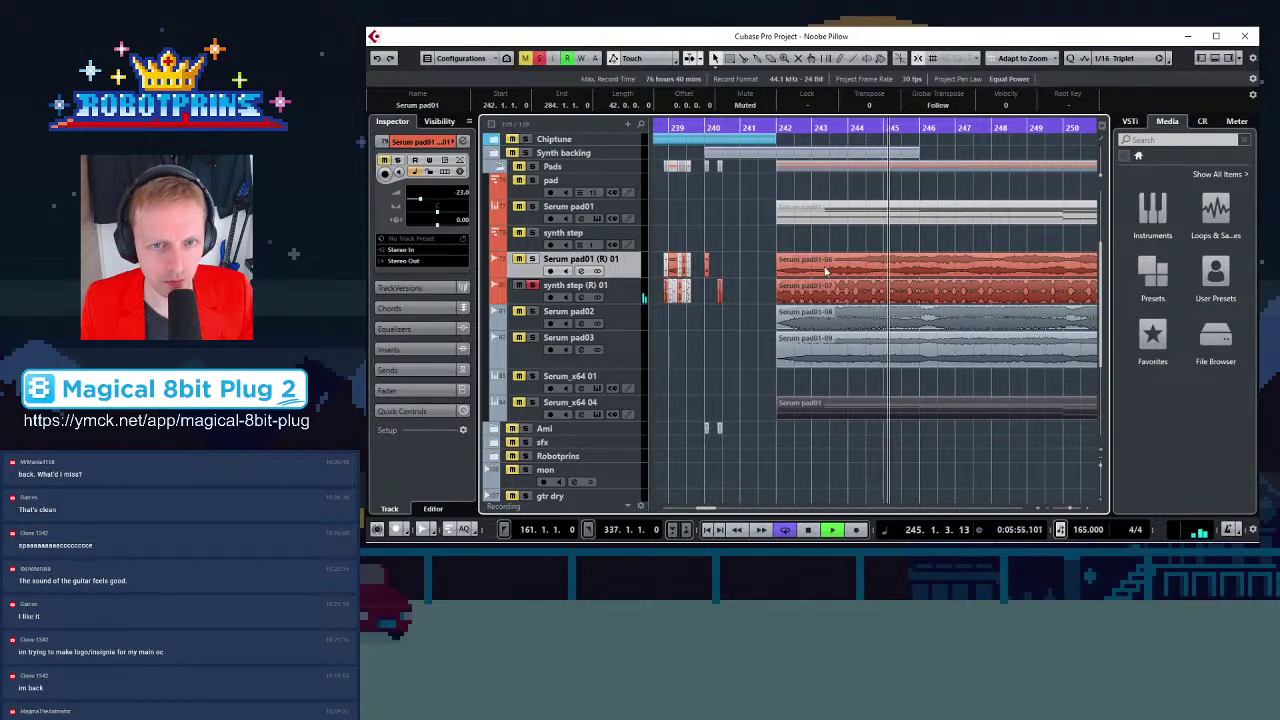
key("space")
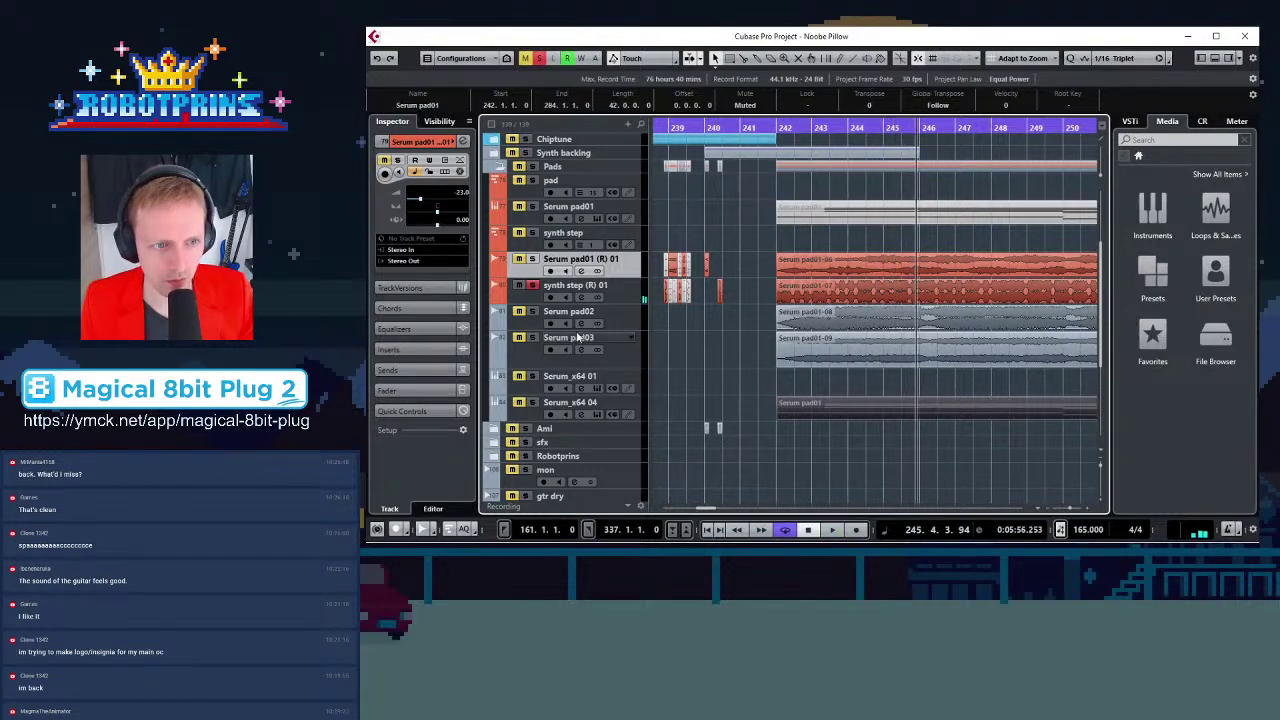
Switch the solo to Serum pad02 and play its rendered audio from bar 242
left_click(777, 125)
key("space")
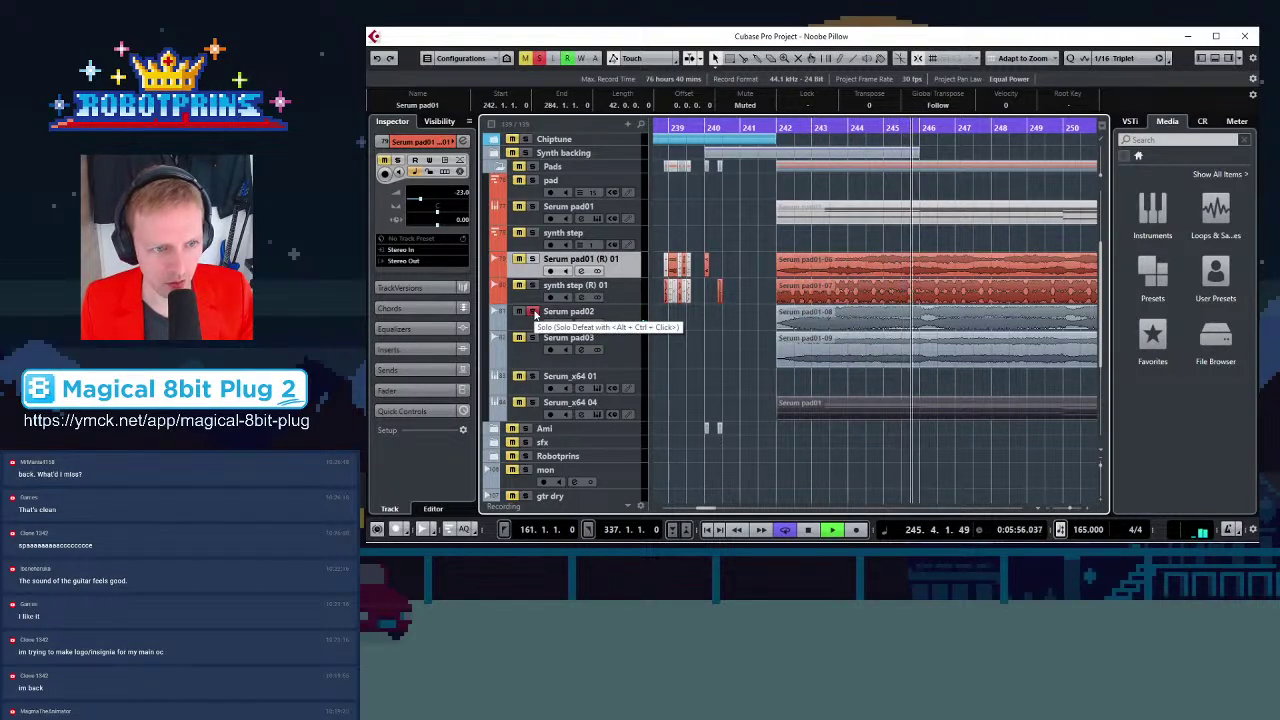
key("space")
Switch the solo to Serum pad03 and play its rendered audio from bar 242
left_click(533, 311)
left_click(533, 337)
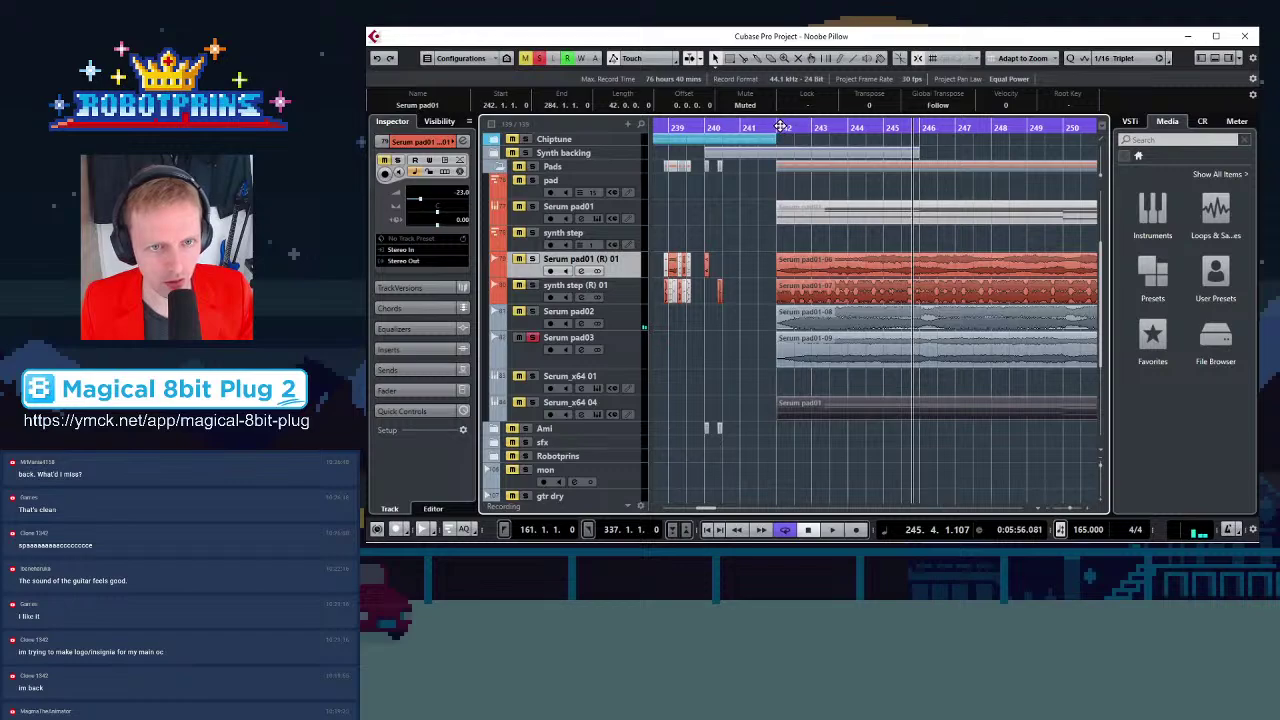
left_click(778, 132)
key("space")
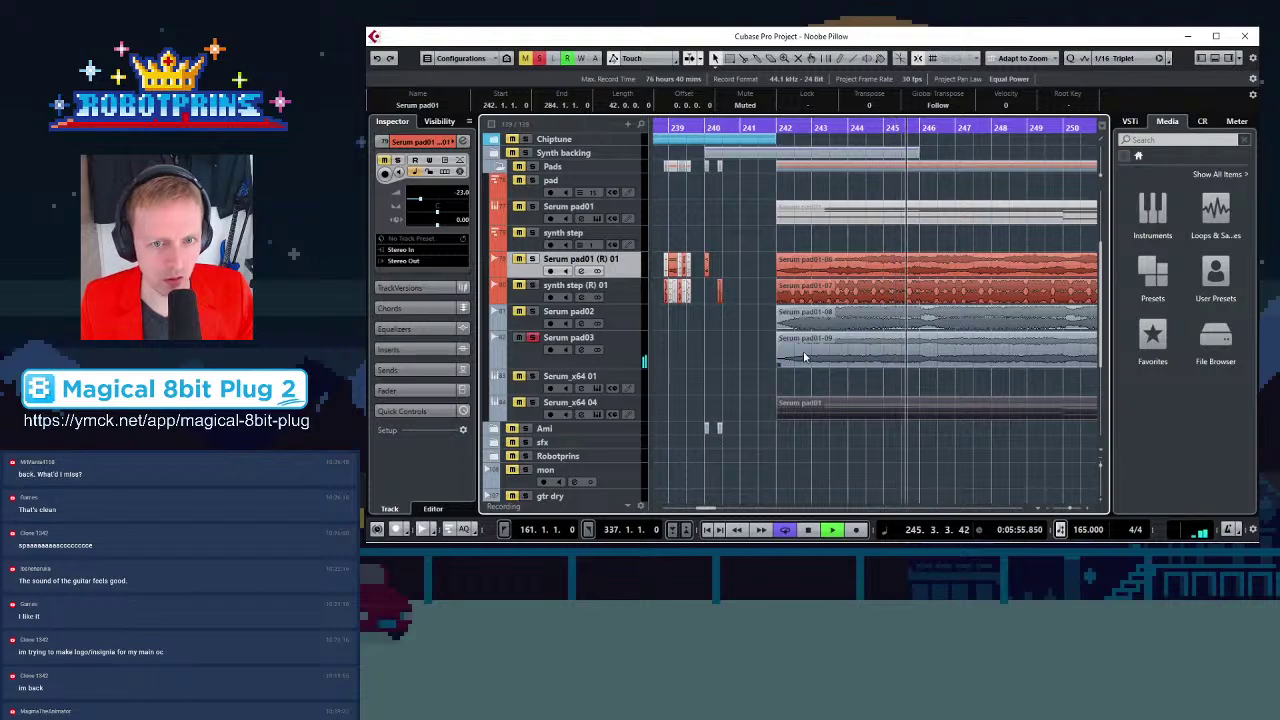
key("space")
Deselect the Serum pad01 part on Serum_x64 04 and turn off the solo on Serum pad03
left_click(818, 379)
key("h")
key("h")
key("h")
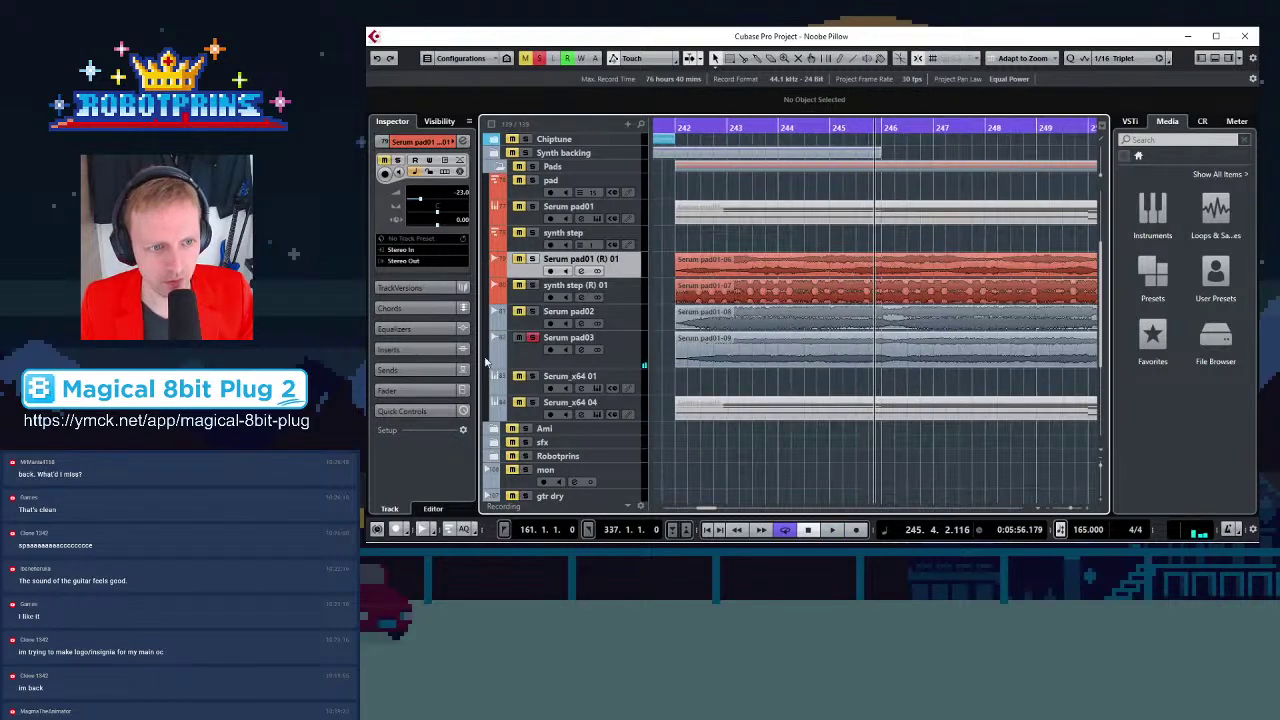
left_click(532, 339)
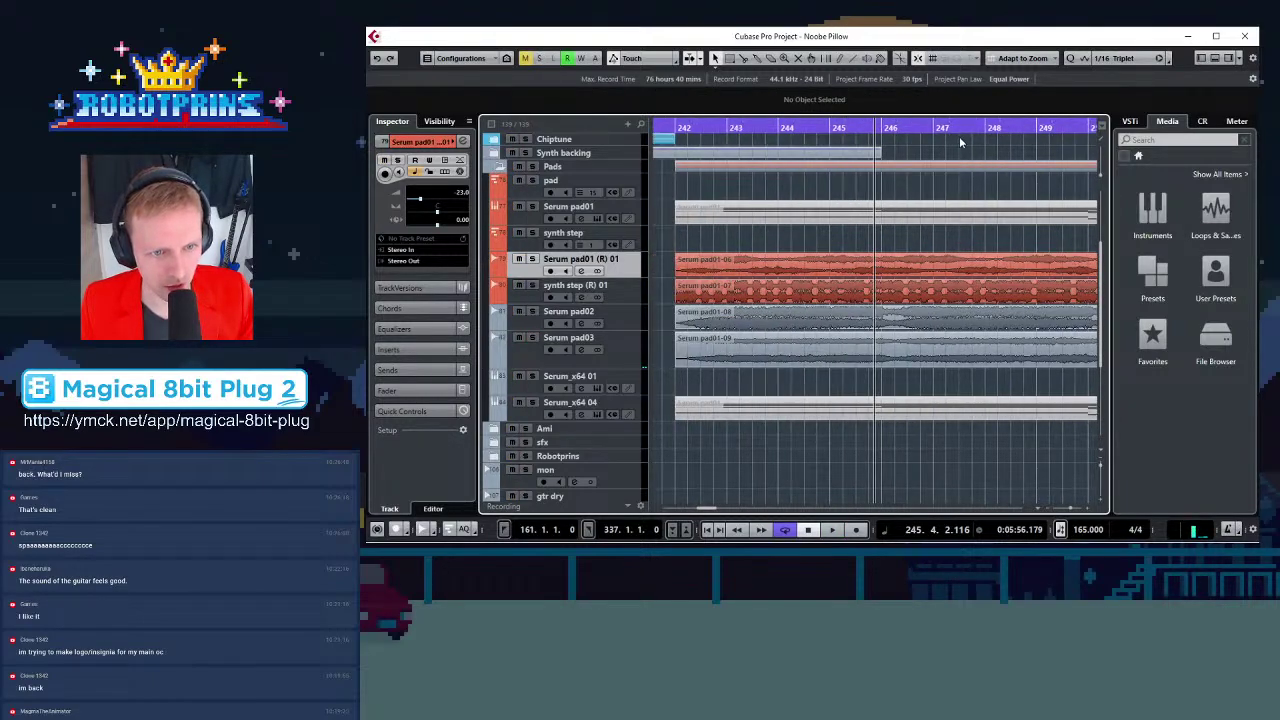
Split the rendered clips on Serum pad01 (R) 01 and synth step (R) 01 at beats 2 and 3 of bar 242
left_click(687, 126)
key("h")
key("h")
key("h")
key("h")
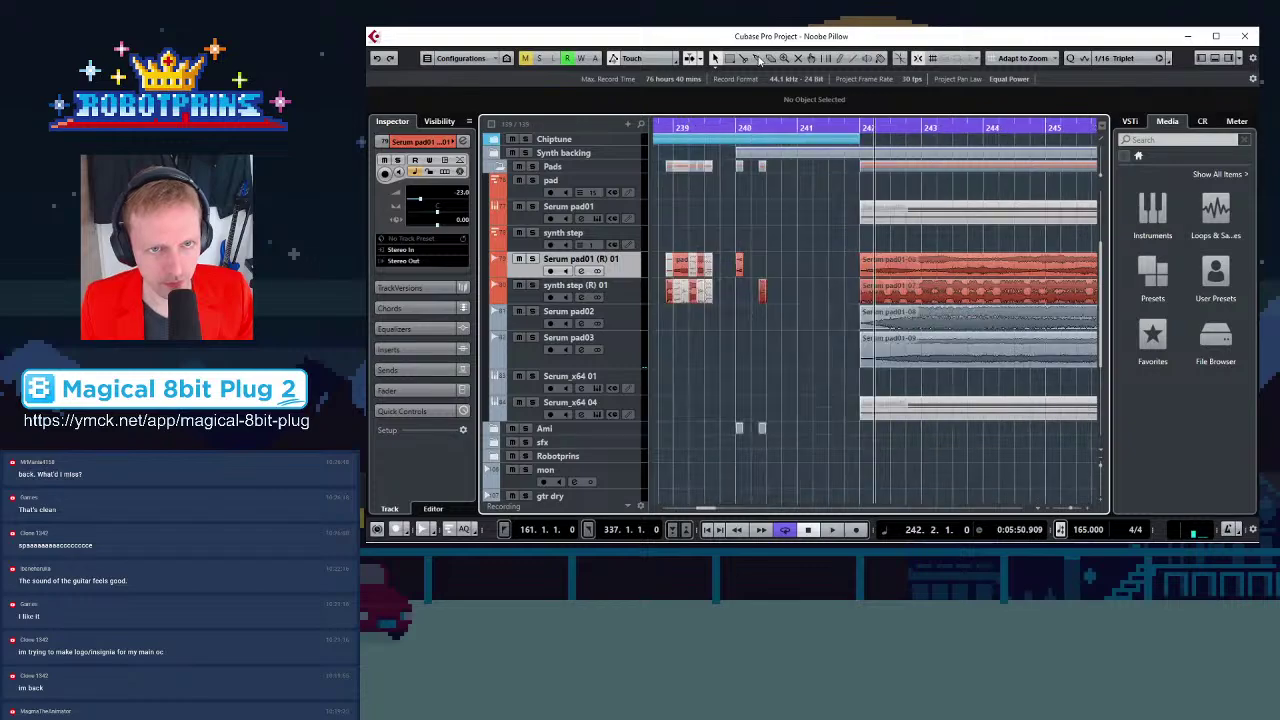
left_click(743, 58)
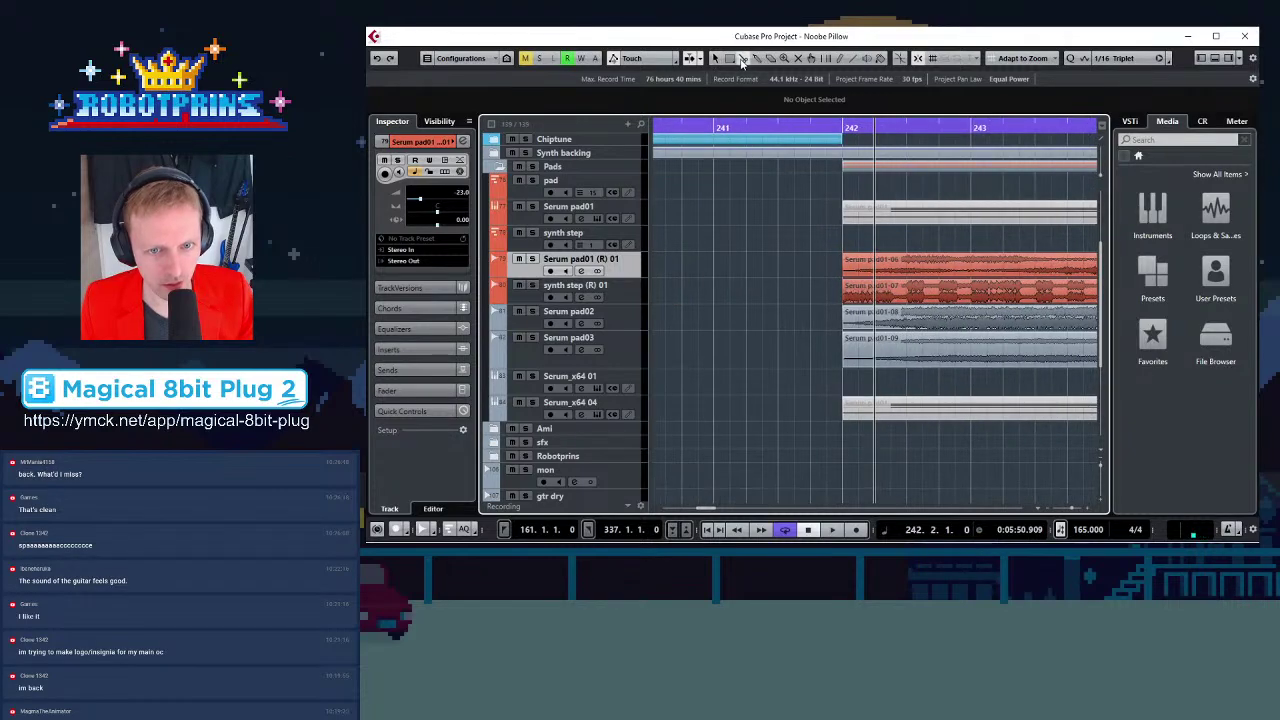
left_click(878, 268)
left_click(907, 268)
left_click(862, 296)
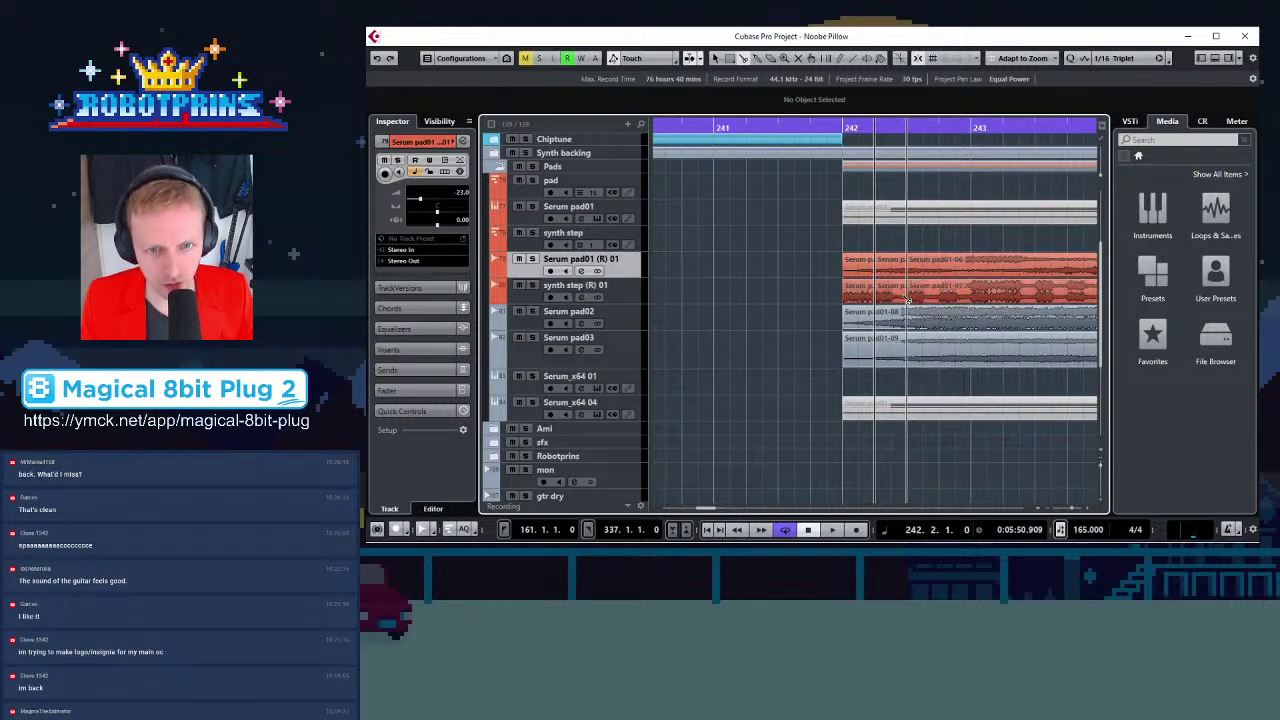
Split the clips on Serum pad01 (R) 01 and synth step (R) 01 at beat 4 of bar 242 and at bar 243
left_click(940, 266)
left_click(971, 271)
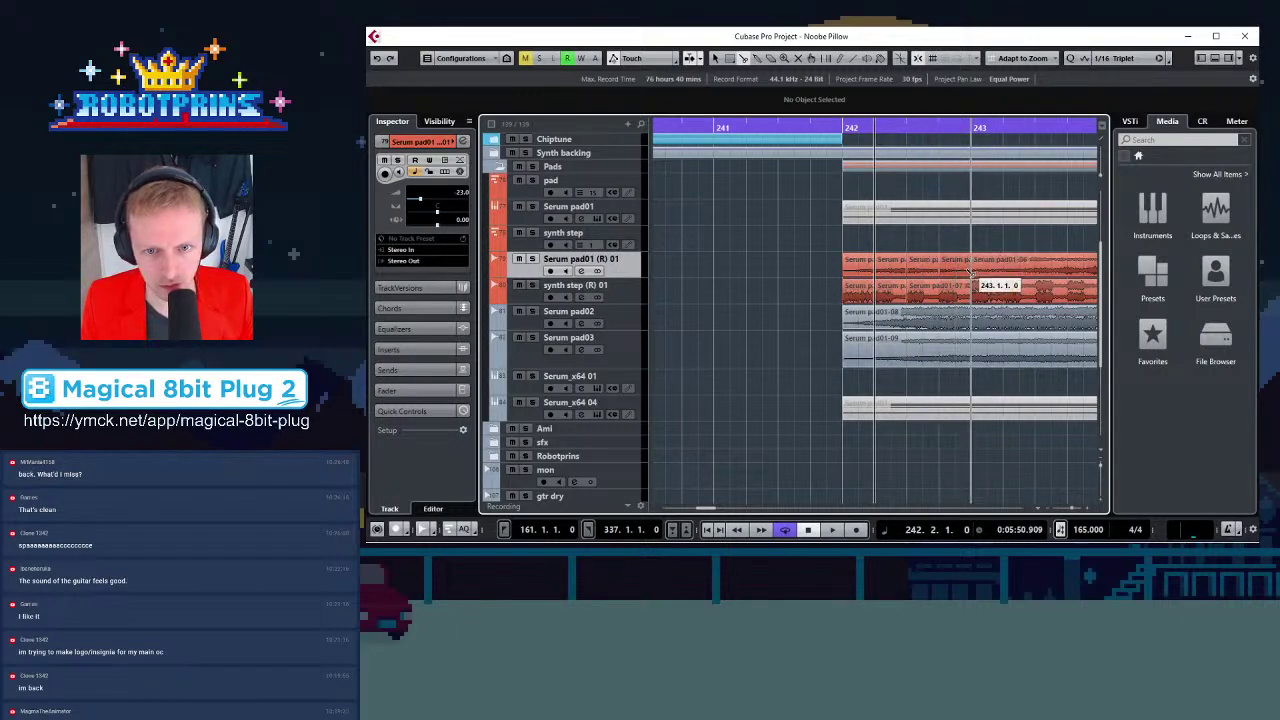
left_click(945, 296)
left_click(977, 294)
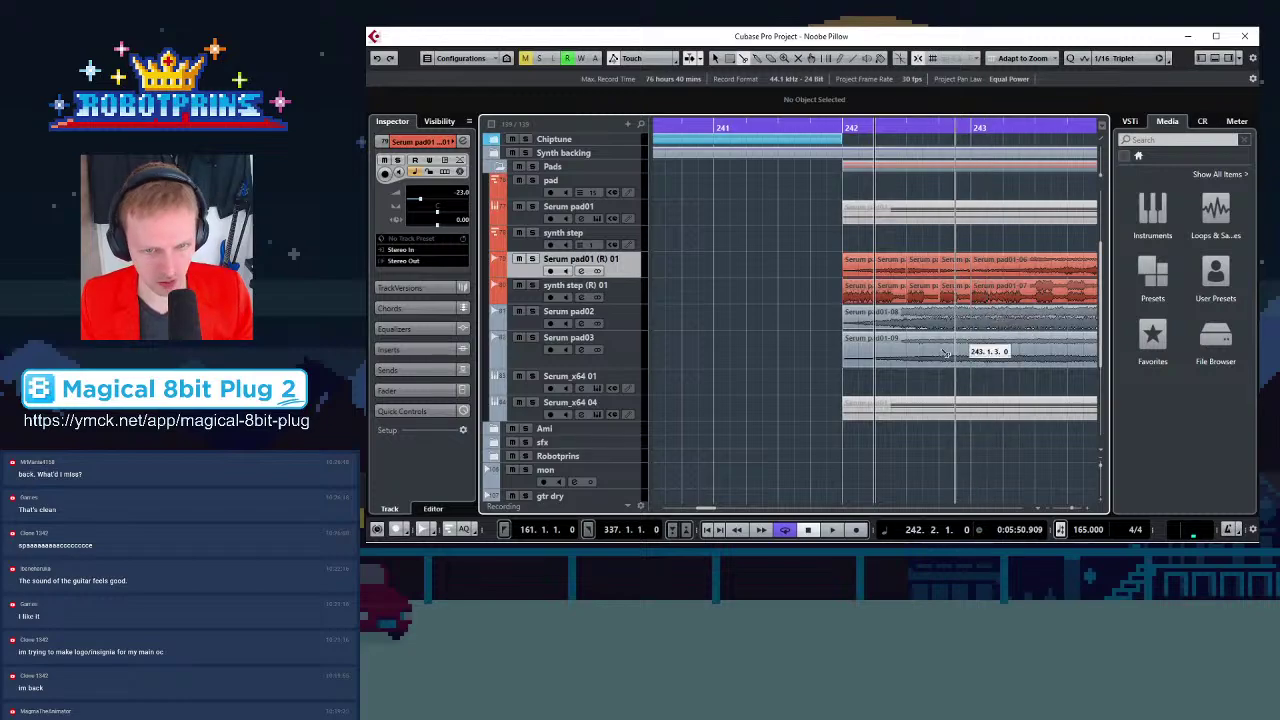
Mute the first-beat slice of bar 242 on Serum pad01 (R) 01 and the second-beat slice on synth step (R) 01
key("g")
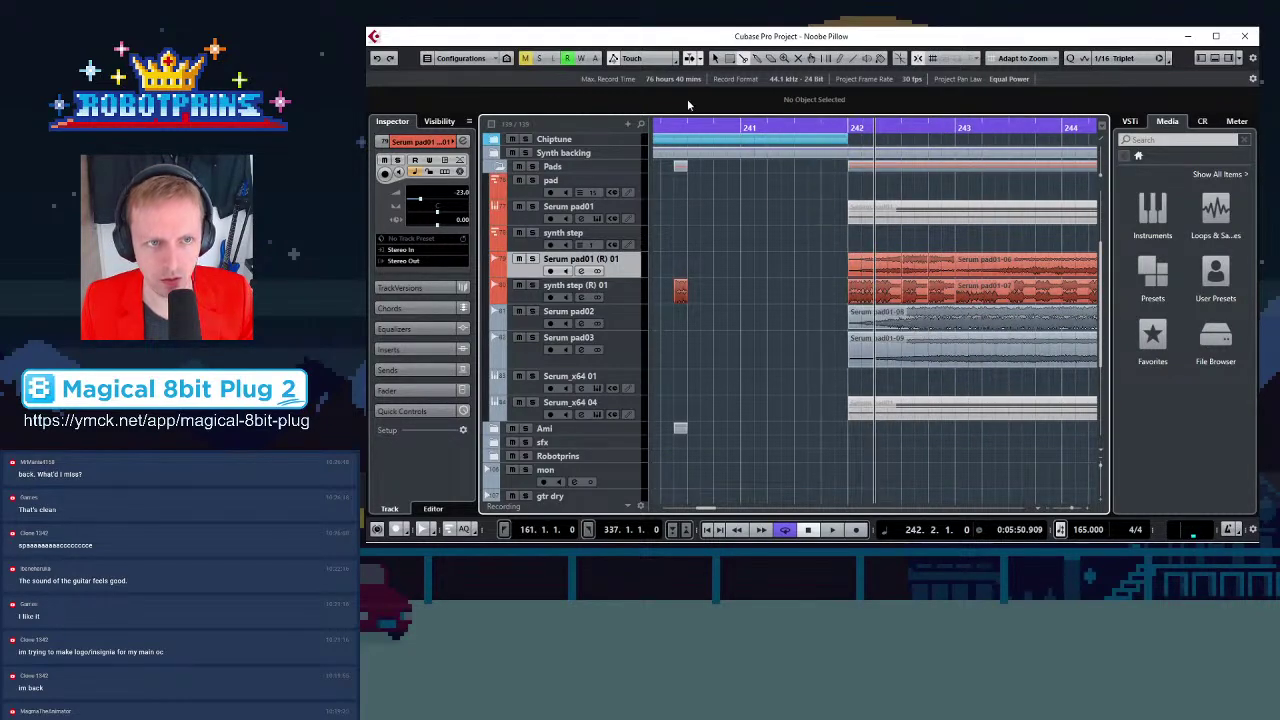
left_click(804, 58)
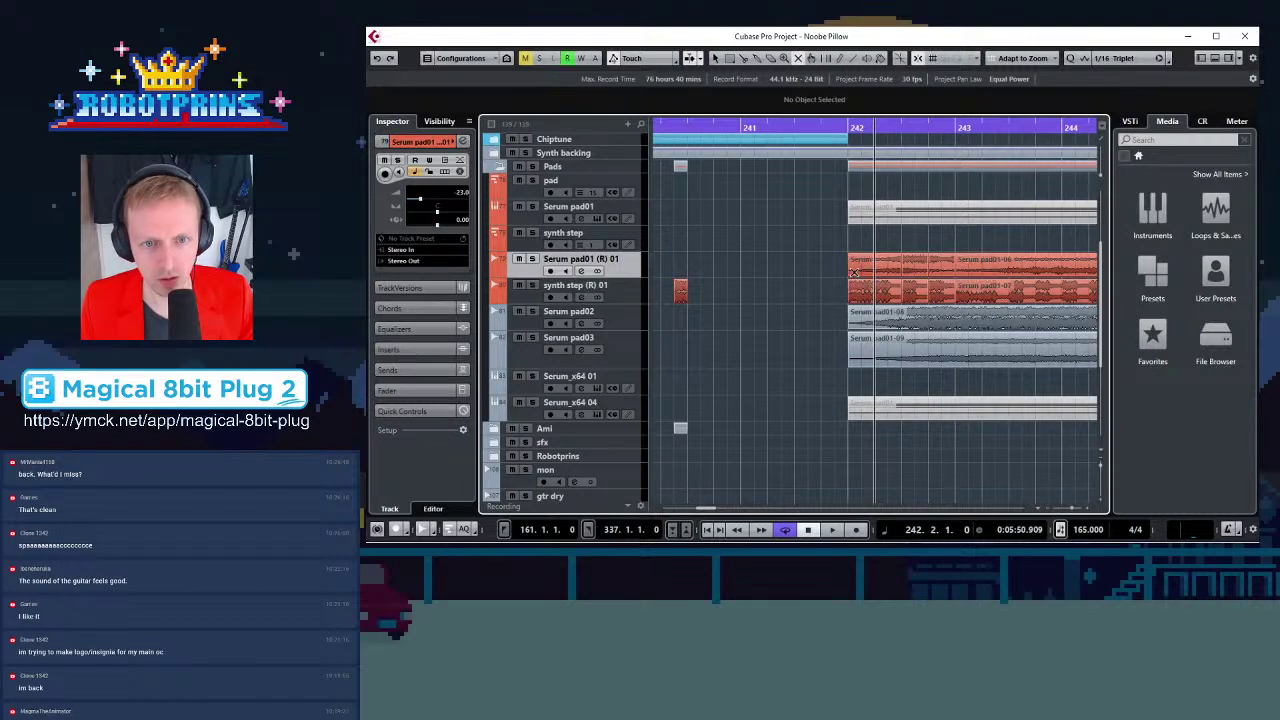
left_click(872, 262)
left_click(883, 293)
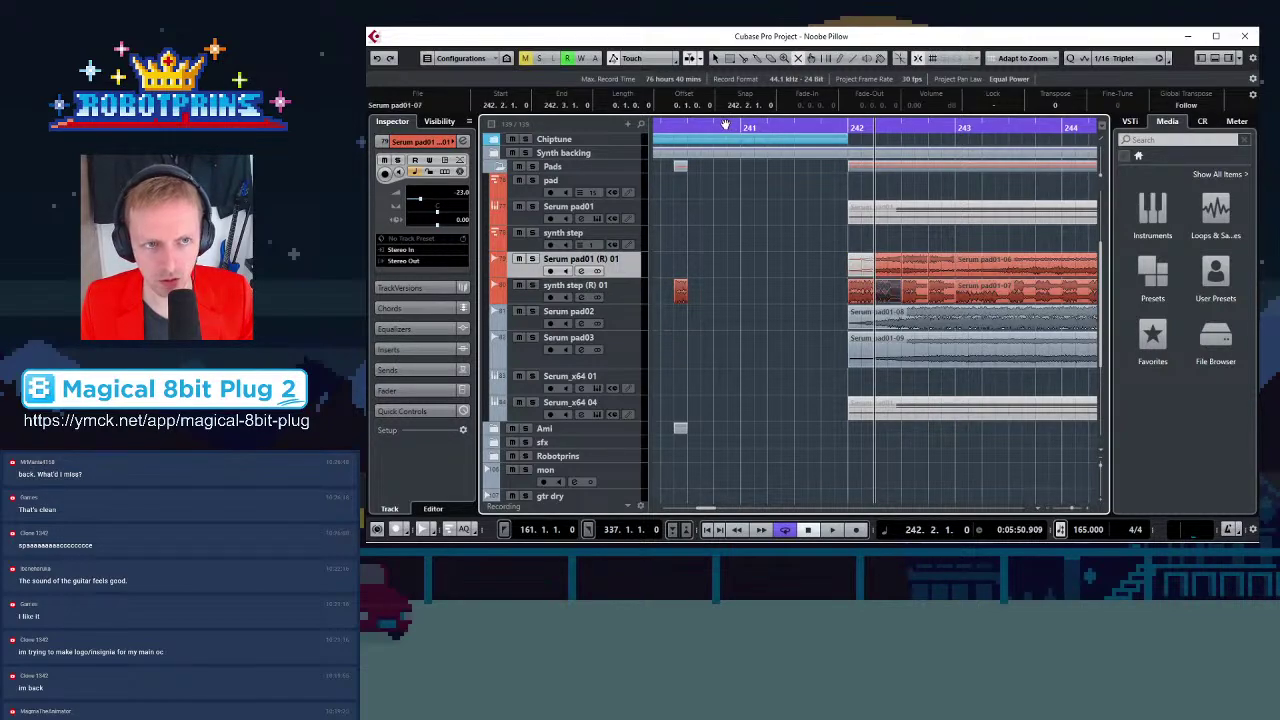
Split the rendered clips on Serum pad02 and Serum pad03 at each beat from 242.2 through 243.1
left_click(747, 58)
left_click(875, 325)
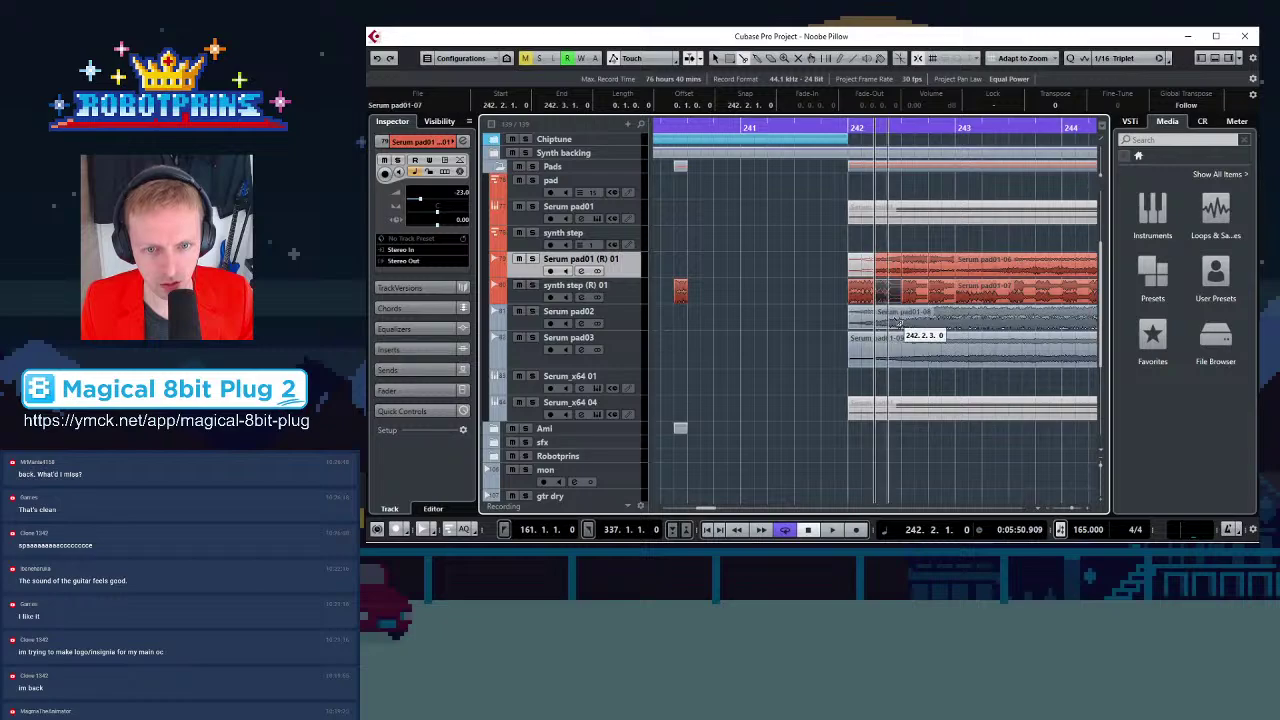
left_click(902, 322)
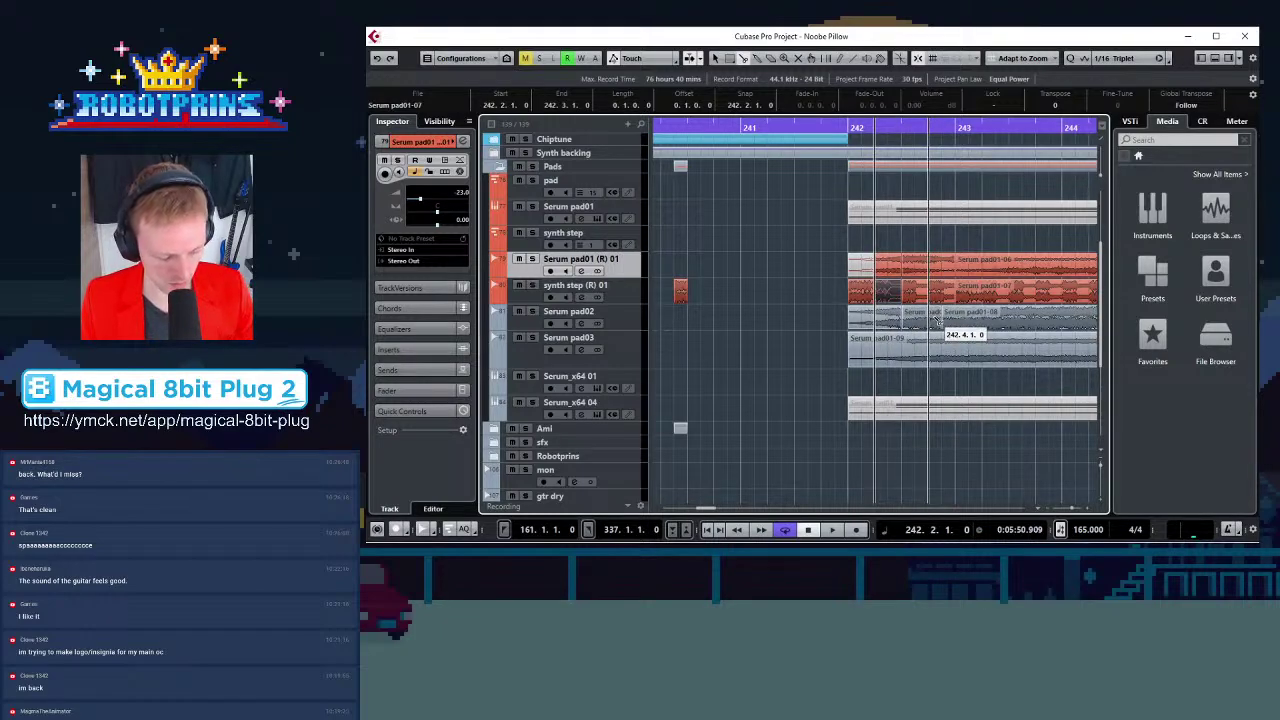
left_click(933, 319)
left_click(956, 319)
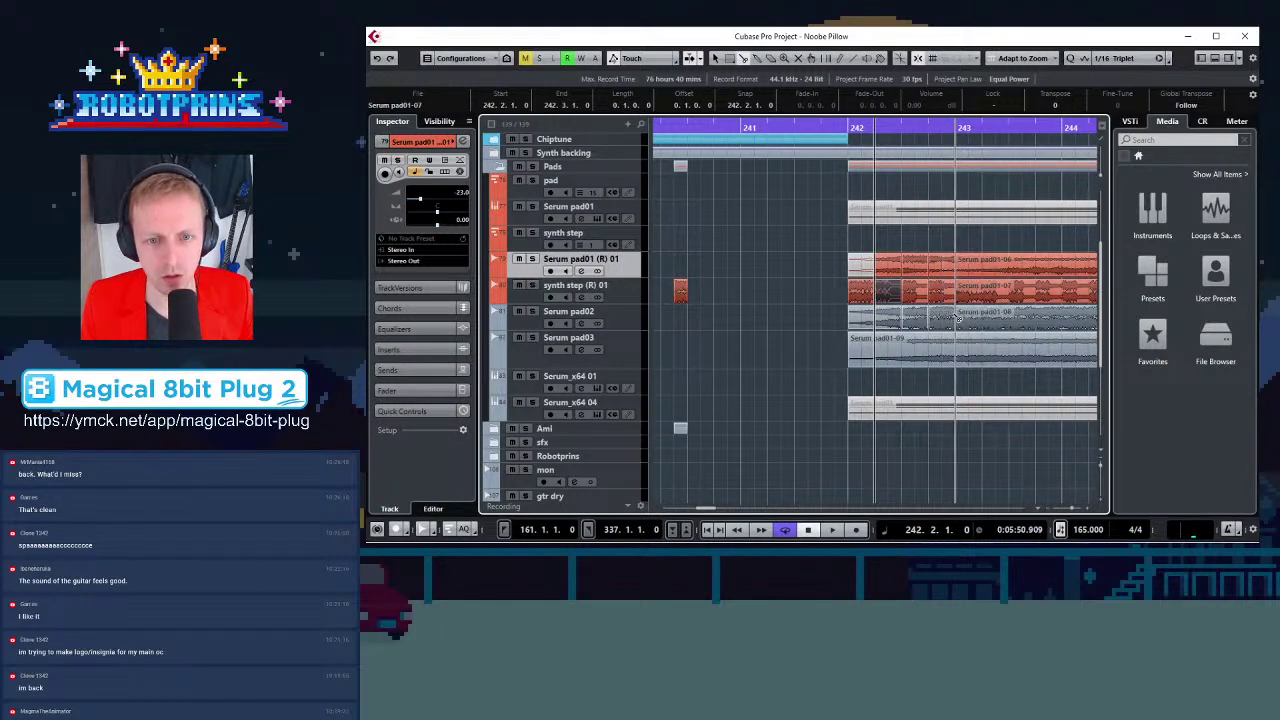
left_click(902, 350)
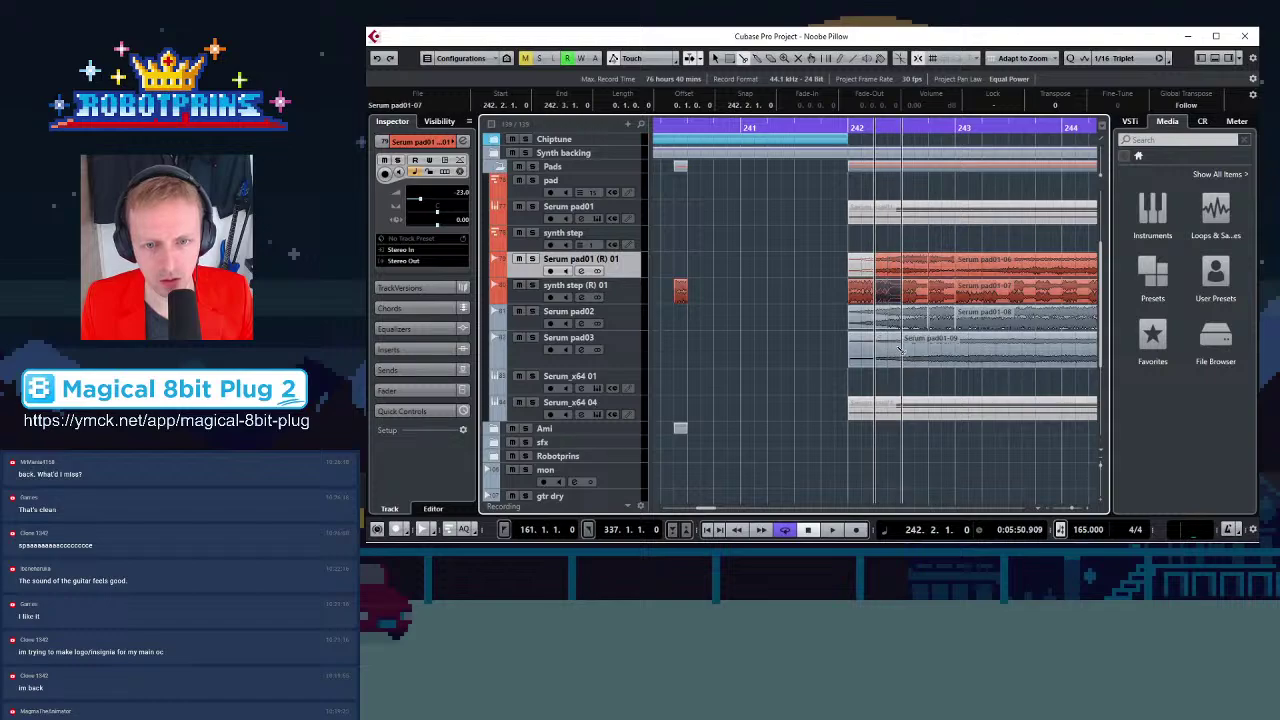
left_click(930, 348)
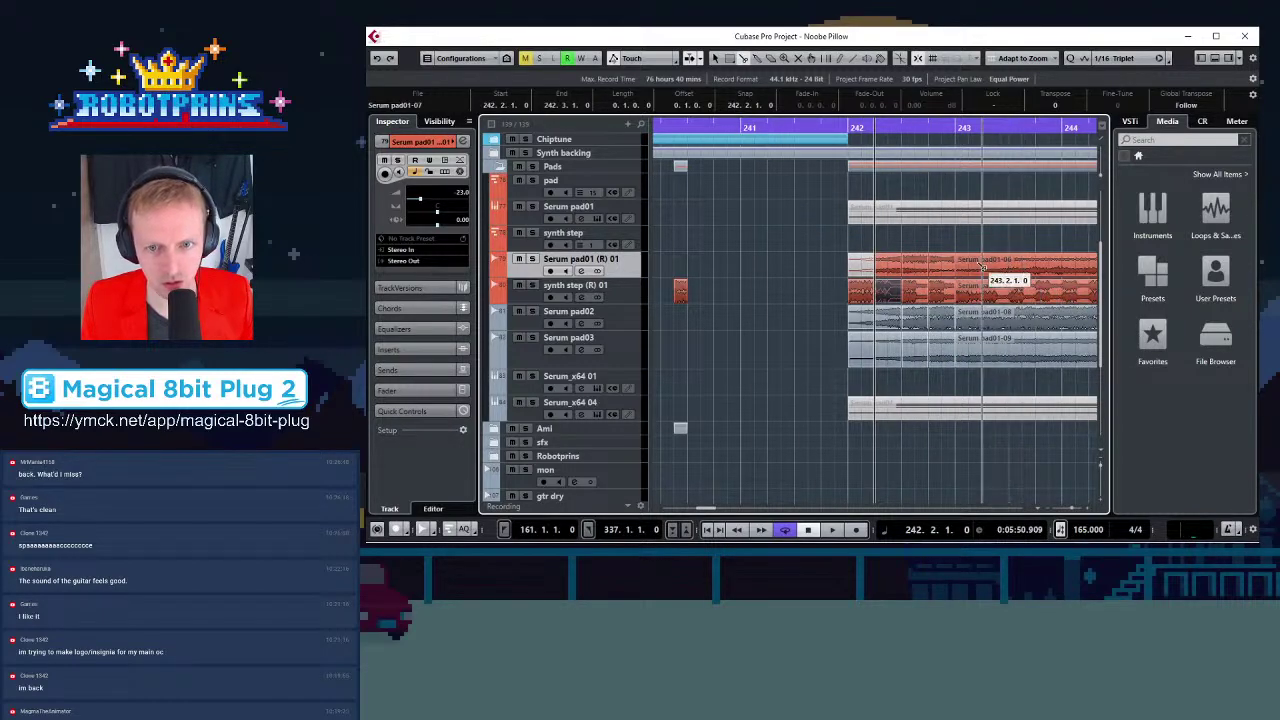
Split the rendered clips on Serum pad01 (R) 01, synth step (R) 01, Serum pad02 and Serum pad03 at 243.2 and 243.3
left_click(982, 266)
left_click(1008, 266)
left_click(985, 294)
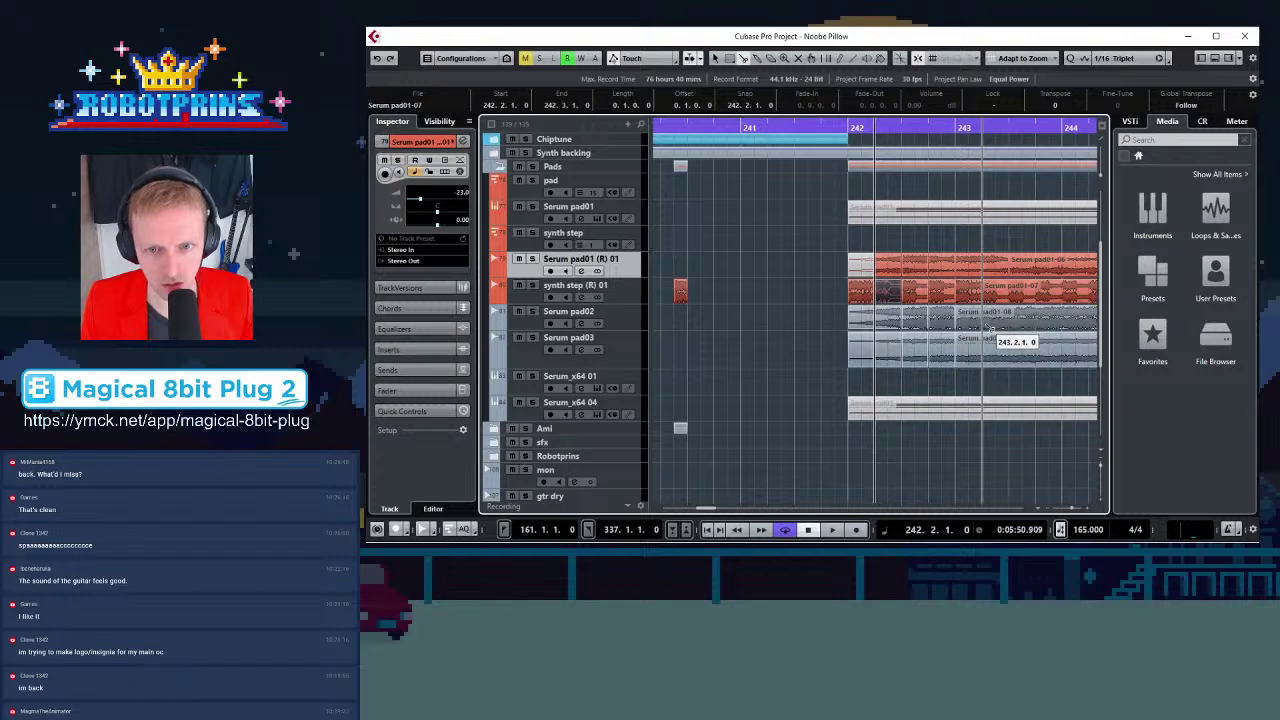
left_click(987, 321)
left_click(986, 350)
left_click(1007, 350)
left_click(1010, 322)
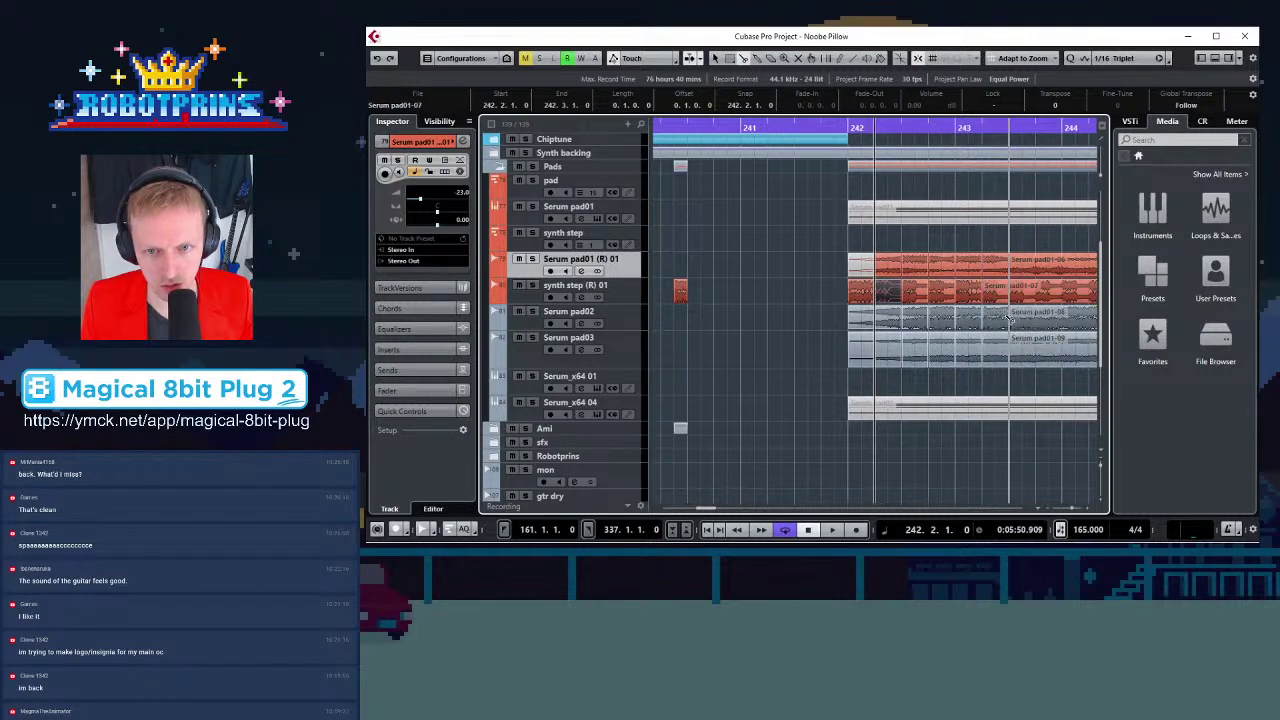
left_click(1015, 292)
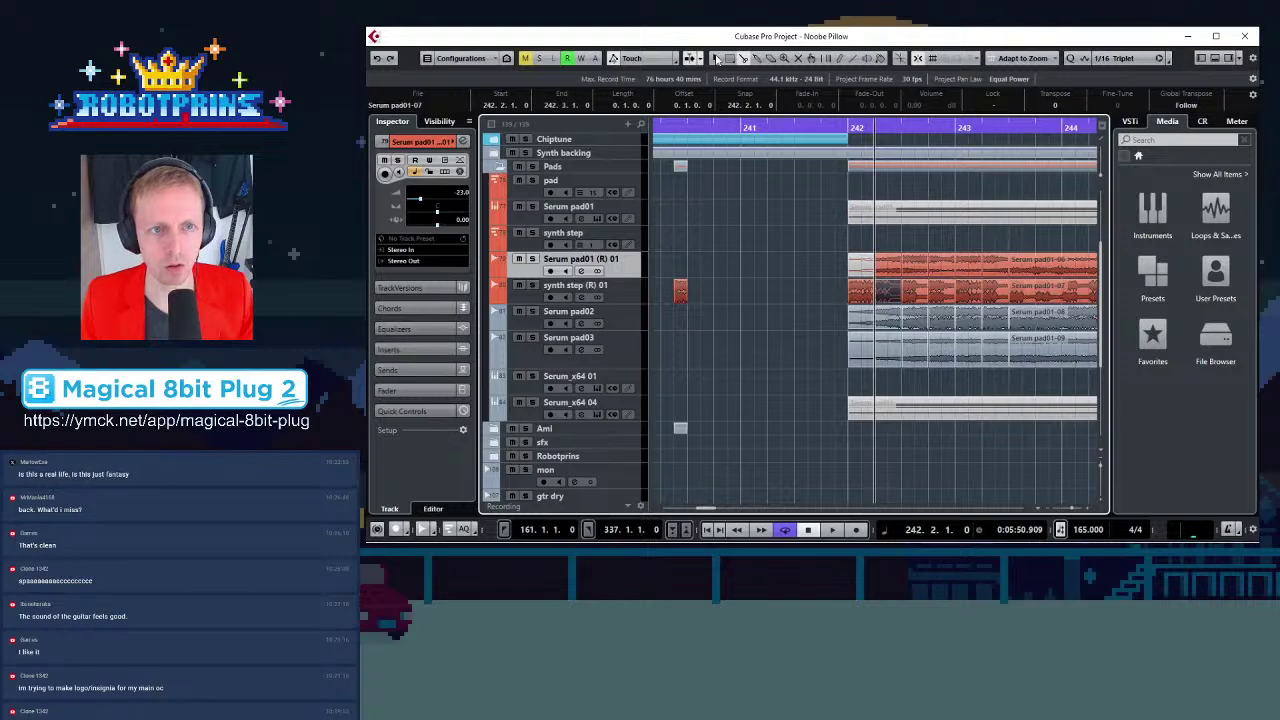
Solo the Serum pad01 (R) 01 track and play back the sliced section from the start of bar 242
left_click(716, 58)
key("h")
left_click(818, 129)
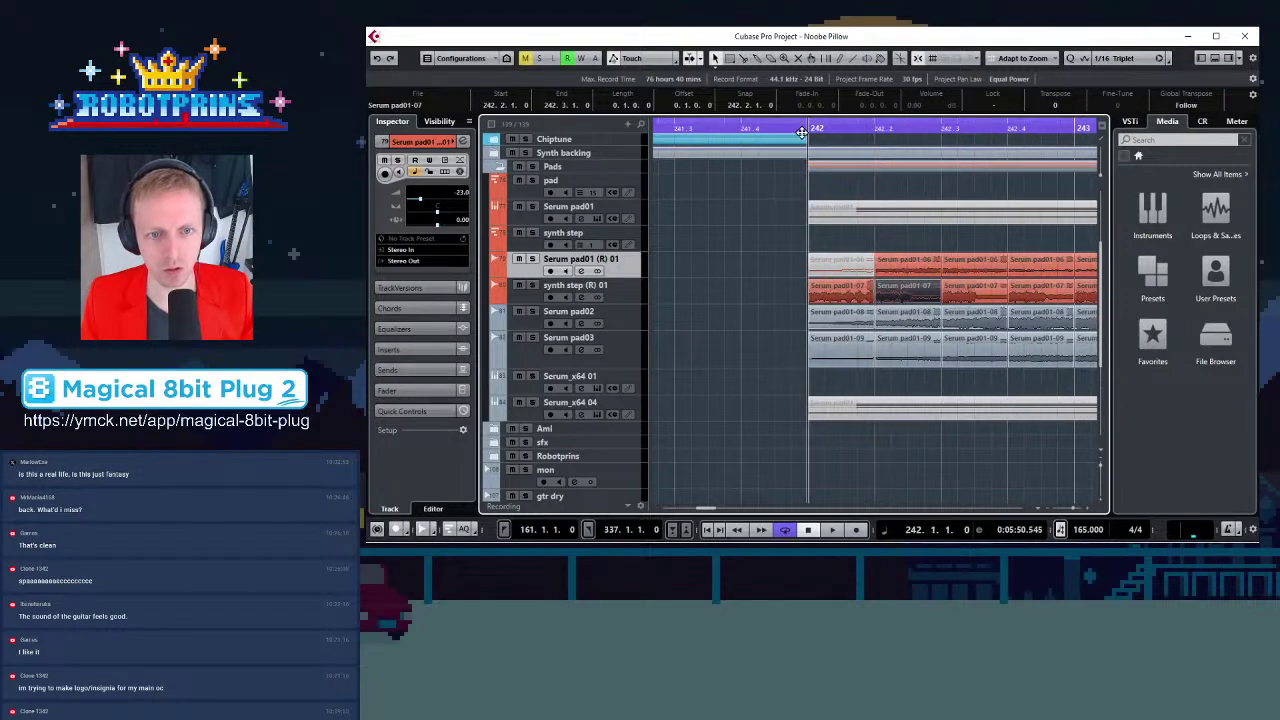
left_click(533, 259)
key("space")
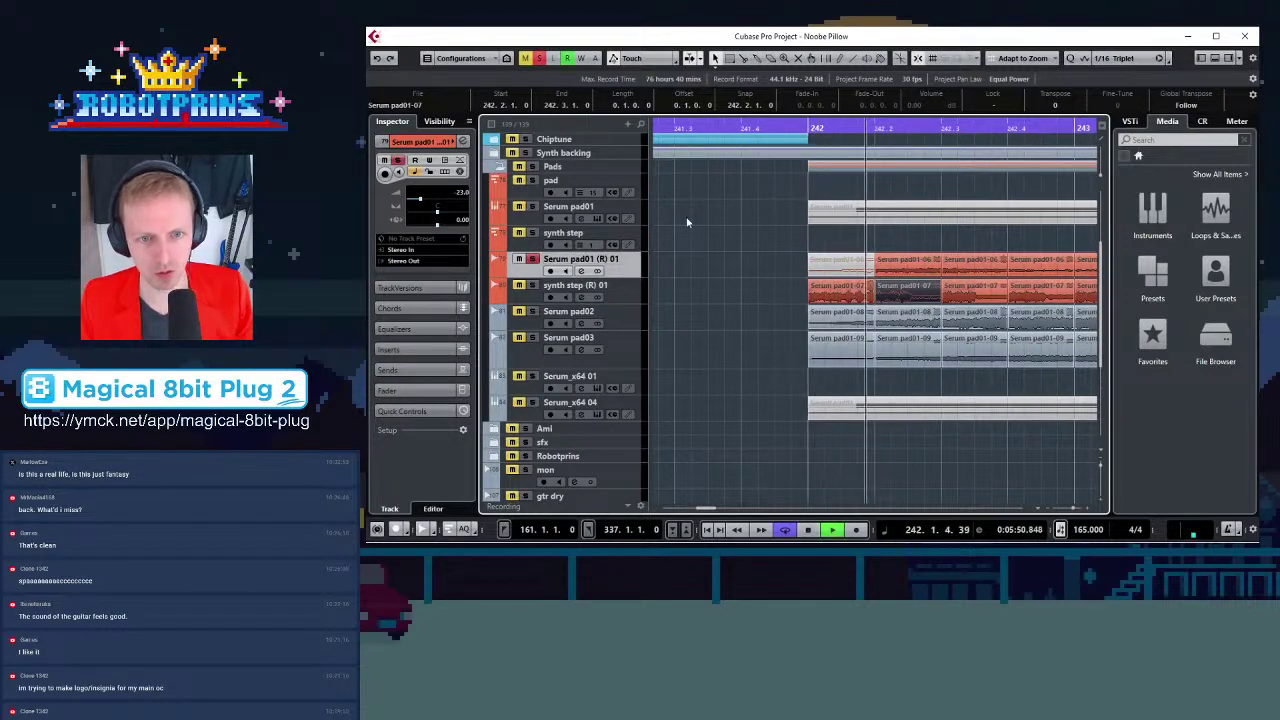
key("space")
key("g")
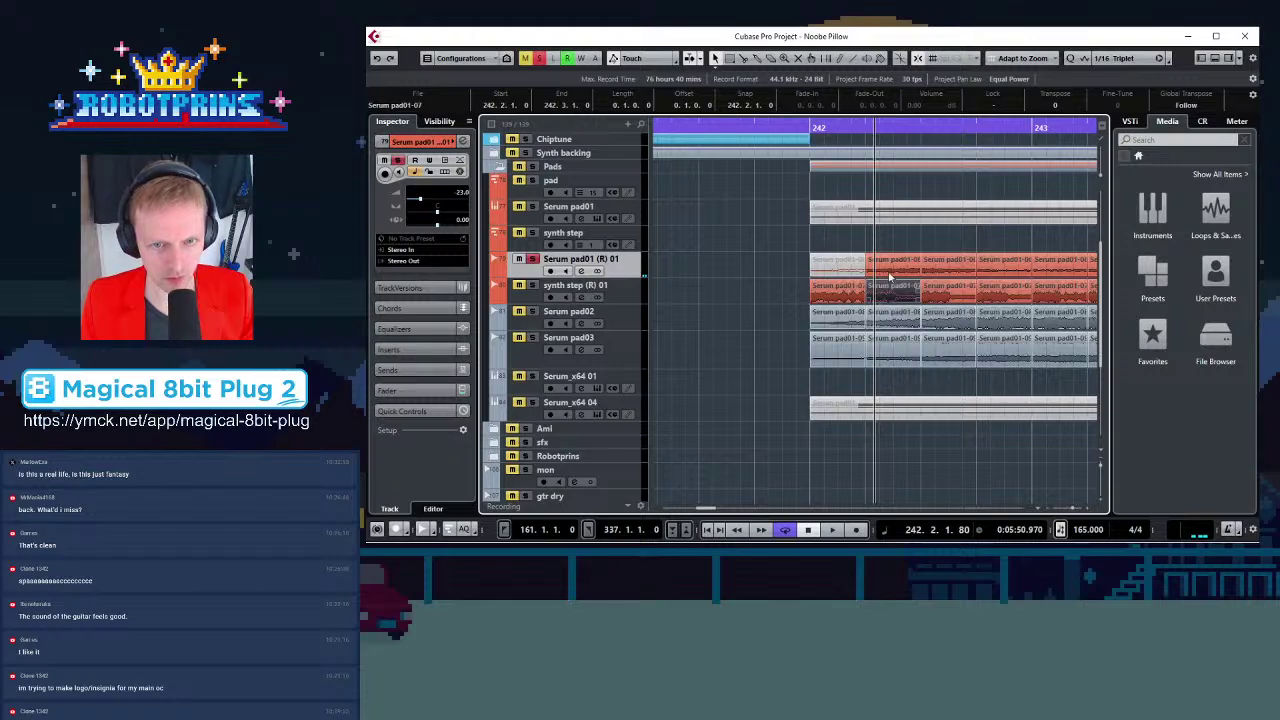
left_click(808, 129)
key("space")
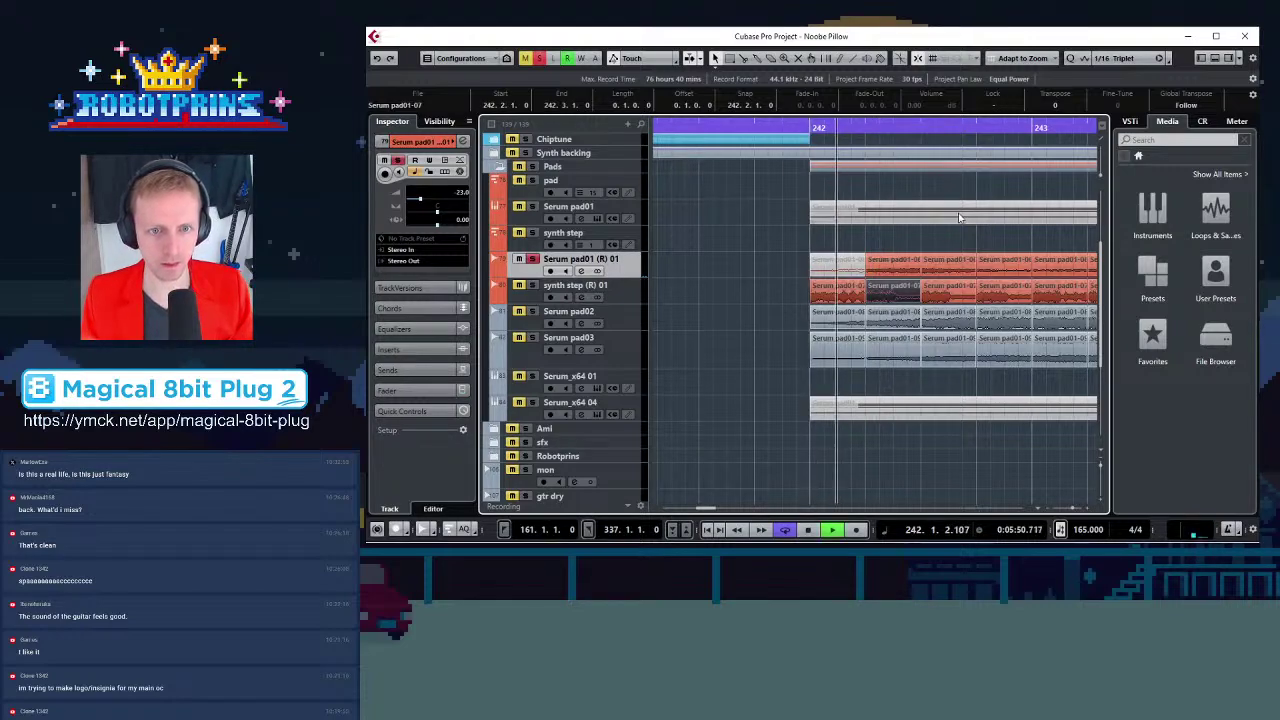
key("space")
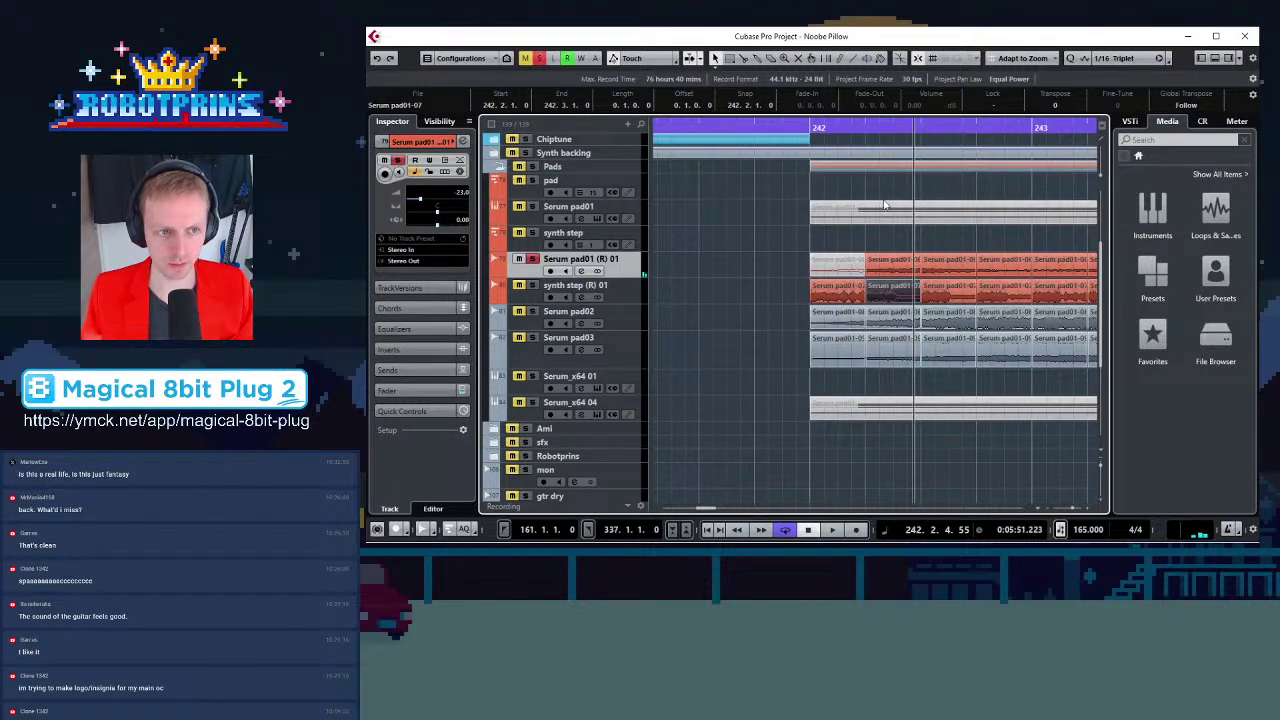
Split the first-beat slices of bar 242 in half at 242.1.3 on all four rendered tracks
key("h")
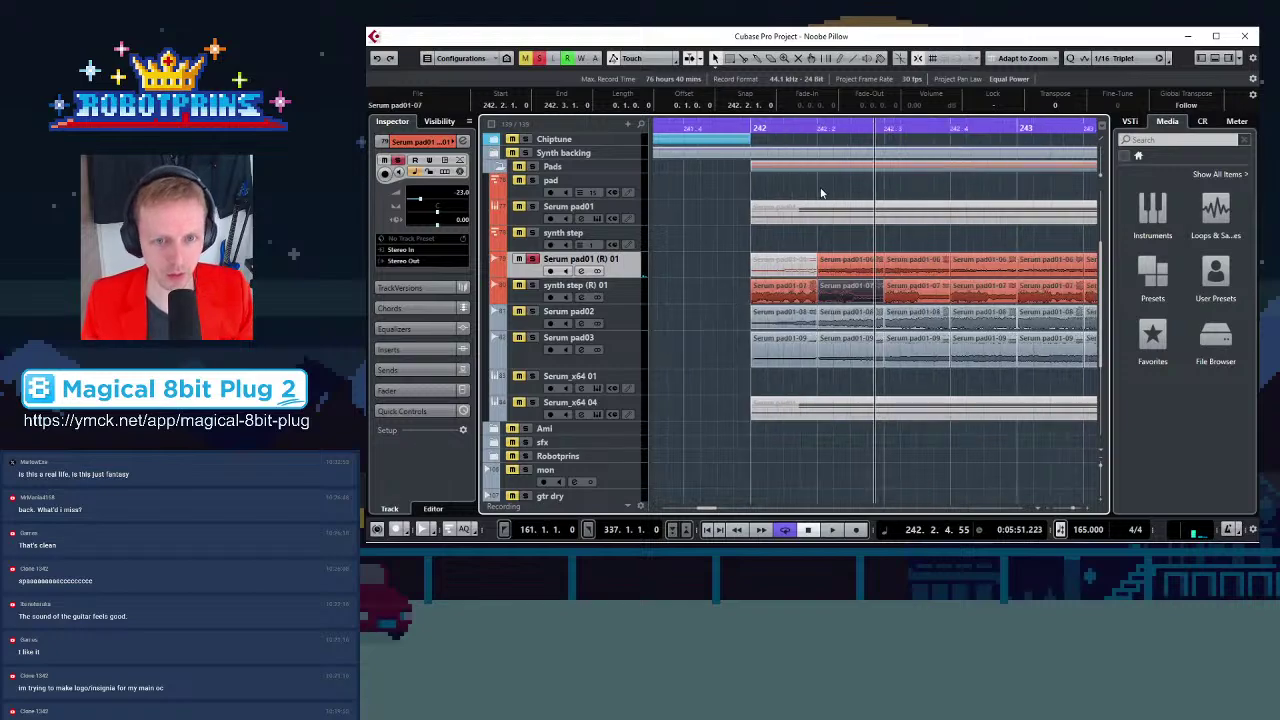
key("h")
key("h")
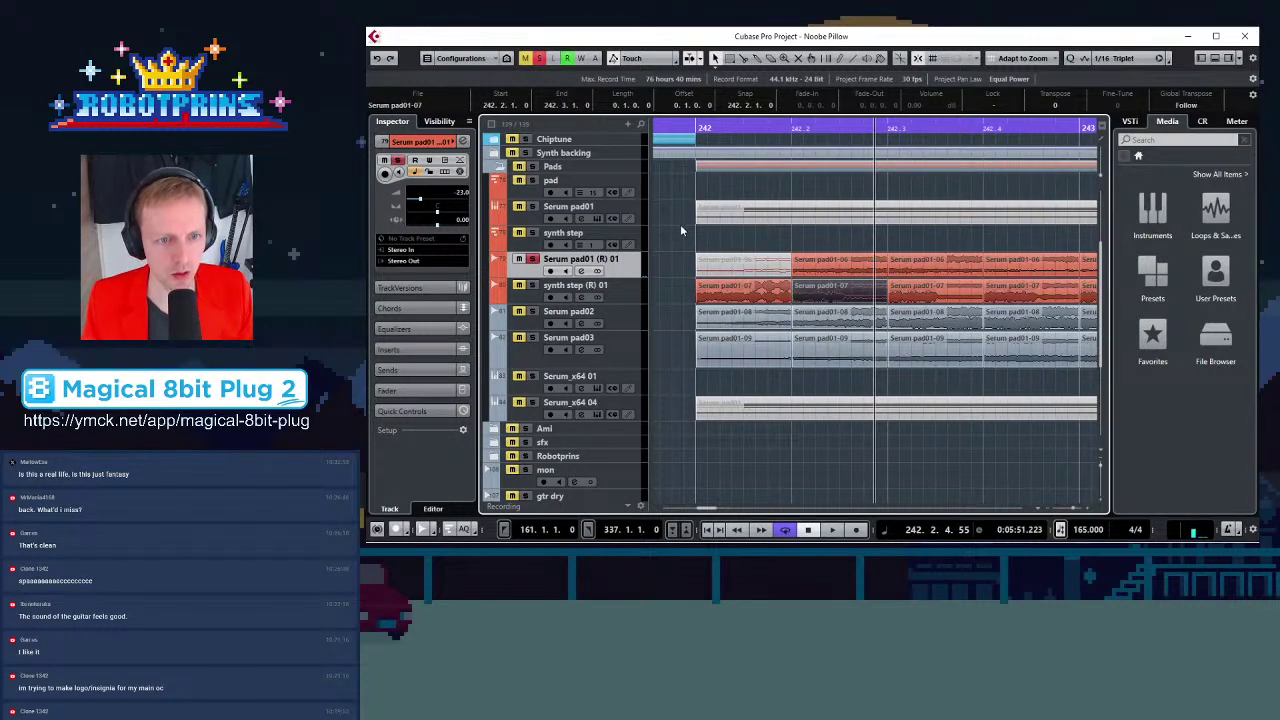
left_click_drag(680, 231, 727, 368)
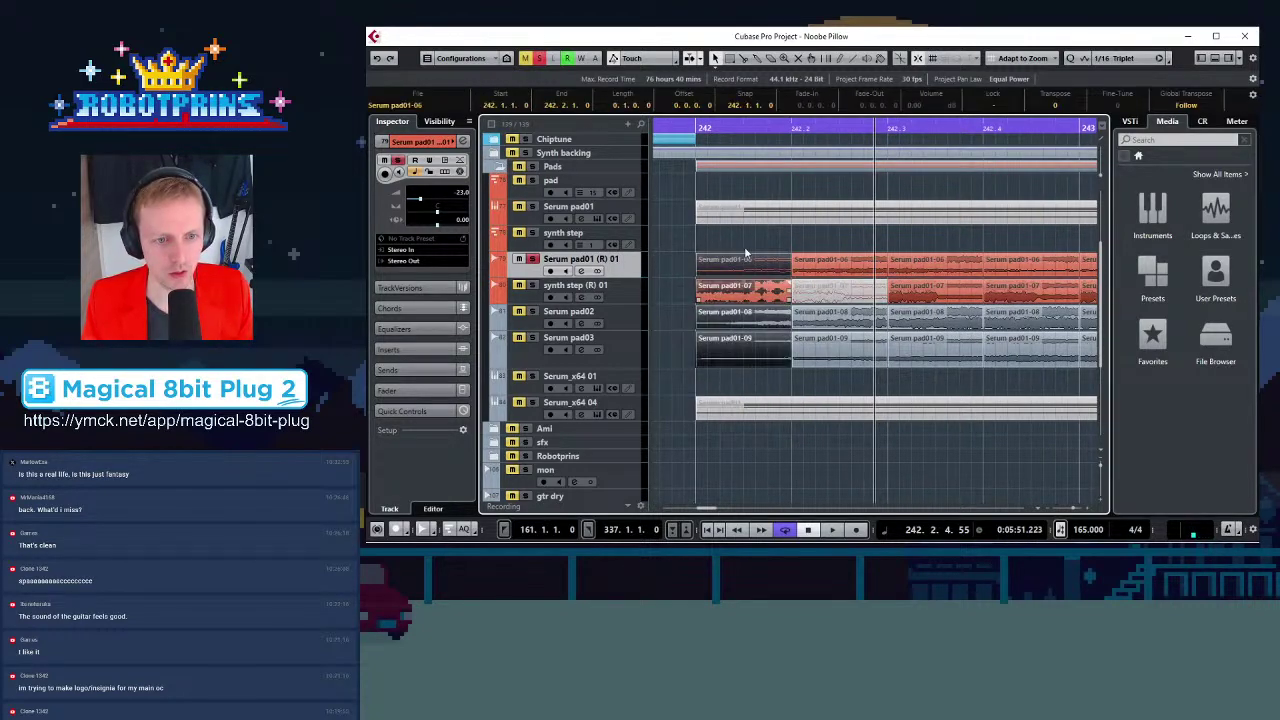
left_click(743, 58)
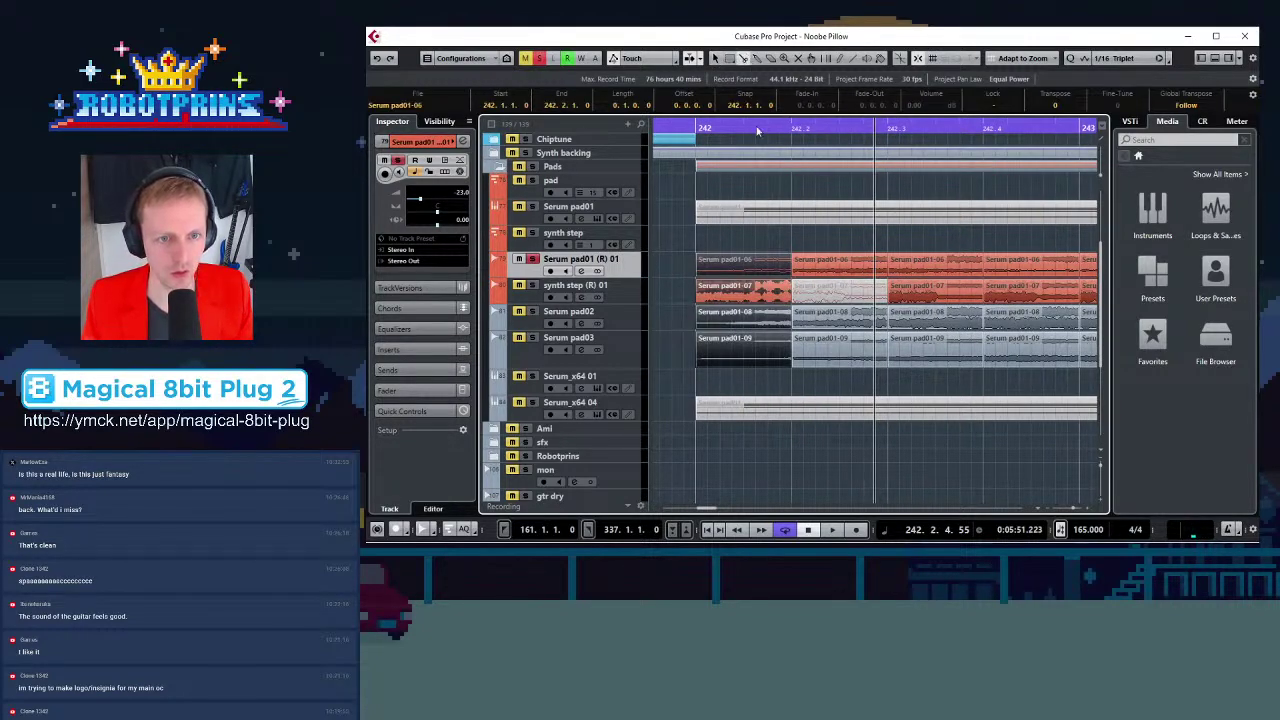
left_click(745, 280)
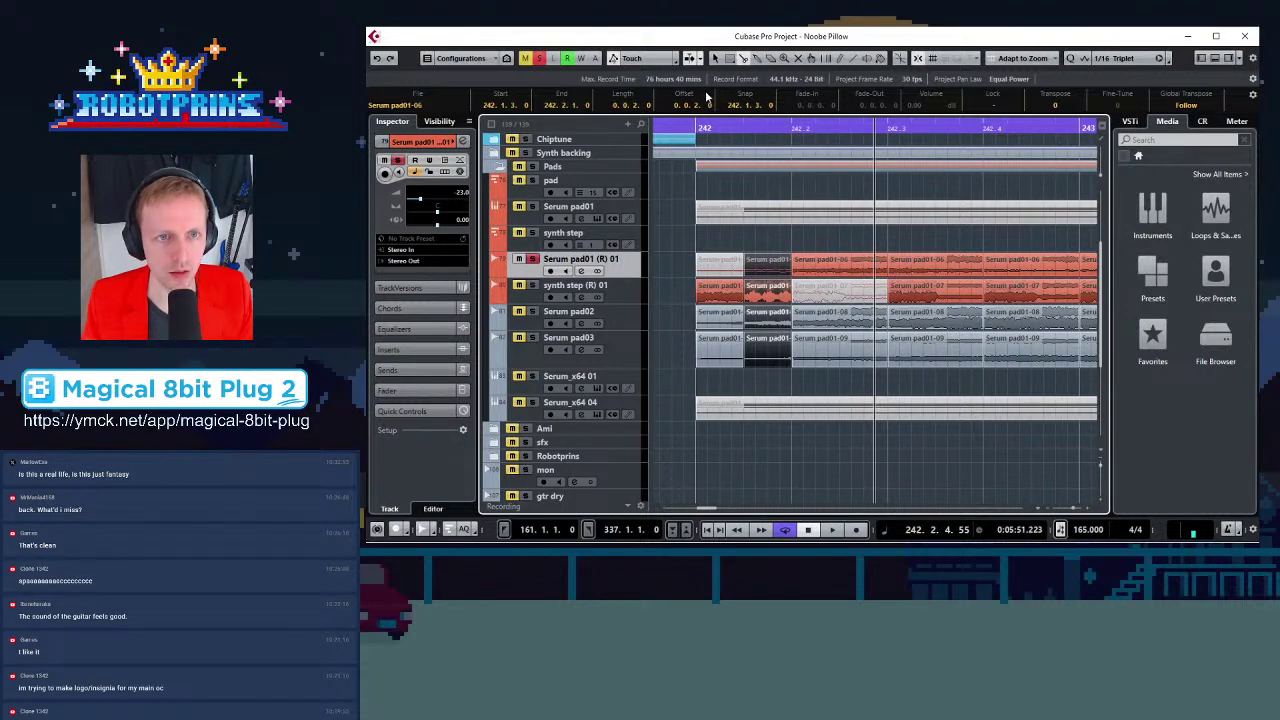
Split the second-beat slices of bar 242 in half at 242.2.3 on all four rendered tracks
left_click(717, 59)
left_click_drag(826, 240, 828, 360)
left_click(746, 60)
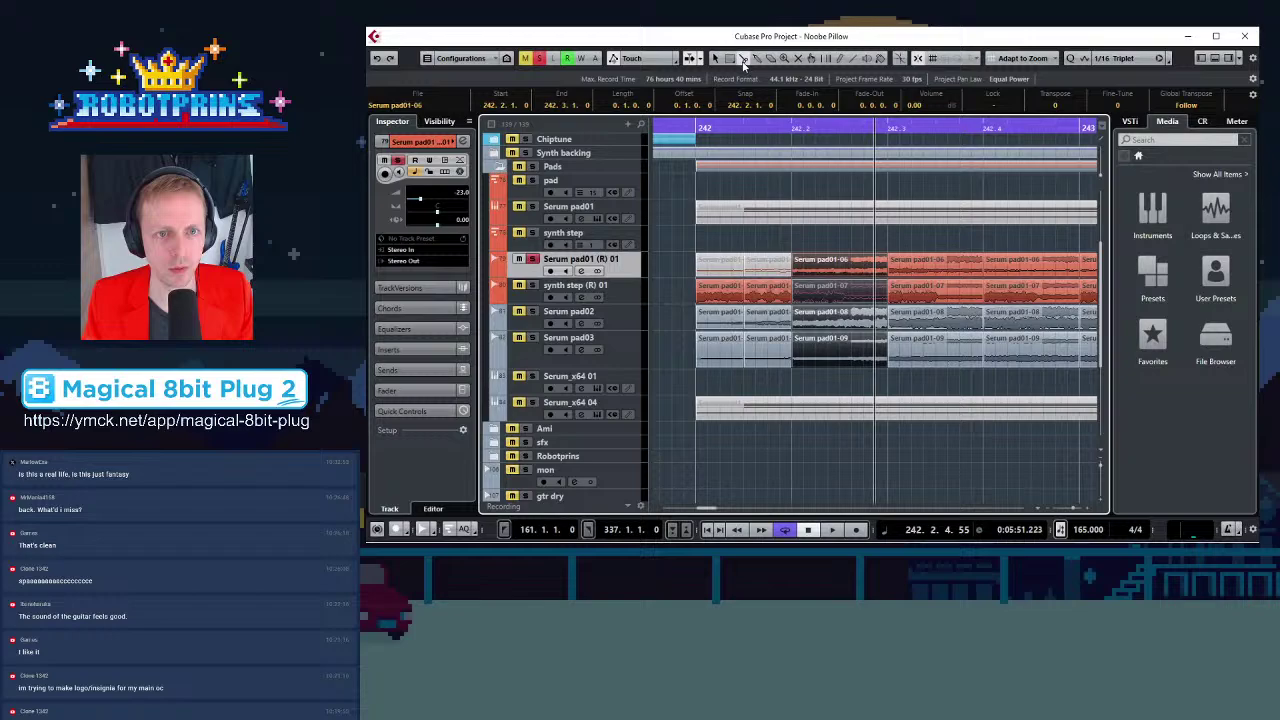
left_click(848, 278)
left_click(716, 60)
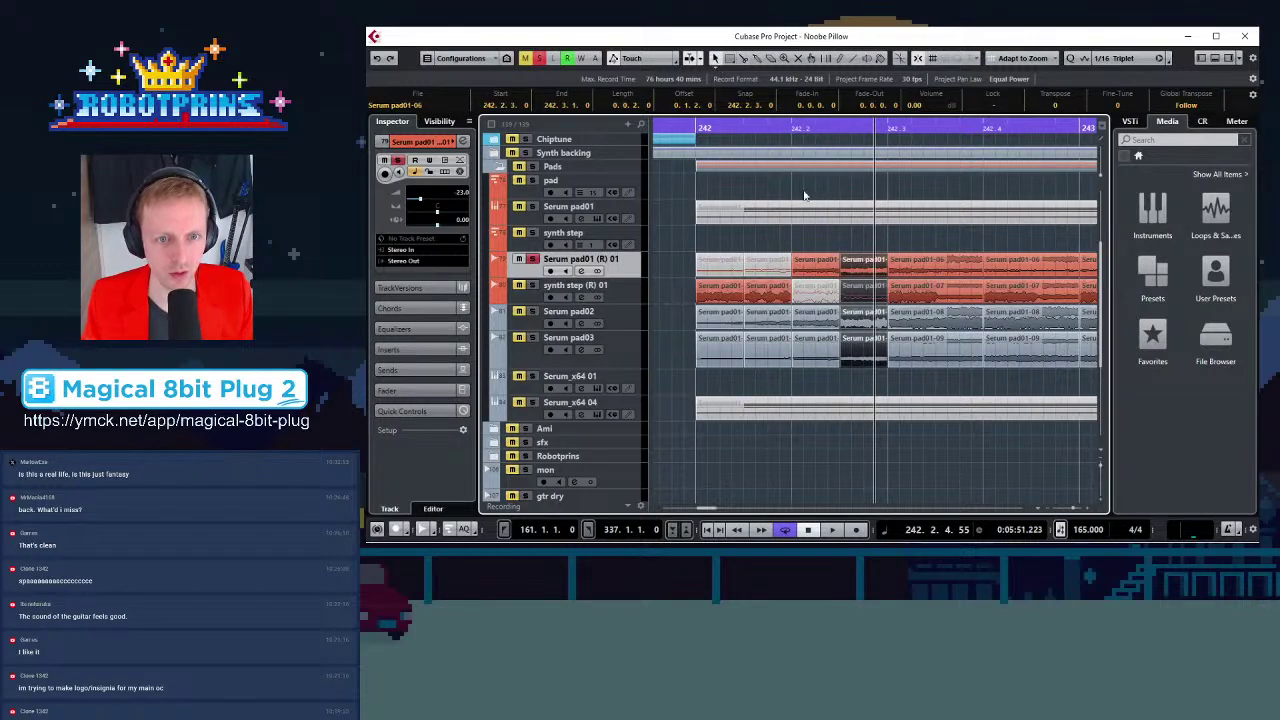
left_click(817, 232)
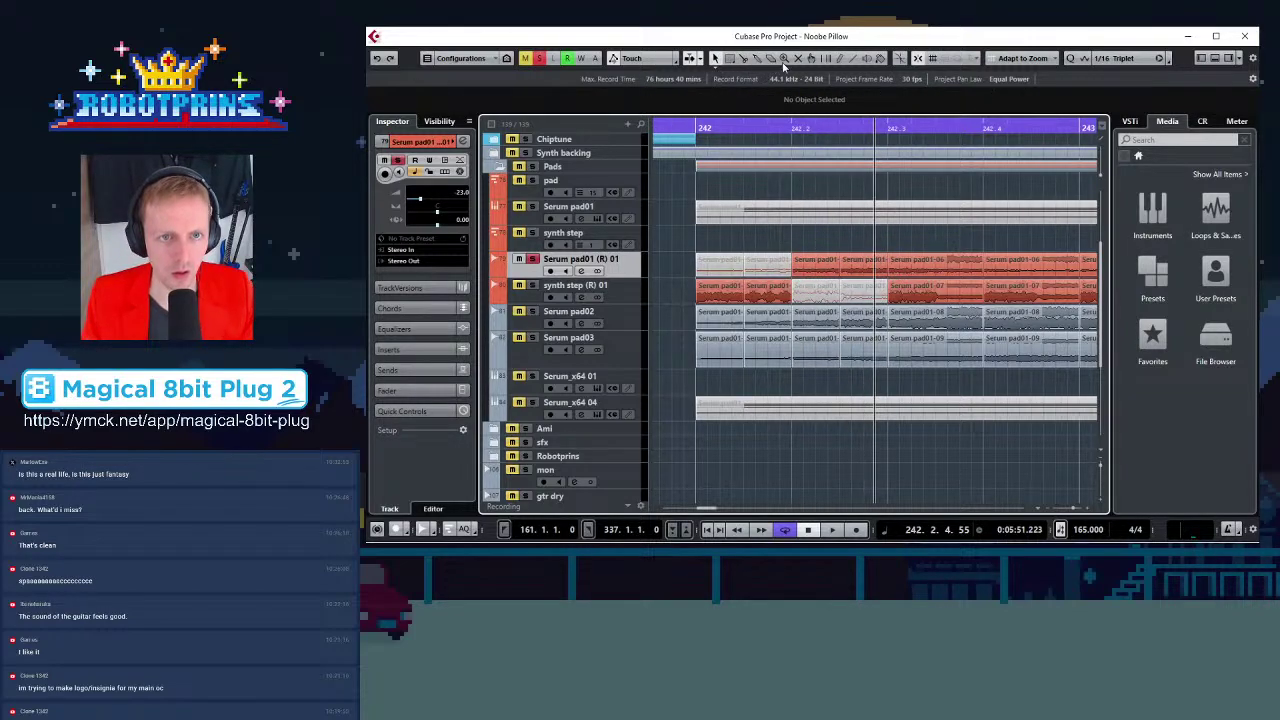
On Serum pad01 (R) 01, unmute the 242.1.3 slice and mute those at 242.2.1 and 242.2.3; mute the 242.1.3 slice on synth step (R) 01
left_click(797, 62)
left_click(768, 291)
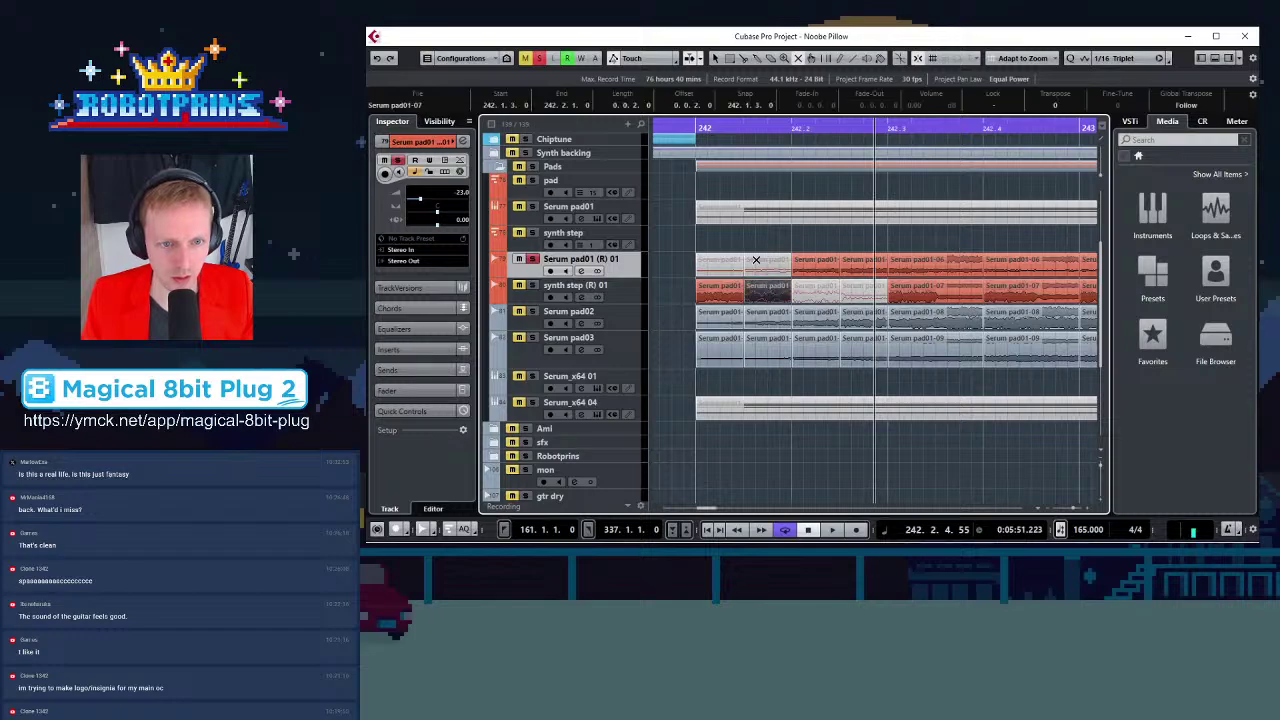
left_click(756, 265)
left_click(822, 265)
left_click(868, 261)
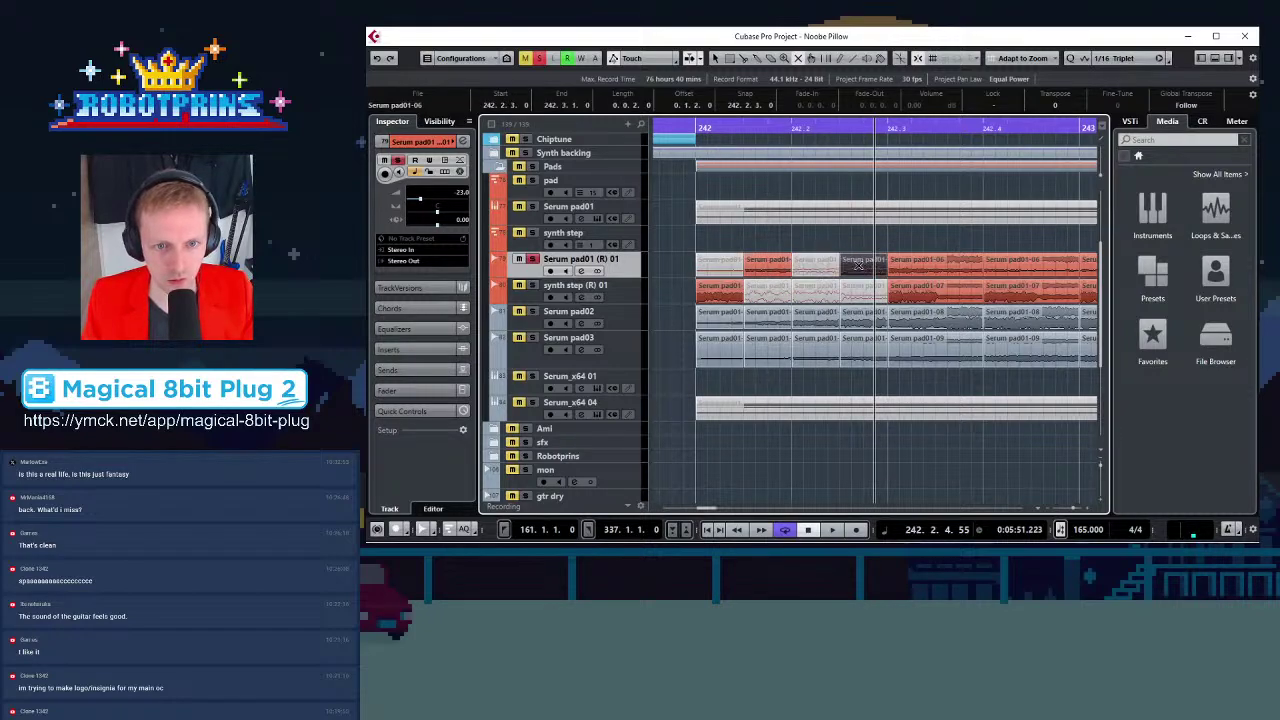
Mute all Serum pad02 slices in beats 1 and 2 of bar 242, and the Serum pad03 slices at 242.1.1, 242.1.3 and 242.2.3
left_click(719, 320)
left_click(773, 313)
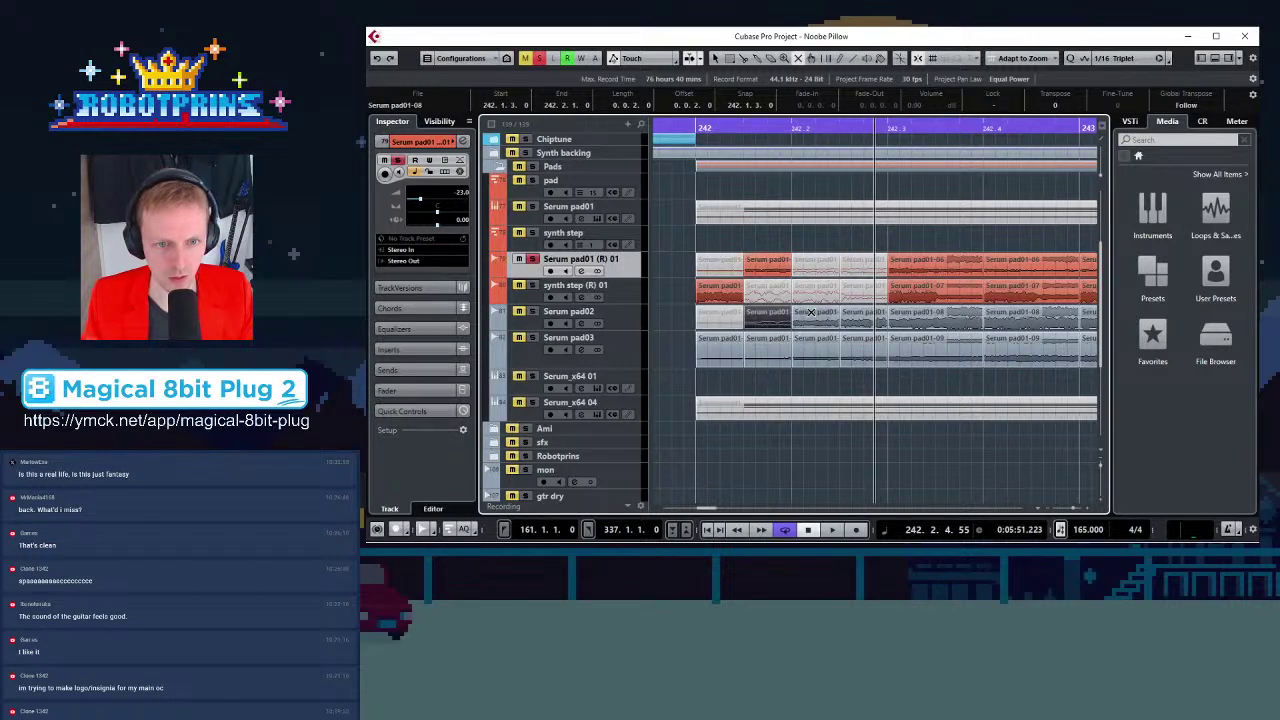
left_click(808, 312)
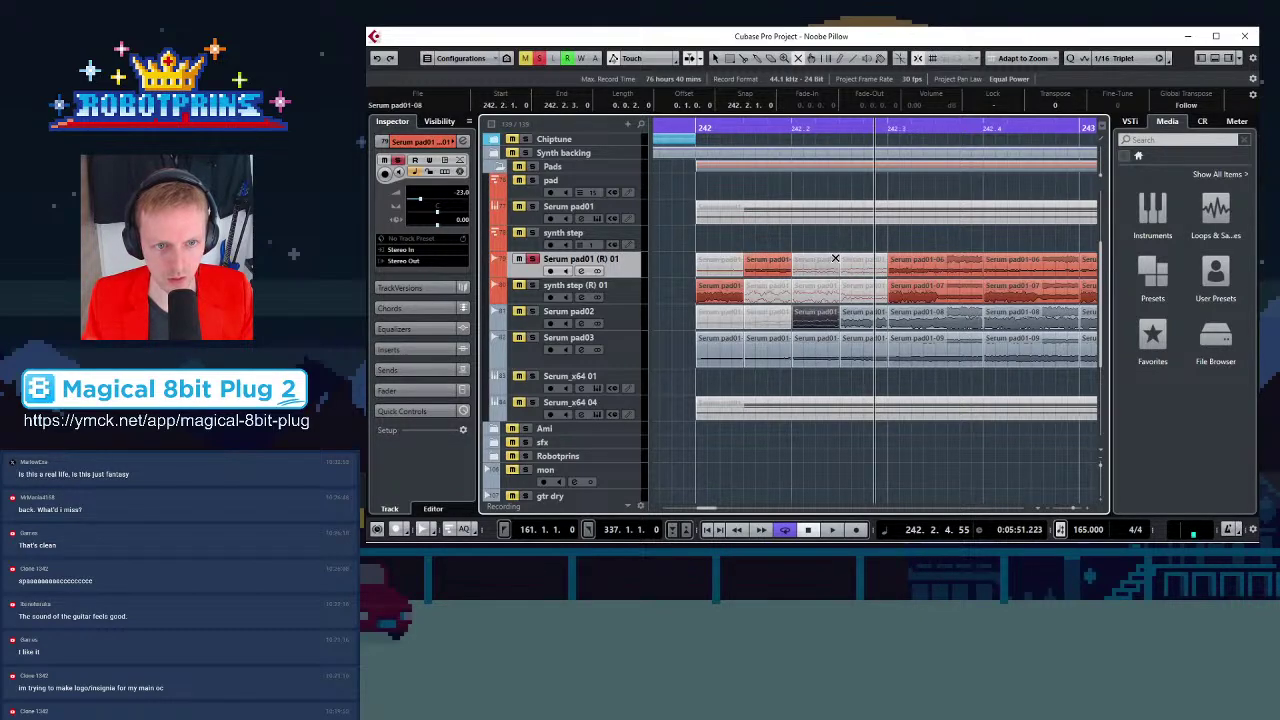
left_click(857, 313)
left_click(702, 362)
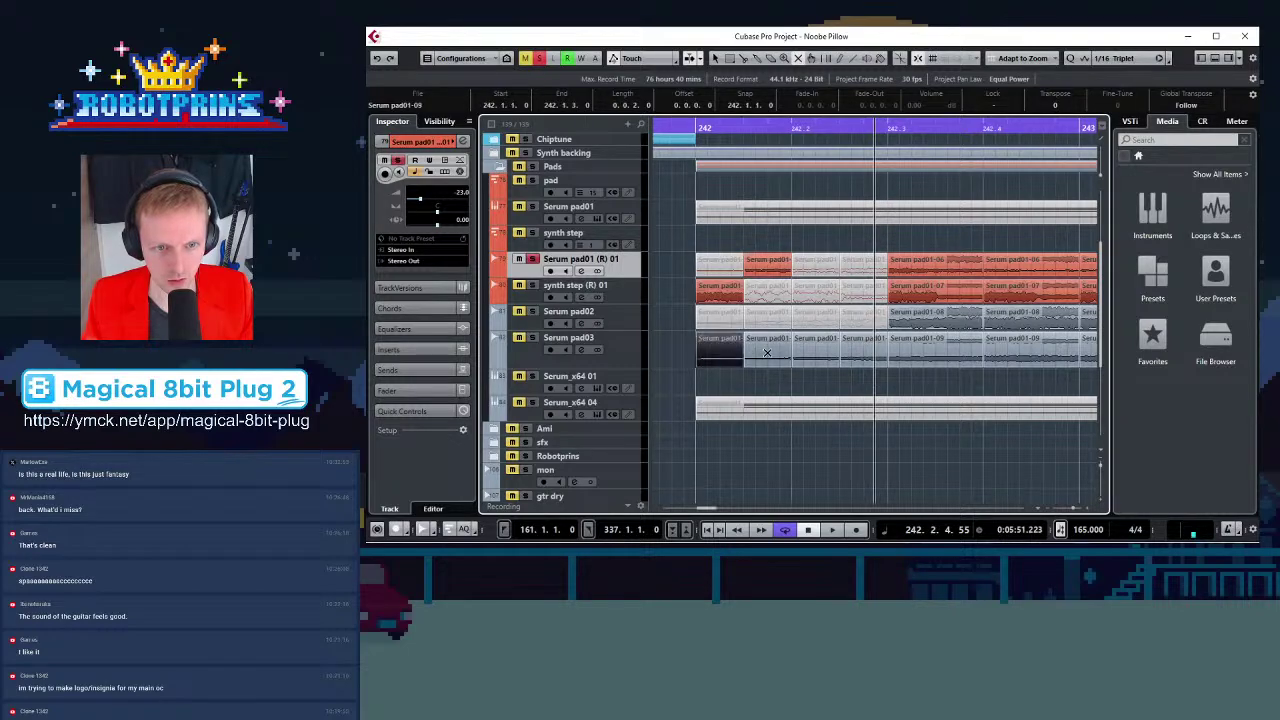
left_click(767, 353)
left_click(866, 346)
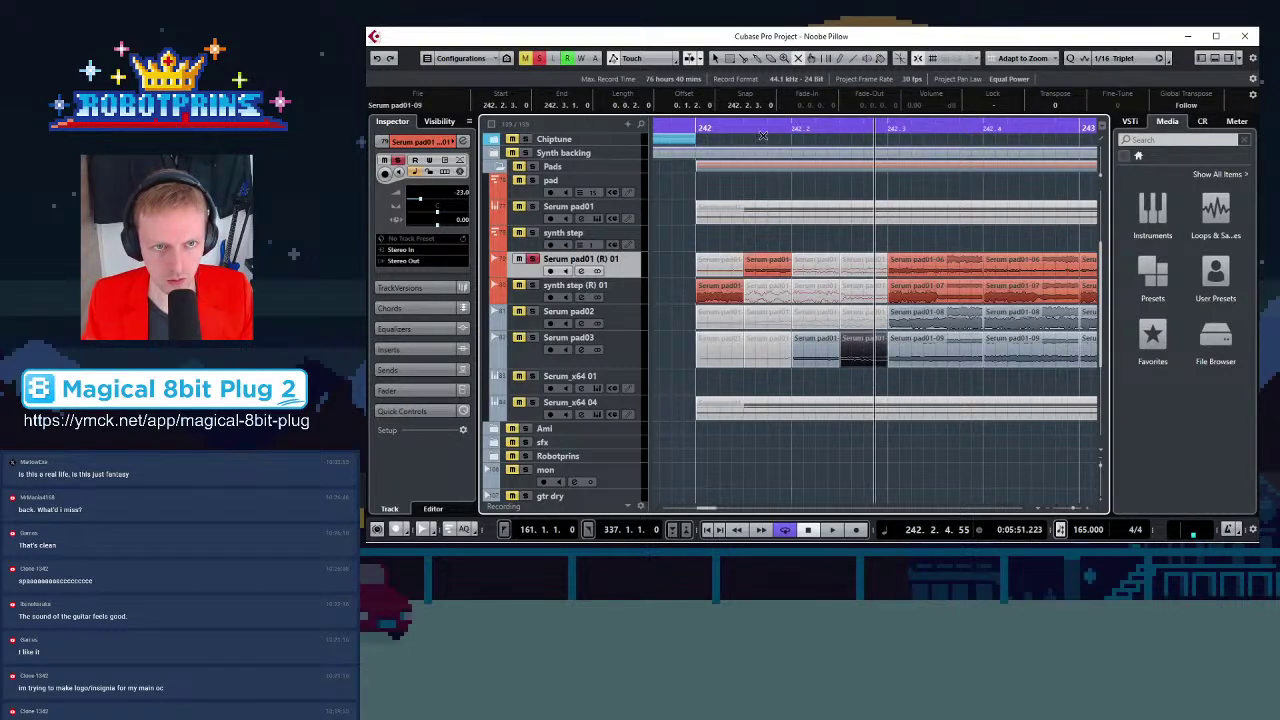
Split the third- and fourth-beat slices of bar 242 in half at 242.3.3 and 242.4.3 on all four rendered tracks
left_click(715, 59)
left_click(744, 60)
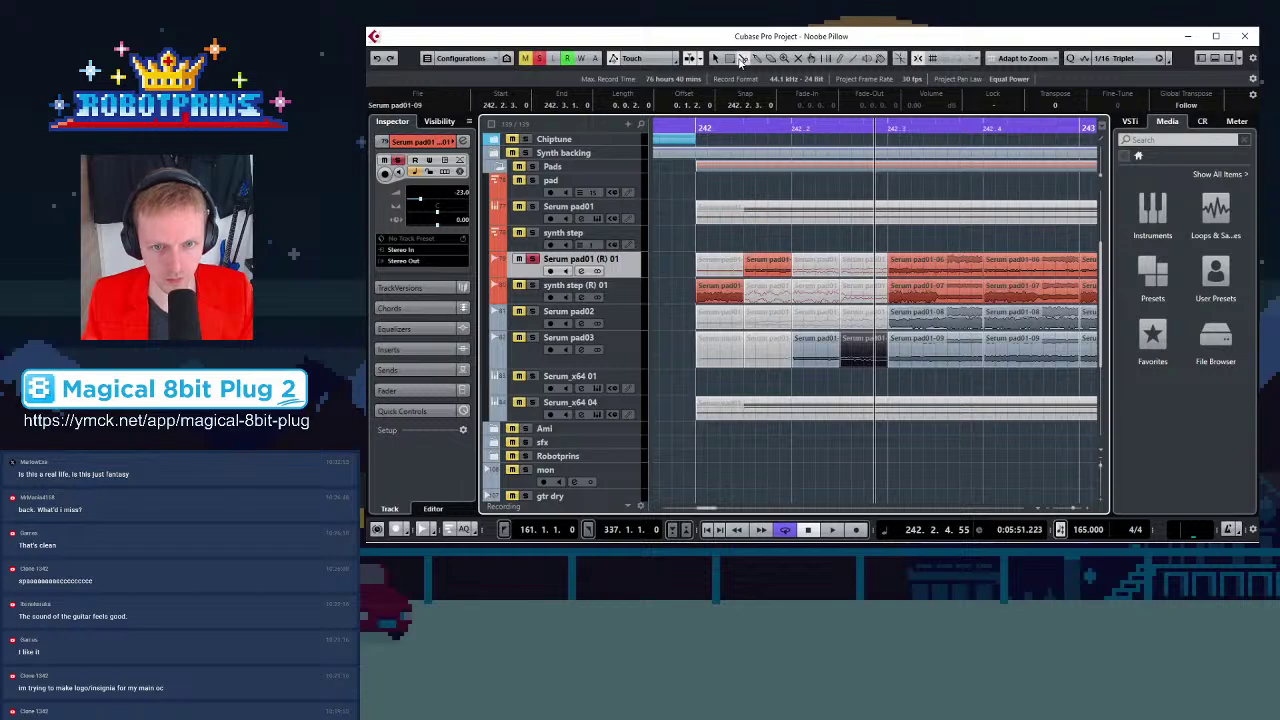
left_click(937, 322)
left_click(936, 295)
left_click(936, 269)
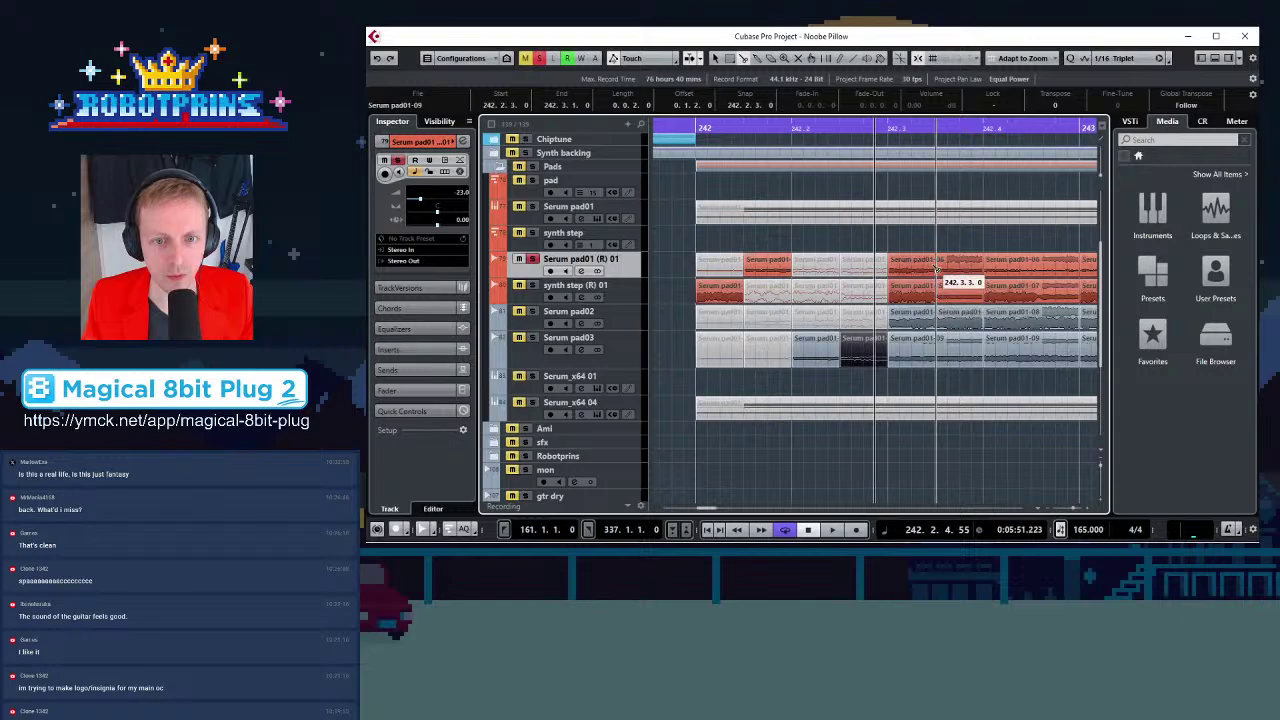
left_click(935, 356)
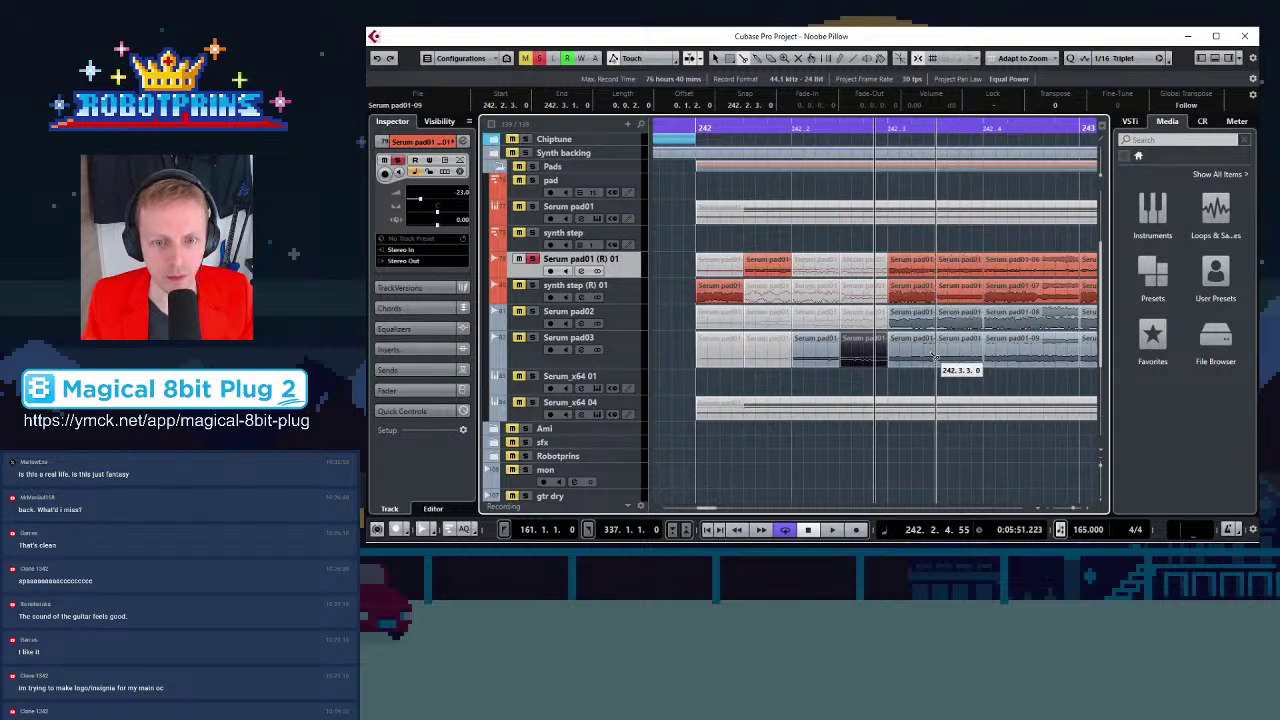
left_click(1033, 348)
left_click(1033, 320)
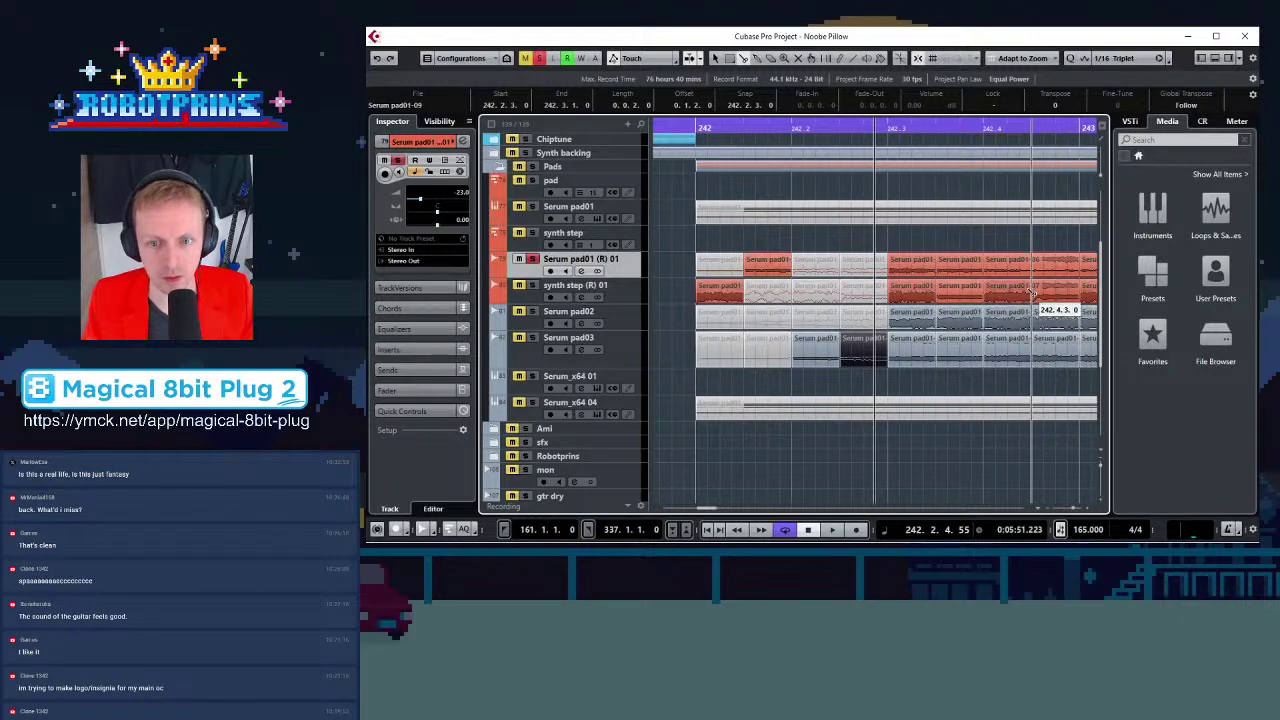
left_click(1033, 290)
left_click(1034, 266)
Unmute the 242.2.3 slice on synth step (R) 01 and mute the 242.3.1 slices on Serum pad01 (R) 01, synth step (R) 01 and Serum pad03
key("g")
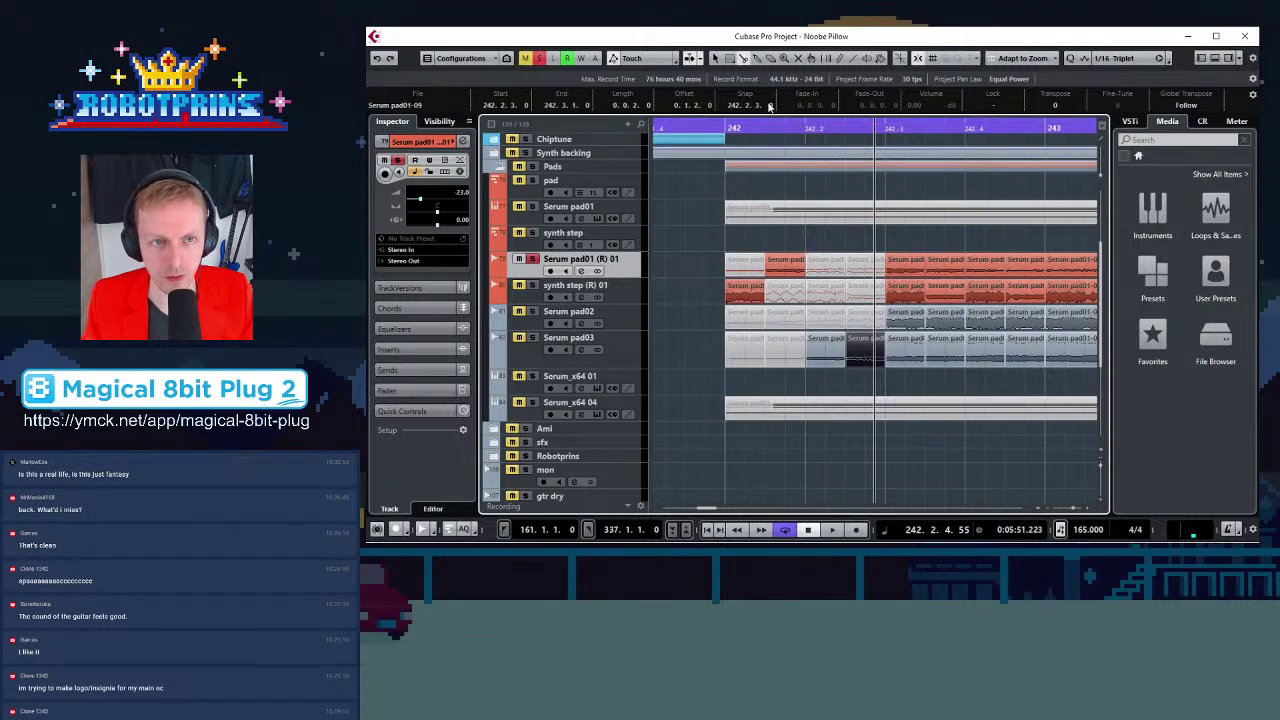
left_click(713, 58)
key("g")
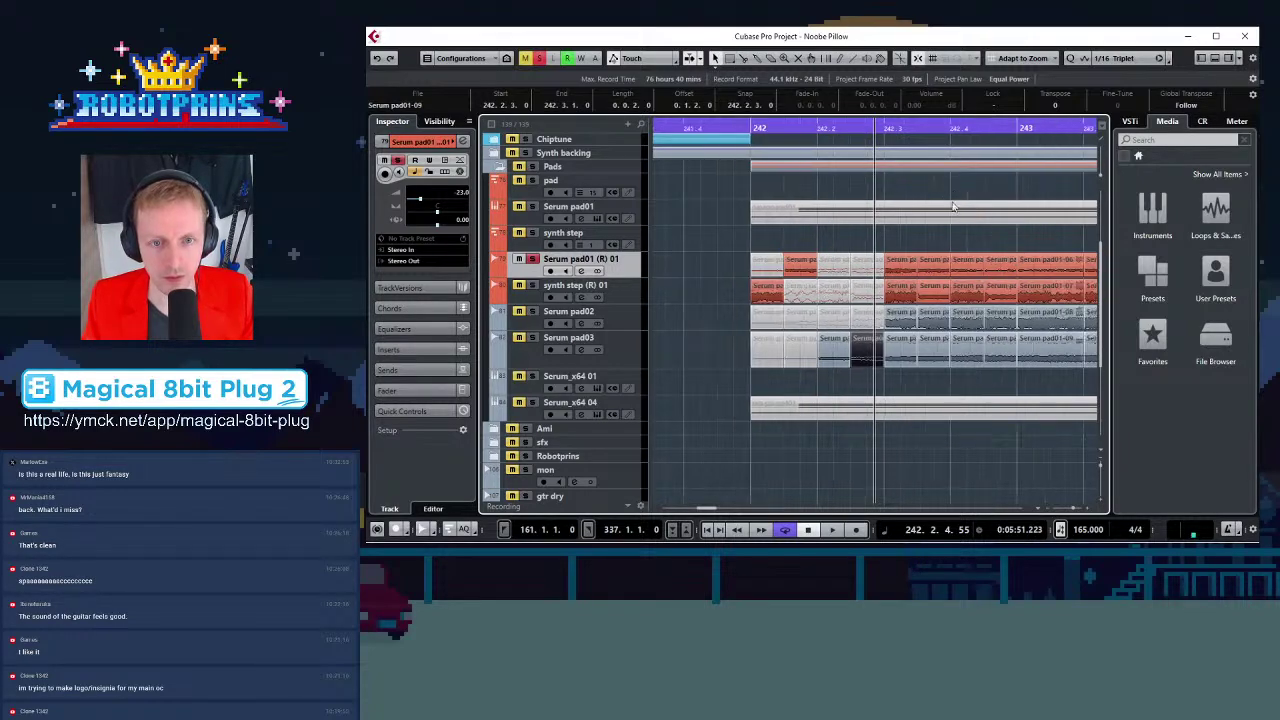
key("h")
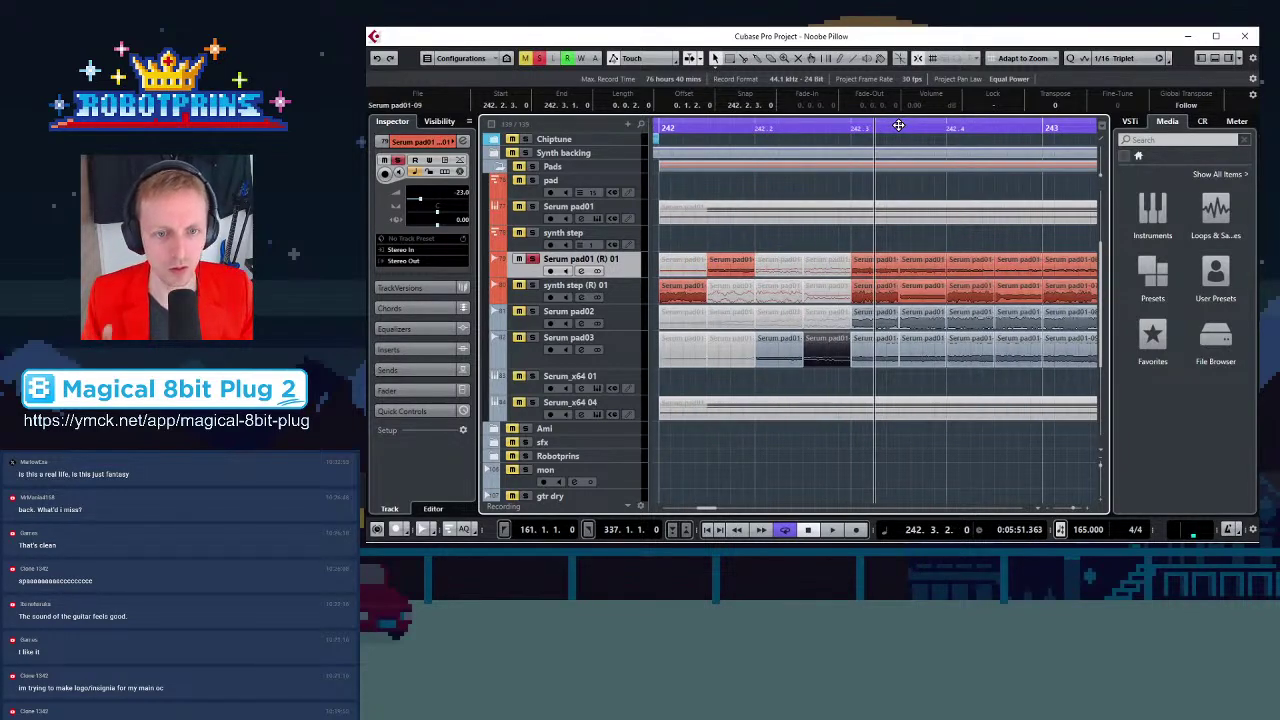
key("g")
key("g")
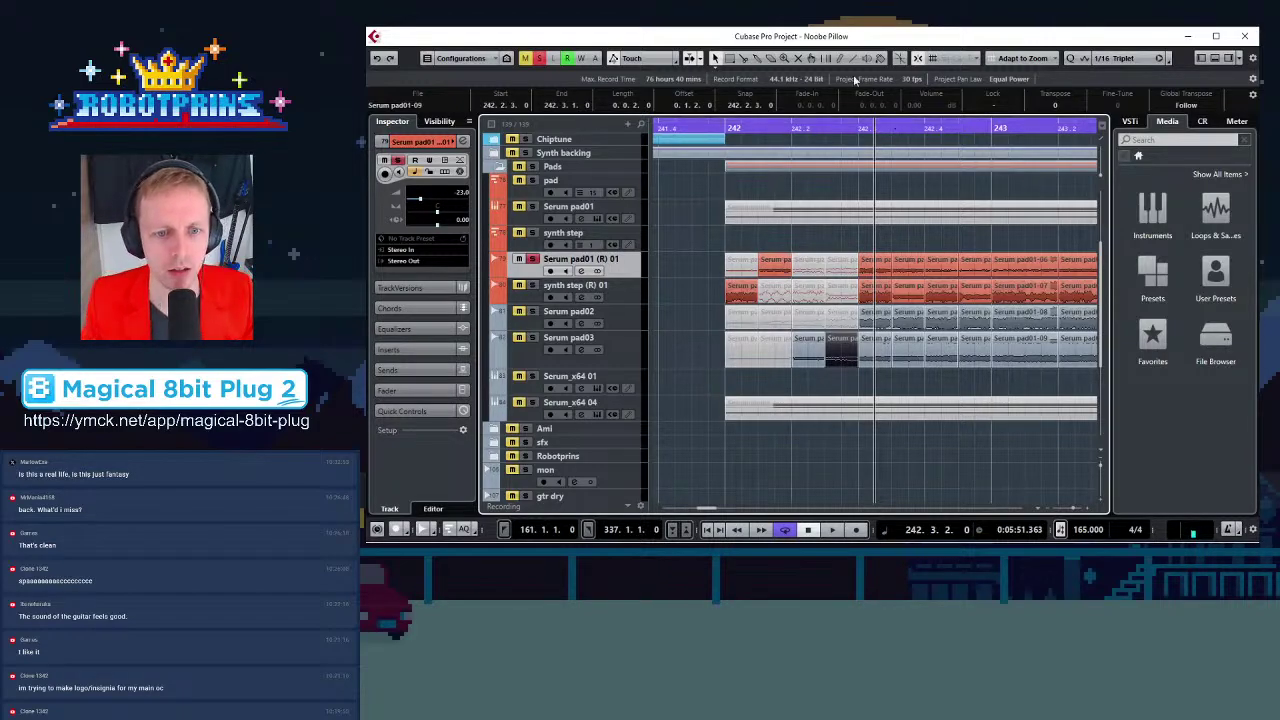
left_click(711, 217)
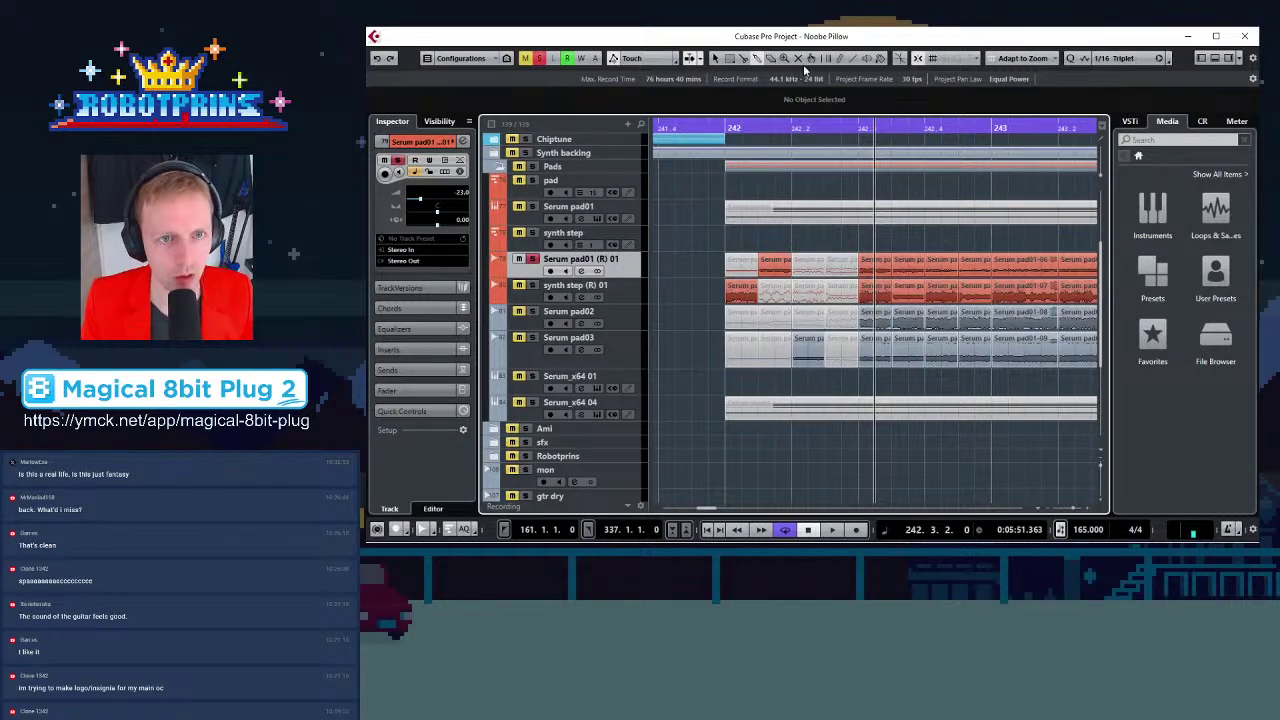
left_click(840, 314)
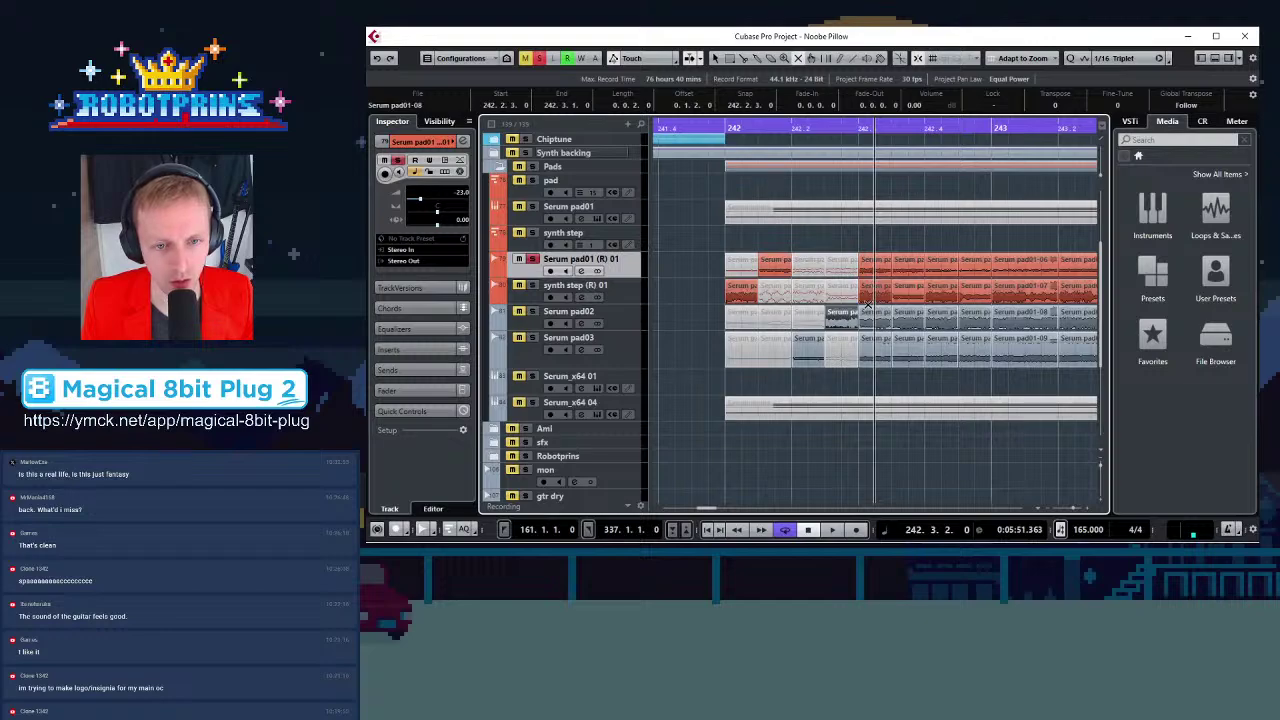
left_click(839, 318)
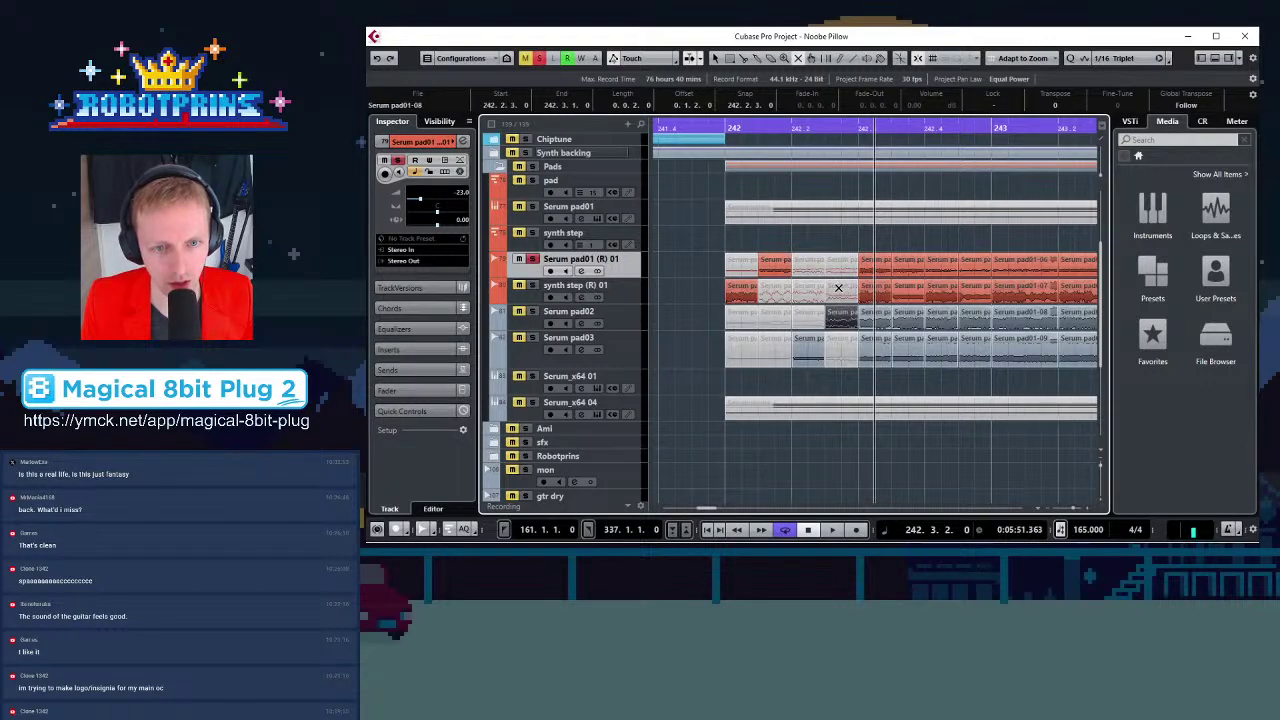
left_click(838, 288)
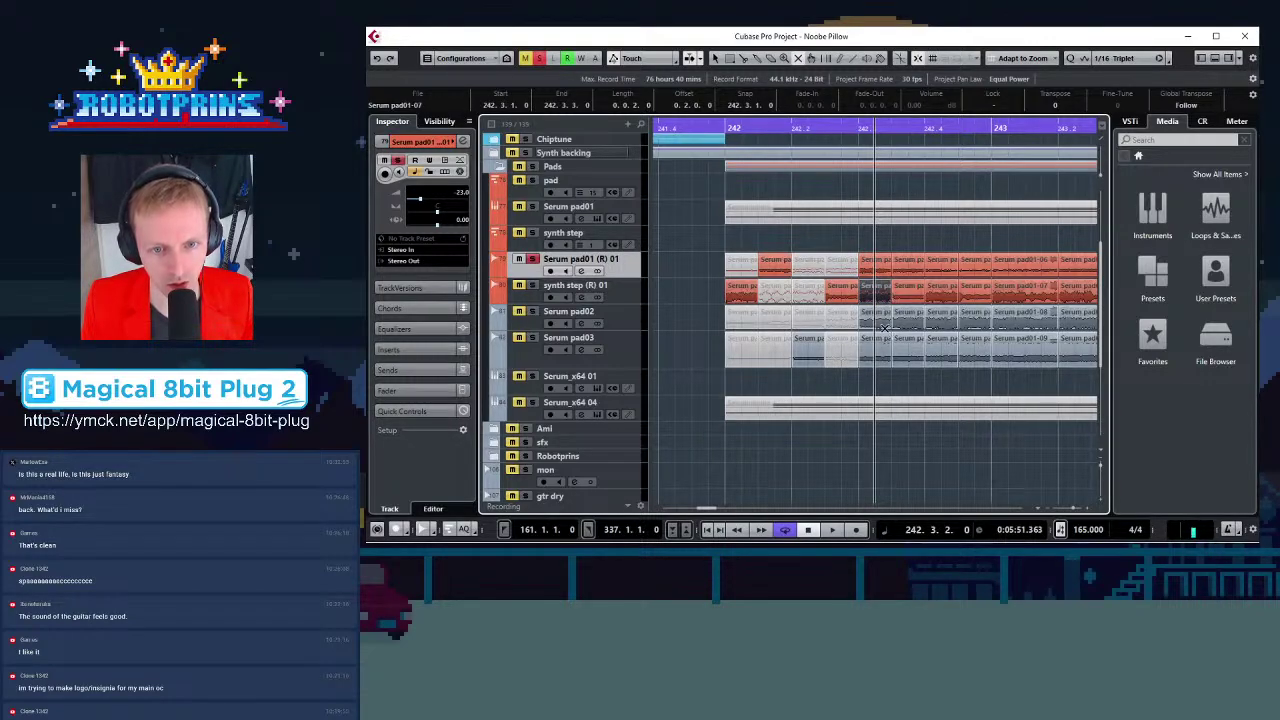
left_click(879, 264)
left_click(876, 357)
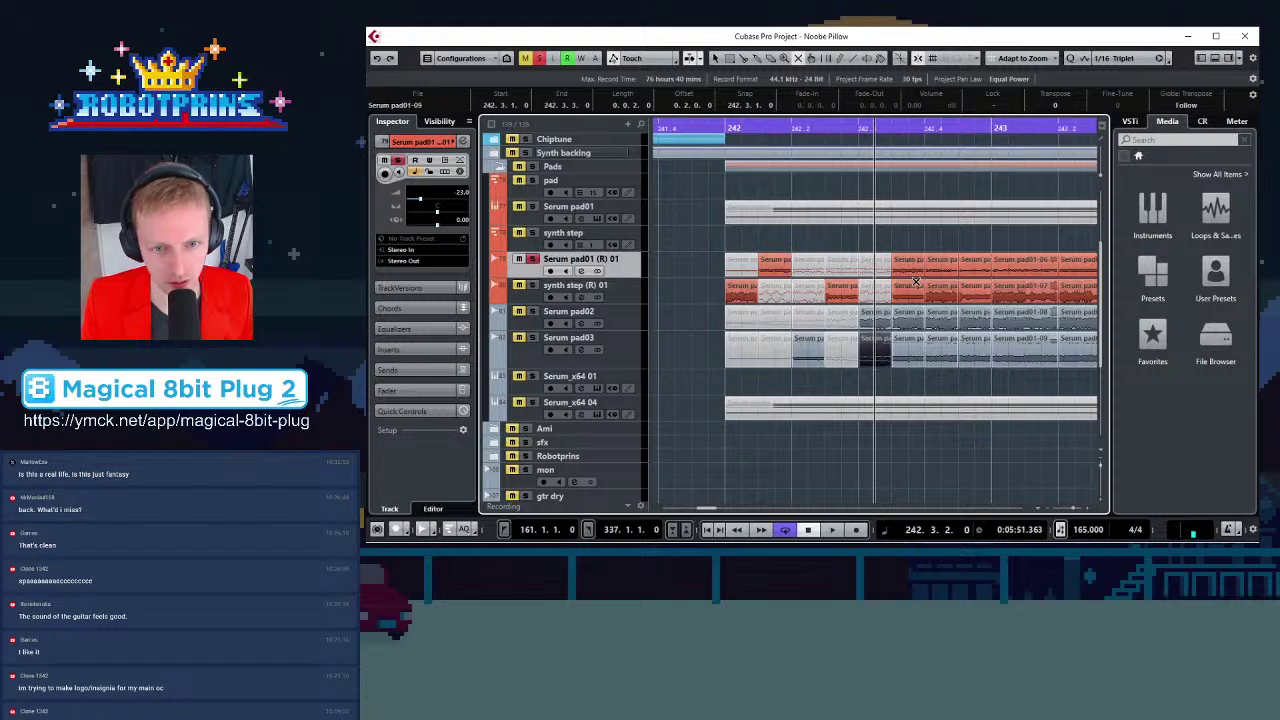
Mute the 242.3.3 slices on Serum pad01 (R) 01, synth step (R) 01 and Serum pad02, and all beat-4 slices of bar 242
left_click(908, 314)
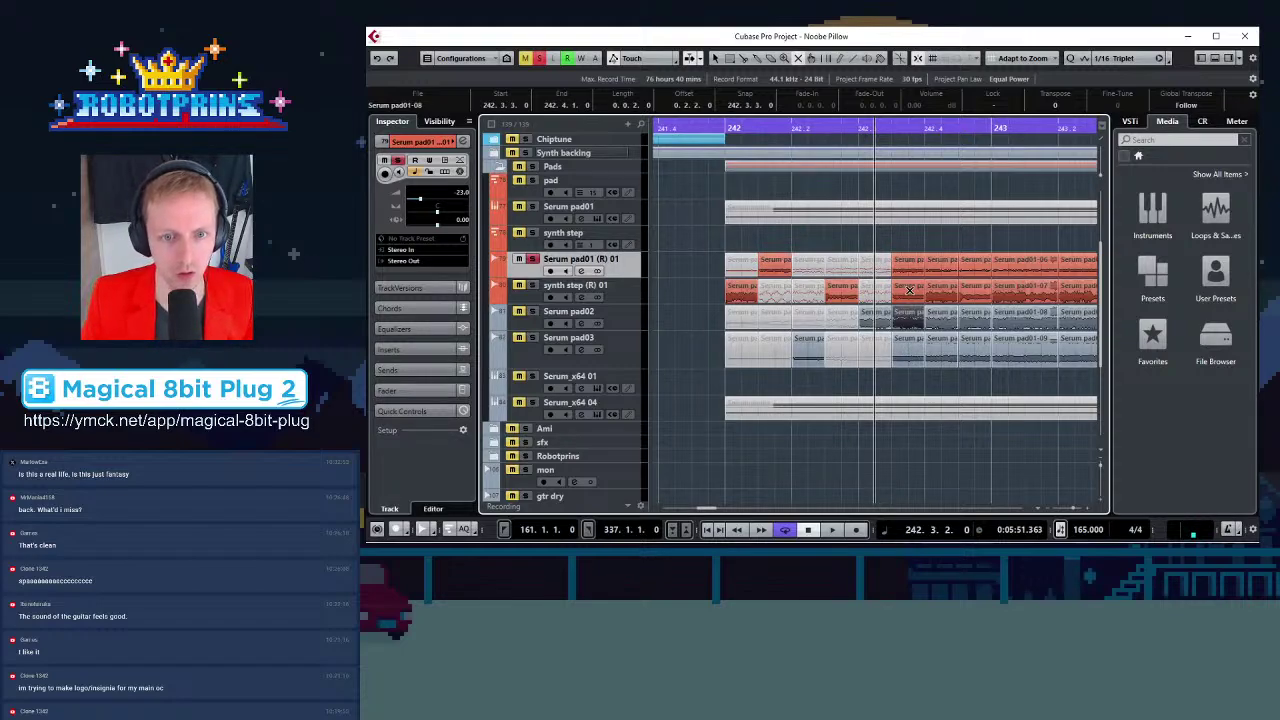
left_click(942, 263)
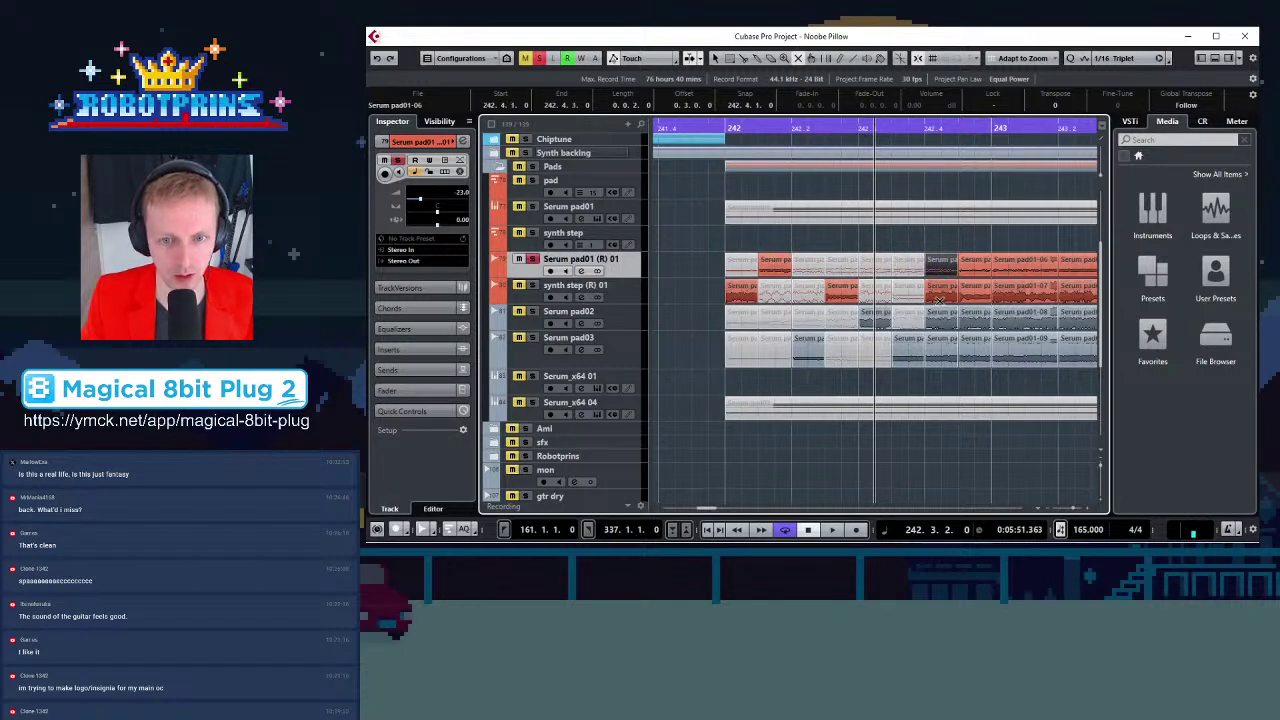
left_click(940, 300)
left_click(938, 318)
left_click(938, 355)
left_click(974, 268)
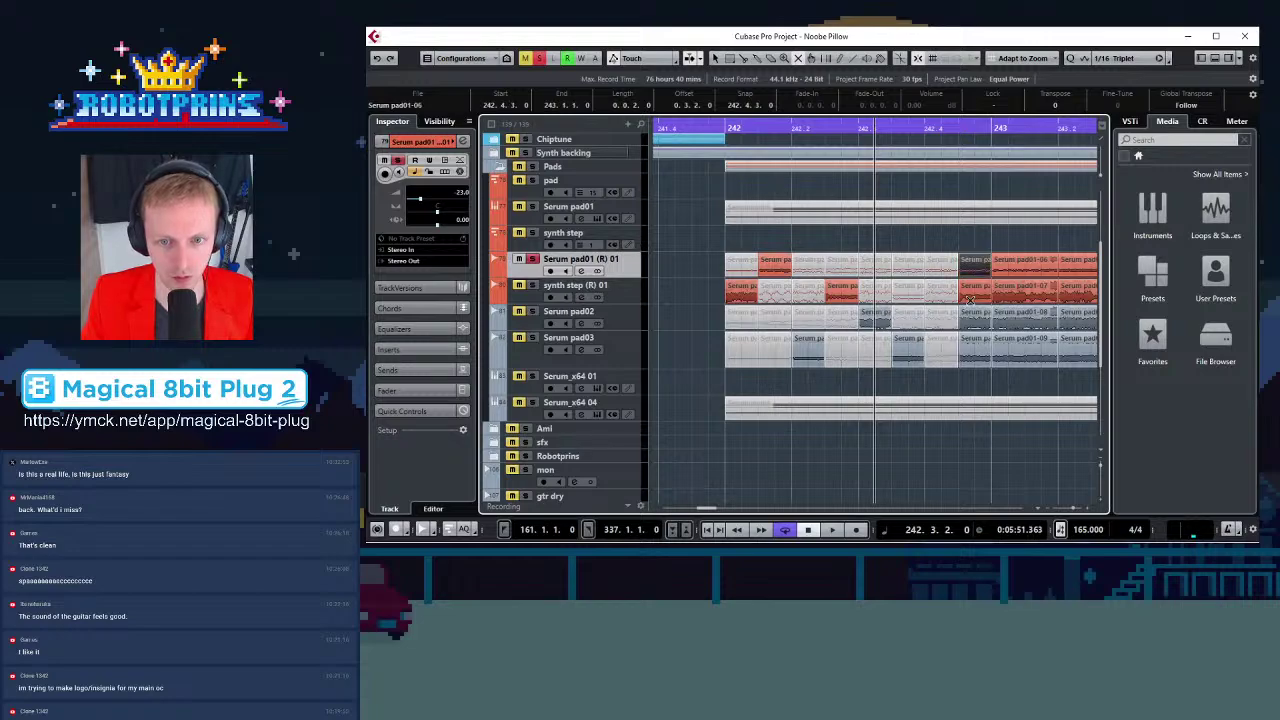
left_click(970, 299)
left_click(972, 316)
left_click(963, 354)
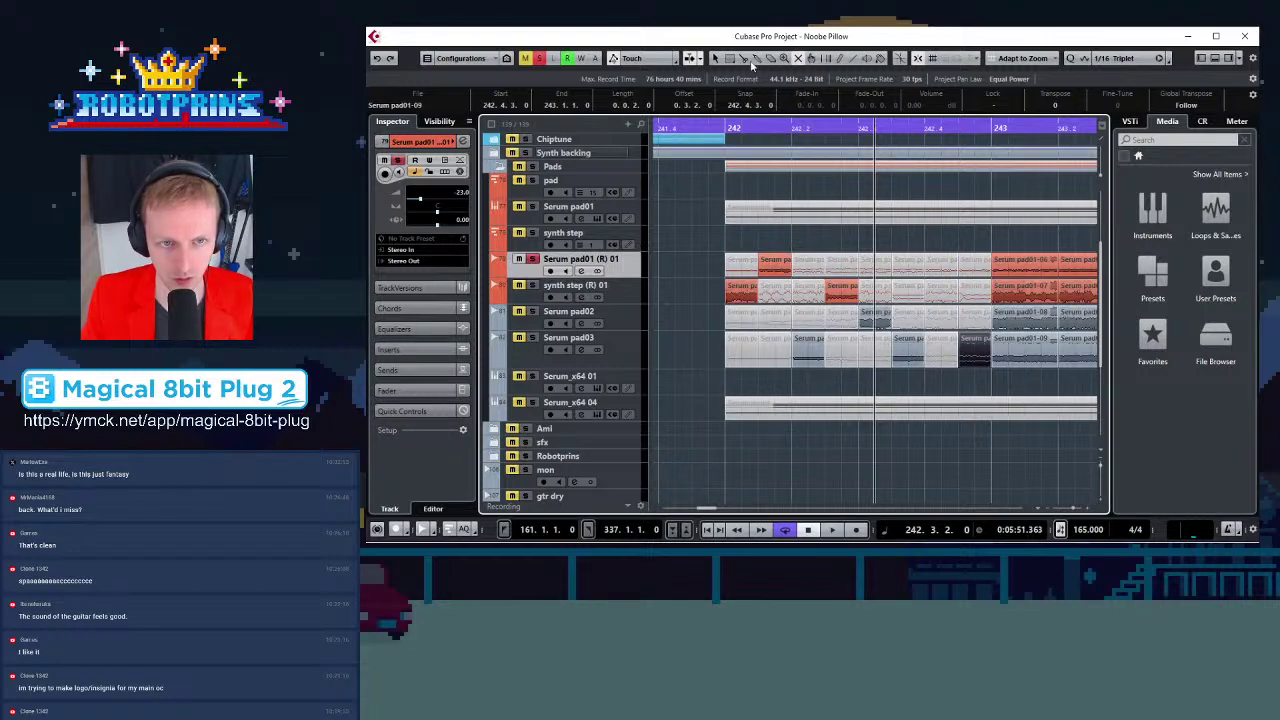
Solo synth step (R) 01, Serum pad02 and Serum pad03 along with Serum pad01 (R) 01, and play back from bar 242
left_click(735, 128)
key("space")
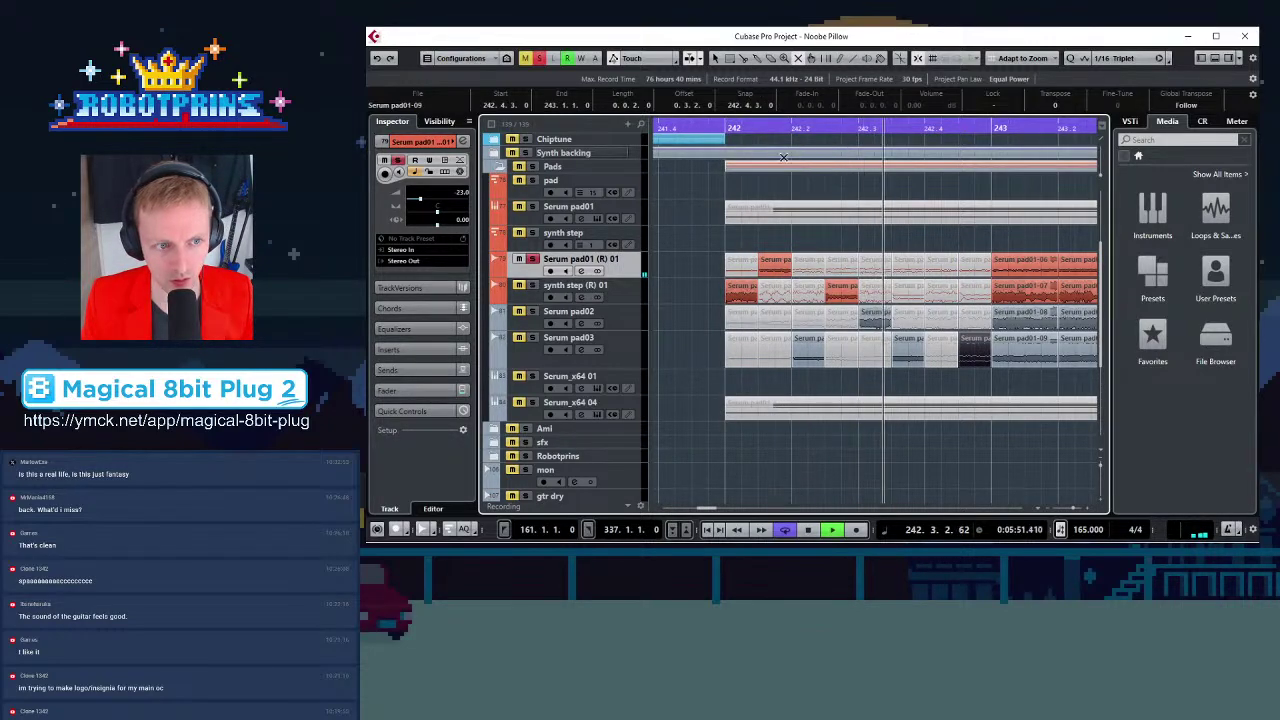
key("space")
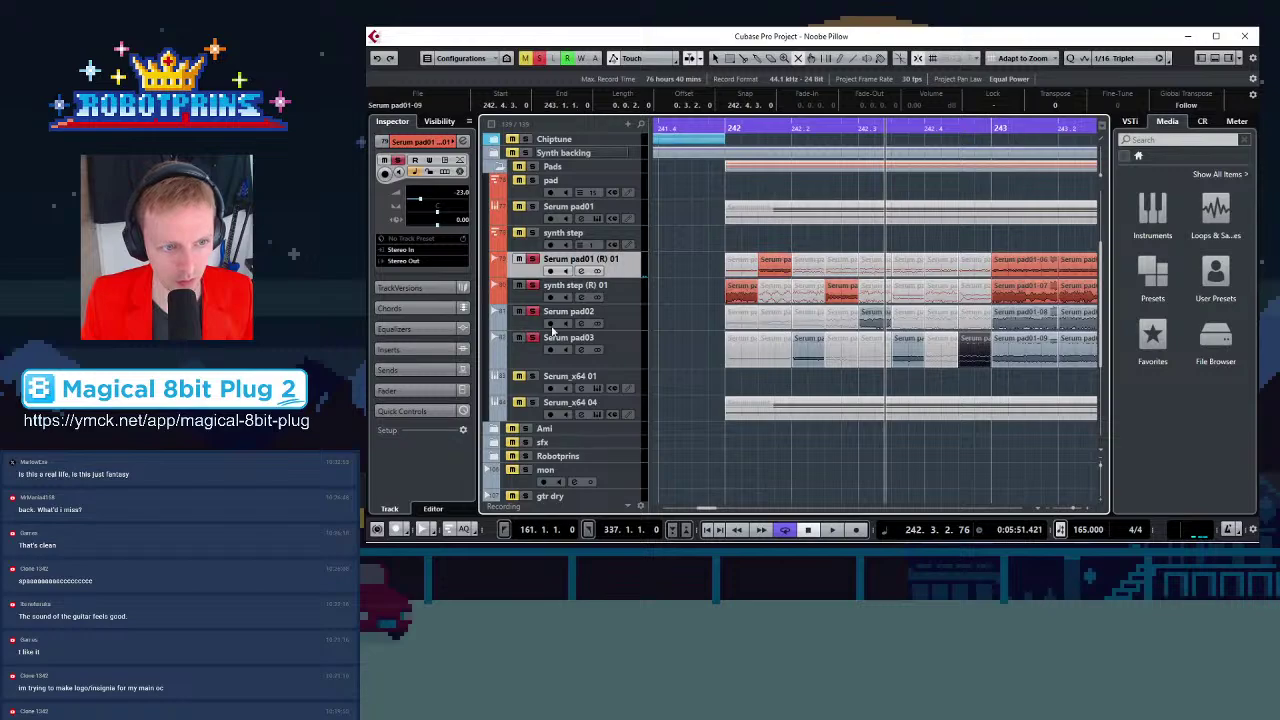
left_click(724, 128)
key("space")
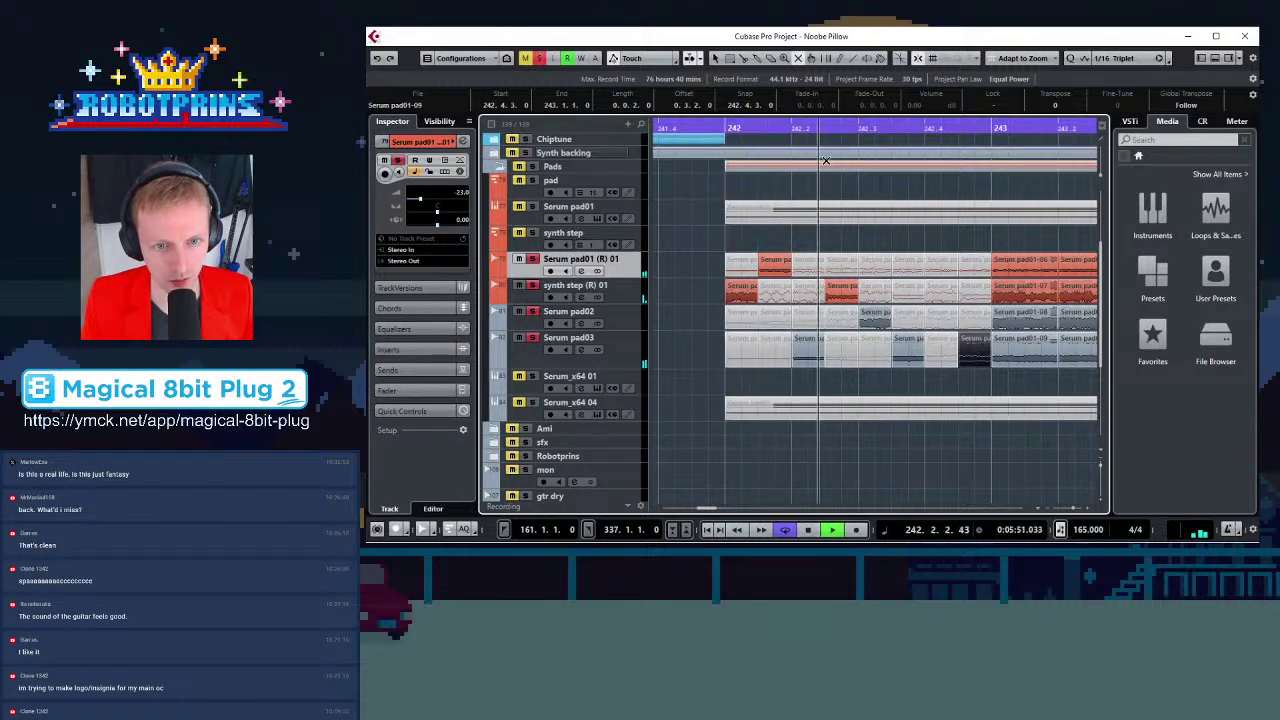
key("space")
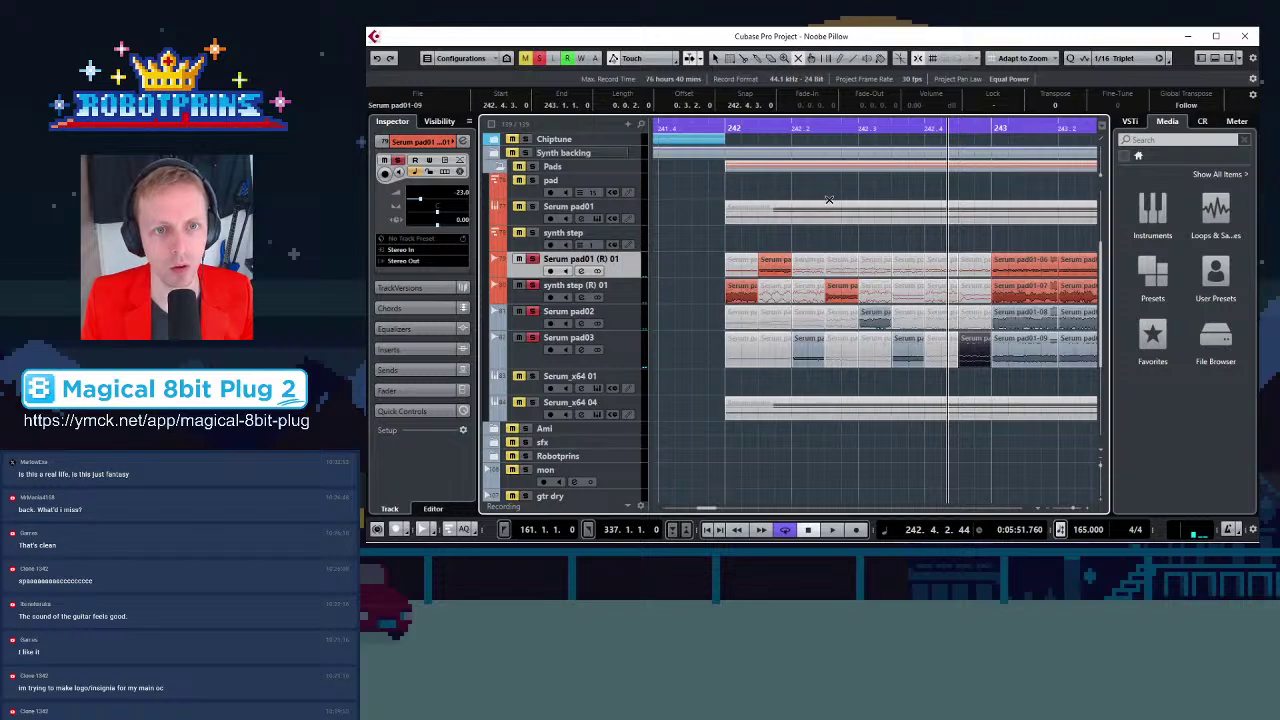
Mute the 242.3.1 slice on Serum pad02, unmute the one on Serum pad01 (R) 01, and play back from bar 242
left_click(878, 321)
left_click(869, 262)
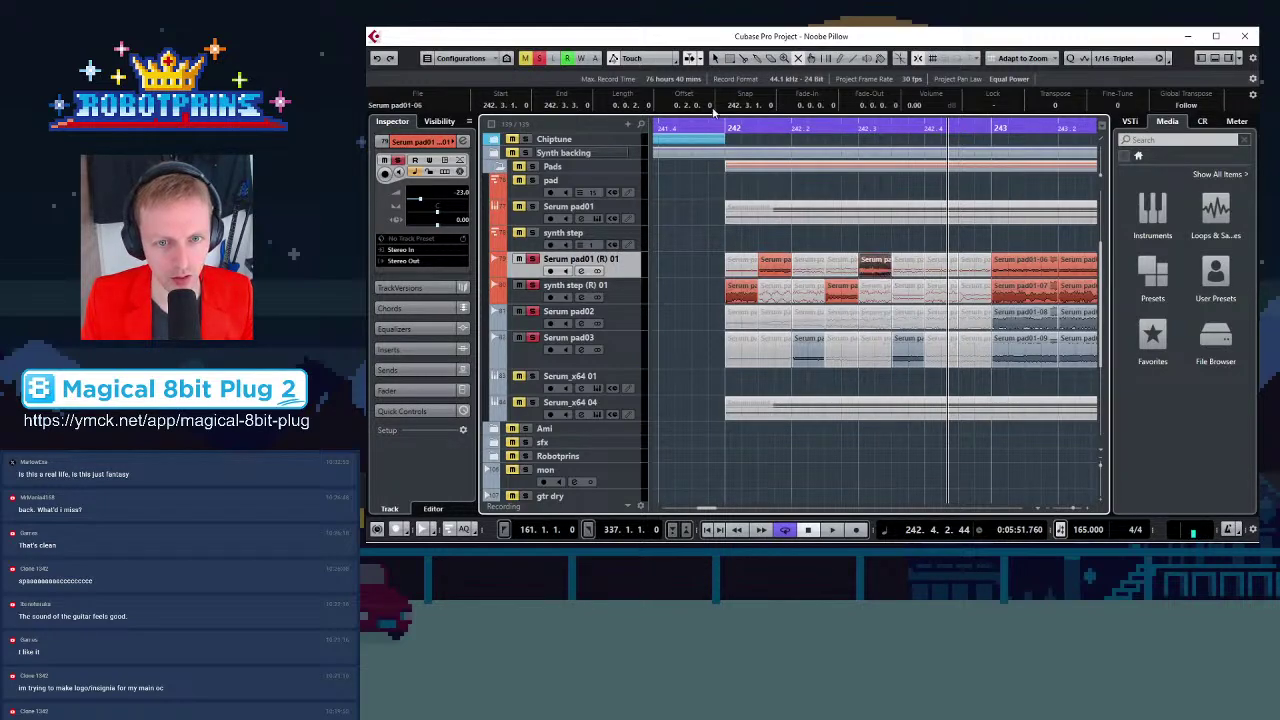
left_click(725, 132)
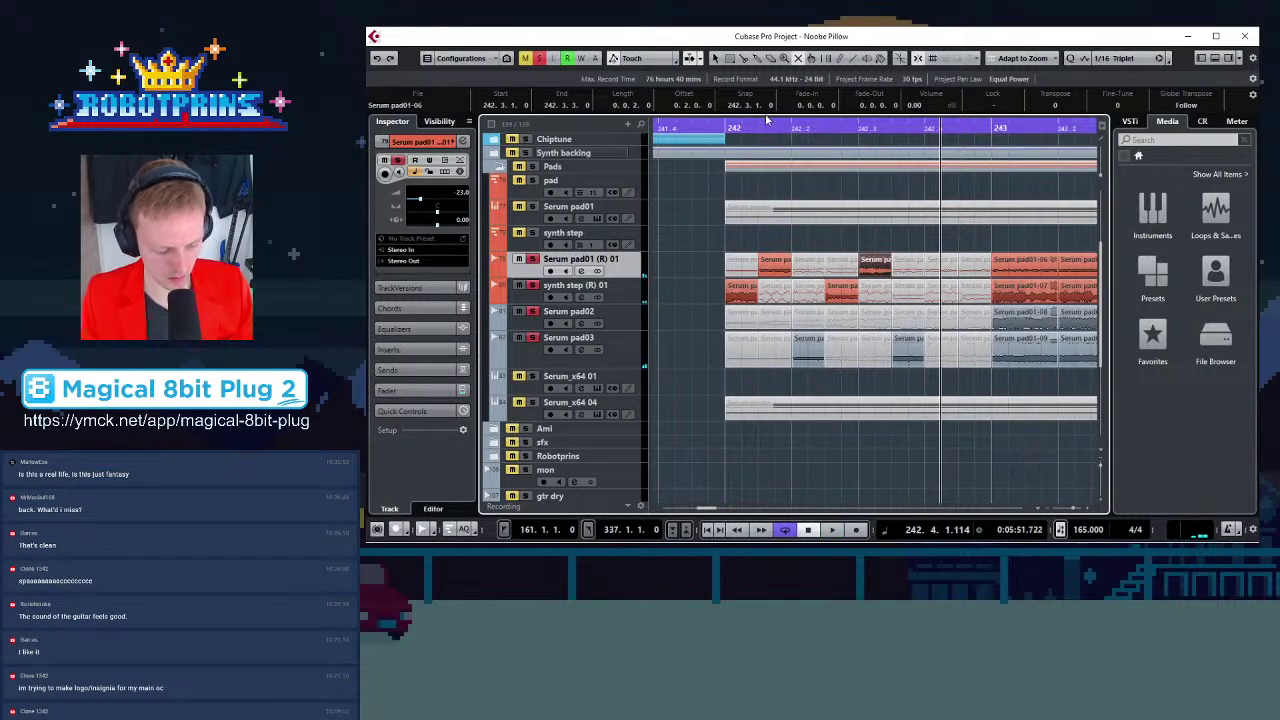
Set the track volume of Serum pad03 to -25 and of Serum pad02 to -32
key("g")
key("g")
key("g")
key("g")
key("g")
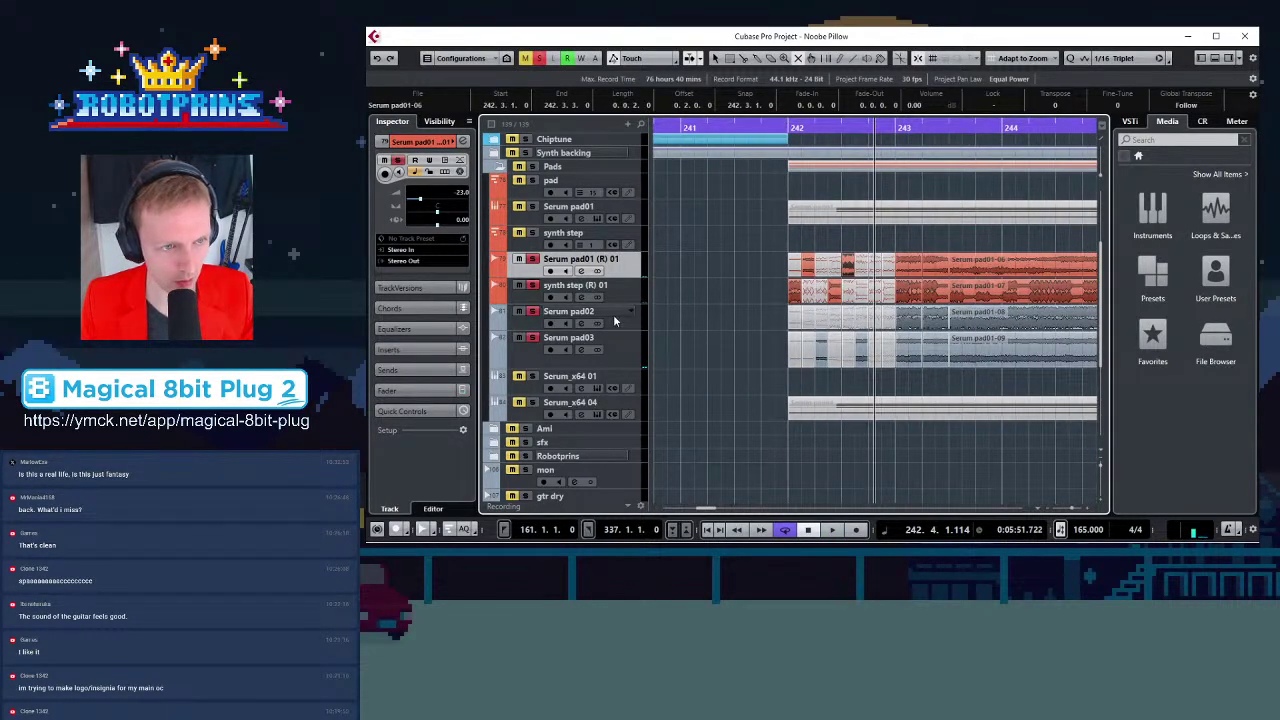
left_click(616, 323)
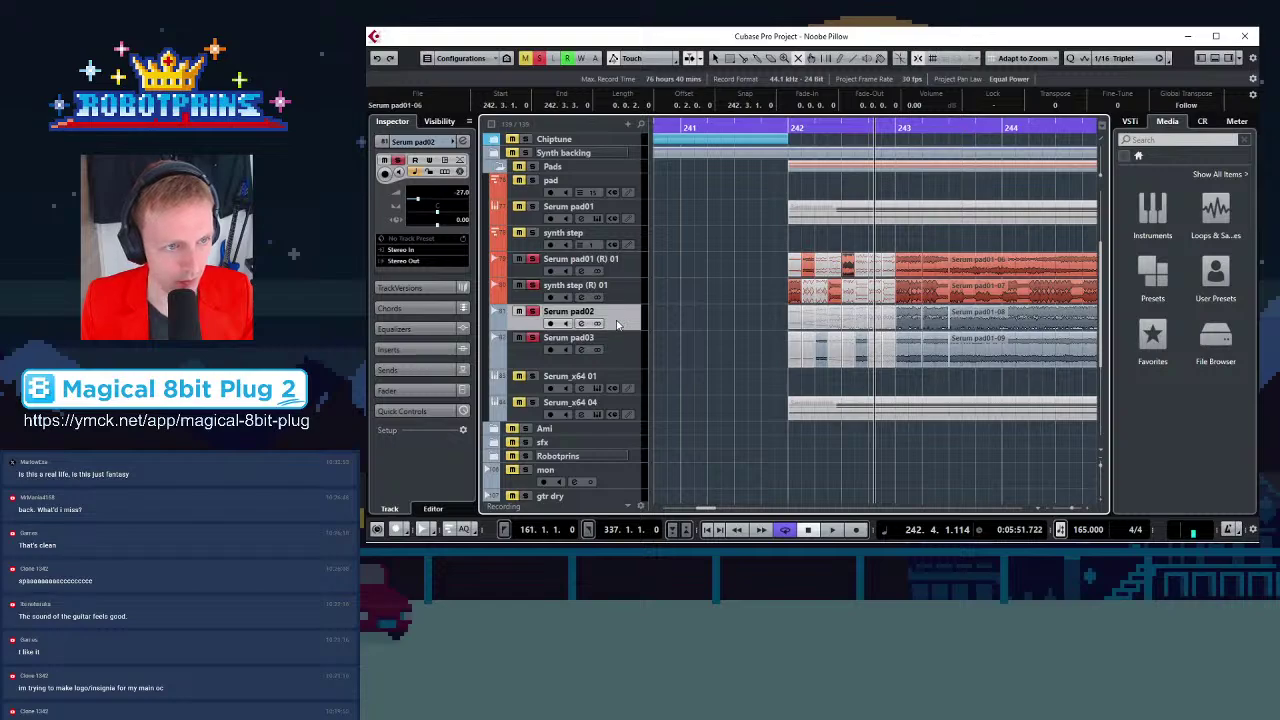
left_click(620, 365)
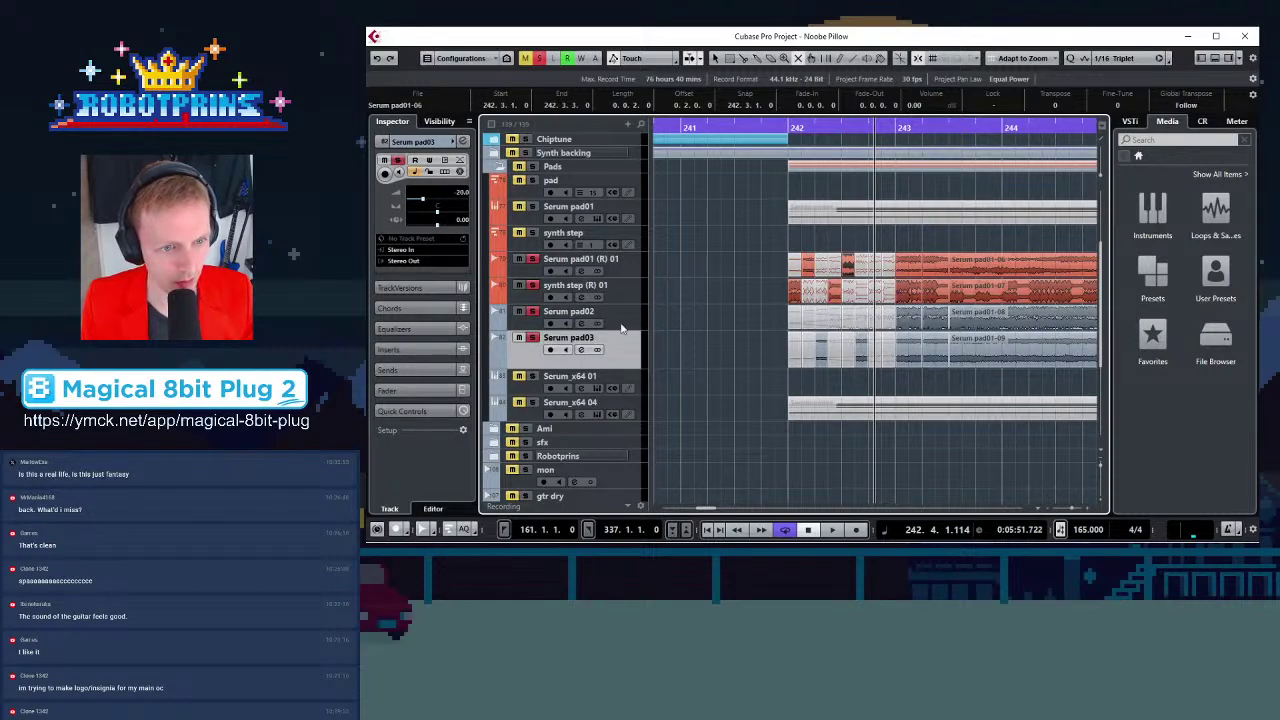
double_click(459, 192)
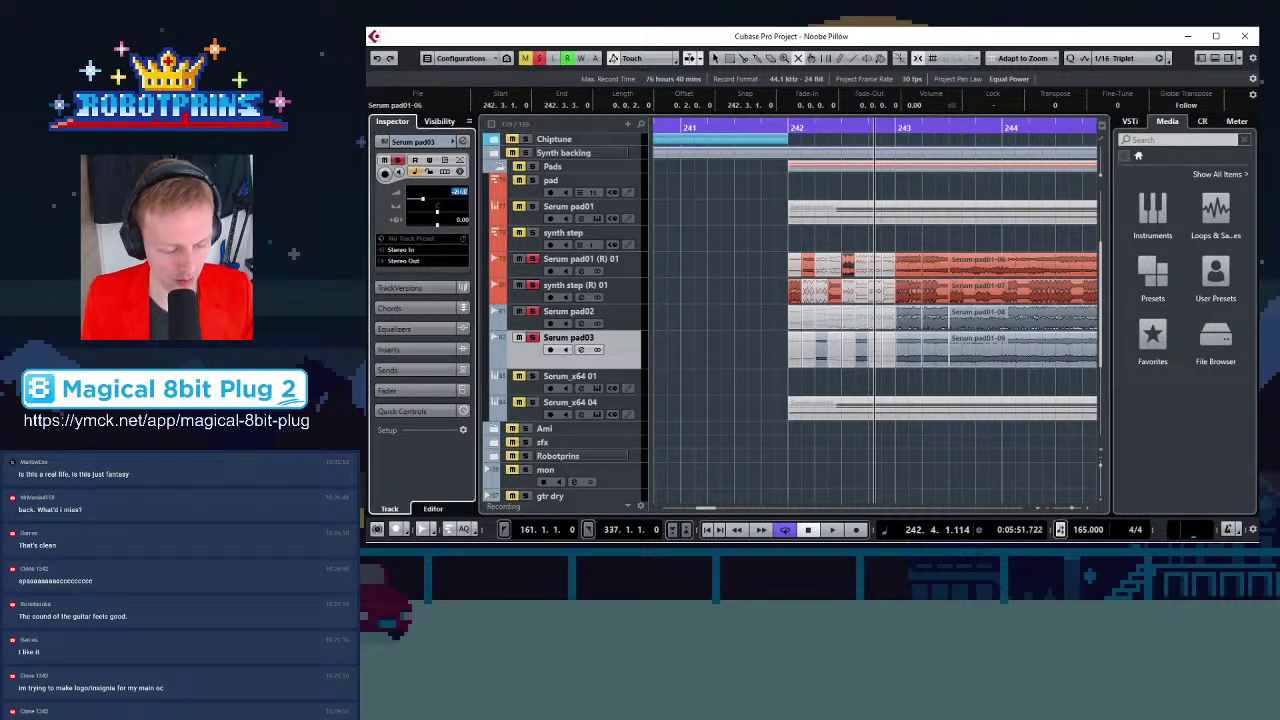
type("-25")
key("Return")
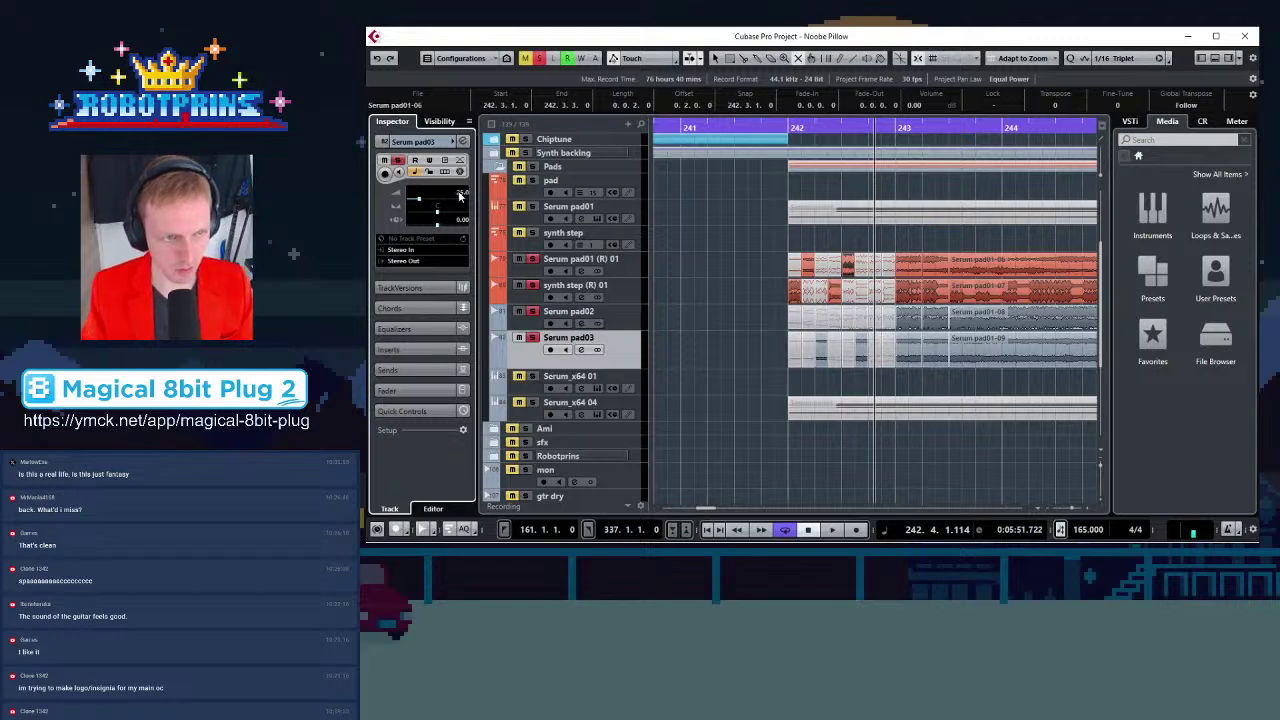
left_click(628, 324)
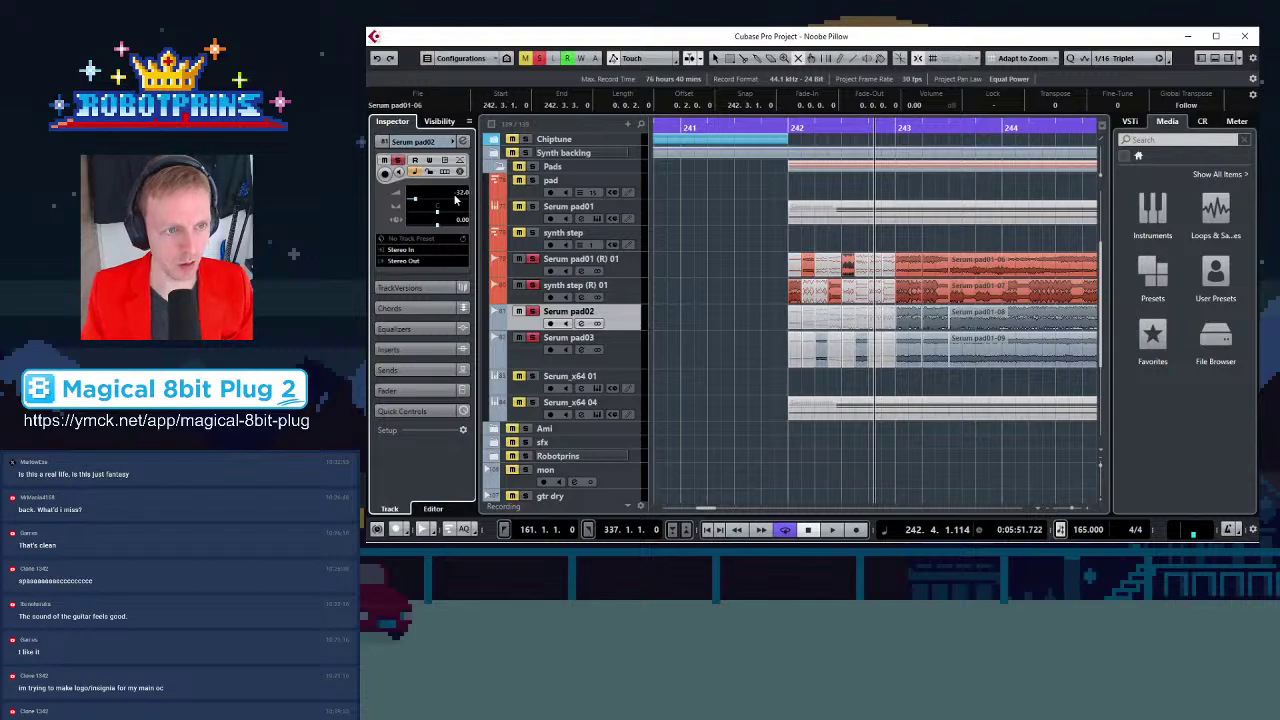
Play back bar 242 and set Serum pad03's track volume to -27
left_click(787, 130)
key("space")
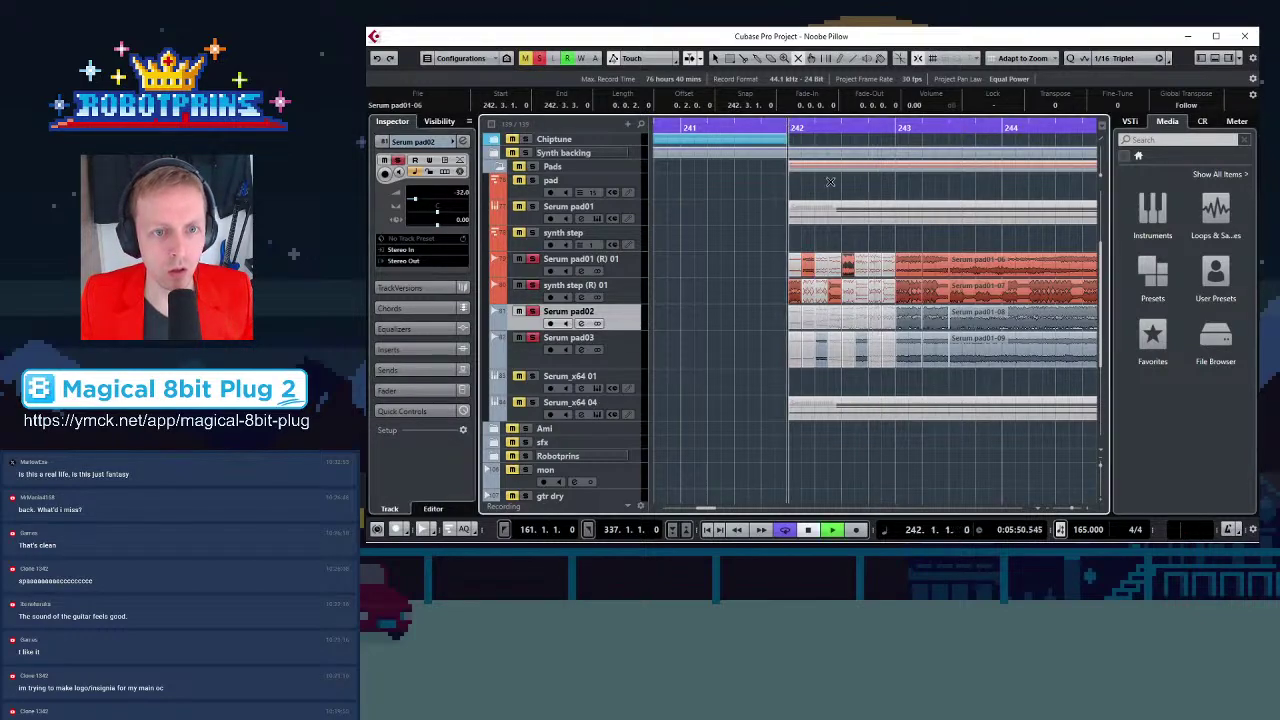
key("space")
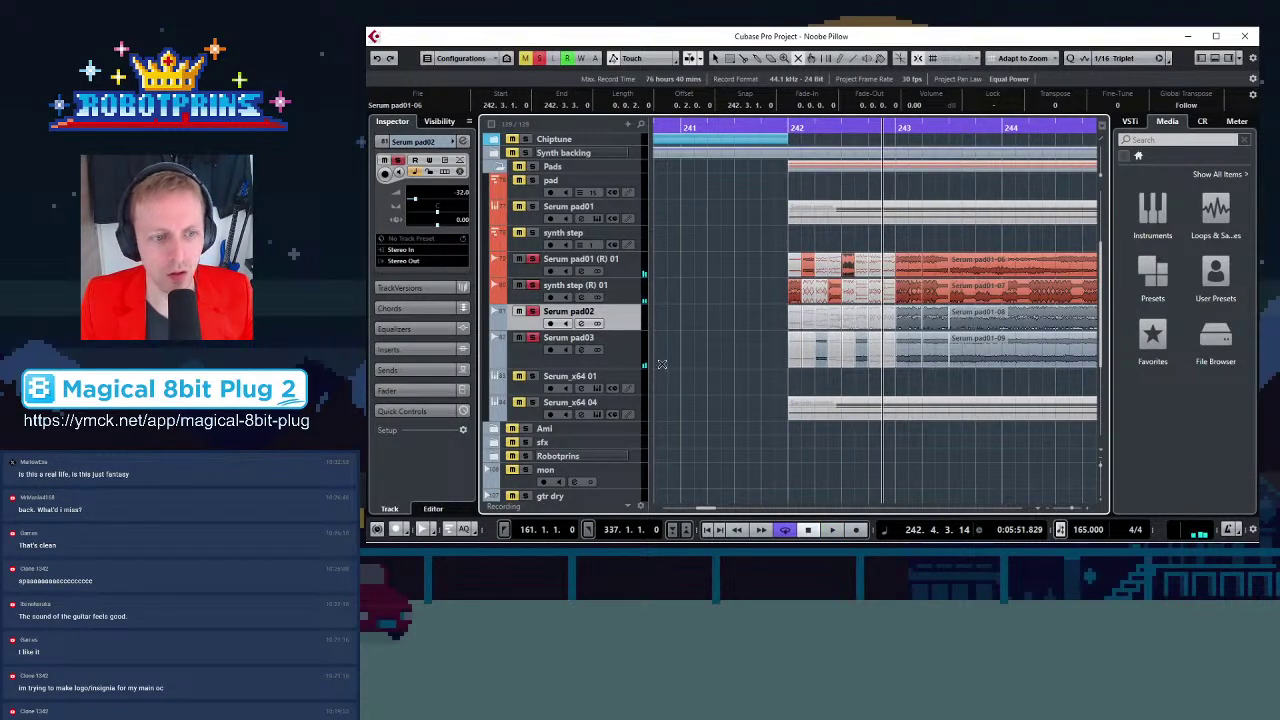
key("Down")
double_click(459, 192)
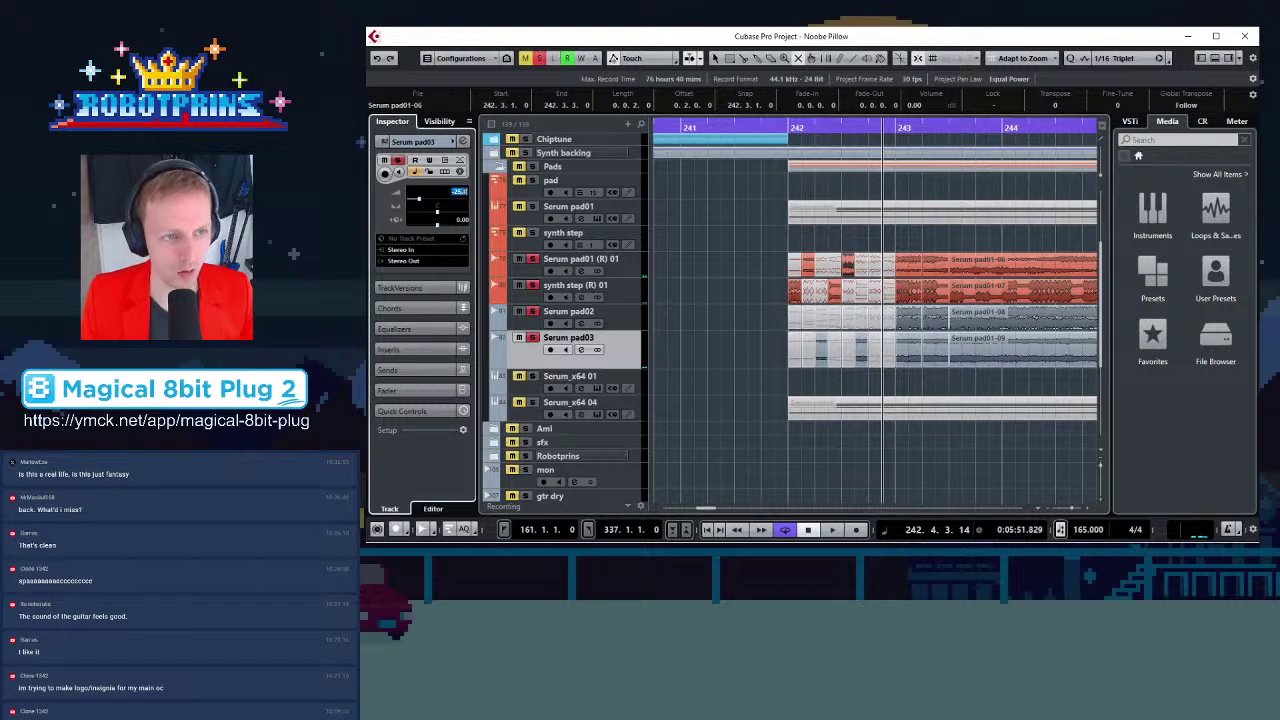
key("BackSpace")
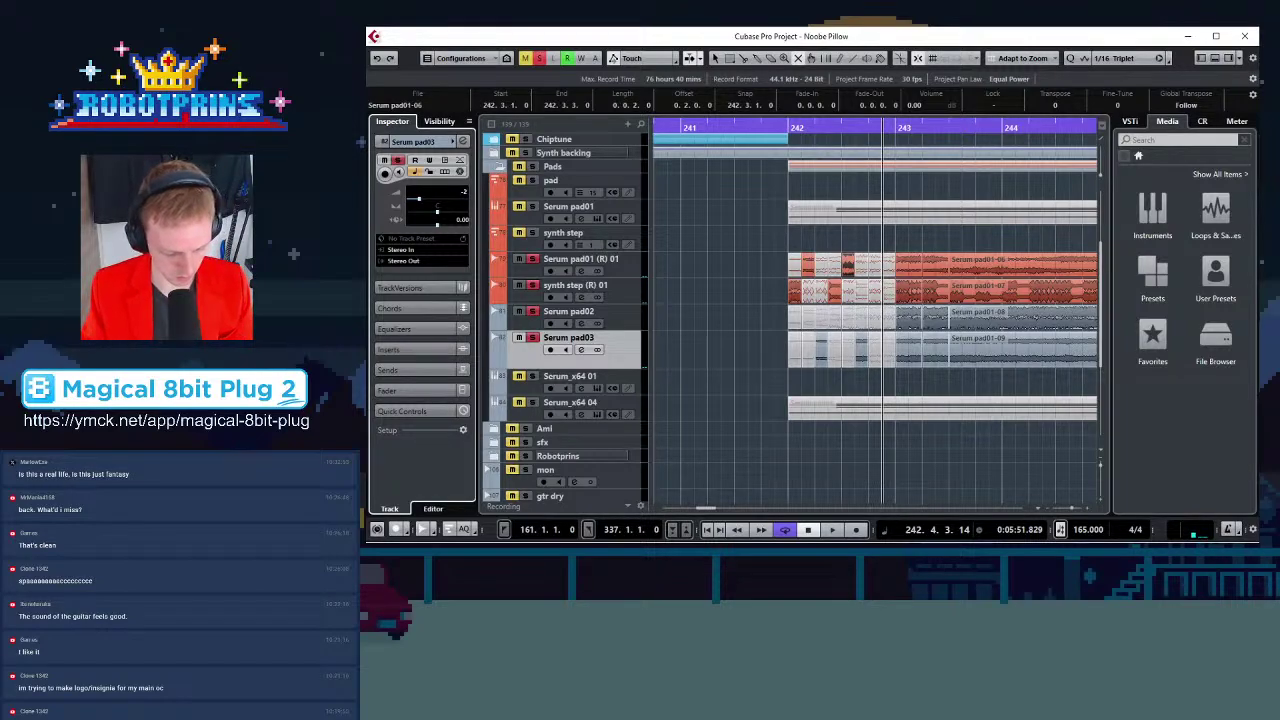
Split the long pad renders at 244.1.1 on all four rendered tracks
key("g")
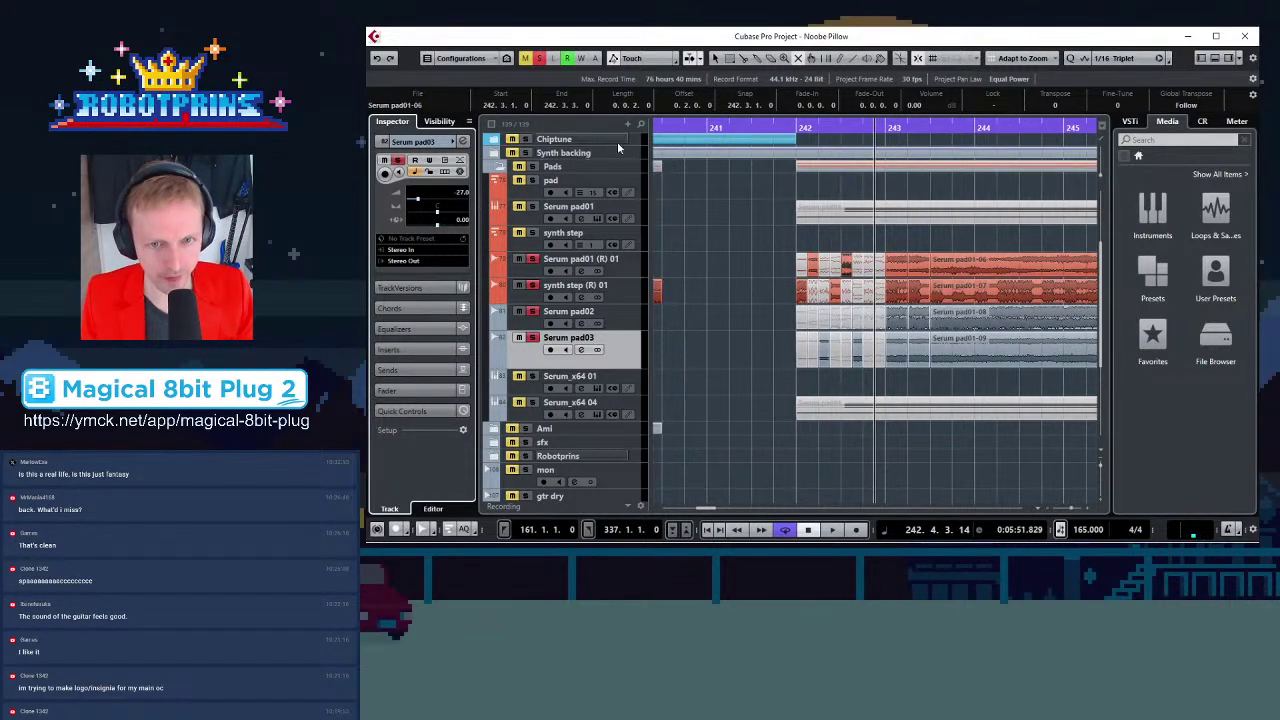
left_click(719, 61)
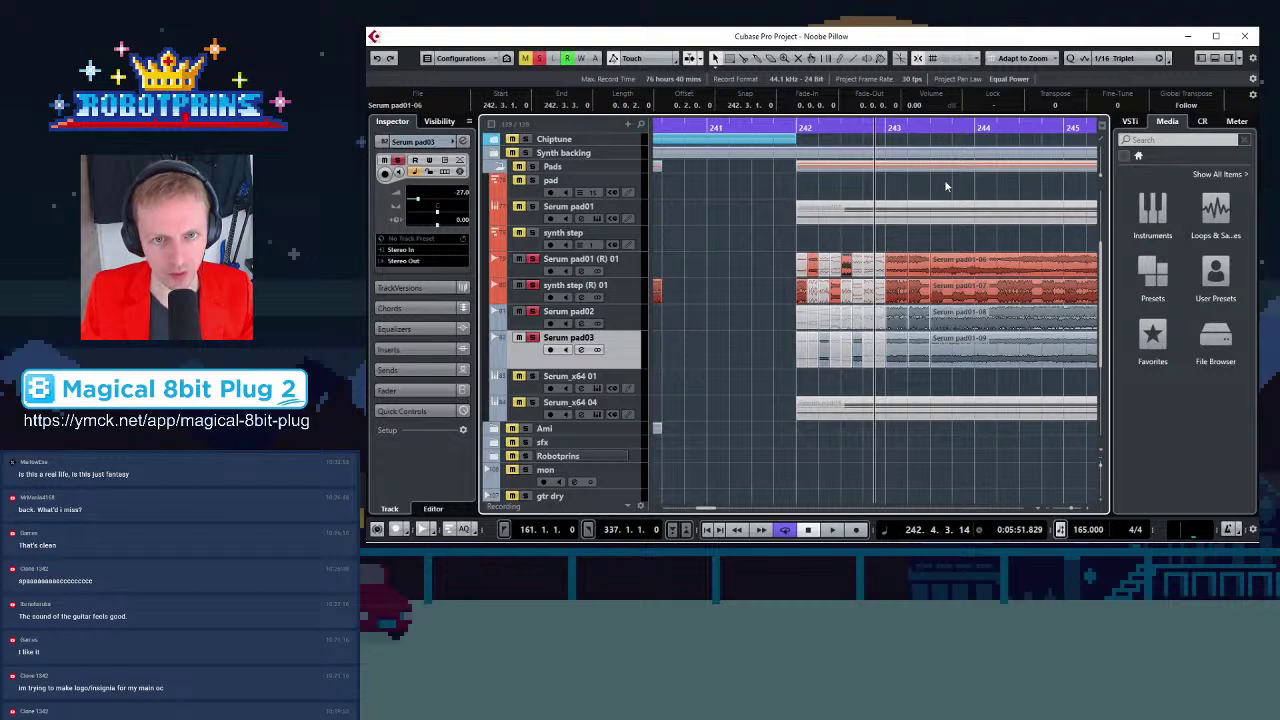
left_click(937, 123)
key("h")
left_click_drag(960, 204, 907, 241)
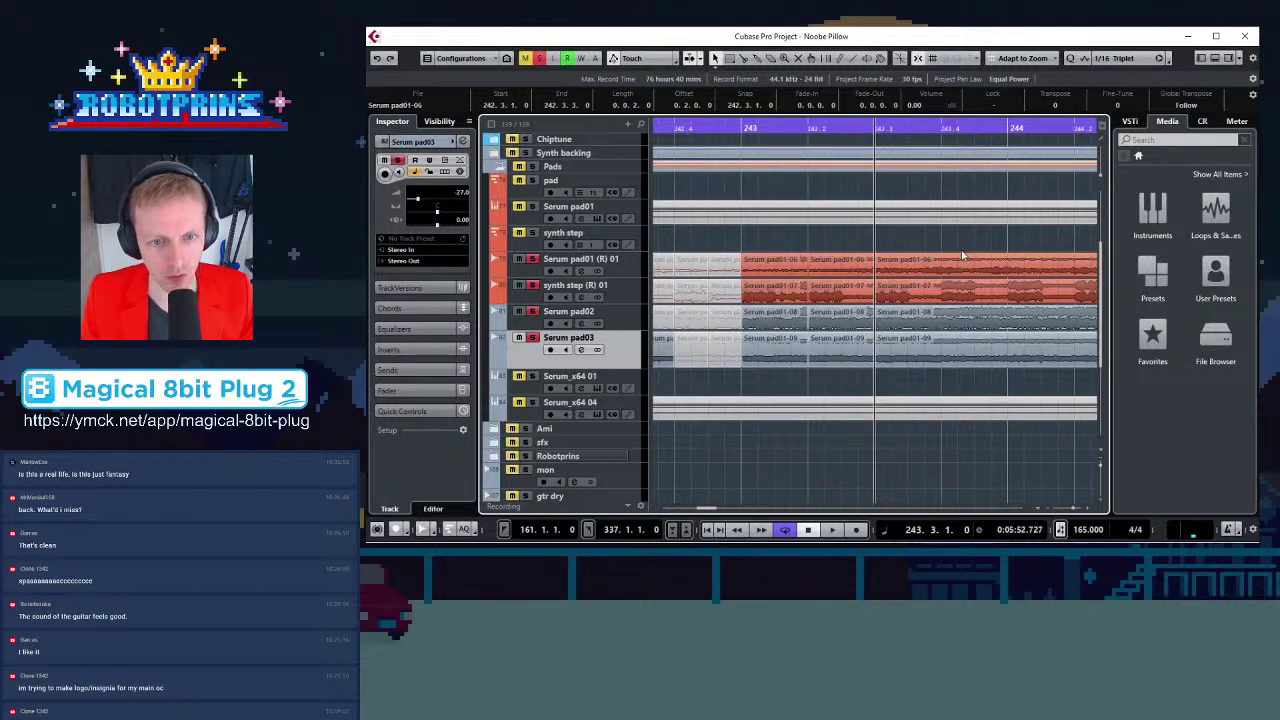
key("g")
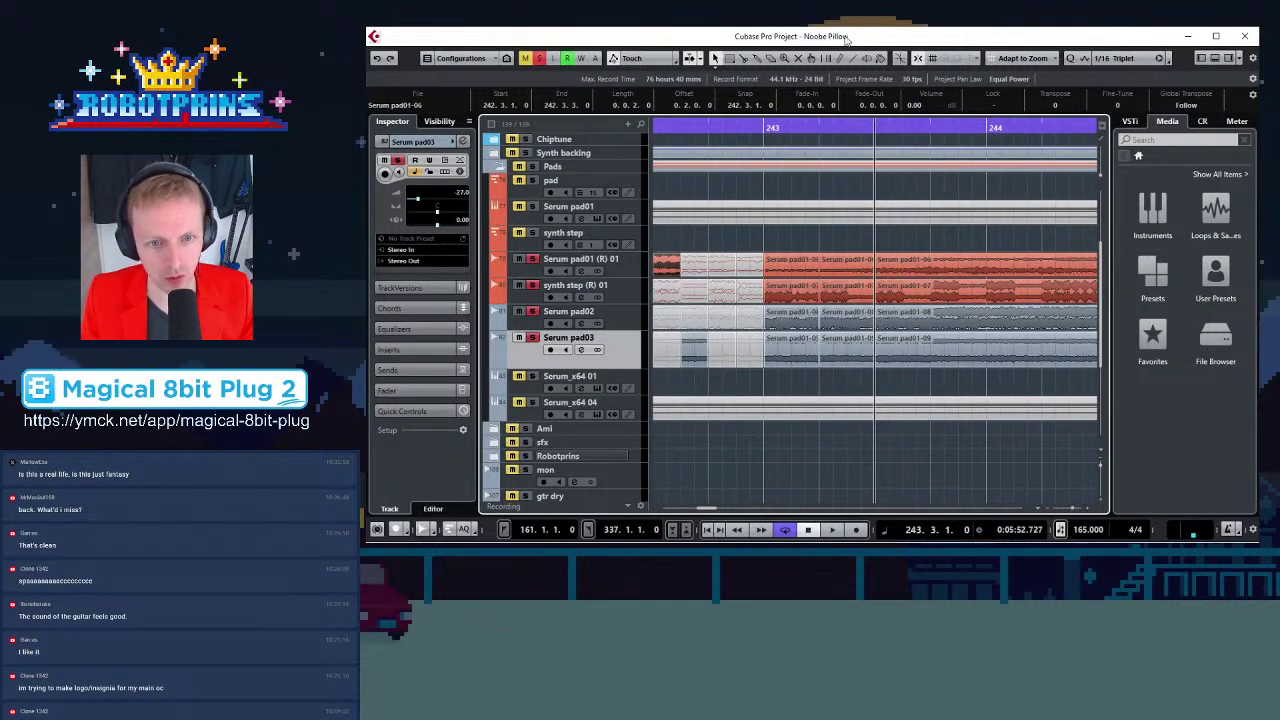
left_click(798, 58)
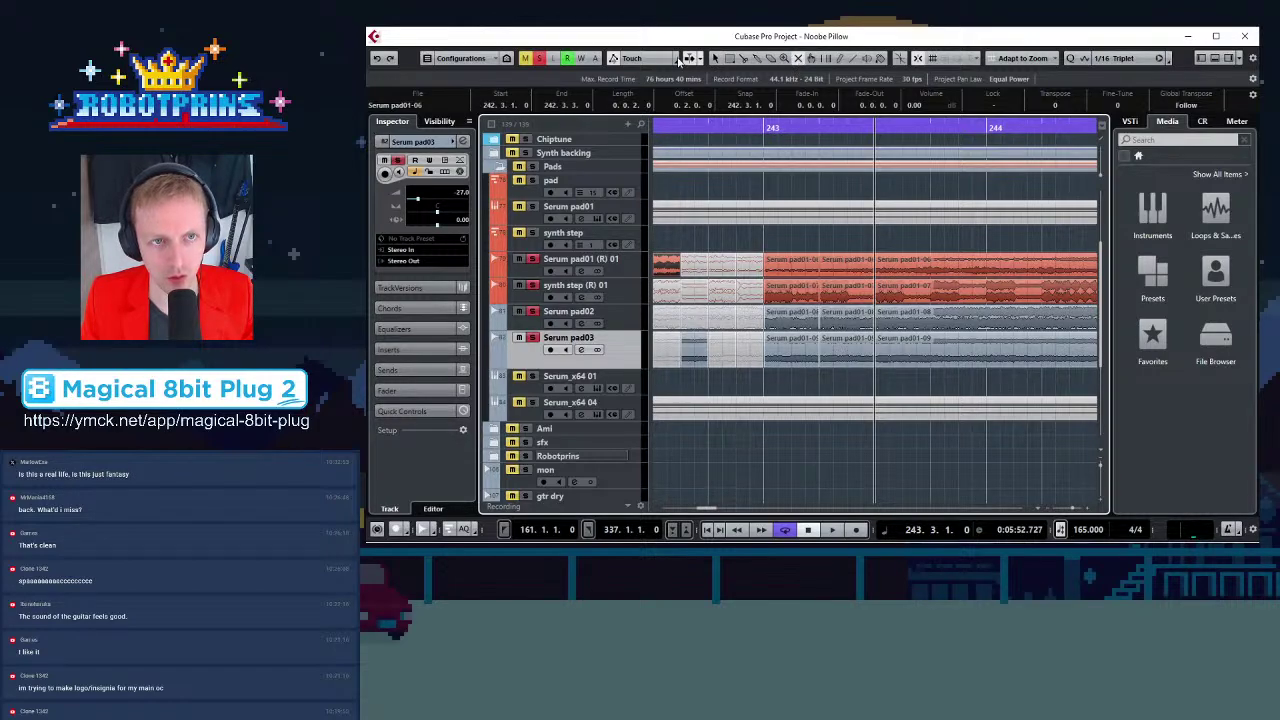
left_click(715, 58)
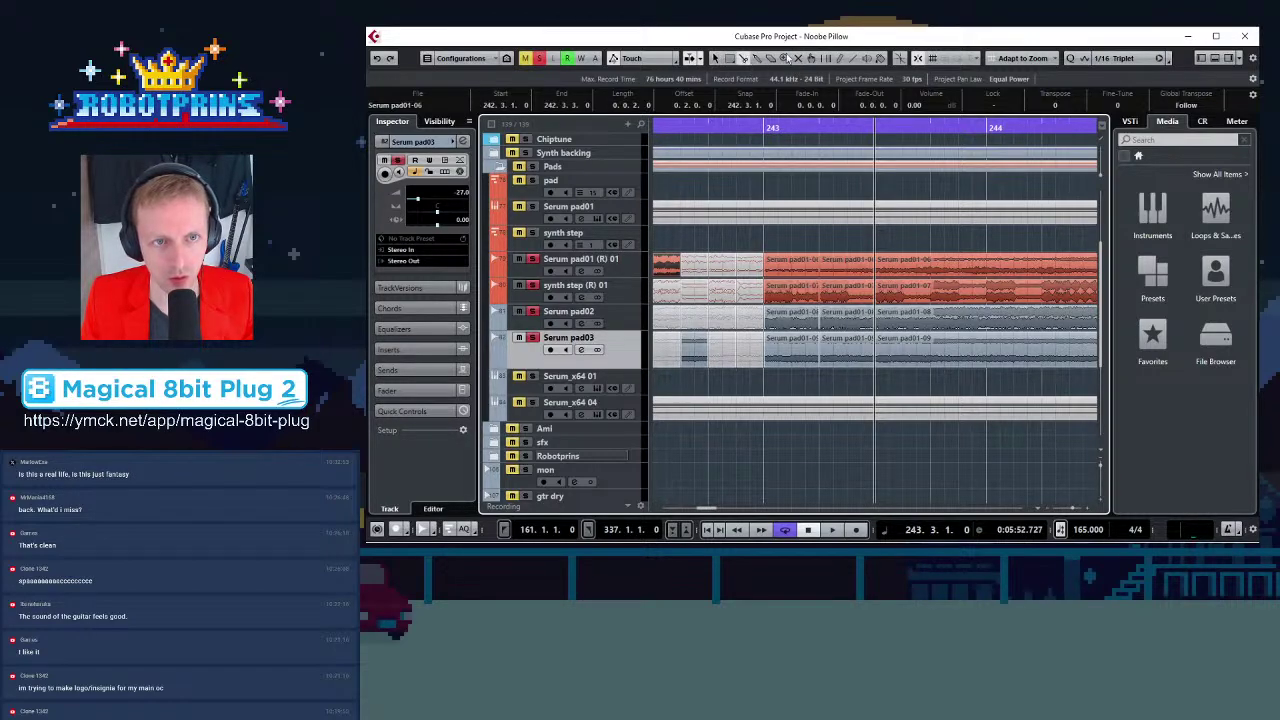
left_click(988, 265)
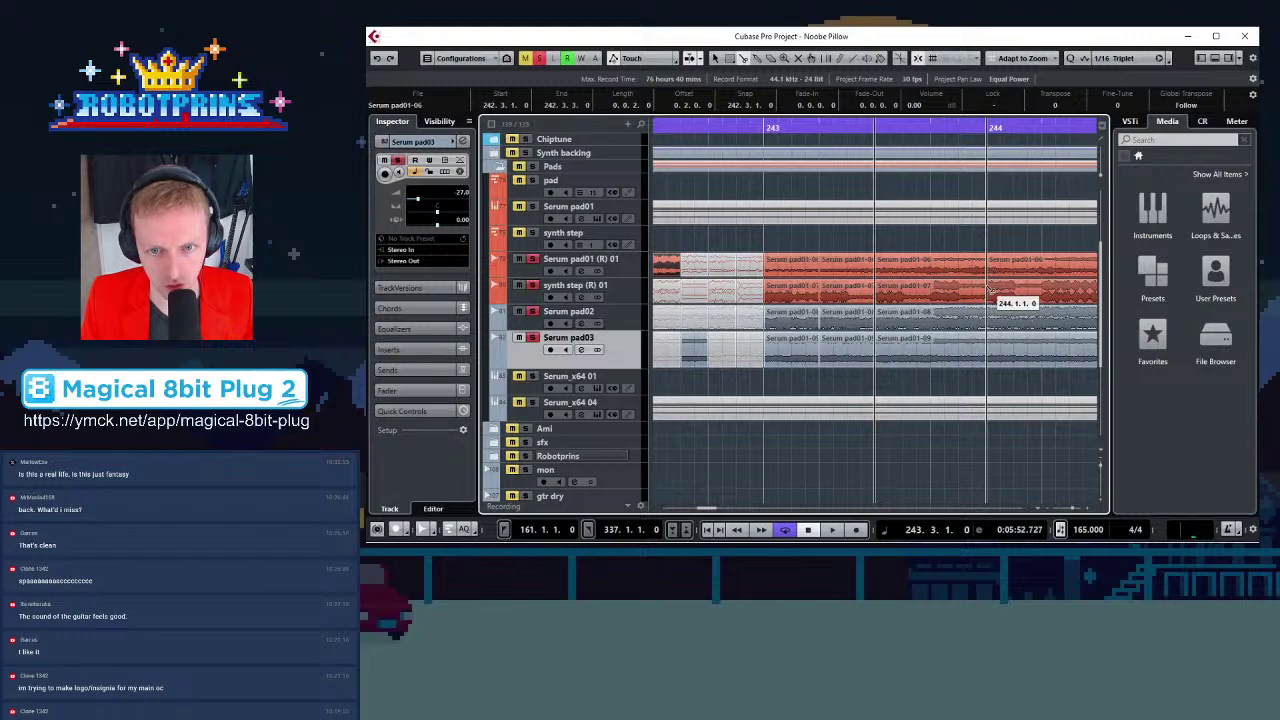
left_click(988, 291)
left_click(988, 315)
left_click(988, 346)
Mute the 243.1.1 slices on Serum pad03, synth step (R) 01 and Serum pad01 (R) 01
key("g")
key("g")
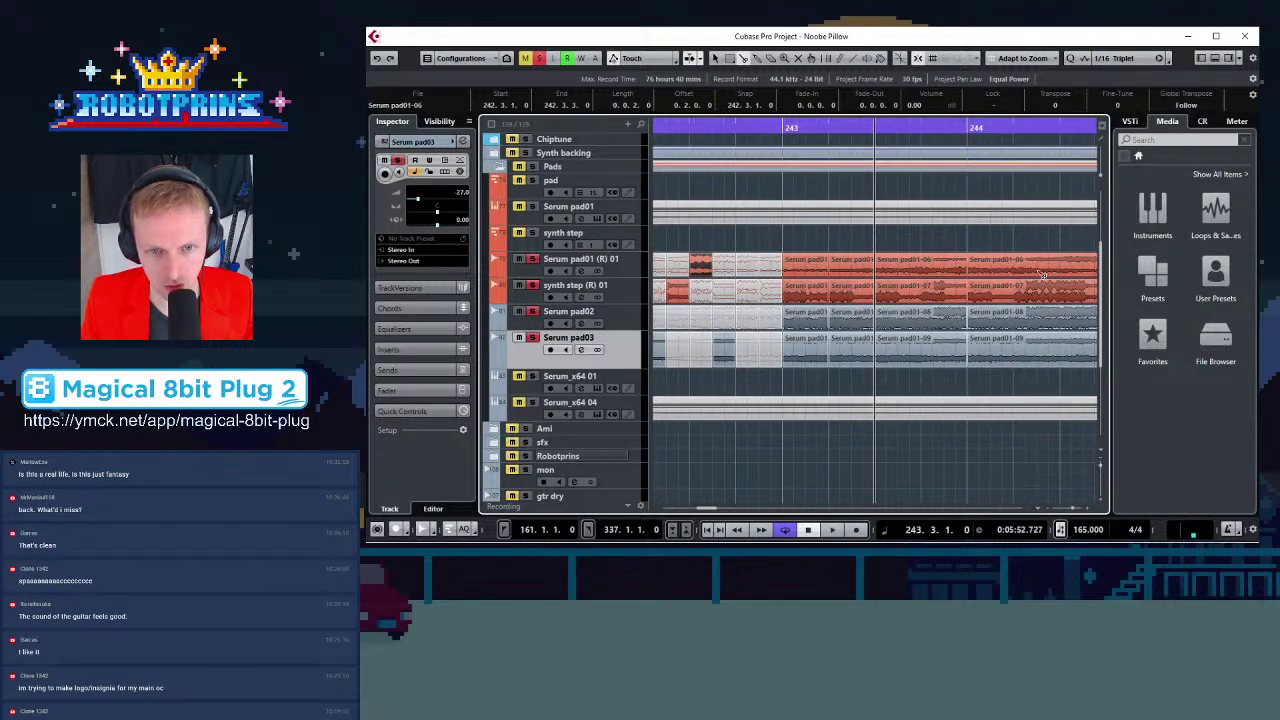
key("g")
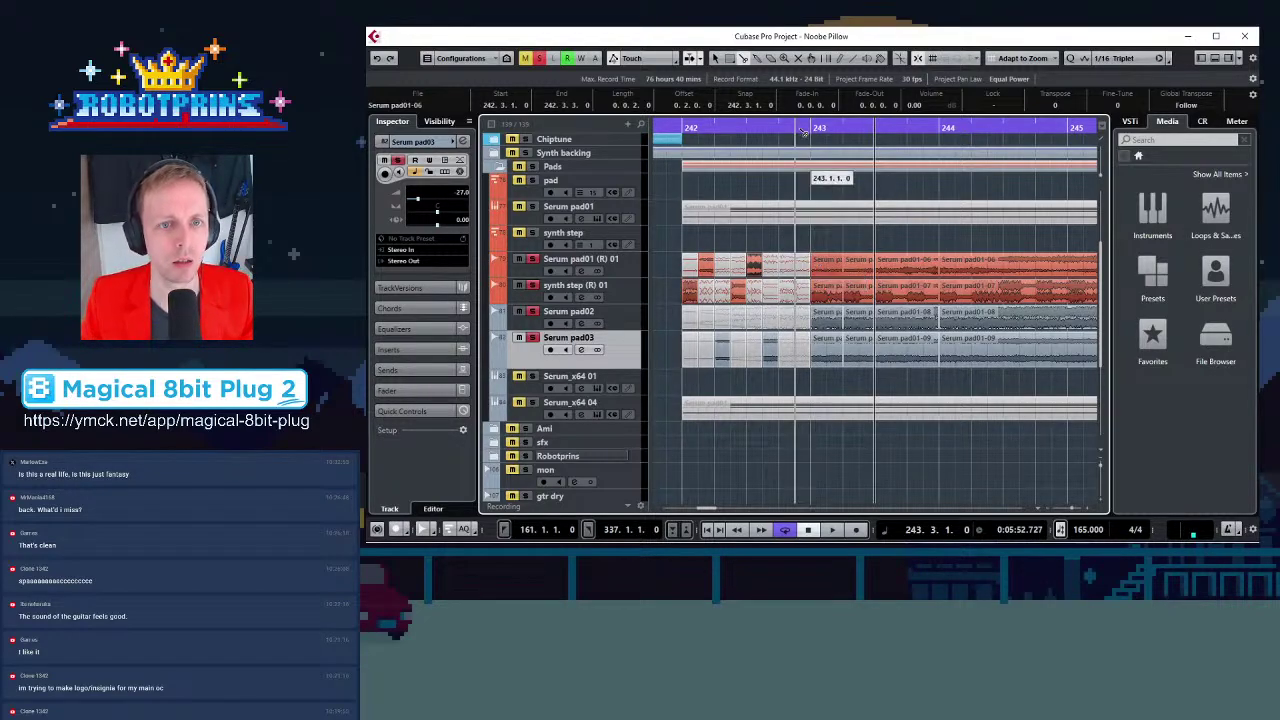
left_click(799, 59)
key("h")
key("h")
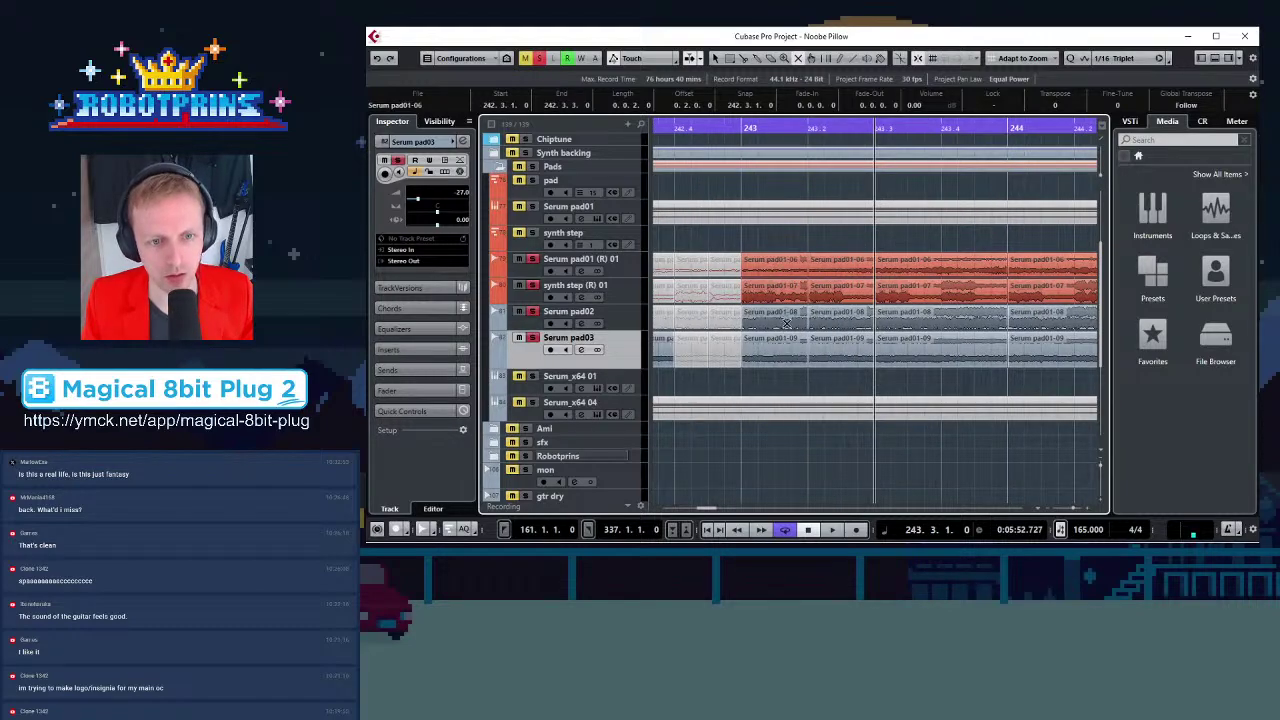
left_click(787, 356)
left_click(785, 289)
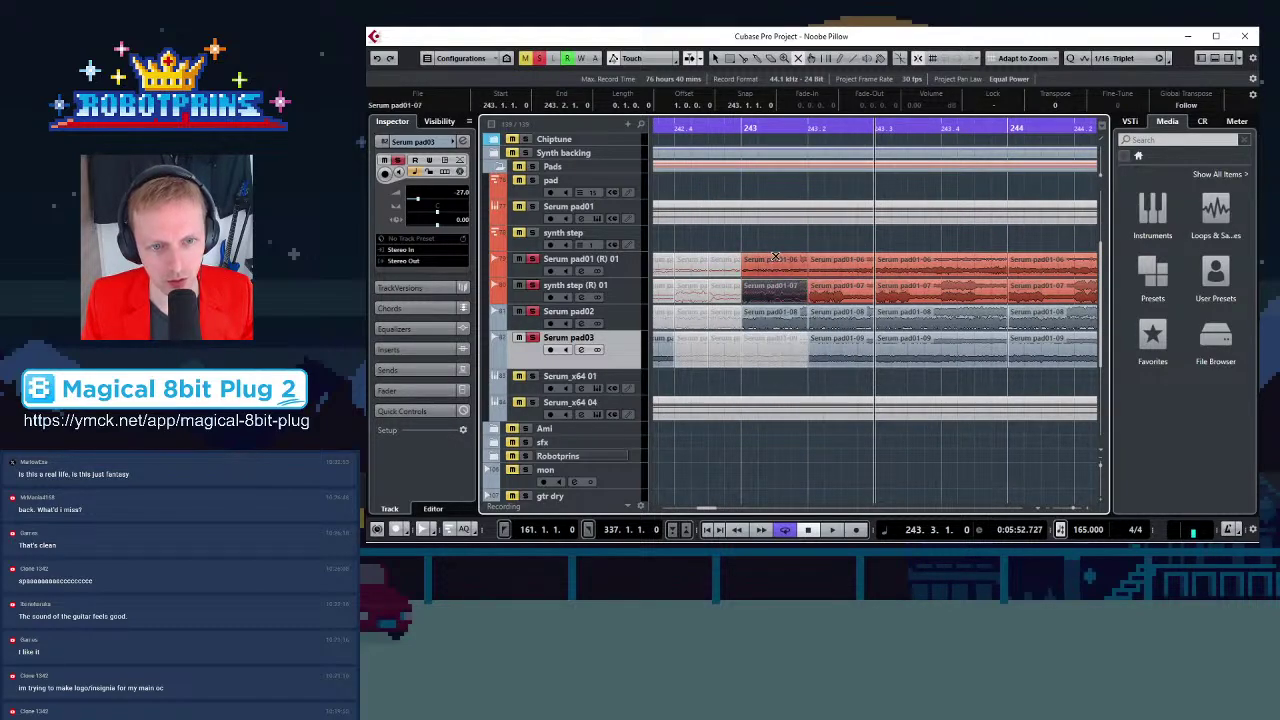
left_click(775, 260)
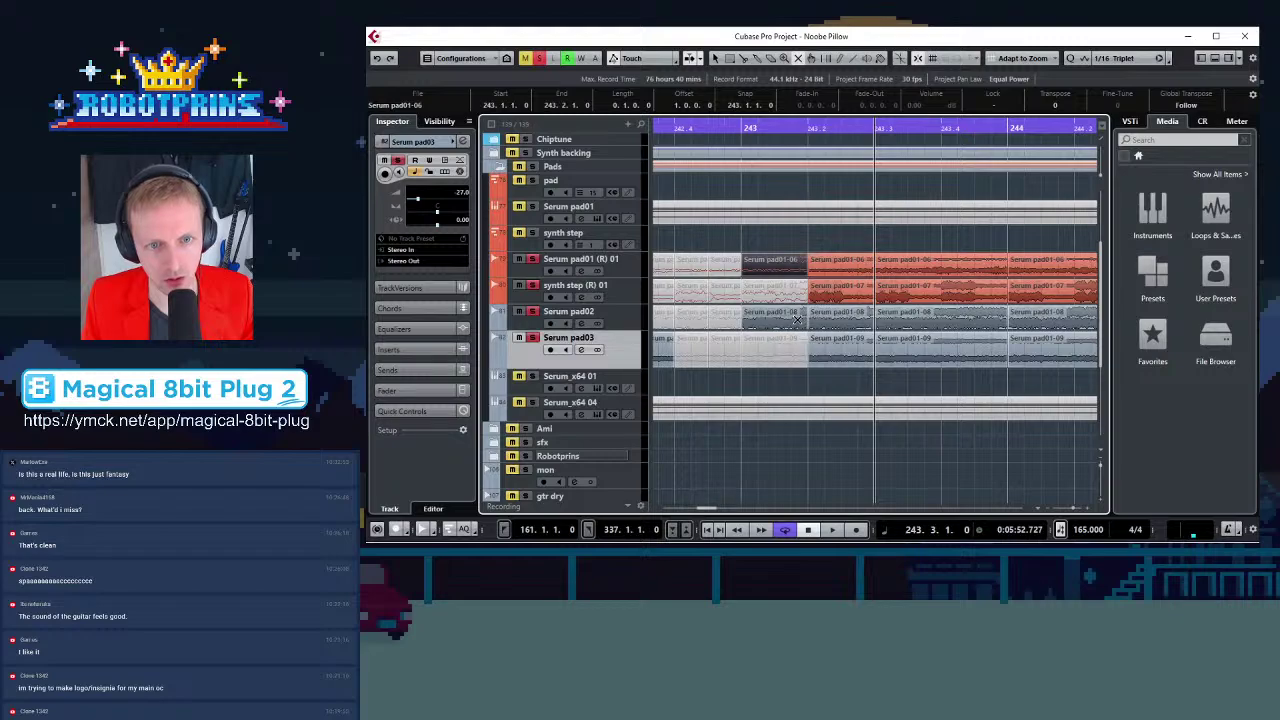
Split the second-beat slices of bar 243 in half at 243.2.3 on all four rendered tracks
left_click(742, 60)
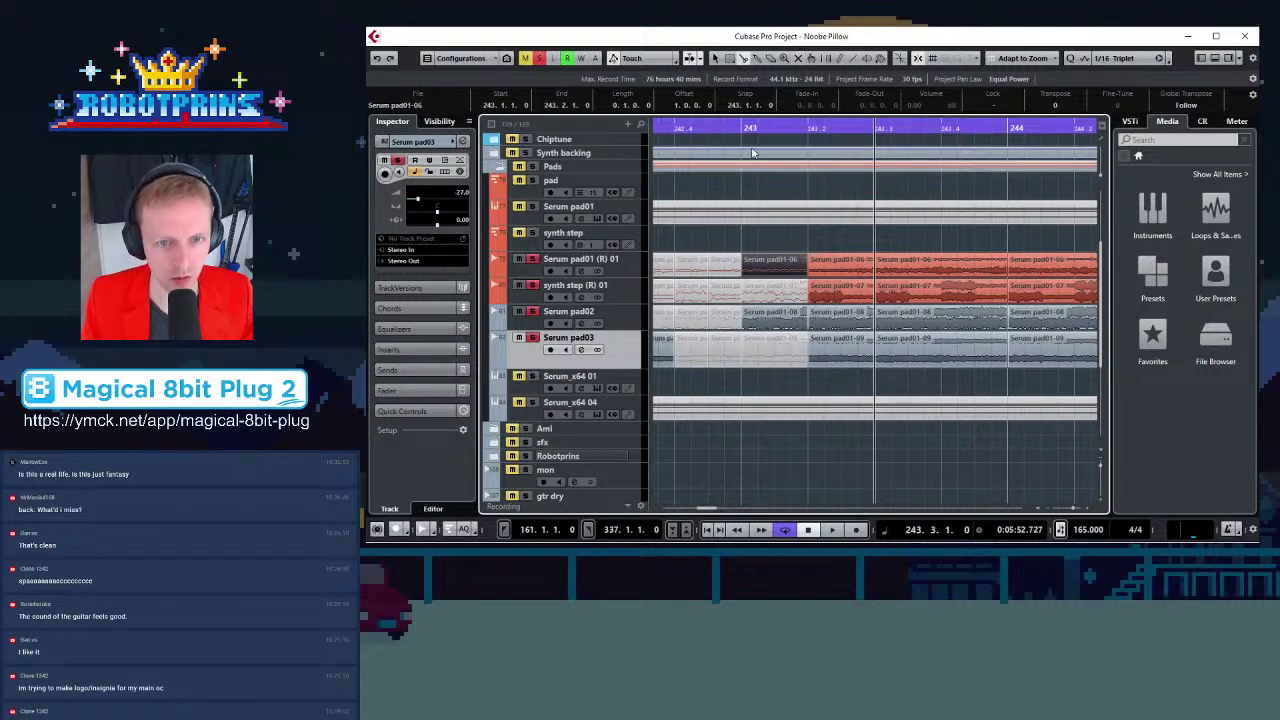
left_click(841, 266)
left_click(841, 290)
left_click(841, 316)
left_click(841, 342)
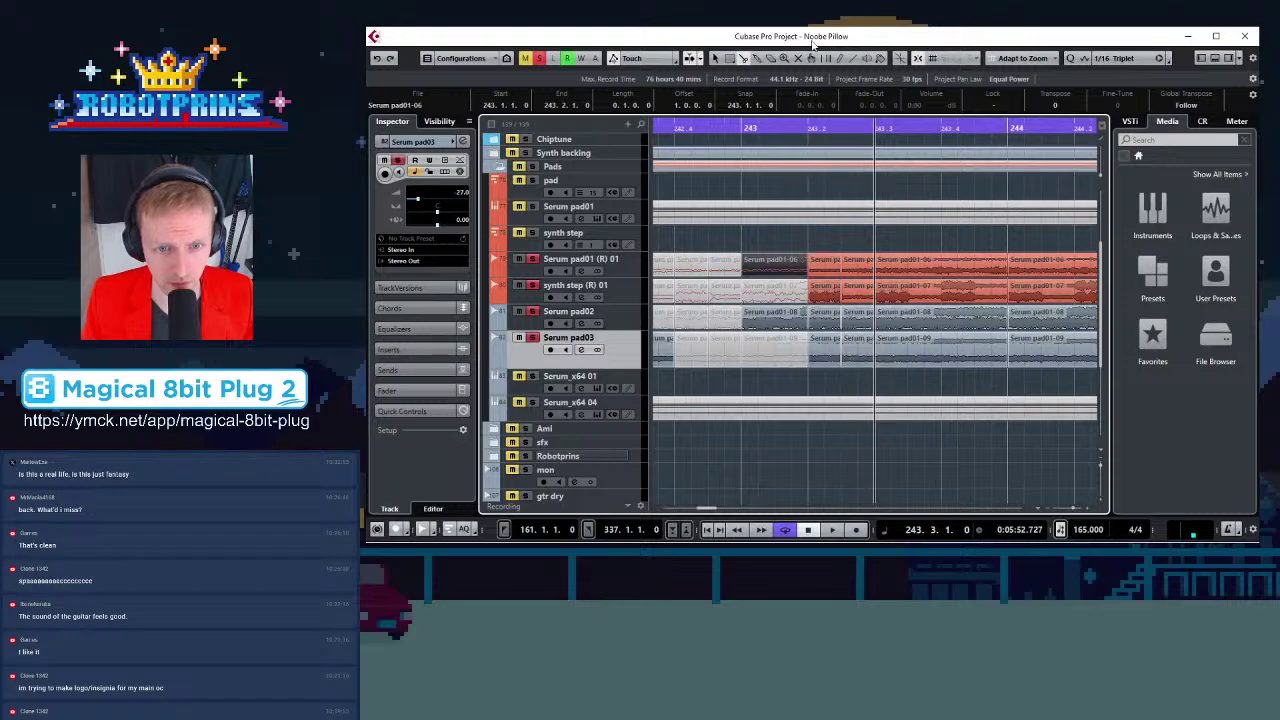
Mute the half-beat slices at 243.2.1 on all four rendered tracks
left_click(800, 60)
left_click_drag(823, 231, 822, 370)
key("g")
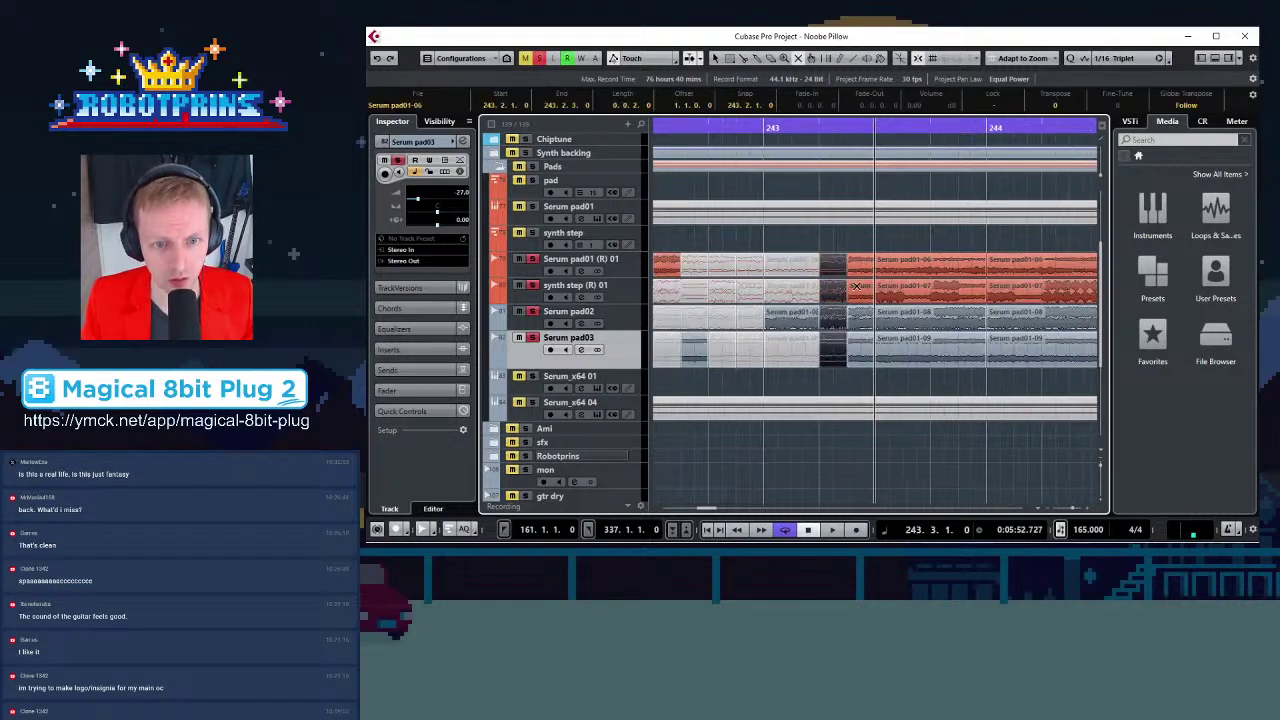
Split the long pad renders at 243.4.1 on all four rendered tracks
left_click(871, 234)
key("g")
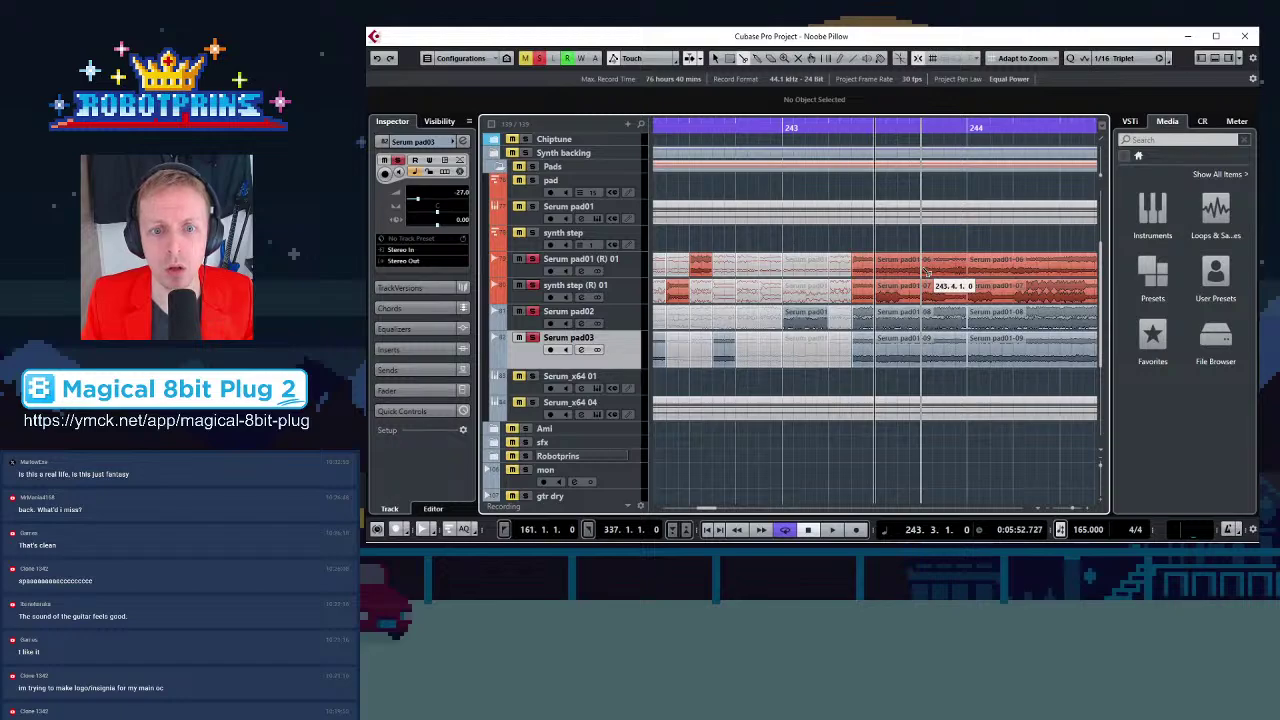
left_click(925, 271)
left_click(923, 296)
left_click(922, 318)
left_click(922, 352)
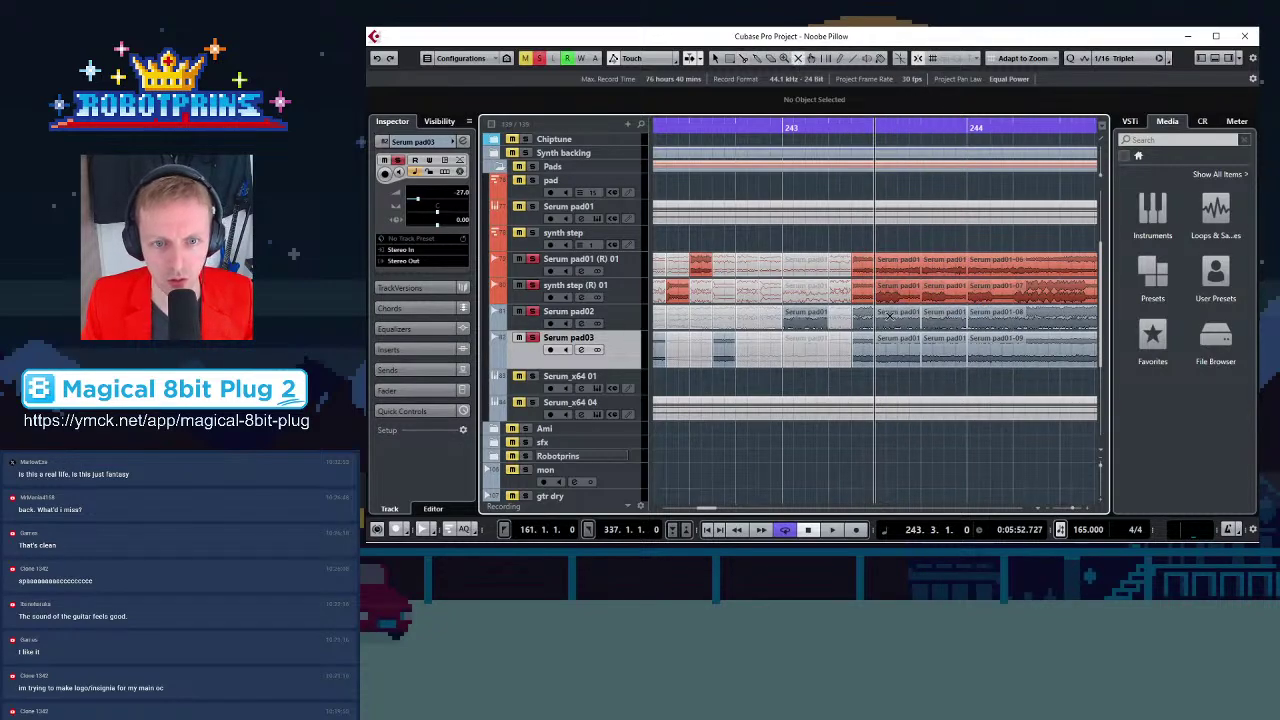
Mute the 243.2.3 and 243.3.1 slices on synth step (R) 01, Serum pad02 and Serum pad03
left_click(895, 291)
left_click(896, 317)
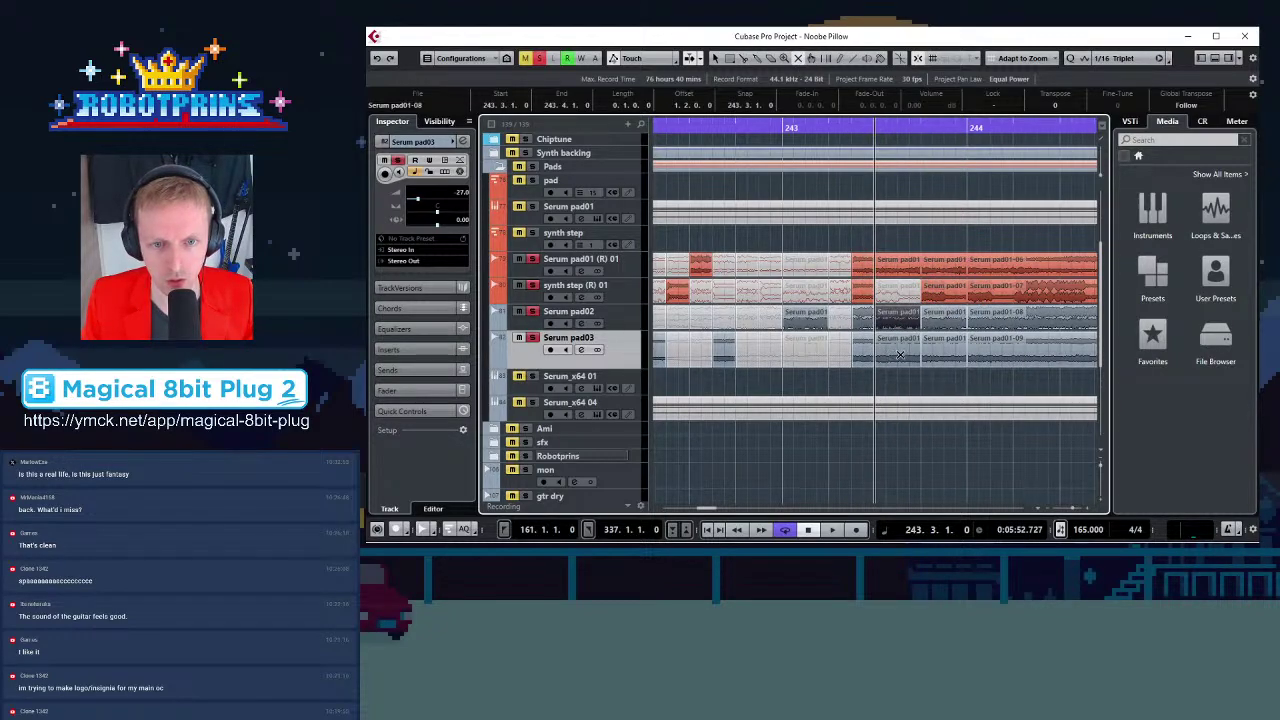
left_click(900, 354)
left_click(864, 352)
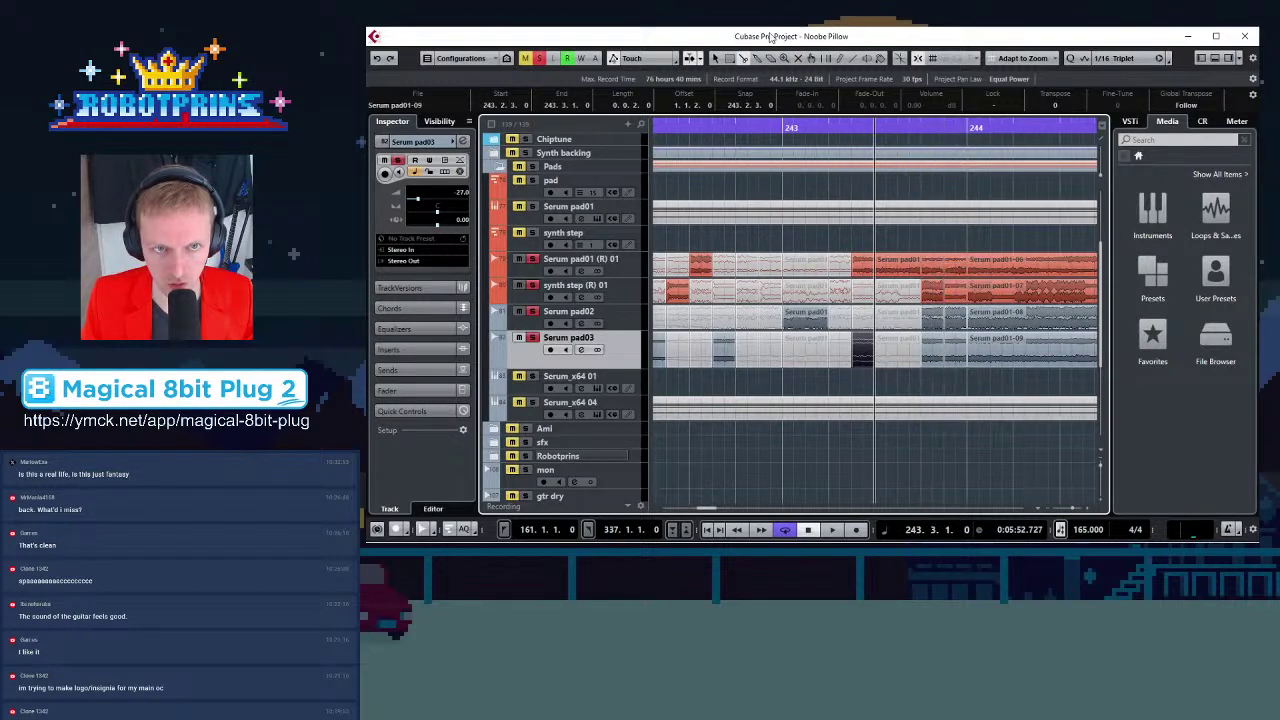
Mute the fourth-beat slices of bar 243 on all rendered tracks except Serum pad03 at 243.4.1 and Serum pad02 at 243.4.3
left_click(799, 59)
key("h")
key("h")
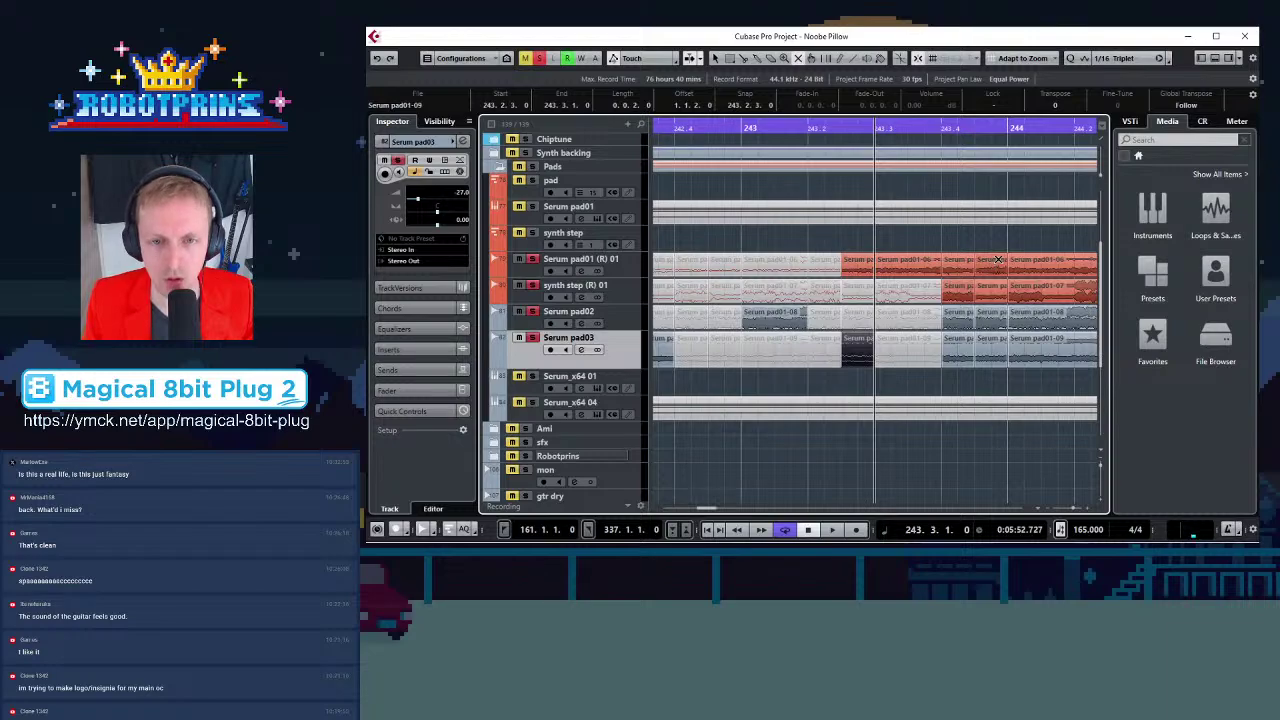
left_click(953, 349)
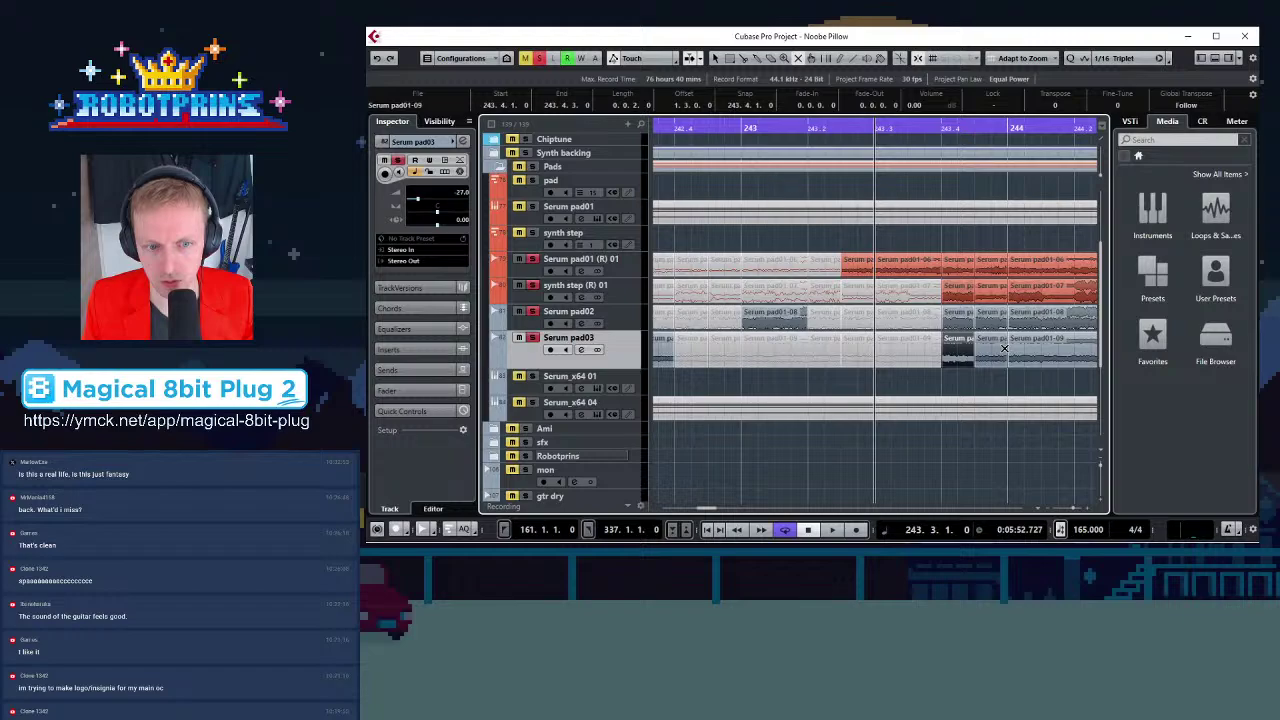
left_click(1004, 348)
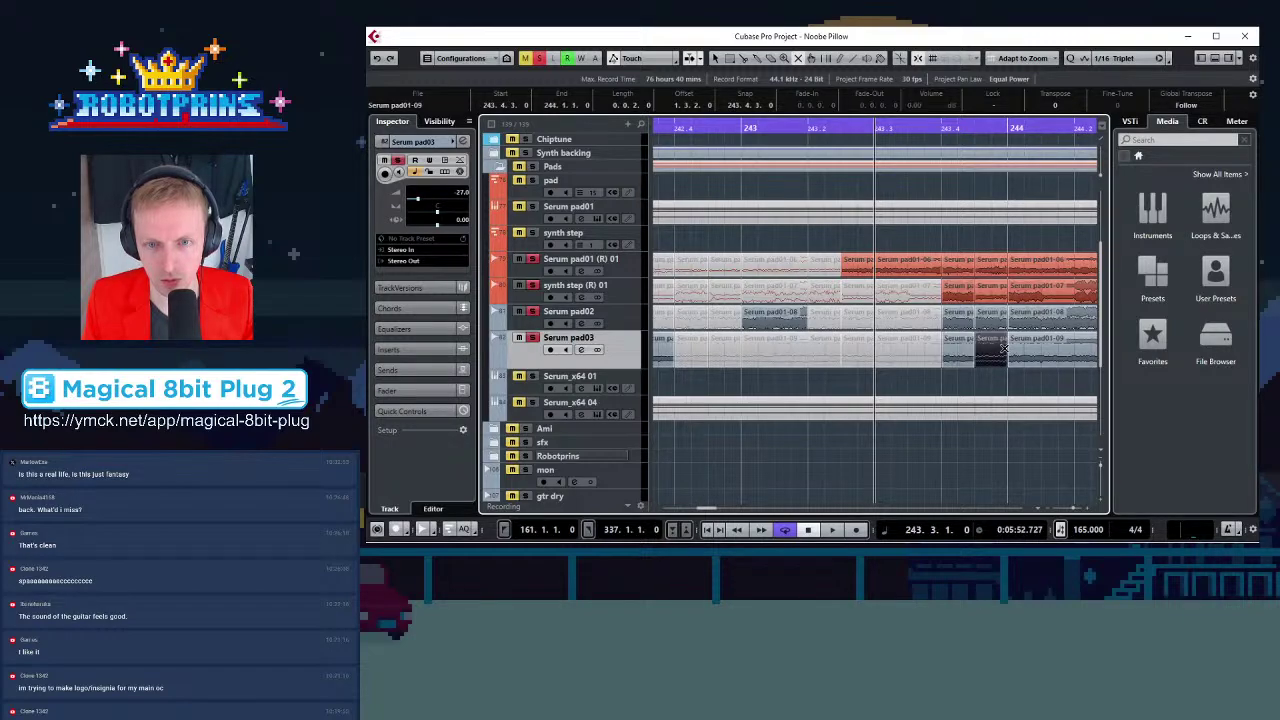
left_click(955, 313)
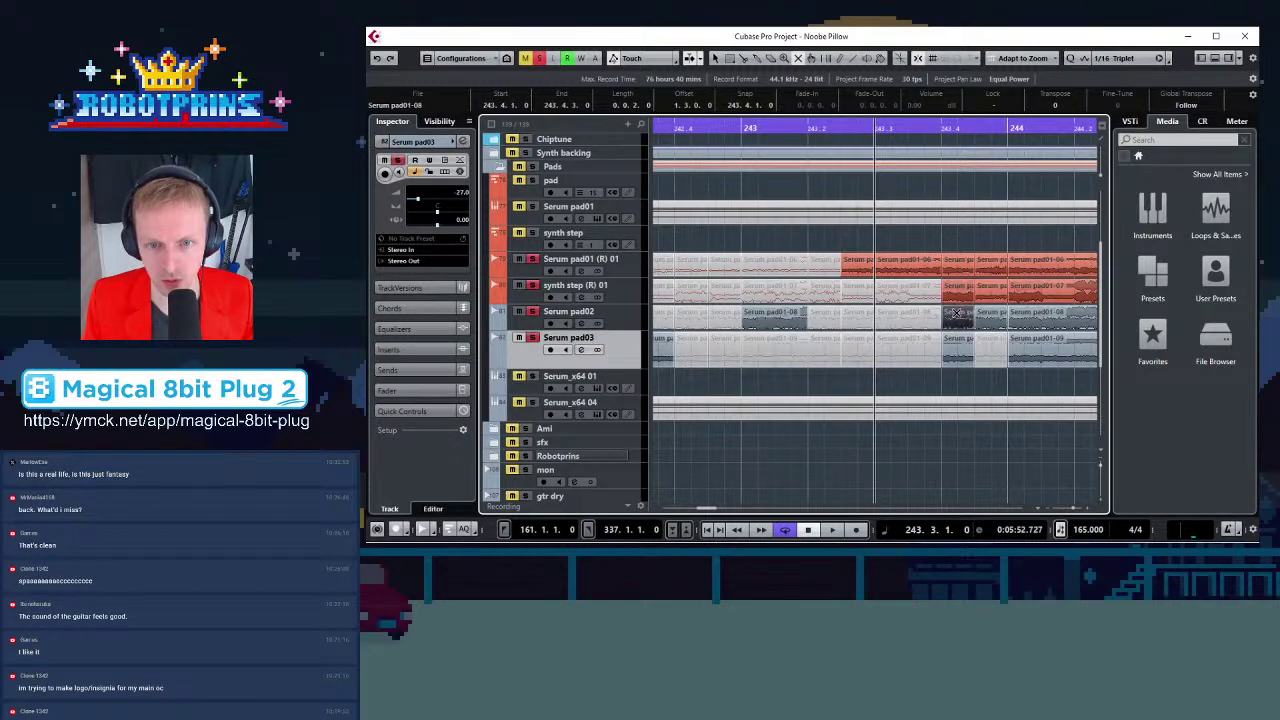
left_click(956, 296)
left_click(996, 298)
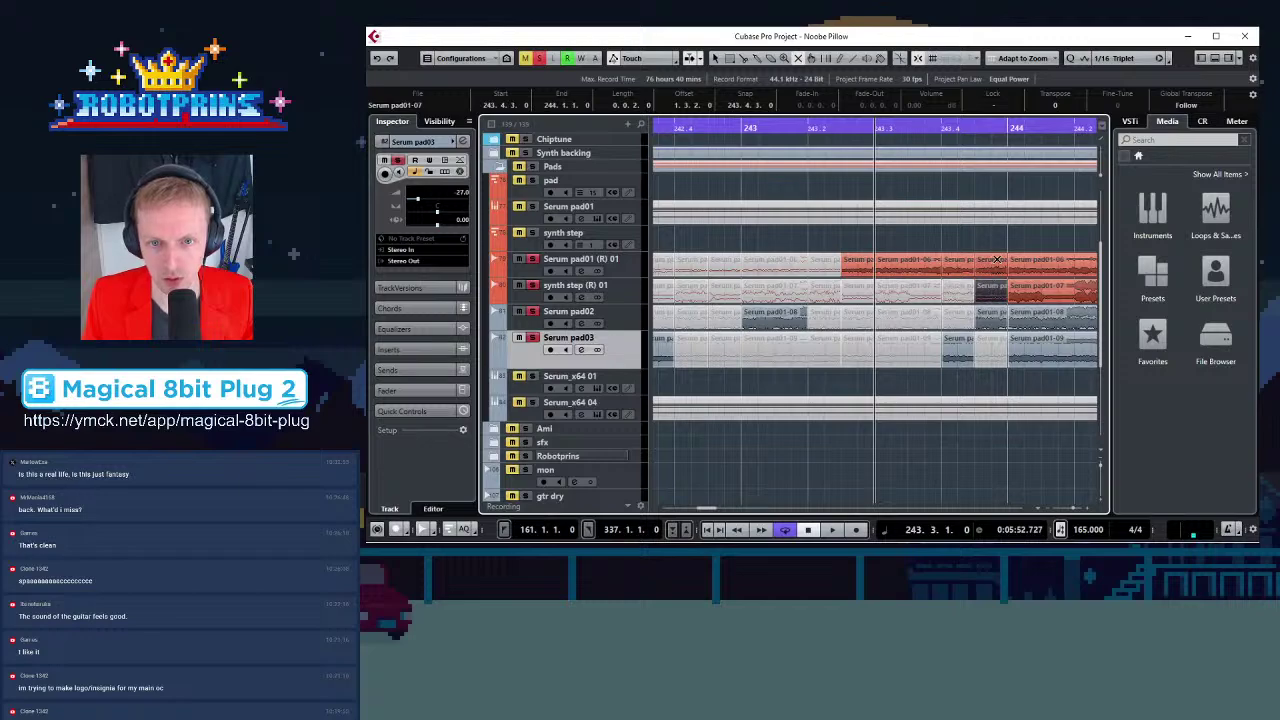
left_click(994, 261)
left_click(958, 260)
Play the sliced pad pattern from bar 242 up to bar 244 twice to check the alternation
key("g")
key("g")
key("g")
key("g")
key("g")
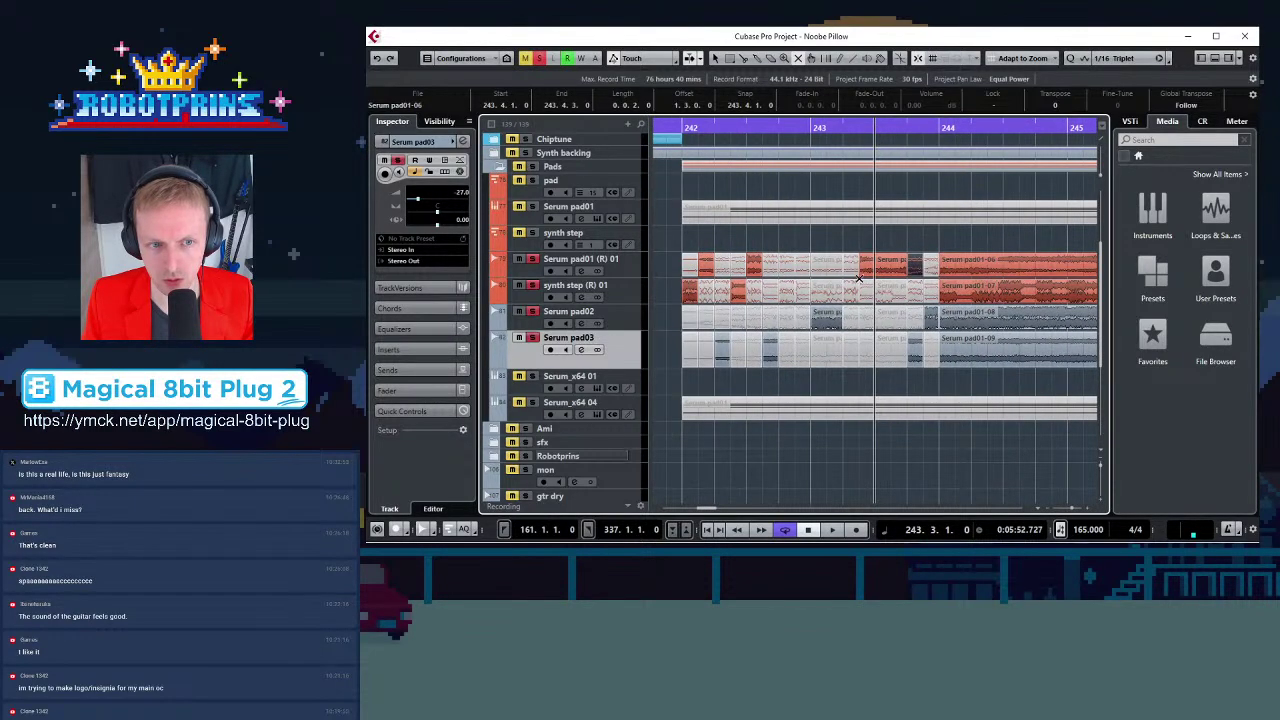
key("g")
key("g")
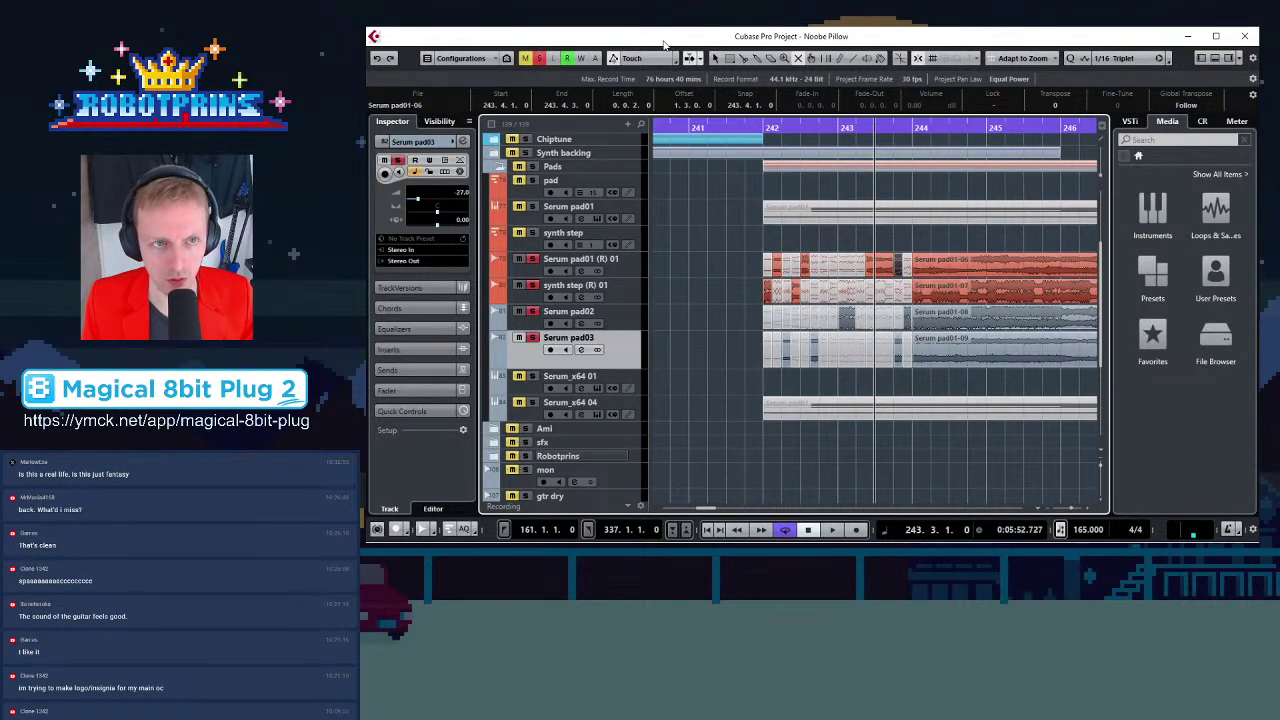
left_click(728, 58)
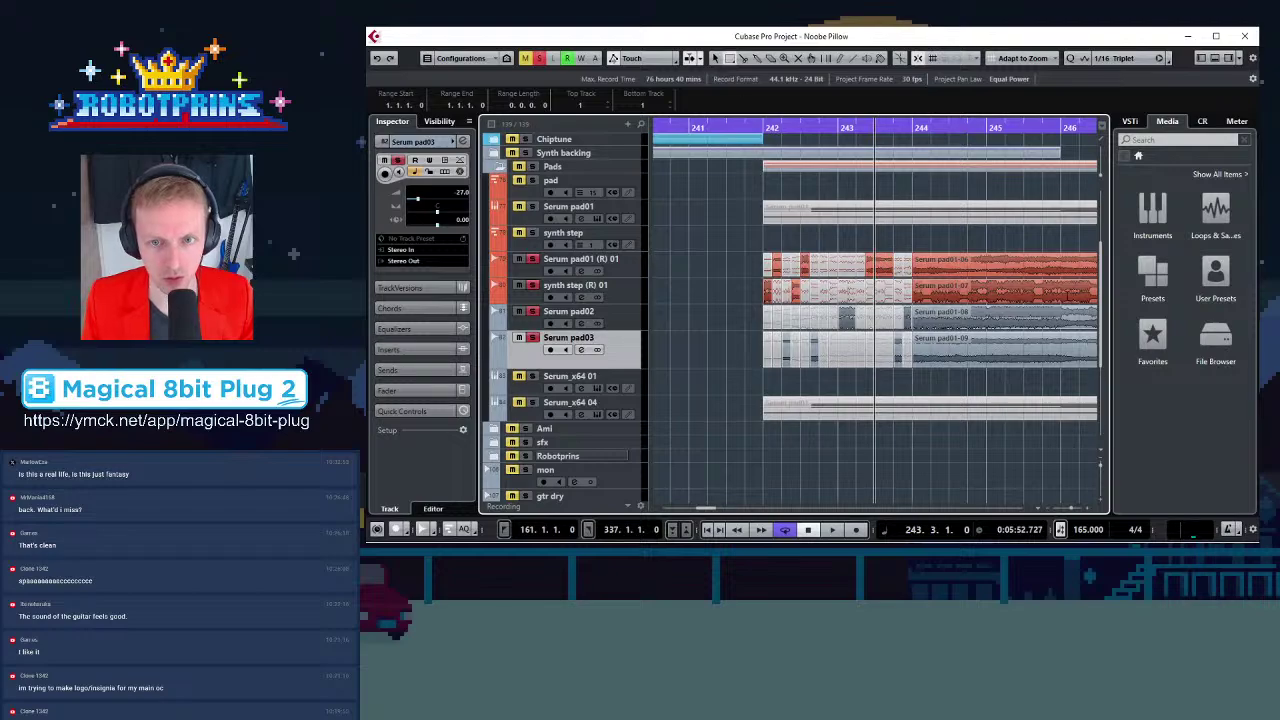
key("g")
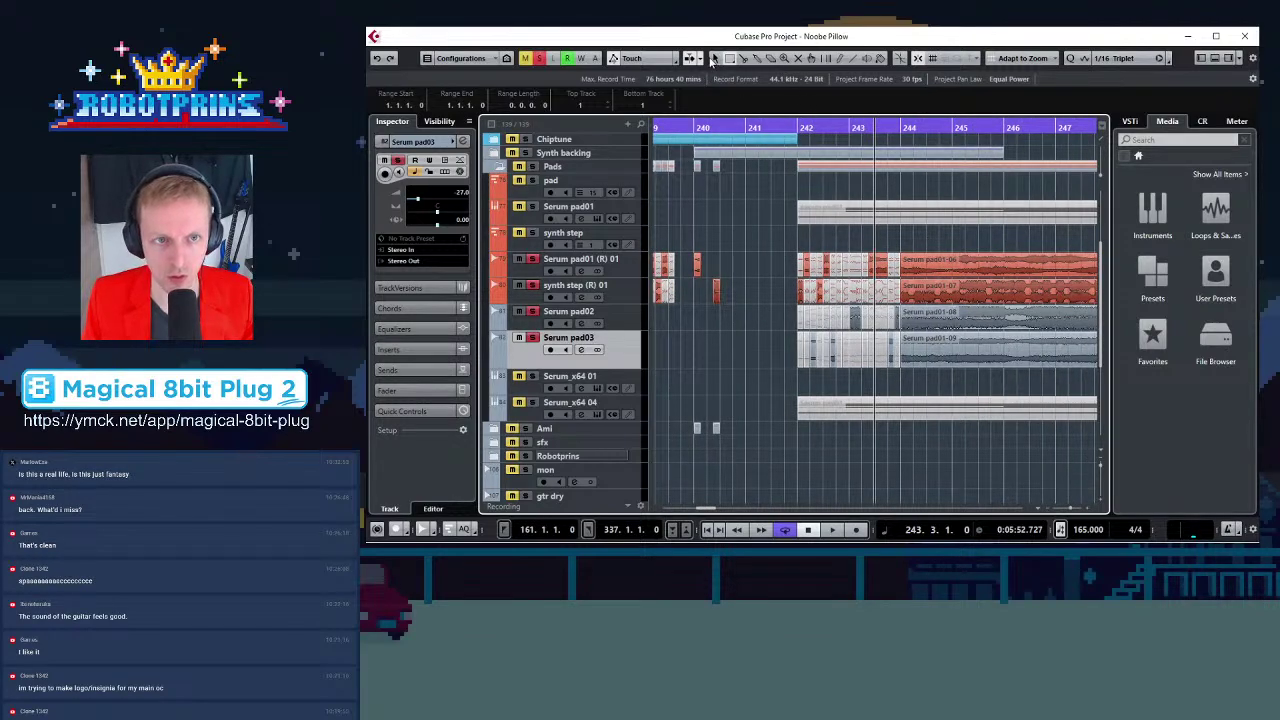
left_click(714, 58)
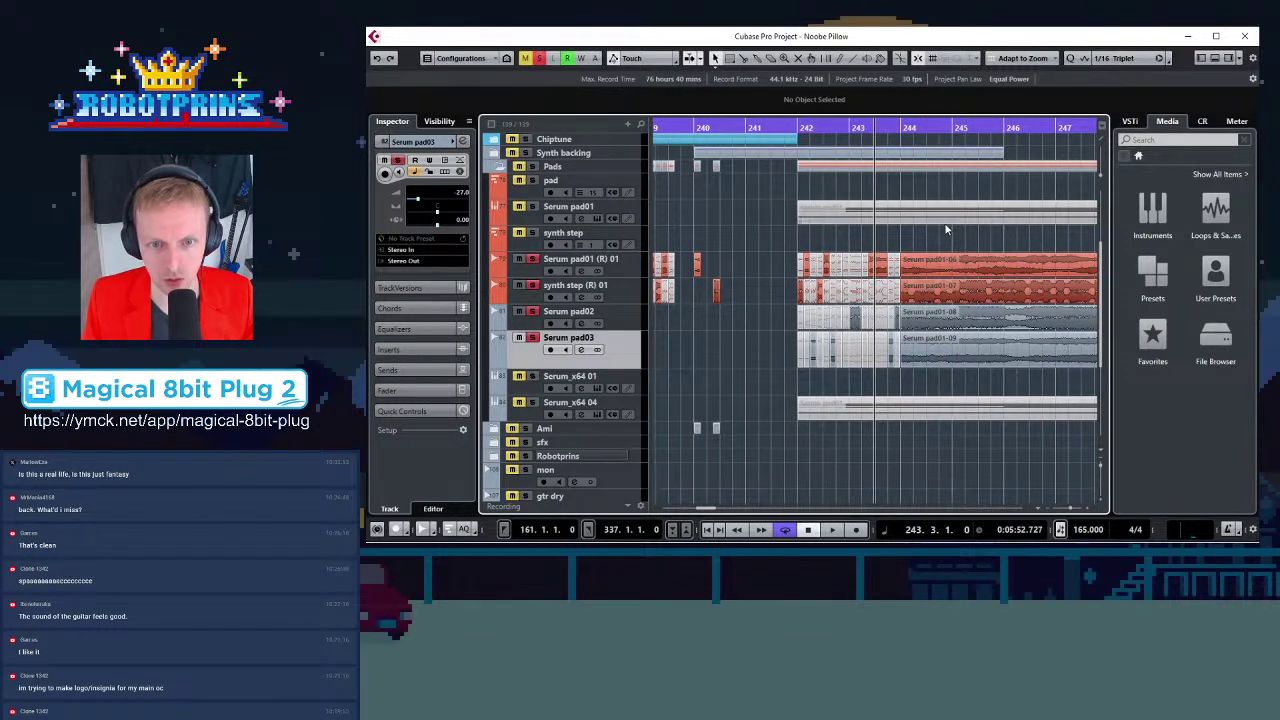
left_click(792, 128)
key("space")
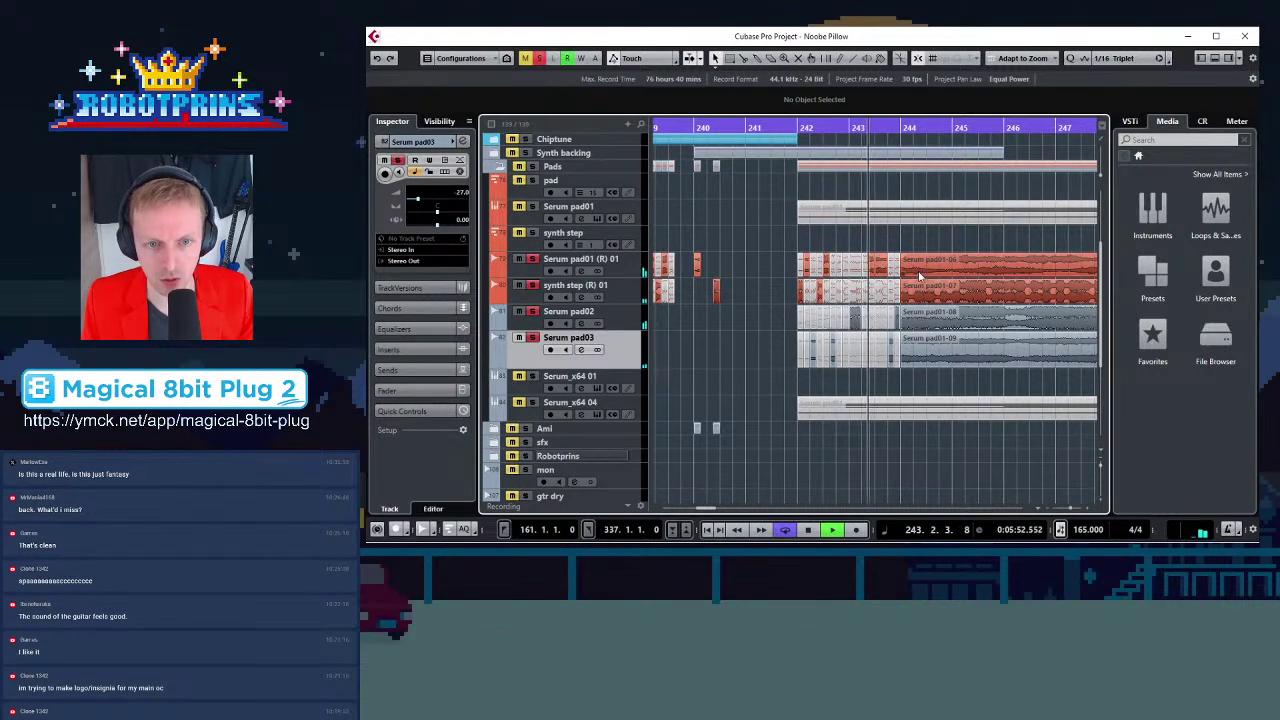
key("space")
scroll(932, 312, "up", 3)
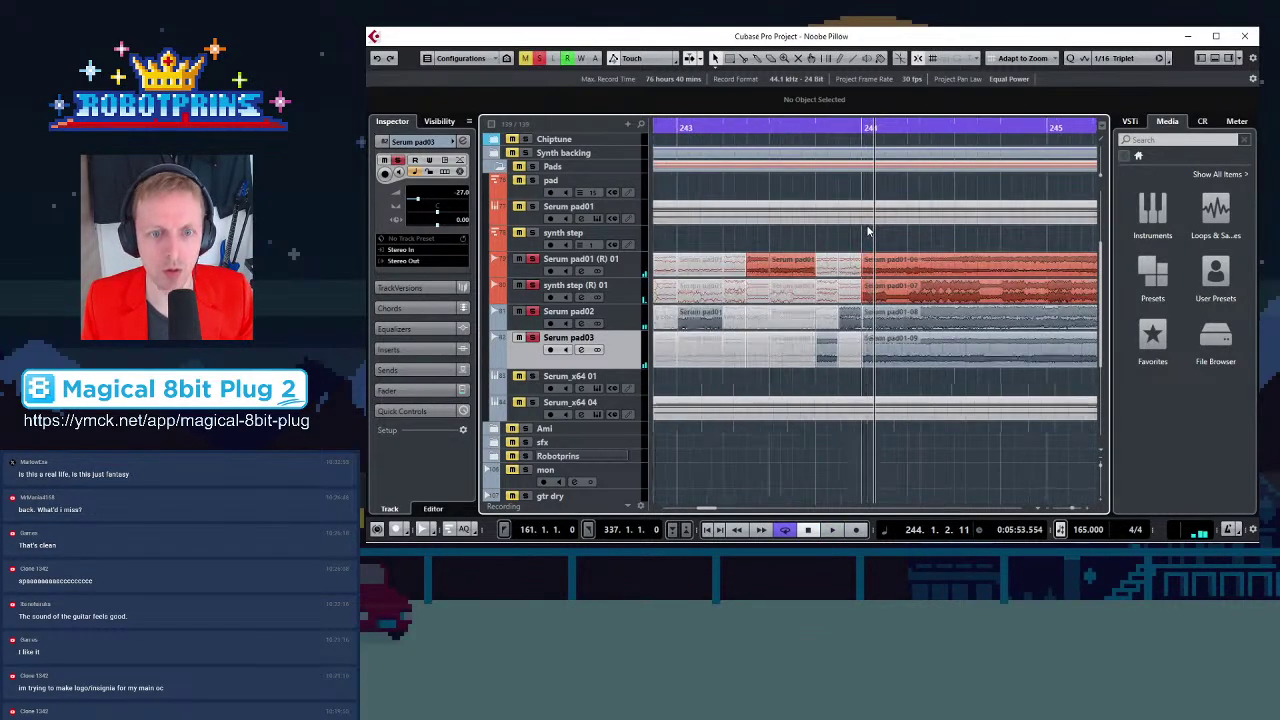
key("g")
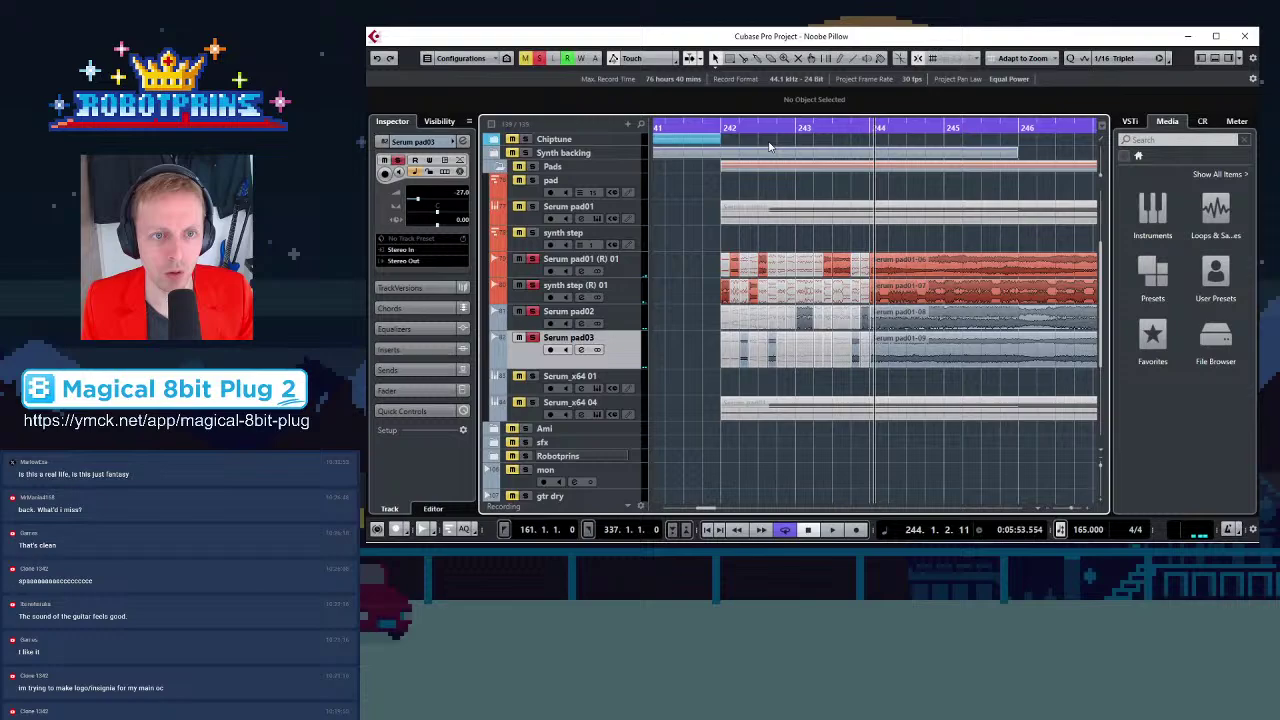
left_click(722, 128)
key("space")
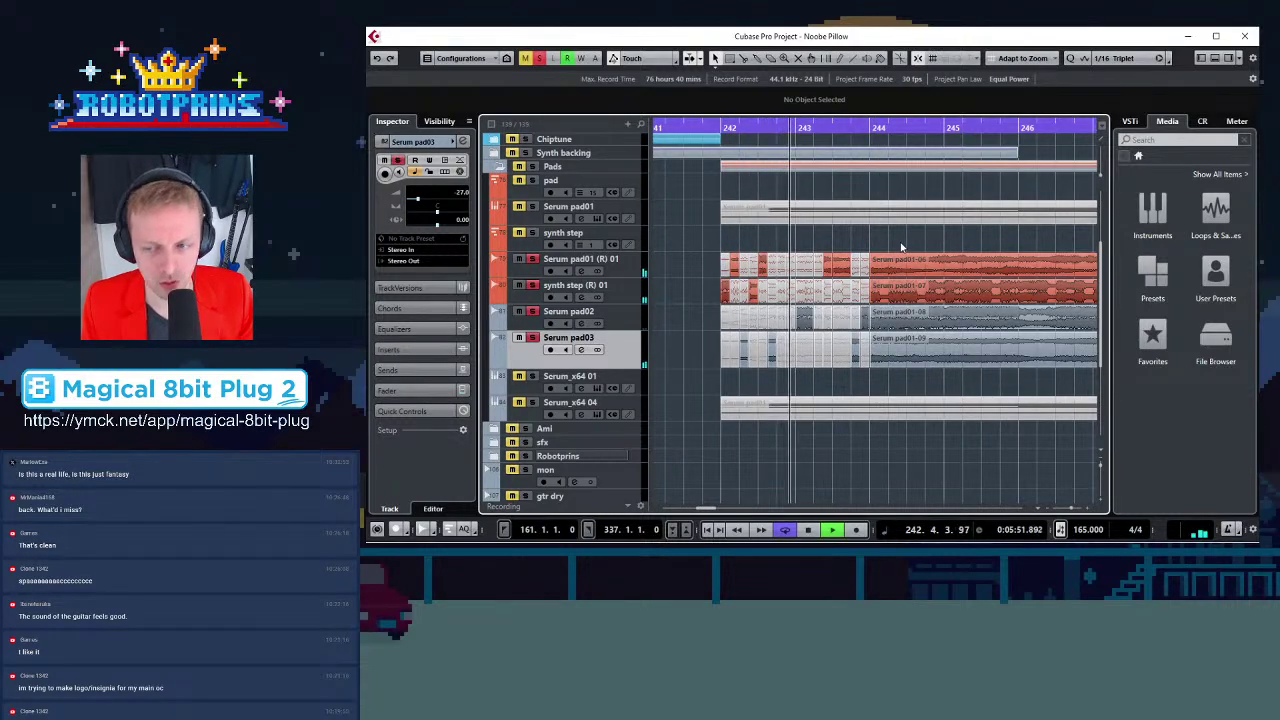
key("space")
Split the long pad renders at 244.1.3 and 244.2.1 on all four rendered tracks
key("h")
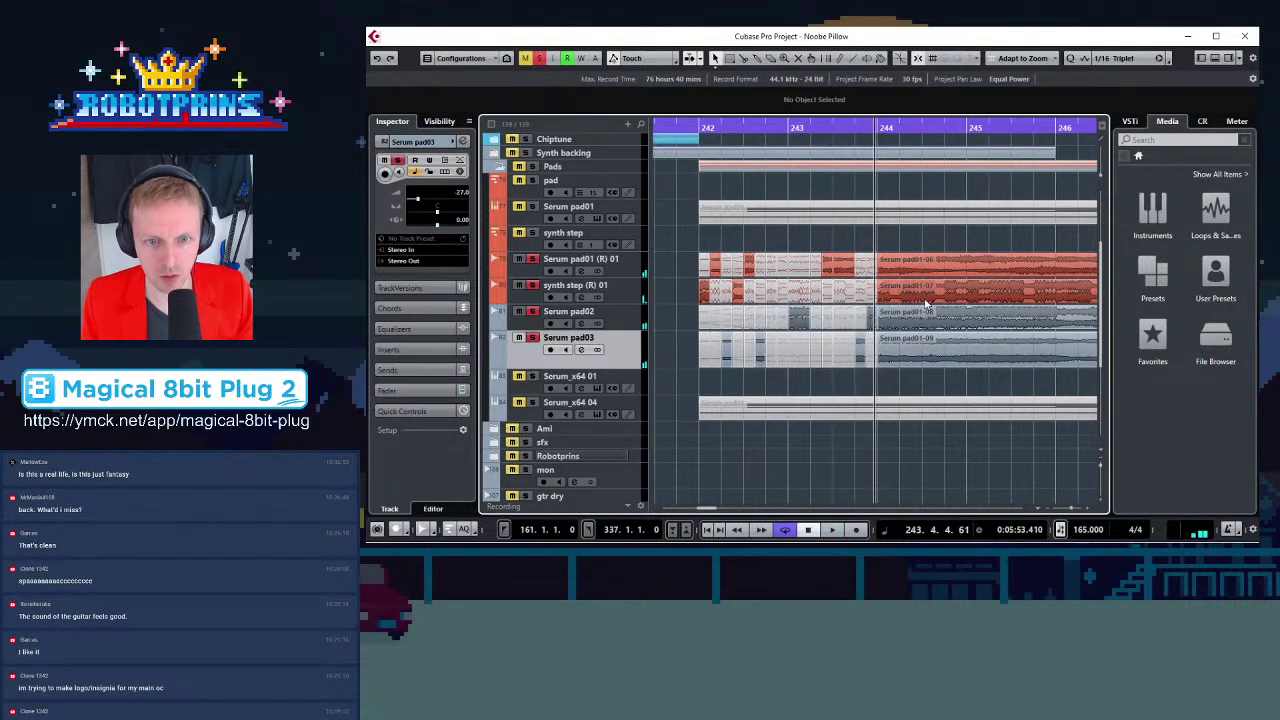
key("h")
key("h")
key("h")
key("h")
key("h")
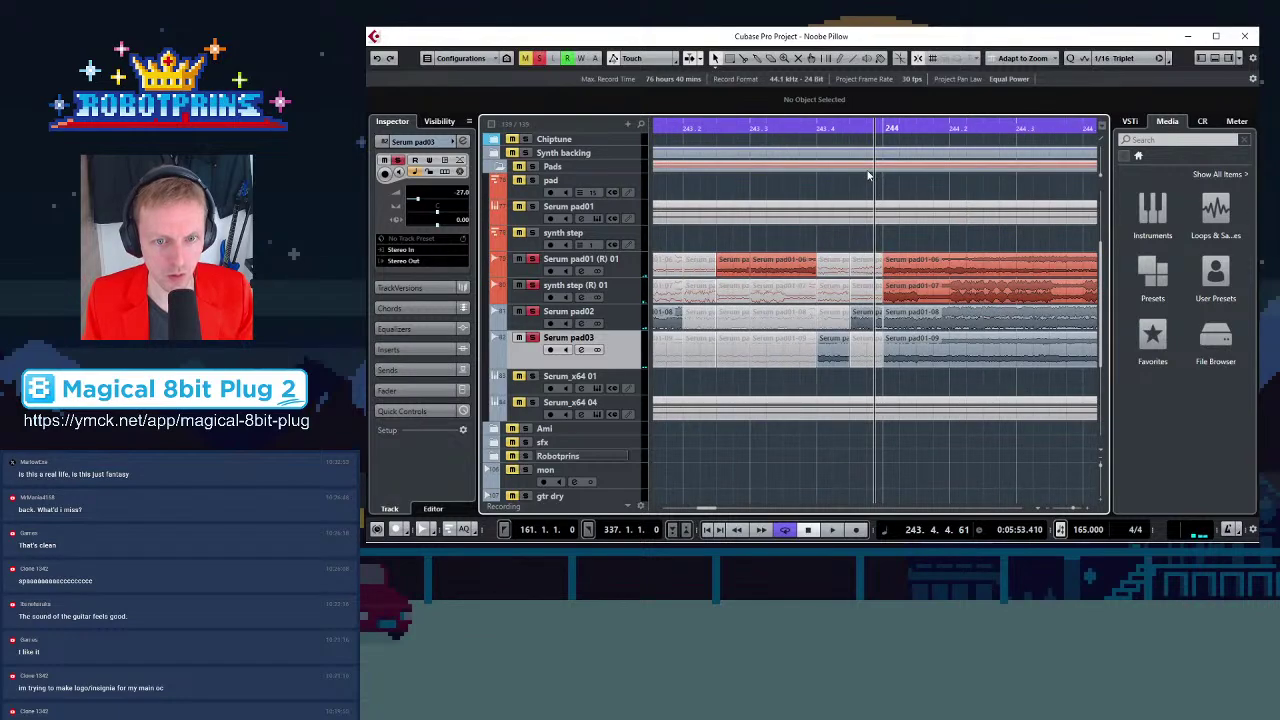
key("g")
key("g")
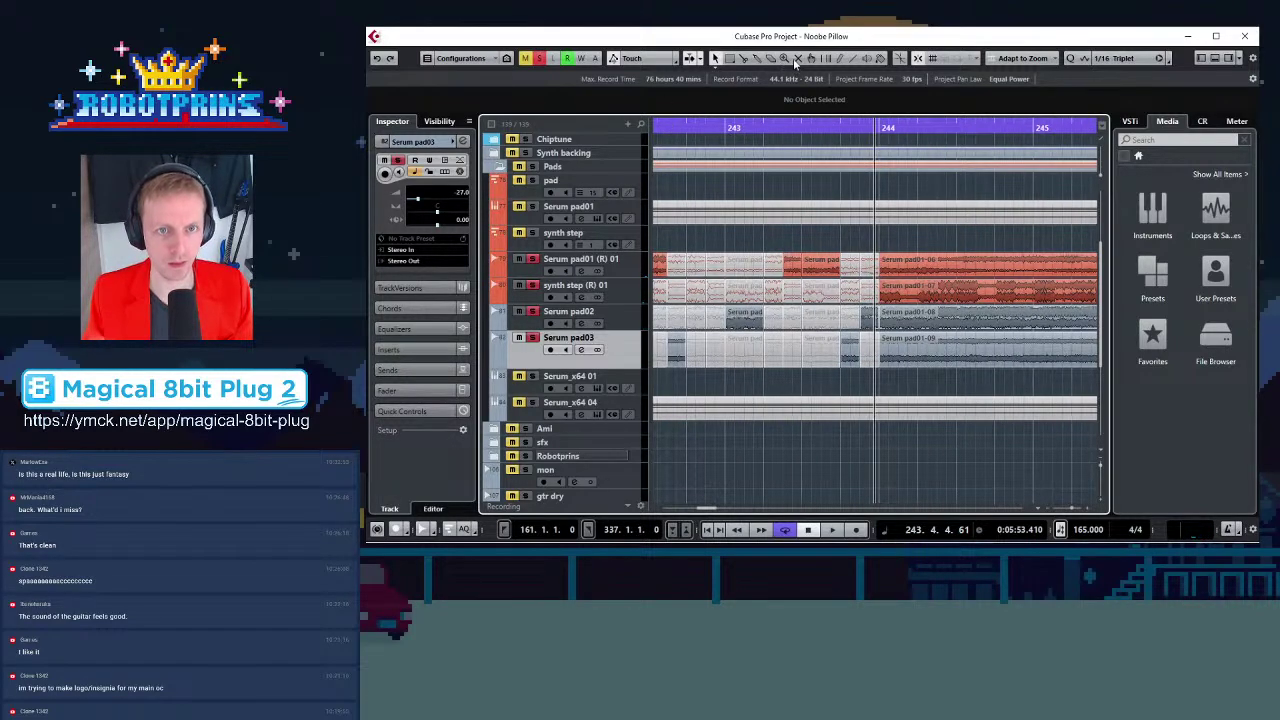
key("g")
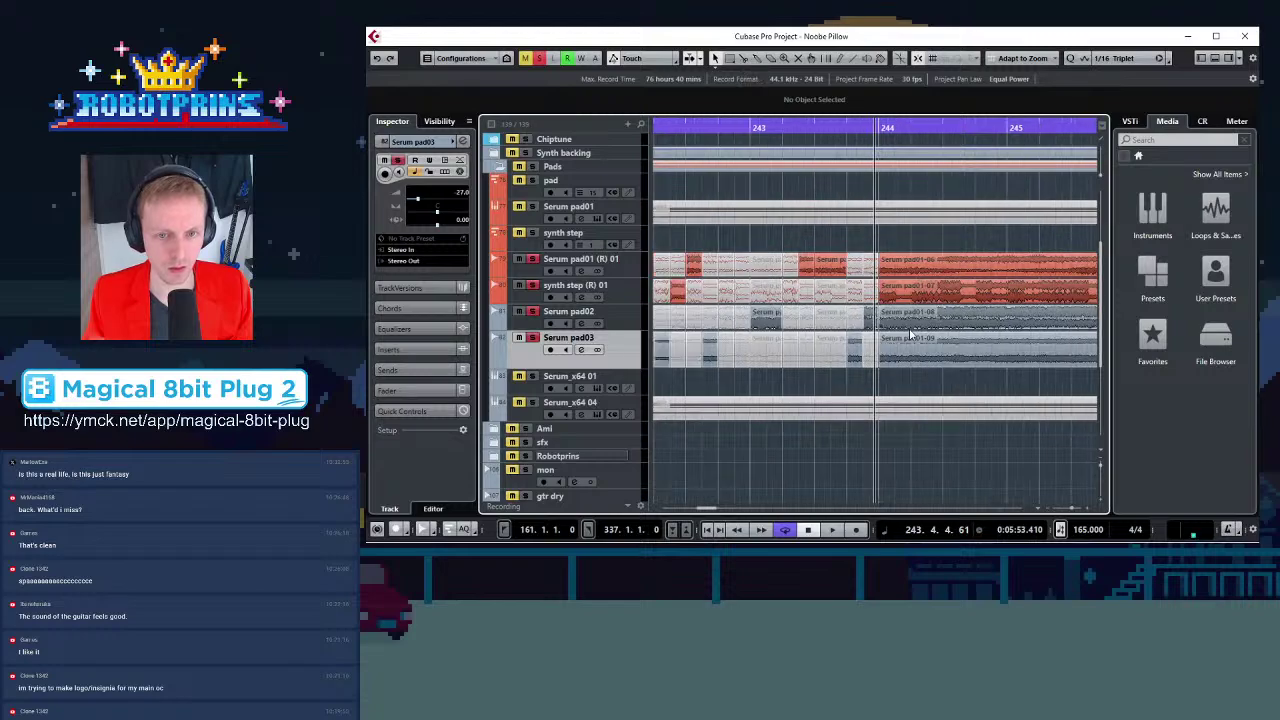
key("g")
key("h")
key("h")
key("h")
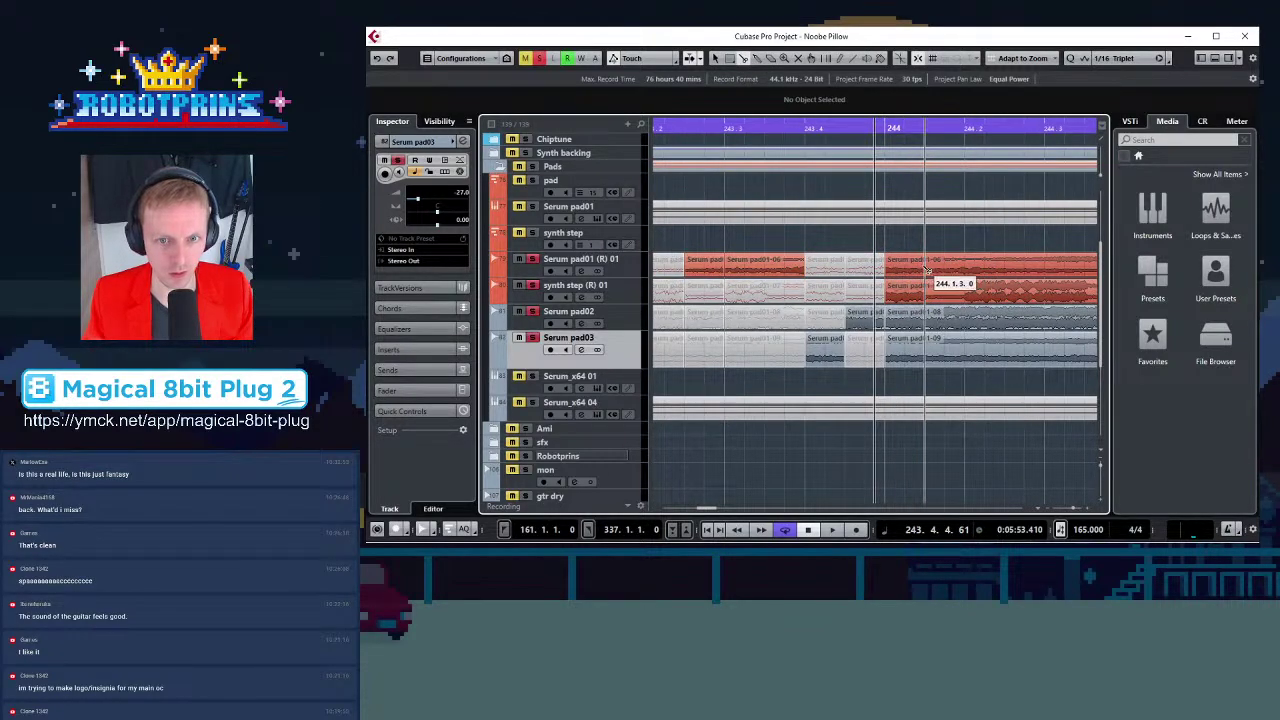
left_click(925, 268)
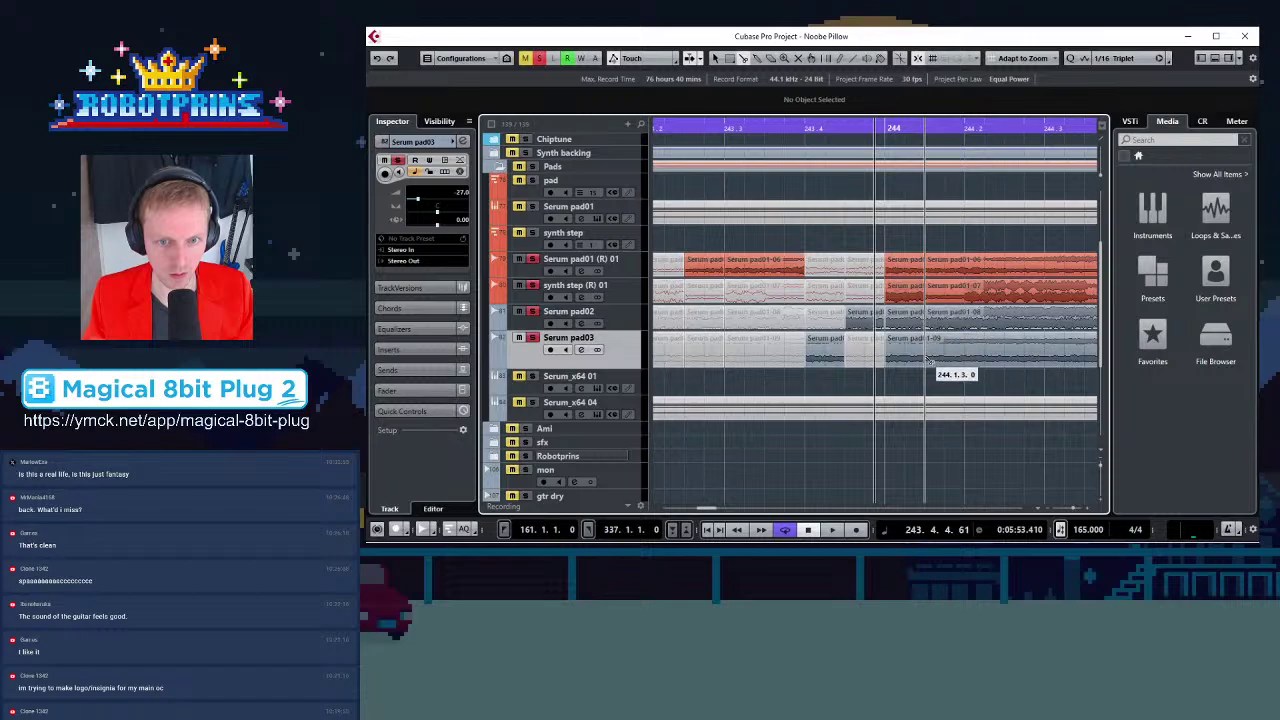
left_click(966, 272)
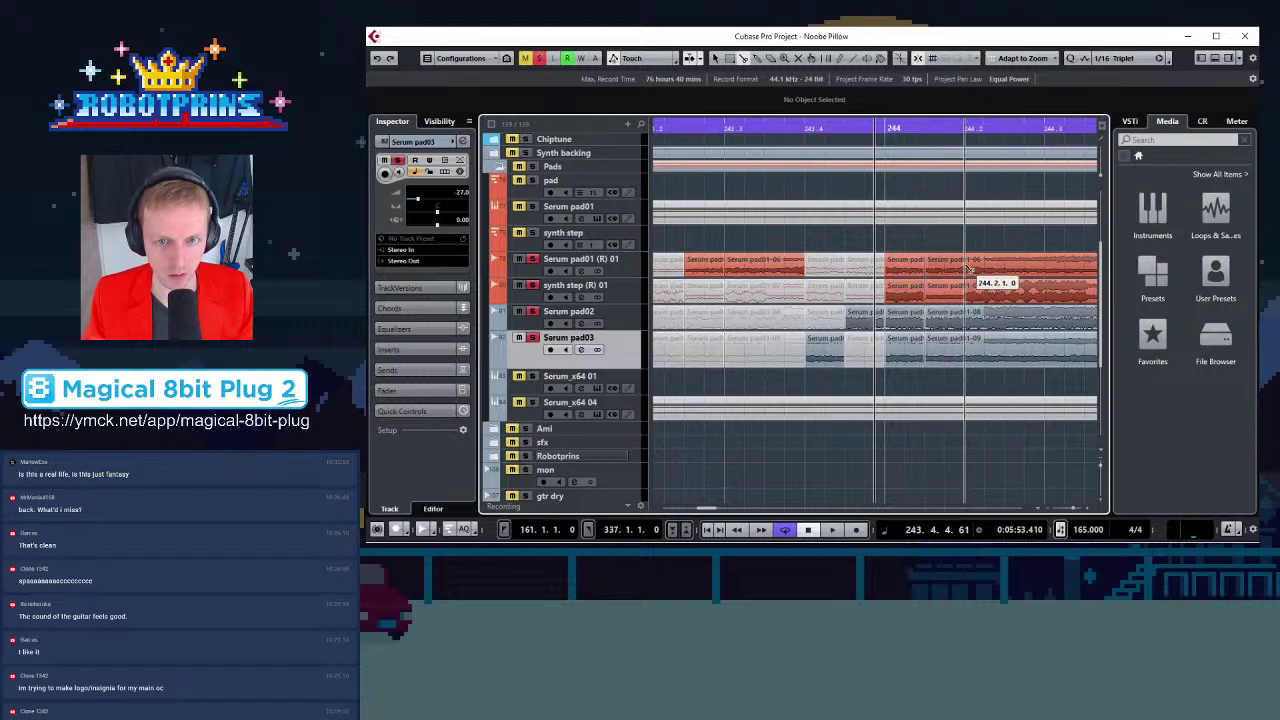
left_click(964, 332)
Unmute the Serum pad02 slices at 243.2.3 and 243.3.1 and mute the matching Serum pad01 (R) 01 slices
key("g")
key("g")
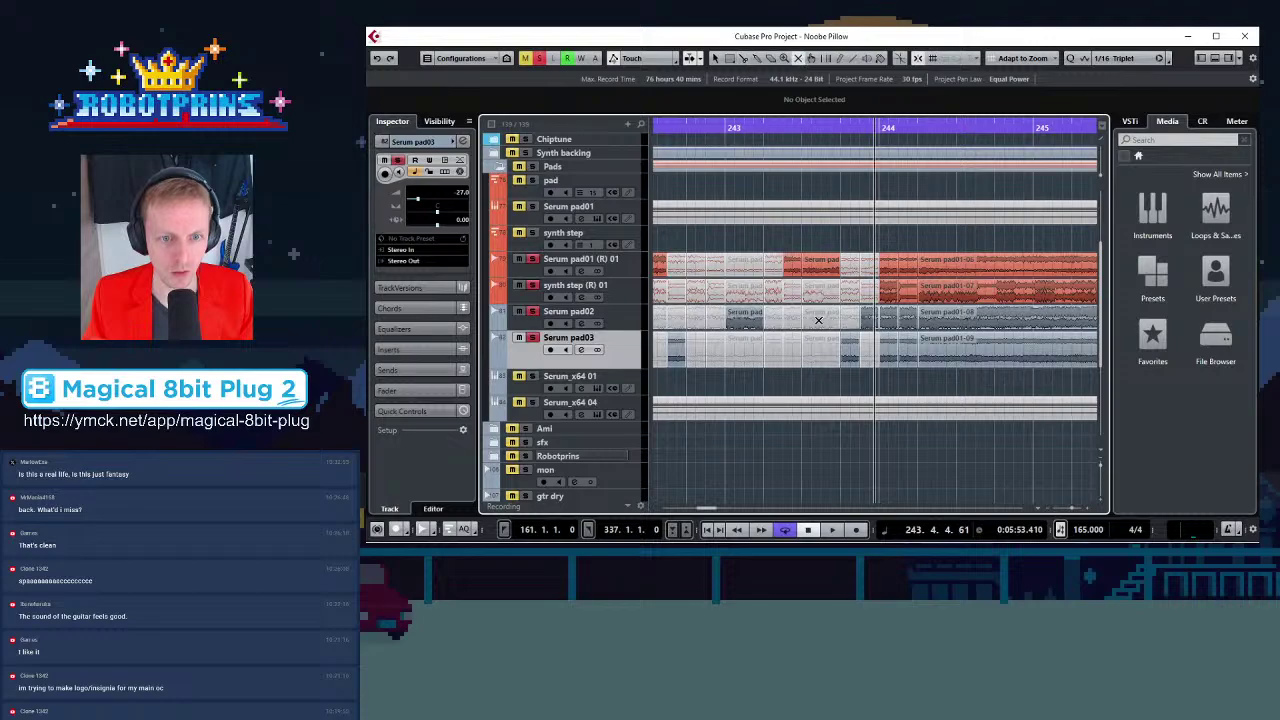
left_click(798, 314)
left_click(810, 314)
left_click(795, 263)
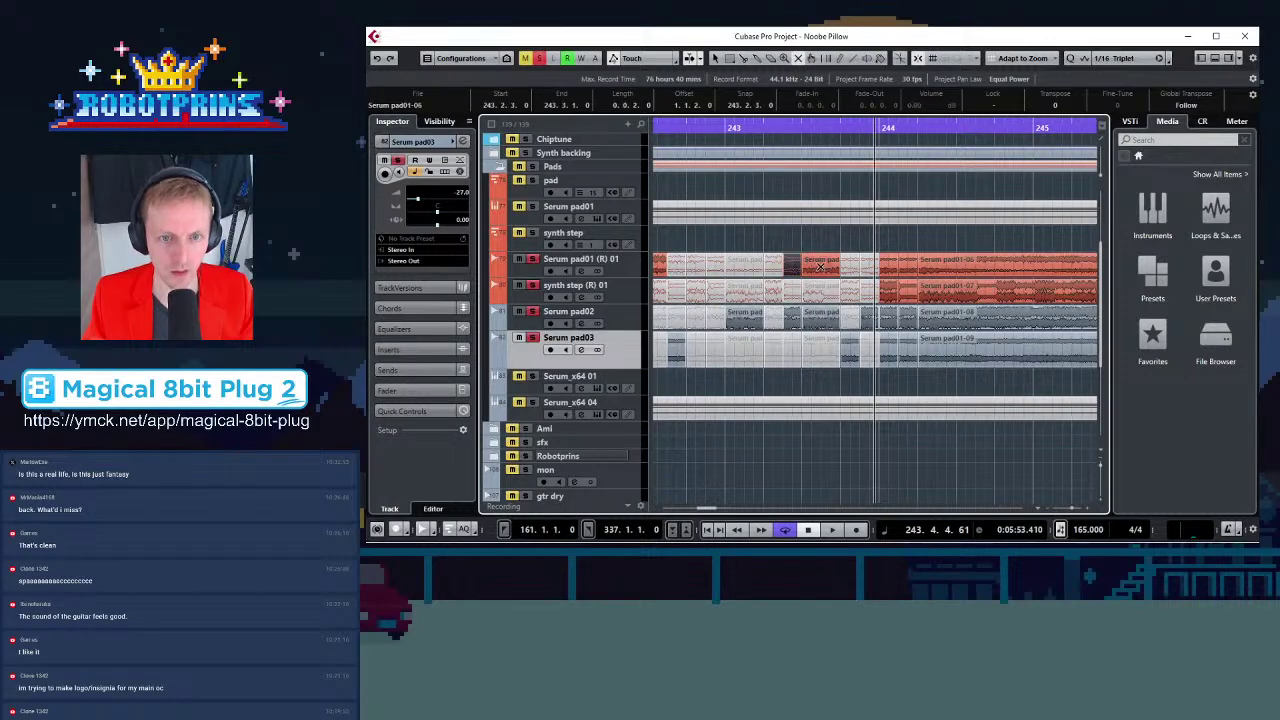
left_click(808, 264)
Mute the Serum pad02 slice at 243.4.3 and unmute the Serum pad01 (R) 01 slice at the same position
key("g")
left_click(866, 324)
left_click(870, 264)
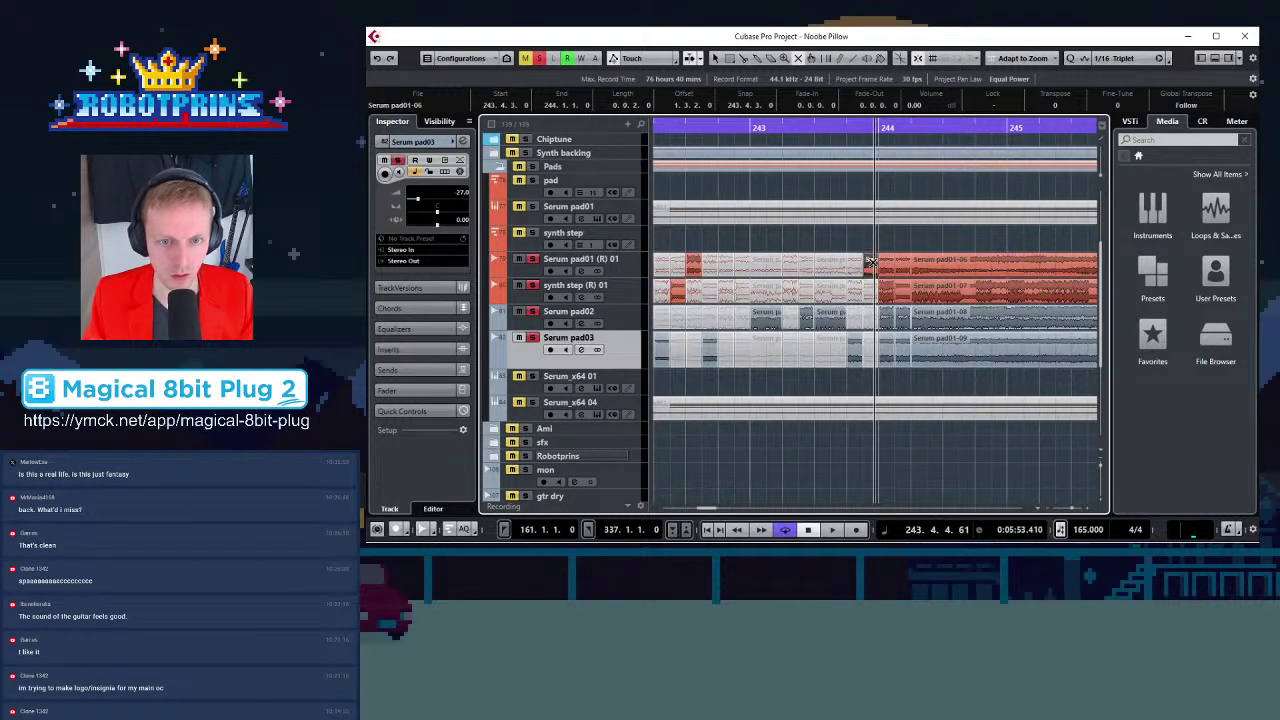
Mute the 244.1.1 and 244.1.3 slices on Serum pad02 and Serum pad03
key("g")
left_click(884, 314)
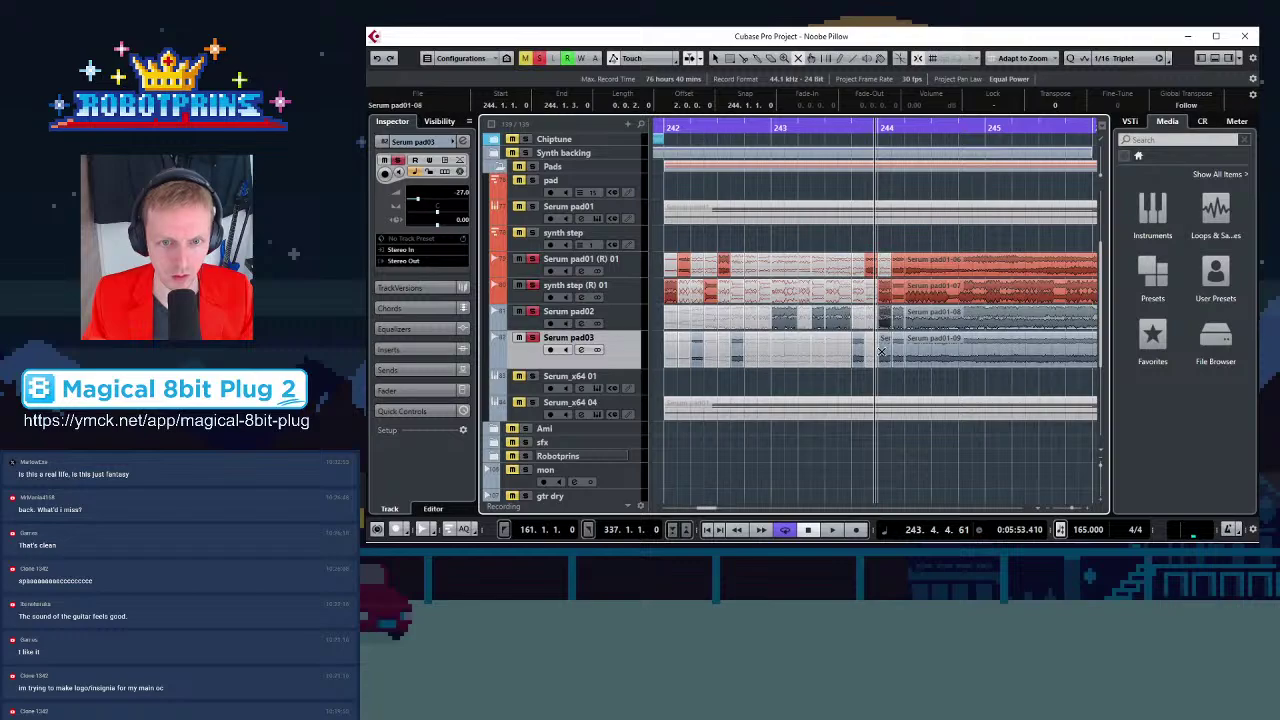
left_click(885, 355)
left_click(896, 312)
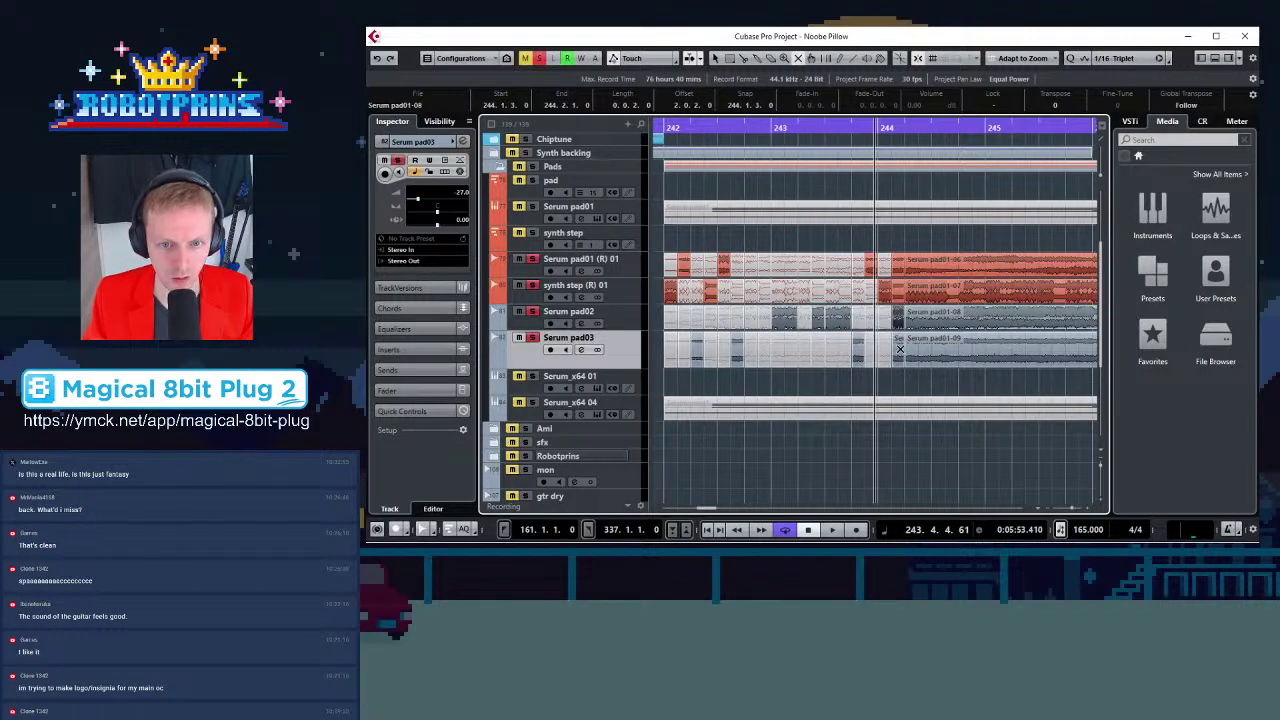
left_click(898, 351)
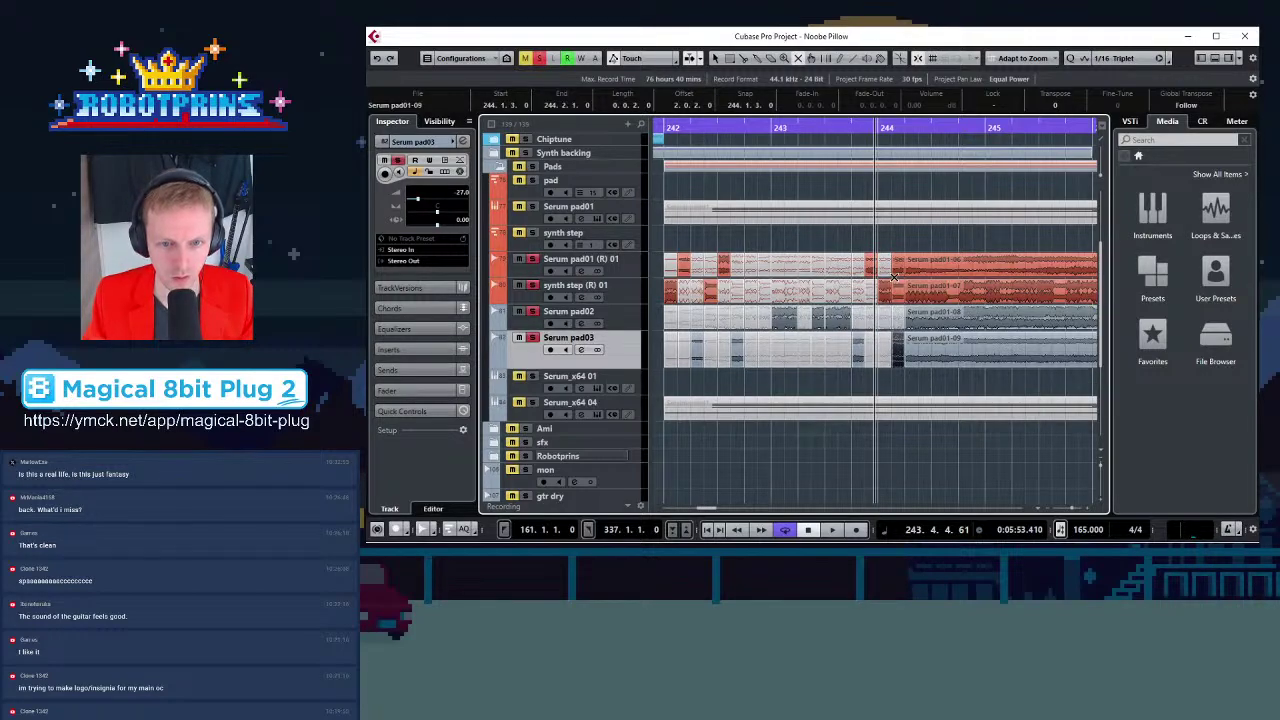
Split the pad renders at 244.2.3 on all four rendered tracks
left_click(744, 59)
key("h")
key("h")
left_click(939, 262)
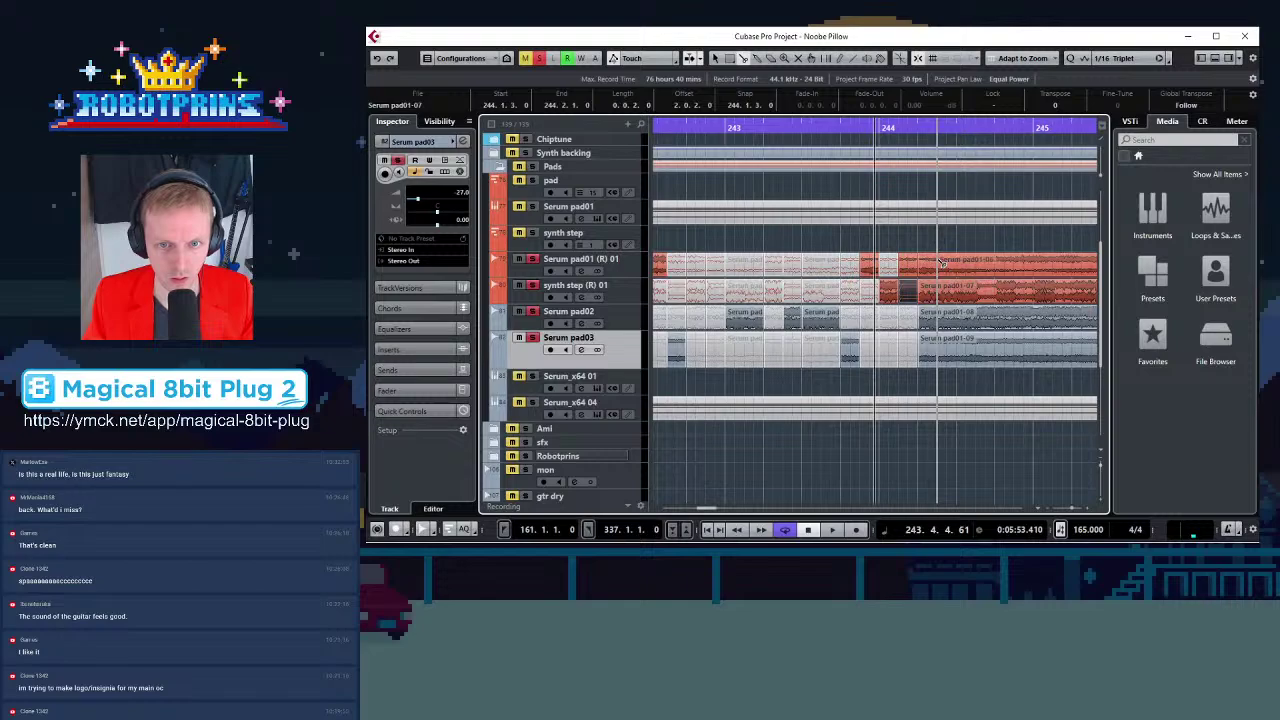
left_click(939, 287)
left_click(939, 315)
left_click(939, 346)
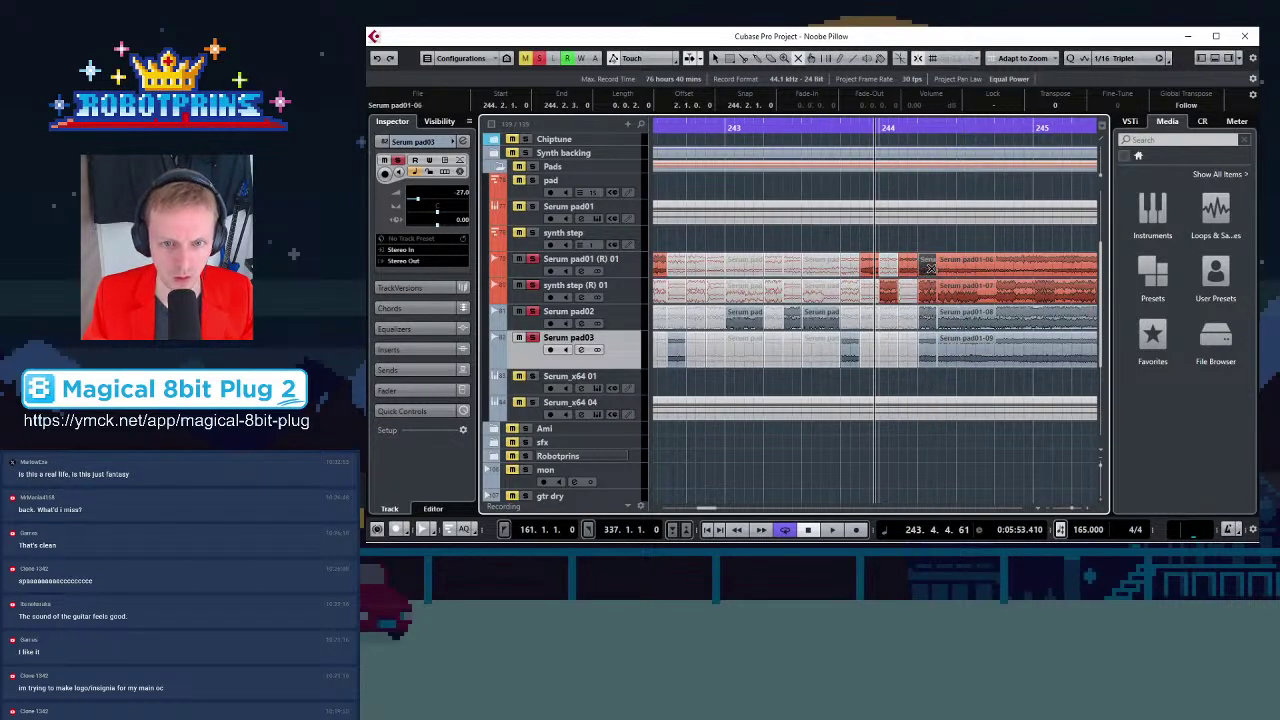
Play the pad section from bar 242 to check the revised slices in bars 243 and 244
key("g")
key("g")
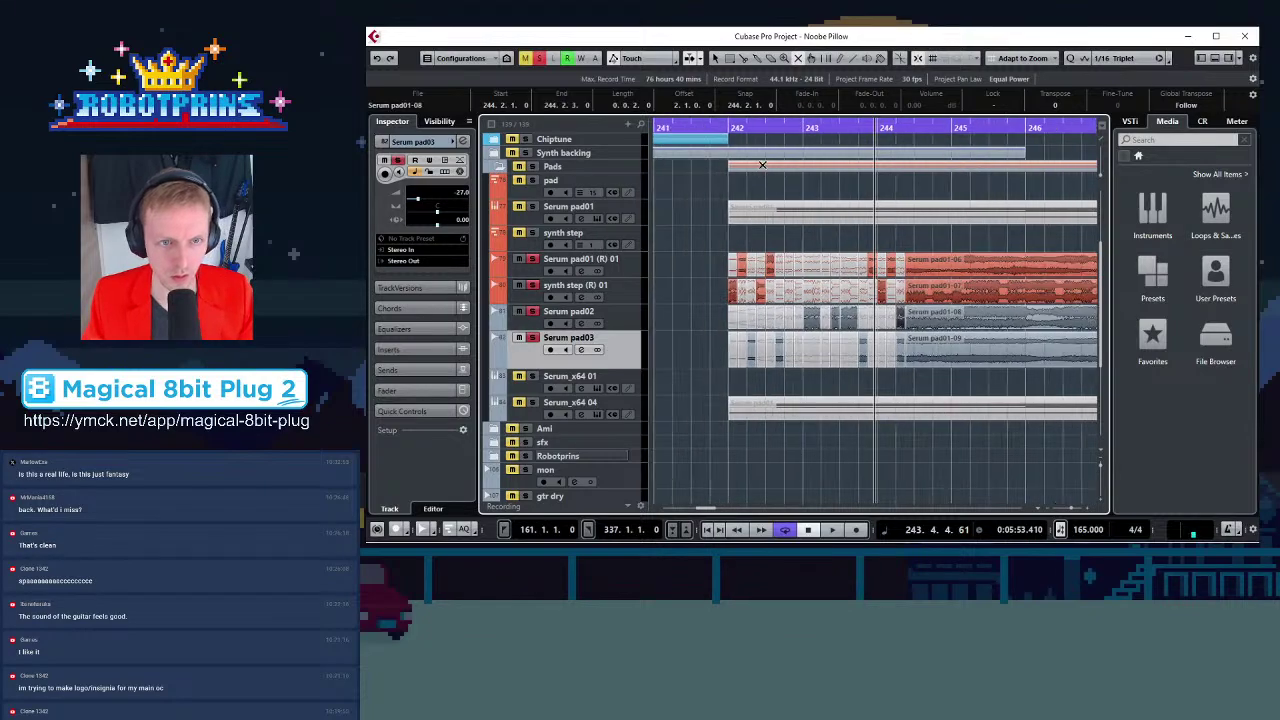
left_click(730, 135)
key("space")
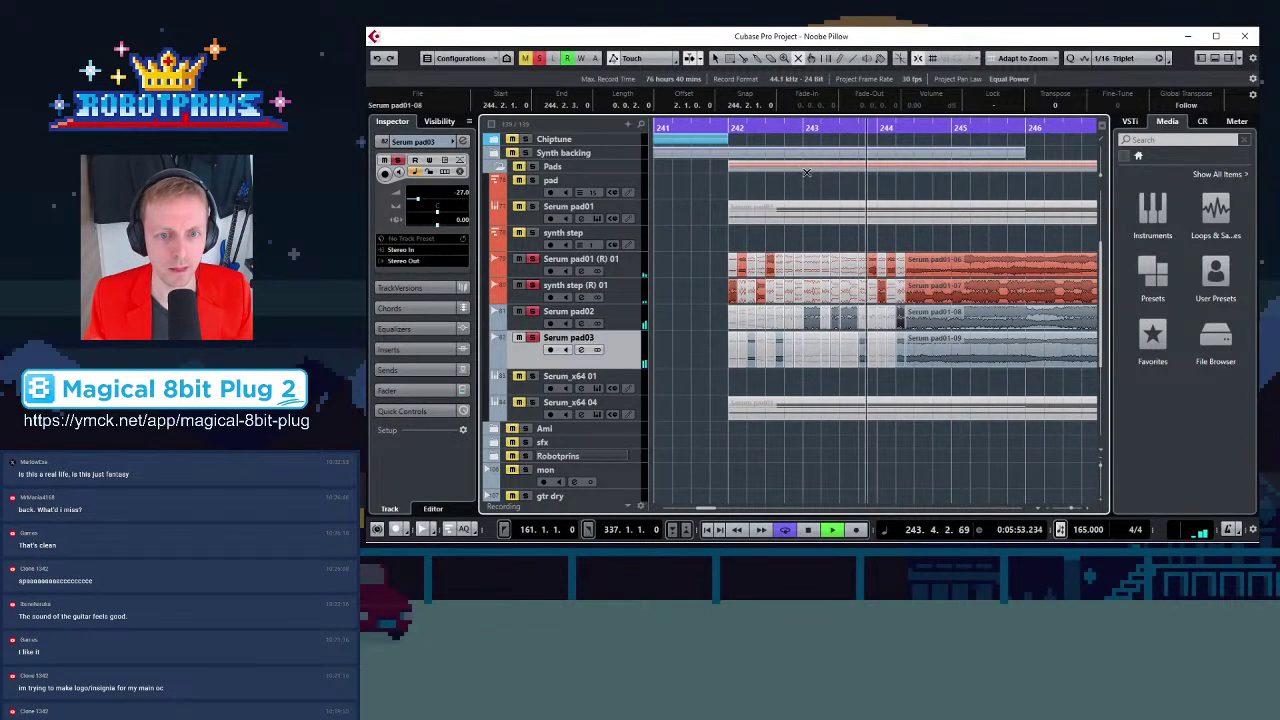
Turn off solo on all tracks and play the full mix from bar 242
key("space")
key("g")
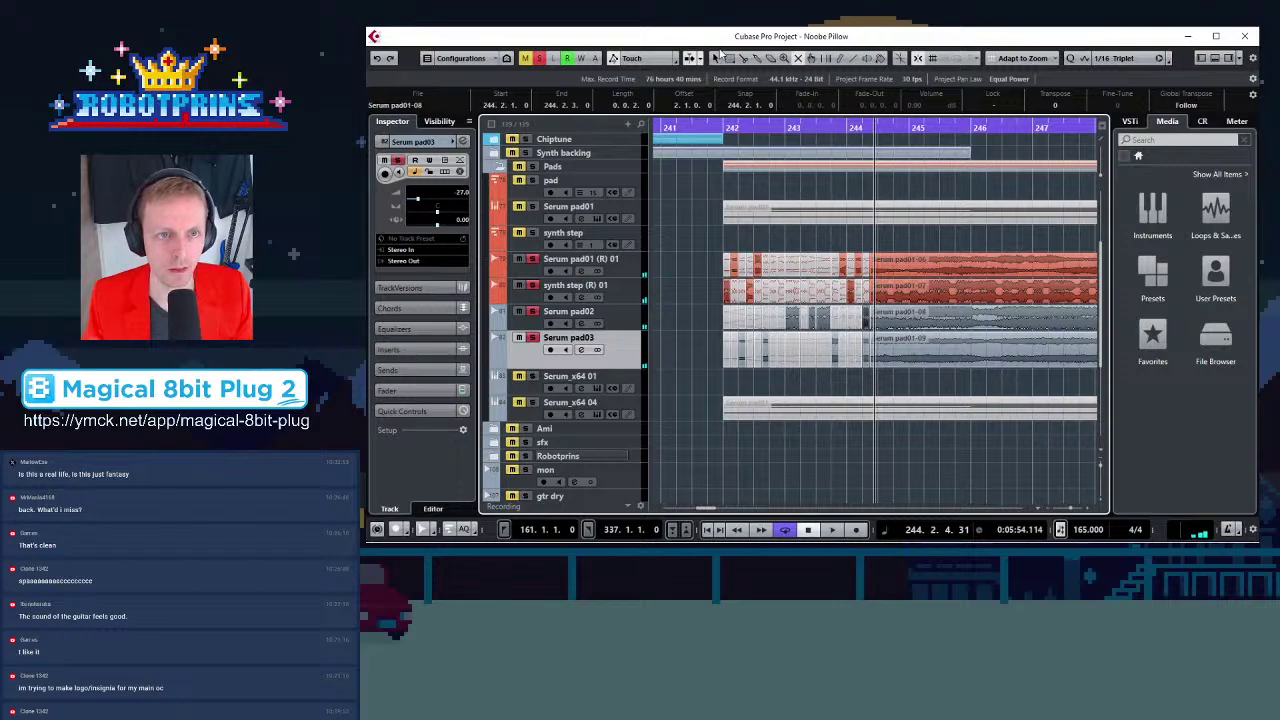
left_click(539, 59)
left_click(722, 127)
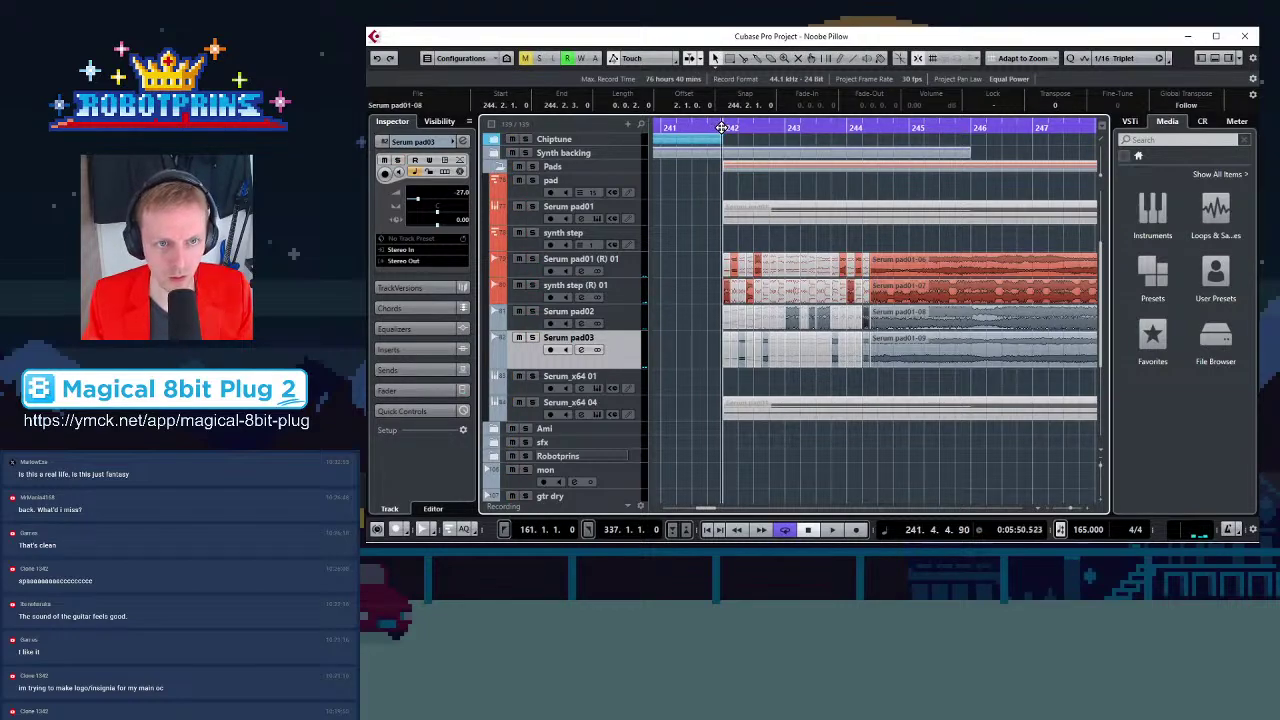
key("space")
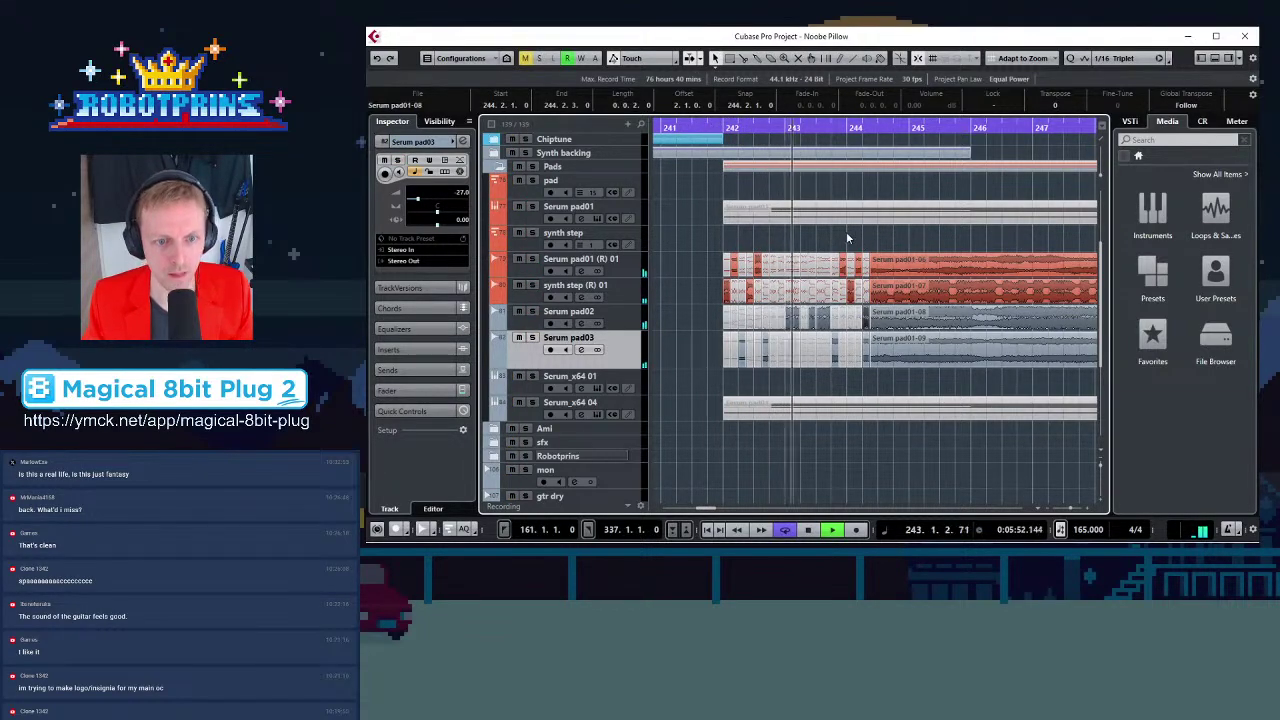
key("space")
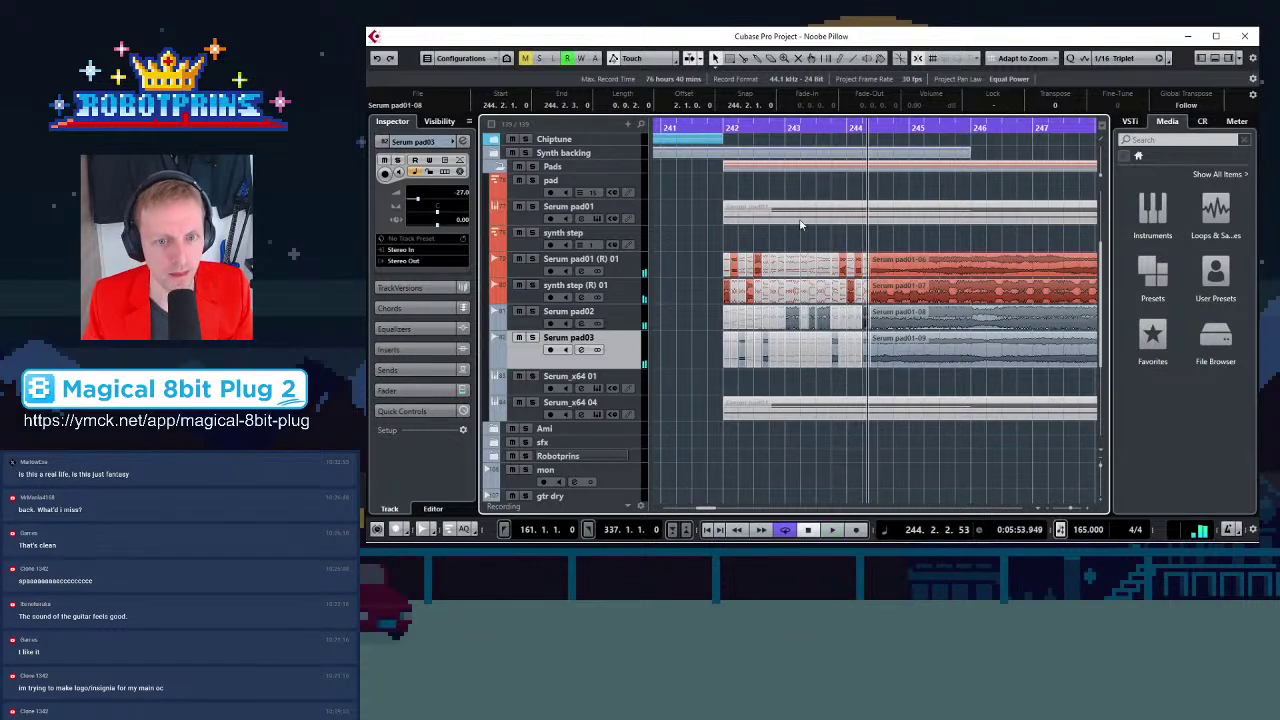
Replay the full mix from bar 242 twice to judge the pad slices in context
left_click(730, 126)
key("space")
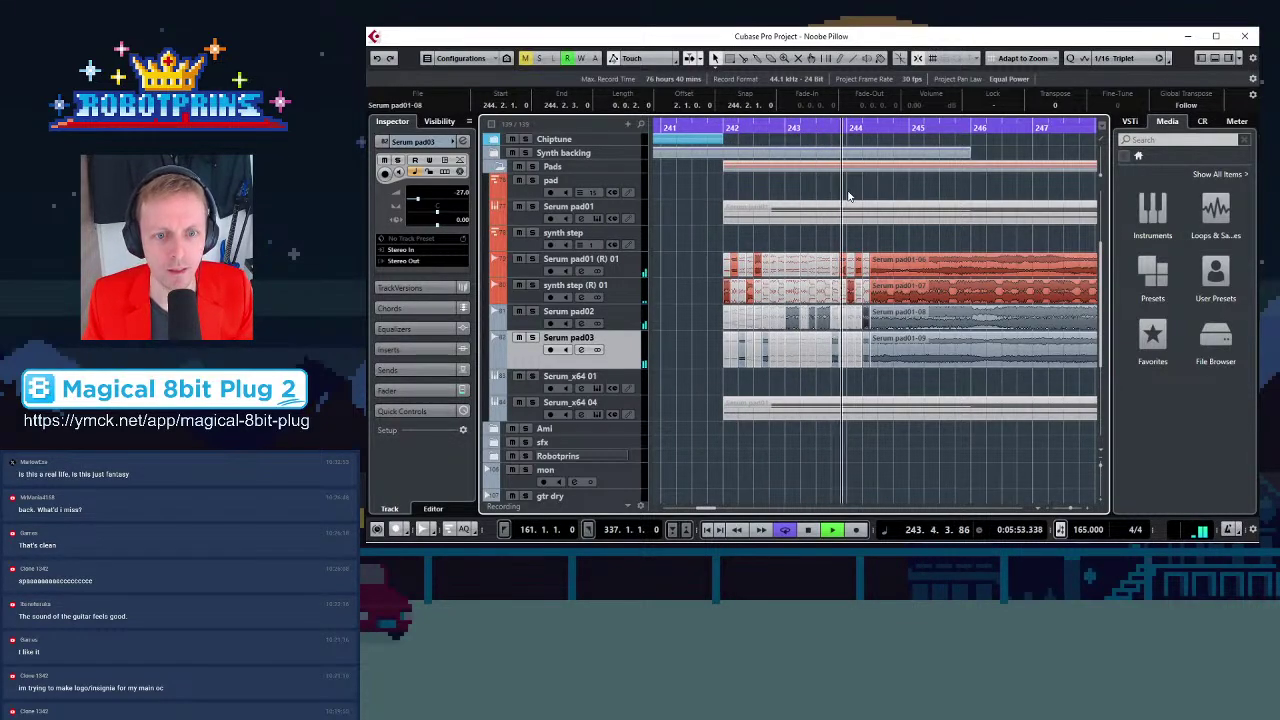
key("space")
left_click(721, 126)
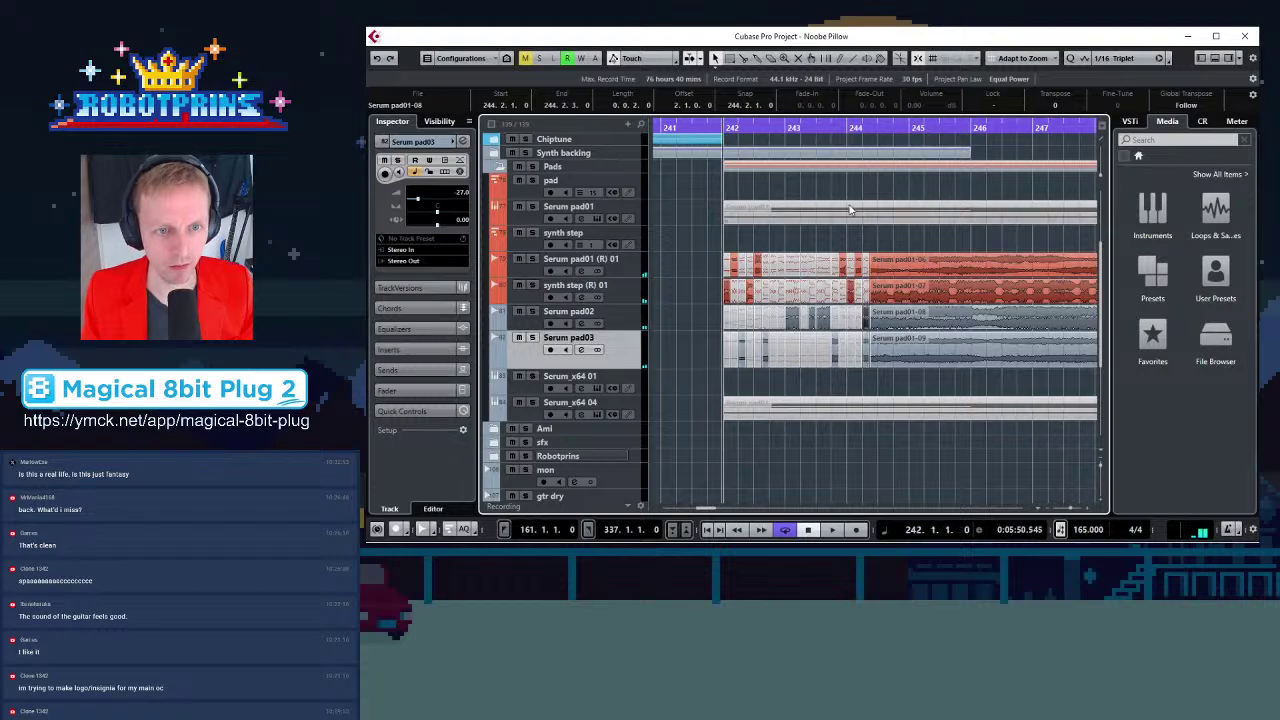
key("space")
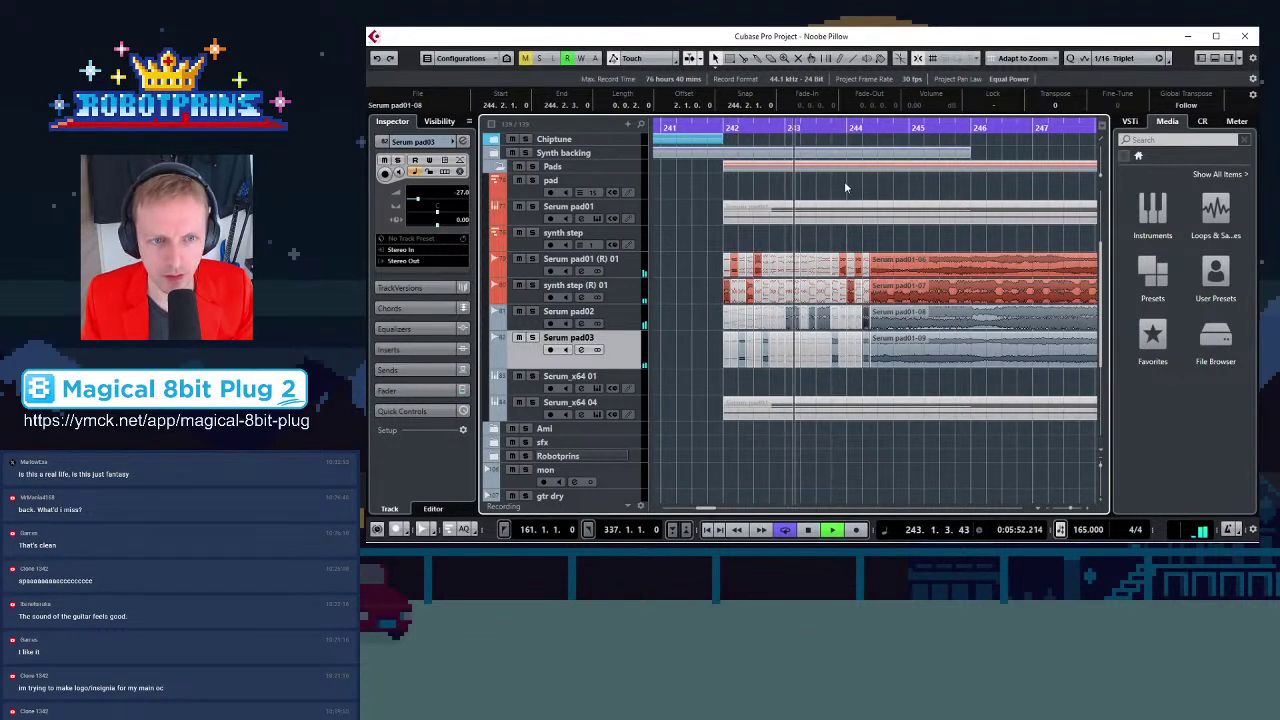
key("g")
key("g")
key("space")
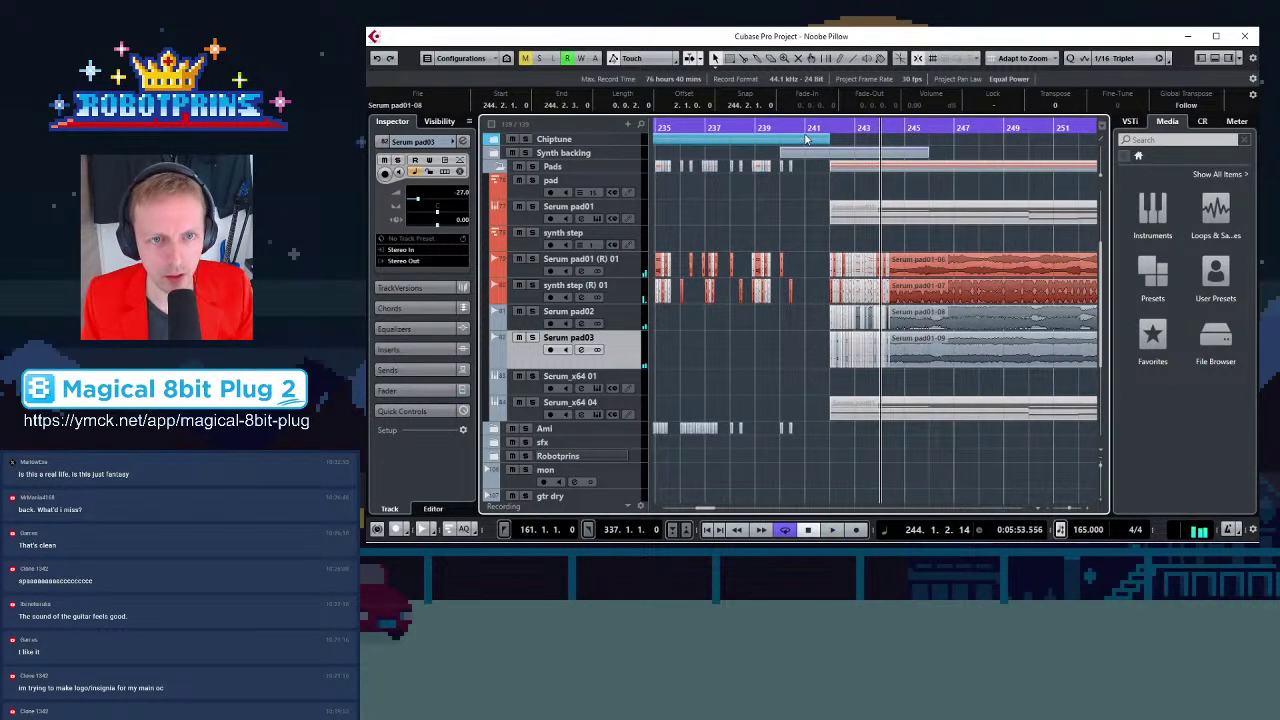
Play the mix from bar 241 to hear the lead-in to the sliced pad section
left_click(811, 127)
key("space")
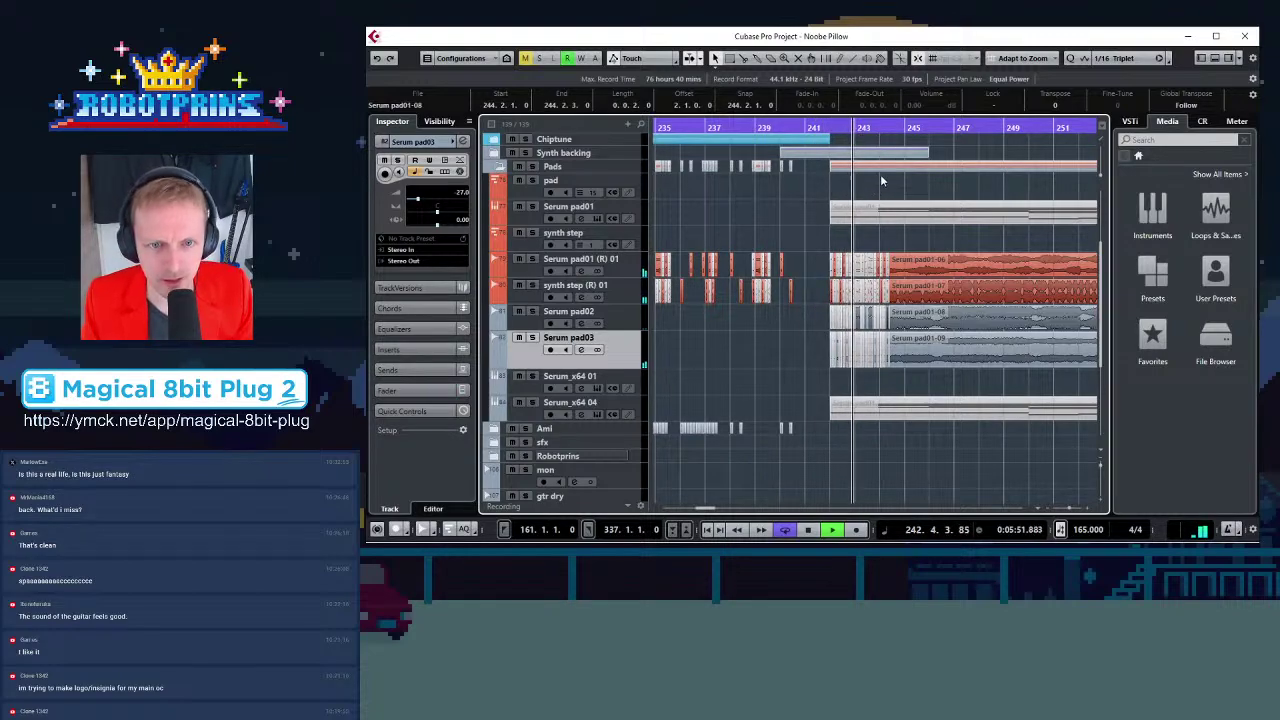
key("g")
key("space")
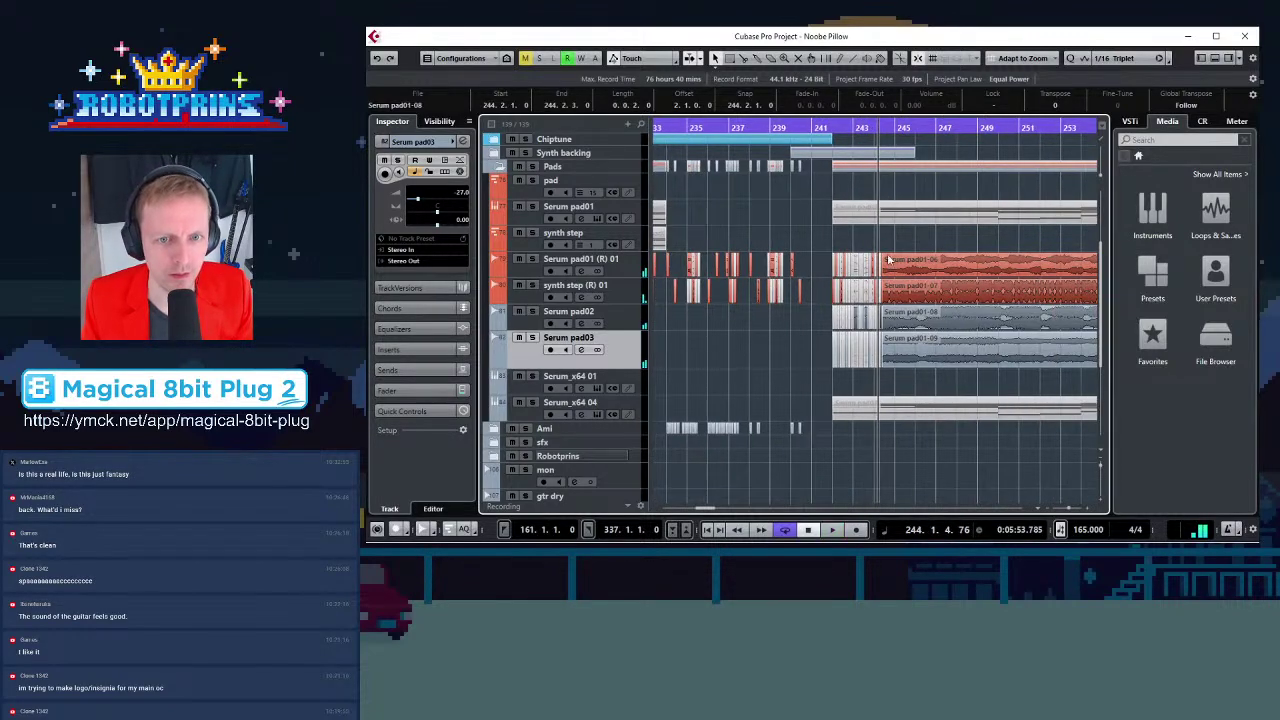
Inspect the slice boundaries and unsliced audio on the four rendered pad tracks between bars 244 and 245
key("h")
key("h")
key("h")
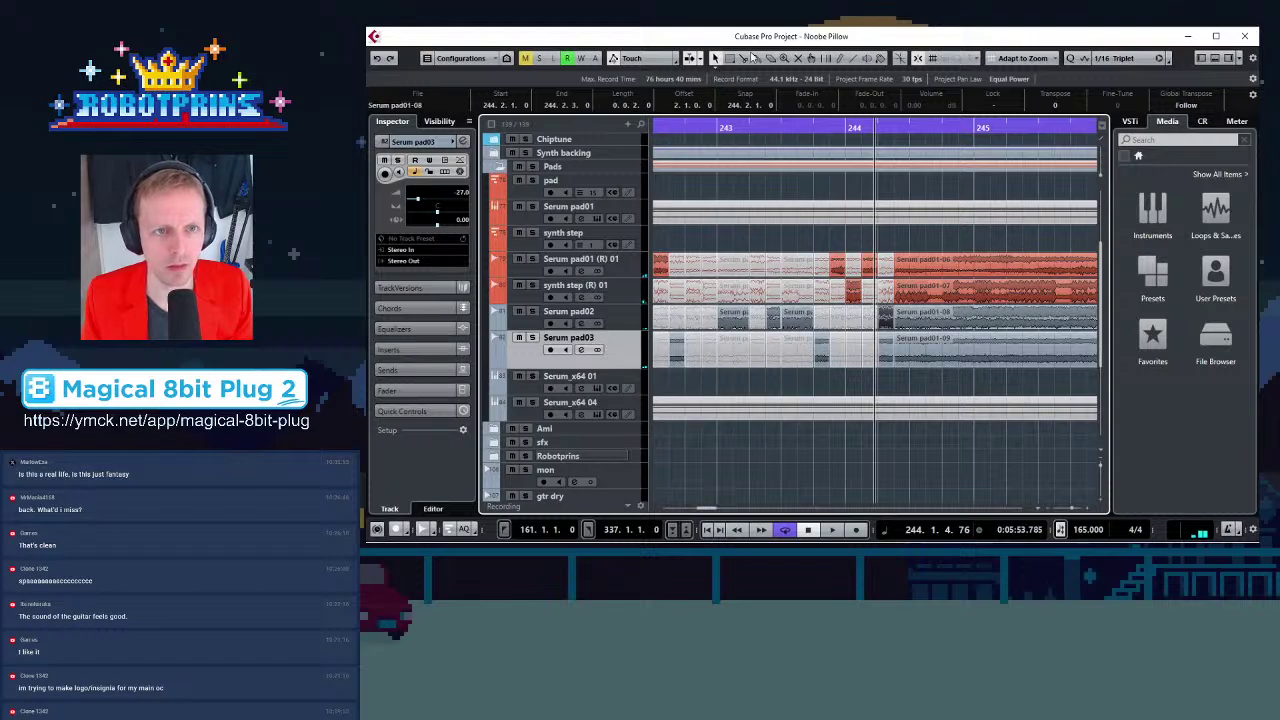
key("g")
key("g")
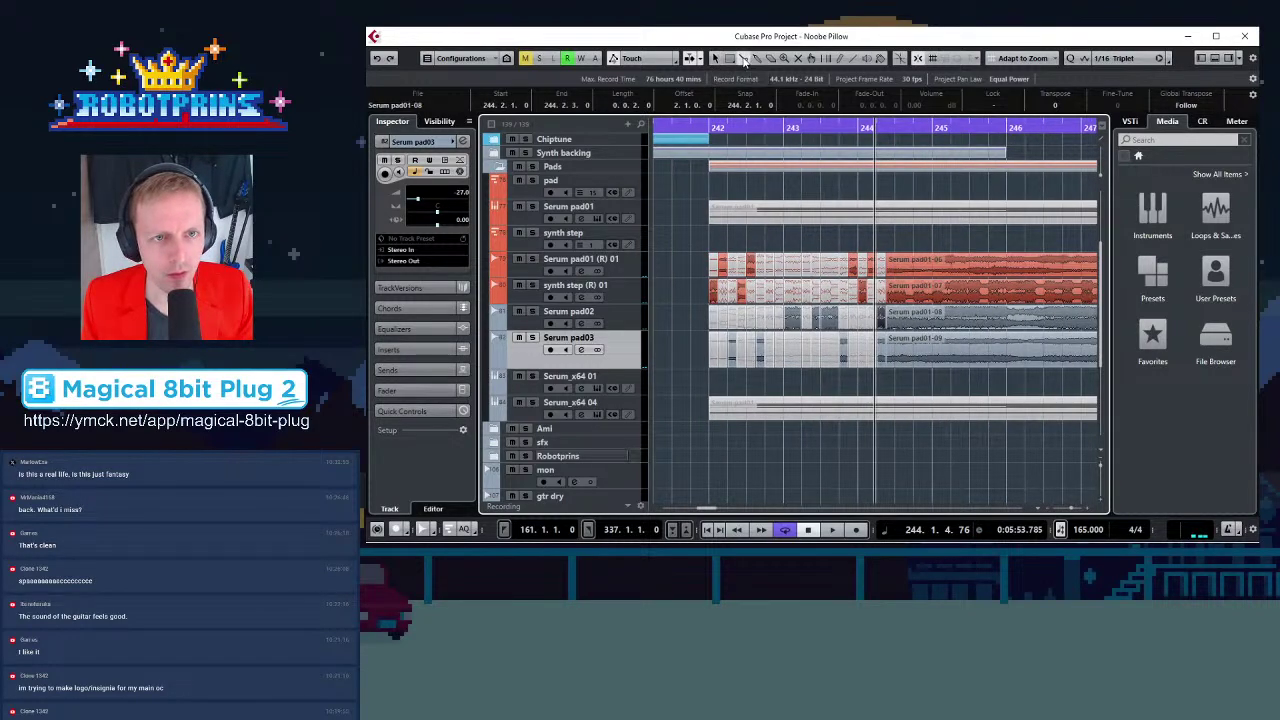
key("h")
key("h")
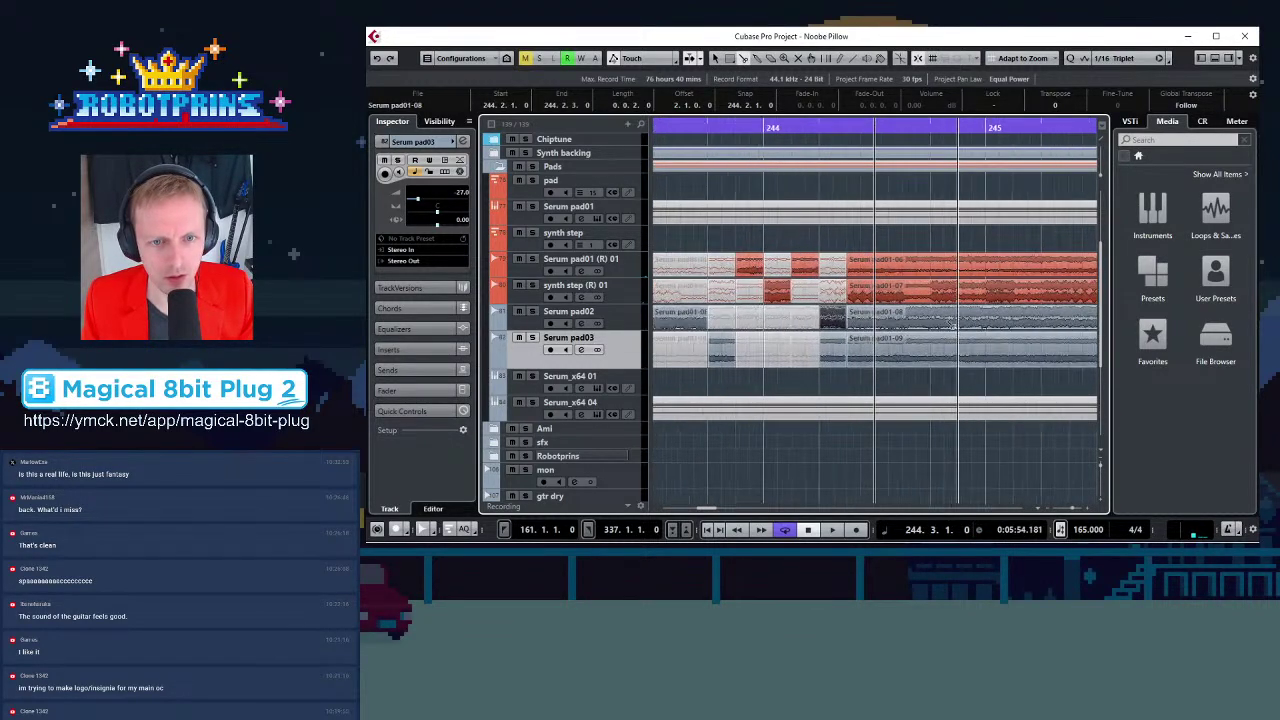
key("g")
key("g")
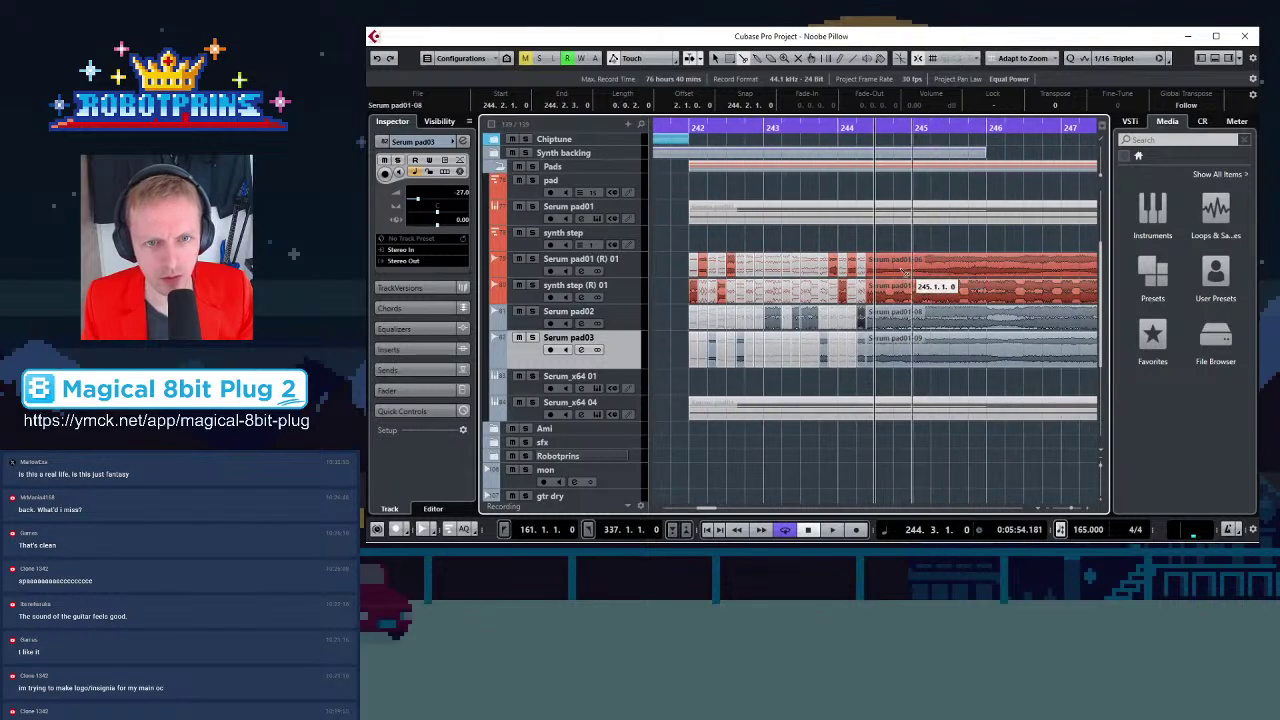
key("h")
key("h")
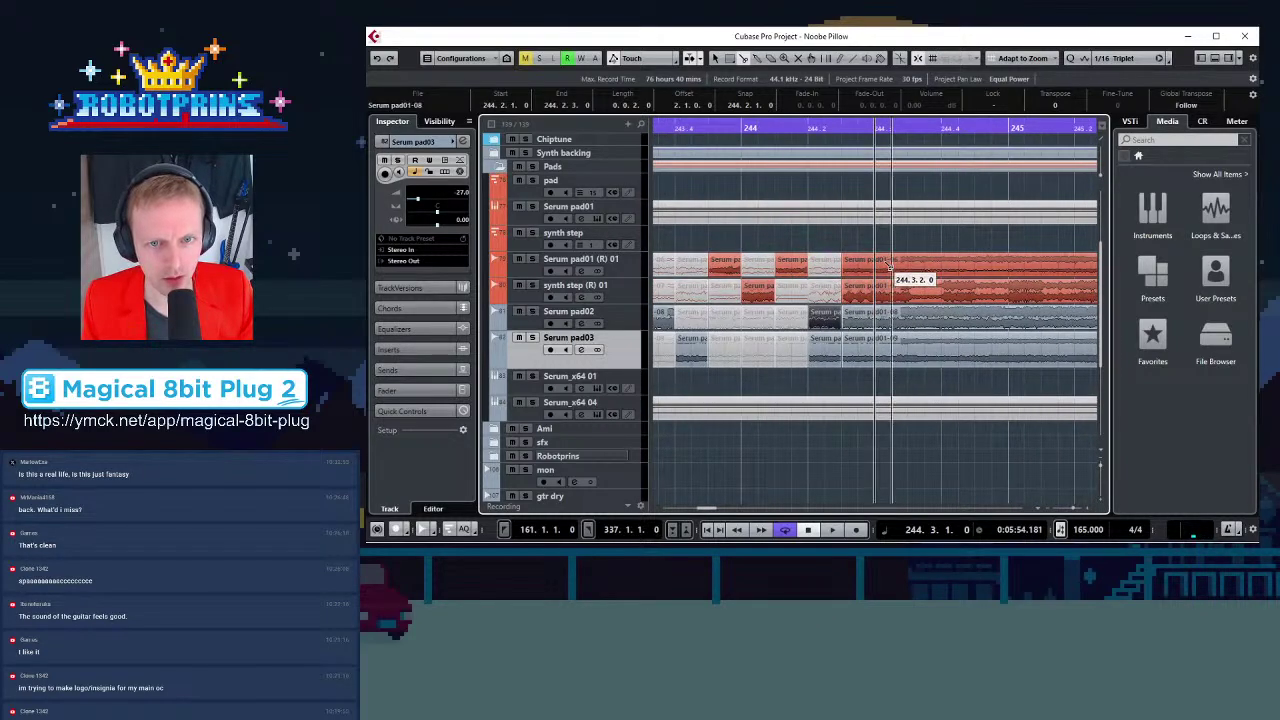
key("g")
key("g")
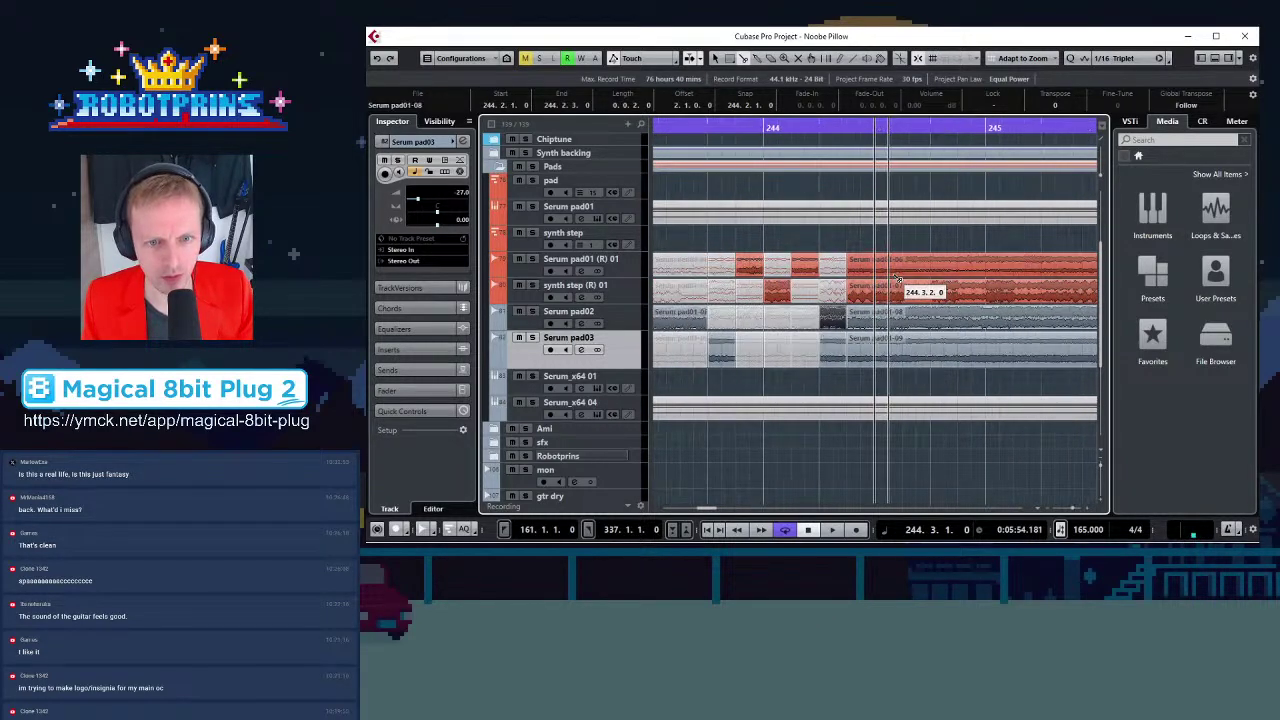
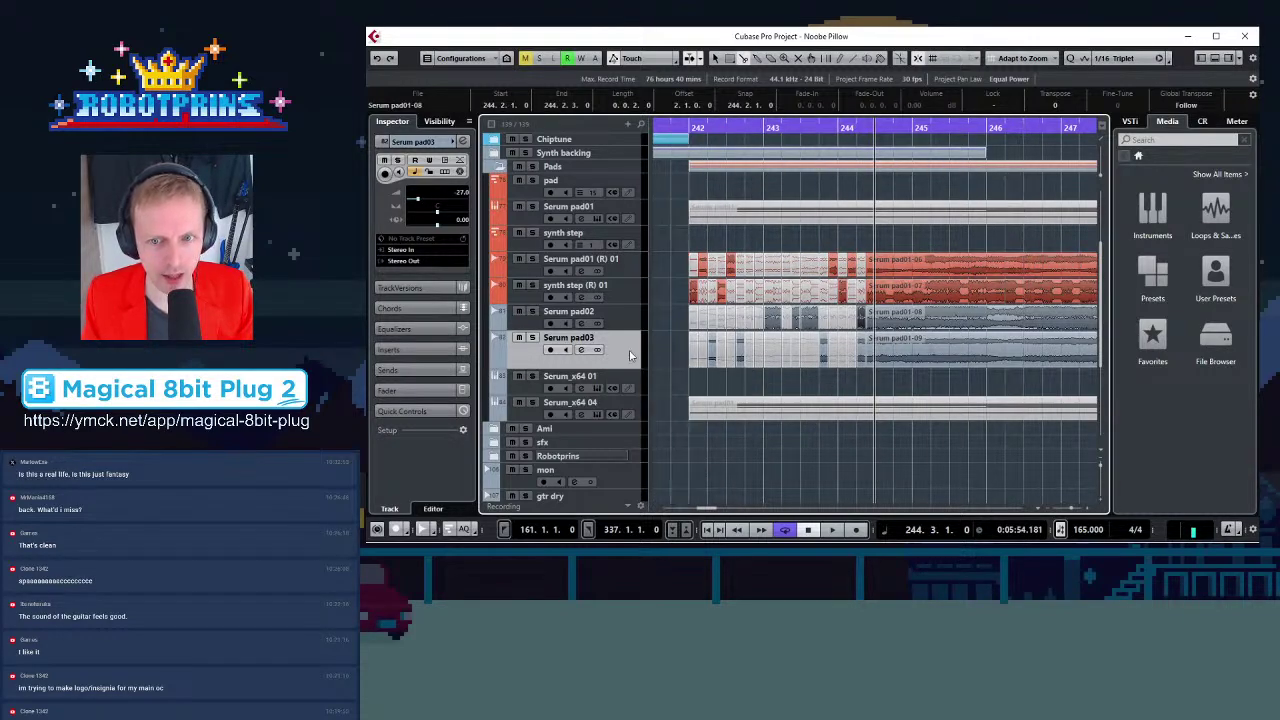
Play the pad section from bar 242 up to the last split at 244.2.3
left_click(693, 127)
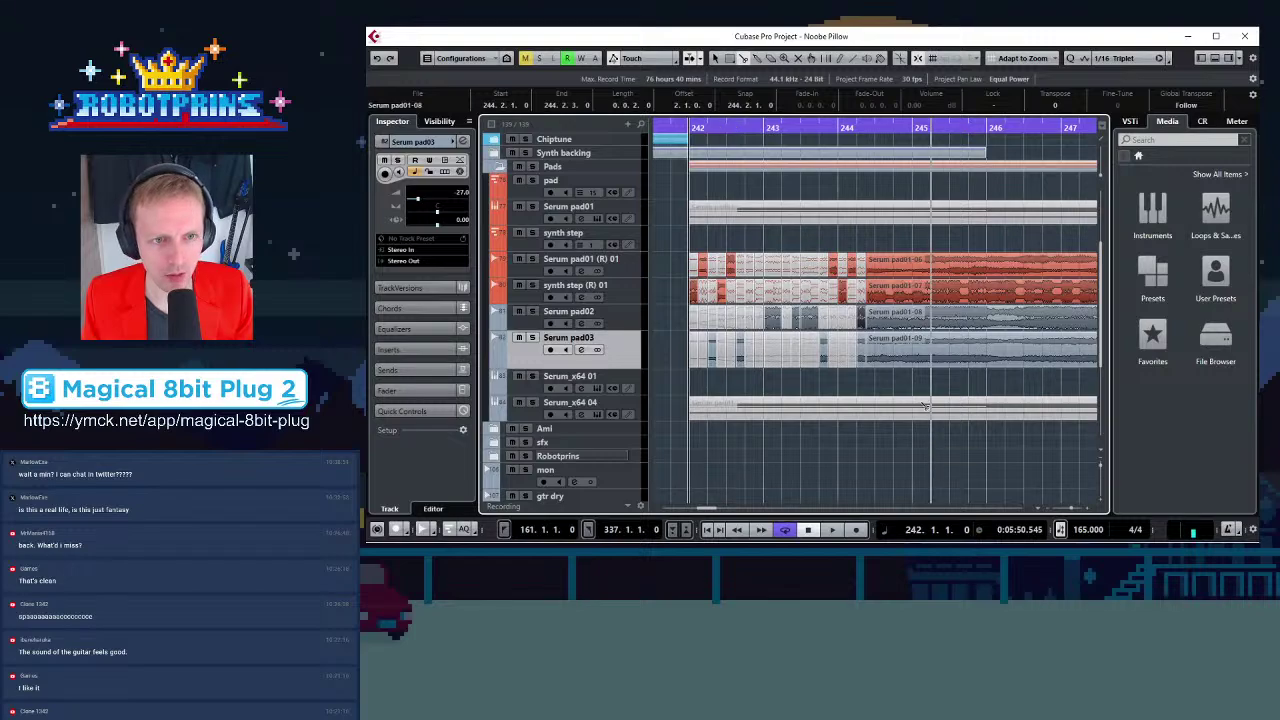
key("g")
key("g")
key("g")
key("g")
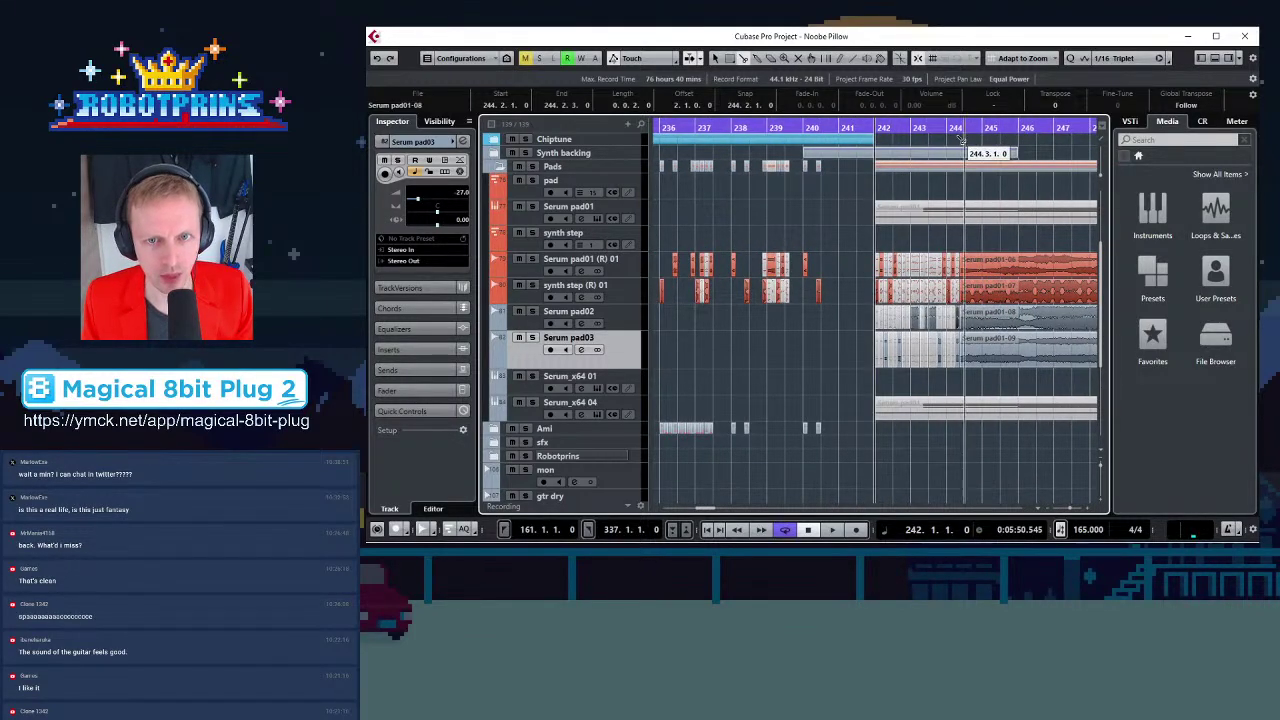
key("space")
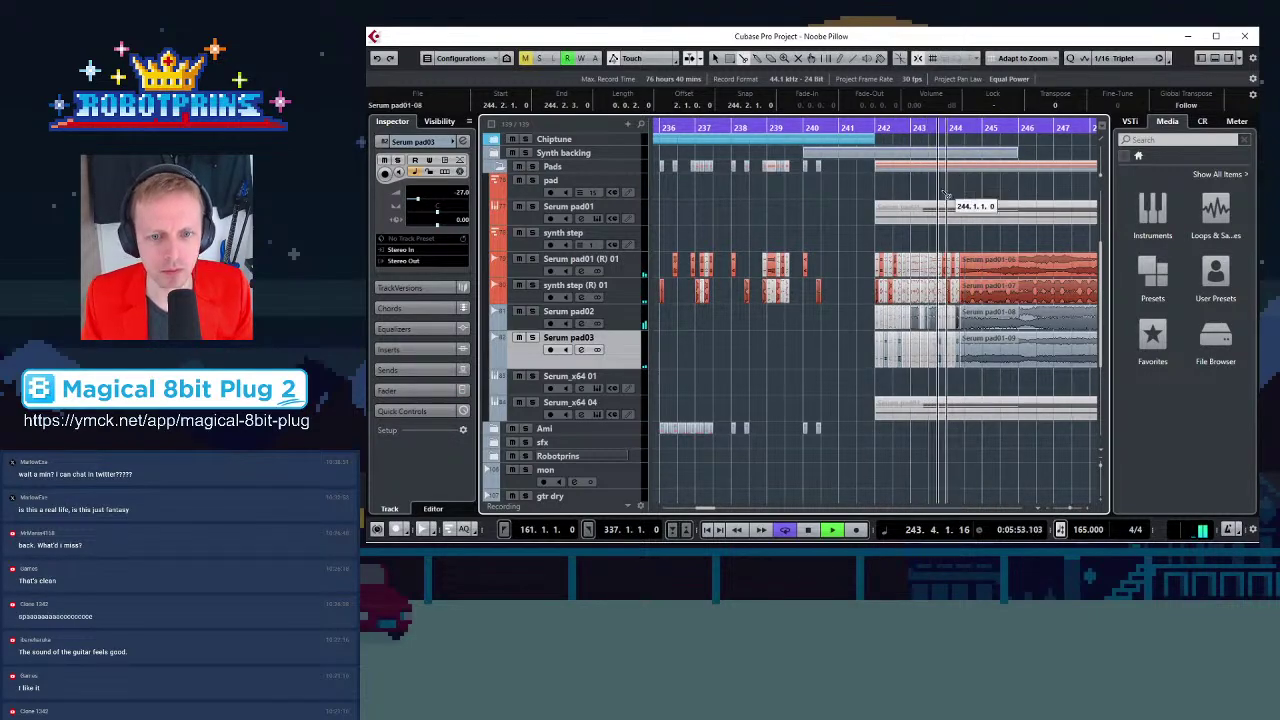
key("g")
key("space")
Try trimming the start of the four unsliced pad renders to 244.3.1, leaving a gap after 244.2.3
key("h")
key("h")
key("h")
key("h")
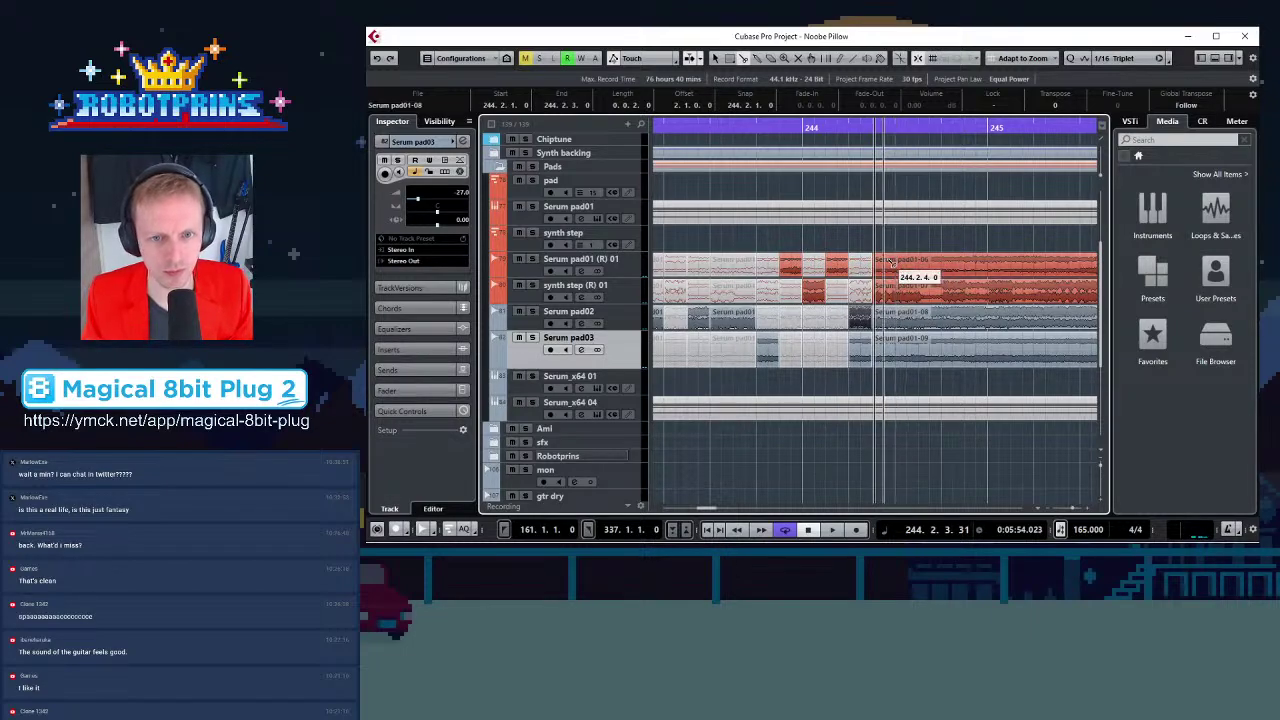
key("g")
key("g")
key("g")
key("g")
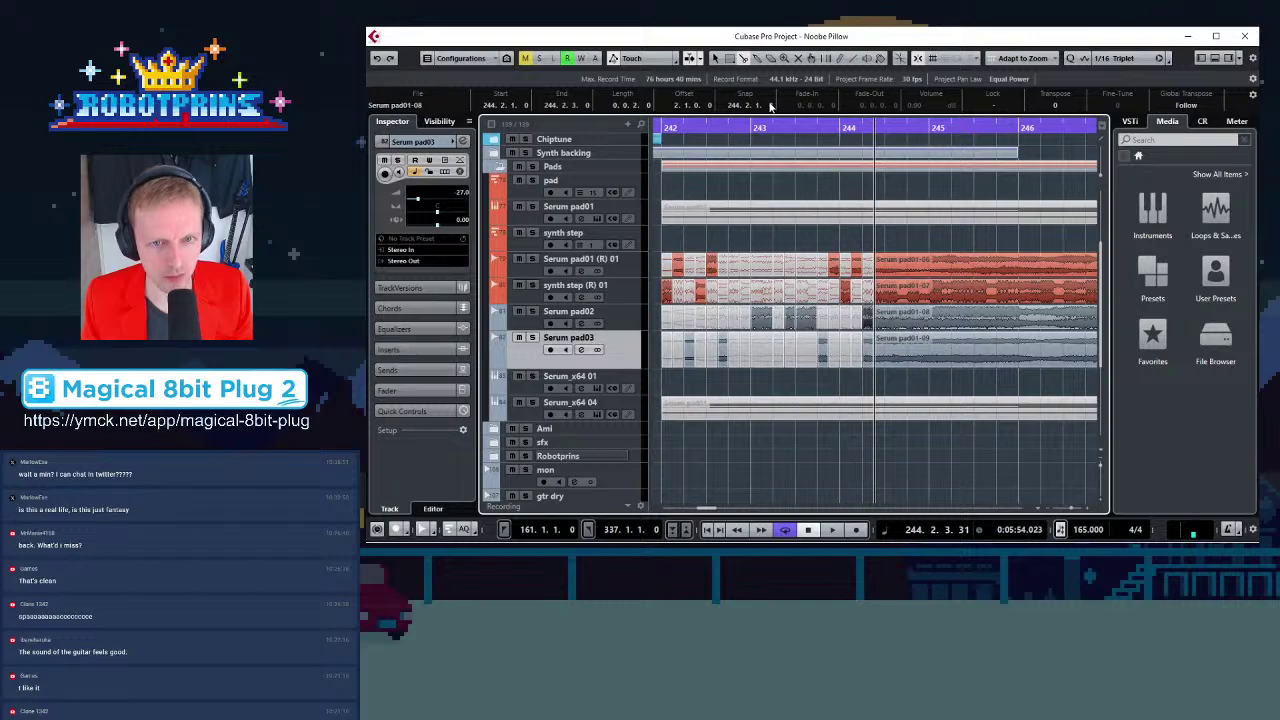
key("h")
key("h")
key("h")
key("h")
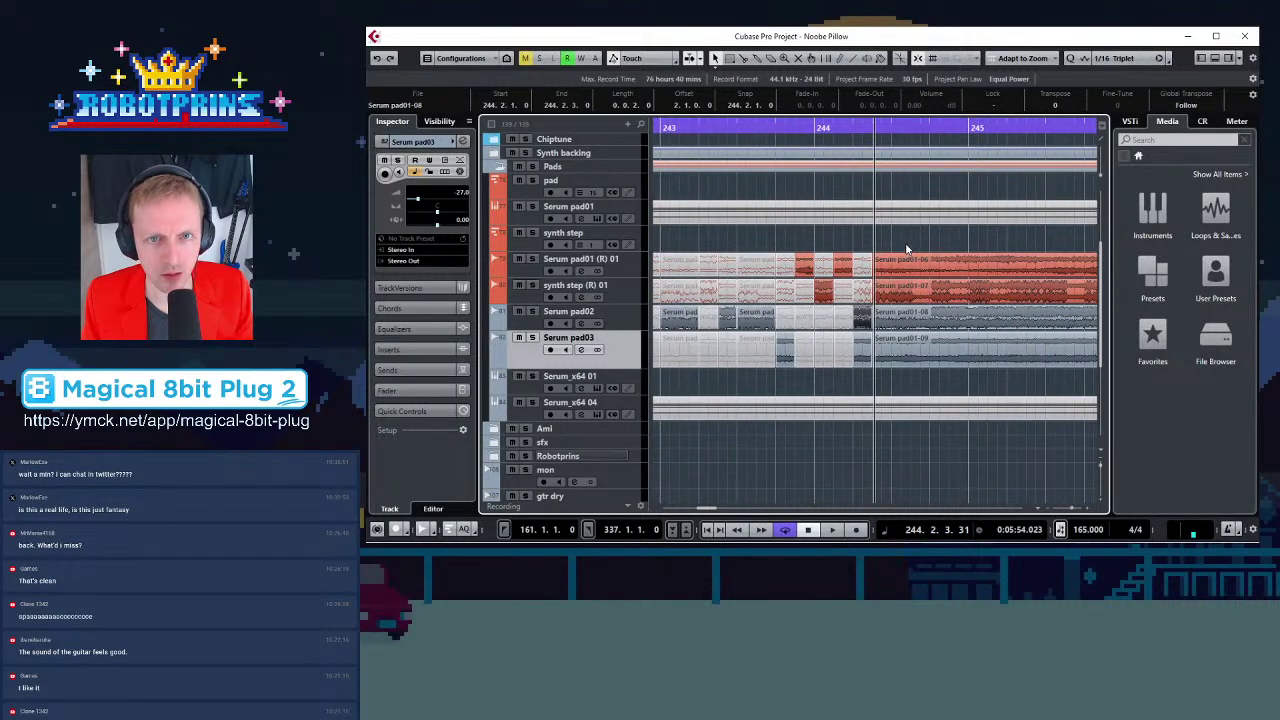
left_click_drag(910, 238, 898, 365)
key("g")
key("g")
key("g")
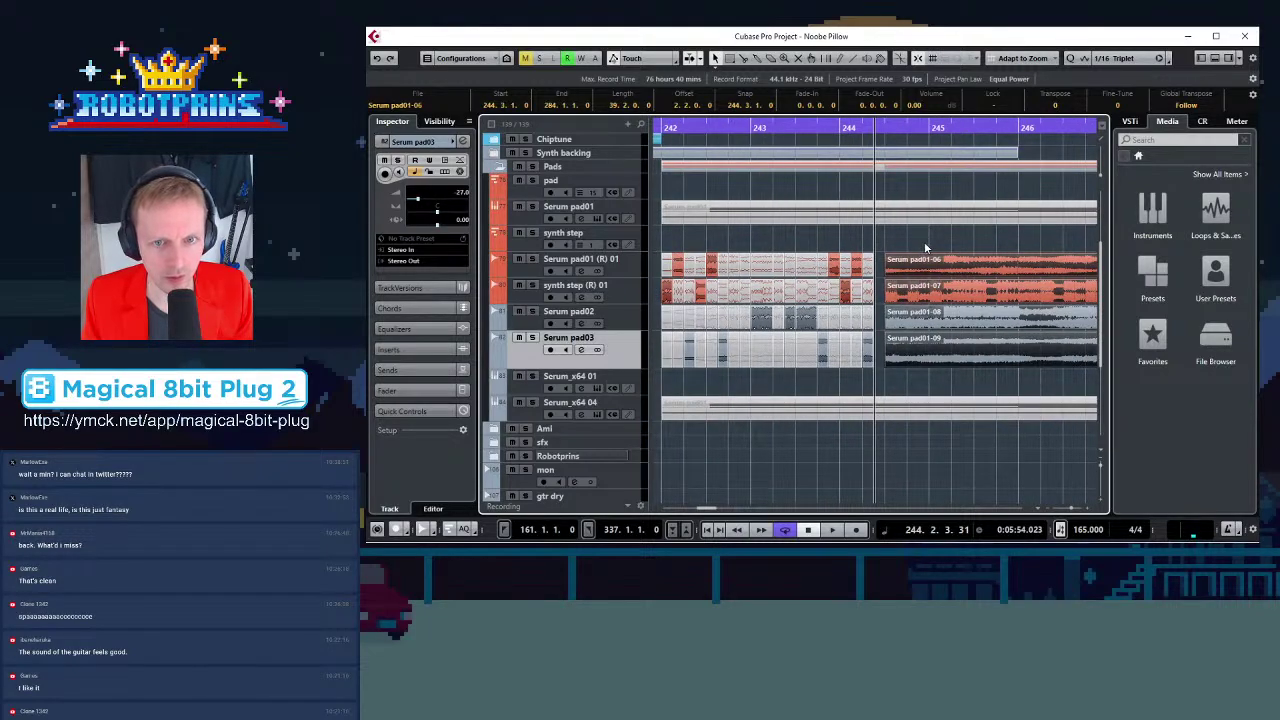
left_click(925, 243)
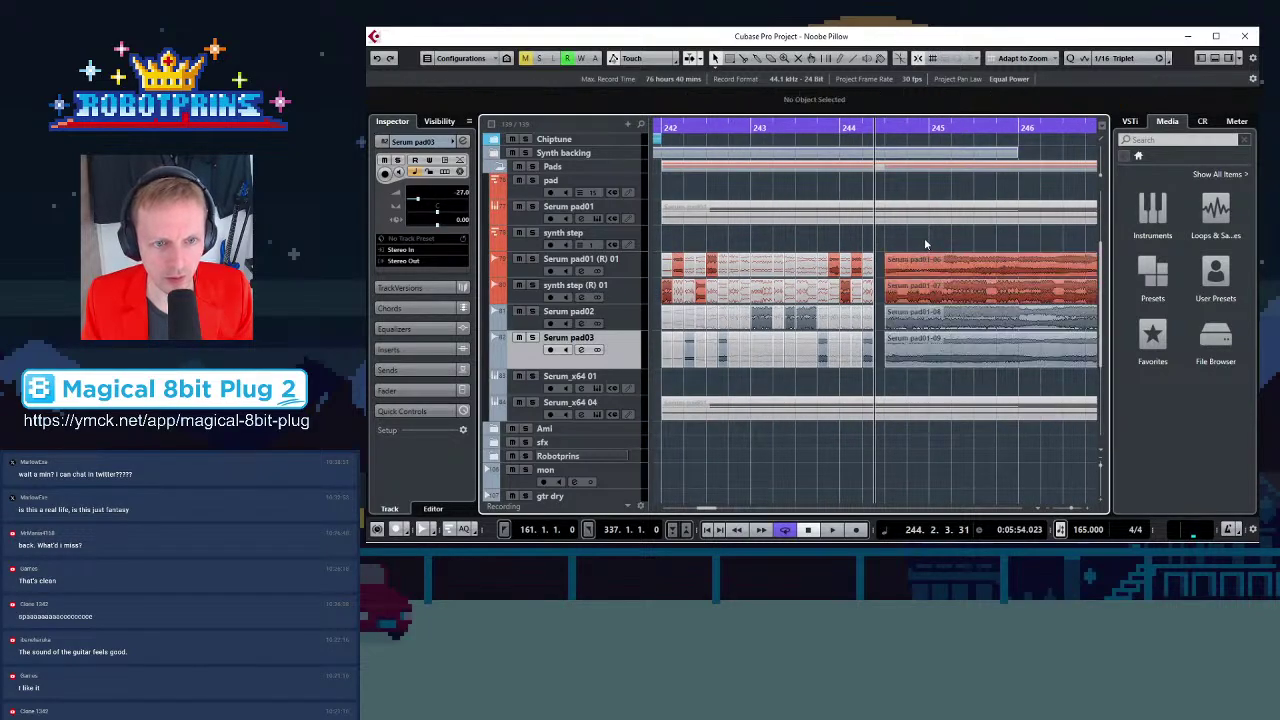
Try splitting the Serum pad02 render at 244.4.1 and 244.4.3
left_click(747, 58)
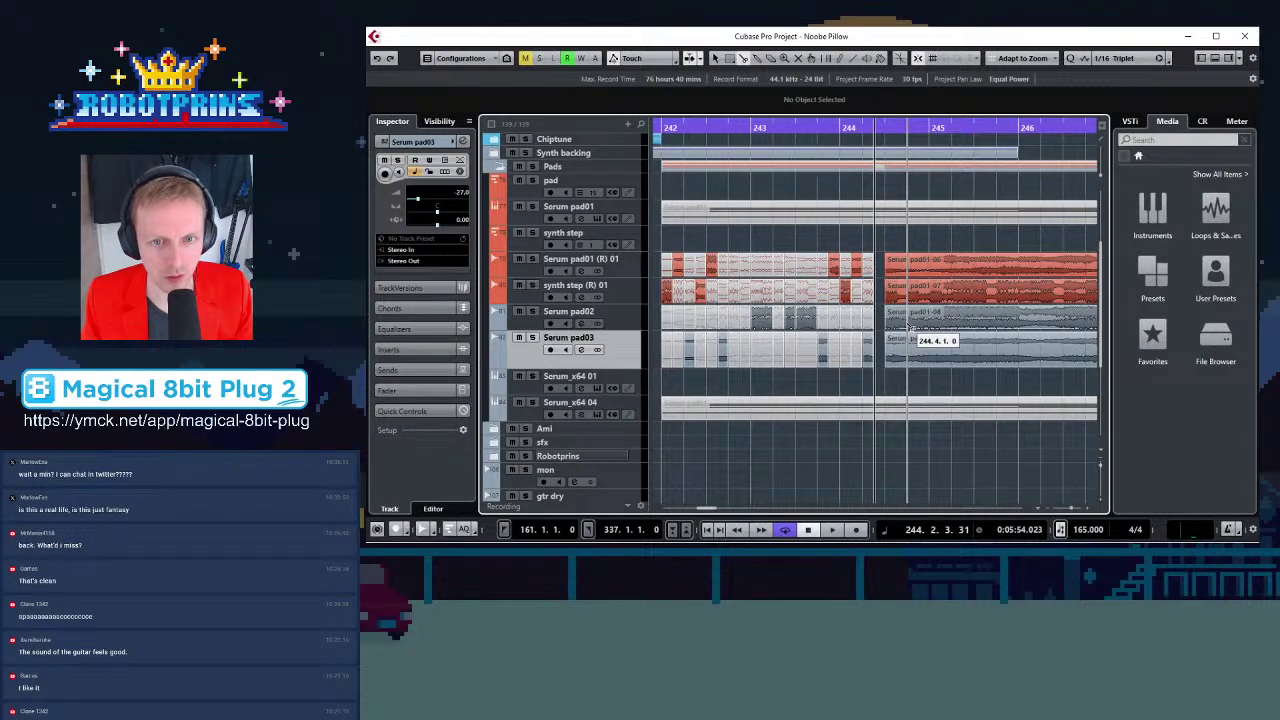
key("h")
key("h")
key("h")
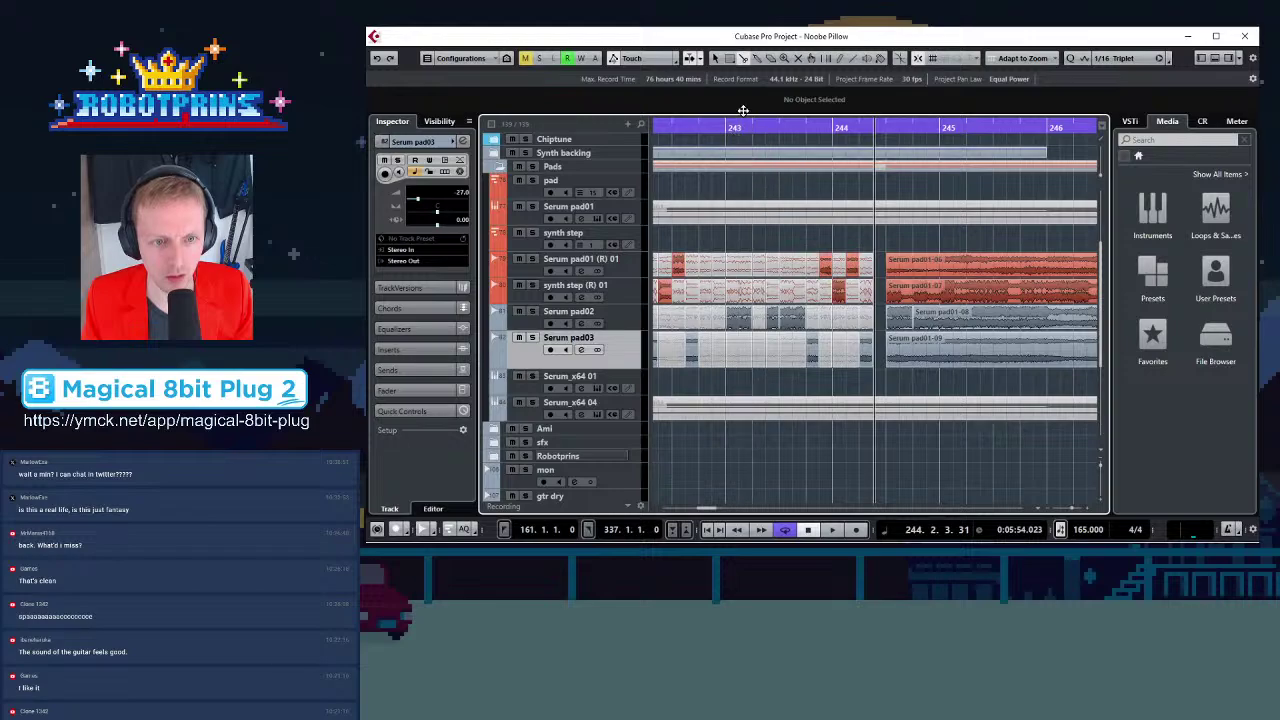
key("h")
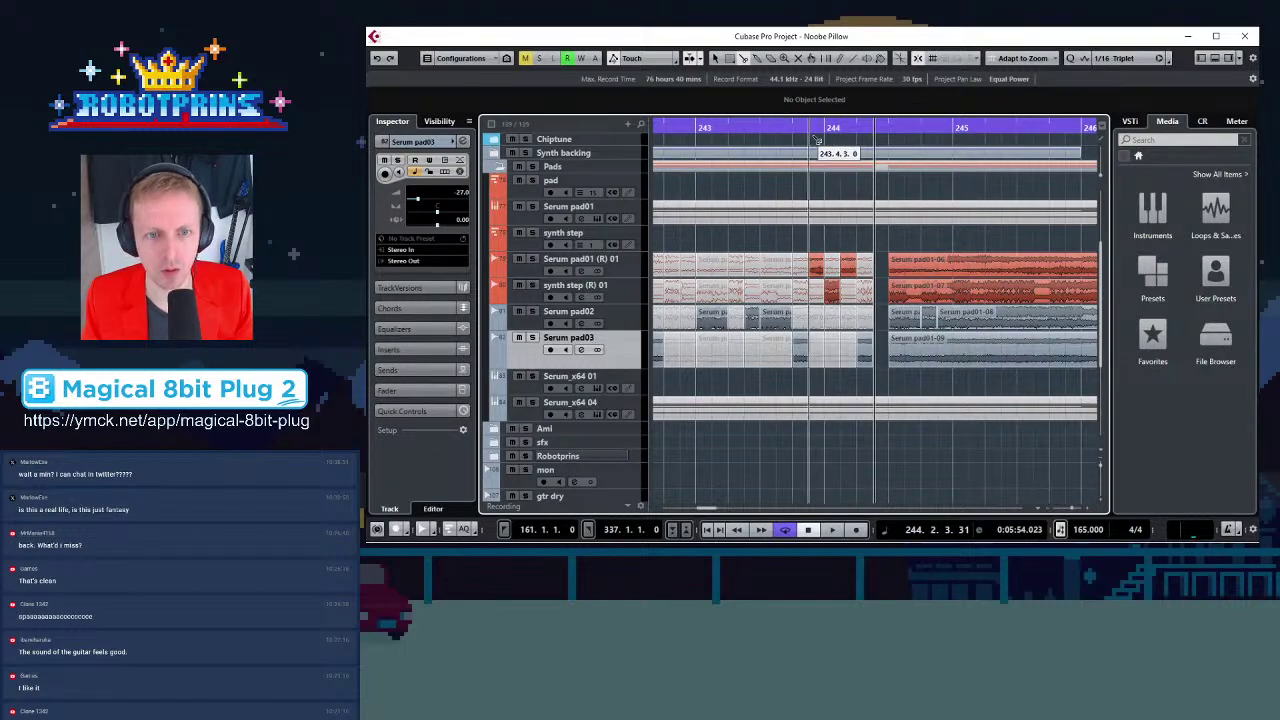
Play from beat 2 of bar 243 to audition the gap before 244.3.1
left_click_drag(783, 127, 744, 129)
key("space")
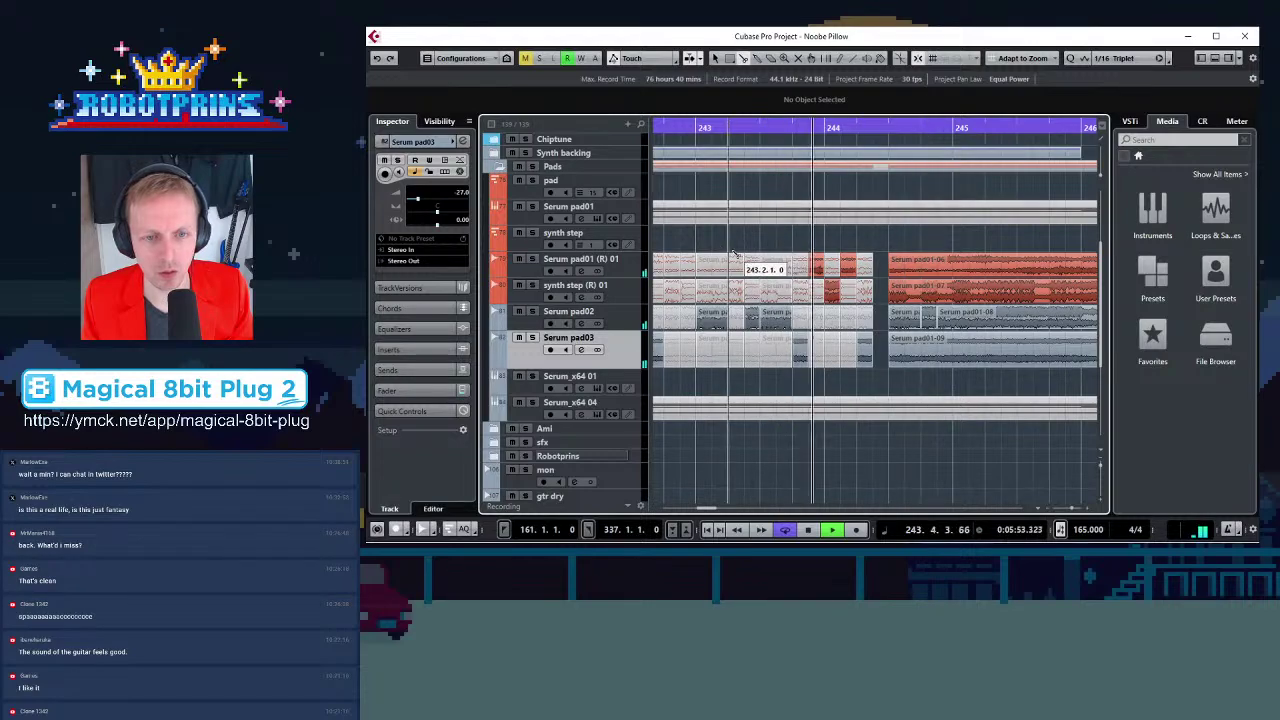
key("space")
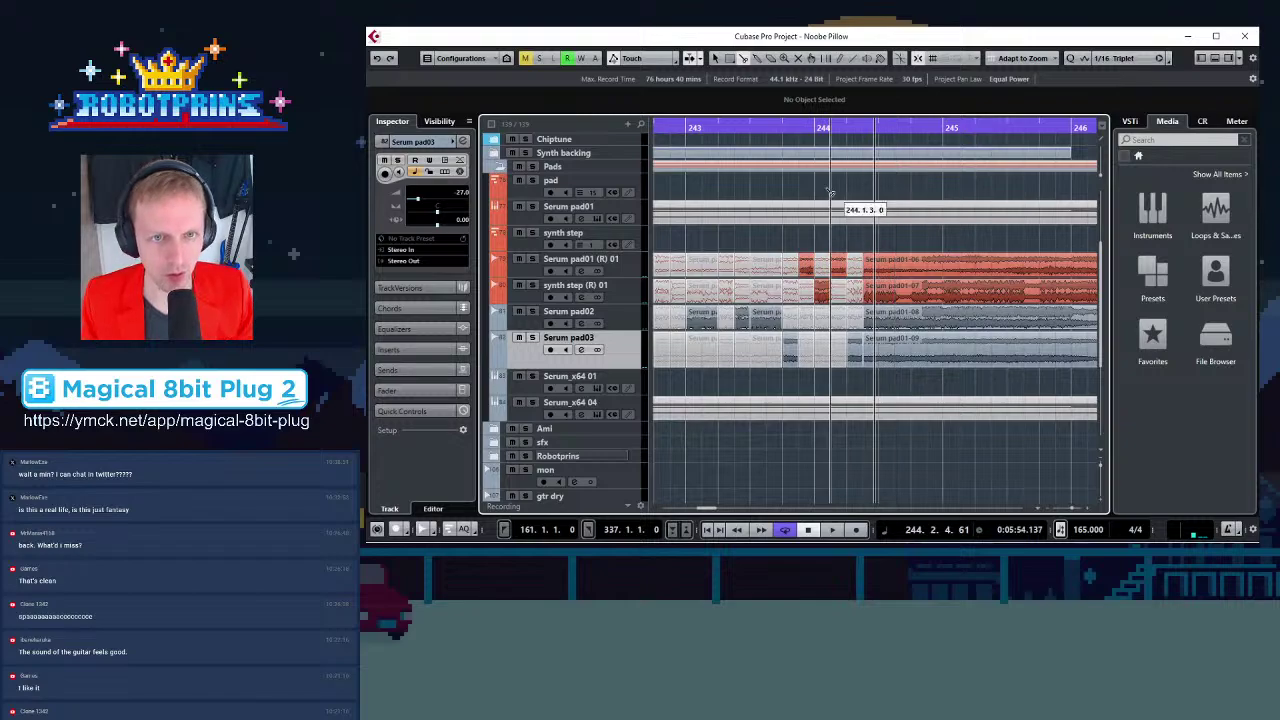
Split all four pad renders into sixteenth-note slices from 244.2.4 through 245.1.1
key("h")
key("h")
key("h")
key("h")
key("h")
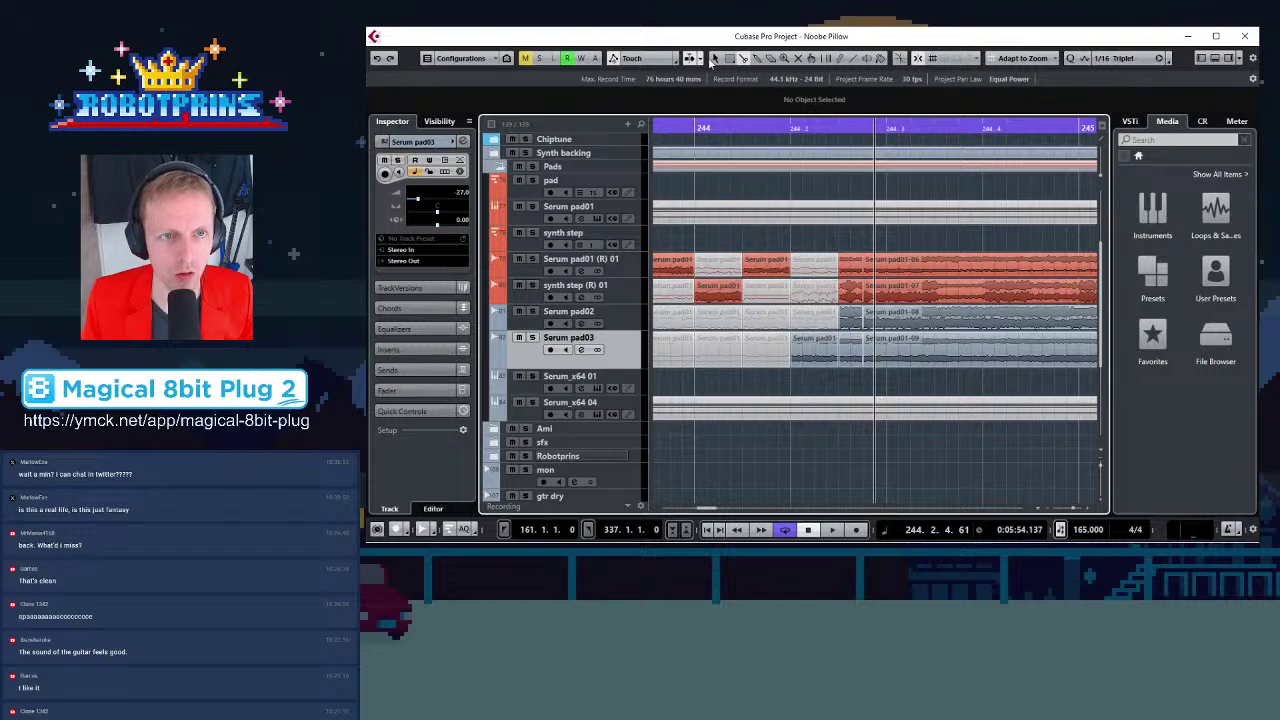
left_click_drag(911, 243, 948, 371)
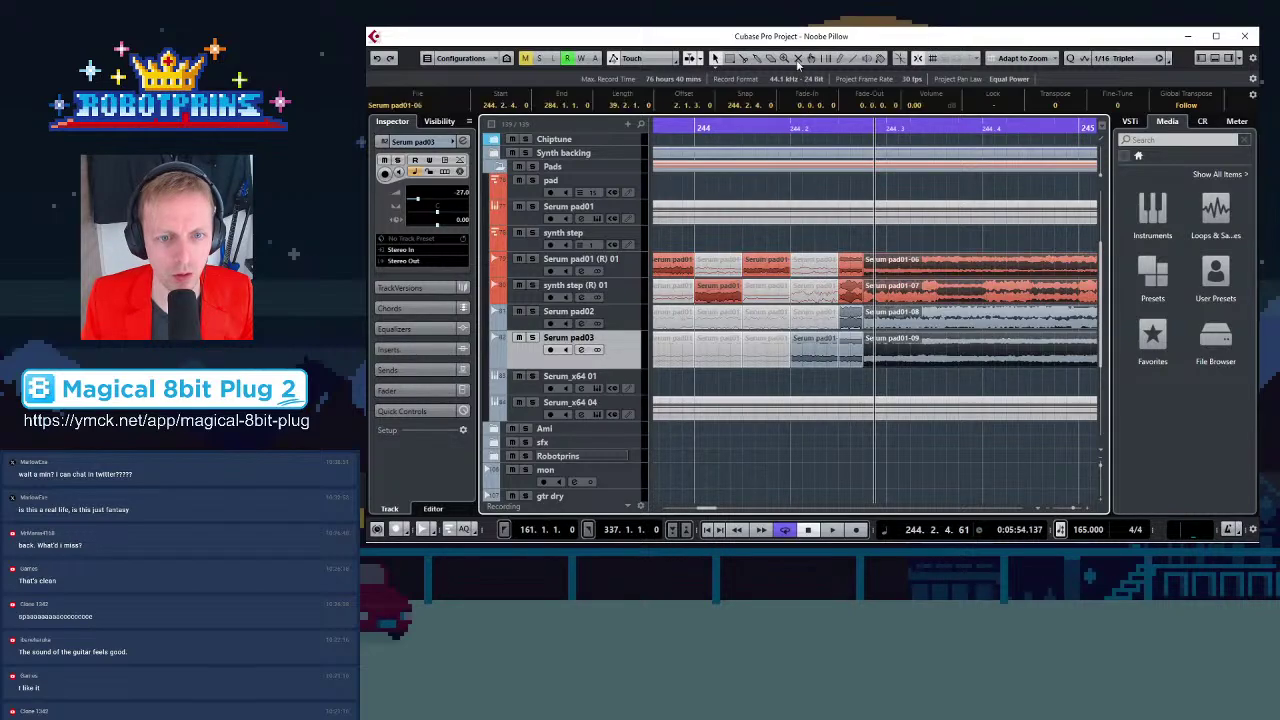
left_click(744, 59)
left_click(886, 263)
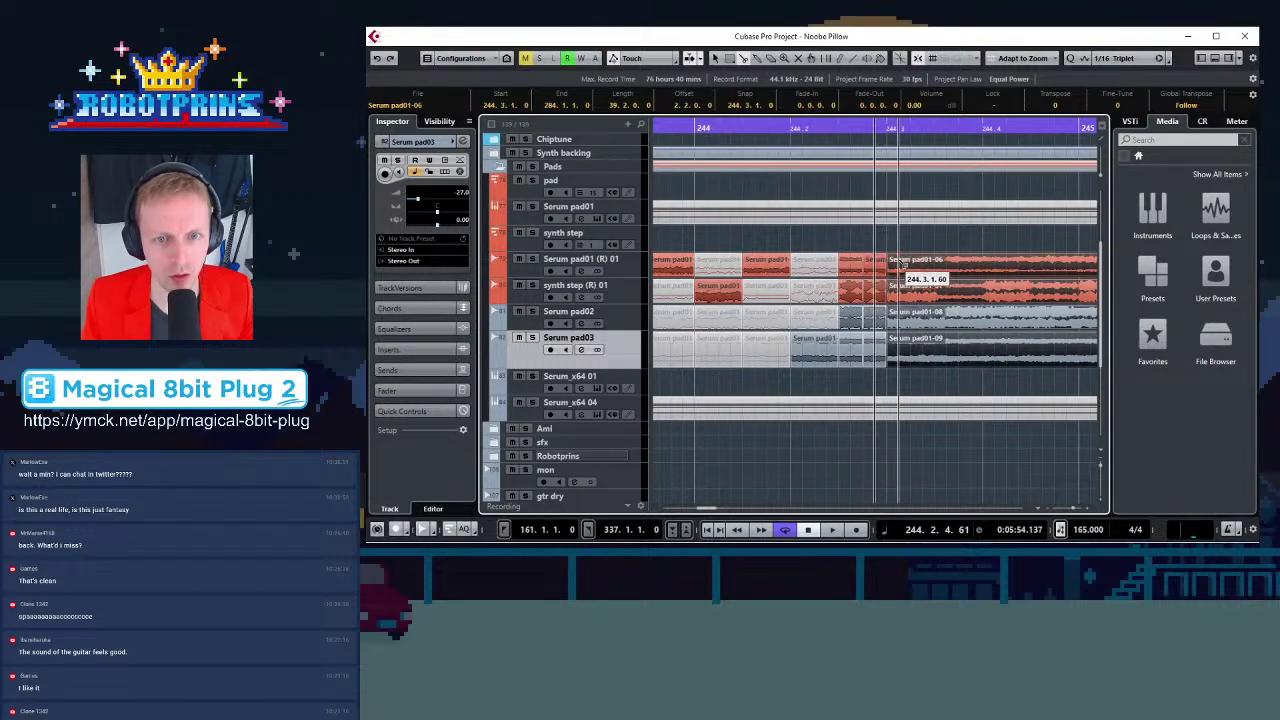
left_click_drag(911, 265, 1078, 268)
key("g")
key("g")
key("g")
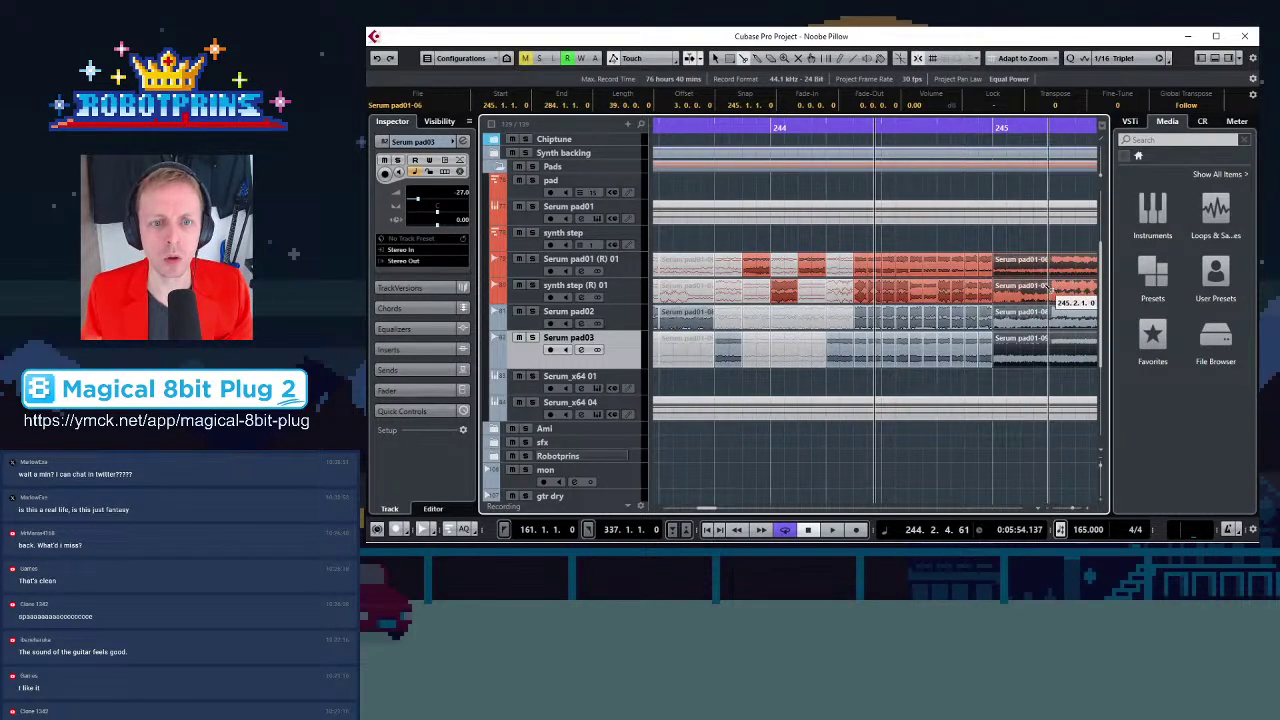
Play the mix from bar 242 into bar 245 to check the new sixteenth-note slices
key("g")
key("g")
key("g")
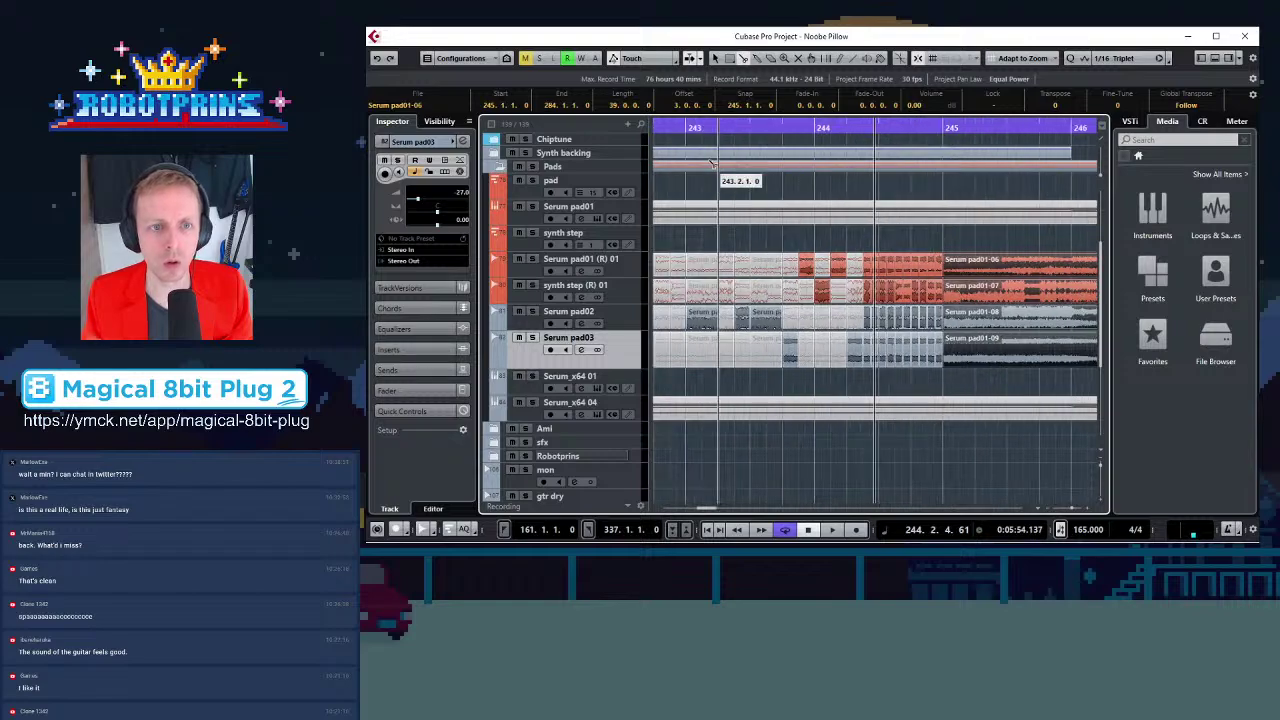
left_click_drag(714, 163, 724, 122)
key("g")
key("g")
key("g")
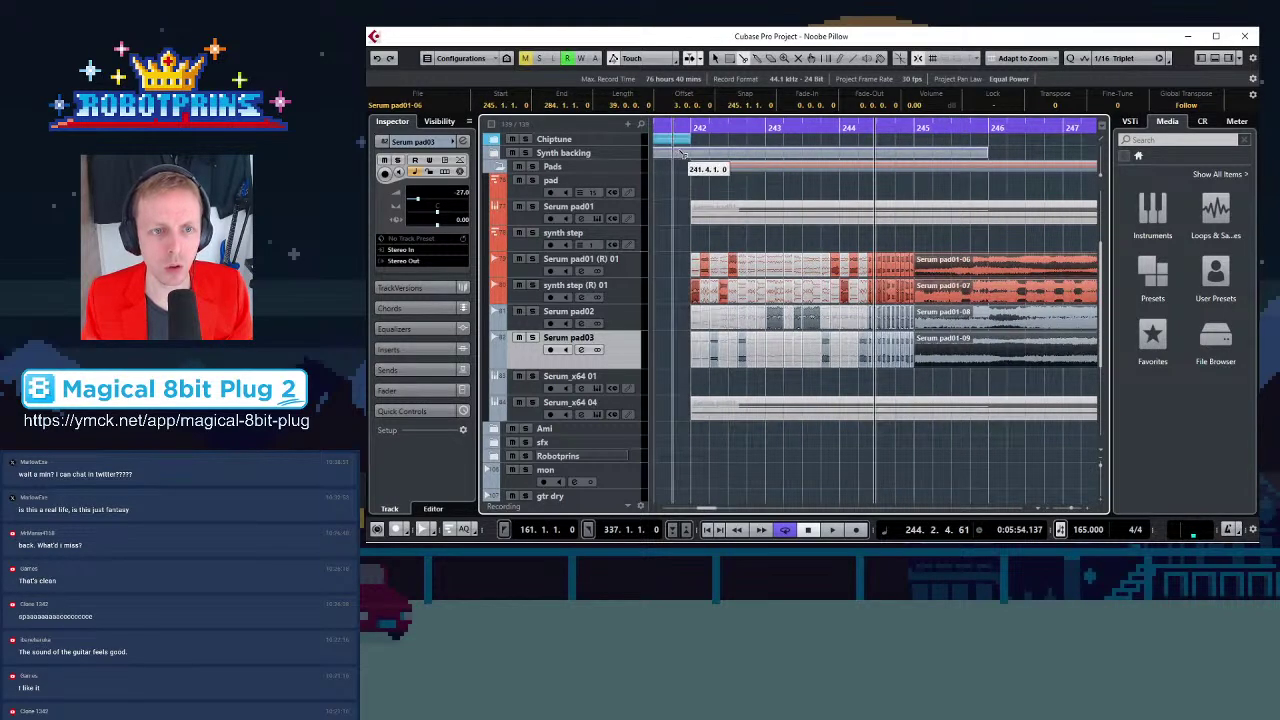
left_click(693, 131)
key("space")
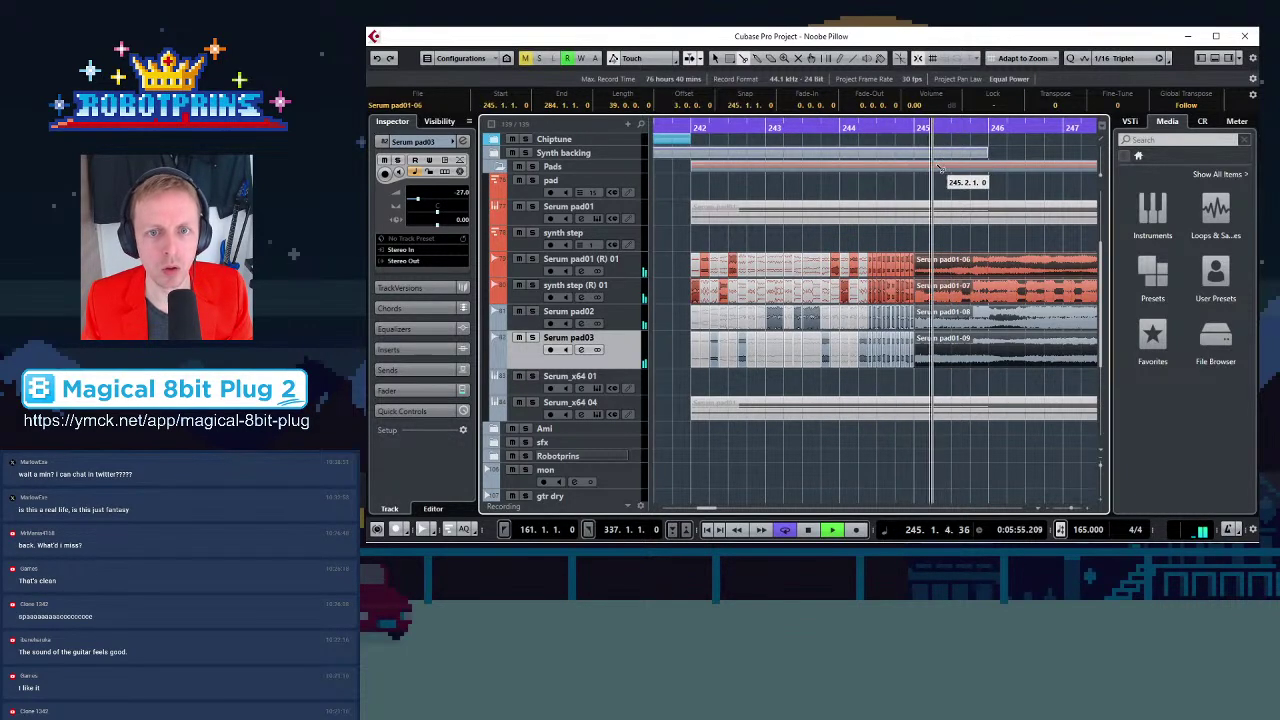
key("space")
Locate the start of the unsliced pad renders at 245.1.1 on the four rendered tracks
key("h")
key("h")
key("h")
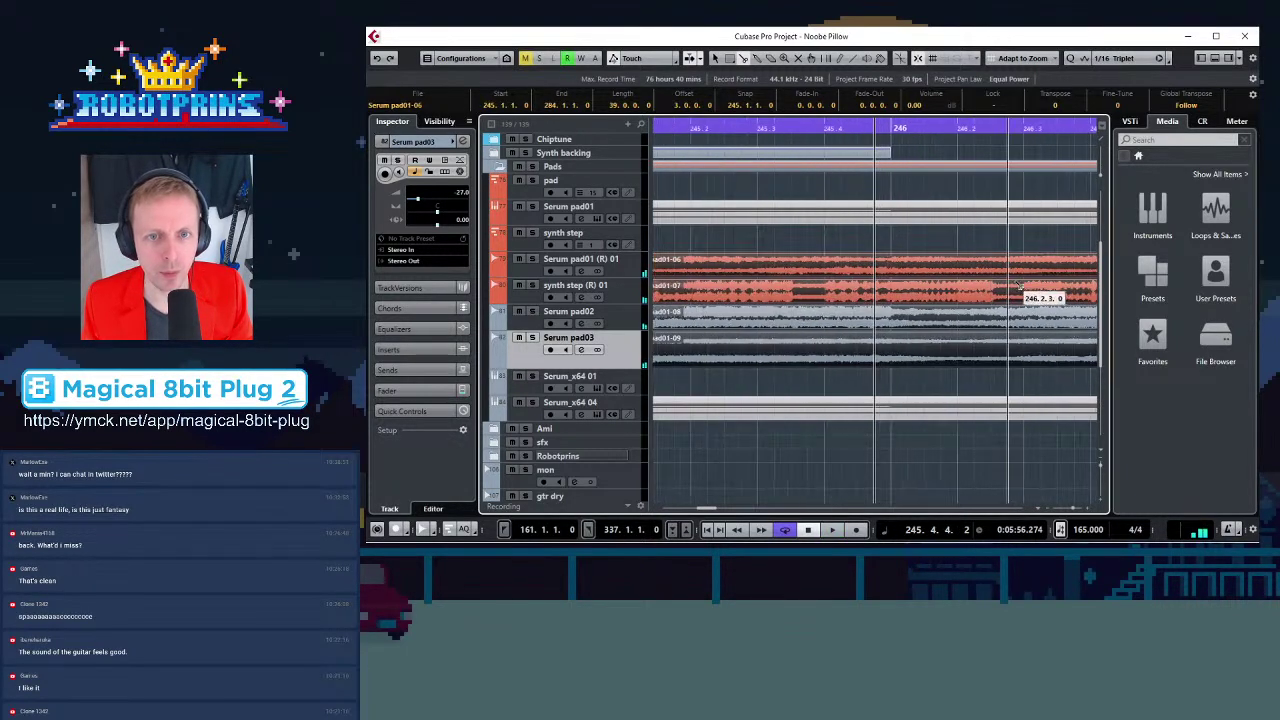
key("g")
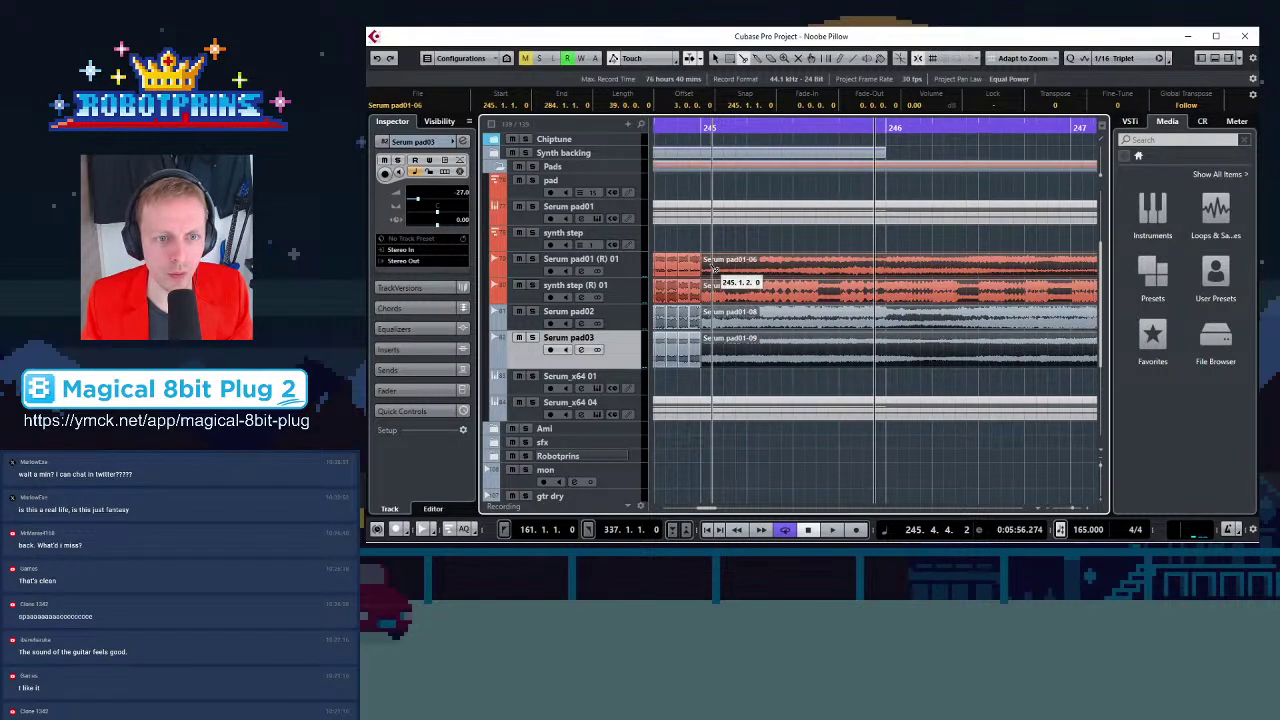
key("g")
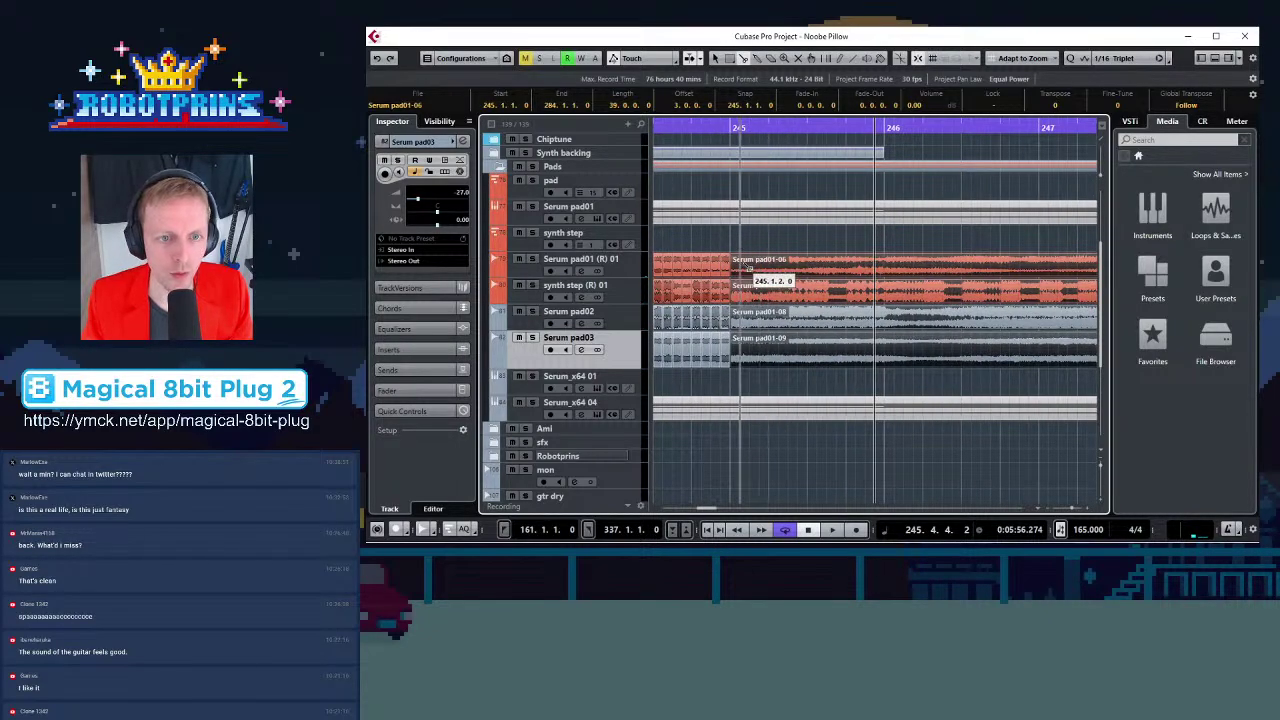
Undo the fine splits of the four pad events between 244.2.3 and bar 245
key("g")
key("g")
left_click(727, 127)
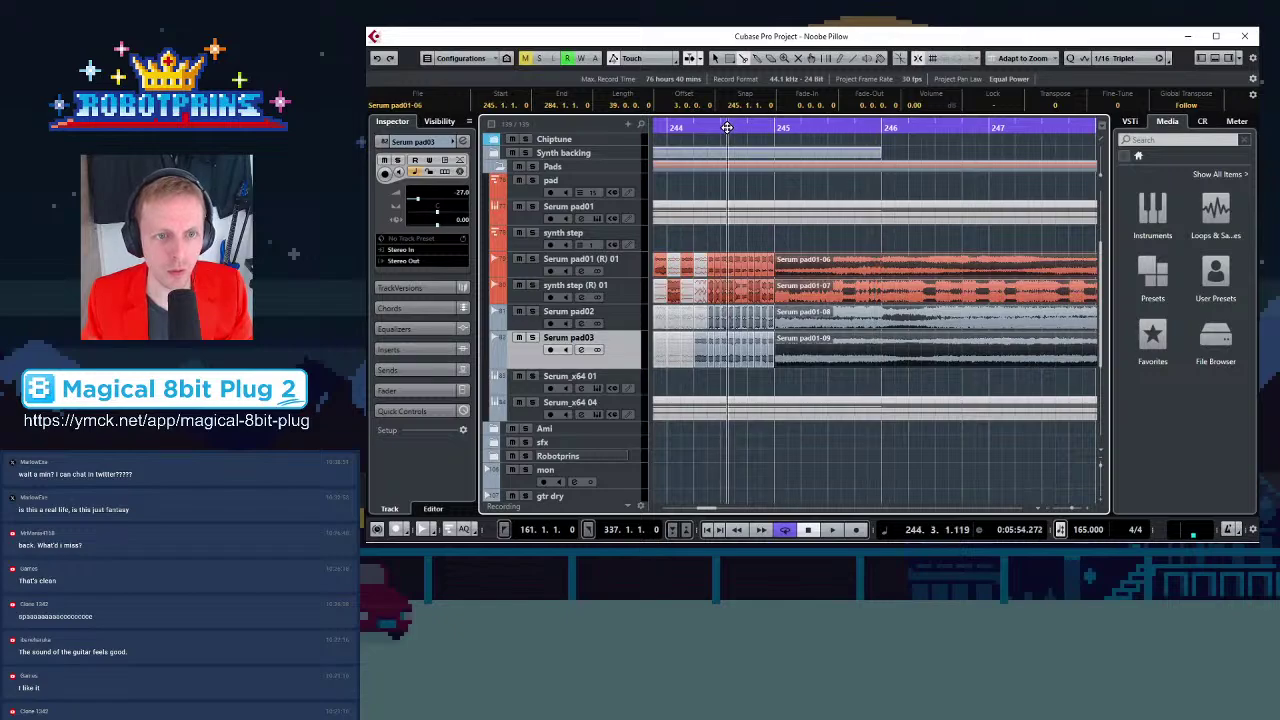
key("h")
key("h")
key("h")
key("h")
key("h")
key("g")
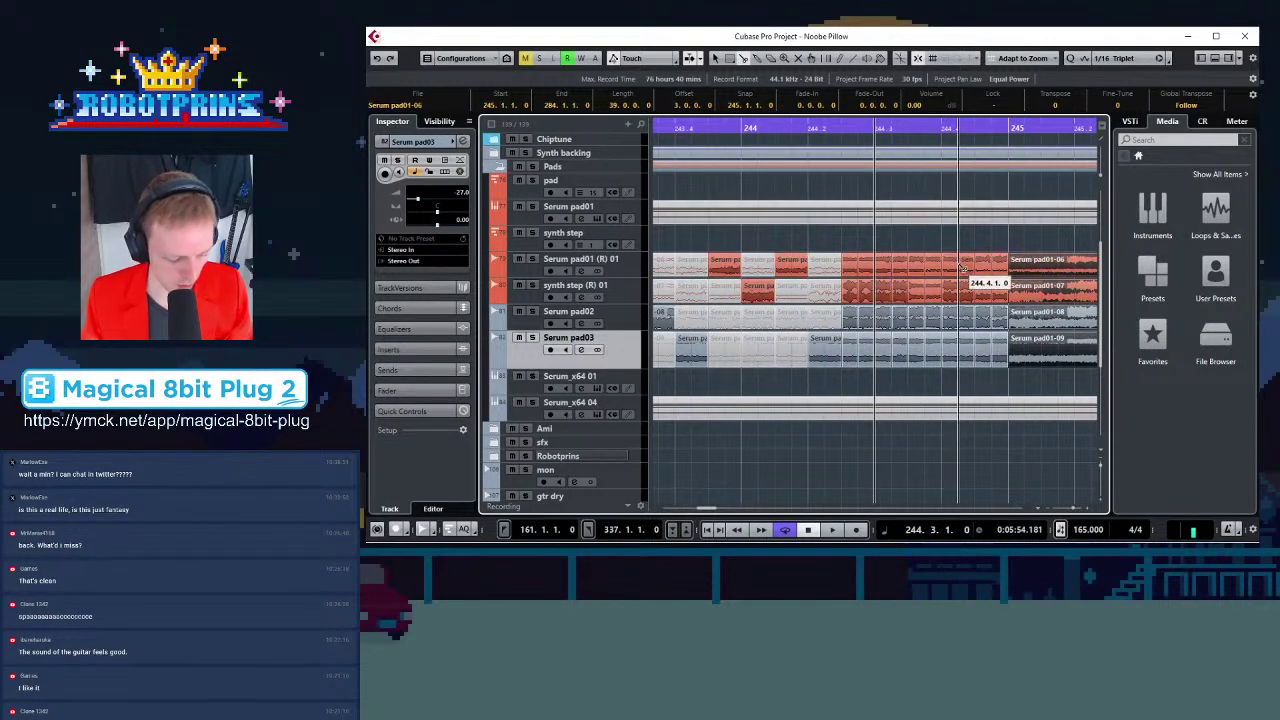
left_click_drag(1008, 266, 880, 282)
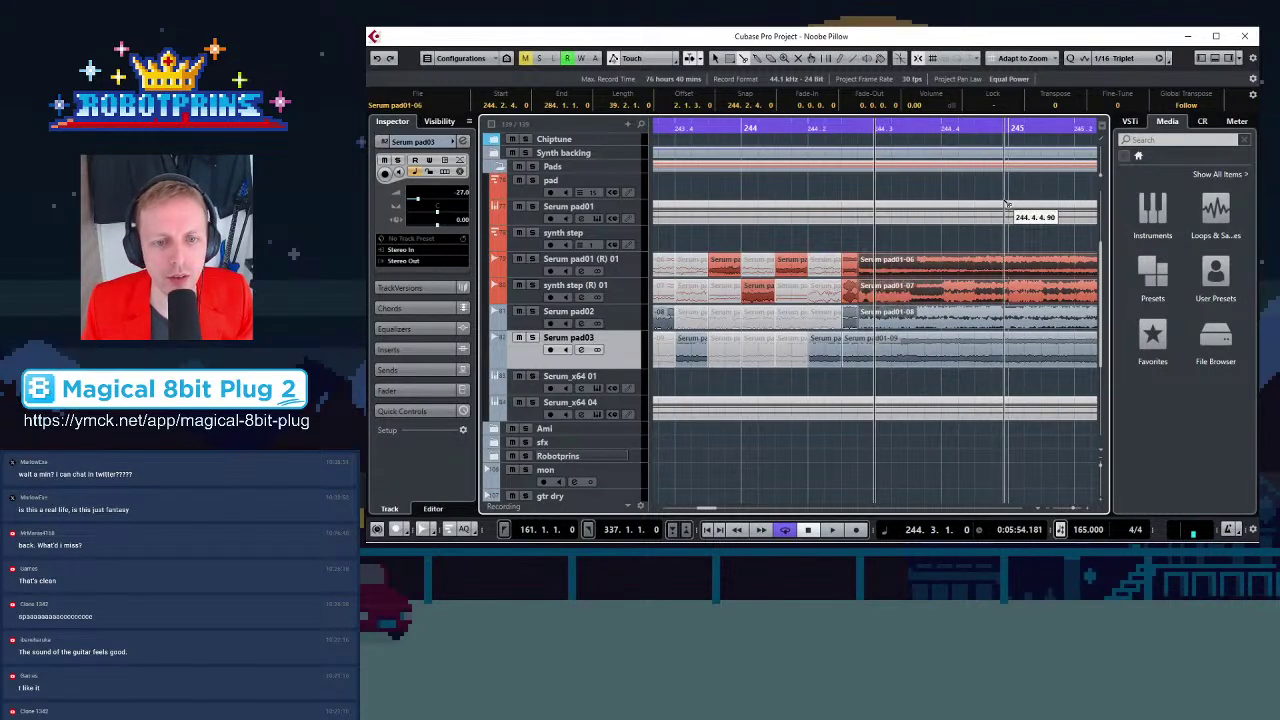
key("ctrl+z")
key("ctrl+z")
key("ctrl+z")
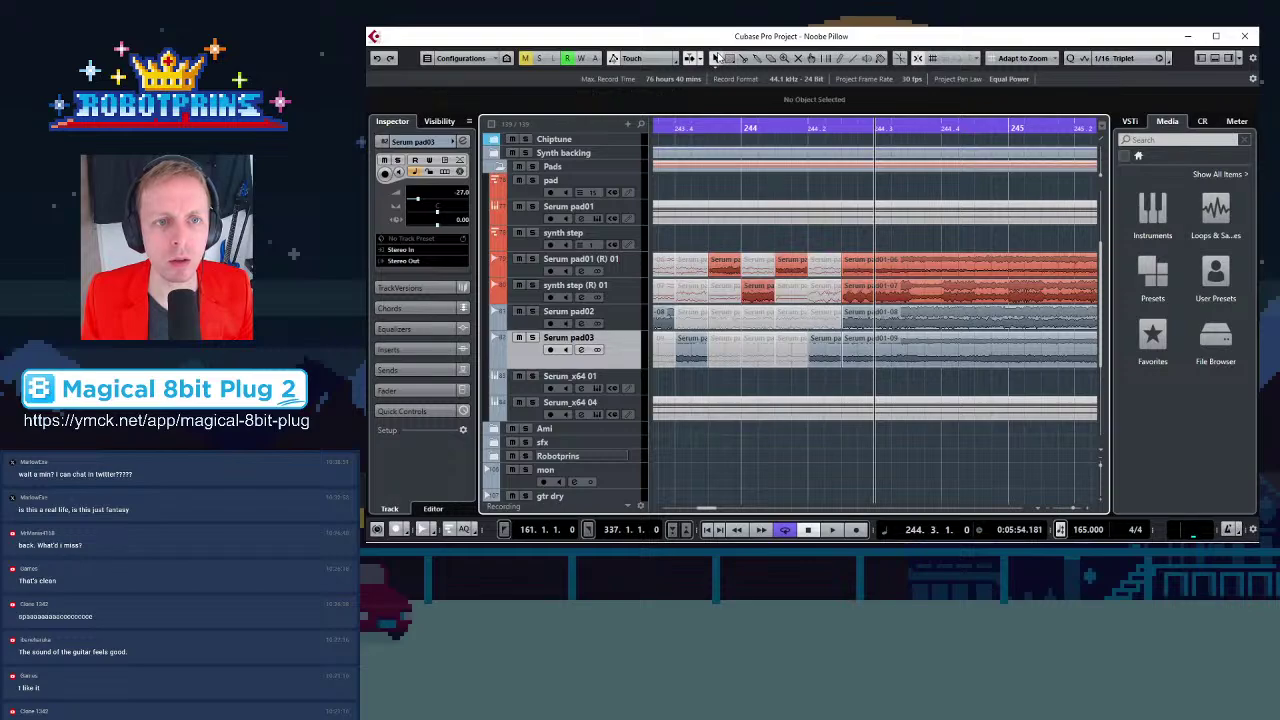
Split the four pad events from 244.2.3 up to bar 245 into slices of length 0.0.2.0, leaving nothing selected
left_click_drag(882, 310, 880, 376)
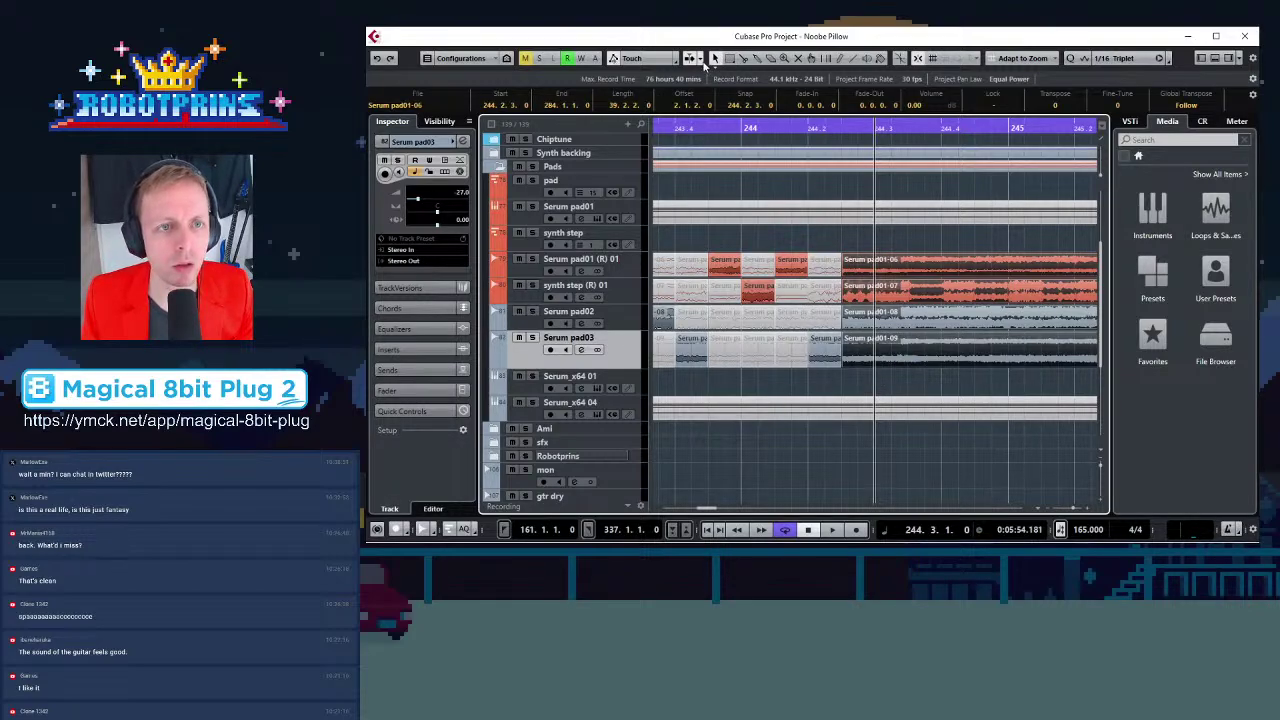
left_click_drag(845, 268, 1008, 268)
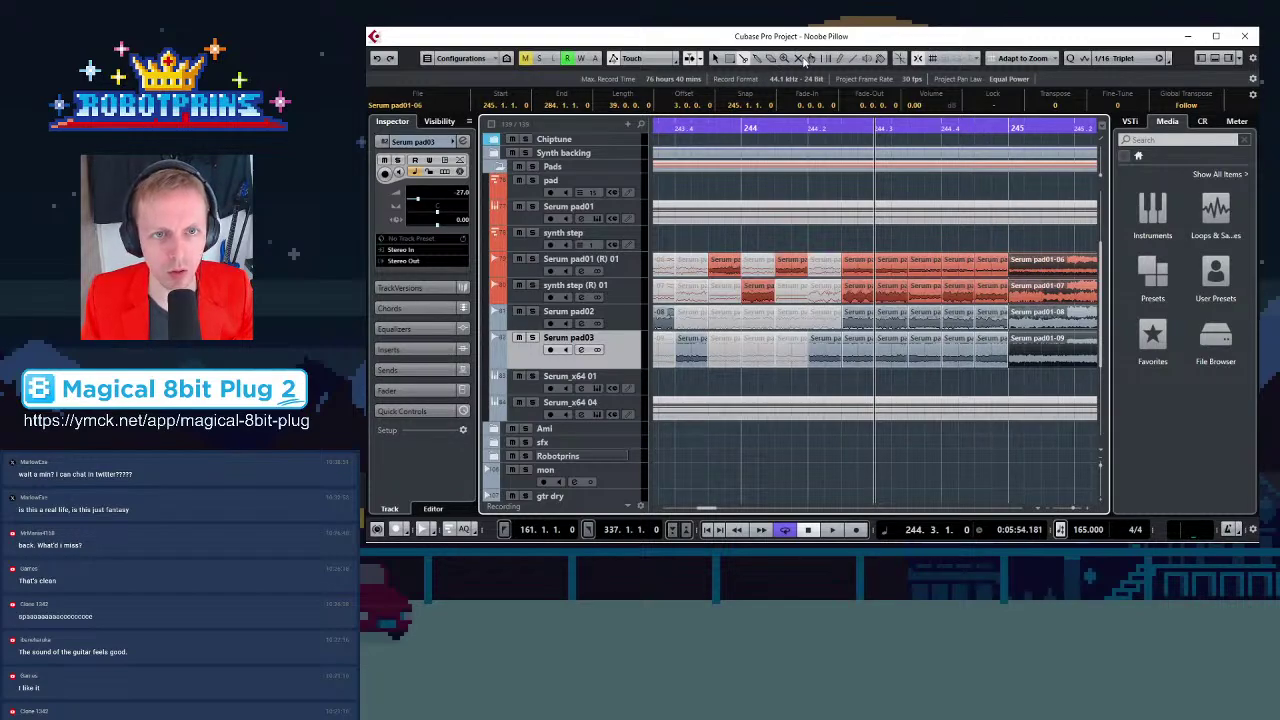
left_click(874, 242)
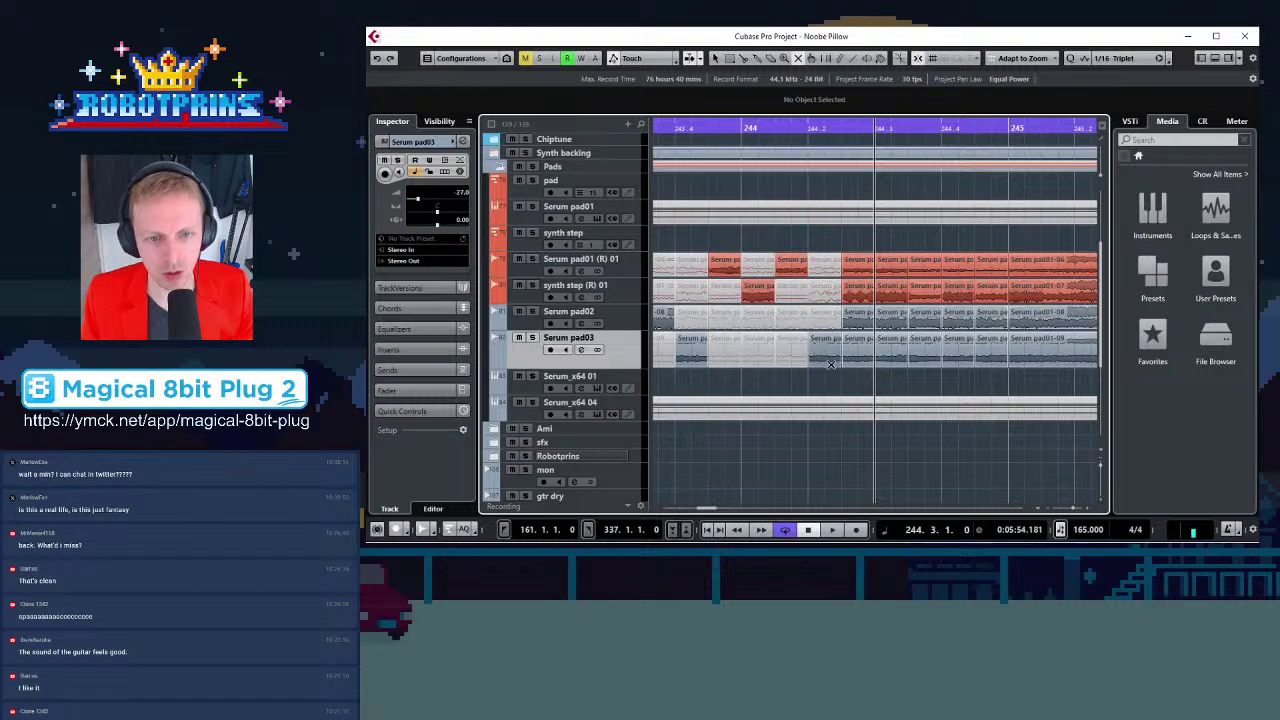
Mute slices from 244.2.3 to 245, leaving synth step (R) at 244.2.3, Serum pad01 (R) at 244.3.1 and Serum pad03 at 244.3.3 active
left_click(853, 264)
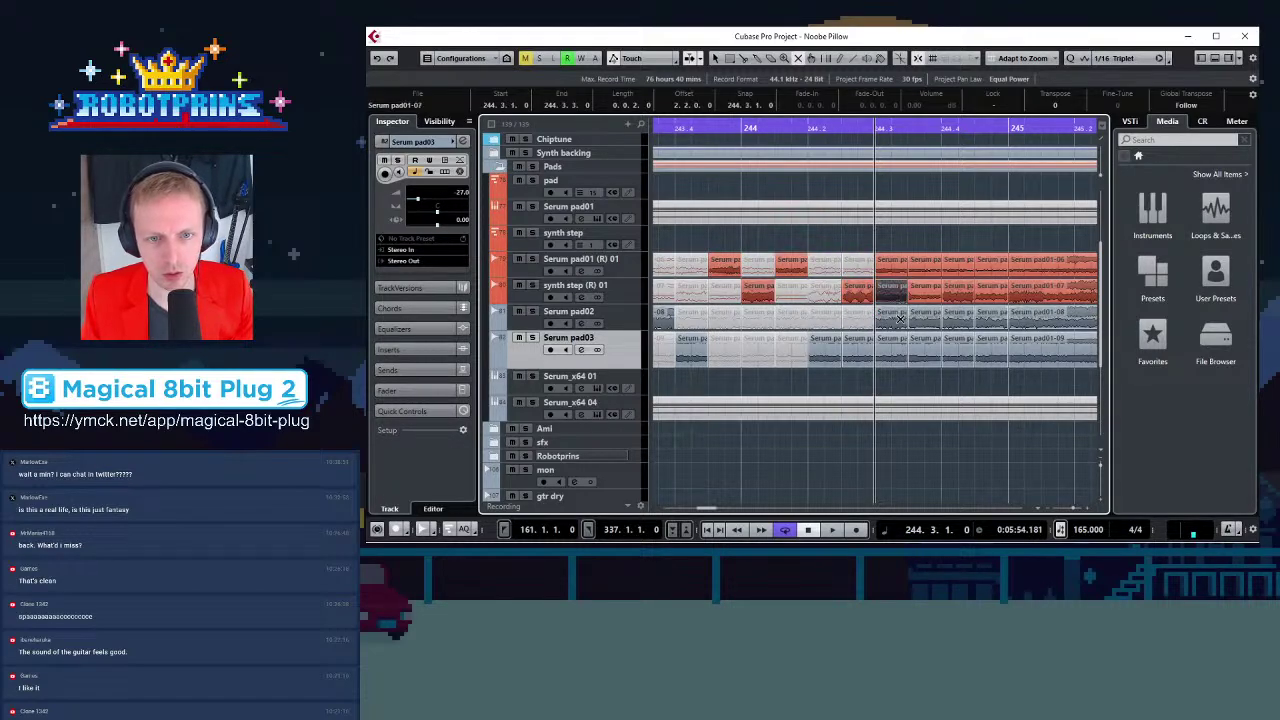
left_click(856, 354)
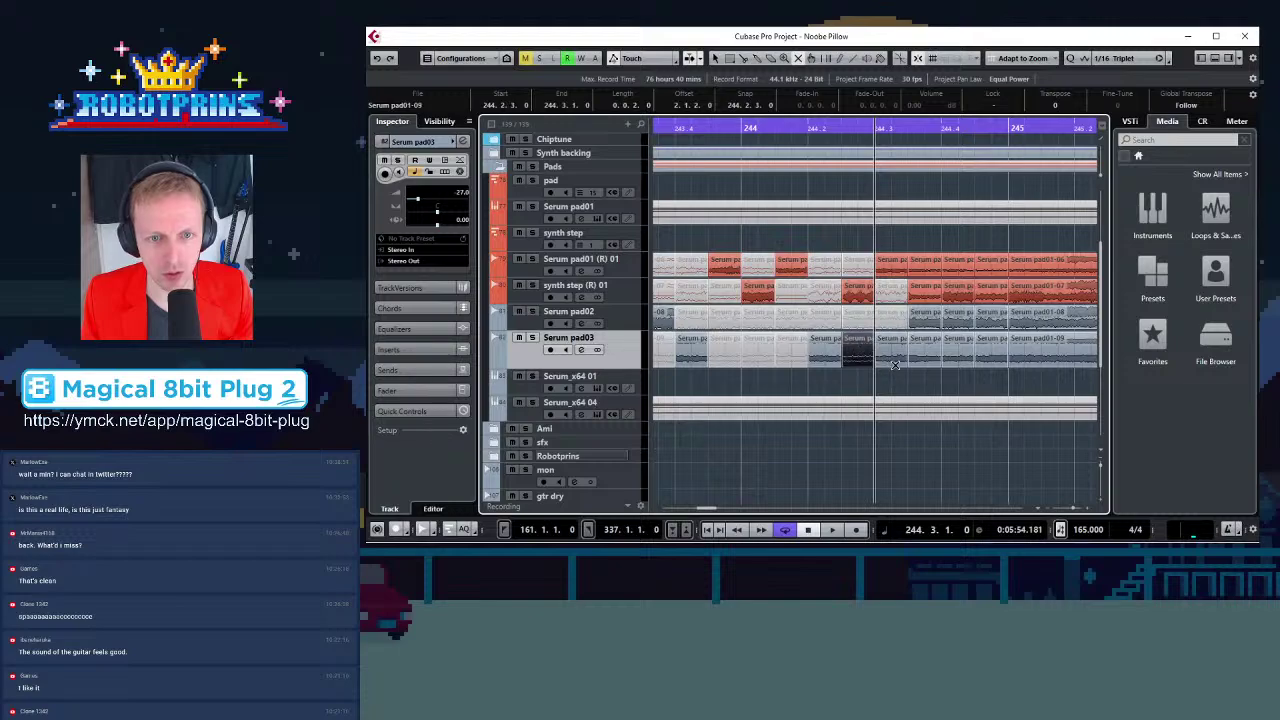
left_click(922, 317)
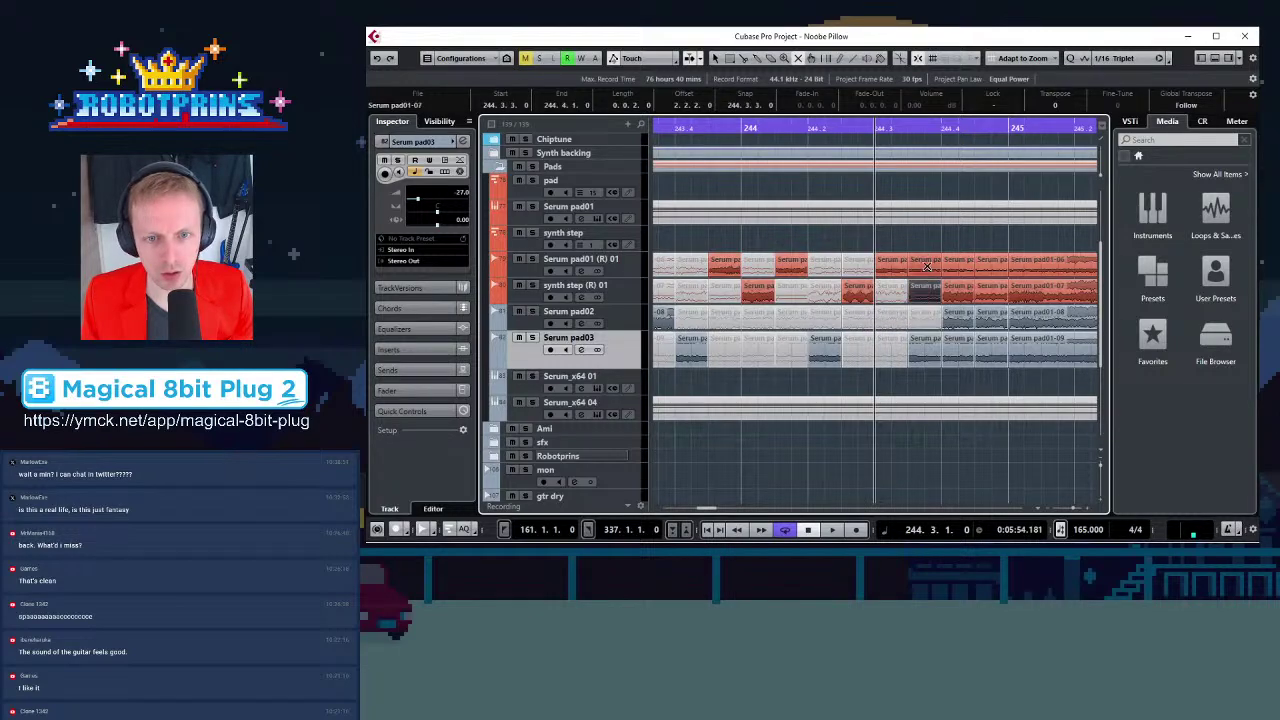
left_click_drag(961, 236, 969, 360)
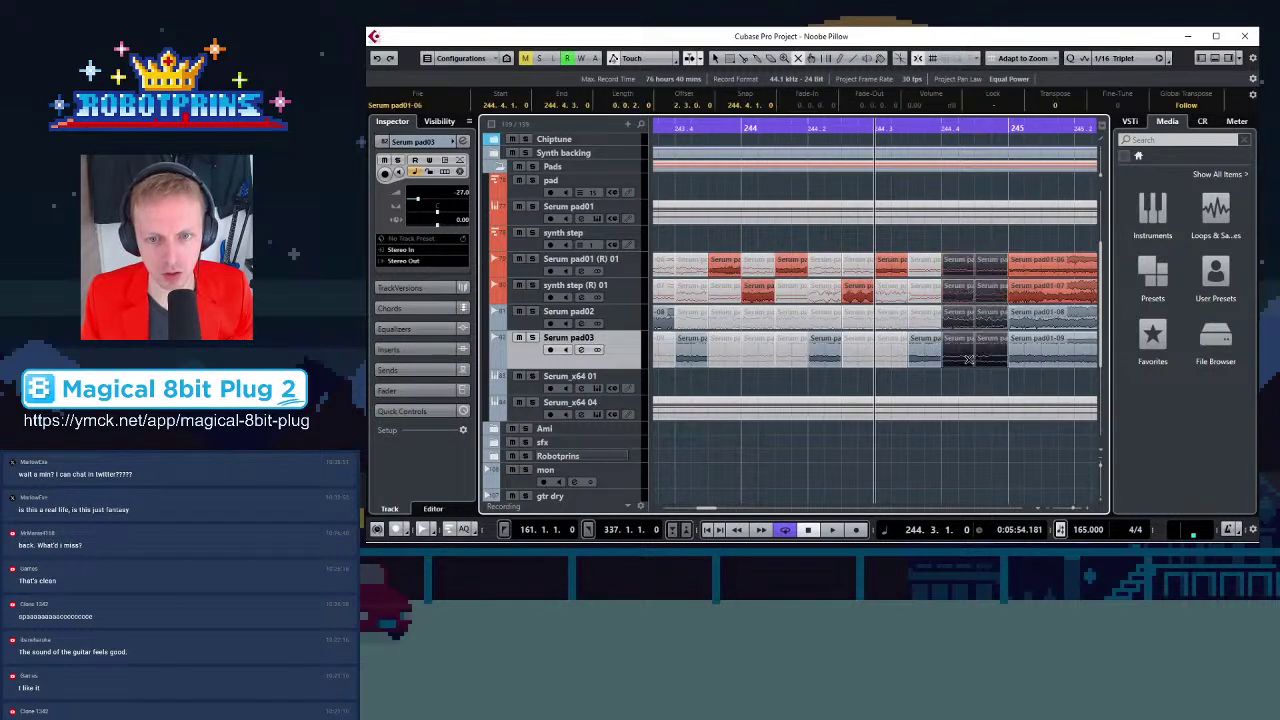
Split the four pad events at 245.4.1, and split the Serum pad02 event additionally at 245.2.1 and 245.2.3
key("g")
key("g")
key("g")
key("g")
key("g")
key("g")
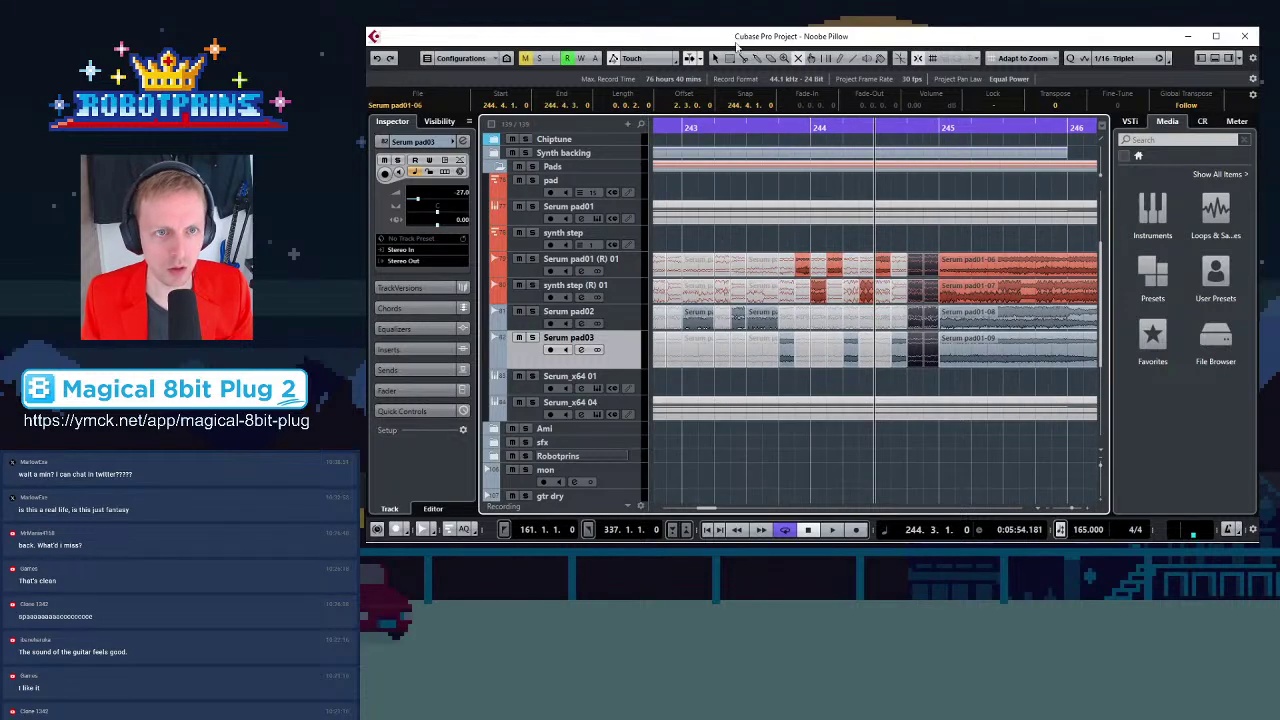
key("g")
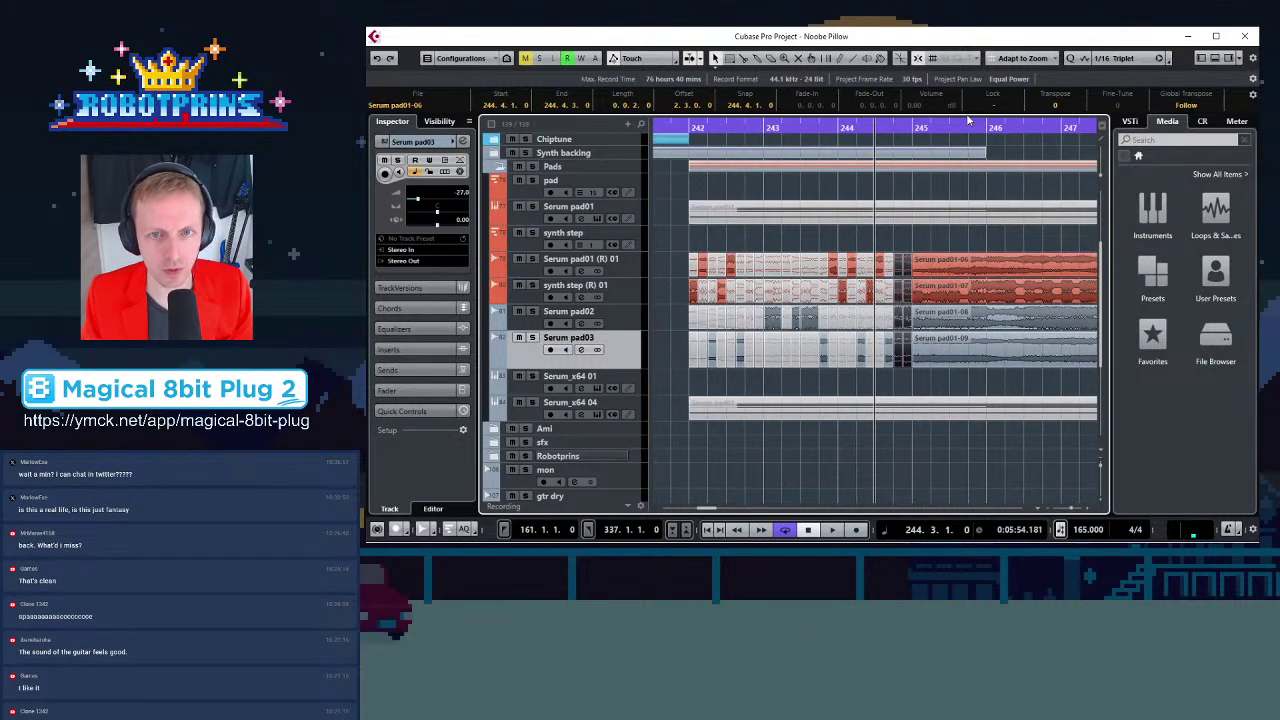
left_click(931, 126)
key("h")
key("h")
key("h")
key("h")
key("h")
key("h")
key("h")
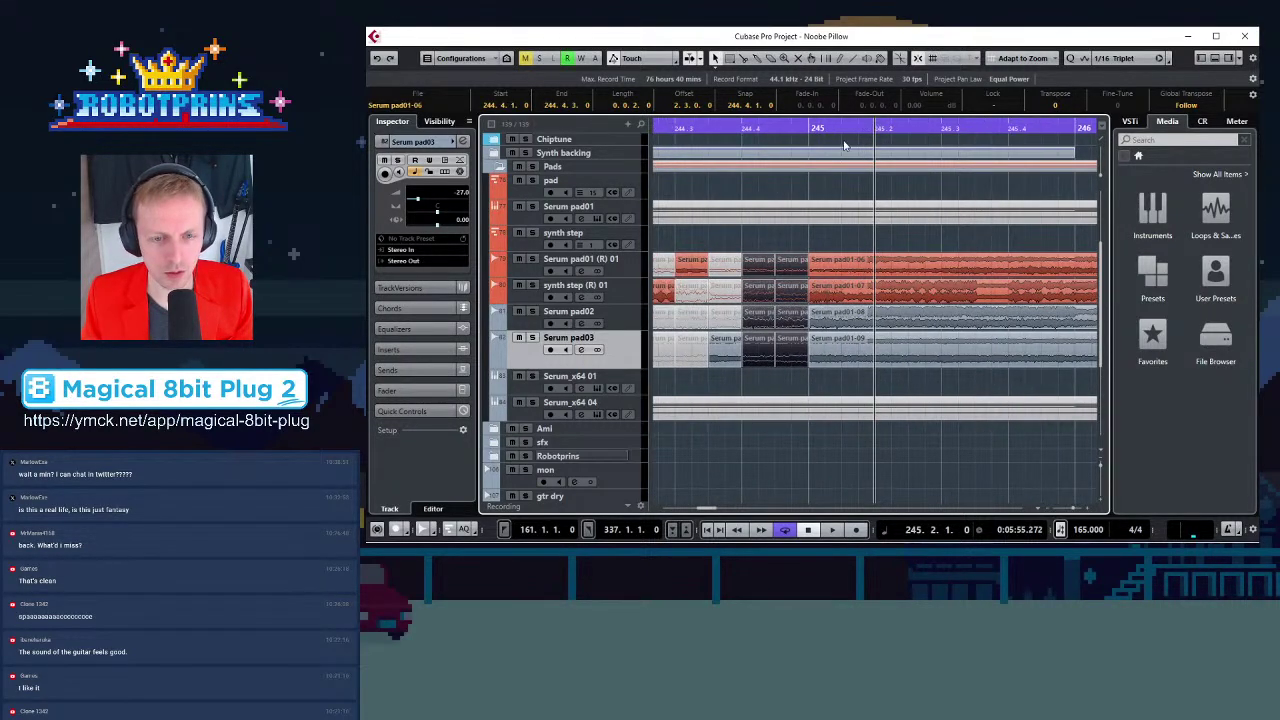
key("h")
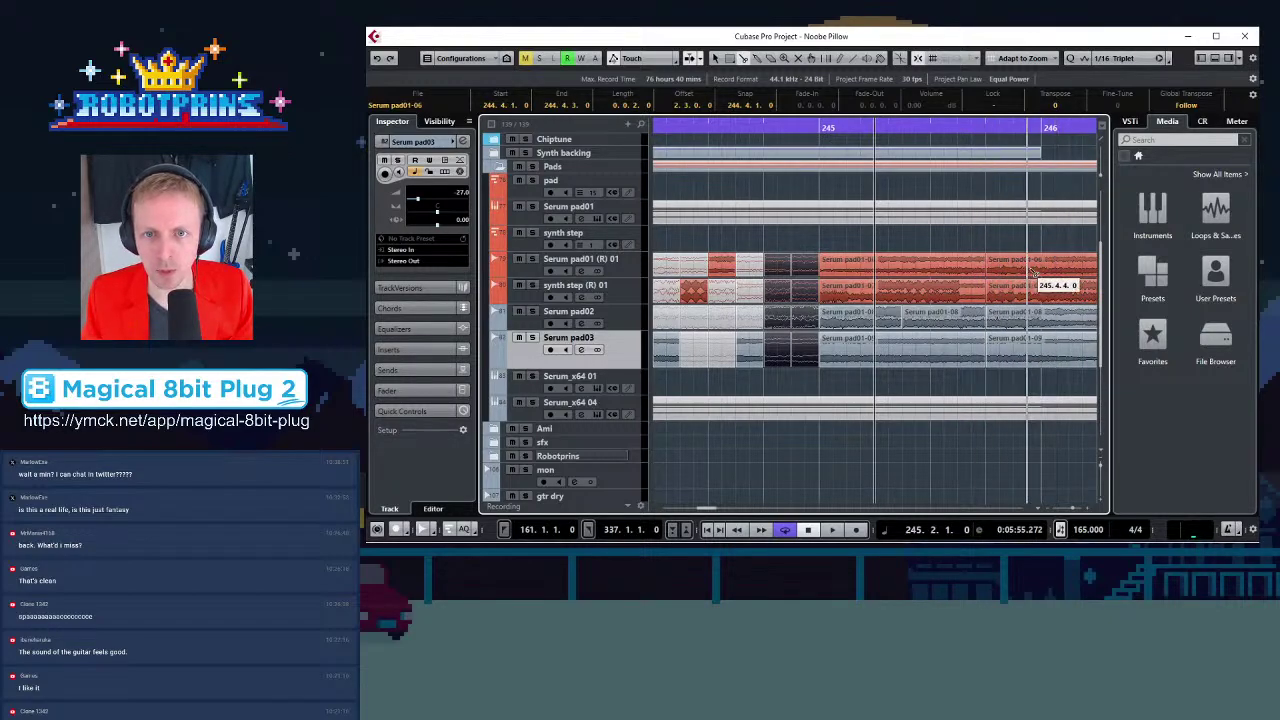
Split the events on all four pad tracks at 245.4.3 and 246.1.1
key("g")
key("g")
key("g")
key("g")
key("g")
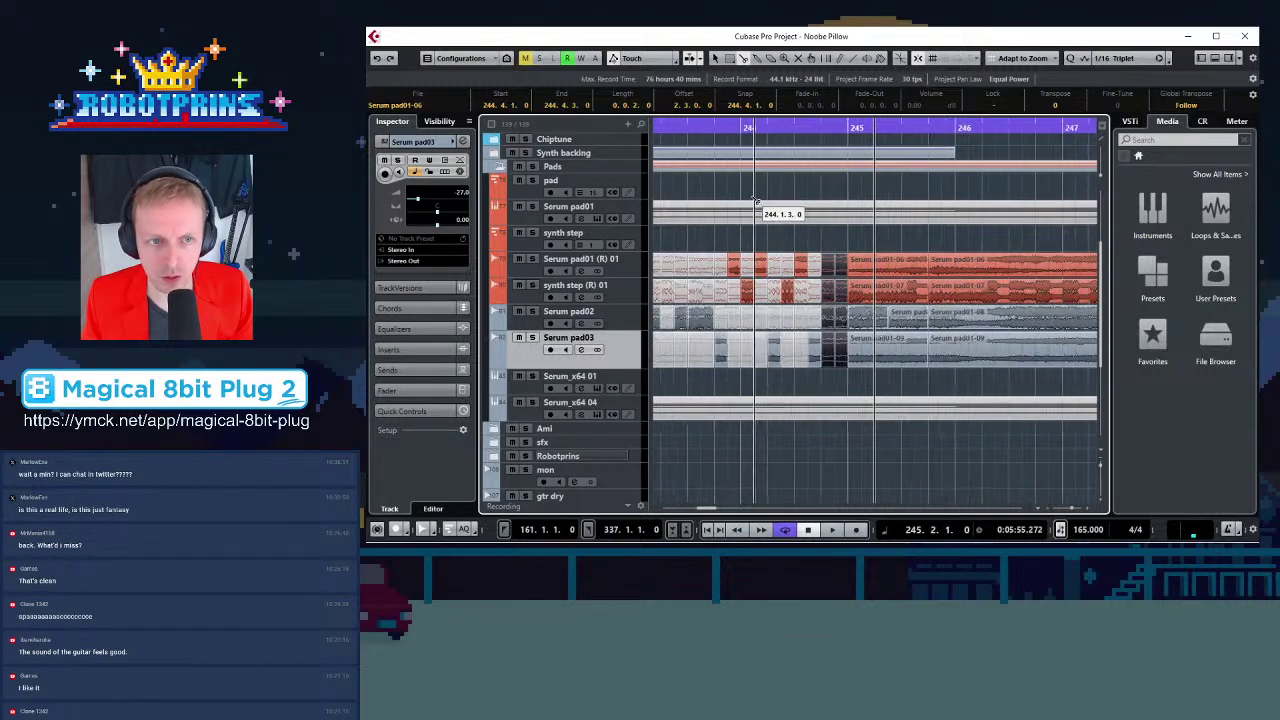
key("g")
key("g")
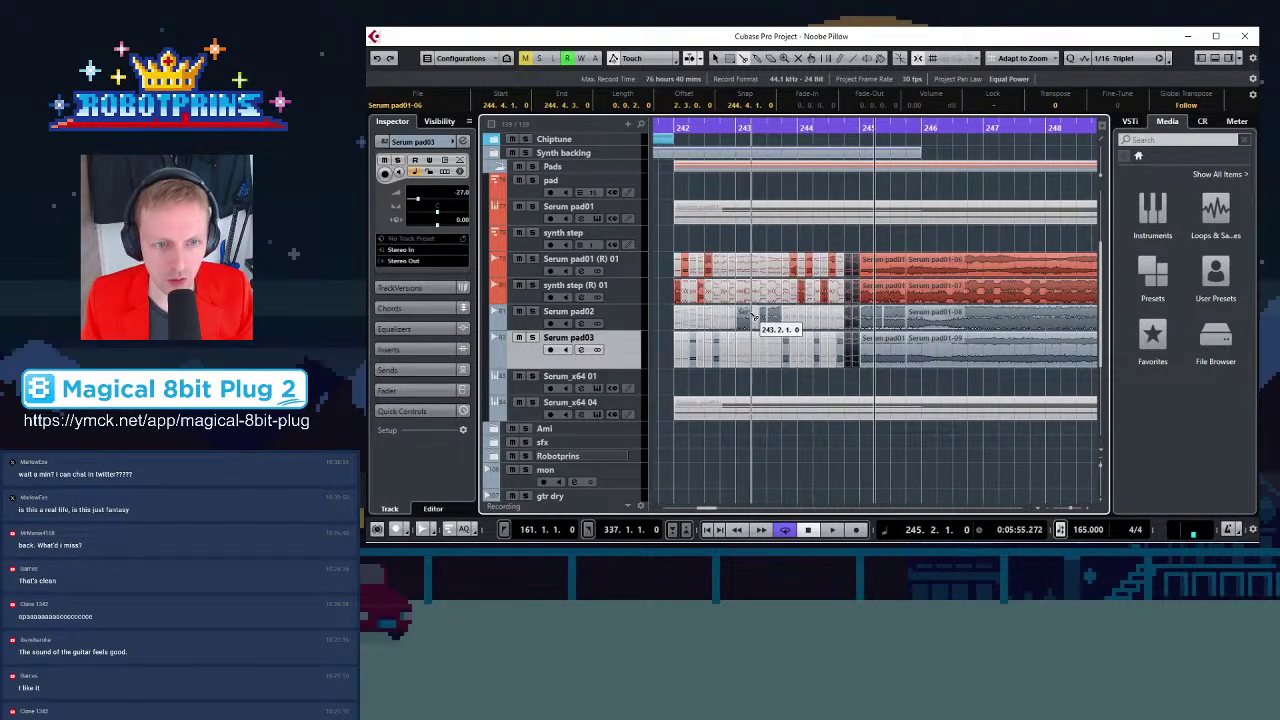
key("h")
key("h")
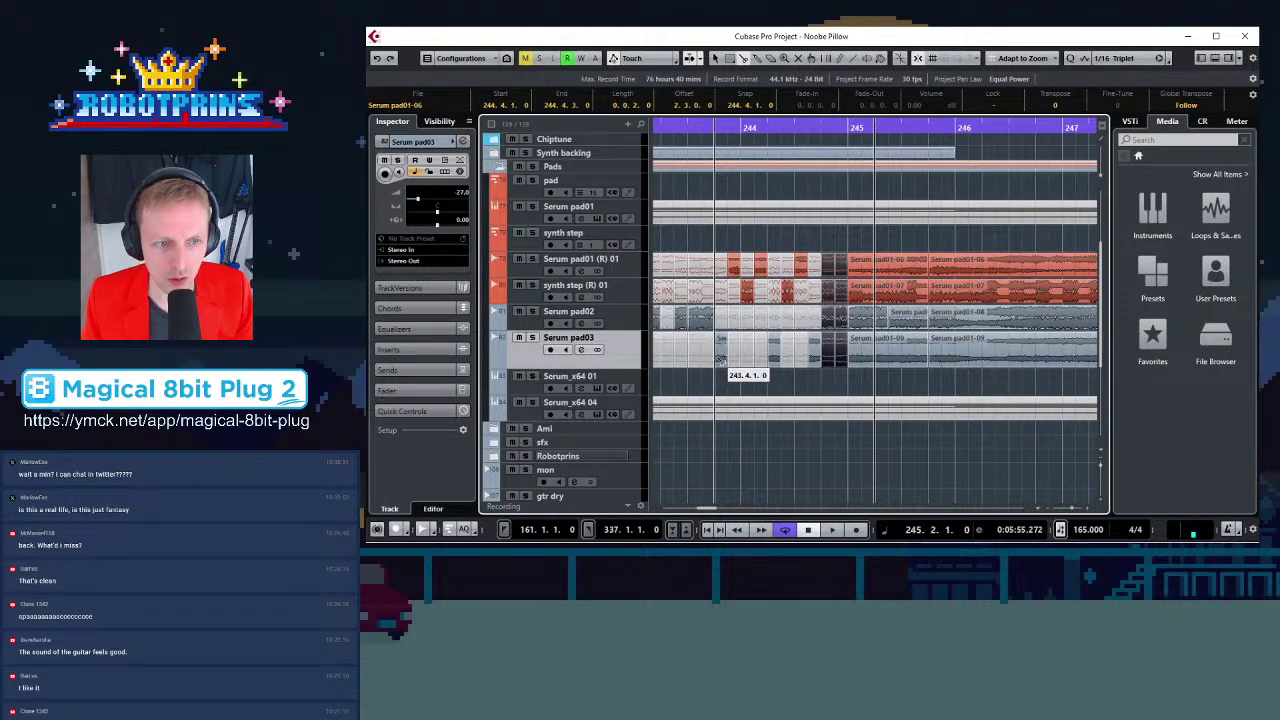
key("h")
key("h")
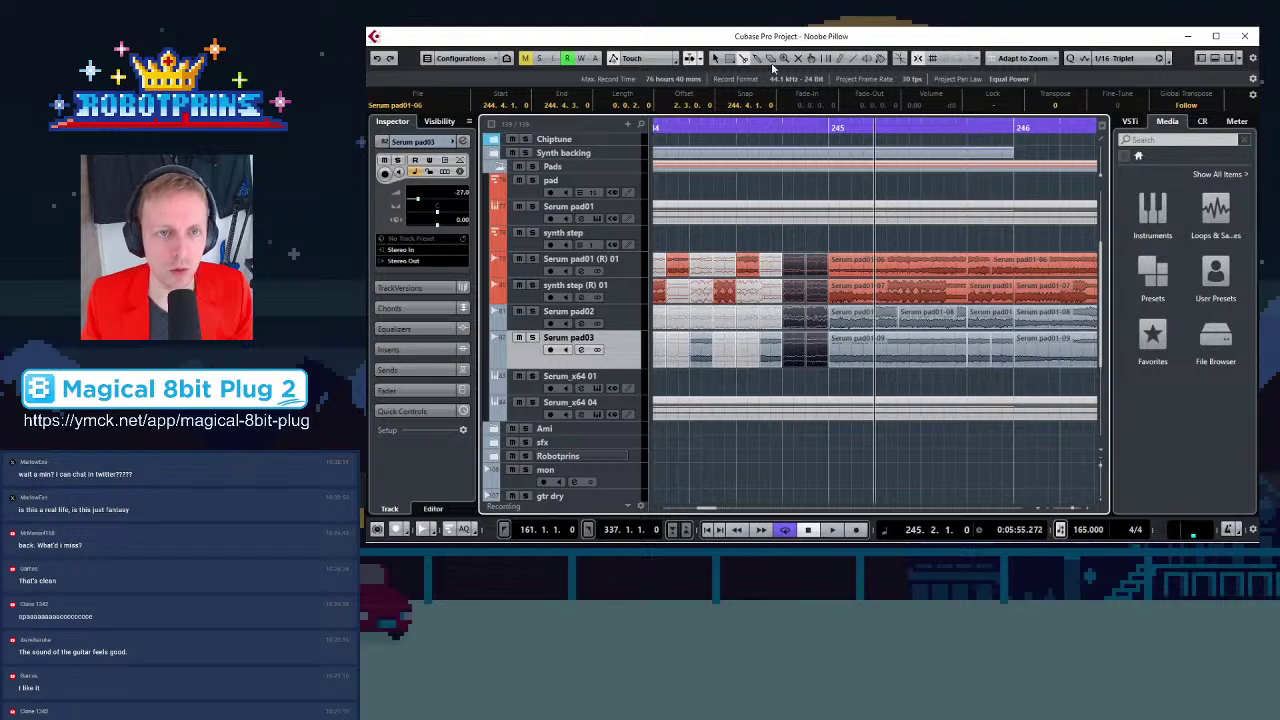
Mute bar 245 slices: Serum pad01 (R) before 245.4.3, all synth step (R), Serum pad02 at 245.2.1 and 245.4, Serum pad03 except 245.4.1
left_click(933, 270)
left_click(973, 262)
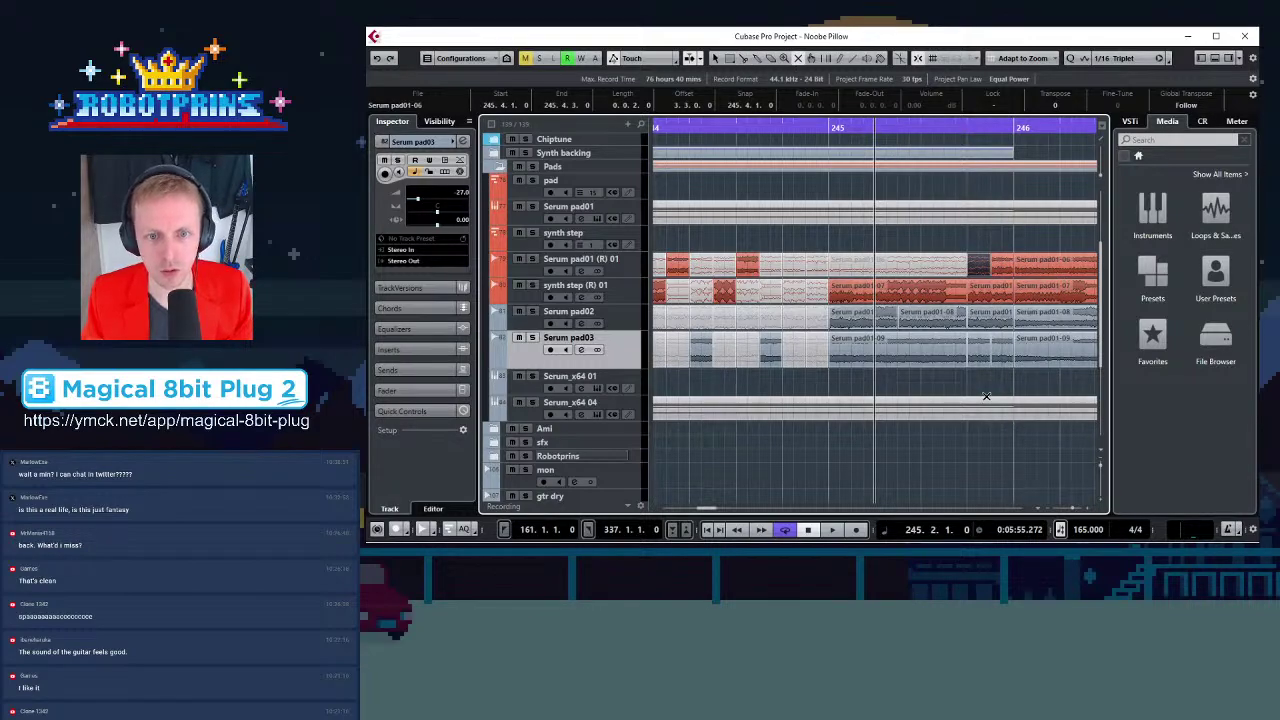
left_click(902, 291)
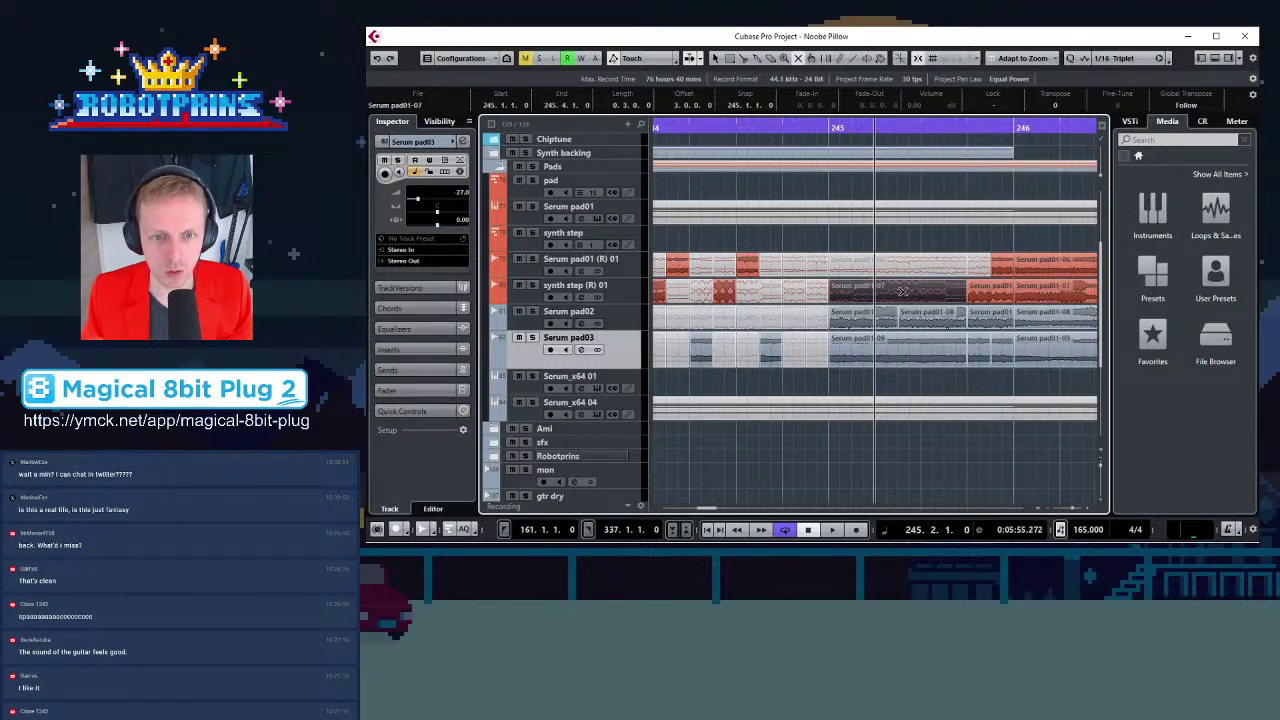
left_click(877, 340)
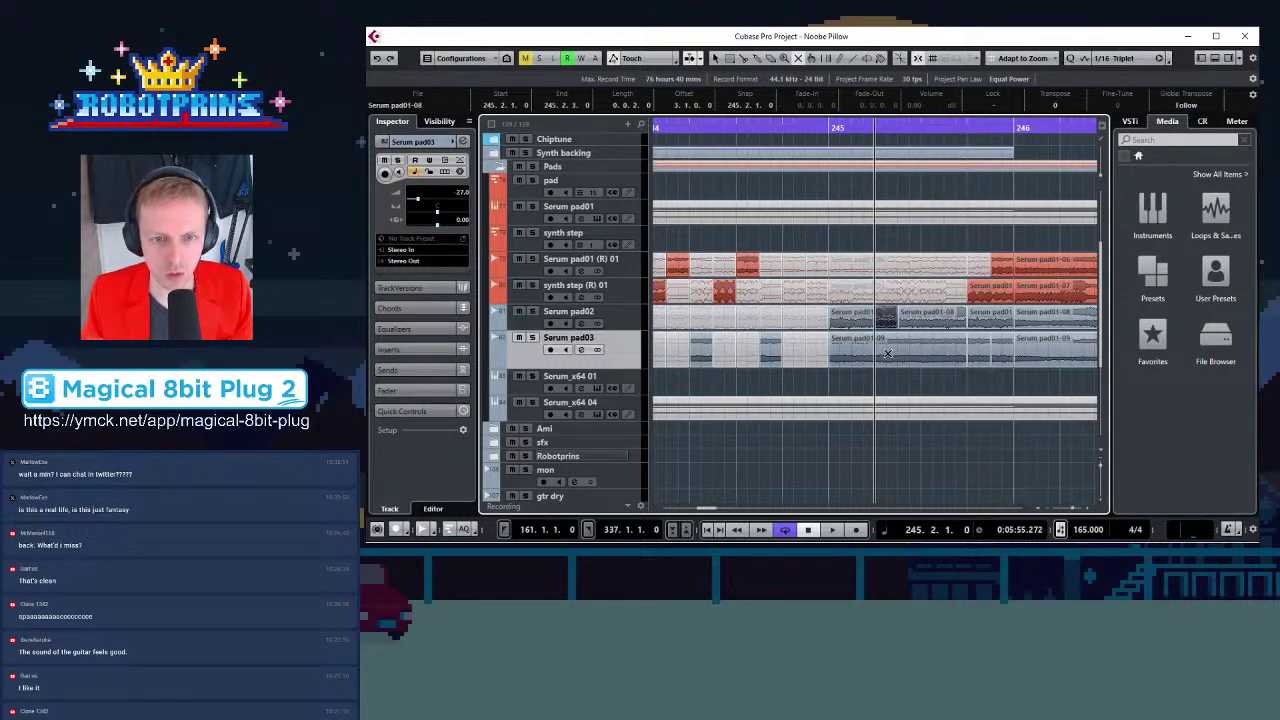
left_click(980, 350)
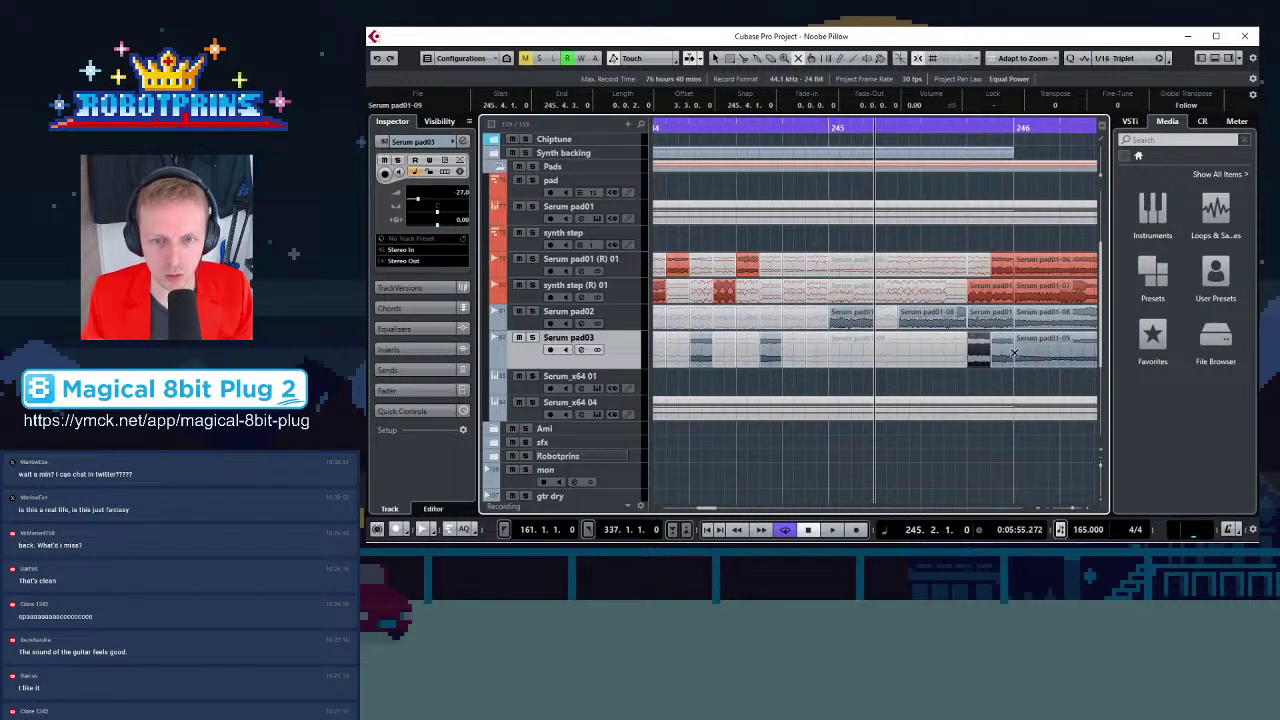
left_click(986, 315)
left_click(986, 291)
Play the arrangement from around bar 242 through bar 245 to check the muted slice pattern
key("g")
key("g")
key("g")
key("g")
key("g")
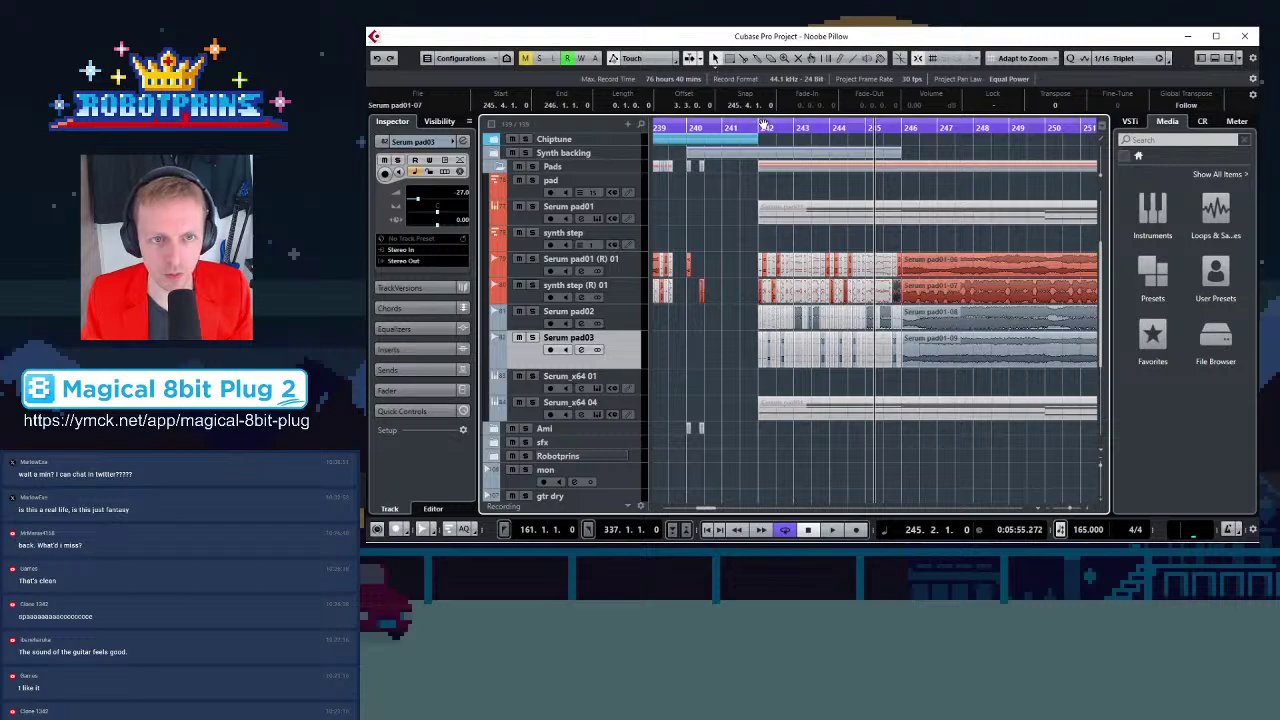
left_click(754, 125)
key("space")
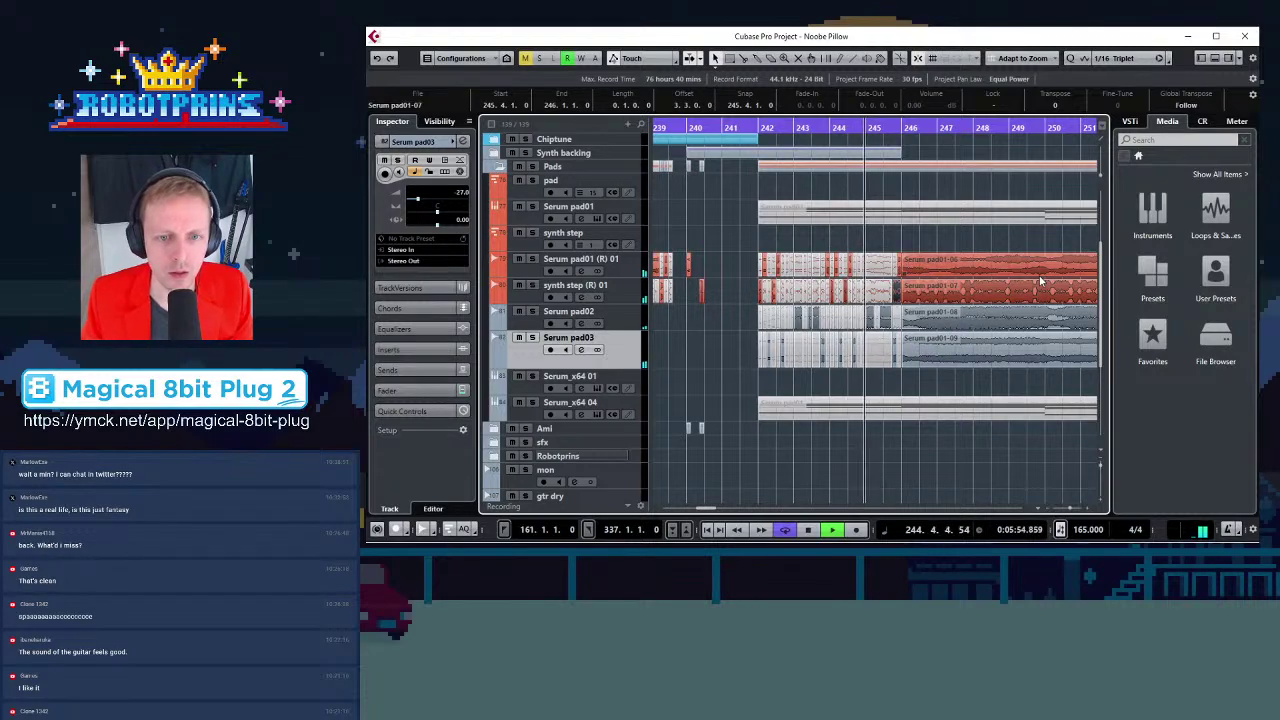
key("space")
Split the Serum pad03 slice that starts at 245.4.1 in half at 245.4.2
scroll(738, 247, "down", 1)
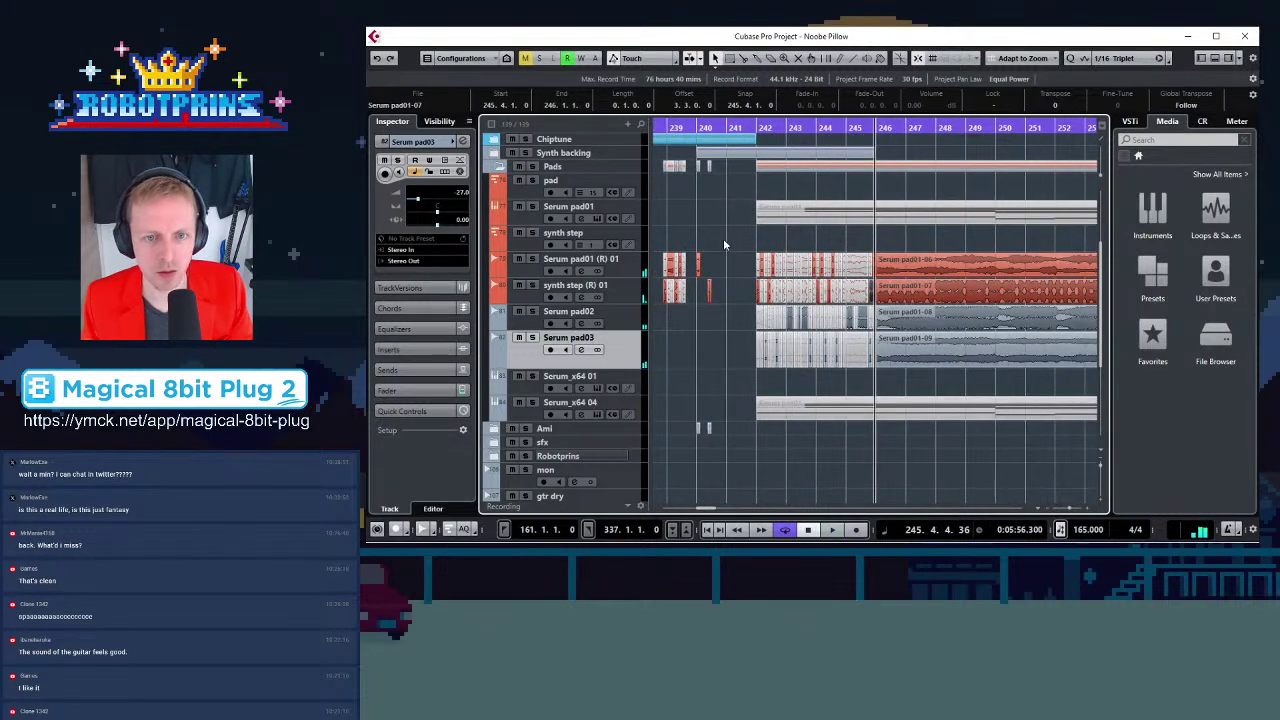
scroll(818, 334, "up", 3)
scroll(838, 399, "down", 3)
key("h")
key("h")
key("h")
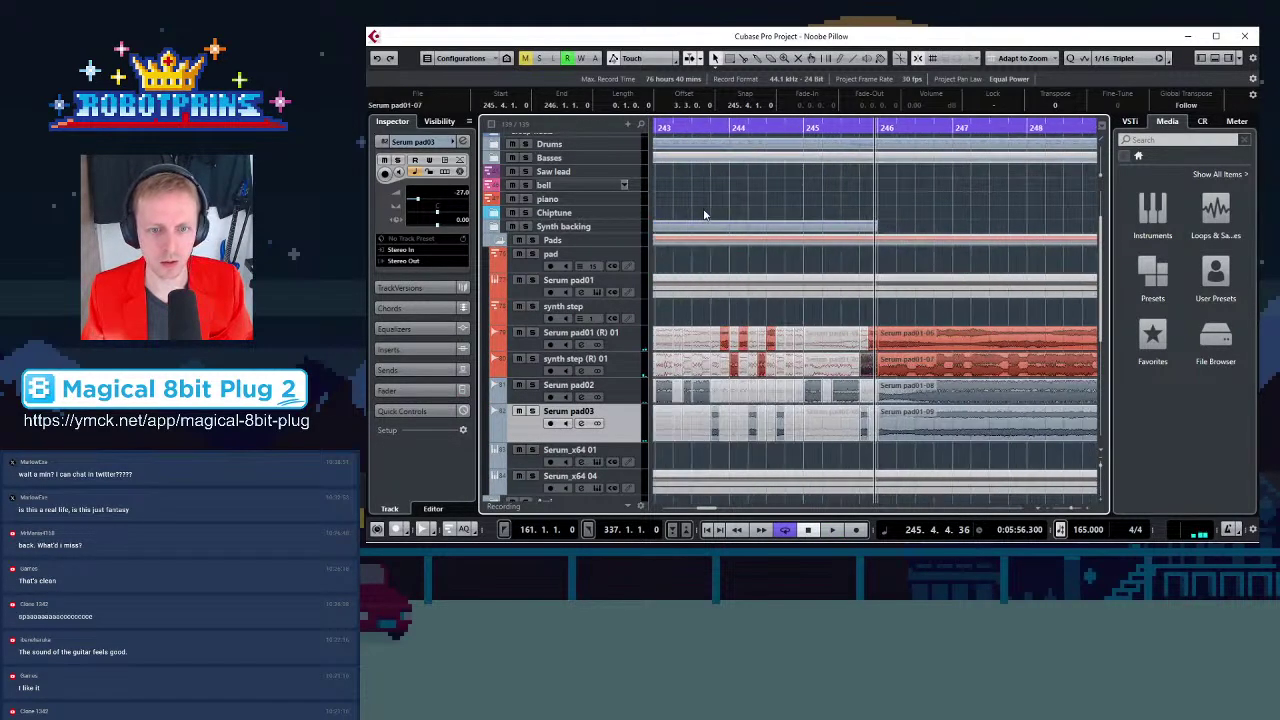
left_click(871, 310)
key("h")
key("h")
key("h")
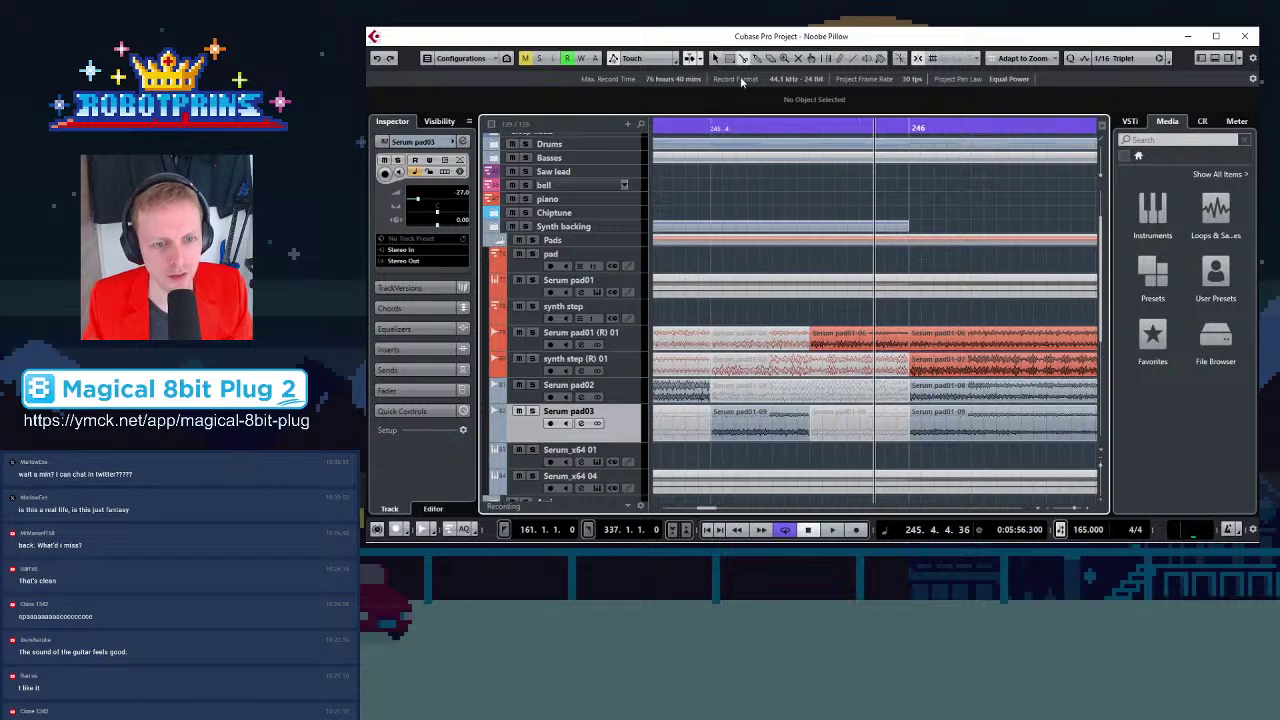
left_click(760, 423, "alt")
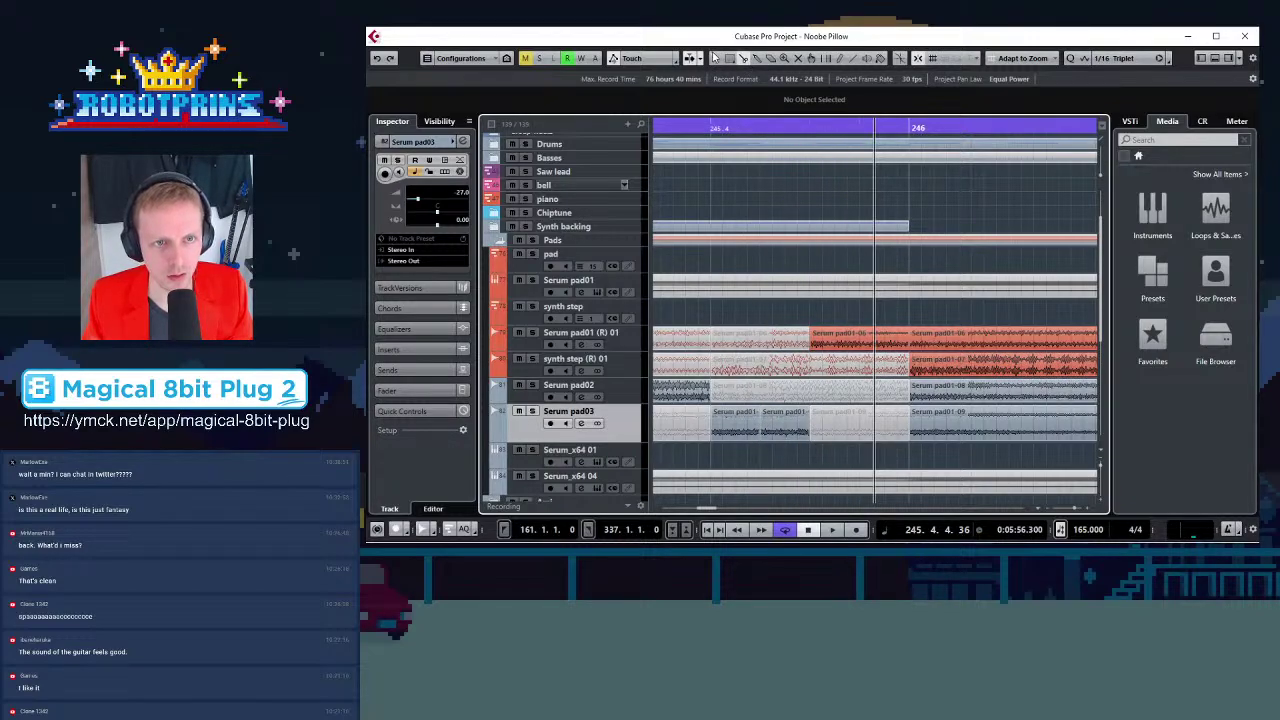
Mute Serum pad01 (R) at 245.4.3 and Serum pad03 at 245.4.2, and unmute Serum pad03 at 245.4.3
left_click(840, 346)
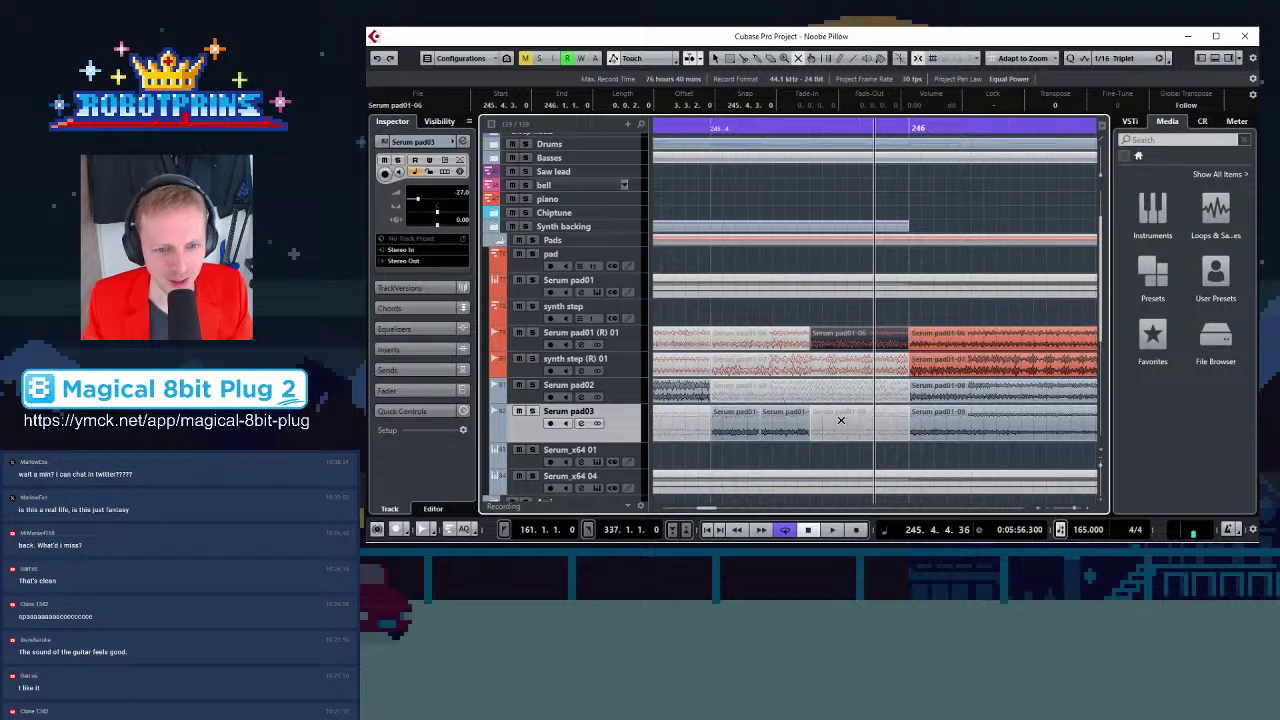
left_click(836, 432)
left_click(786, 430)
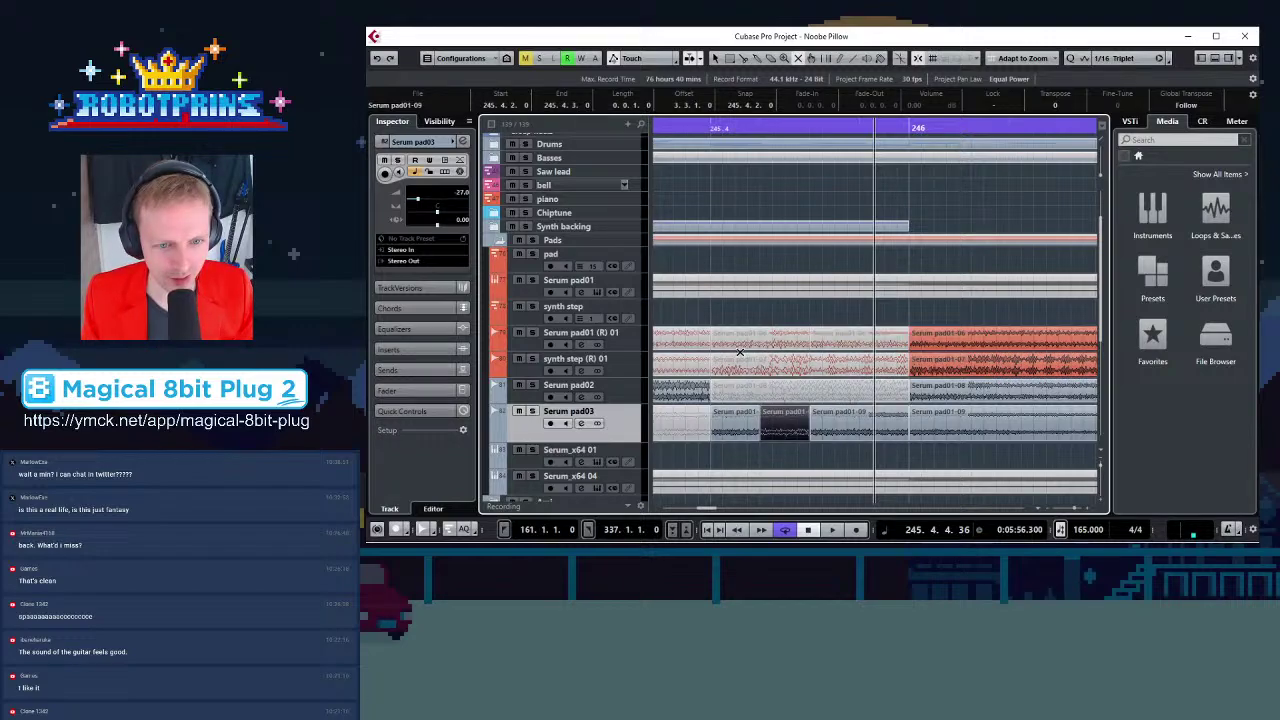
Split the synth step (R) event at 245.4.2 and 245.4.3 and unmute the slice between them
left_click(745, 59)
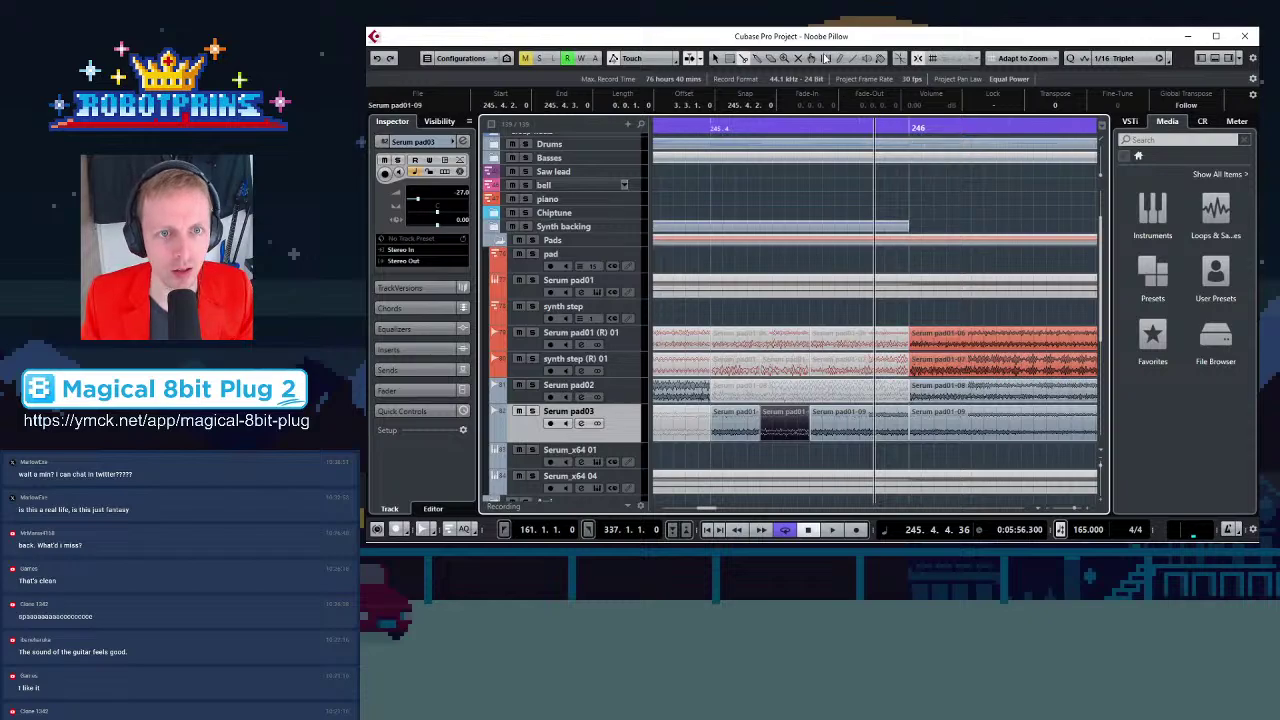
left_click(779, 361)
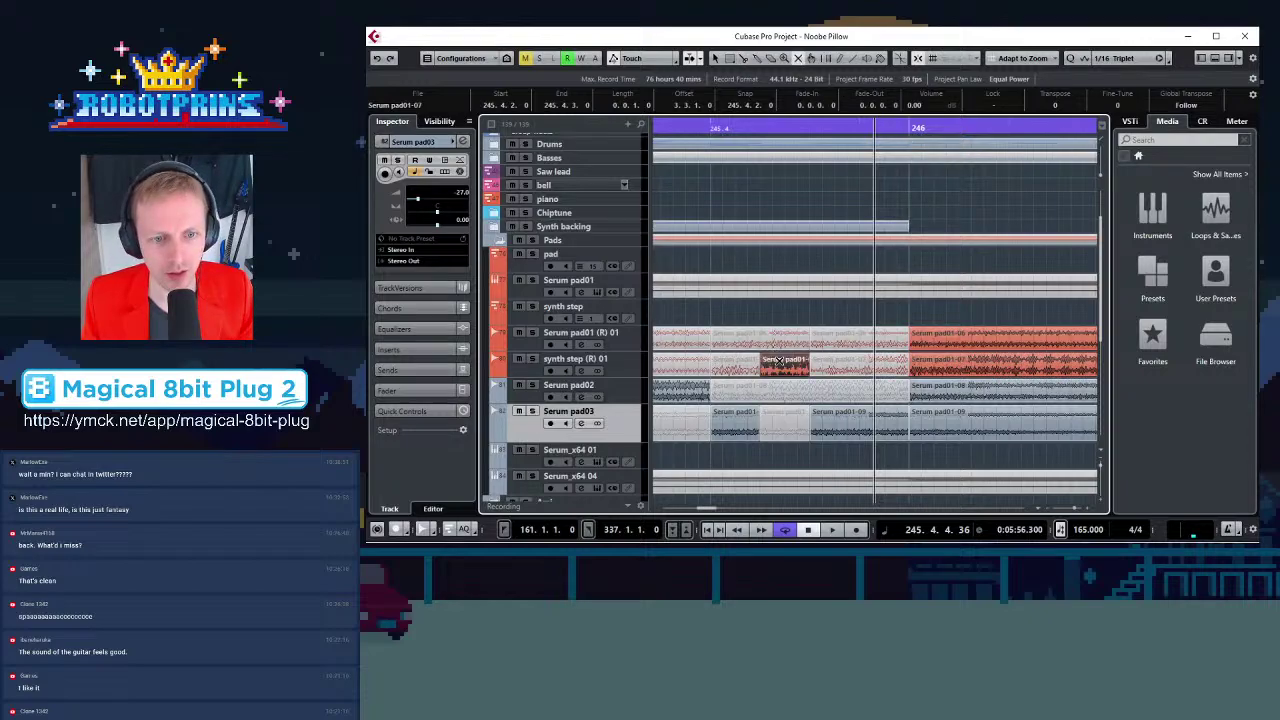
Play the end of bar 245 from 245.4.1 to check the new slice pattern
left_click(710, 132)
key("space")
key("space")
Shorten the Serum pad03 slice starting at 245.4.3 so that it ends at 245.4.4
key("g")
key("g")
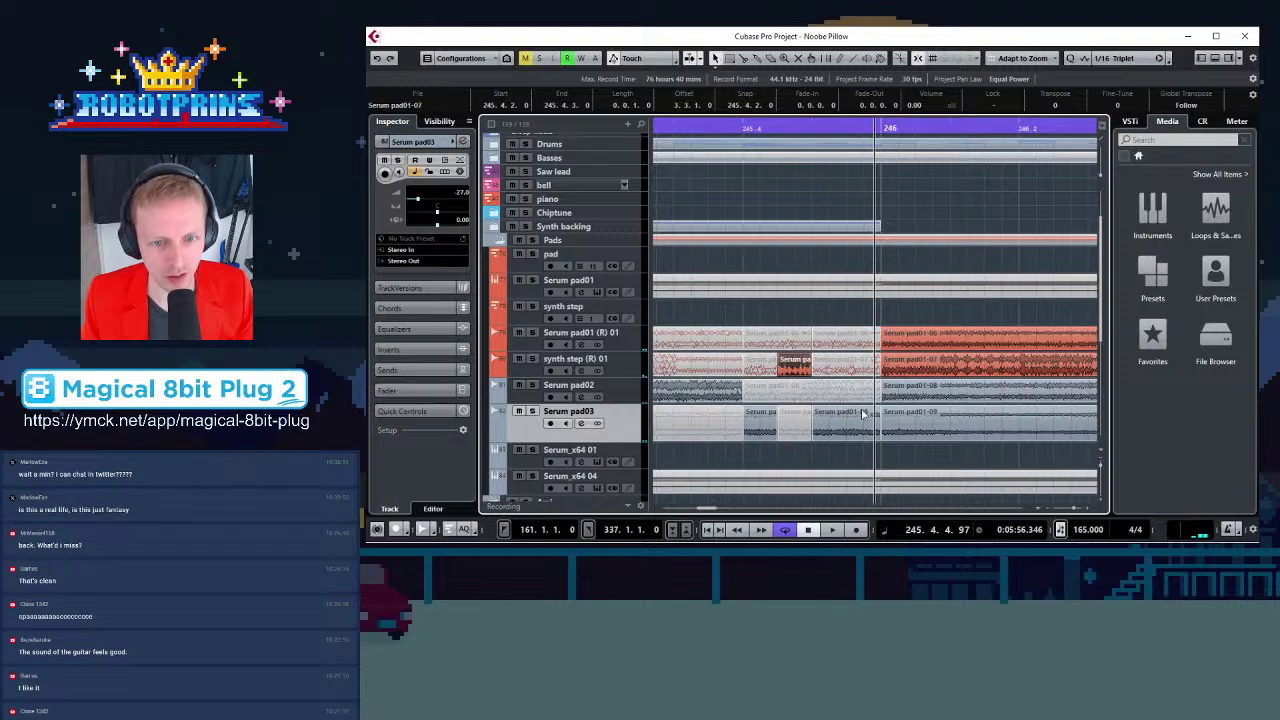
left_click_drag(876, 439, 842, 439)
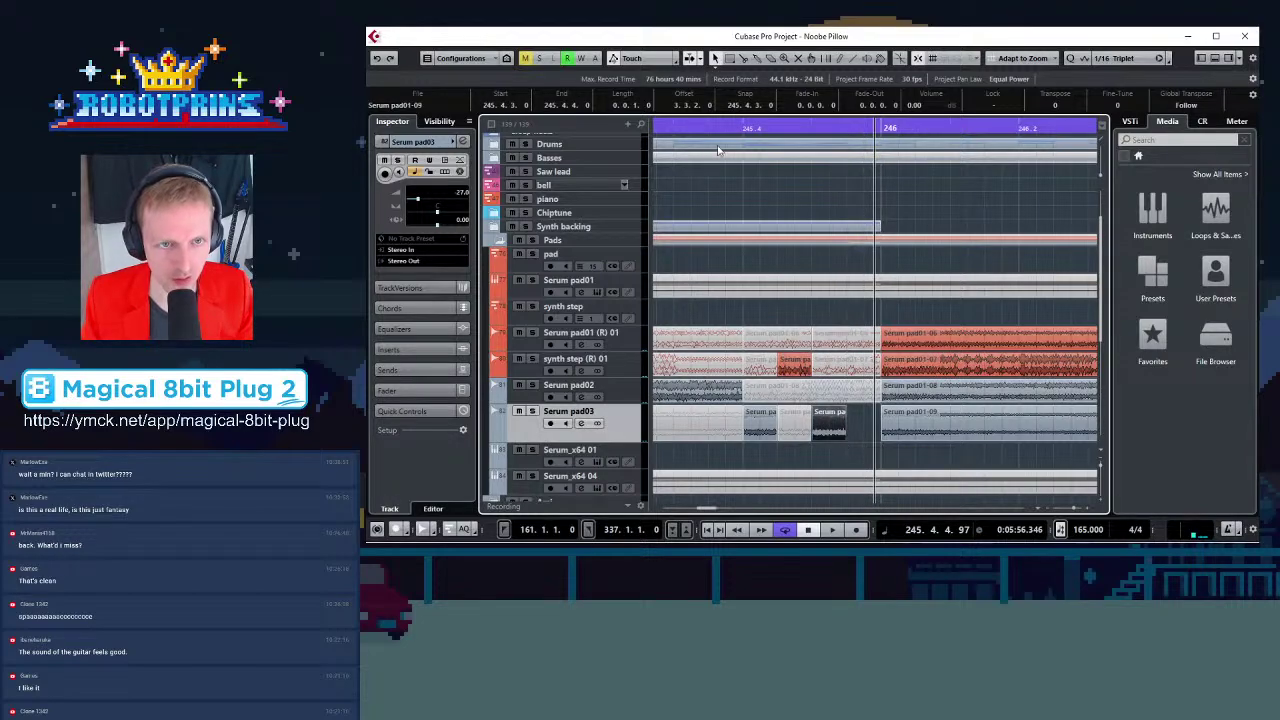
Play the end of bar 245 from 245.4.1 to check the shortened Serum pad03 slice
left_click(743, 128)
key("space")
key("space")
Play the arrangement from bar 242 through to the start of bar 246 to check the chopped pad pattern in context
key("g")
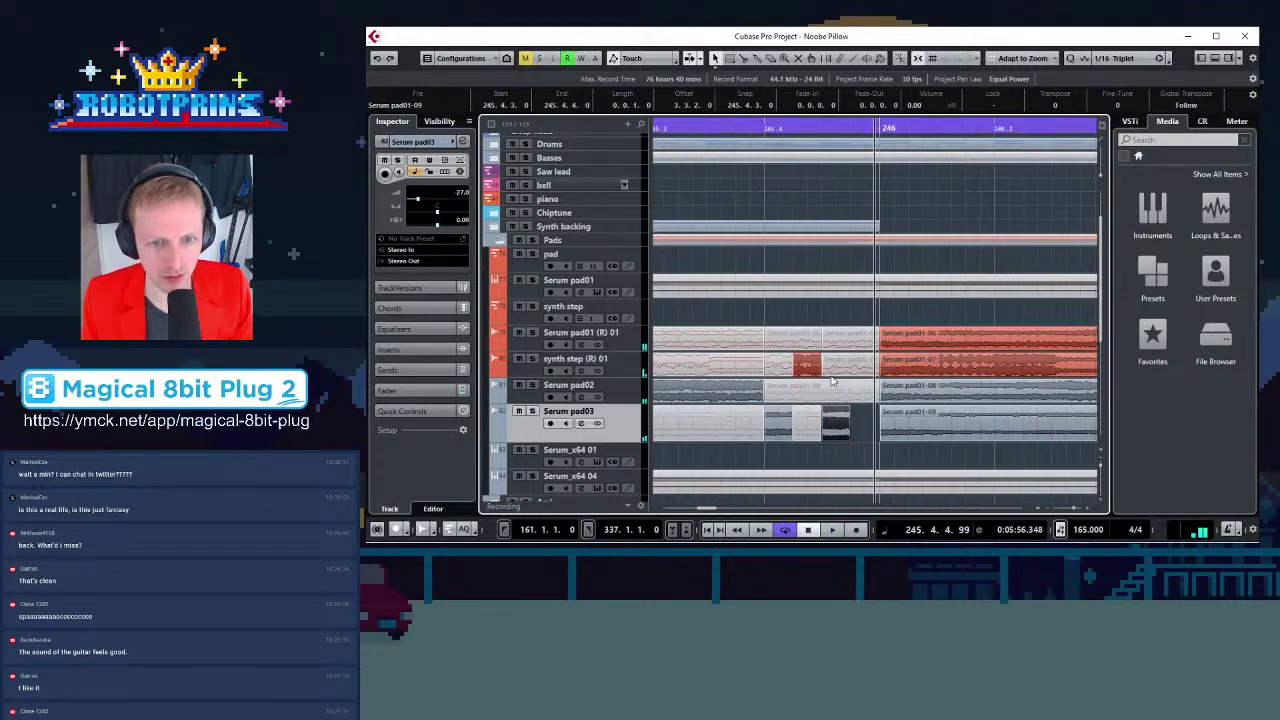
key("g")
key("g")
key("g")
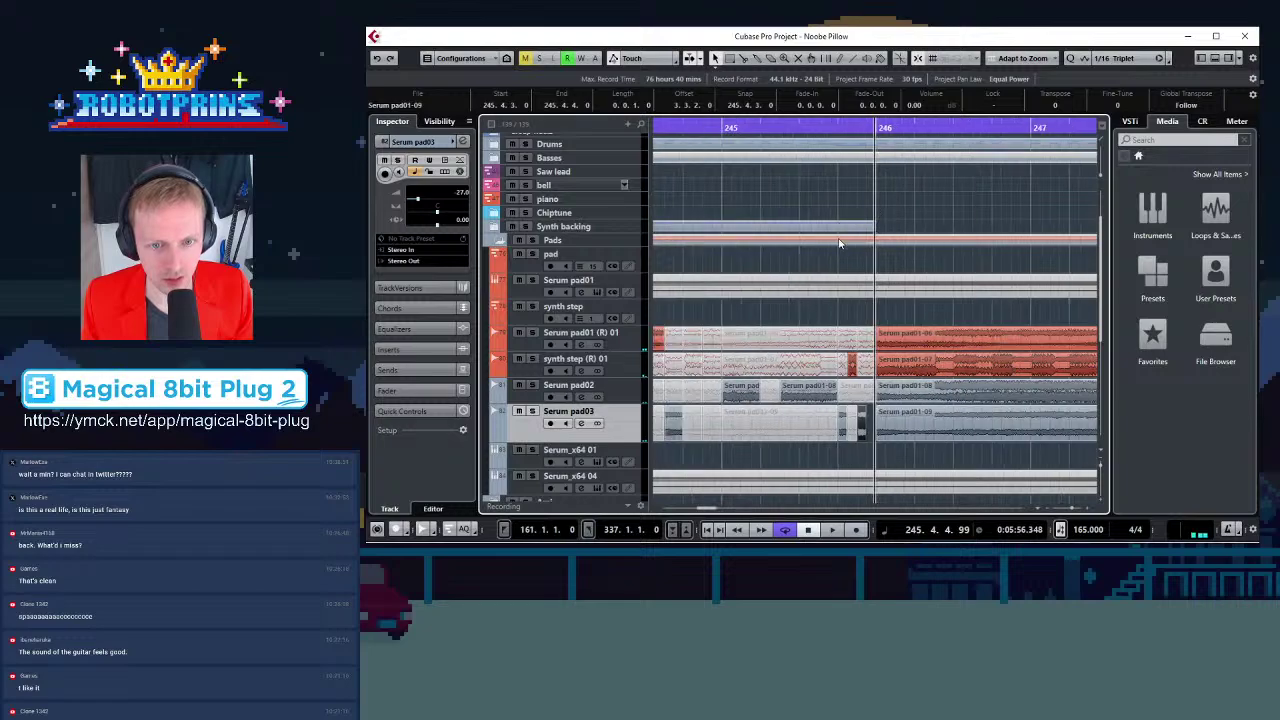
key("g")
key("g")
left_click(672, 162)
key("space")
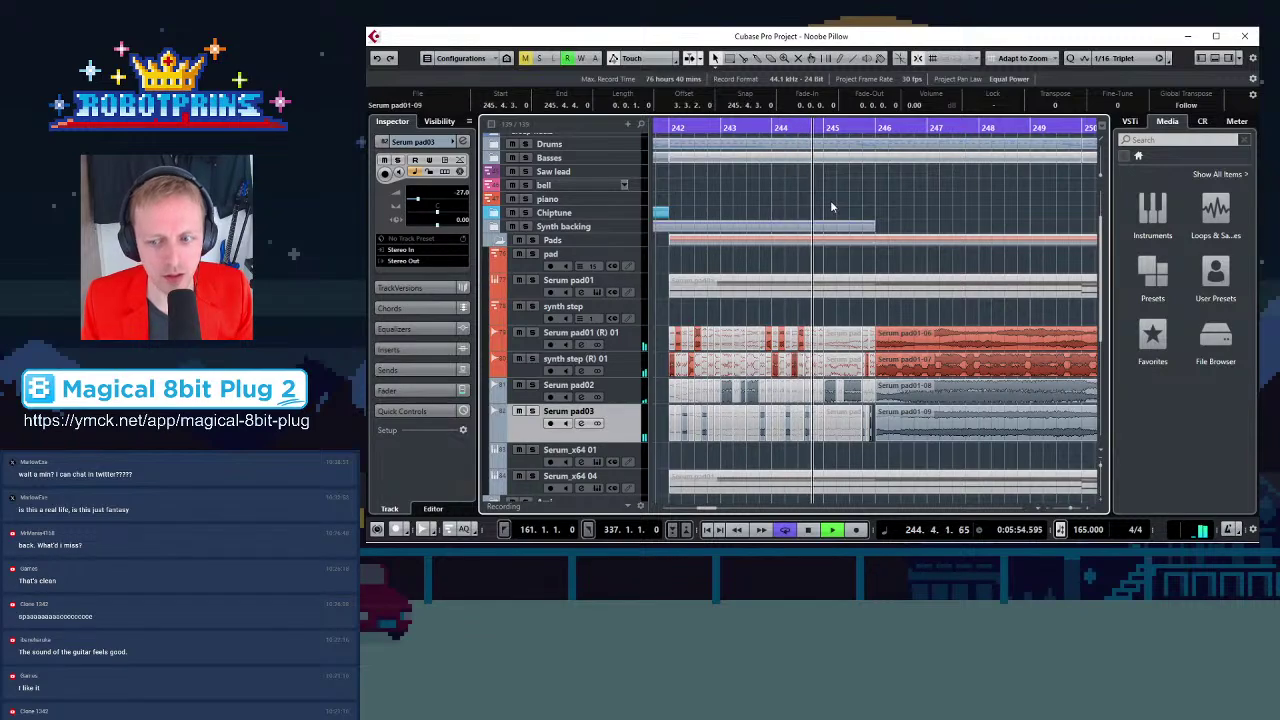
key("space")
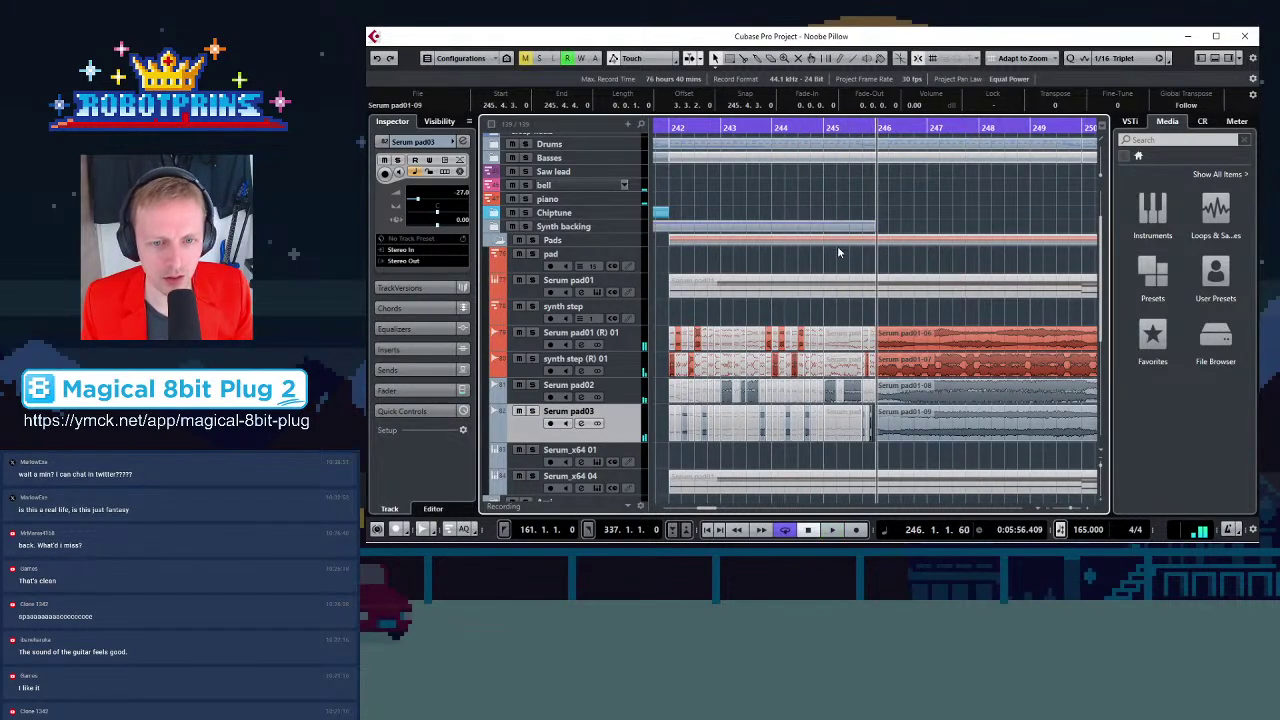
Delete the muted slices on Serum pad02, synth step (R) and Serum pad03 between 245.4.1 and 246.1.1
key("h")
key("h")
key("h")
key("h")
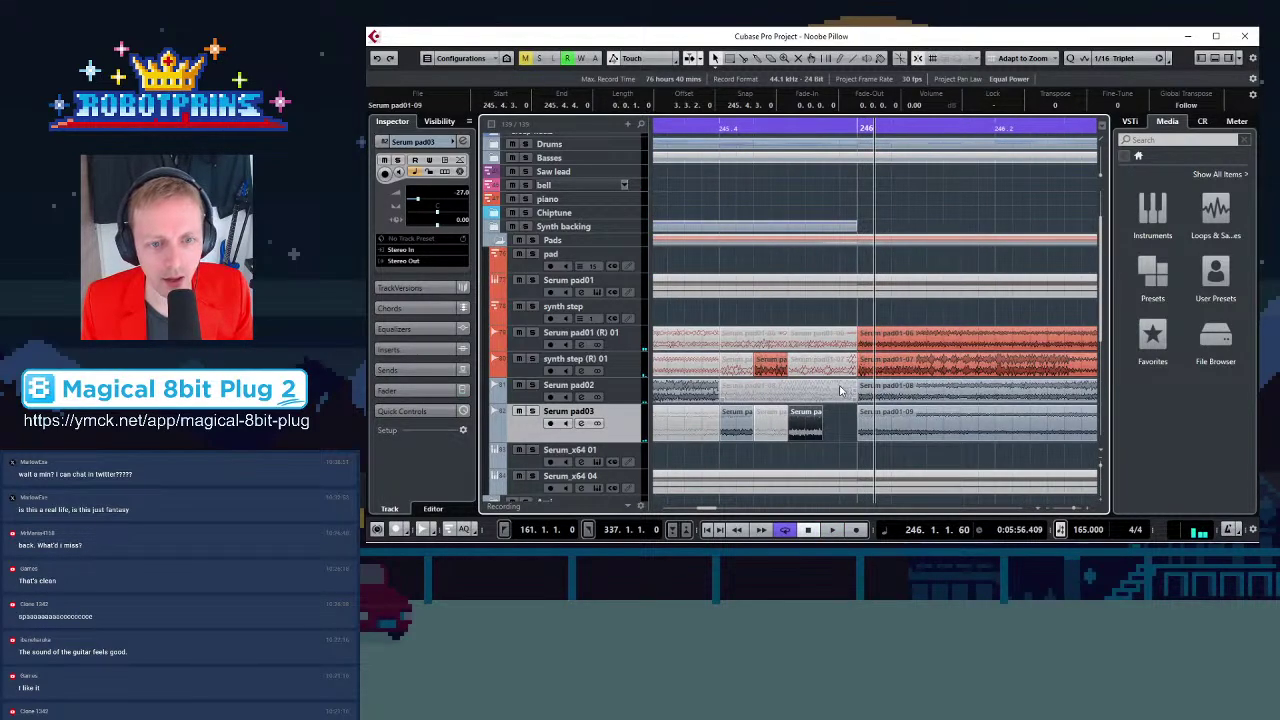
left_click(841, 391)
key("Delete")
left_click(840, 362)
key("Delete")
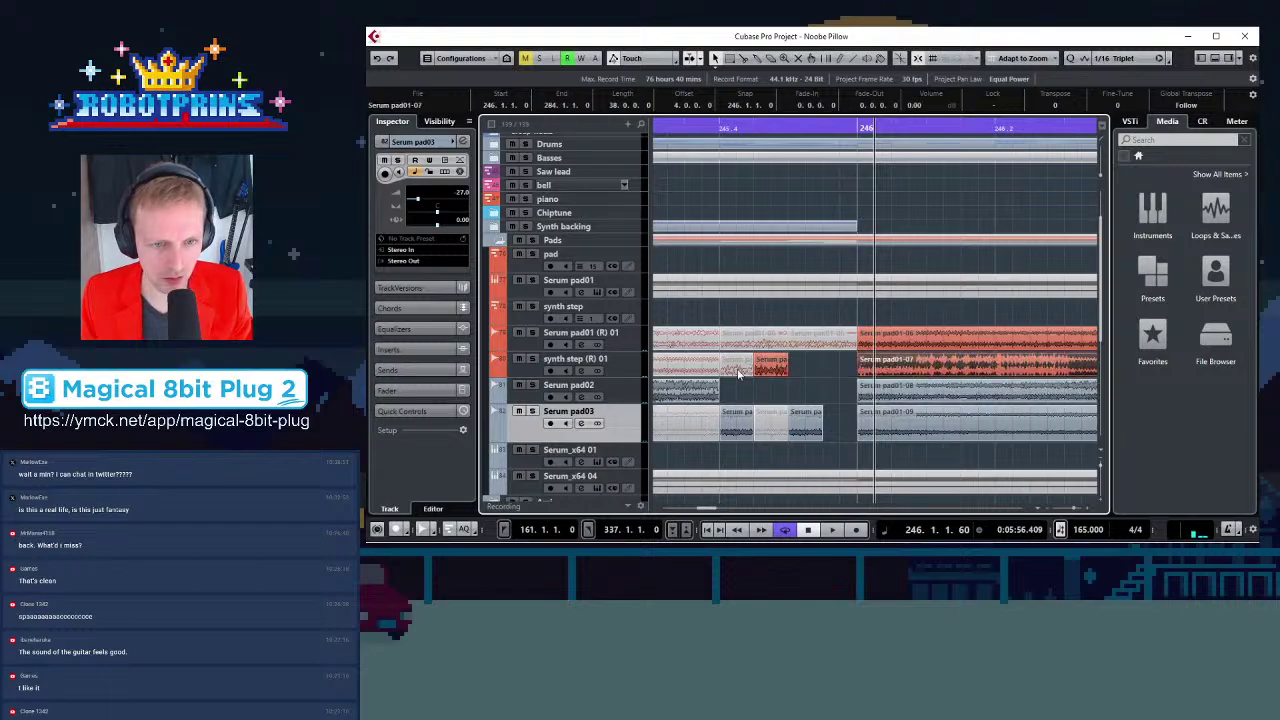
left_click(740, 372)
key("Delete")
Move the remaining synth step (R) and Serum pad03 slices in 245.4 one sixteenth later and play the result from 245.4.1
left_click_drag(826, 364, 769, 426)
key("ctrl+z")
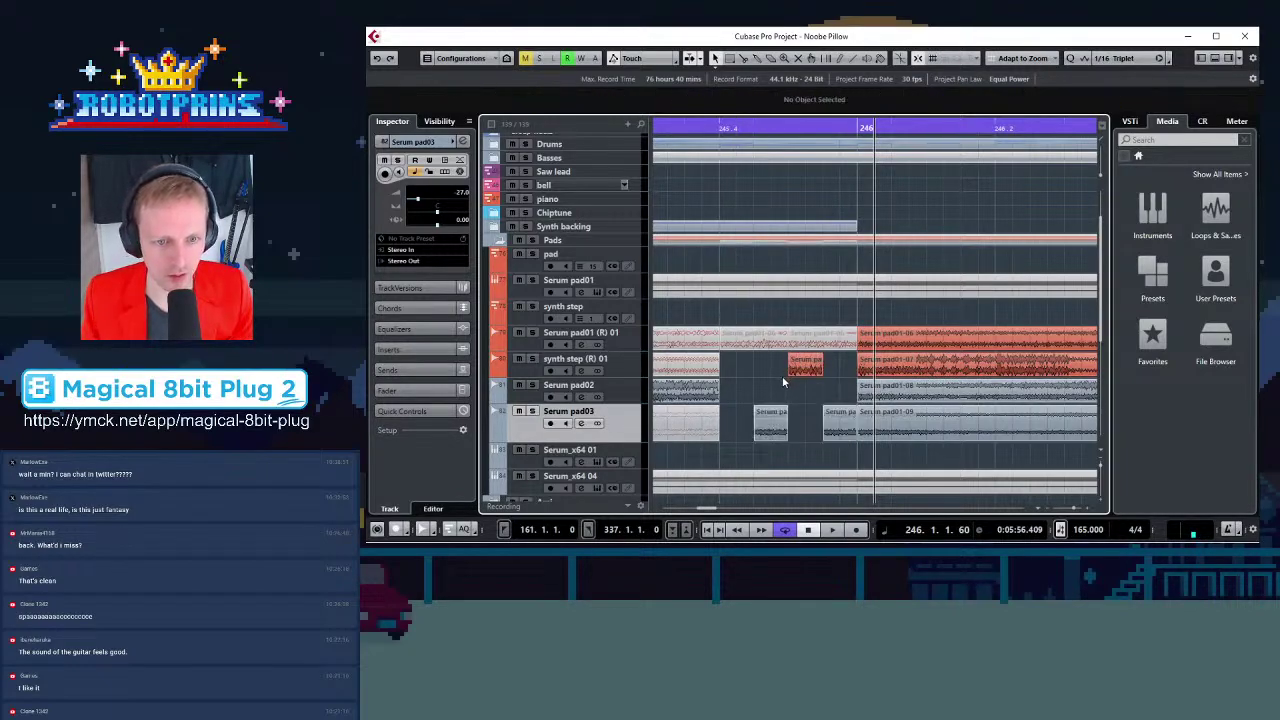
left_click(715, 130)
key("space")
key("space")
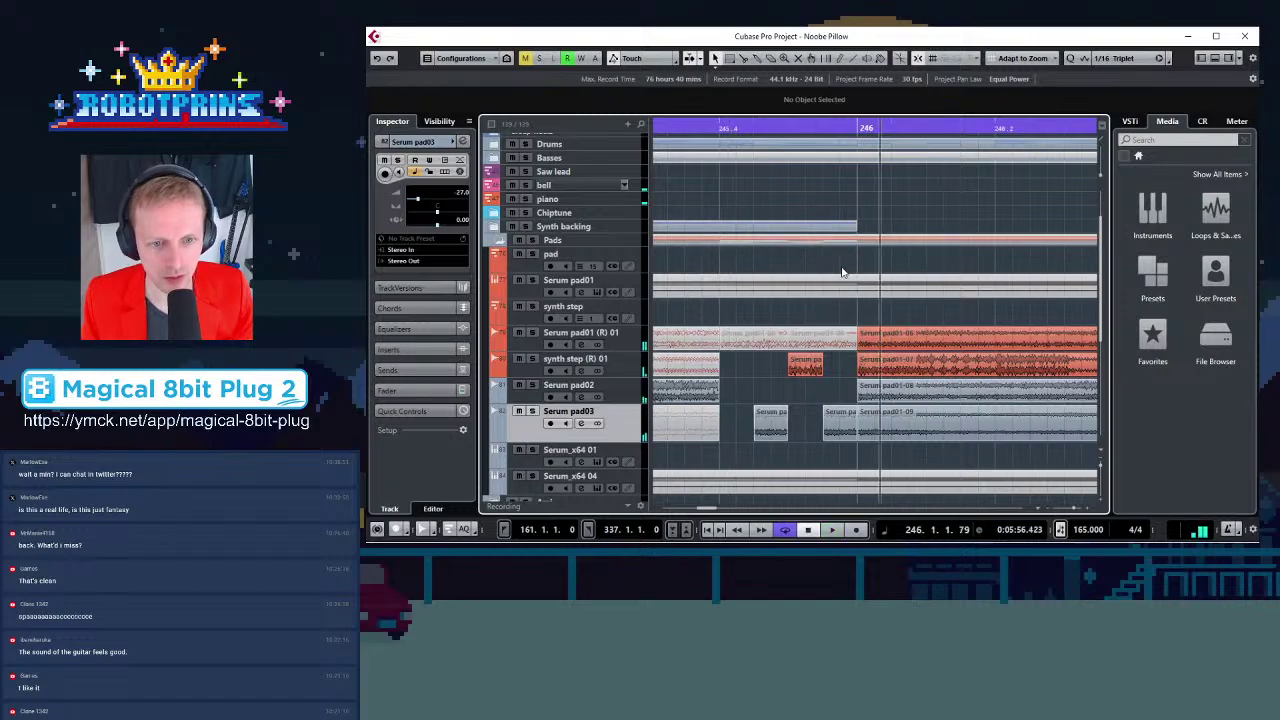
Select the four pad events starting at bar 246 and split them at 246.1.3, 246.2.1, 246.2.3 and 246.3.1
key("g")
key("g")
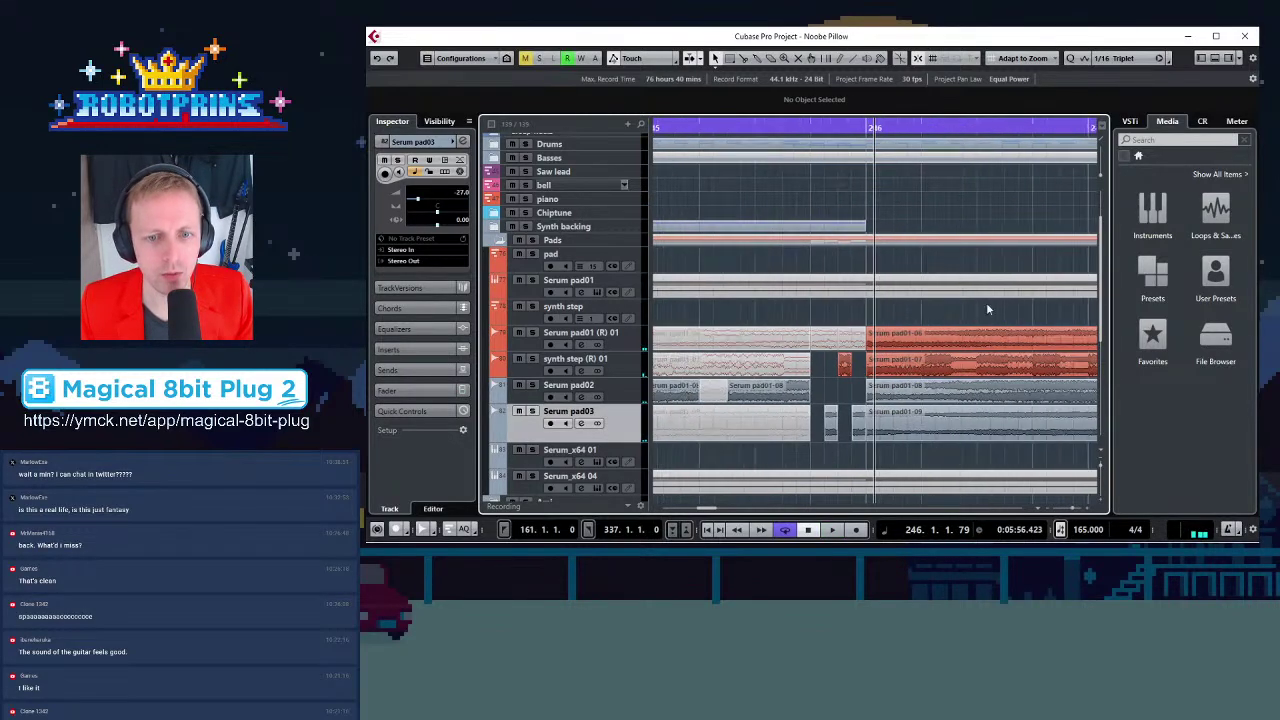
left_click(891, 127)
key("h")
key("h")
key("h")
key("h")
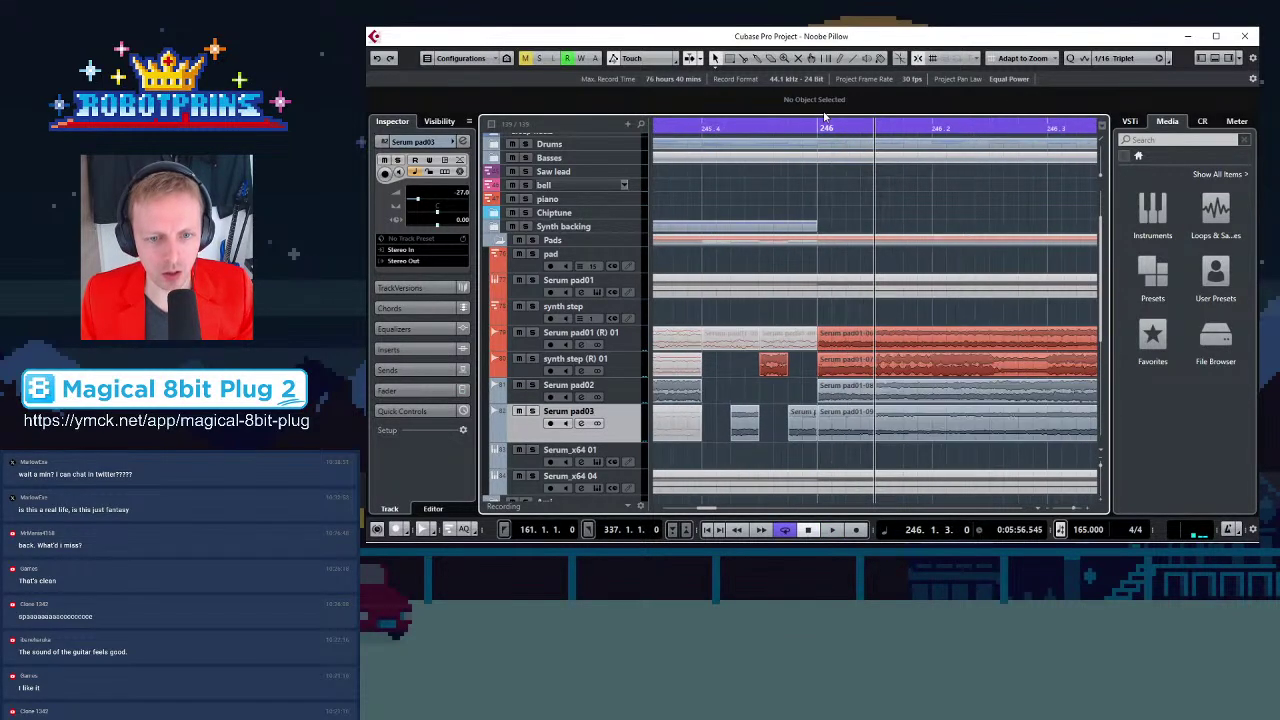
key("g")
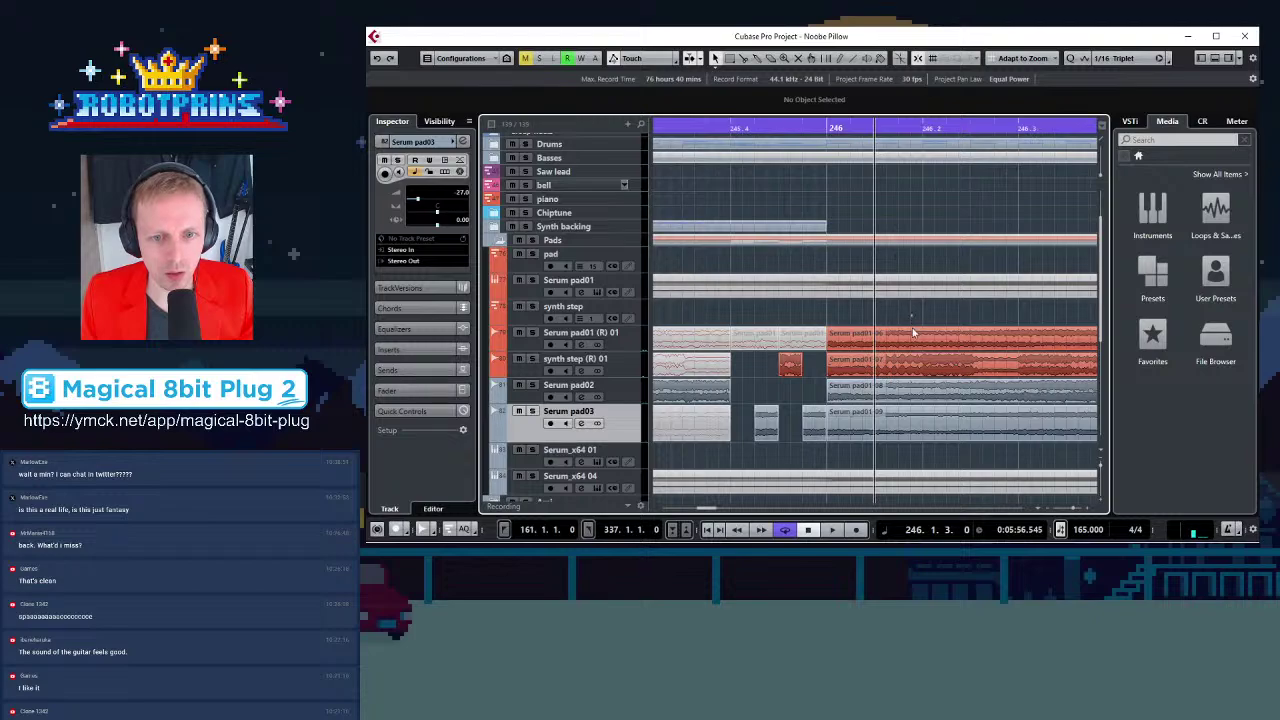
left_click_drag(912, 332, 918, 440)
left_click(741, 58)
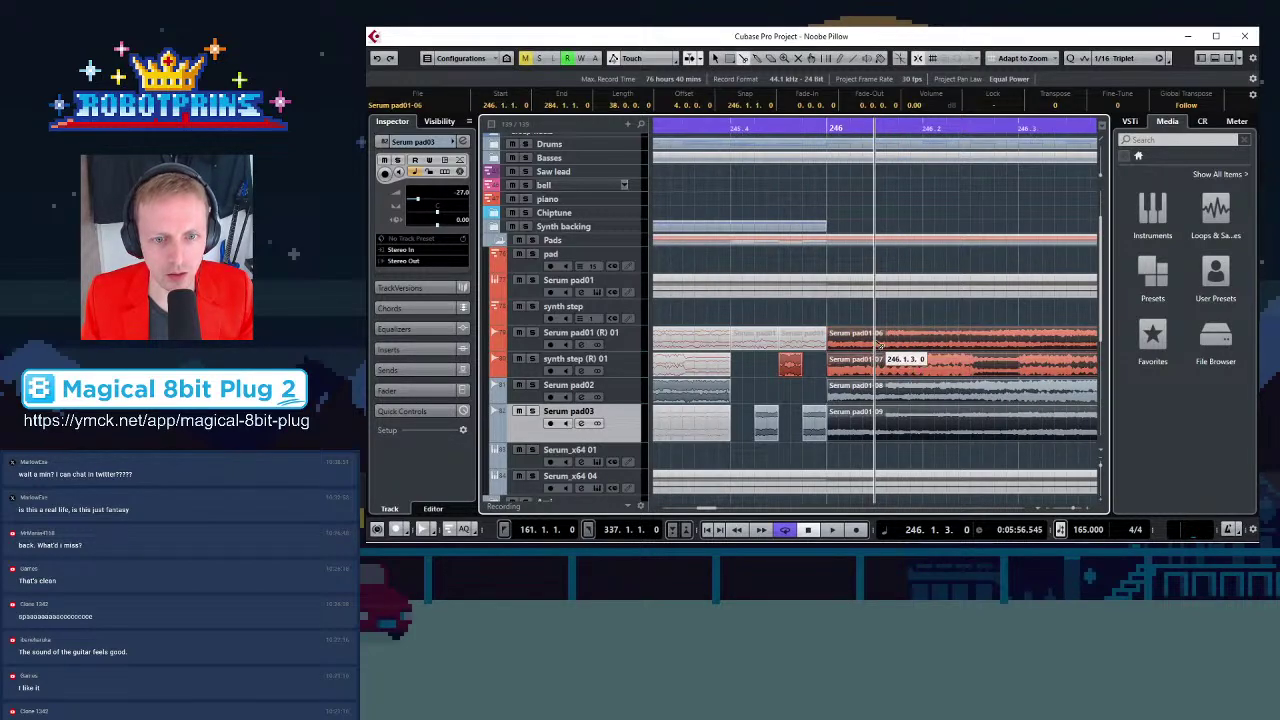
left_click(922, 343)
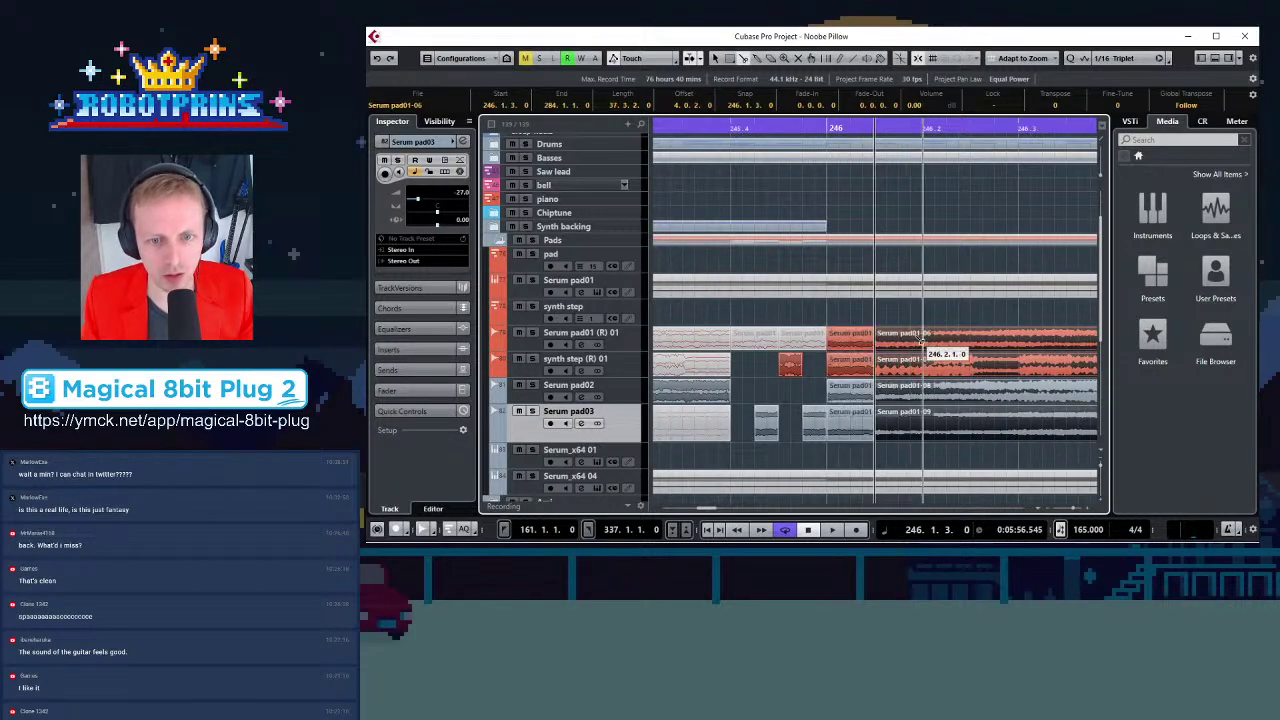
left_click(972, 347)
left_click(1020, 339)
Split the remainder of the four pad events at 246.3.3, 246.4.1, 246.4.3 and 247.1.1
key("g")
key("g")
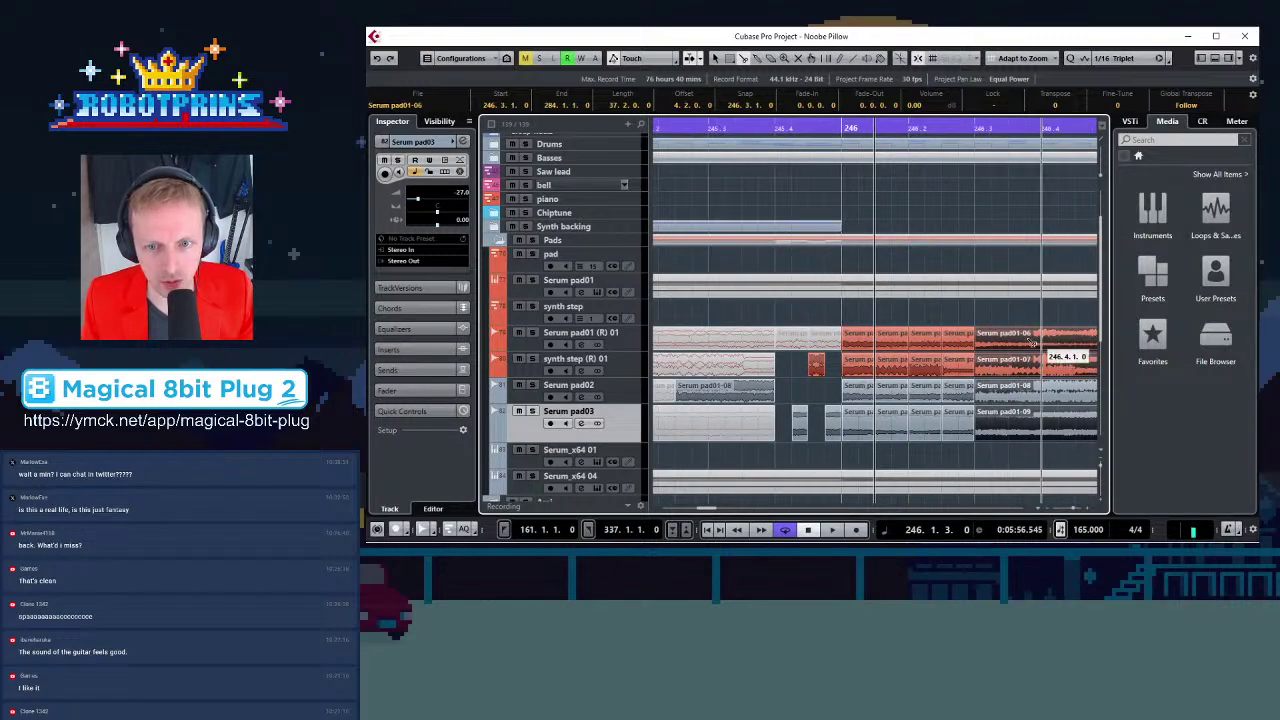
left_click(1009, 338)
left_click(1043, 339)
key("g")
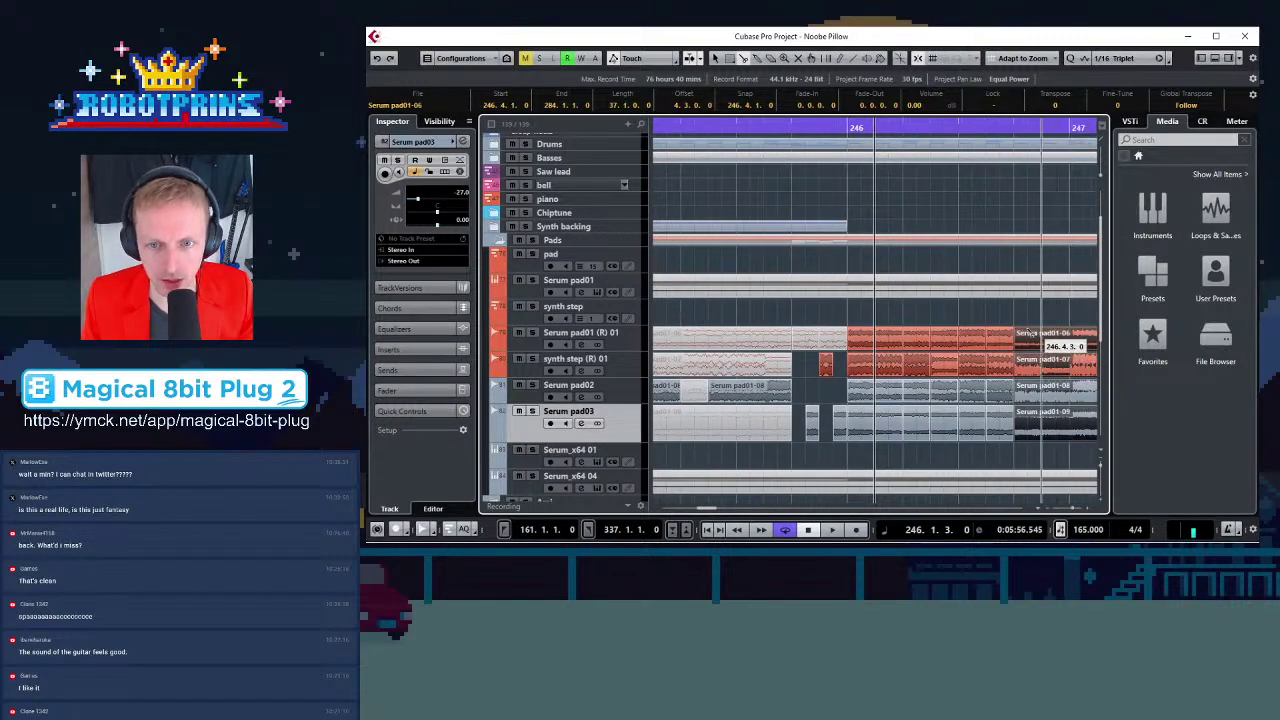
left_click(1042, 338)
key("g")
left_click(1037, 334)
Continue splitting the four pad events at 247.1.3, 247.2.1, 247.2.3 and 247.3.1, and return to the selection tool
key("g")
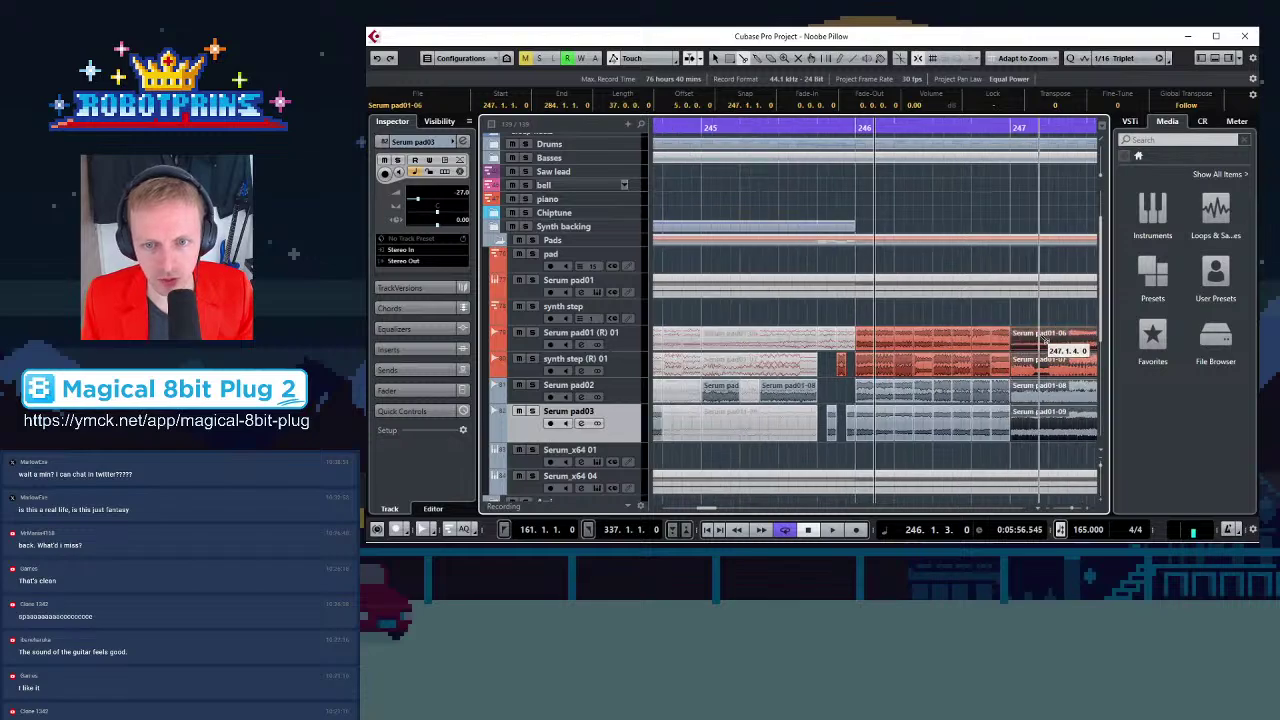
left_click(1030, 336)
left_click(1052, 336)
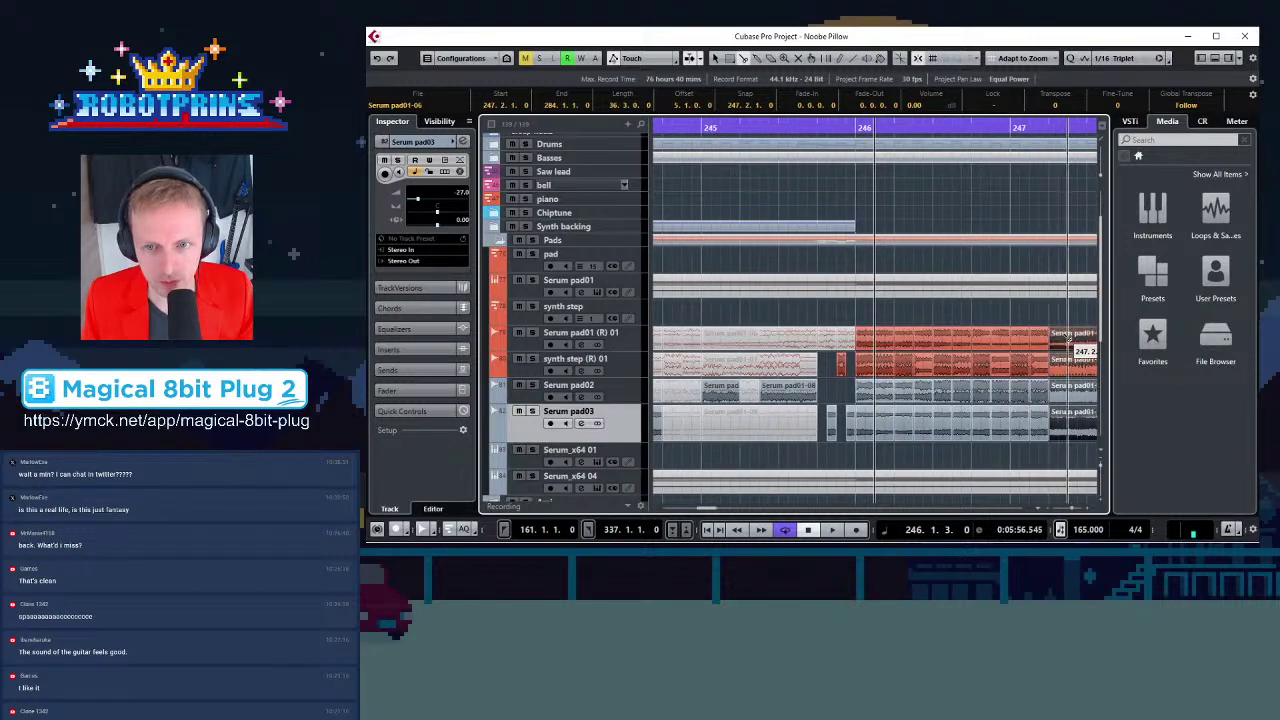
left_click(1070, 337)
left_click(1087, 338)
key("h")
key("h")
key("h")
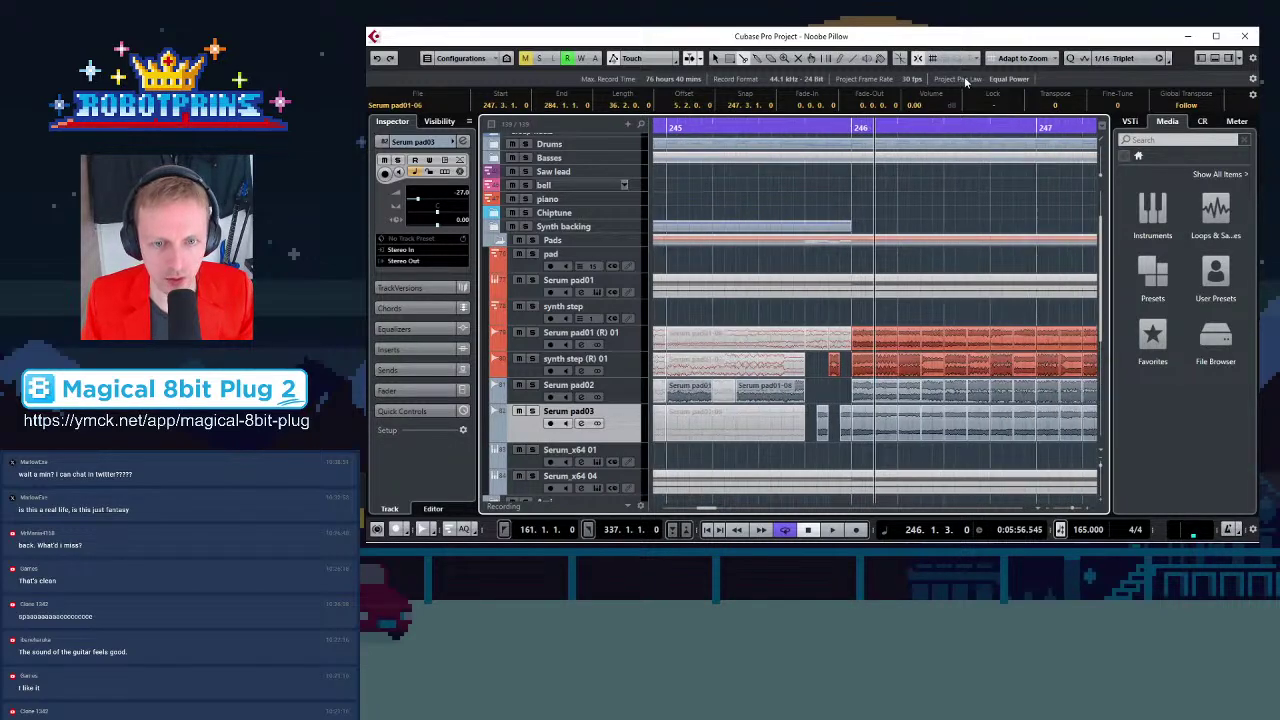
left_click(716, 60)
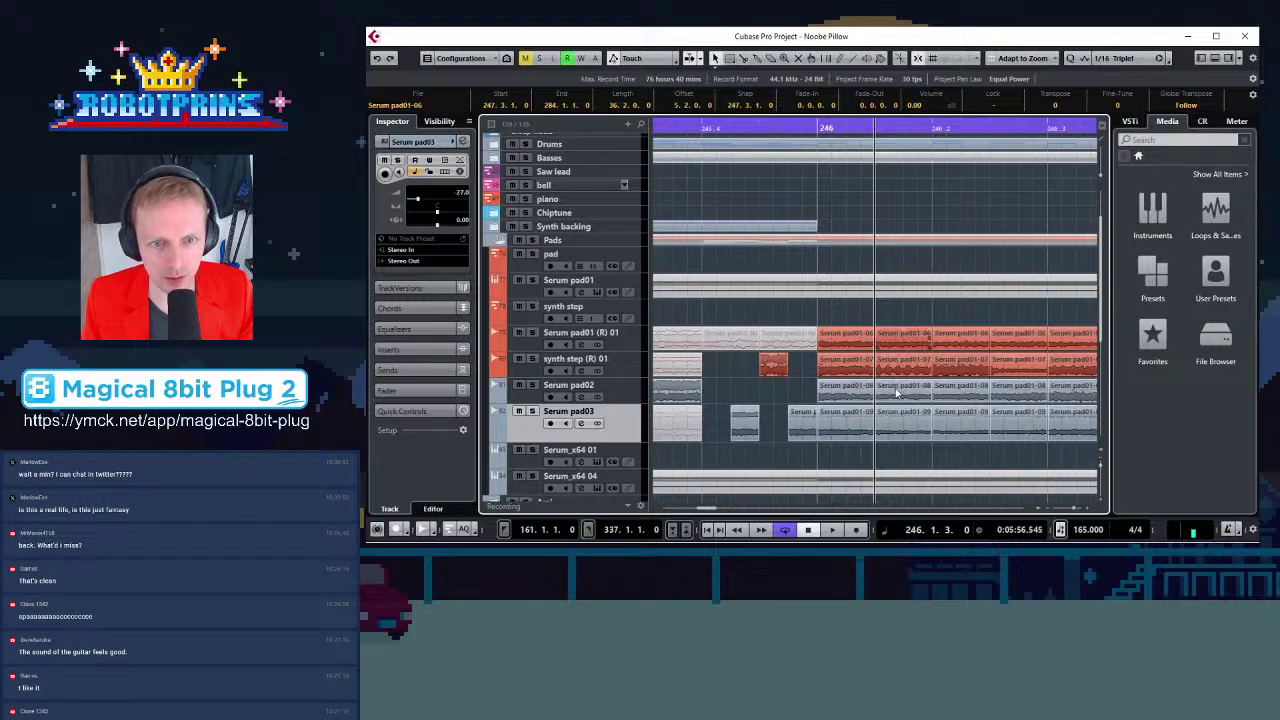
key("g")
key("g")
key("g")
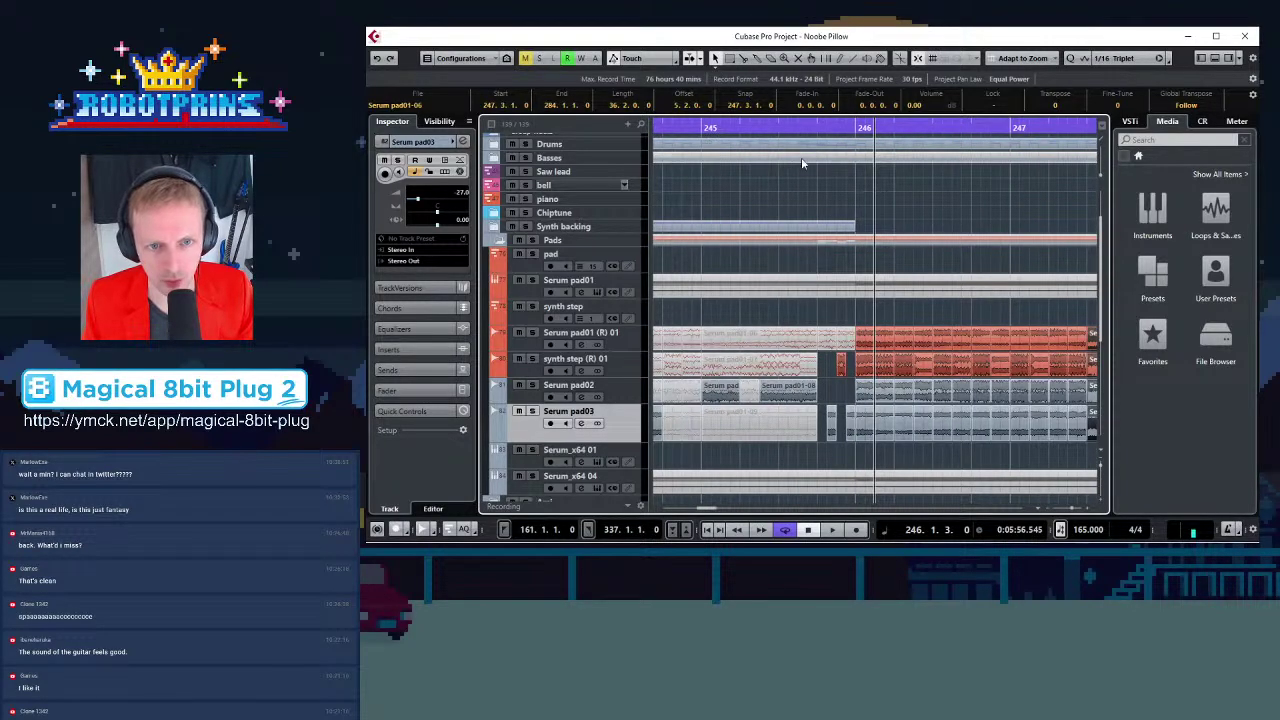
key("h")
key("h")
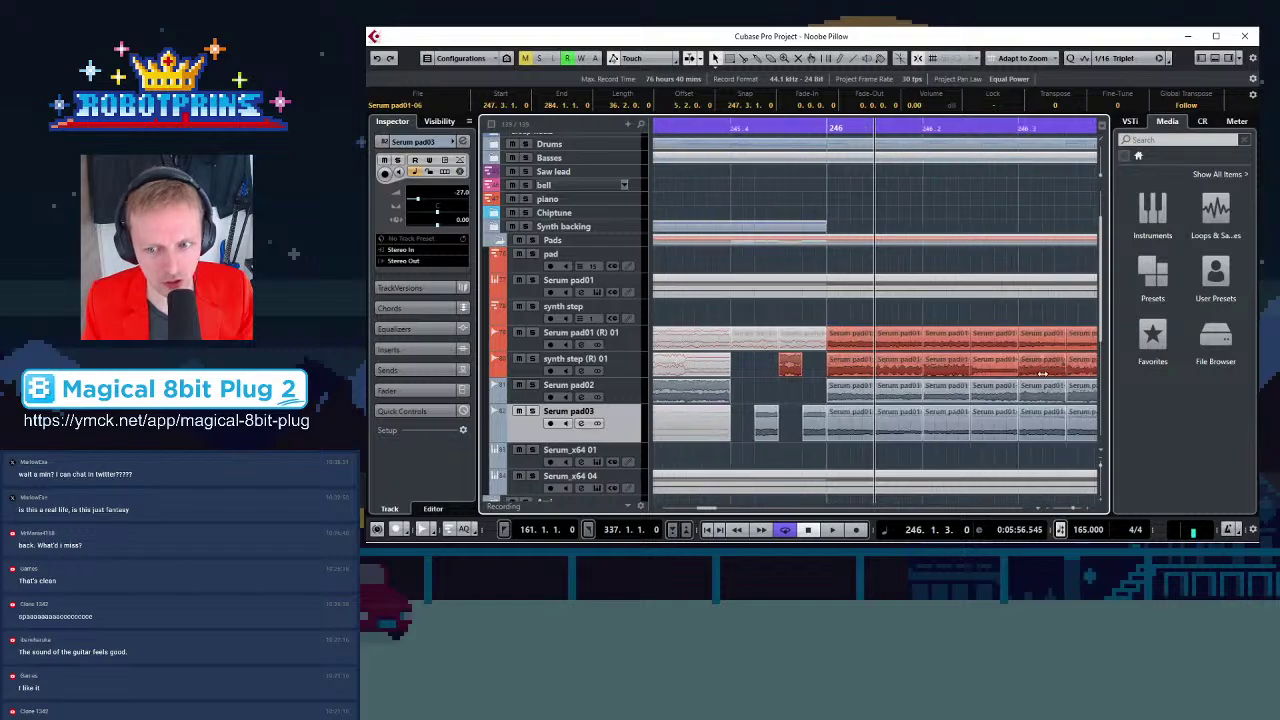
key("g")
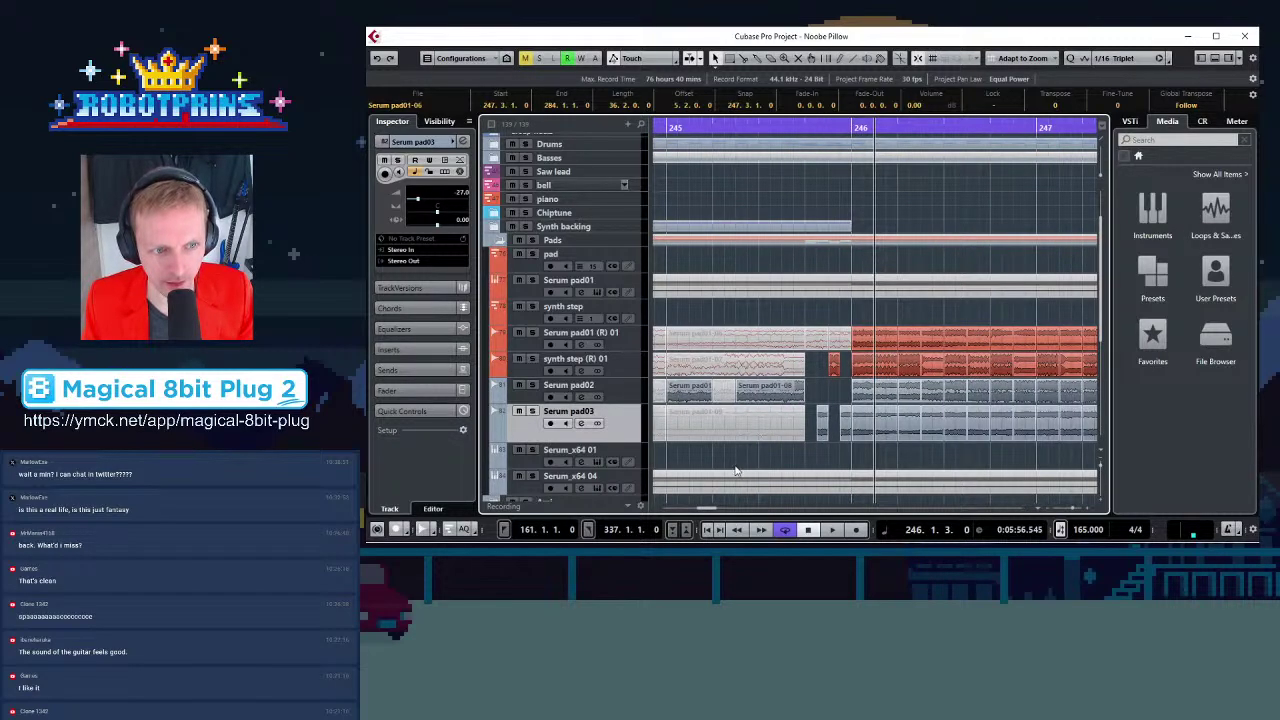
key("h")
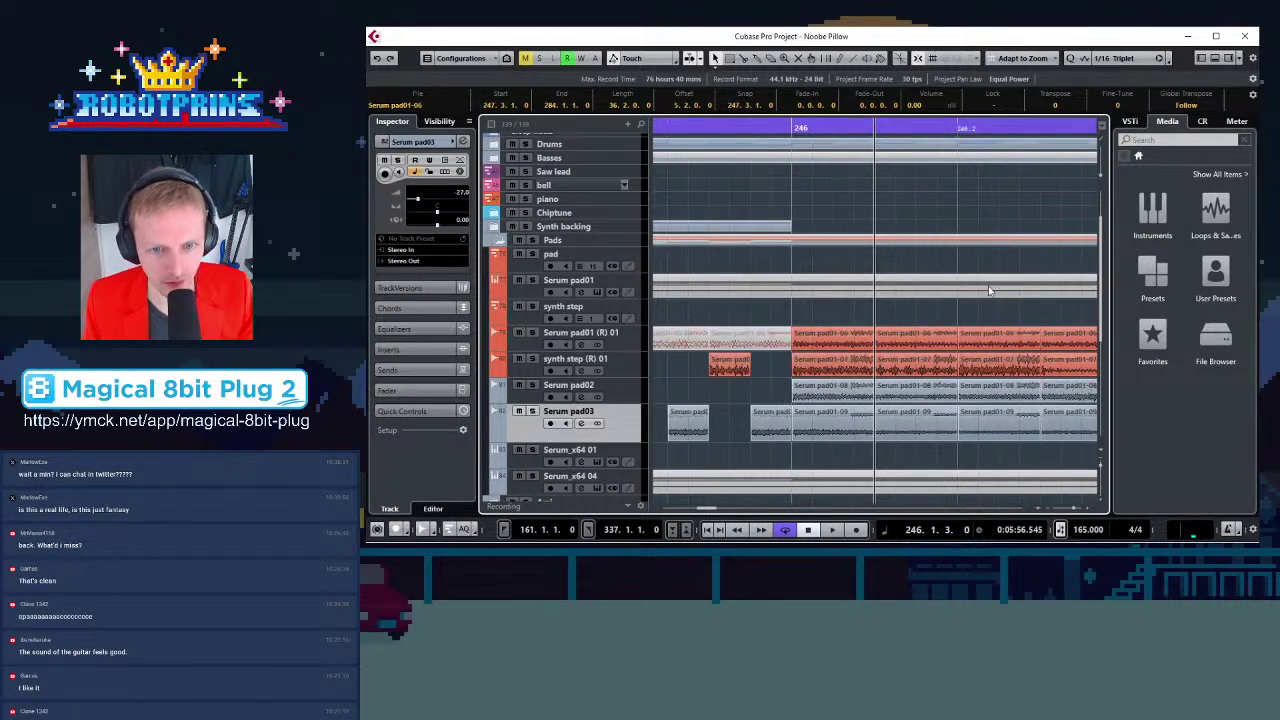
key("g")
key("g")
left_click(895, 302)
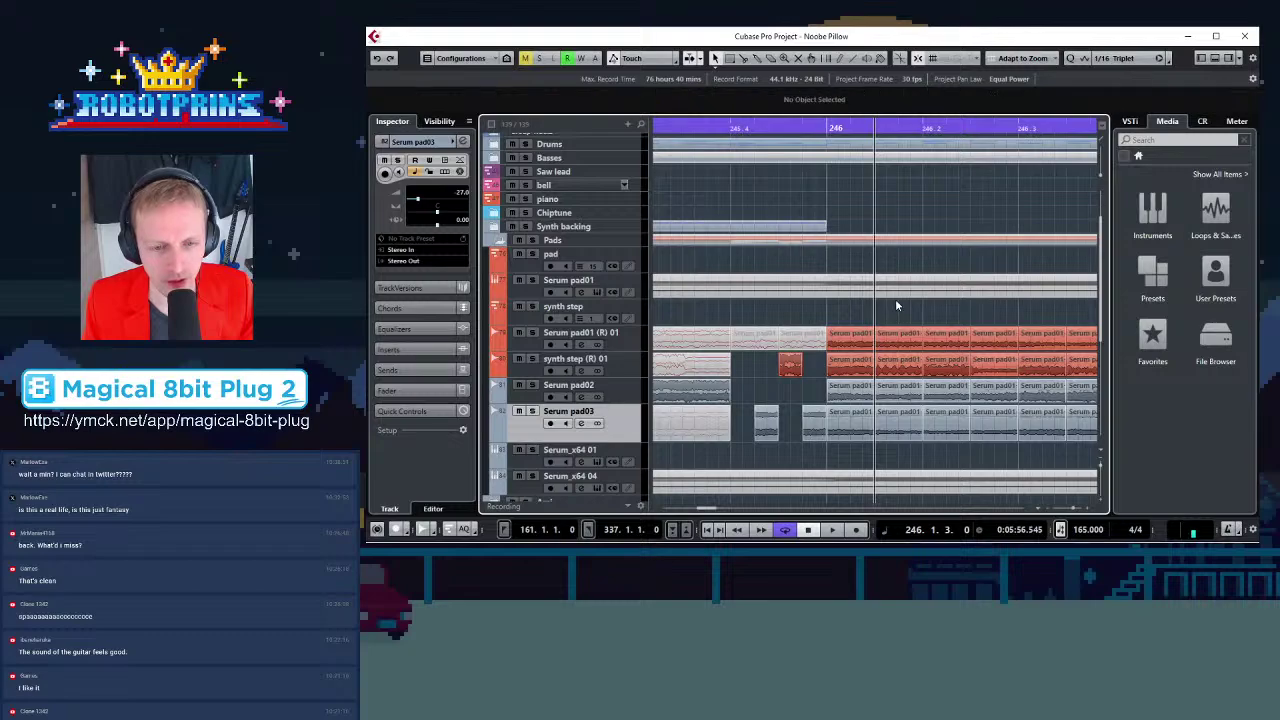
key("g")
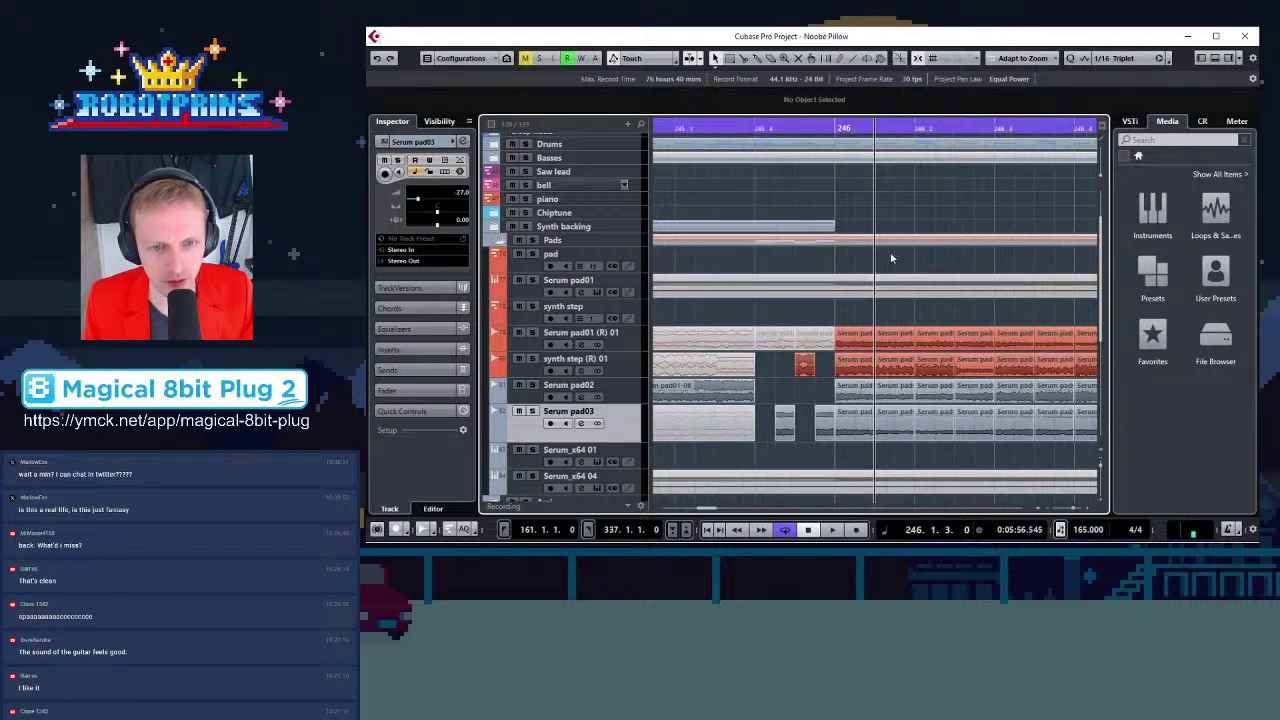
Mute Serum pad02 and Serum pad03 at 246.1.1 and 246.1.3, plus Serum pad01 (R) at 246.1.1 and synth step (R) at 246.1.3
left_click(799, 59)
left_click(855, 339)
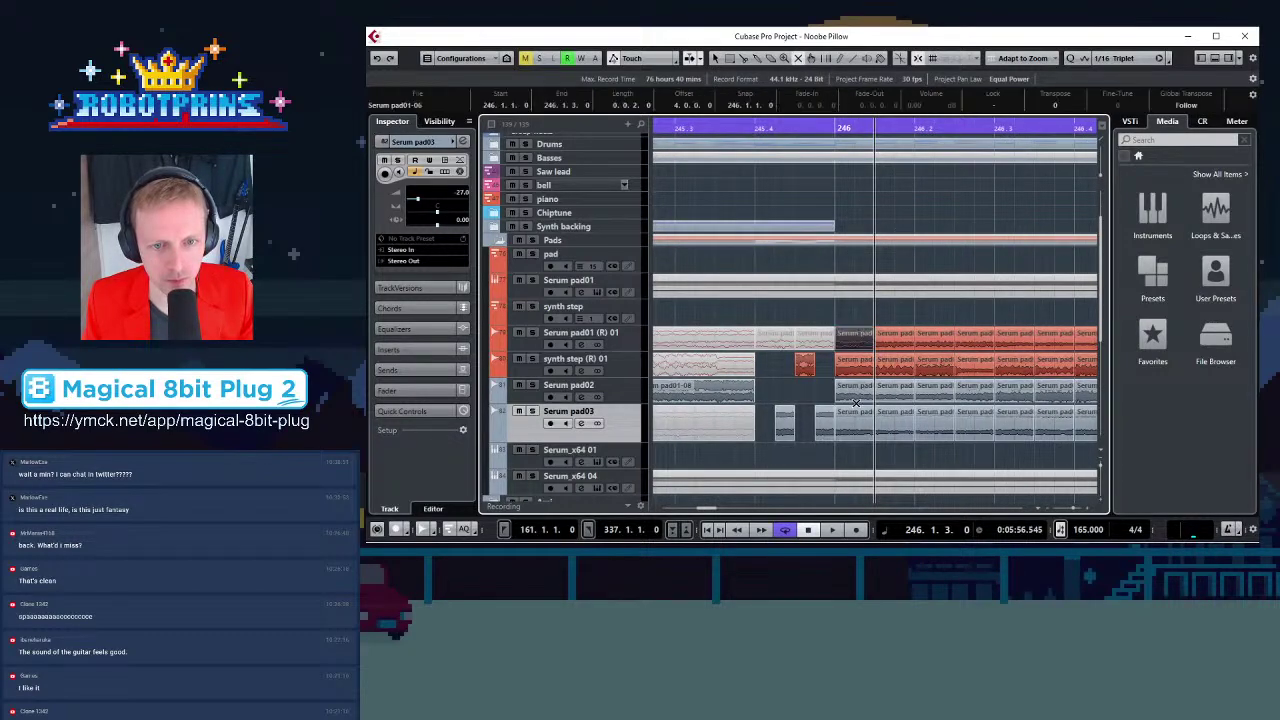
left_click(854, 398)
left_click(856, 428)
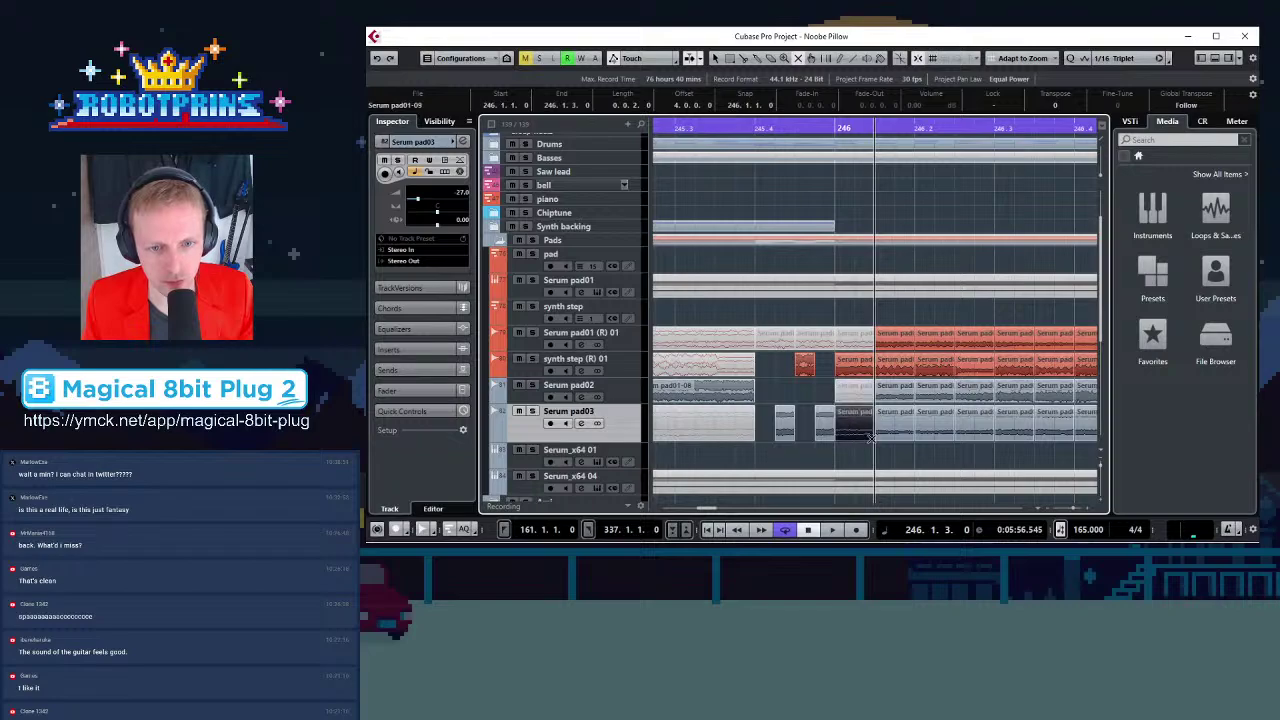
left_click(890, 367)
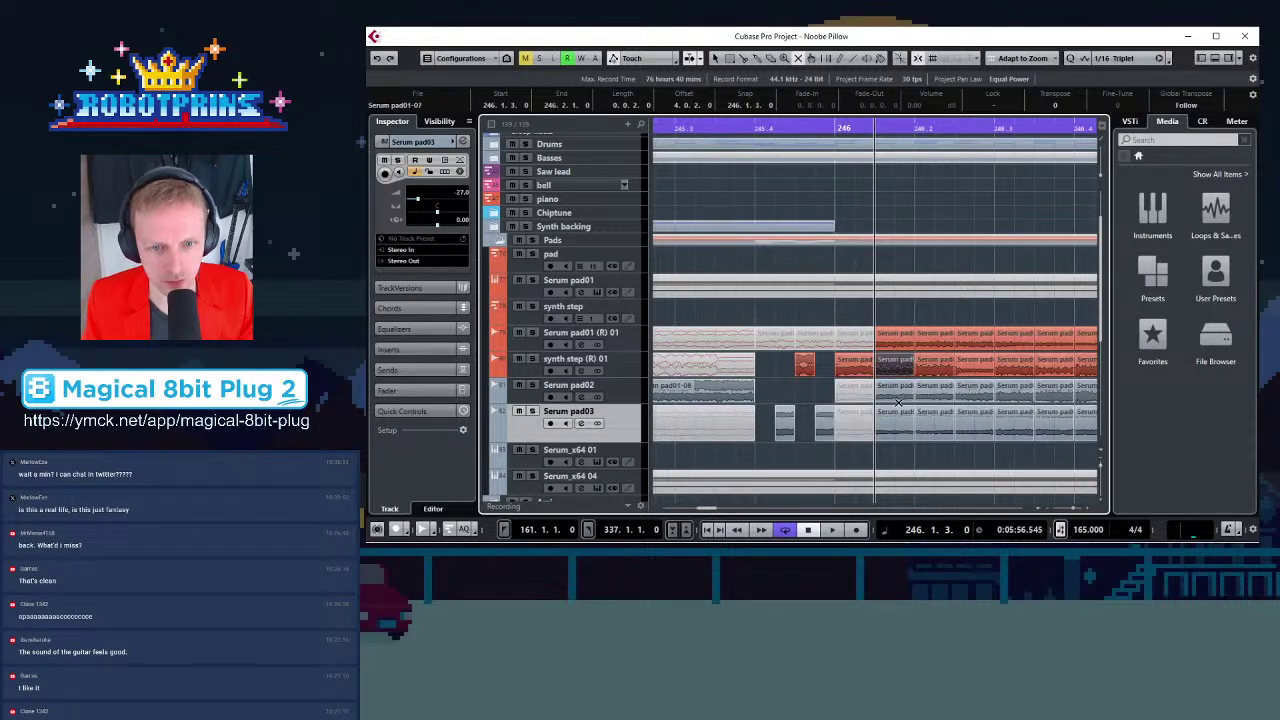
left_click(901, 399)
left_click(901, 427)
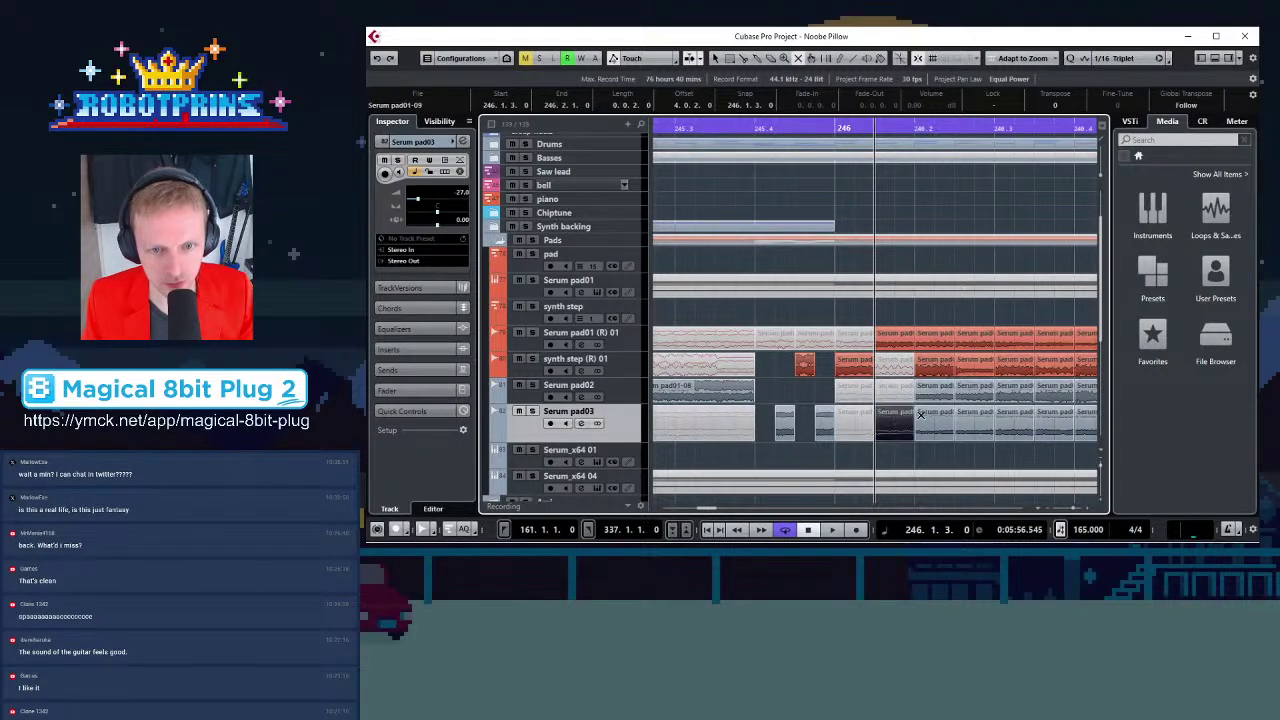
Mute all pad slices except Serum pad03 at 246.2.1, and all except synth step (R) at 246.2.3
left_click(937, 334)
left_click(940, 359)
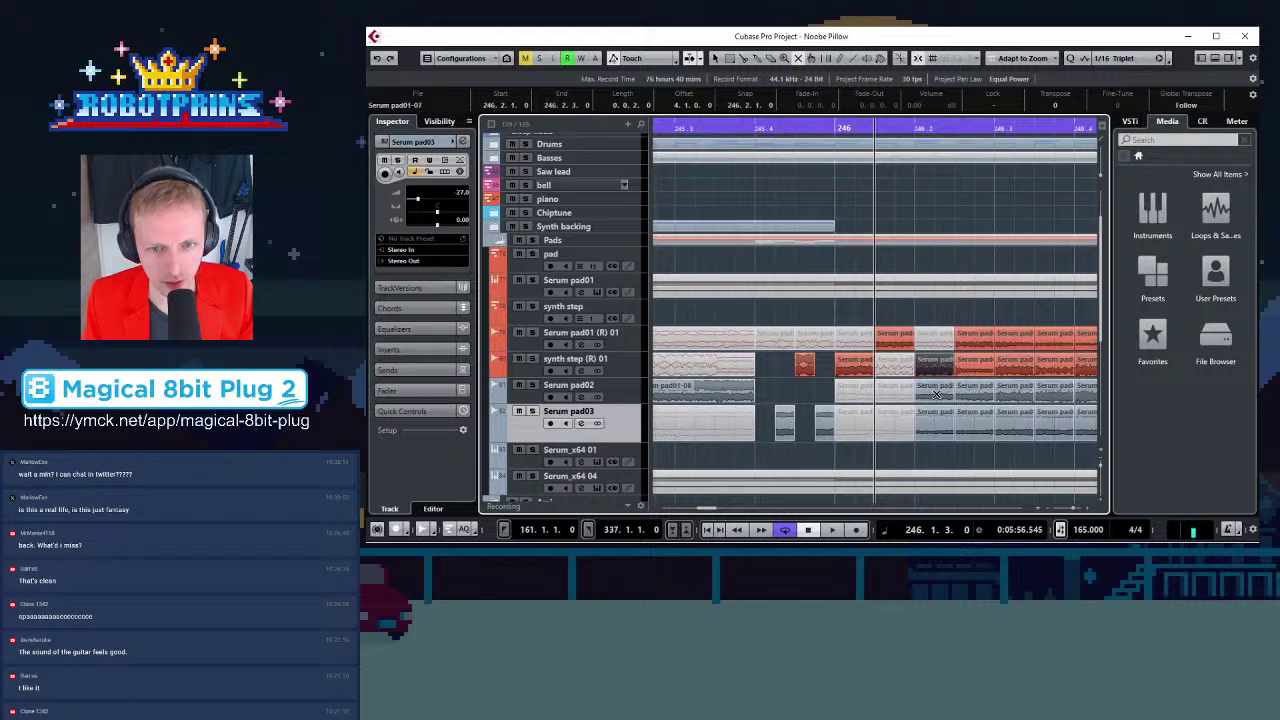
left_click(940, 393)
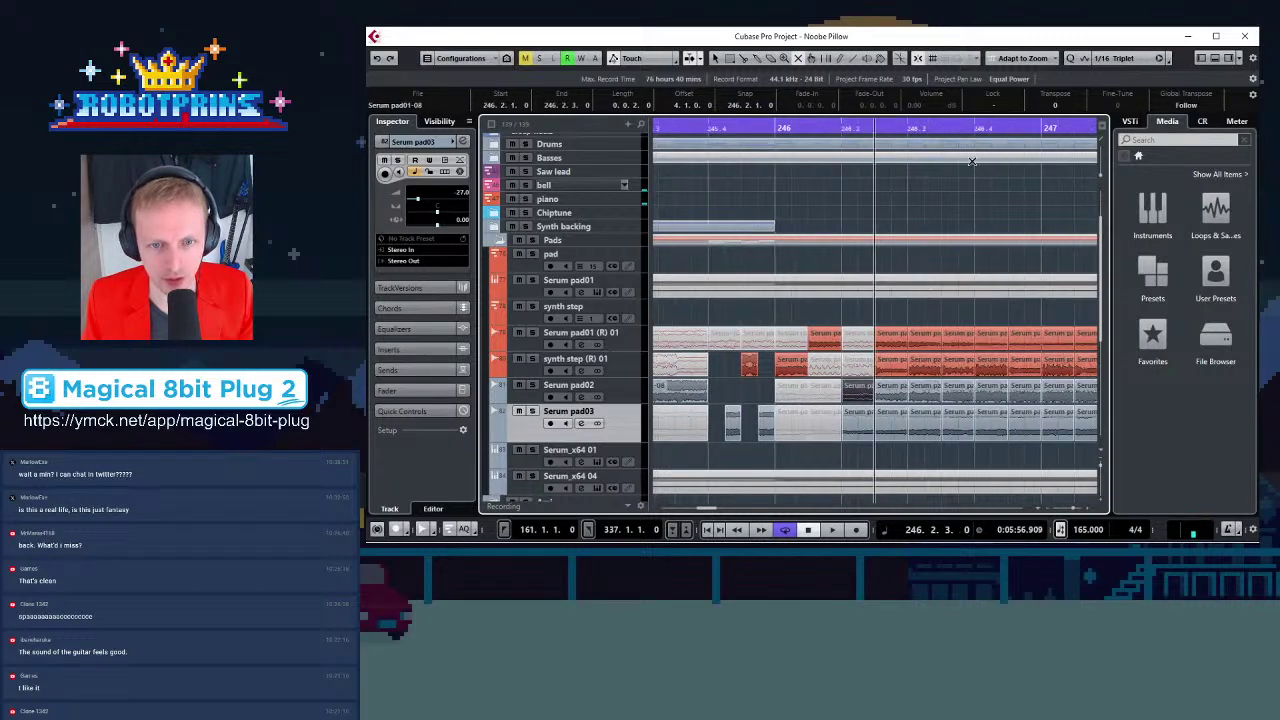
key("g")
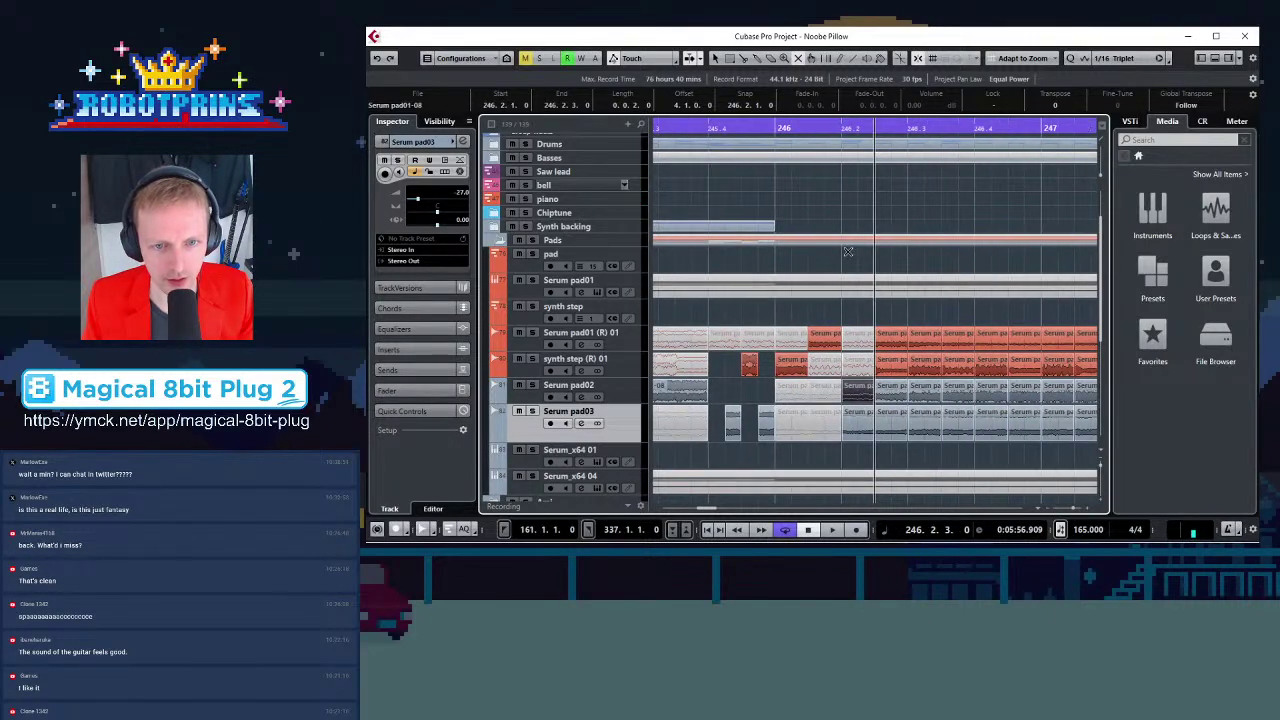
left_click(887, 333)
left_click(891, 391)
left_click(893, 431)
Mute all pad slices except Serum pad01 (R) at 246.3.1, and all except synth step (R) at 246.3.3
left_click(922, 368)
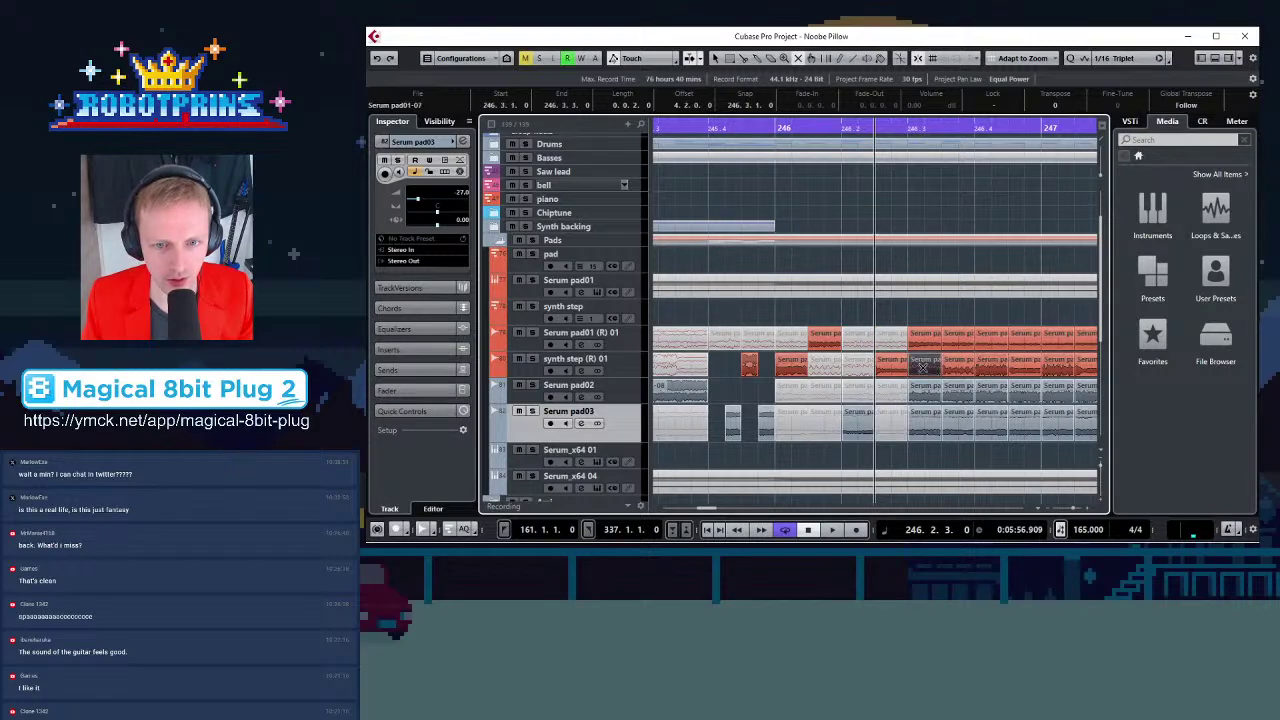
left_click(923, 388)
left_click(926, 431)
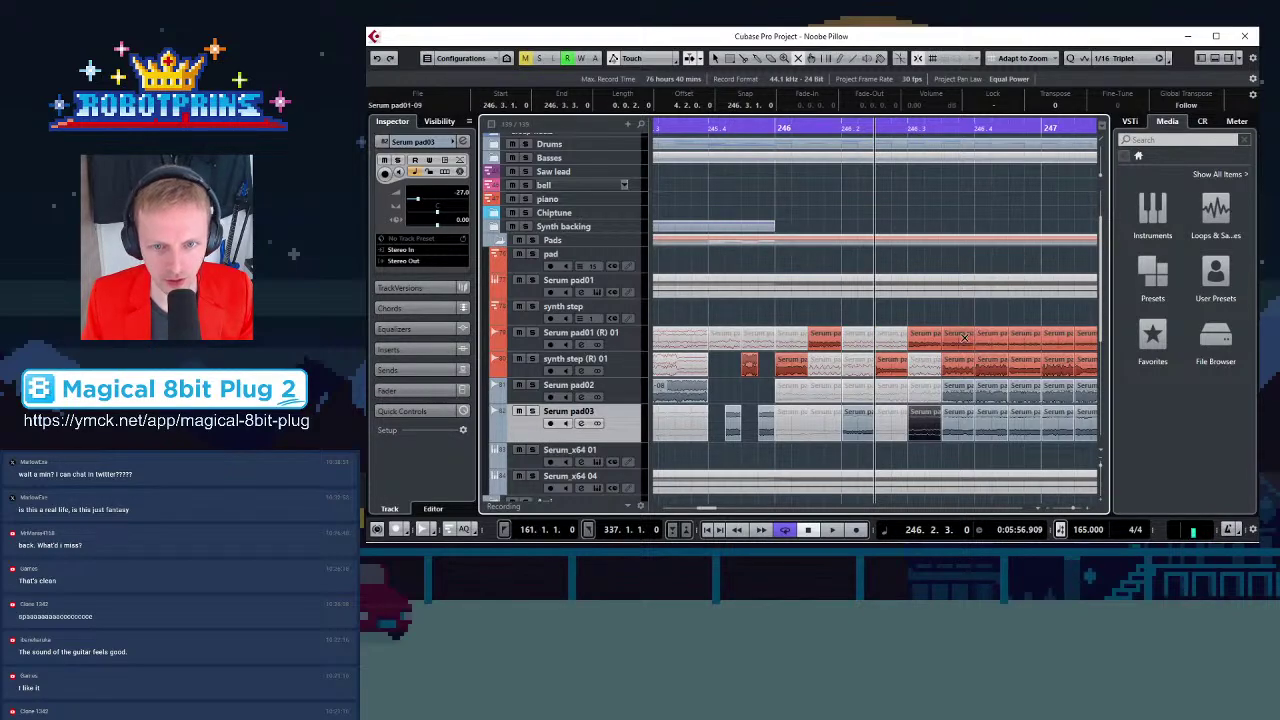
left_click(964, 338)
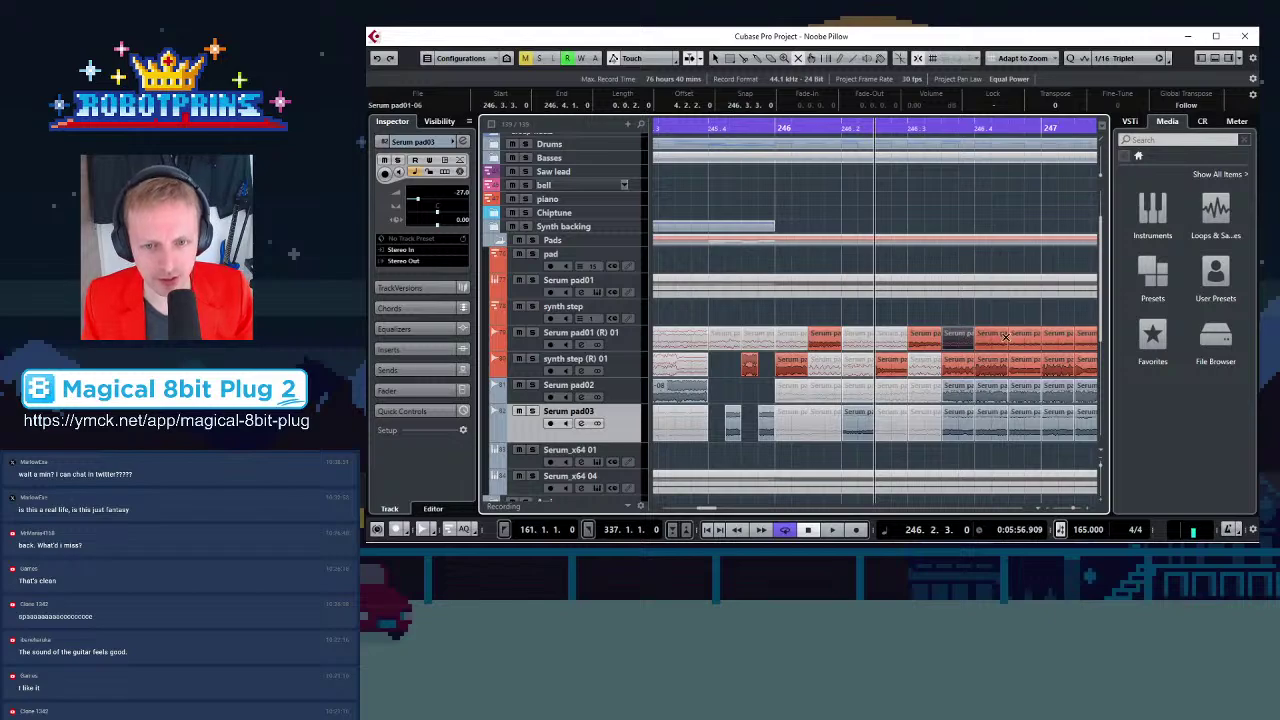
left_click(1004, 334)
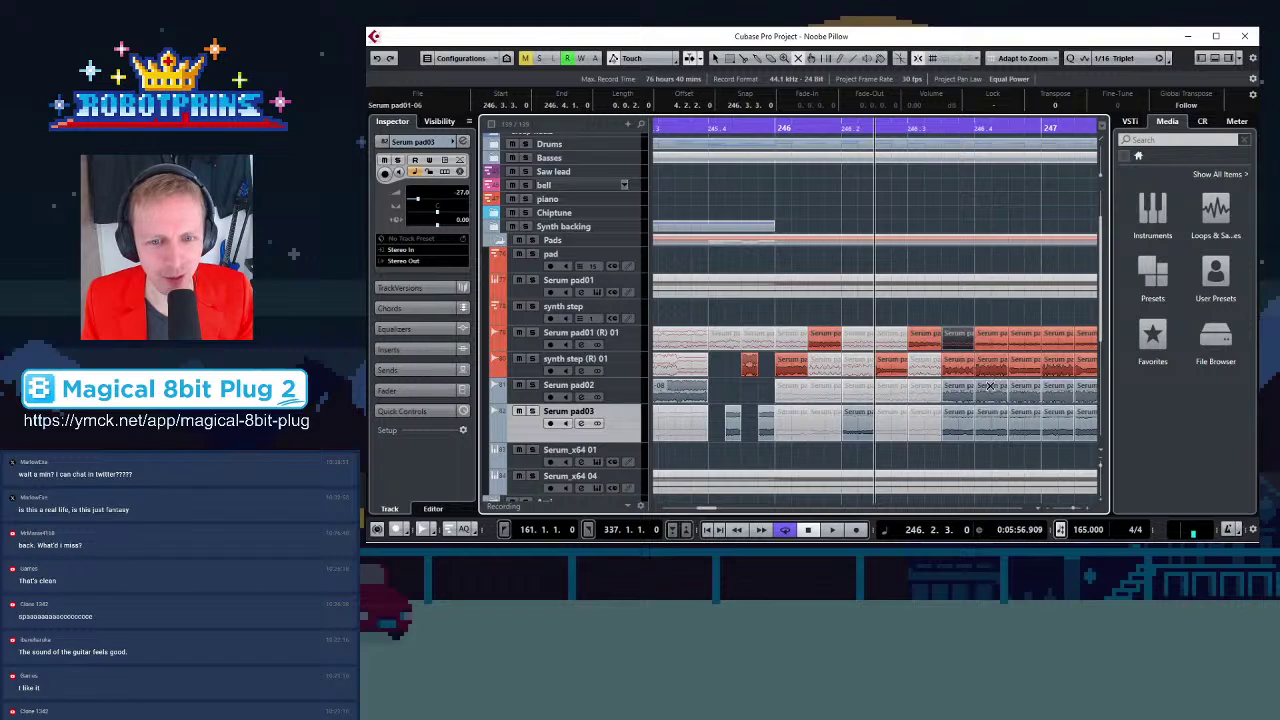
left_click(959, 389)
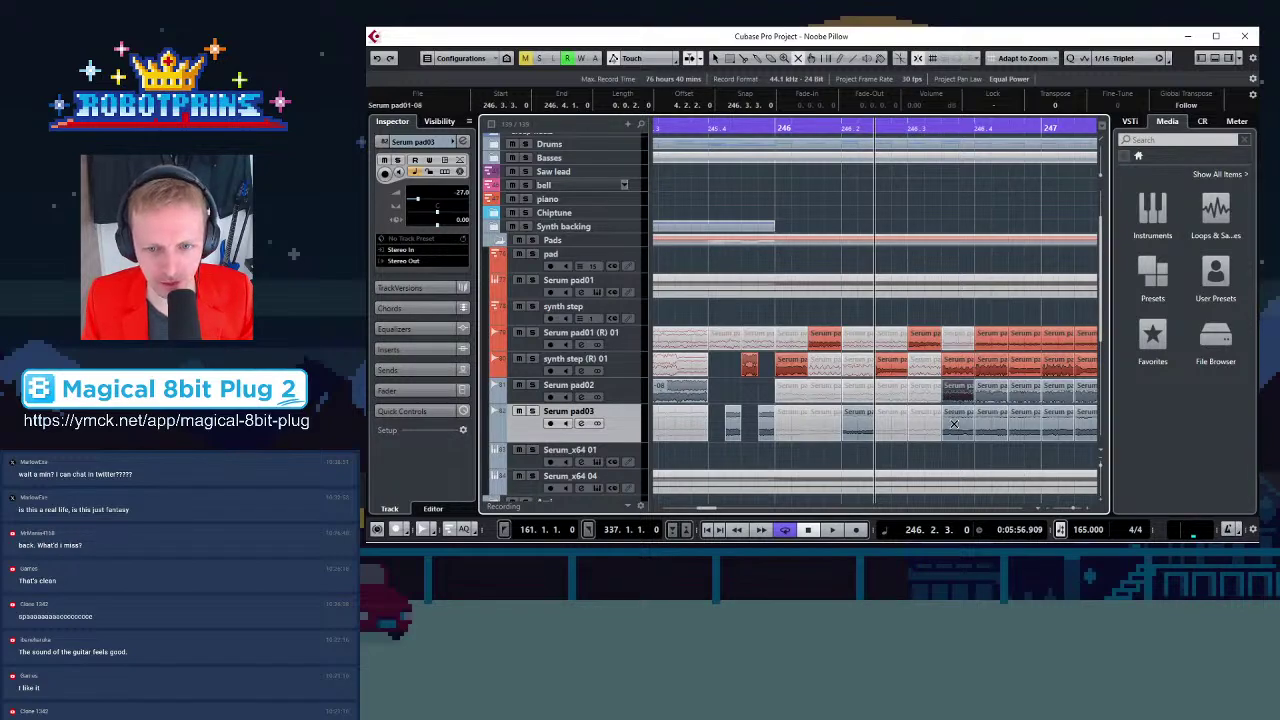
left_click(955, 424)
Mute all pad slices except Serum pad03 at 246.4.1, and play the pattern back
left_click(998, 391)
left_click(993, 363)
left_click_drag(988, 337, 1040, 341)
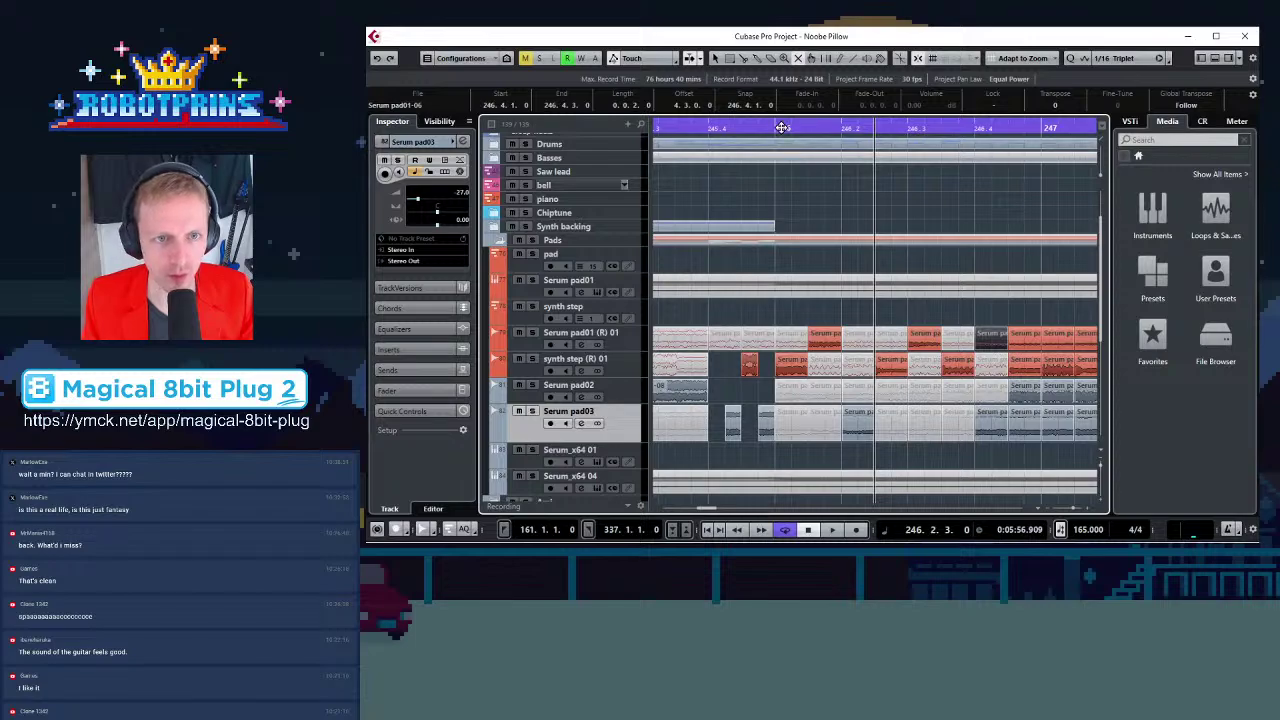
key("space")
key("space")
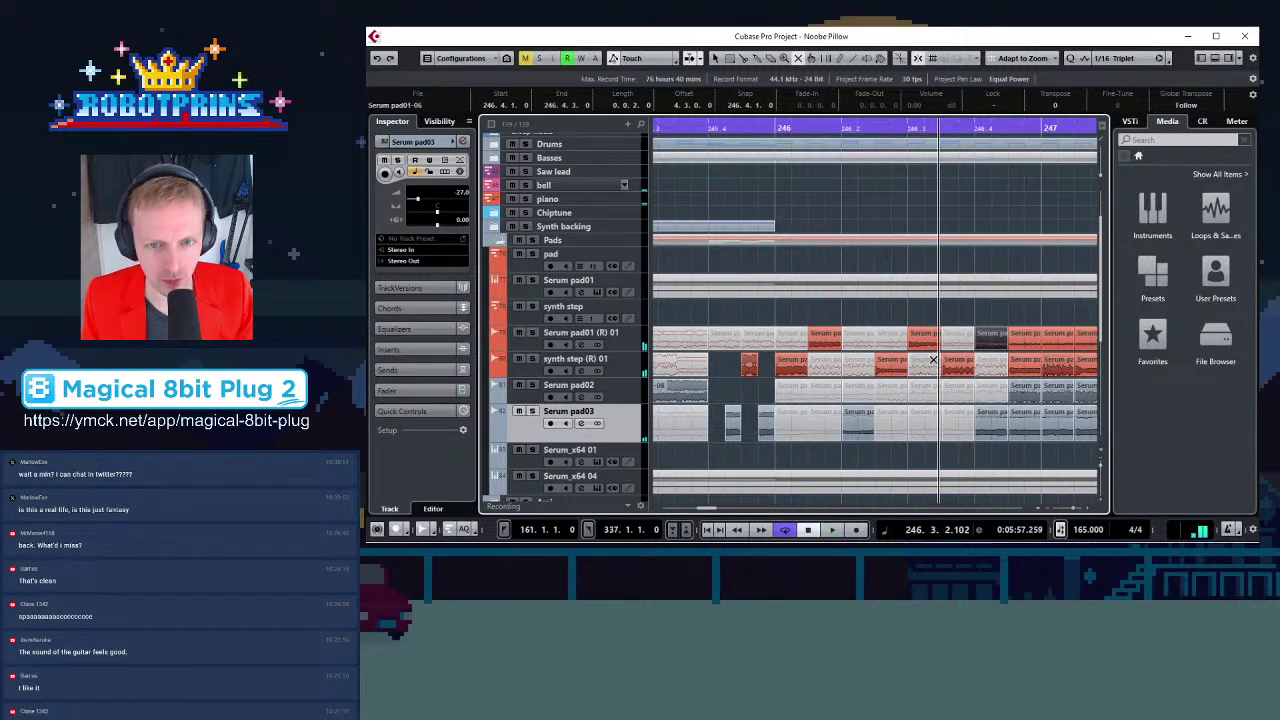
left_click(773, 131)
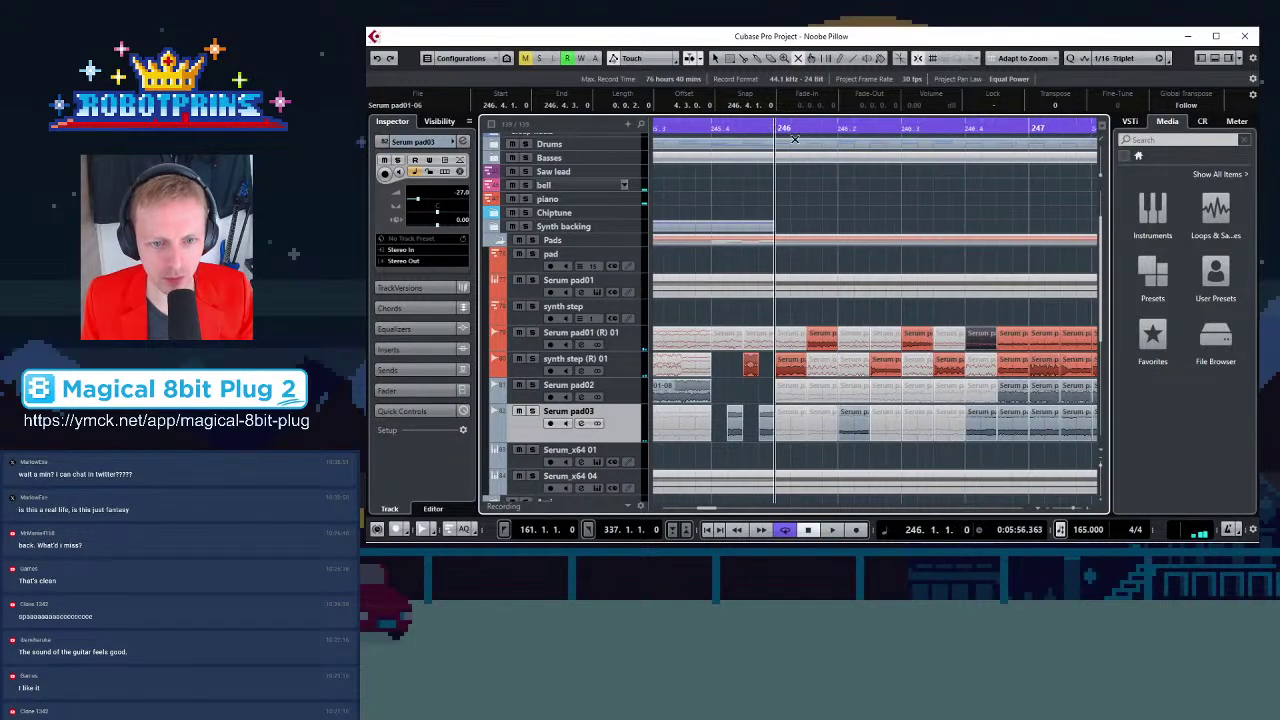
Delete the Serum pad03 slices from 246.1.1 through 246.3.3
left_click(714, 59)
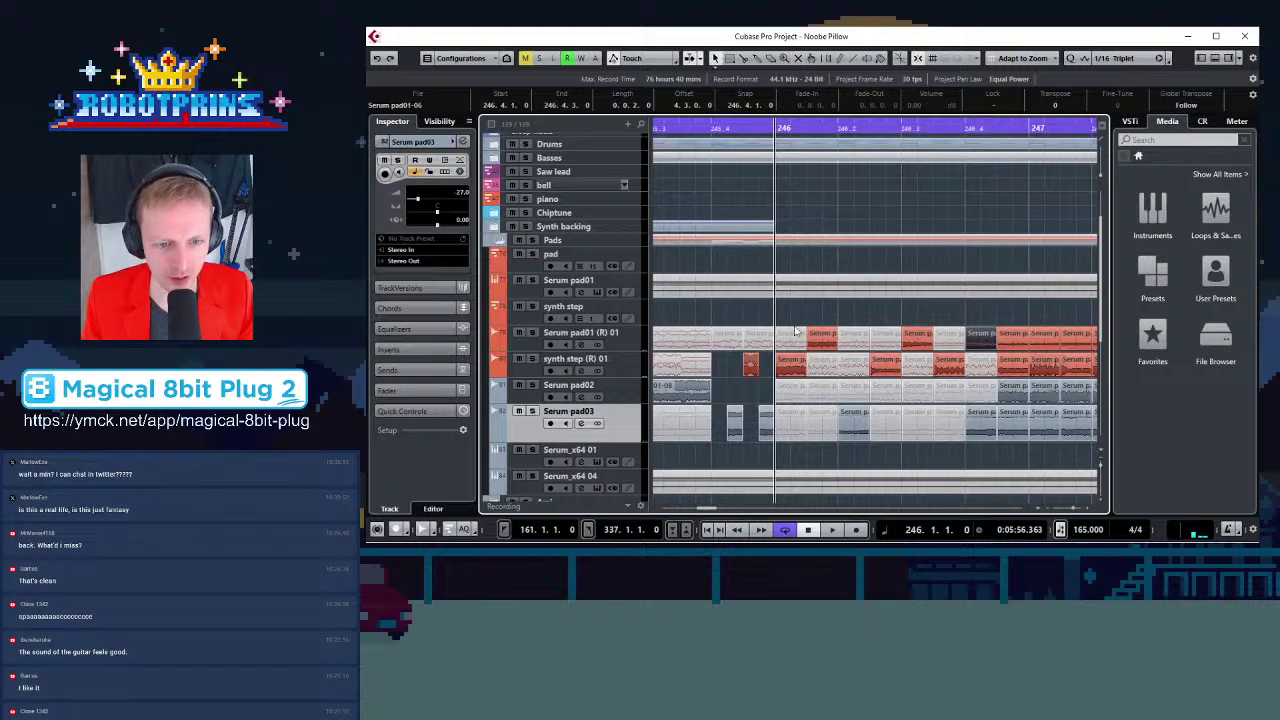
left_click_drag(780, 482, 945, 428)
left_click(842, 450)
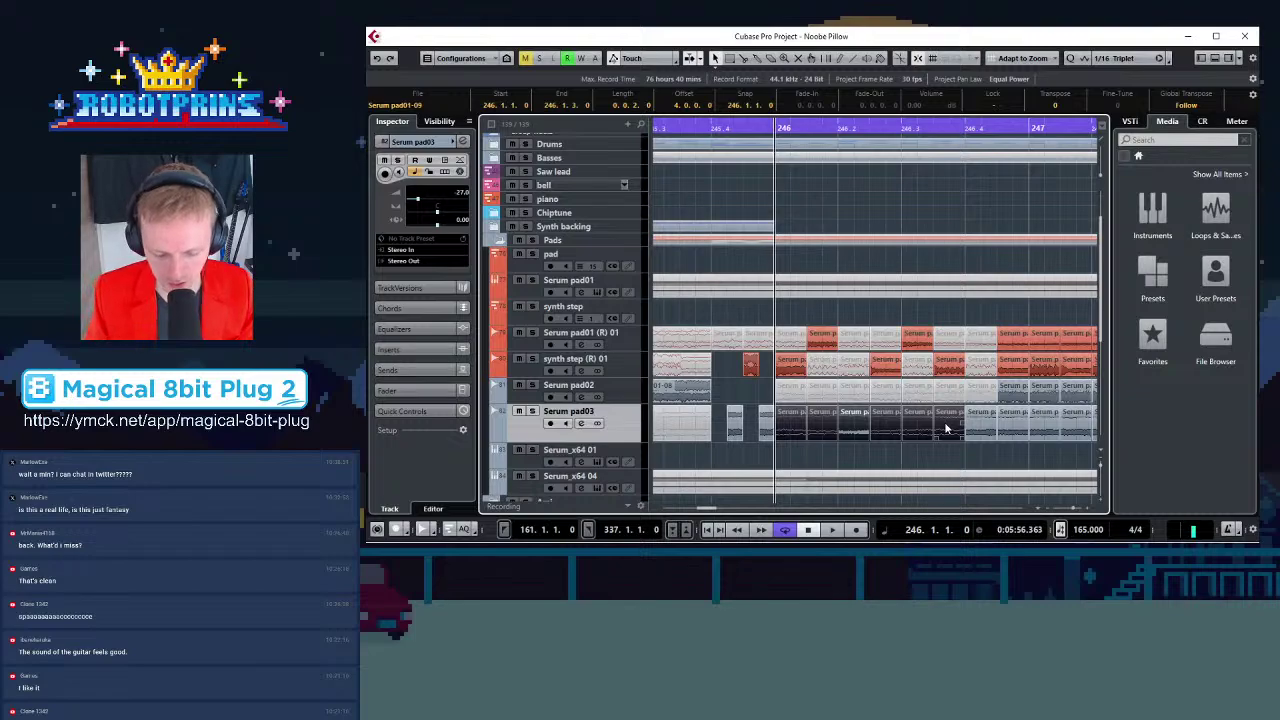
key("Delete")
Try moving the Serum pad03 slice at 246.4.1 to 246.2.1, play it back, and undo the last changes
key("g")
key("g")
key("h")
key("h")
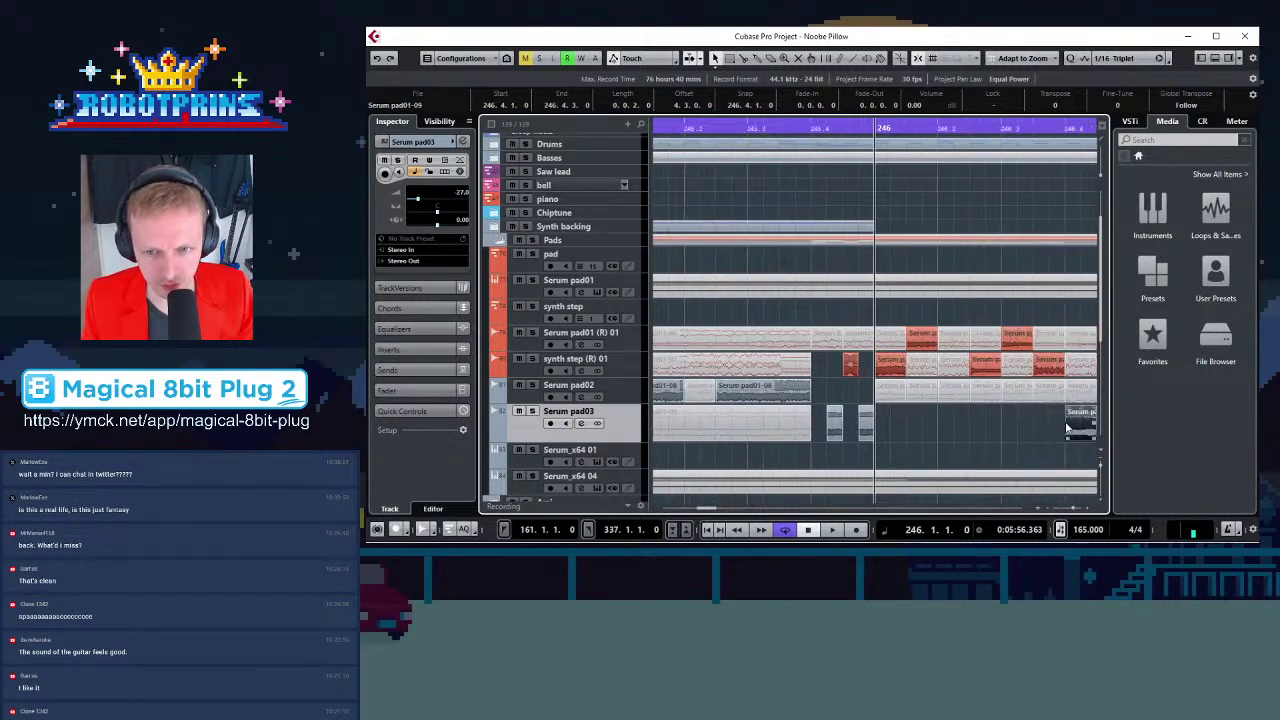
left_click_drag(1088, 426, 955, 430)
key("space")
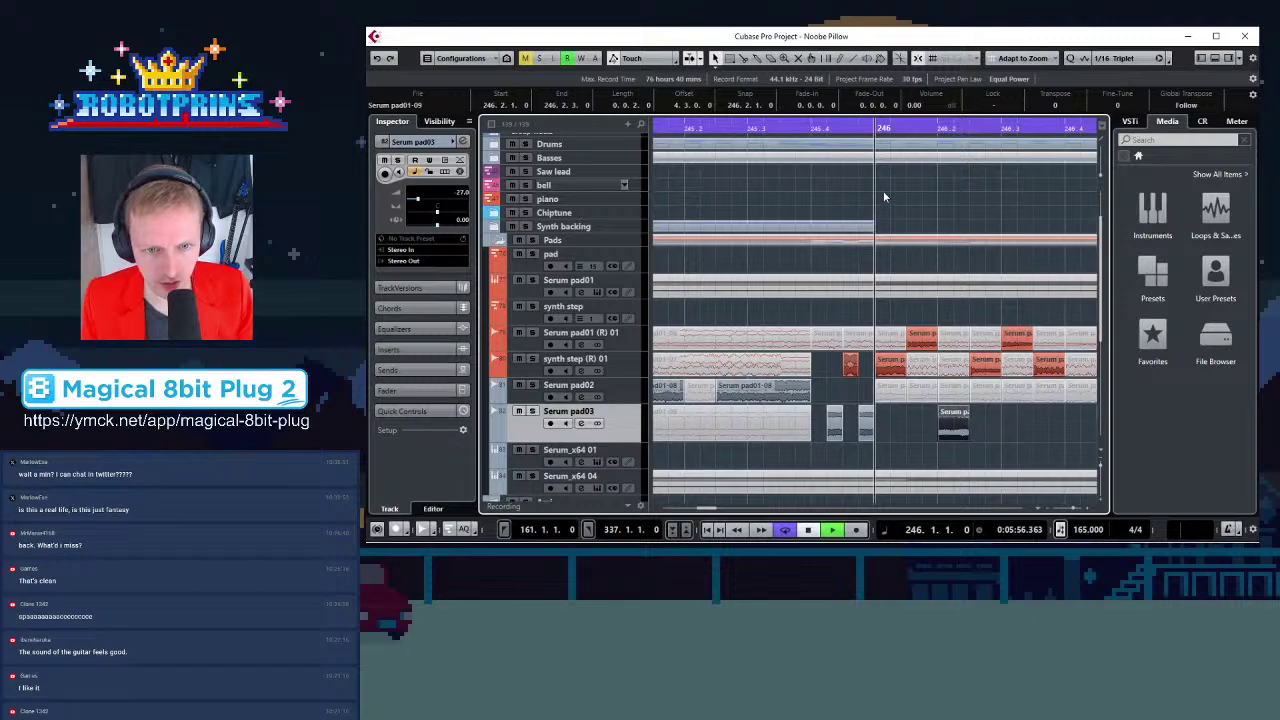
key("space")
key("g")
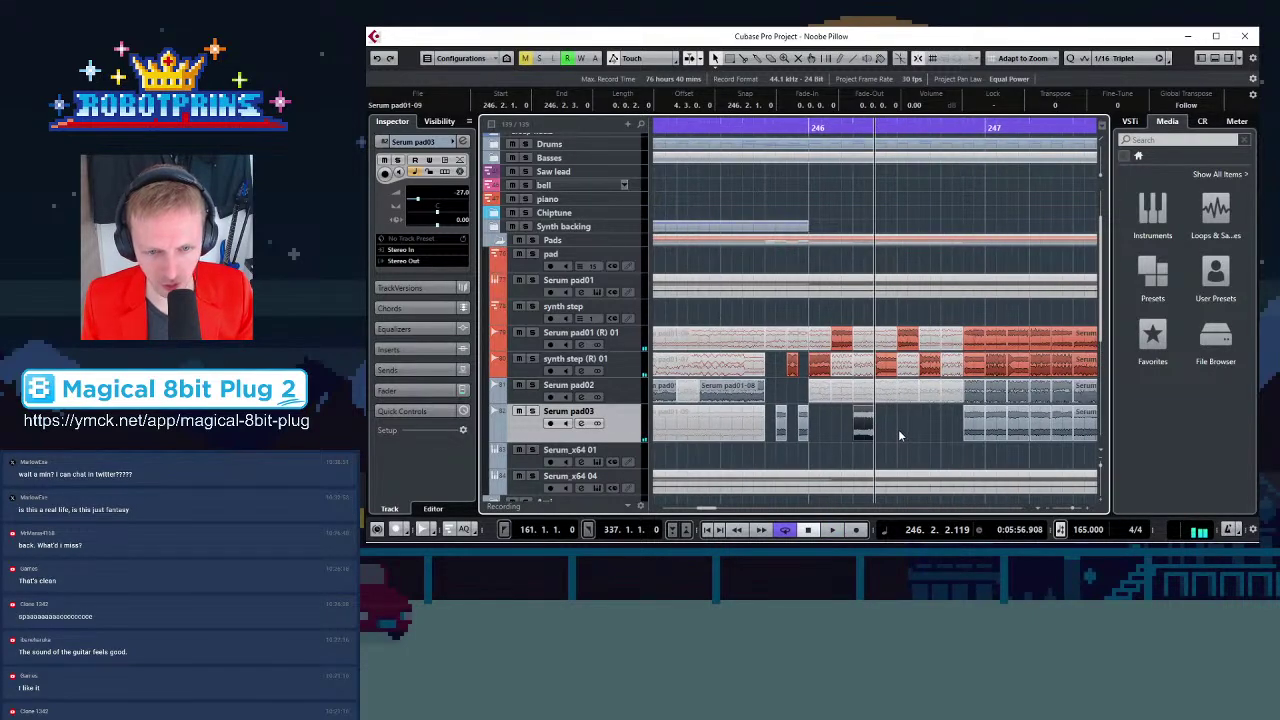
key("ctrl+z")
key("ctrl+z")
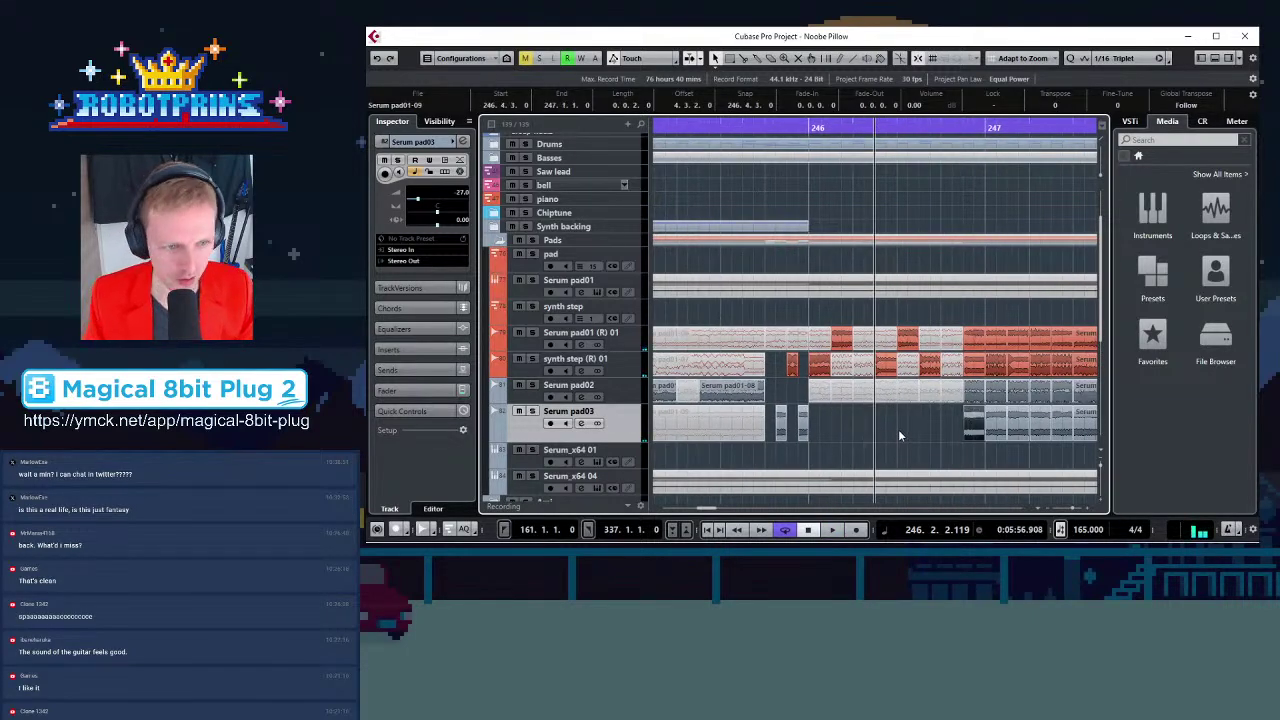
Solo Serum pad03 and play it from just before bar 247 into bar 248
left_click(532, 411)
left_click(957, 131)
key("space")
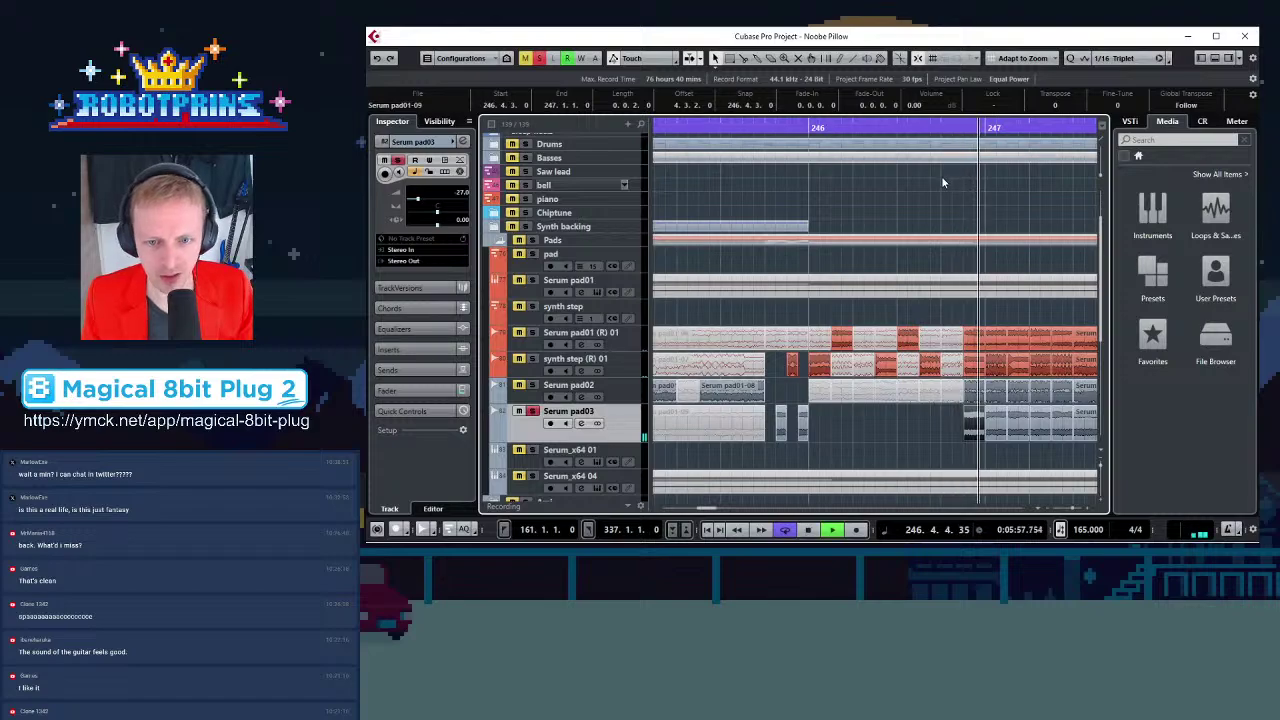
key("g")
key("g")
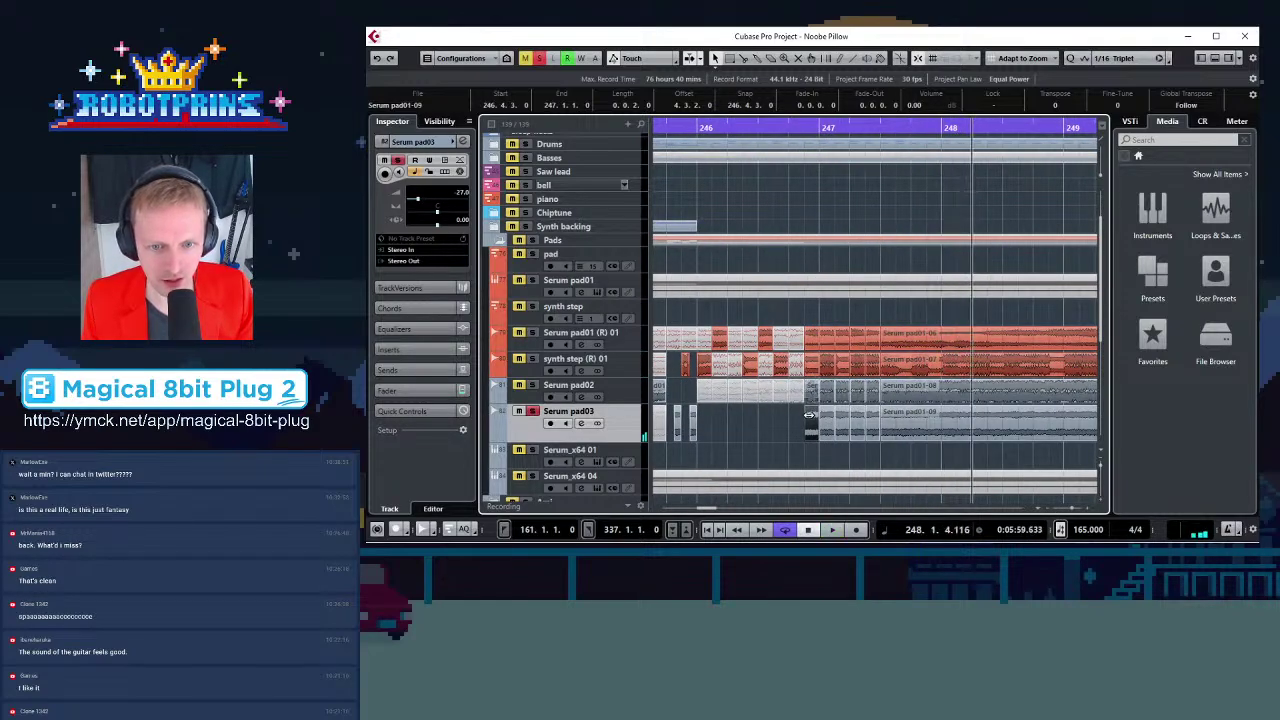
key("space")
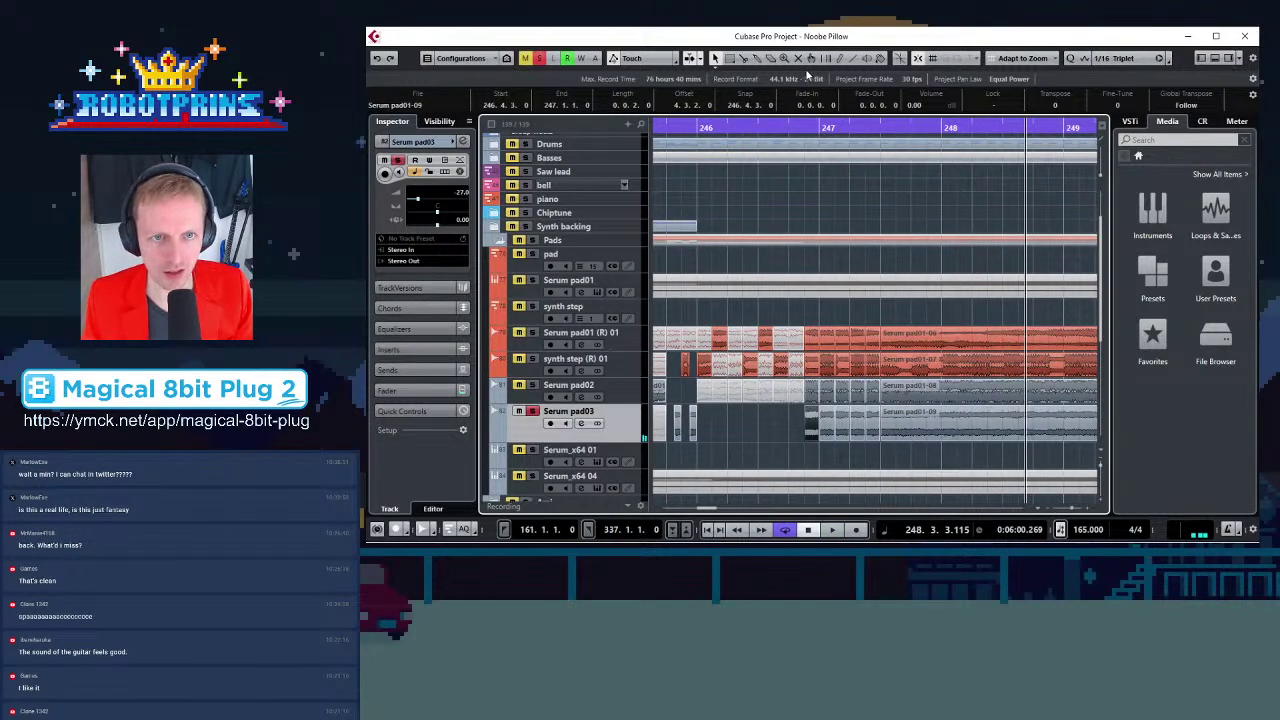
Split the long Serum pad03 event at 248.3.1 and 248.4.1, and return to the selection tool
left_click(743, 60)
left_click(1003, 422)
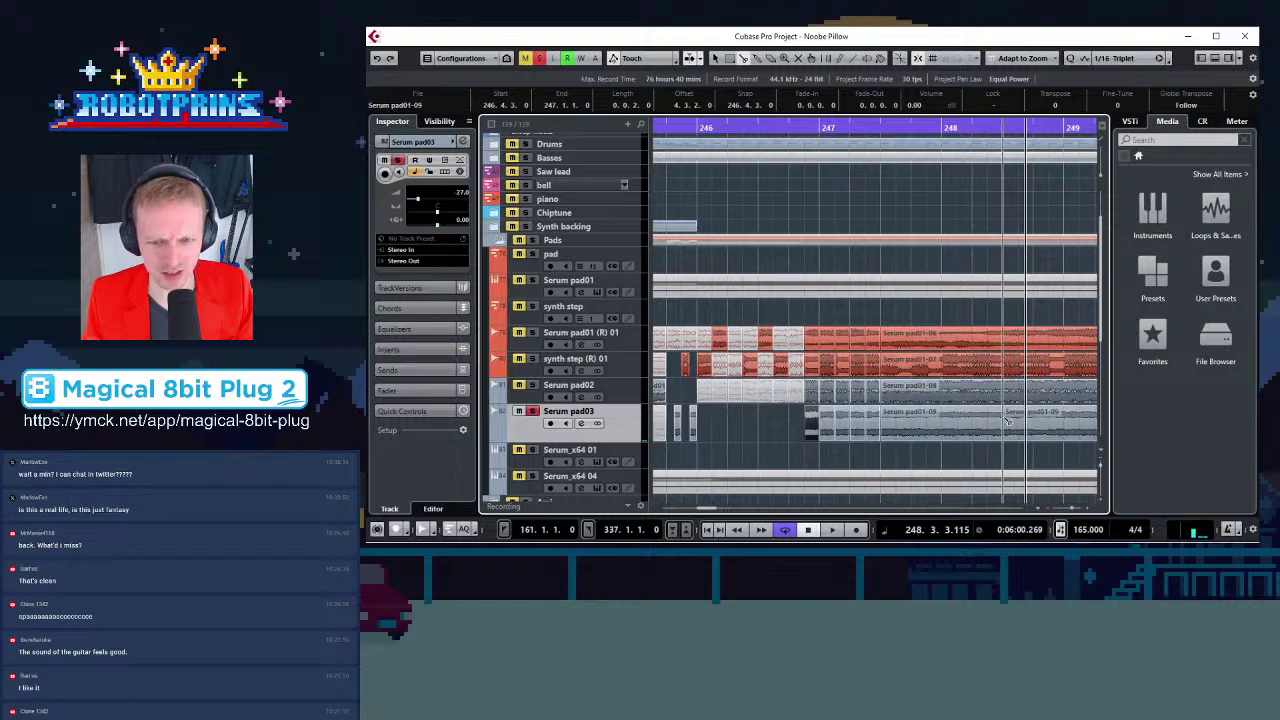
left_click(1026, 427)
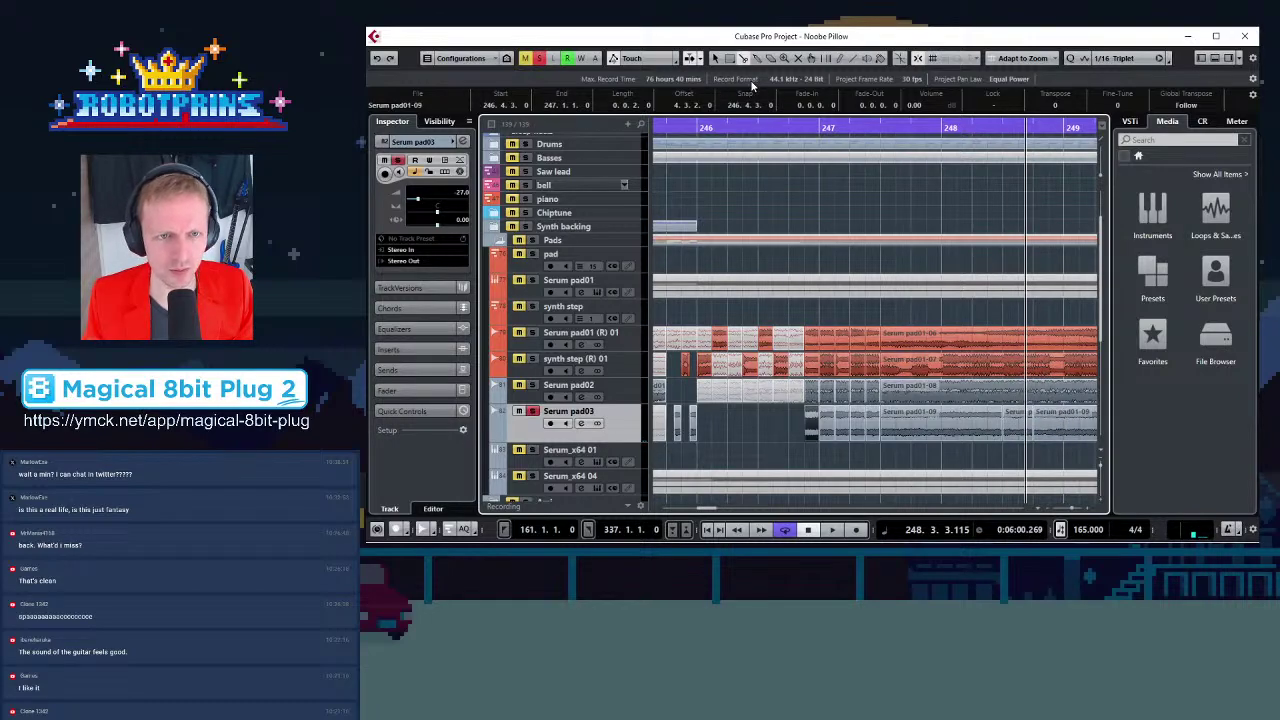
left_click(716, 58)
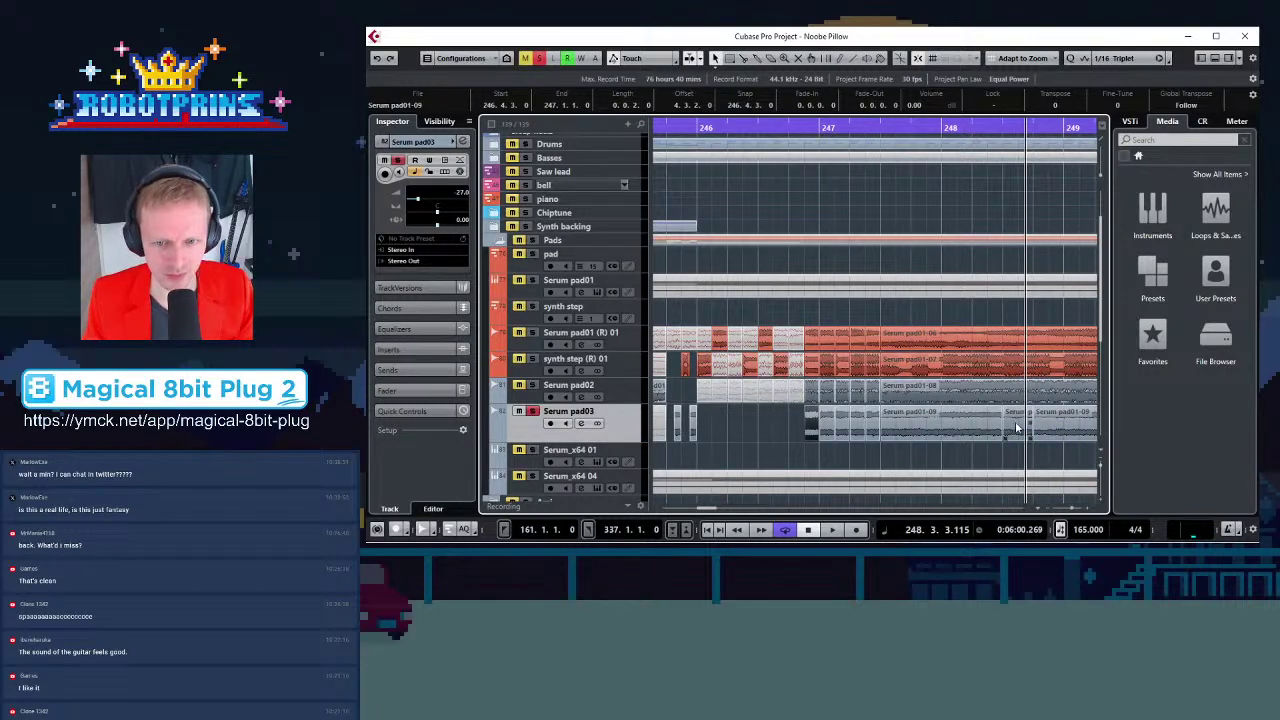
Place the cut-out Serum pad03 slice at 246.2.1, ending at 246.2.3, and play from bar 246 with both (R) tracks also soloed
left_click_drag(1012, 425, 736, 440)
left_click(700, 128)
key("space")
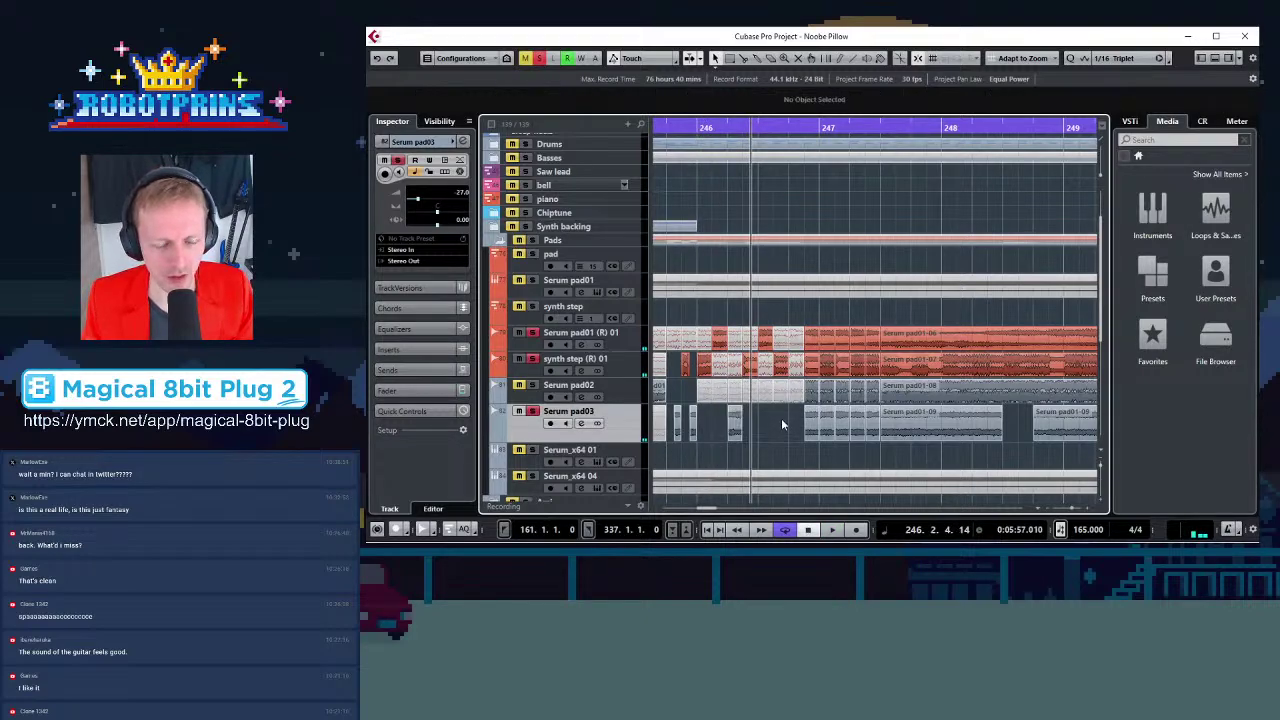
Delete the Serum pad03 slices between 246.4.3 and 248.3.1, and trim the remaining long event to start at 250.1.1
left_click_drag(781, 418, 968, 432)
key("Delete")
key("g")
key("g")
key("g")
key("g")
key("g")
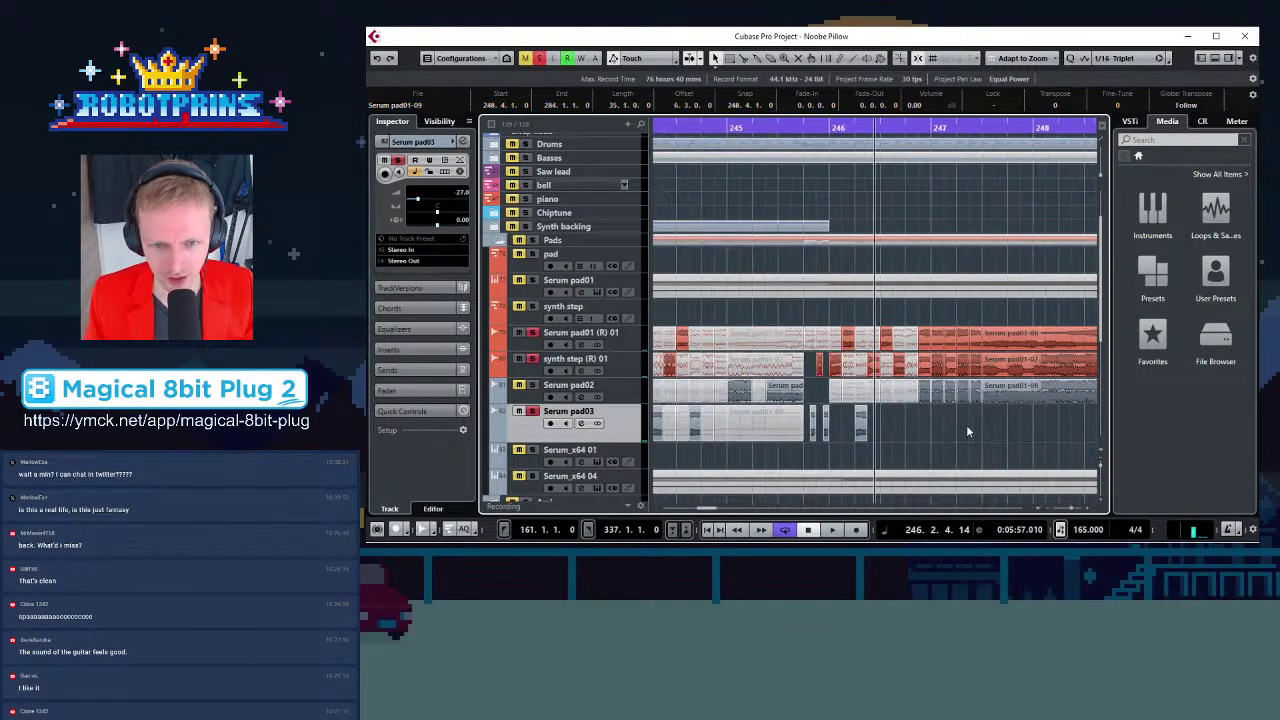
left_click(1000, 127)
left_click_drag(989, 436, 1049, 437)
key("h")
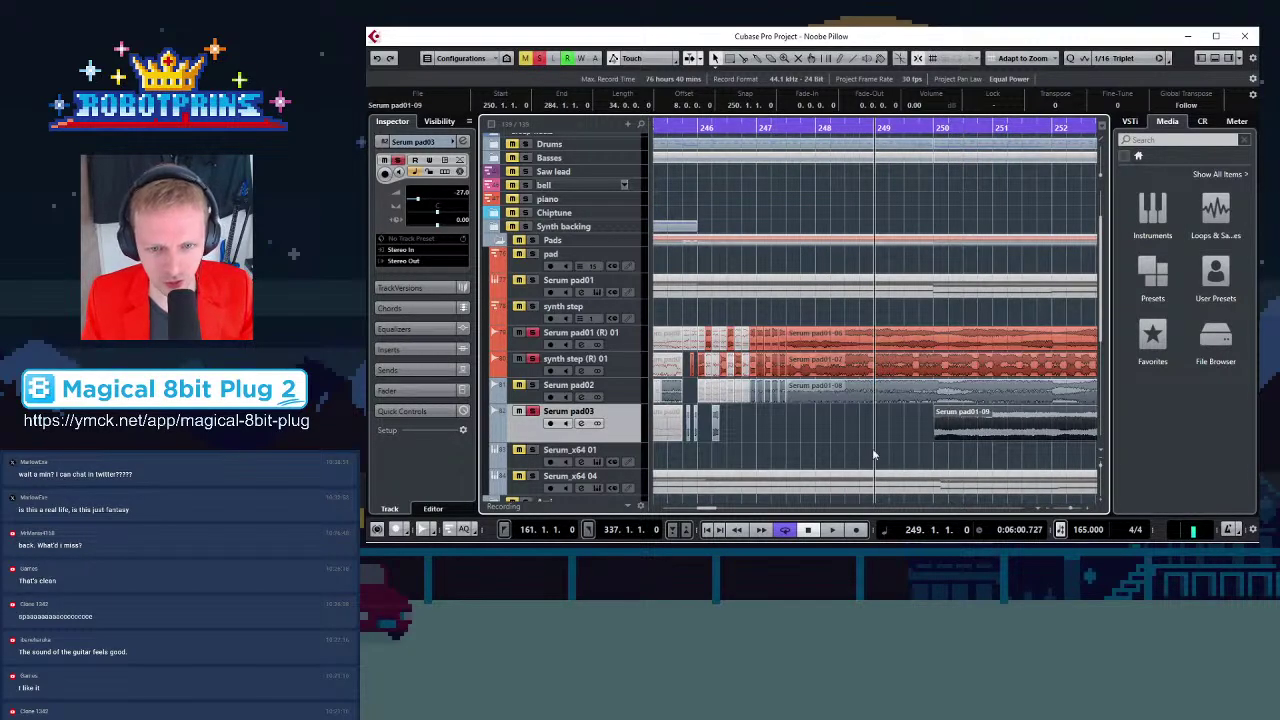
Copy the Serum pad03 slice at 246.2.1 to 246.3.3
key("g")
left_click(729, 129)
key("h")
key("h")
key("h")
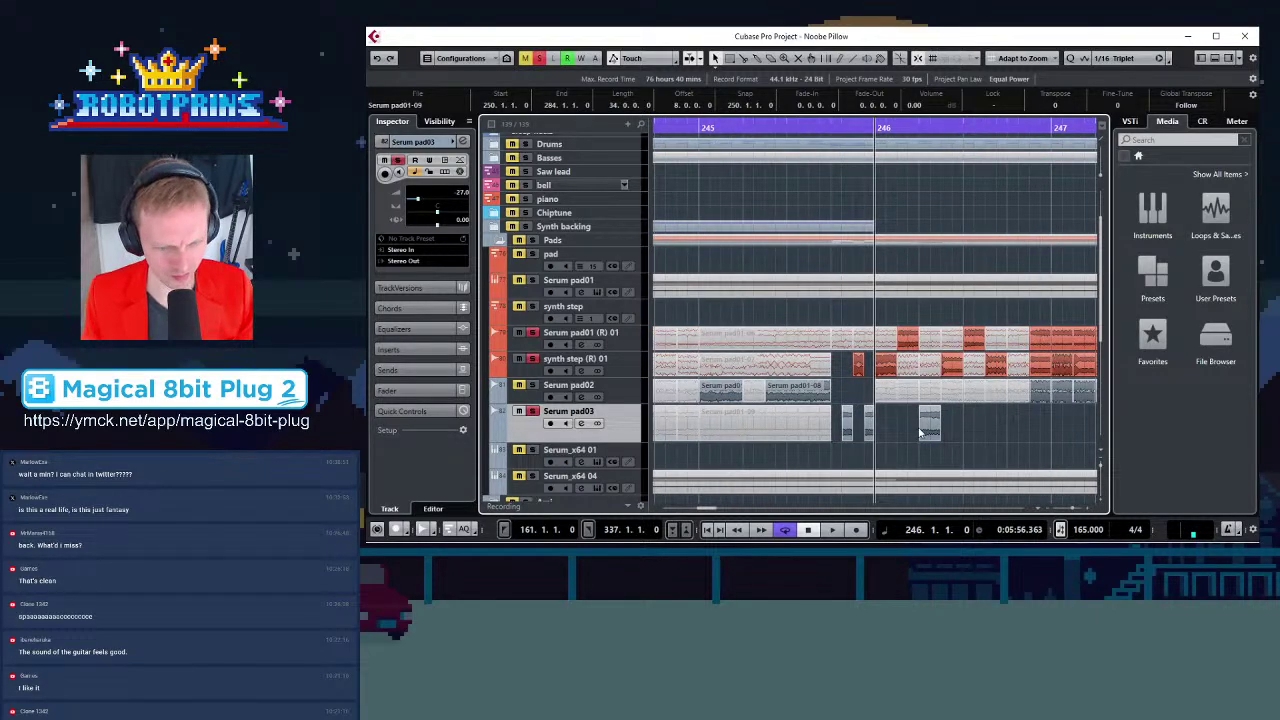
key("g")
key("g")
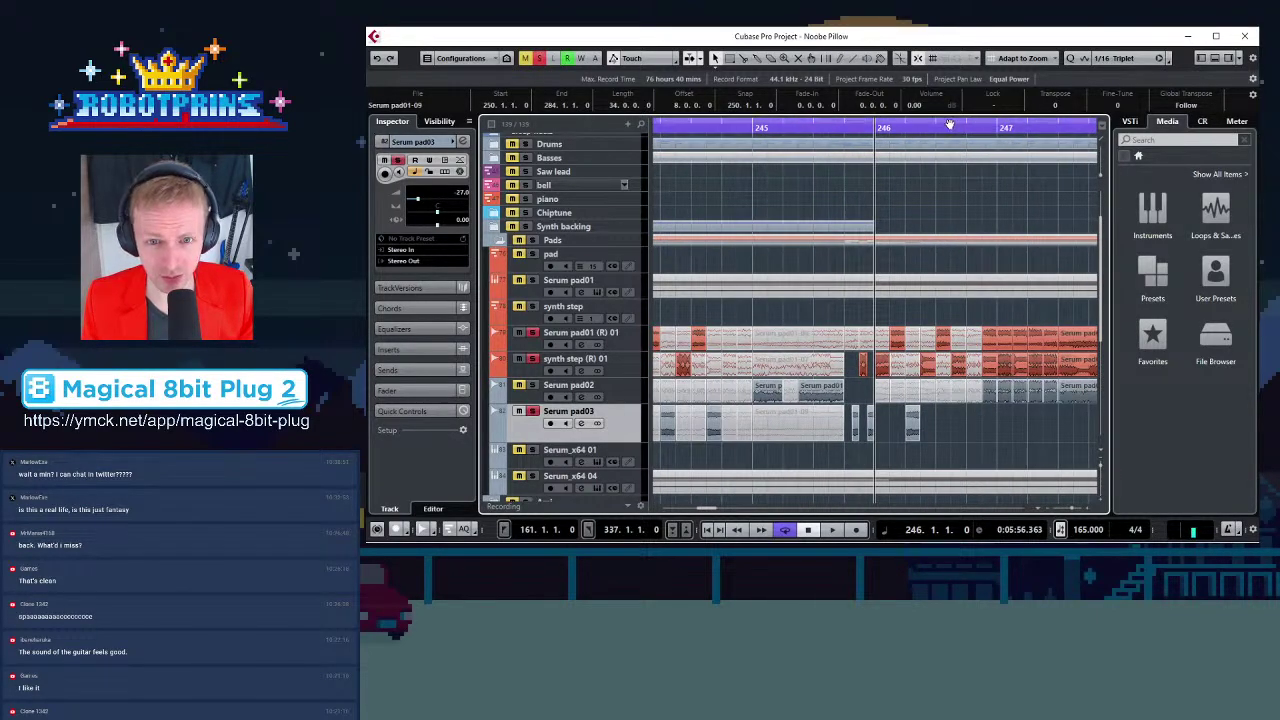
left_click(949, 124)
key("h")
key("h")
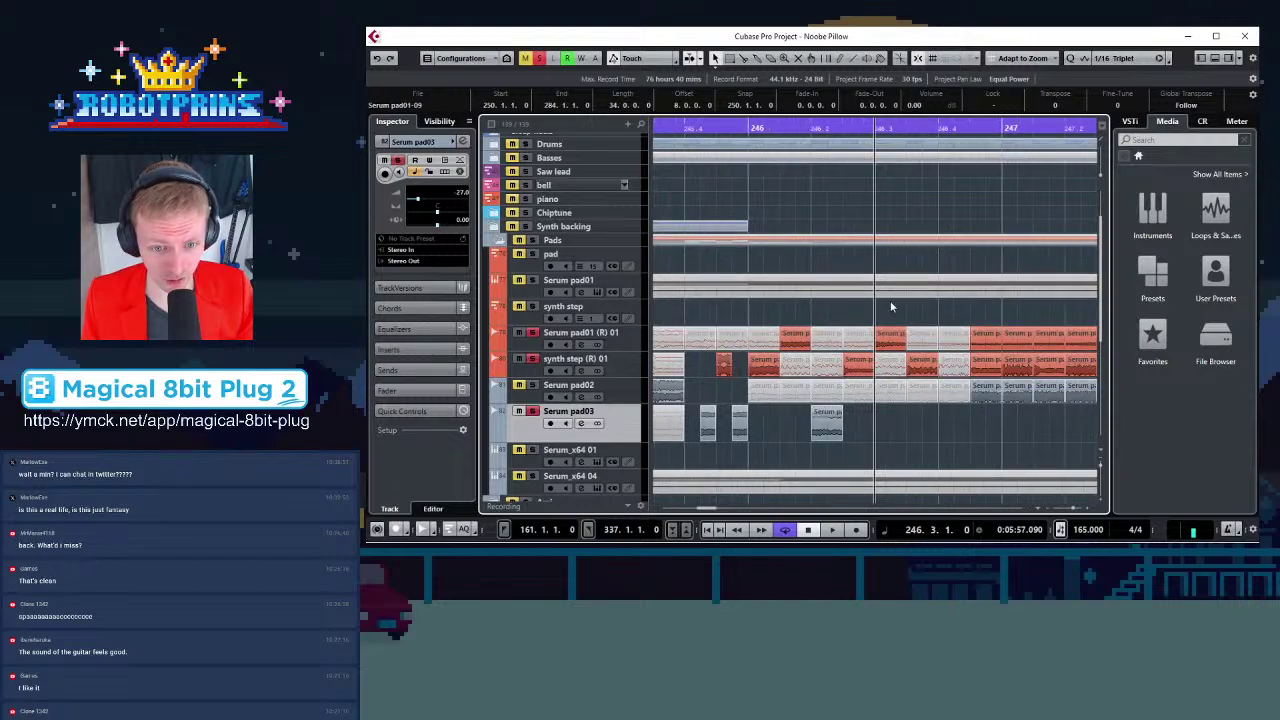
left_click(874, 418)
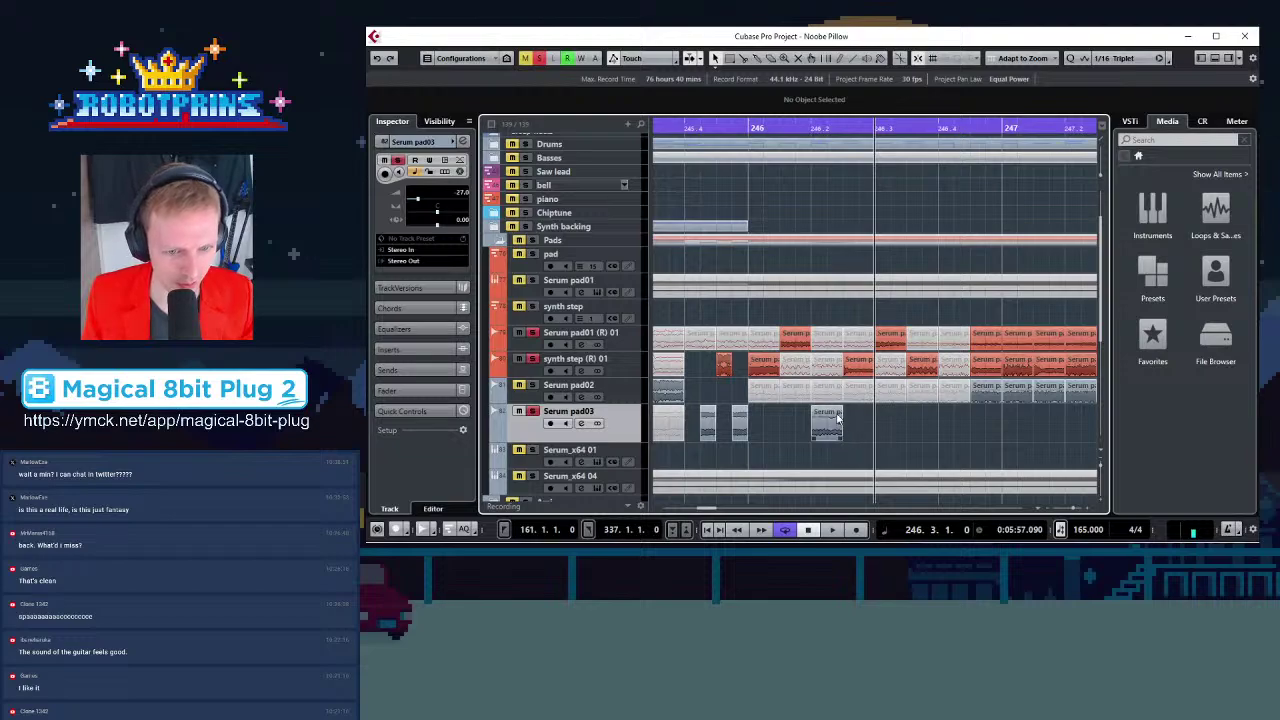
left_click_drag(827, 425, 926, 421)
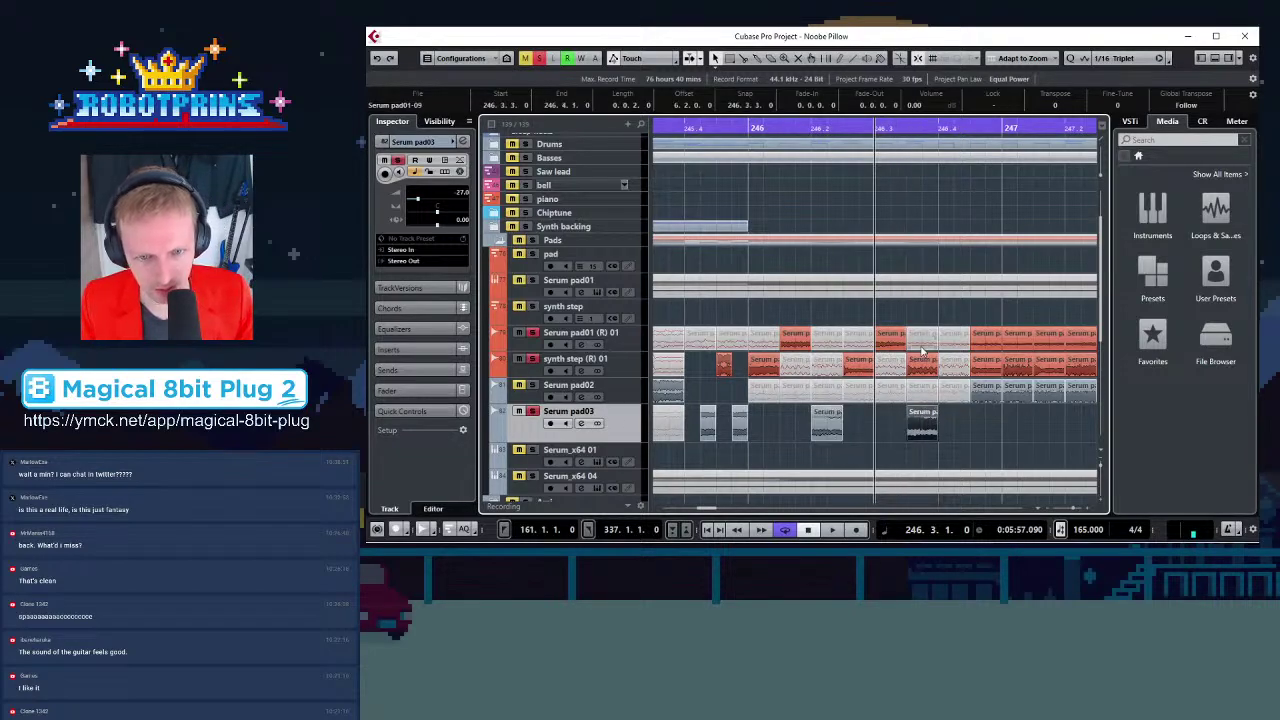
Mute the synth step (R) slice at 246.3.3 and play back from bar 246
left_click(924, 364)
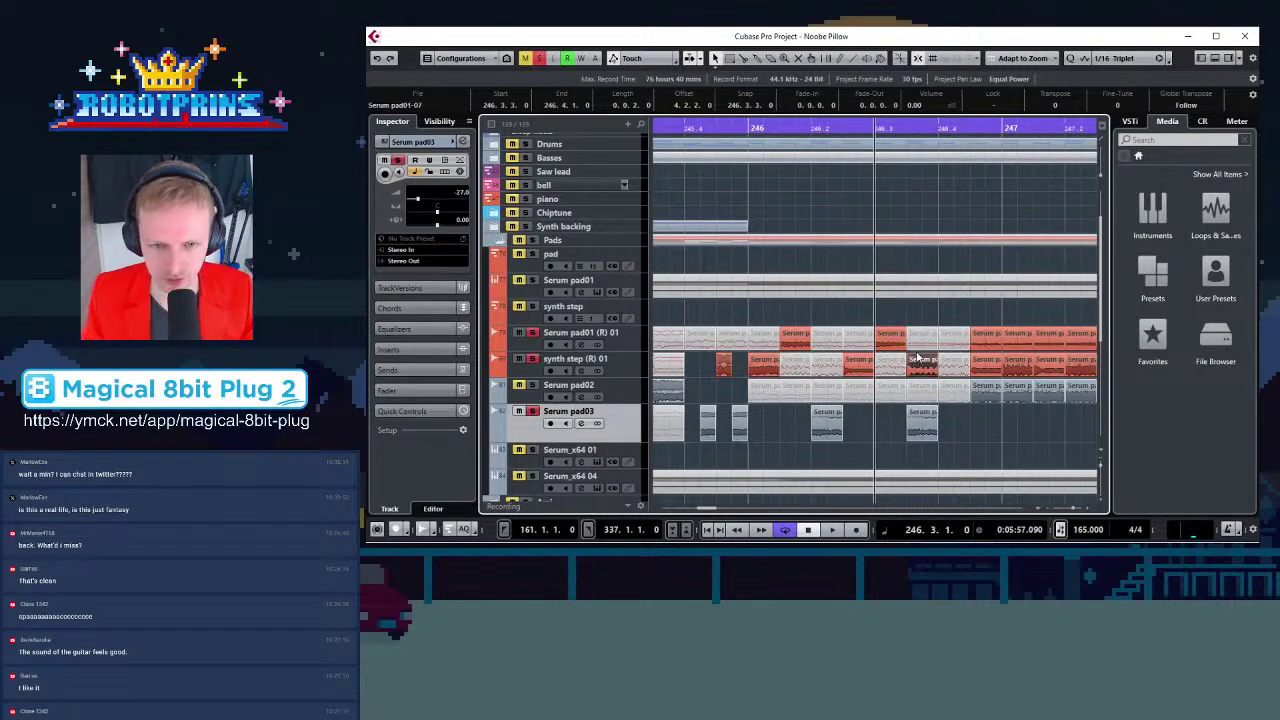
left_click(797, 58)
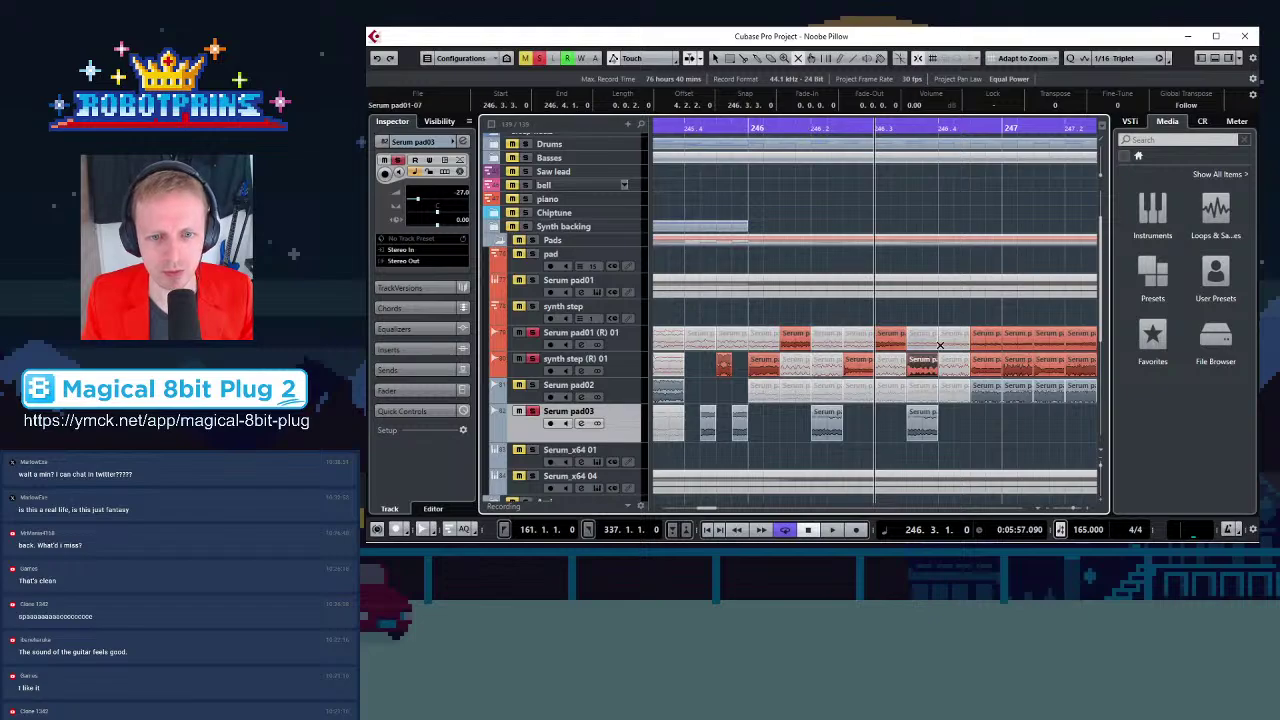
left_click(924, 366)
left_click(755, 130)
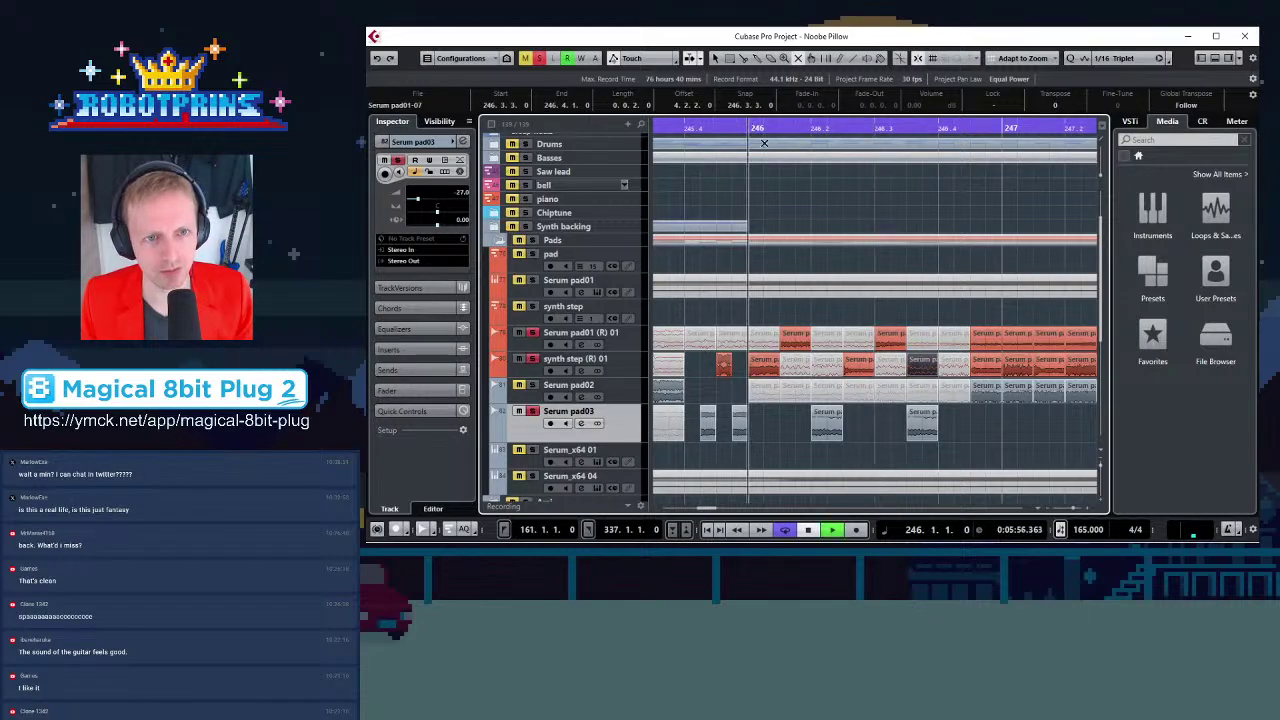
key("g")
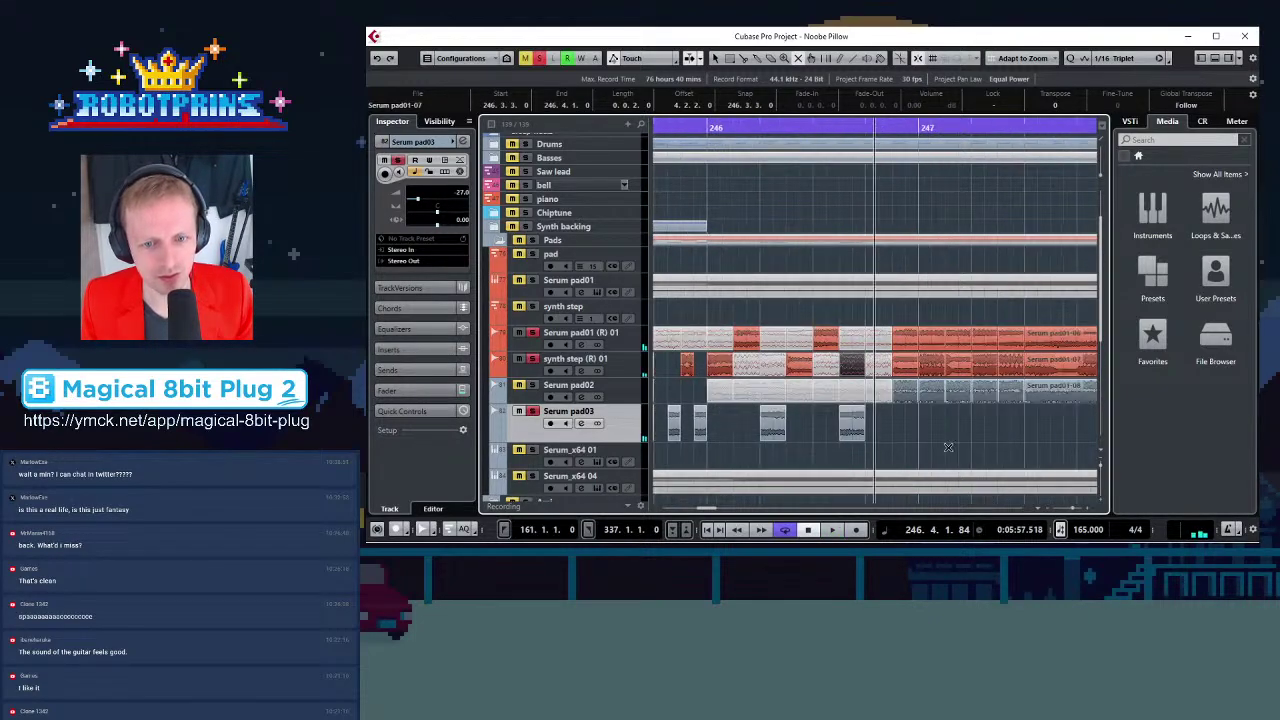
Mute the Serum pad01 (R), synth step (R) and Serum pad02 slices at 246.4.3, play from bar 246, and set the playhead to bar 247
left_click_drag(906, 318, 906, 402)
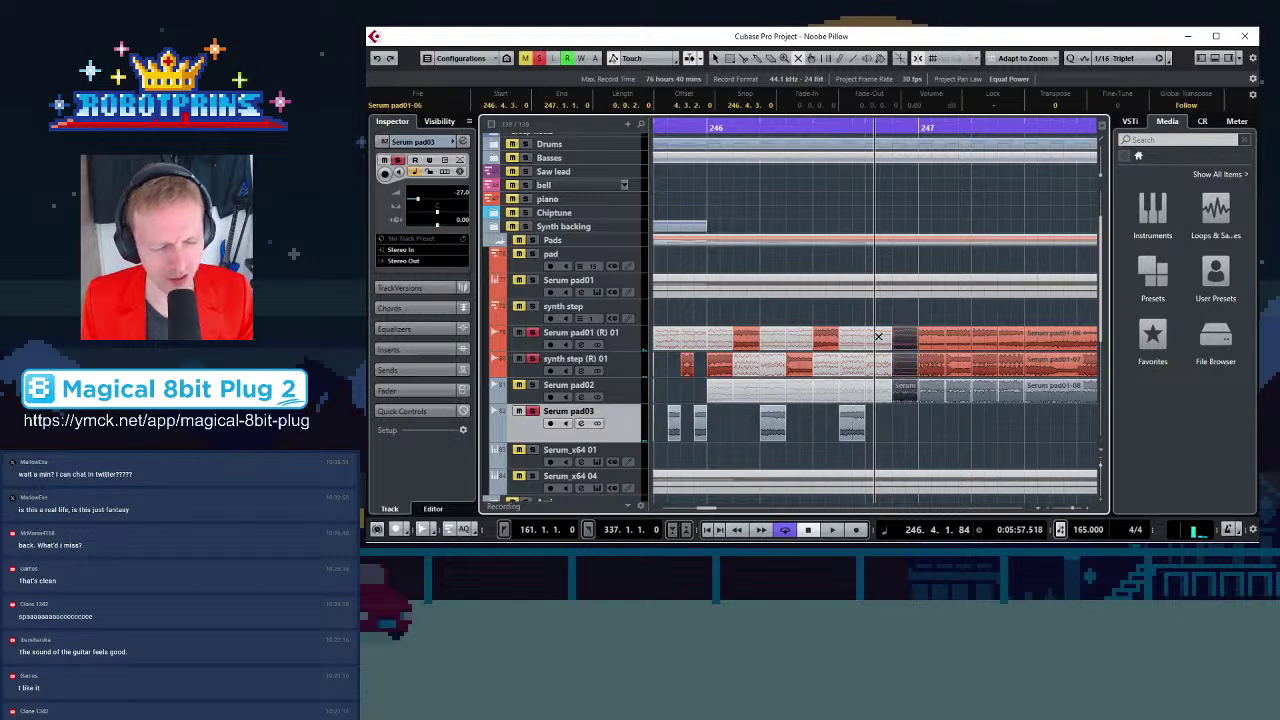
left_click(708, 128)
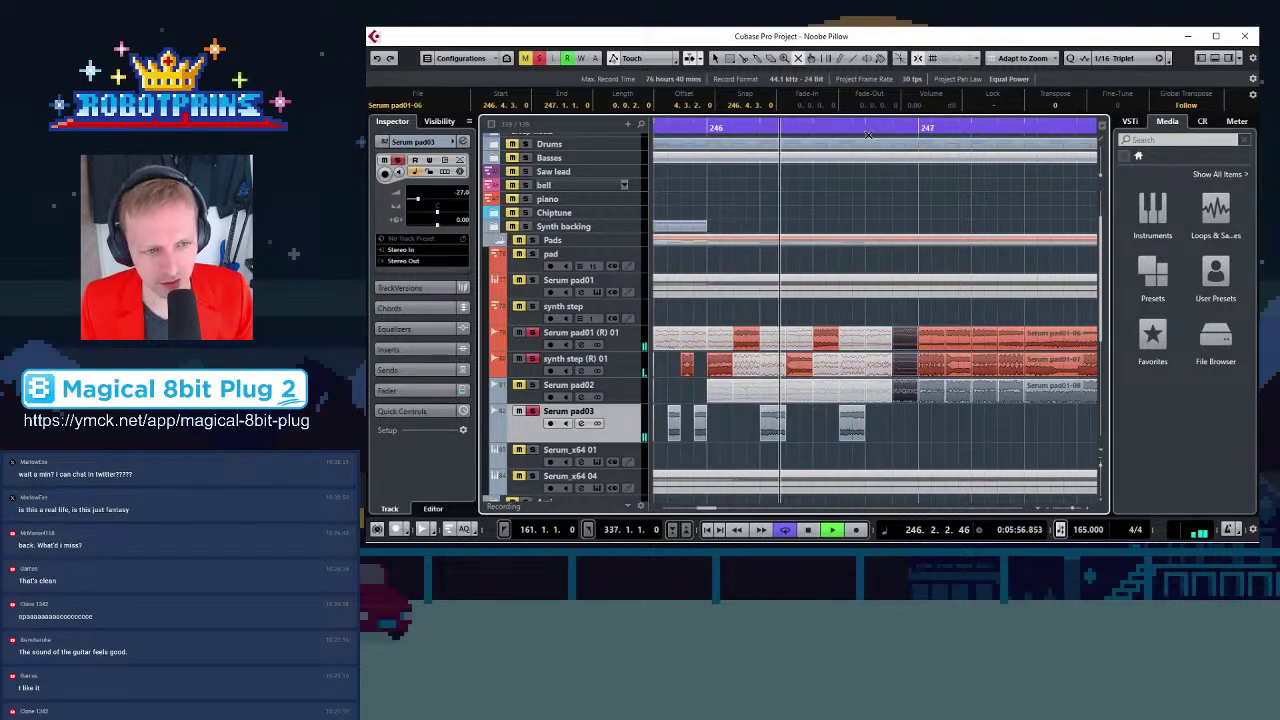
left_click(714, 60)
left_click(924, 132)
key("g")
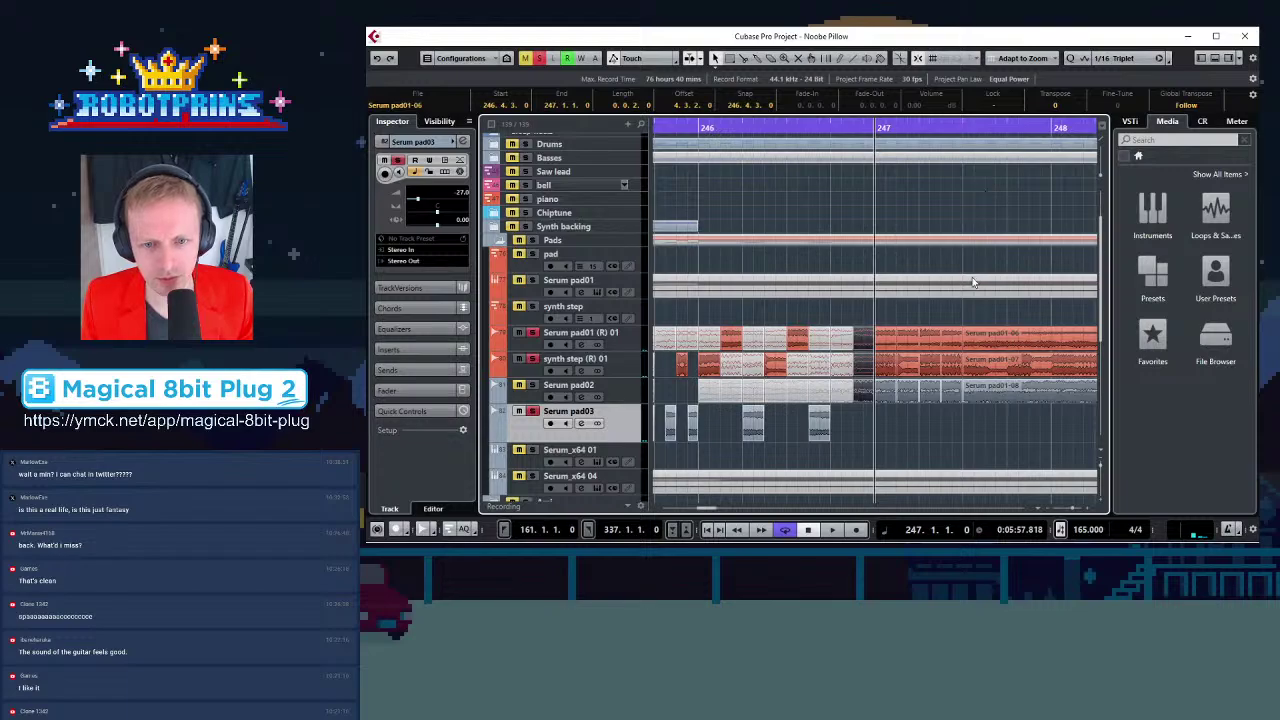
Set the playhead to 247.4.1
key("h")
left_click(985, 130)
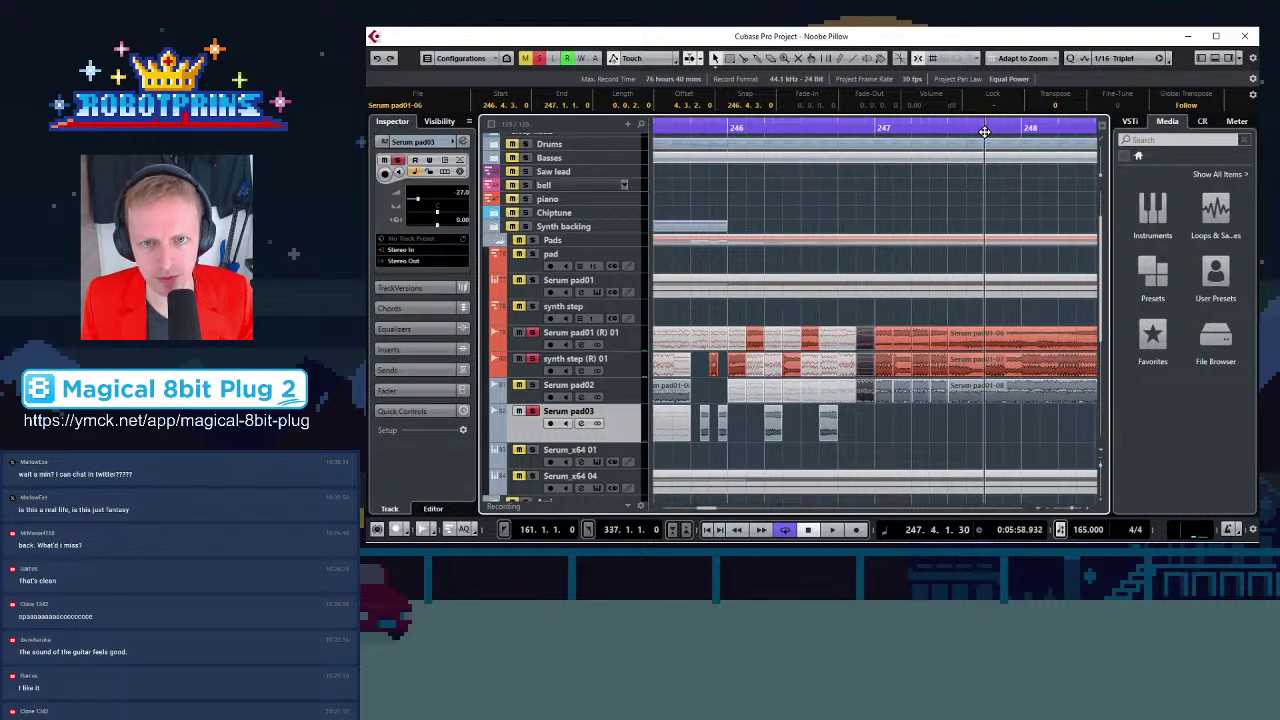
key("h")
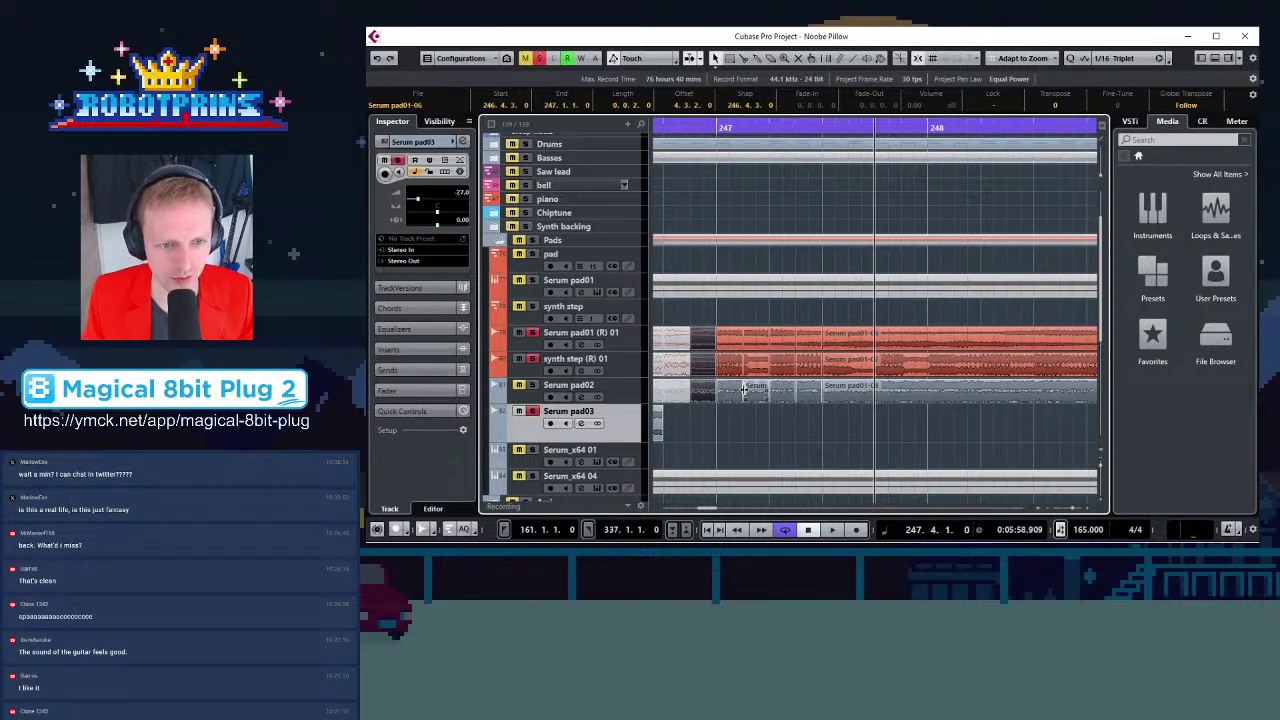
left_click_drag(742, 388, 757, 388)
key("g")
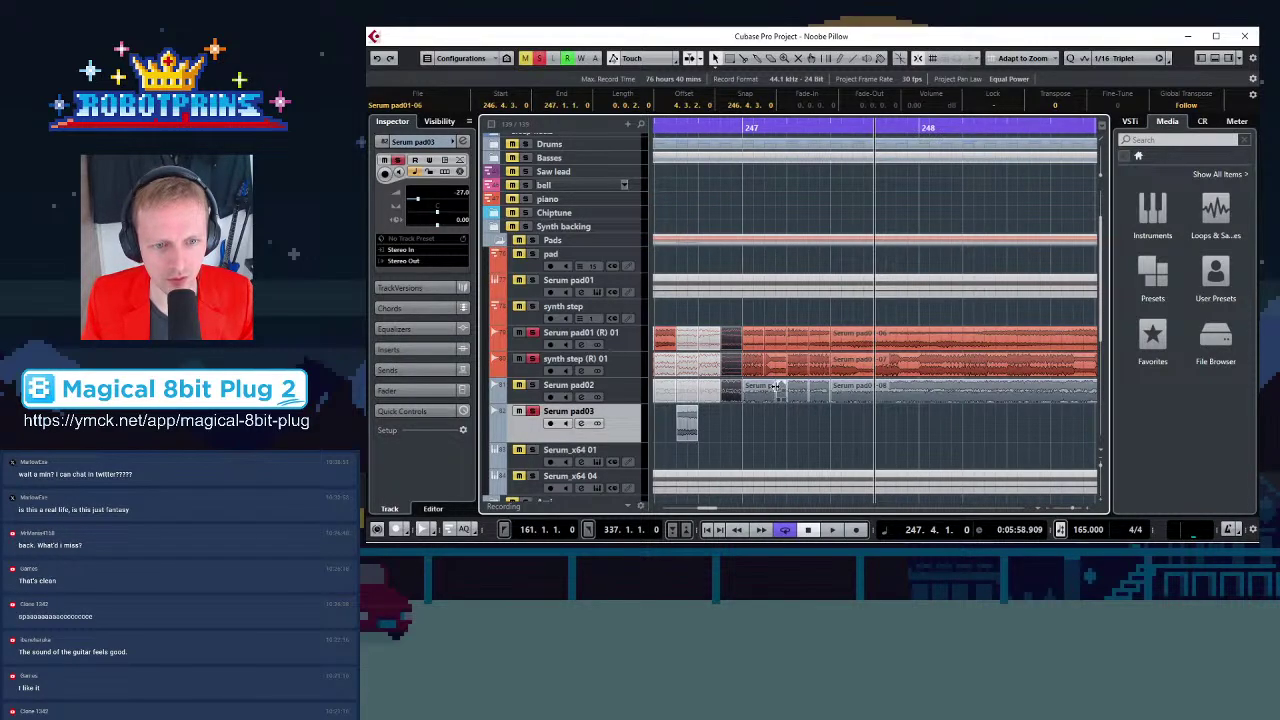
mouse_move(779, 388)
left_mouse_down()
mouse_move(764, 388)
mouse_move(790, 396)
mouse_move(779, 394)
left_mouse_up()
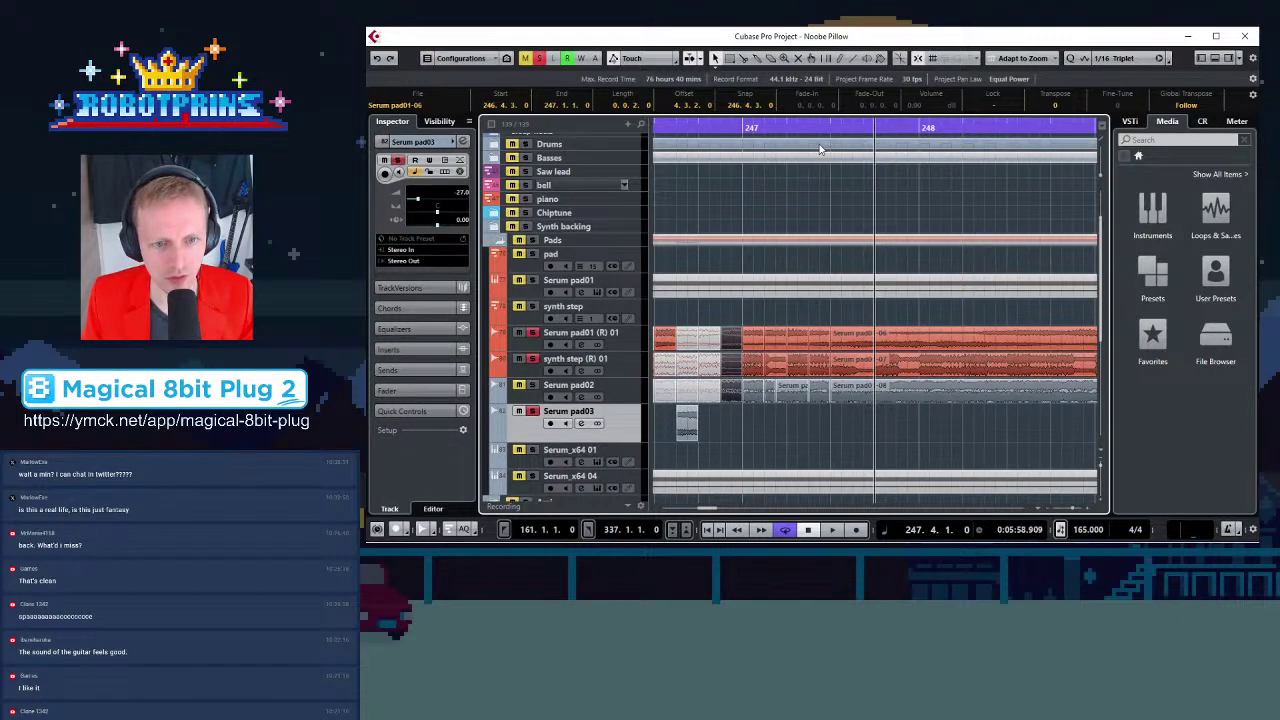
key("ctrl+z")
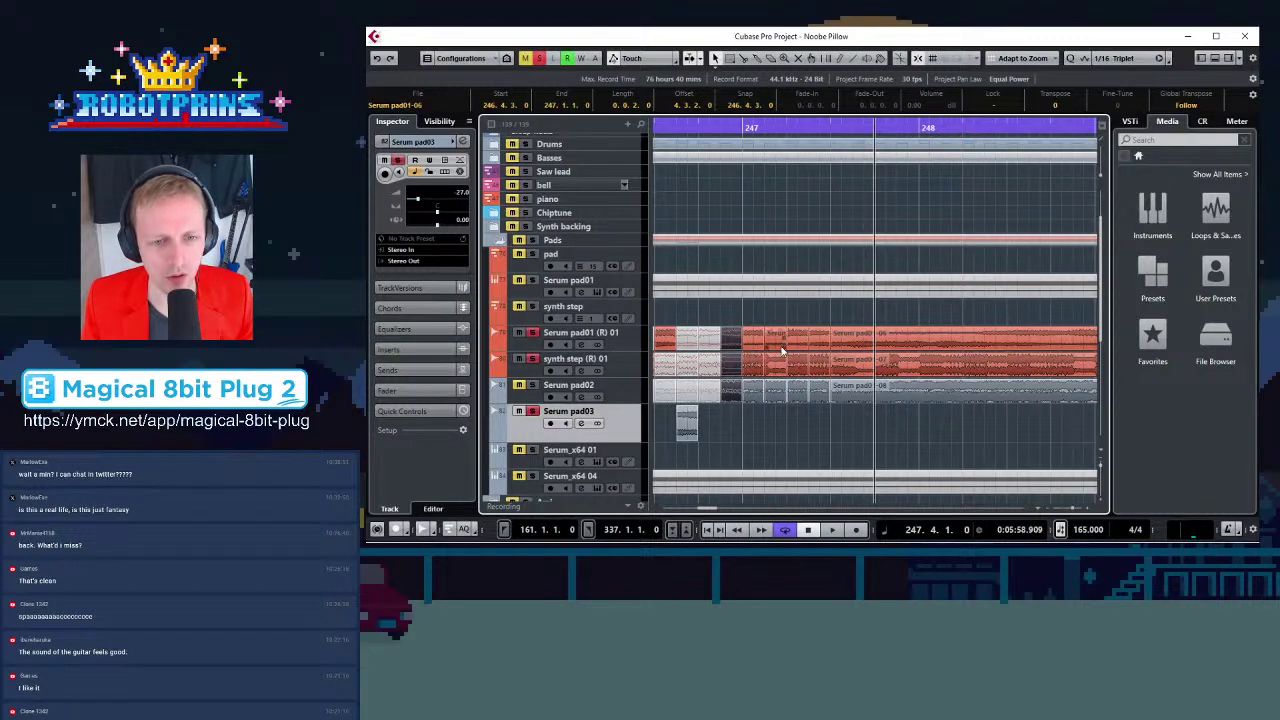
Delete the Serum pad02 slice at 247.2.1 and move the boundary between the next slice and the long event to 247.4.1
left_click(793, 395)
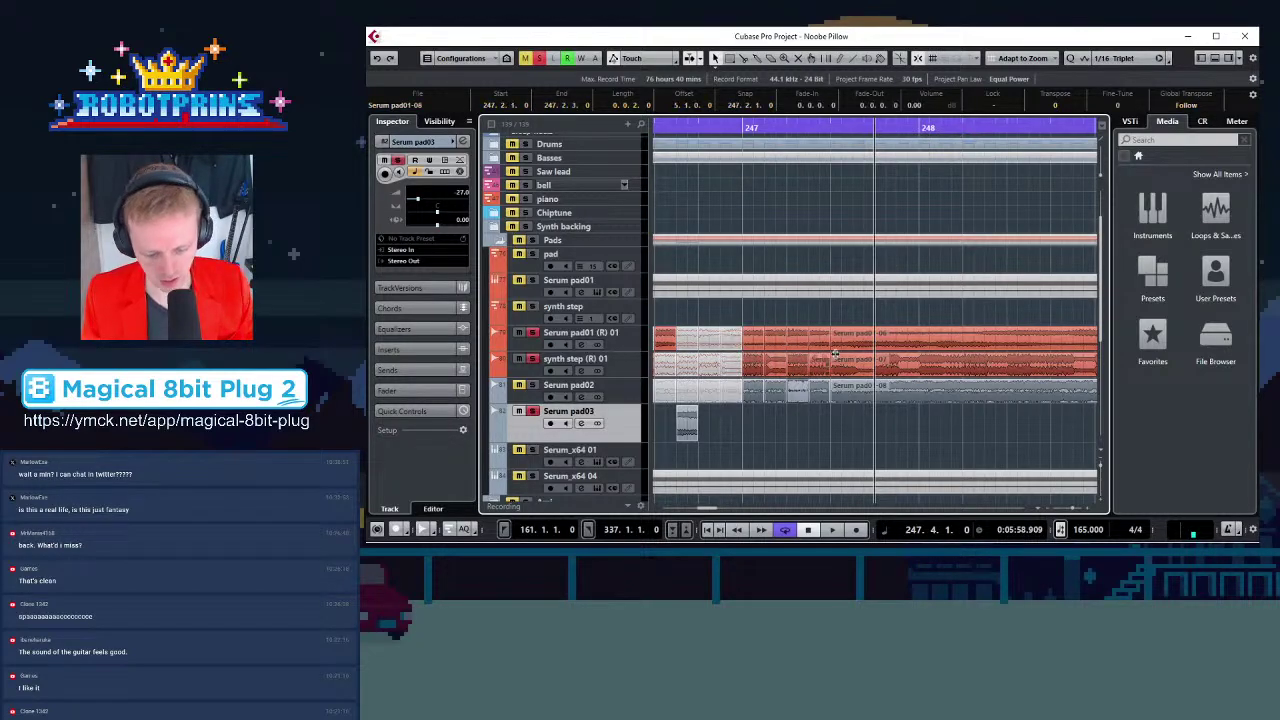
key("Delete")
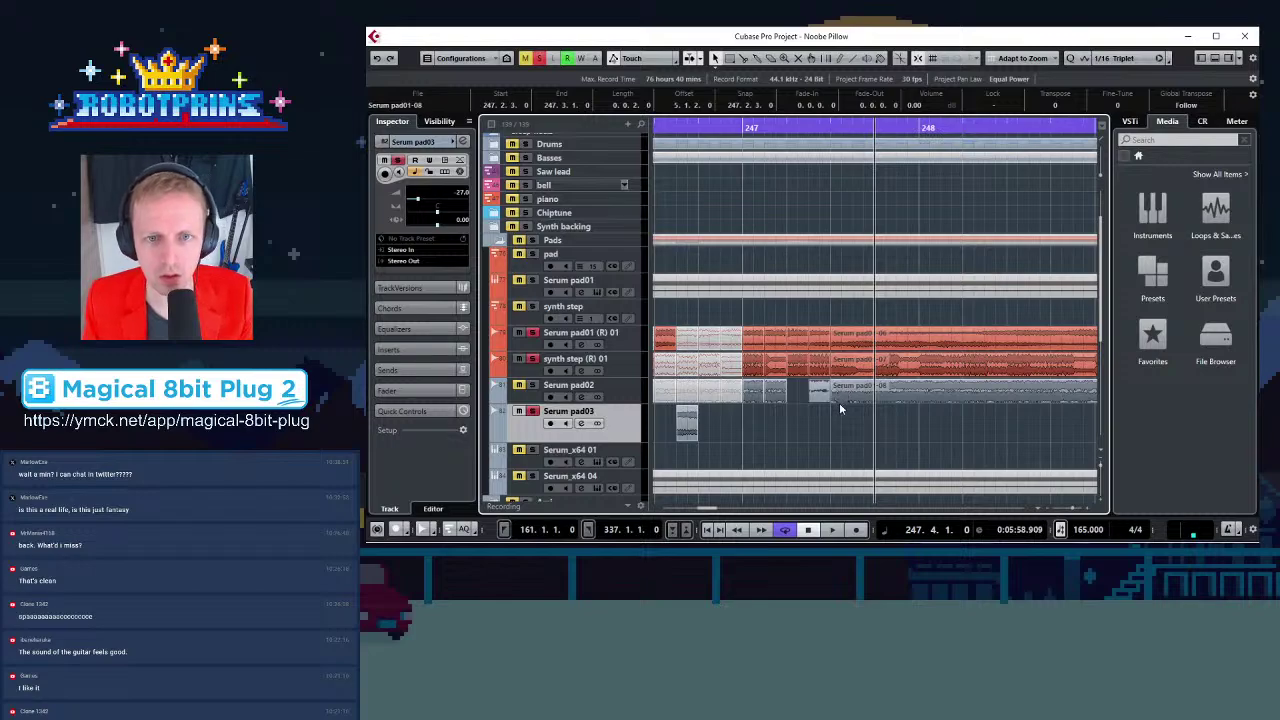
left_click_drag(833, 401, 876, 401)
left_click_drag(826, 401, 874, 402)
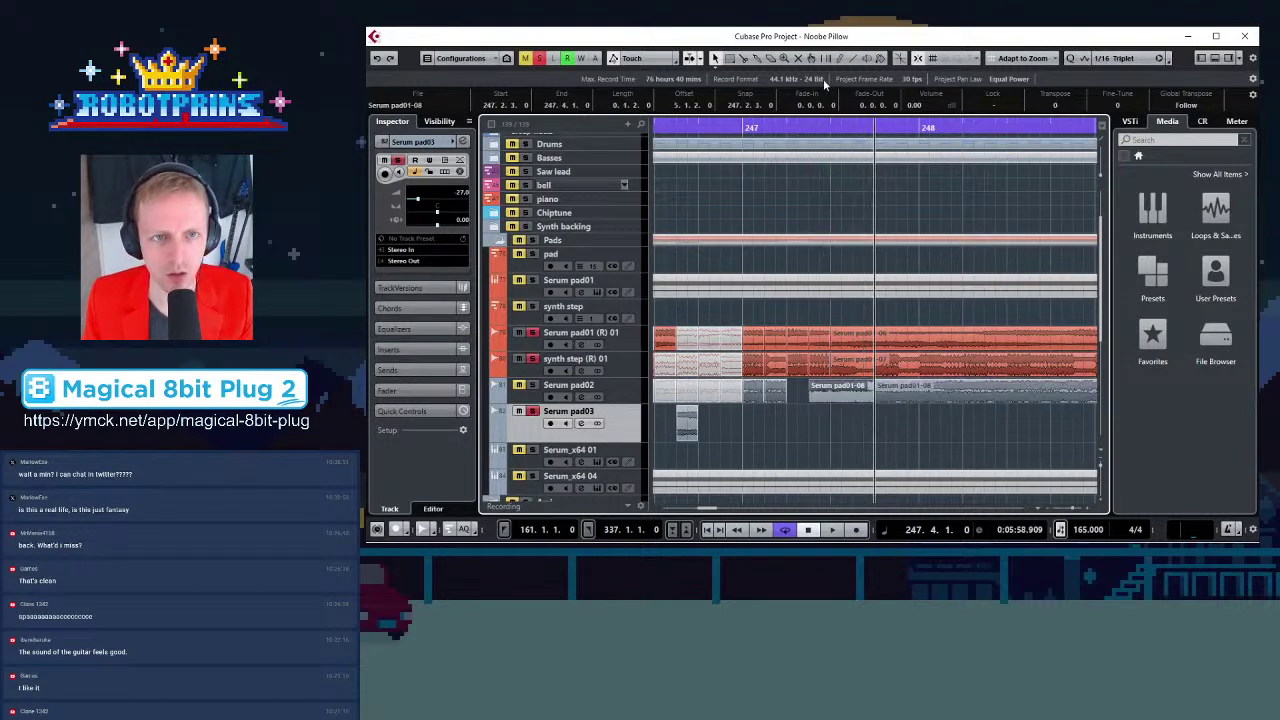
Split the Serum pad02, Serum pad01 (R) and synth step (R) events at 248.1.1, and mute the Serum pad02 slice at 247.4.1
left_click(744, 60)
left_click(919, 392)
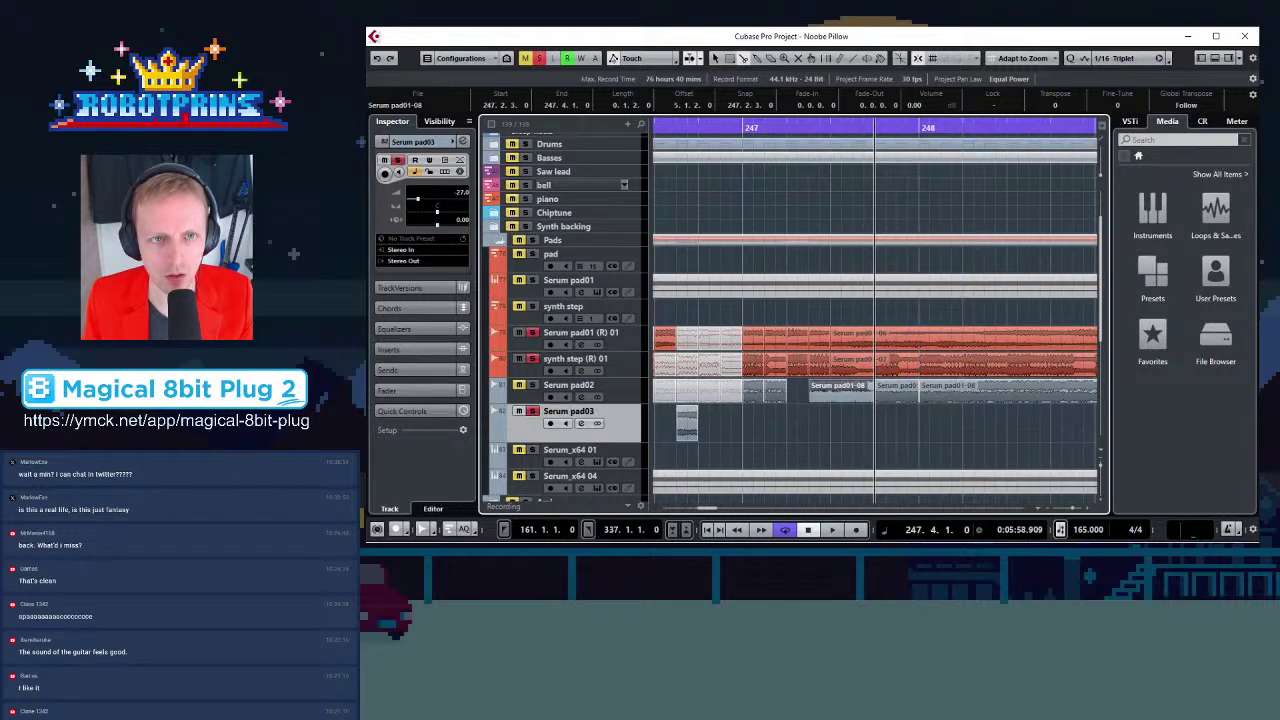
left_click(904, 390)
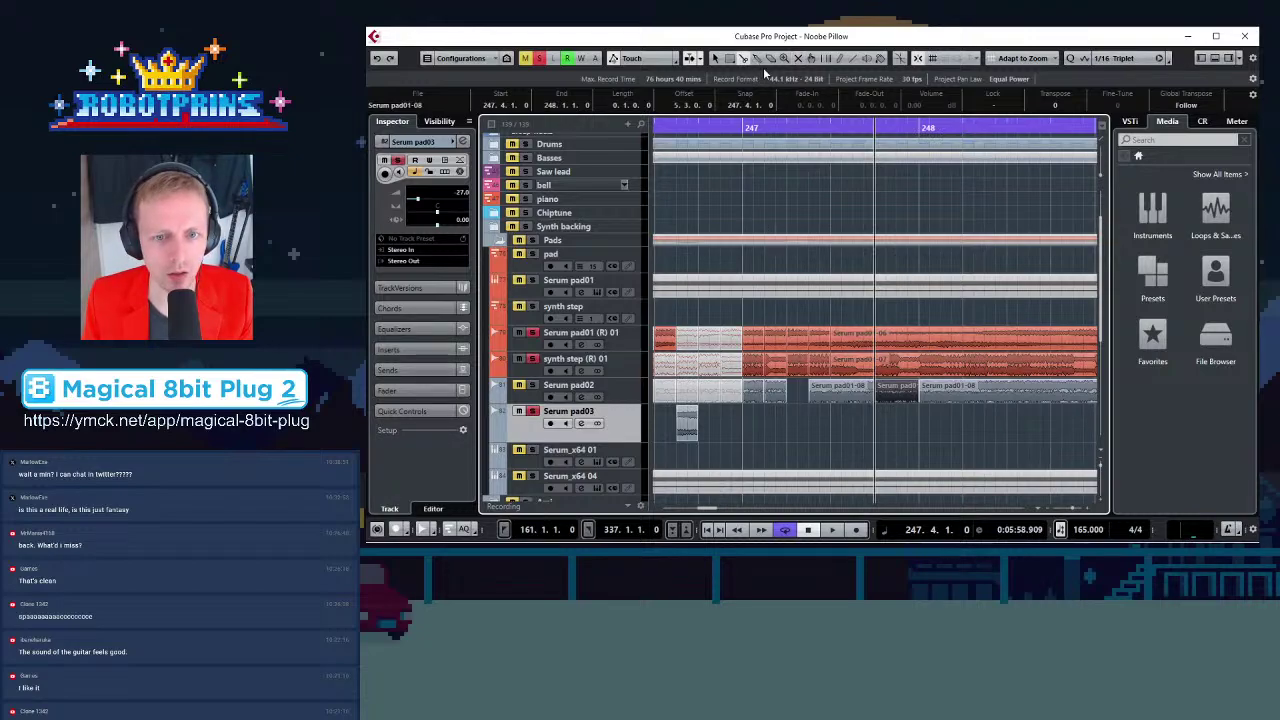
left_click(919, 337)
left_click(919, 363)
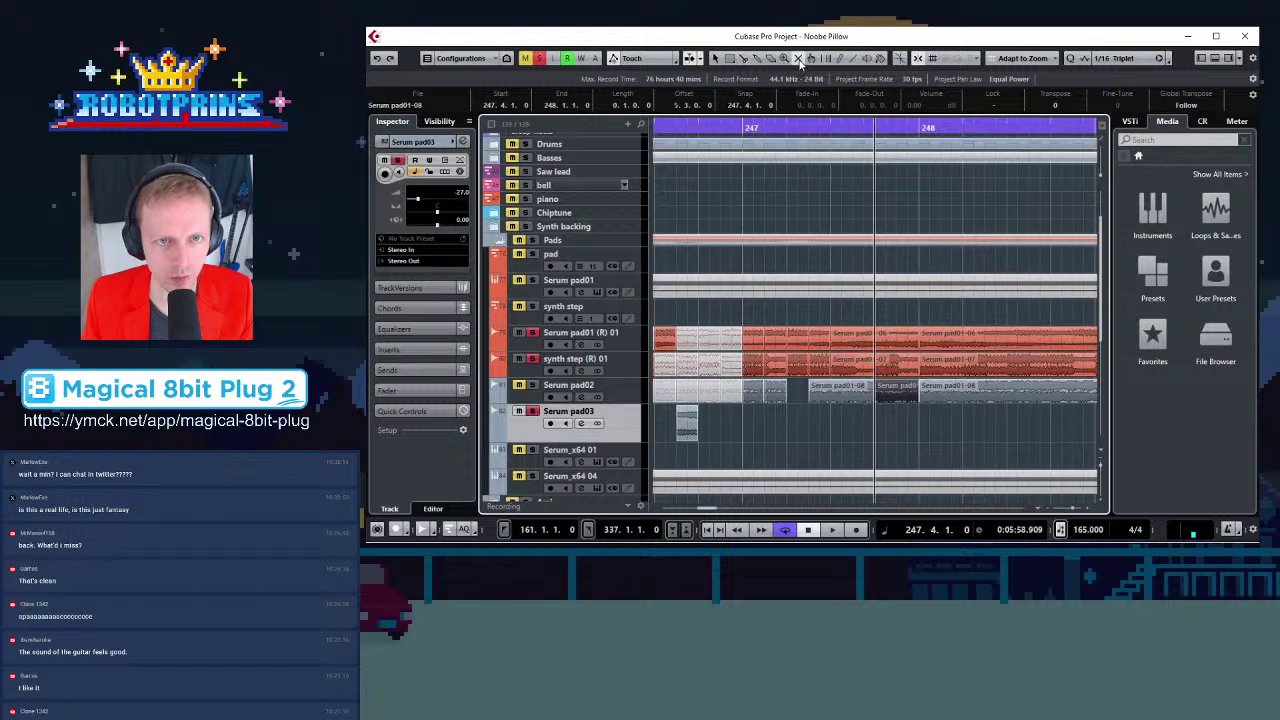
Mute the Serum pad01 (R) and synth step (R) slices between 247.1.1 and 248.1.1, and split them at 247.4.1
left_click_drag(750, 320, 817, 362)
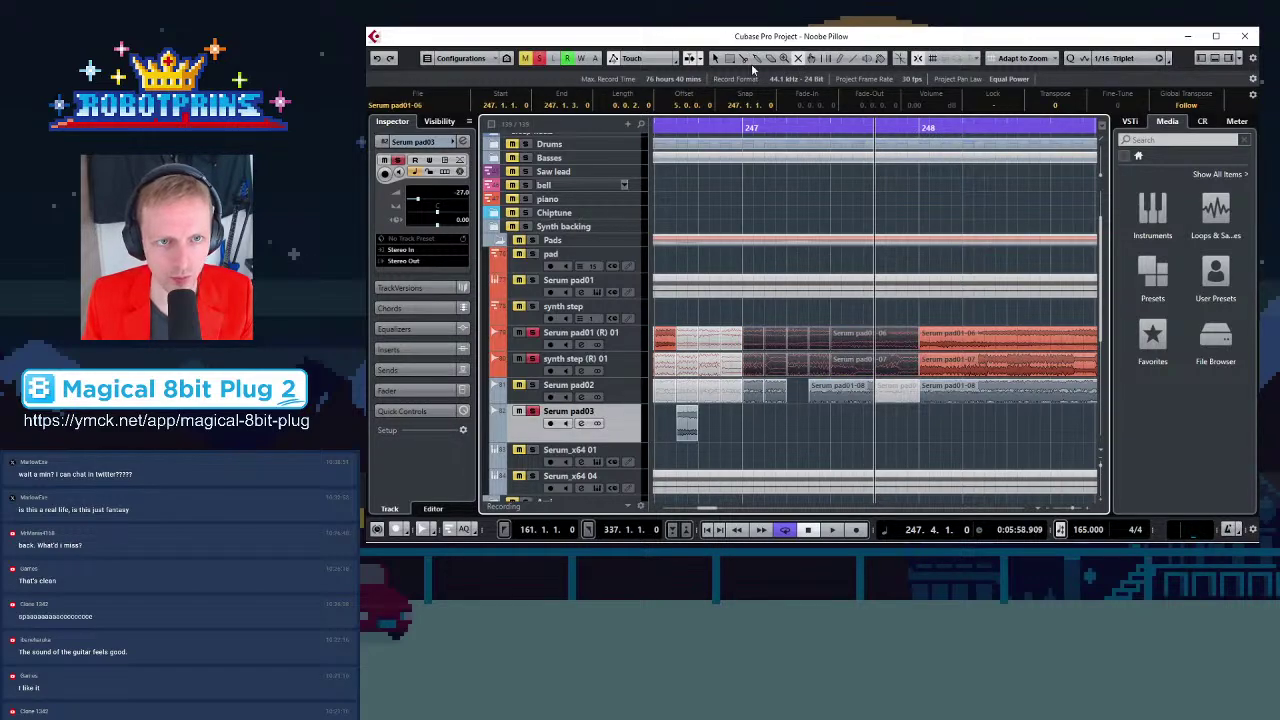
left_click(874, 342)
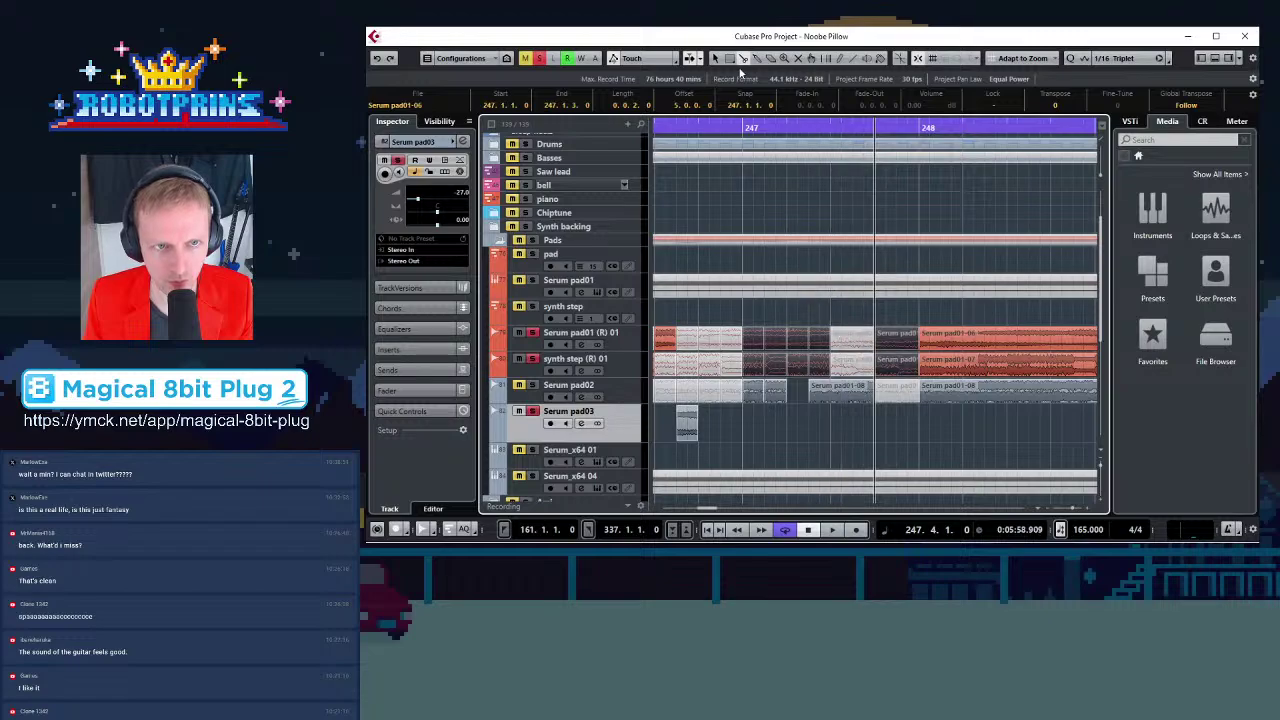
left_click(907, 318)
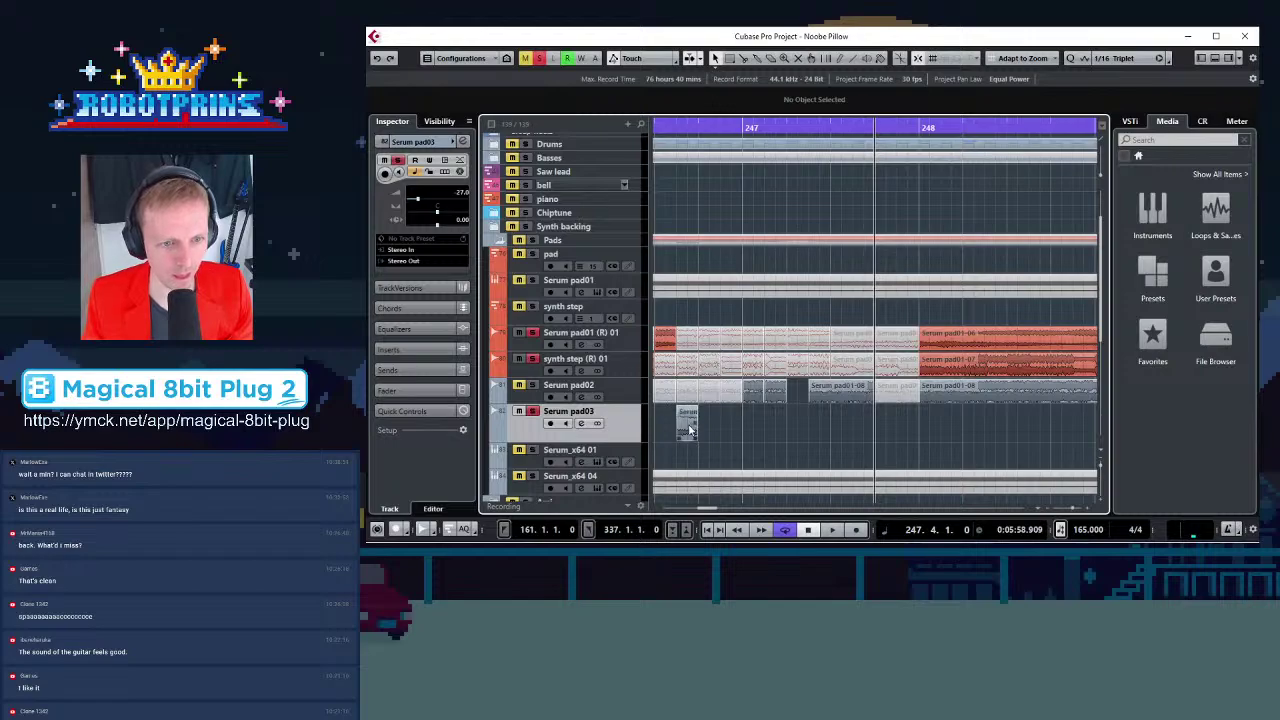
Copy the Serum pad03 slice at 246.3.3 to 247.4.1, and unmute the Serum pad01 (R) slice at 247.4.3
left_click_drag(686, 421, 892, 420)
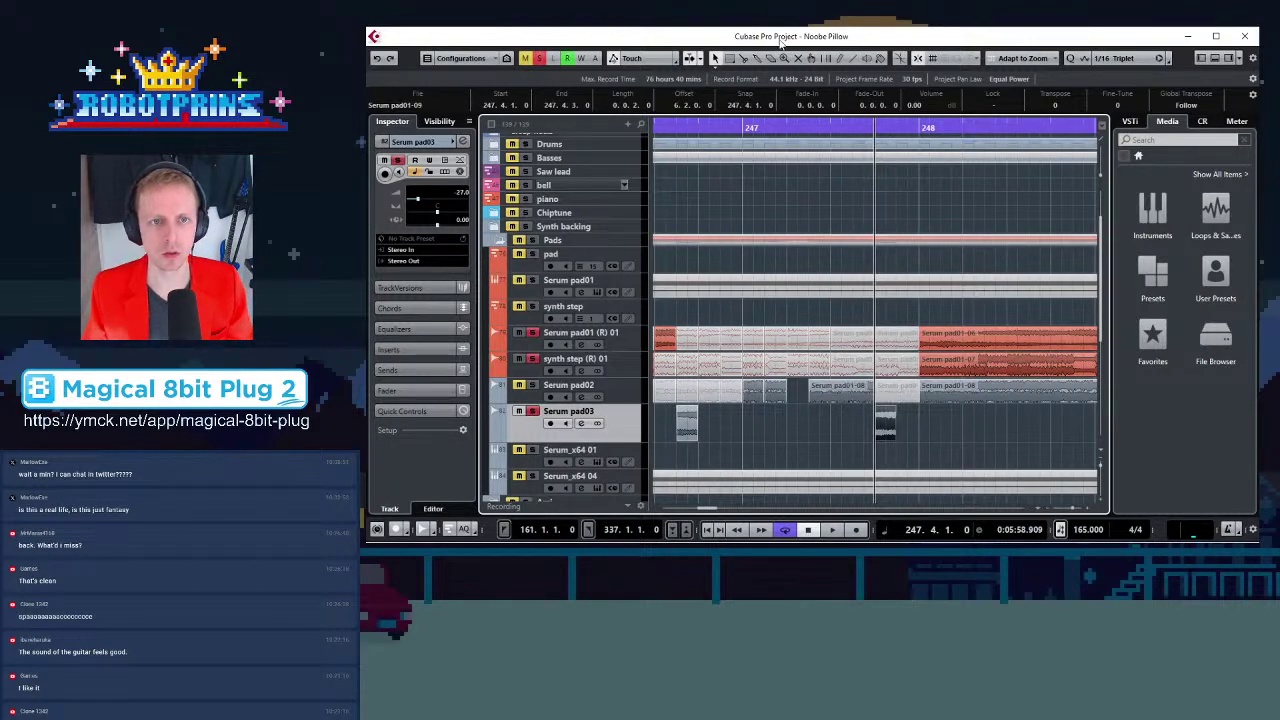
left_click(907, 335)
Play back the chopped pad pattern from about bar 242 and stop just after bar 248 begins
key("g")
key("g")
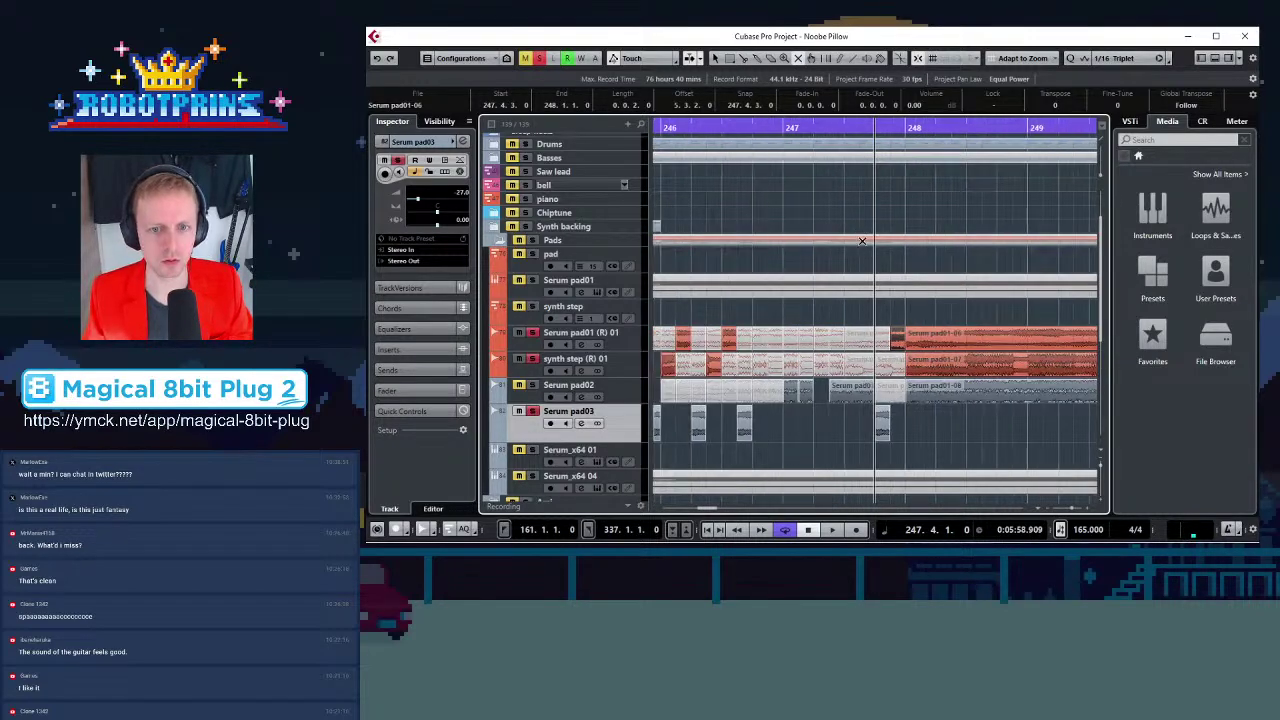
key("g")
key("g")
key("g")
key("g")
left_click(713, 126)
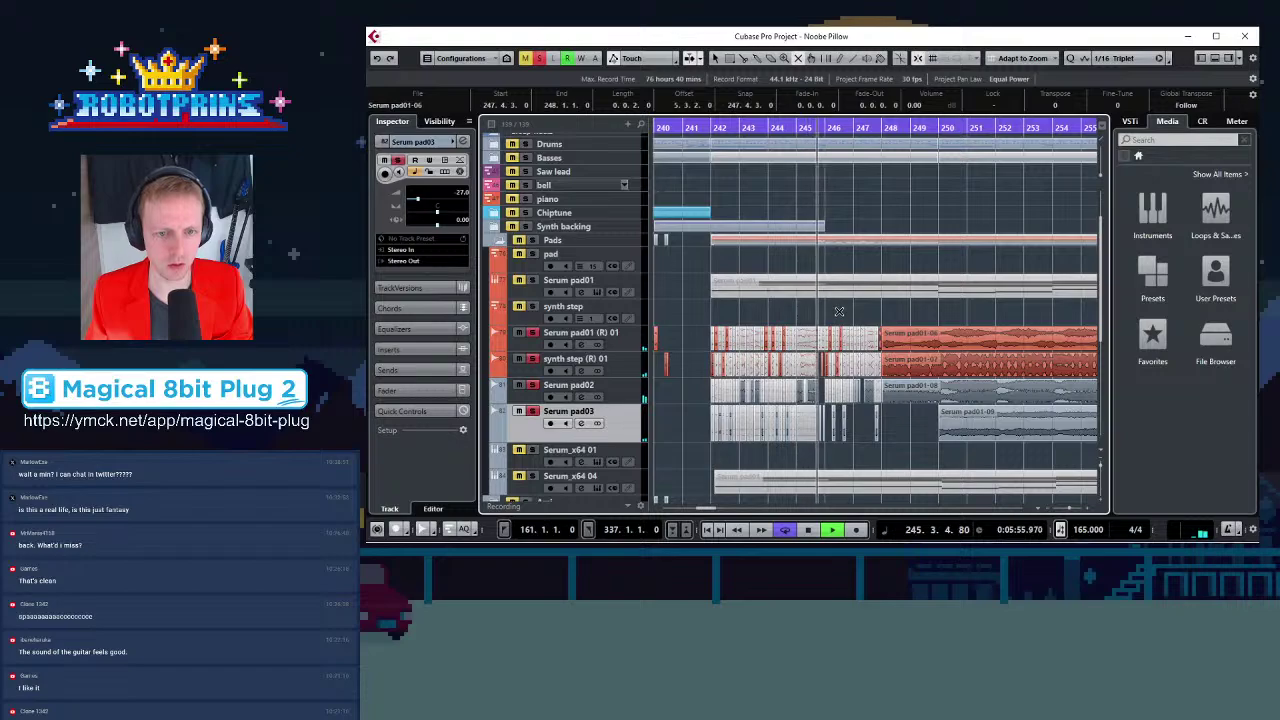
key("h")
key("h")
key("h")
key("h")
key("h")
key("h")
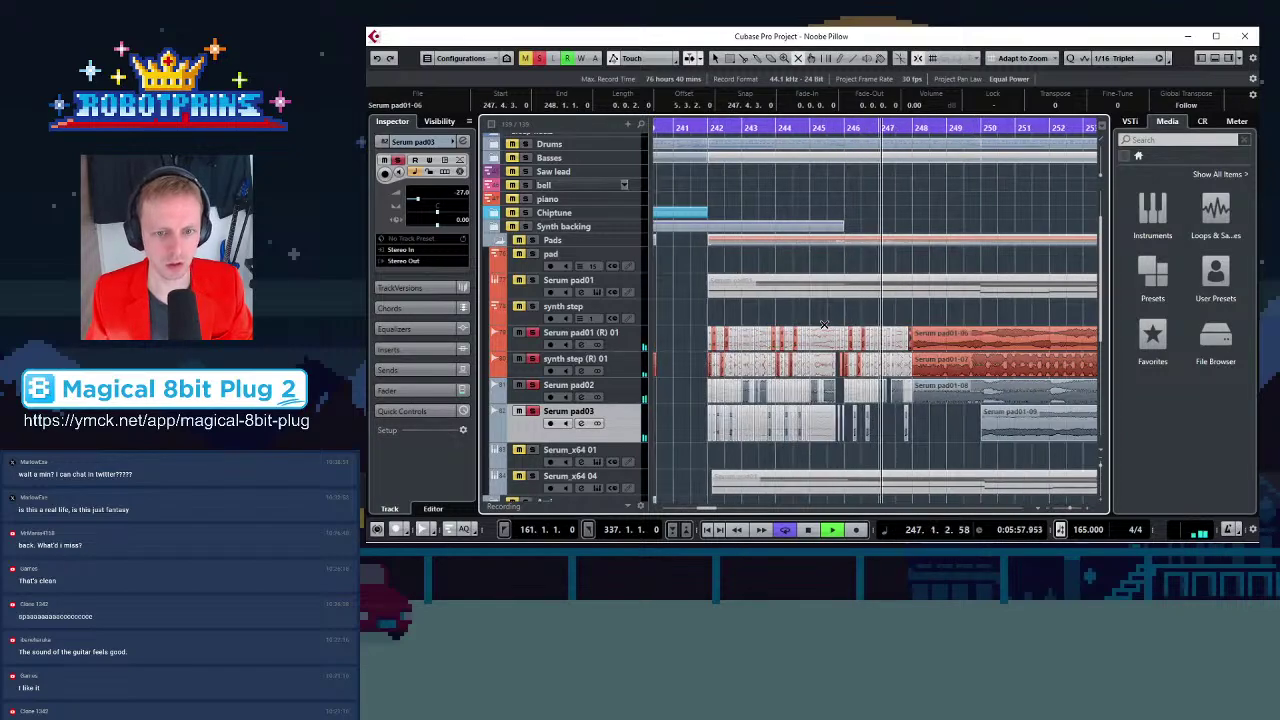
key("space")
key("g")
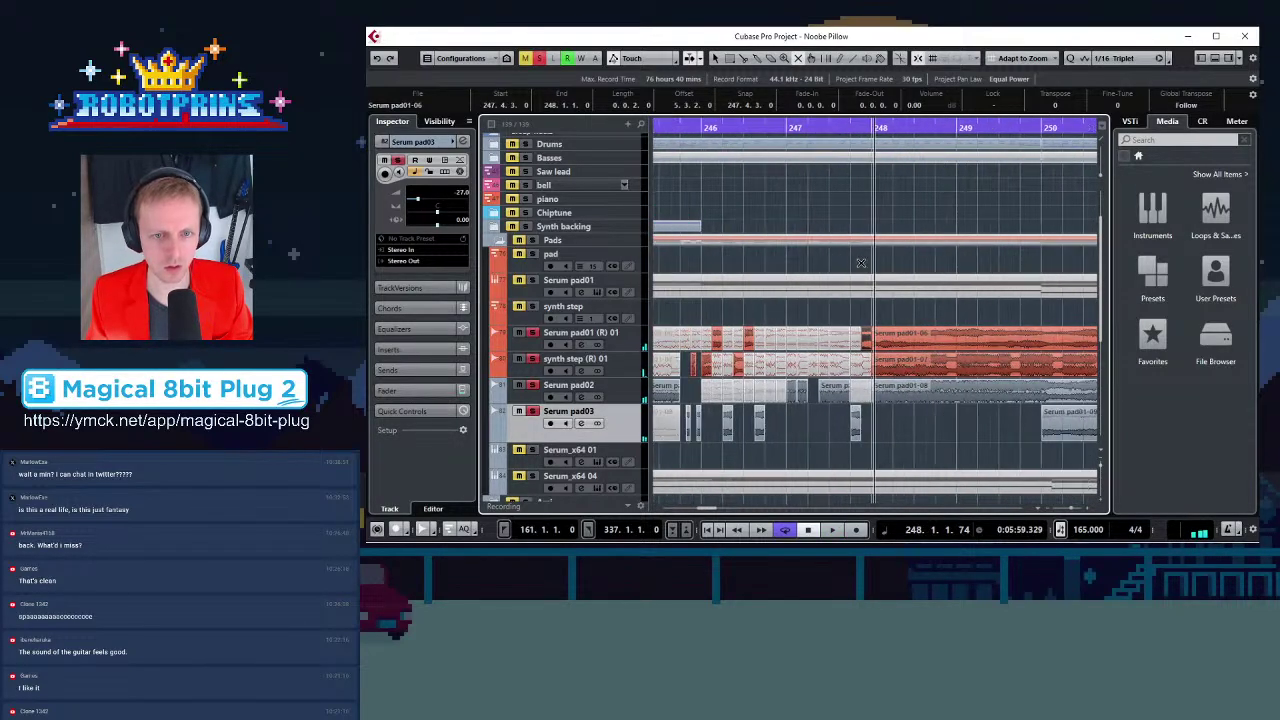
Play back the pad slices from around bar 246 and stop just before bar 248
left_click(925, 426)
key("h")
key("h")
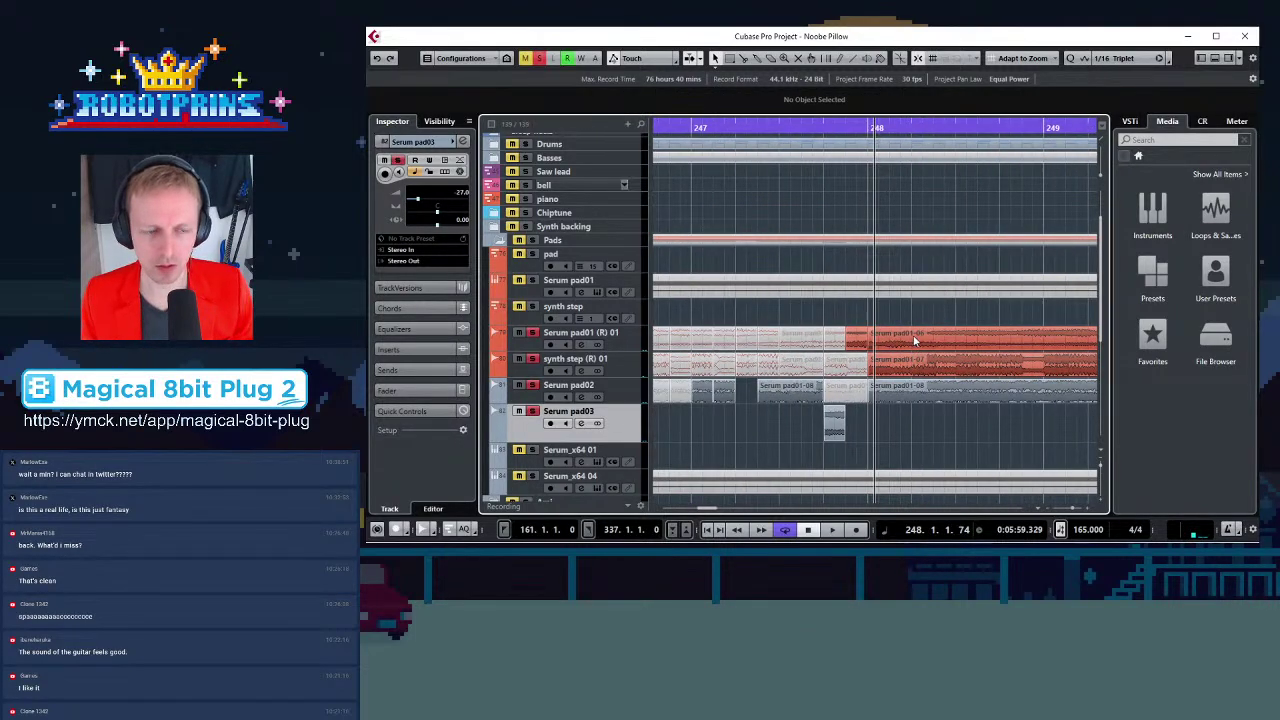
key("g")
key("g")
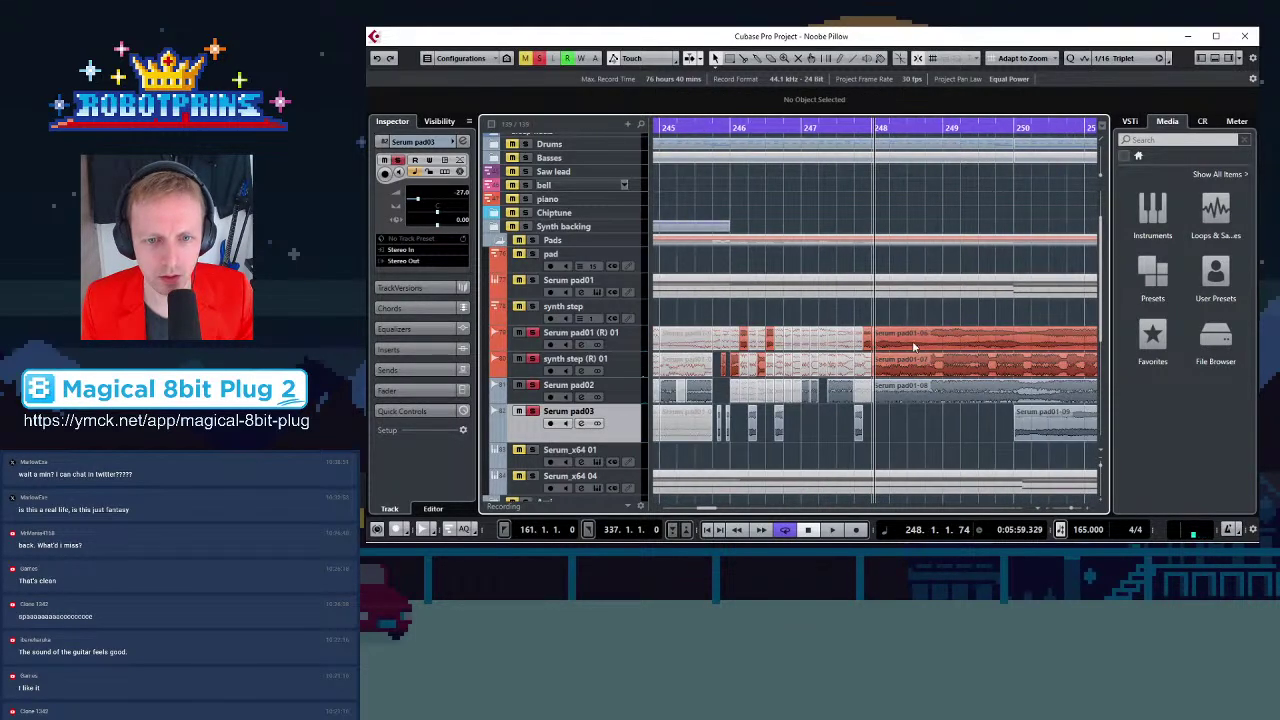
left_click(941, 134)
key("h")
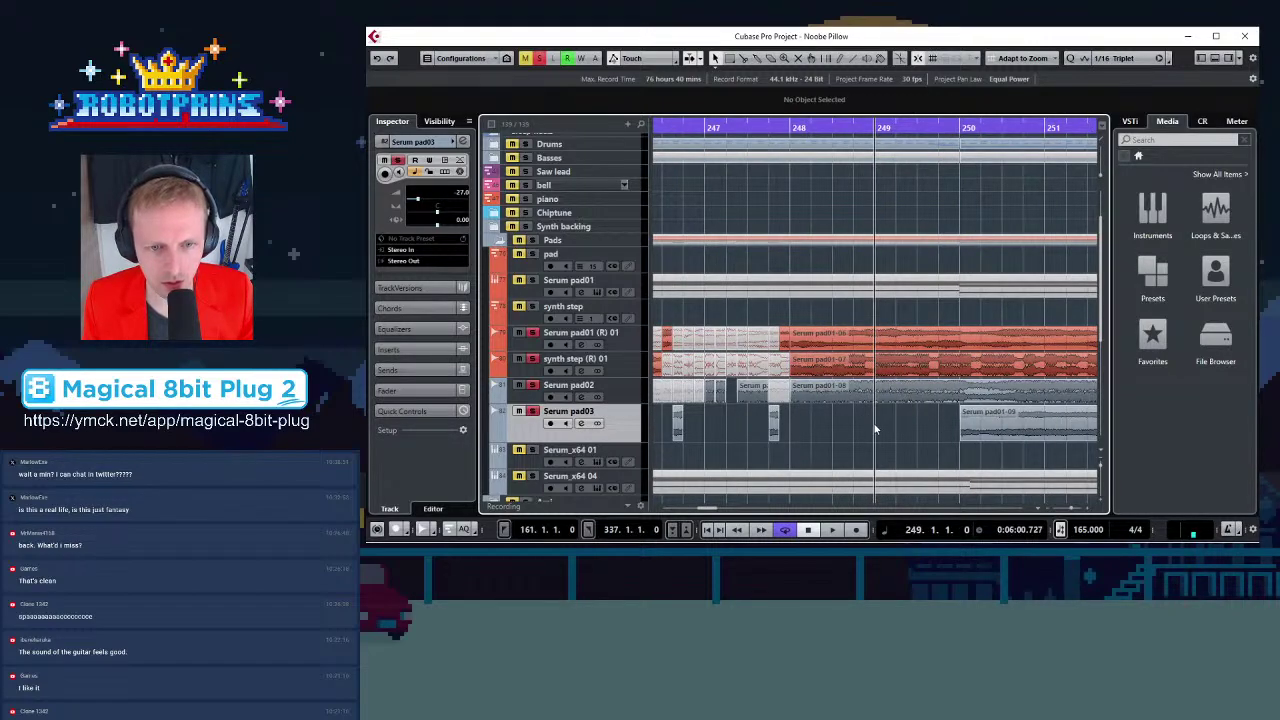
key("g")
key("g")
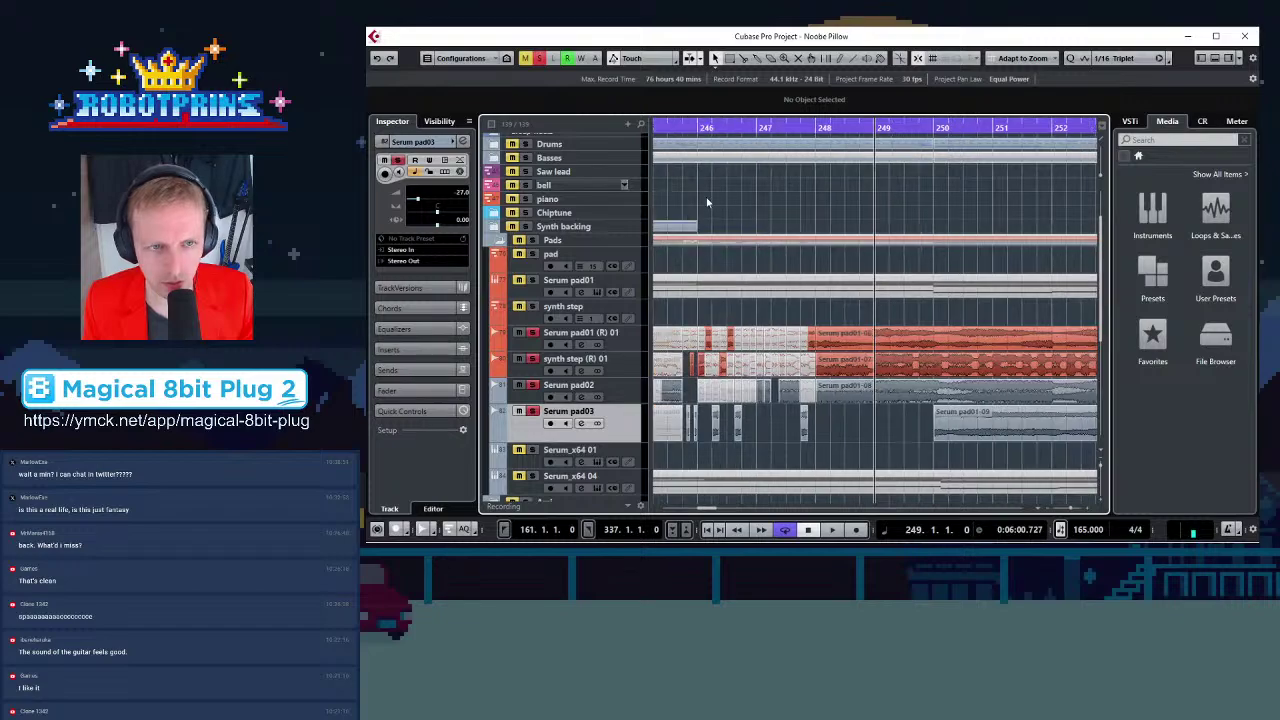
left_click(690, 127)
key("space")
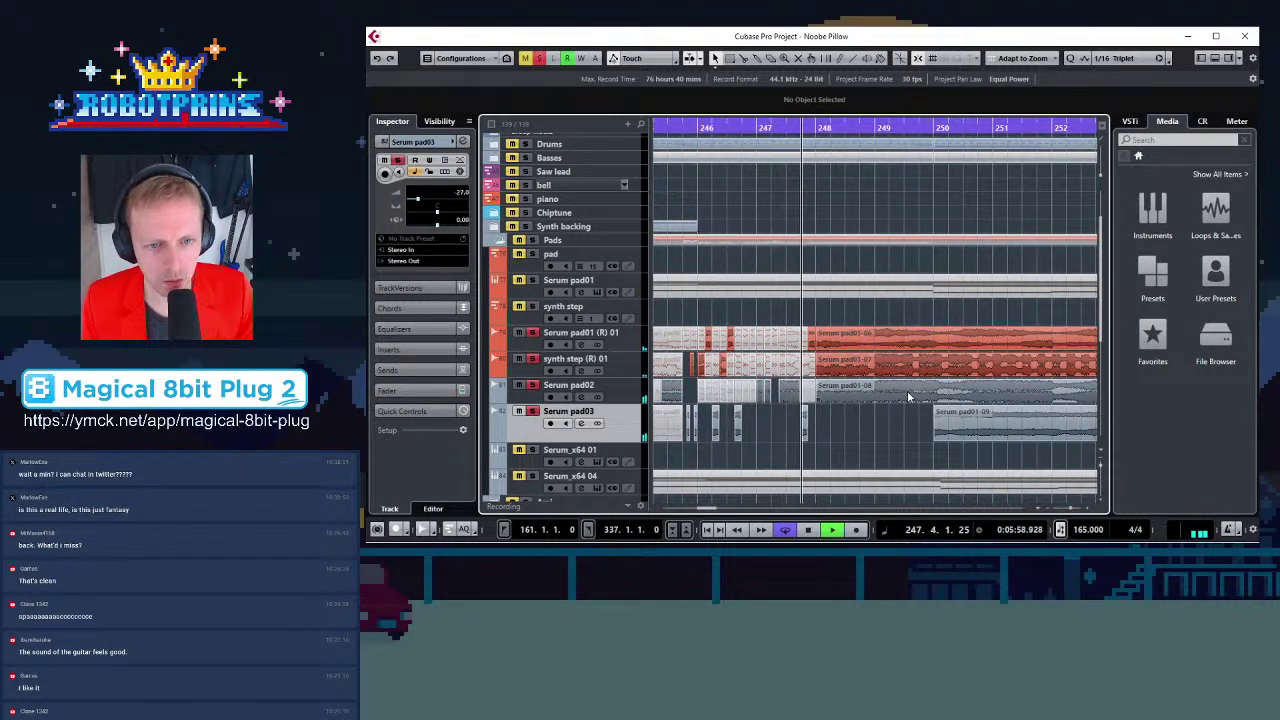
key("space")
Copy the Serum pad03 slice at 247.4.1 to 248.2.1 and 248.3.3
key("h")
key("h")
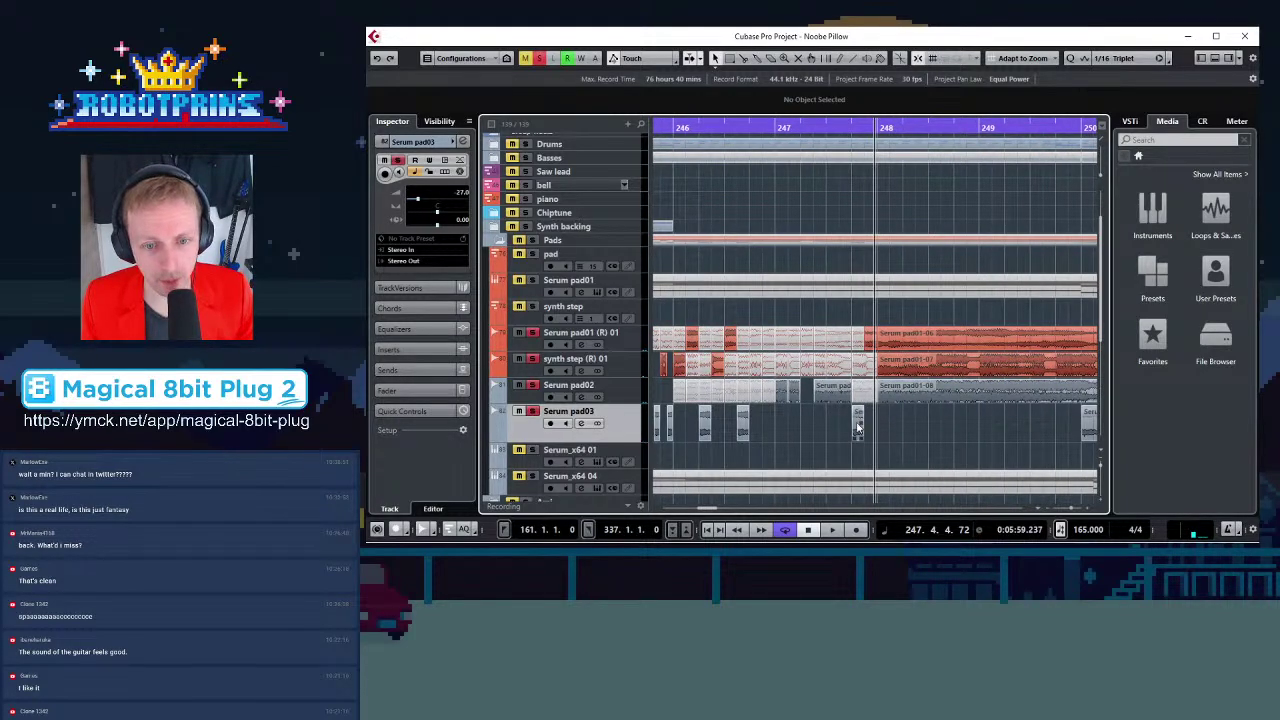
left_click_drag(856, 424, 950, 425)
key("h")
key("h")
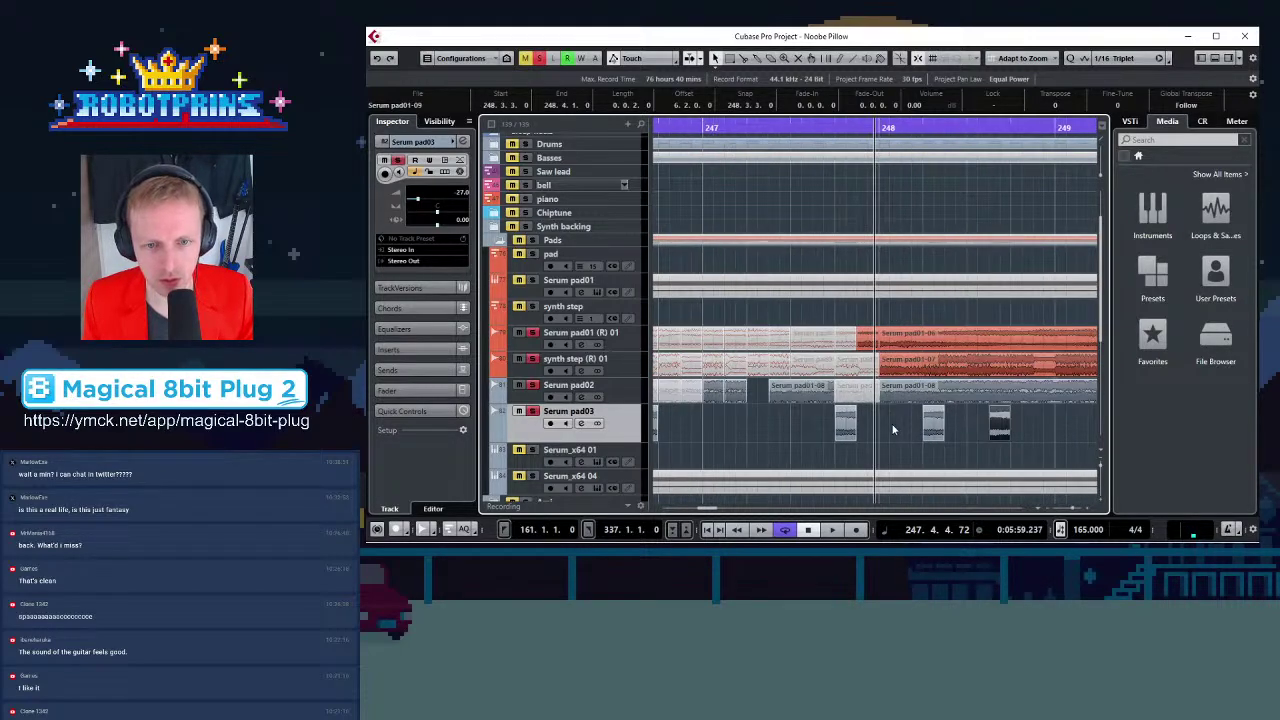
Trim the remaining long Serum pad02 event to start at 249.1.1
key("g")
key("g")
left_click_drag(880, 398, 1002, 399)
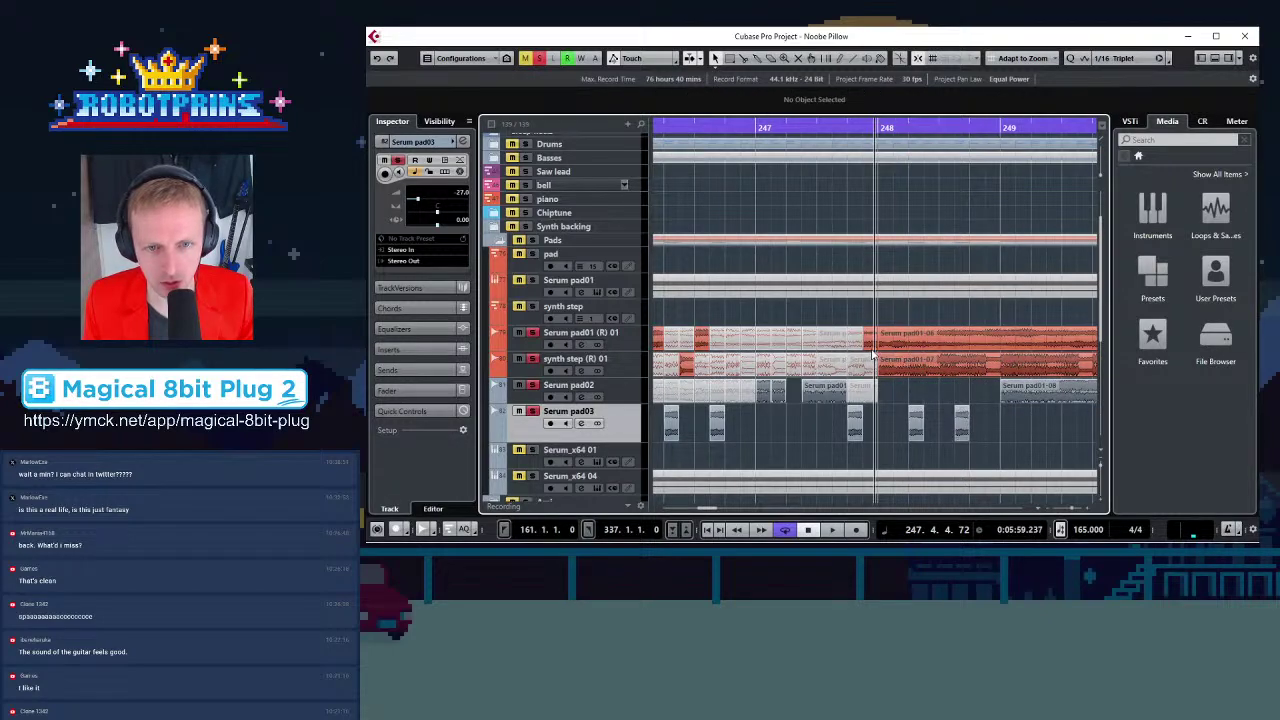
Split the Serum pad01 (R) and synth step (R) events into half-beat slices from 248.1.1 to 248.3.3
key("h")
key("h")
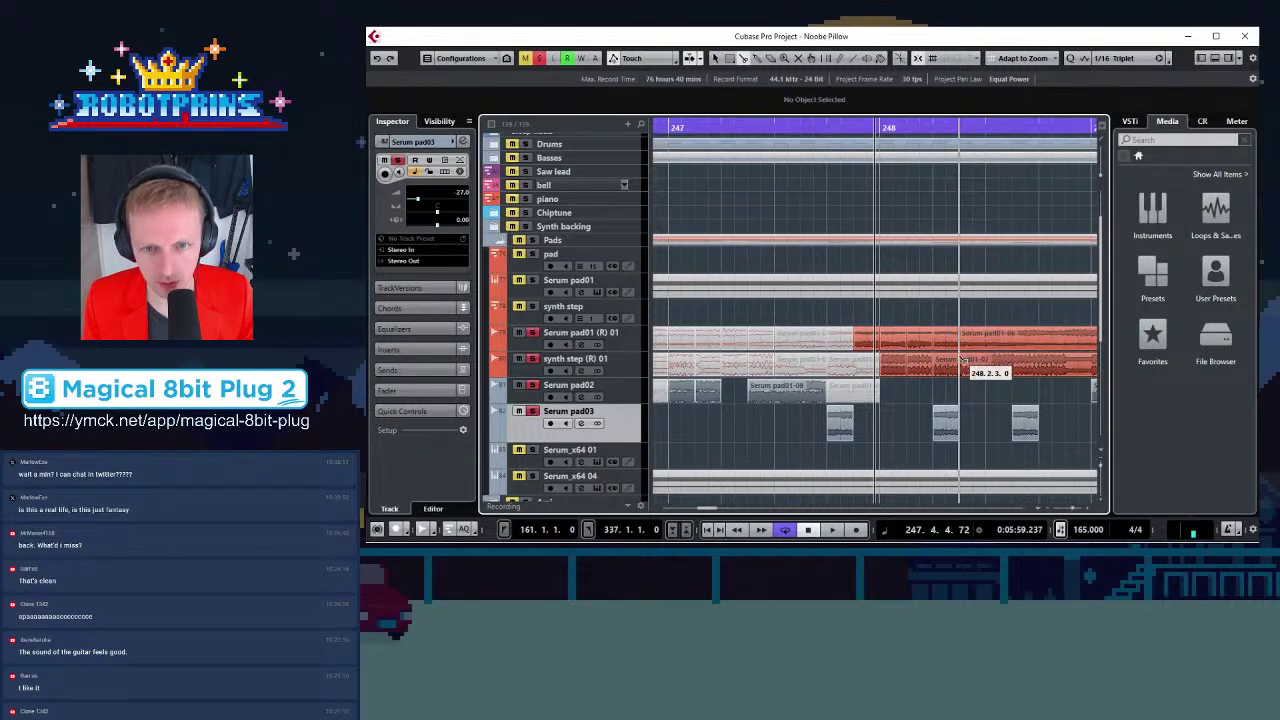
left_click(987, 339)
left_click(987, 368)
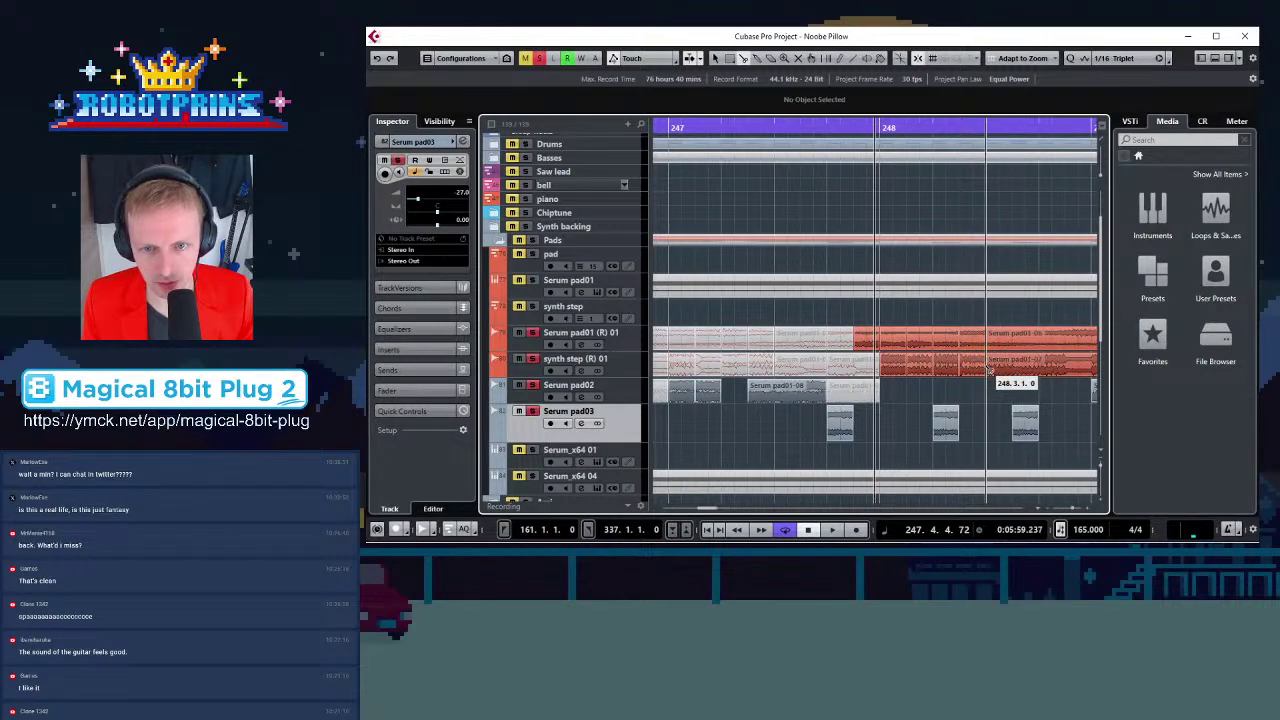
left_click(1013, 342)
left_click(1015, 366)
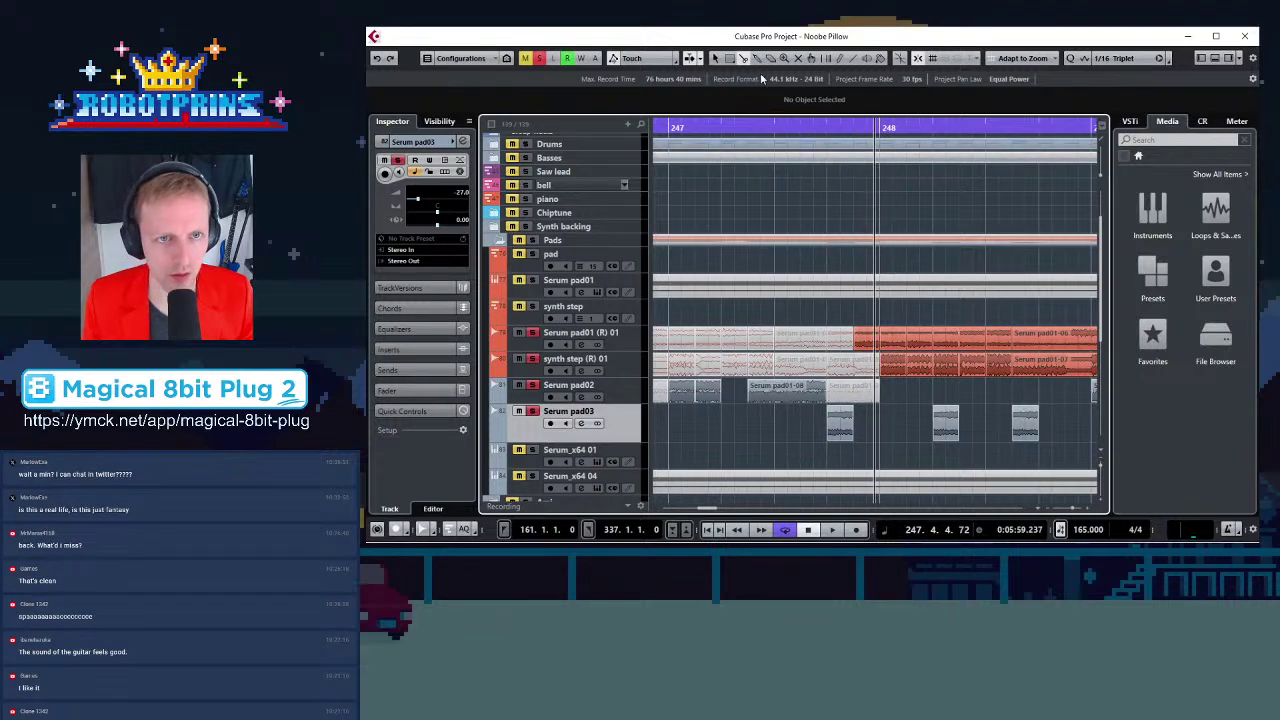
Mute the Serum pad01 (R) slices at 248.1.1, 248.2.1 and 248.3.1, and the synth step (R) slices at 248.1.3 and 248.2.3
left_click(912, 344)
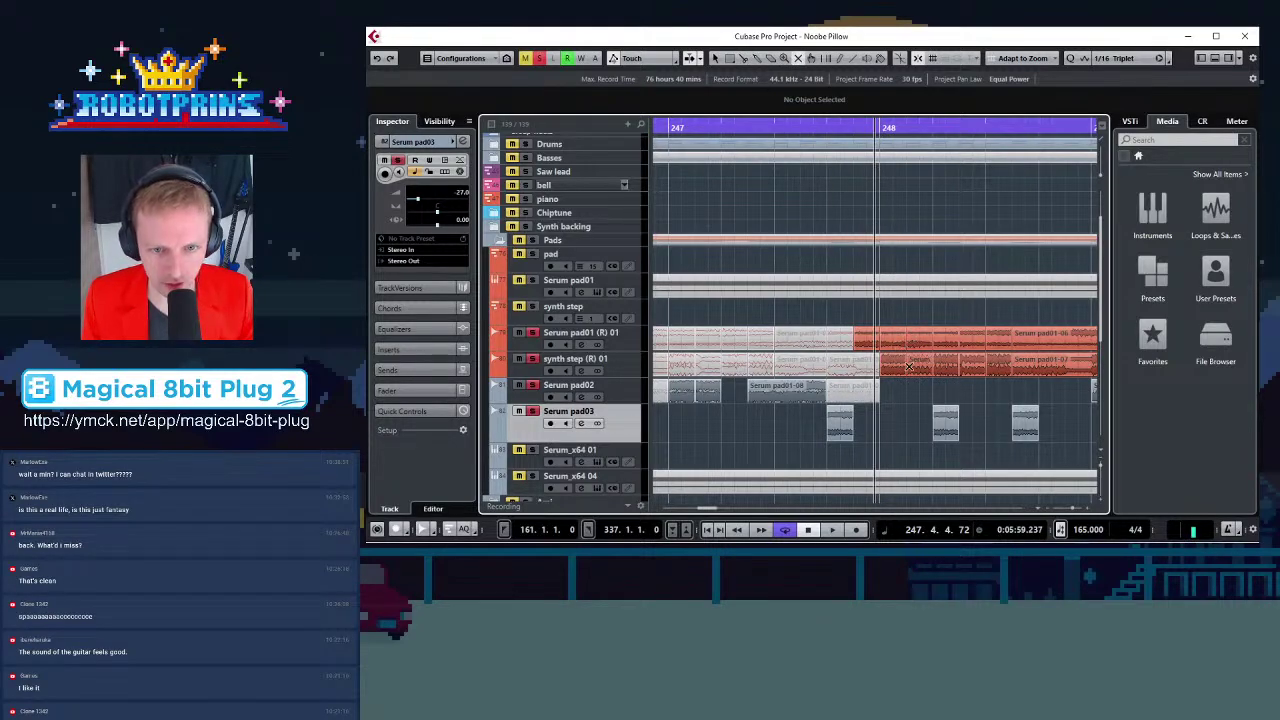
left_click(894, 335)
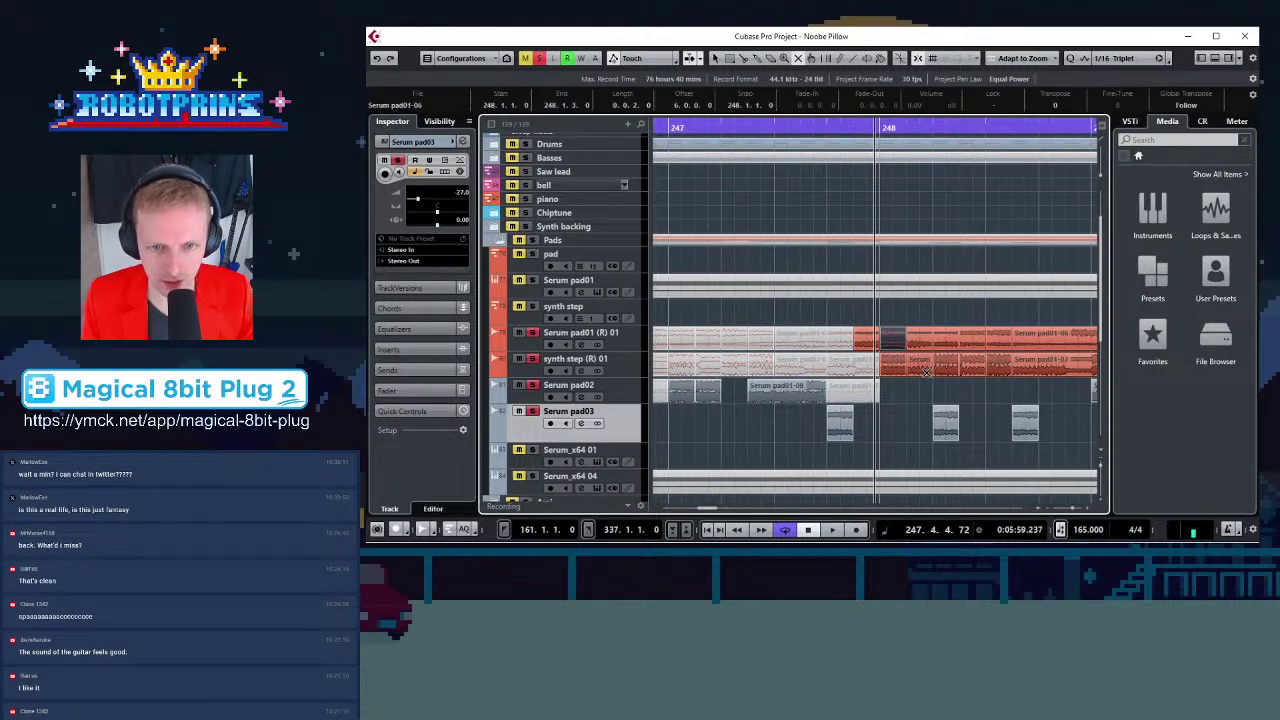
left_click(923, 373)
left_click(944, 343)
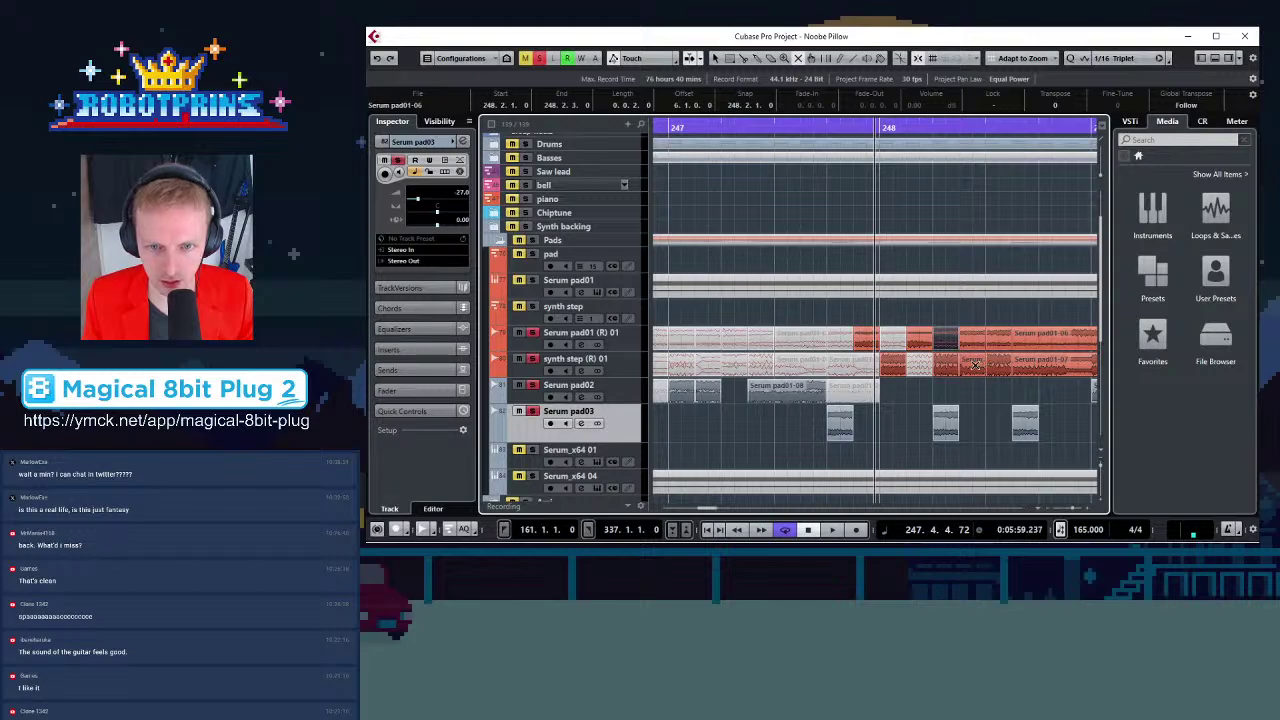
left_click(975, 365)
left_click(1000, 338)
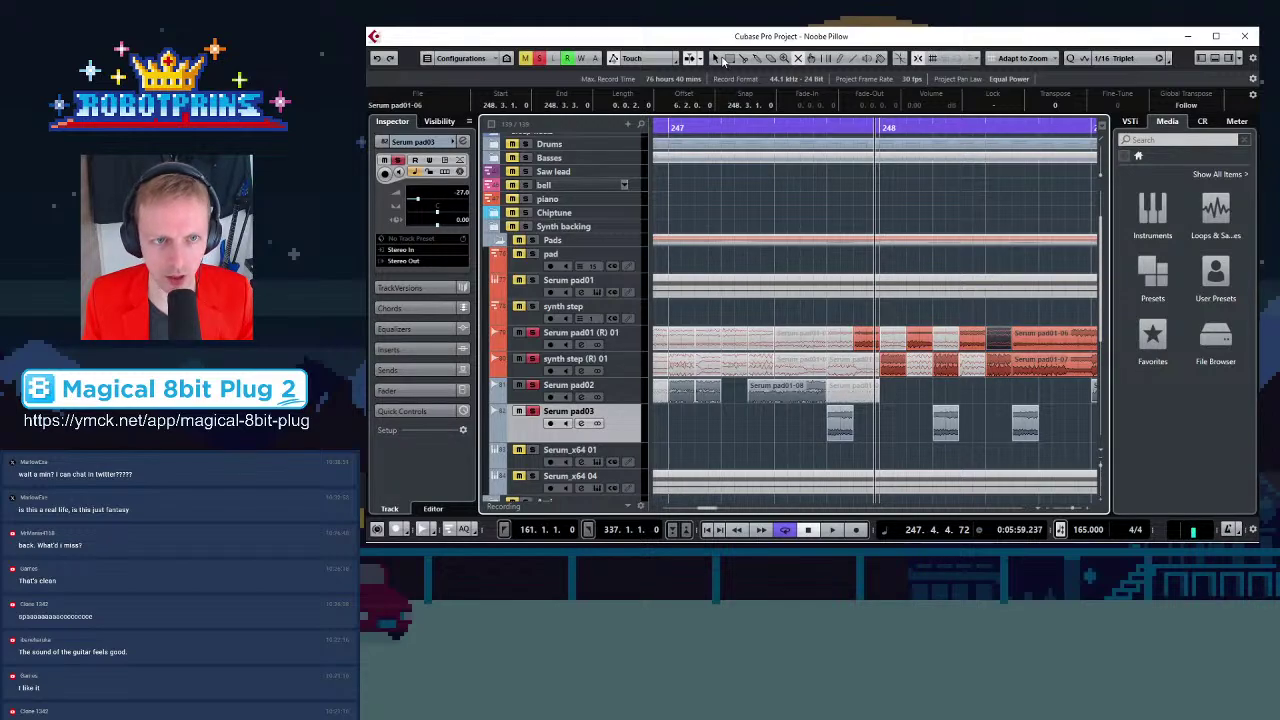
Trim the remaining long Serum pad01 (R) and synth step (R) events to start at 249.1.1
key("g")
key("g")
key("g")
left_click_drag(976, 311, 1034, 372)
key("h")
key("h")
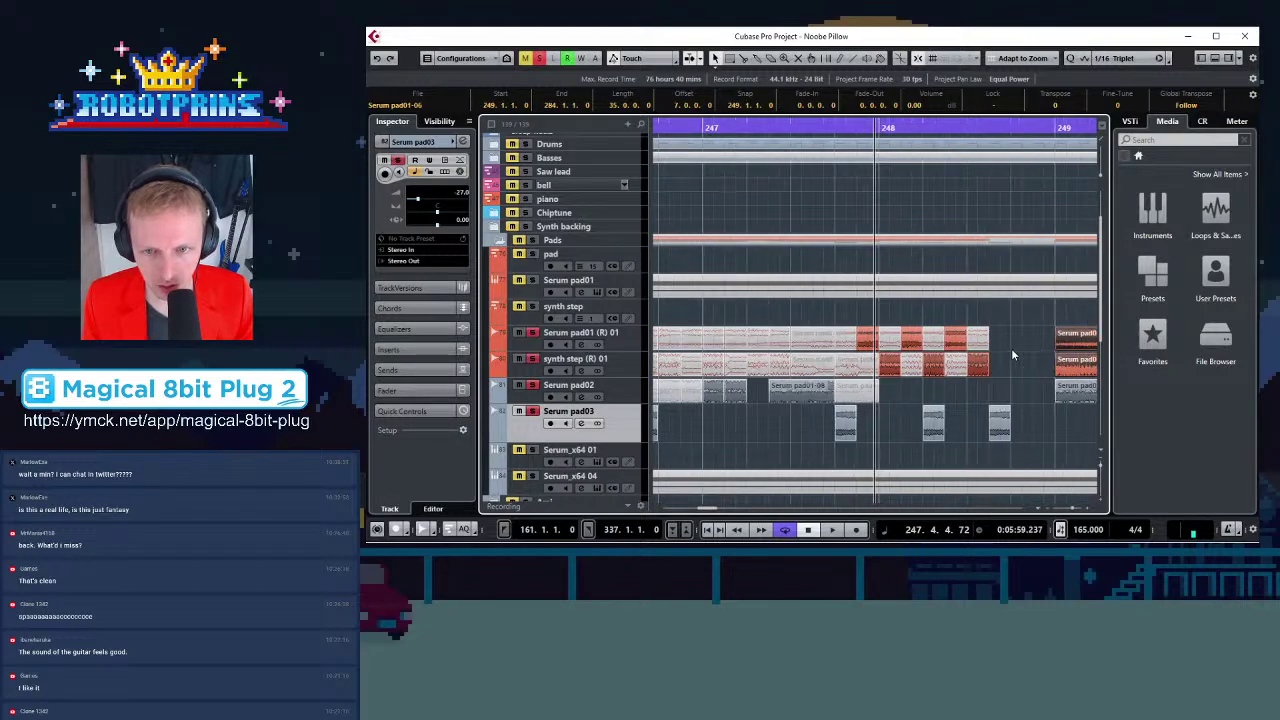
Play back the chopped pad slices in bar 248 from 248.1.1
key("g")
key("g")
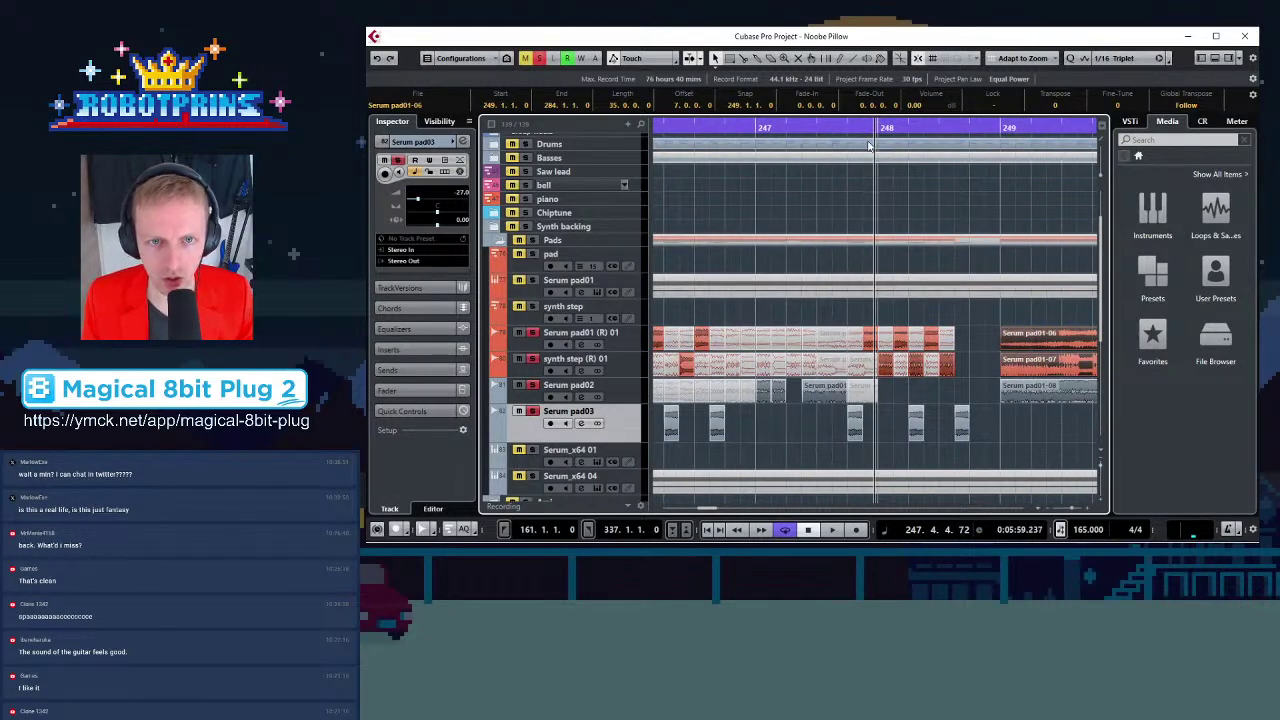
key("h")
key("h")
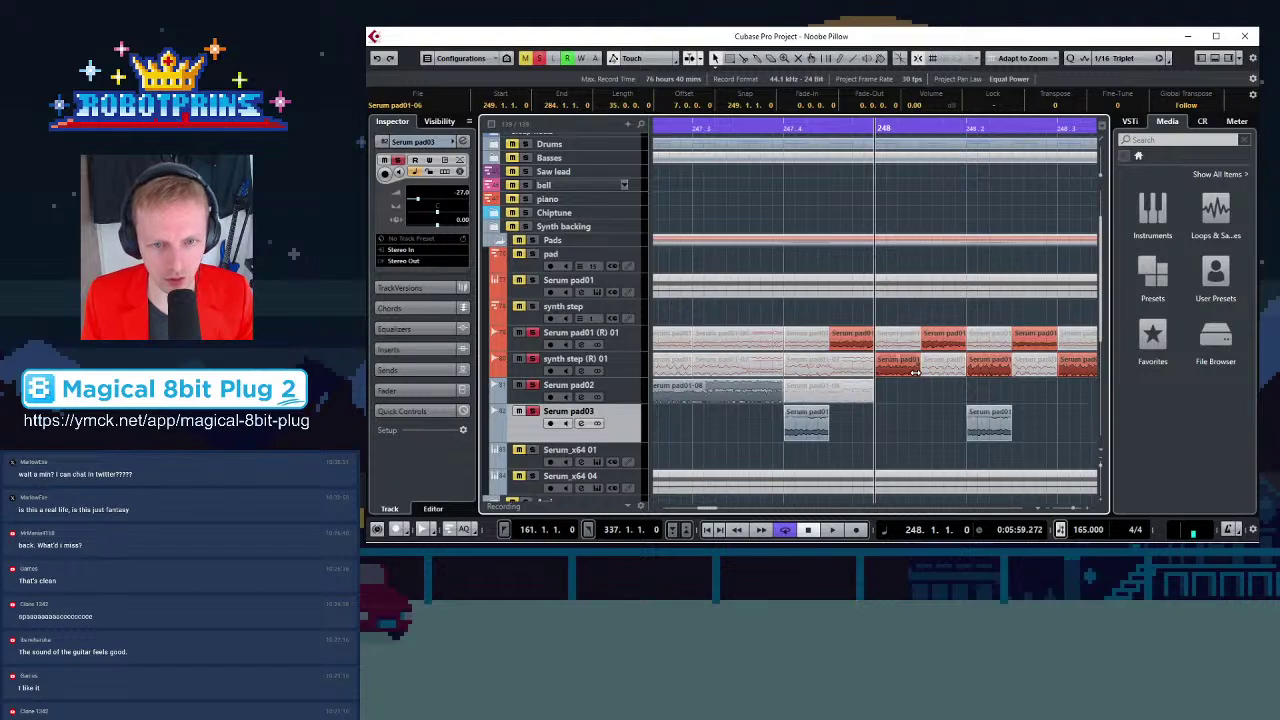
key("g")
key("g")
key("g")
key("g")
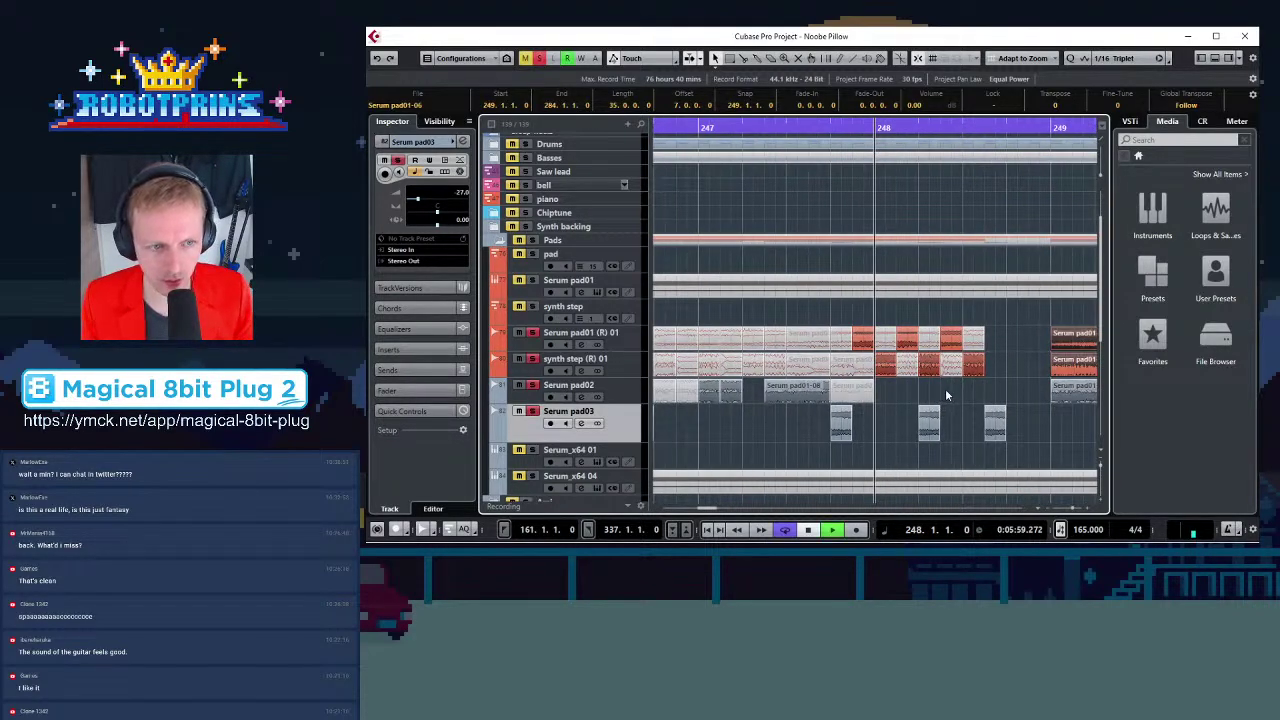
key("space")
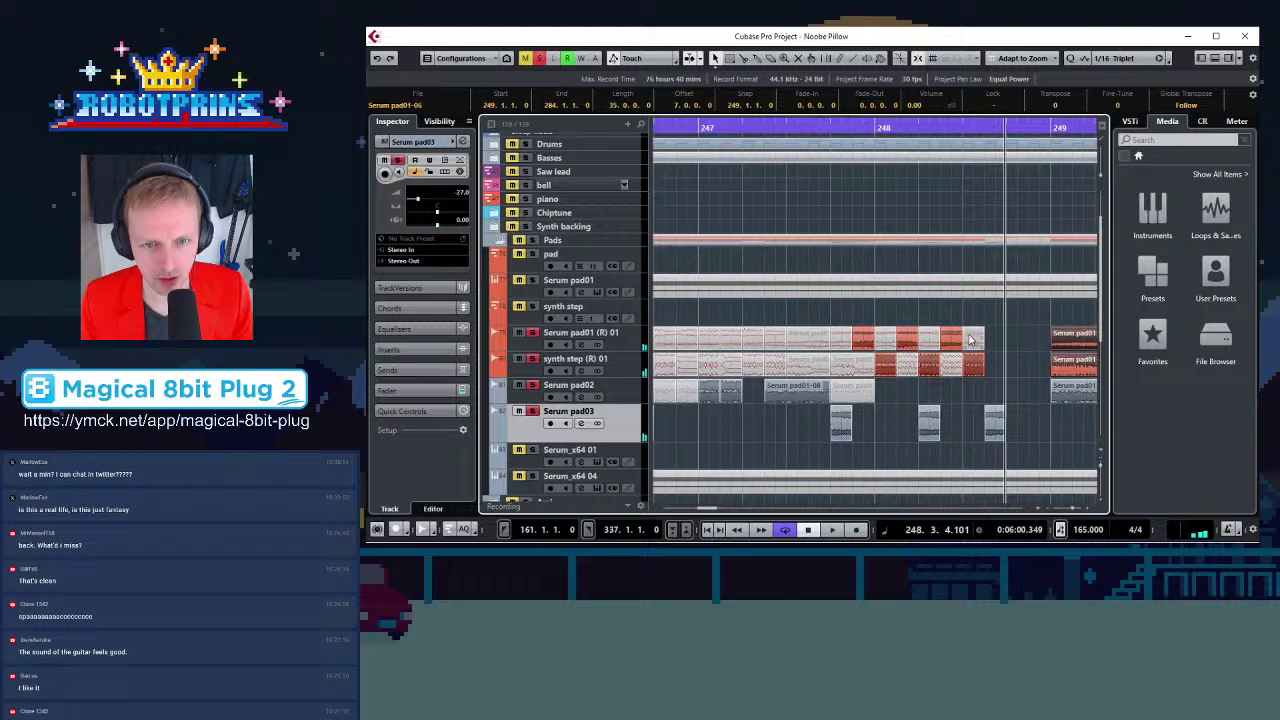
Mute the synth step (R) slice at 248.2.1 and play back bar 248 again
left_click(1022, 333)
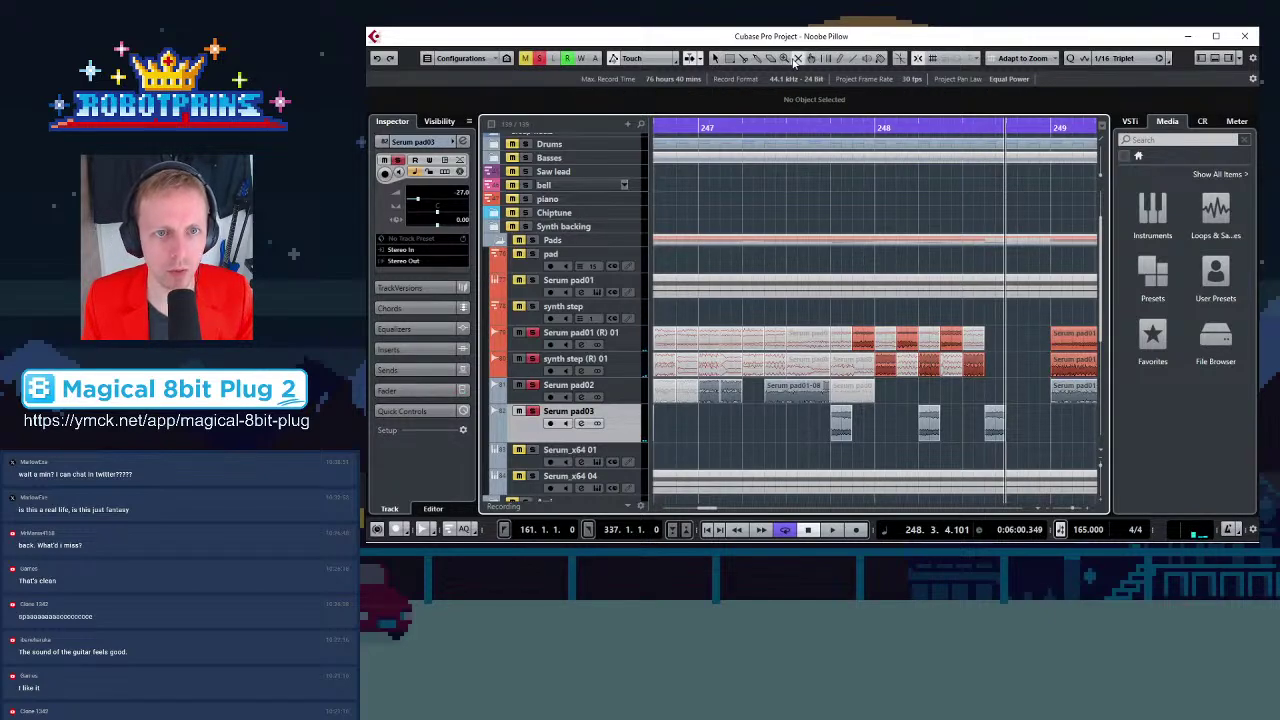
left_click(932, 359)
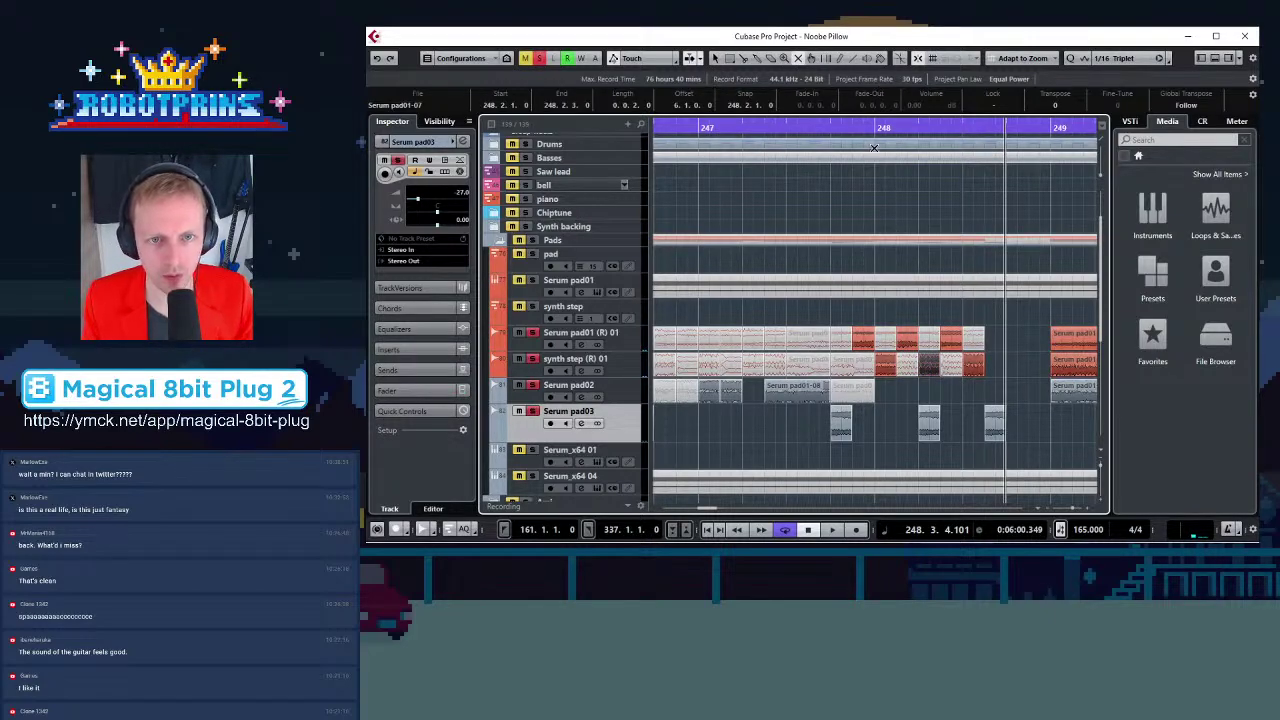
left_click(875, 128)
key("space")
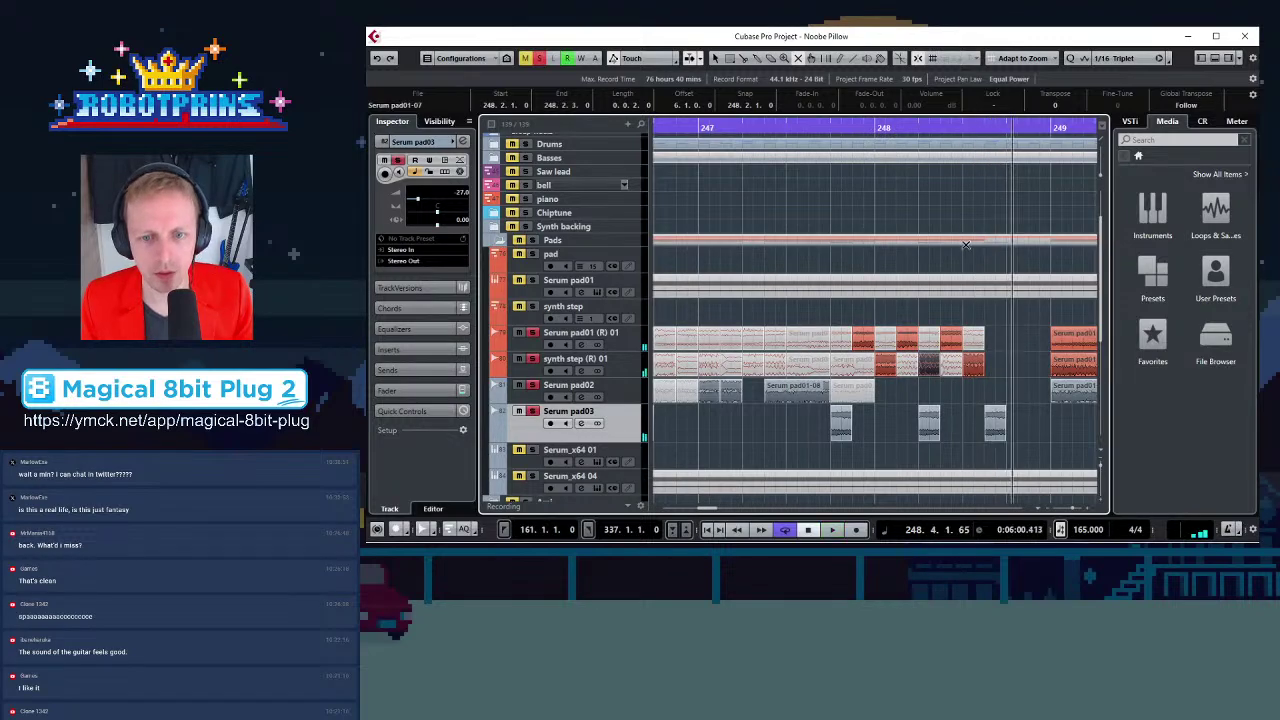
Split the long Serum pad02 event at 249.2.1, 249.2.3 and 249.4.1
key("g")
left_click(715, 59)
key("g")
key("g")
key("g")
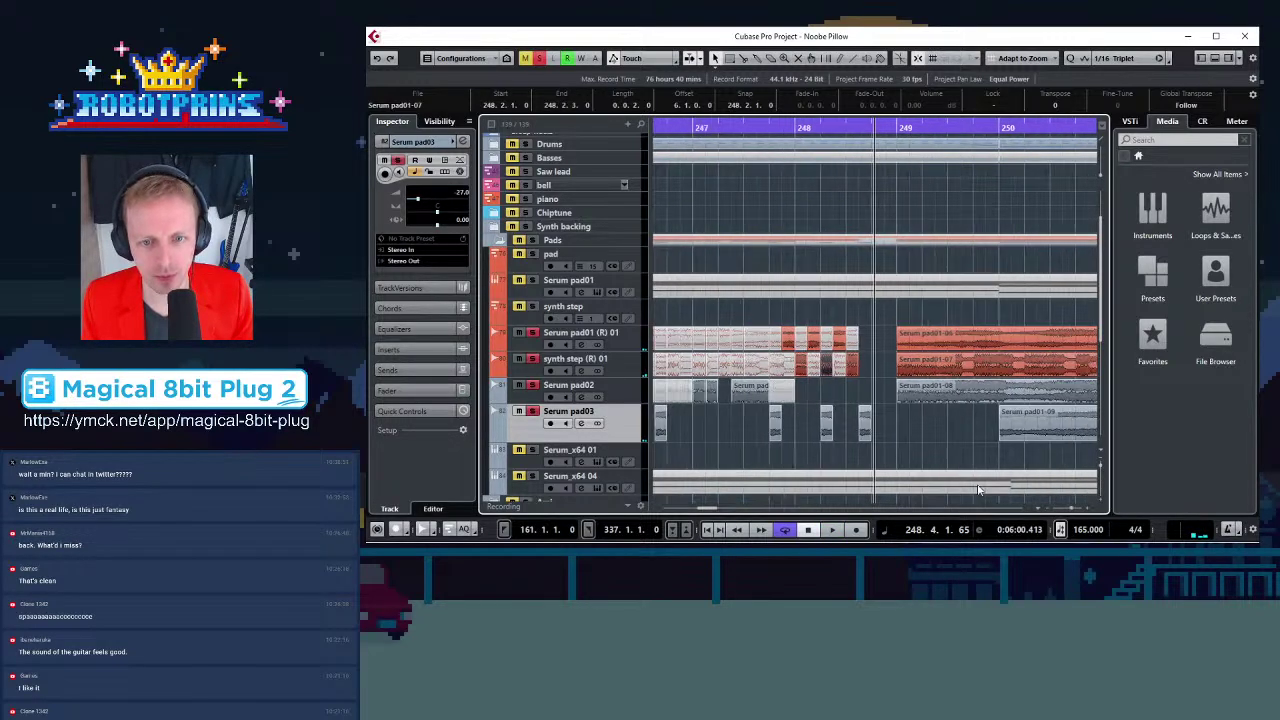
left_click(940, 449)
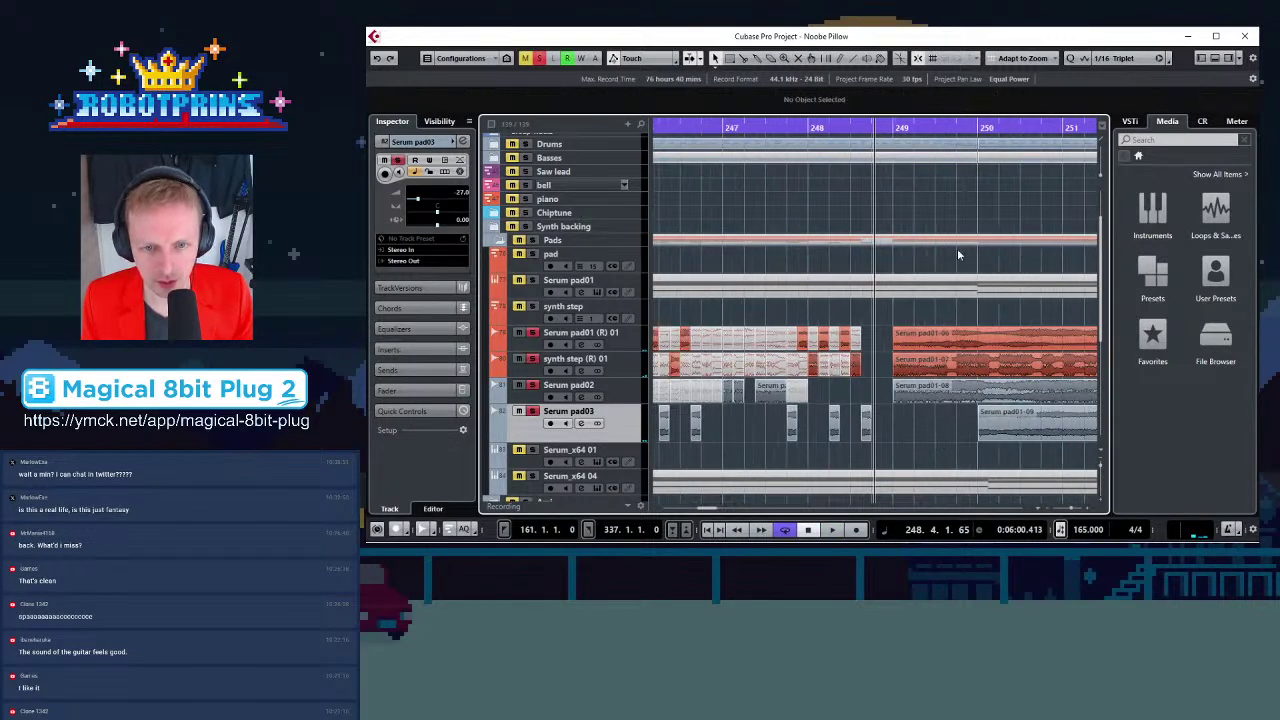
left_click(980, 128)
key("h")
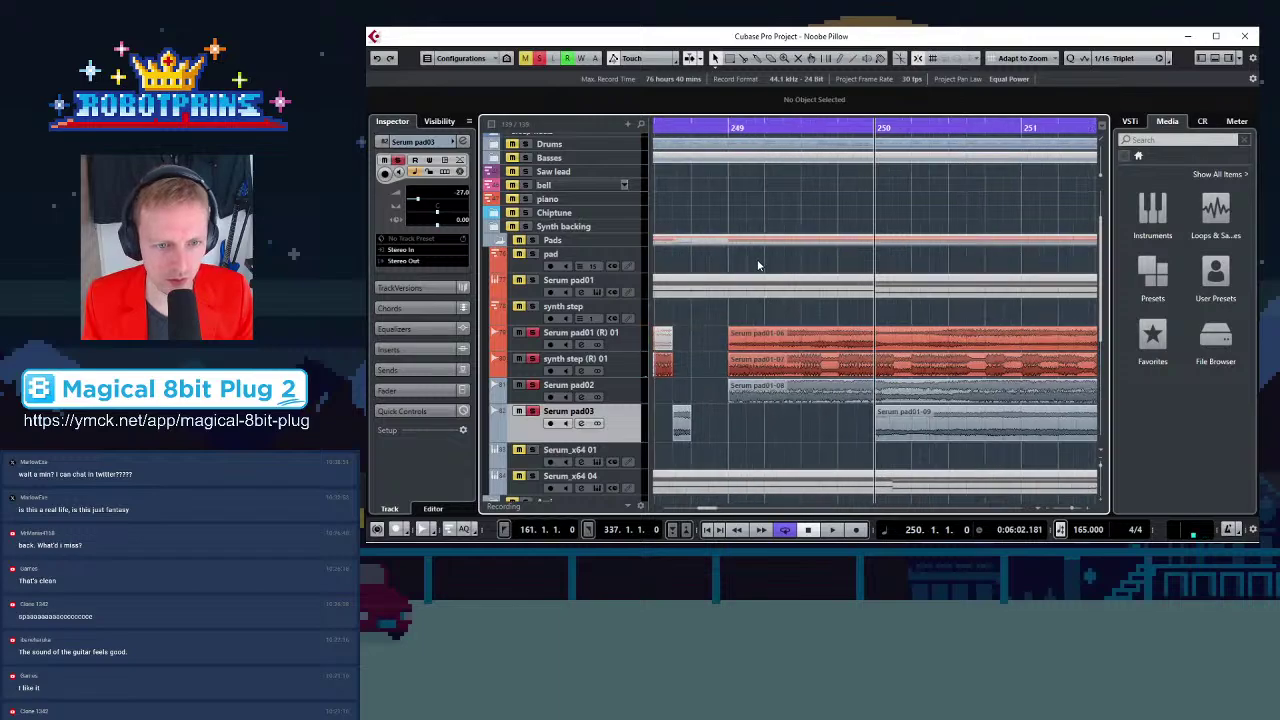
left_click(741, 58)
left_click(764, 391)
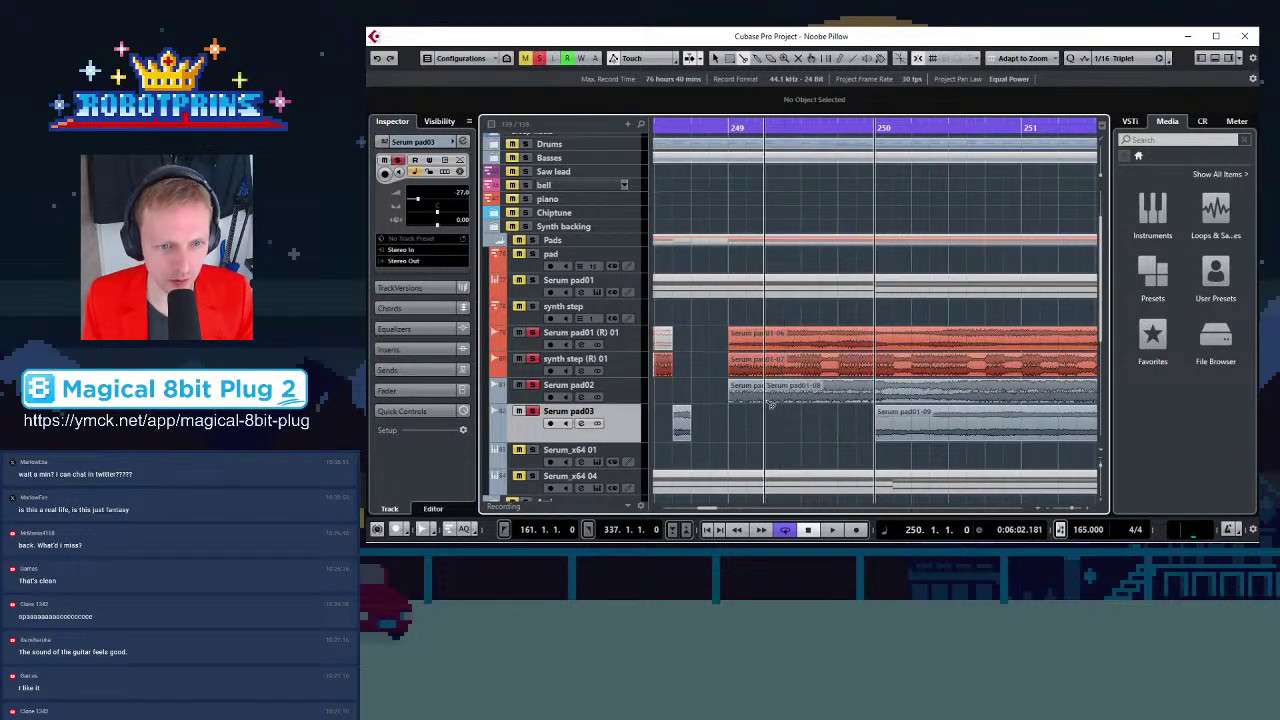
left_click(784, 391)
left_click(839, 392)
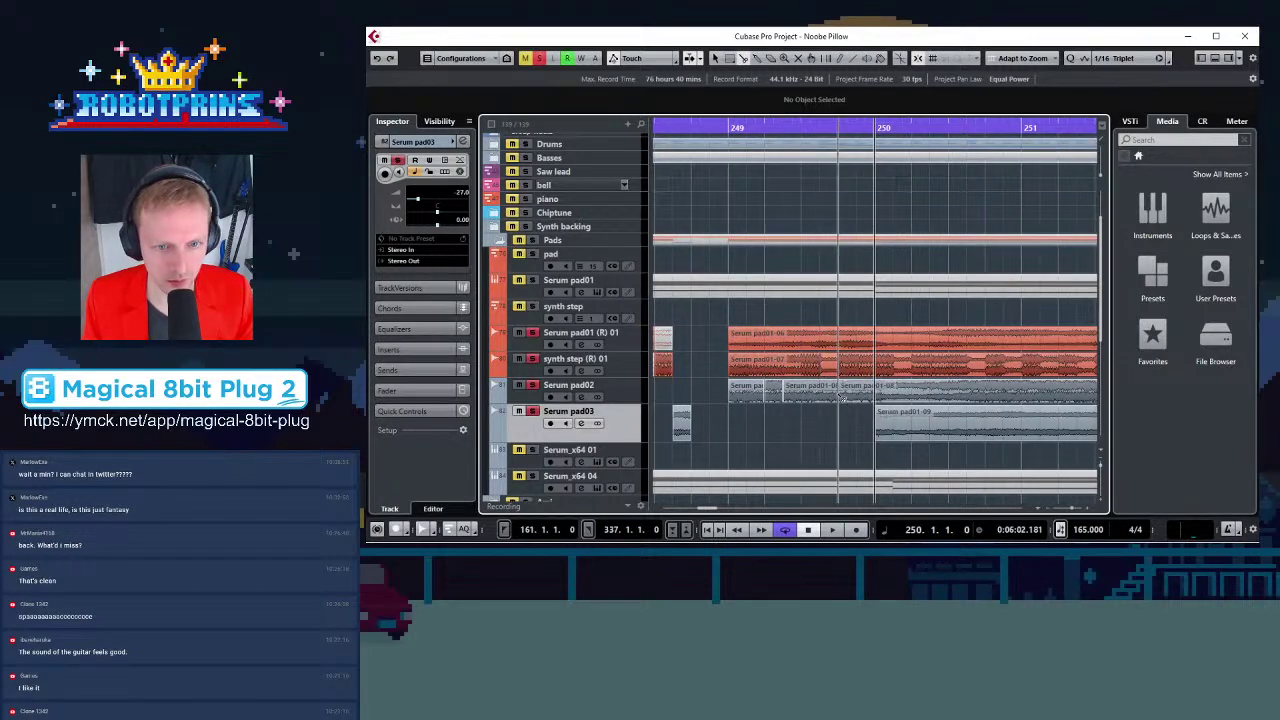
Remove the Serum pad01 (R) audio from 249.1.1 to 249.4.3 and trim the long synth step (R) event to start at 250.1.1
left_click(856, 338)
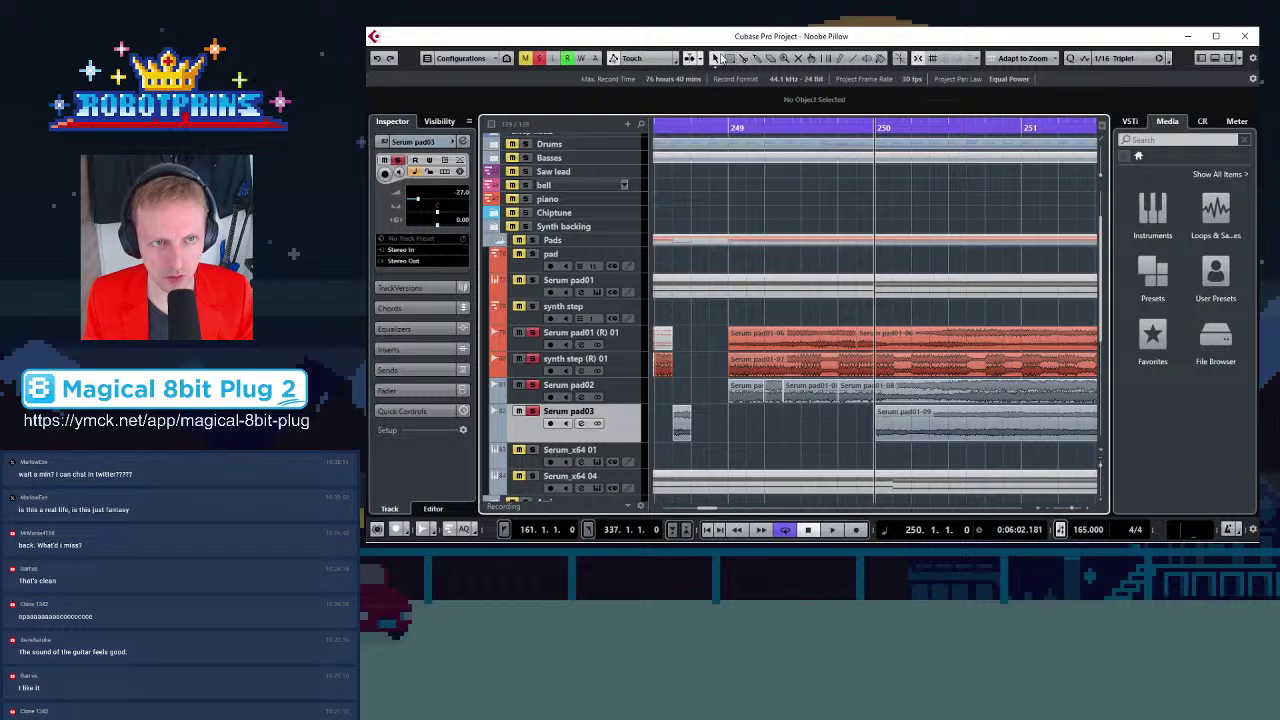
left_click(826, 344)
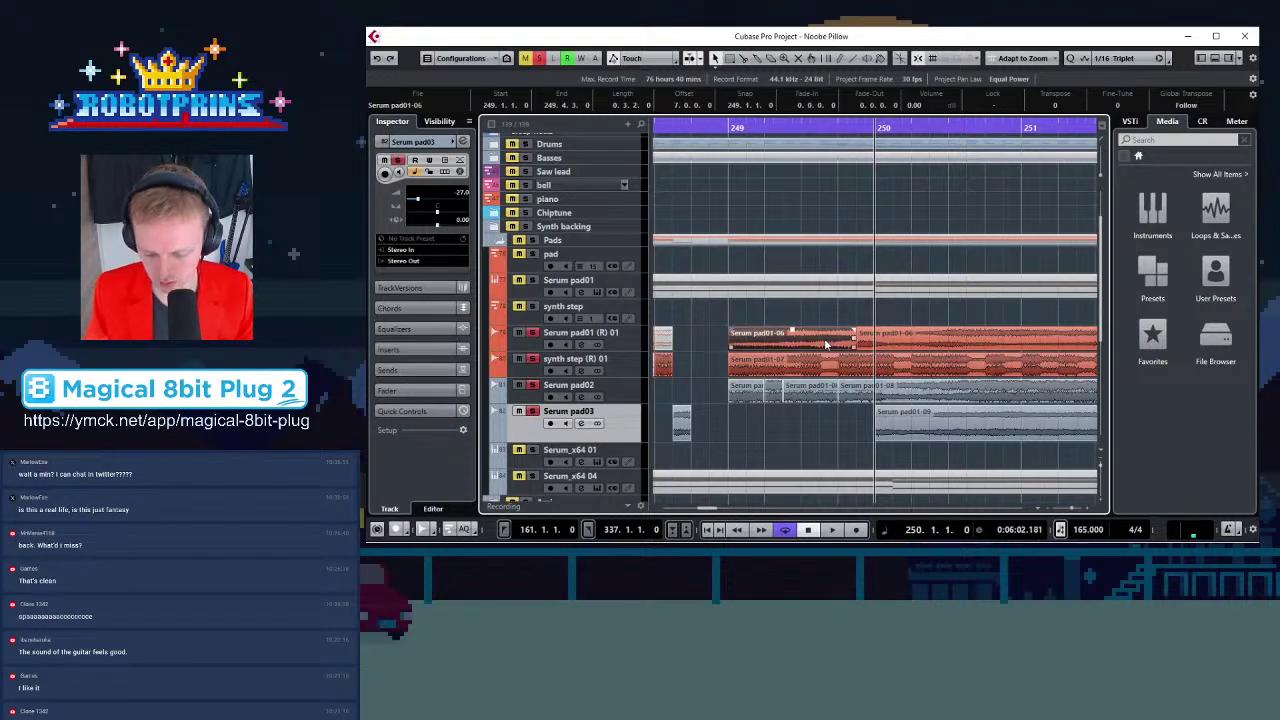
key("Delete")
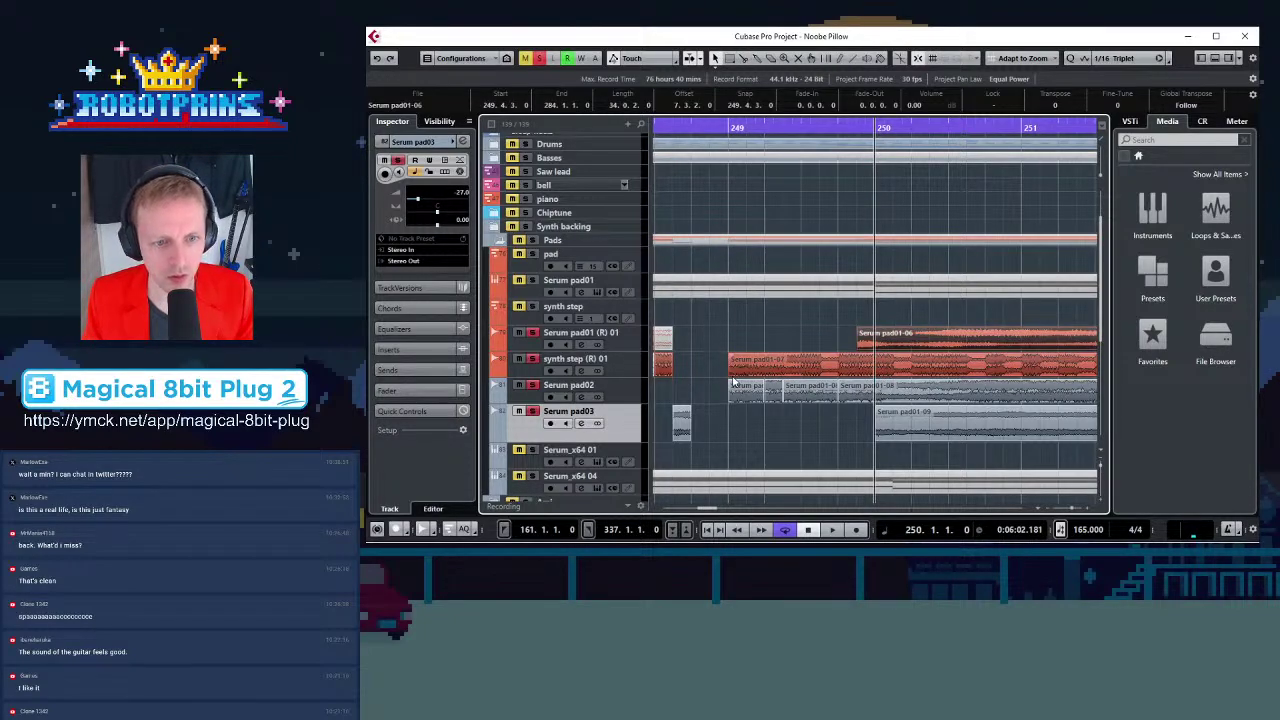
left_click_drag(733, 381, 870, 380)
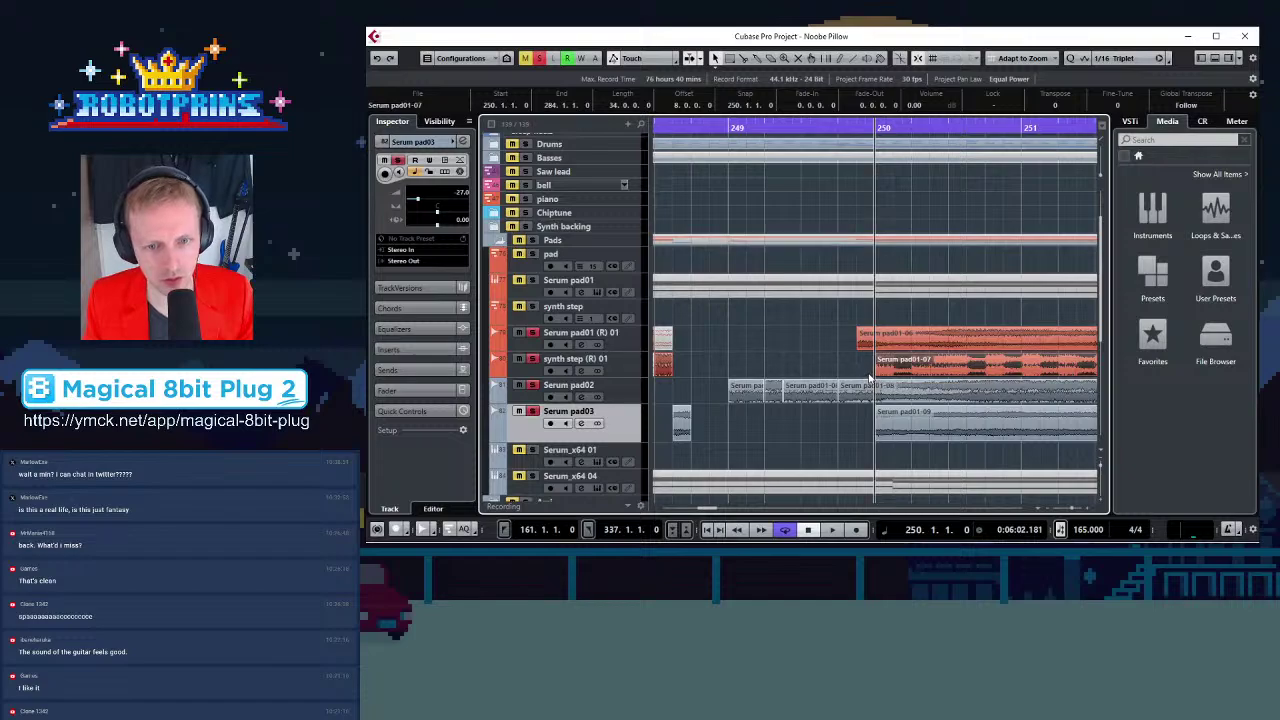
left_click(843, 372)
Trim the long Serum pad02 event to start at 250.1.1 and shorten the slice before it to end at 249.3.3
key("h")
key("h")
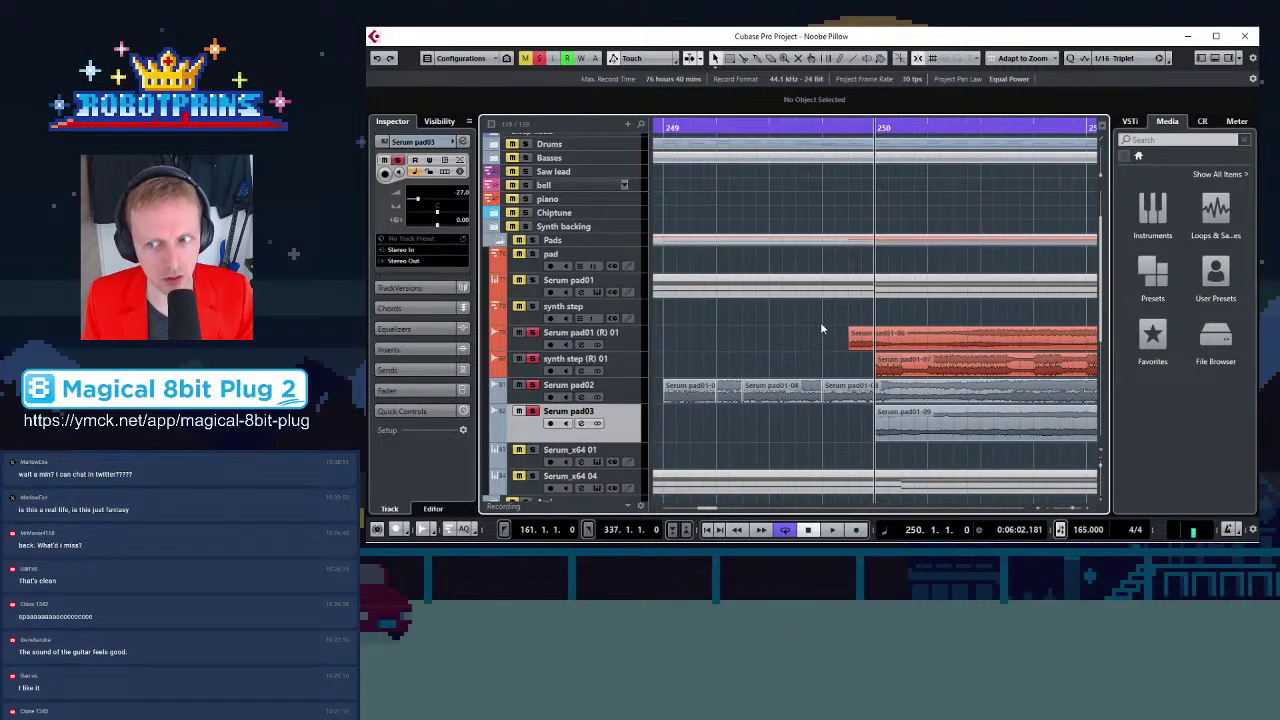
key("h")
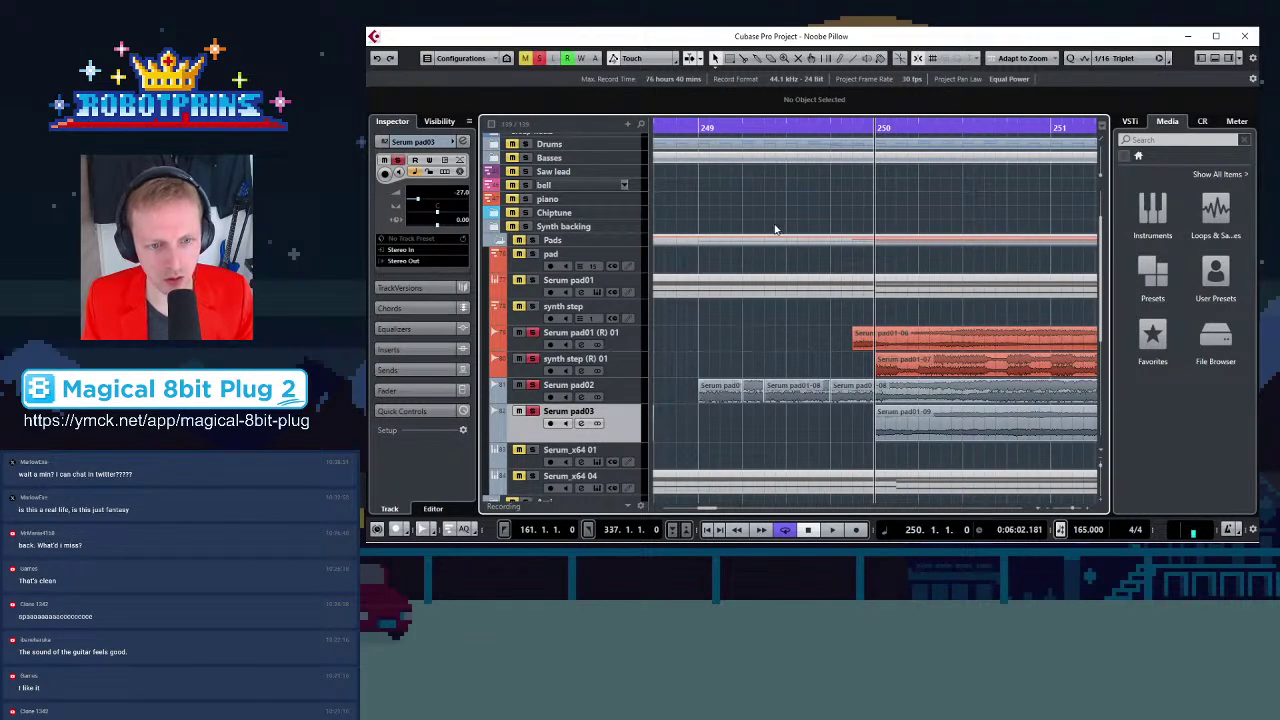
left_click(831, 396)
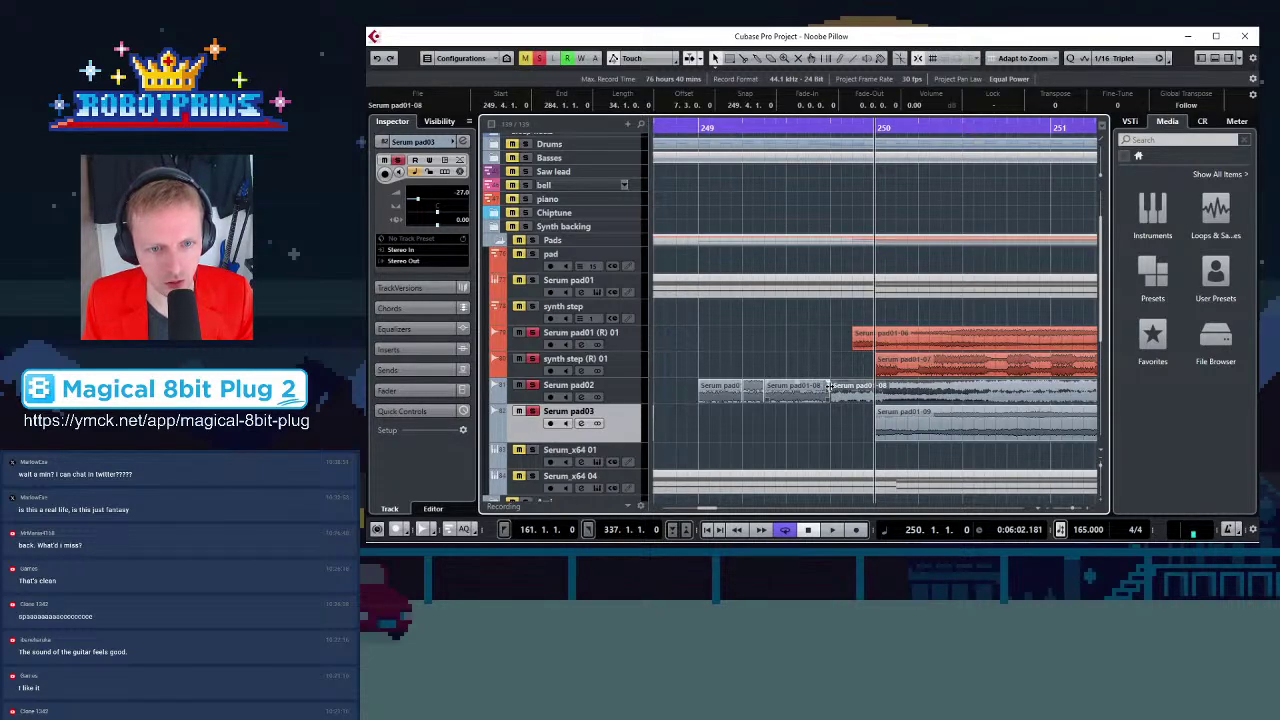
left_click_drag(829, 386, 882, 394)
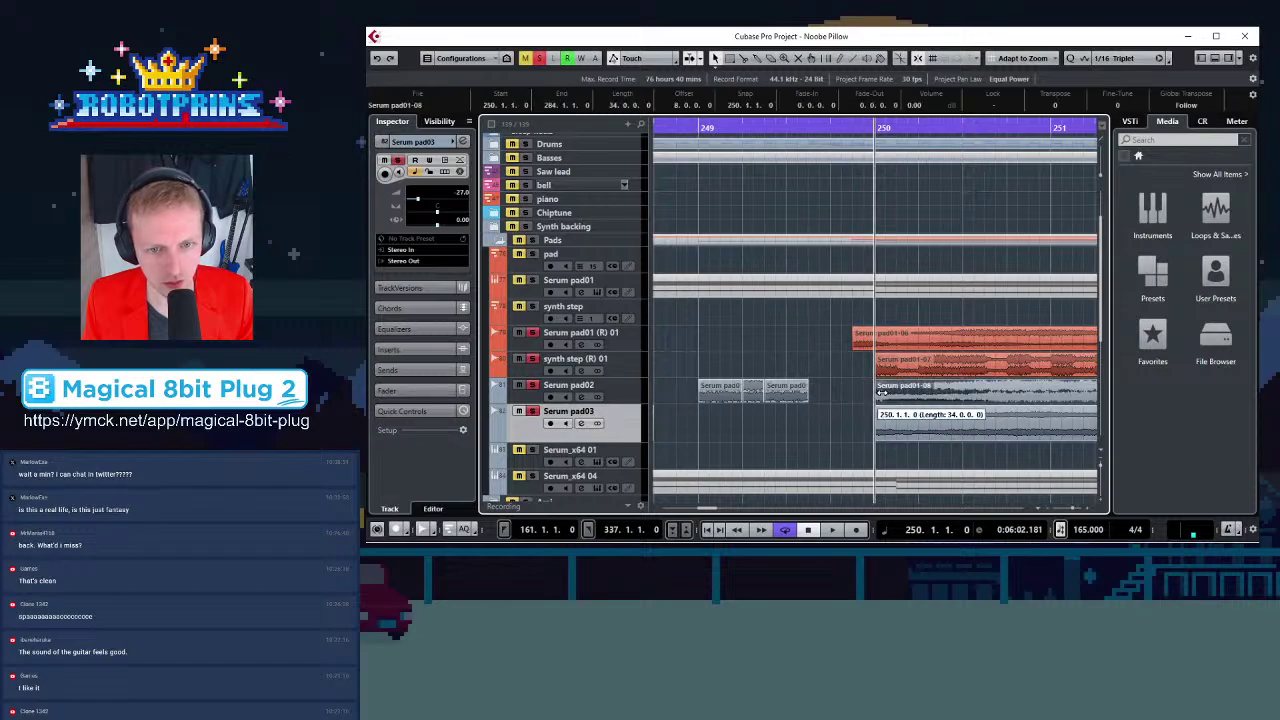
Copy the Serum pad03 slice at 248.3.3 to 249.3.3
key("g")
left_click_drag(682, 436, 836, 424, "alt")
left_click(856, 386)
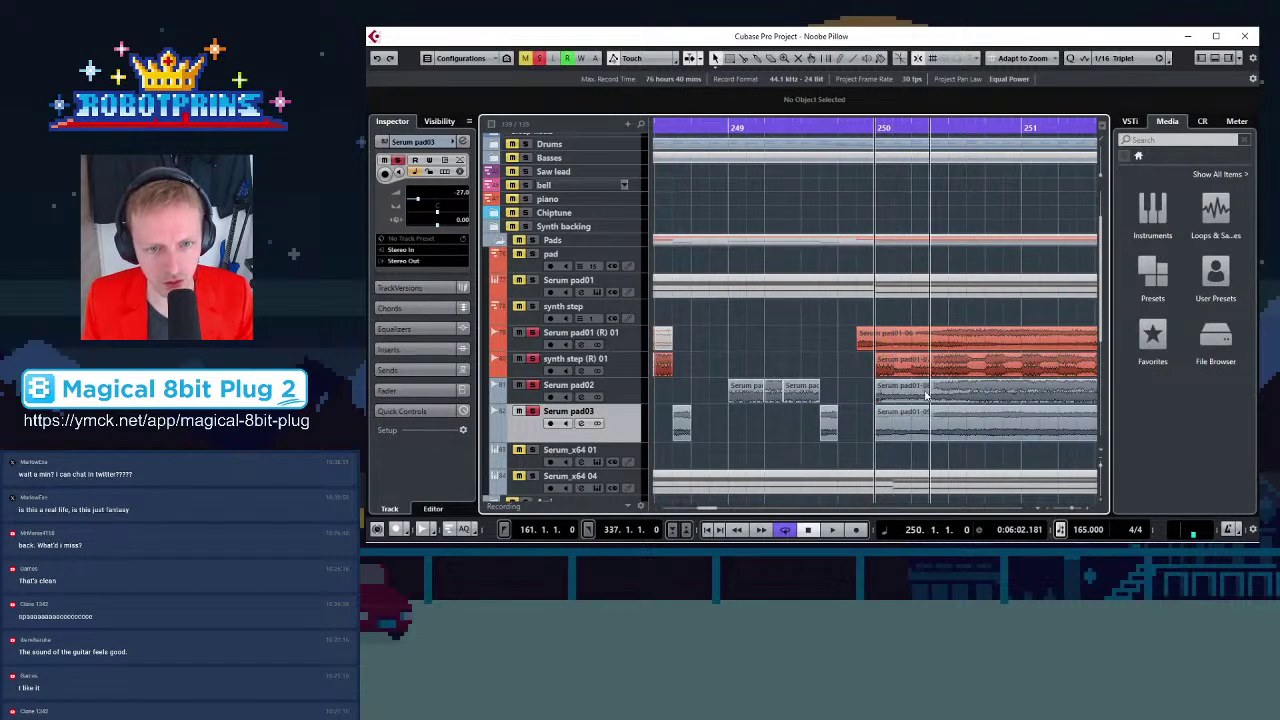
Extend the synth step (R) event back to 249.4.1, split it at 249.4.3 and 250.1.1, and split Serum pad01 (R) at 250.1.1
left_click_drag(877, 373, 838, 372)
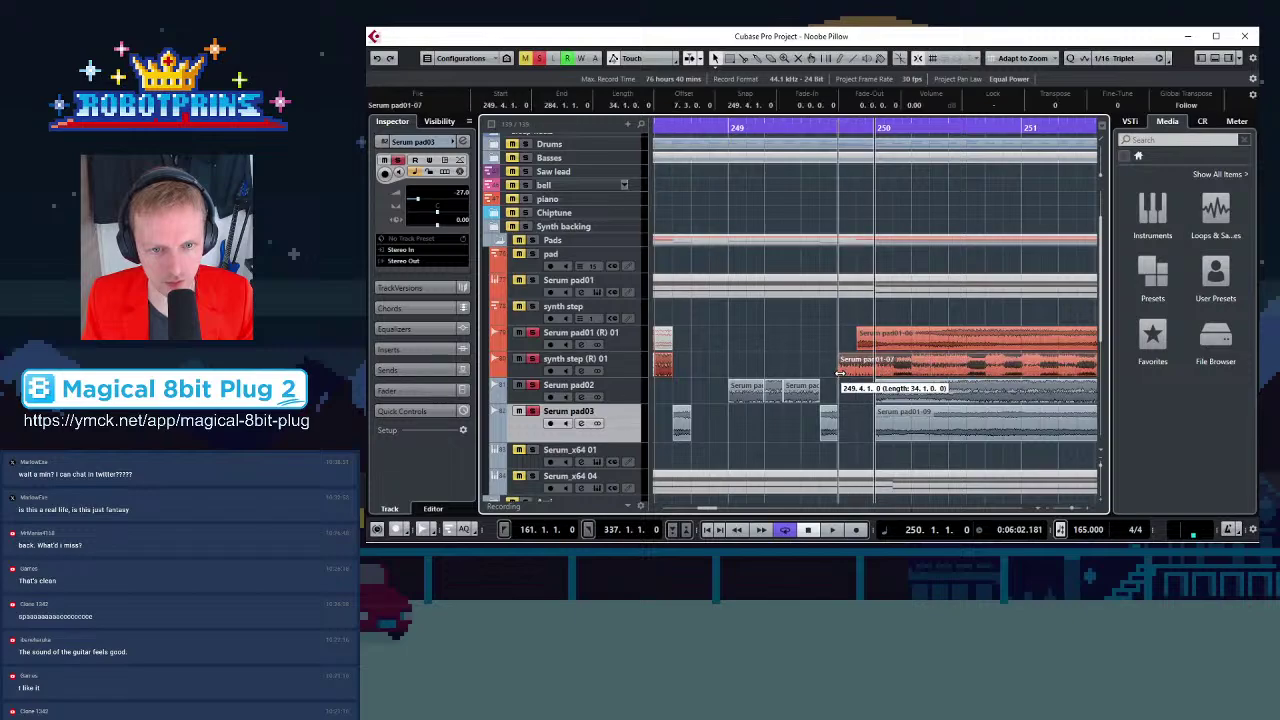
left_click(742, 58)
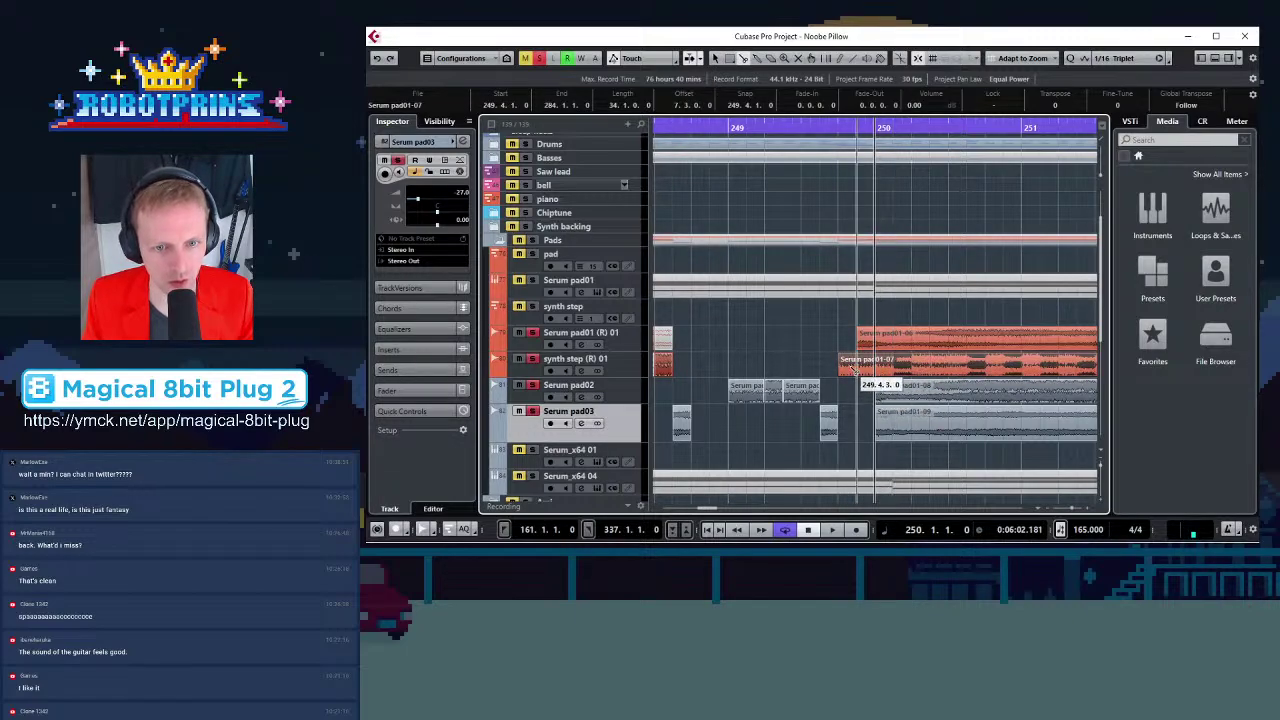
left_click(876, 372)
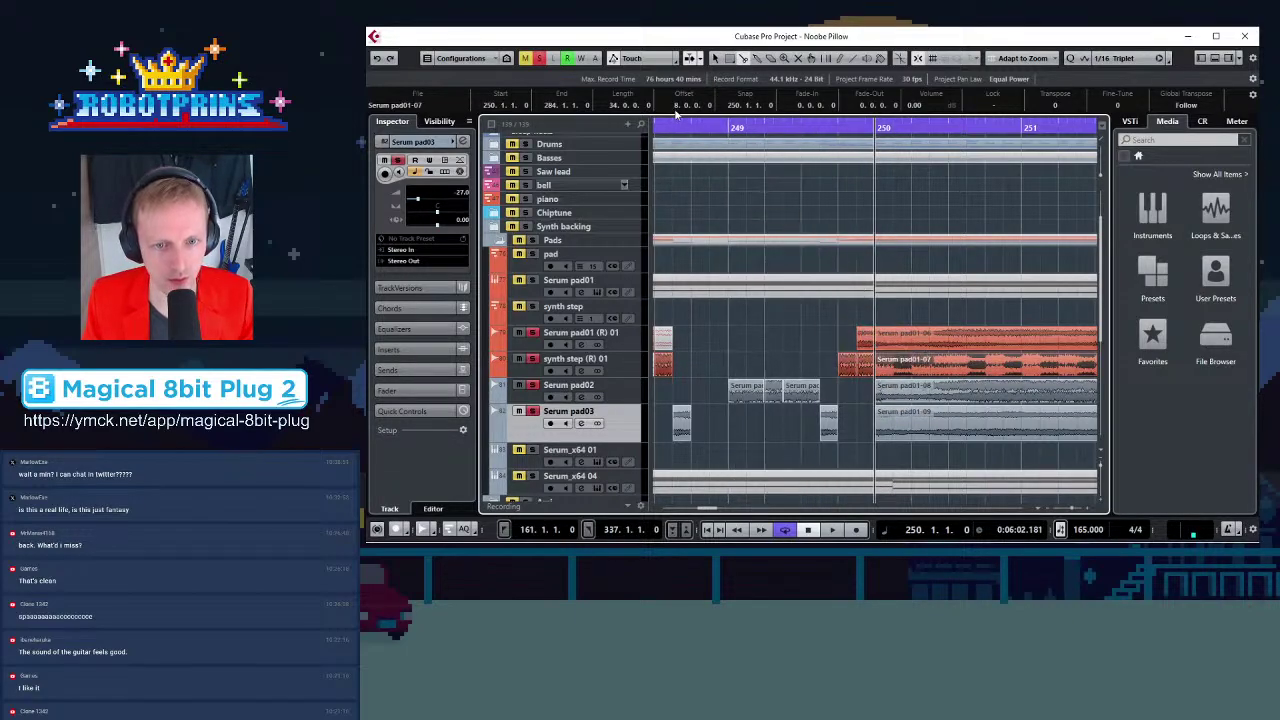
Mute the synth step (R) slice at 249.4.3 and the Serum pad02 slice at 249.2.1
left_click(869, 366)
key("g")
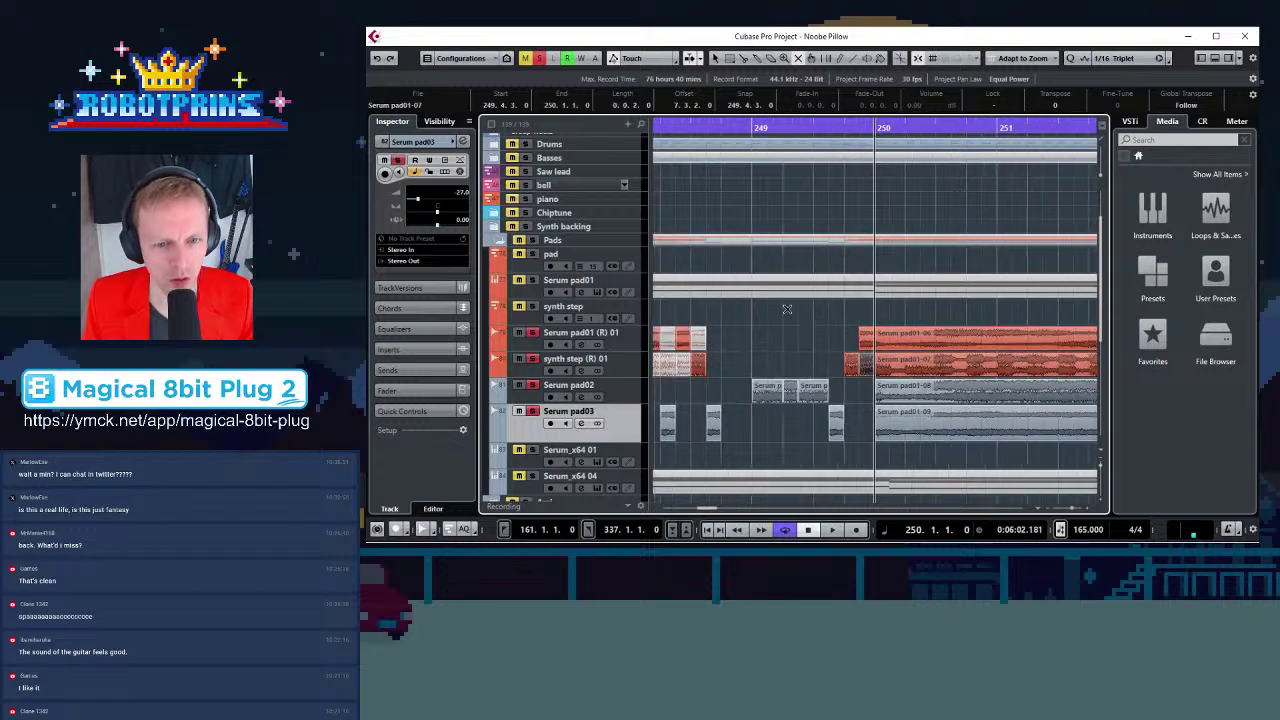
left_click(791, 388)
Play back the edited slices in bar 249 from its start
left_click(760, 124)
key("space")
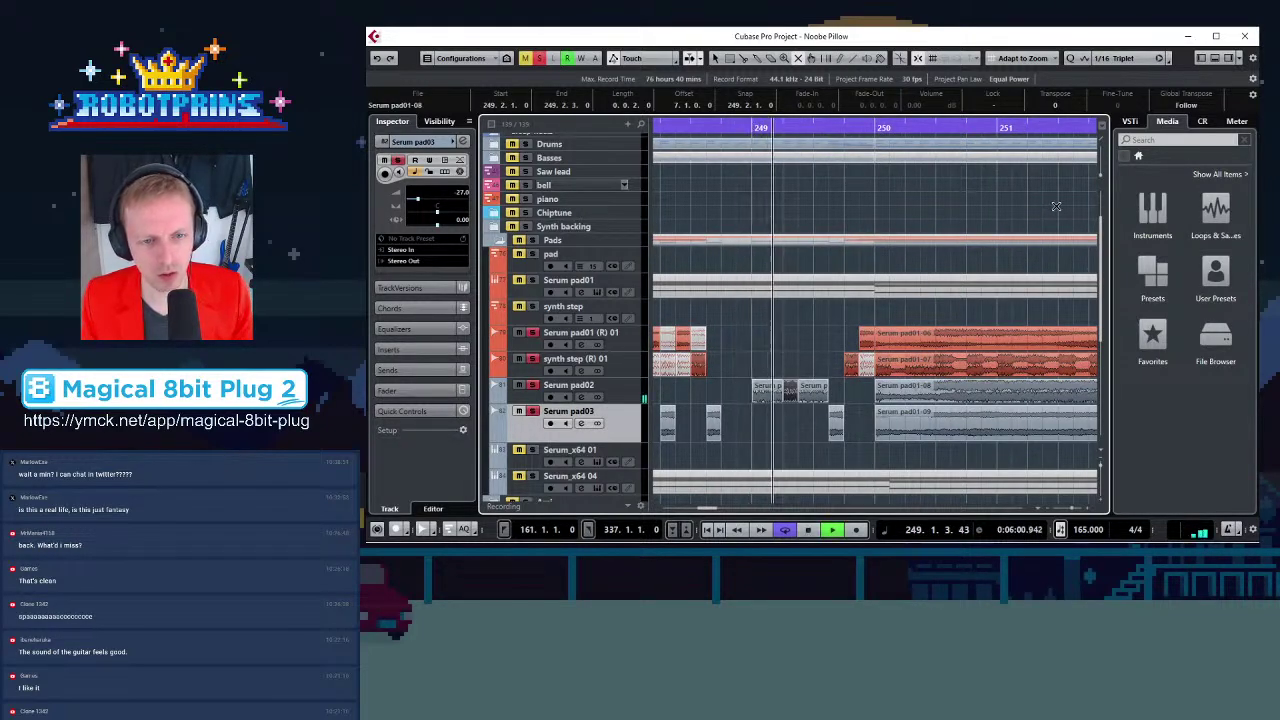
key("space")
Play back the whole chopped pad pattern from 242.1.1 up to the end of bar 249
key("g")
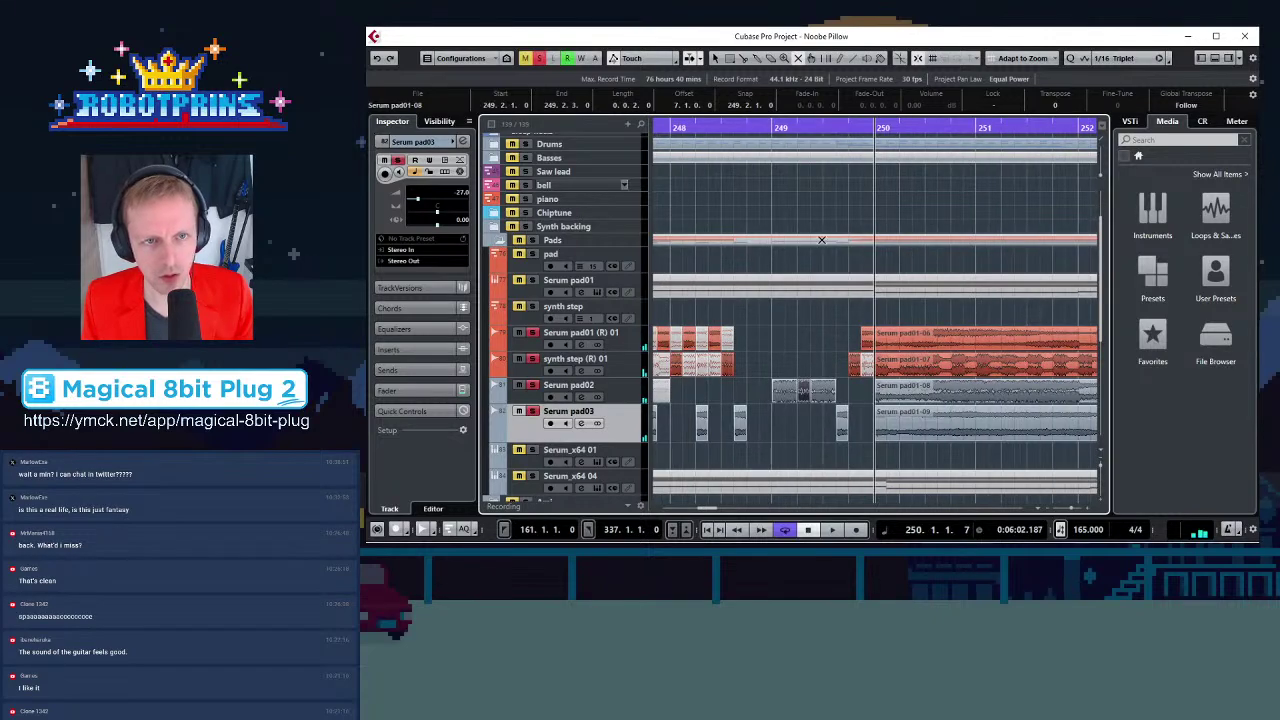
key("g")
key("g")
key("g")
key("g")
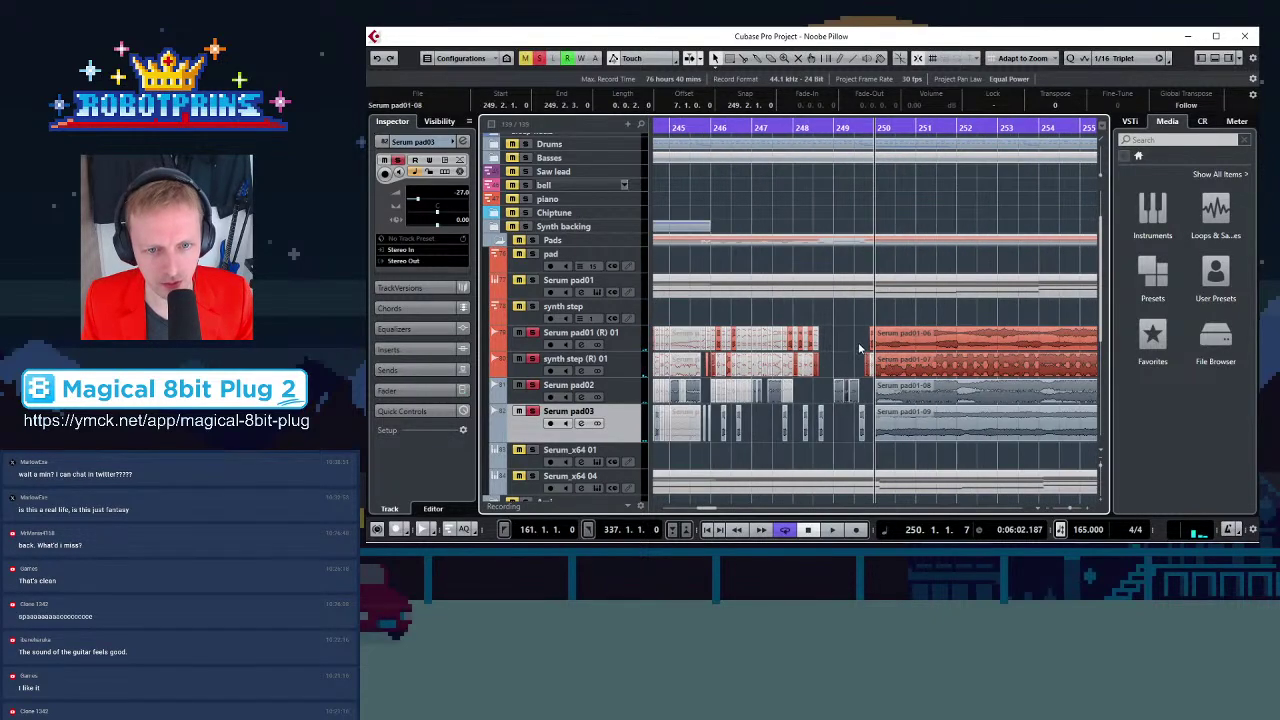
left_click(712, 128)
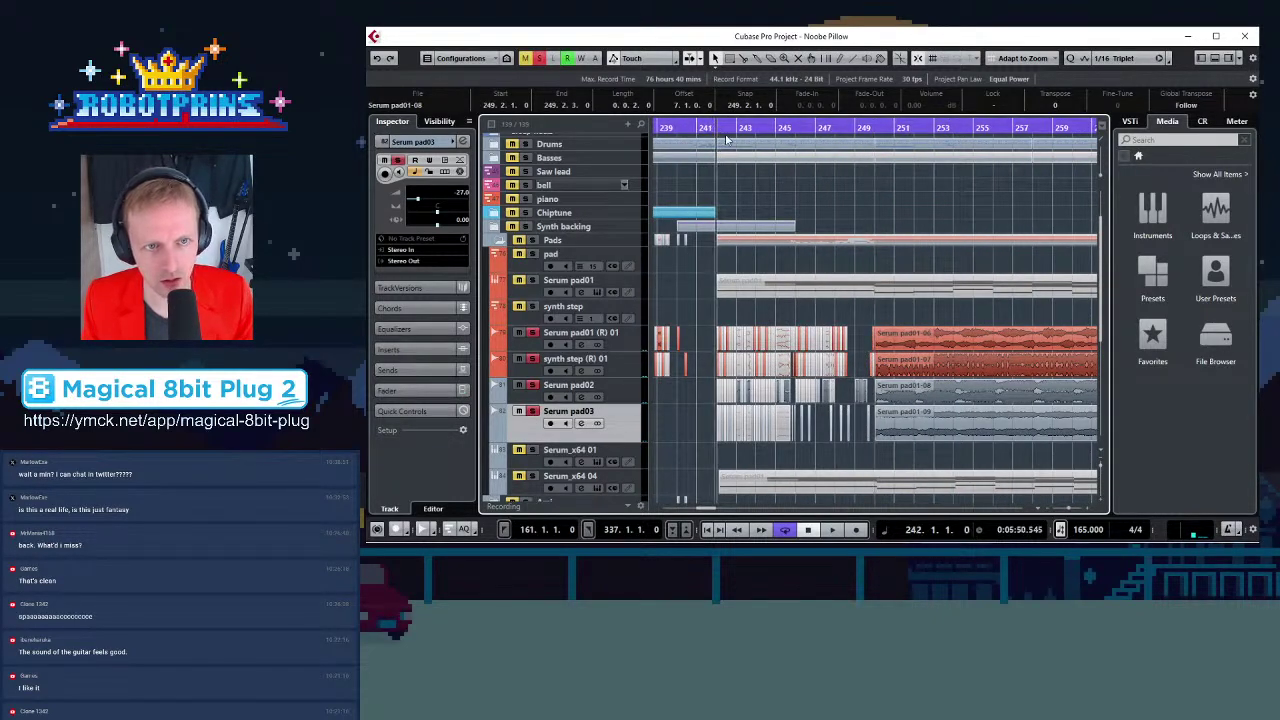
key("space")
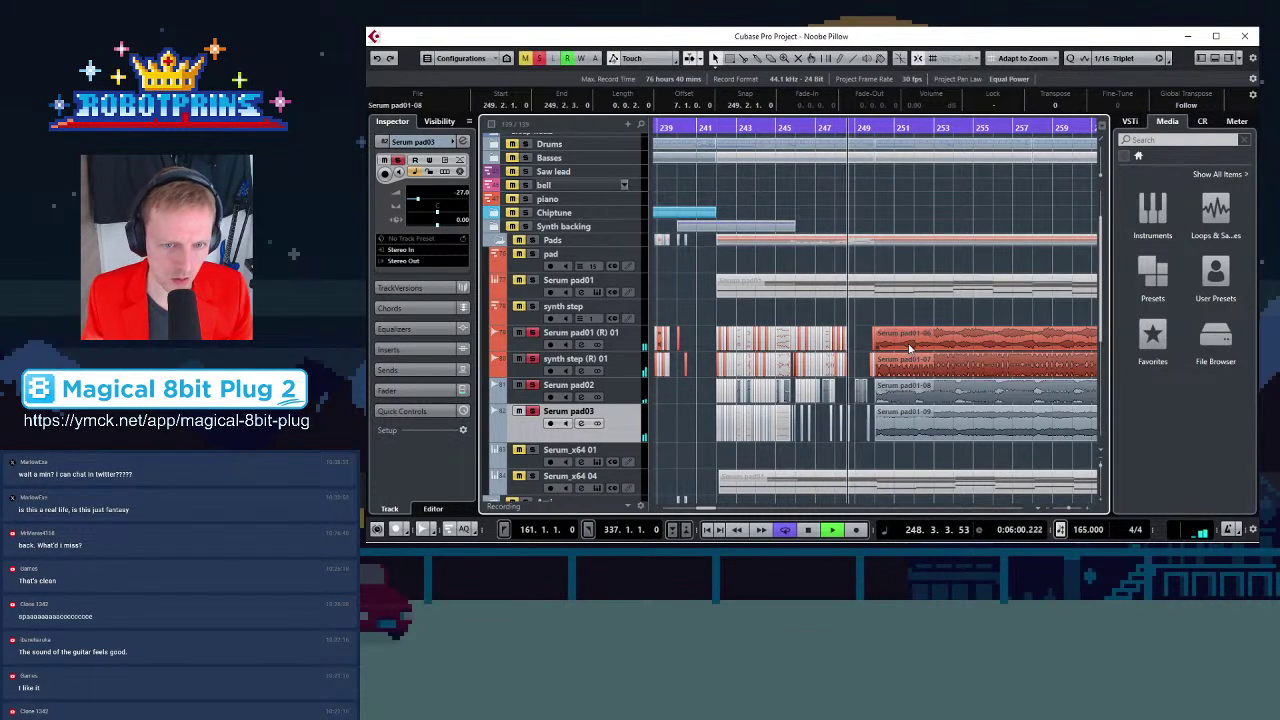
key("space")
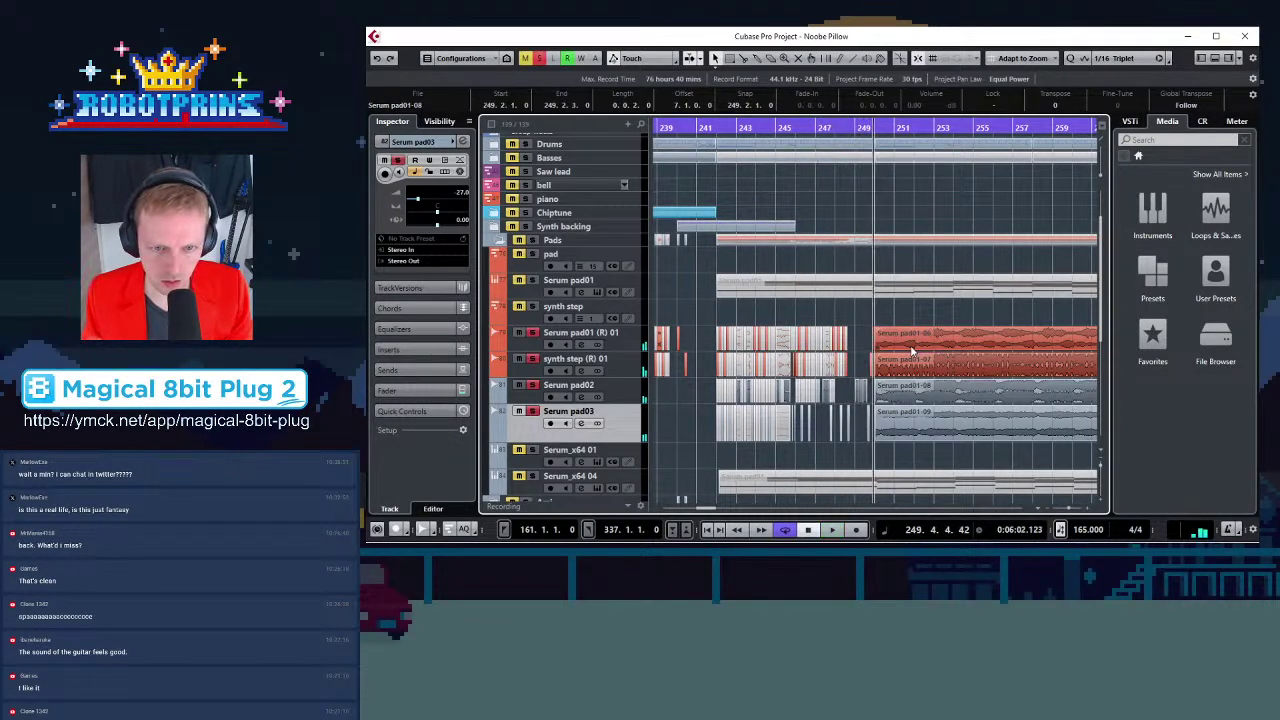
key("h")
key("h")
key("h")
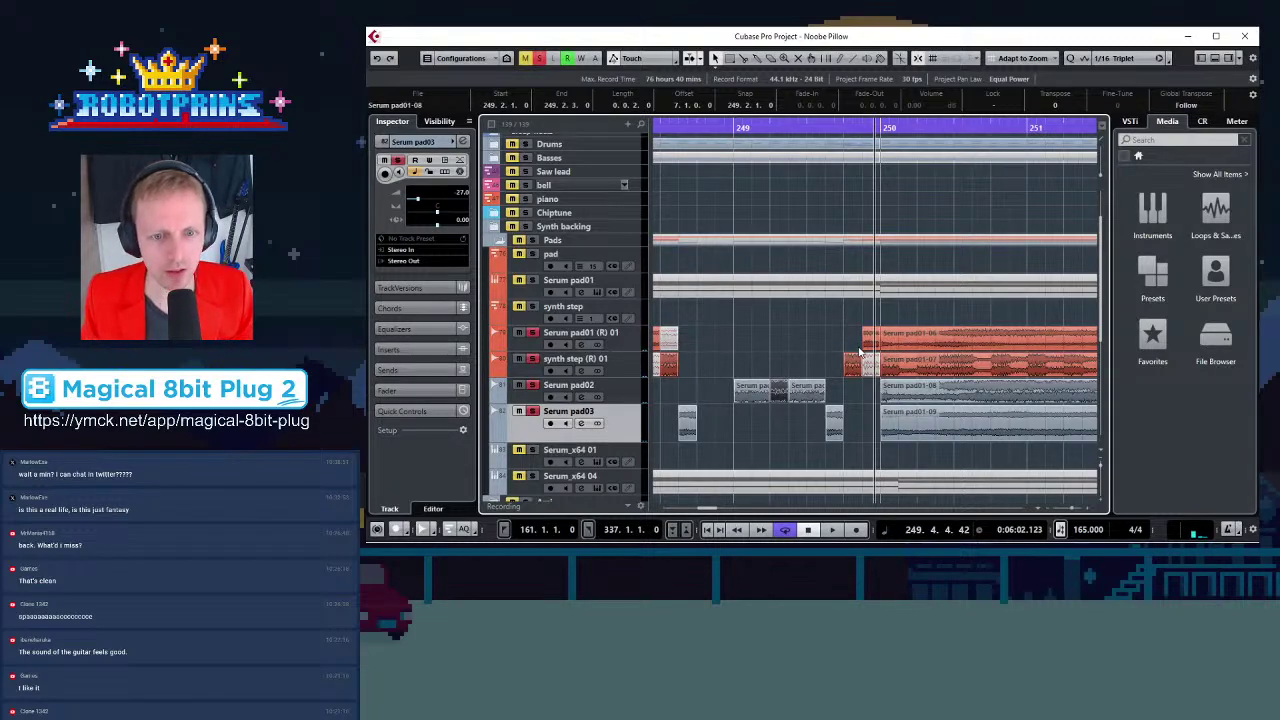
key("g")
key("g")
key("g")
key("g")
key("g")
key("g")
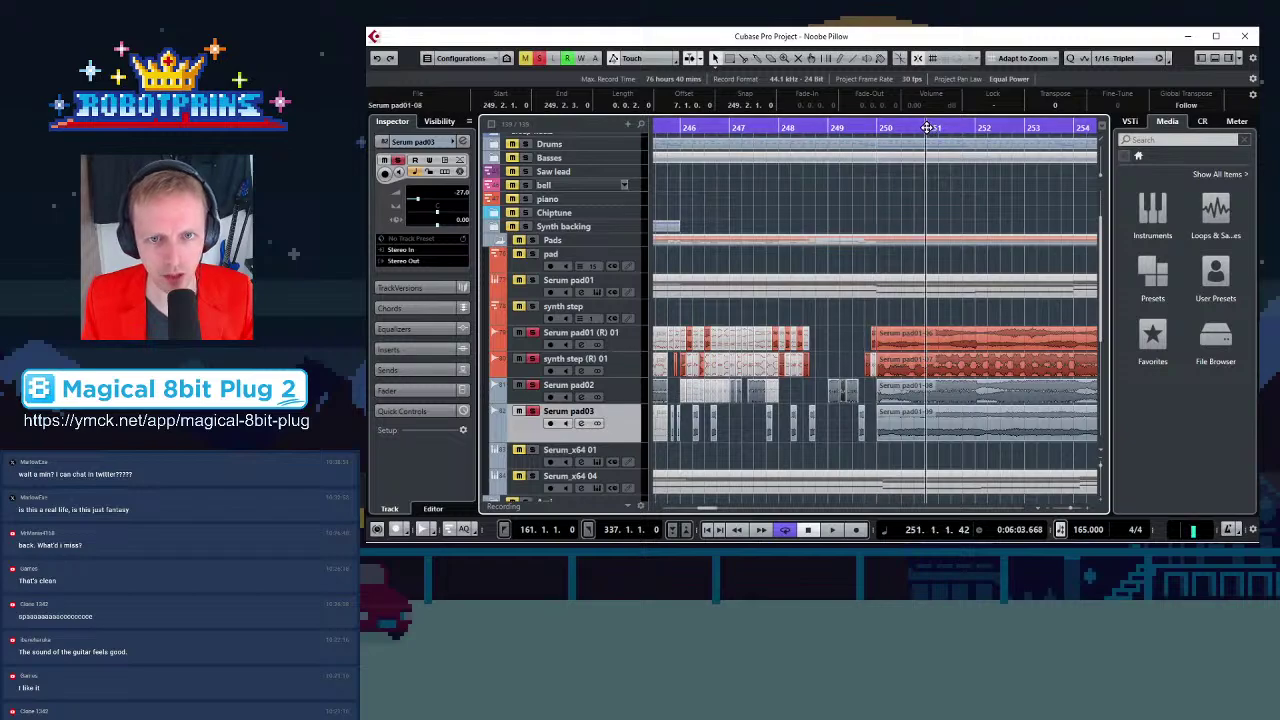
scroll(920, 124, "up", 2)
scroll(845, 165, "up", 1)
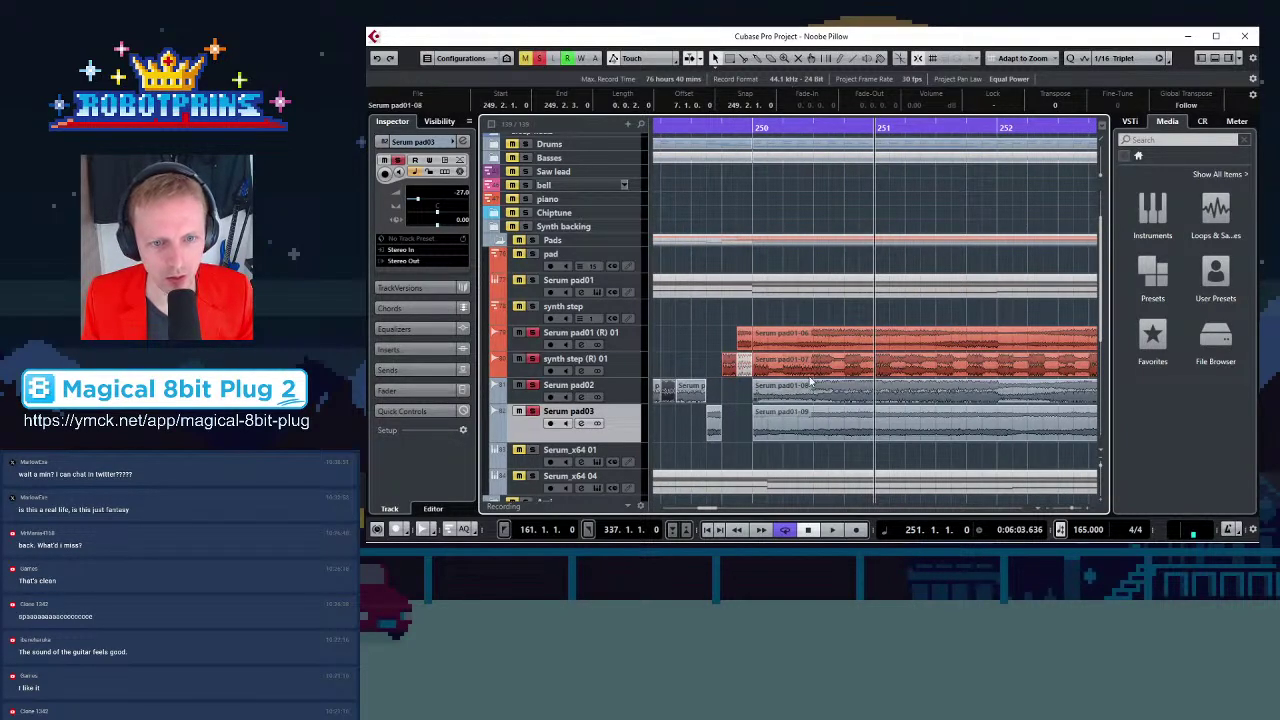
Split the four long pad events starting at bar 250 together at 250.1.3, 250.2.1, 250.2.3 and 250.3.1
left_click_drag(808, 311, 829, 444)
scroll(829, 444, "down", 6)
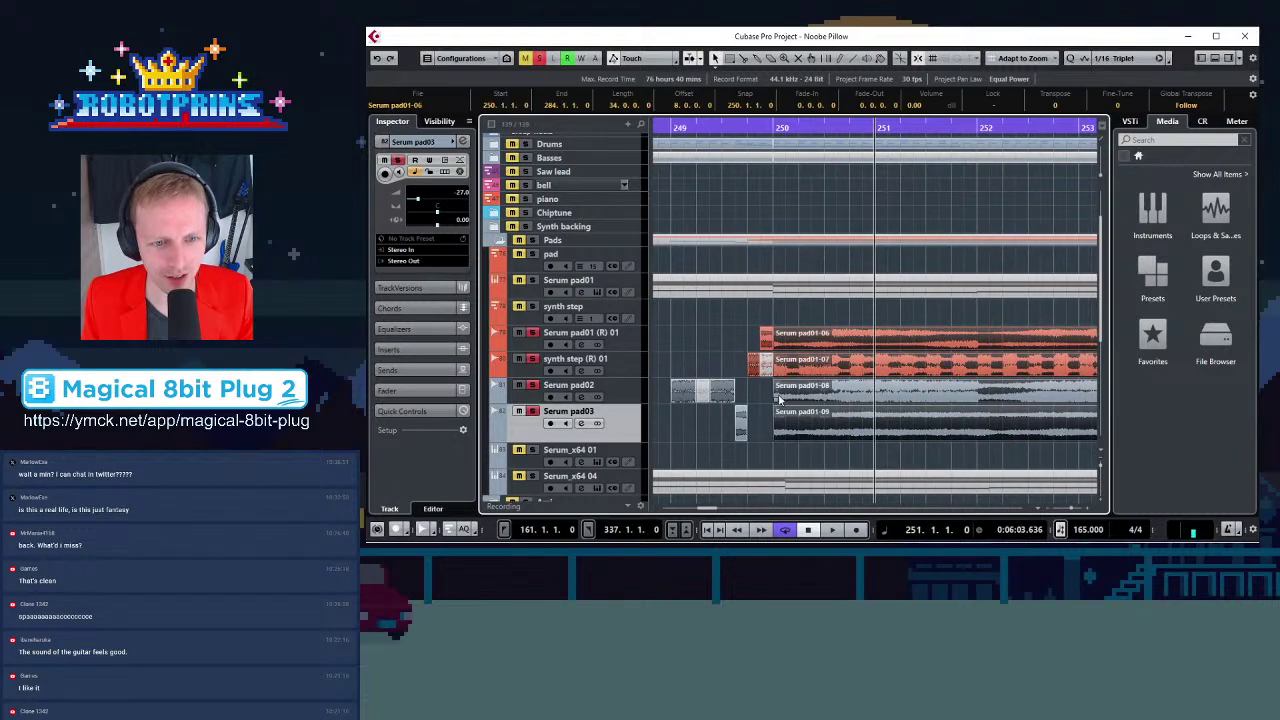
key("g")
key("g")
key("g")
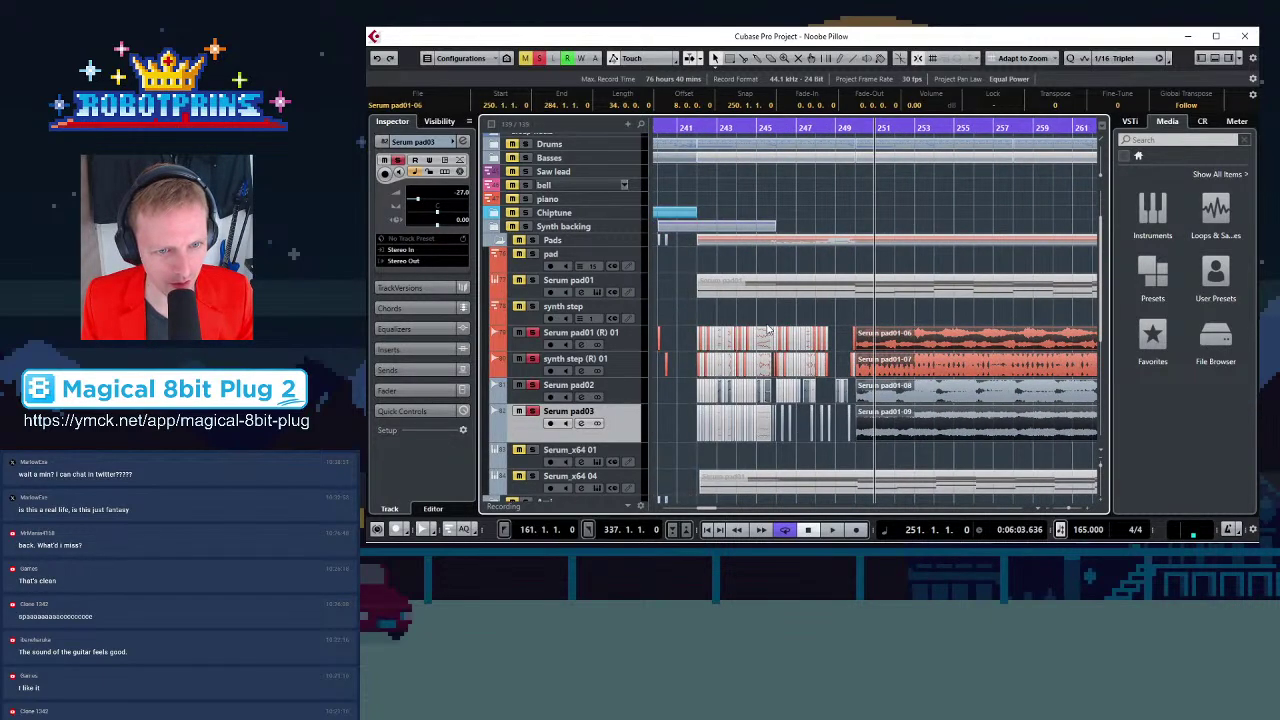
key("h")
key("h")
key("h")
key("h")
key("h")
key("h")
key("h")
key("h")
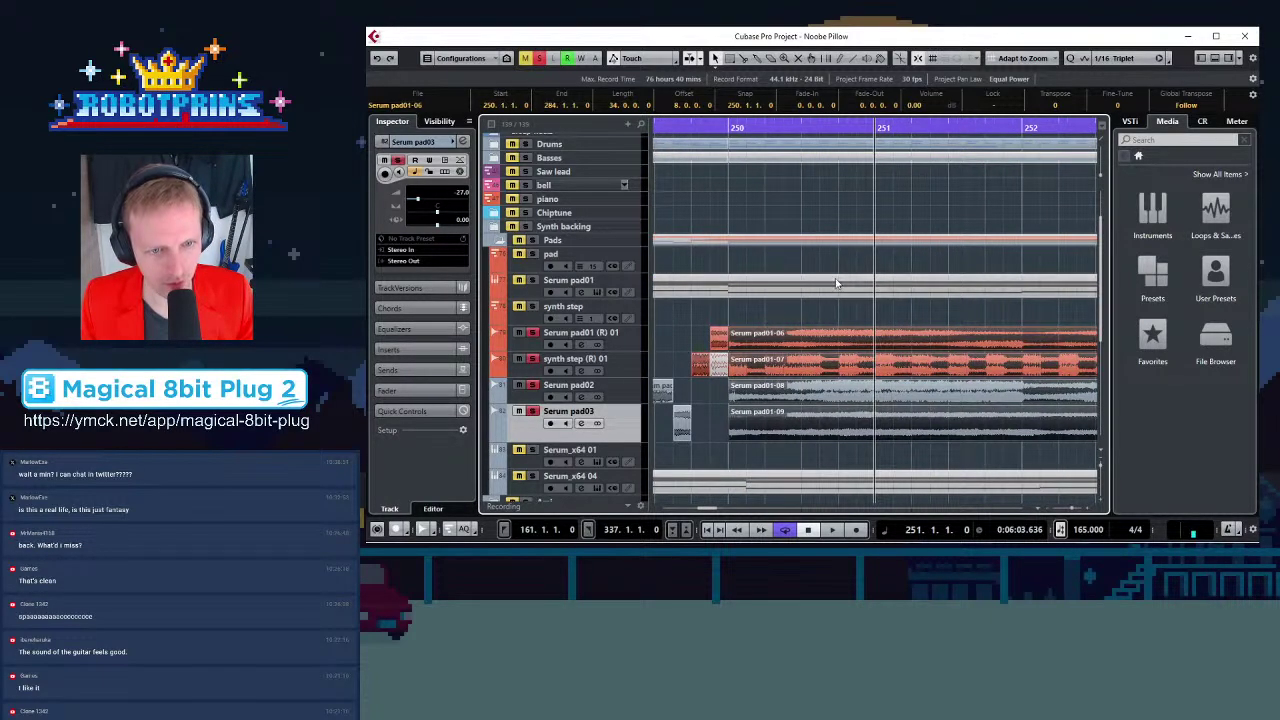
left_click(745, 58)
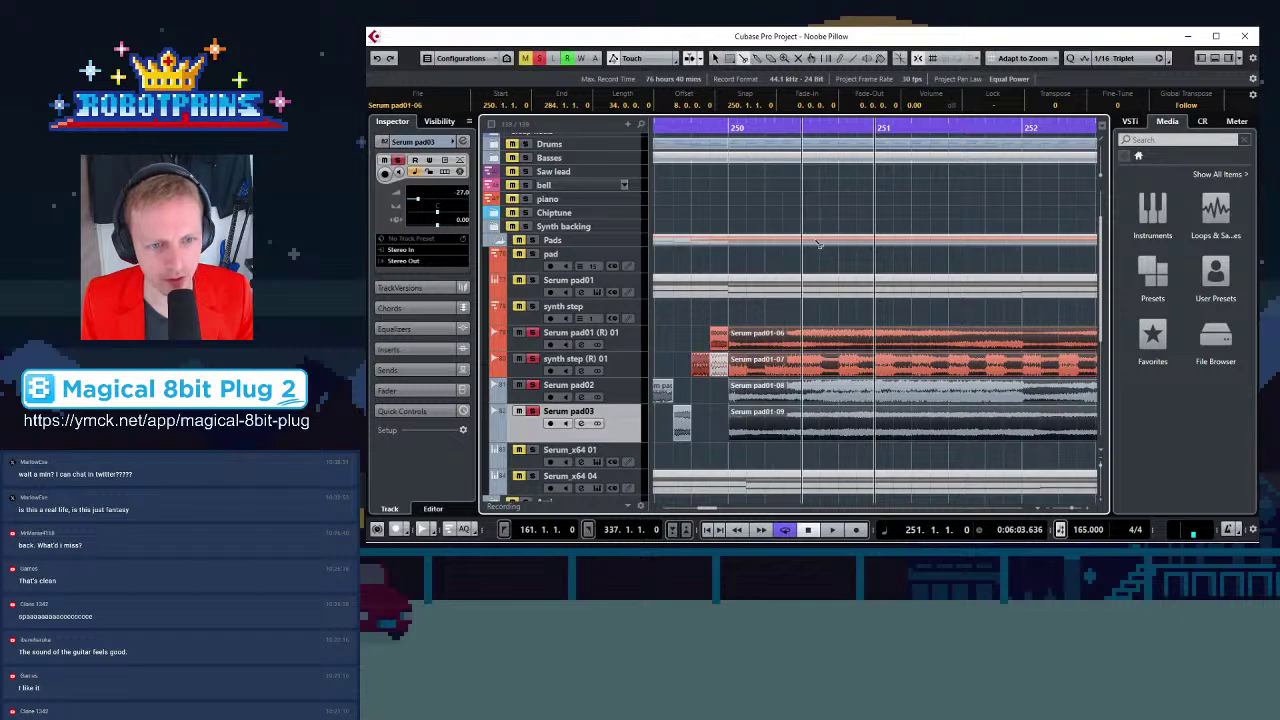
key("g")
key("g")
key("g")
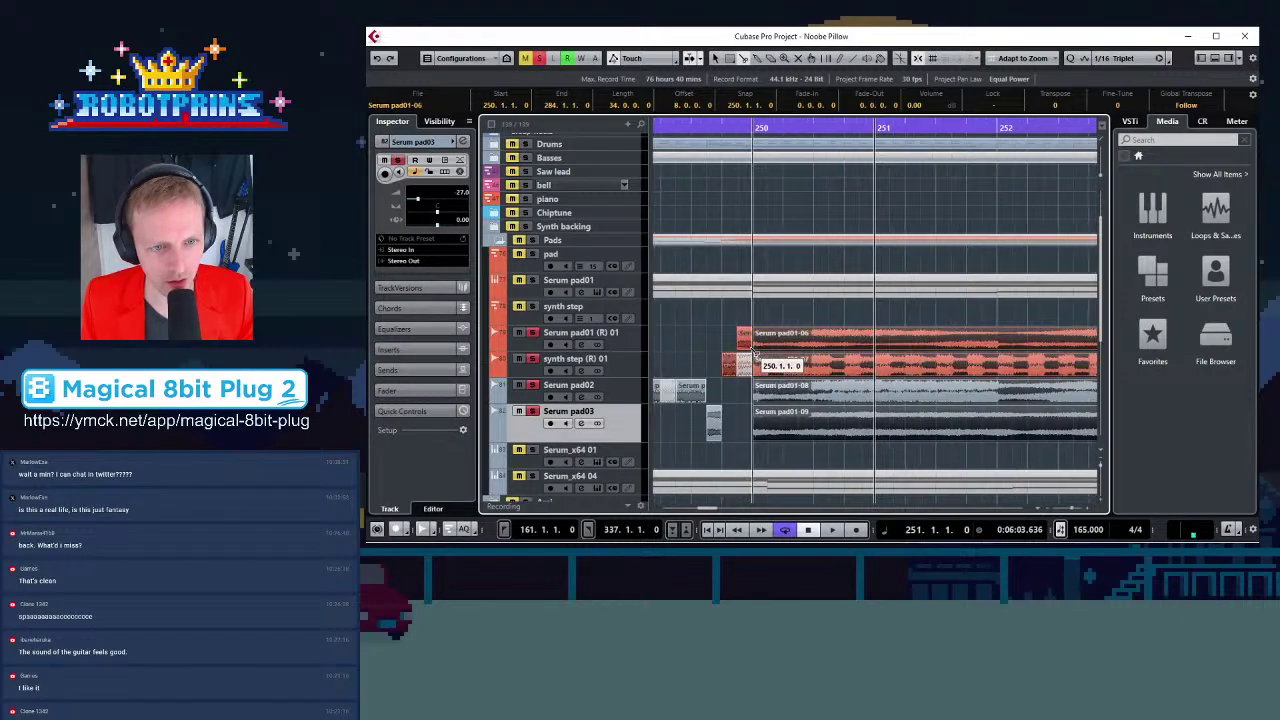
key("g")
key("g")
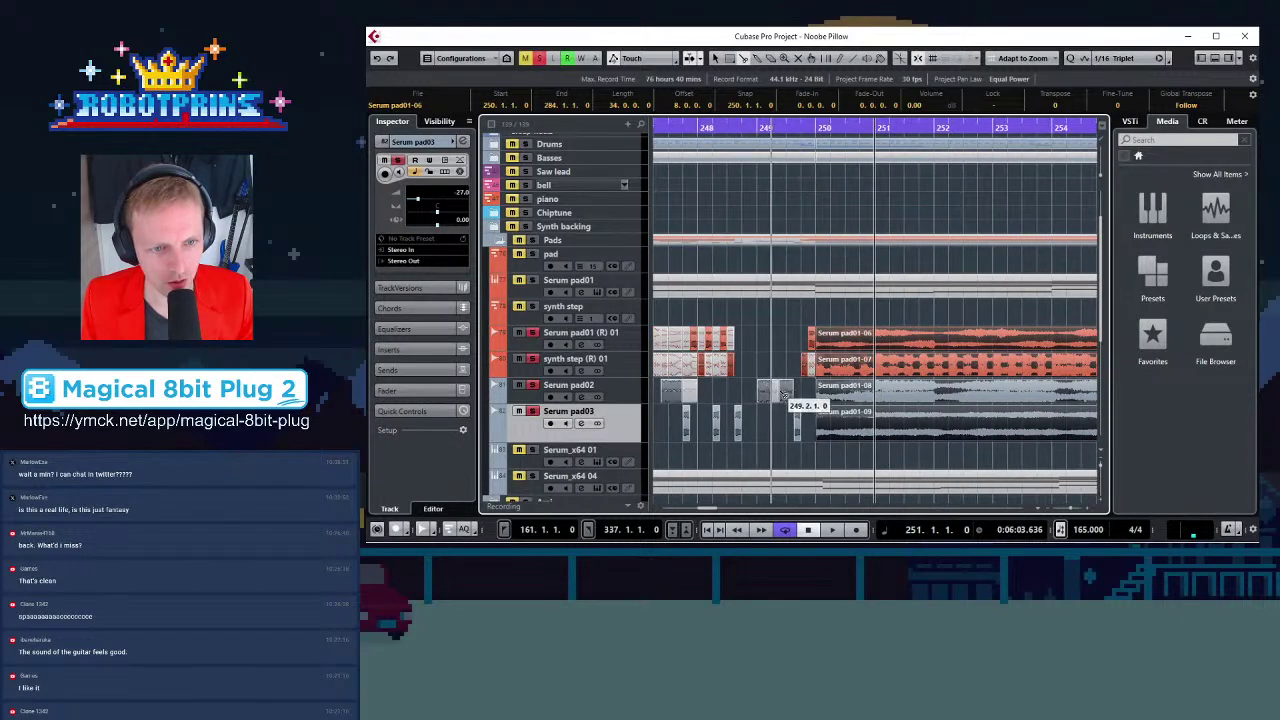
key("h")
key("h")
key("h")
key("h")
key("h")
key("h")
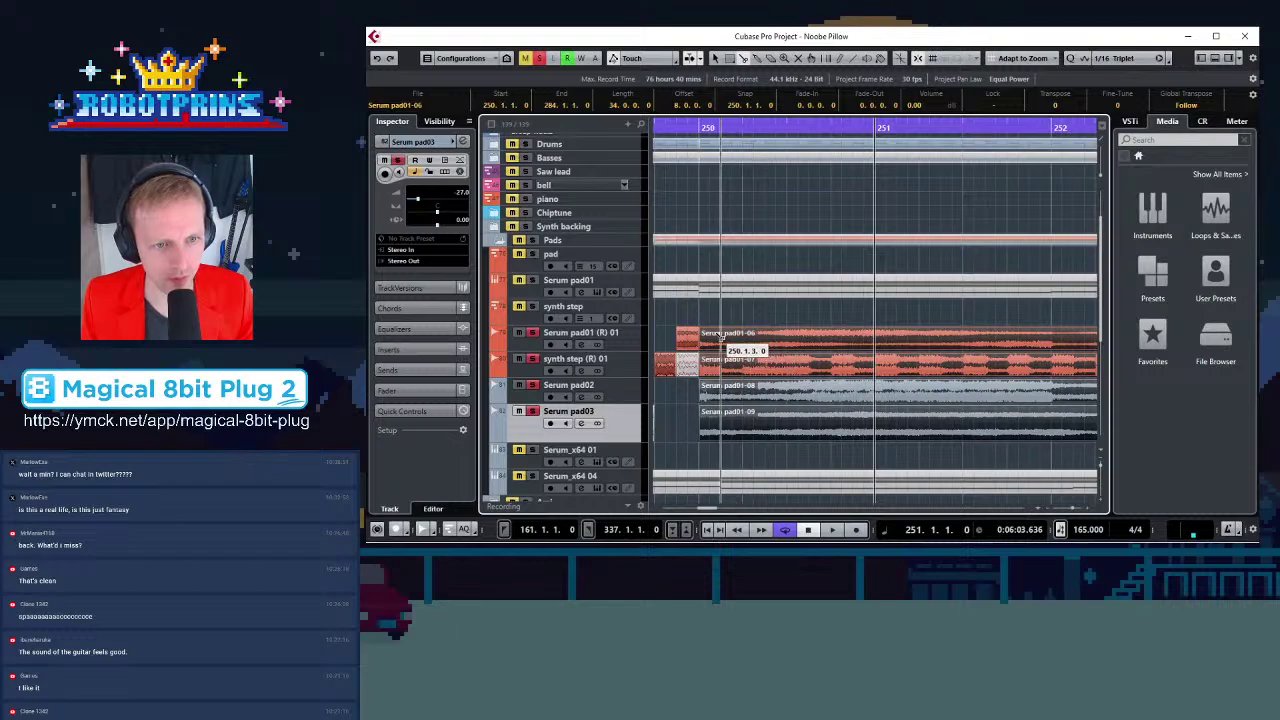
left_click(725, 345)
left_click(742, 345)
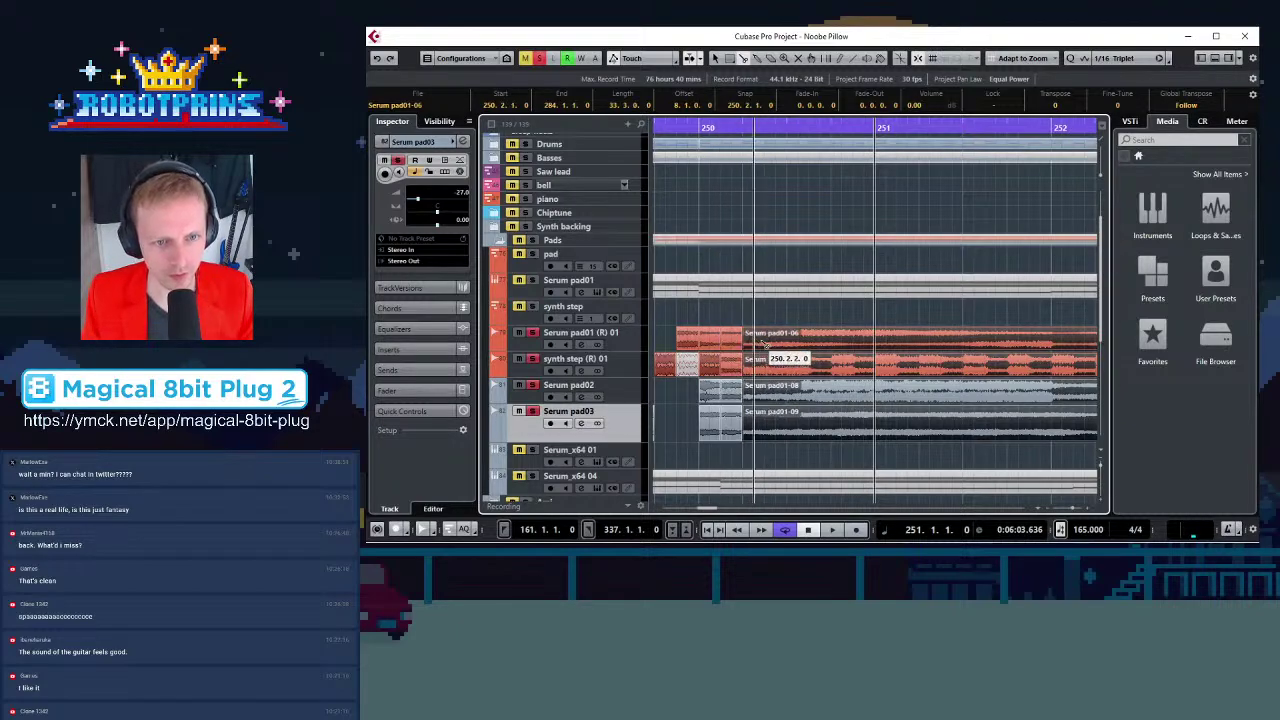
left_click(767, 345)
left_click(790, 345)
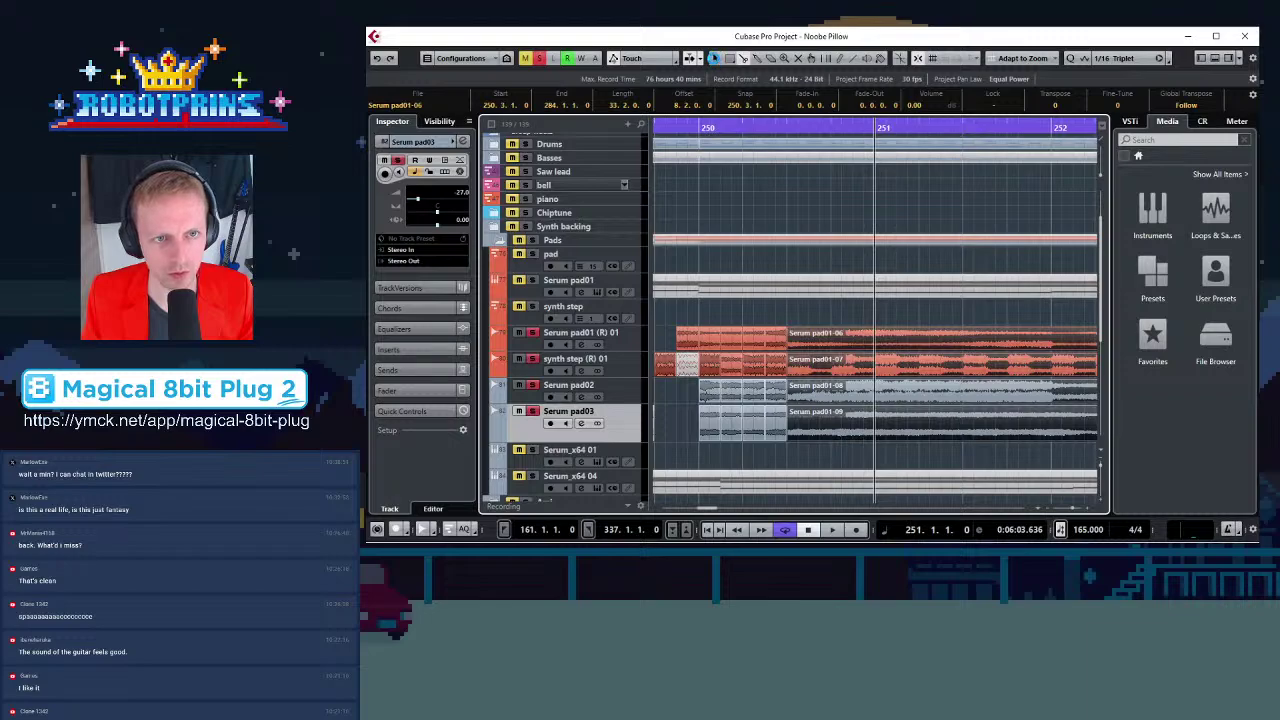
Delete the Serum pad03 slices between 250.1.1 and 250.3.1, and trim the remaining event's start to 251.1.1
left_click(713, 58)
left_click(681, 450)
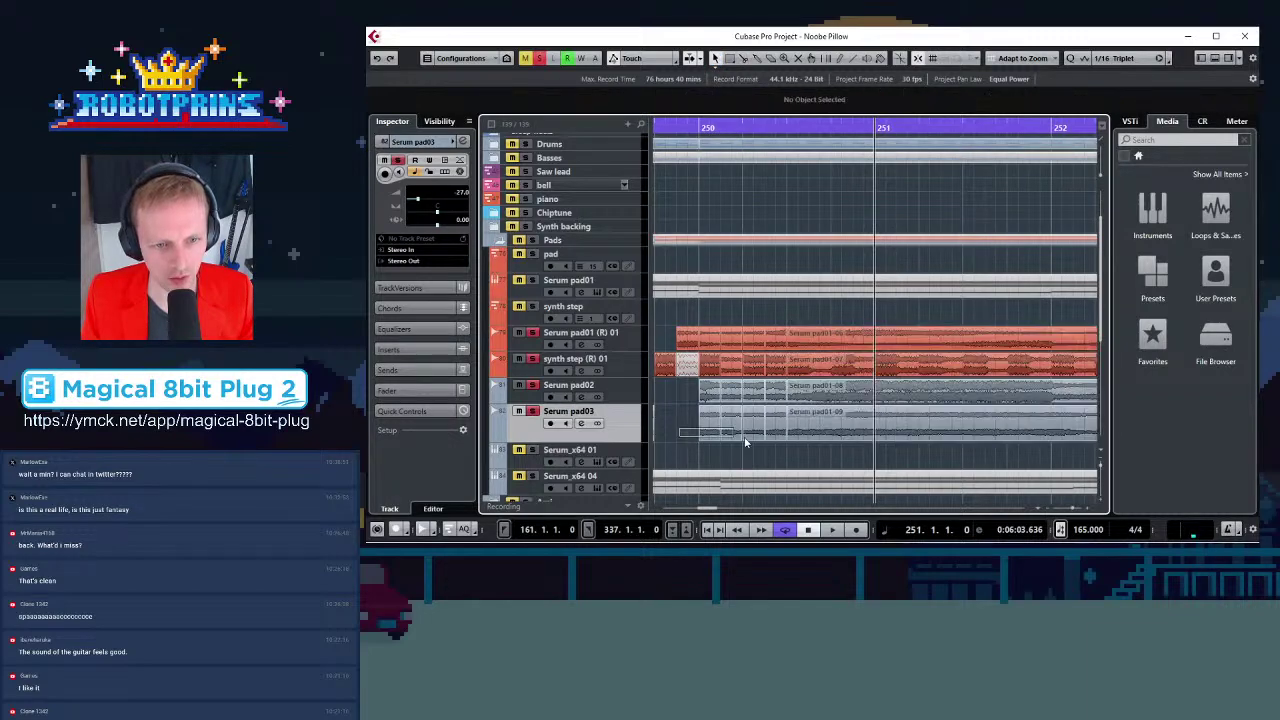
left_click(763, 437)
key("Delete")
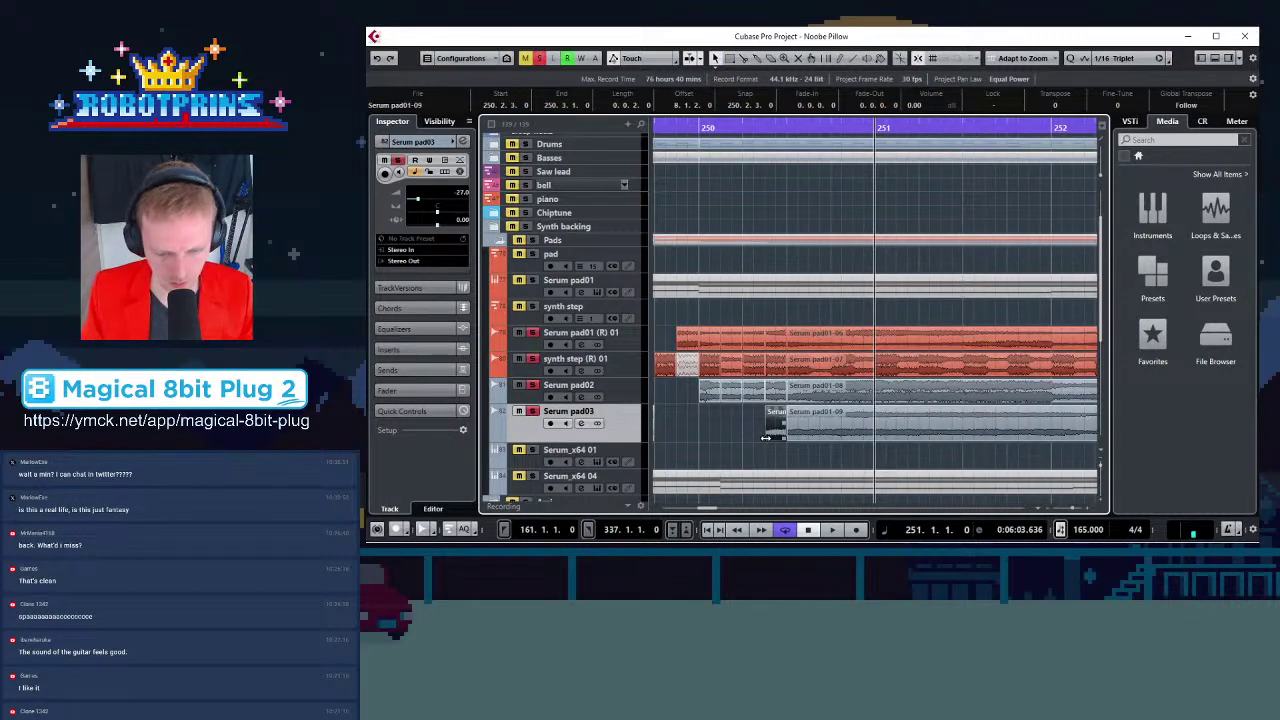
key("Right")
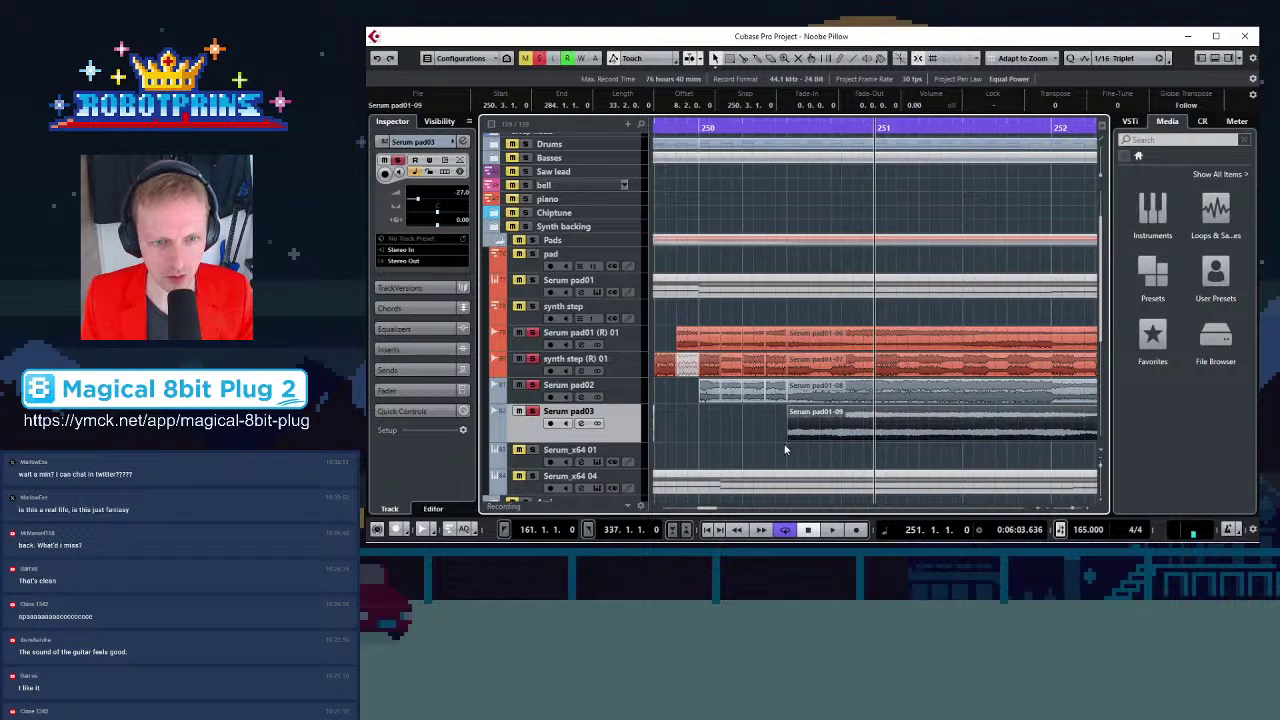
left_click_drag(789, 437, 876, 437)
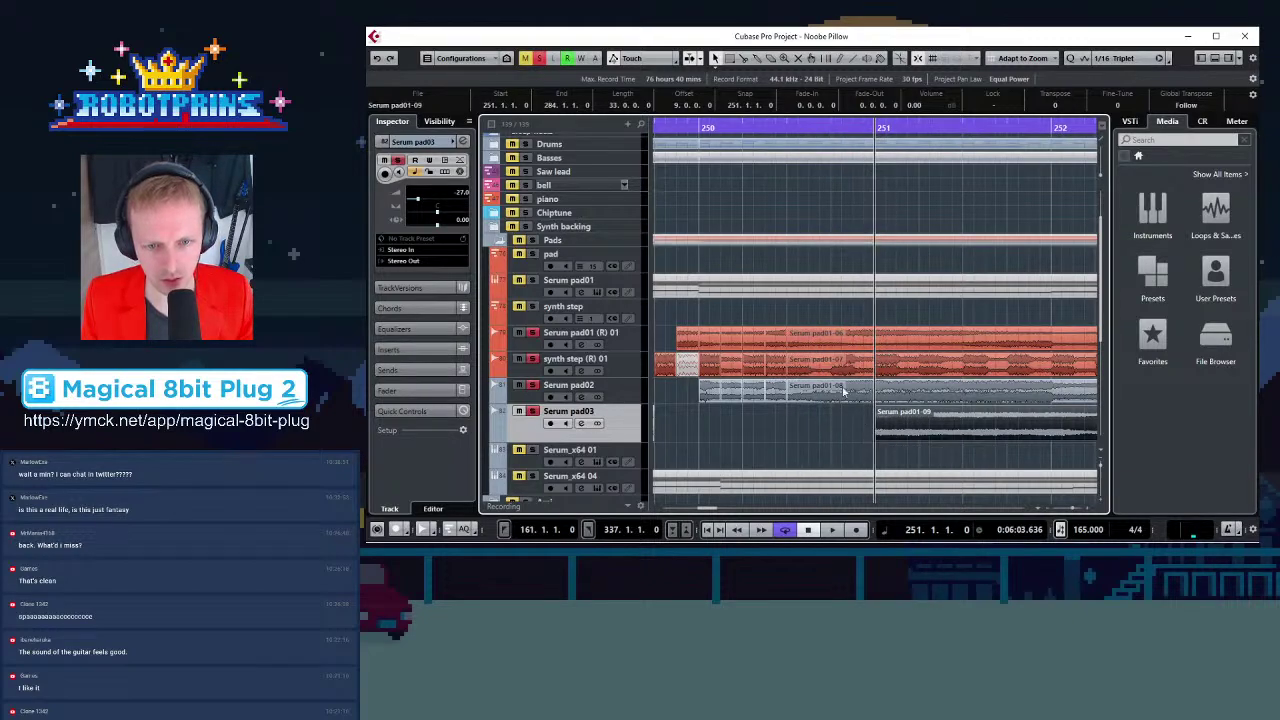
Cut a slice off the start of the Serum pad03 event at 251.1.3 and place it at 250.2.1 and 250.3.3
left_click(744, 60)
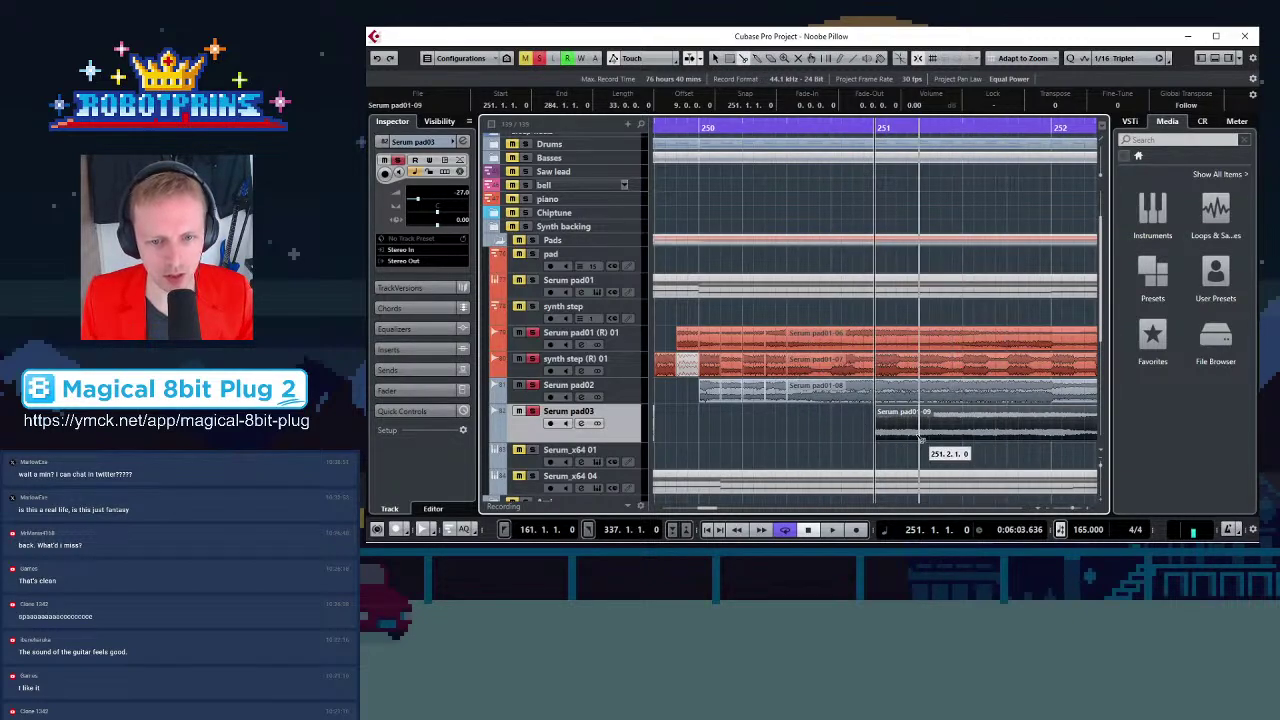
left_click_drag(890, 432, 893, 432)
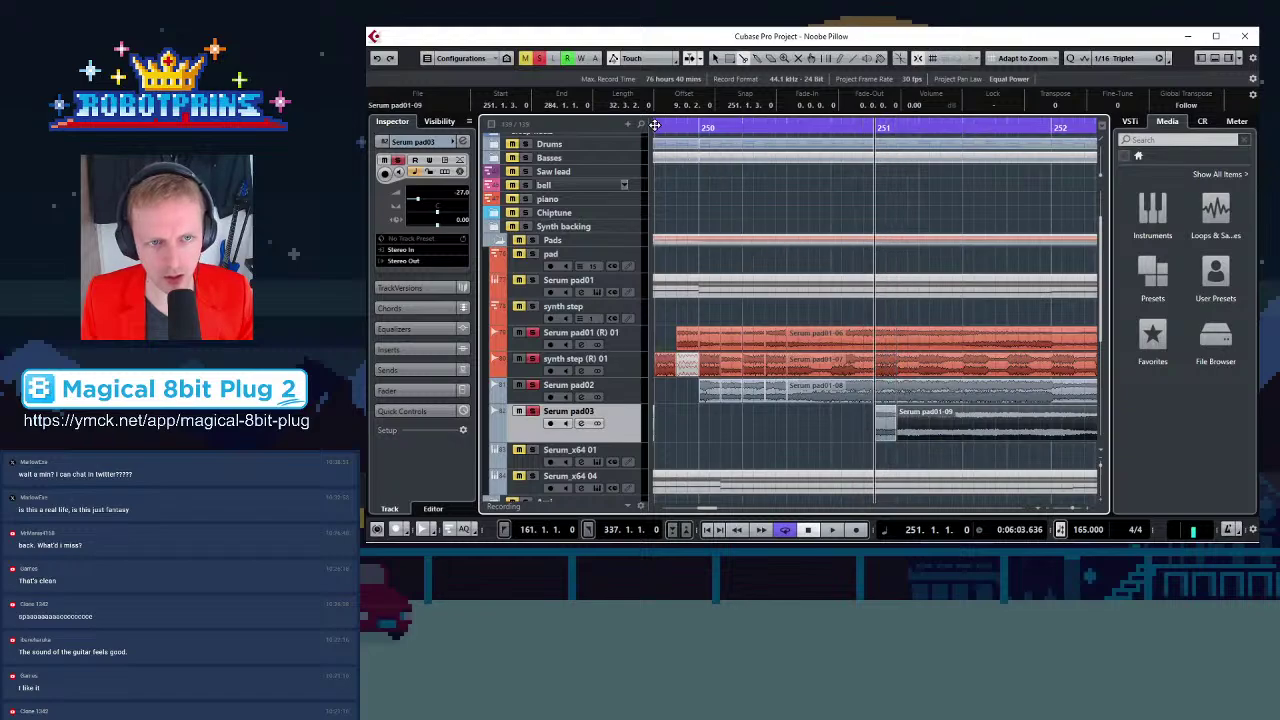
left_click(717, 60)
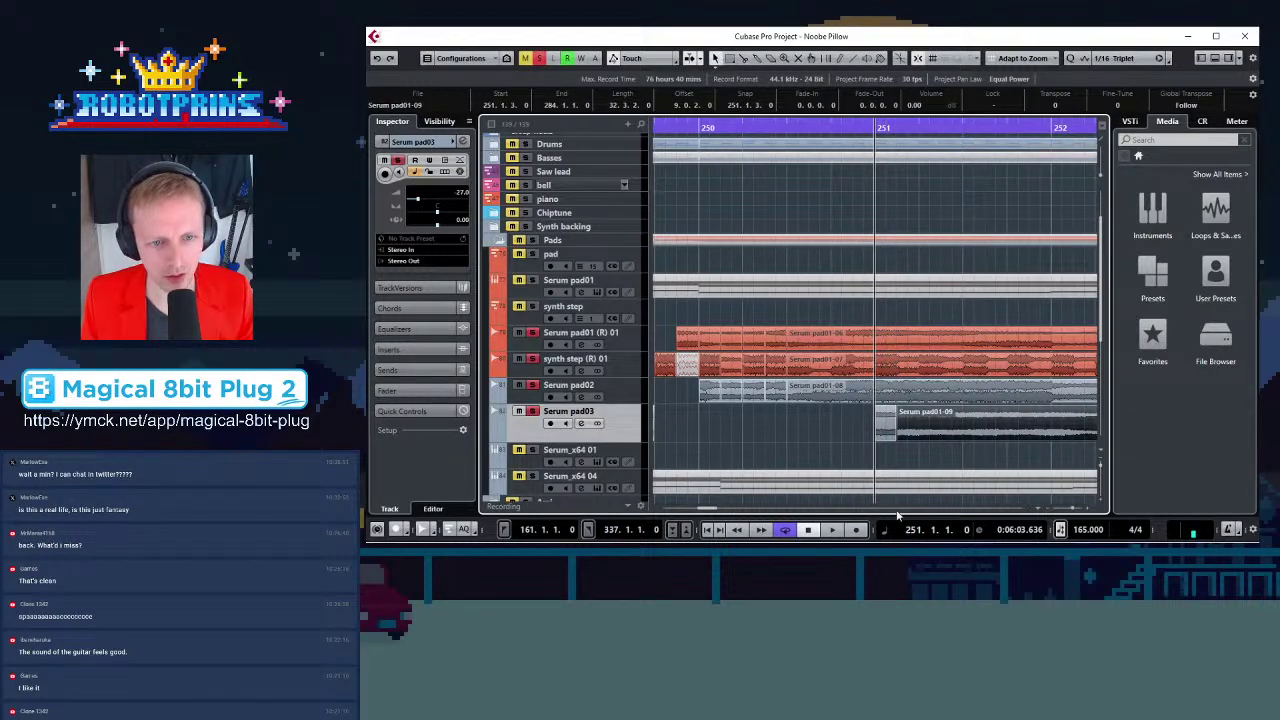
left_click(785, 450)
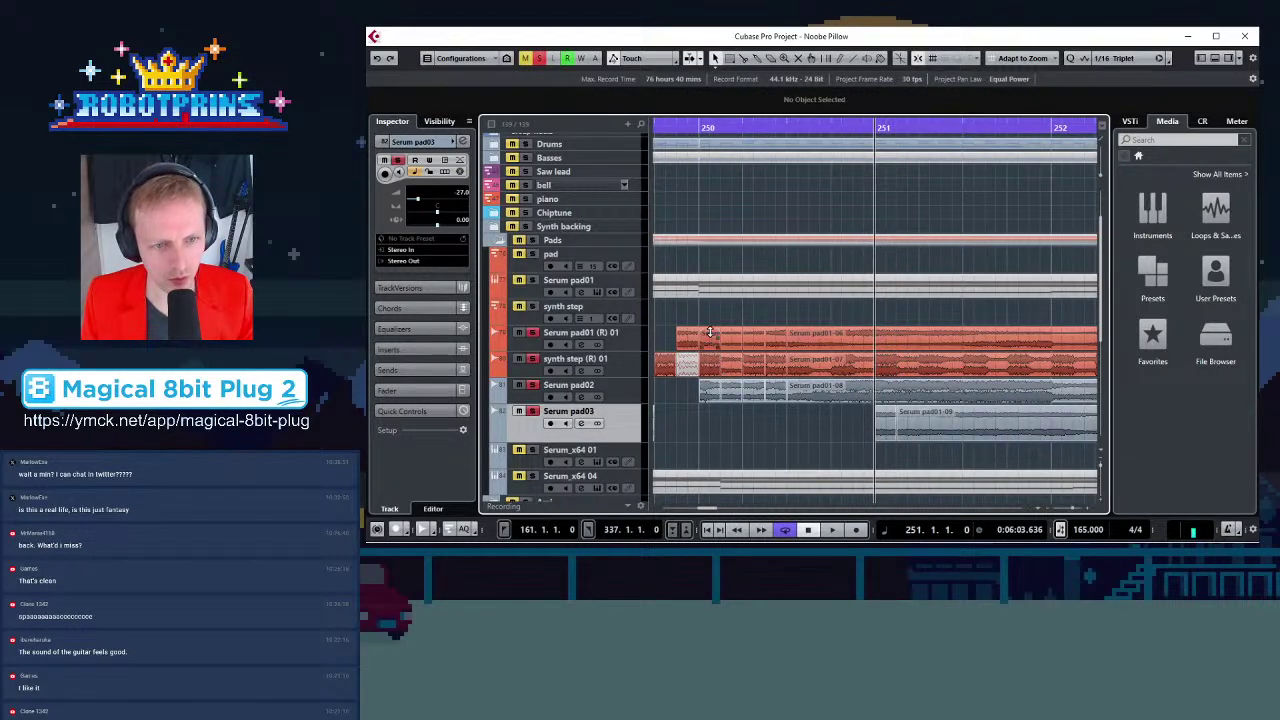
left_click_drag(878, 432, 824, 426)
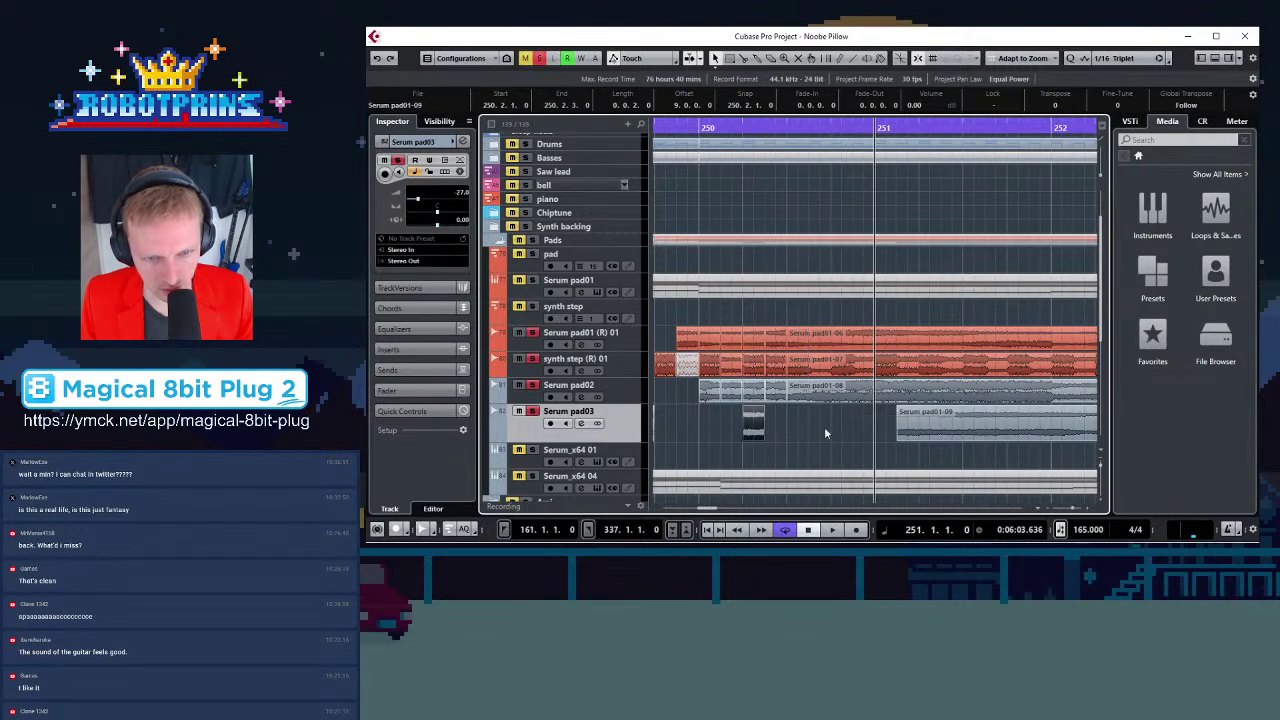
left_click(774, 126)
key("h")
key("h")
key("h")
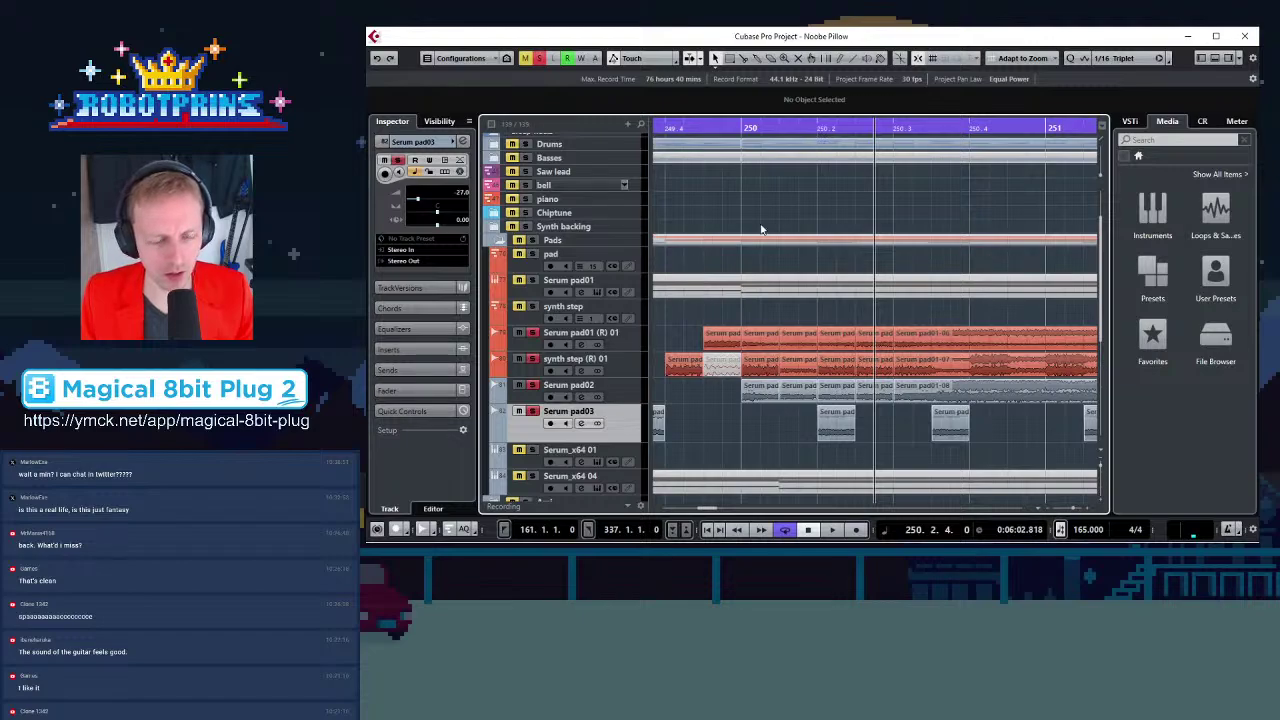
Delete the Serum pad02 slices between 250.1.1 and 250.3.1
key("g")
key("g")
left_click_drag(772, 396, 881, 398)
key("Delete")
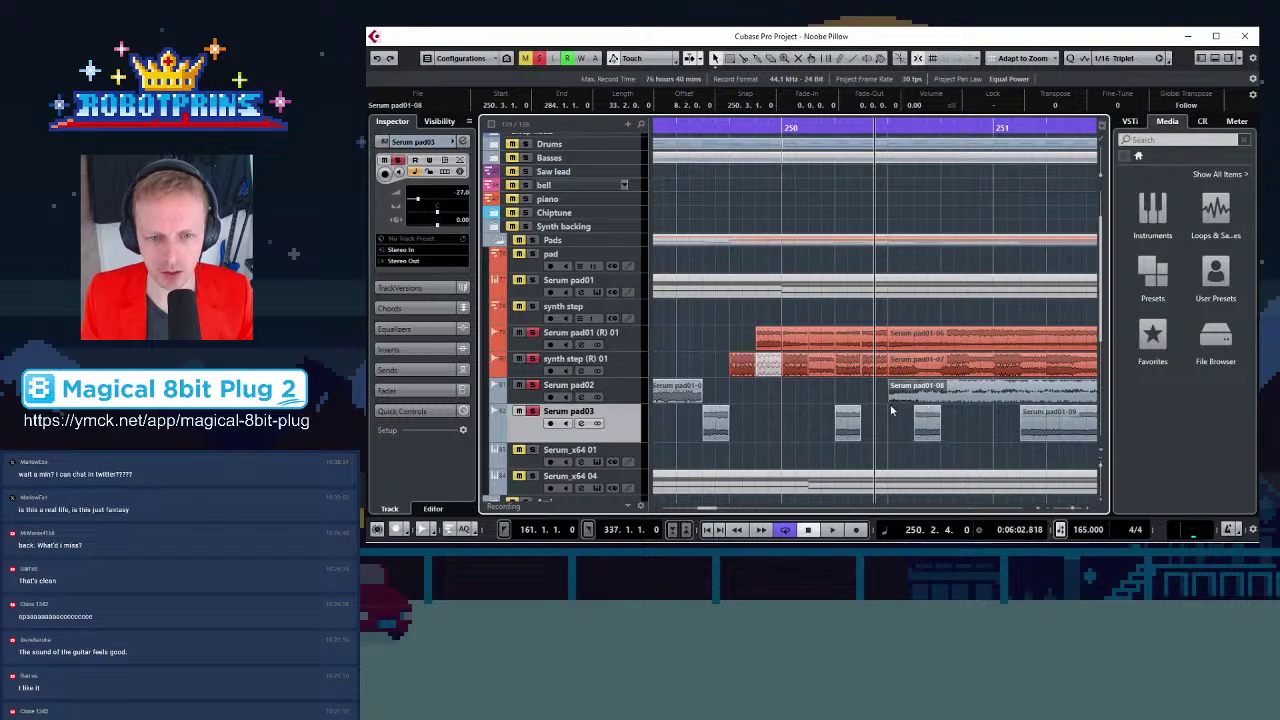
Trim the starts of the long Serum pad02, synth step (R) and Serum pad01 (R) events to 251.1.1
left_click_drag(887, 399, 995, 399)
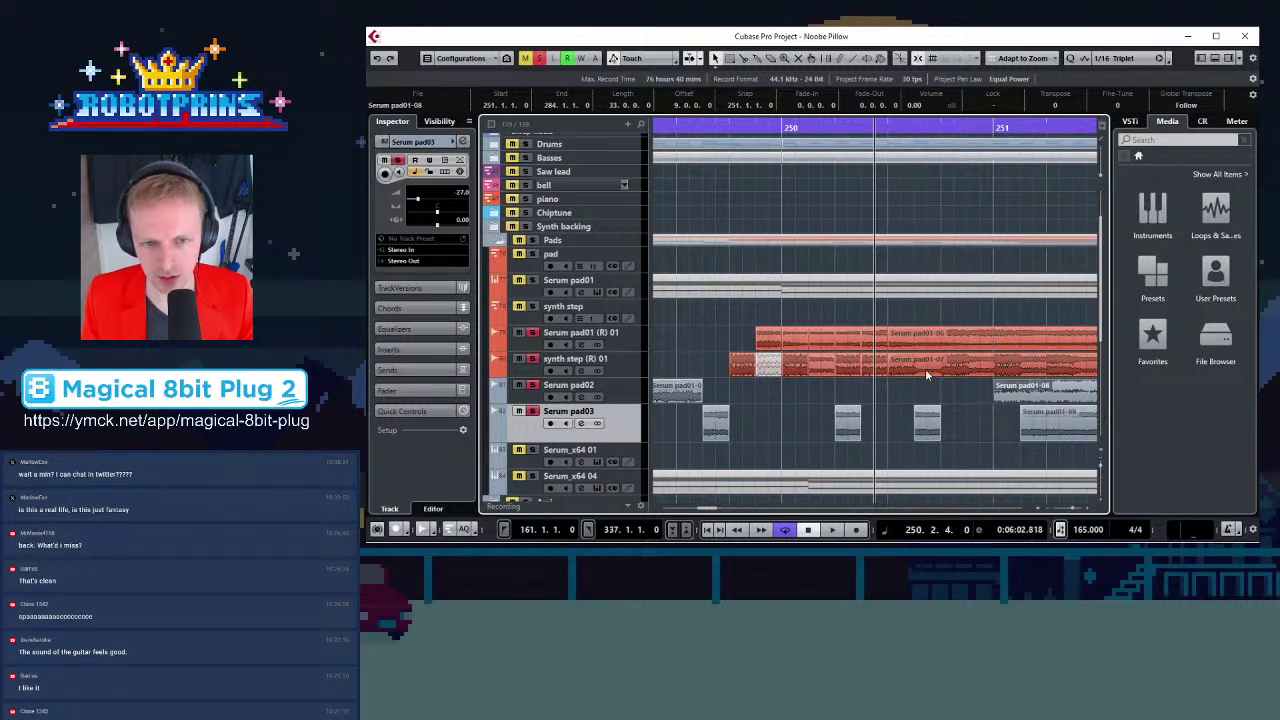
left_click_drag(891, 376, 995, 366)
left_click_drag(890, 346, 995, 346)
Mute the Serum pad01 (R) slices at 250.1.1 and 250.2.1 and the synth step (R) slices at 250.1.3 and 250.2.1
left_click(797, 60)
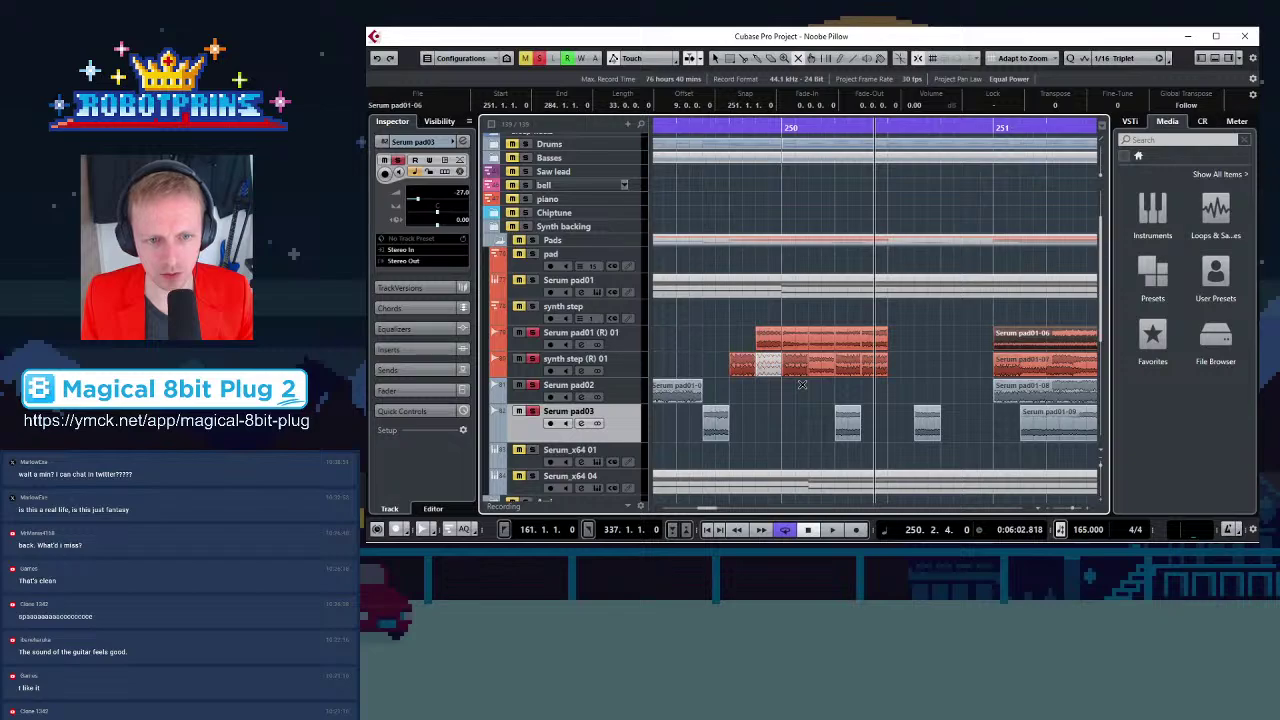
left_click(795, 337)
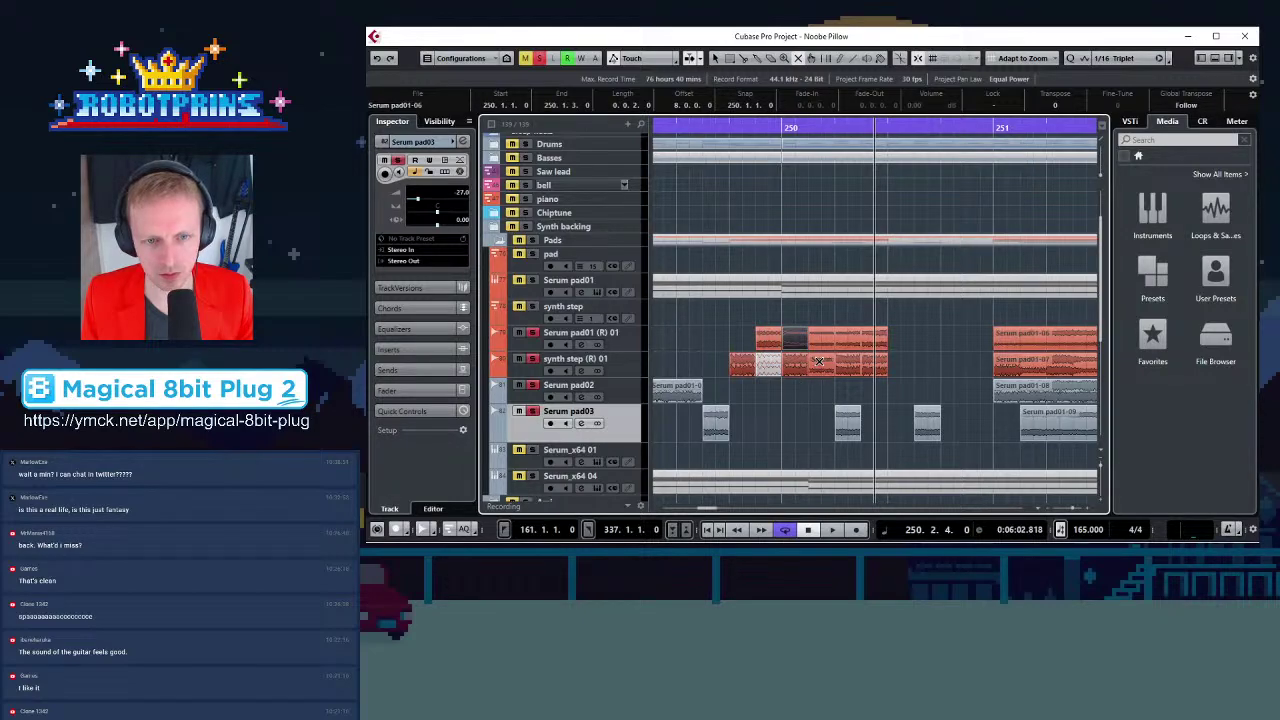
left_click(818, 361)
left_click(848, 365)
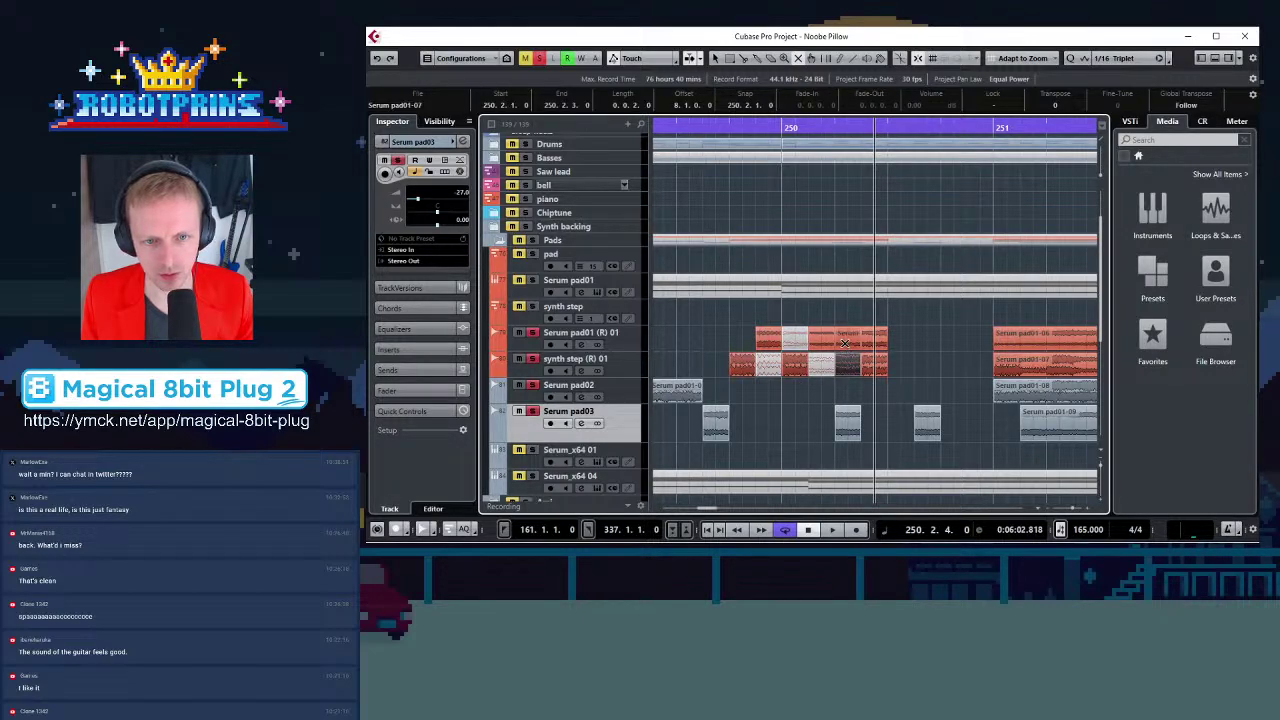
left_click(845, 343)
Move the Serum pad01 (R) slice from 250.2.3 to 250.3.1 and clear the selection
left_click(716, 57)
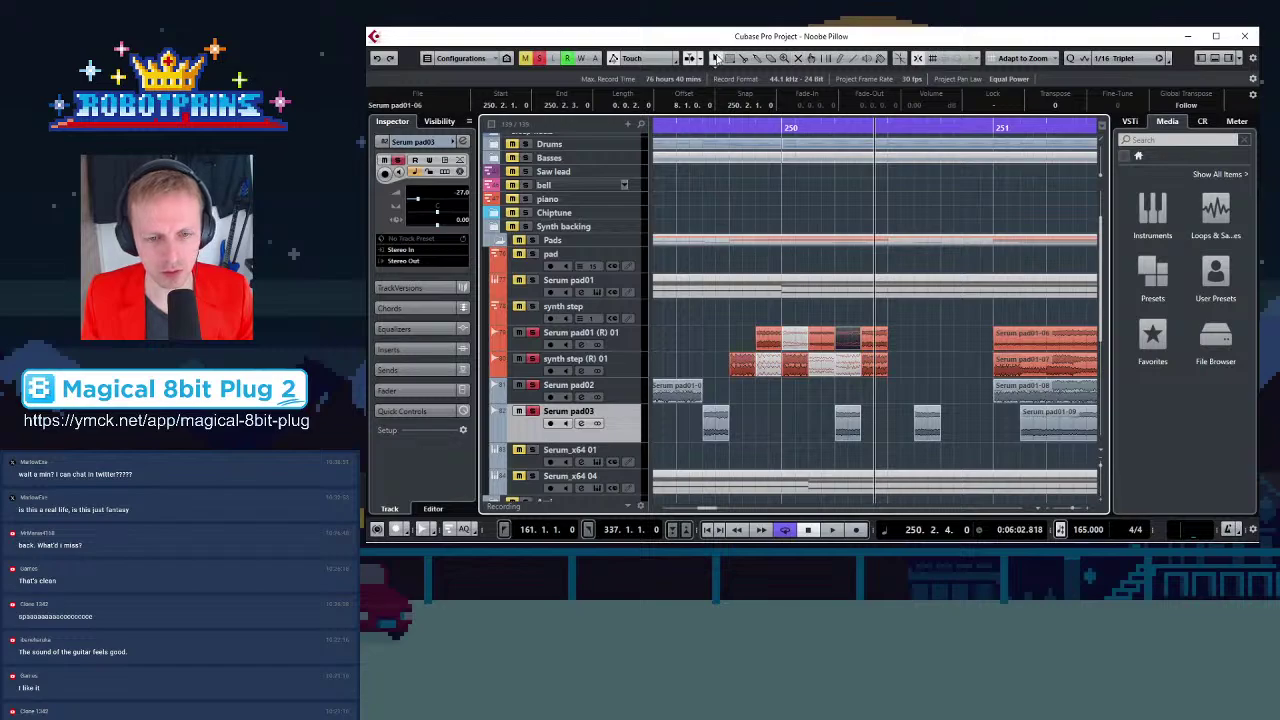
left_click(876, 340)
left_click_drag(875, 341, 901, 340)
left_click(843, 269)
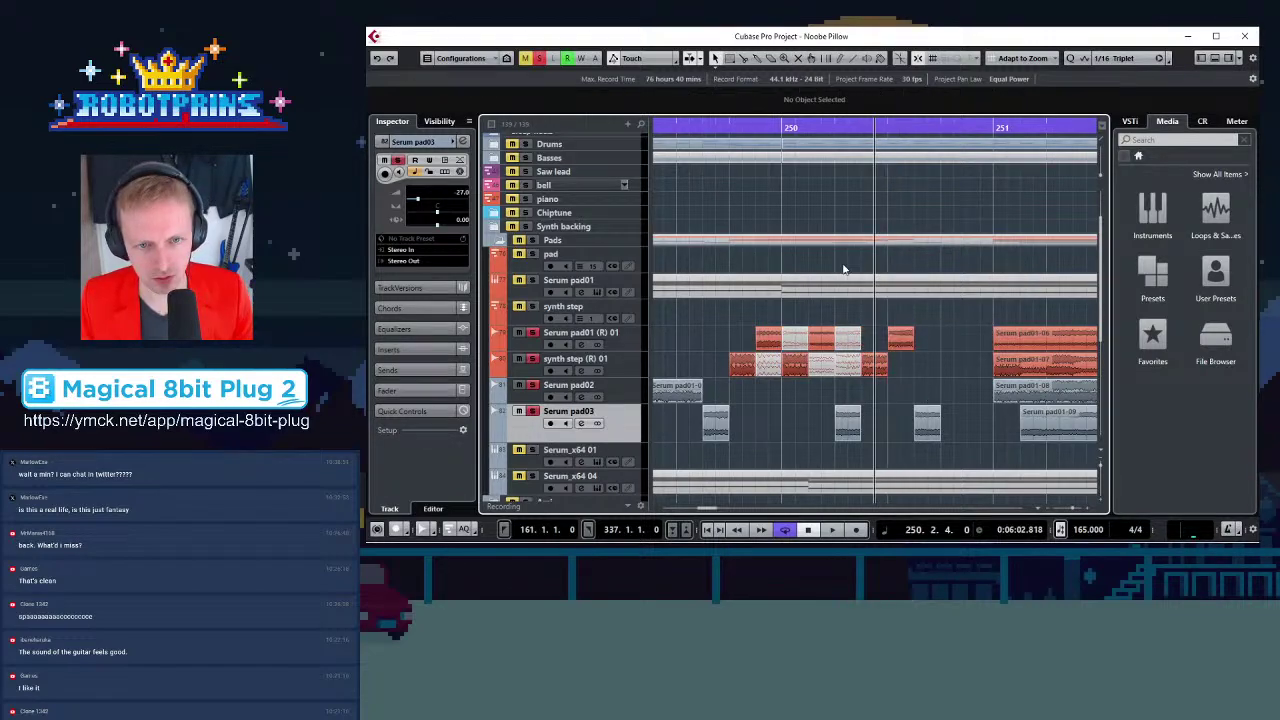
Play back the chopped slices in bar 250 from its start
left_click(783, 127)
key("space")
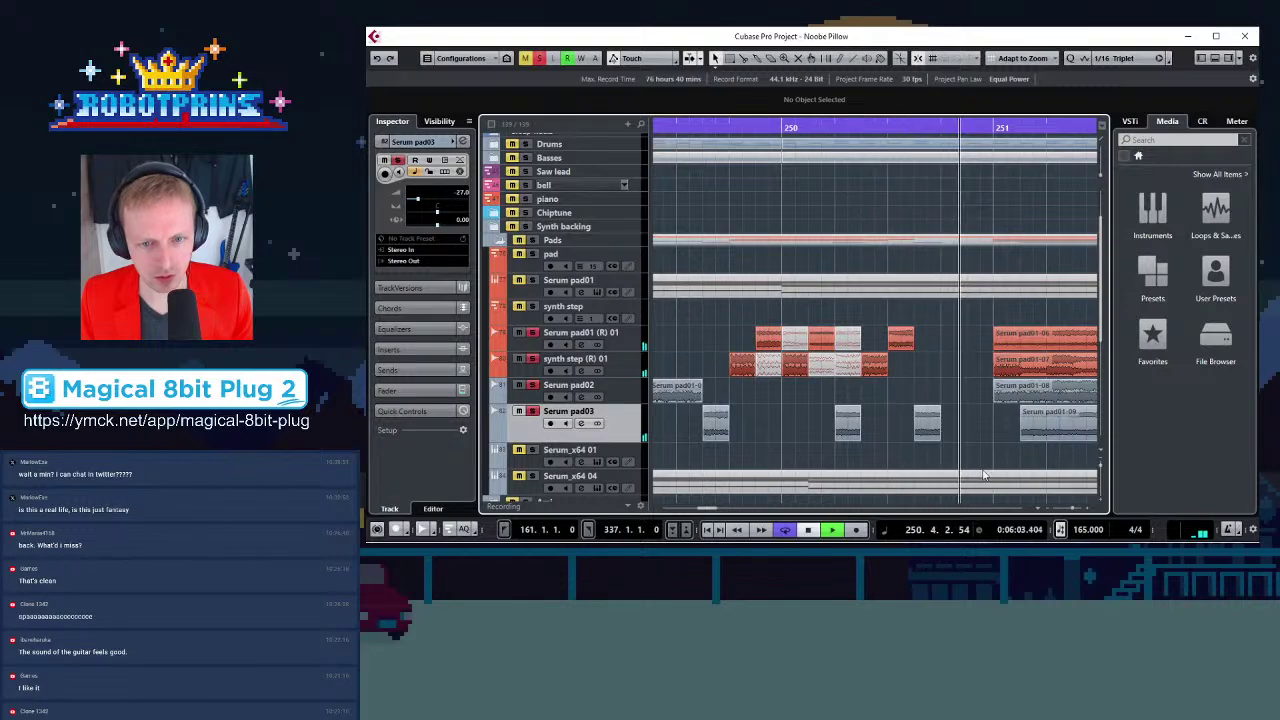
key("space")
Delete the two short Serum pad03 slices in bar 250
key("g")
key("g")
key("g")
left_click_drag(811, 418, 875, 430)
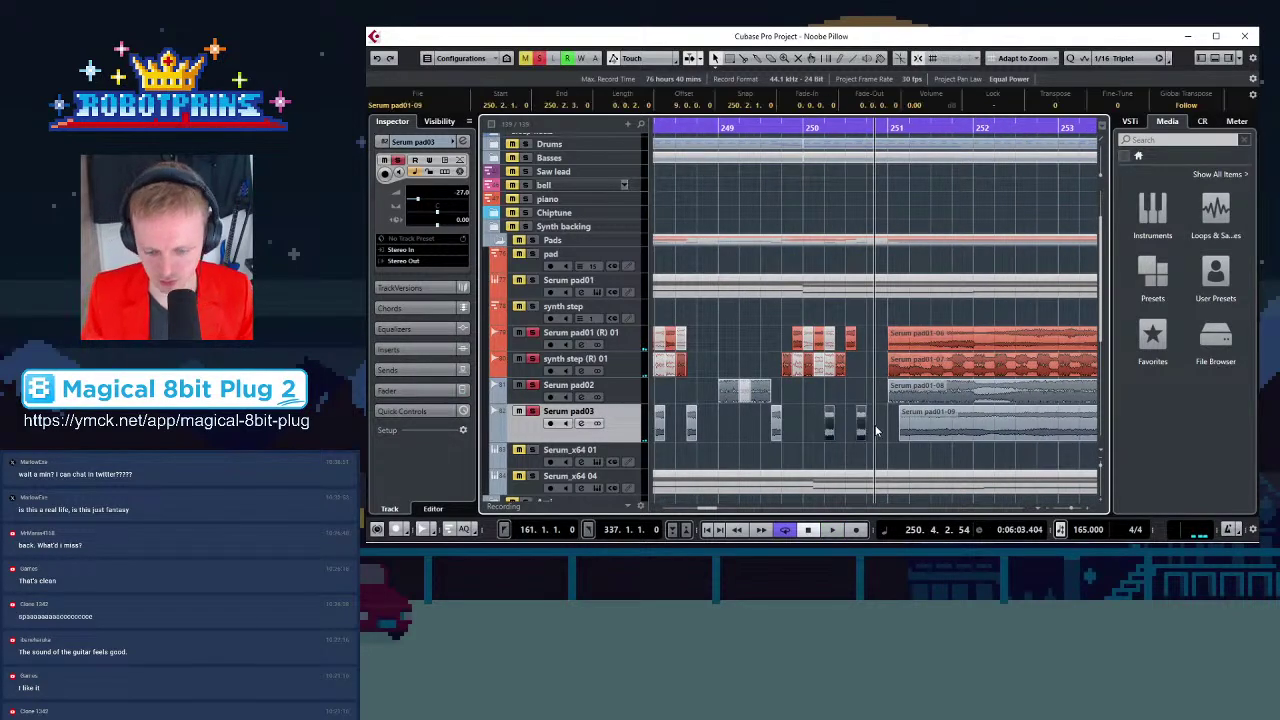
key("Delete")
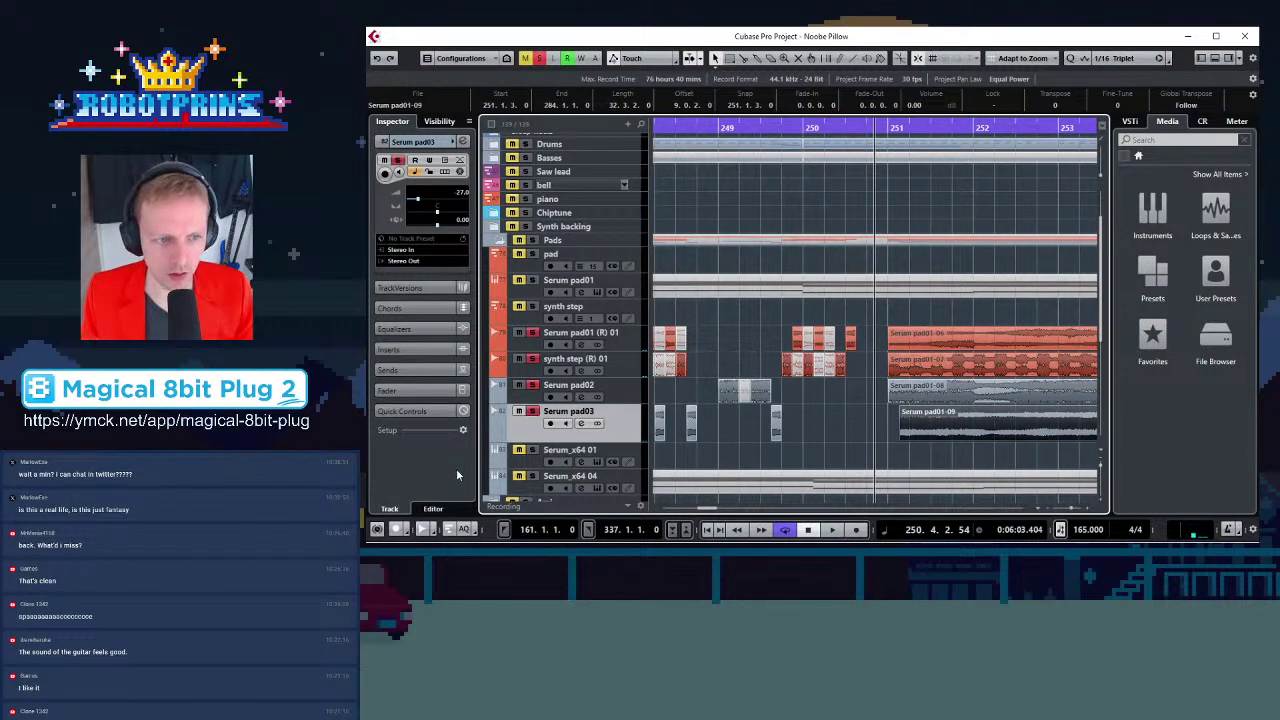
Play back the uncut pad events in bars 251 and 252, restarting from the middle of bar 251
key("space")
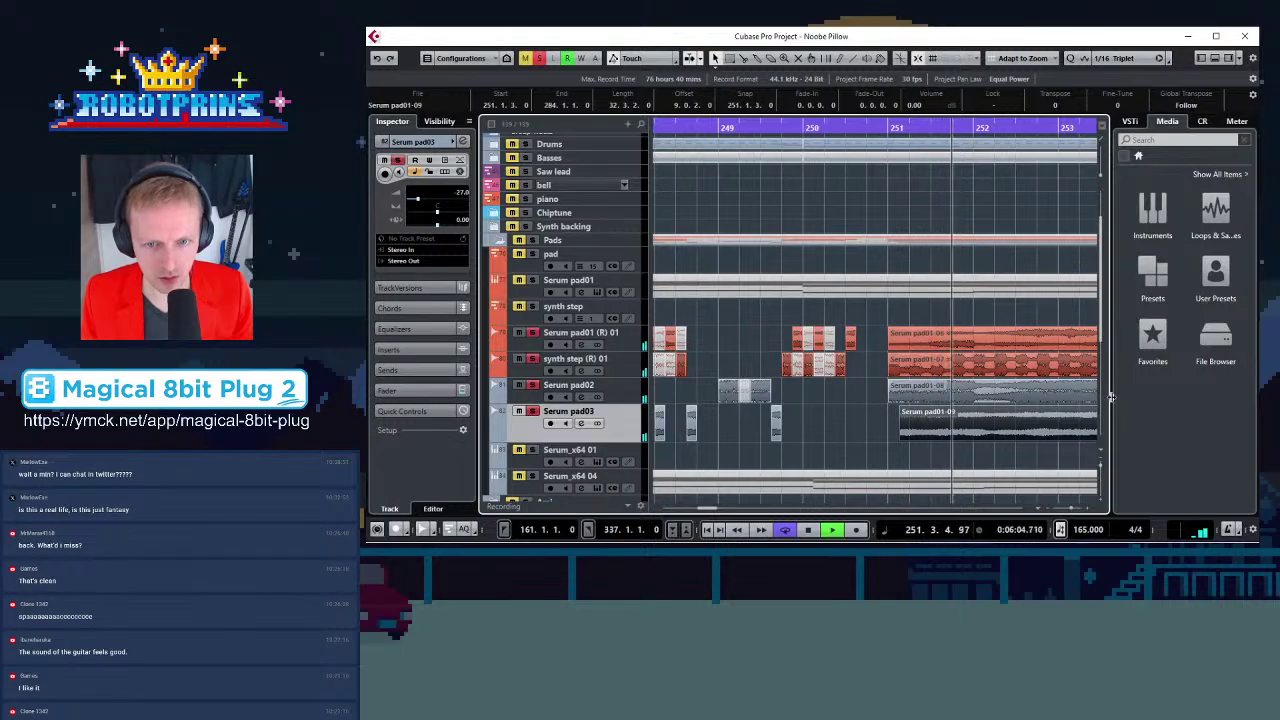
key("space")
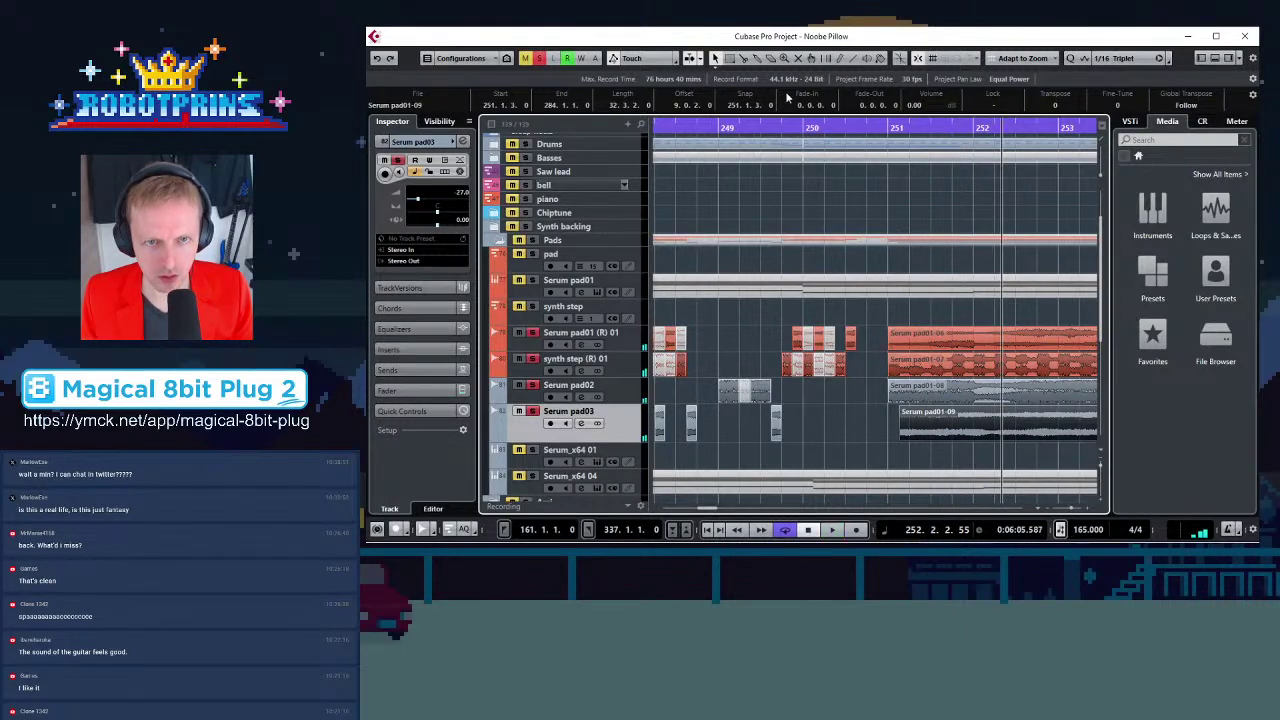
left_click(931, 126)
key("space")
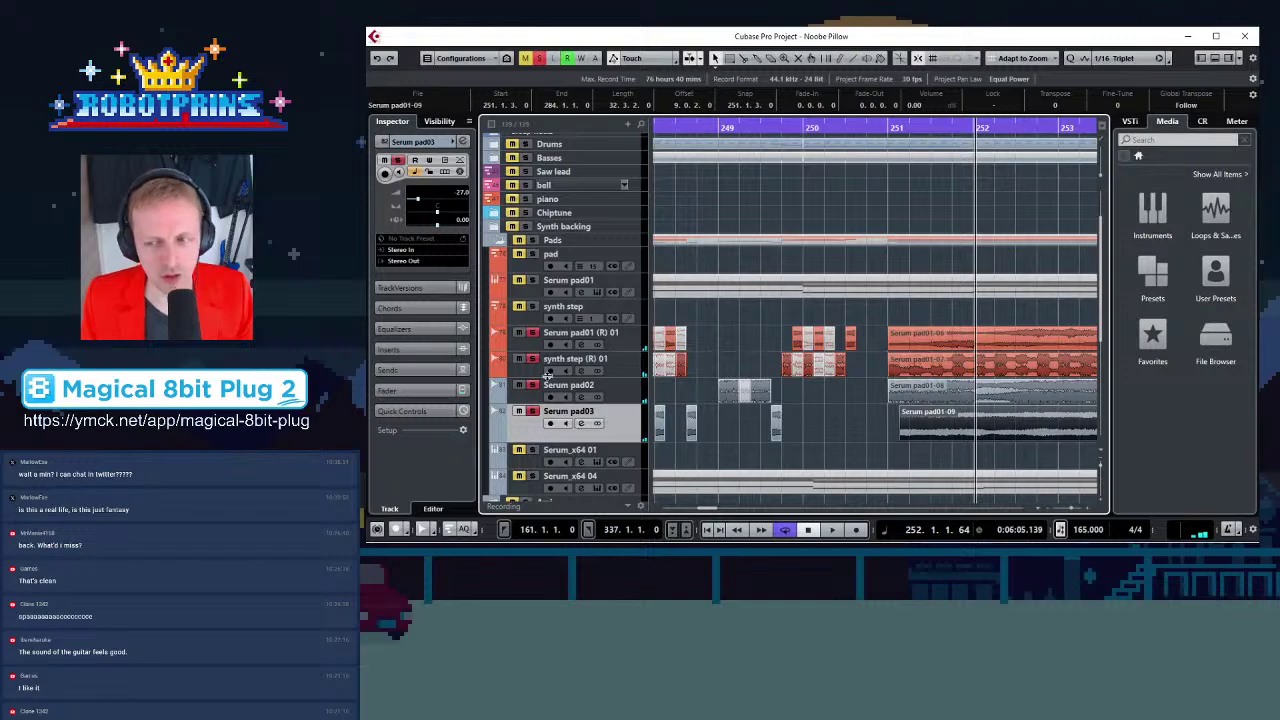
Delete the long uncut Serum pad03 event that starts at bar 251
key("g")
key("g")
key("g")
key("g")
key("g")
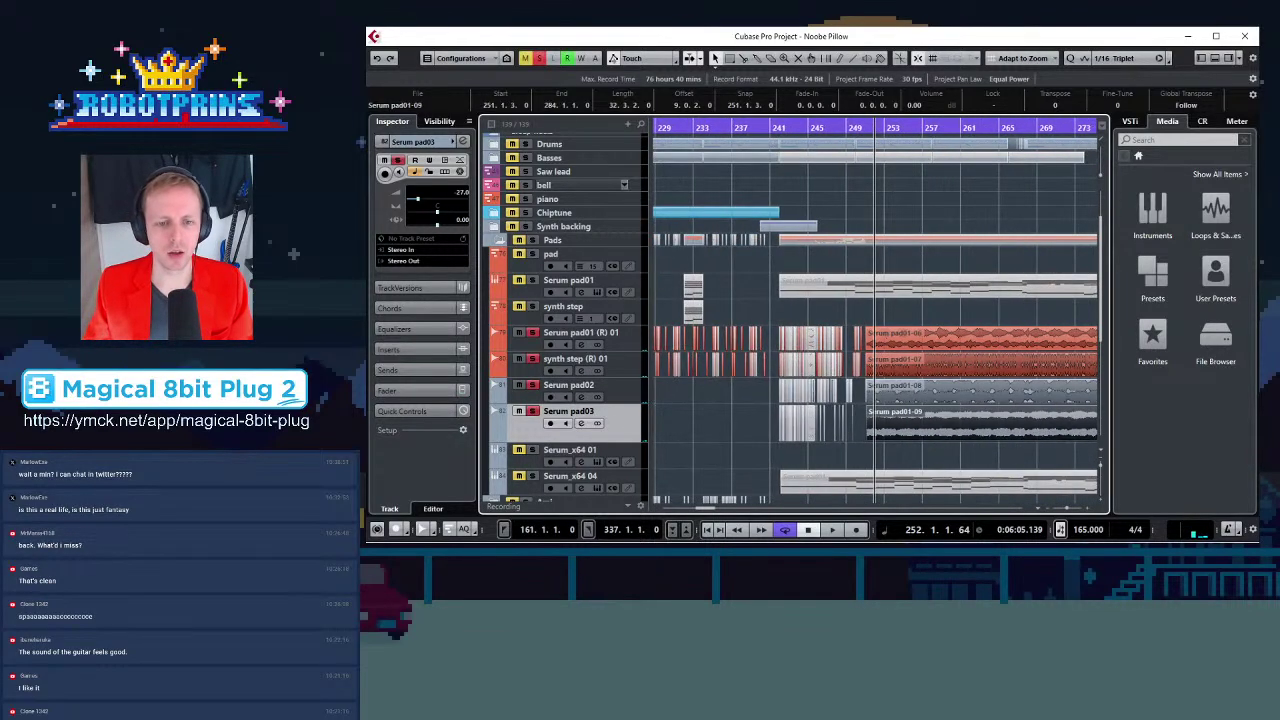
scroll(743, 378, "down", 3)
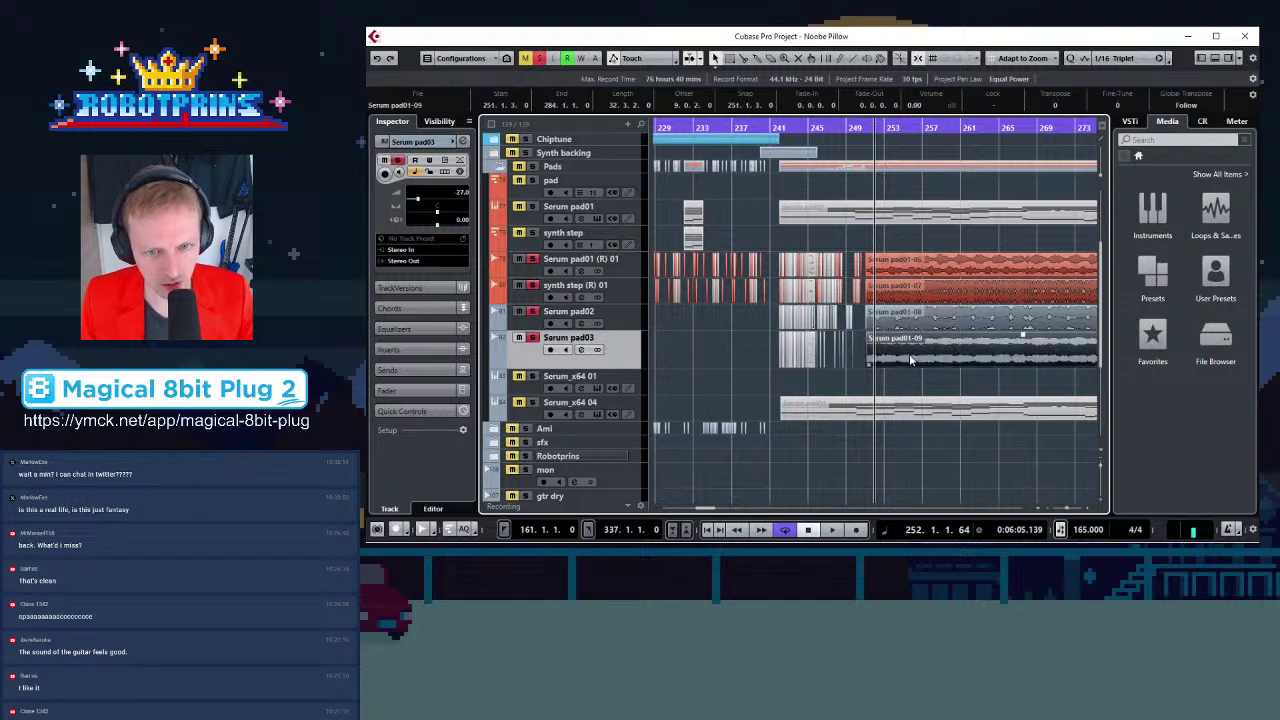
key("Delete")
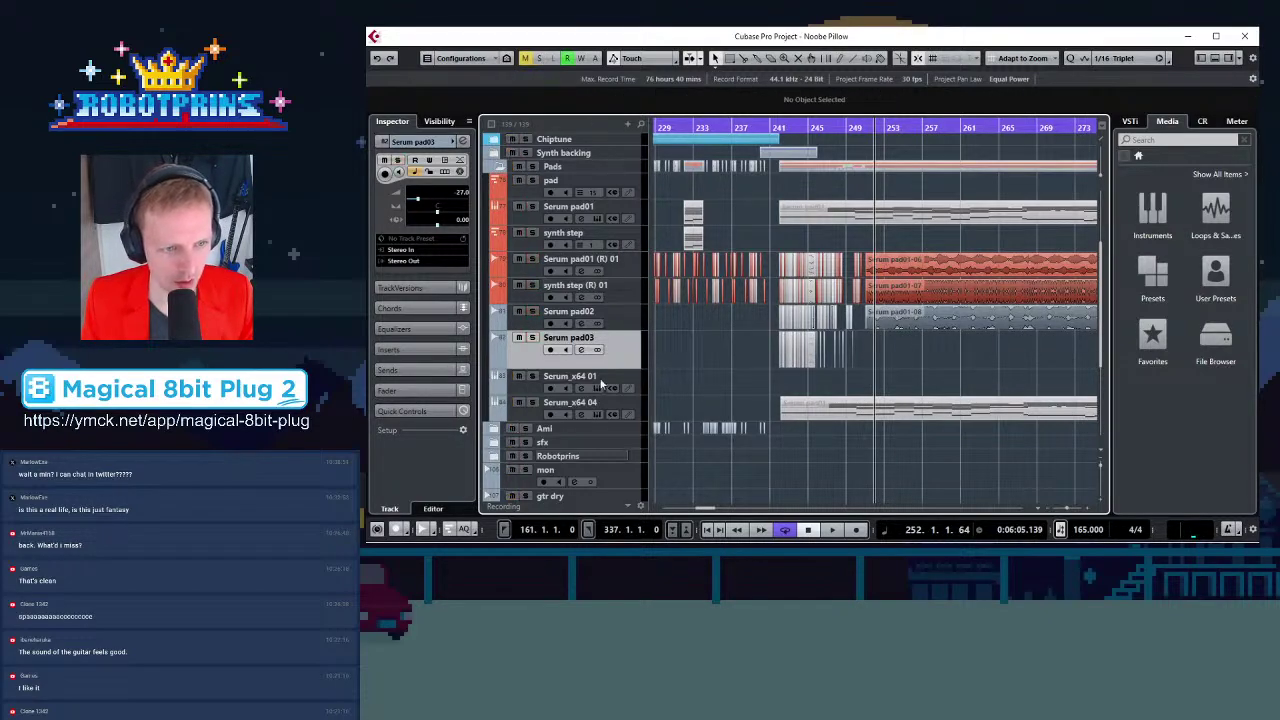
Solo the Serum_x64 04 track and unmute its long MIDI part
left_click(534, 417)
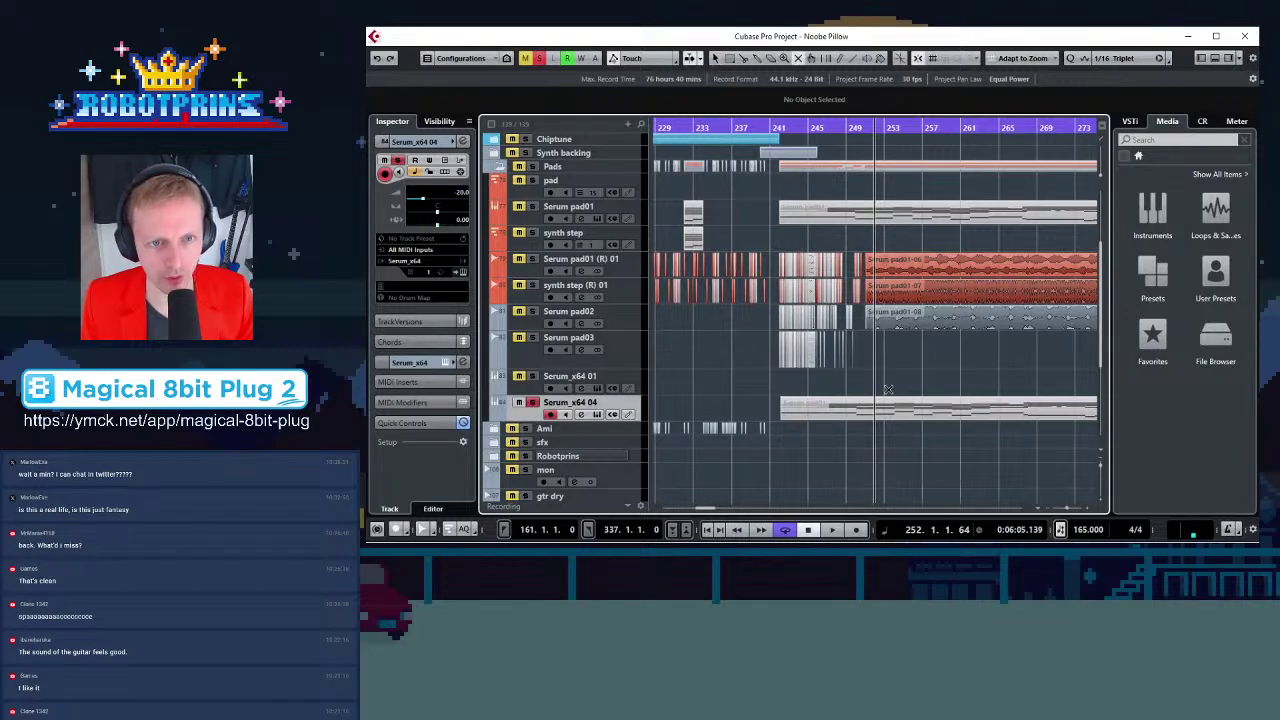
left_click(862, 408)
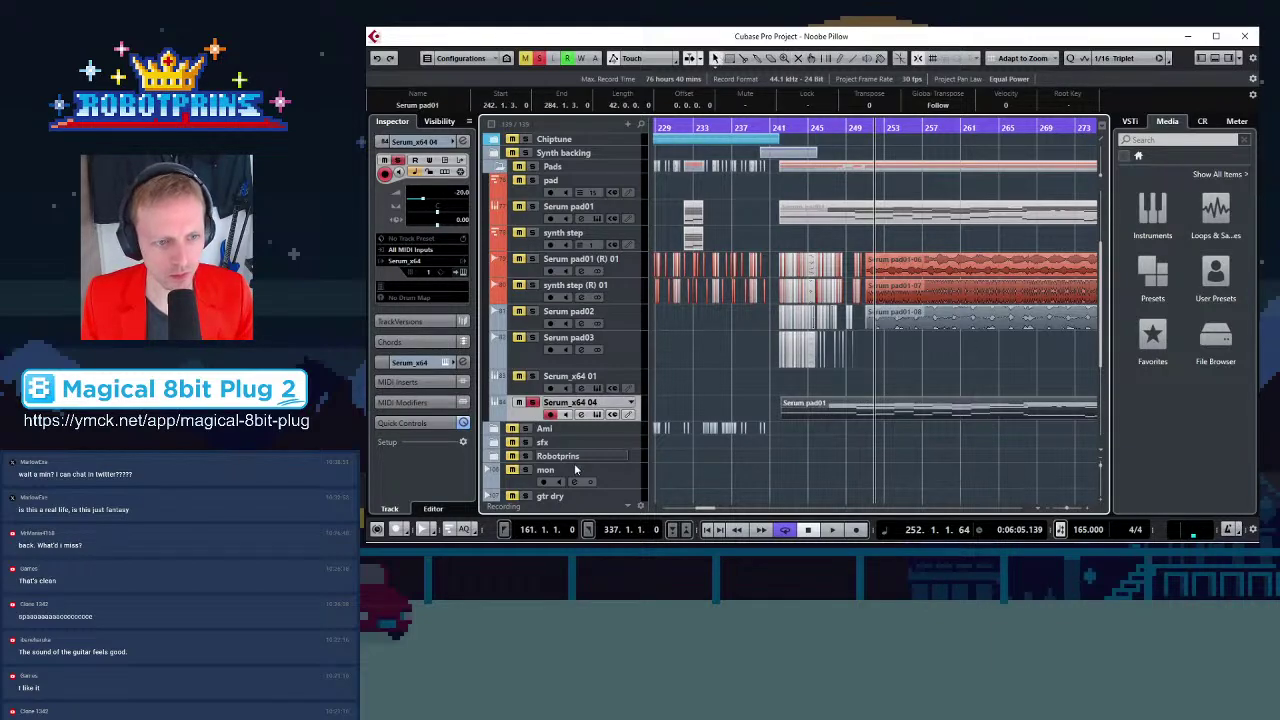
In the Serum instrument on Serum_x64 04, shorten the Env 1 release to 274 ms and switch off the Delay and Reverb effects
left_click(597, 415)
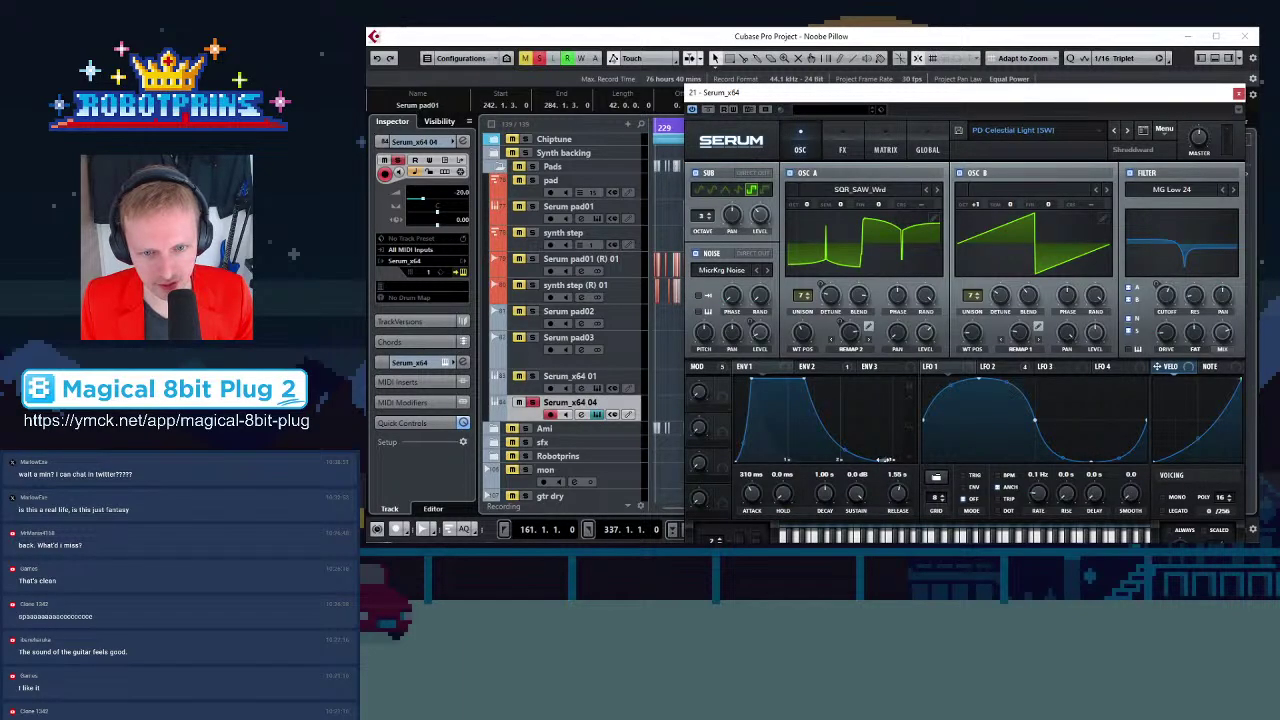
left_click_drag(886, 458, 816, 458)
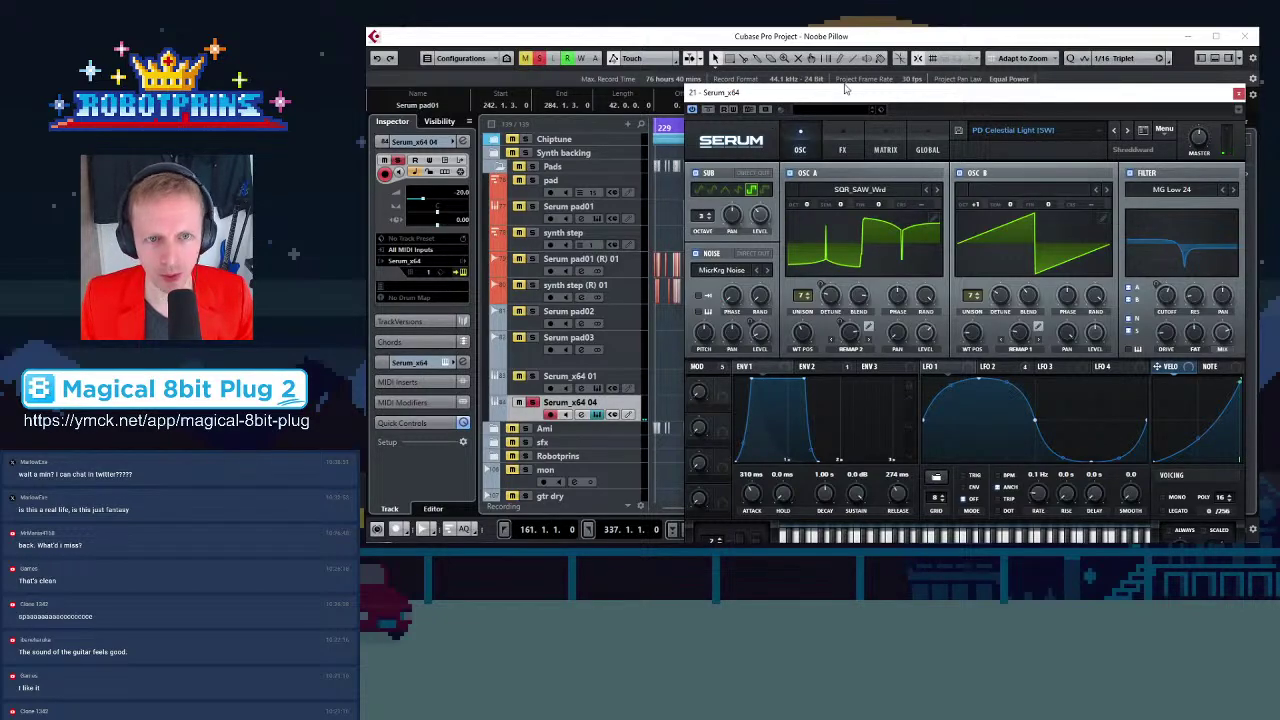
left_click(844, 129)
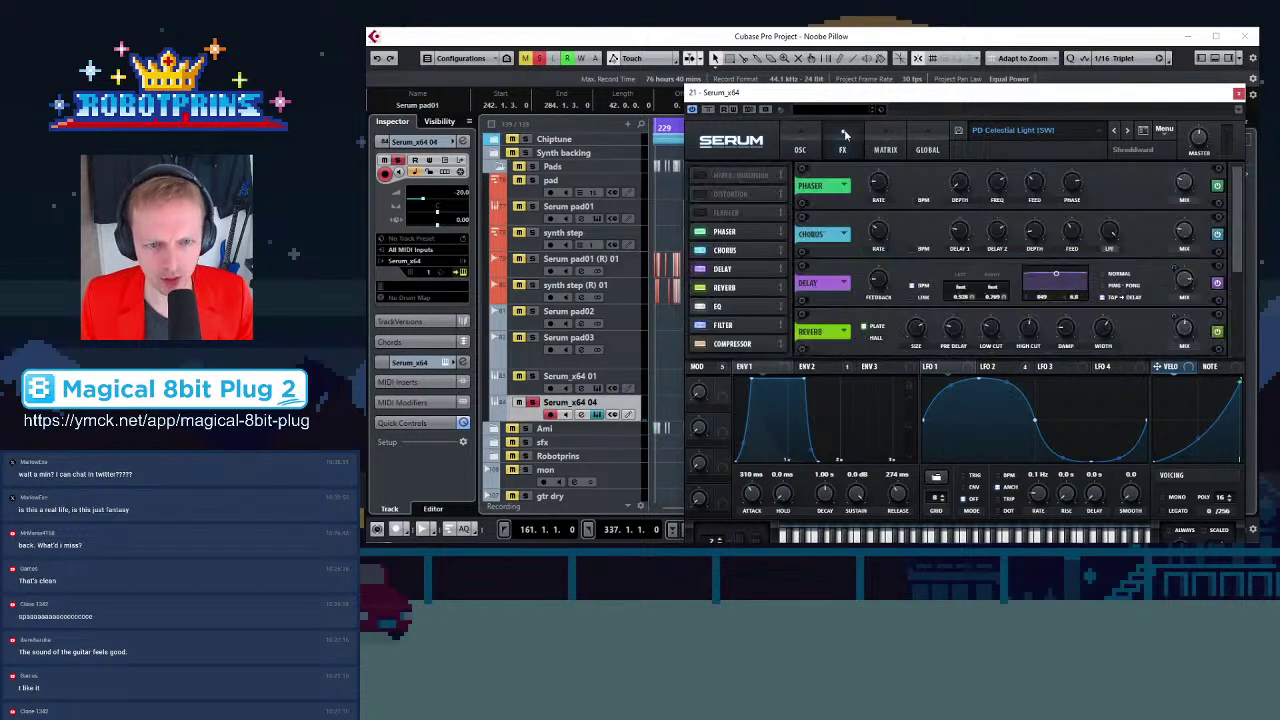
left_click(701, 288)
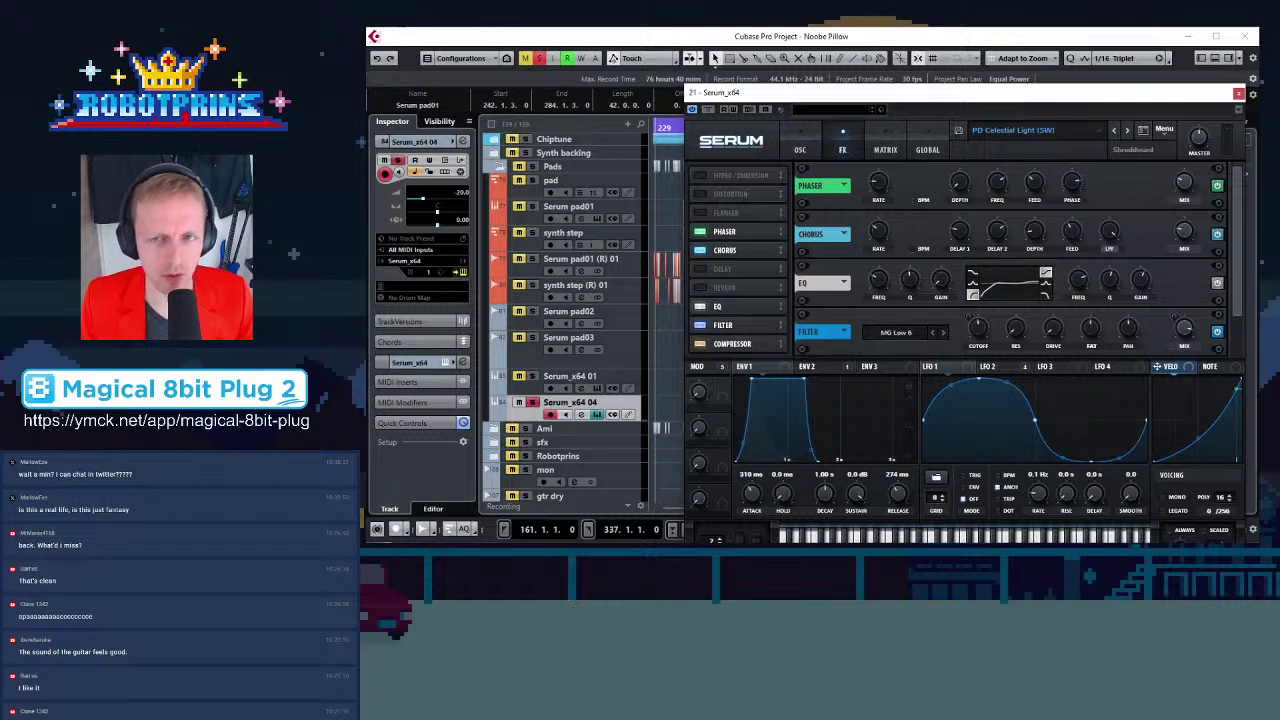
left_click(1238, 94)
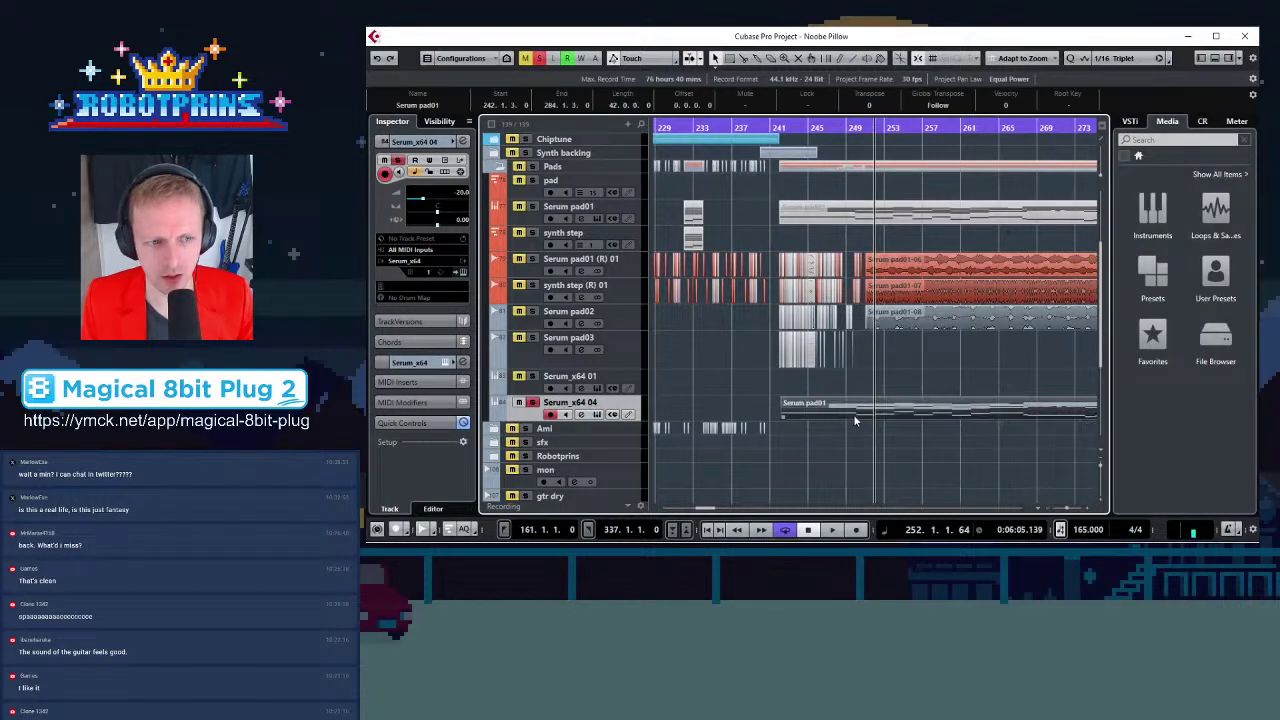
Render the Serum_x64 04 MIDI part in place with the current settings
left_click(443, 24)
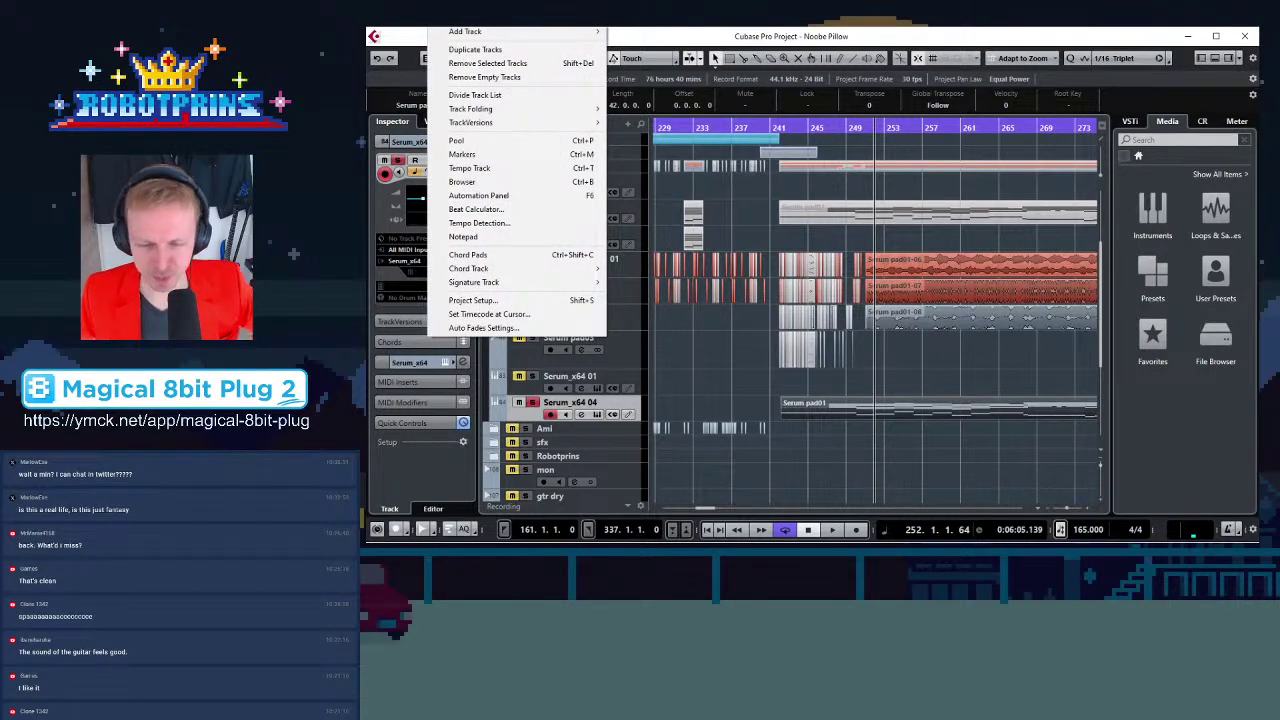
mouse_move(417, 24)
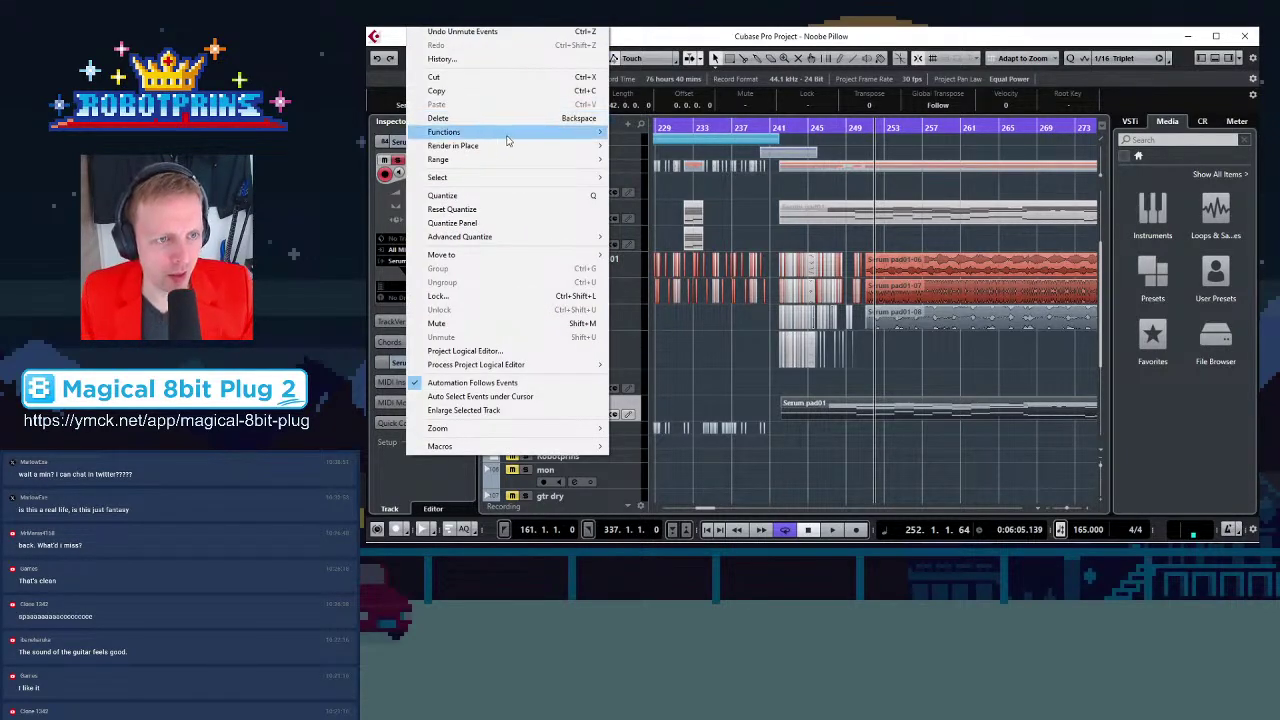
mouse_move(517, 147)
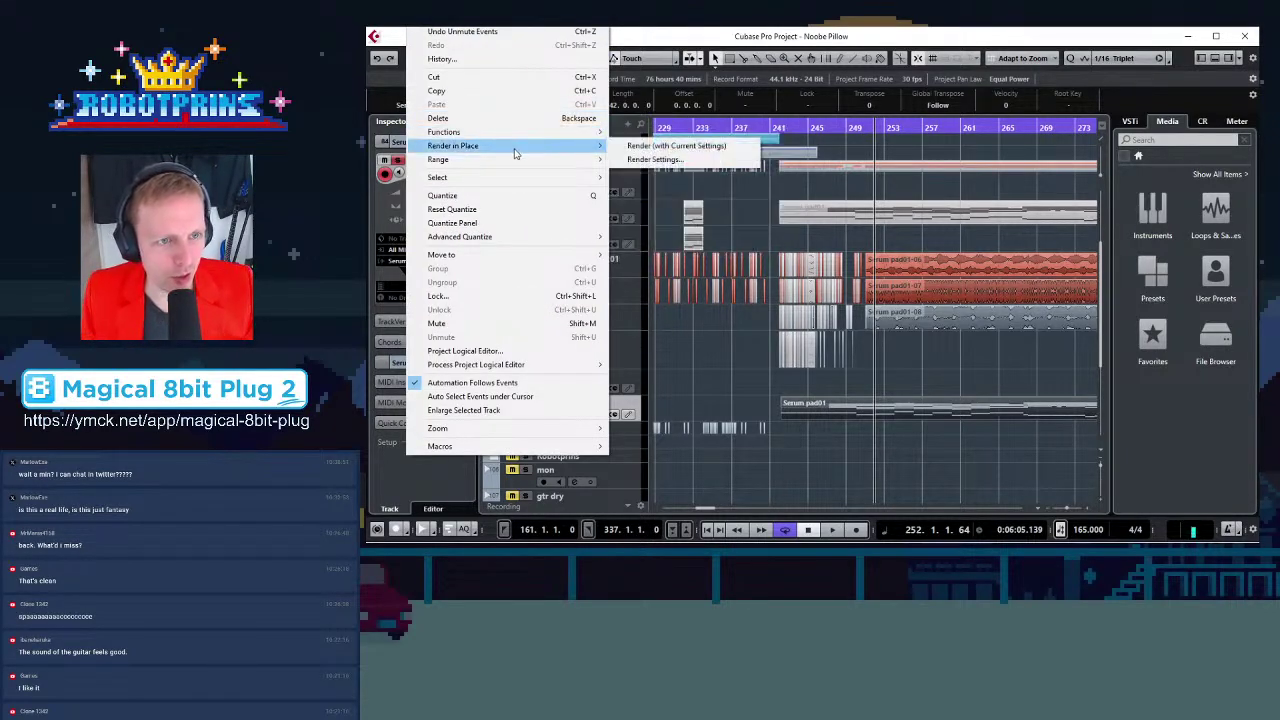
left_click(632, 145)
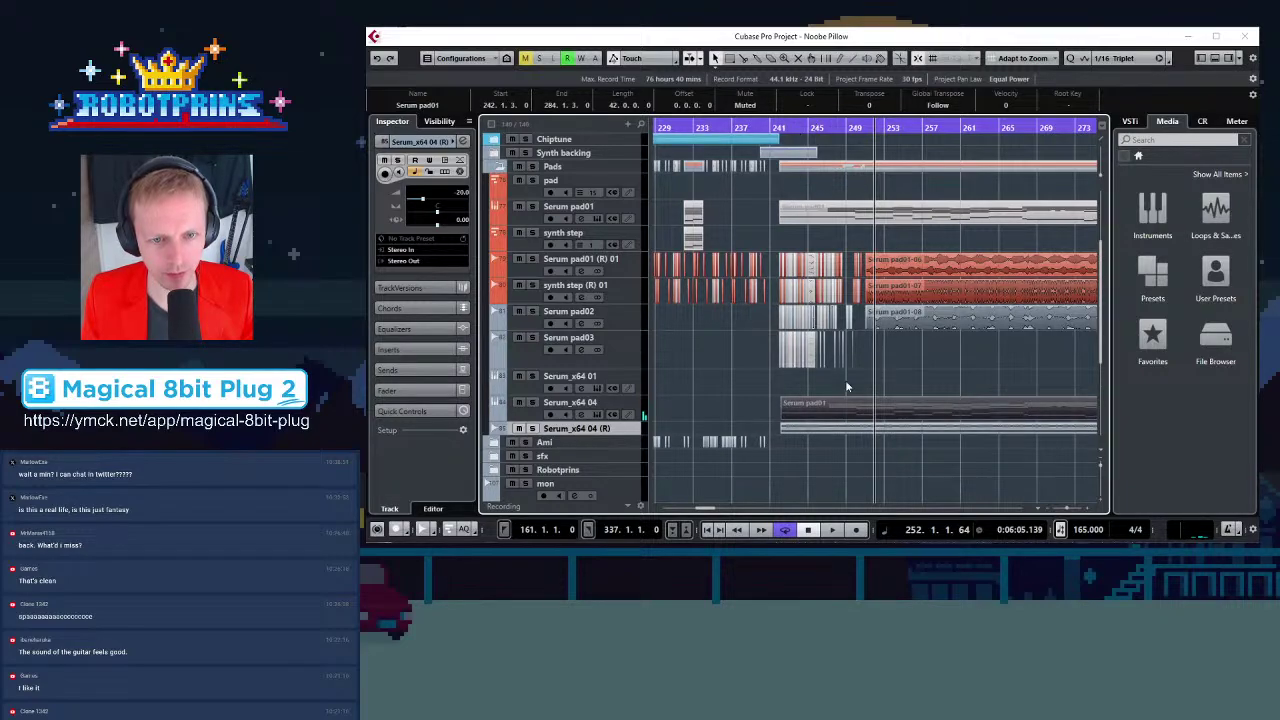
Trim the start of the newly rendered pad audio to 251.1.1 and place it on the Serum pad03 track
left_click(783, 428)
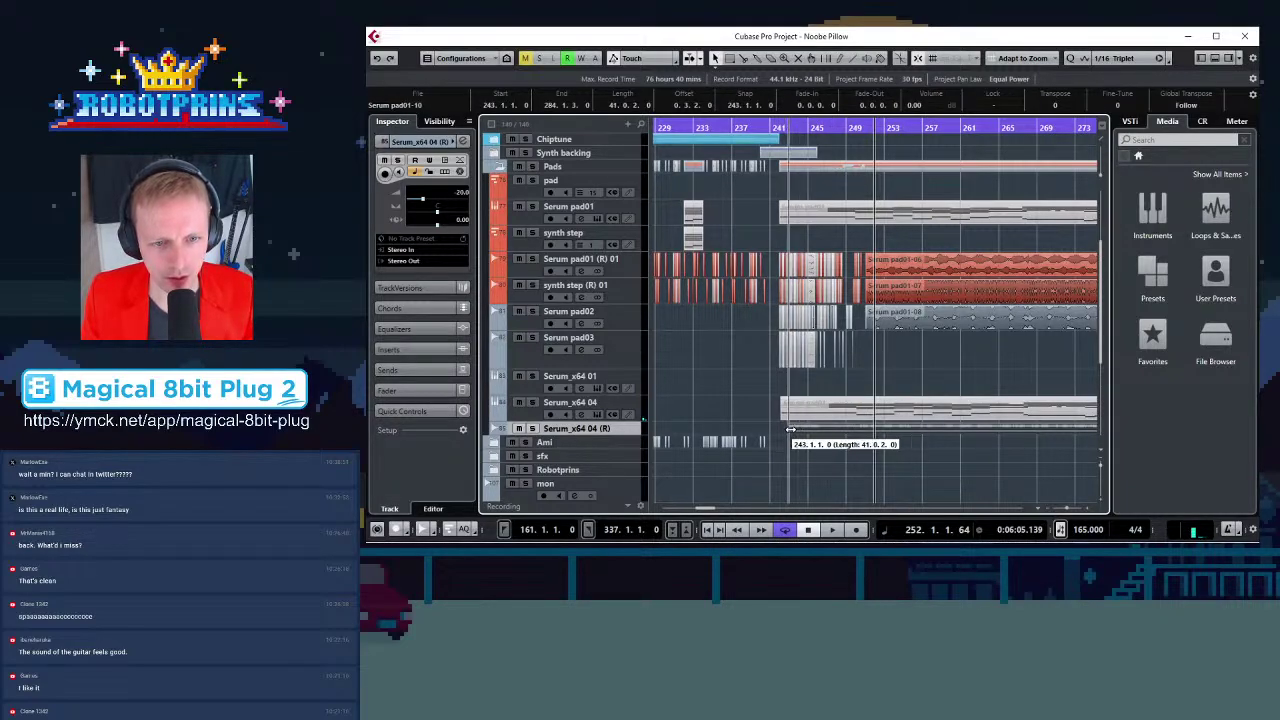
left_click_drag(784, 430, 885, 344)
key("h")
key("h")
key("h")
key("h")
key("h")
key("h")
key("h")
key("g")
key("g")
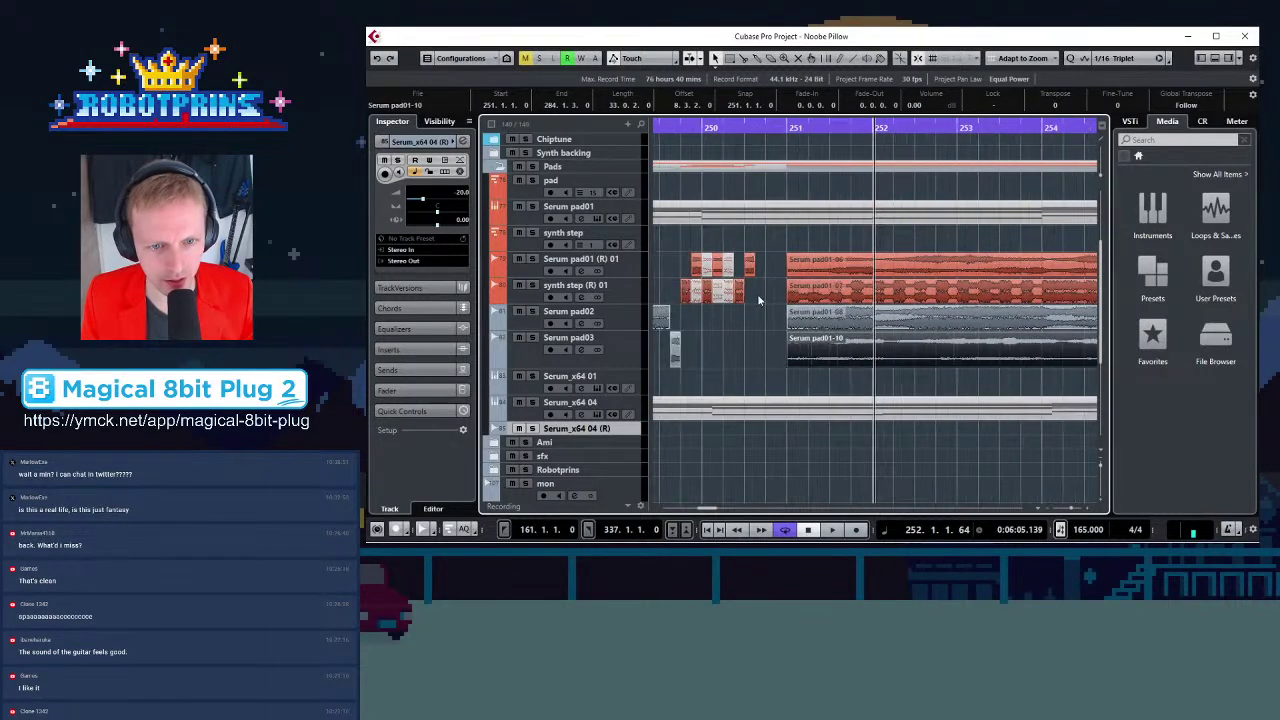
Play back the pad slices from late bar 249 through bar 250
left_click(698, 129)
key("space")
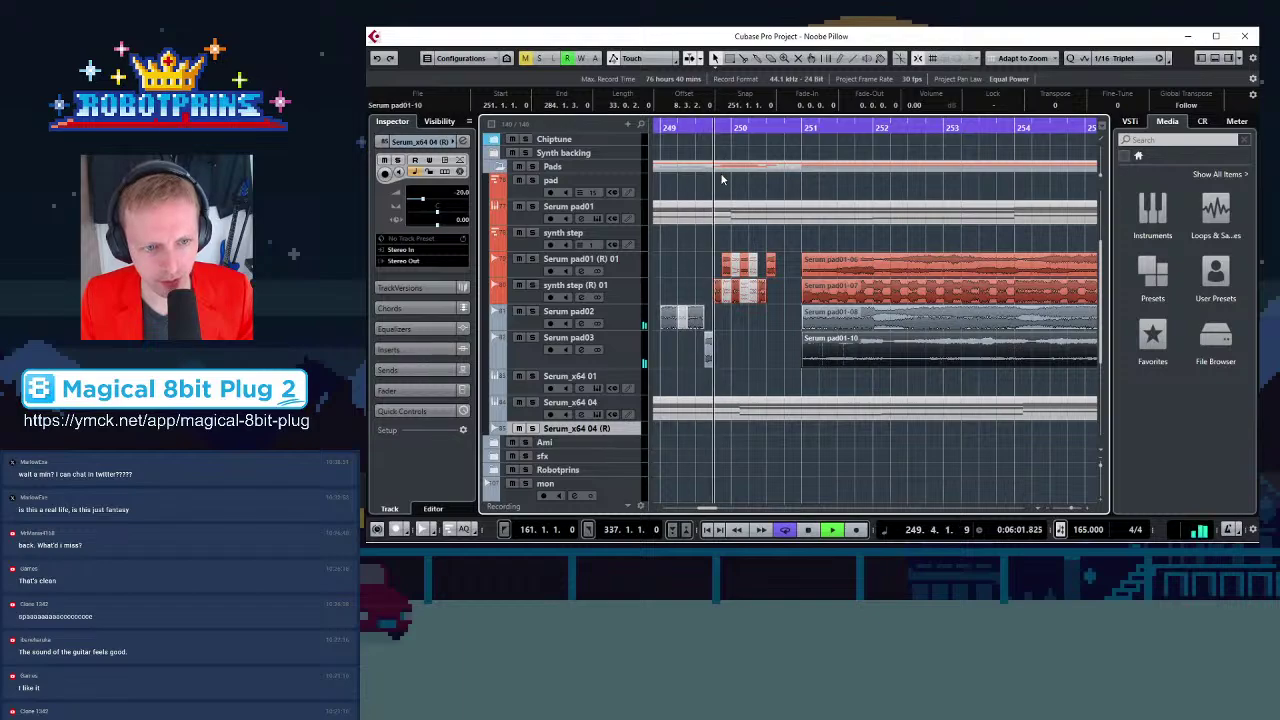
key("g")
key("space")
Extend the new Serum pad03 event back to 250.1.1, split it at 250.2.1 and 250.2.3, and mute the first slice
key("h")
key("h")
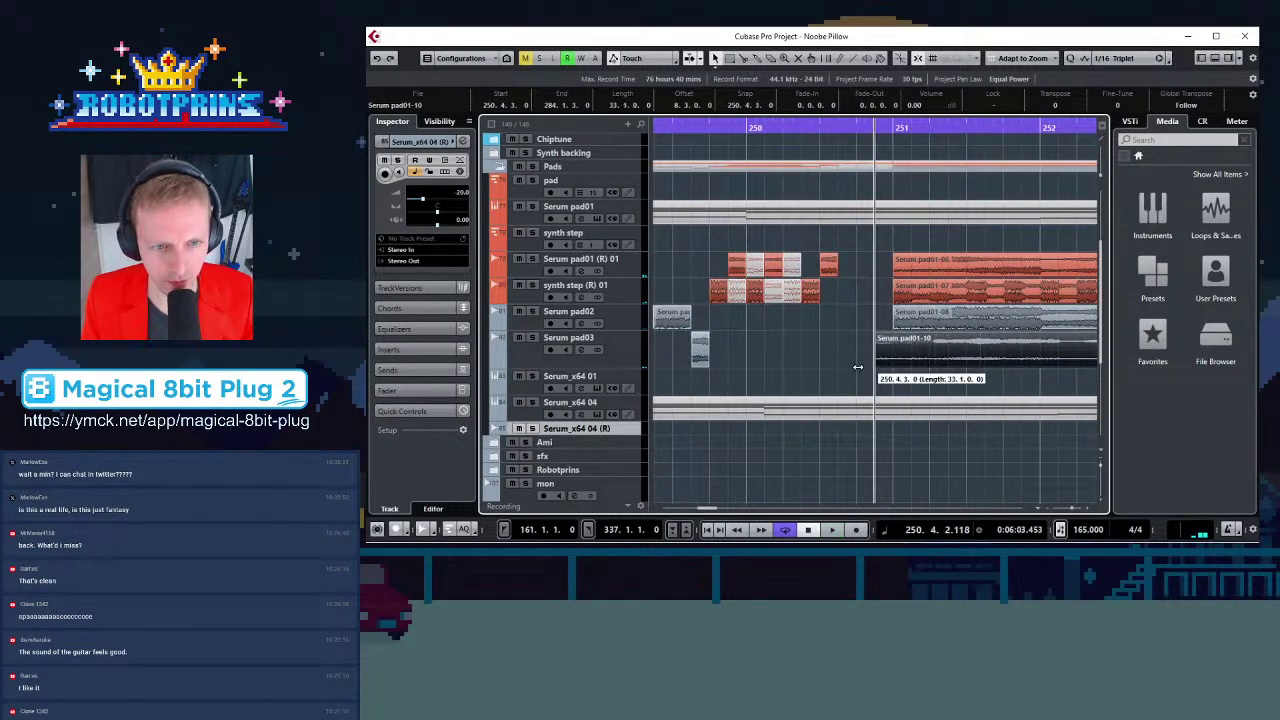
left_click_drag(896, 361, 751, 359)
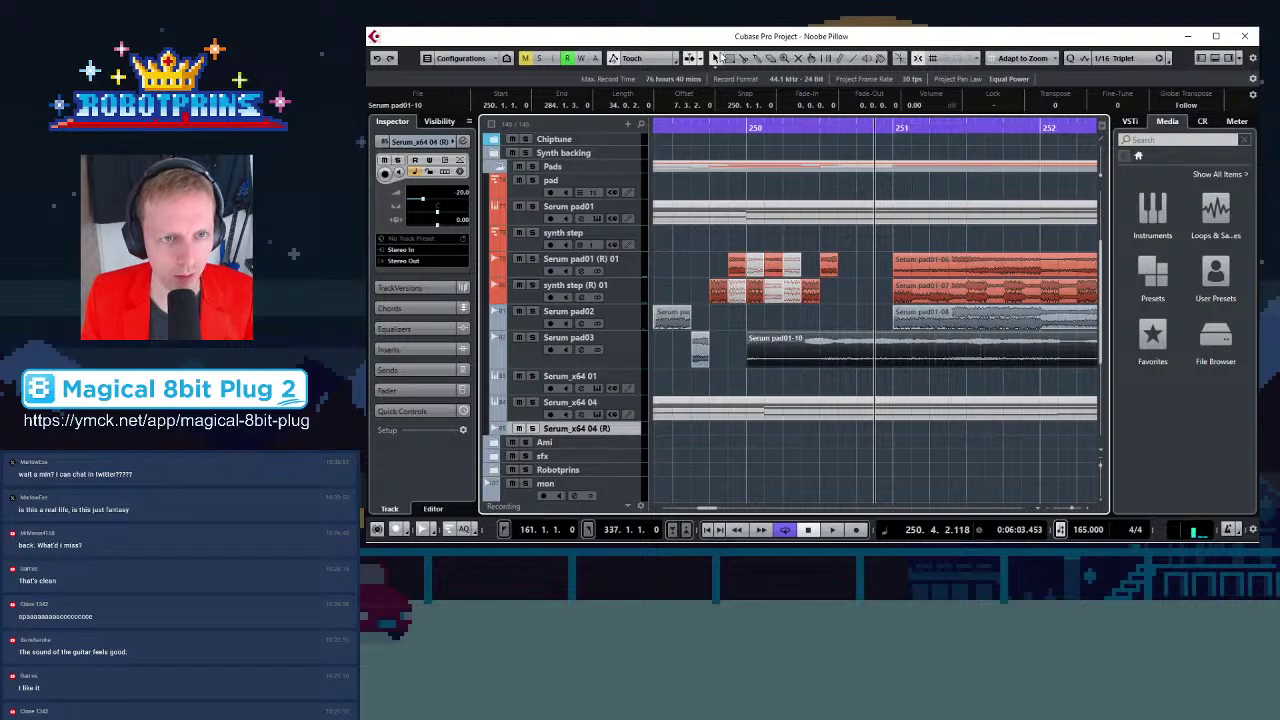
left_click(743, 58)
left_click_drag(800, 361, 814, 361)
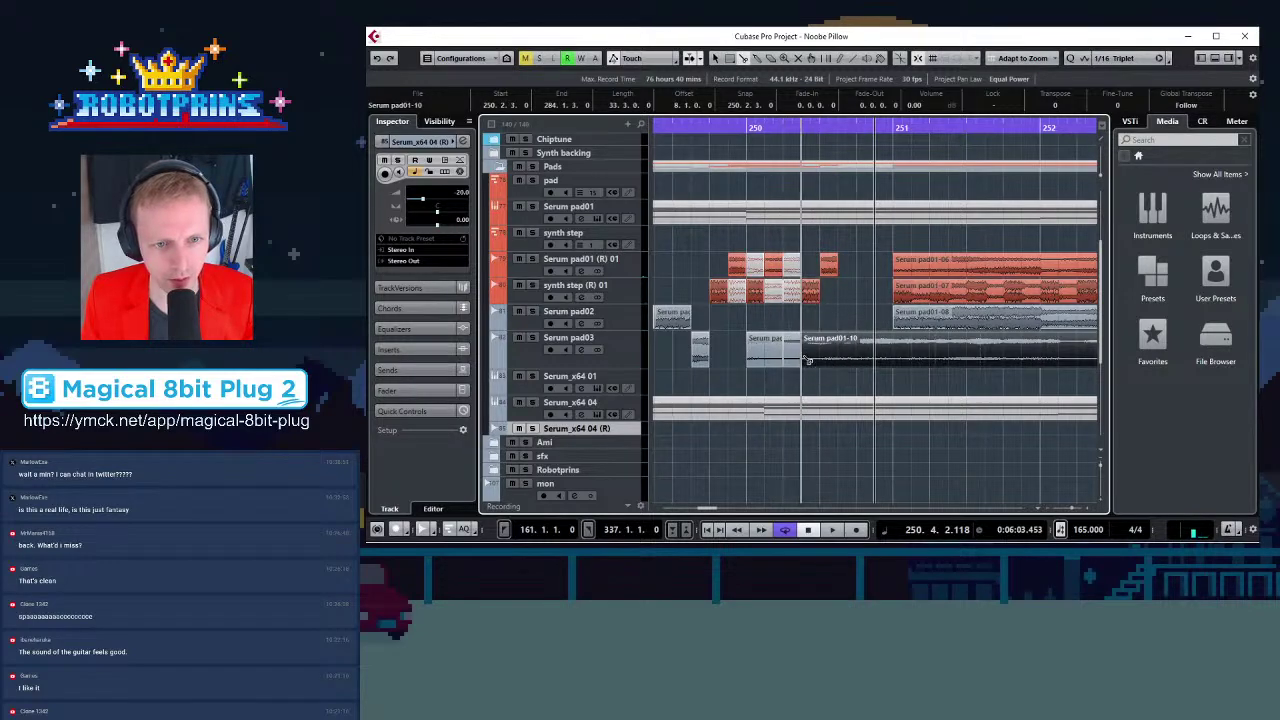
left_click(798, 58)
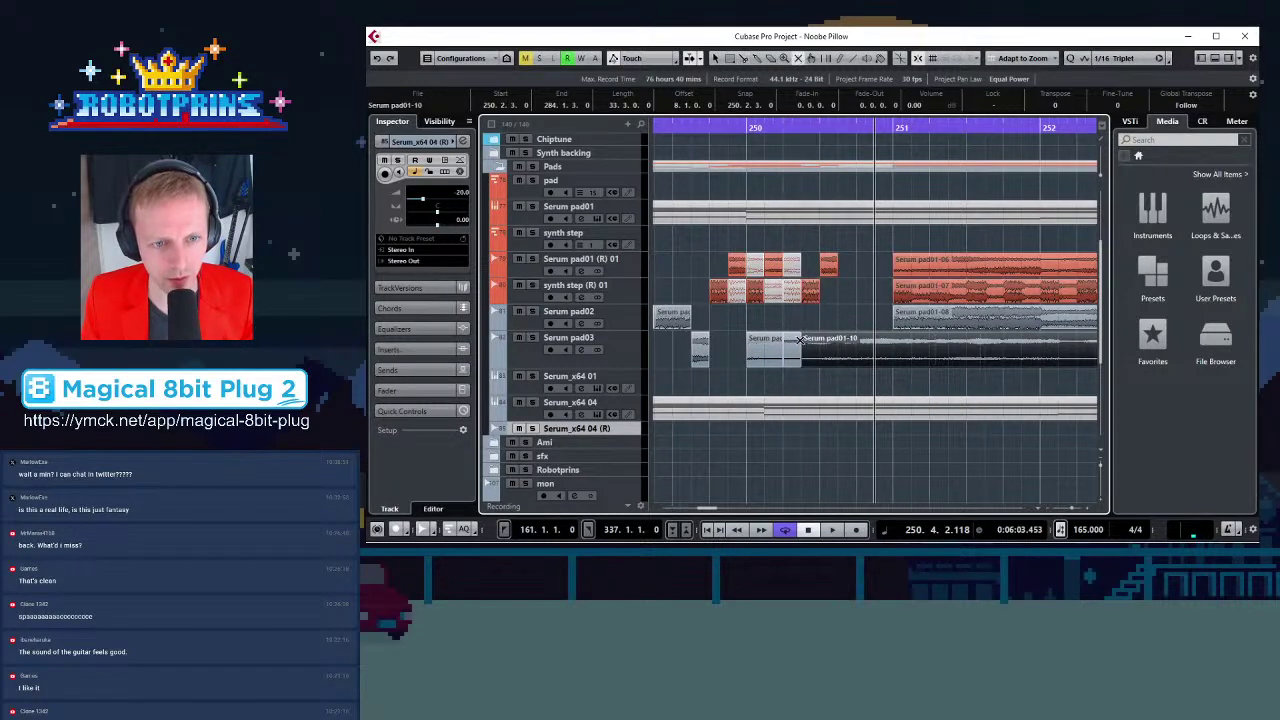
left_click(761, 356)
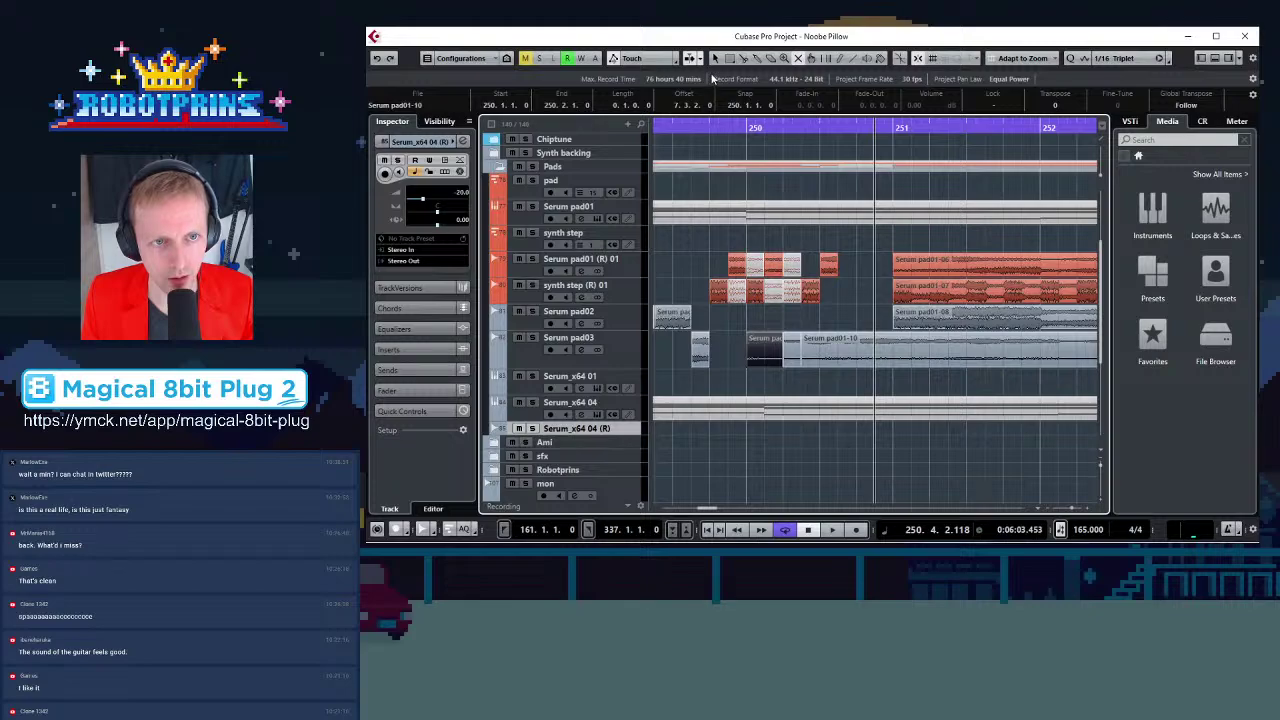
Trim the remaining Serum pad03 event to 250.3.3, split it at 250.4.1 and trim the rest to start at 251.1.1
left_click(716, 58)
left_click_drag(797, 360, 841, 361)
left_click(743, 58)
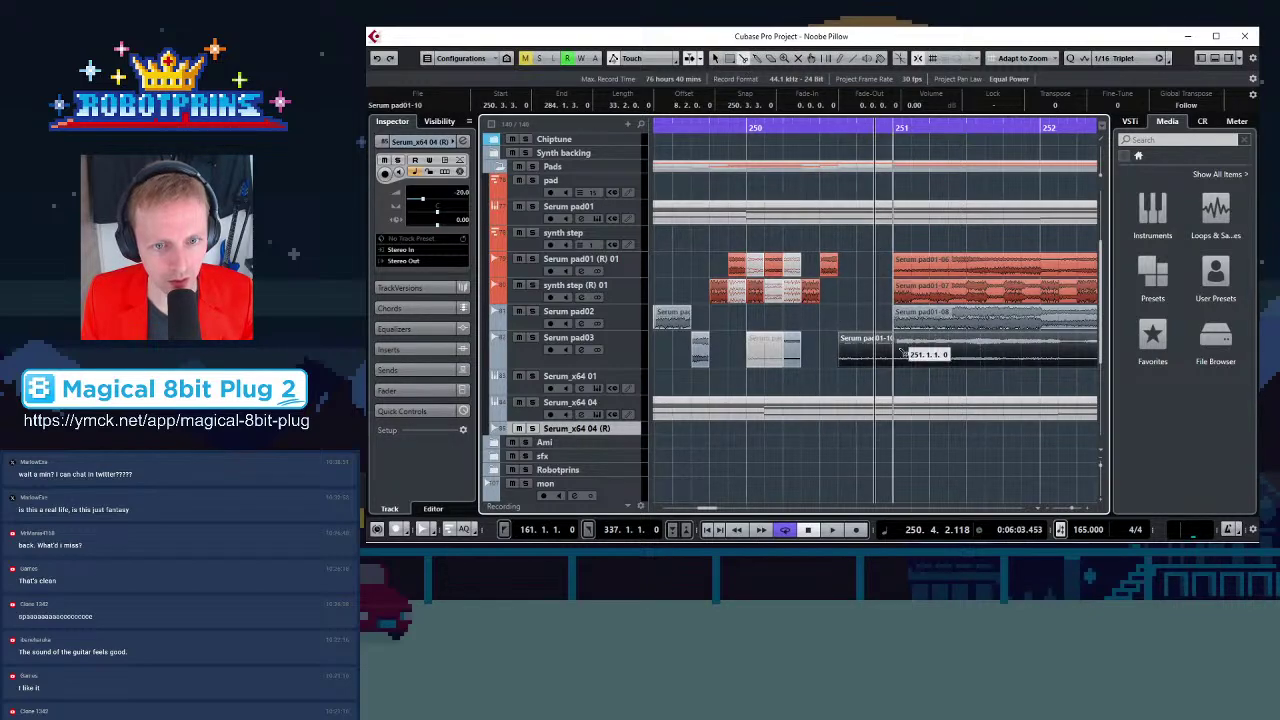
left_click(858, 350)
left_click(716, 58)
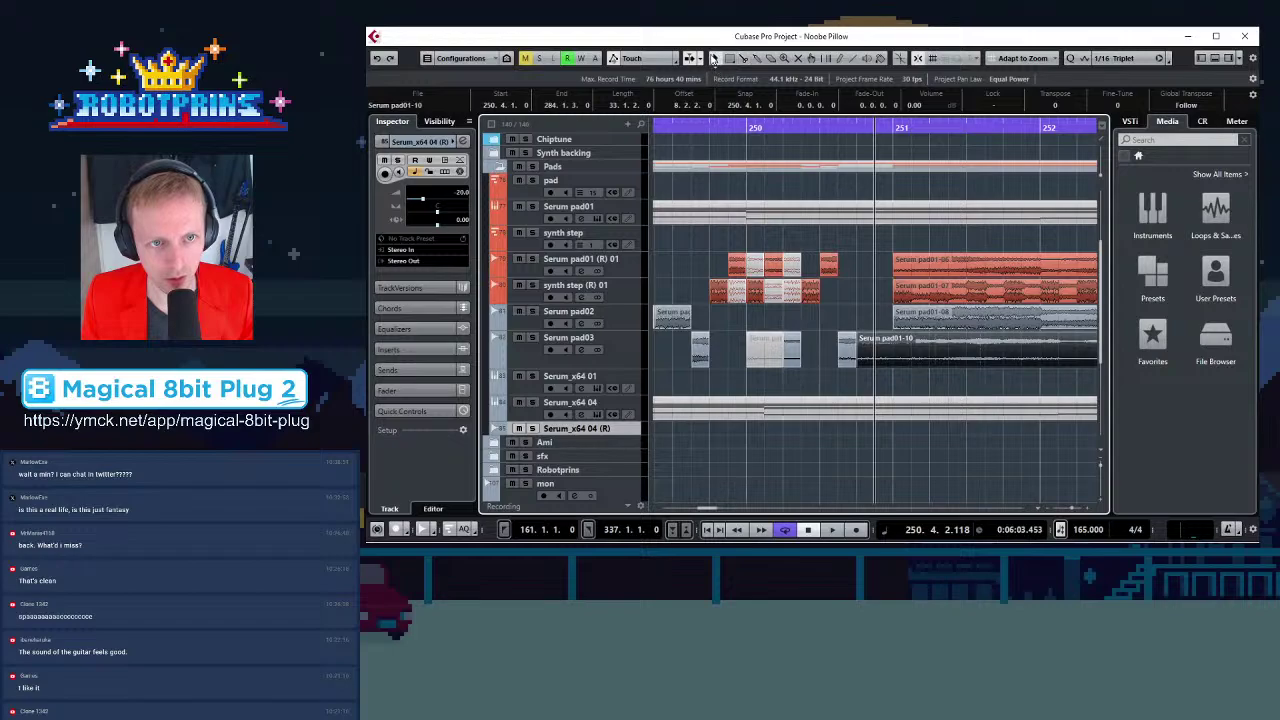
left_click_drag(857, 365, 895, 365)
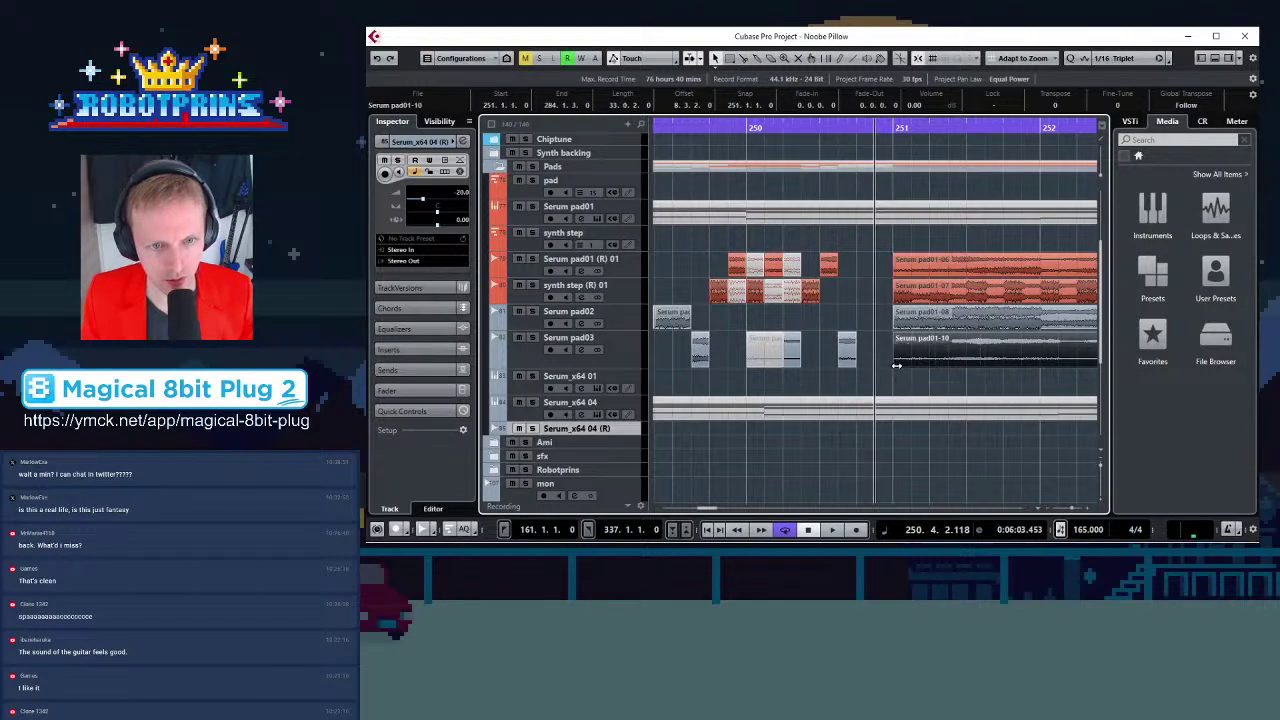
Play back bar 250 from its start with the new Serum pad03 slices
left_click(747, 126)
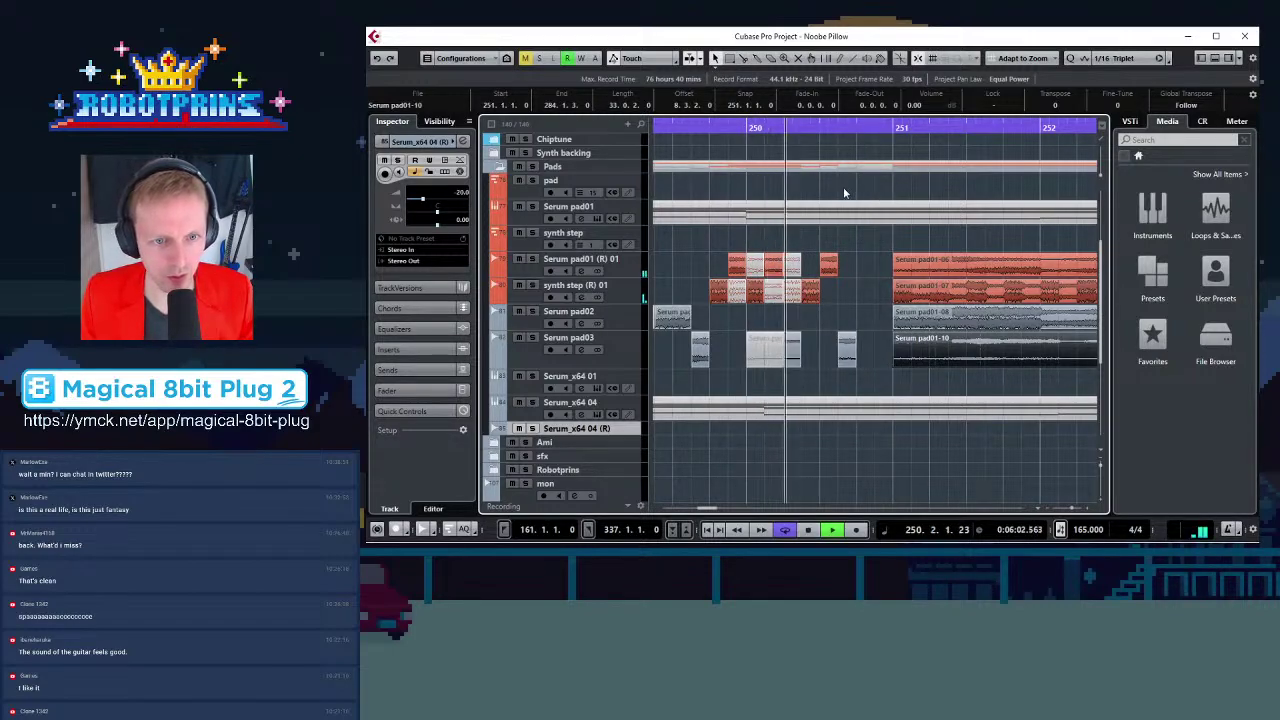
key("g")
key("g")
key("g")
key("g")
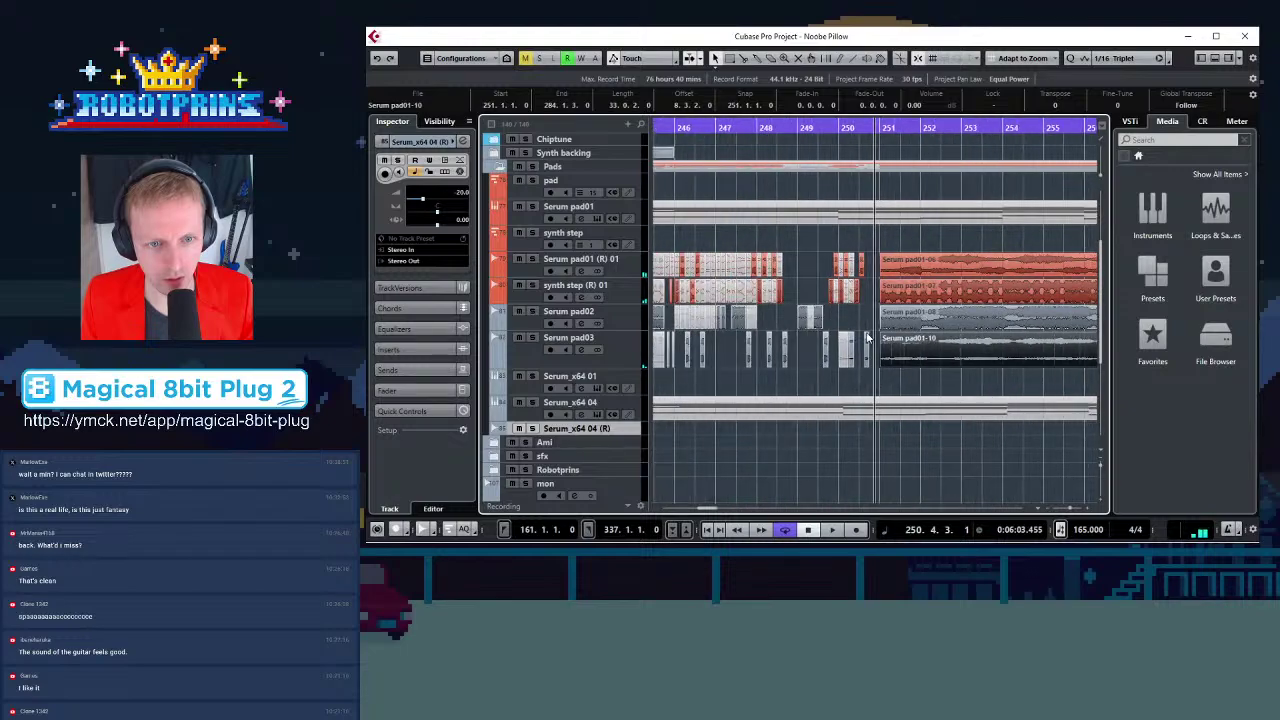
Delete all chopped Serum pad03 slices before bar 251 and extend the remaining event's start back to 242.1.3
key("g")
key("g")
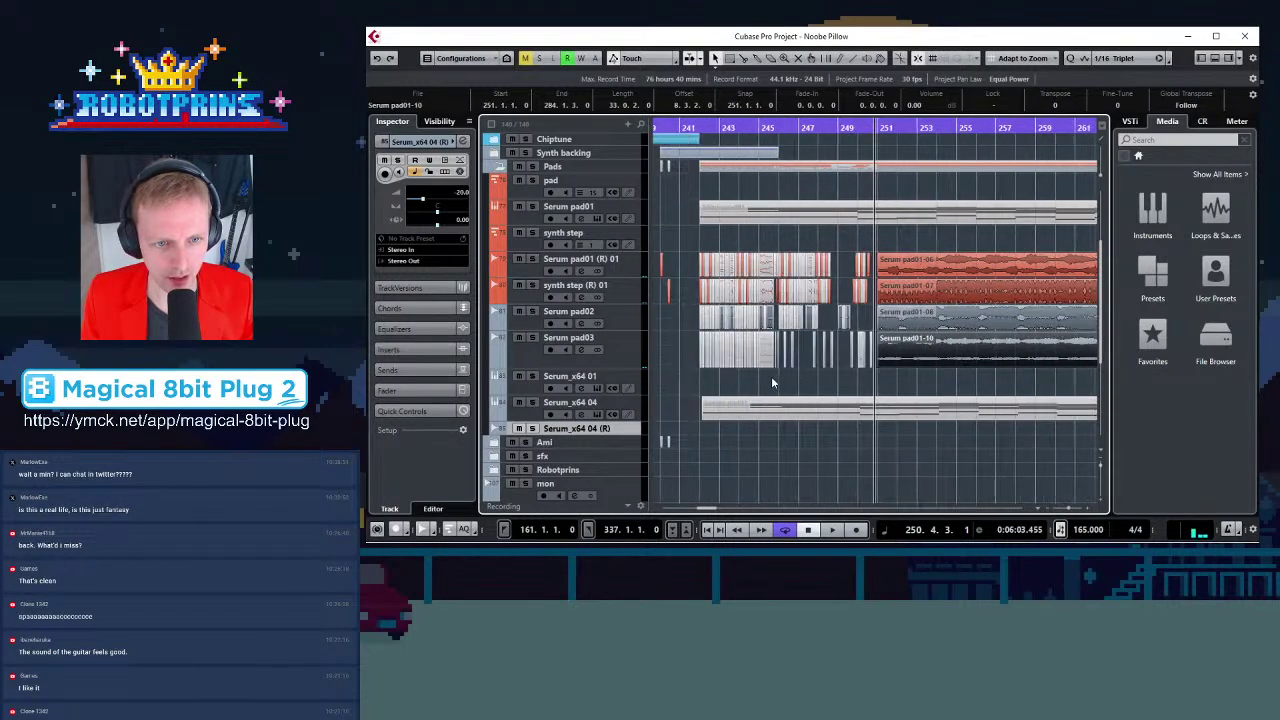
left_click_drag(675, 348, 874, 362)
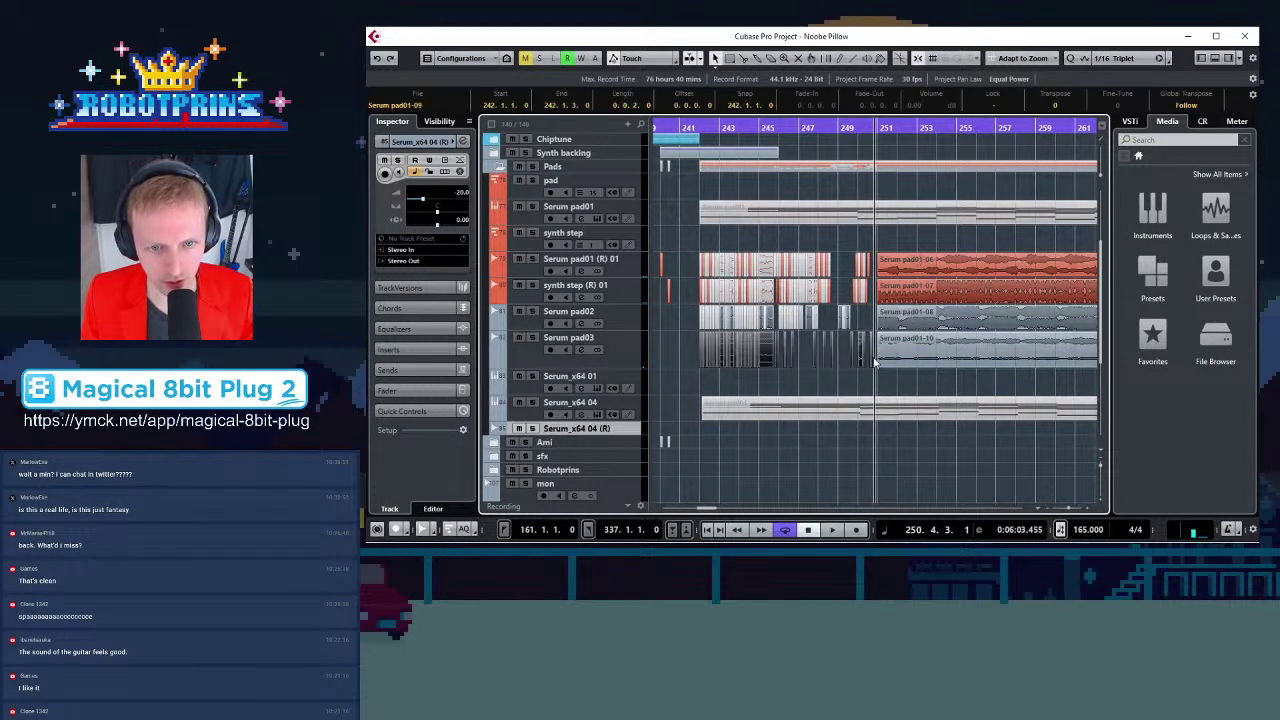
key("Delete")
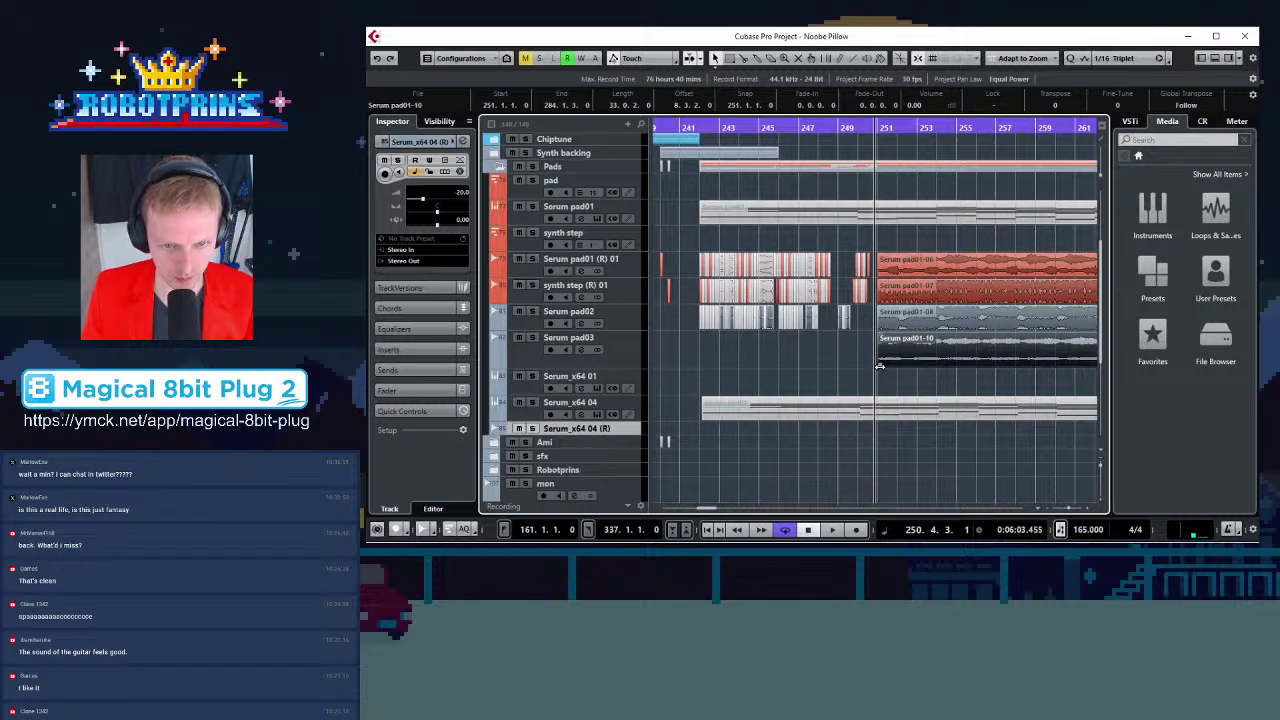
left_click_drag(877, 365, 700, 359)
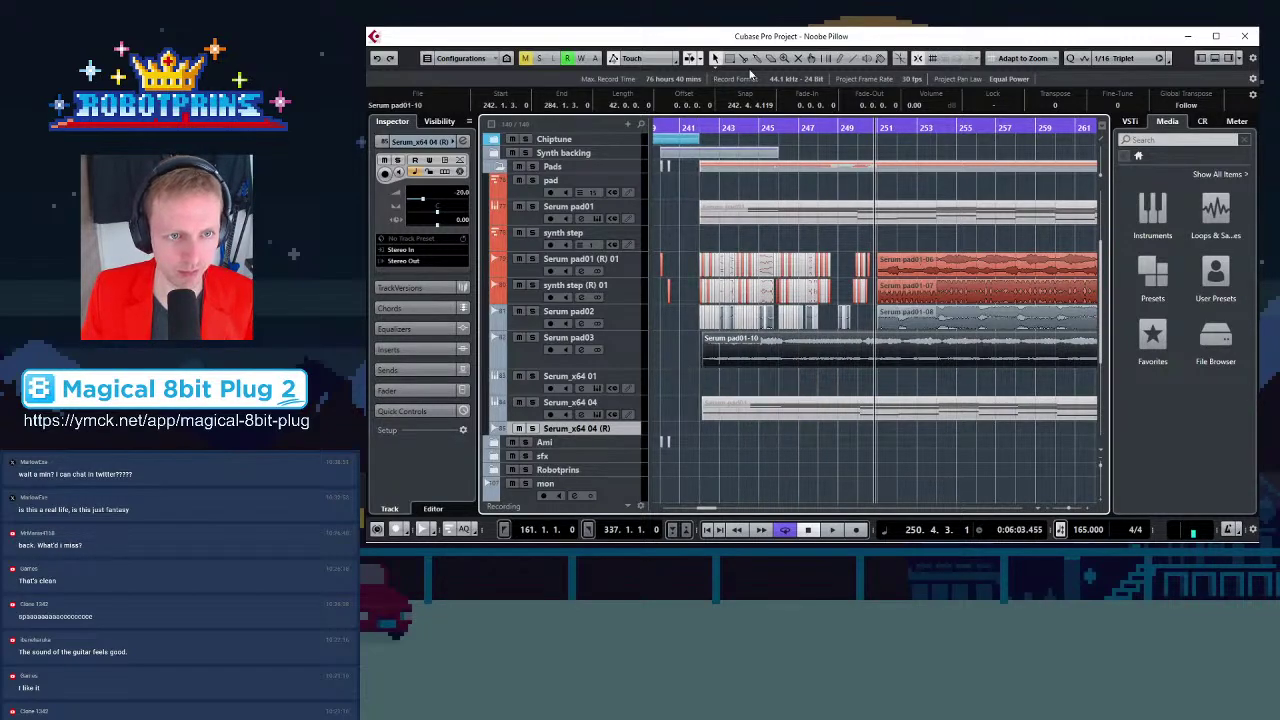
Move the Serum_x64 04 MIDI part and the rendered Serum pad03 event to start at 242.1.1
left_click(706, 128)
key("h")
key("h")
key("h")
key("h")
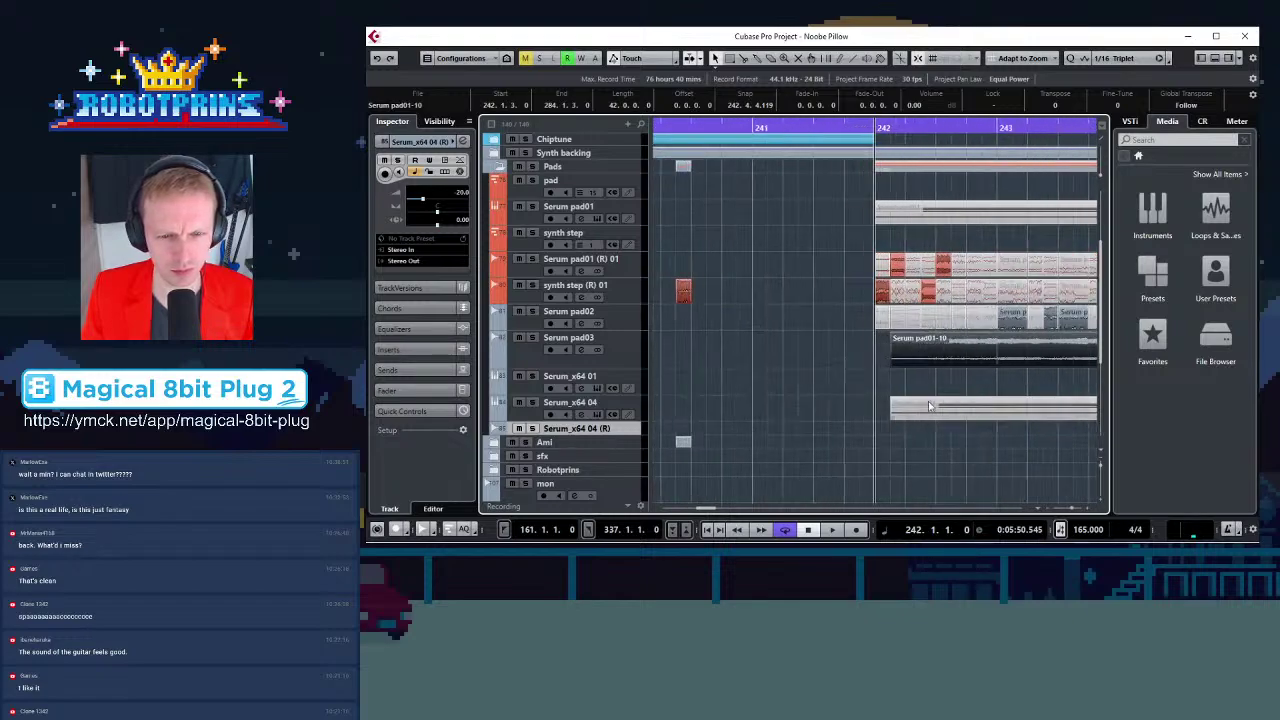
left_click_drag(950, 408, 937, 410)
left_click_drag(937, 350, 922, 352)
Examine the full span of the moved Serum pad03 event and its alignment with the other pad tracks
key("g")
key("g")
key("g")
key("g")
key("g")
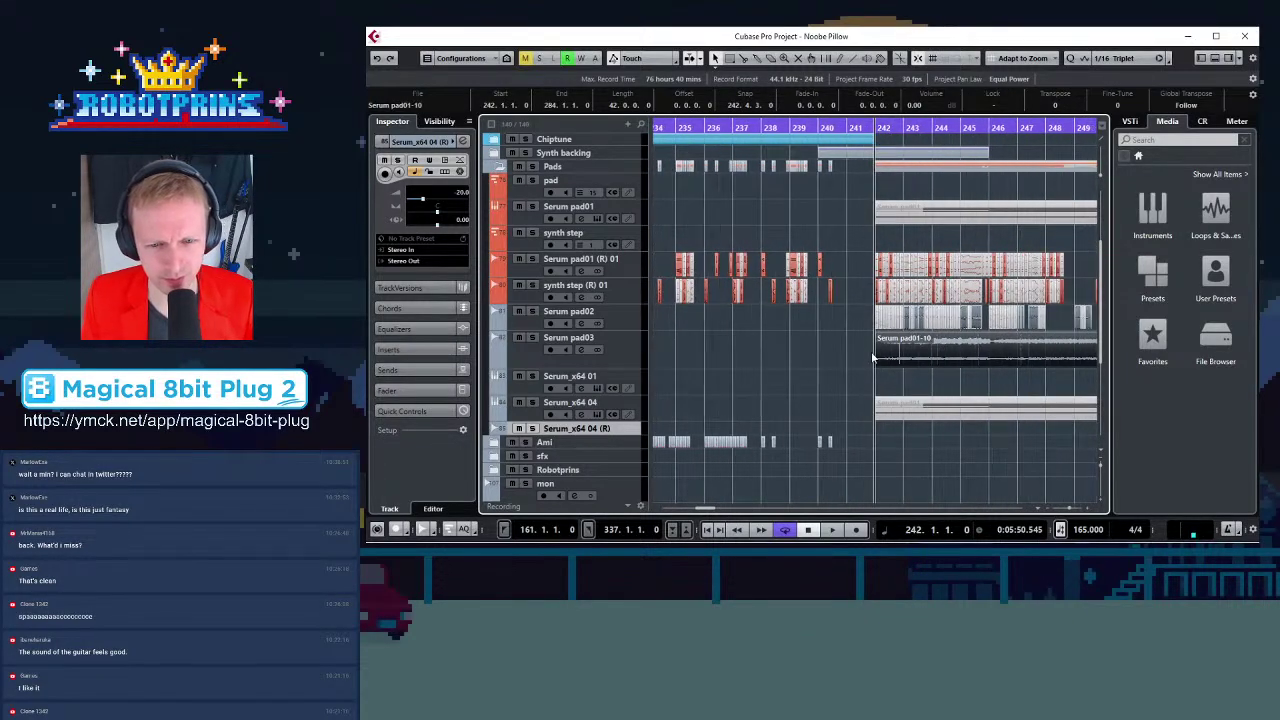
key("g")
key("g")
key("g")
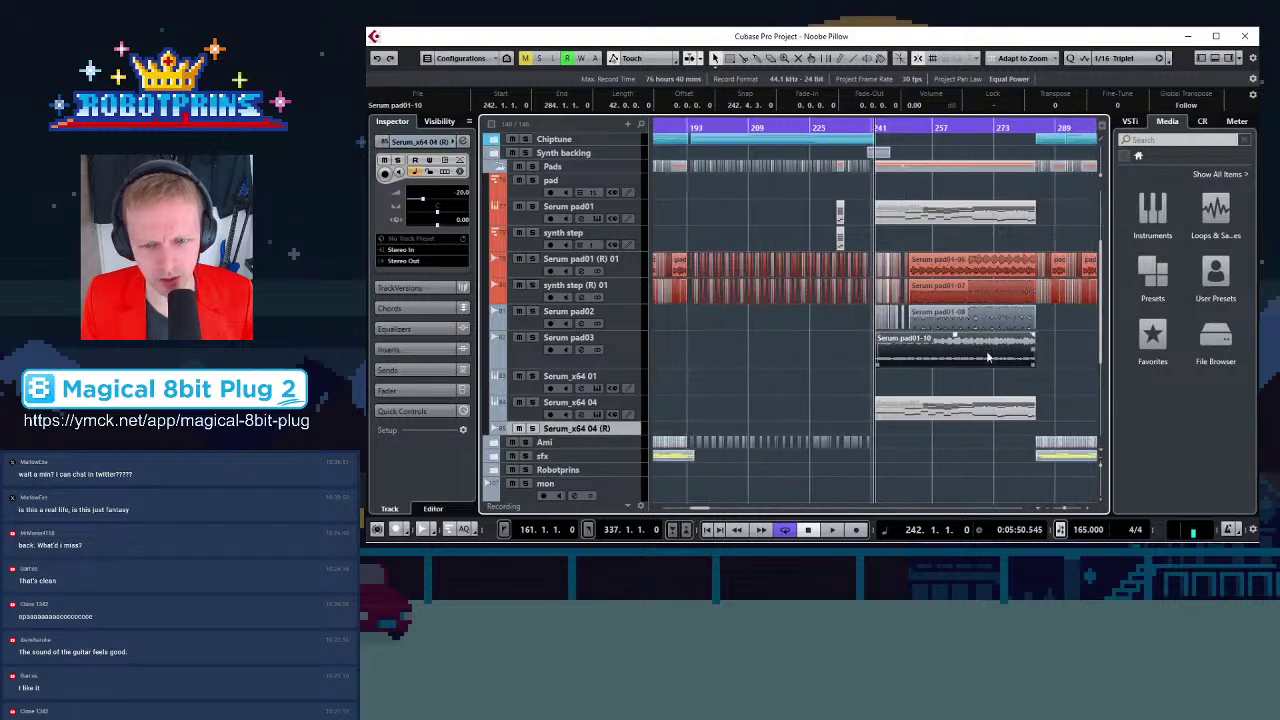
key("h")
key("h")
key("h")
key("h")
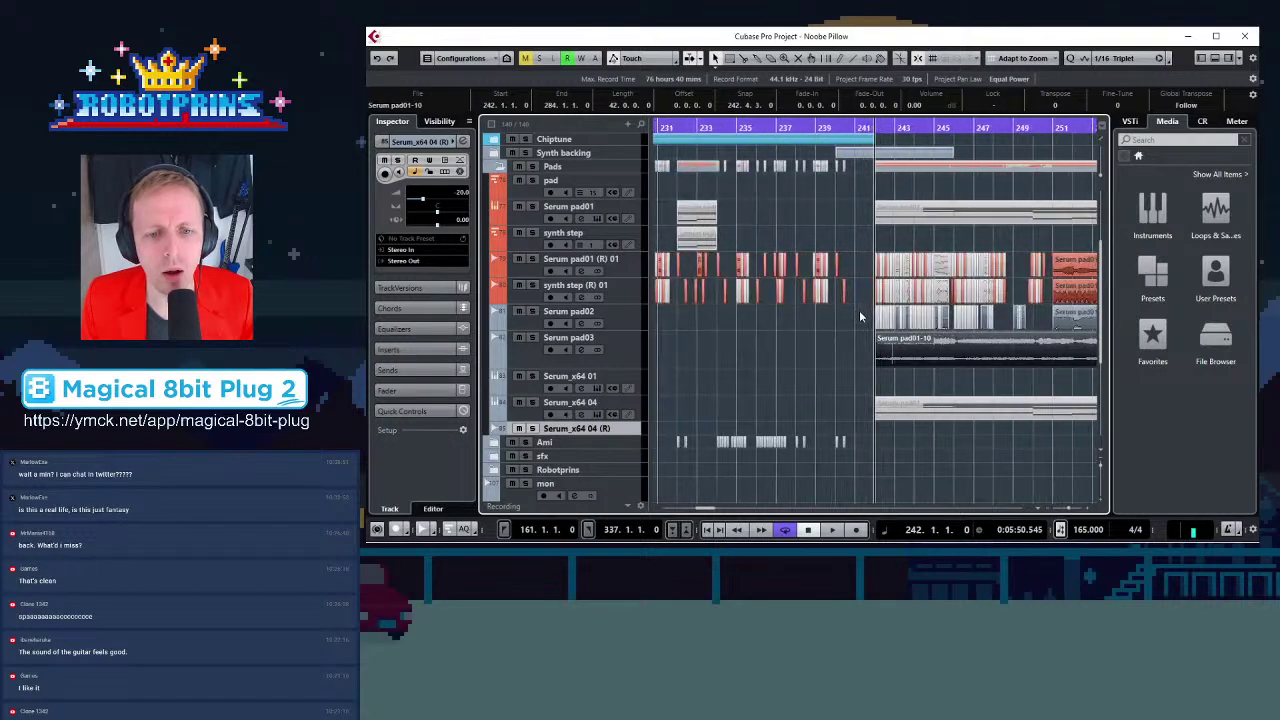
Solo the Serum pad03 track, play it back from bar 242 and select the track
left_click(532, 338)
key("space")
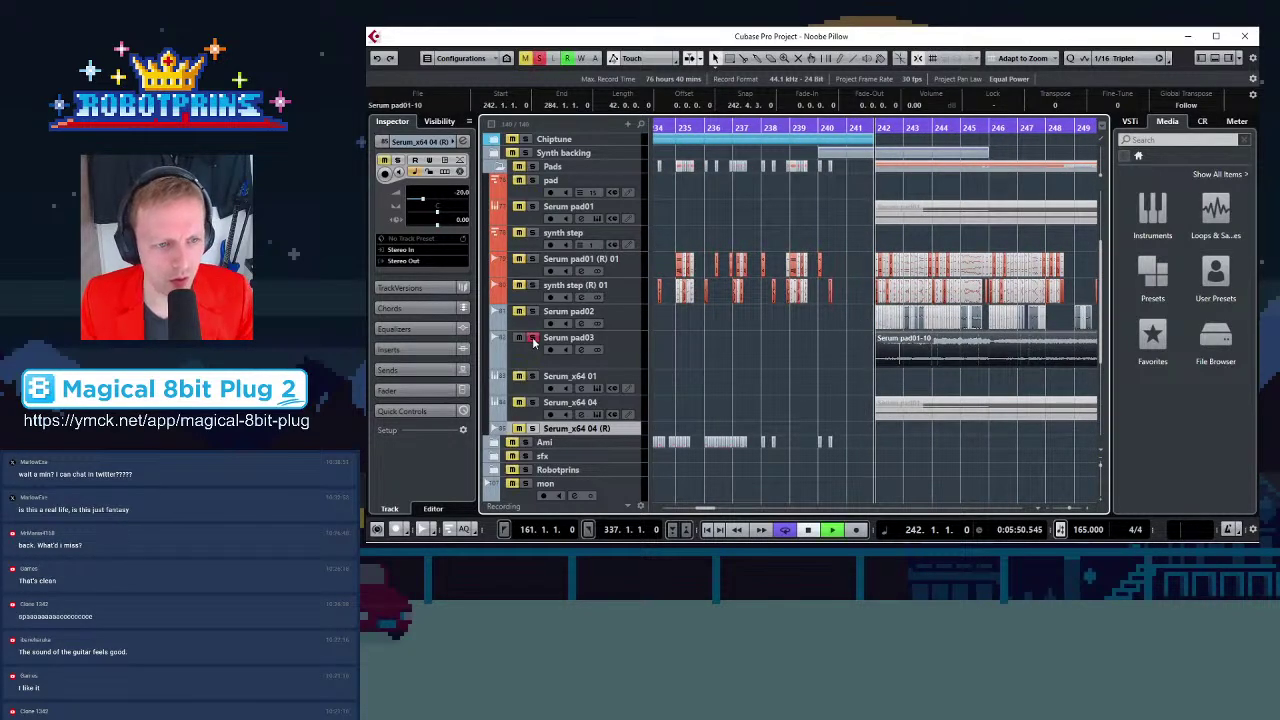
key("space")
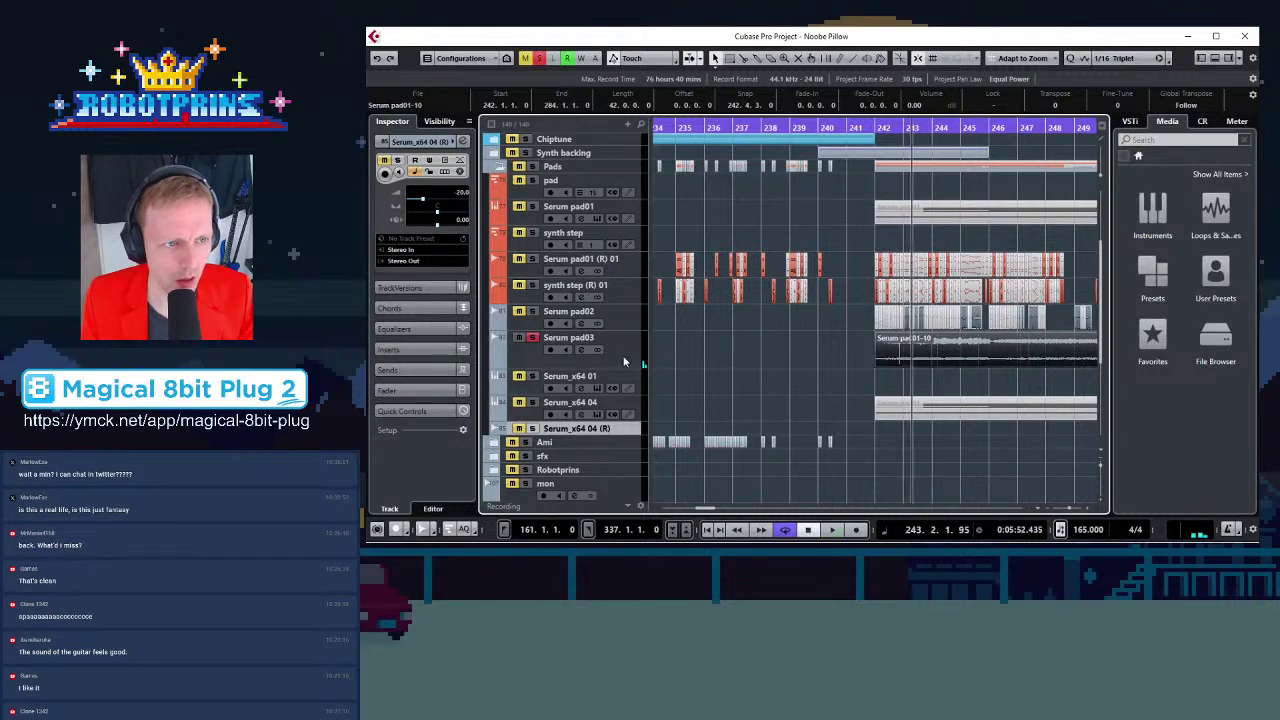
left_click(632, 362)
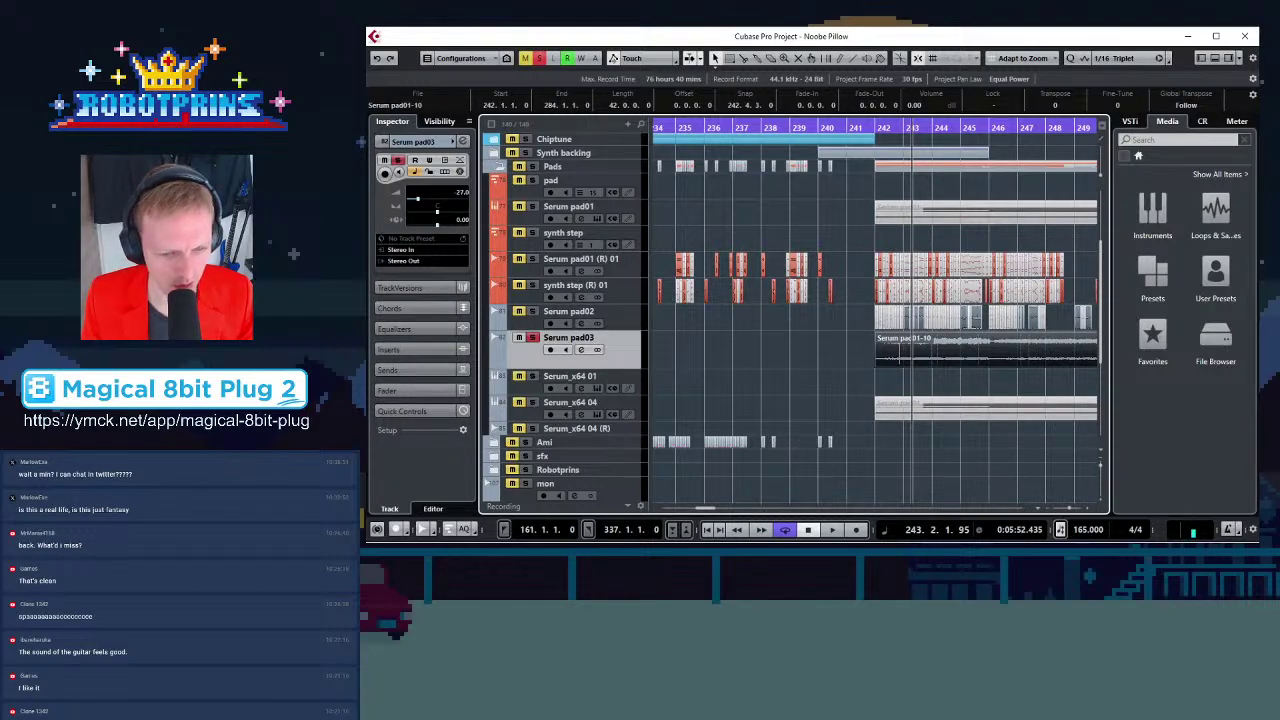
Switch to OBS, activate the "Scene 2 don't show desktop" scene, restore Scene 2 and return to Cubase
key("alt+Tab")
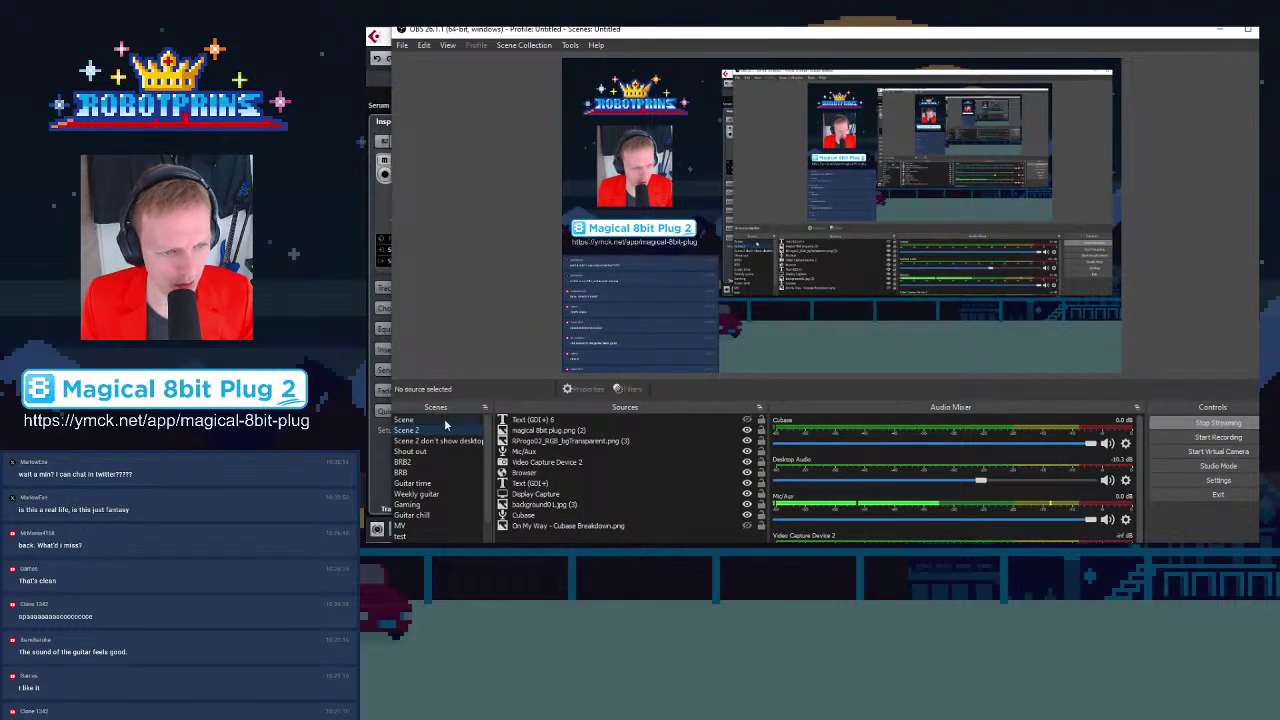
left_click(443, 441)
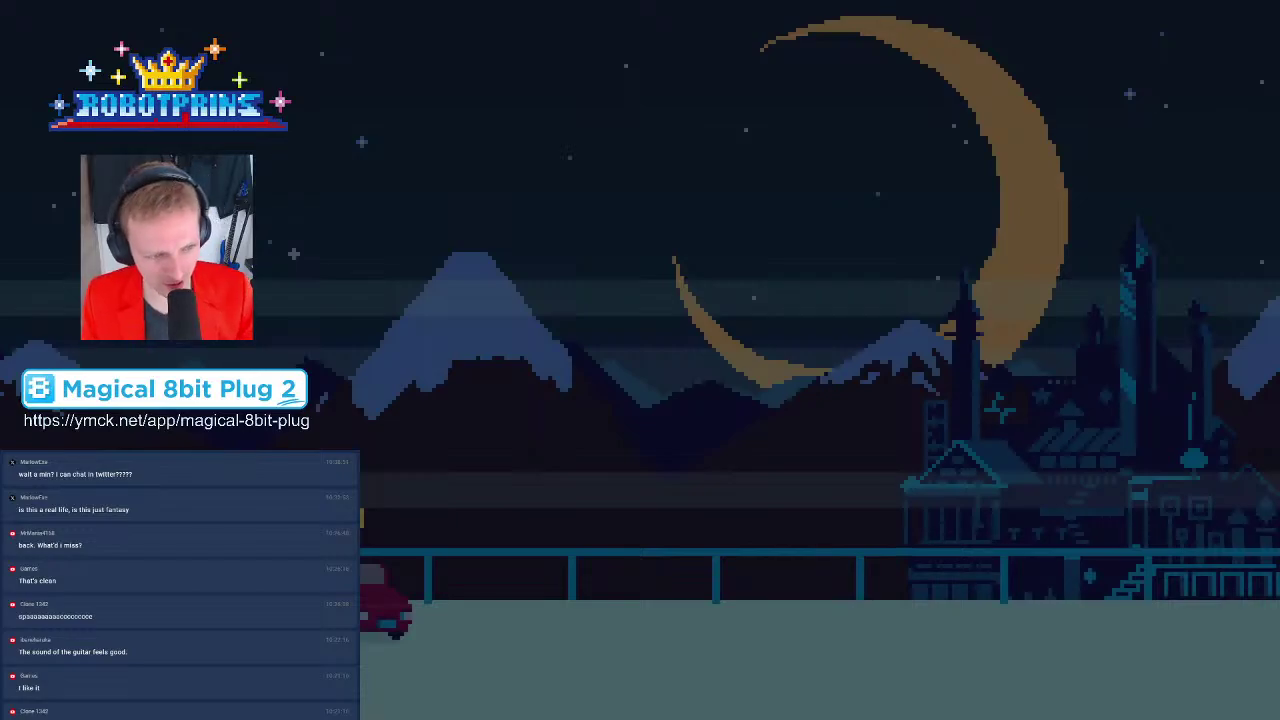
left_click(477, 429)
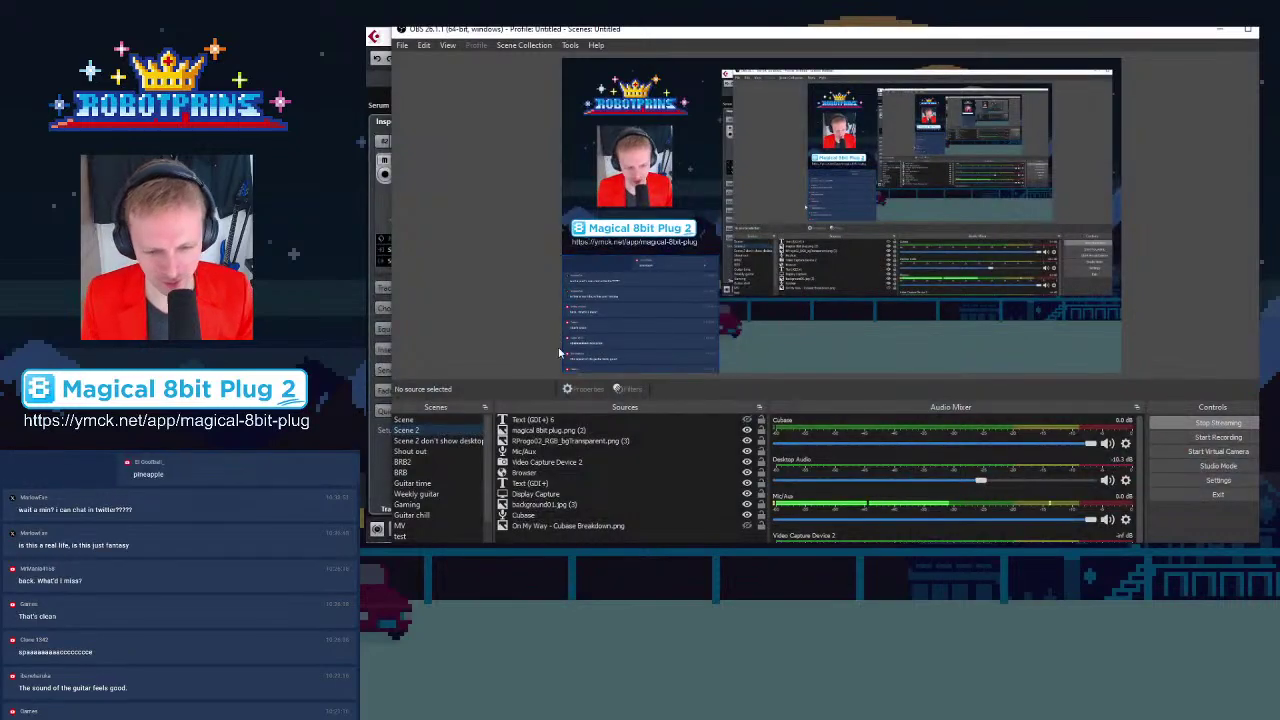
key("alt+Tab")
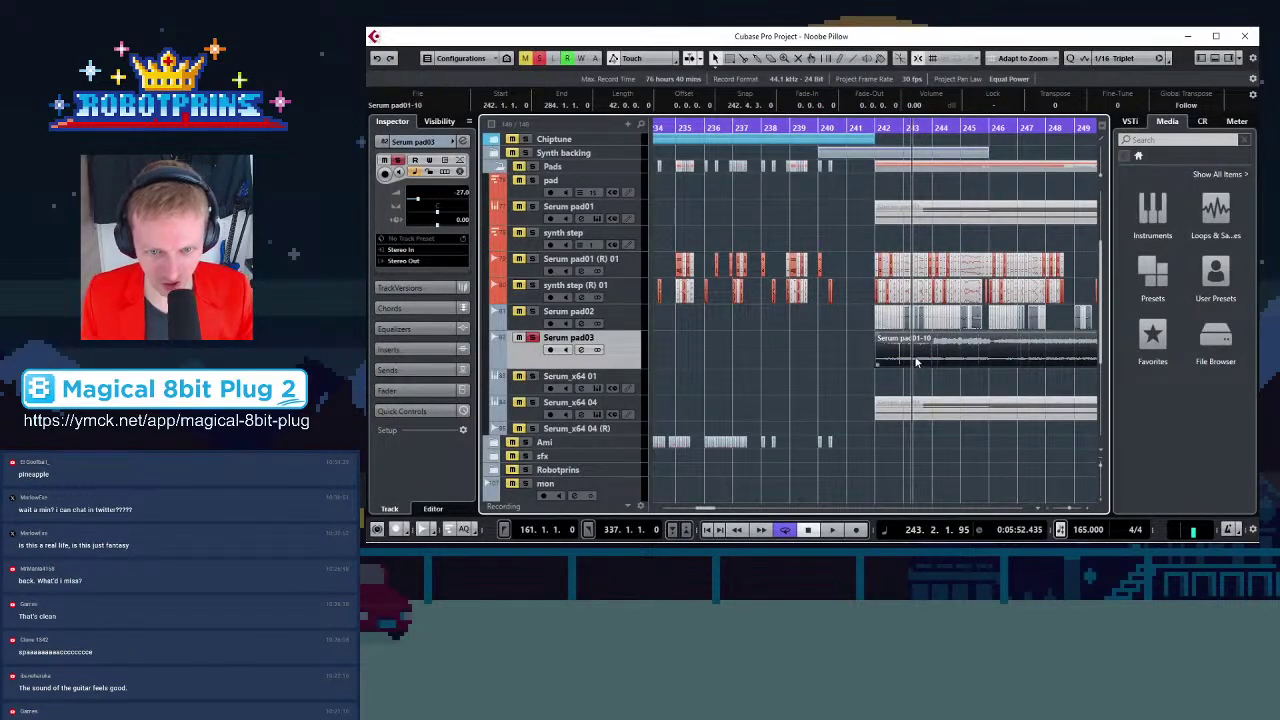
Deselect the event, pan the Serum pad03 track to R50 and play it back in solo from bar 242
left_click(951, 389)
key("g")
key("g")
key("g")
key("g")
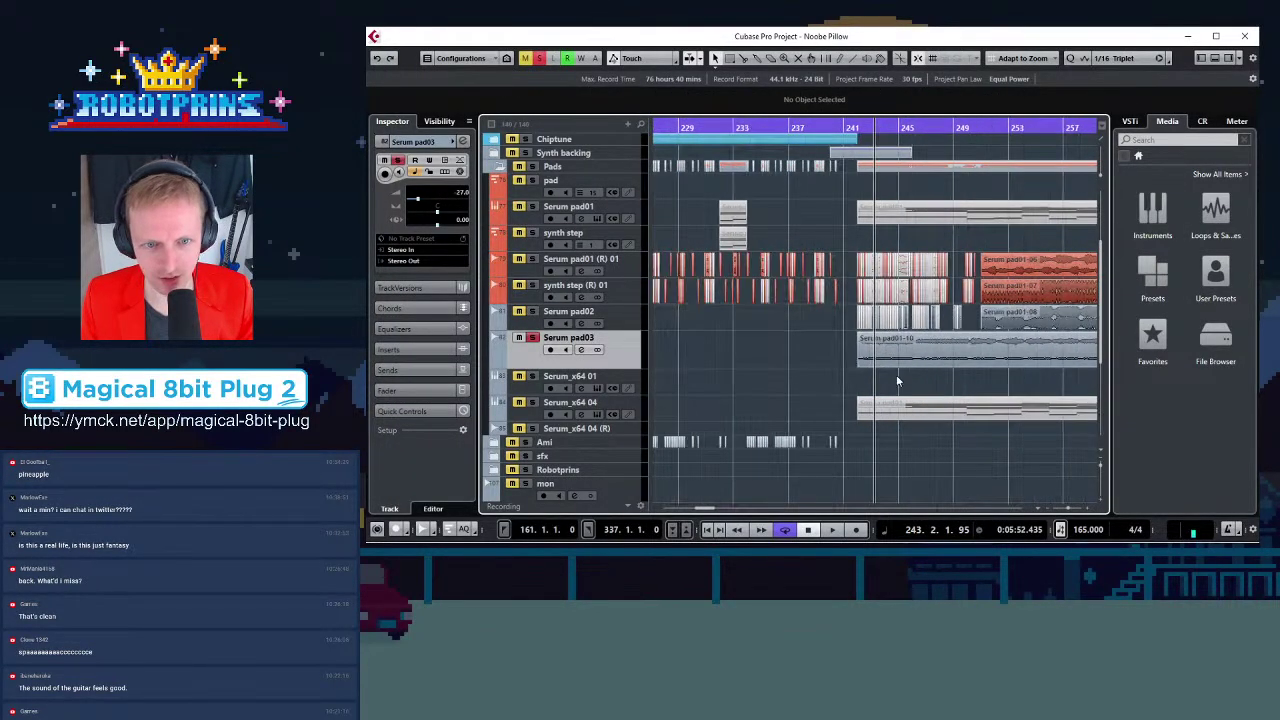
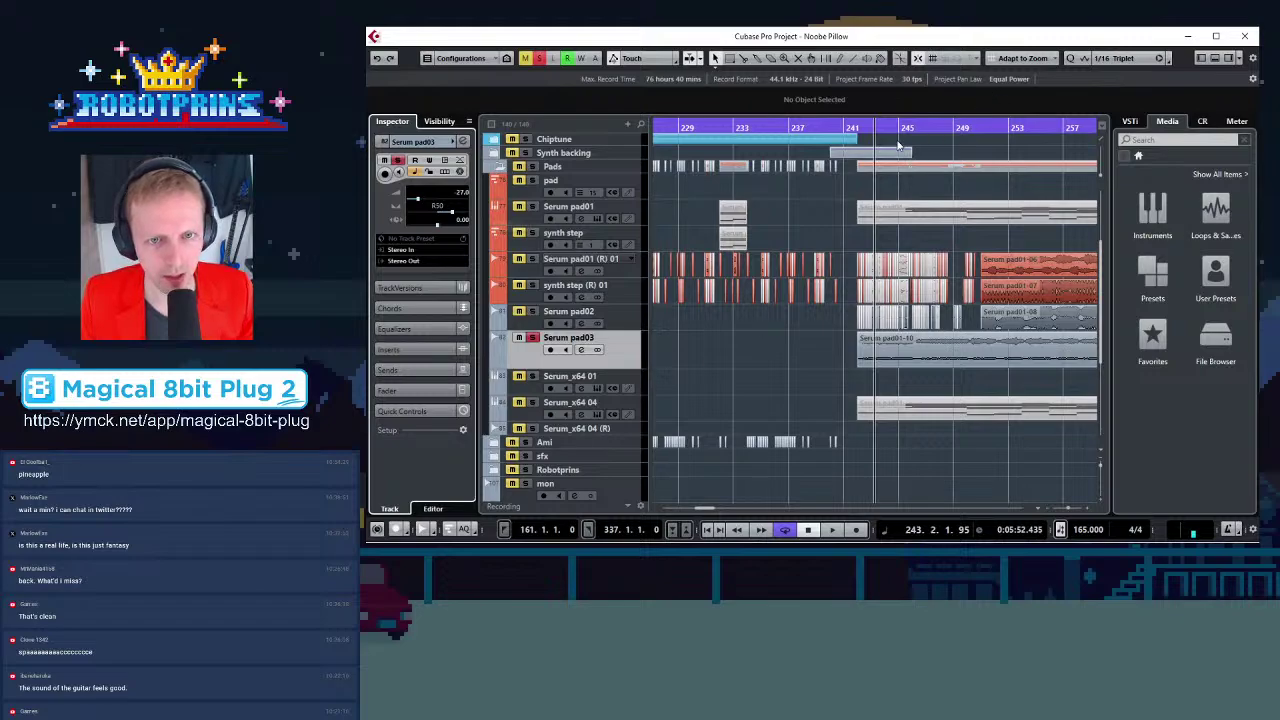
left_click(857, 126)
key("space")
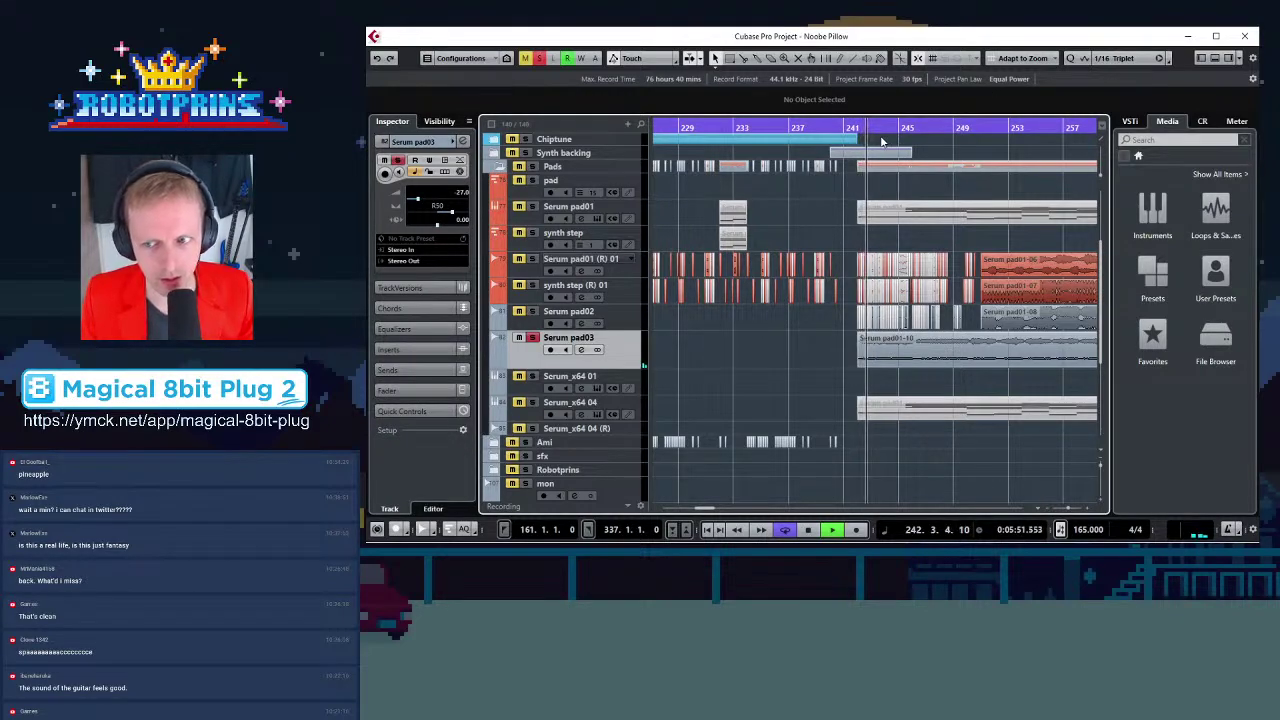
key("space")
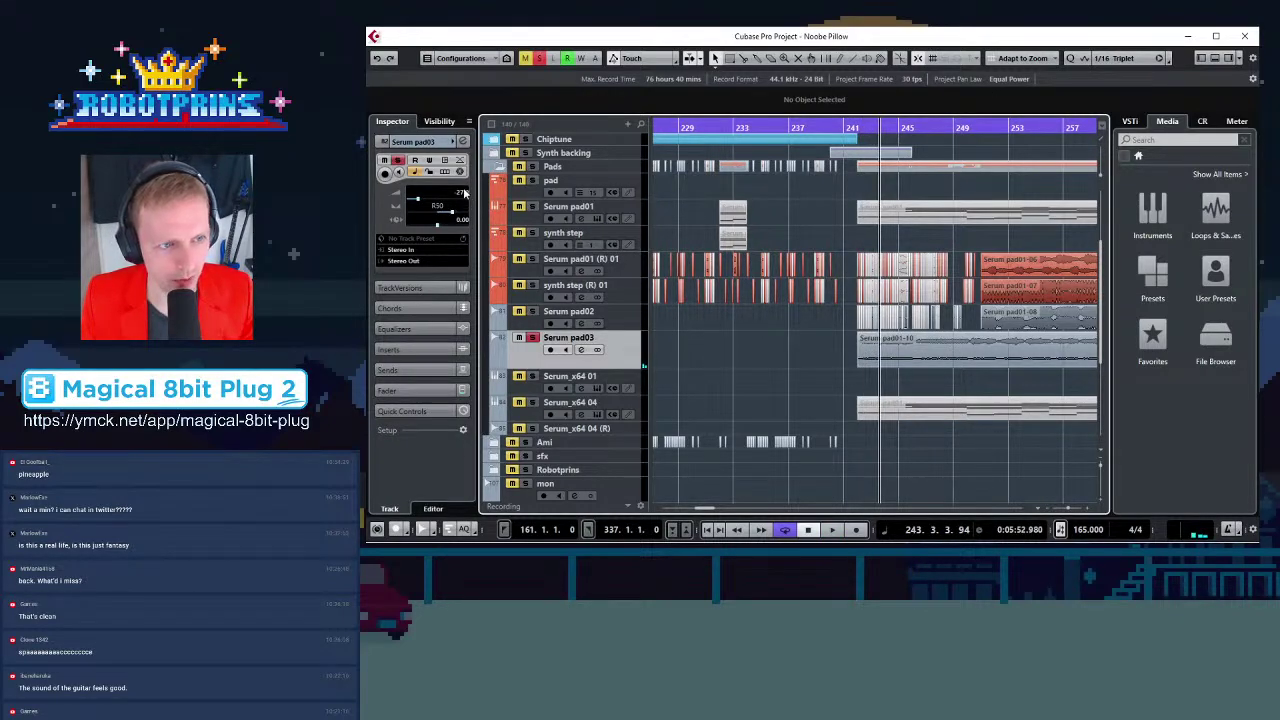
Set the Serum pad03 track's volume to -20 and play it back in solo from bar 242
type("-20")
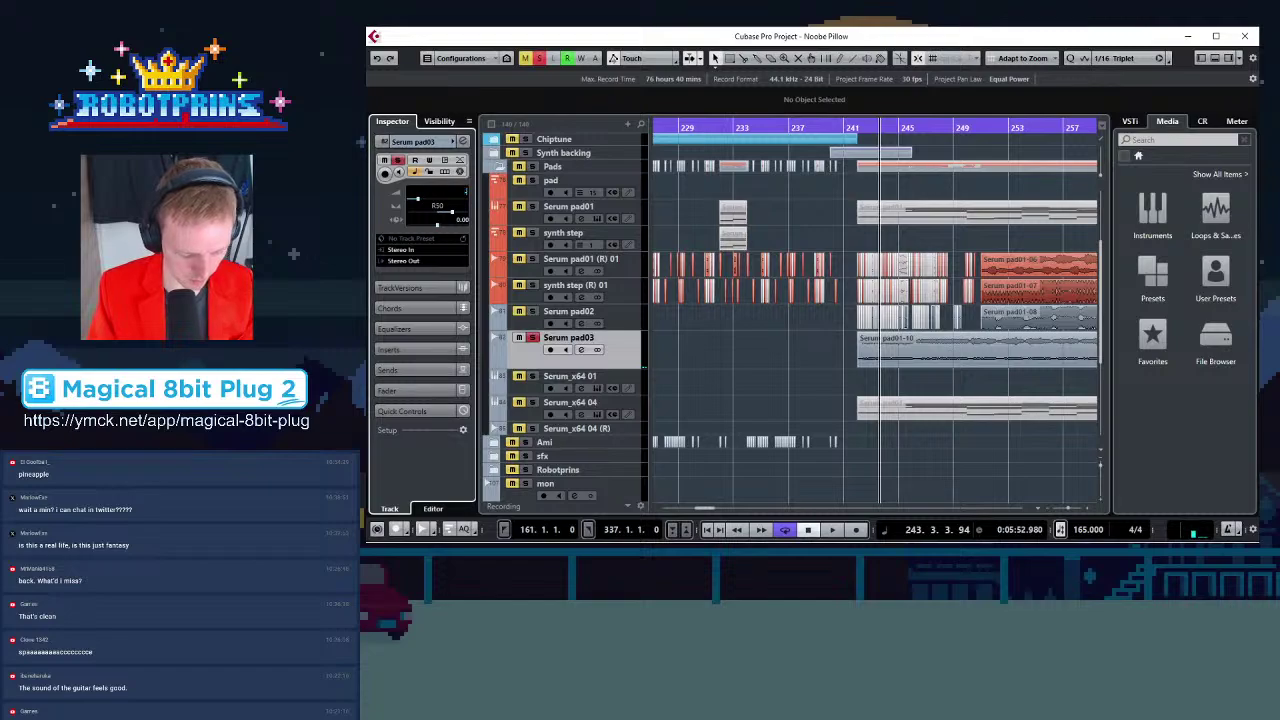
key("Return")
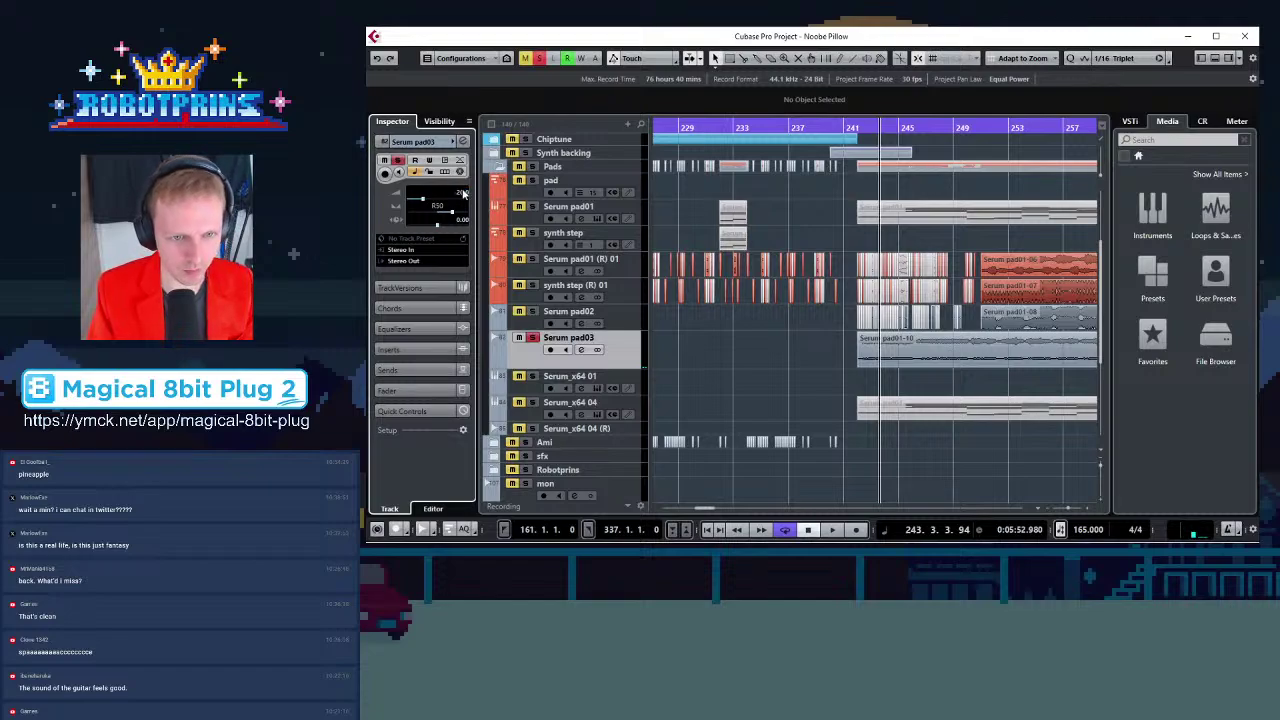
left_click(856, 131)
key("space")
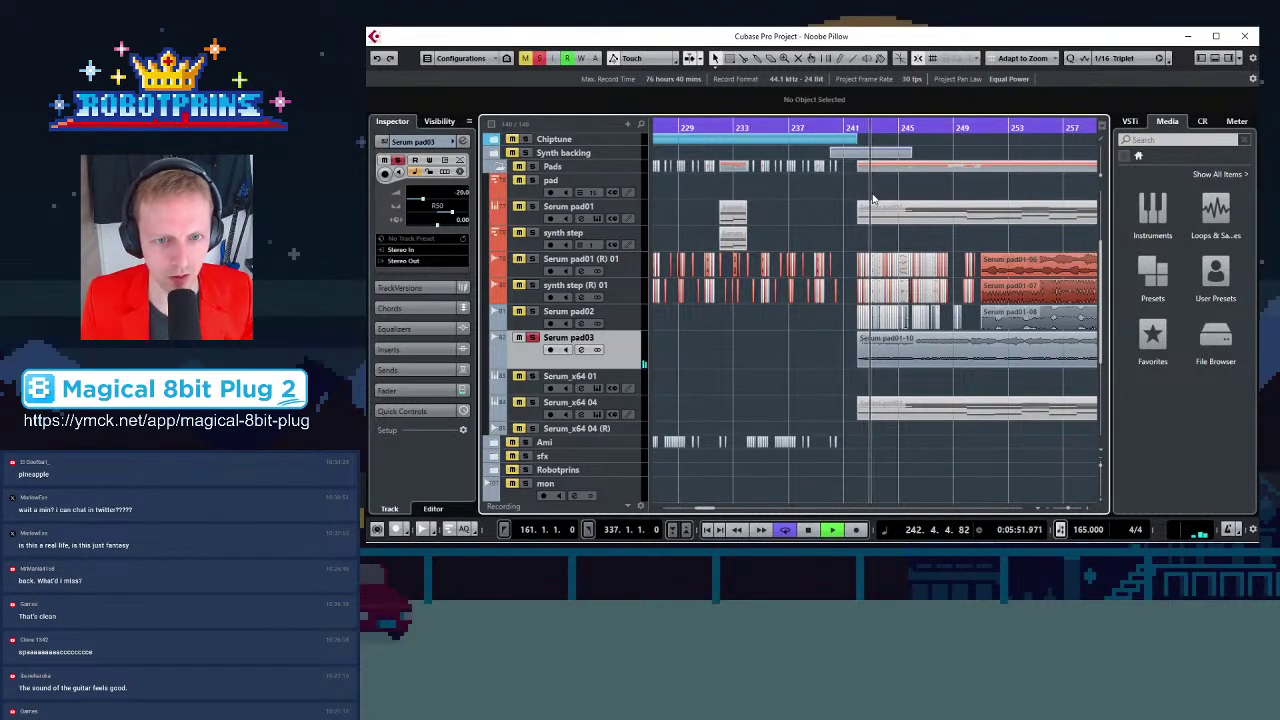
key("space")
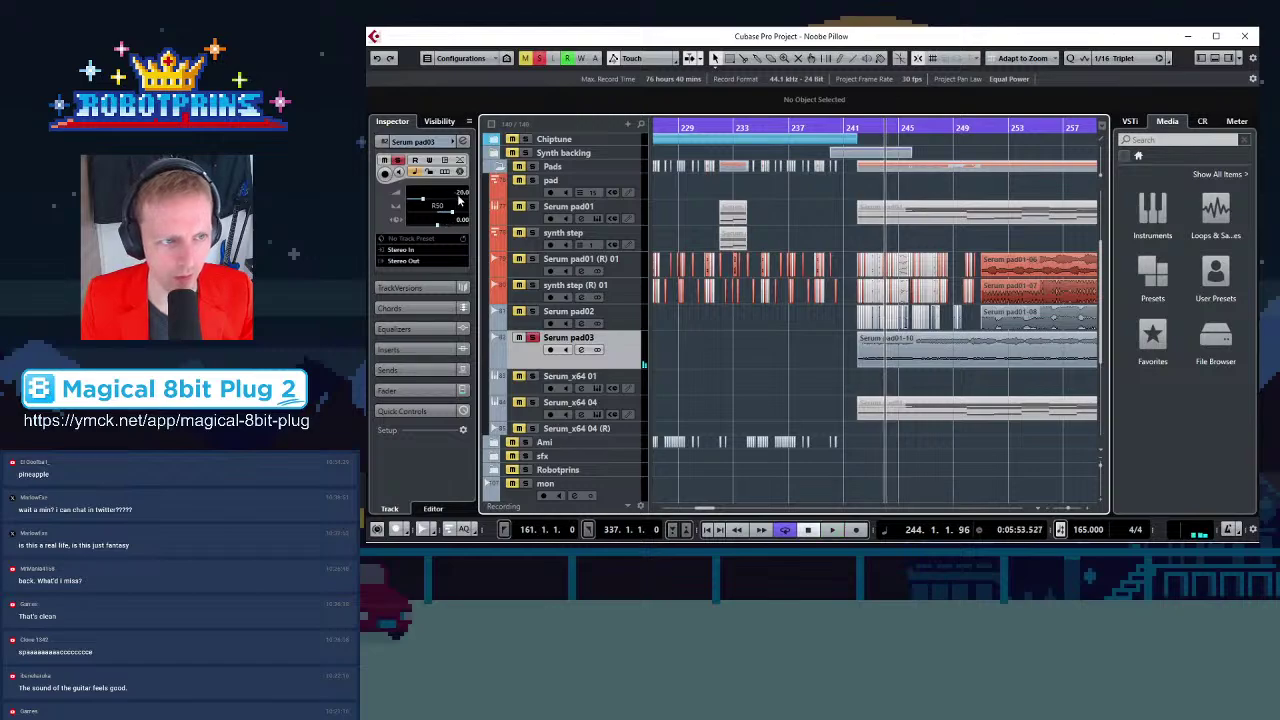
Pan the Serum pad03 track to R70 and play it back in solo from the start of the section
double_click(438, 205)
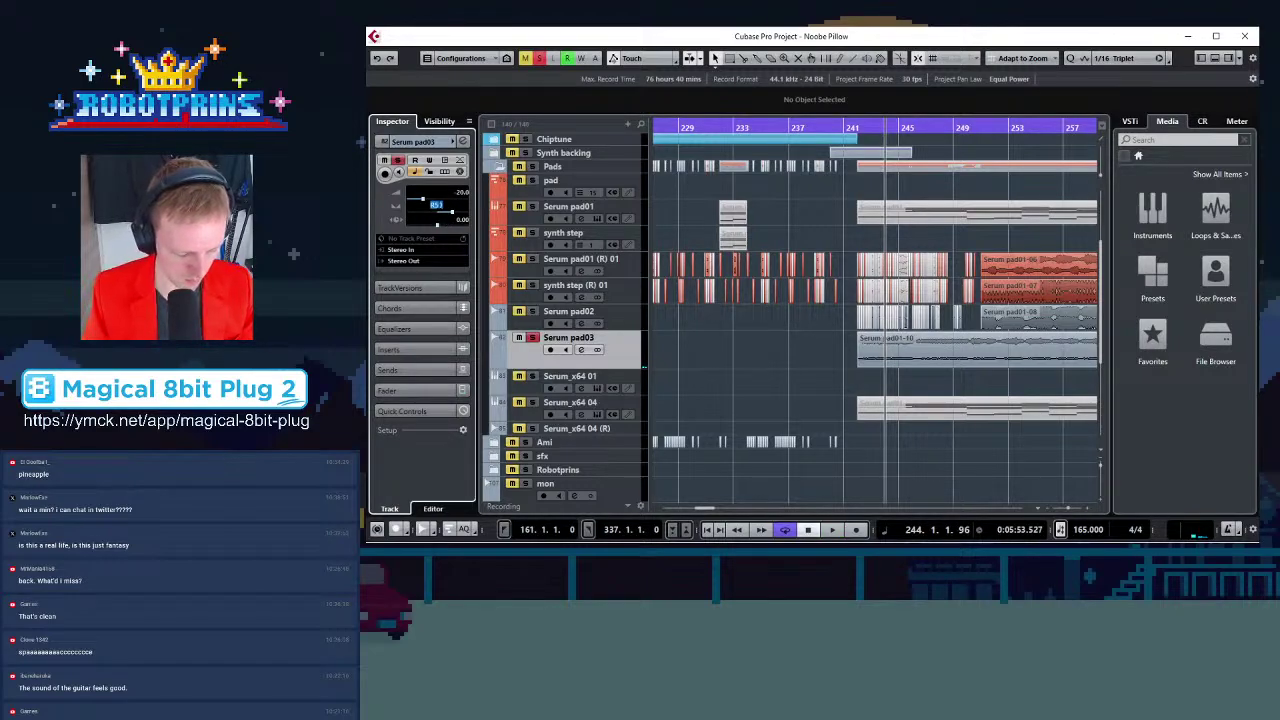
type("0")
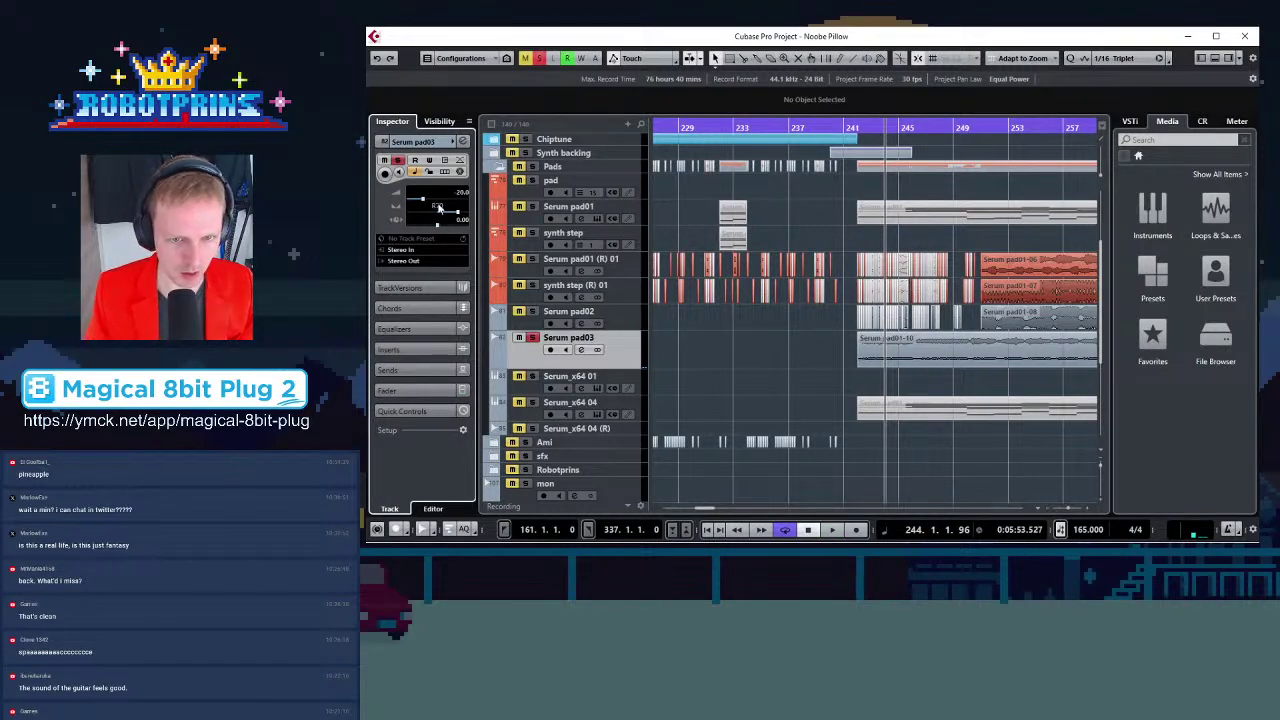
key("Return")
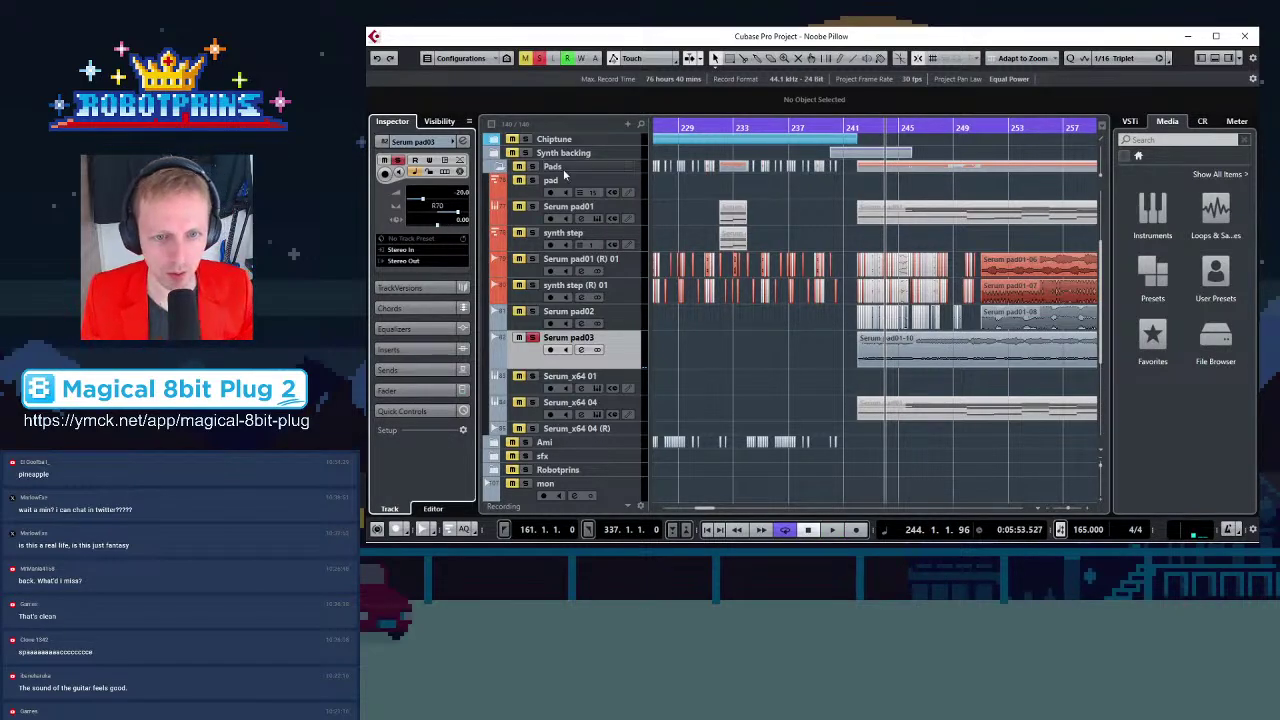
left_click(852, 130)
key("space")
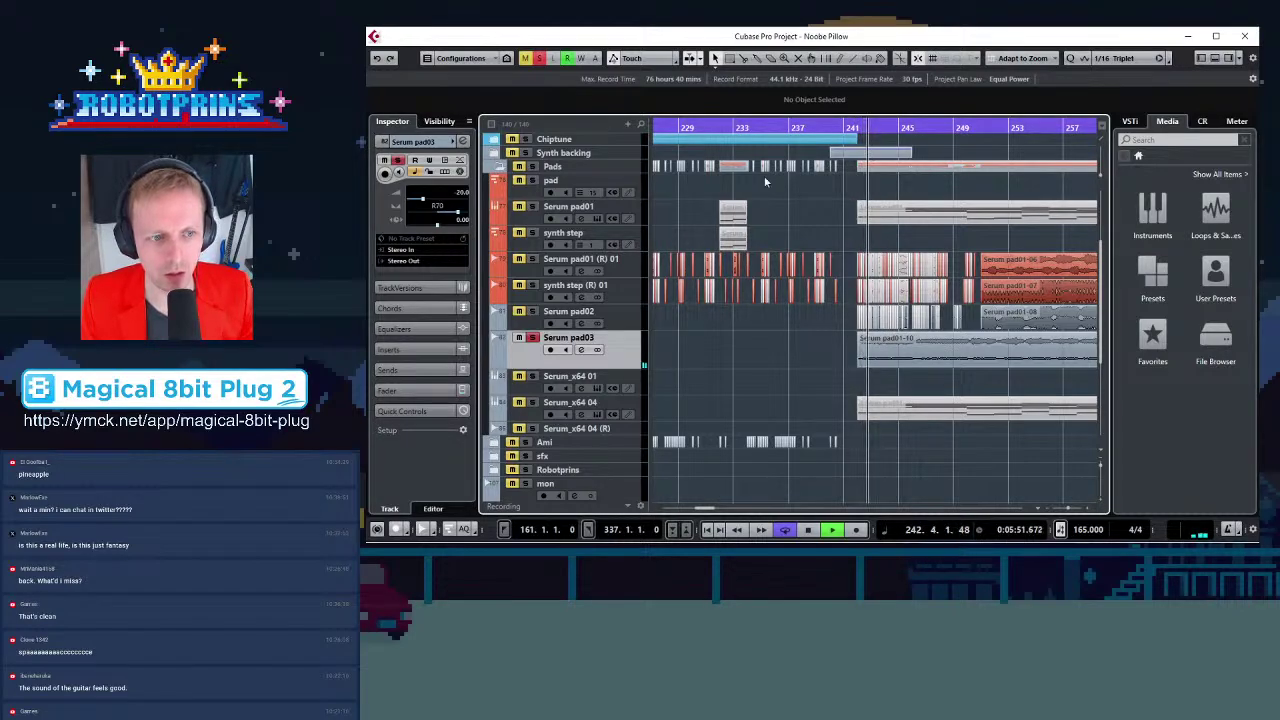
key("space")
Set the Serum pad03 track's pan to R50 and take the track out of solo
double_click(437, 205)
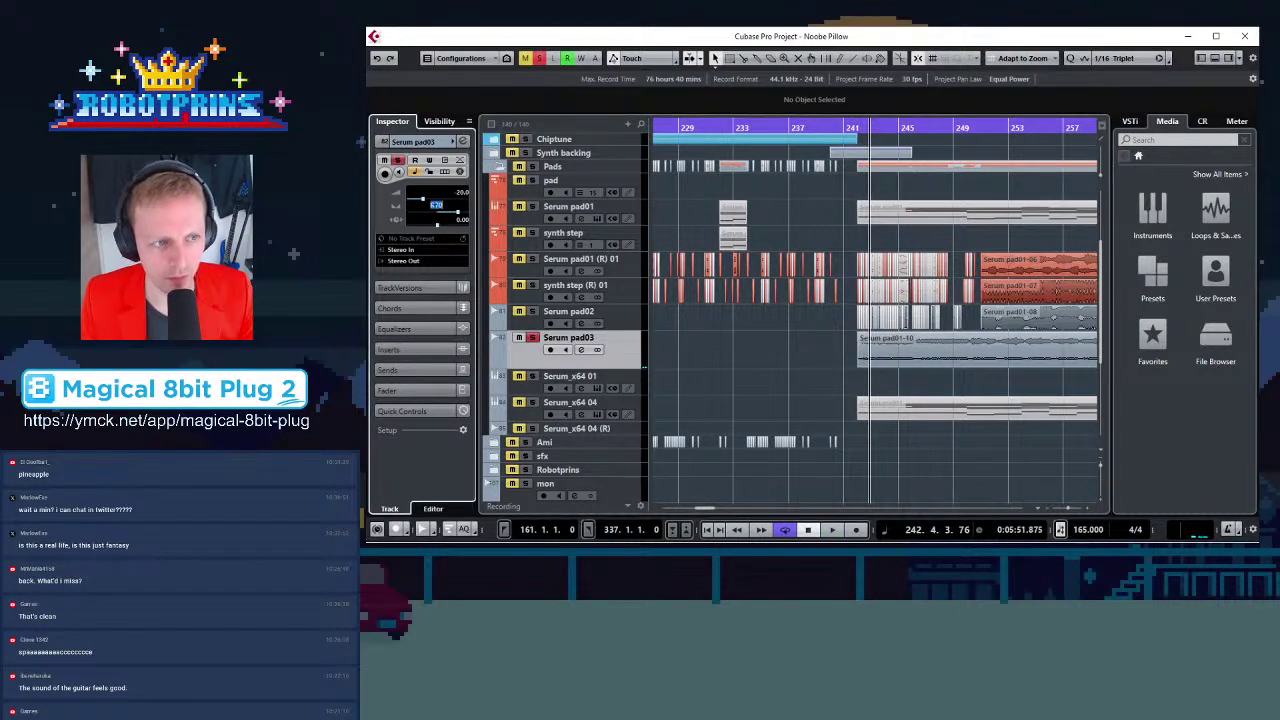
type("c")
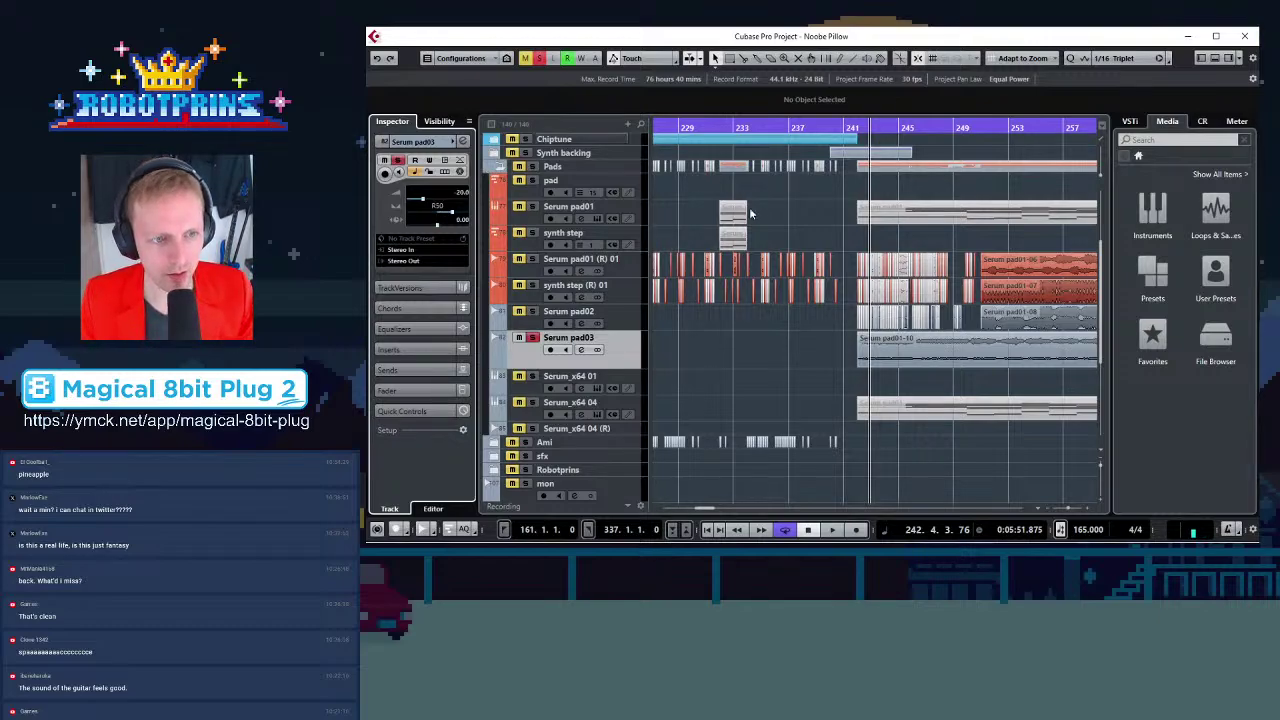
left_click(532, 338)
Split the Serum pad03 event into slices across bars 242 and 243, with cuts including 242.2.3, 242.4.1, 243.1.1, 243.4.3 and 244.1.1
key("h")
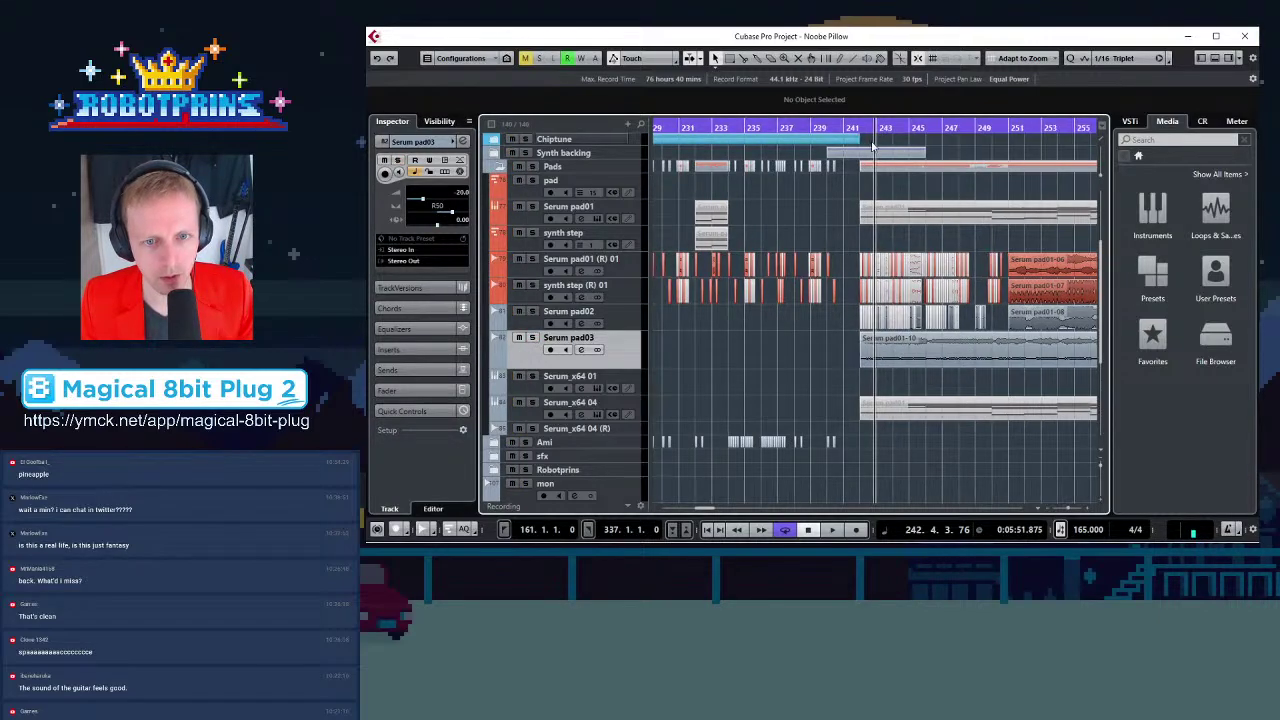
key("h")
key("h")
key("h")
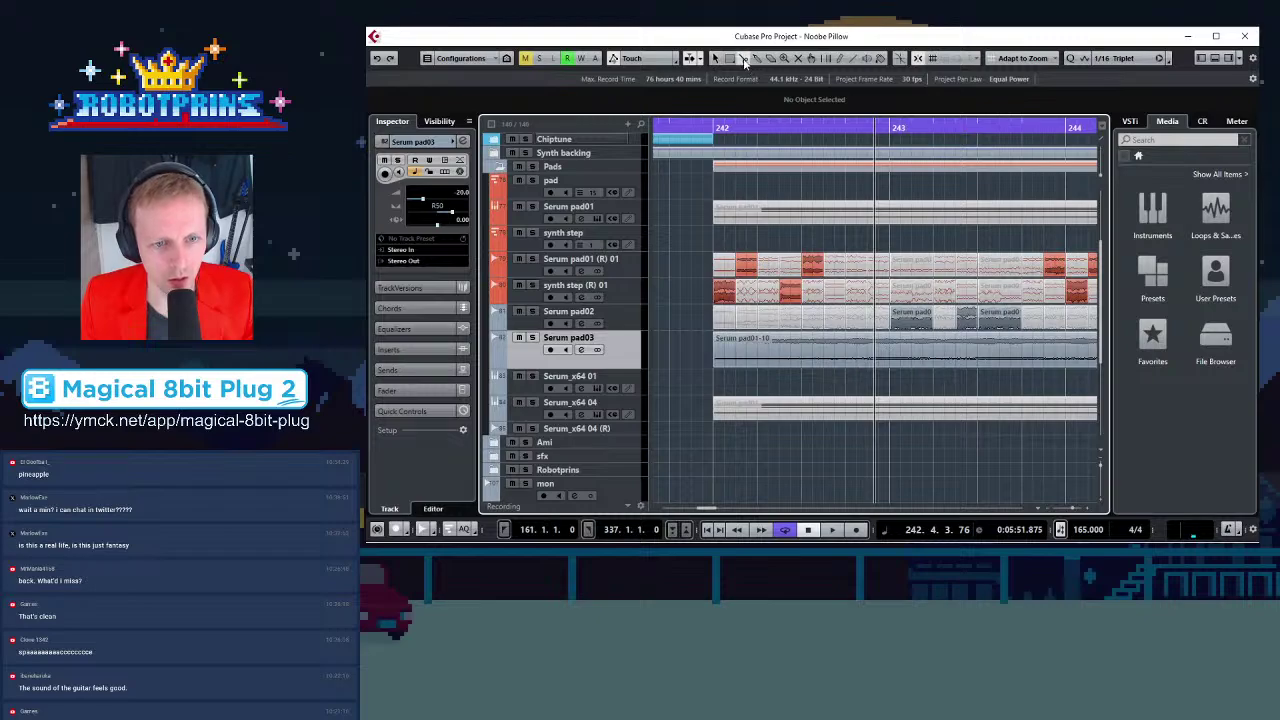
left_click(780, 355)
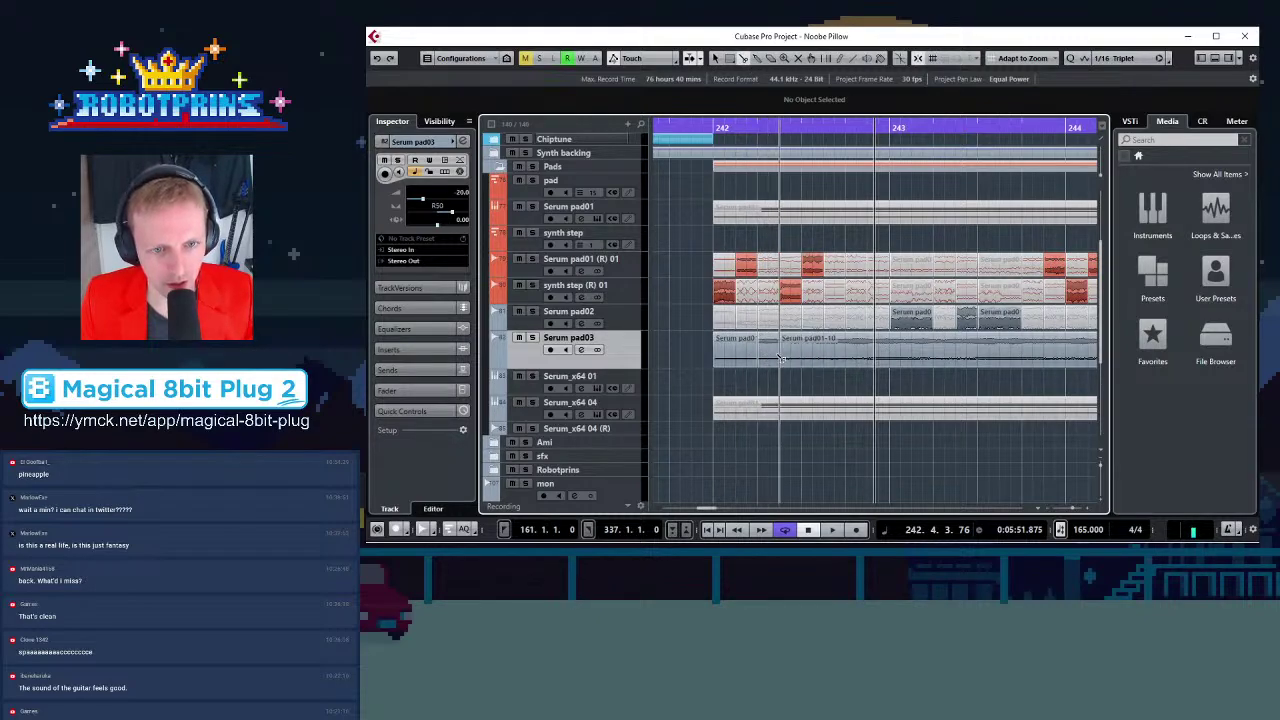
left_click(848, 352)
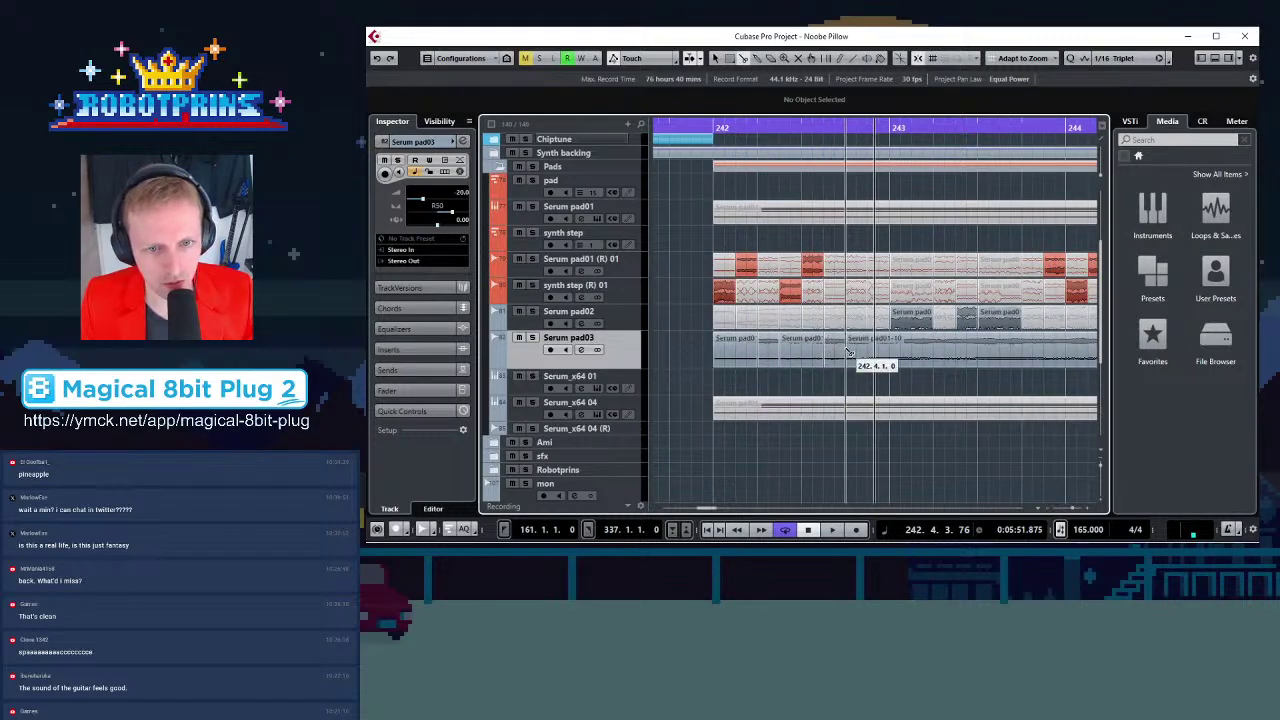
left_click(891, 352)
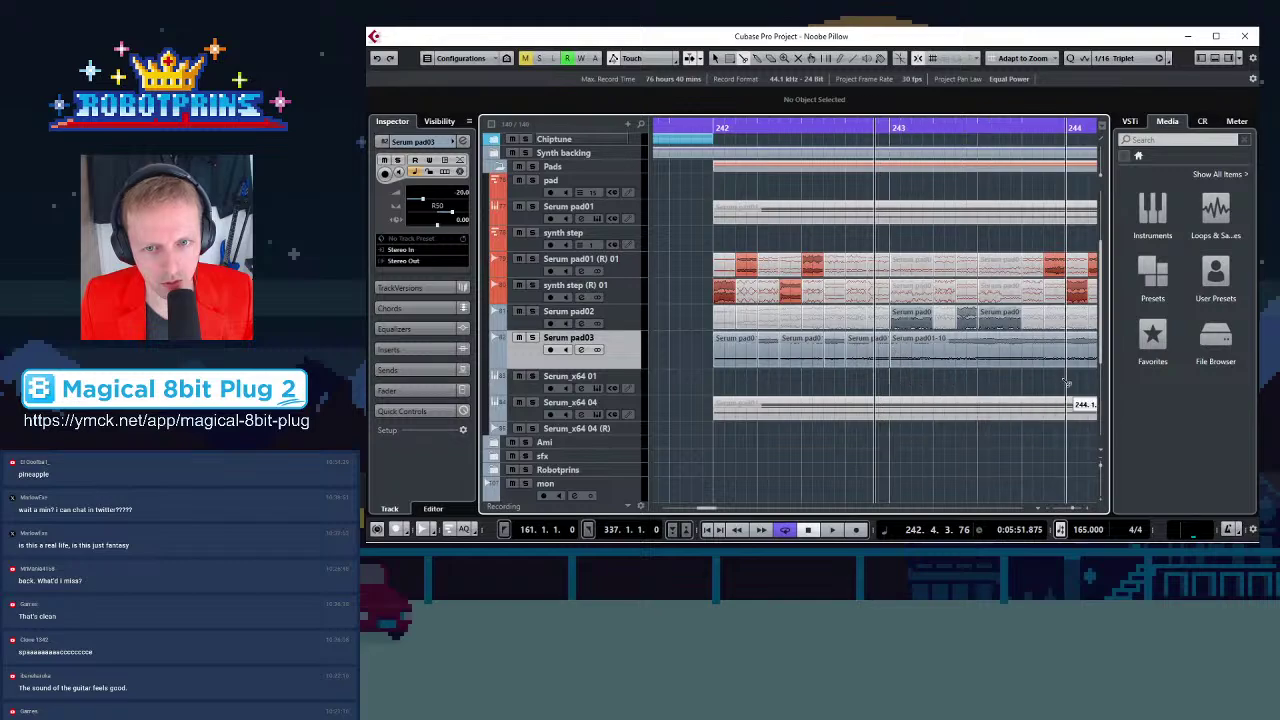
left_click(1046, 352)
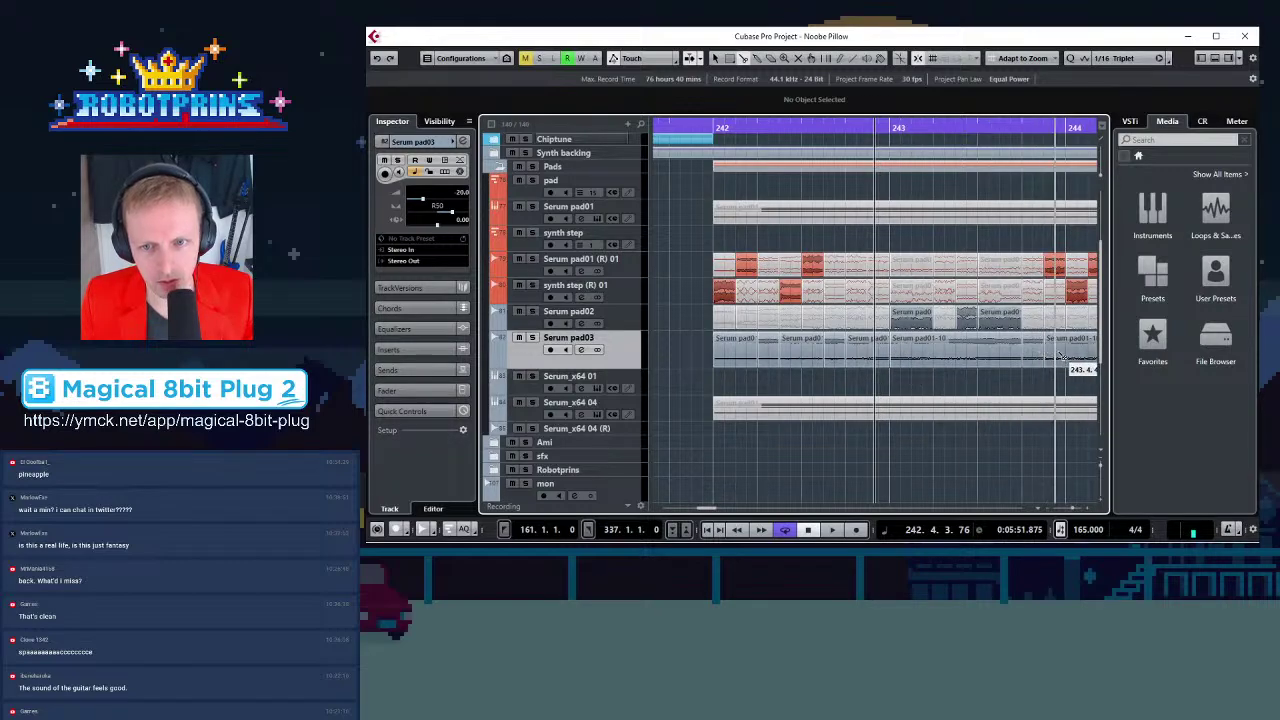
left_click(1066, 355)
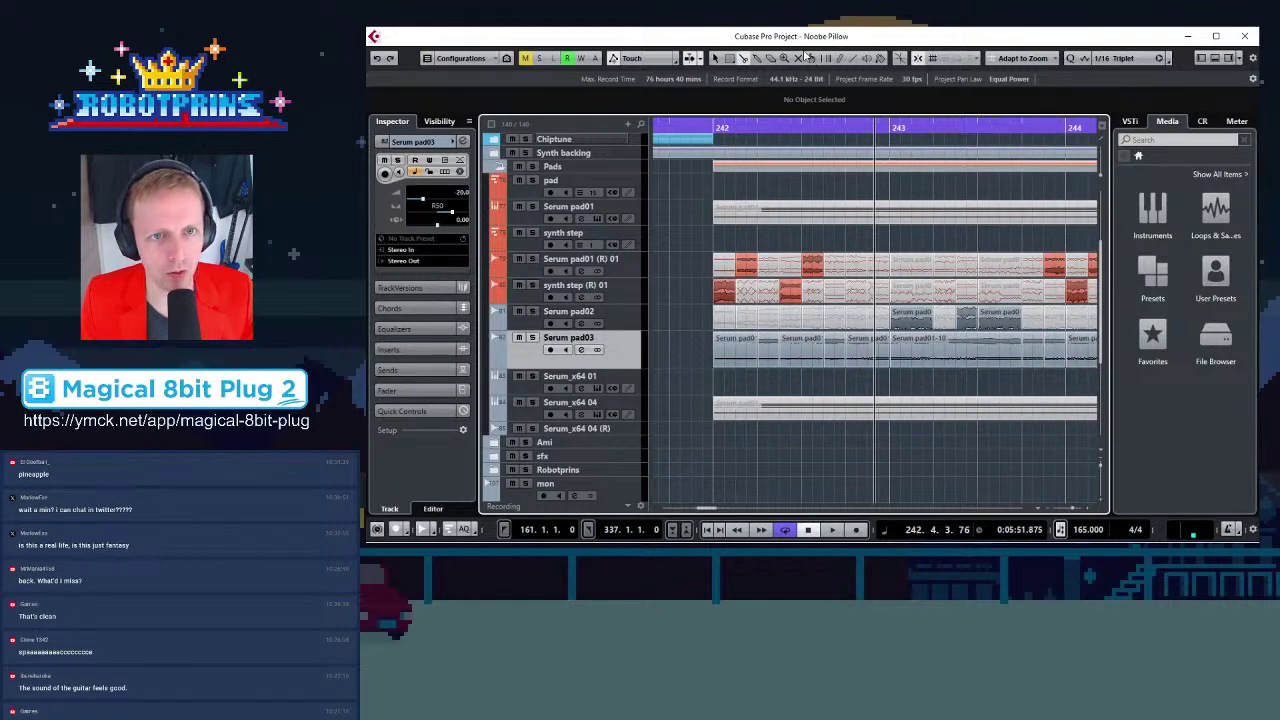
Mute the Serum pad03 slices starting at 242.1.1, 242.2.3, 242.4.1, 243.1.1 and 243.4.3
left_click(799, 57)
left_click(740, 350)
left_click(800, 352)
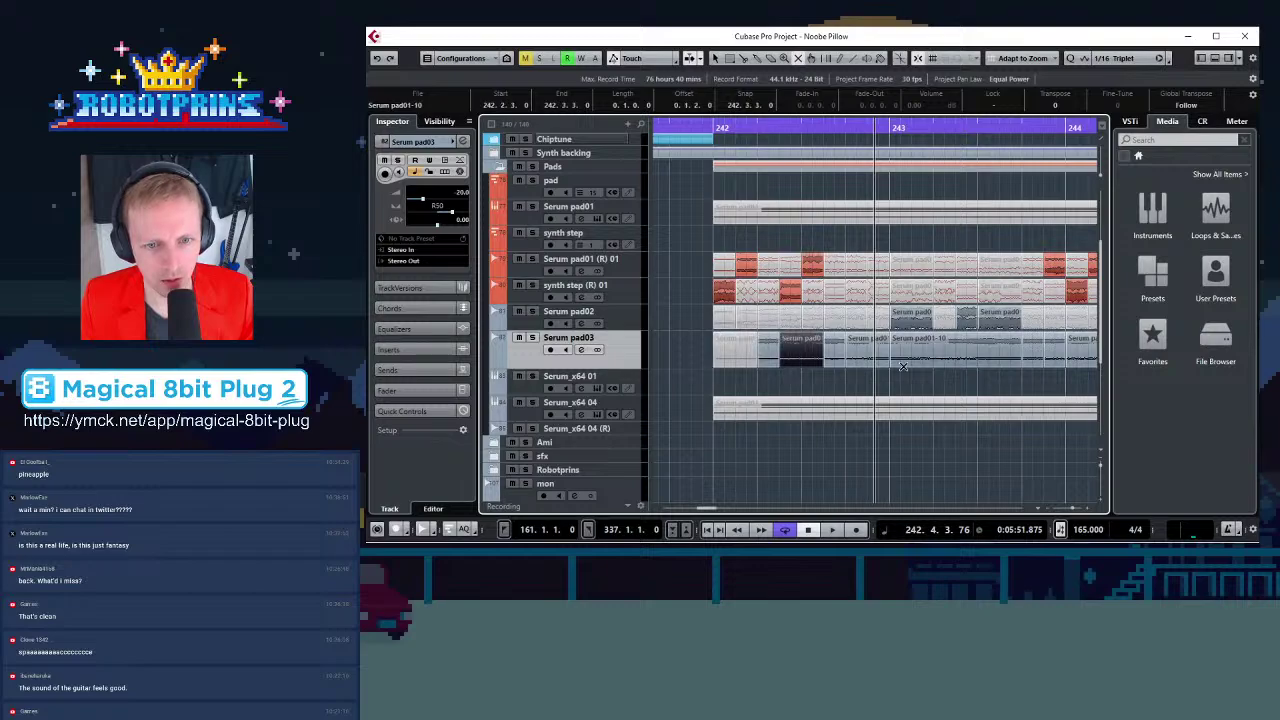
left_click(870, 358)
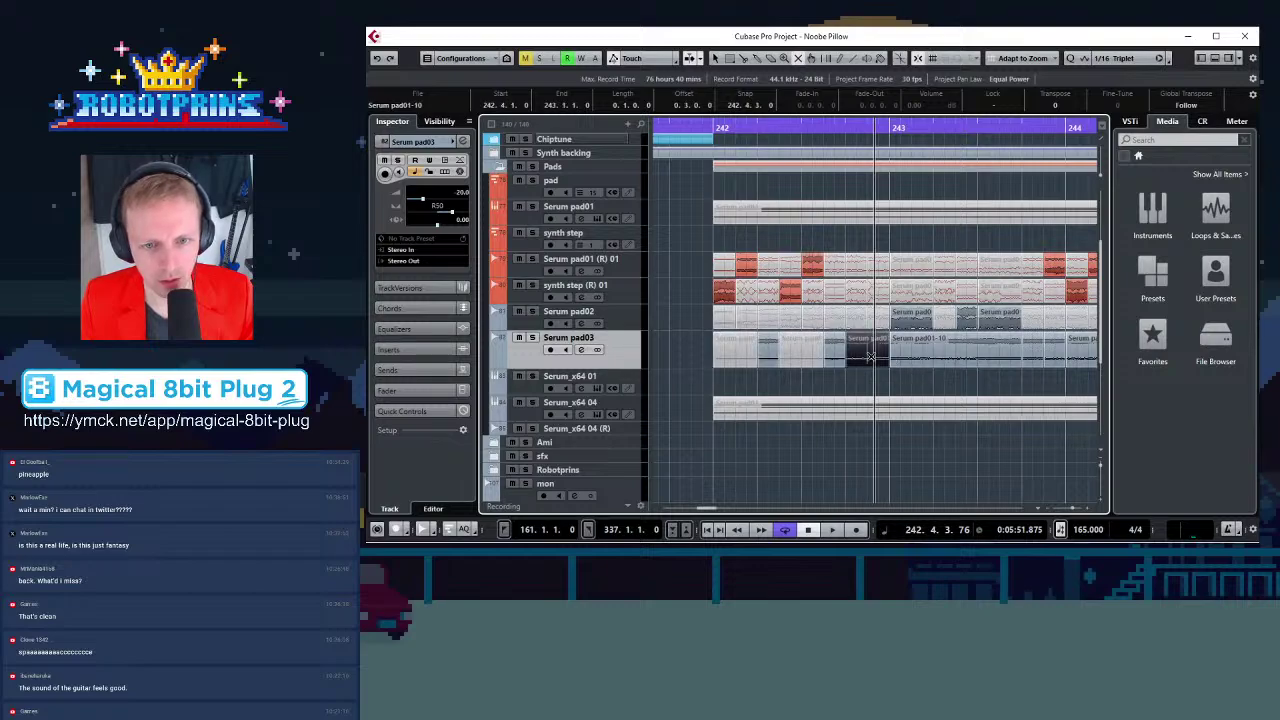
left_click(942, 355)
key("g")
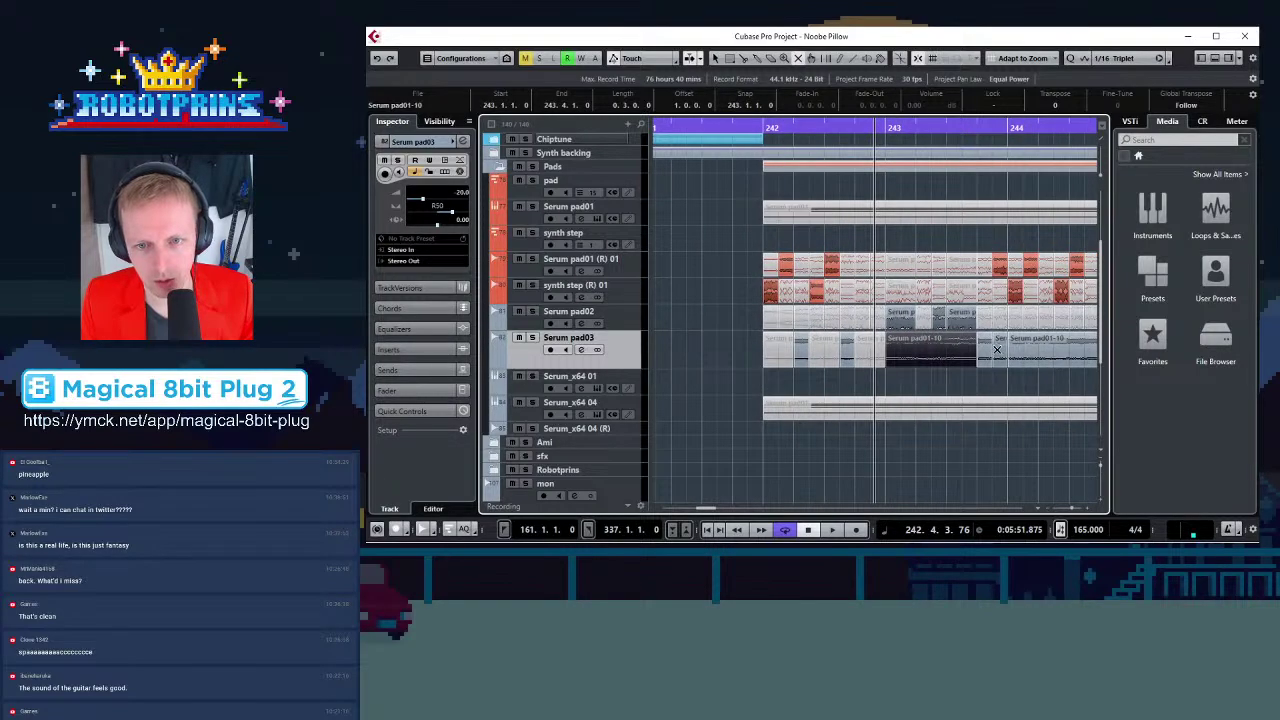
left_click(997, 349)
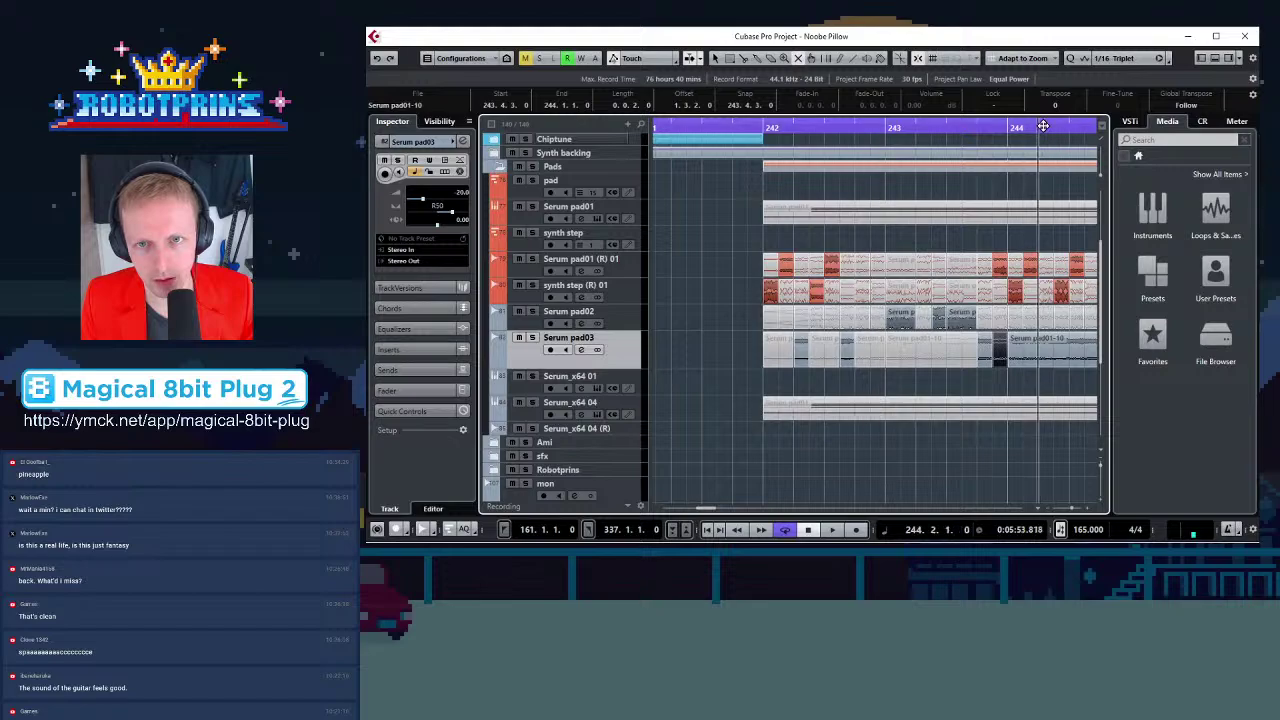
Play all pad tracks together from bar 242 to hear the new Serum pad03 chops
key("g")
key("g")
key("g")
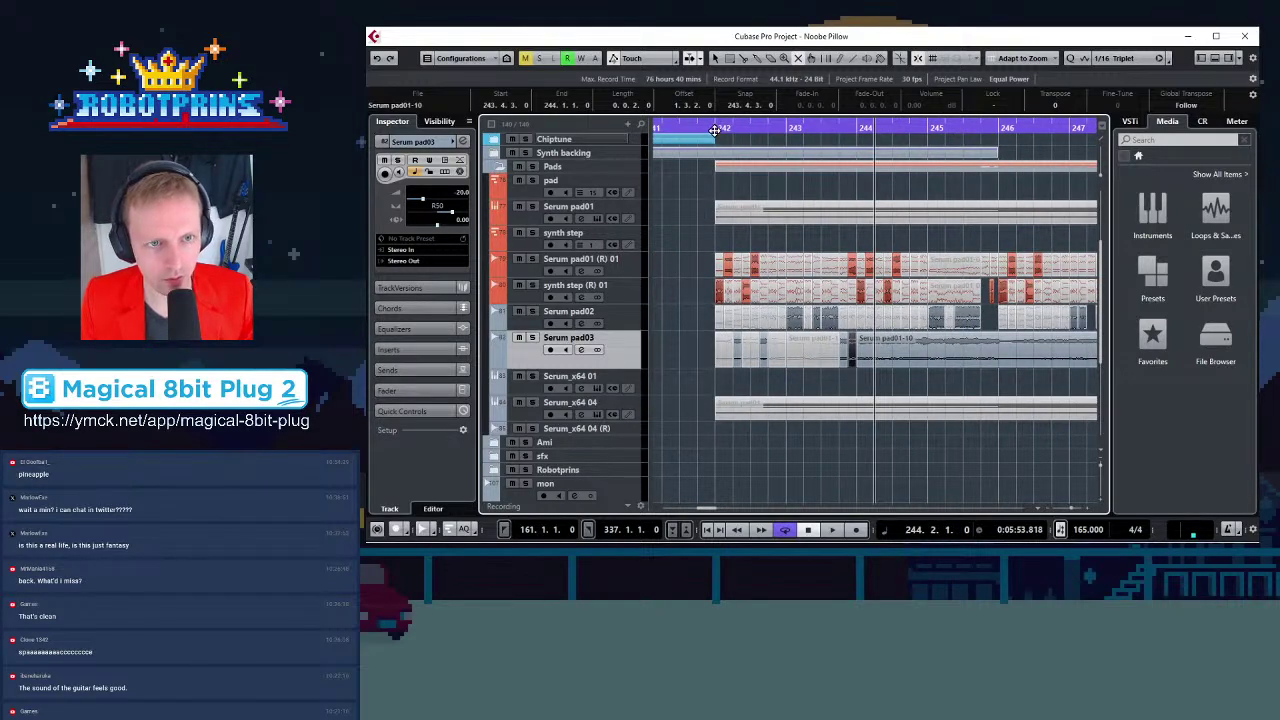
left_click(716, 128)
key("space")
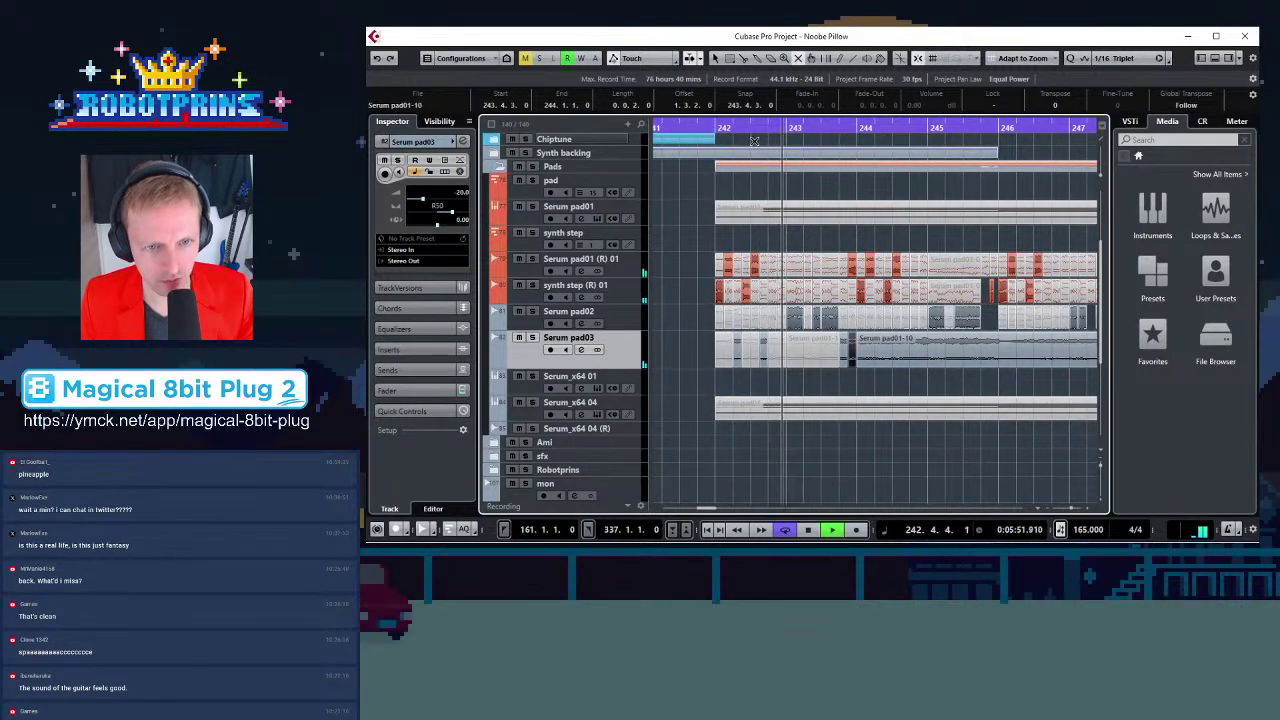
key("space")
key("h")
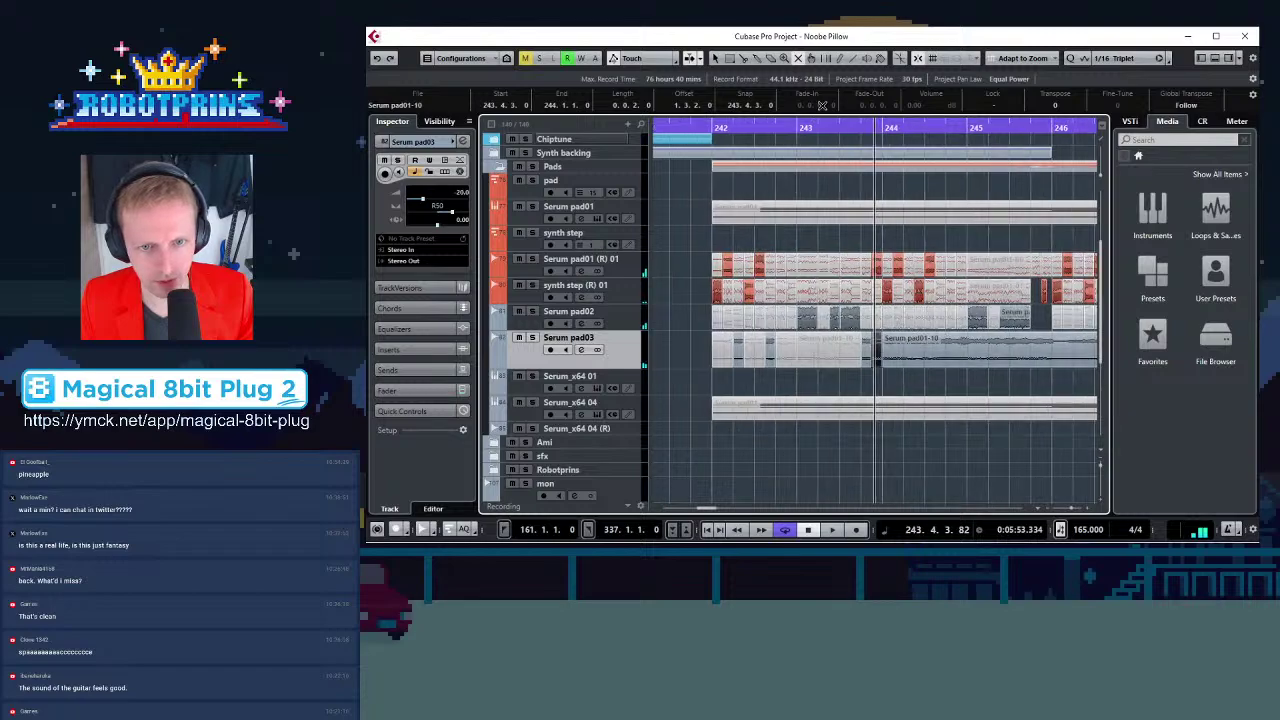
Trim the start of the long remaining Serum pad03 event to 244.2.1
key("h")
left_click(938, 128)
key("h")
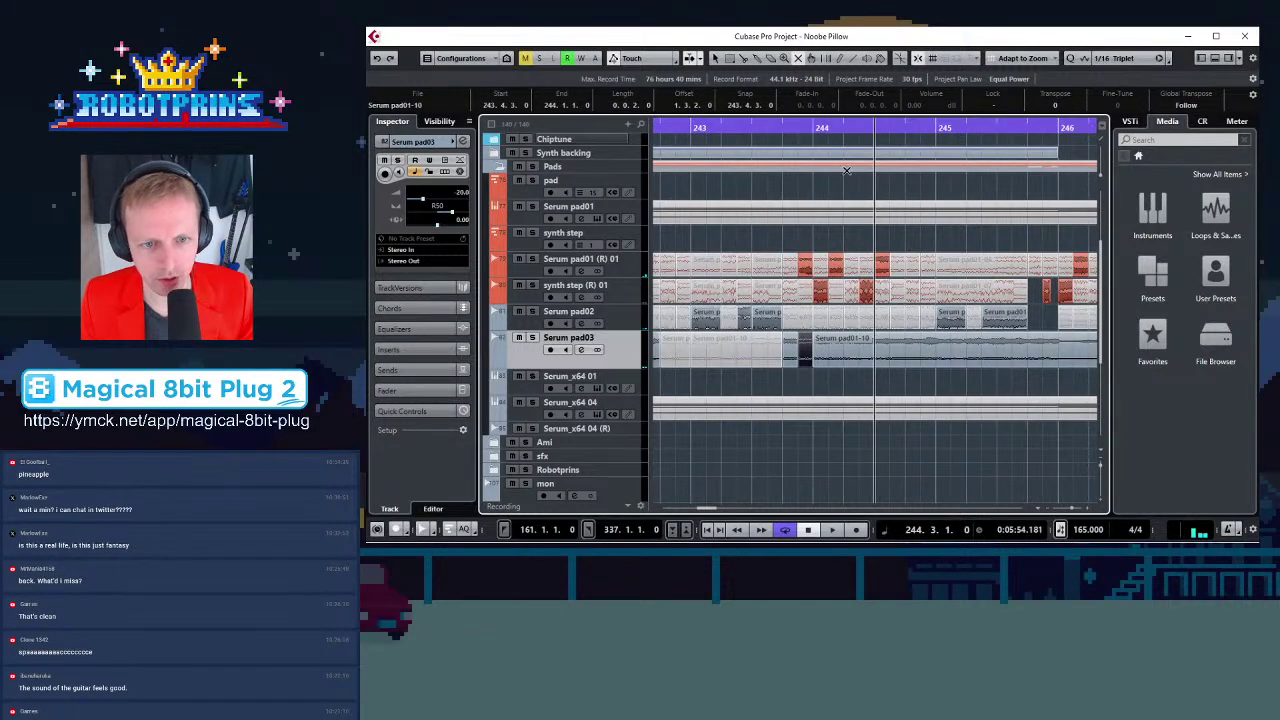
key("h")
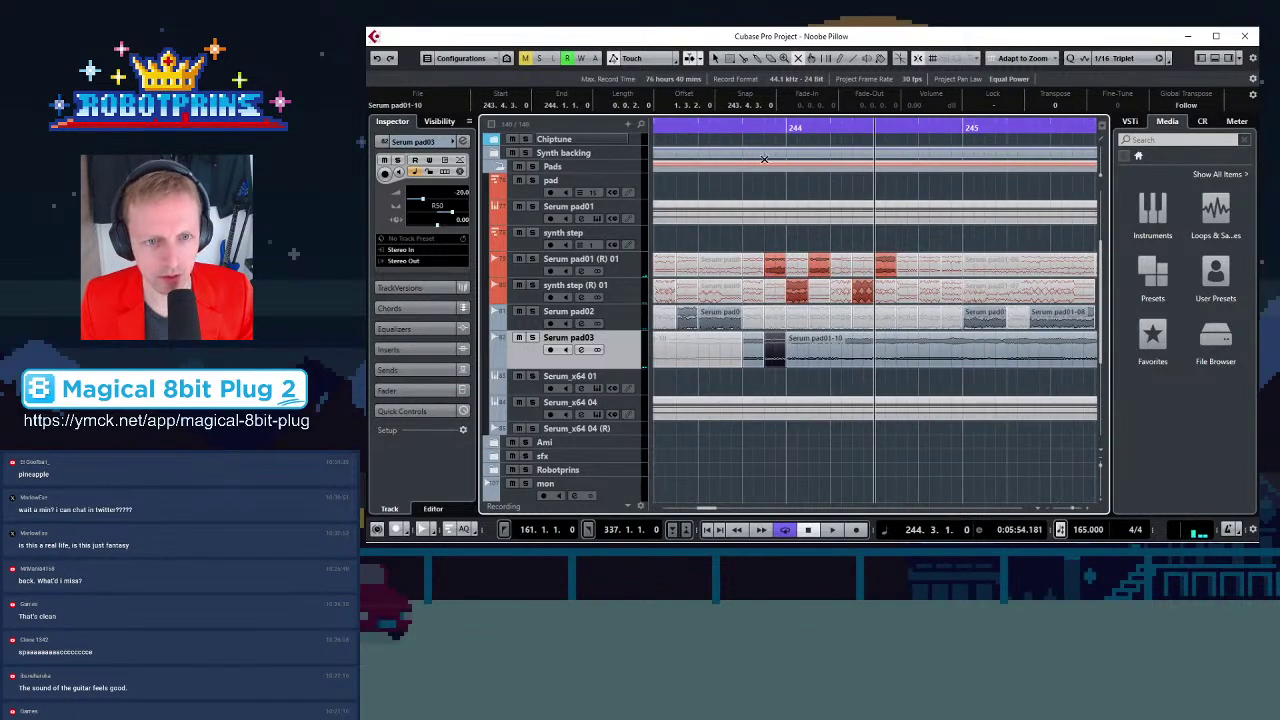
left_click(714, 58)
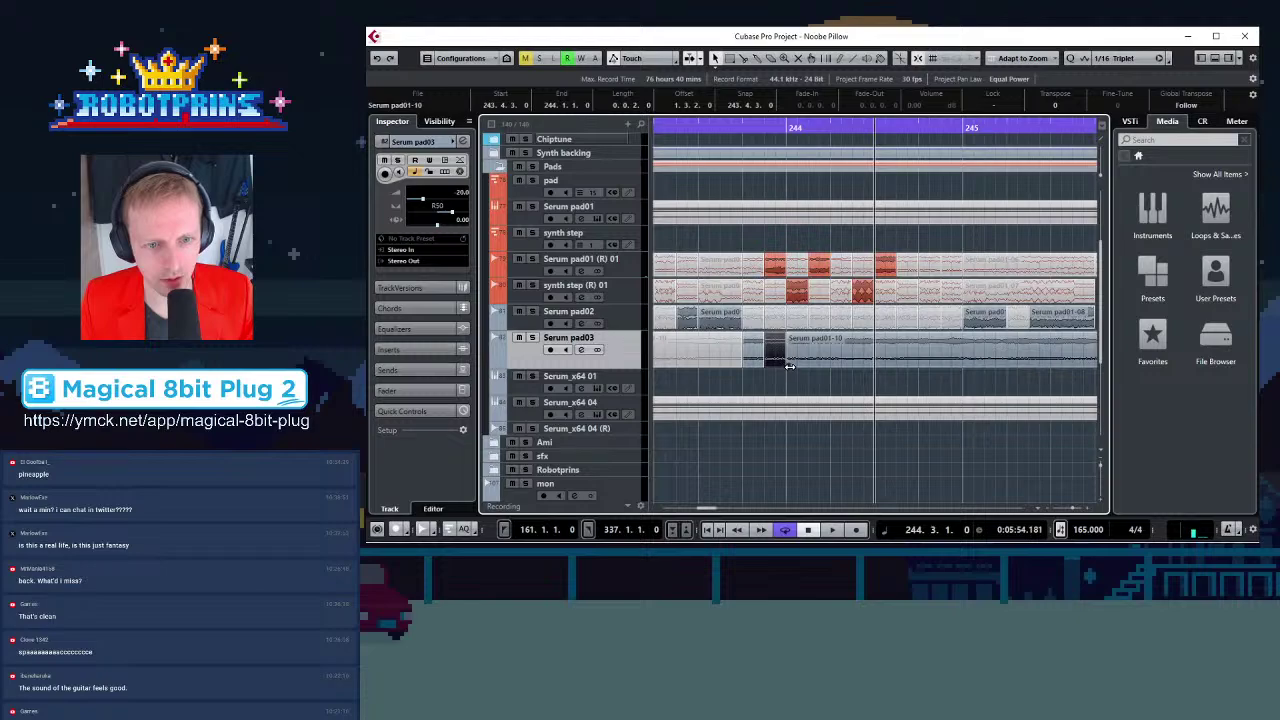
left_click_drag(790, 367, 832, 367)
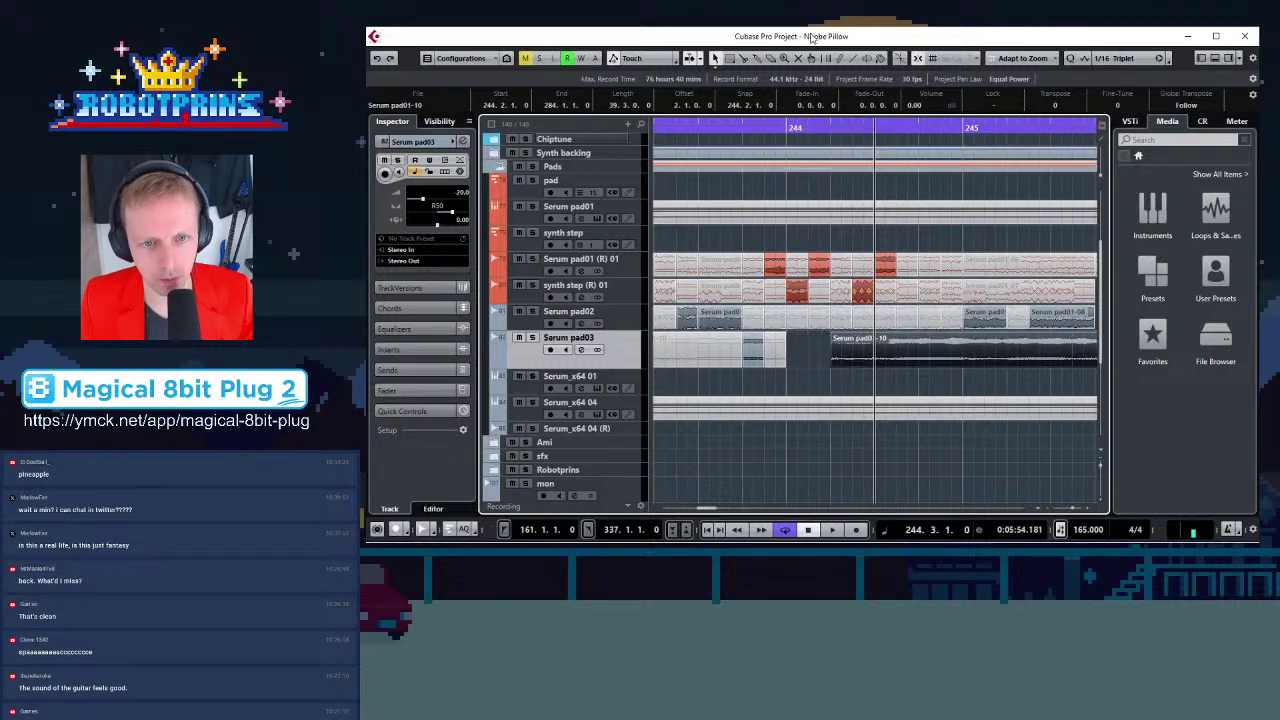
Split the remaining Serum pad03 event into slices, with cuts including 244.2.3, 244.4.1 and 245.4.1
left_click(743, 59)
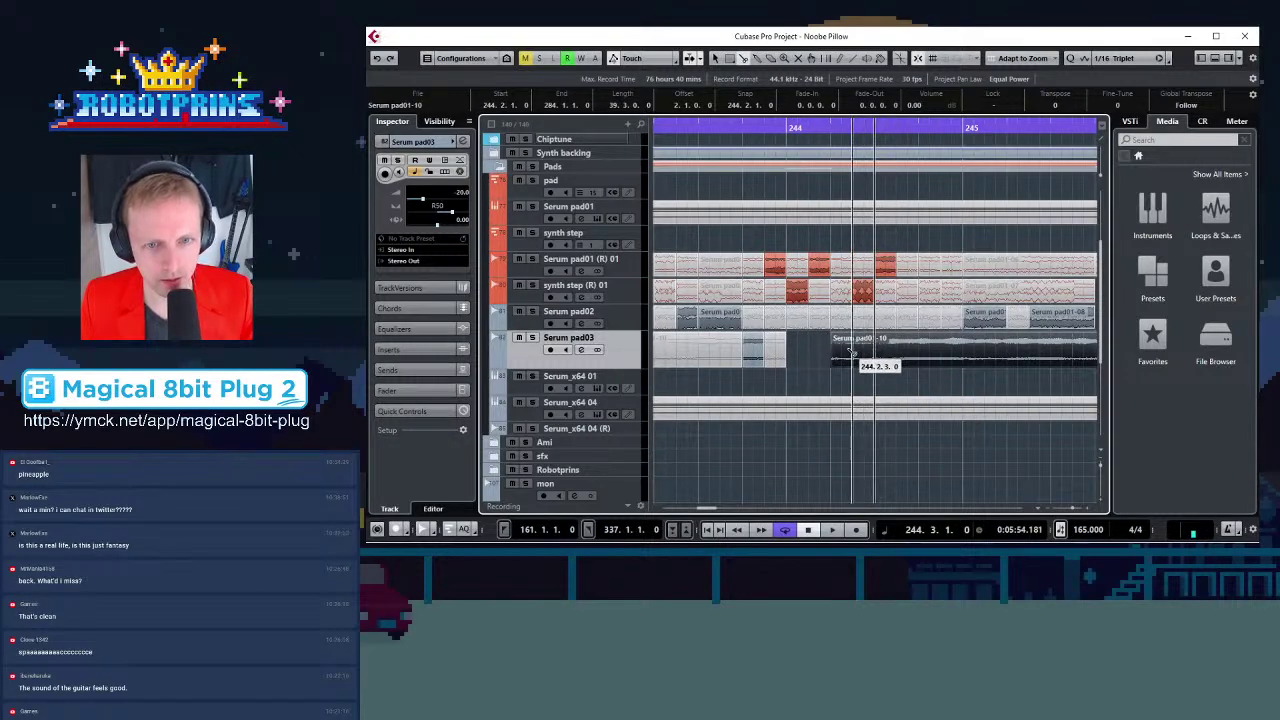
left_click_drag(850, 351, 1030, 355)
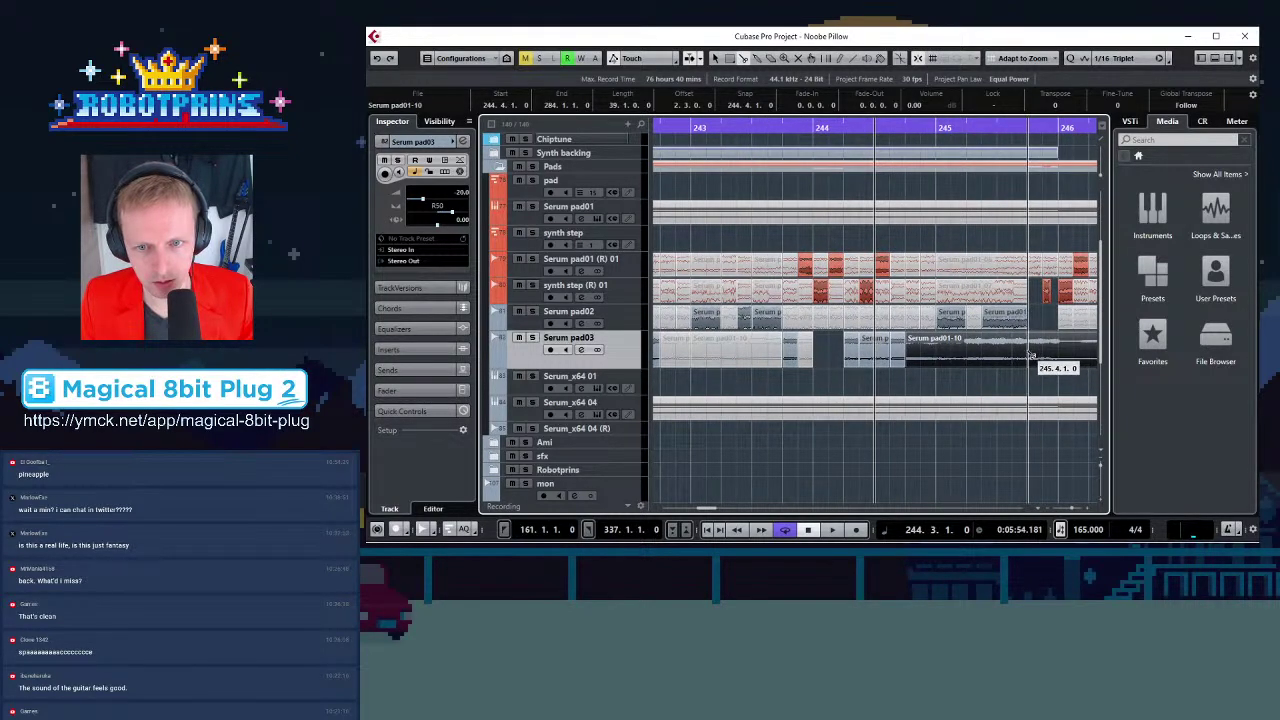
left_click(1030, 355)
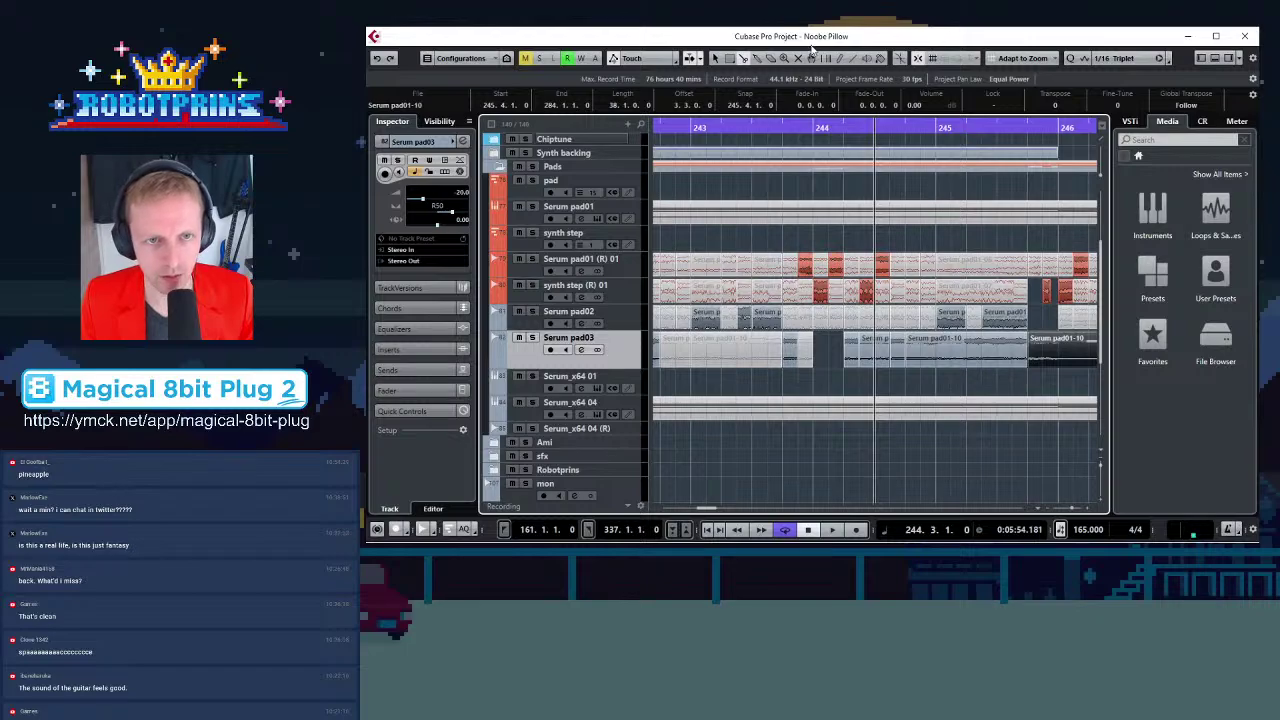
Mute the Serum pad03 slices starting at 244.2.3 and 244.4.1
left_click(849, 358)
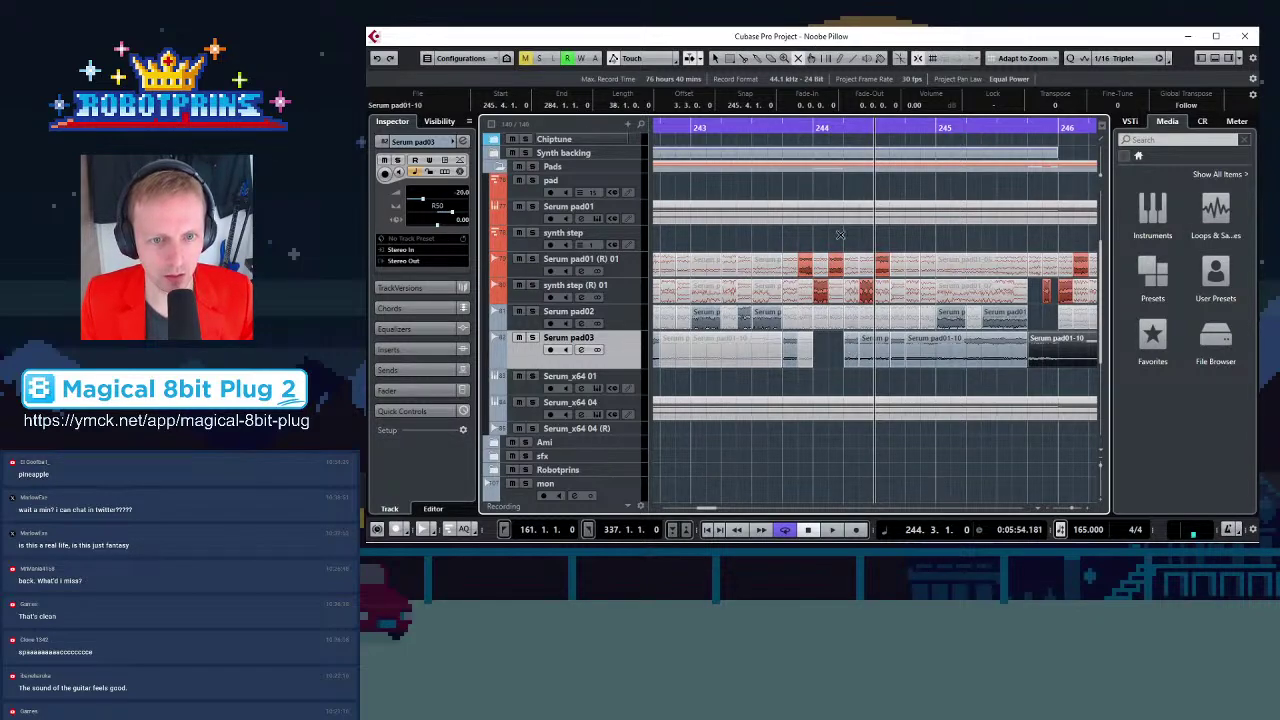
left_click(868, 350)
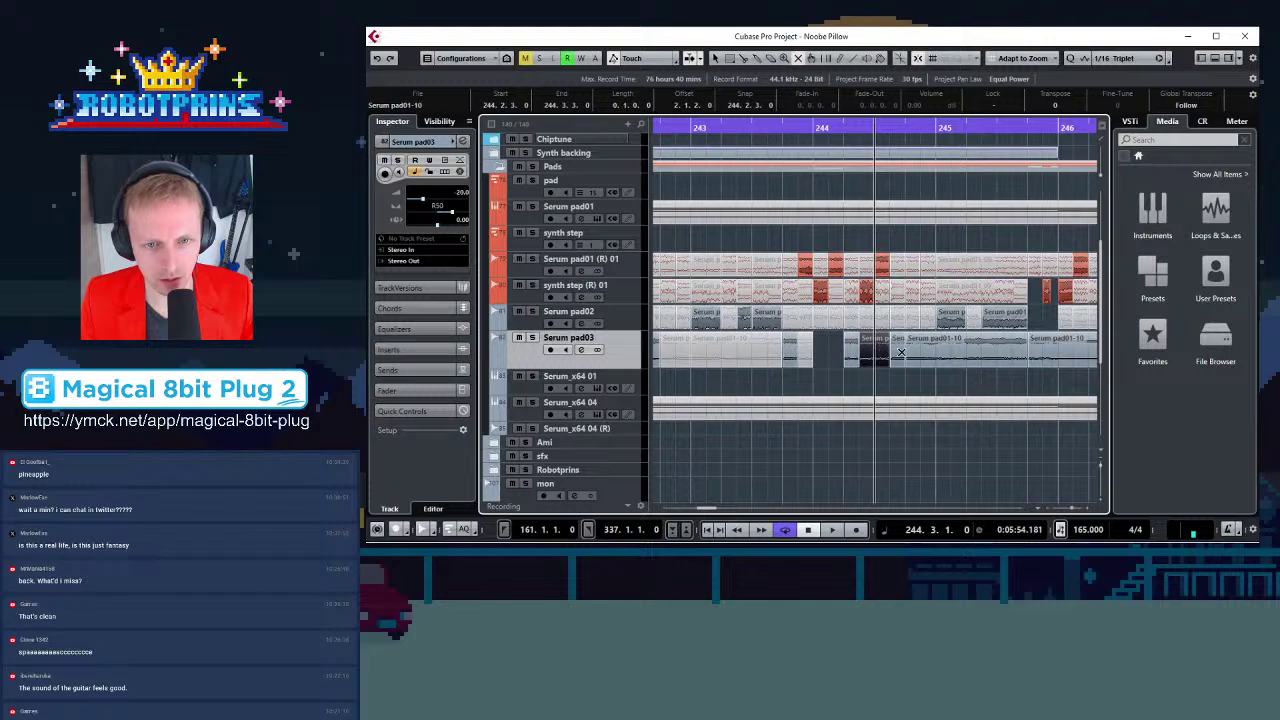
left_click(928, 357)
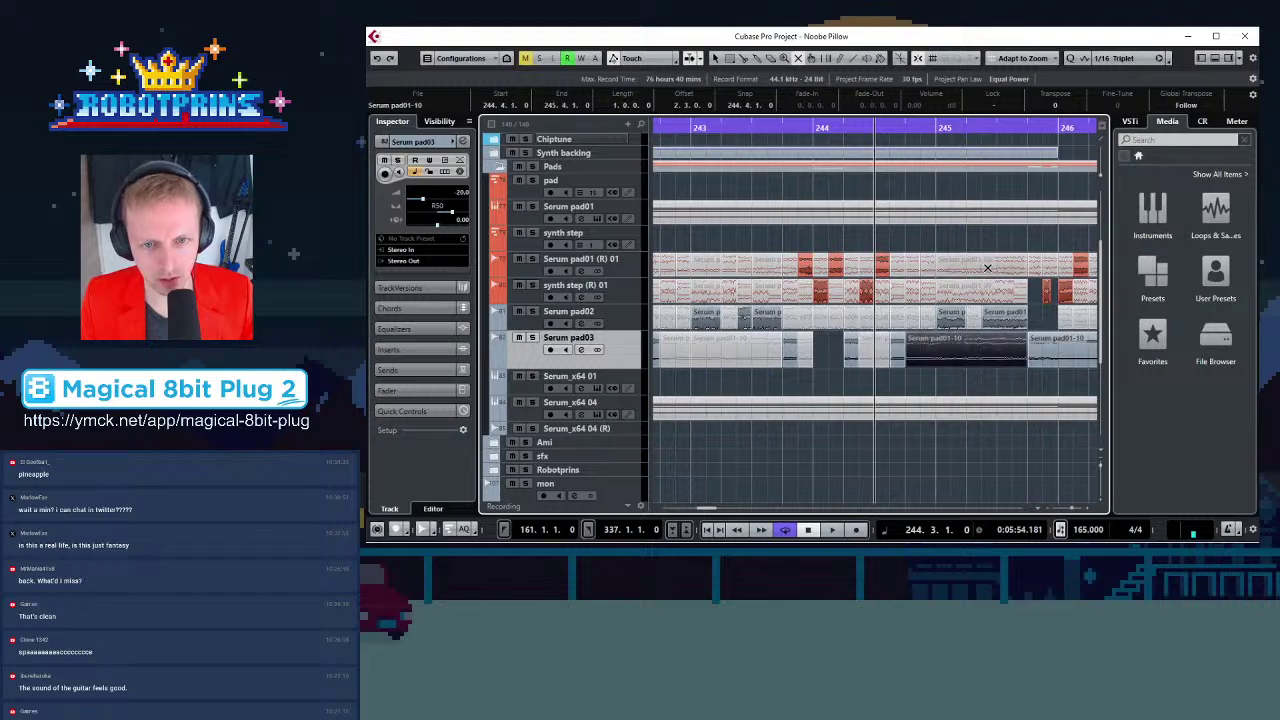
Play the pad tracks from around bar 244 to hear the newly chopped Serum pad03 slices
left_click(811, 132)
key("space")
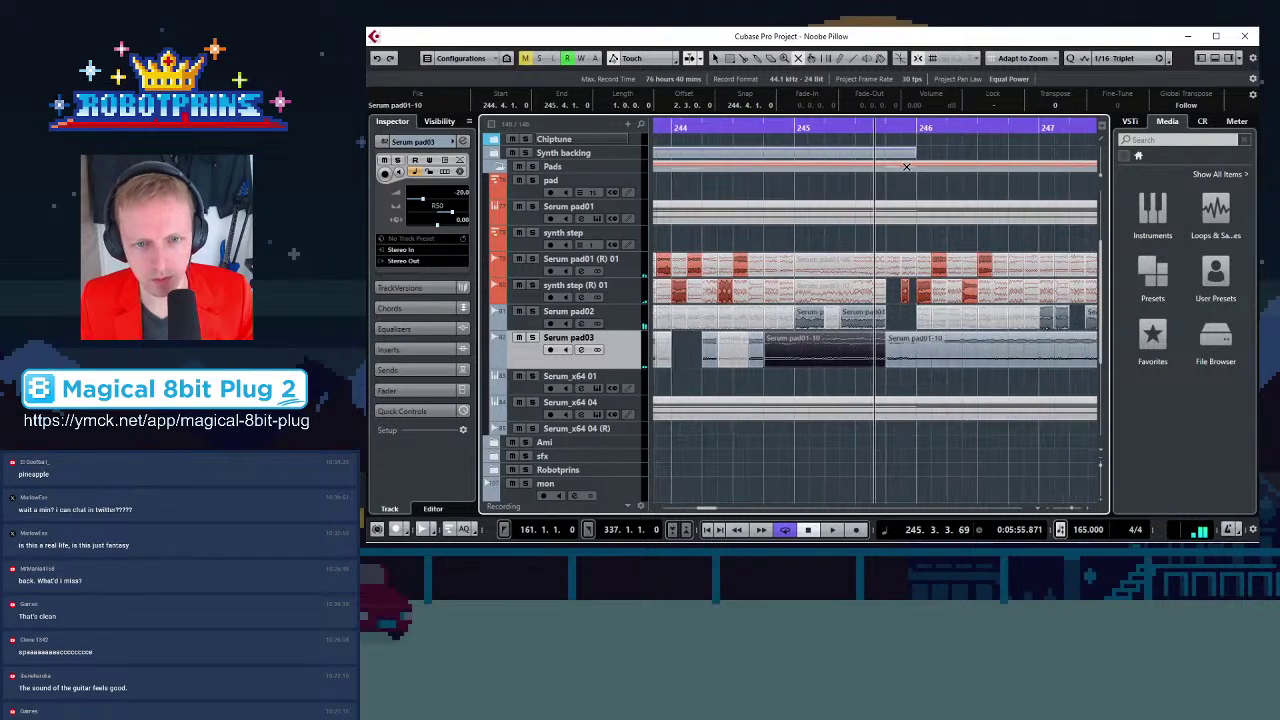
key("space")
Trim the long Serum pad03 event's start to 245.4.2 and split it at 245.4.3, halfway from there to bar 246, and at 246.1.1
key("h")
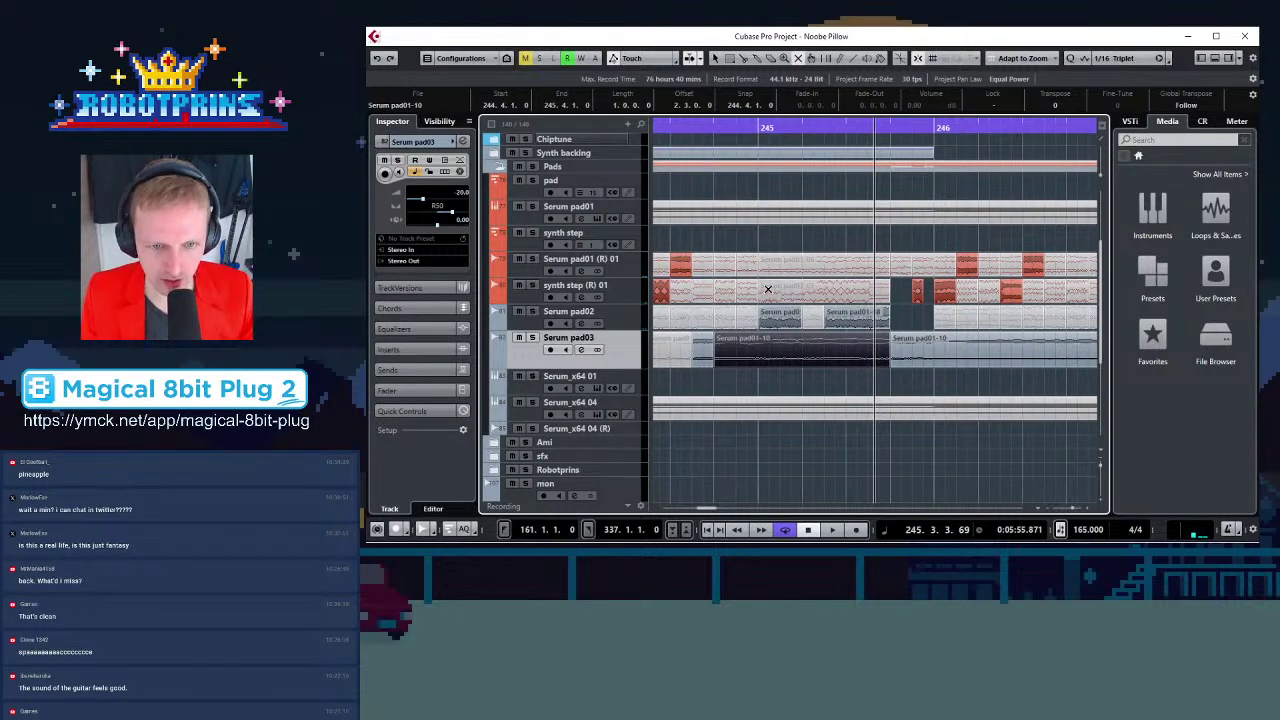
left_click(934, 125)
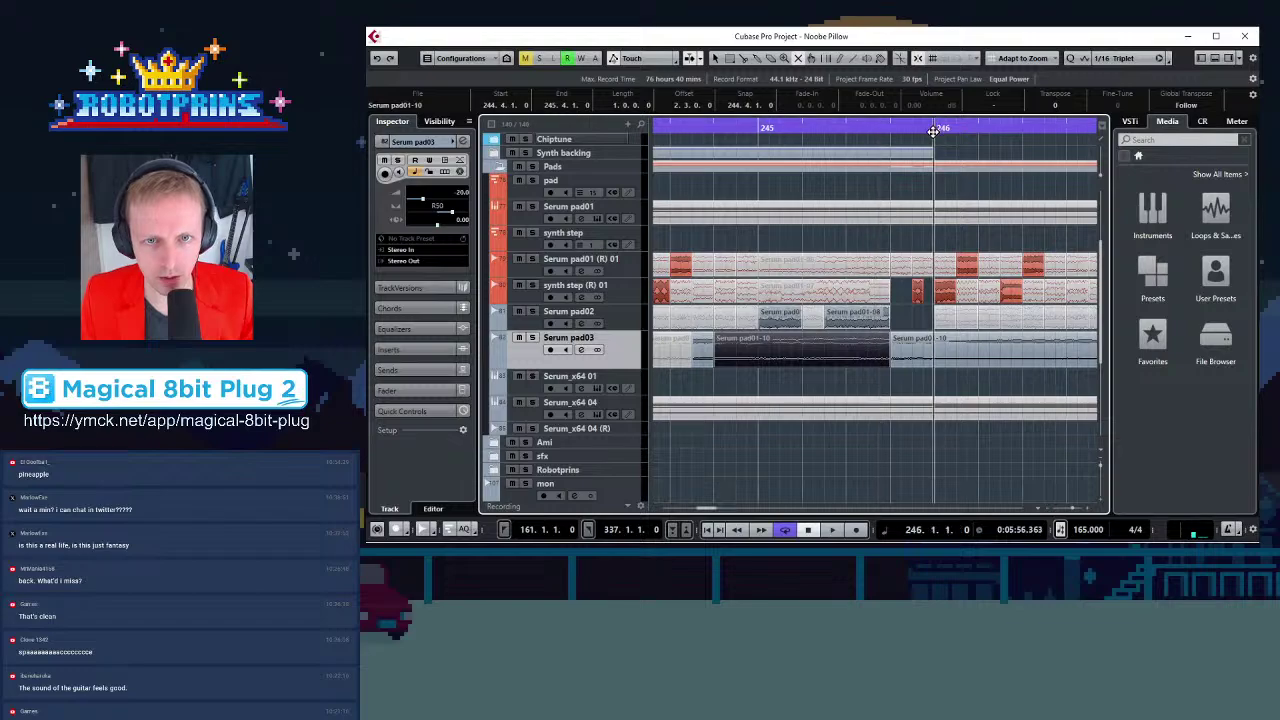
key("h")
key("h")
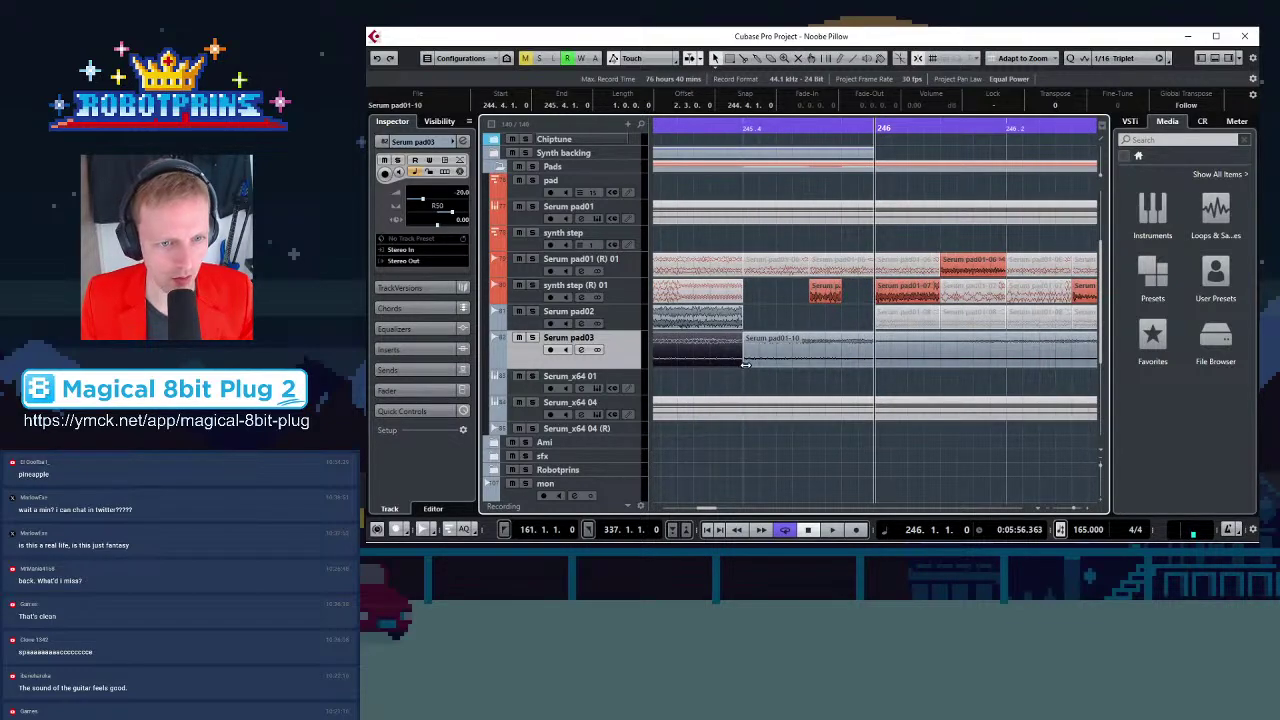
left_click_drag(746, 366, 778, 366)
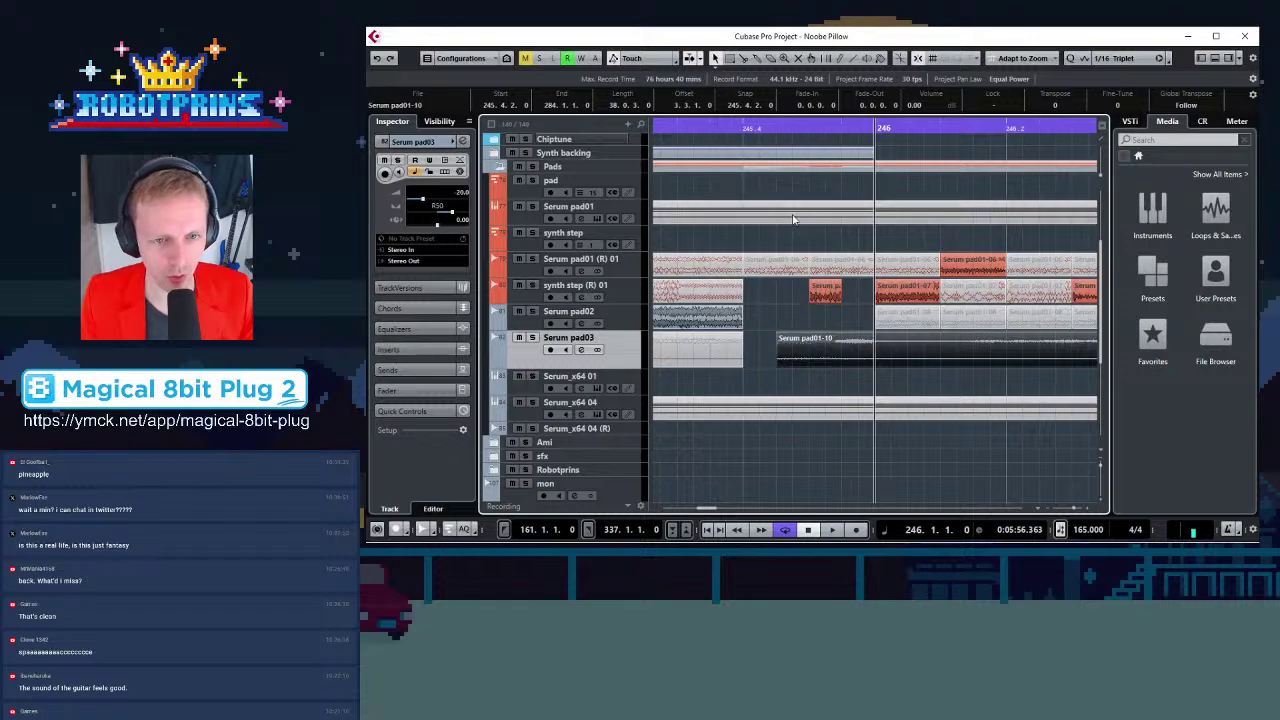
left_click(743, 58)
left_click(809, 358)
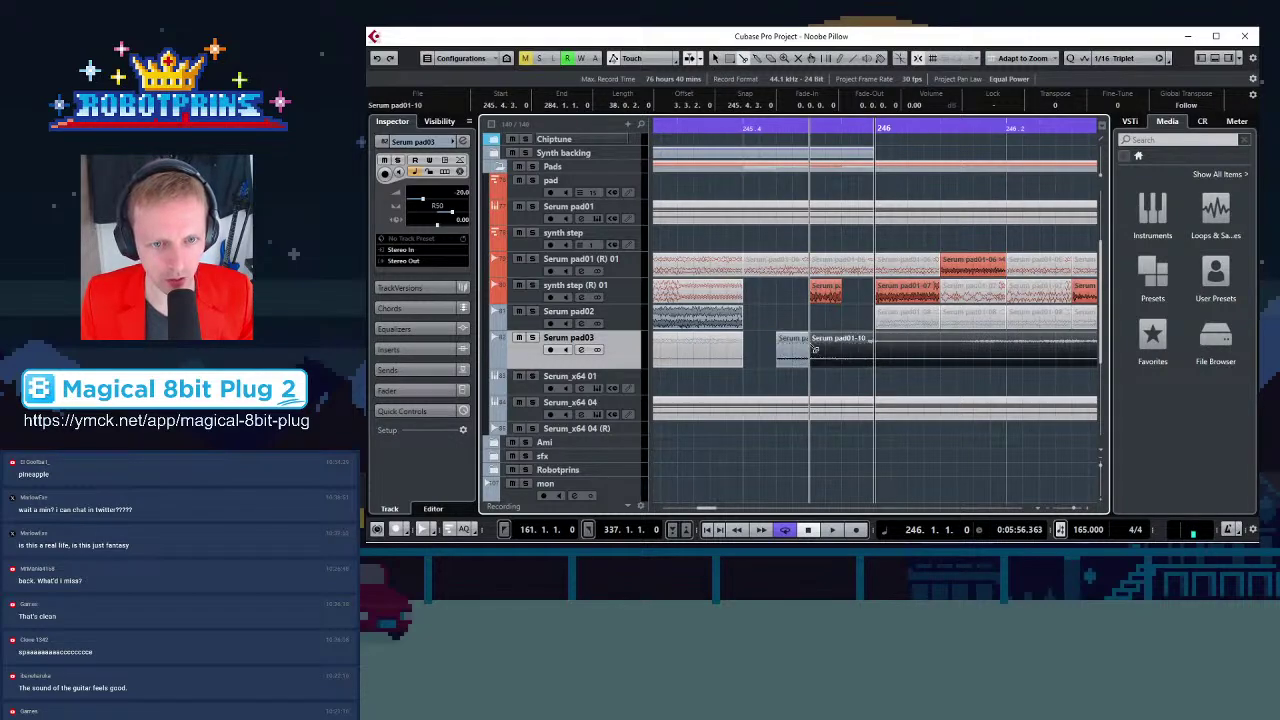
left_click(843, 355)
left_click(878, 345)
Trim the start of the Serum pad03 event in bar 246 to 246.2.1 and split it at 246.2.3
key("g")
key("g")
key("g")
key("g")
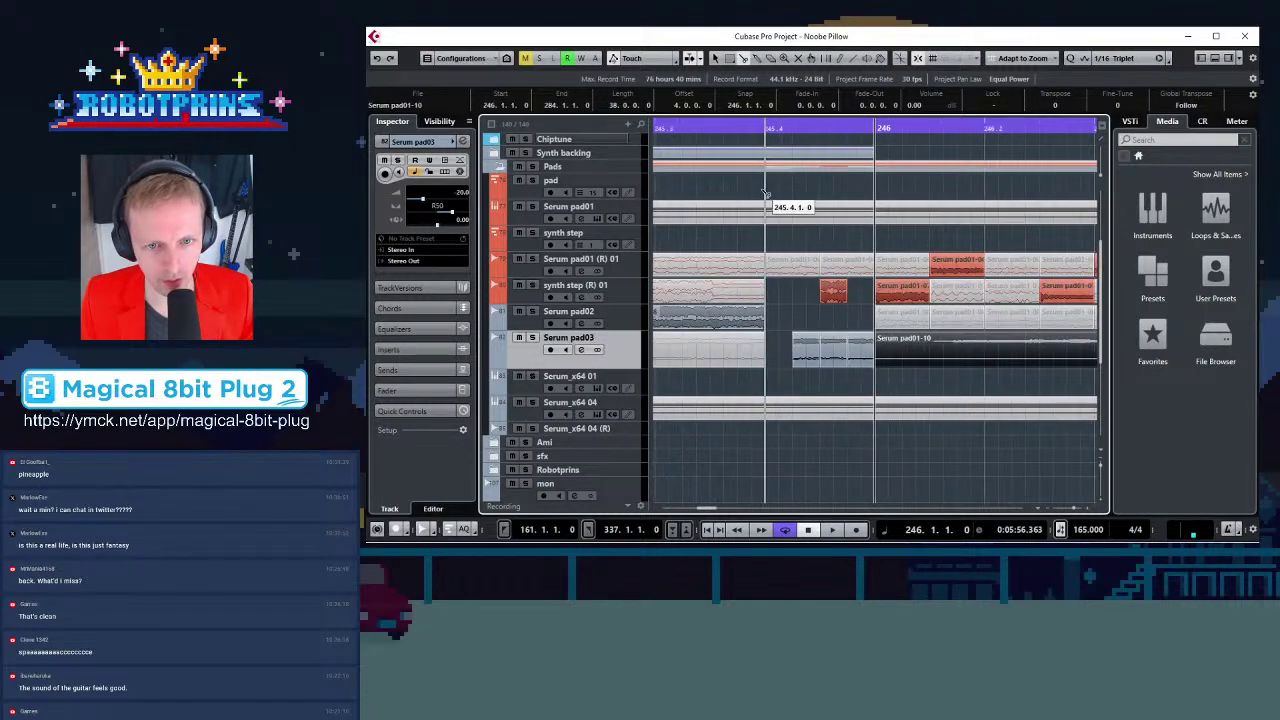
left_click(715, 59)
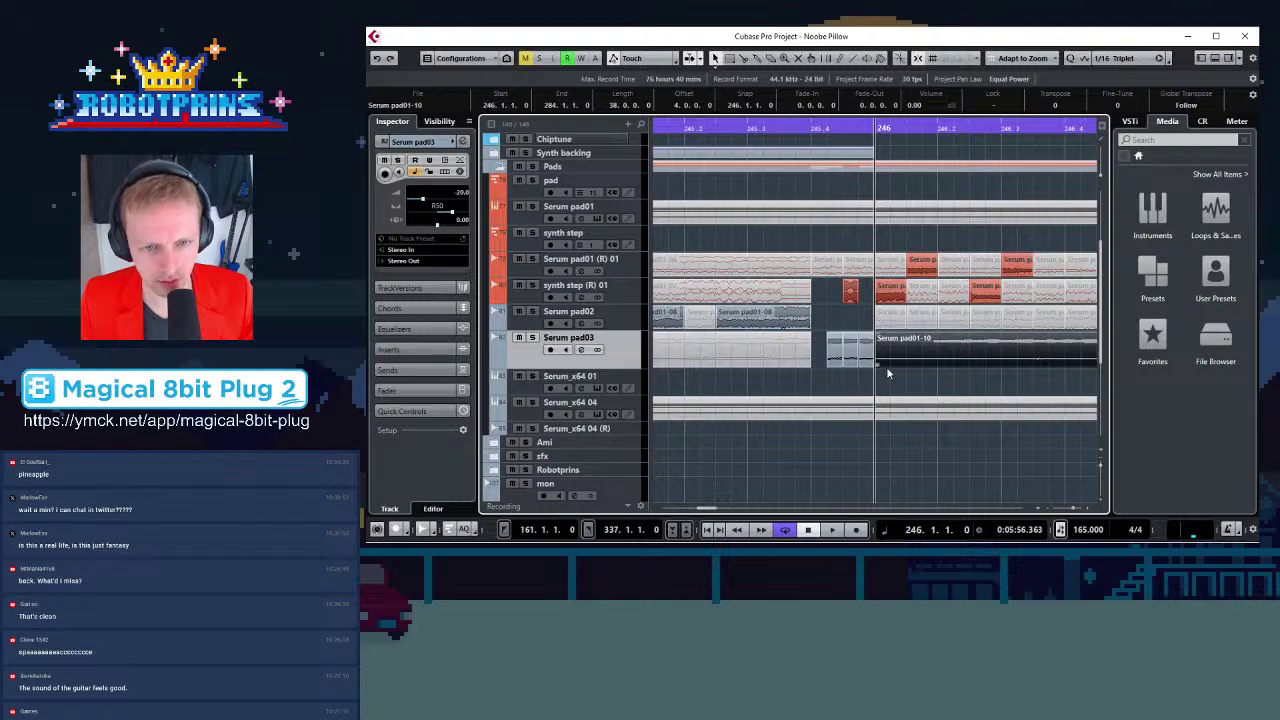
left_click_drag(878, 363, 938, 363)
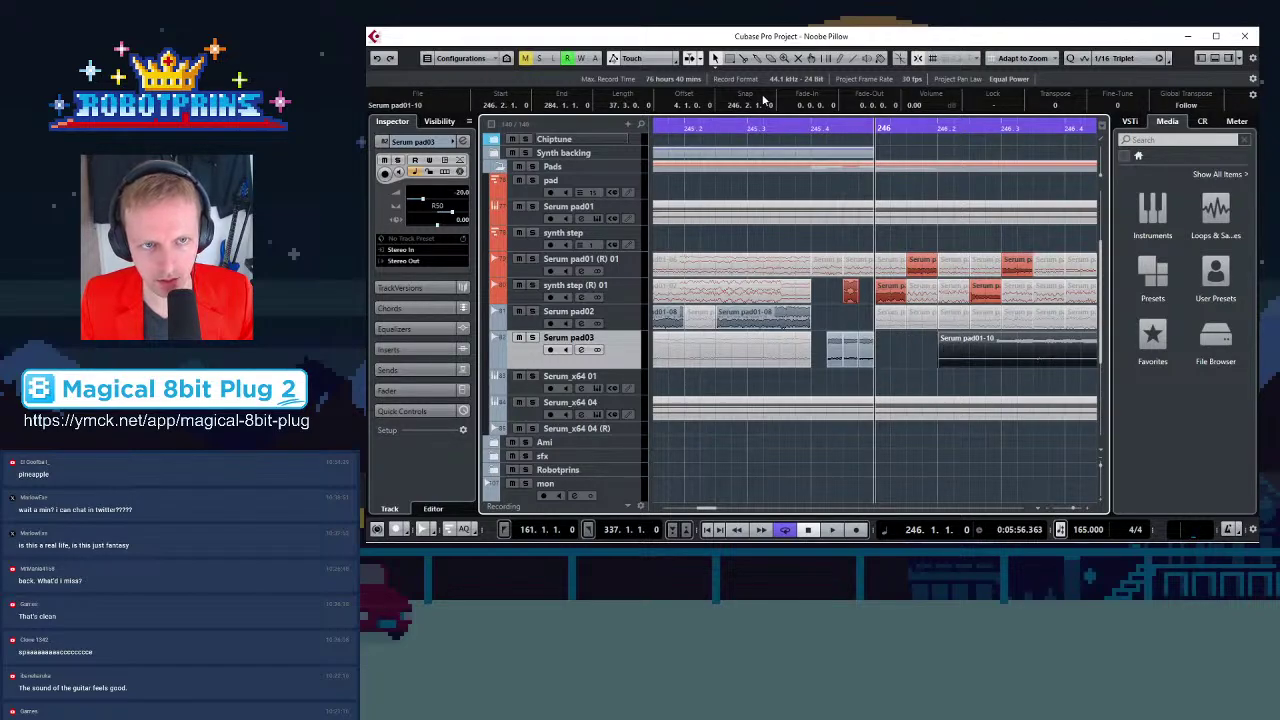
left_click(743, 62)
left_click(970, 350)
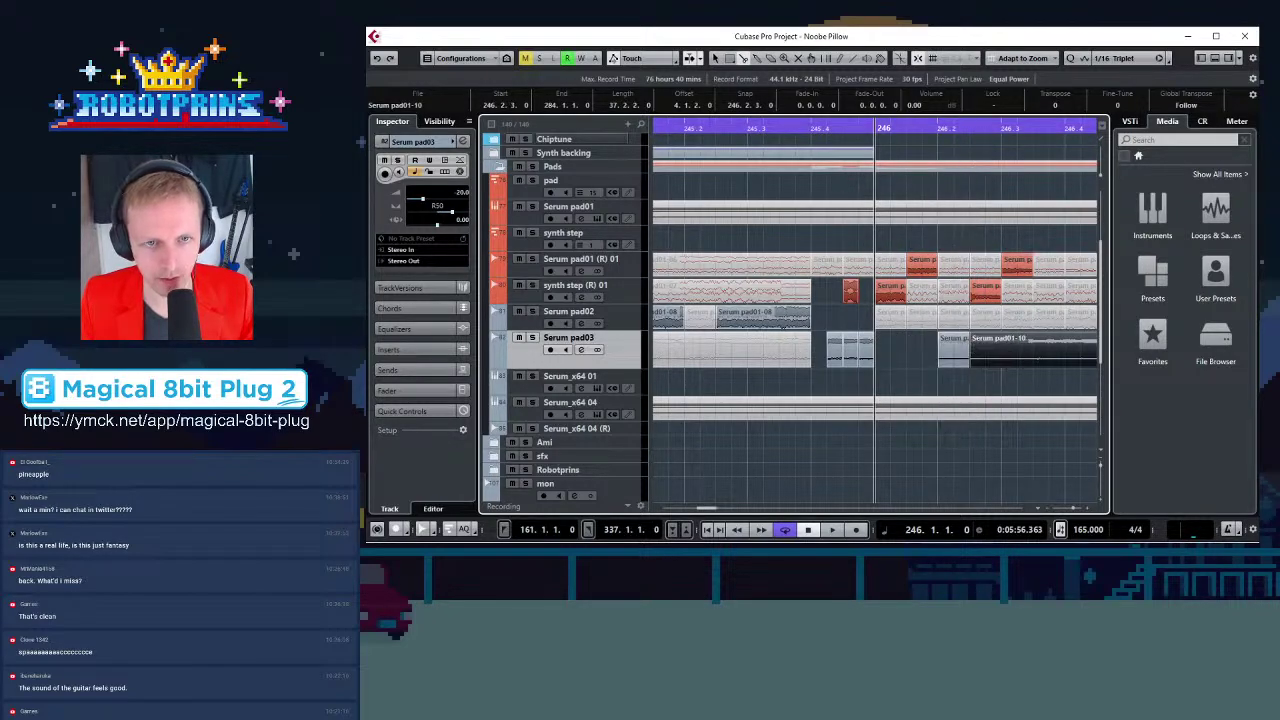
Trim the start of the remaining Serum pad03 event to 246.3.3 and split it at 246.4.1
left_click(714, 58)
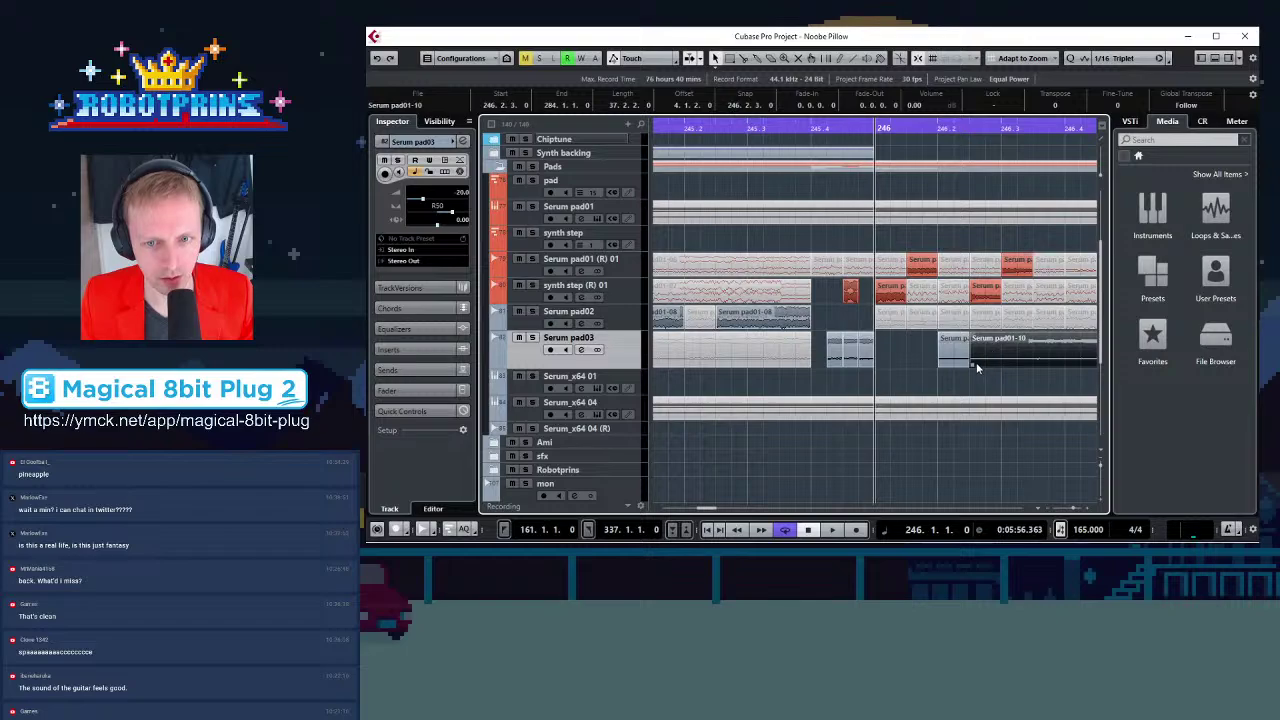
left_click_drag(974, 363, 1033, 352)
key("g")
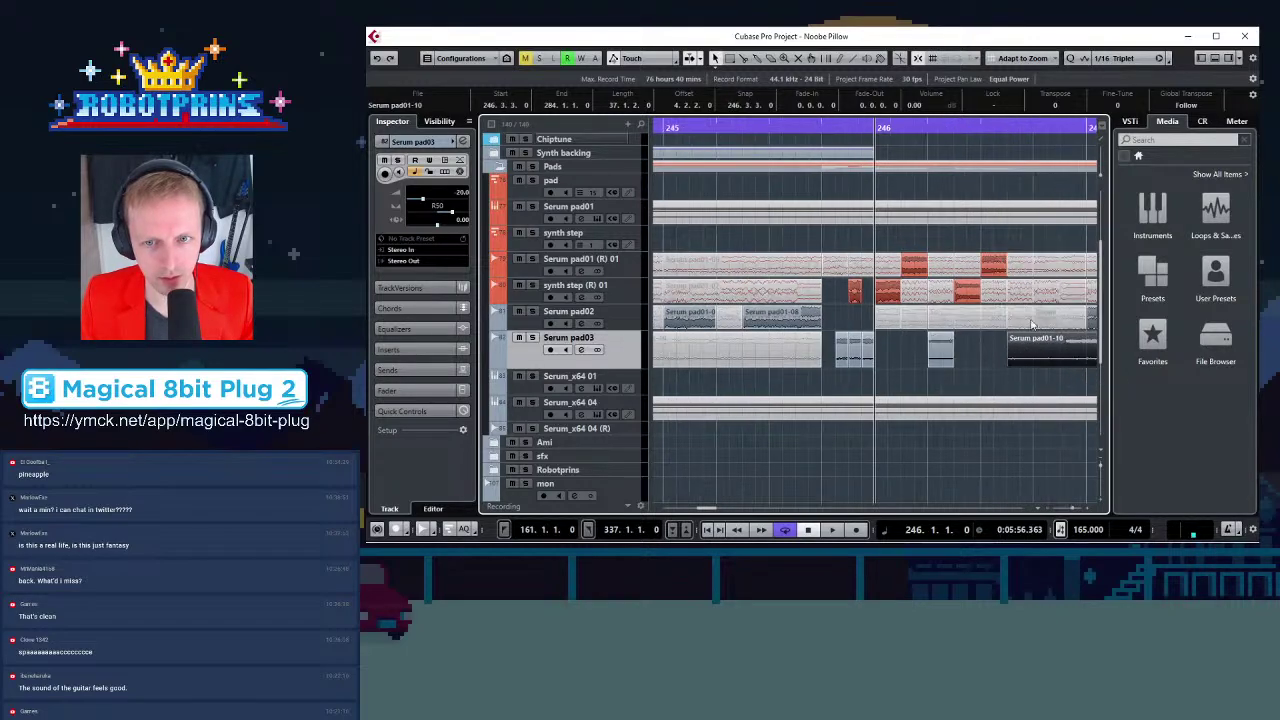
key("g")
key("h")
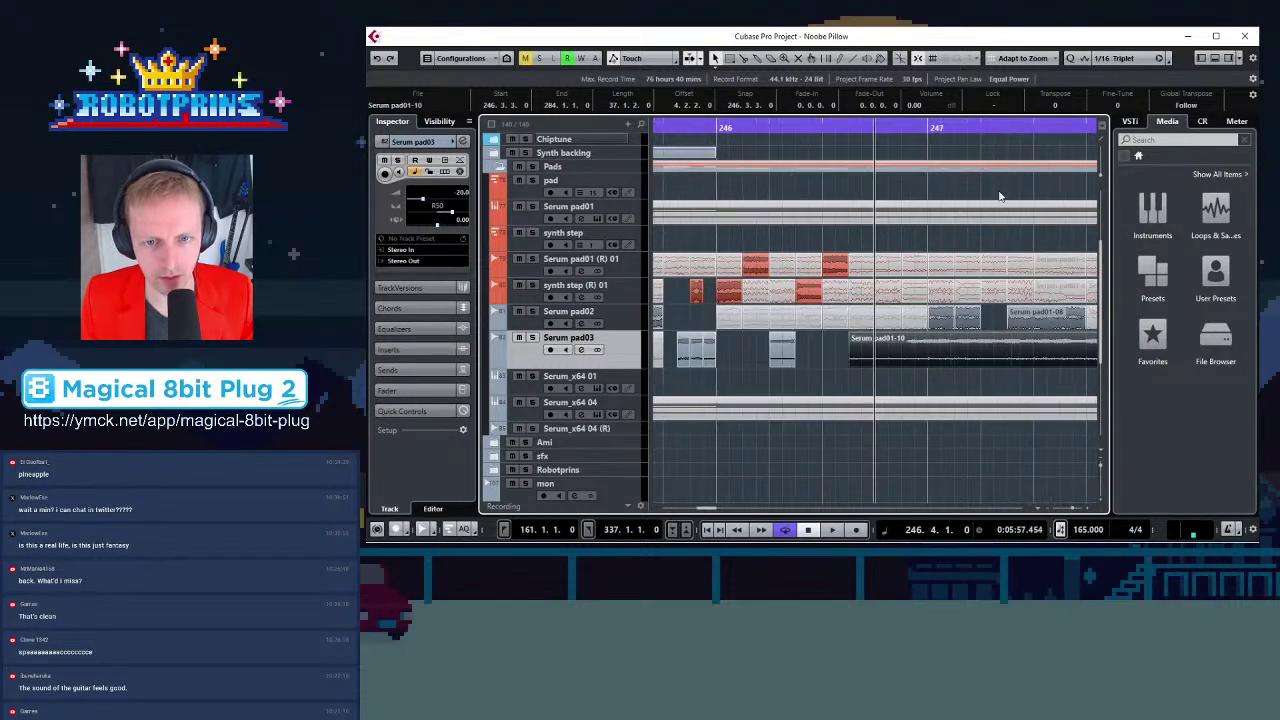
left_click(745, 60)
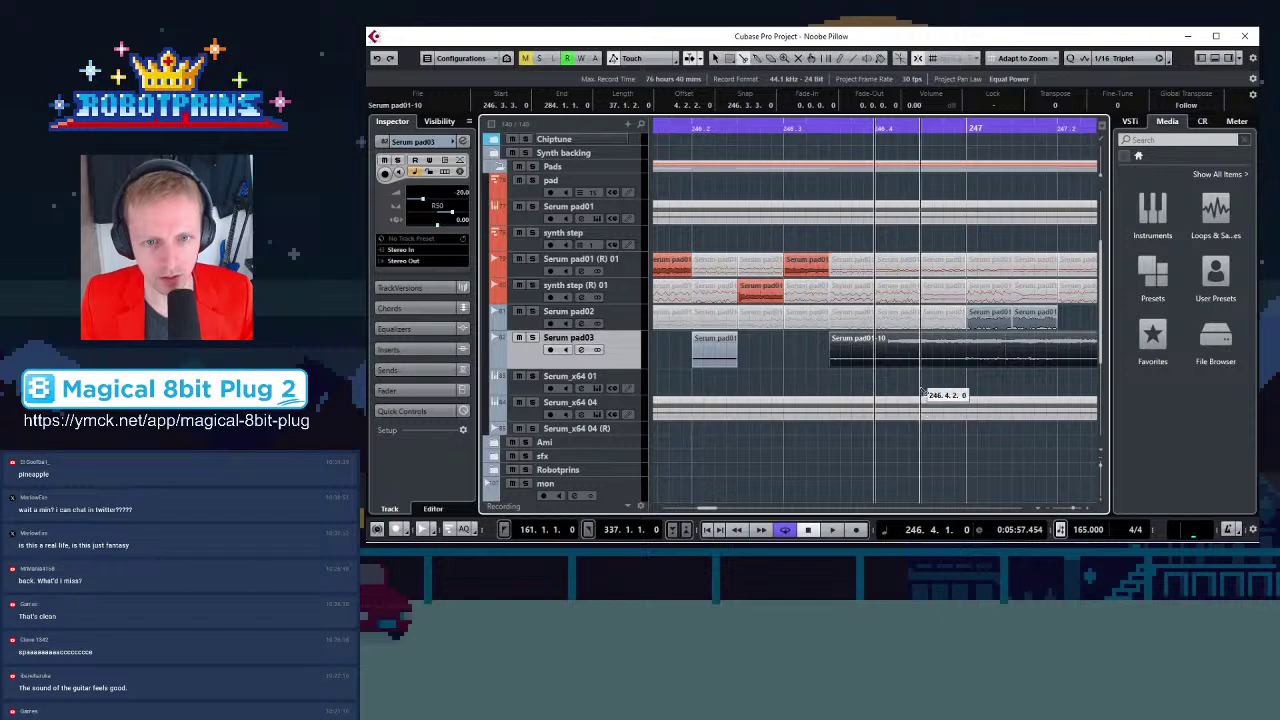
left_click(876, 360)
Trim the start of the remaining Serum pad03 event to 247.4.1 and split it at 247.4.3
key("g")
key("g")
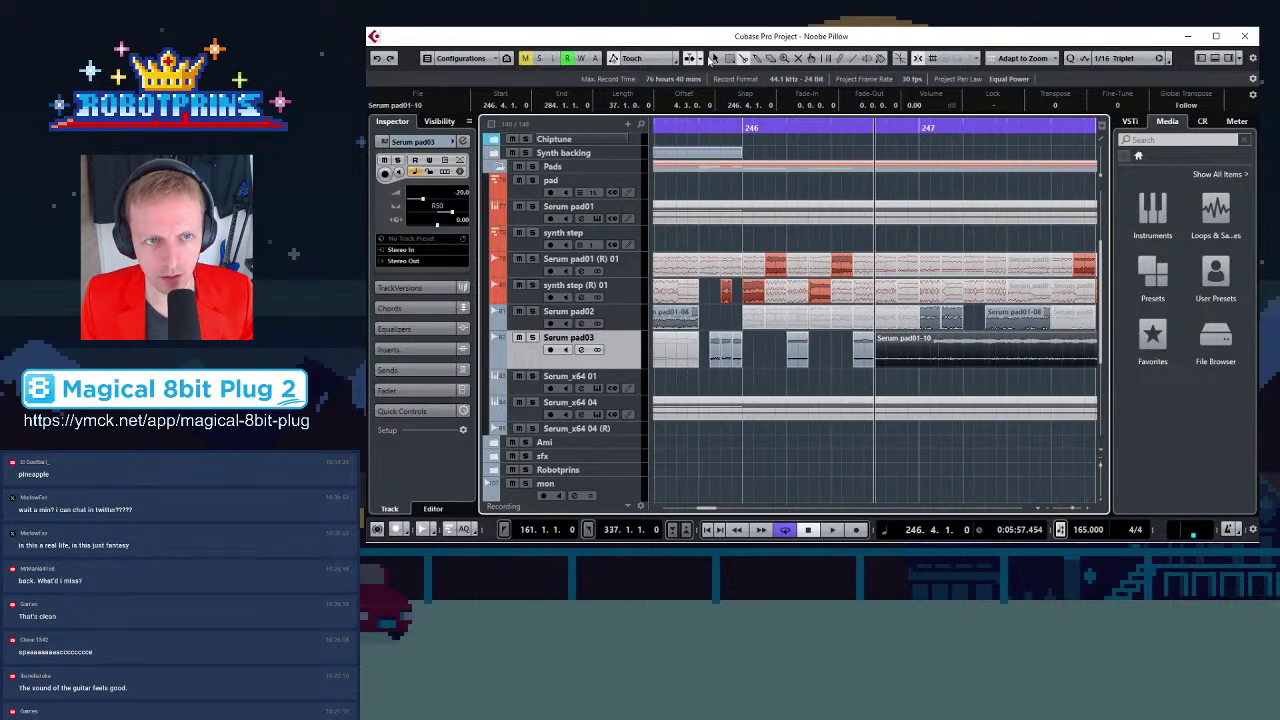
left_click(714, 58)
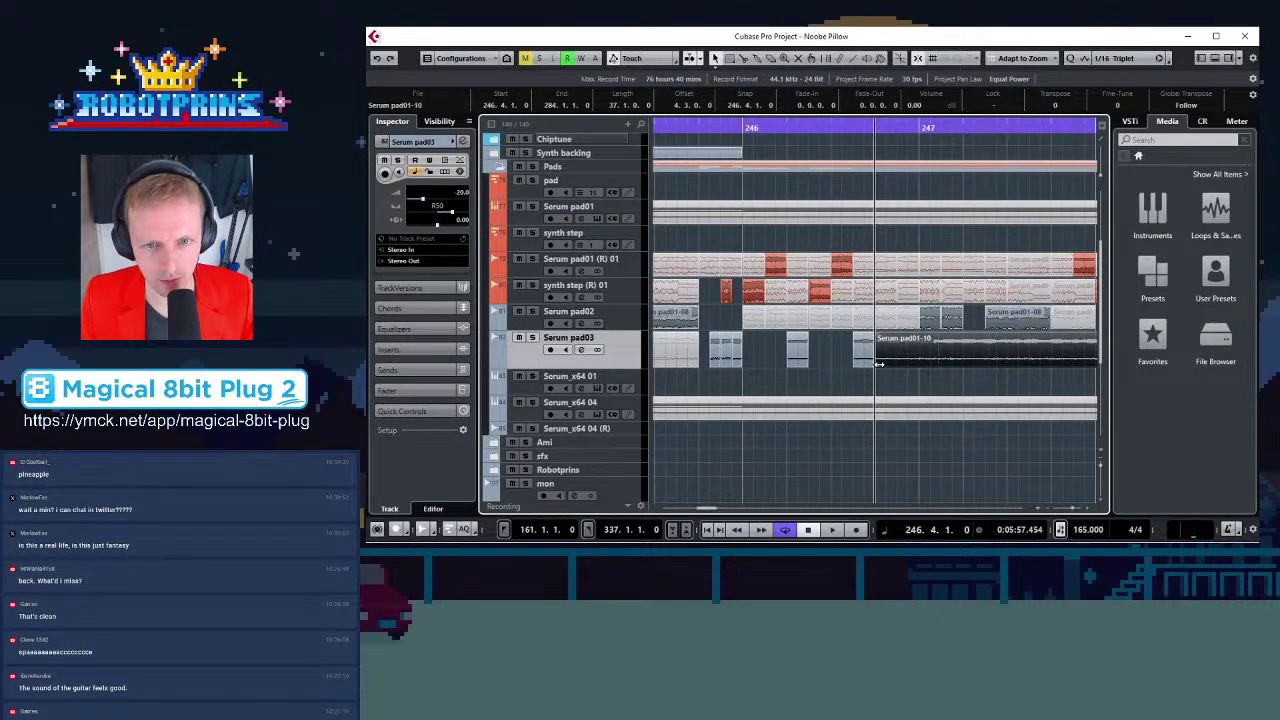
left_click_drag(878, 365, 1055, 364)
key("g")
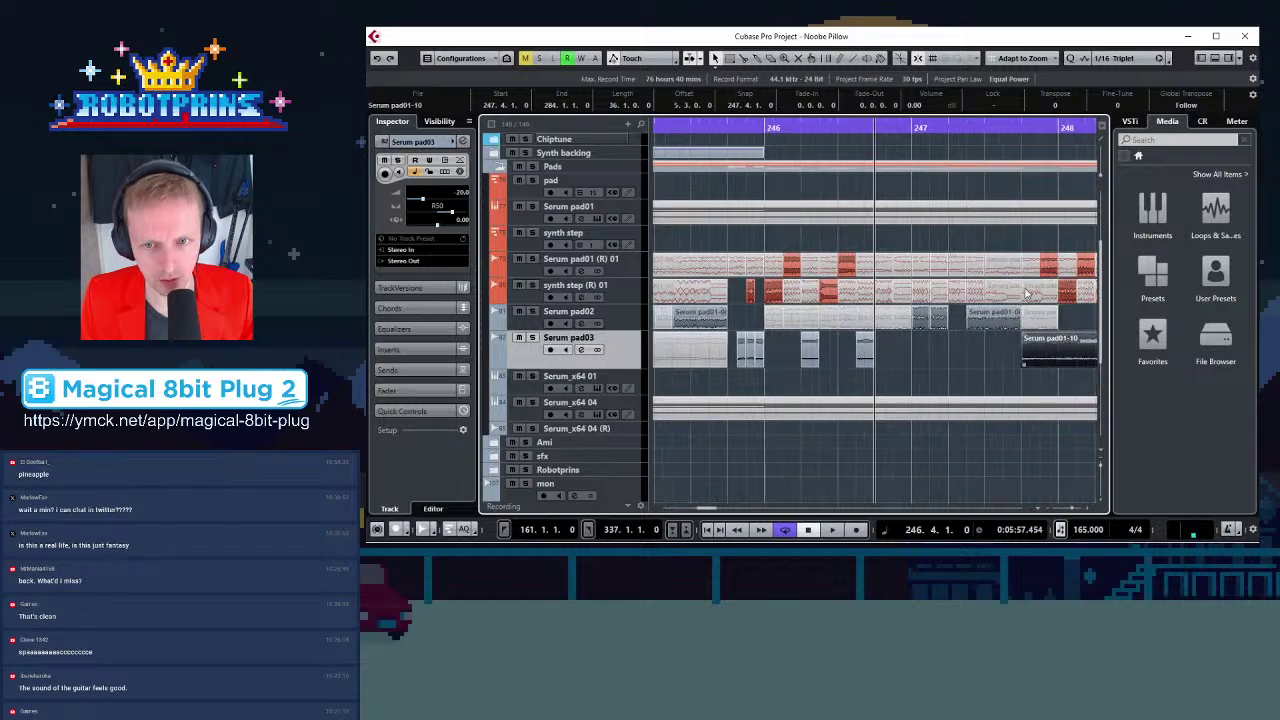
left_click(742, 60)
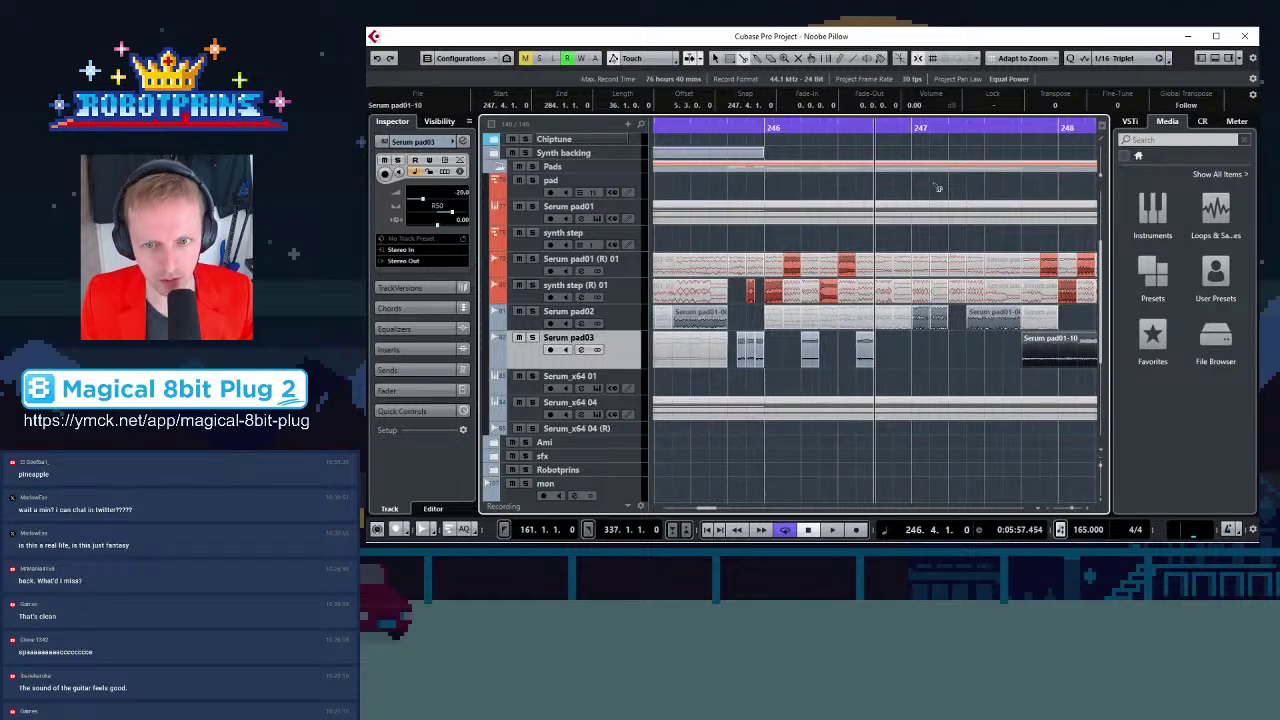
left_click(1040, 356)
key("g")
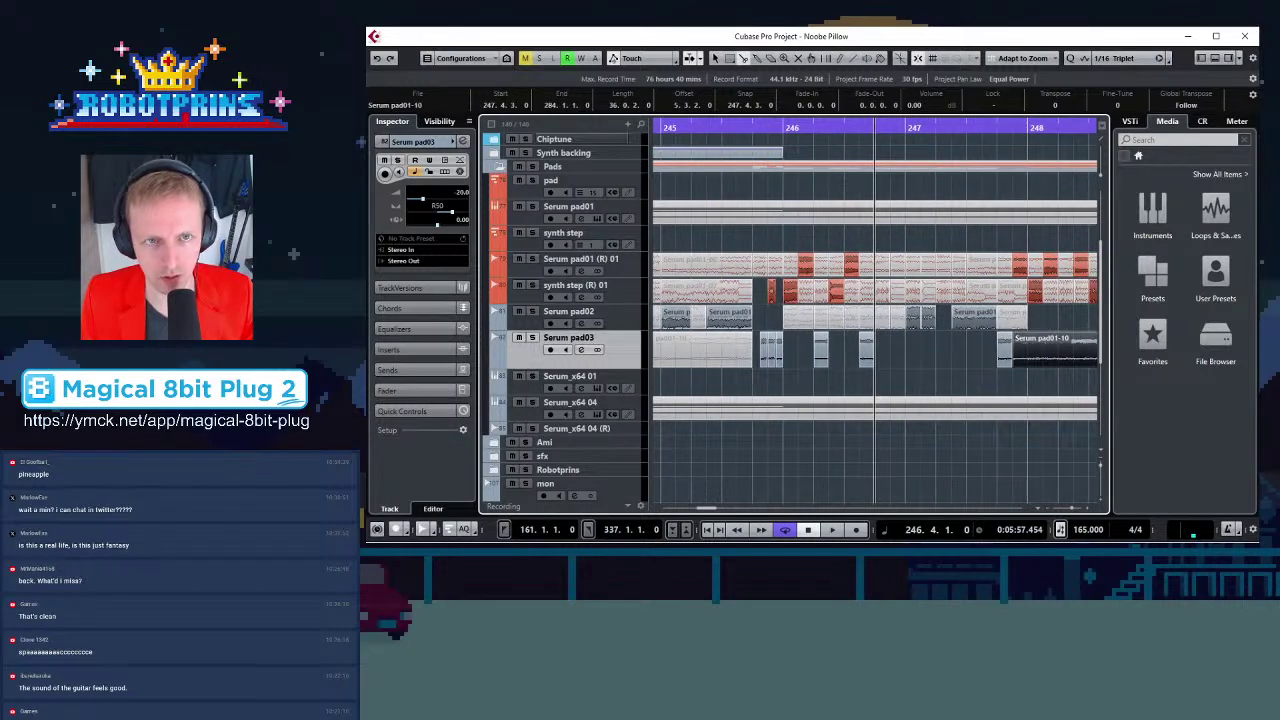
Trim the start of the last long Serum pad03 event to 248.2.1
key("h")
key("h")
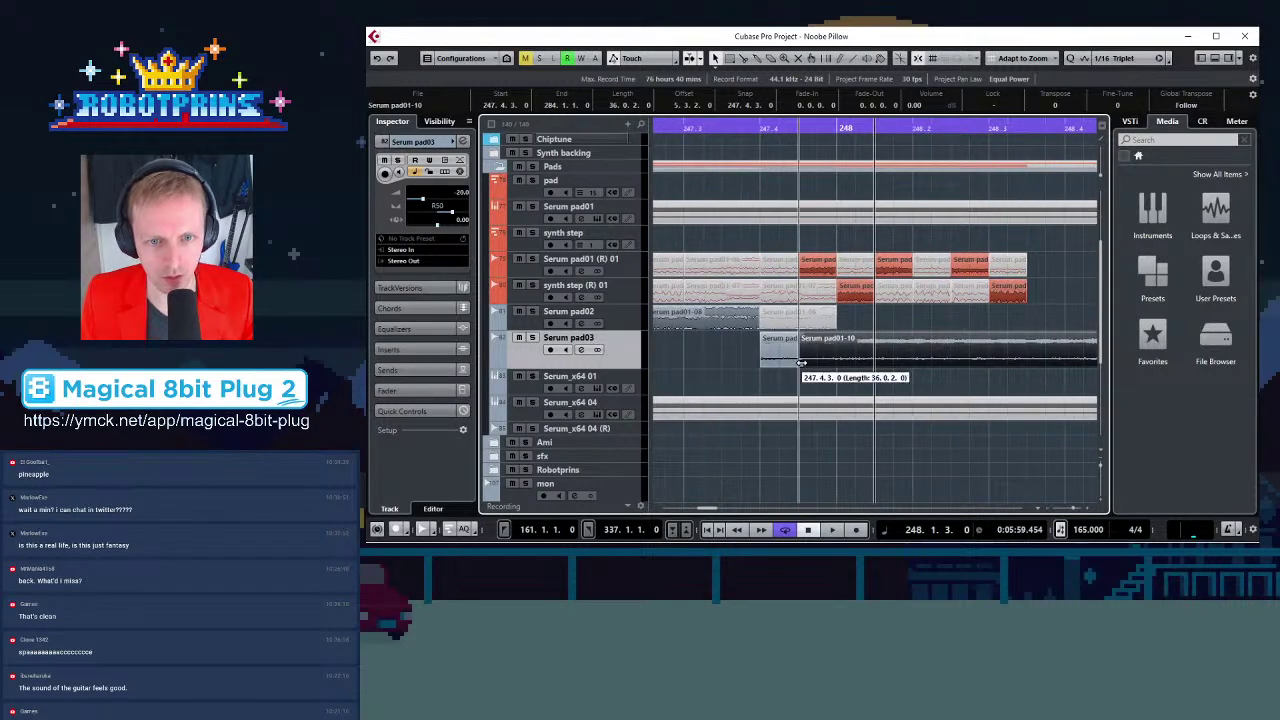
left_click_drag(800, 365, 917, 365)
key("g")
key("g")
key("g")
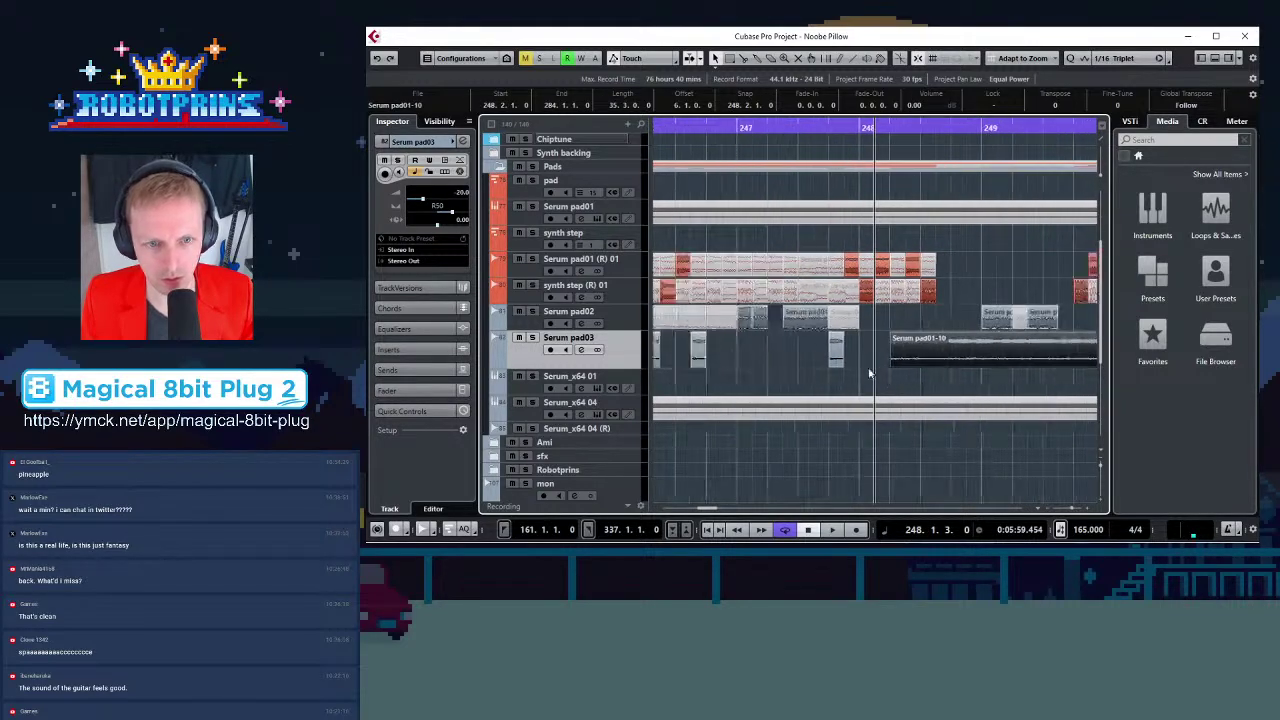
Play the chopped pad section from bar 242 to hear all four pad tracks together
key("g")
key("g")
key("g")
key("g")
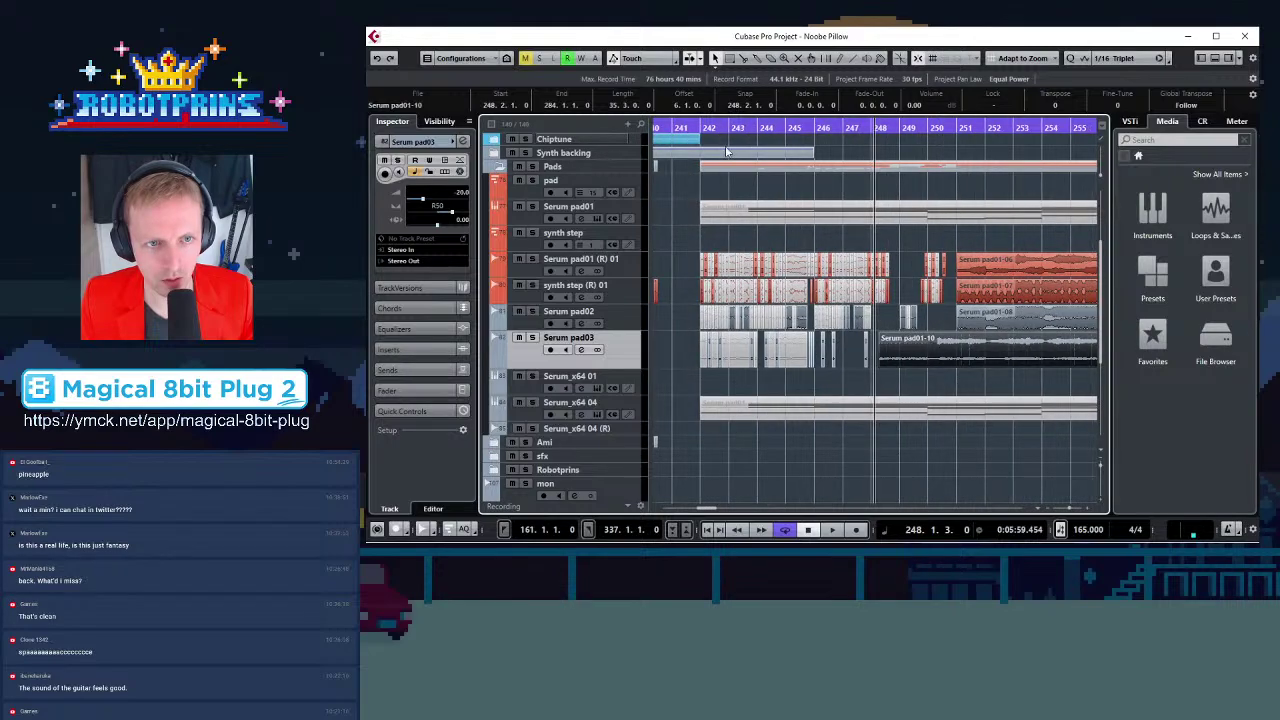
left_click(699, 127)
key("space")
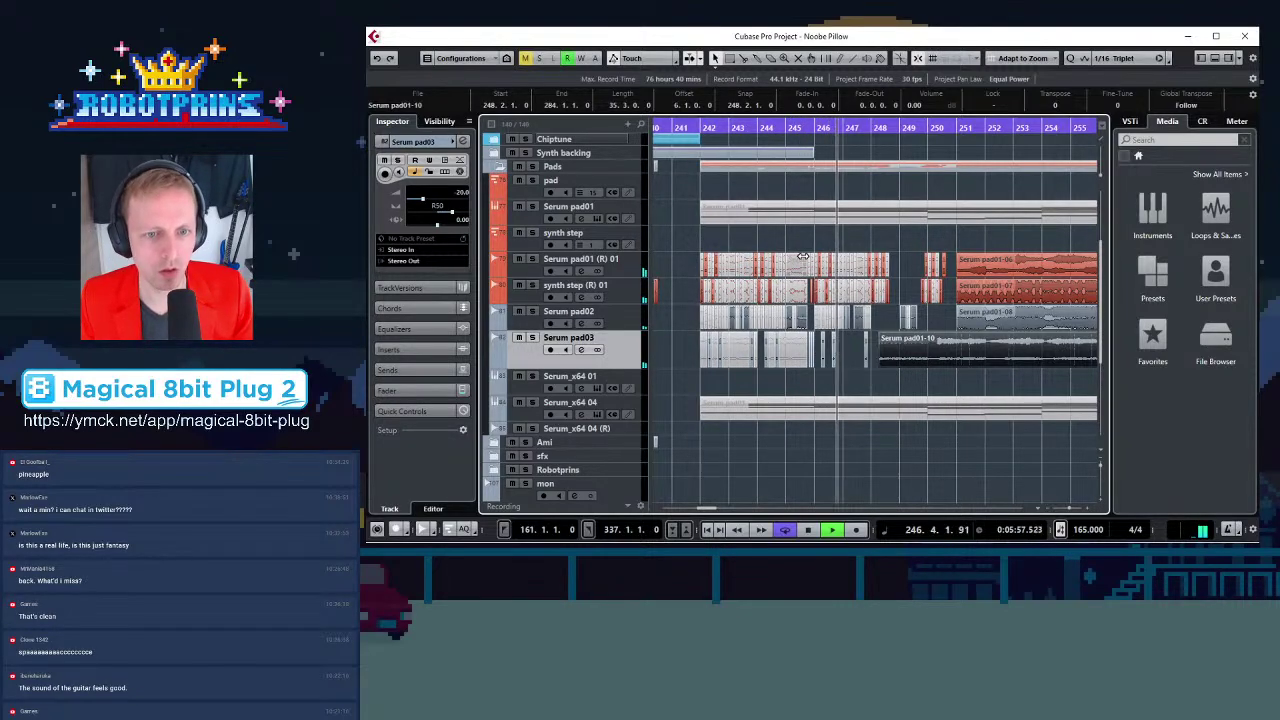
key("space")
Mute the short Serum pad03 slice at 245.4.3, just before bar 246
left_click(808, 129)
key("h")
key("h")
key("h")
key("h")
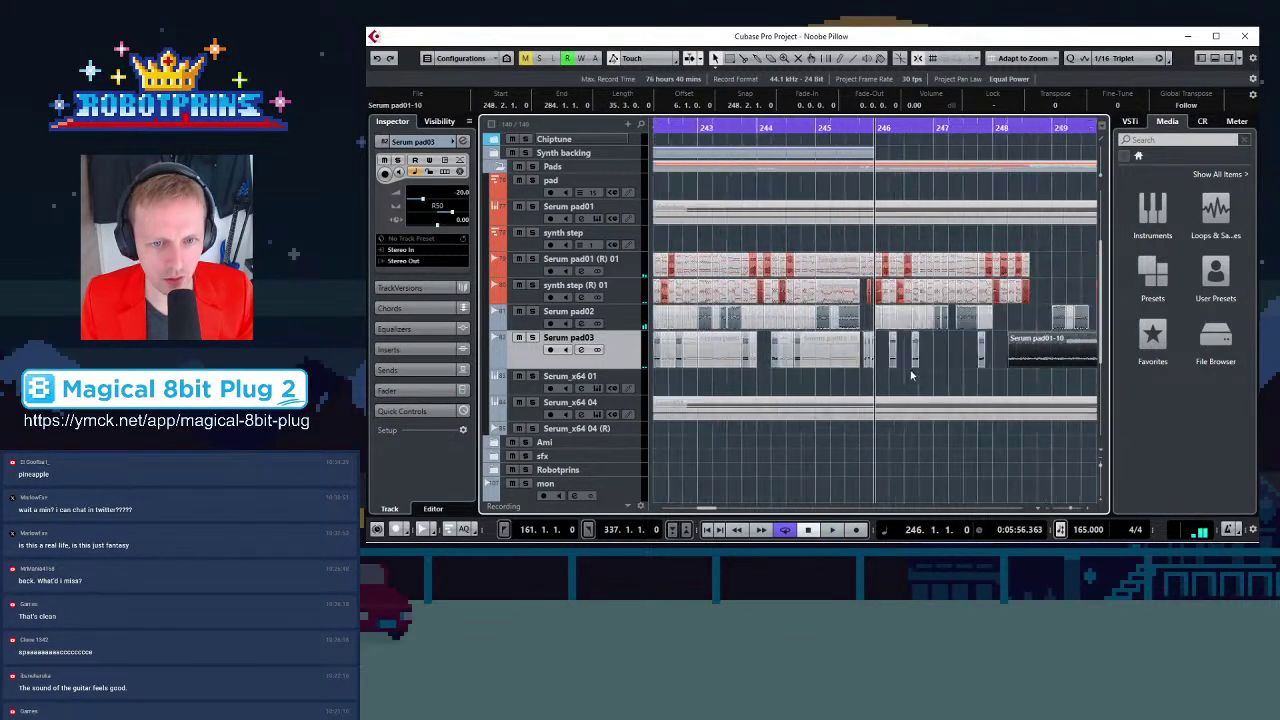
left_click(798, 58)
left_click(847, 350)
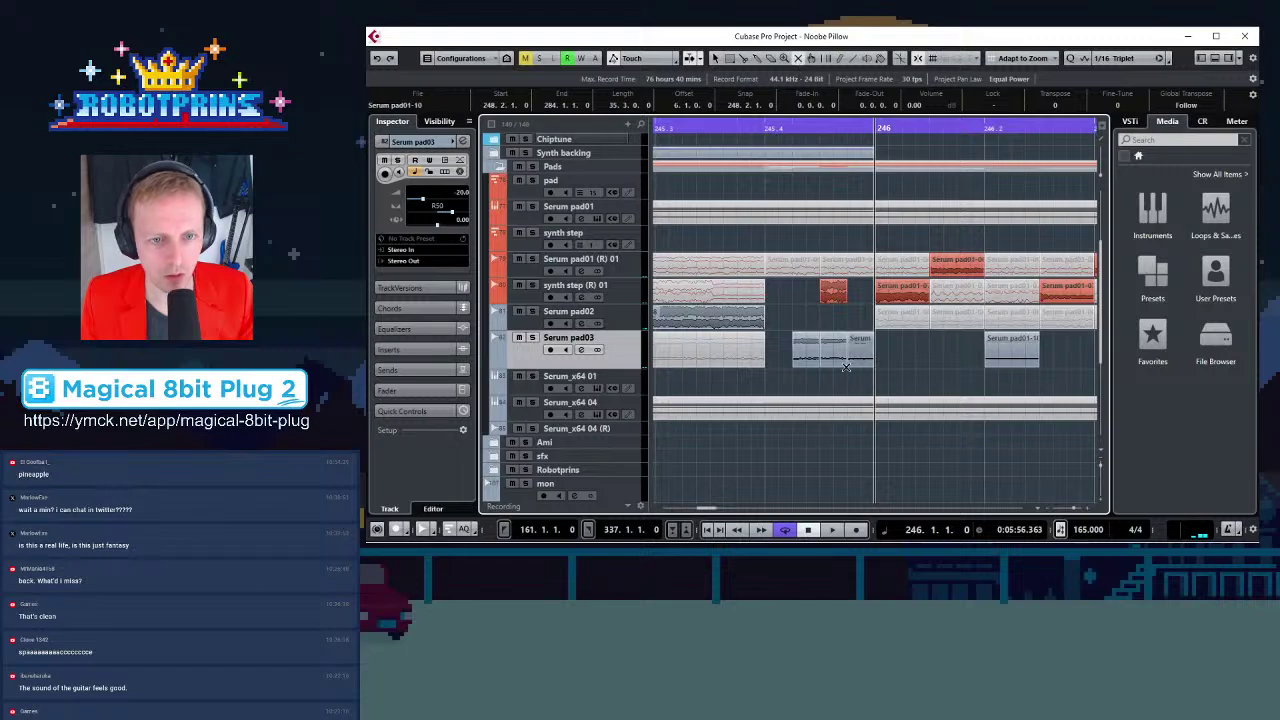
left_click(820, 350)
Play the chopped pads from 245.4.2 into bar 248 to check the muted Serum pad03 slice in context
left_click(790, 131)
key("space")
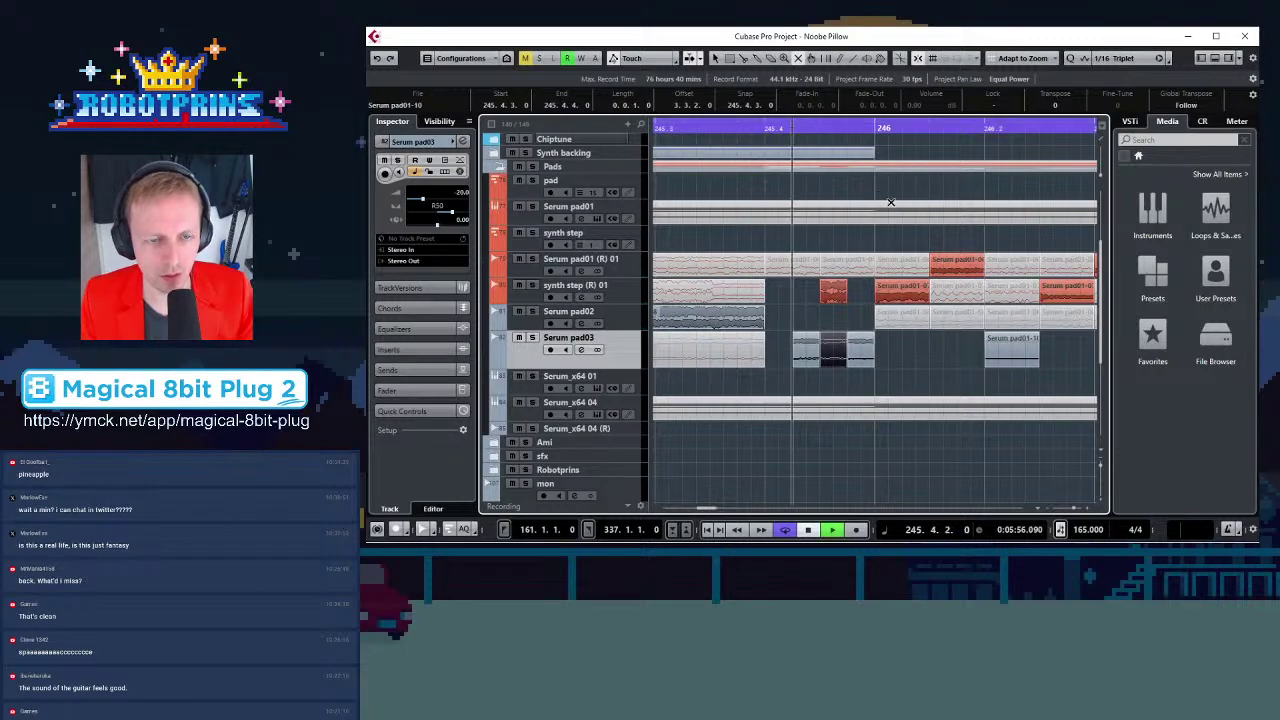
key("g")
key("g")
key("g")
key("g")
key("g")
left_click(715, 58)
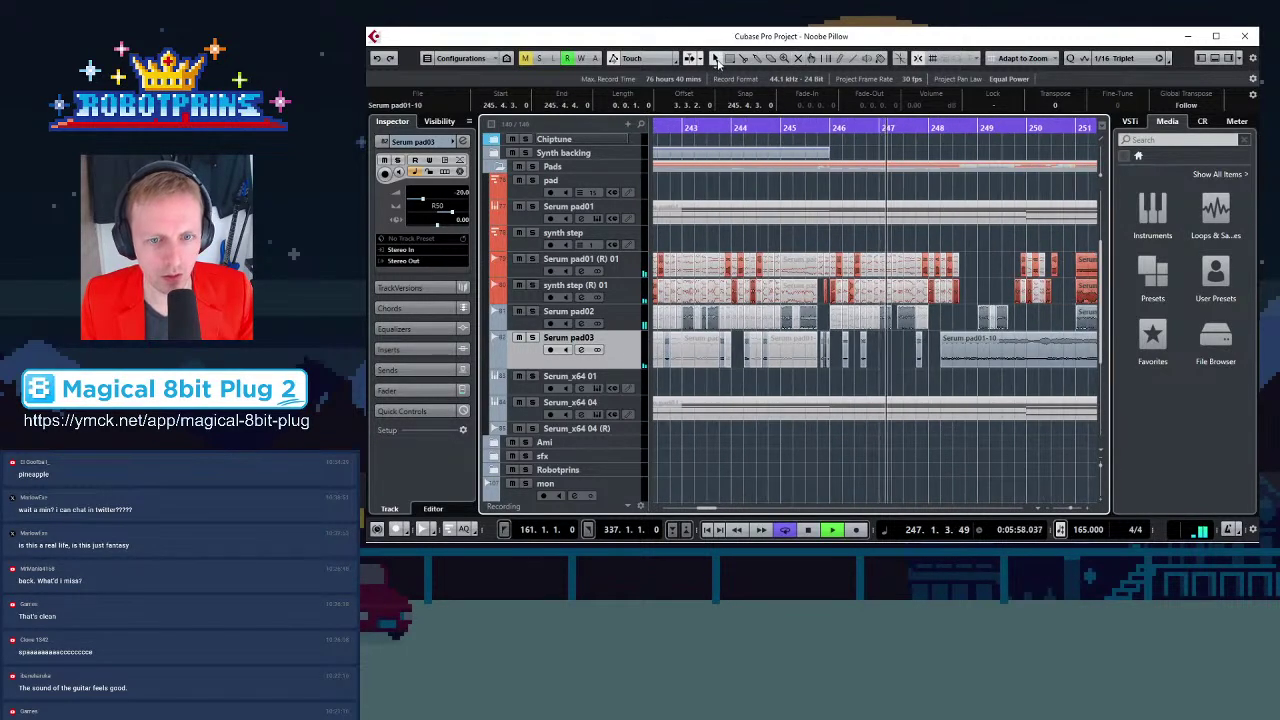
key("g")
key("space")
Split the long Serum pad03 event in bar 248 every two sixteenths, from 248.2.3 to 248.4.1
key("h")
key("h")
key("h")
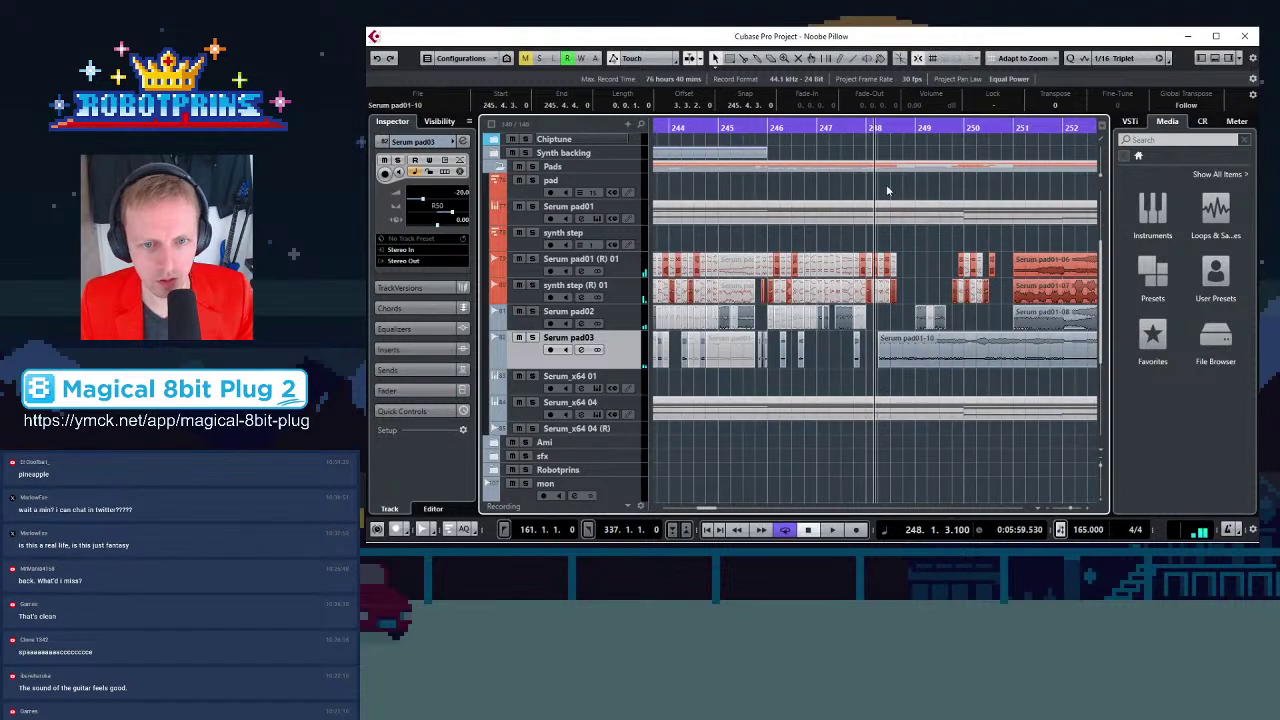
left_click(743, 59)
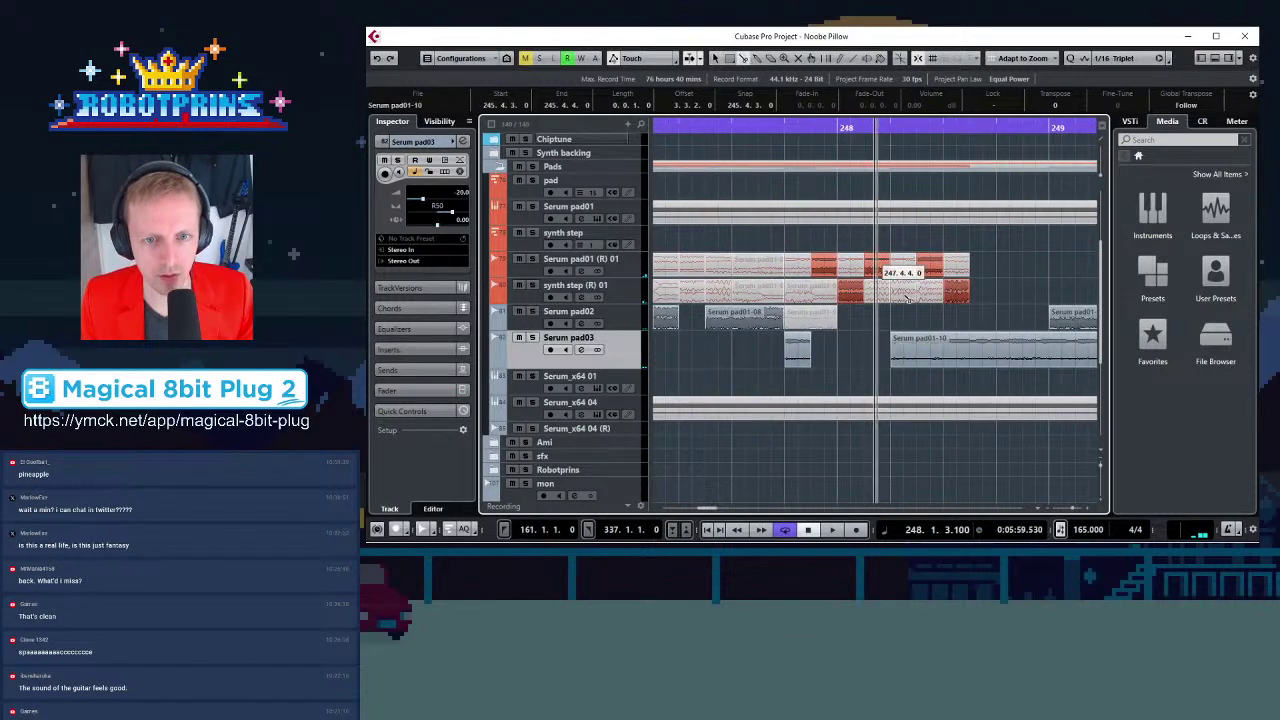
left_click(945, 352)
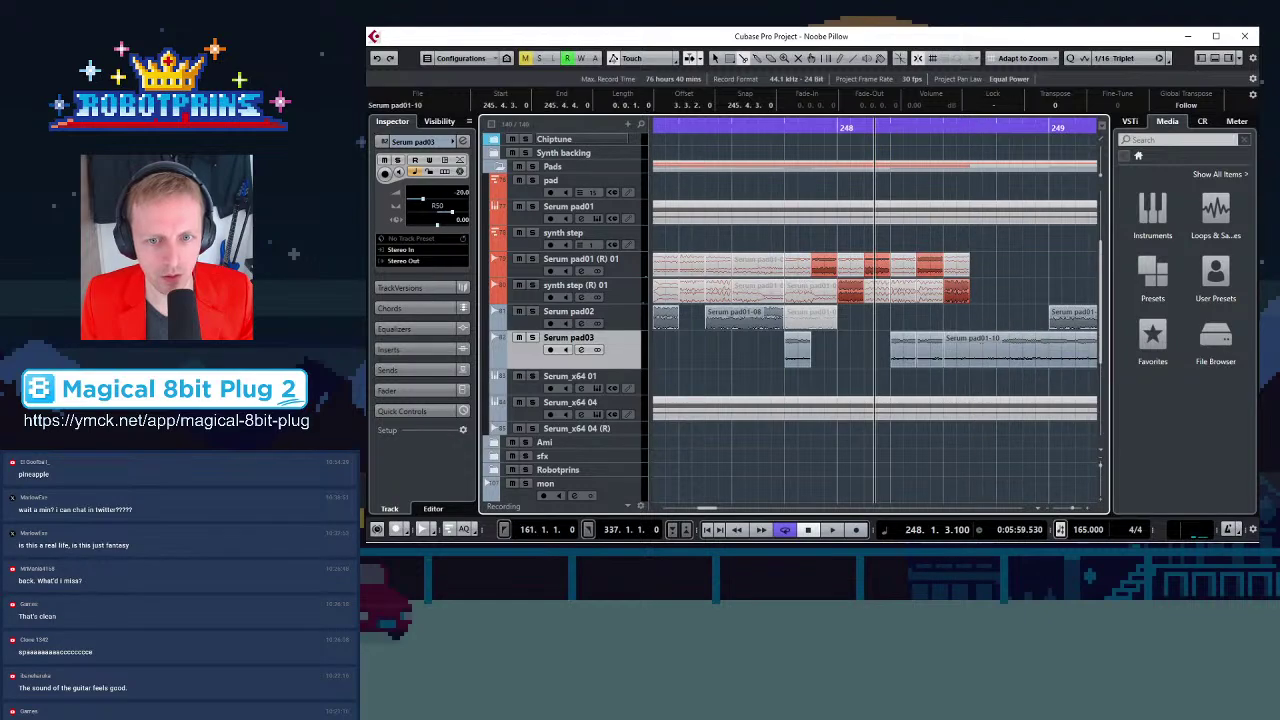
key("g")
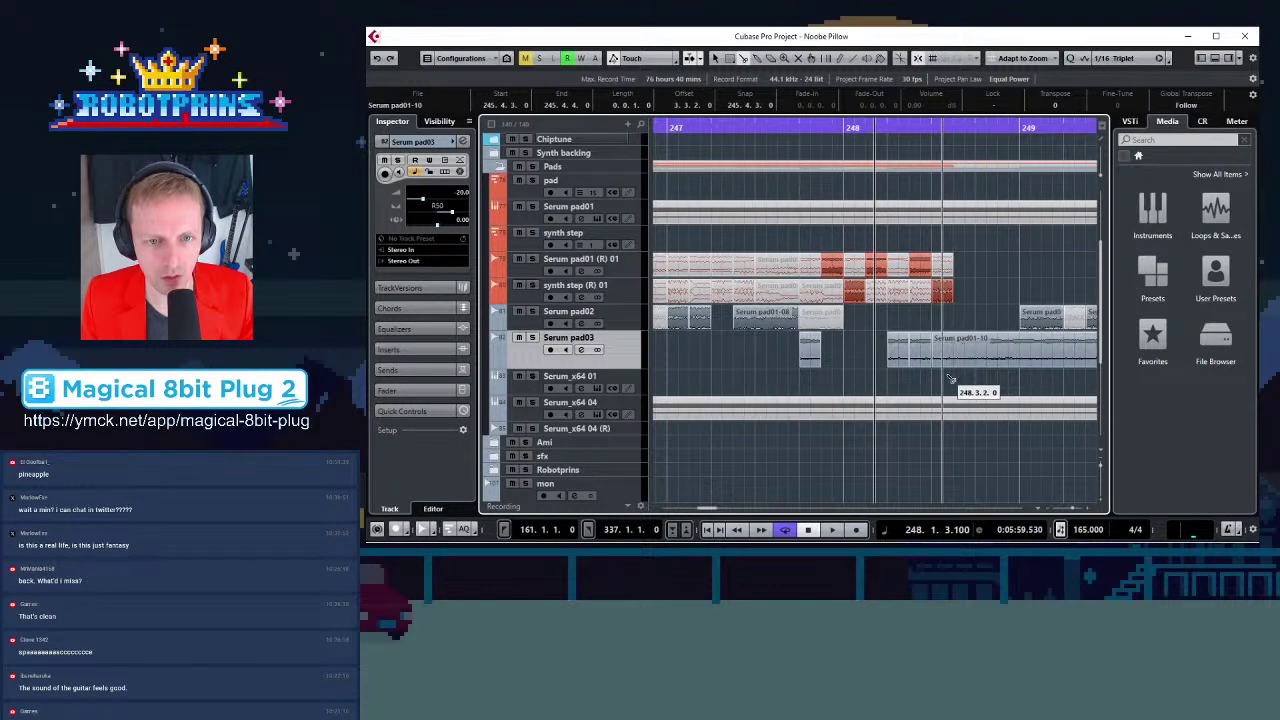
left_click(976, 350)
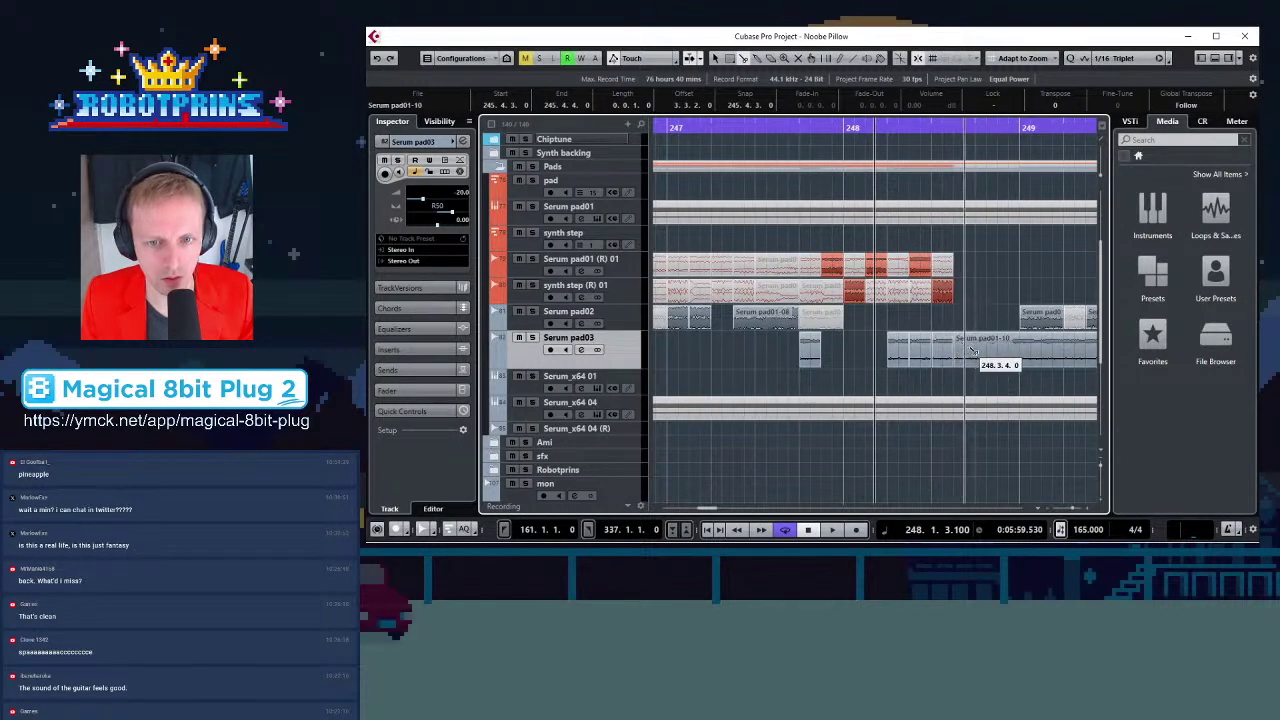
Mute the two adjacent Serum pad03 slices between 248.2.3 and 248.3.3
left_click(797, 58)
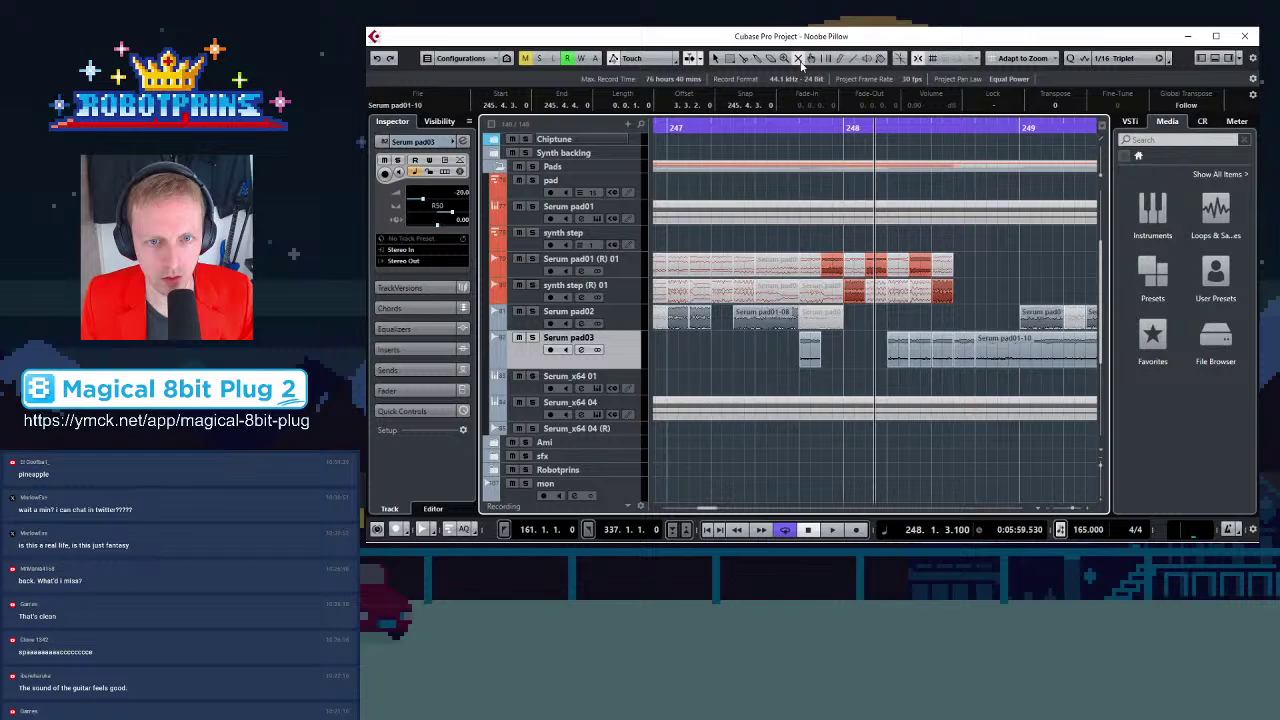
left_click(923, 321)
left_click_drag(921, 320, 950, 362)
key("g")
key("g")
key("g")
key("g")
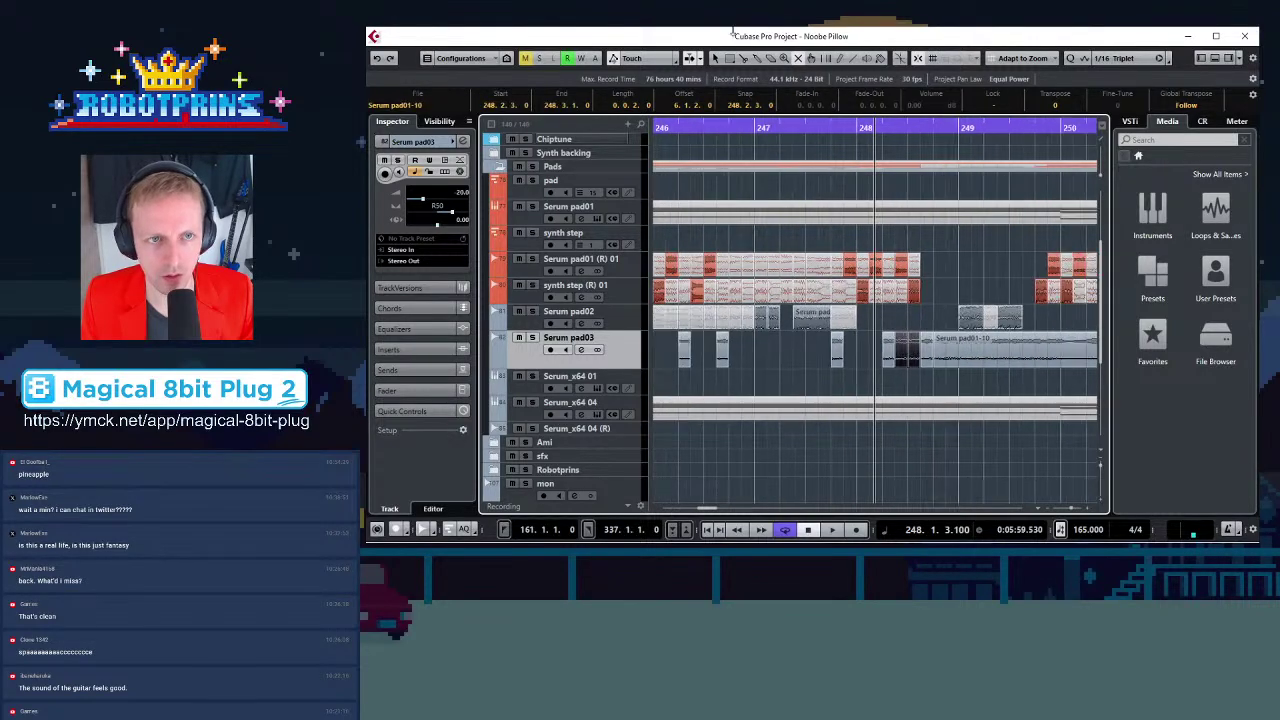
Move the project cursor to bar 249 for editing the long Serum pad03 event
left_click(716, 58)
left_click(945, 127)
key("h")
key("h")
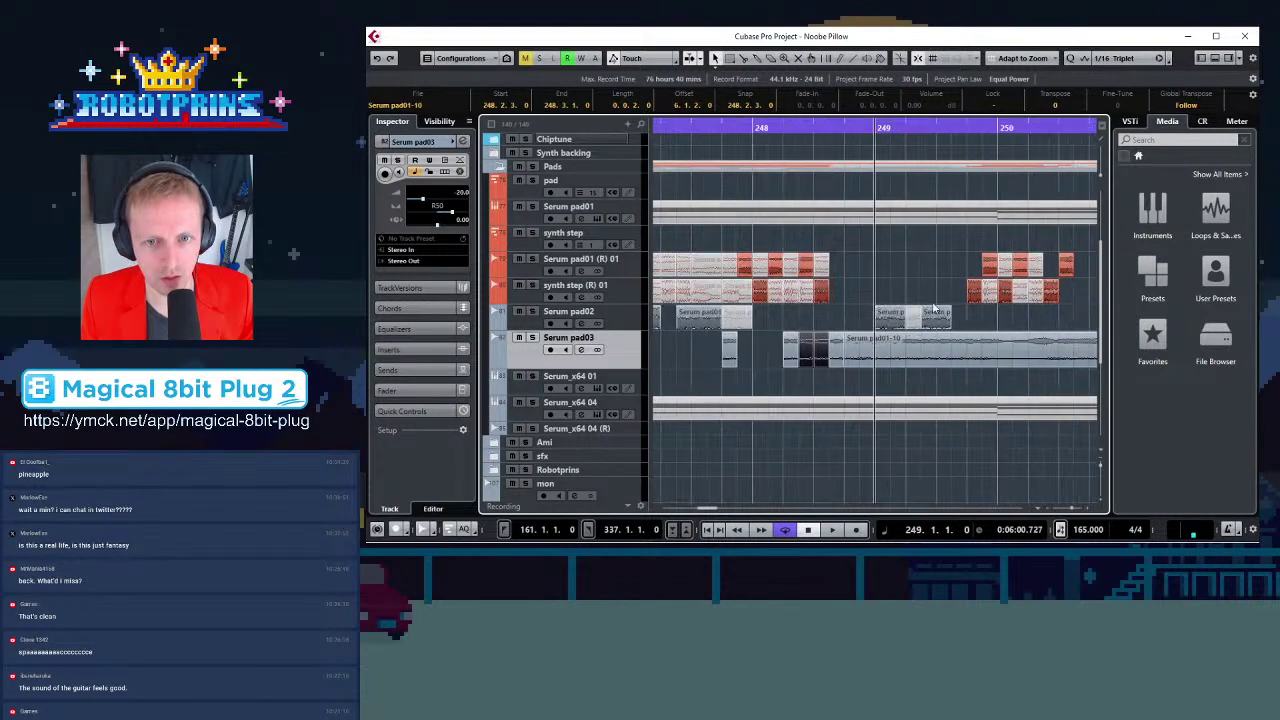
Trim the start of the long Serum pad03 clip to 249.3.3.0 and play back the passage from bar 248
left_click_drag(843, 356, 951, 363)
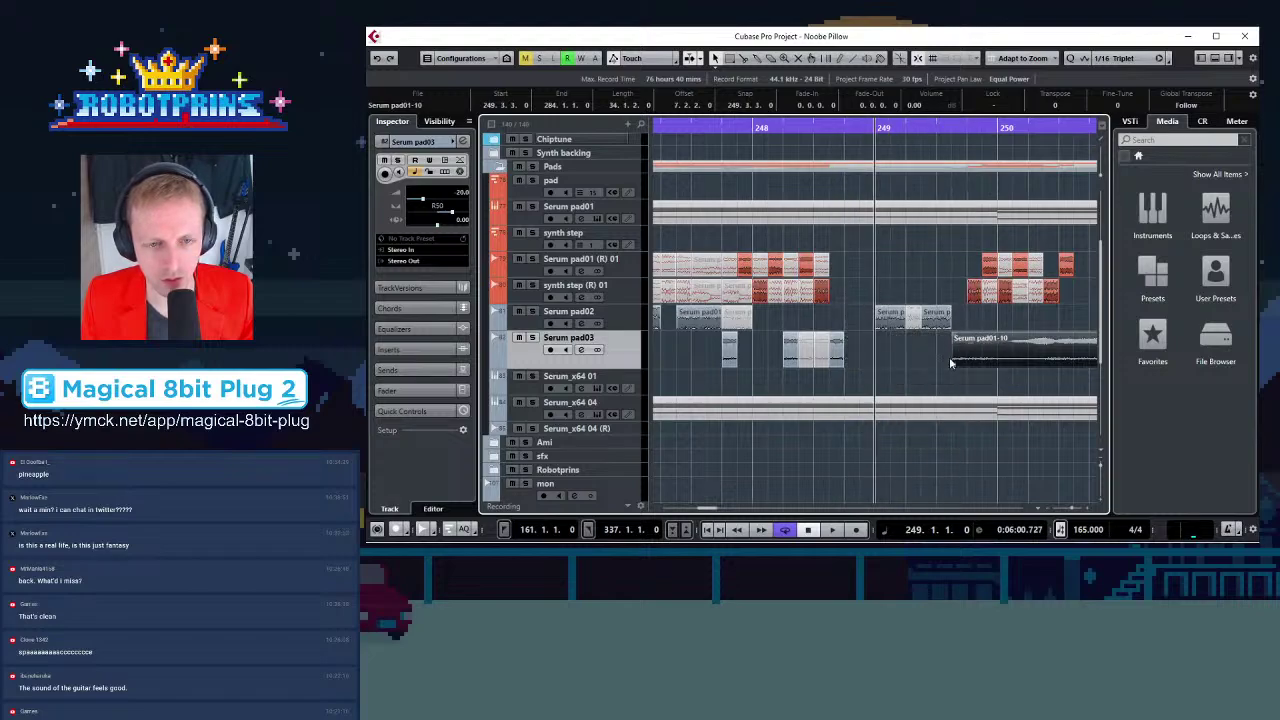
left_click(748, 128)
key("space")
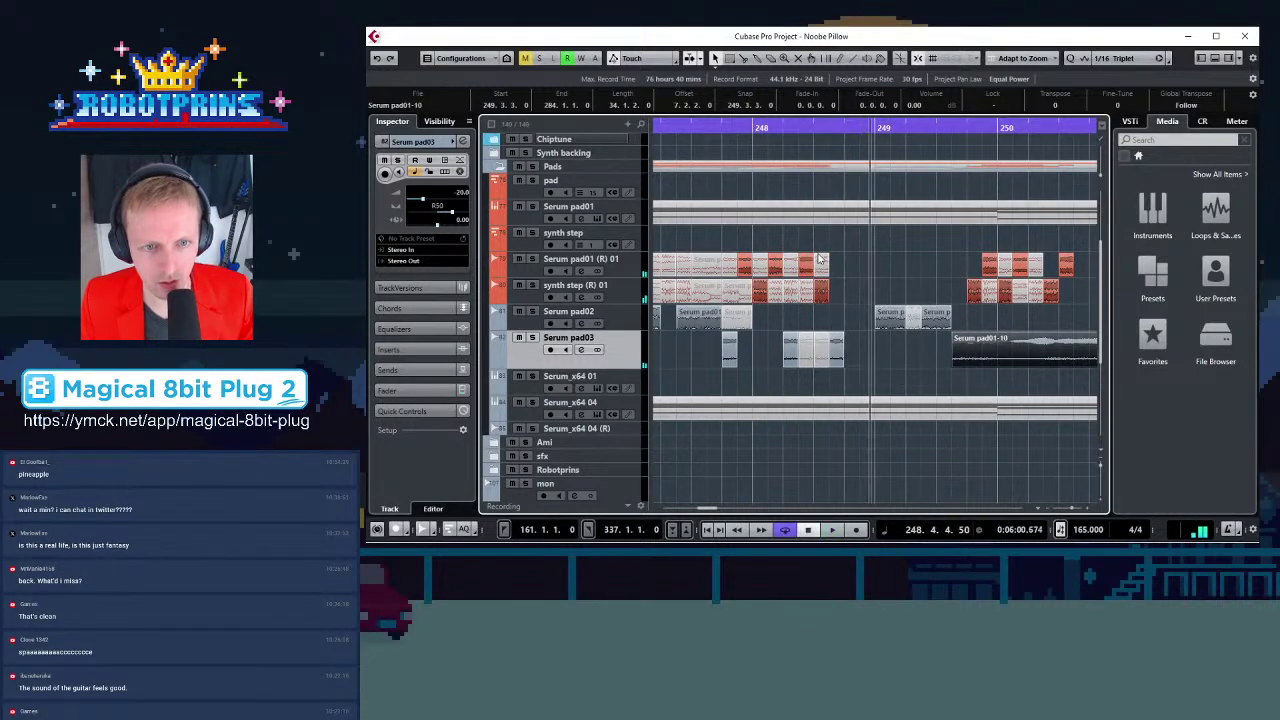
key("space")
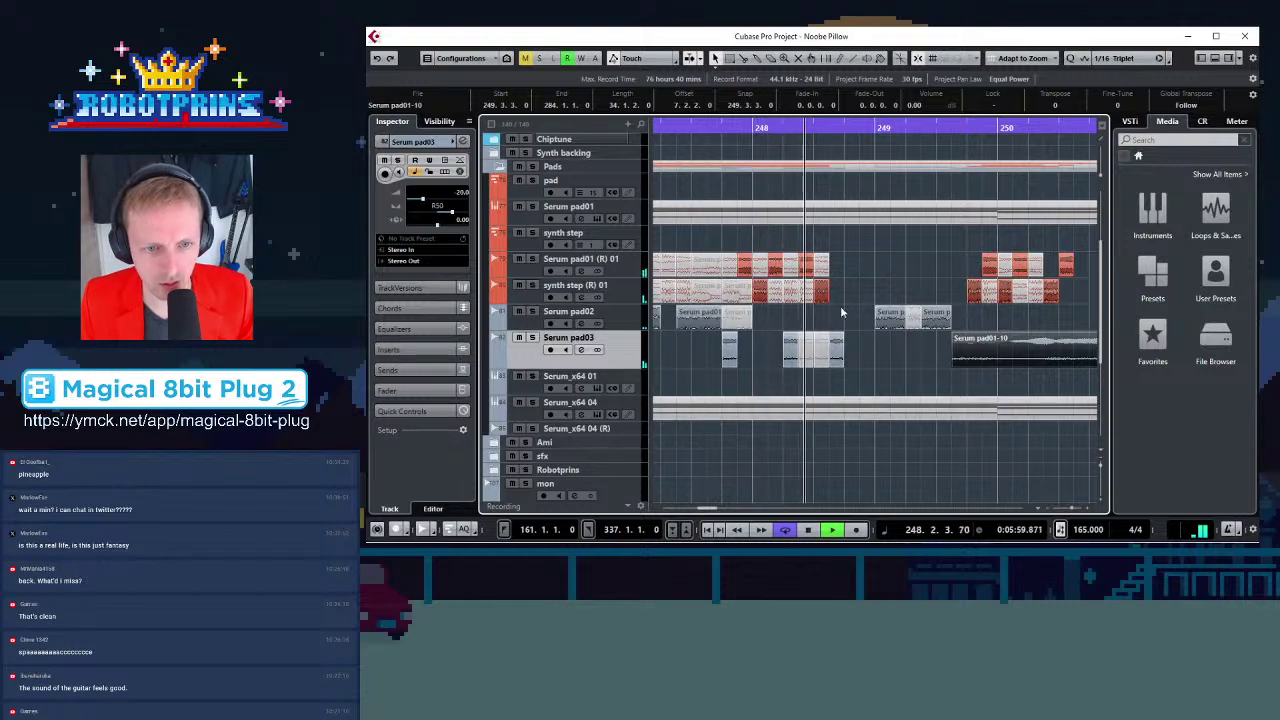
key("space")
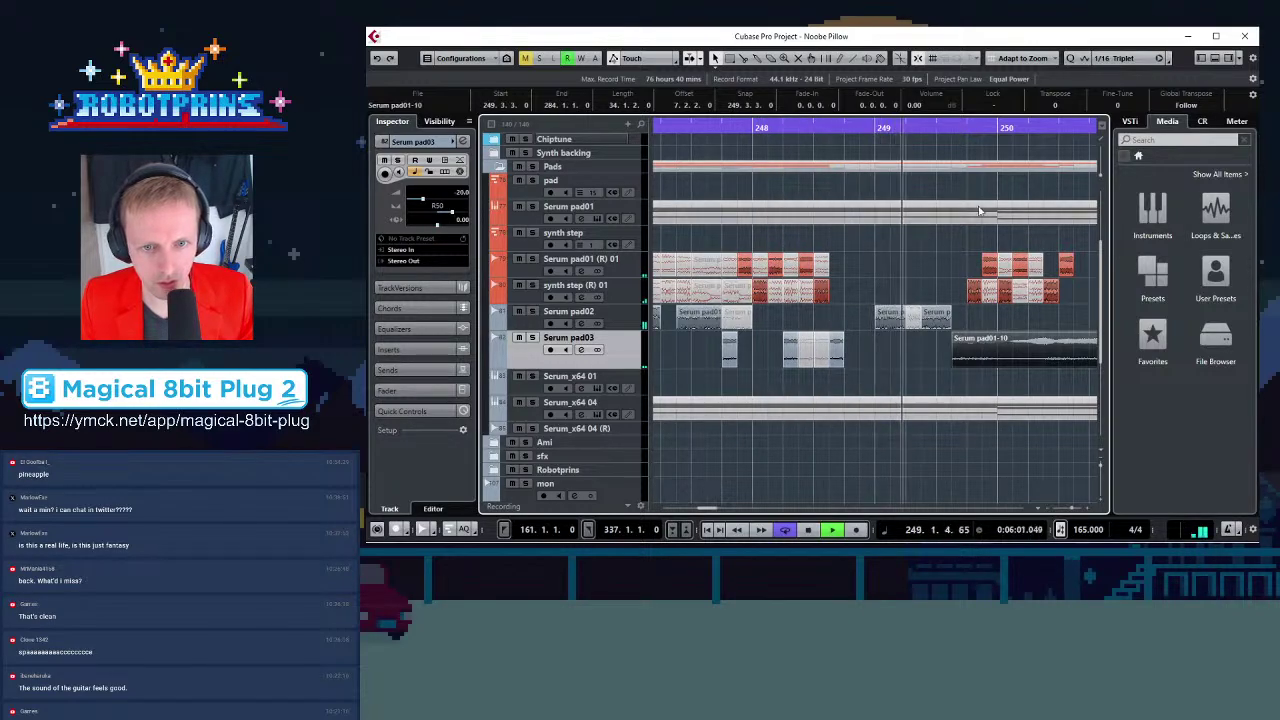
key("space")
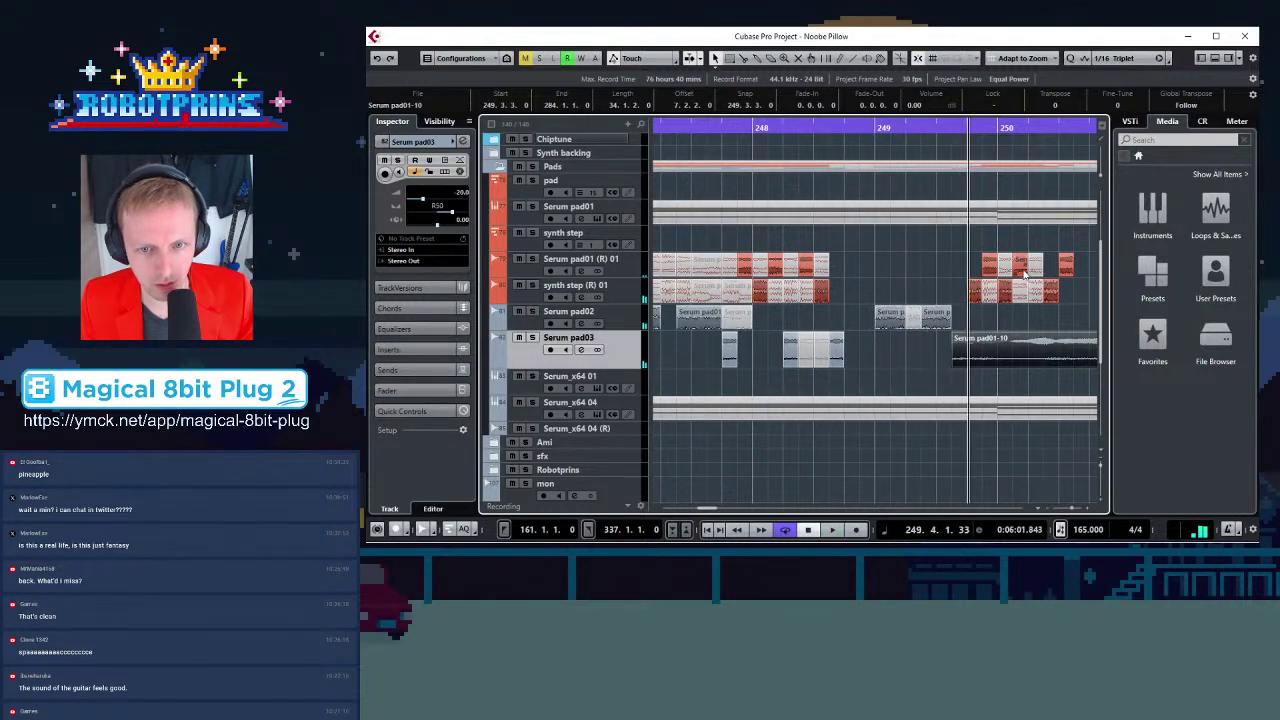
left_click(826, 129)
key("space")
key("space")
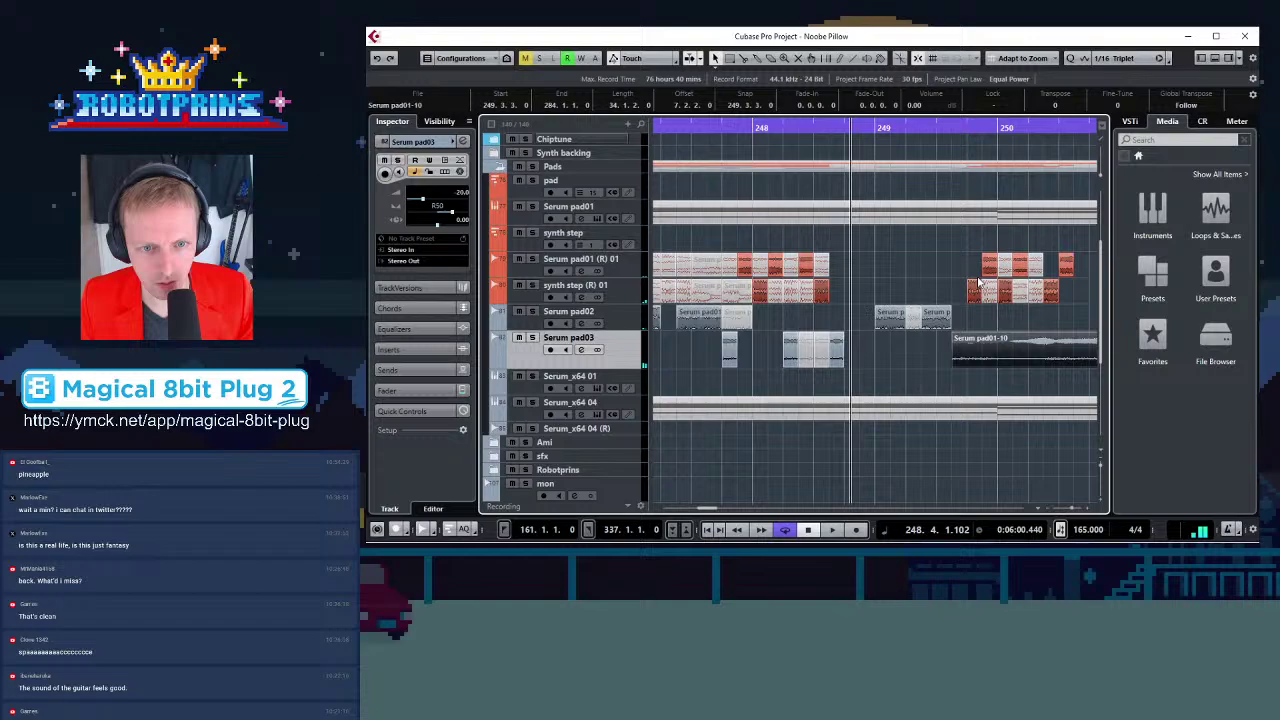
Split the long Serum pad03 clip at 249.4.1.0 and trim the start of the remaining part to 250.2.1.0
left_click(948, 127)
key("space")
key("space")
key("g")
key("h")
key("h")
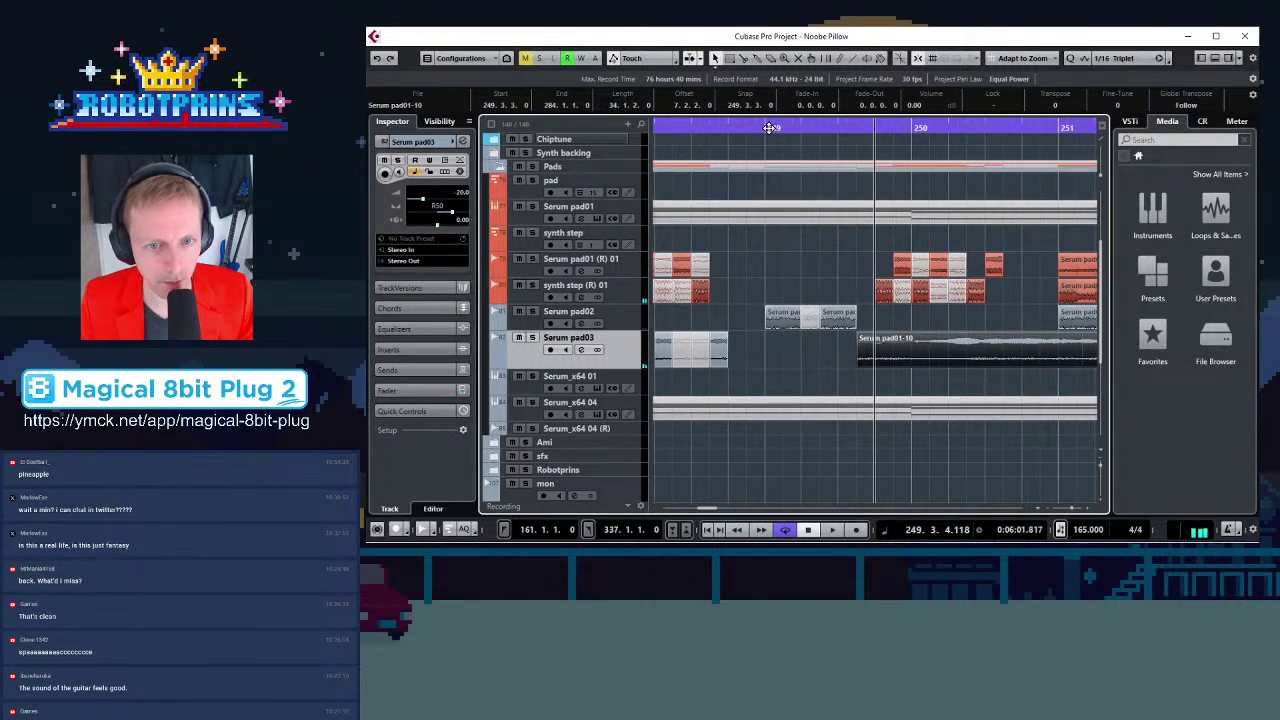
key("alt+x")
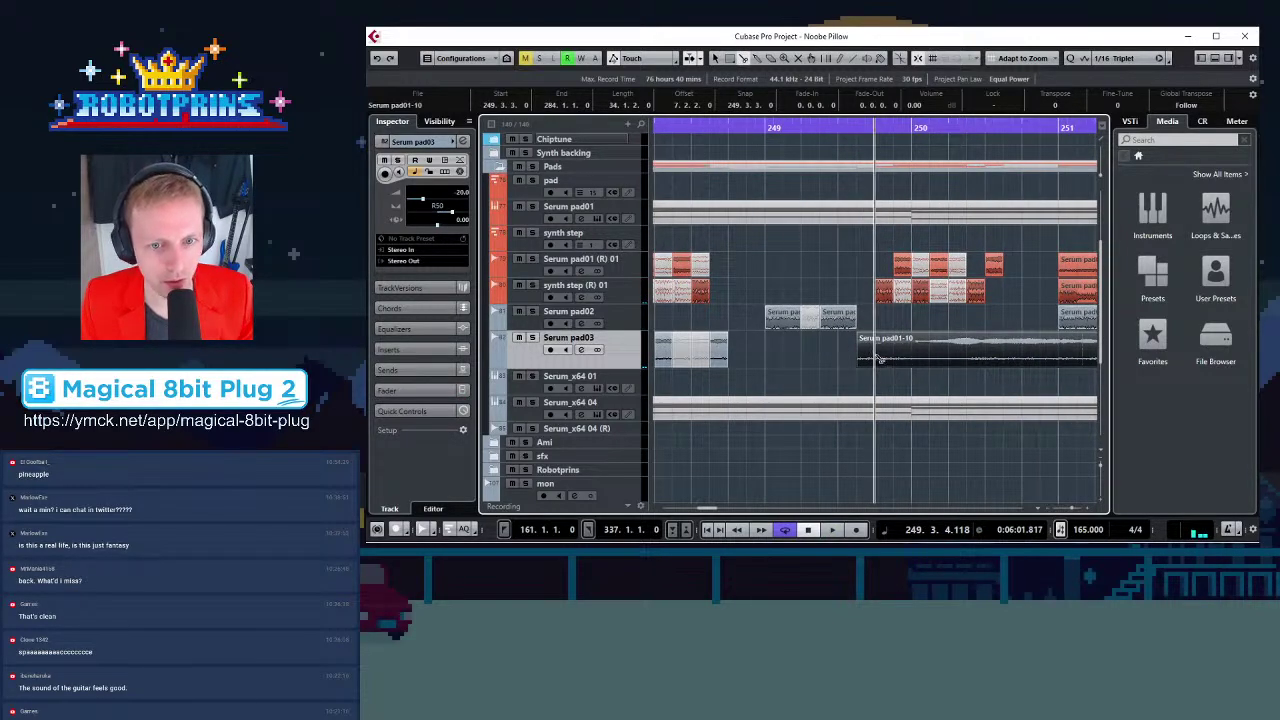
key("g")
key("g")
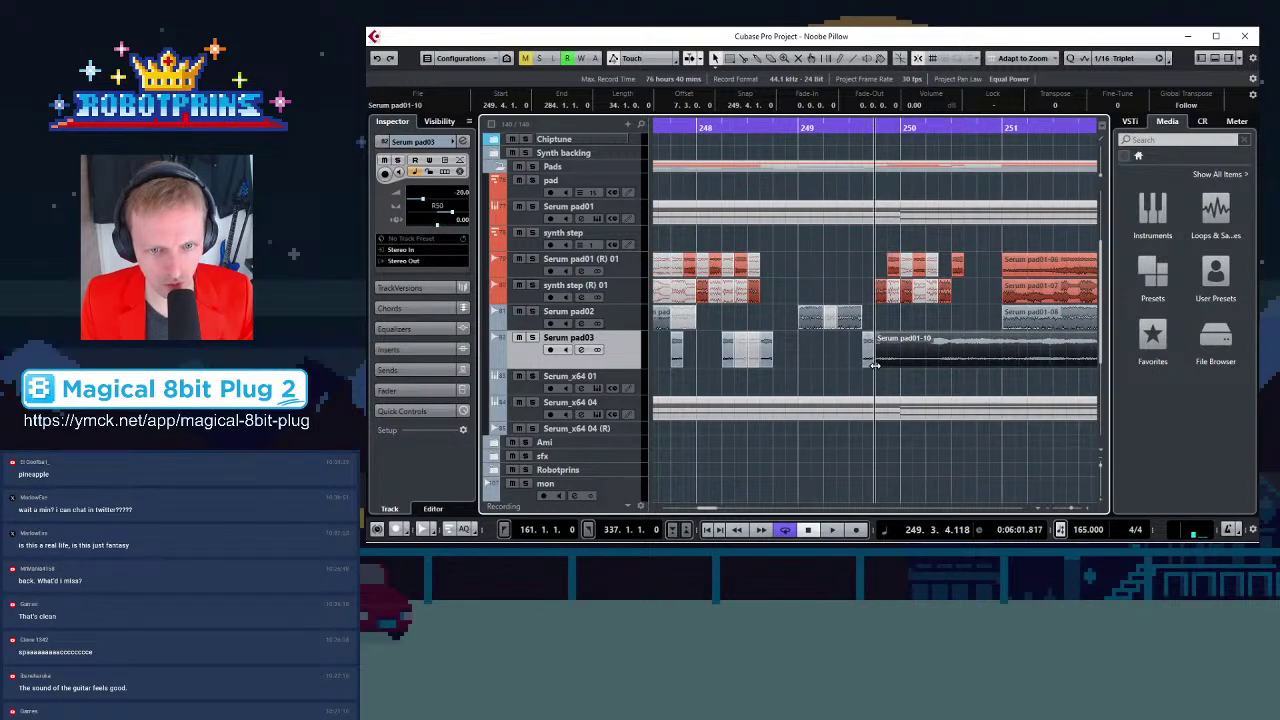
left_click_drag(876, 366, 927, 366)
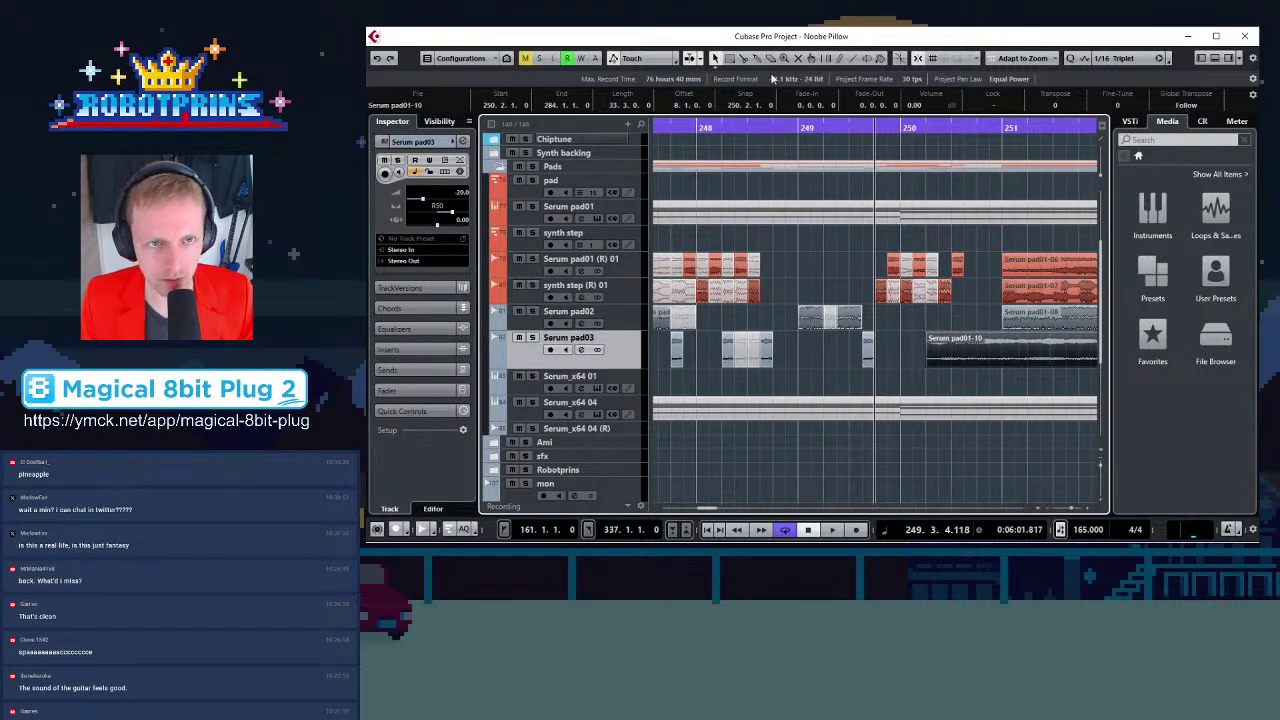
Split the long Serum pad03 clip at 250.2.2.60, 250.3.3.0 and 250.4.1.0
left_click(949, 124)
key("h")
key("h")
key("h")
key("h")
key("h")
key("h")
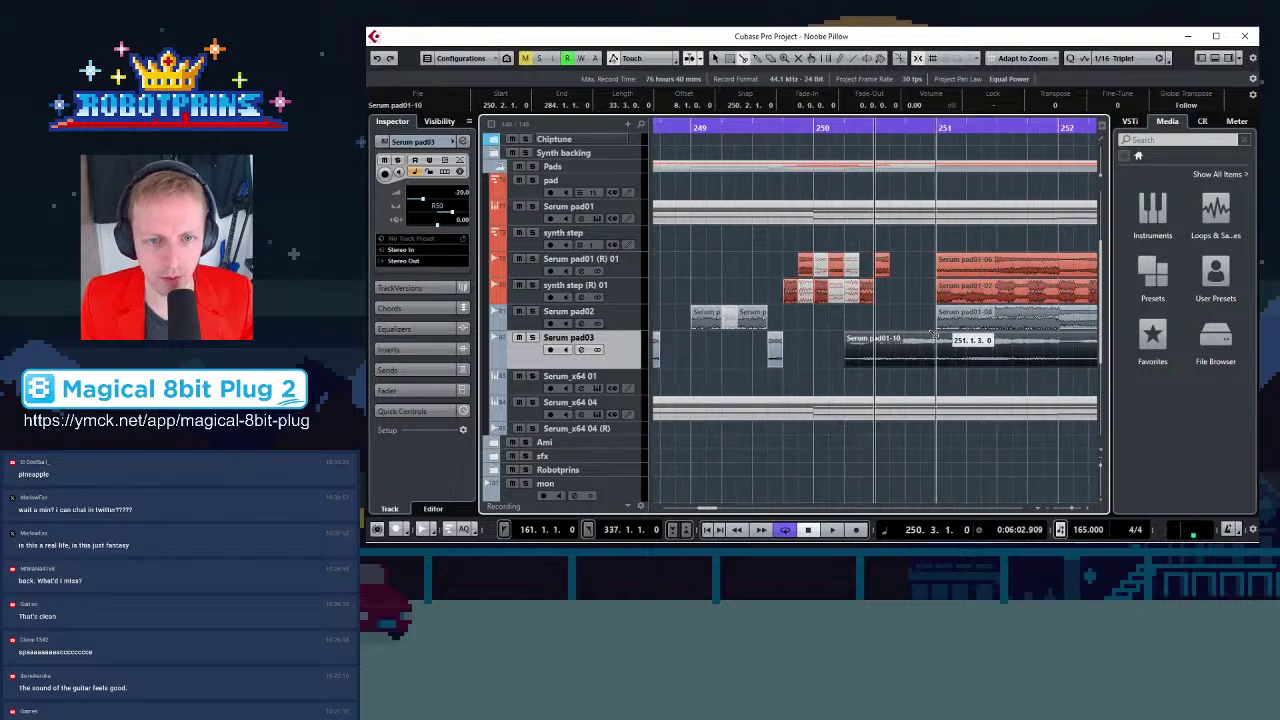
left_click_drag(819, 357, 819, 357)
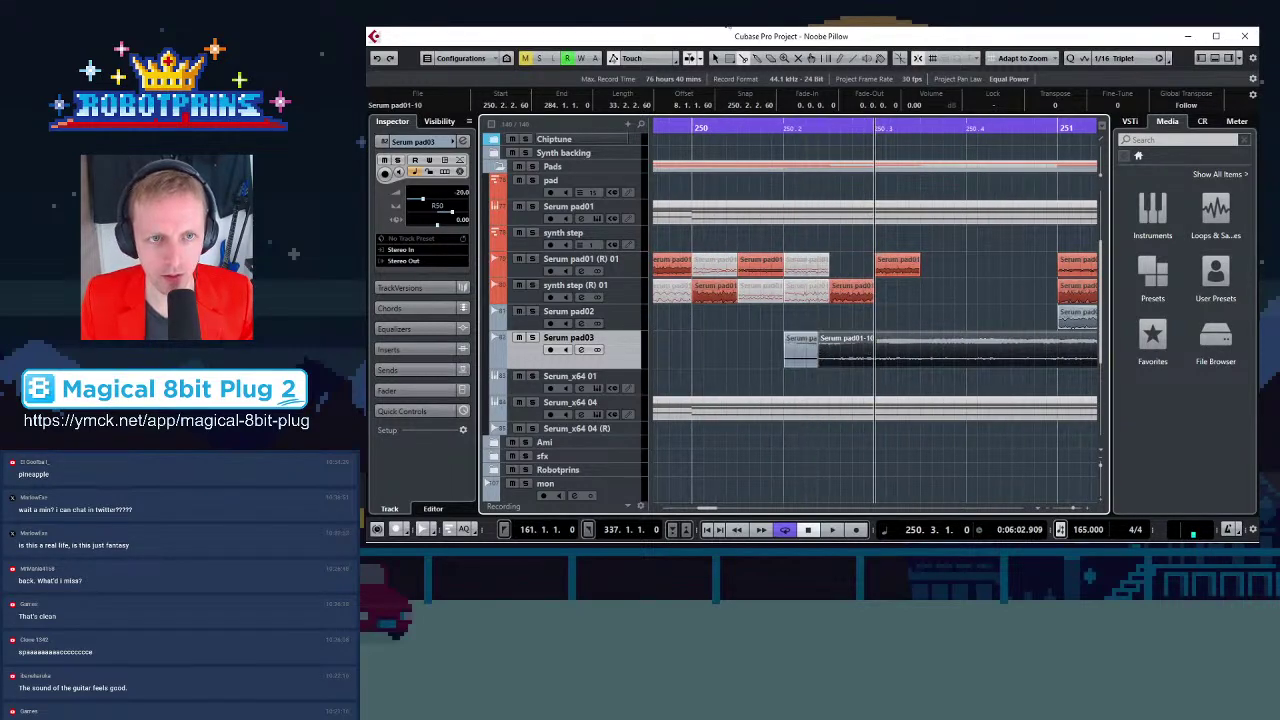
left_click(741, 60)
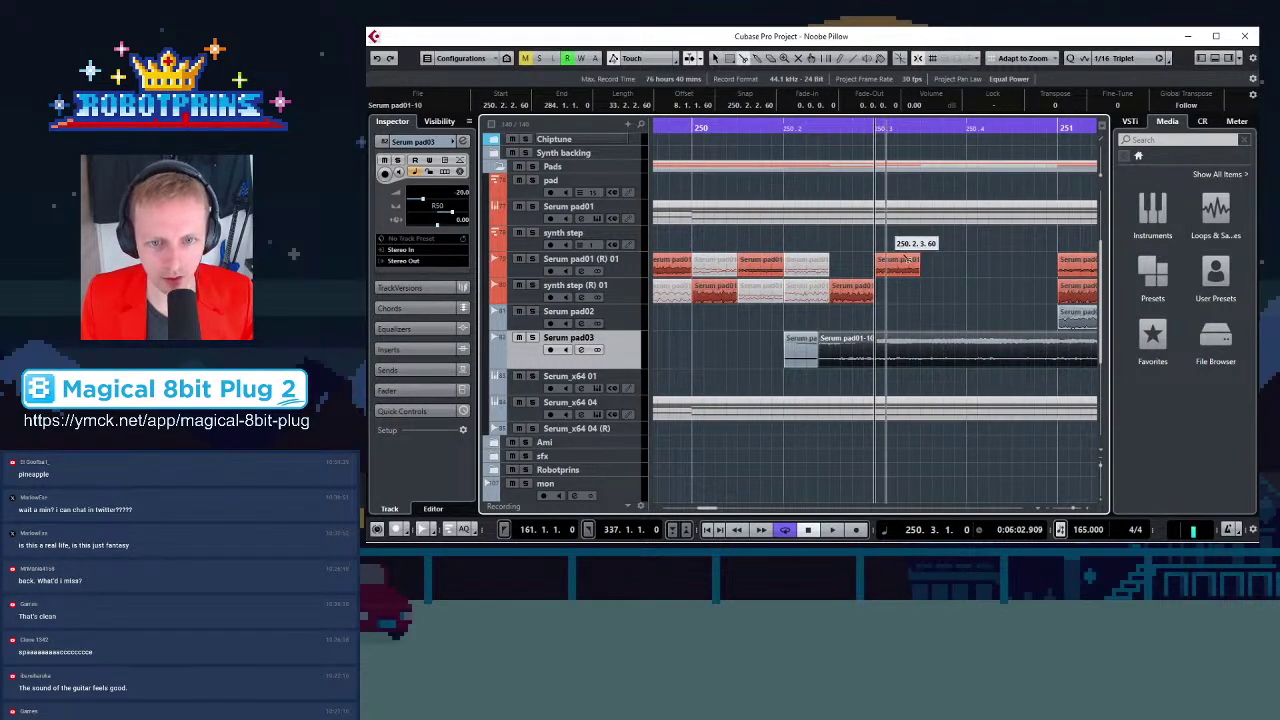
left_click(919, 350)
left_click(979, 357)
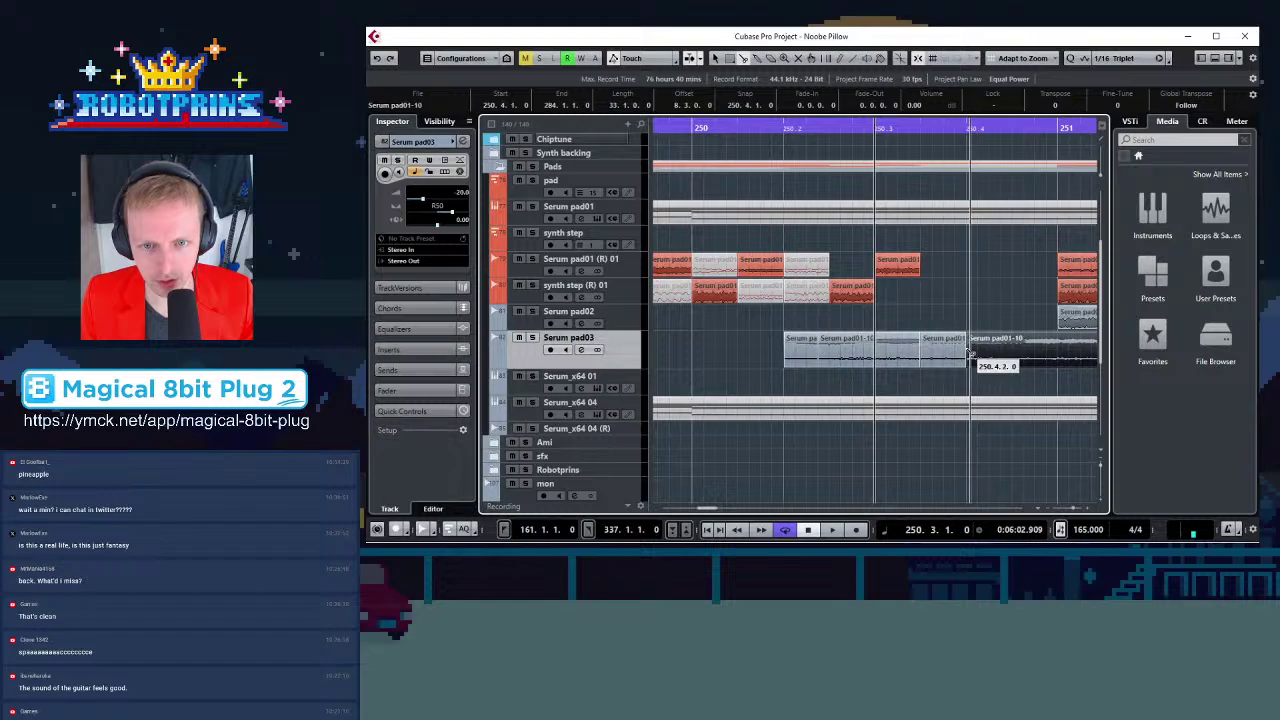
Mute the Serum pad03 slice that ends at 250.3.3.0 and move its start to 250.2.3.0
key("g")
left_click(797, 58)
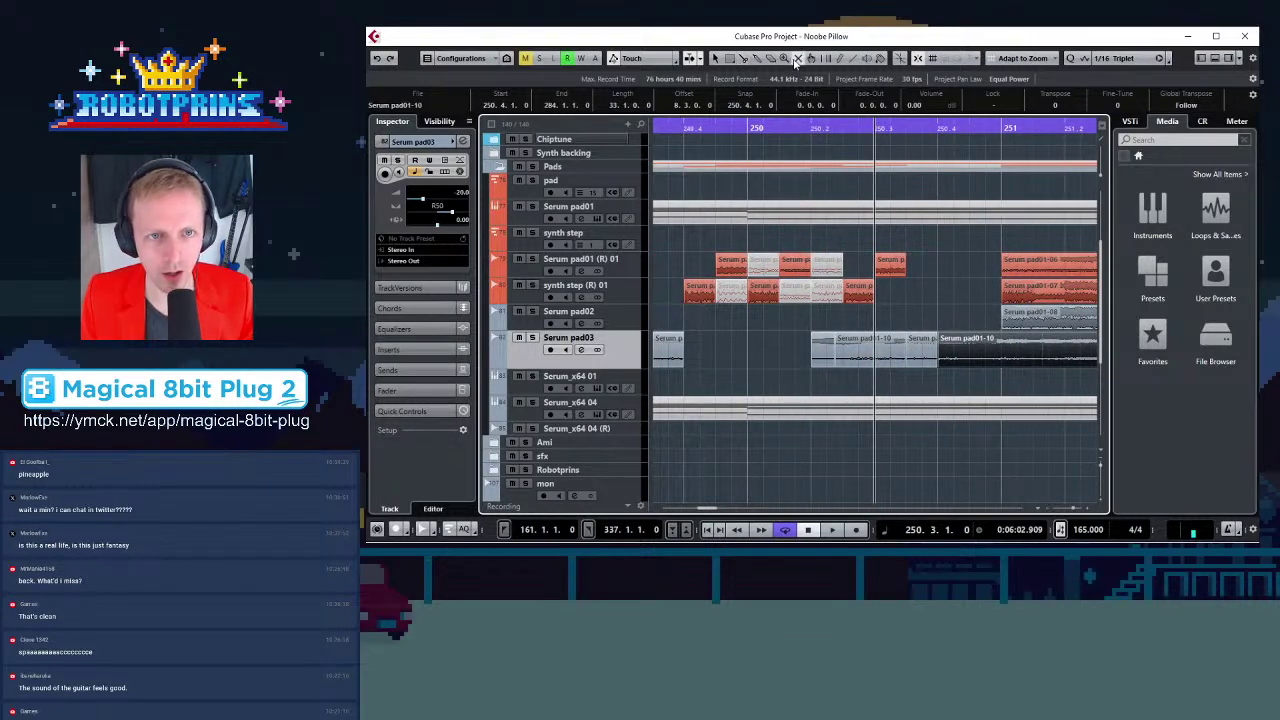
left_click(886, 353)
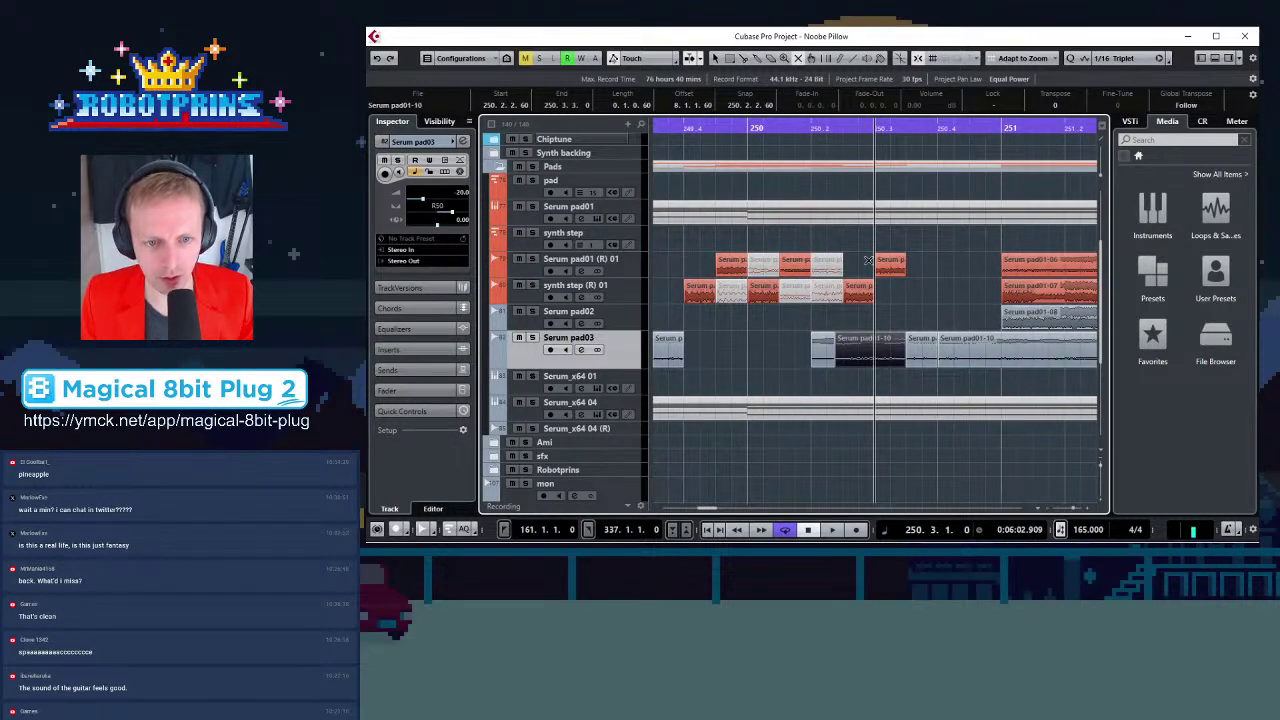
left_click(716, 58)
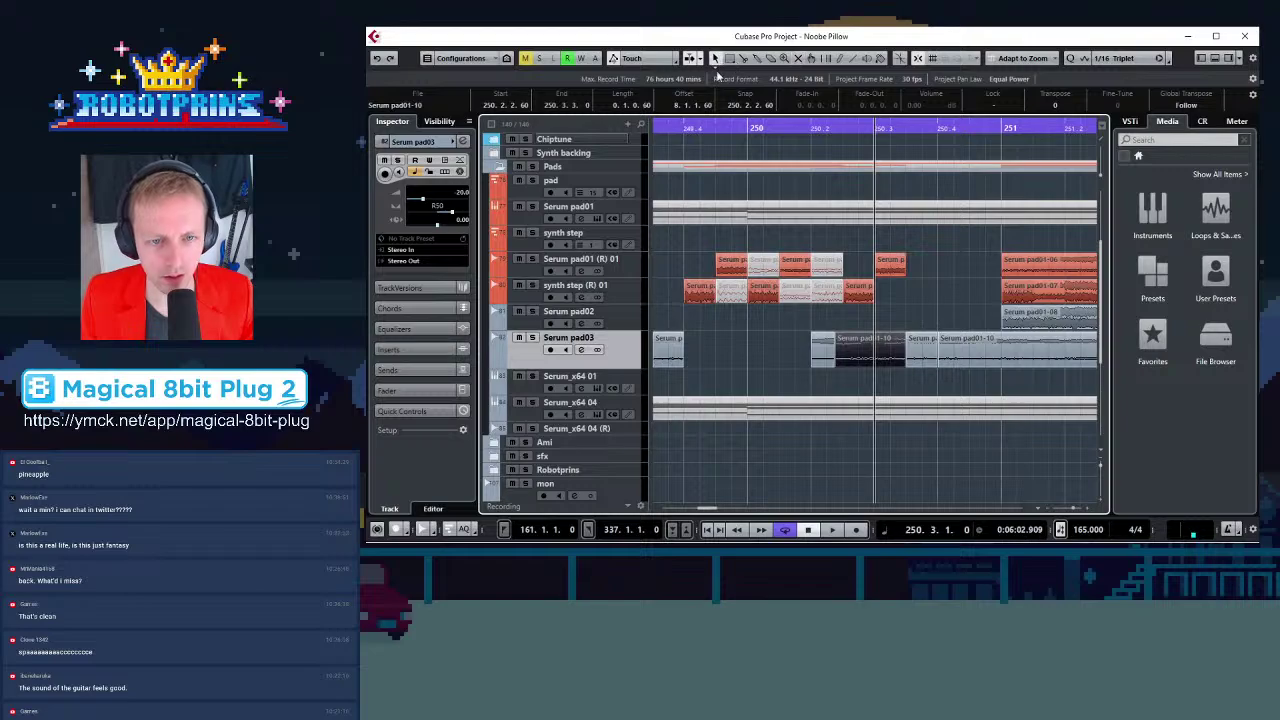
left_click_drag(835, 355, 844, 351)
key("g")
key("g")
key("g")
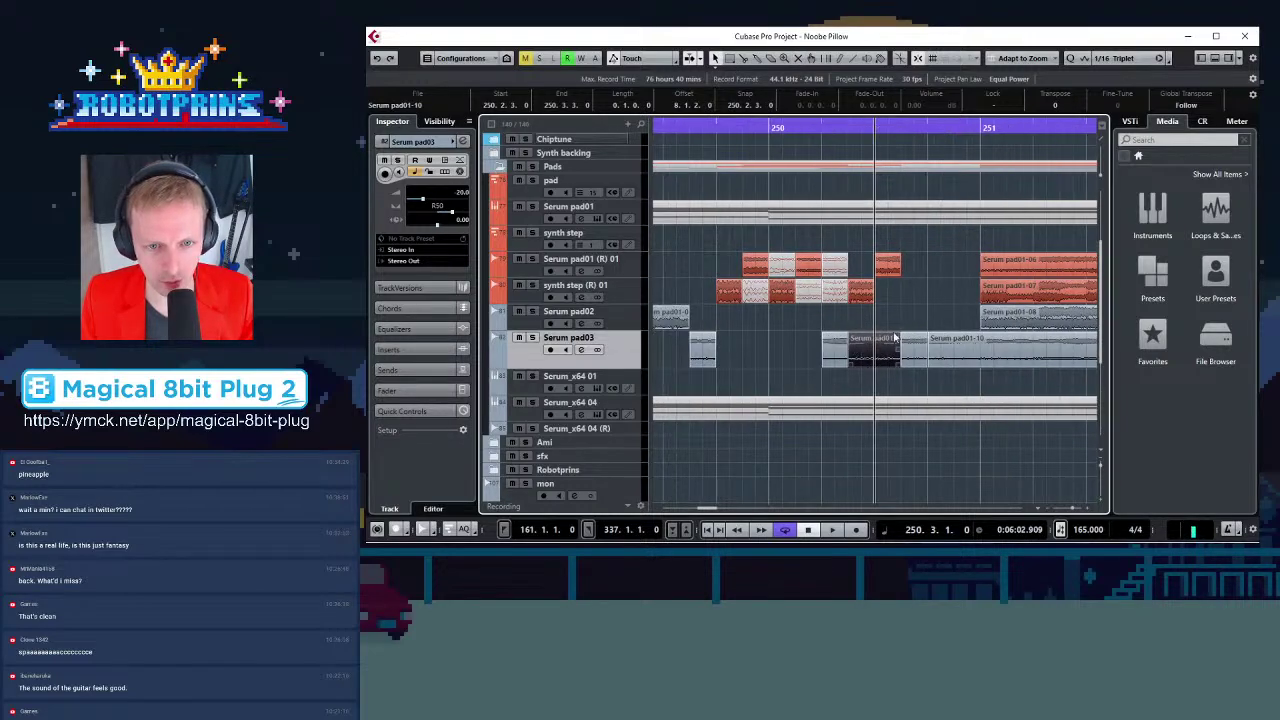
Trim the start of the remaining long Serum pad03 clip to 251.1.1.0, aligning it with the clips on the tracks above
left_click(888, 238)
key("g")
key("g")
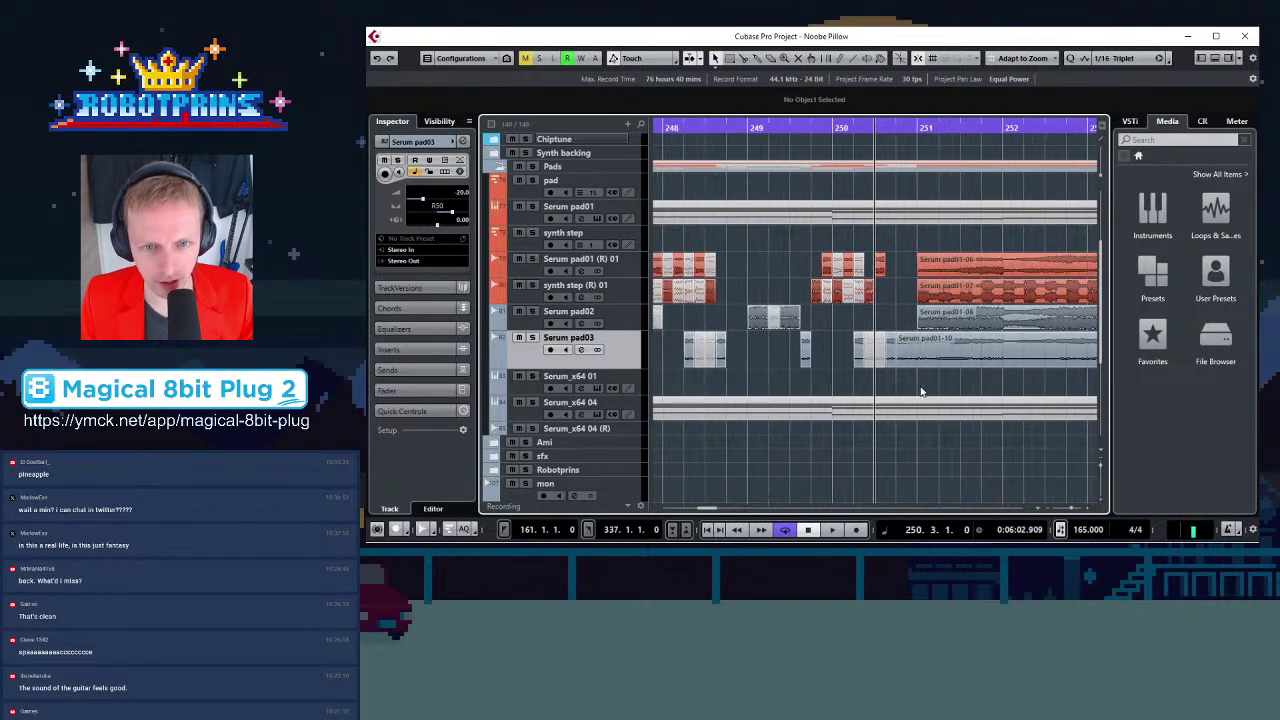
left_click_drag(896, 364, 919, 366)
key("g")
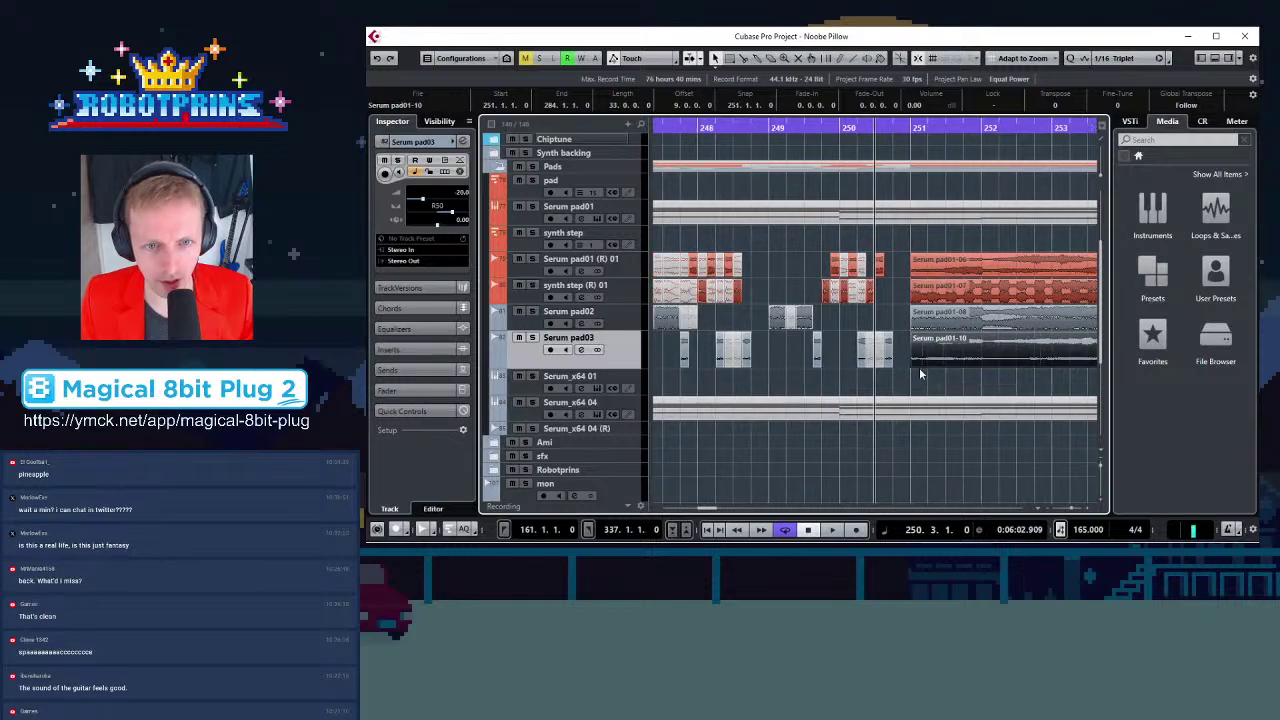
left_click(914, 243)
Examine the pattern of active and muted slices on the pad and synth step tracks around bar 250
key("h")
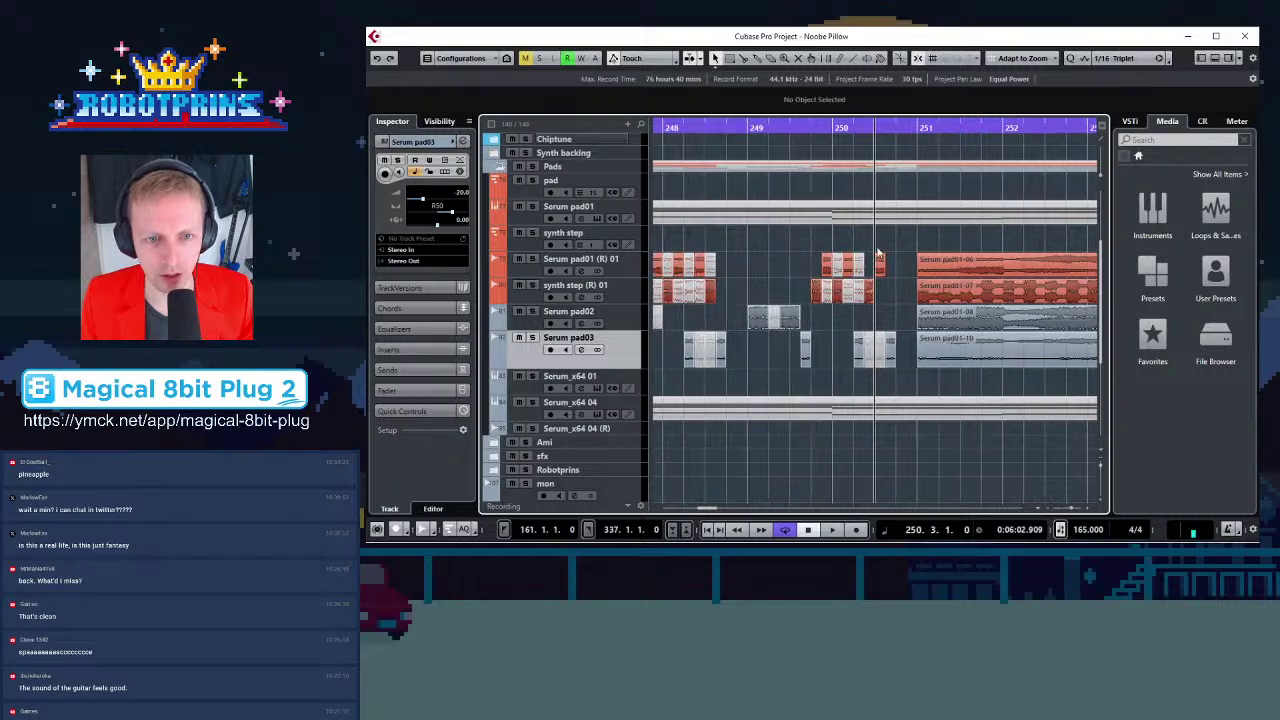
key("h")
key("h")
left_click(767, 127)
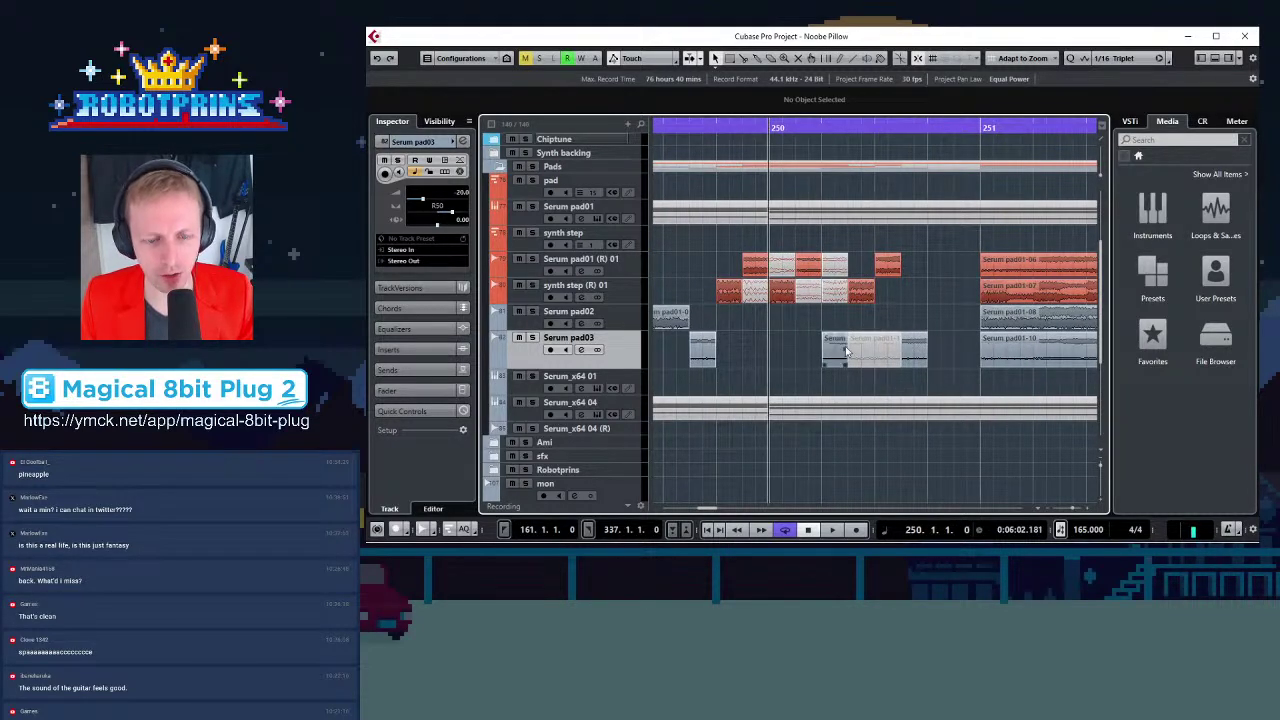
key("g")
key("g")
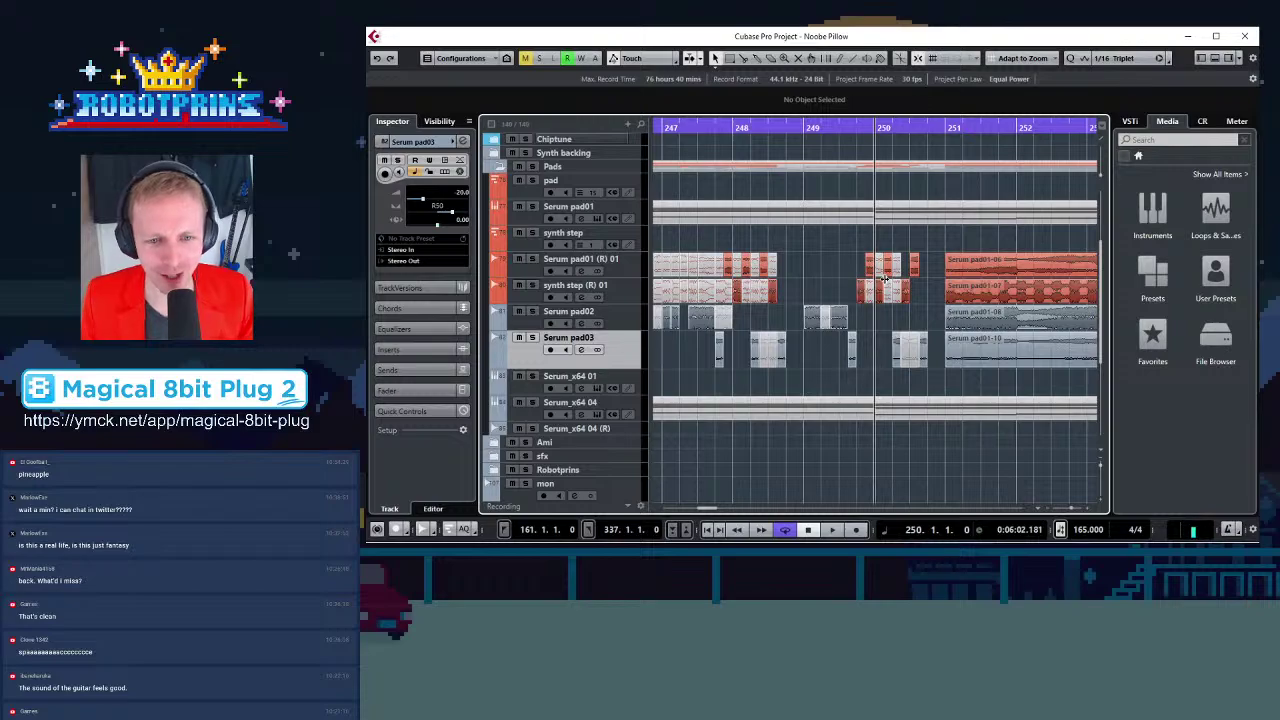
key("g")
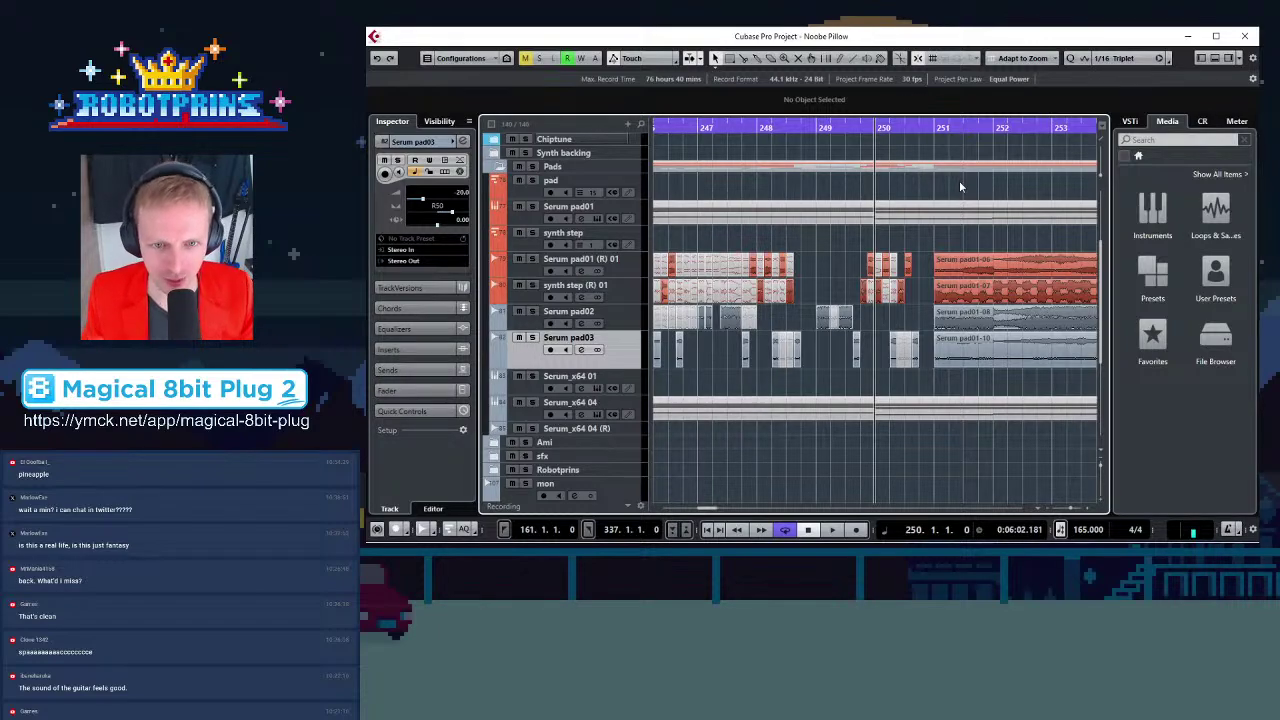
key("h")
key("h")
key("h")
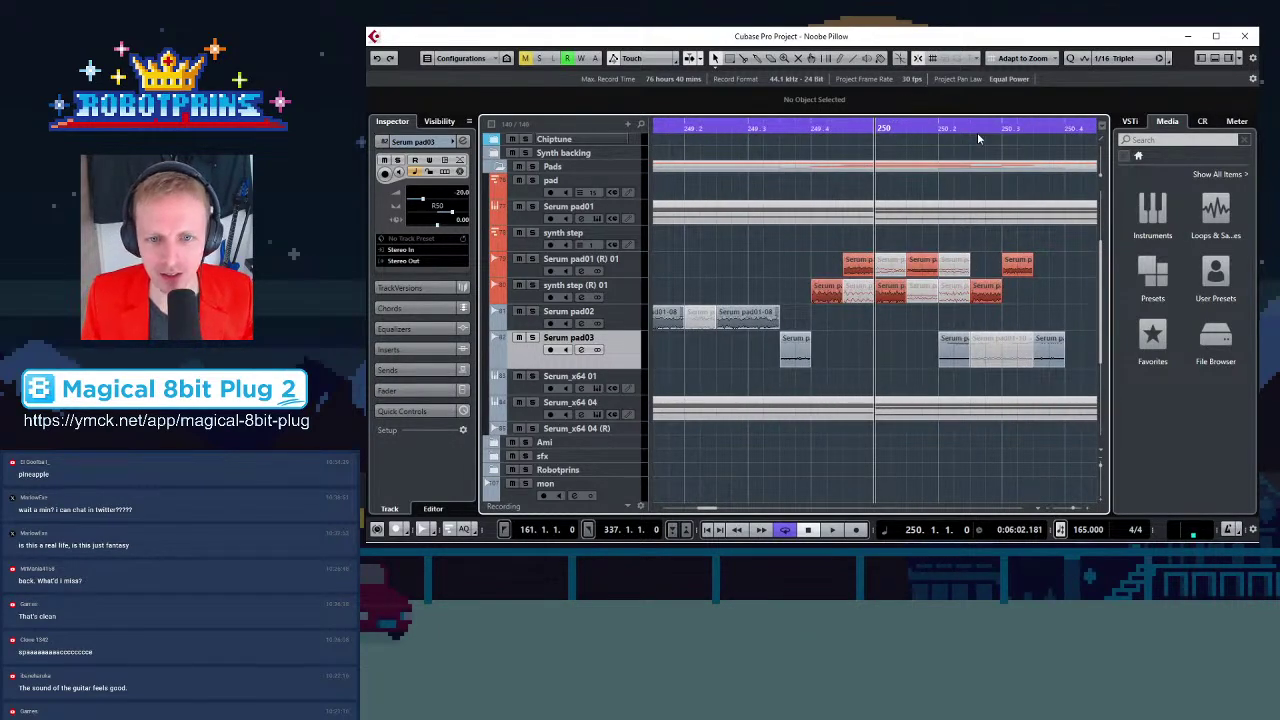
key("g")
key("g")
key("g")
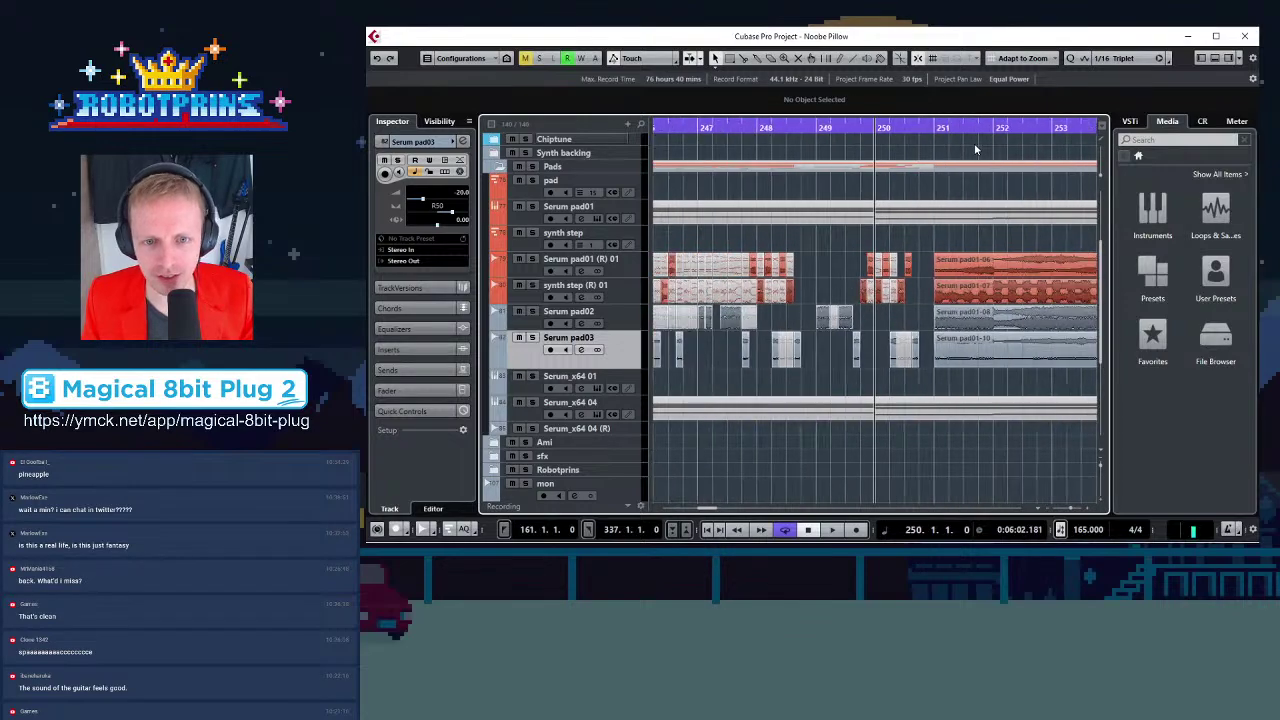
Split the long clips on Serum pad01 (R) 01, synth step (R) 01, Serum pad02 and Serum pad03 at 252.1.1.0
left_click(985, 126)
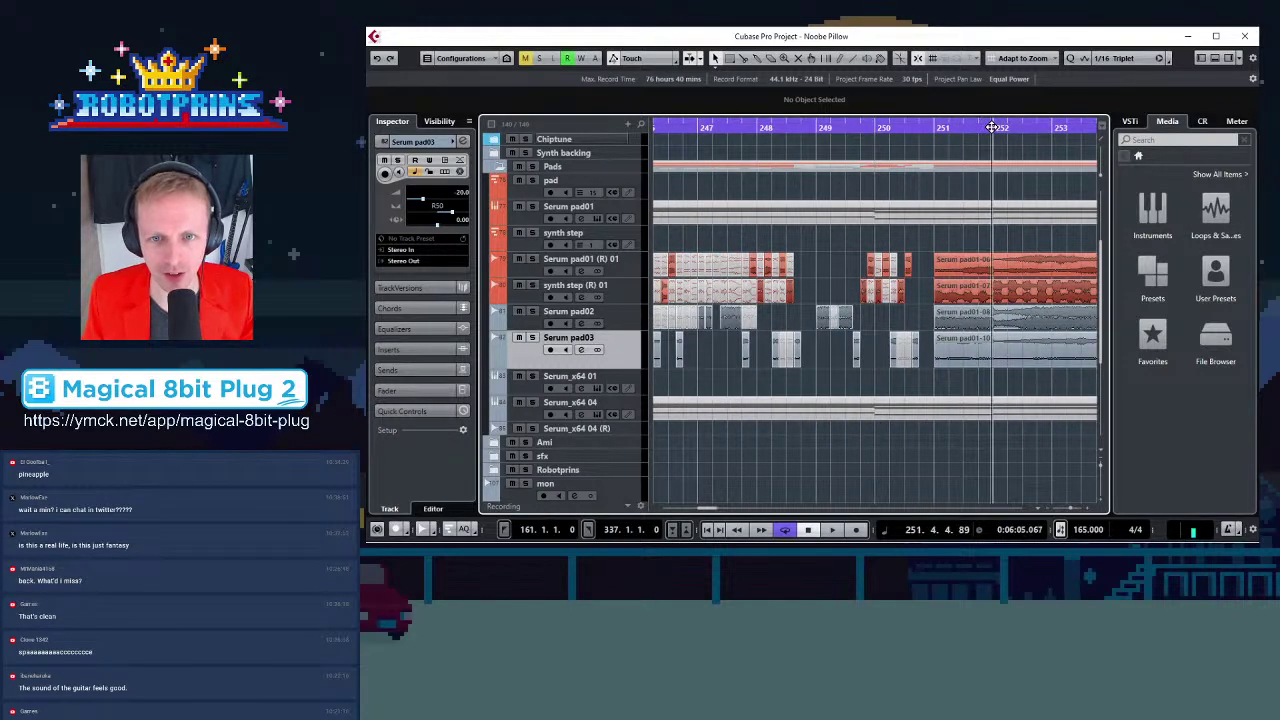
key("h")
key("h")
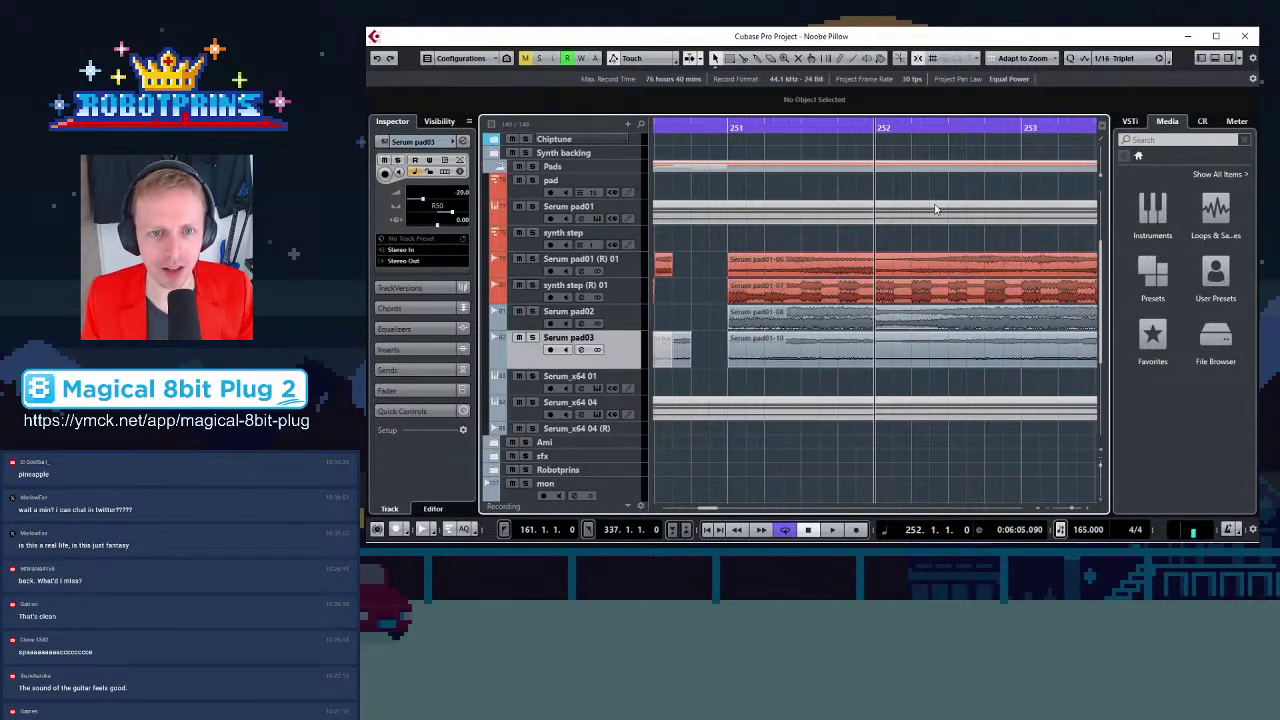
left_click(742, 58)
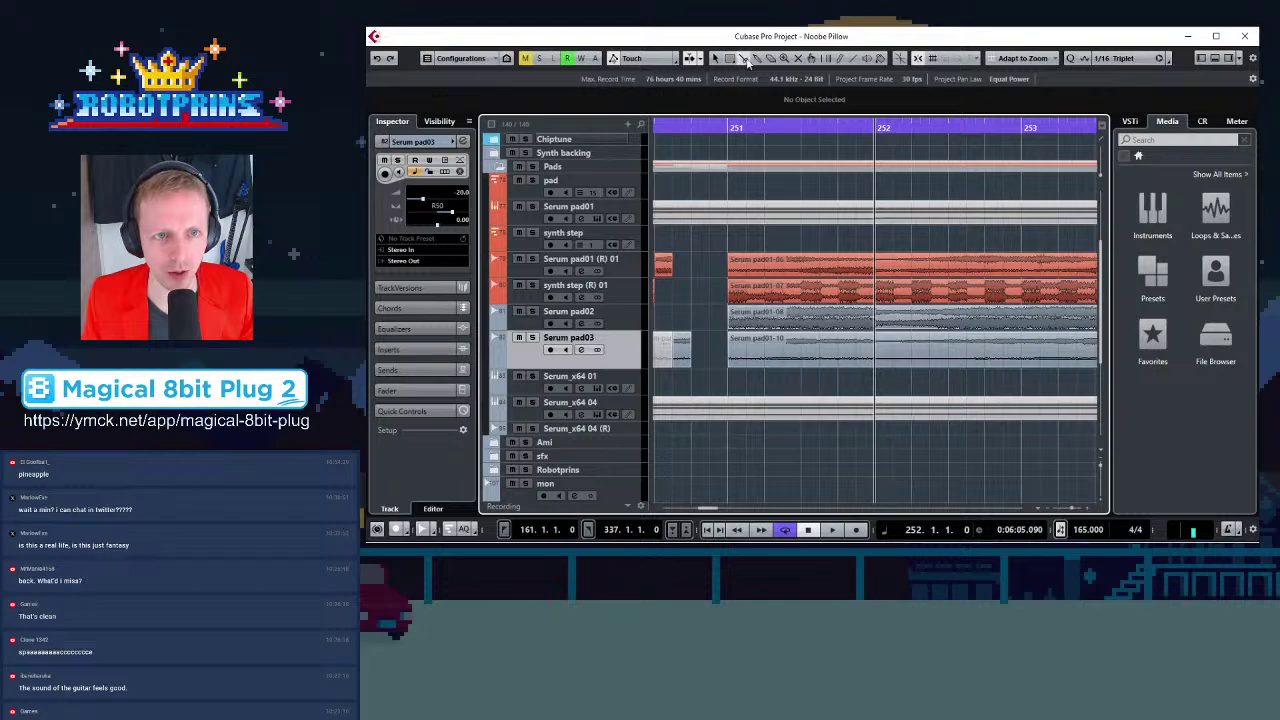
left_click(879, 270)
left_click(879, 290)
left_click(879, 316)
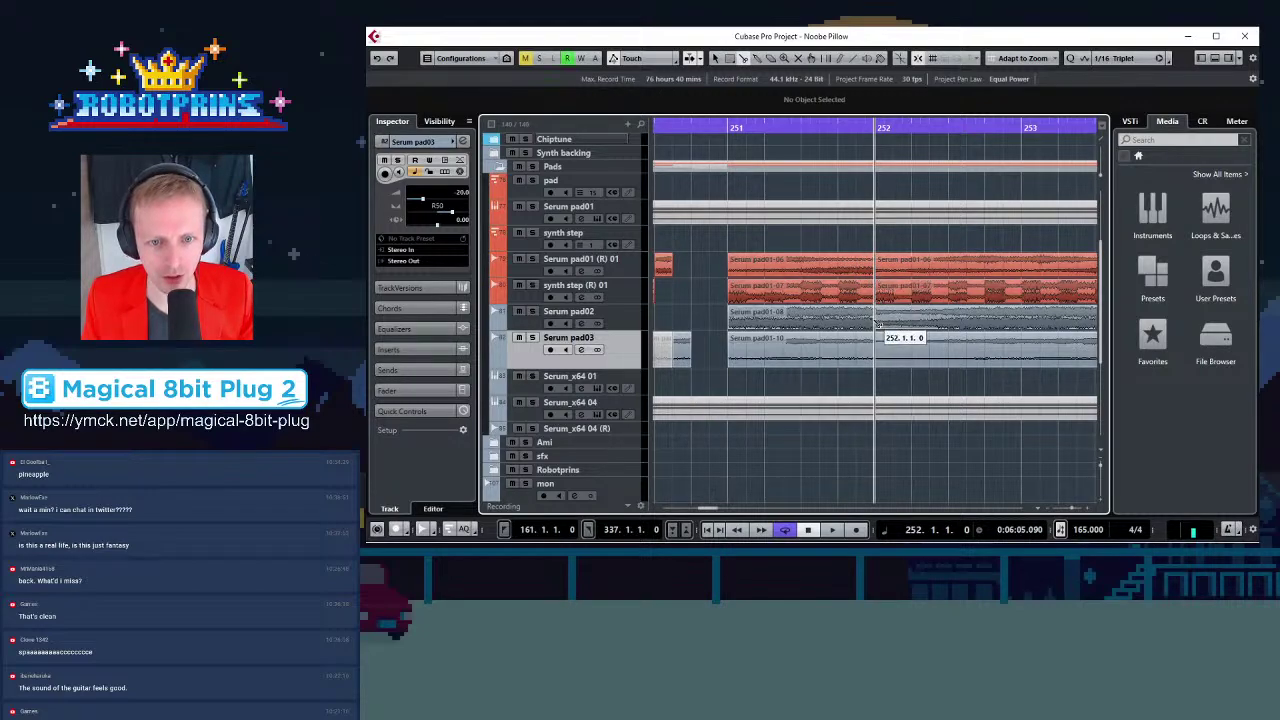
left_click(879, 345)
key("g")
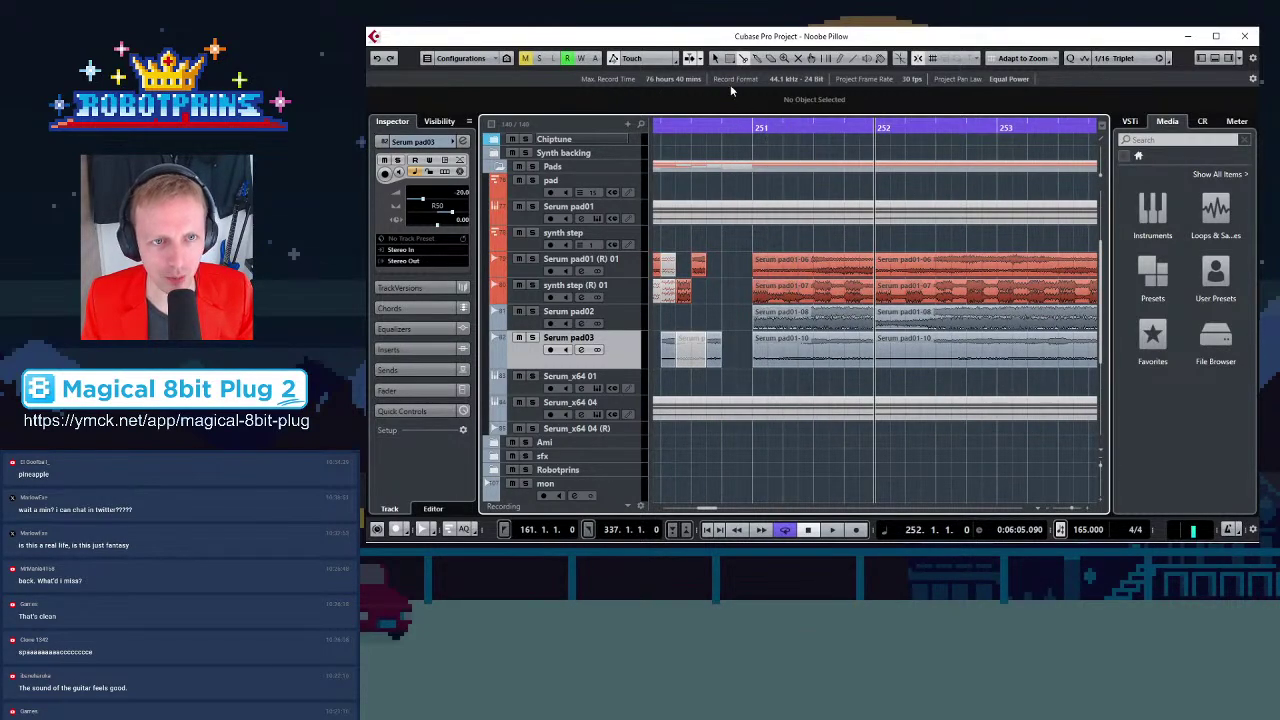
Trim the start of the bar 251 clips on Serum pad01 (R) 01 and synth step (R) 01 to 251.3.1.0
left_click(714, 58)
key("g")
key("g")
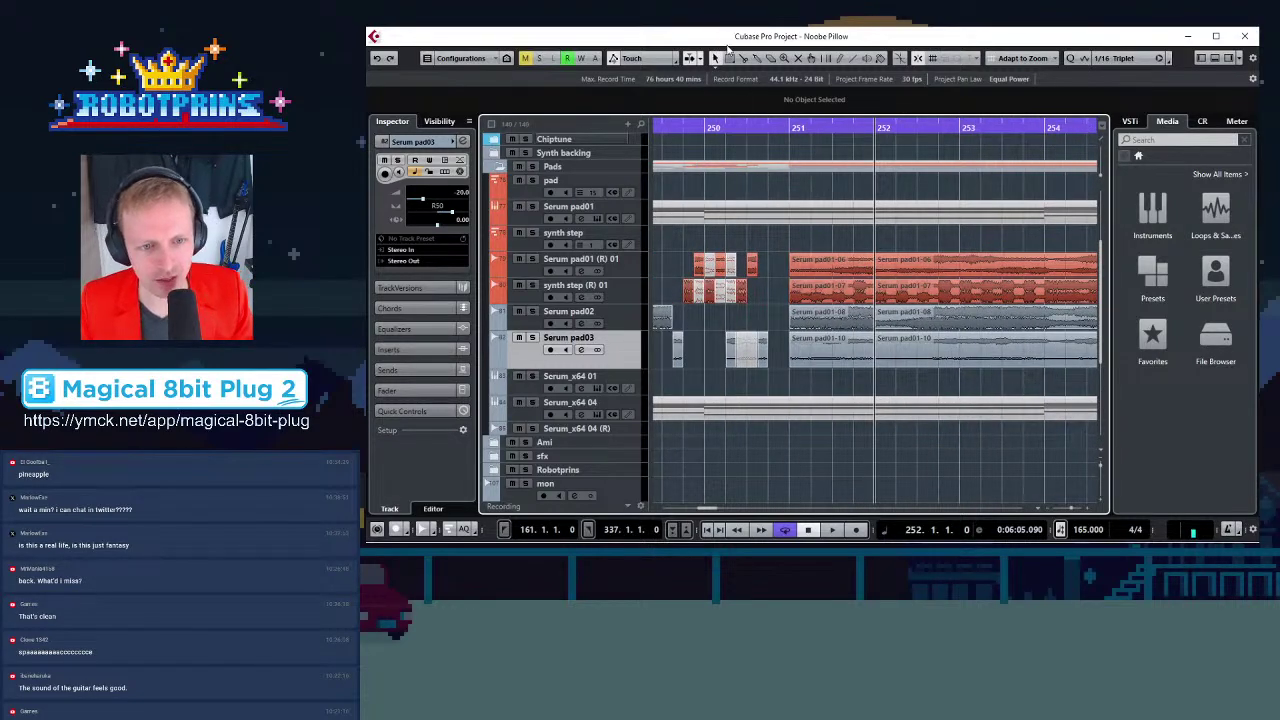
key("h")
key("h")
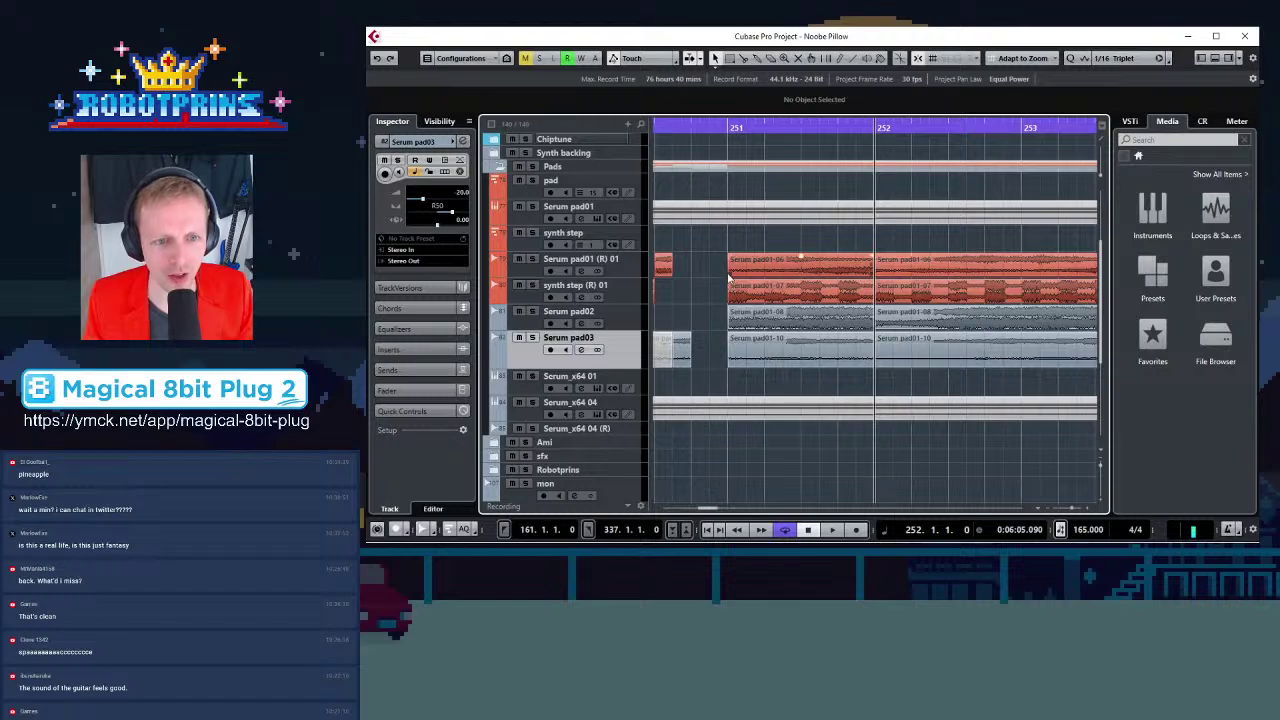
left_click_drag(727, 273, 803, 272)
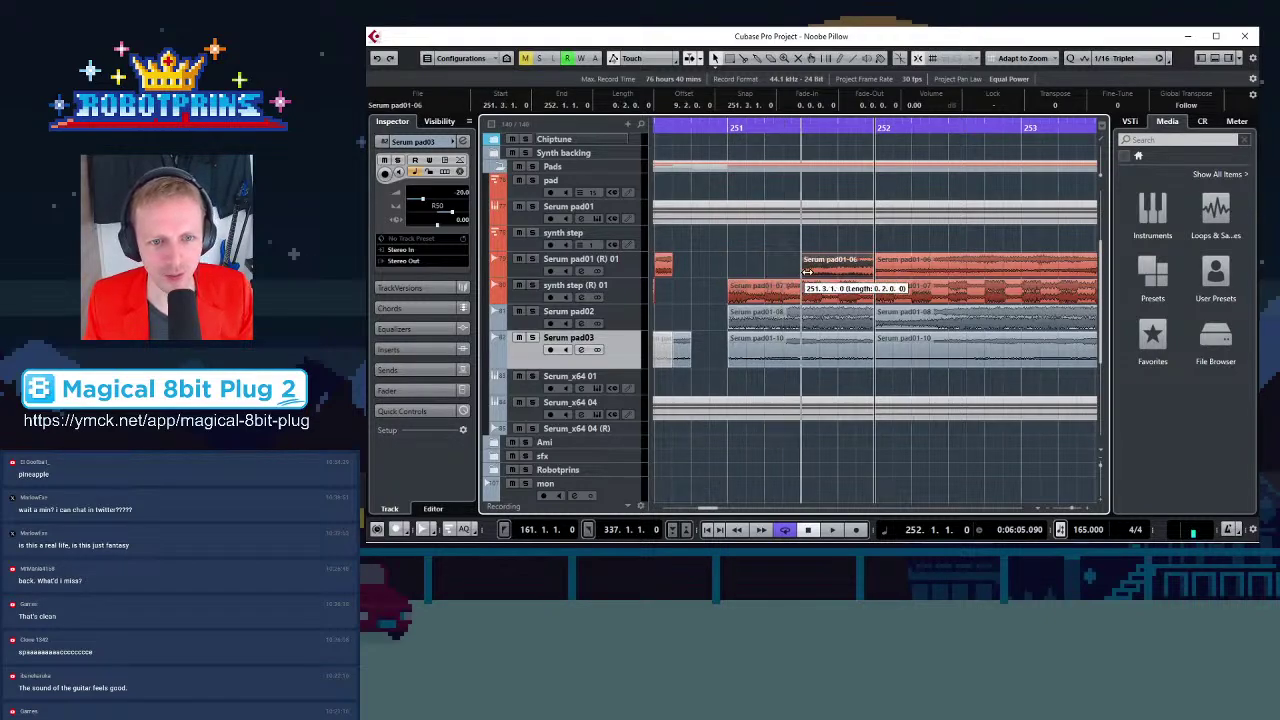
left_click_drag(731, 298, 802, 298)
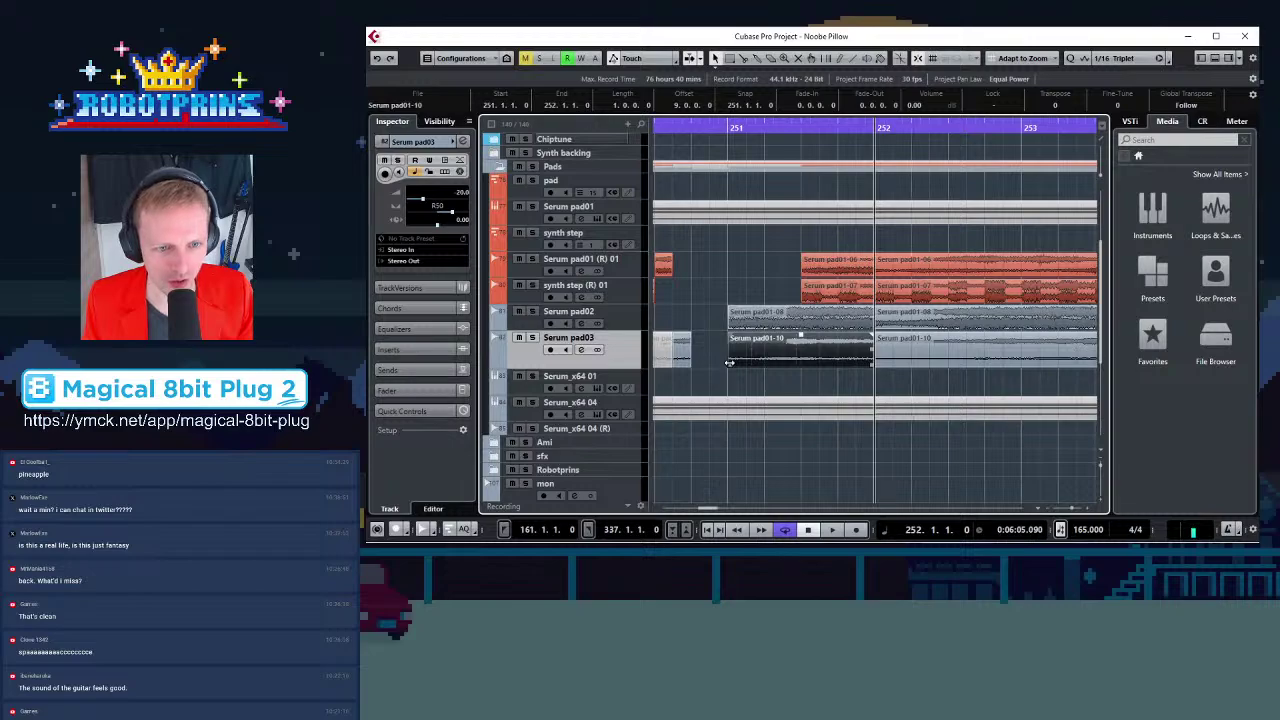
Trim the start of the bar 251 Serum pad03 clip to 251.3.1.0 and split the Serum pad02 clip at 251.2.1.0, 251.2.3.0 and 251.4.1.0
left_click_drag(729, 363, 802, 363)
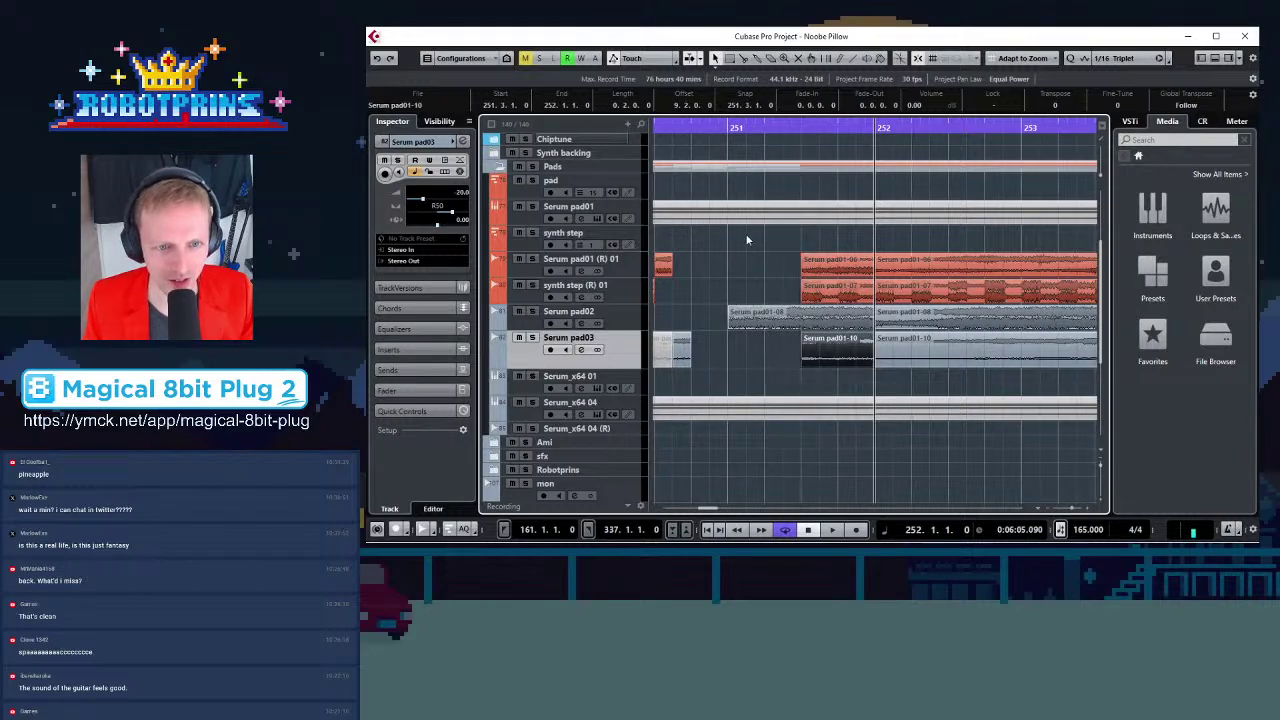
left_click(743, 57)
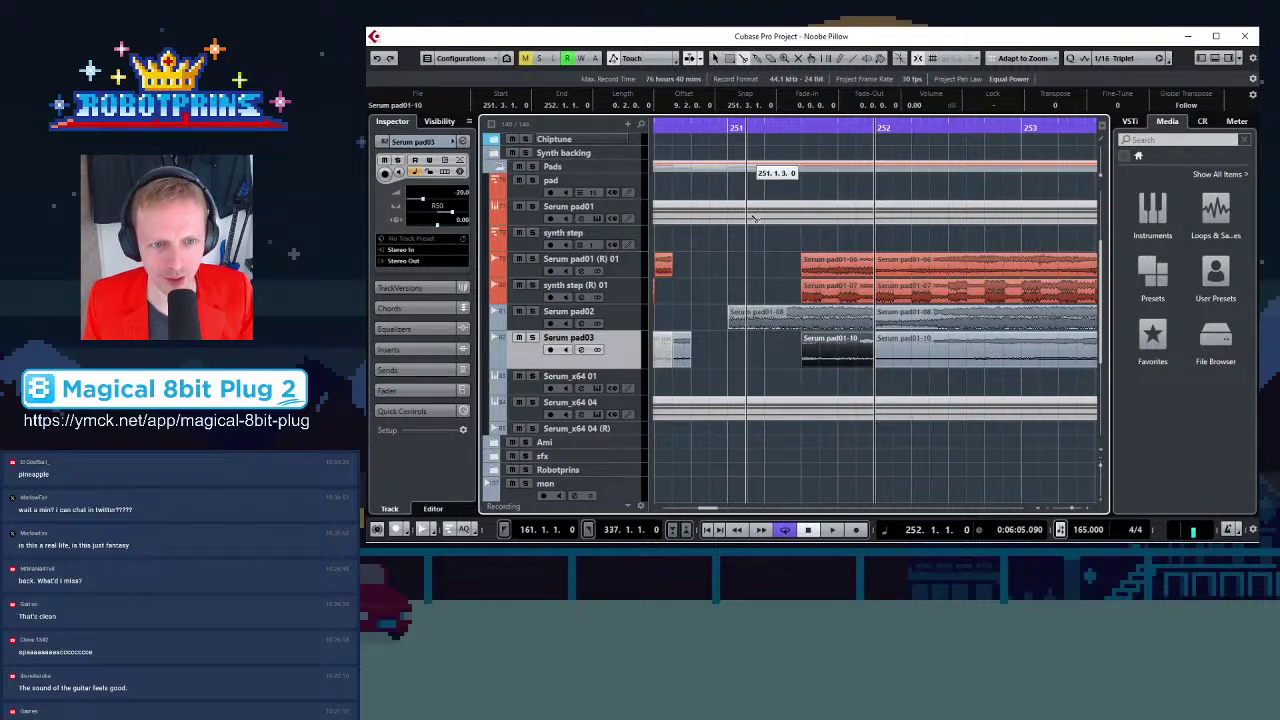
left_click(783, 315)
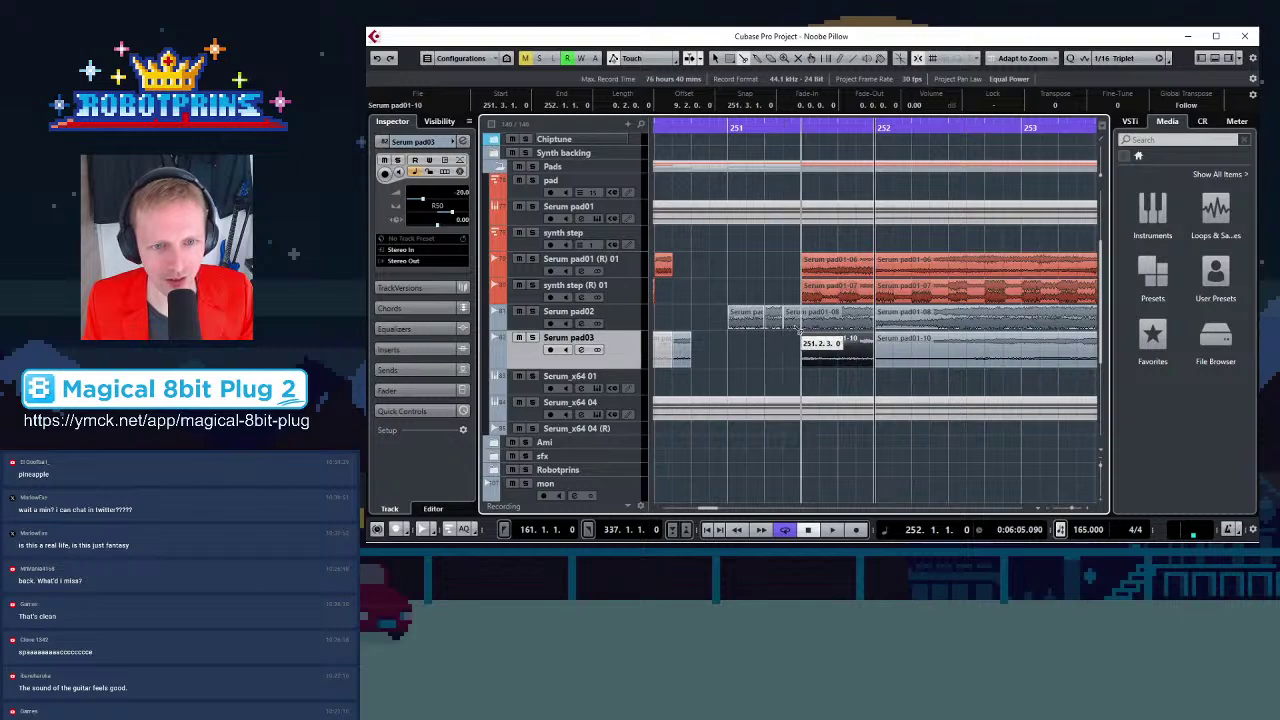
left_click(838, 318)
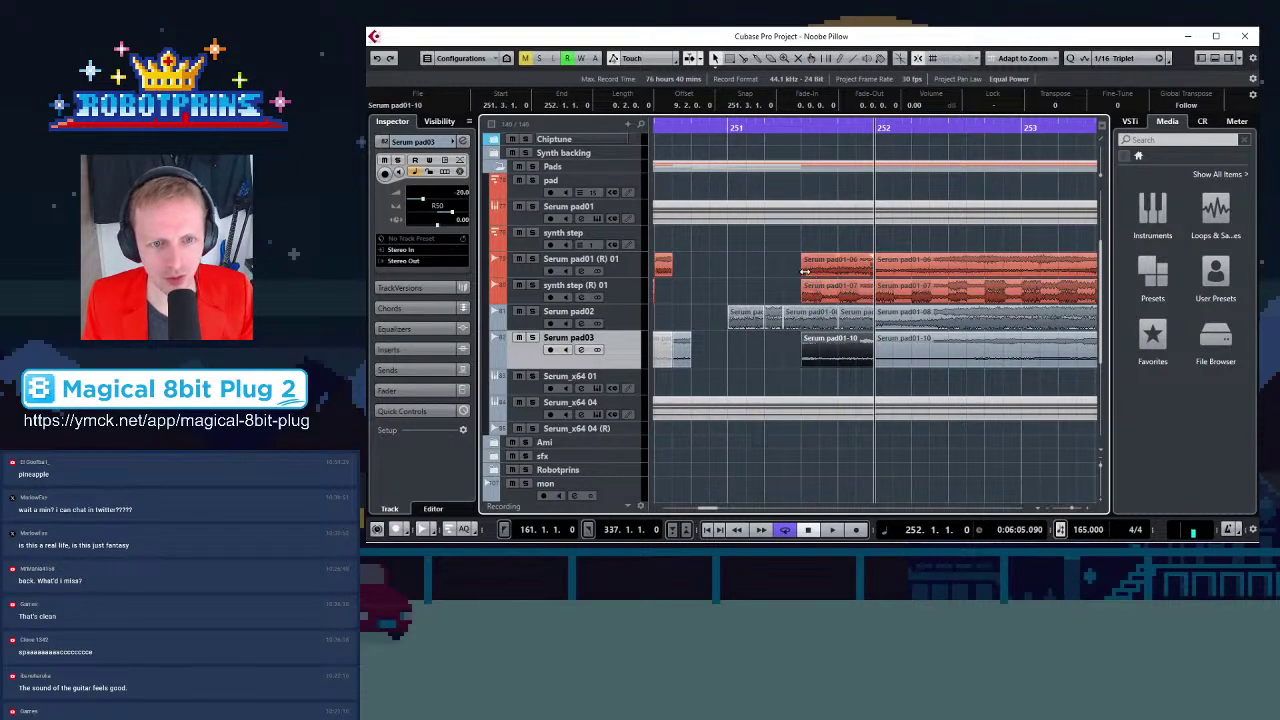
Trim the start of the bar 251 clips on Serum pad01 (R) 01, synth step (R) 01 and Serum pad03 to 251.4.1.0
left_click_drag(802, 272, 838, 300)
left_click(813, 367)
left_click_drag(813, 367, 838, 367)
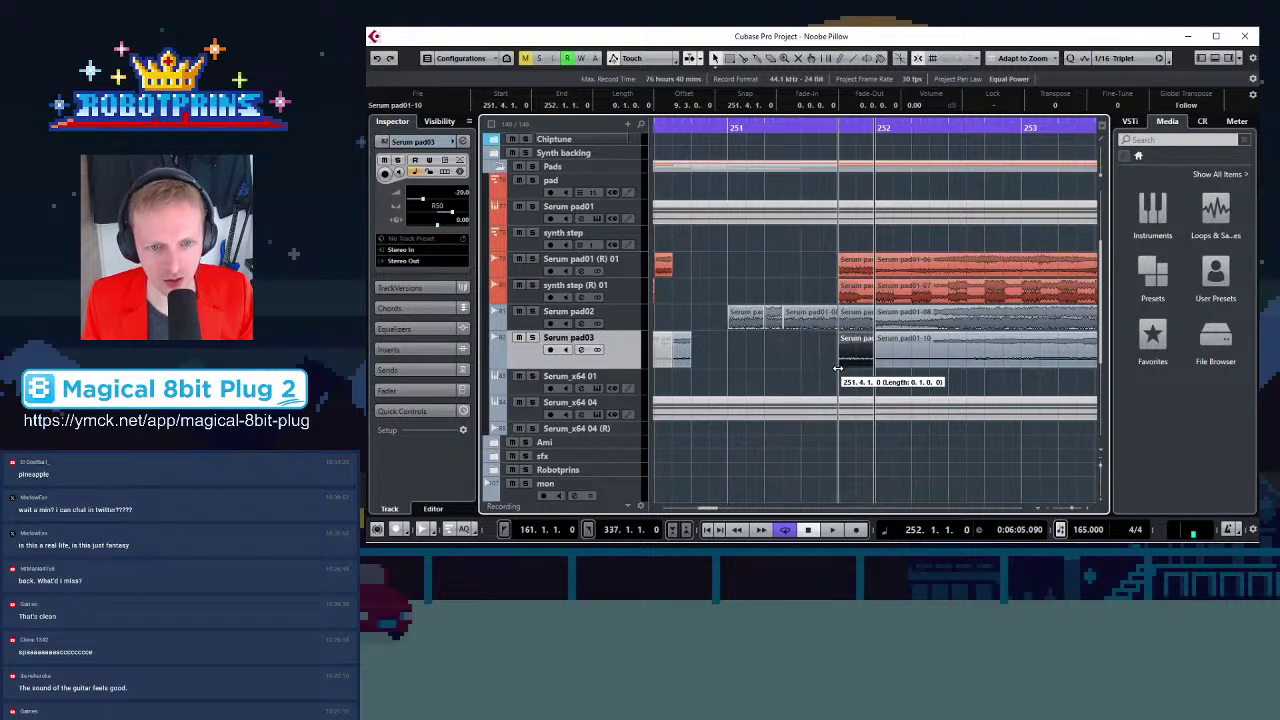
Mute the Serum pad02 slice between 251.2.1.0 and 251.2.3.0
left_click(772, 330)
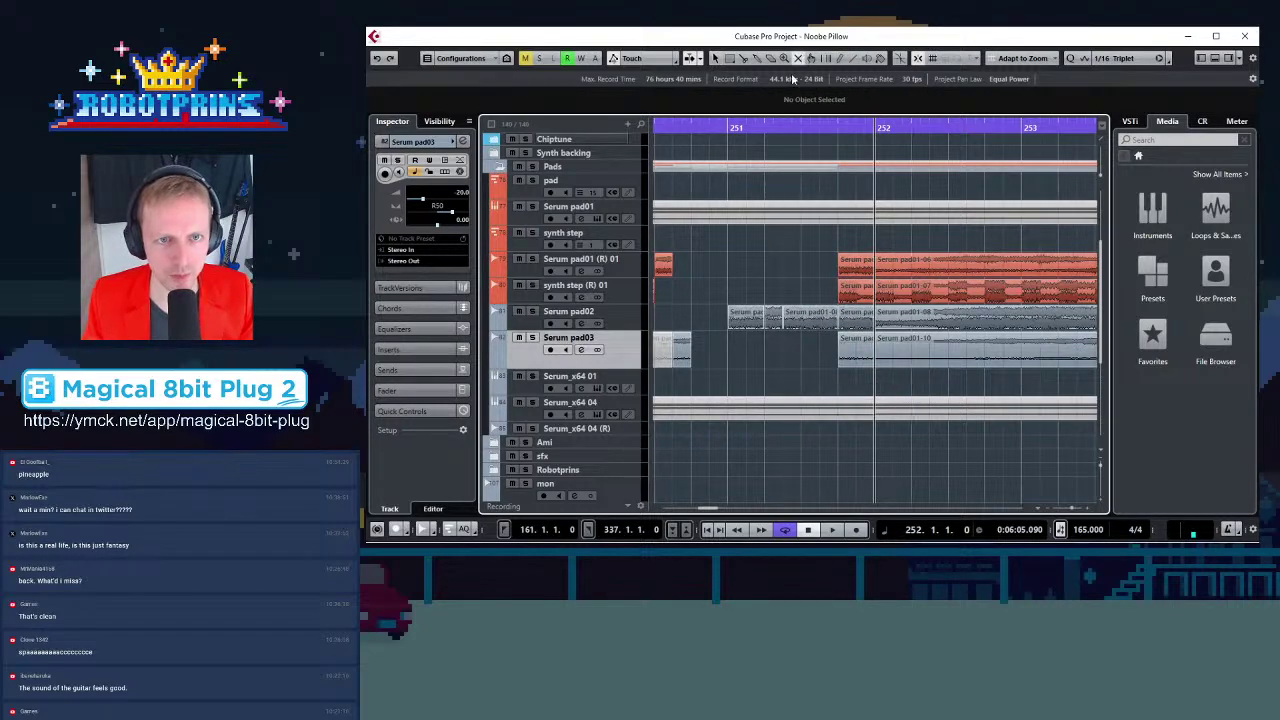
left_click(779, 320)
key("g")
key("g")
key("g")
key("g")
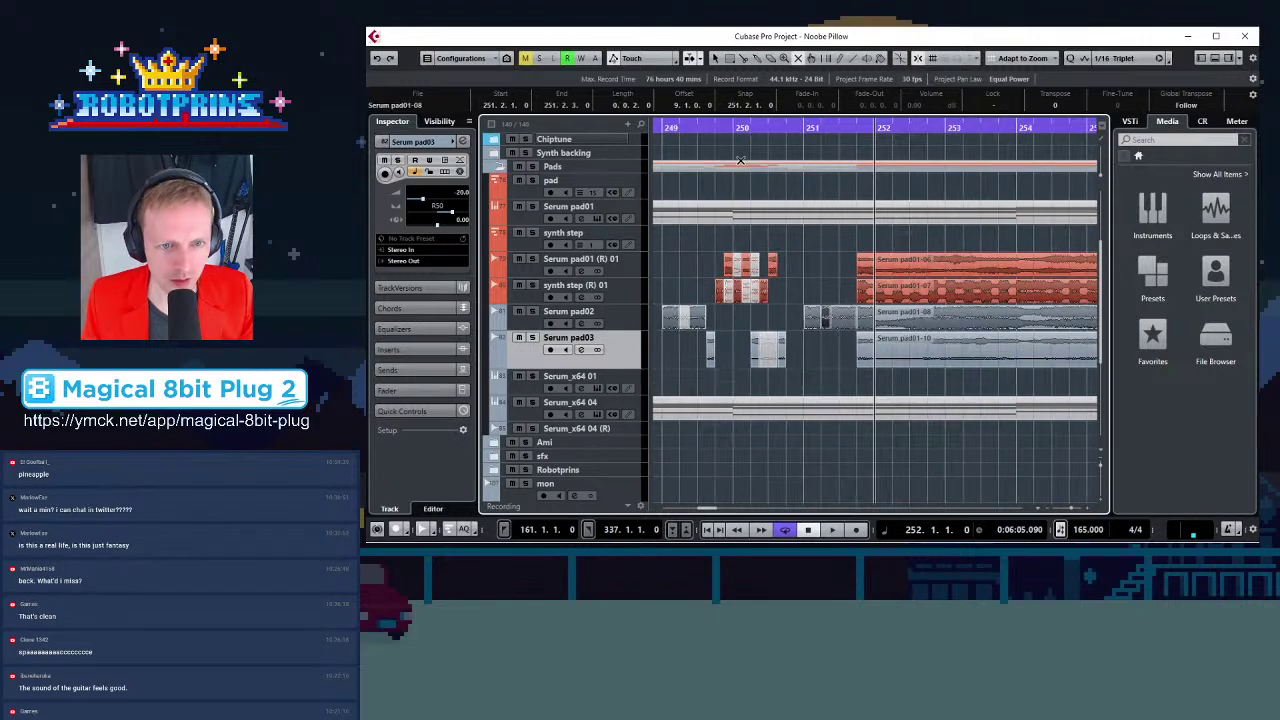
Play back the gated pad and synth step slices around bars 249 to 251 to check the rhythm
left_click(758, 140)
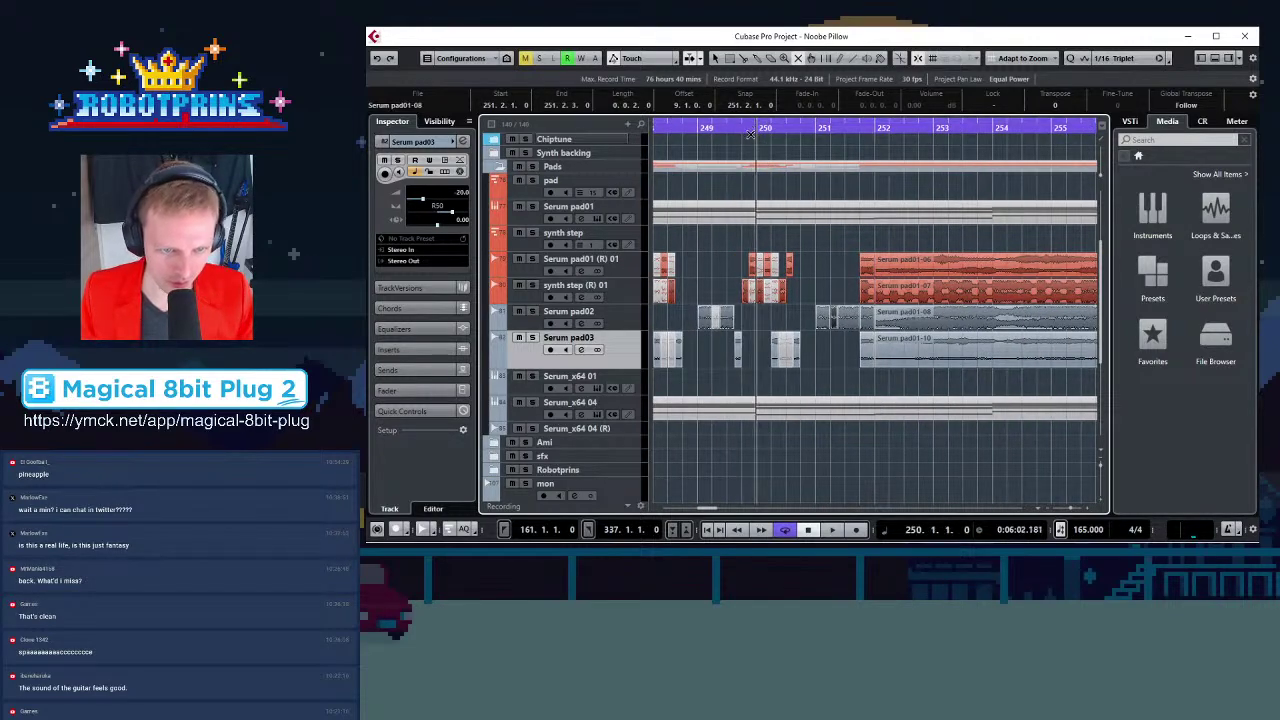
key("g")
key("h")
key("h")
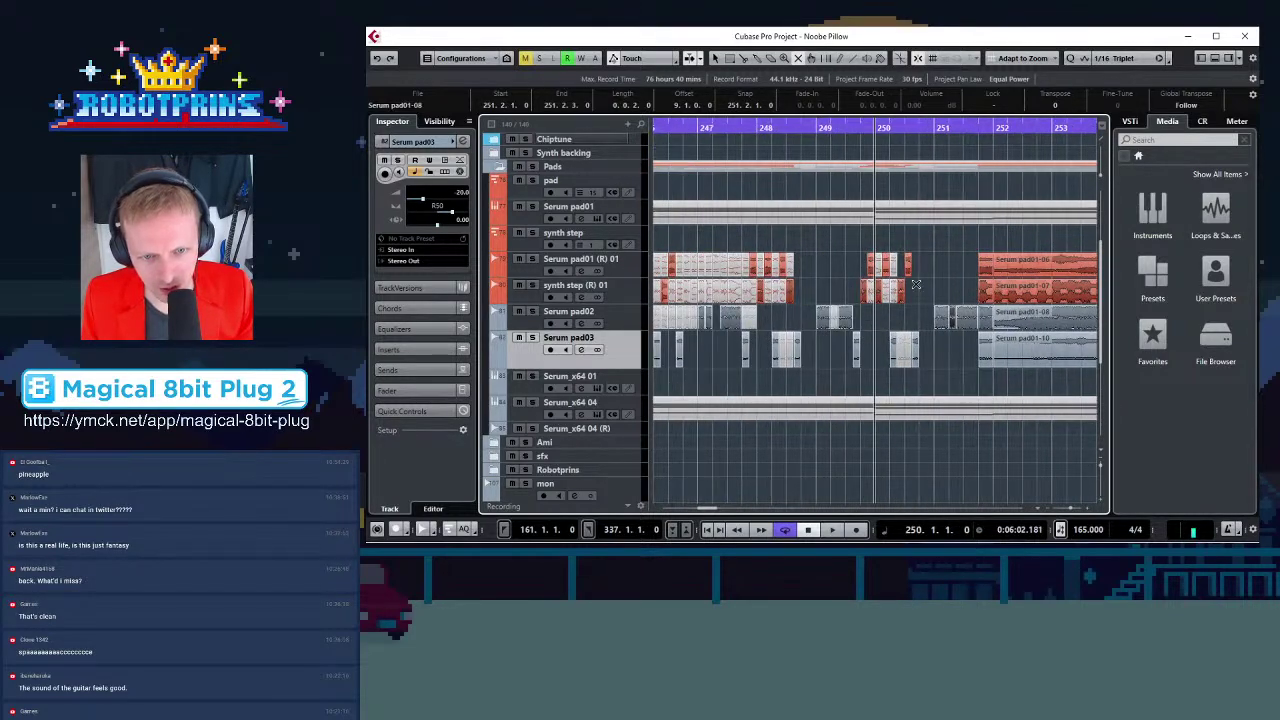
left_click(818, 130)
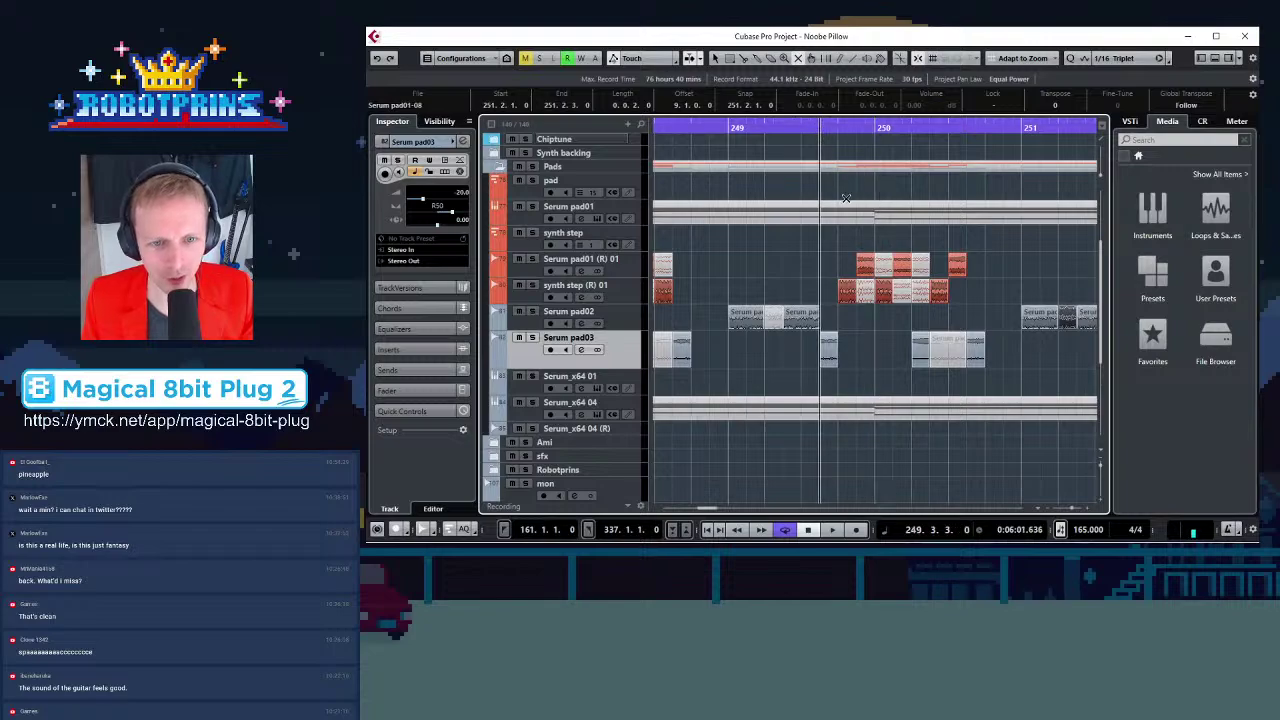
key("space")
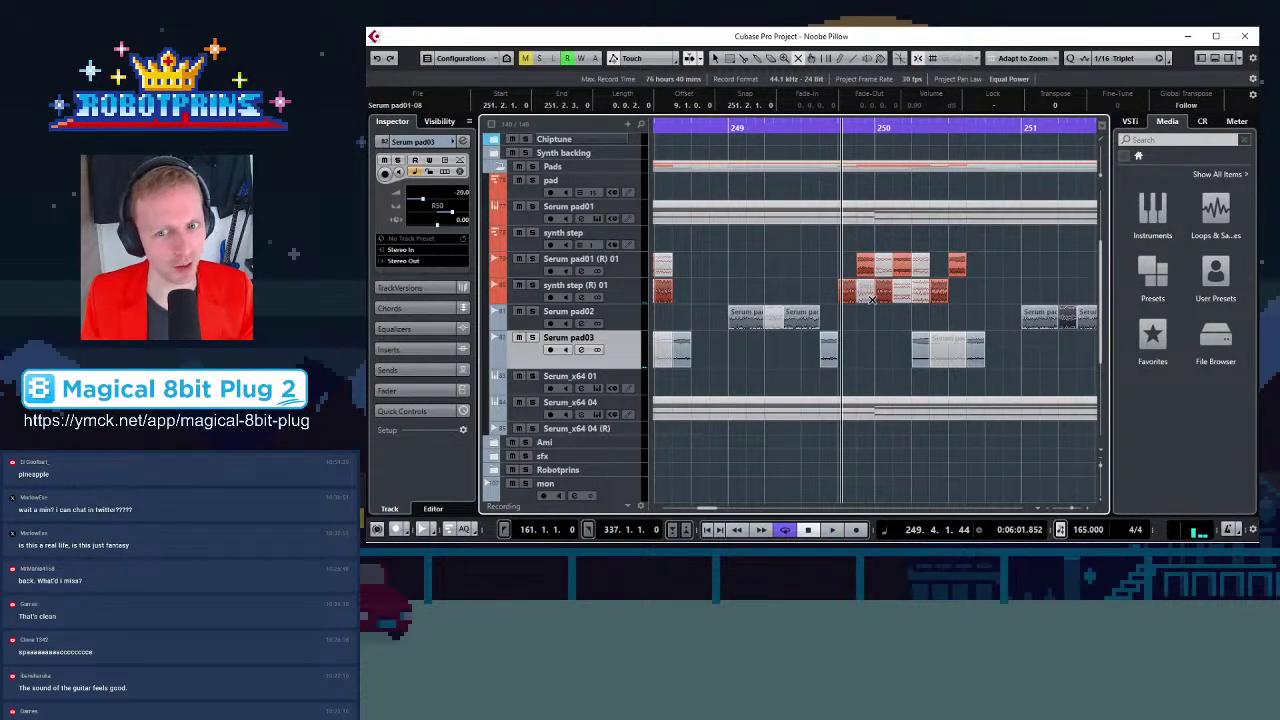
key("g")
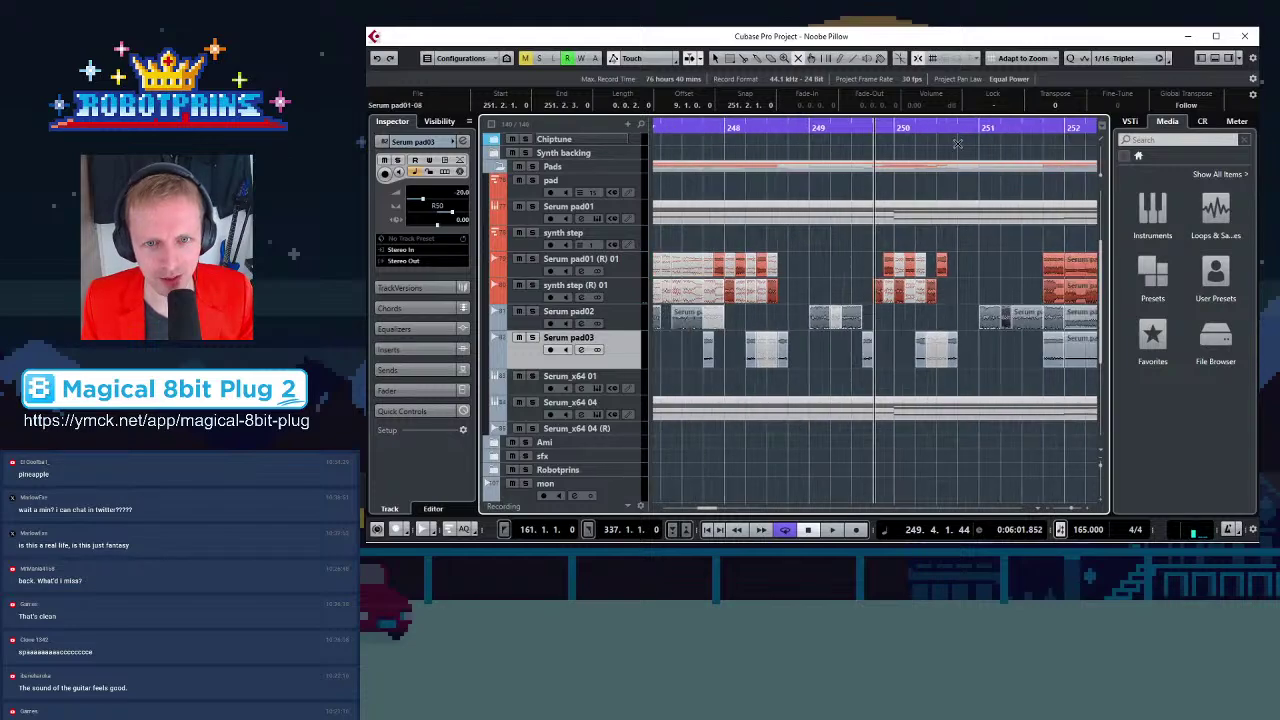
key("h")
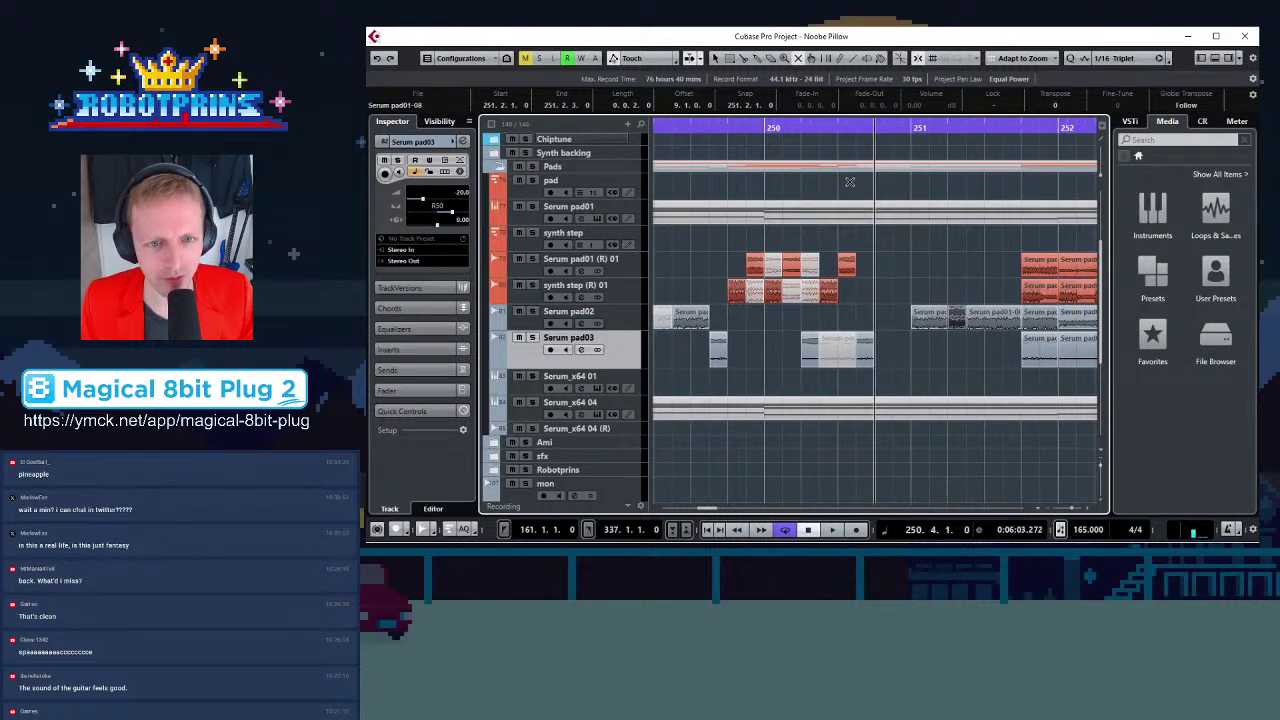
left_click(760, 130)
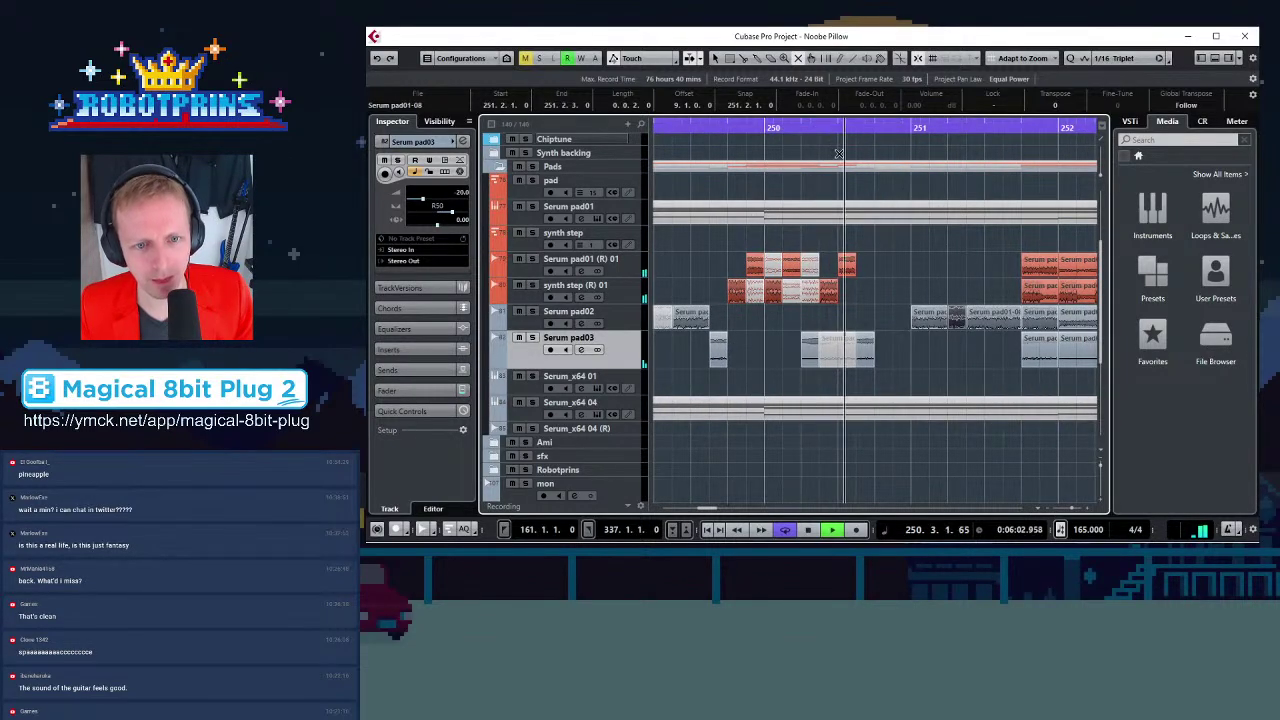
key("space")
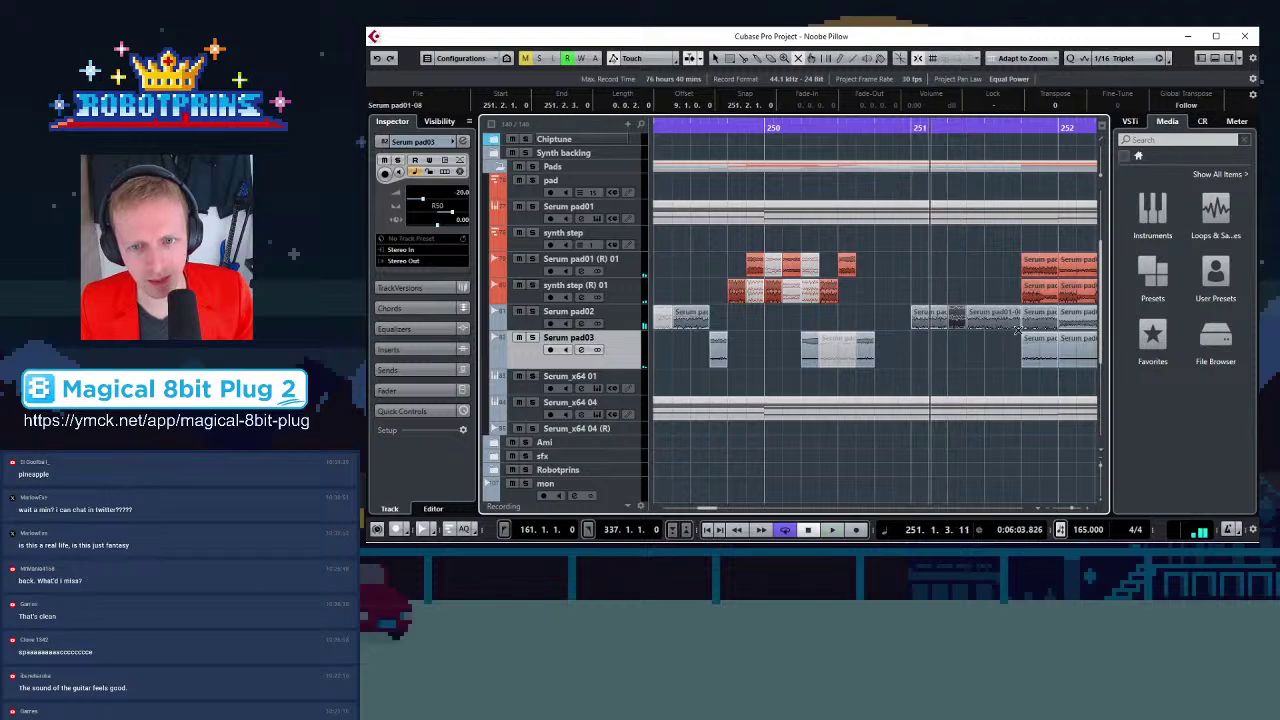
Split the short clips before bar 252 on Serum pad01 (R) 01, synth step (R) 01 and Serum pad03 at 251.4.3.0
left_click_drag(1032, 126, 1030, 165)
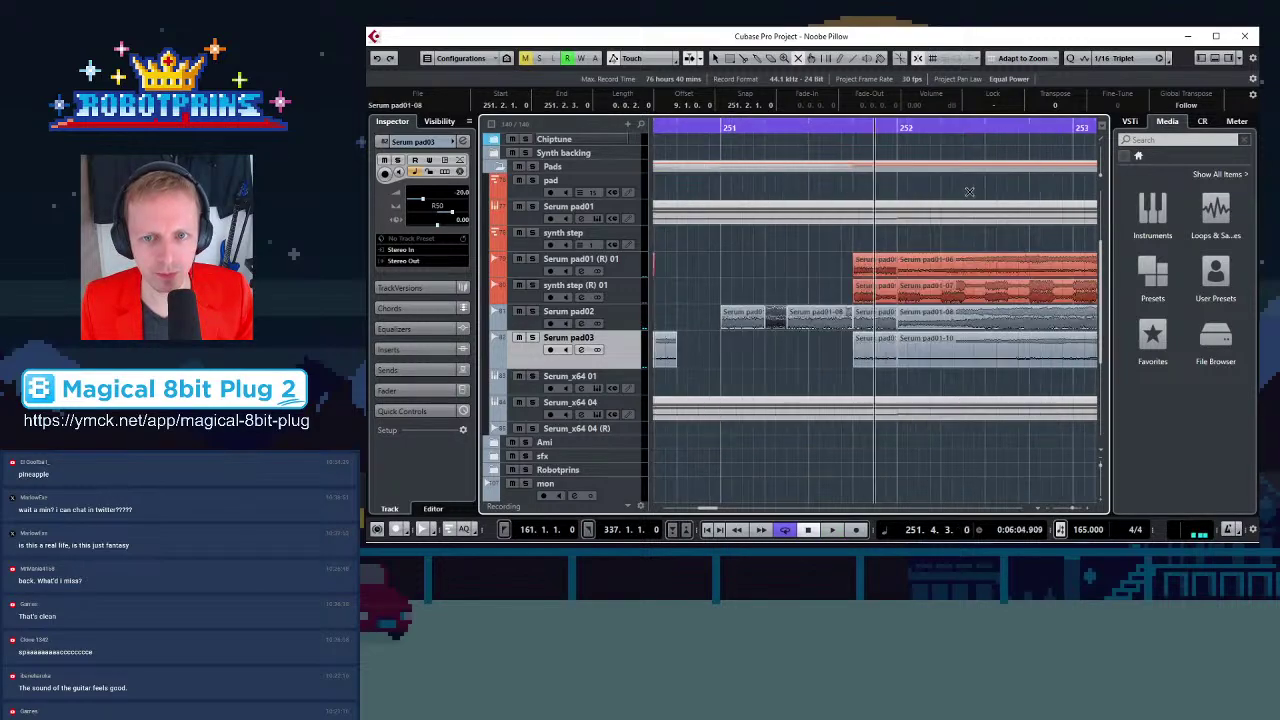
left_click(744, 58)
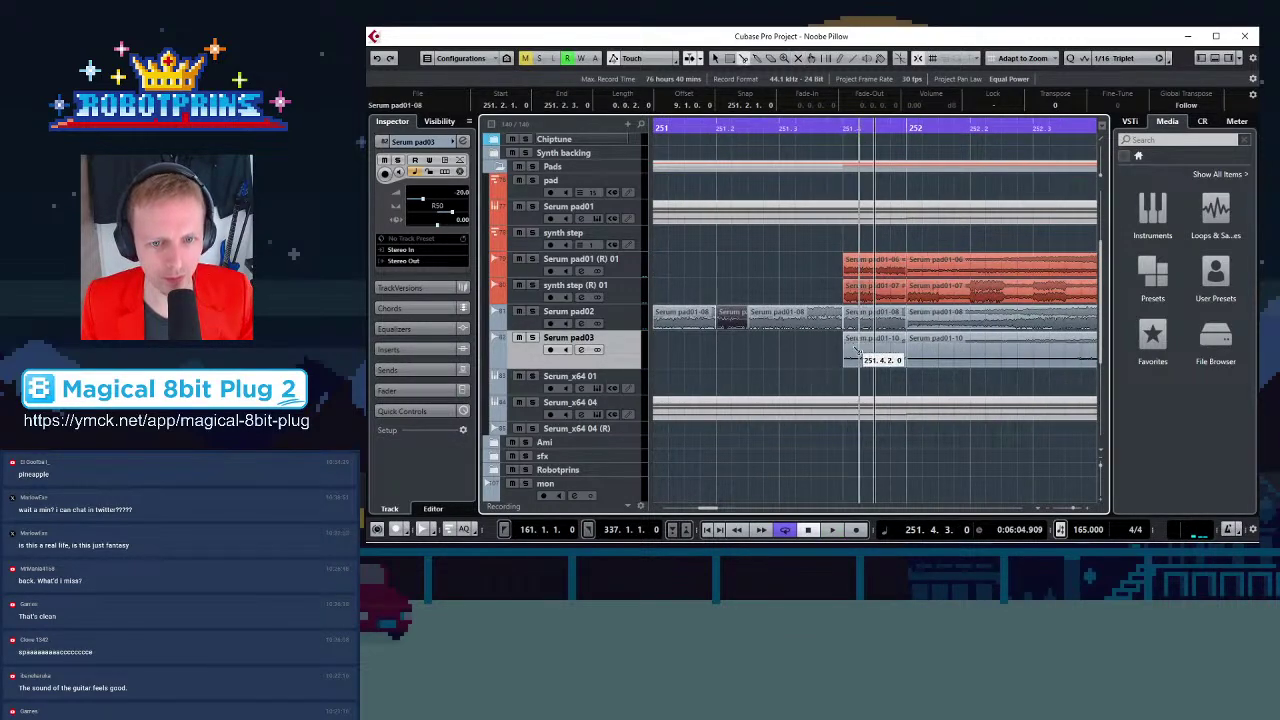
left_click(876, 345)
left_click(876, 262)
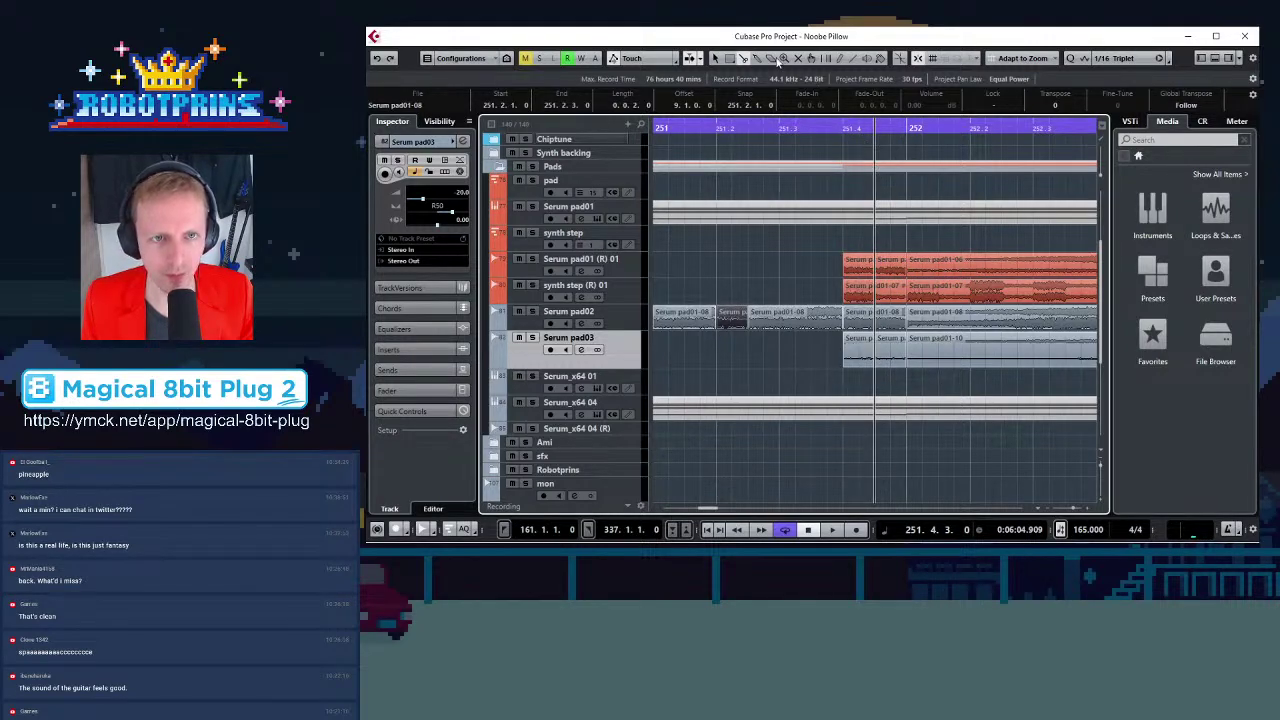
On beat 251.4, mute the first Serum pad01 (R) 01 slice, both synth step (R) 01 slices, the Serum pad02 clip and the second Serum pad03 slice
left_click(799, 59)
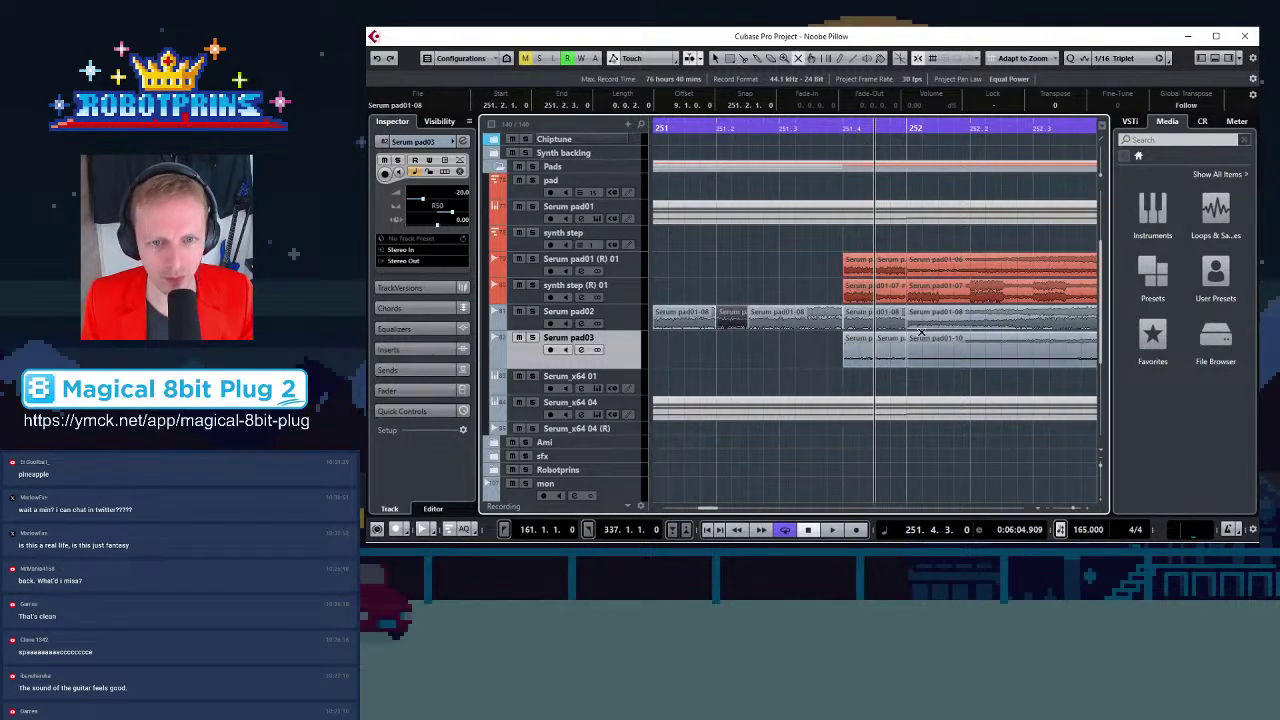
left_click(860, 264)
left_click(887, 298)
left_click(890, 316)
left_click(895, 349)
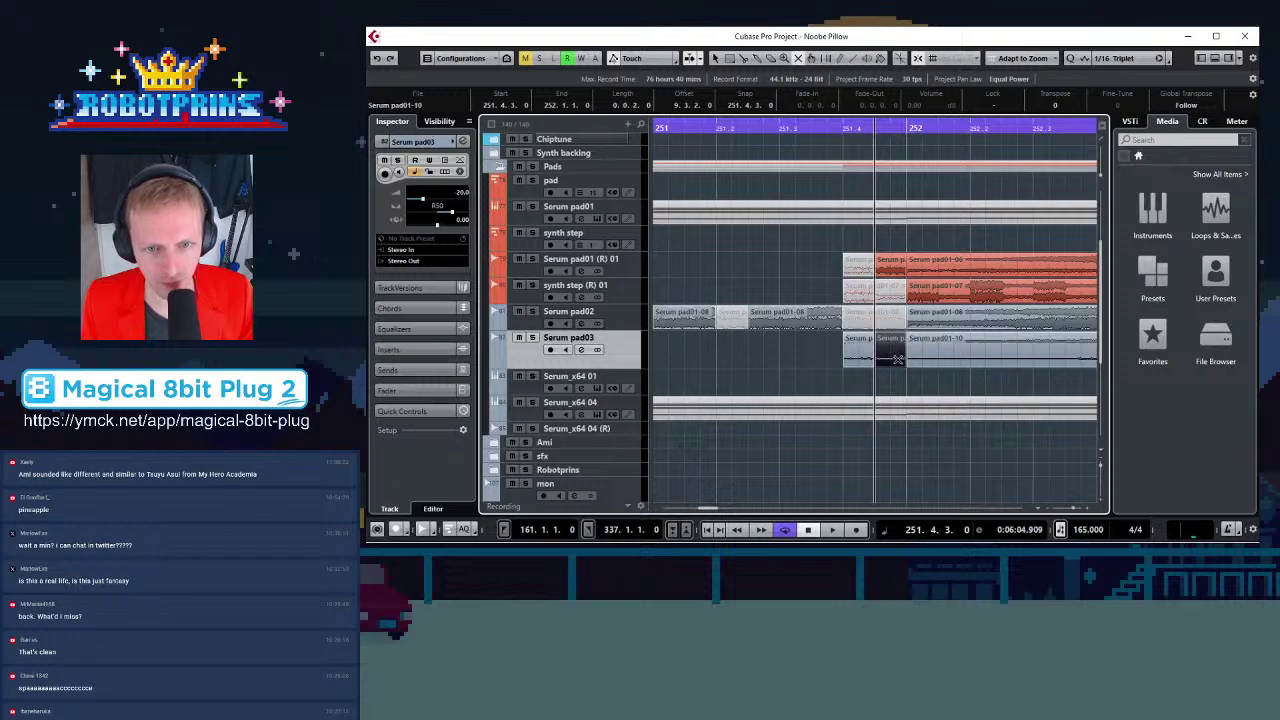
Play back the transition from bar 251 into bar 252 and examine the slices around it
key("g")
key("g")
key("g")
key("g")
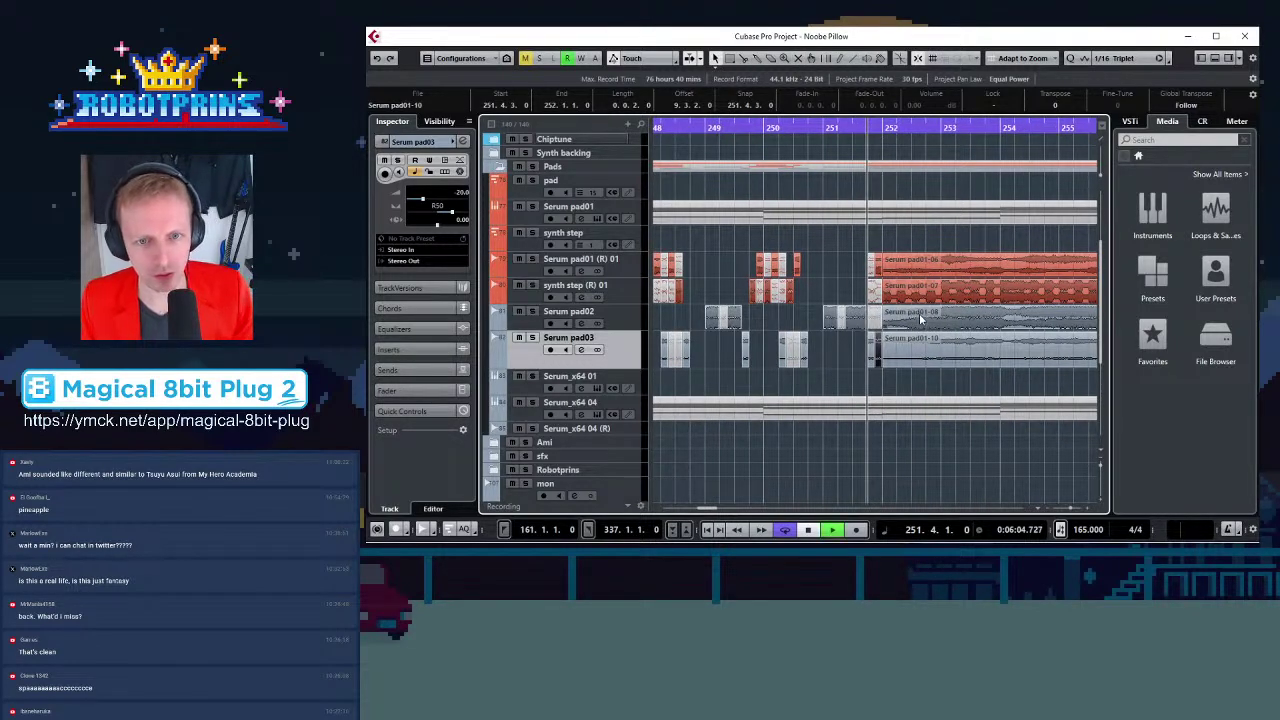
key("h")
left_click(915, 125)
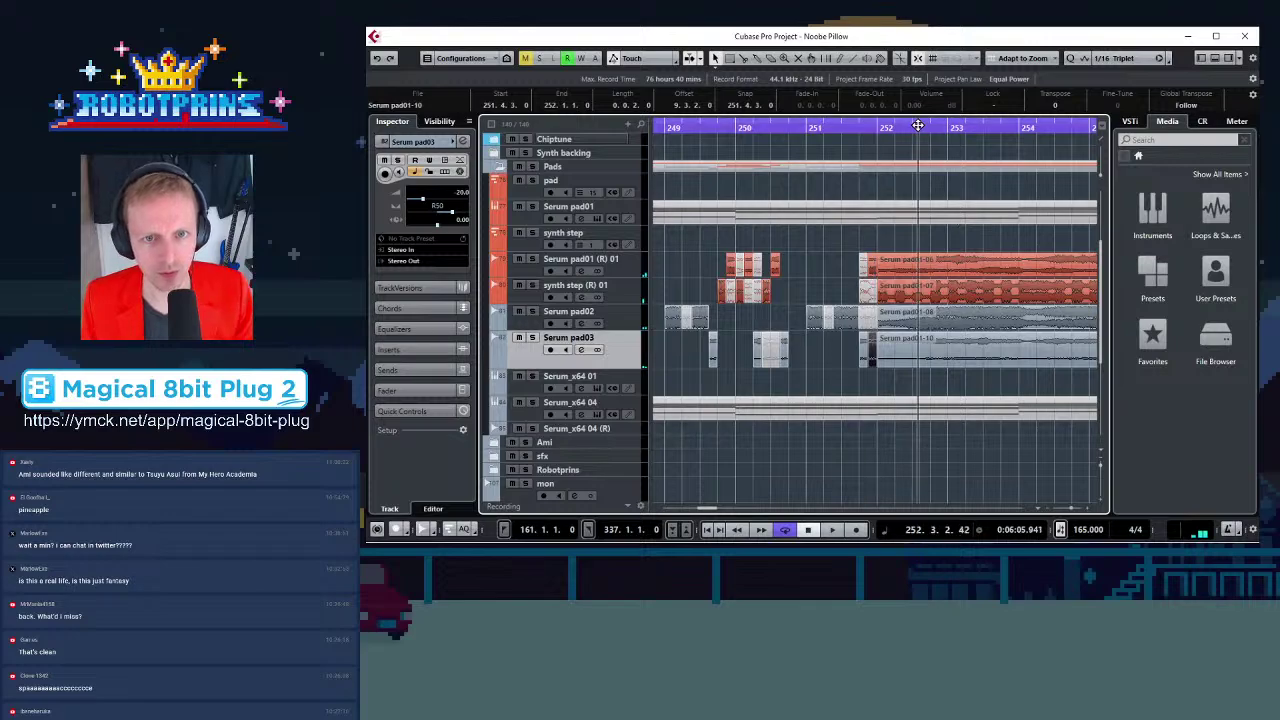
key("h")
key("h")
key("h")
key("g")
key("g")
key("g")
key("g")
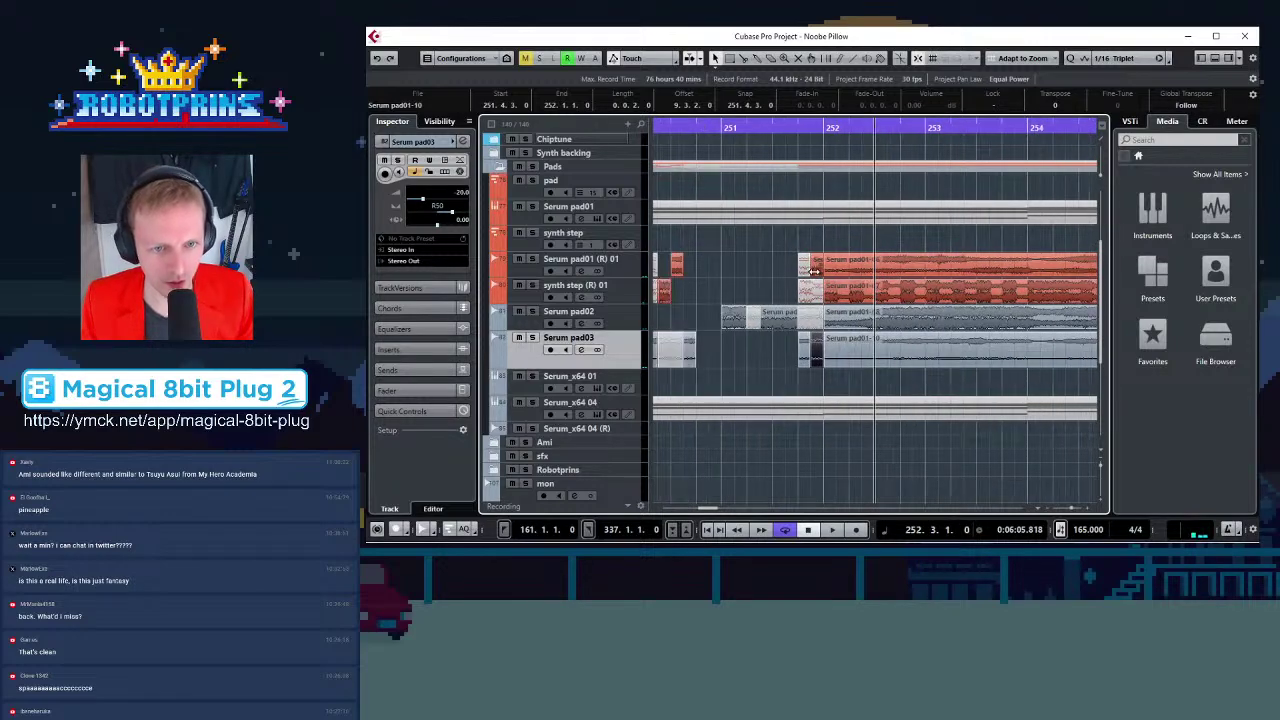
Expand the Chiptune folder track and show its clips across the arrangement
key("g")
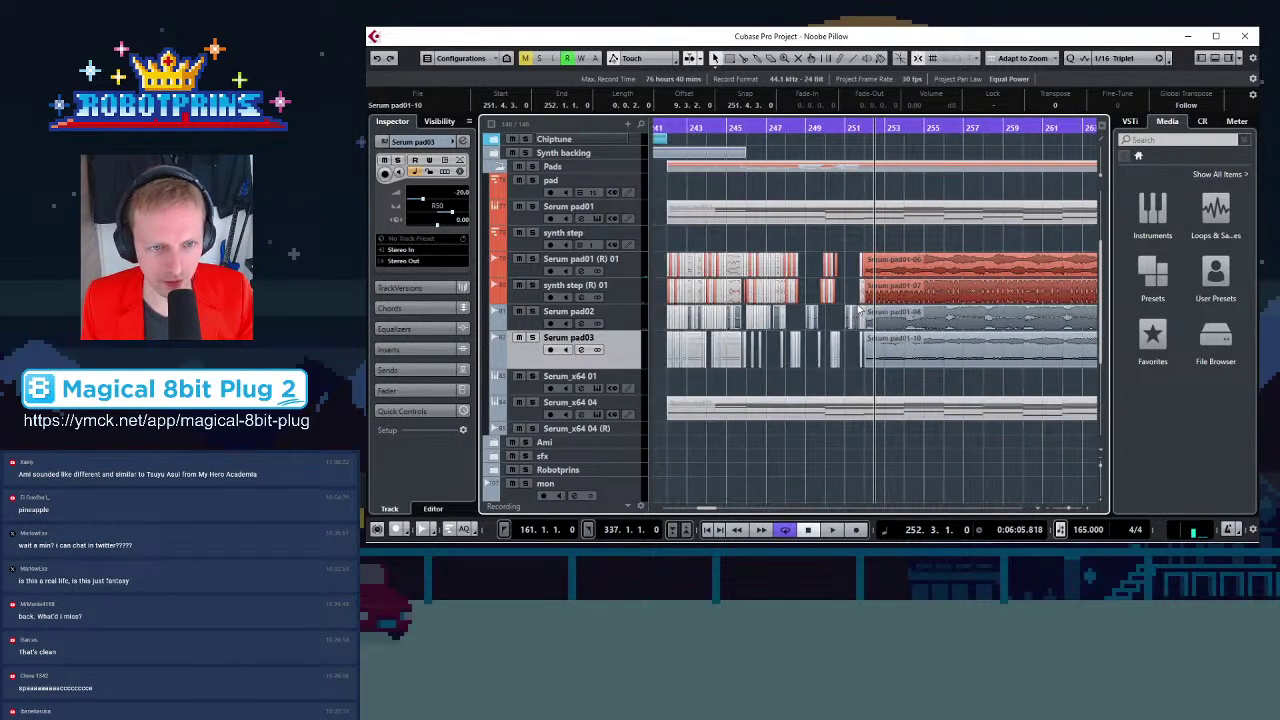
scroll(866, 308, "up", 3)
scroll(868, 311, "down", 3)
key("g")
key("g")
key("g")
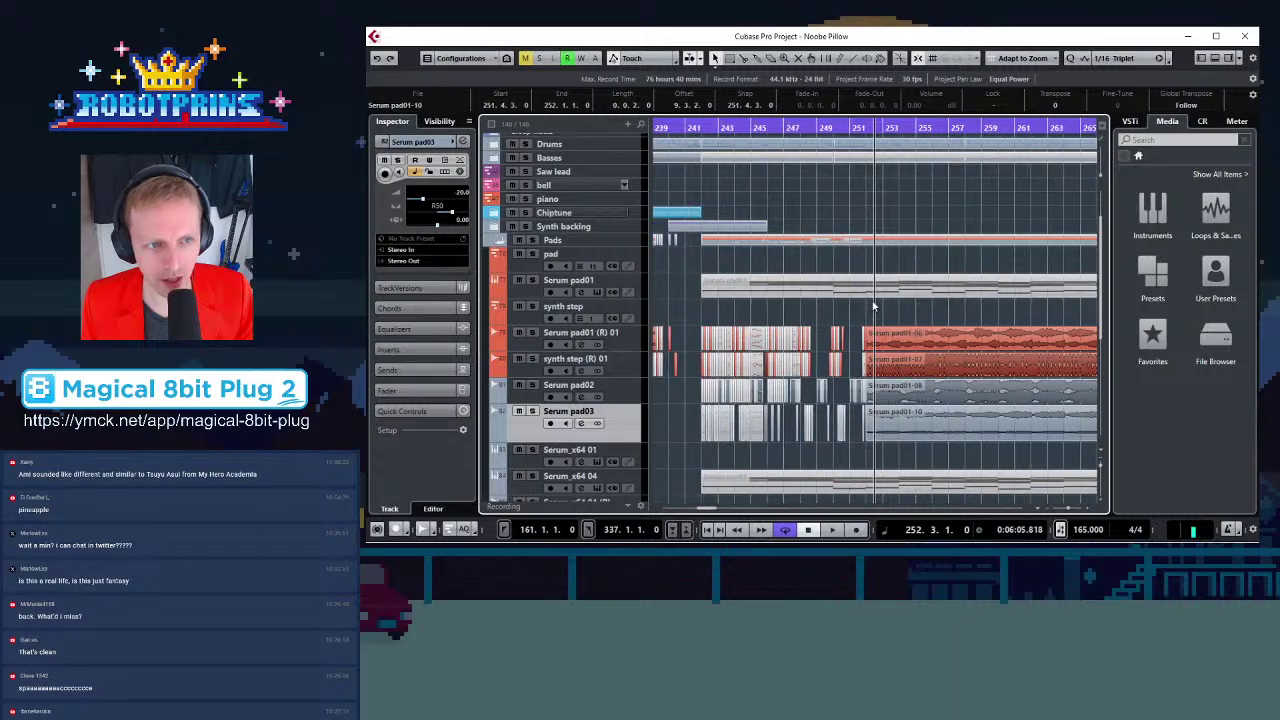
left_click(492, 214)
key("g")
key("g")
key("g")
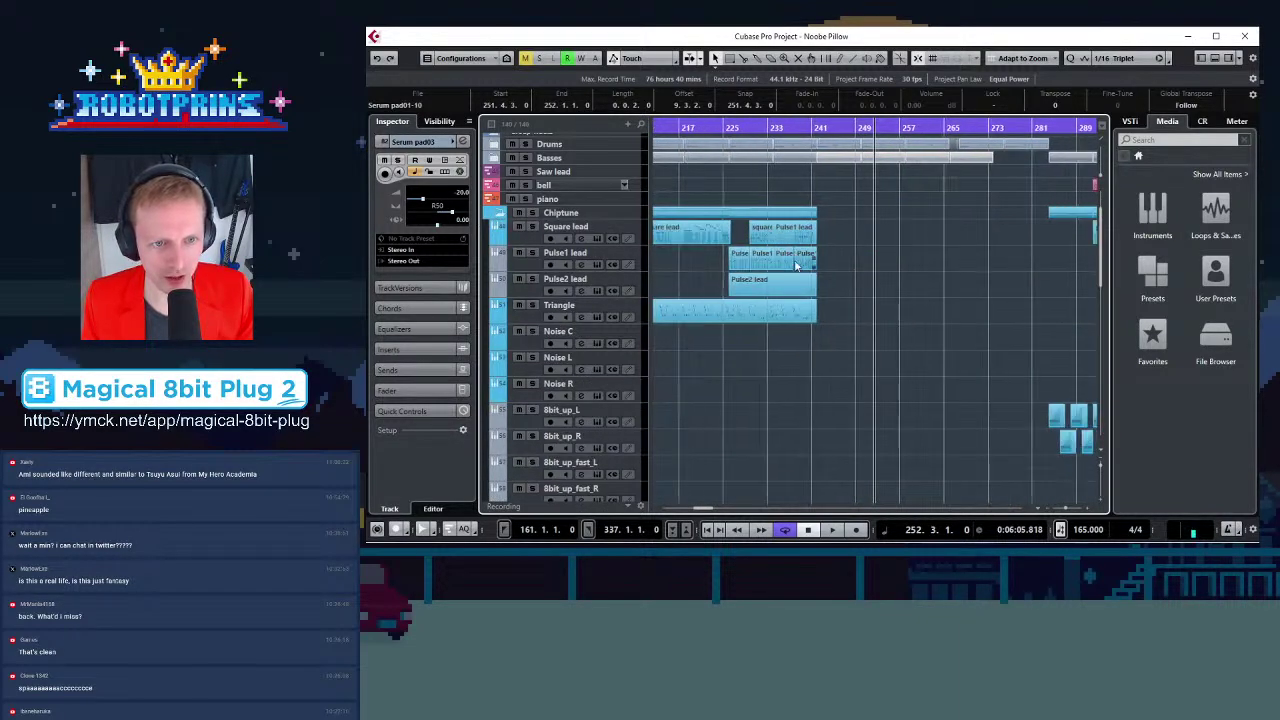
Play the arrangement from bar 242 through the gated pad section
left_click(848, 128)
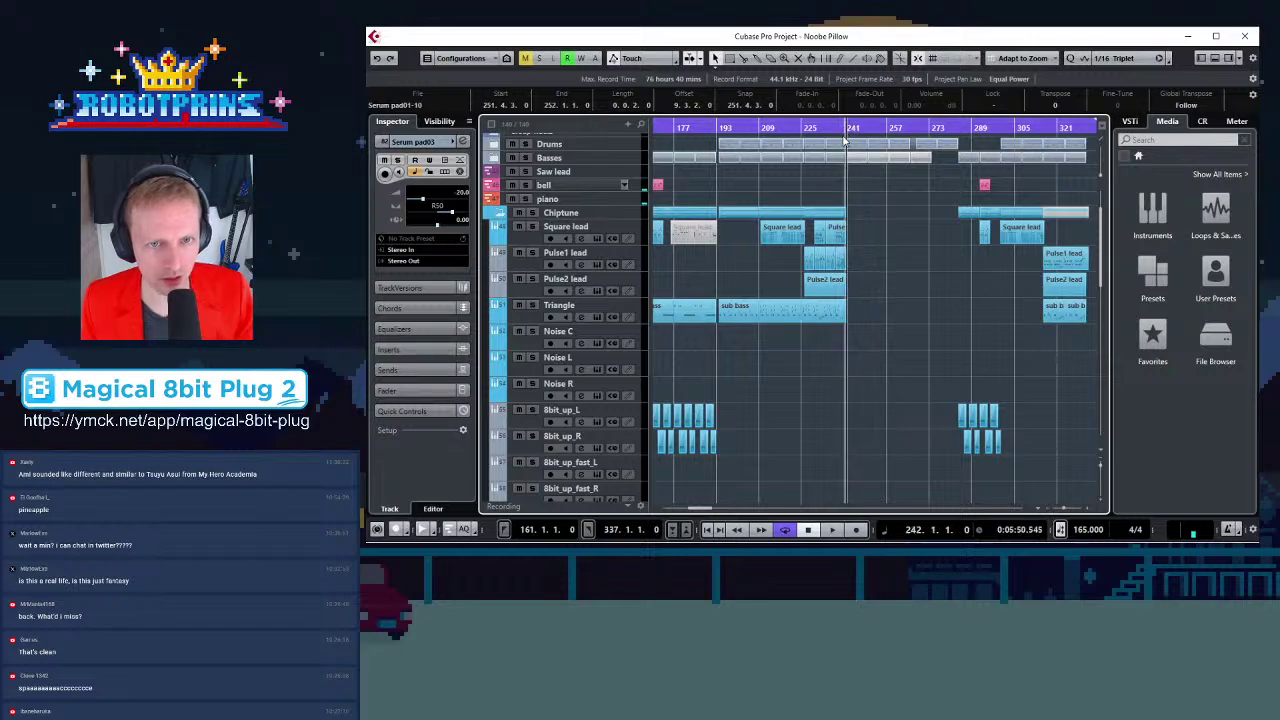
key("space")
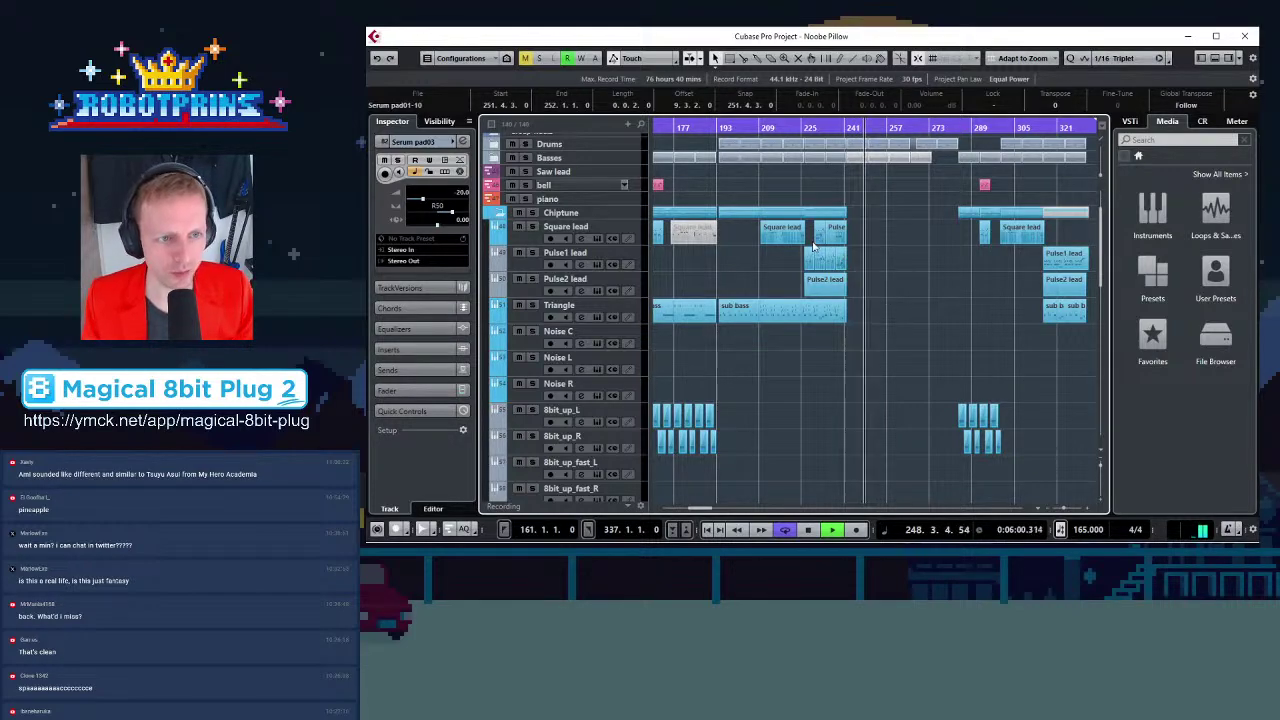
key("space")
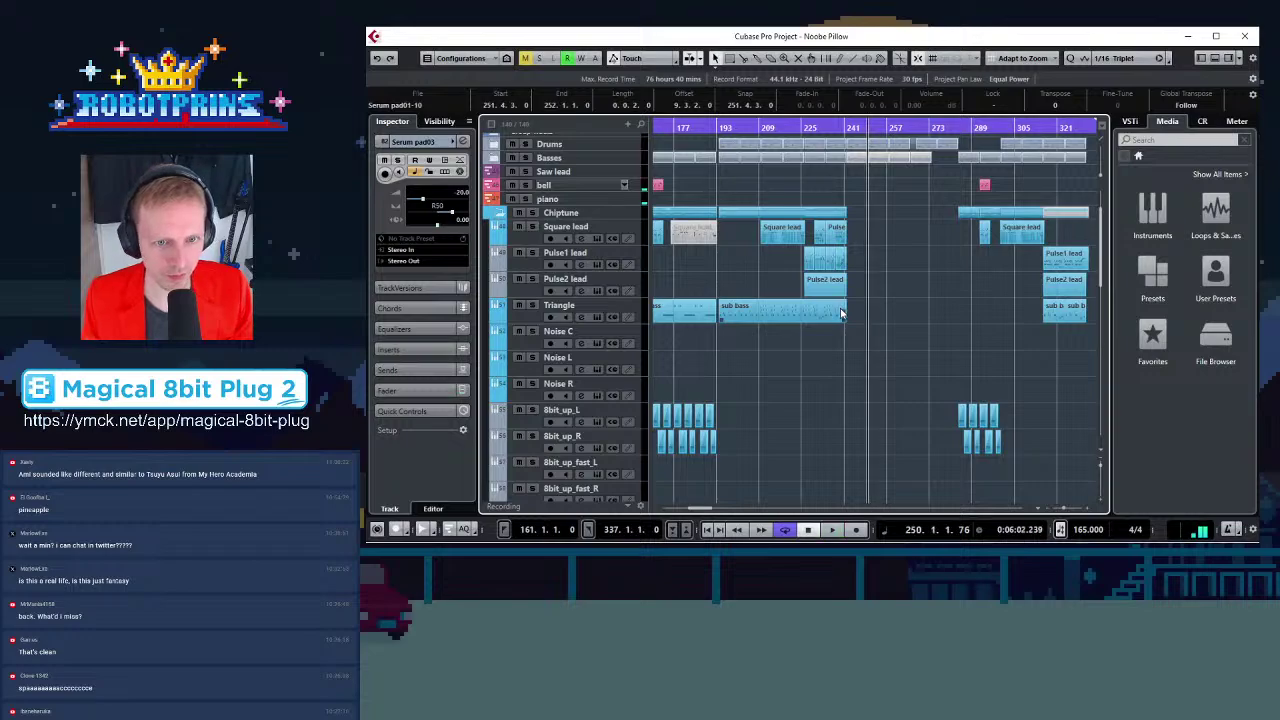
Place the Square L and Square R clips from just before bar 193 at 250.1.1.0 on the same tracks
key("g")
key("g")
key("g")
scroll(844, 309, "down", 3)
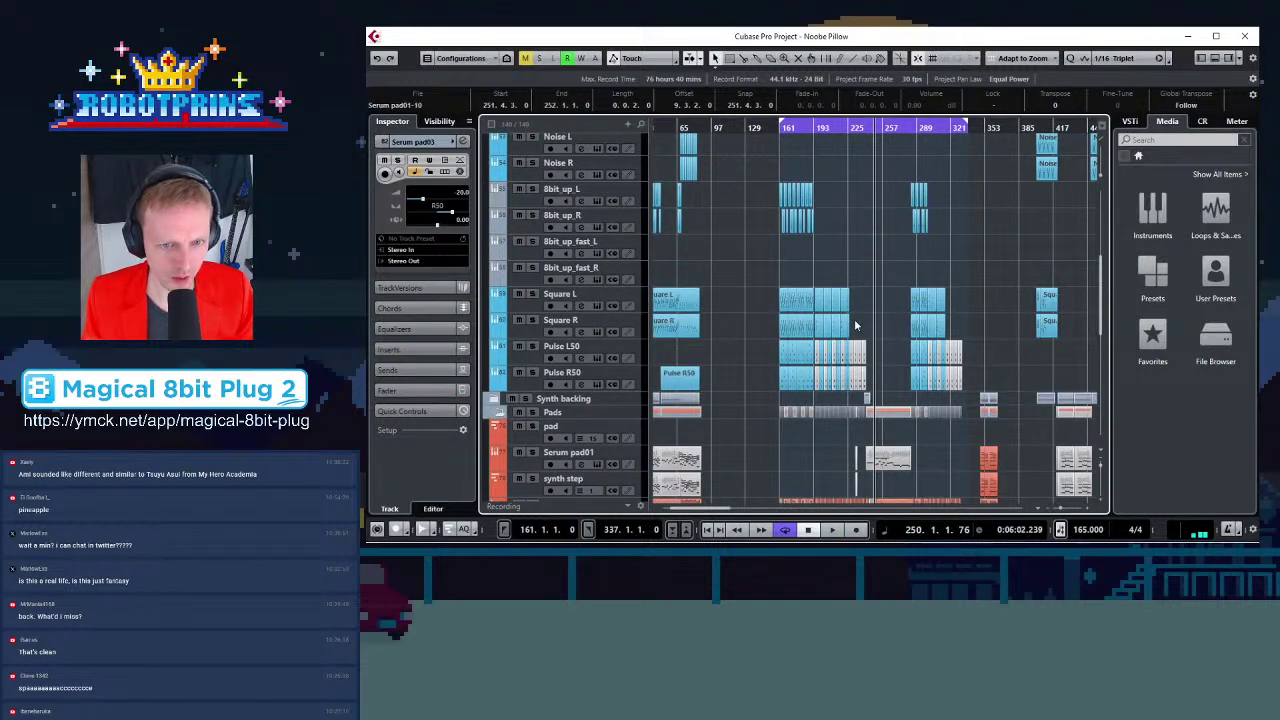
scroll(854, 325, "up", 2)
scroll(854, 339, "down", 1)
key("h")
key("h")
key("h")
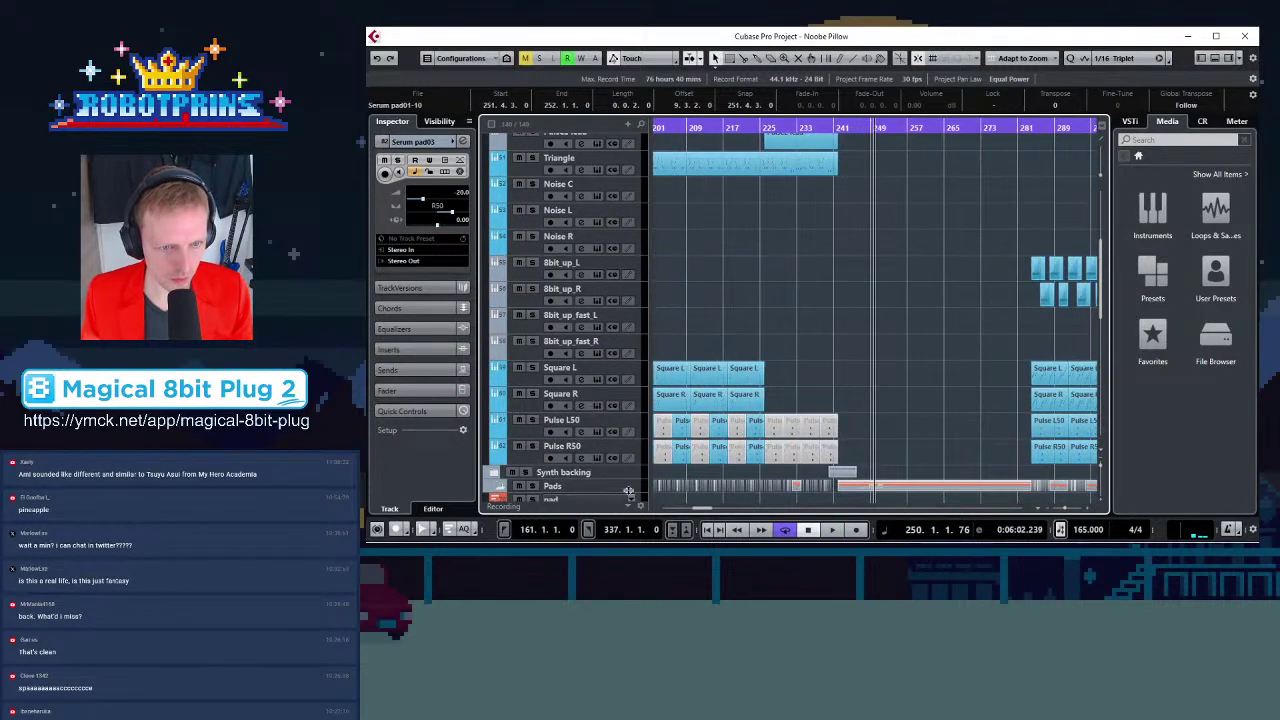
key("g")
key("g")
left_click(712, 355)
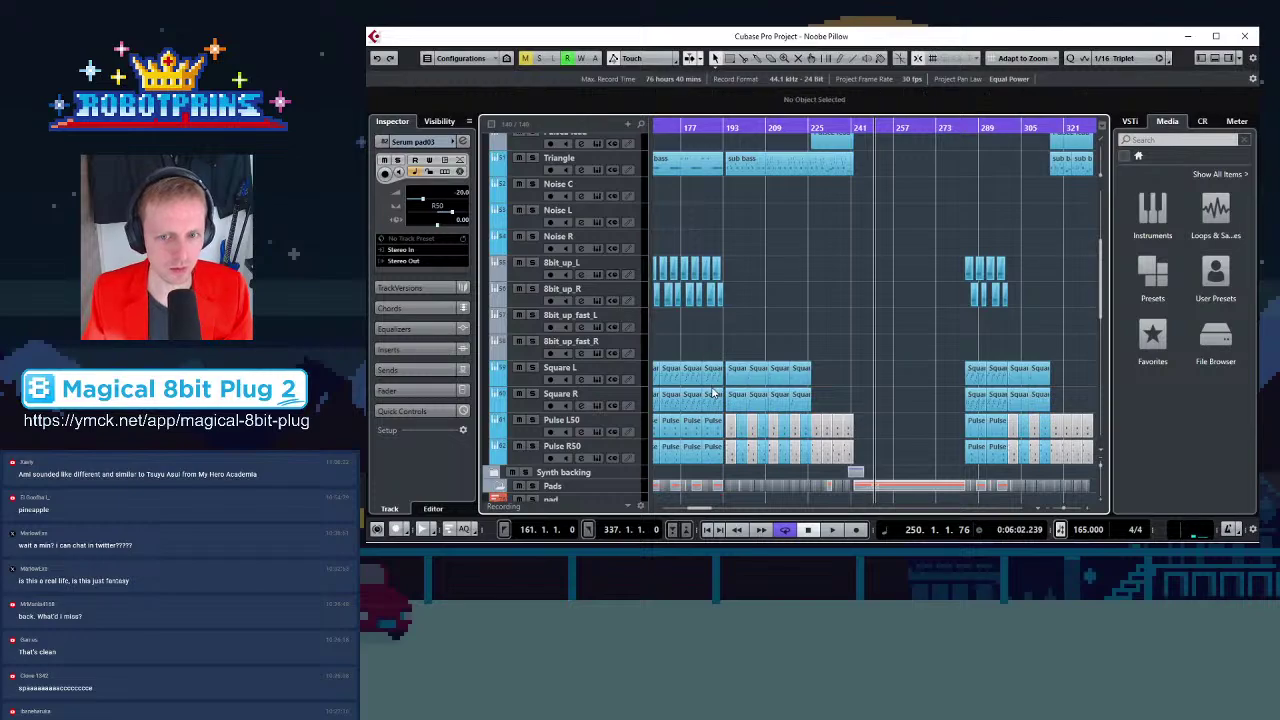
left_click_drag(709, 405, 886, 375)
Open the Square L and Square R clips at bar 250 together in the Key Editor
key("h")
key("h")
key("h")
key("h")
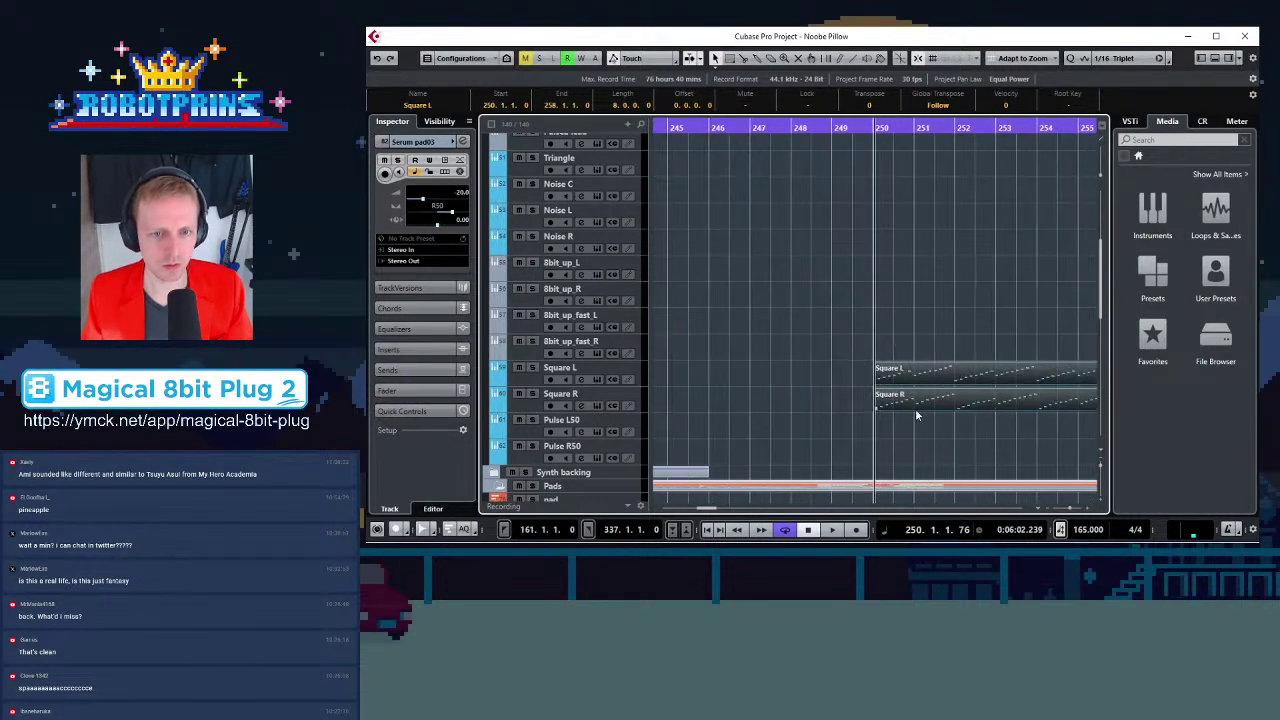
key("h")
key("h")
key("h")
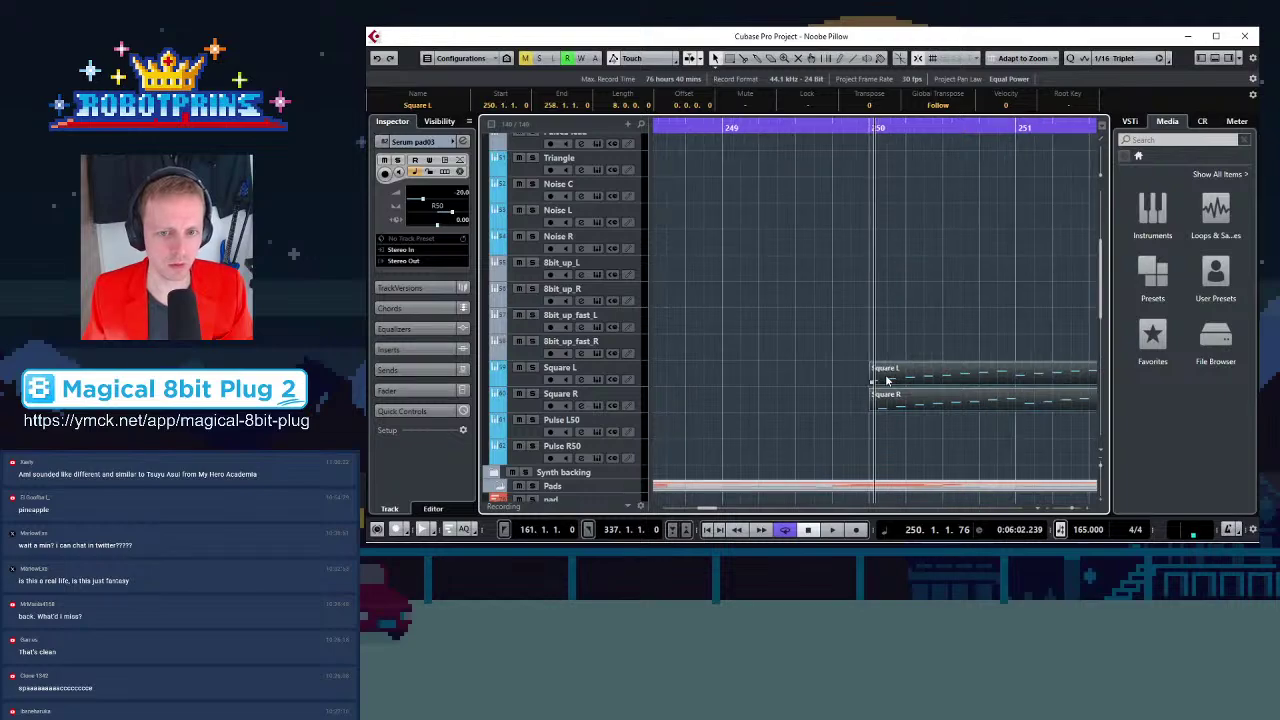
double_click(886, 381)
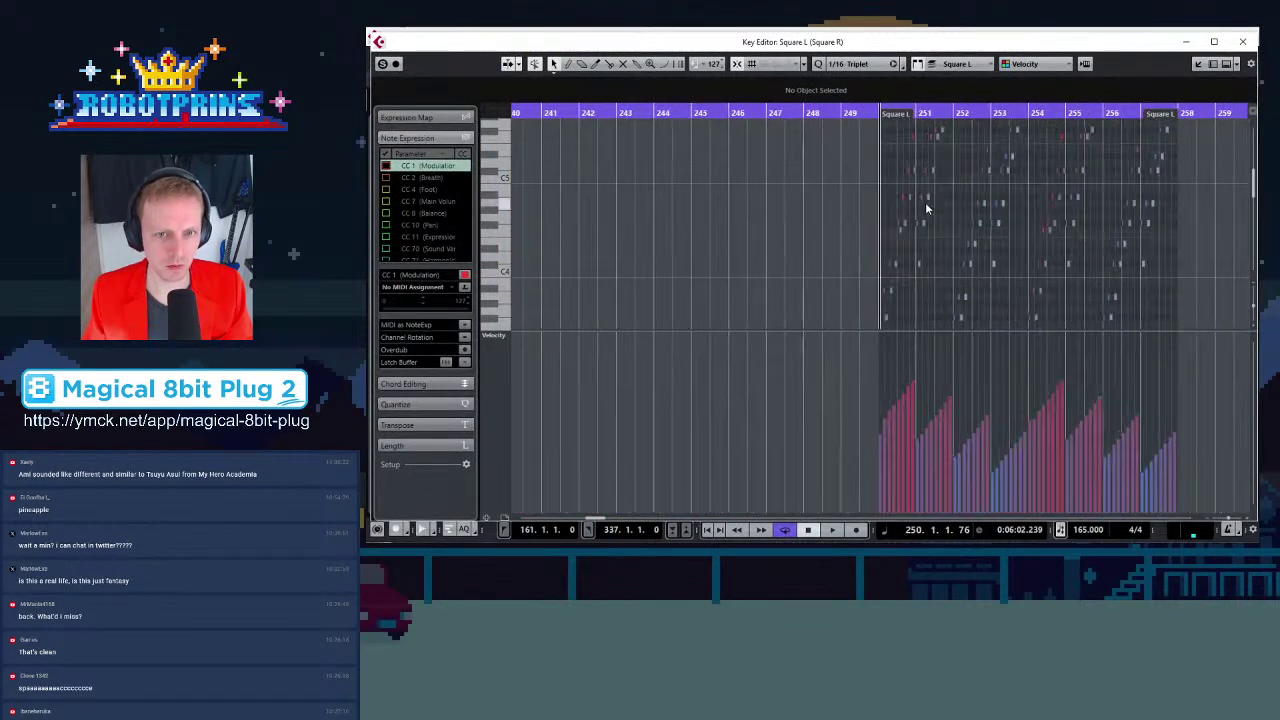
Set the quantize grid to 1/16 for the Square L and Square R notes
key("g")
key("g")
key("g")
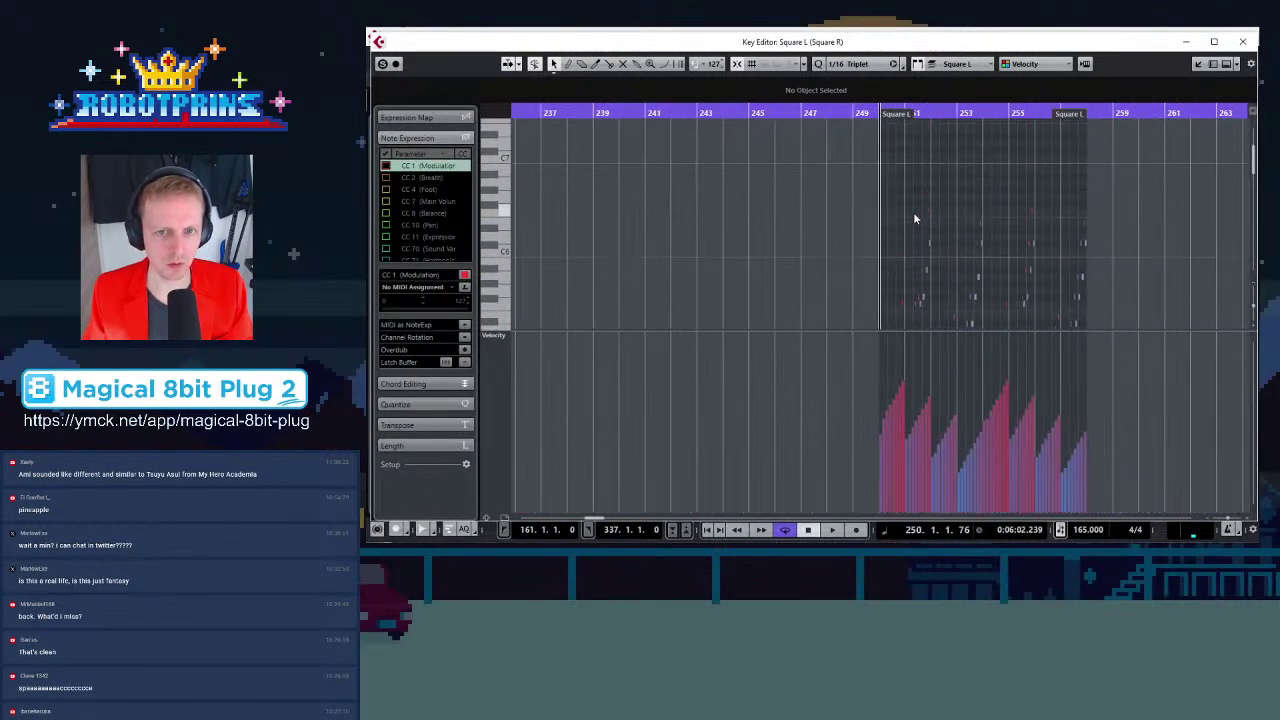
key("h")
key("h")
key("h")
key("h")
key("h")
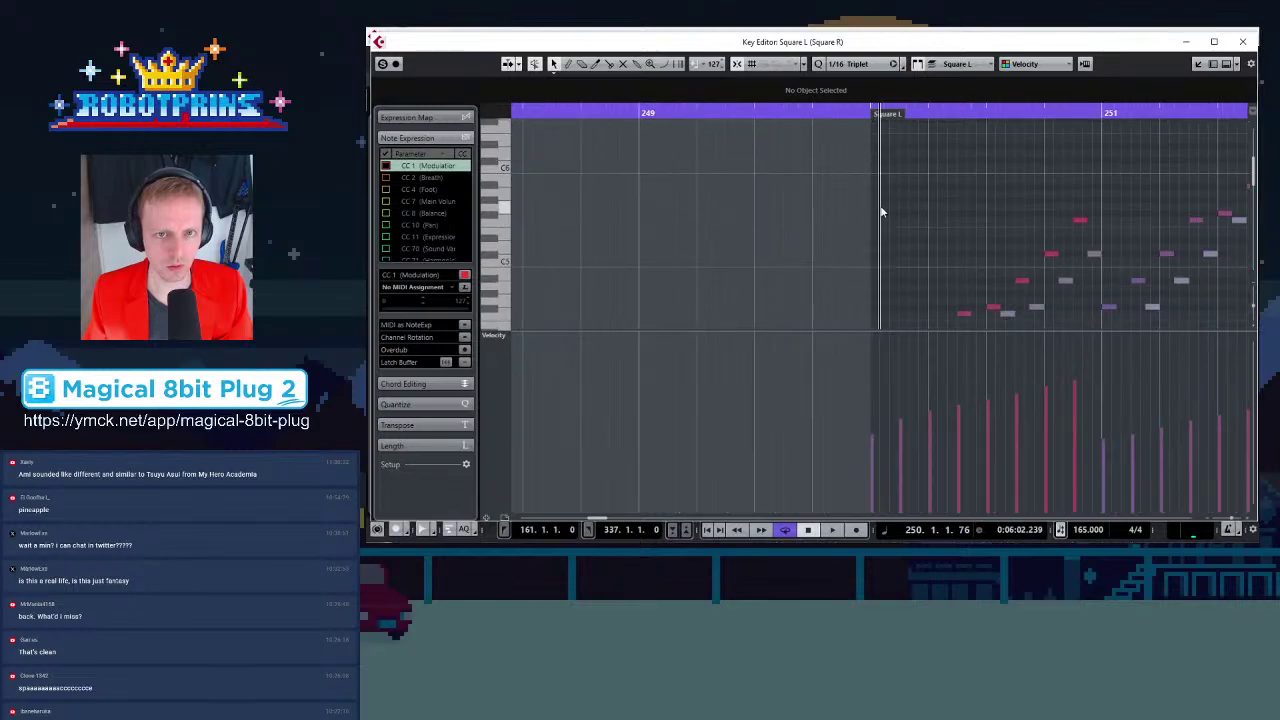
scroll(881, 214, "down", 2)
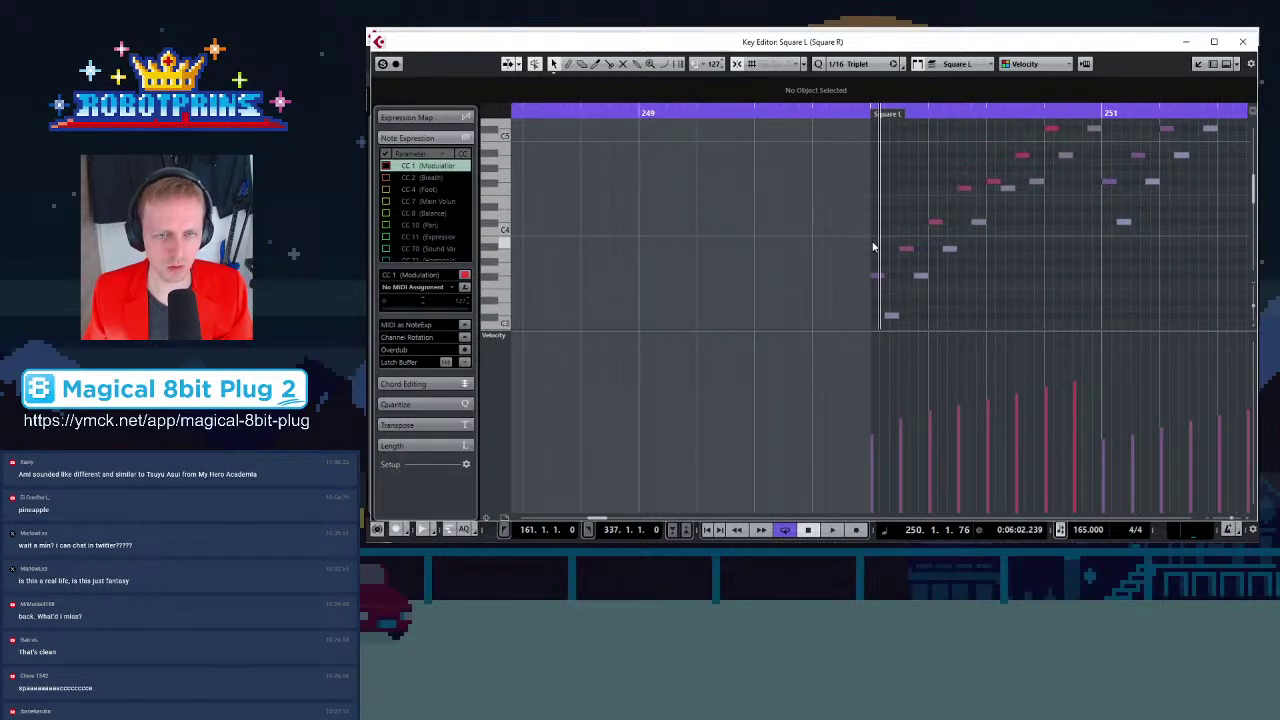
left_click(865, 64)
left_click(866, 134)
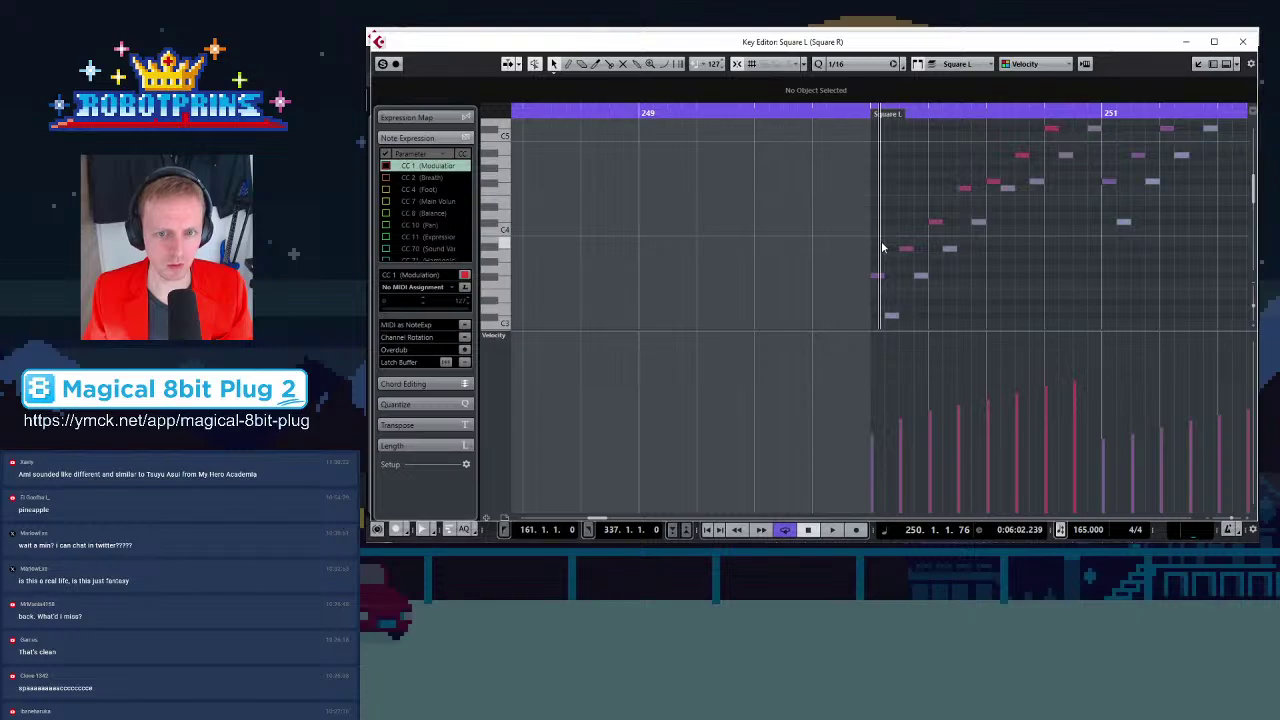
Delete all arpeggio notes after the opening ones at bar 250 in both Square clips
key("g")
key("g")
key("g")
key("g")
key("g")
key("g")
key("g")
key("g")
key("g")
key("g")
key("g")
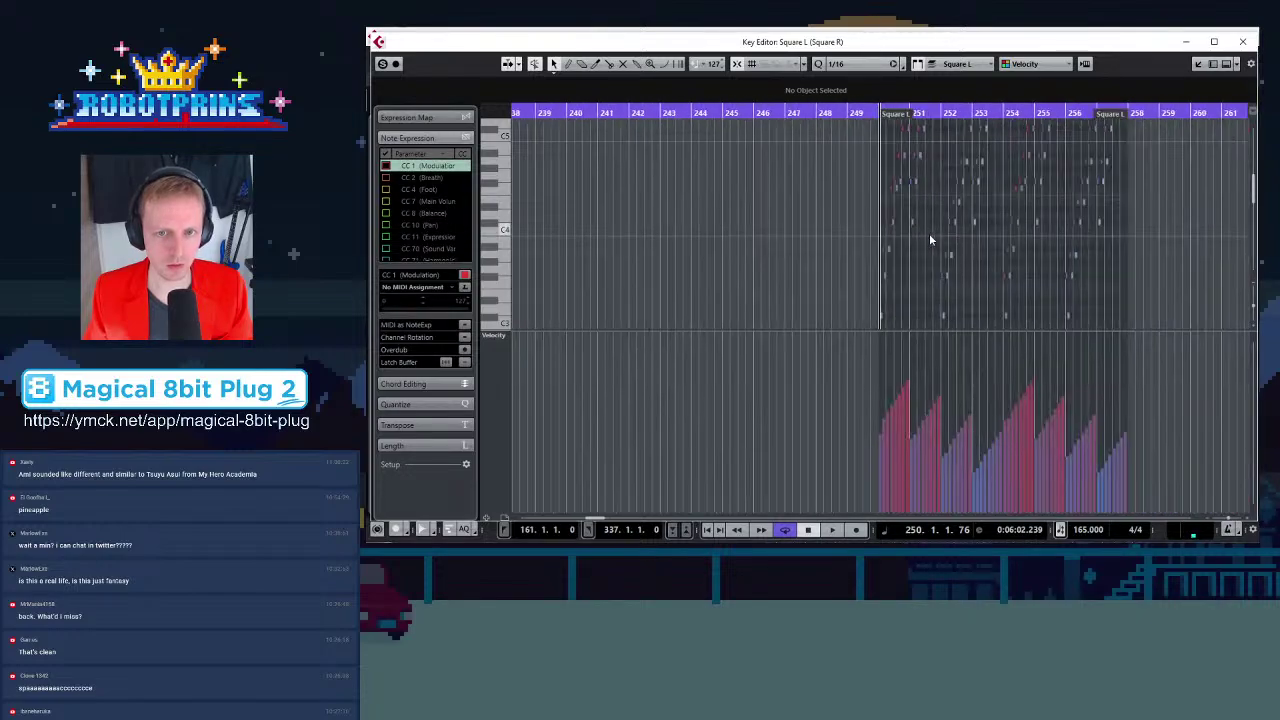
scroll(930, 240, "up", 4)
scroll(929, 235, "up", 4)
left_click_drag(895, 183, 1165, 266)
key("Delete")
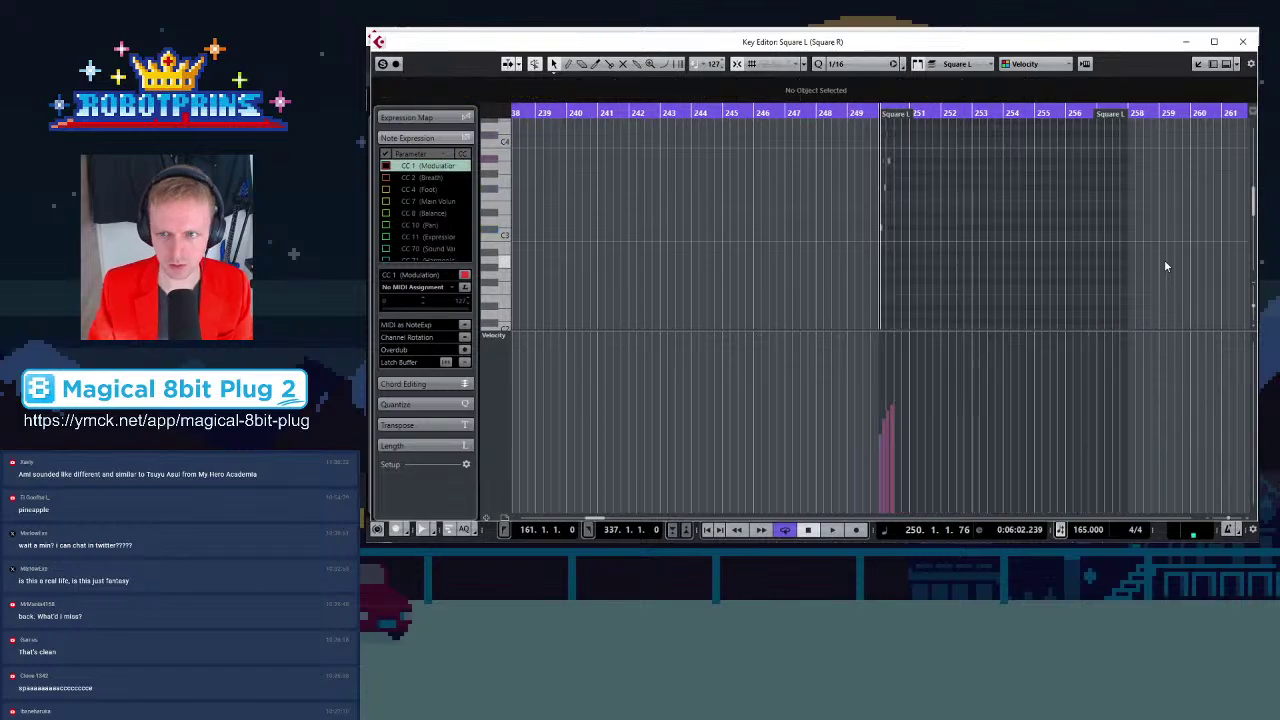
Delete the leftover notes at bar 250 except the first F#3 and the first C#3
key("h")
key("h")
key("h")
key("h")
key("h")
key("h")
key("h")
key("h")
key("h")
key("h")
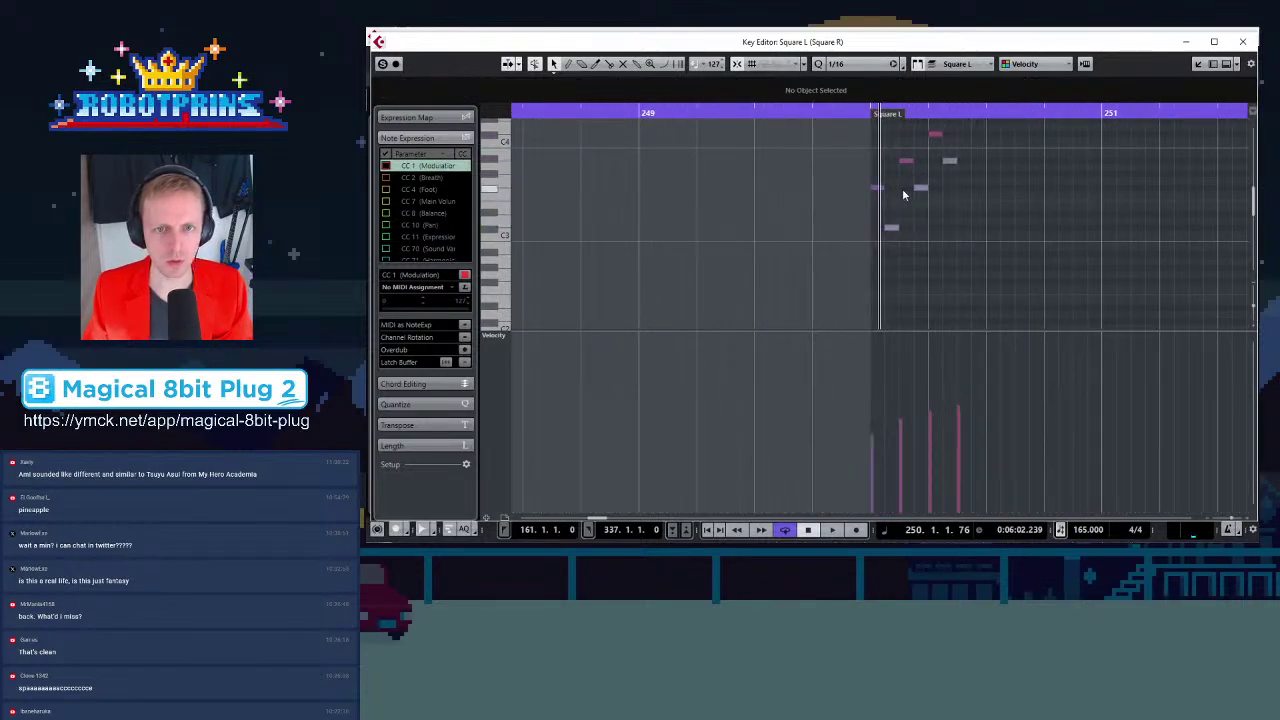
scroll(902, 194, "up", 6)
key("h")
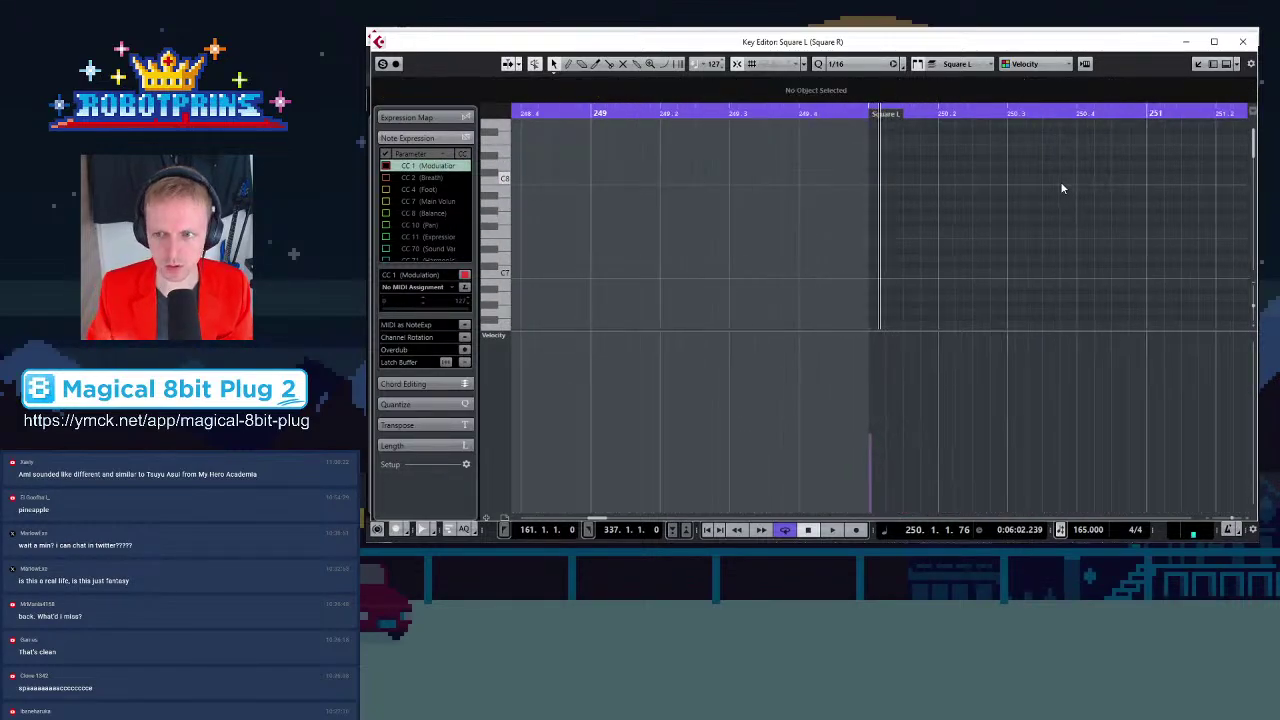
key("h")
scroll(991, 160, "down", 4)
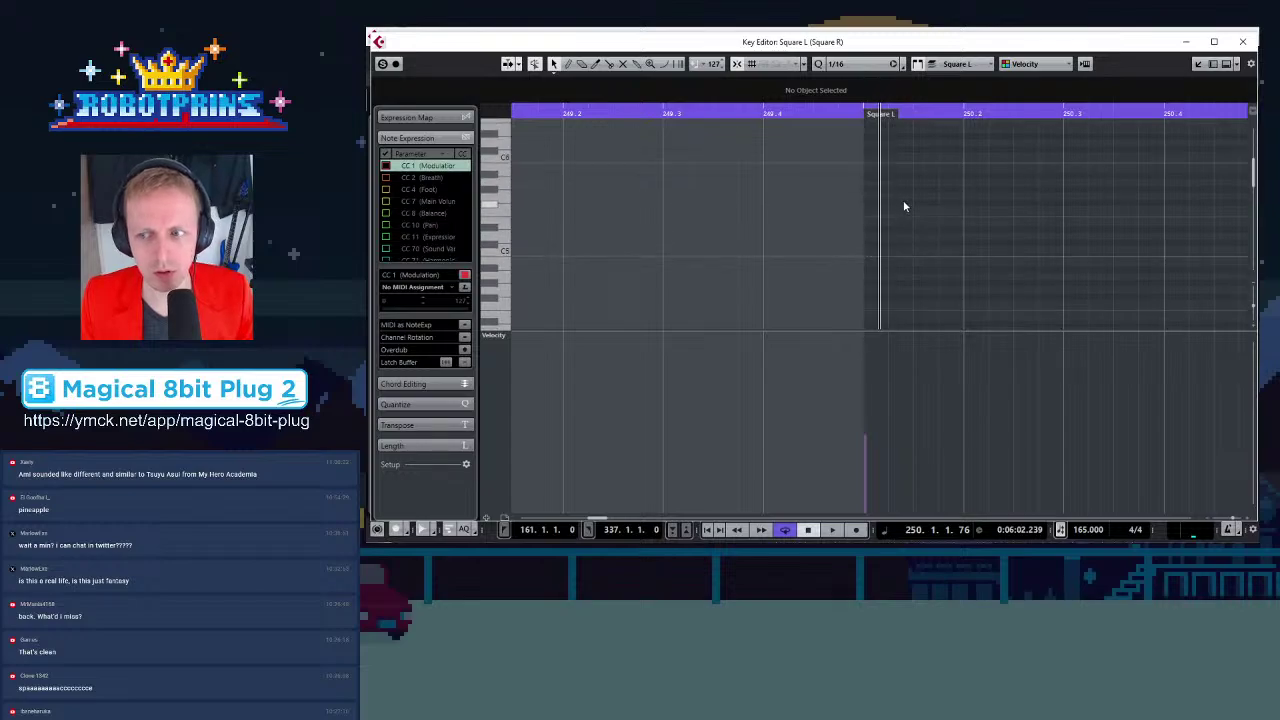
scroll(908, 208, "down", 3)
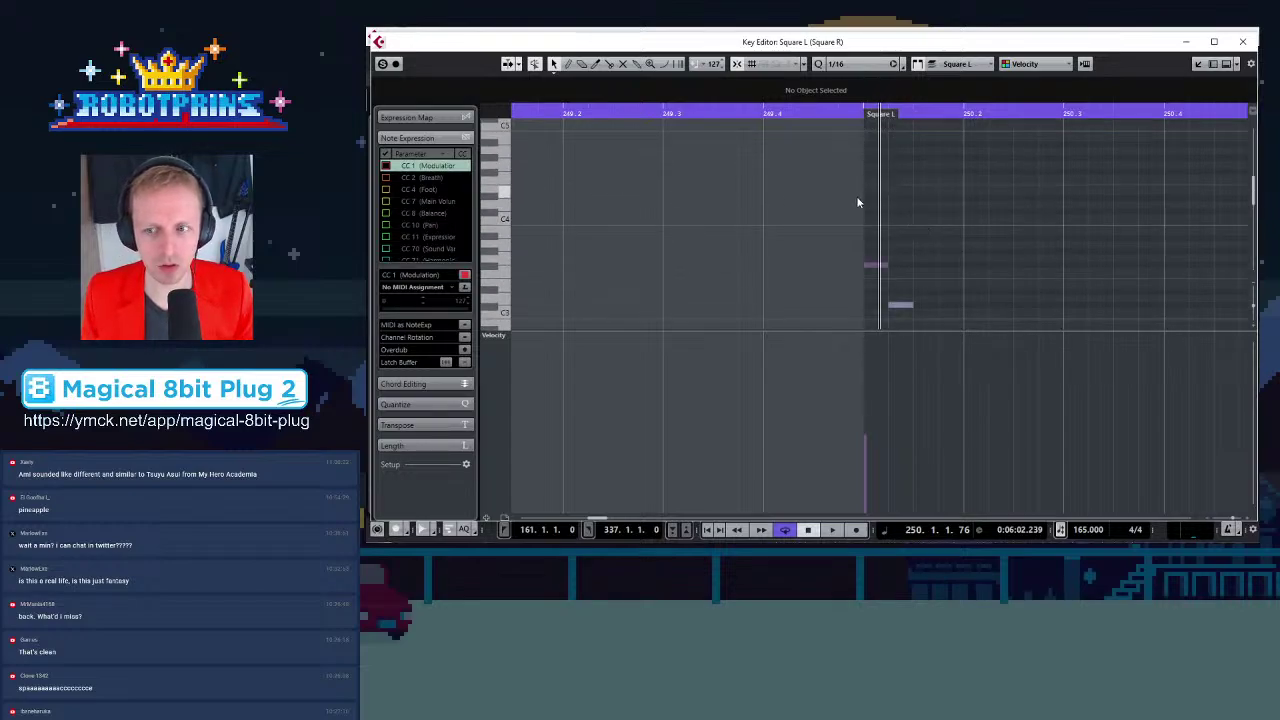
Raise the two remaining notes two octaves and form a pair of two-sixteenth-long notes, G5 and F#5, from 250.1.1
left_click_drag(857, 203, 992, 318)
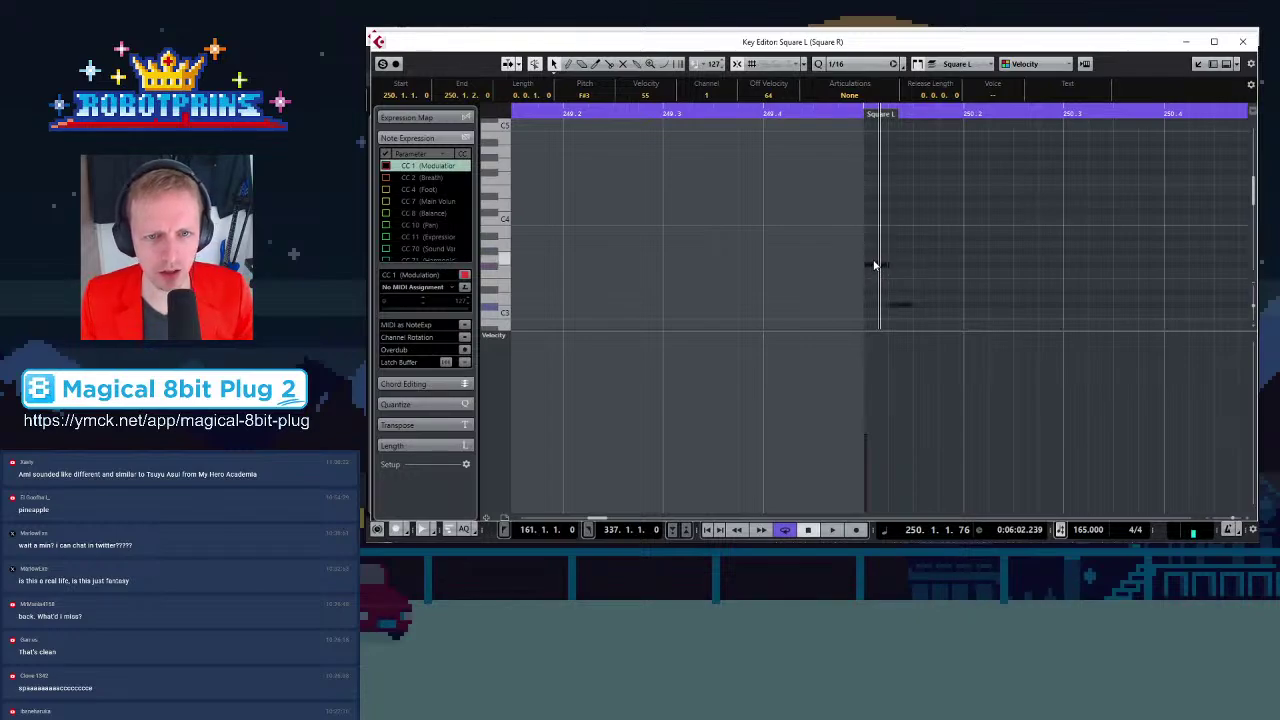
left_click_drag(878, 270, 879, 147)
left_click(894, 161)
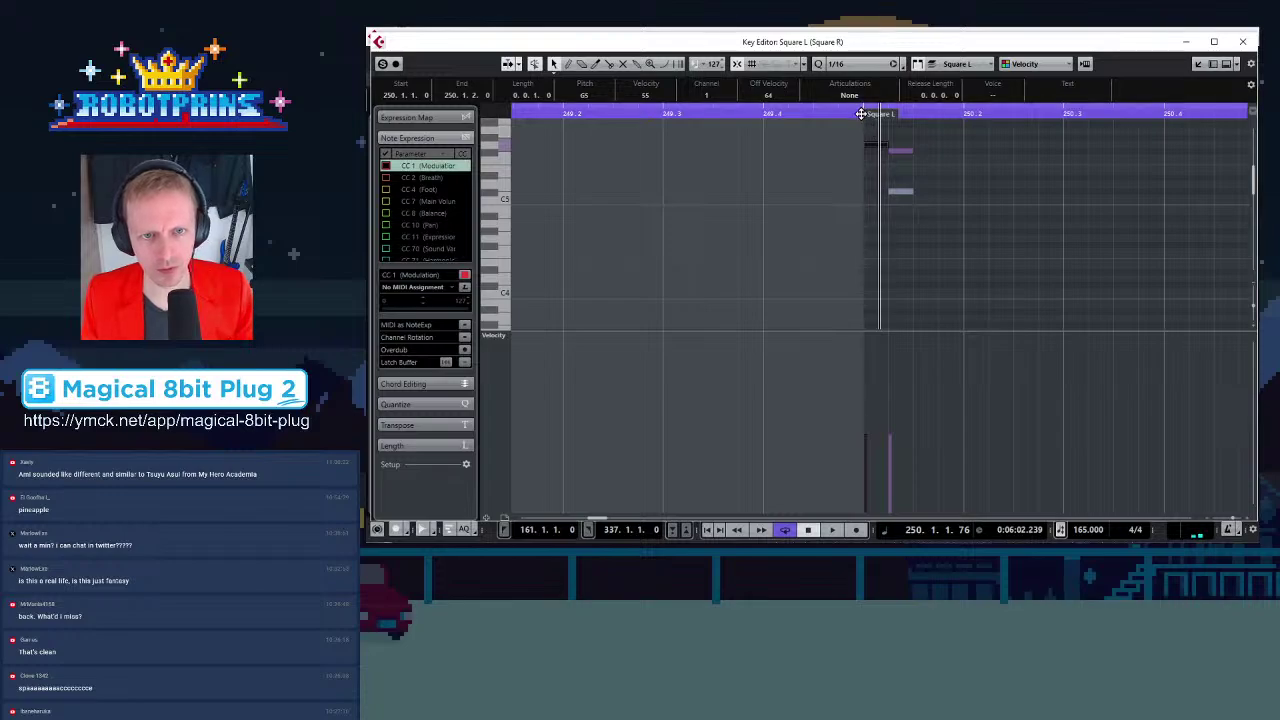
left_click(907, 153)
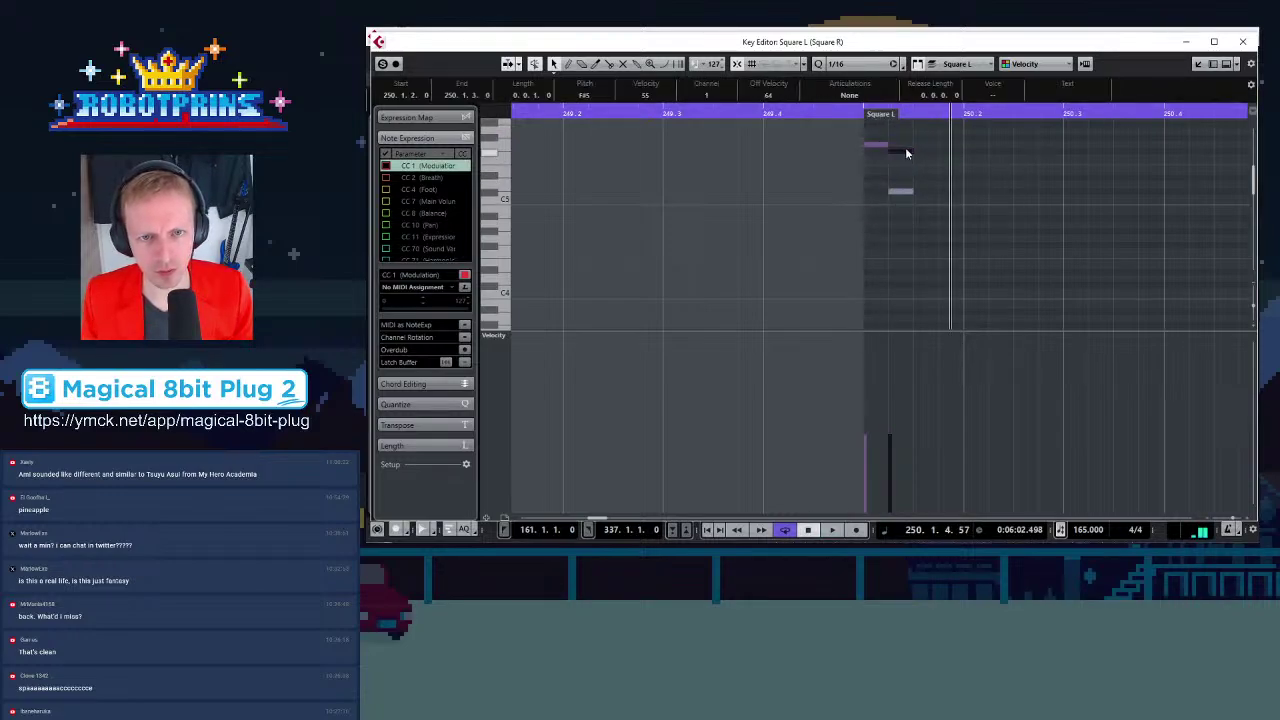
left_click_drag(906, 153, 928, 152)
Continue the run through bar 250 with copies on D5, C#5, A4, F#4, D4 and C#4, and delete the leftover Square R C#5
left_click_drag(866, 129, 1077, 229)
left_click(935, 199)
key("g")
key("g")
left_click(972, 229)
left_click(976, 225)
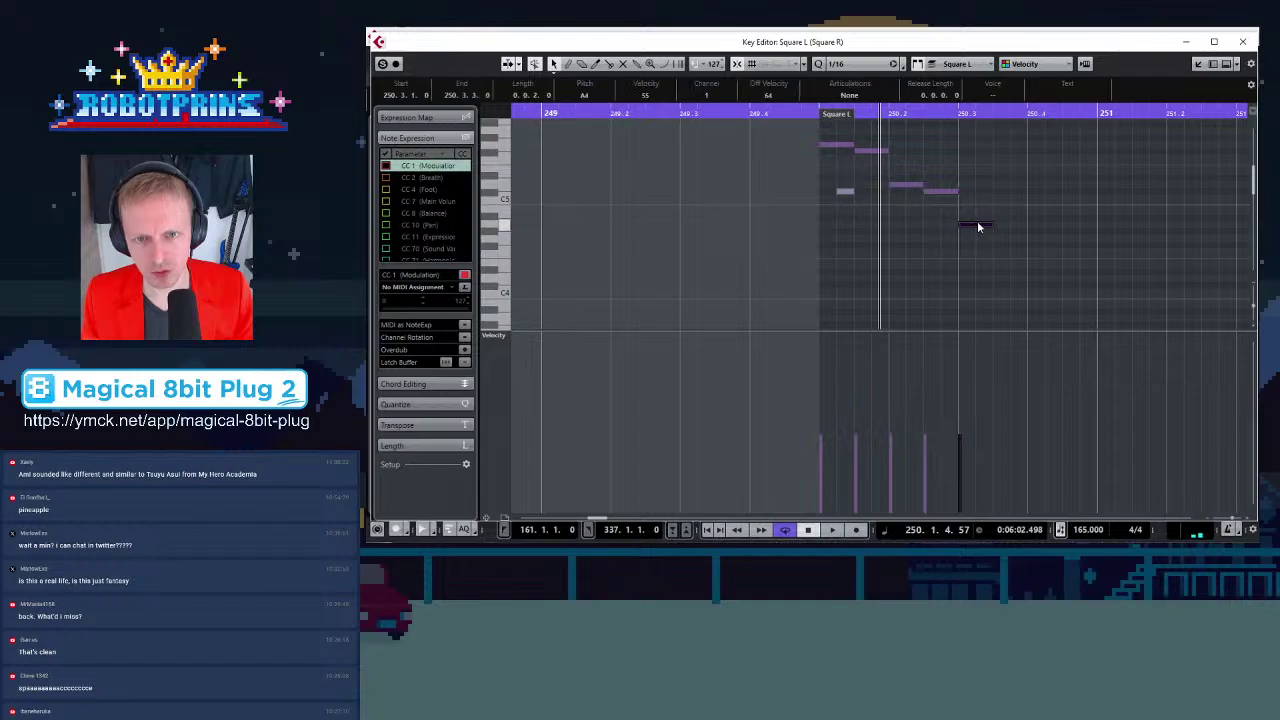
left_click_drag(980, 230, 1076, 290)
key("g")
key("g")
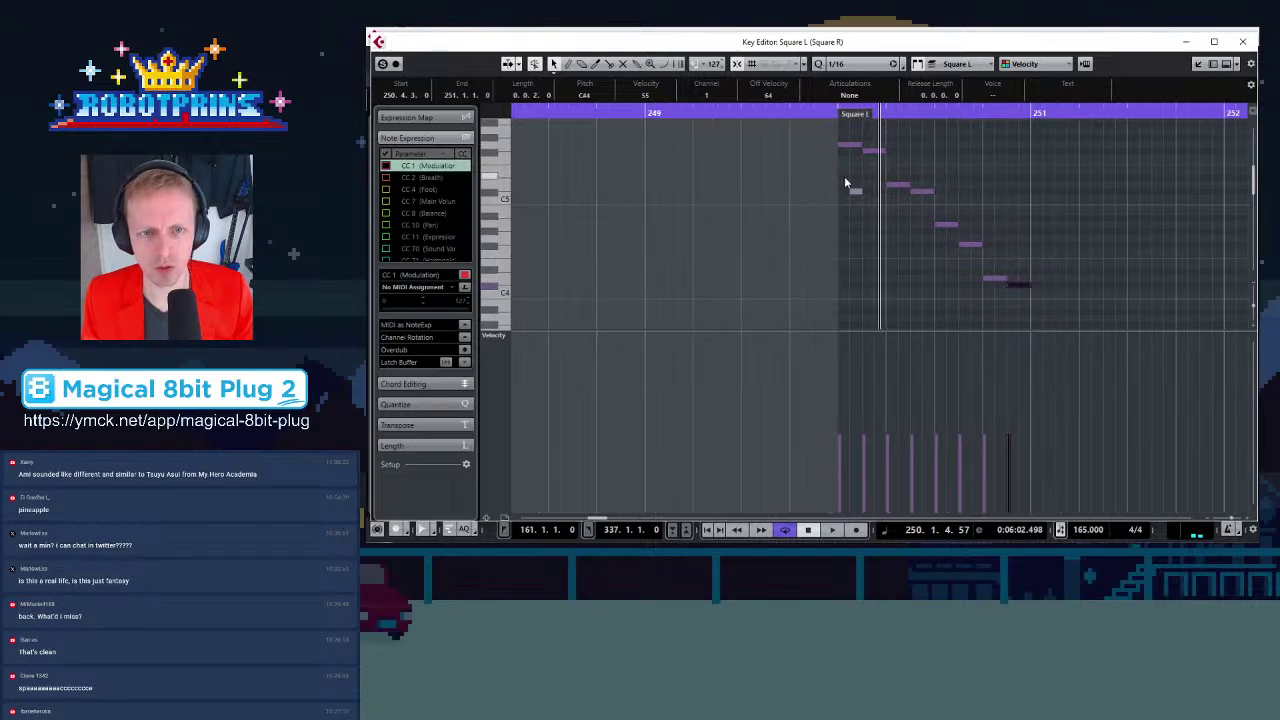
left_click(883, 221)
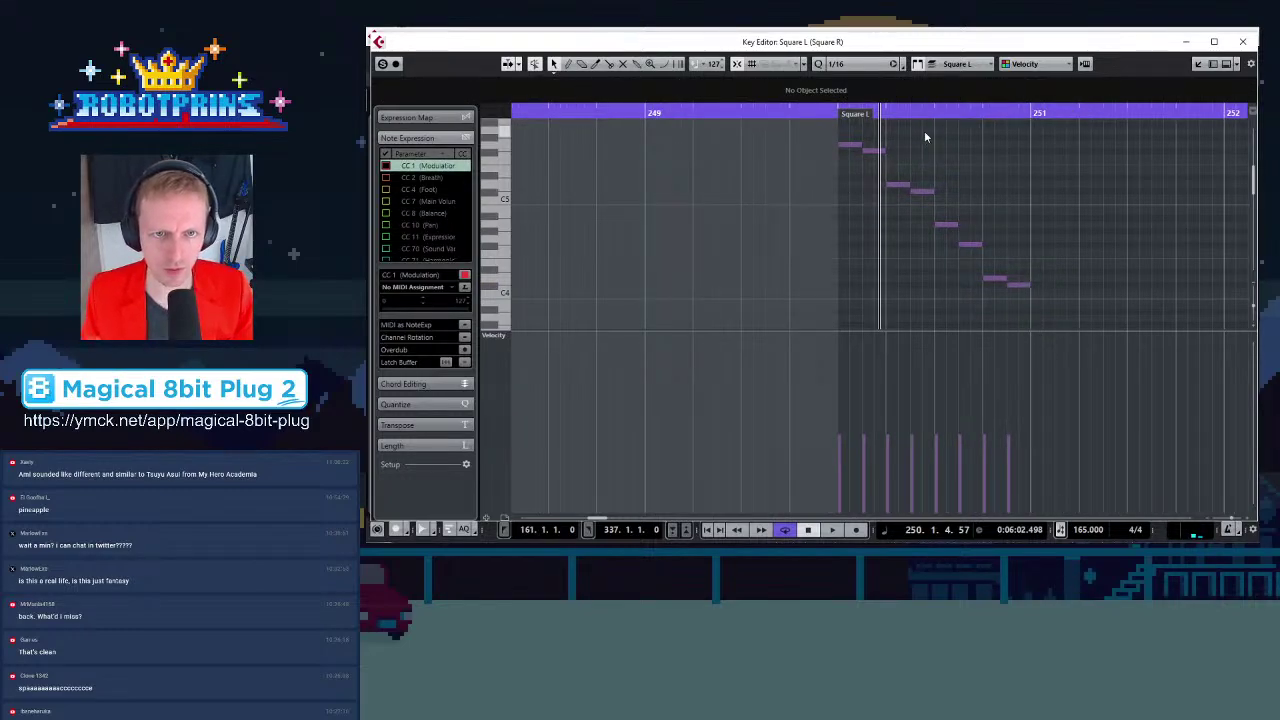
Play the descending run in bar 250
left_click_drag(806, 112, 757, 113)
key("space")
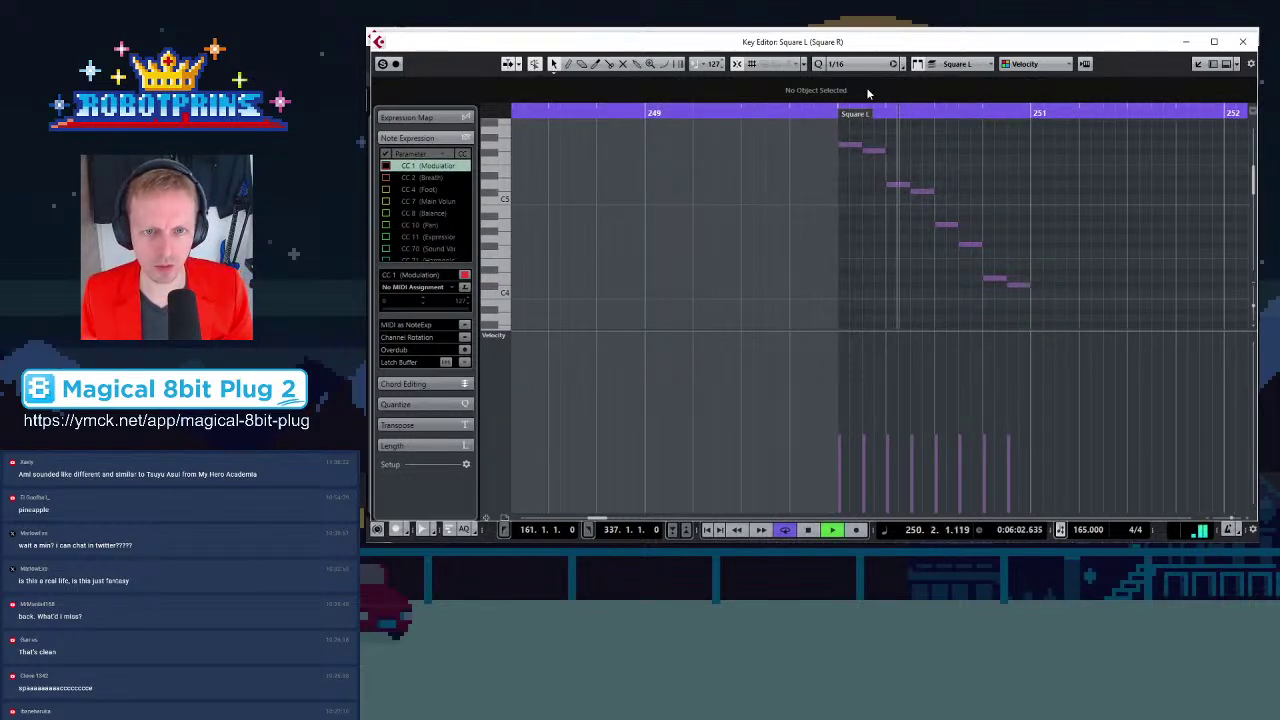
key("space")
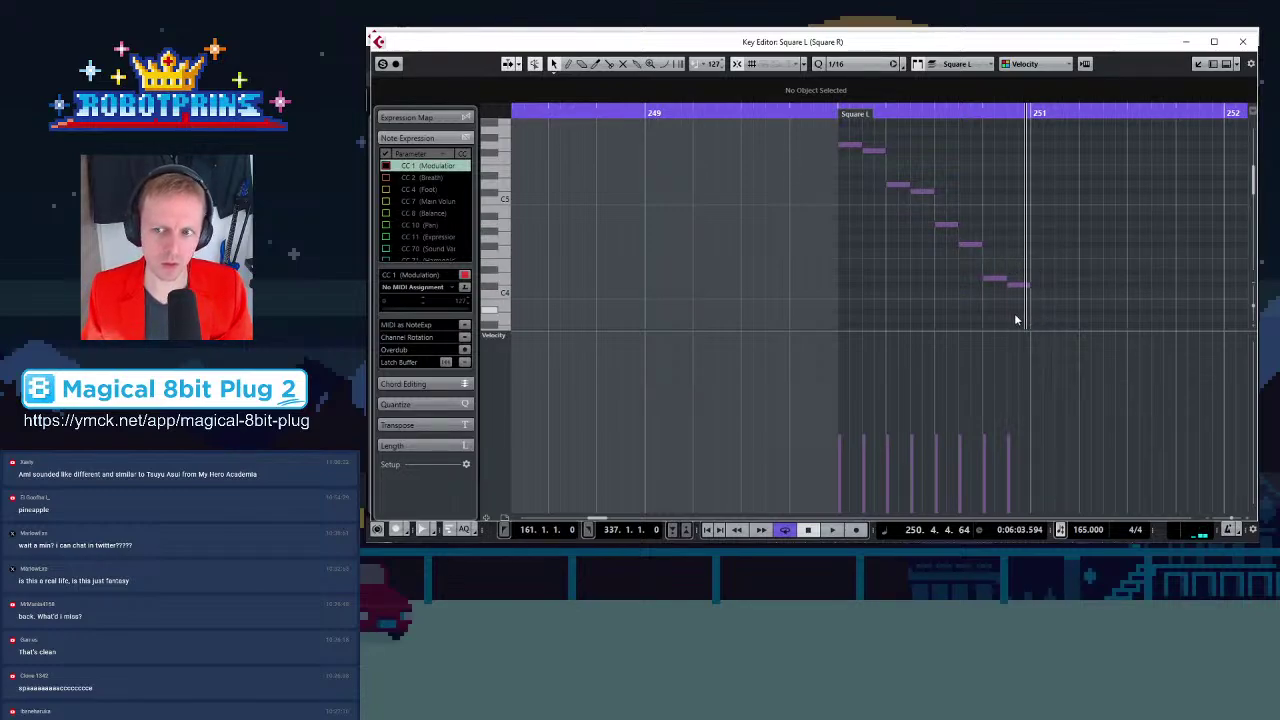
Extend the run into bar 251 with copied notes on D4, C#4, A3 and F#3, two sixteenths apart
left_click(1042, 283)
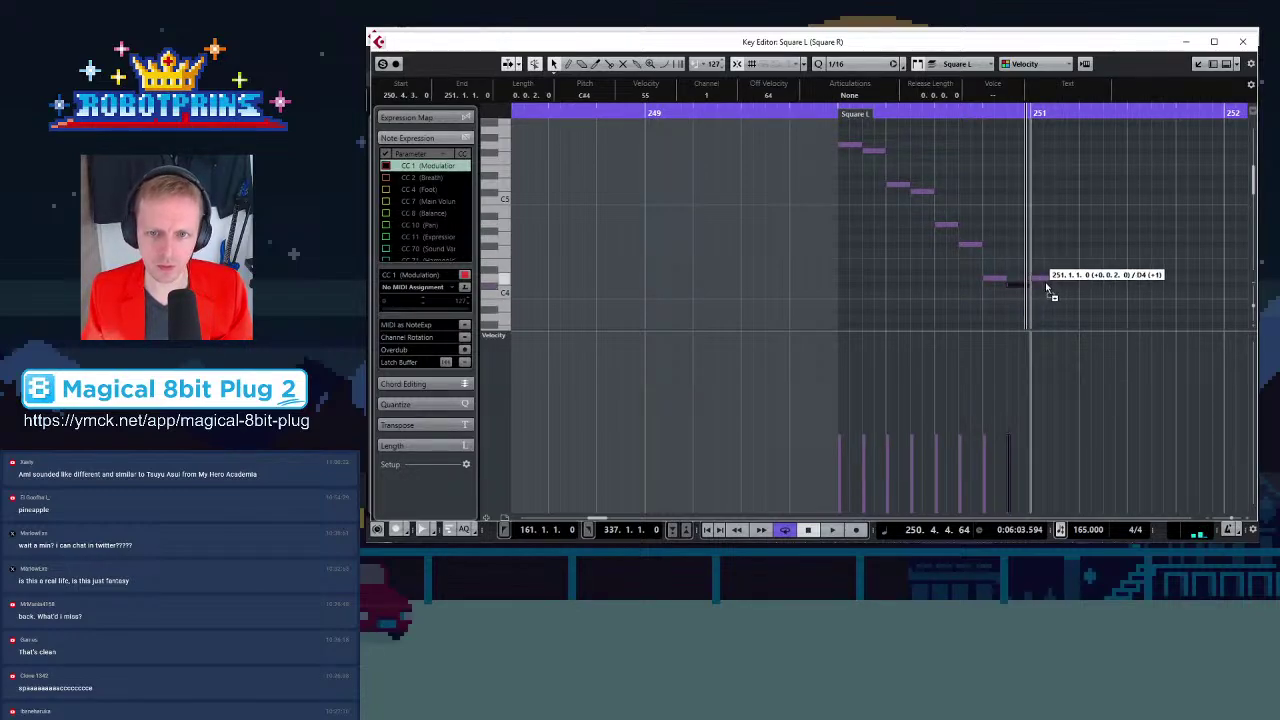
scroll(1076, 257, "down", 1)
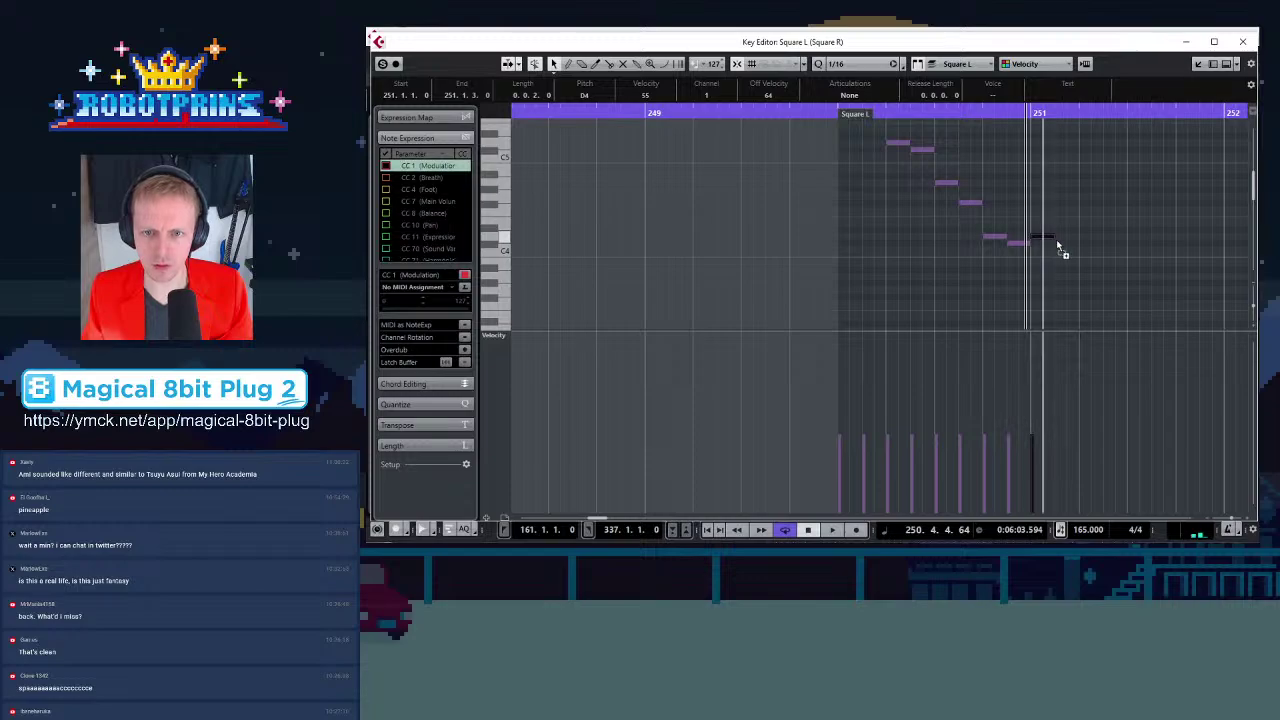
left_click(1065, 244)
left_click(1089, 276)
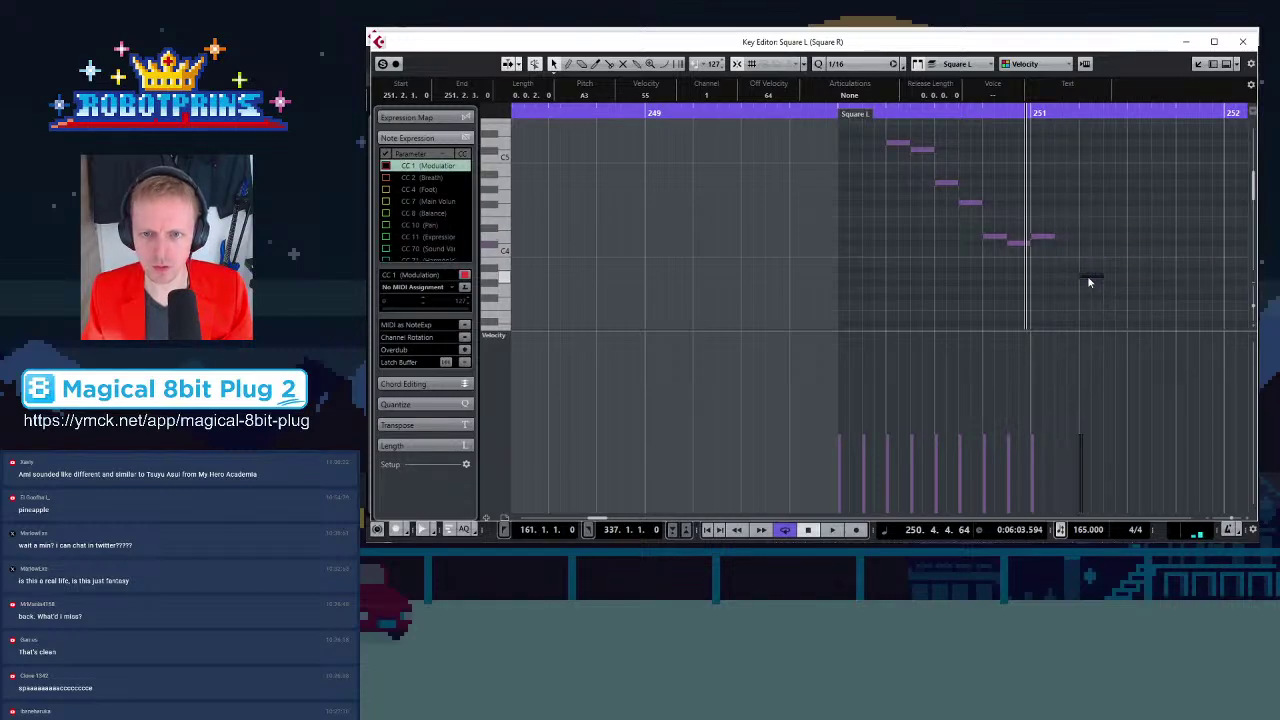
left_click(1068, 246)
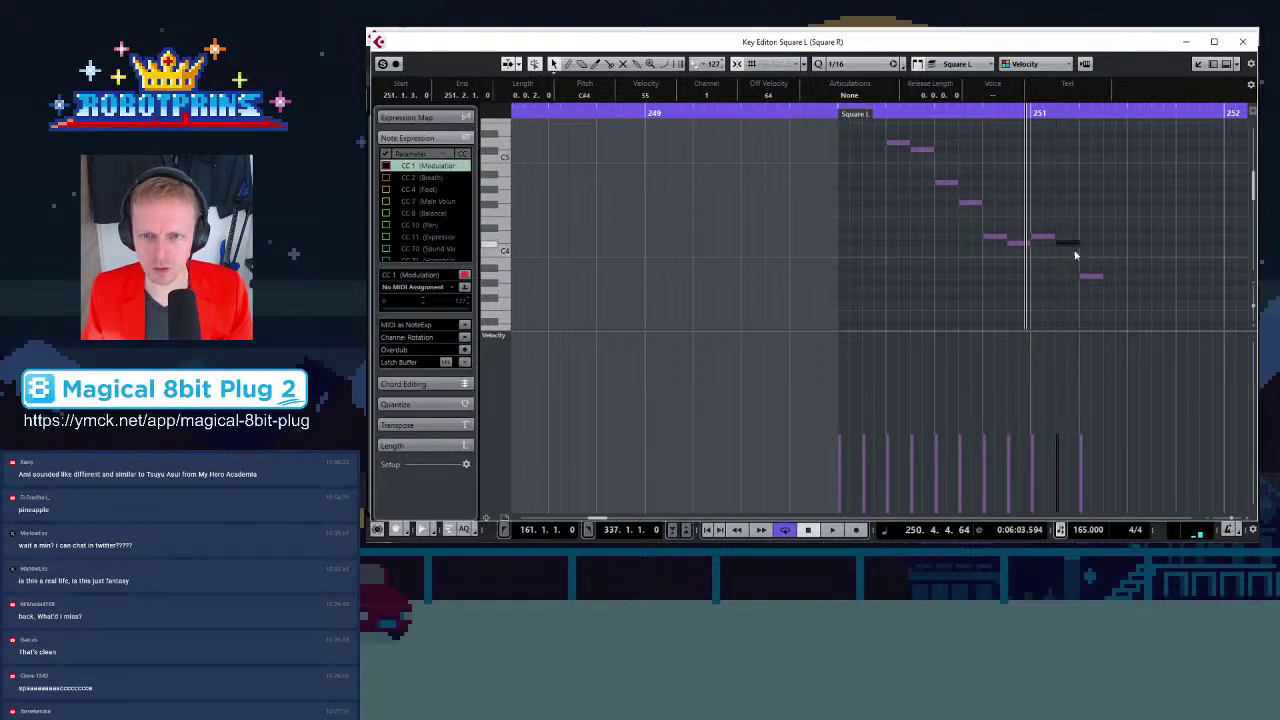
left_click(1110, 297)
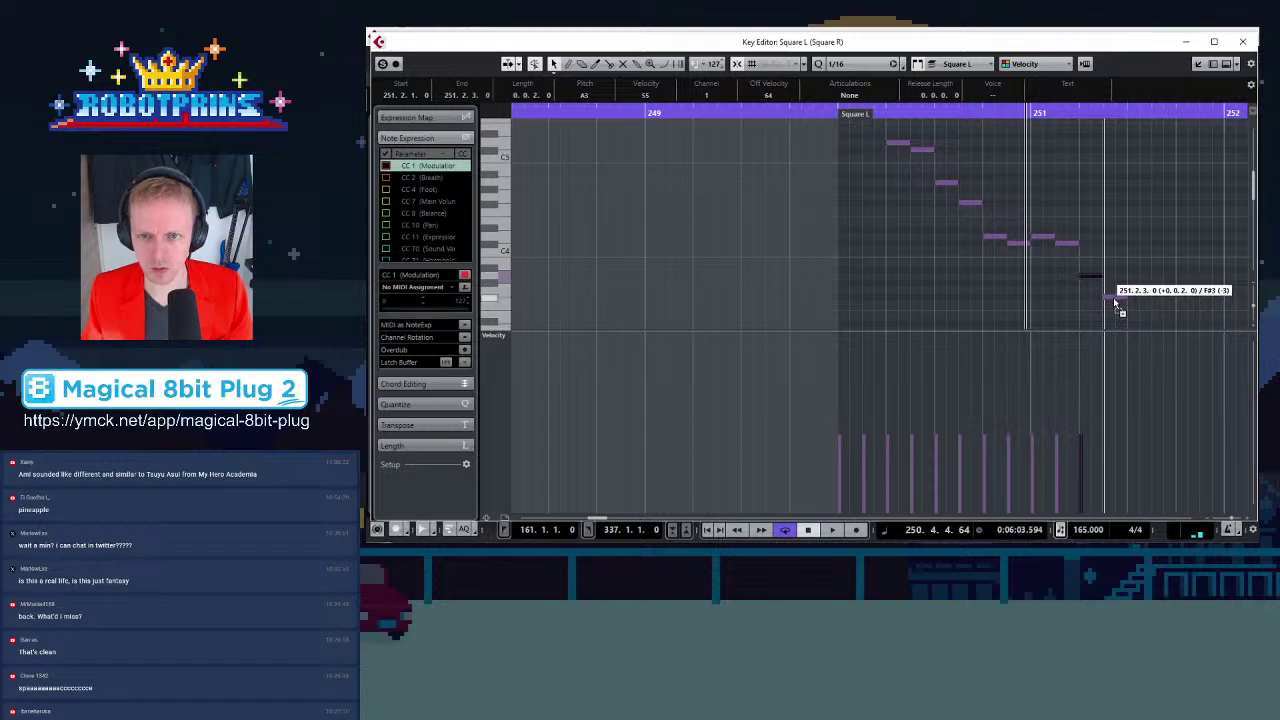
Add copied notes on D3, C#3 and A2 and shift the three so they start at 251.3.3
scroll(1136, 310, "down", 3)
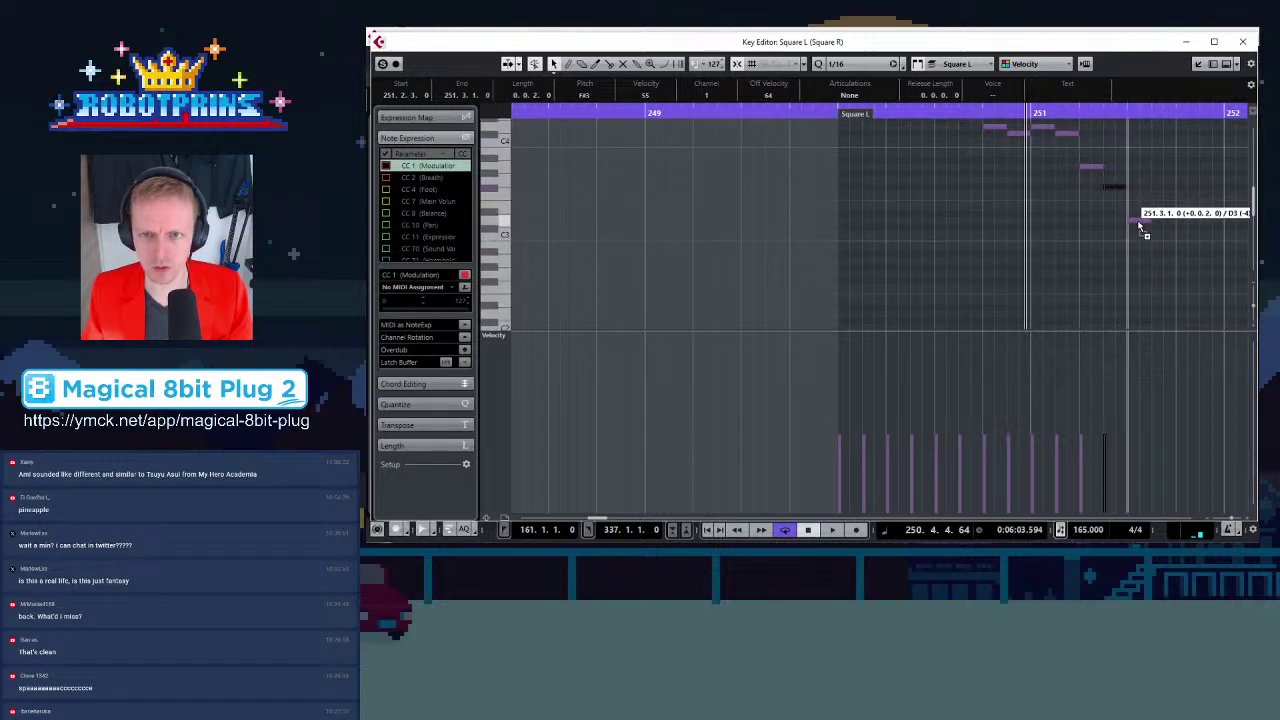
left_click(1140, 222)
left_click_drag(1143, 223, 1187, 262)
left_click_drag(1134, 200, 1210, 286)
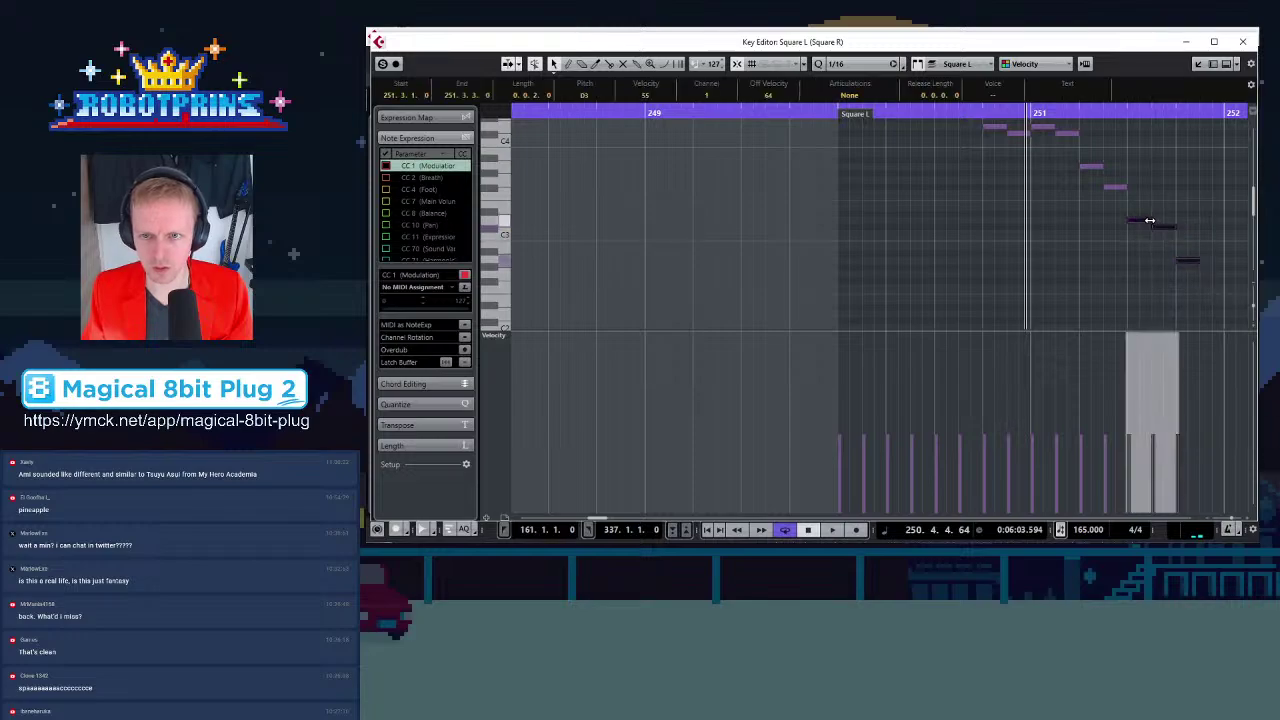
left_click_drag(1146, 224, 1170, 224)
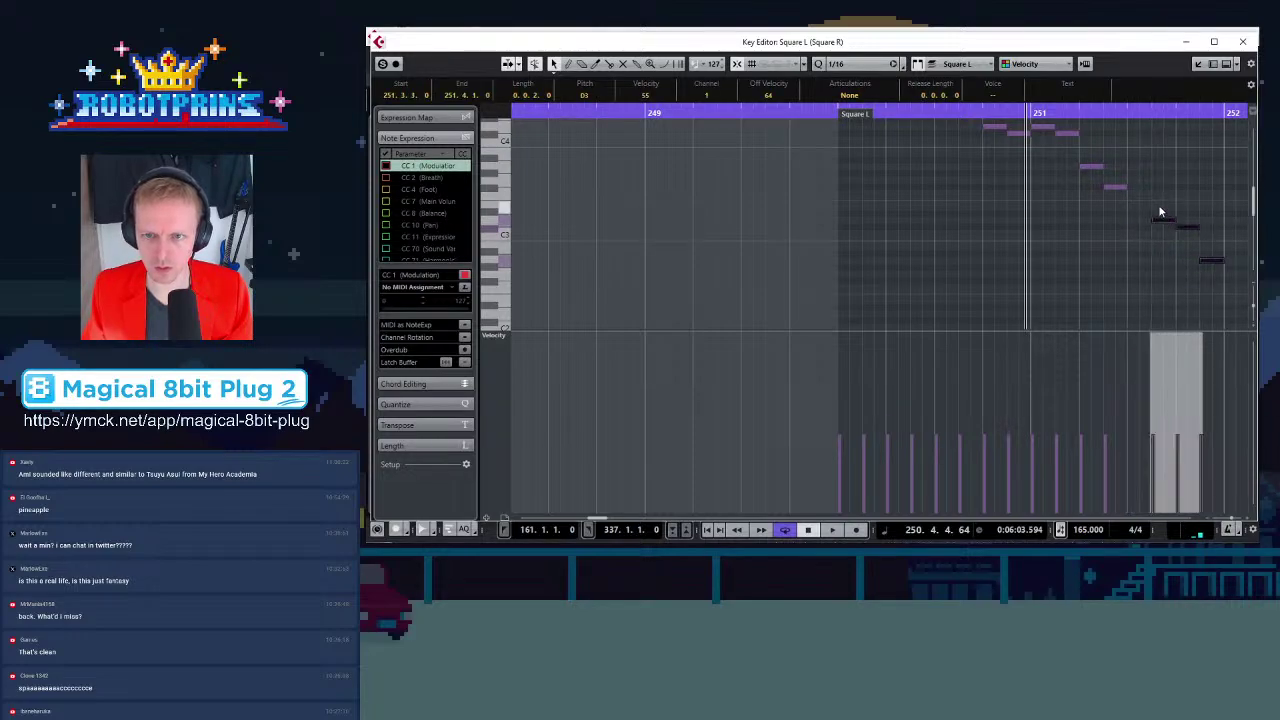
Copy the F#3 note to E3 at 251.3.1 to fill the gap in the run
left_click(1140, 196)
left_click(1119, 188)
left_click(1139, 192)
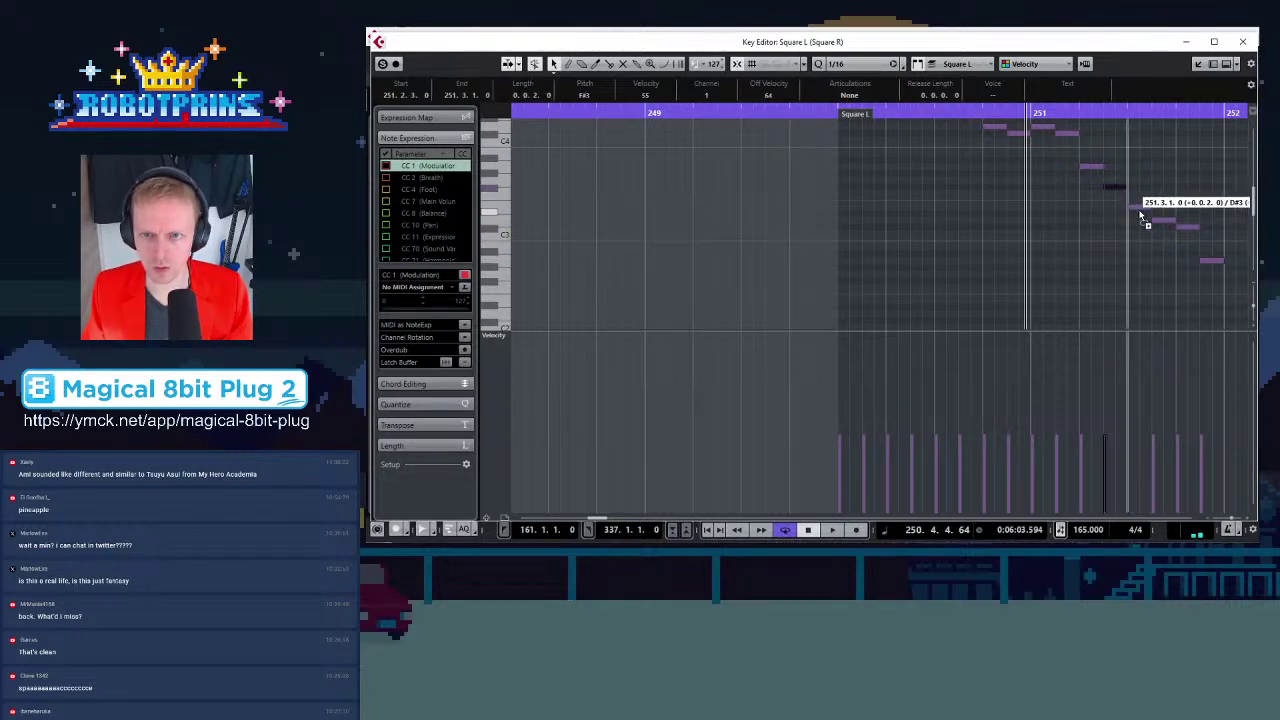
left_click_drag(1139, 198, 1139, 203)
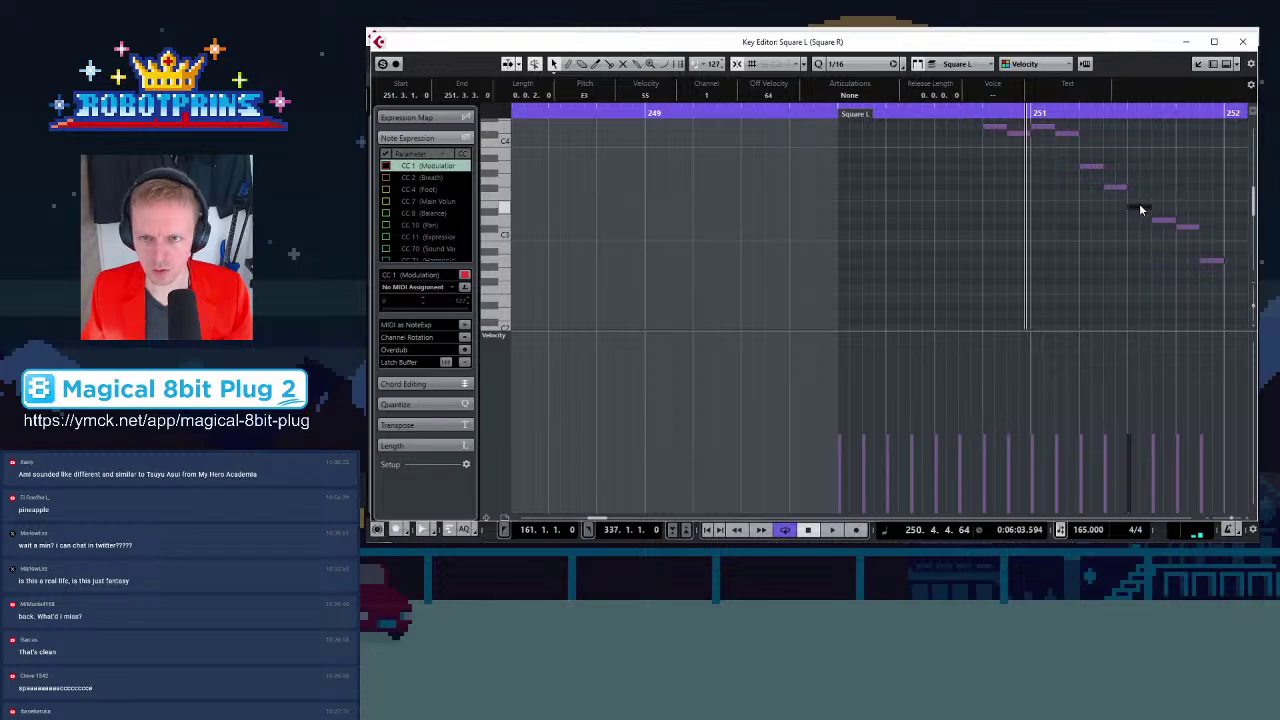
Play the descending run repeatedly from bar 250 to check how it sounds through bar 251
key("g")
scroll(1100, 225, "up", 4)
left_click(717, 112)
key("space")
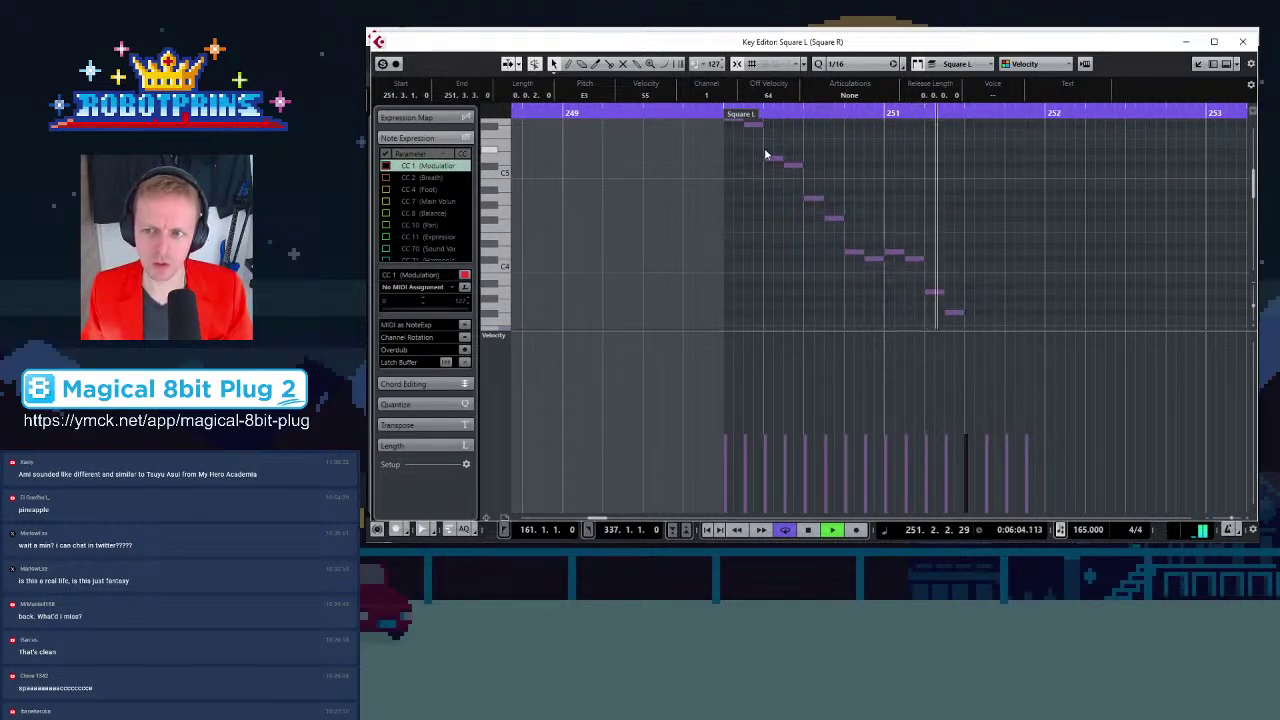
key("space")
scroll(918, 186, "down", 3)
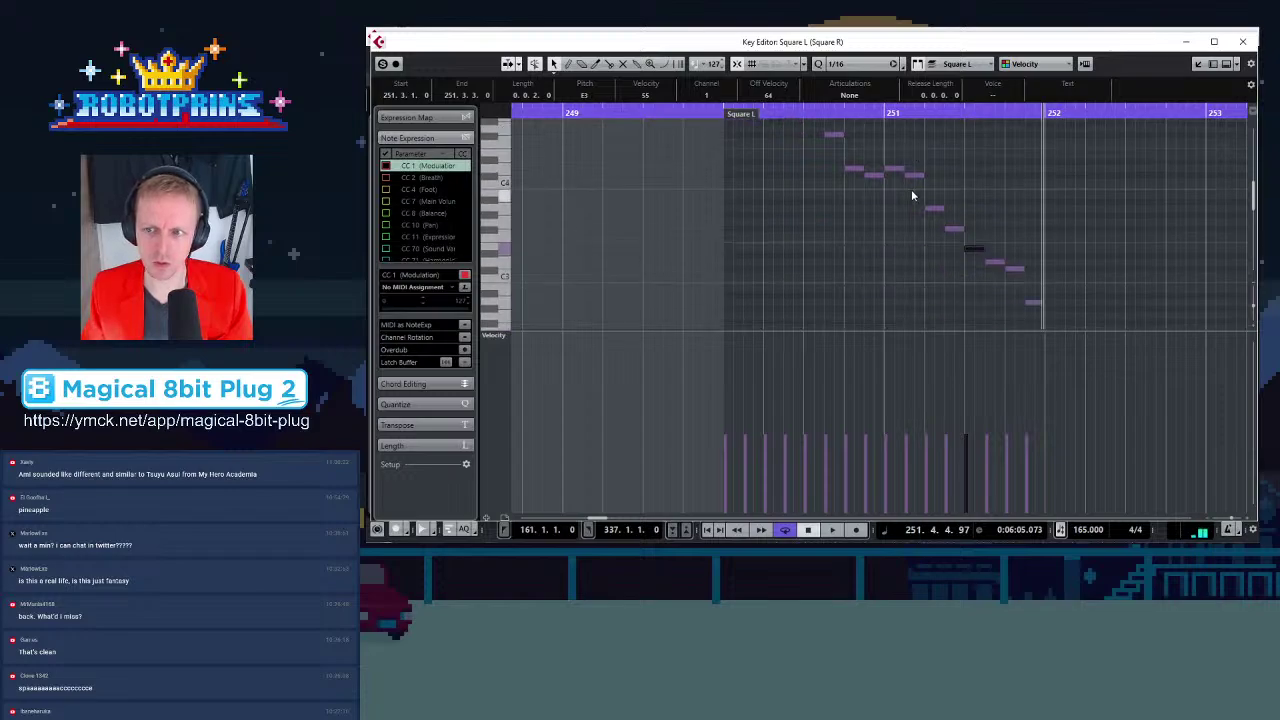
scroll(899, 162, "up", 4)
key("space")
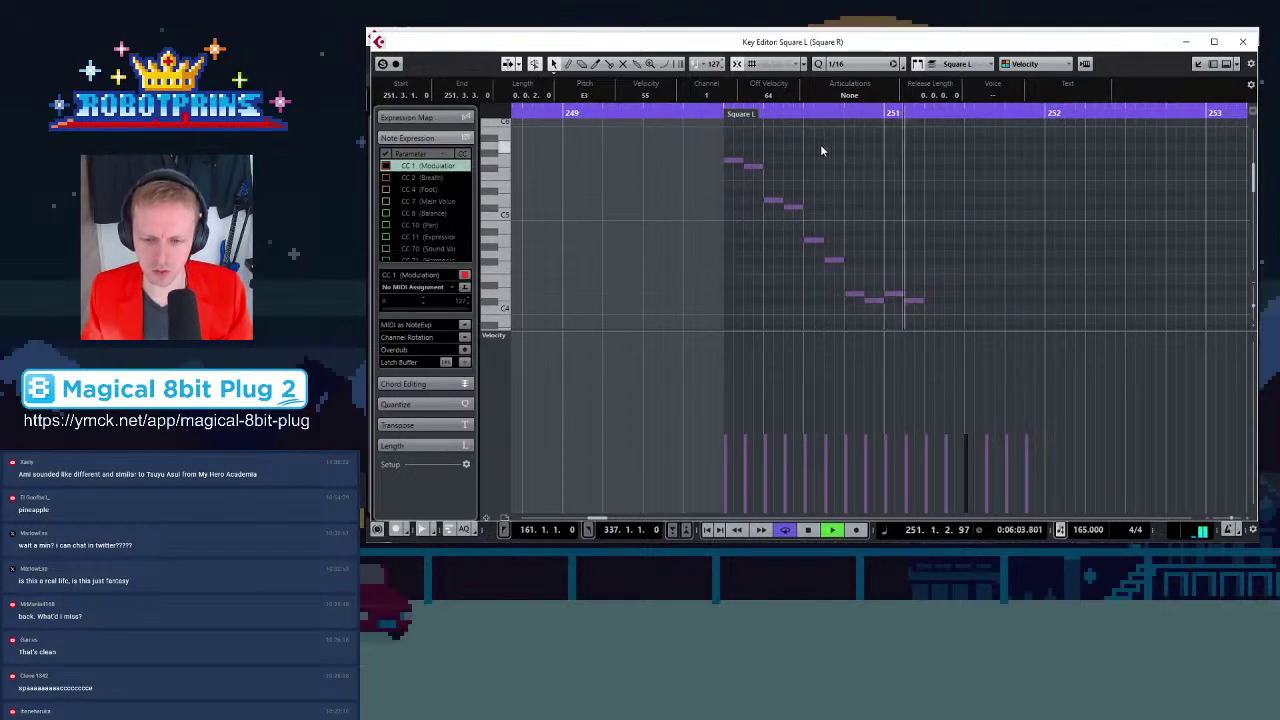
key("space")
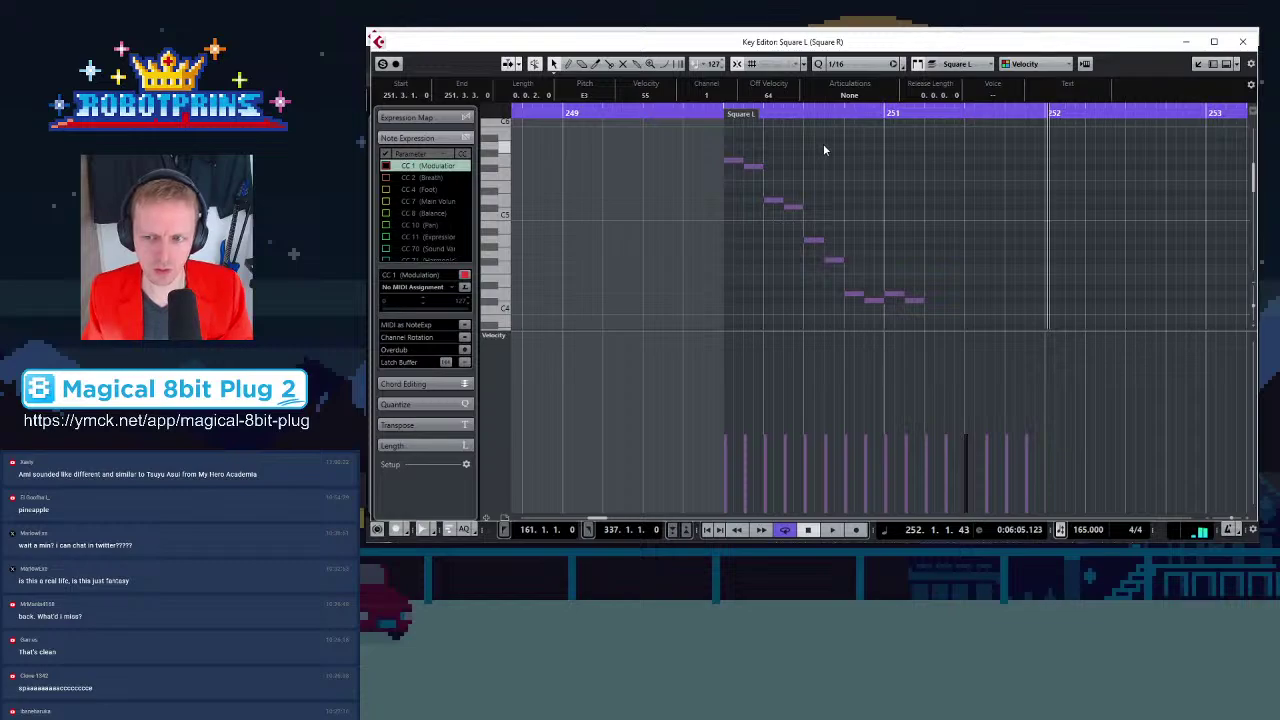
key("g")
key("g")
key("g")
key("g")
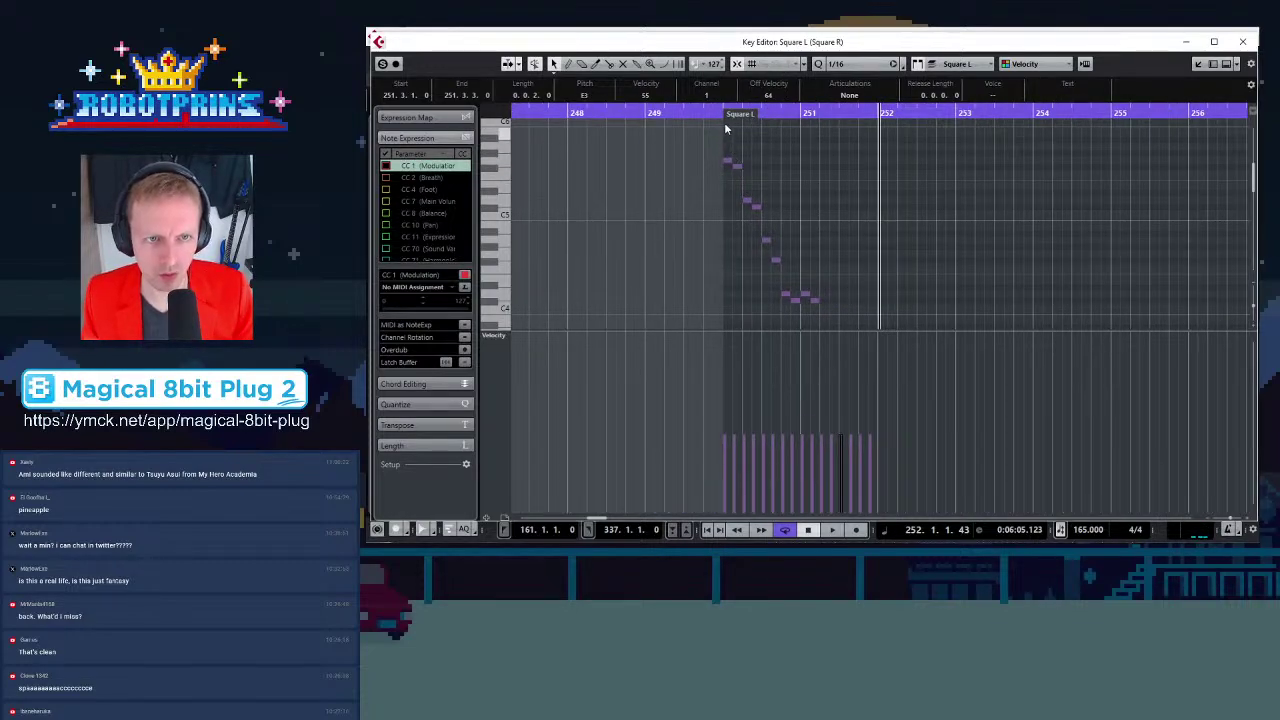
left_click(725, 118)
key("space")
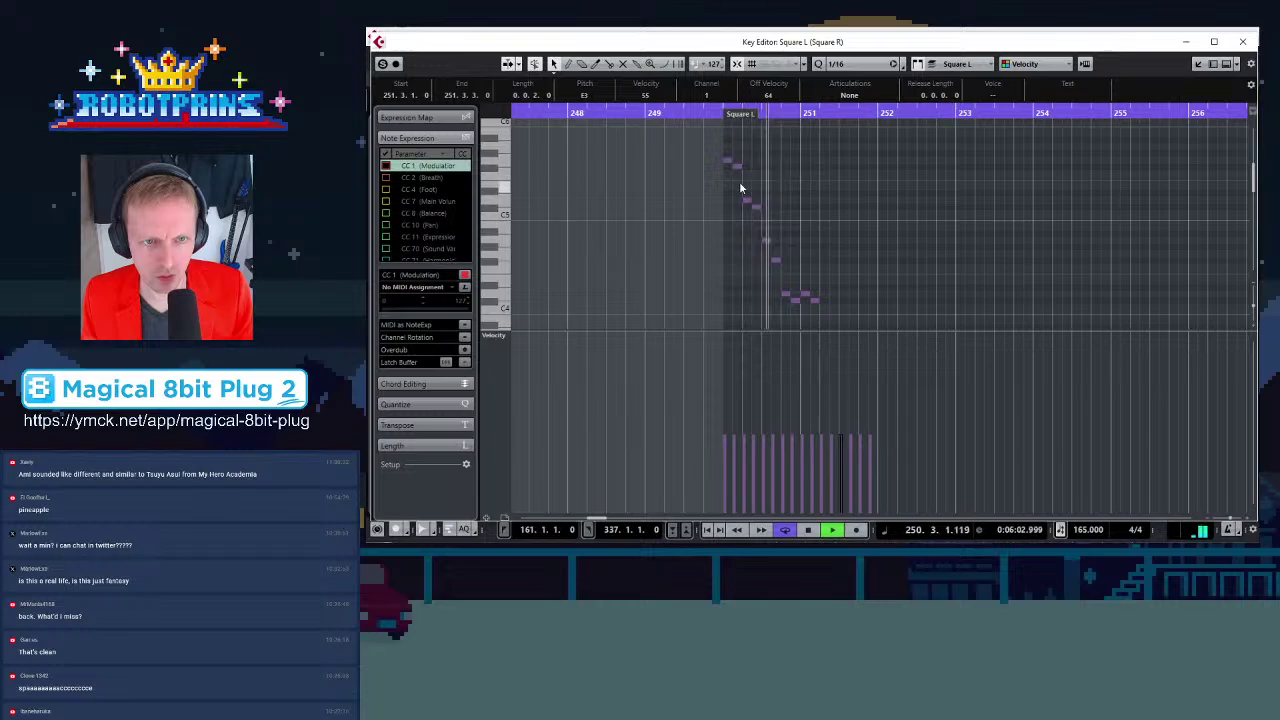
key("space")
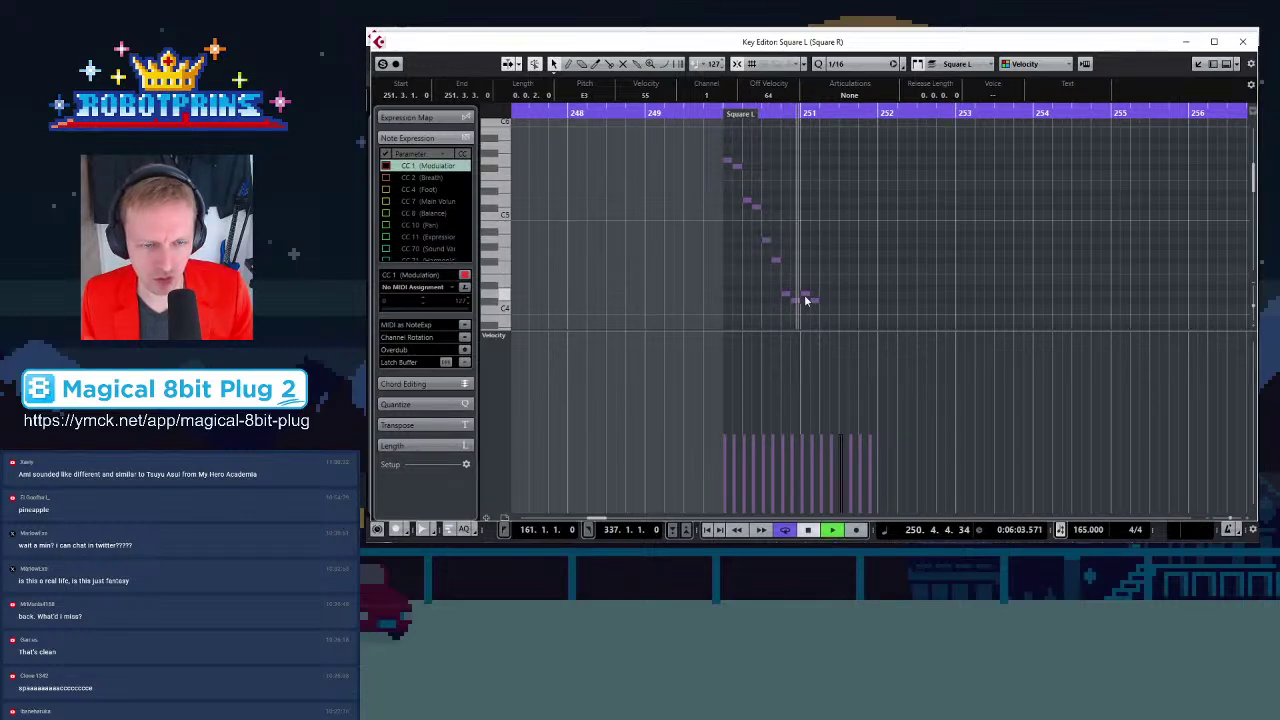
Replay the square run from bar 250 to the end of bar 251 to judge its closing notes
key("space")
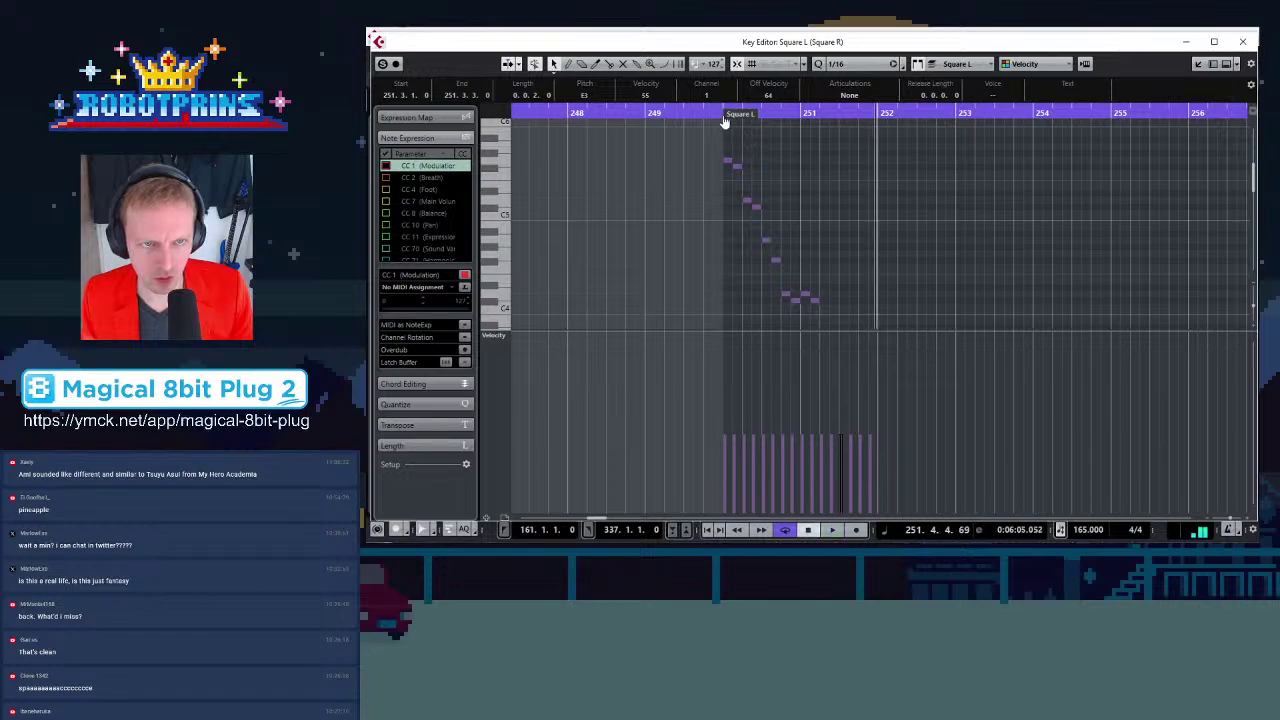
left_click(725, 118)
key("space")
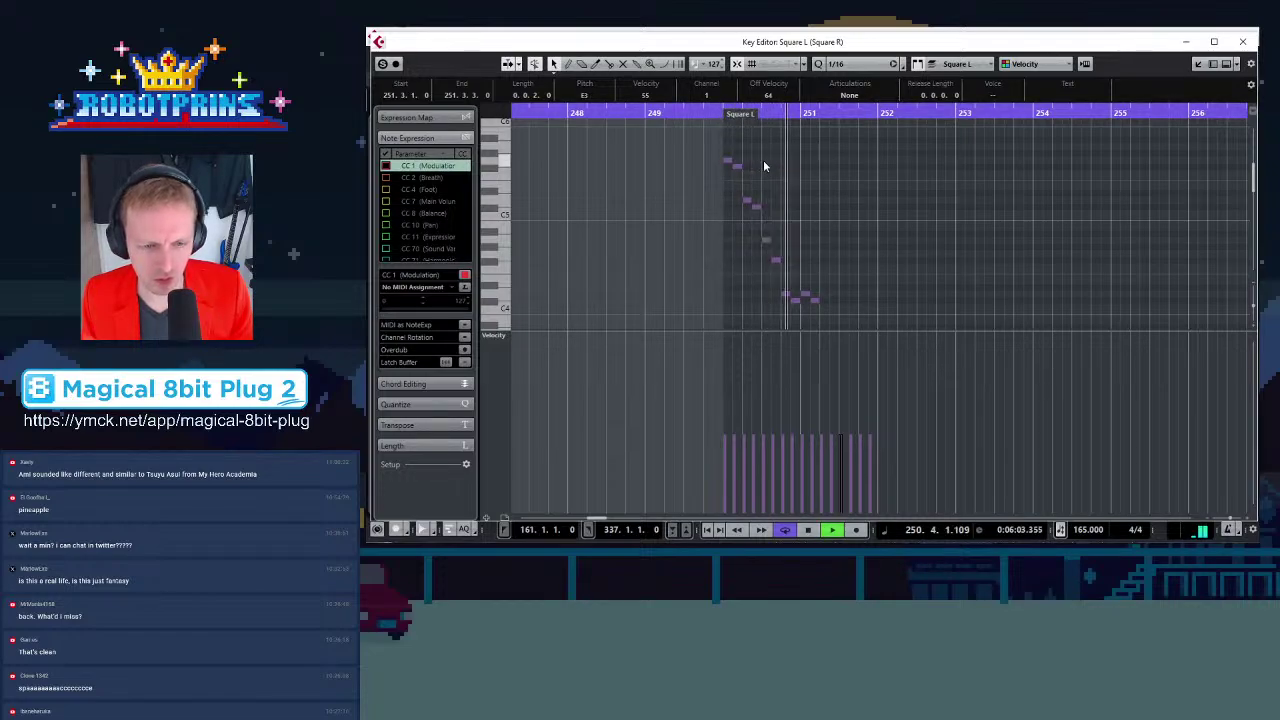
key("space")
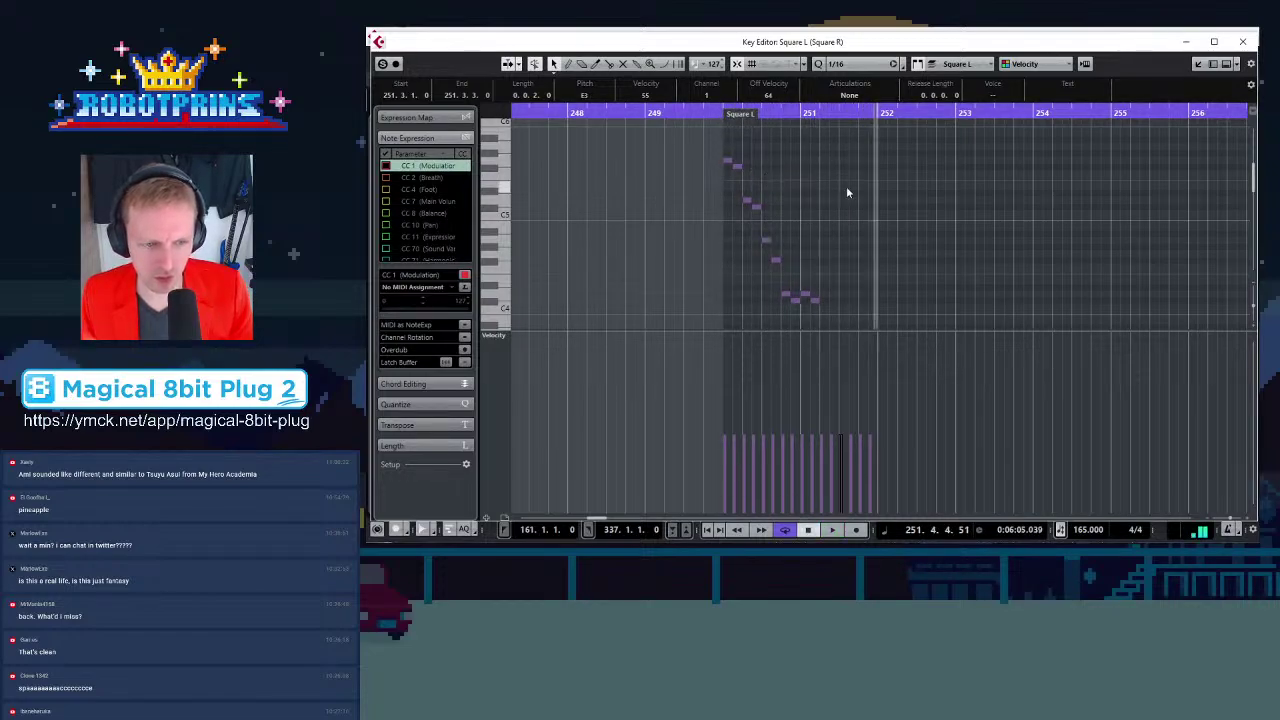
left_click(946, 197)
left_click(721, 115)
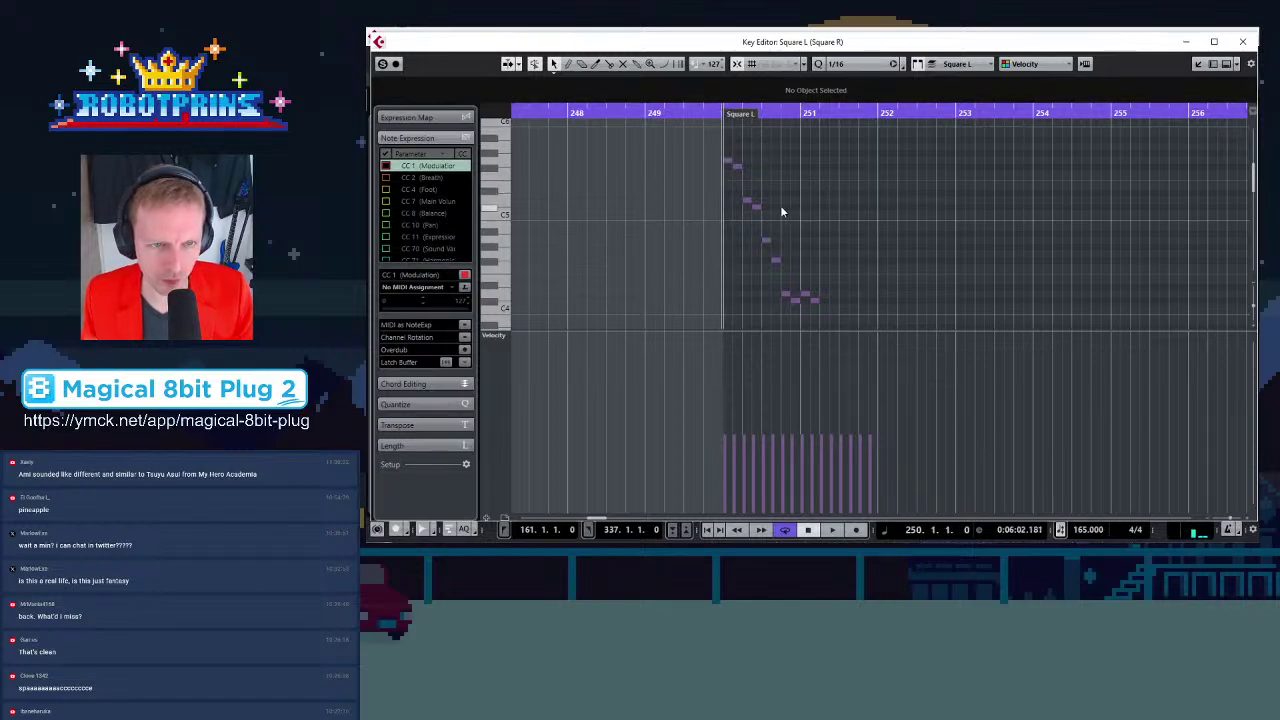
key("space")
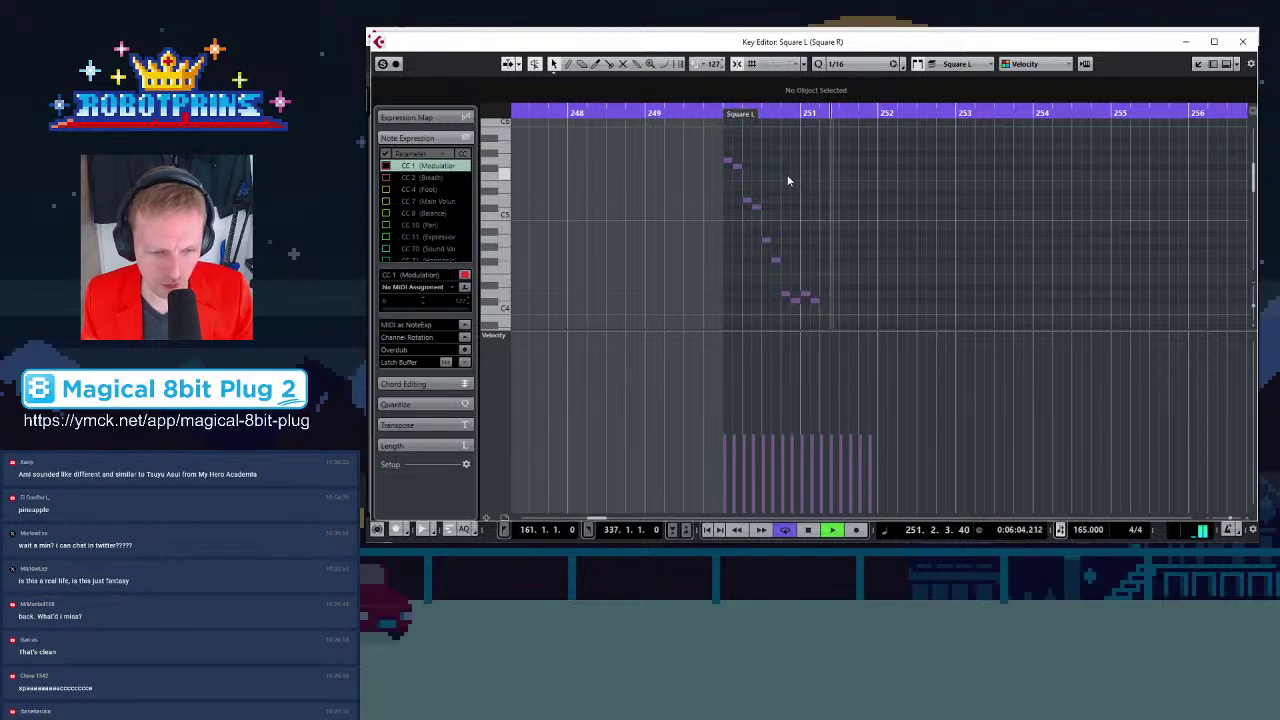
key("space")
Rework the last four notes of bar 251 into A3, F#3, E3 and C#3, with the C#3 starting at 251.4.2
scroll(812, 253, "down", 3)
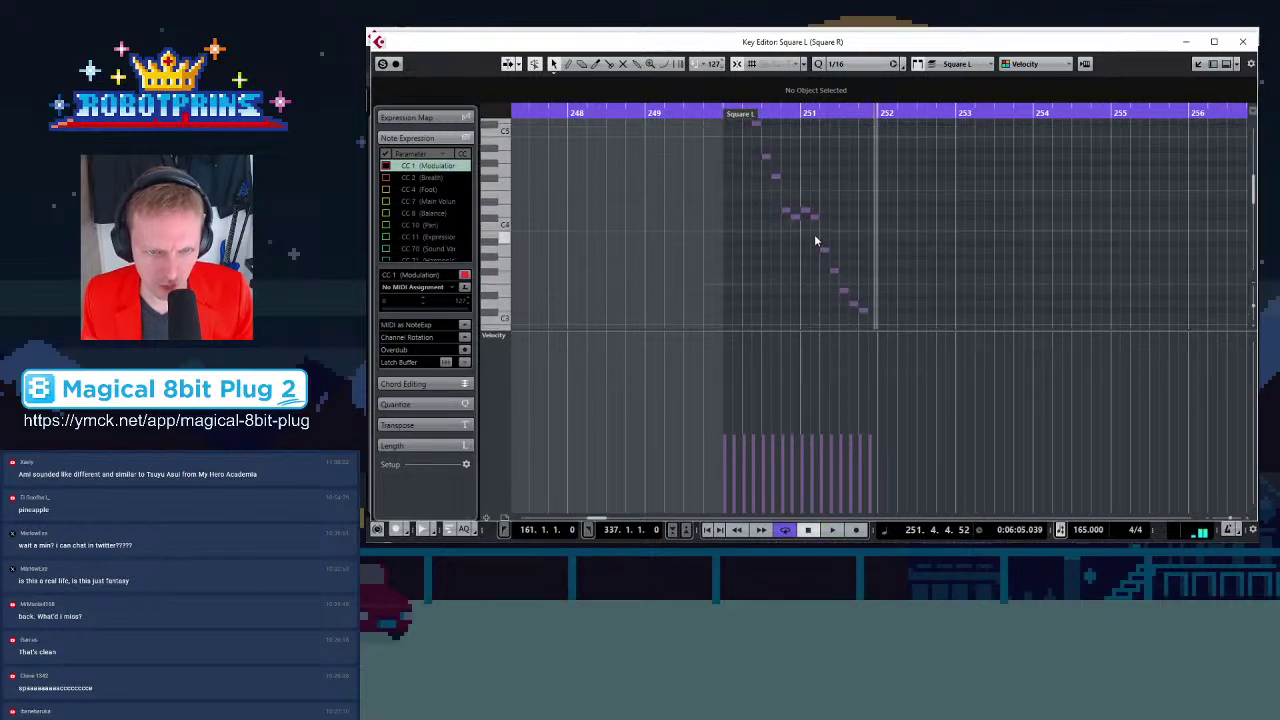
left_click(824, 251)
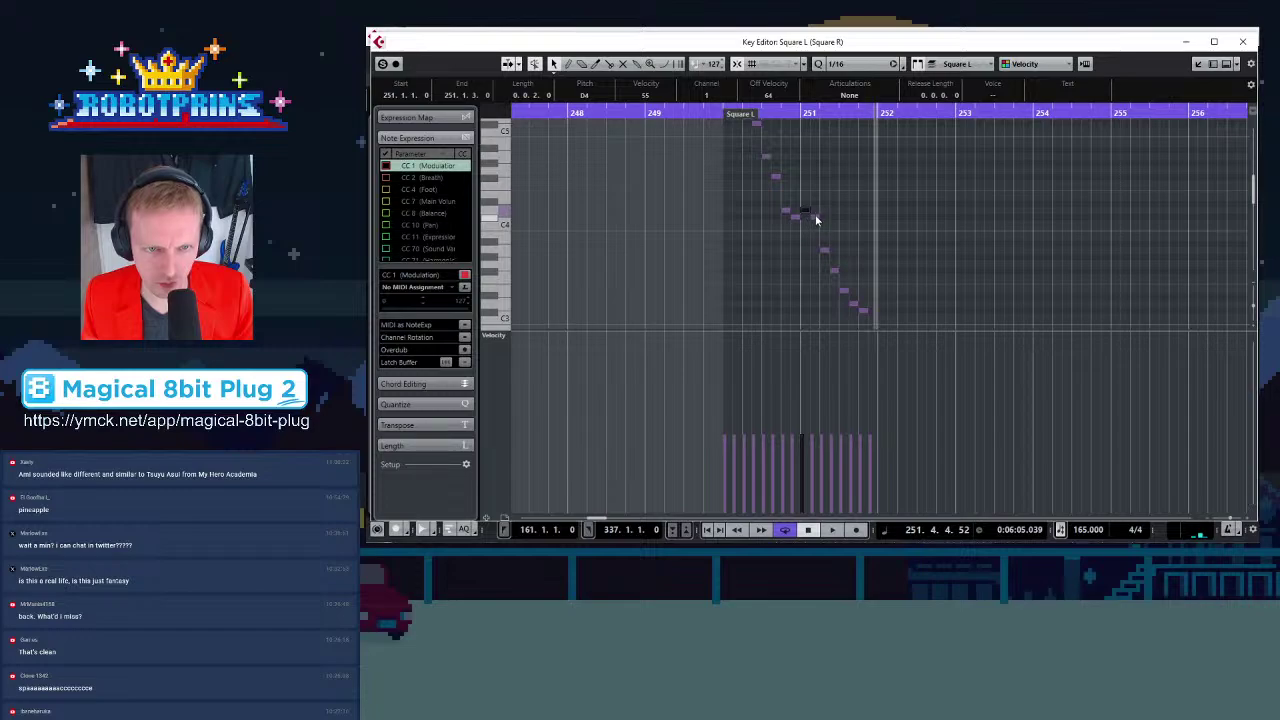
left_click(823, 250)
left_click(832, 268)
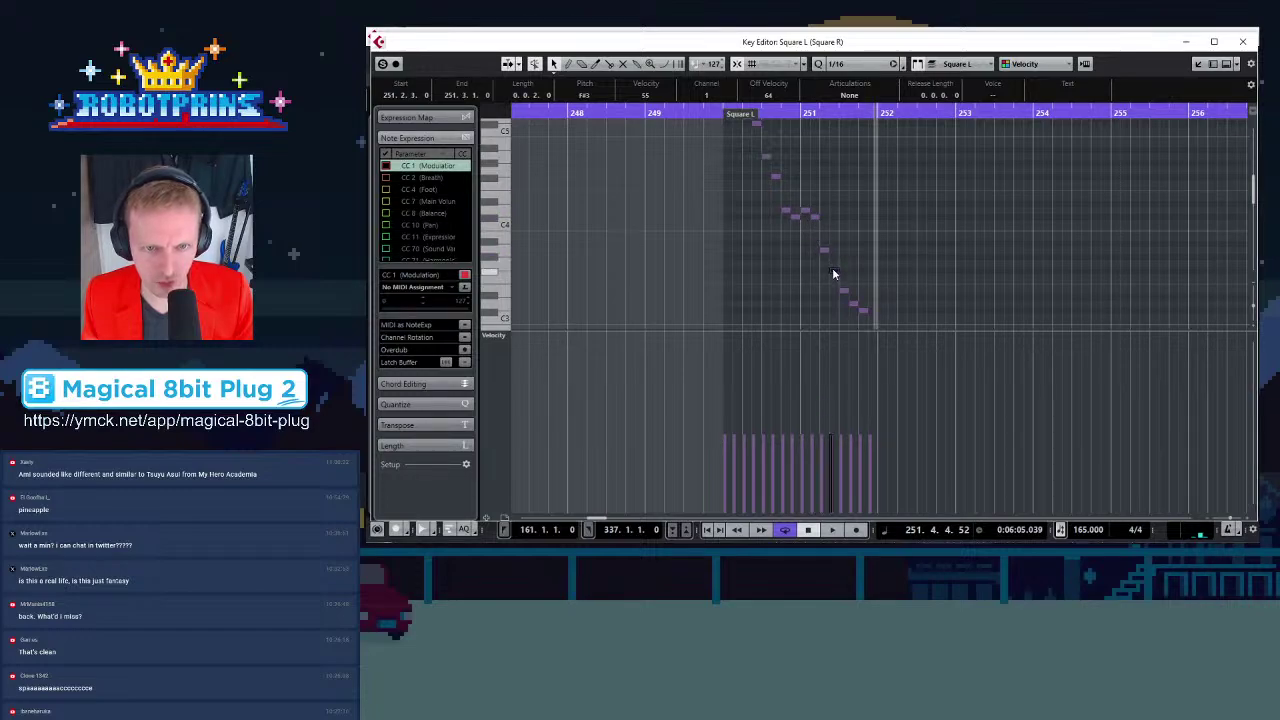
left_click_drag(841, 292, 871, 230)
scroll(870, 278, "down", 1)
scroll(871, 283, "down", 1)
scroll(845, 227, "up", 2)
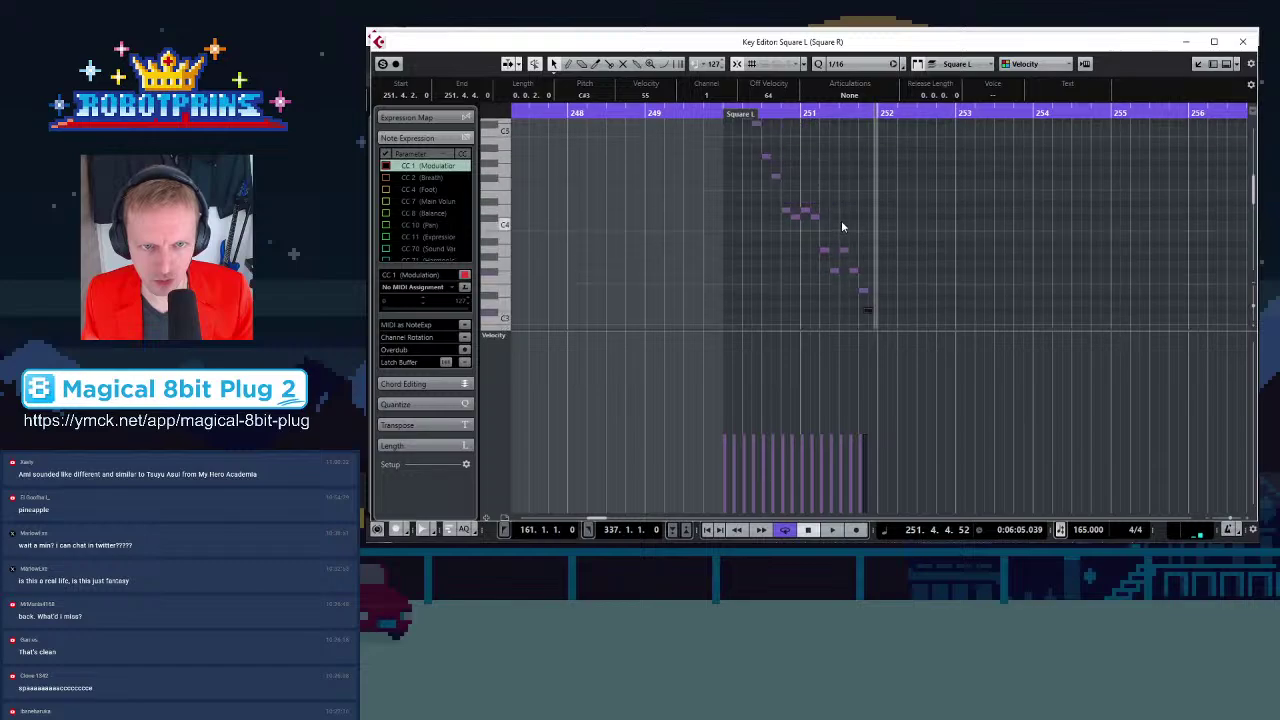
Audition the notes in the second half of the run in bar 251 one after another
left_click(825, 251)
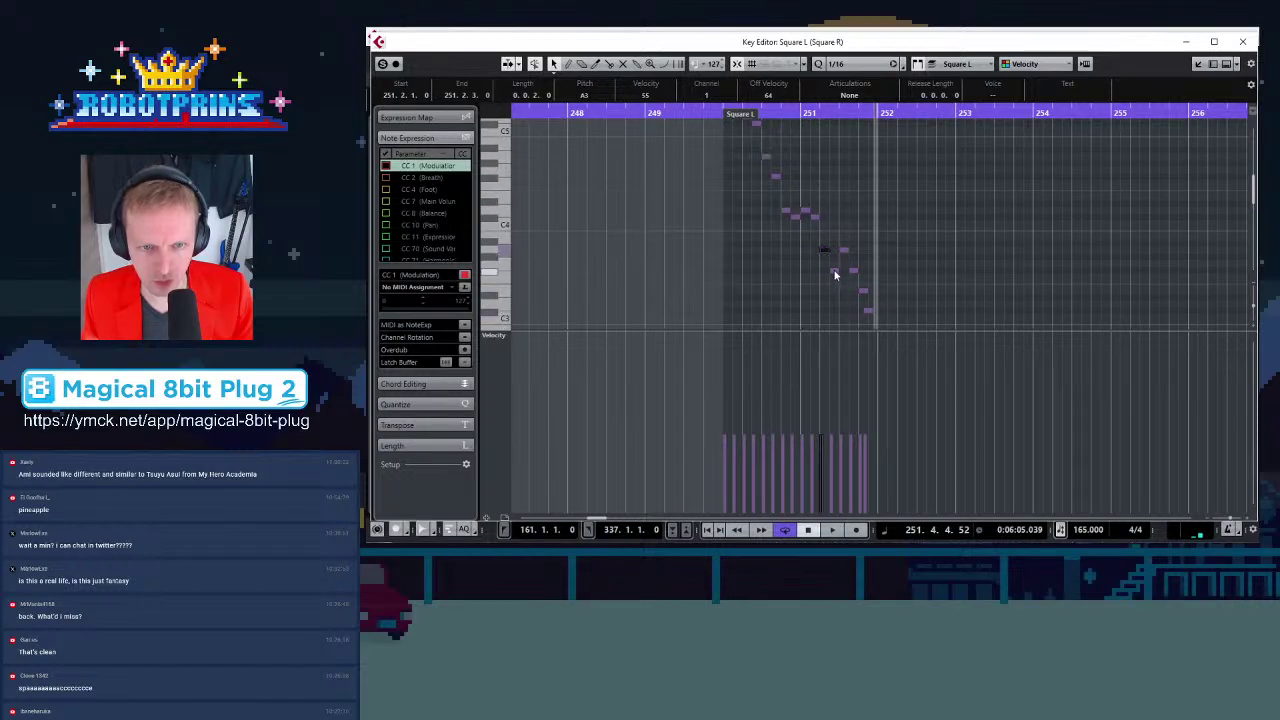
left_click(835, 272)
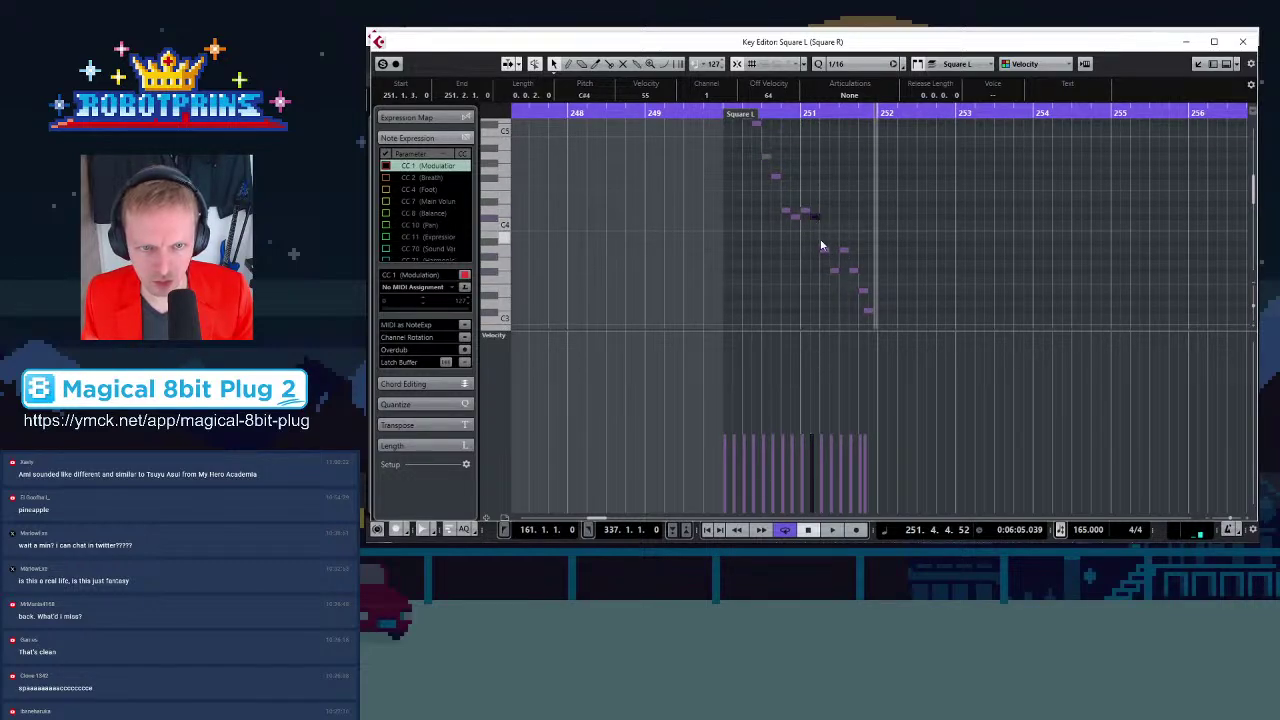
left_click(823, 249)
left_click(833, 269)
left_click_drag(846, 249, 846, 250)
left_click(851, 270)
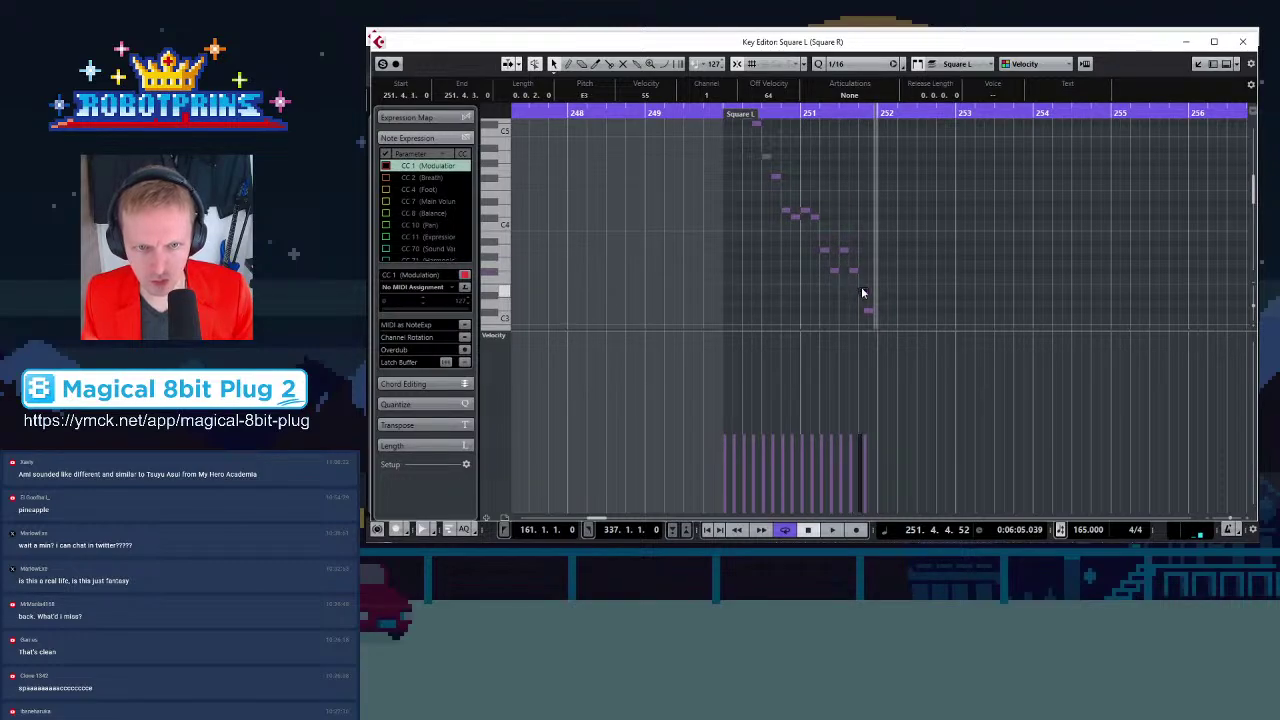
Move the run's final C#3 note so it starts at 251.4.3
scroll(865, 270, "down", 3)
scroll(866, 243, "up", 3)
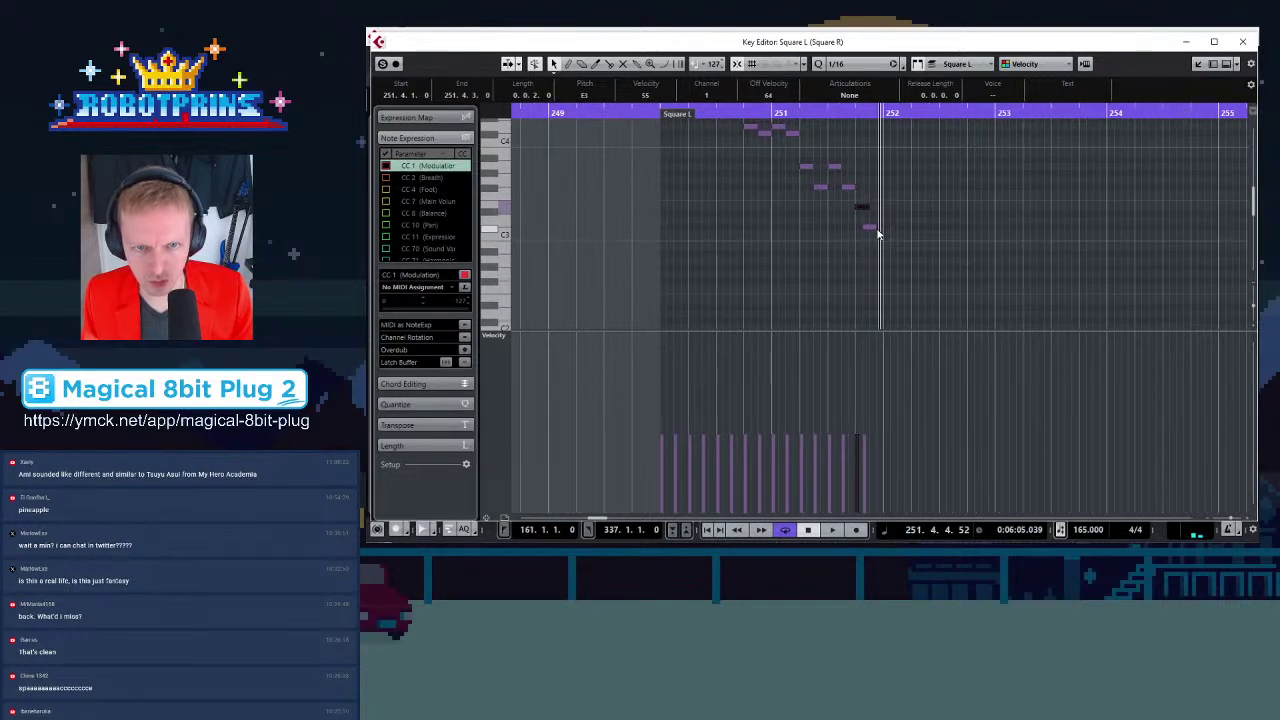
mouse_move(868, 228)
left_mouse_down()
mouse_move(890, 235)
mouse_move(876, 230)
left_mouse_up()
key("g")
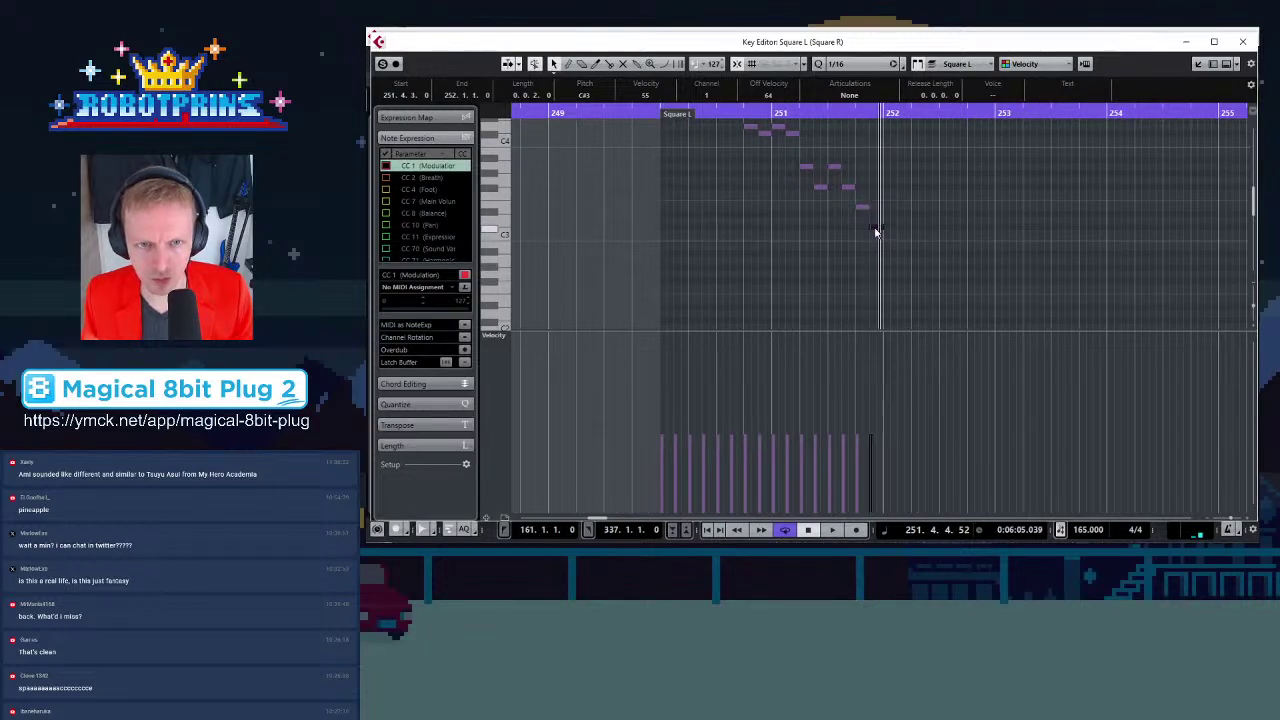
key("g")
Play the run from bar 250 to hear the reworked ending of bar 251
scroll(838, 255, "up", 3)
left_click(703, 115)
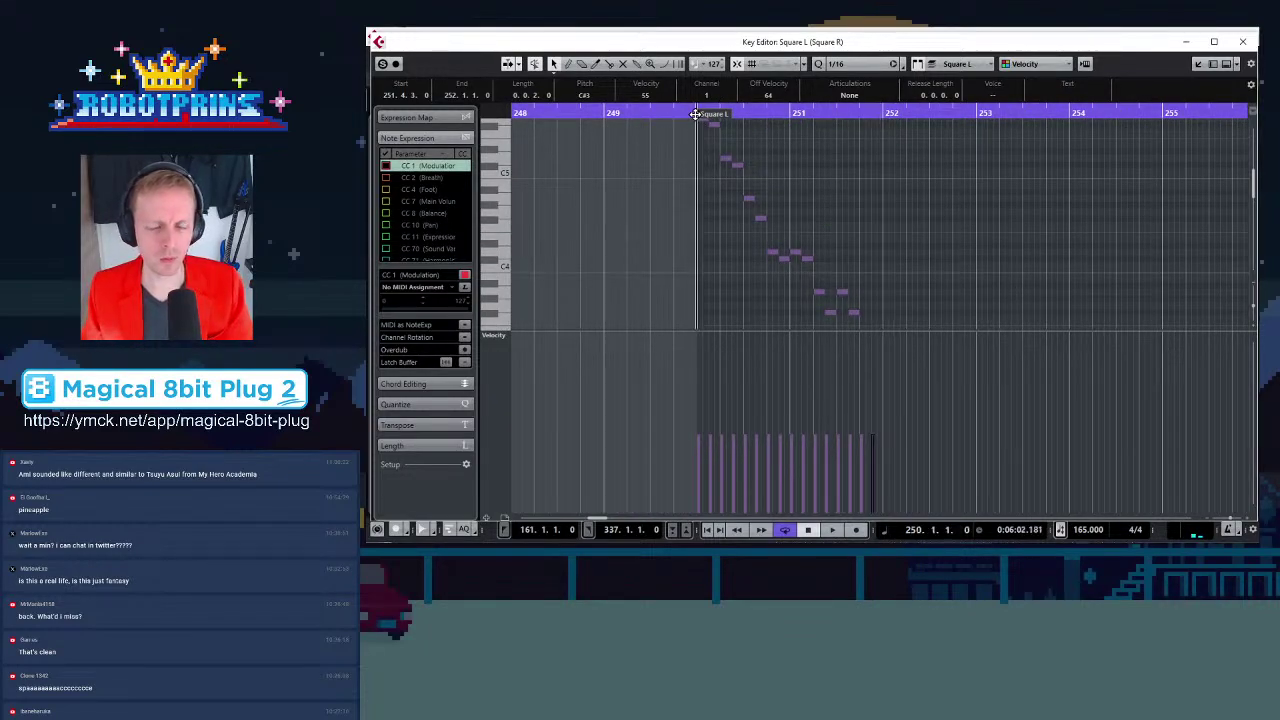
key("space")
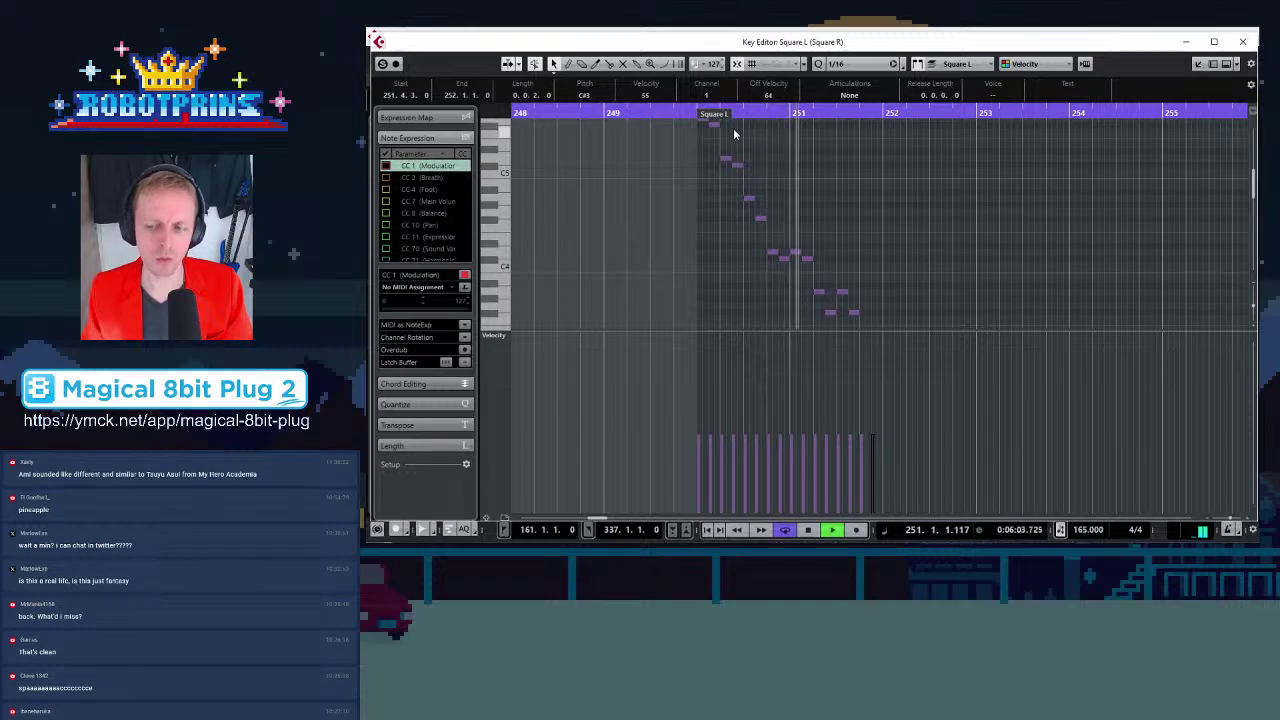
key("space")
Change the last four notes of bar 251, from 251.3.1 onward, to D3, C#3, A2 and F#2
key("h")
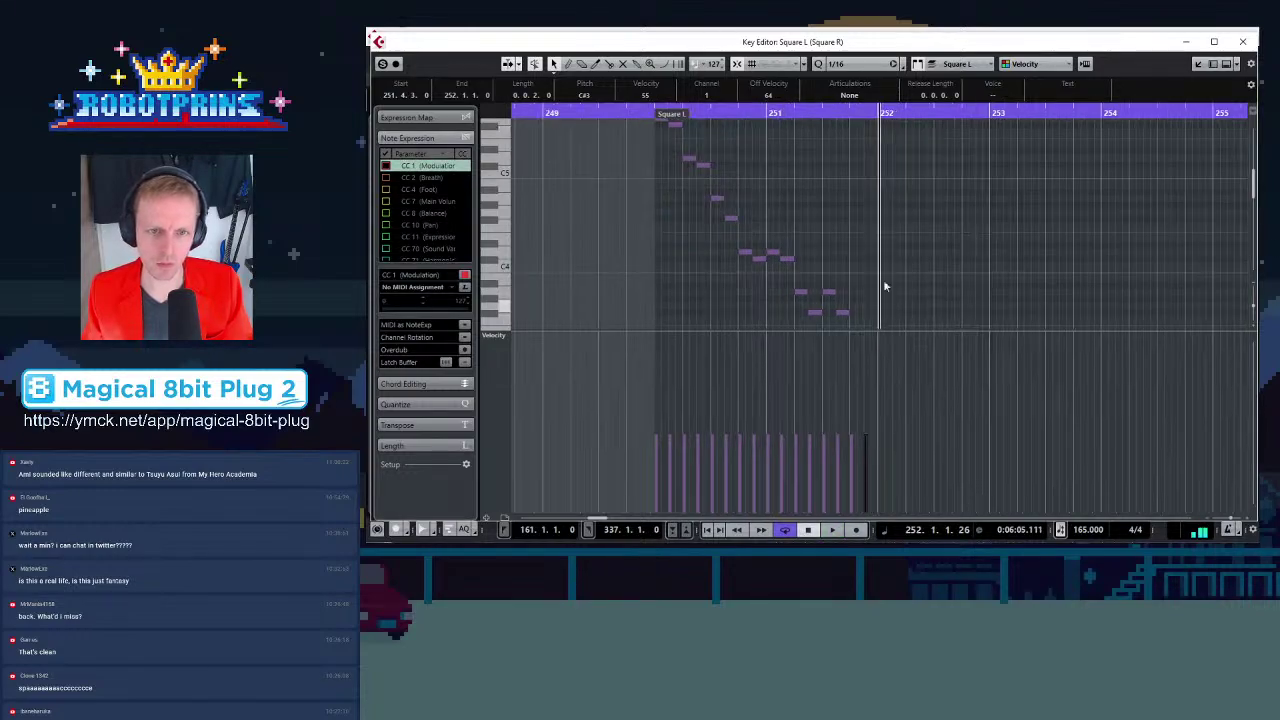
scroll(825, 230, "down", 2)
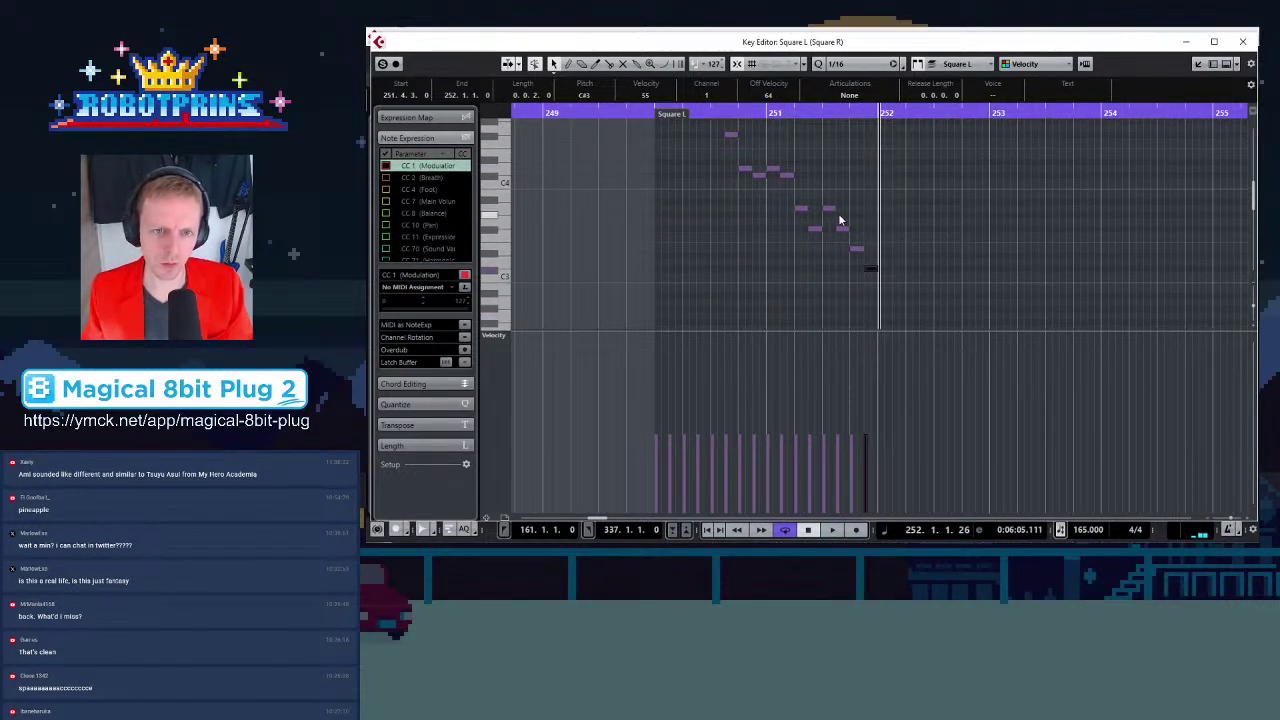
left_click_drag(828, 230, 860, 309)
left_click(840, 231)
scroll(869, 299, "down", 1)
left_click(871, 233)
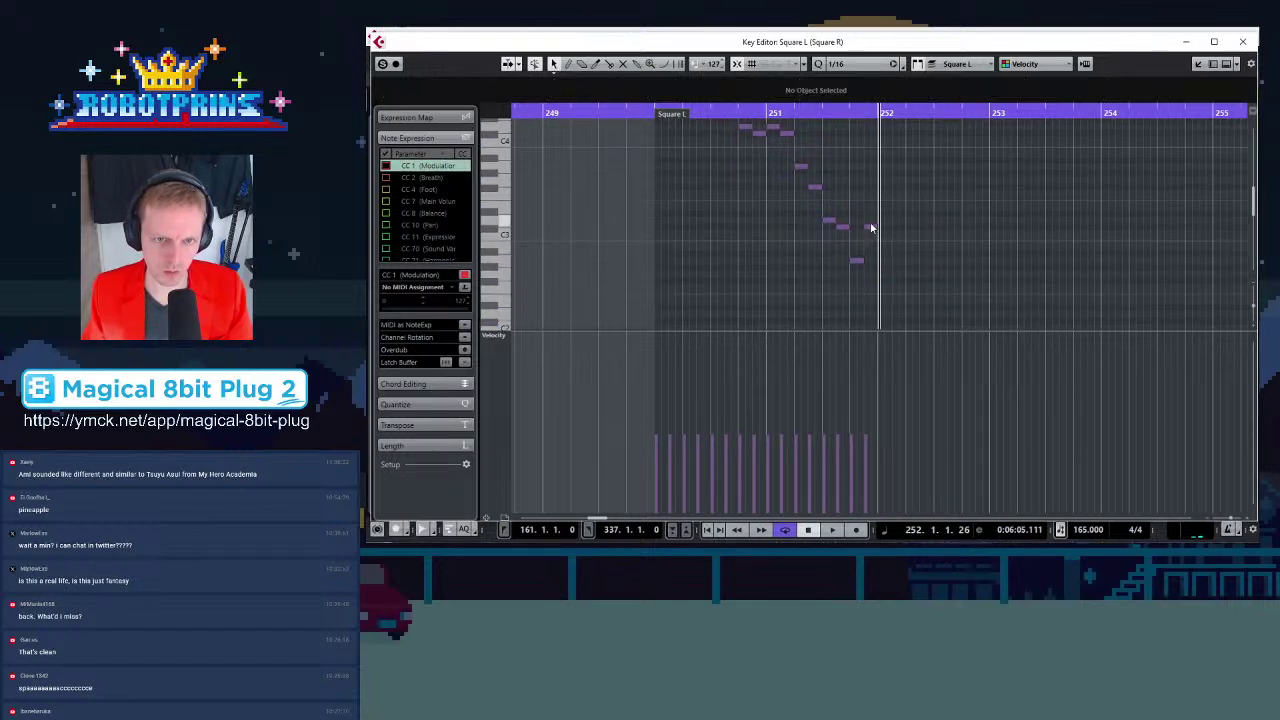
left_click_drag(871, 231, 872, 283)
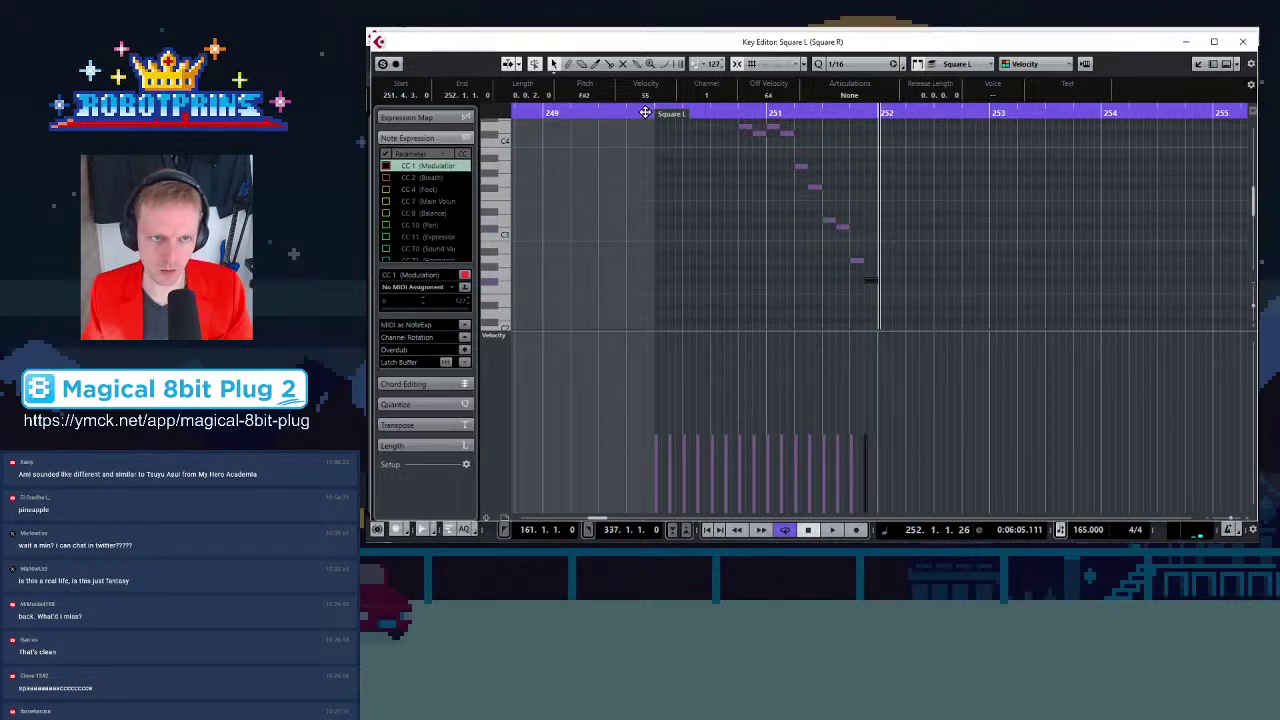
Play the run from bar 250 down to its F#2 ending and look over its notes
left_click(645, 112)
key("space")
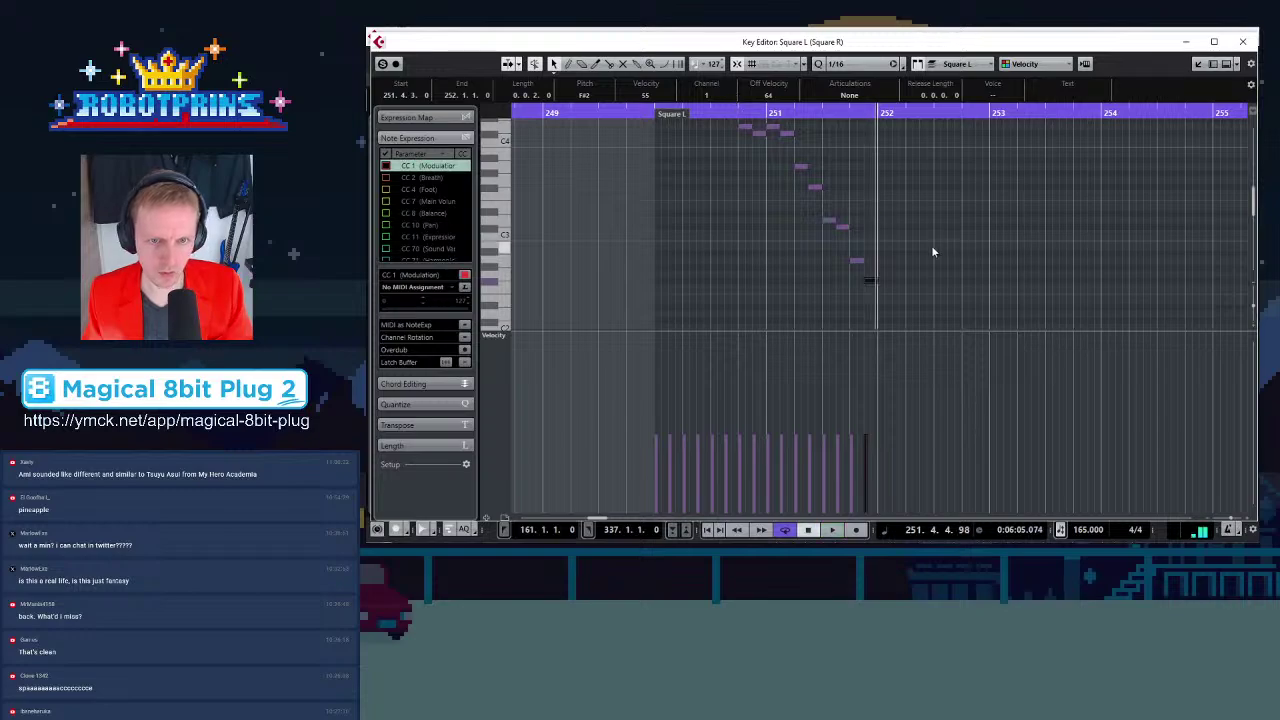
scroll(890, 260, "up", 5)
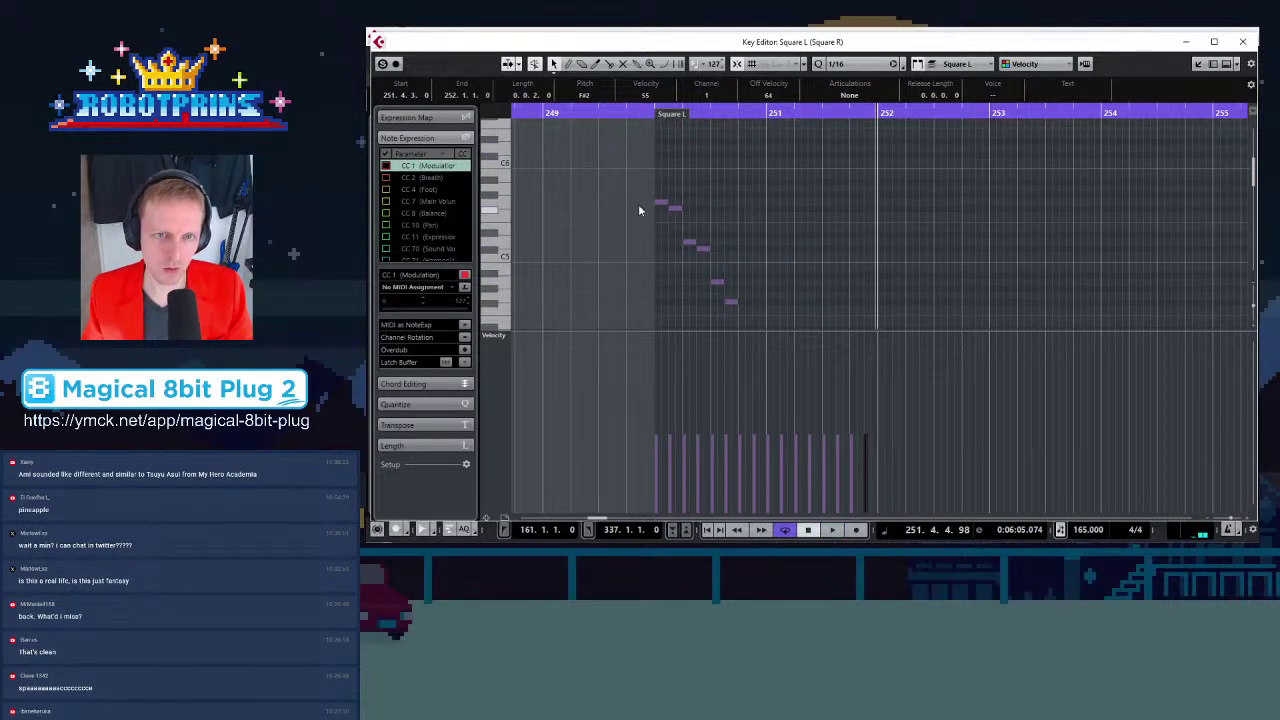
scroll(811, 225, "down", 4)
scroll(880, 305, "down", 3)
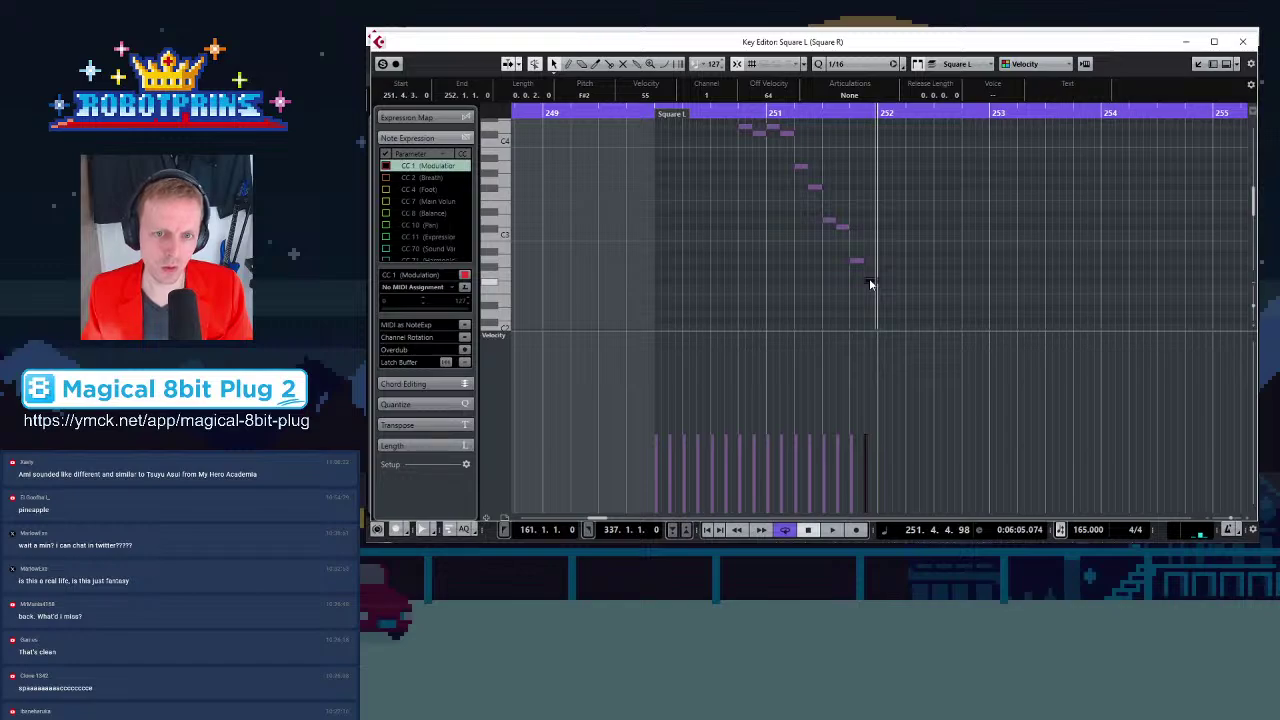
Extend the run from 252.1.1 with copied notes E2, A2, D3, E3, A2, B2, D3, E3 and A3, two sixteenths apart
left_click_drag(870, 285, 903, 262)
left_click_drag(913, 217, 925, 207)
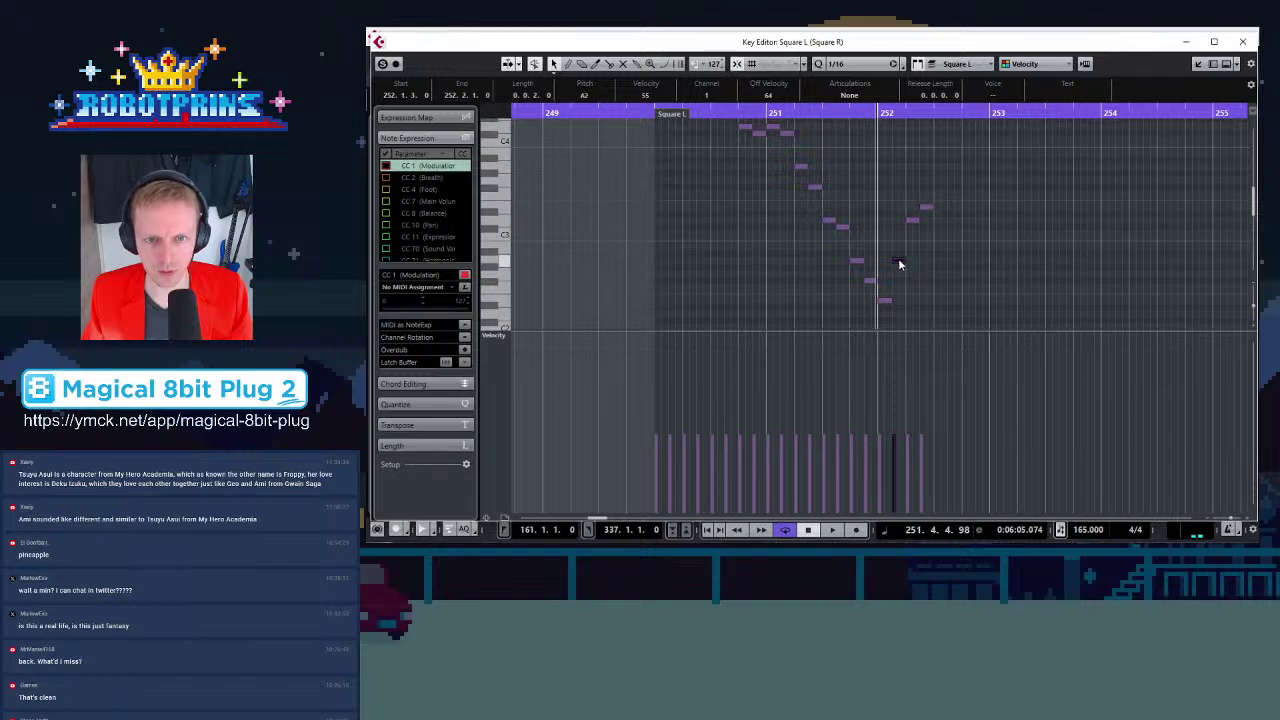
left_click_drag(898, 260, 996, 166)
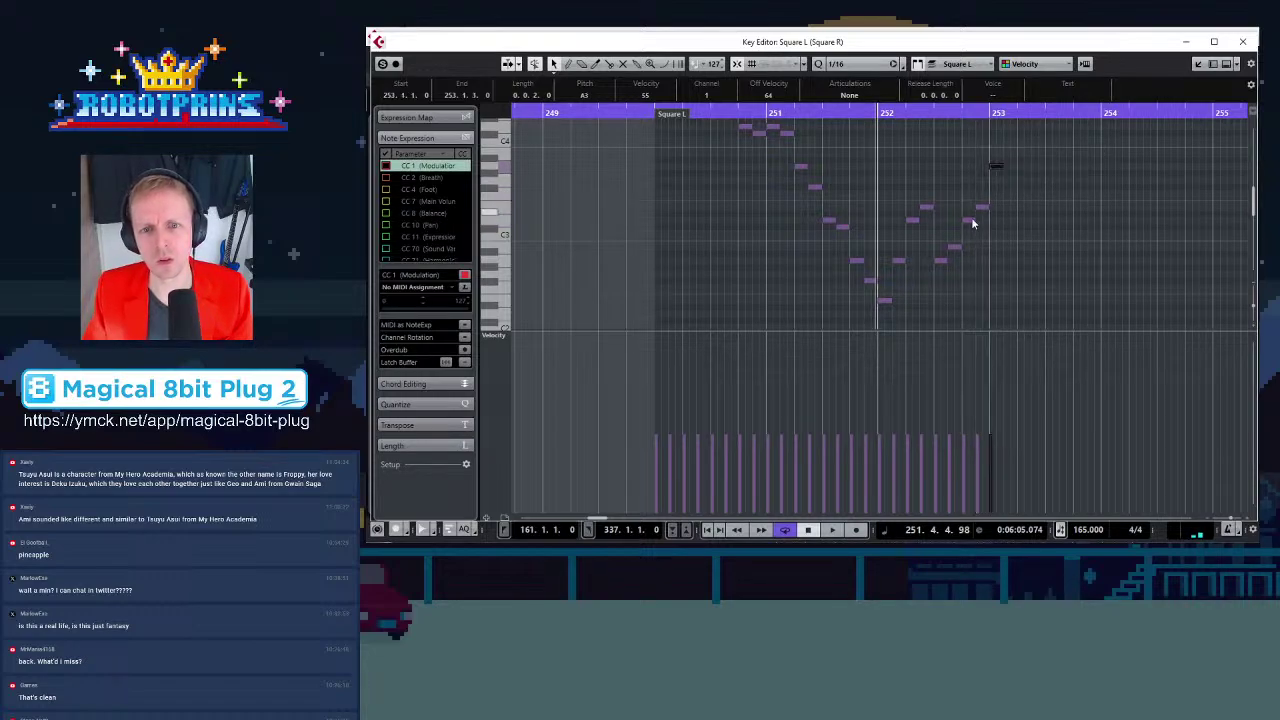
Continue the run from 253.1.3 with copied notes D3, E3, A3, D4, E4, A4 and D5, two sixteenths apart
left_click_drag(978, 224, 1037, 167)
scroll(1037, 205, "up", 3)
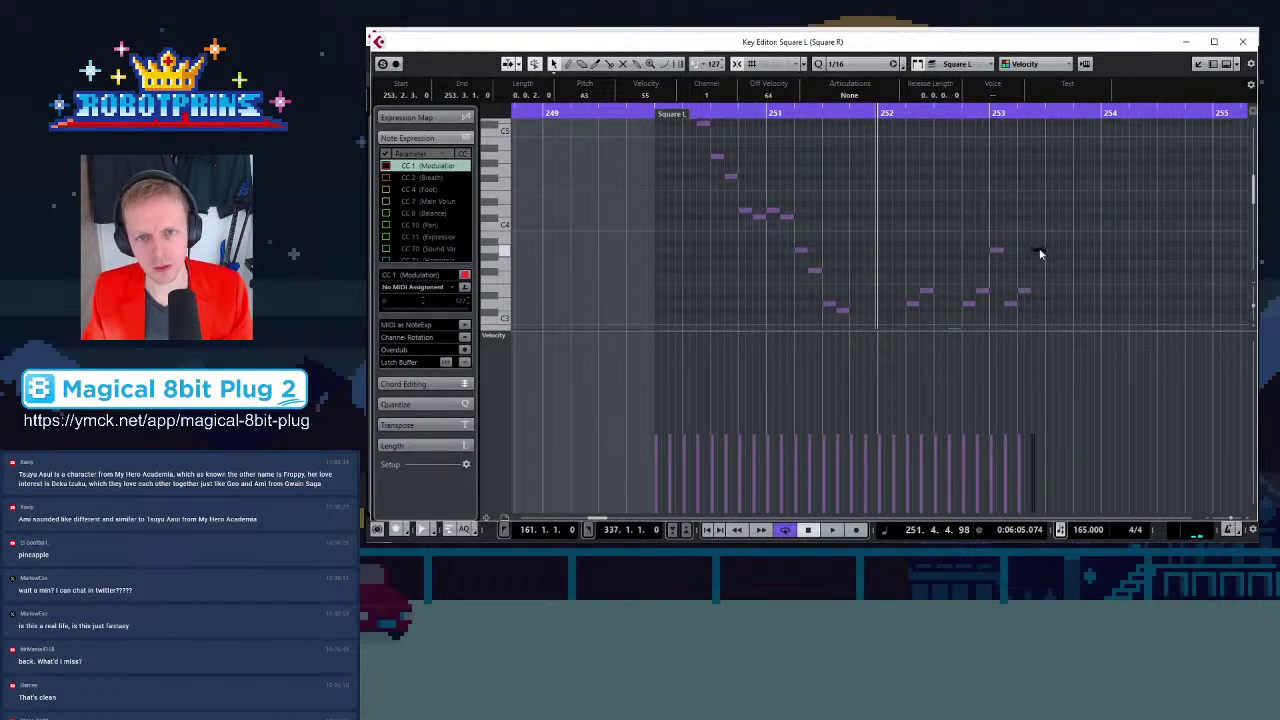
left_click_drag(1040, 254, 1097, 186)
Play the rising part of the run through bar 253 and close the key editor
key("space")
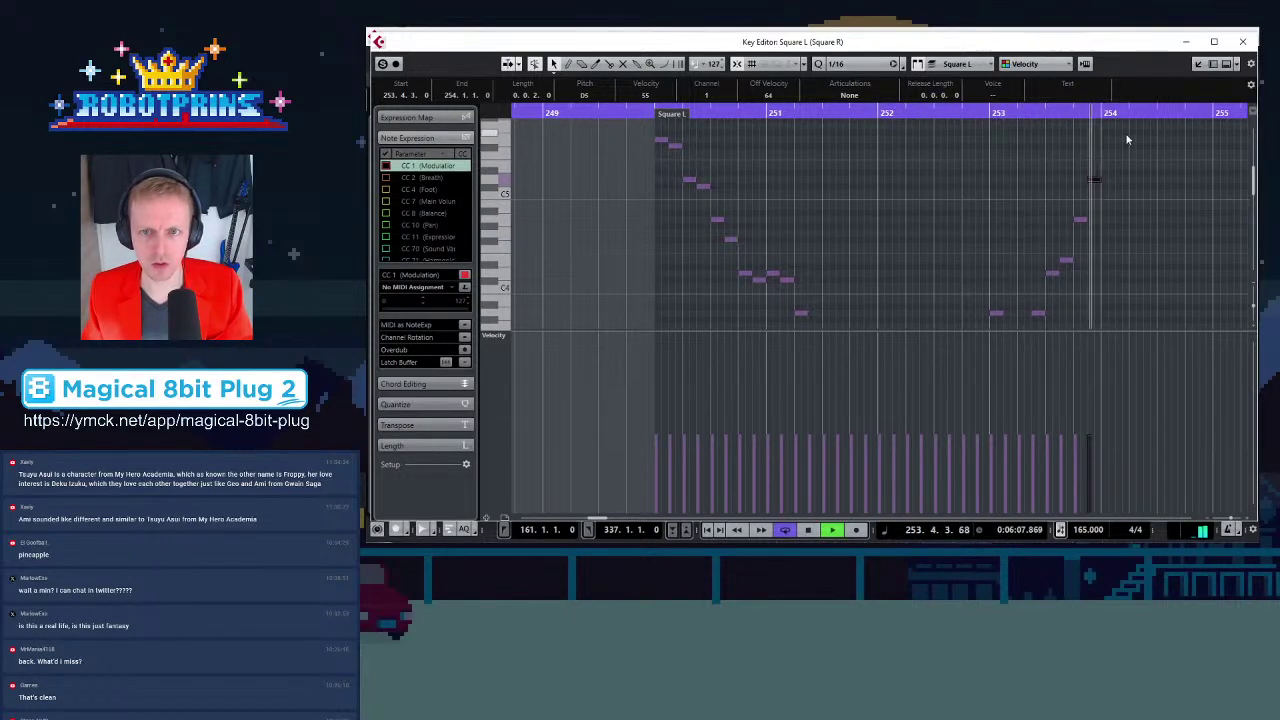
key("space")
left_click(1174, 237)
left_click(1245, 42)
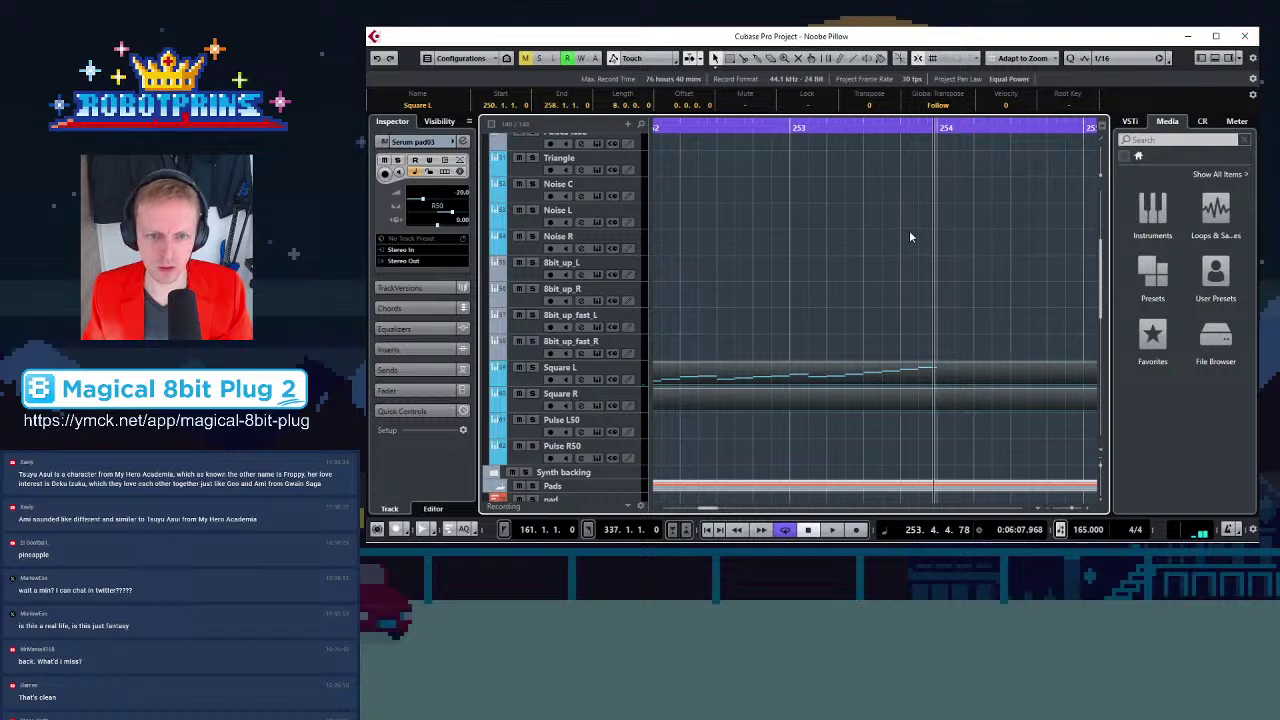
Play the arrangement around bars 250 to 252 with the Serum pad and synth step tracks in view
scroll(909, 237, "down", 3)
key("g")
key("g")
key("g")
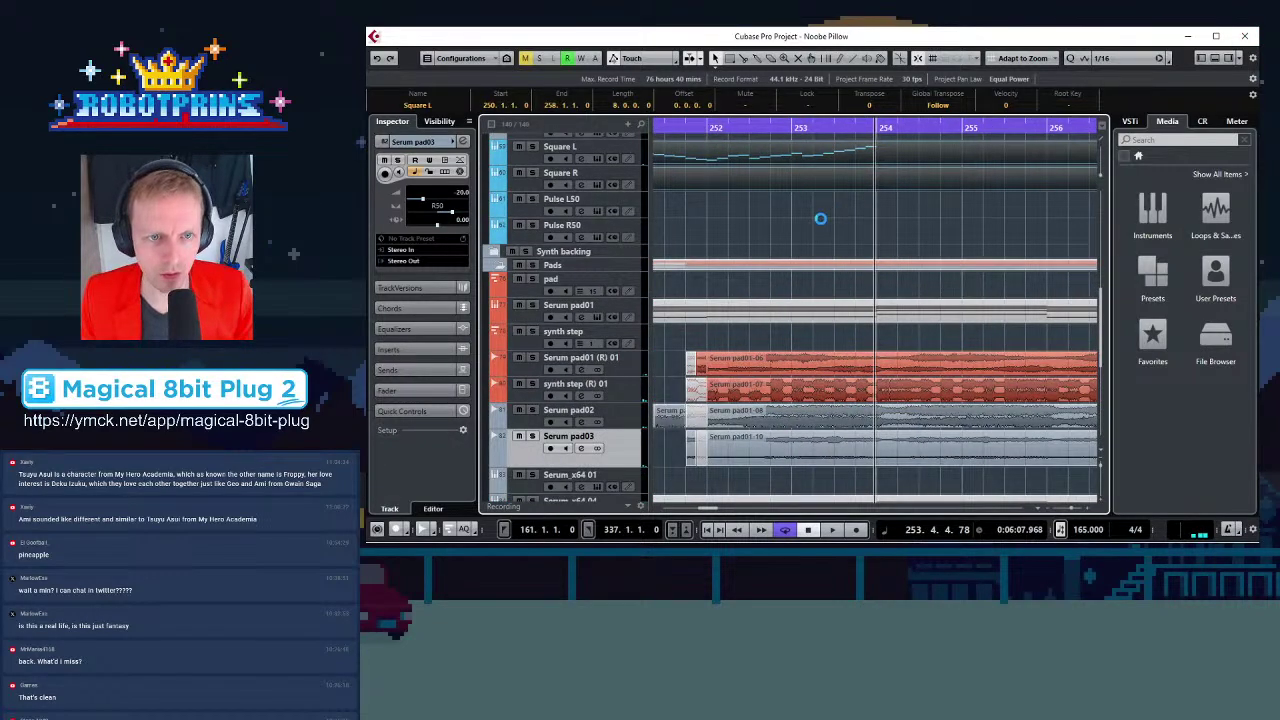
key("g")
left_click(834, 223)
scroll(808, 337, "down", 2)
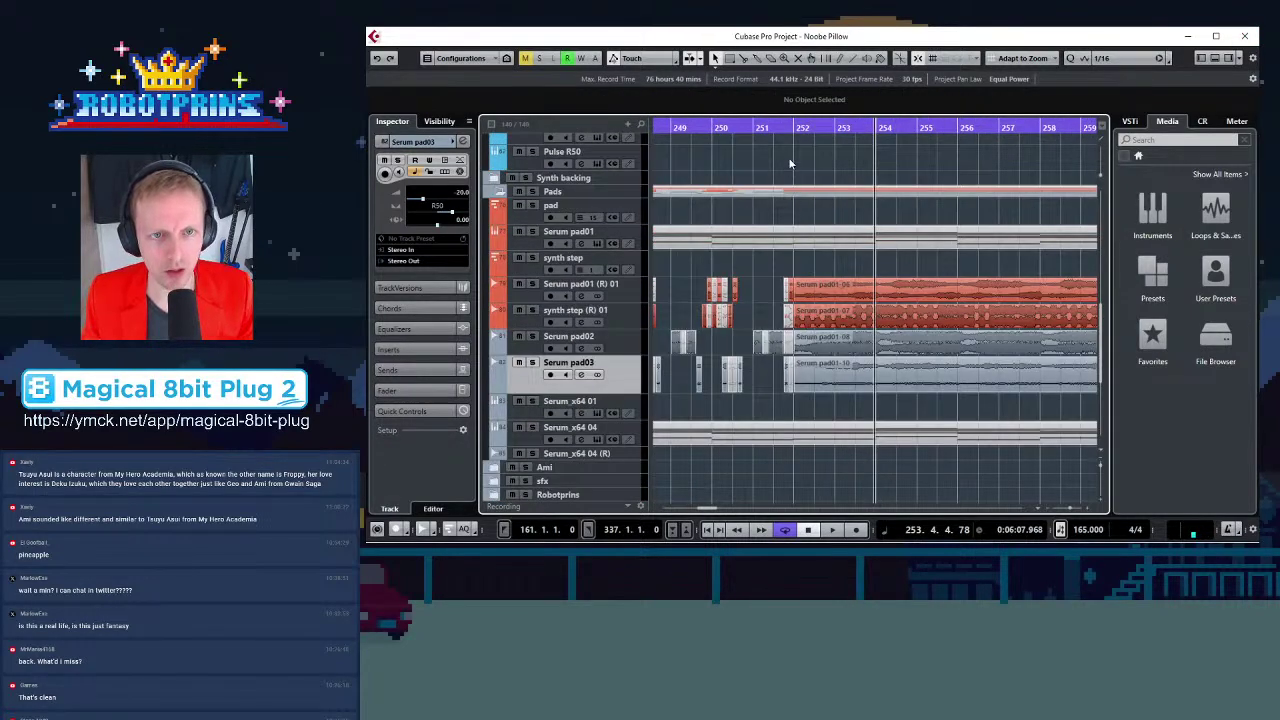
left_click_drag(791, 130, 940, 284)
left_click_drag(944, 128, 893, 192)
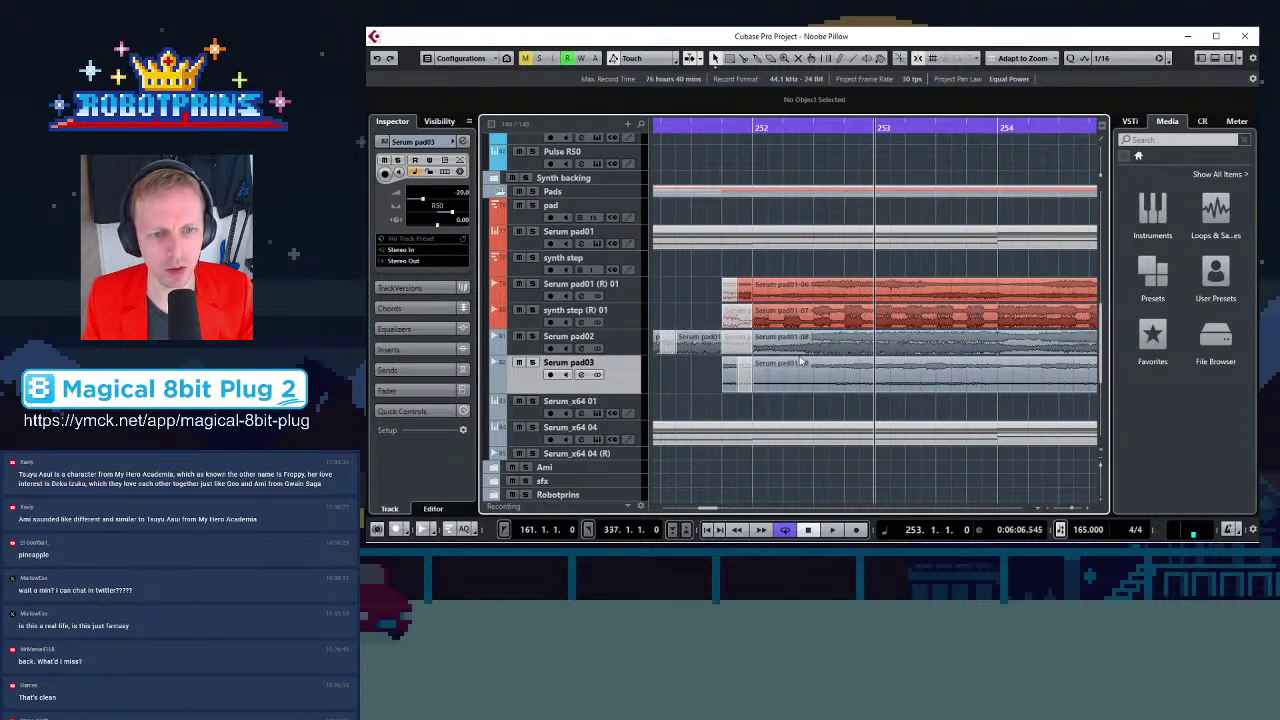
key("g")
key("g")
key("g")
double_click(752, 131)
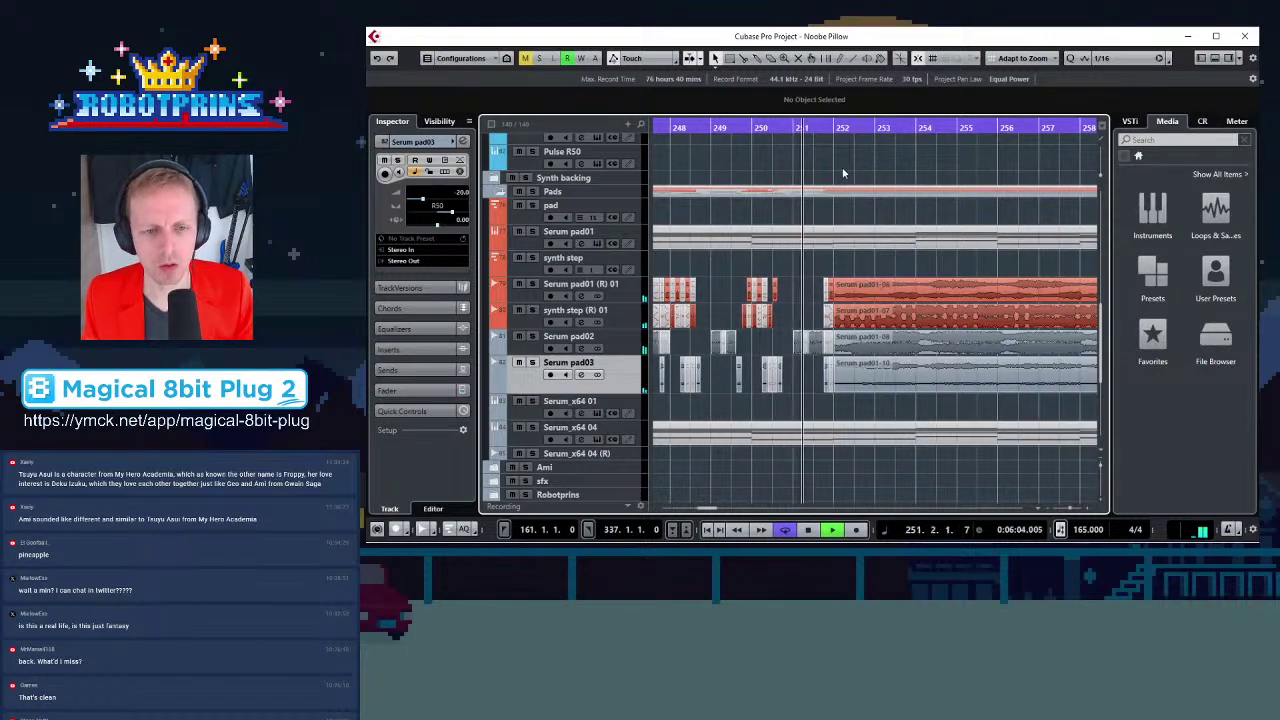
key("space")
Examine the pad and synth step clips around the start of bar 252 and in the bars leading up to it
key("h")
key("h")
key("h")
key("h")
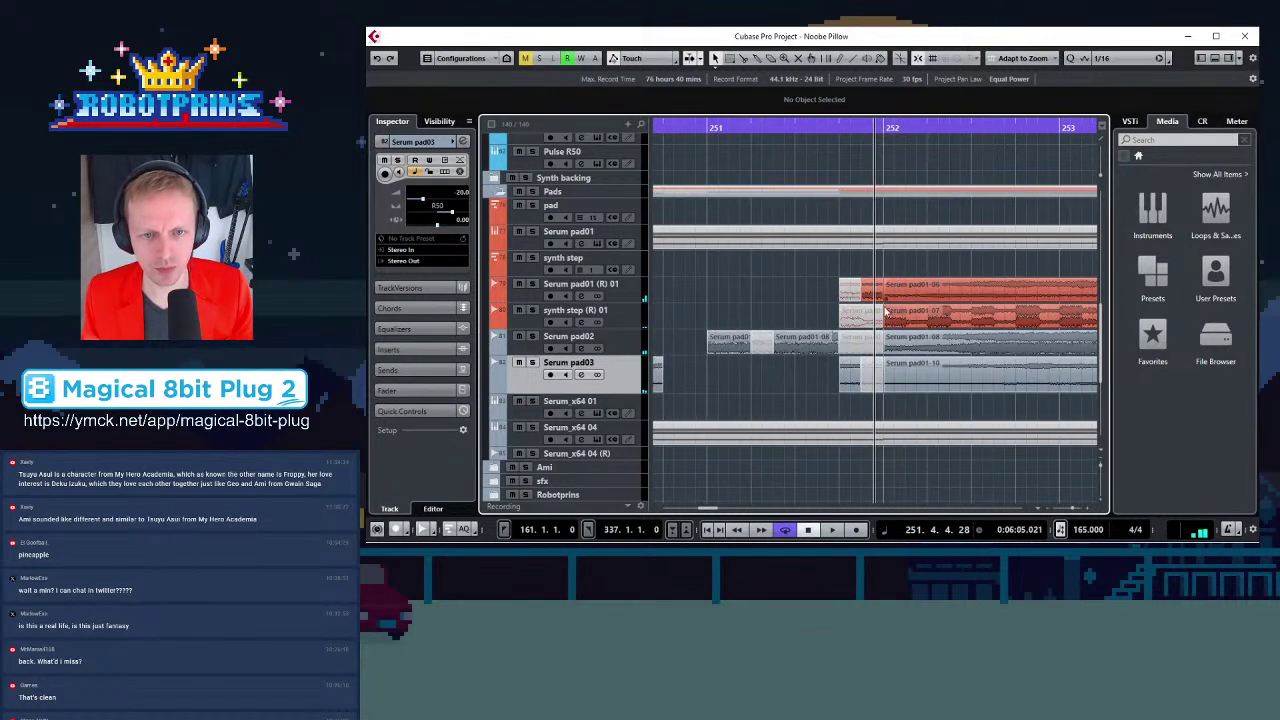
key("g")
key("g")
key("g")
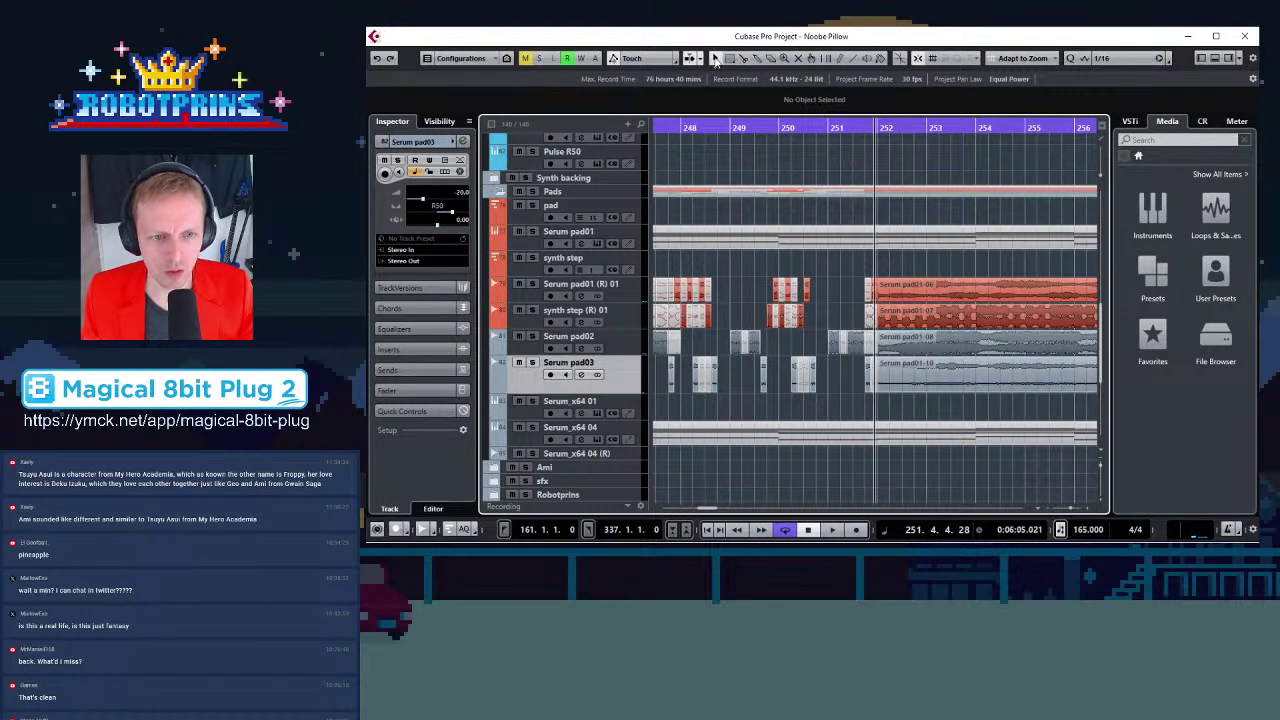
key("g")
key("g")
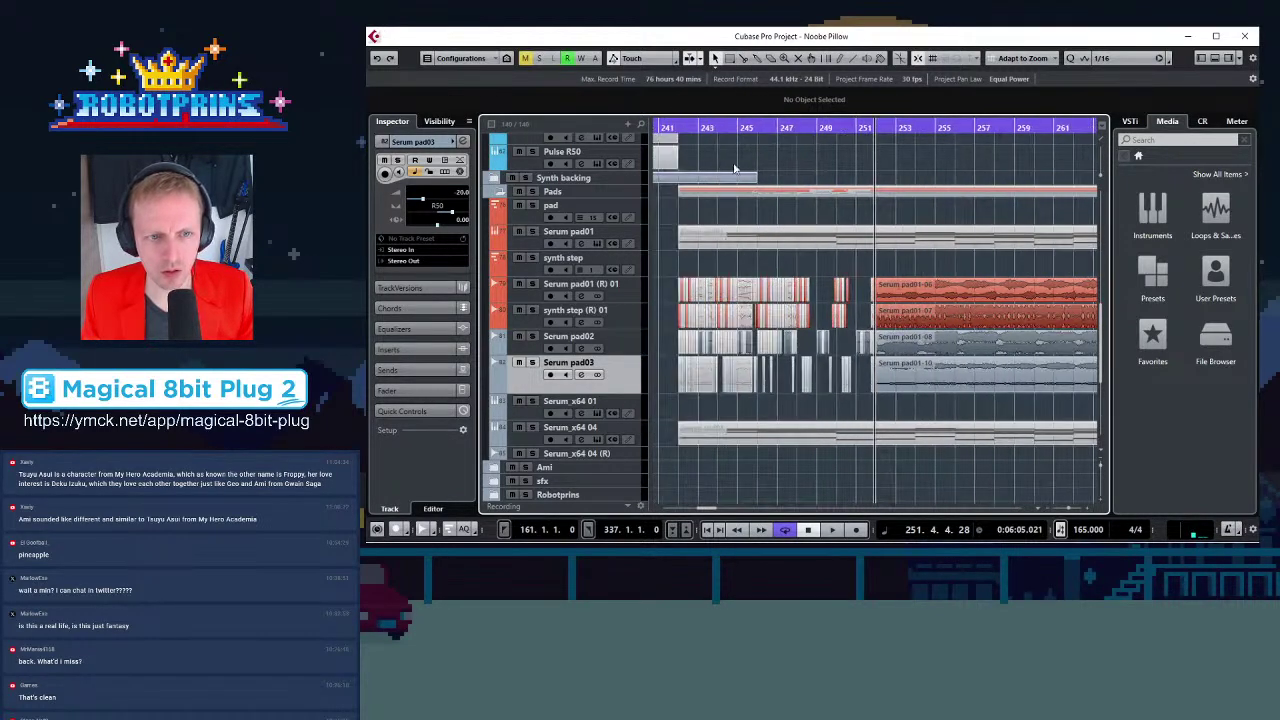
Play the arrangement from about bar 244 up to just before bar 252, following the pad and synth step clips
key("g")
double_click(710, 130)
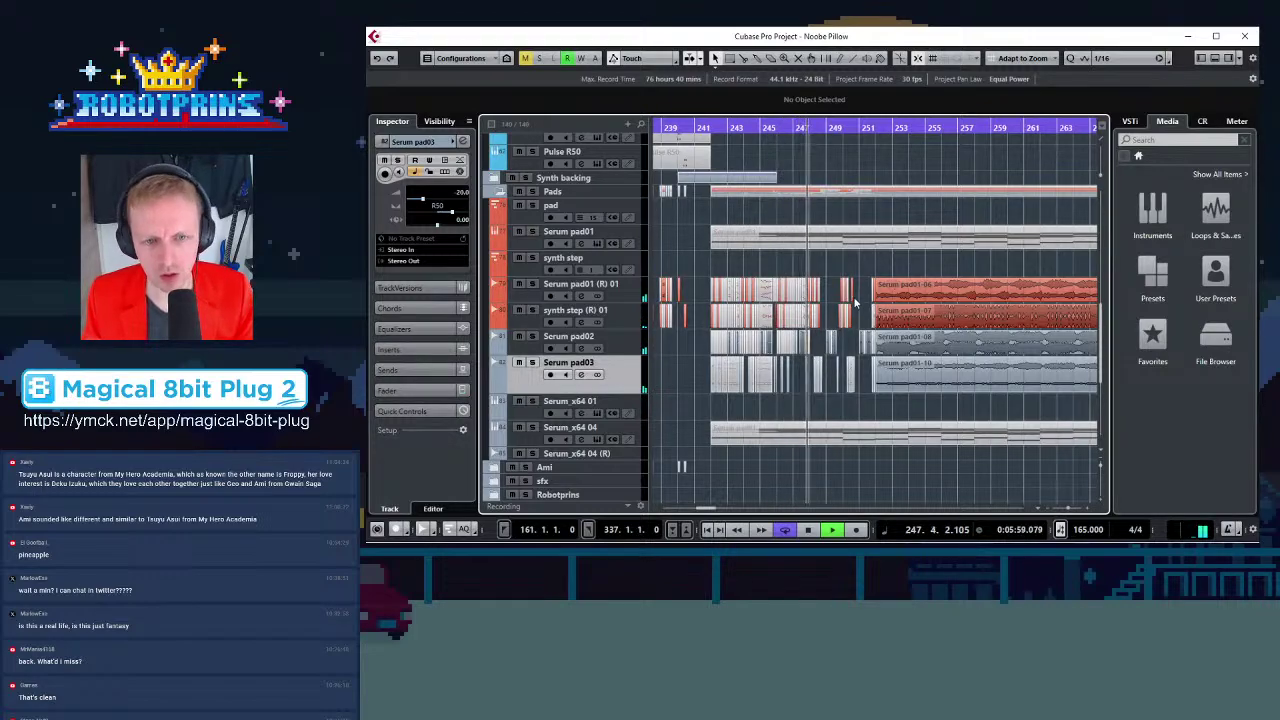
key("h")
key("h")
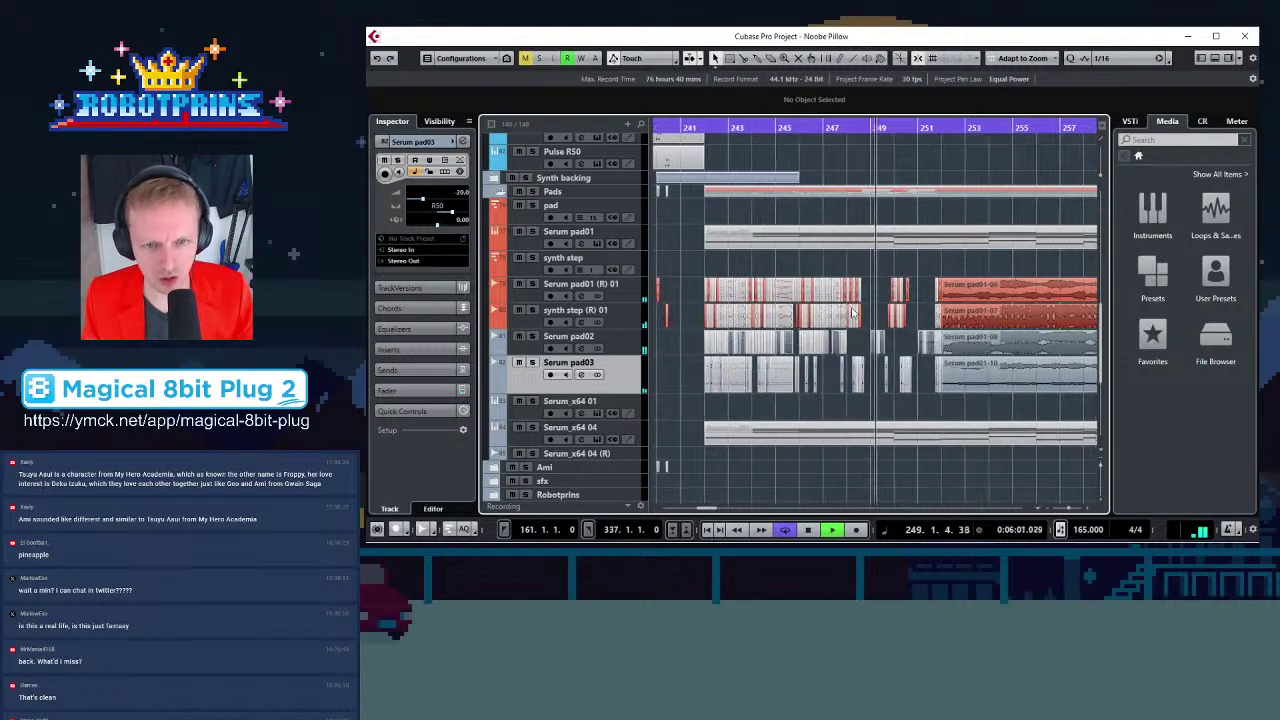
key("h")
key("h")
key("g")
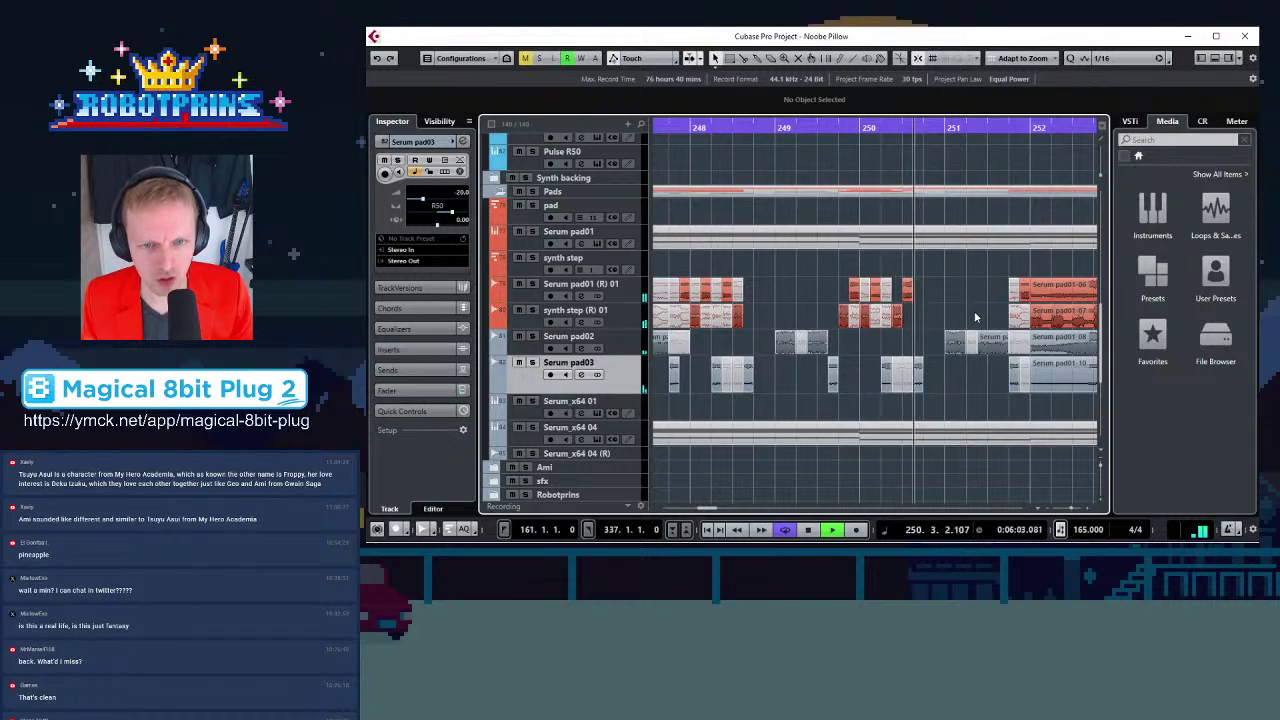
key("g")
key("g")
key("space")
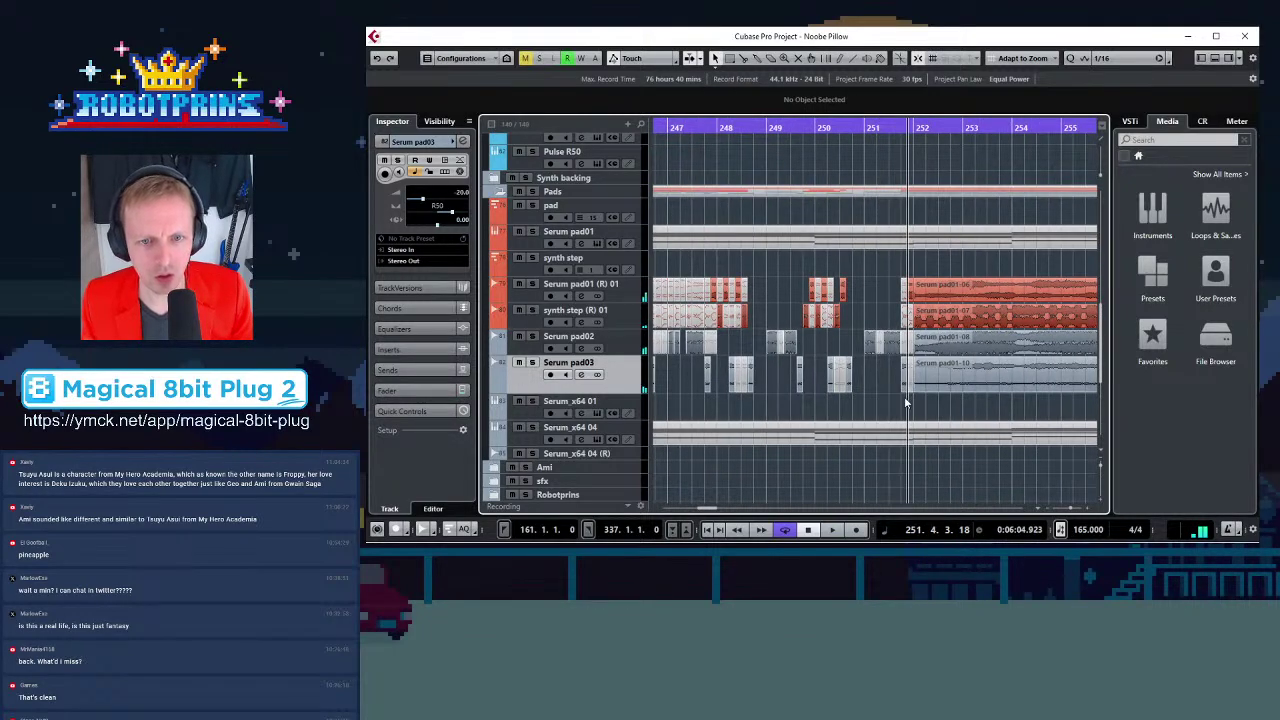
Split the Serum pad01 (R) 01 clip at 252.1.3, 252.2.1, 252.3.1, 252.3.3 and 253.4.3
key("h")
key("h")
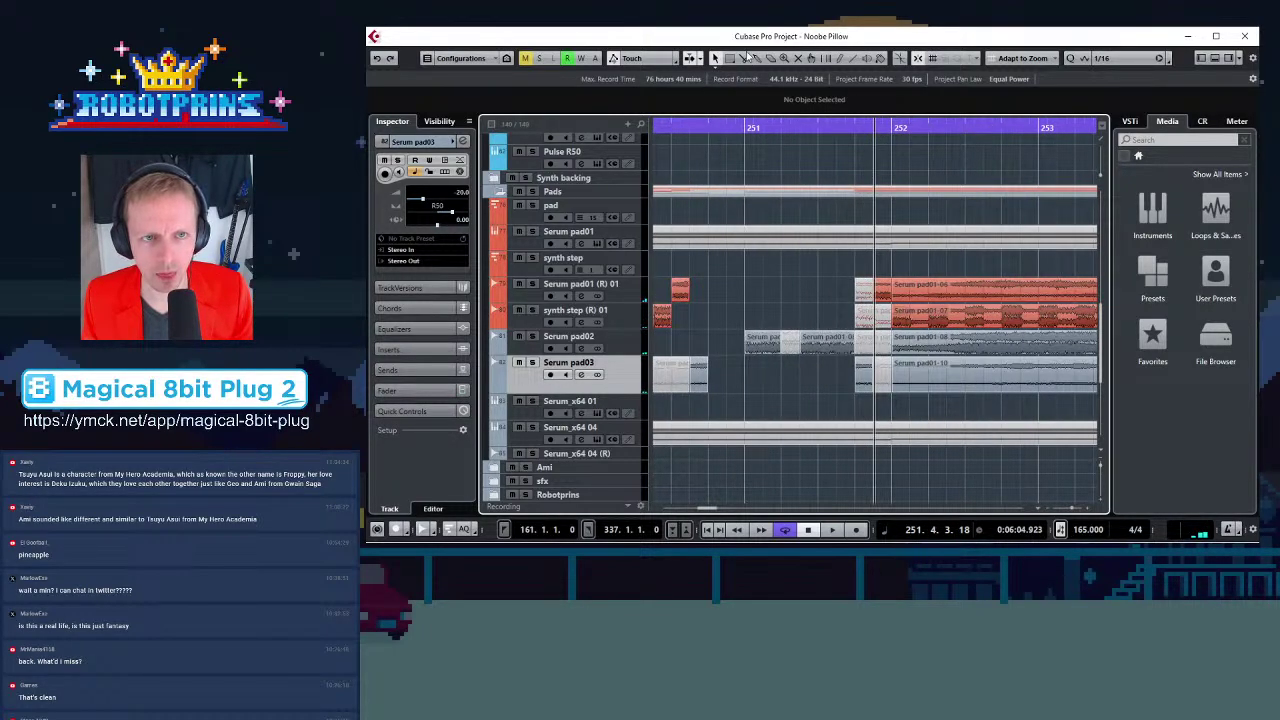
left_click(744, 58)
left_click(910, 297)
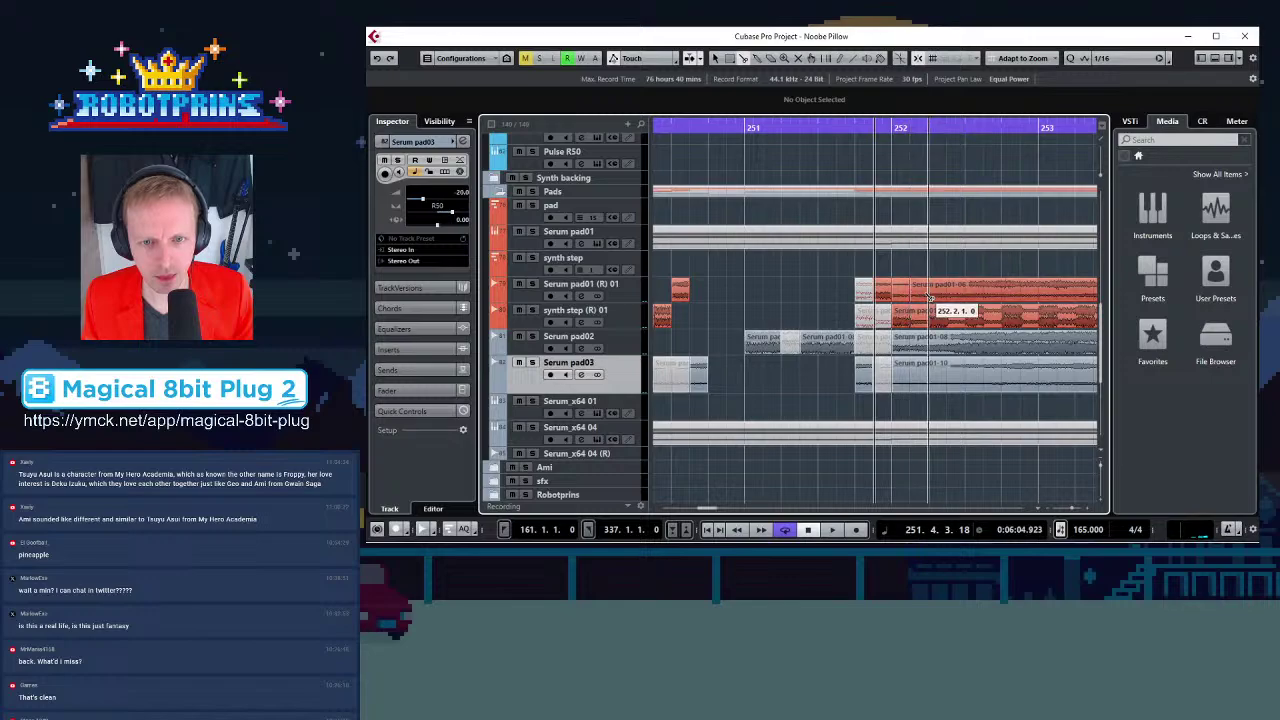
left_click_drag(929, 297, 1081, 289)
key("g")
key("g")
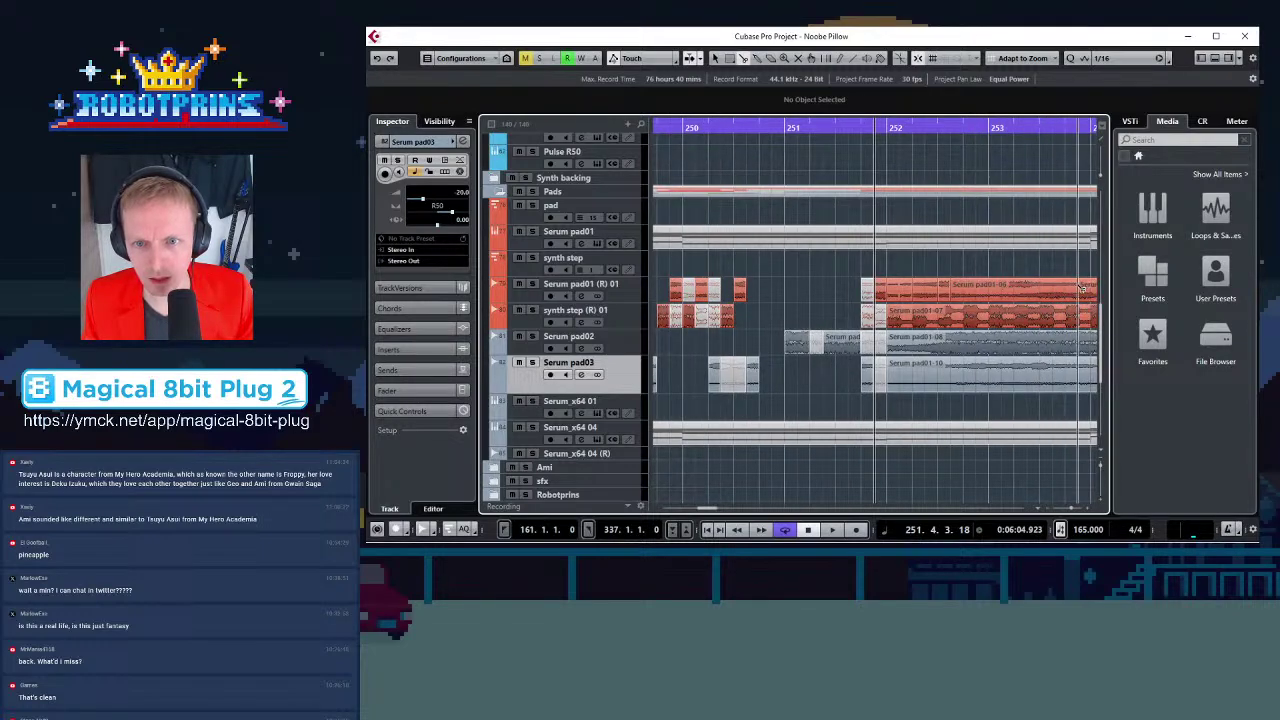
left_click(1091, 289)
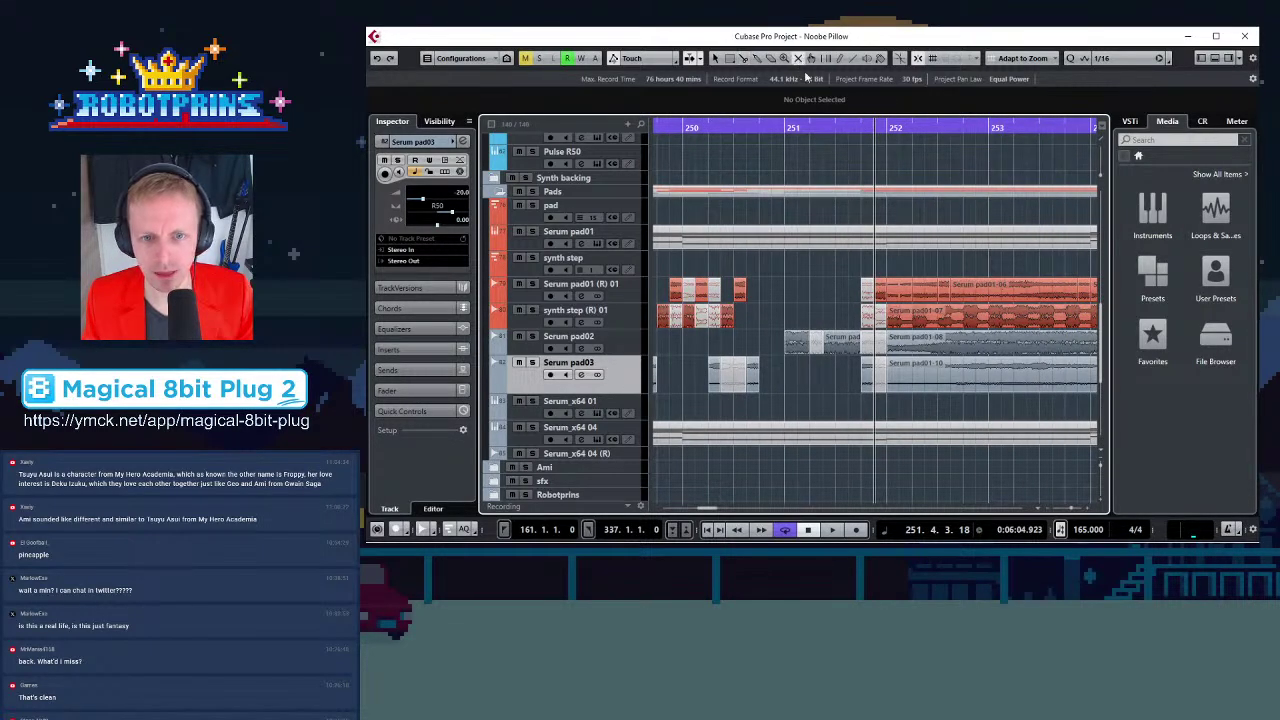
Mute the Serum pad01 (R) 01 pieces starting at 252.1.1, 252.2.1 and 252.3.3, leaving short audible hits between them
left_click(895, 292)
left_click_drag(922, 289, 1059, 285)
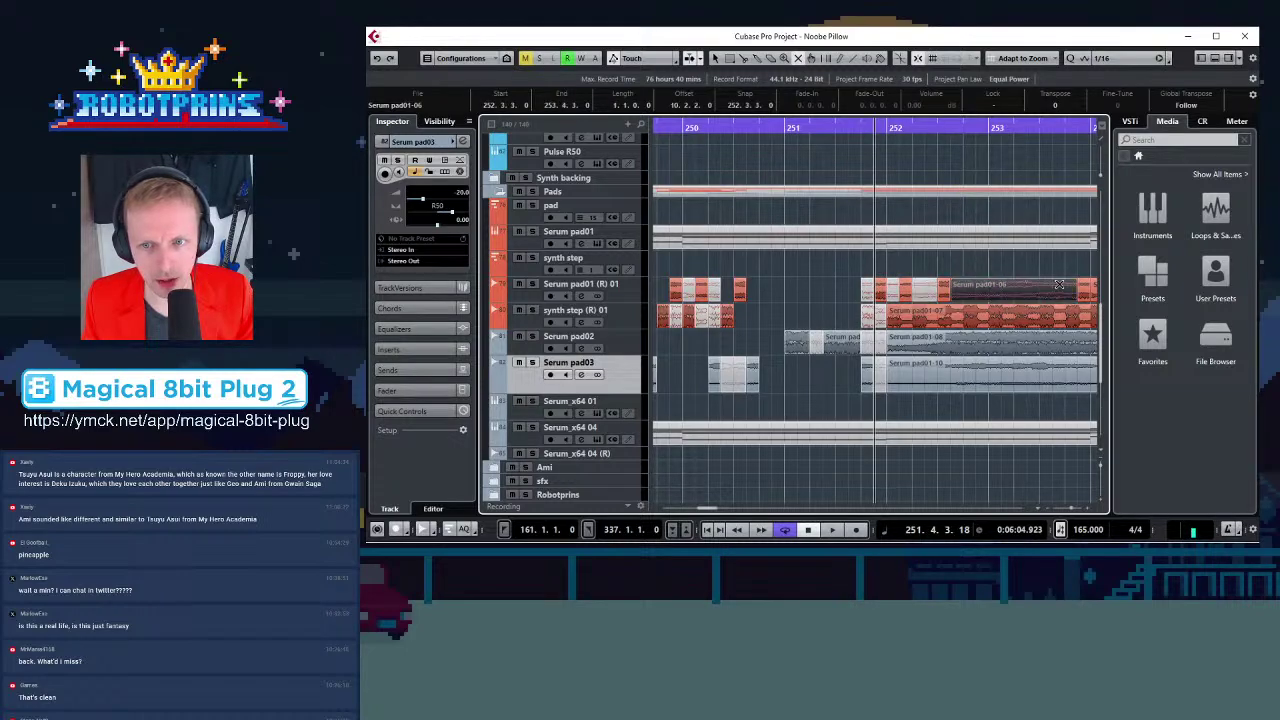
left_click(1070, 287)
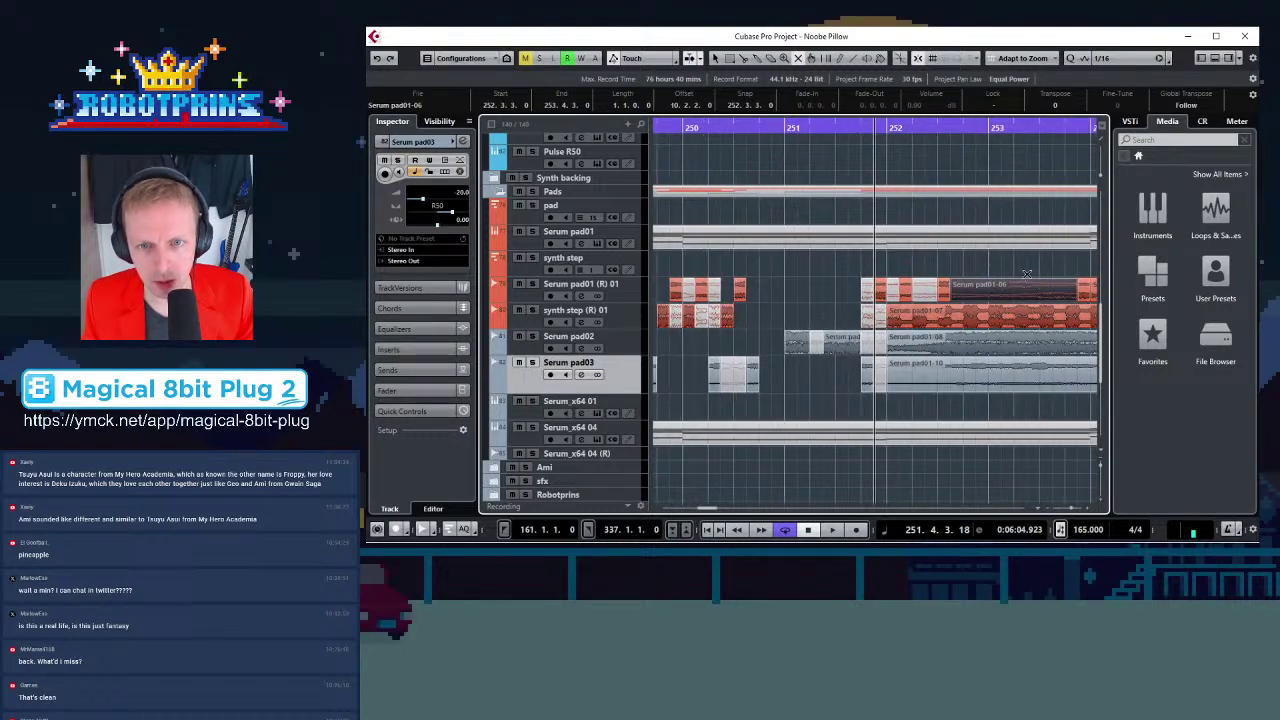
Split the synth step (R) 01 clip at 252.1.3, 252.2.3 and 252.3.1, and mute the pieces from 252.1.3 and 252.3.1
left_click(743, 60)
left_click(953, 126)
key("h")
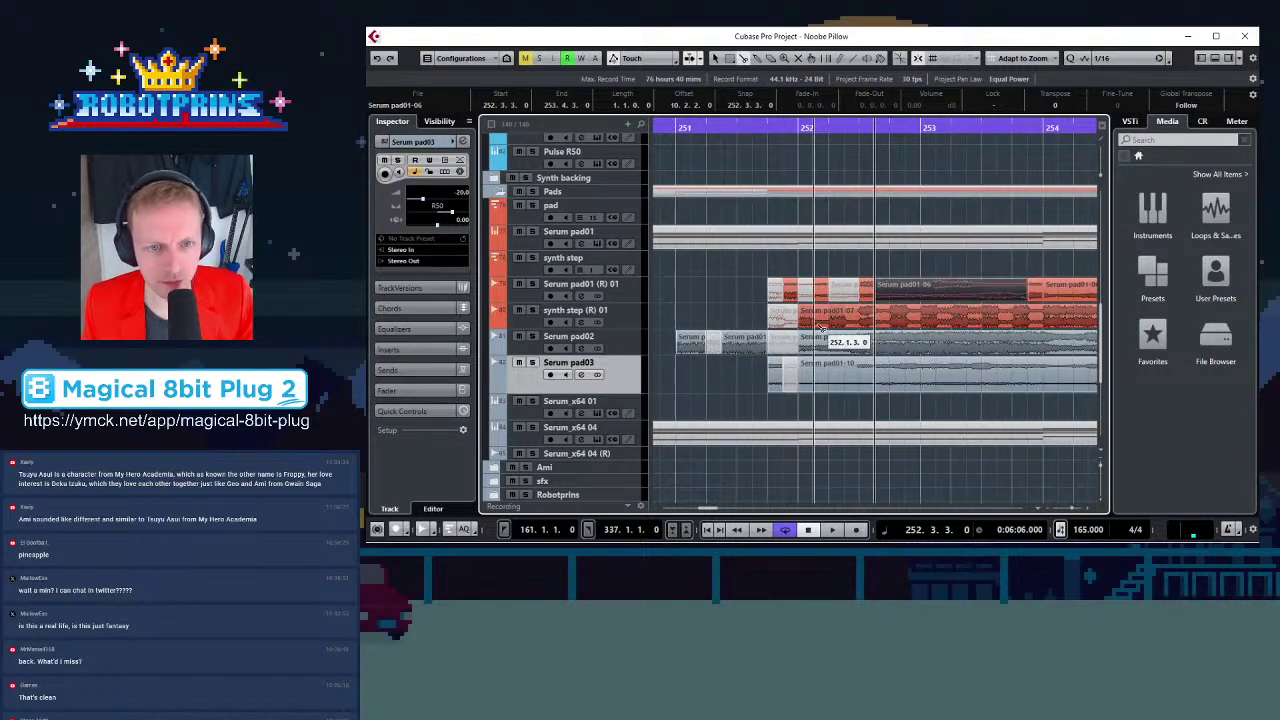
mouse_move(820, 329)
left_mouse_down()
mouse_move(841, 334)
mouse_move(820, 332)
left_mouse_up()
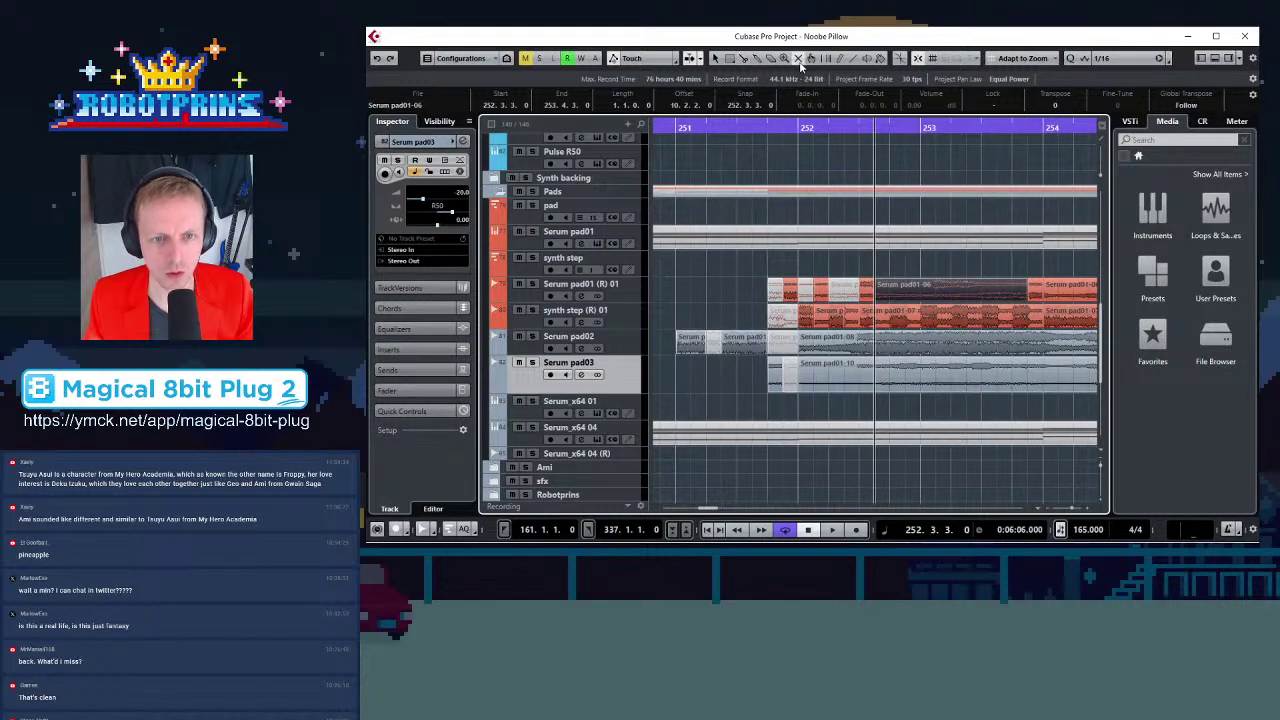
left_click(832, 316)
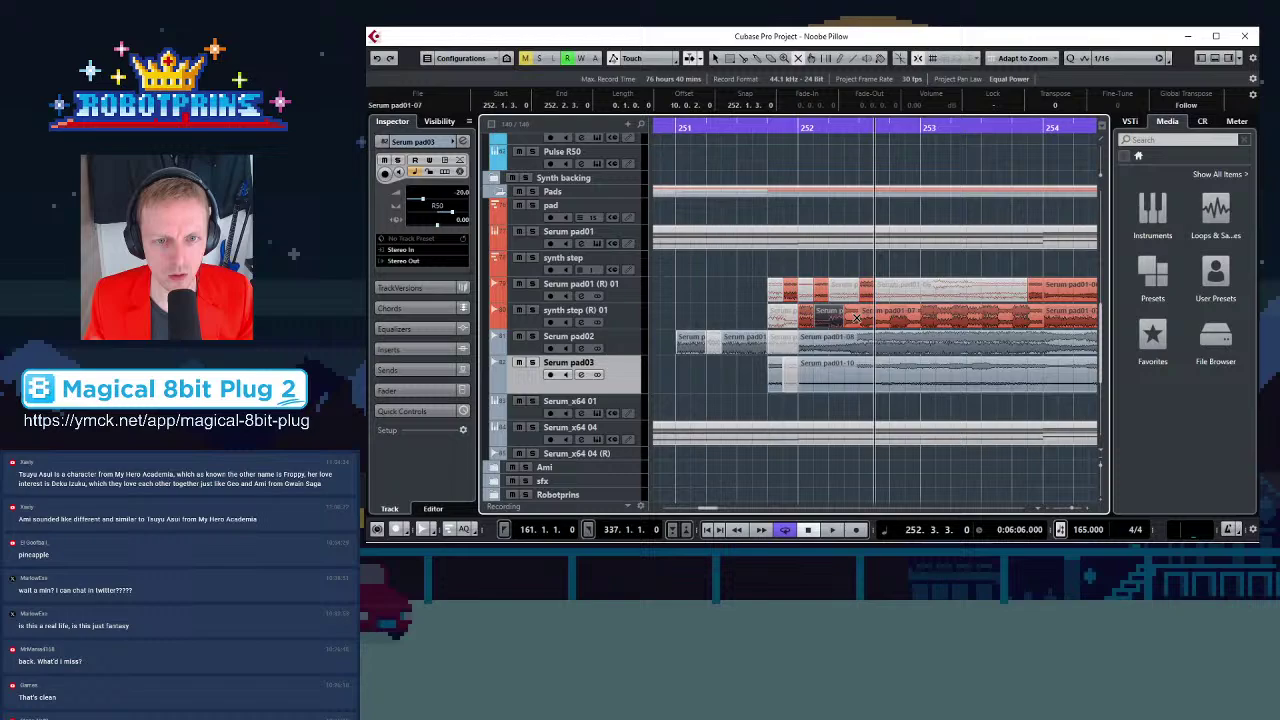
left_click(915, 315)
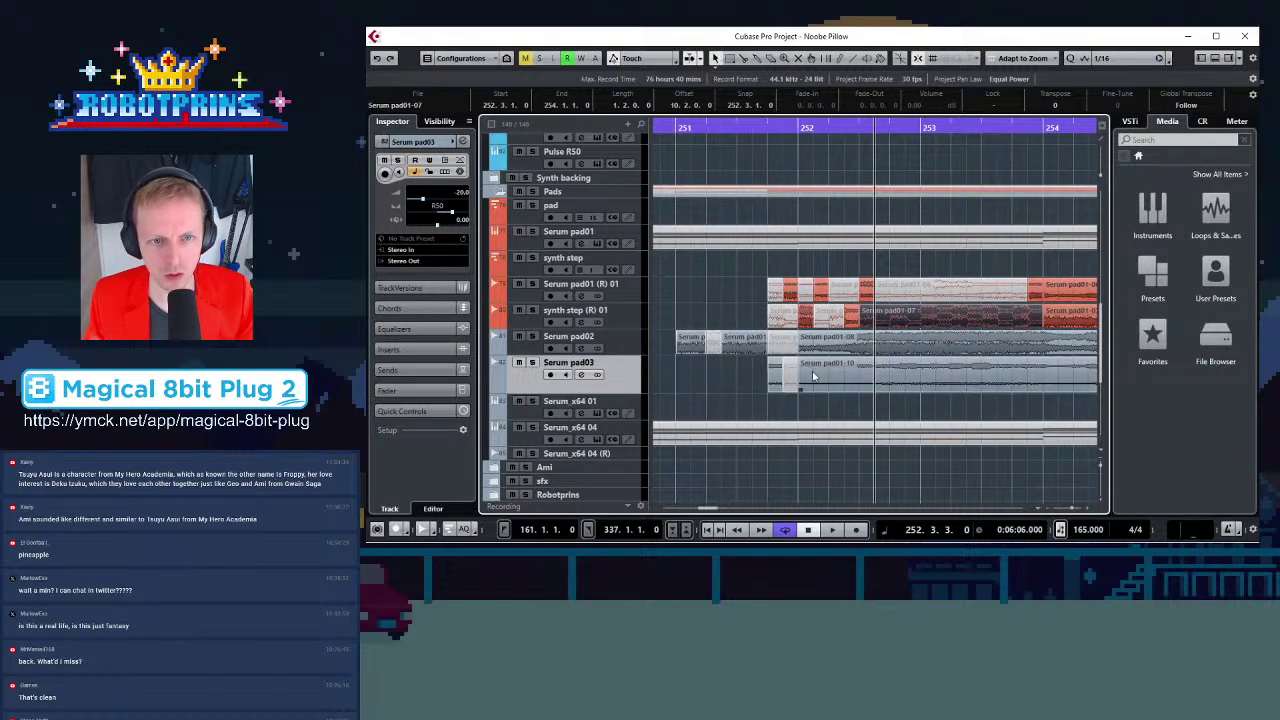
Clear Serum pad02 through bar 252, split it within bar 253, and mute the pieces starting at 253.2.1 and 253.4.1
left_click_drag(802, 352, 1052, 356)
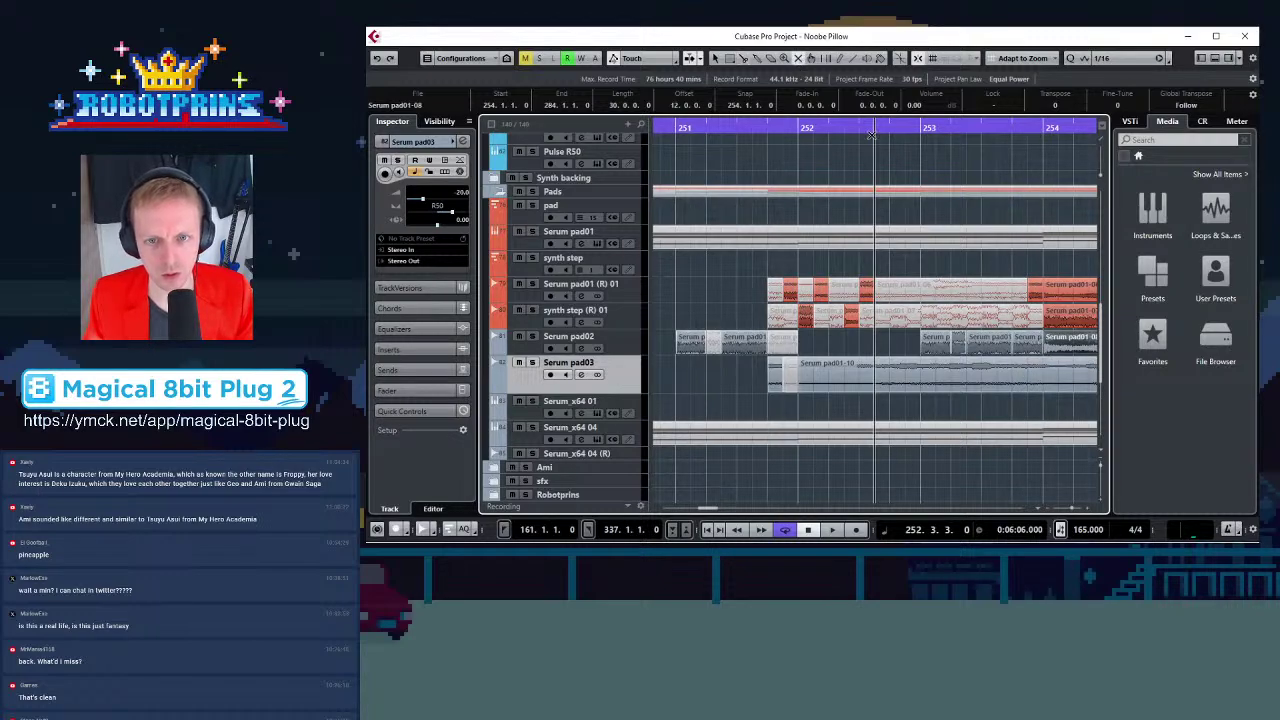
left_click(957, 345)
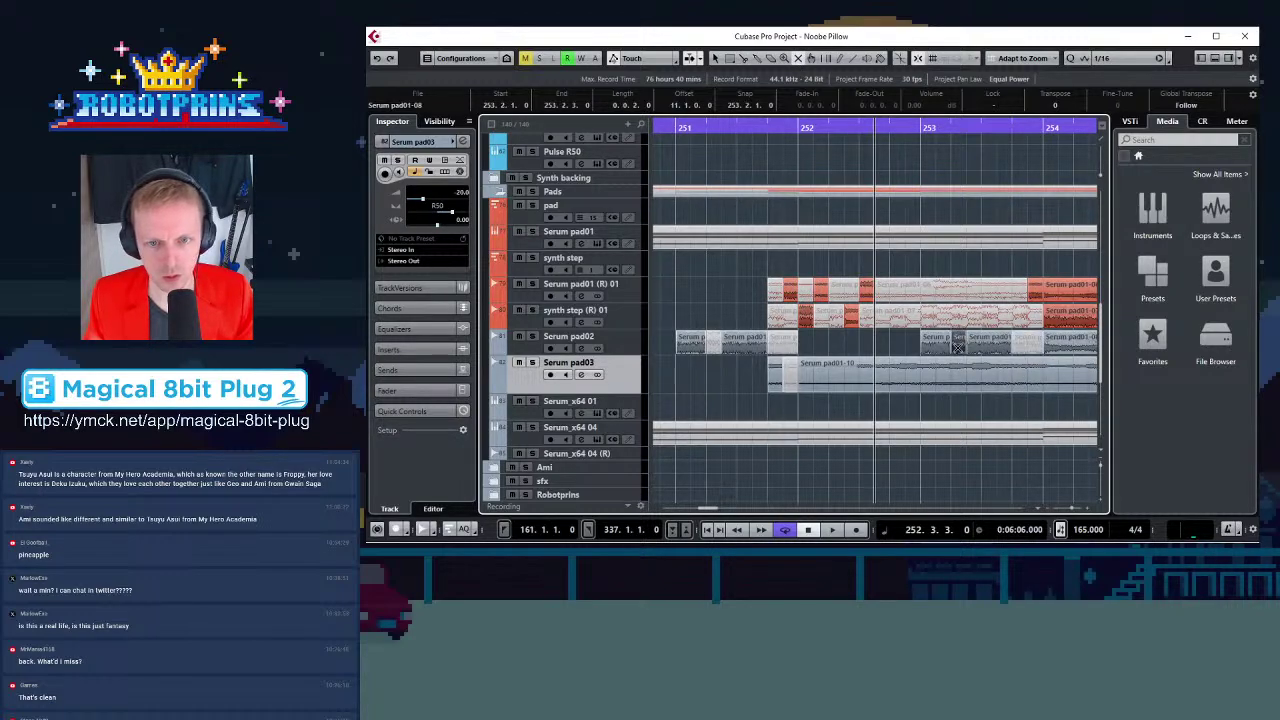
Split the Serum pad03 clip at two-sixteenth positions through bar 252, near the end of bar 253, and at 254.1.1
left_click_drag(806, 378, 999, 373)
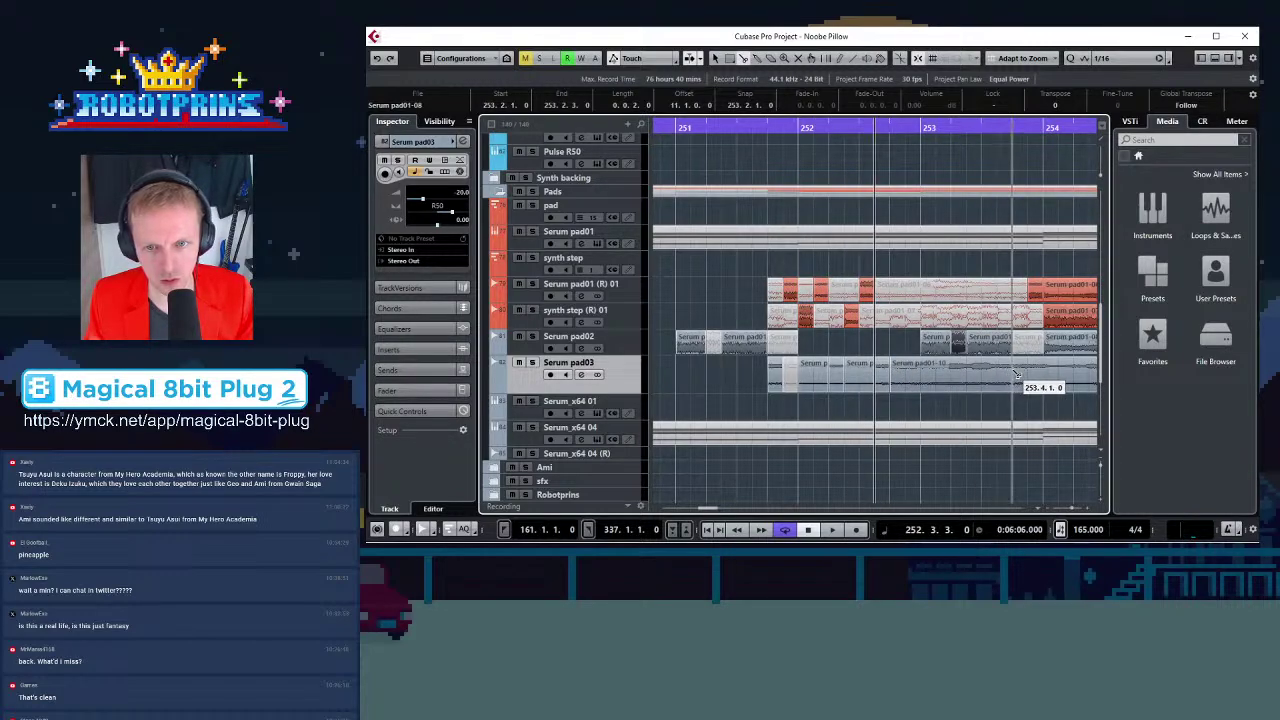
left_click(1028, 373)
left_click(1042, 373)
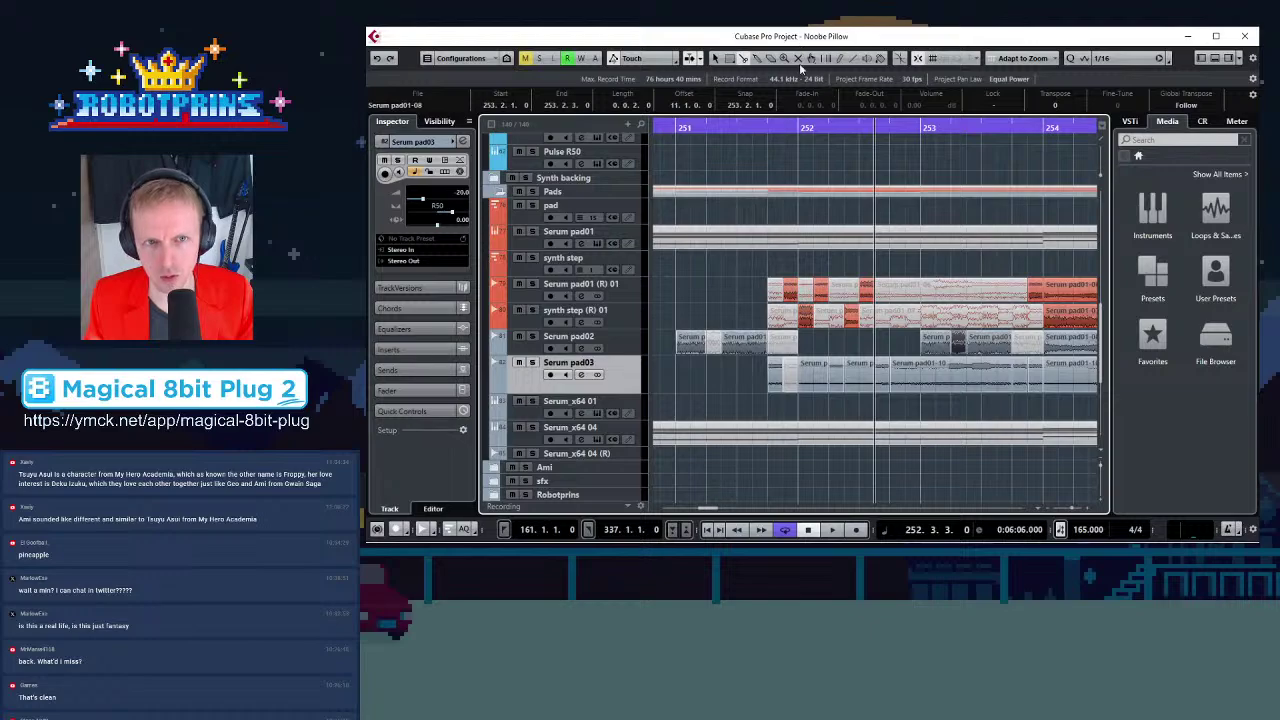
Mute the Serum pad03 pieces starting at 252.1.1, 252.2.3, 252.4.1 and 253.4.3
left_click(810, 374)
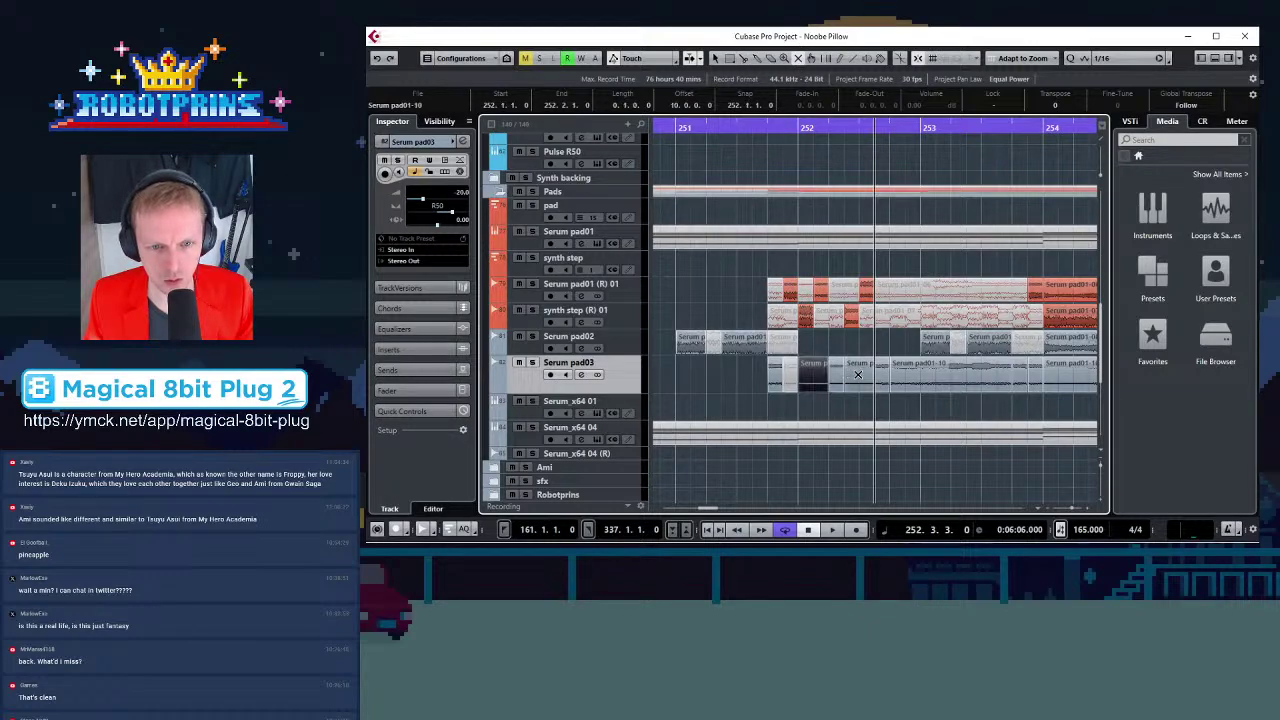
left_click(861, 375)
left_click(936, 378)
left_click(1034, 379)
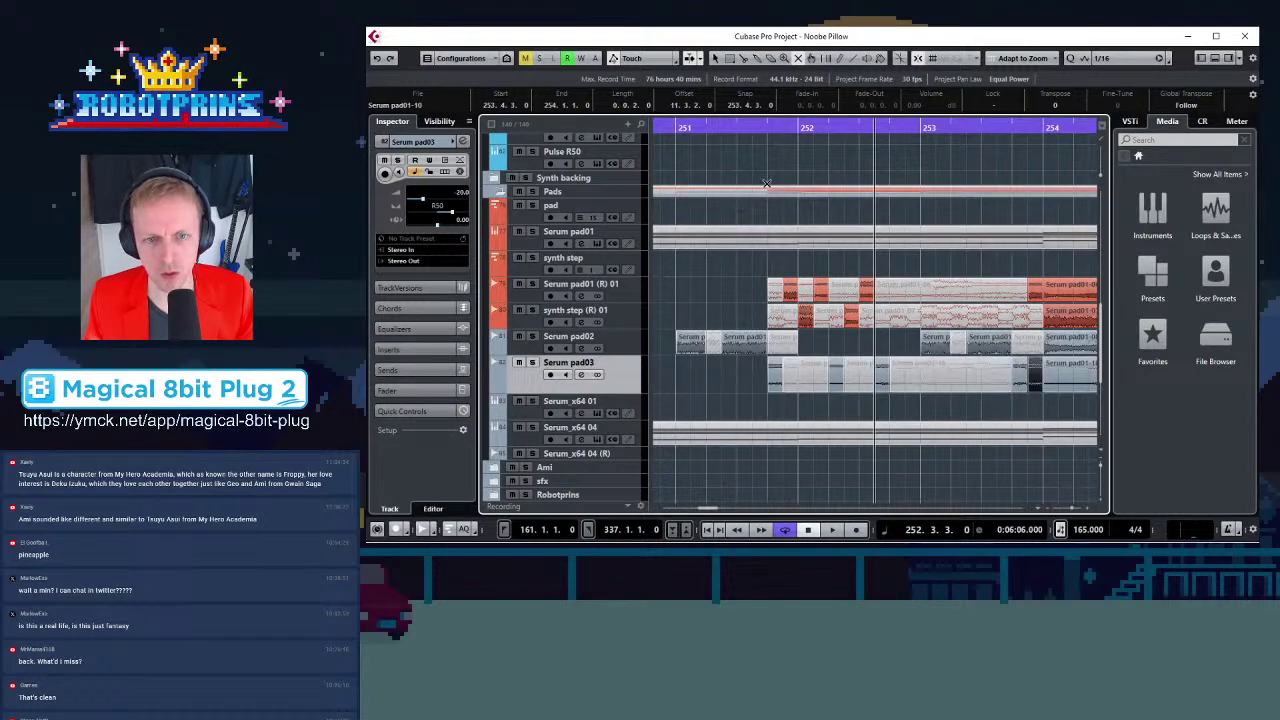
Play the edited pad and synth step pattern from bar 252 up to bar 254
left_click(797, 118)
key("space")
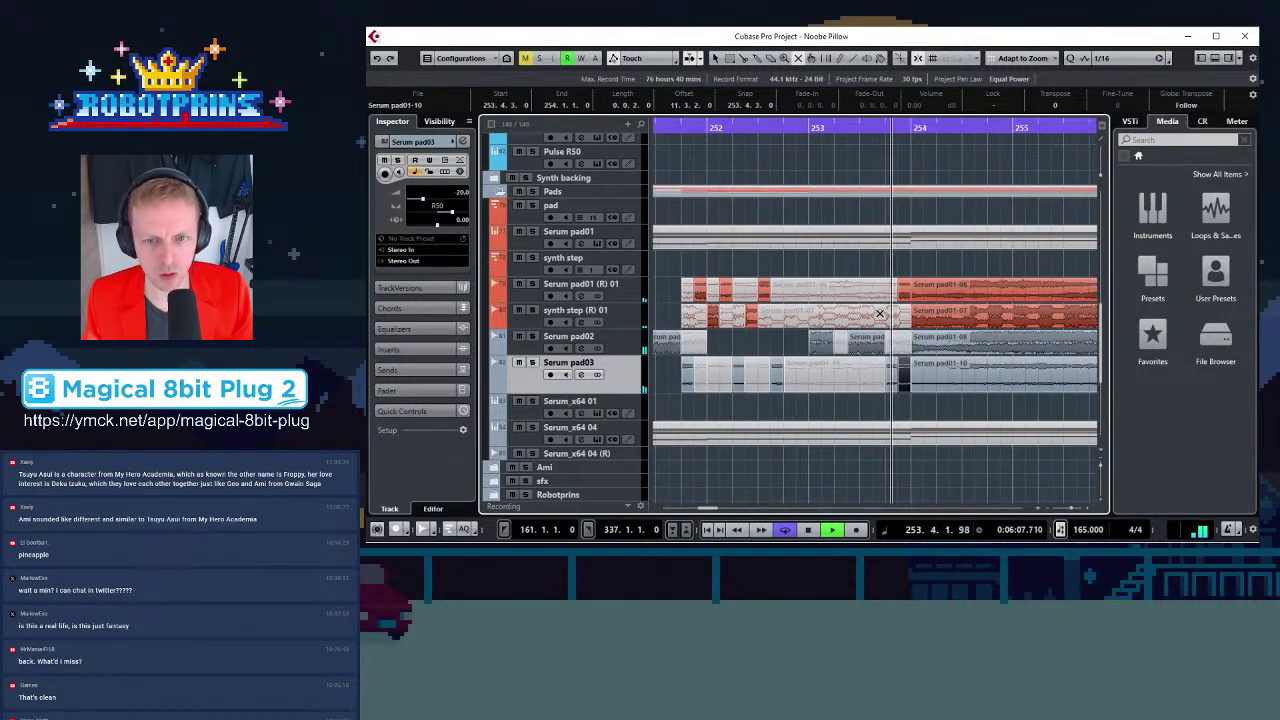
key("space")
key("g")
key("g")
key("g")
key("g")
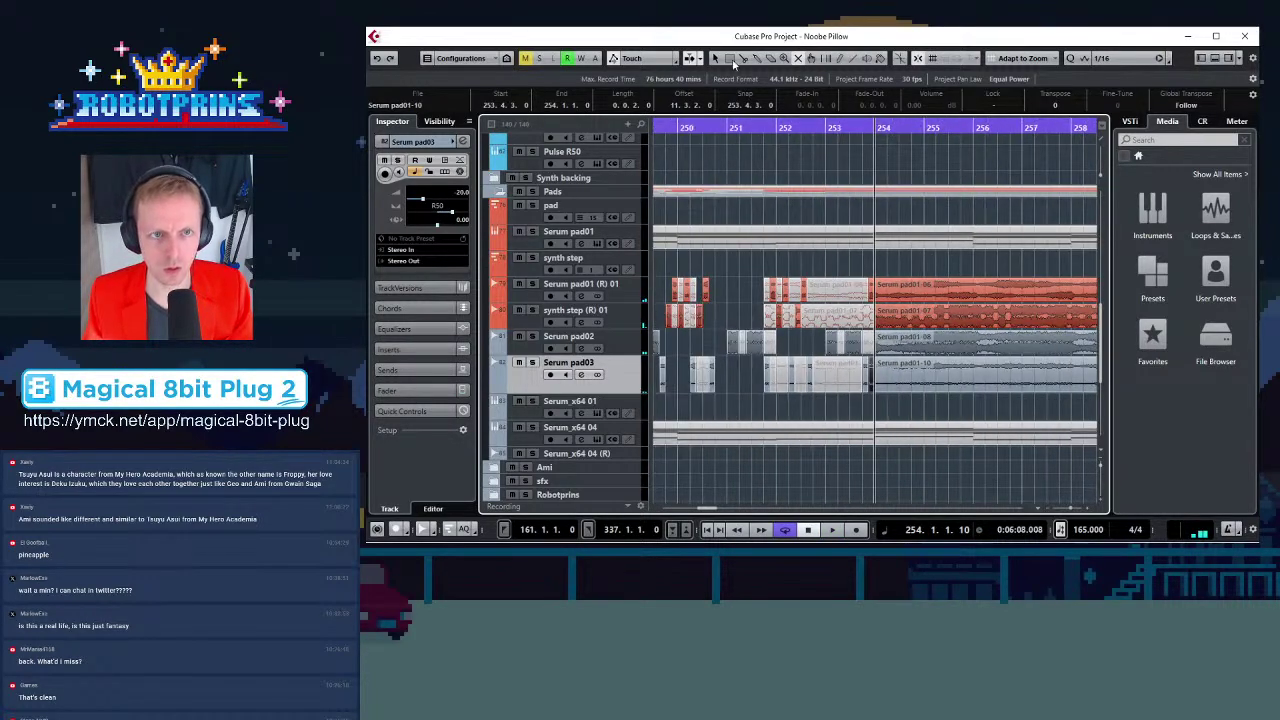
Split the Serum pad01 (R) 01 clip at 254.1.3, 254.2.1, 254.3.1, 254.3.3 and 255.4.3
left_click(742, 59)
left_click(909, 127)
key("h")
key("h")
key("h")
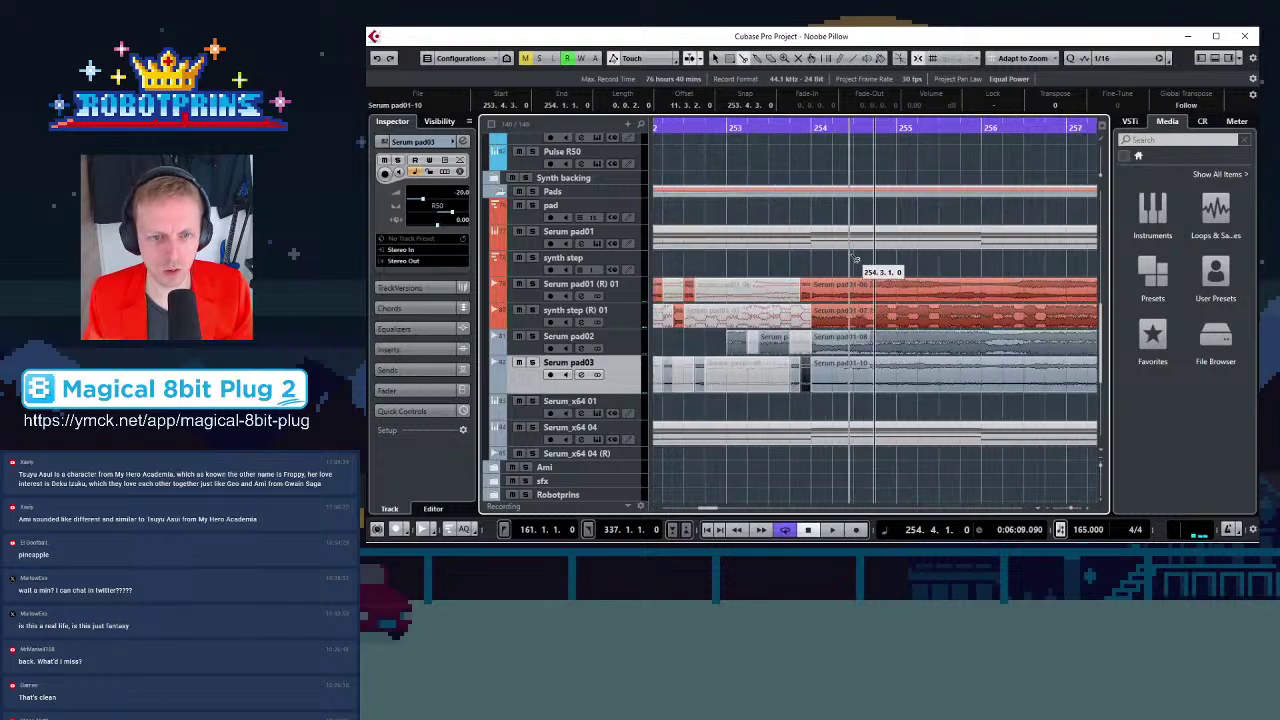
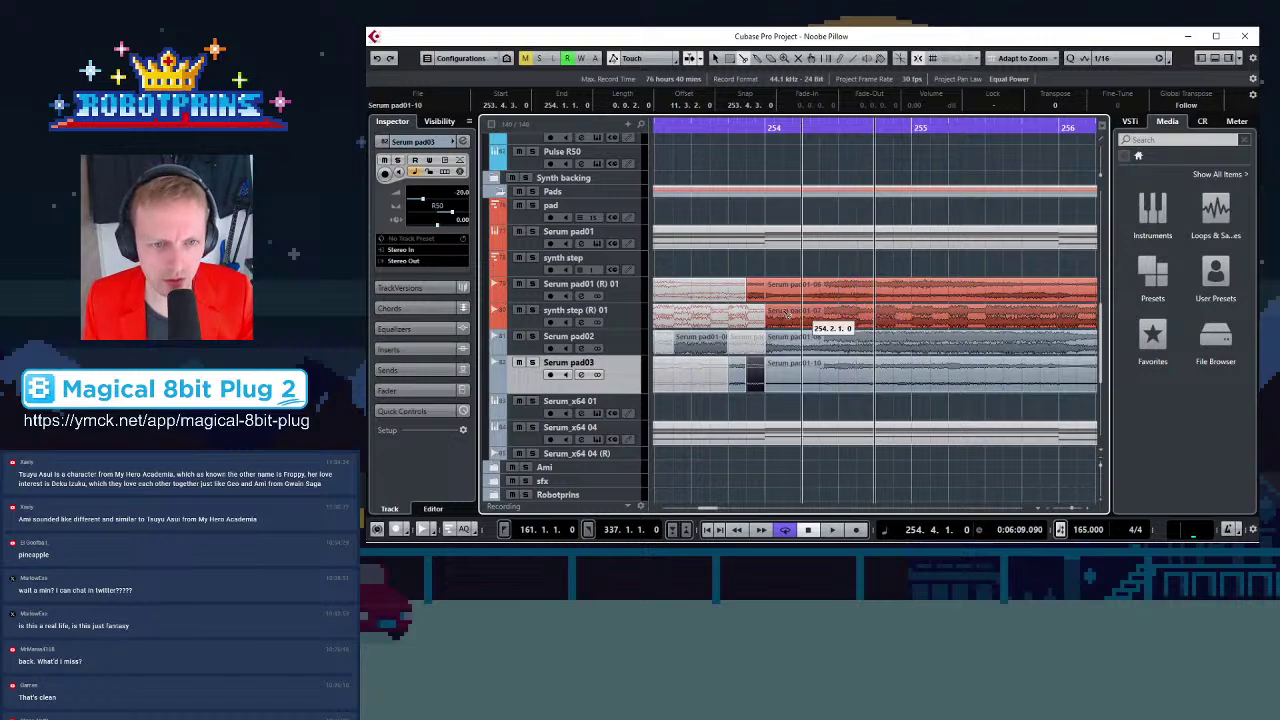
key("g")
key("g")
key("g")
key("g")
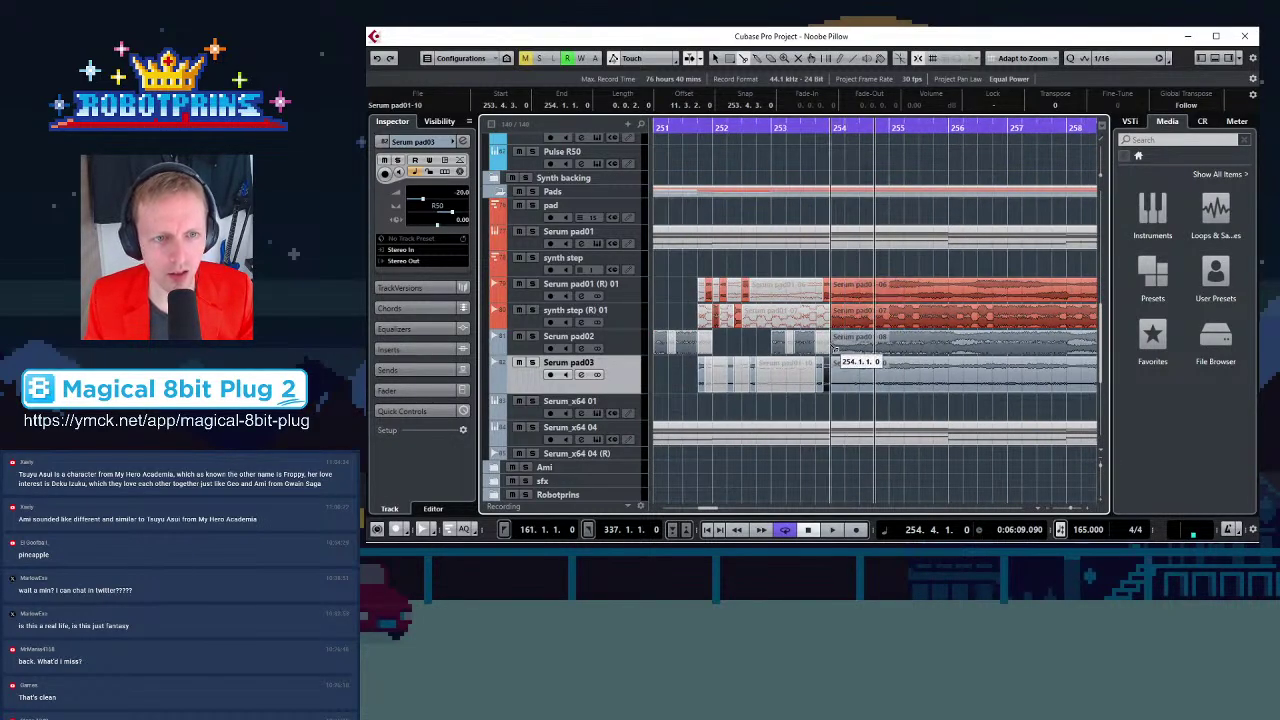
key("h")
key("h")
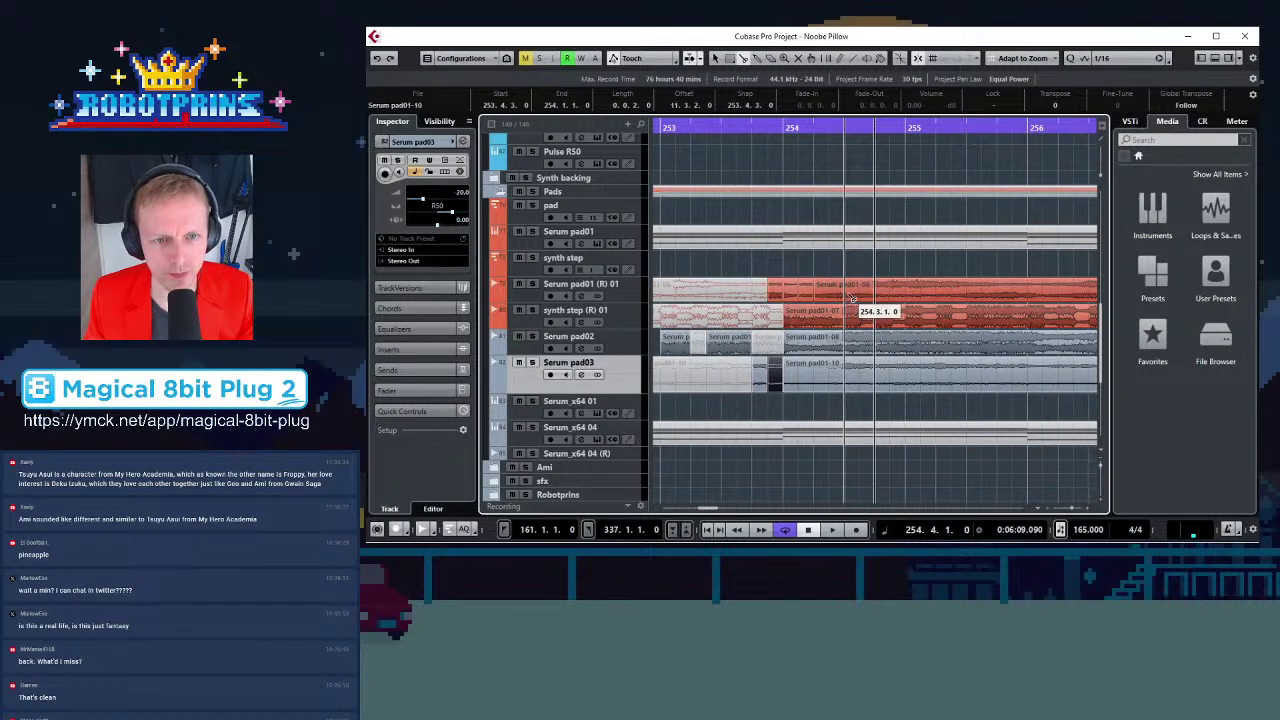
key("g")
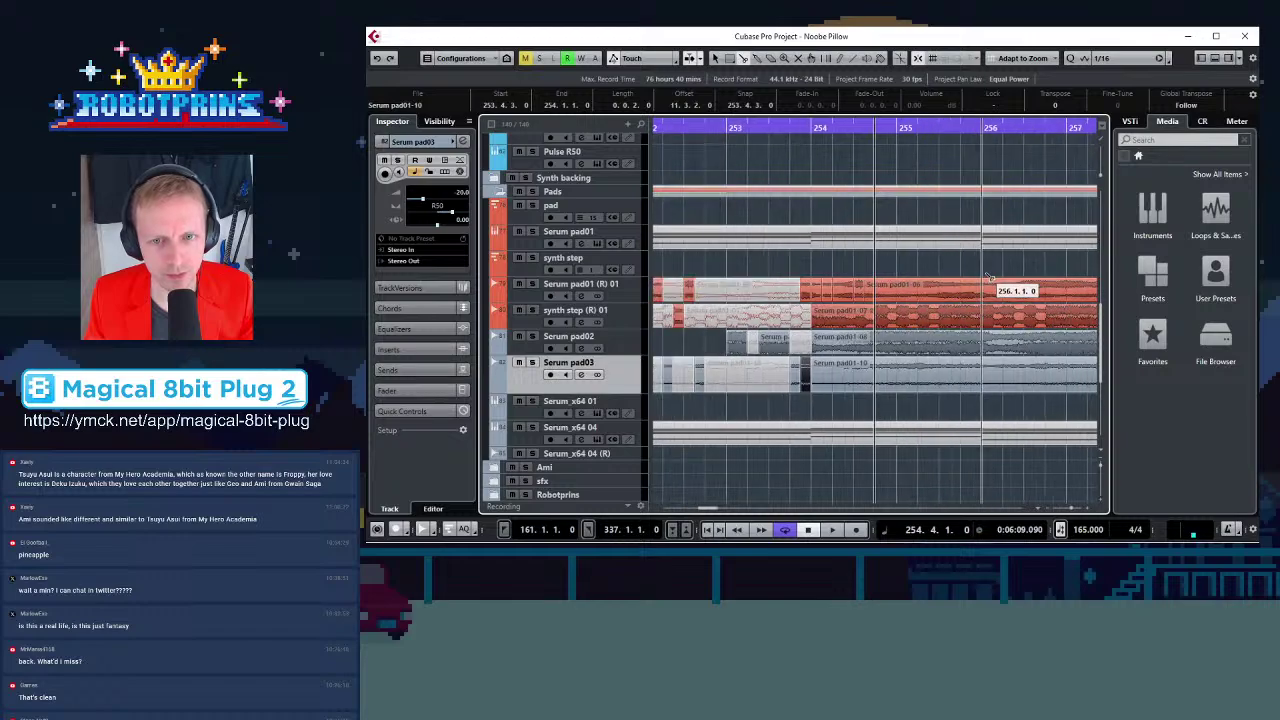
key("h")
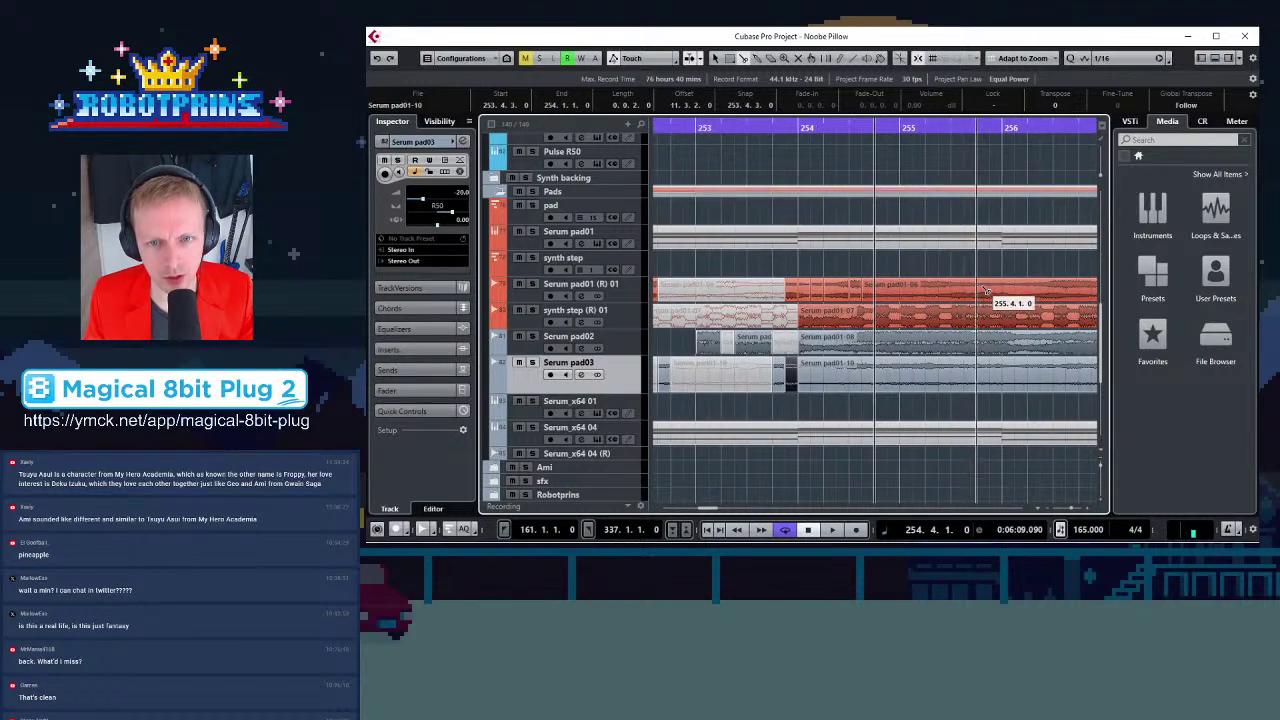
key("h")
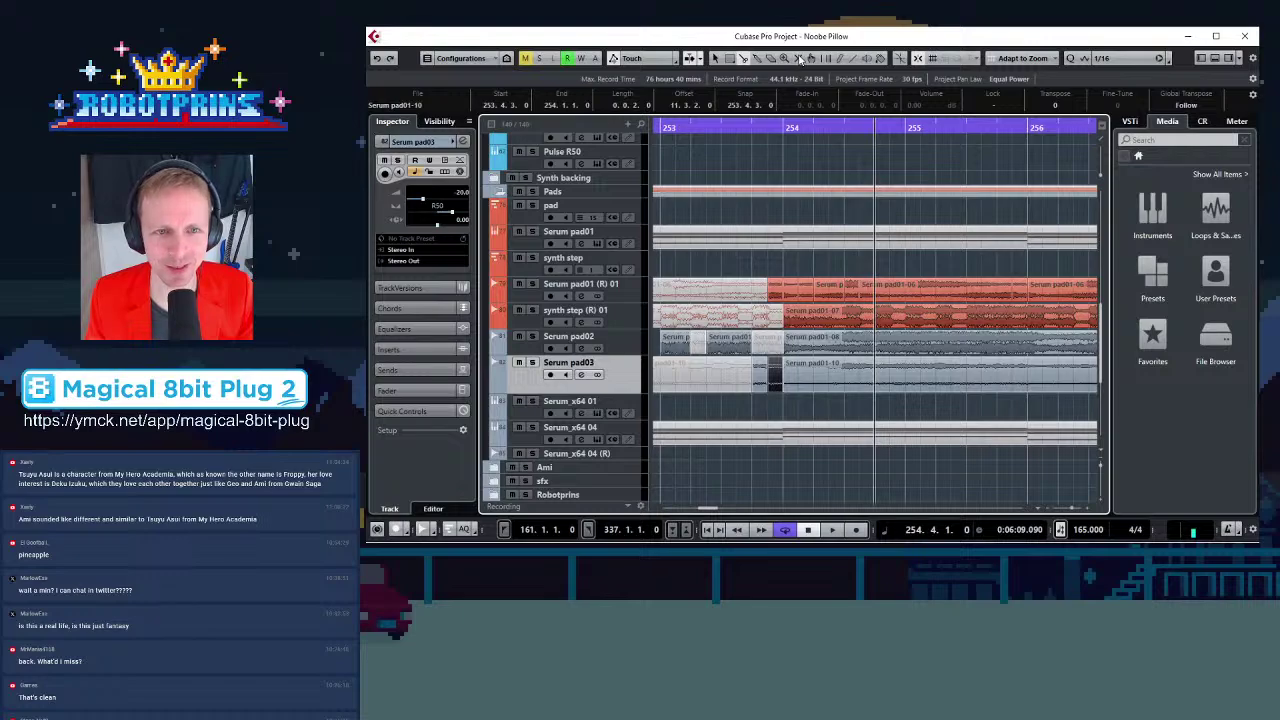
Mute the Serum pad01 (R) 01 pieces starting at 254.1.1, 254.2.1 and 254.3.3
left_click(791, 287)
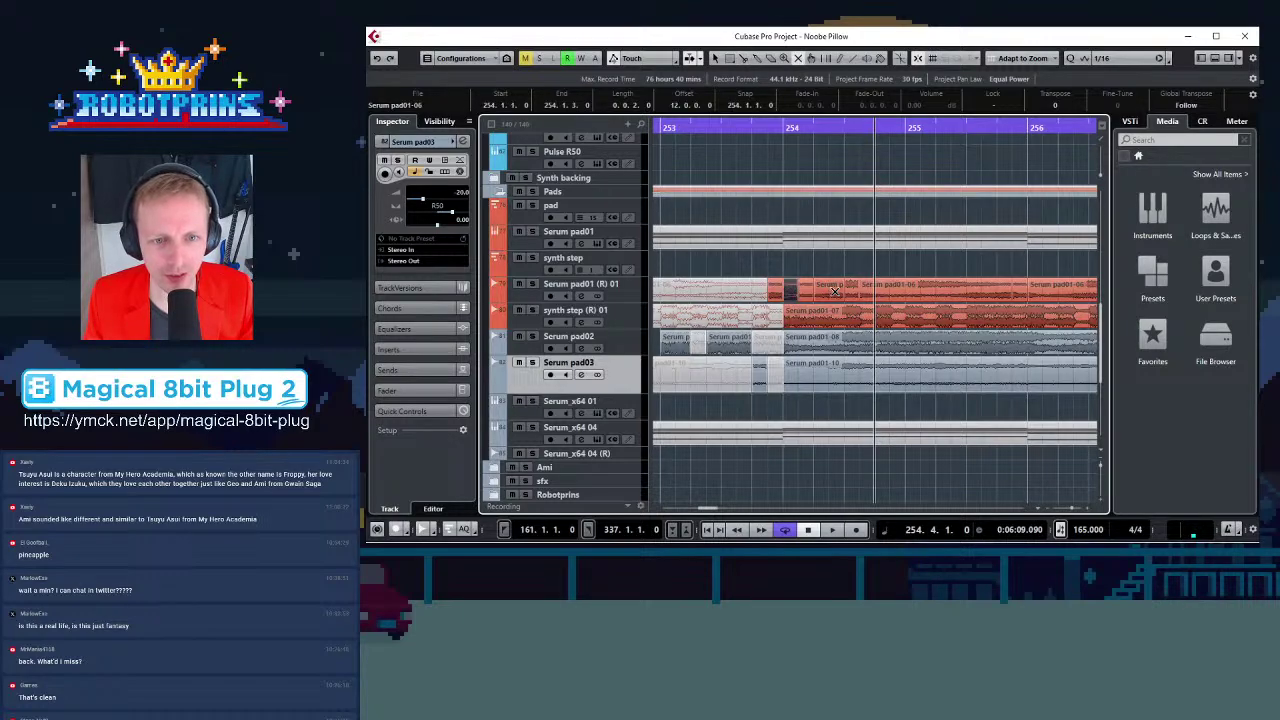
left_click(829, 288)
left_click(894, 290)
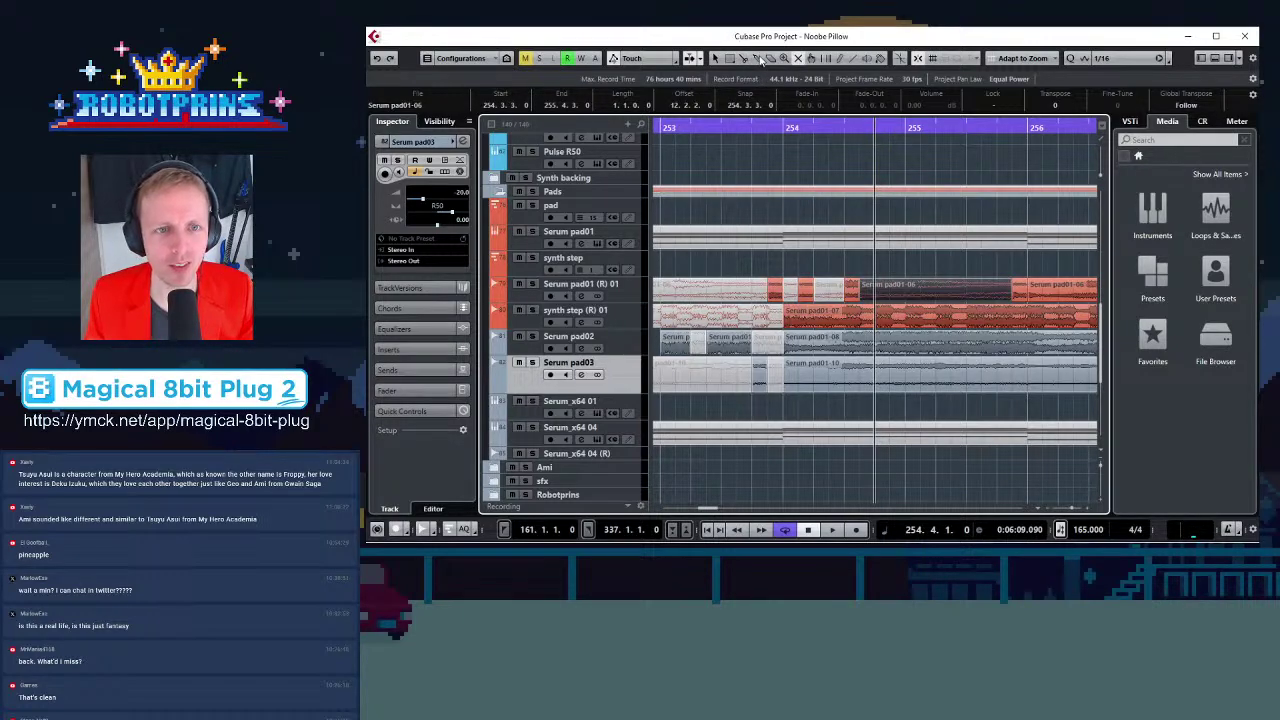
Split the synth step (R) 01 clip at 254.1.3, 254.2.3, 254.3.1 and 256.1.1, and mute the pieces from 254.1.3 and 254.3.1
left_click(802, 316)
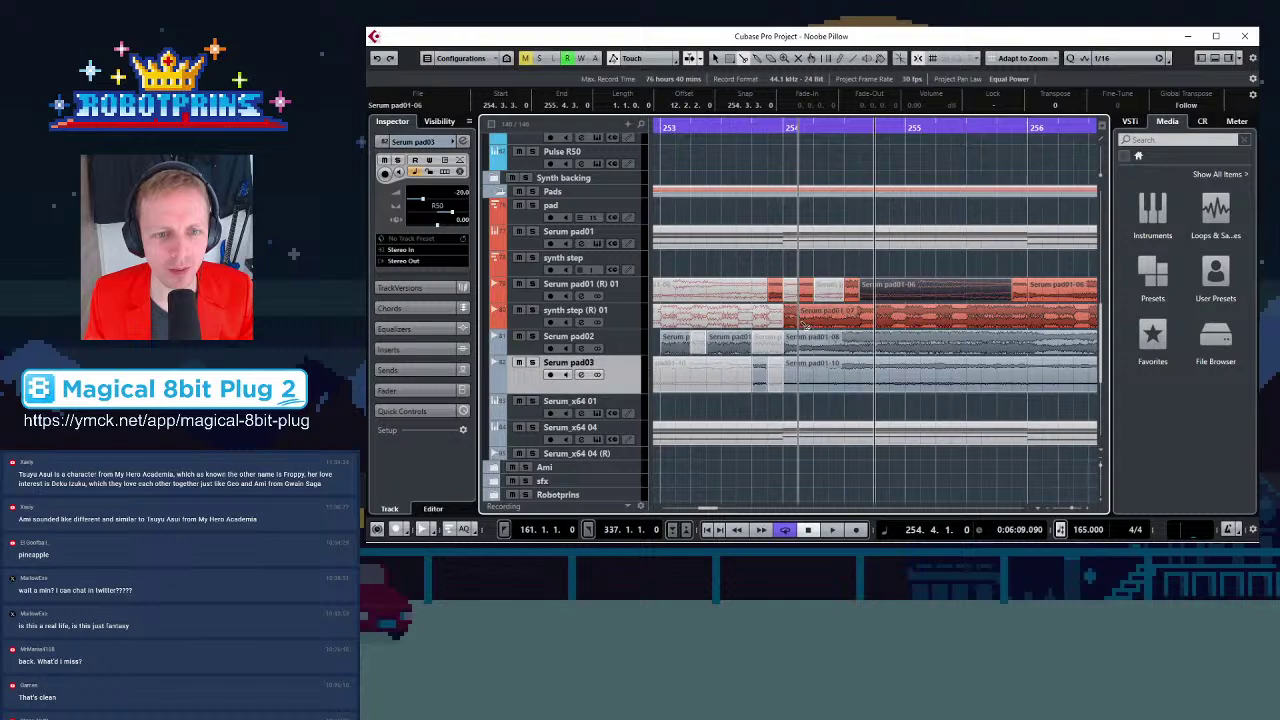
left_click(829, 316)
left_click(847, 315)
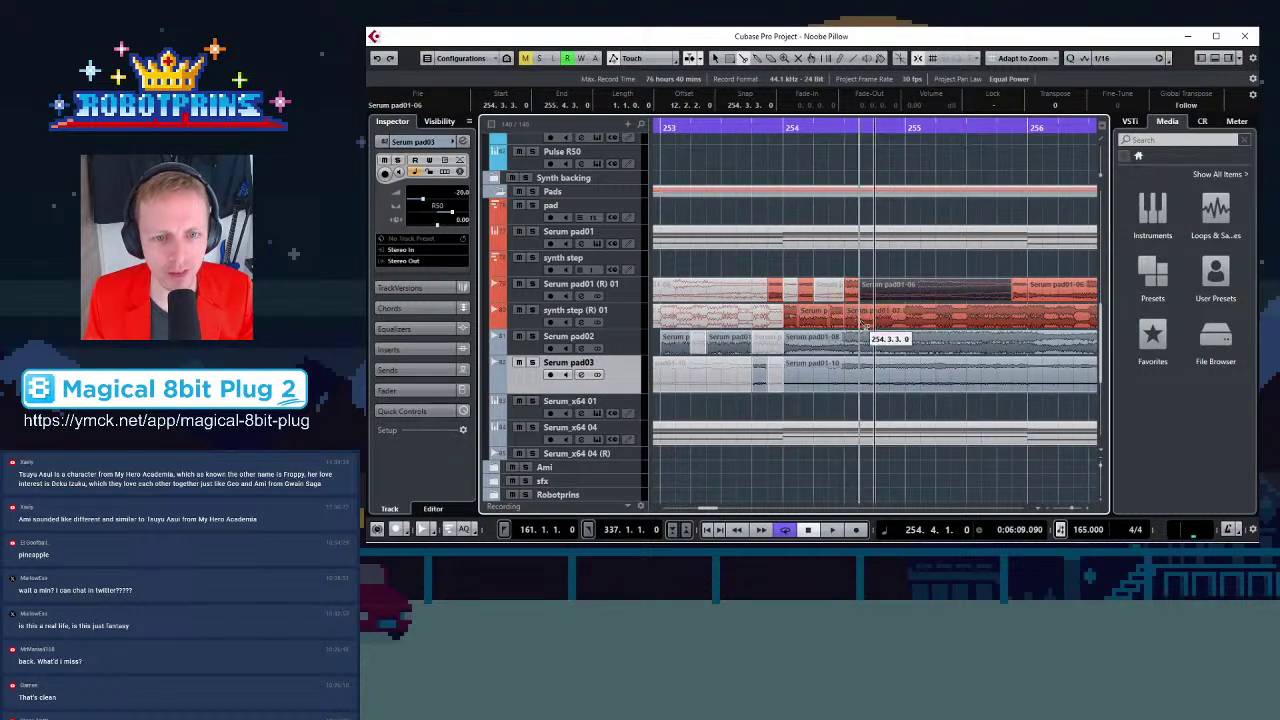
left_click(1029, 317)
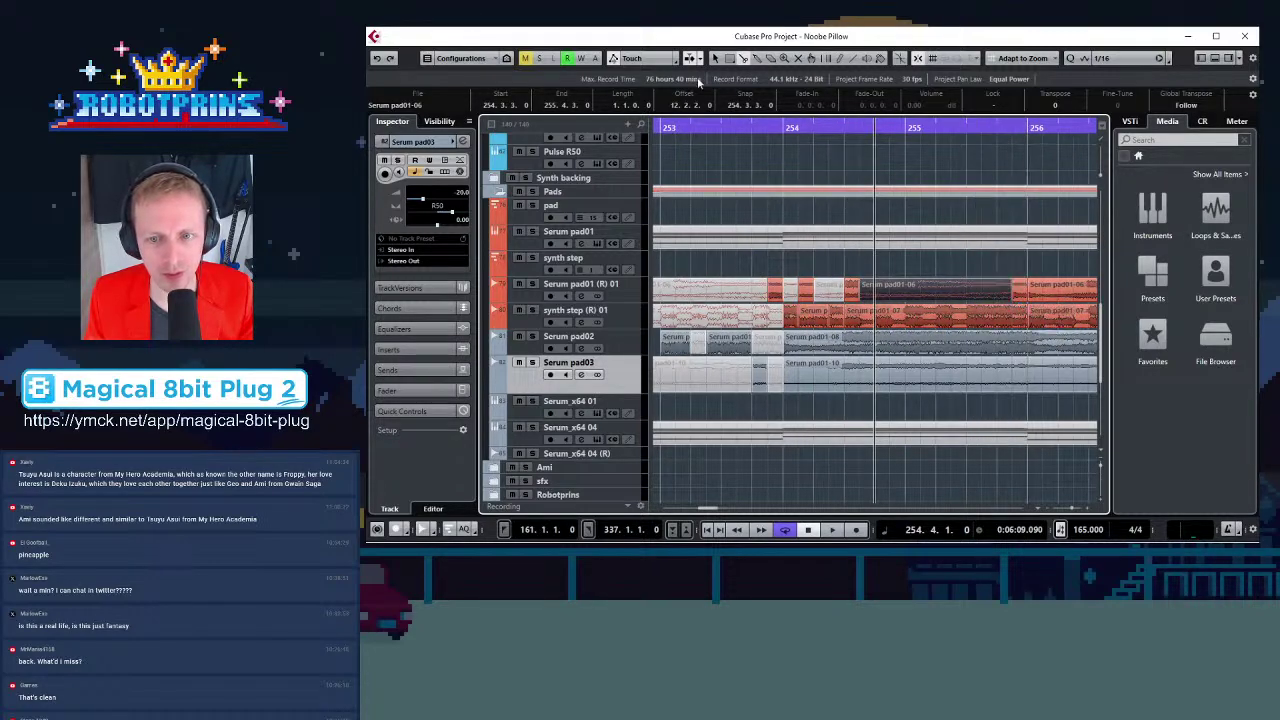
left_click(815, 318)
left_click(876, 314)
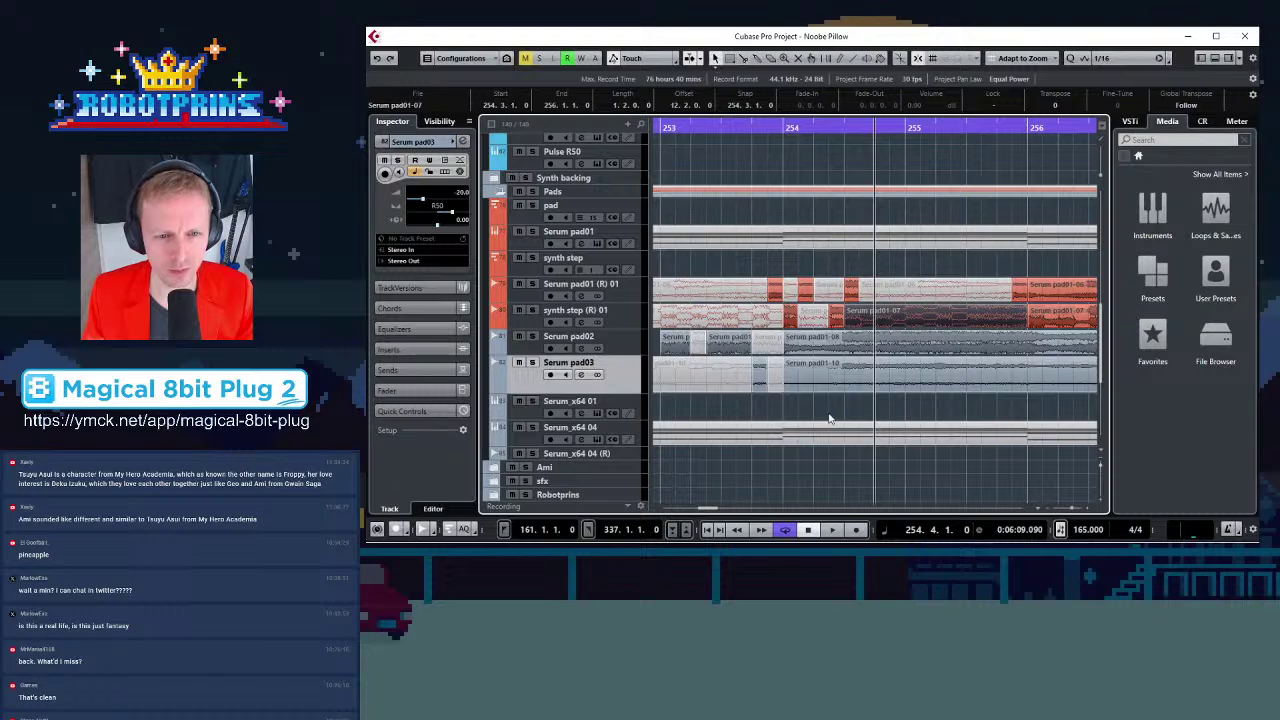
Trim the start of the Serum pad02 clip at 254.1.1 forward to 255.1.1
left_click_drag(788, 358, 908, 365)
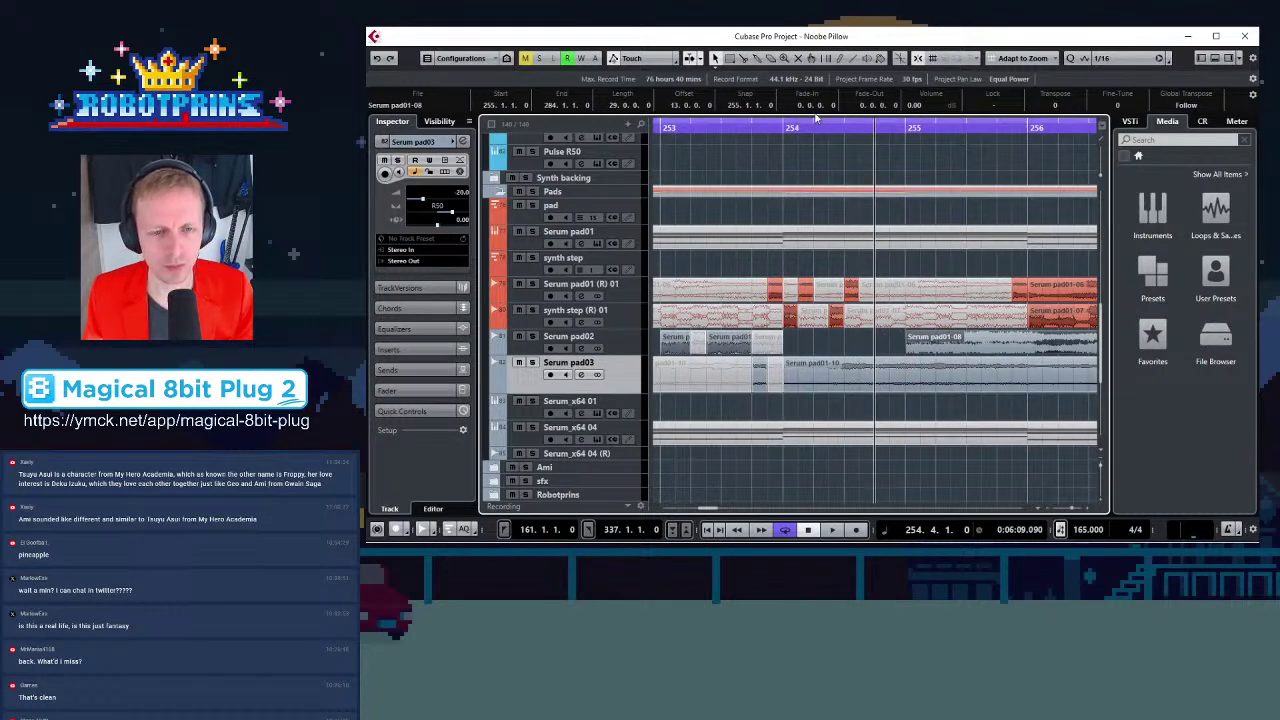
Split the Serum pad03 clip at 254.2.1, 254.2.3, 254.3.3, 254.4.1, 255.4.1, 255.4.3 and 256.1.1, and mute the pieces from 254.1.1, 254.2.3 and 254.4.1
left_click(744, 59)
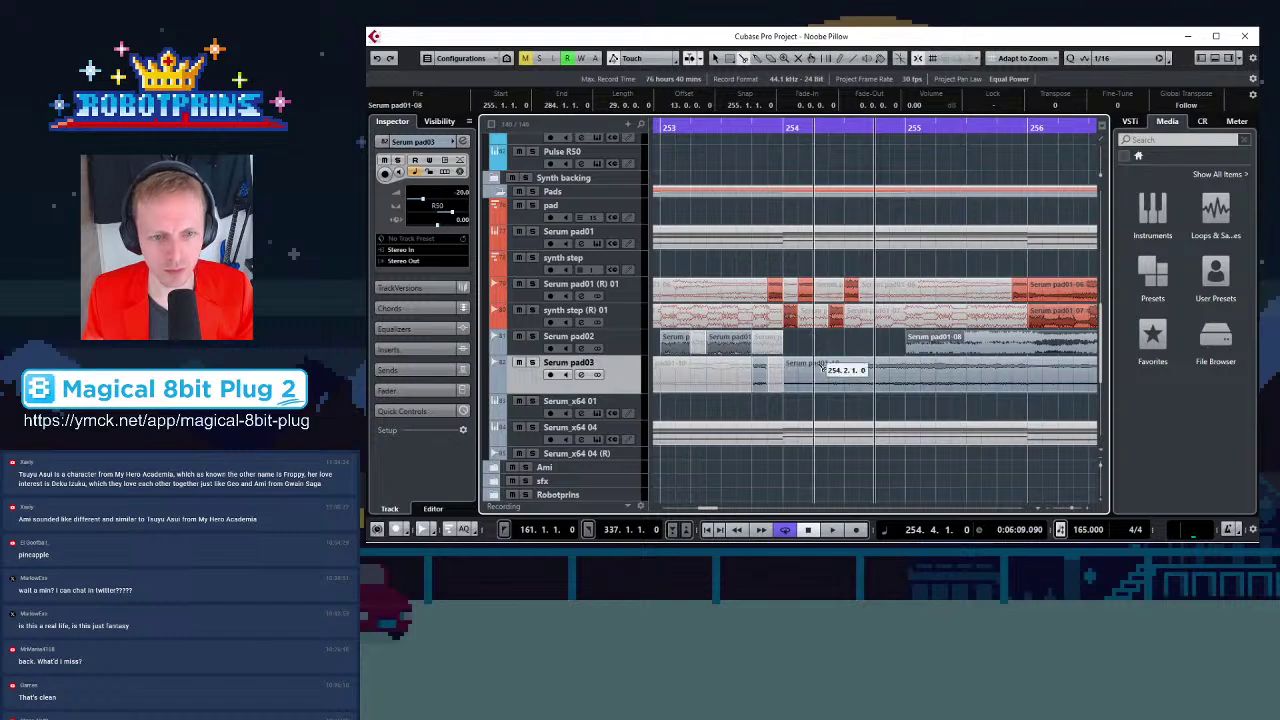
left_click(814, 386)
left_click(829, 377)
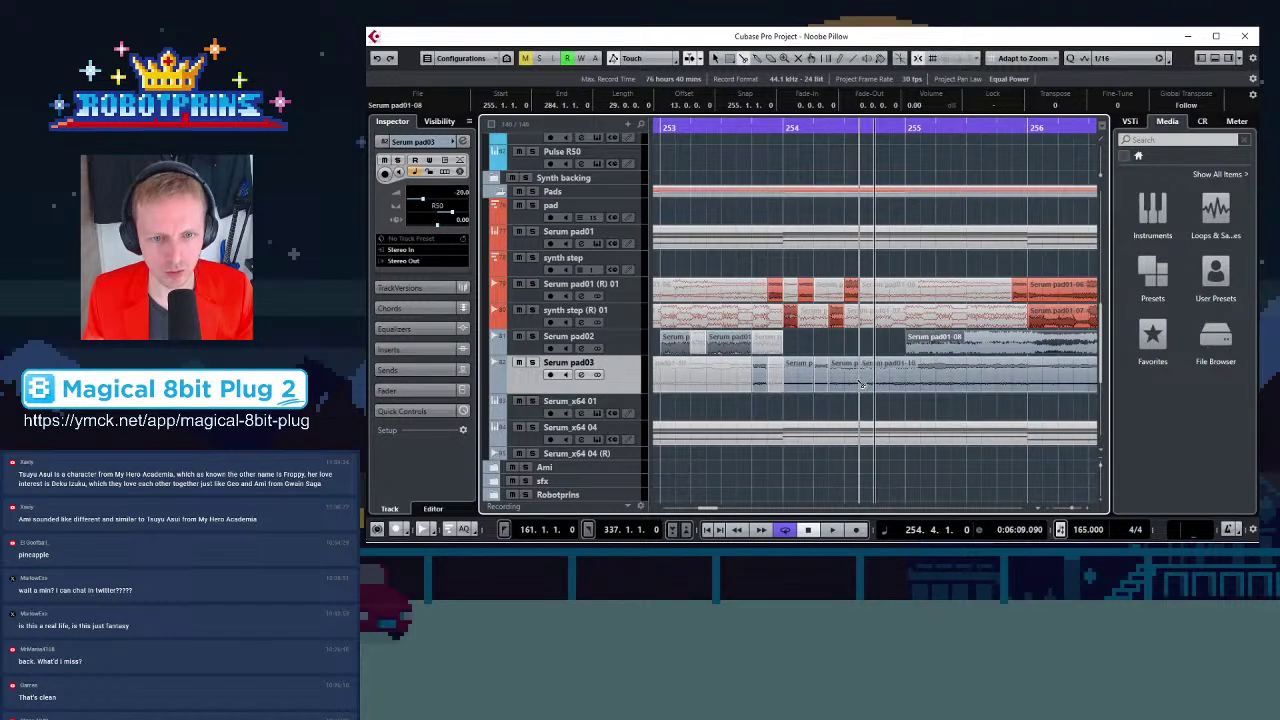
left_click(862, 390)
left_click(876, 380)
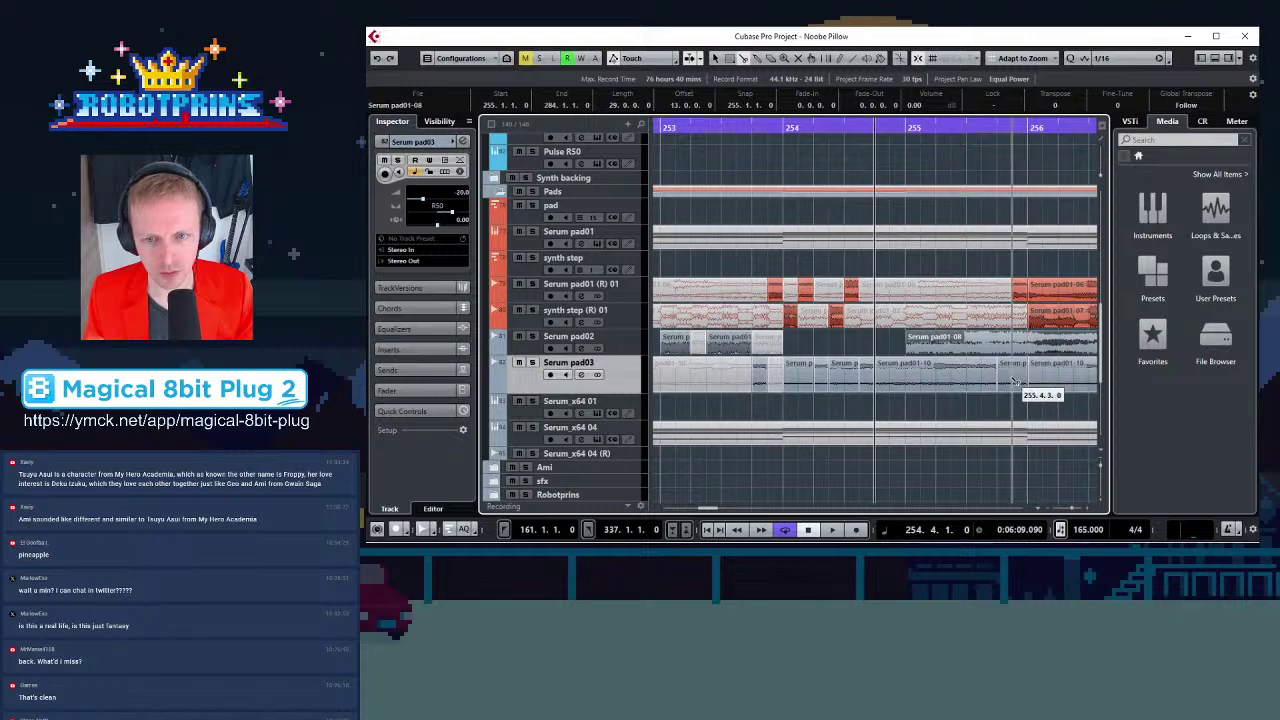
left_click(1028, 378)
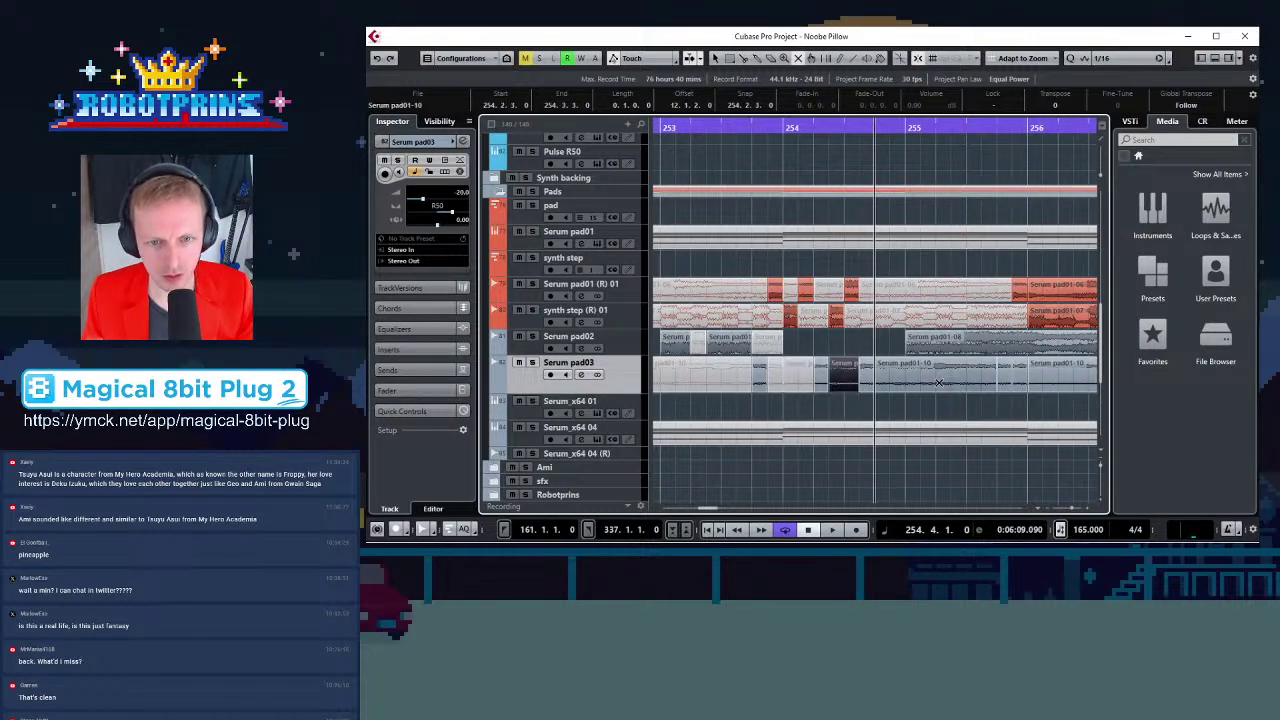
left_click(963, 388)
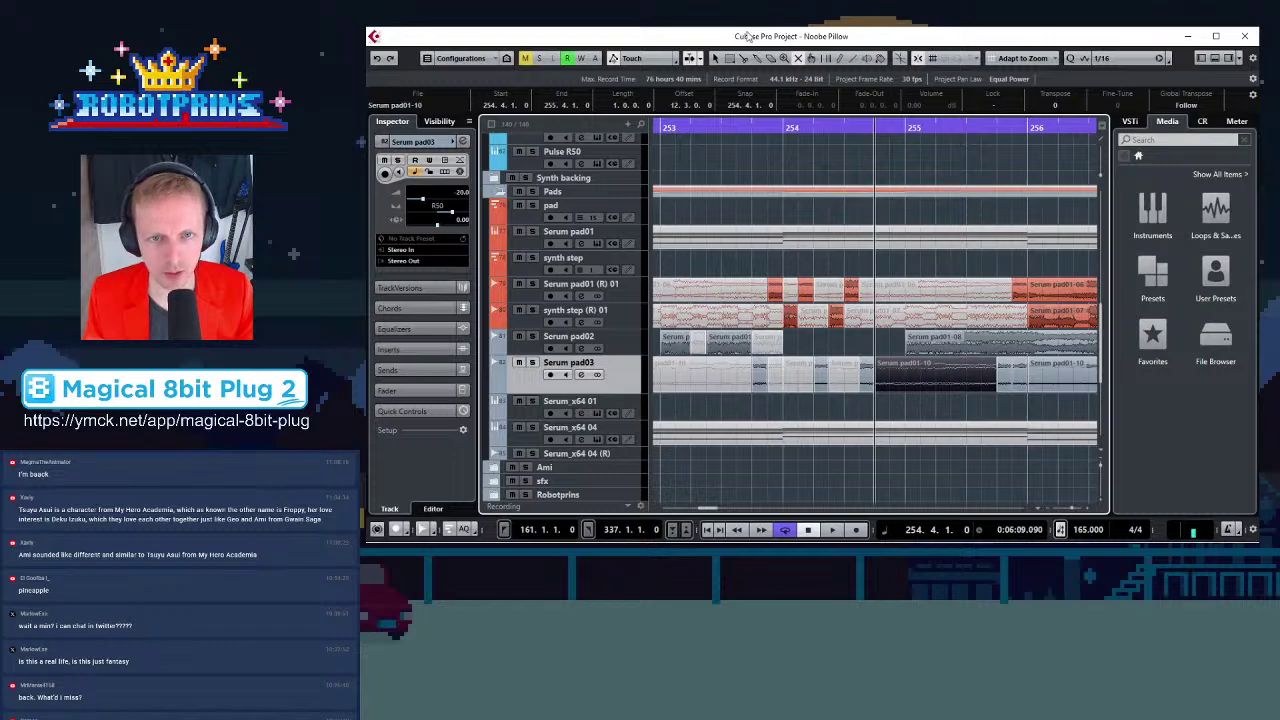
Split the Serum pad02 clip at 255.2.1, 255.2.3, 255.4.1 and 256.1.1, and mute its pieces from 255.2.1 and 255.4.1 plus the Serum pad03 piece from 255.4.3
left_click(951, 345)
left_click(996, 346)
left_click(1028, 345)
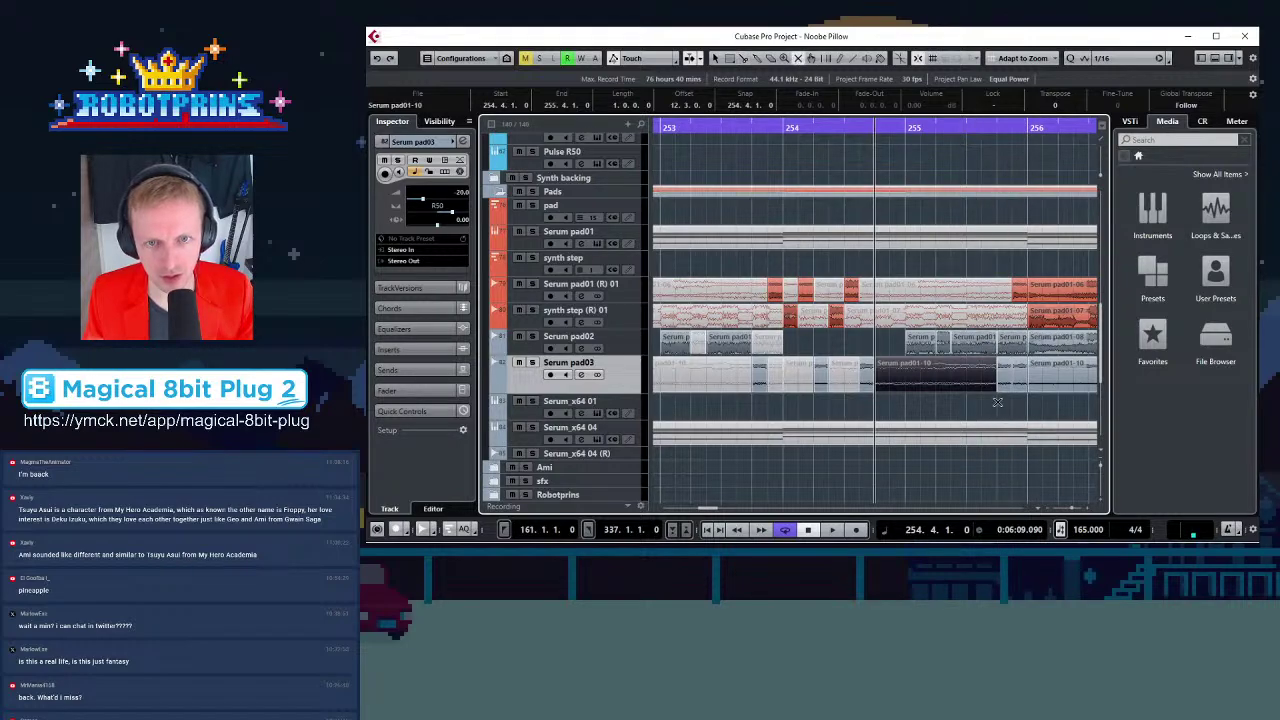
left_click(939, 350)
left_click(1009, 344)
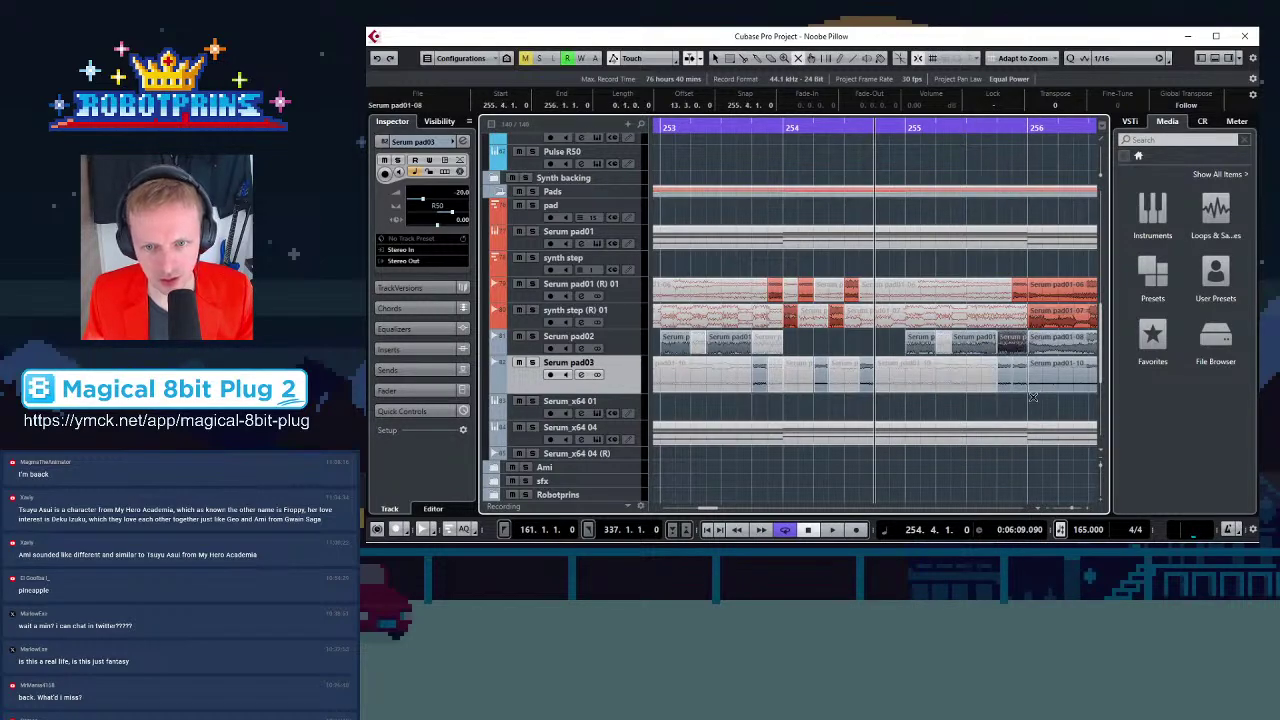
left_click(1023, 377)
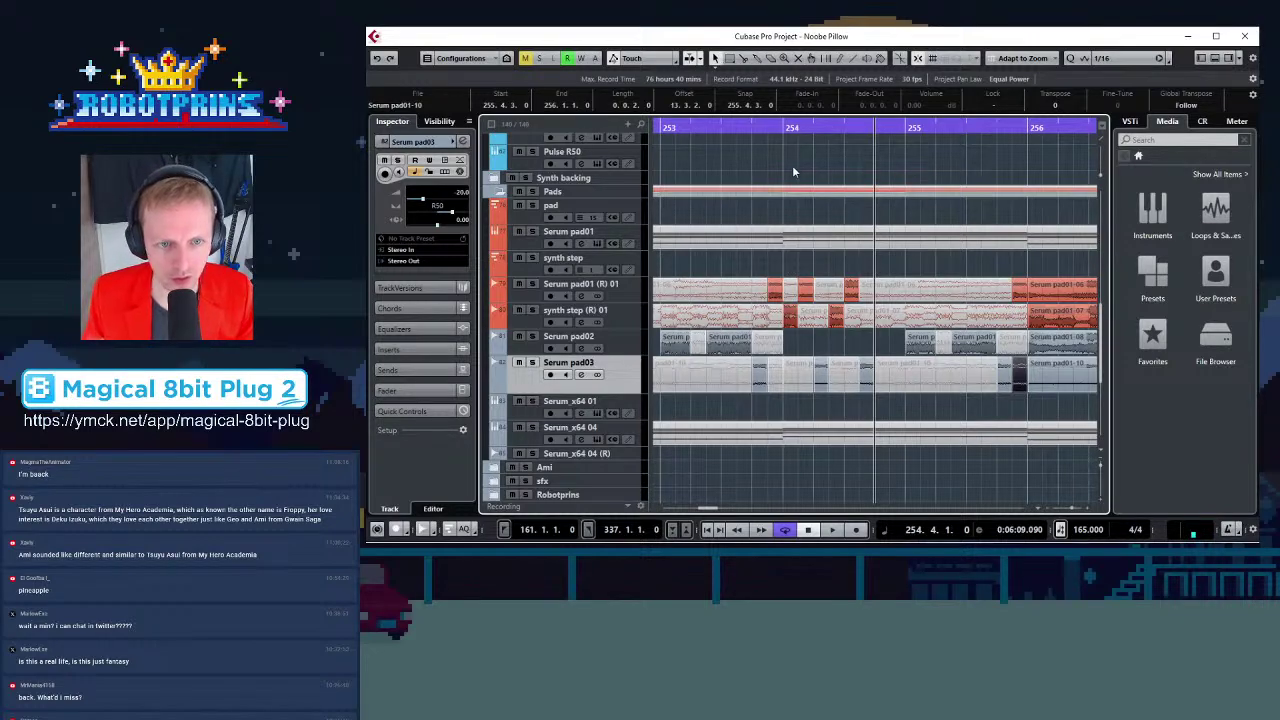
Play the edited pad and synth step pattern up to bar 256
left_click(779, 123)
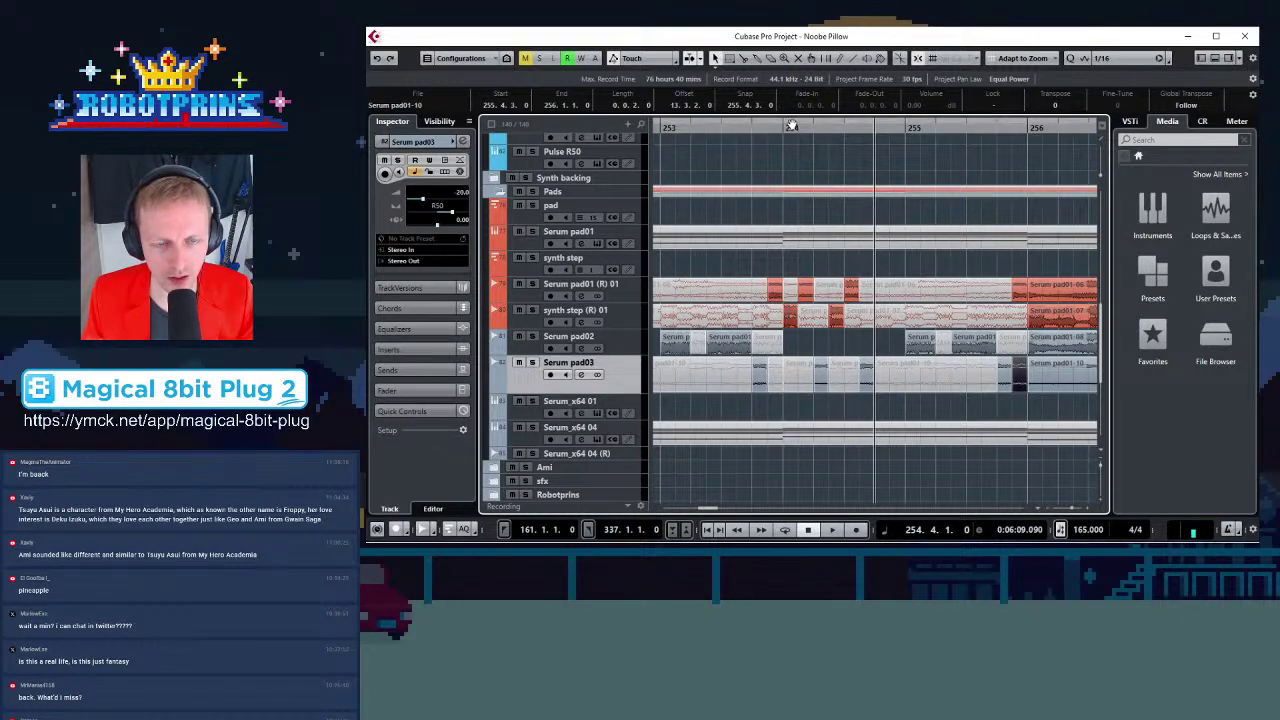
left_click(789, 123)
left_click(783, 126)
key("g")
key("g")
key("g")
key("g")
key("g")
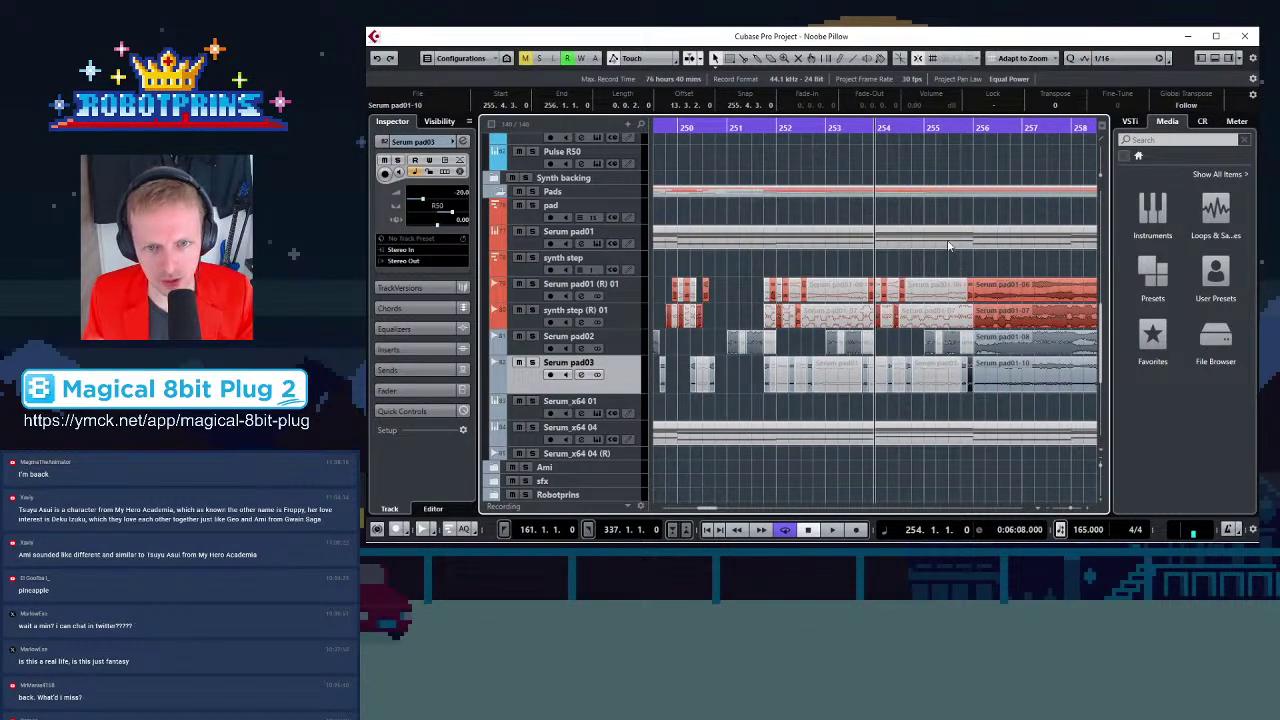
key("g")
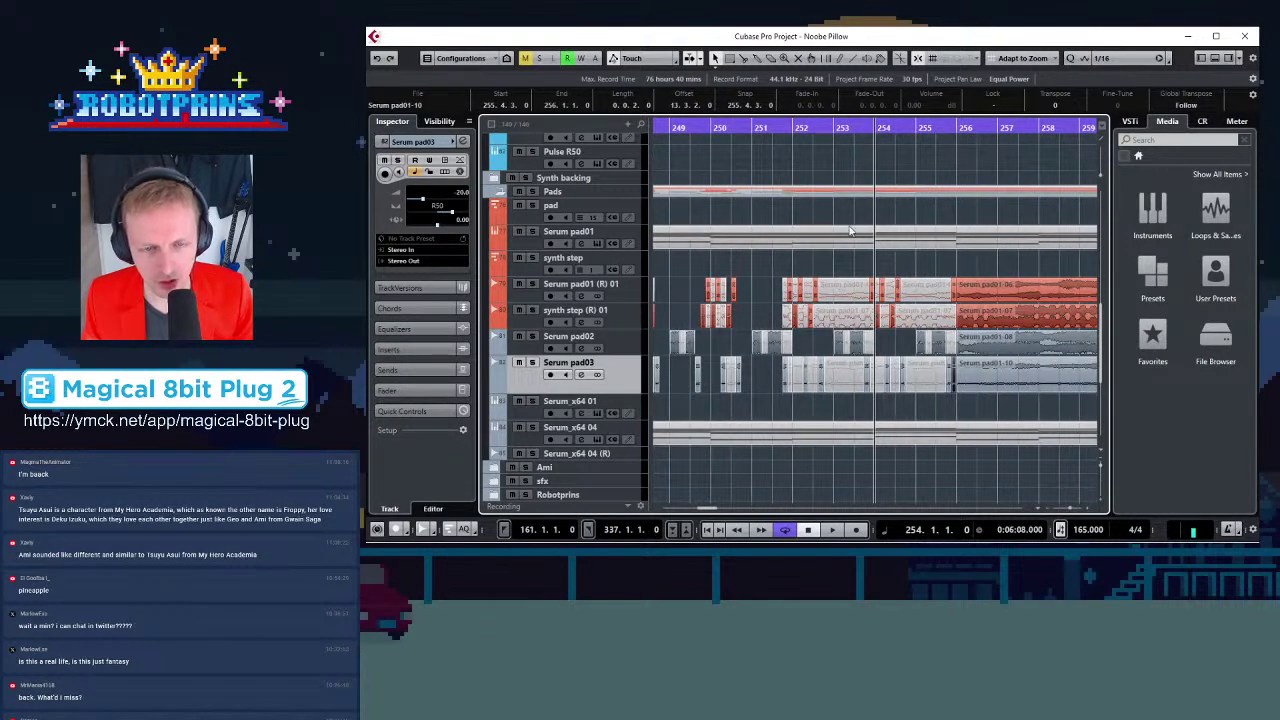
key("h")
key("h")
key("h")
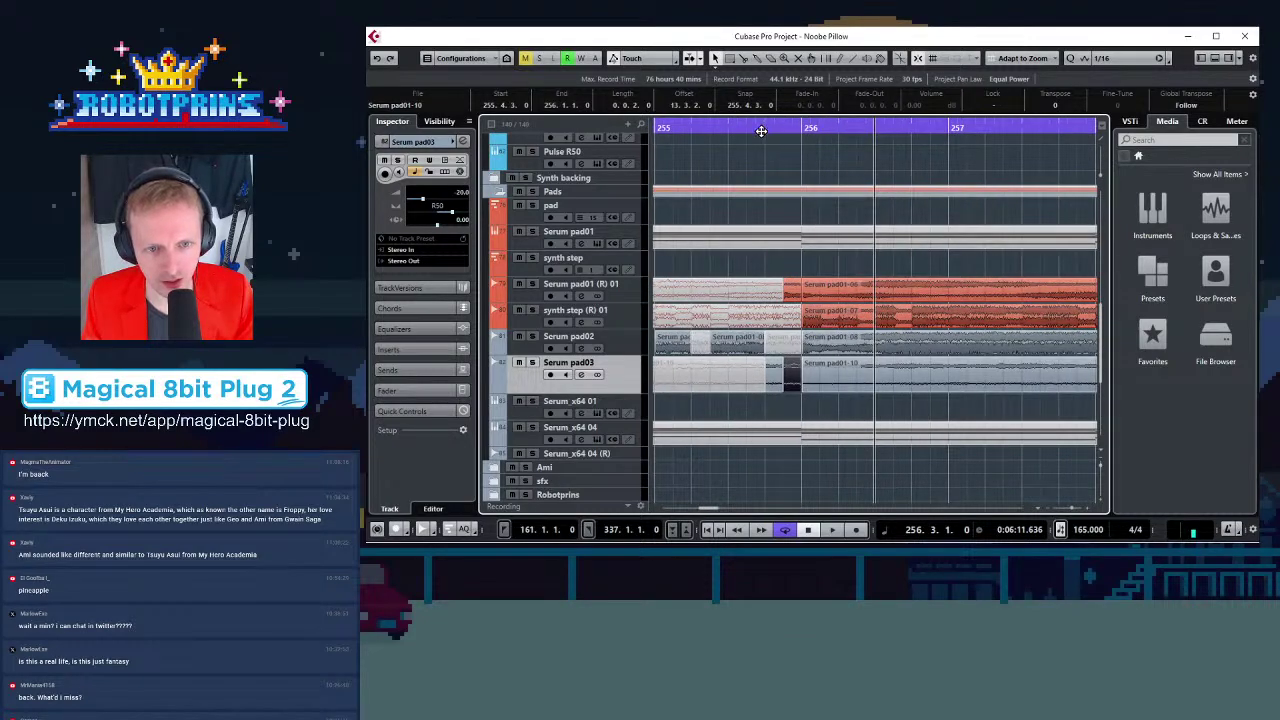
key("g")
key("g")
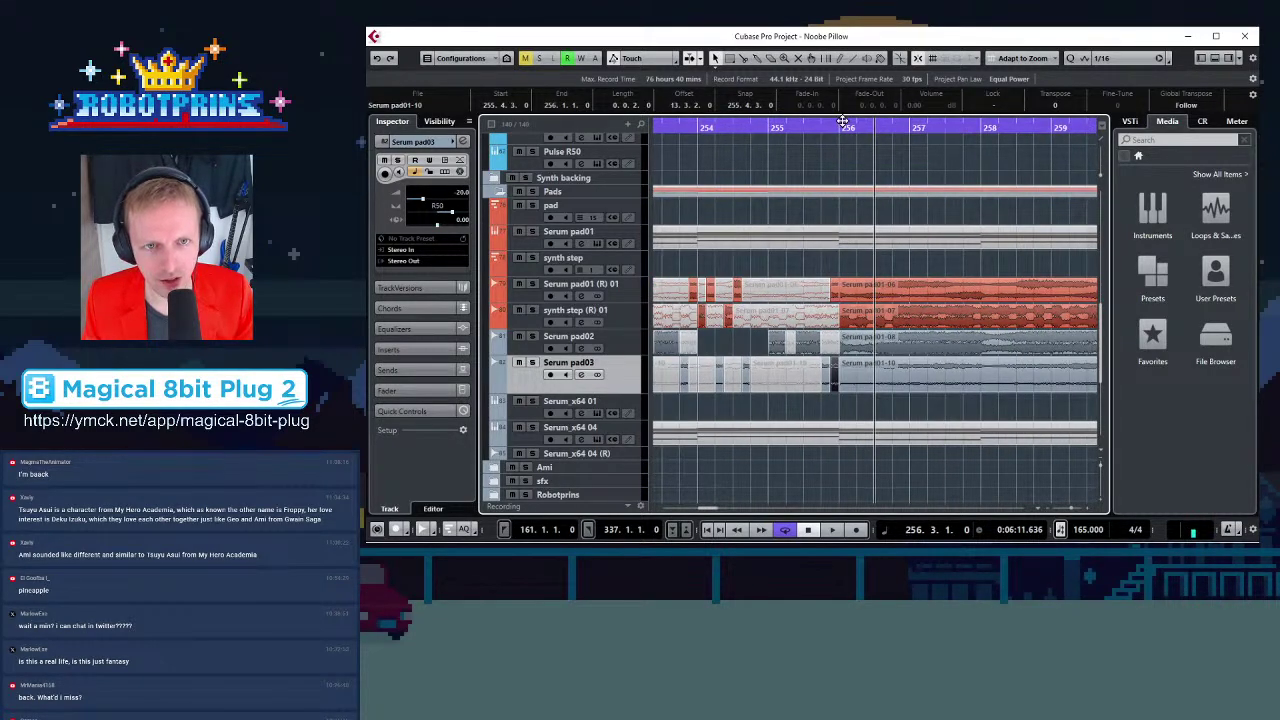
key("g")
key("g")
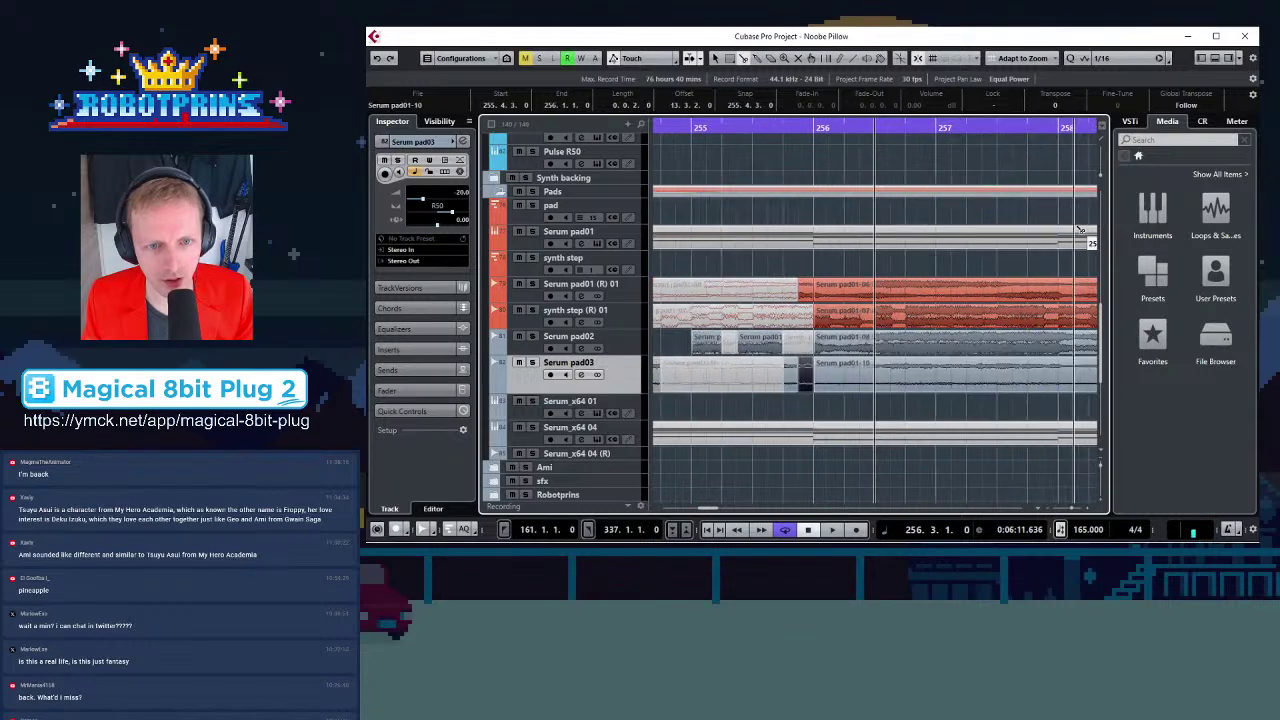
key("g")
key("g")
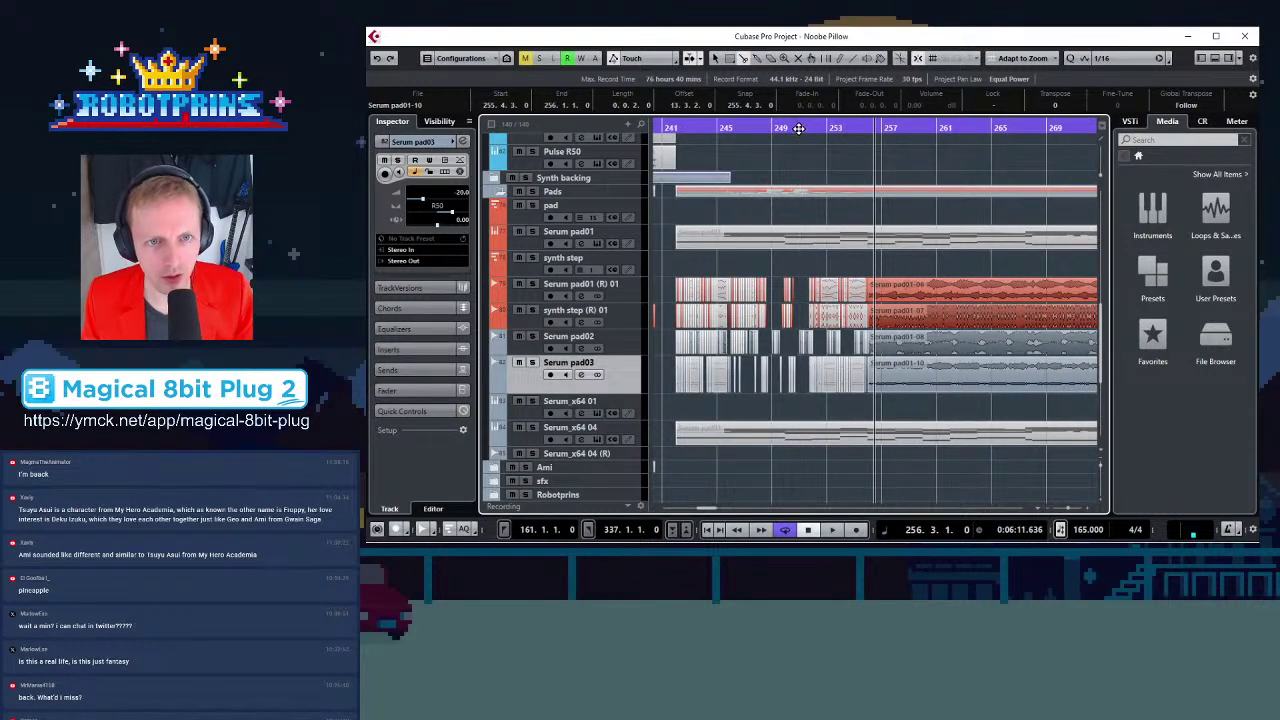
key("space")
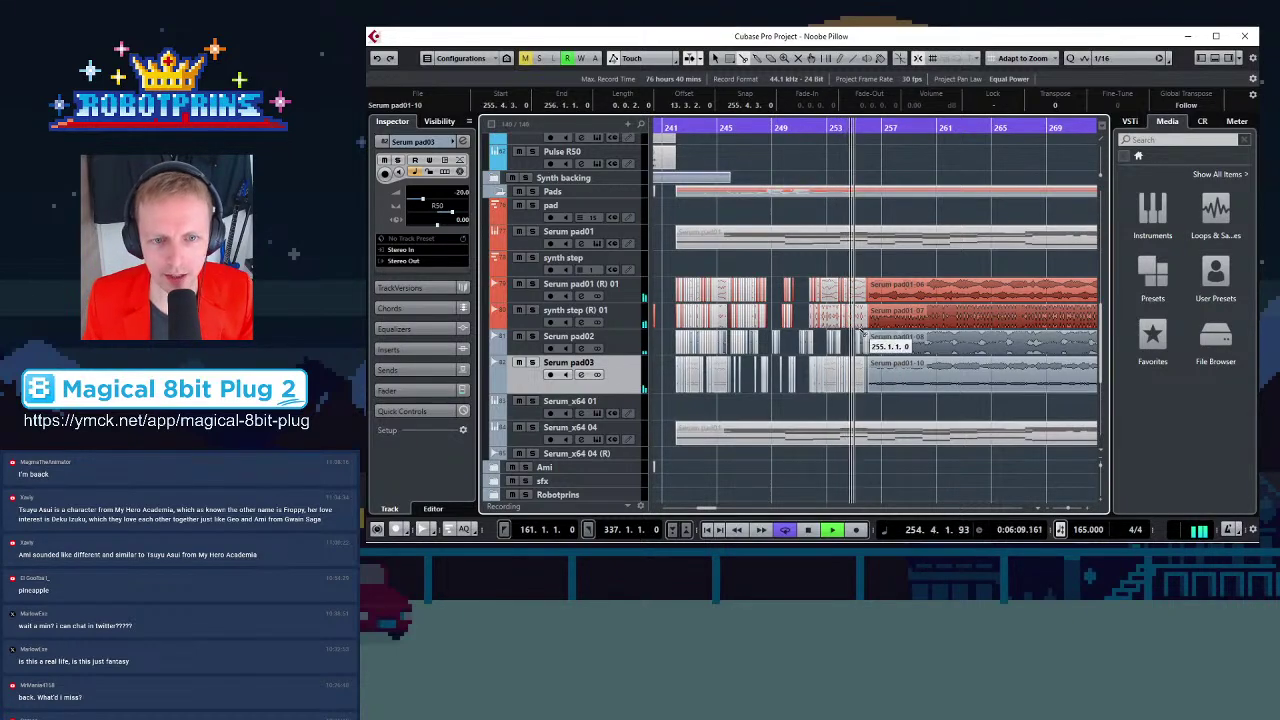
key("space")
Play the pad and synth step pattern from bar 247 through bar 253
key("h")
key("h")
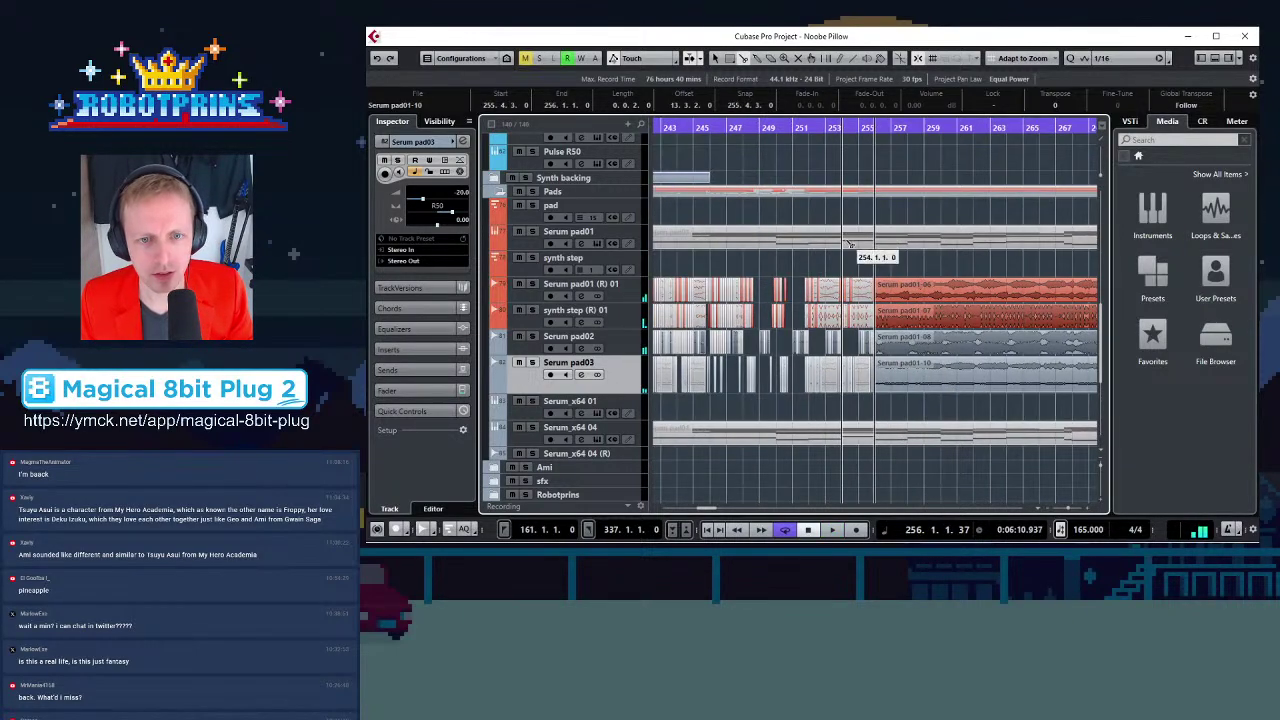
left_click(735, 130)
key("space")
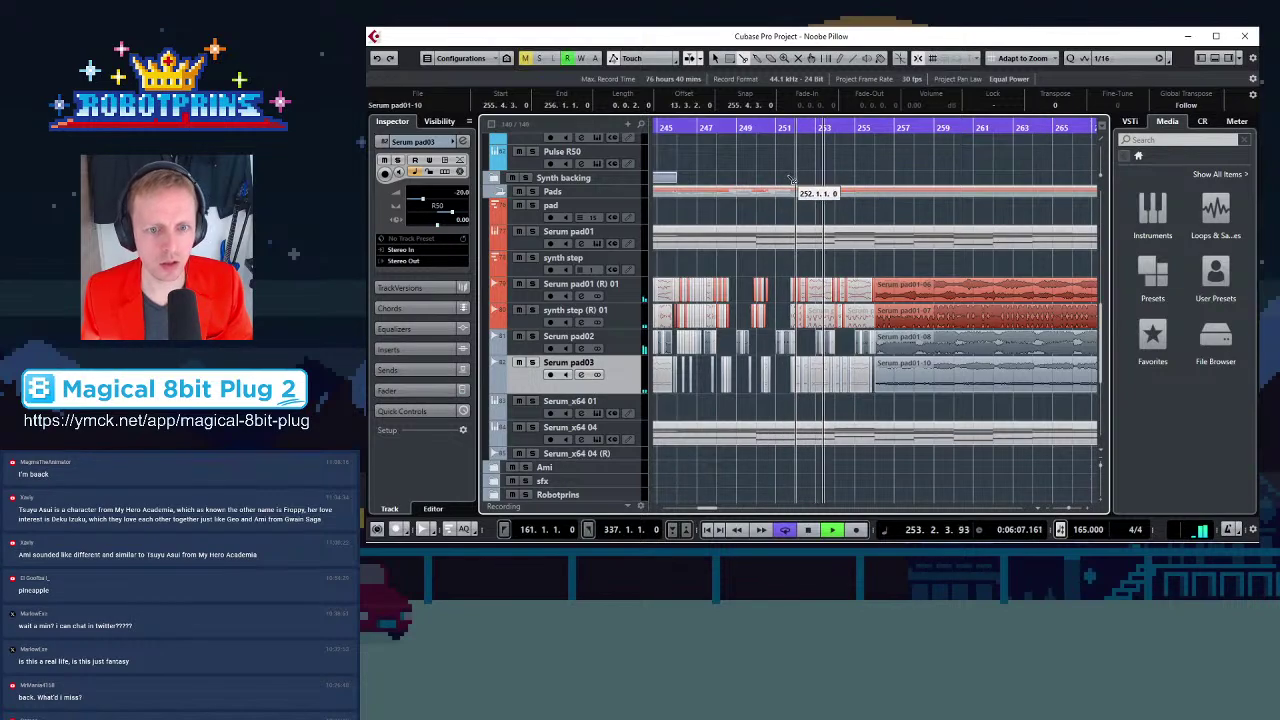
key("space")
Play the pattern from bar 252, and replay it from bar 250 through bar 255
key("h")
key("h")
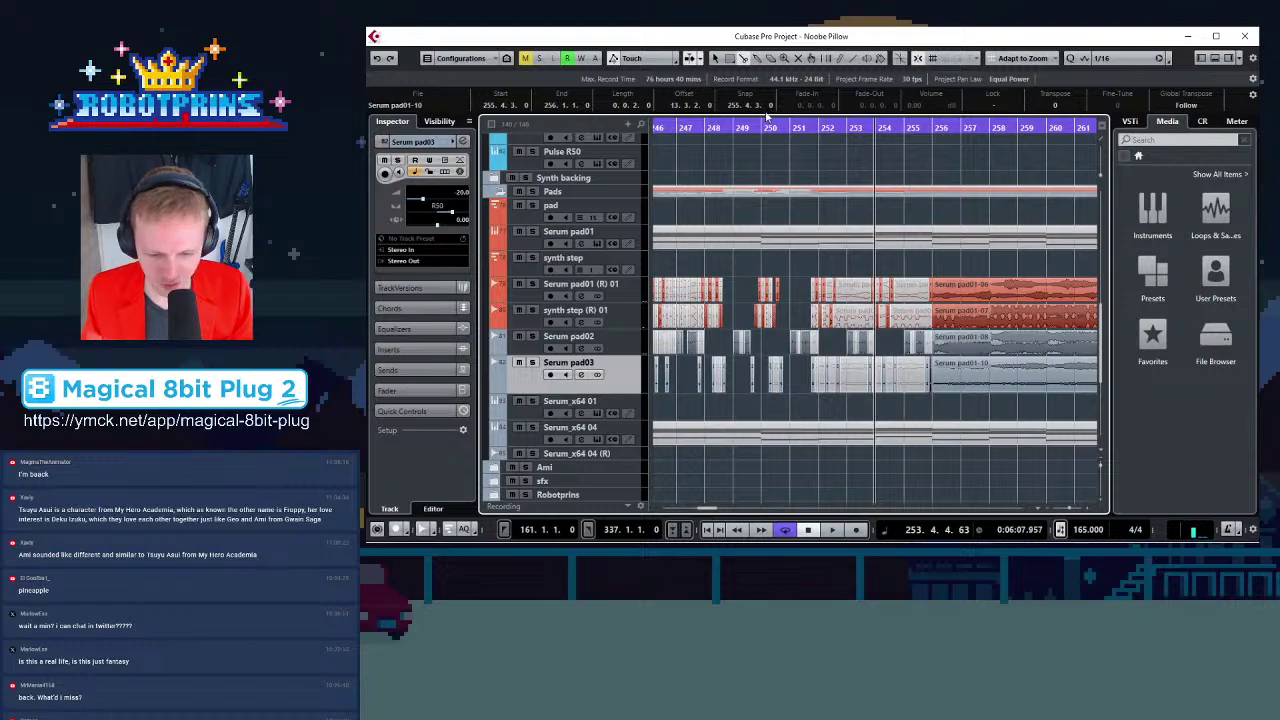
left_click(820, 127)
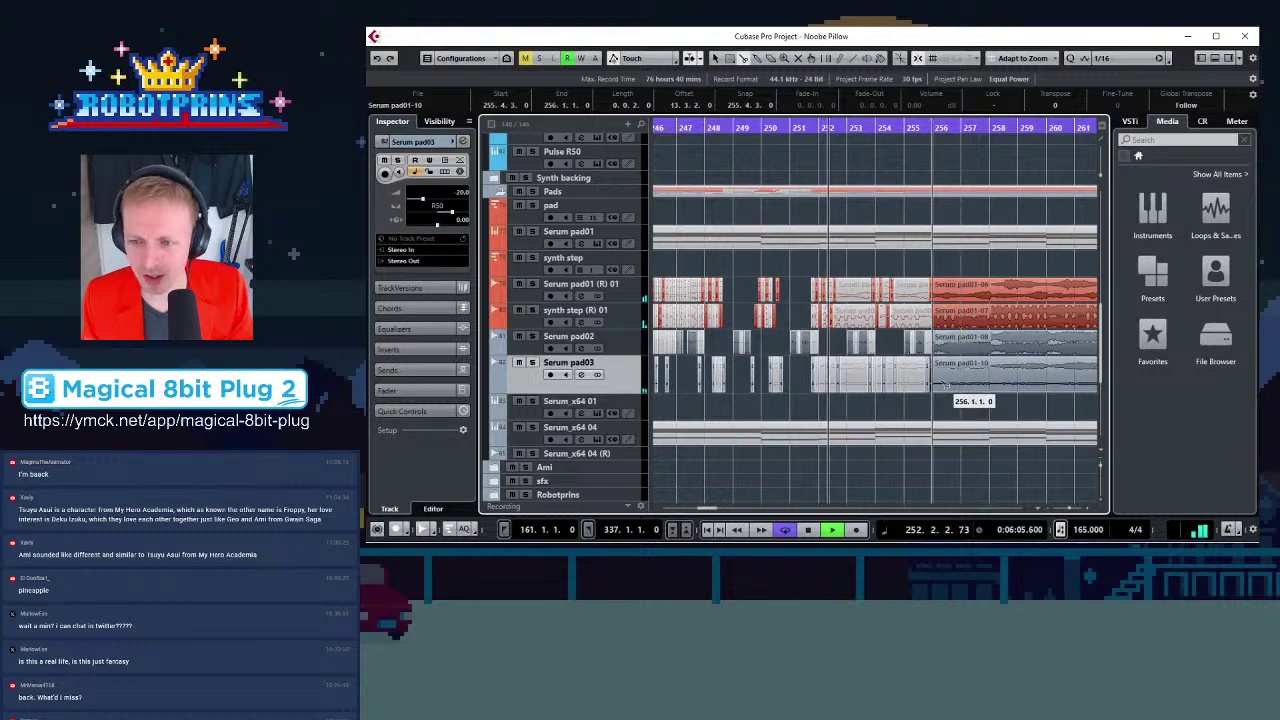
left_click(761, 128)
left_click(787, 130)
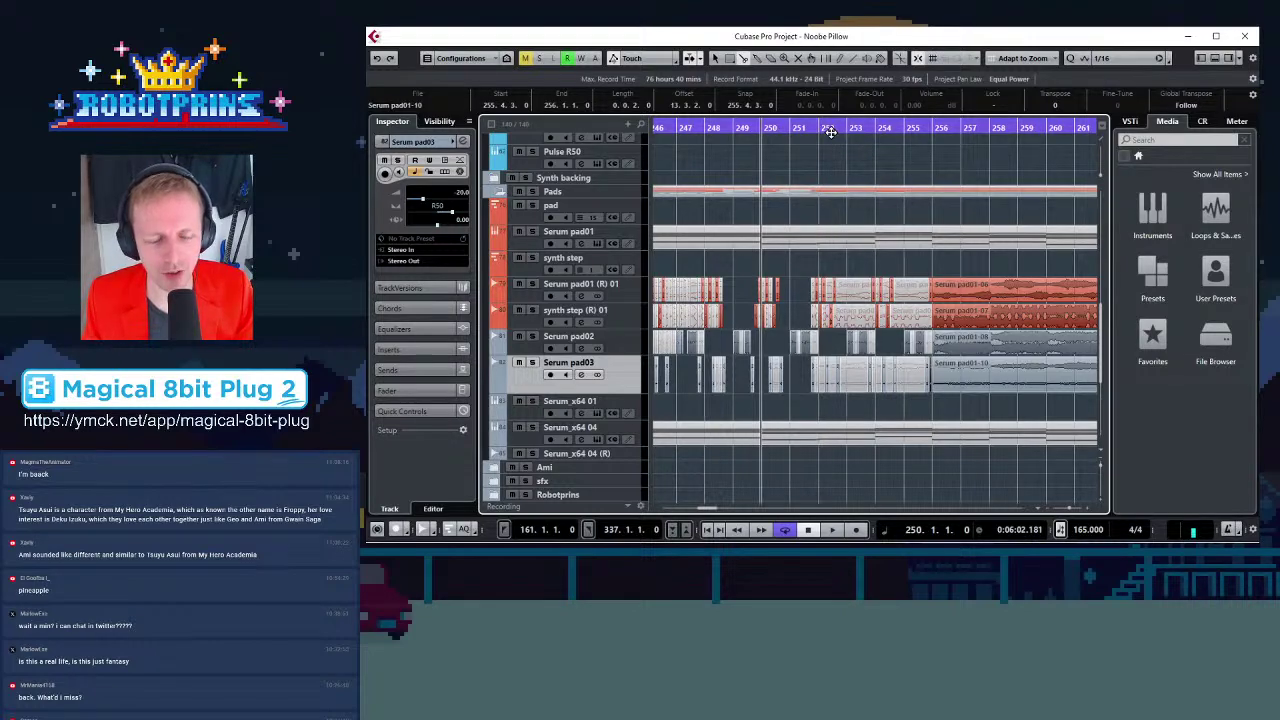
key("space")
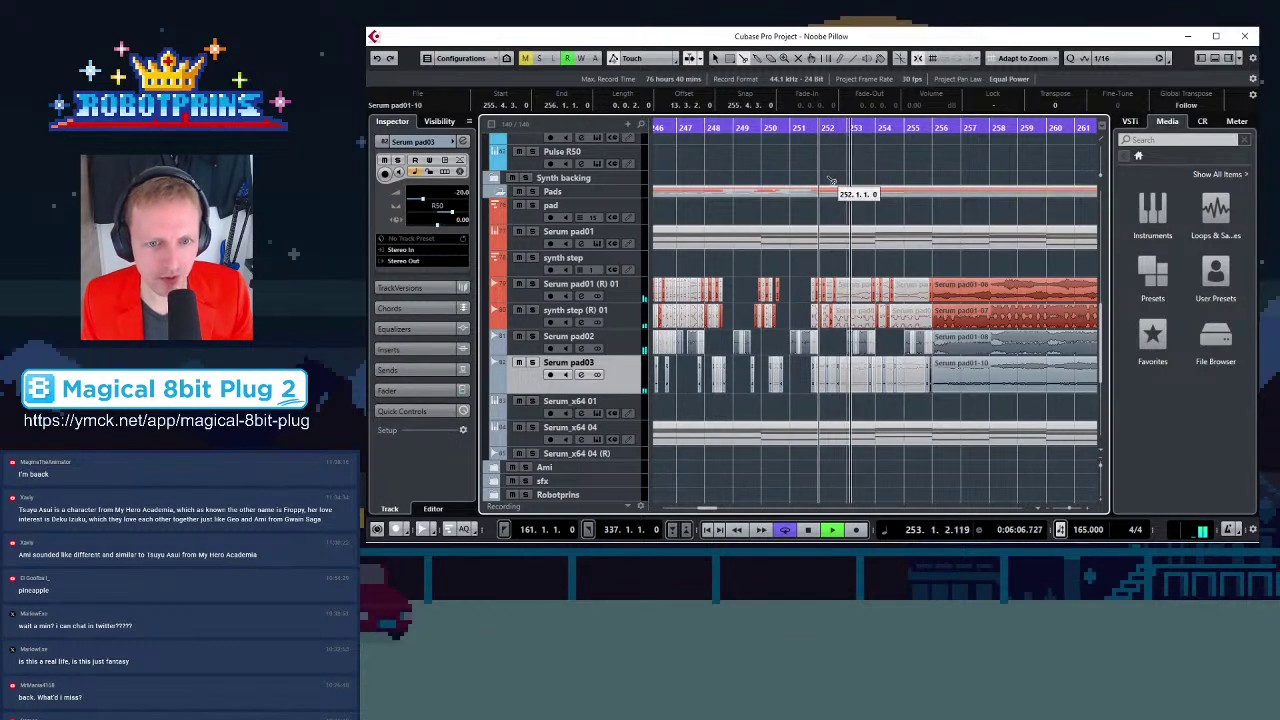
key("space")
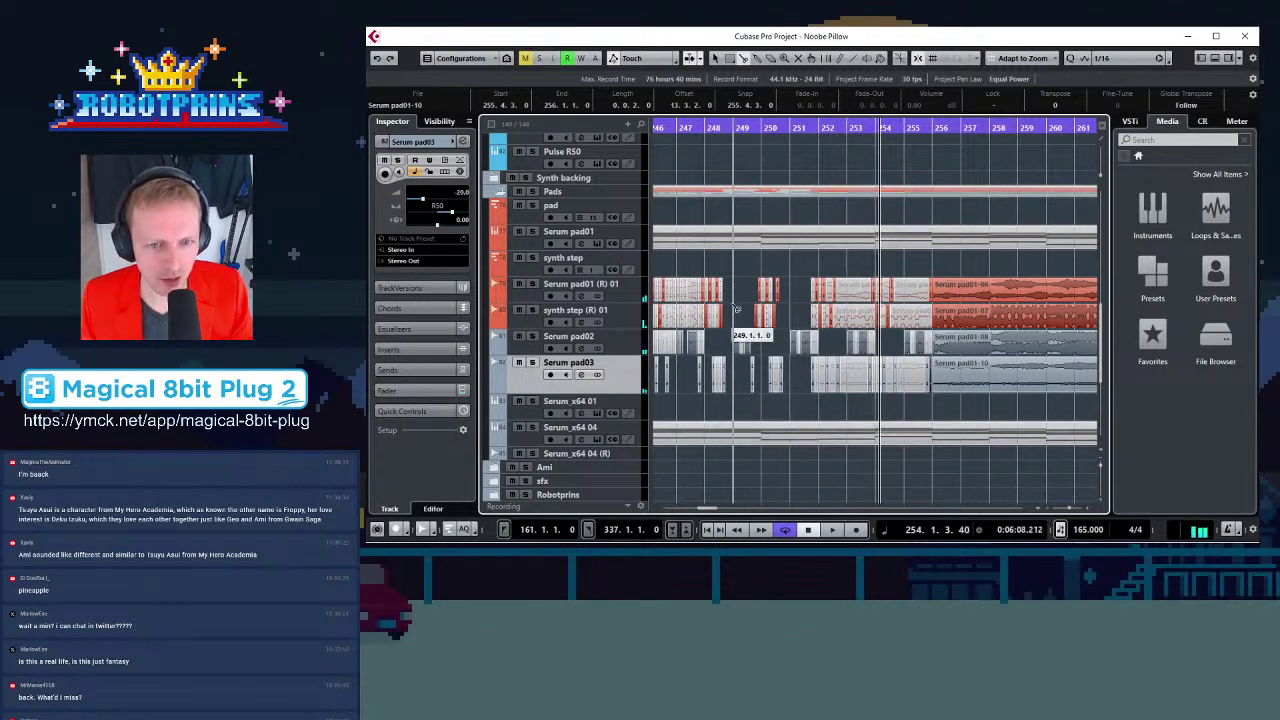
key("space")
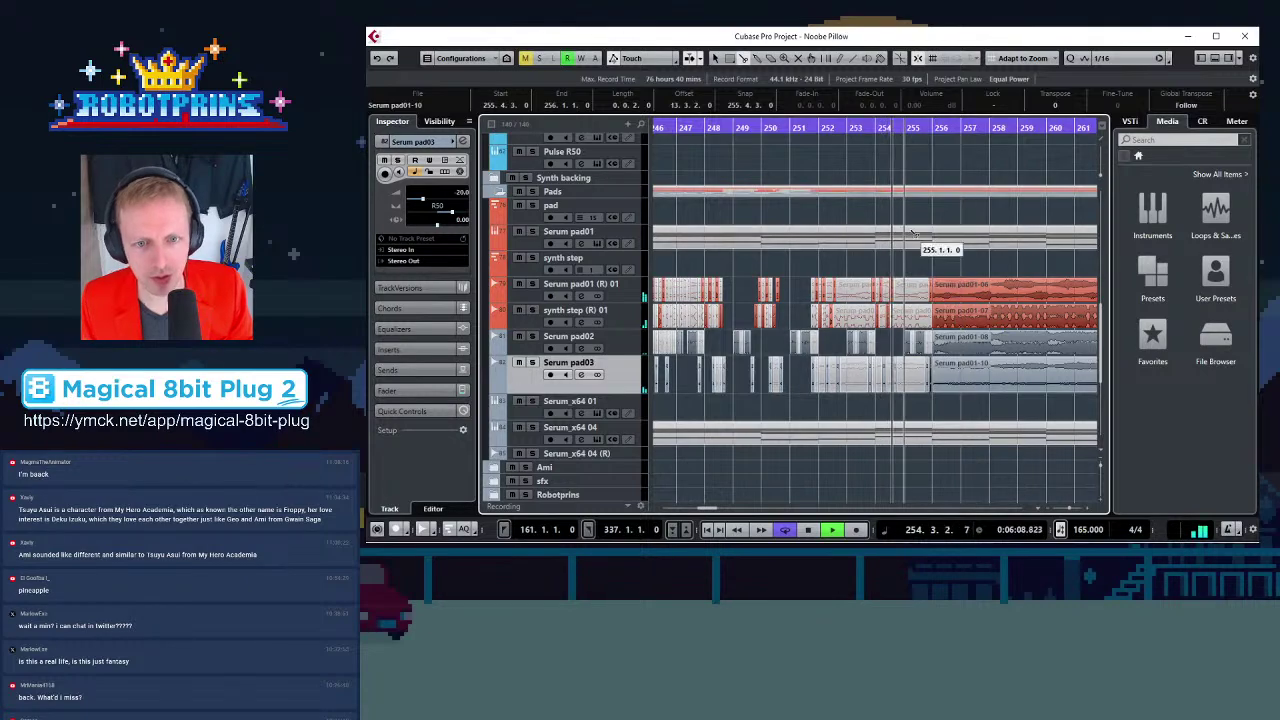
key("space")
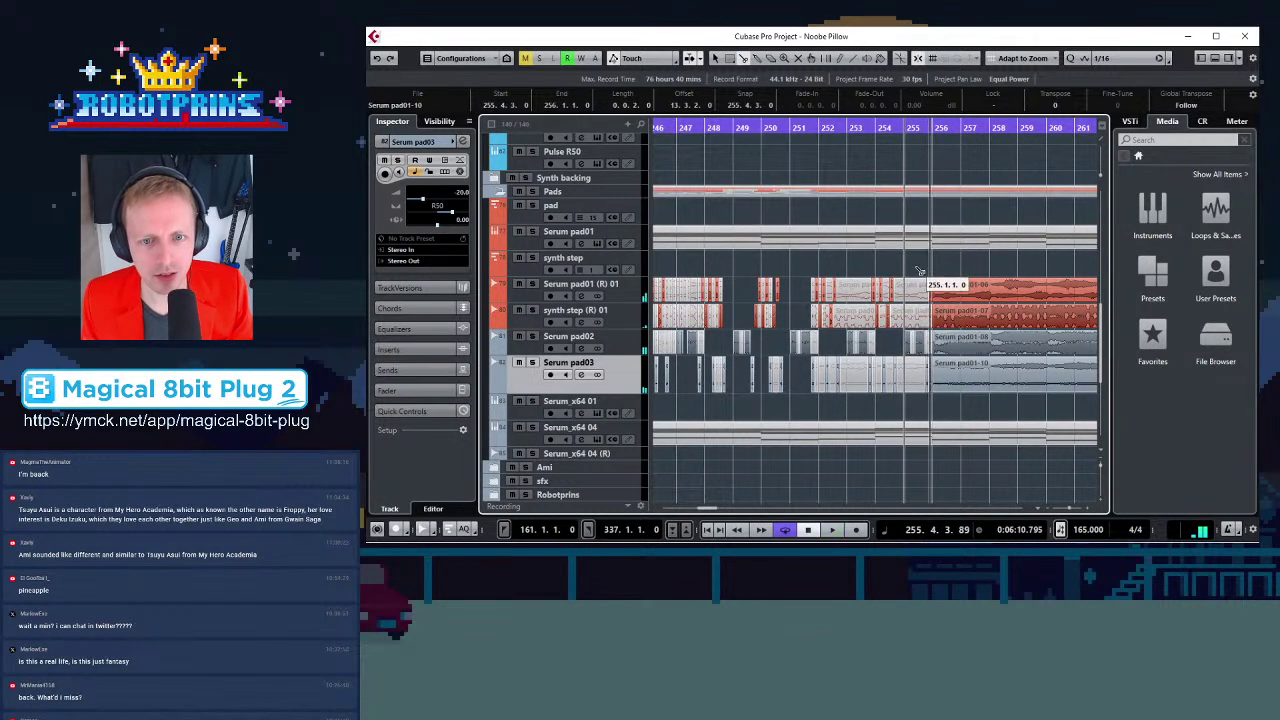
Split the Serum pad01 (R) 01 clip at 256.1.3, 256.2.1, 256.3.1, 256.3.3, 257.4.3 and 258.1.1, and mute the pieces from 256.1.1, 256.2.1 and 256.3.3
key("h")
key("h")
key("h")
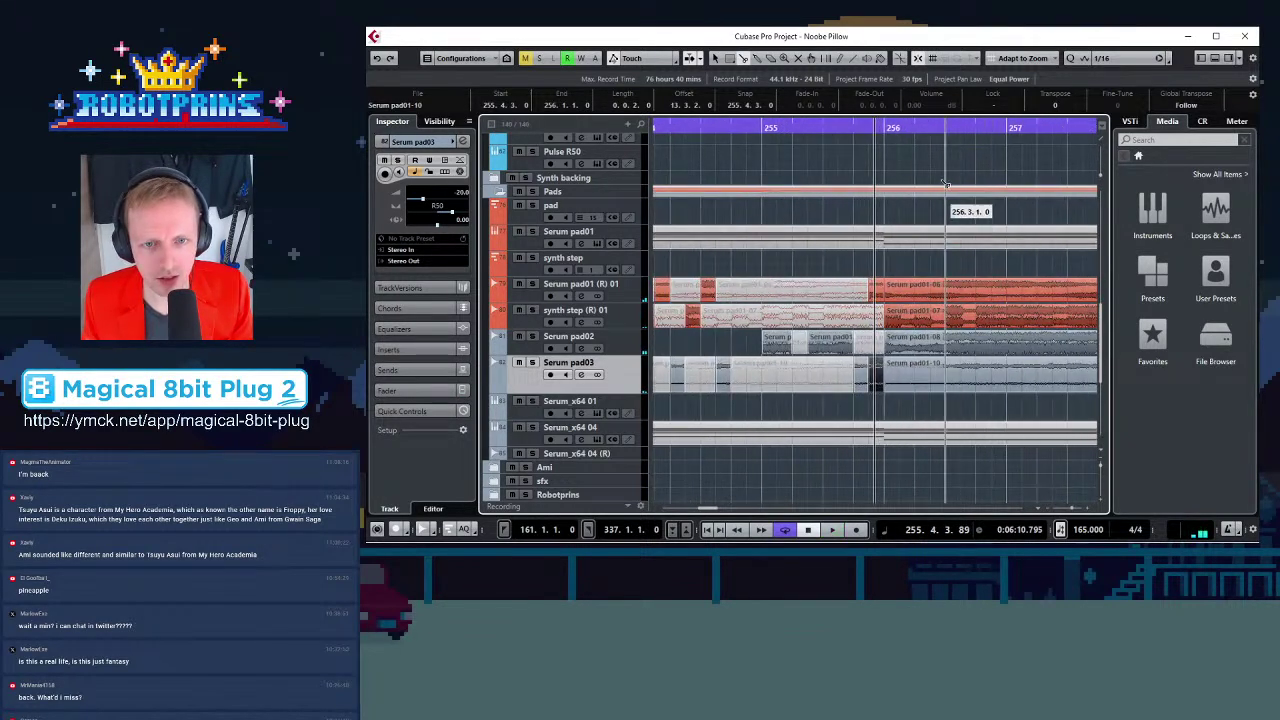
left_click(1004, 127)
key("g")
key("g")
key("h")
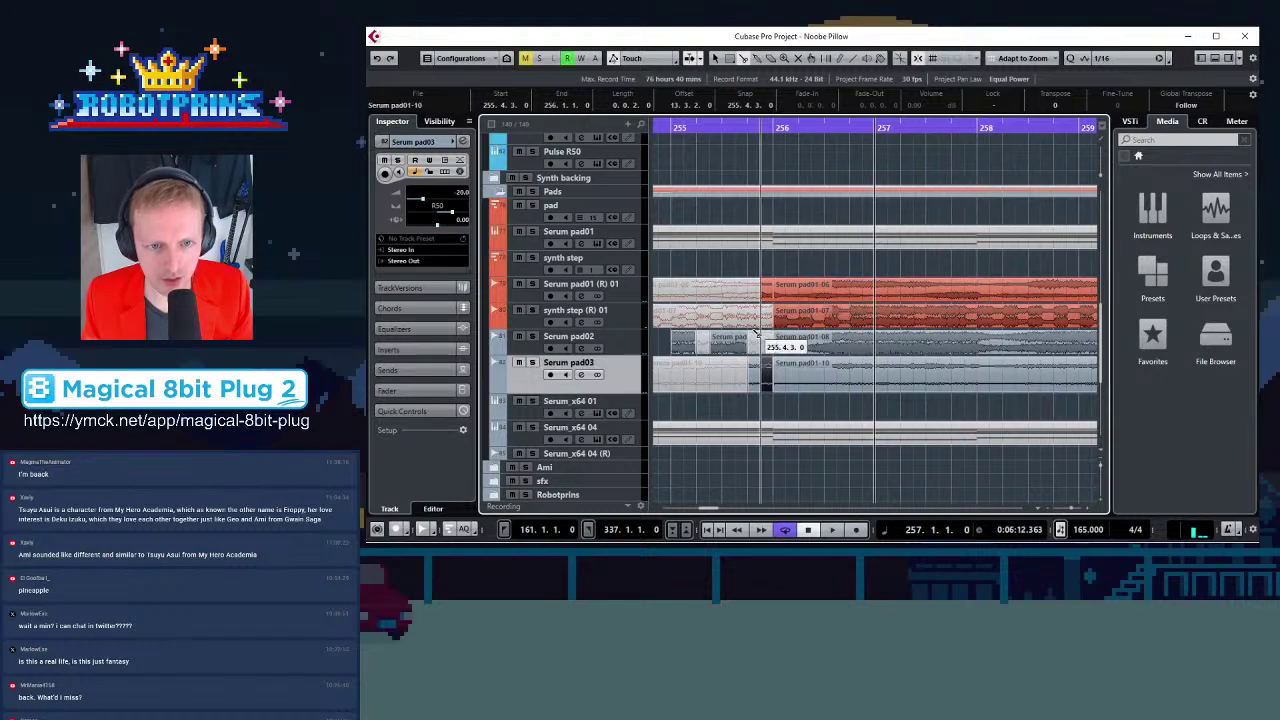
key("h")
key("h")
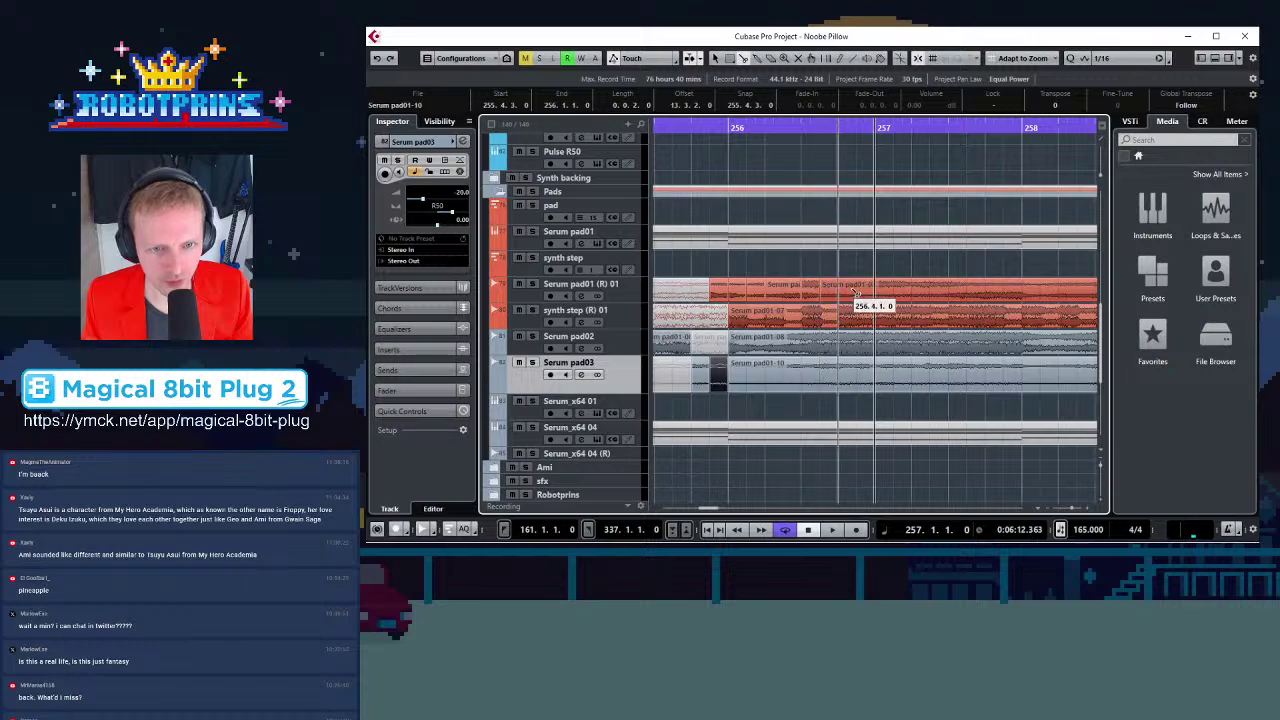
key("g")
left_click(983, 295)
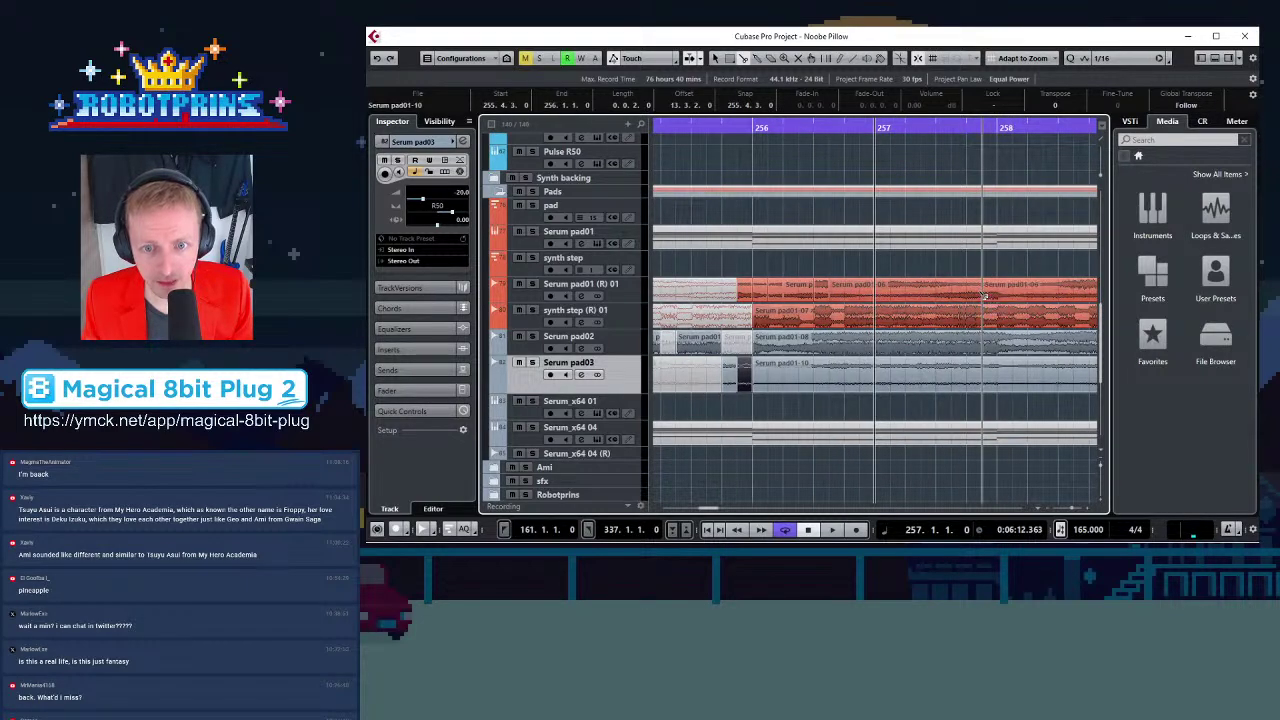
left_click(998, 295)
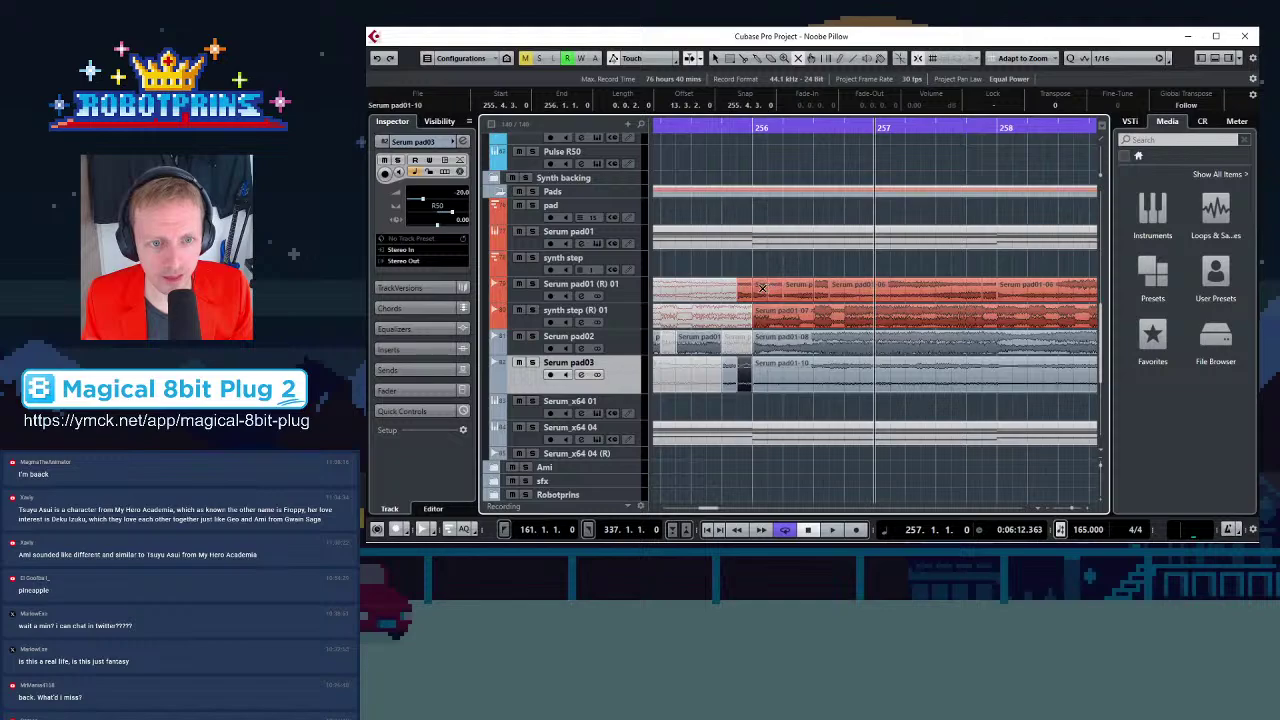
left_click(808, 287)
left_click(892, 285)
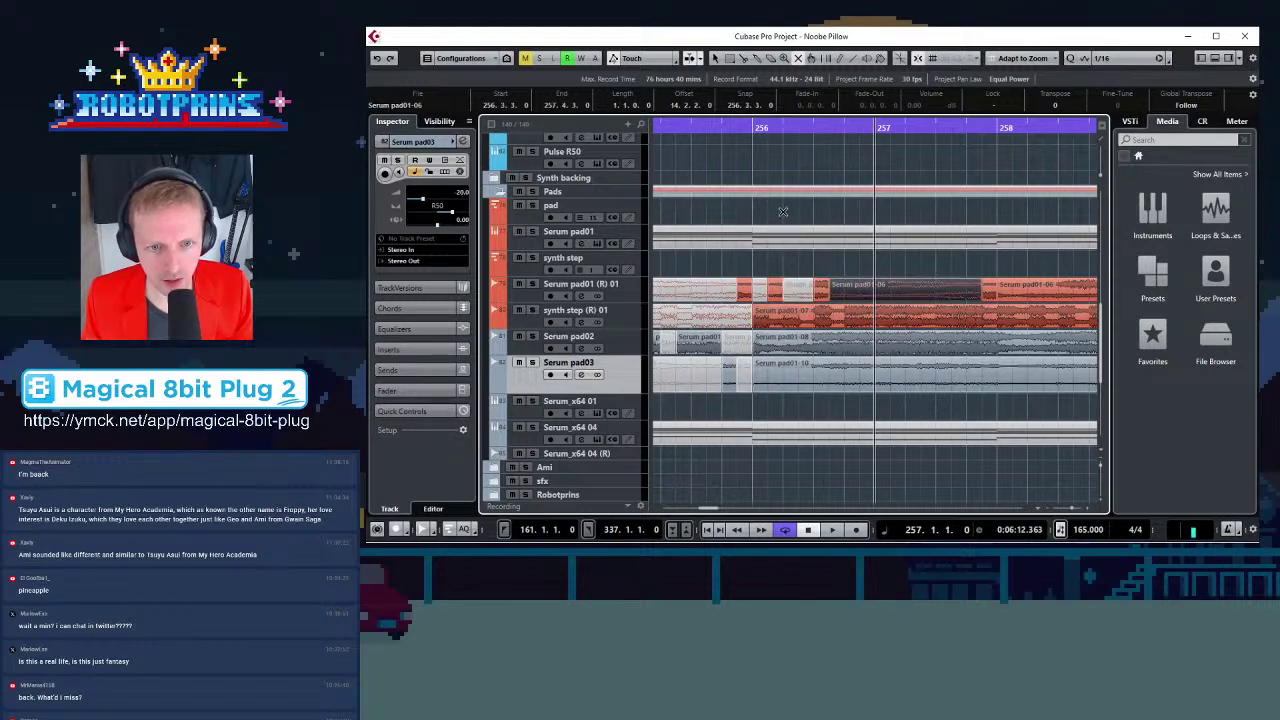
Split the synth step (R) 01 clip at 256.1.3, 256.2.3, 256.3.1 and 258.1.1, and mute the pieces from 256.1.3 and 256.3.1
left_click(743, 58)
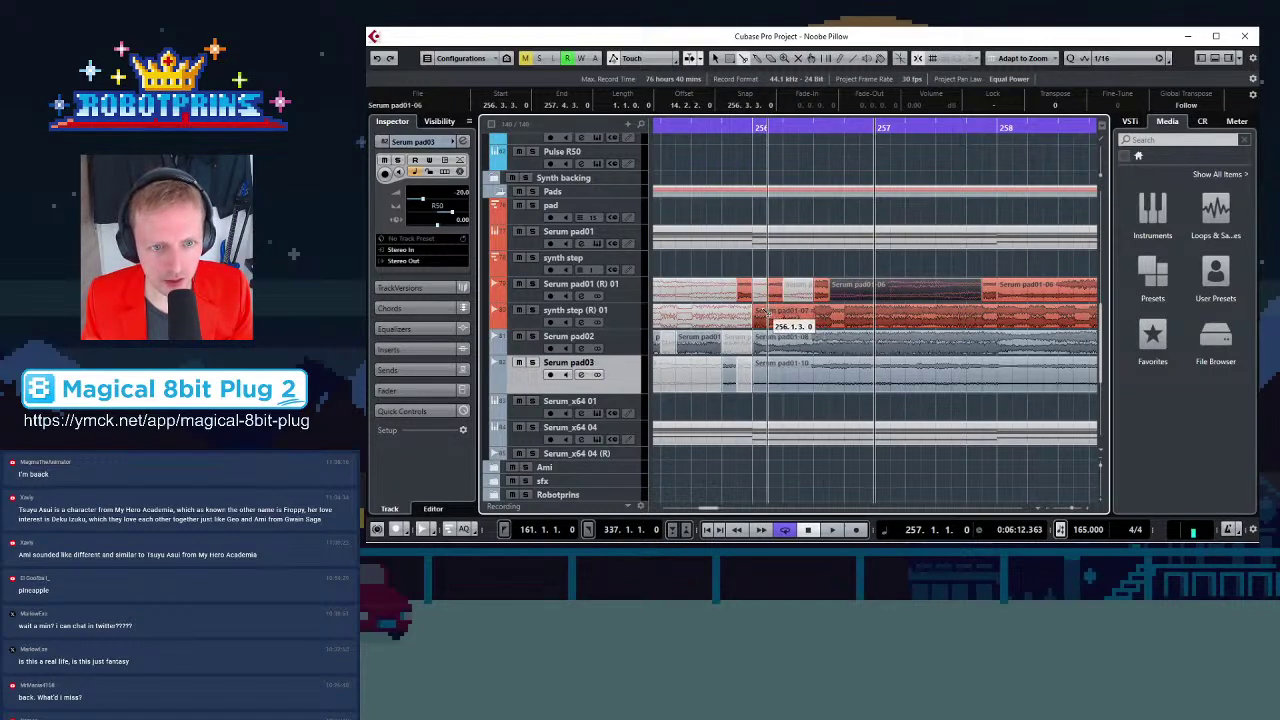
left_click(768, 315)
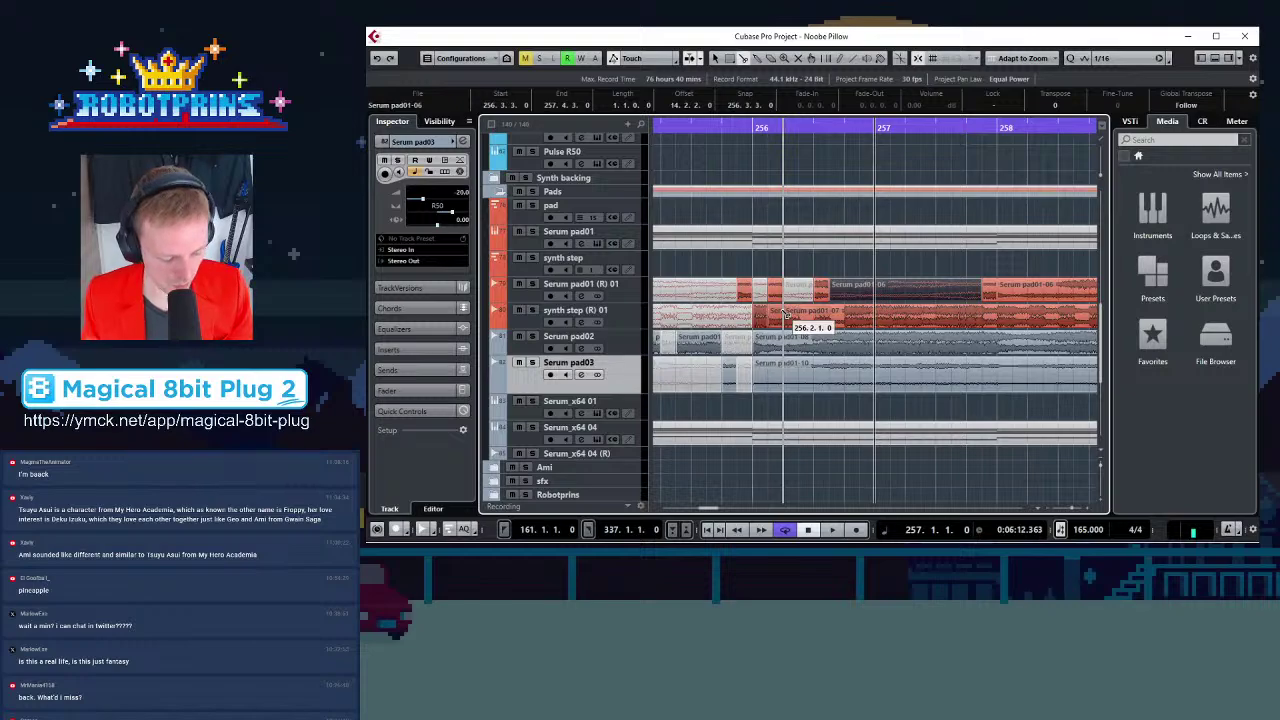
left_click_drag(786, 316, 999, 320)
left_click(799, 58)
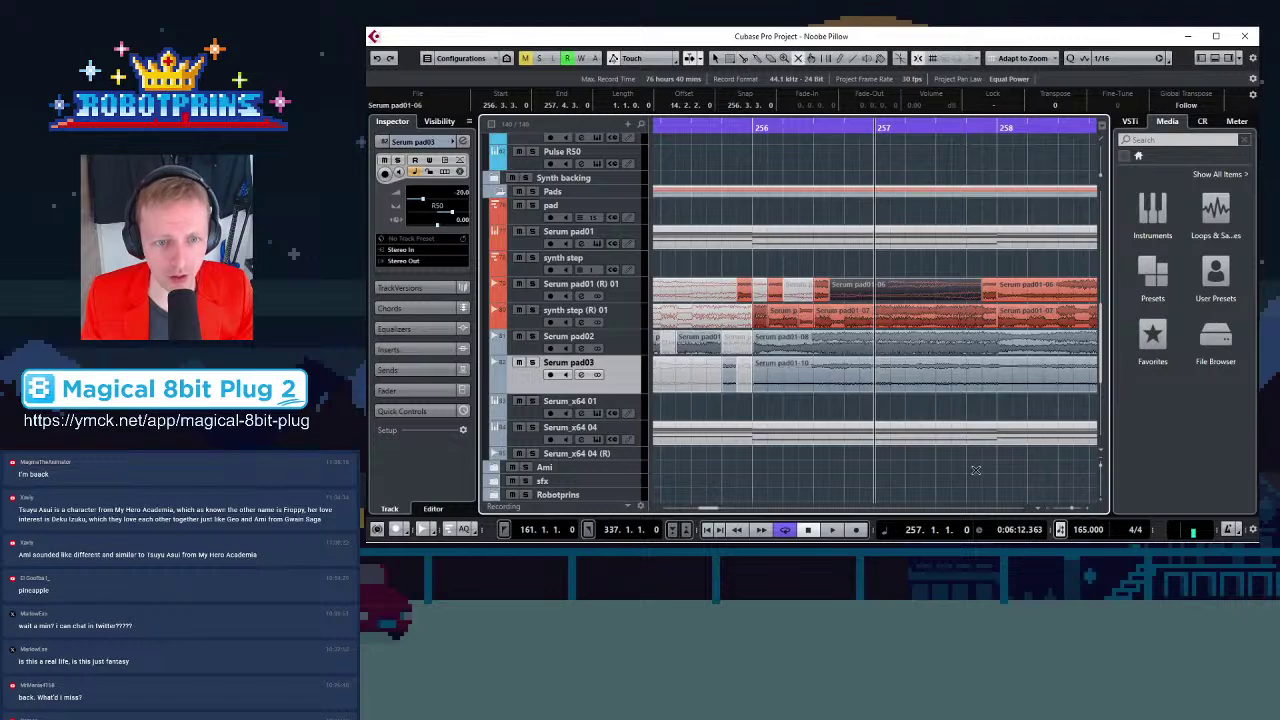
left_click(782, 317)
left_click(908, 322)
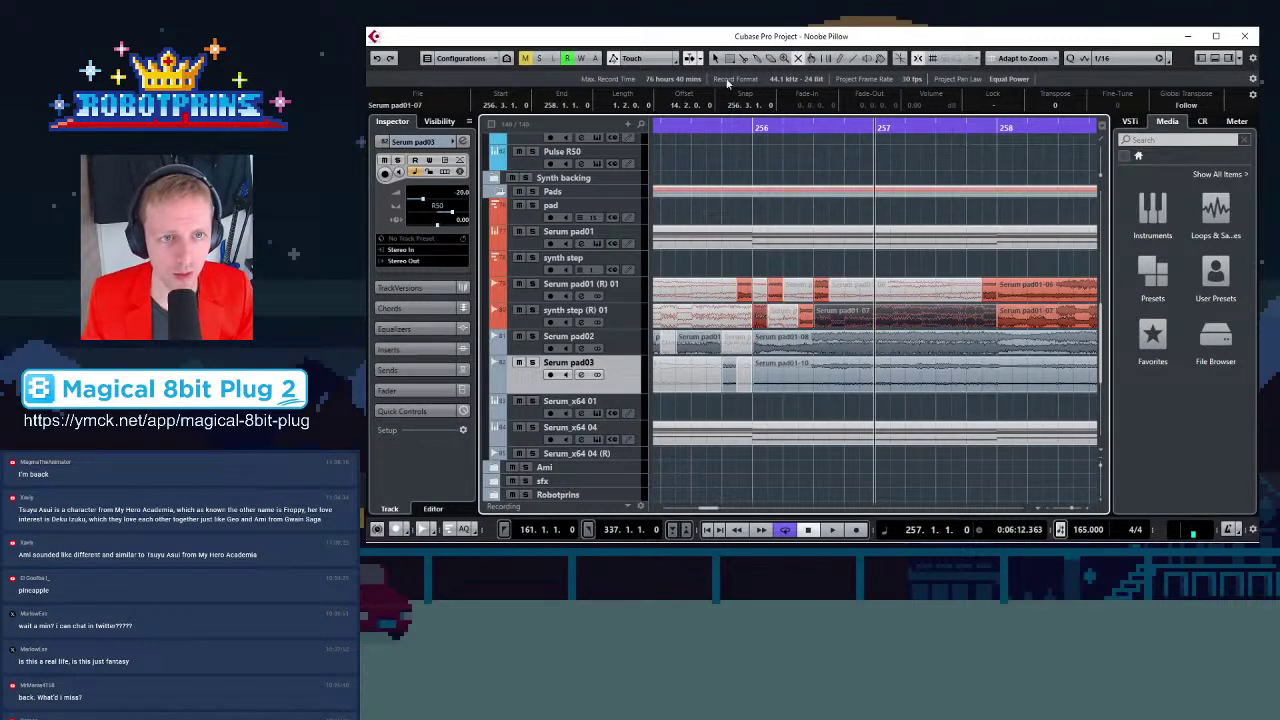
Split the Serum pad02 clip at 257.1.1, 257.2.1, 257.2.3, 257.4.1 and 258.1.1, and mute the pieces from 256.1.1, 257.2.1 and 257.4.1
left_click(759, 60)
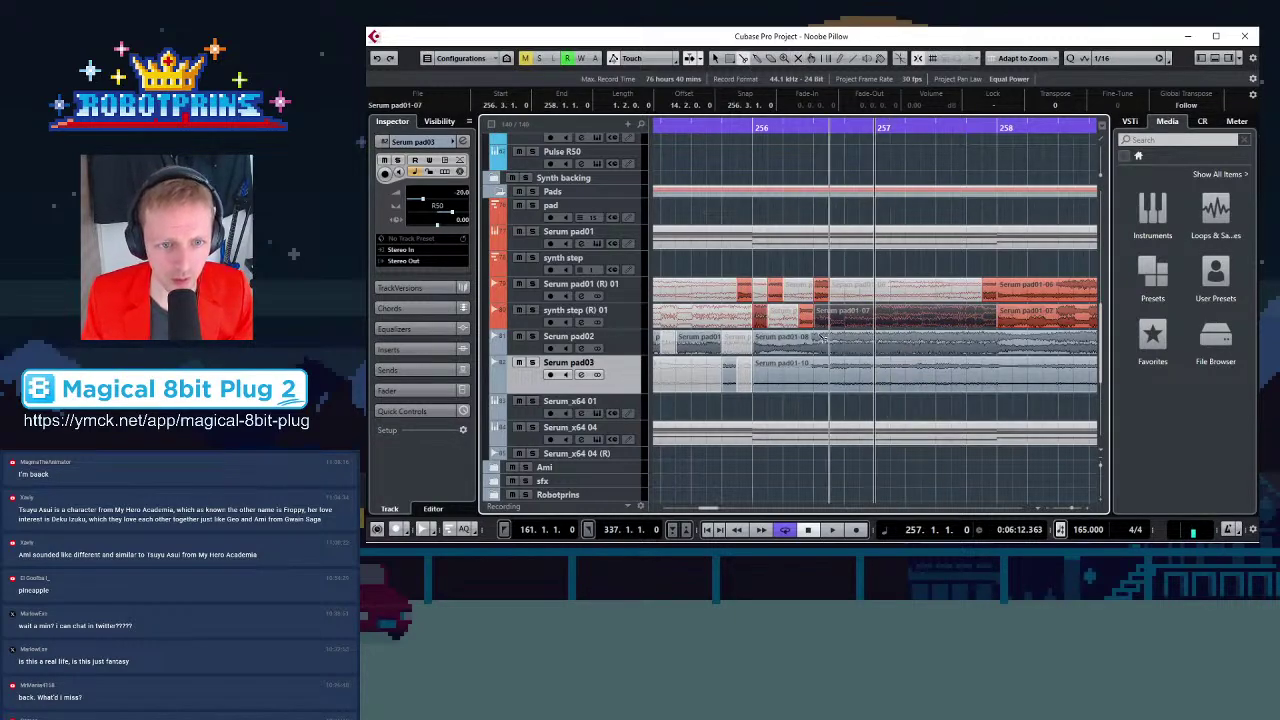
left_click(892, 352)
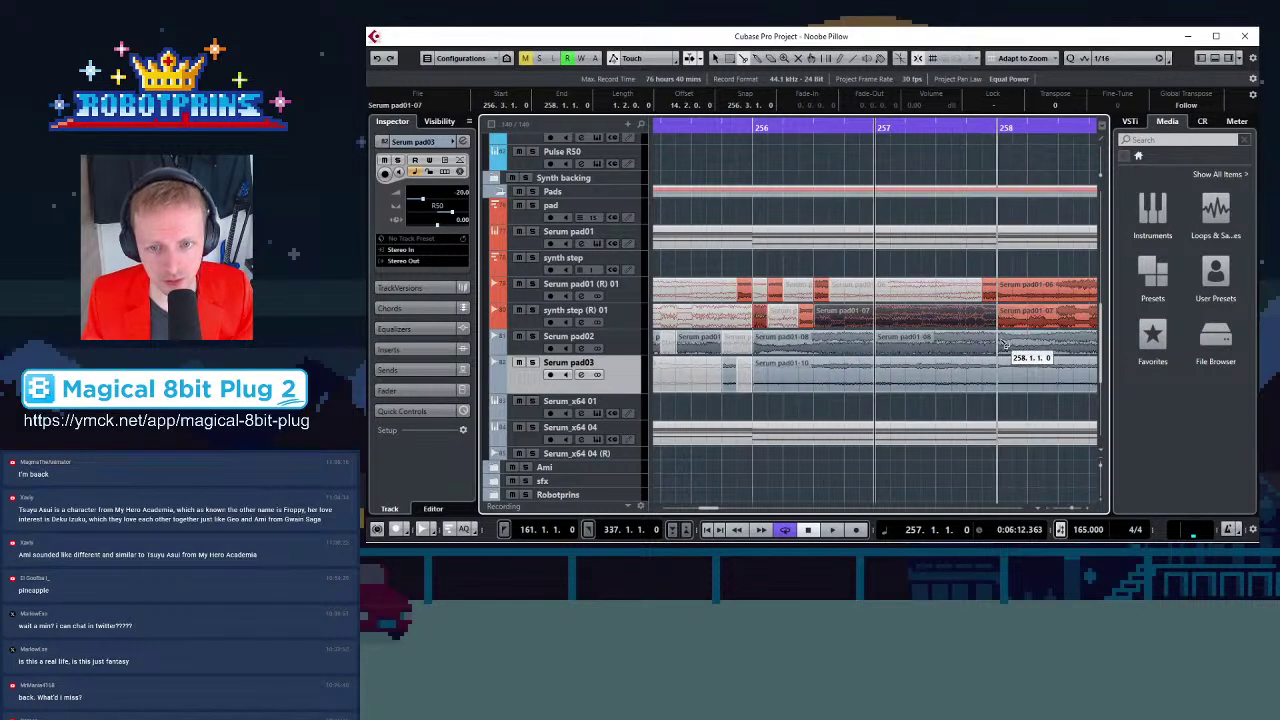
left_click(966, 352)
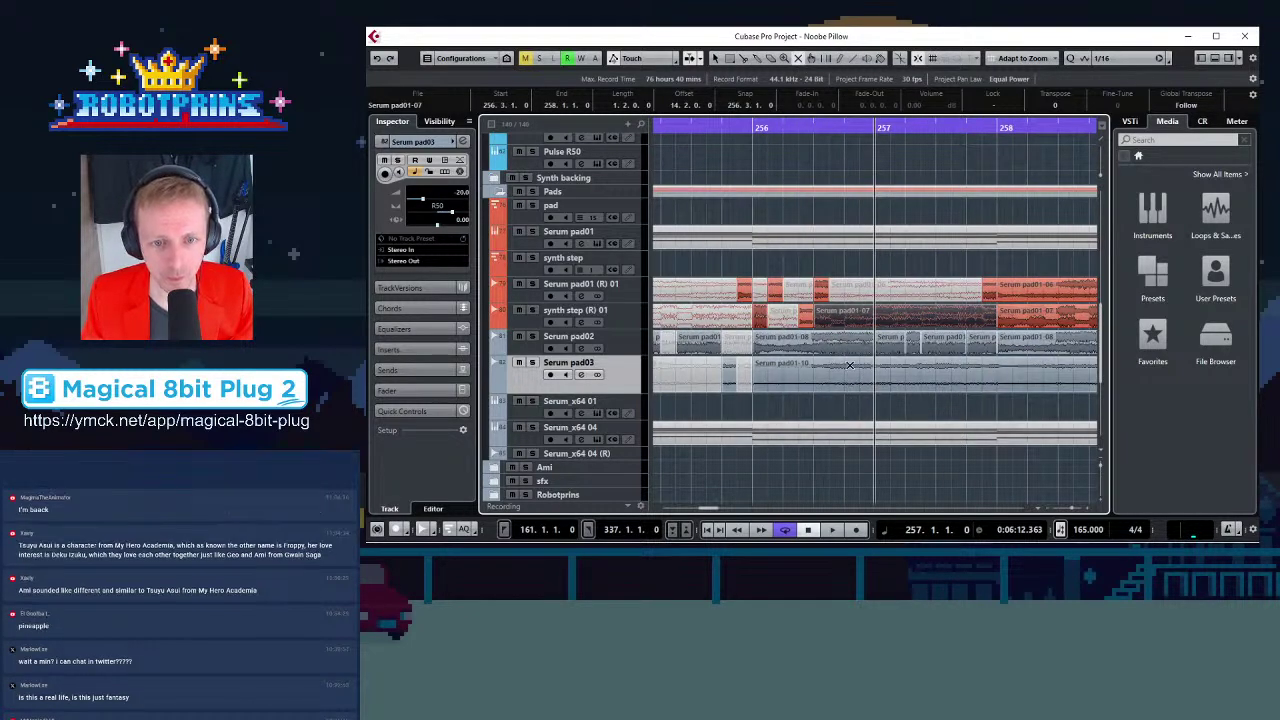
left_click(841, 344)
left_click(912, 340)
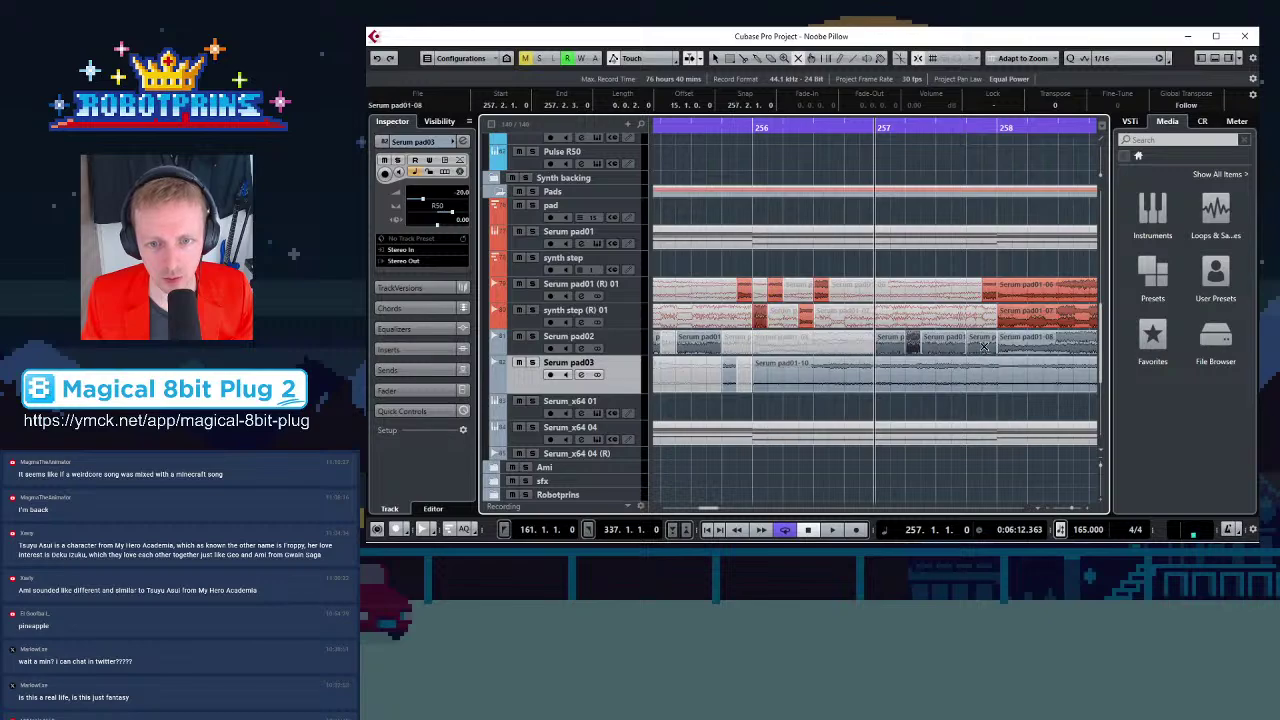
Split the Serum pad03 clip between 256.1.1 and 258.1.1, and mute the pieces from 256.1.1, 256.2.3, 256.4.1 and 257.4.3
left_click(743, 58)
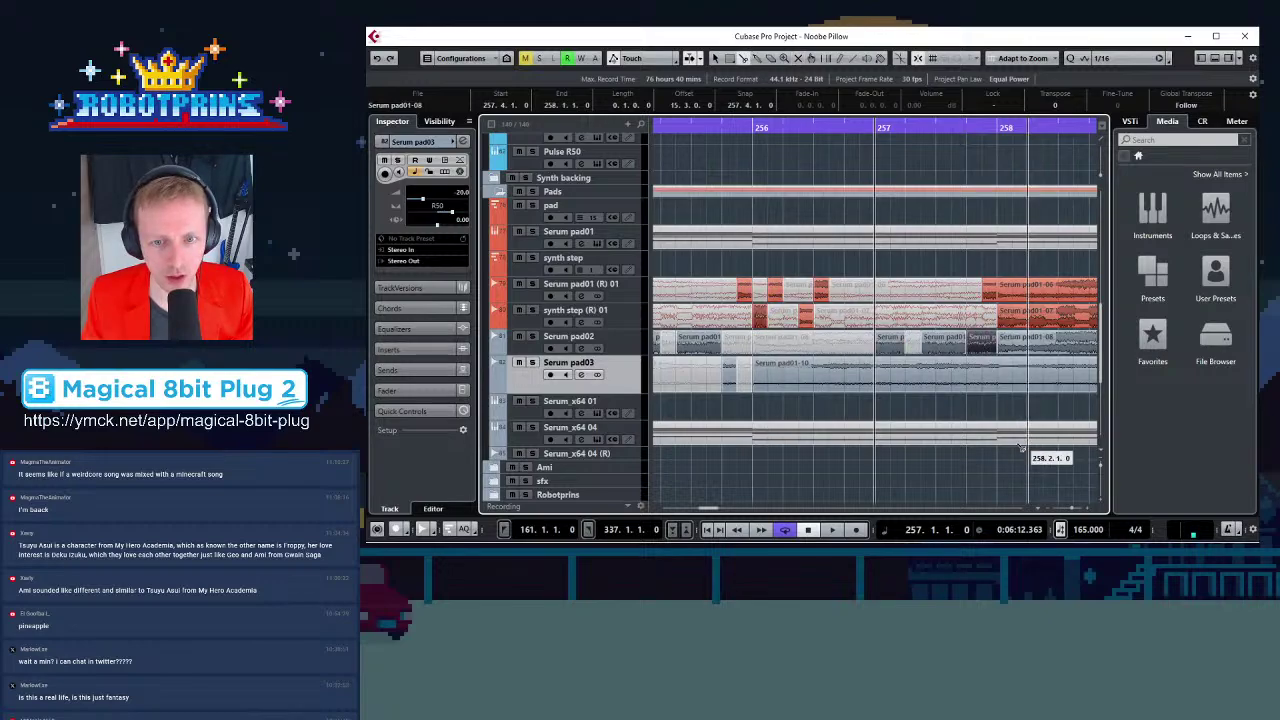
left_click(984, 372)
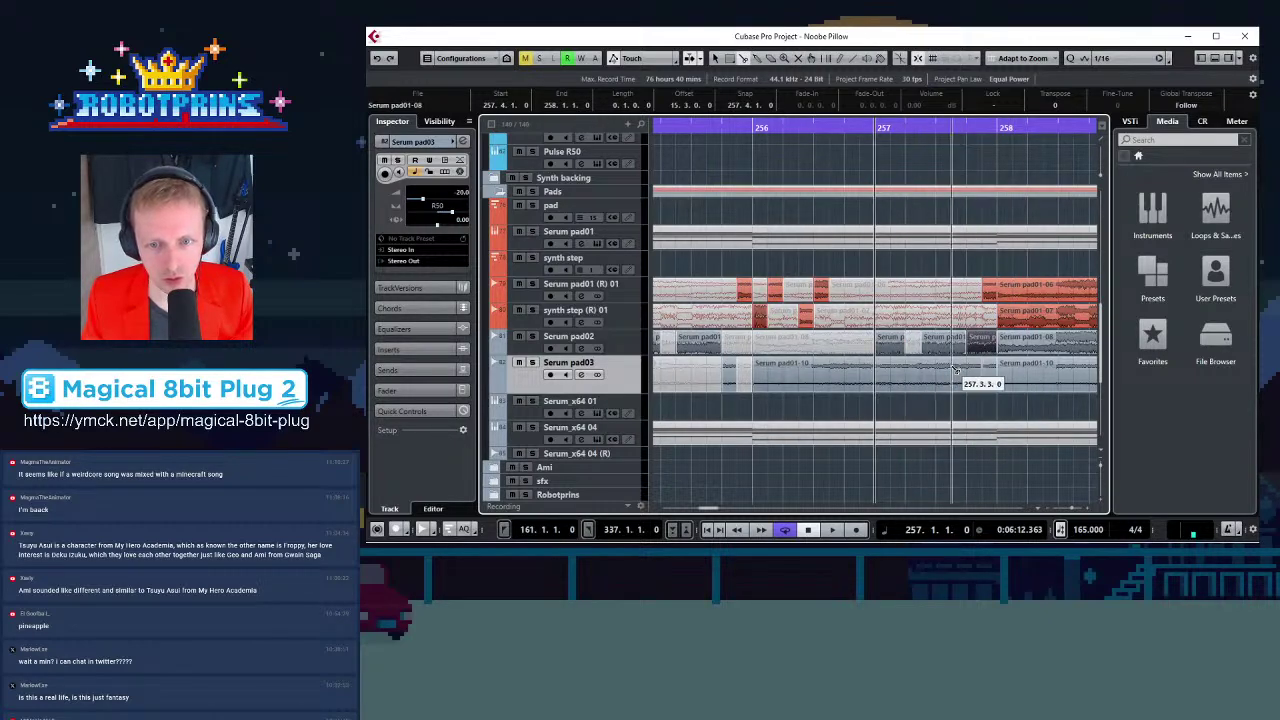
left_click(812, 376)
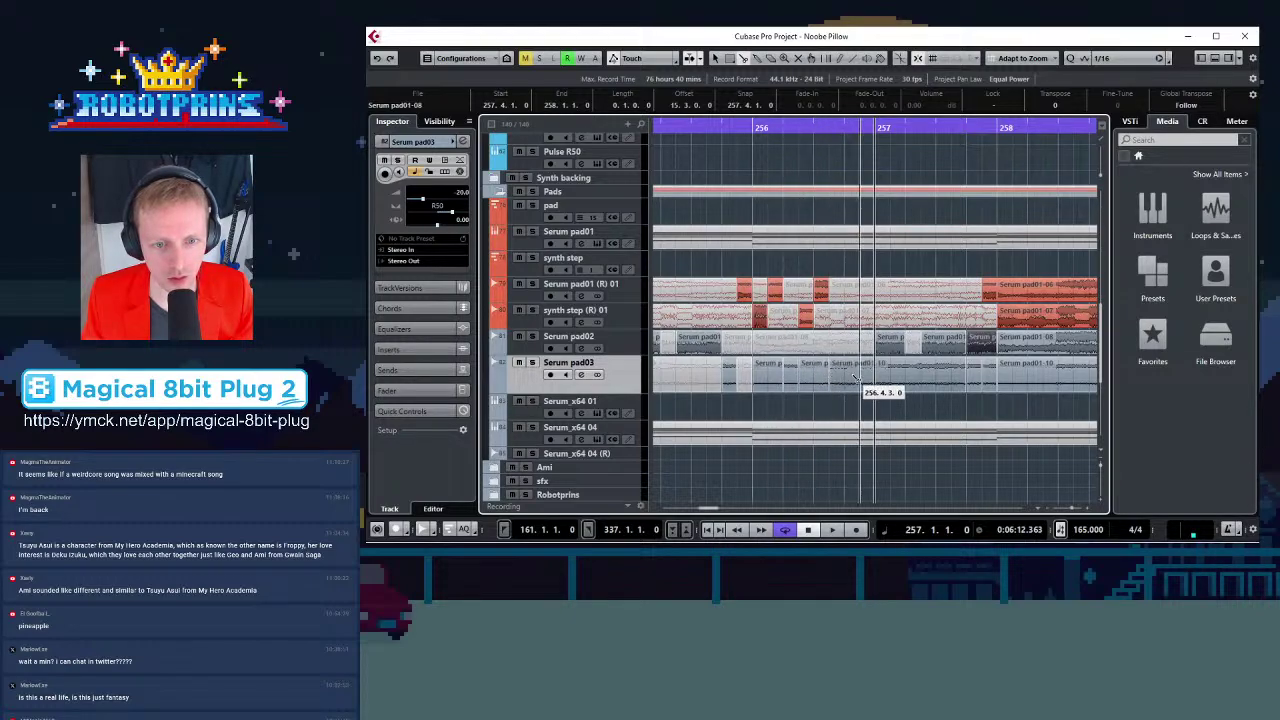
left_click(846, 376)
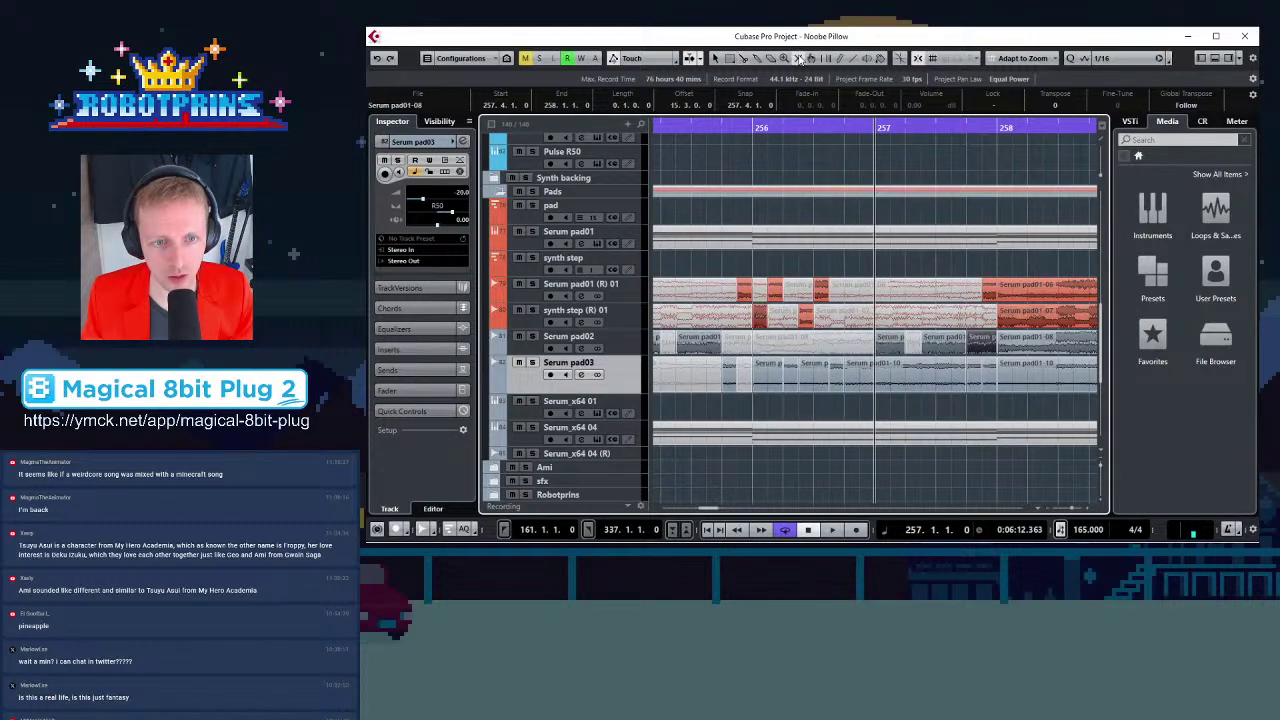
left_click(781, 364)
left_click(815, 383)
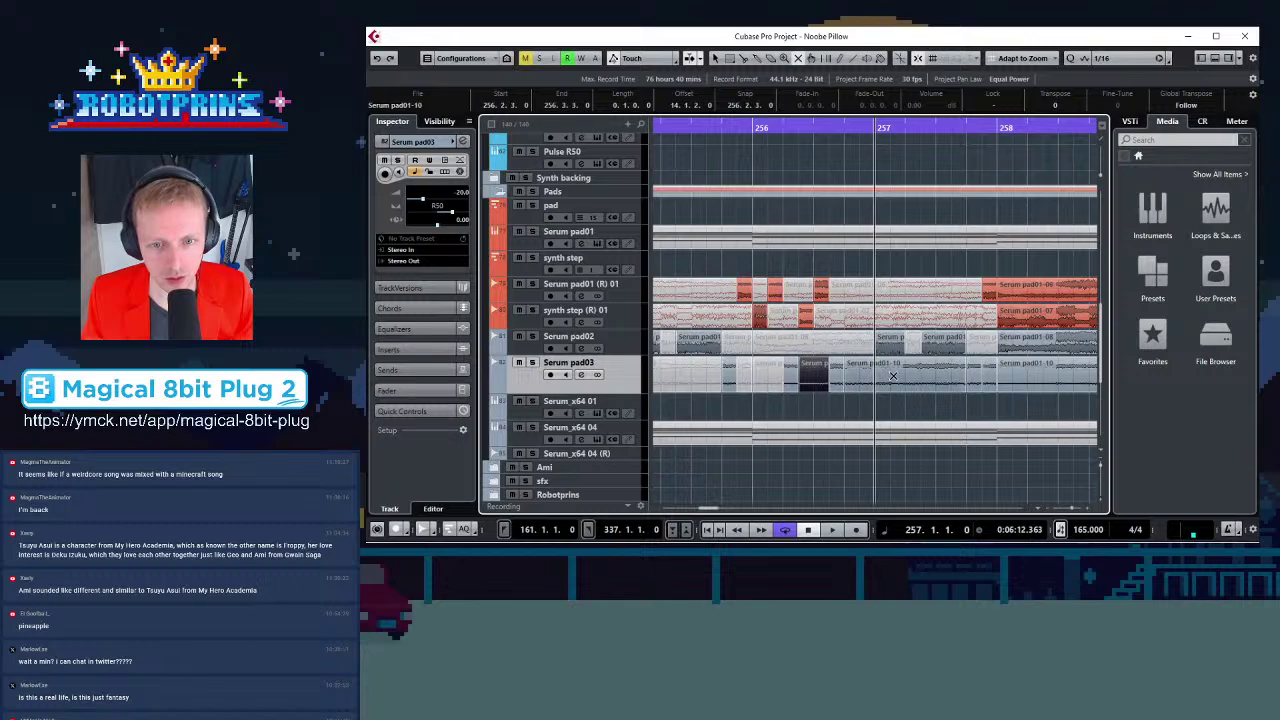
left_click(894, 377)
left_click(987, 382)
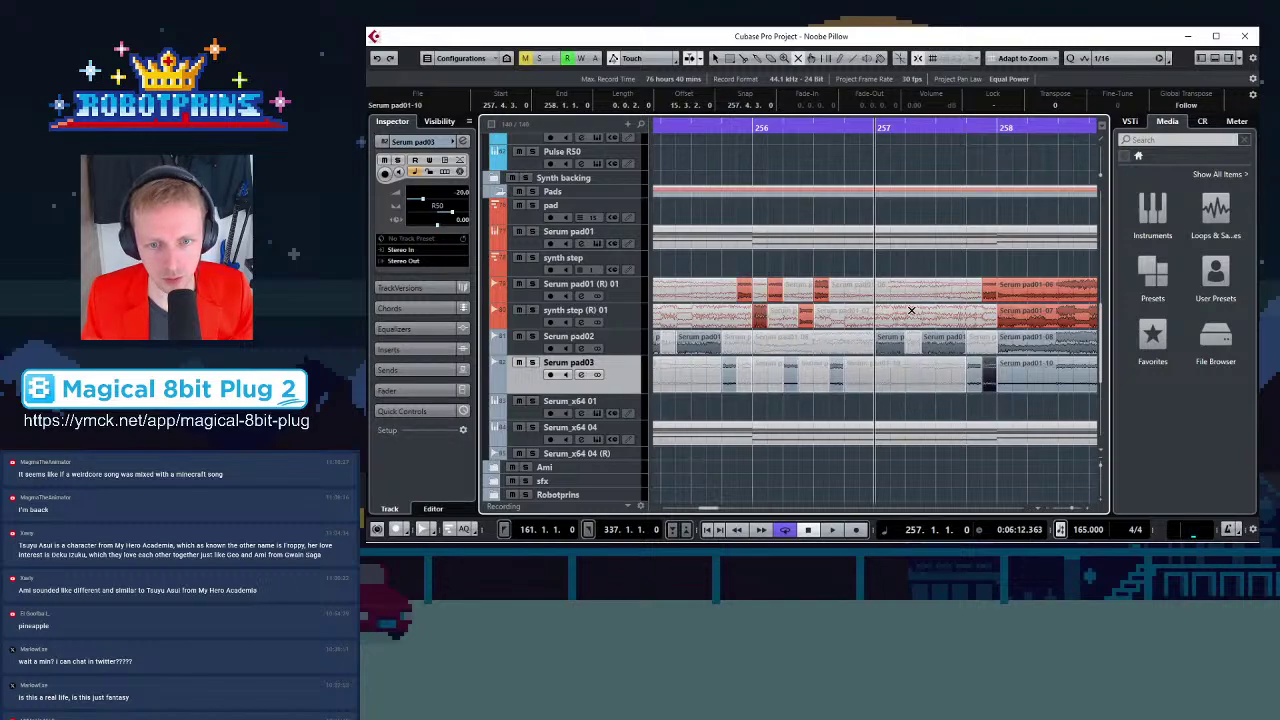
Play the edited pad and synth step pattern from bar 256 up to the end of bar 257
left_click(766, 128)
key("space")
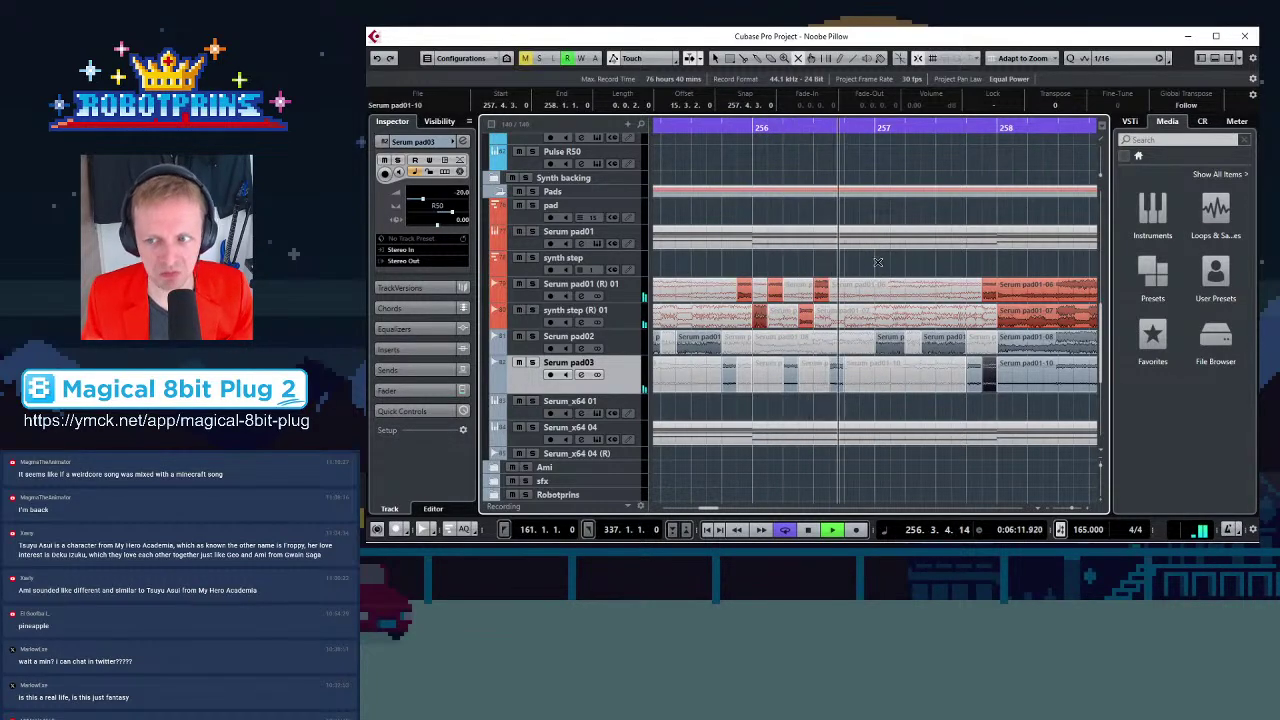
key("space")
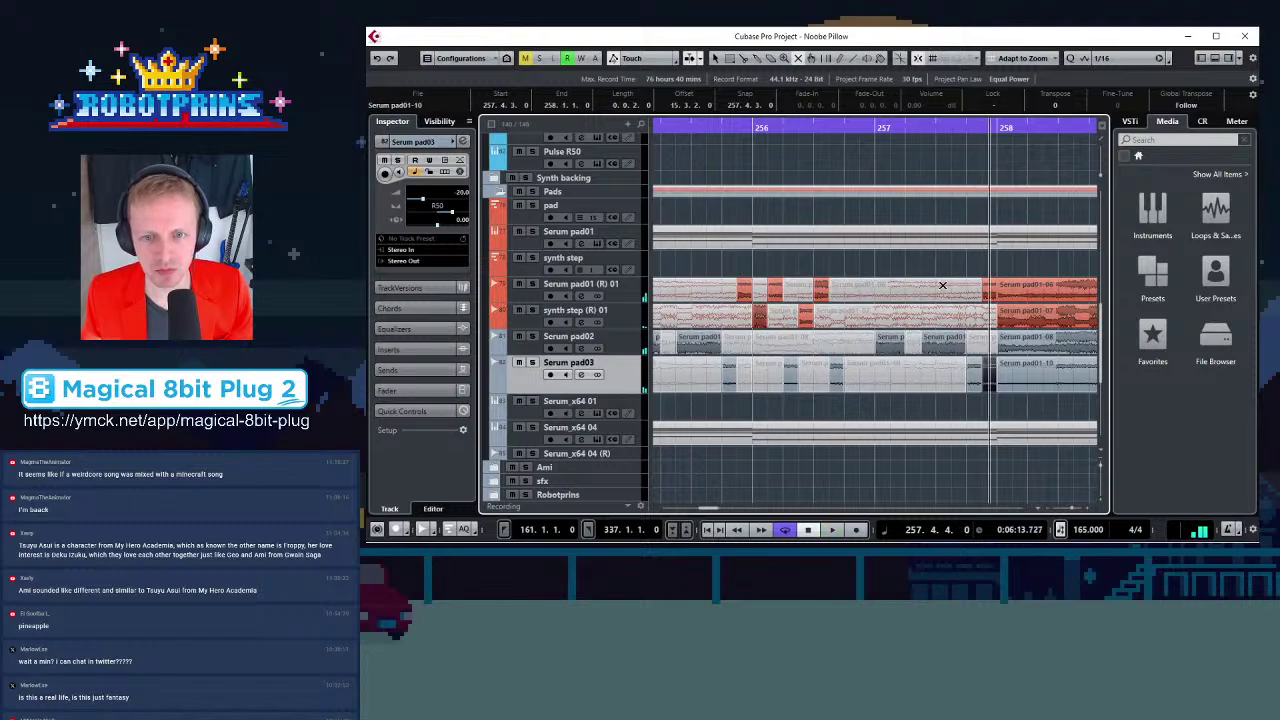
Examine the unedited pad and synth step clips from bar 258 onward against the pattern in bars 256 and 257
key("g")
key("g")
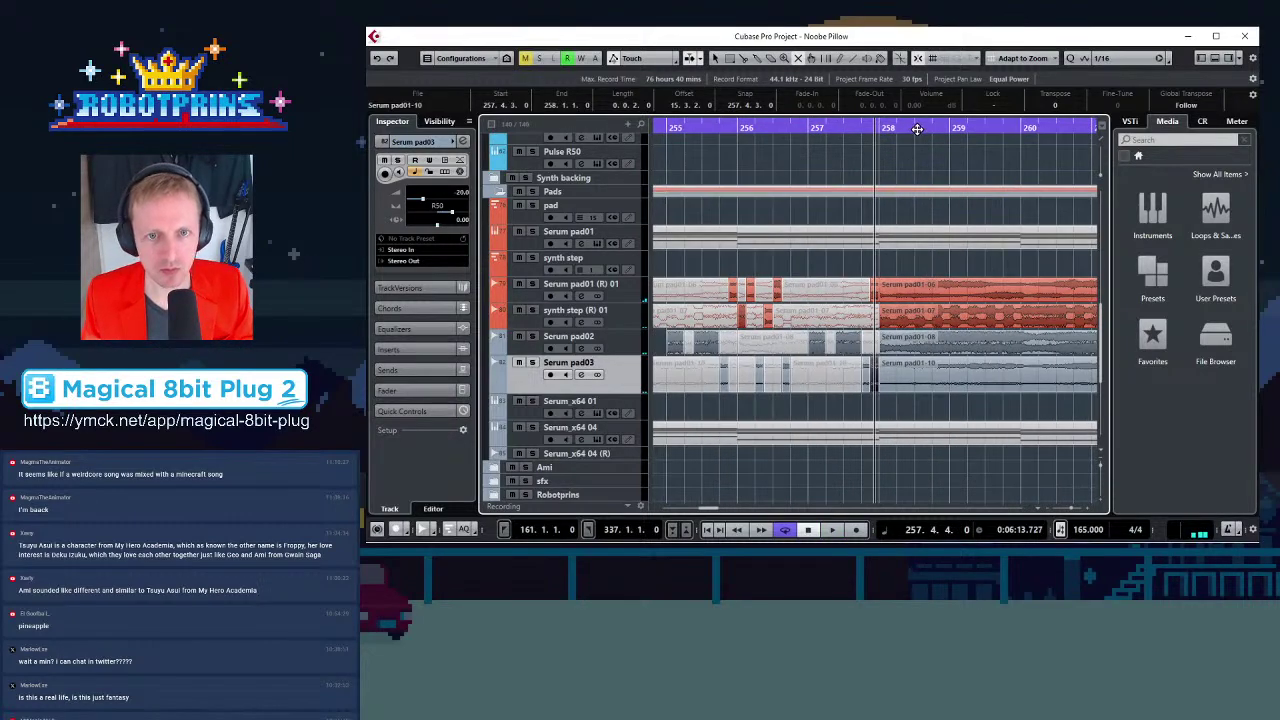
left_click(918, 128)
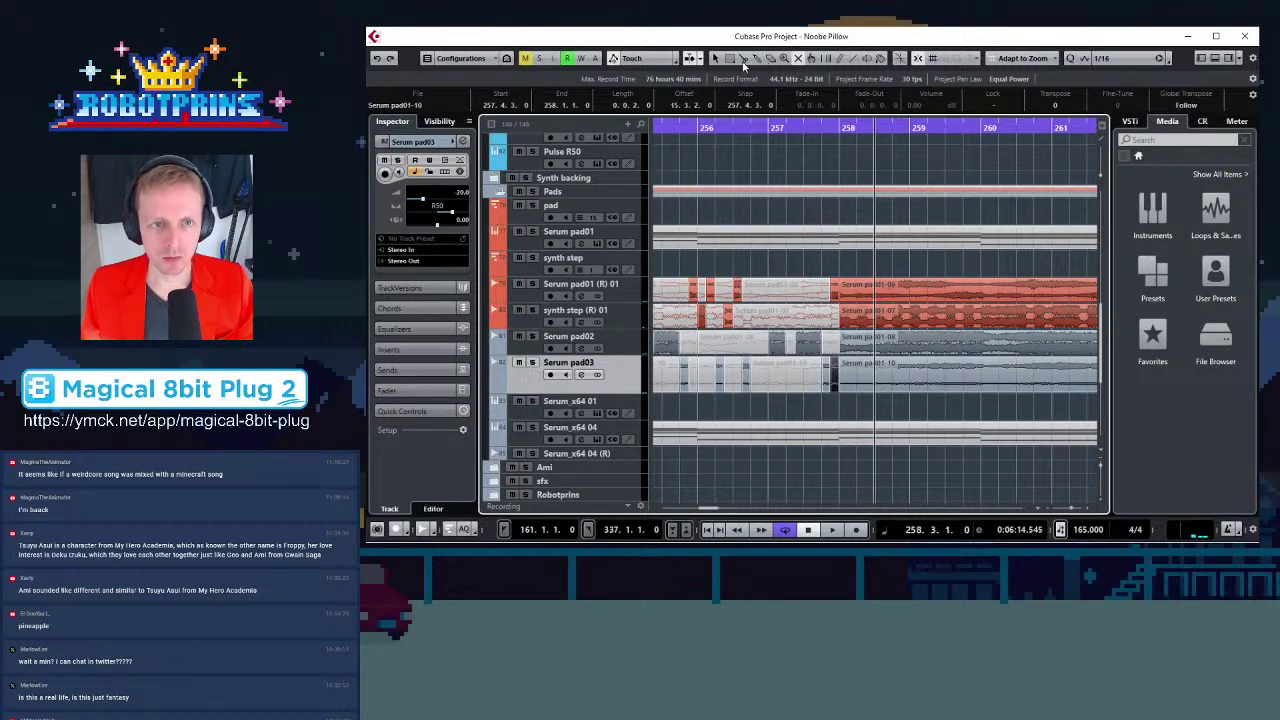
key("h")
key("h")
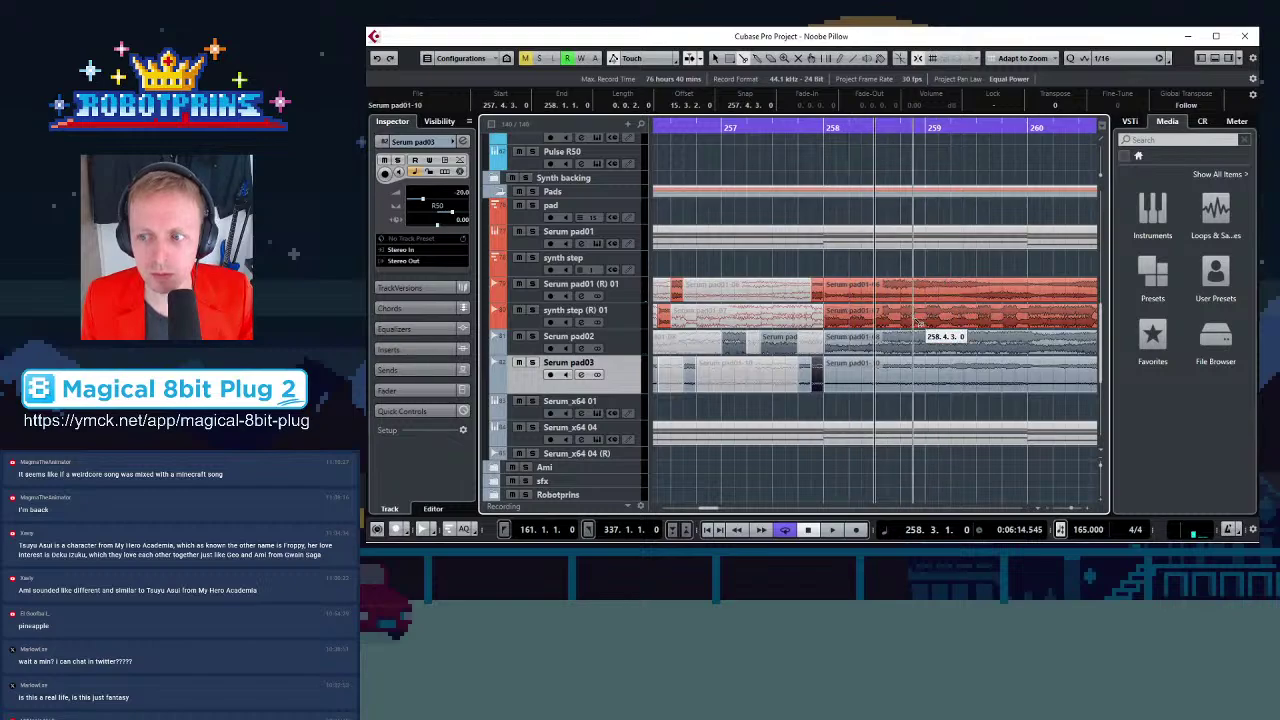
key("g")
key("g")
key("g")
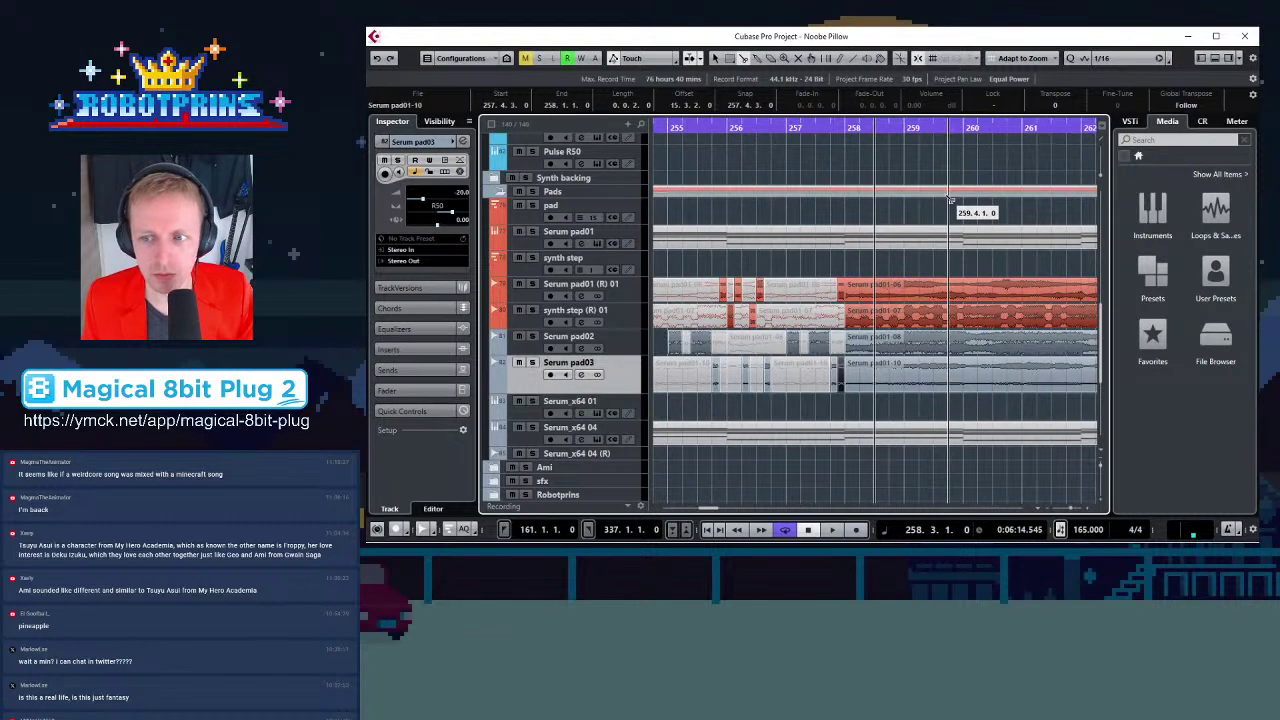
left_click(891, 127)
key("h")
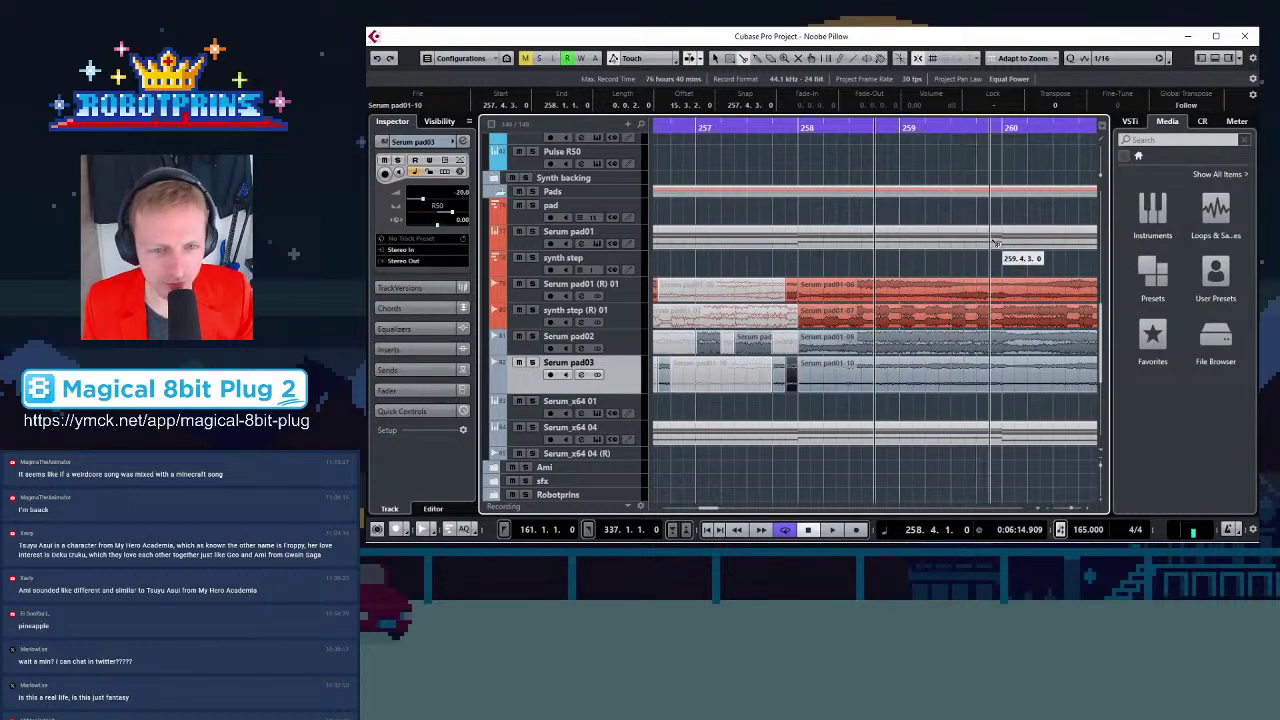
key("g")
key("g")
key("g")
key("g")
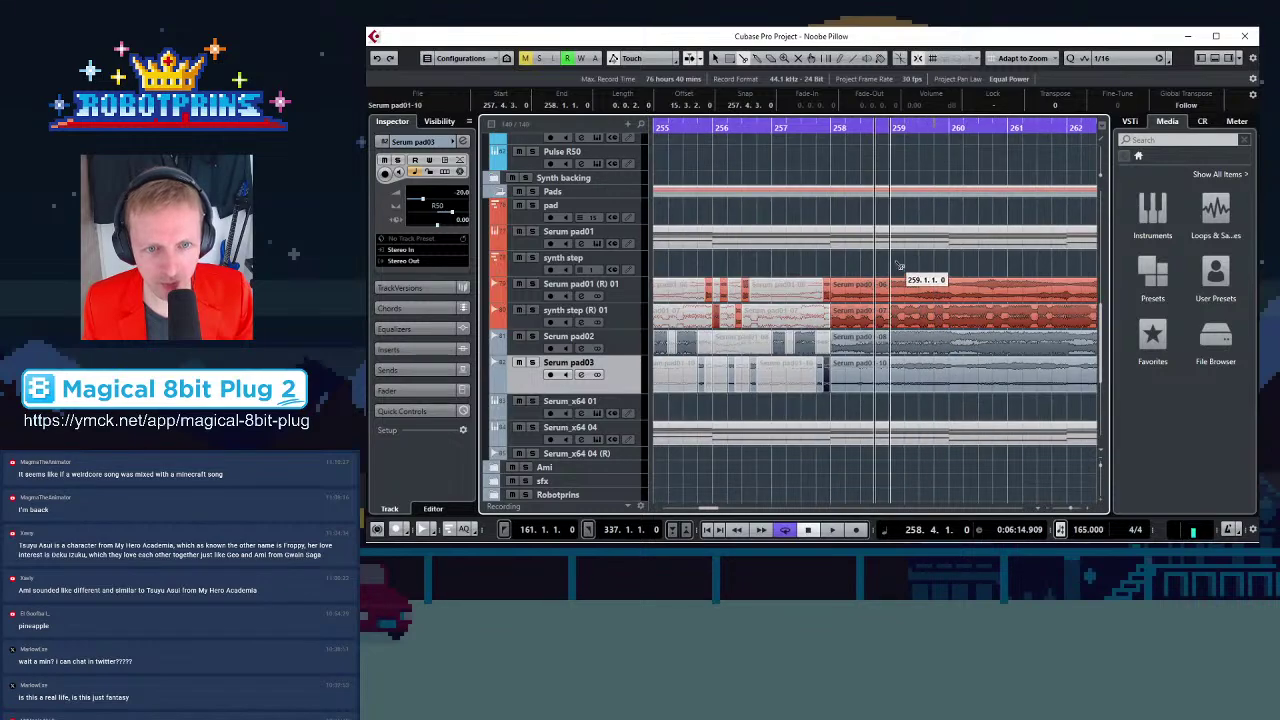
key("h")
key("h")
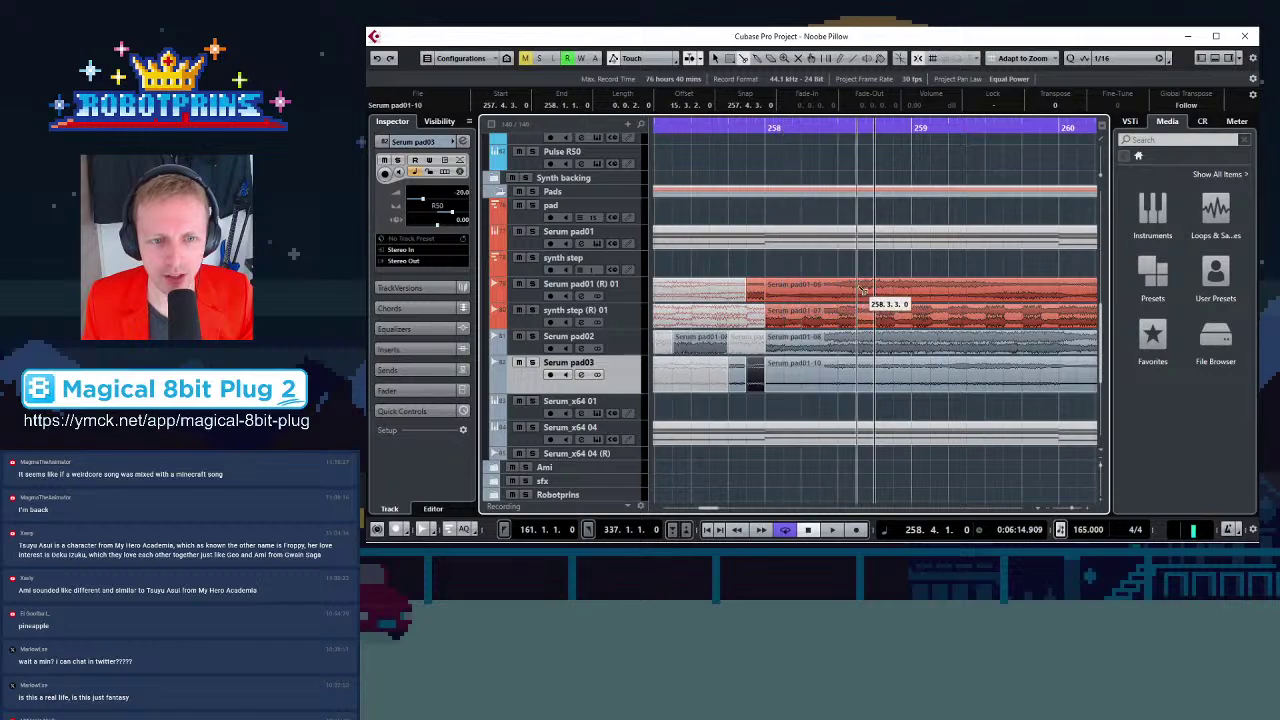
Split the Serum pad01 (R) 01 clip at 258.1.3, 258.2.1, 258.3.1, 258.3.3, 259.4.3 and 260.1.1, and mute the pieces from 258.1.1, 258.2.1 and 258.3.3
left_click(783, 127)
key("h")
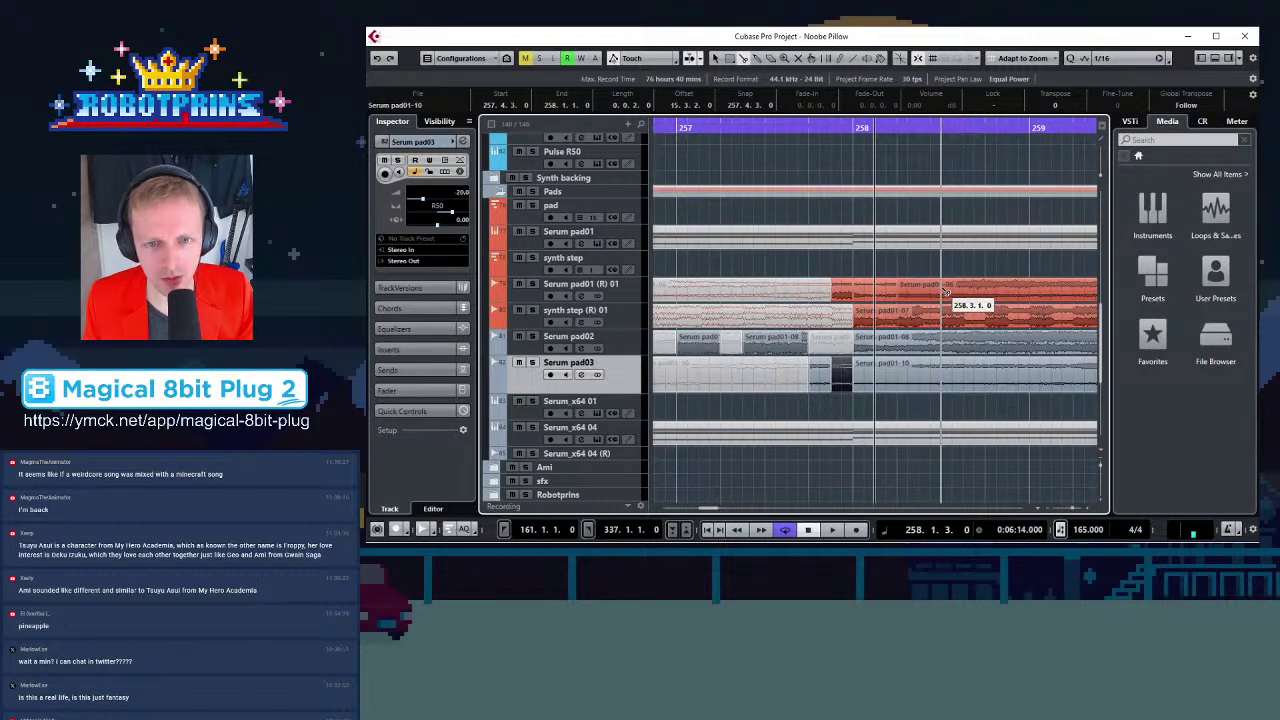
key("g")
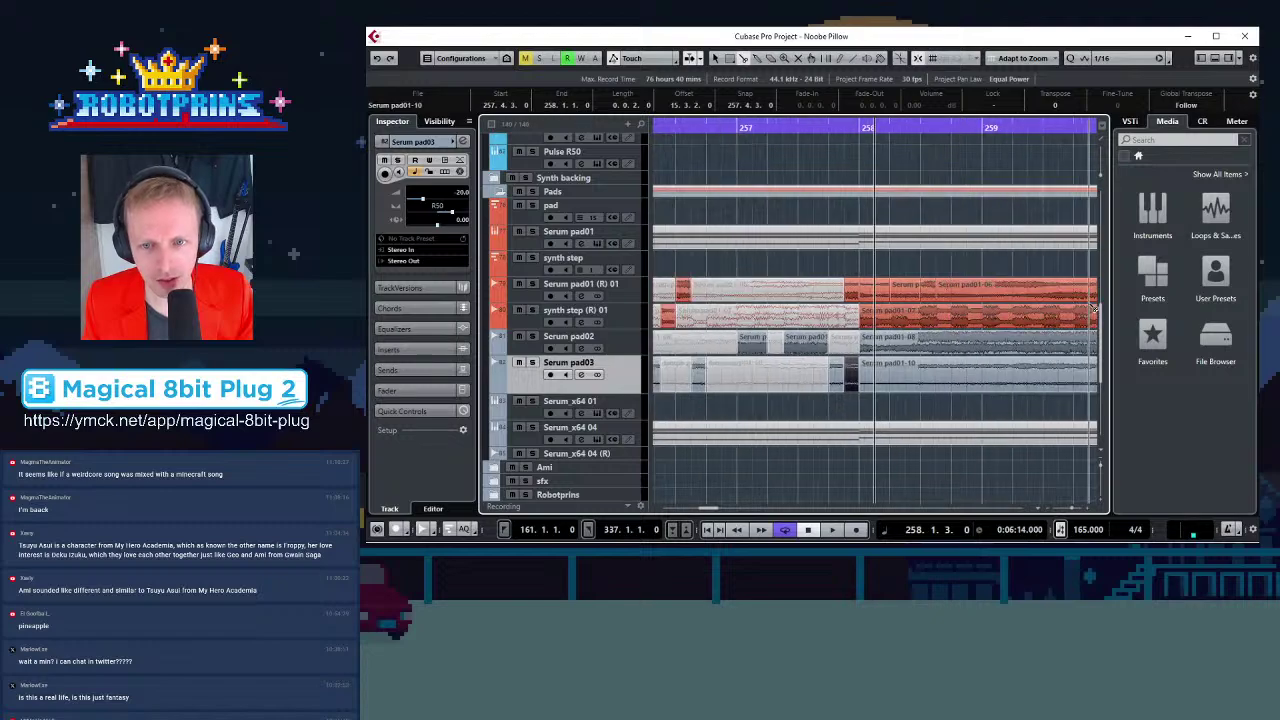
key("g")
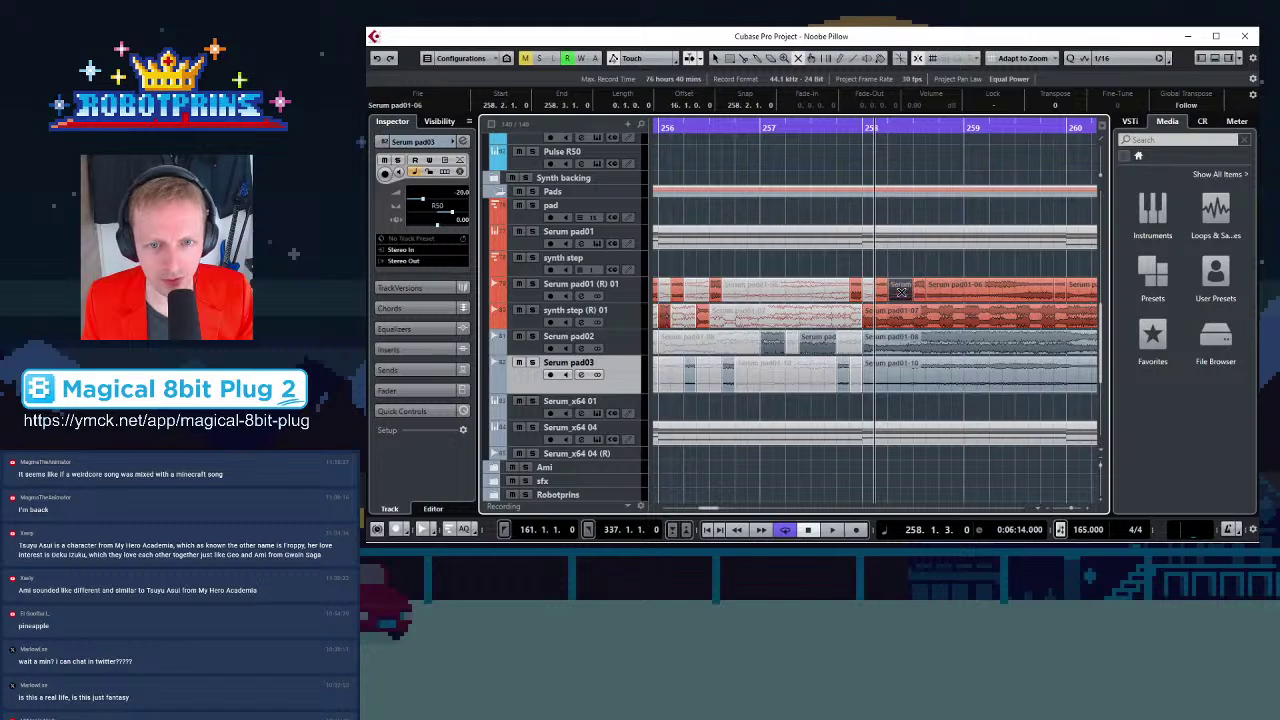
left_click(960, 283)
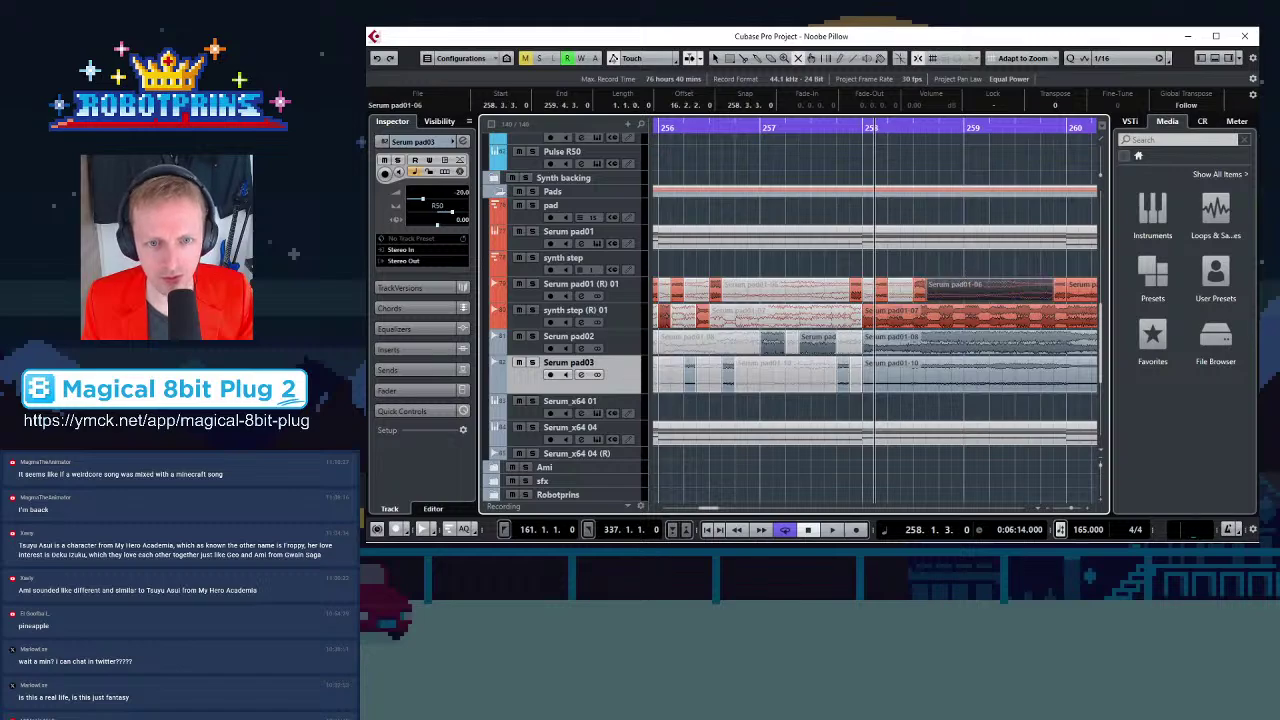
Split the synth step (R) 01 clip at 258.1.3, 258.2.3, 258.3.1 and 260.1.1, and mute the pieces from 258.1.3 and 258.3.1
left_click(745, 58)
key("h")
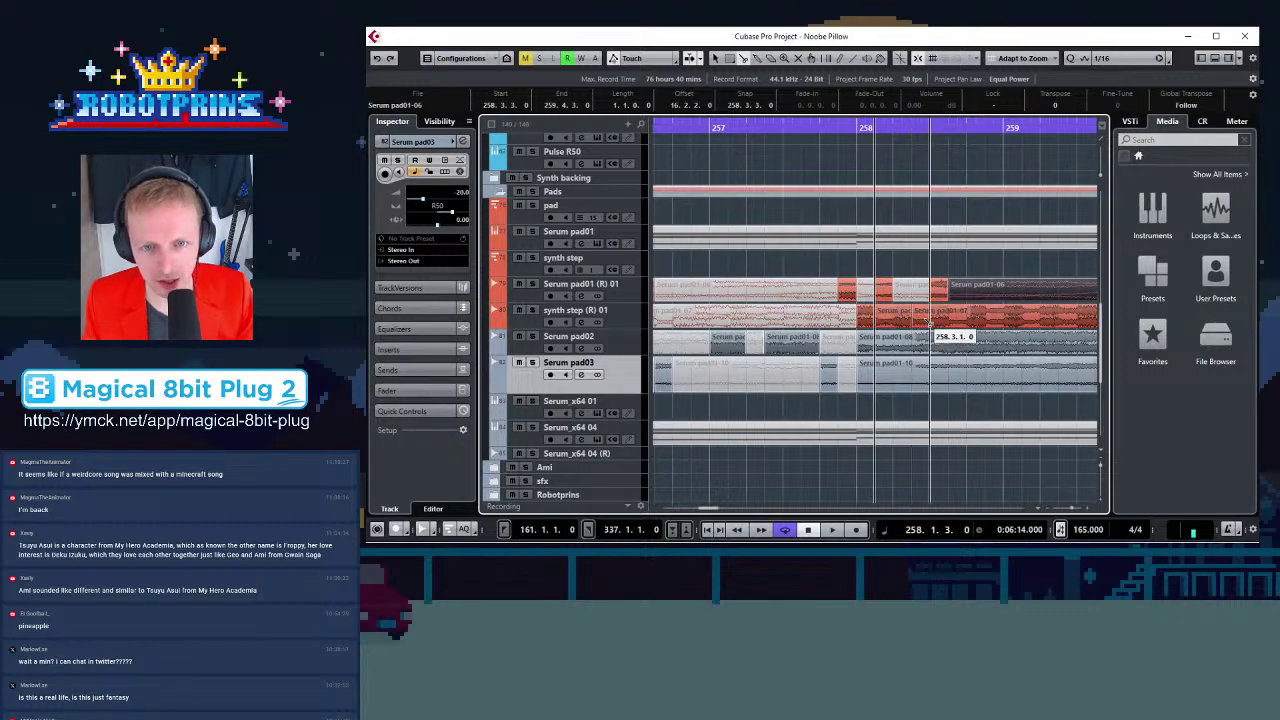
key("g")
key("g")
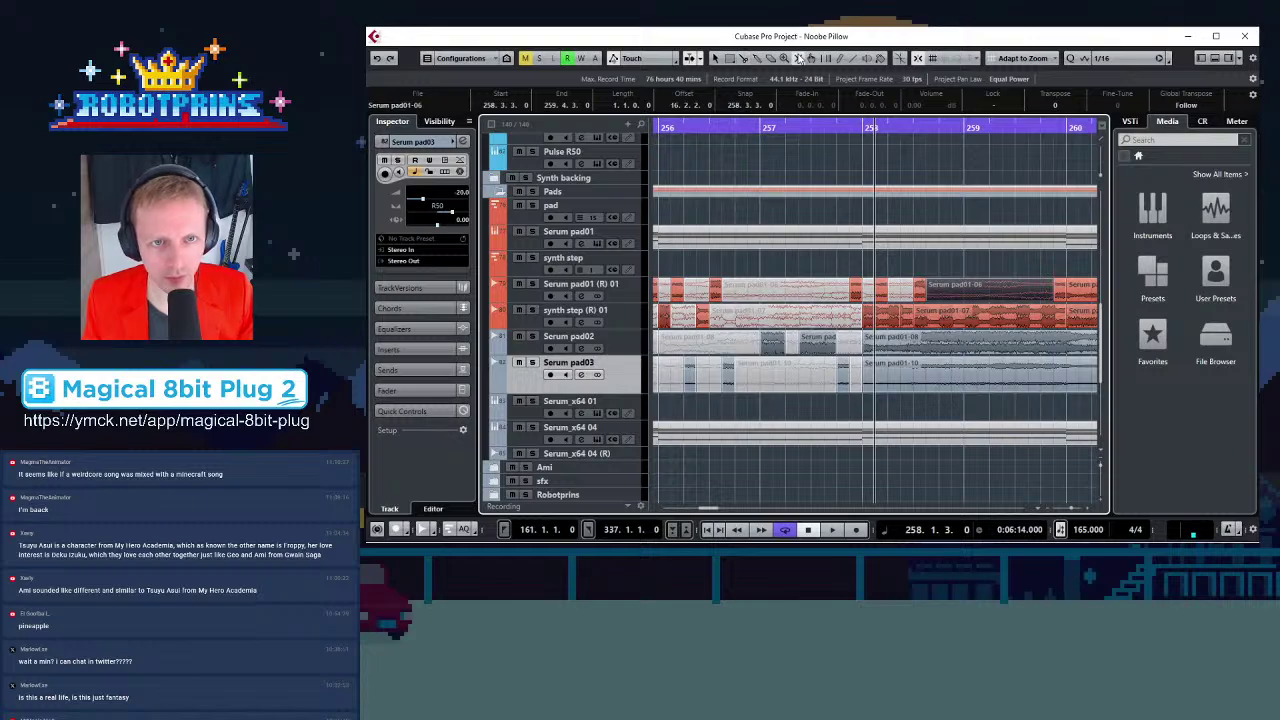
left_click(938, 319)
left_click(888, 325)
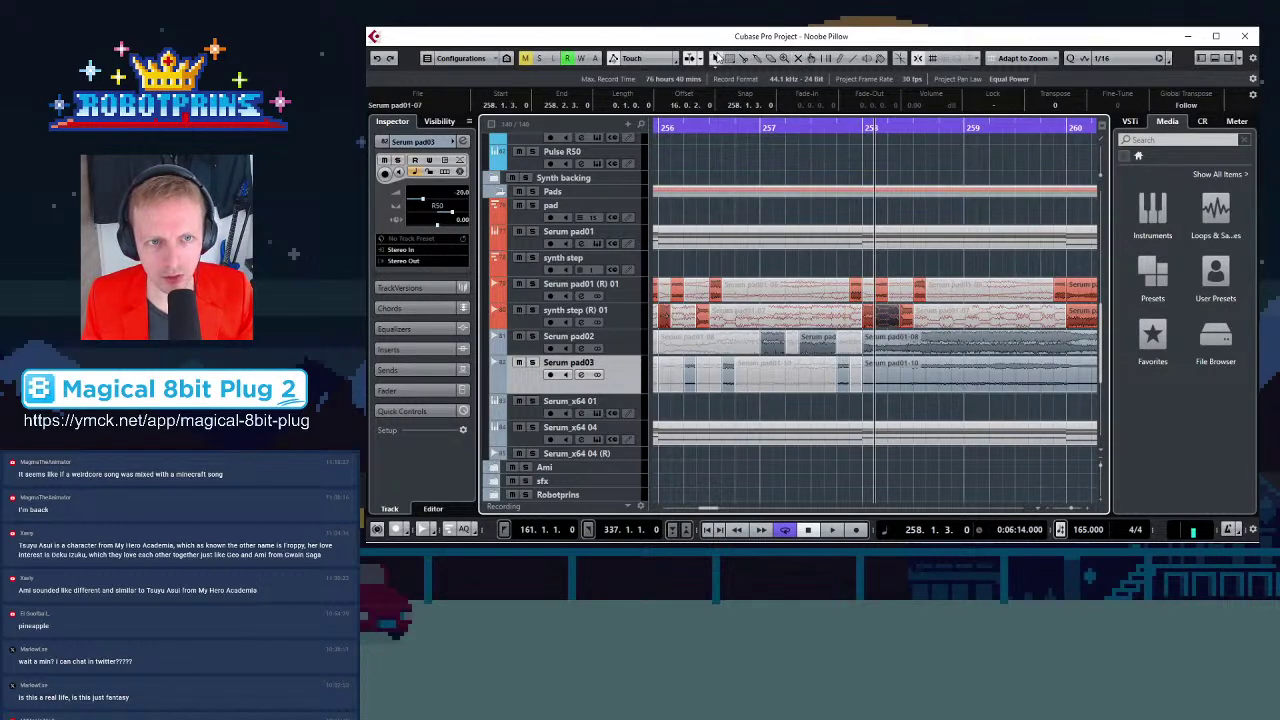
Trim the Serum pad02 clip's start to 259.1.1, split it at 259.2.1, 259.2.3, 259.4.1 and 260.1.1, and mute the pieces from 259.2.1 and 259.4.1
left_click_drag(865, 351, 967, 351)
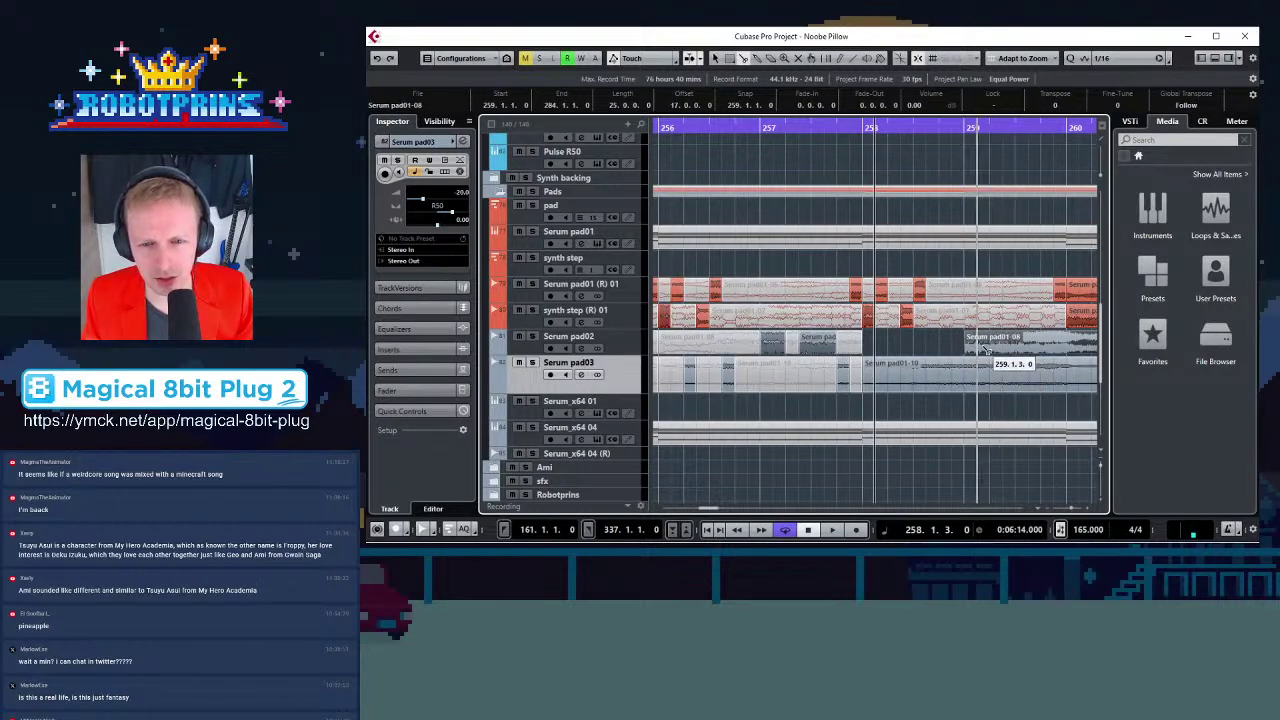
left_click_drag(1001, 342, 1068, 342)
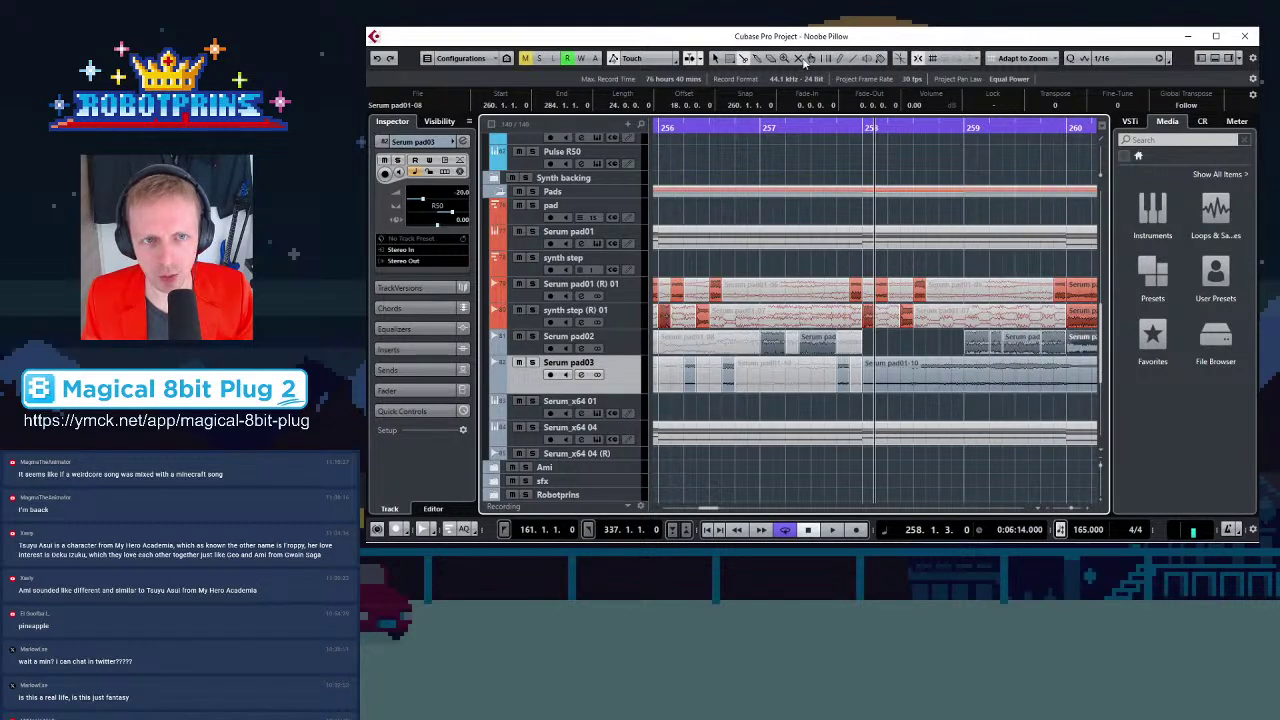
left_click(995, 346)
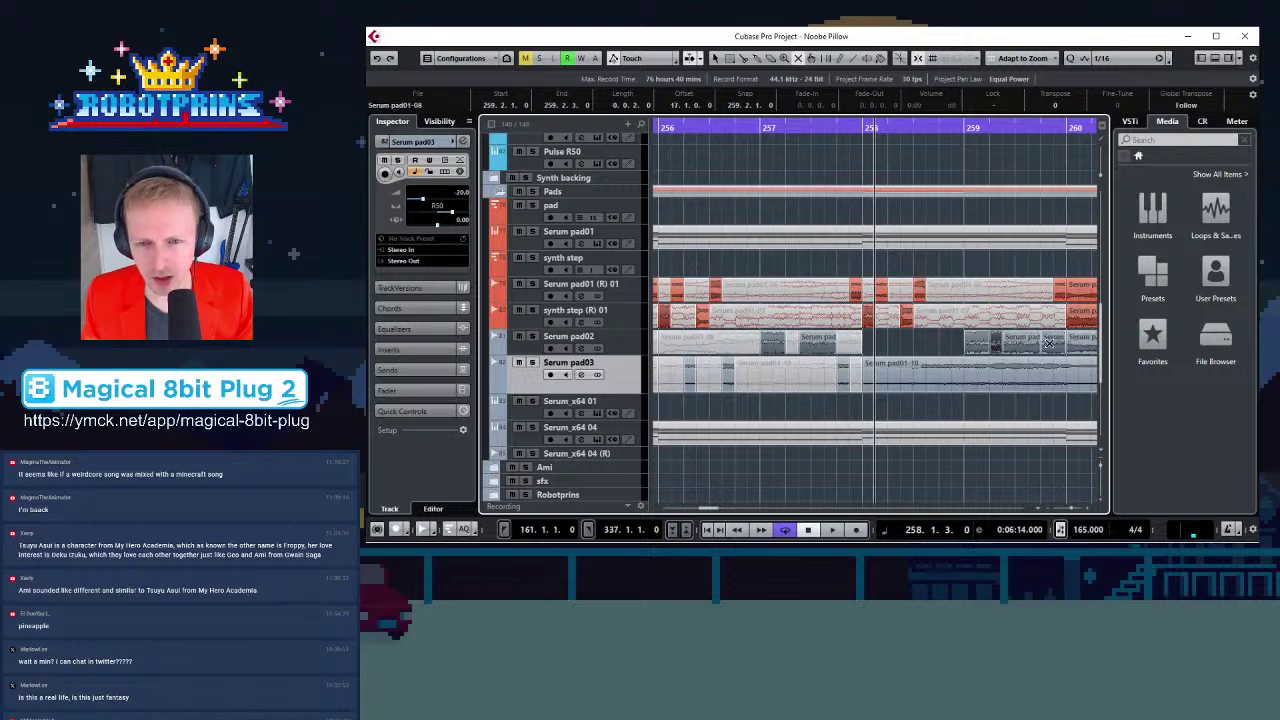
Split the Serum pad03 clip at 258.2.1, 258.2.3, 258.3.3, 258.4.1, 259.4.1, 259.4.3 and 260.1.1, and mute the pieces from 258.1.1, 258.2.3, 258.4.1 and 259.4.3
left_click(744, 58)
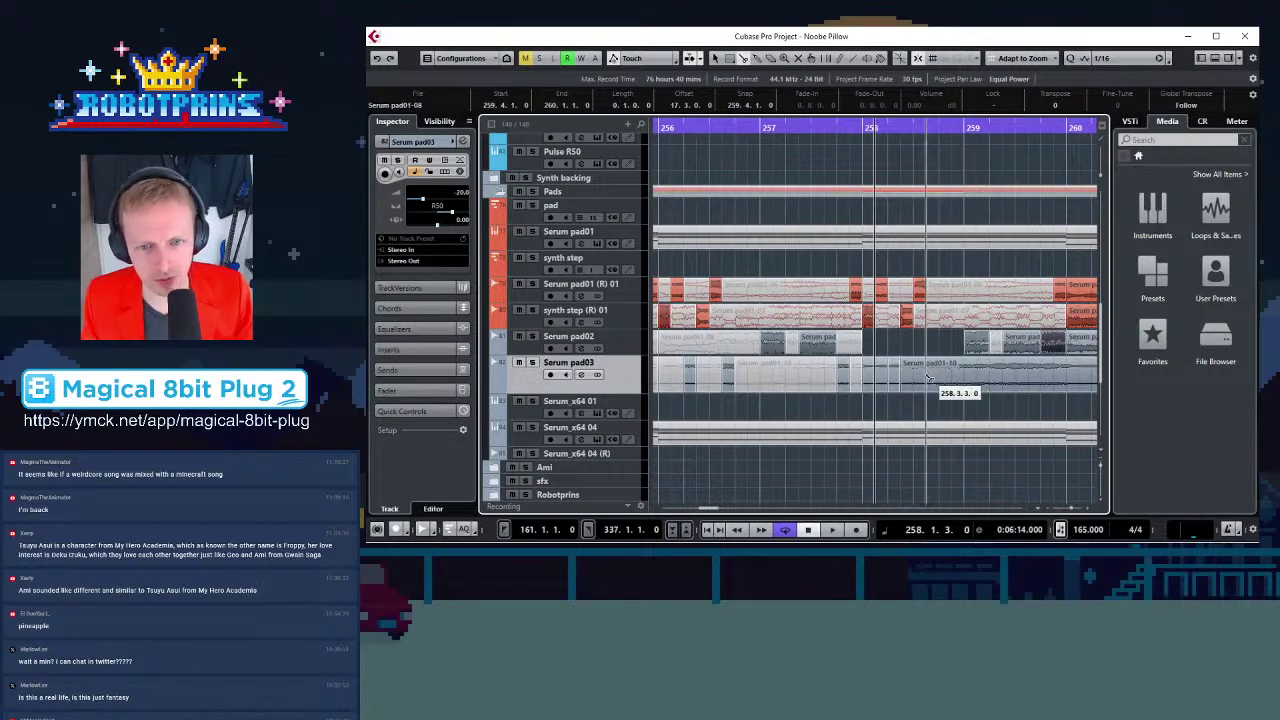
left_click(940, 372)
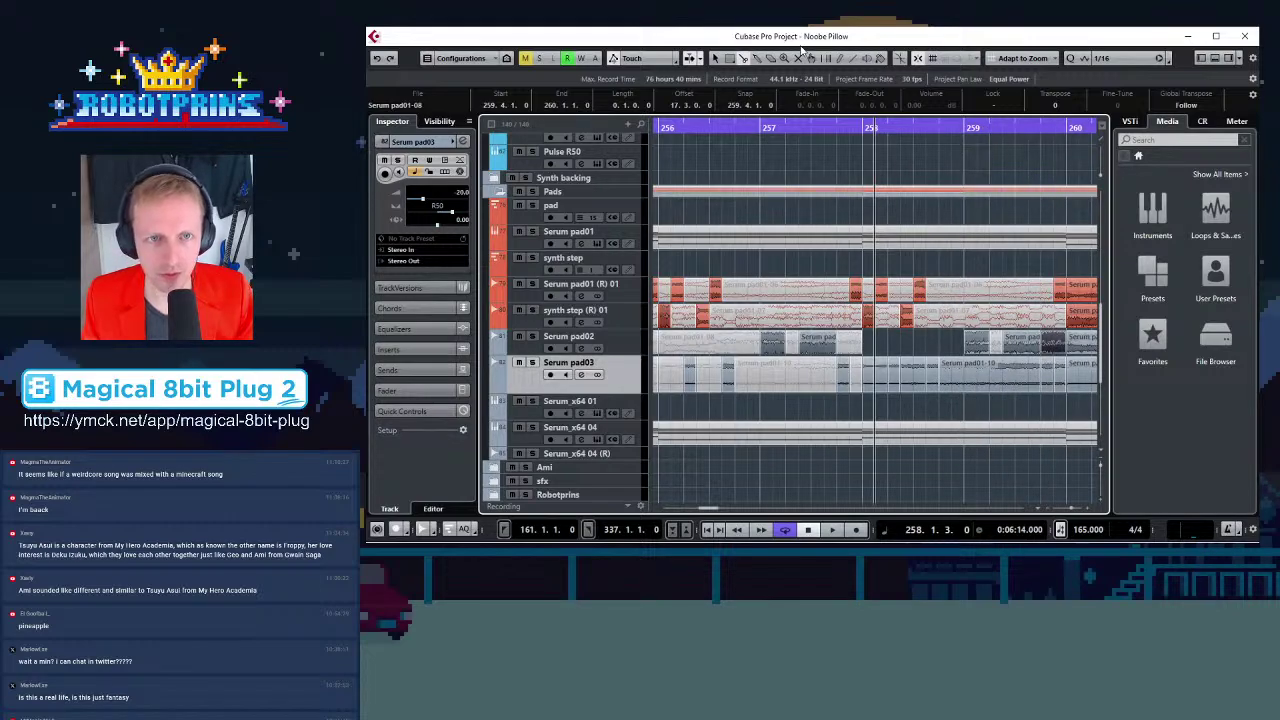
left_click(871, 379)
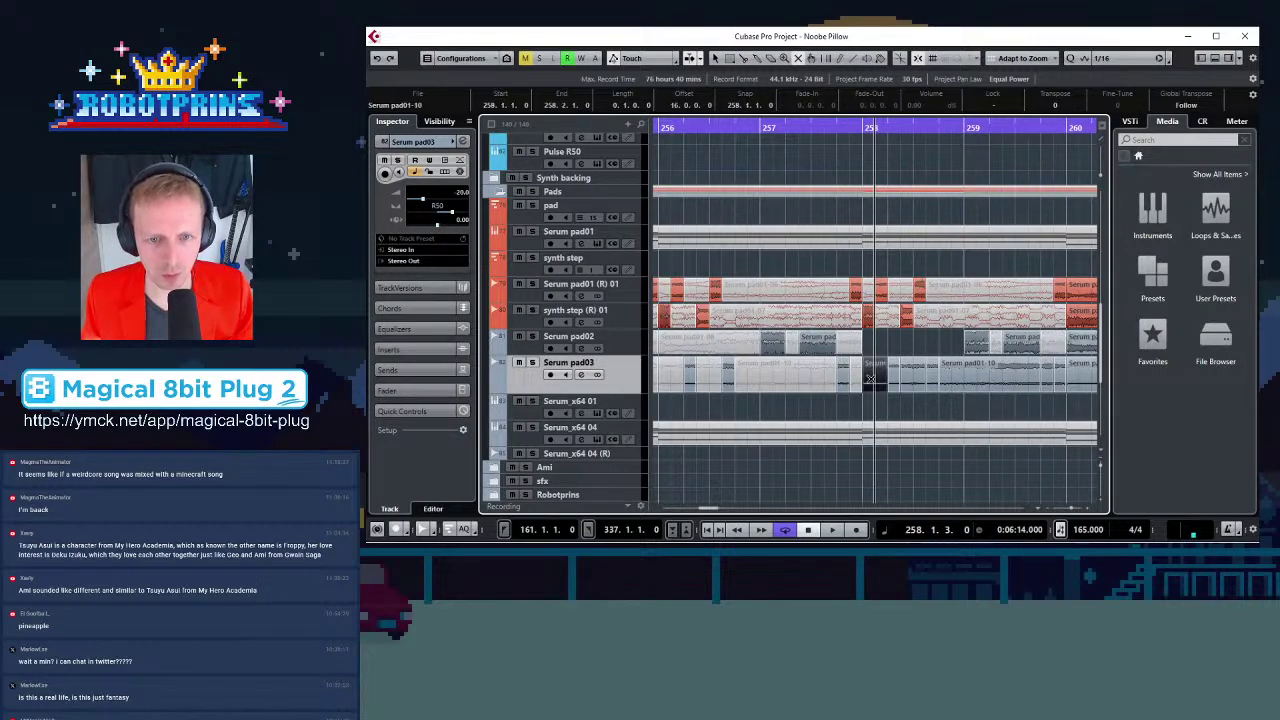
left_click(1039, 388)
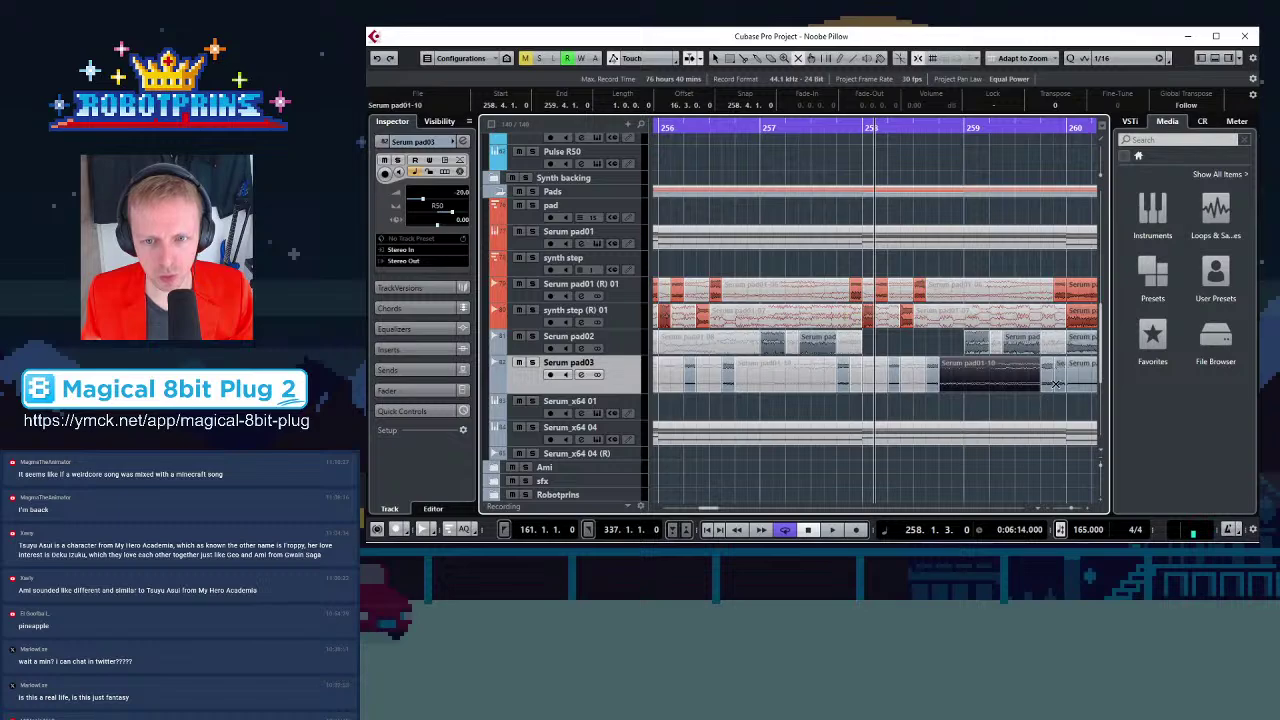
left_click(1059, 383)
Play back bars 258 and 259 repeatedly with all tracks to check the new gated pattern
key("space")
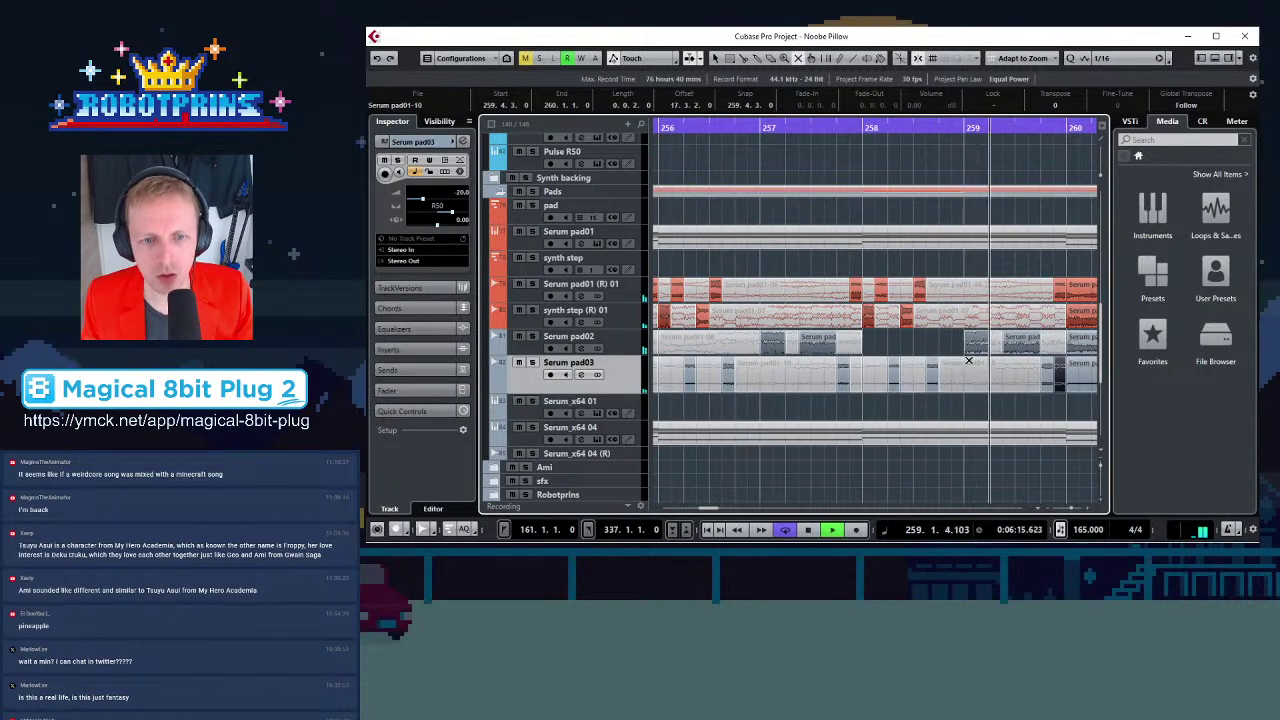
key("space")
key("g")
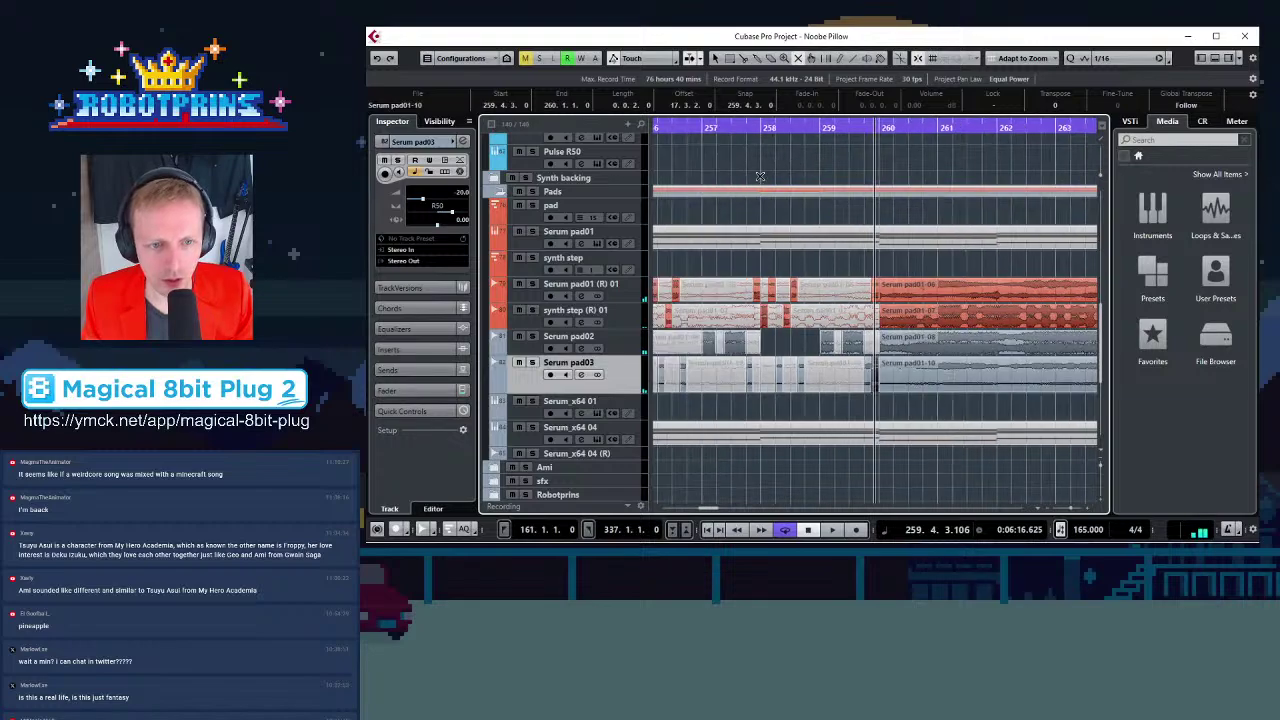
left_click(762, 132)
key("space")
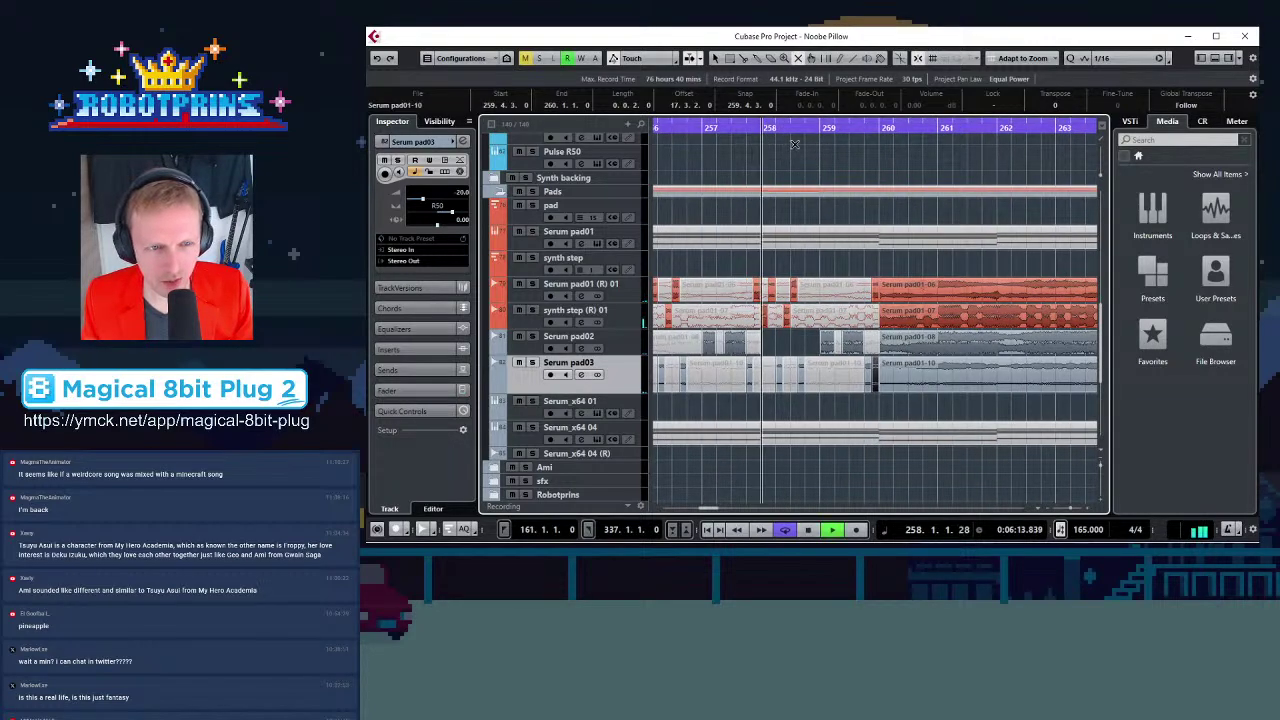
key("space")
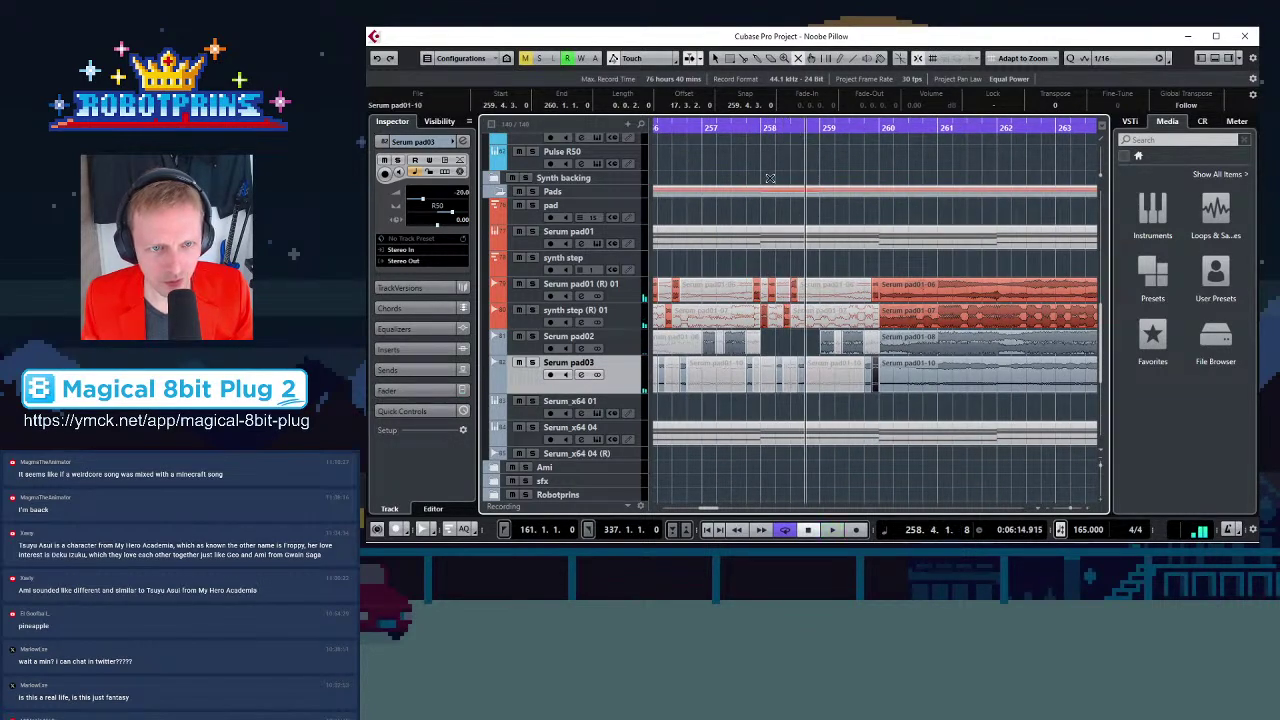
left_click(760, 127)
key("space")
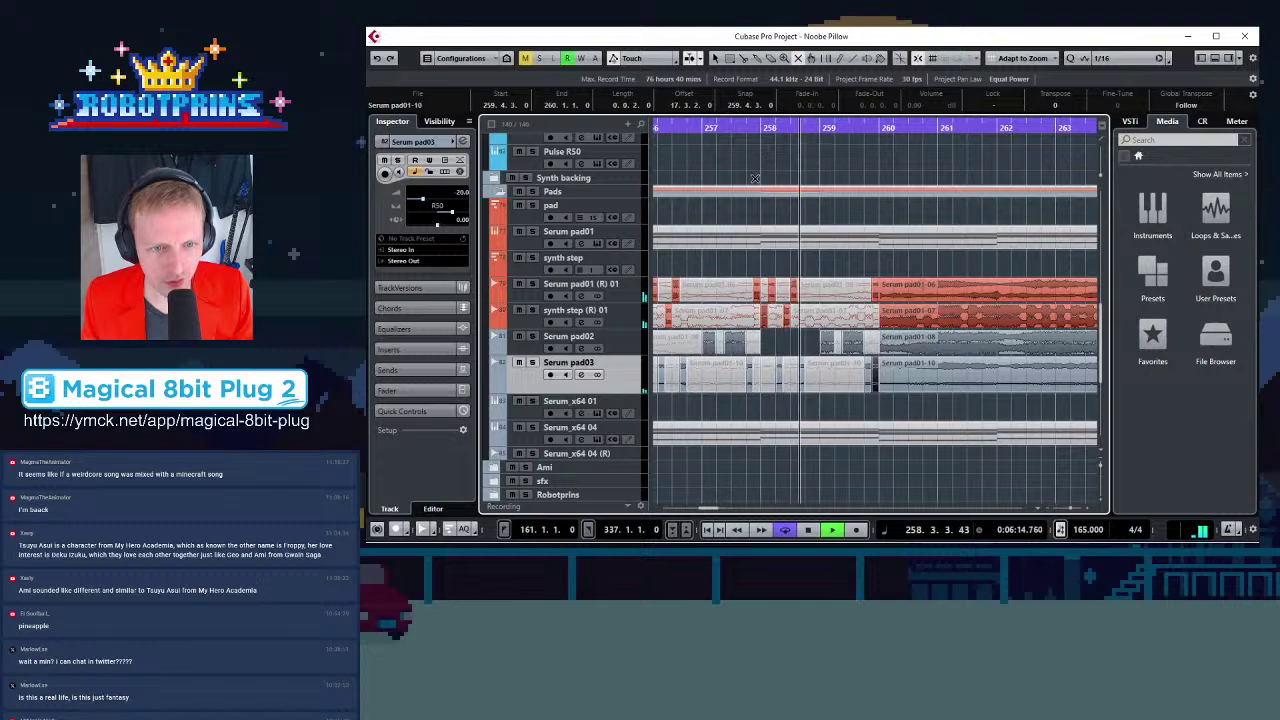
key("space")
Solo the synth step (R) 01 track, play it back from bar 258, and unsolo it
left_click(764, 123)
key("h")
key("h")
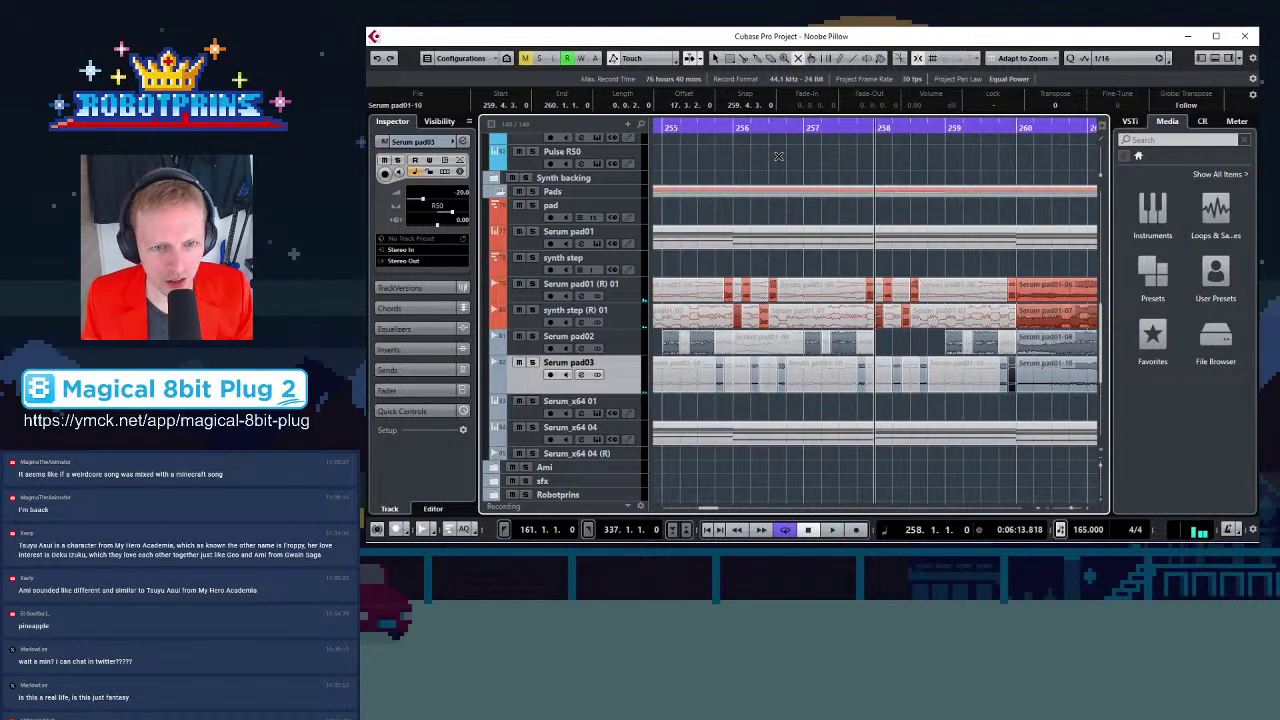
left_click(532, 310)
key("space")
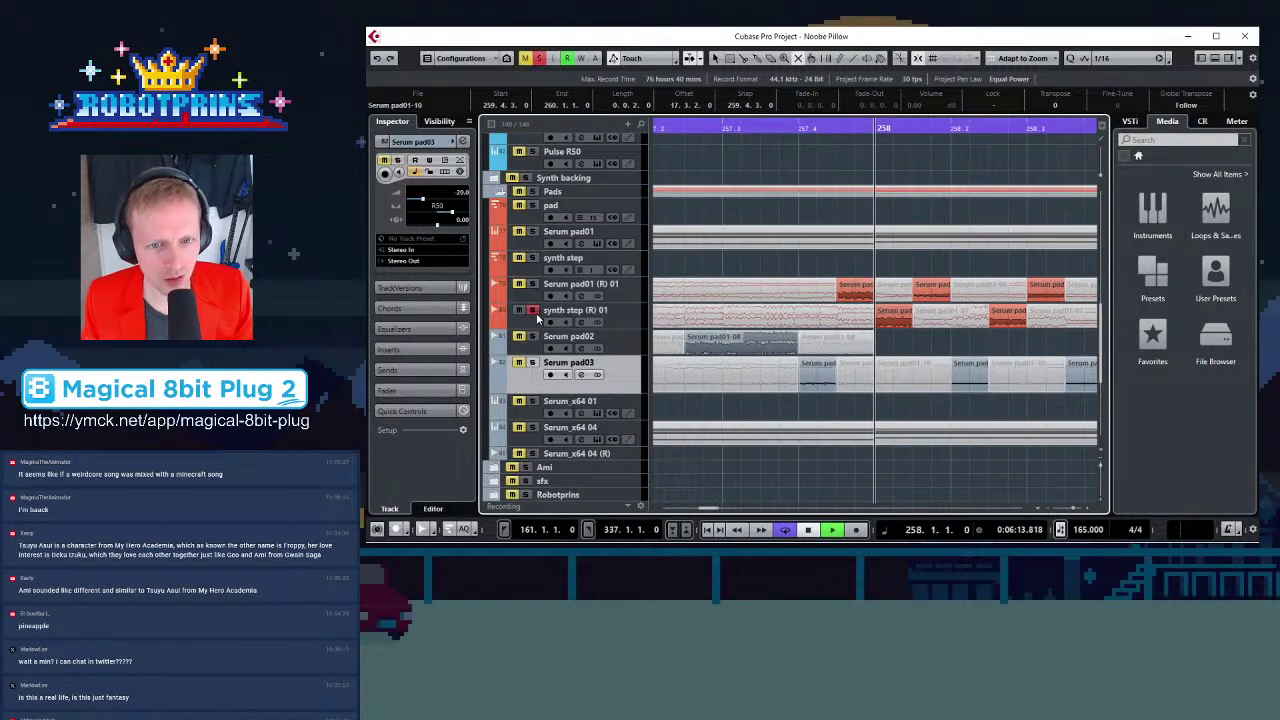
left_click(532, 311)
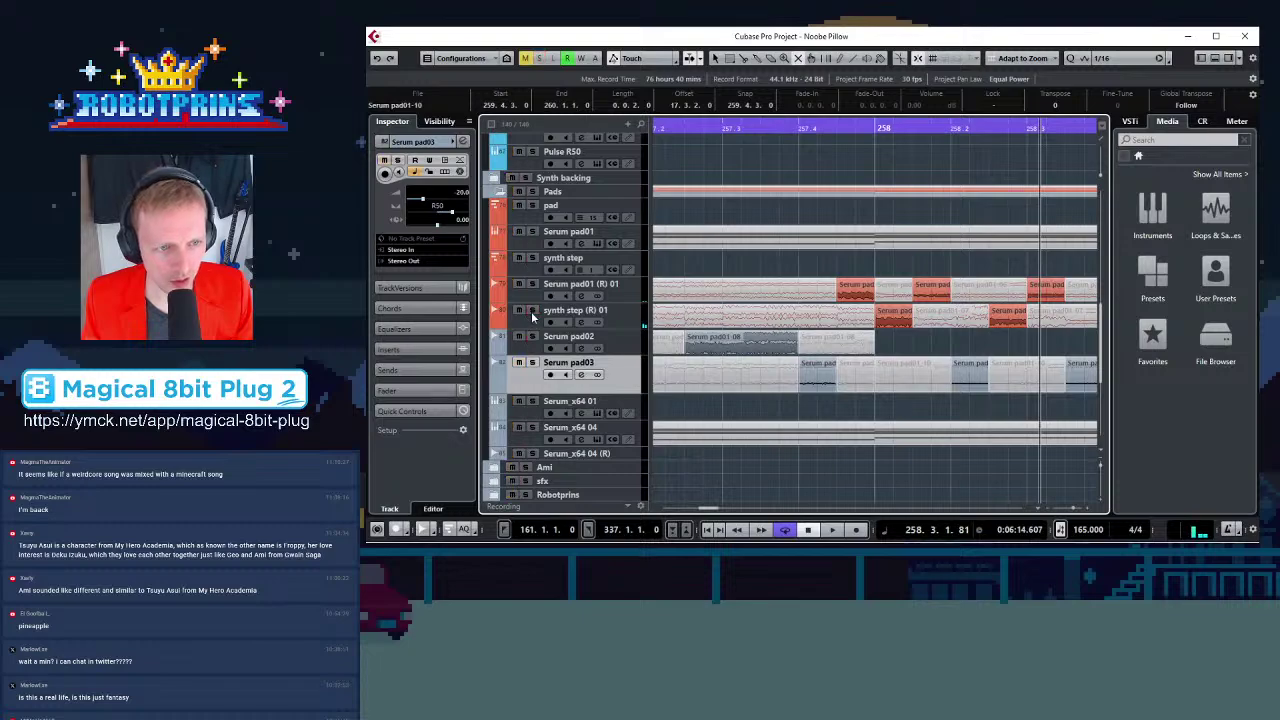
Solo the Serum pad01 (R) 01 track and play it back from bar 258
left_click(532, 284)
left_click(877, 128)
key("space")
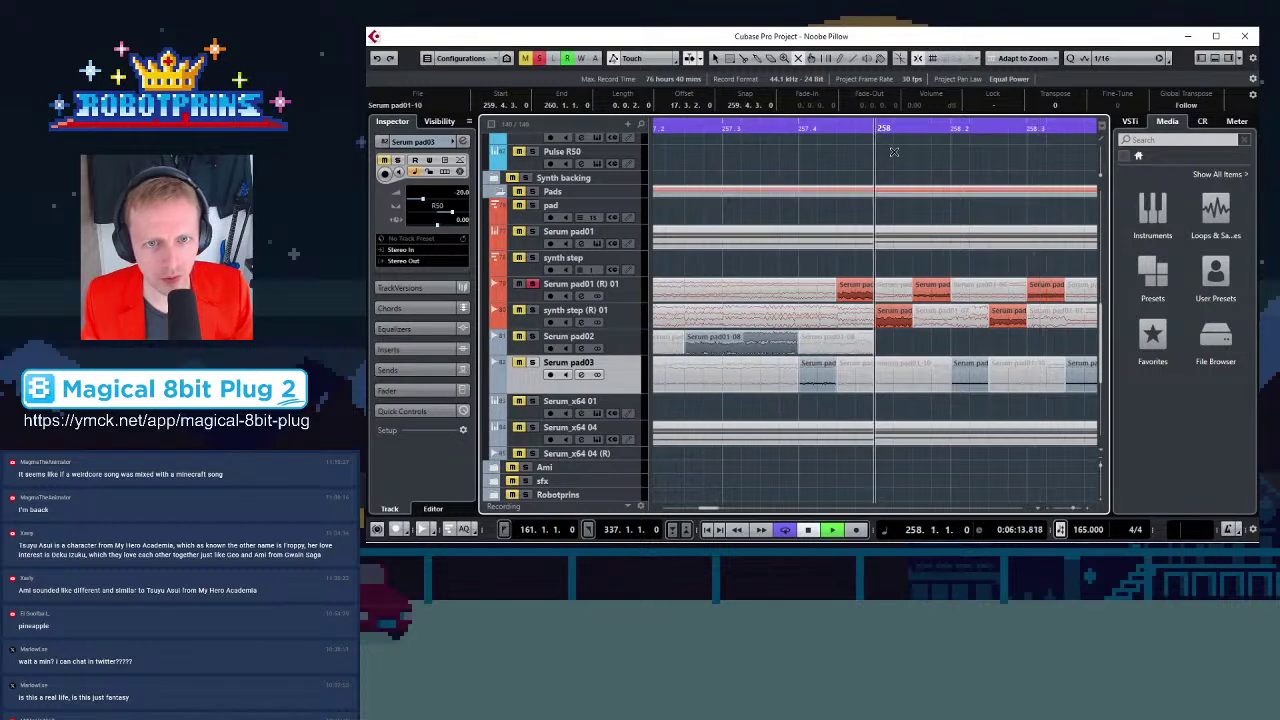
key("g")
key("space")
key("g")
left_click_drag(655, 113, 686, 111)
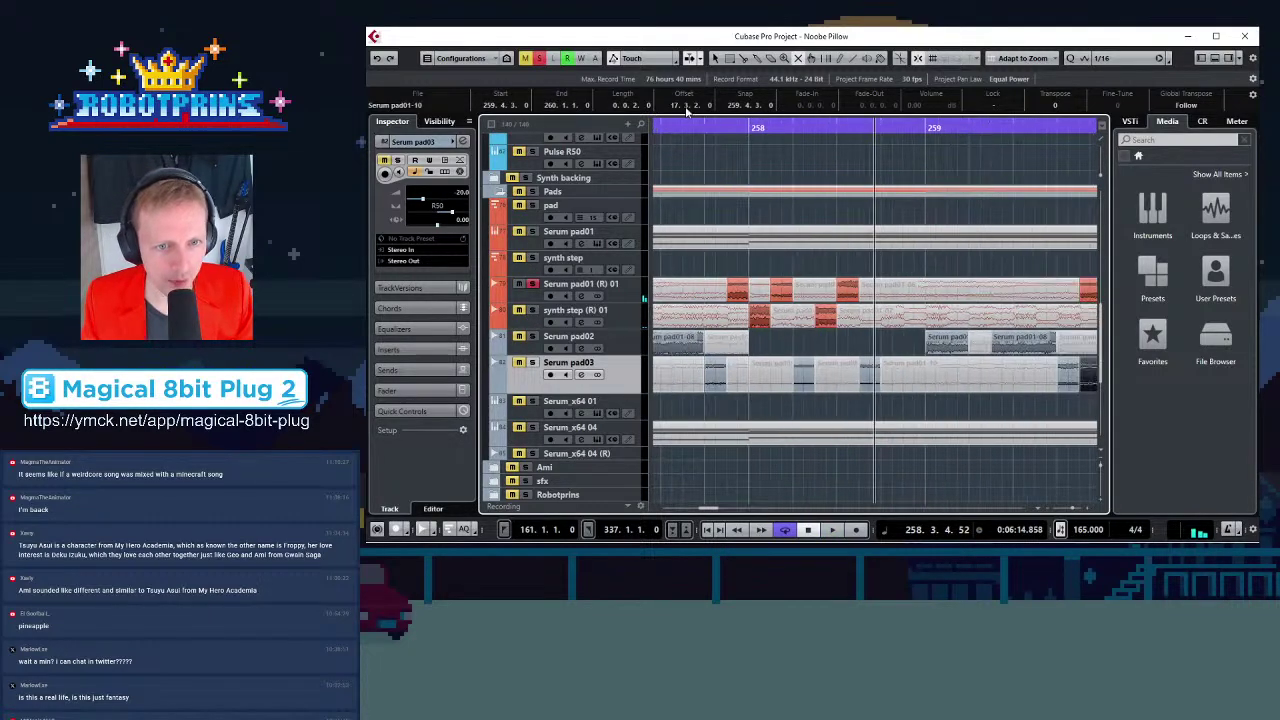
Delete the muted Serum pad01 (R) 01 pieces from 258.1.1 and 258.2.1, and play the soloed track from bar 258
left_click(765, 293)
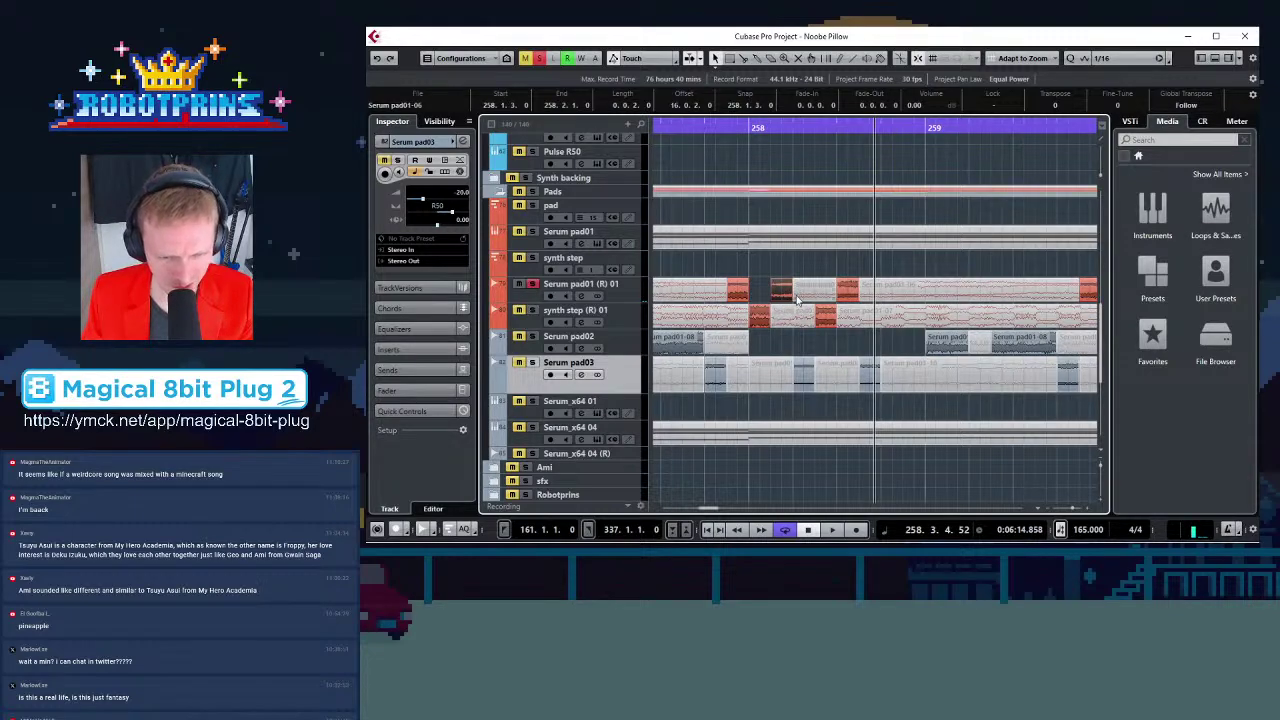
mouse_move(787, 297)
left_mouse_down()
mouse_move(814, 302)
mouse_move(780, 296)
left_mouse_up()
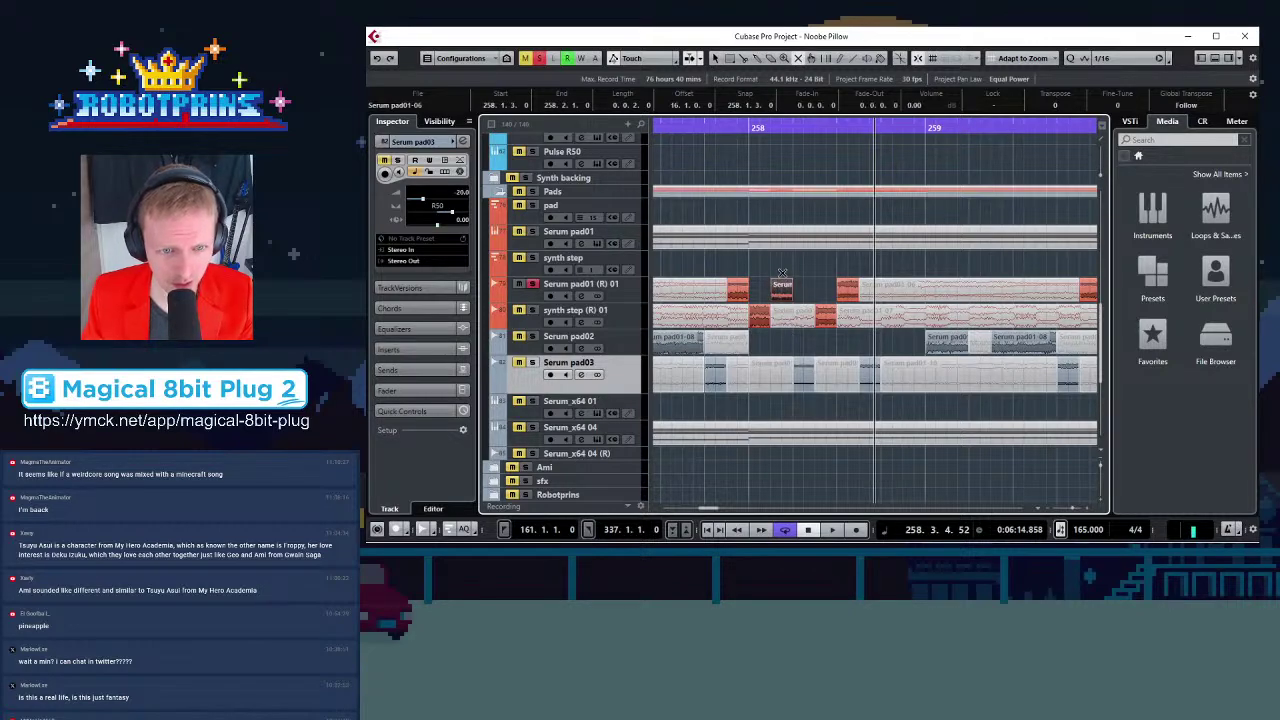
left_click(752, 124)
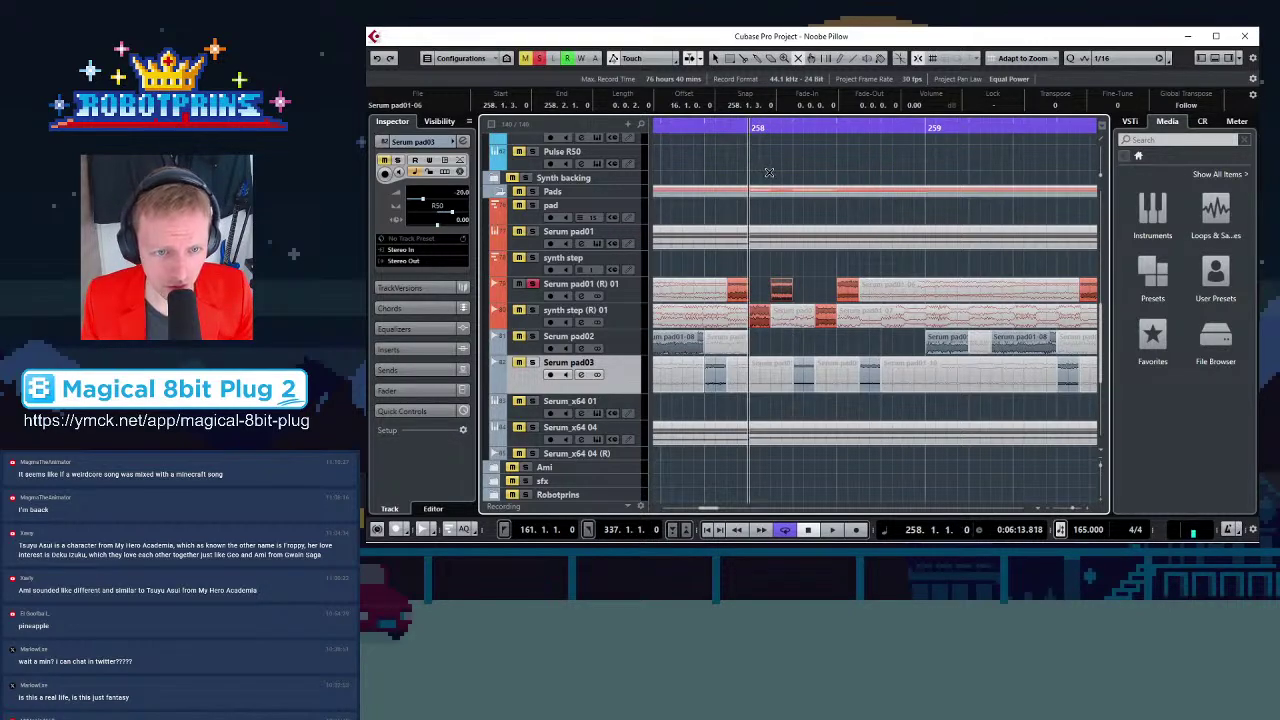
key("space")
key("space")
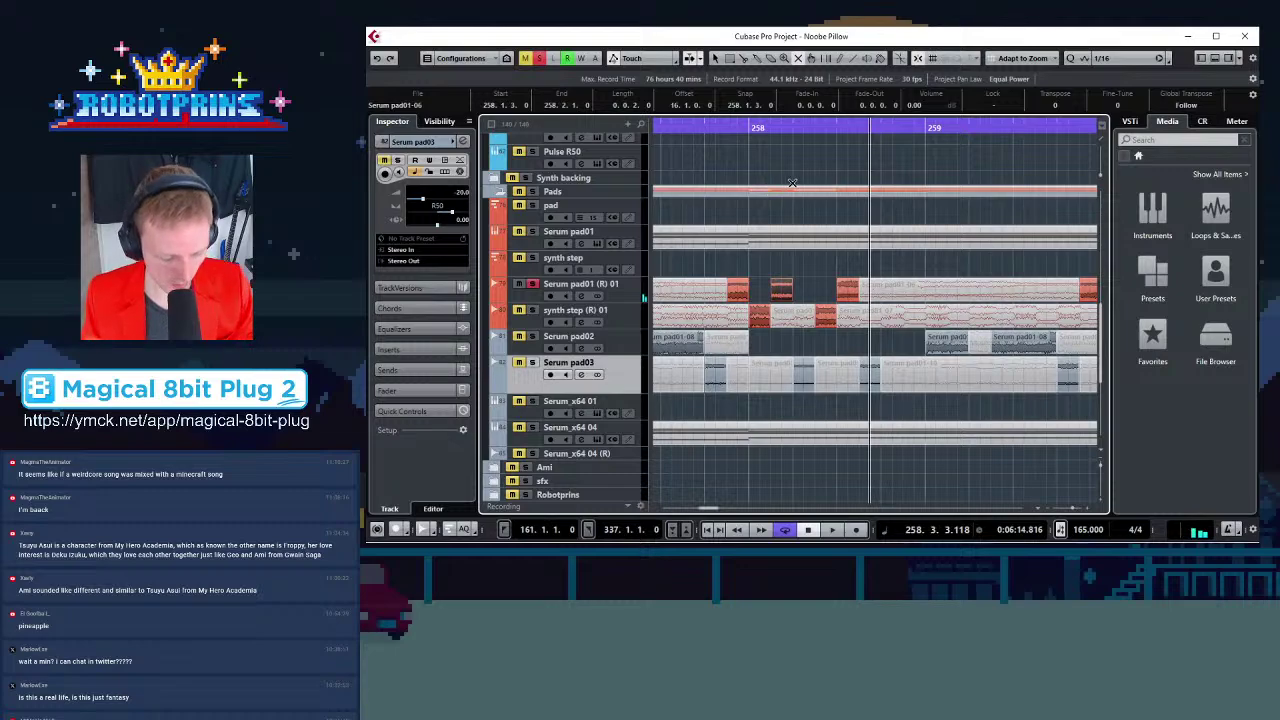
Unsolo the Serum pad01 (R) 01 track and play all tracks from just before bar 258 through bar 259
key("g")
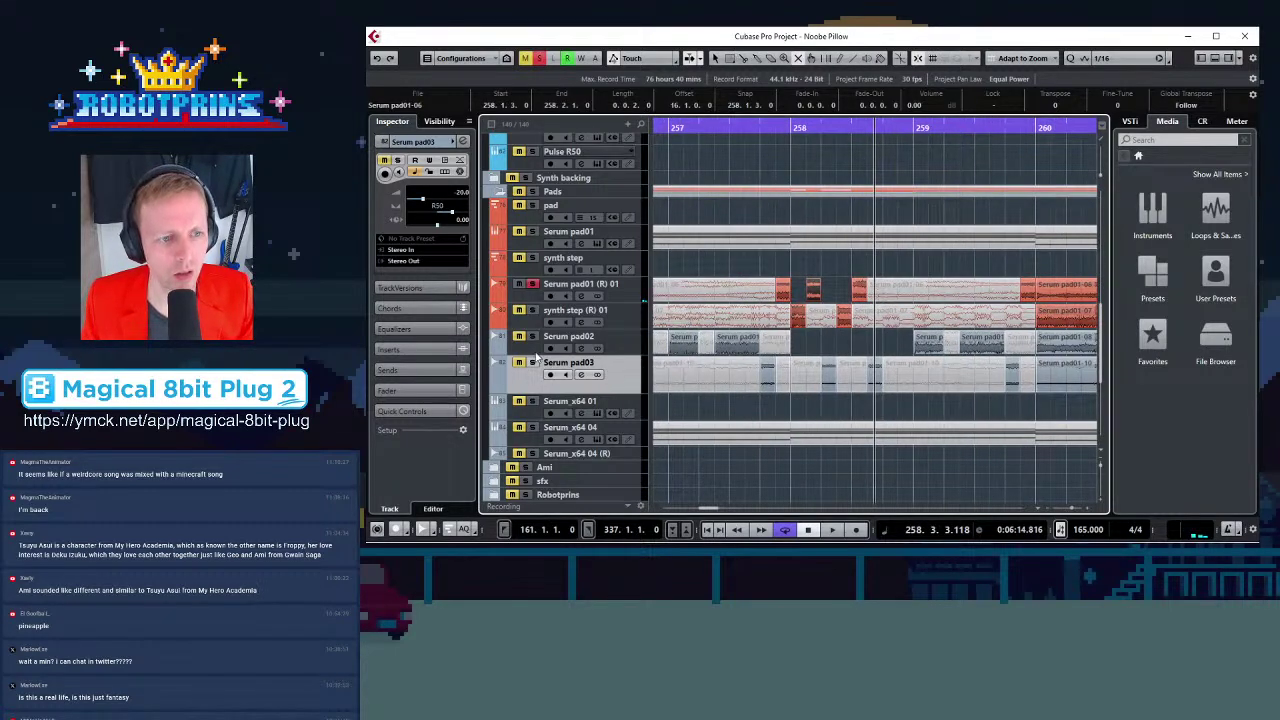
left_click(534, 284)
left_click(788, 137)
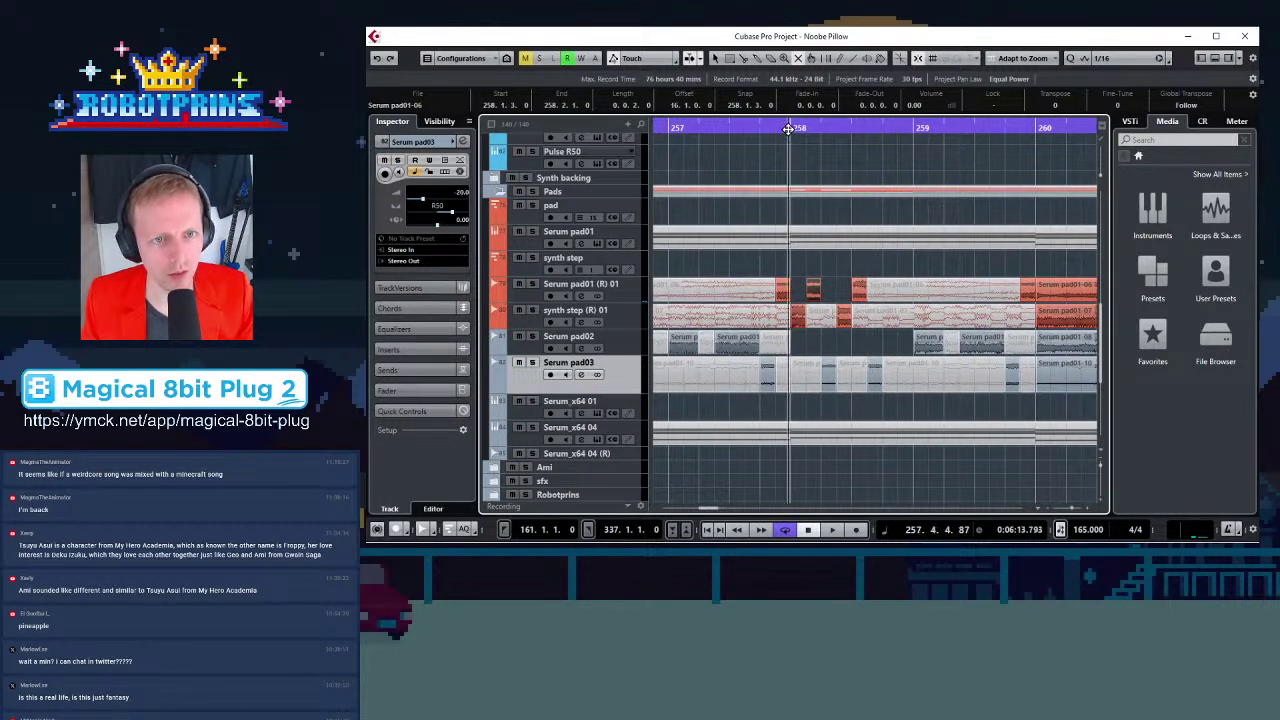
key("space")
key("g")
key("g")
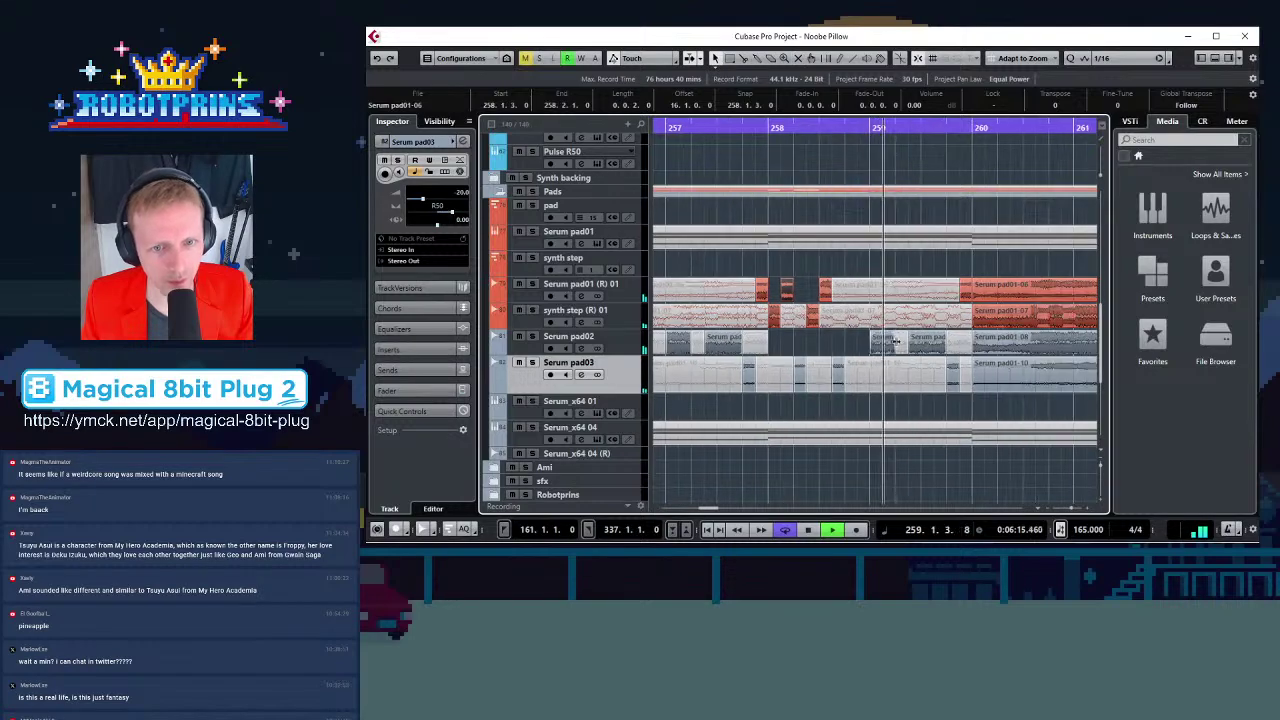
key("g")
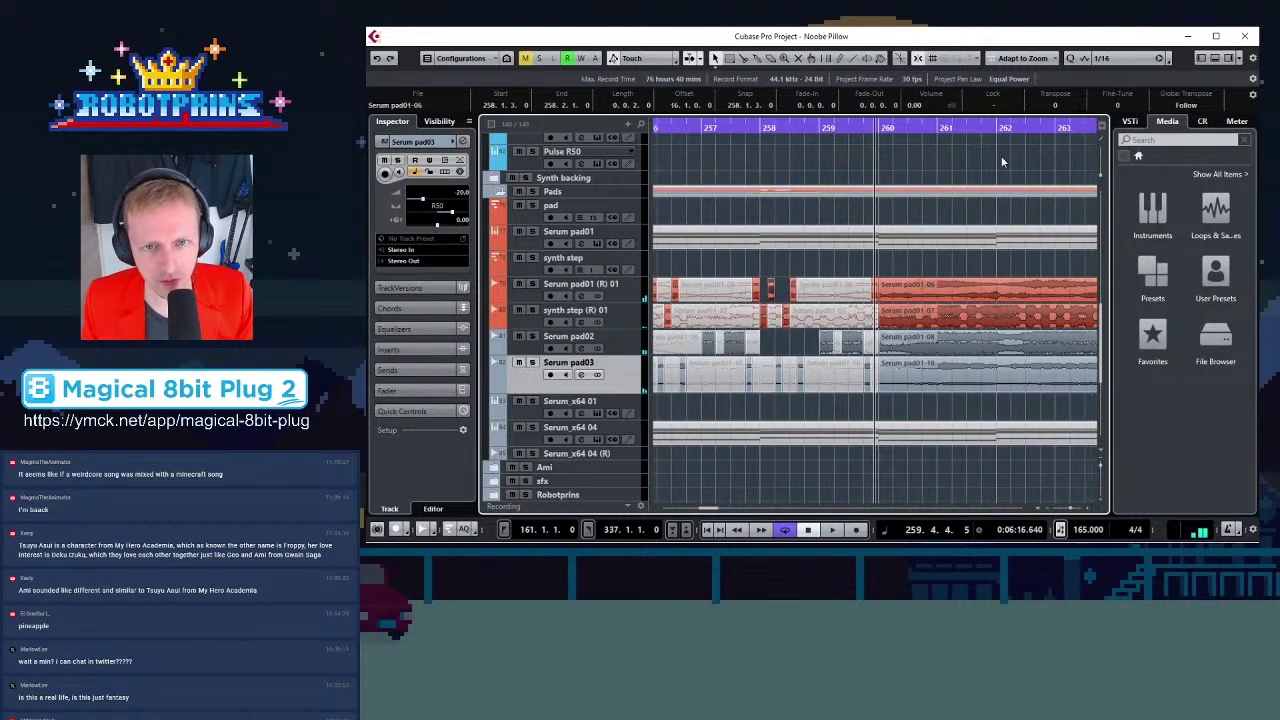
Split the Serum pad01 (R) 01, synth step (R) 01, Serum pad02 and Serum pad03 clips at 262.1.1
left_click(963, 128)
key("h")
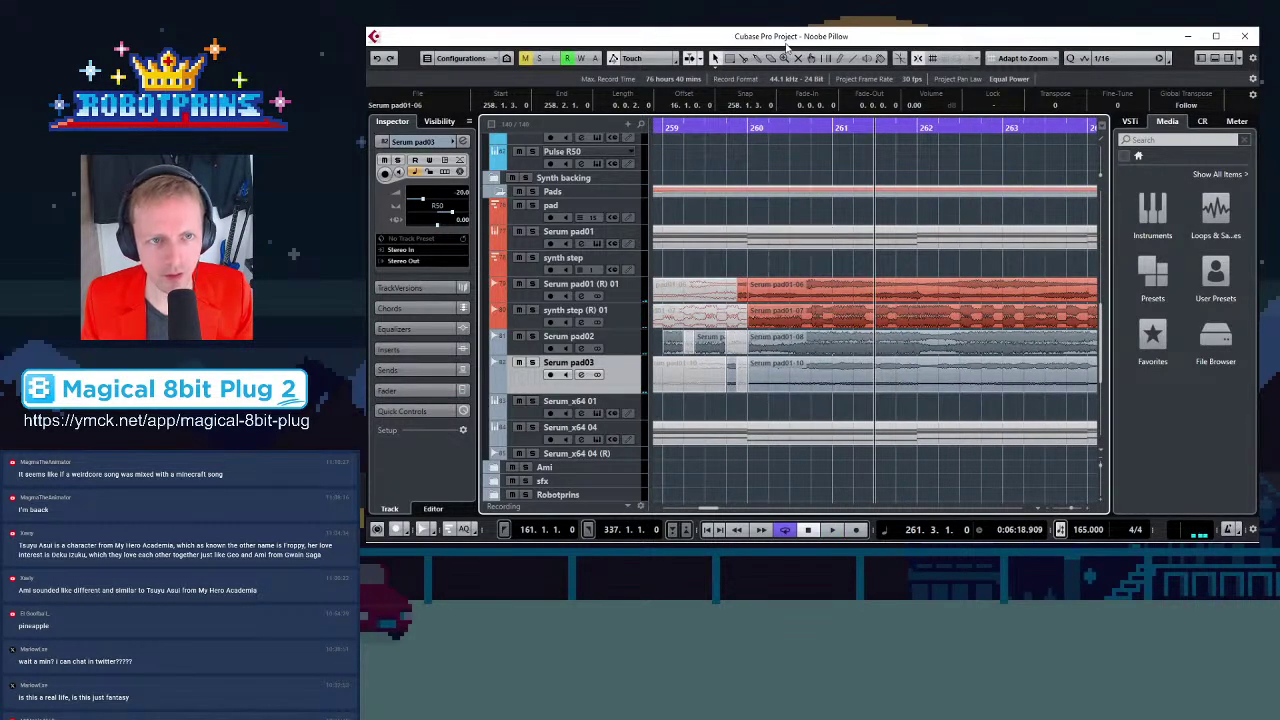
left_click(745, 58)
left_click(918, 364)
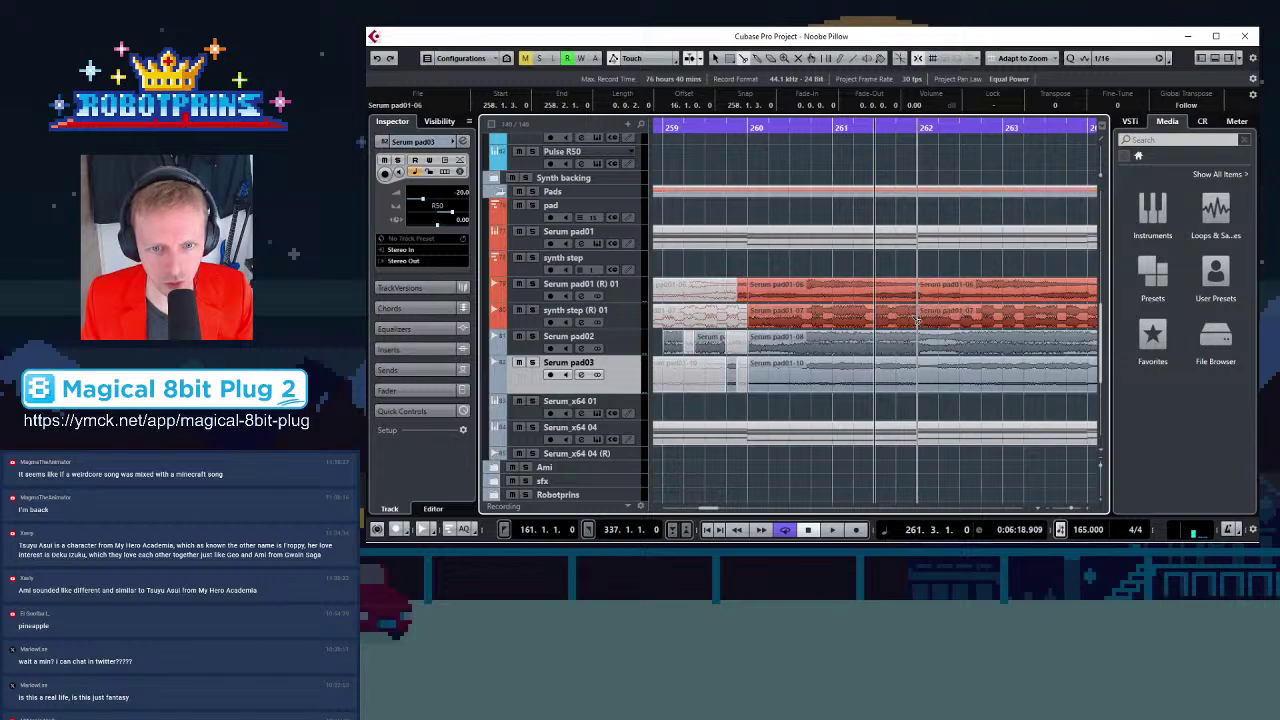
Split the Serum pad01 (R) 01 clip at 260.1.3, 260.2.1, 260.3.1, 260.3.3 and 261.4.3, and mute the pieces from 260.1.1, 260.2.1 and 260.3.3
left_click(767, 121)
key("h")
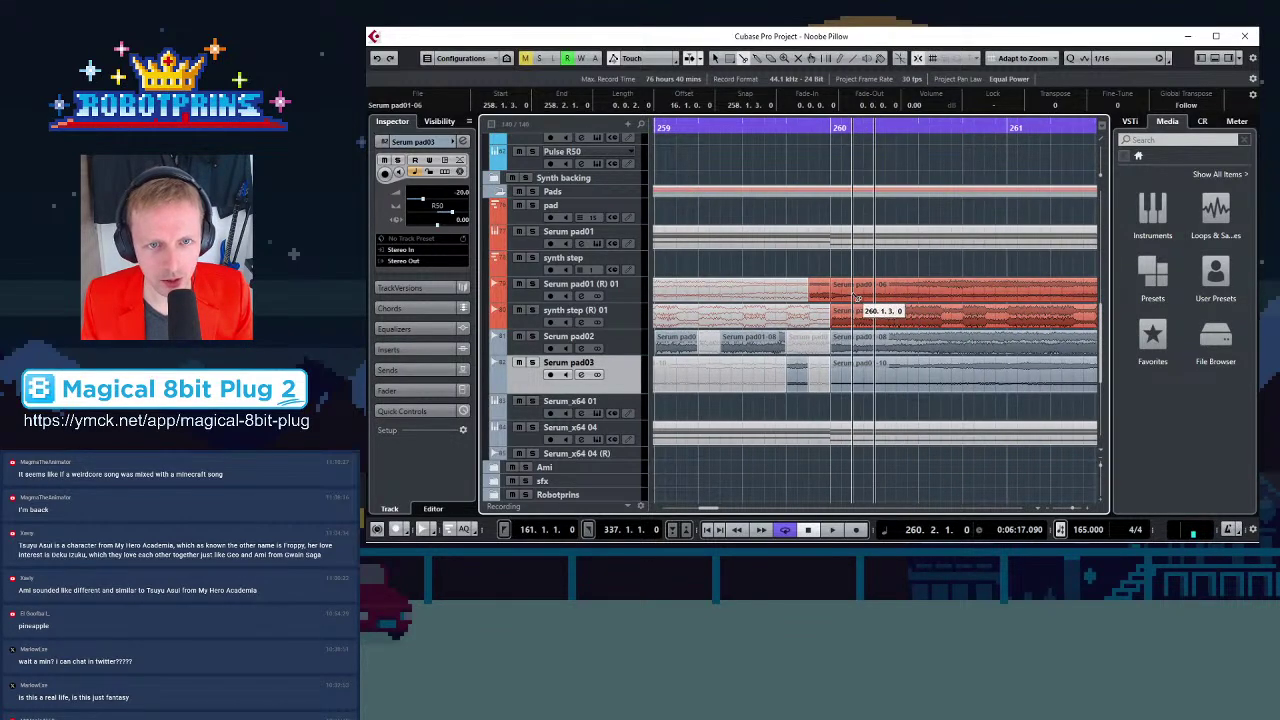
key("g")
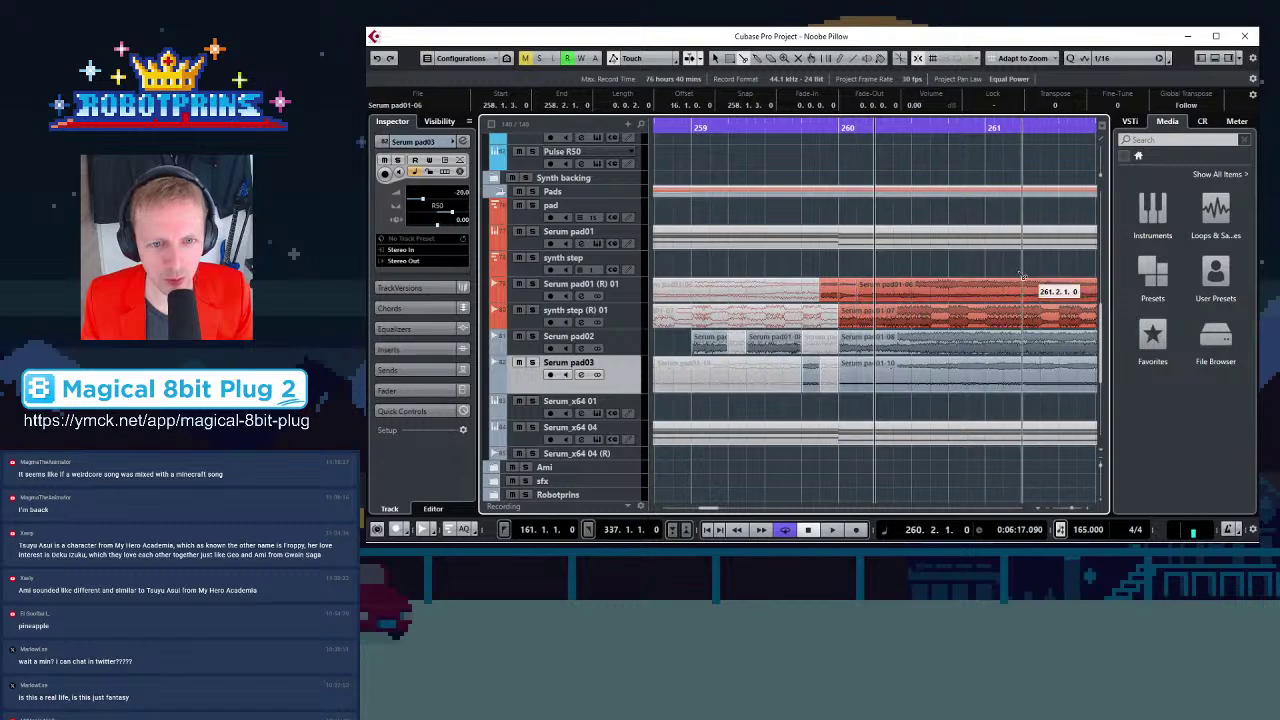
left_click(876, 290)
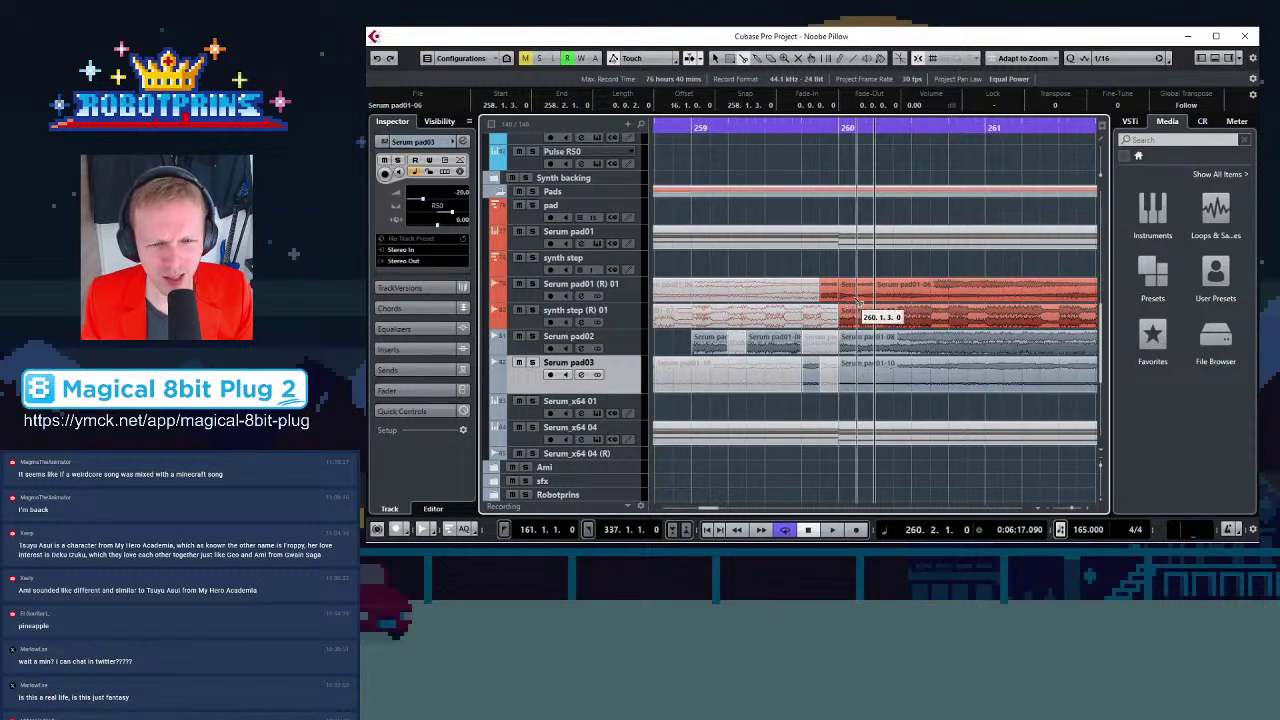
left_click(911, 291)
key("g")
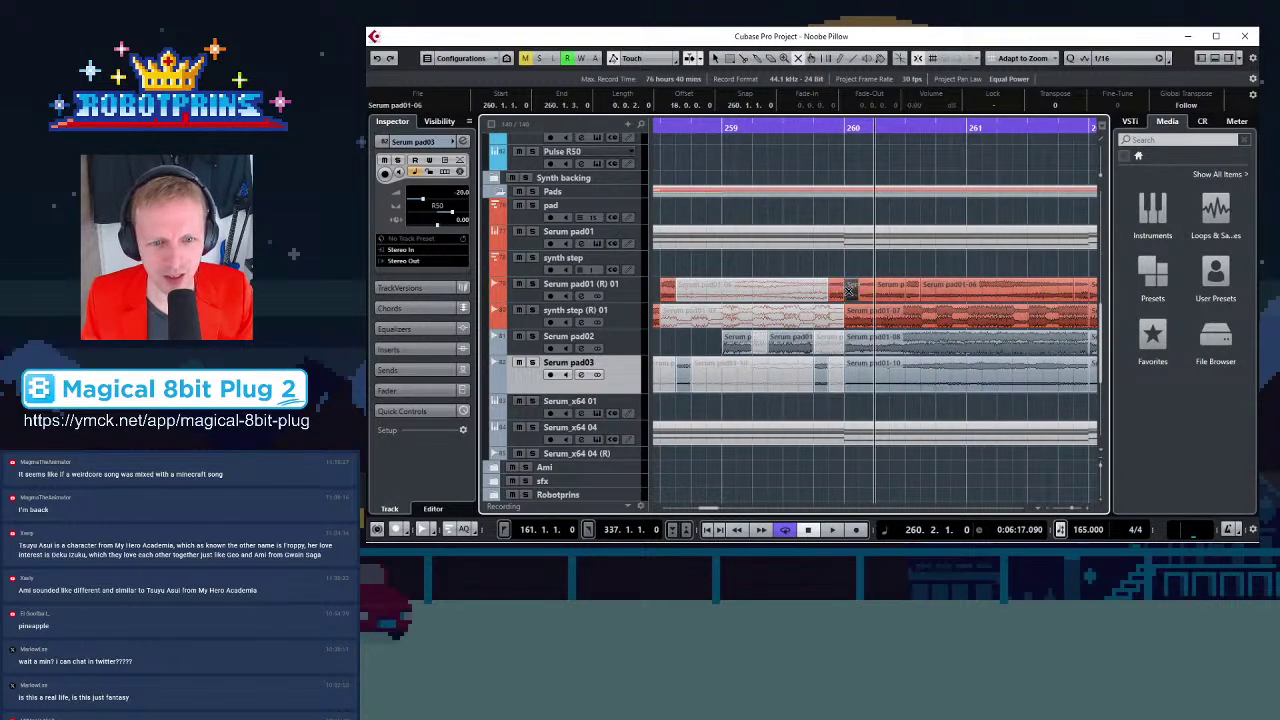
left_click(885, 293)
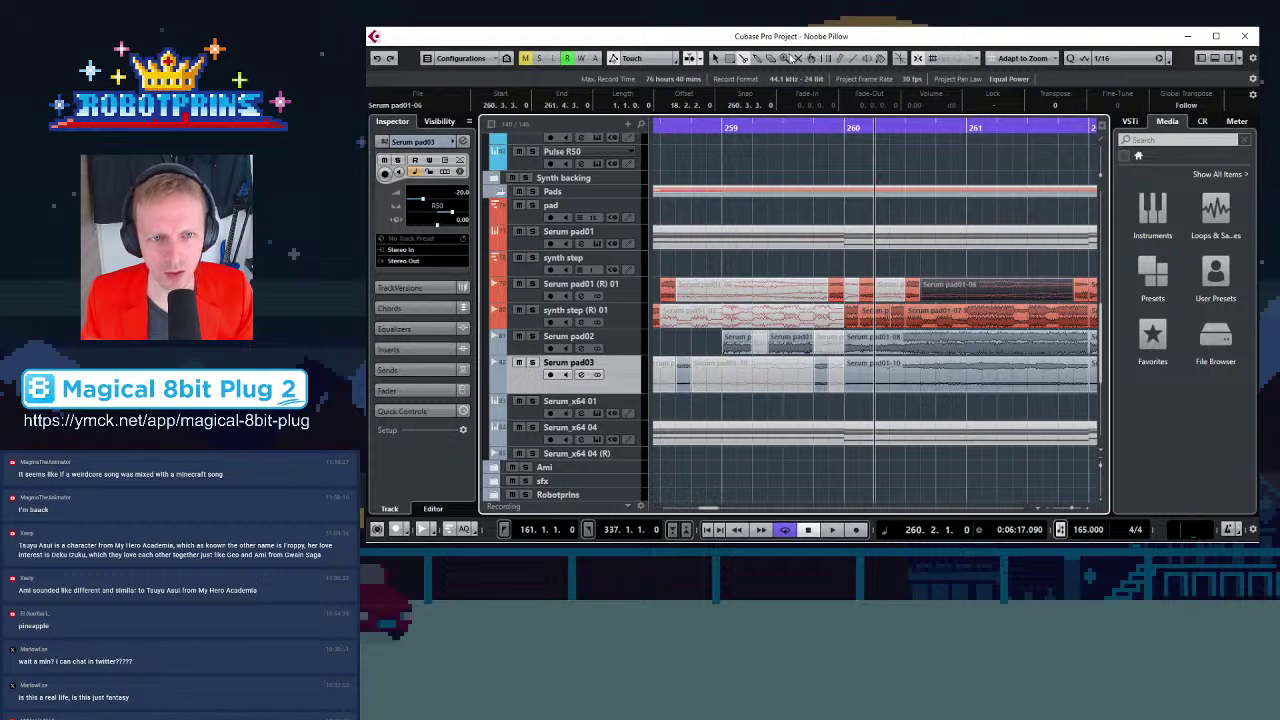
Split the synth step (R) 01 clip at 260.1.3, 260.2.3 and 260.3.1, and mute the pieces from 260.1.3 and 260.3.1
left_click(875, 324)
left_click(948, 318)
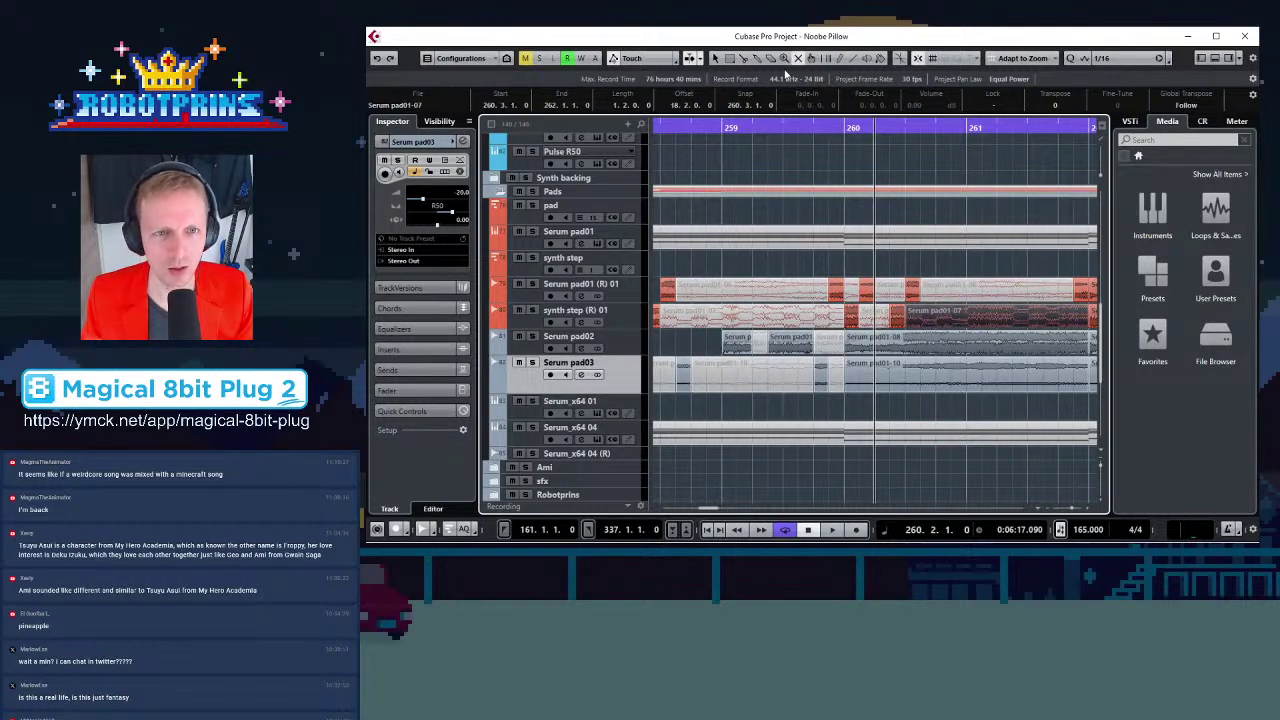
Split the Serum pad02 clip at 260.2.1, 261.1.1, 261.2.1, 261.2.3 and 261.4.1, and mute the pieces from 260.1.1, 260.2.1, 261.2.1 and 261.4.1
left_click(746, 57)
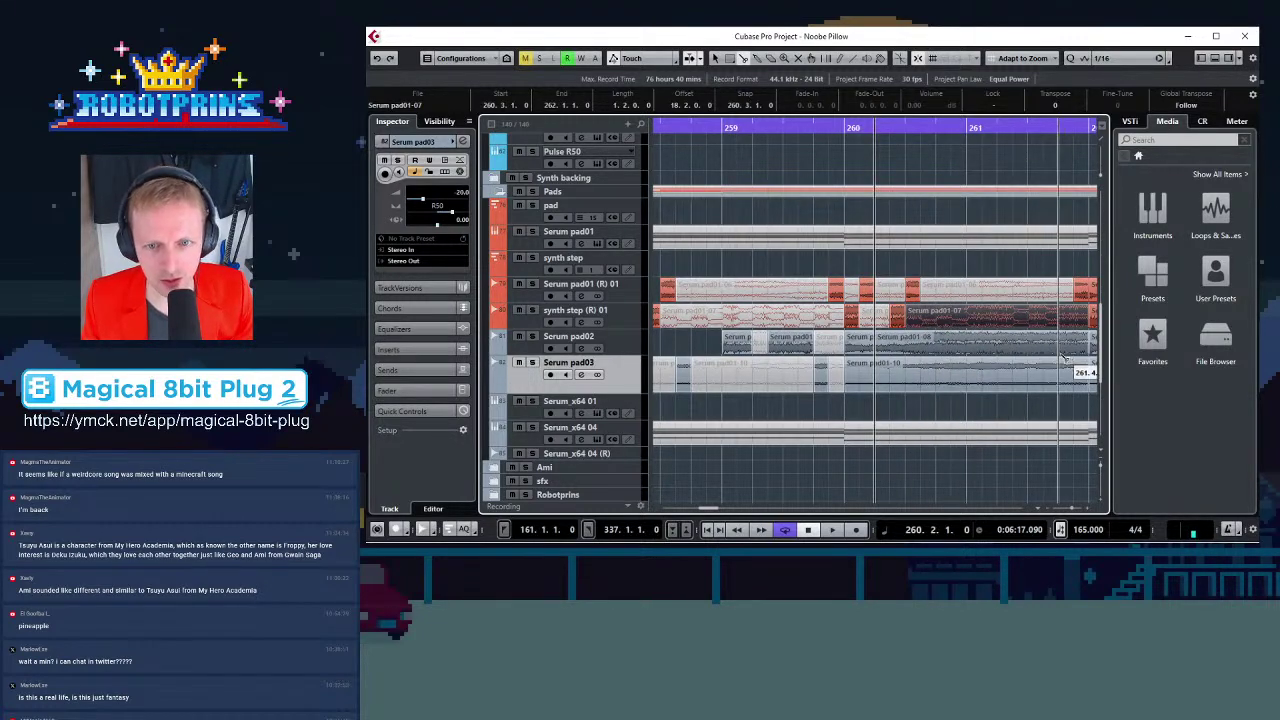
left_click(980, 346)
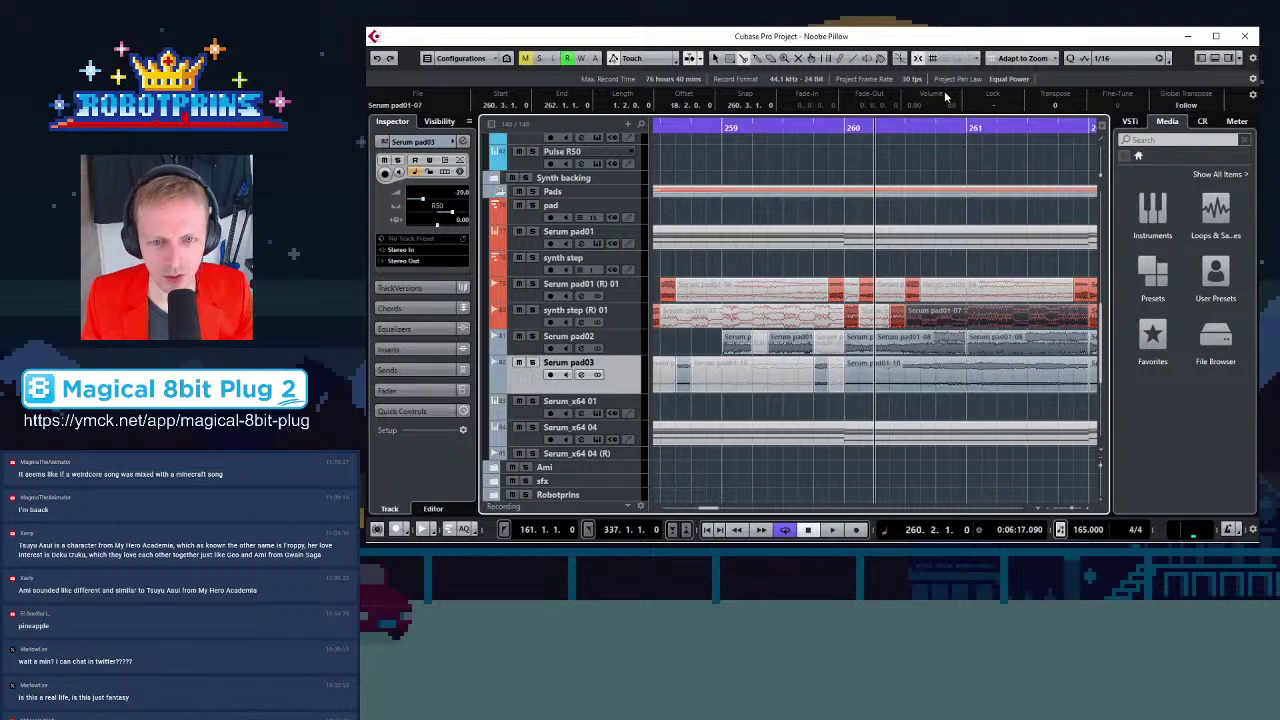
left_click(1018, 346)
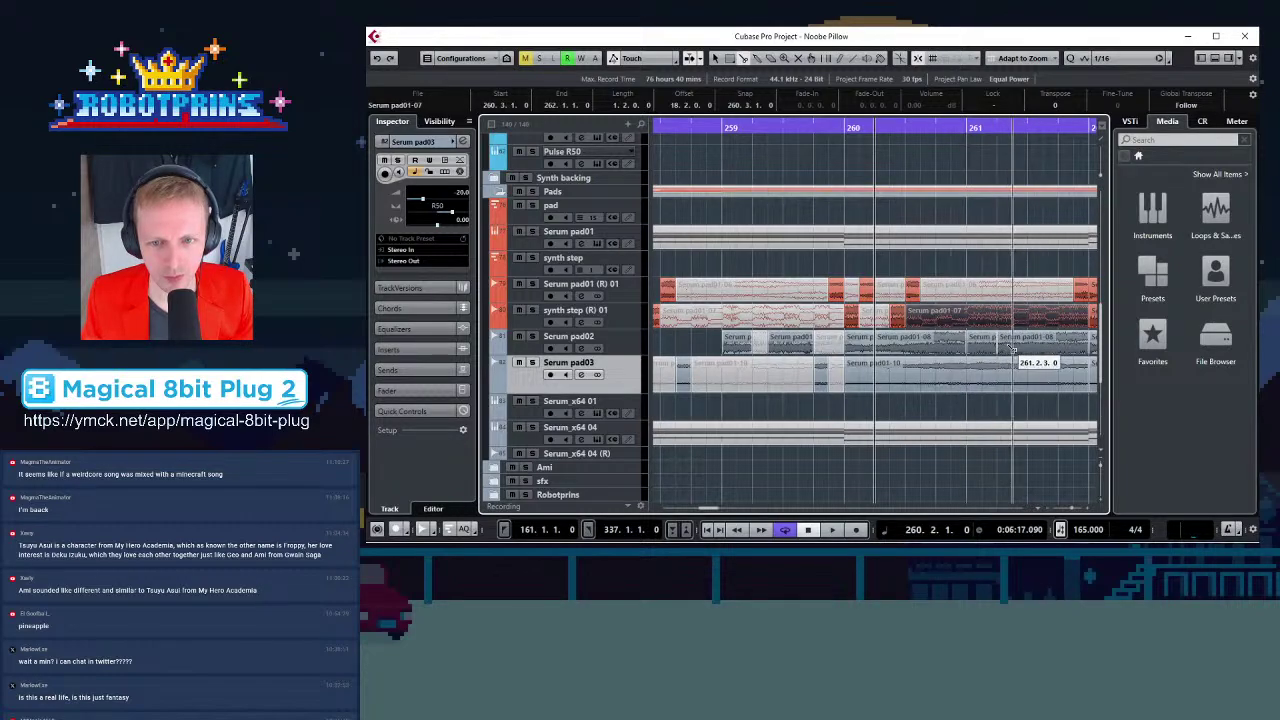
left_click(1060, 346)
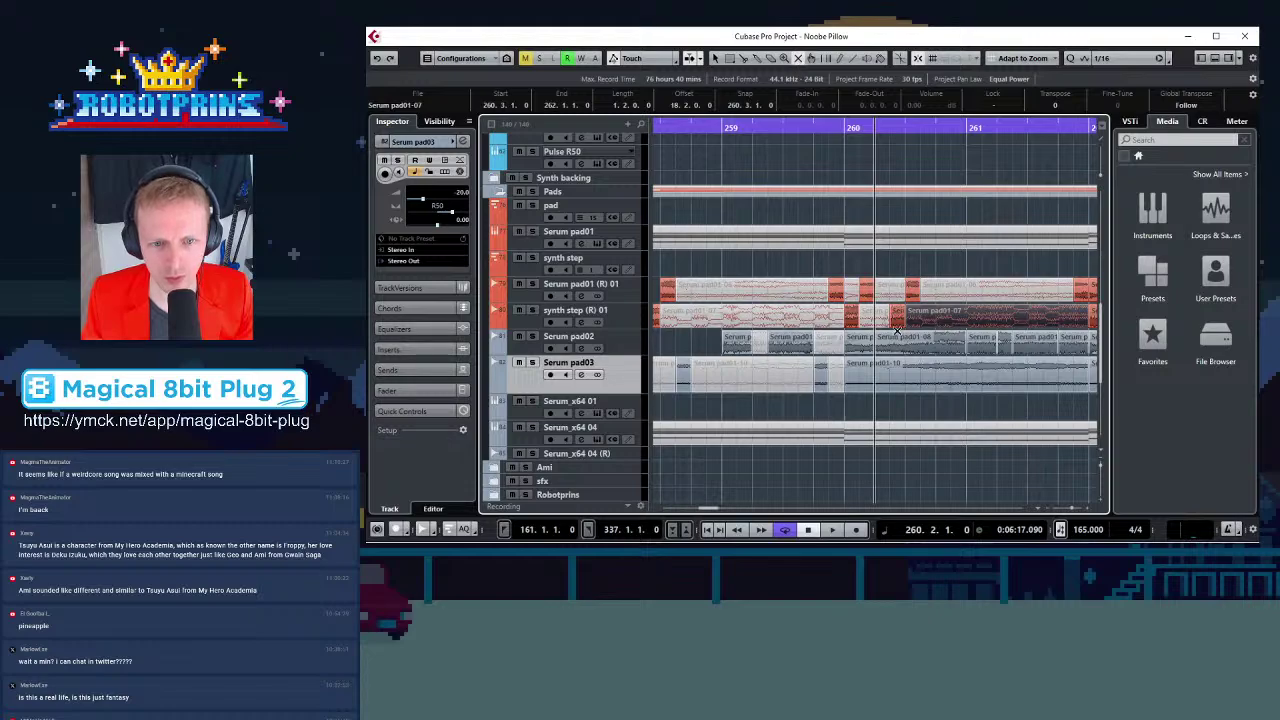
left_click(861, 347)
left_click(908, 344)
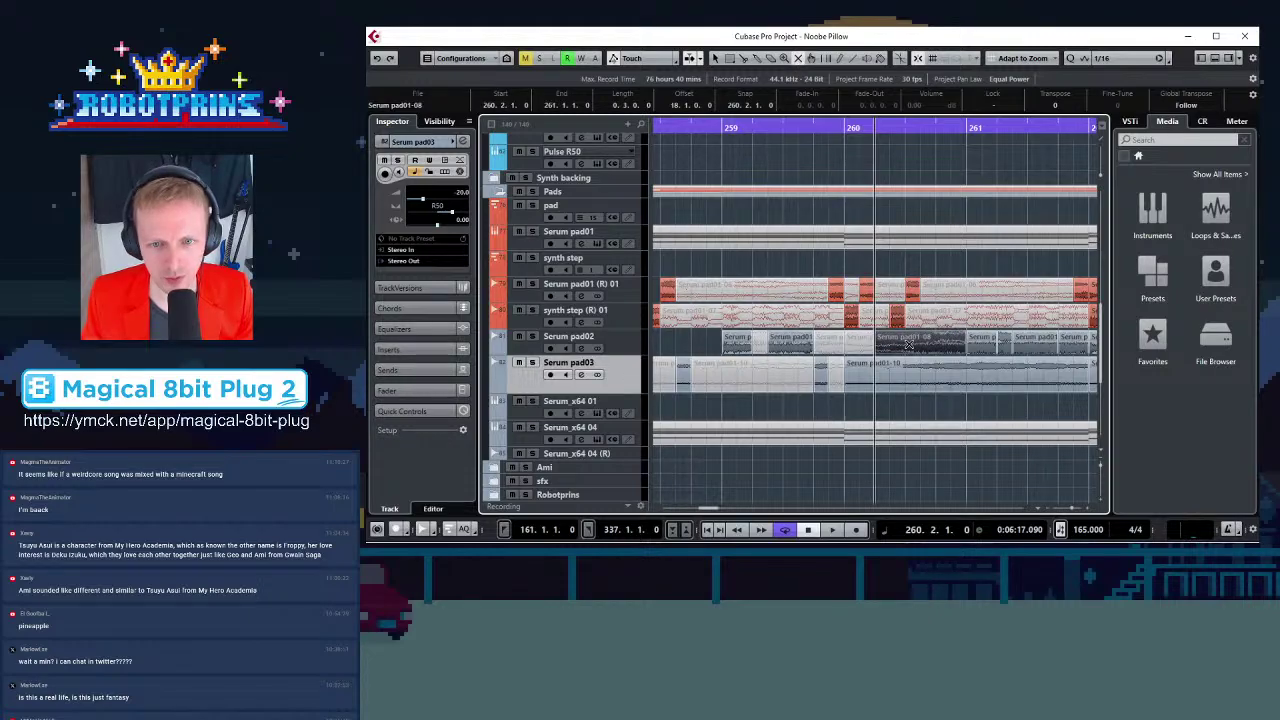
left_click(1002, 348)
left_click(1076, 347)
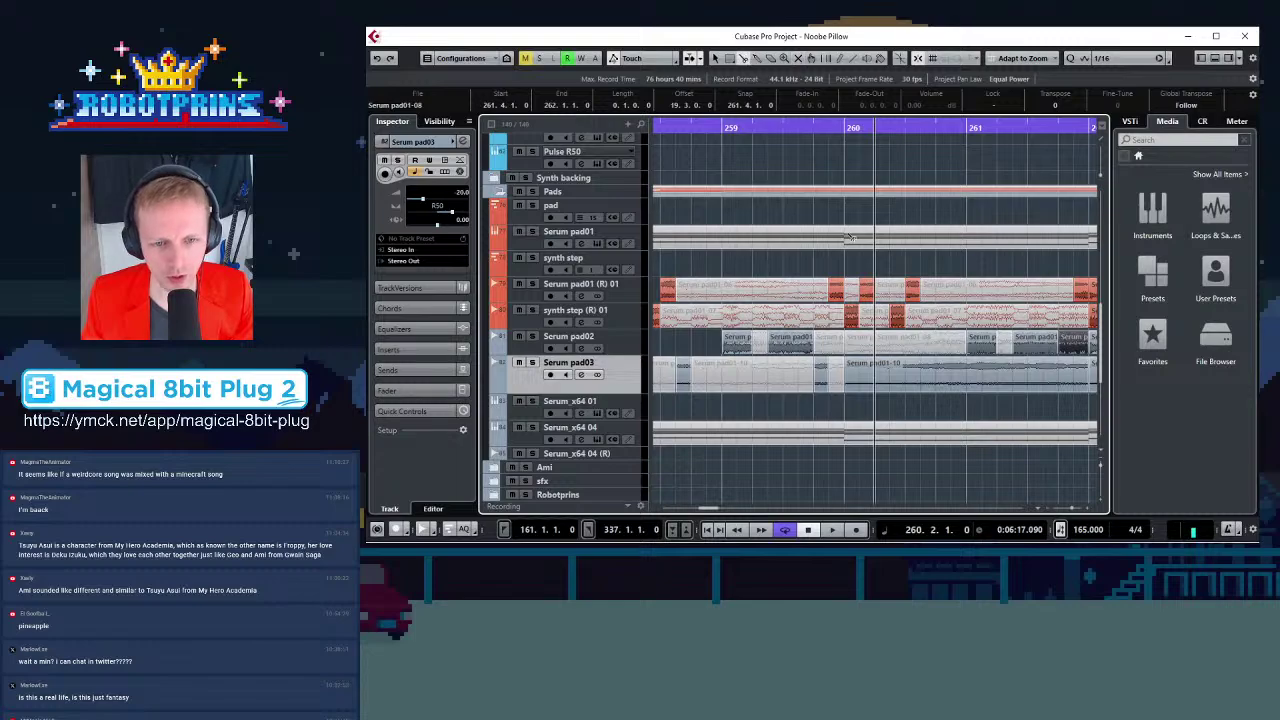
Split the Serum pad03 clip at 260.2.1, 260.2.3, 260.3.3, 260.4.1, 261.4.1 and 261.4.3, and mute the pieces from 260.1.1, 260.2.3, 260.4.1 and 261.4.3
left_click_drag(872, 372, 947, 378)
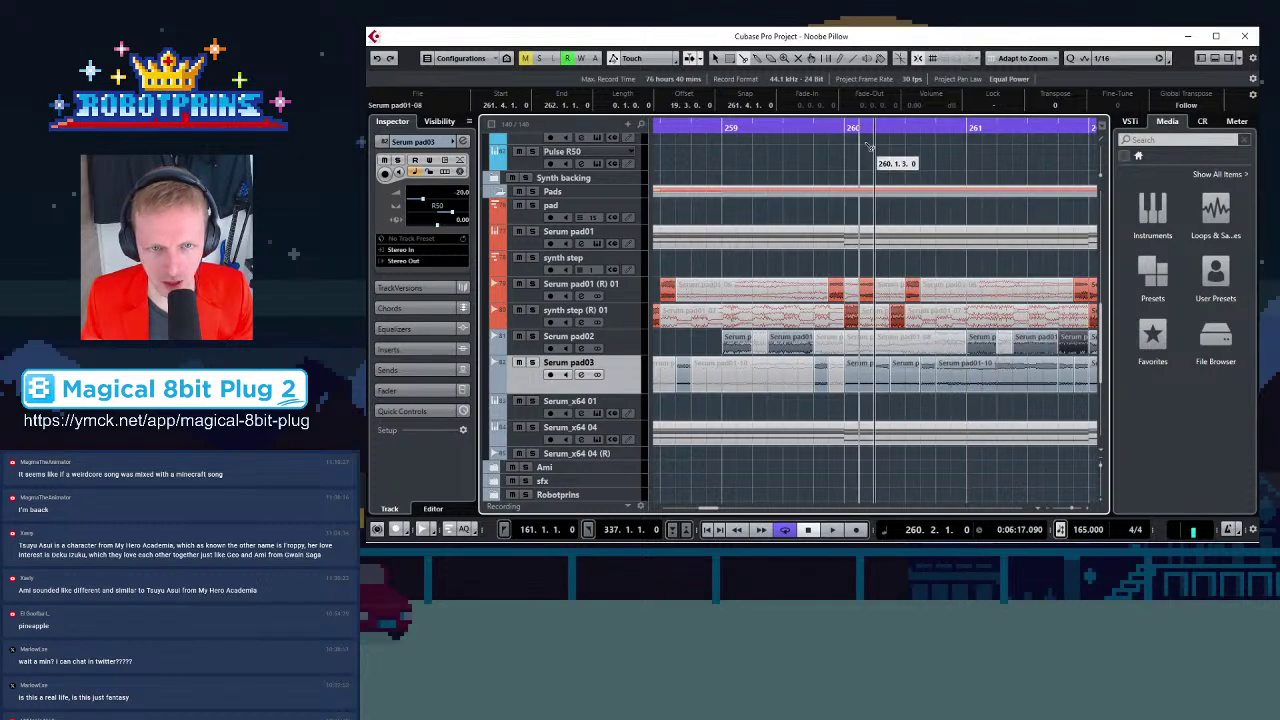
left_click(856, 378)
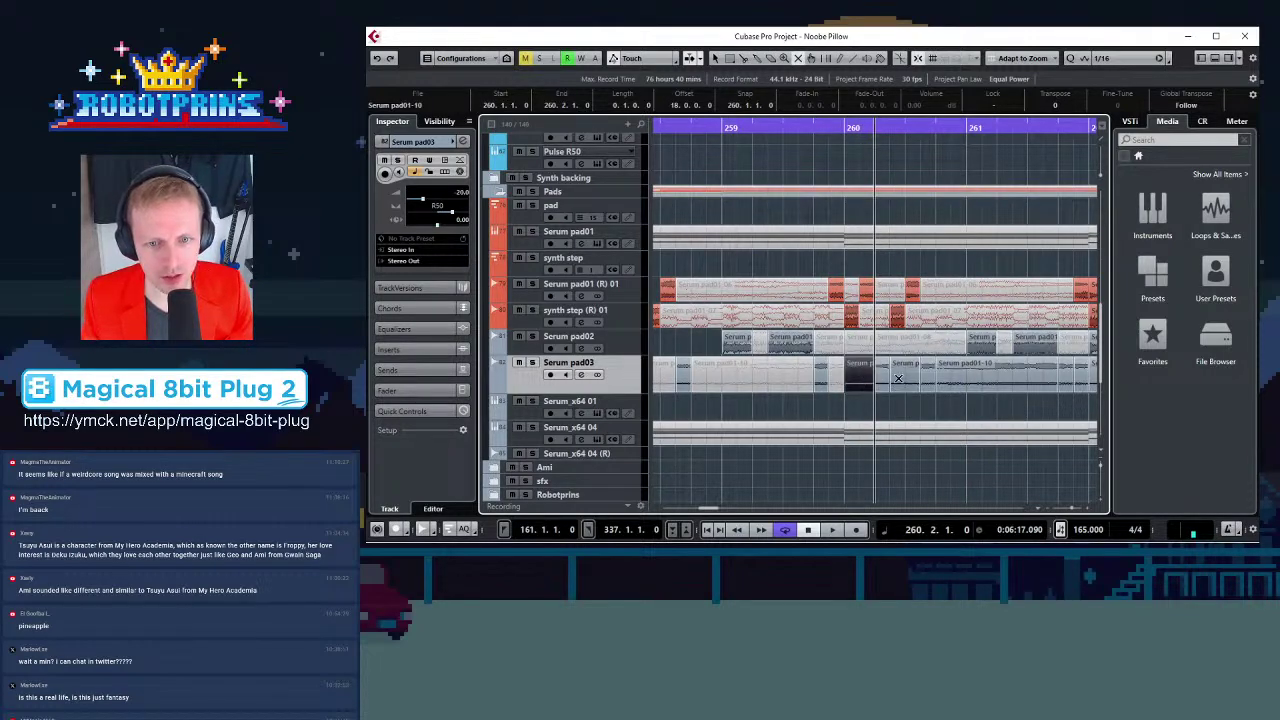
left_click(898, 378)
left_click(978, 378)
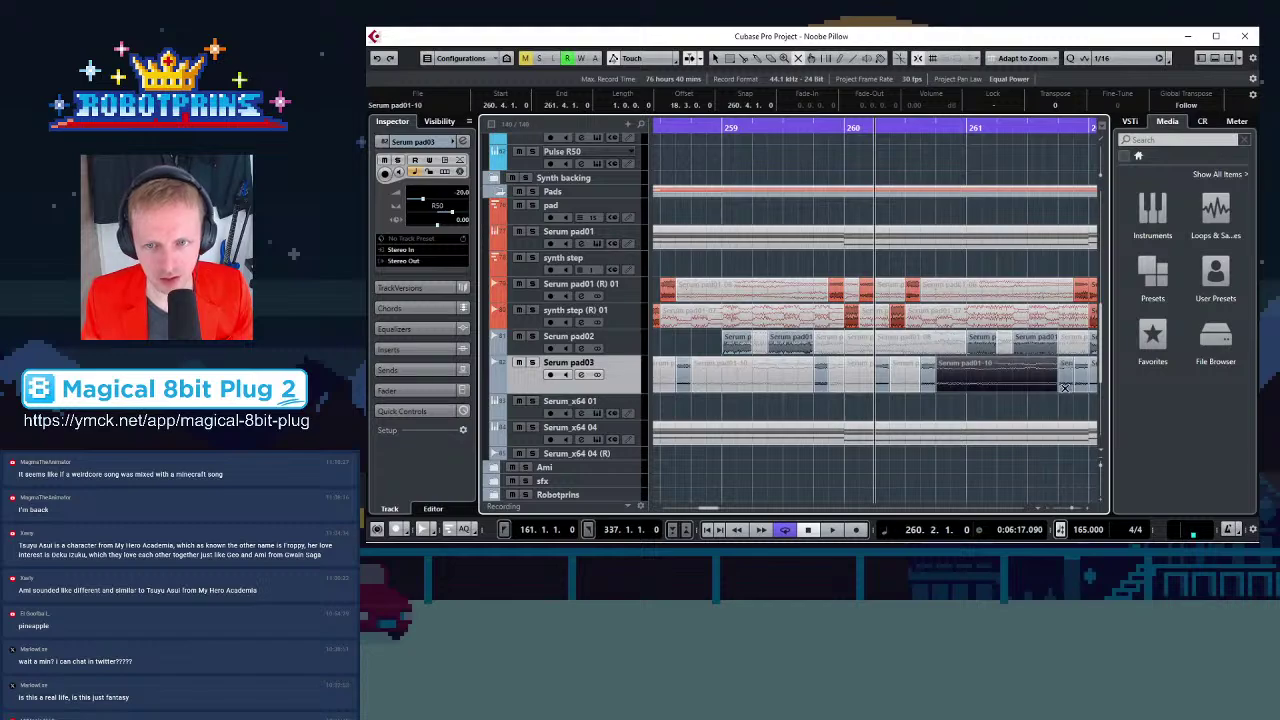
left_click(1081, 366)
Play the new pad pattern from bar 260 through bar 261, restarting from bar 260 to hear it again
key("g")
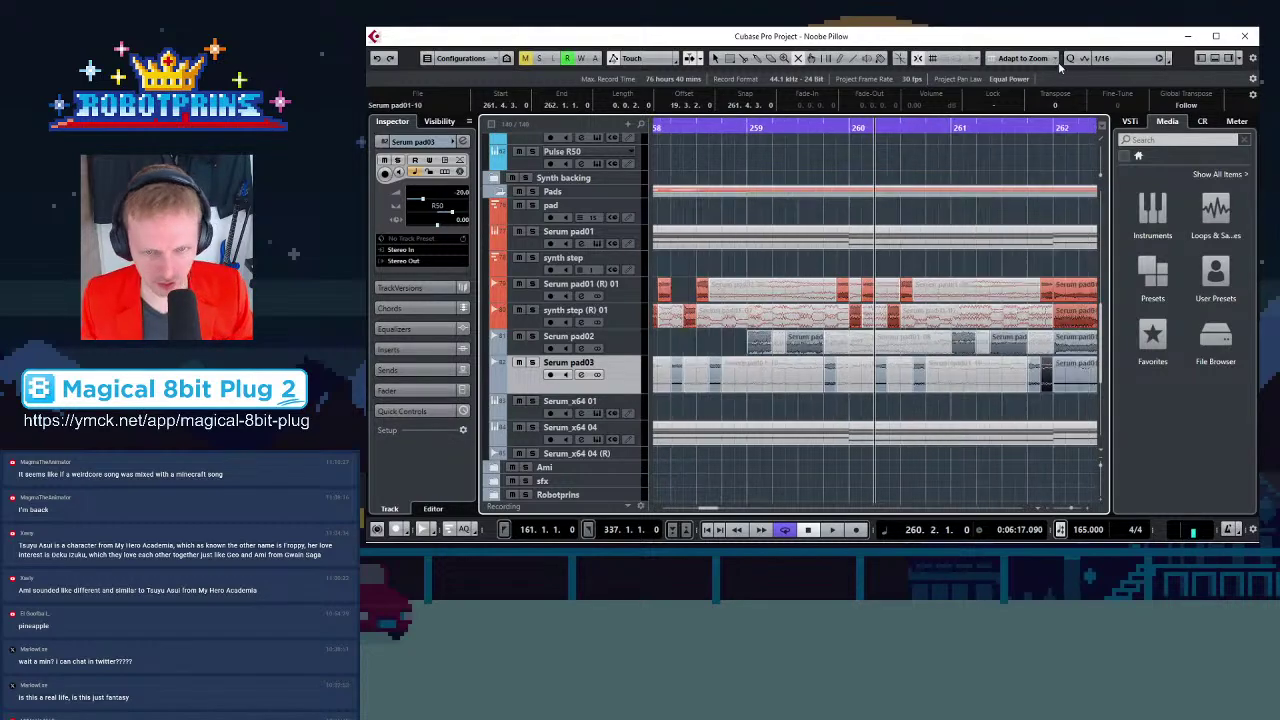
left_click(850, 130)
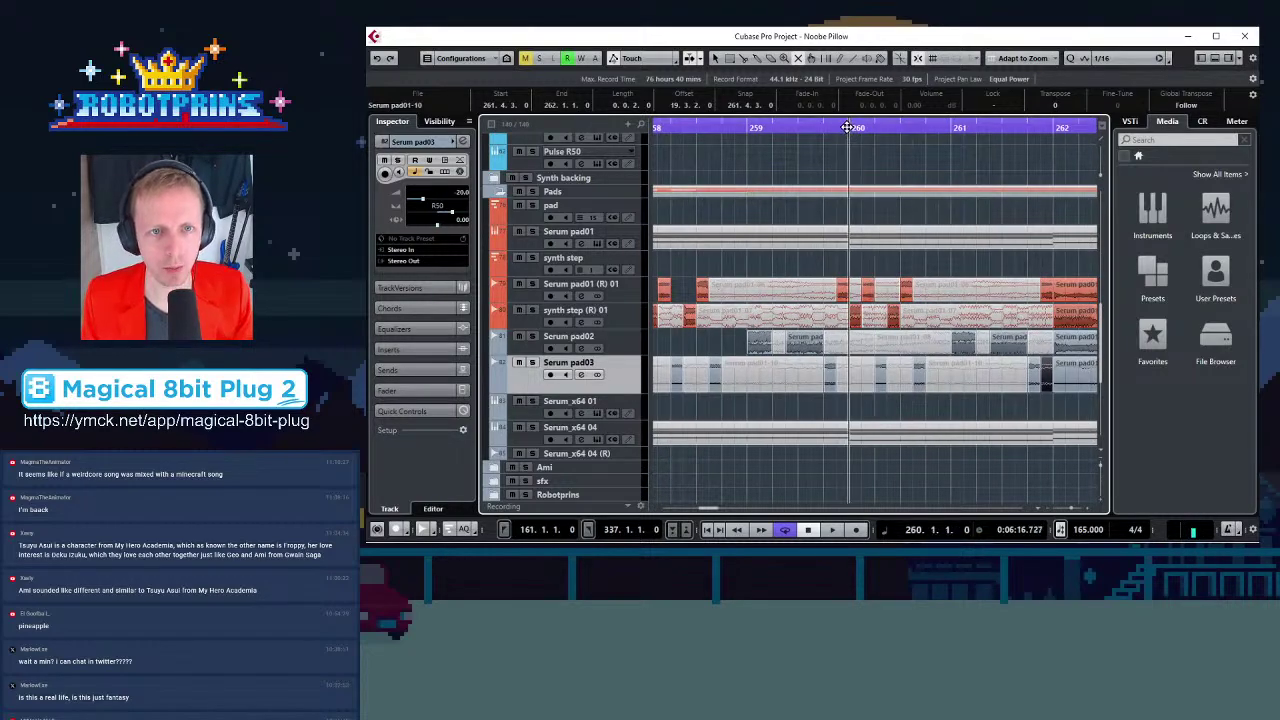
key("space")
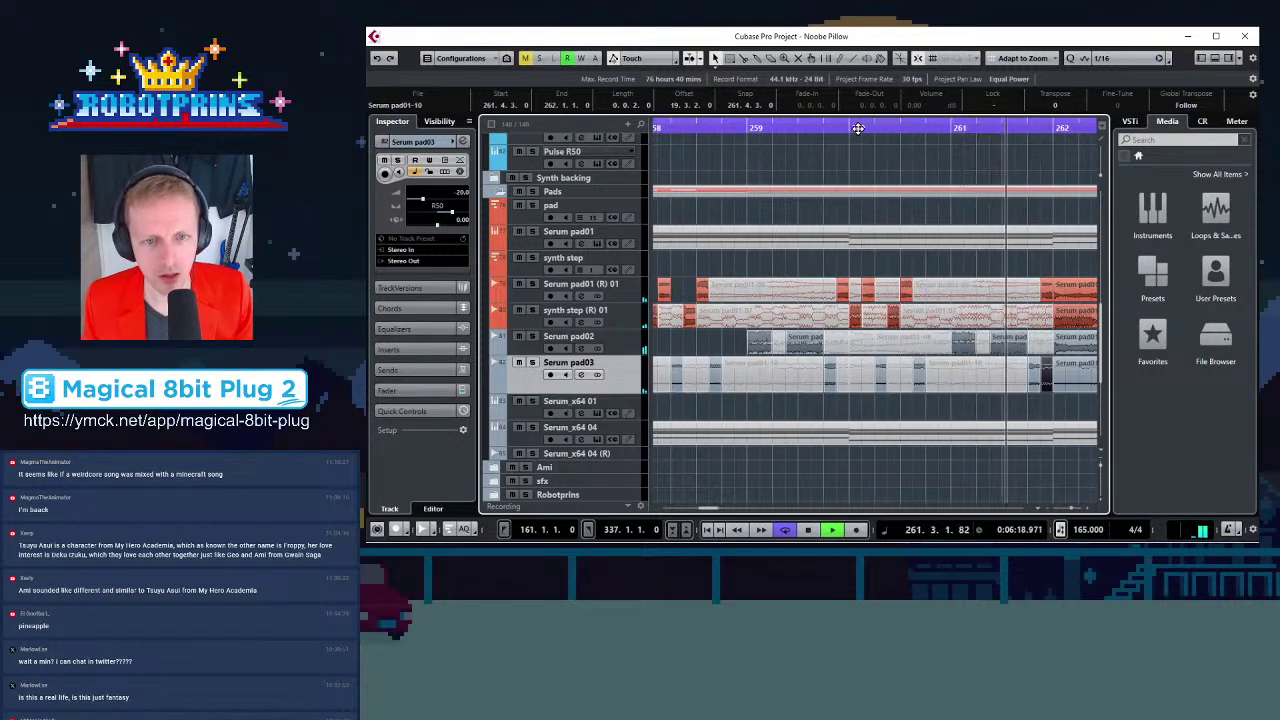
left_click_drag(852, 127, 867, 167)
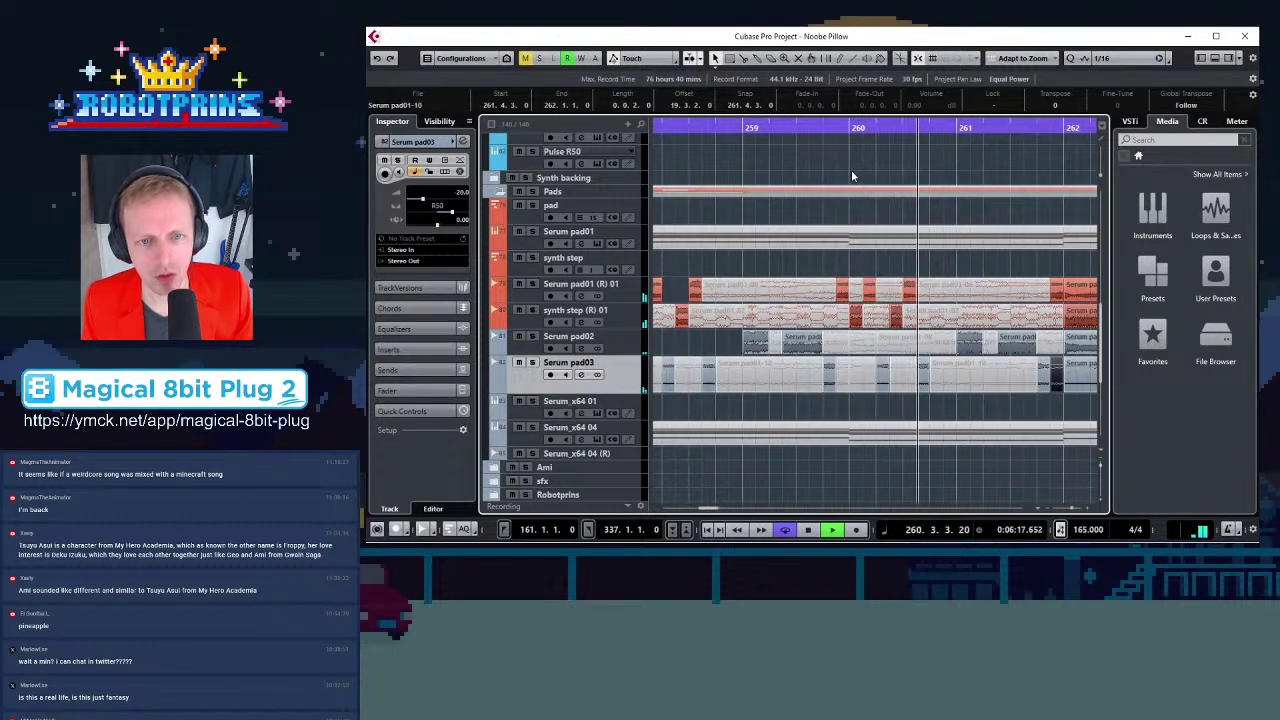
left_click(848, 127)
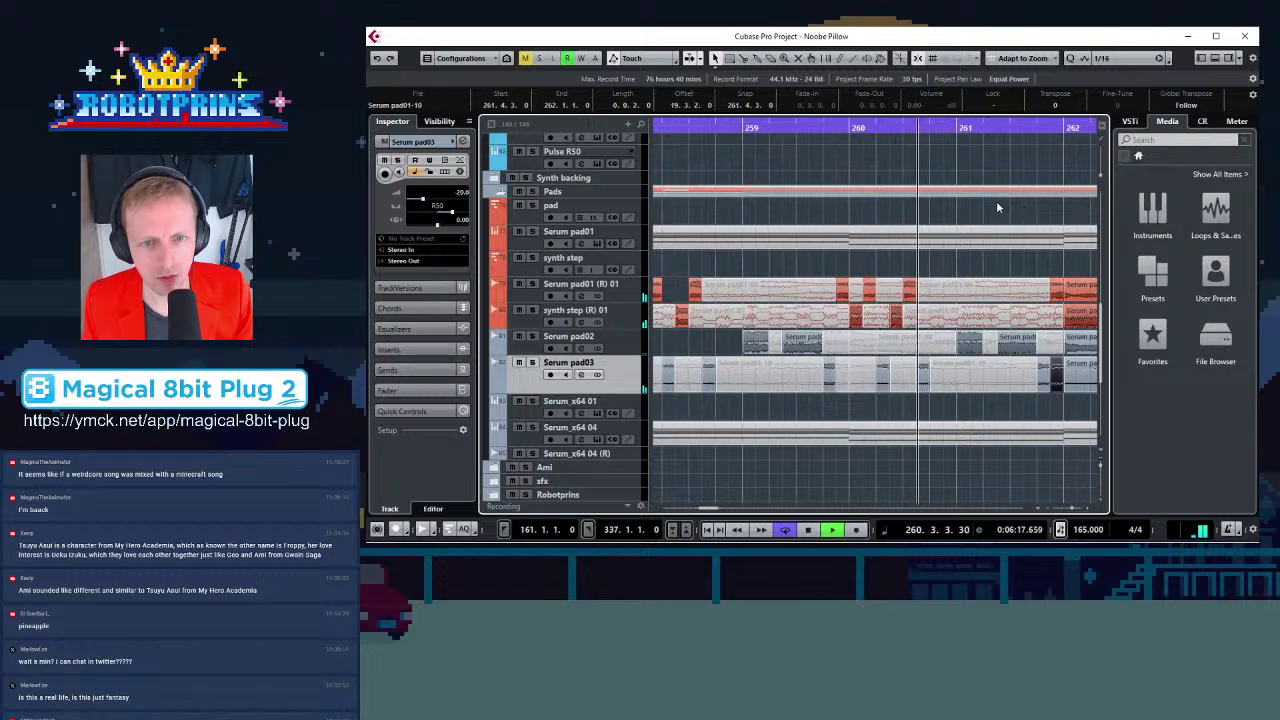
key("g")
key("g")
key("space")
Split the Serum pad01 (R) 01, synth step (R) 01, Serum pad02 and Serum pad03 clips at 264.1.1
key("h")
key("h")
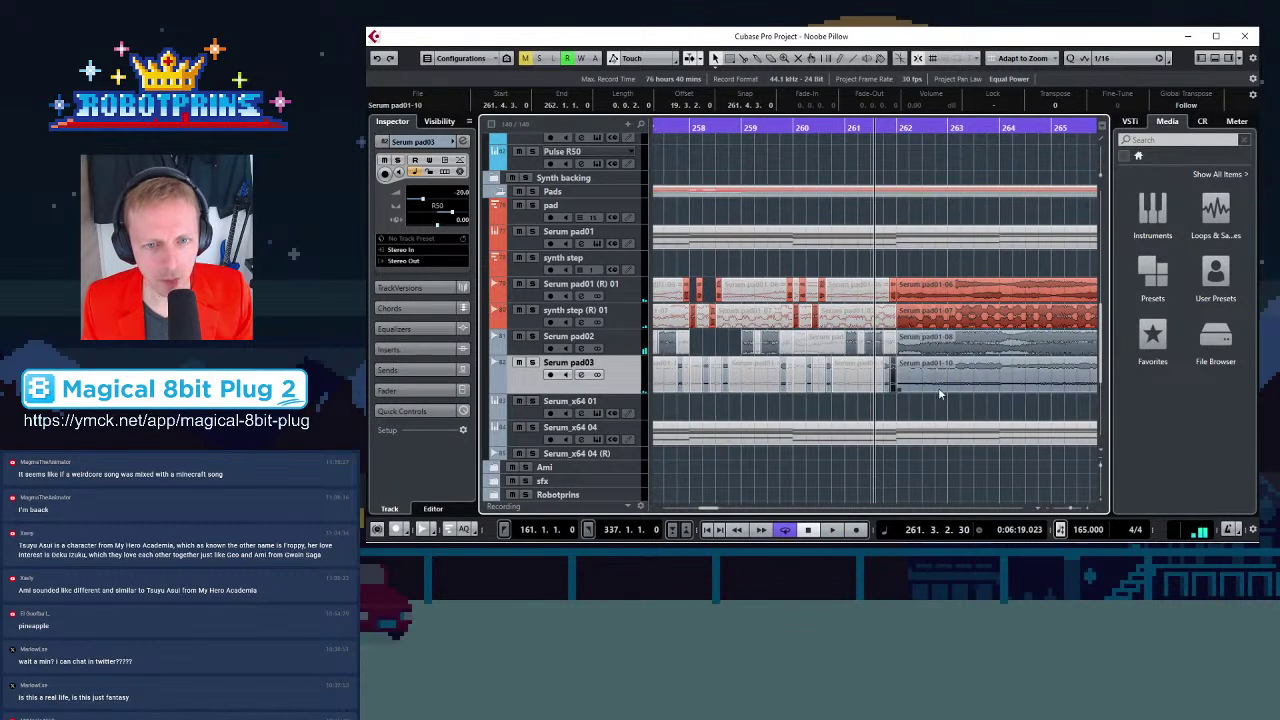
left_click(946, 395)
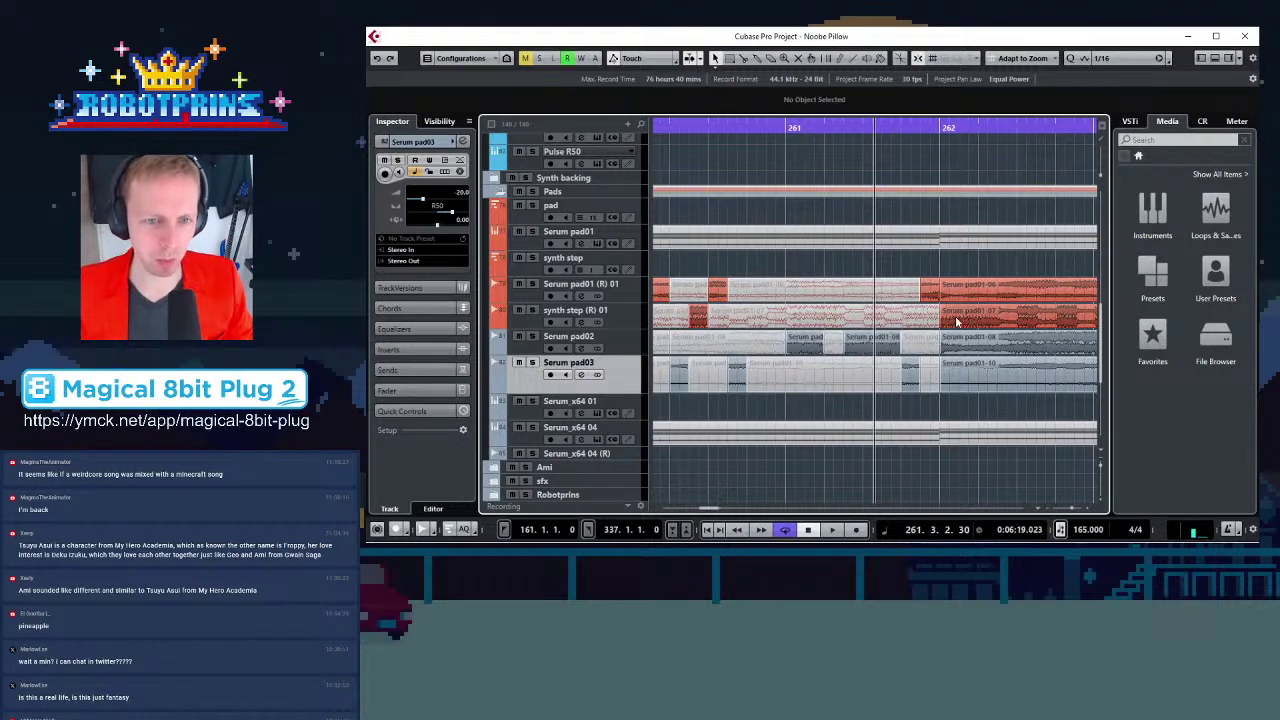
key("g")
key("g")
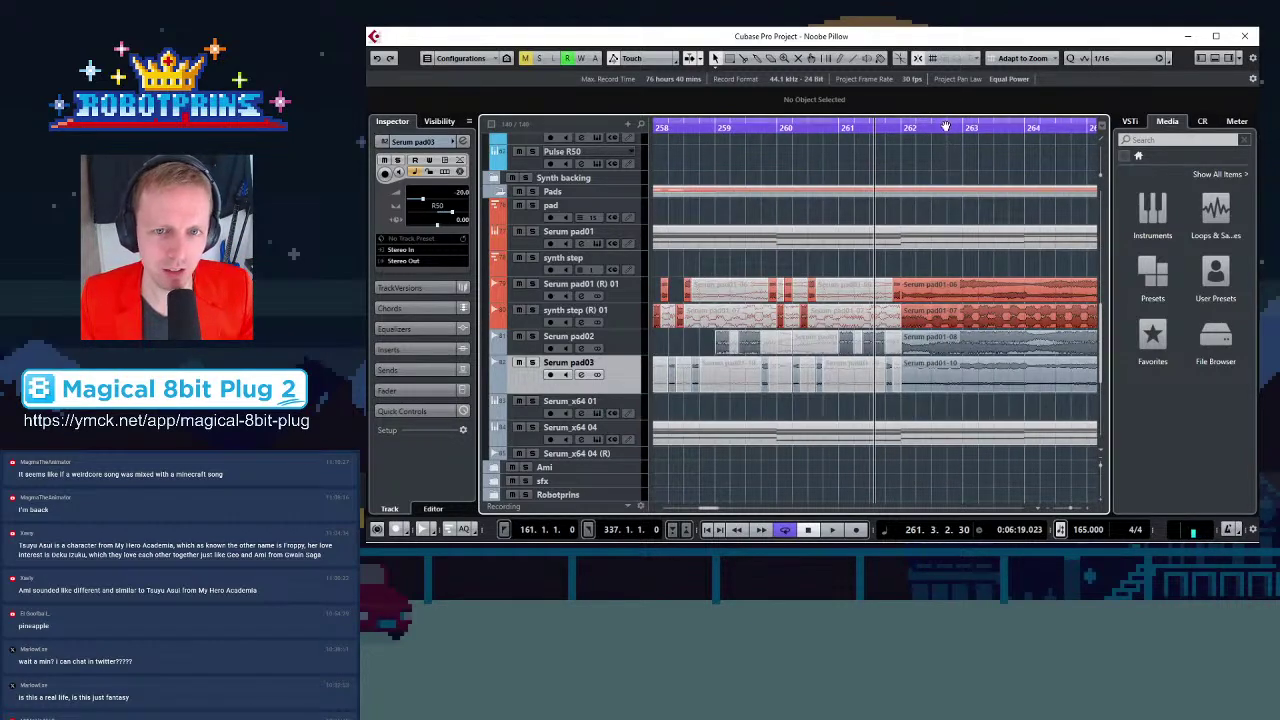
left_click_drag(942, 130, 942, 130)
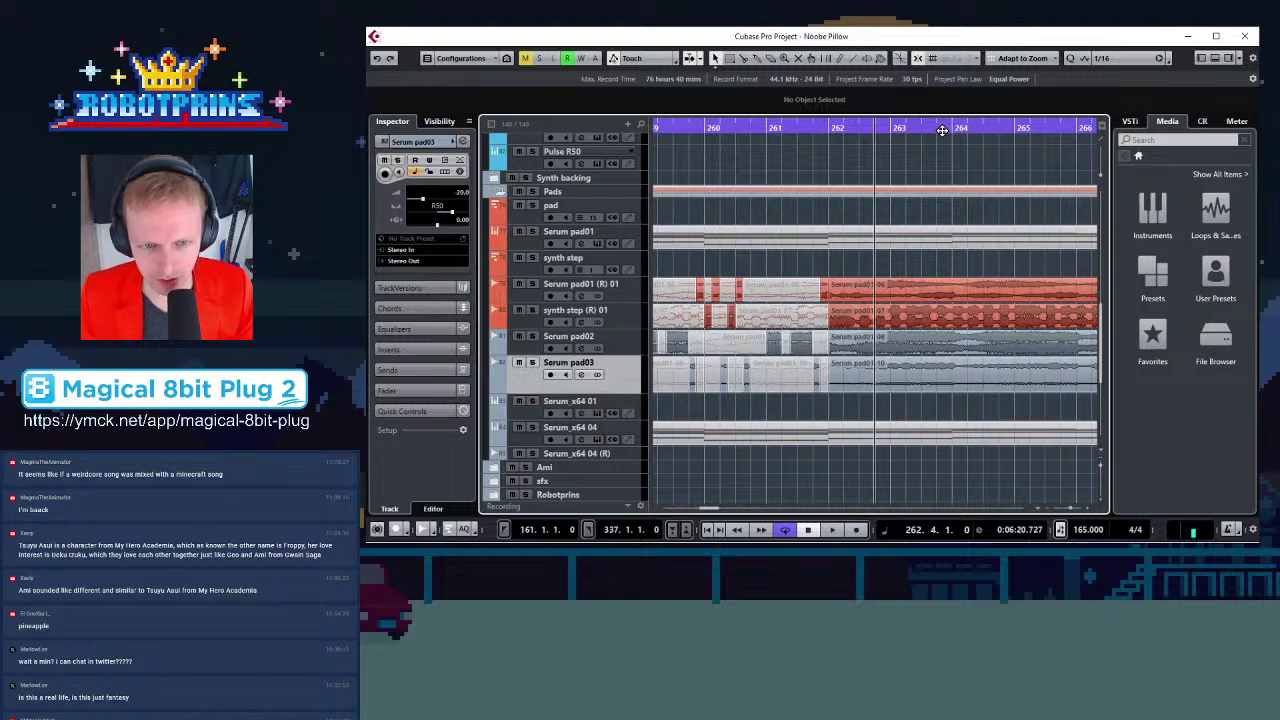
key("g")
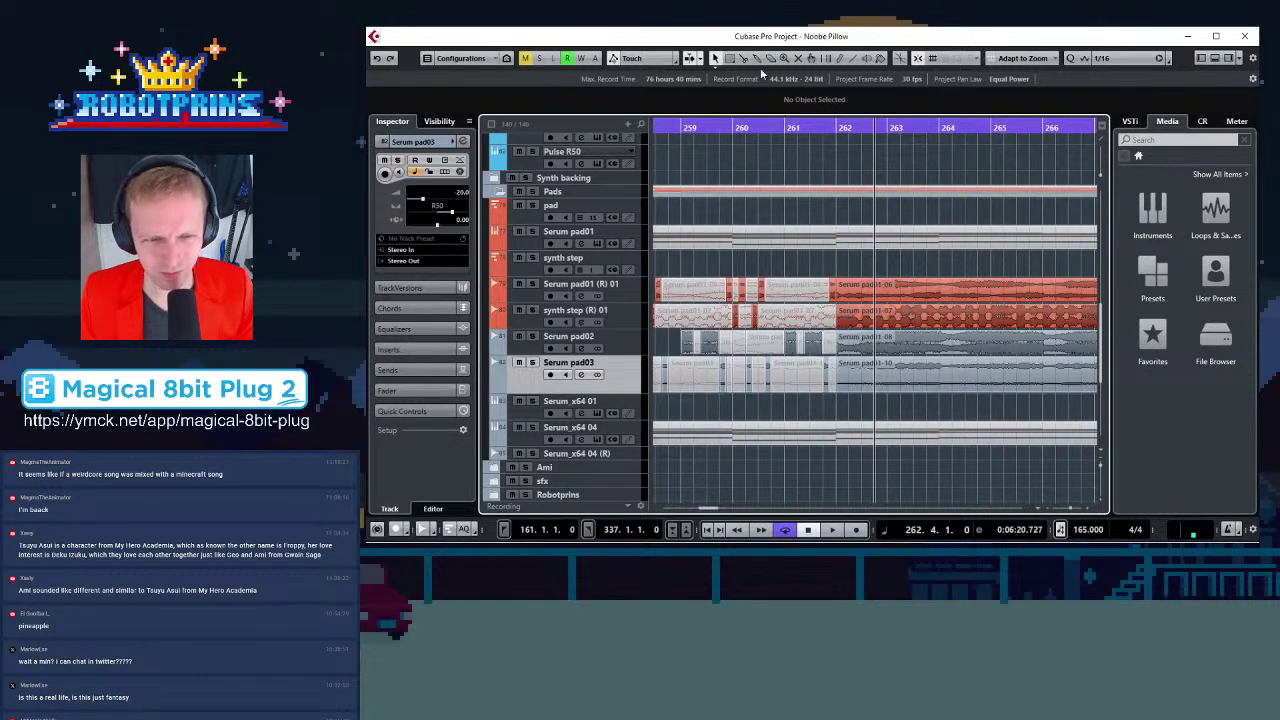
left_click(743, 58)
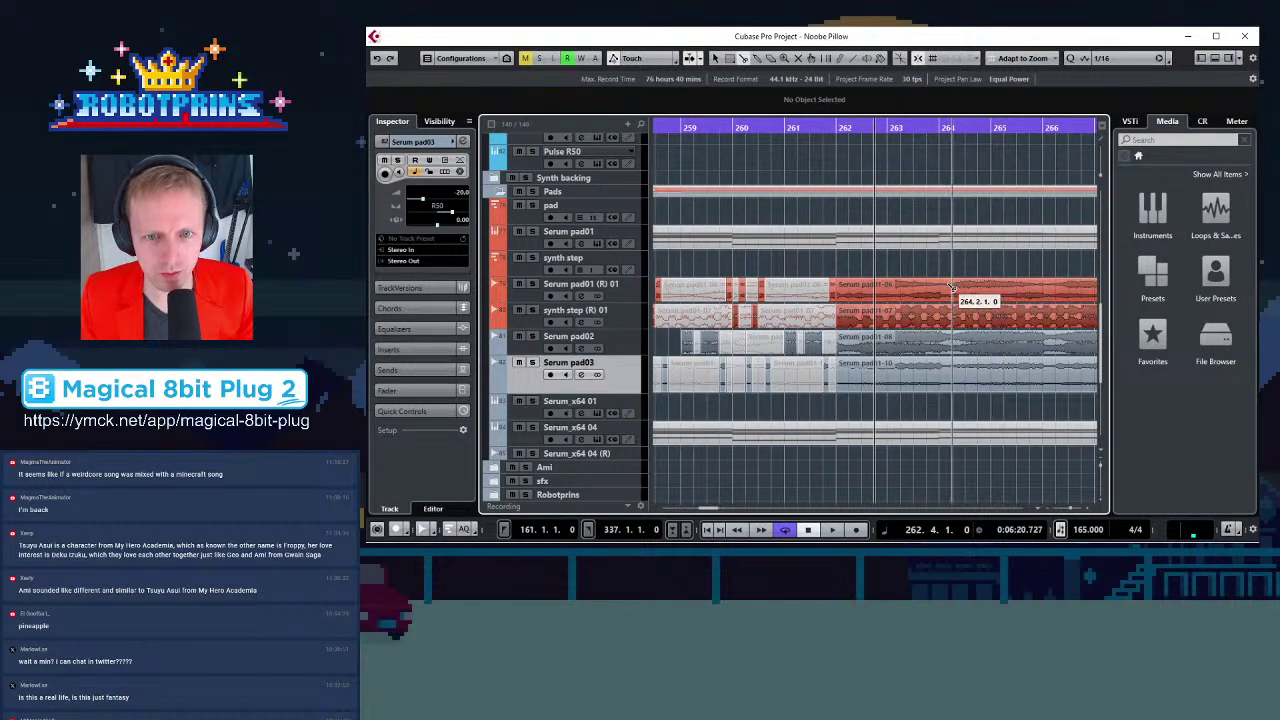
left_click(941, 290)
left_click(941, 310)
left_click(941, 337)
left_click(941, 362)
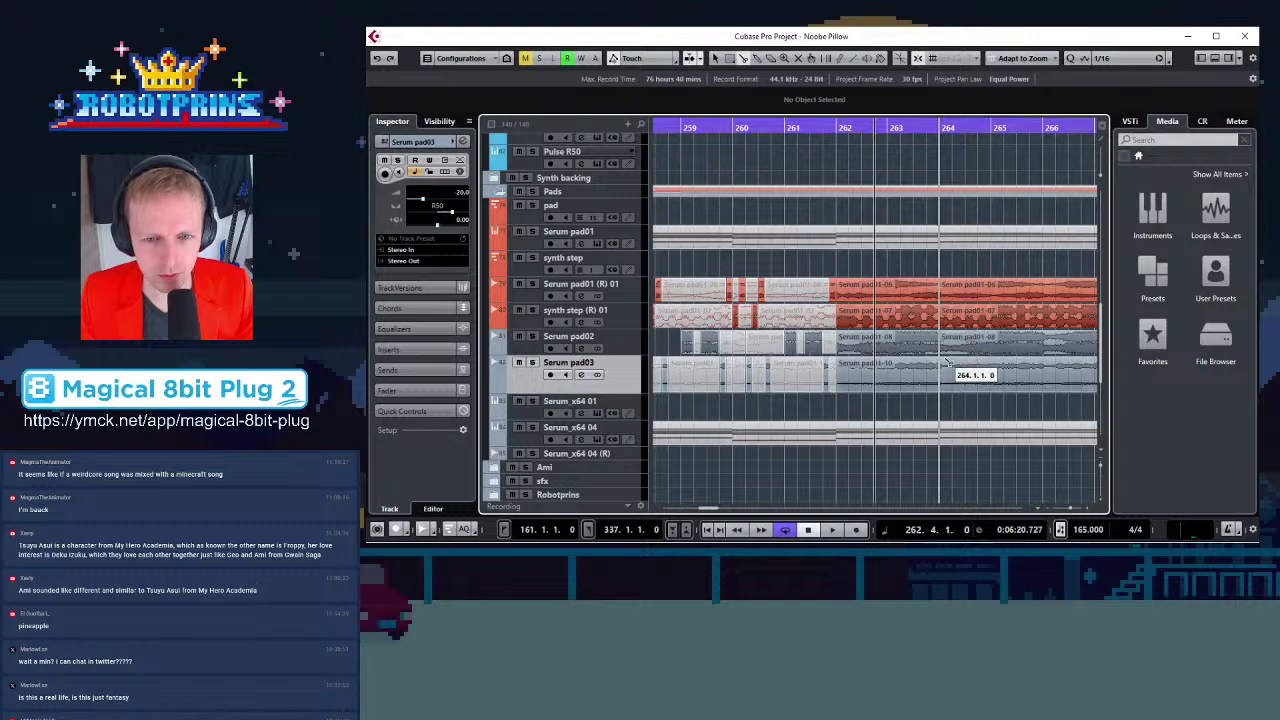
Split the Serum pad01 (R) 01 clip at 262.1.3, 262.2.1, 262.3.1, 262.3.3 and 263.4.3, and mute the pieces from 262.1.1, 262.2.1 and 262.3.3
key("h")
key("h")
key("h")
key("h")
key("h")
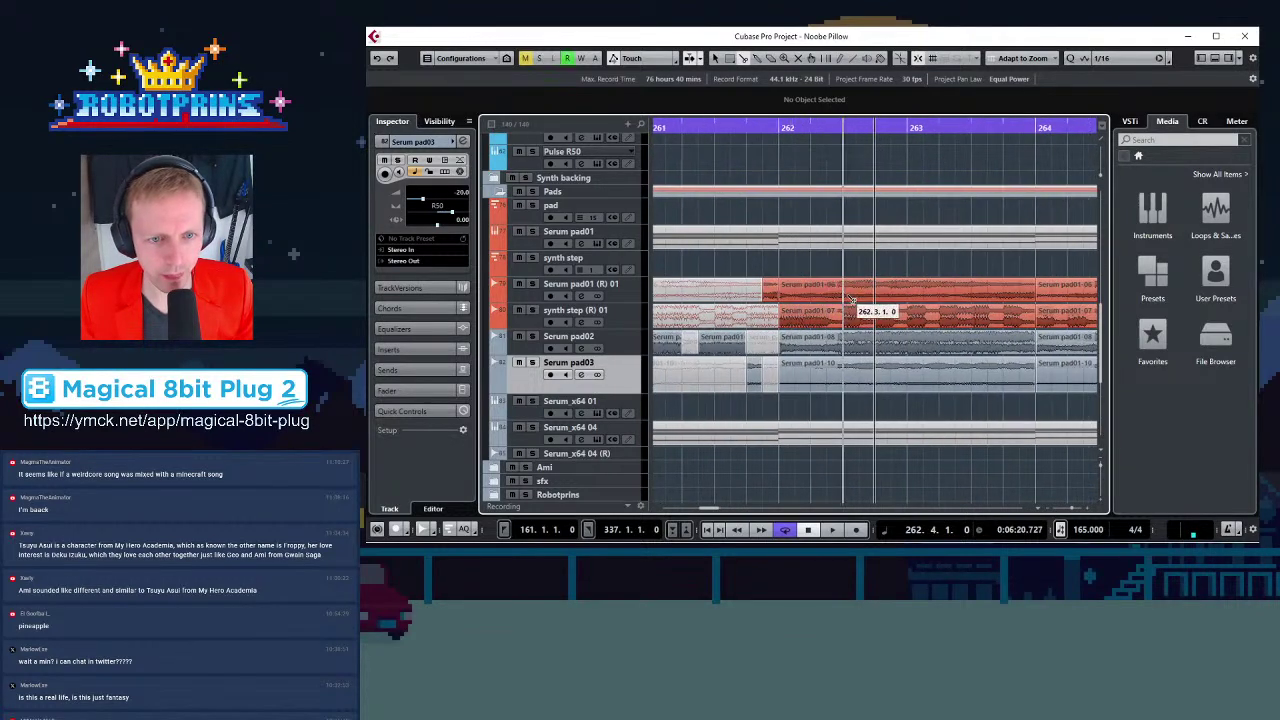
left_click(798, 298)
left_click(813, 297)
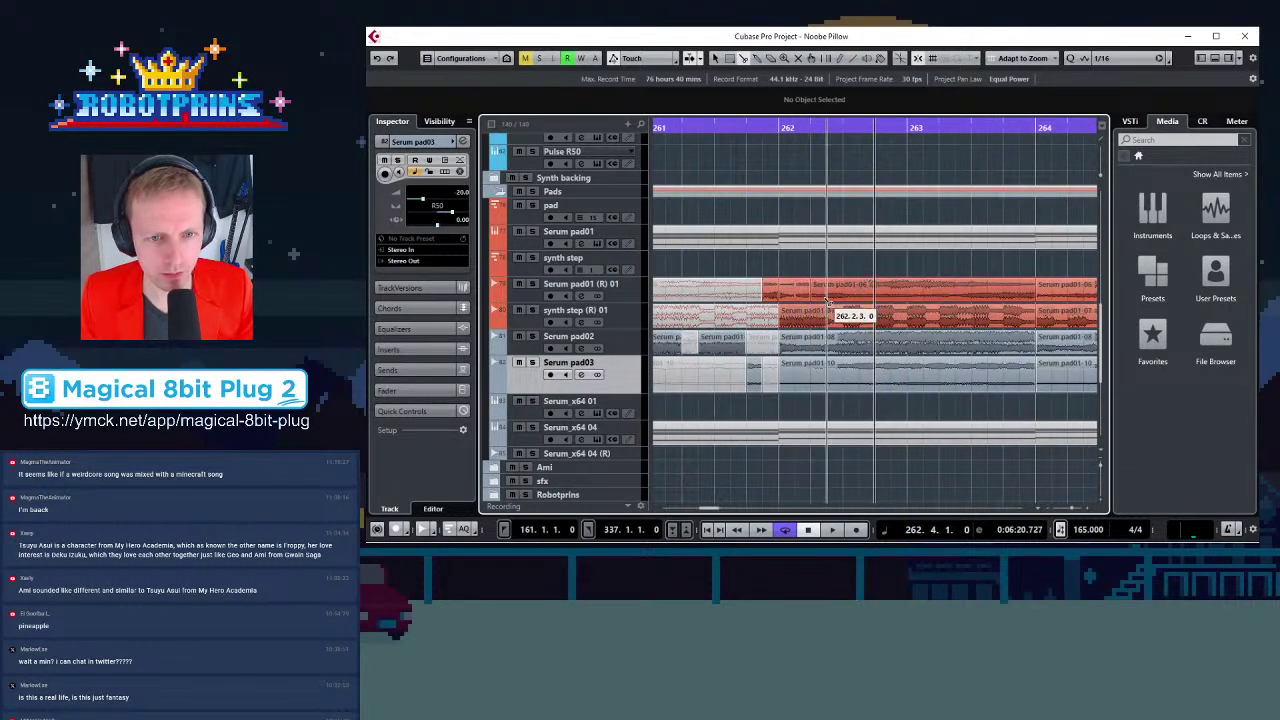
left_click(844, 294)
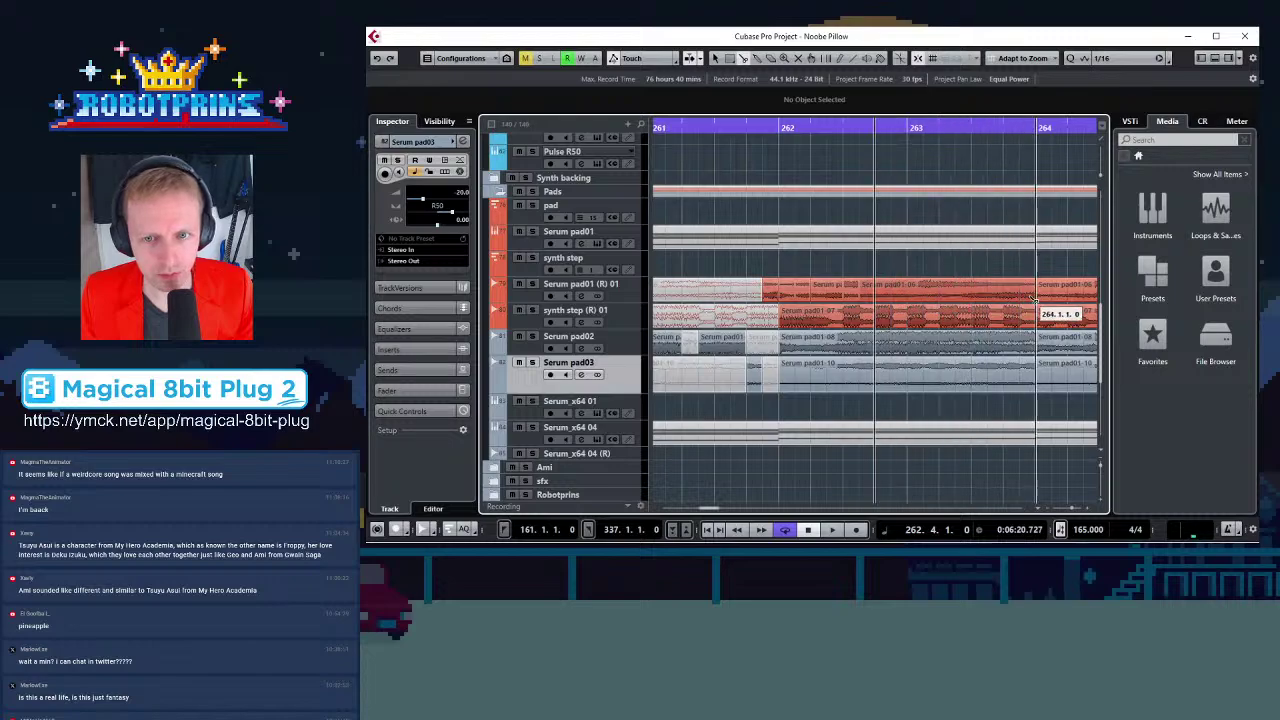
left_click(803, 58)
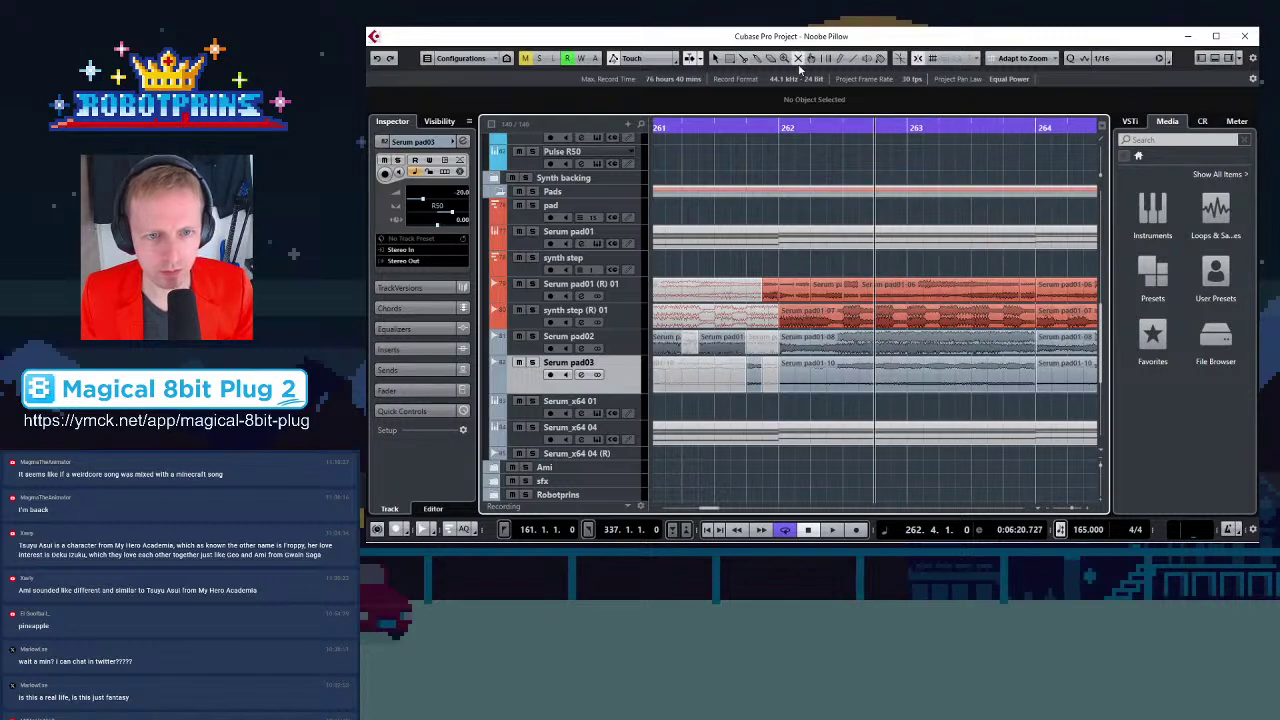
left_click(788, 290)
left_click(823, 292)
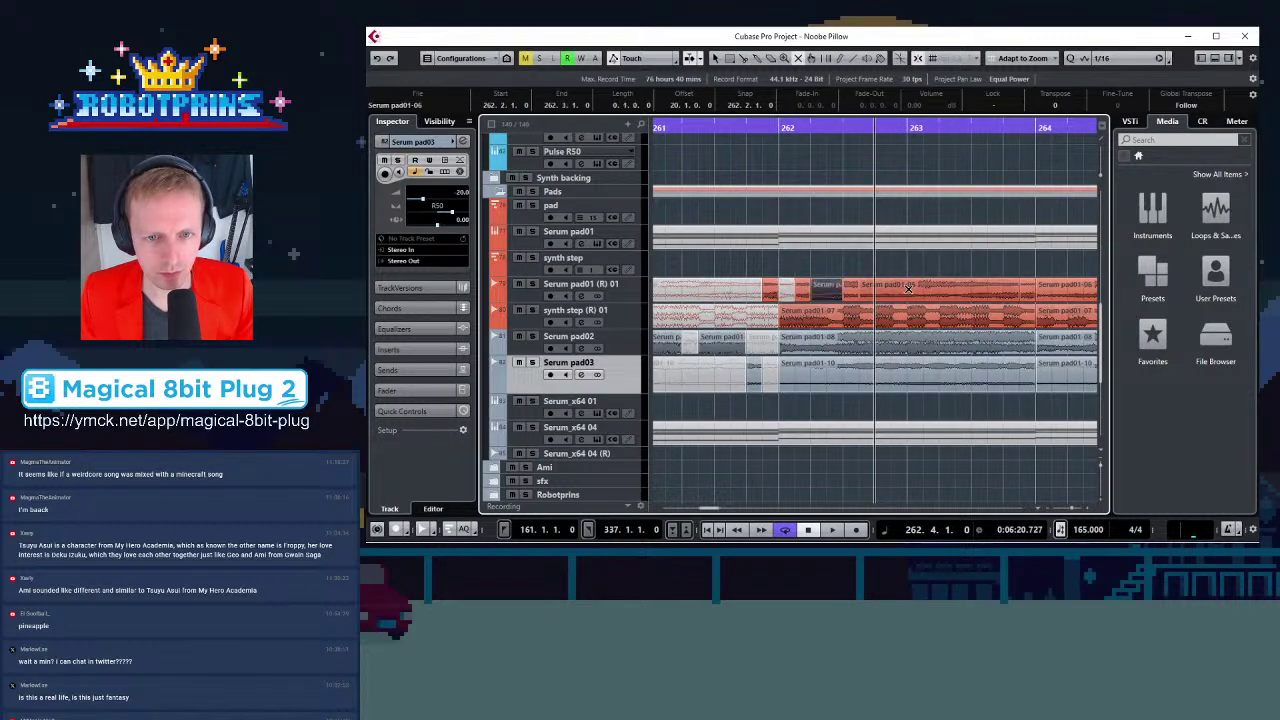
left_click(908, 289)
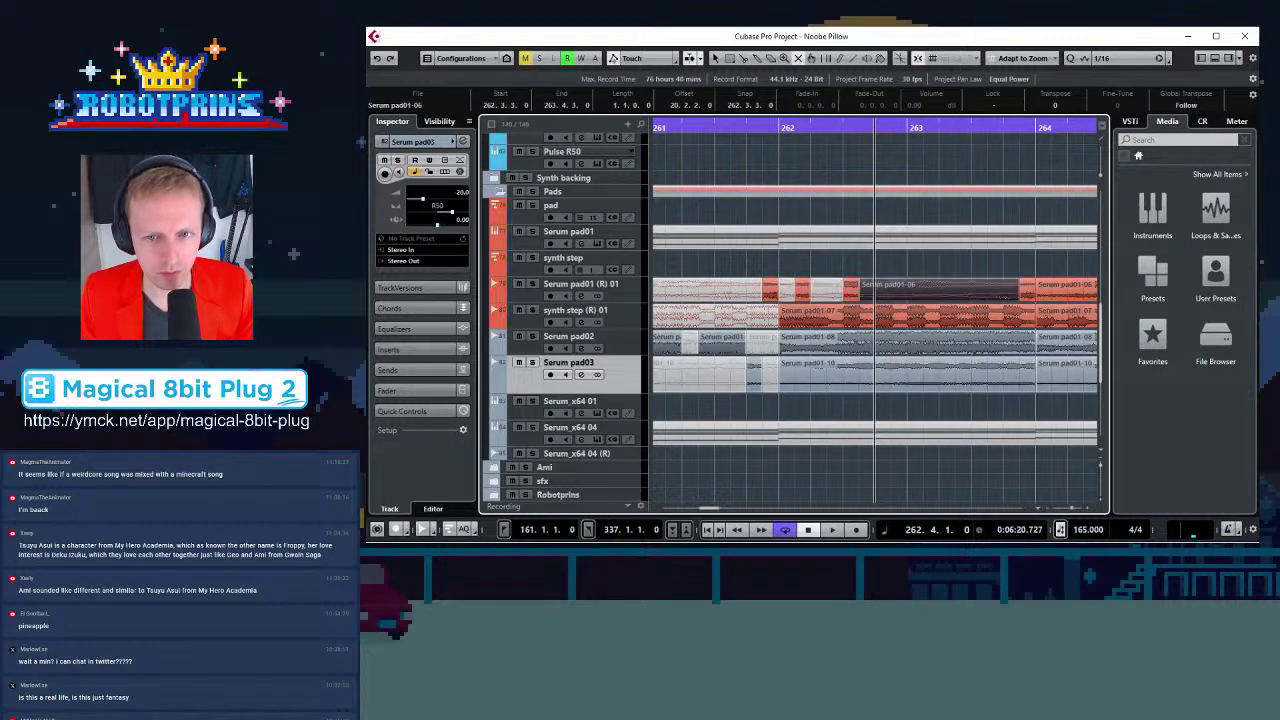
Split the synth step (R) 01 clip at 262.1.3, 262.2.3 and 262.3.1, and mute the pieces from 262.1.3 and 262.3.1
left_click(744, 58)
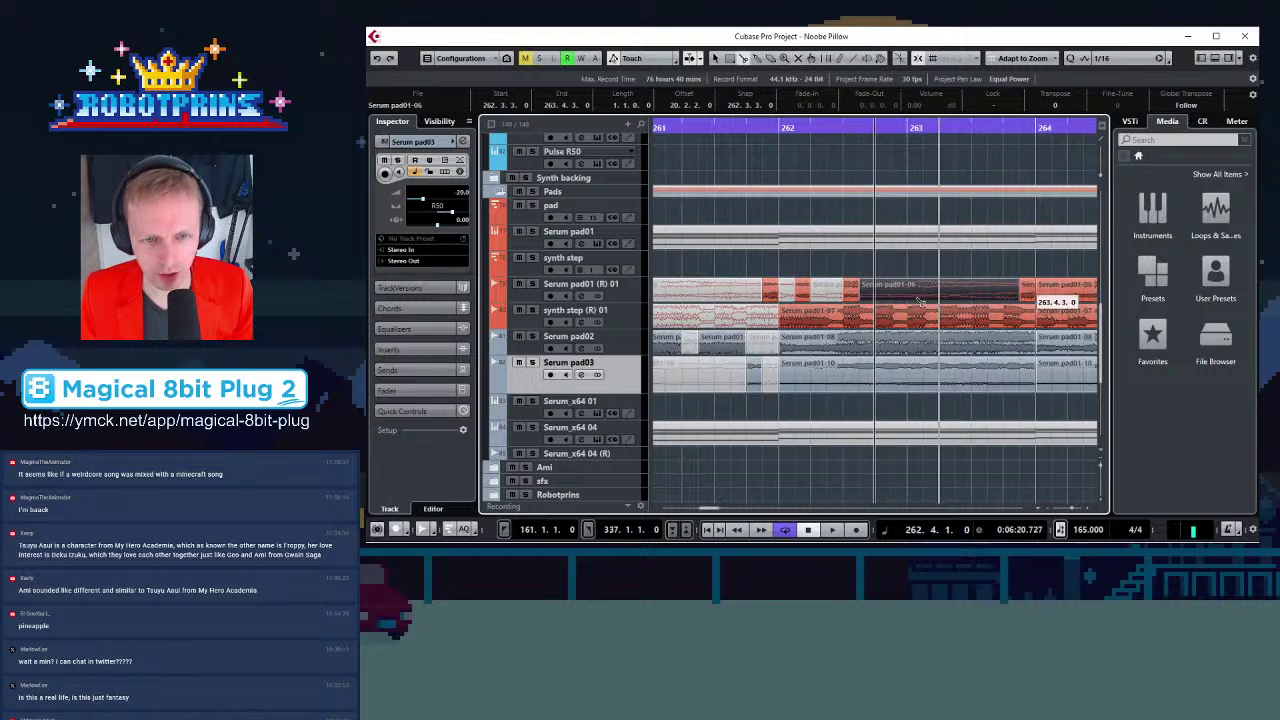
left_click(801, 320)
left_click(832, 320)
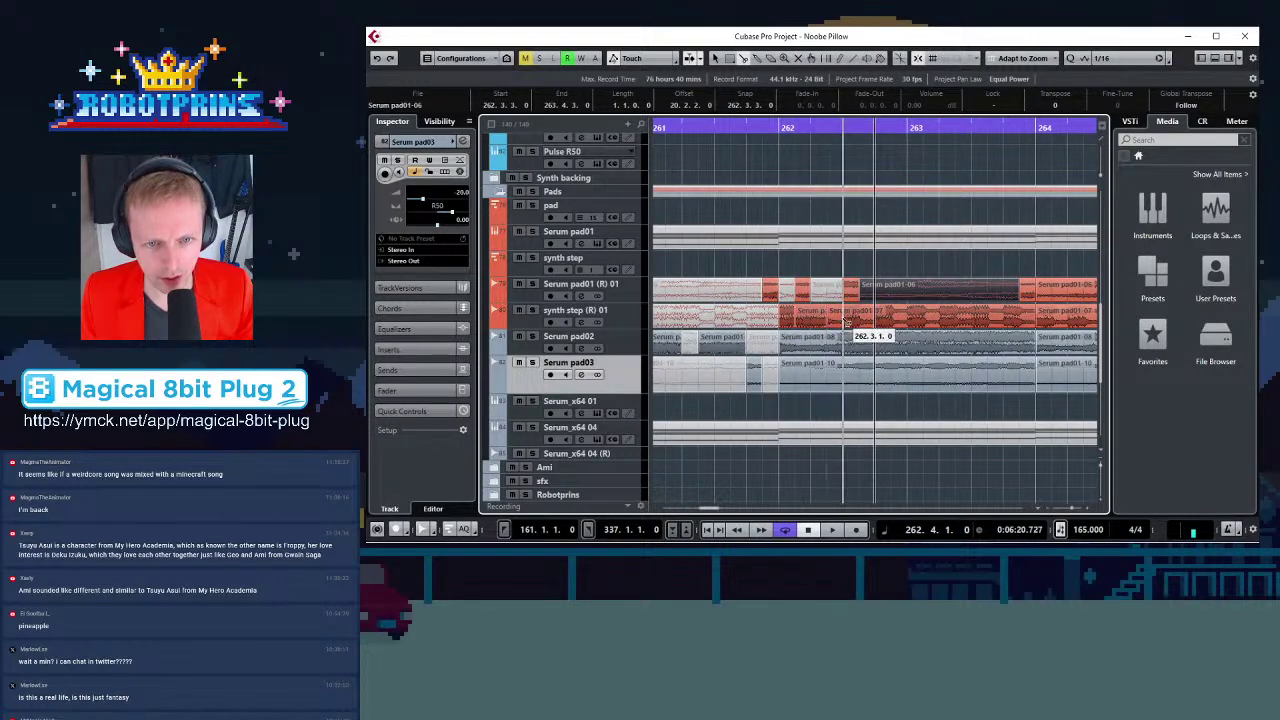
left_click(800, 58)
left_click(783, 318)
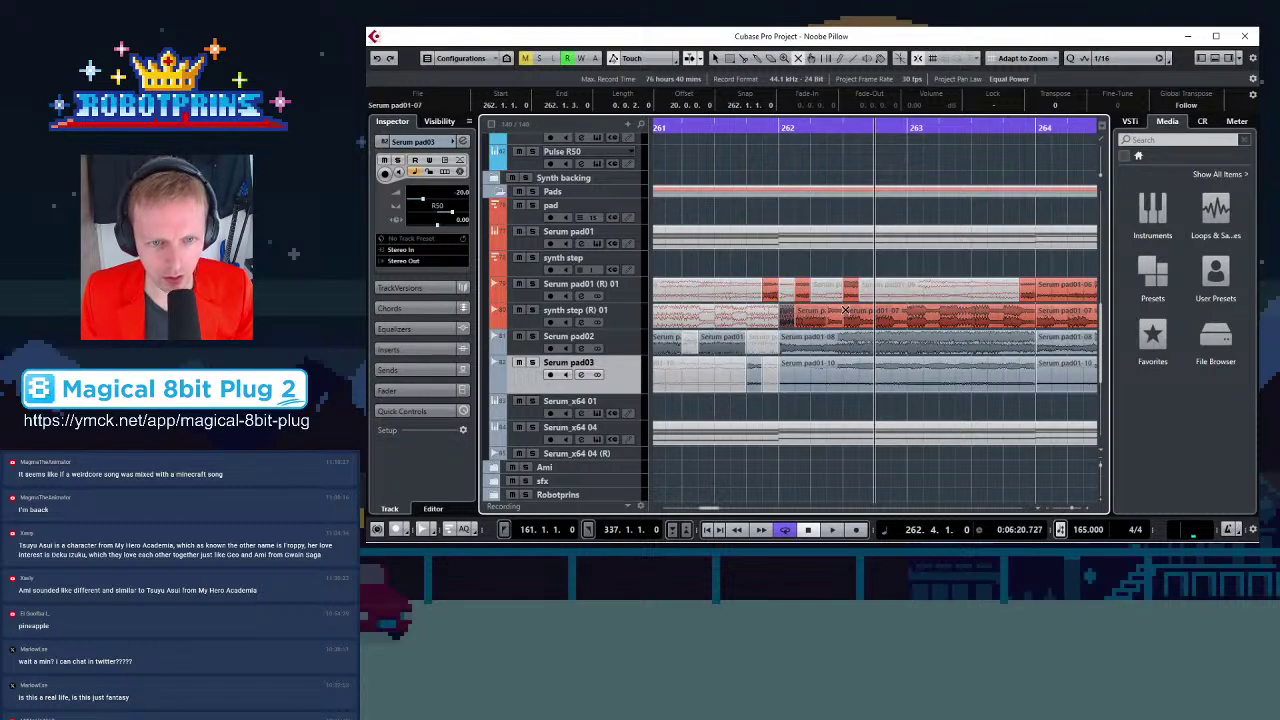
left_click(817, 318)
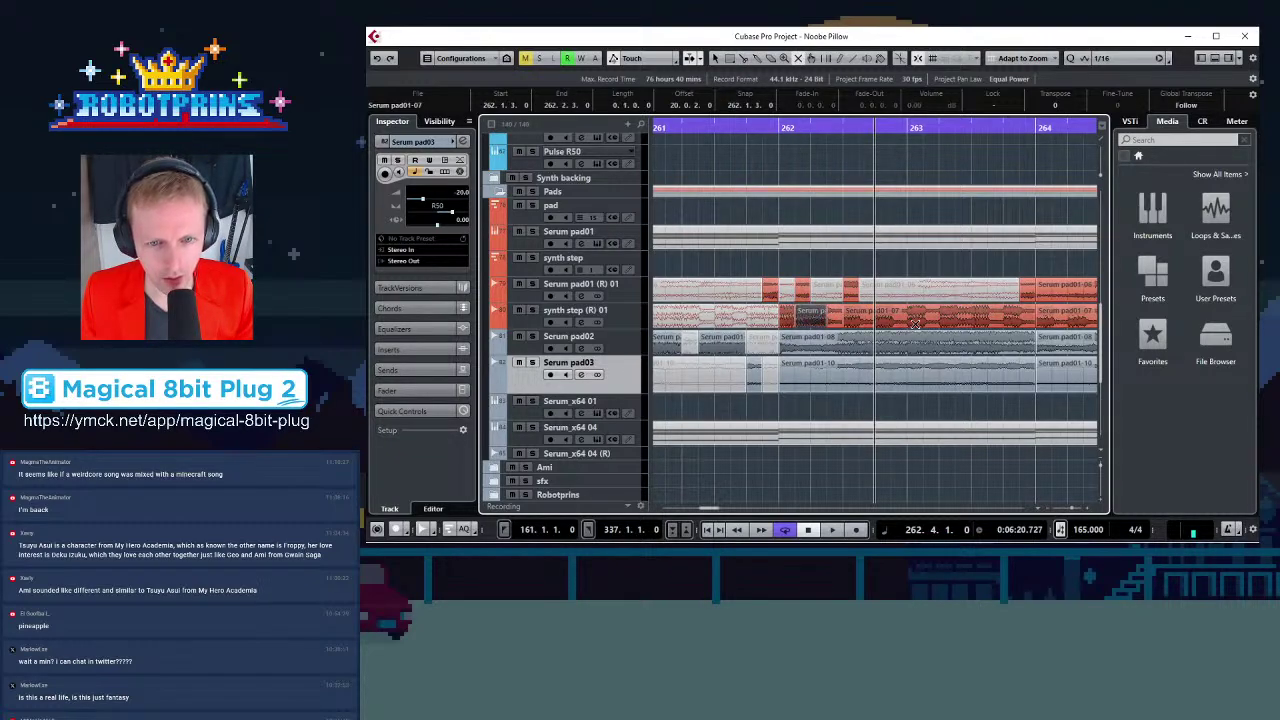
left_click(919, 319)
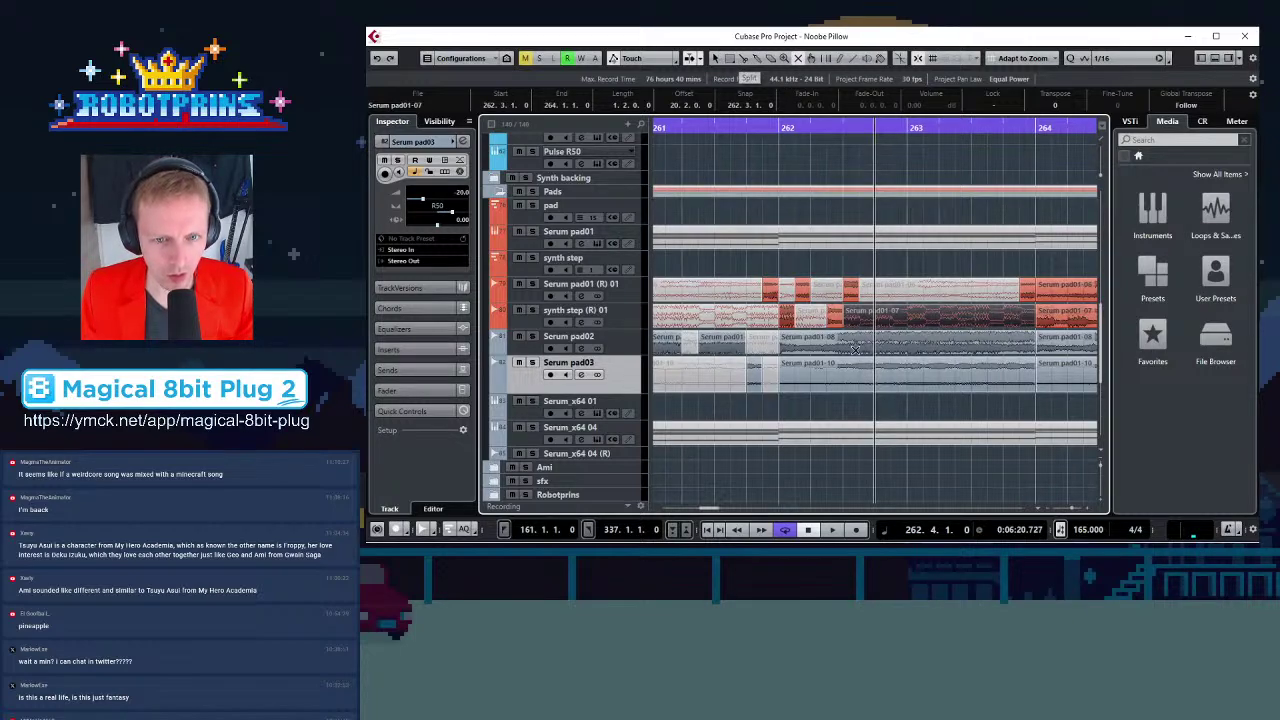
Split the Serum pad02 clip at 263.1.1, 263.2.1, 263.2.3 and 263.4.1, and mute the pieces from 262.1.1, 263.2.1 and 263.4.1
left_click(744, 57)
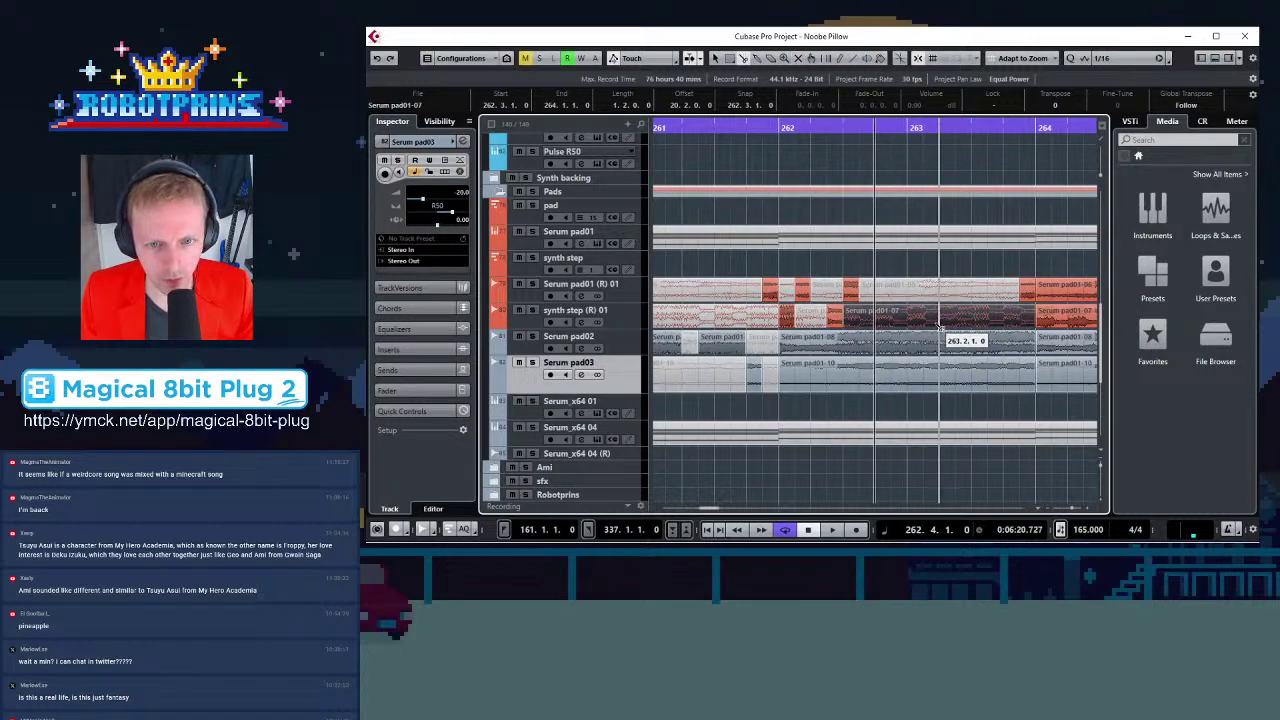
left_click(906, 342)
left_click(955, 345)
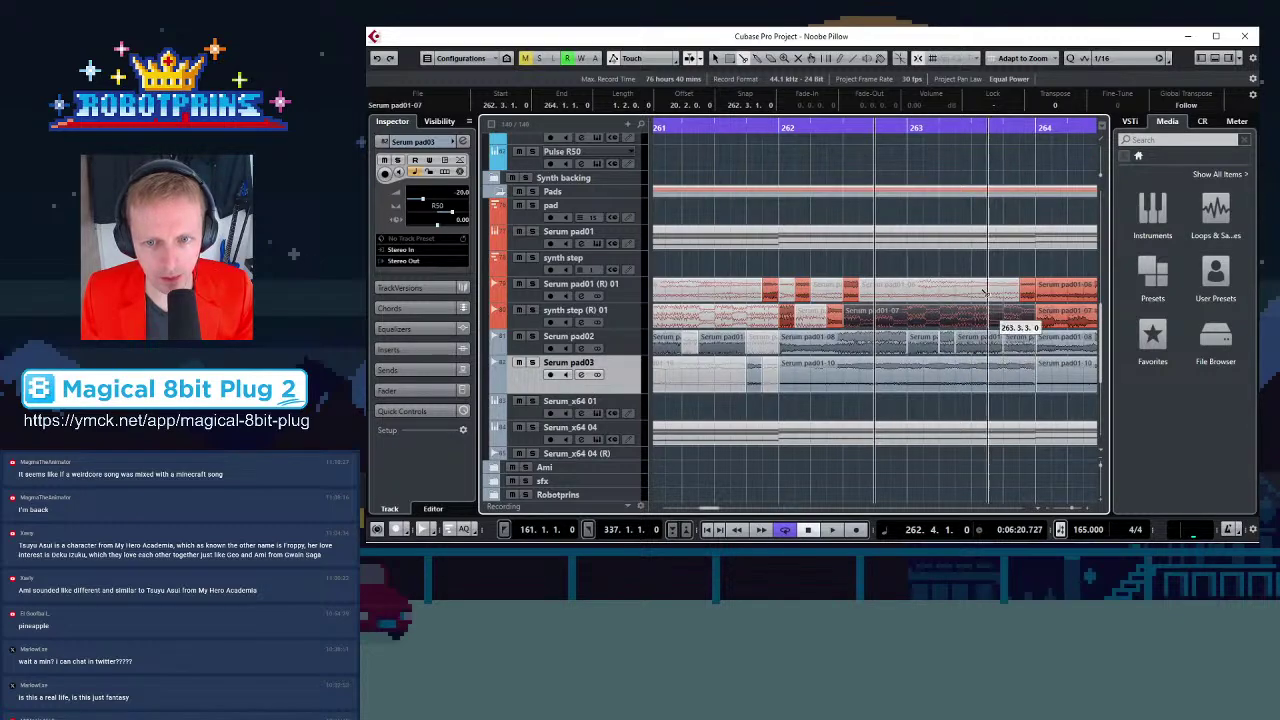
left_click(860, 344)
left_click(947, 337)
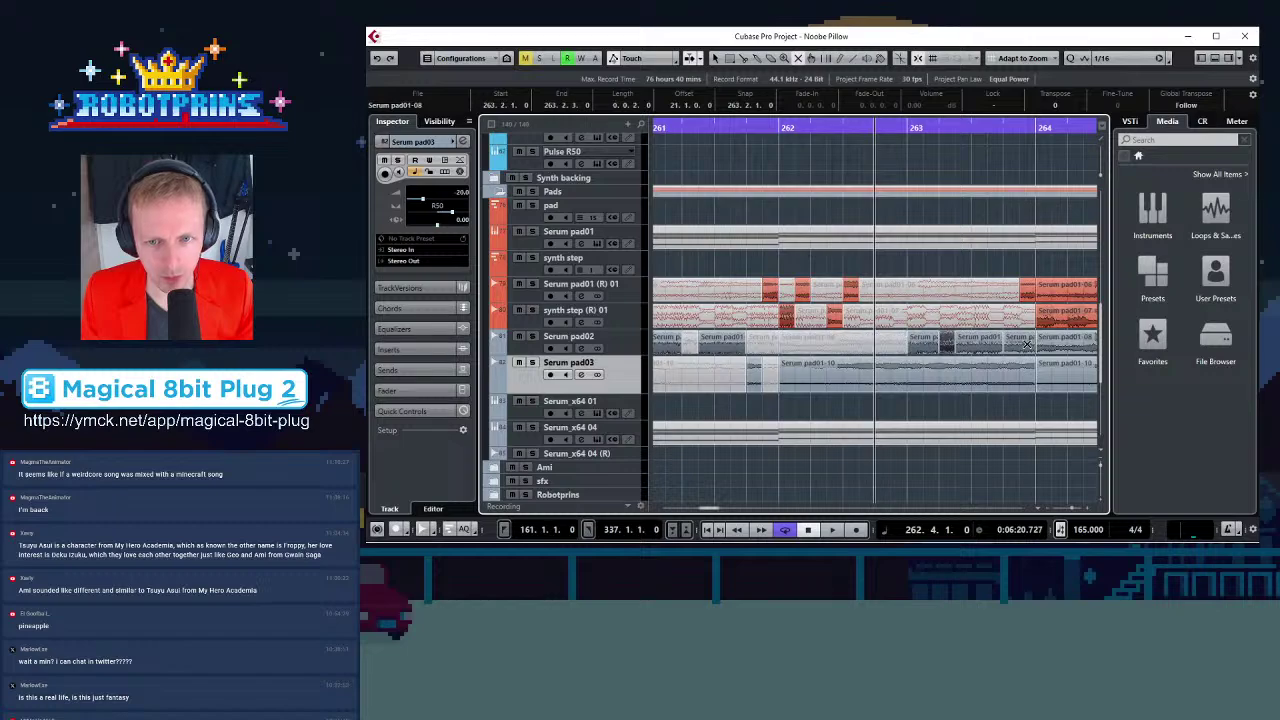
left_click(1025, 344)
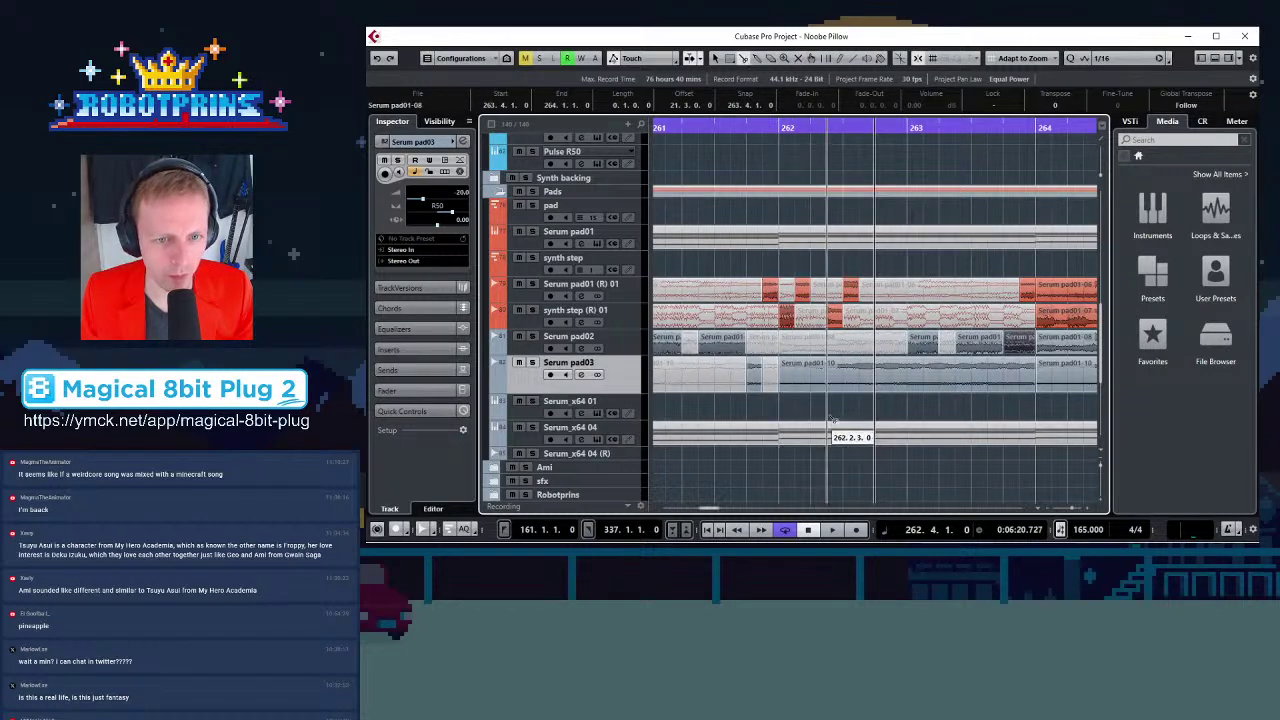
Split the Serum pad03 clip at 262.2.1, 262.2.3, 262.3.3, 262.4.1, 263.4.1 and 263.4.3, and mute the pieces from 262.1.1, 262.2.3, 262.4.1 and 263.4.3
left_click(811, 386)
left_click(831, 374)
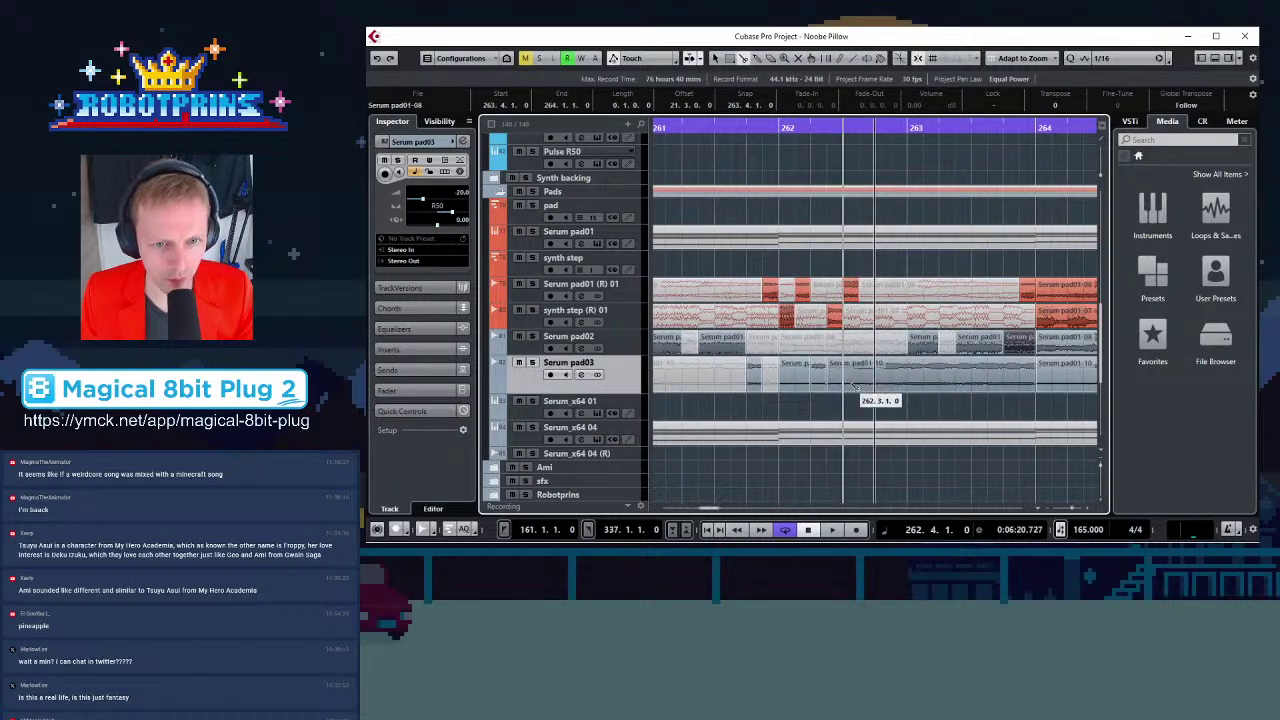
left_click(861, 384)
left_click(878, 378)
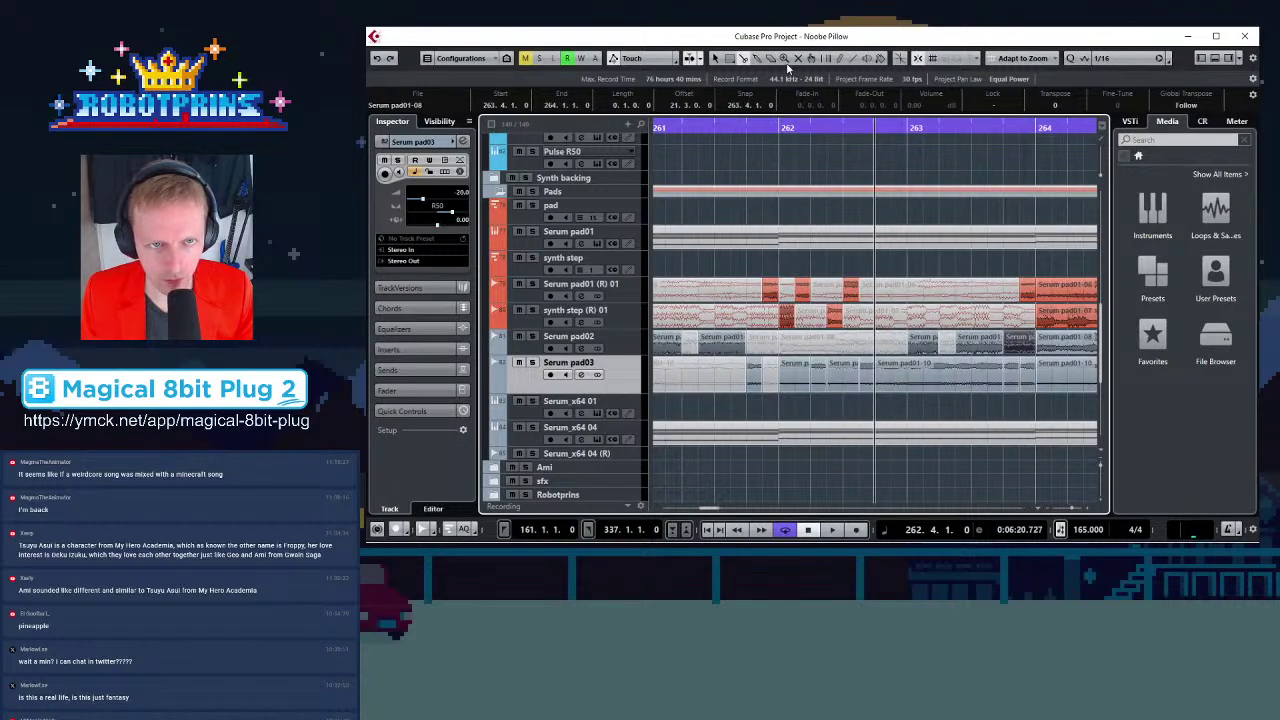
left_click(803, 371)
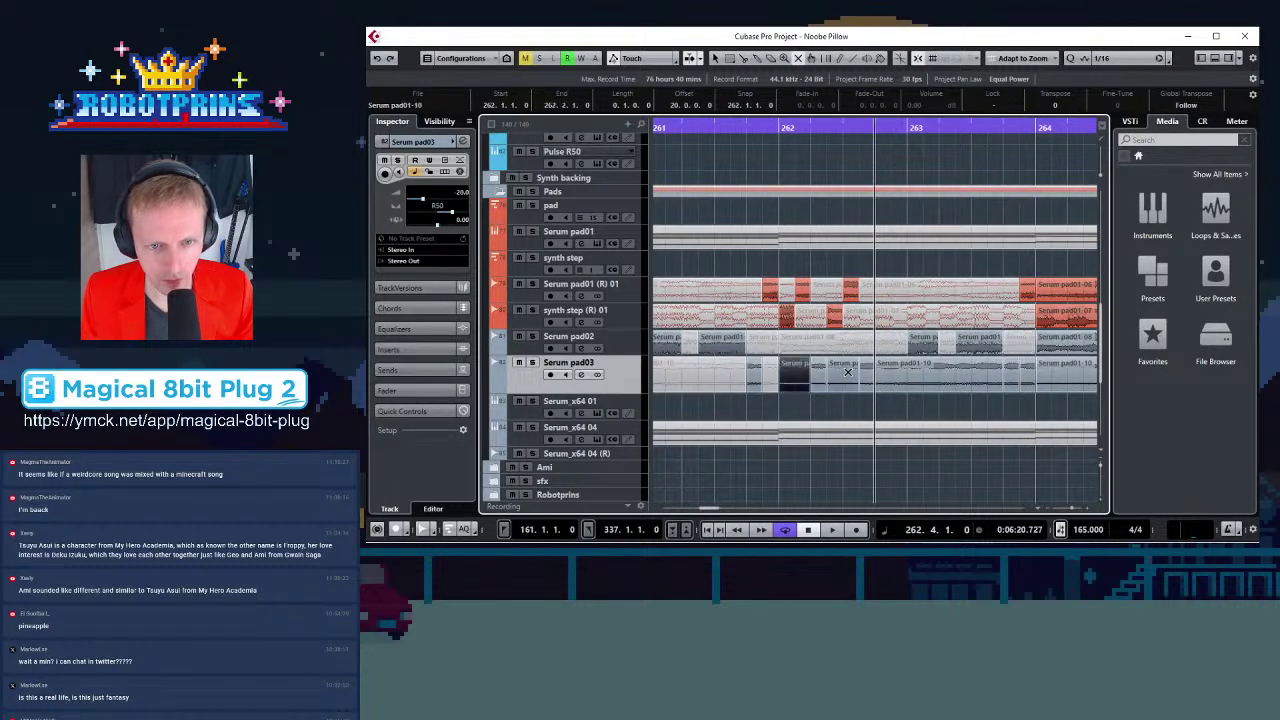
left_click(843, 377)
left_click(891, 376)
left_click(1025, 378)
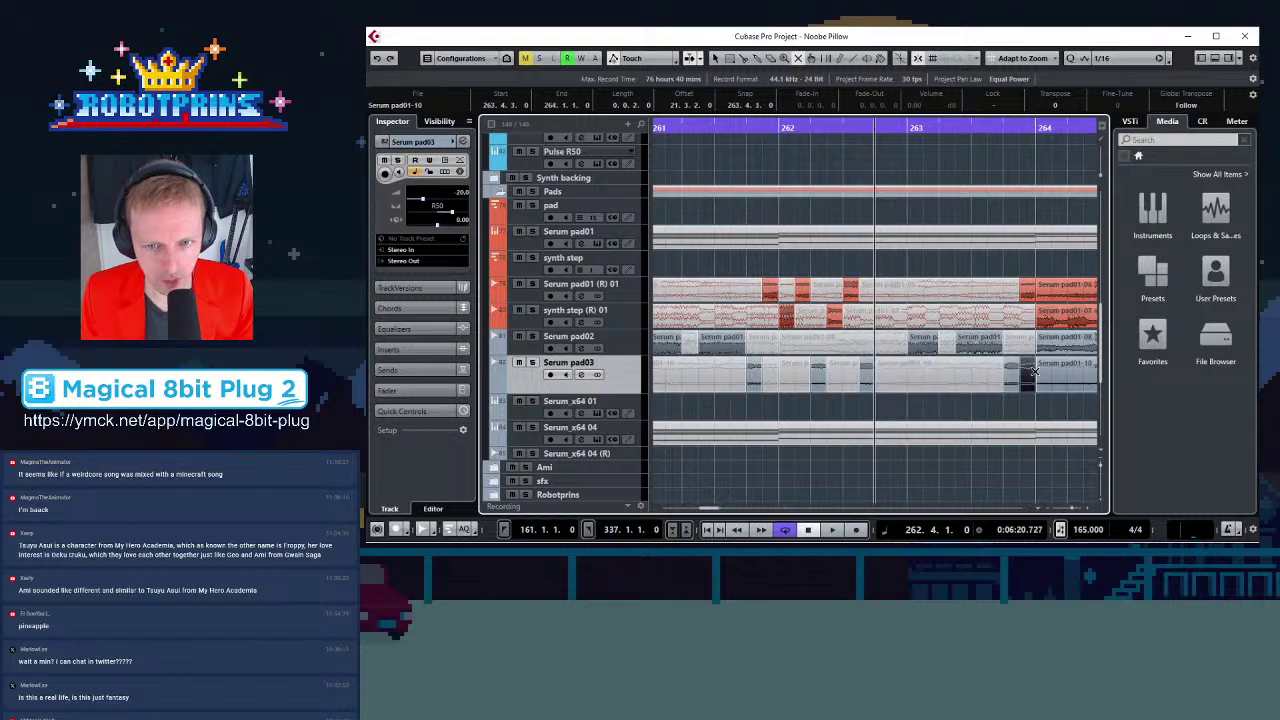
Split the Serum pad01 (R) 01, synth step (R) 01, Serum pad02 and Serum pad03 clips at 266.1.1
key("g")
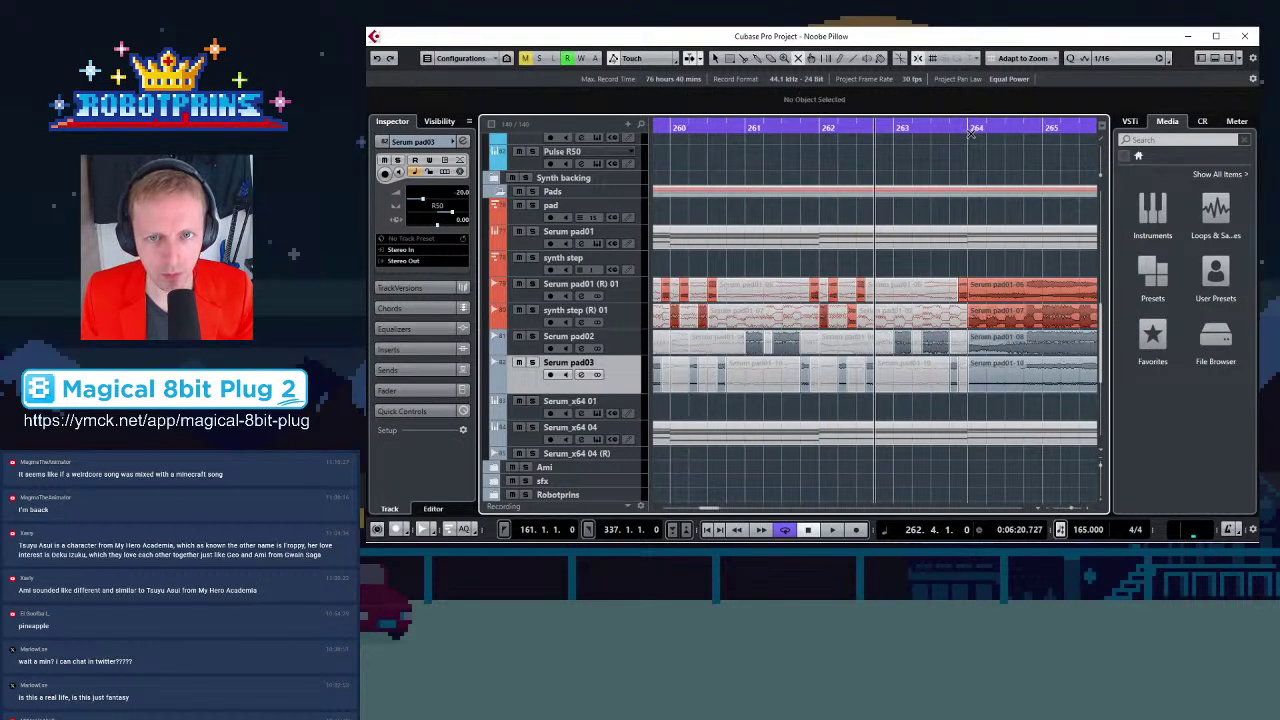
left_click(971, 127)
key("g")
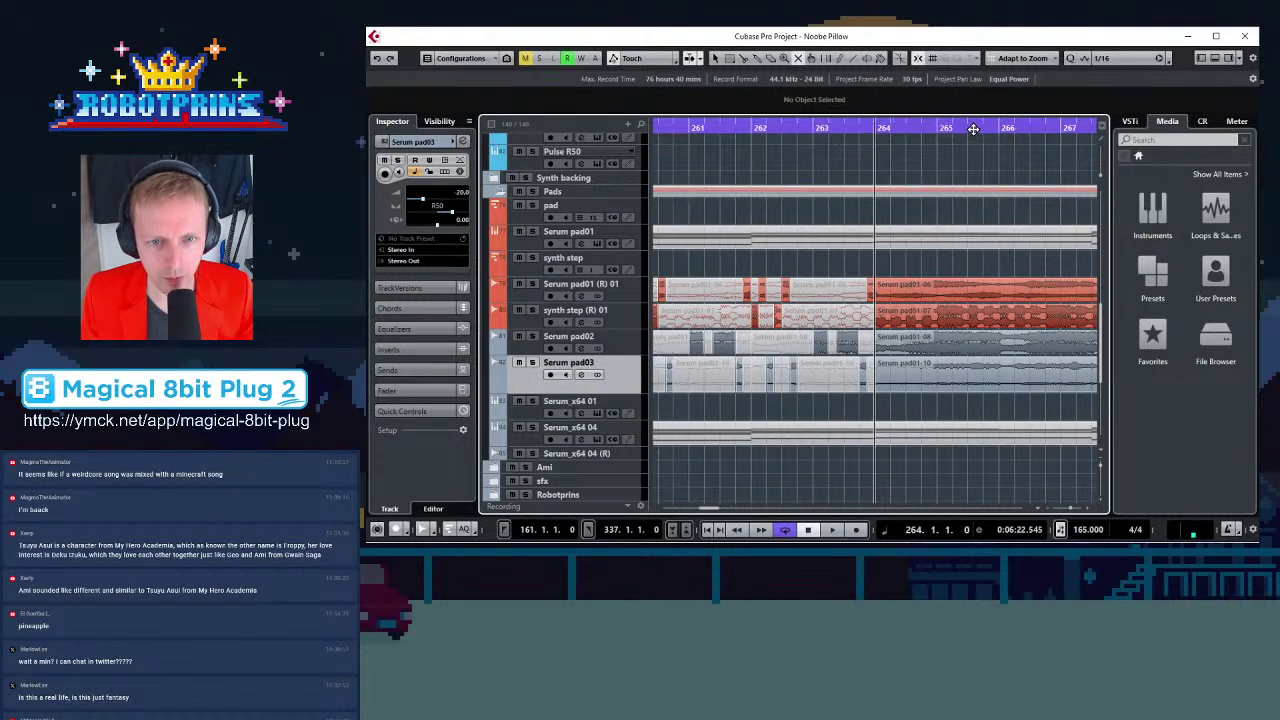
left_click(906, 127)
key("h")
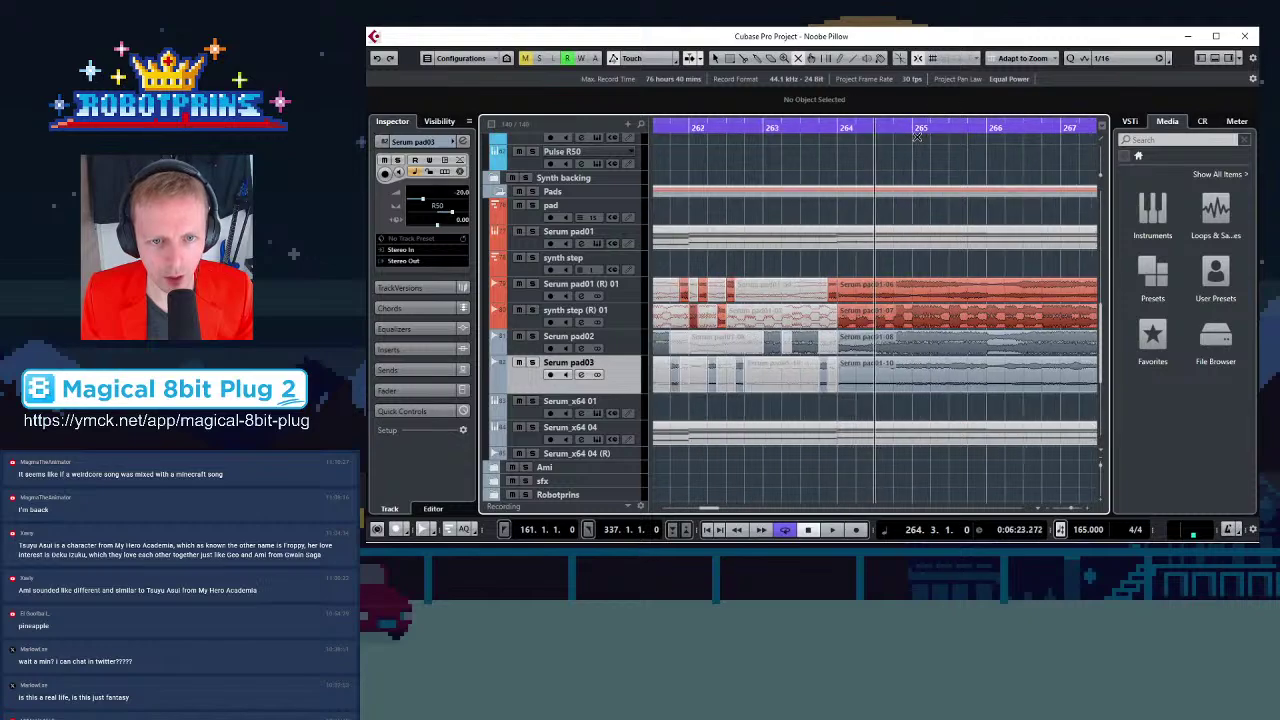
key("g")
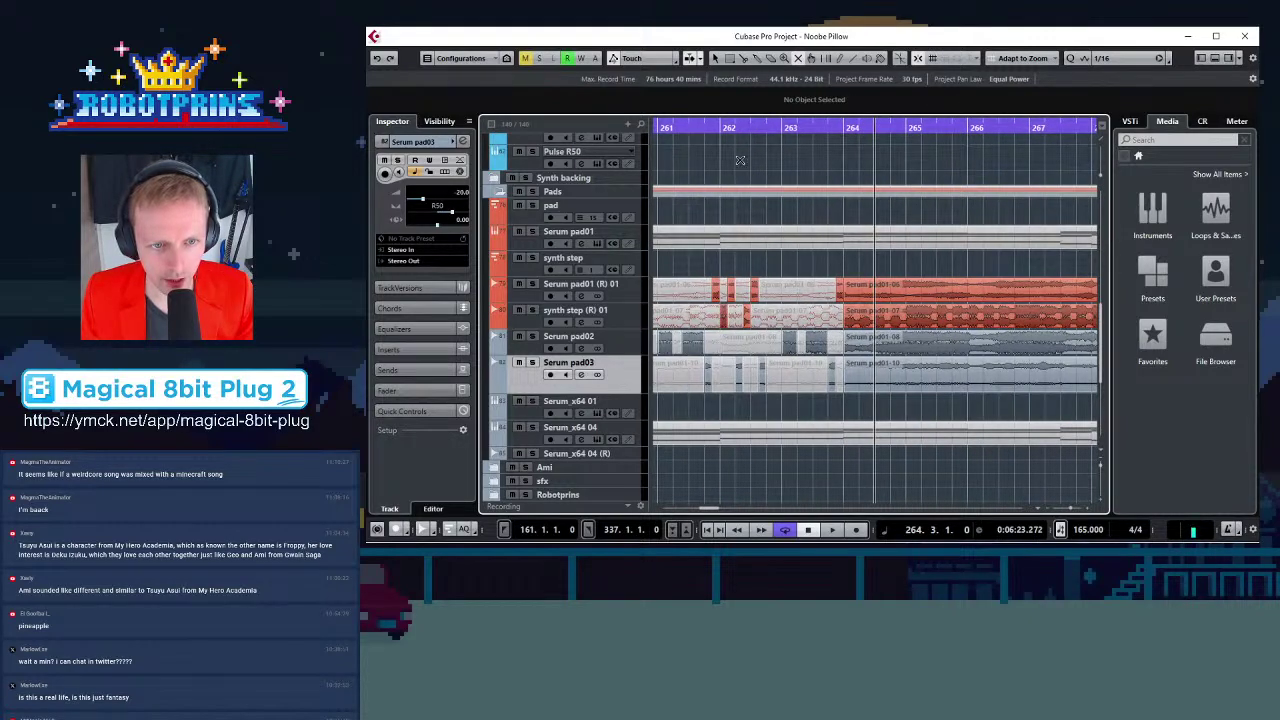
key("h")
key("h")
key("g")
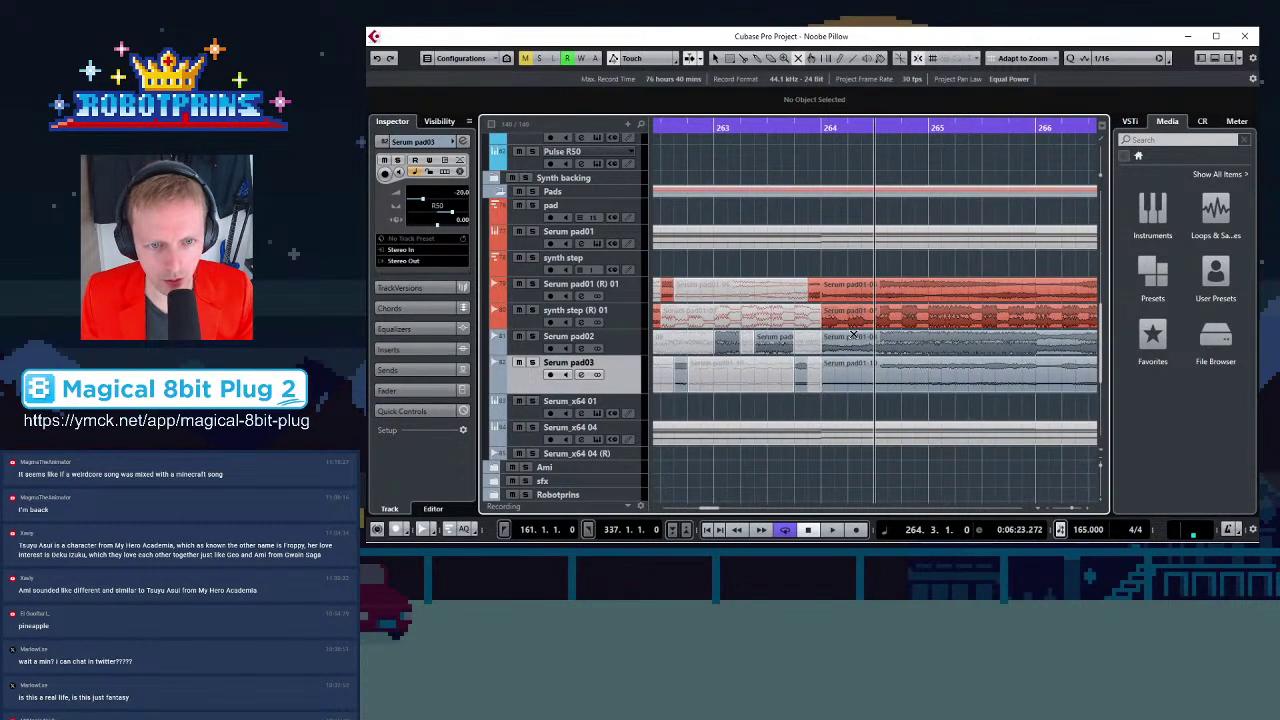
key("g")
scroll(865, 316, "up", 2)
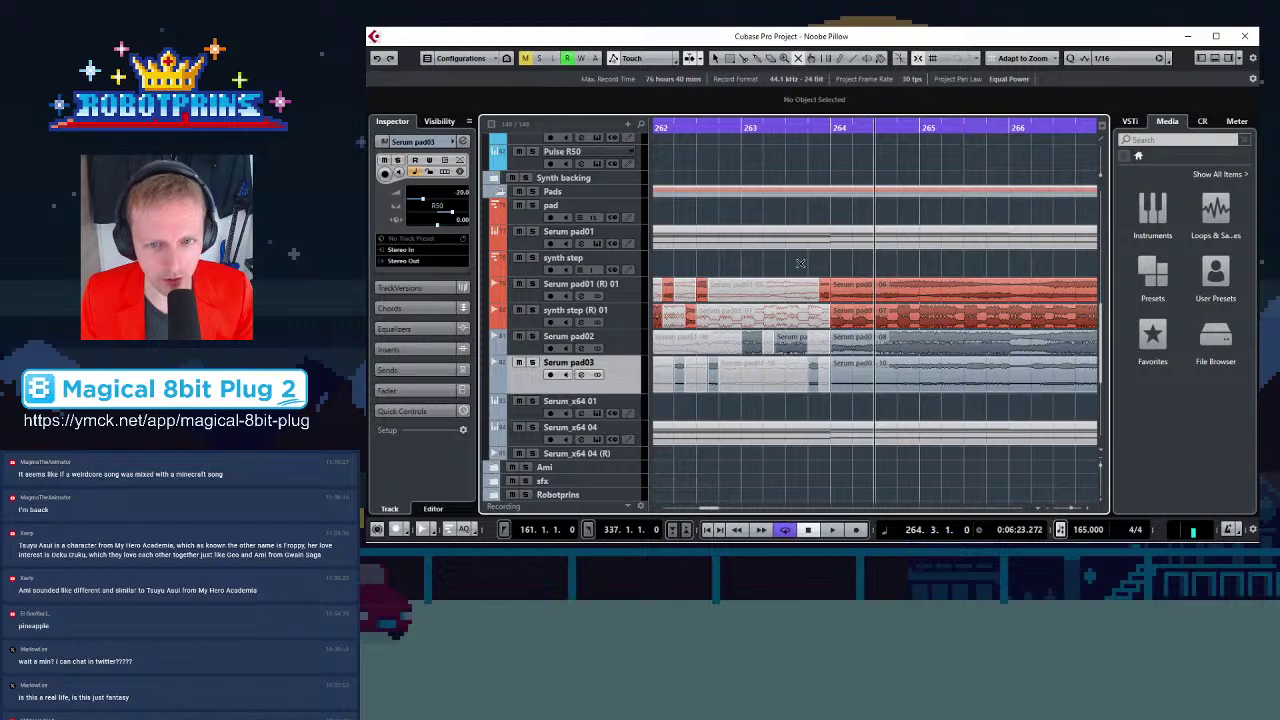
left_click(744, 59)
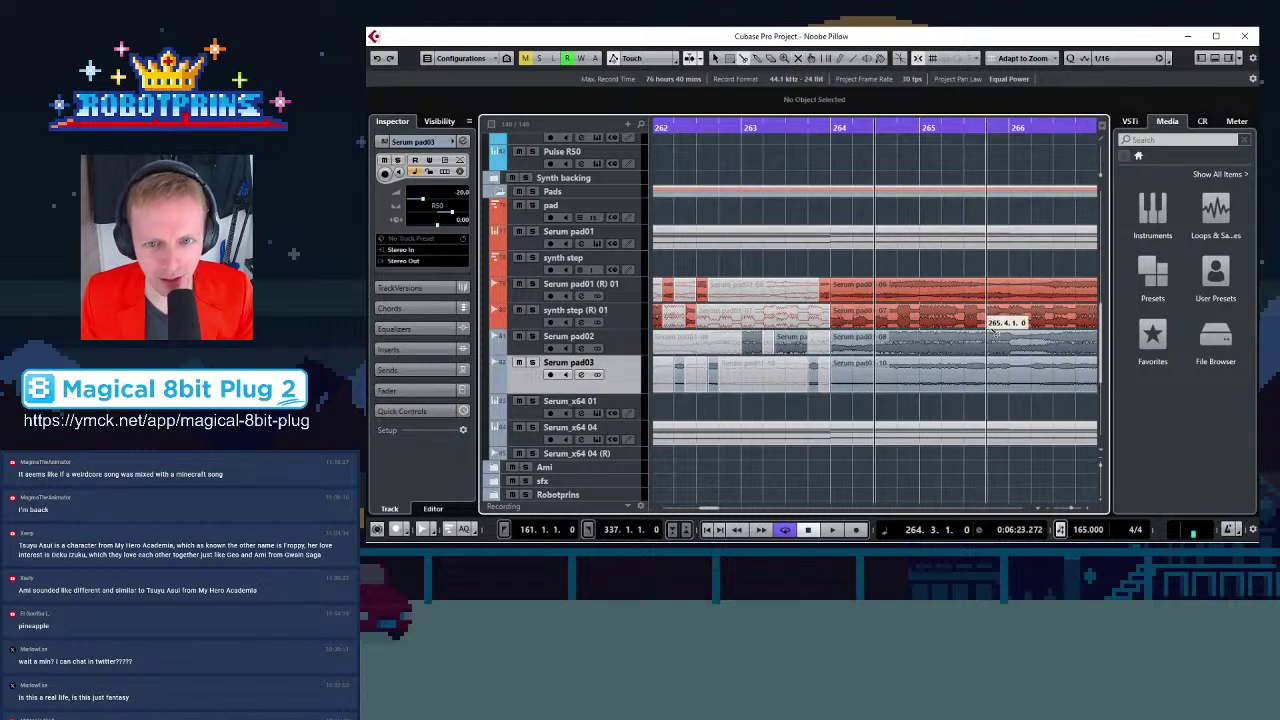
left_click(1010, 290)
left_click(1014, 316)
left_click(1014, 342)
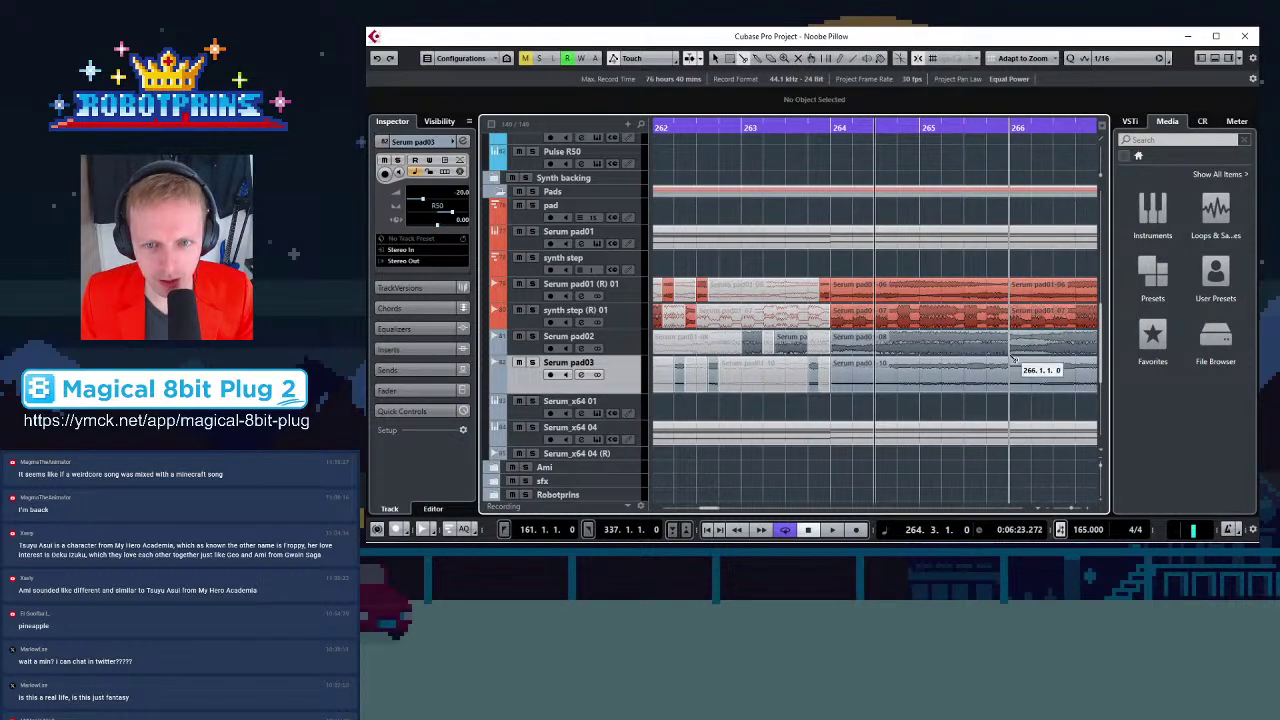
left_click(1014, 368)
left_click_drag(866, 127, 866, 143)
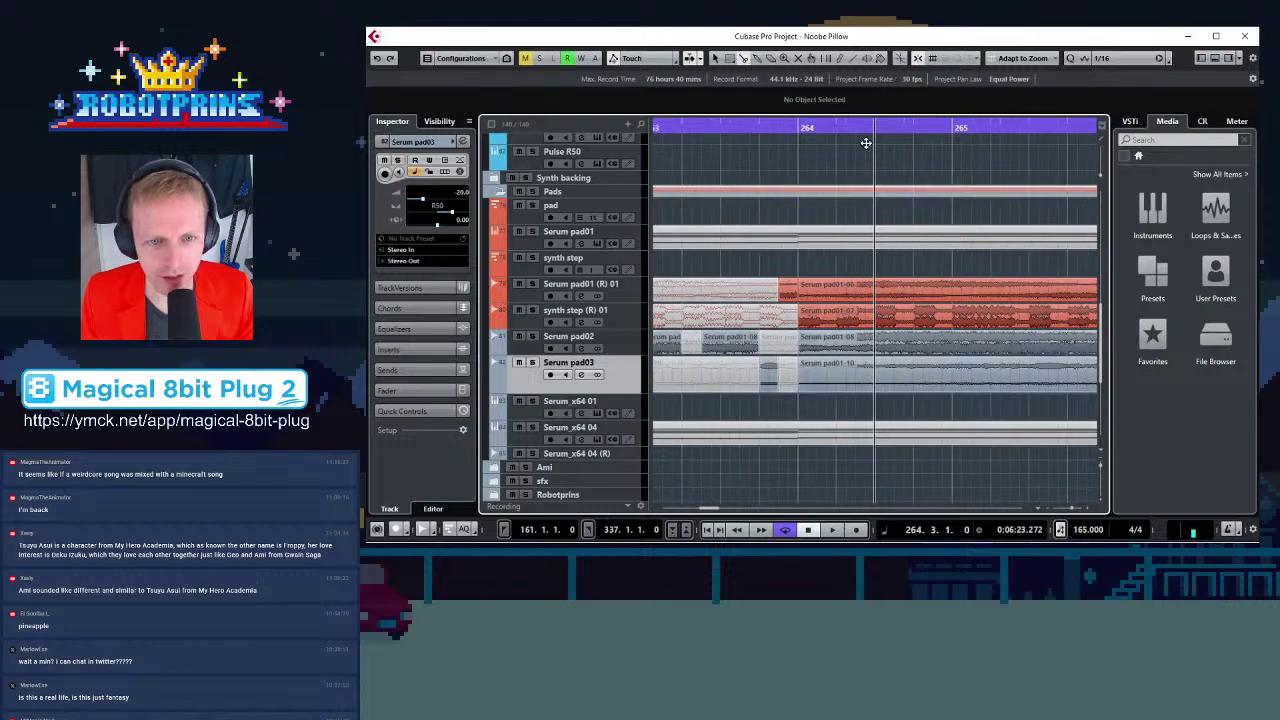
Split the Serum pad01 (R) 01 clip at 264.2.1 and beyond, and mute its segment from 264.1.1 to 264.1.3
left_click(837, 288)
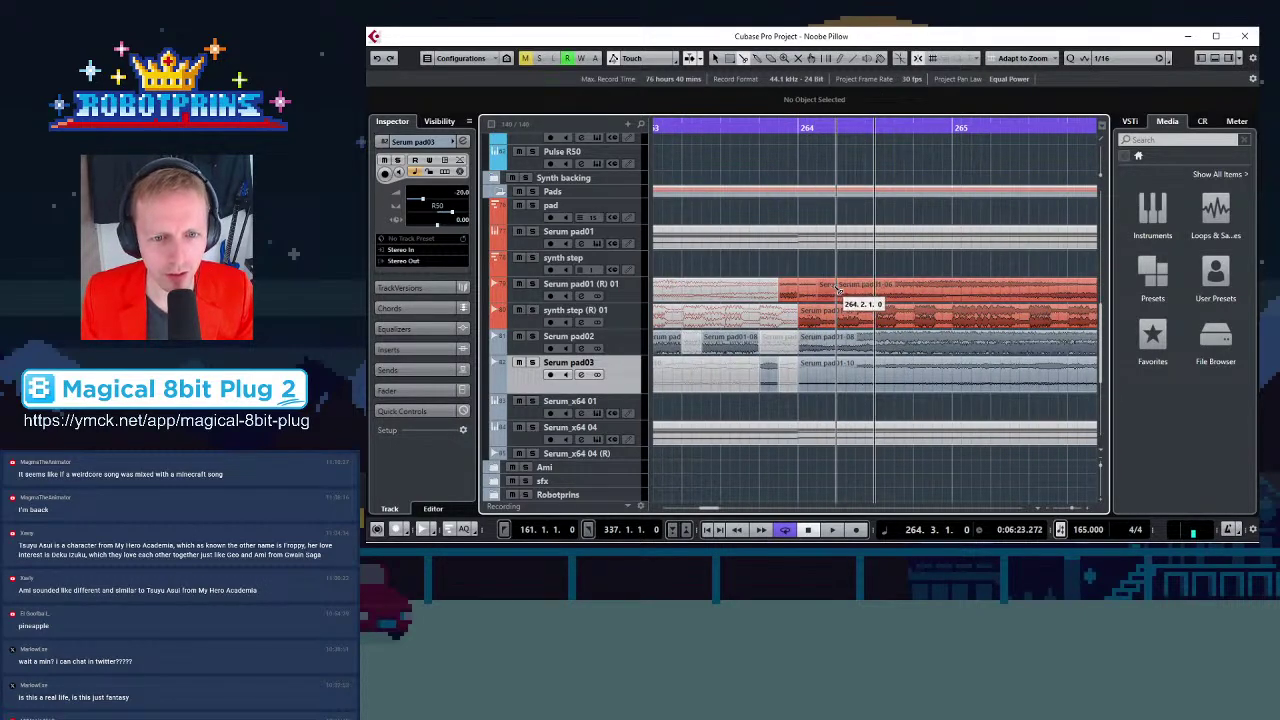
left_click(875, 290)
key("g")
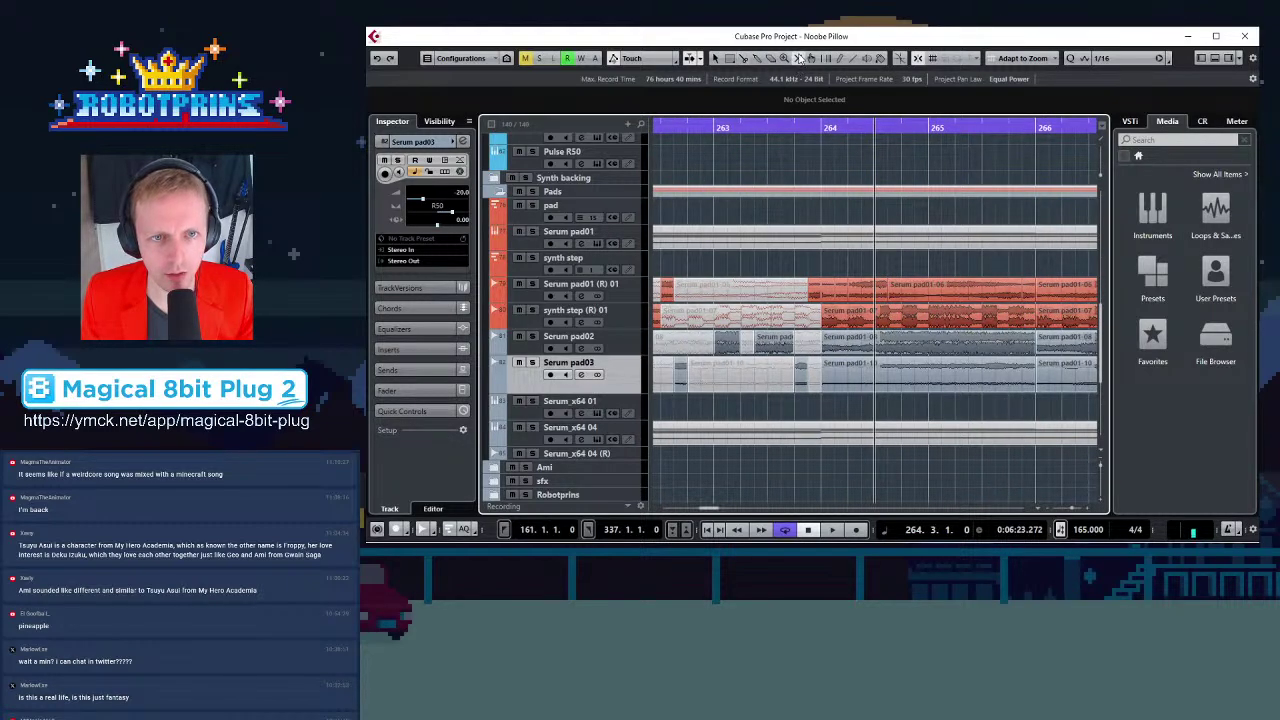
left_click(826, 292)
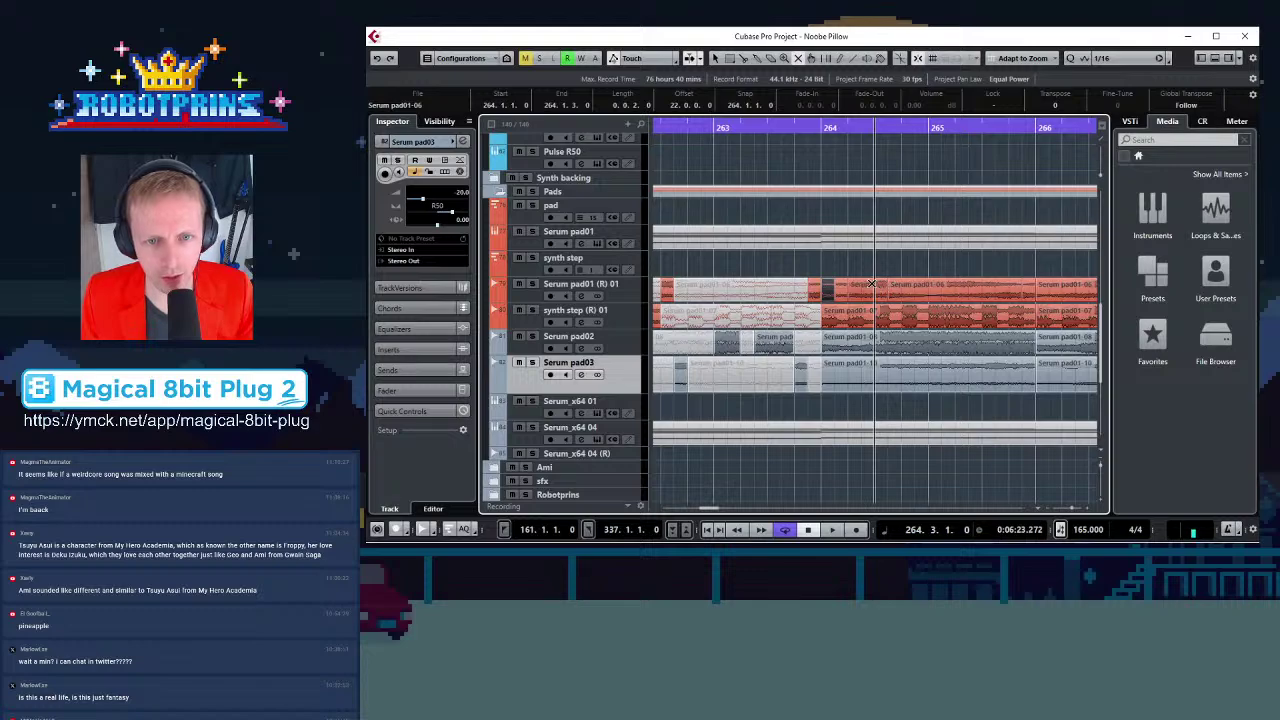
left_click(884, 244)
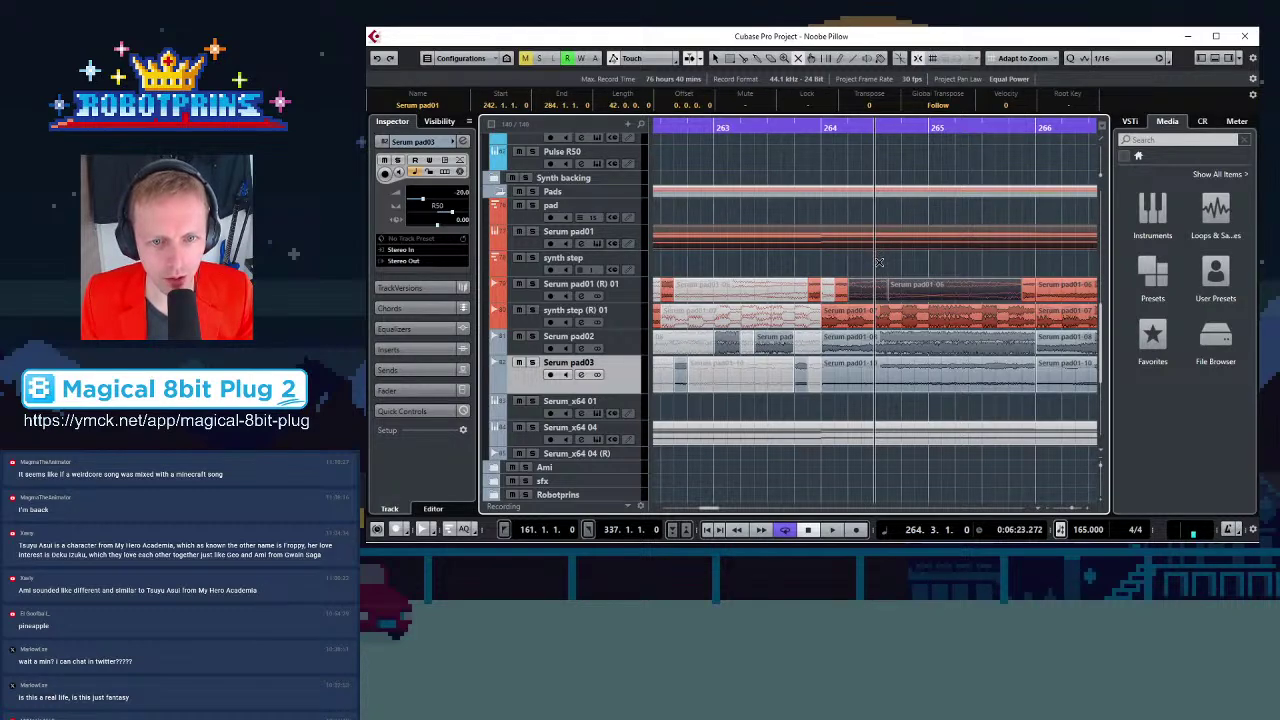
left_click(879, 263)
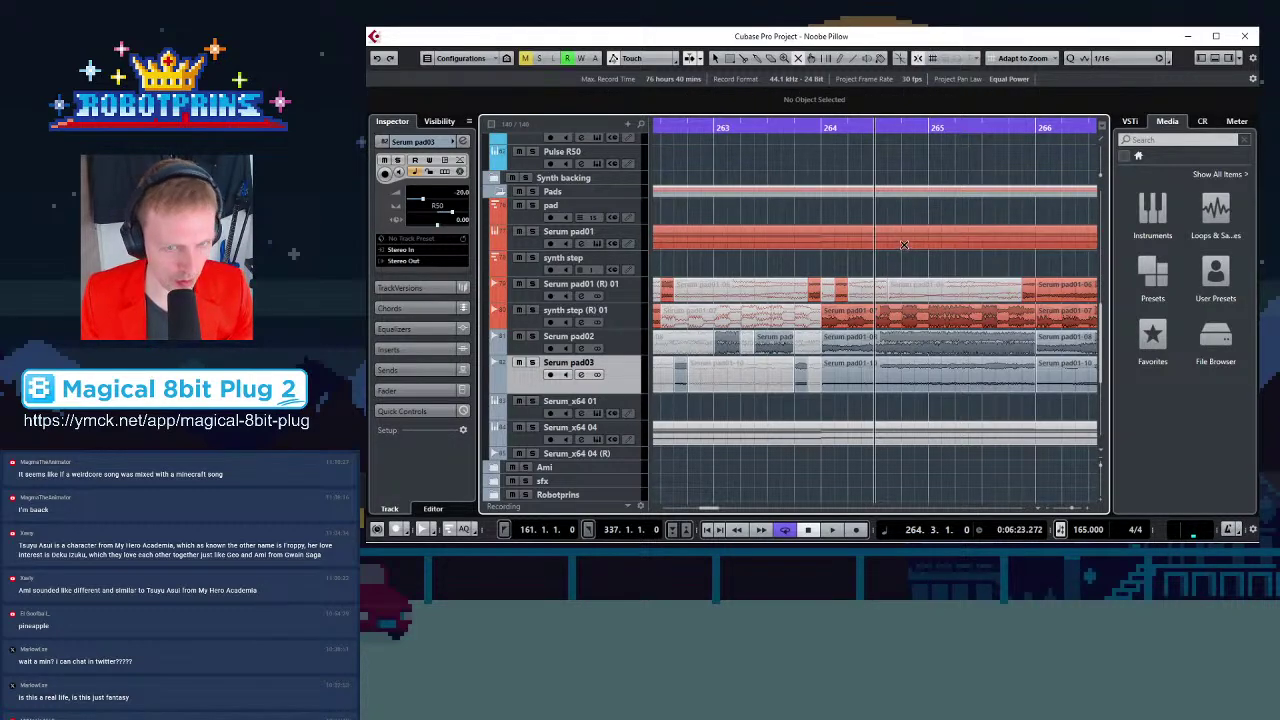
key("ctrl+z")
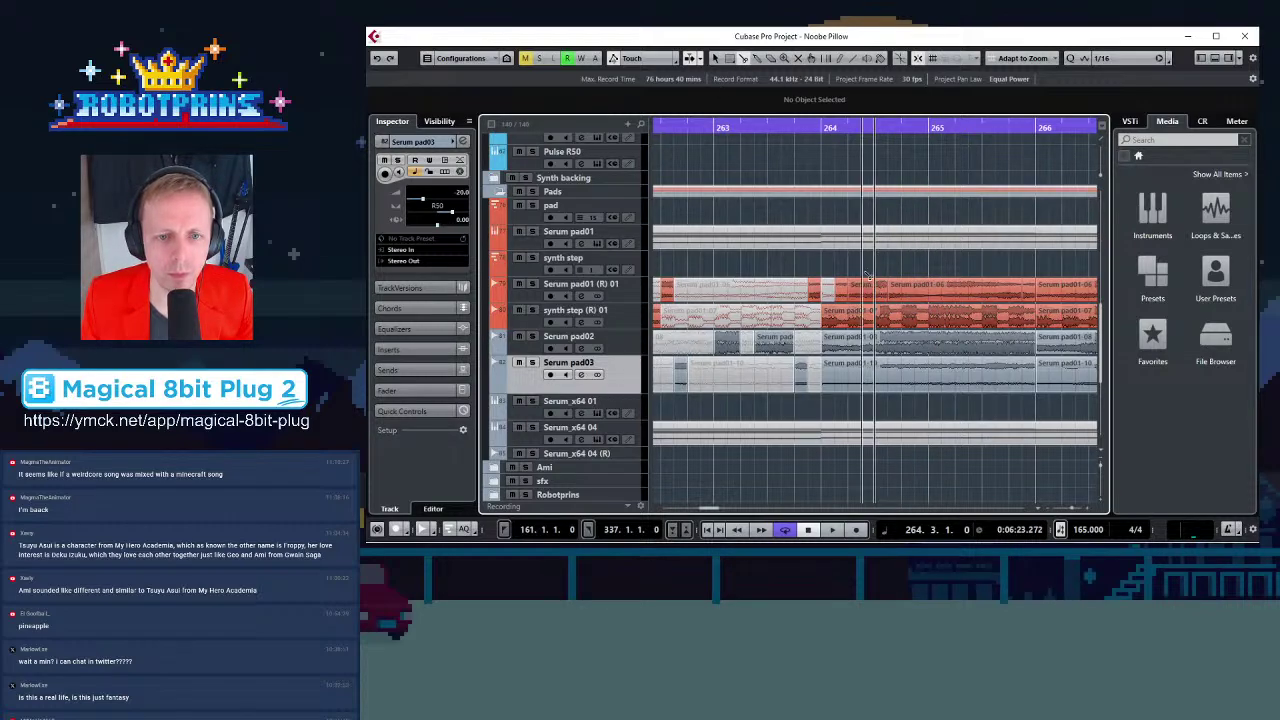
Mute the Serum pad01 (R) 01 segments from 264.2.1 to 264.3.1 and from 264.3.3 to 265.4.3
left_click(799, 59)
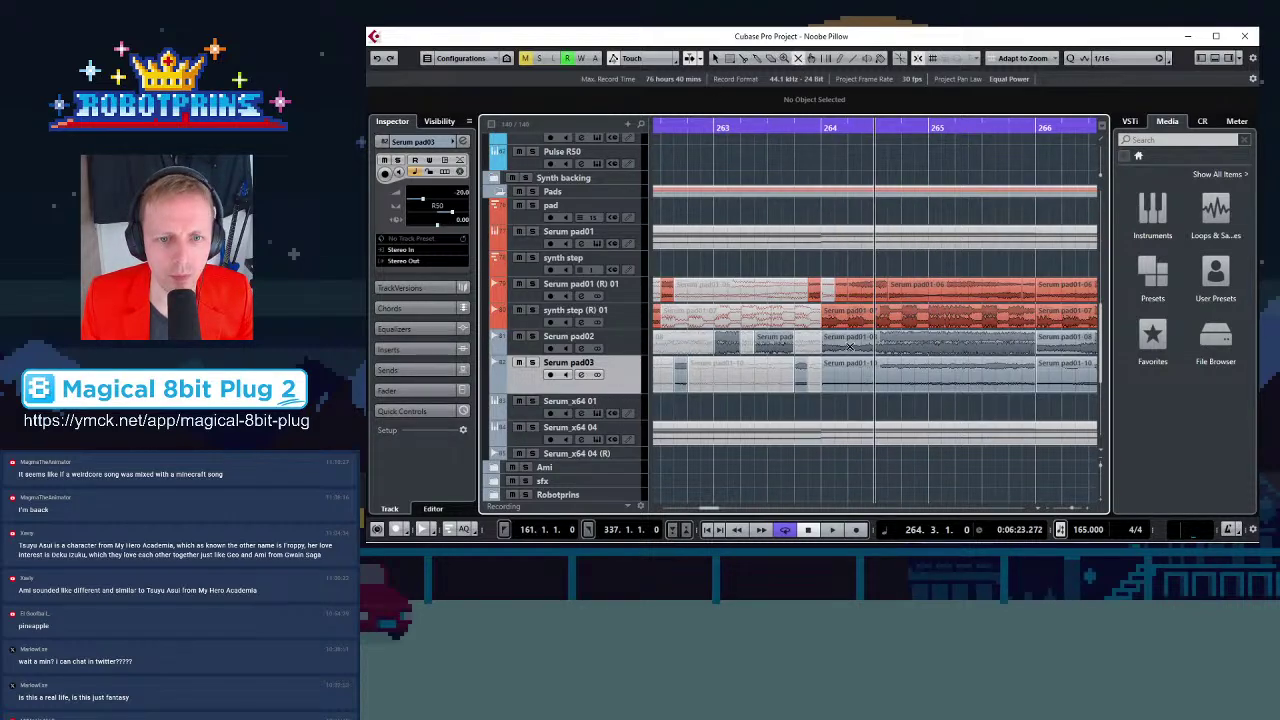
left_click(858, 288)
left_click(932, 285)
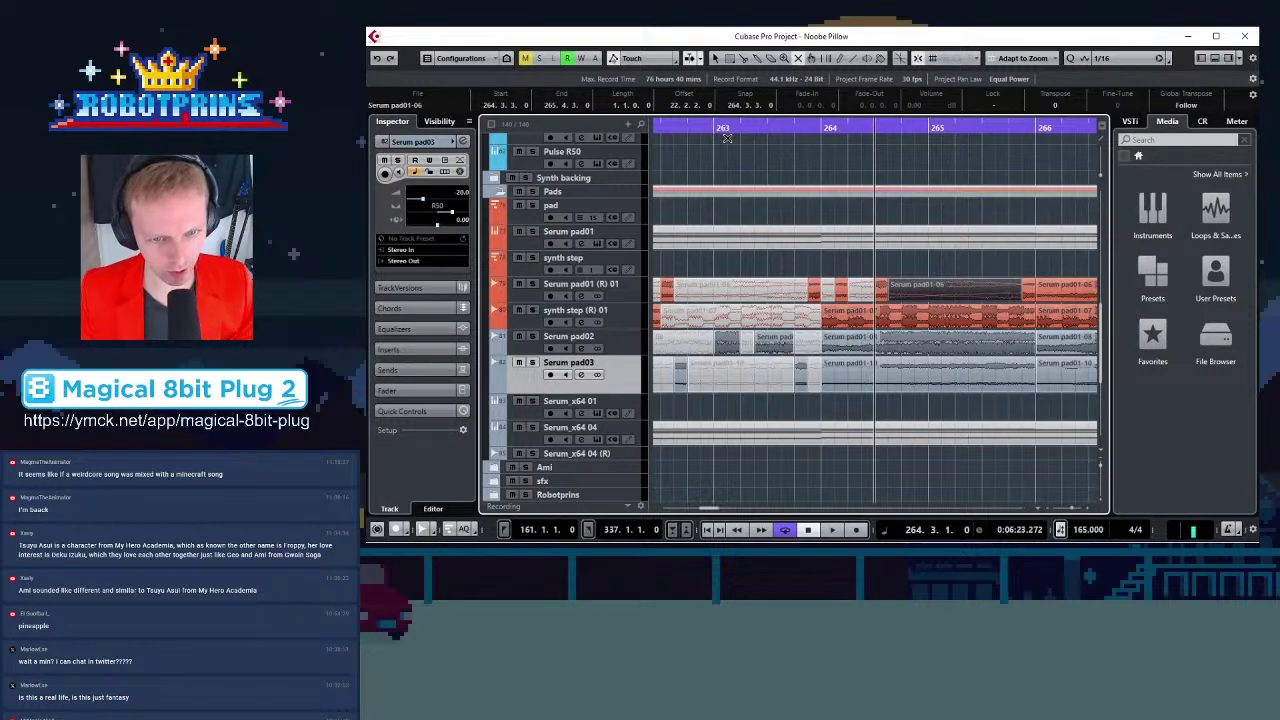
Split the synth step (R) 01 clip at 264.2.3 and mute the segments from 264.1.3 up to 266.1.1
key("h")
key("h")
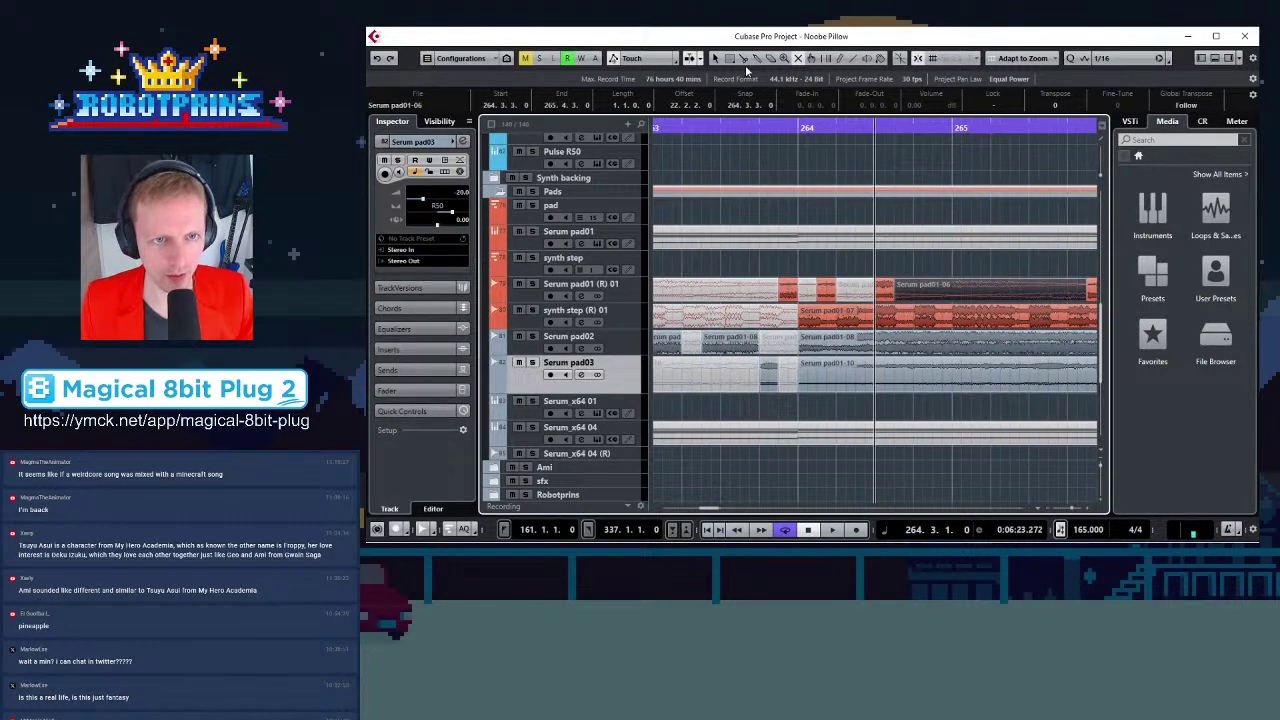
left_click(856, 324)
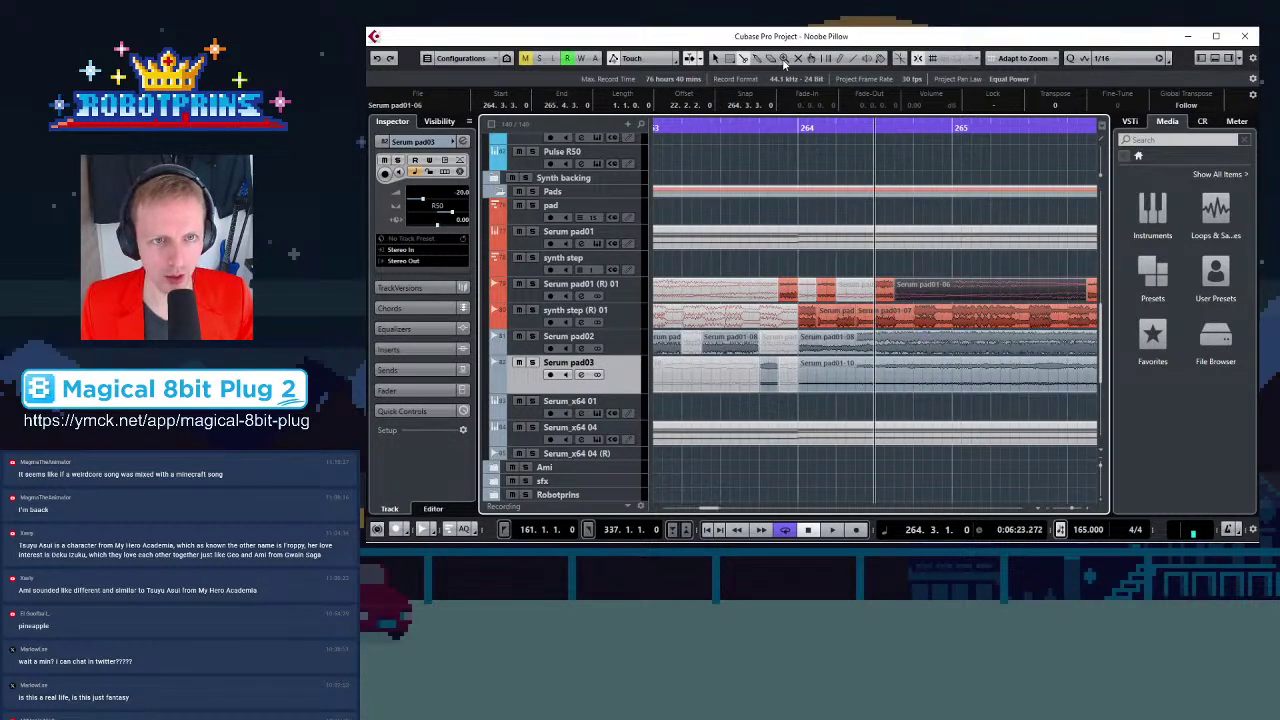
left_click(798, 59)
left_click(838, 319)
left_click(928, 316)
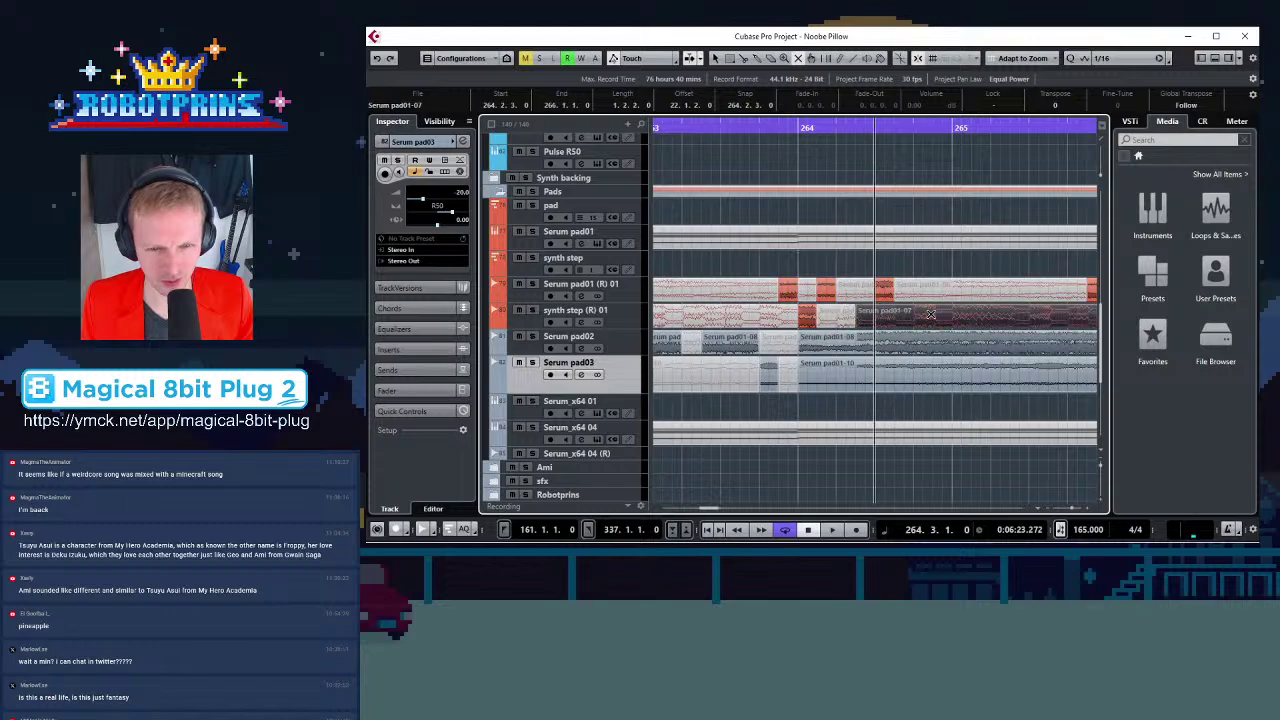
Mute alternating Serum pad02 segments between bars 264 and 266, including 264.2.1 to 265.1.1, and split the Serum pad03 clip at 264.2.3
key("g")
key("g")
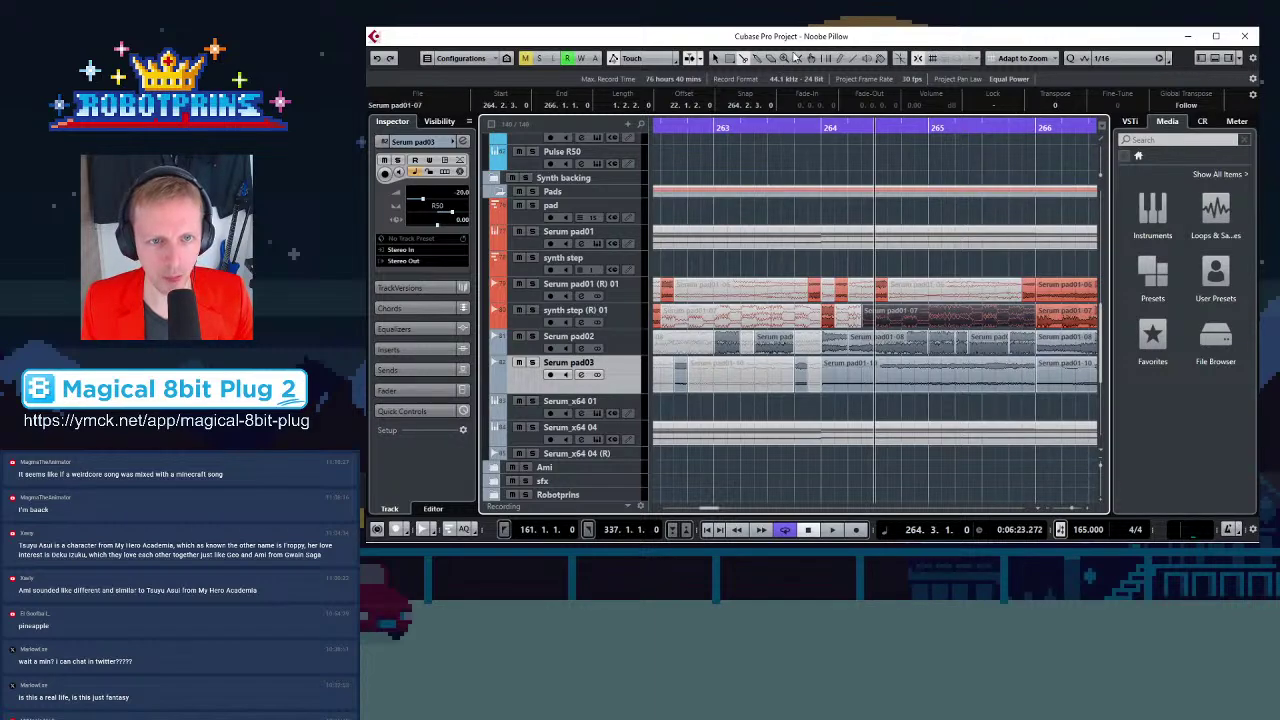
left_click(852, 345)
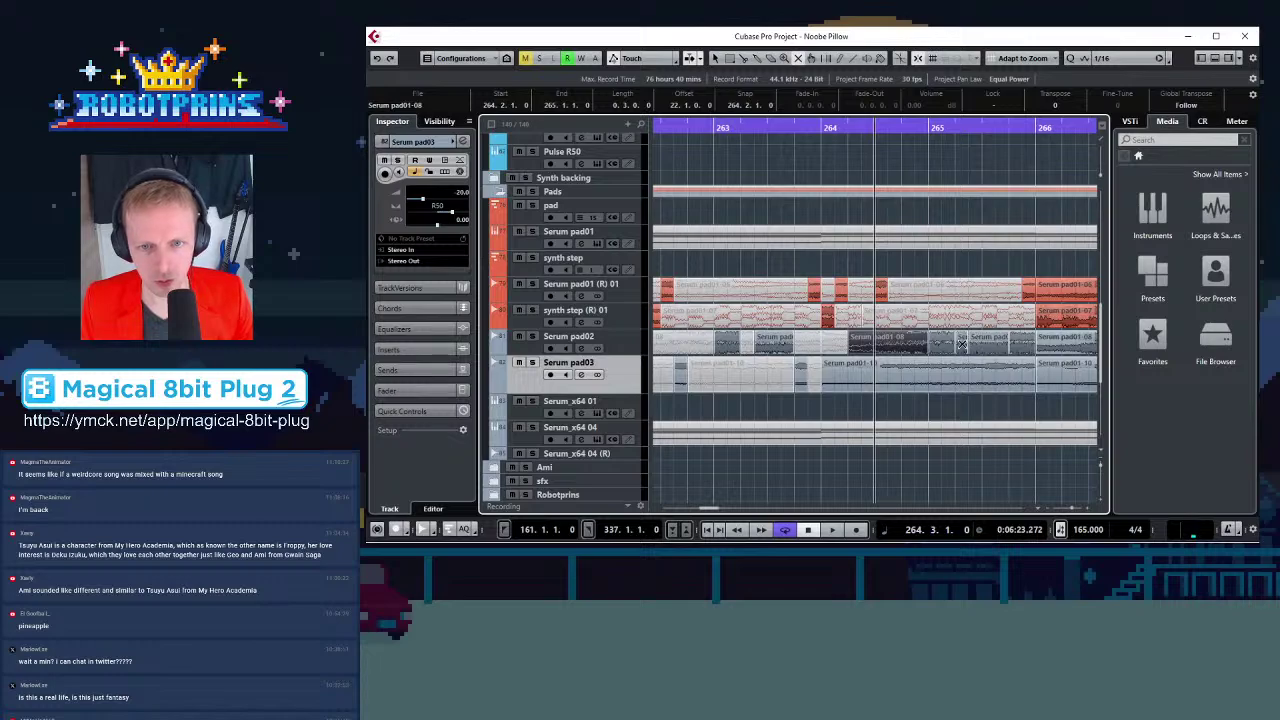
left_click(1010, 347)
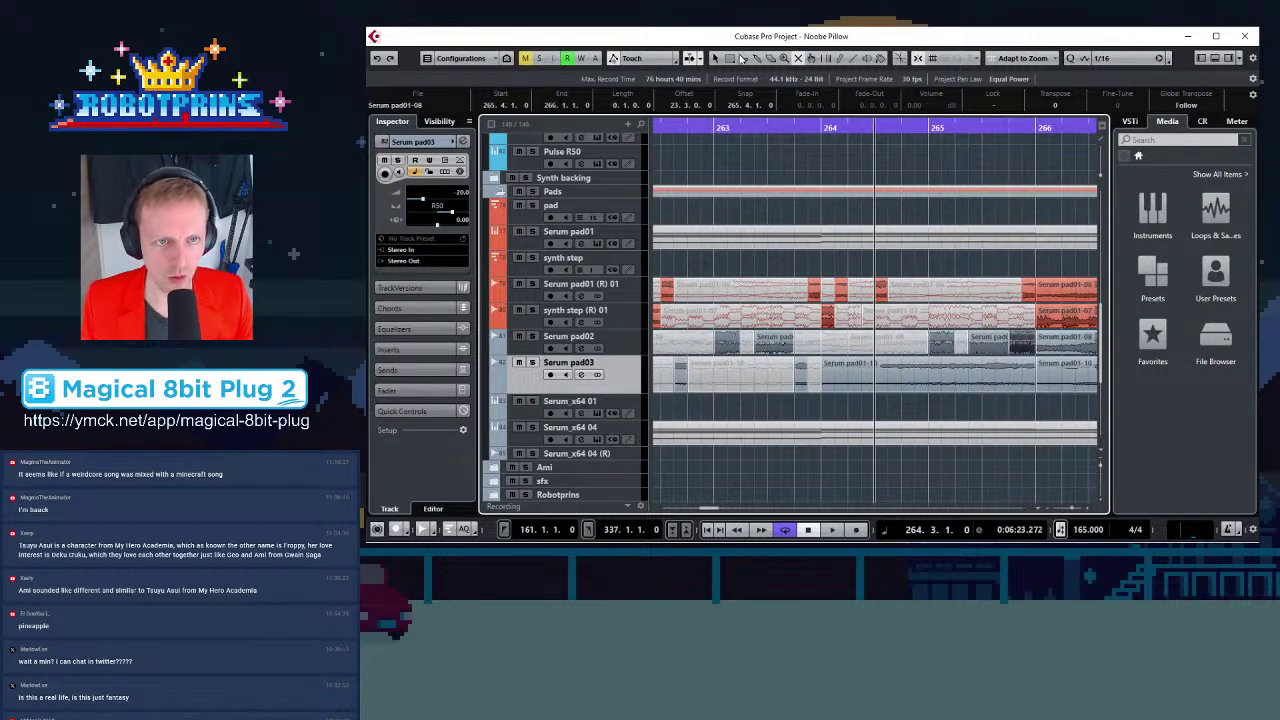
left_click(862, 376)
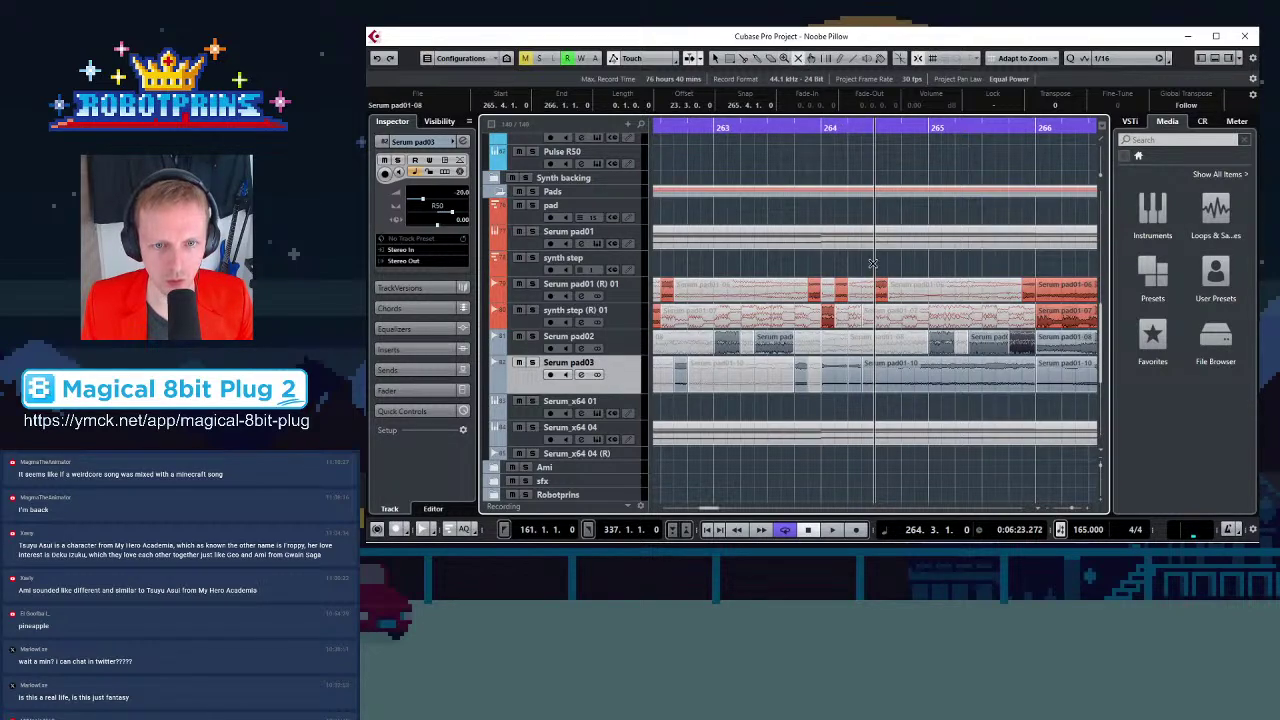
Unmute the synth step (R) 01 segment from 264.2.3 to 264.3.1, keeping the part from 264.3.1 to 266.1.1 split off and muted
left_click(866, 322)
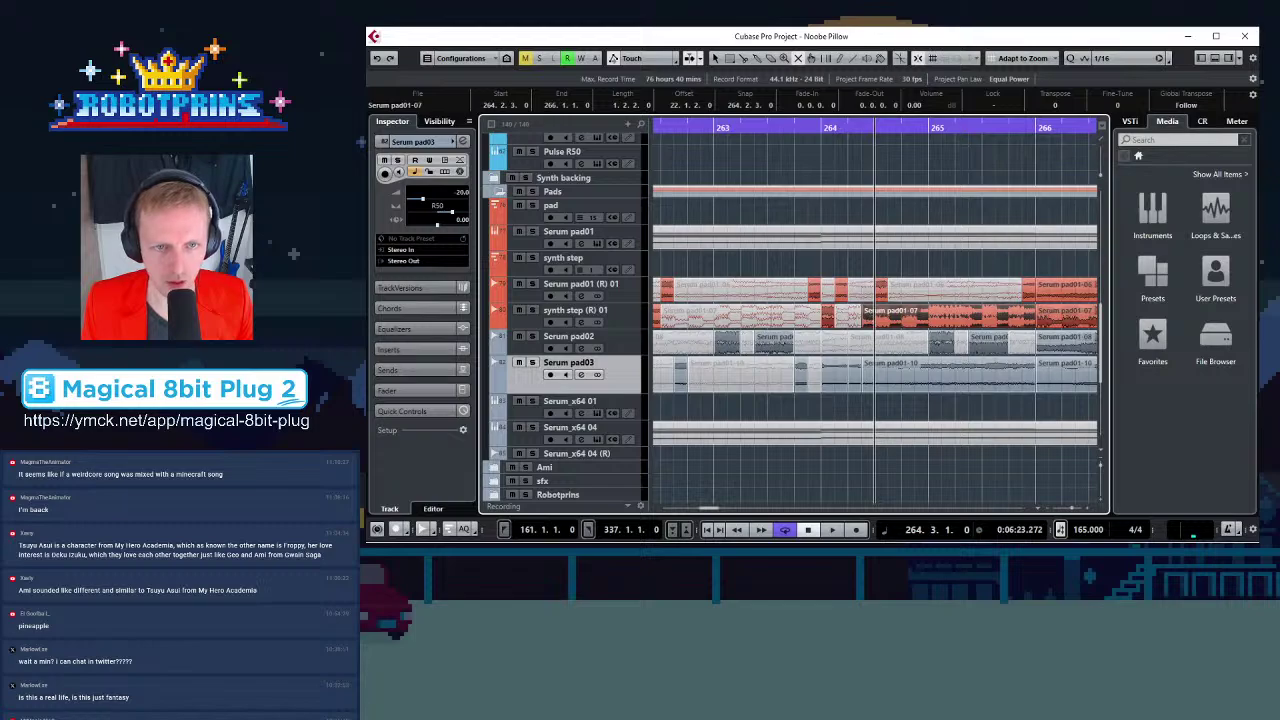
key("ctrl+z")
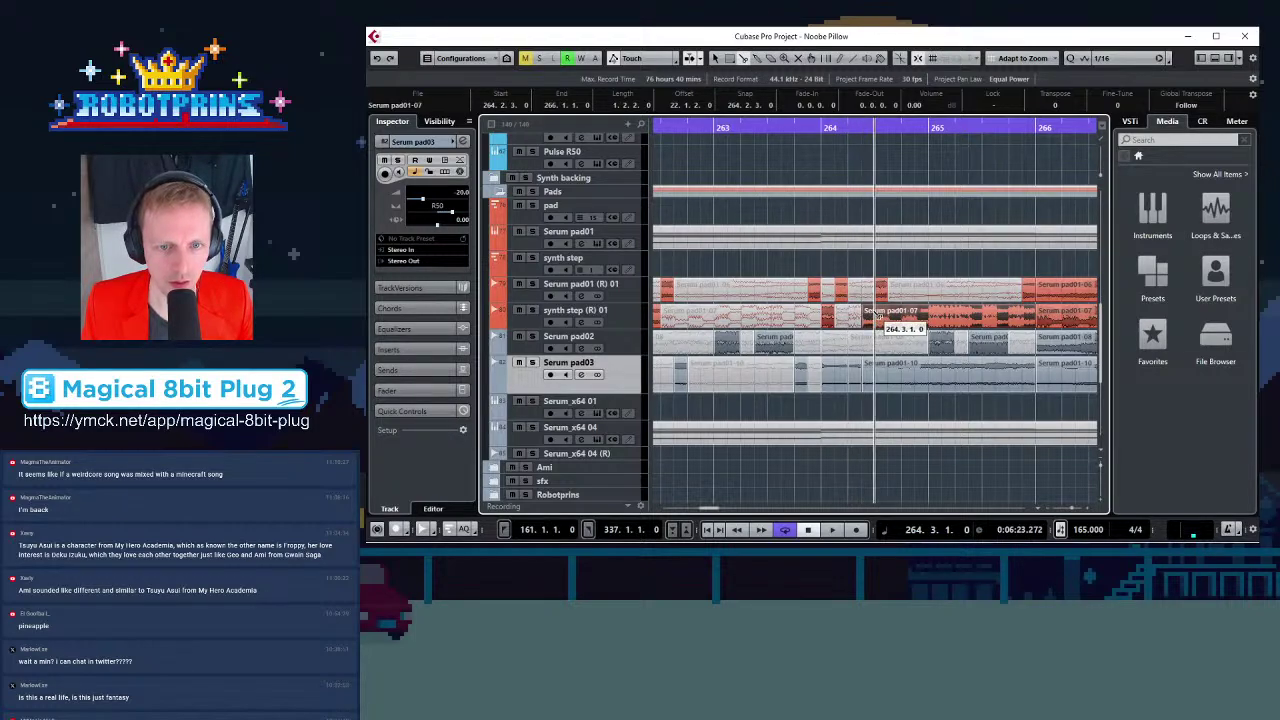
left_click(877, 322)
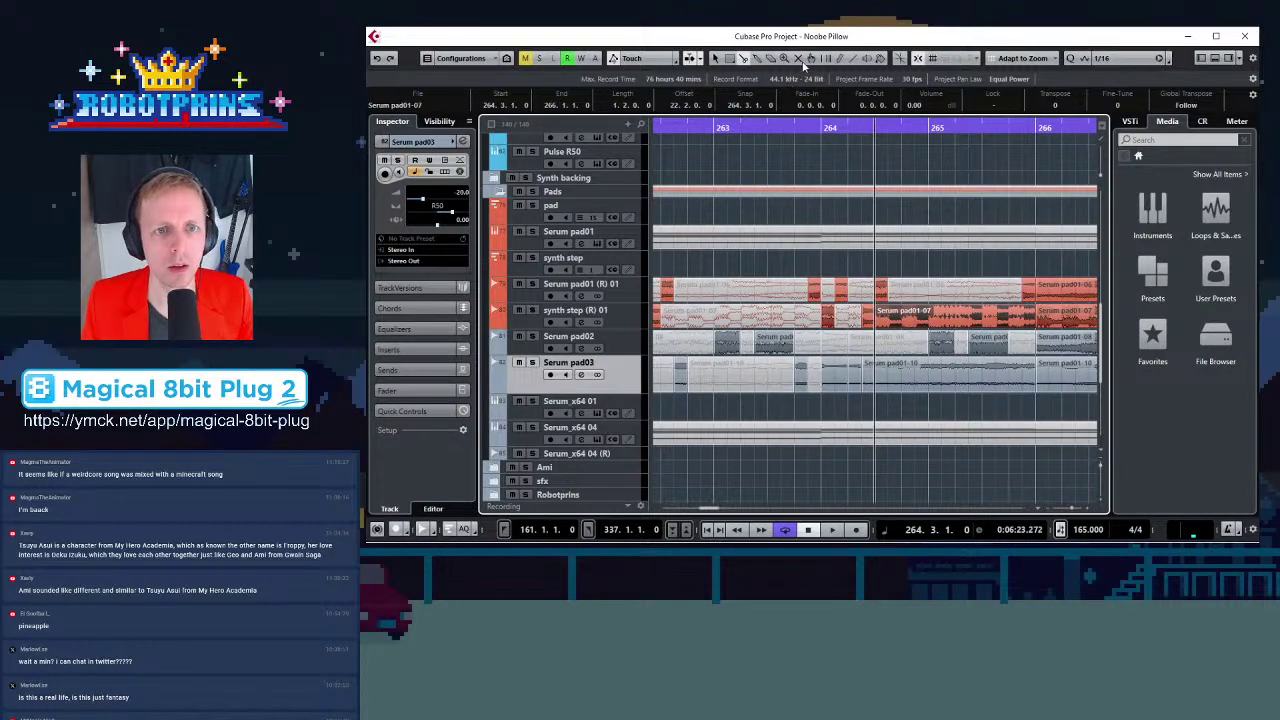
left_click(926, 312)
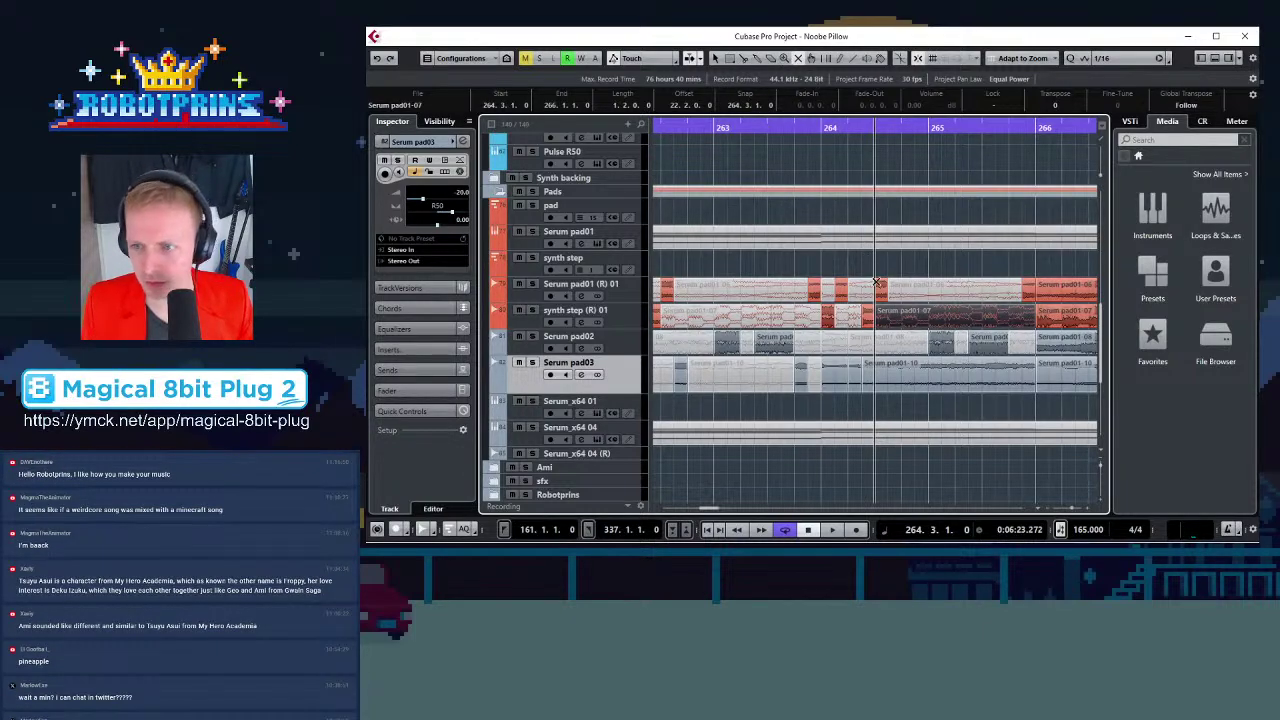
Mute the Serum pad03 segment from 264.1.1 to 264.2.1 and trim the start of the following long clip to 264.3.3
left_click(991, 359)
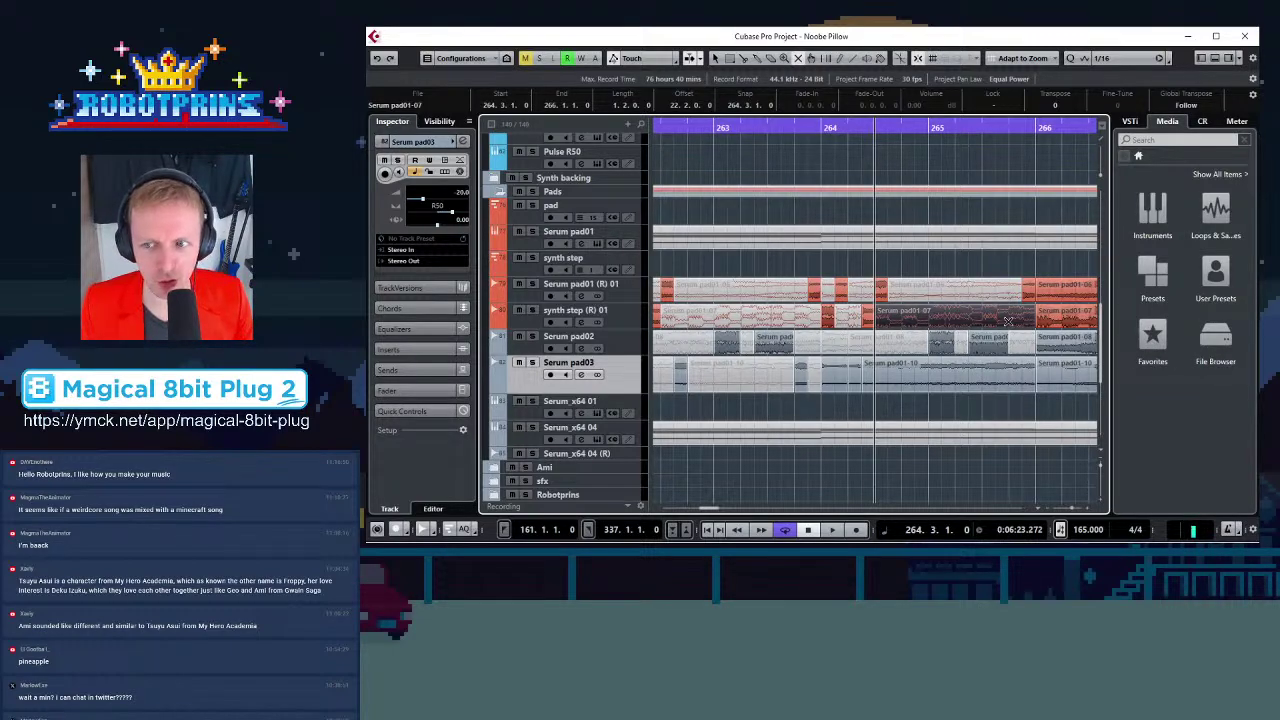
left_click(836, 375)
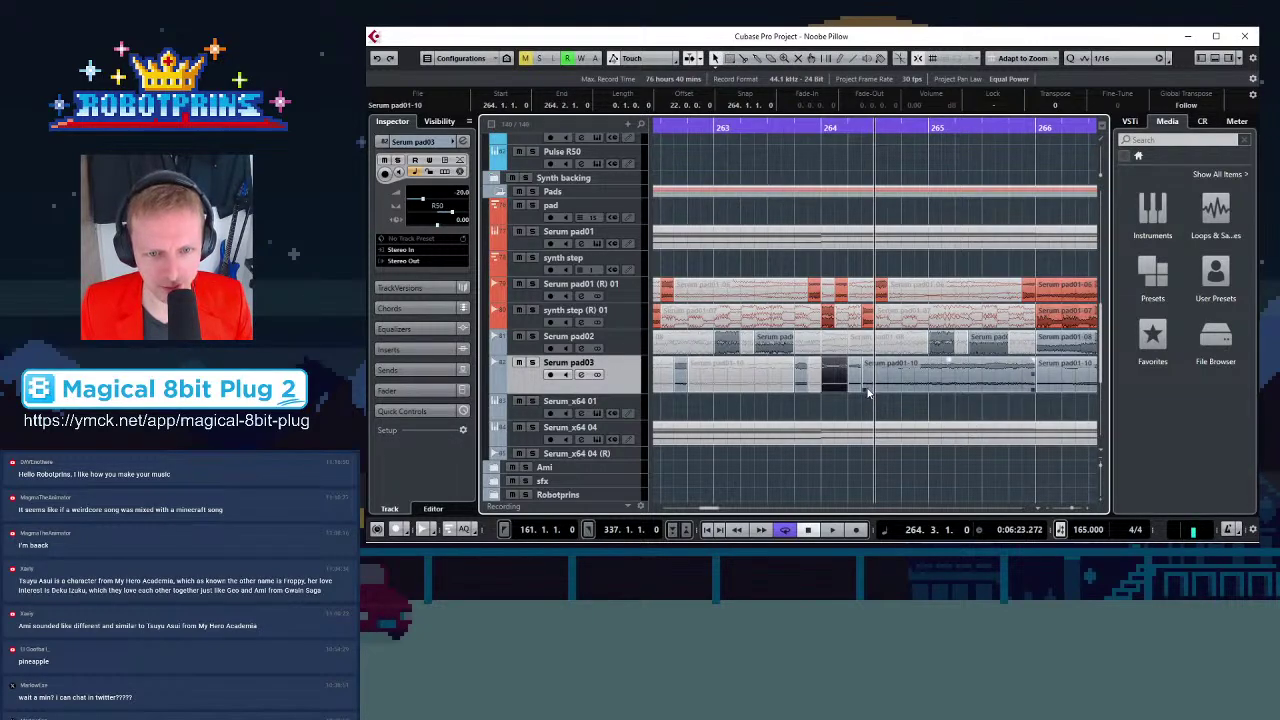
left_click_drag(864, 389, 891, 390)
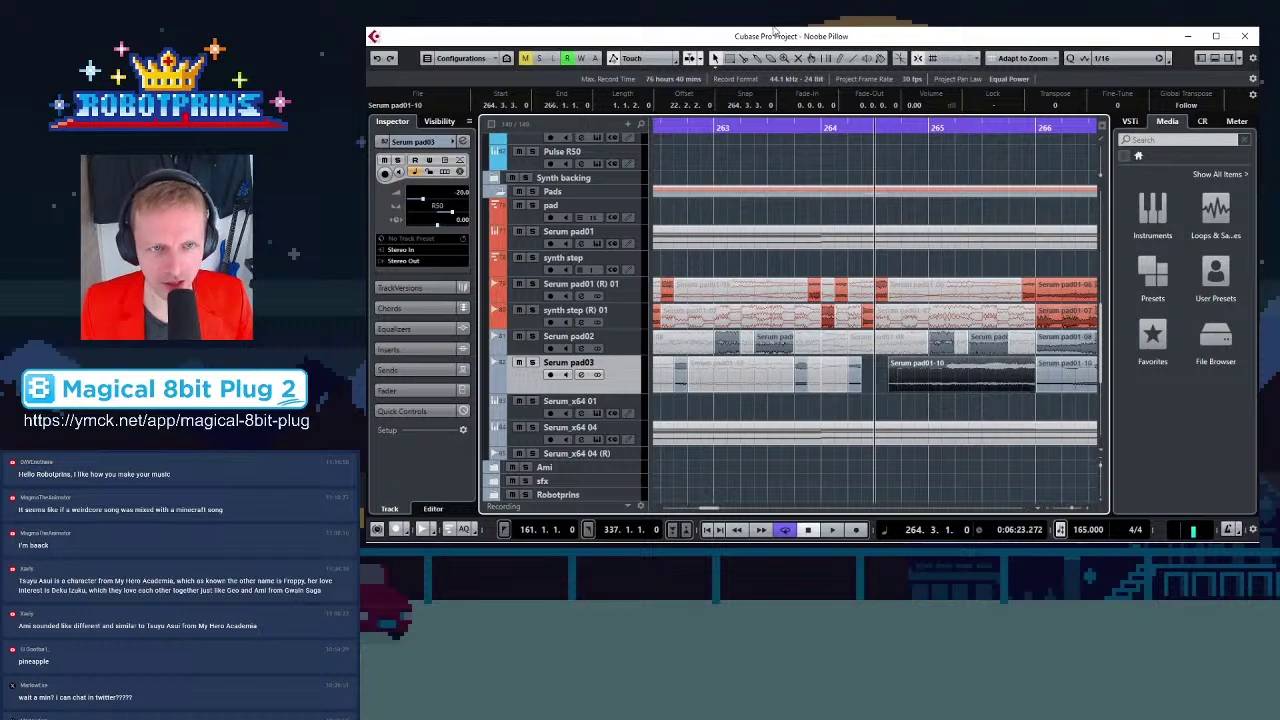
Split the end of the Serum pad03 clip before bar 266 and mute its segments from 264.3.3 and from 265.4.3 to 266.1.1
left_click(903, 375)
left_click_drag(1008, 375, 1034, 380)
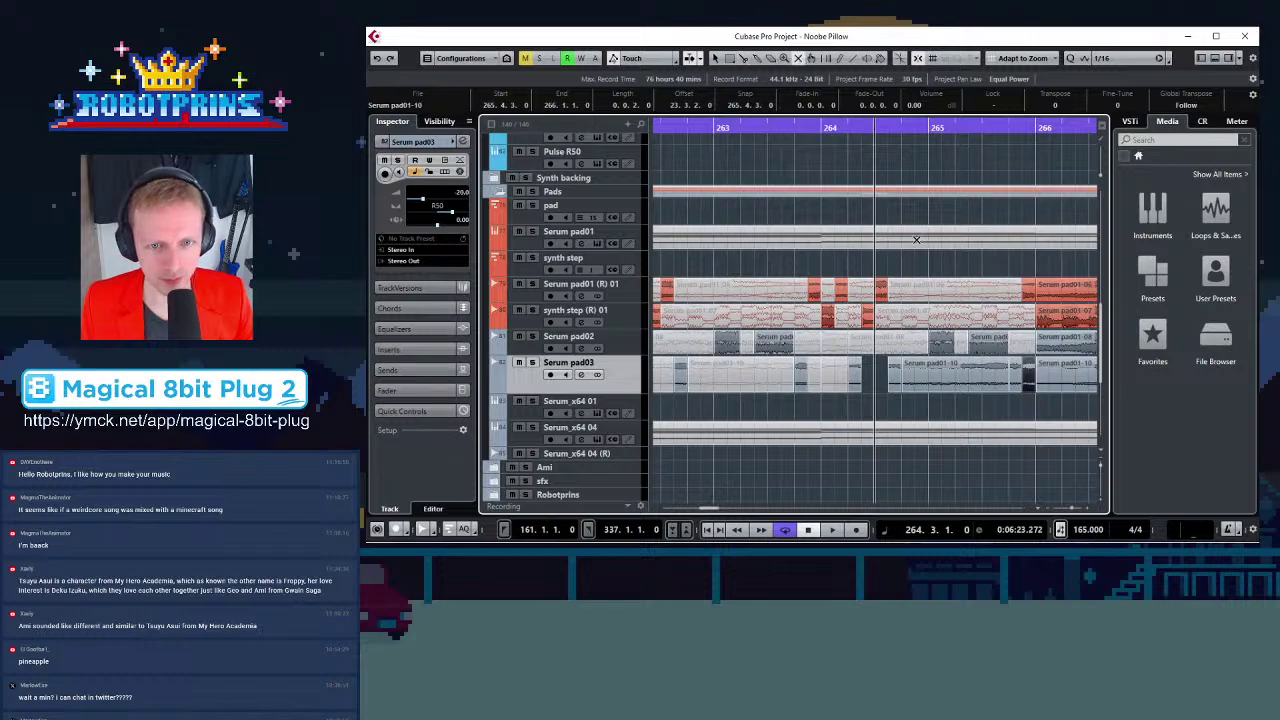
left_click(948, 379)
left_click(1027, 370)
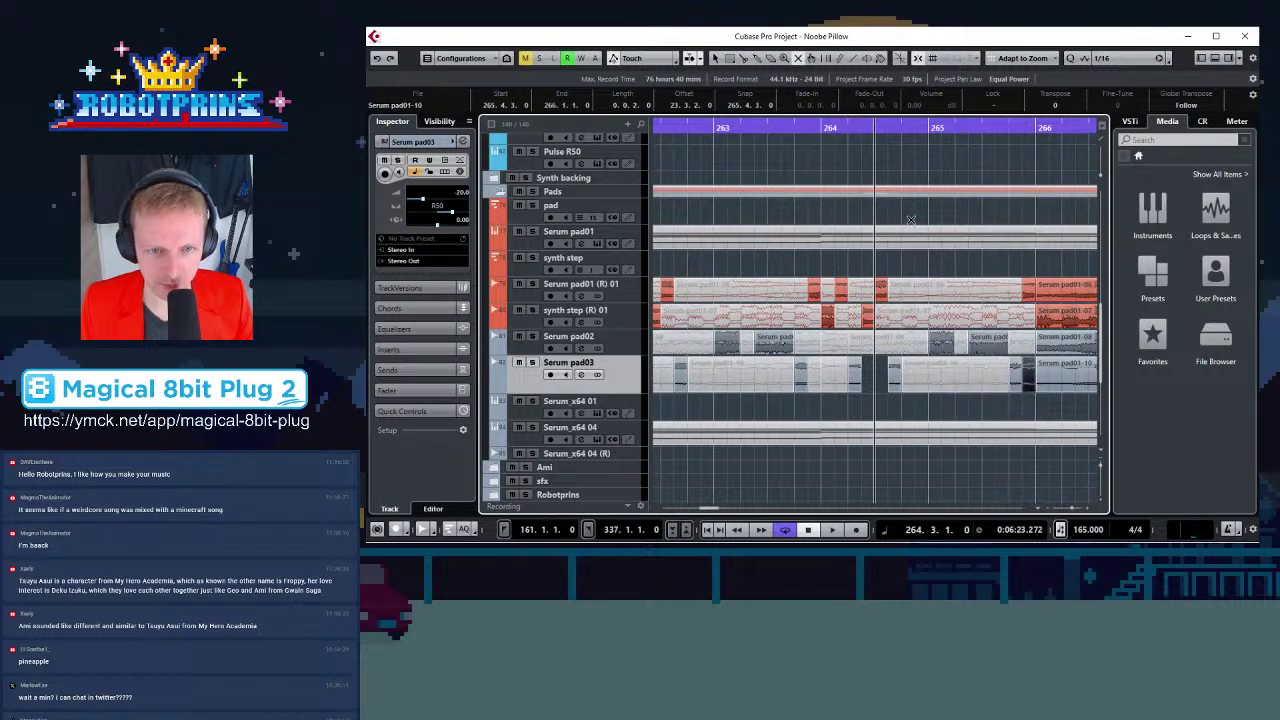
Play back the edited pad tracks from bar 264 up to just before bar 266
left_click(821, 127)
key("space")
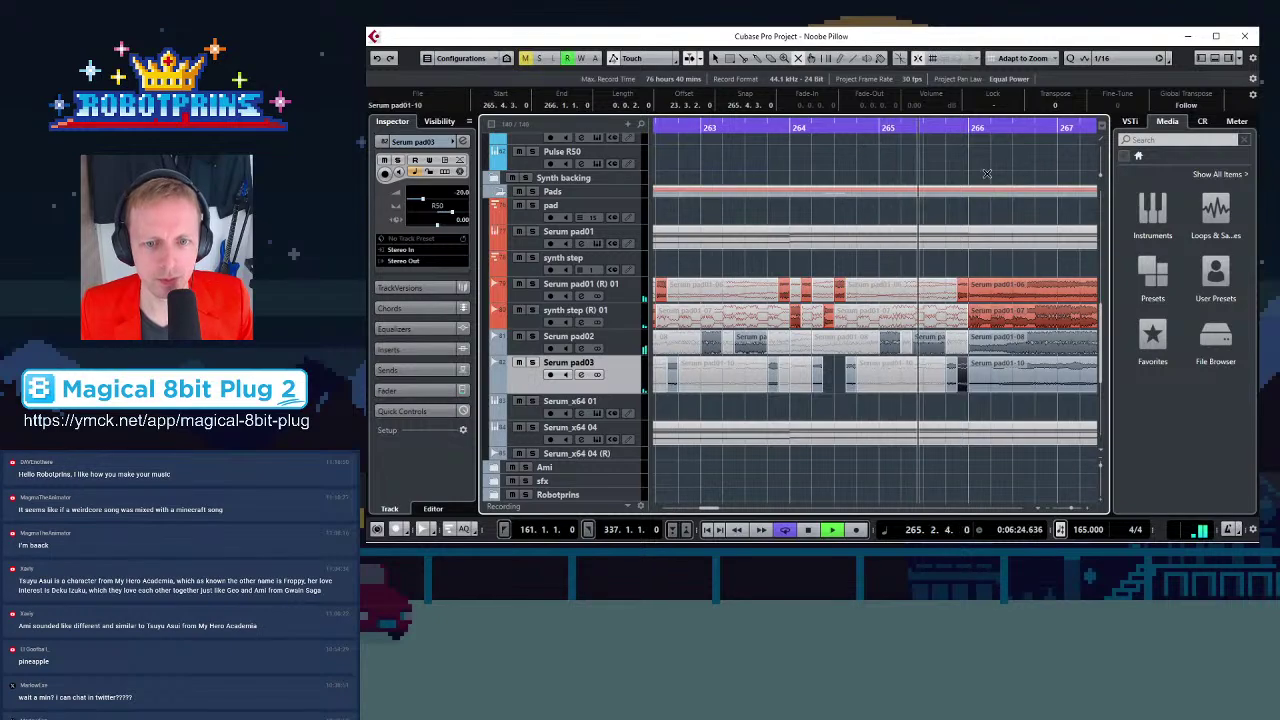
key("space")
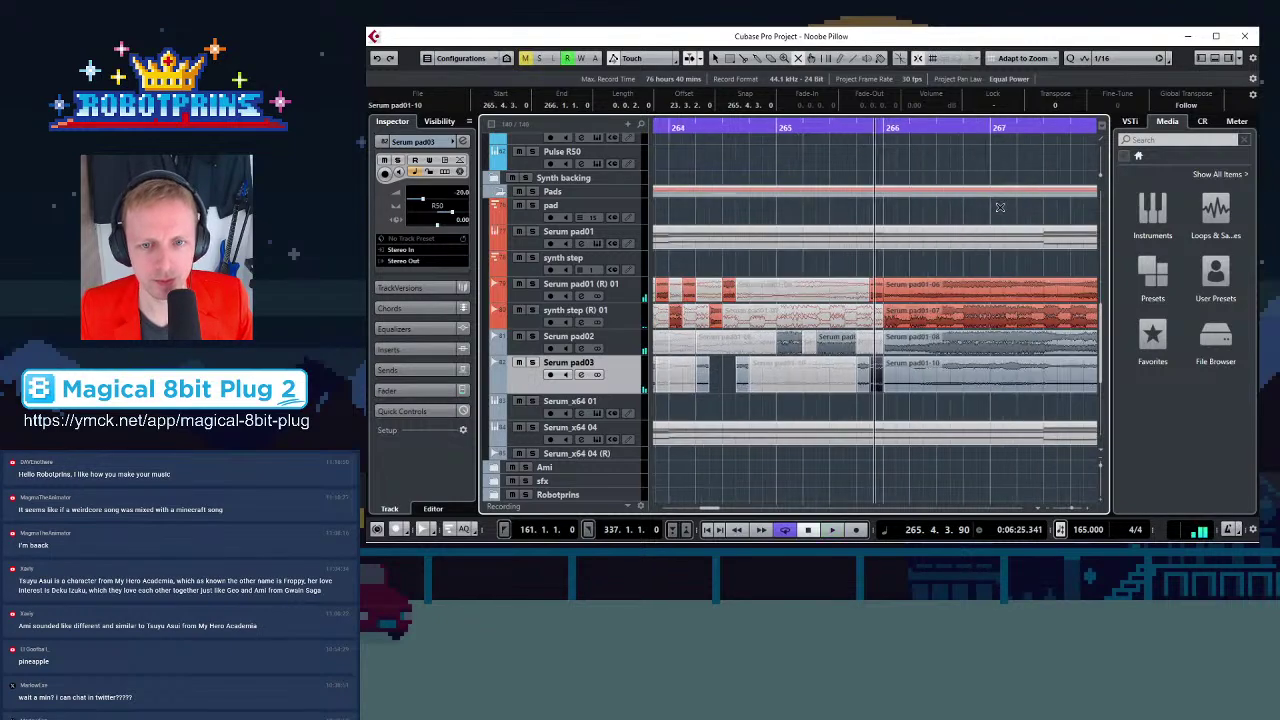
Split the Serum pad01 (R) 01, synth step (R) 01, Serum pad02 and Serum pad03 clips at bar 268
left_click(929, 129)
key("g")
key("h")
key("h")
key("h")
key("g")
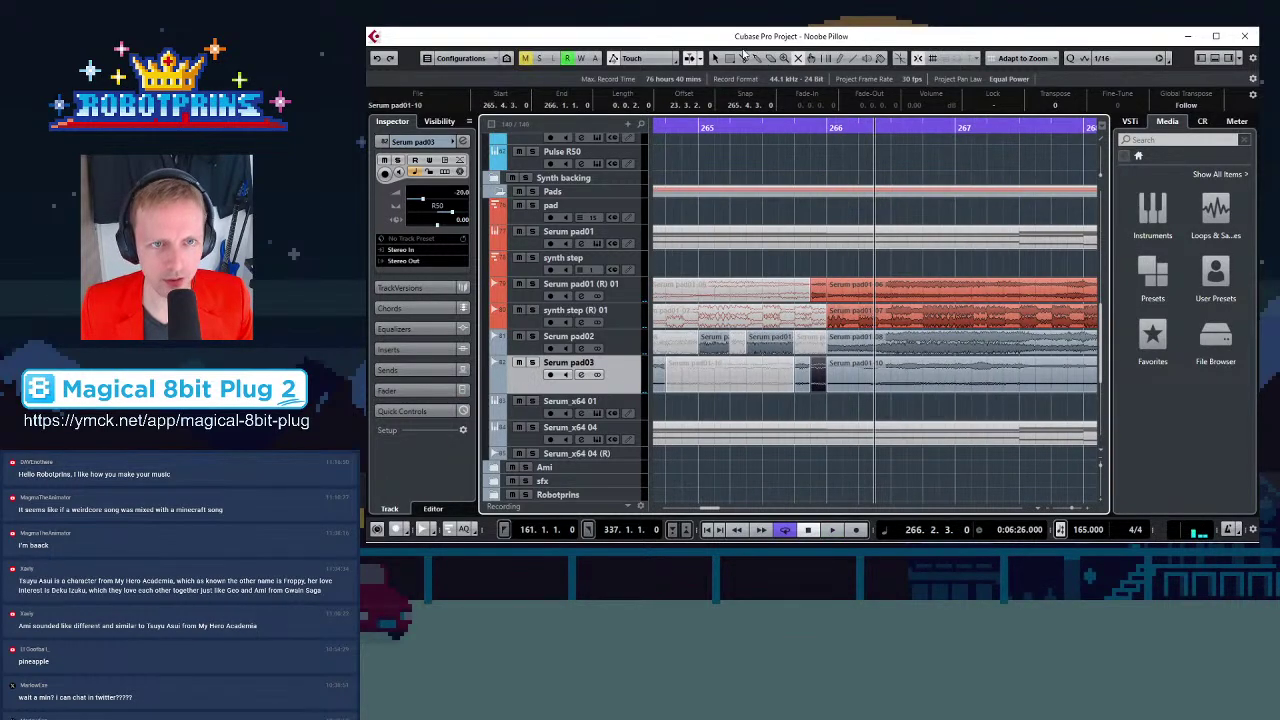
key("g")
key("g")
left_click(743, 57)
key("g")
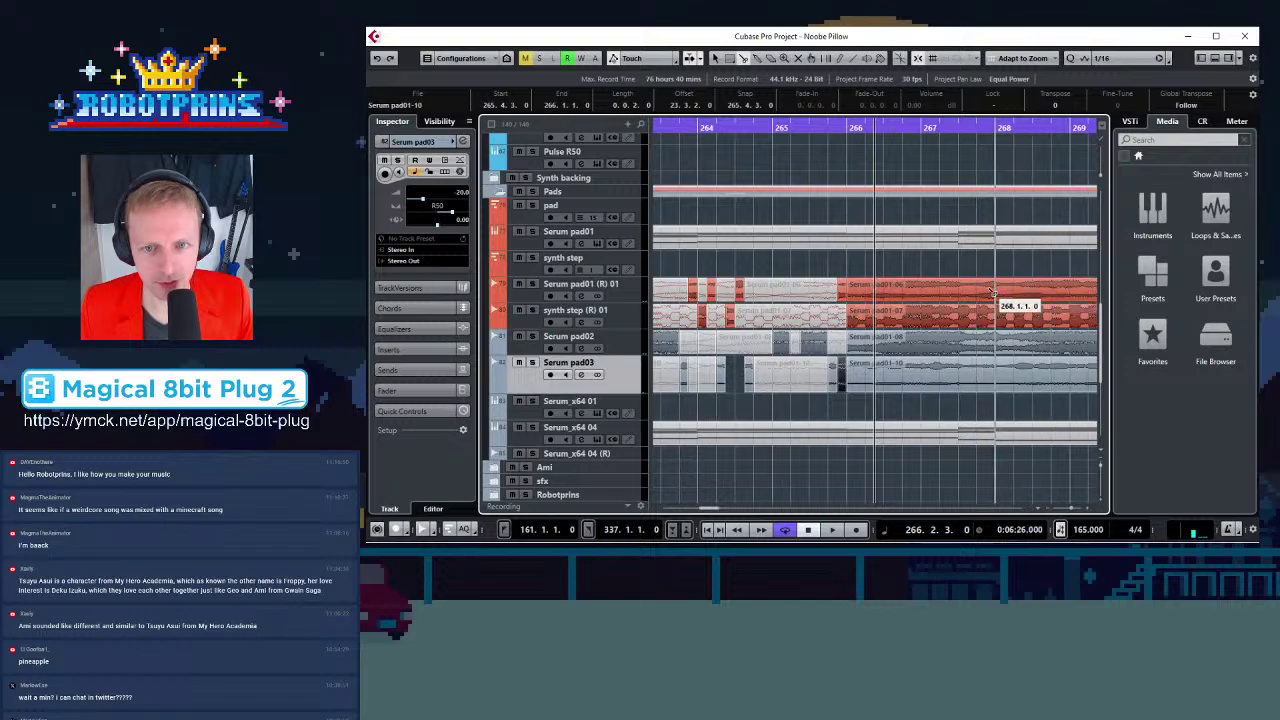
key("h")
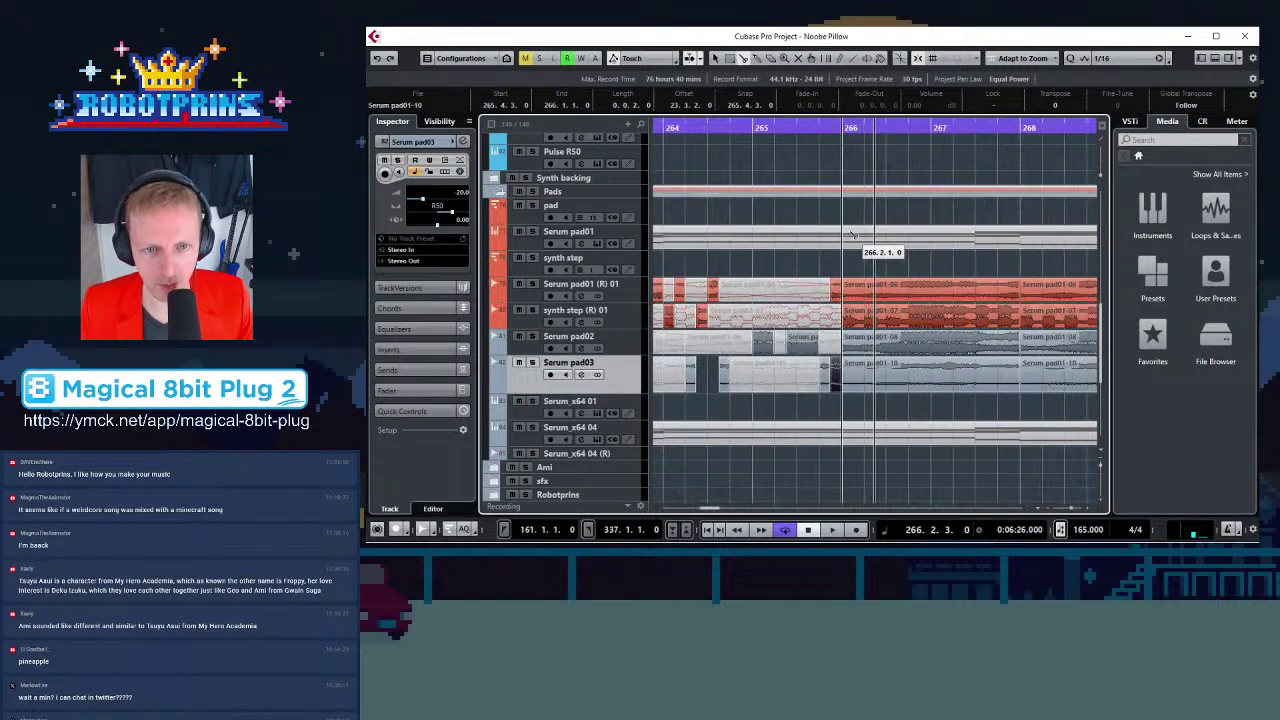
Split the Serum pad01 (R) 01 clip after bar 266 at 266.1.3, 266.2.1, 266.3.1 and 266.3.3
key("h")
key("h")
key("h")
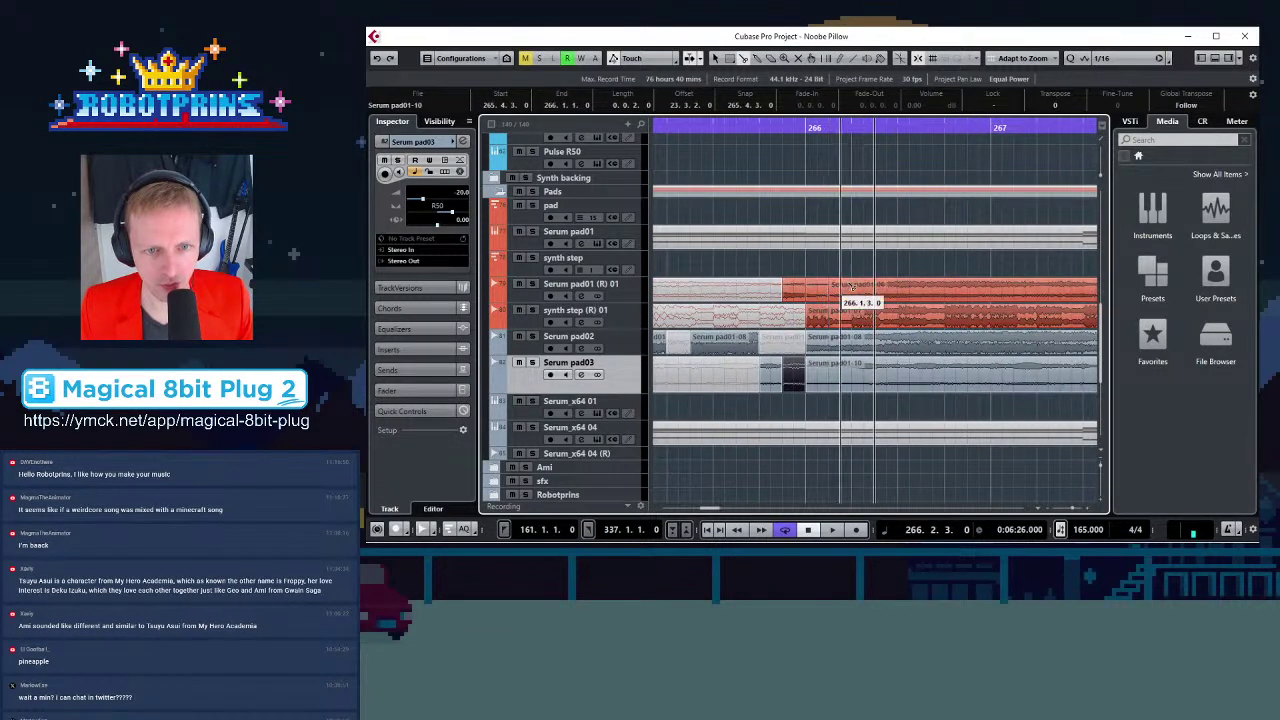
key("g")
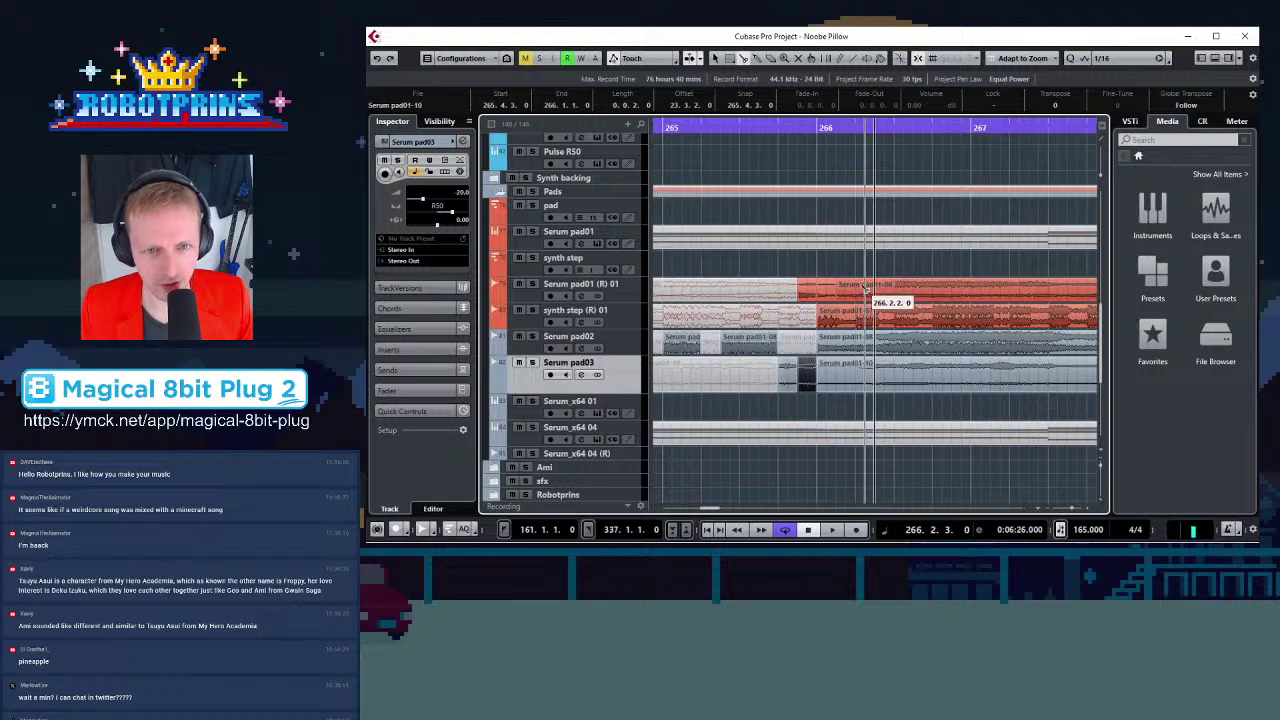
left_click_drag(866, 287, 921, 287)
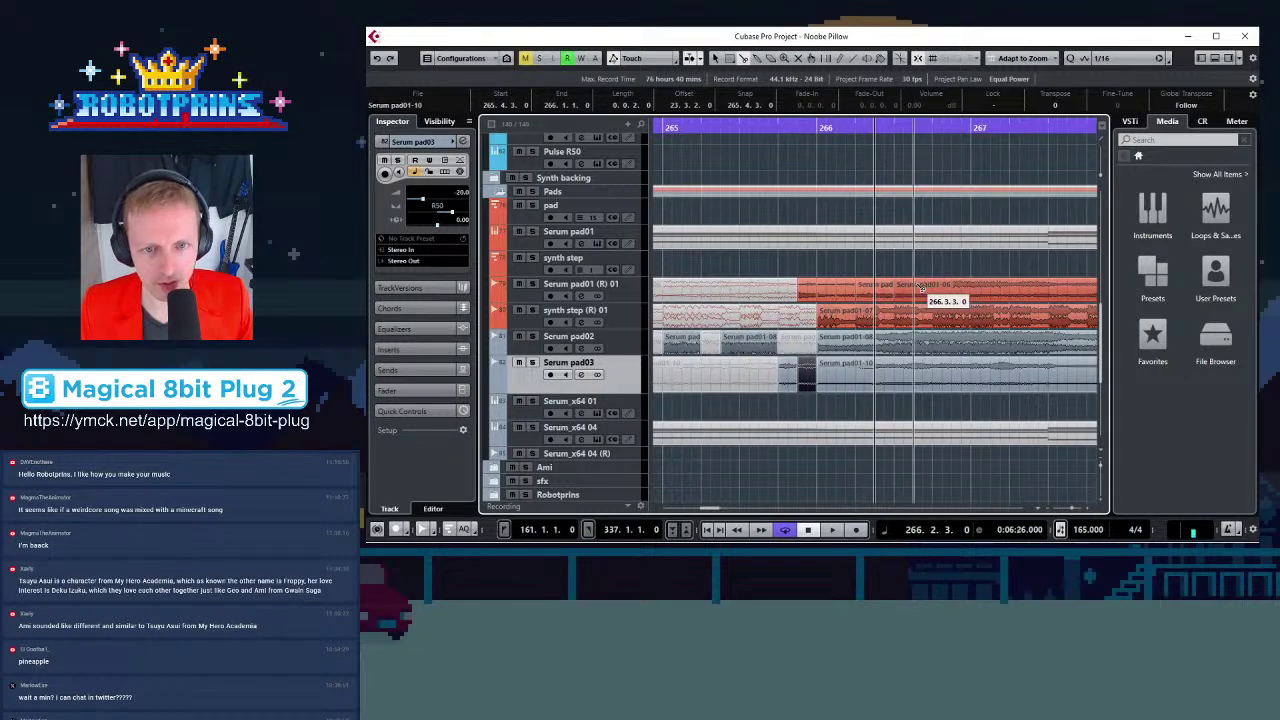
left_click(921, 287)
Mute alternating Serum pad01 (R) 01 segments after bar 266, including the long one from 266.3.3 to 267.4.3
key("g")
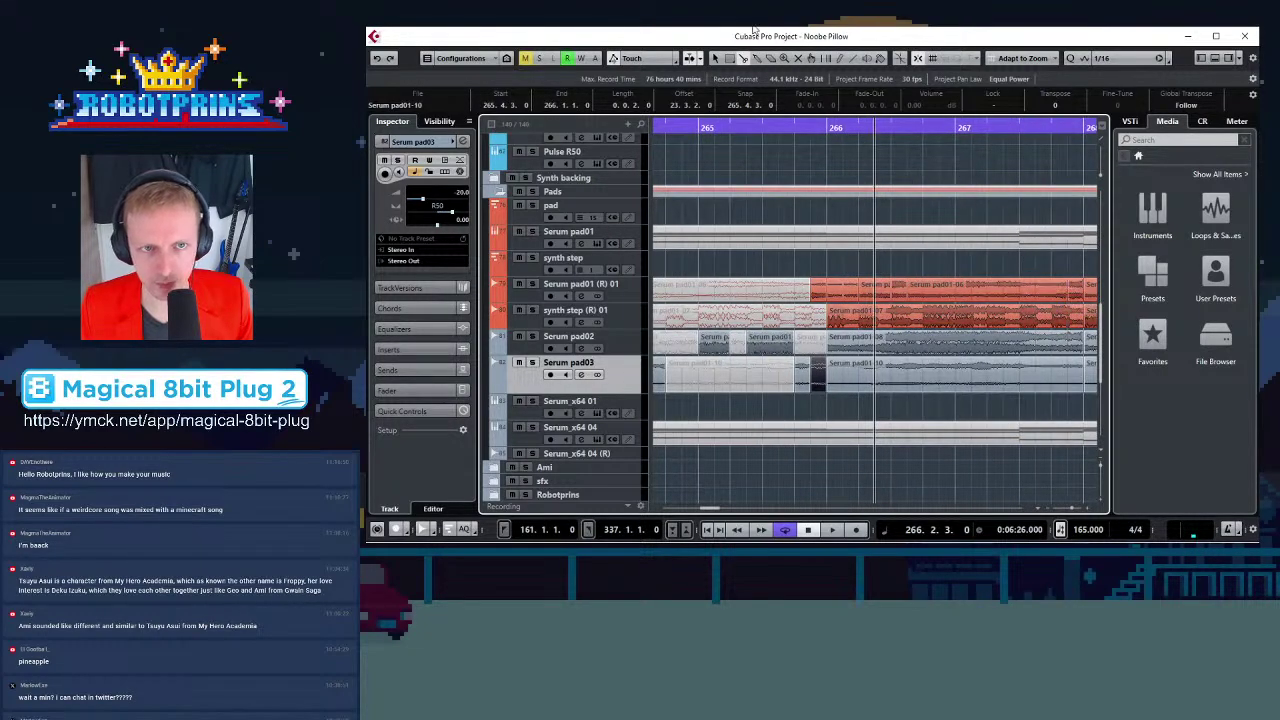
left_click_drag(836, 291, 965, 291)
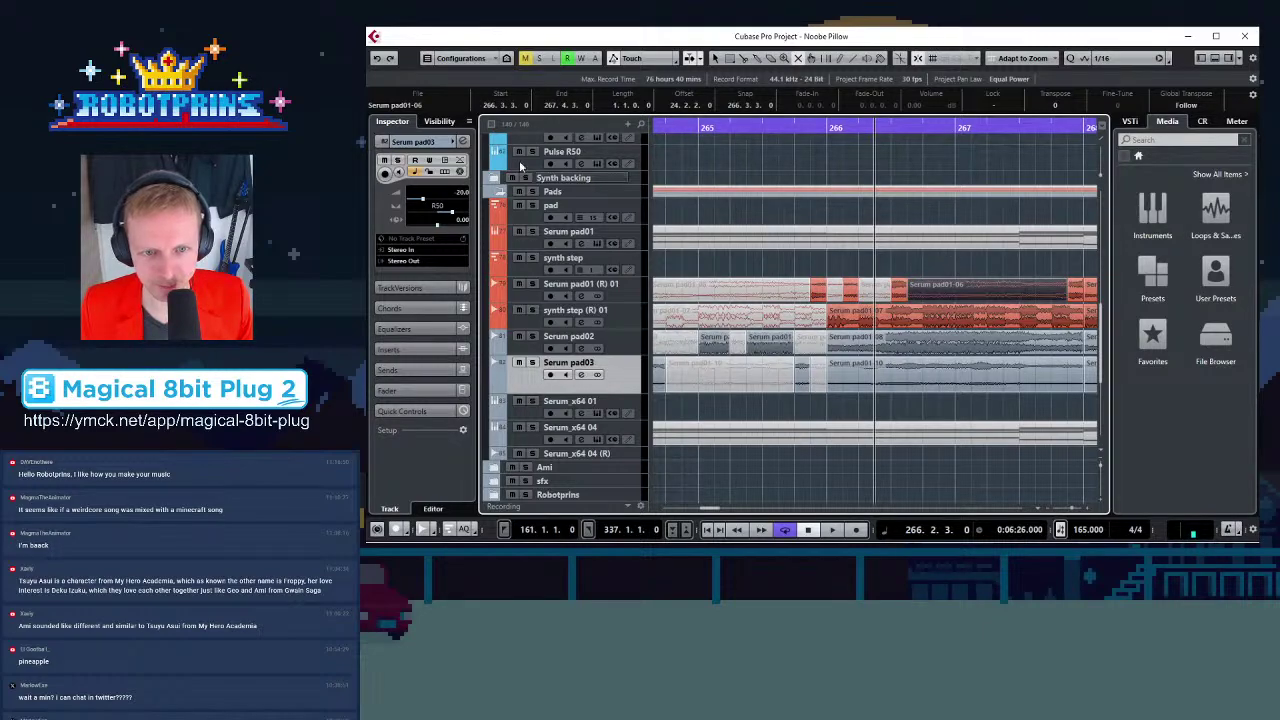
Split the synth step (R) 01 clip at 266.1.3, 266.2.3 and 266.3.1, and mute the alternating segments up to bar 268
left_click(742, 59)
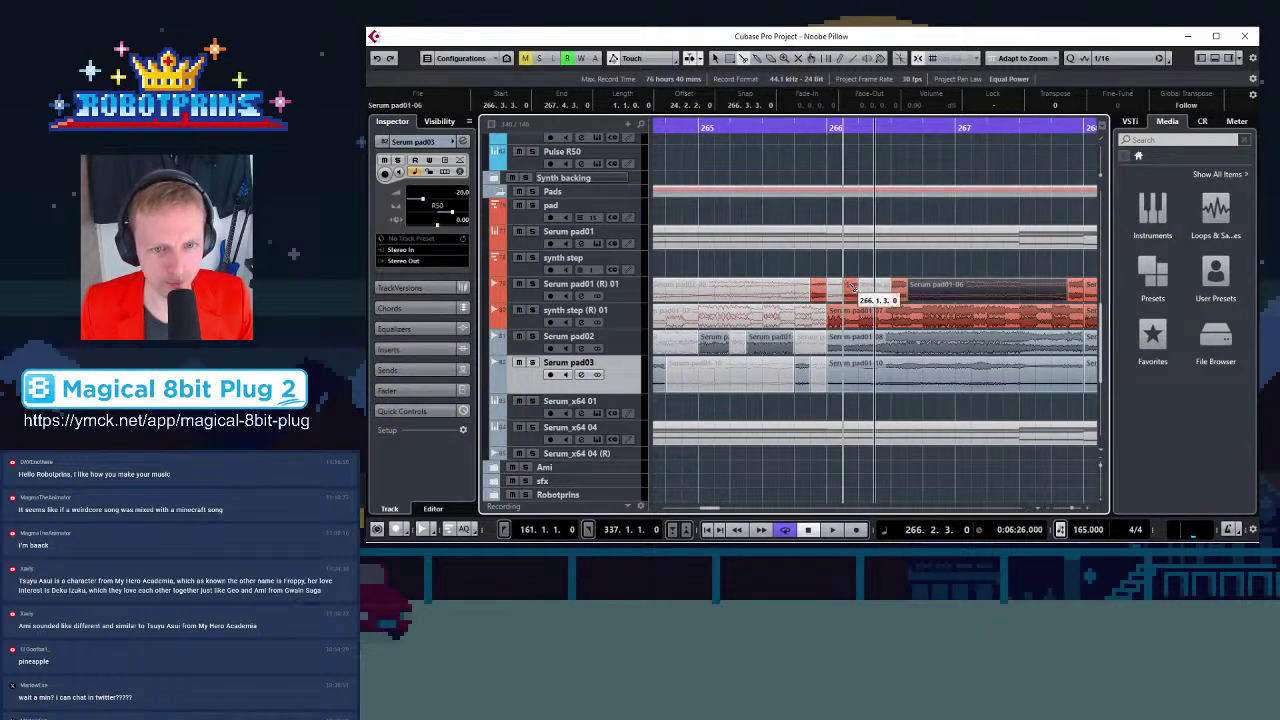
left_click(843, 318)
left_click_drag(890, 320, 910, 326)
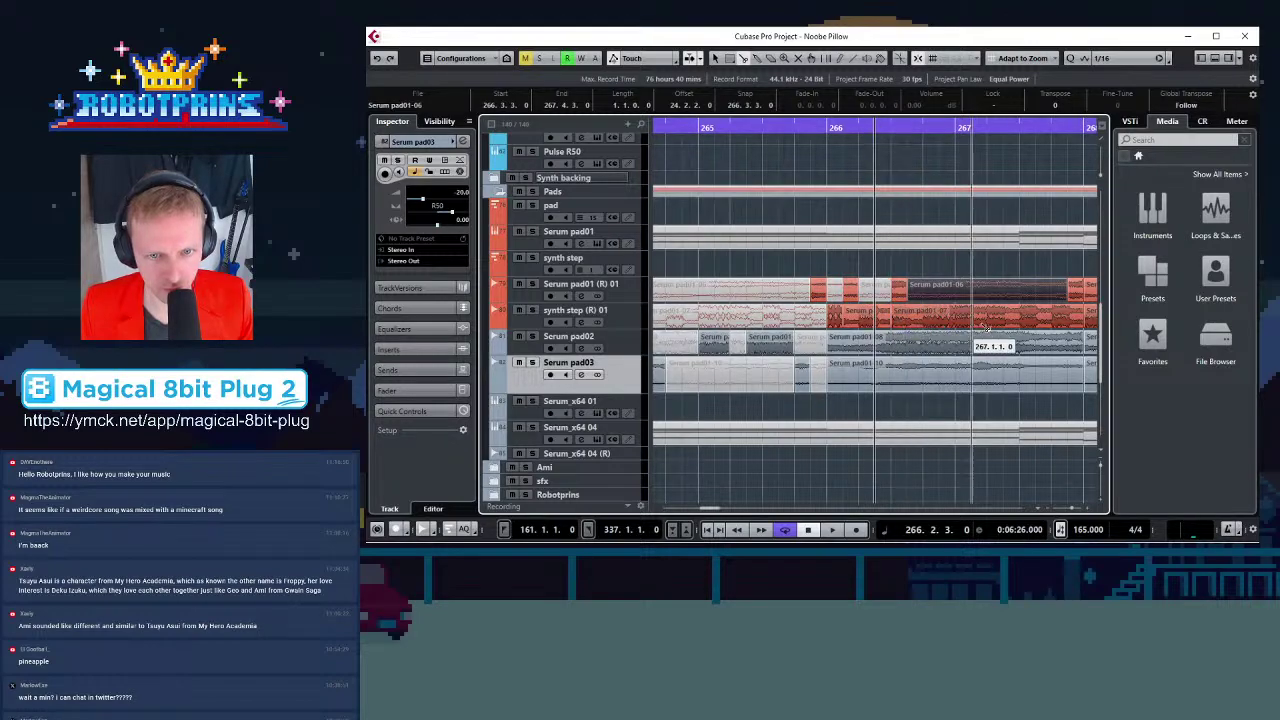
left_click(861, 315)
left_click(952, 325)
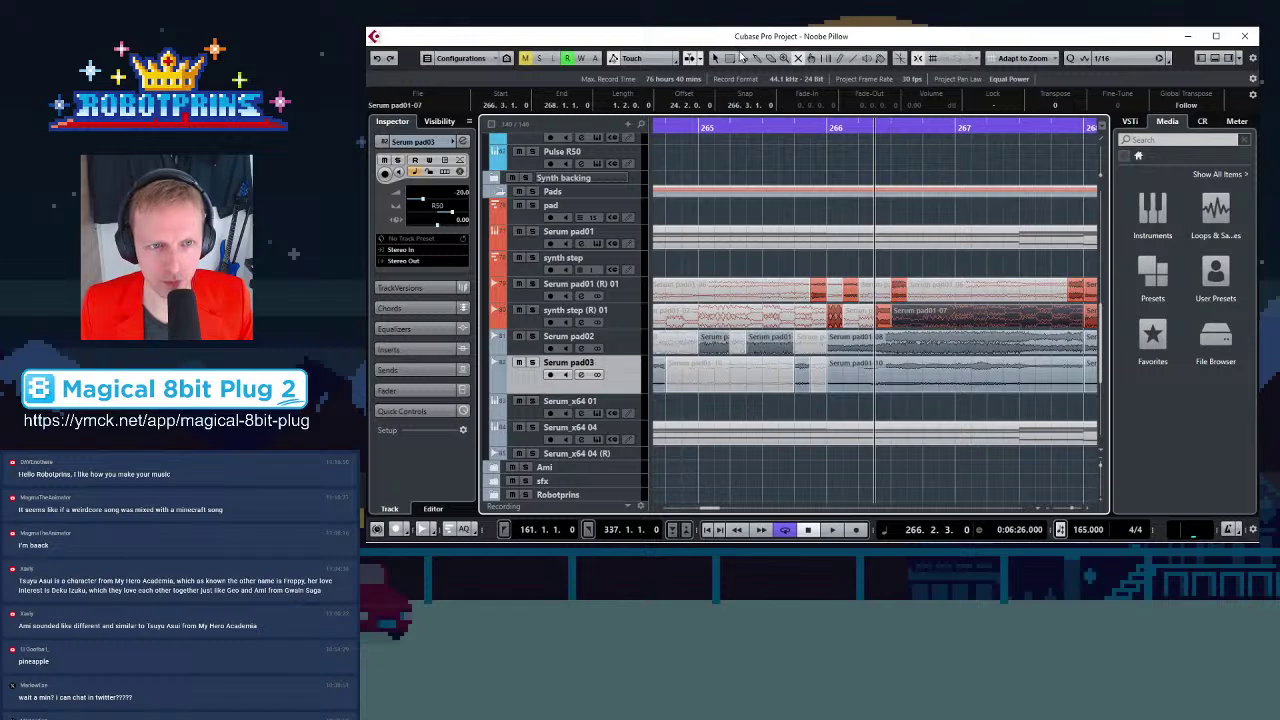
Split the Serum pad02 clip at 267.1.1, 267.2.1, 267.2.3 and 267.4.1, and mute alternating segments between bars 266 and 268
left_click(959, 349)
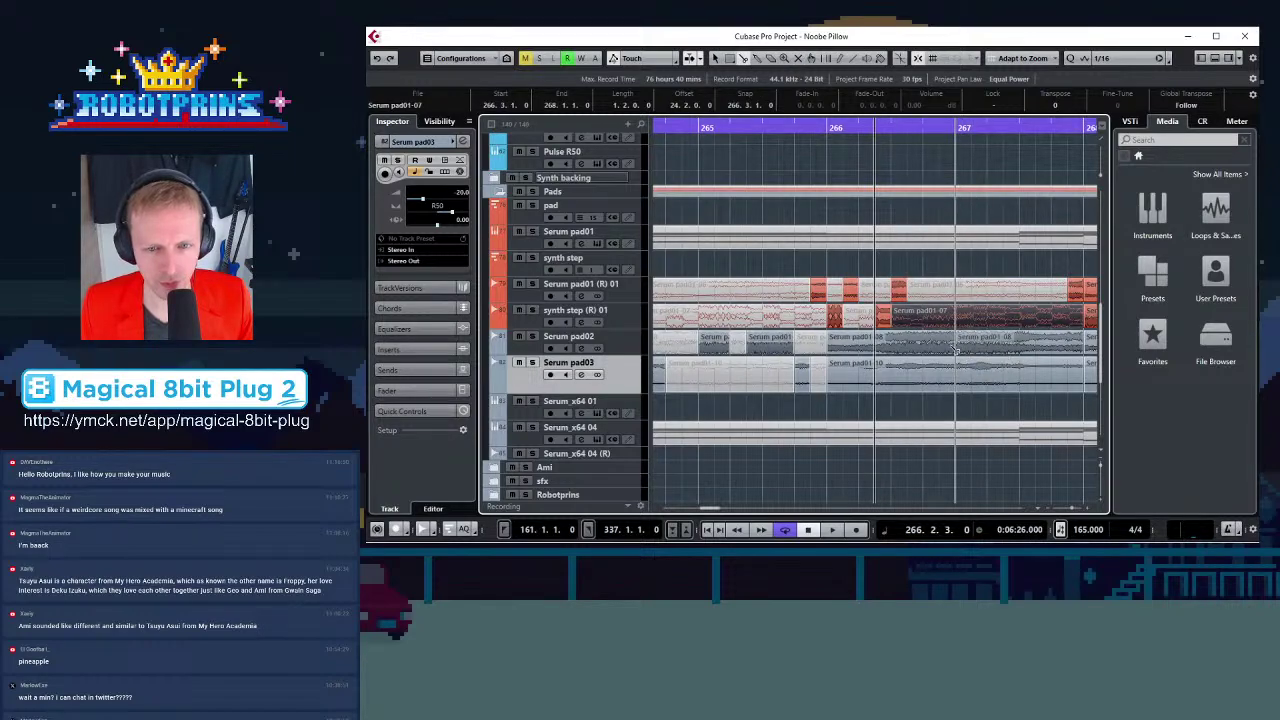
left_click(991, 347)
left_click(1008, 347)
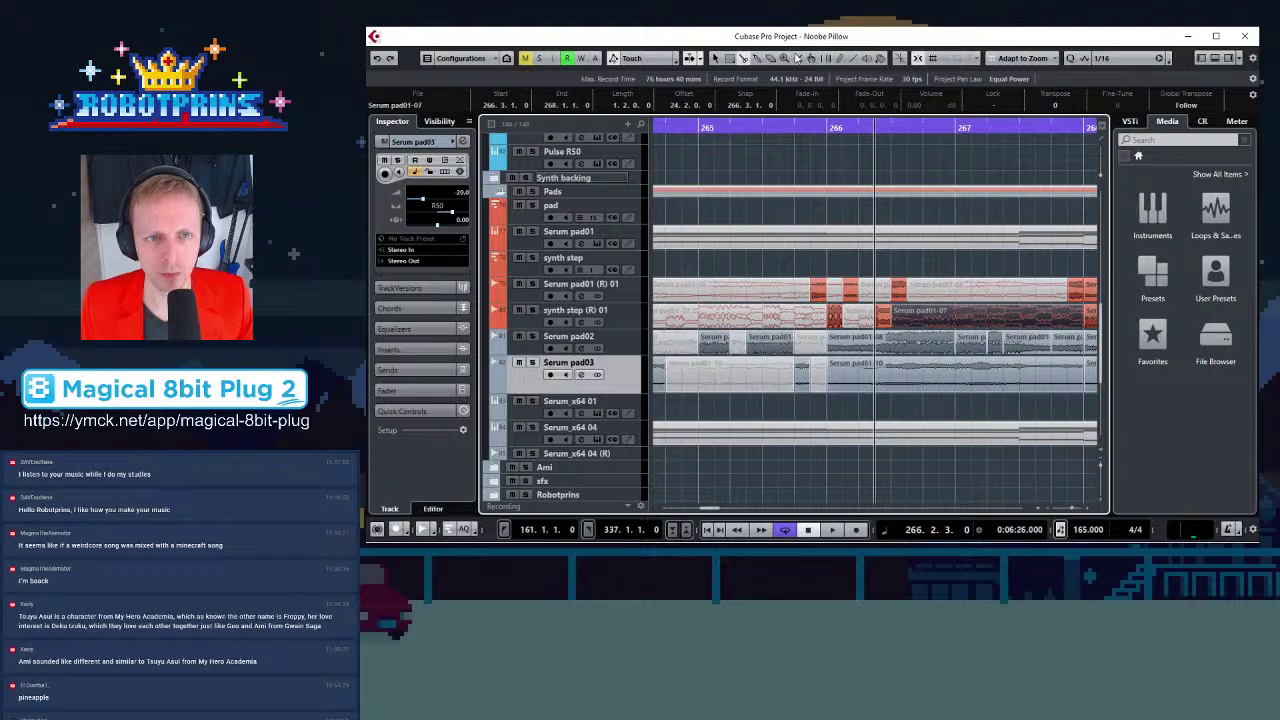
left_click(1066, 341)
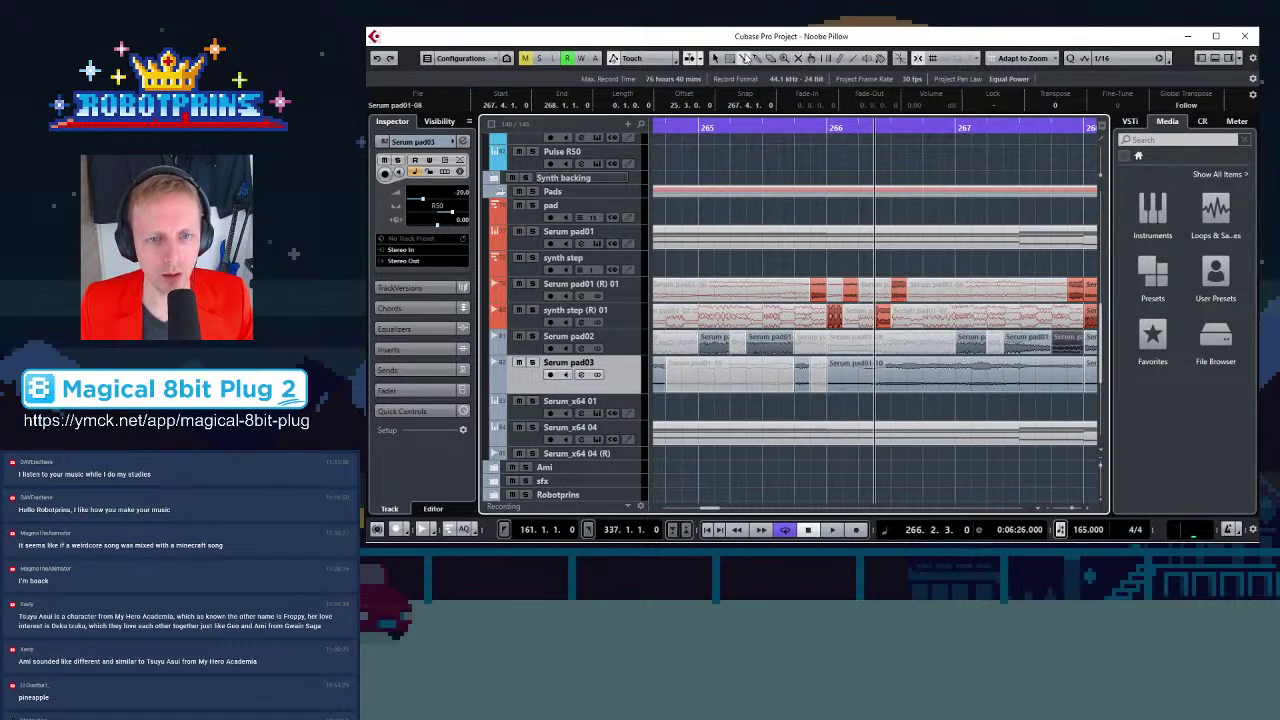
Split the Serum pad03 clip at 266.2.1, 266.2.3, 266.3.3 and 266.4.1, and mute alternating segments up to bar 268
left_click(880, 380)
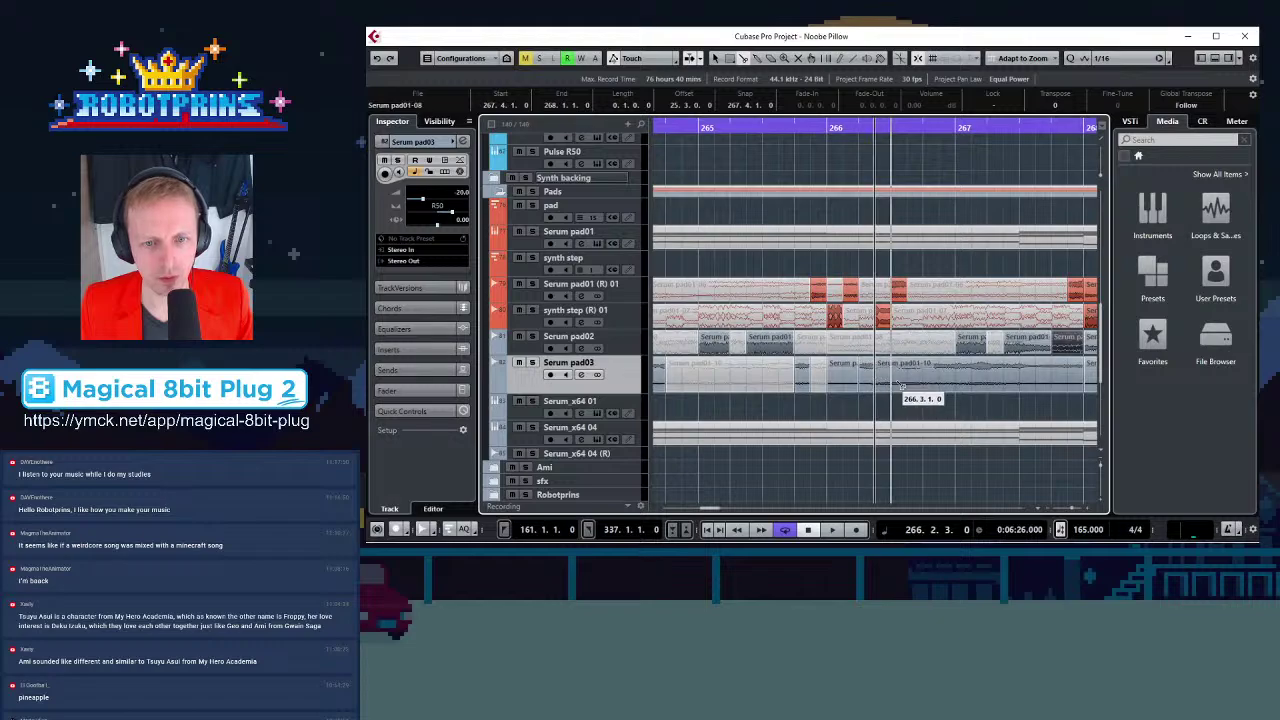
left_click(922, 385)
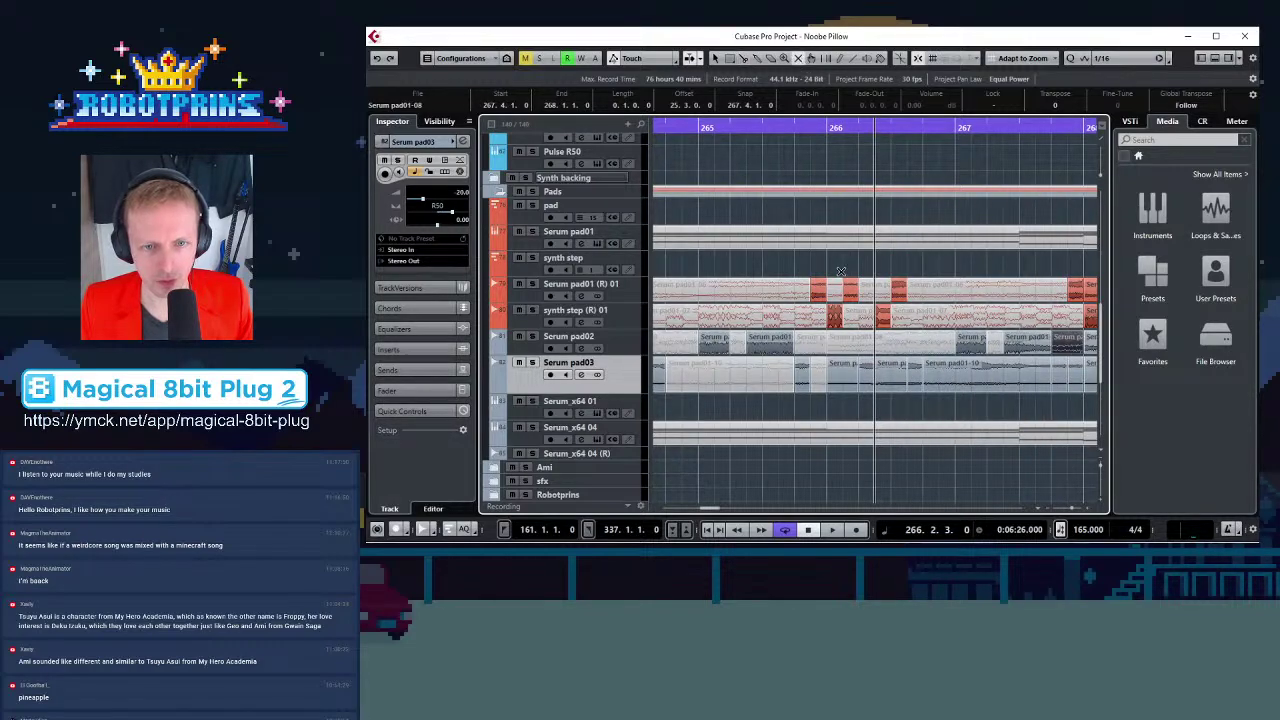
left_click(848, 374)
left_click(905, 372)
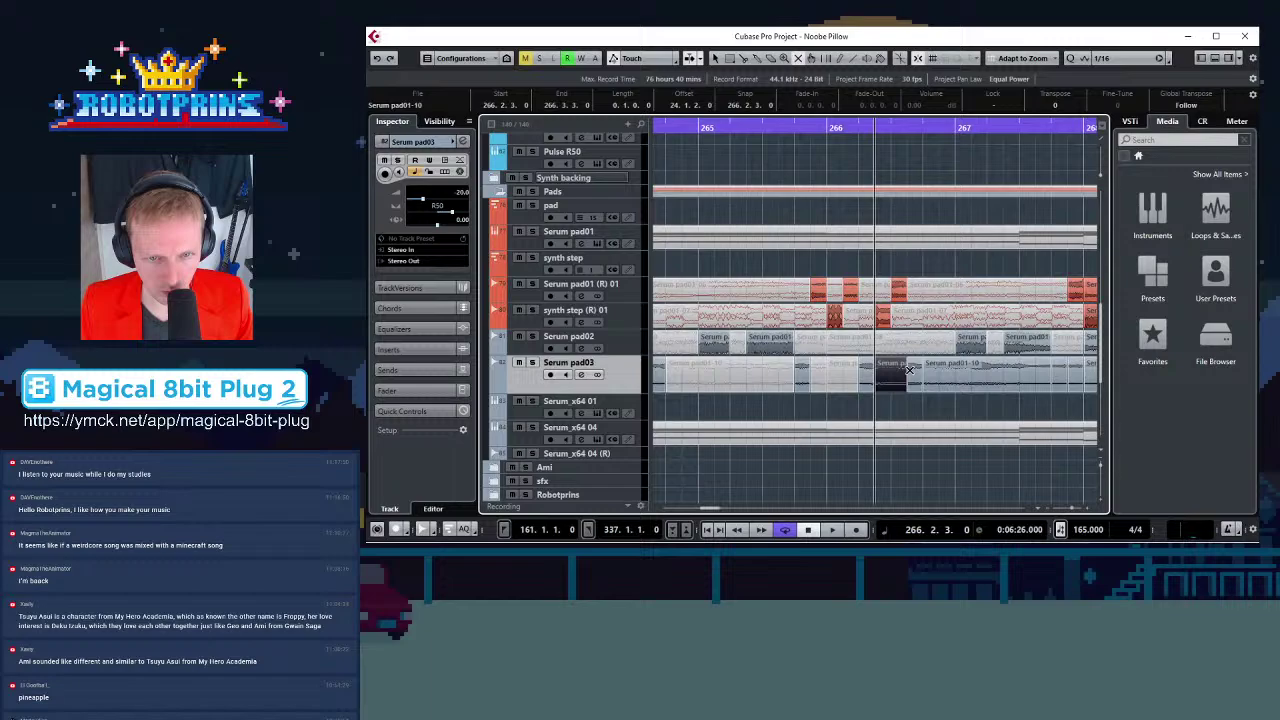
left_click(971, 366)
left_click(1075, 383)
Select the Serum pad and synth step segments in bar 266 together and add a very short fade-out at their ends
key("g")
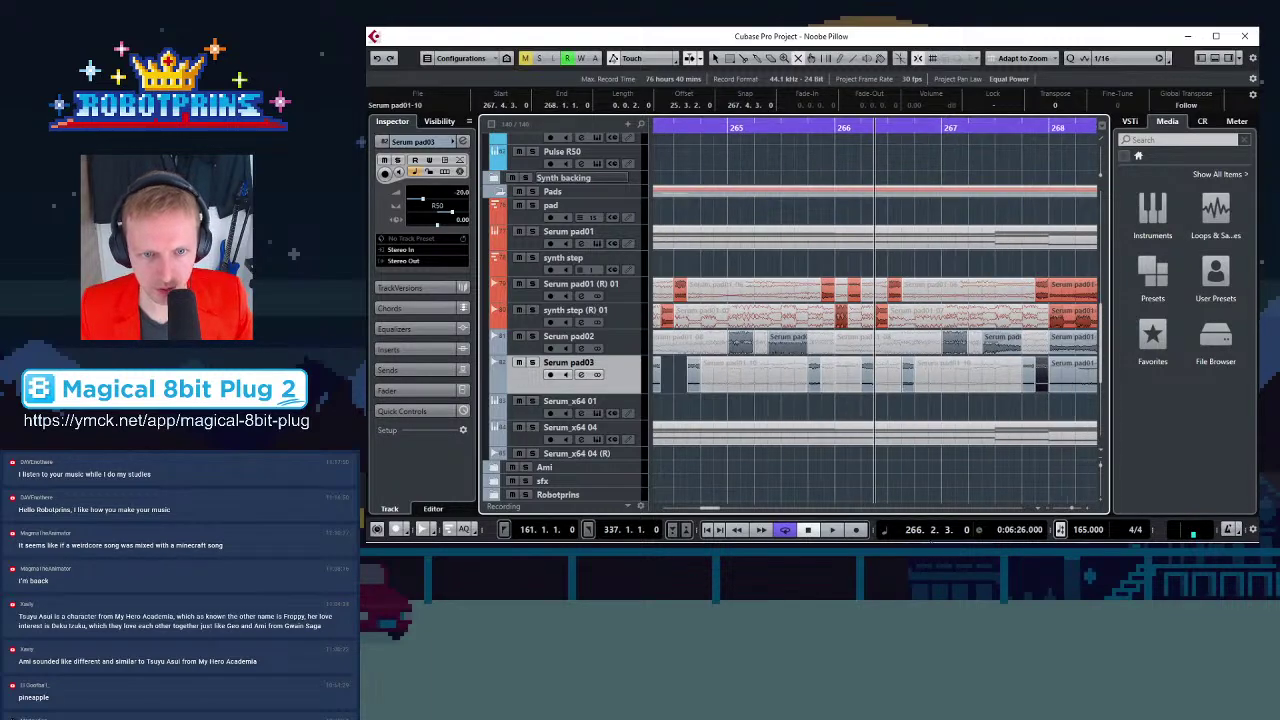
key("g")
key("g")
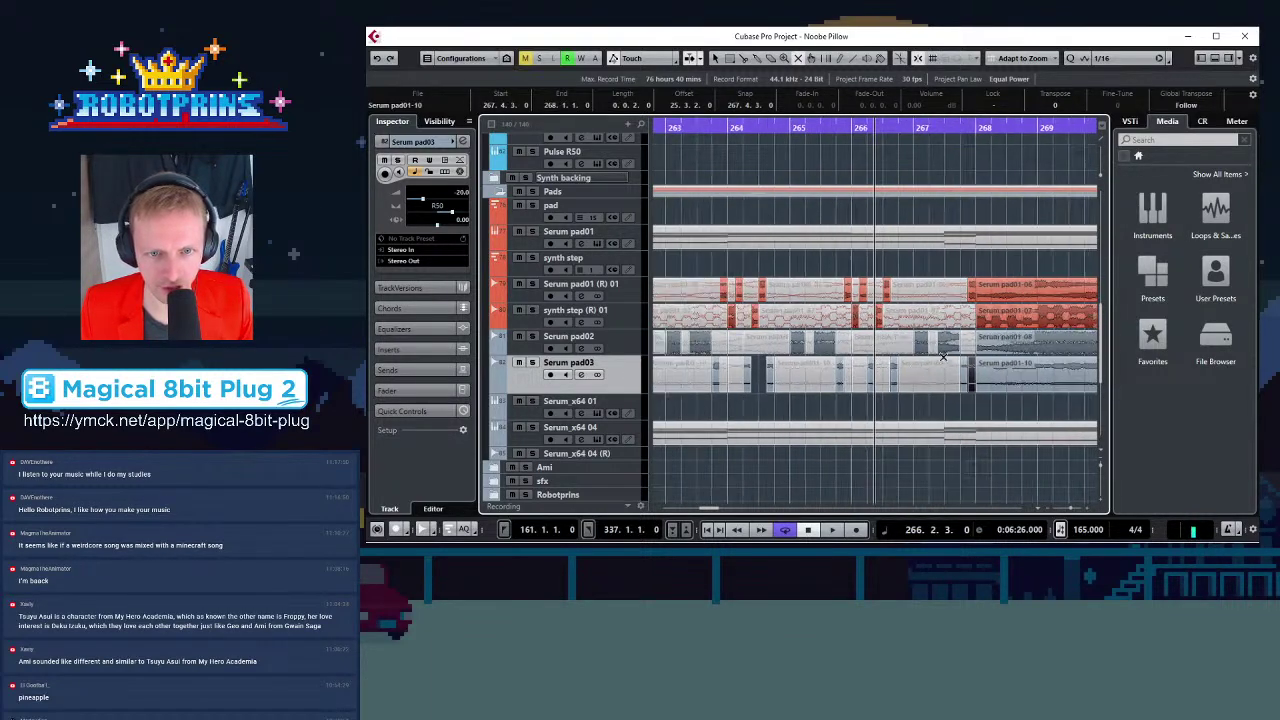
key("g")
key("h")
key("h")
key("h")
key("h")
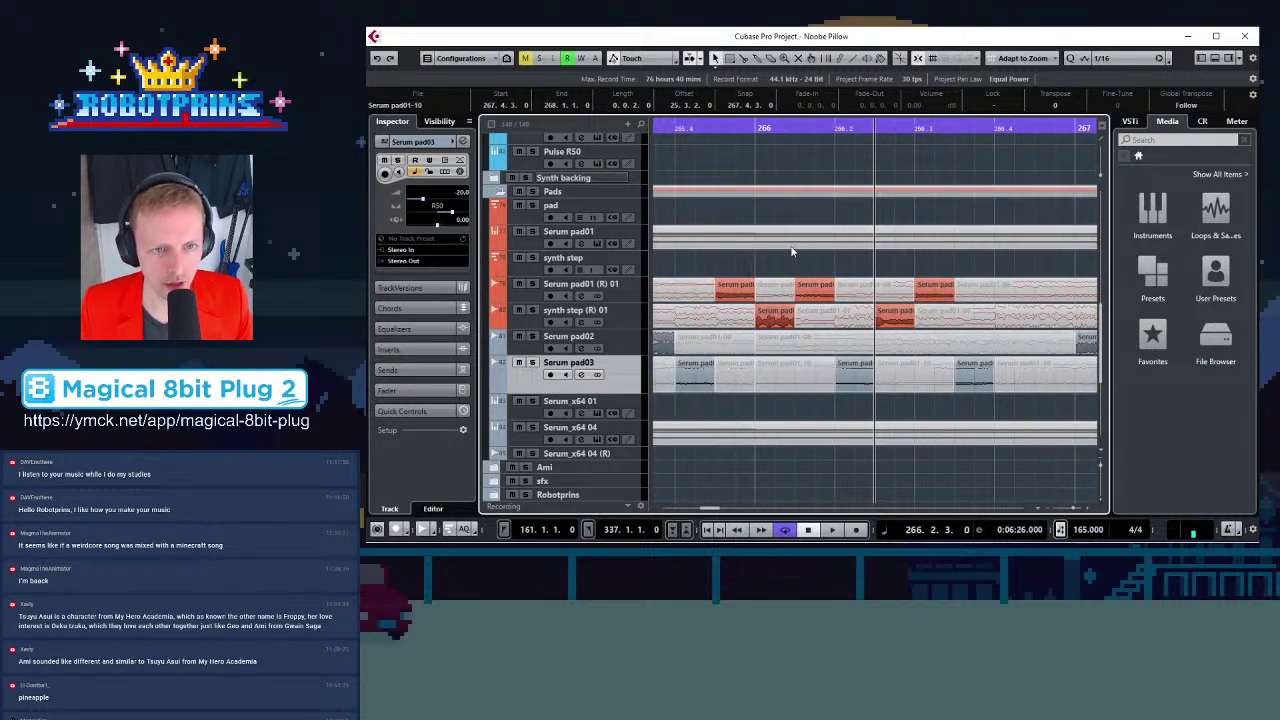
left_click_drag(772, 262, 975, 392)
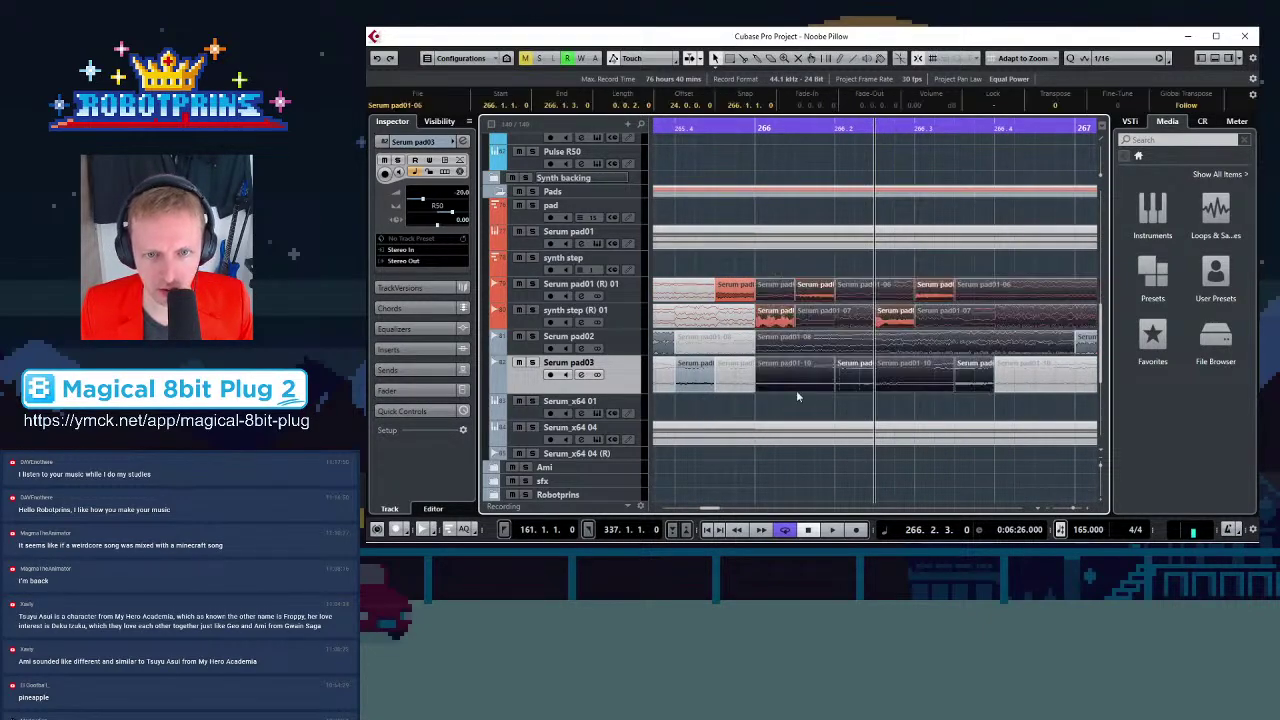
key("h")
key("h")
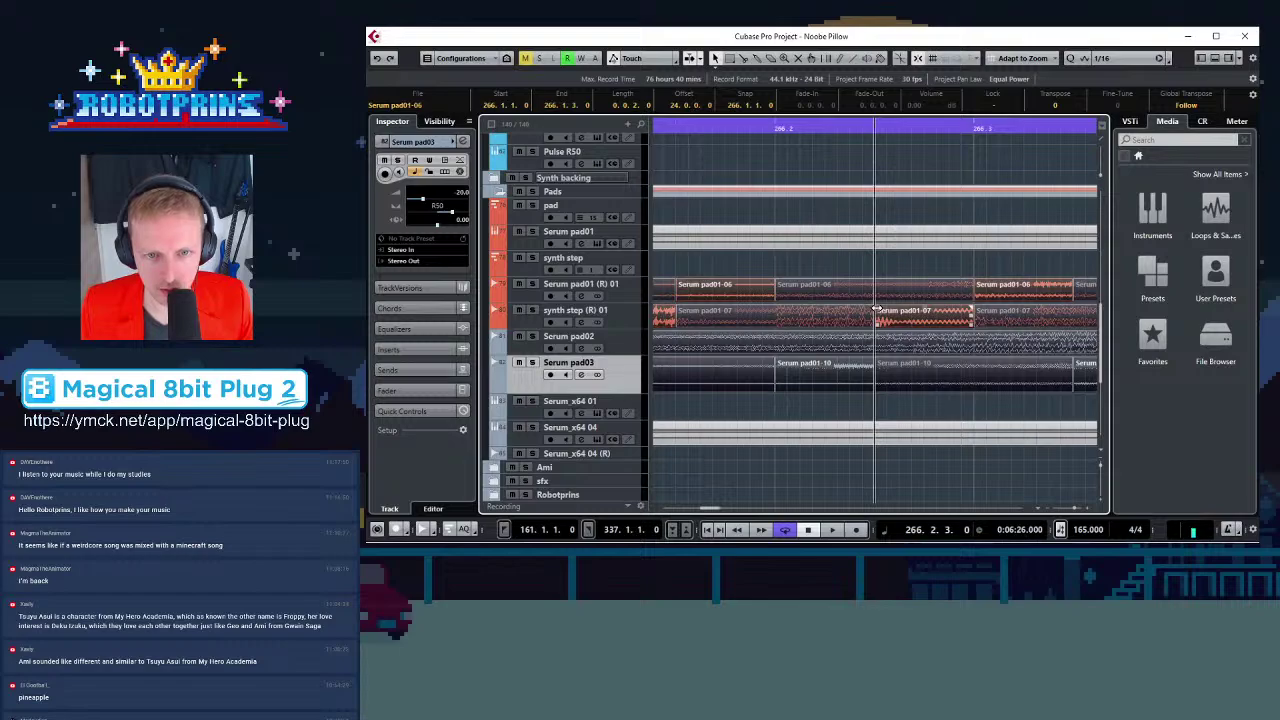
left_click_drag(971, 309, 967, 309)
left_click(941, 247)
Examine the split and muted Serum pad and synth step segments between bars 264 and 268
key("g")
left_click(939, 256)
key("g")
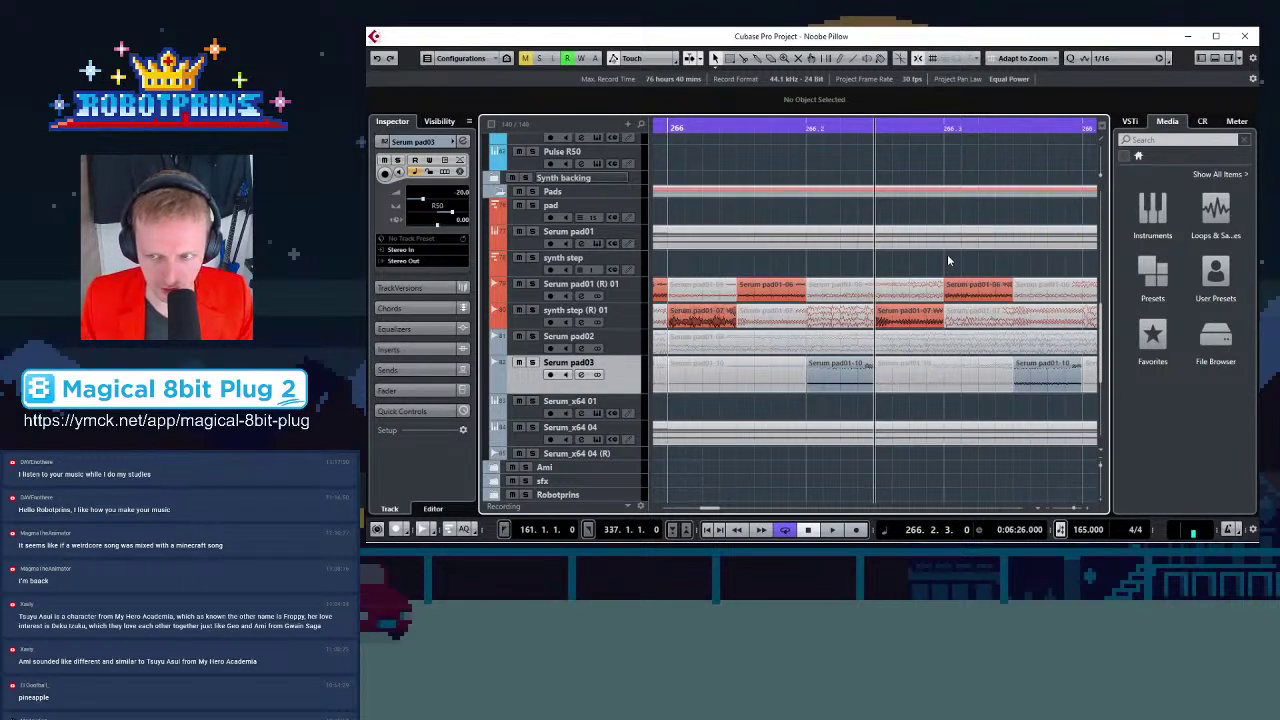
key("g")
key("g")
key("g")
key("g")
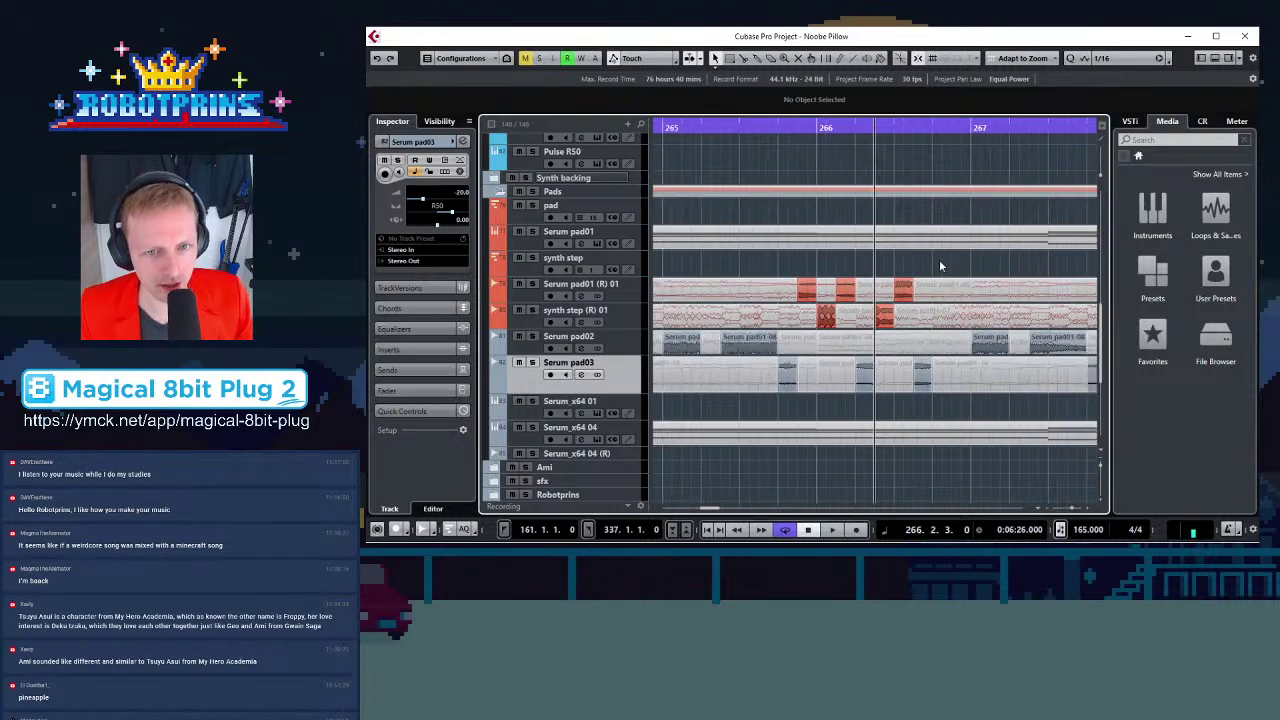
key("h")
key("h")
key("h")
key("h")
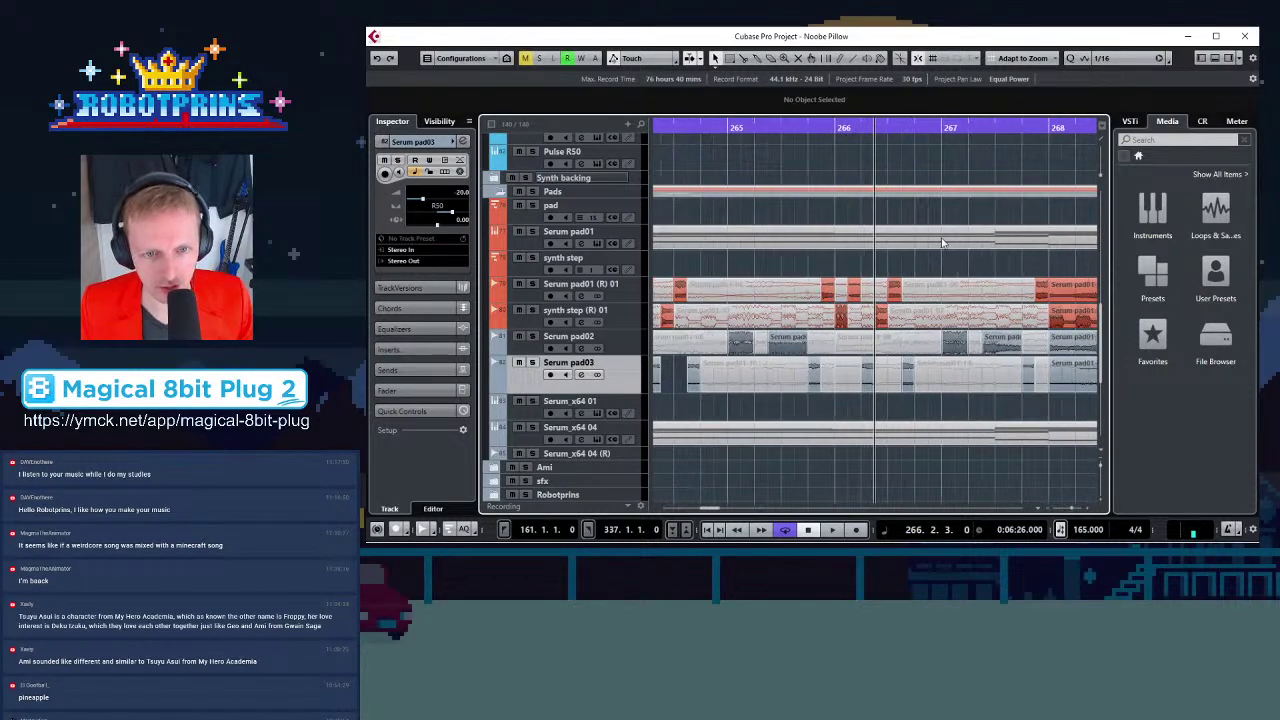
key("g")
key("g")
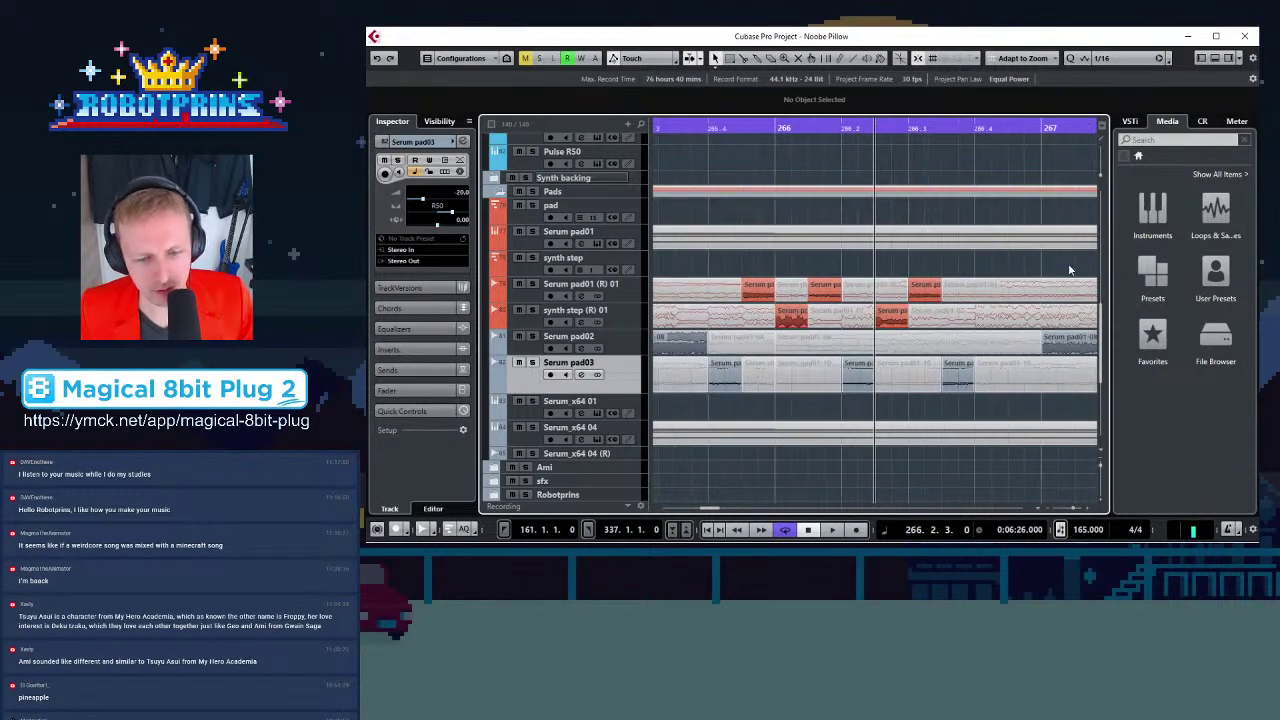
key("g")
key("g")
key("g")
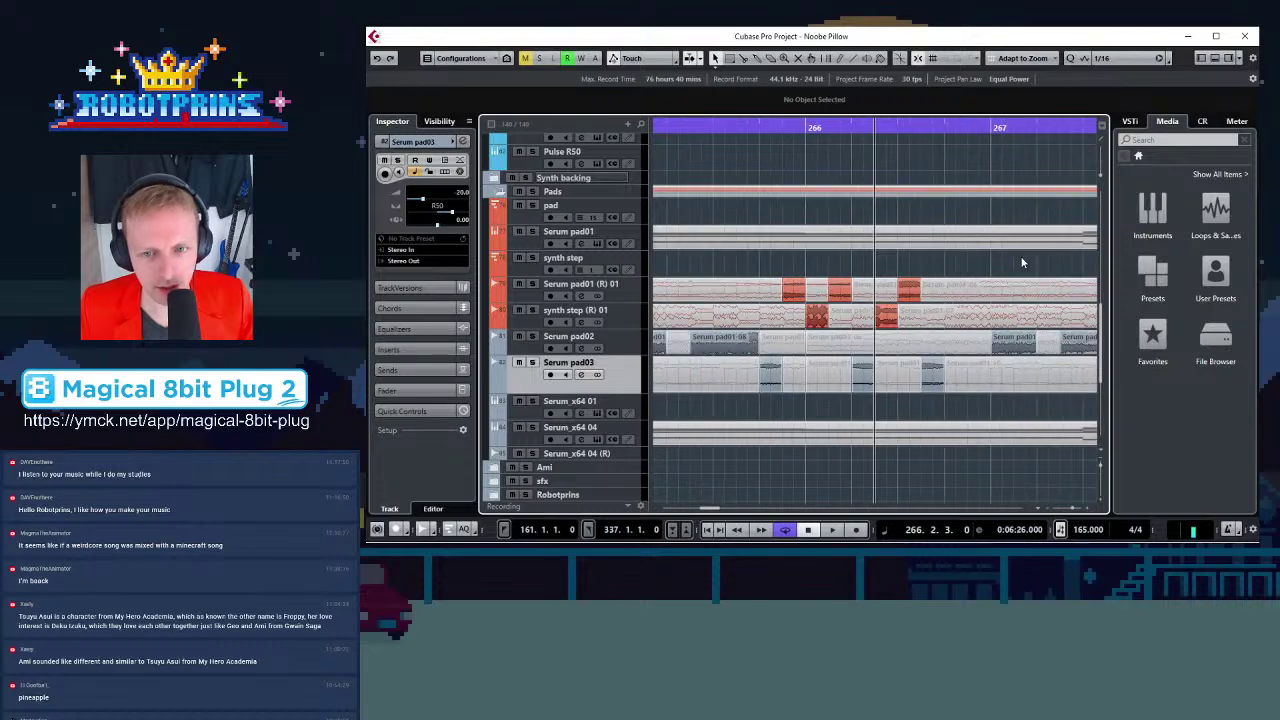
key("g")
key("g")
key("g")
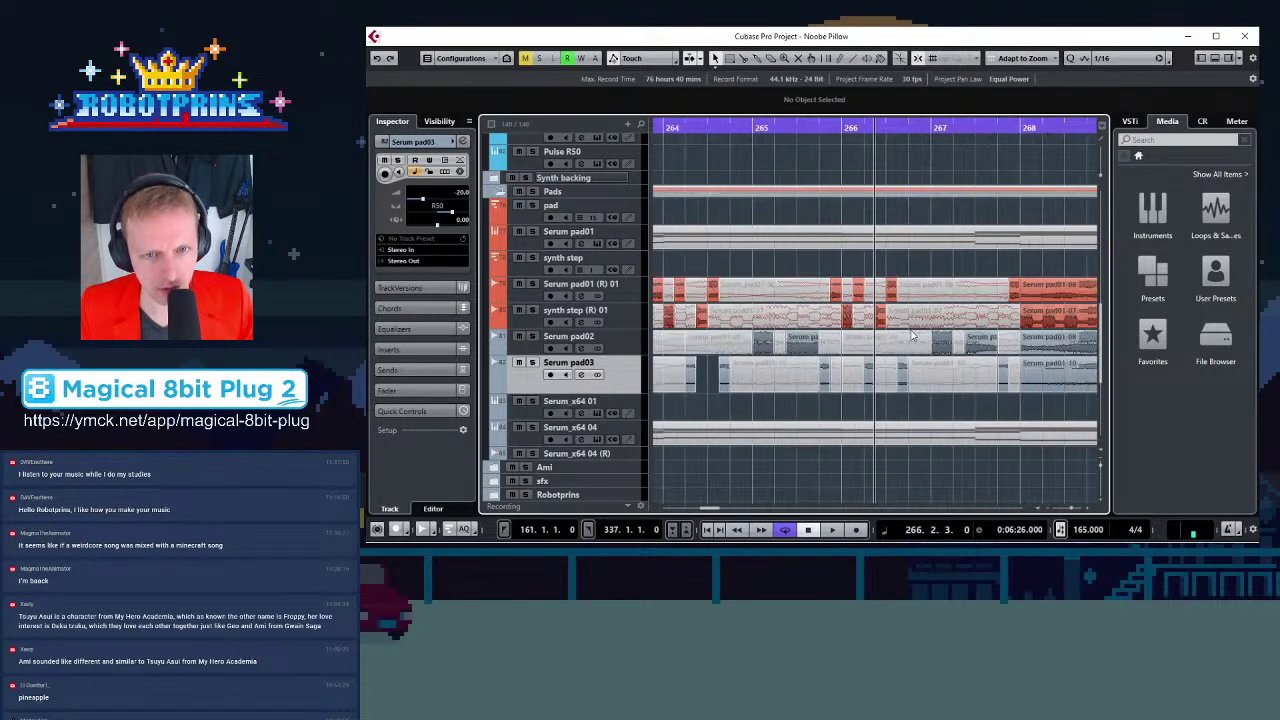
Place the playhead at bar 268 and split the Serum pad01 (R) 01, synth step (R) 01, Serum pad02 and Serum pad03 clips at bar 270
left_click(1004, 126)
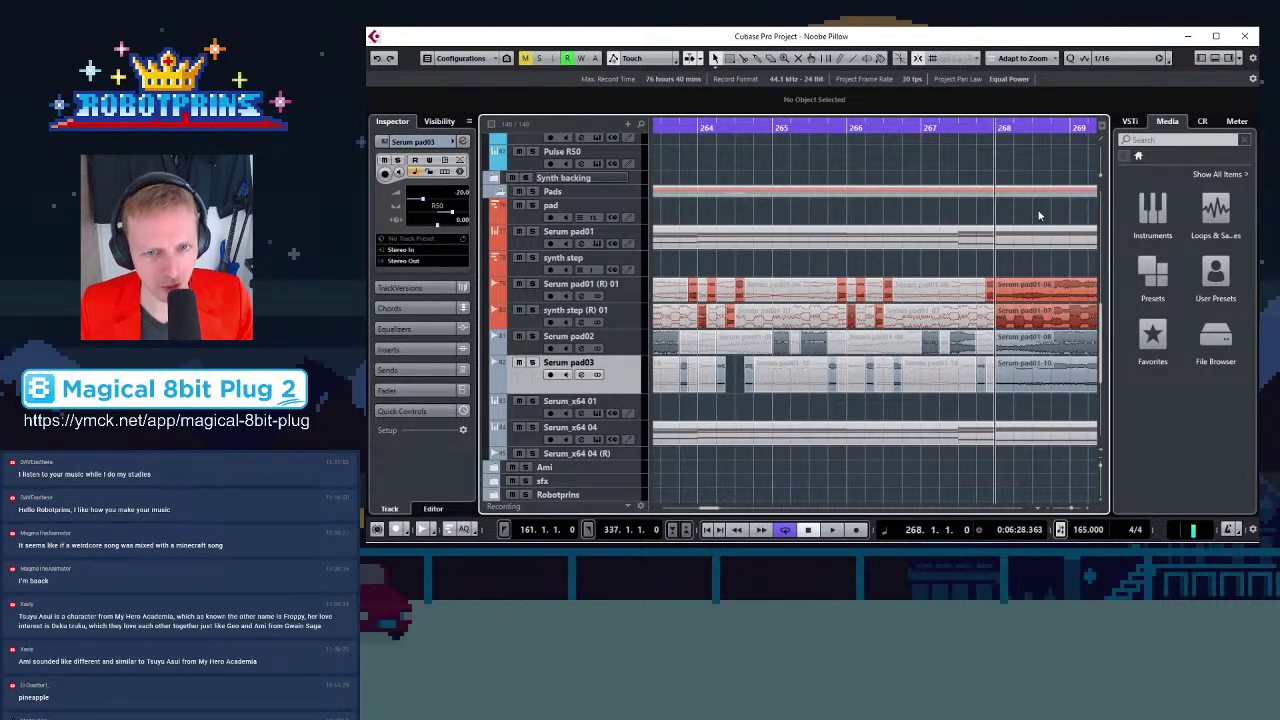
key("h")
key("h")
key("h")
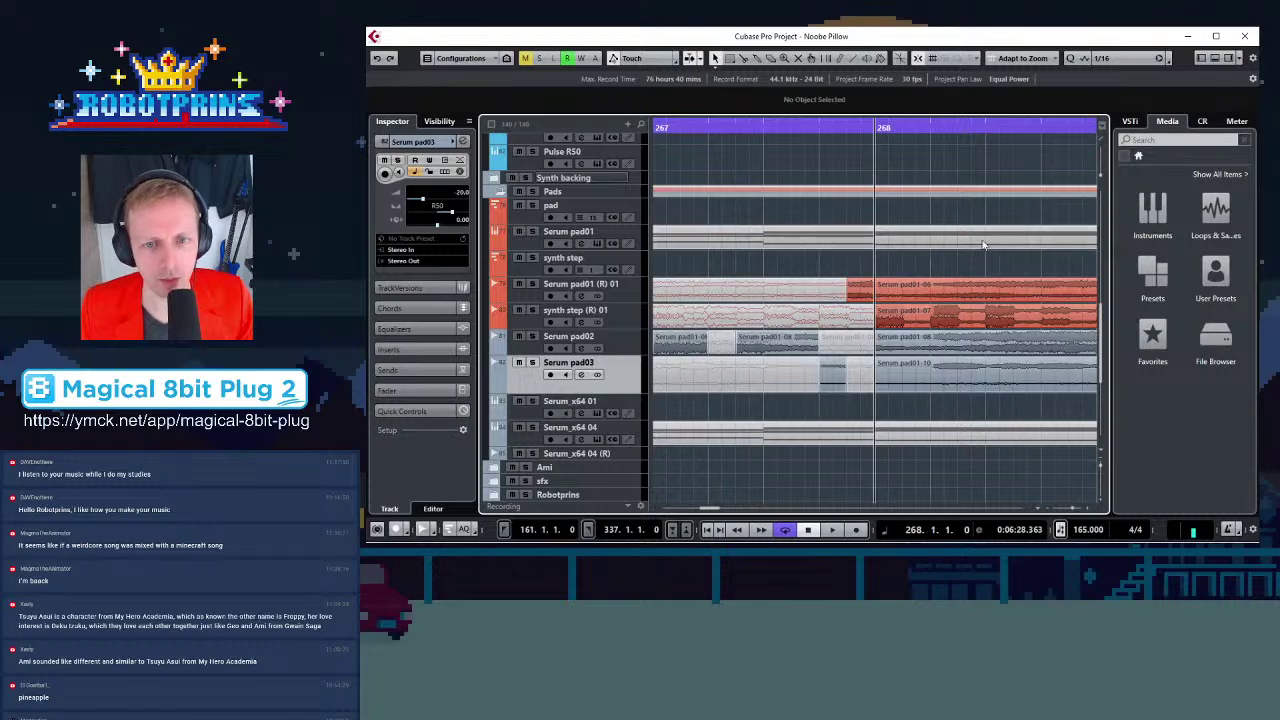
key("g")
key("g")
key("g")
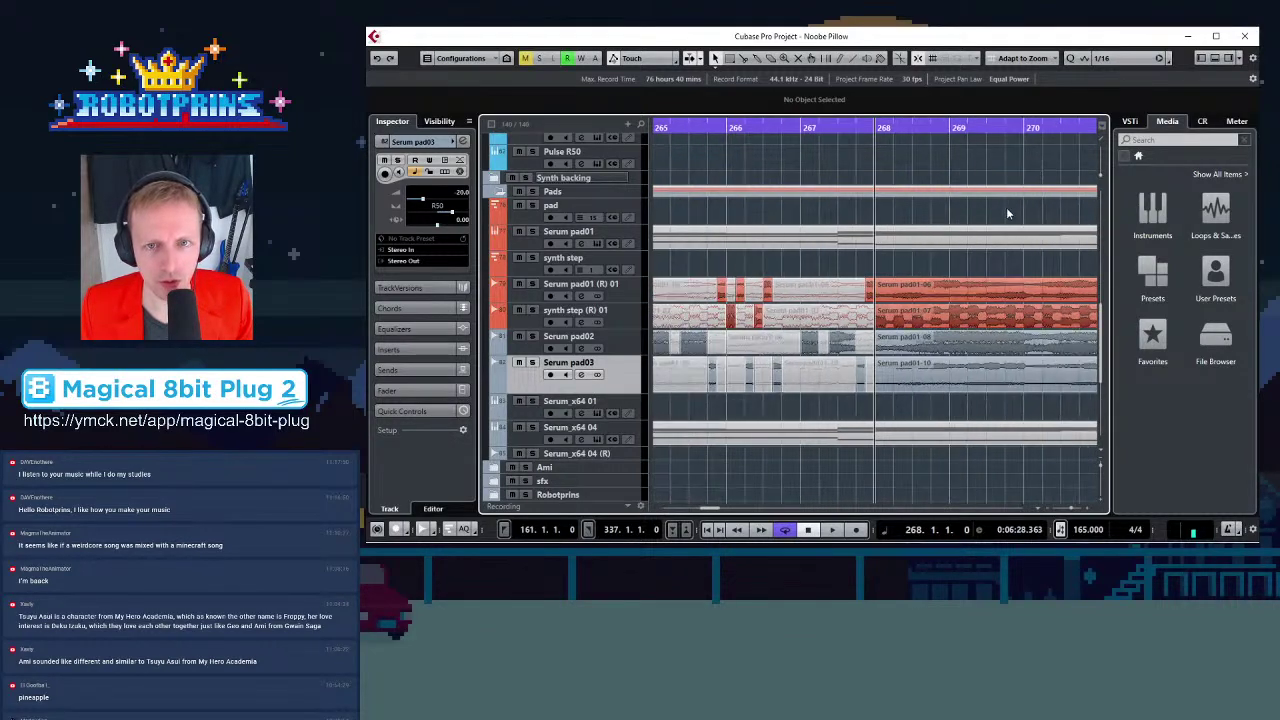
left_click(1024, 293)
left_click(1024, 320)
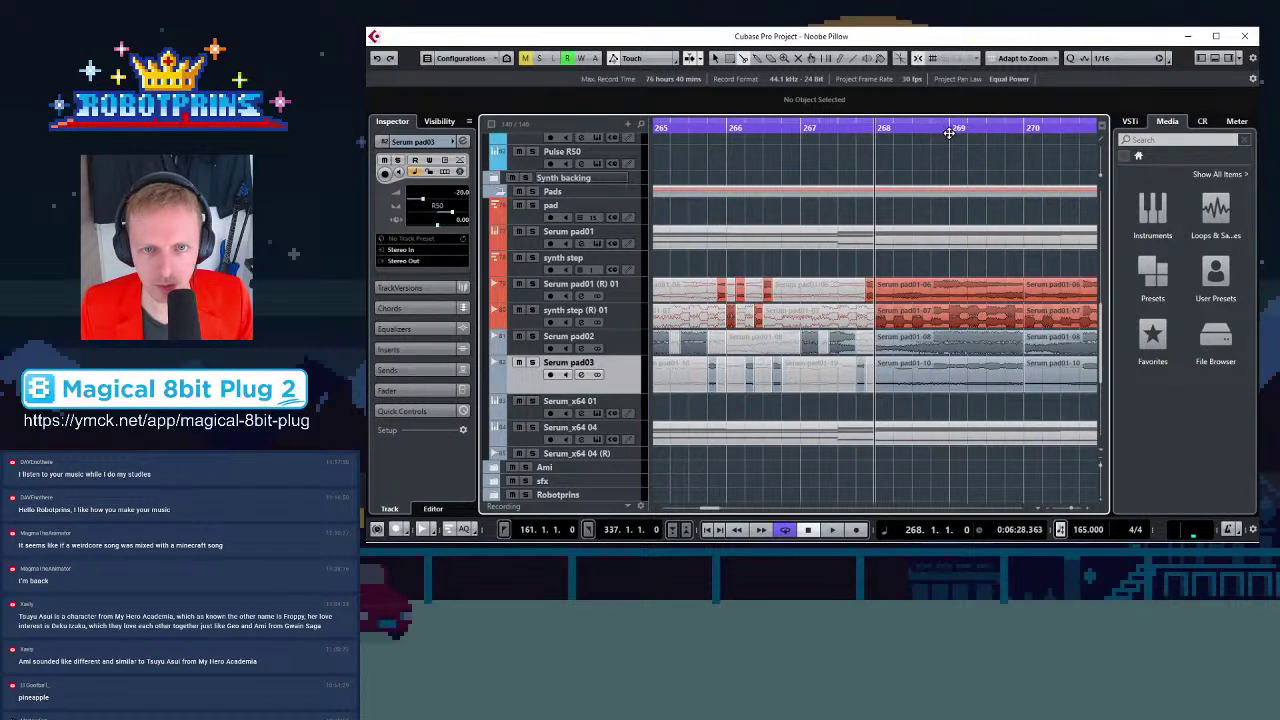
Play back the edited pad tracks from bar 242 up to bar 268
left_click_drag(948, 132, 682, 128)
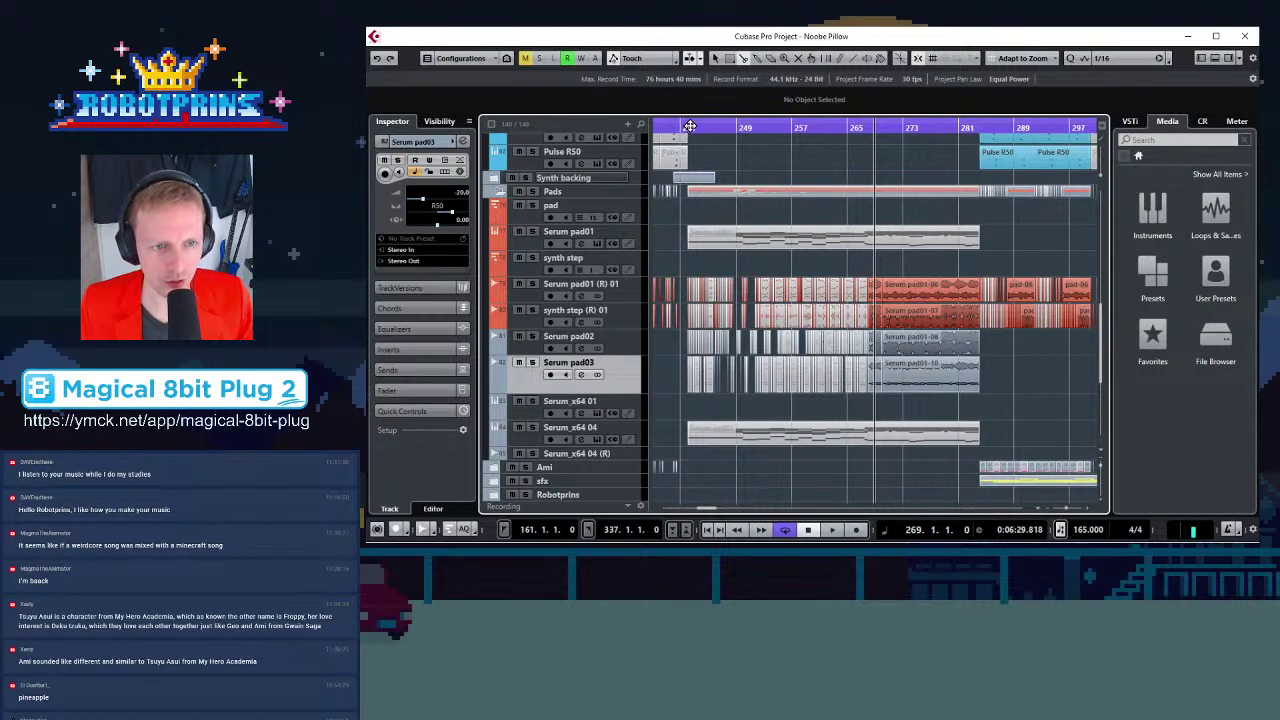
left_click(689, 126)
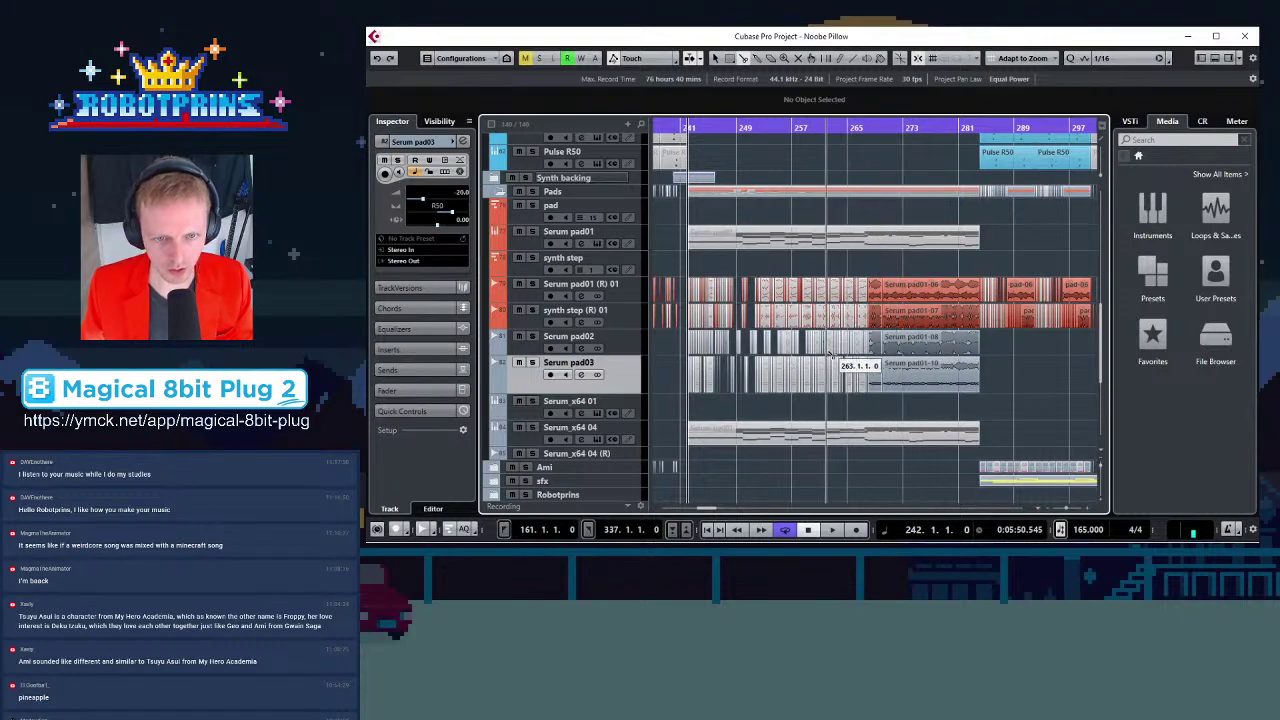
key("space")
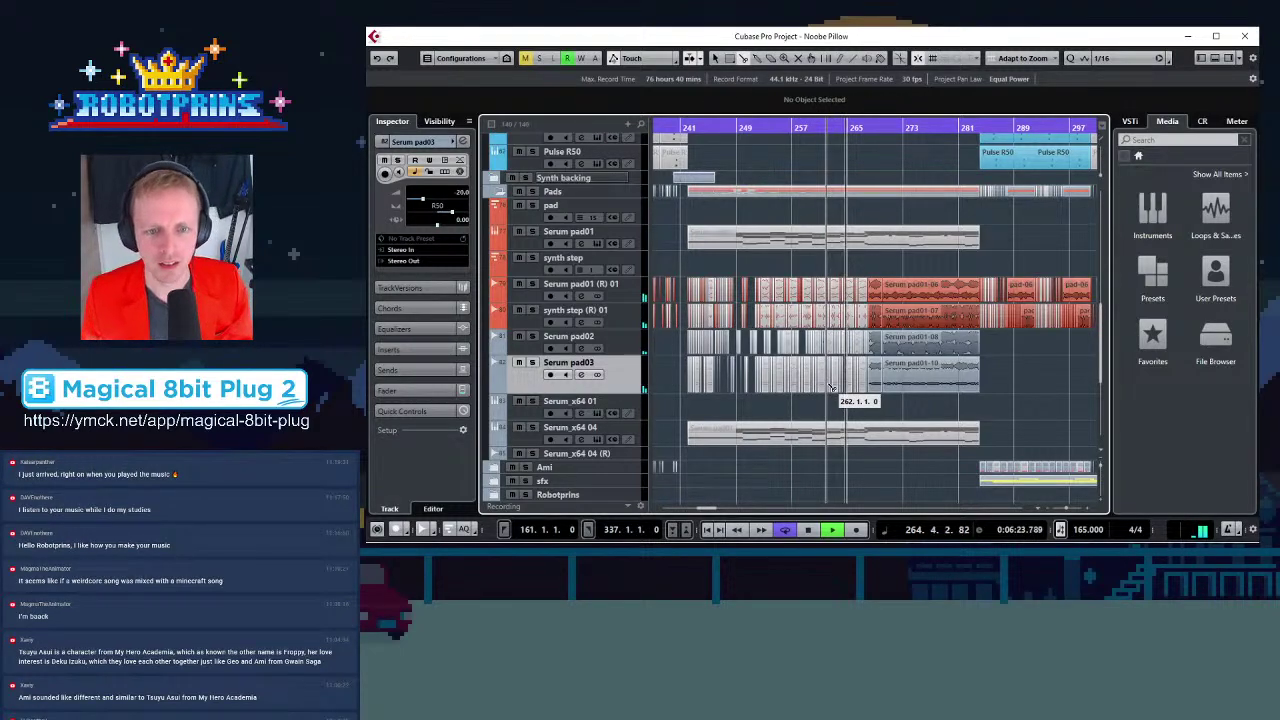
key("h")
key("h")
key("h")
key("h")
key("h")
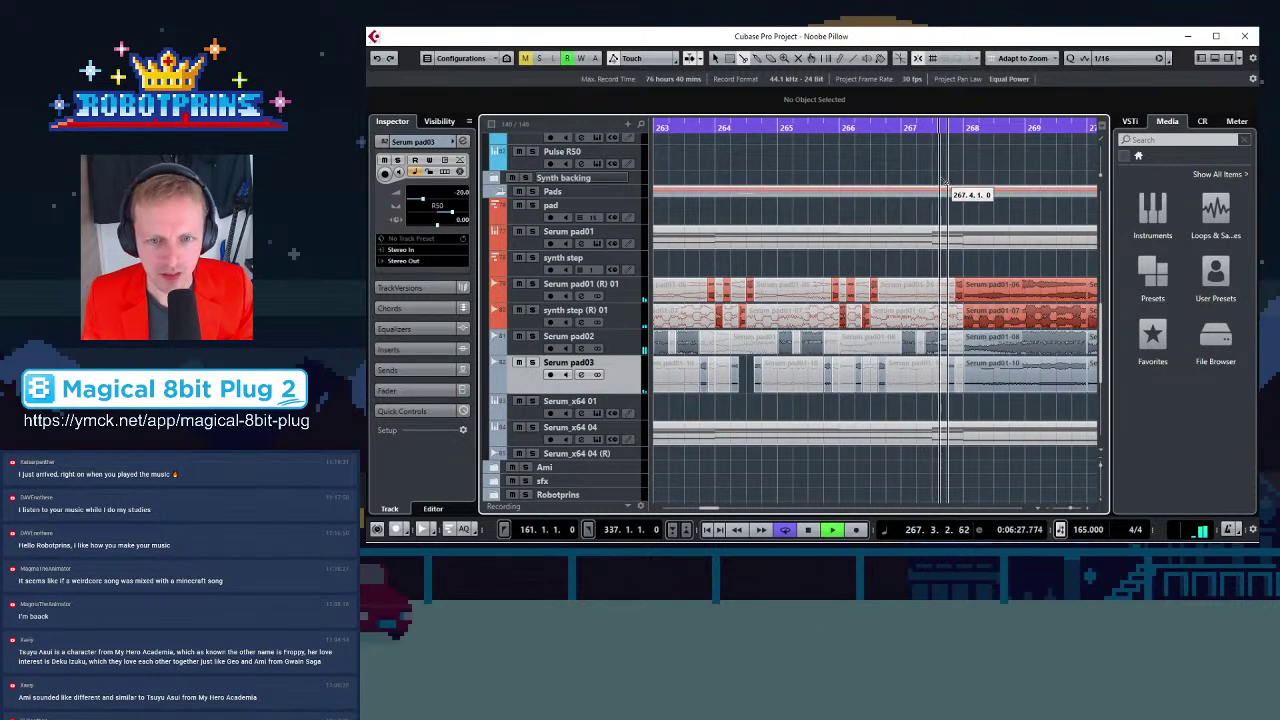
scroll(822, 205, "up", 3)
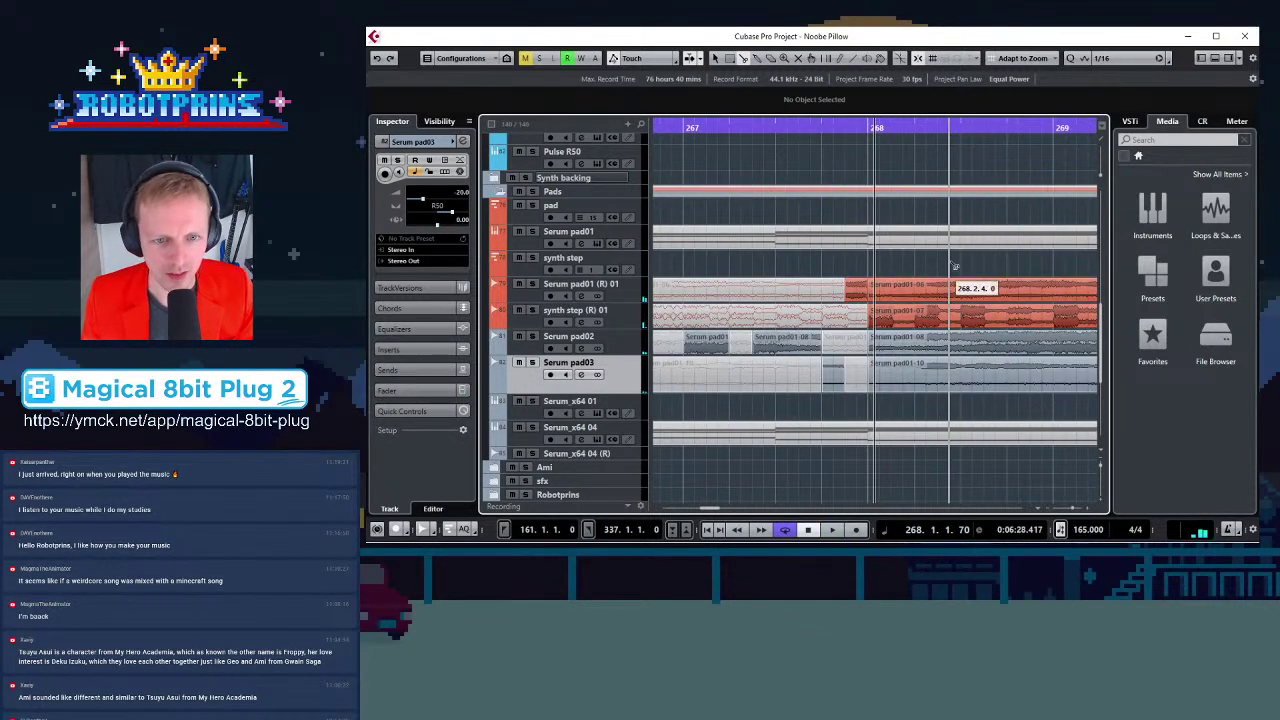
scroll(955, 265, "down", 6)
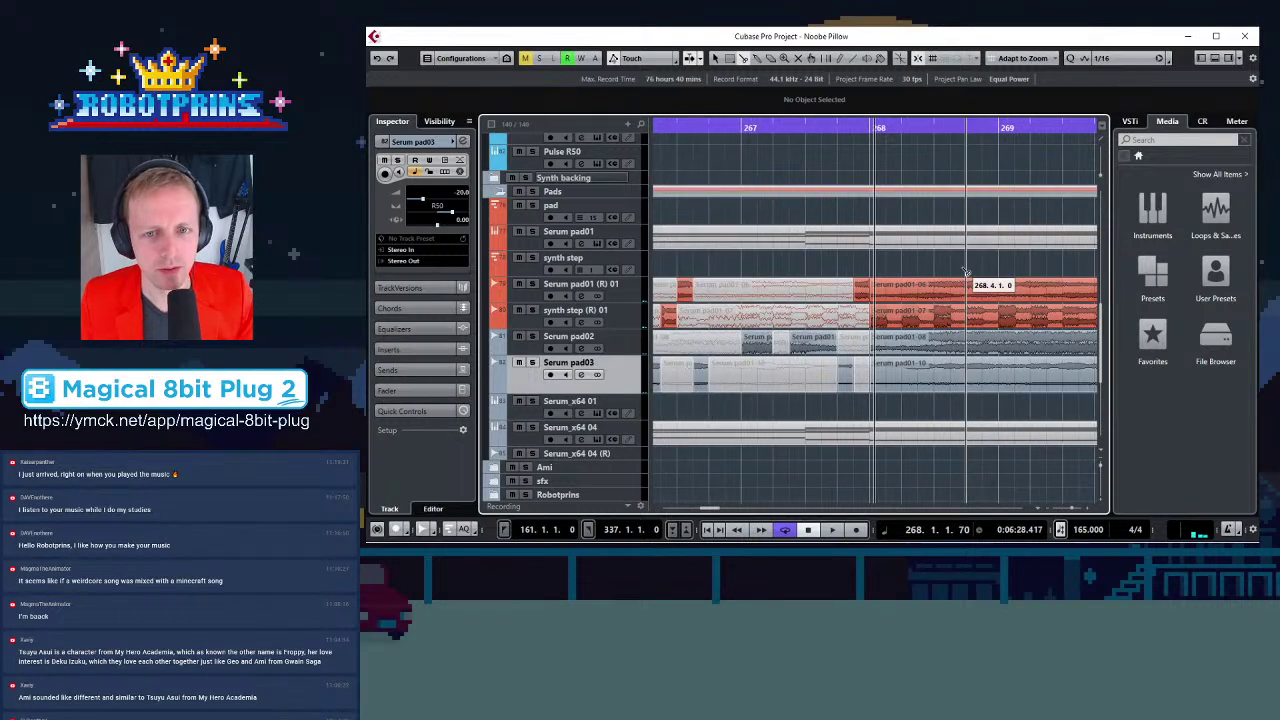
Examine the remaining uncut pad and synth step clips from bar 268 to bar 284, placing the playhead at 269.2.1
scroll(962, 268, "down", 3)
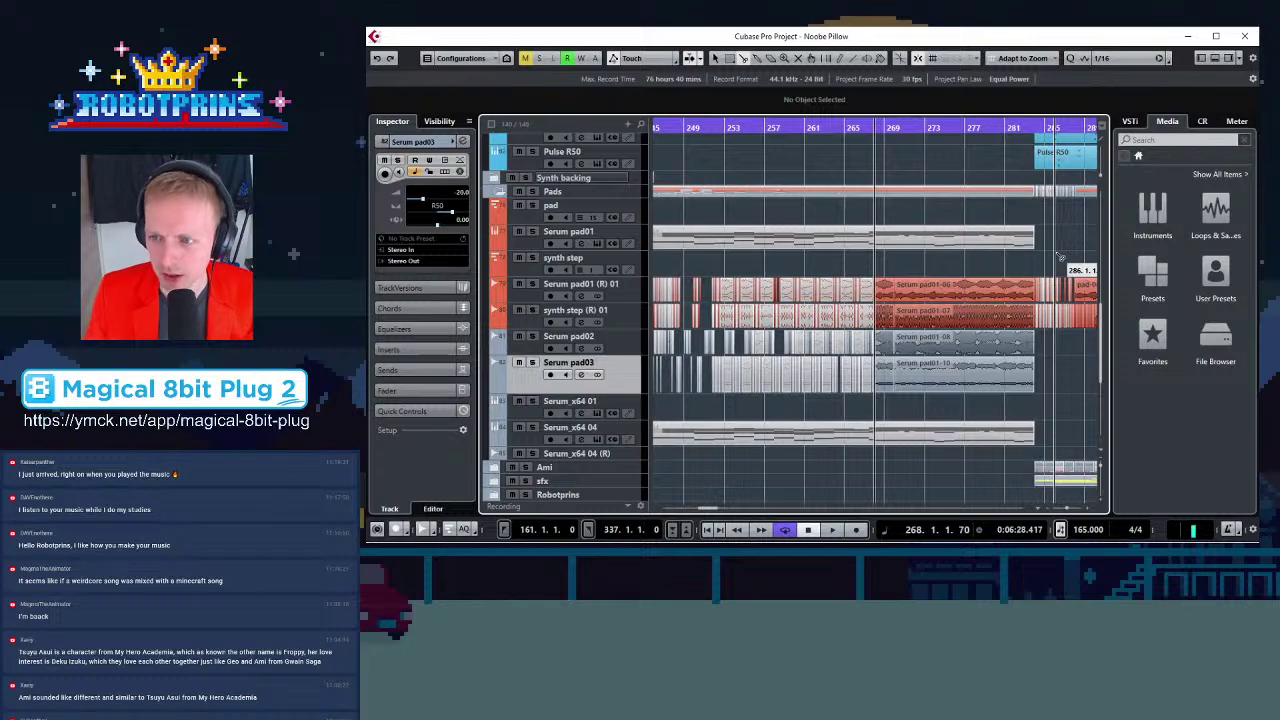
key("g")
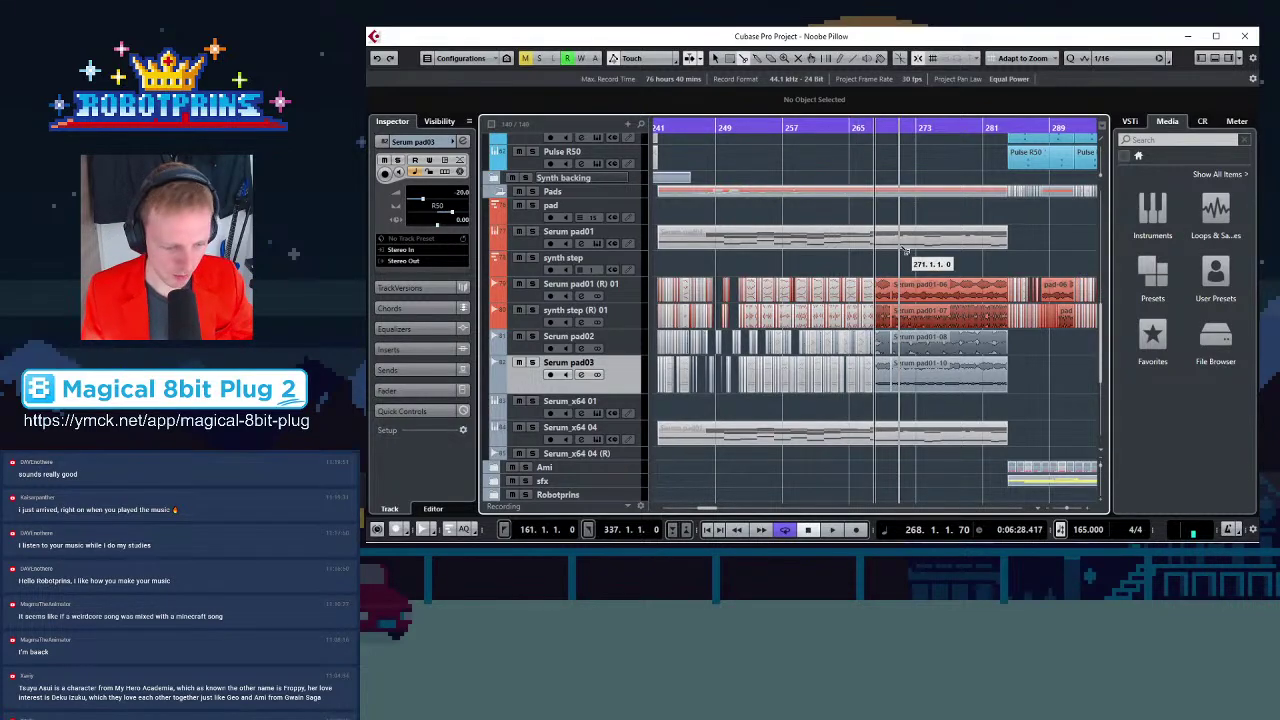
key("h")
scroll(893, 261, "up", 4, "ctrl")
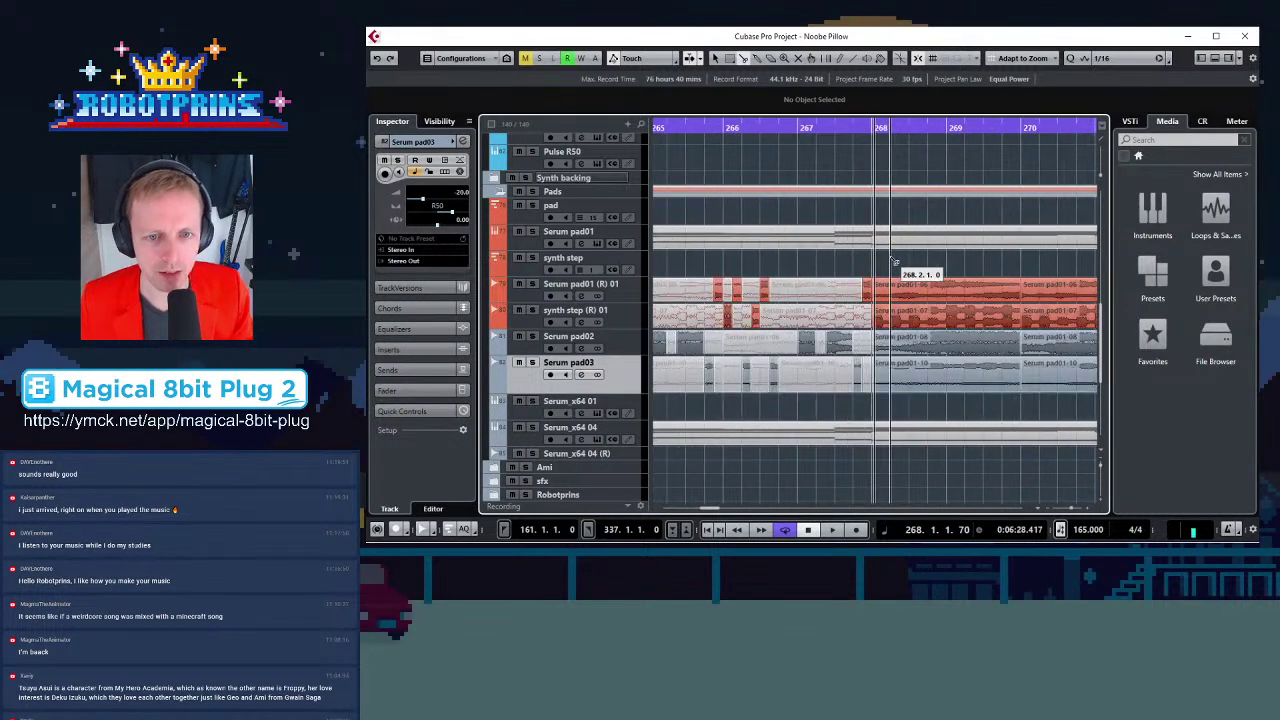
key("h")
key("h")
key("g")
key("g")
key("g")
key("g")
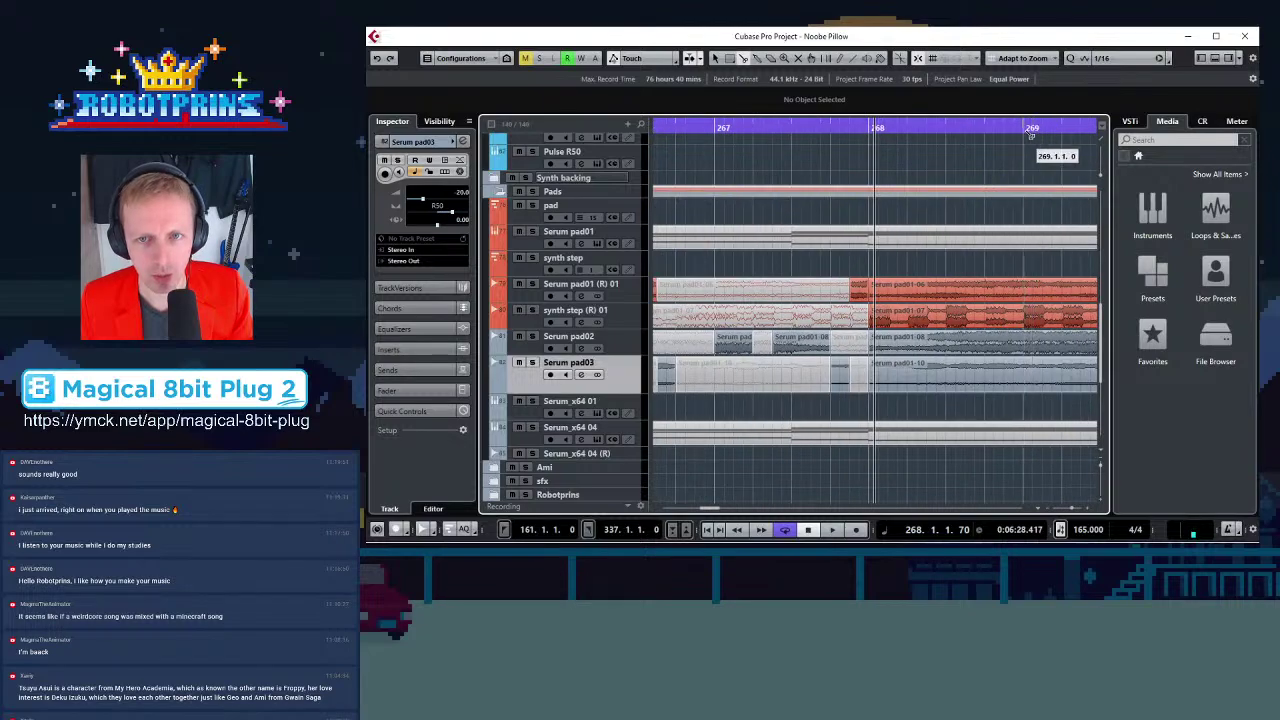
left_click(1023, 128)
key("h")
key("g")
key("g")
key("g")
key("g")
key("g")
key("g")
key("g")
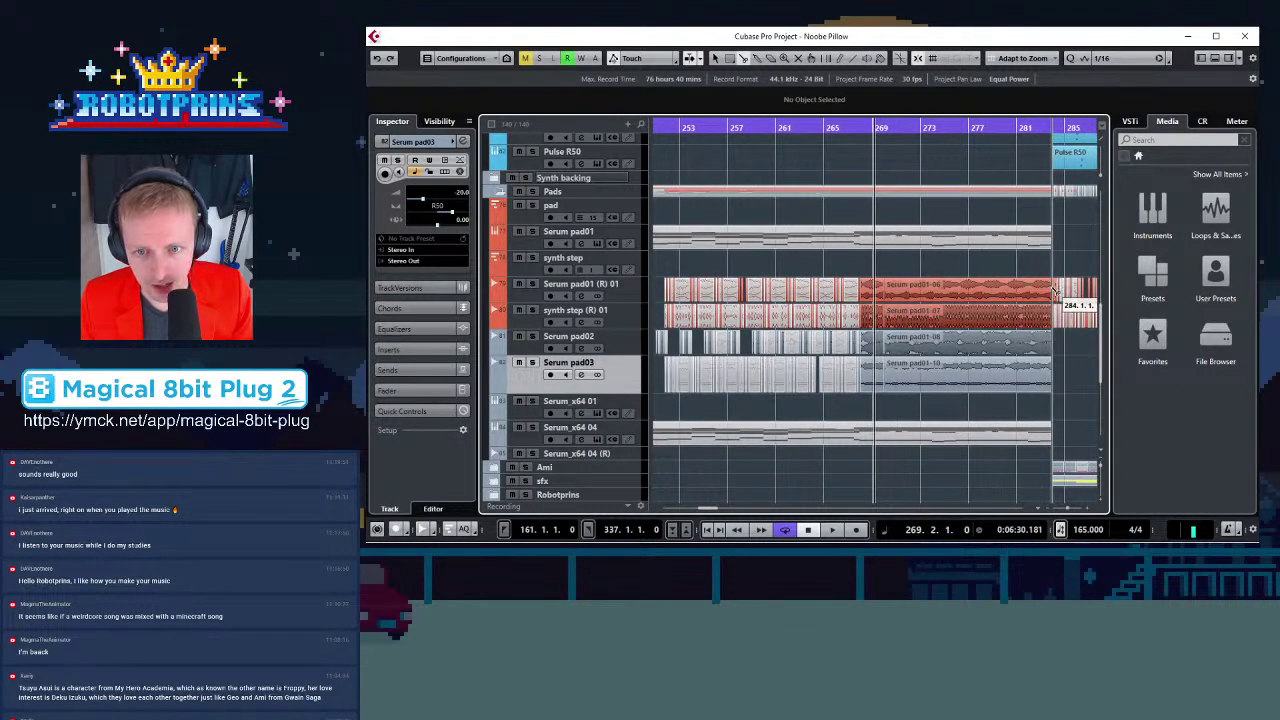
Place the playhead at 268.2.1 and split the Serum pad01 (R) 01 clip at 268.1.3, 268.2.1, 268.3.1 and 268.3.3
key("h")
key("h")
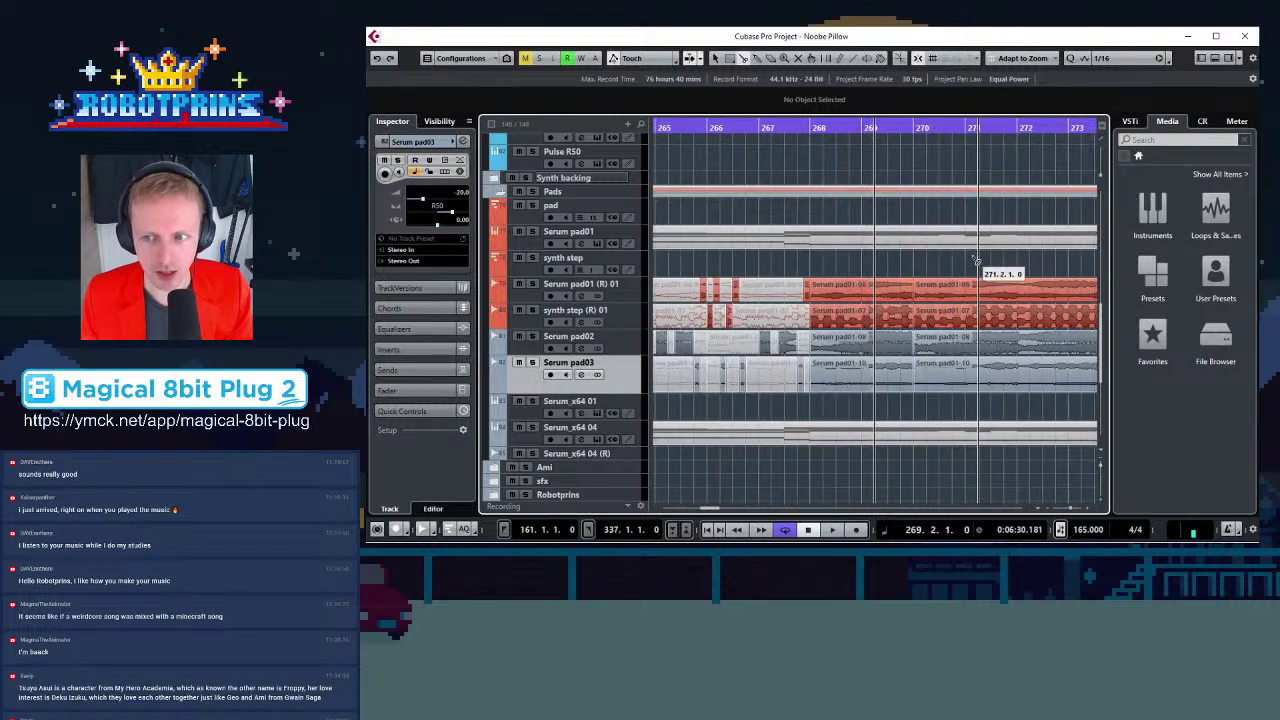
key("h")
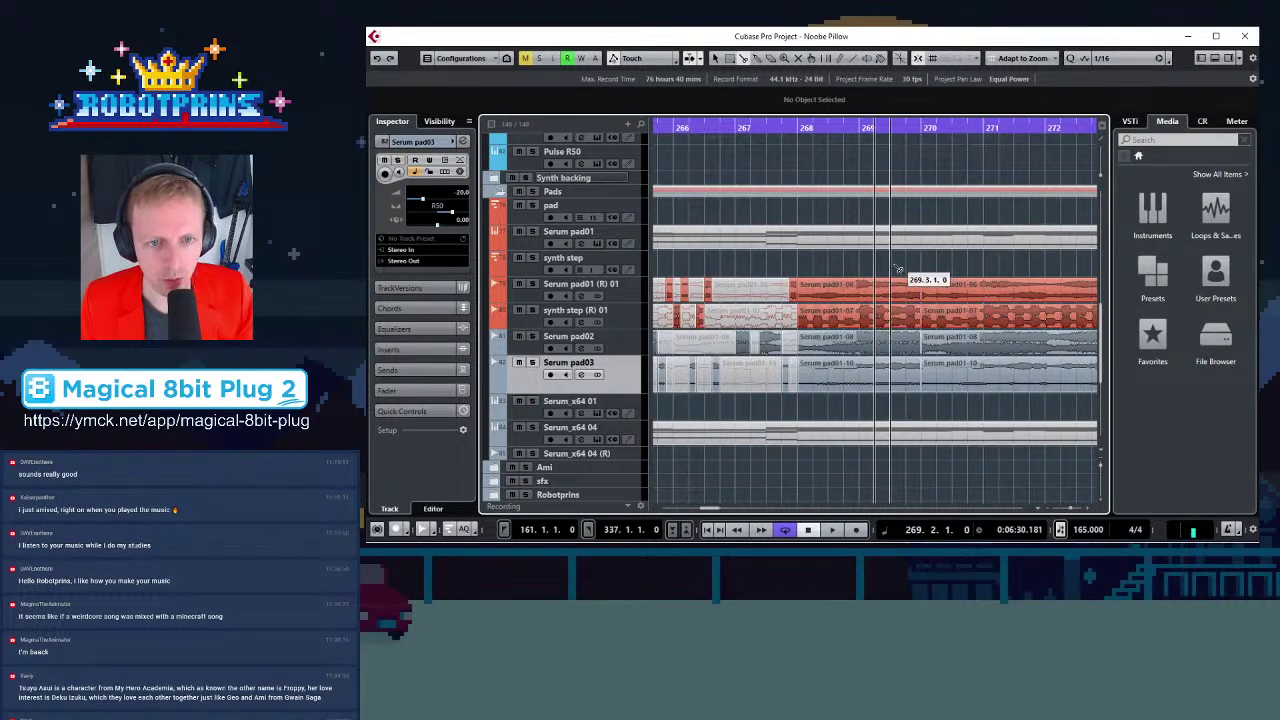
key("h")
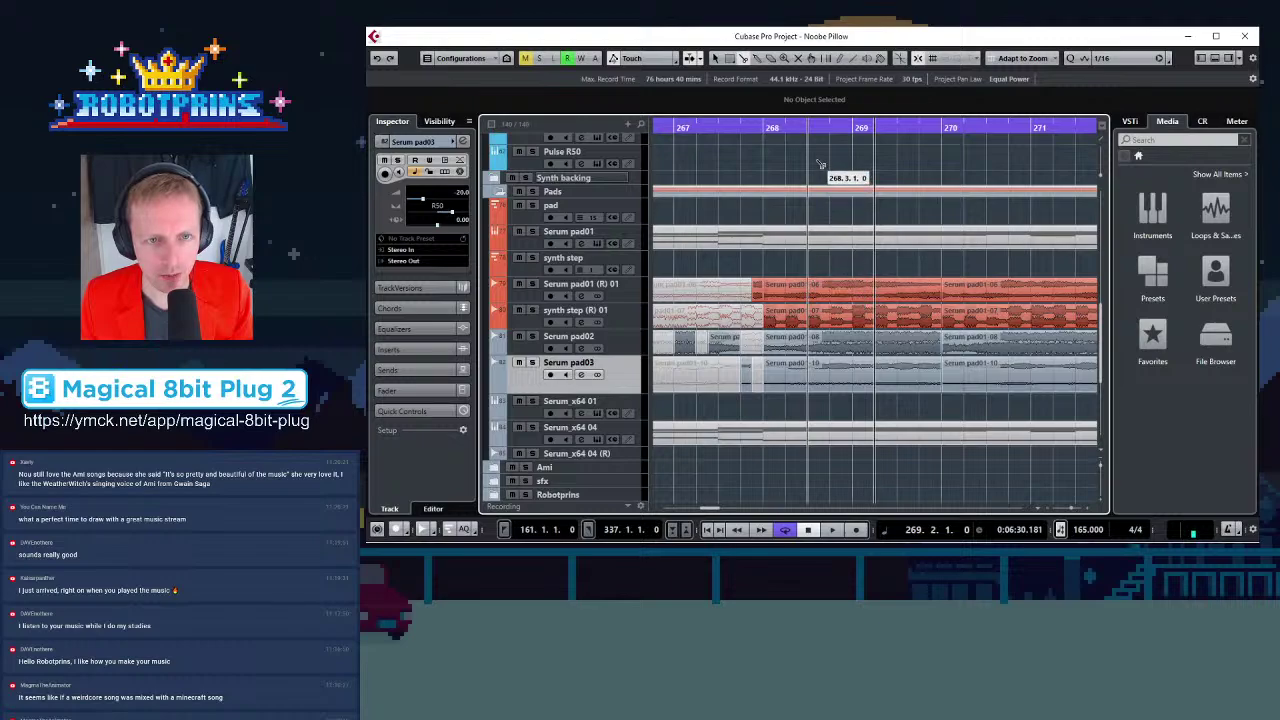
left_click(786, 126)
key("h")
key("h")
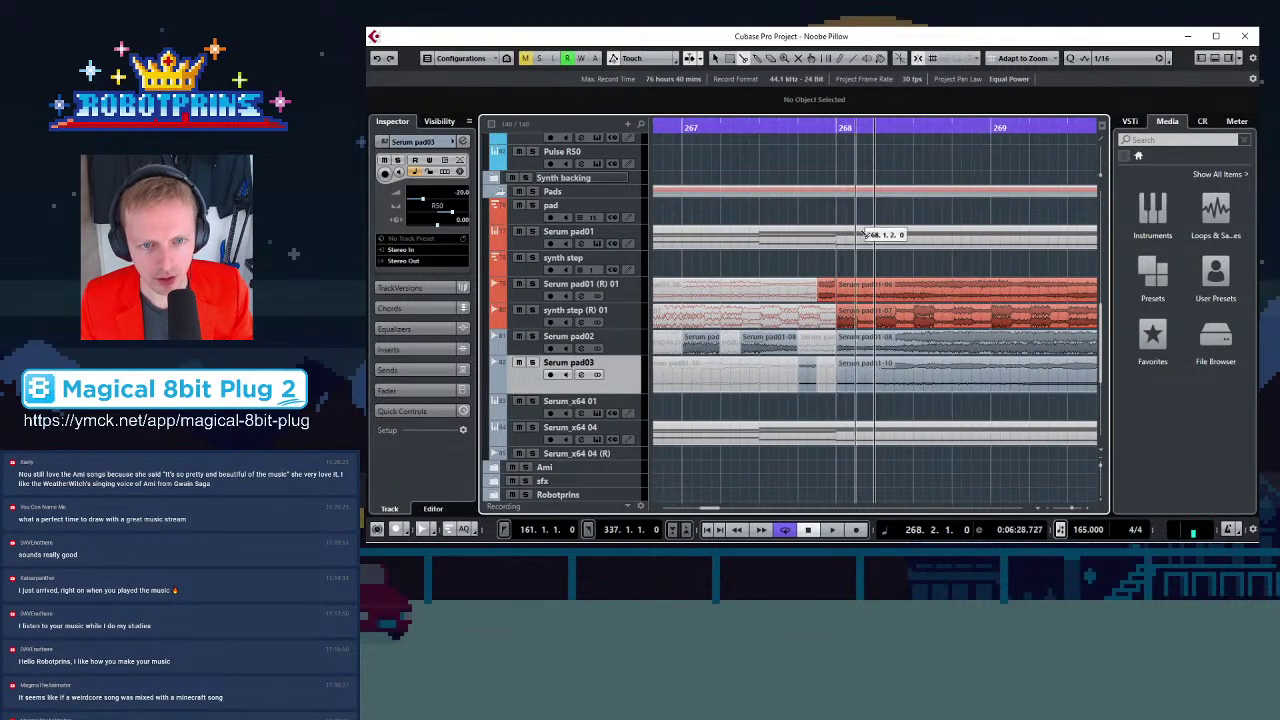
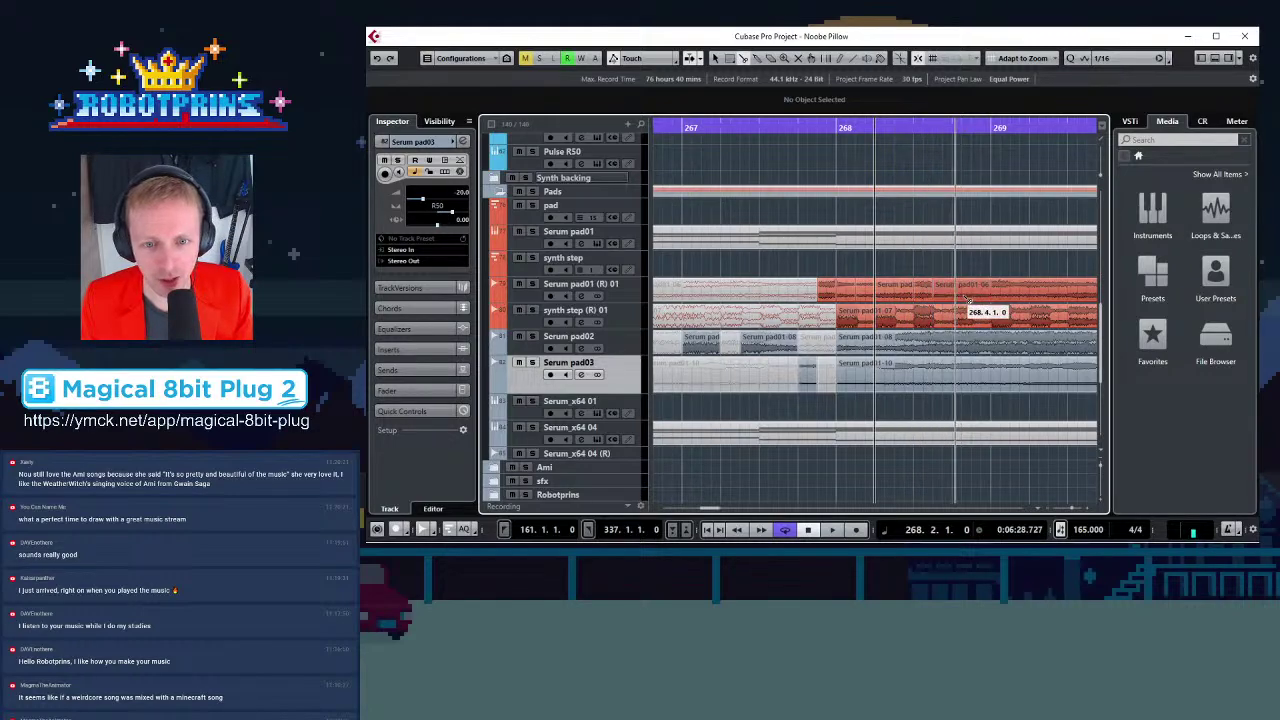
Mute the Serum pad01 (R) 01 segments at 268.1.1–268.1.3, 268.2.1–268.3.1 and 268.3.3–269.4.3
key("g")
key("h")
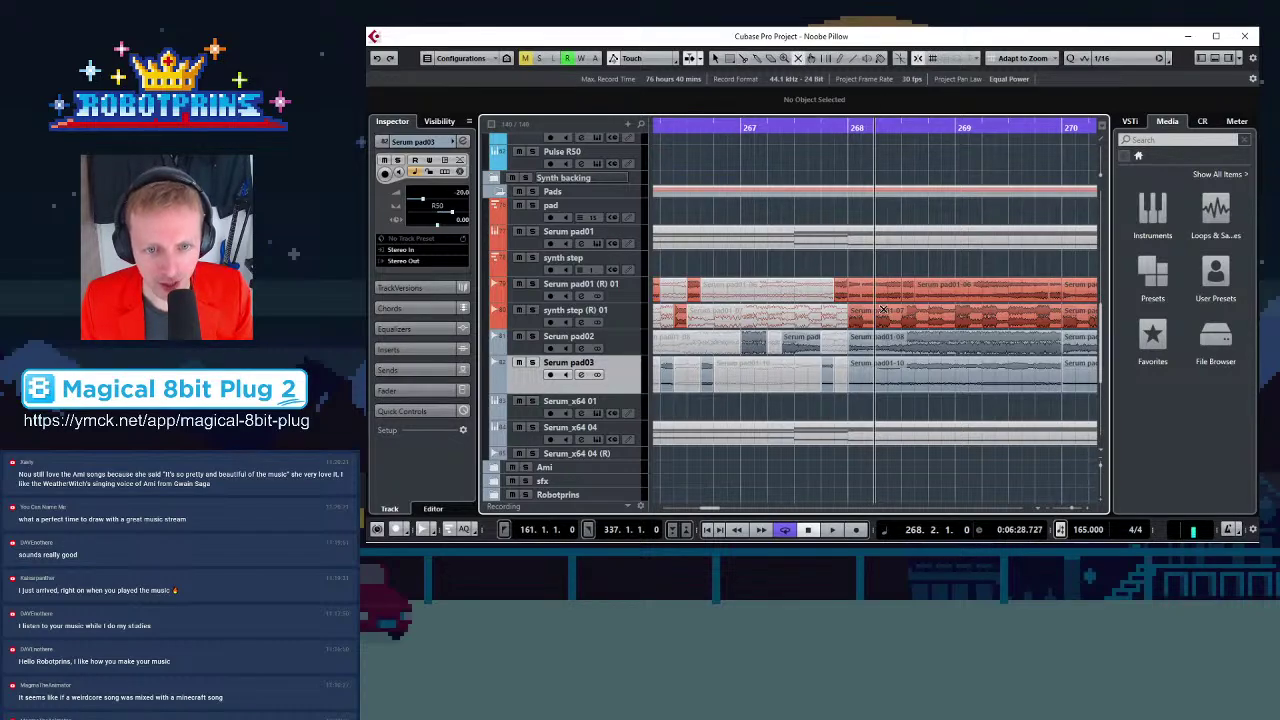
left_click(851, 290)
key("Right")
key("Right")
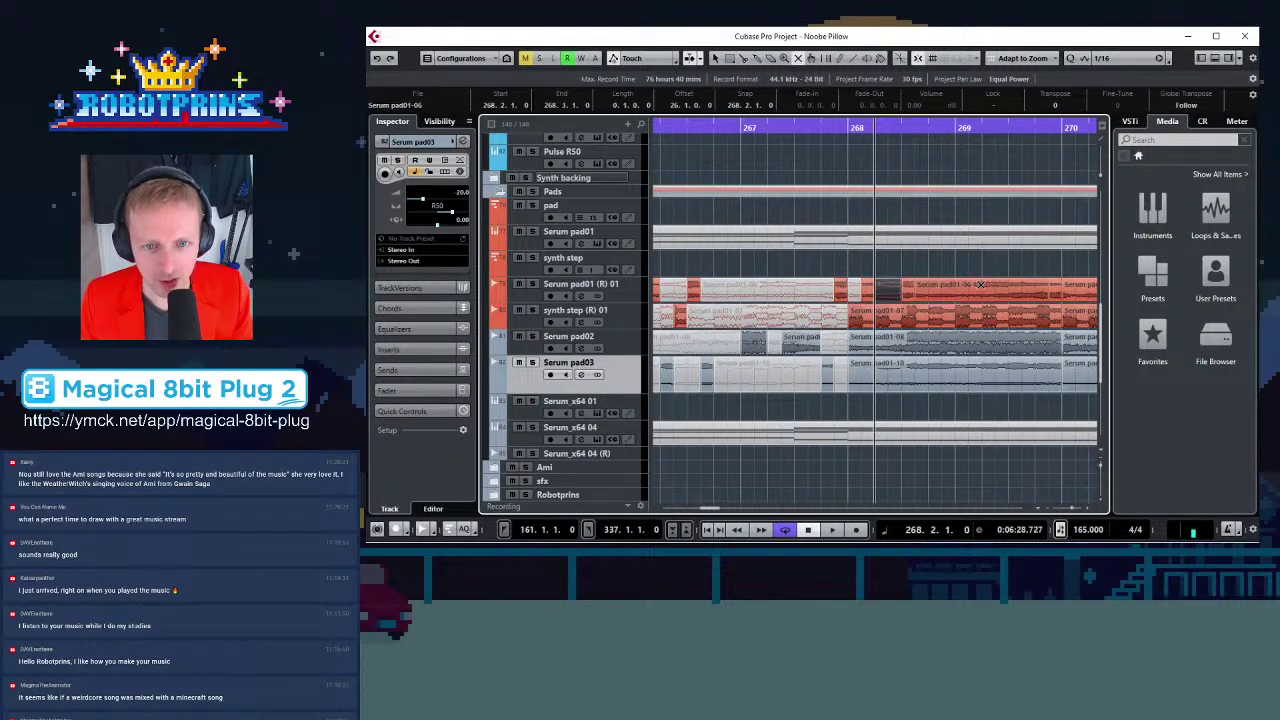
Split the synth step (R) 01 clip at 268.1.3, 268.2.3 and 268.3.1
key("h")
key("h")
key("h")
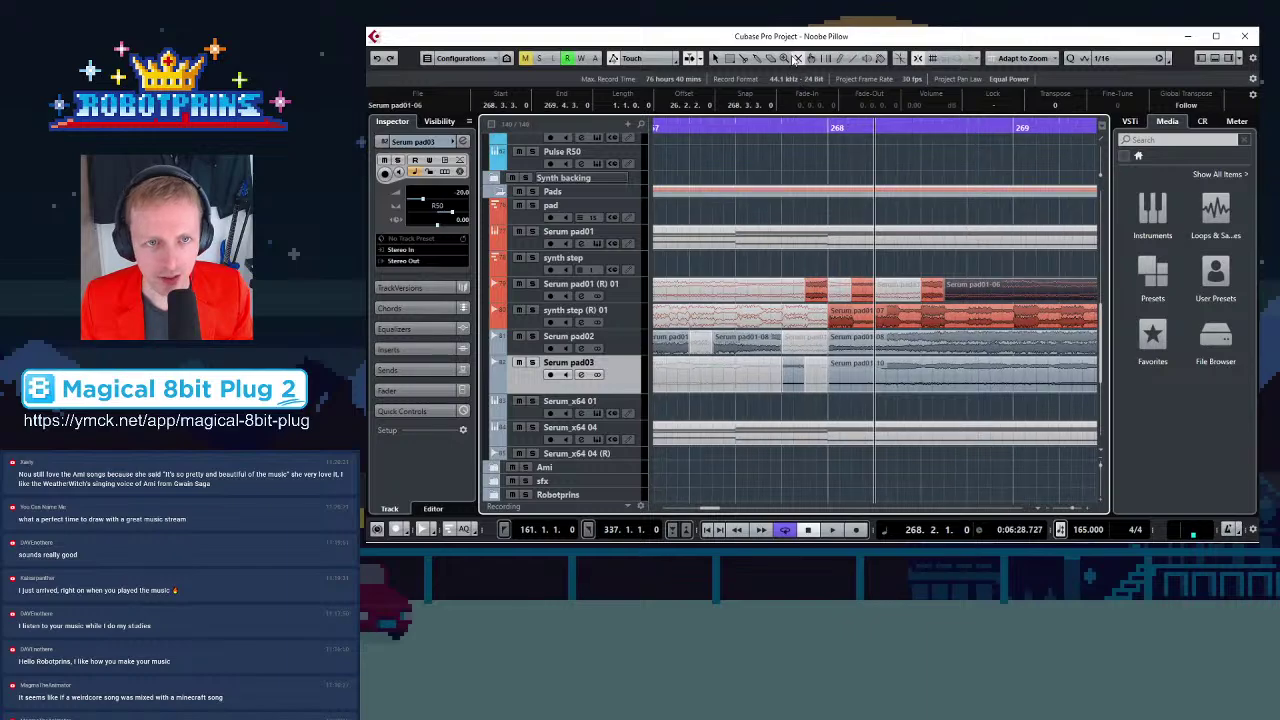
left_click(745, 58)
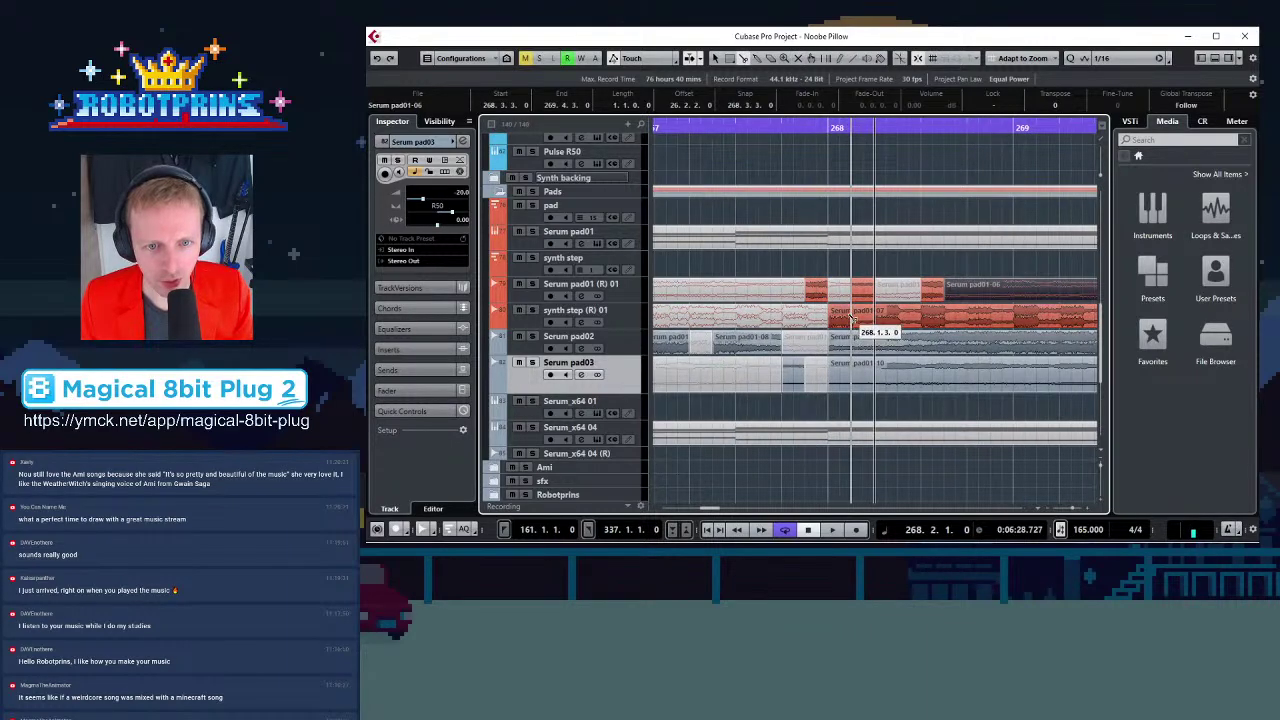
left_click(851, 320)
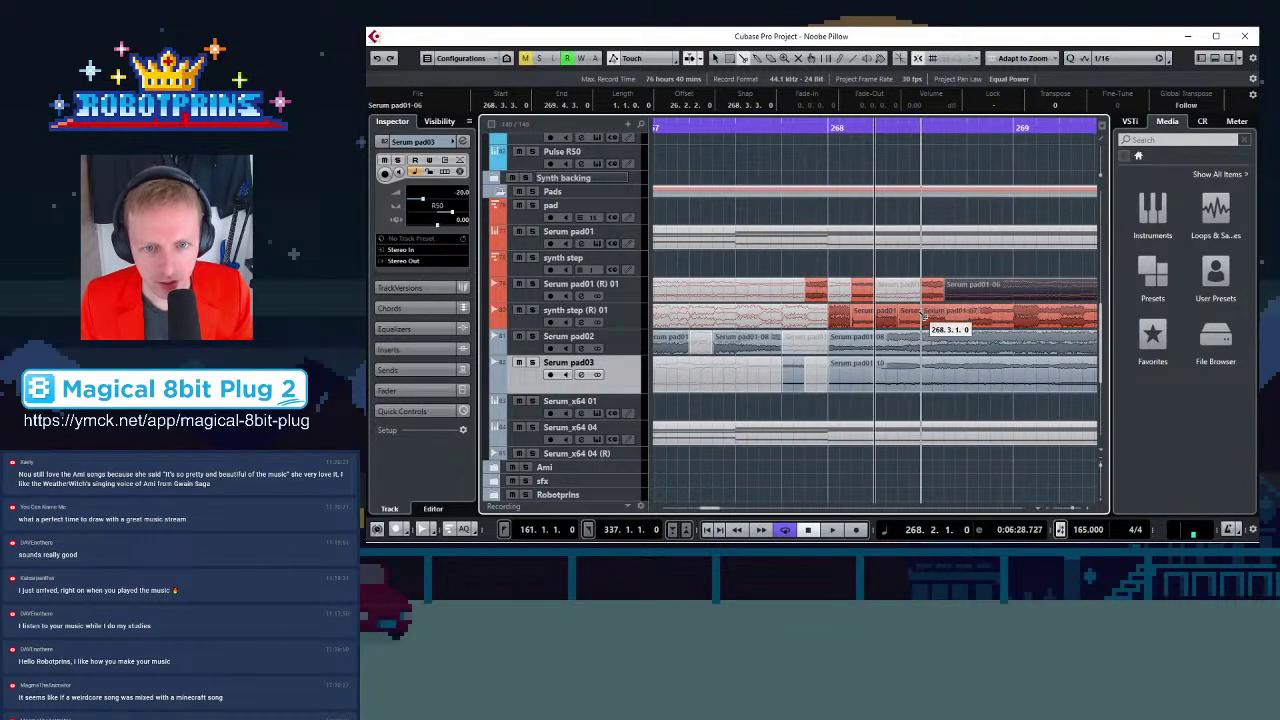
Mute the synth step (R) 01 segments at 268.1.3–268.2.3 and 268.3.1–270.1.1
key("g")
key("g")
key("g")
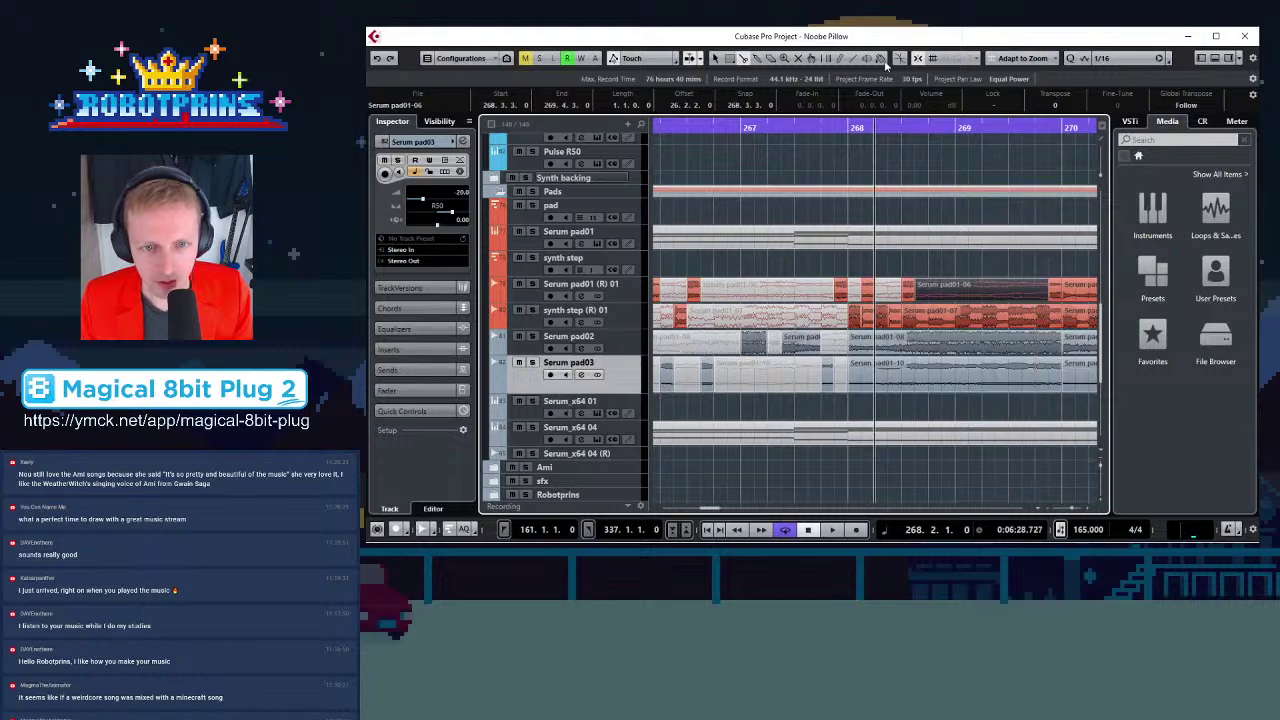
key("h")
left_click(797, 58)
key("h")
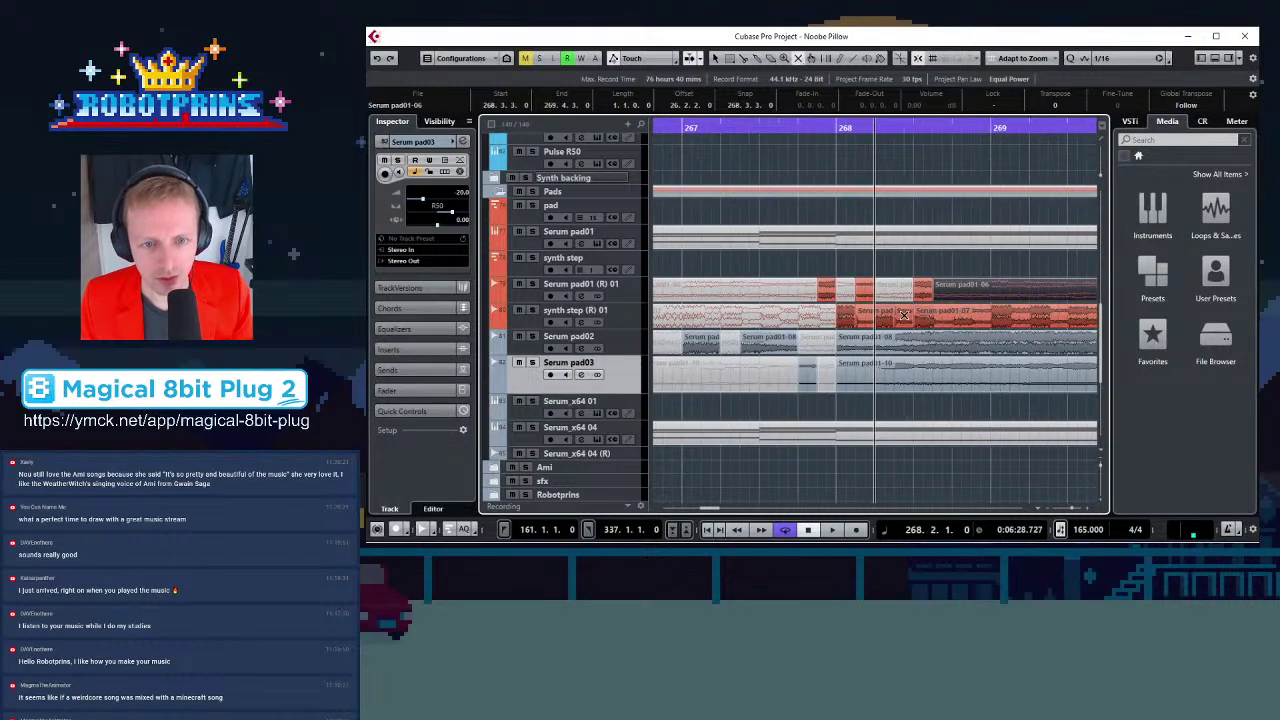
Split the Serum pad02 clip at 269.1.1, 269.2.1, 269.2.3 and 269.4.1
key("g")
key("g")
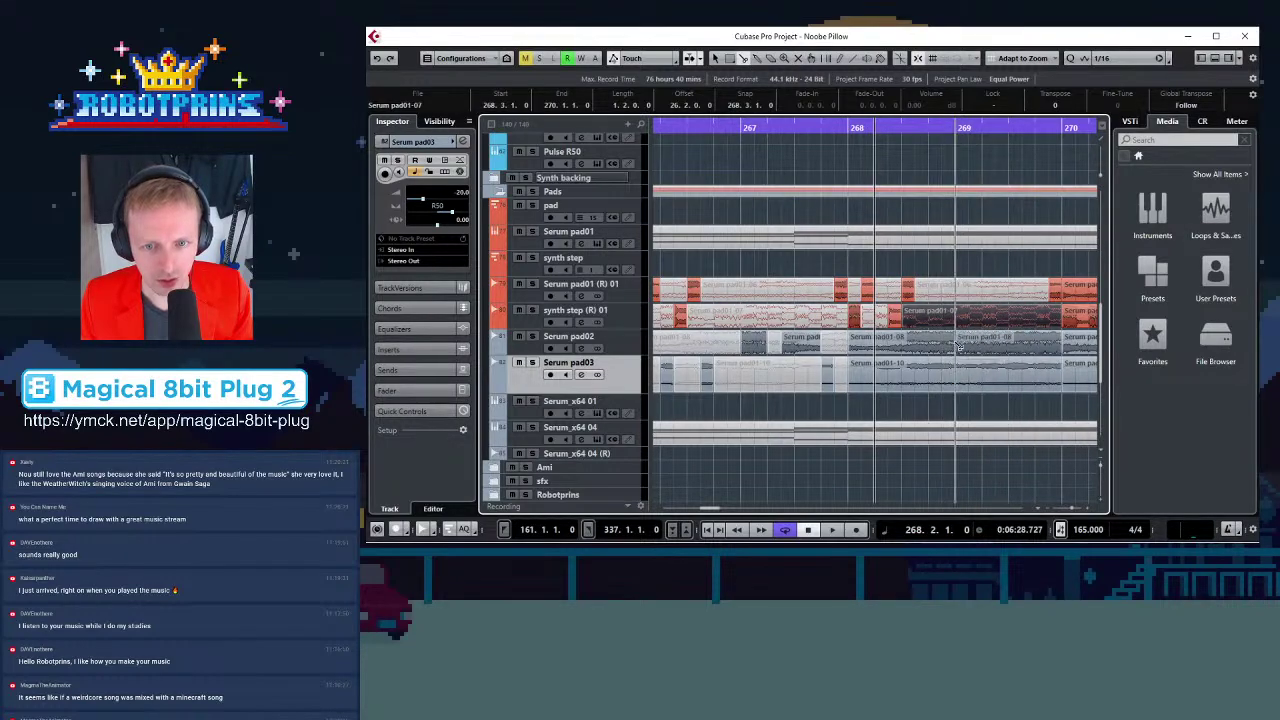
key("h")
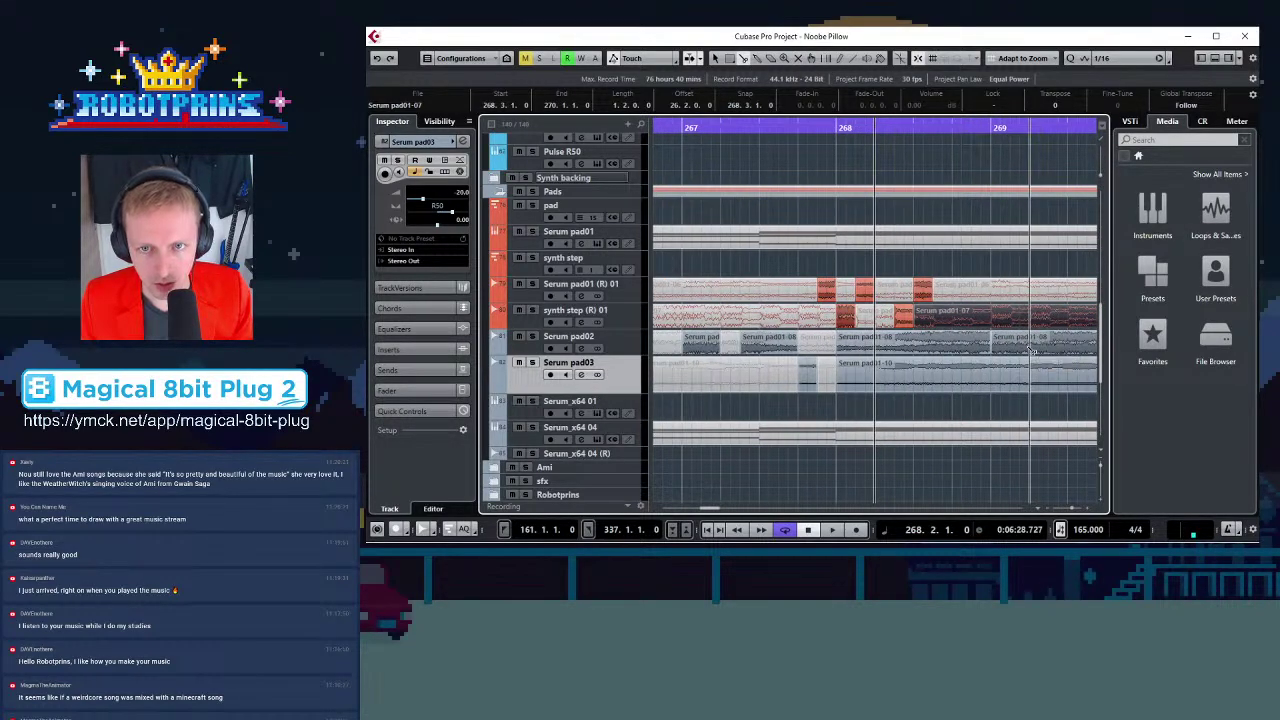
key("g")
key("g")
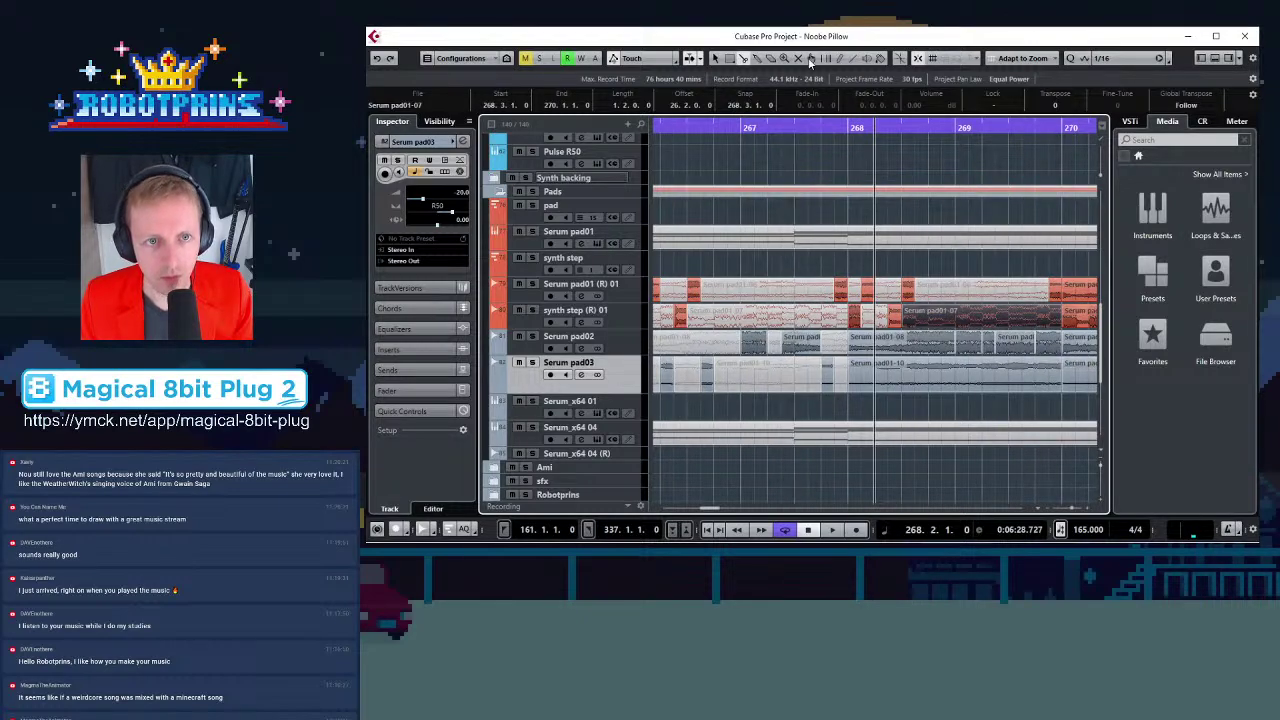
Mute the Serum pad02 segments at 268.1.1–269.1.1, 269.2.1–269.2.3 and 269.4.1–270.1.1, leaving the Serum pad03 clip unmuted
left_click(921, 359)
left_click(932, 348)
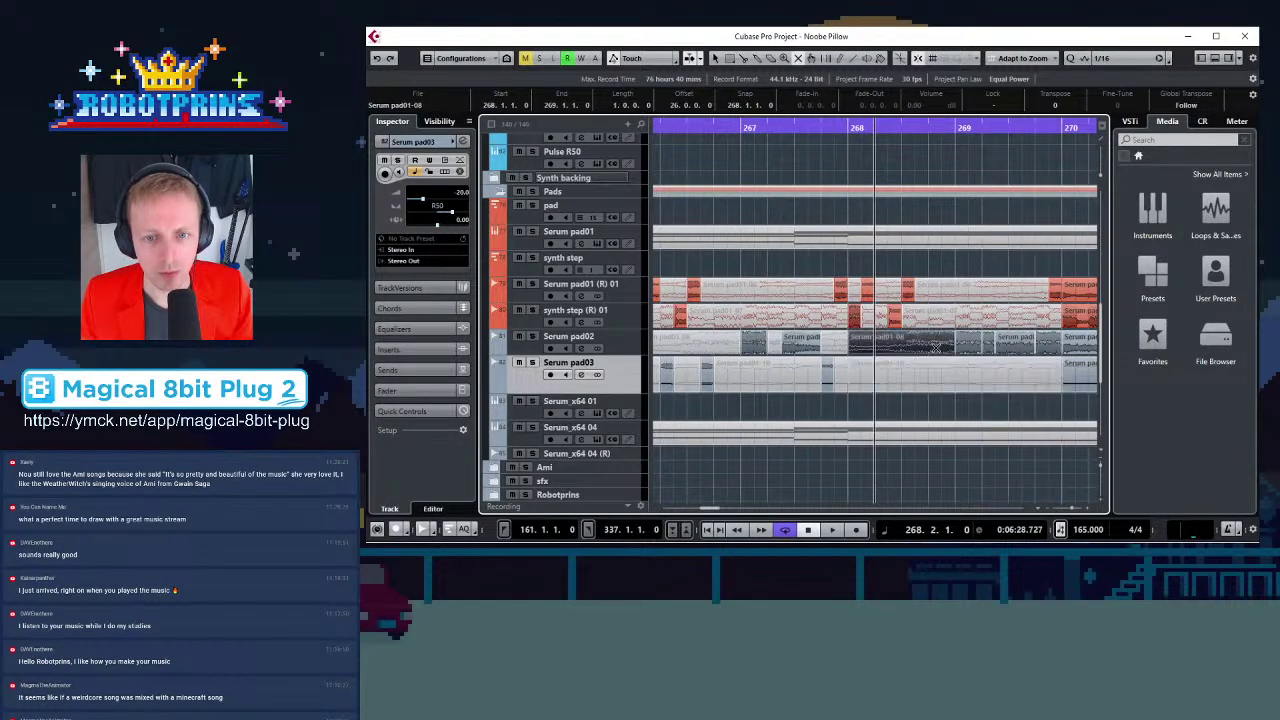
left_click(991, 348)
left_click(1046, 349)
left_click(1028, 378)
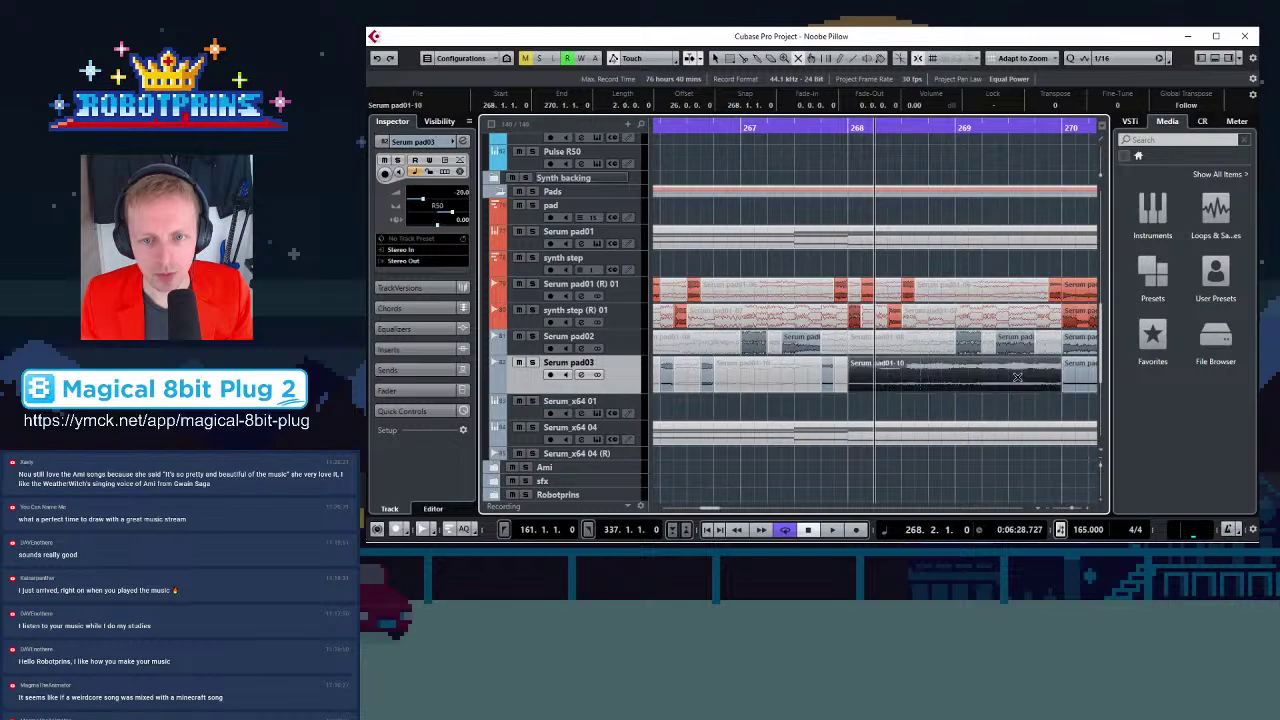
Split the Serum pad03 clip at 268.2.1, 268.2.3, 268.3.3 and 268.4.1
key("h")
key("h")
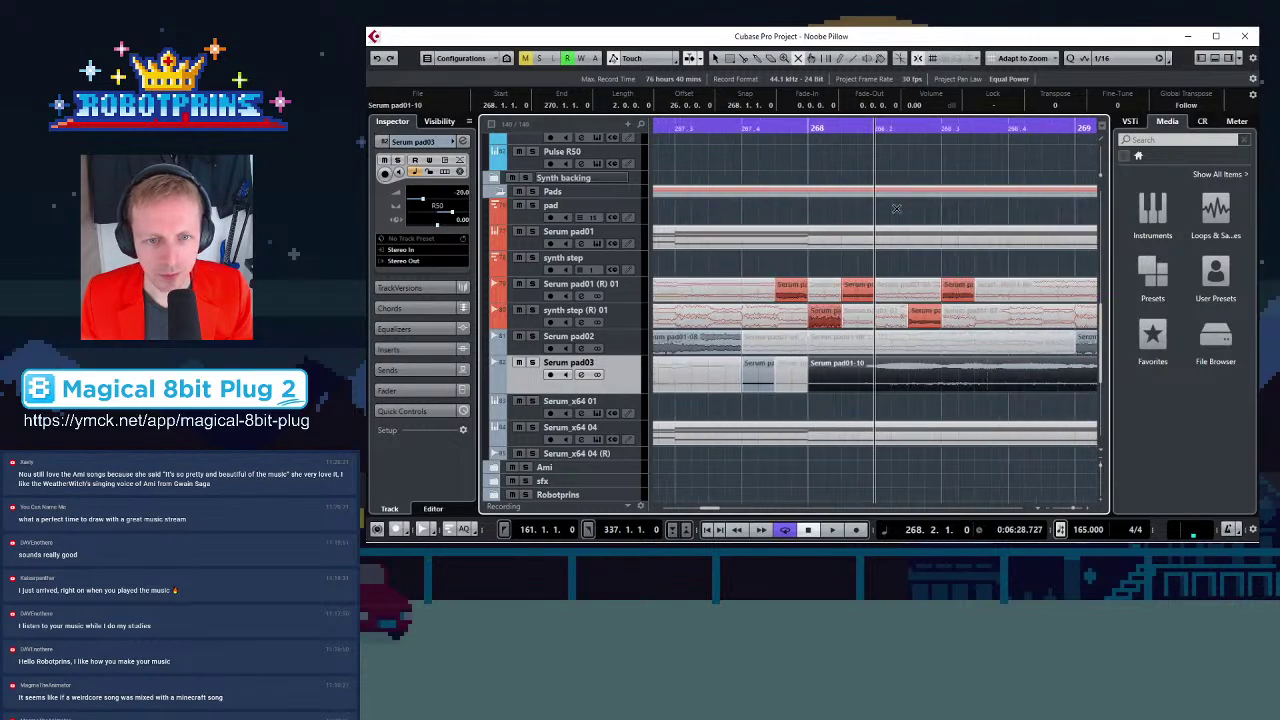
left_click(748, 62)
left_click(877, 368)
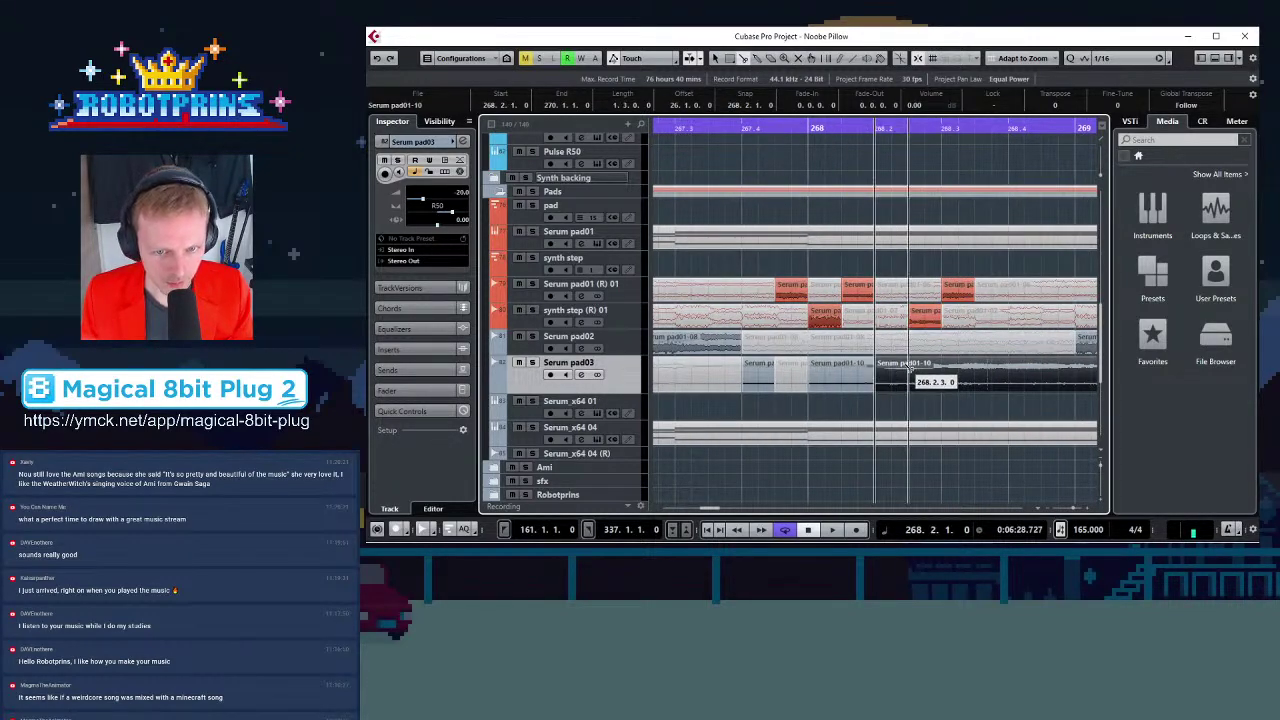
left_click(908, 366)
key("g")
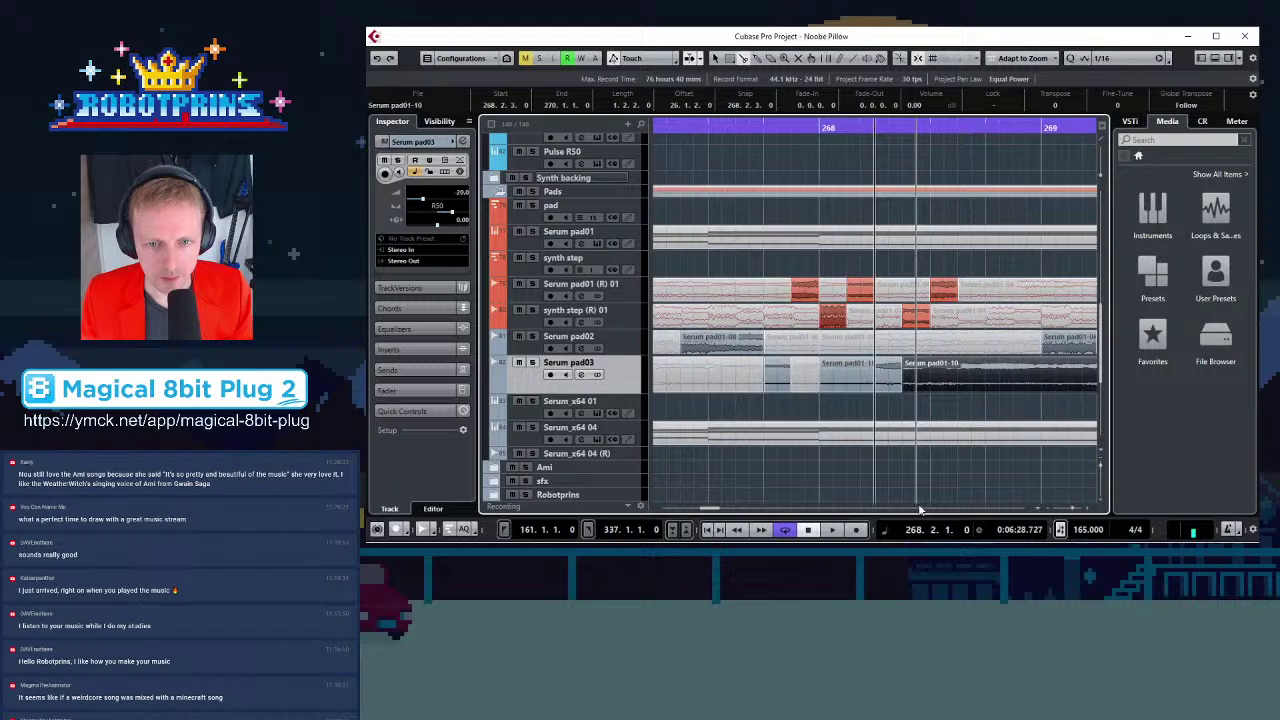
left_click(977, 372)
key("g")
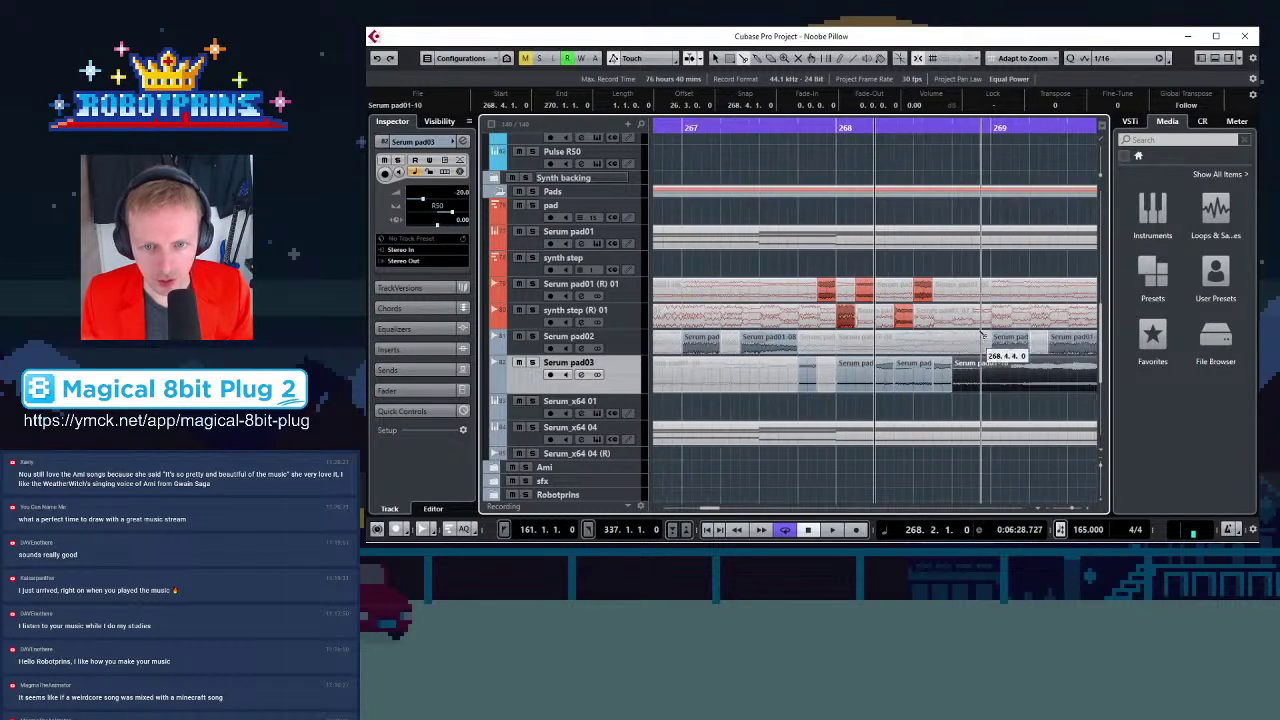
Place the playhead at 269.4.1 and split the remaining Serum pad03 clip at 269.4.1 and 269.4.3, undoing the misplaced cut between them
key("g")
key("g")
key("g")
left_click(1006, 127)
key("h")
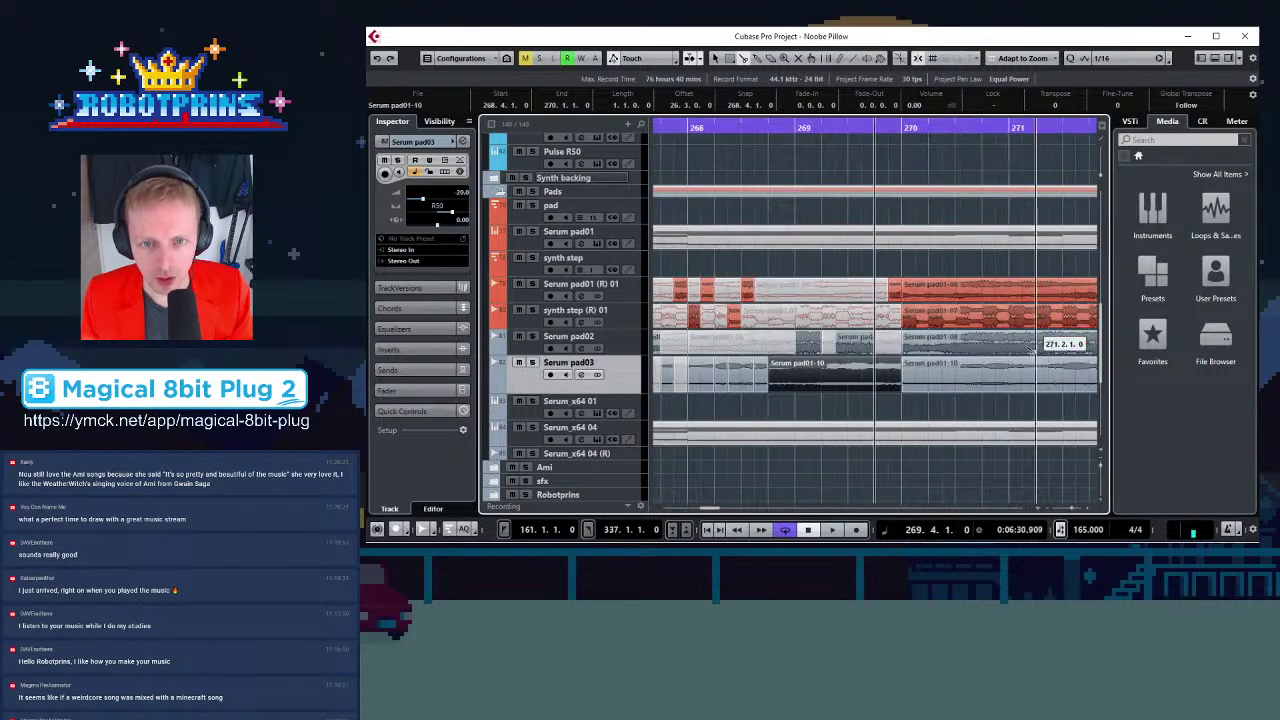
key("h")
left_click(880, 376)
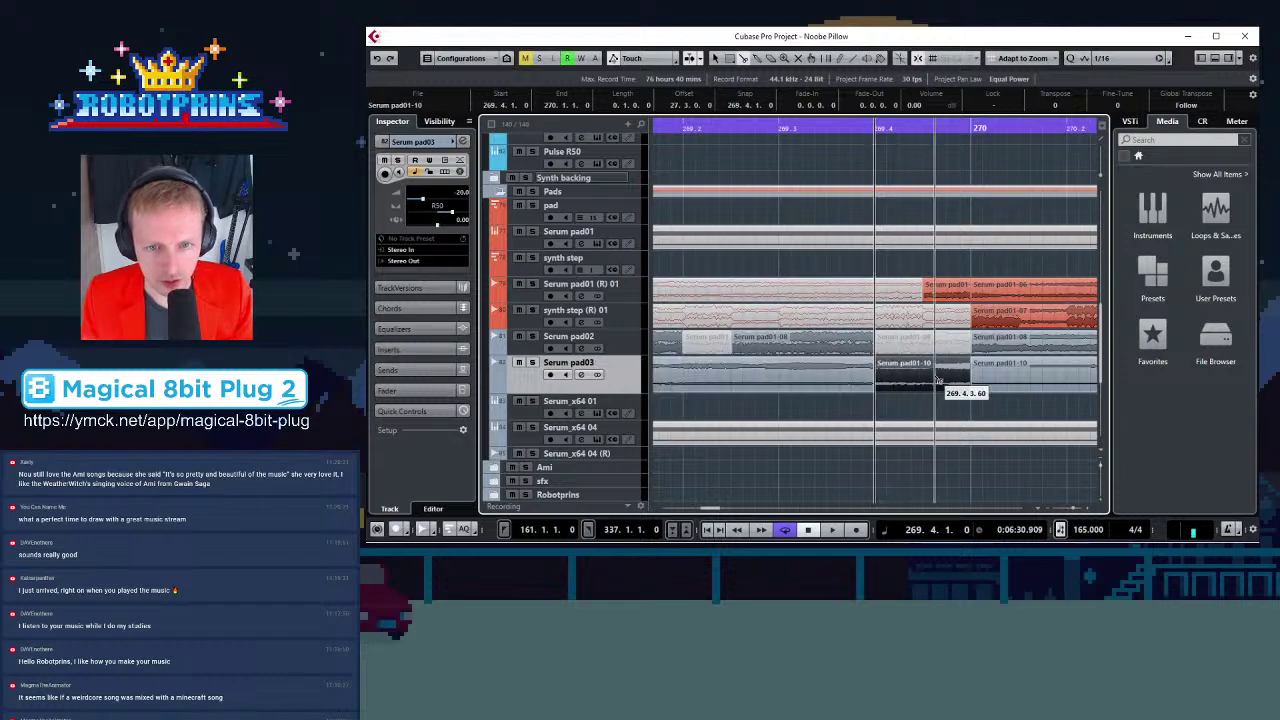
left_click(915, 376)
key("ctrl+z")
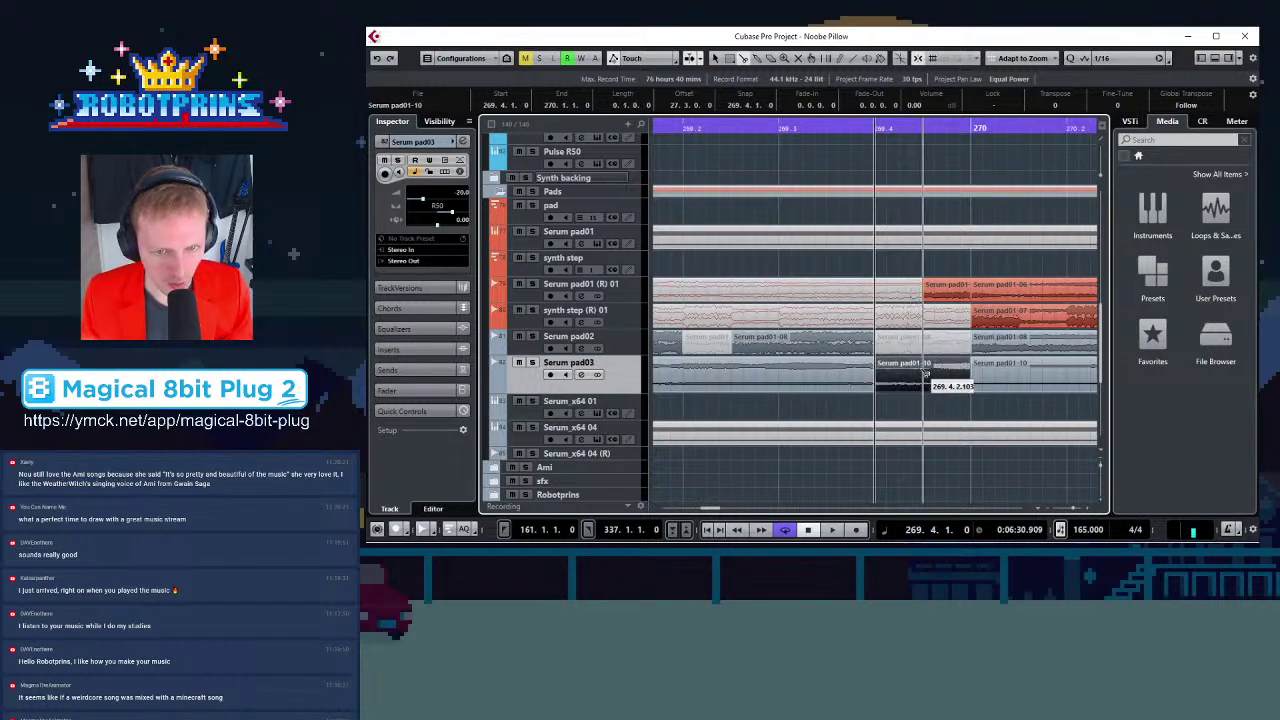
left_click(923, 374)
Mute the Serum pad03 segments at 268.1.1–268.2.1, 268.2.3–268.3.3, 268.4.1–269.4.1 and 269.4.3–270.1.1
key("g")
key("g")
key("g")
key("g")
key("g")
key("g")
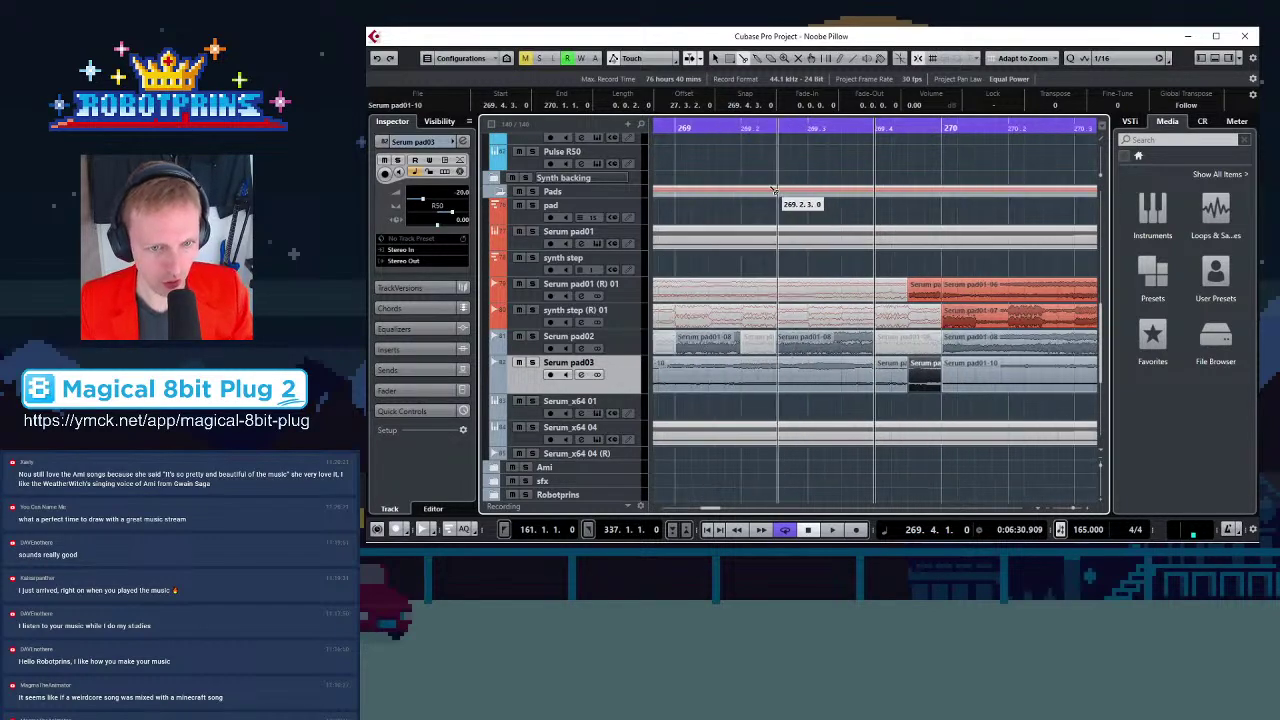
key("g")
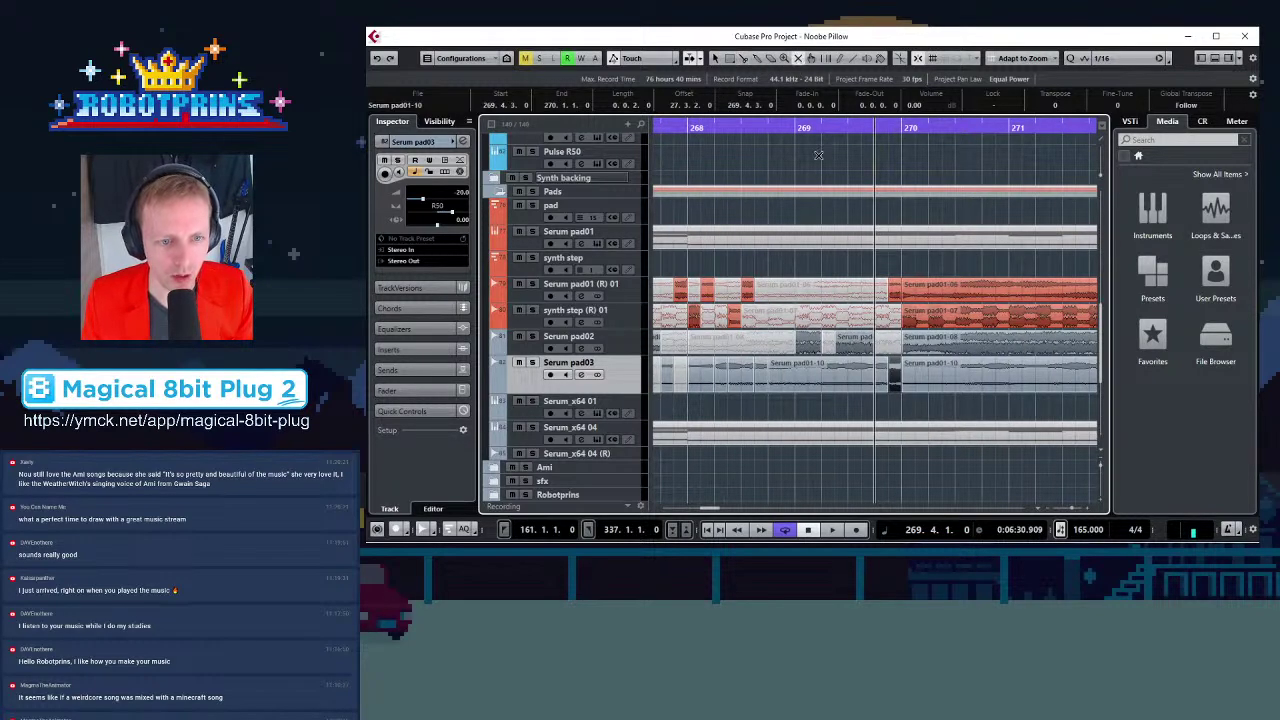
left_click(703, 370)
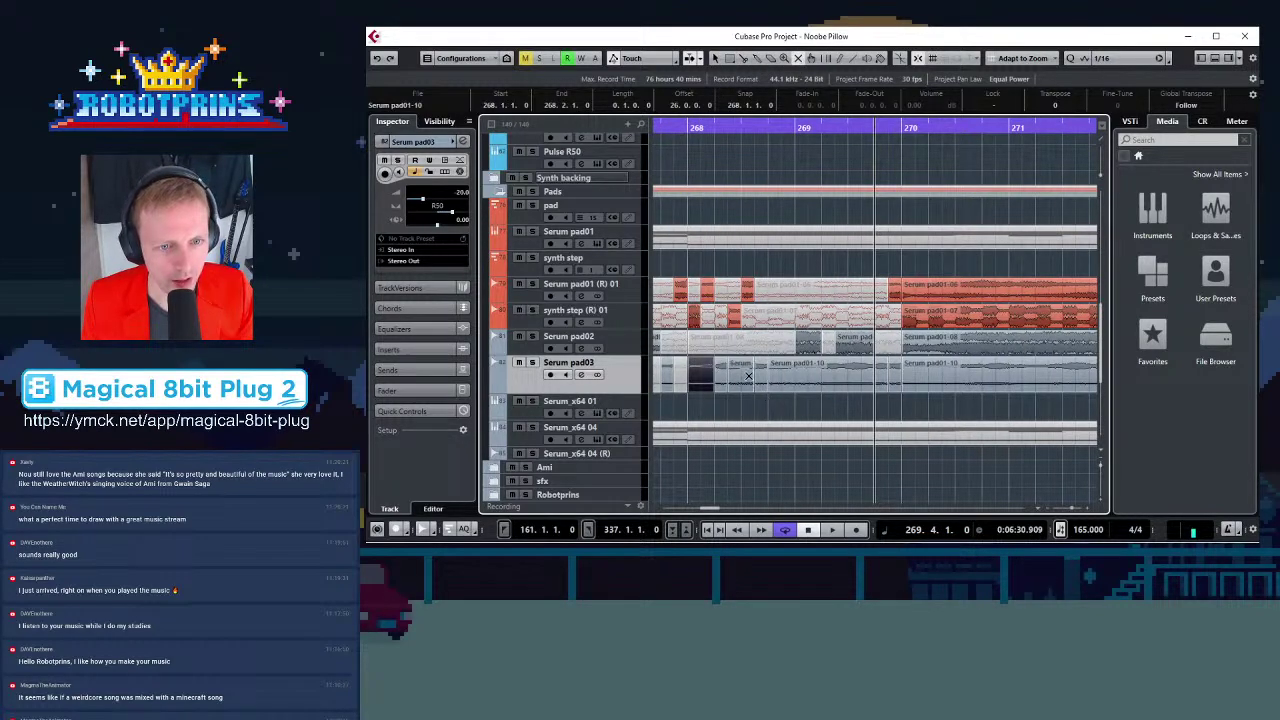
left_click_drag(748, 375, 879, 385)
left_click(894, 372)
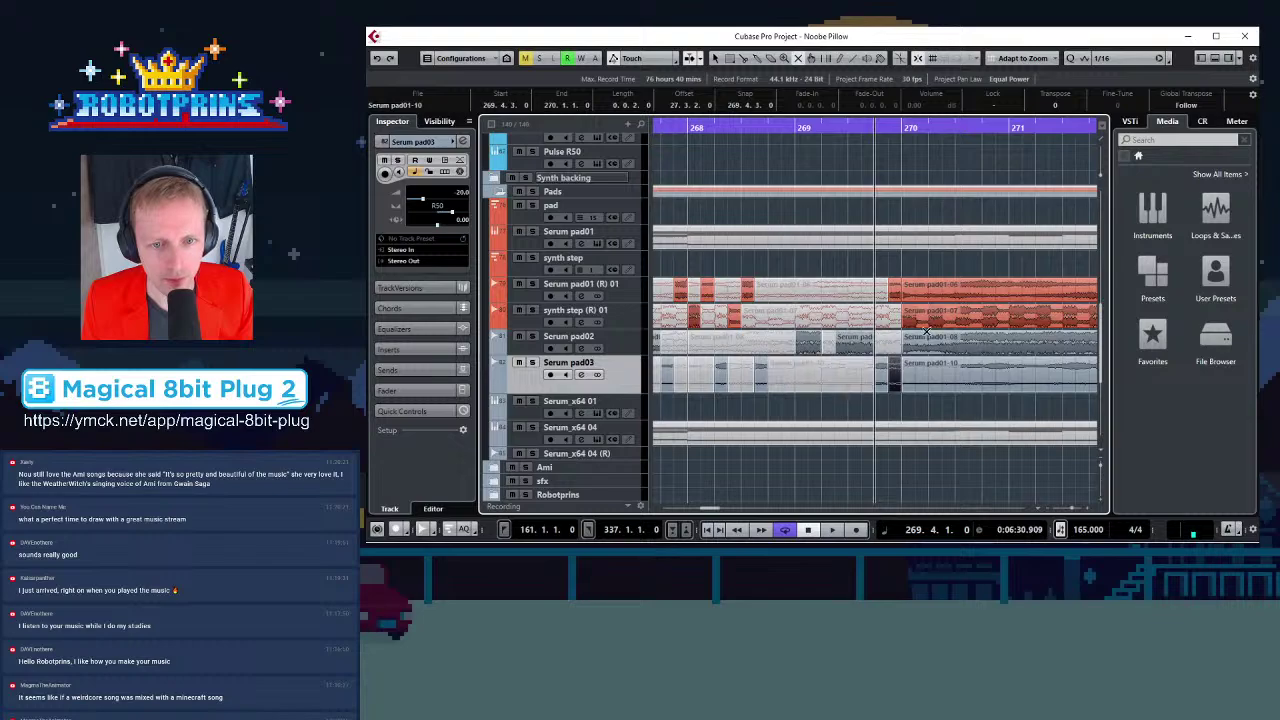
Split the Serum pad01 clip at 270.1.3, 270.2.1, 270.3.1 and 270.3.3, and the synth step clip at 270.1.3, 270.2.3 and 270.3.1
left_click(904, 135)
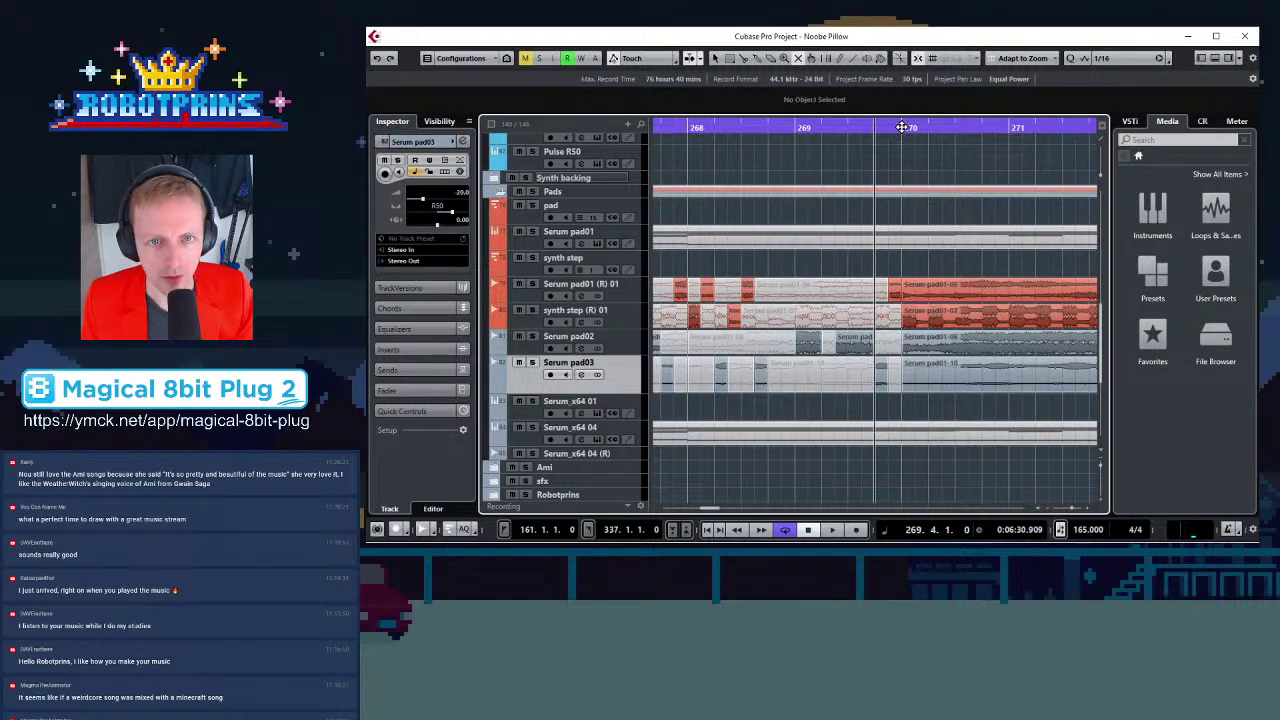
left_click(901, 127)
key("g")
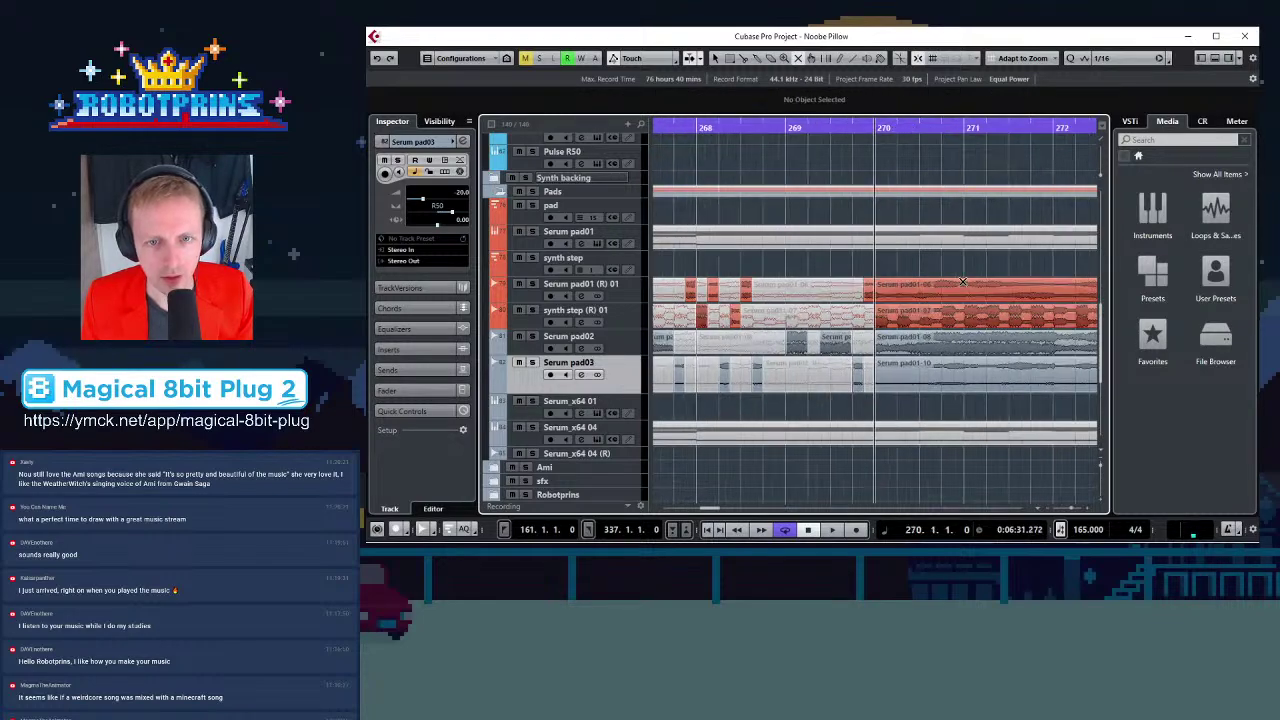
left_click(941, 129)
key("h")
key("h")
key("h")
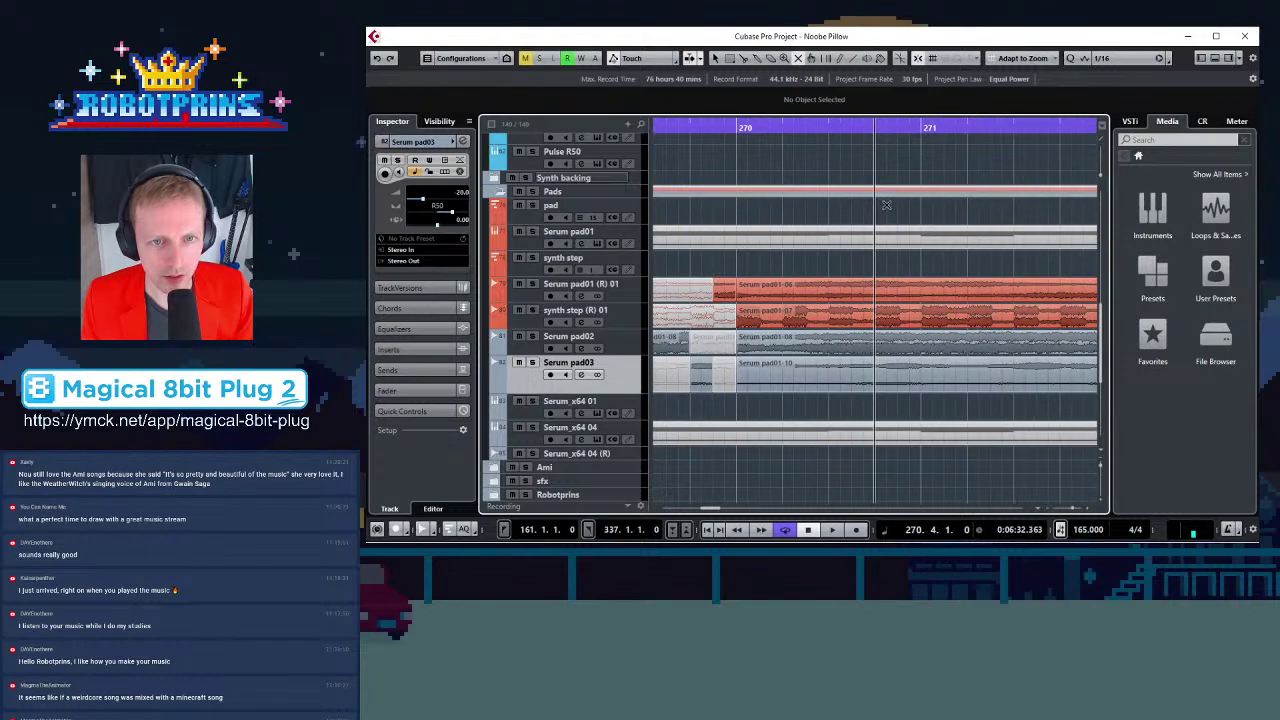
left_click(746, 60)
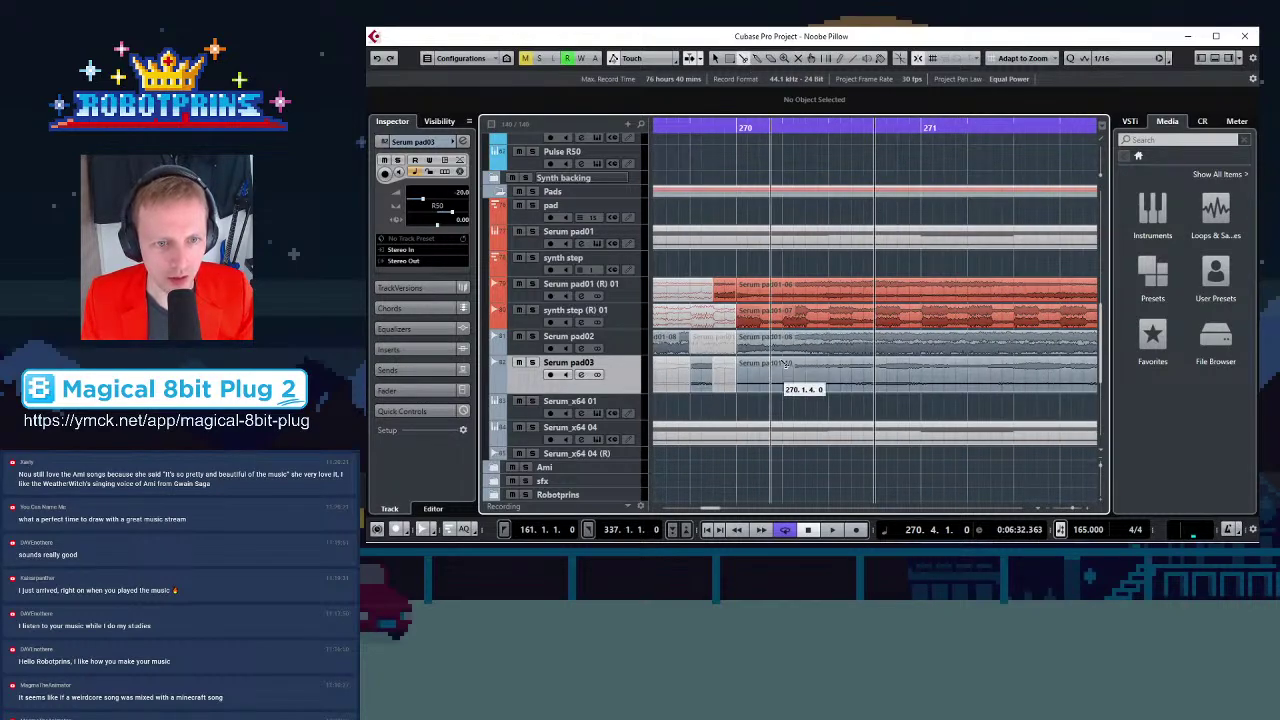
left_click(759, 289)
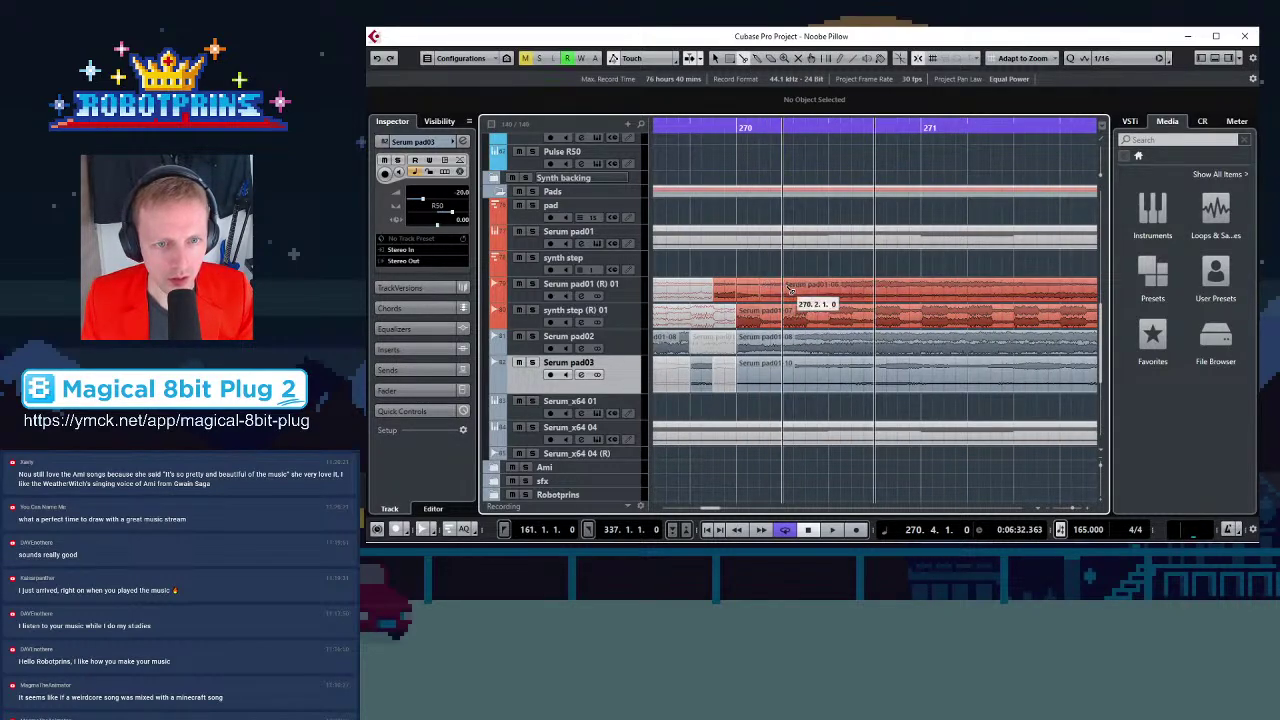
left_click(850, 290)
left_click(828, 290)
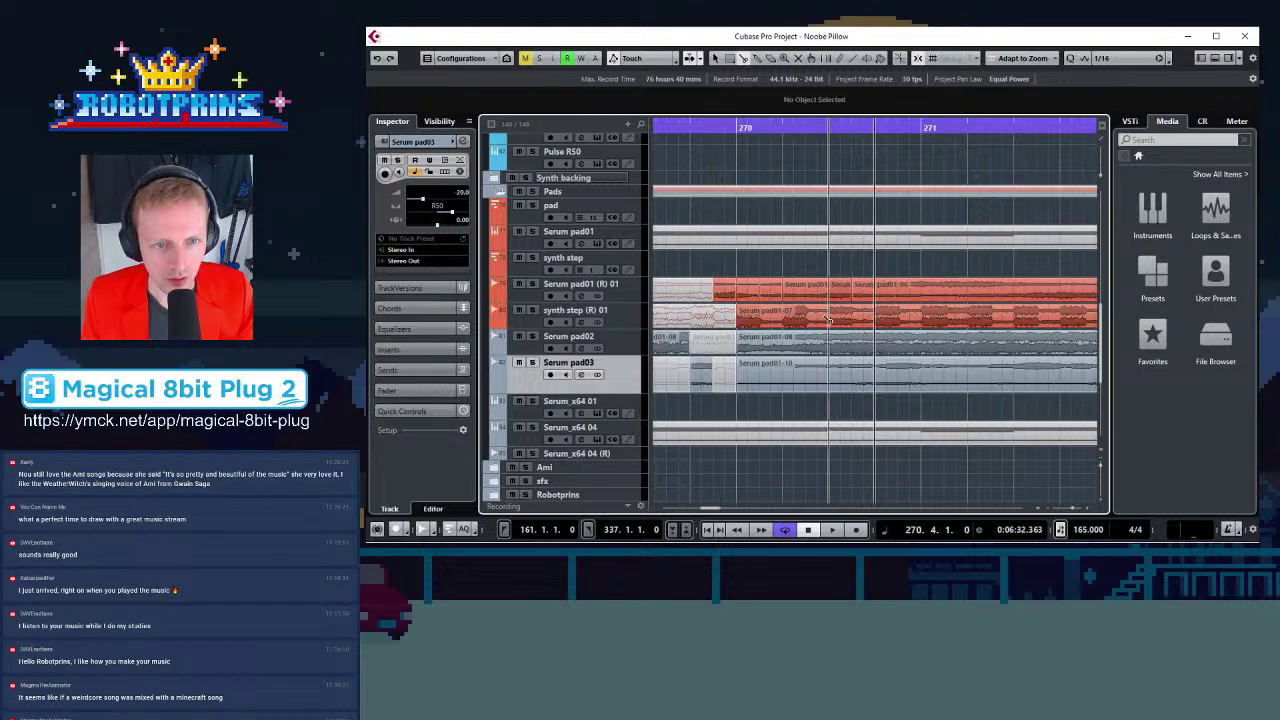
left_click(759, 319)
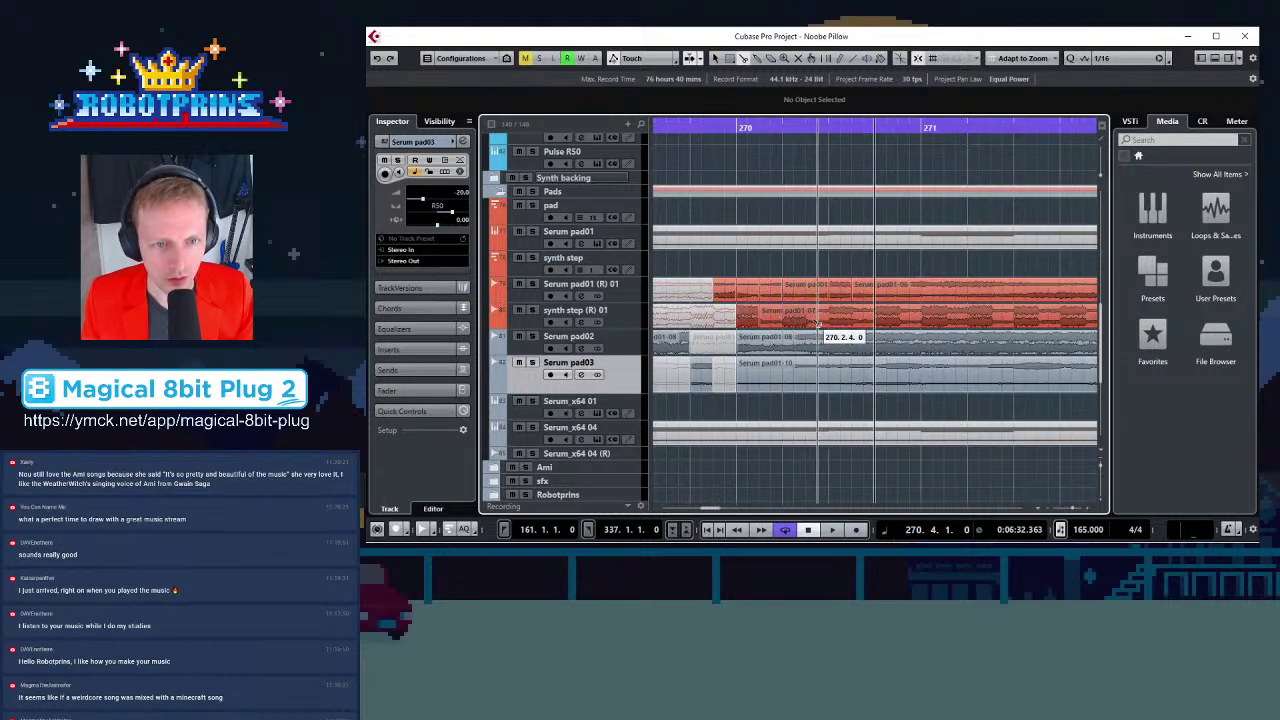
left_click(829, 320)
Split all four clips at 272.1.1 and cut the Serum pad02 clip at 271.1.1, 271.2.1, 271.2.3 and 271.4.1
key("g")
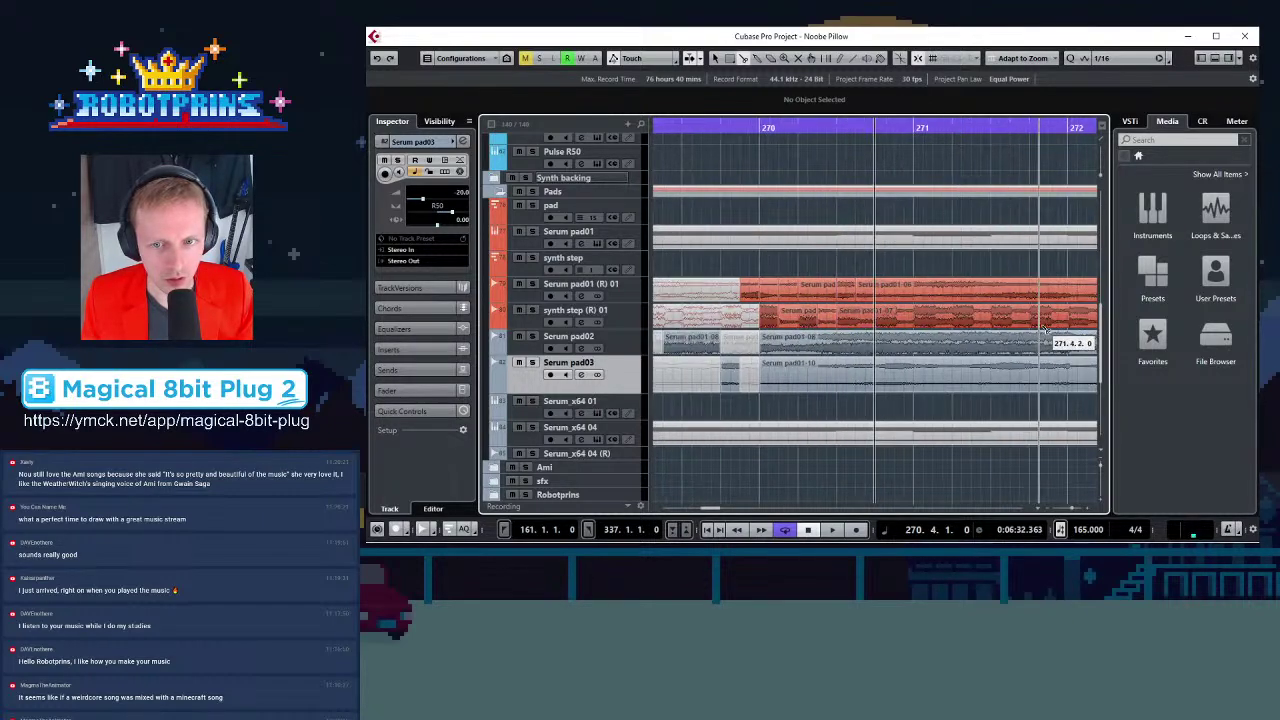
left_click(1070, 285)
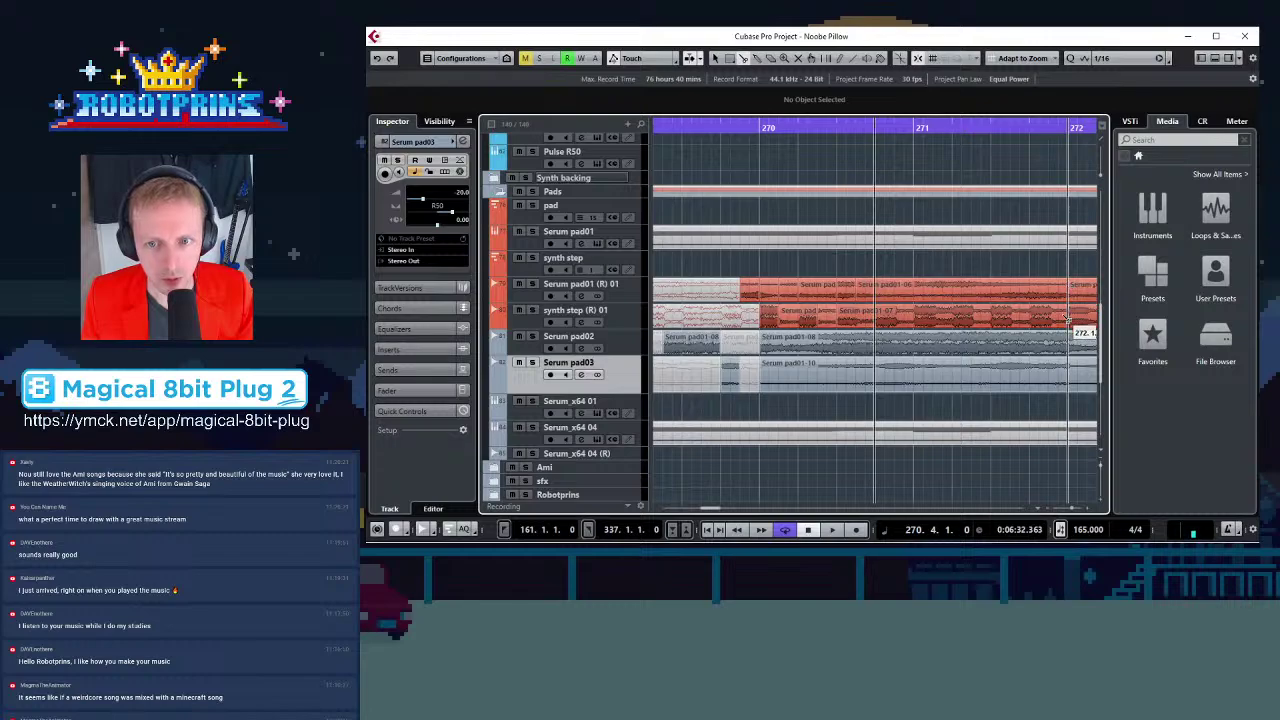
left_click(1070, 311)
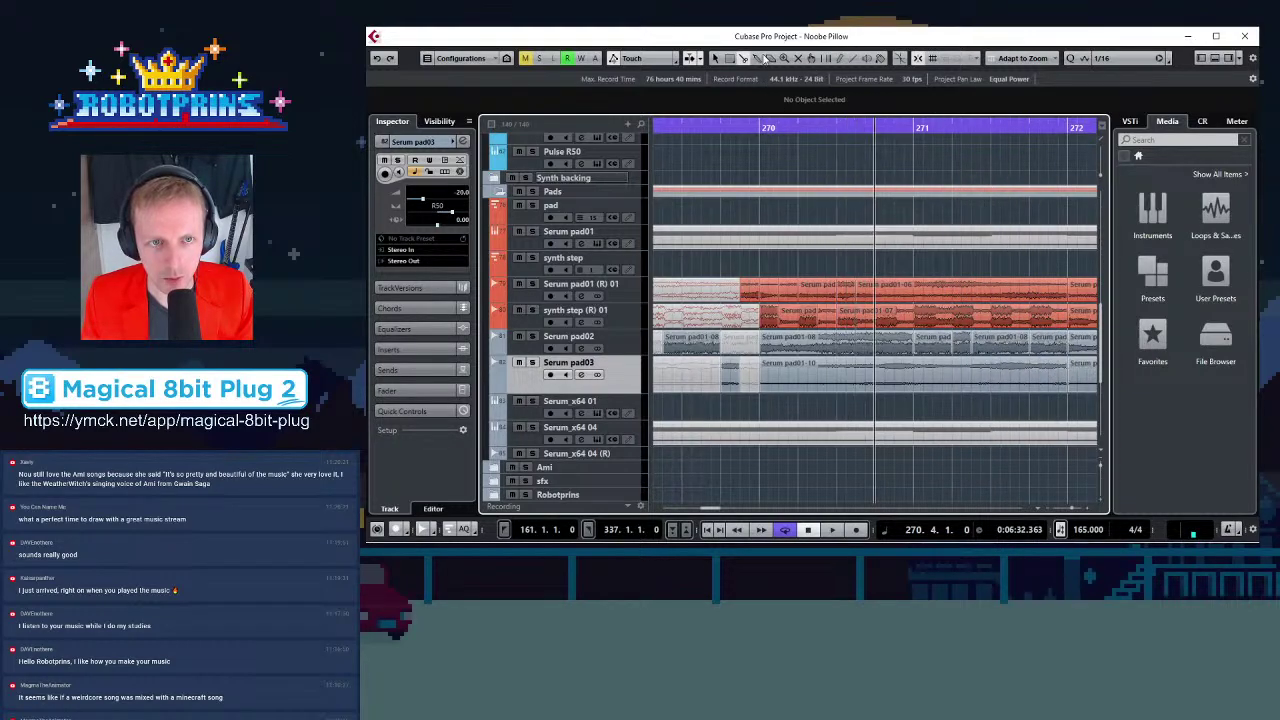
Split the Serum pad01 clip at 271.4.3 and mute its segments at 270.1.1–270.1.3, 270.2.1–270.3.1 and 270.3.3–271.4.3
left_click(769, 287)
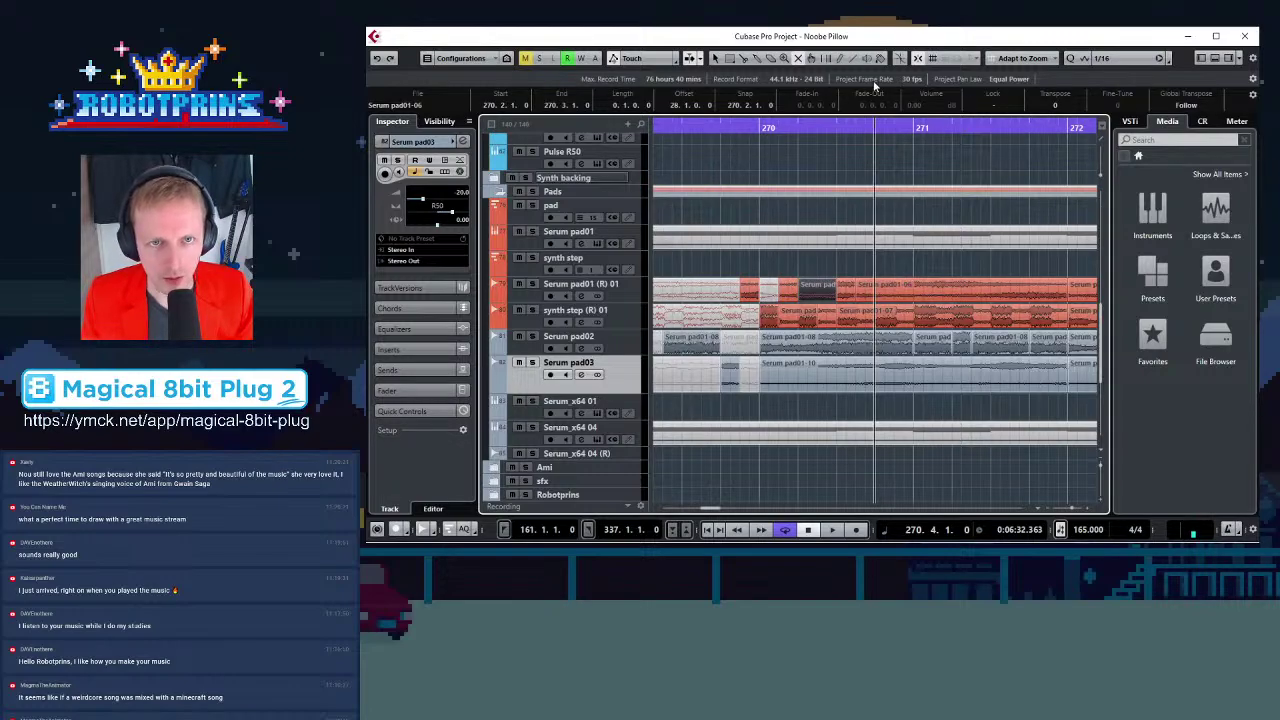
left_click(731, 58)
left_click(745, 60)
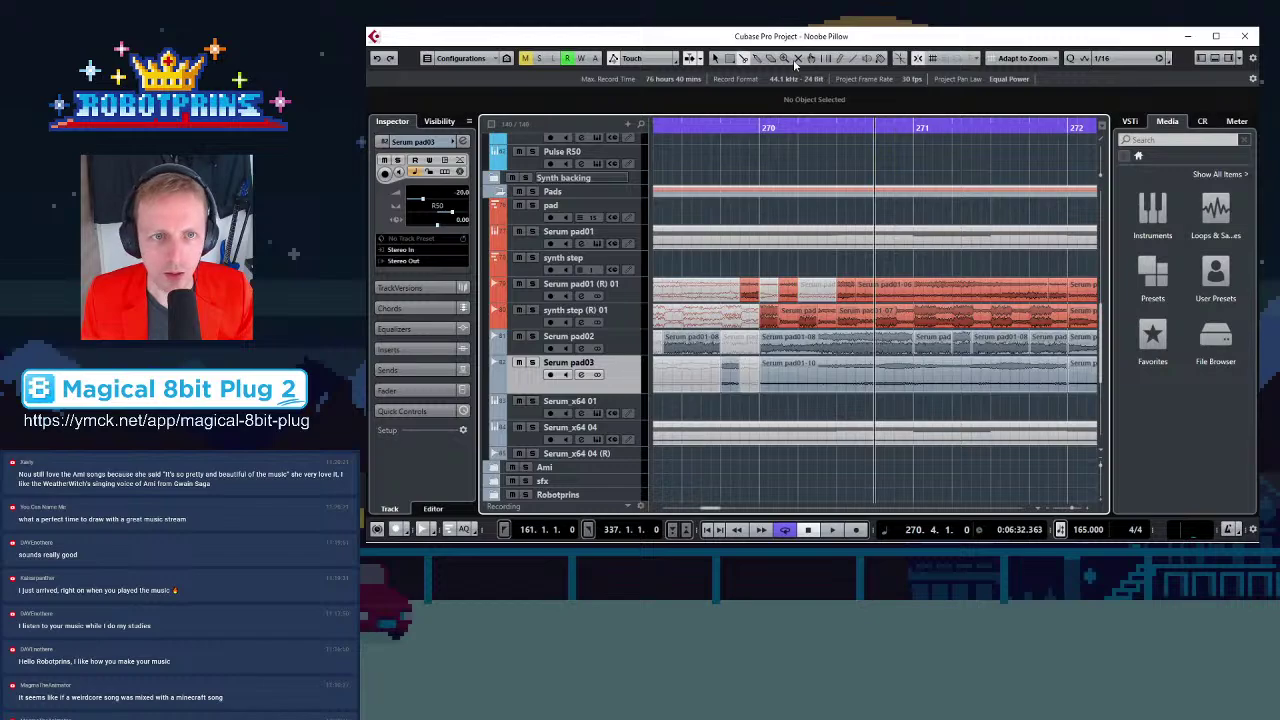
left_click(908, 301)
Mute the synth step segments at 270.1.3–270.2.3 and 270.3.1–272.1.1, and the Serum pad02 segments at 270.1.1–271.1.1, 271.2.1–271.2.3 and 271.4.1–272.1.1
left_click(822, 317)
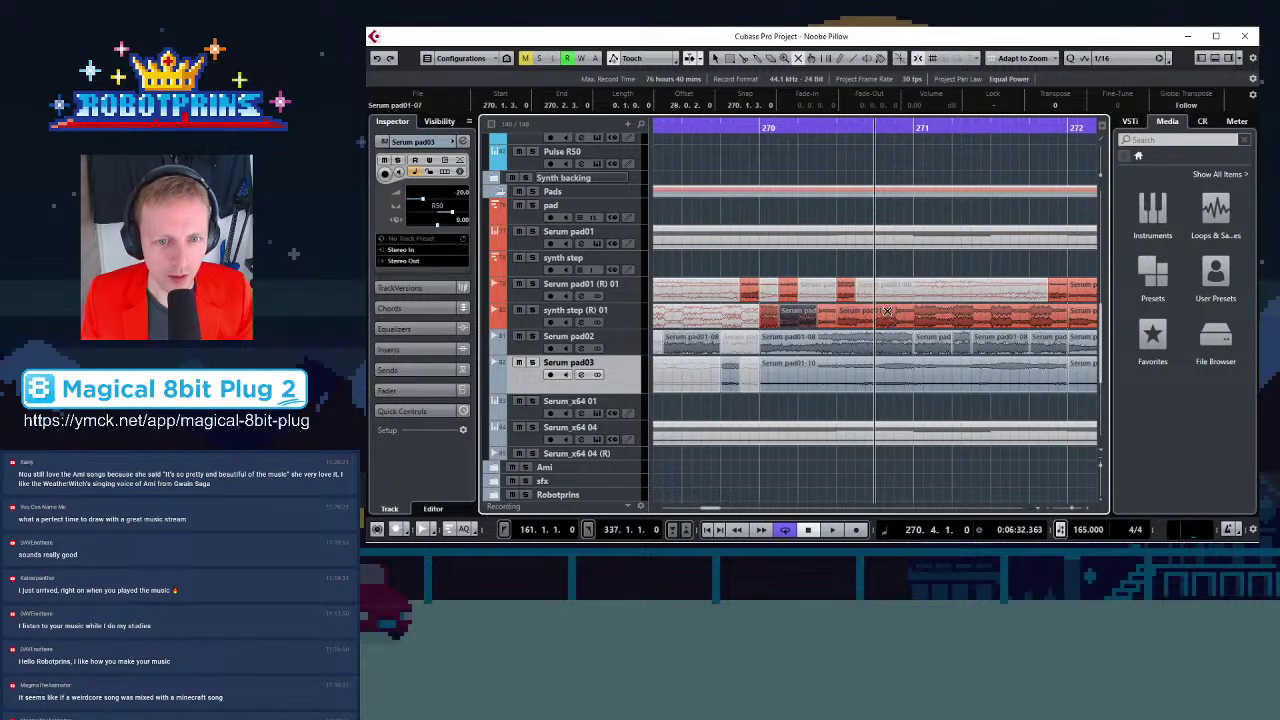
left_click(862, 348)
left_click(960, 349)
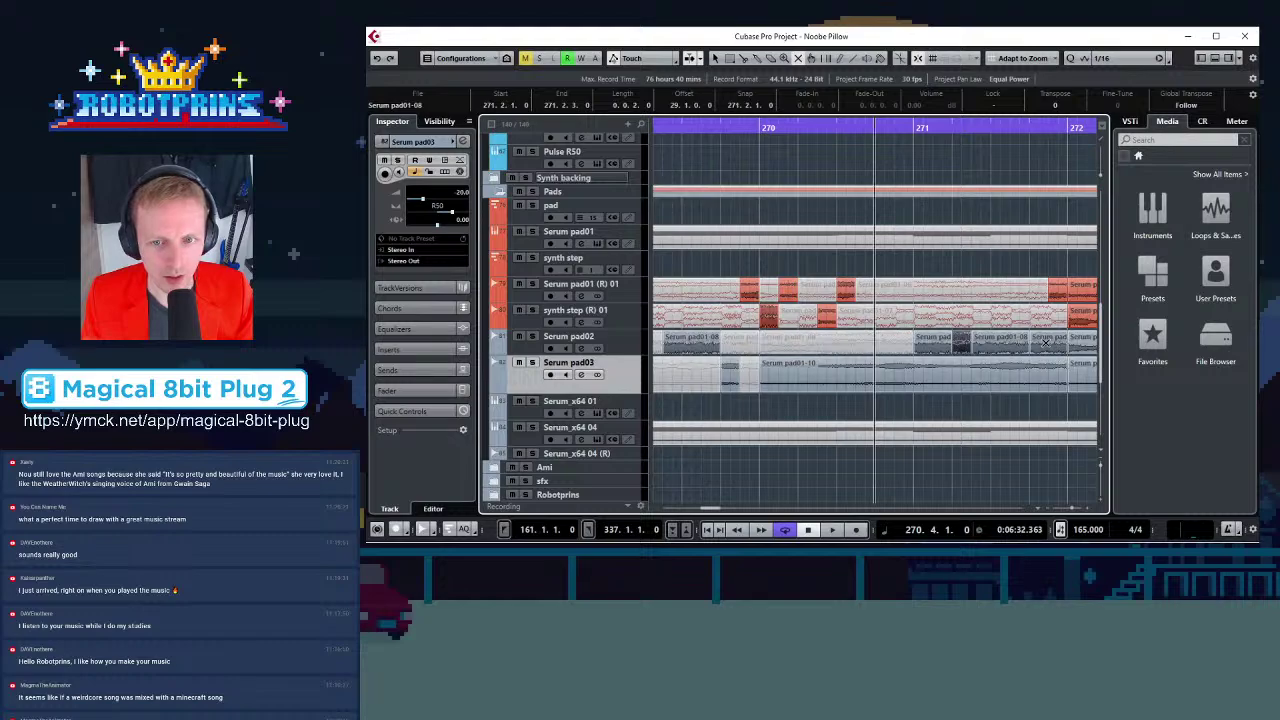
left_click(1045, 341)
Split the Serum pad03 clip at 270.2.1, 270.2.3, 270.3.3, 270.4.1, 271.4.1 and 271.4.3
left_click(748, 57)
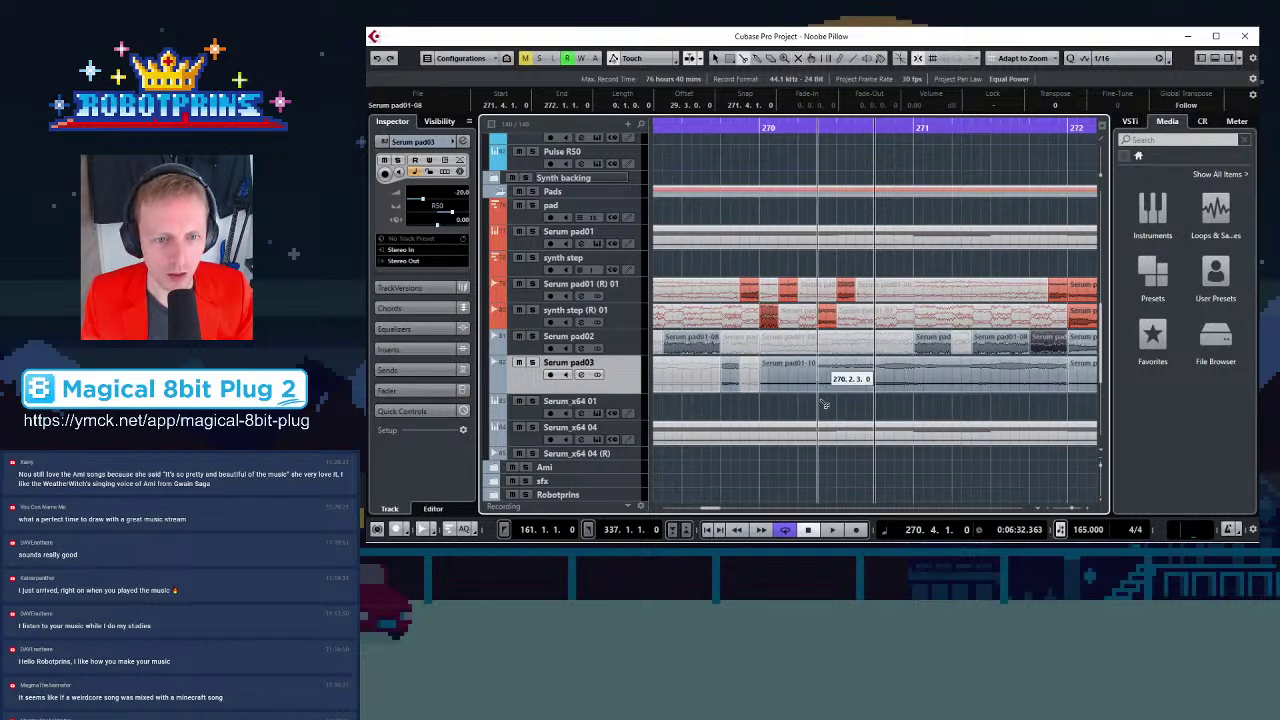
left_click(797, 378)
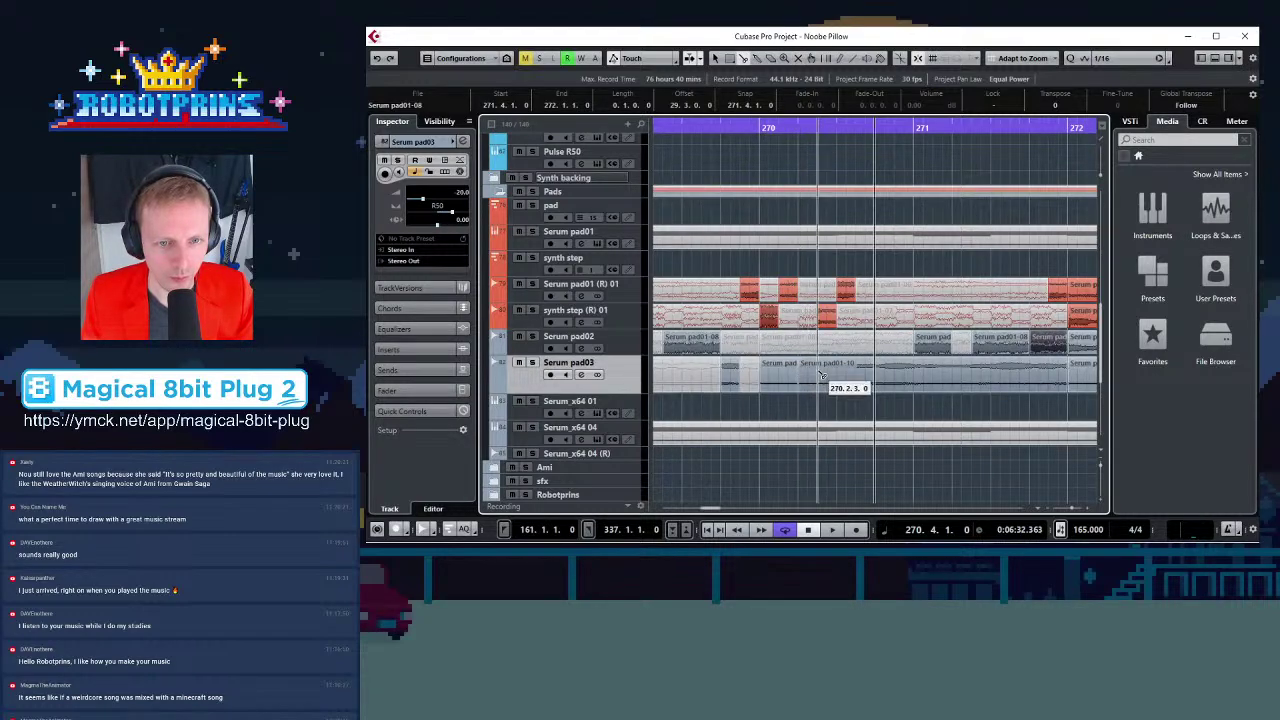
left_click(818, 379)
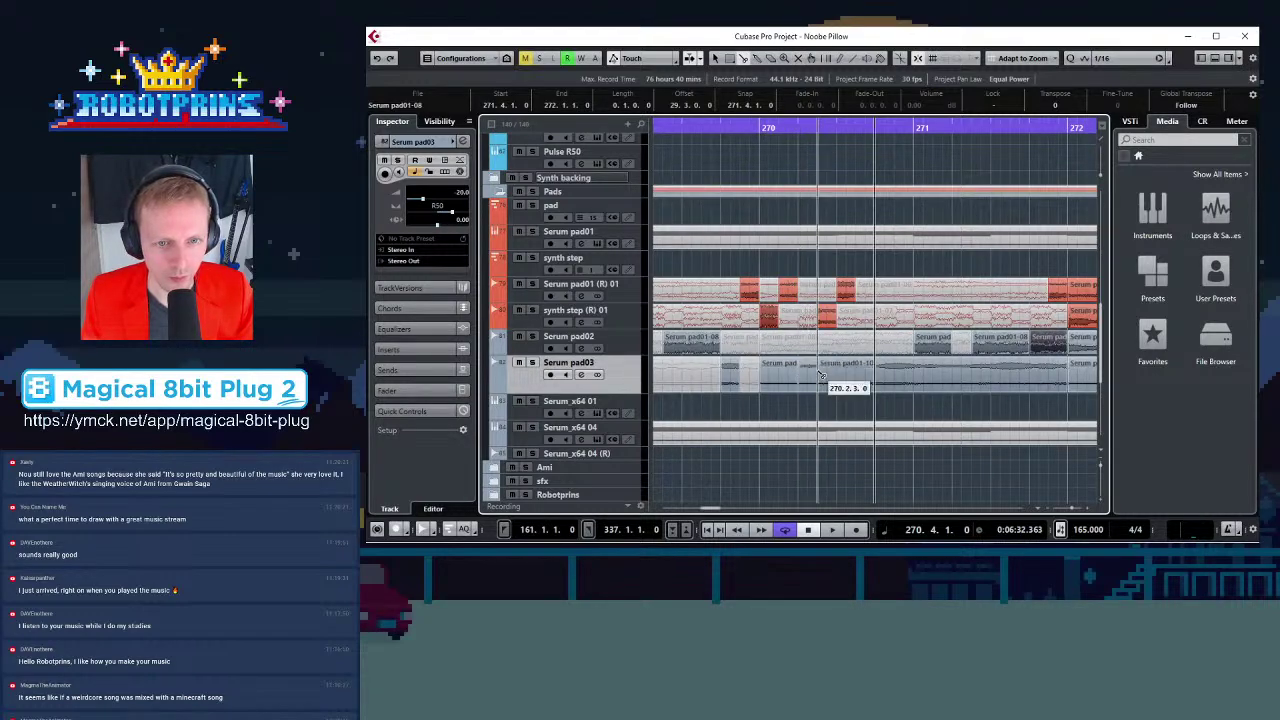
left_click(878, 380)
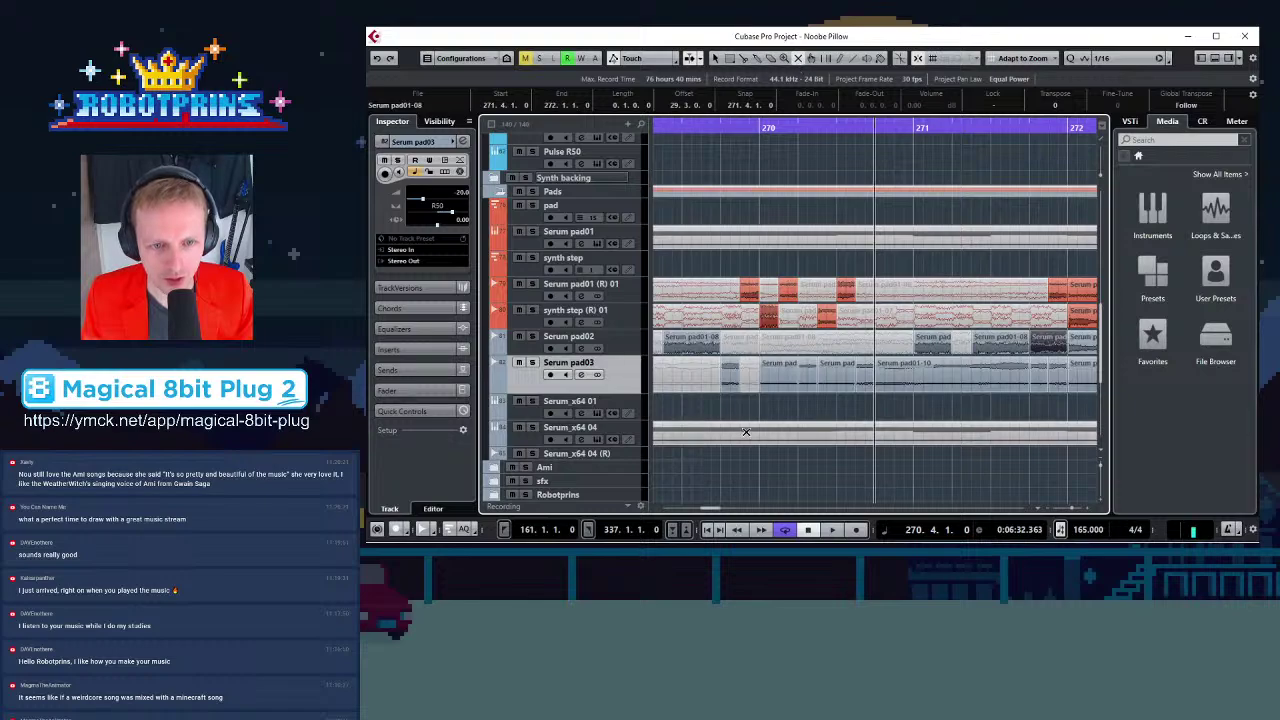
Mute the Serum pad03 segments at 270.1.1–270.2.1, 270.2.3–270.3.3, 270.4.1–271.4.1 and 271.4.3–272.1.1
left_click(784, 375)
left_click(834, 372)
left_click(940, 380)
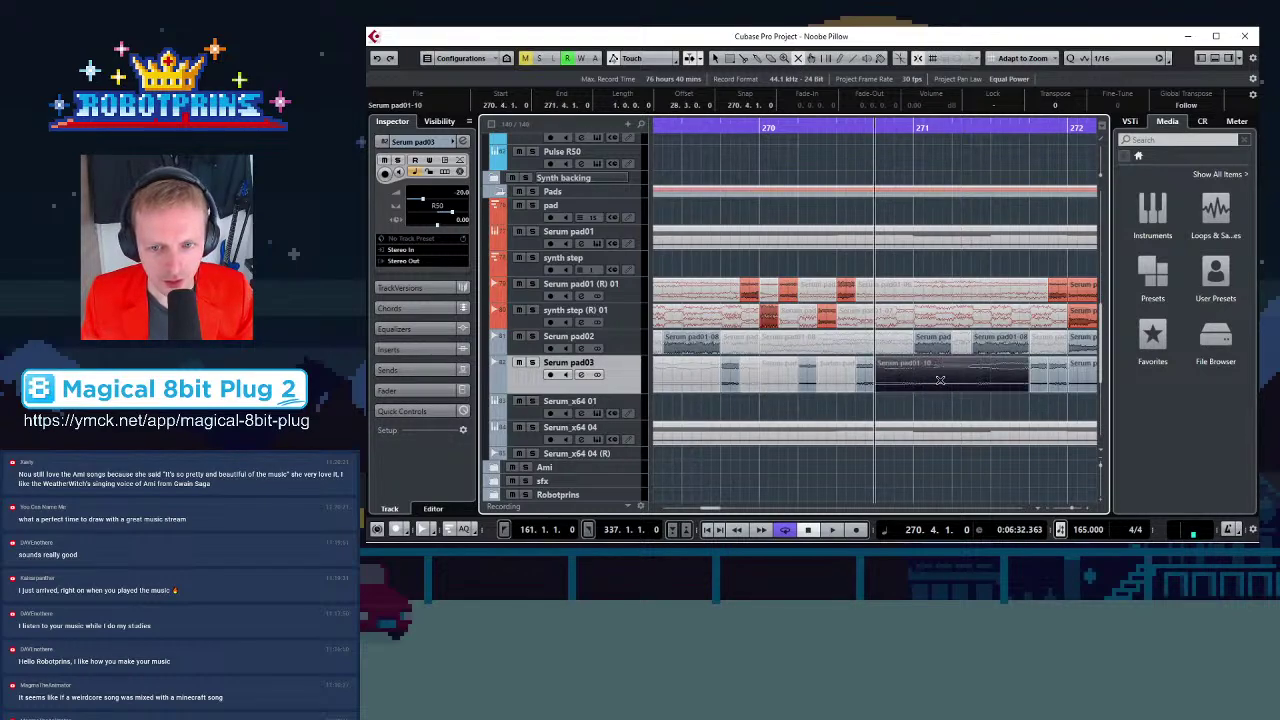
left_click(1056, 375)
Split the Serum pad01, synth step, Serum pad02 and Serum pad03 clips at 274.1.1
key("g")
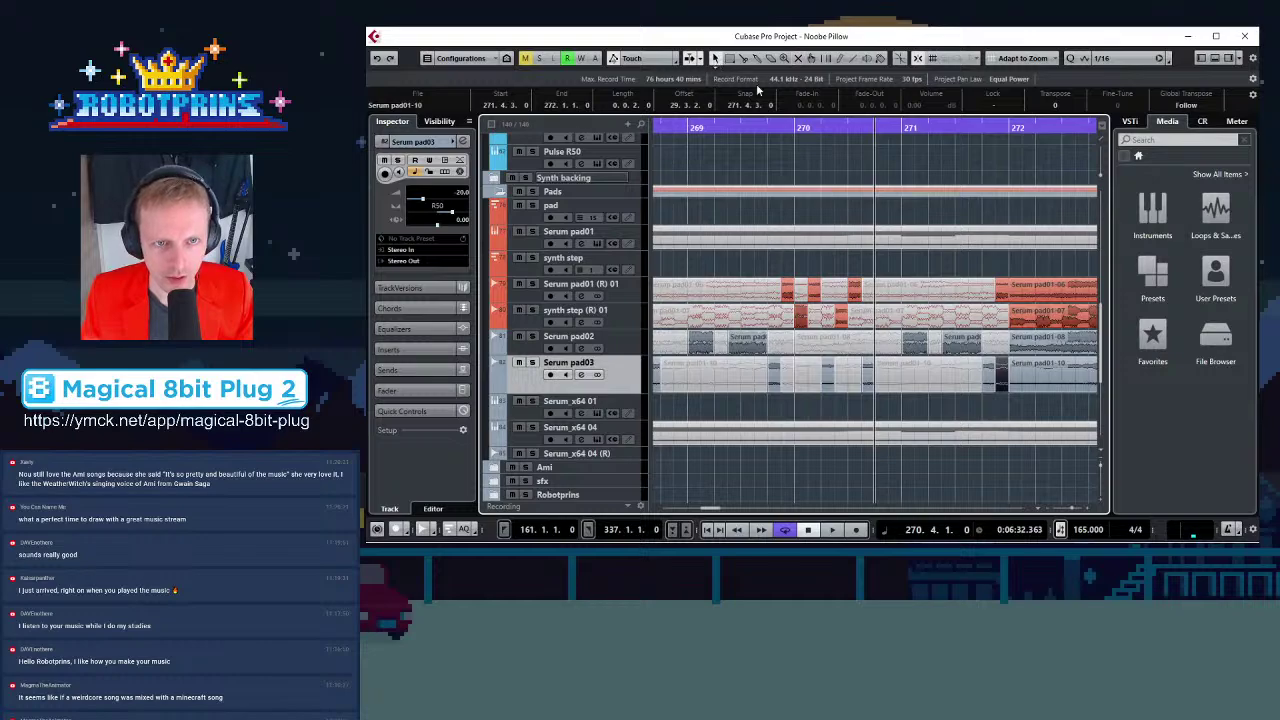
left_click(794, 127)
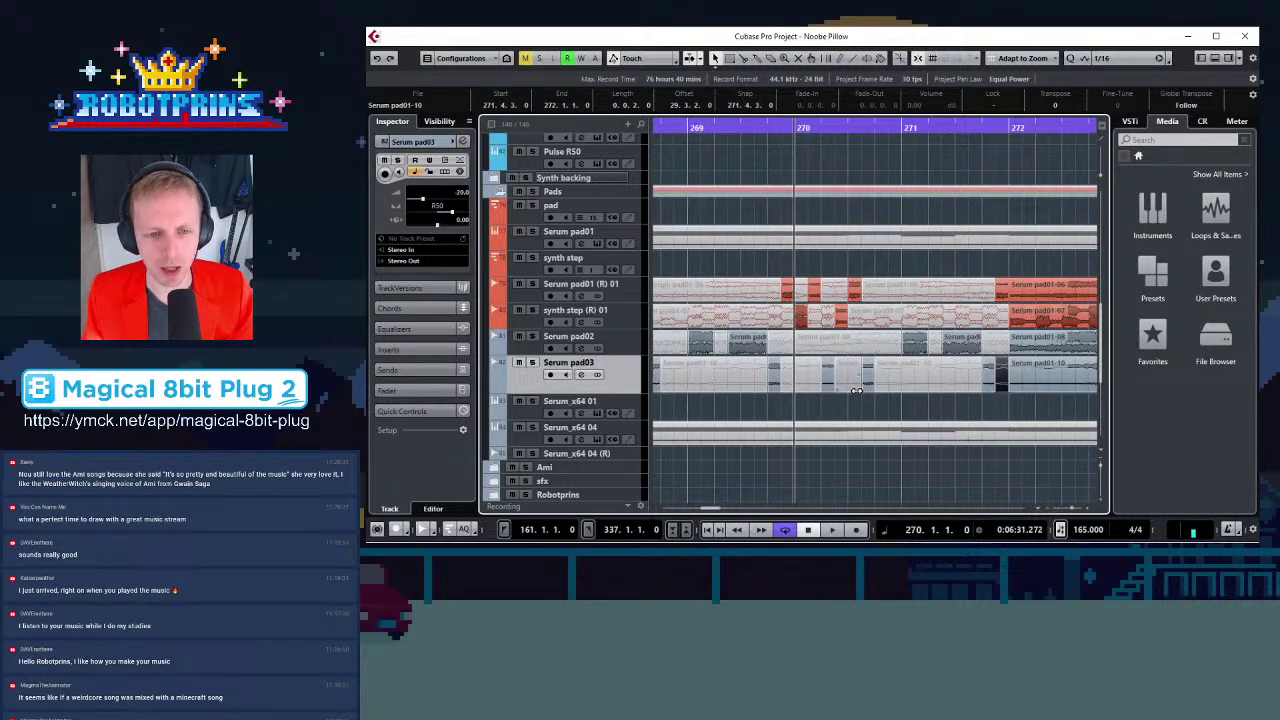
left_click(1005, 127)
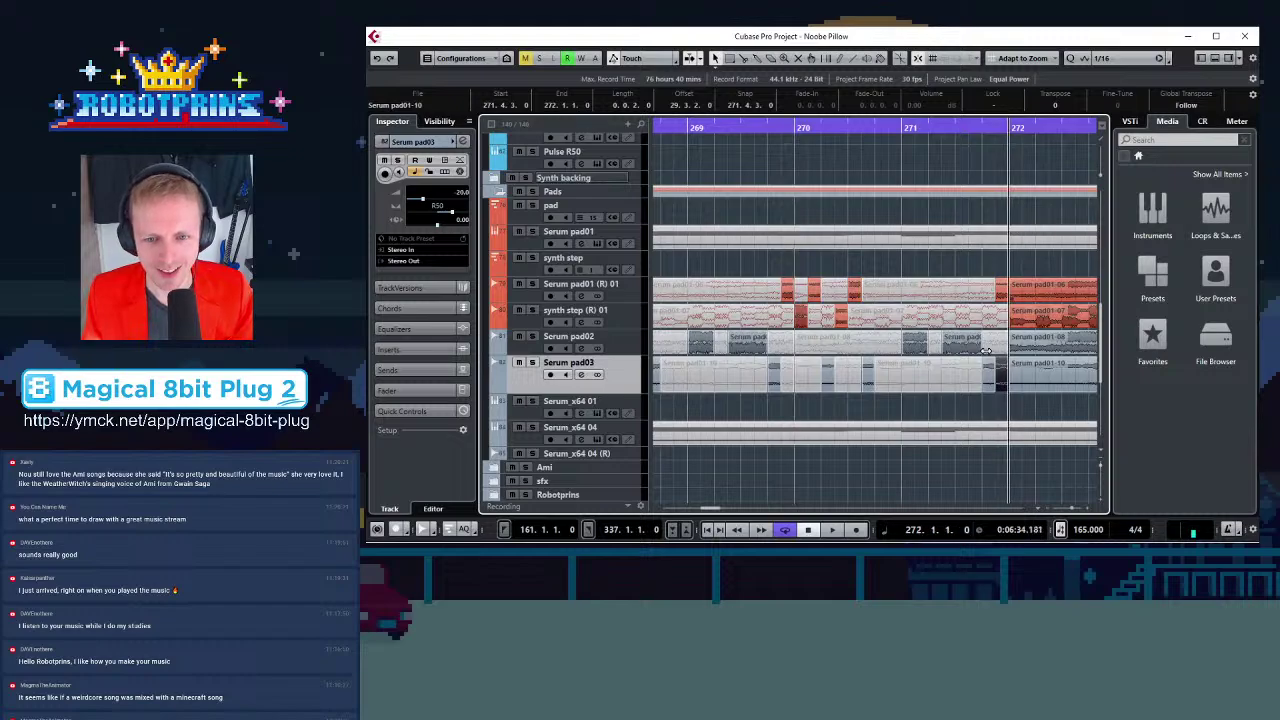
left_click(999, 409)
key("g")
key("g")
key("g")
key("g")
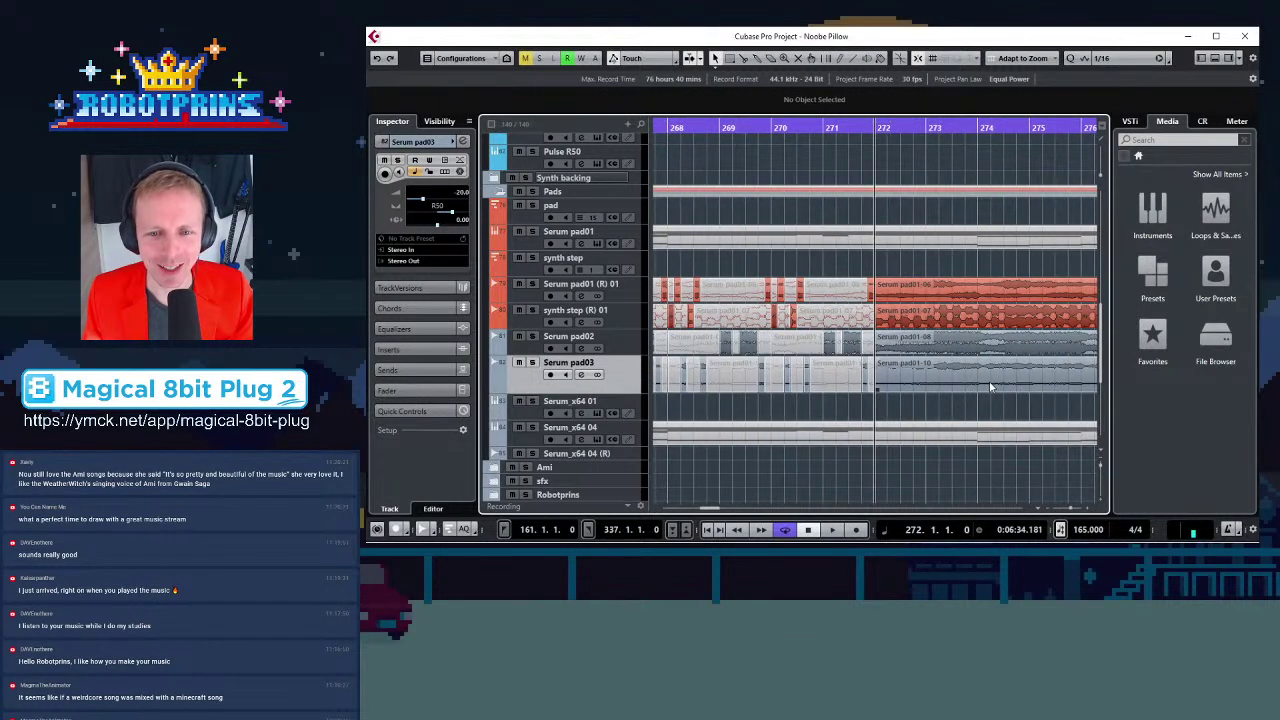
left_click(967, 127)
key("h")
key("h")
key("h")
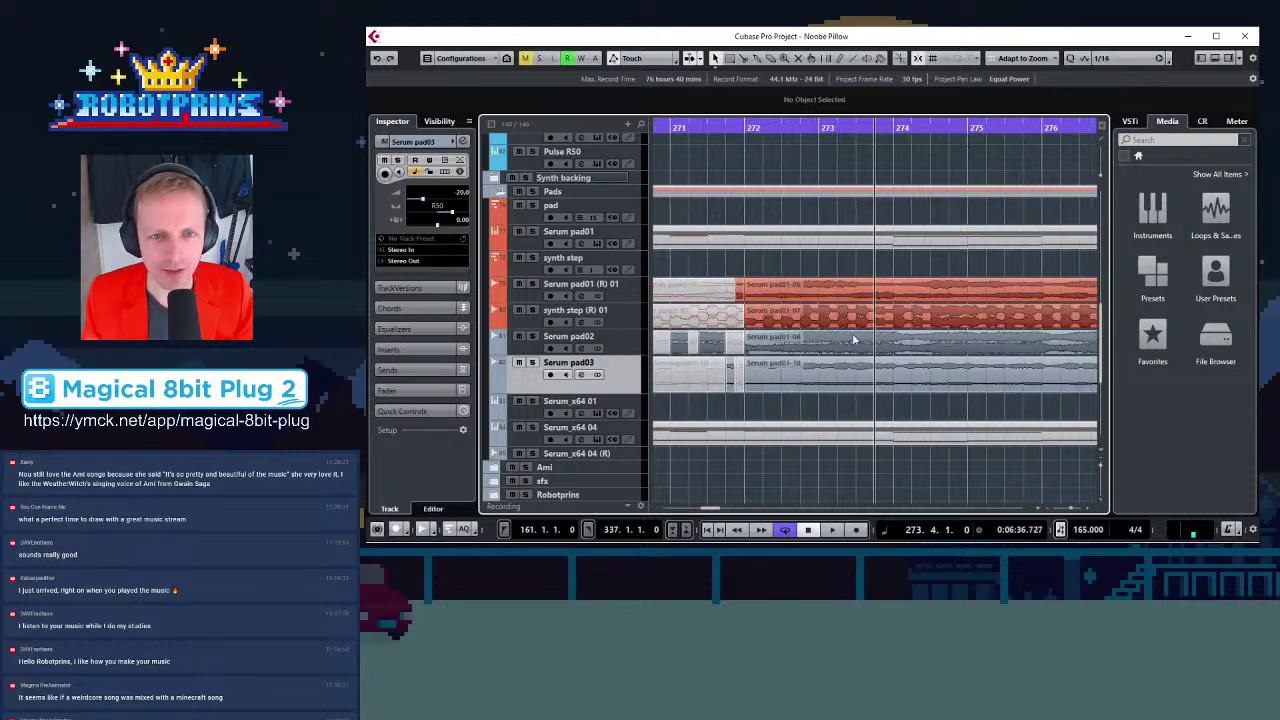
key("h")
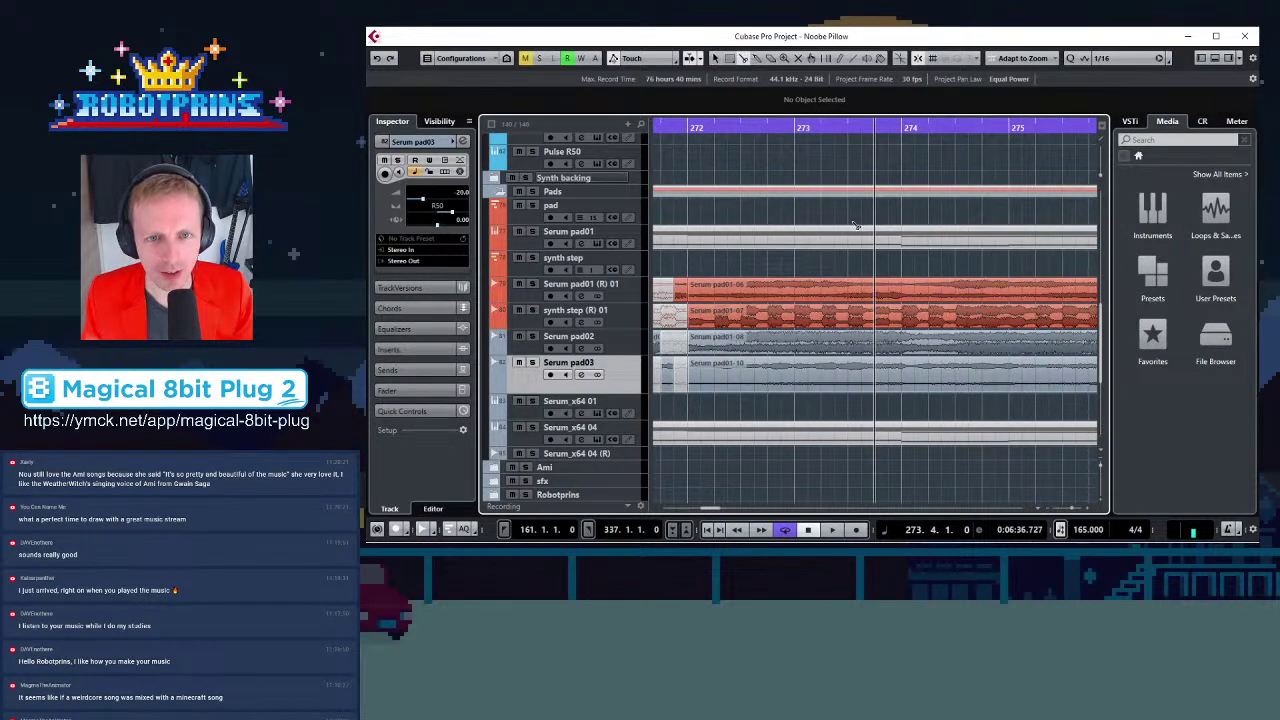
left_click(904, 317)
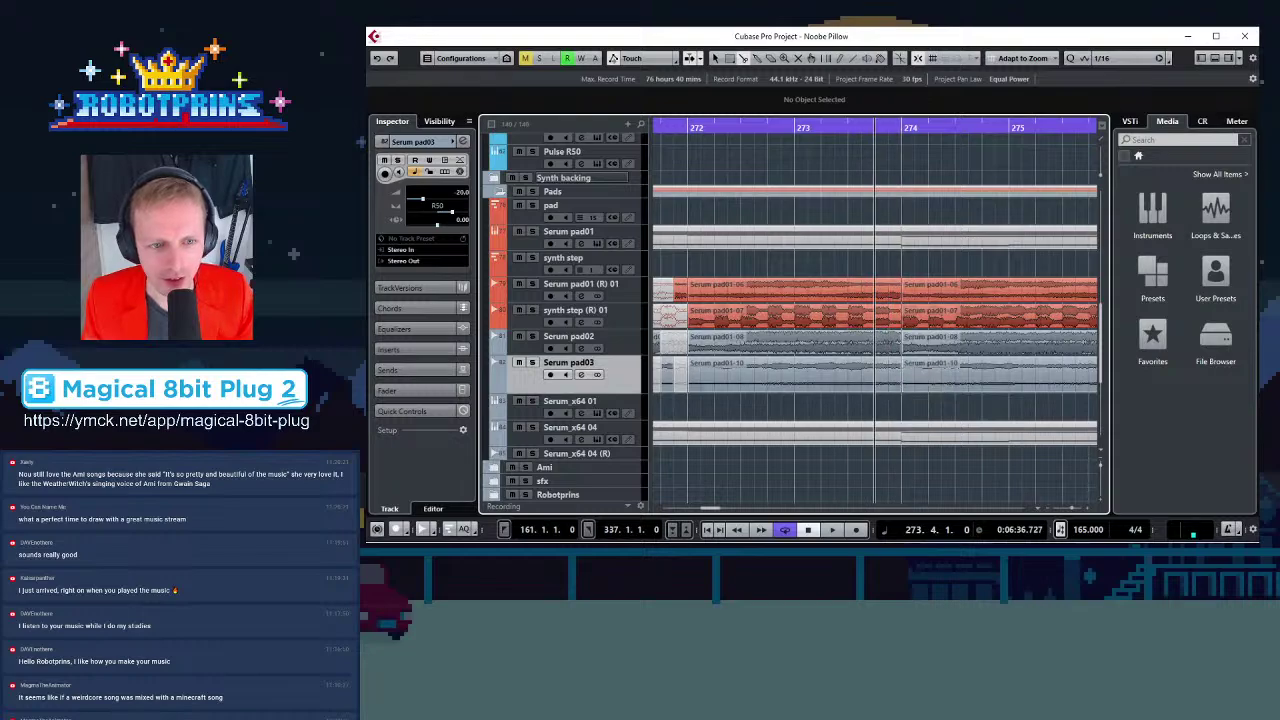
Split the Serum pad01 clip at 272.1.3, 272.2.1, 272.3.1 and 272.3.3, and once more near the end of bar 273
left_click(700, 127)
key("h")
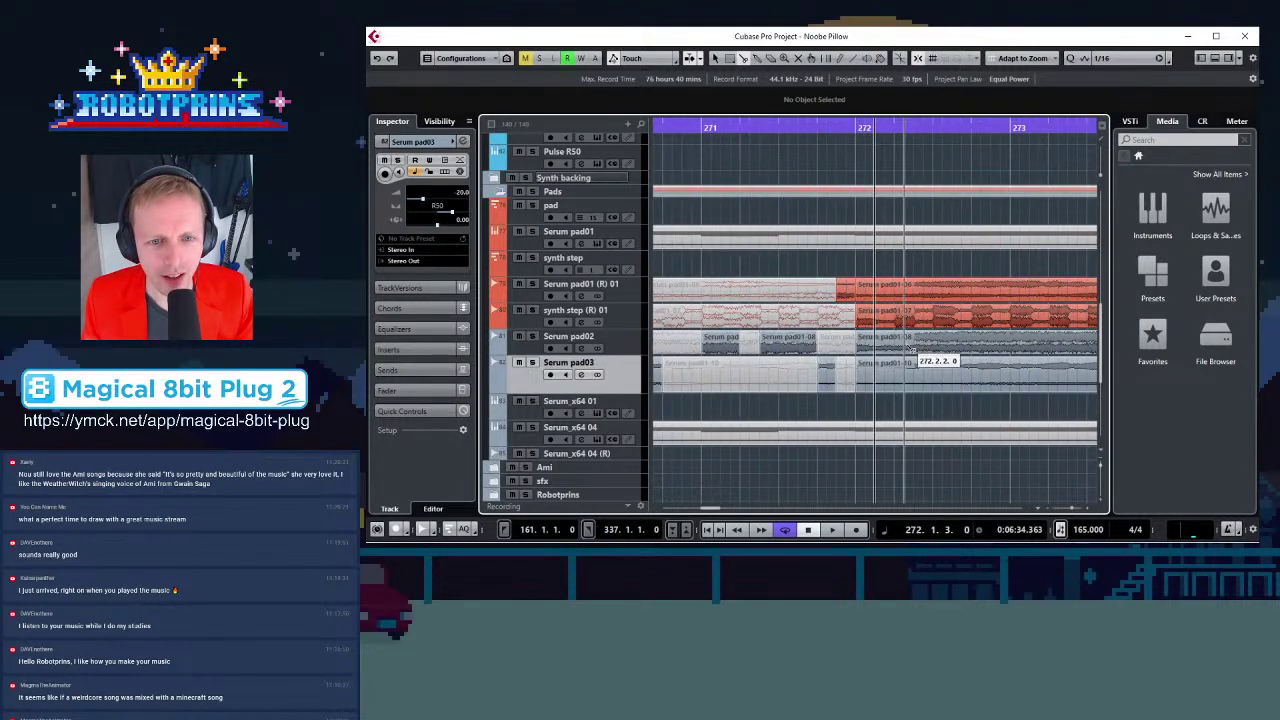
key("g")
left_click(874, 295)
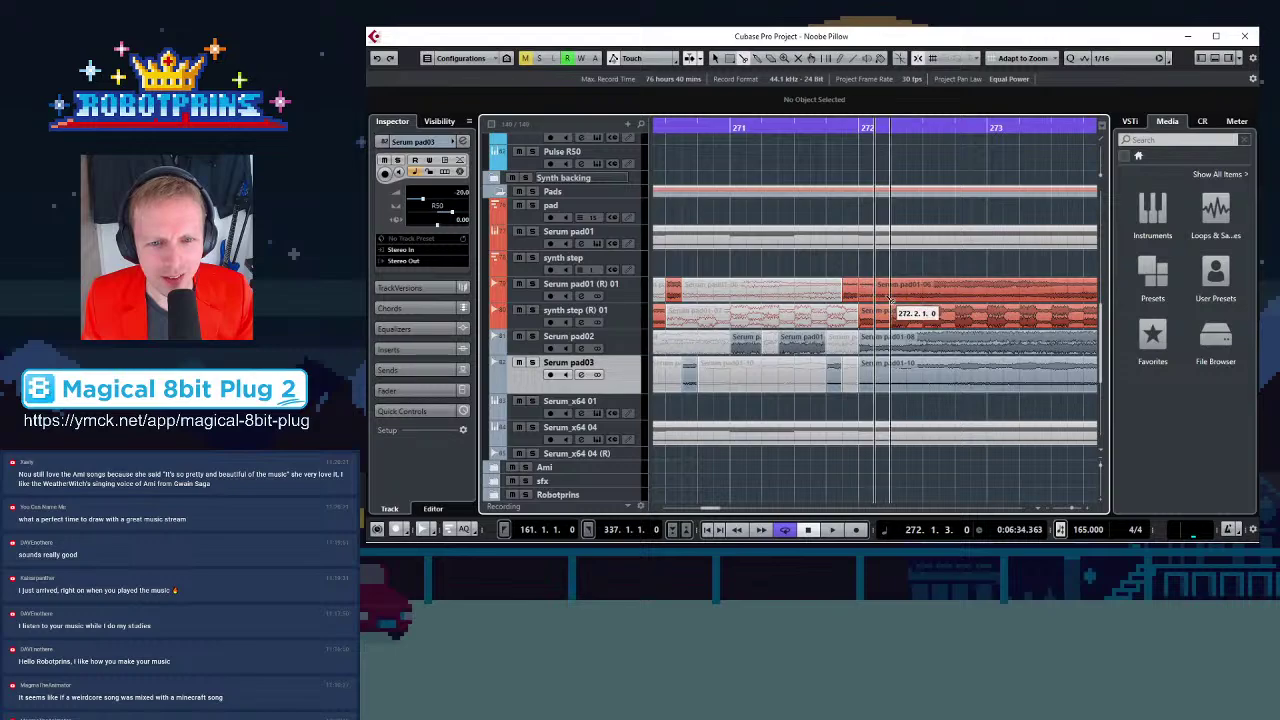
left_click(890, 297)
key("g")
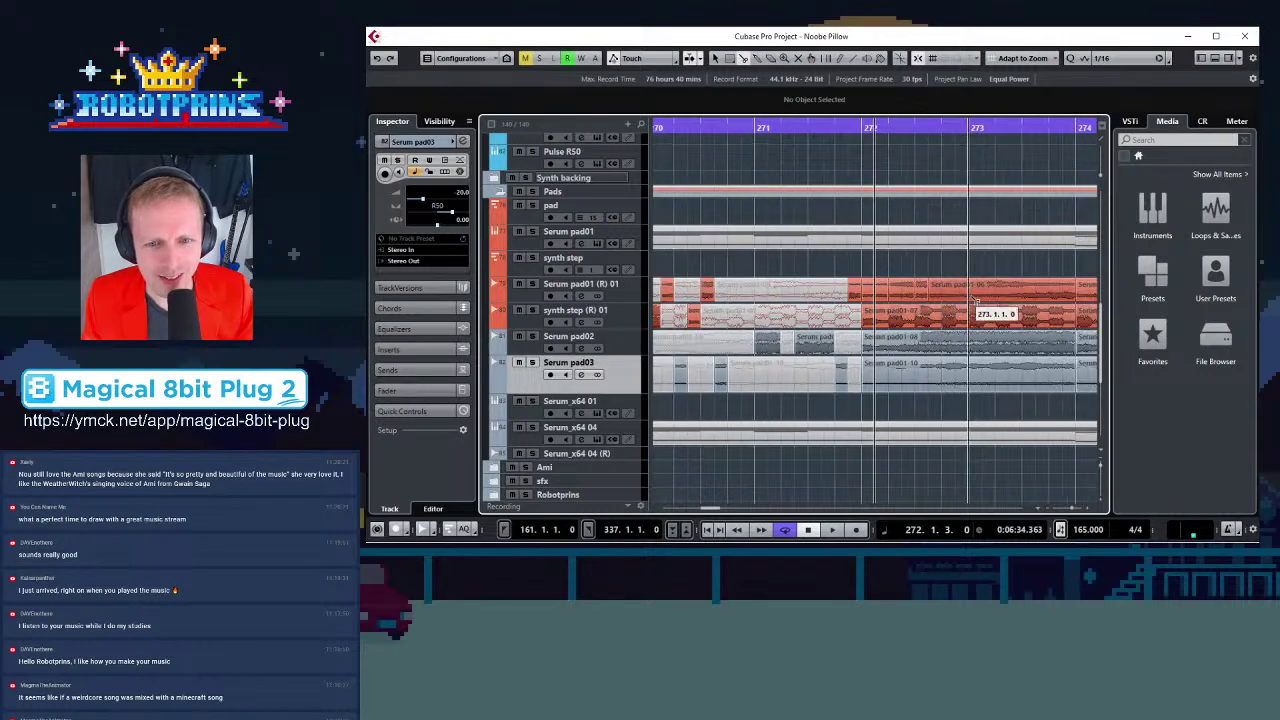
left_click(1066, 285)
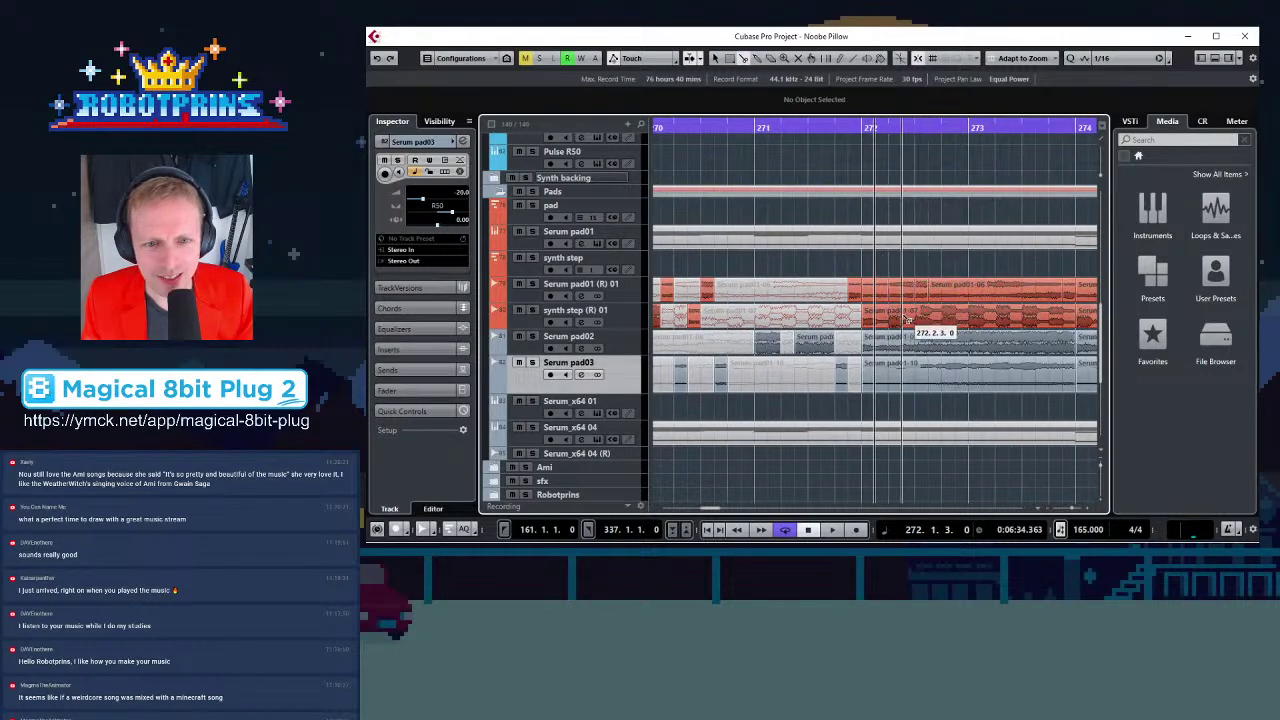
Split the synth step clip at 272.1.3, 272.2.3 and 272.3.1
key("h")
key("h")
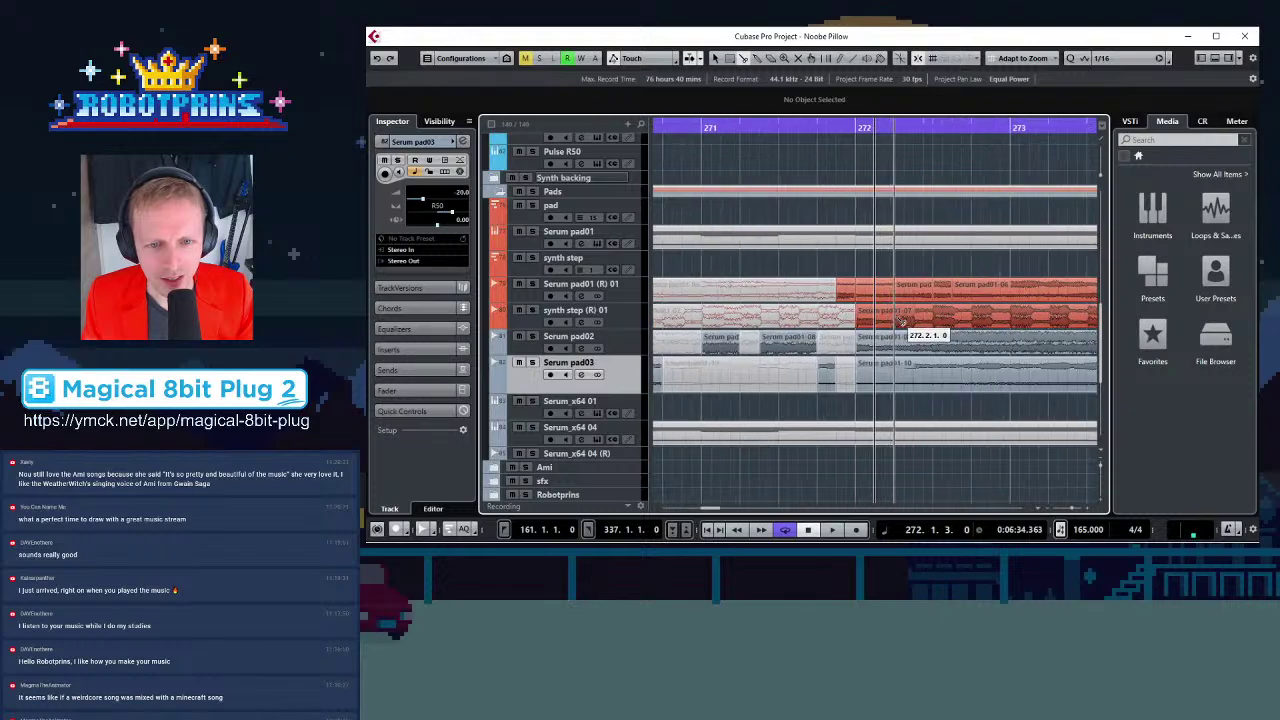
key("h")
key("h")
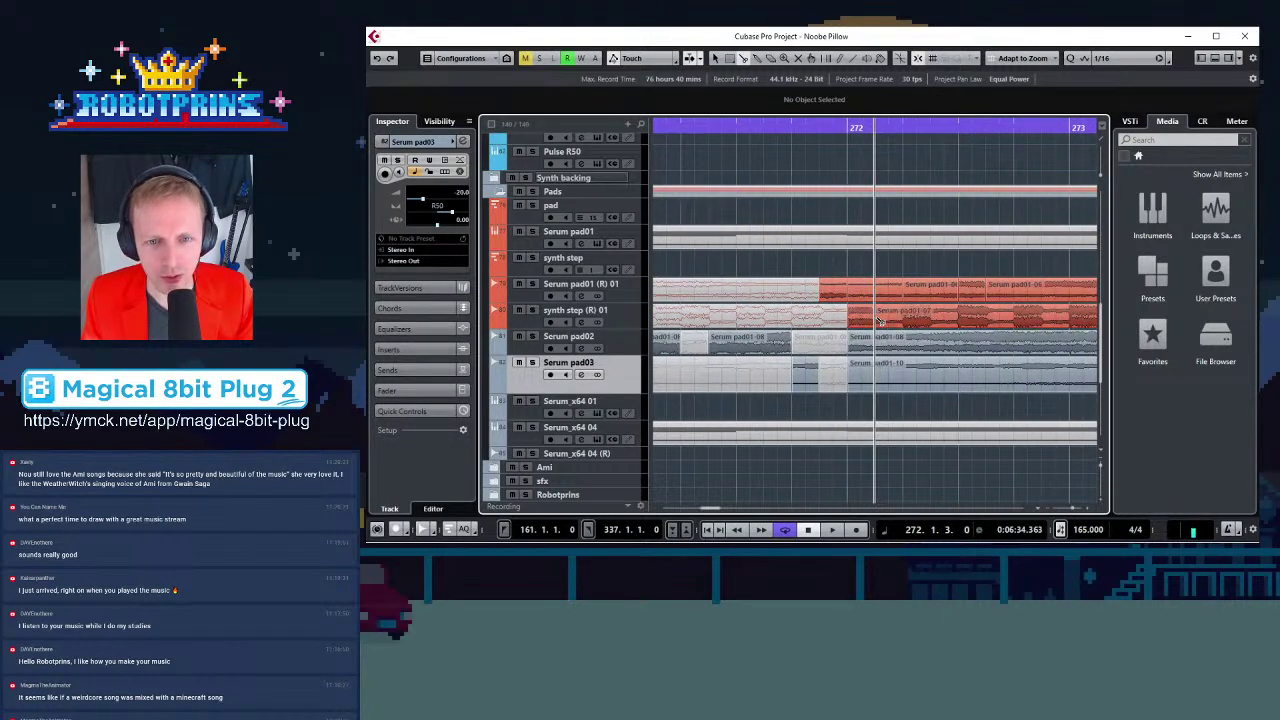
left_click(930, 318)
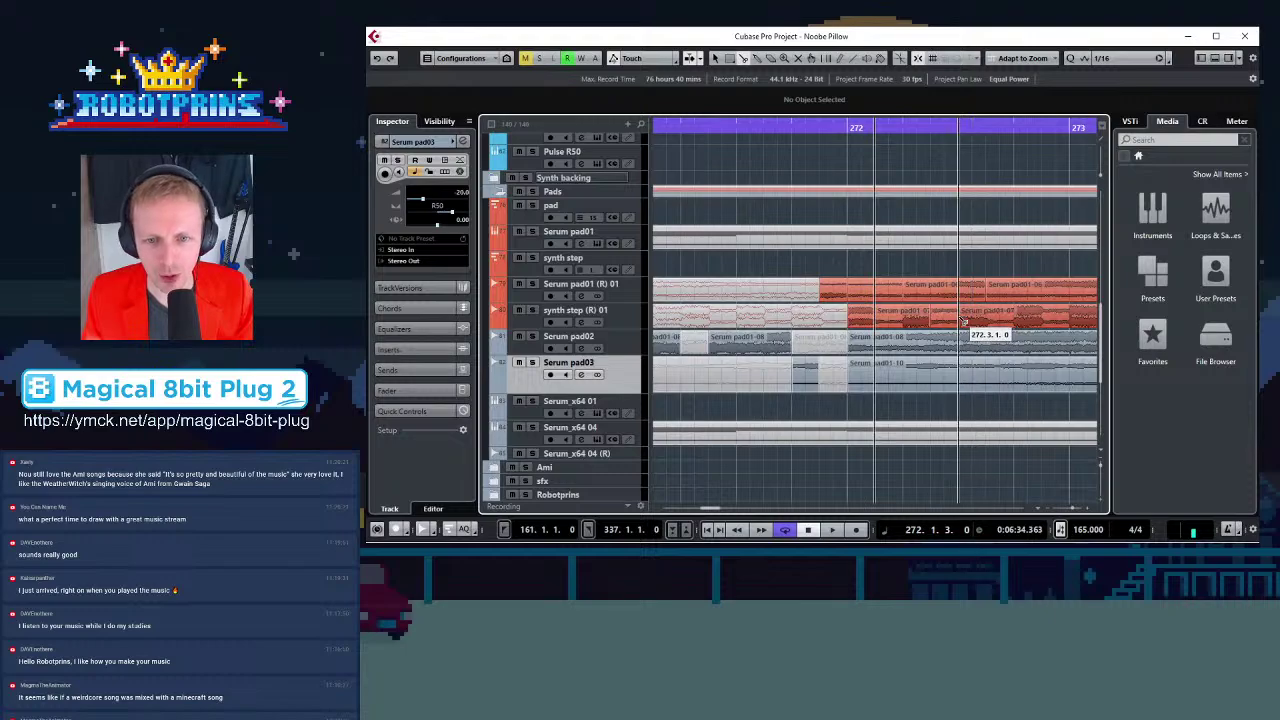
Mute the Serum pad01 segments at 272.1.1–272.1.3, 272.2.1–272.3.1 and 272.3.3–273.4.3
key("g")
key("g")
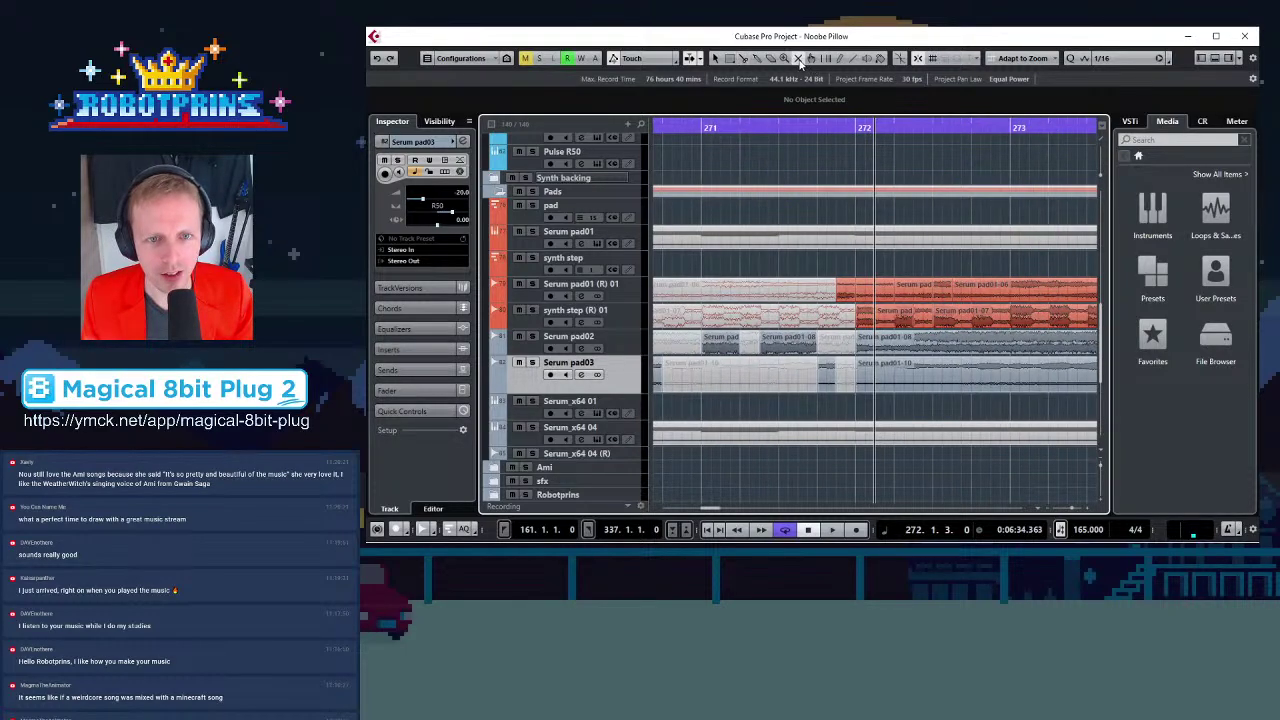
left_click(862, 290)
left_click(913, 290)
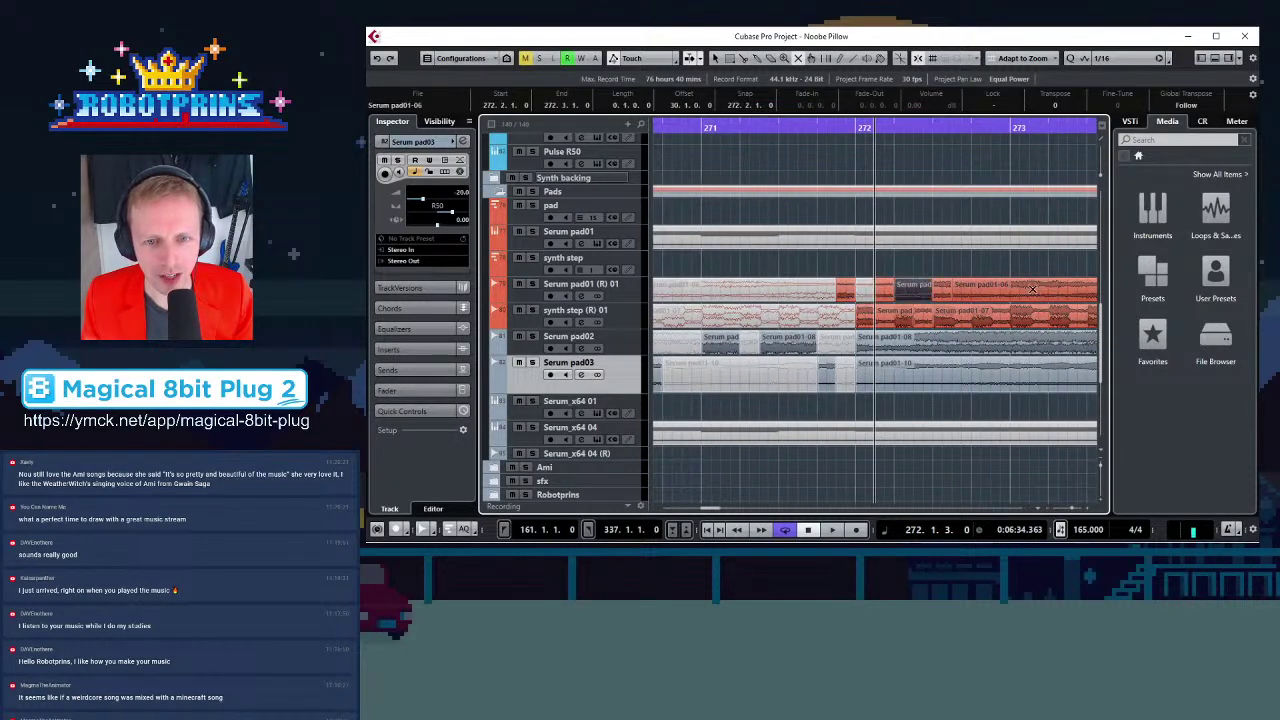
left_click(1028, 290)
Mute the synth step segments at 272.1.3–272.2.3 and 272.3.1–274.1.1
key("g")
key("g")
key("h")
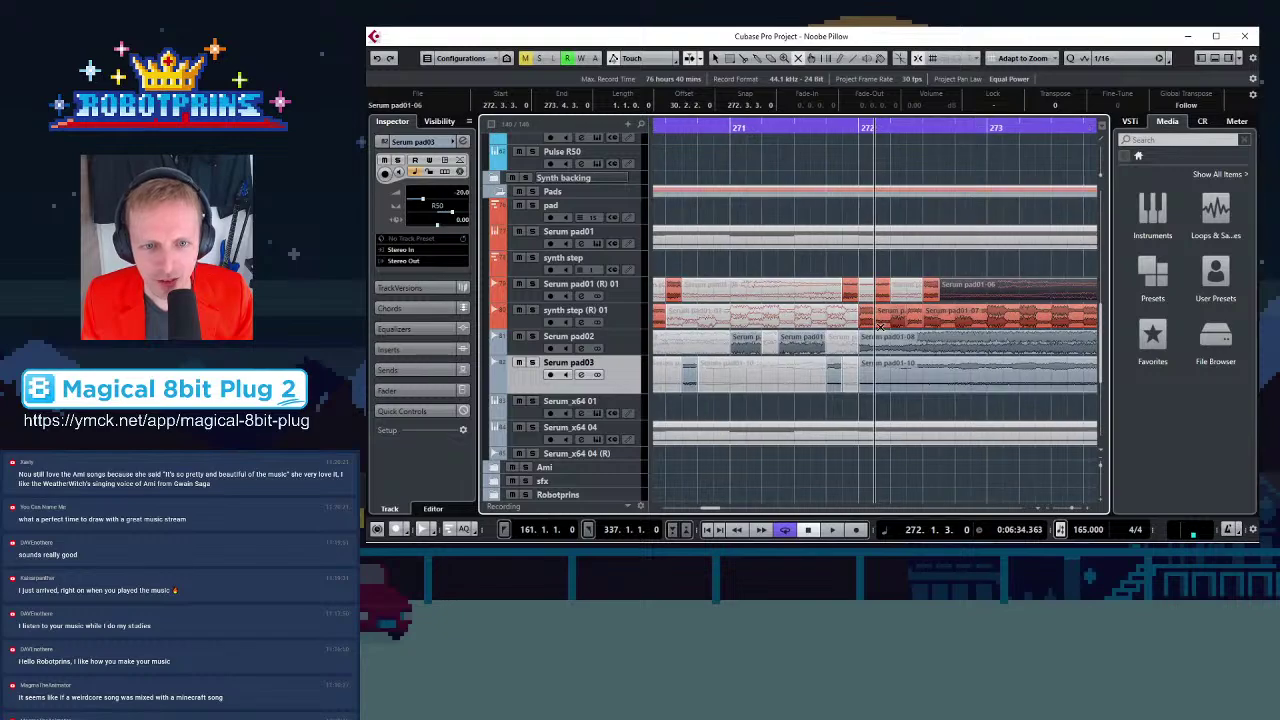
key("h")
left_click(884, 320)
Split the Serum pad02 clip at 273.1.1, 273.2.1, 273.2.3 and 273.4.1
key("g")
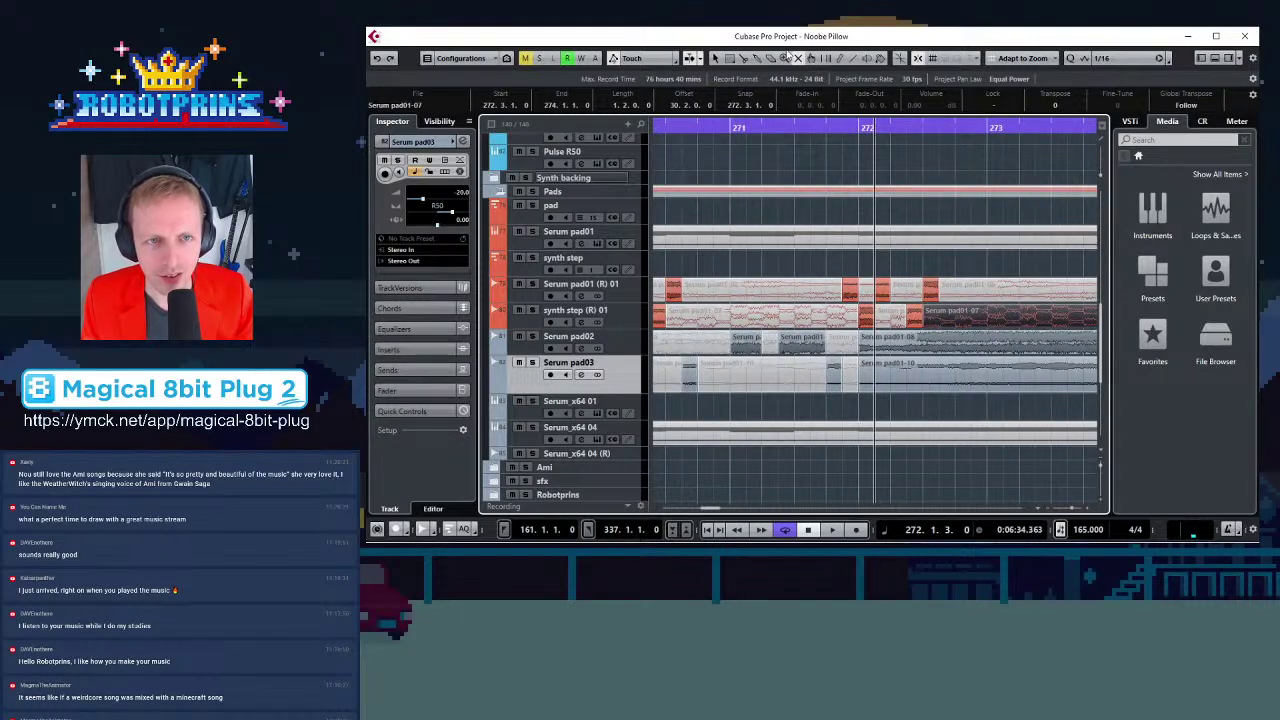
key("g")
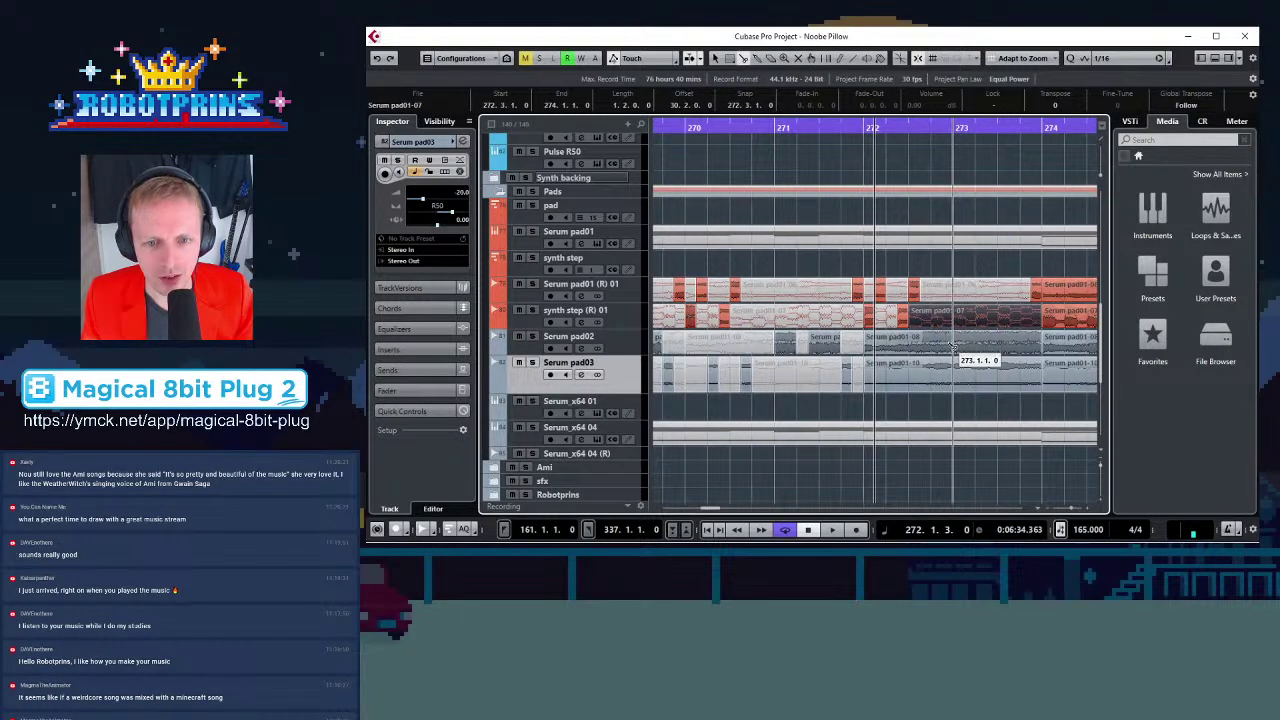
key("h")
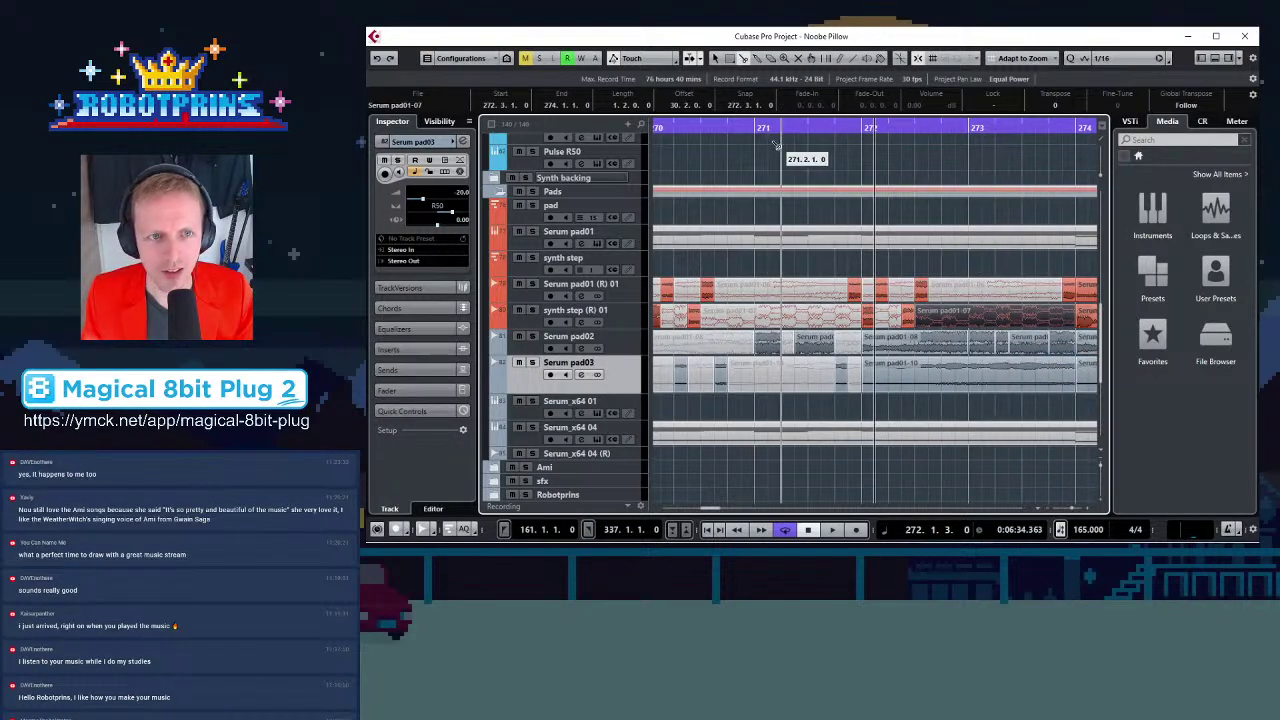
Mute the Serum pad02 segments at 272.1.1–273.1.1, 273.2.1–273.2.3 and 273.4.1–274.1.1
left_click(938, 344)
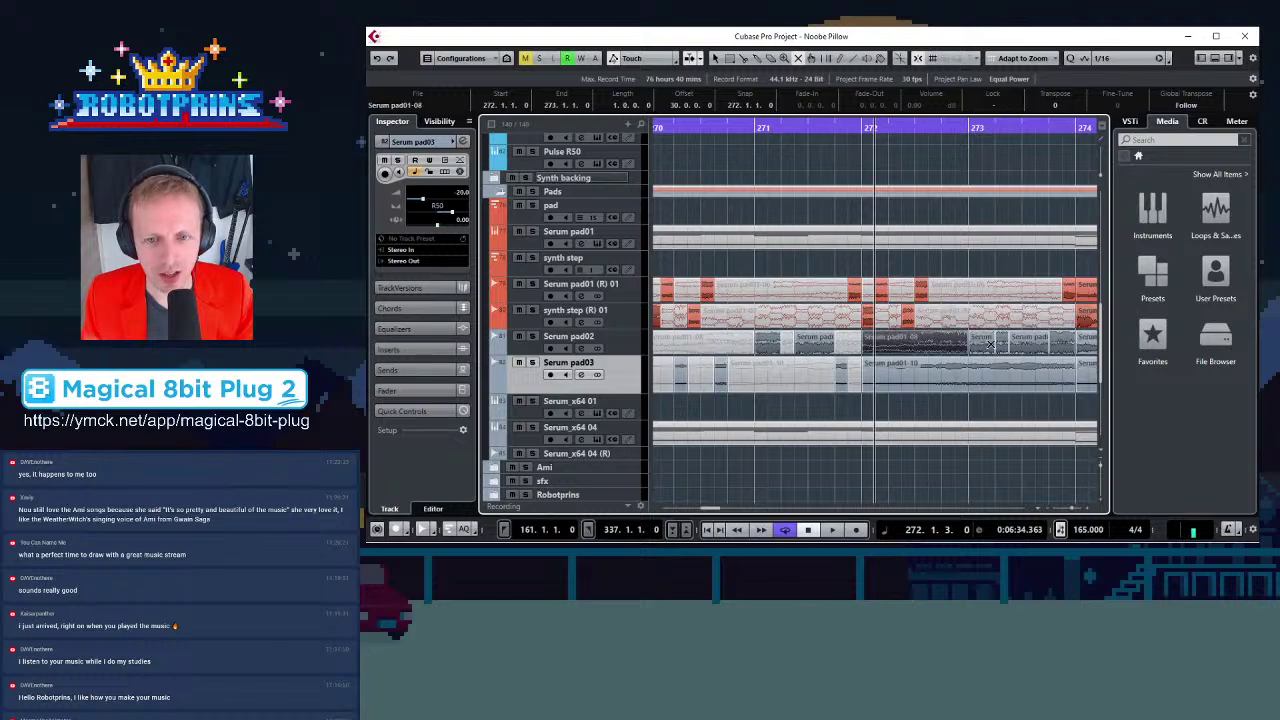
left_click(999, 344)
left_click(1072, 340)
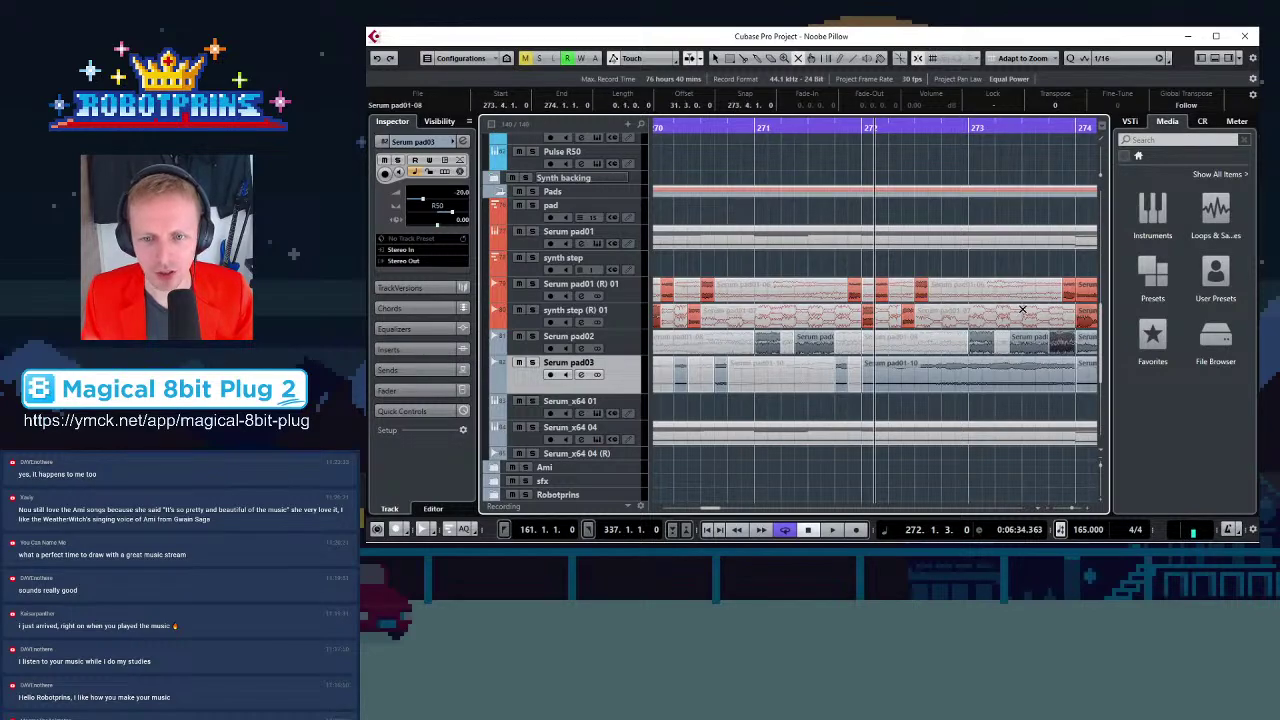
Split the Serum pad03 clip at 272.2.1, 272.2.3, 272.3.3, 272.4.1, 273.4.1 and 273.4.3
left_click(743, 64)
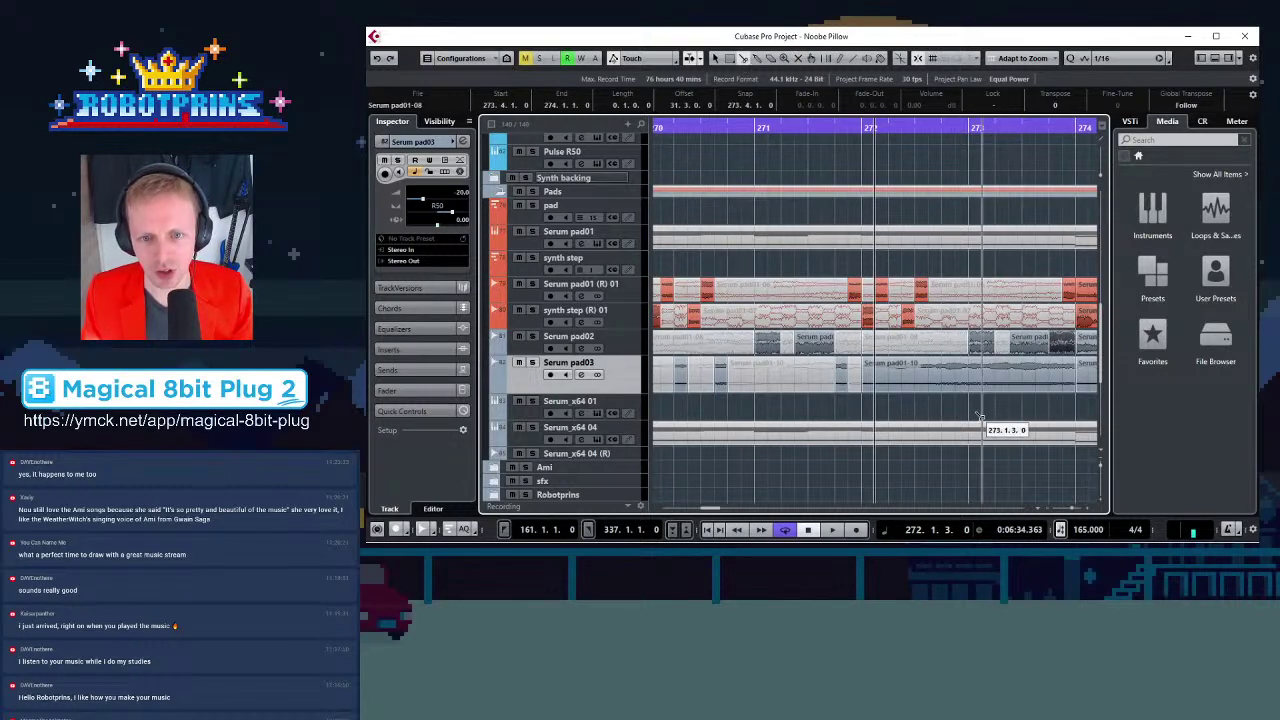
key("h")
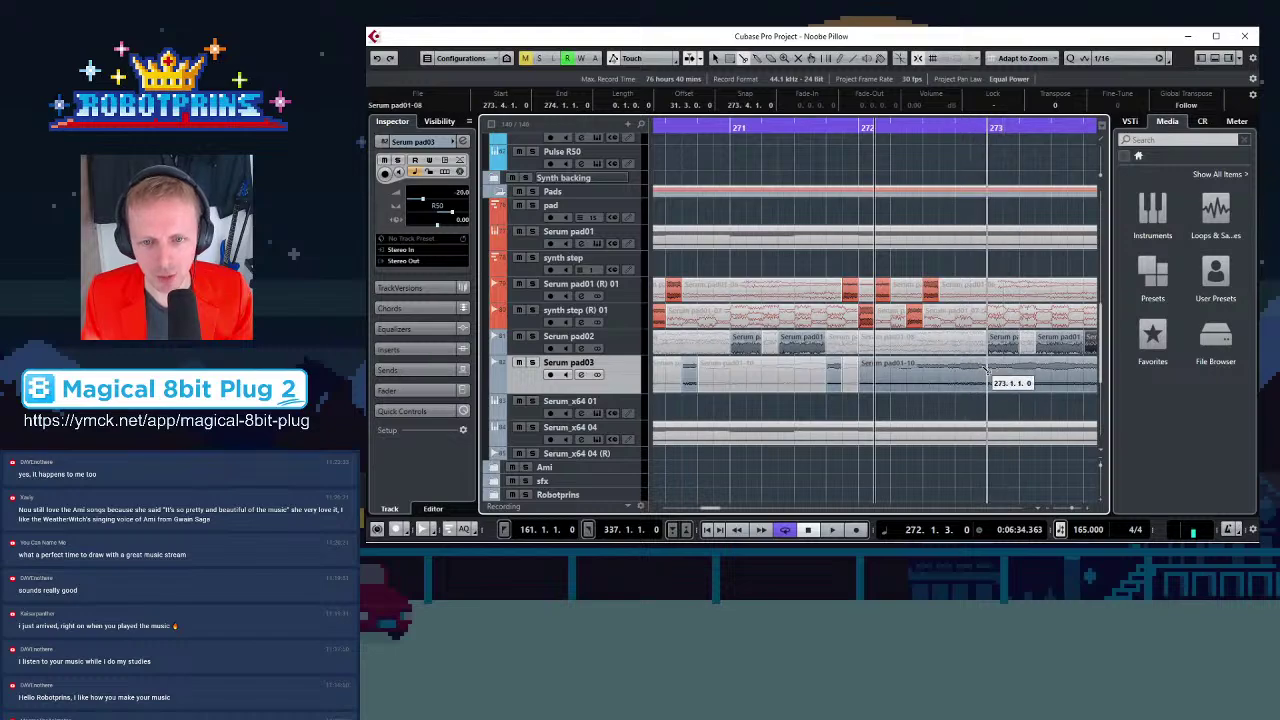
left_click(888, 372)
left_click(910, 380)
left_click(937, 379)
left_click(955, 379)
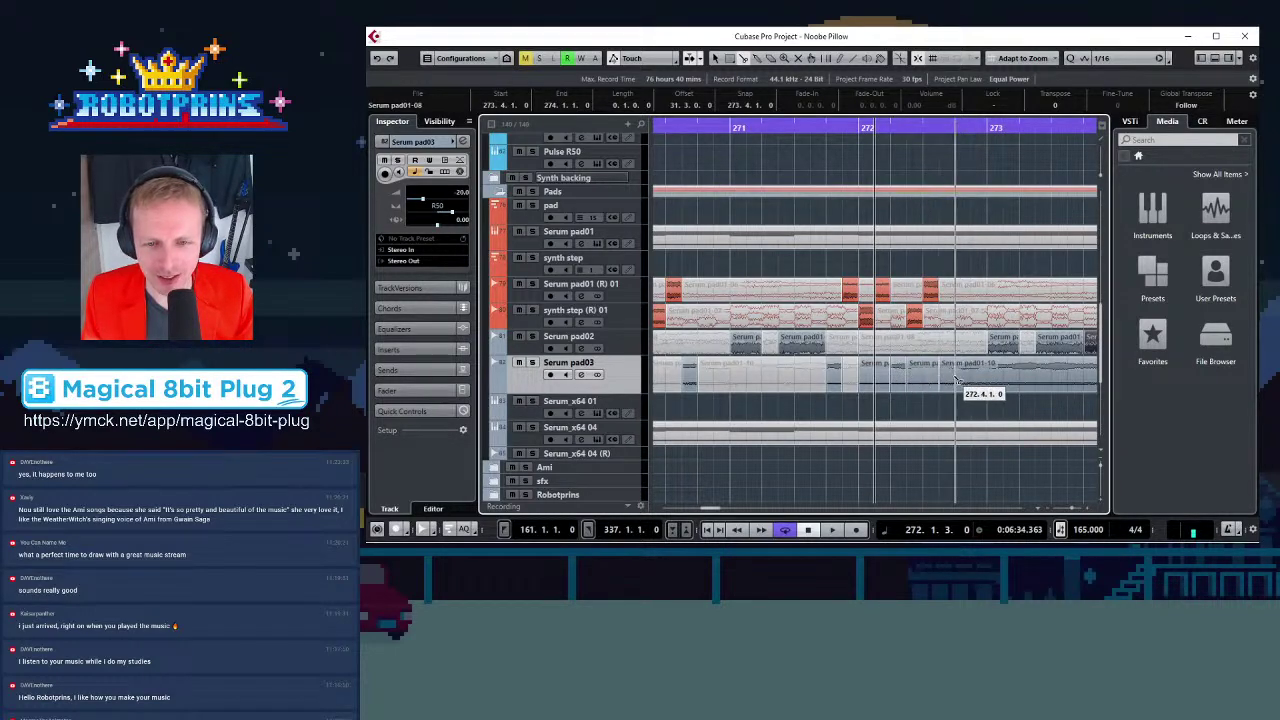
key("g")
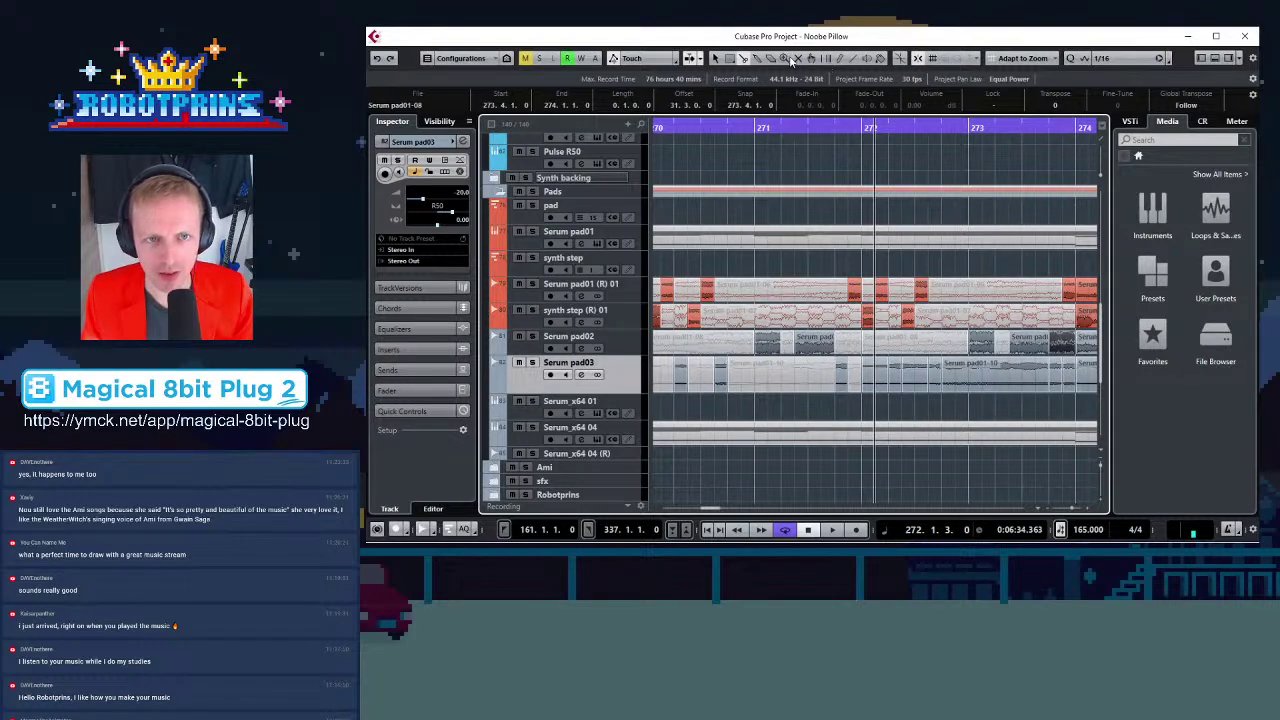
Mute the Serum pad03 segments at 272.1.1–272.2.1, 272.2.3–272.3.3, 272.4.1–273.4.1 and 273.4.3–274.1.1
left_click(872, 382)
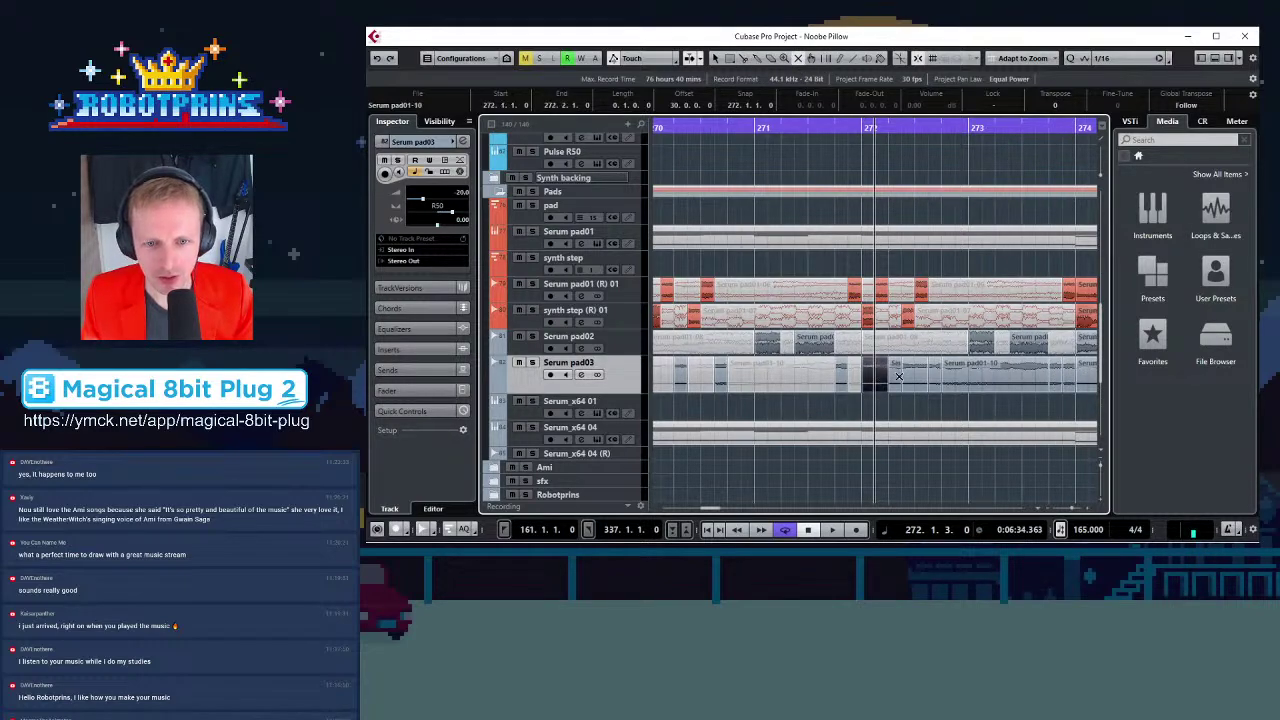
left_click_drag(918, 371, 1069, 373)
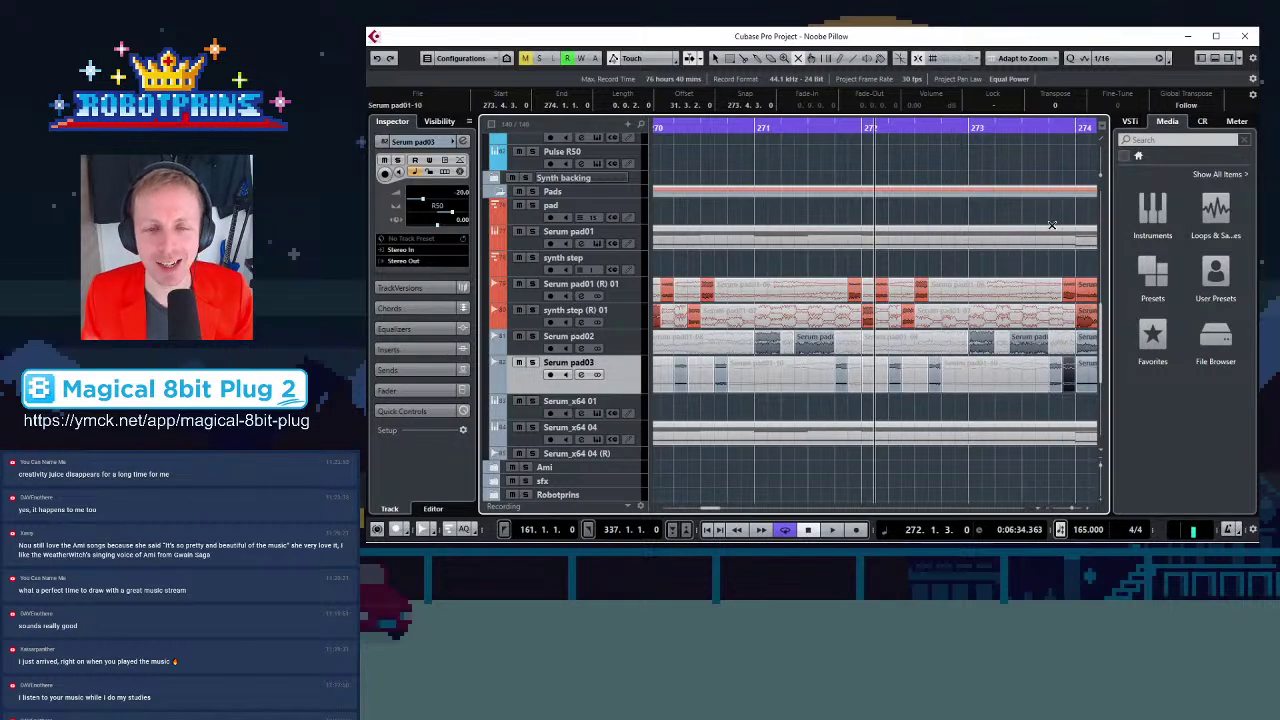
key("h")
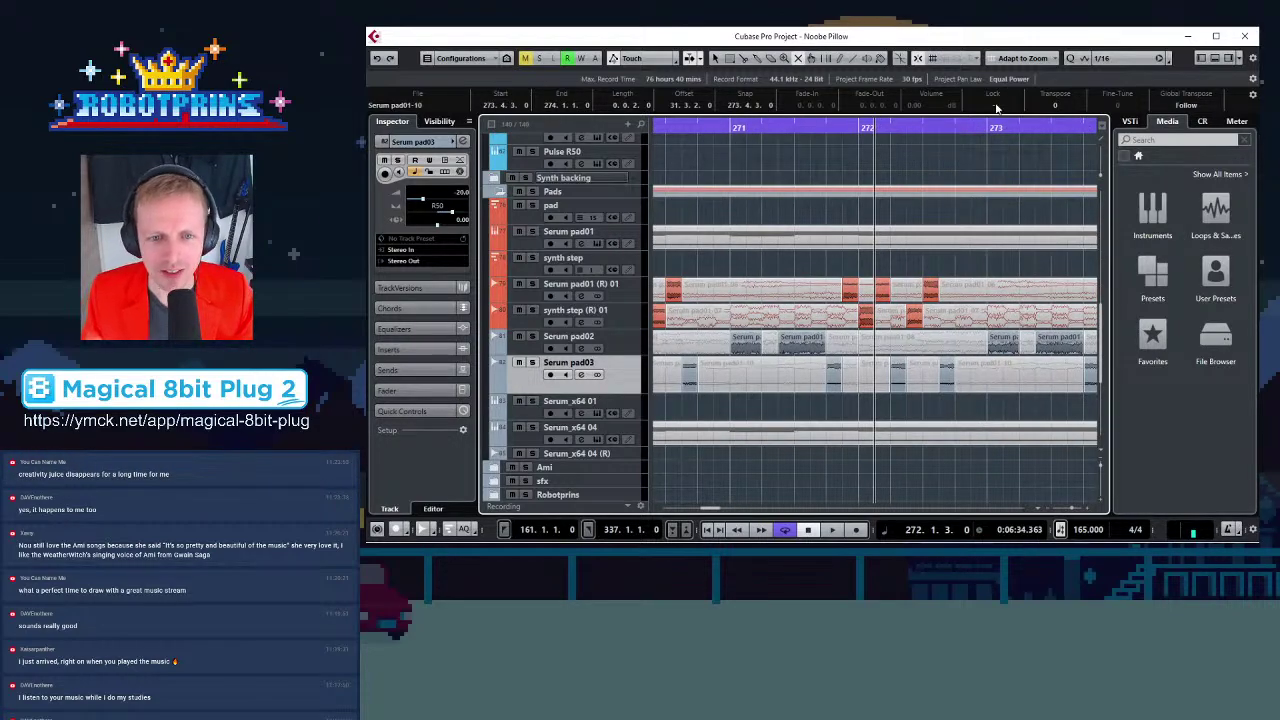
Split the Serum pad01, synth step, Serum pad02 and Serum pad03 clips at 276.1.1
key("g")
key("g")
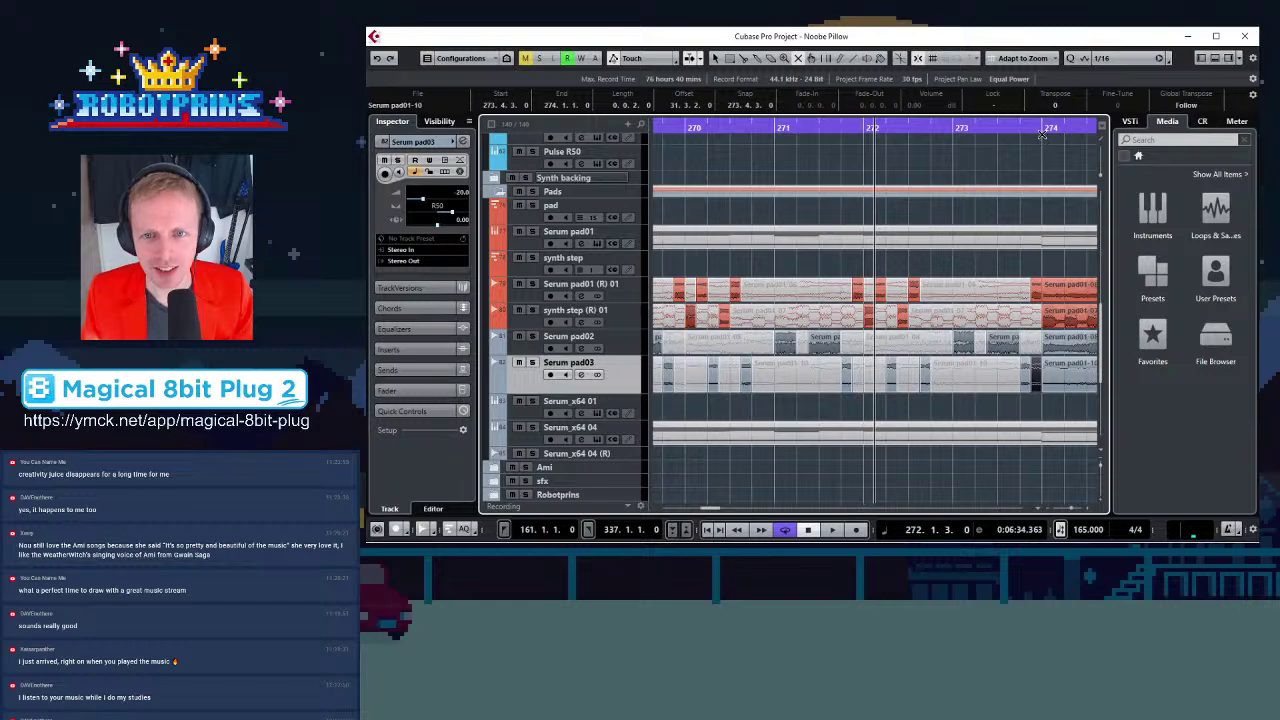
left_click(1043, 133)
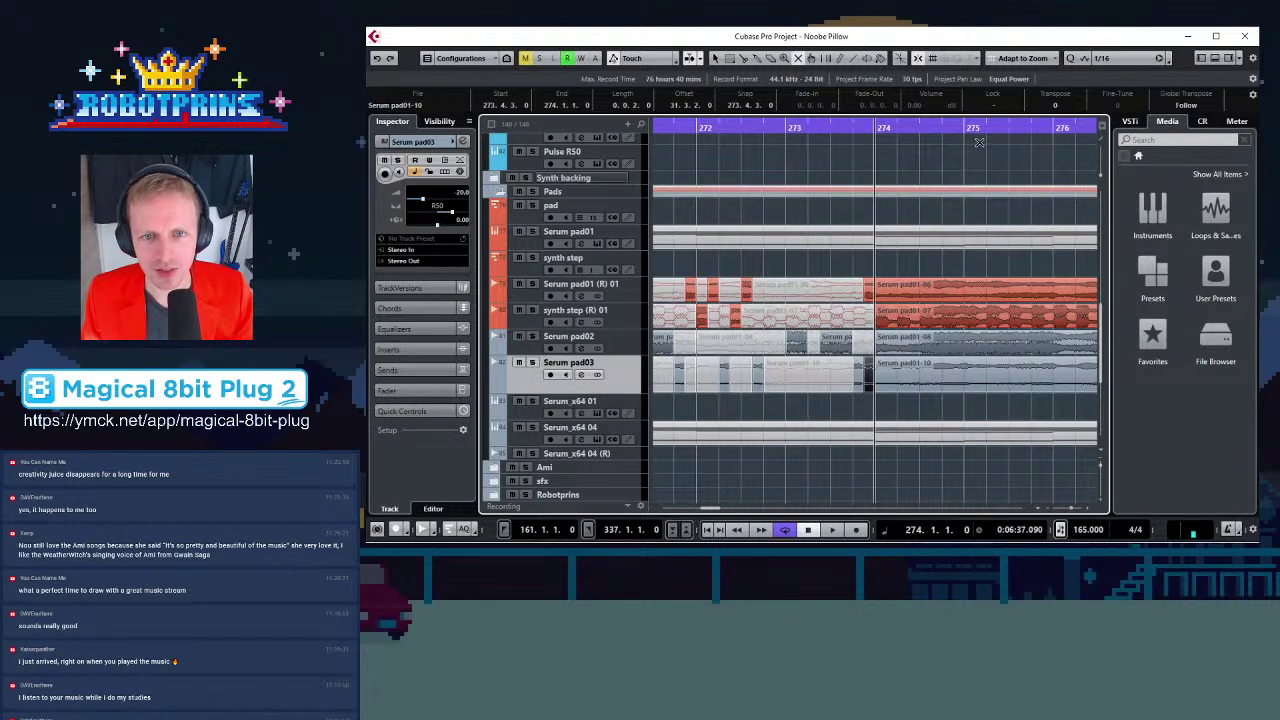
key("h")
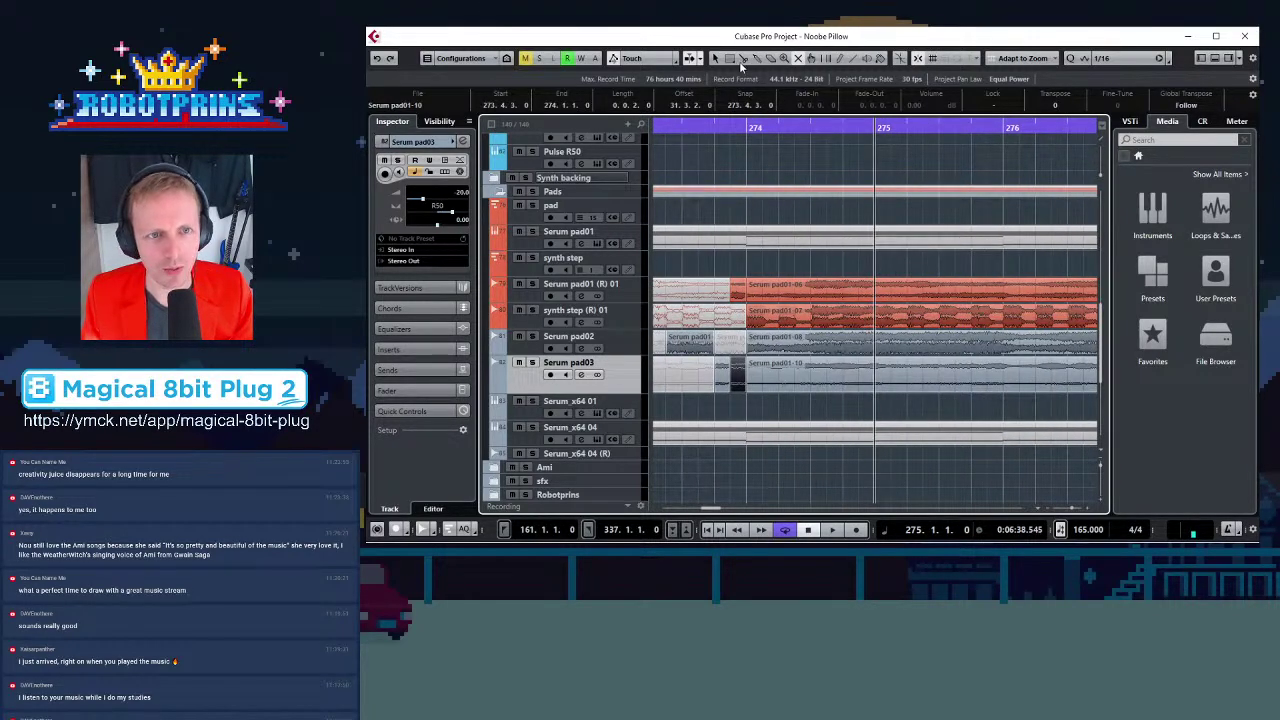
left_click(1001, 290)
left_click(1001, 316)
left_click(1001, 342)
left_click(1001, 368)
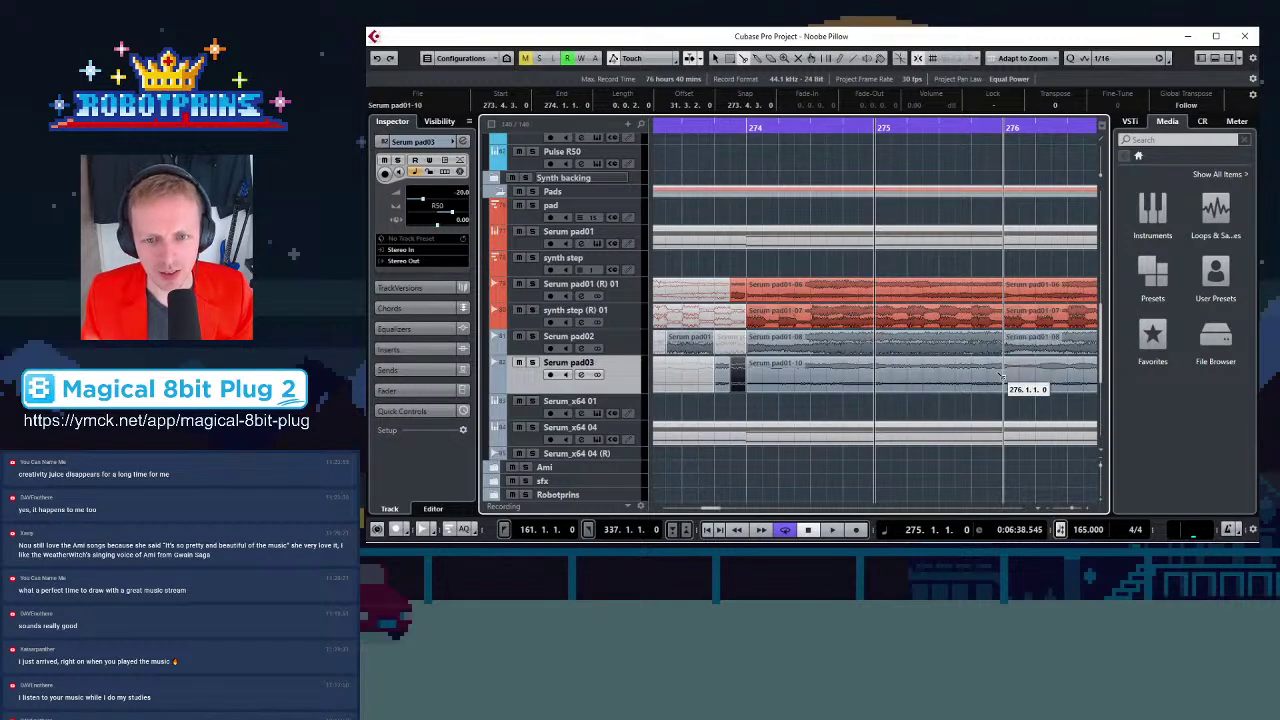
Split the Serum pad01 clip at 274.2.1, 274.3.1 and 275.1.1
left_click(778, 127)
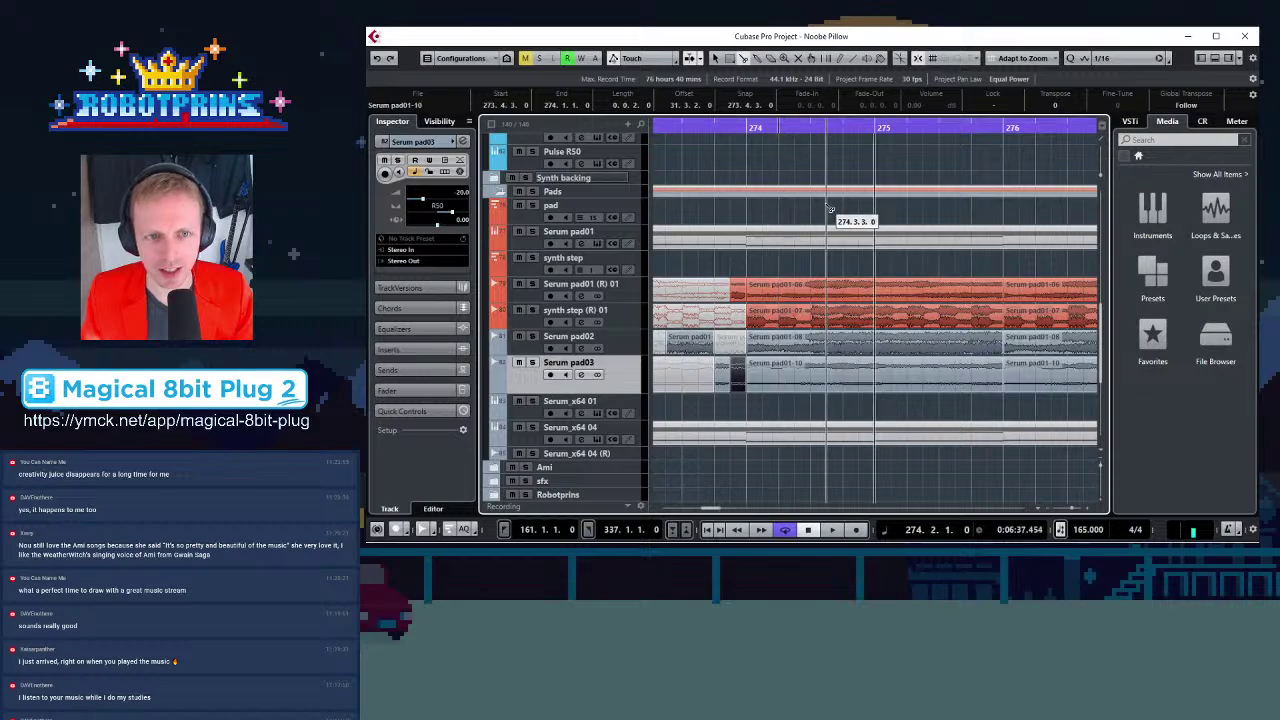
key("h")
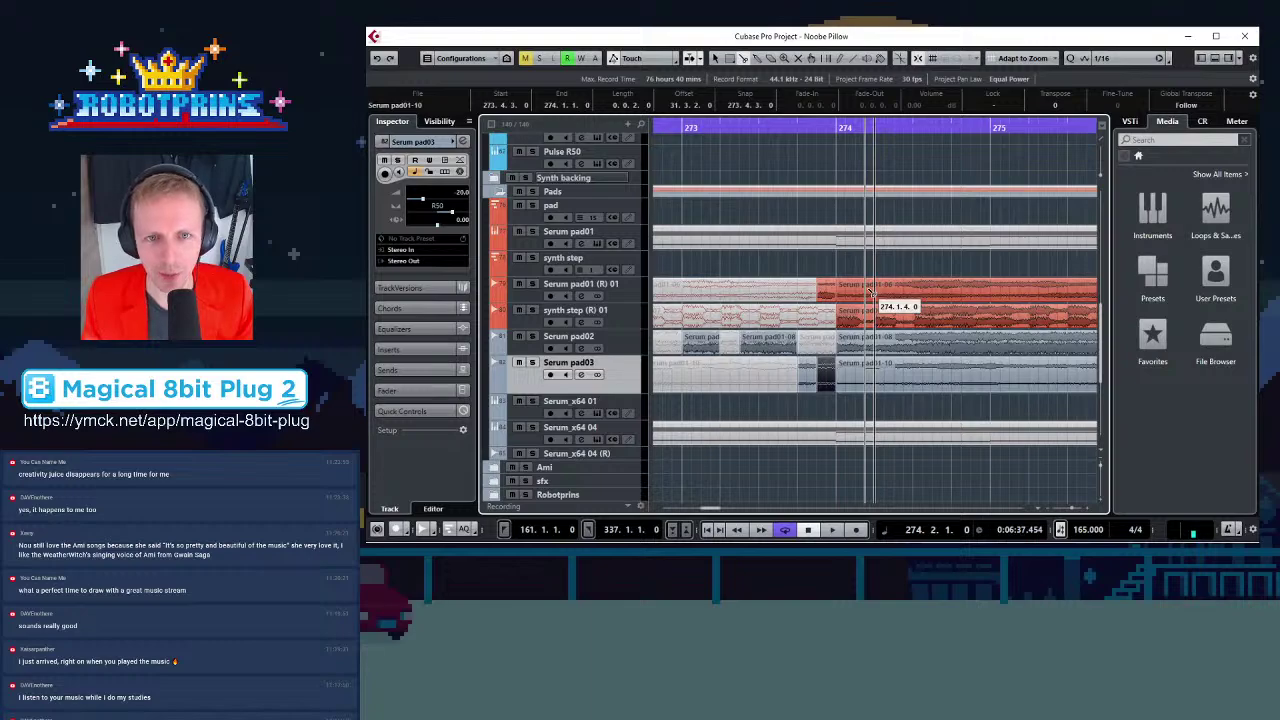
scroll(885, 310, "up", 2)
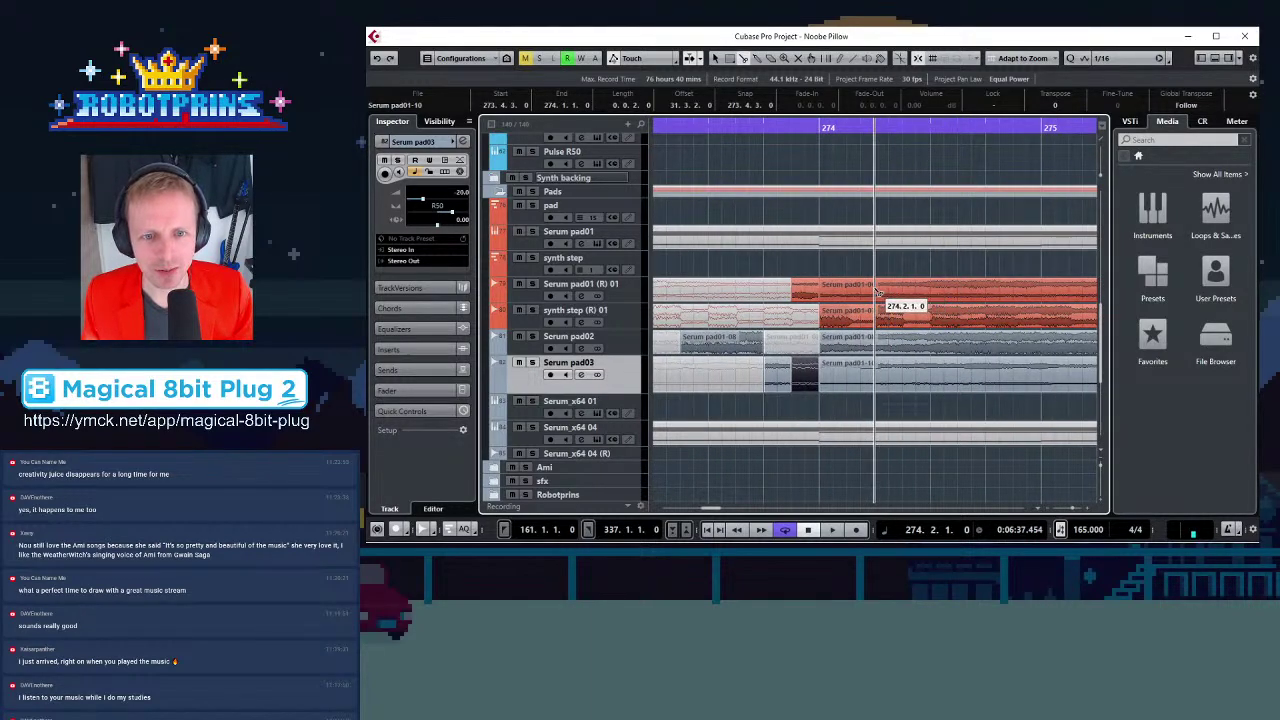
left_click(876, 291)
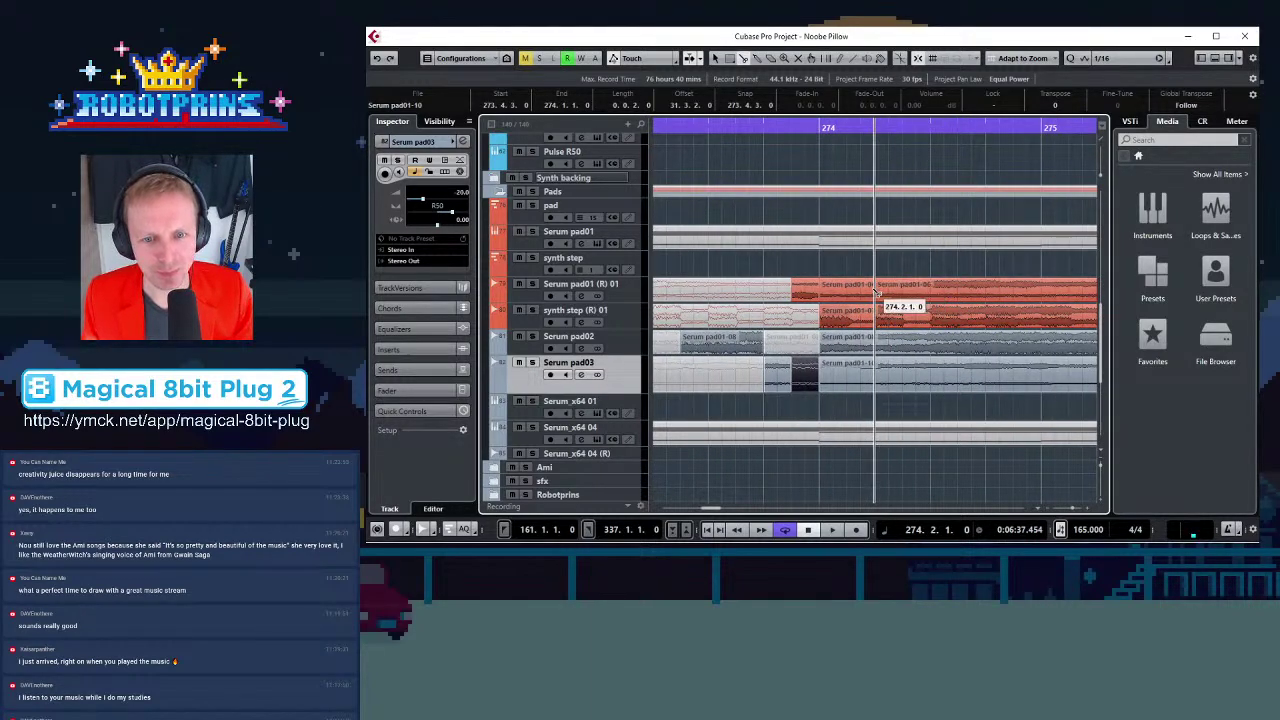
left_click(931, 290)
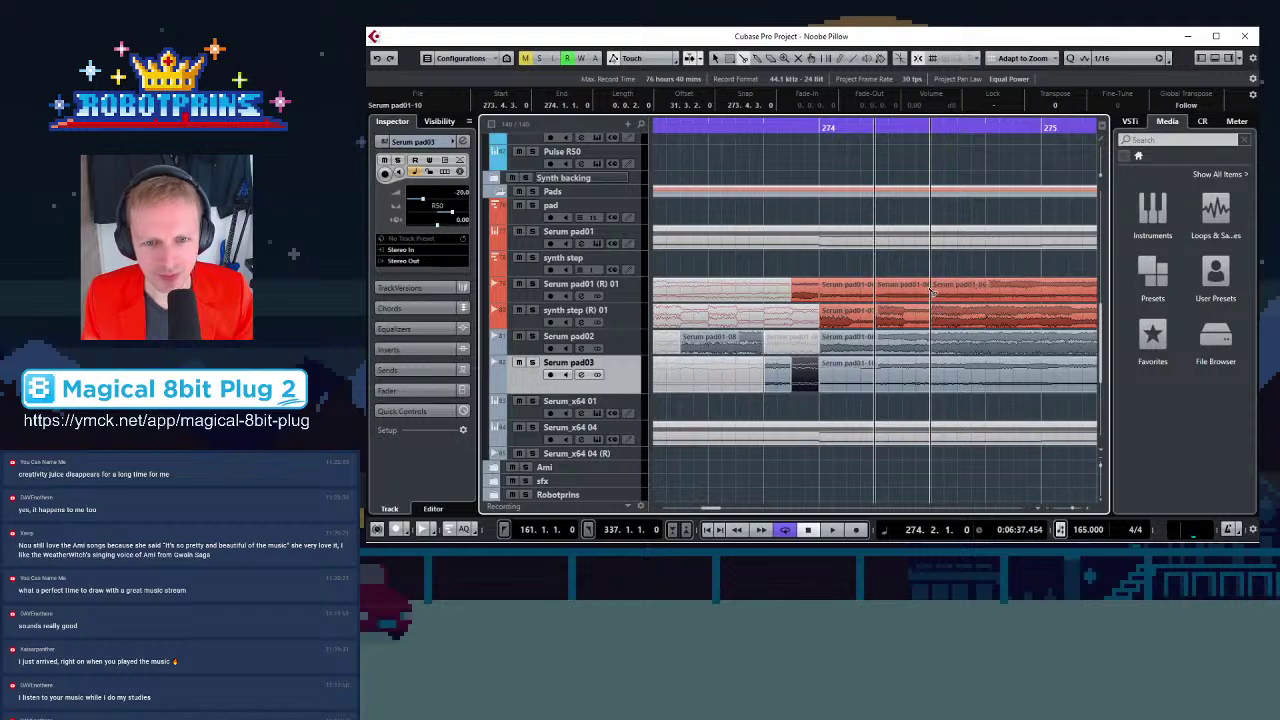
left_click(1034, 290)
Split the Serum pad01 clip at 275.2.1 and 275.4.3, and also at 274.1.3 and 274.2.3
key("g")
key("g")
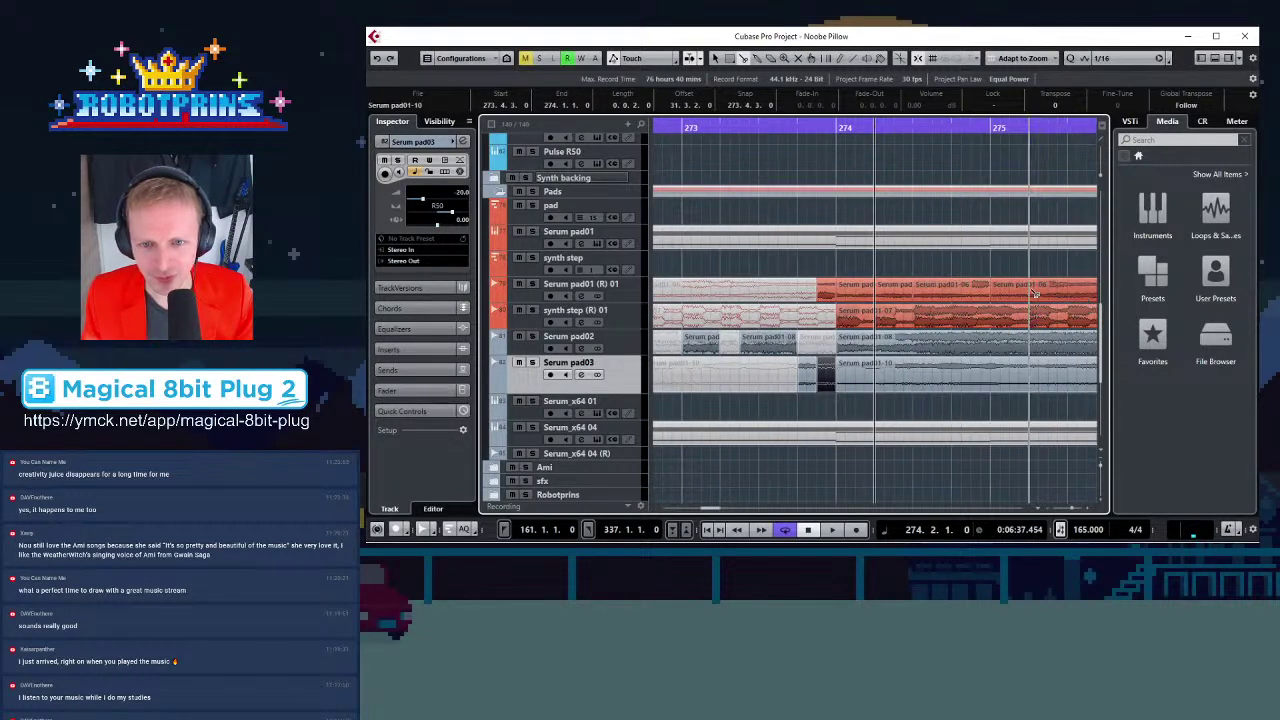
left_click(1032, 292)
key("g")
key("g")
key("g")
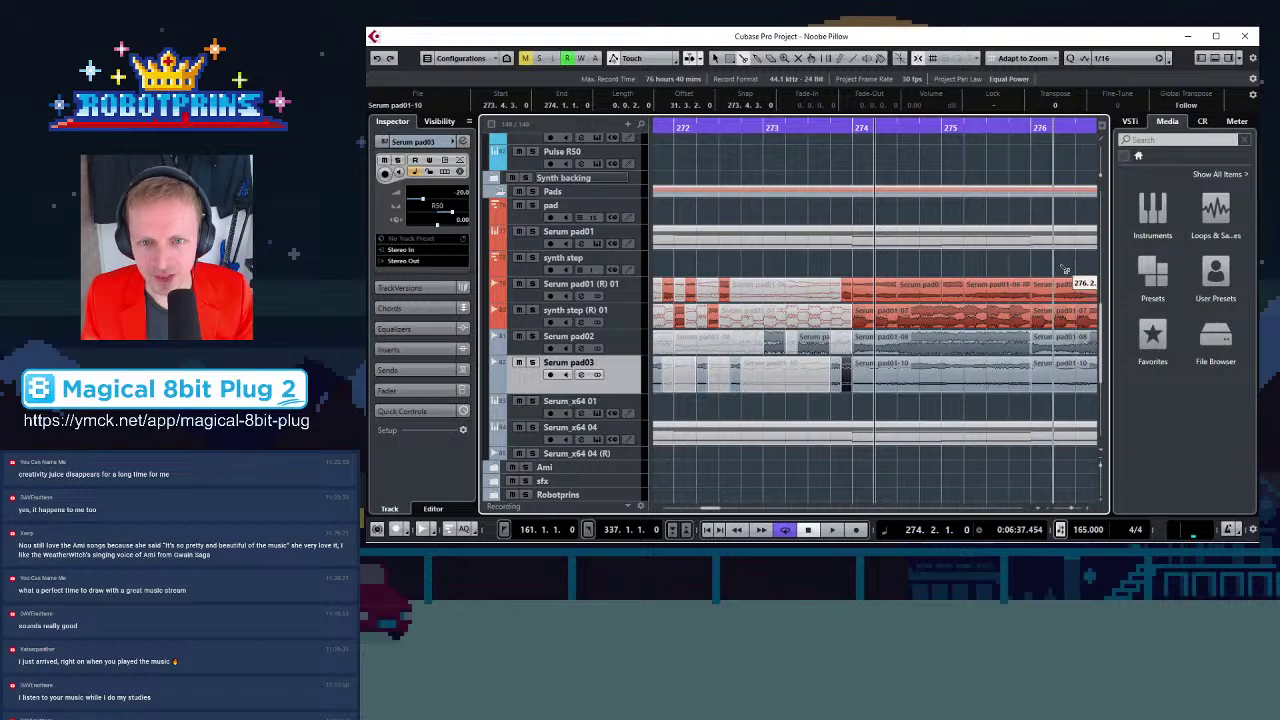
key("h")
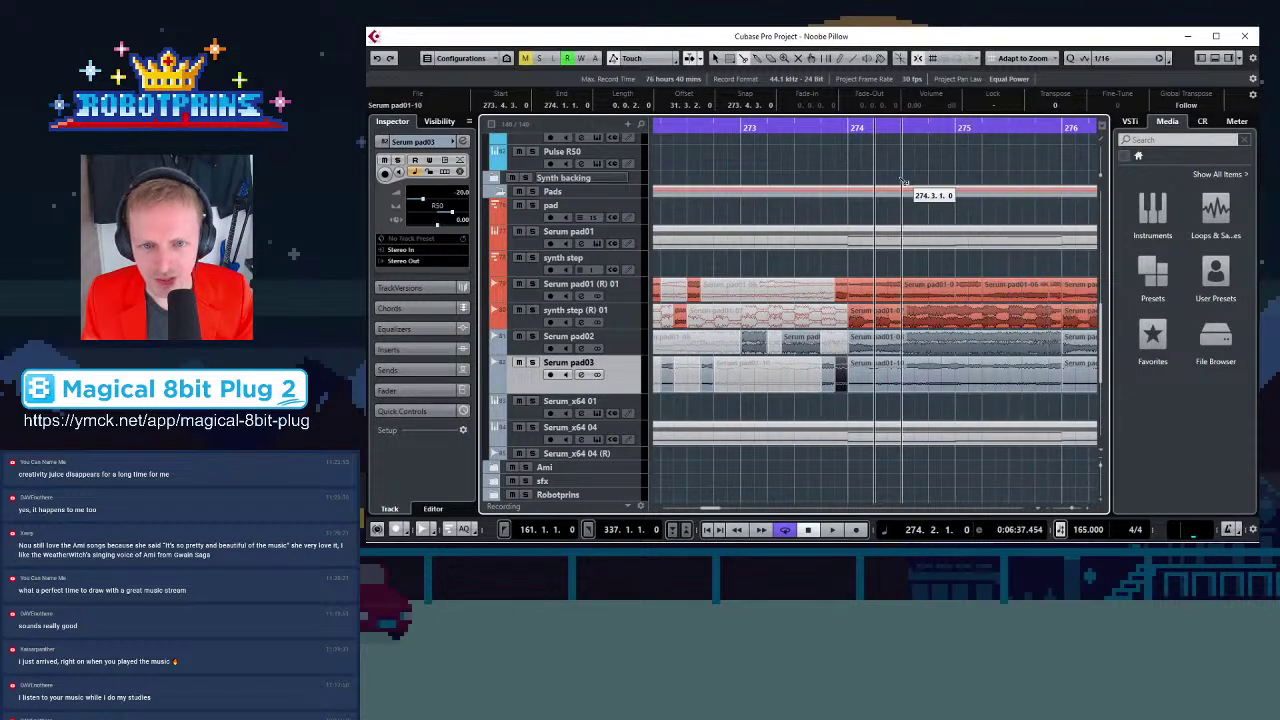
key("h")
key("h")
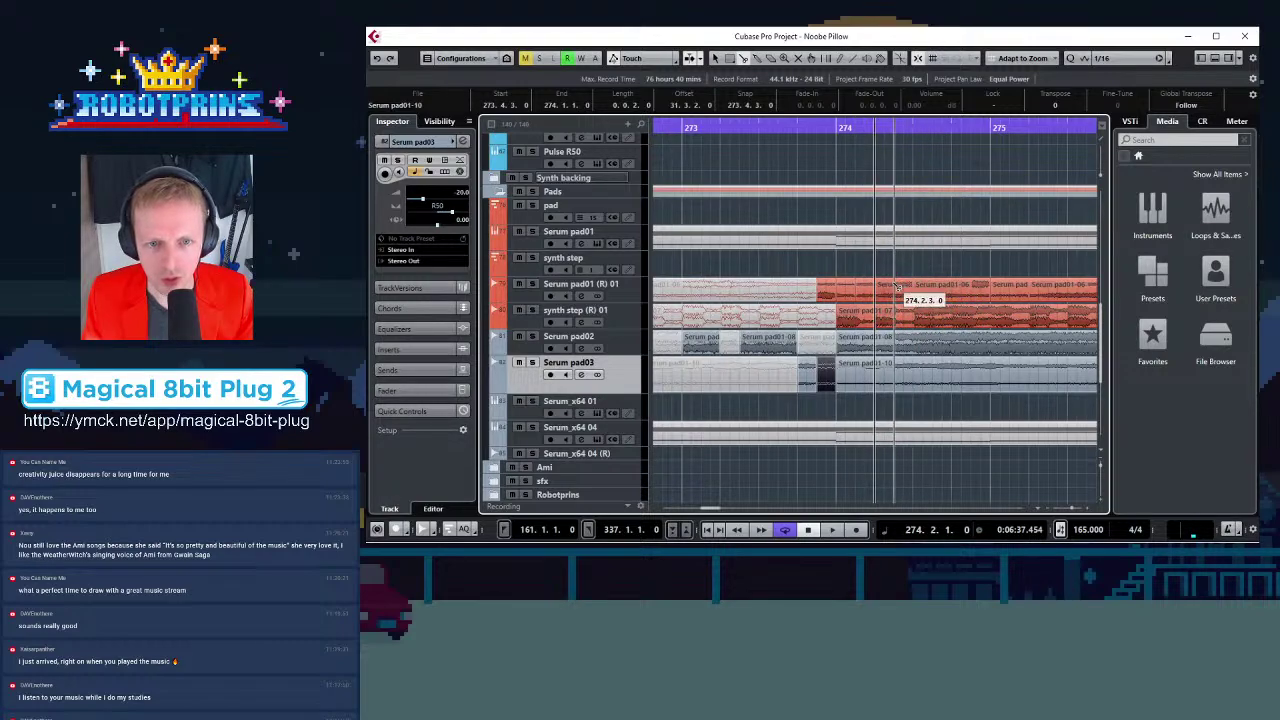
Mute the Serum pad01 segments at 274.1.1–274.1.3, 274.2.1–274.2.3 and 274.2.3–274.3.1
left_click(845, 297)
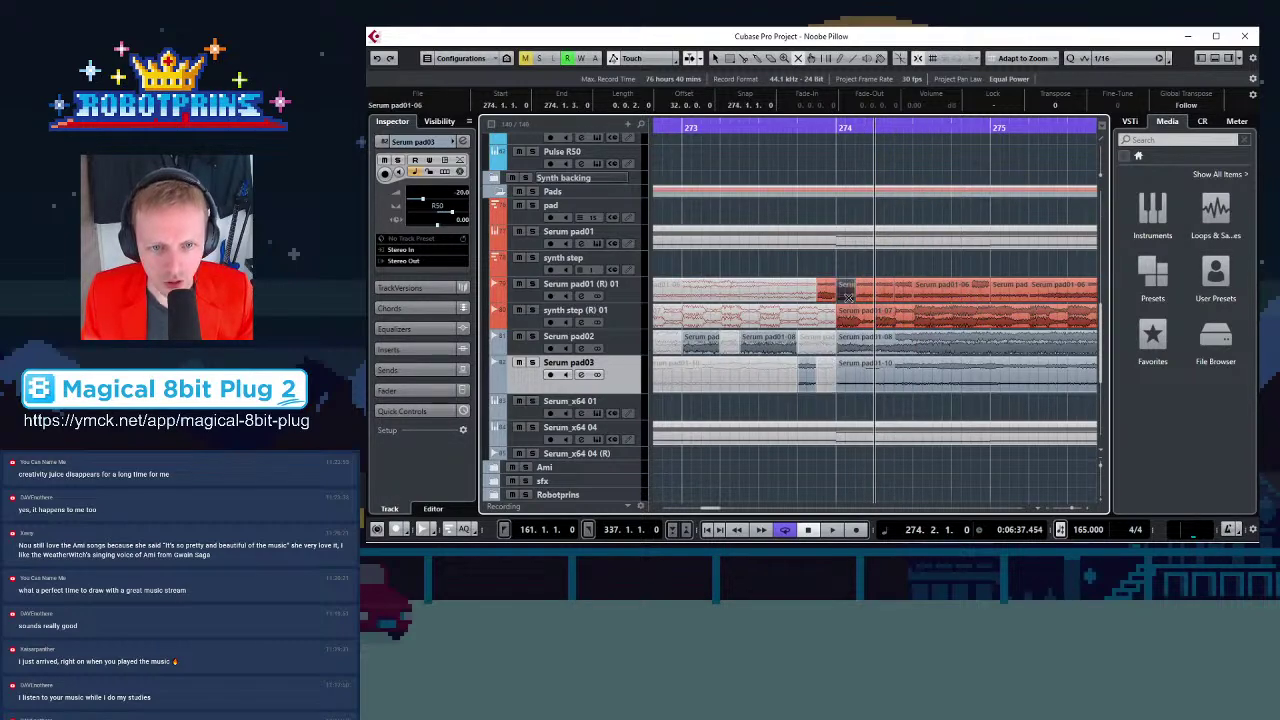
left_click(884, 293)
left_click(904, 296)
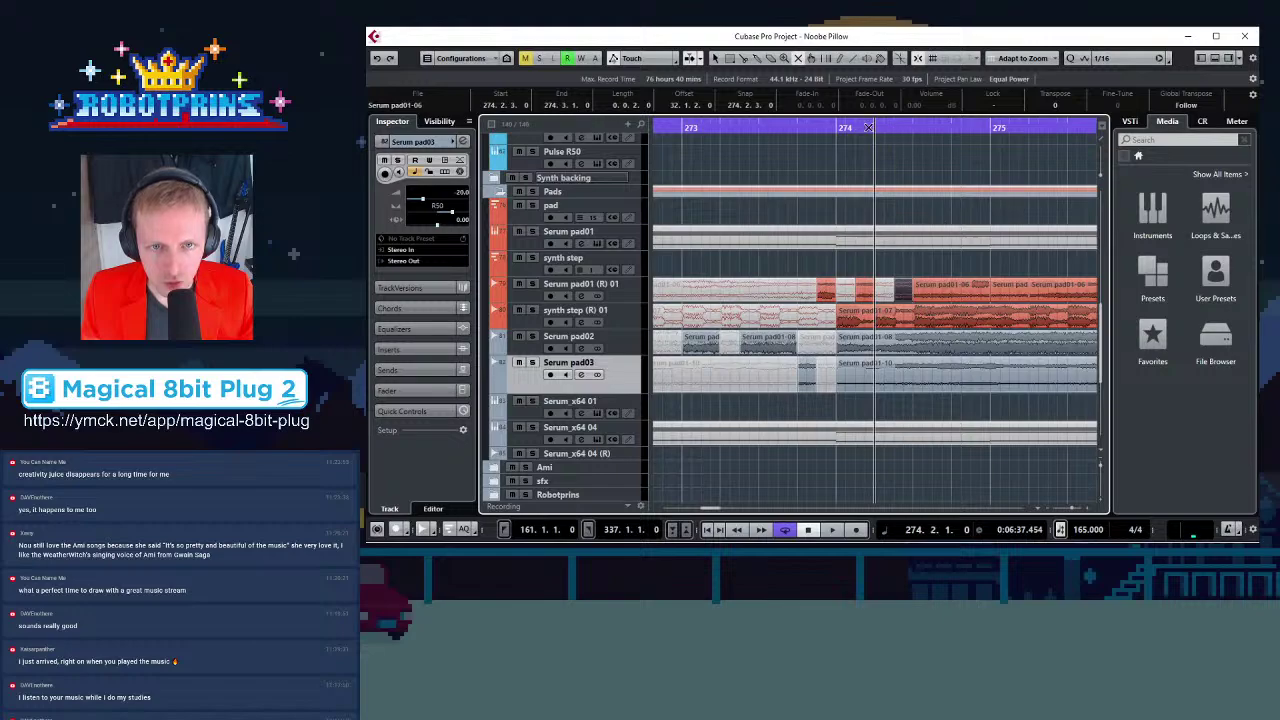
Split the Serum pad01 clip at 274.3.3 and mute its segments from 274.3.3 through 275.4.3
left_click(743, 59)
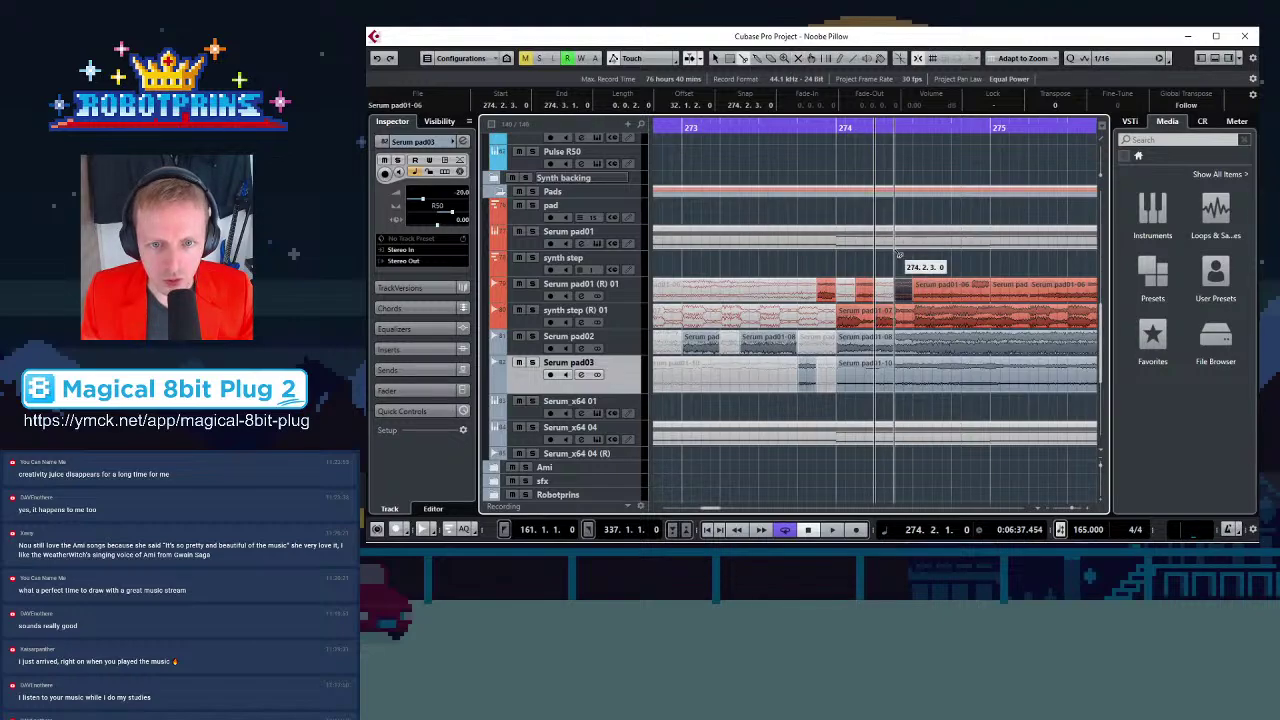
left_click(932, 295)
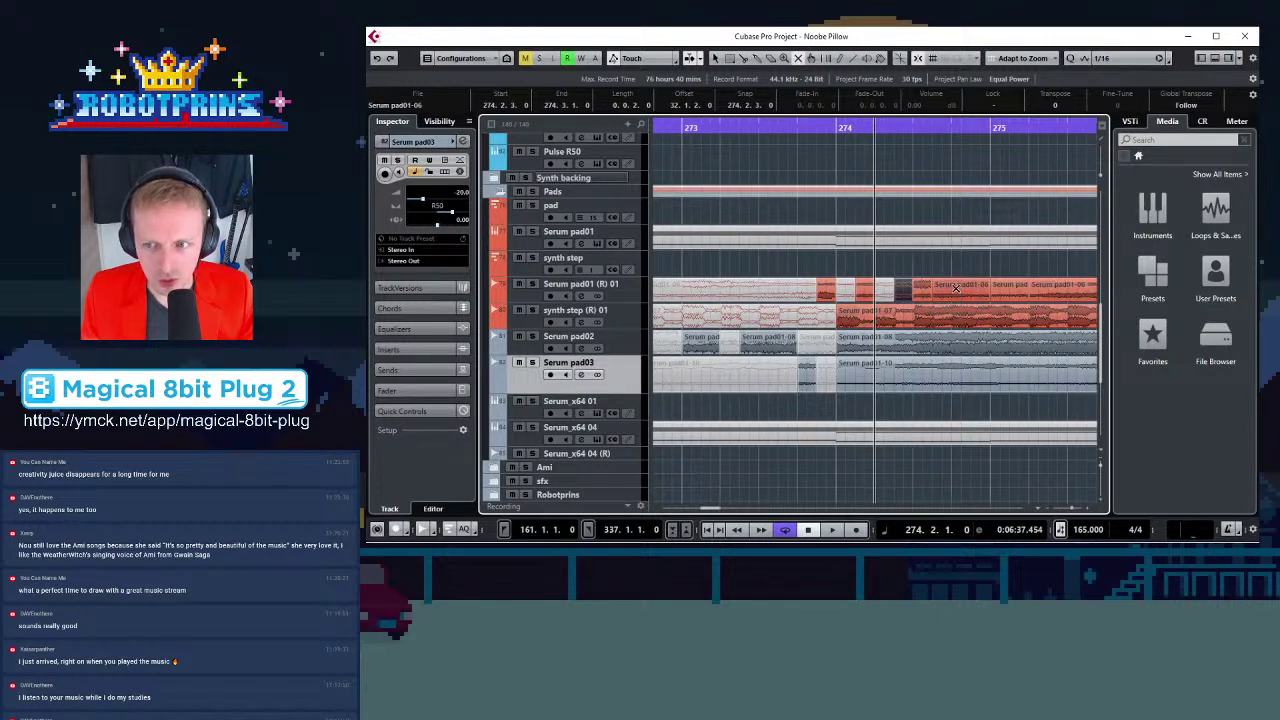
left_click(956, 289)
key("g")
key("g")
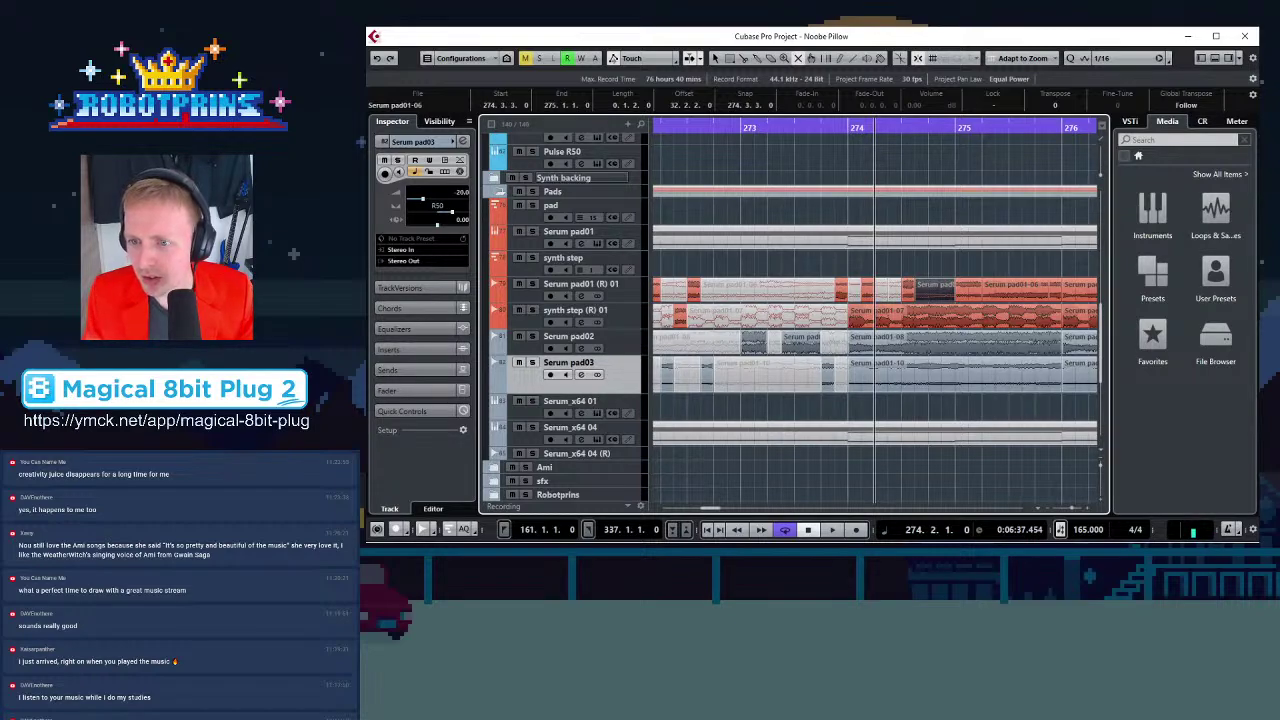
left_click(970, 292)
left_click(1001, 293)
Split the synth step (R) 01 clip at 274.1.3, 274.2.3 and 274.3.1
key("h")
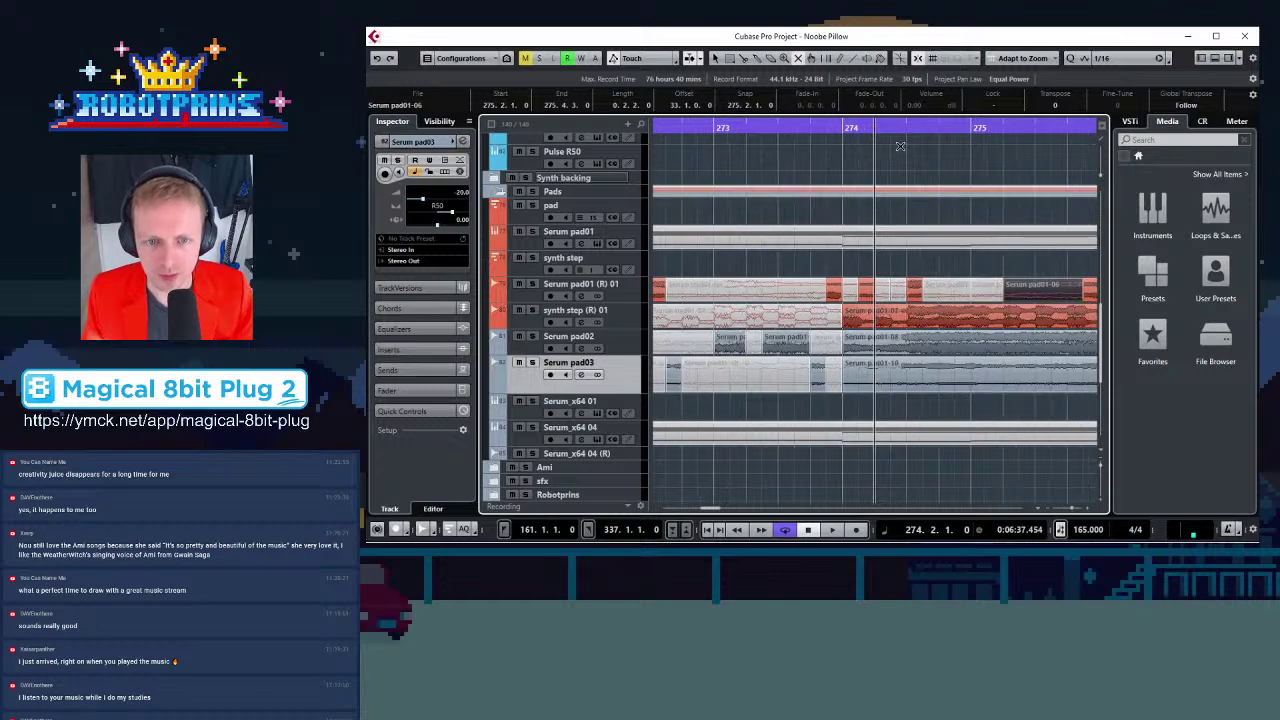
key("h")
key("h")
key("h")
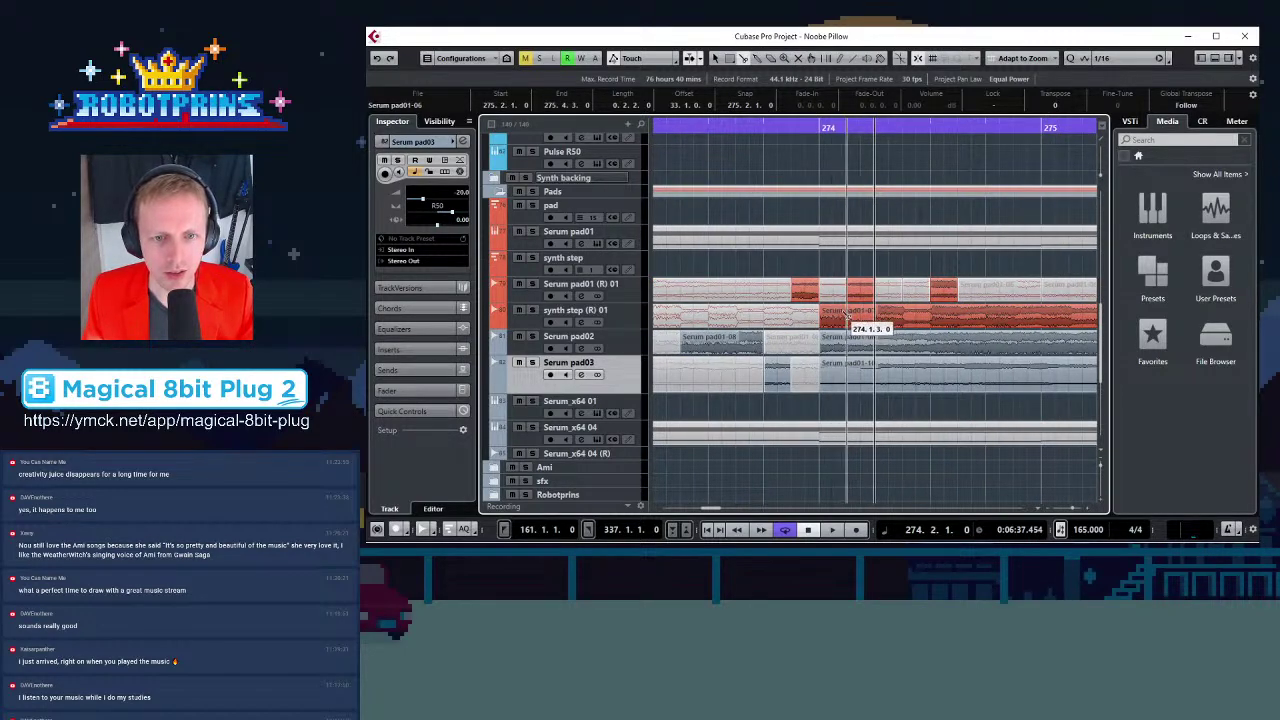
left_click_drag(855, 318, 937, 323)
Mute the synth step (R) 01 segments at 274.1.3–274.2.3 and 274.3.1–276.1.1
key("g")
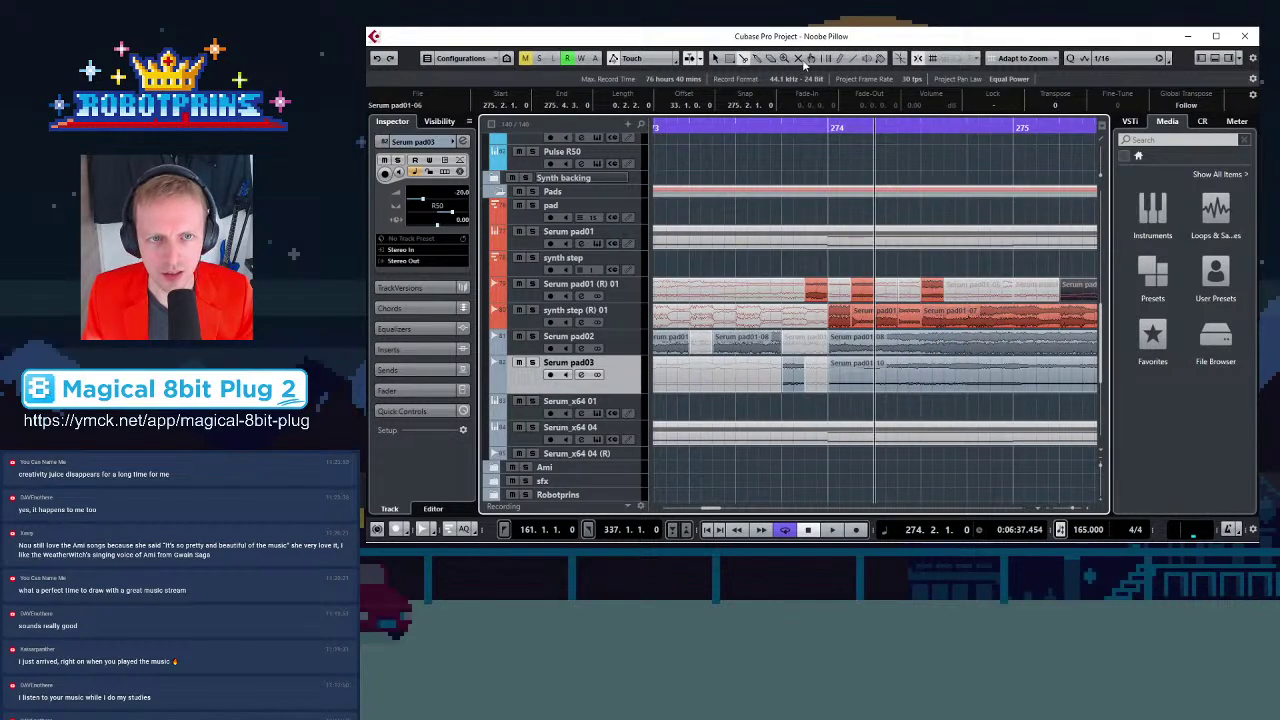
left_click(864, 321)
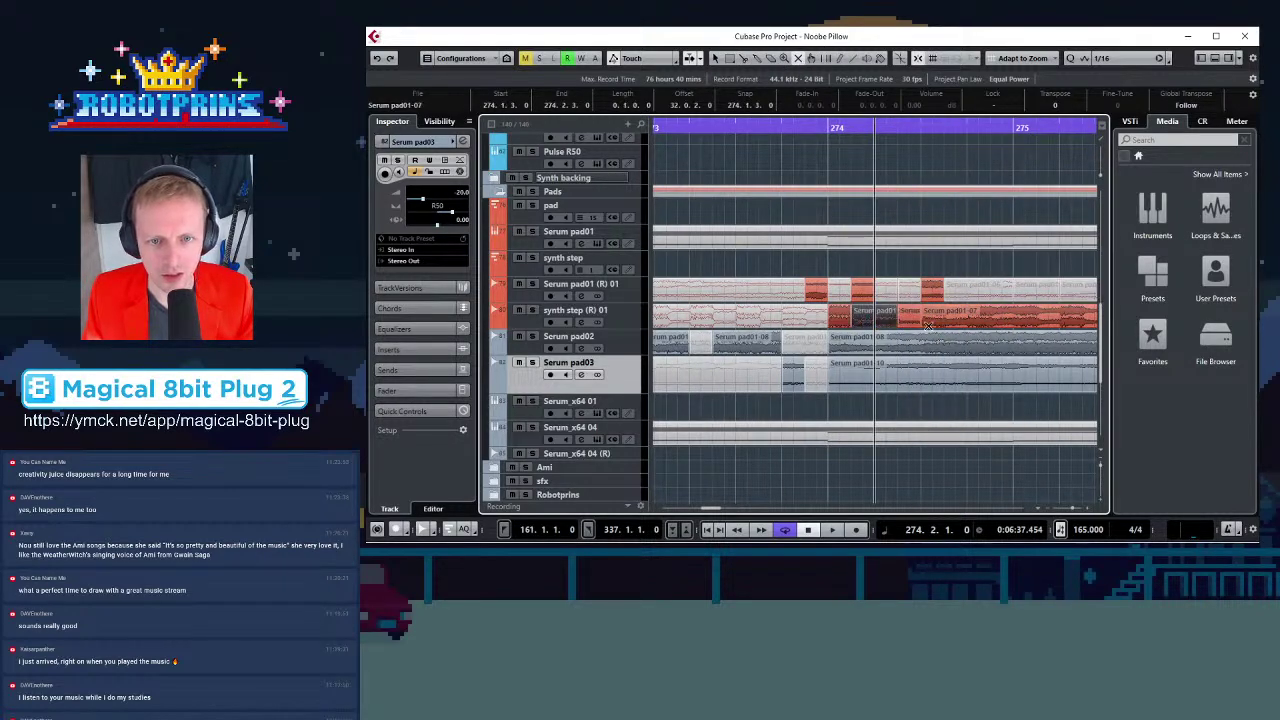
left_click(932, 323)
key("g")
key("g")
key("g")
Try to split the clip on the Serum pad02 track at 274.2.1
key("h")
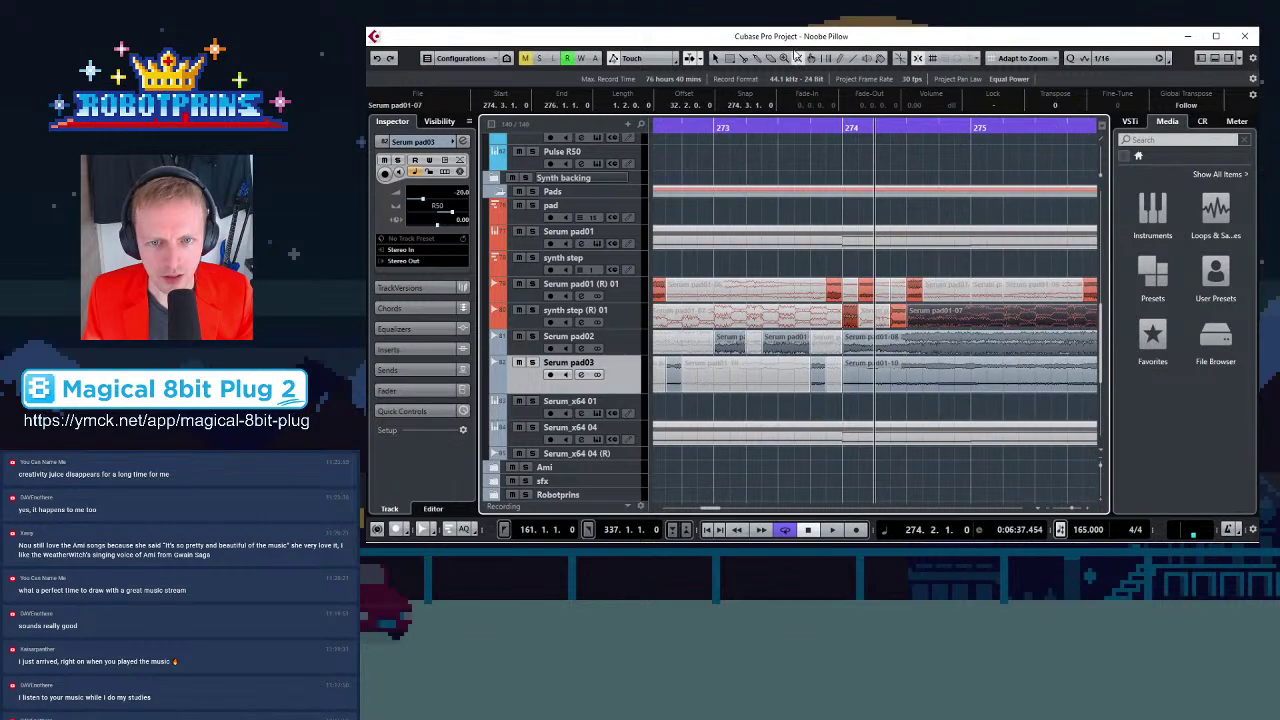
left_click(743, 57)
key("h")
key("h")
key("h")
key("h")
left_click(876, 344)
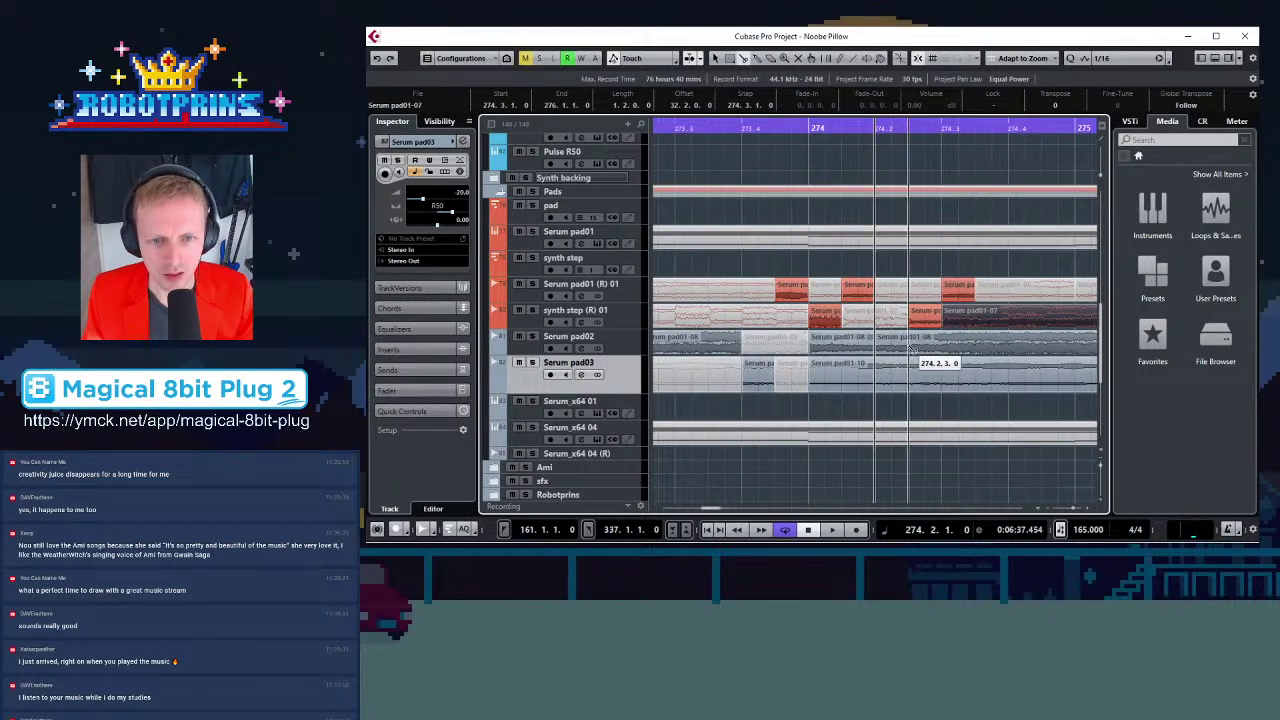
key("g")
Split the clip on the Serum pad02 track at 275.1.1, 275.2.1, 275.2.3 and 275.4.1
left_click_drag(912, 352, 1022, 348)
key("g")
key("g")
key("g")
key("g")
key("h")
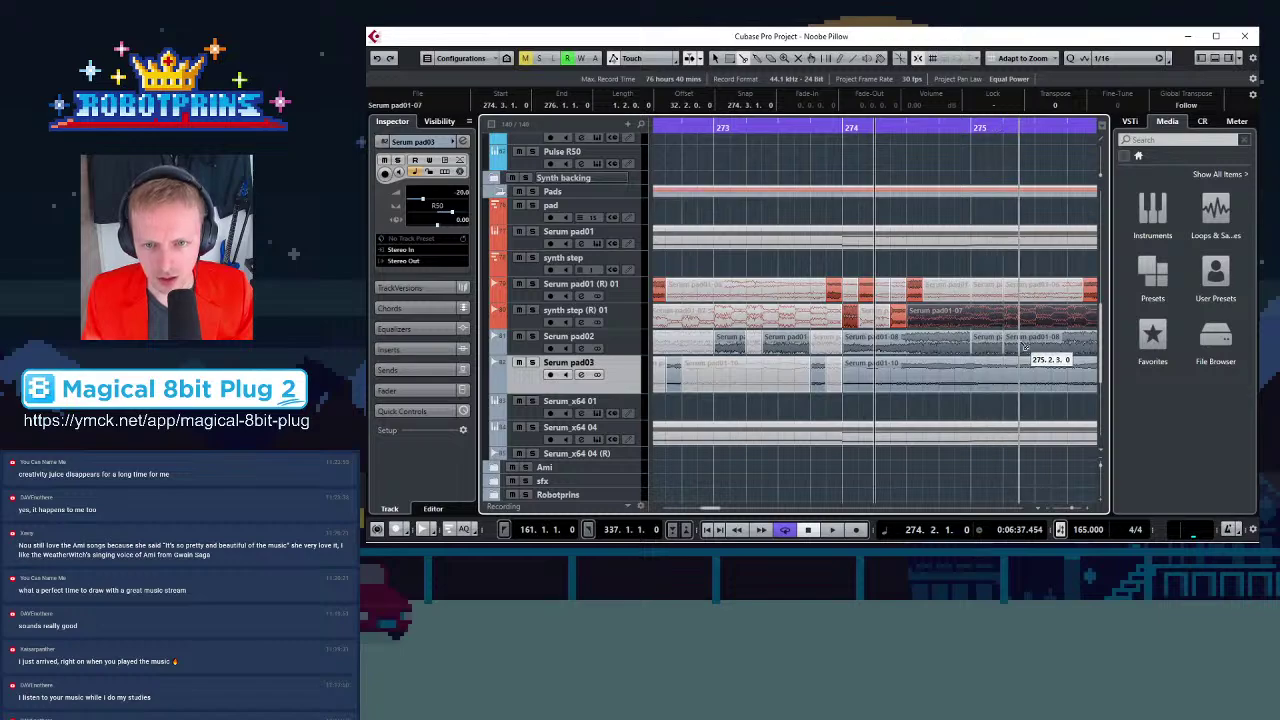
left_click(1021, 346)
left_click(1067, 344)
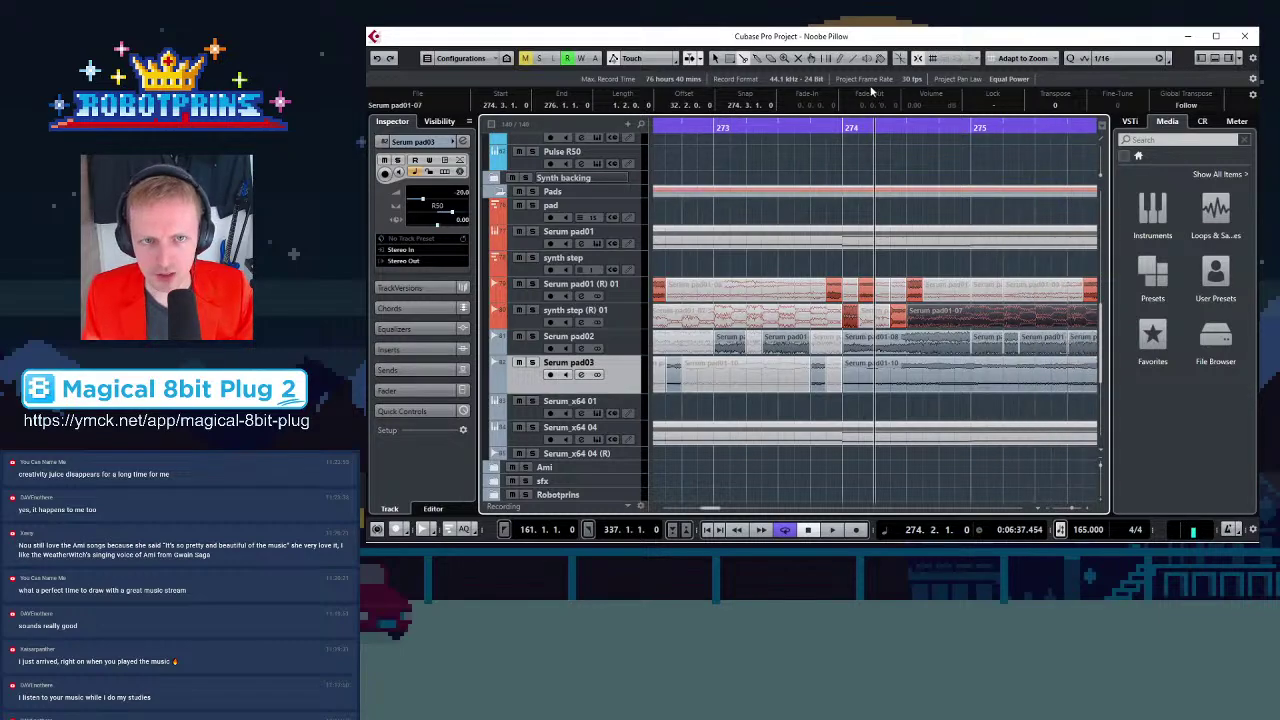
Mute the Serum pad02 segments at 274.1.1–275.1.1, 275.2.1–275.2.3 and 275.4.1–276.1.1, and trim the segment starting at 275.2.3 to end at 275.3.3
left_click(797, 58)
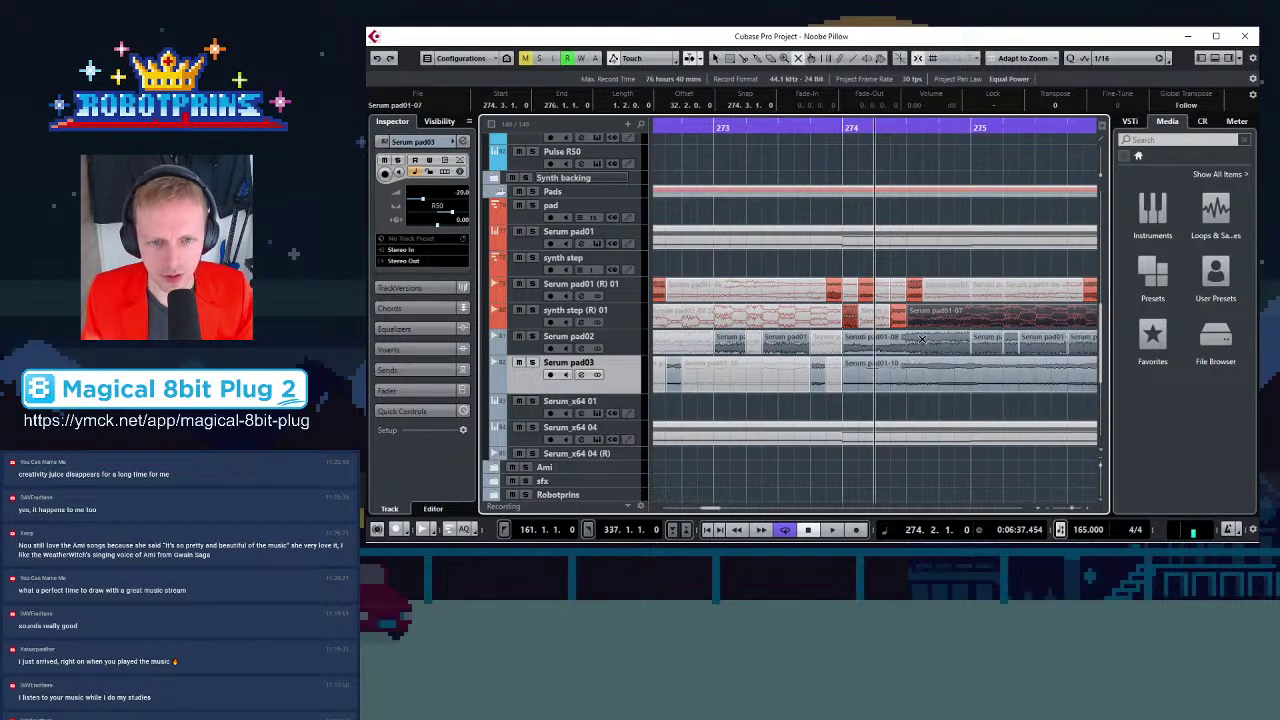
left_click(910, 345)
left_click(1009, 347)
key("g")
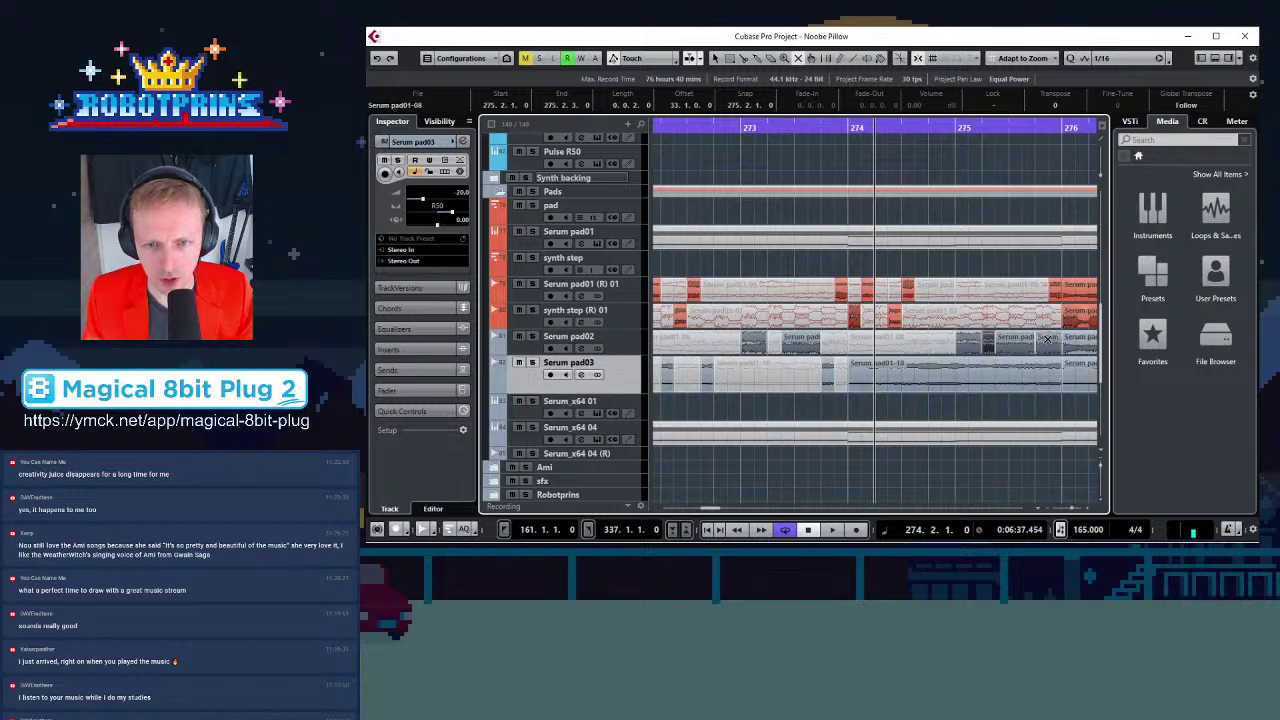
left_click(1049, 336)
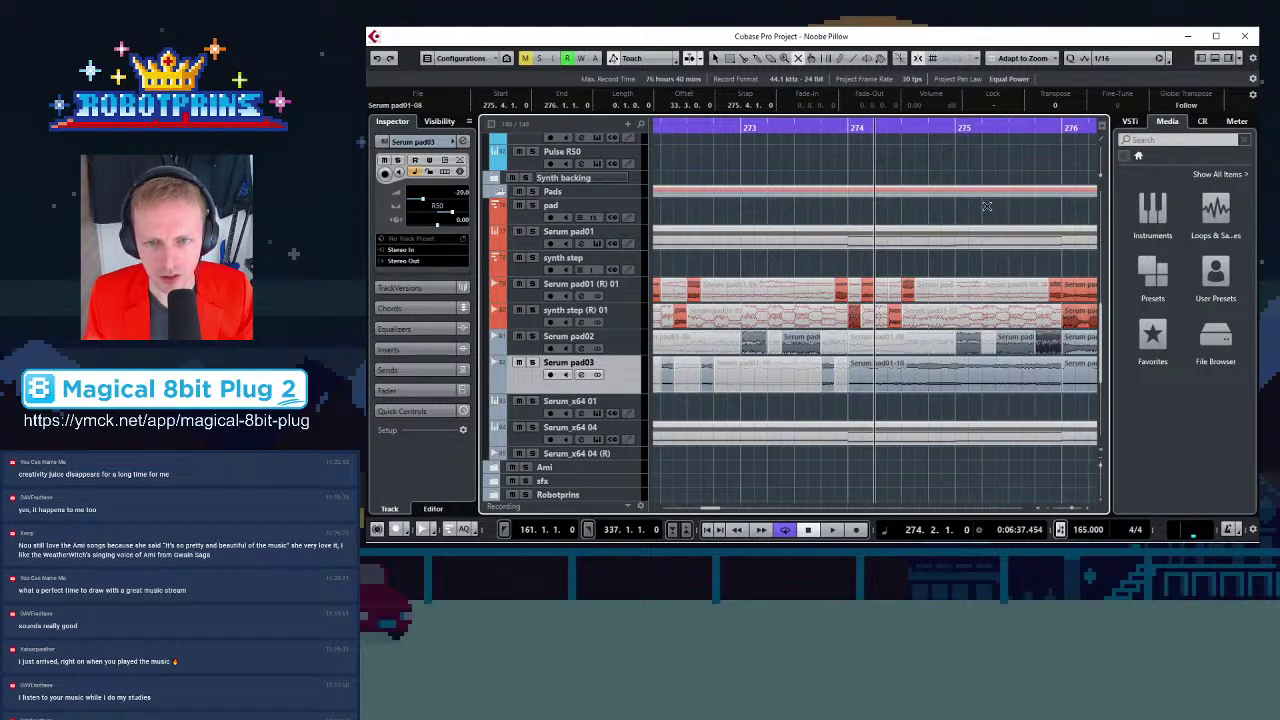
left_click(1023, 127)
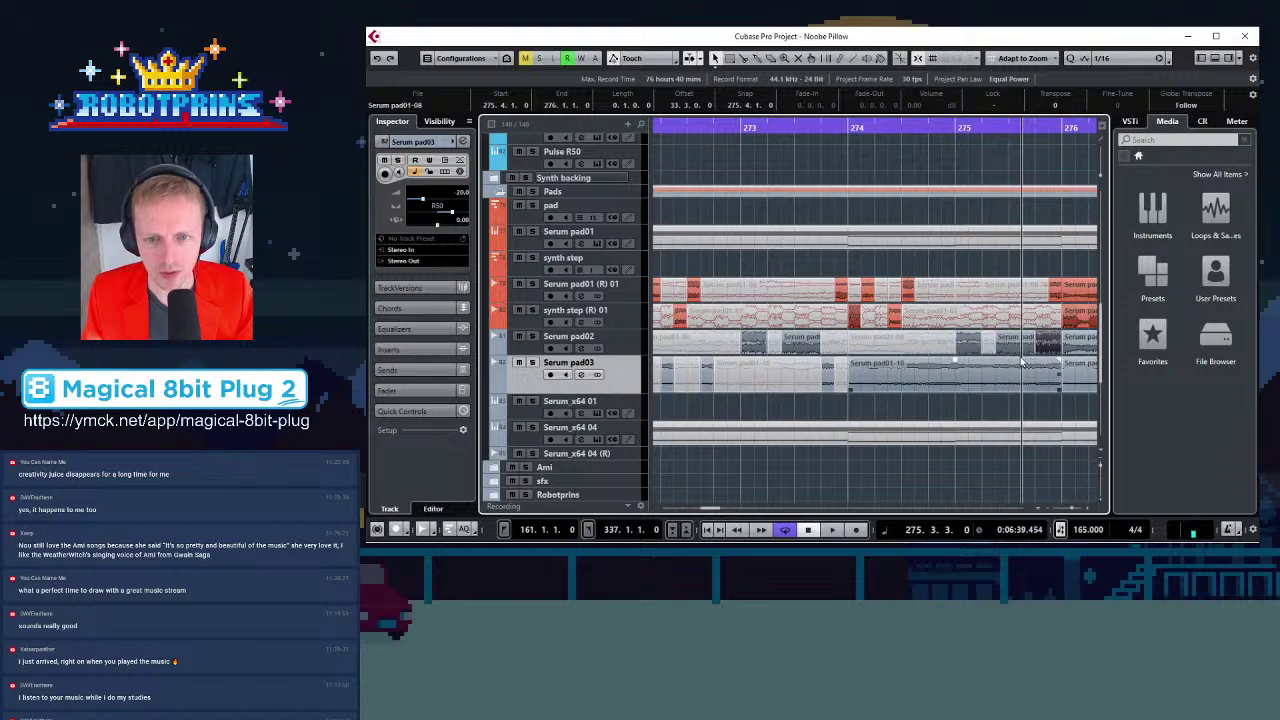
left_click_drag(1034, 351, 1022, 351)
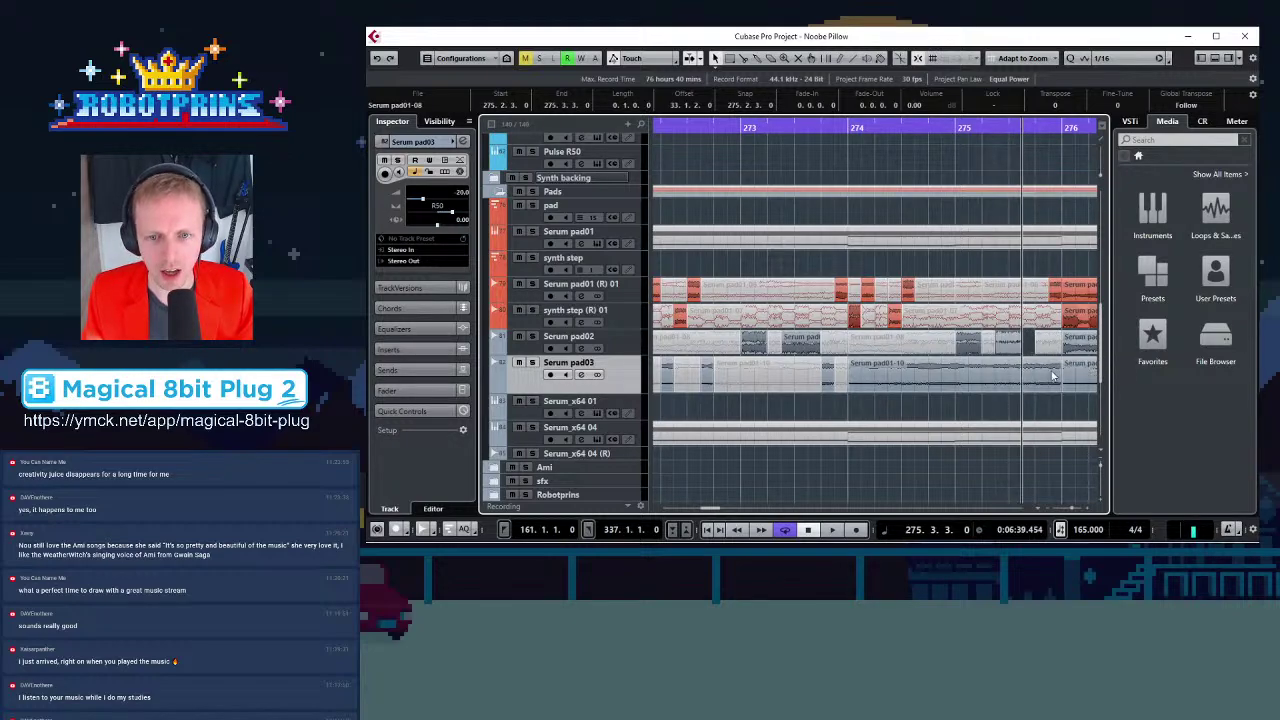
Split the clip on the Serum pad03 track at 274.2.1, 274.2.3, 274.3.3 and 274.4.1
left_click_drag(884, 124, 944, 292)
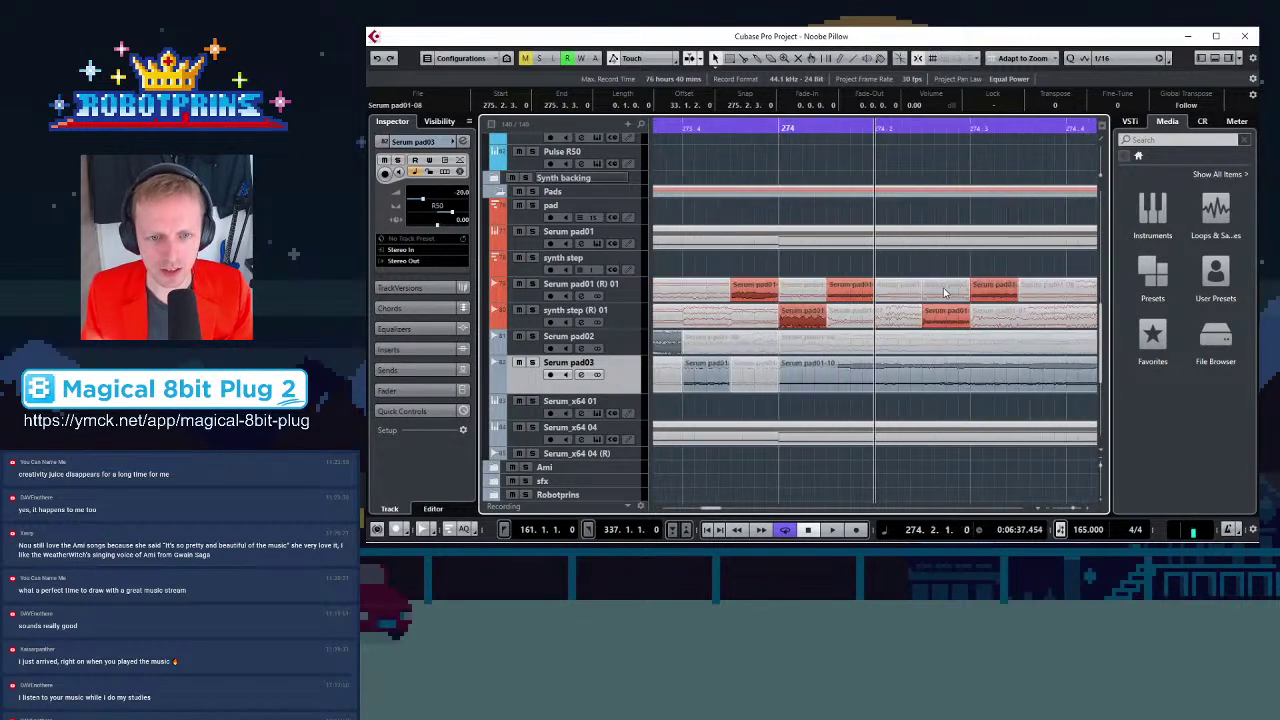
left_click(743, 60)
left_click(880, 377)
left_click(944, 378)
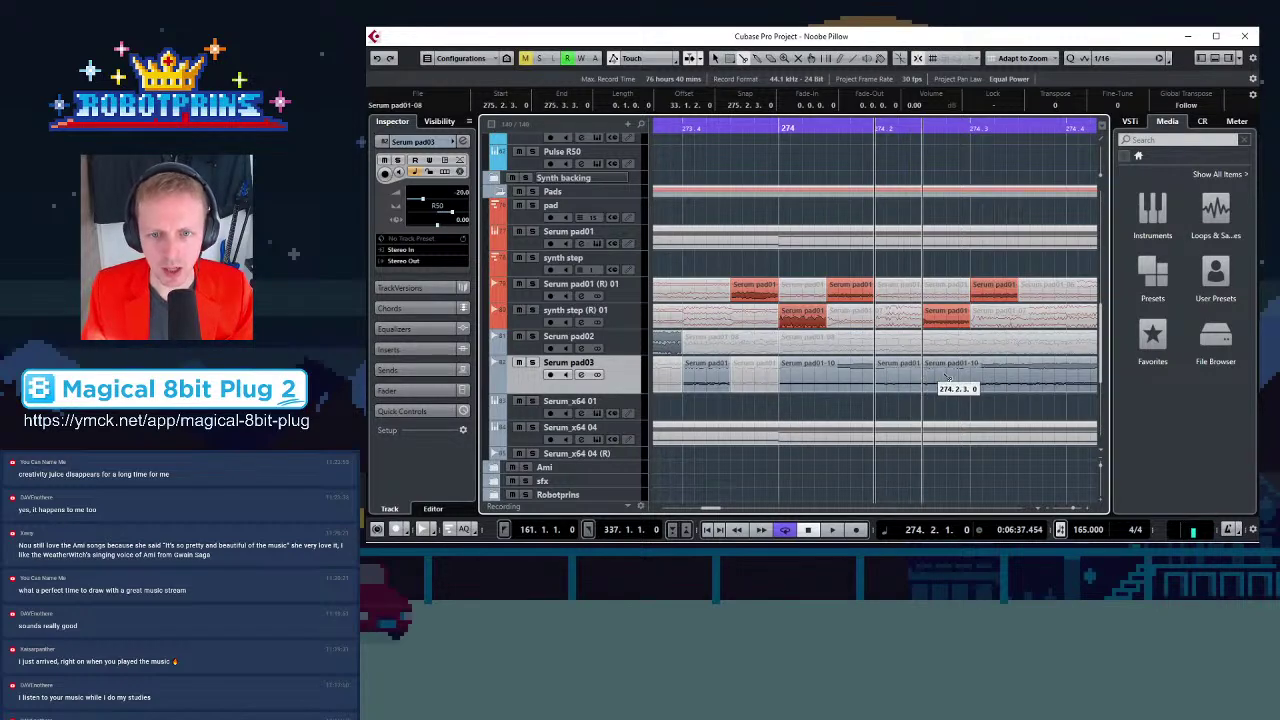
left_click(1020, 378)
left_click(1068, 378)
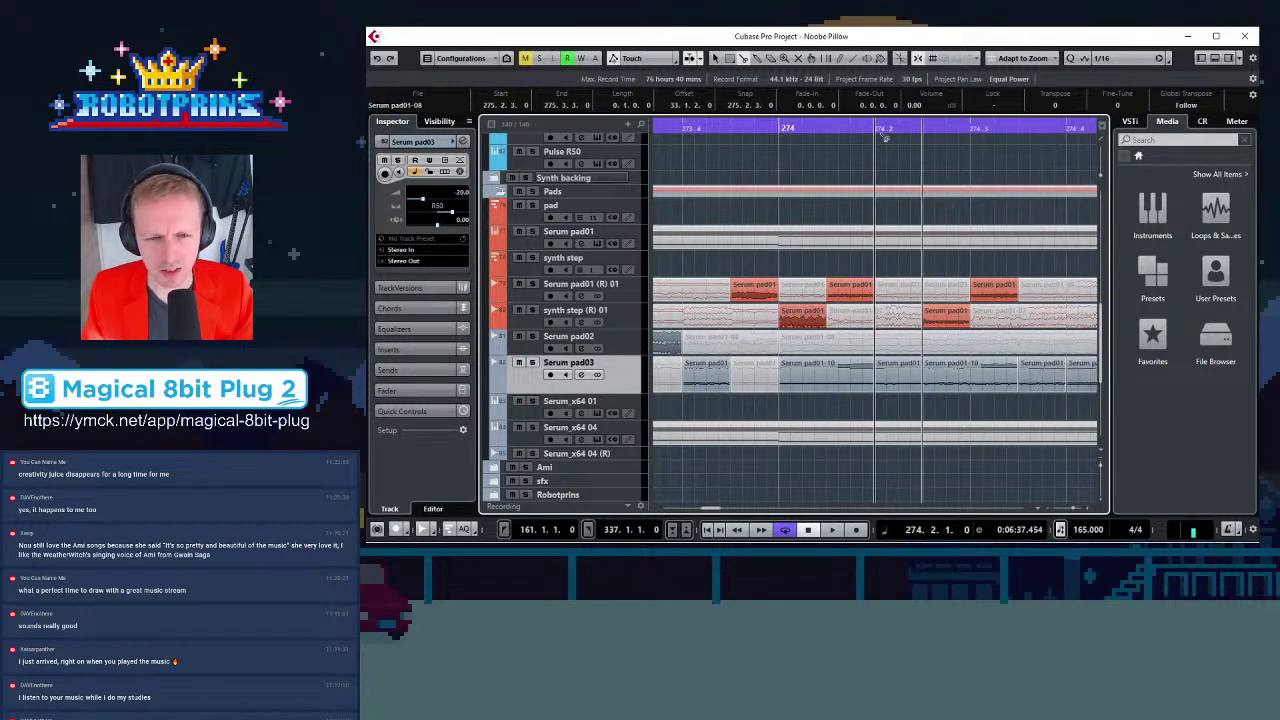
Mute the Serum pad03 segments at 274.1.1–274.2.1 and 274.2.3–274.3.3
left_click(797, 58)
left_click(840, 380)
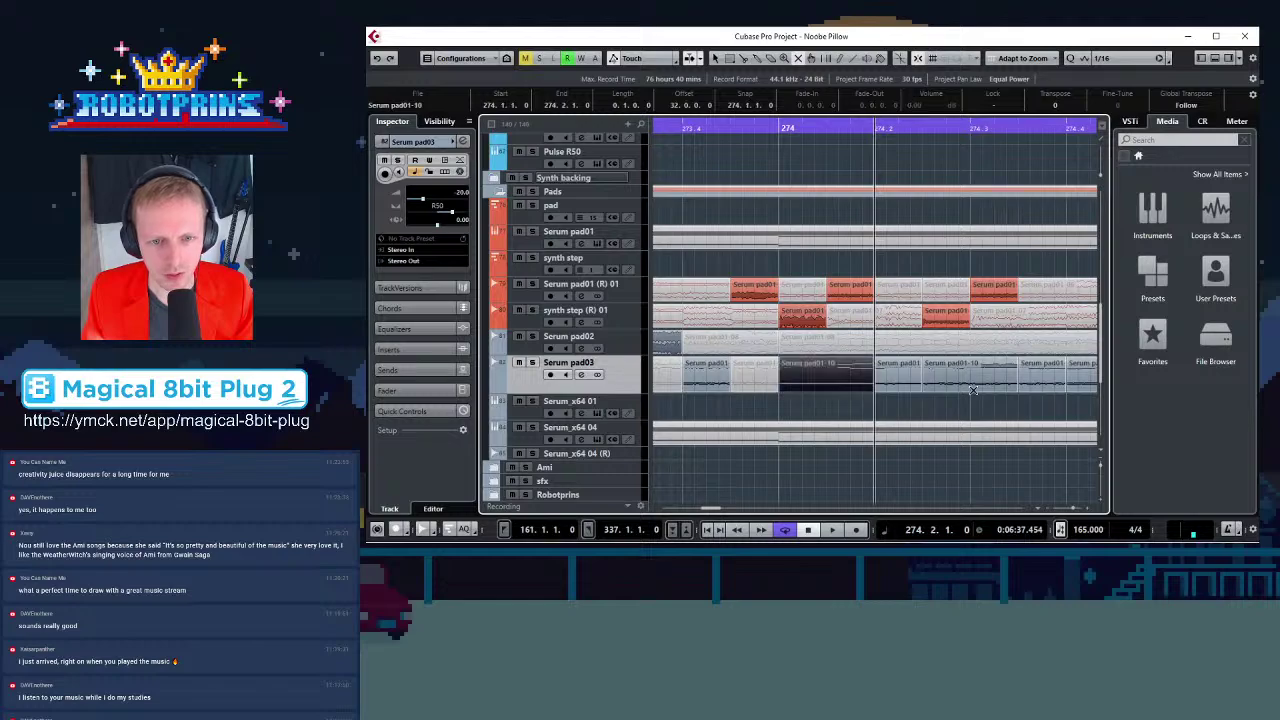
left_click(979, 378)
Trim both ends of the Serum pad03 segment starting at 274.4.1 so it spans only 275.4.1–275.4.3
key("g")
key("g")
key("g")
key("g")
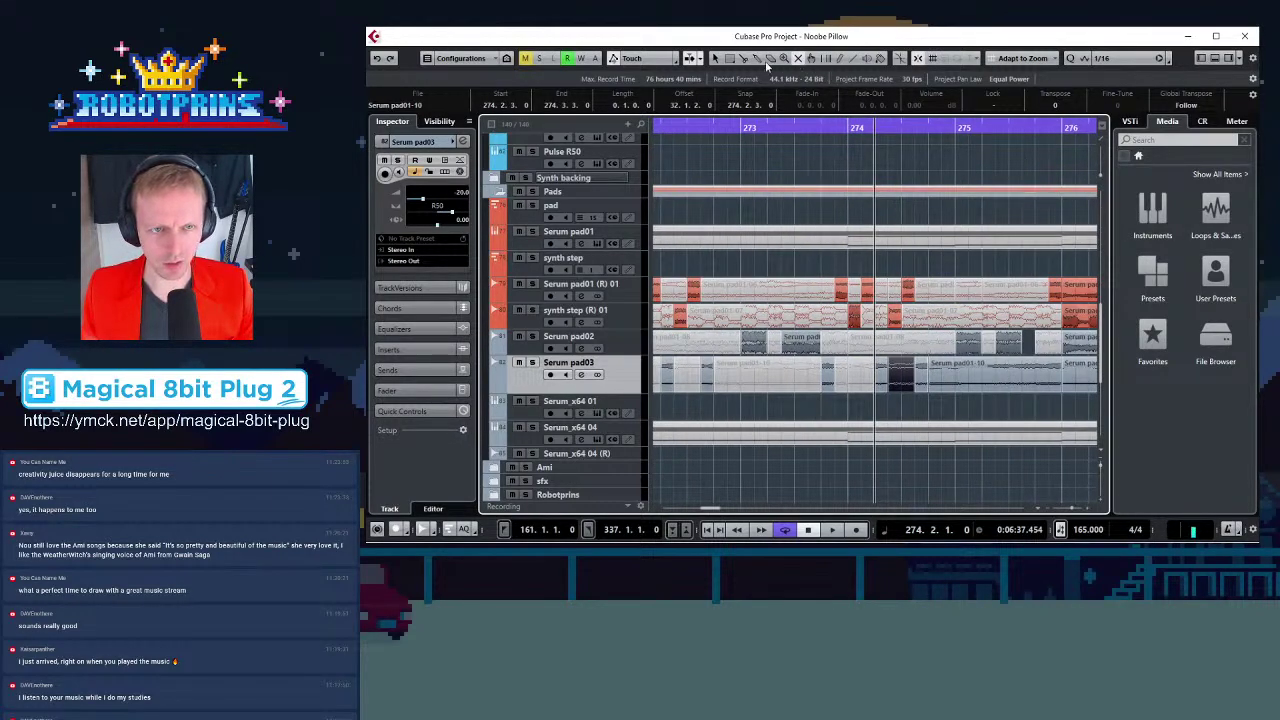
left_click(935, 386)
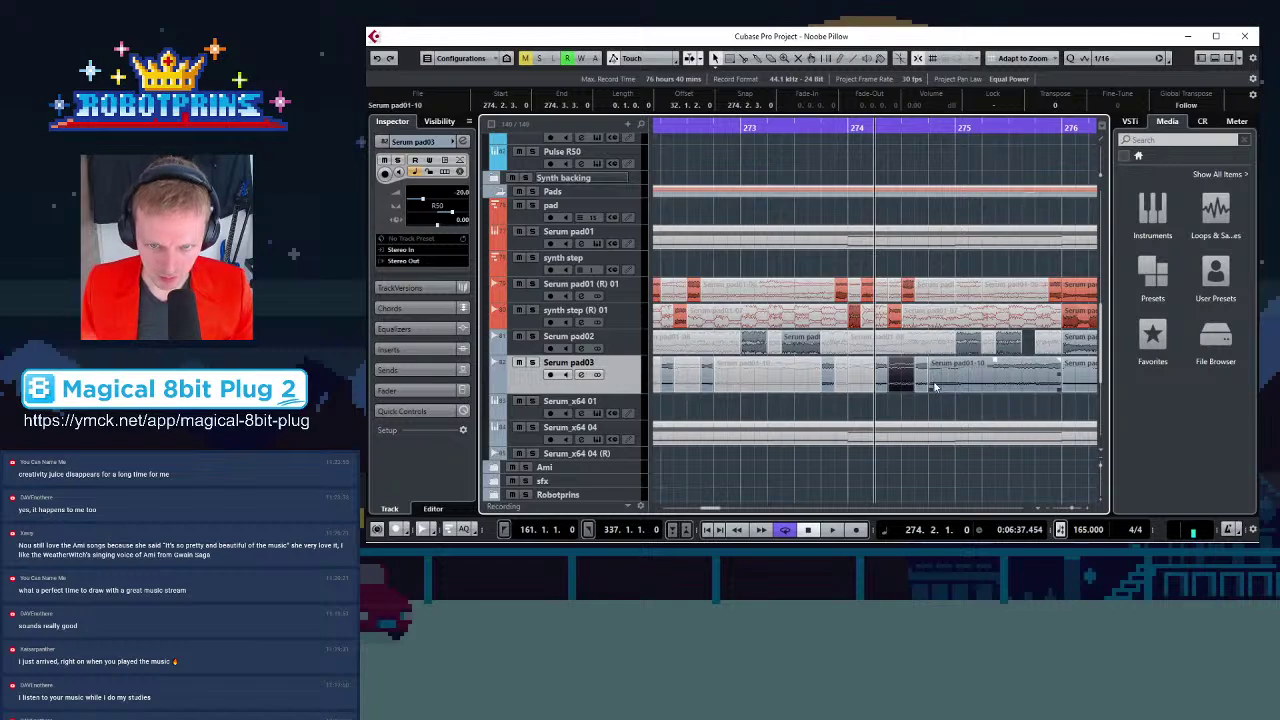
left_click_drag(930, 386, 1052, 391)
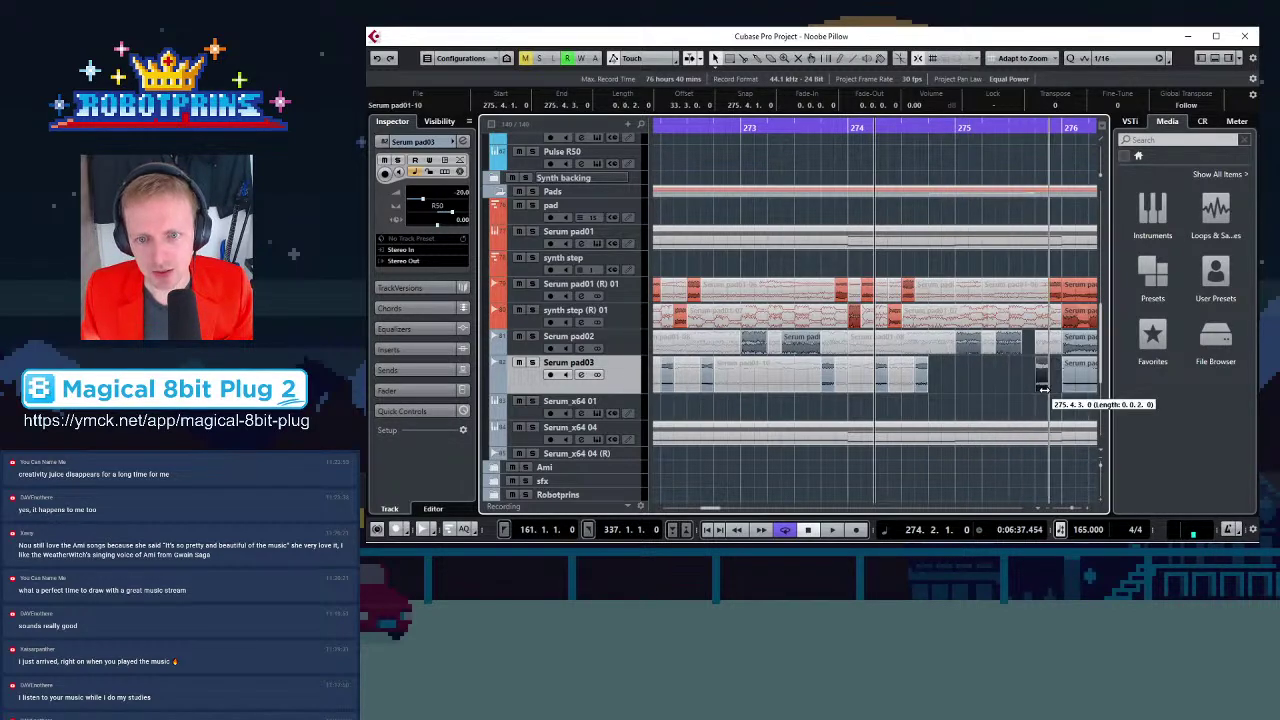
Split the clips on the Serum pad01 (R) 01, synth step (R) 01, Serum pad02 and Serum pad03 tracks at 278.1.1
key("g")
key("g")
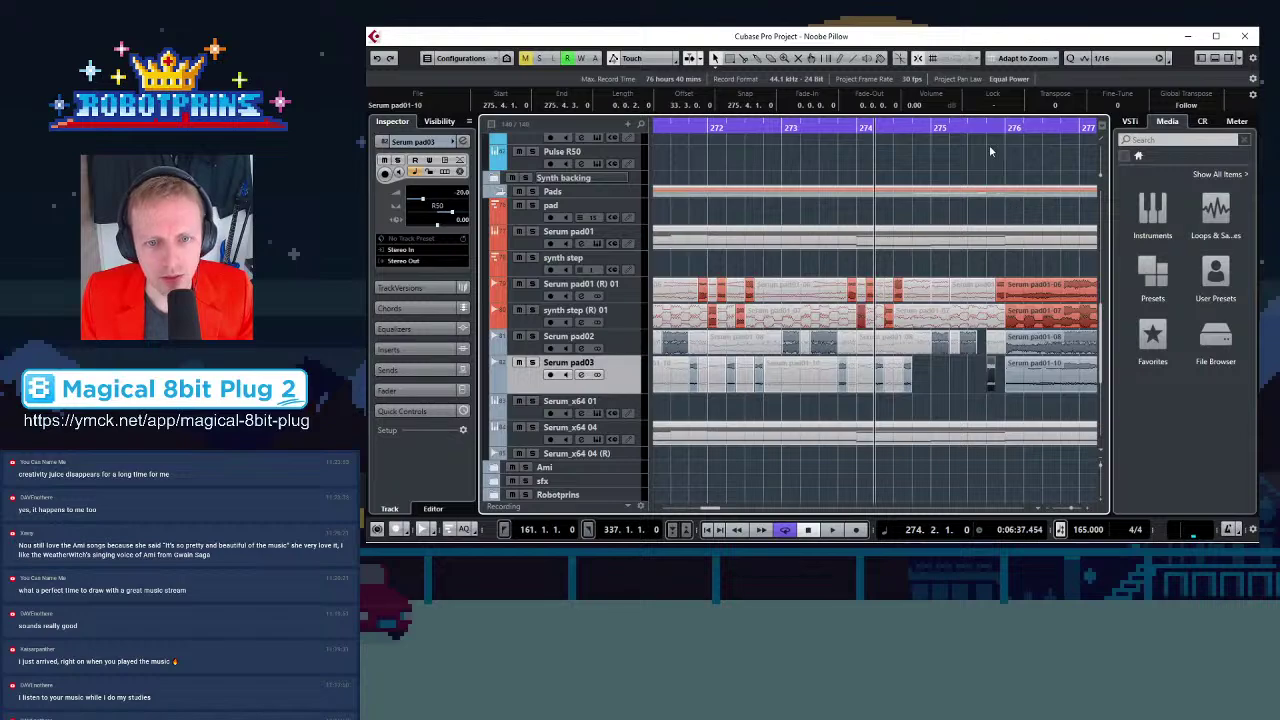
left_click(1007, 129)
key("h")
key("h")
key("h")
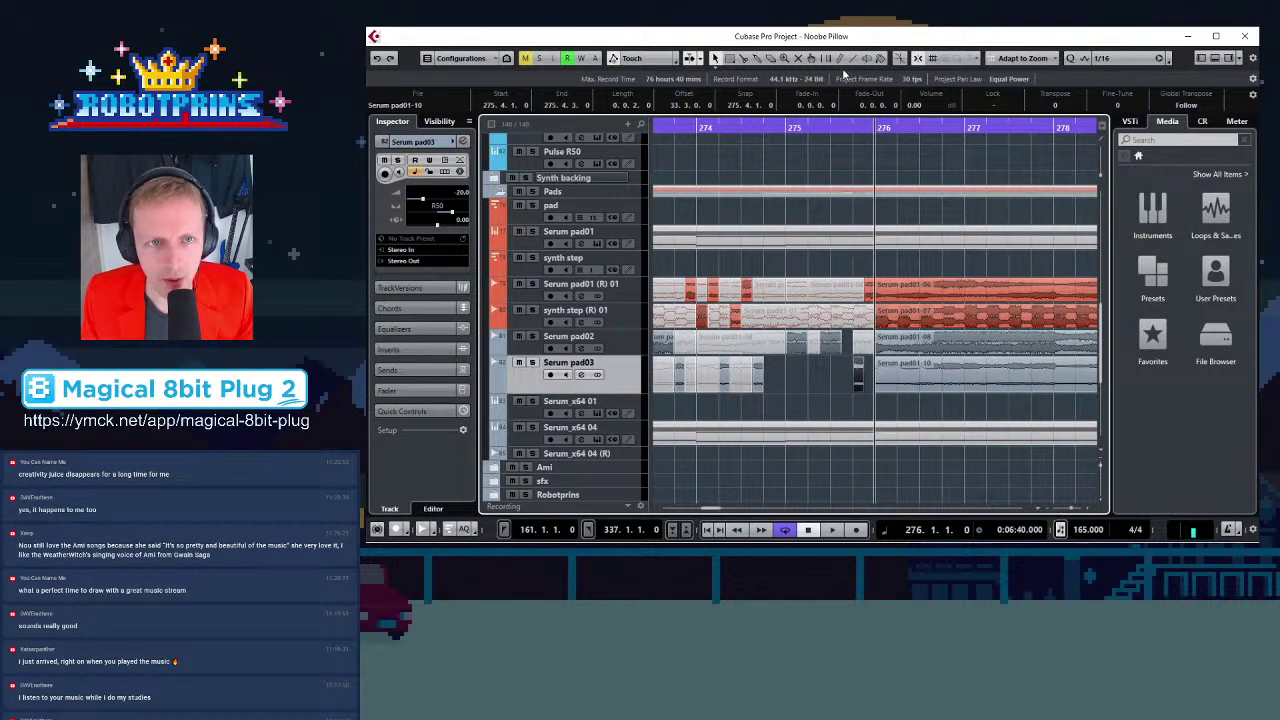
left_click(744, 58)
left_click(1054, 320)
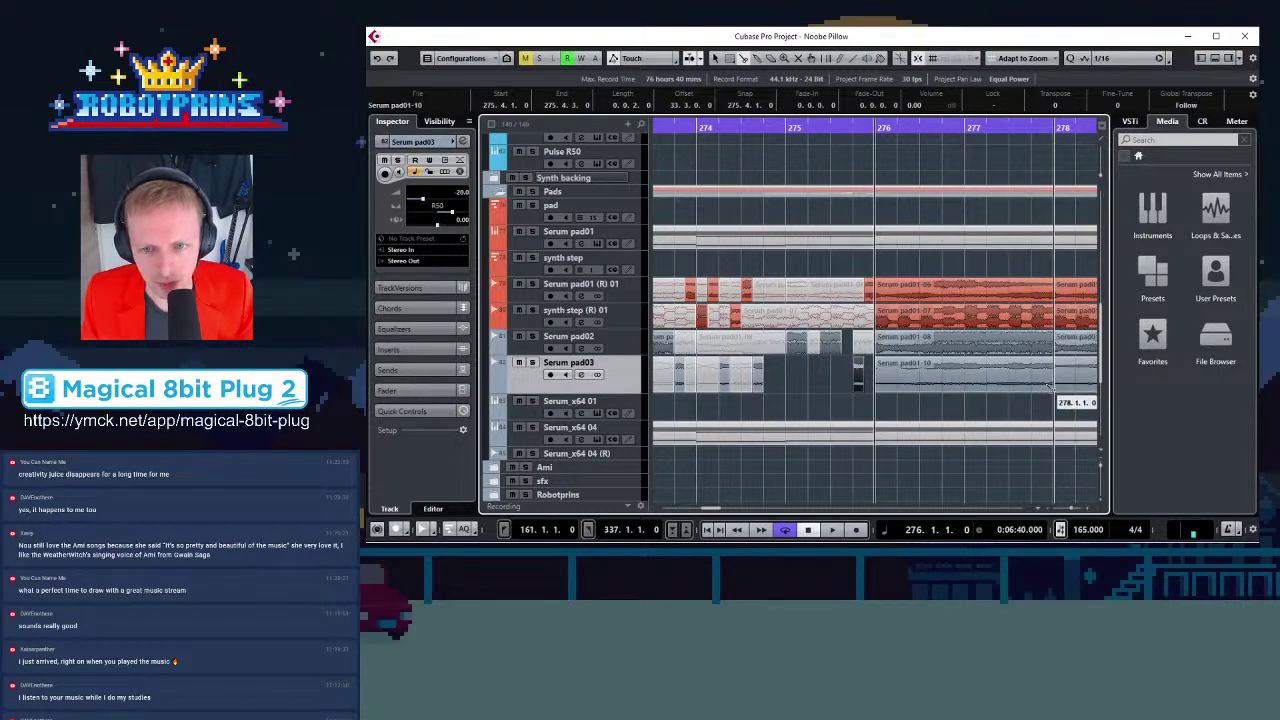
Split Serum pad01 (R) 01 at 276.1.3, 276.2.1, 276.3.1, 276.3.3 and 277.4.3, and synth step (R) 01 at 276.1.3, 276.2.3 and 276.3.1
left_click_drag(909, 122, 784, 305)
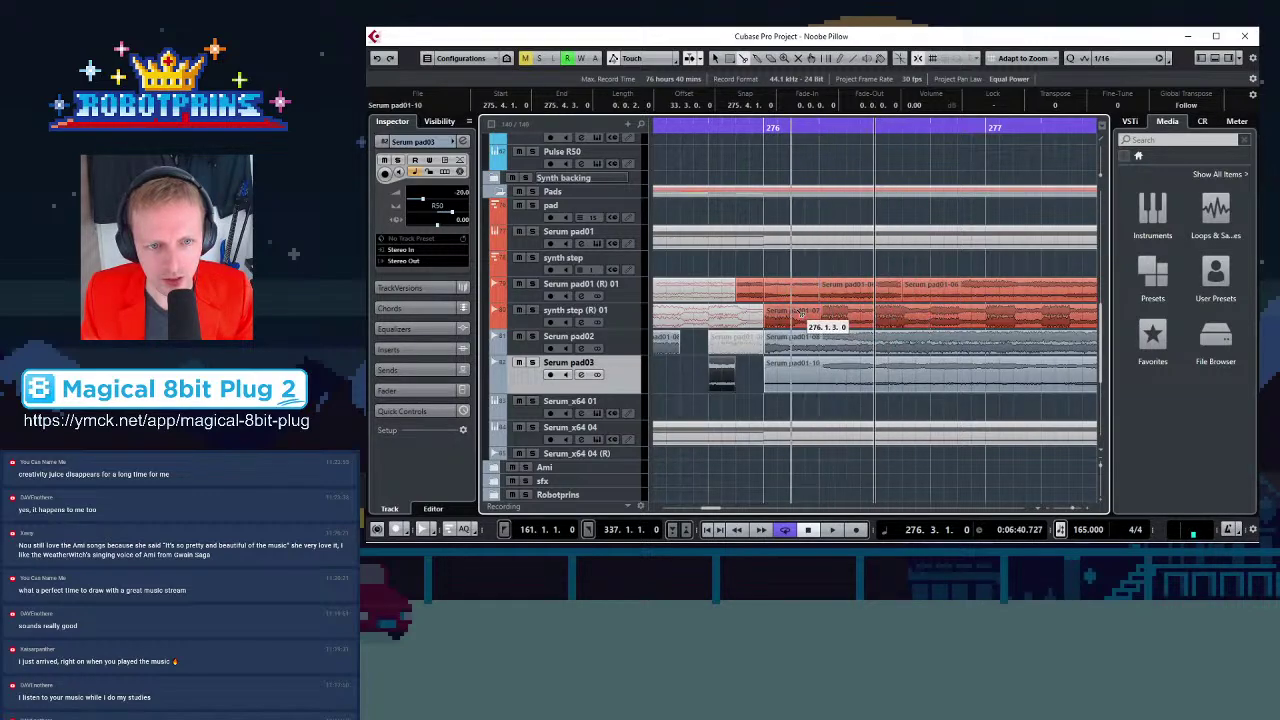
left_click(846, 318)
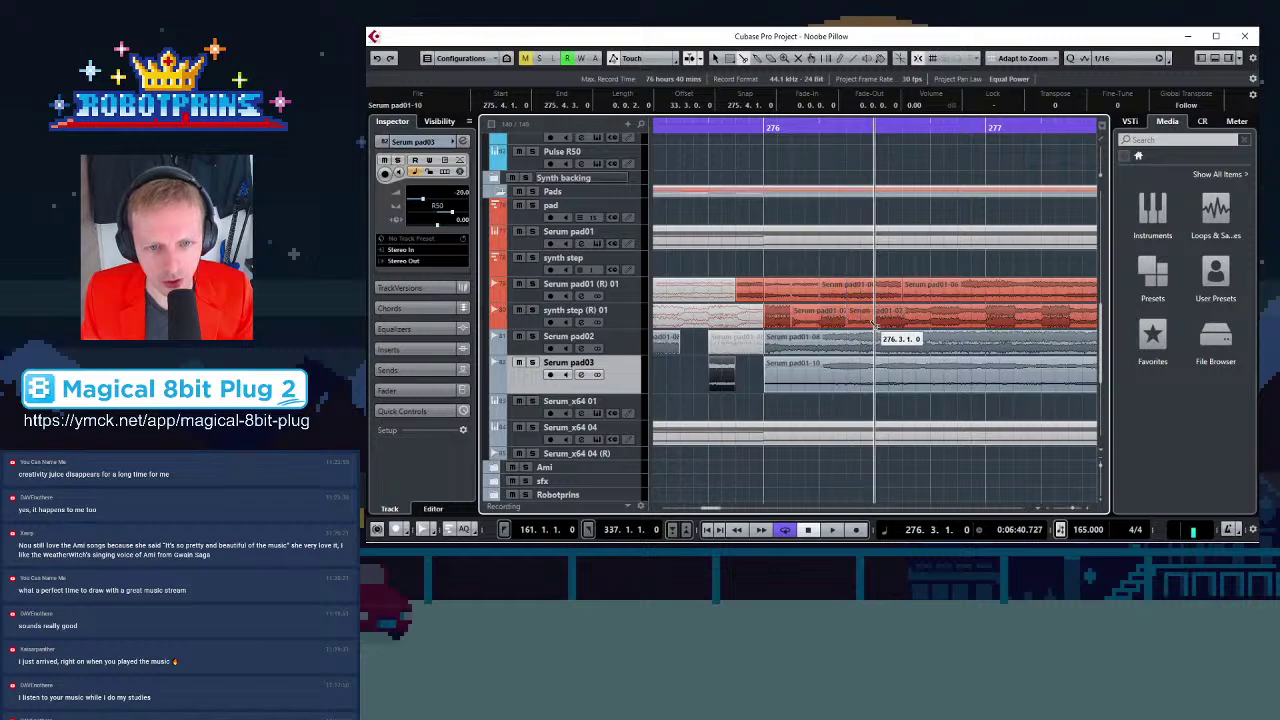
left_click(874, 321)
Mute Serum pad01 (R) 01 at 276.1.1–276.1.3, 276.2.1–276.3.1 and 276.3.3–277.4.3, and synth step (R) 01 at 276.1.3–276.2.3 and 276.3.1–278.1.1
key("g")
key("g")
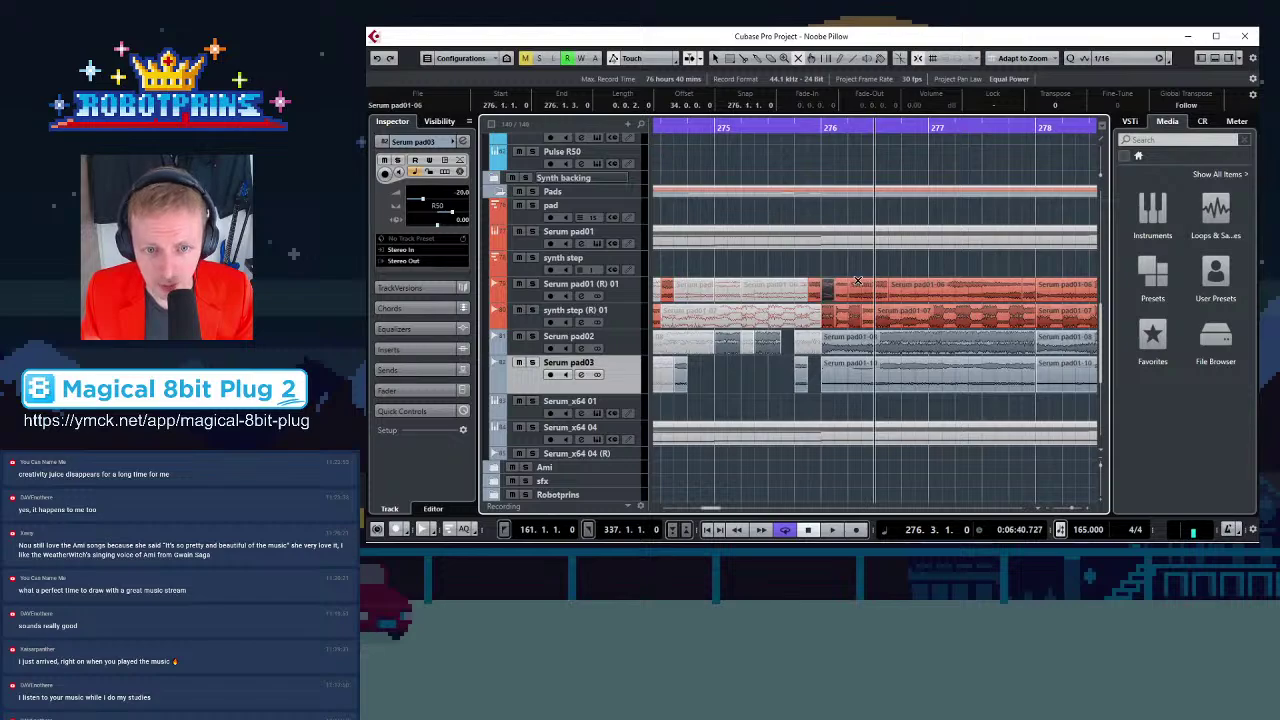
left_click(958, 285)
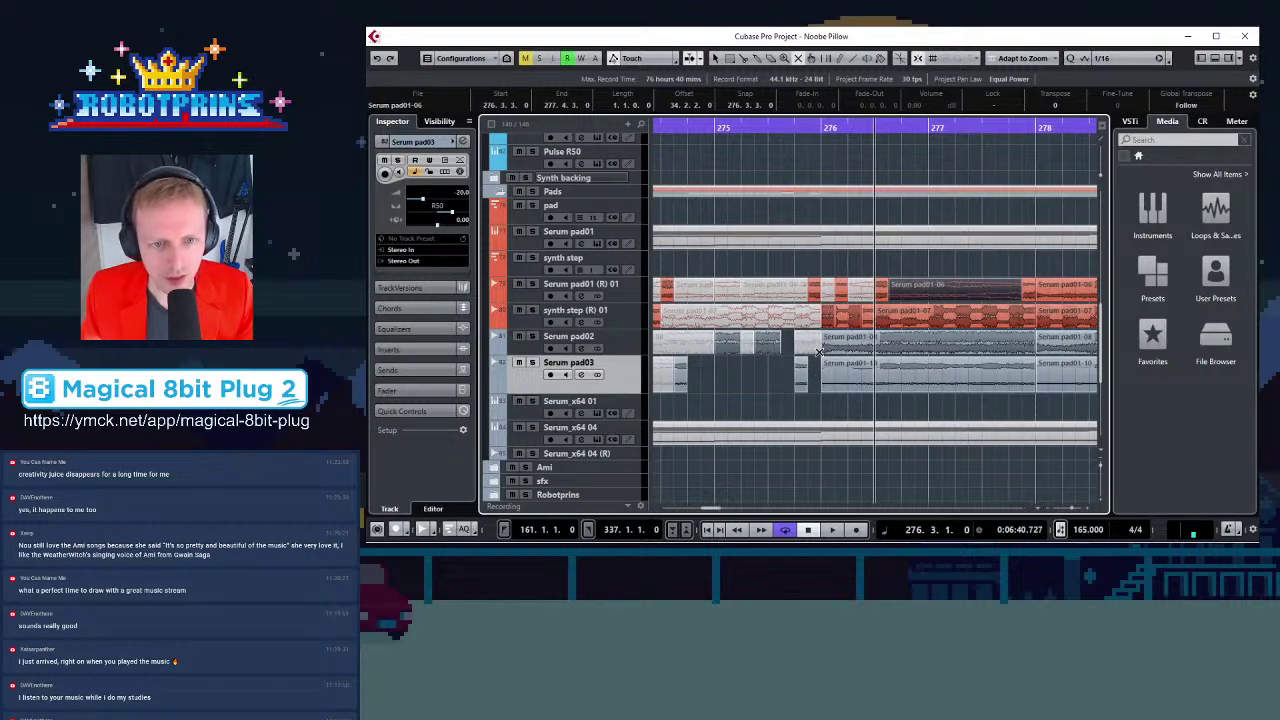
left_click(848, 318)
left_click(916, 321)
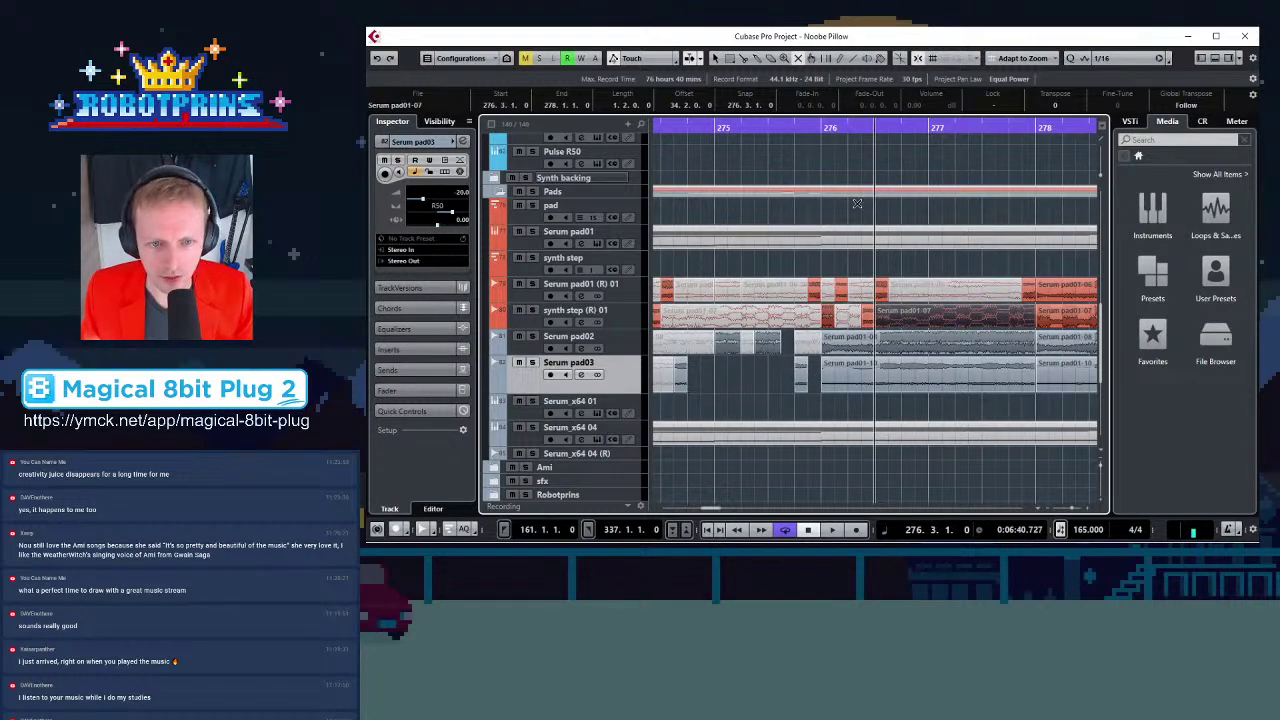
Split the clip on the Serum pad02 track at 277.1.1, 277.2.1, 277.2.3 and 277.4.1
key("h")
key("h")
key("h")
key("g")
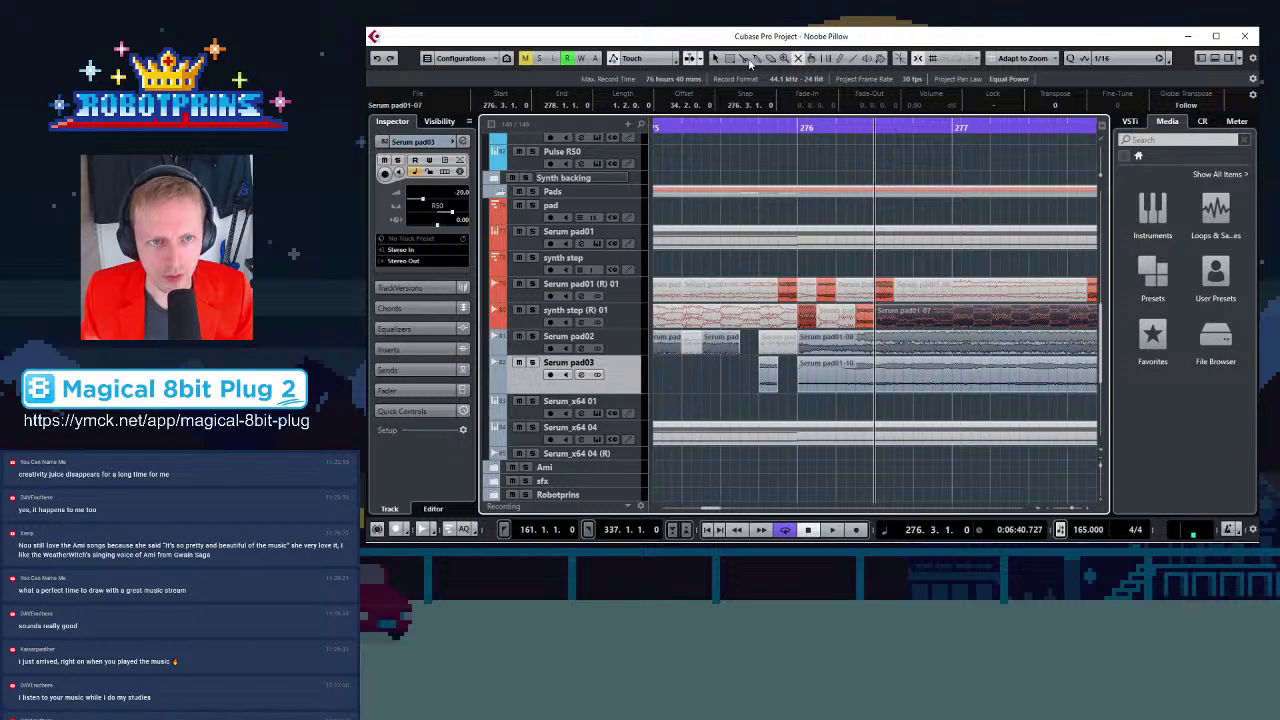
left_click(953, 351)
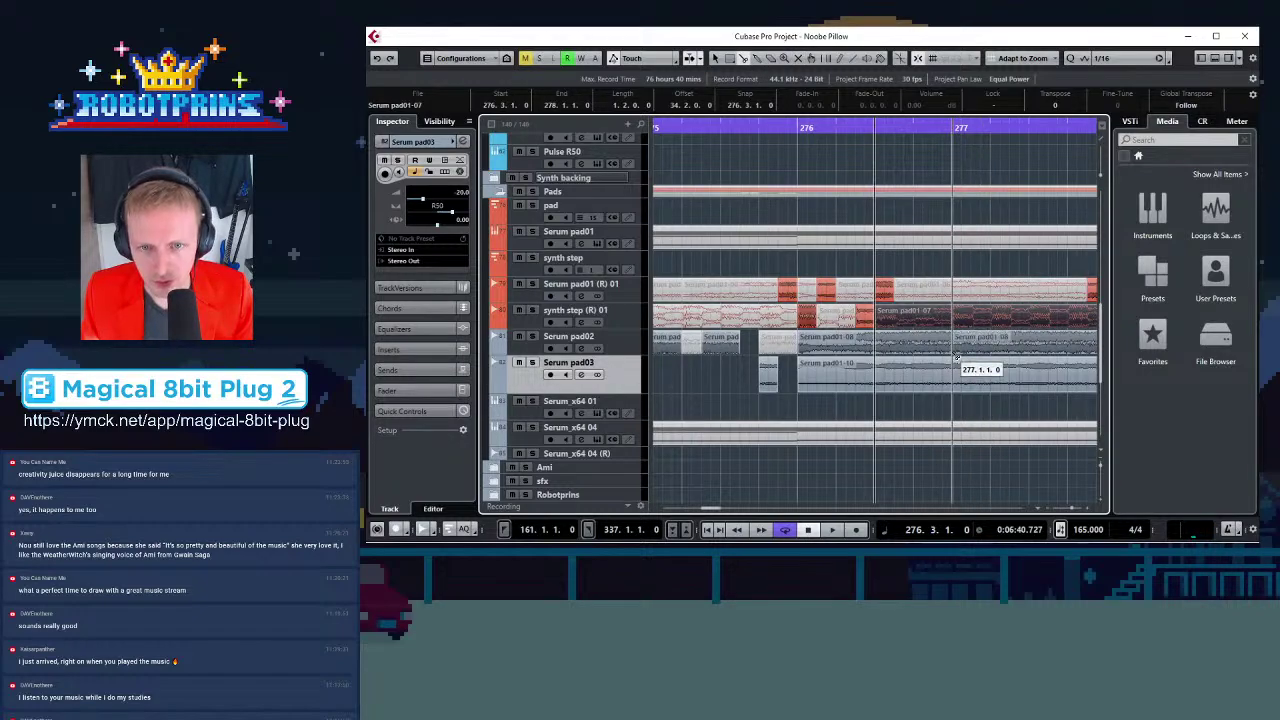
left_click_drag(997, 350, 1076, 348)
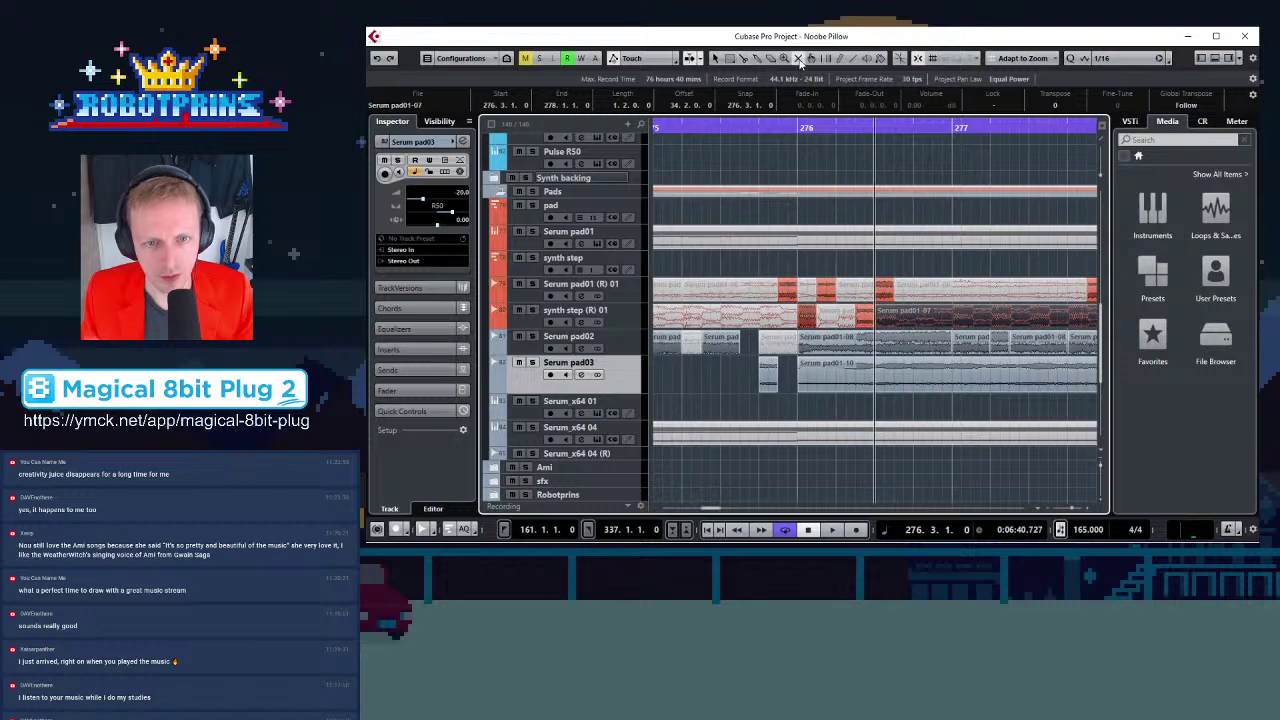
Mute the Serum pad02 segments at 276.1.1–277.1.1, 277.2.1–277.2.3 and 277.4.1–278.1.1
key("g")
key("g")
left_click(898, 346)
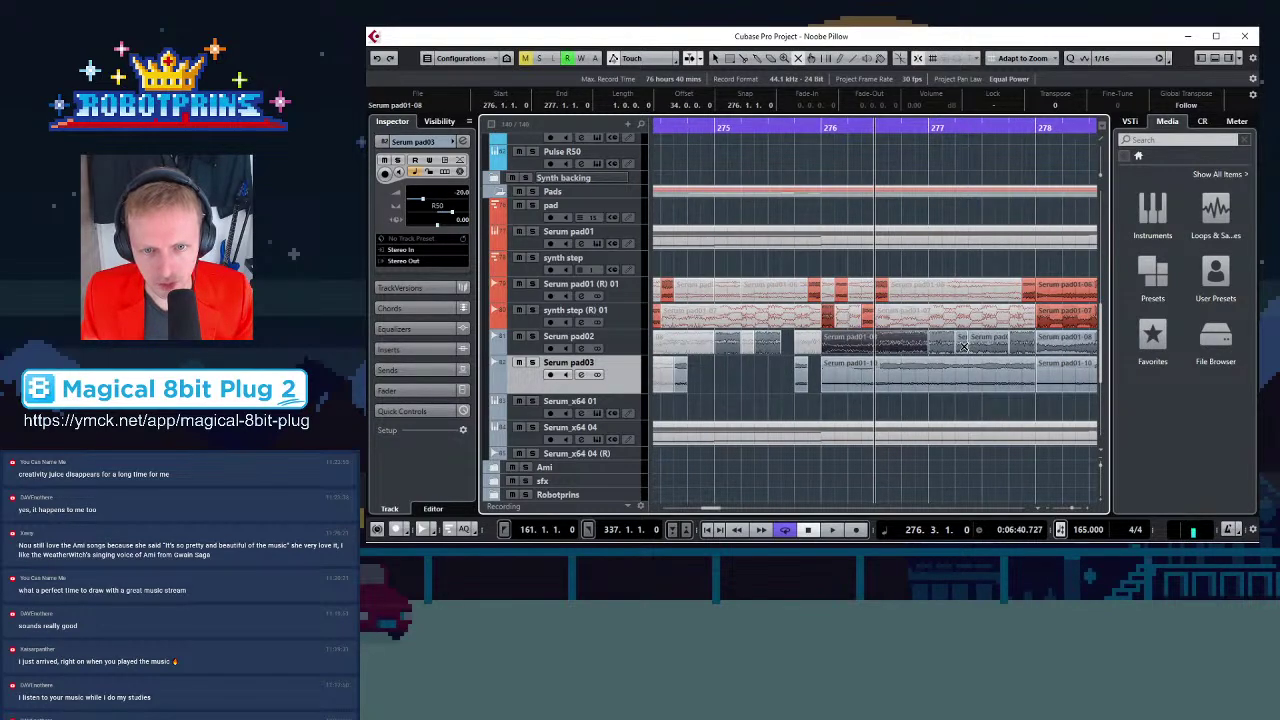
left_click(963, 347)
Split the Serum pad03 clip at 276.2.1, 276.2.3, 276.3.3, 276.4.1, 277.4.1 and 277.4.3
key("h")
key("h")
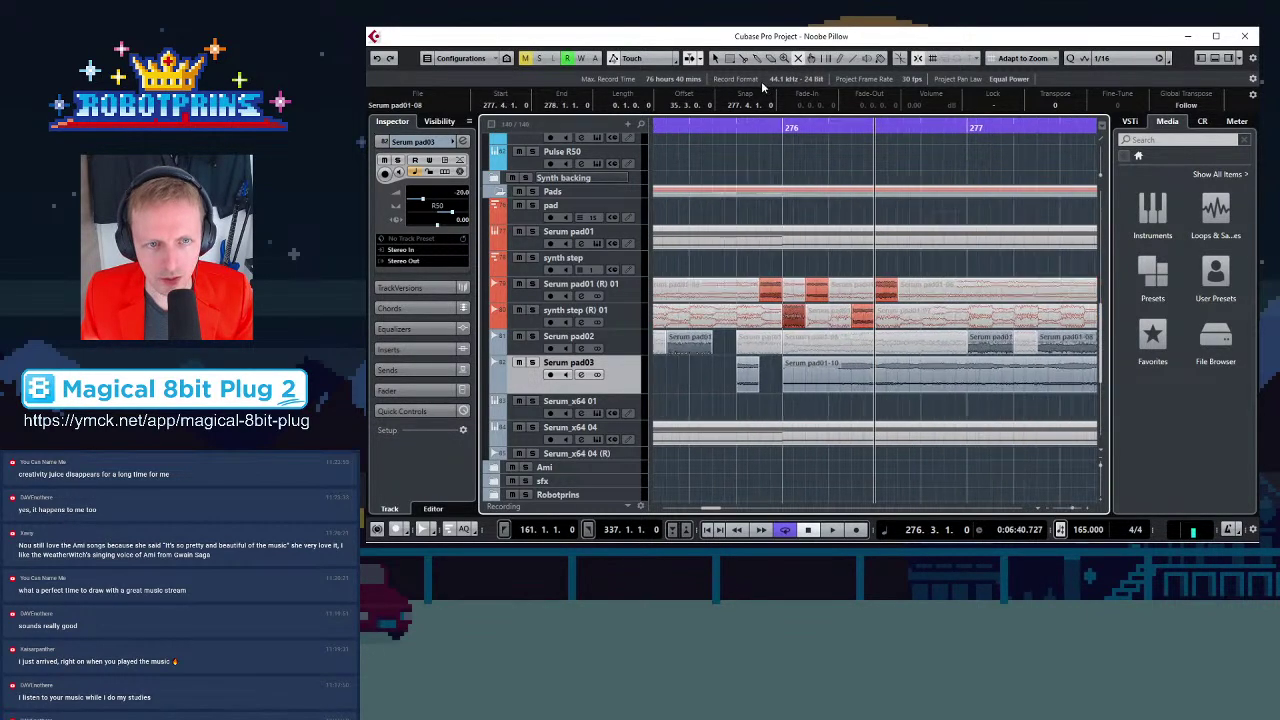
left_click(745, 62)
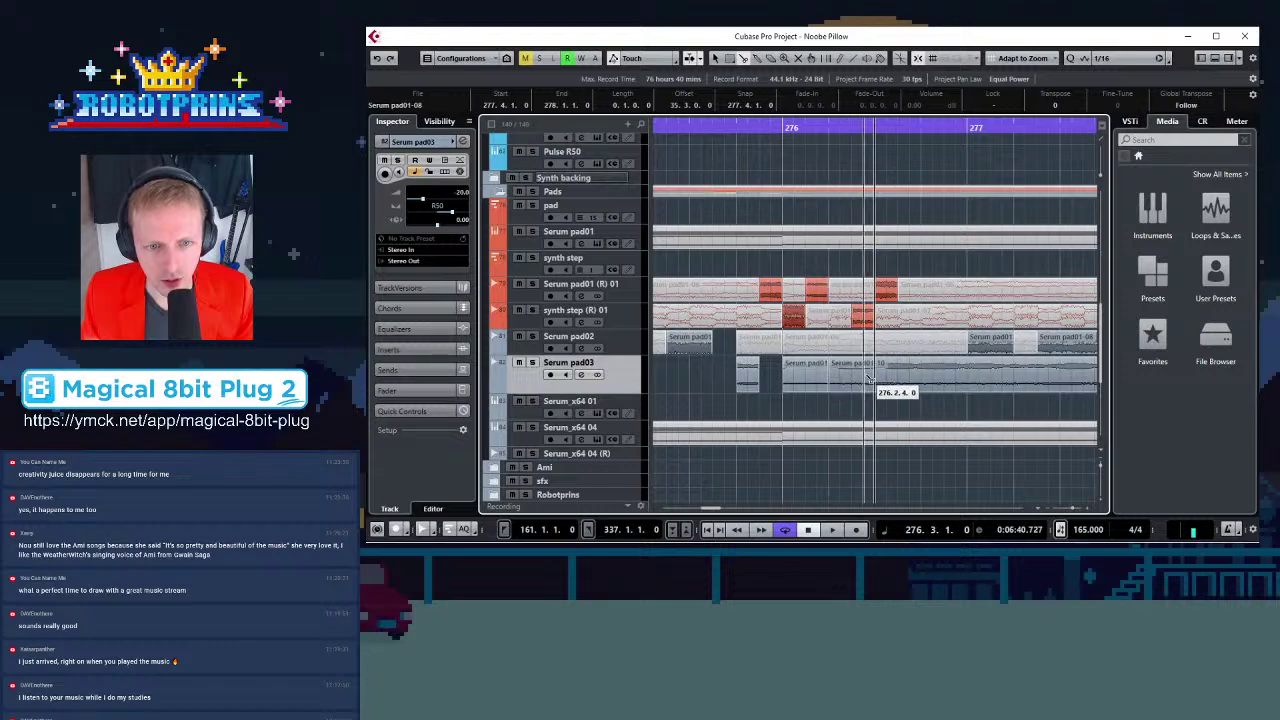
left_click(853, 378)
left_click(875, 380)
left_click(899, 381)
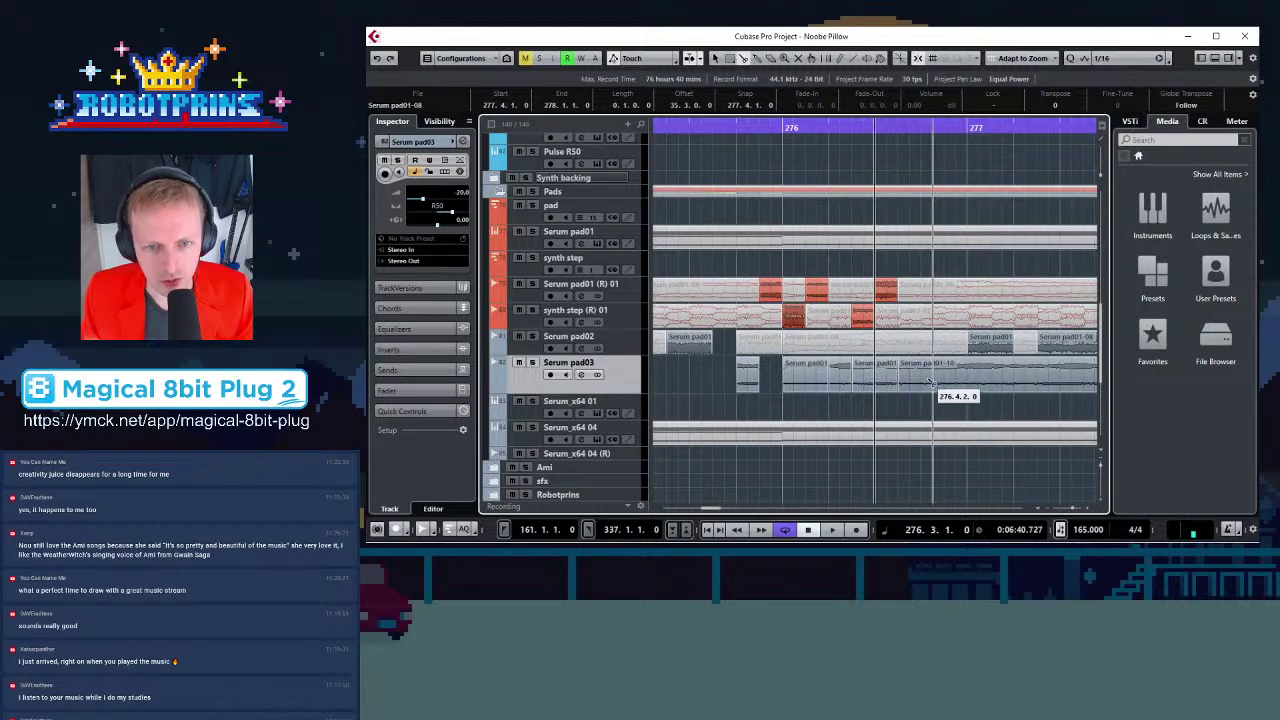
key("g")
key("g")
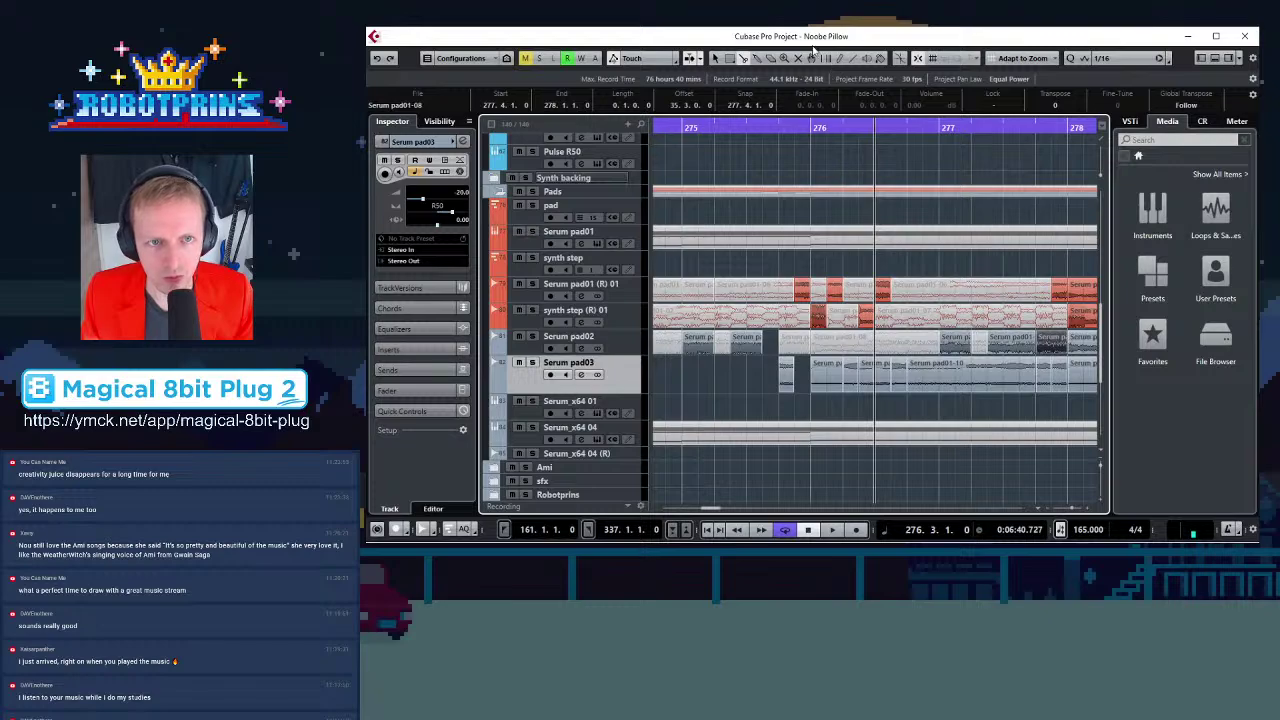
Mute the Serum pad03 segments at 276.1.1–276.2.1, 276.2.3–276.3.3, 276.4.1–277.4.1 and 277.4.3–278.1.1
left_click(798, 58)
key("h")
key("h")
left_click(806, 376)
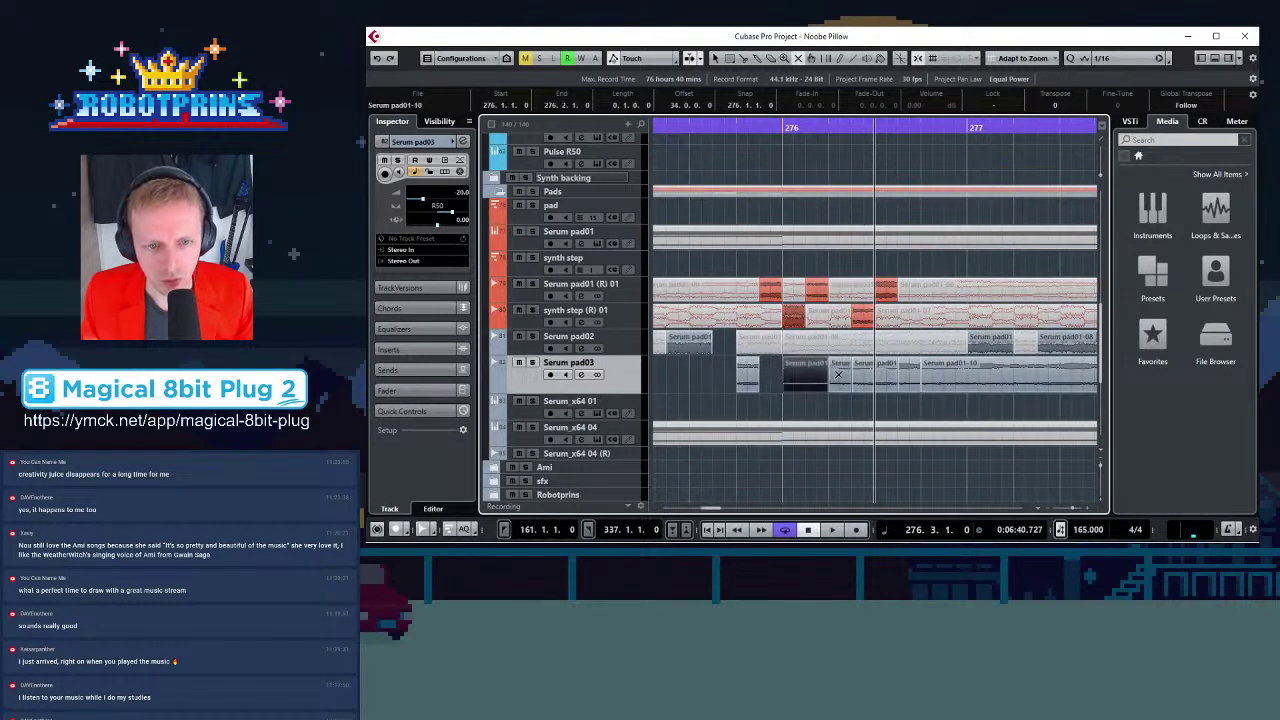
left_click(888, 377)
left_click(946, 374)
key("g")
key("g")
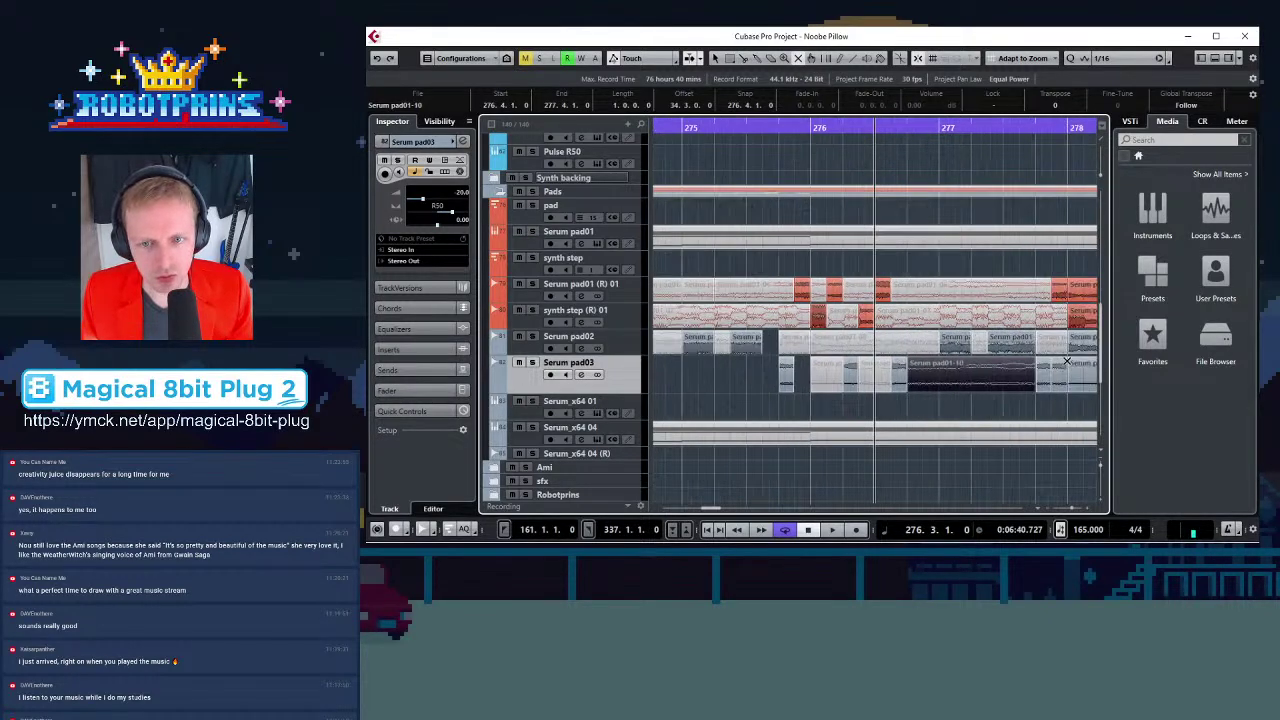
left_click(1060, 363)
Split the clips on Serum pad01 (R) 01, synth step (R) 01, Serum pad02 and Serum pad03 at 280.1.1
key("g")
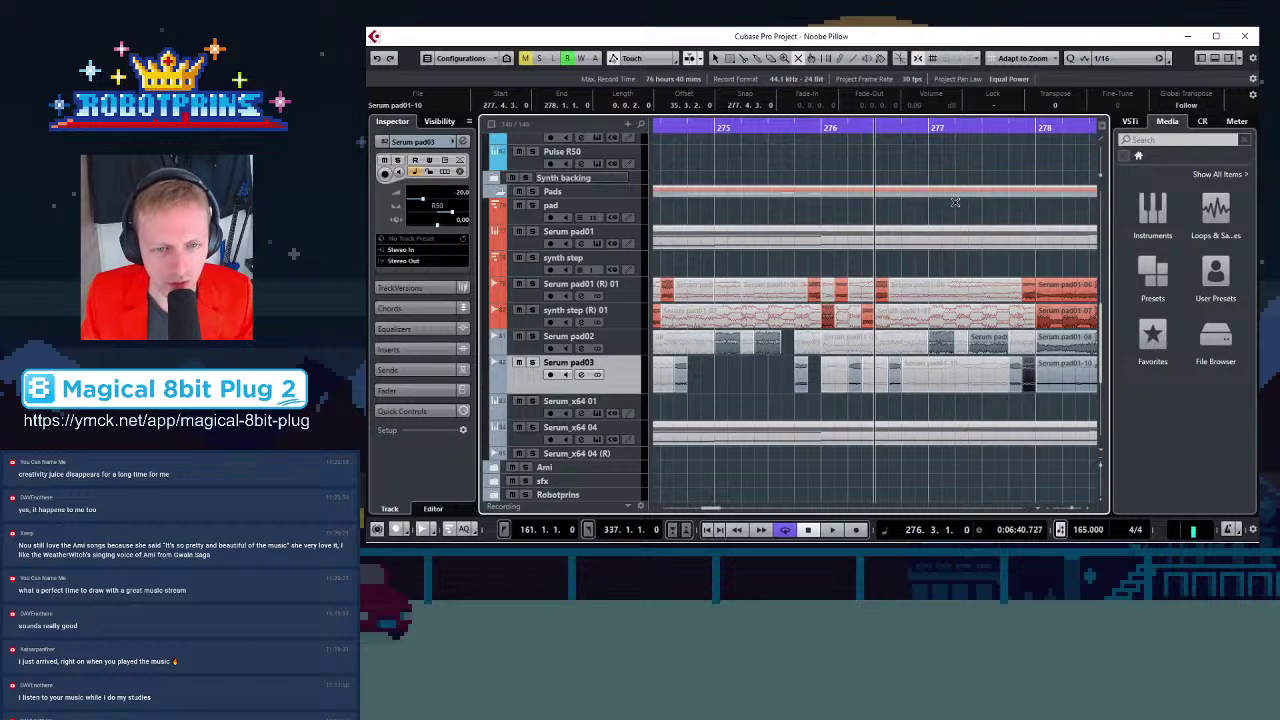
key("g")
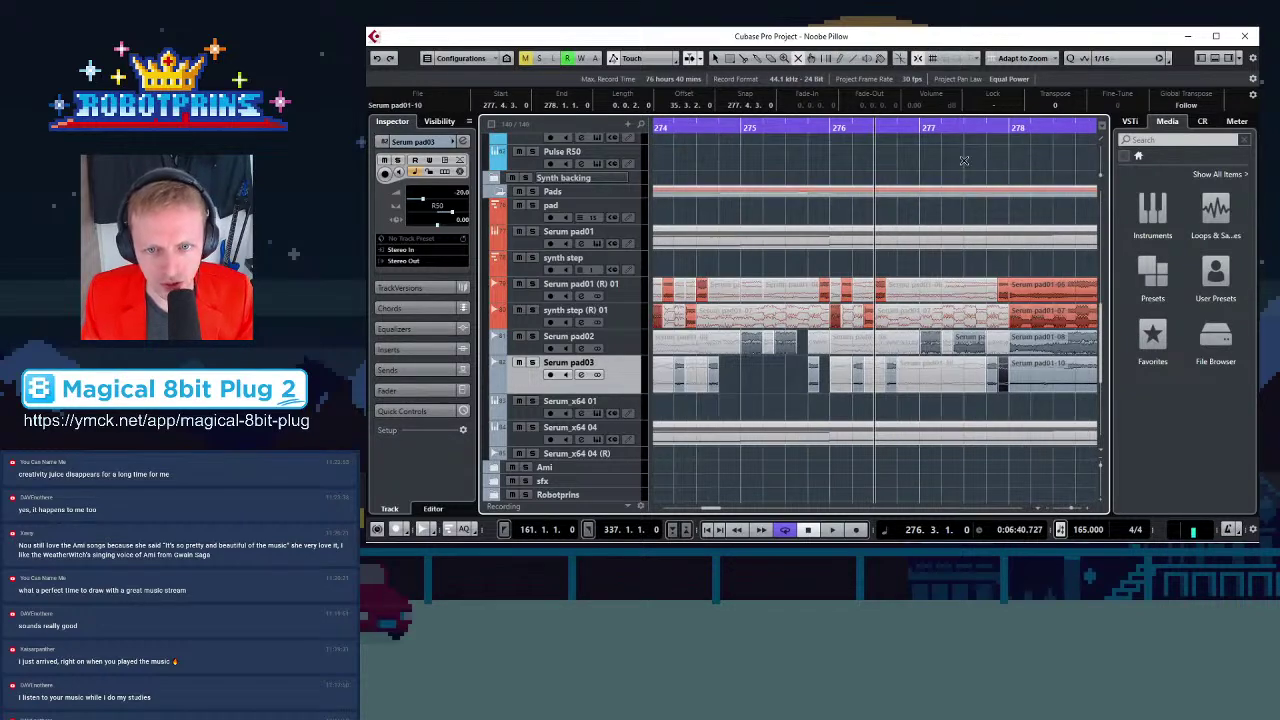
left_click(1010, 130)
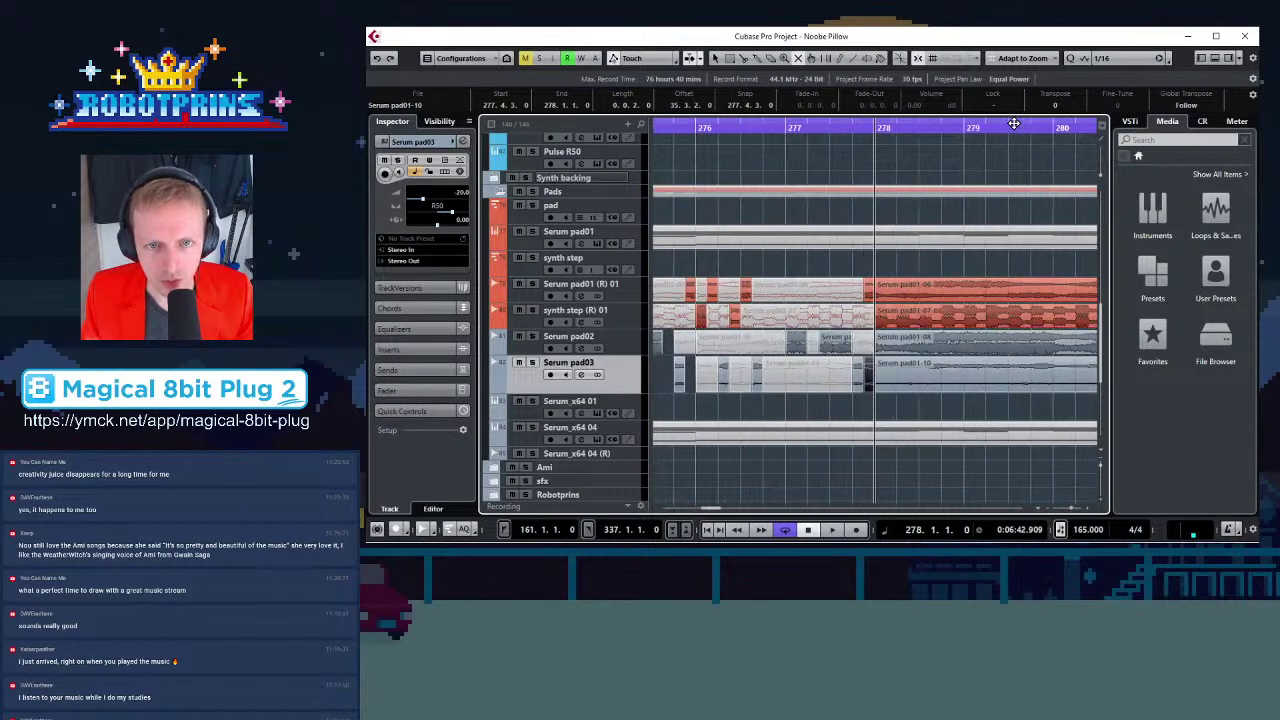
left_click(1055, 132)
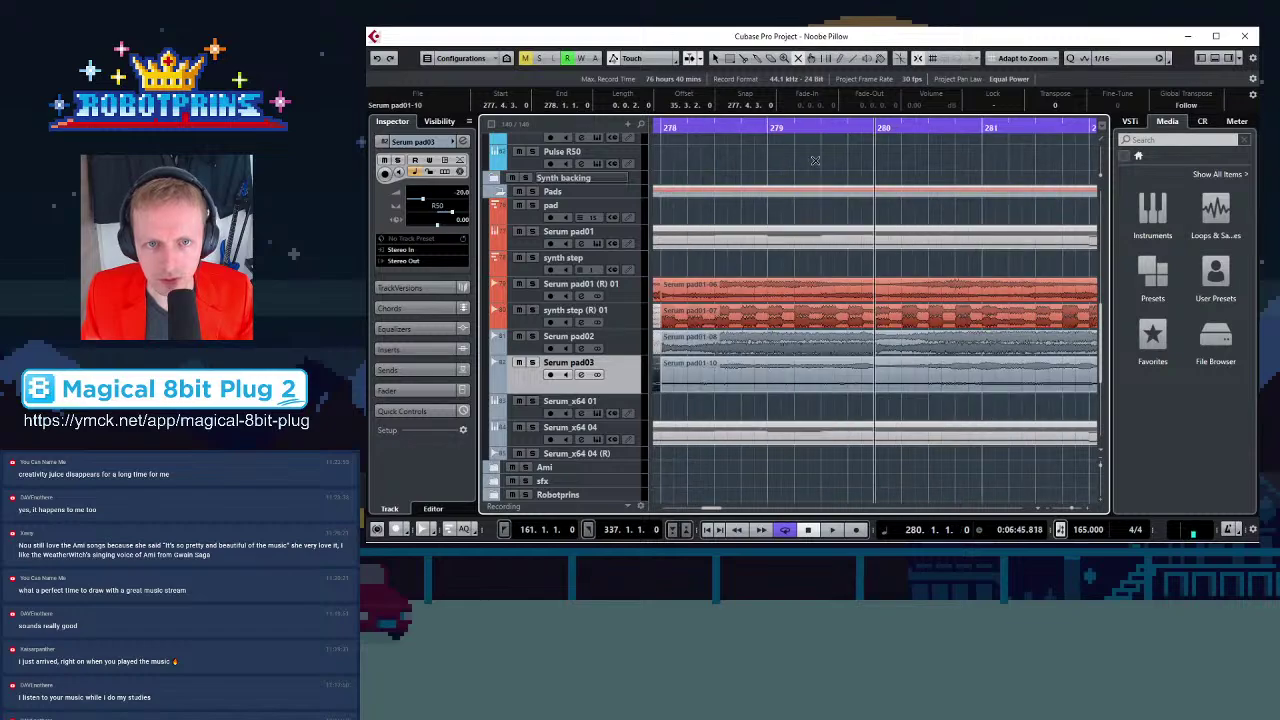
left_click(875, 297)
left_click(875, 319)
left_click(875, 350)
left_click(876, 366)
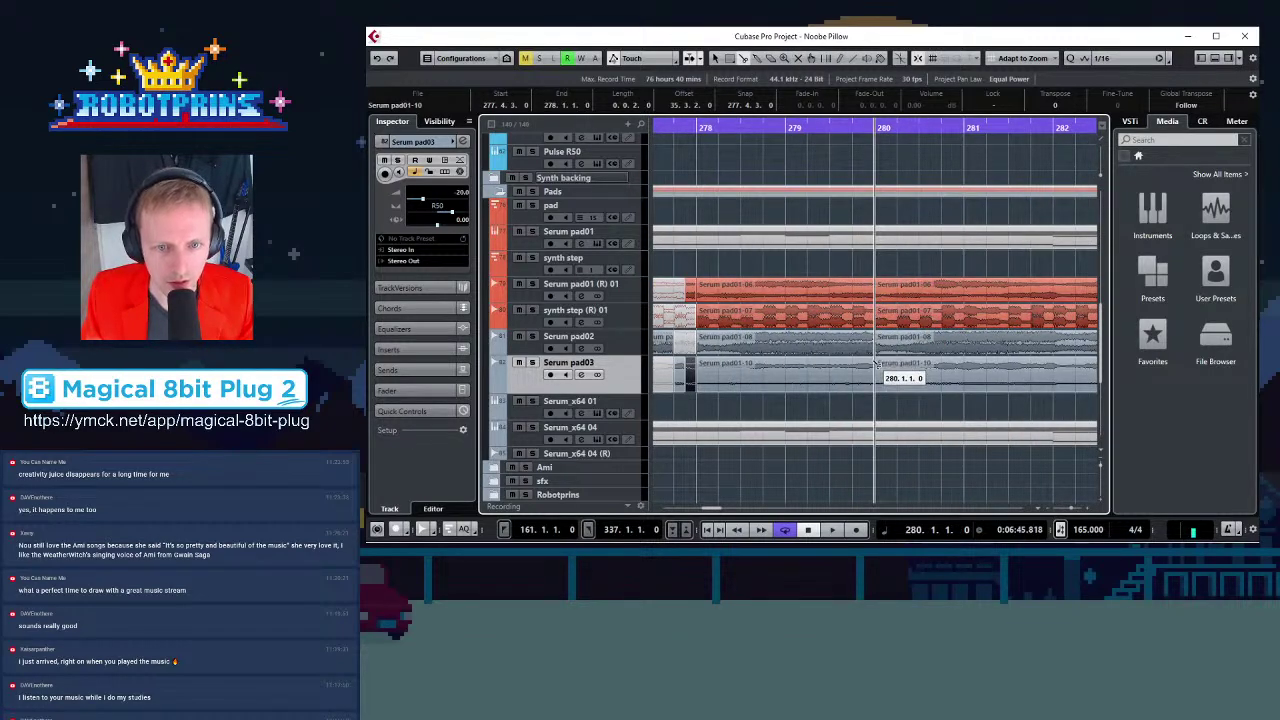
Split Serum pad01 (R) 01 at 278.1.3, 278.2.1, 278.3.1, 278.3.3 and 279.4.3, and mute its first, third and fifth segments from bar 278
left_click_drag(717, 127, 1075, 260)
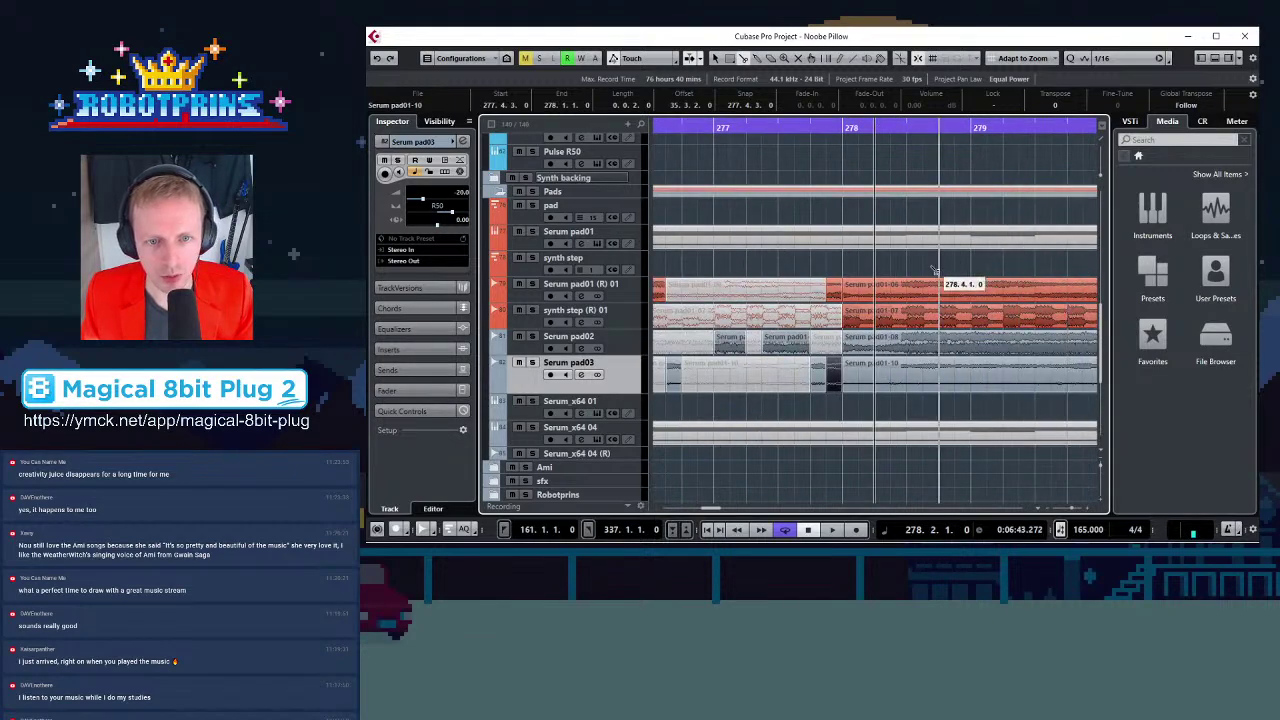
left_click(876, 293)
left_click(907, 290)
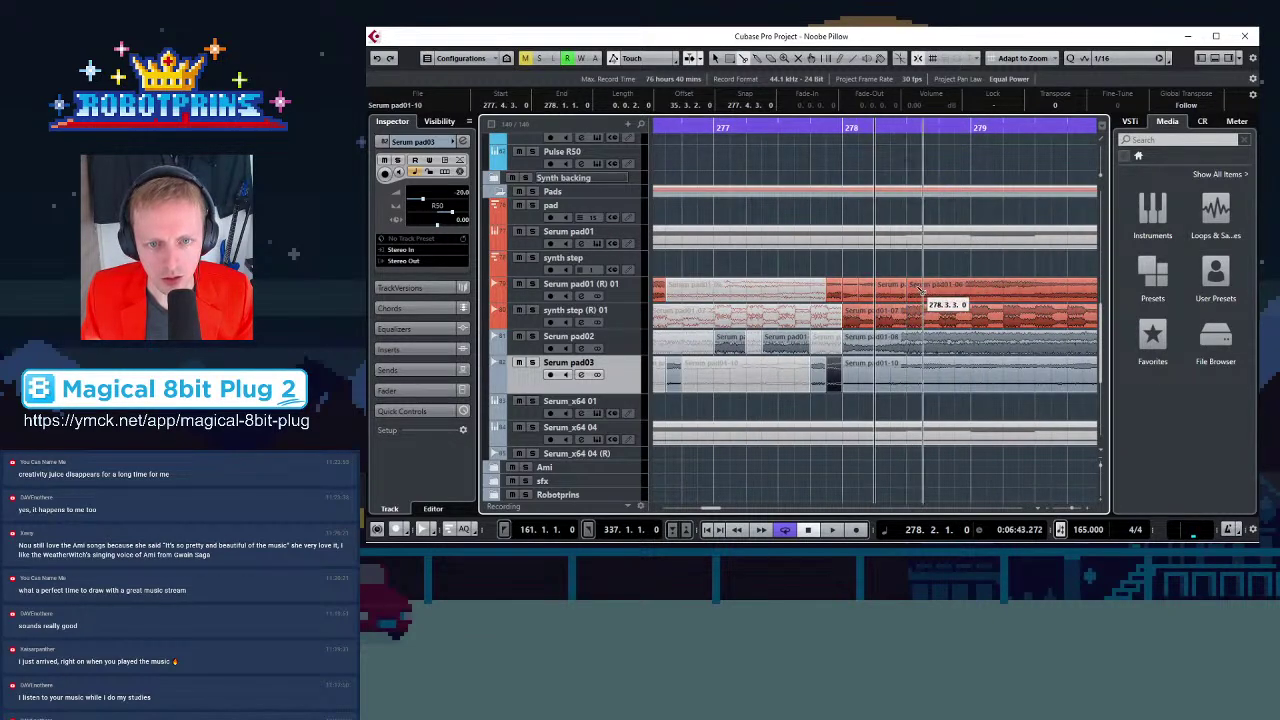
key("g")
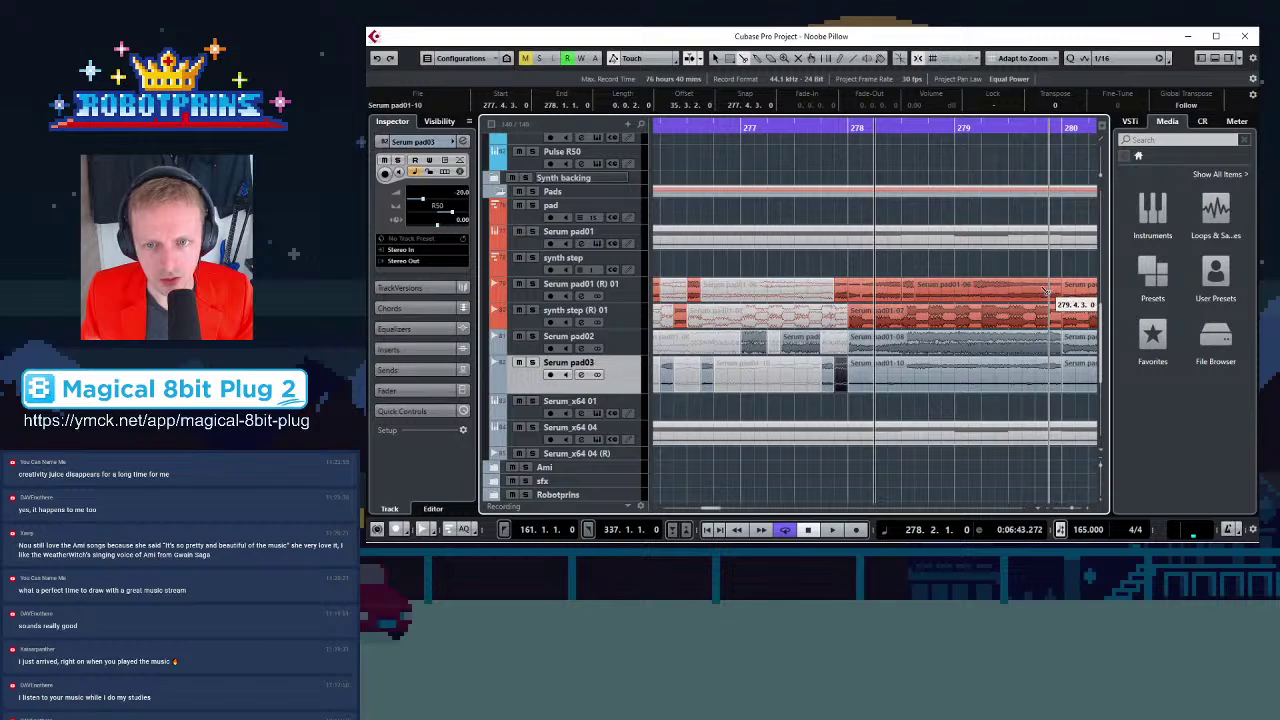
left_click(883, 293)
left_click(1001, 286)
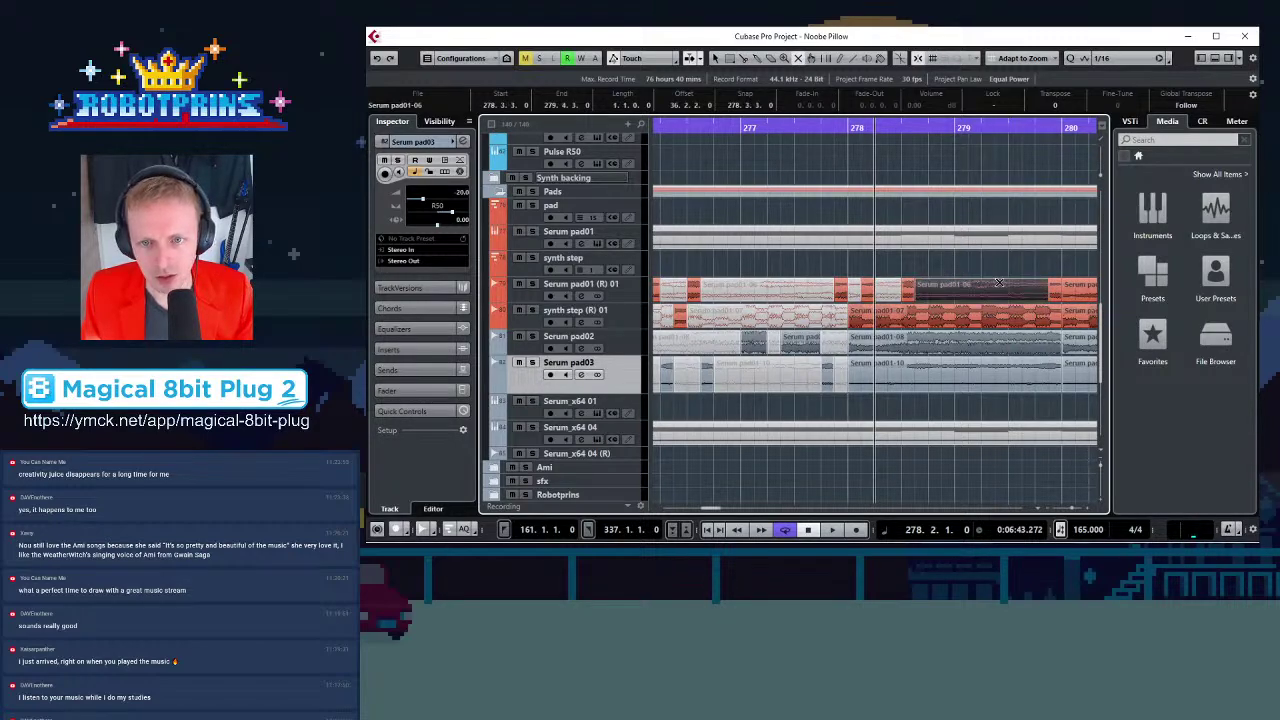
Split synth step (R) 01 at 278.1.3, 278.2.3 and 278.3.1, and mute its segments at 278.1.3–278.2.3 and 278.3.1–280.1.1
key("h")
key("h")
key("h")
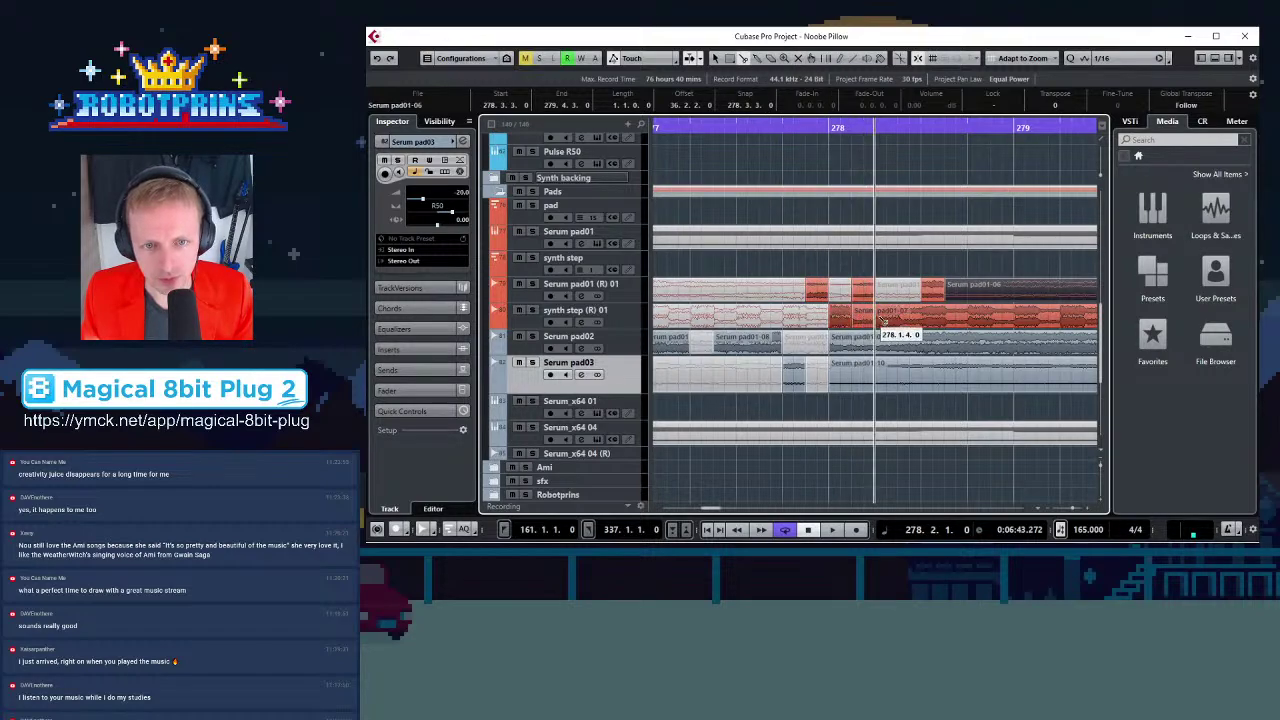
key("g")
key("g")
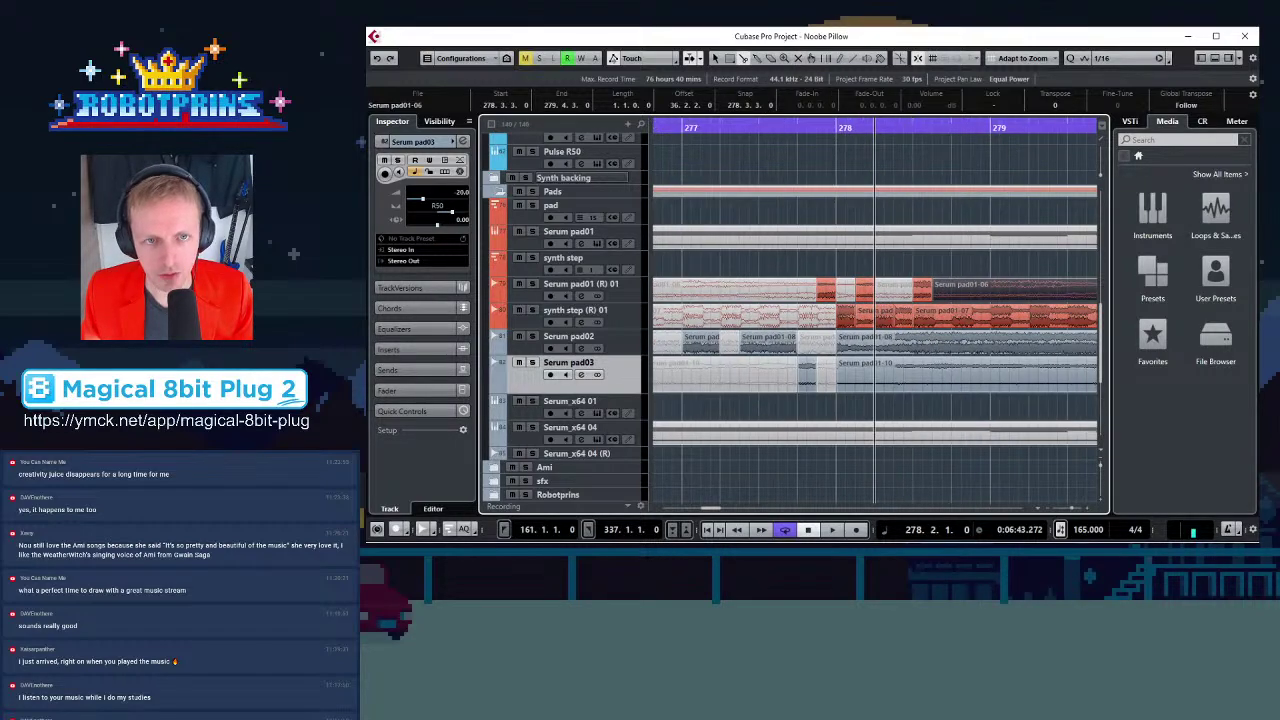
left_click(876, 318)
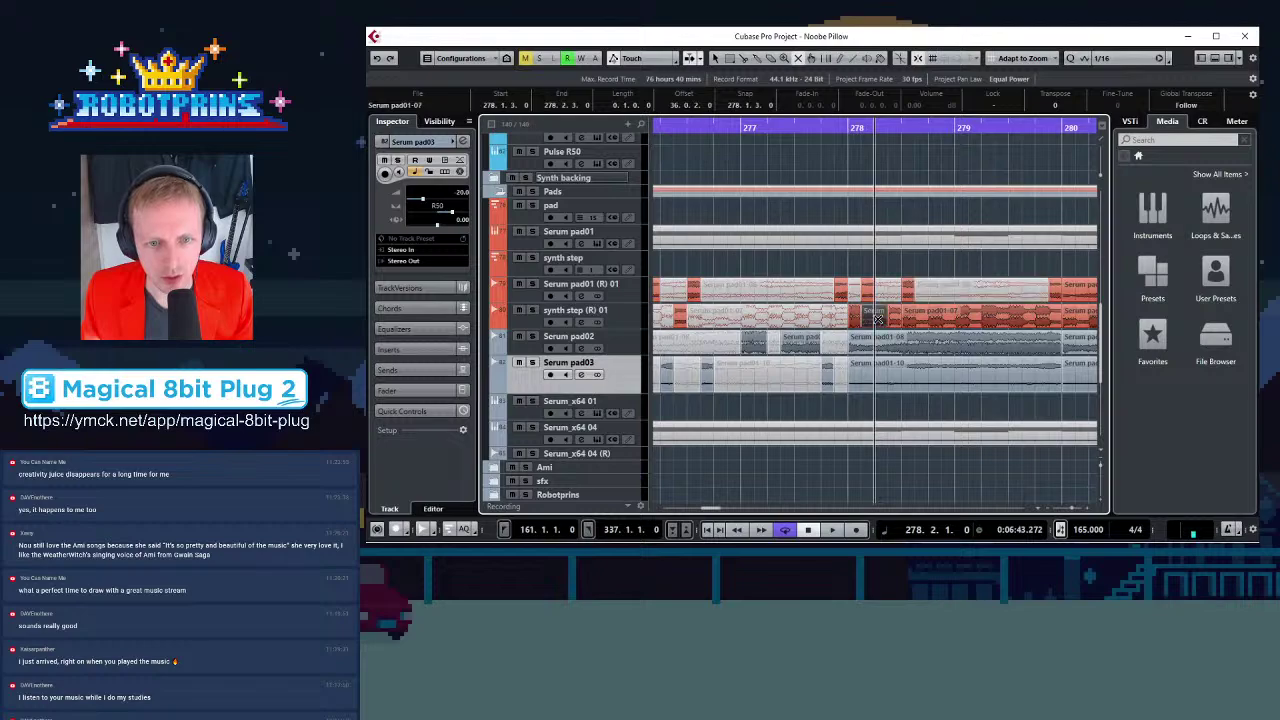
left_click(1008, 321)
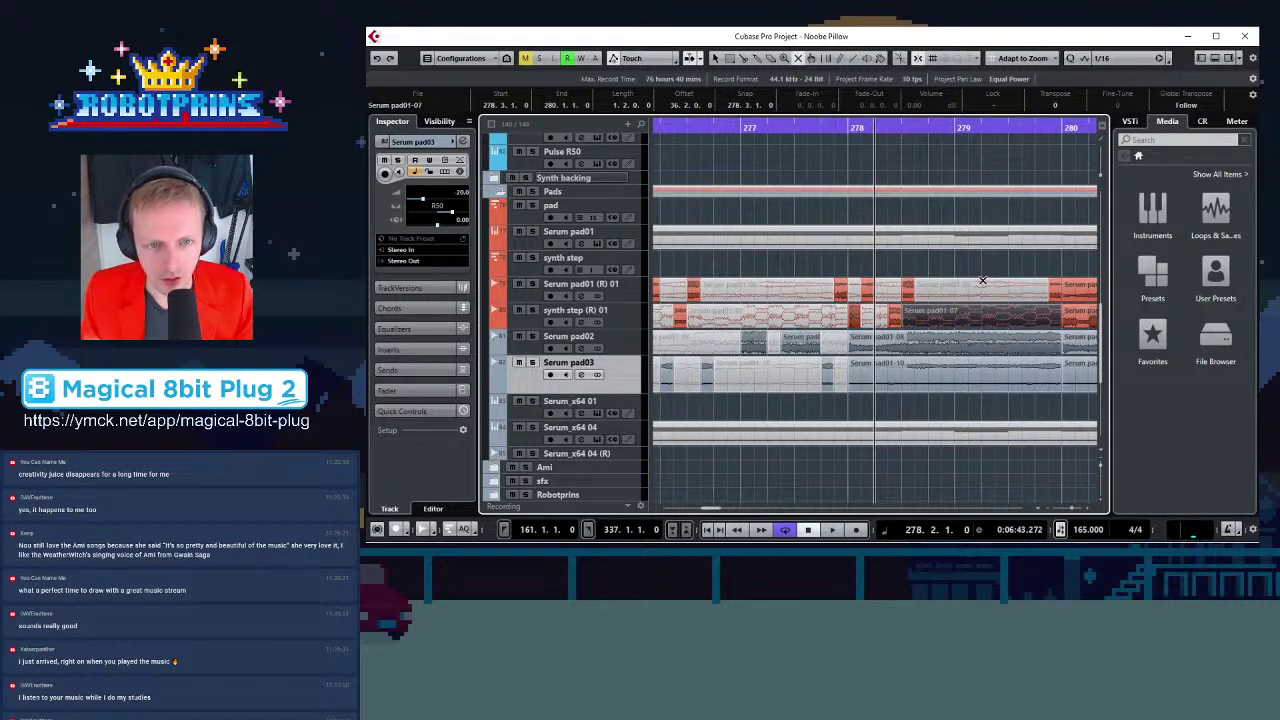
Split Serum pad02 at 279.1.1, 279.2.1, 279.2.3 and 279.4.1, and mute its first, third and fifth segments from bar 278
left_click(743, 58)
left_click(983, 345)
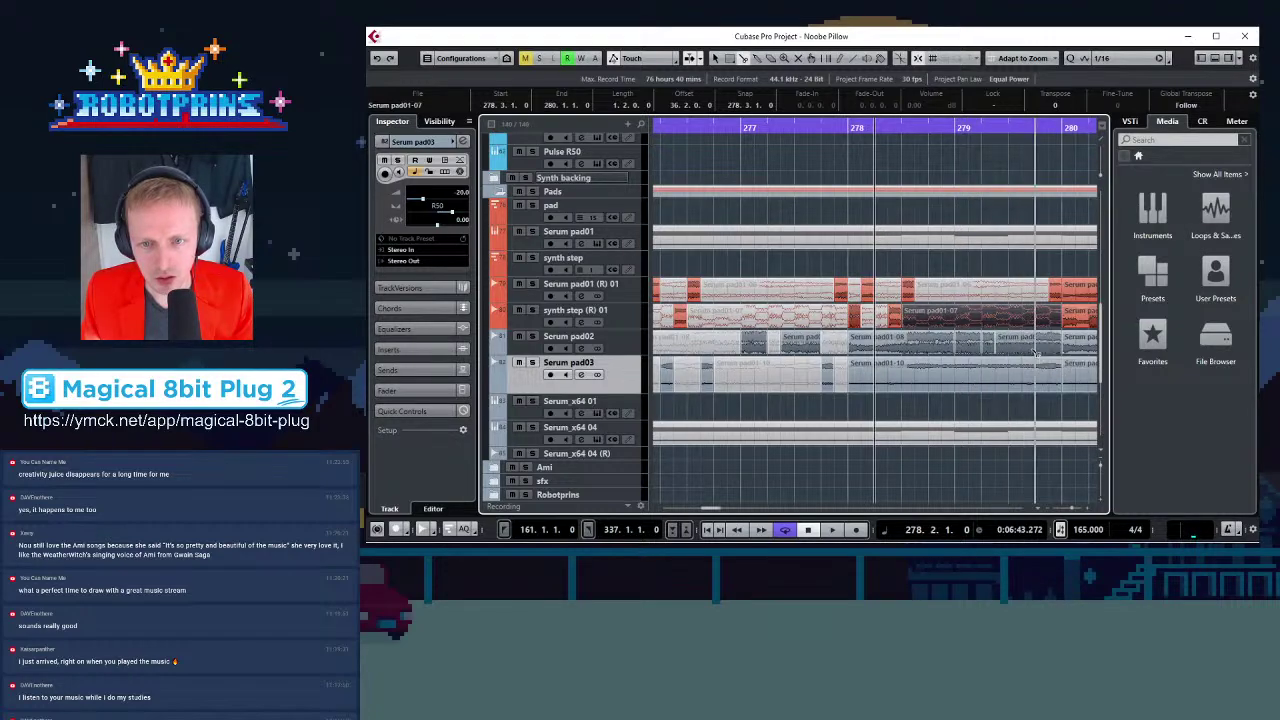
key("7")
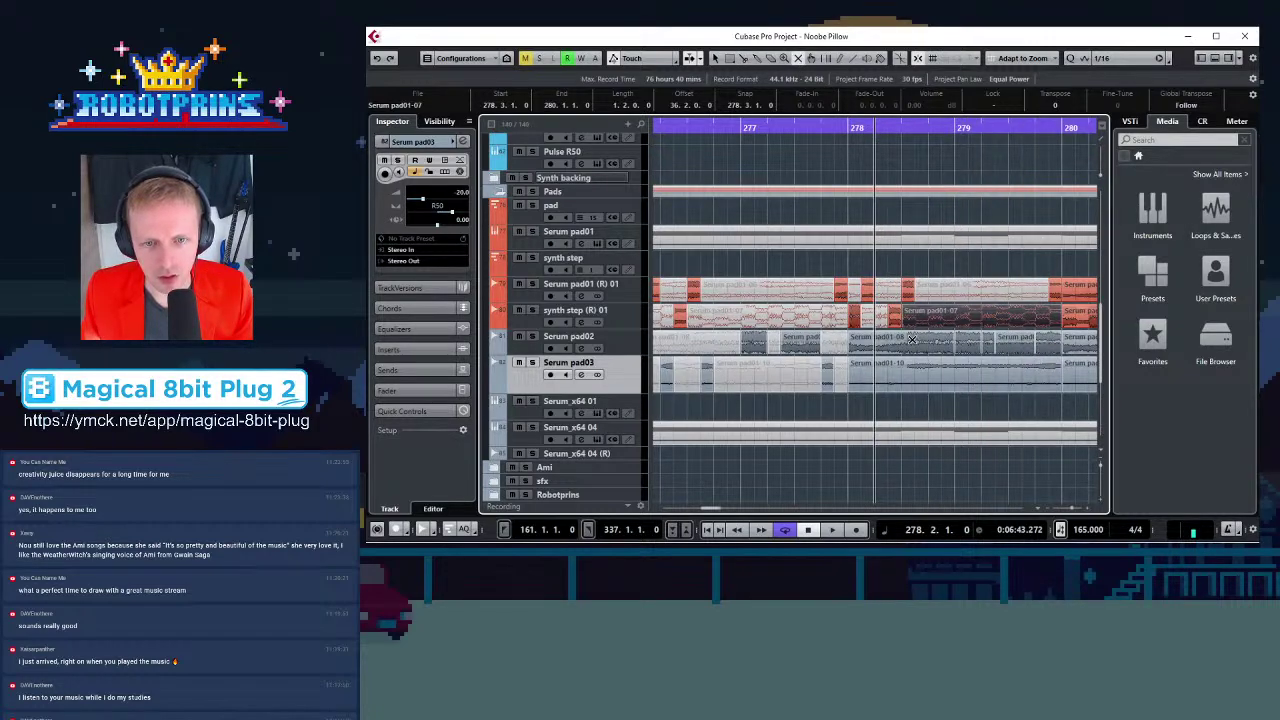
left_click(1047, 338)
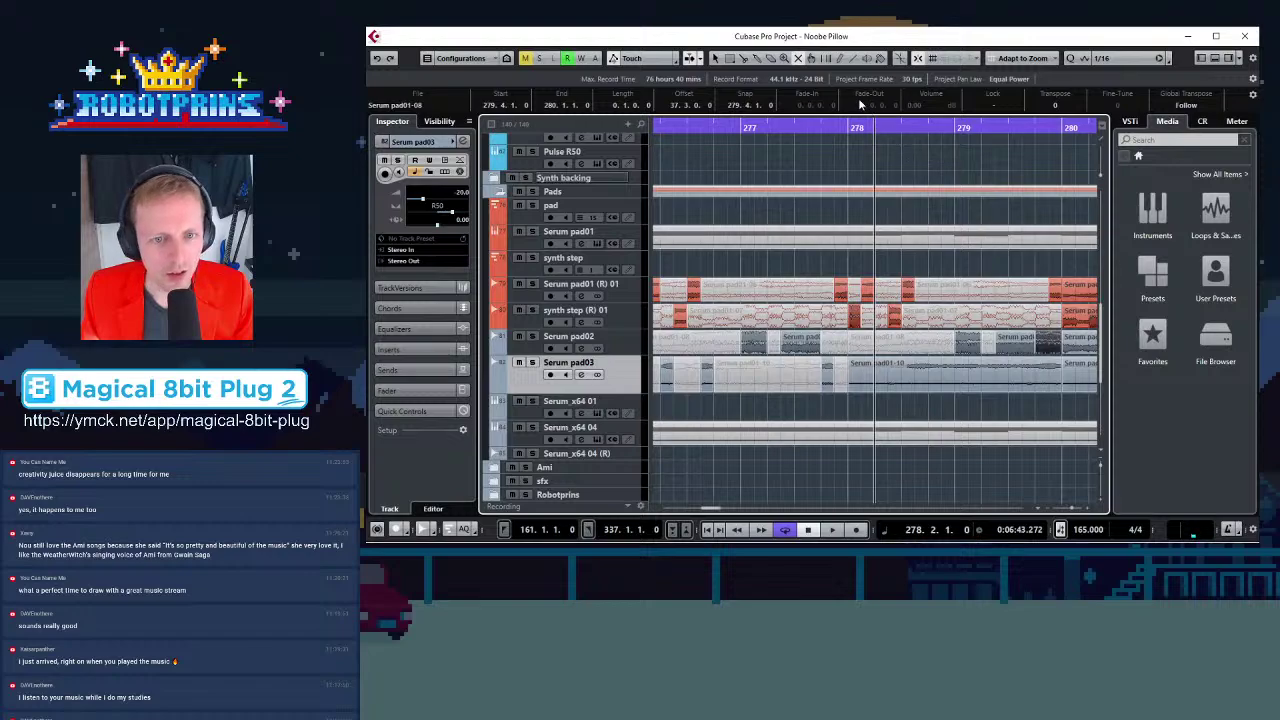
Split the Serum pad03 clip at 278.2.1, 278.2.3, 278.3.3, 278.4.1, 279.4.1 and 279.4.3
key("h")
left_click(742, 58)
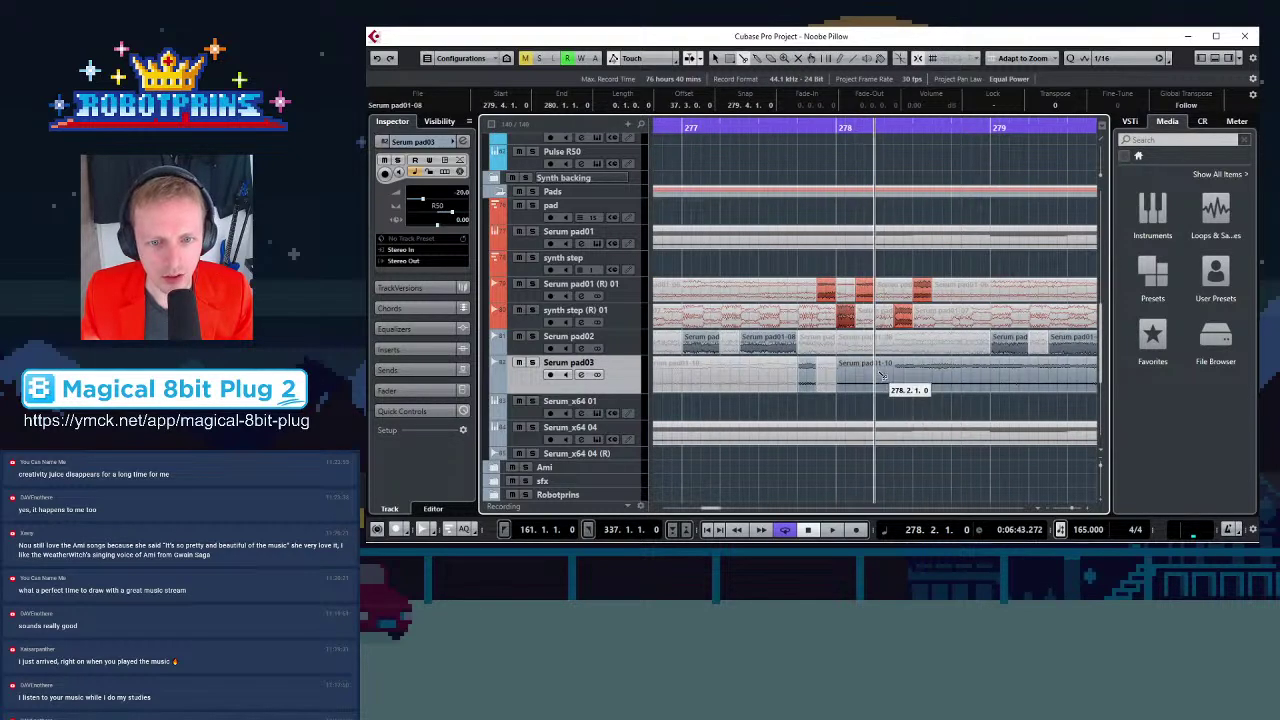
left_click(896, 373)
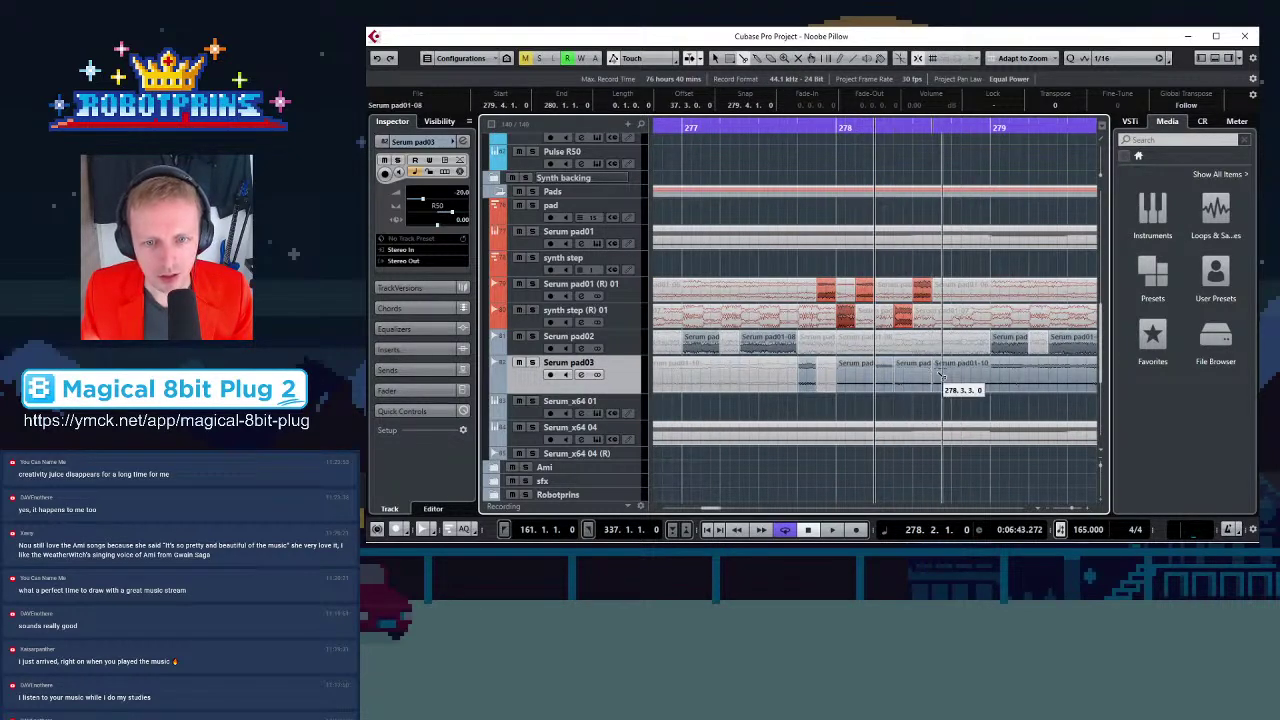
key("g")
key("g")
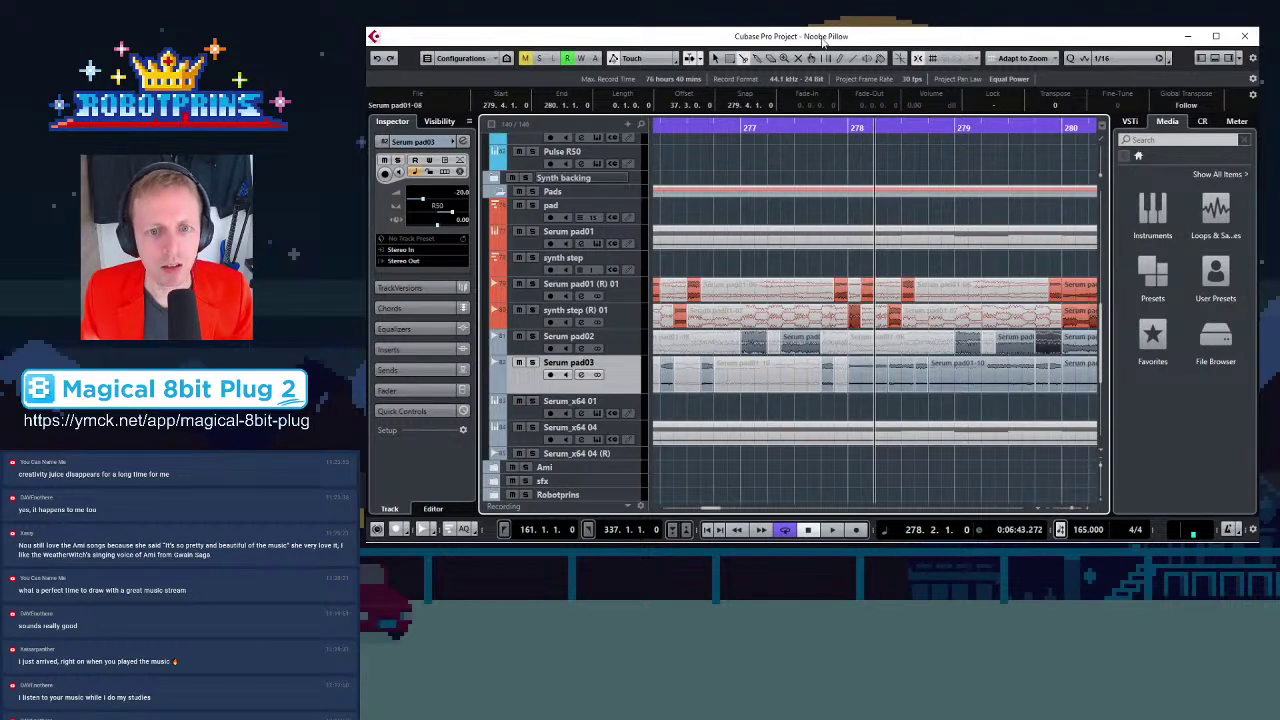
Mute the Serum pad03 segments at 278.1.1–278.2.1, 278.2.3–278.3.3, 278.4.1–279.4.1 and 279.4.3–280.1.1
left_click(863, 380)
left_click(901, 381)
left_click(970, 383)
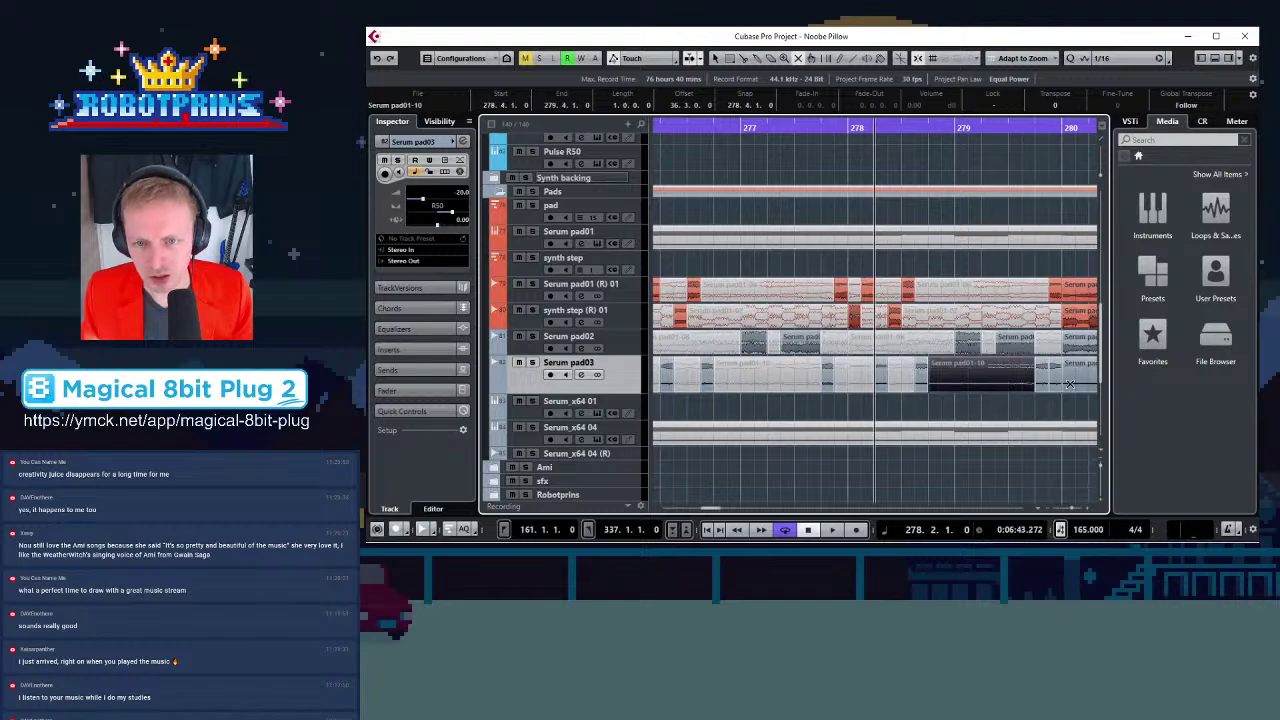
left_click(1054, 378)
Split the clips on Serum pad01 (R) 01, synth step (R) 01, Serum pad02 and Serum pad03 at 282.1.1
key("g")
key("g")
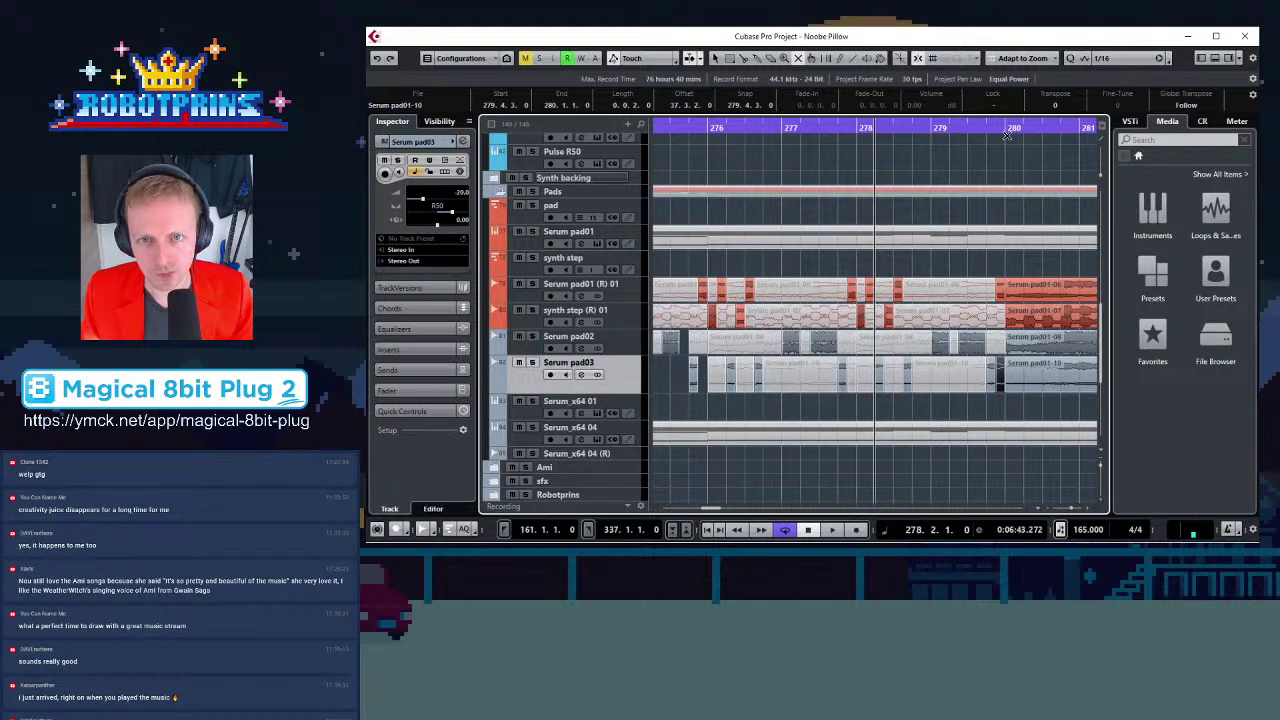
left_click(1007, 132)
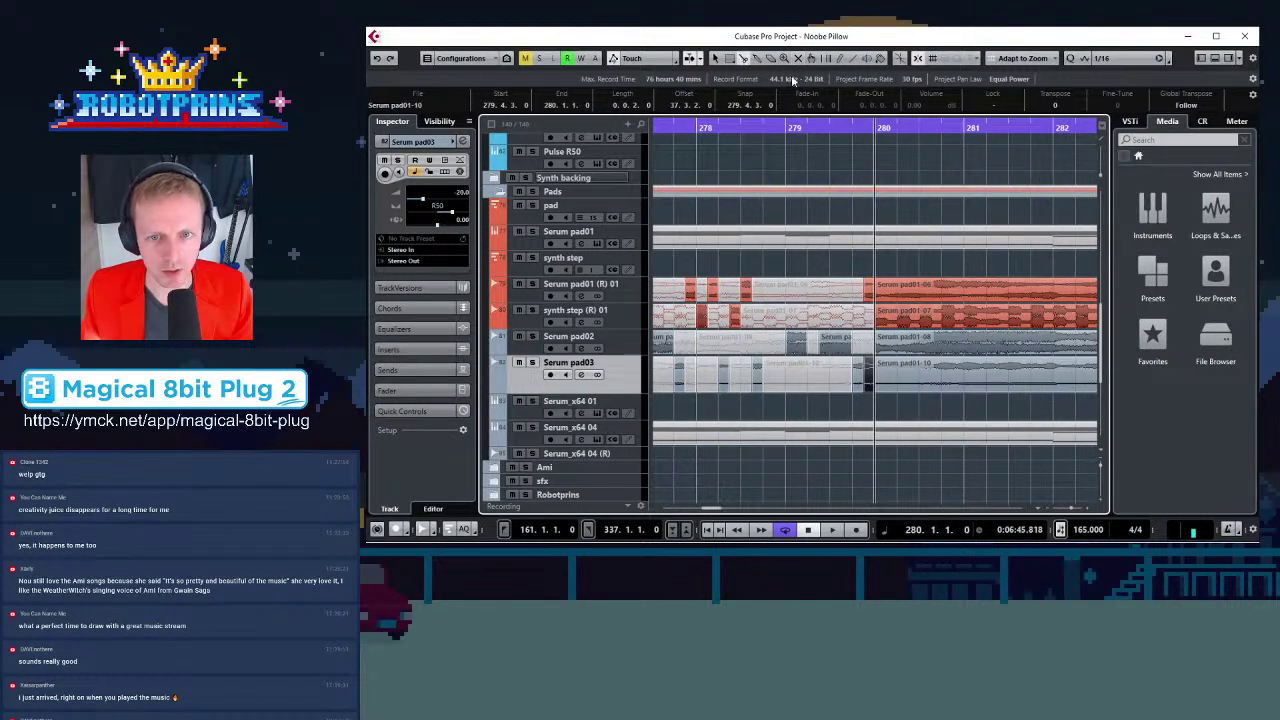
left_click(1053, 293)
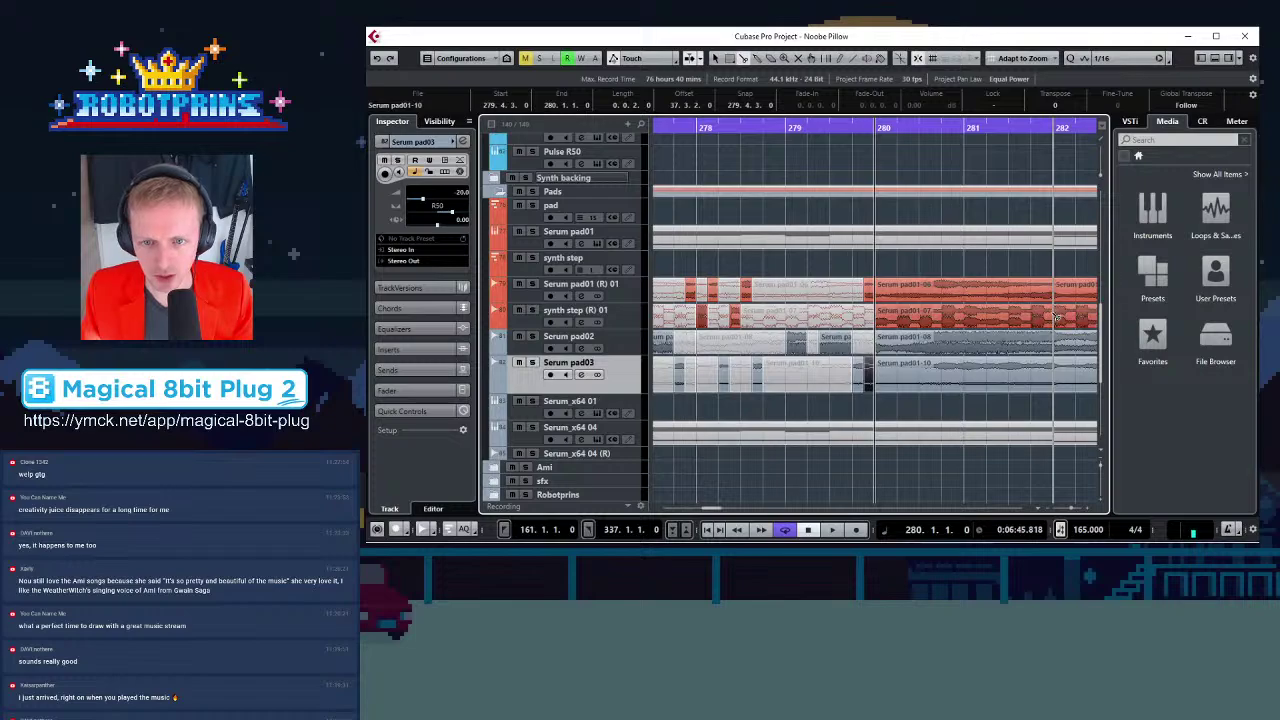
left_click(1055, 318)
left_click(1055, 346)
left_click(1055, 378)
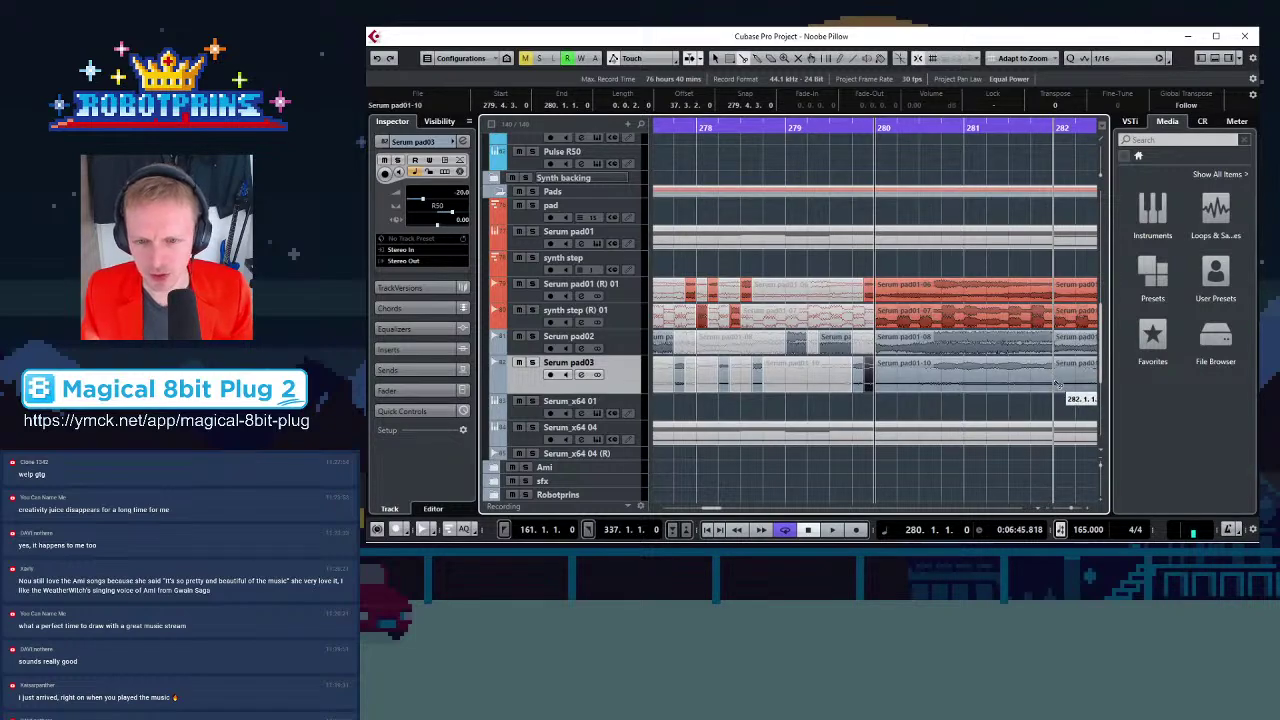
Split the Serum pad01 (R) 01 clip at 280.1.3, 280.2.1, 280.3.1 and 280.3.3
left_click(901, 129)
key("h")
key("h")
key("h")
key("h")
key("h")
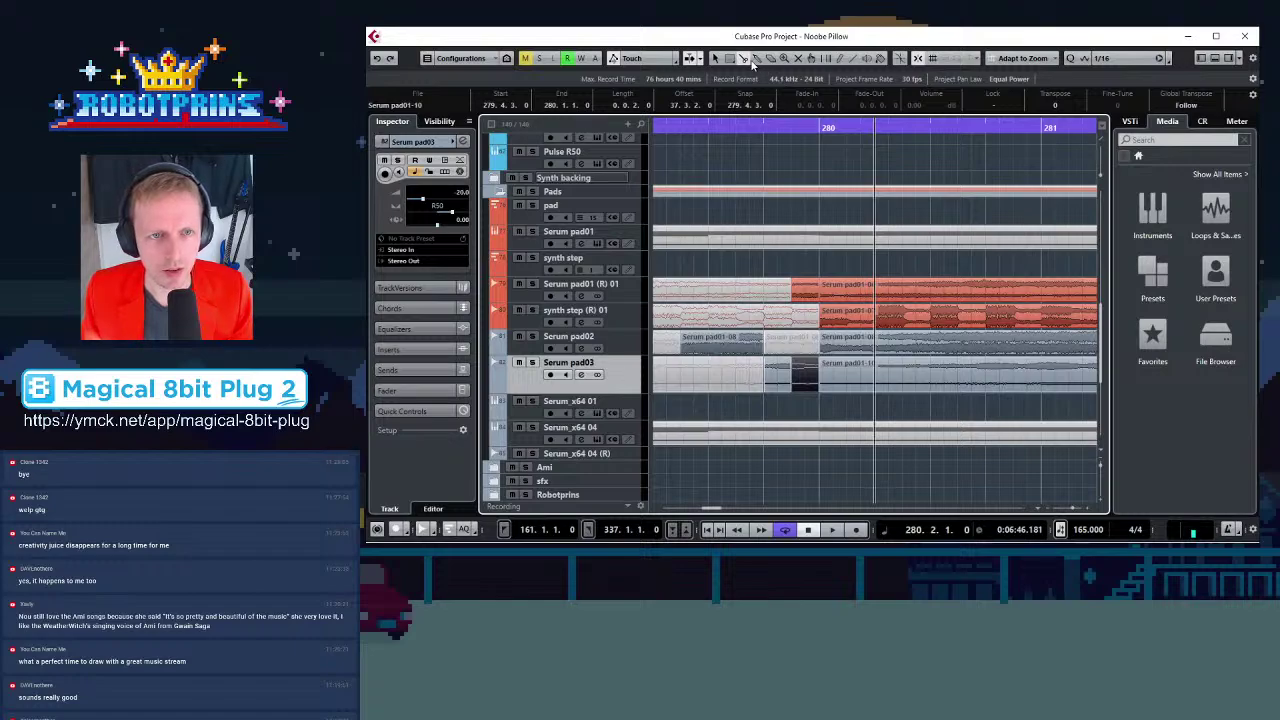
left_click(877, 294)
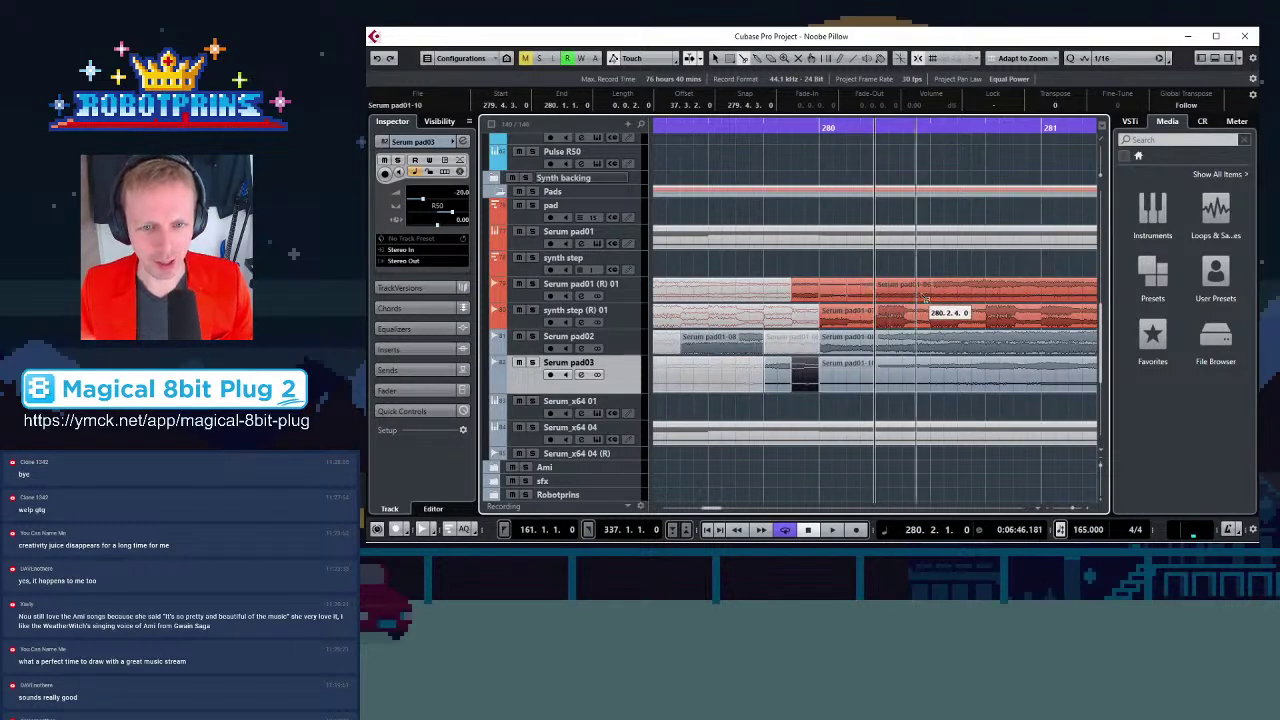
left_click(934, 292)
left_click(960, 292)
key("g")
key("g")
key("g")
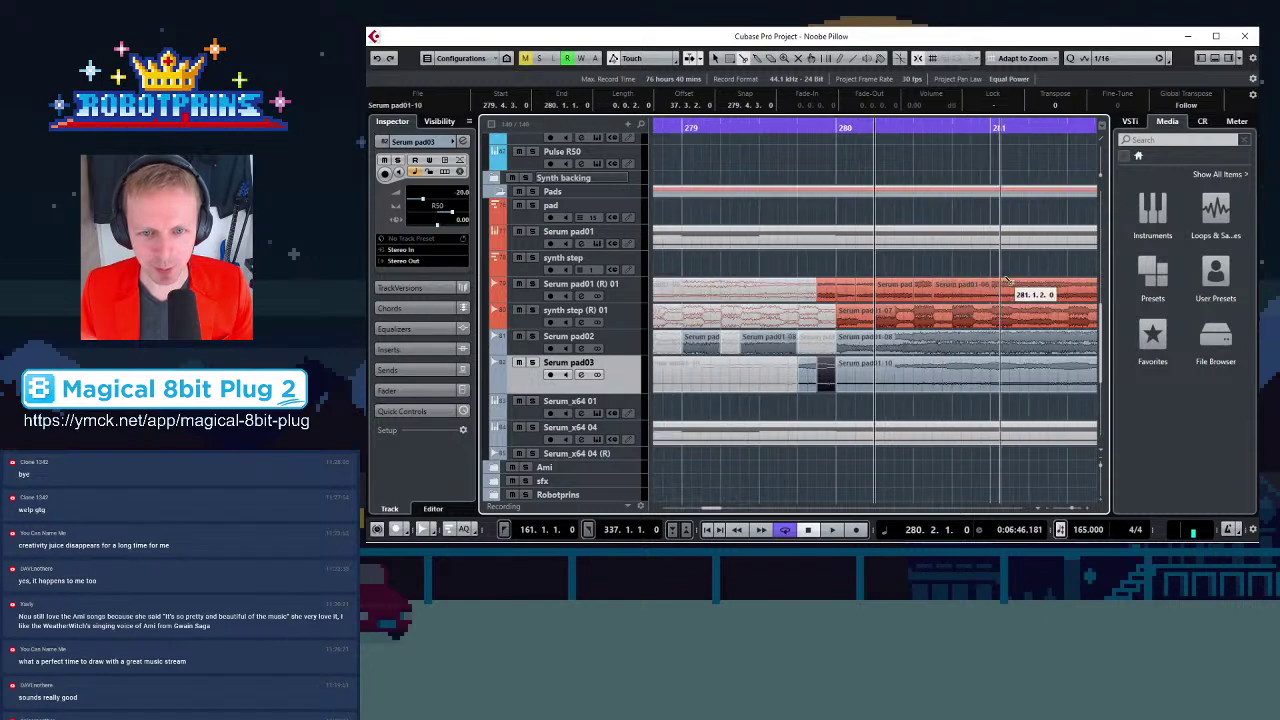
key("g")
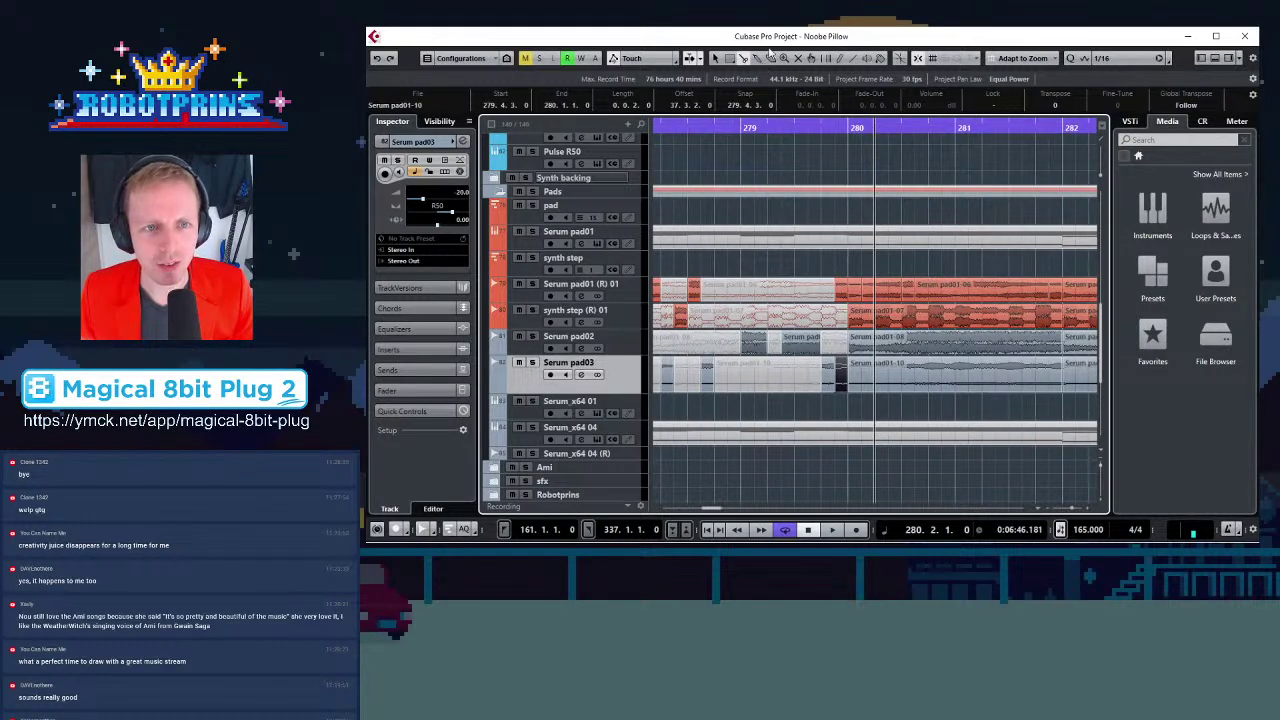
Mute the Serum pad01 (R) 01 segments at 280.1.1–280.1.3, 280.2.1–280.3.1 and 280.3.3–281.4.3
key("h")
key("h")
left_click(846, 288)
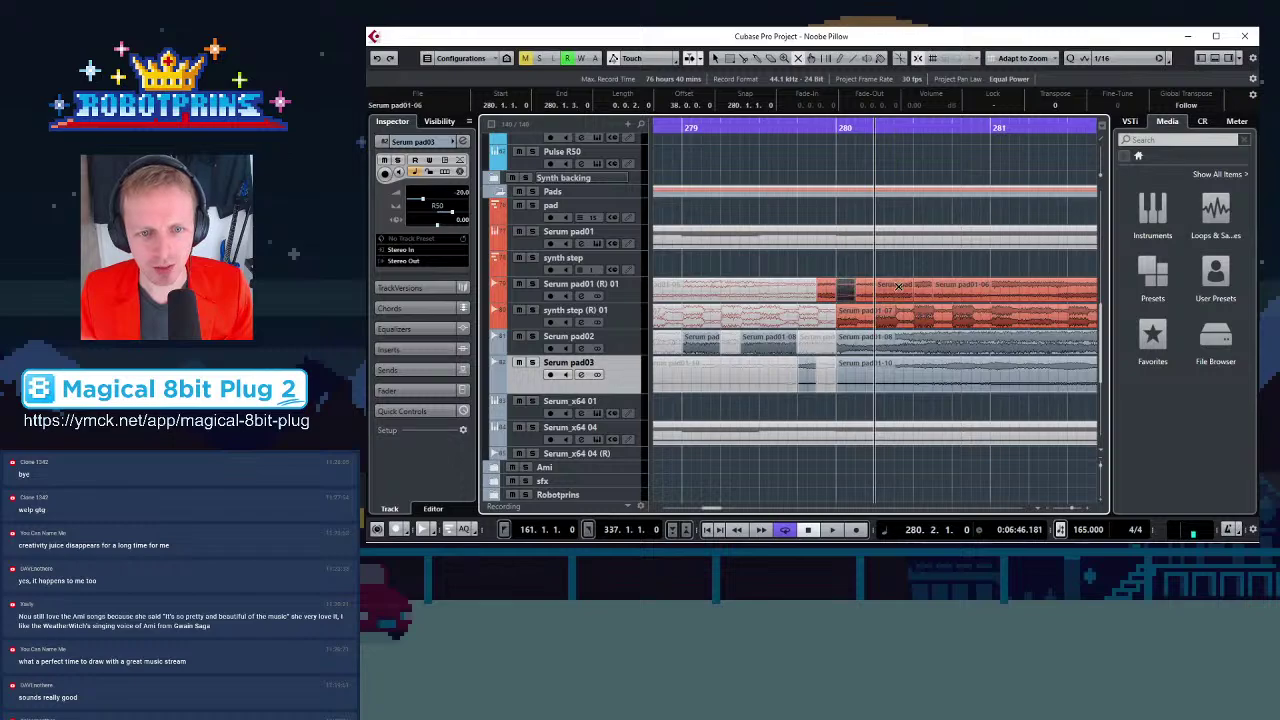
left_click(896, 287)
left_click(975, 287)
Split the synth step (R) 01 clip at 280.1.3, 280.2.3 and 280.3.1, and mute segments 280.1.3–280.2.3 and 280.3.1–282.1.1
key("g")
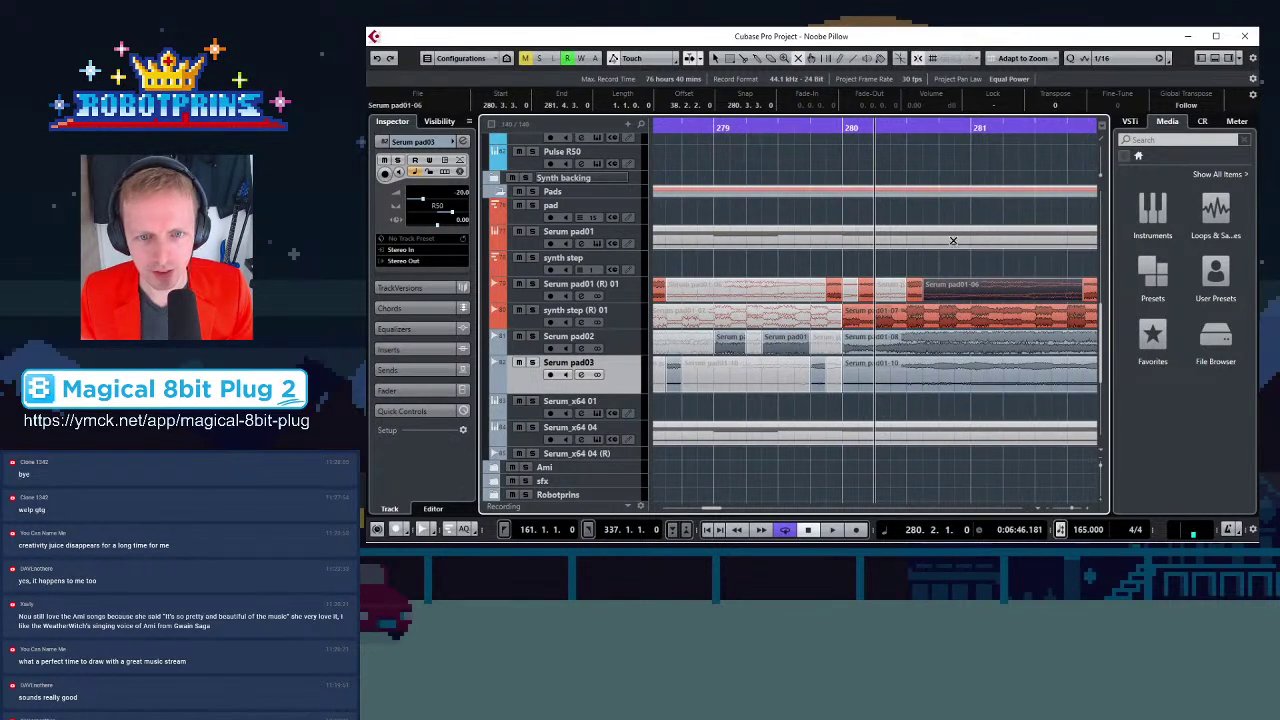
key("h")
left_click(742, 58)
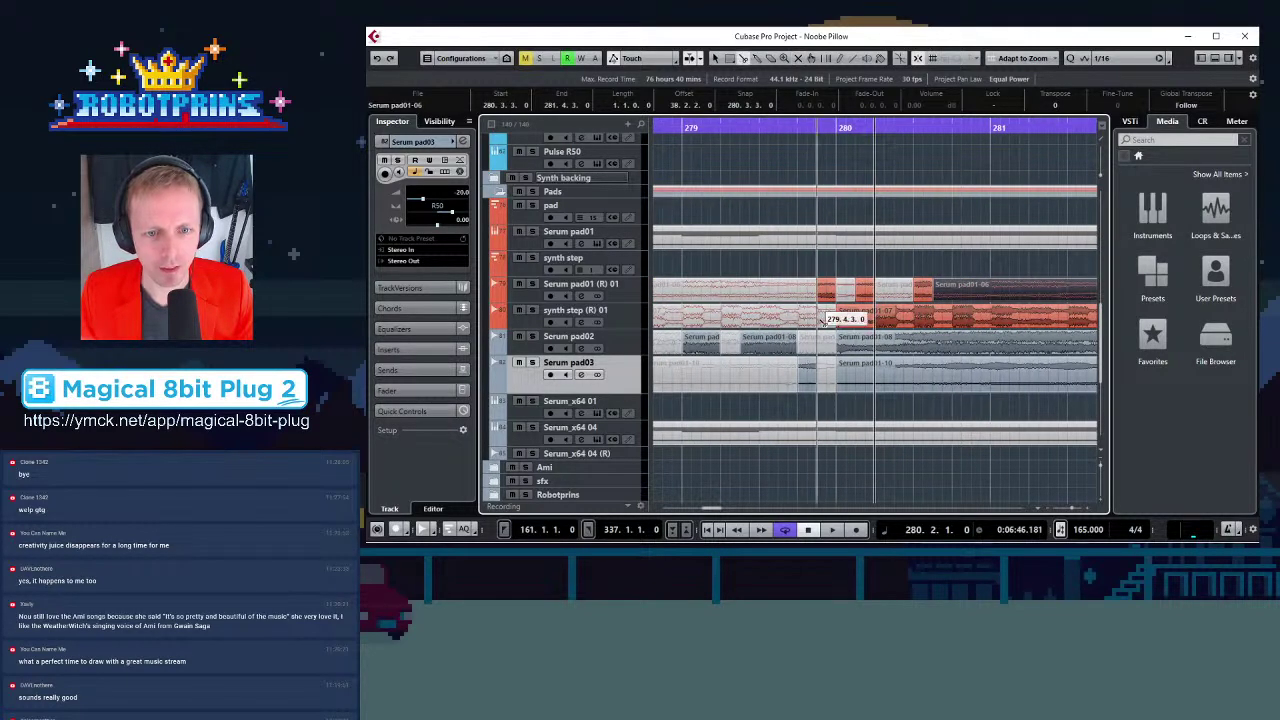
left_click(896, 322)
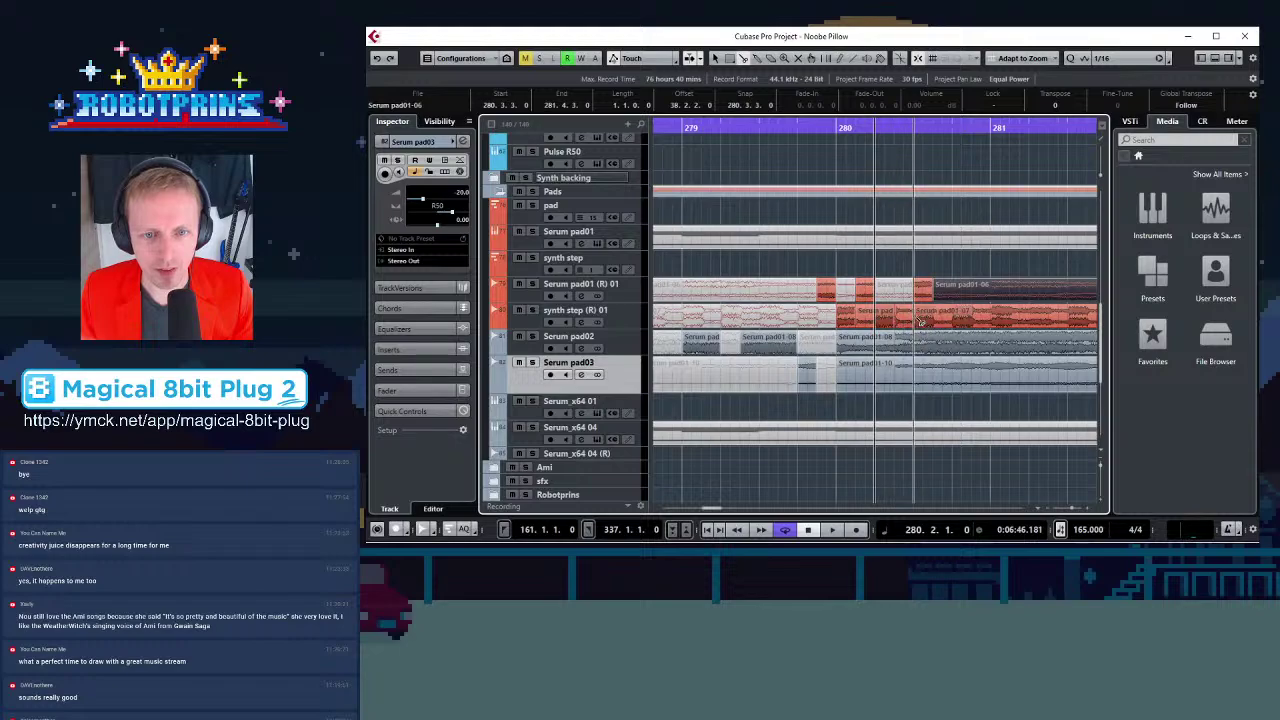
key("g")
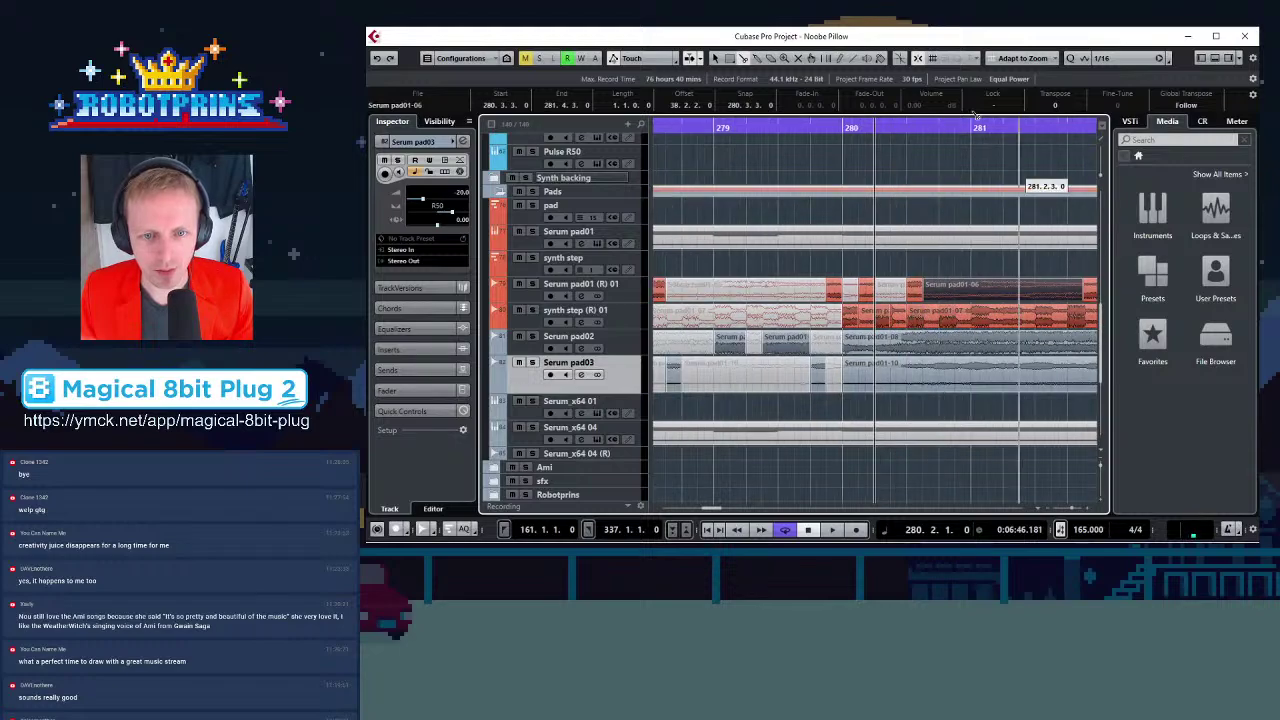
left_click(869, 318)
left_click(982, 318)
Split the Serum pad02 clip at 281.1.1 and mute its 280.1.1–281.1.1 segment
key("g")
key("h")
key("h")
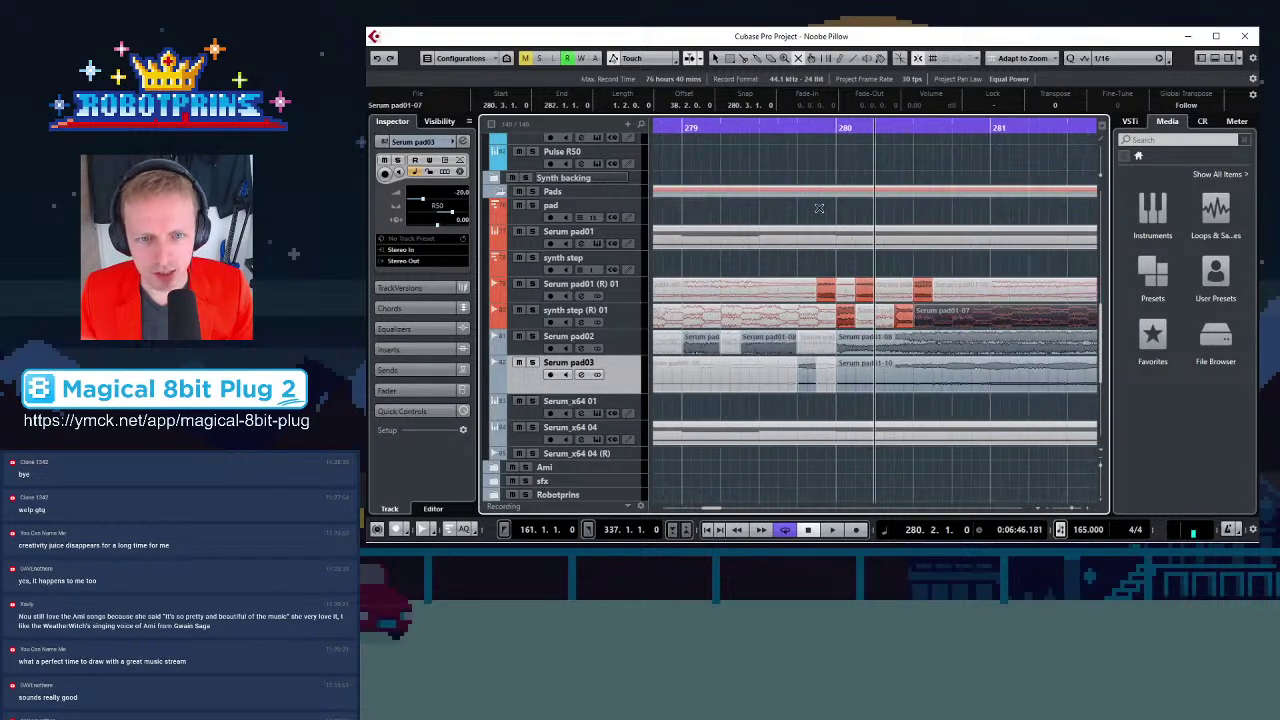
left_click(990, 345)
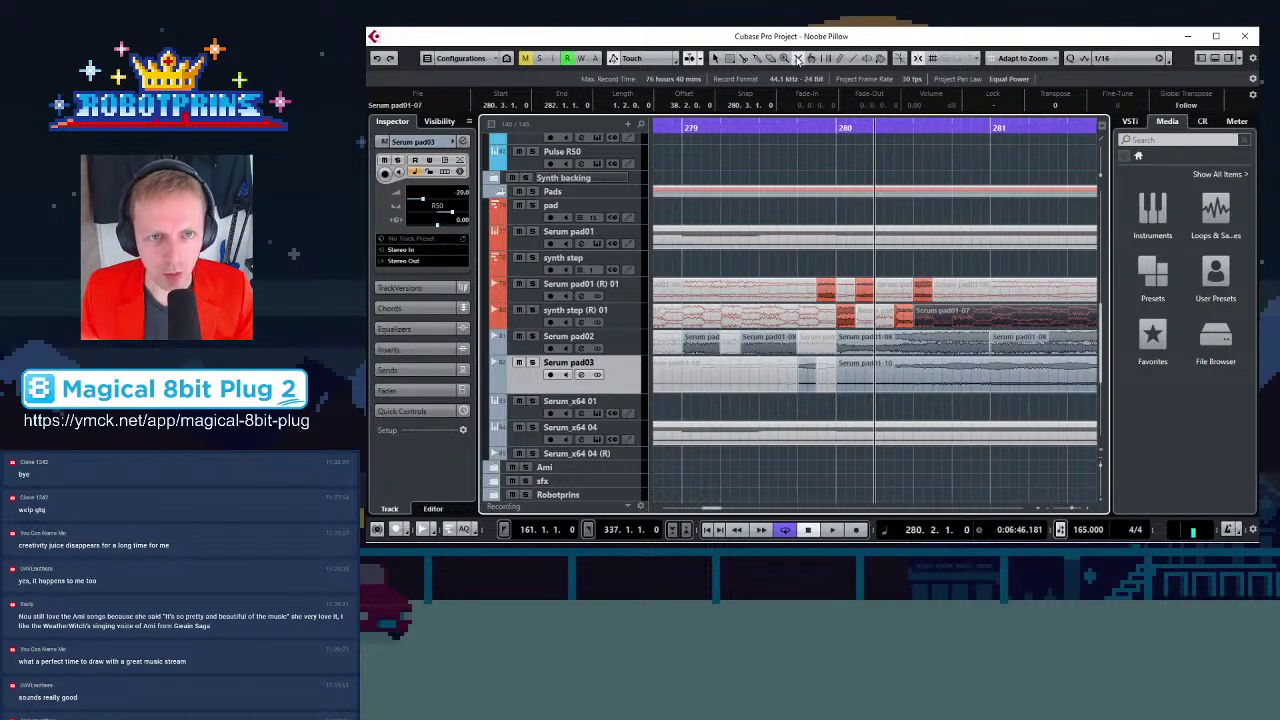
left_click(798, 58)
left_click(901, 342)
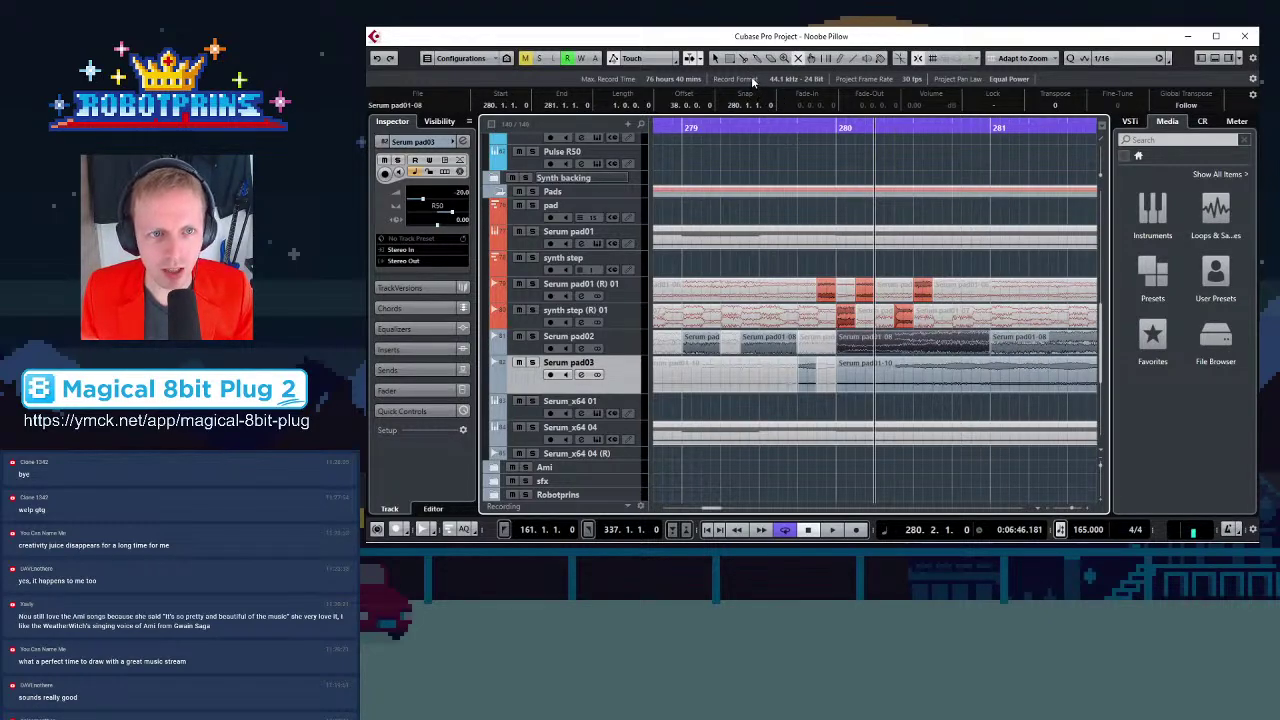
Split the Serum pad03 clip at 280.2.1, 280.2.3, 280.3.3 and 280.4.1, and mute segments 280.1.1–280.2.1 and 280.2.3–280.3.3
left_click(880, 375)
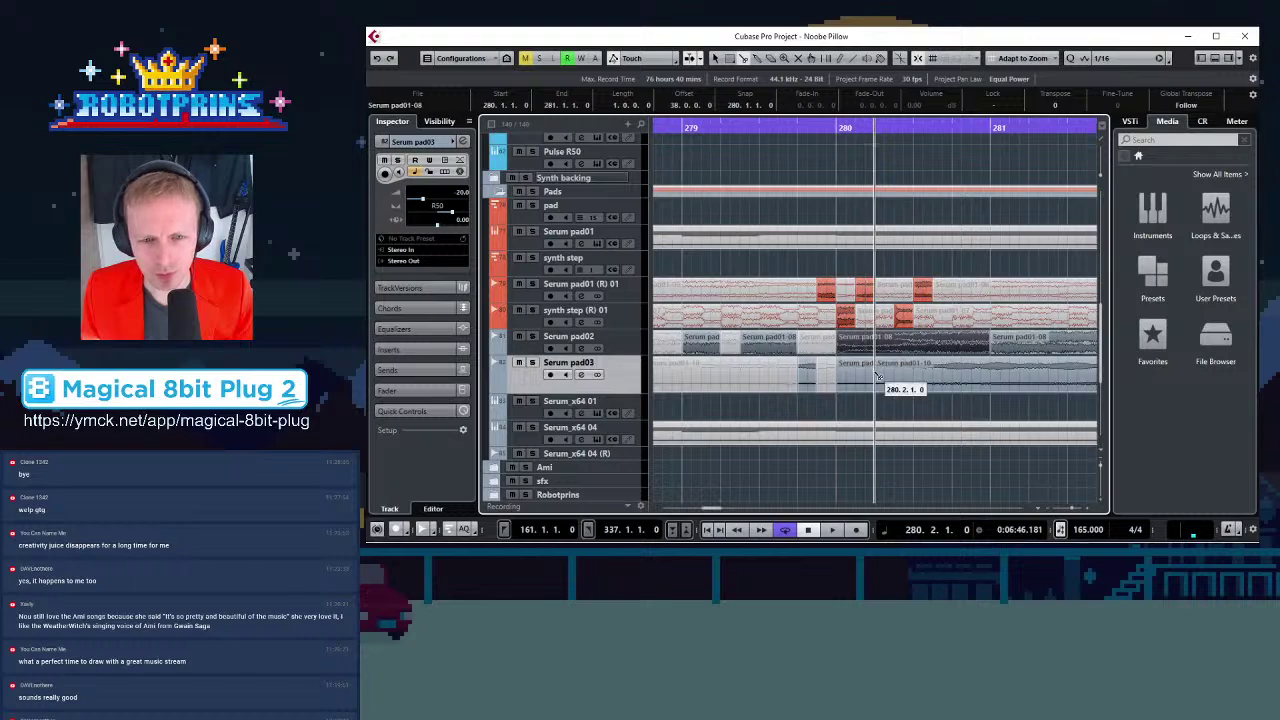
left_click(952, 370)
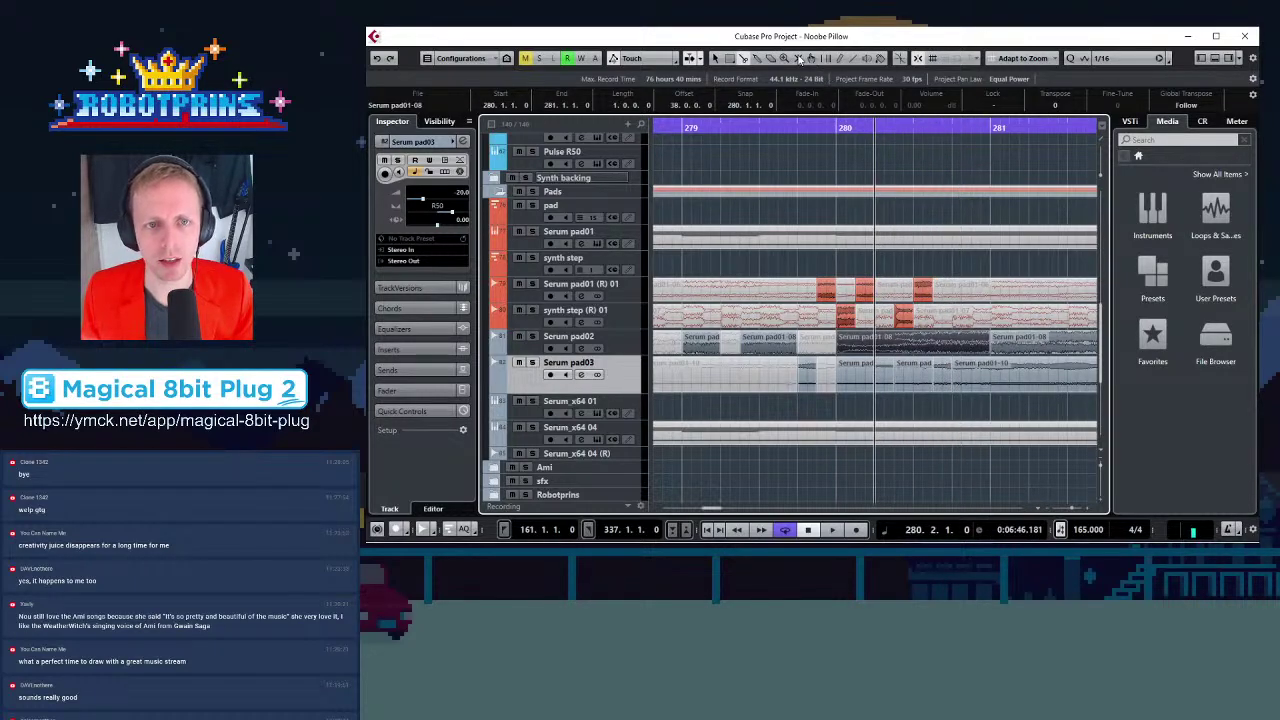
left_click(855, 378)
left_click(914, 387)
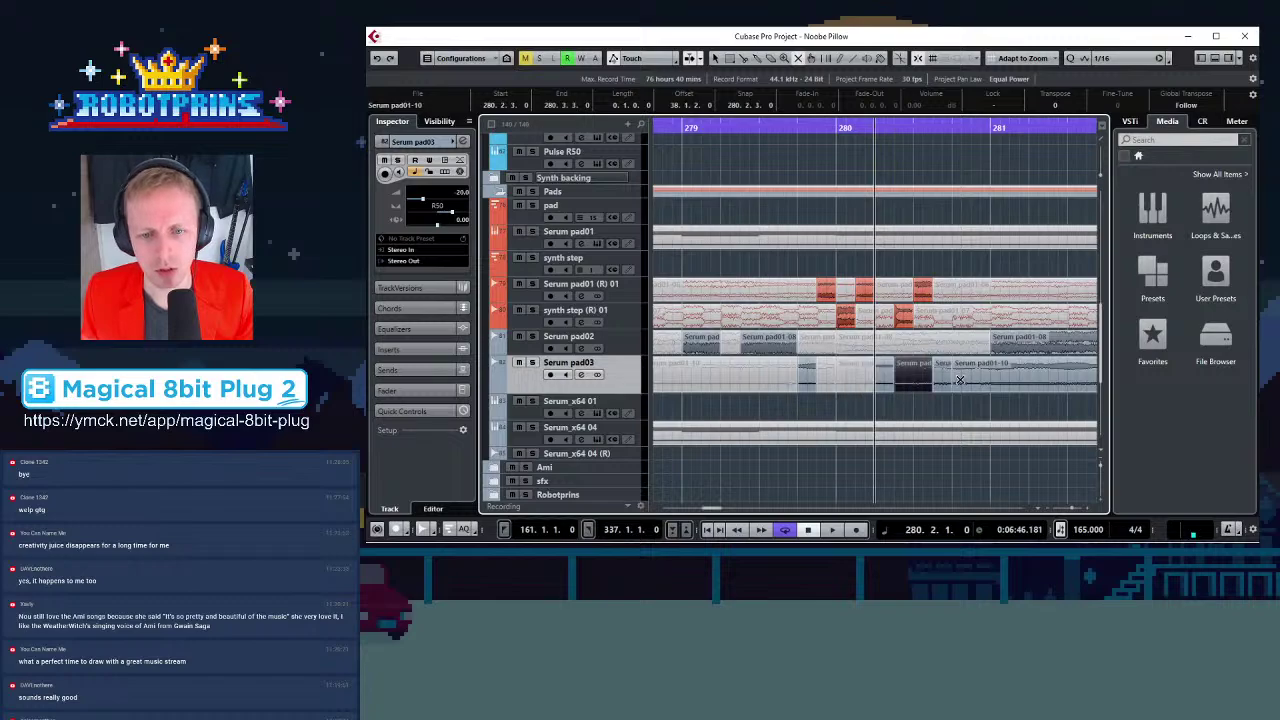
Split the Serum pad03 clip at 281.4.1 and 281.4.3, and mute segments 280.4.1–281.4.1 and 281.4.3–282.1.1
key("g")
key("g")
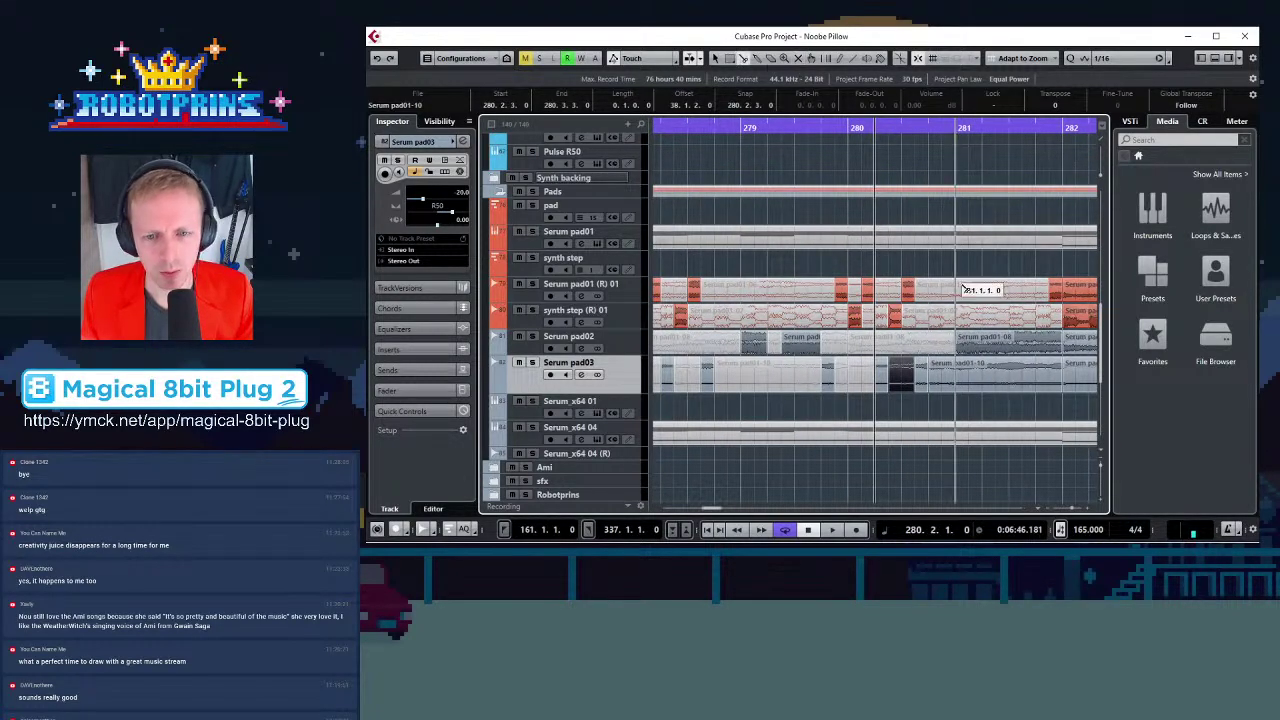
left_click(1037, 377)
left_click(1053, 378)
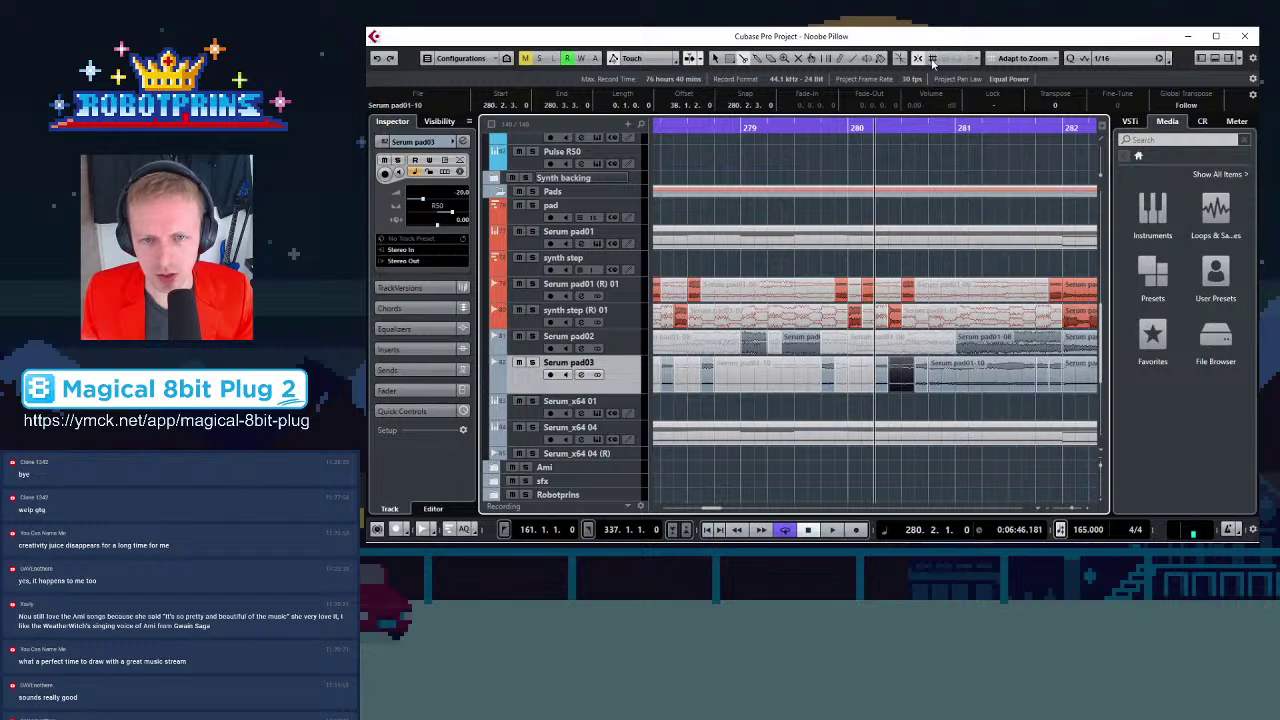
left_click(985, 372)
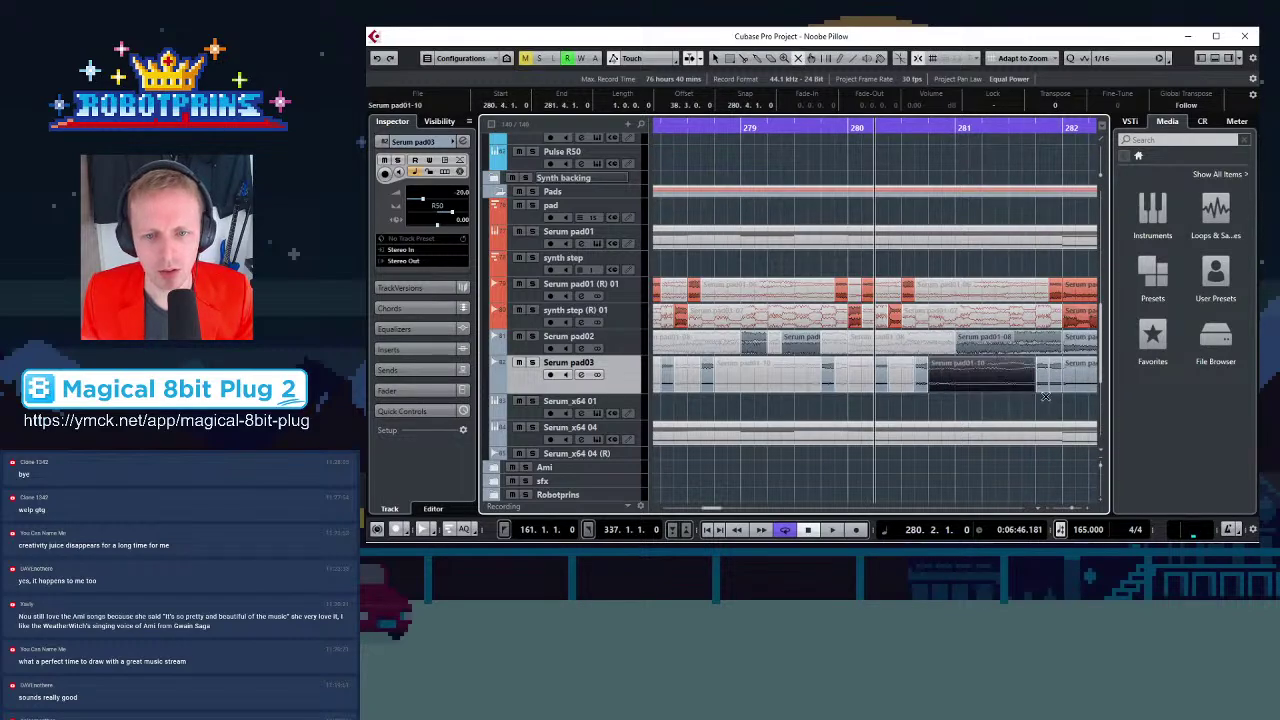
left_click(1058, 385)
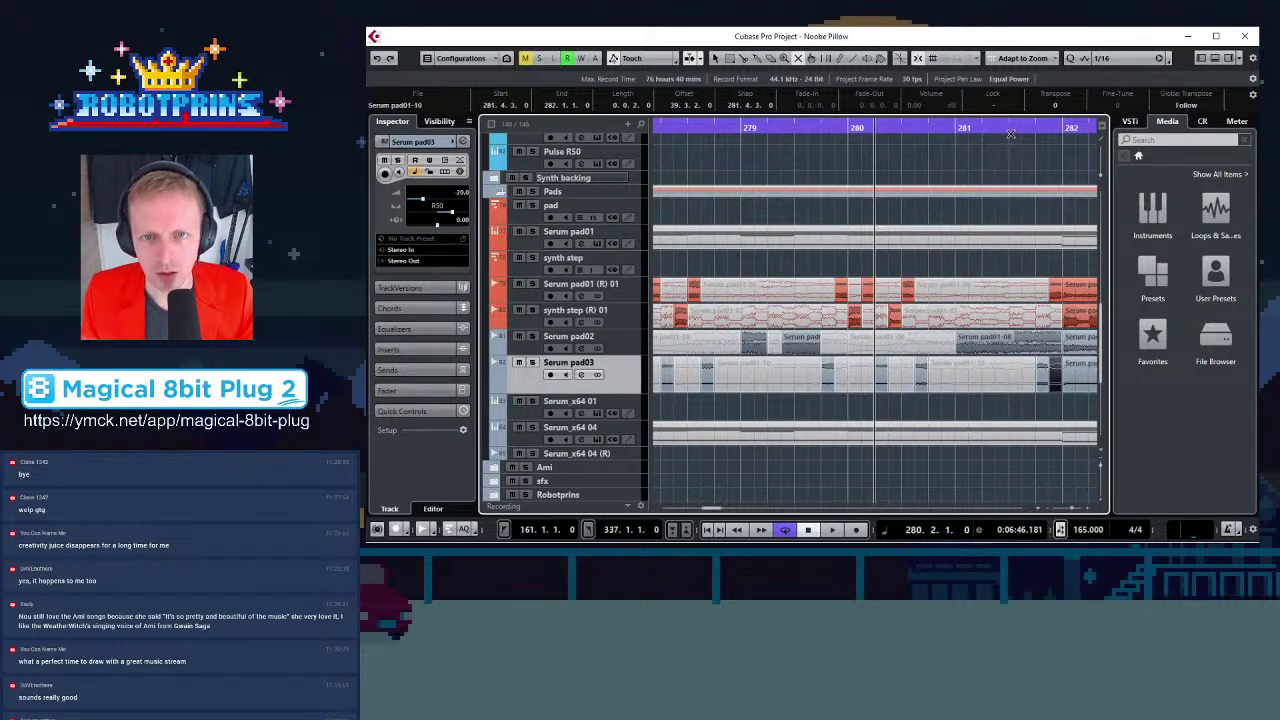
Split the Serum pad02 clip at 281.2.1, 281.2.3 and 281.4.1, and mute segments 281.2.1–281.2.3 and 281.4.1–282.1.1
left_click(1011, 134)
left_click_drag(1014, 124, 884, 151)
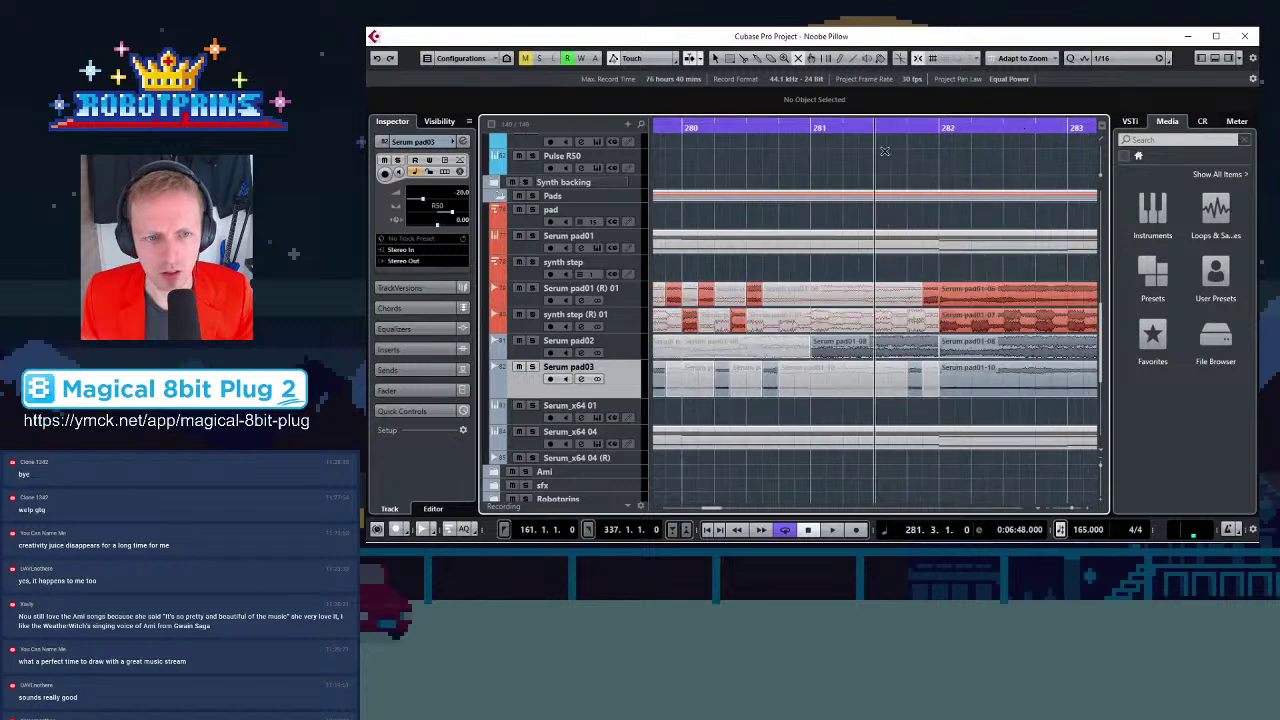
key("h")
key("h")
left_click(742, 58)
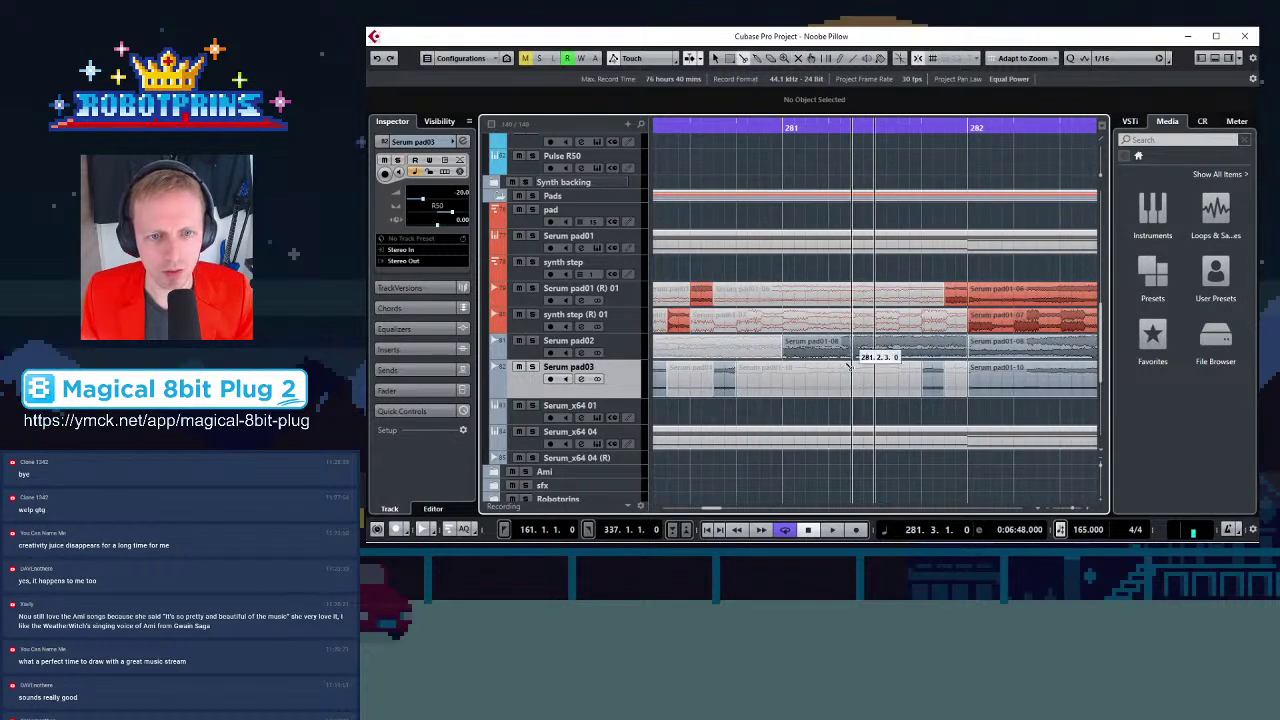
left_click(829, 348)
left_click(875, 348)
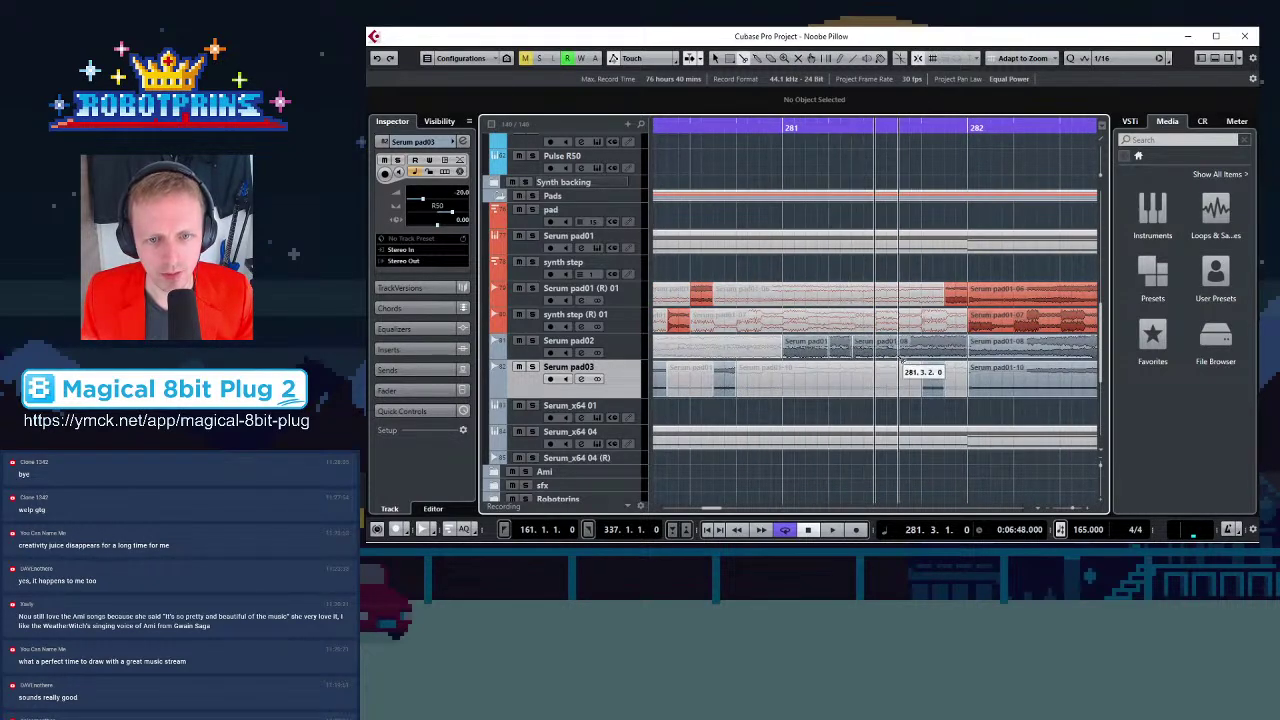
left_click(921, 348)
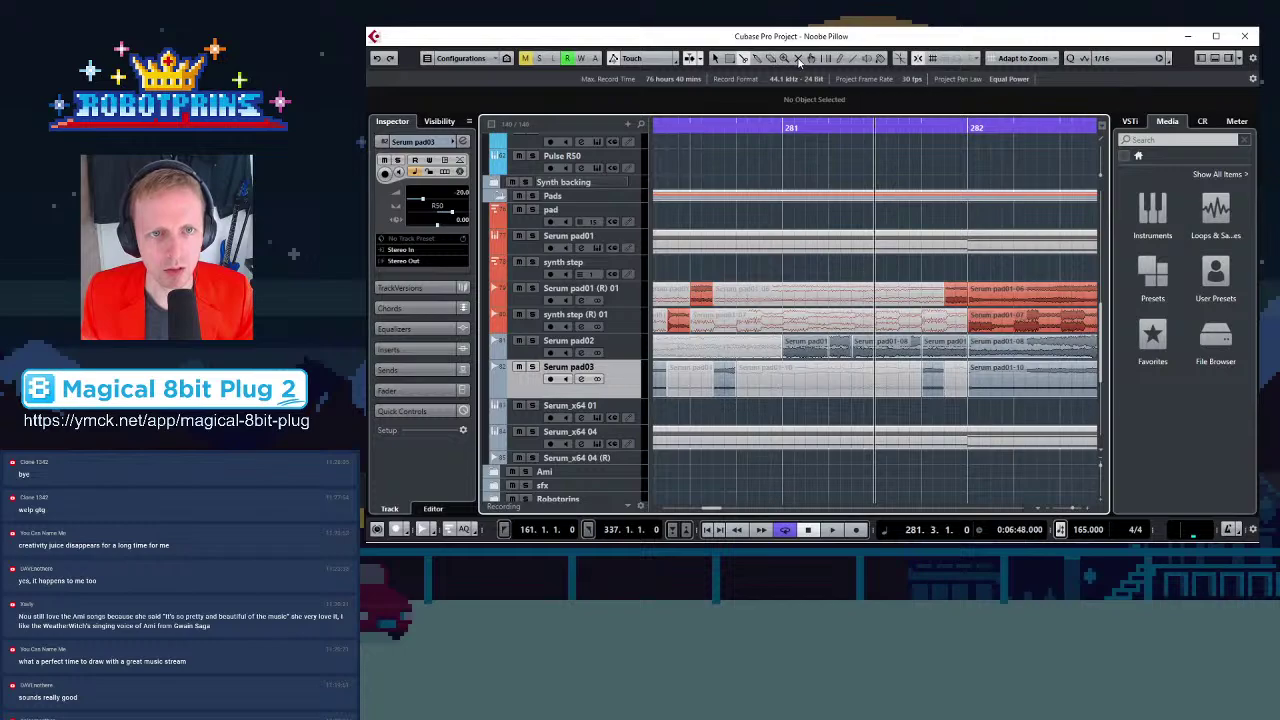
left_click(840, 347)
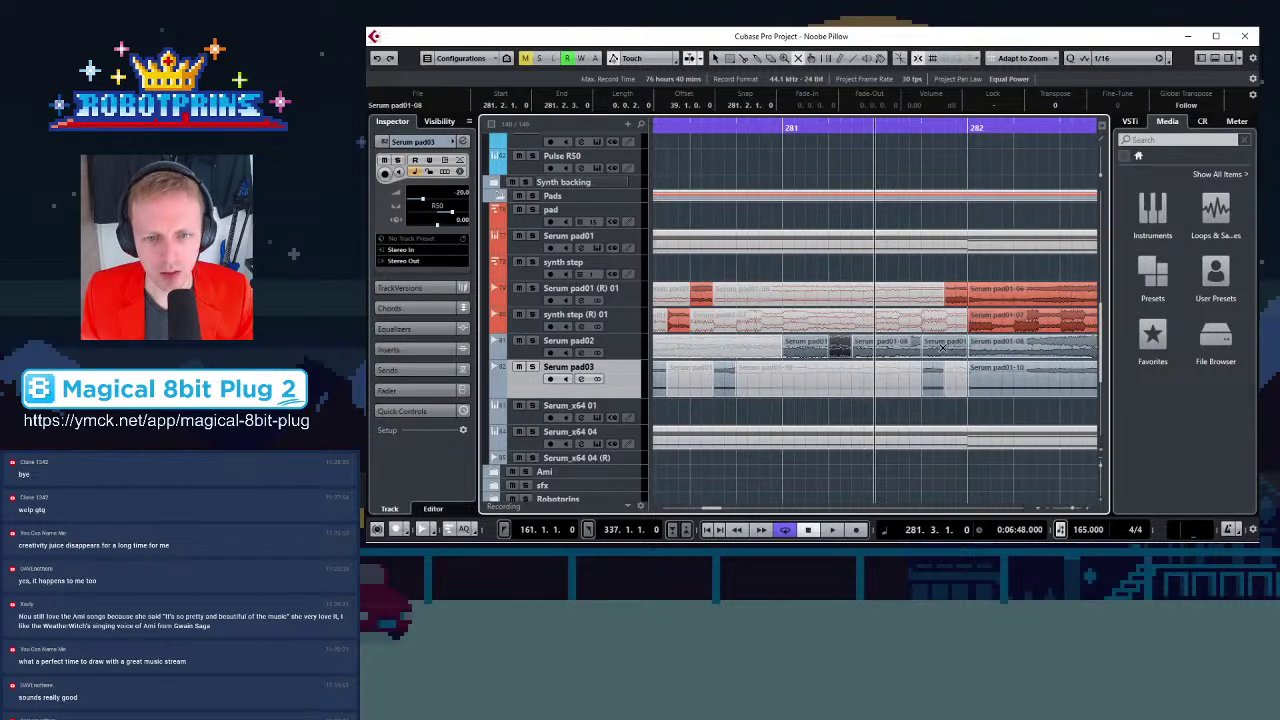
left_click(943, 348)
Turn off cycle playback and move the playhead into bar 282
key("g")
key("g")
key("g")
key("g")
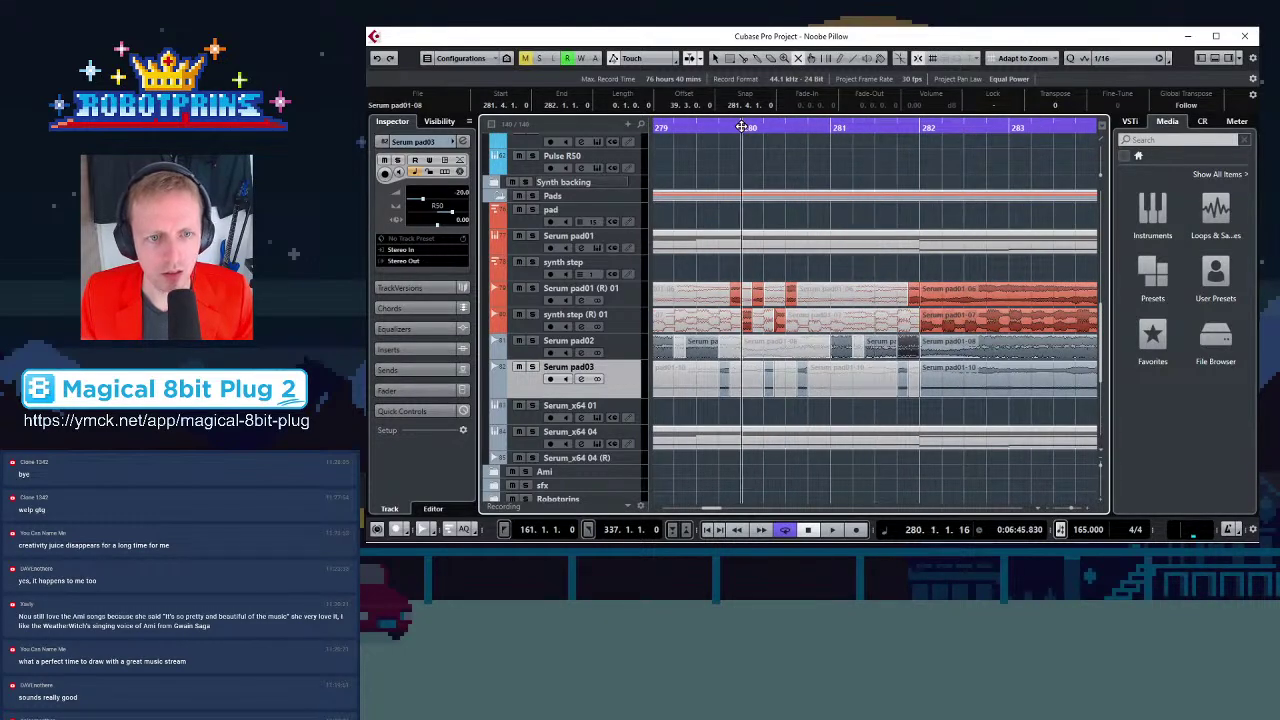
key("g")
key("g")
key("g")
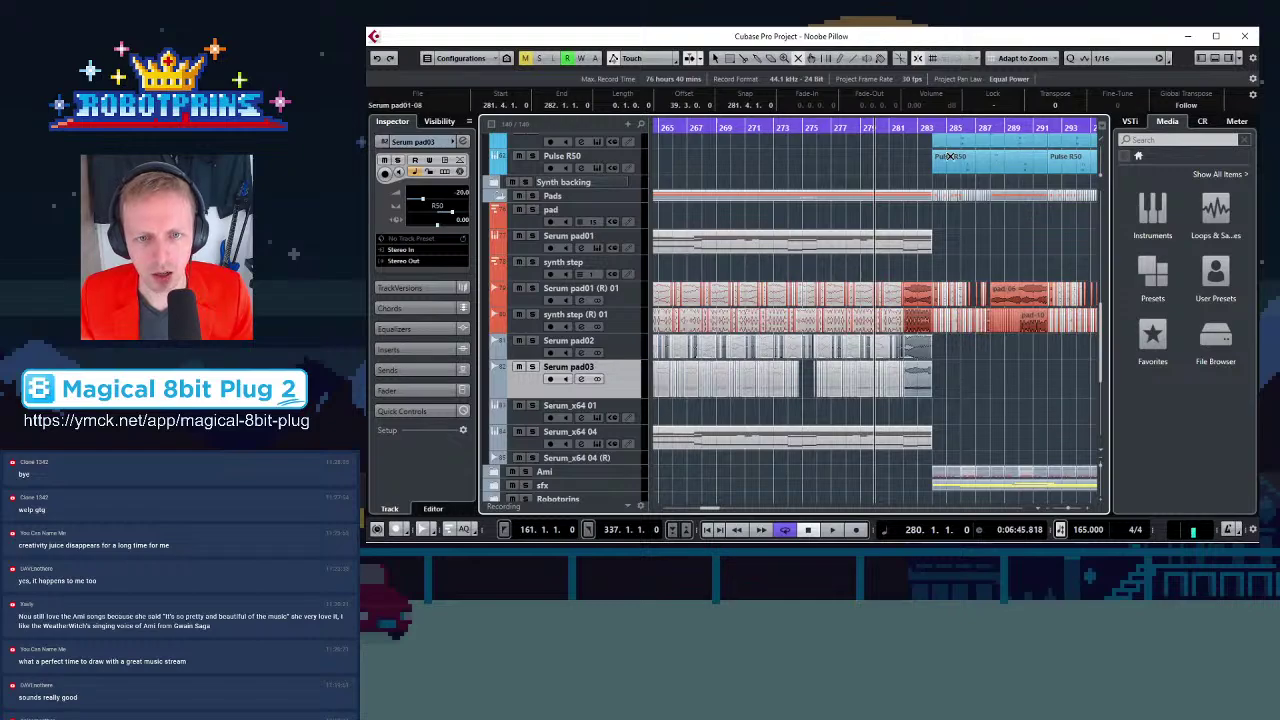
left_click(919, 122)
left_click(918, 128)
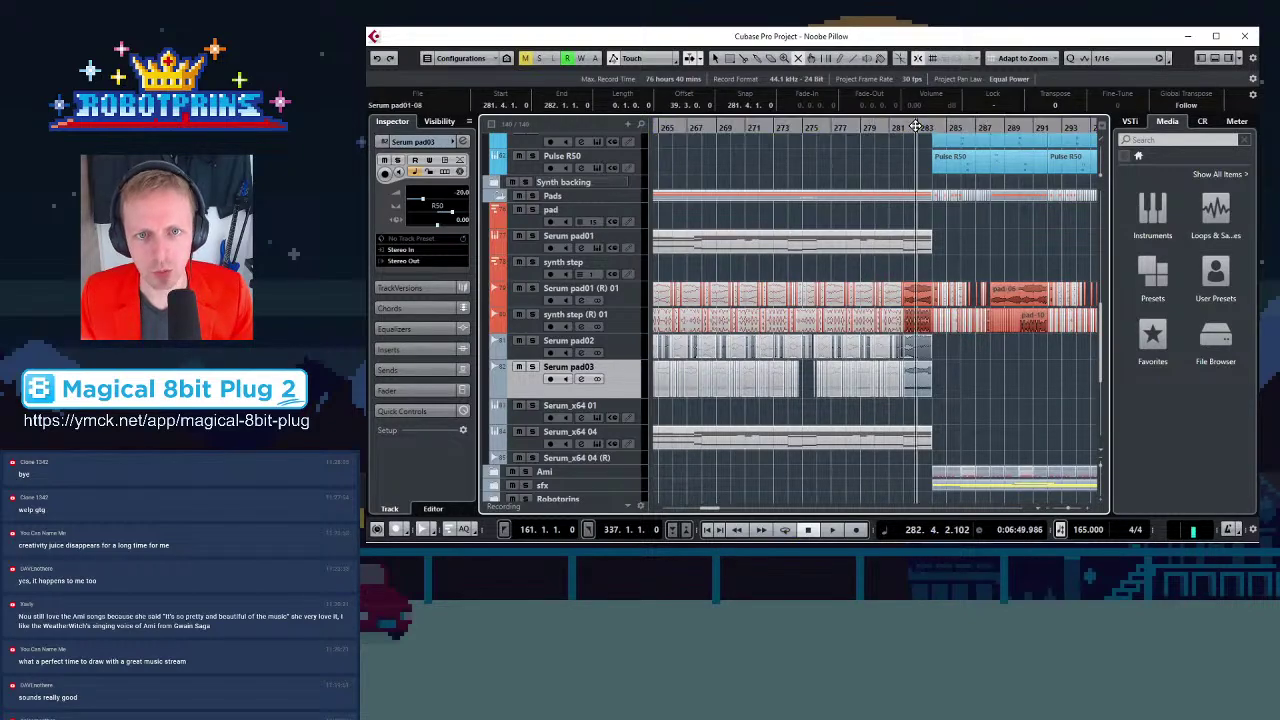
Play the arrangement from 280.1.1 into bar 283 to check the gated pattern against the unsplit clips
key("h")
key("h")
key("h")
key("h")
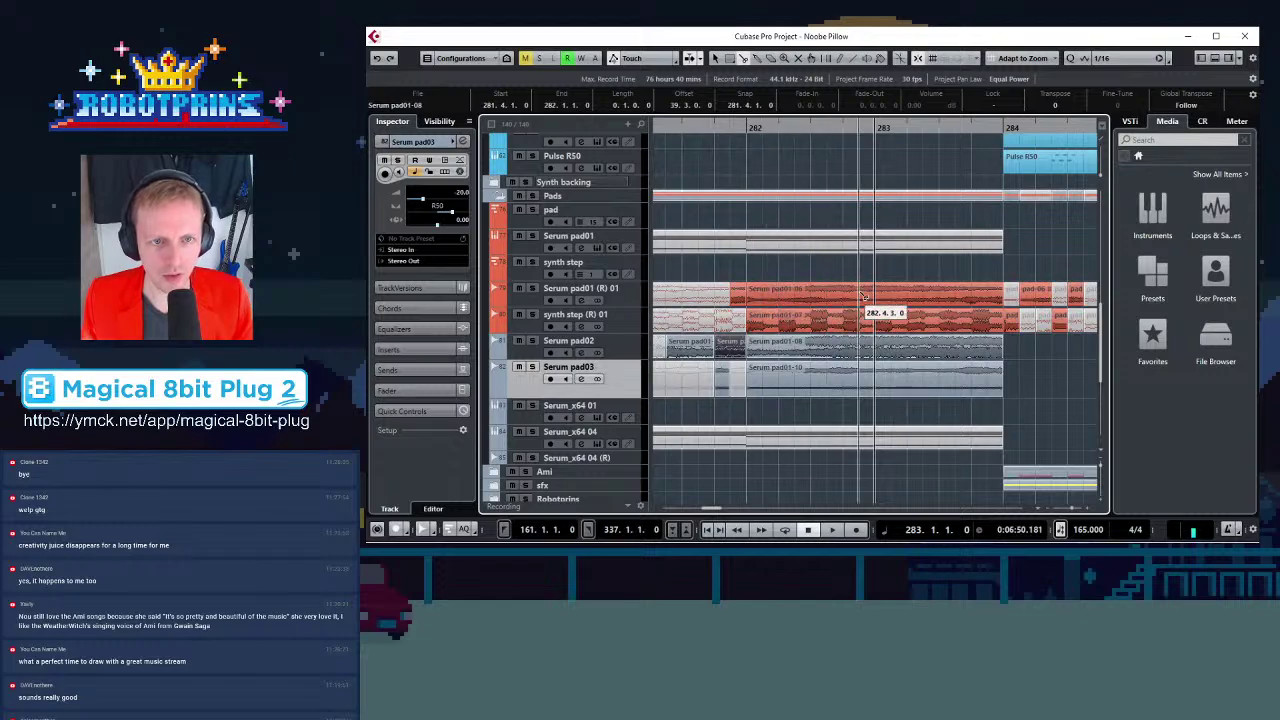
left_click(744, 127)
key("g")
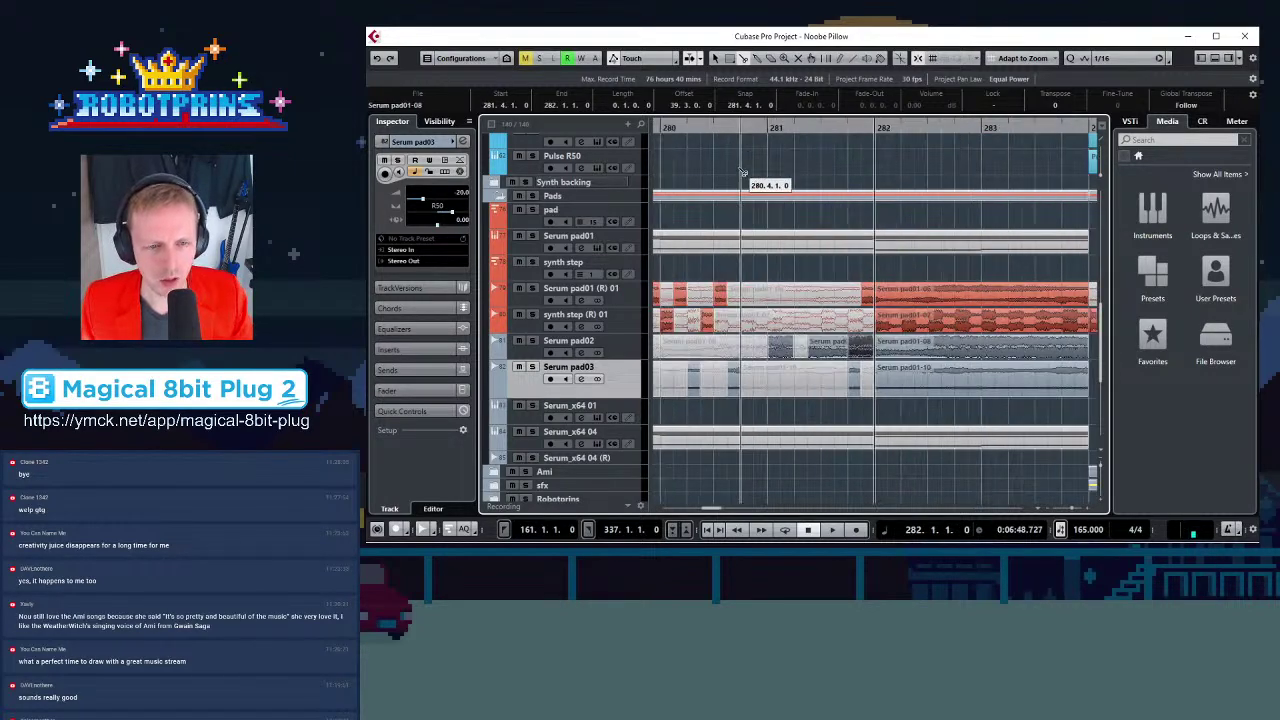
key("g")
left_click(779, 128)
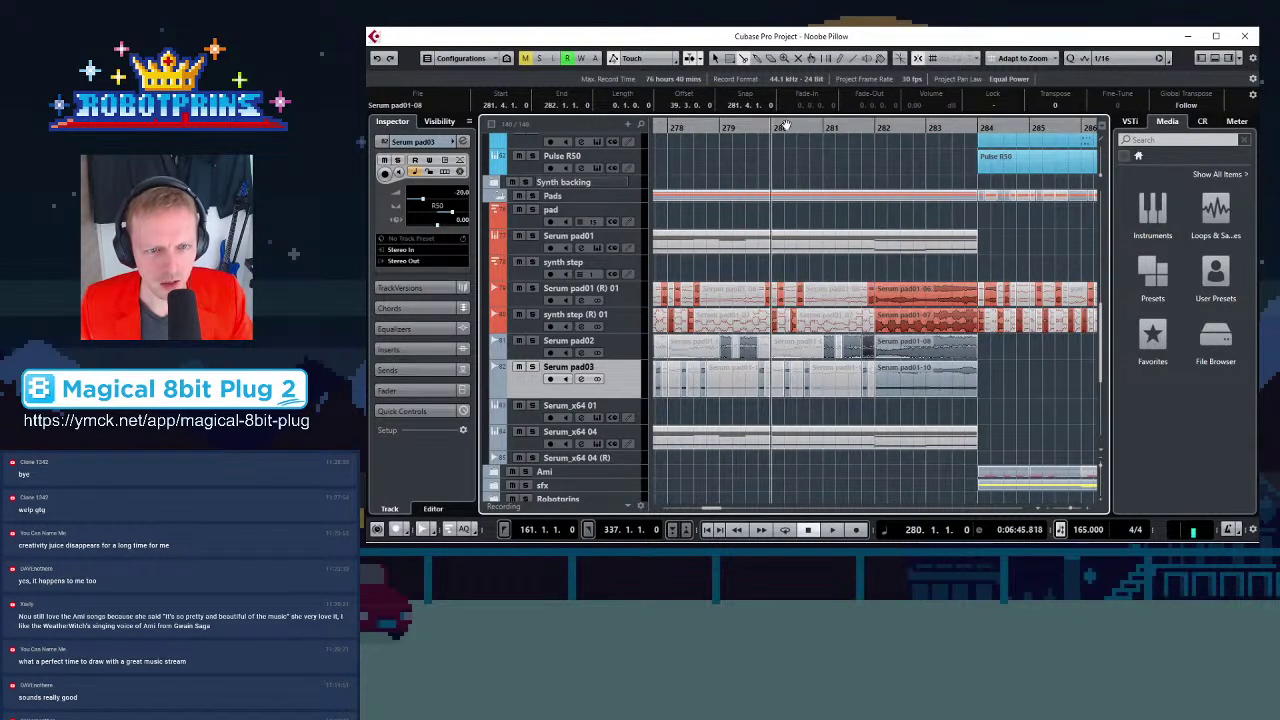
key("space")
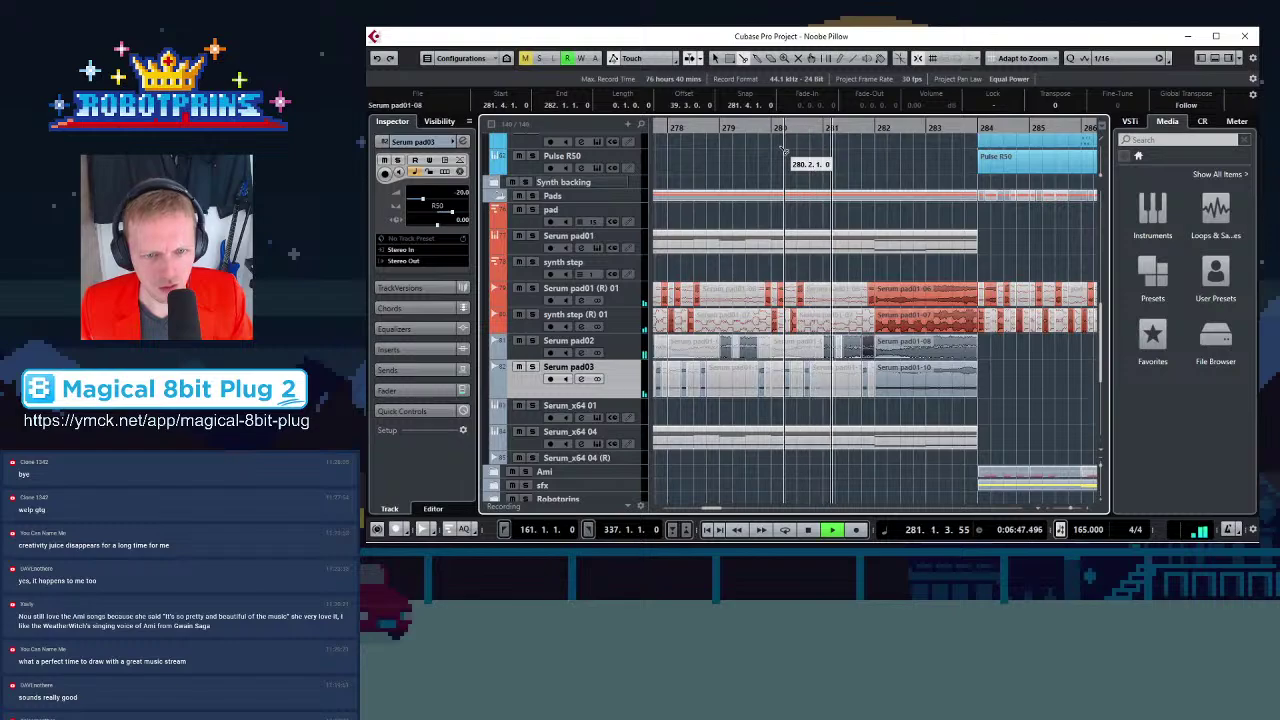
key("g")
key("g")
key("g")
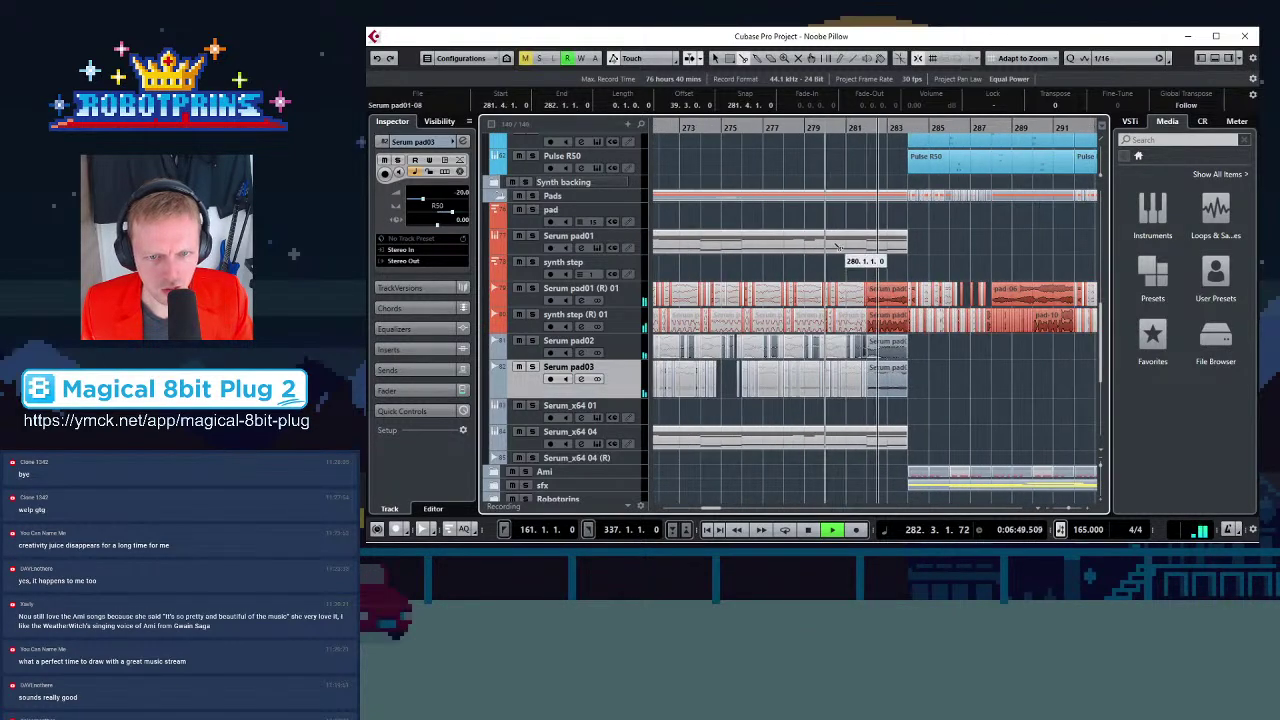
key("h")
key("h")
key("h")
key("h")
key("h")
key("space")
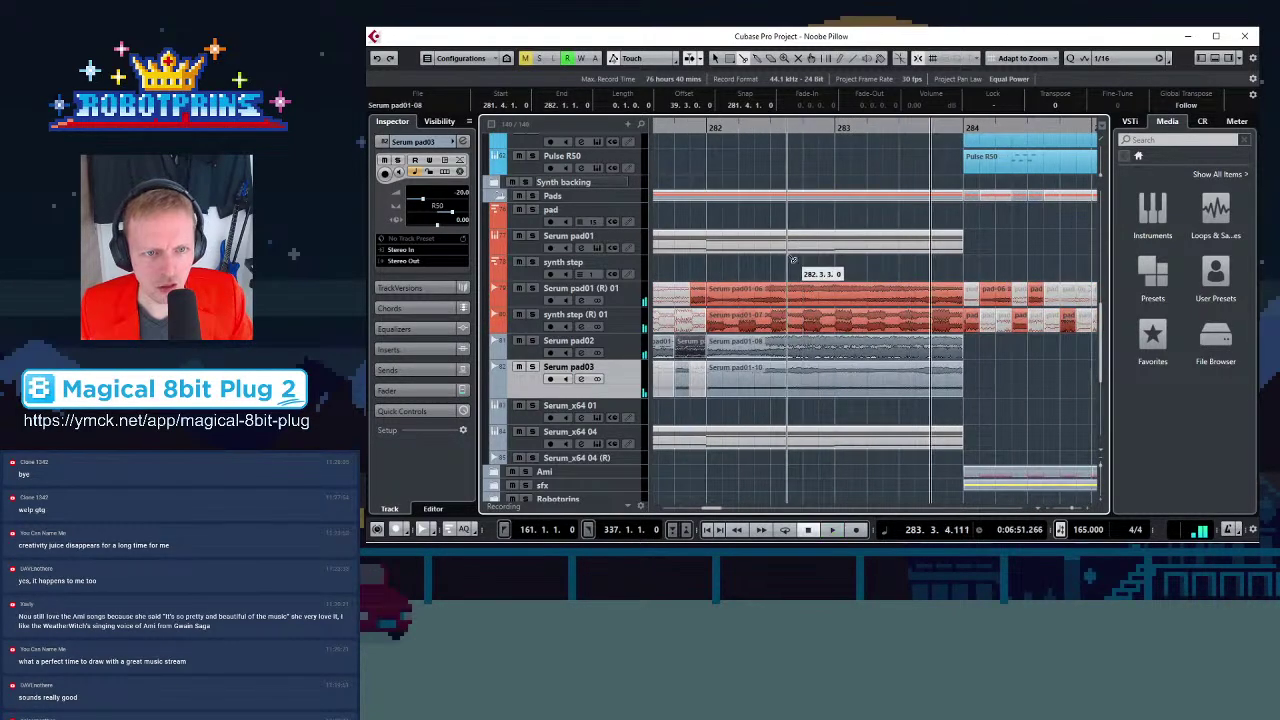
Split the Serum pad01 (R) 01 clip at 282.1.3, 282.2.1, 282.3.1, 282.3.3 and 283.4.3, and mute segments 282.1.1–282.1.3, 282.2.1–282.3.1 and 282.3.3–283.4.3
key("h")
key("g")
key("g")
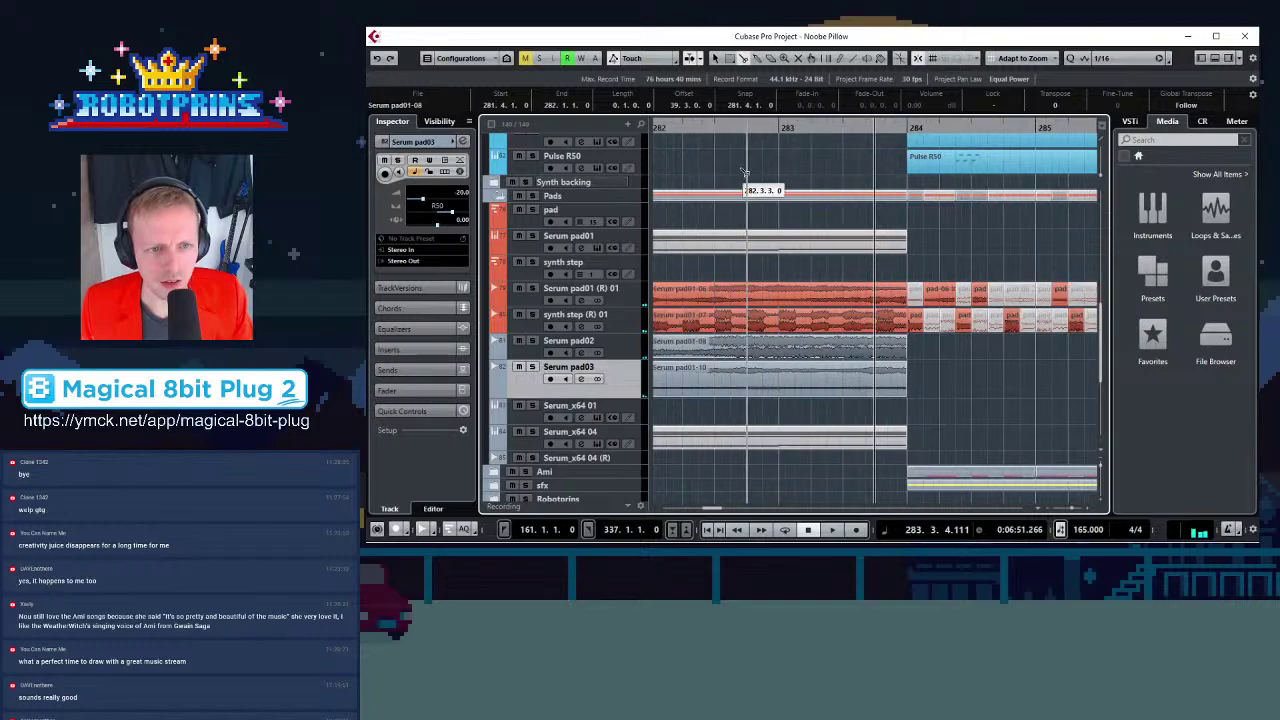
left_click(754, 124)
key("h")
key("h")
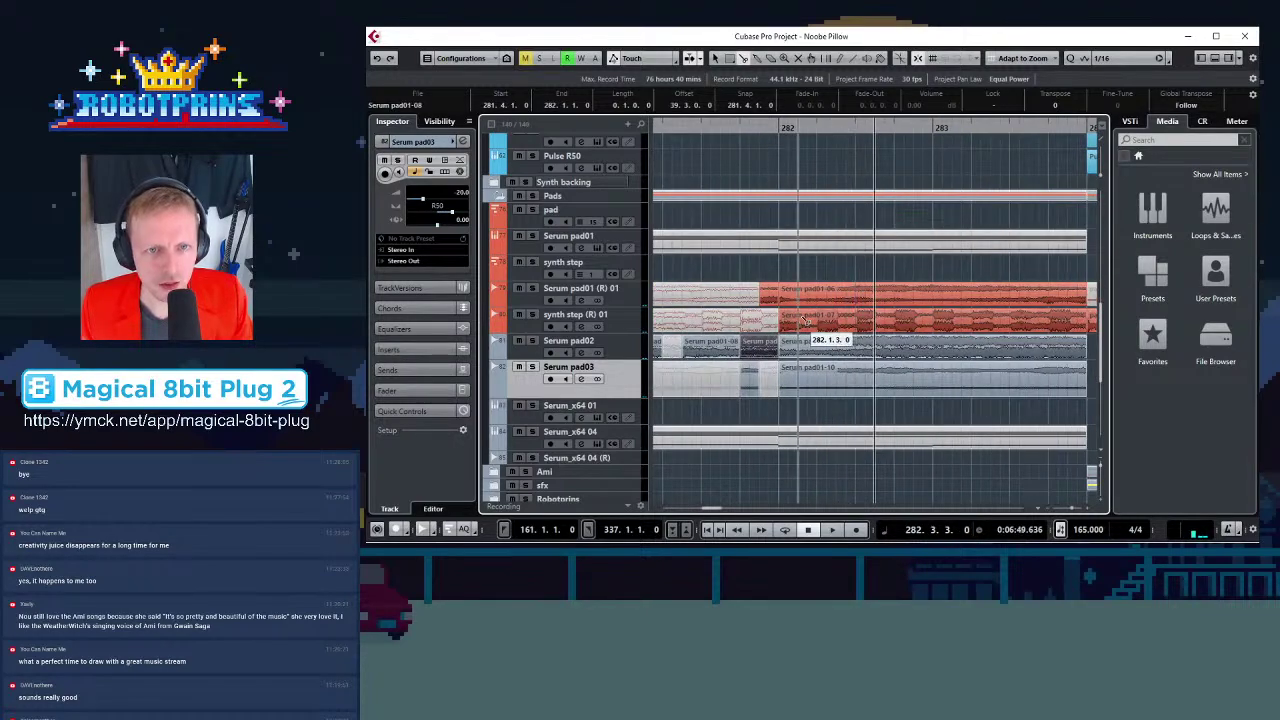
left_click_drag(800, 302, 1040, 295)
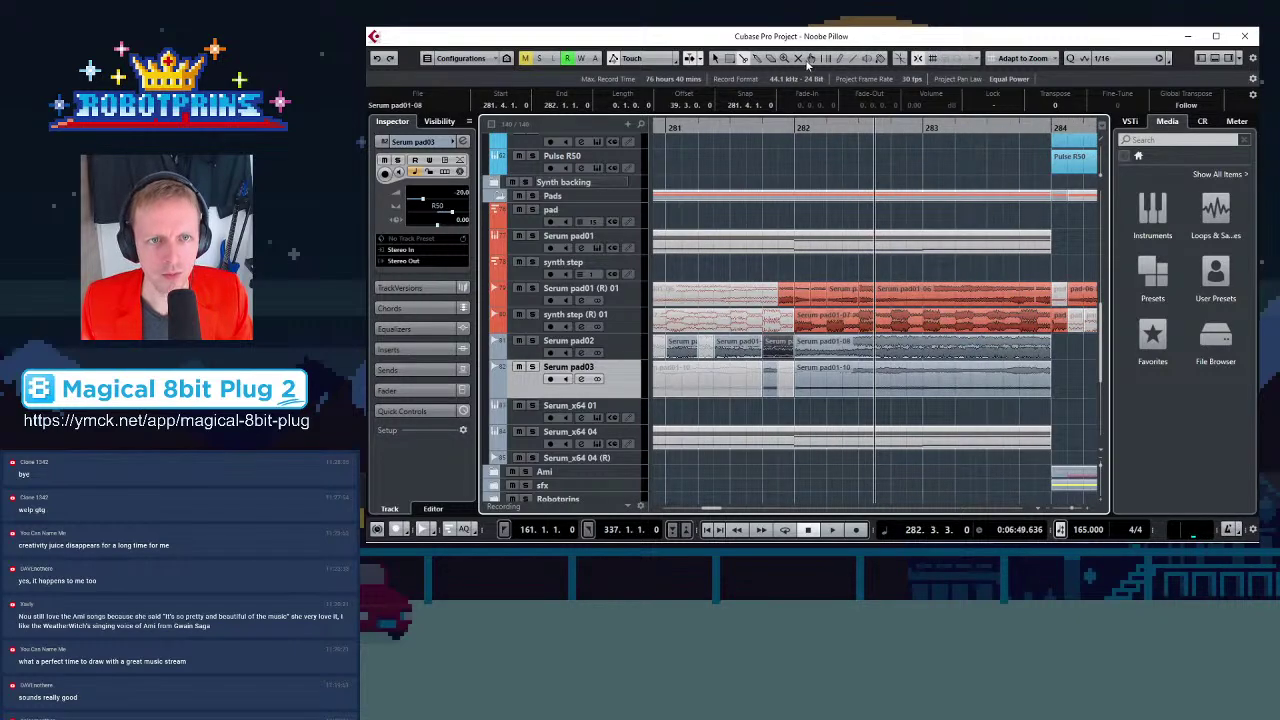
left_click(968, 290)
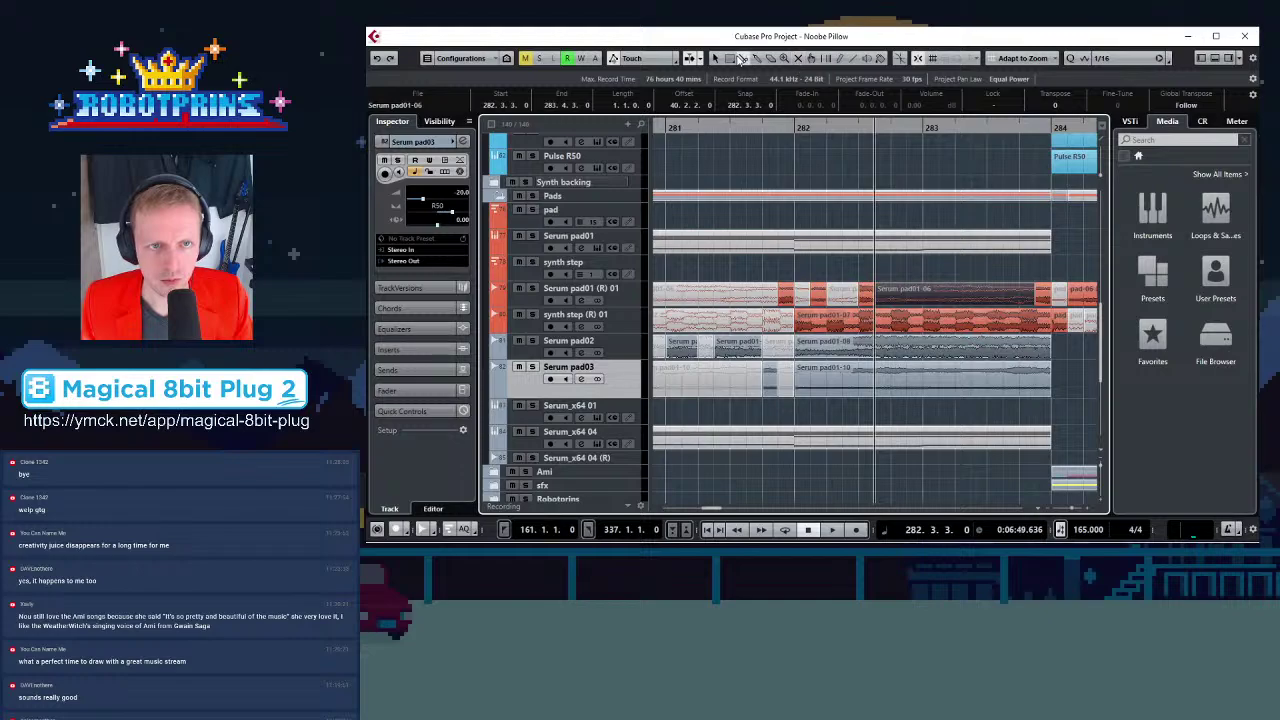
Split the synth step (R) 01 clip at 282.1.3, 282.2.3 and 282.3.1
left_click(812, 328)
left_click(845, 328)
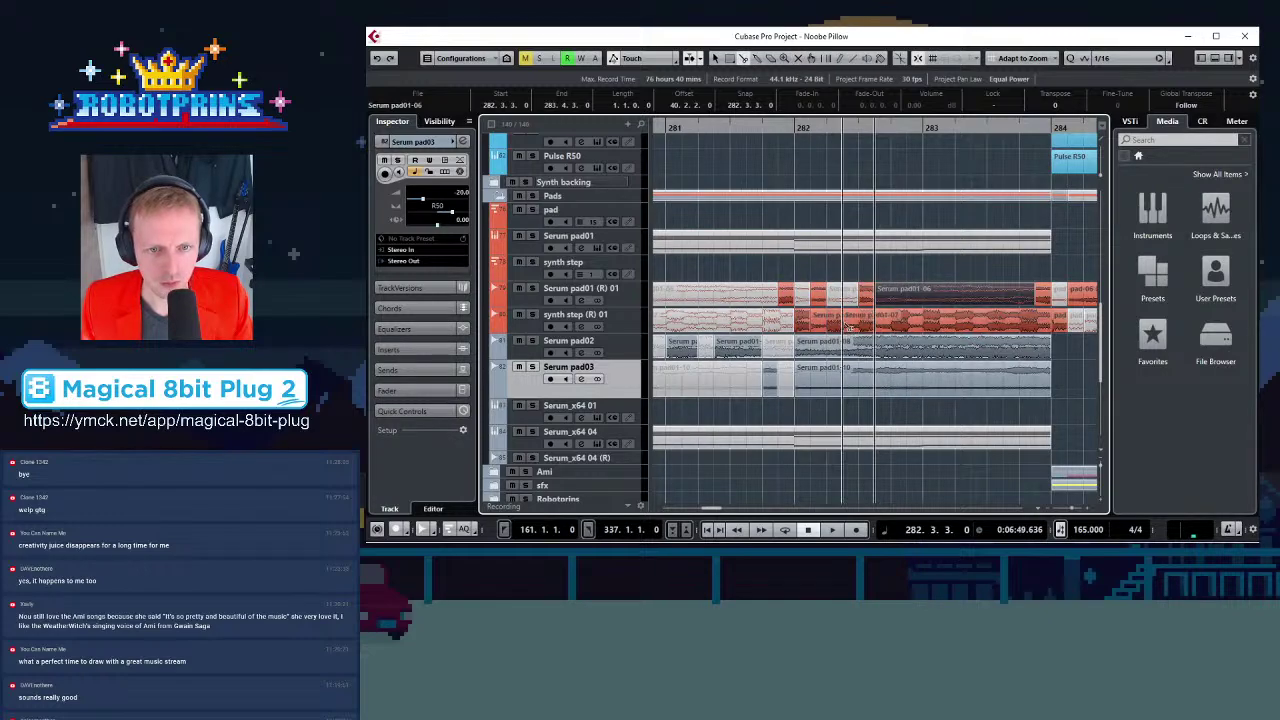
left_click_drag(853, 330, 853, 330)
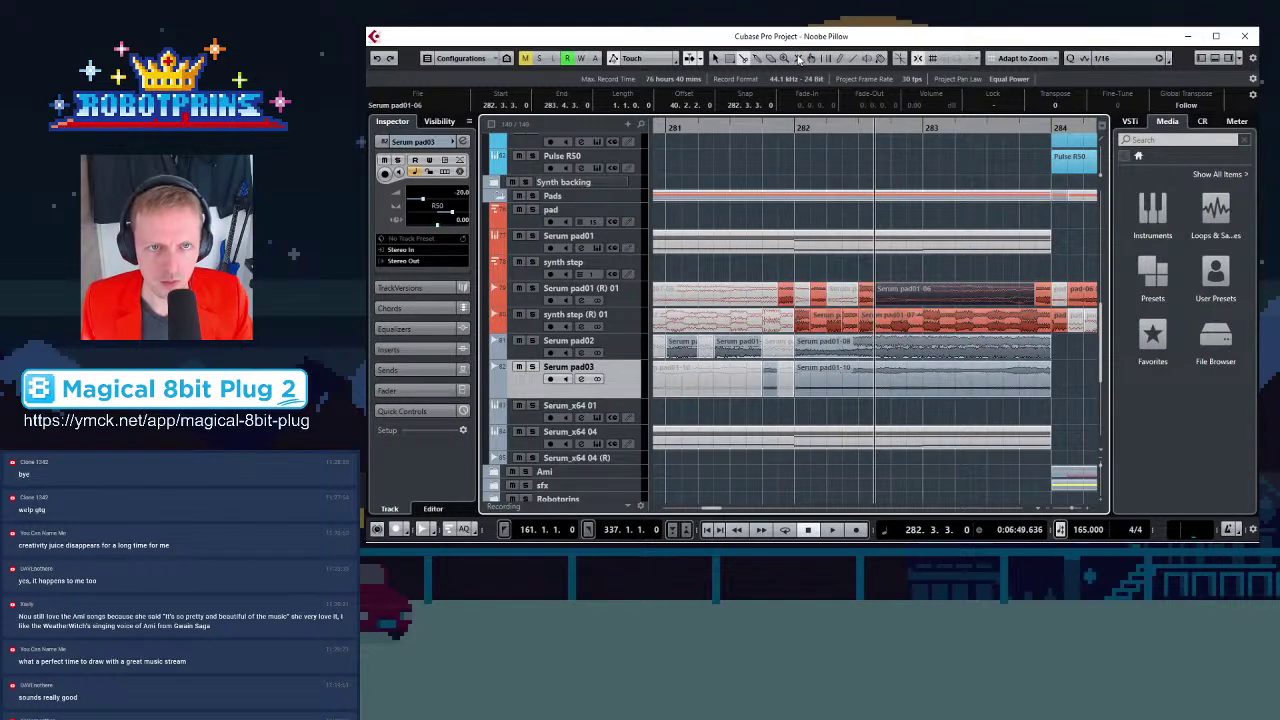
Mute the synth step (R) 01 segments 282.1.3–282.2.3 and 282.3.1–284.1.1
left_click(828, 327)
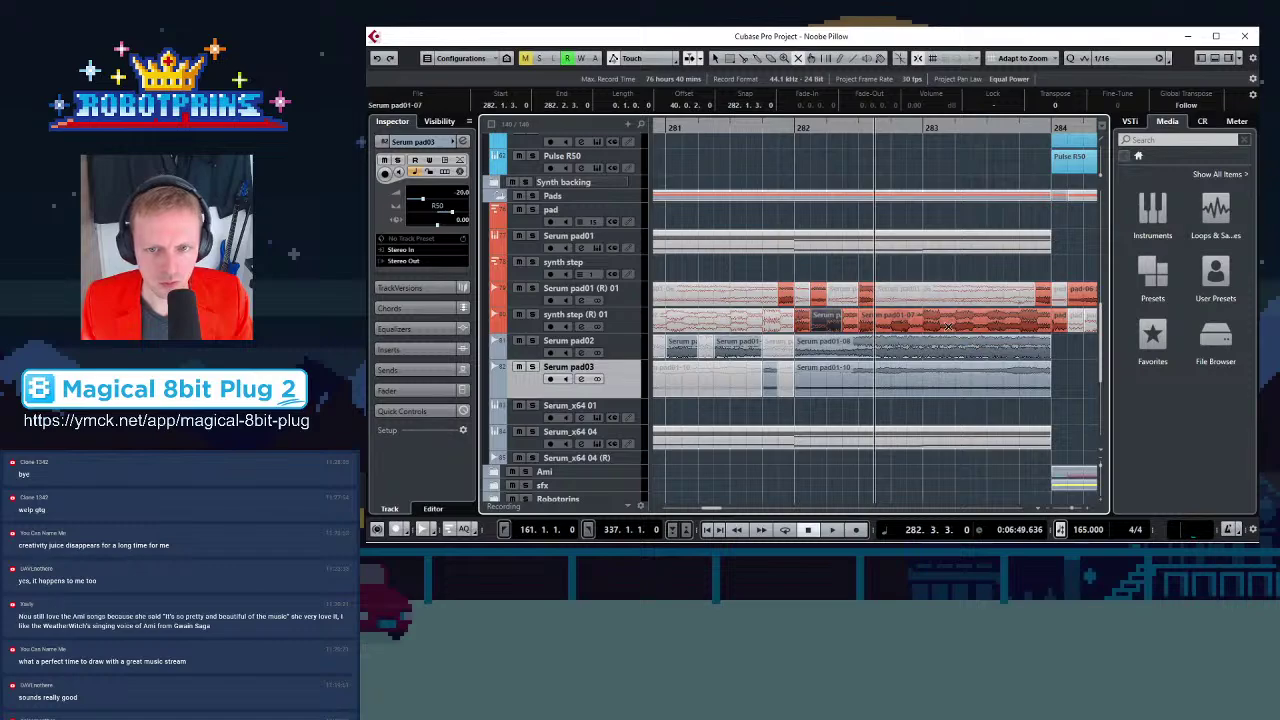
left_click(948, 326)
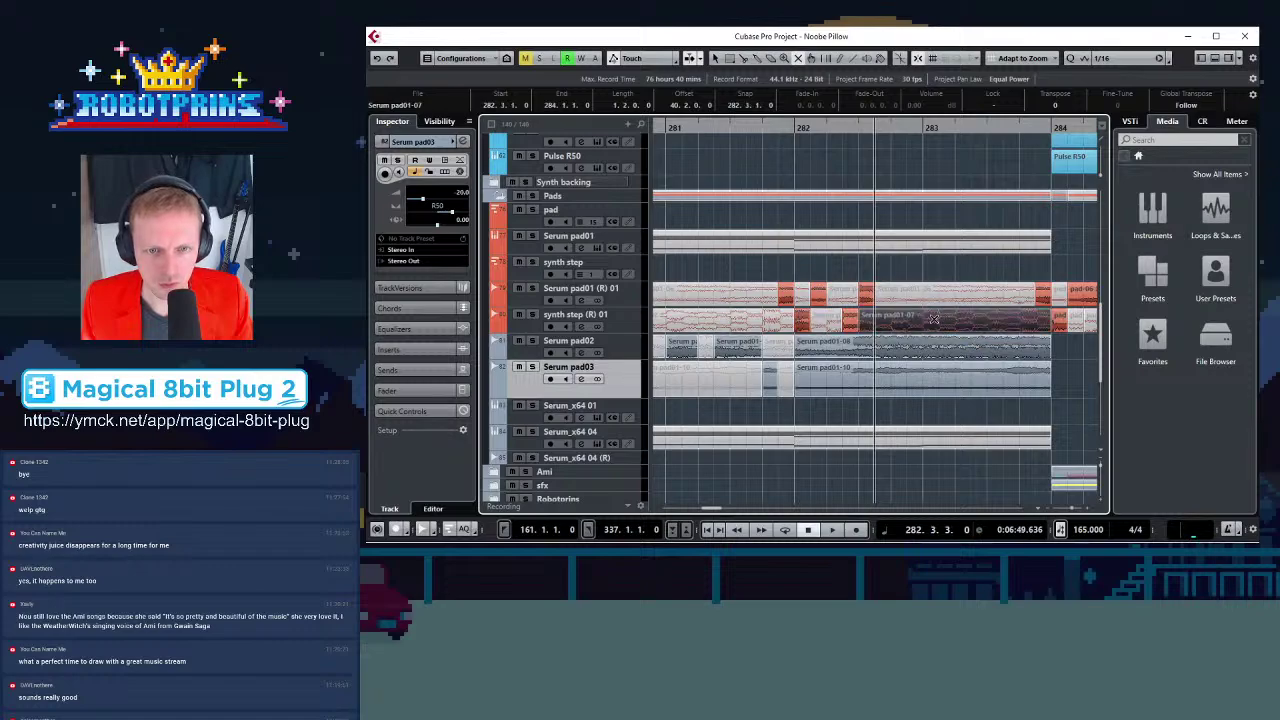
Split the Serum pad02 clip at 283.1.1, 283.2.1, 283.2.3 and 283.4.1, and mute segments 282.1.1–283.1.1, 283.2.1–283.2.3 and 283.4.1–284.1.1
left_click(741, 60)
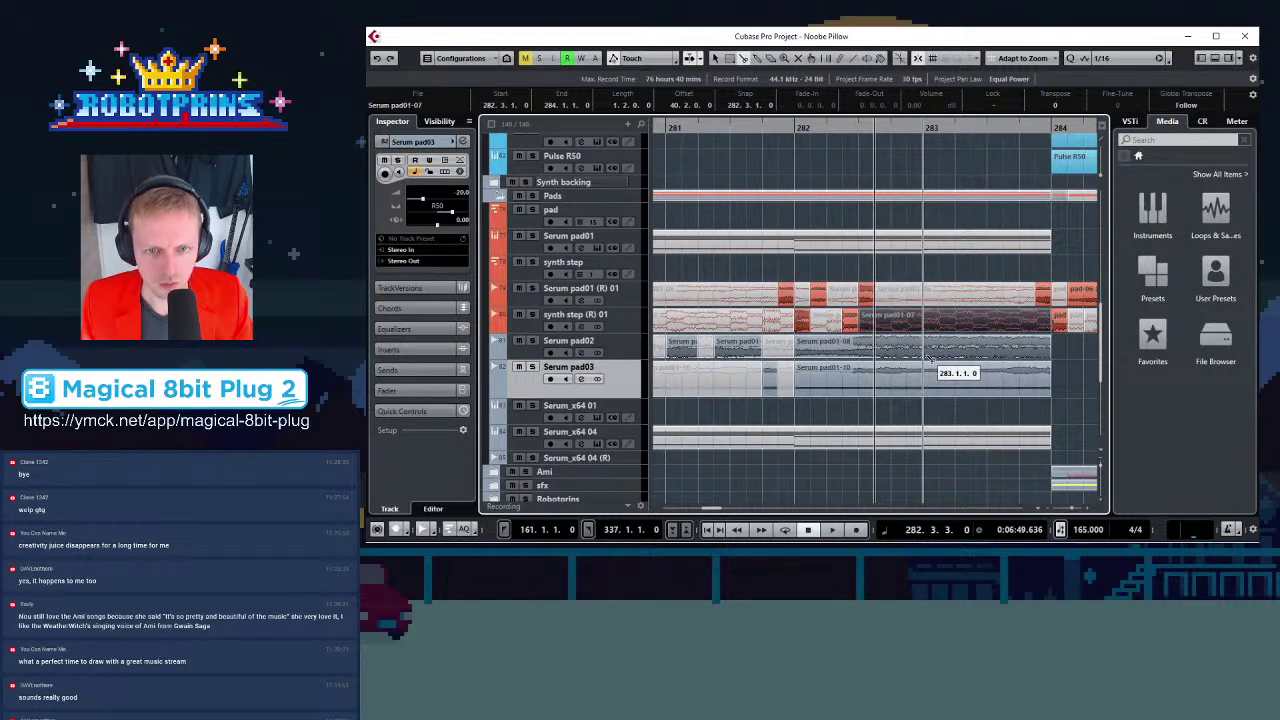
left_click(969, 350)
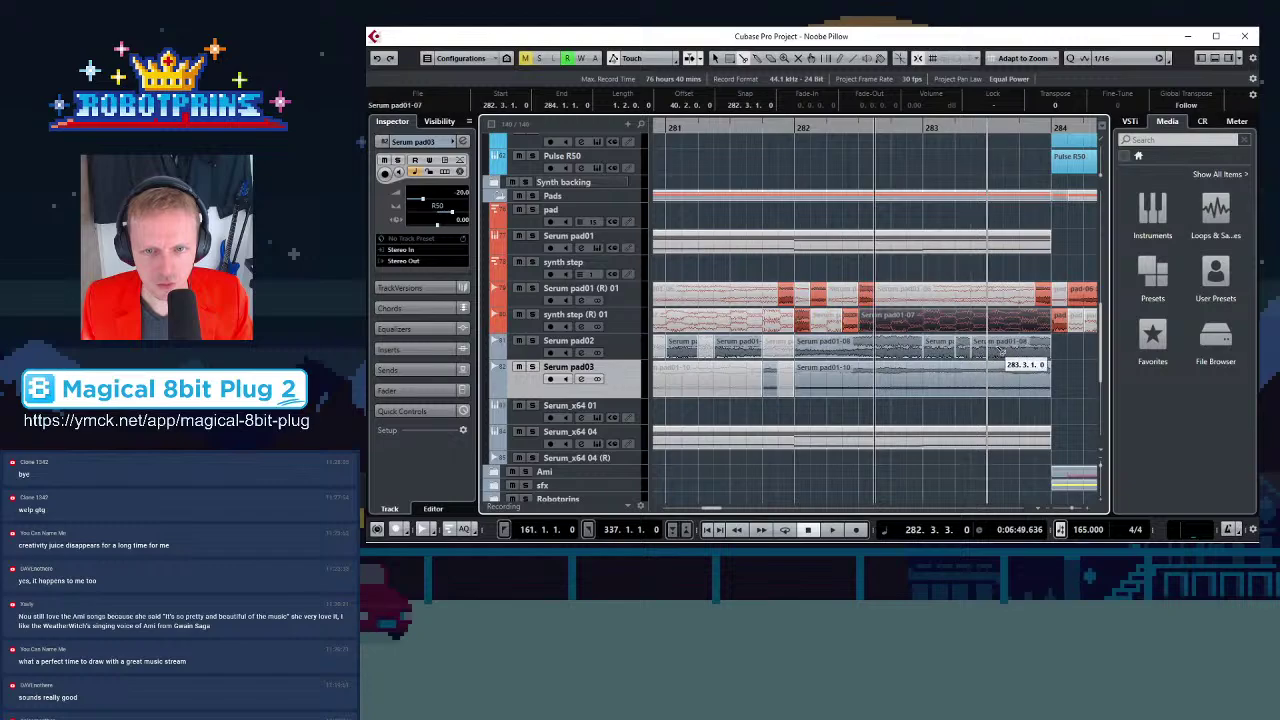
left_click(1020, 351)
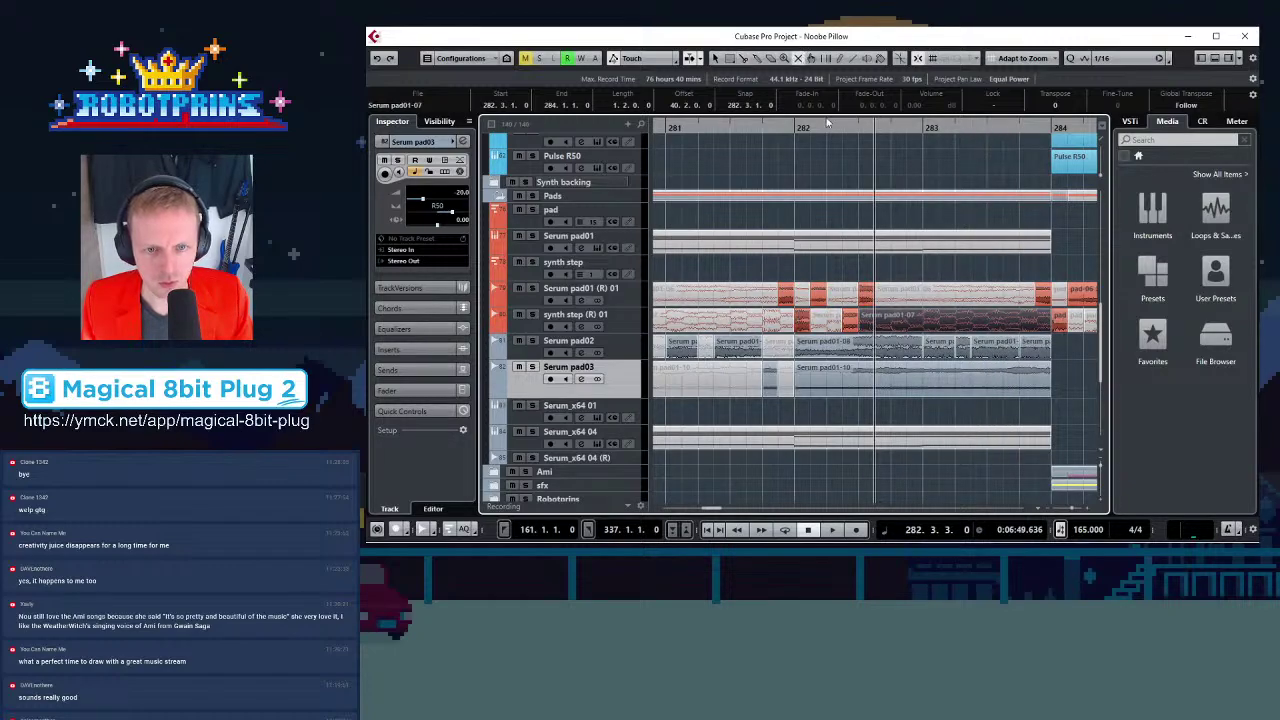
left_click(883, 344)
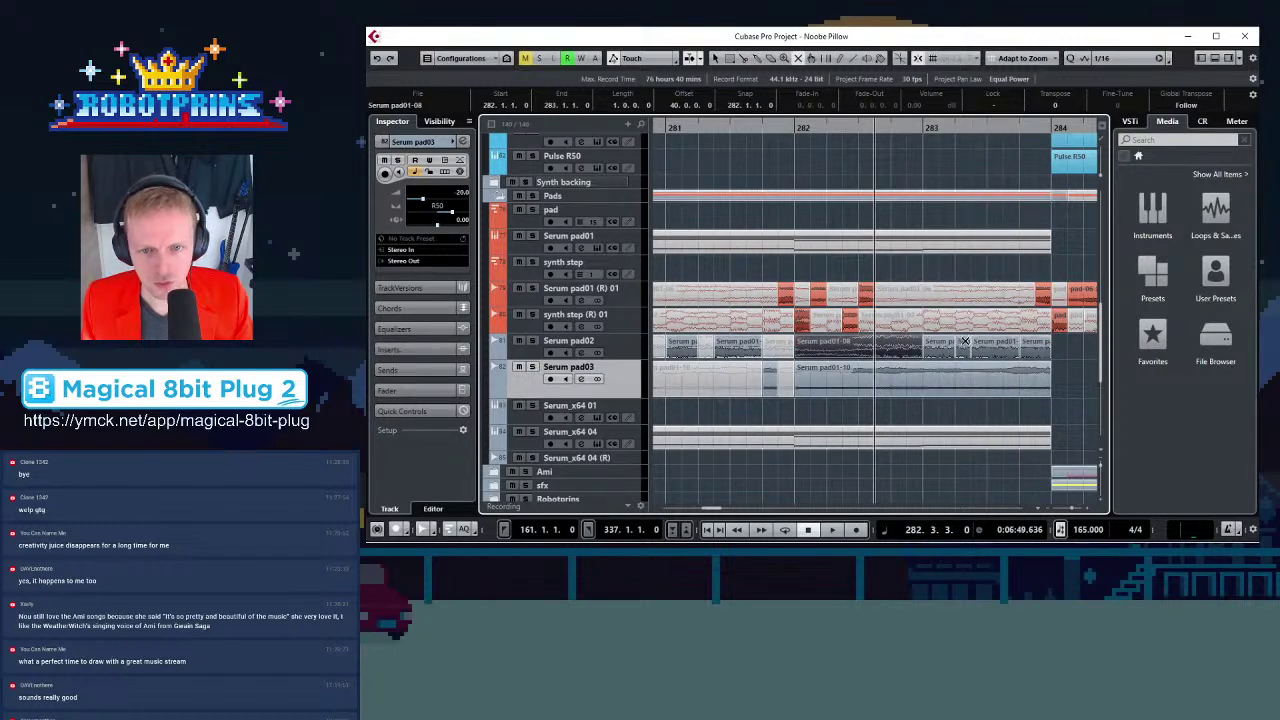
left_click(965, 344)
left_click(1042, 346)
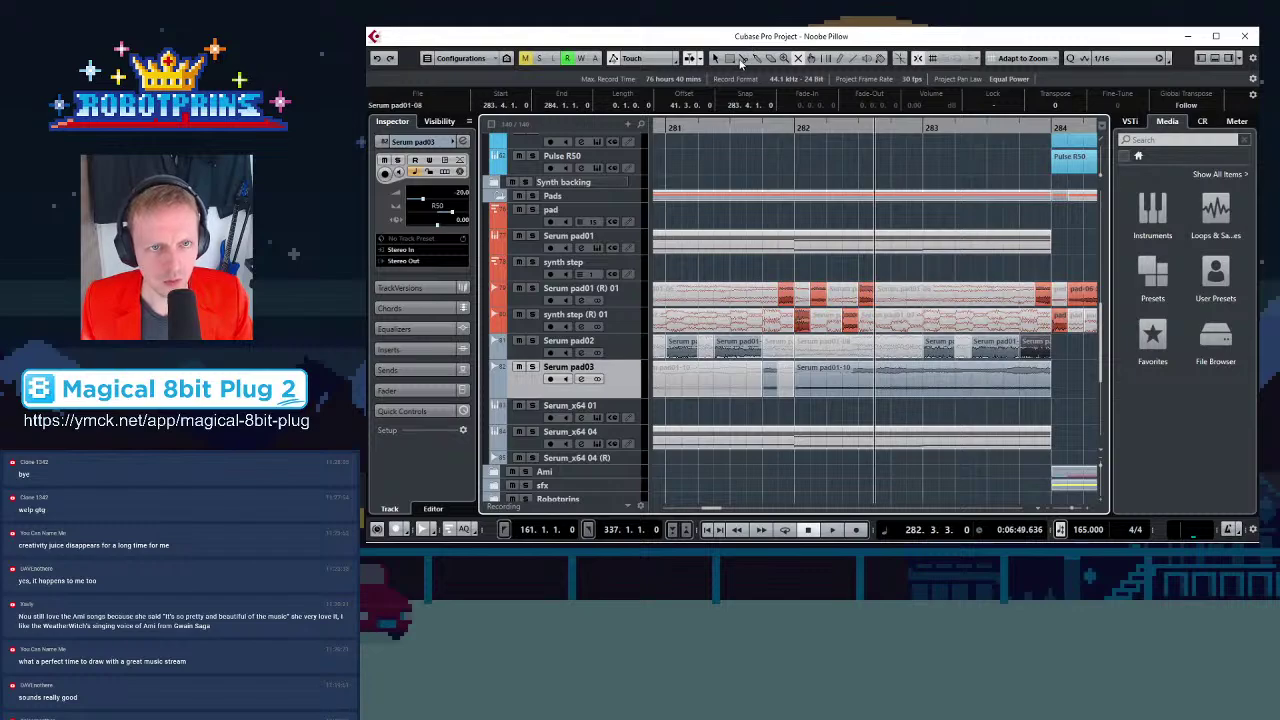
Split the Serum pad03 clip at 282.2.1, 282.2.3, 282.3.3, 282.4.1, 283.4.1 and 283.4.3, and mute every other segment, beginning with 282.1.1–282.2.1
left_click(741, 62)
left_click(827, 382)
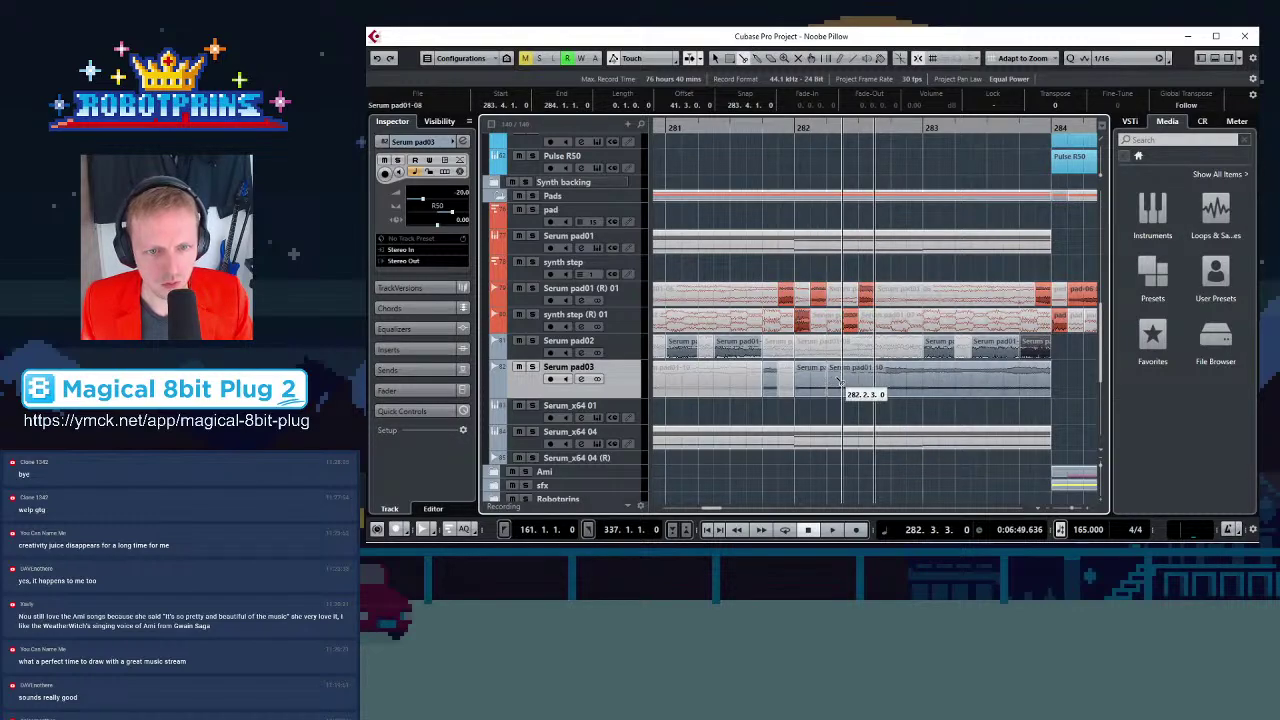
left_click(842, 382)
left_click(880, 382)
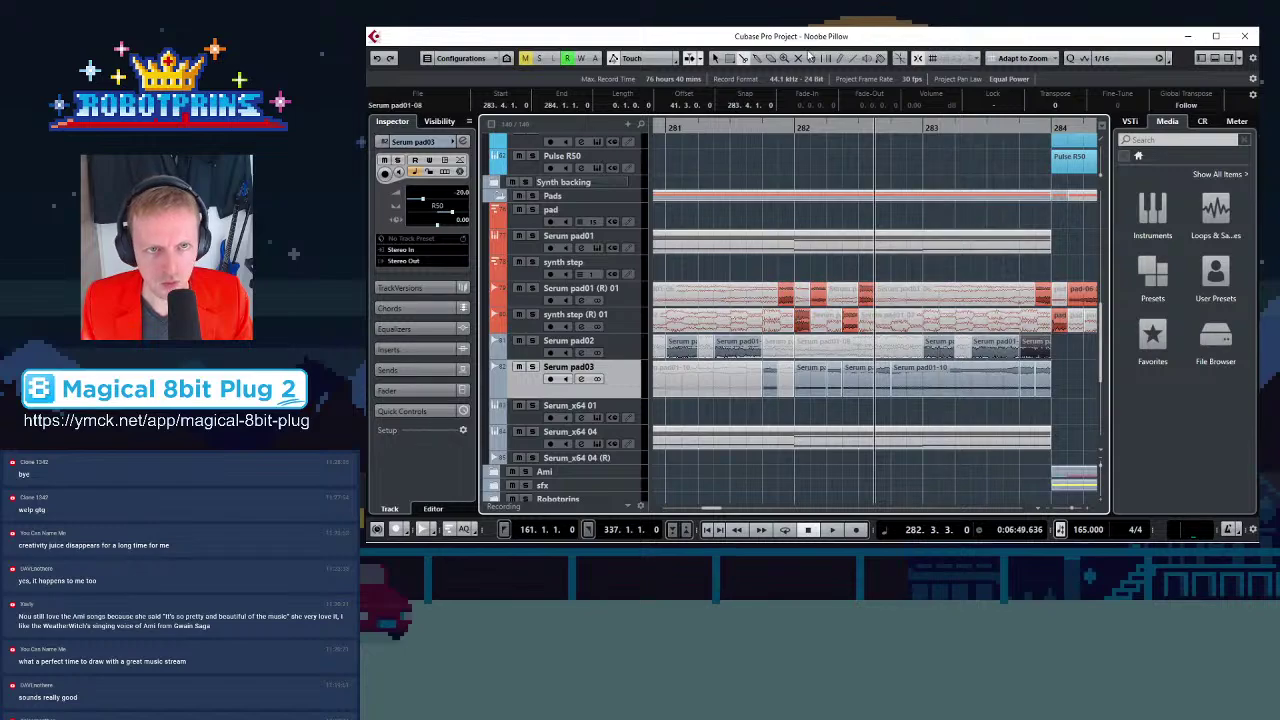
left_click(808, 368)
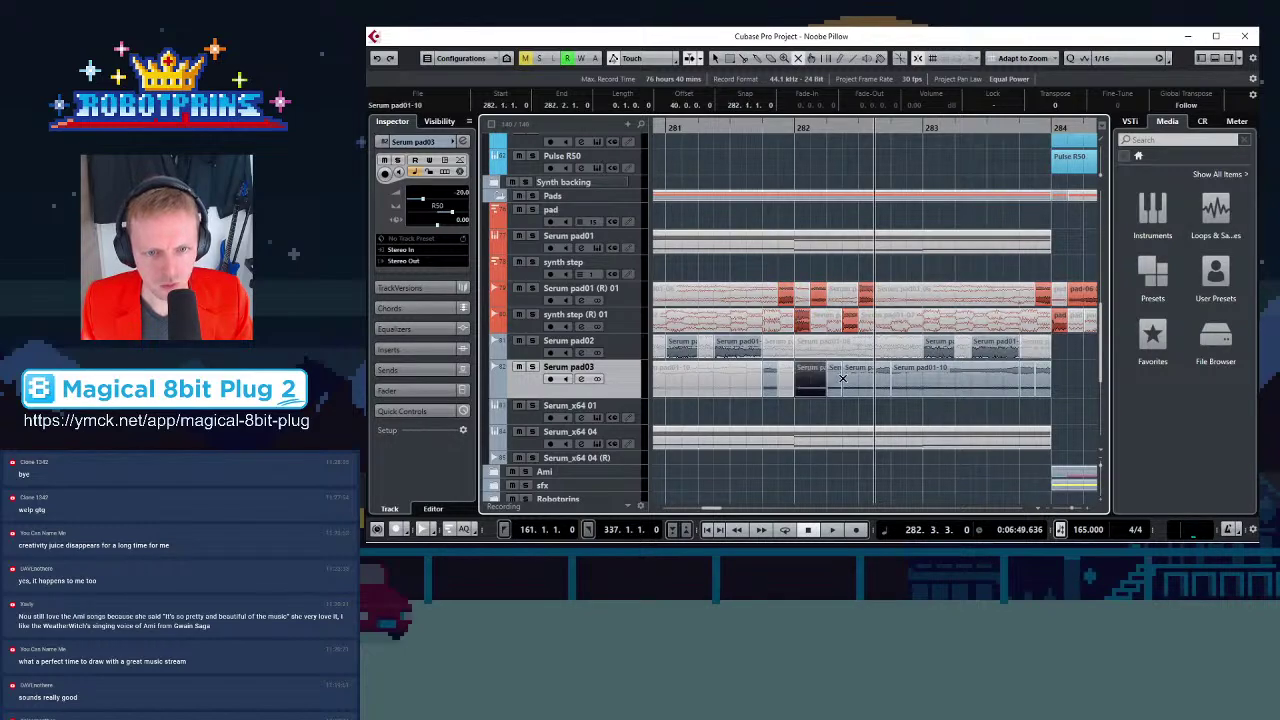
left_click(876, 381)
left_click(932, 378)
left_click(1040, 385)
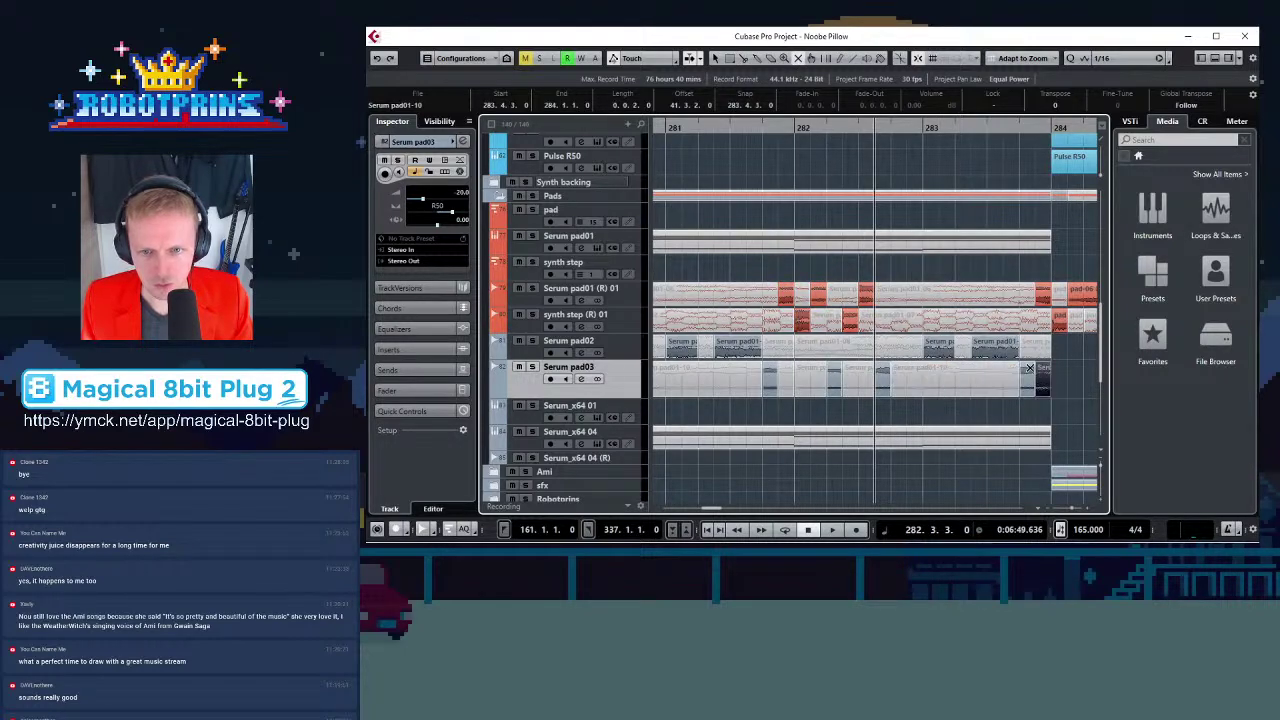
Move the playhead to 241.1.1 and switch to the Object Selection tool
key("g")
key("g")
key("g")
key("g")
key("g")
key("g")
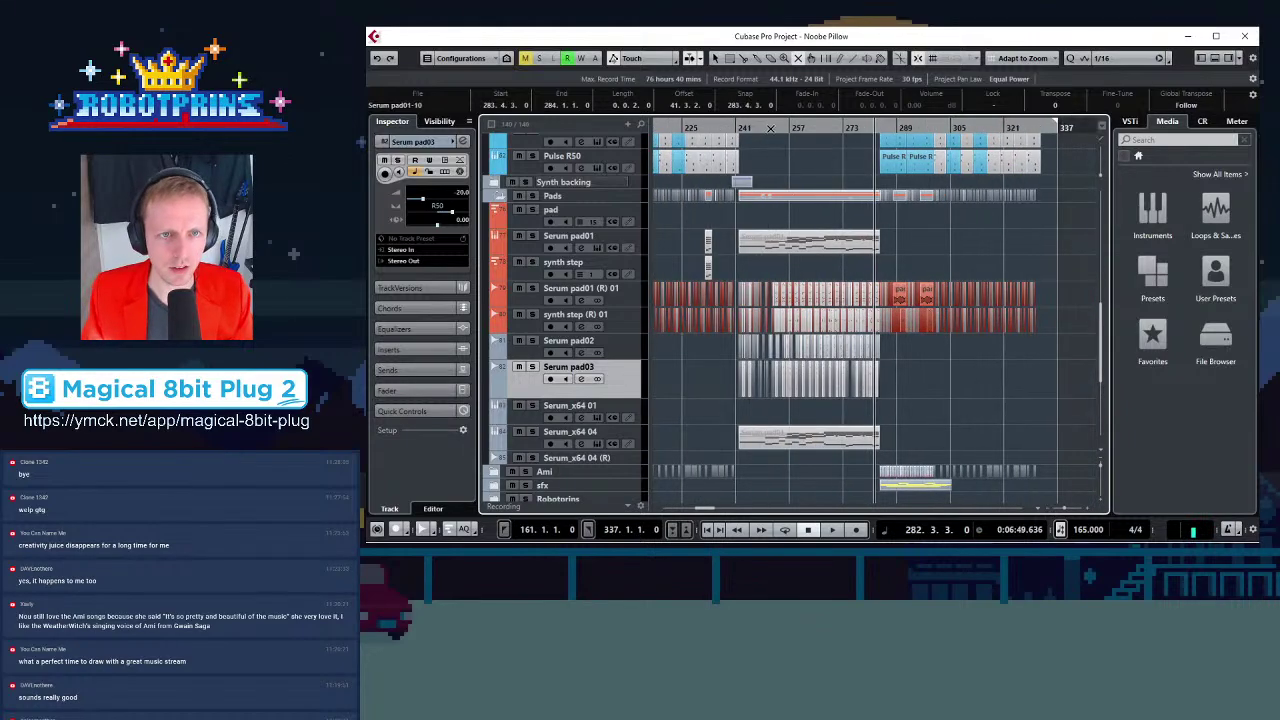
left_click(745, 118)
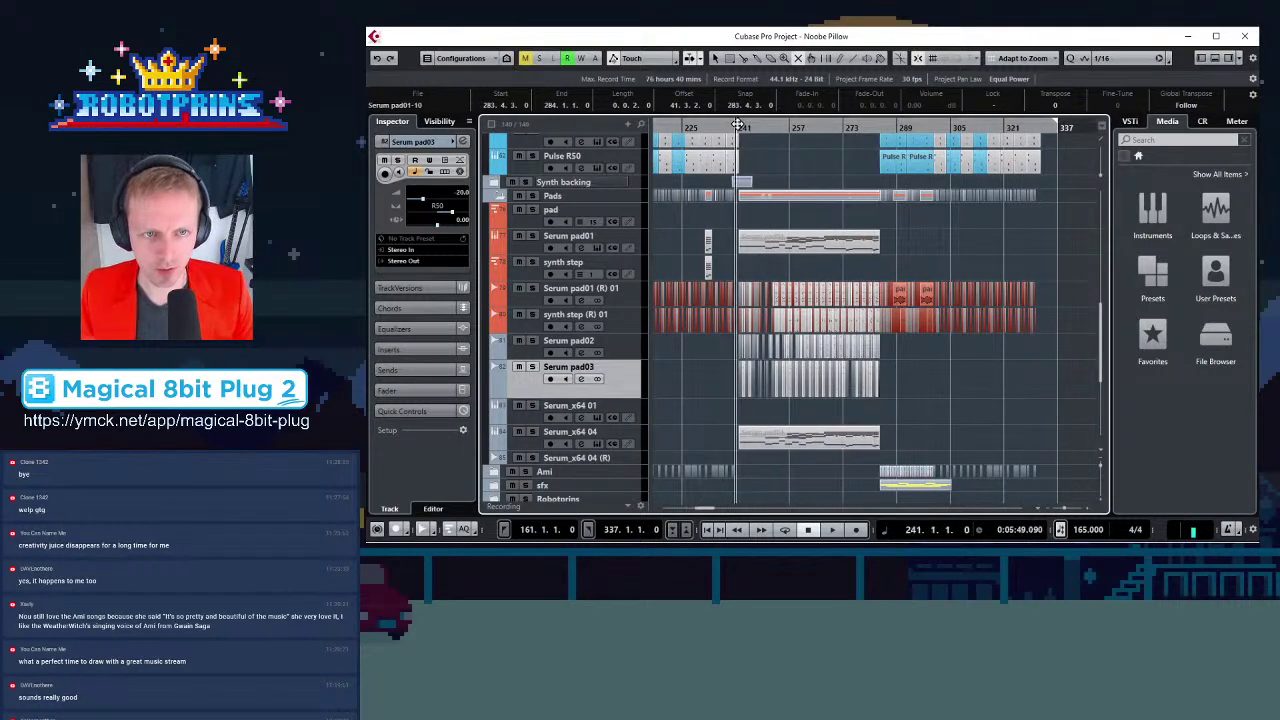
key("h")
key("h")
left_click(715, 58)
scroll(838, 365, "up", 3)
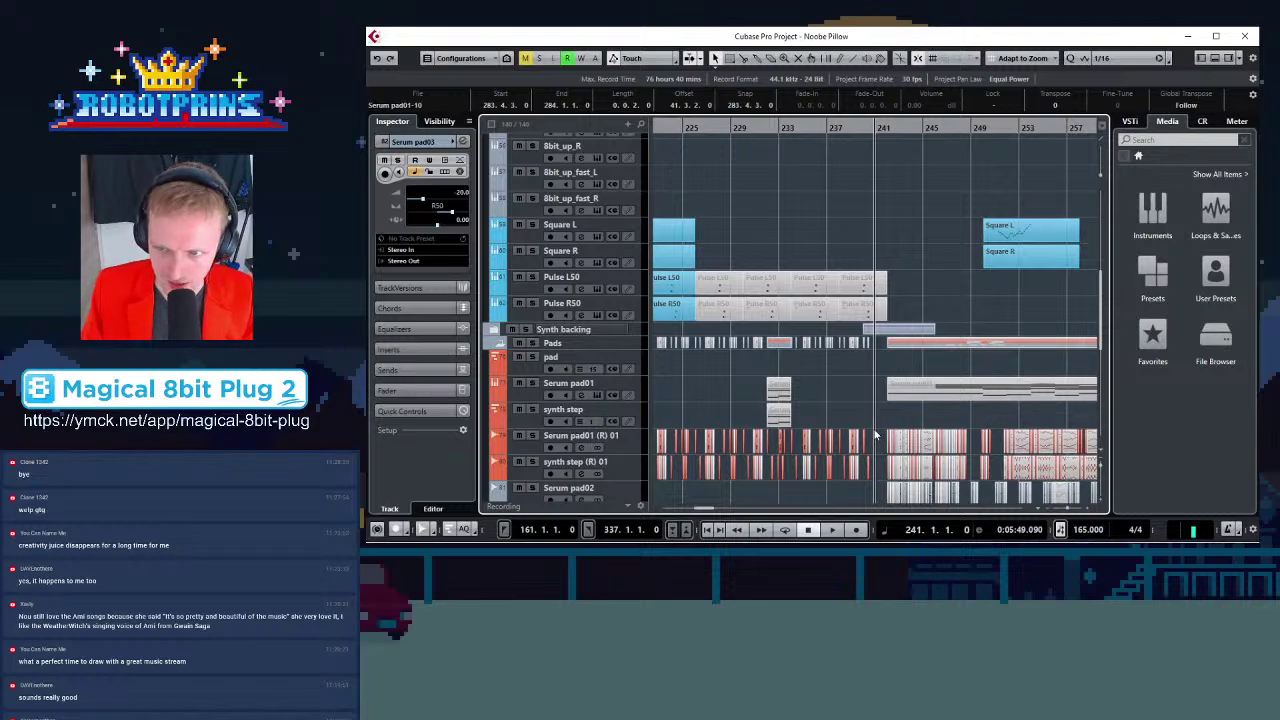
Play the arrangement from about bar 223 into bar 285 to check the gated pad and synth step pattern, and stop playback
key("g")
key("g")
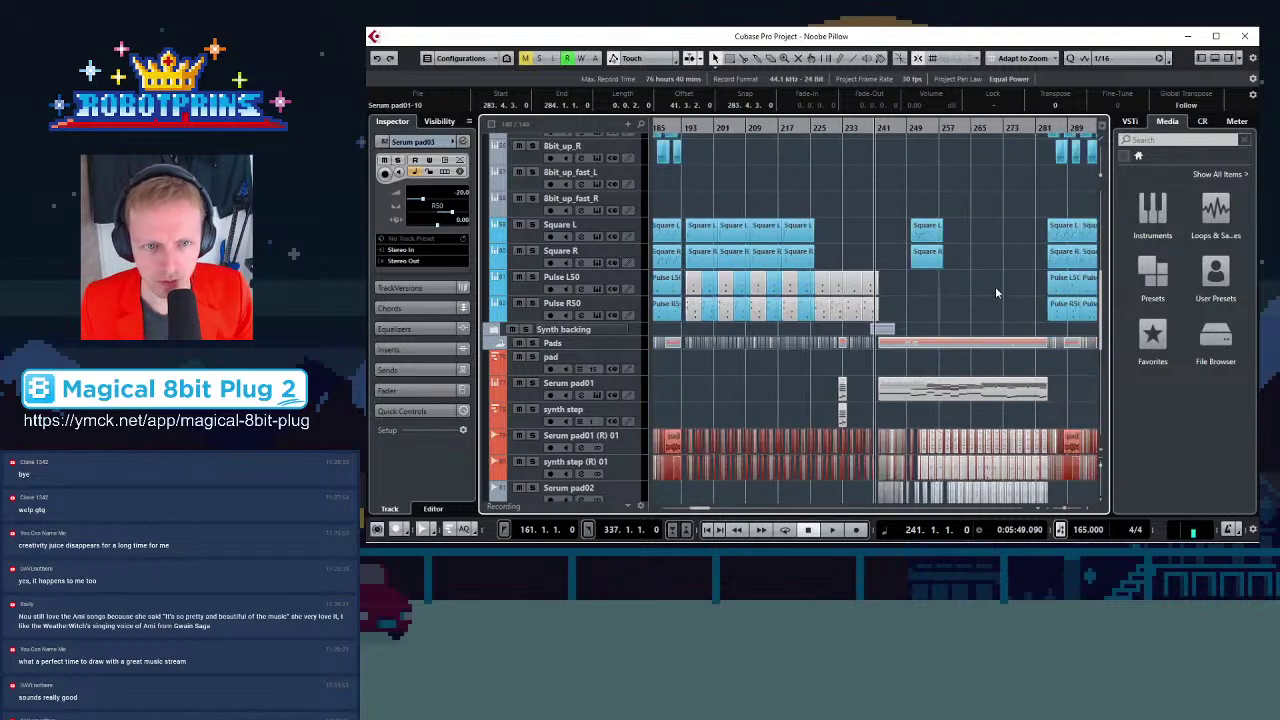
left_click(812, 128)
left_click(808, 129)
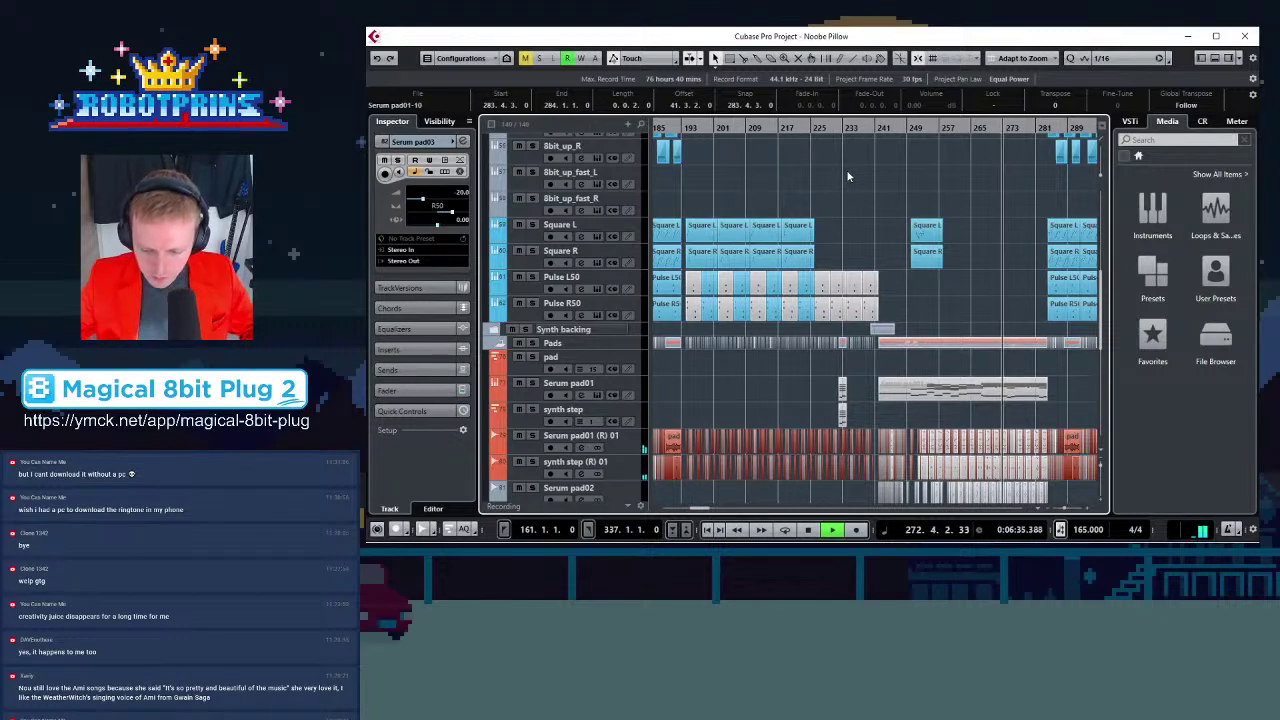
key("h")
key("h")
key("h")
key("h")
key("h")
key("h")
key("h")
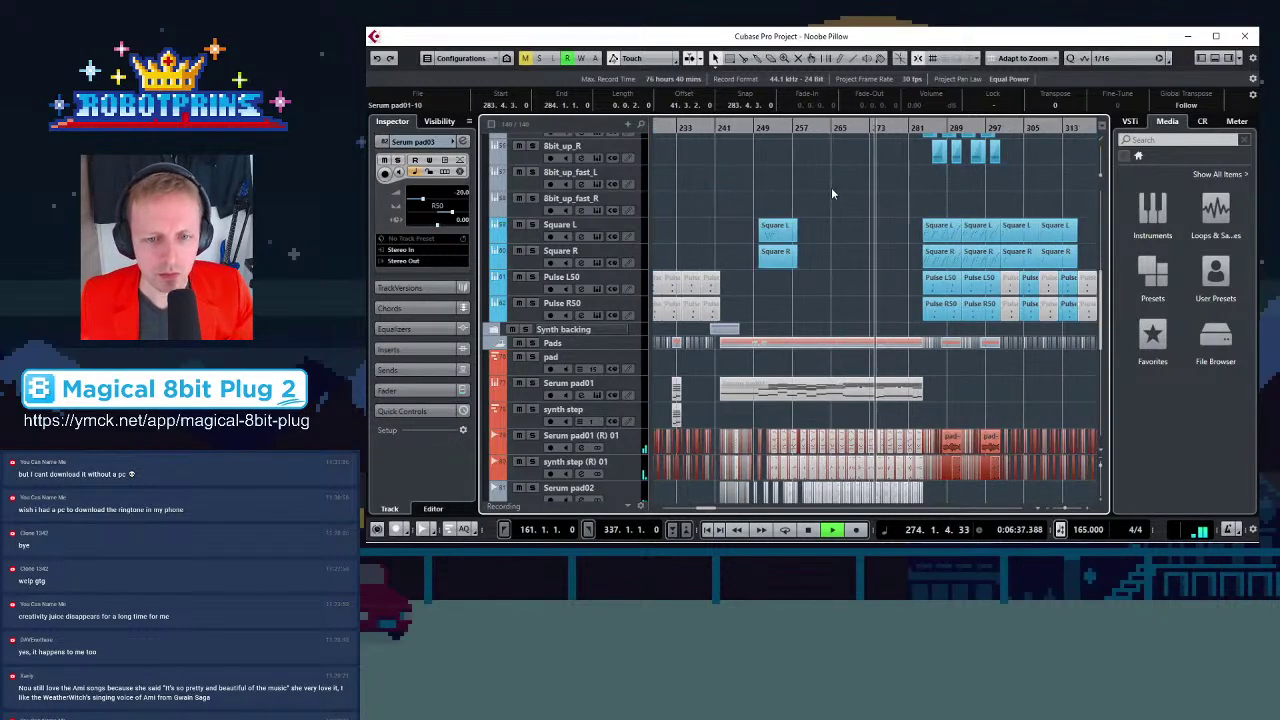
key("g")
key("g")
key("g")
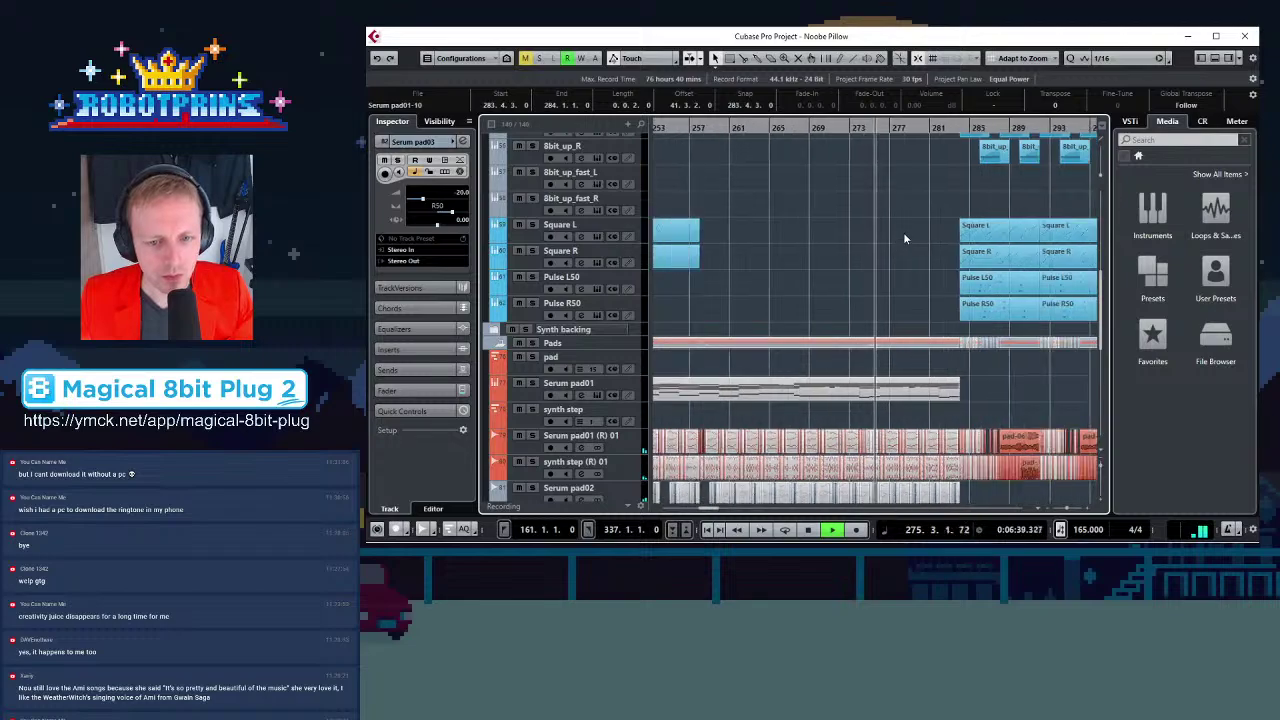
scroll(873, 240, "down", 2)
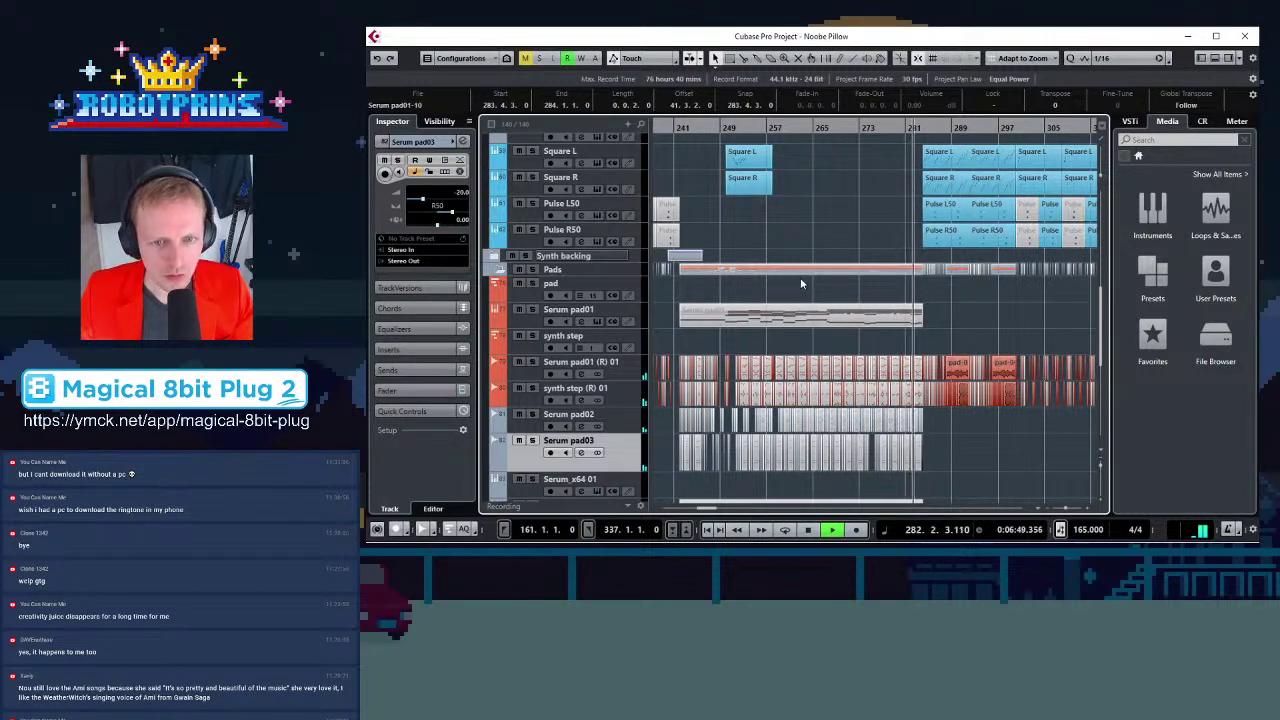
key("h")
key("h")
key("h")
key("h")
key("g")
key("g")
key("g")
key("g")
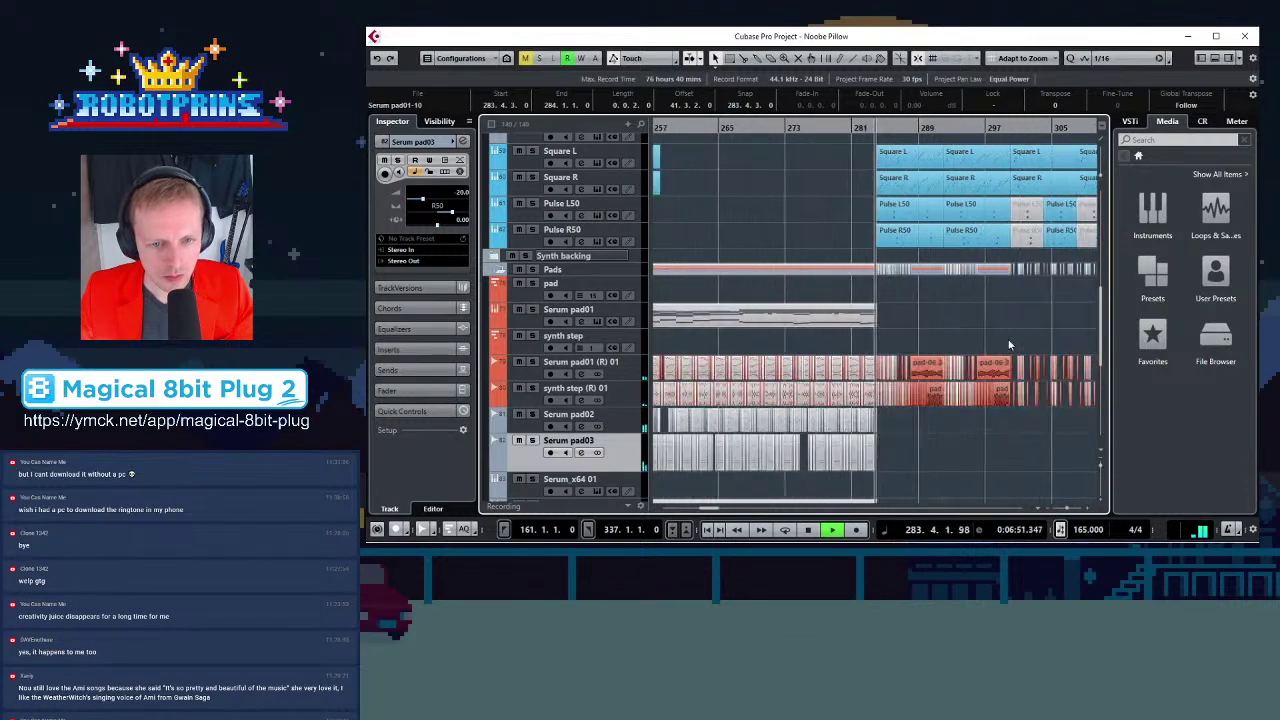
key("space")
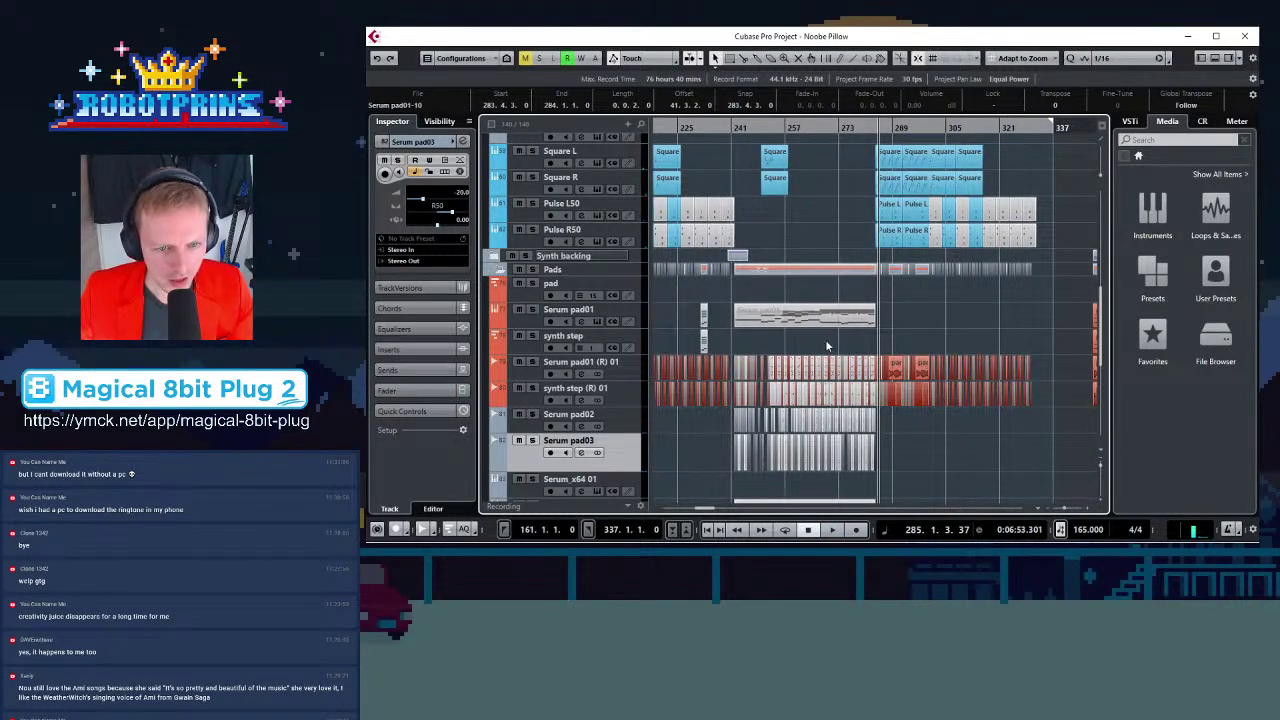
Move the playhead back to 268.1.1 within the gated pad section
key("h")
key("h")
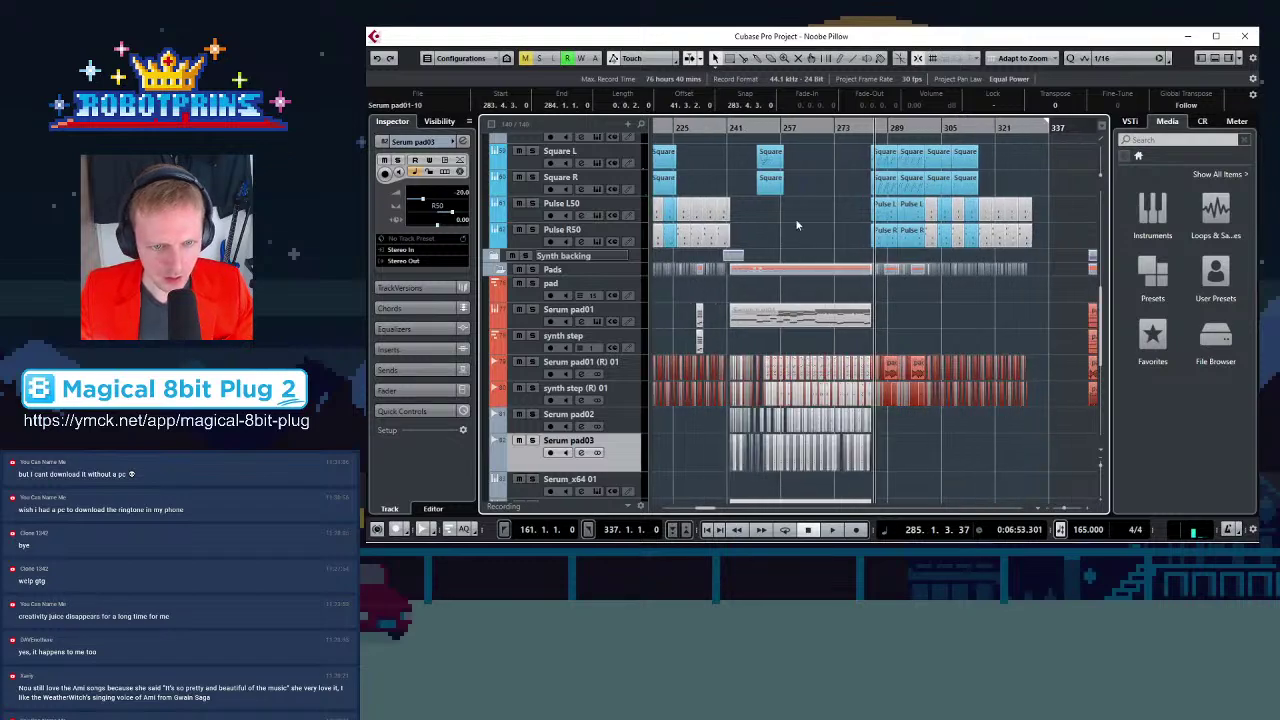
left_click(757, 128)
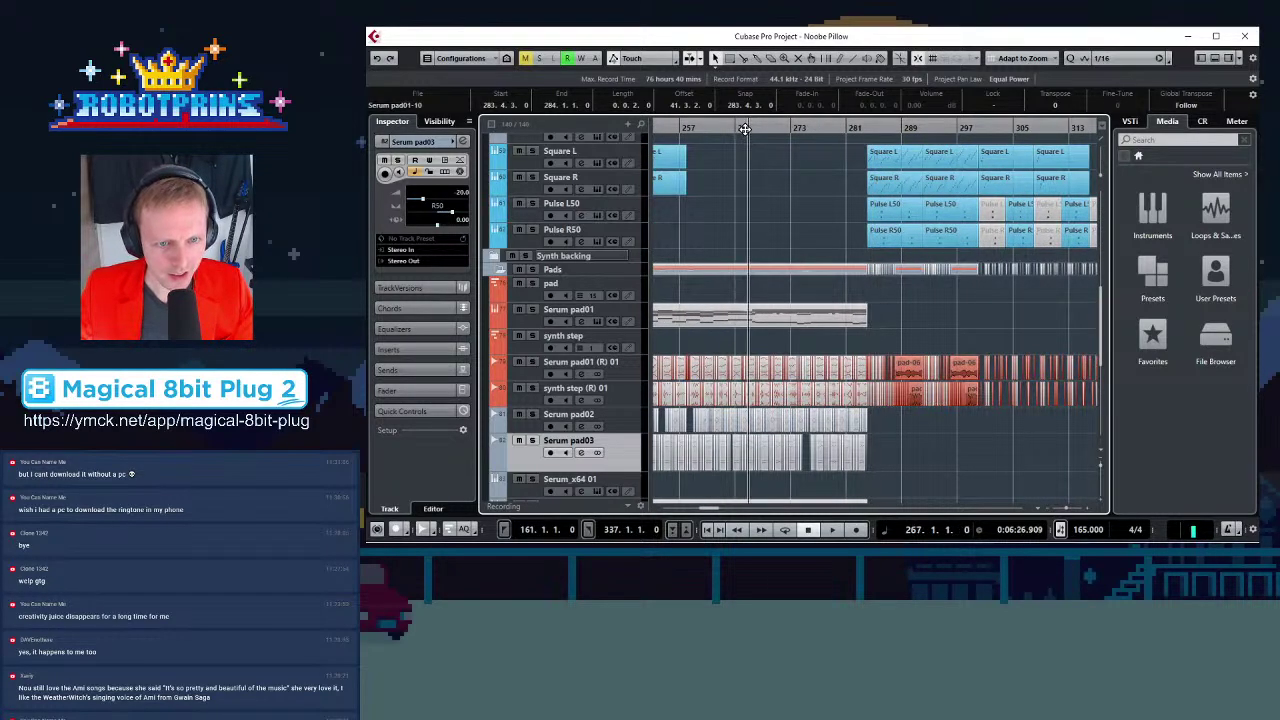
key("h")
key("h")
key("h")
left_click(889, 124)
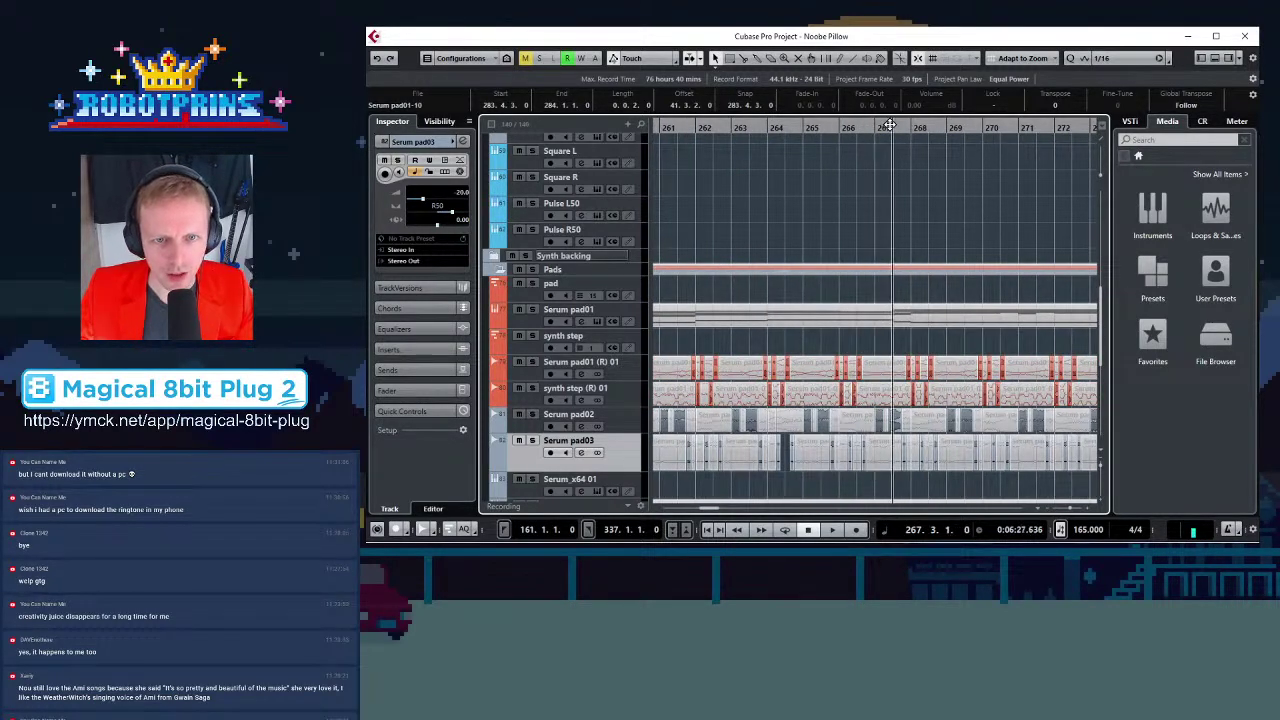
key("g")
key("g")
key("g")
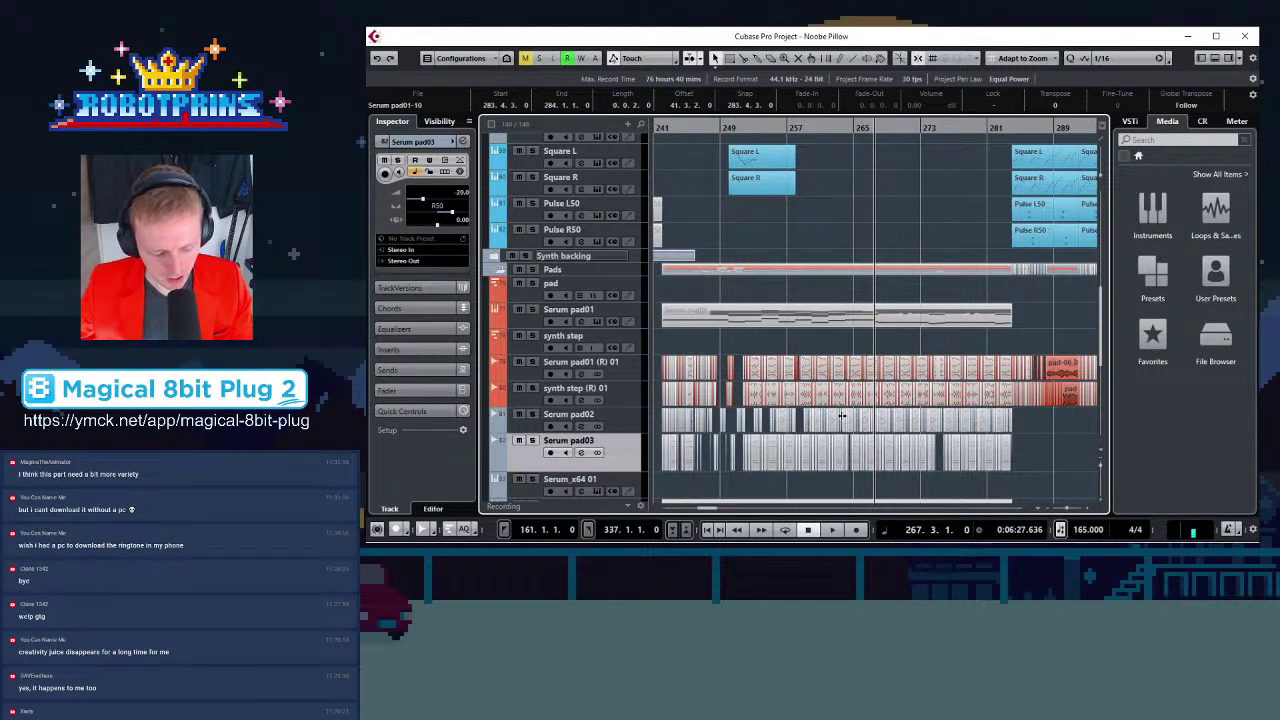
key("h")
key("h")
key("h")
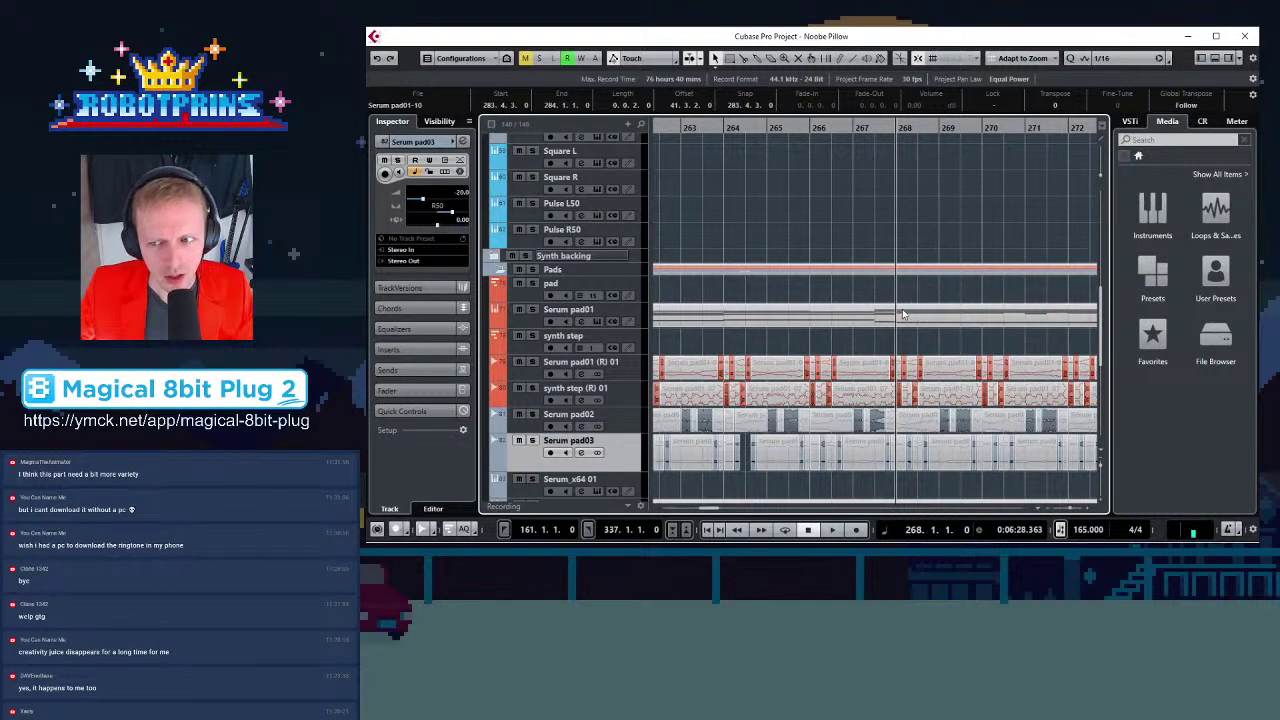
key("g")
key("g")
key("g")
key("g")
key("g")
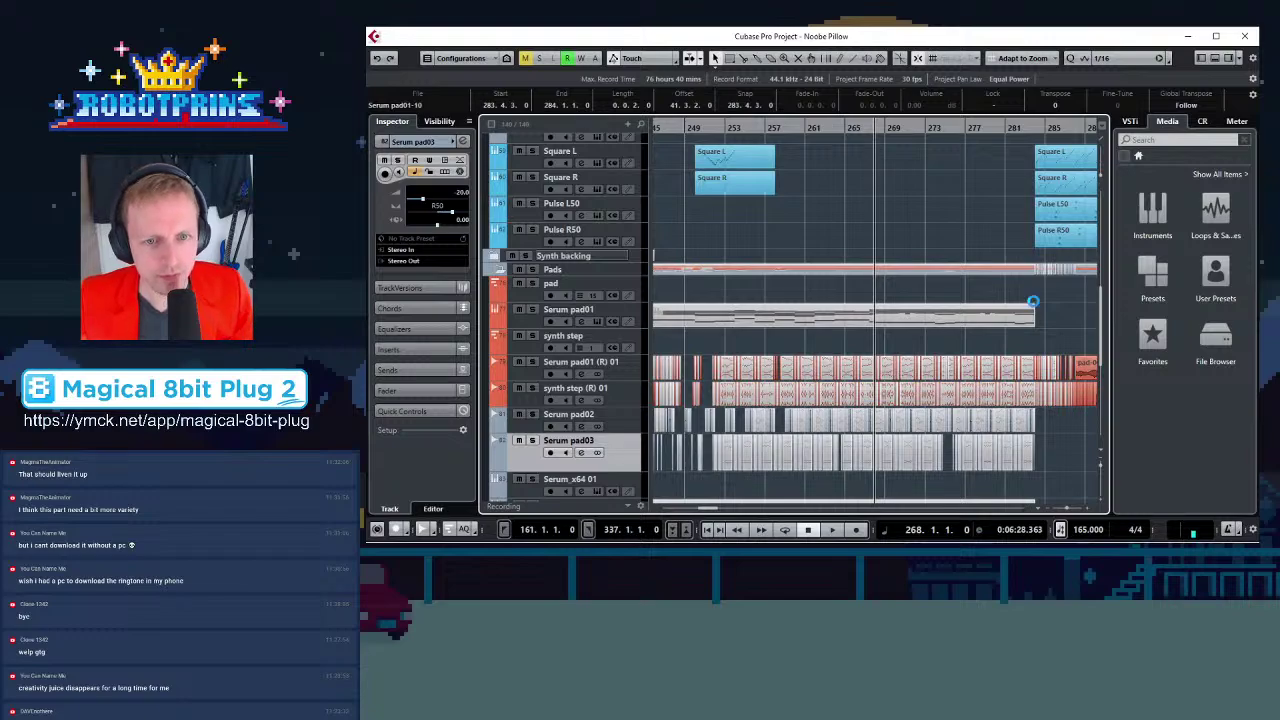
key("g")
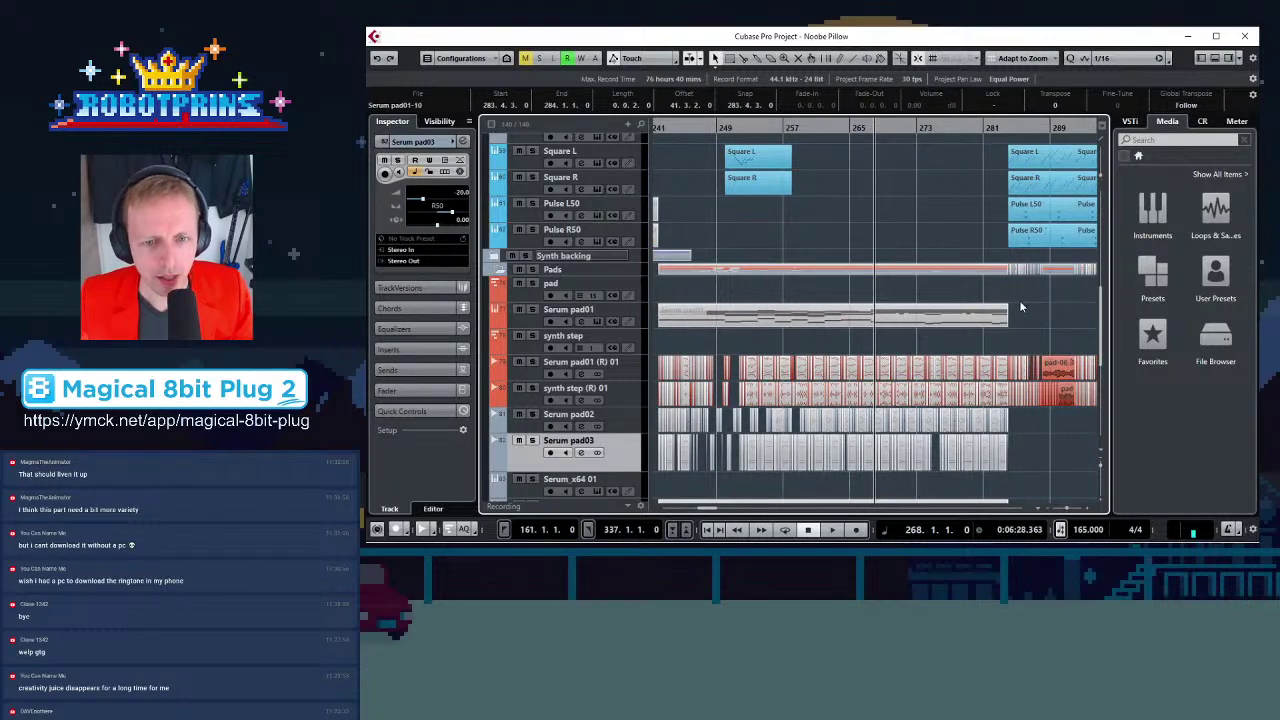
scroll(997, 365, "down", 3)
scroll(997, 305, "up", 3)
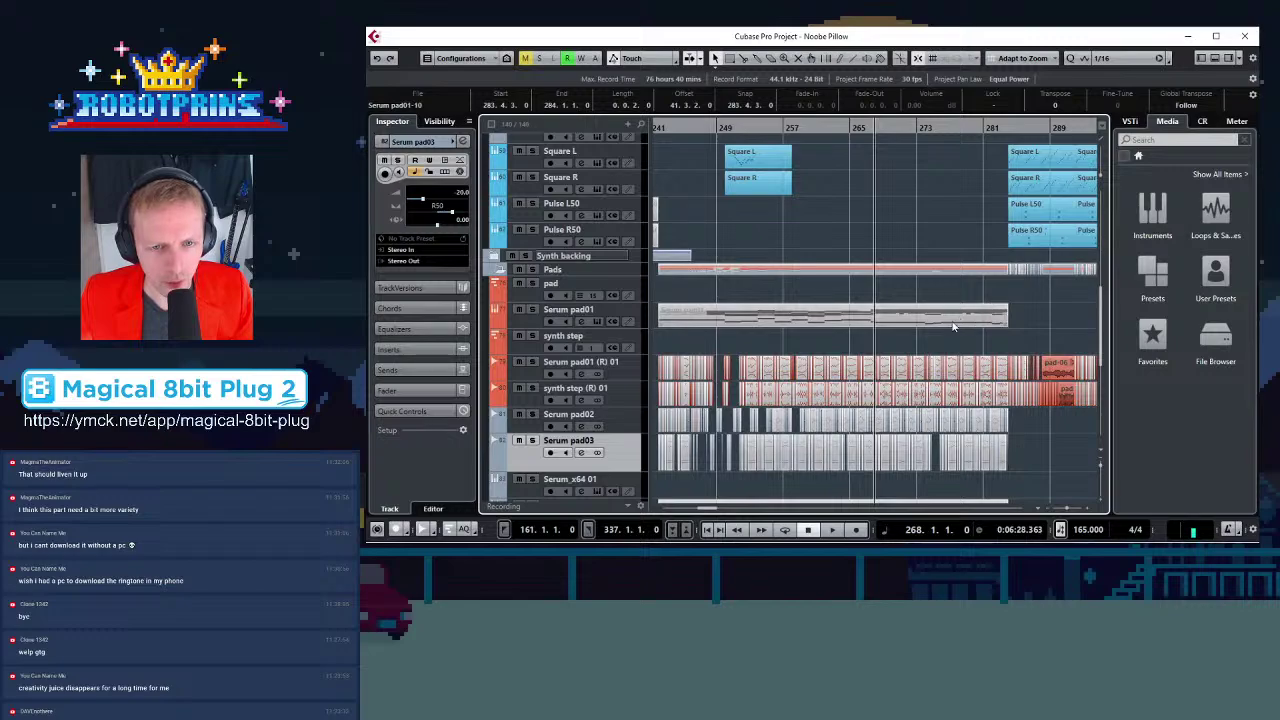
key("g")
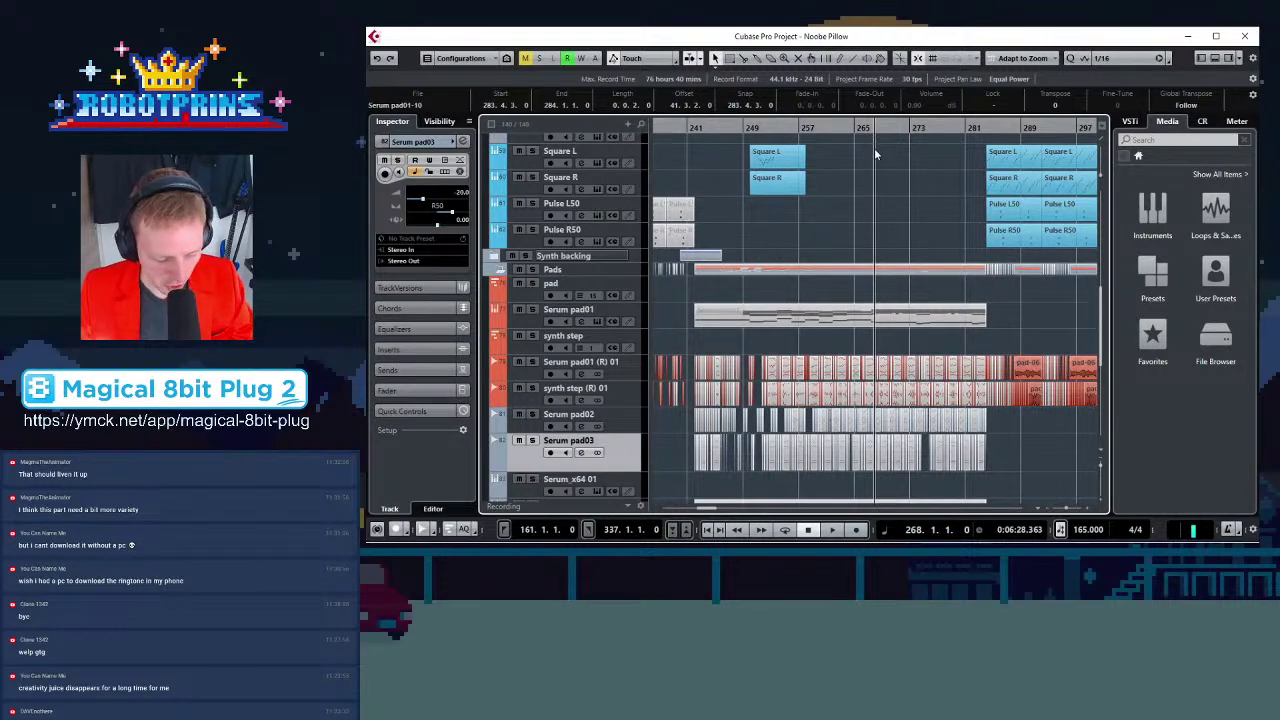
key("h")
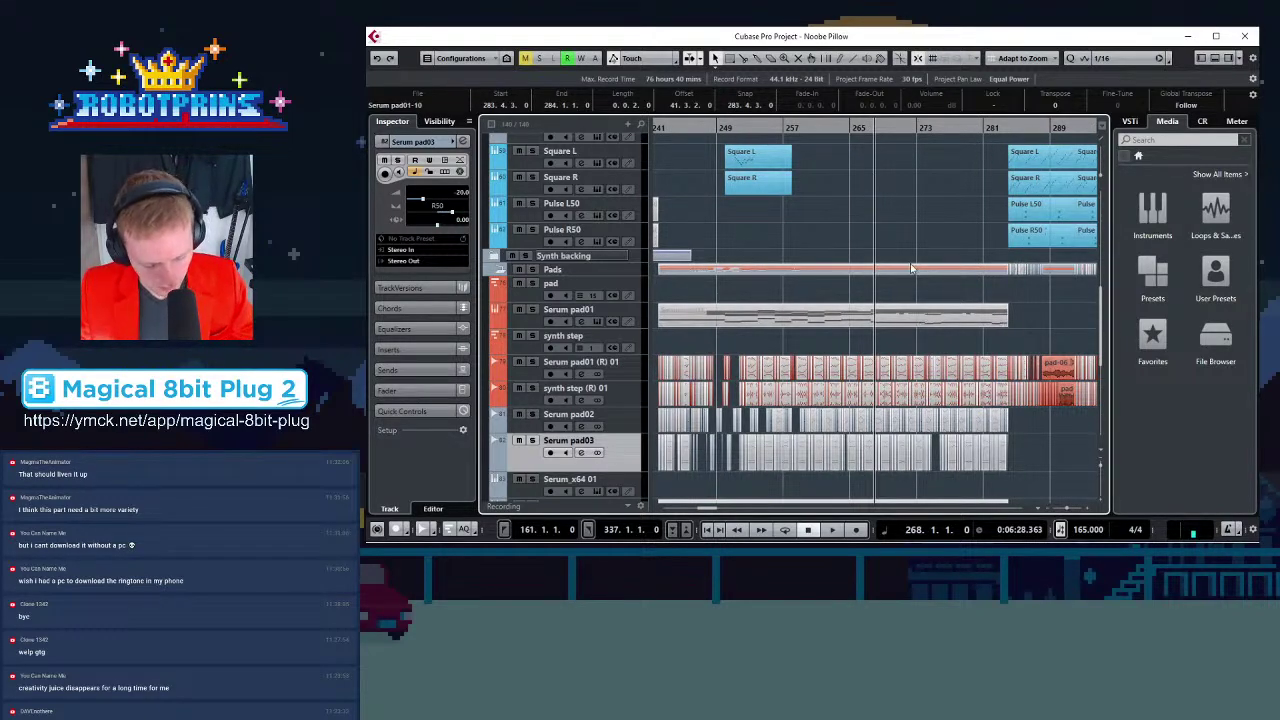
Turn on cycle playback for the range from bar 161 to bar 337
key("g")
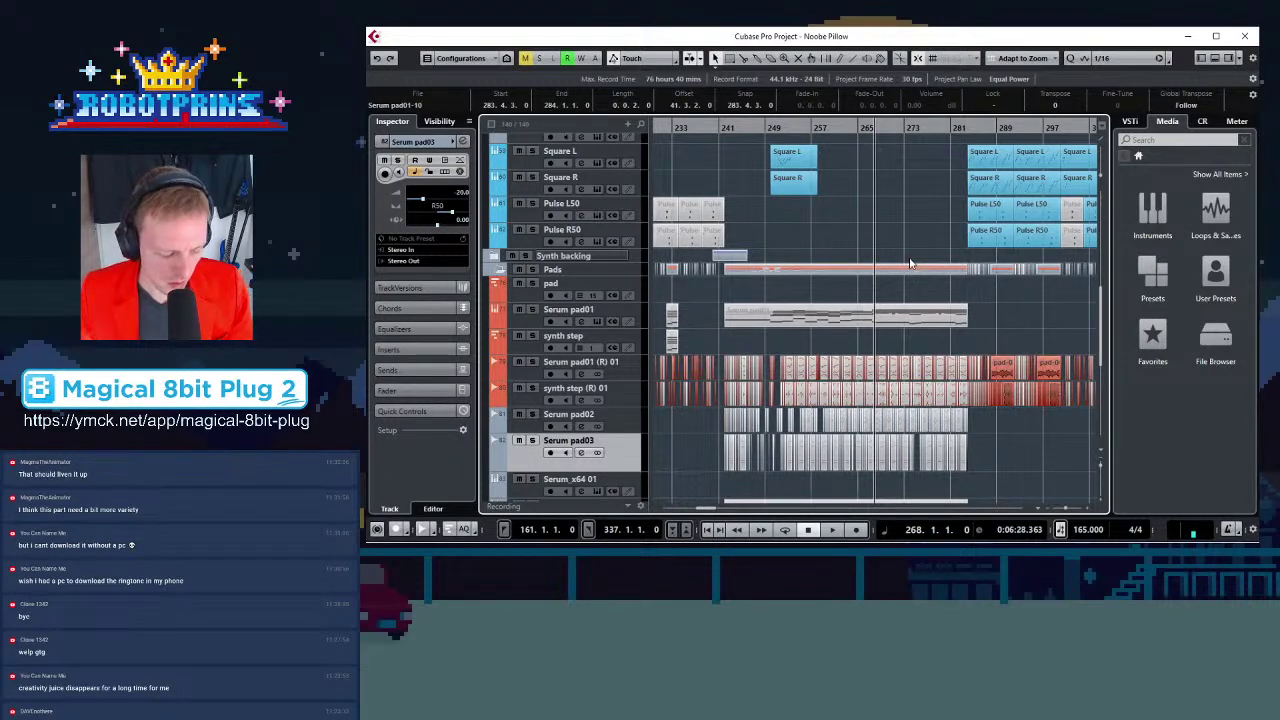
key("g")
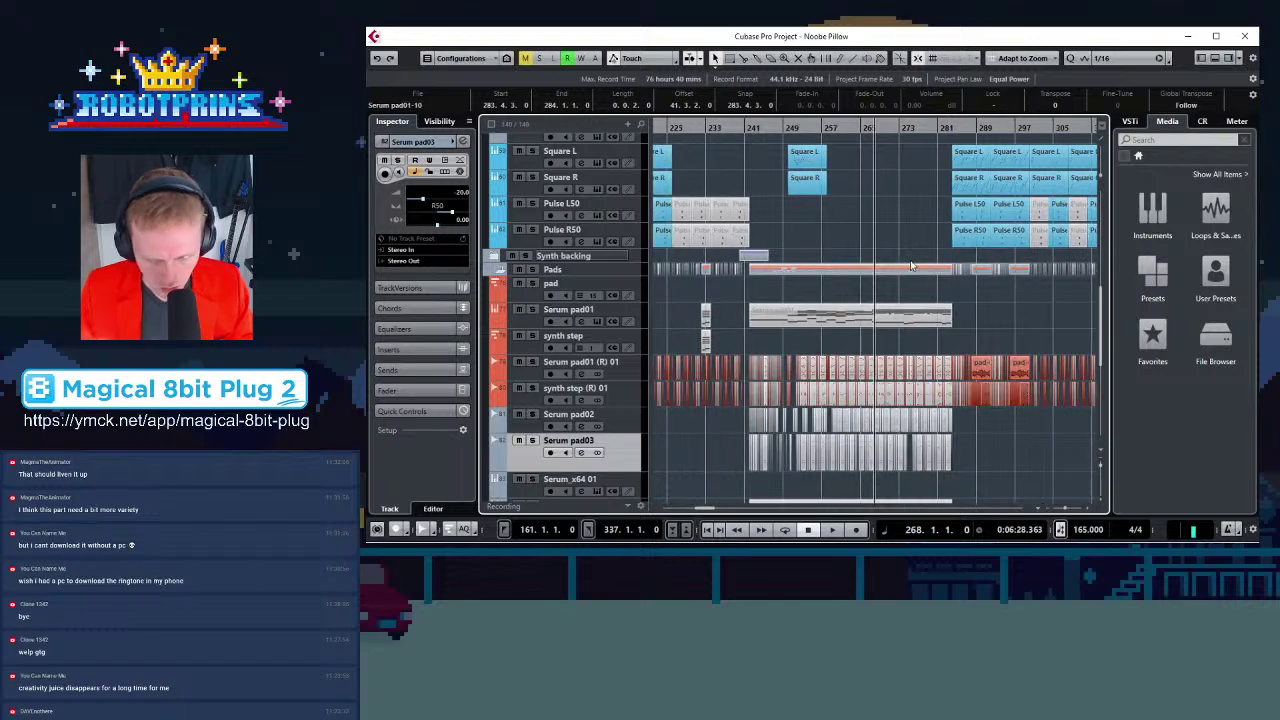
key("g")
key("g")
key("g")
key("g")
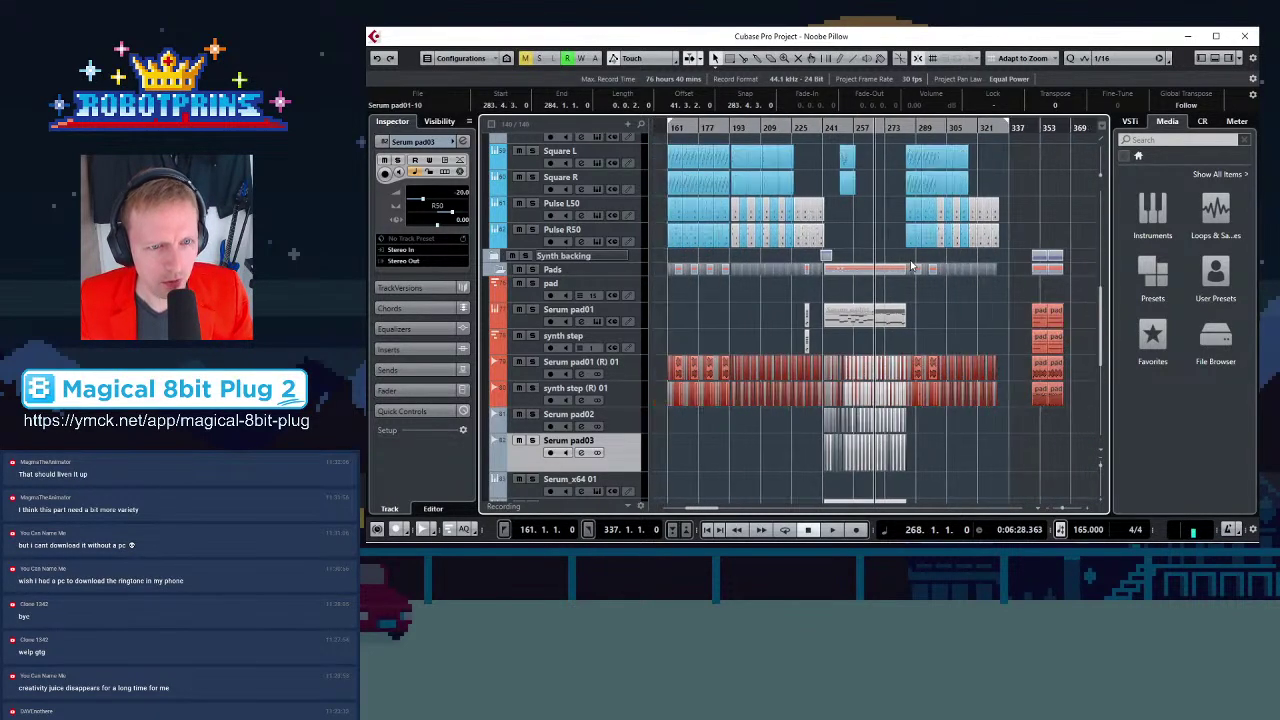
left_click(883, 127)
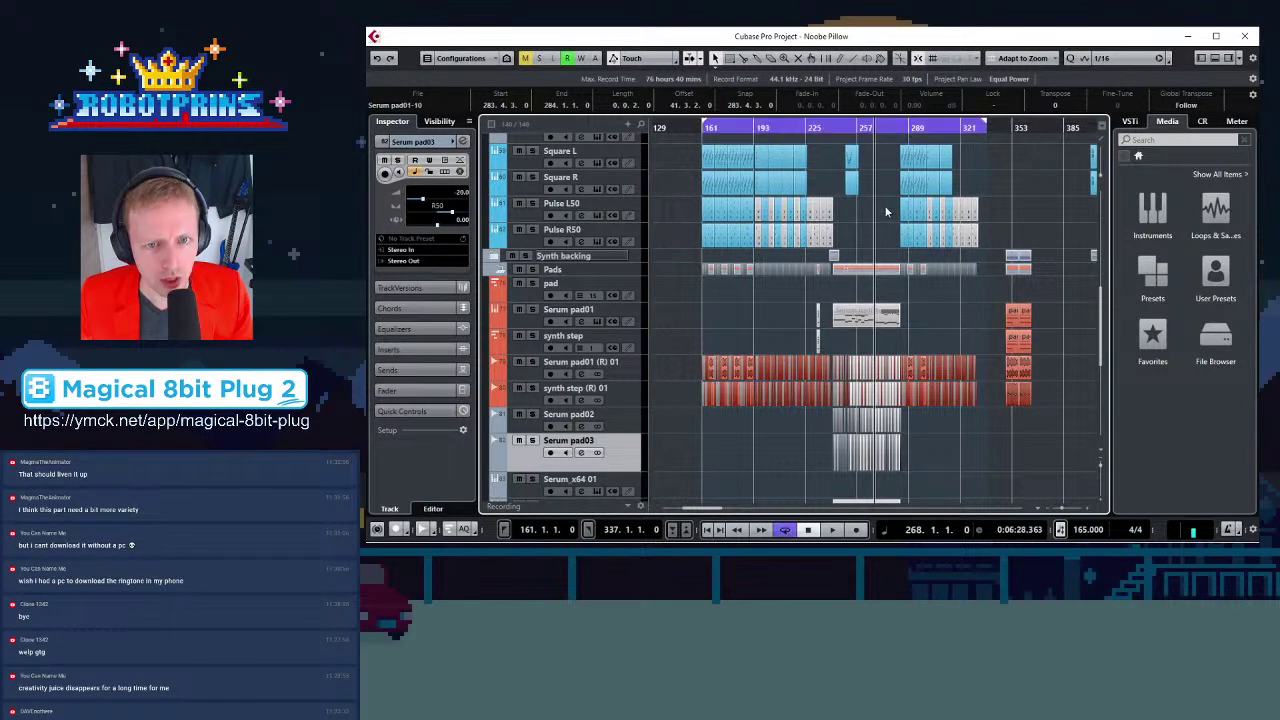
Clear the selection, play the arrangement from 161.1.1 to about bar 333 to review the gated section, and stop playback
left_click(930, 313)
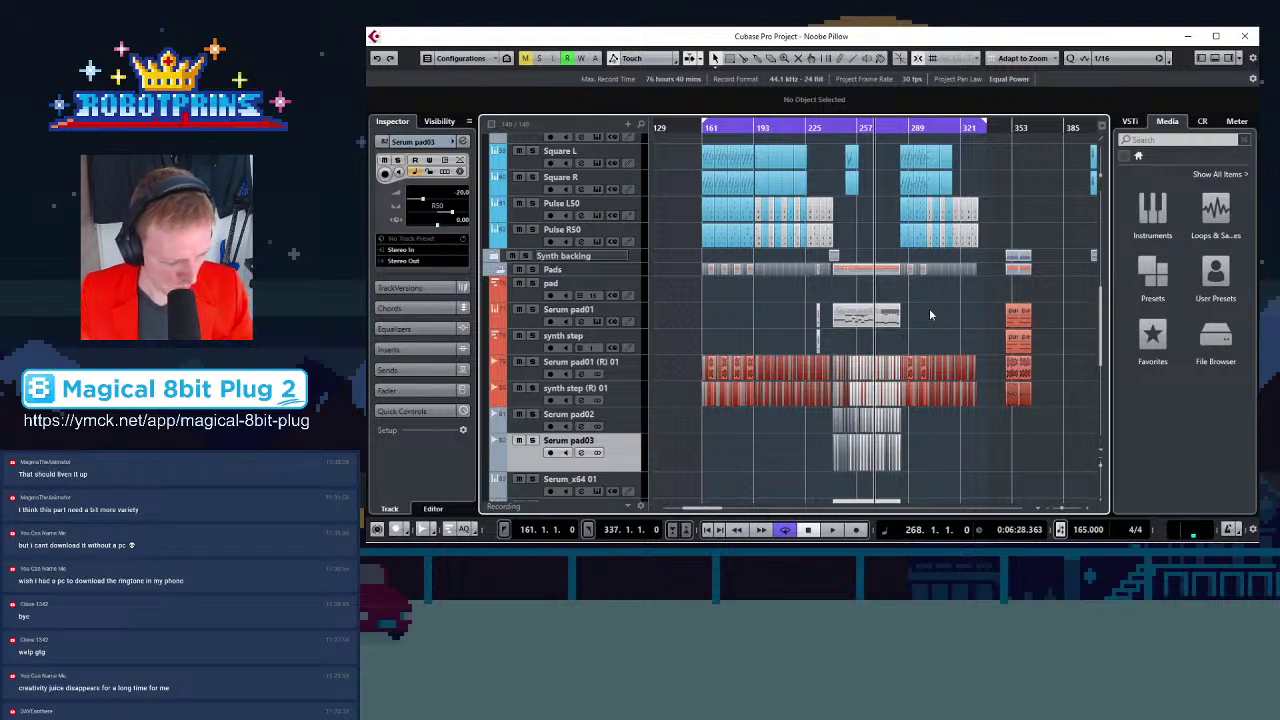
key("KP_1")
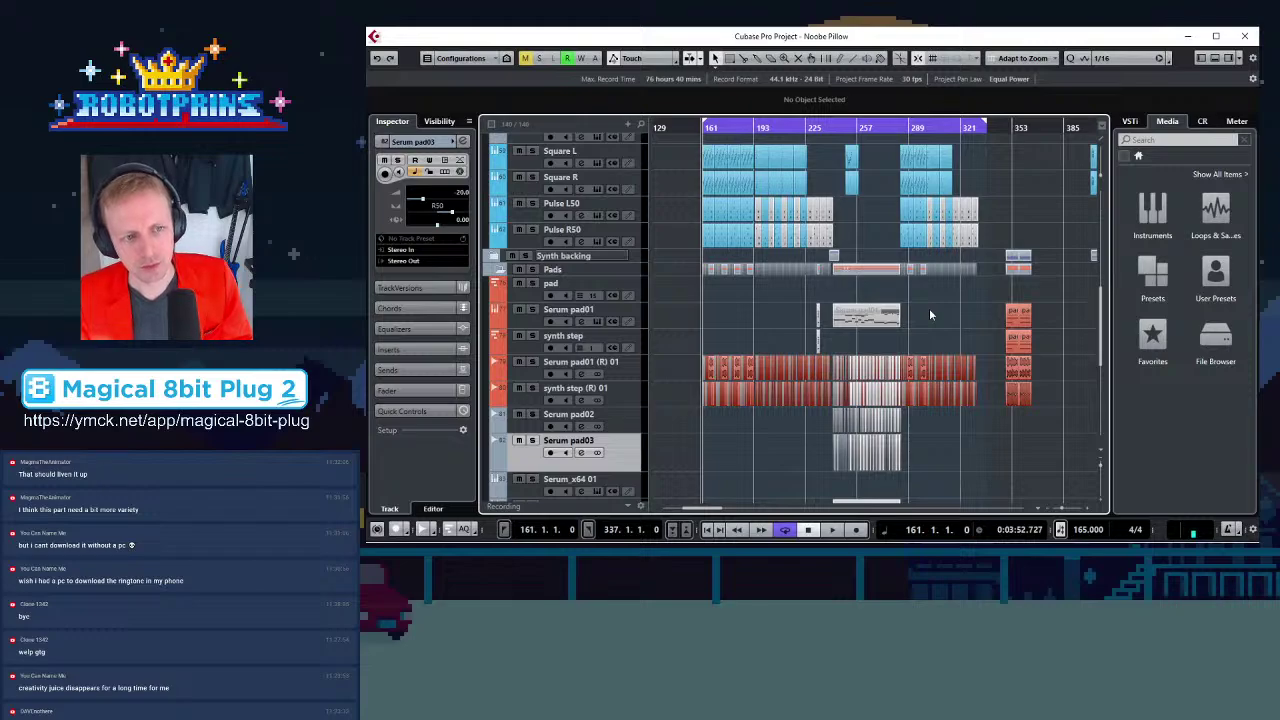
key("space")
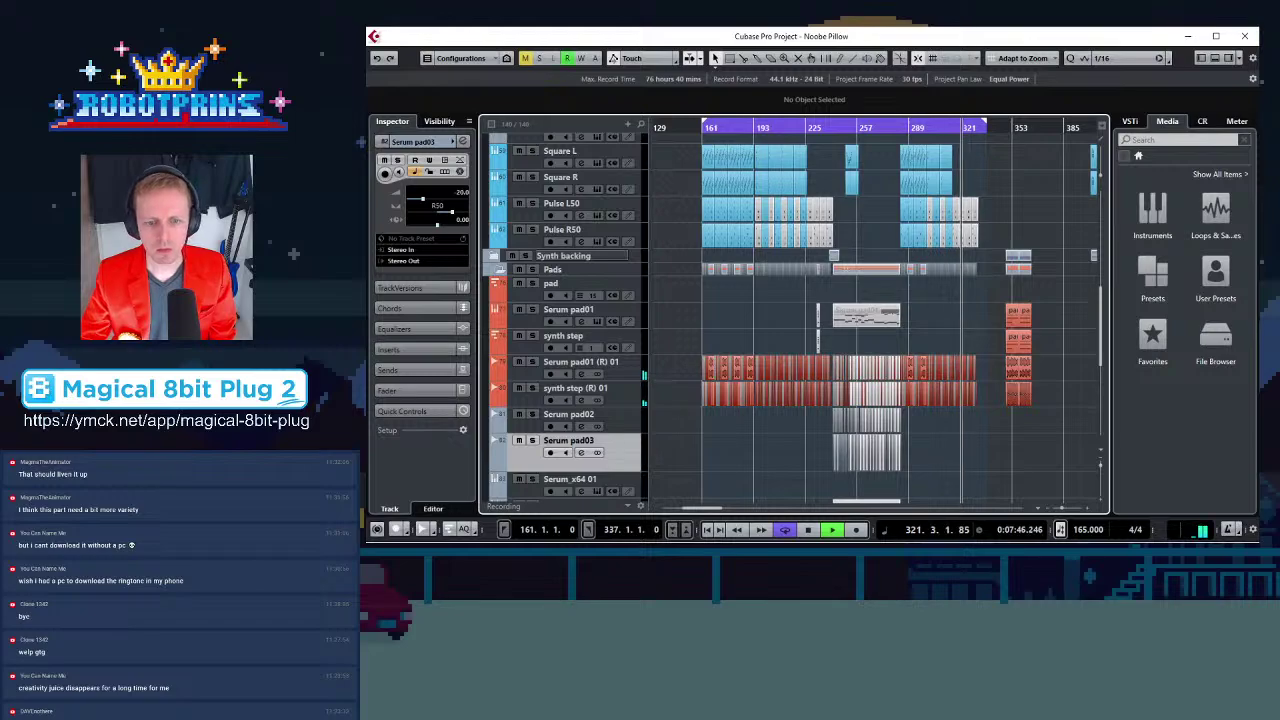
key("alt+Tab")
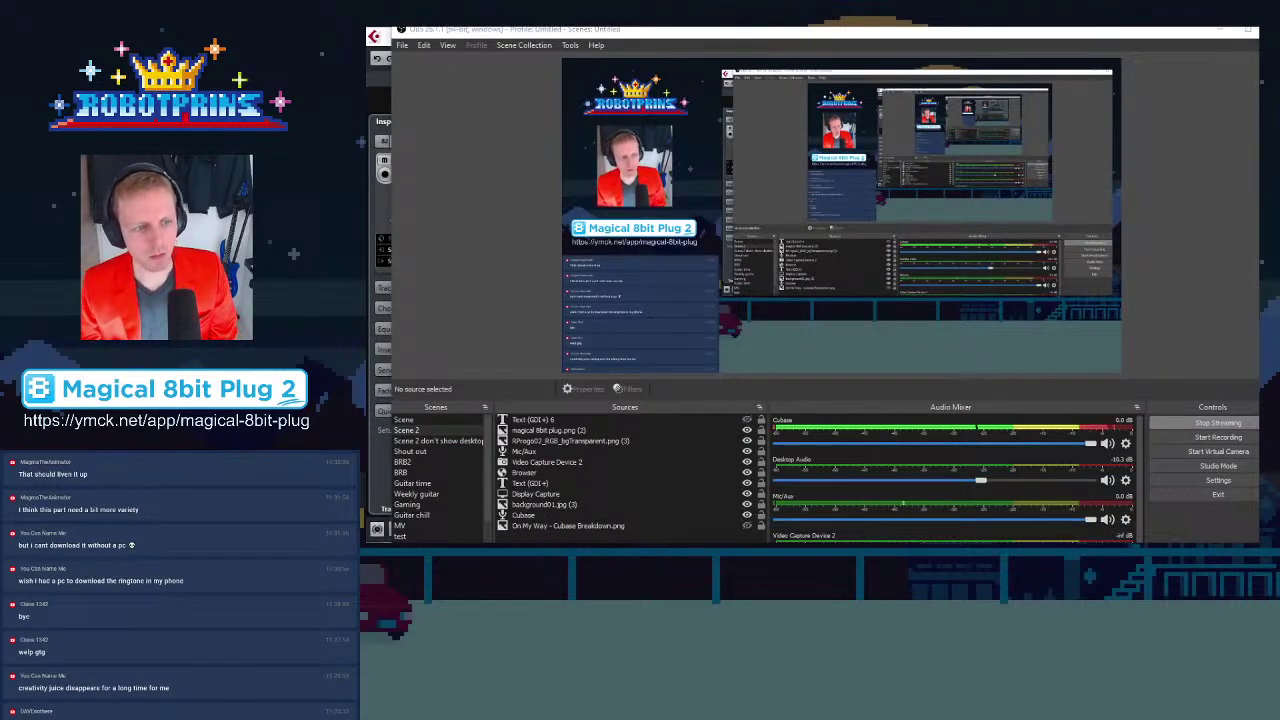
key("alt+Tab")
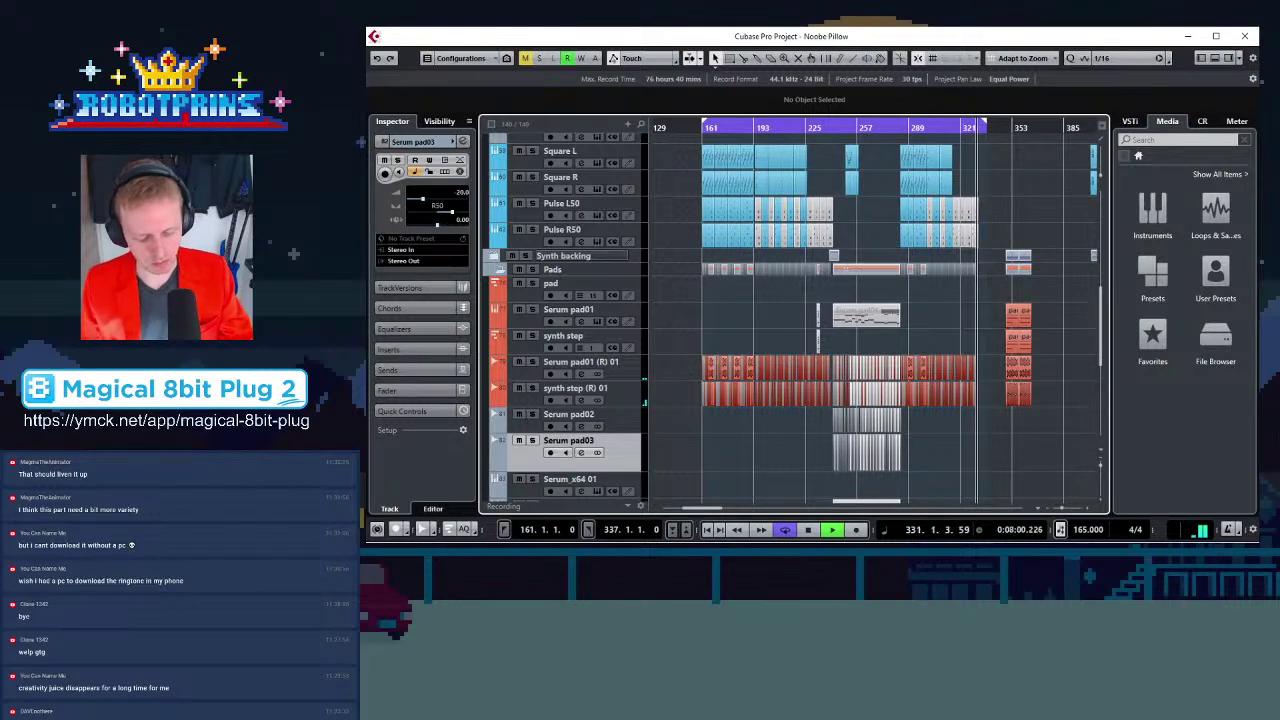
key("h")
key("h")
key("h")
key("h")
key("h")
key("h")
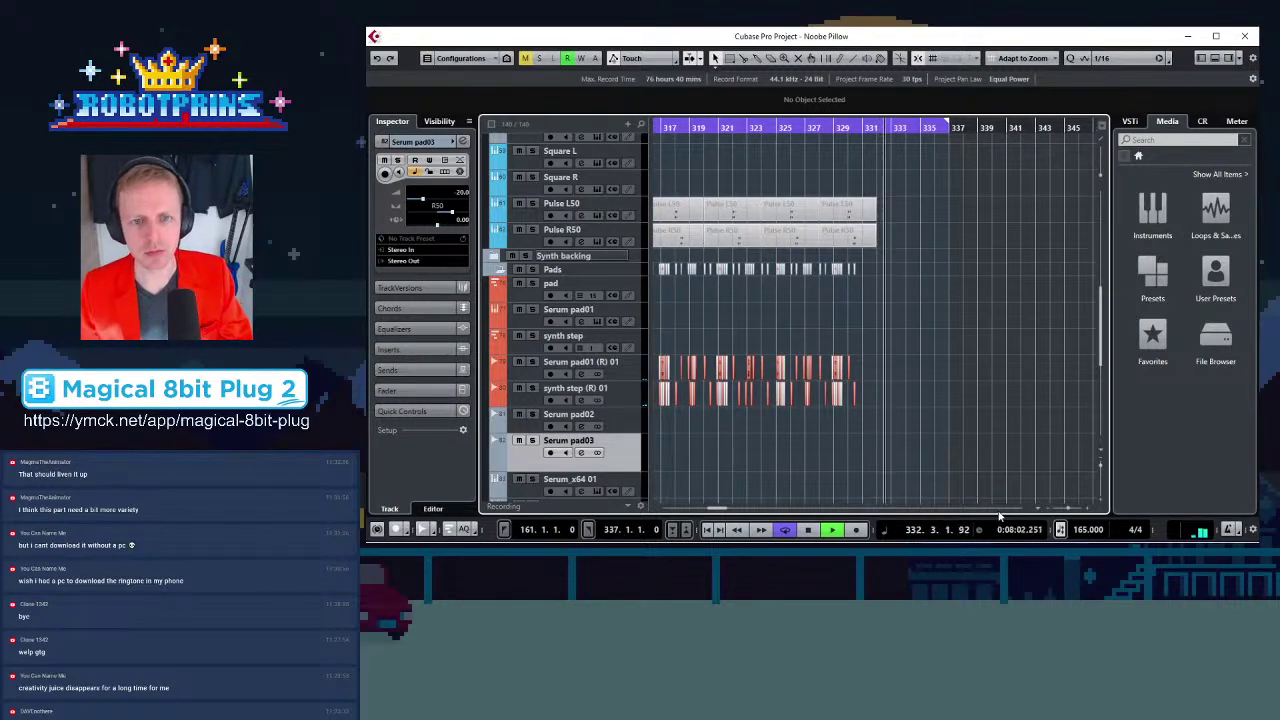
key("space")
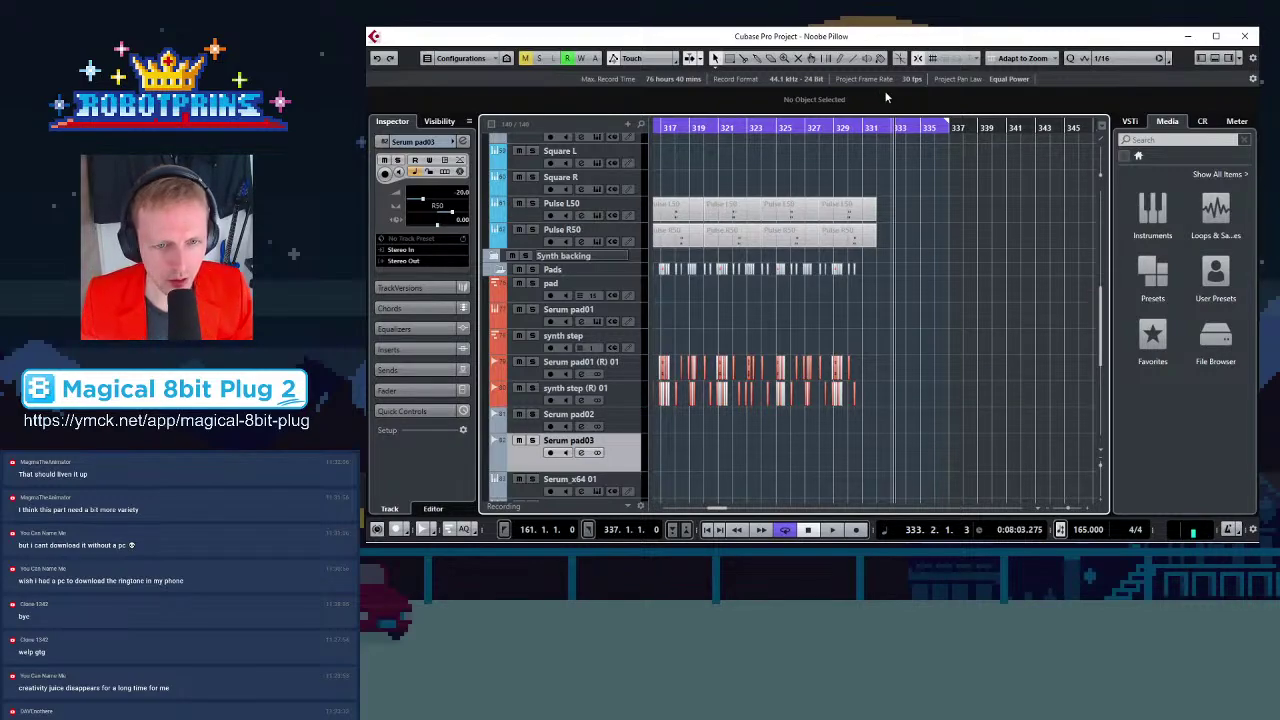
Shorten the cycle range by moving its right locator to 332.3.1, just after the last Pulse clips
key("h")
key("h")
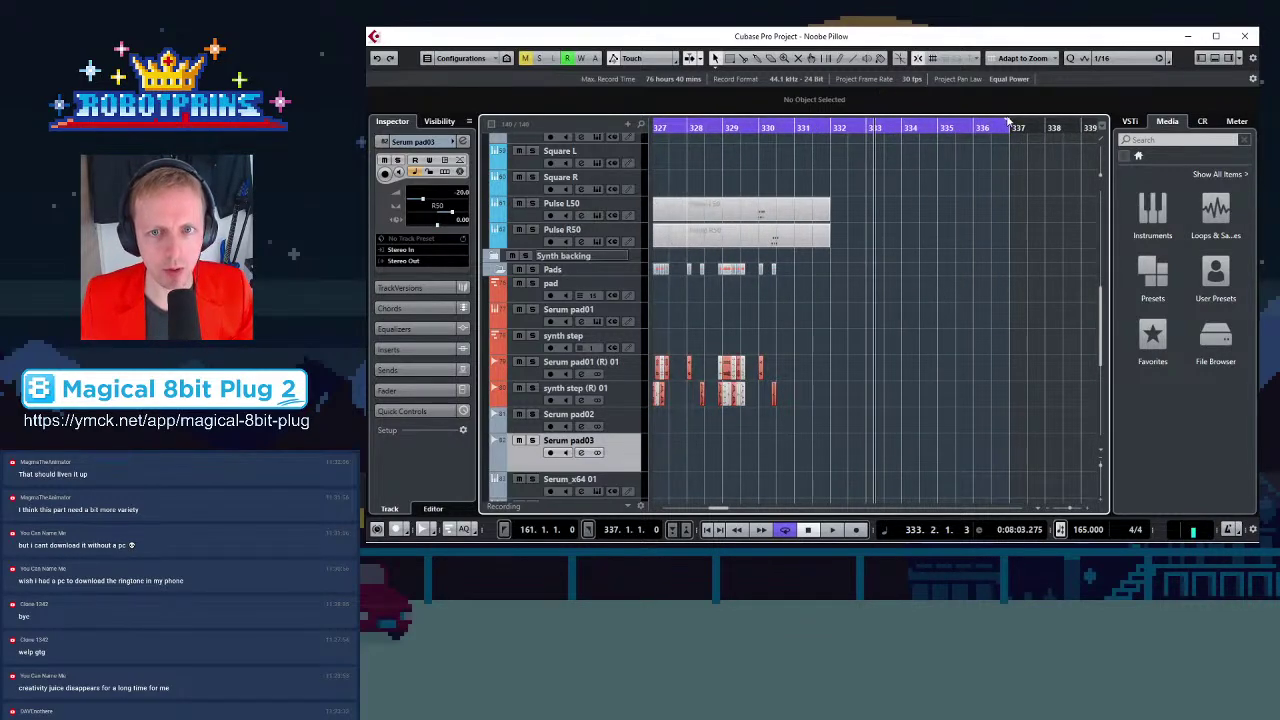
left_click_drag(1008, 118, 842, 138)
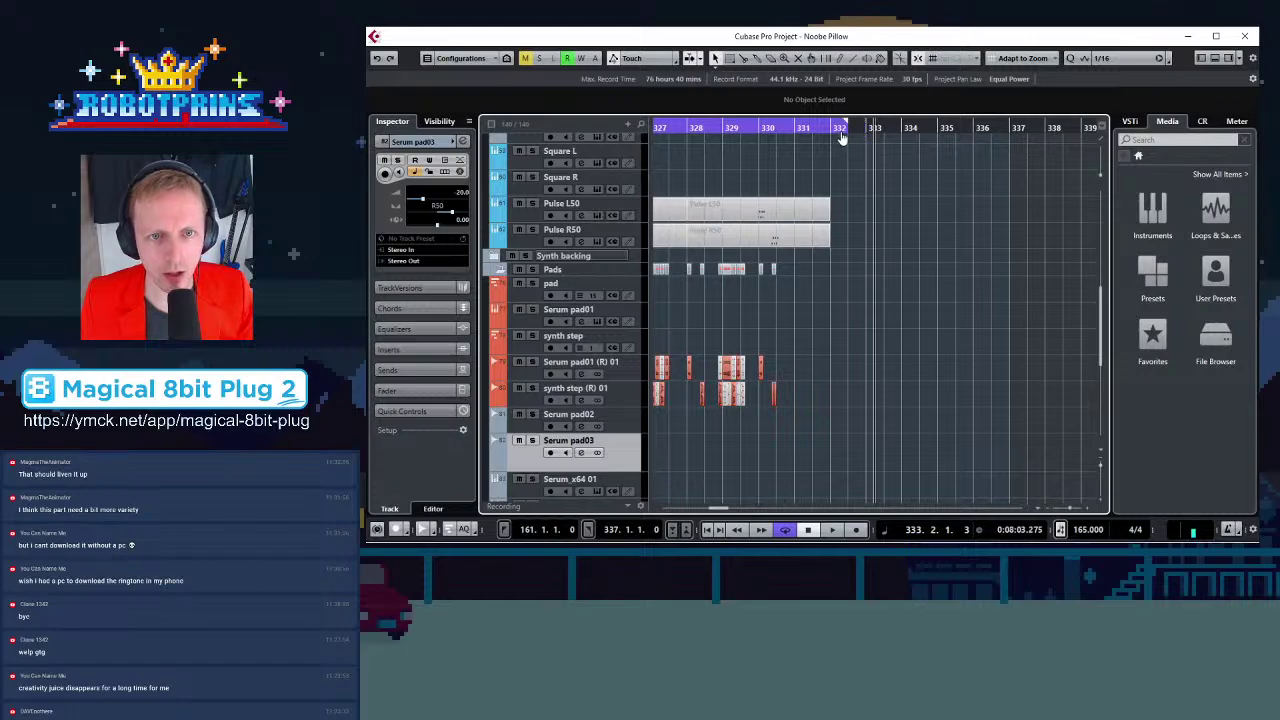
Collapse the Pads and Chiptune folder tracks and look over the whole arrangement down to the Robo vocals tracks
key("g")
key("g")
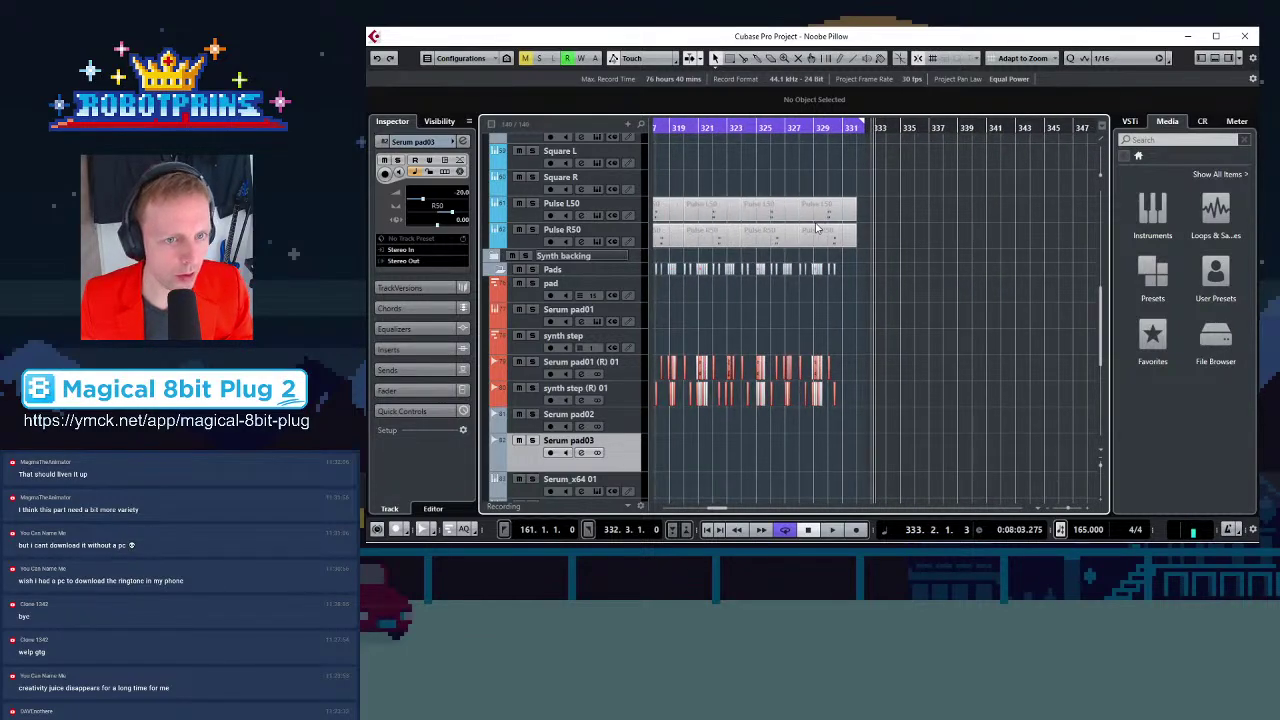
key("g")
key("g")
key("g")
key("g")
key("g")
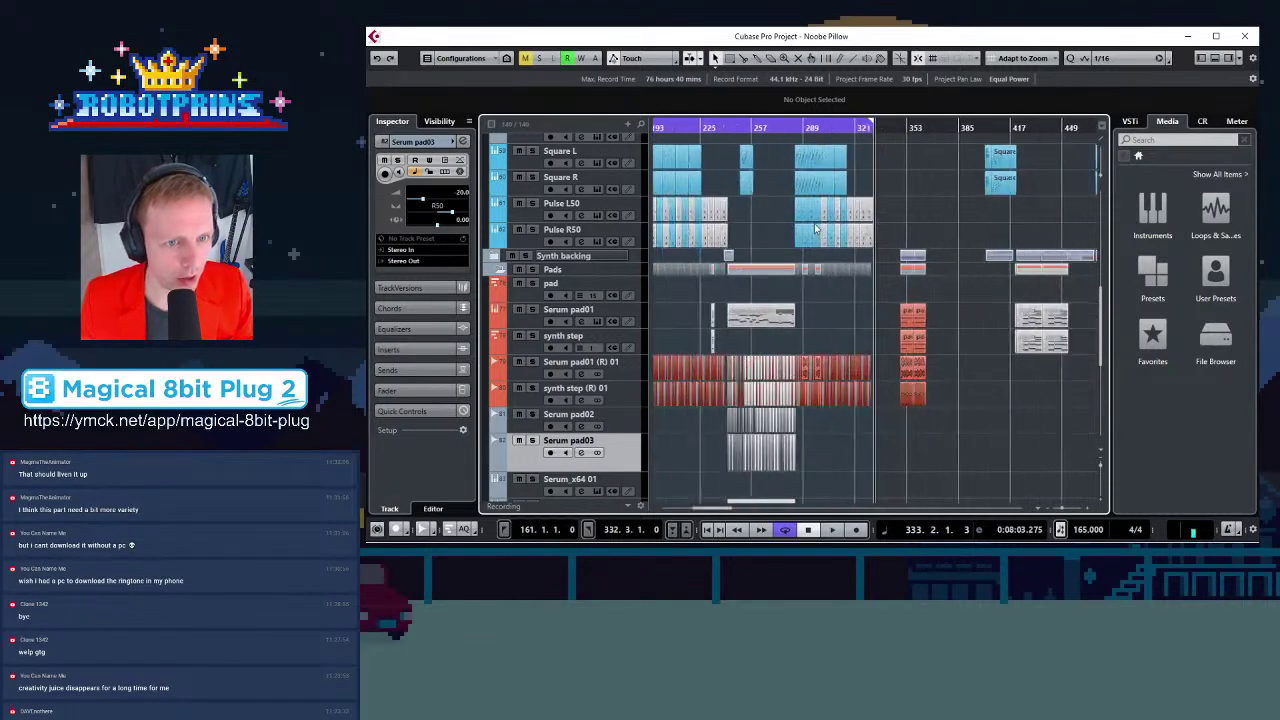
left_click(500, 272)
scroll(888, 394, "up", 6)
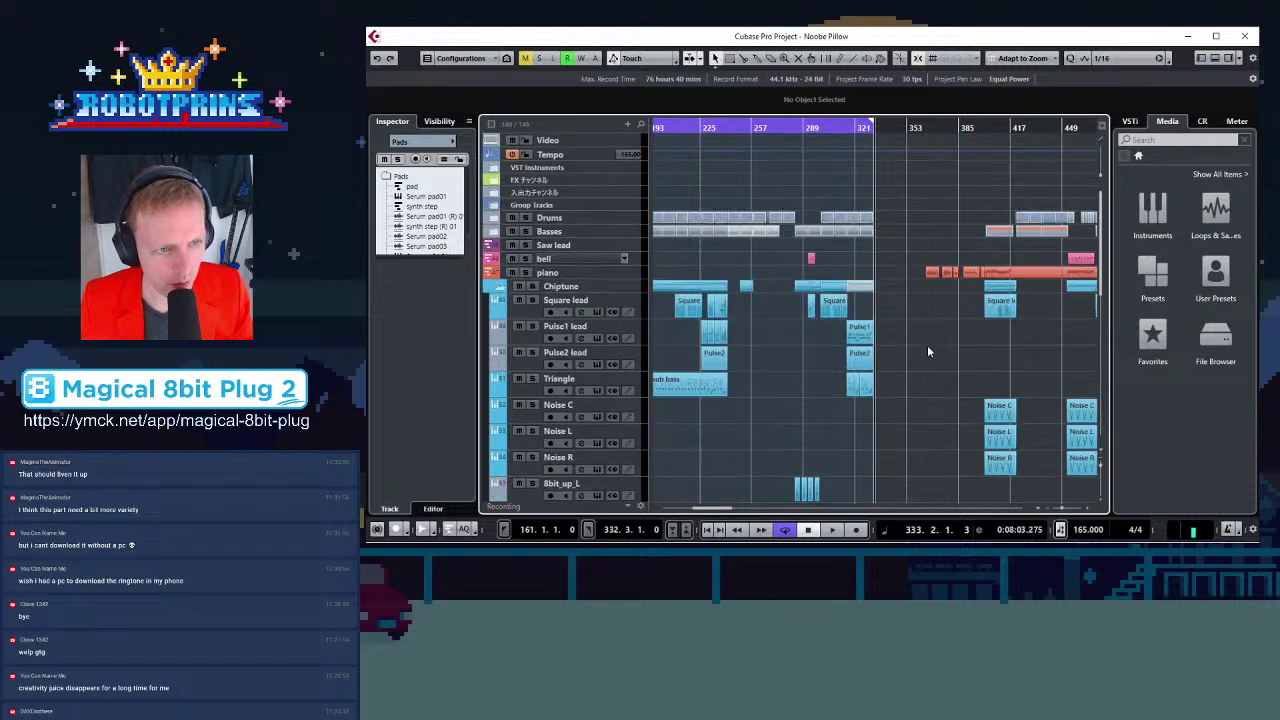
left_click(500, 286)
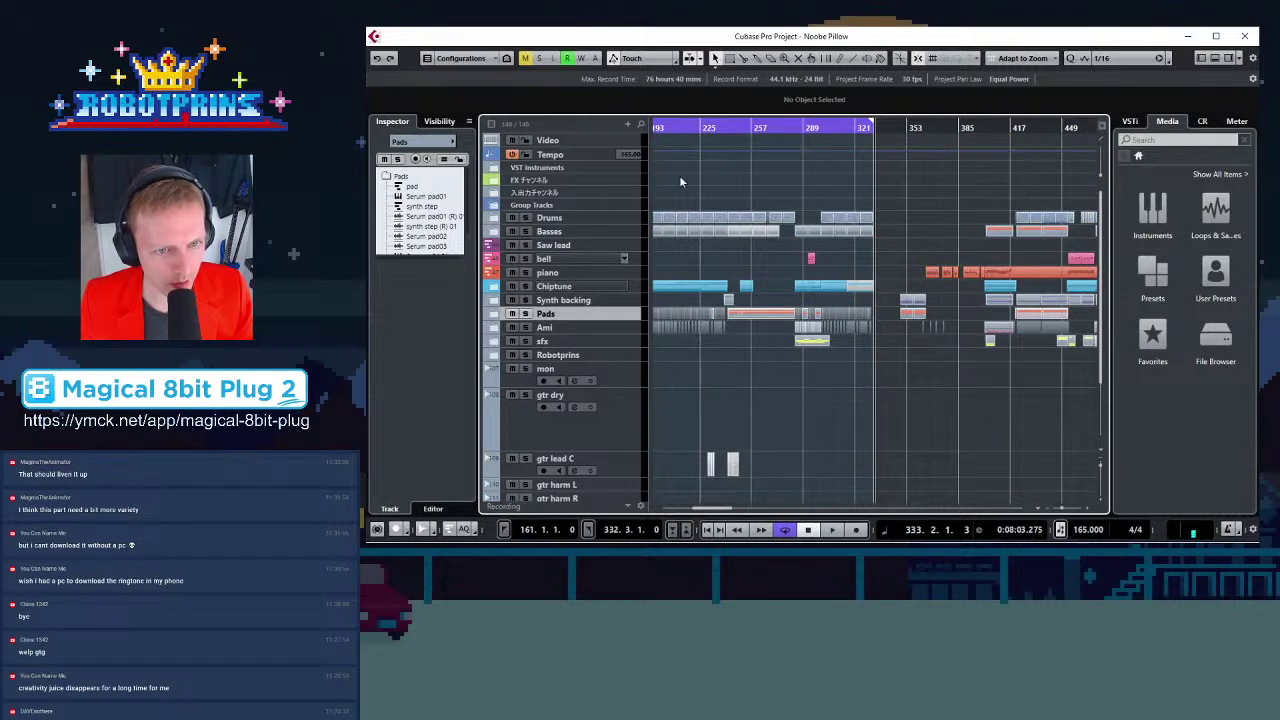
key("g")
key("g")
key("g")
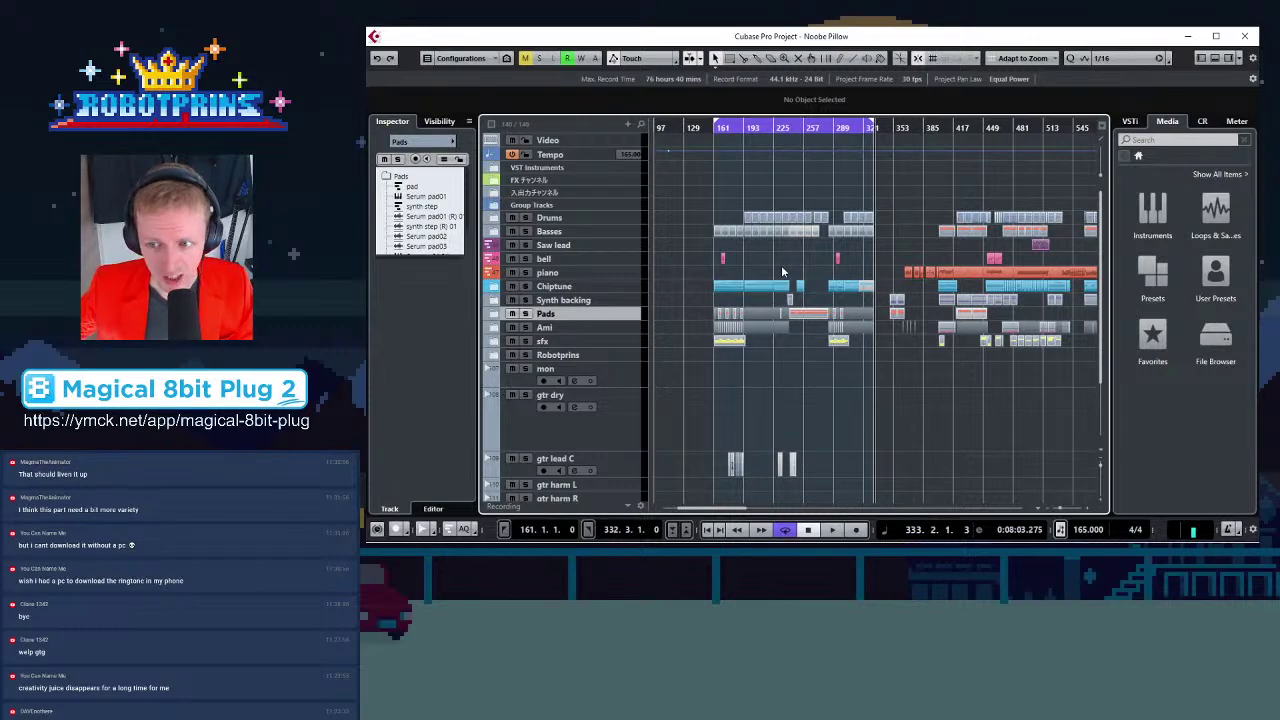
scroll(831, 398, "down", 3)
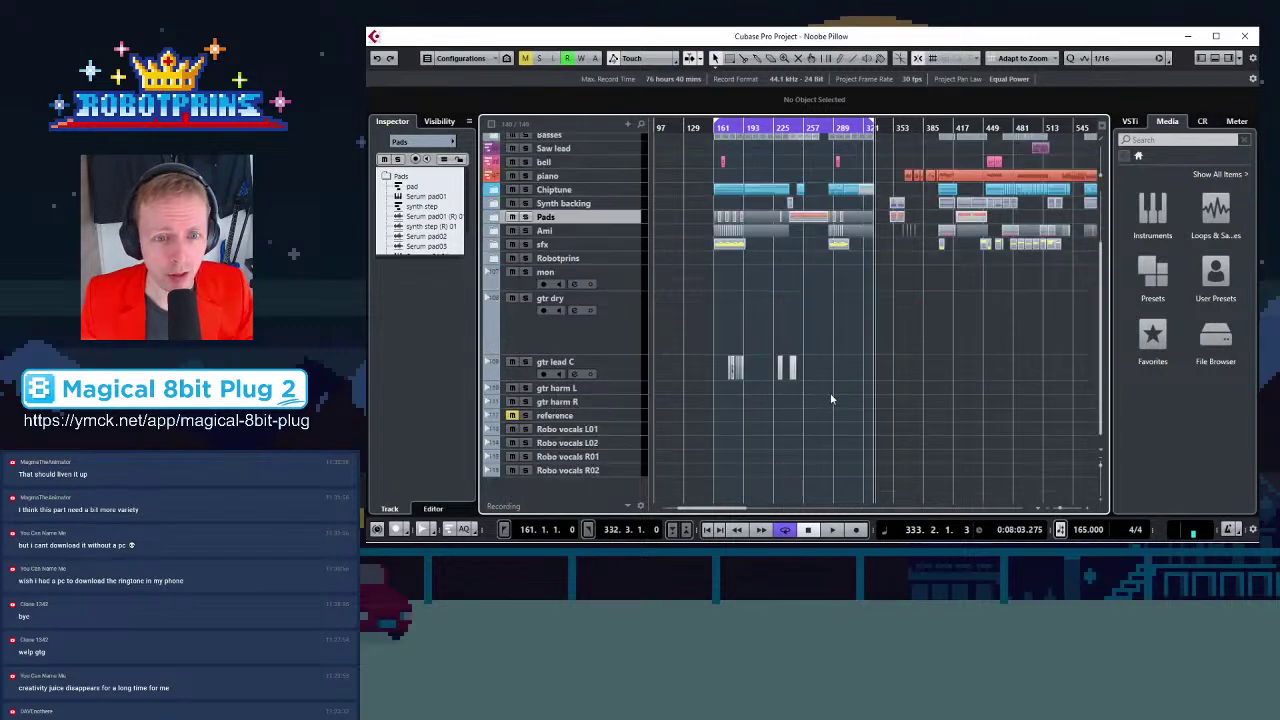
scroll(857, 421, "up", 3)
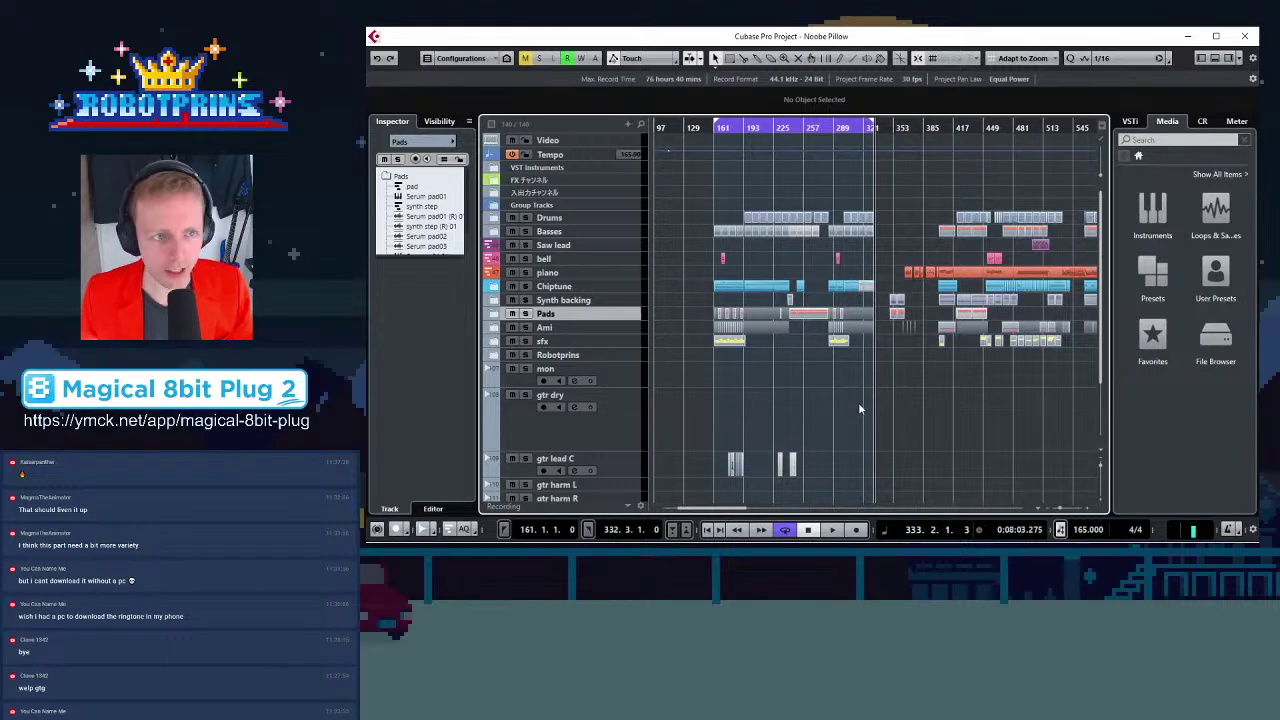
Switch to OBS and change the live scene to "Scene 2 don't show desktop"
key("alt+Tab")
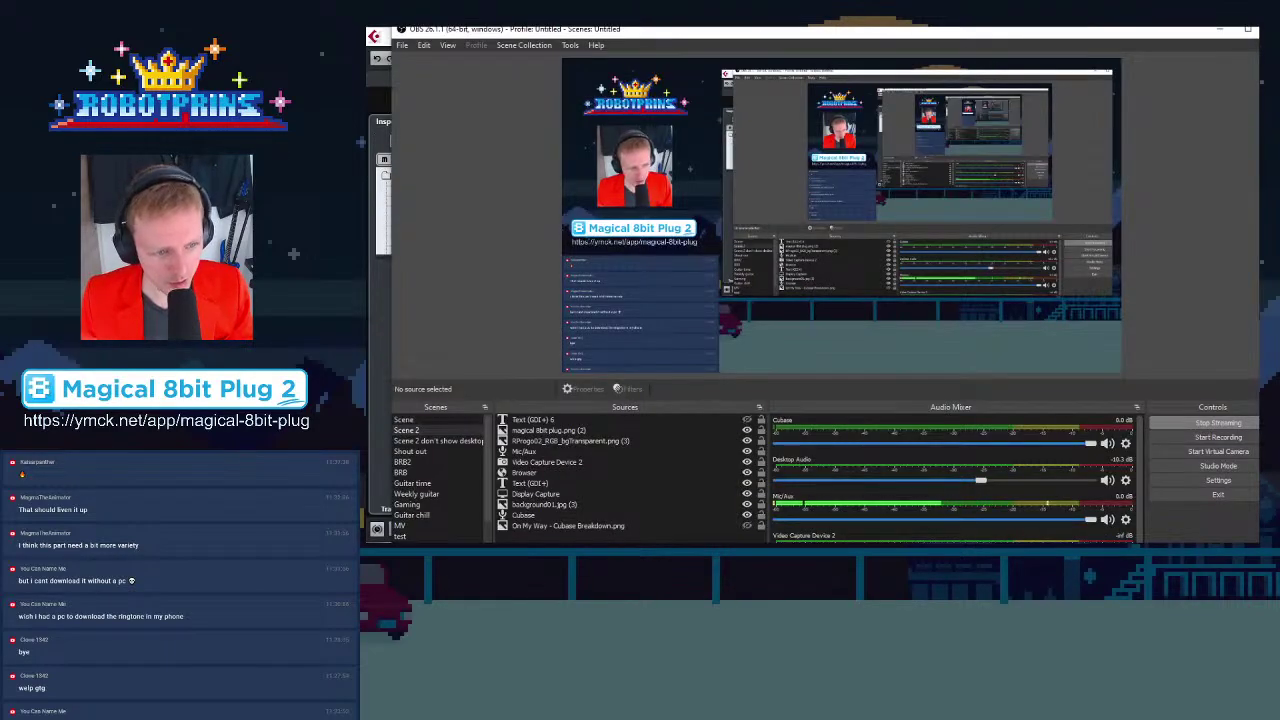
left_click(418, 455)
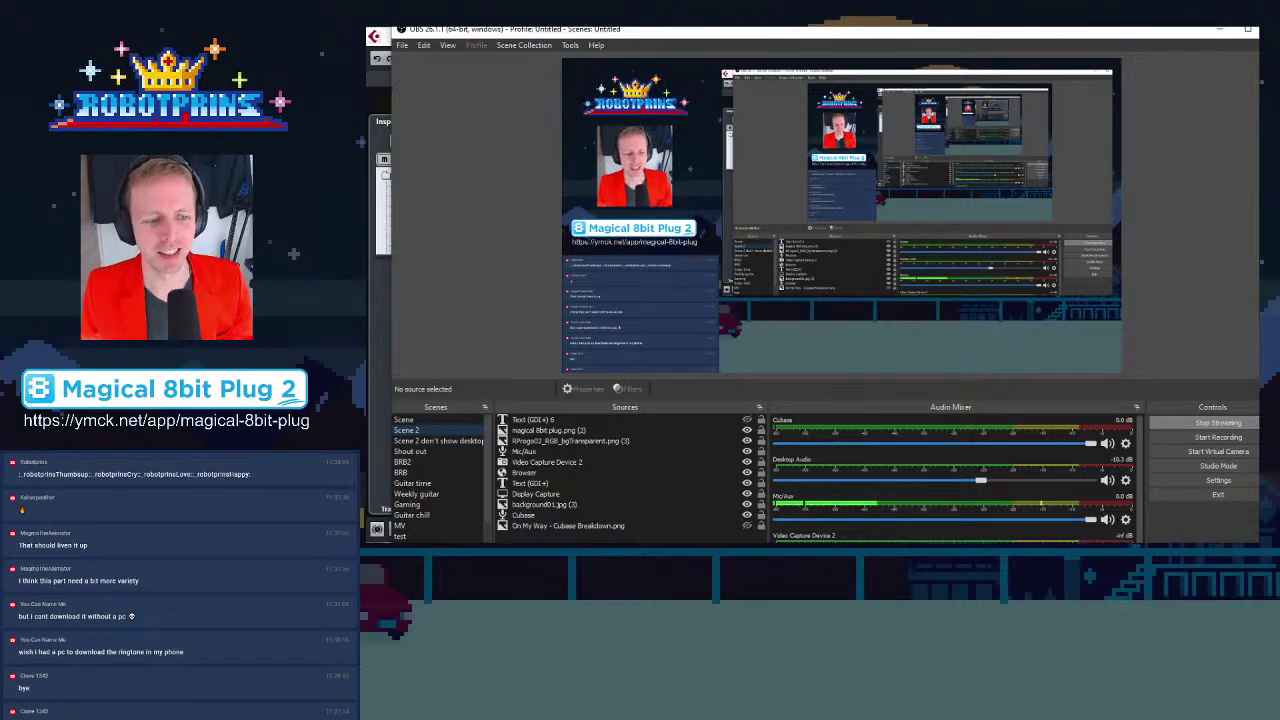
left_click(431, 443)
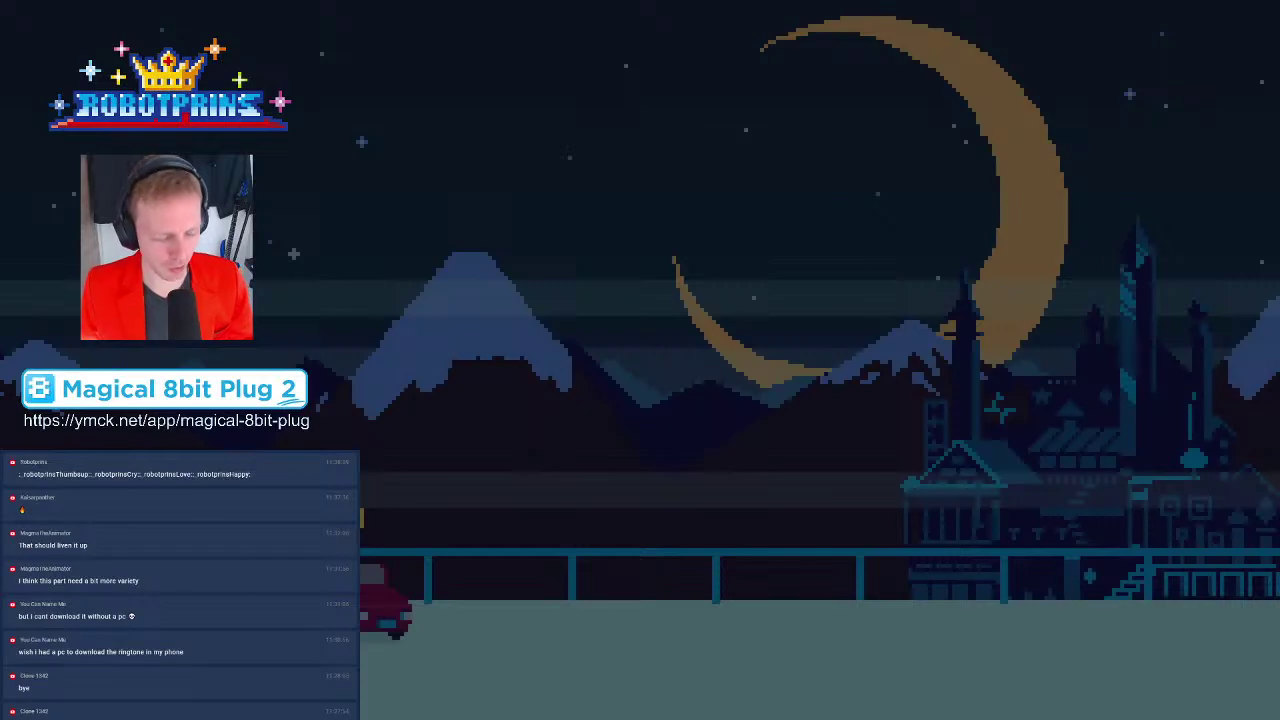